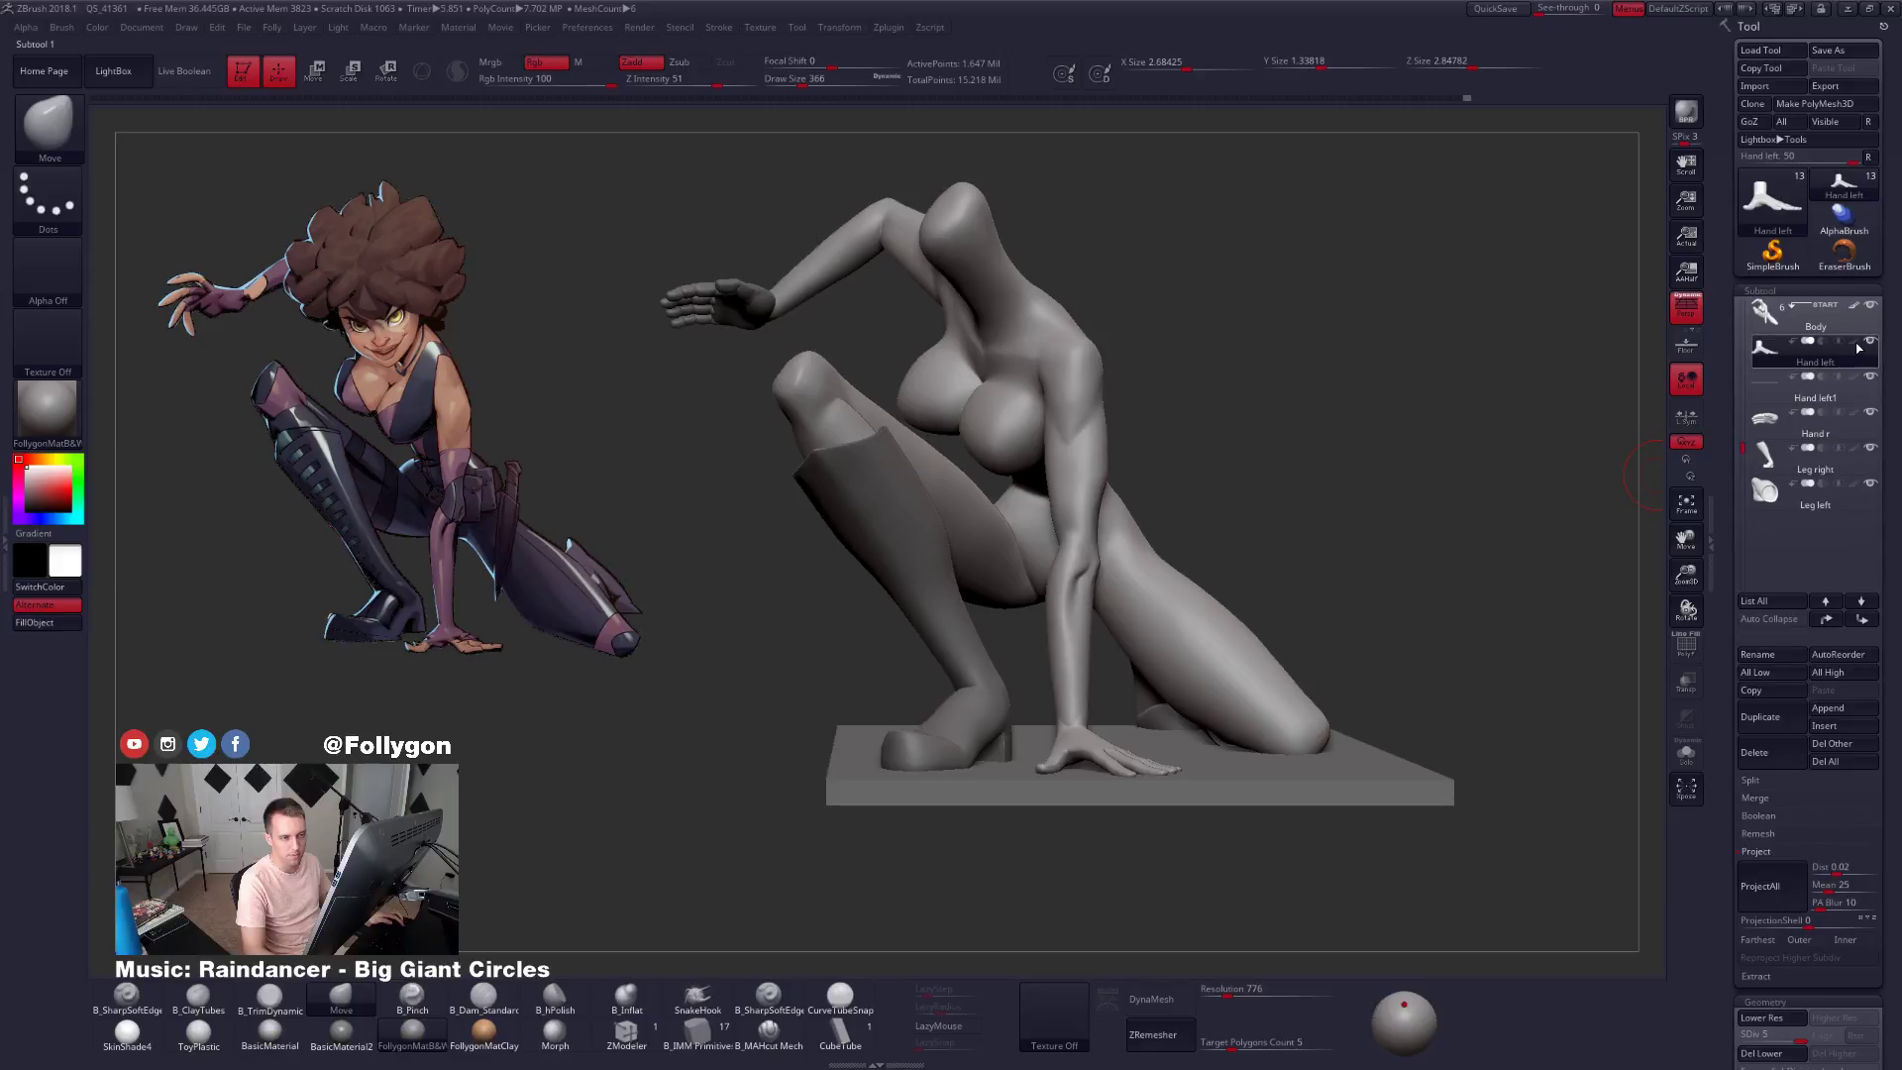
Examine the left hand in isolation and check the right and left hand subtools on the crouching figure.
alt+drag(1385, 530, 1347, 498)
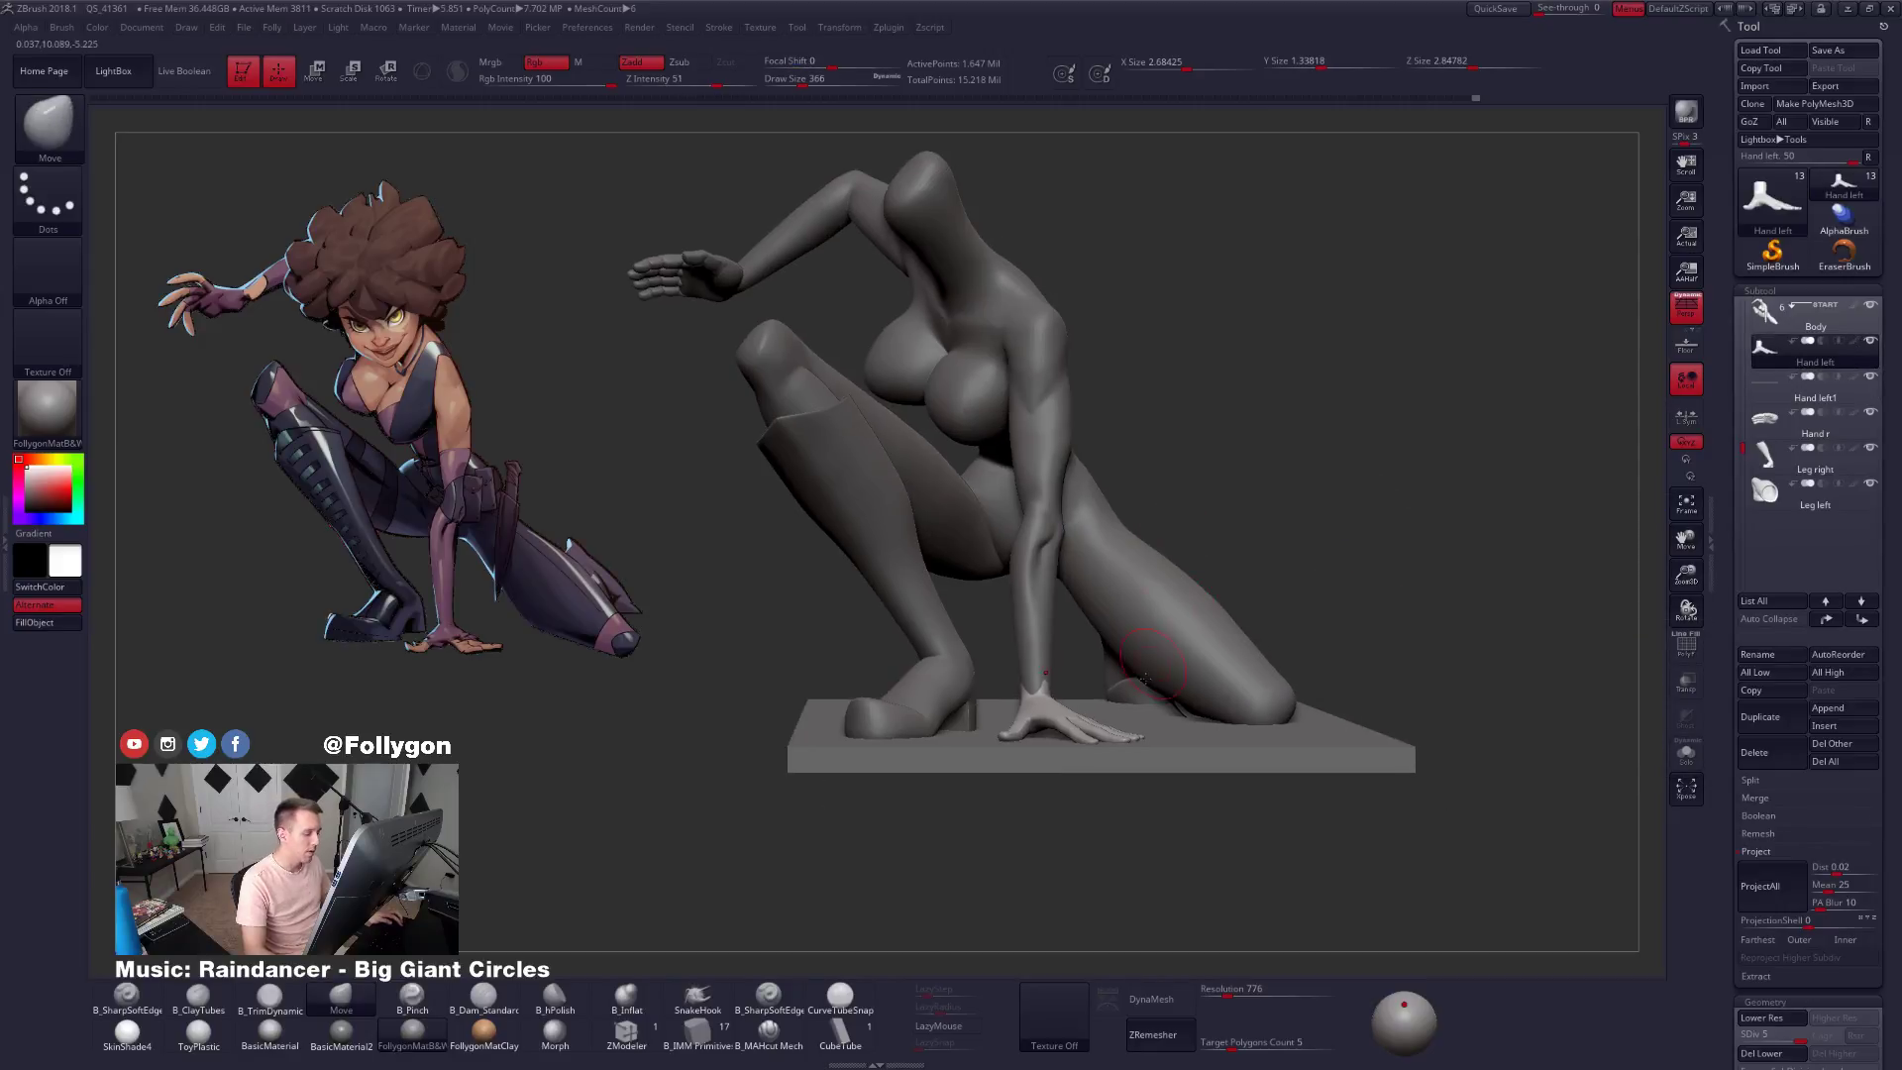
key(alt+s)
drag(1129, 694, 1090, 562)
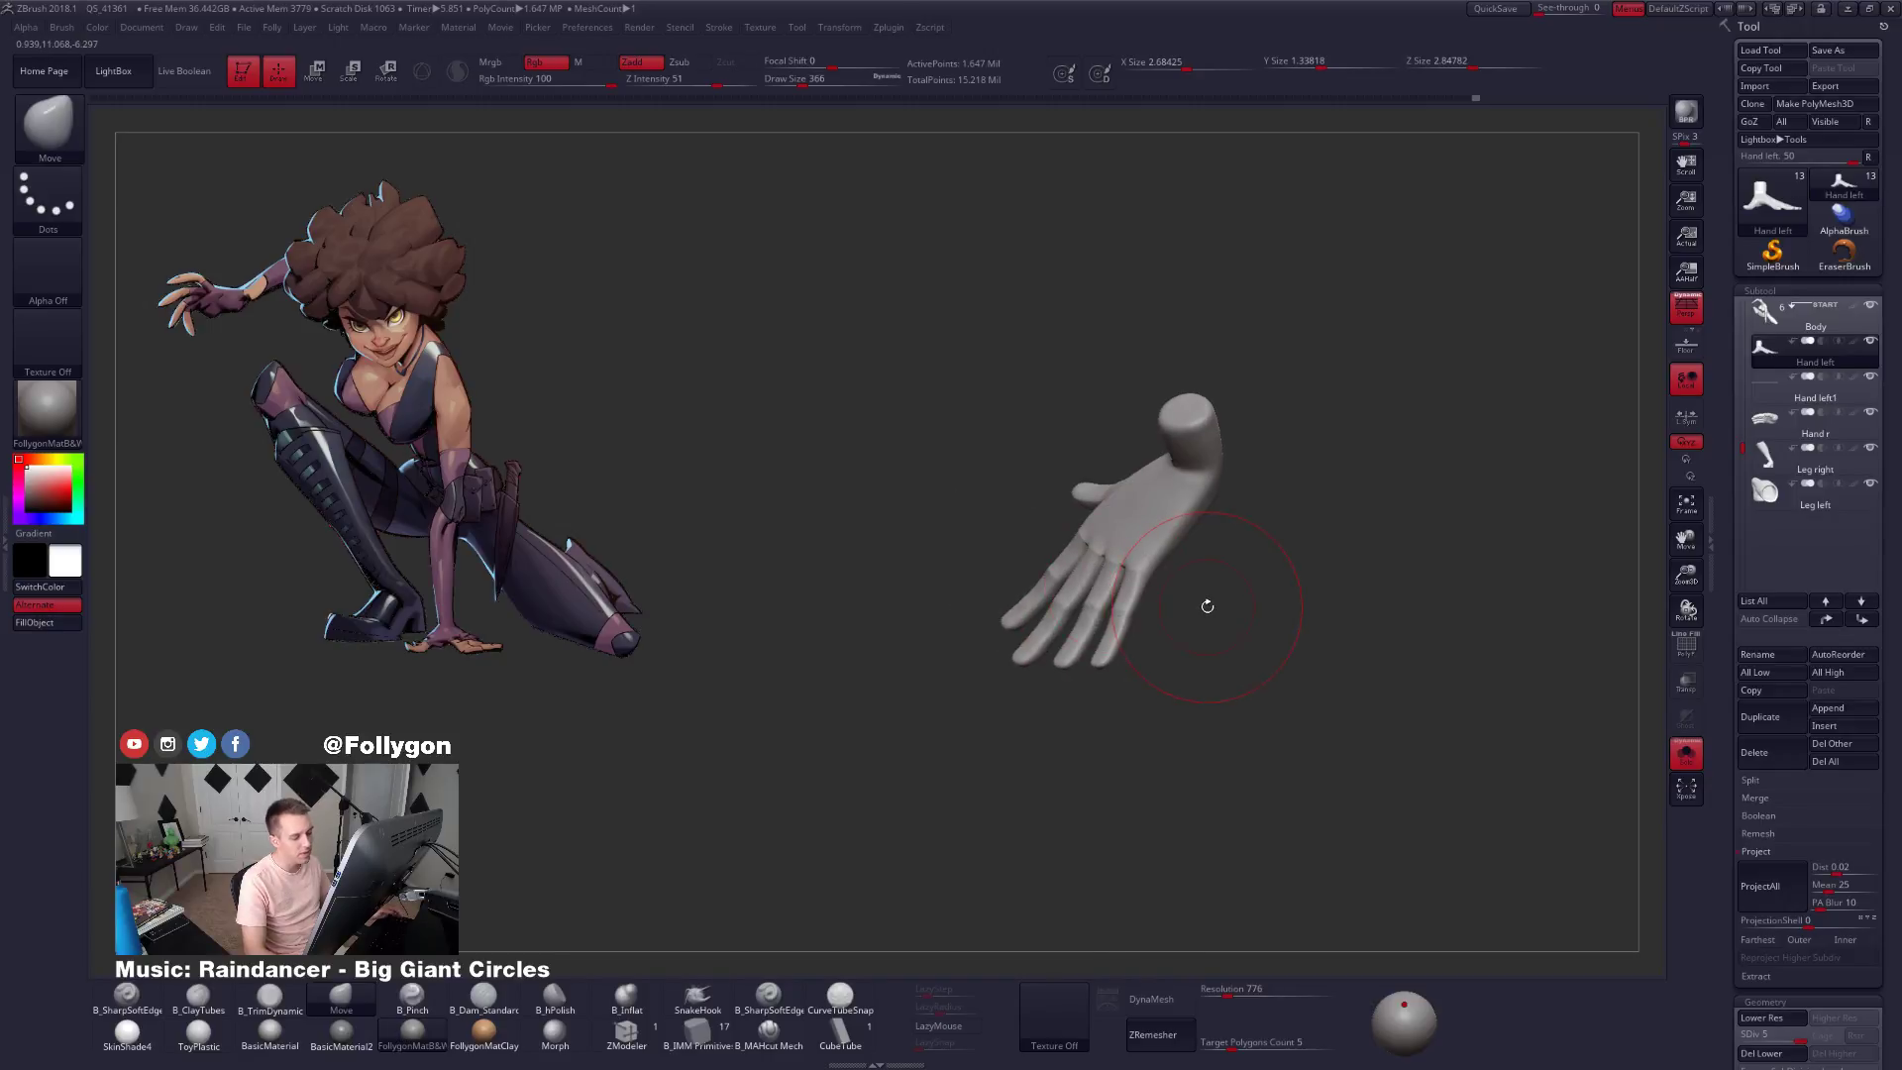
right_drag(1118, 565, 1137, 665)
key(alt+s)
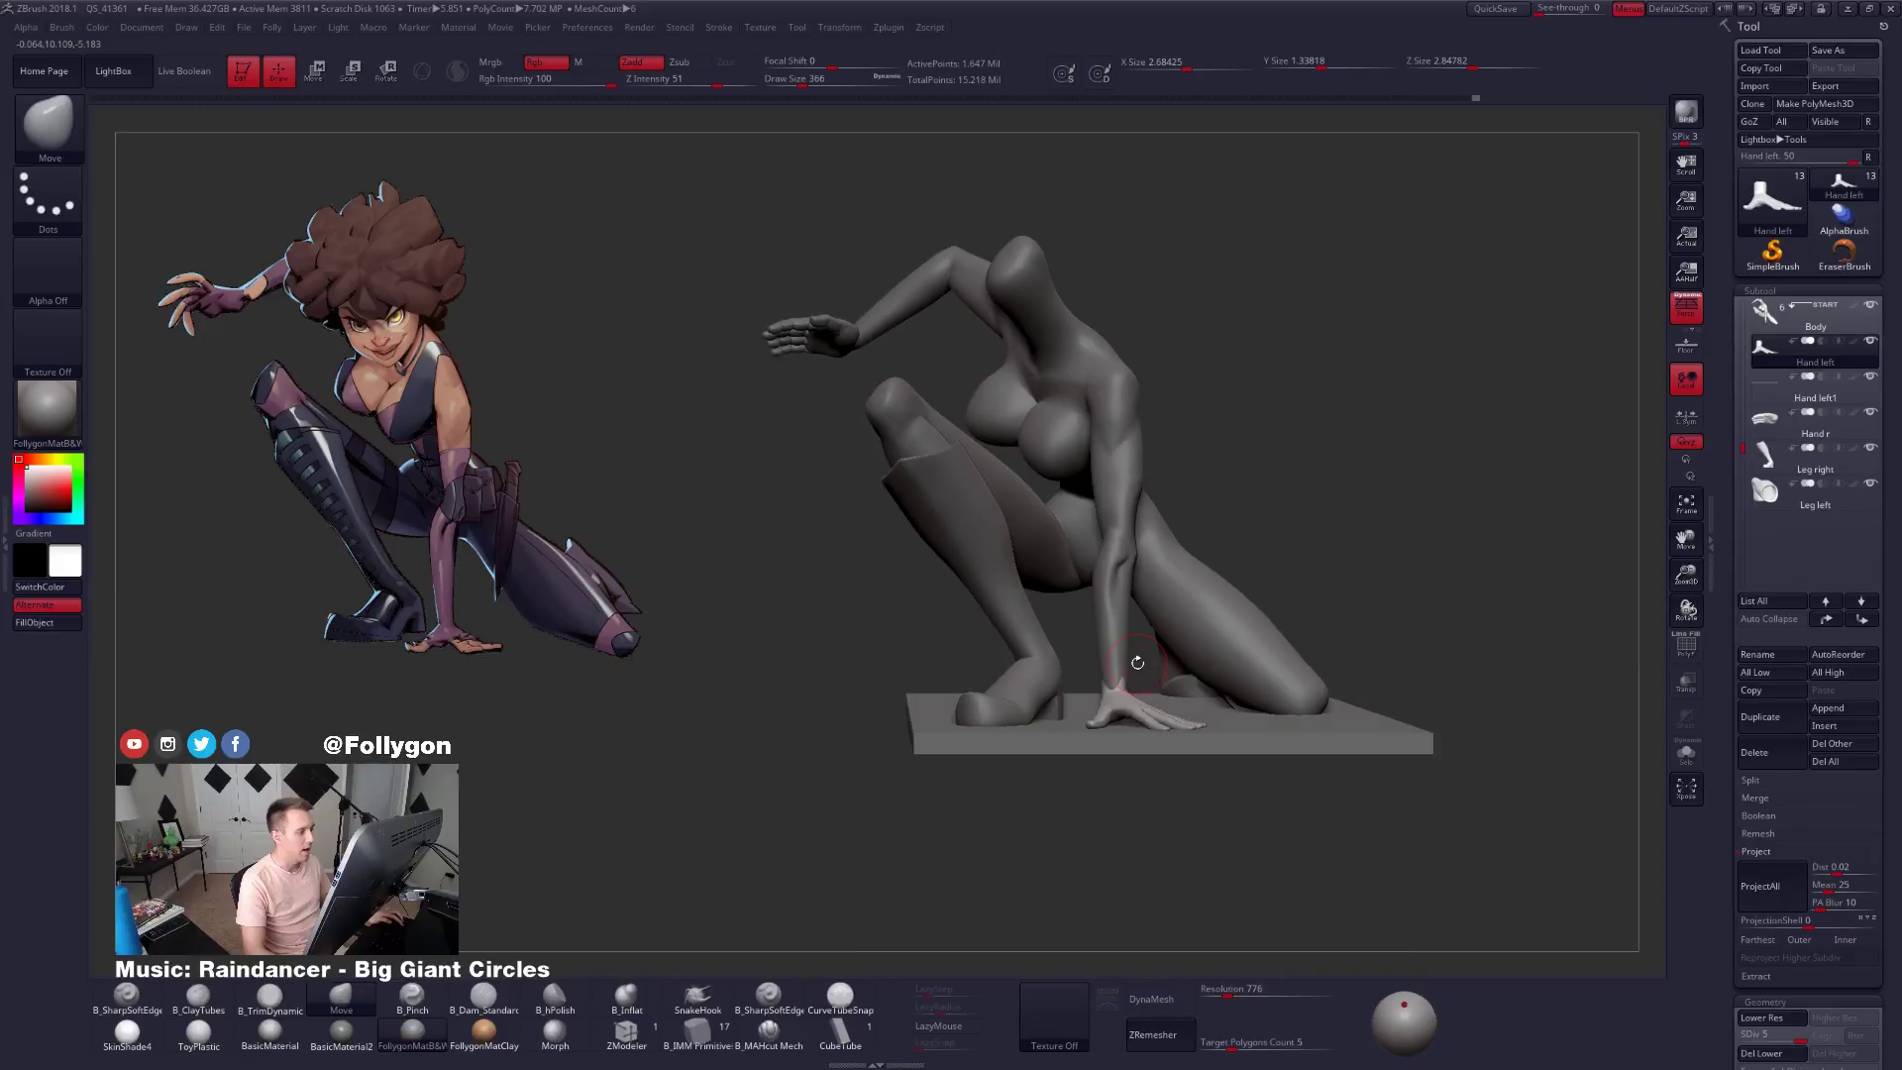
alt+click(818, 345)
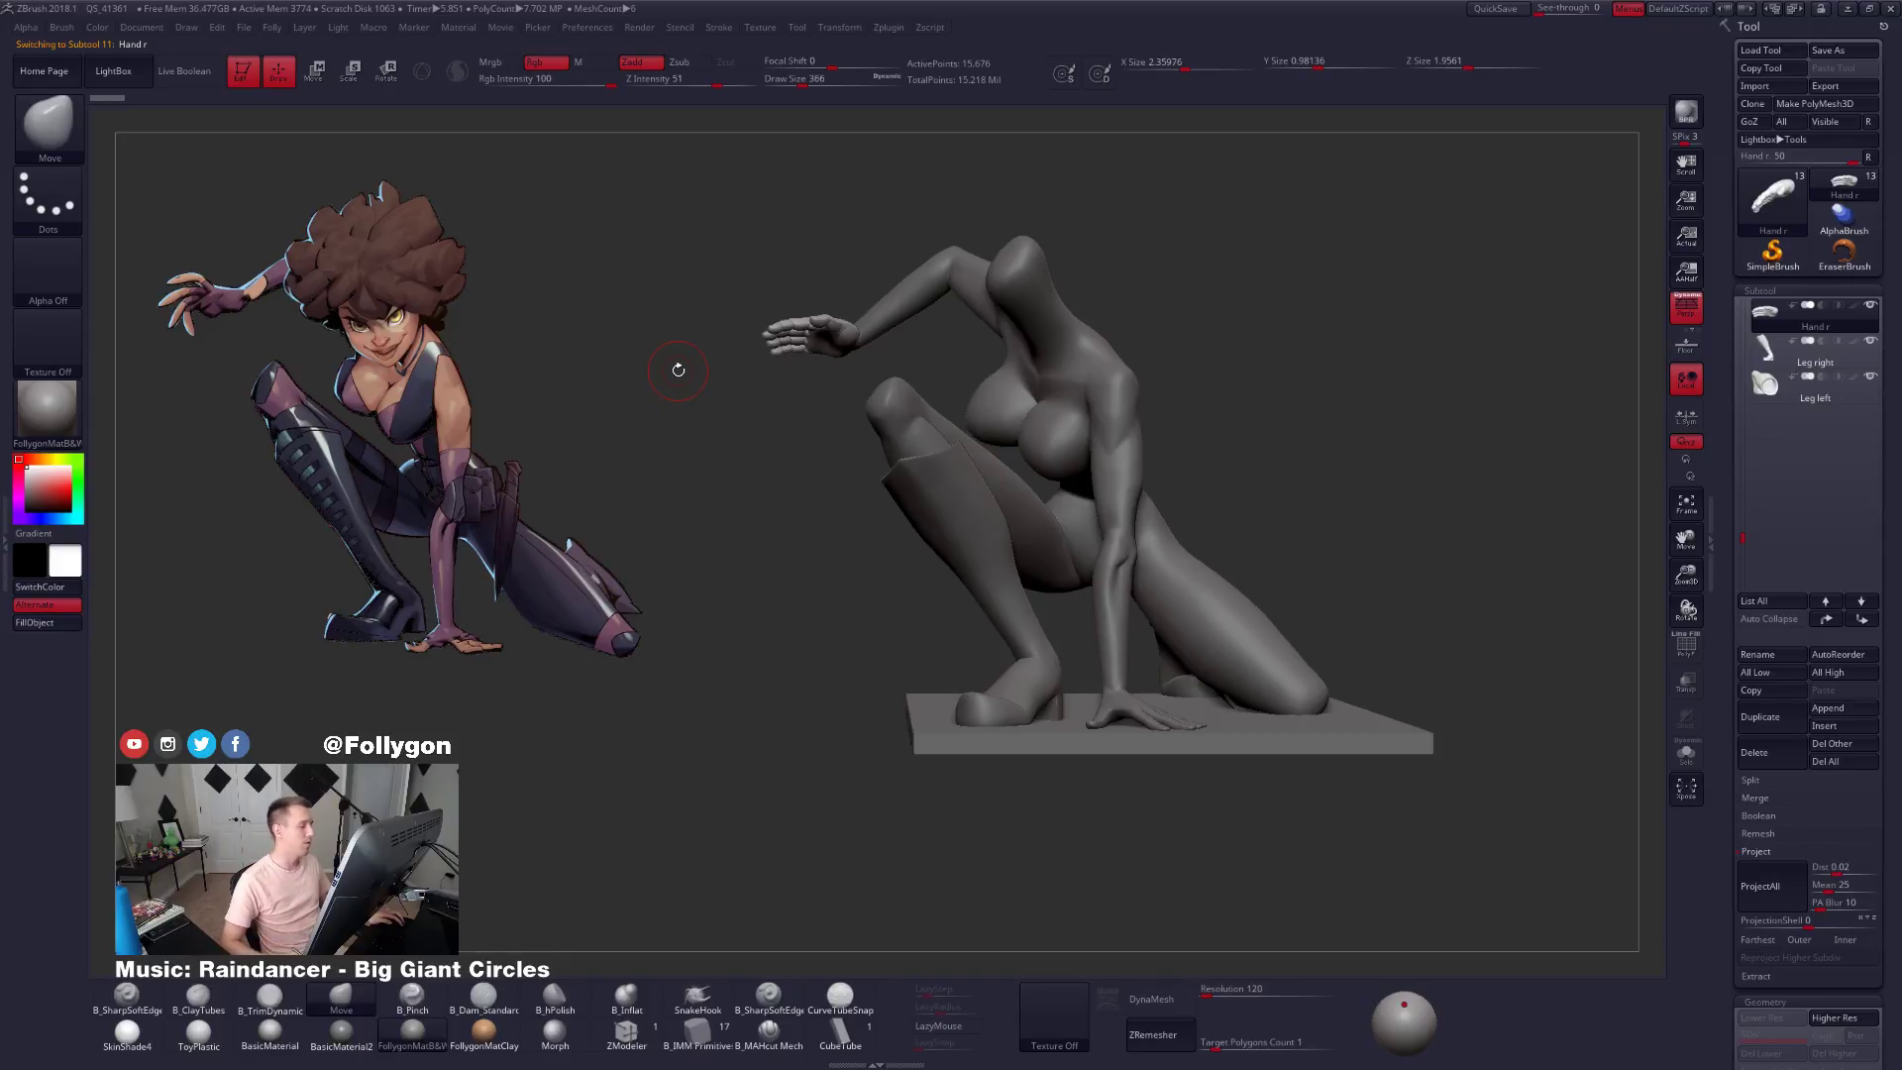
alt+click(1133, 690)
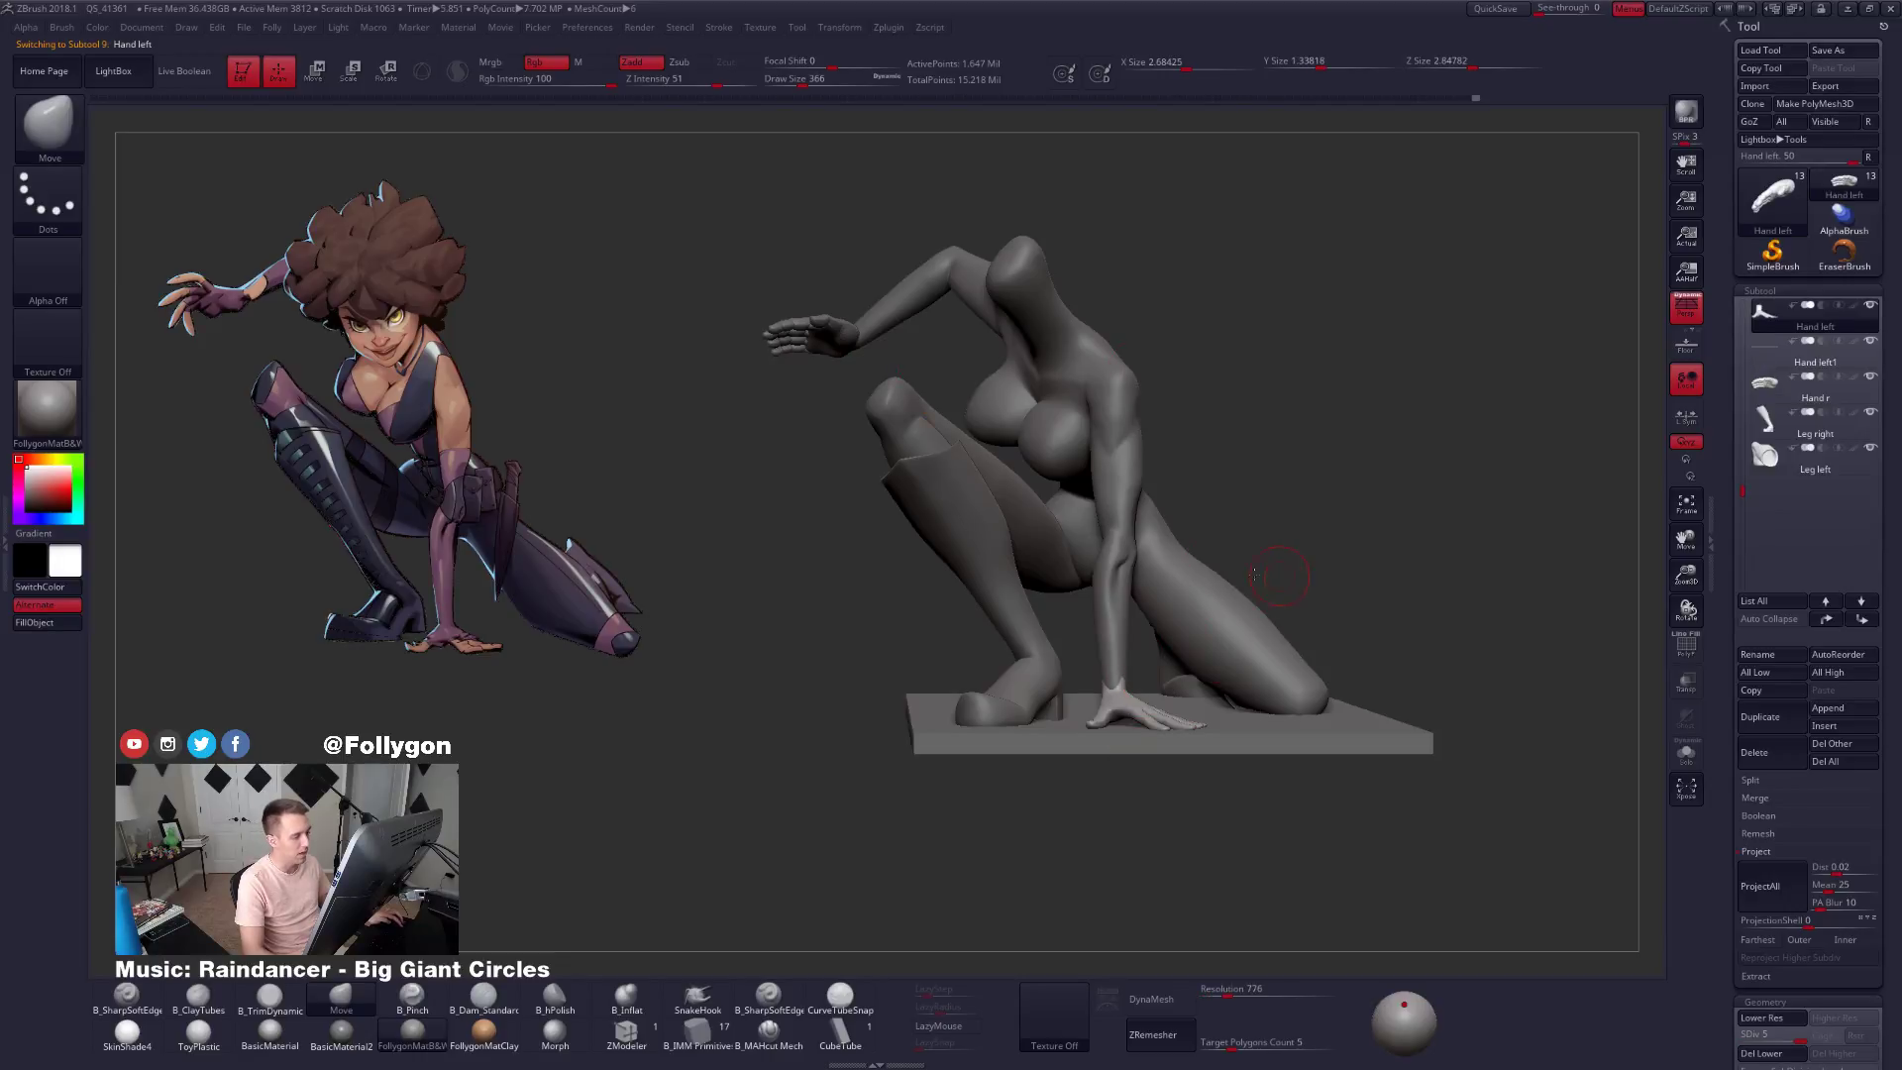
alt+drag(1278, 576, 1195, 591)
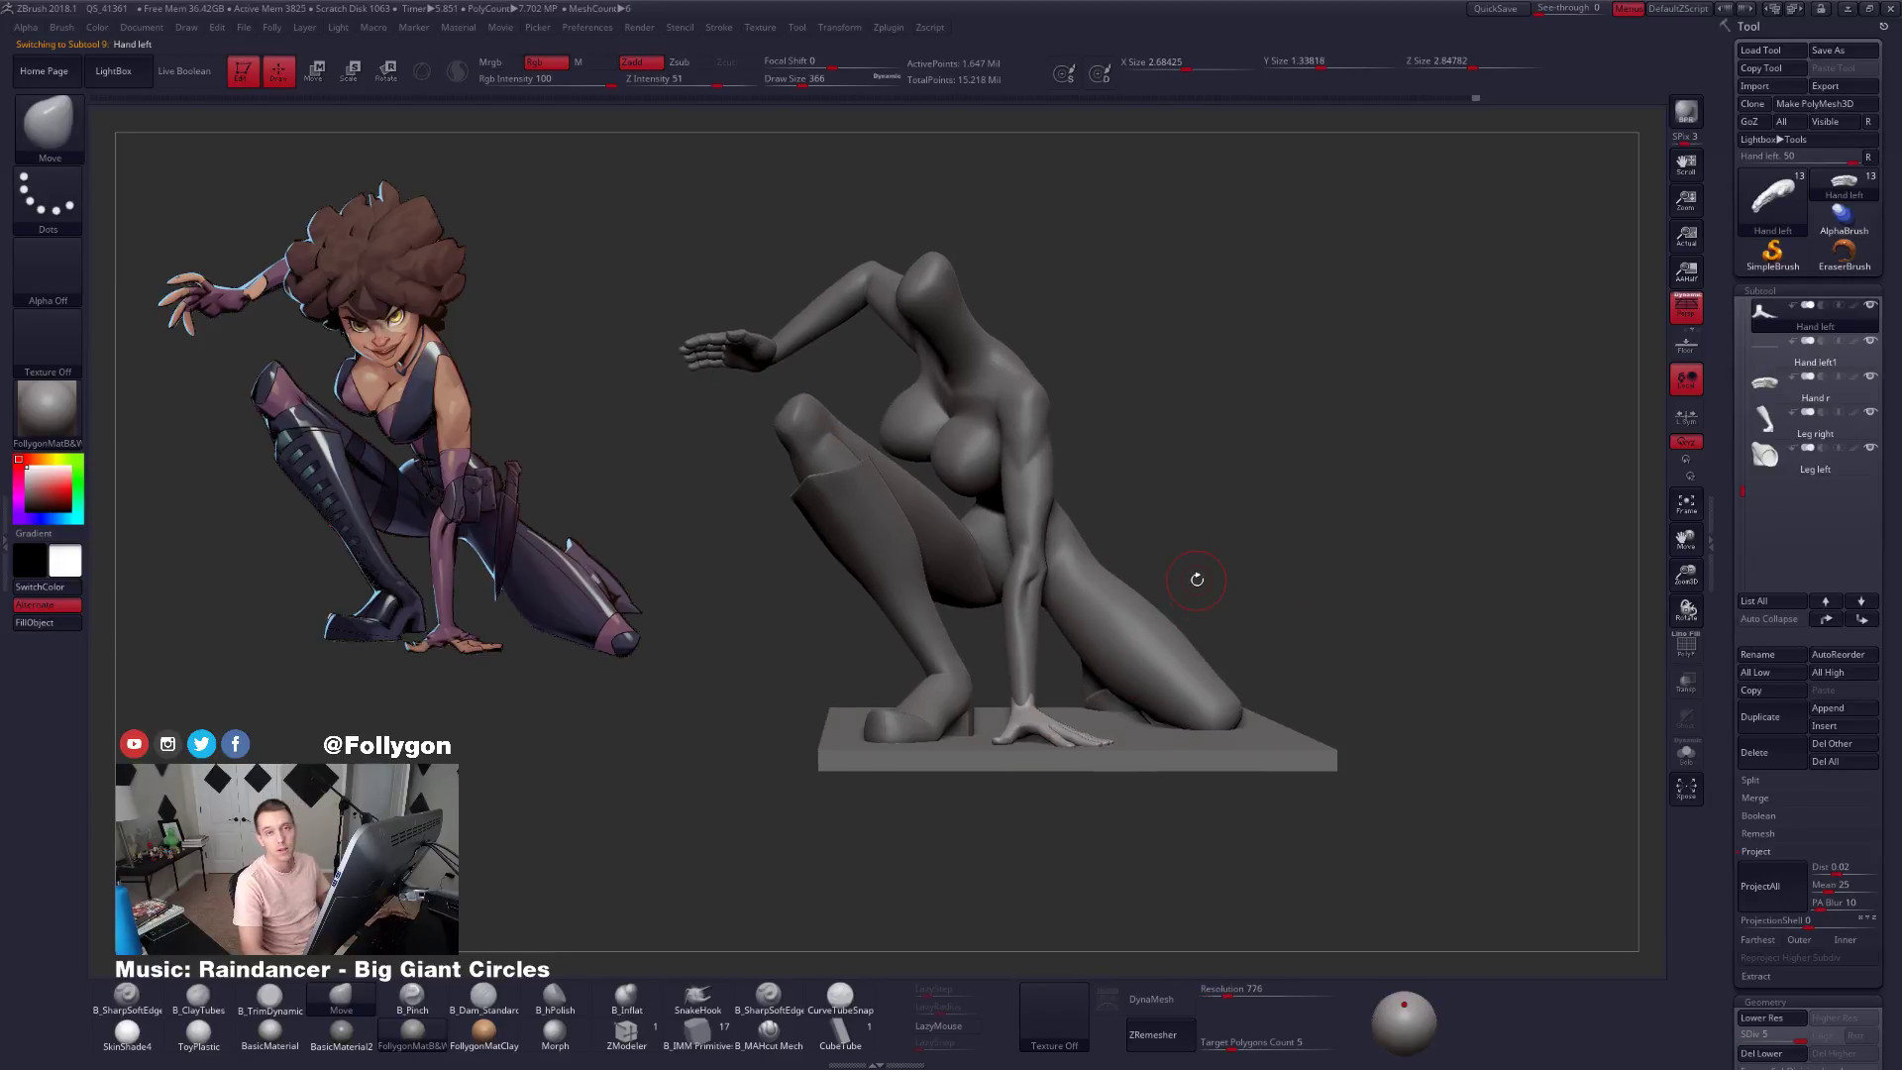
Switch to the browser to review the Domino concept art and the Gumroad product page, and return to ZBrush.
key(space)
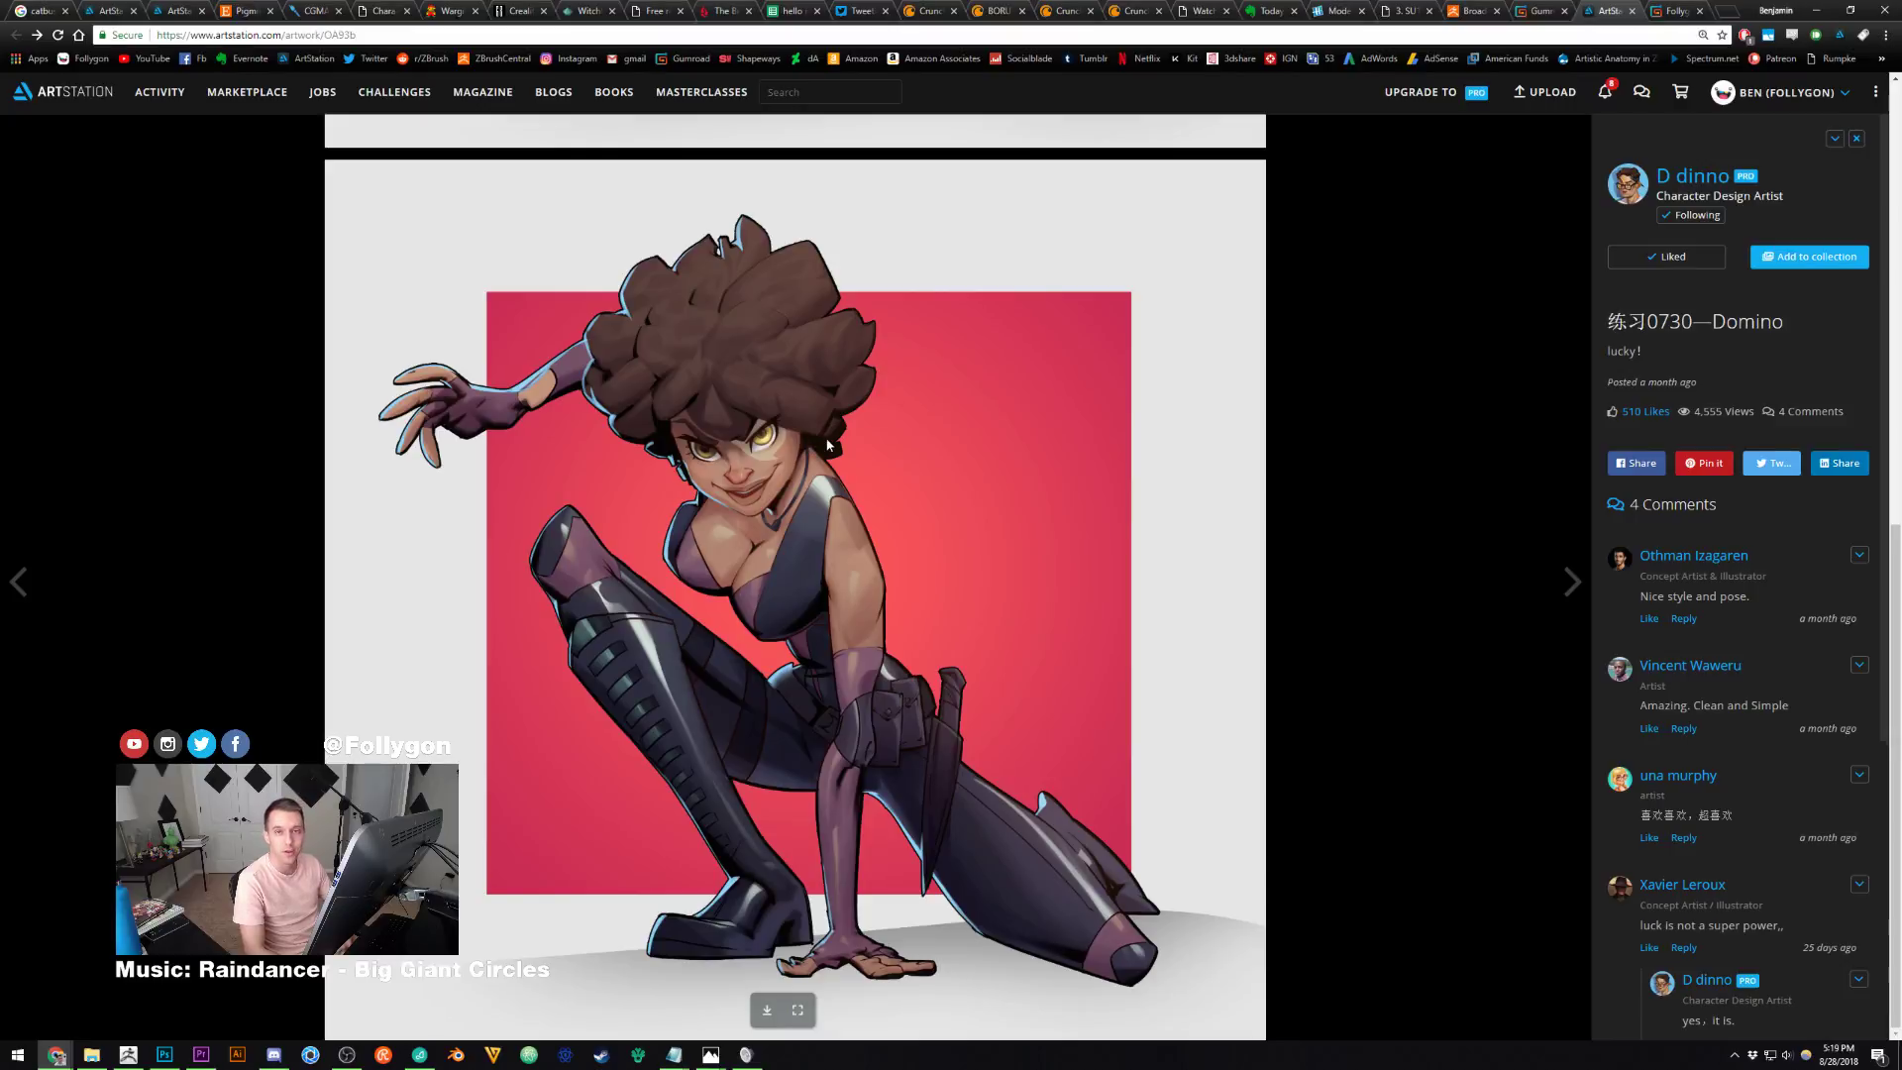
click(1667, 10)
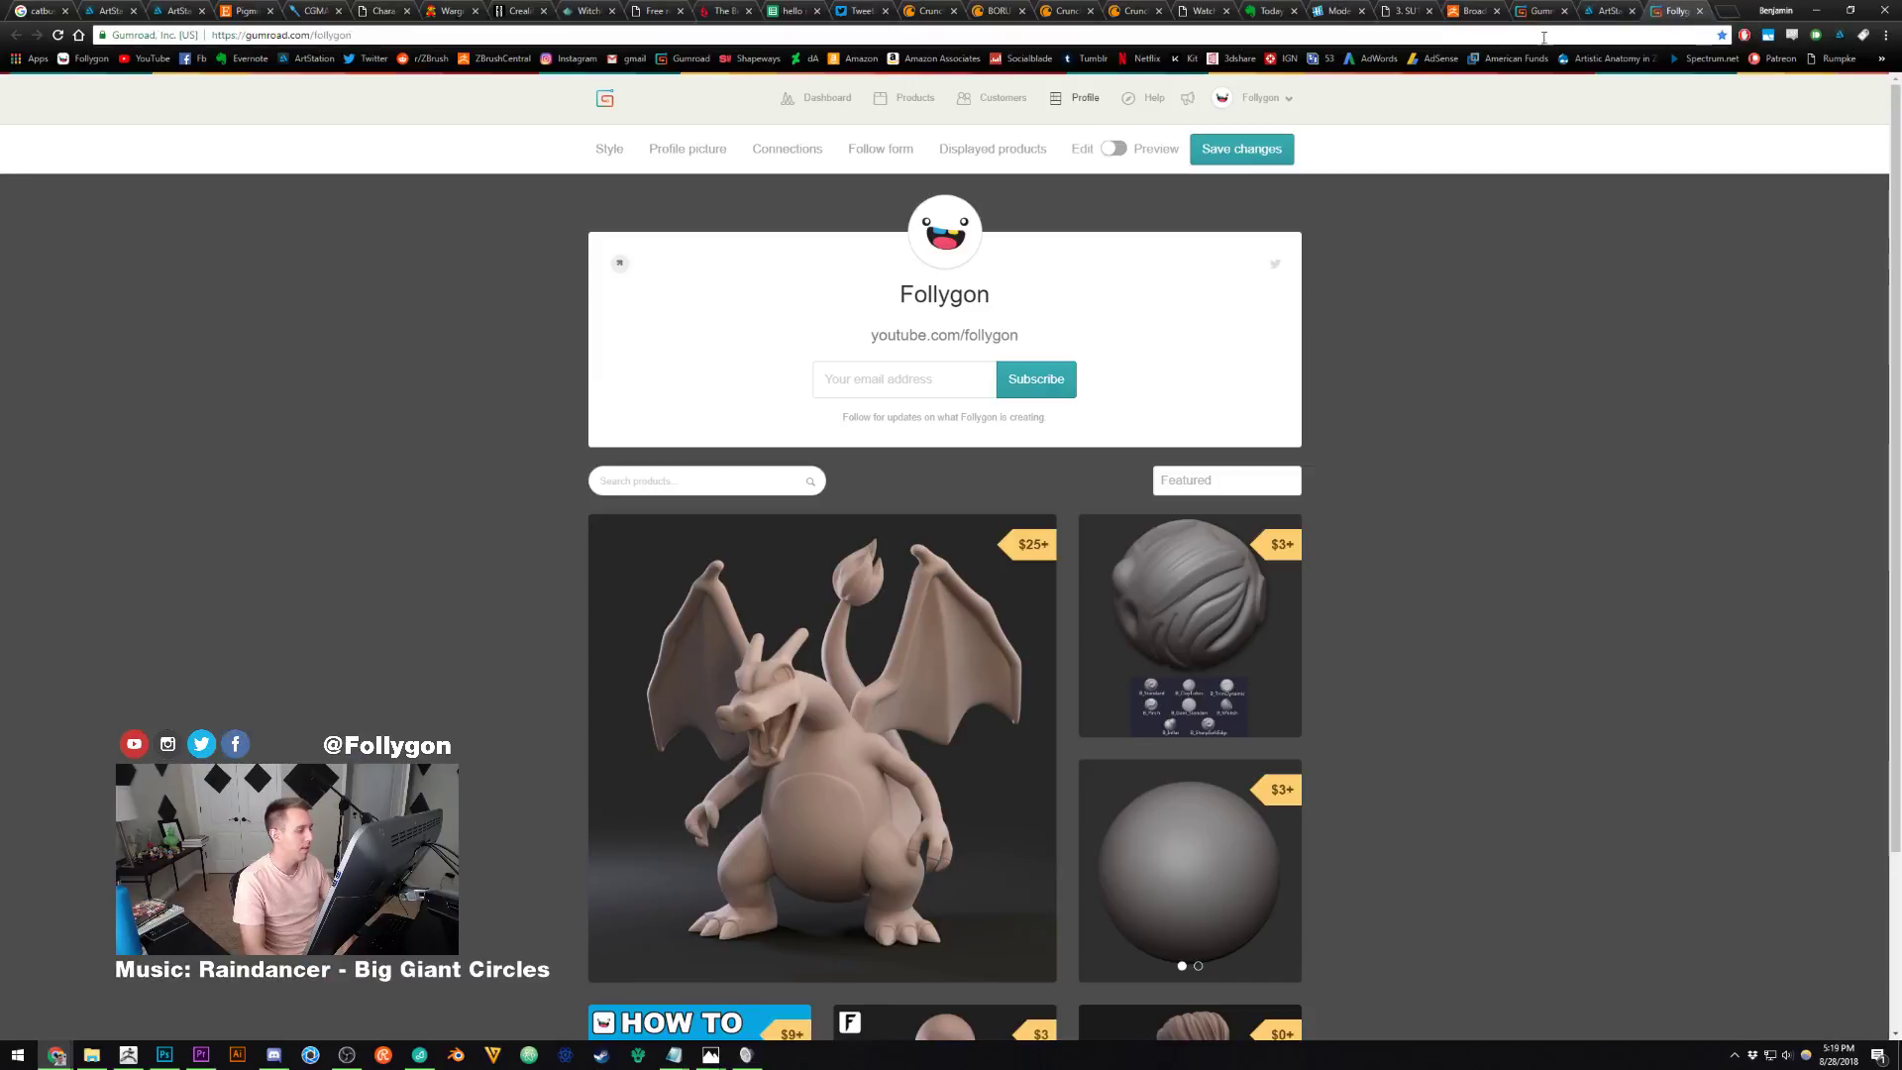
scroll(1506, 354, down, 2)
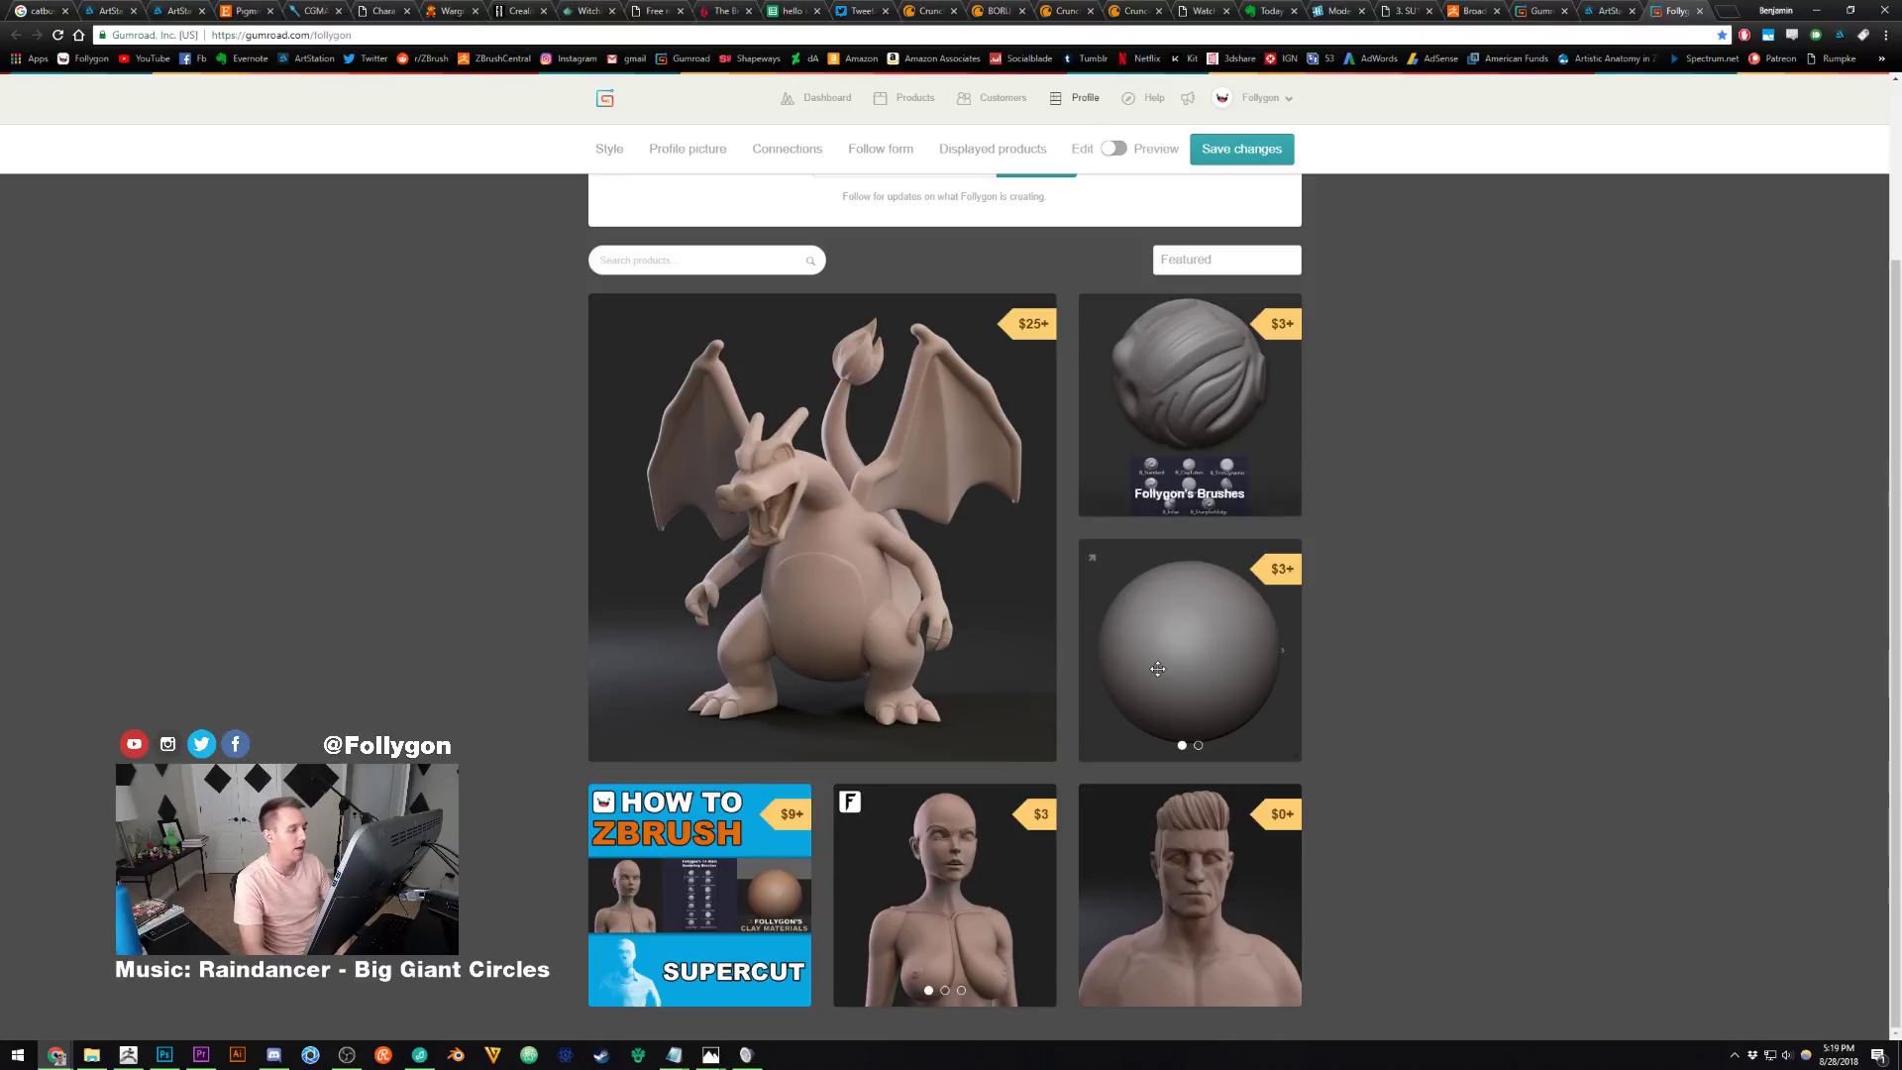
click(1607, 12)
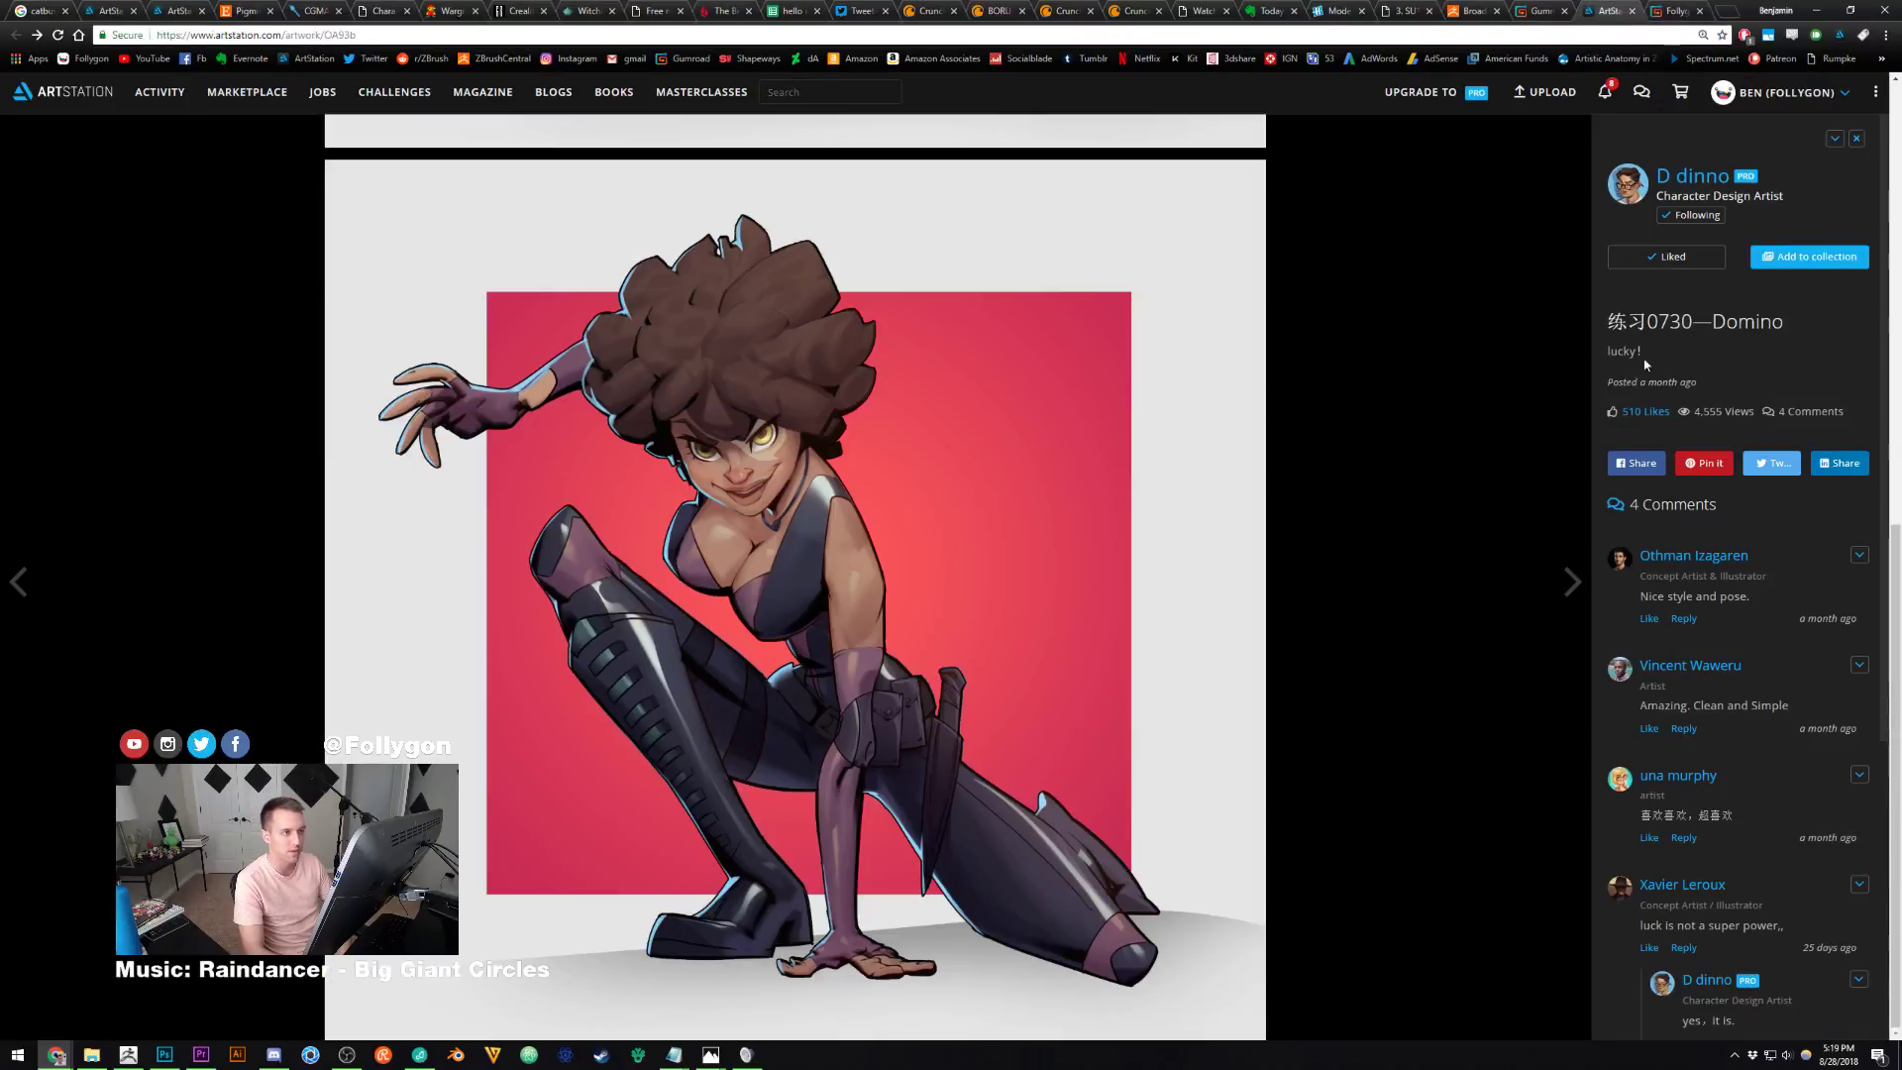
key(alt+Tab)
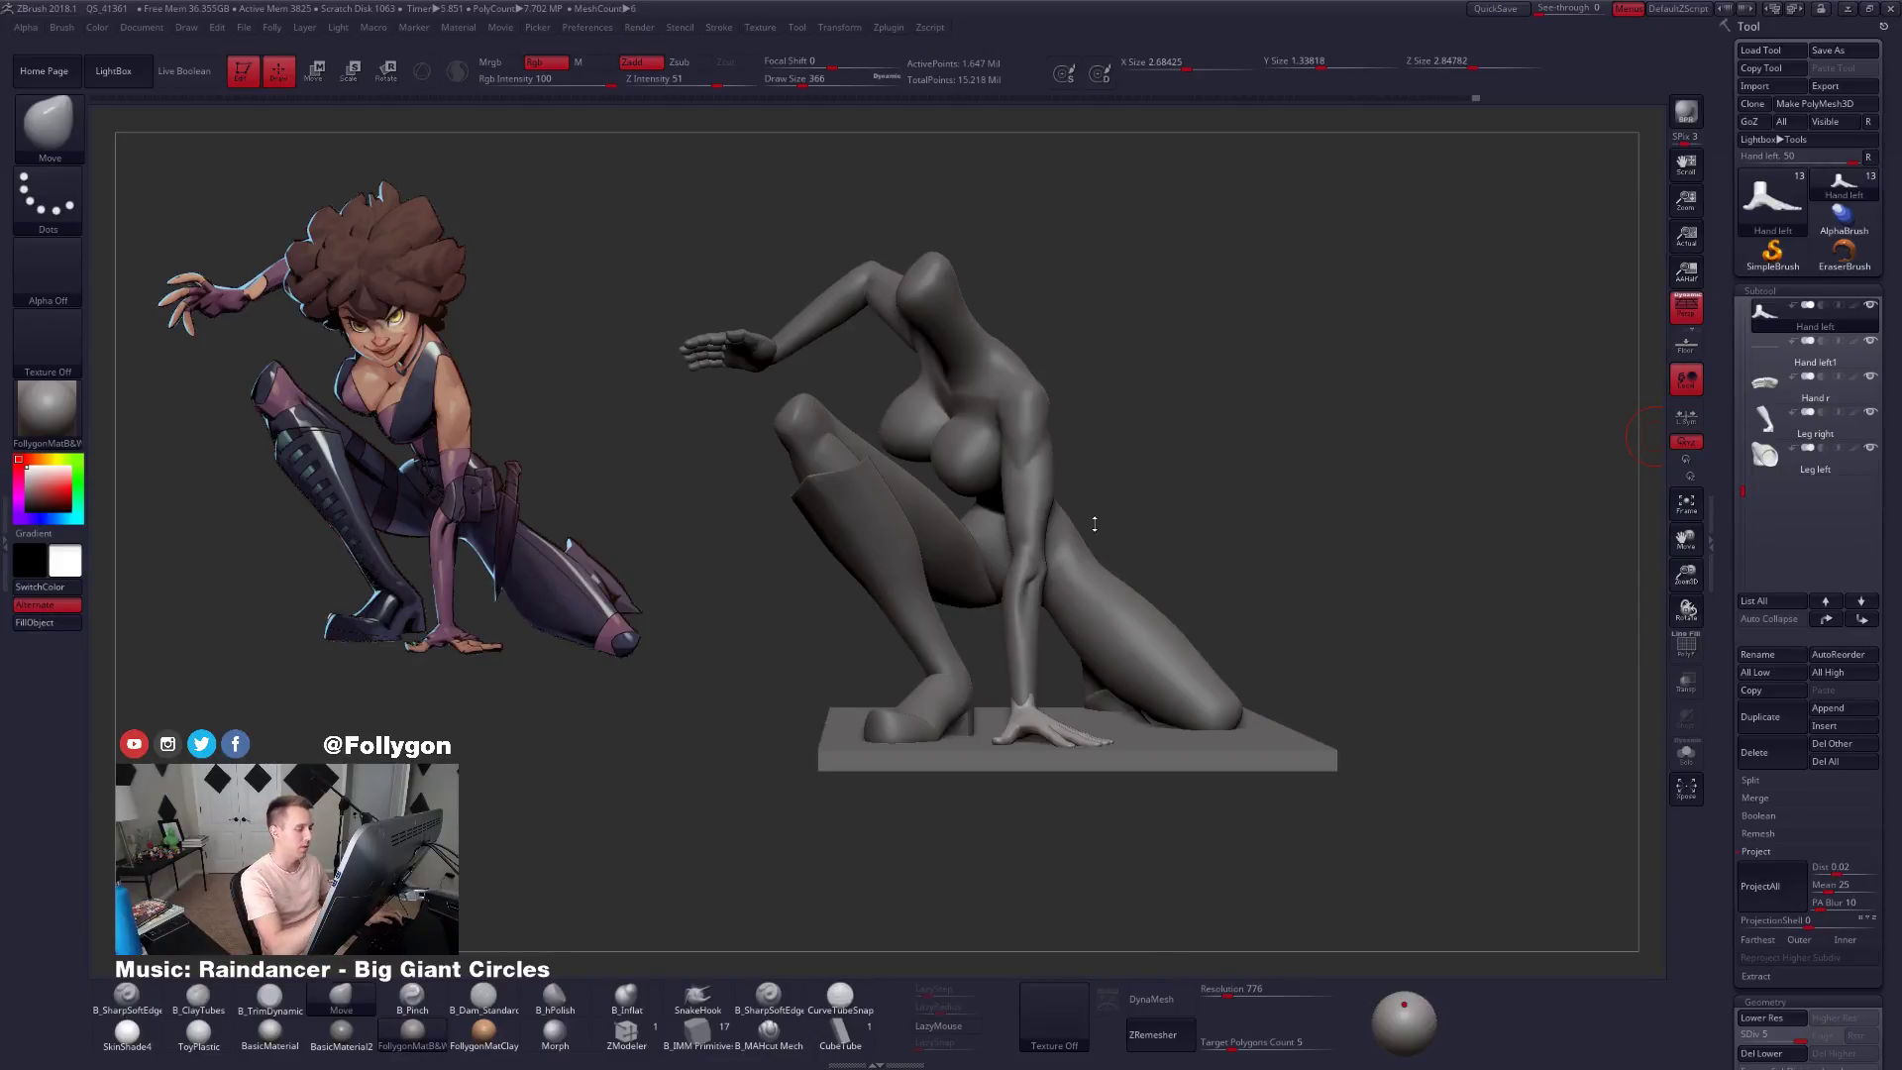
Select the Body subtool and reduce the draw size to 170 for work on the planted arm.
drag(1095, 524, 956, 520)
alt+click(952, 416)
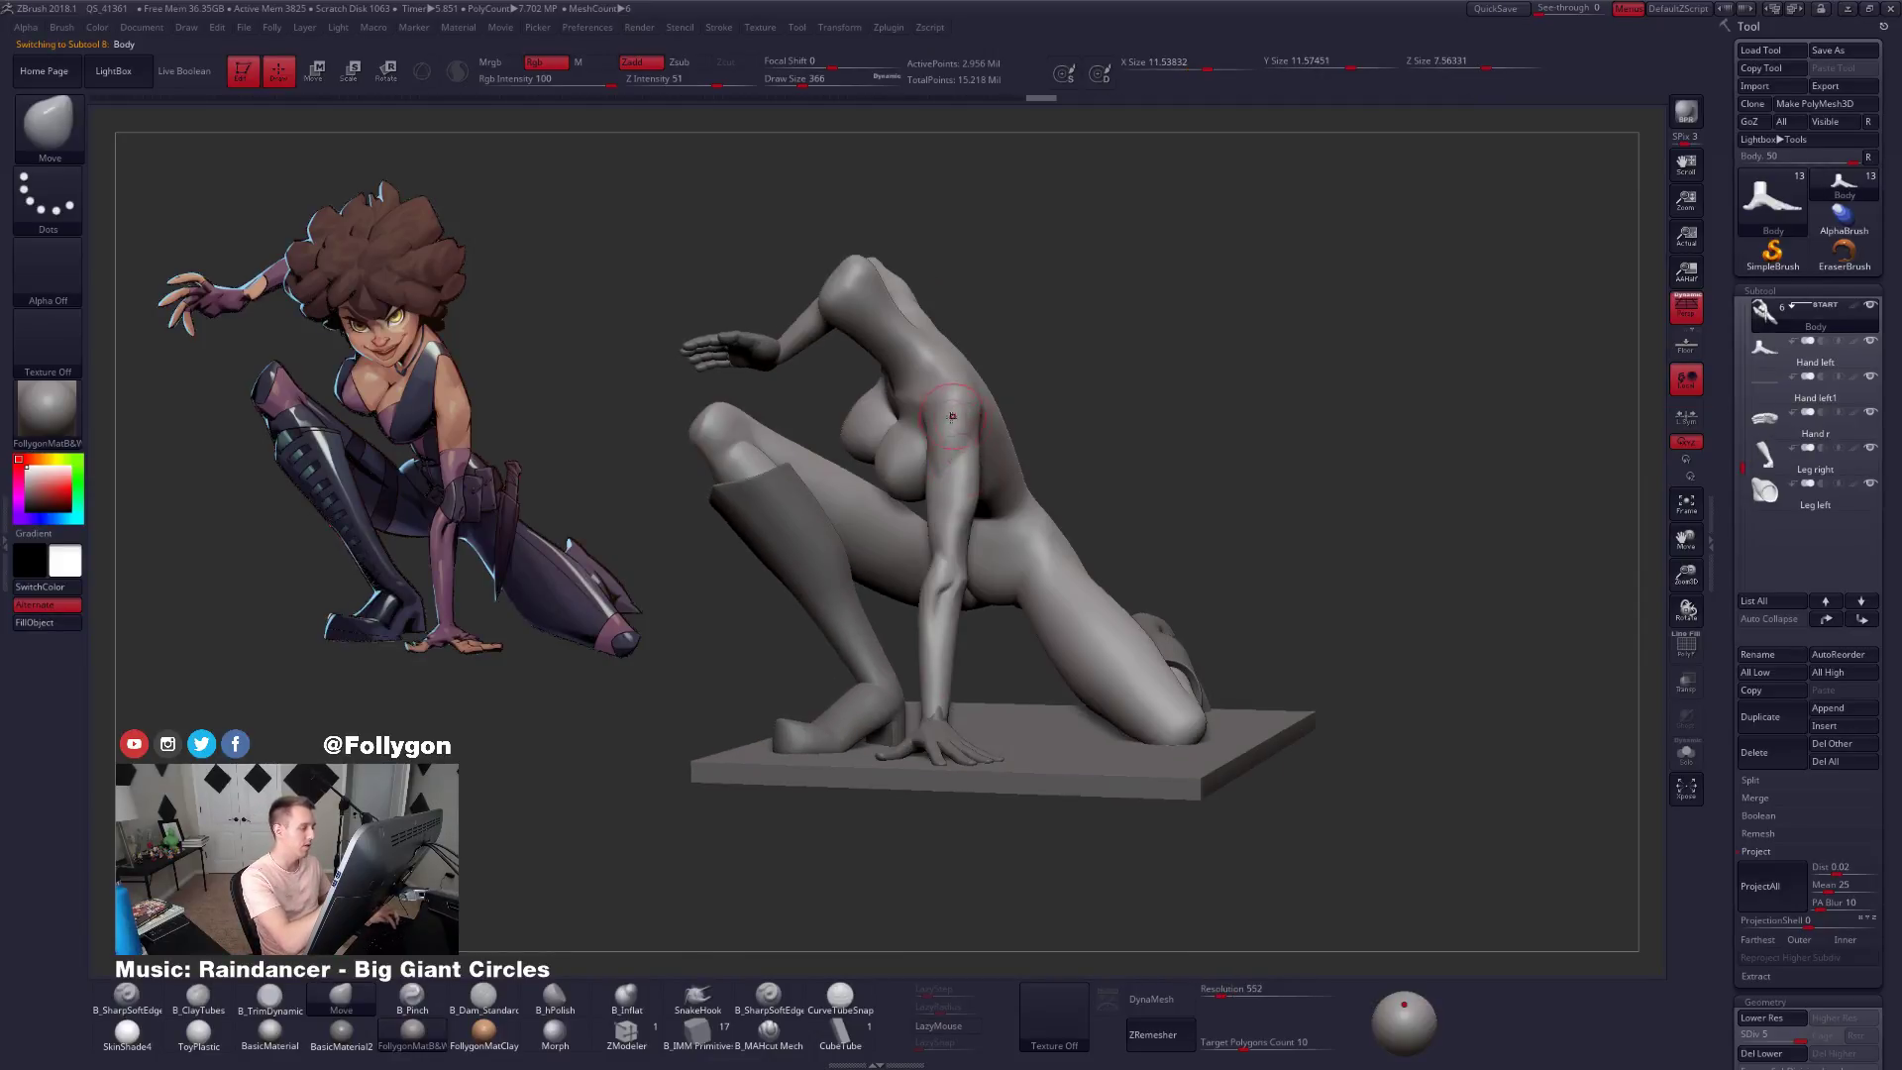
key(shift+s)
ctrl+right_drag(961, 432, 977, 463)
key(space)
drag(980, 462, 966, 462)
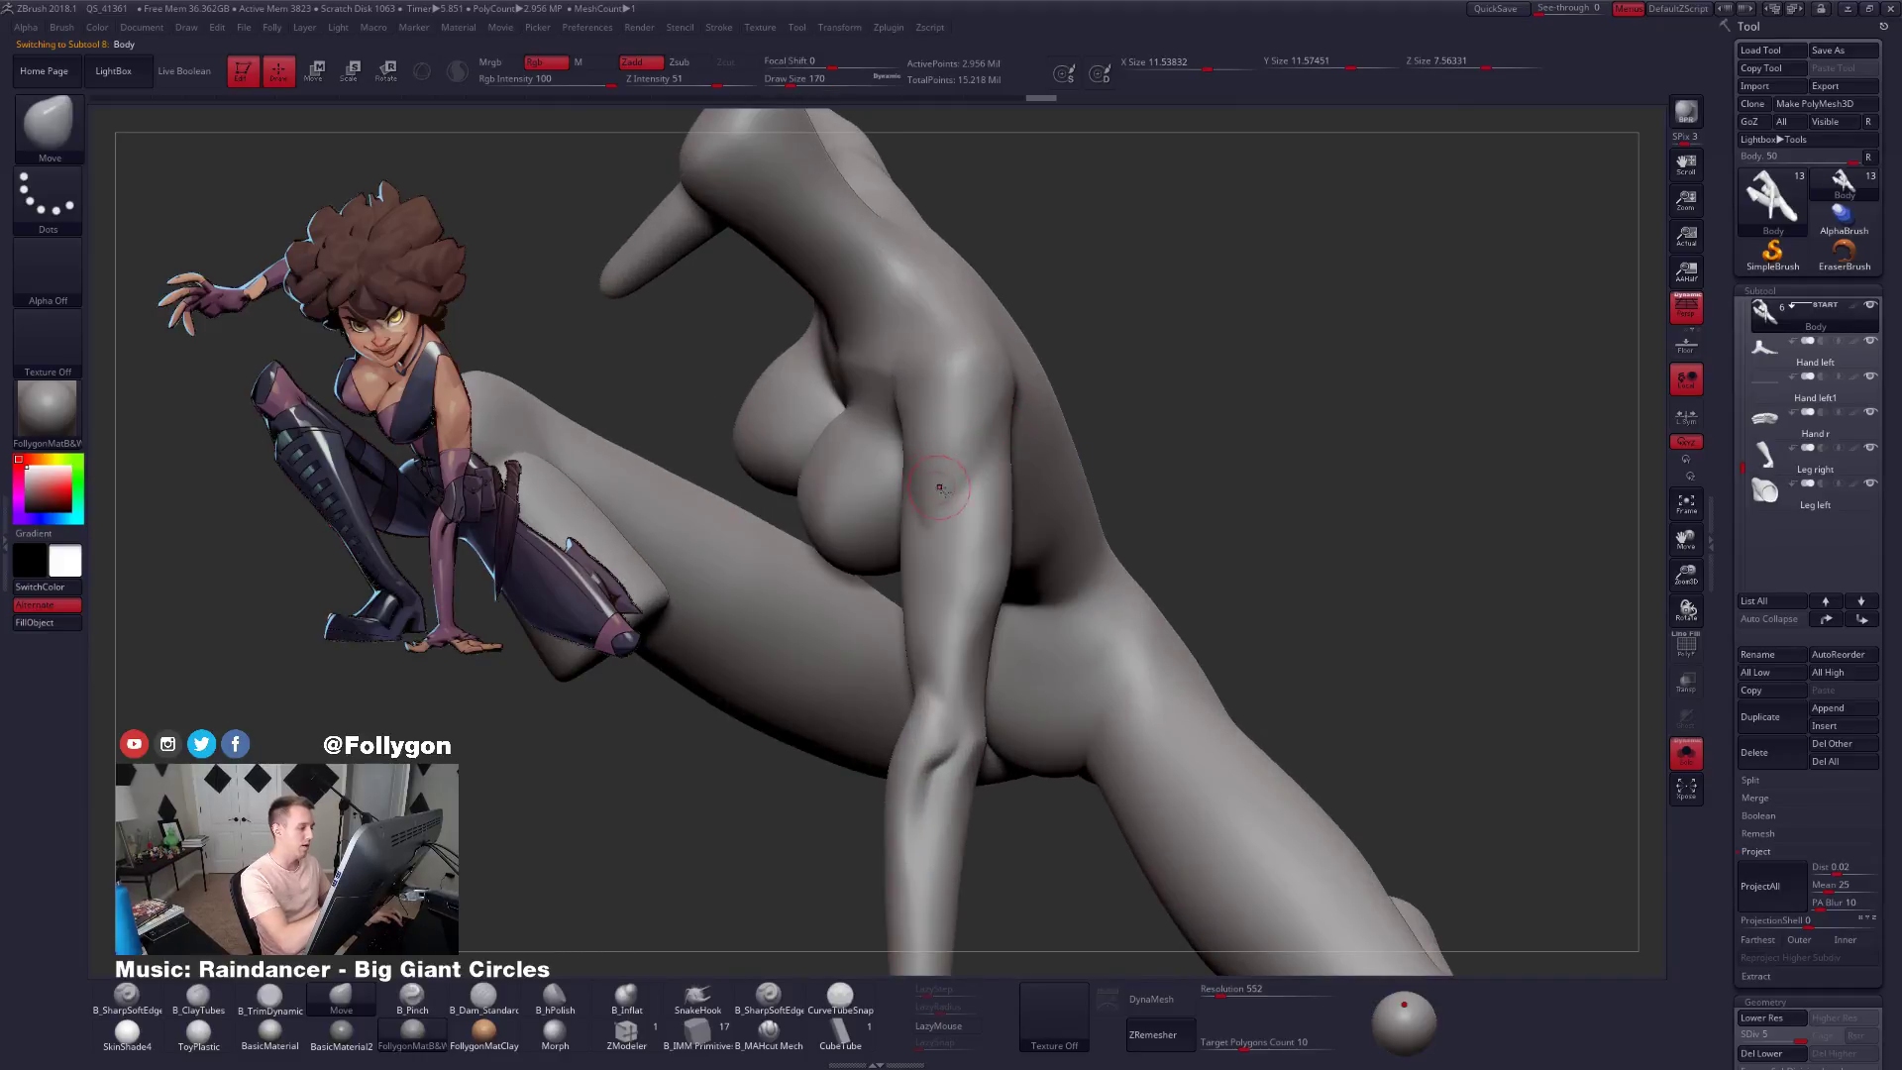
ctrl+right_drag(940, 487, 798, 790)
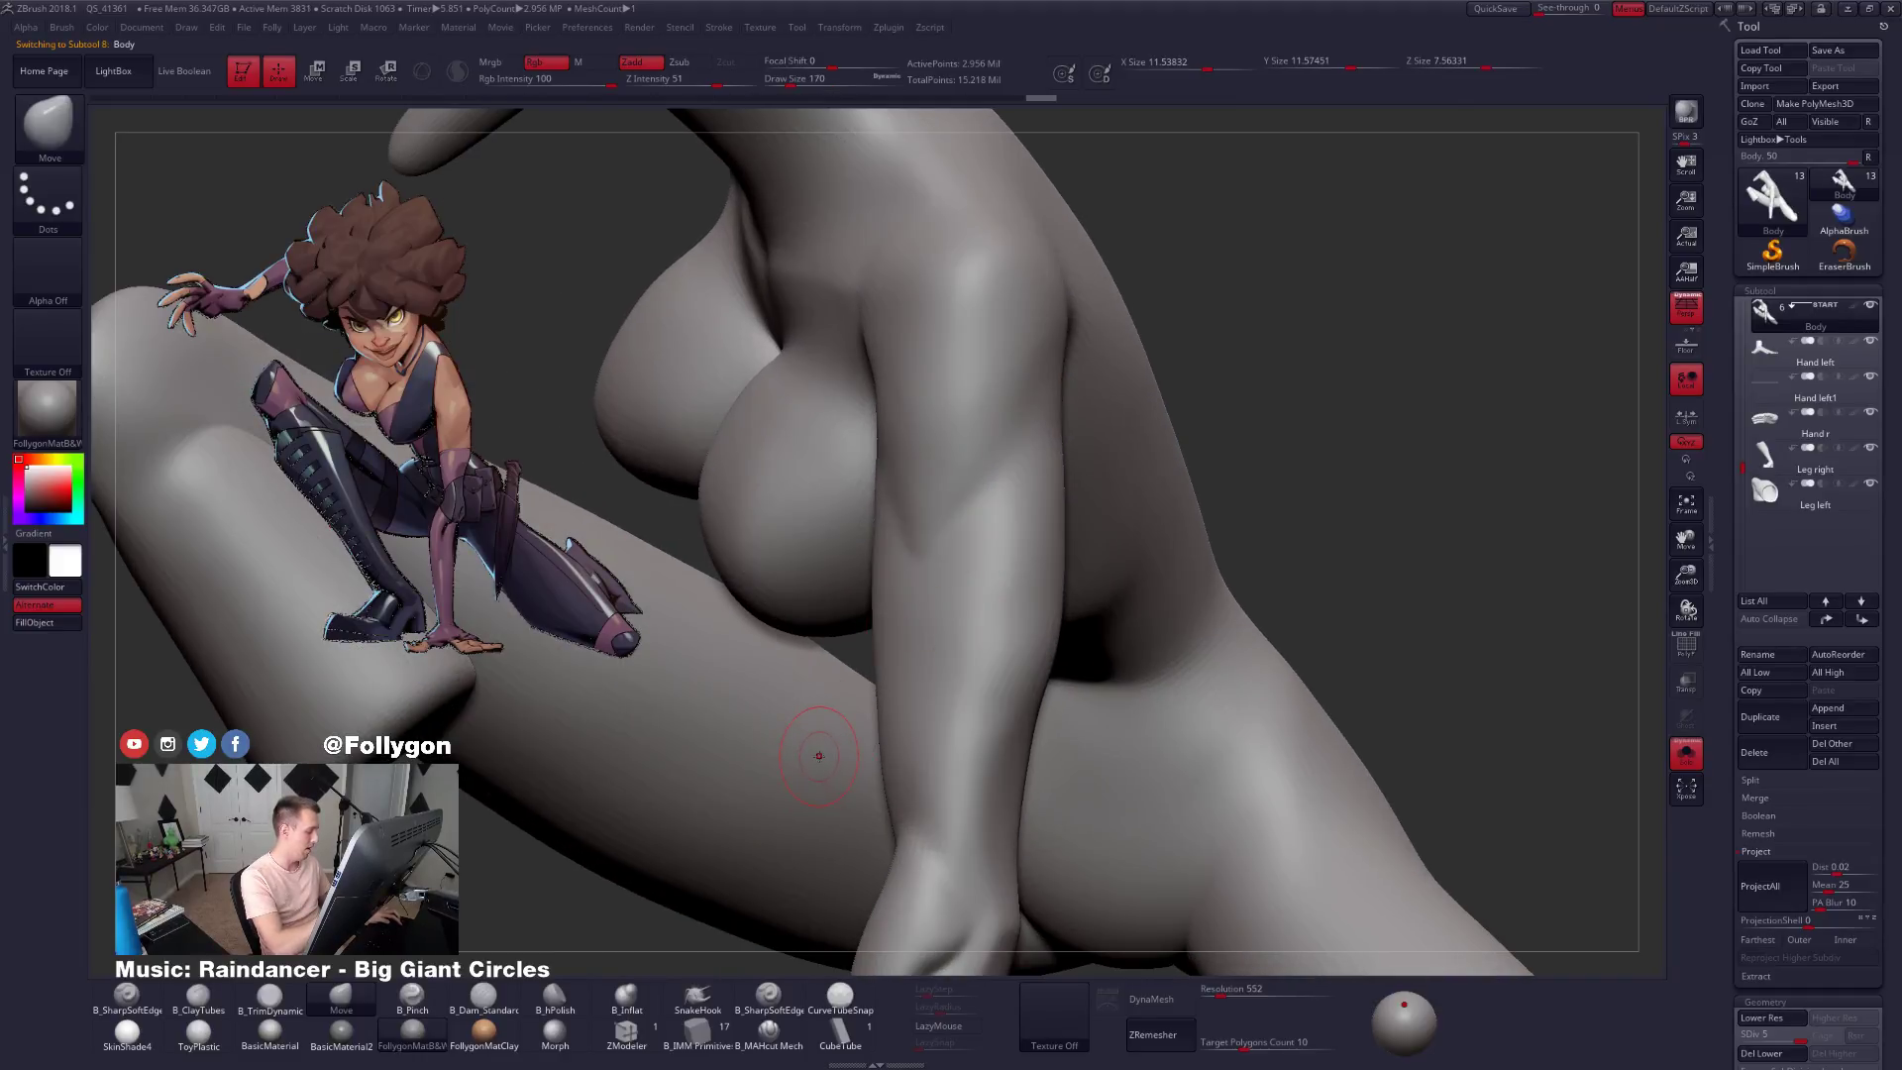
Choose the B_MAHcut Mech brush and reduce its draw size to 74.
key(ctrl+shift+f)
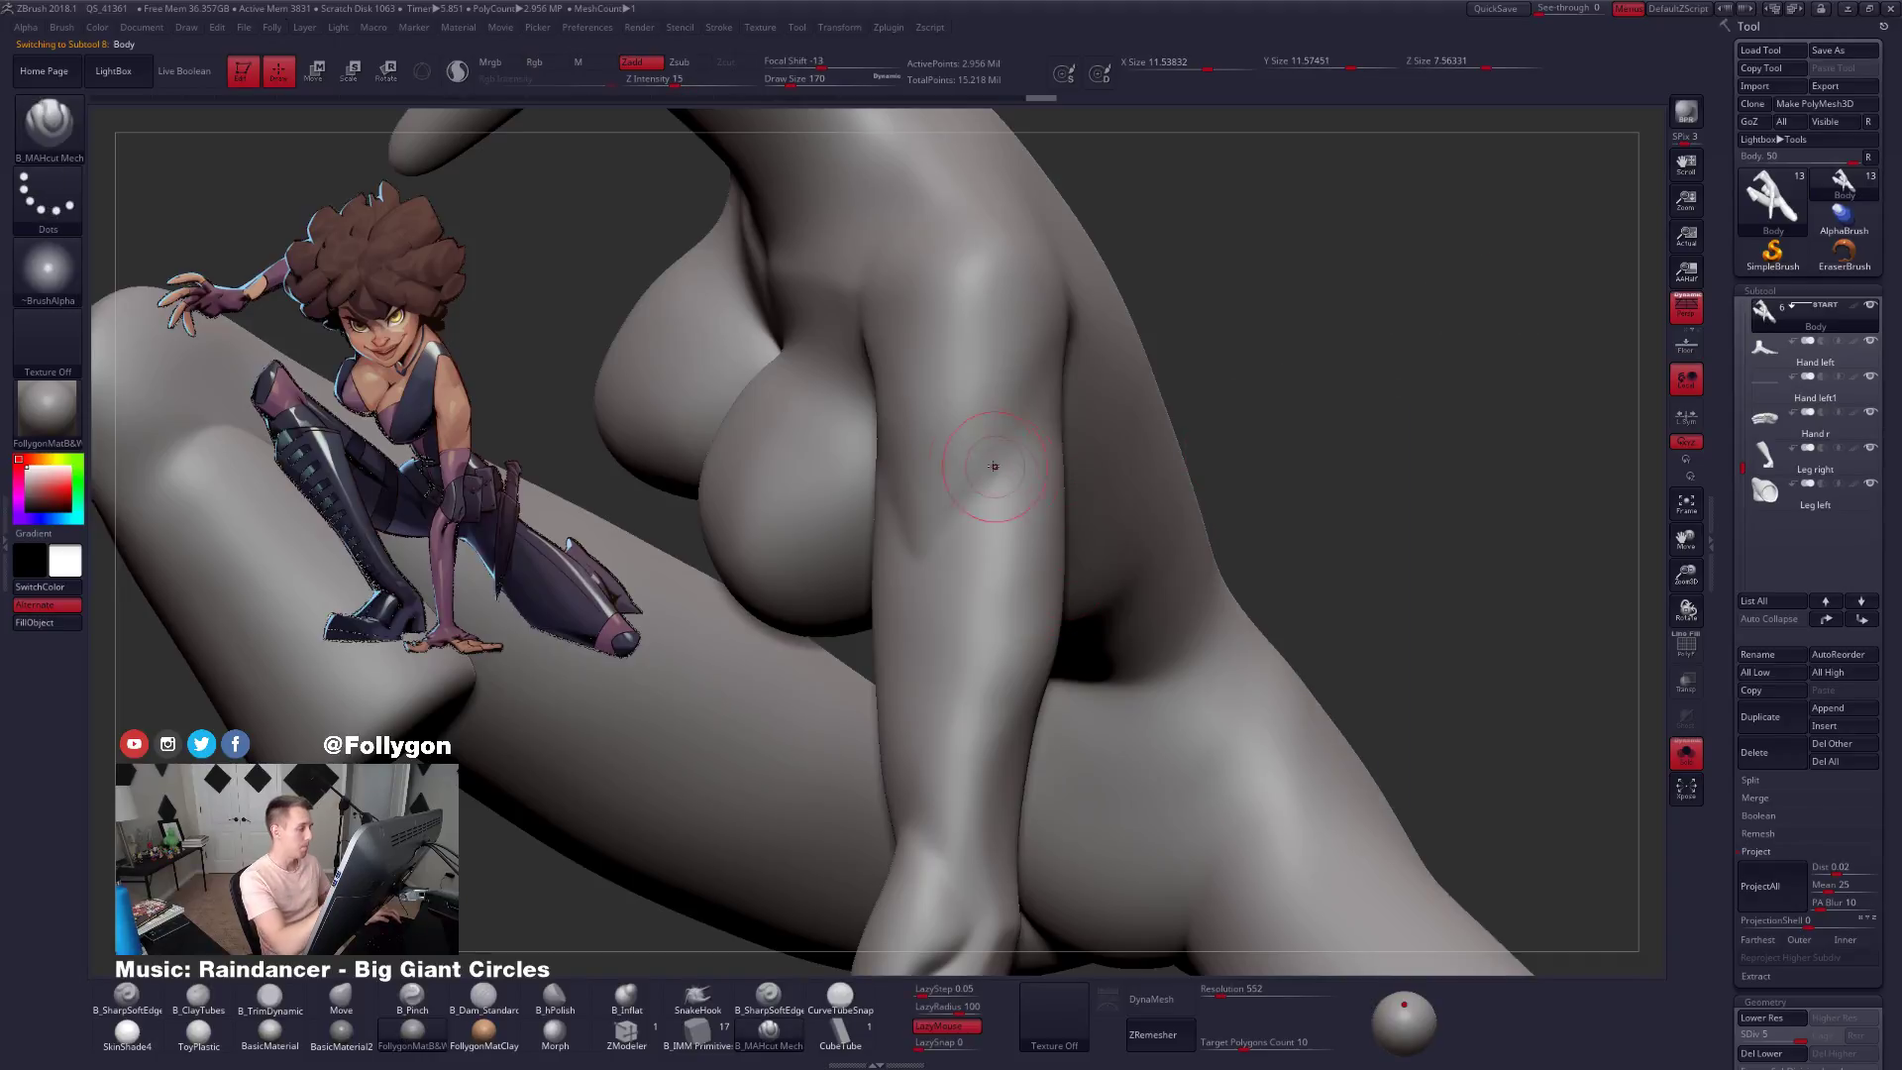
mouse_move(1064, 528)
alt+right_down()
mouse_move(1174, 565)
mouse_move(1001, 584)
mouse_move(1111, 610)
mouse_move(1083, 637)
mouse_move(1109, 666)
mouse_move(1099, 645)
mouse_move(1050, 684)
alt+right_up()
key(space)
click(1077, 590)
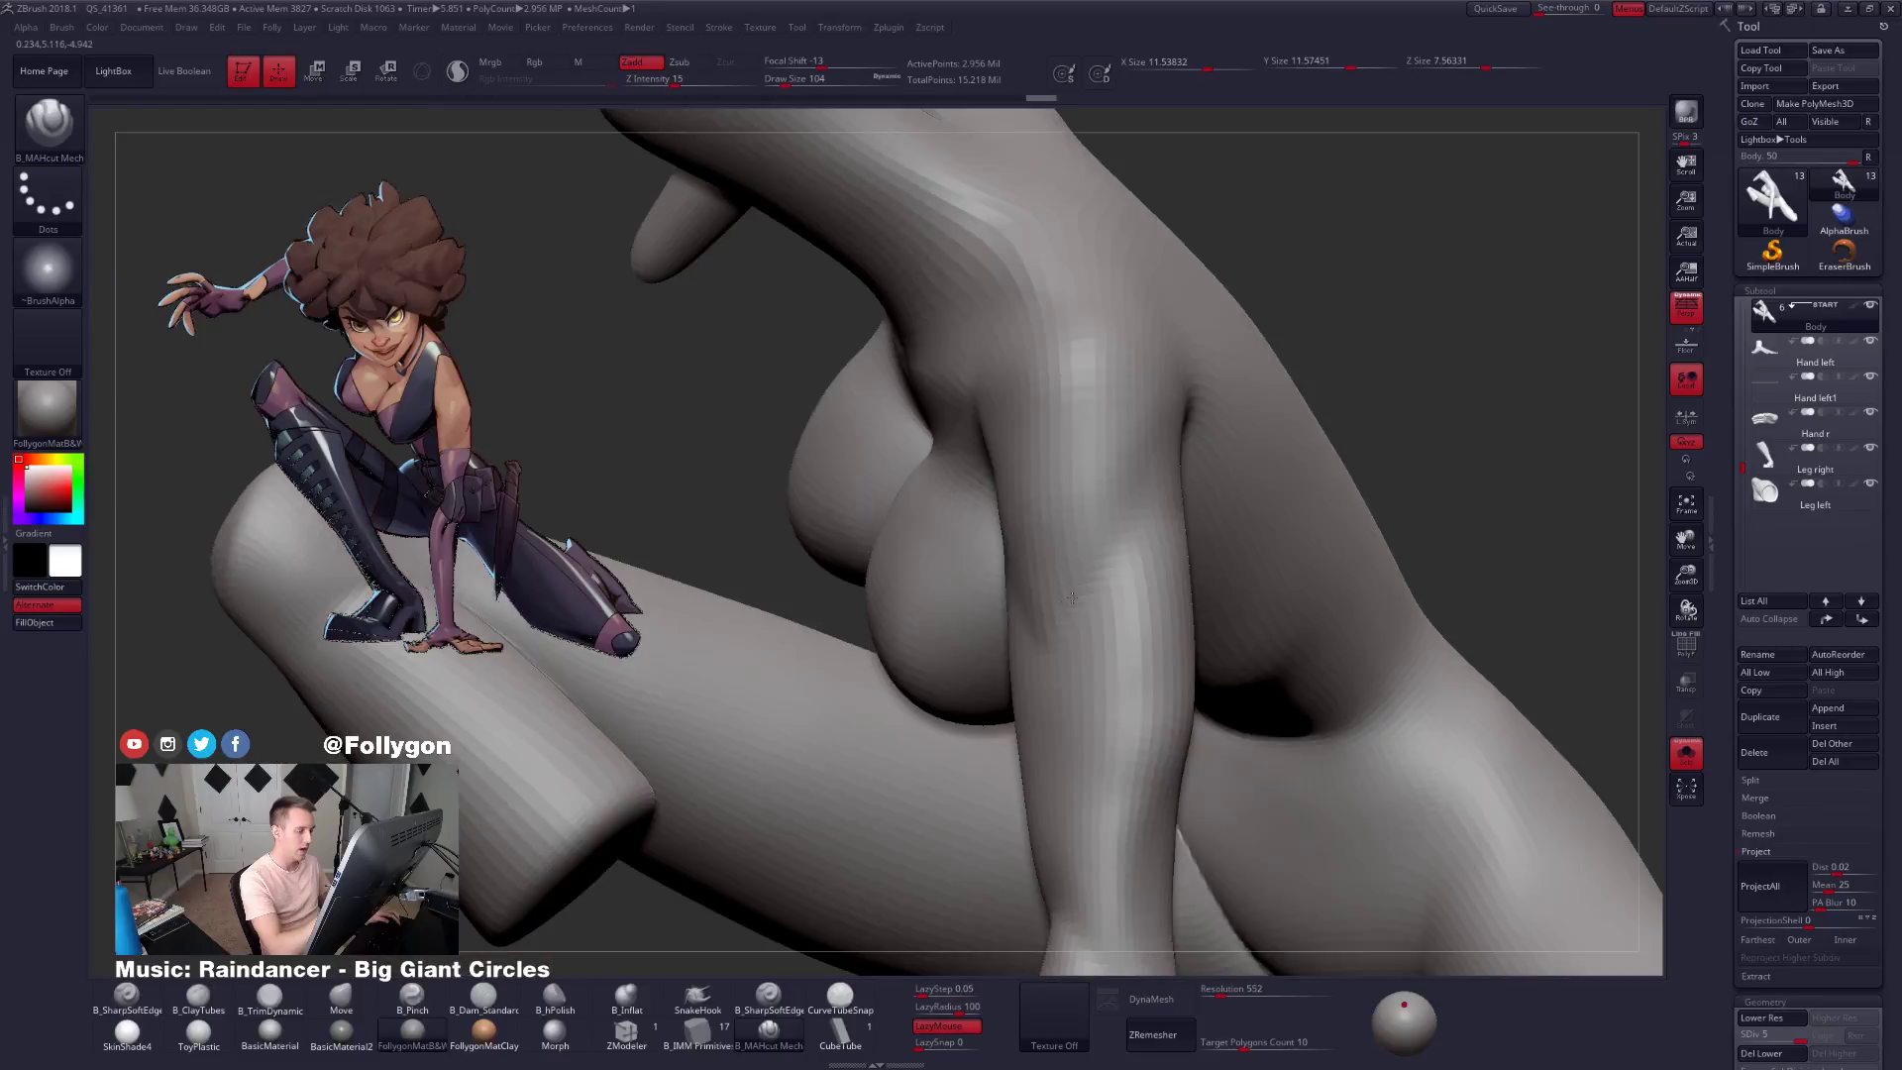
key(space)
drag(1096, 645, 1082, 646)
mouse_move(1114, 597)
right_down()
mouse_move(1064, 589)
mouse_move(1174, 421)
right_up()
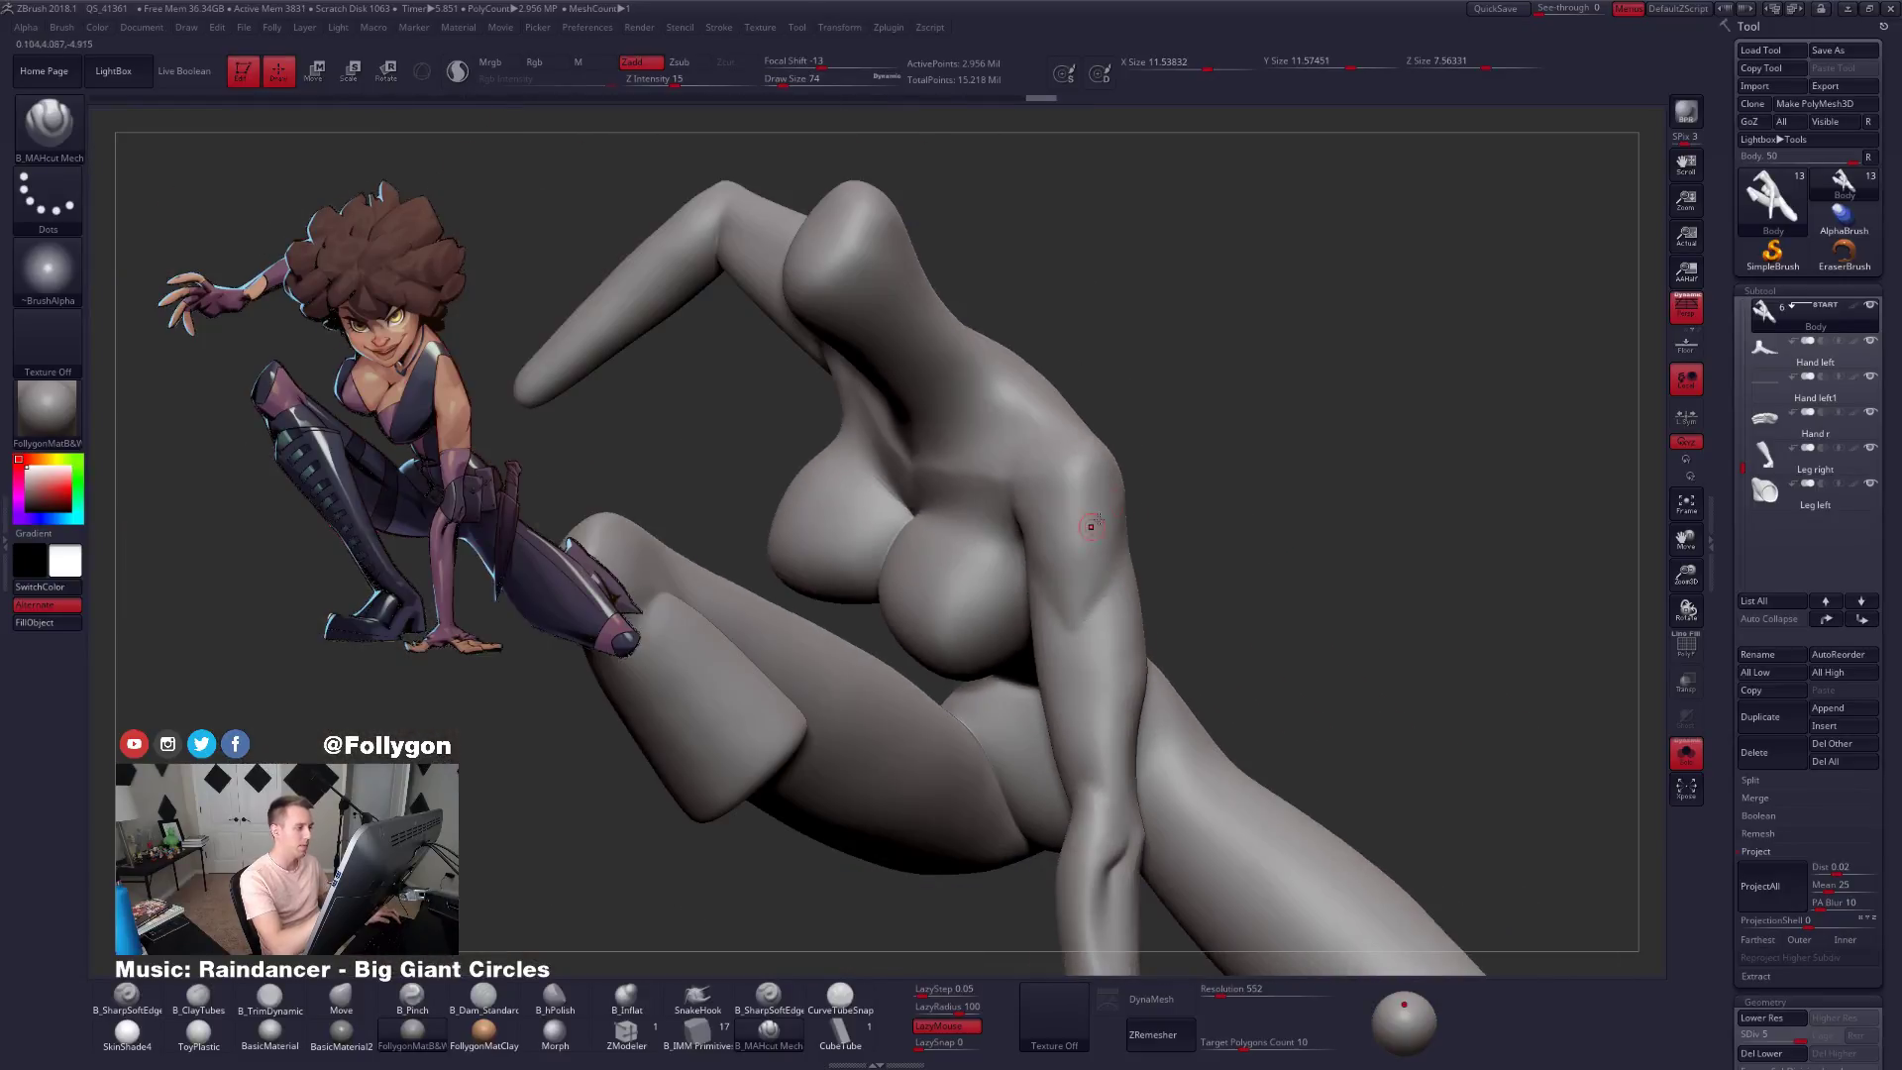
Isolate the planted arm's shoulder area on the body and carve a crease along the deltoid's lower edge.
mouse_move(1174, 421)
ctrl+shift+mouse_down()
mouse_move(1129, 391)
mouse_move(1079, 699)
mouse_move(1118, 612)
ctrl+shift+mouse_up()
right_drag(1118, 612, 1070, 653)
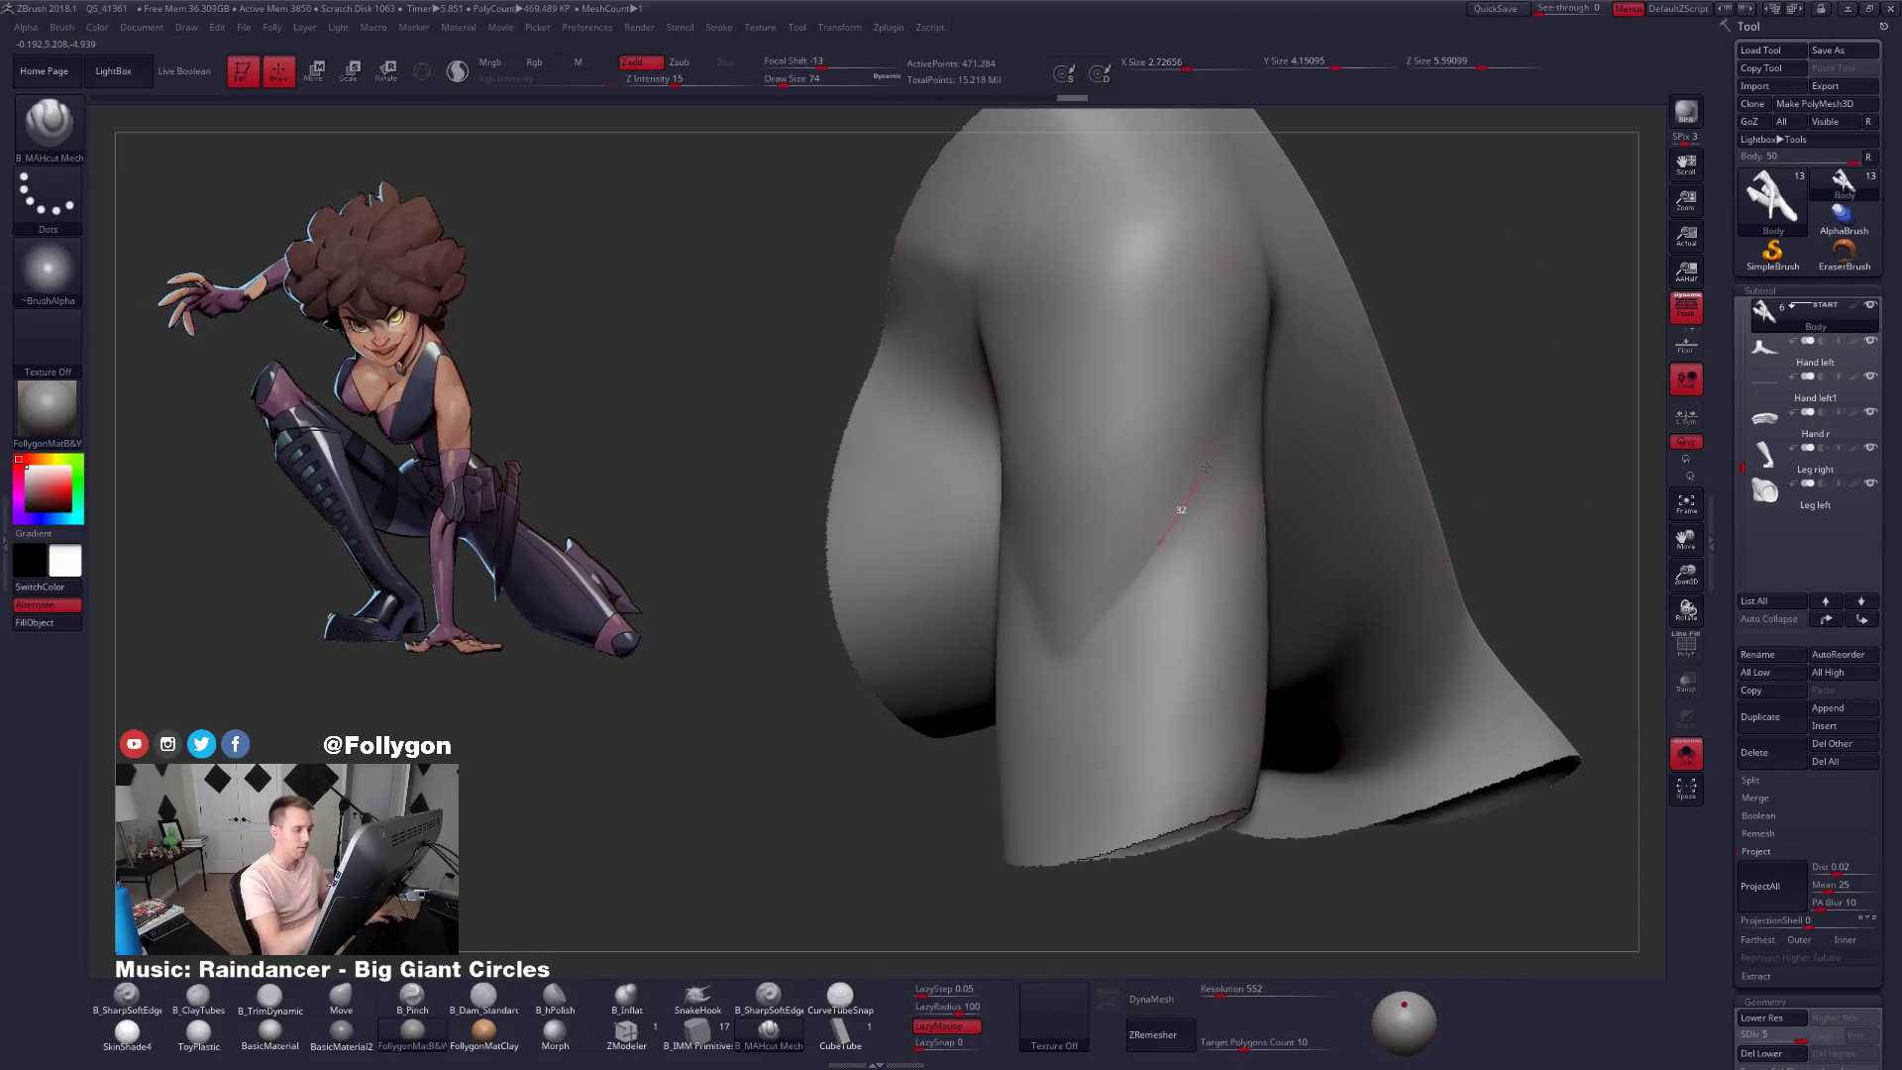
mouse_move(1159, 589)
right_down()
mouse_move(1114, 654)
mouse_move(1117, 622)
mouse_move(1092, 604)
right_up()
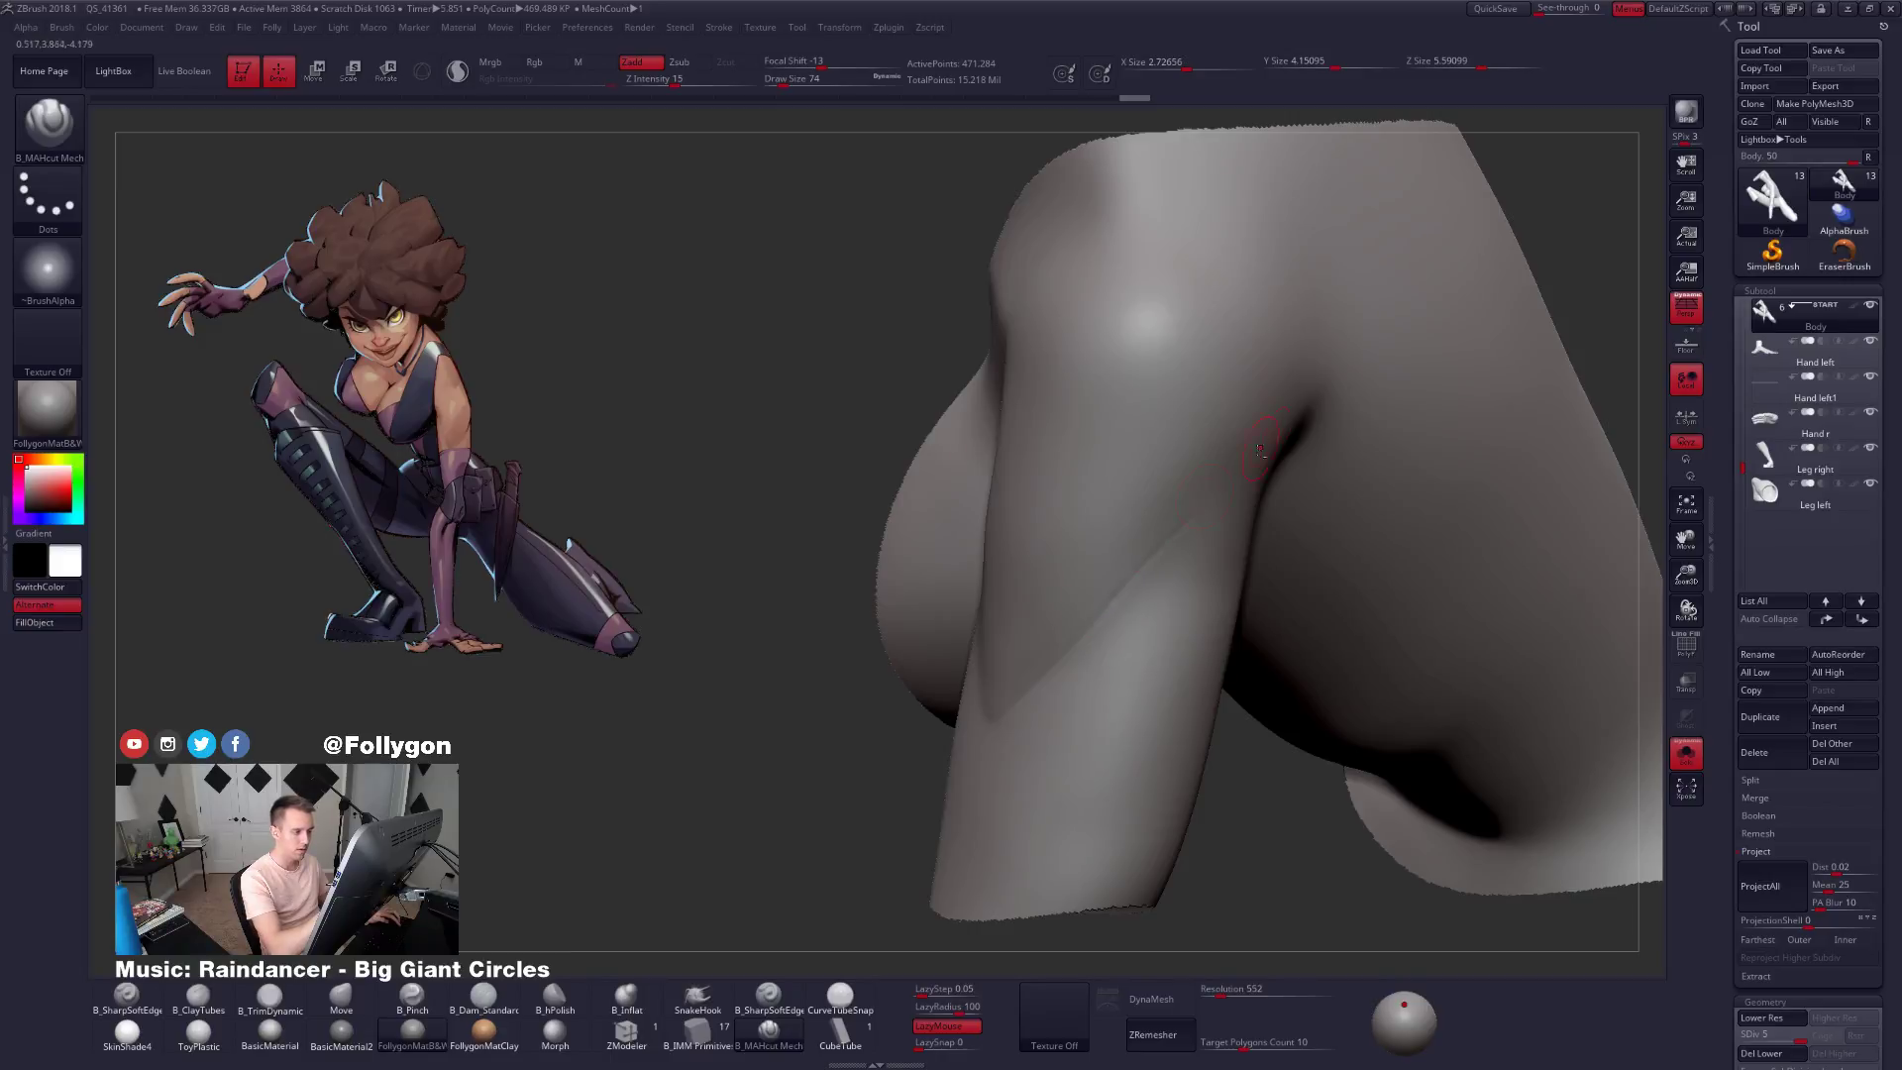
right_drag(1259, 451, 1082, 688)
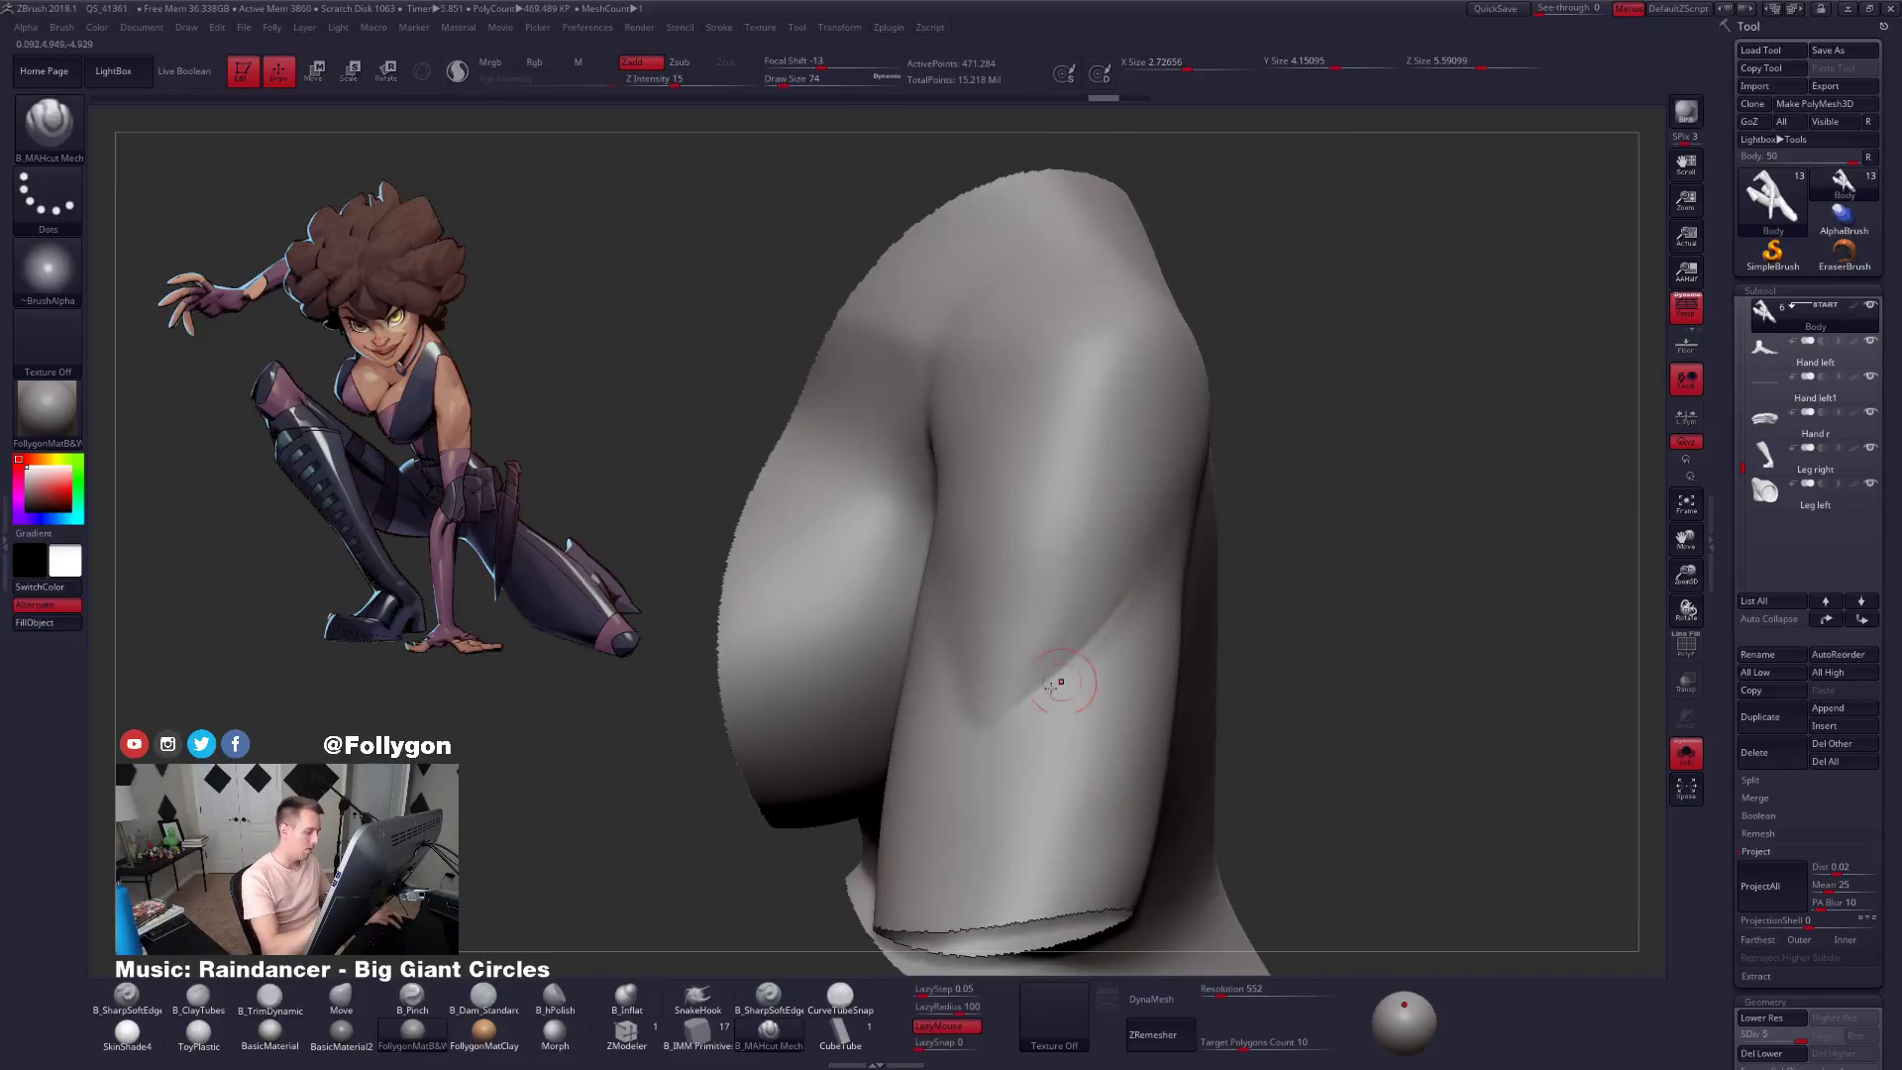
Reselect the B_MAHcut Mech brush and continue sharpening the crease toward the deltoid's lower tip.
key(b)
key(p)
key(i)
key(b)
key(m)
key(a)
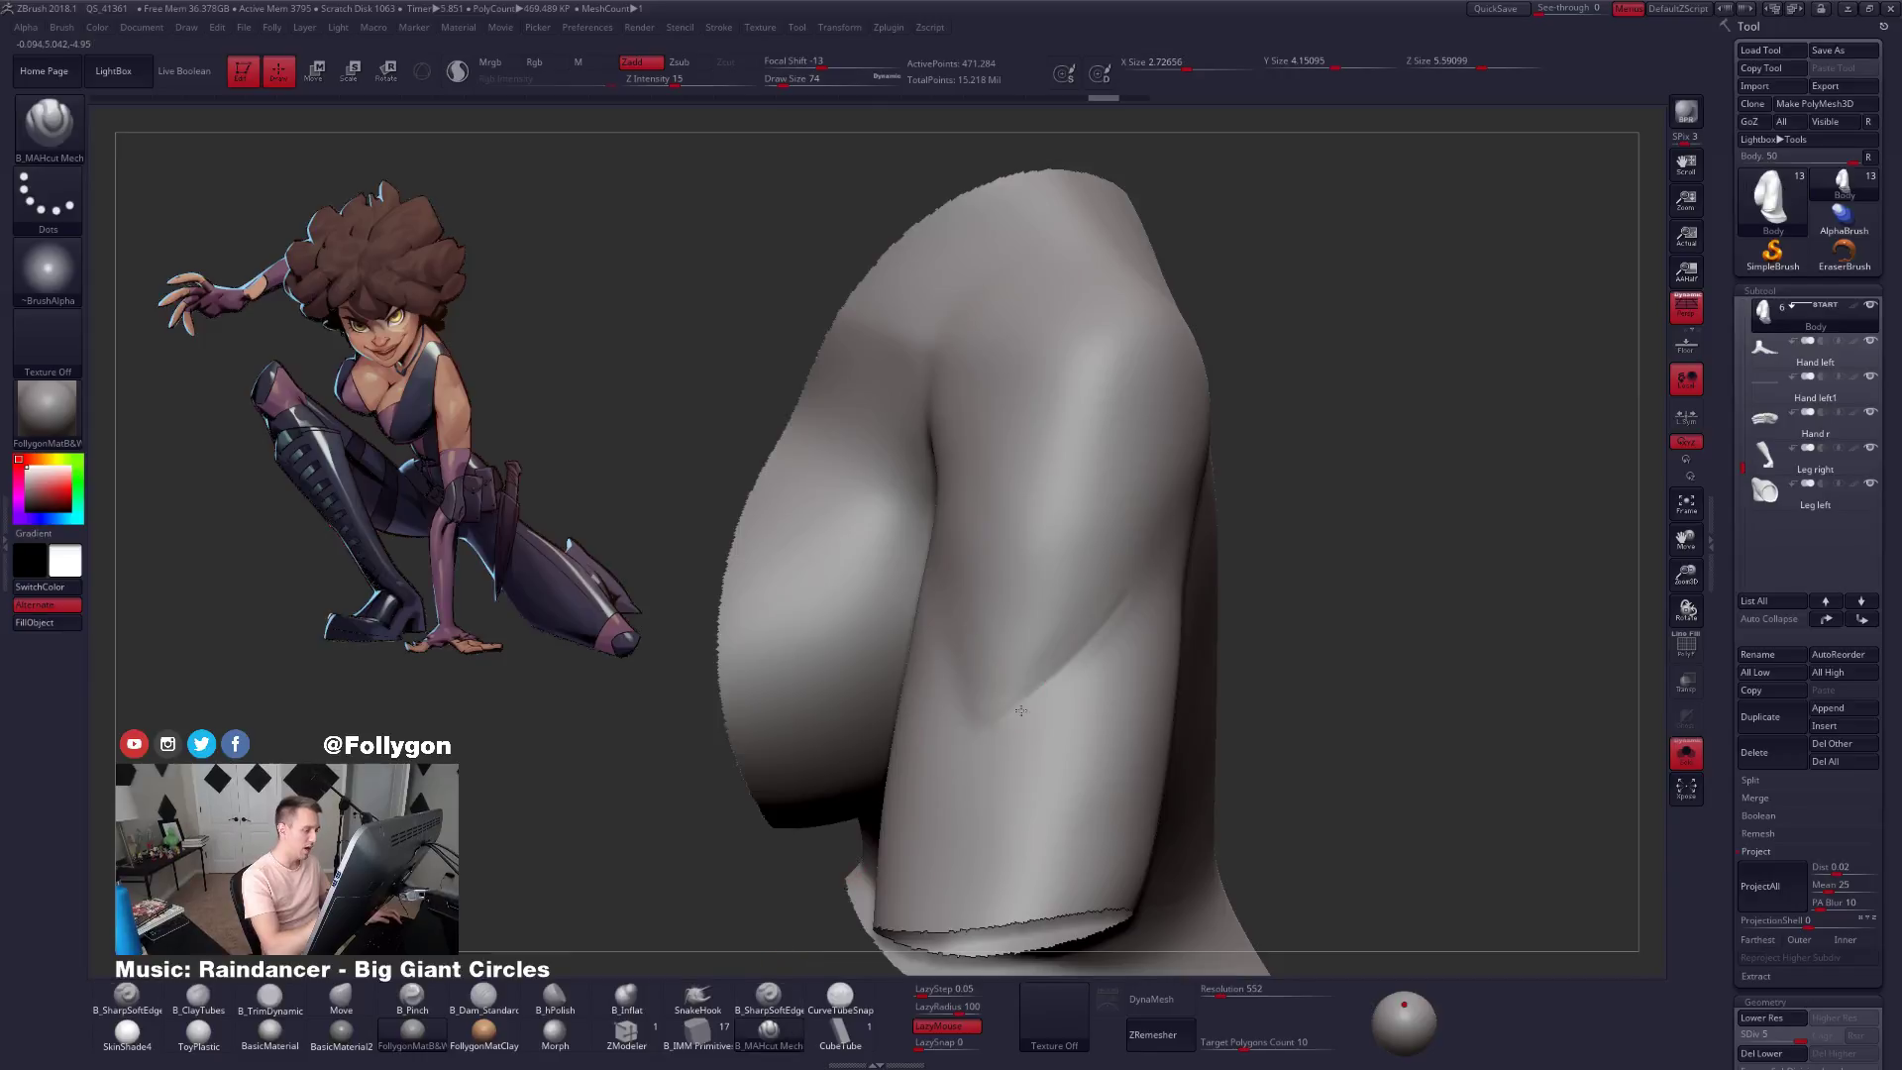
mouse_move(942, 737)
right_down()
mouse_move(1027, 732)
mouse_move(990, 688)
right_up()
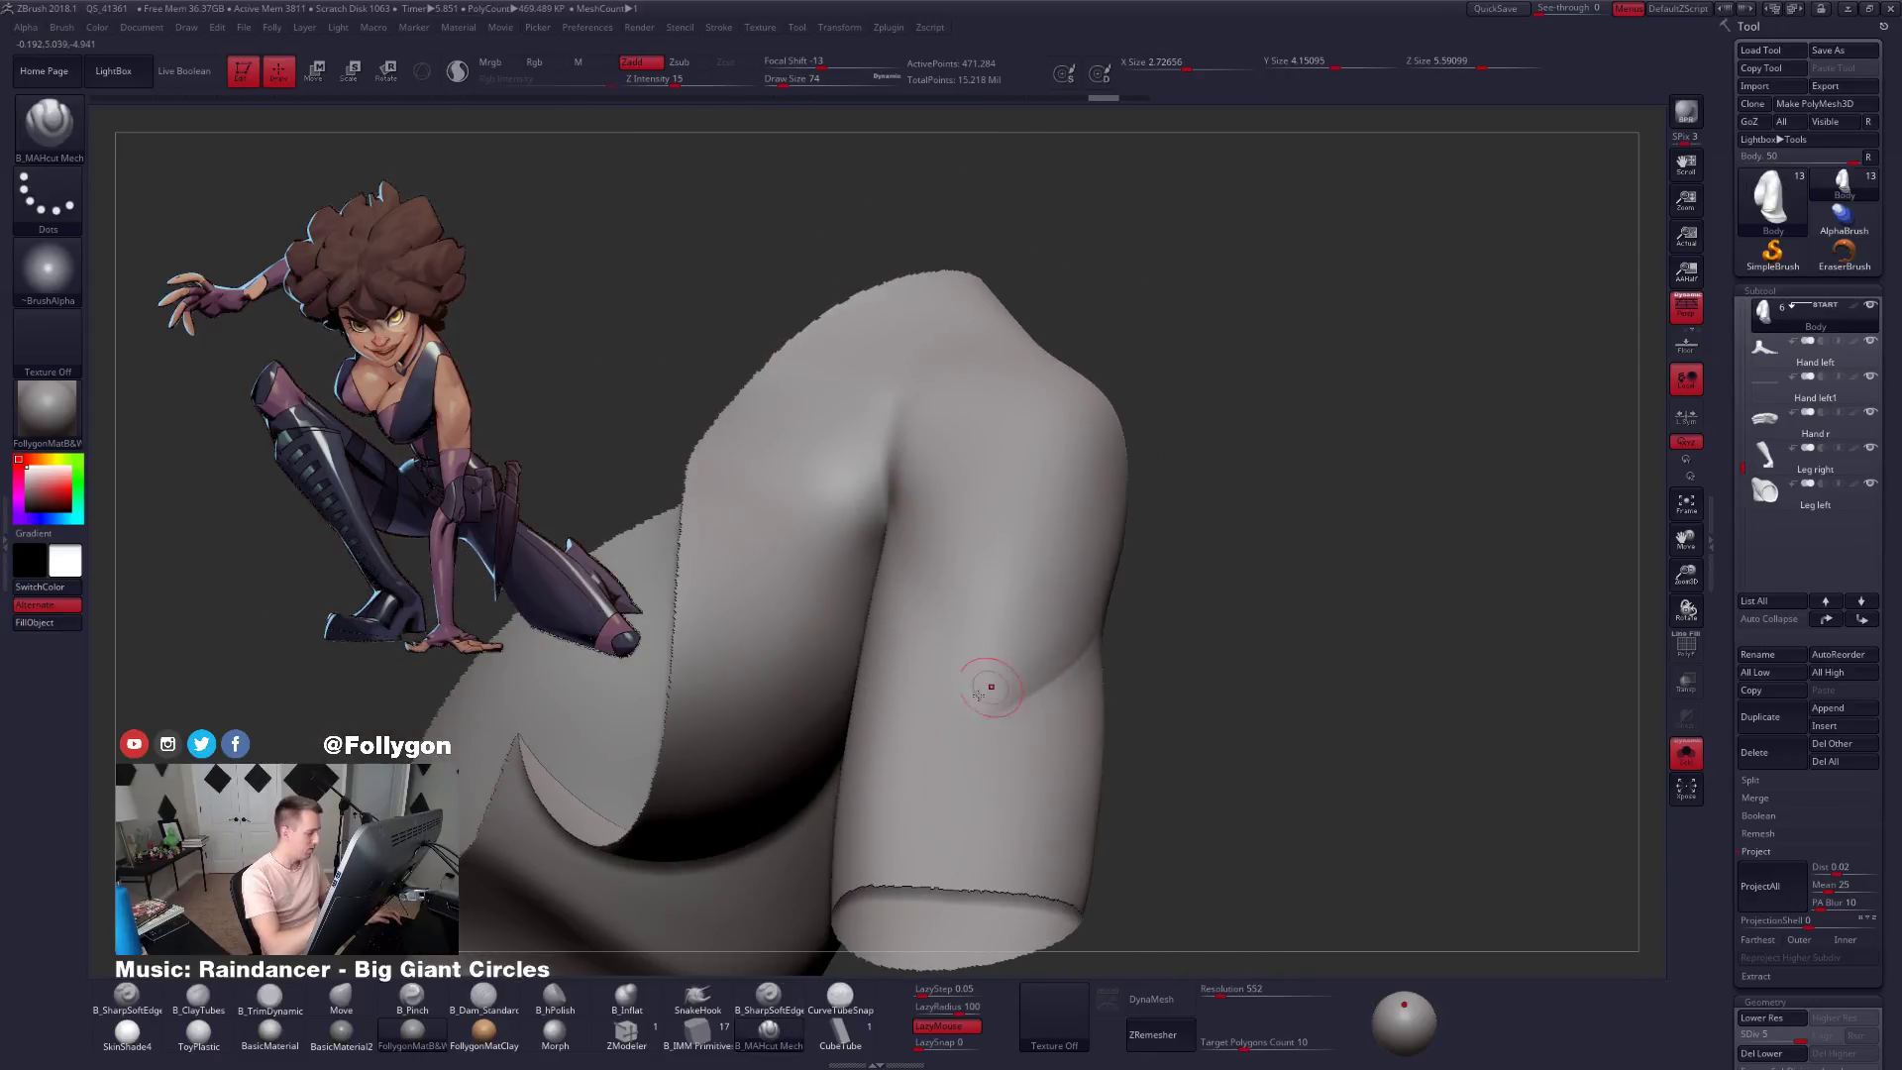
Switch the material to BasicMaterial and try a lasso mask over the back of the deltoid crease.
double_click(284, 1037)
right_drag(1163, 713, 1205, 771)
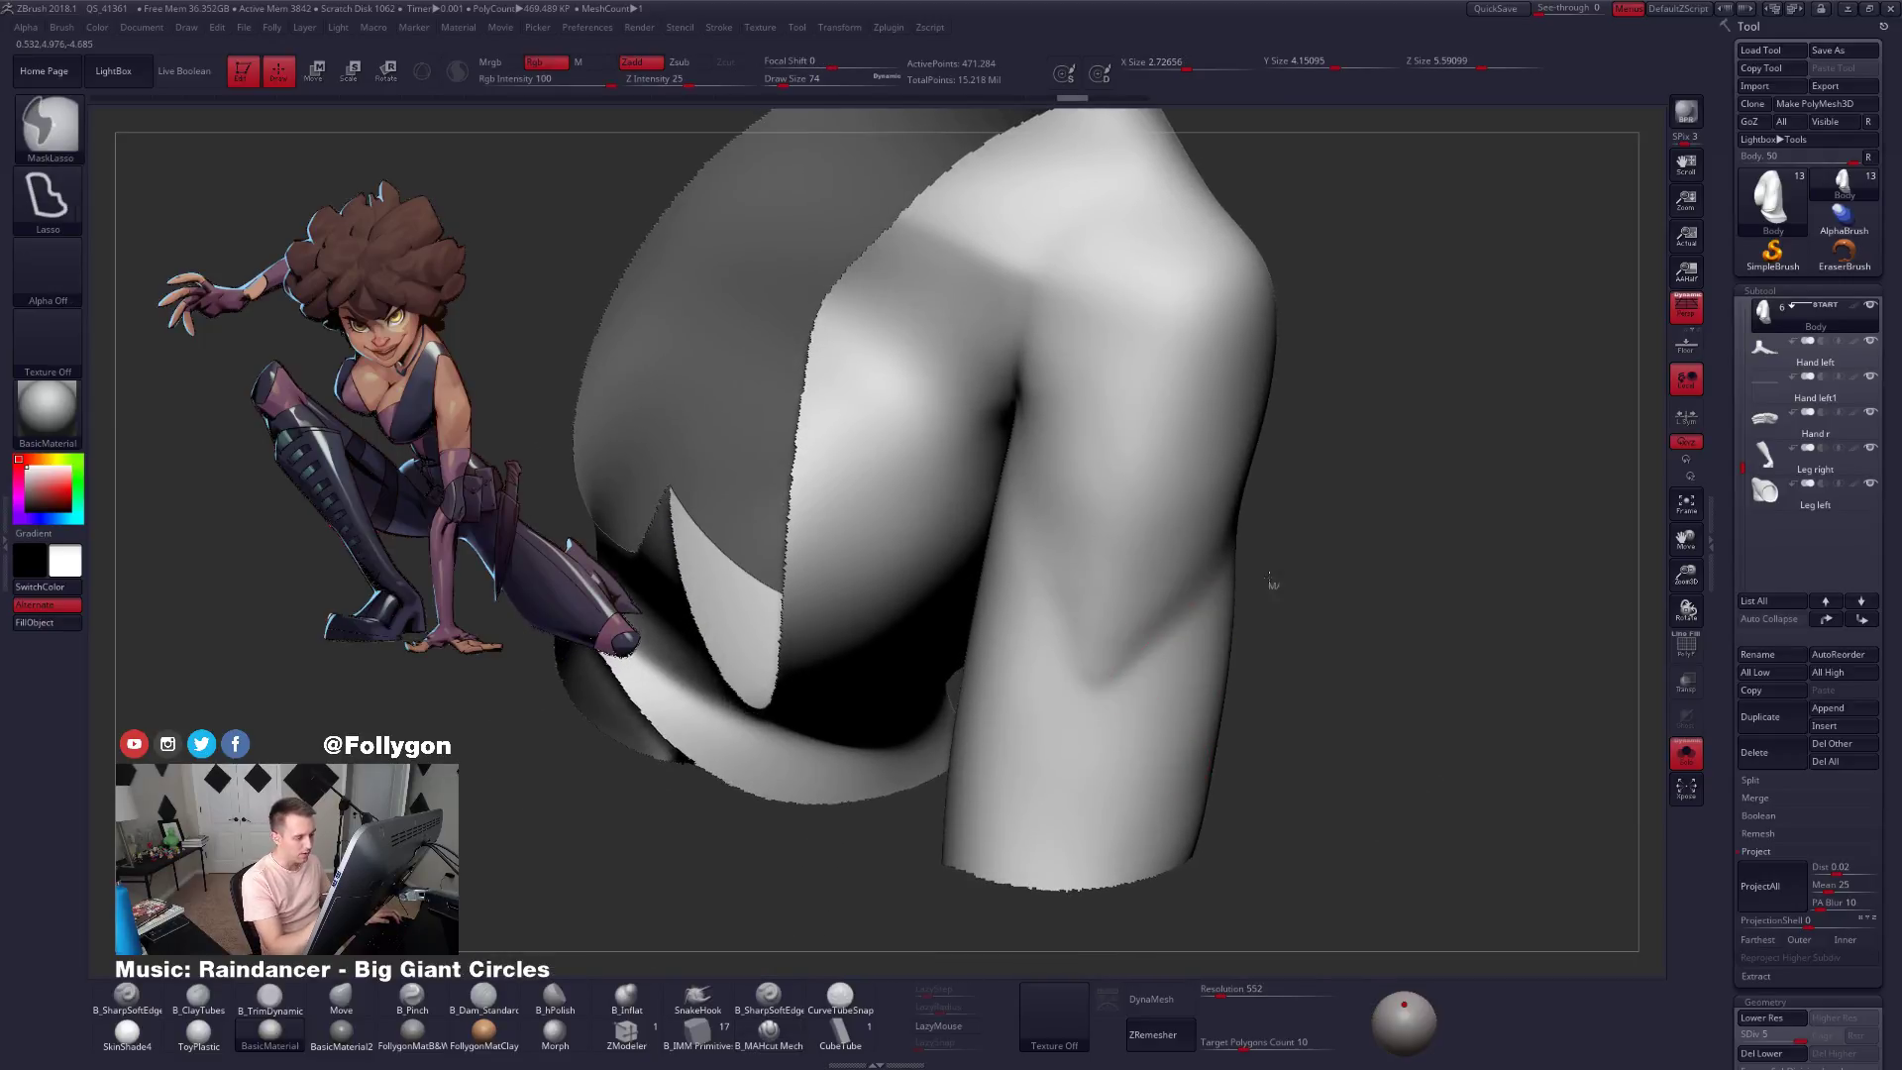
mouse_move(1274, 582)
ctrl+mouse_down()
mouse_move(1065, 683)
mouse_move(1099, 715)
mouse_move(1135, 713)
ctrl+mouse_up()
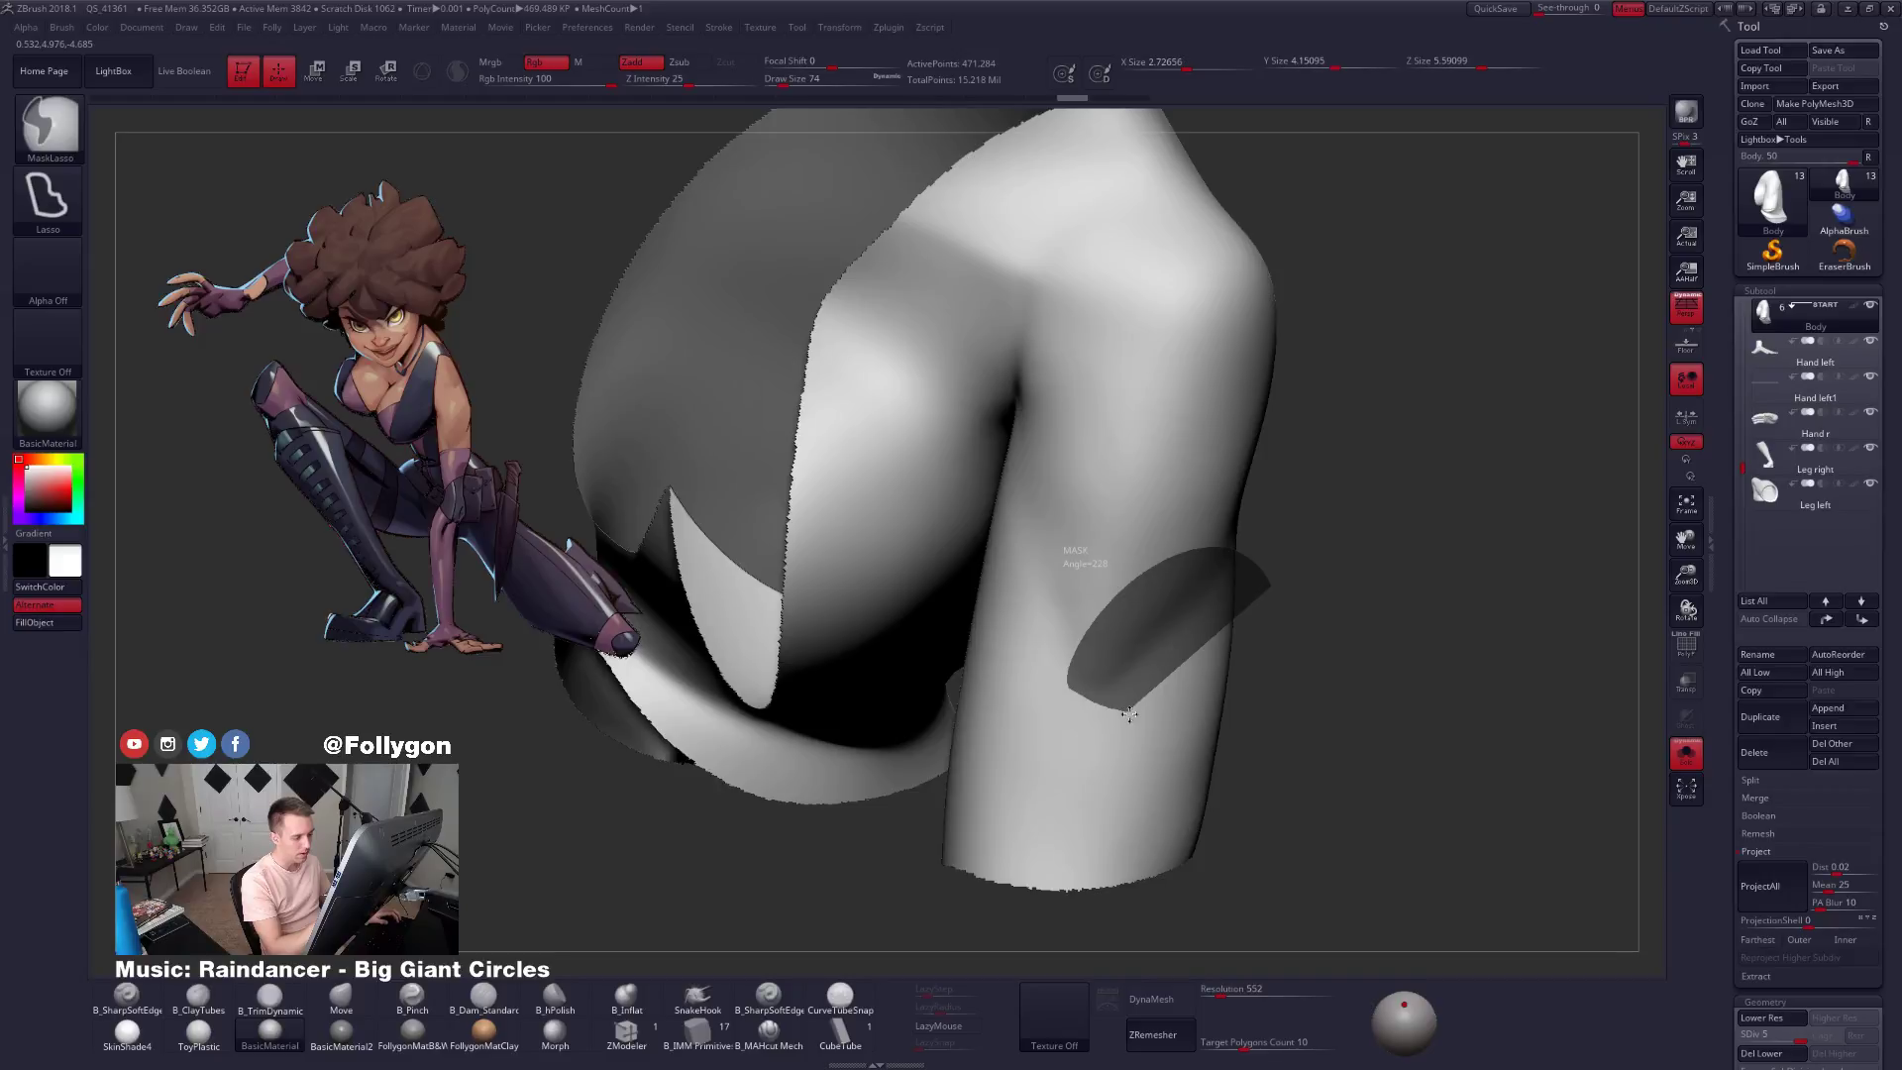
ctrl+click(1305, 788)
Cut the deltoid crease deeper with strokes running from its lower tip toward the back of the arm.
mouse_move(1305, 787)
mouse_down()
mouse_move(1262, 792)
mouse_move(1320, 799)
mouse_move(1254, 820)
mouse_move(1060, 684)
mouse_move(1024, 704)
mouse_up()
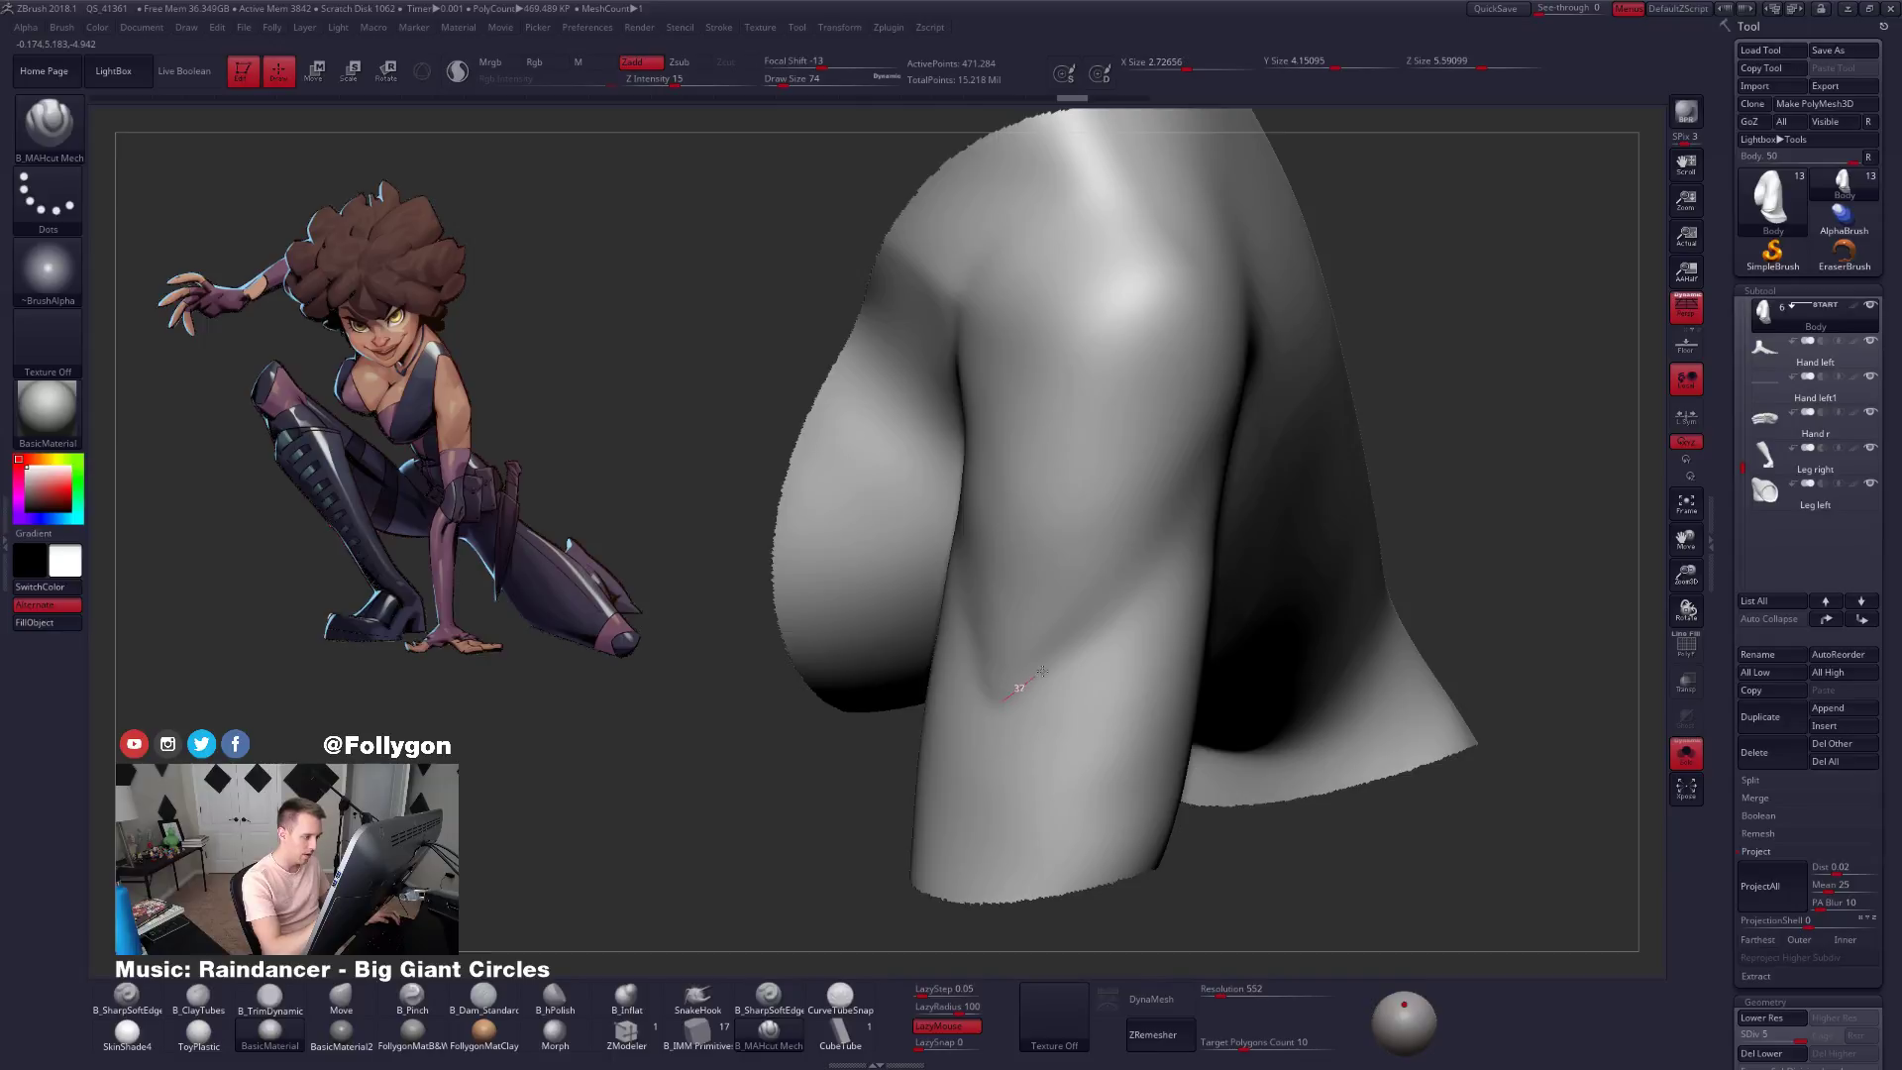
drag(1177, 550, 1197, 531)
right_drag(1062, 665, 1052, 670)
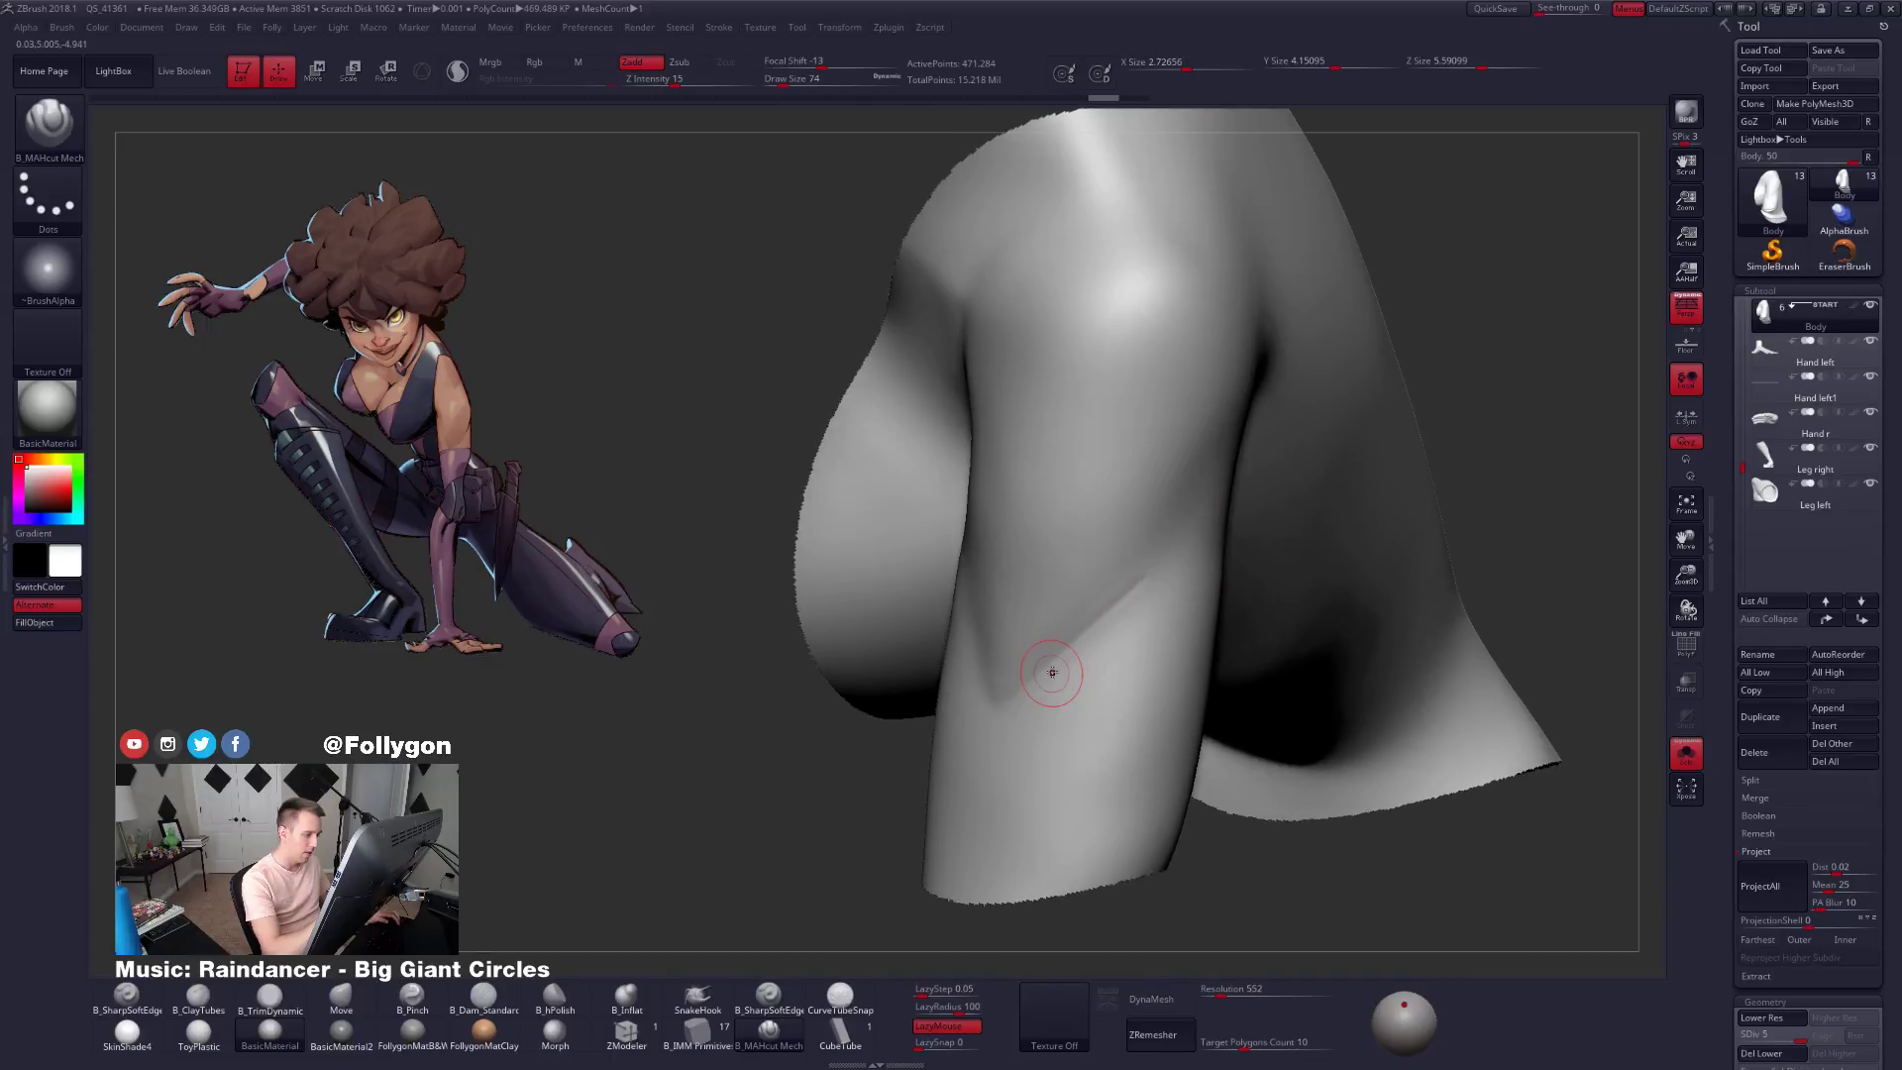
Try a wider cut along the deltoid crease at draw size 104, and undo the last strokes.
key(space)
drag(1053, 671, 1063, 674)
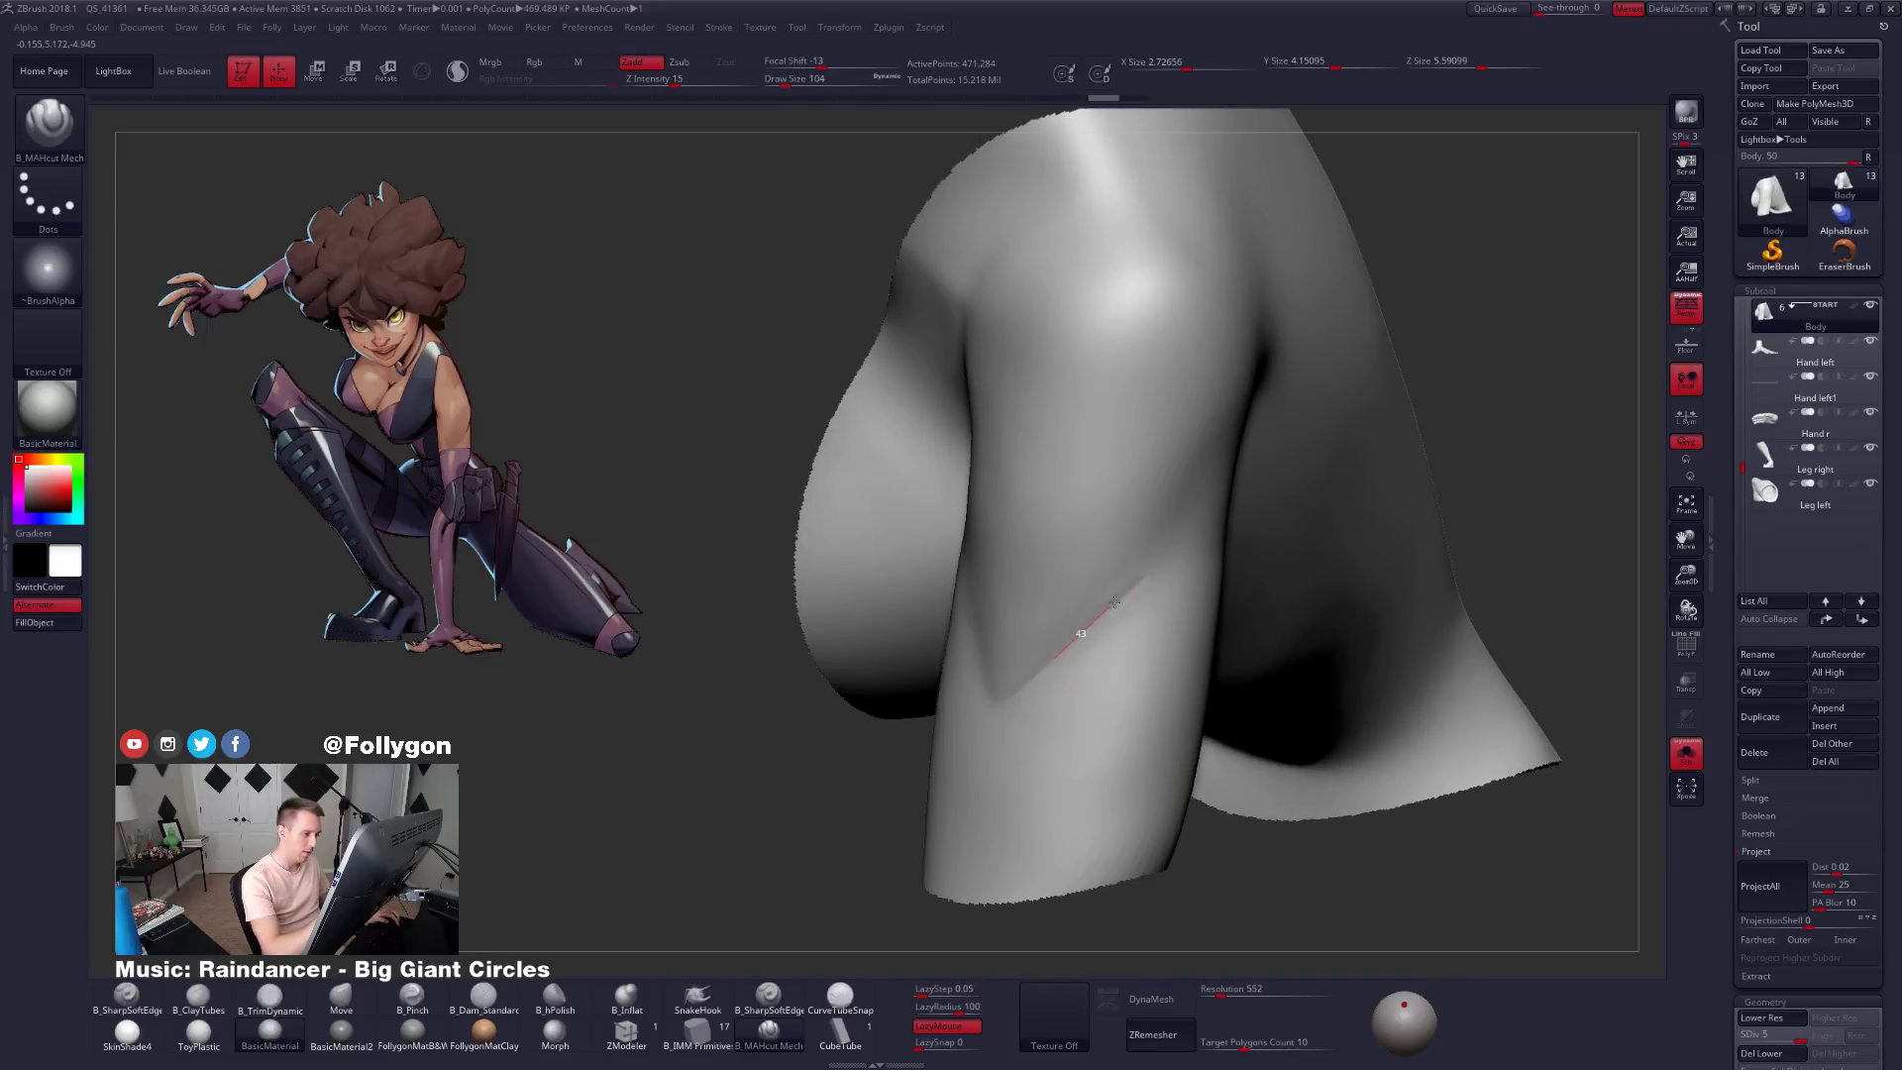
drag(1177, 533, 1179, 531)
key(ctrl+z)
key(ctrl+z)
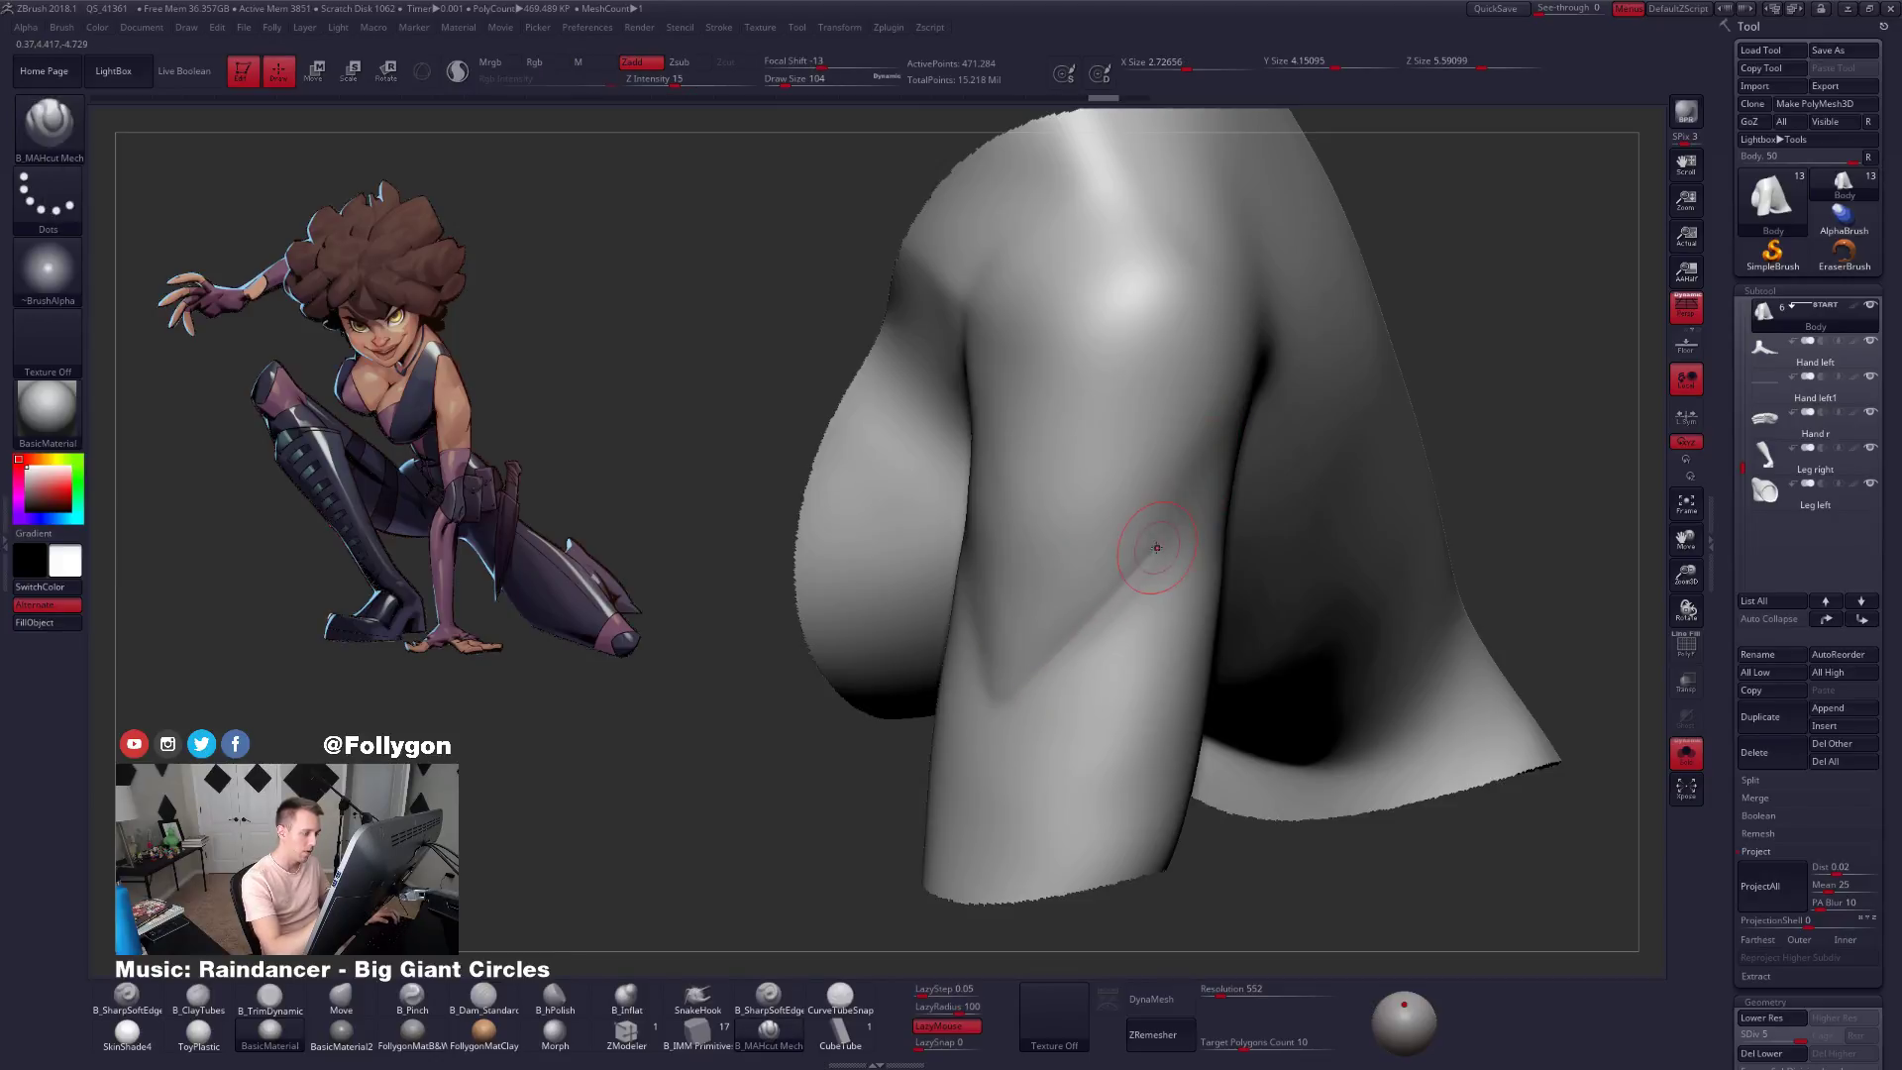
Set the brush to Z intensity 5 and draw size 203, and stroke lightly along the deltoid crease.
key(space)
drag(1147, 548, 1160, 606)
key(ctrl+z)
key(space)
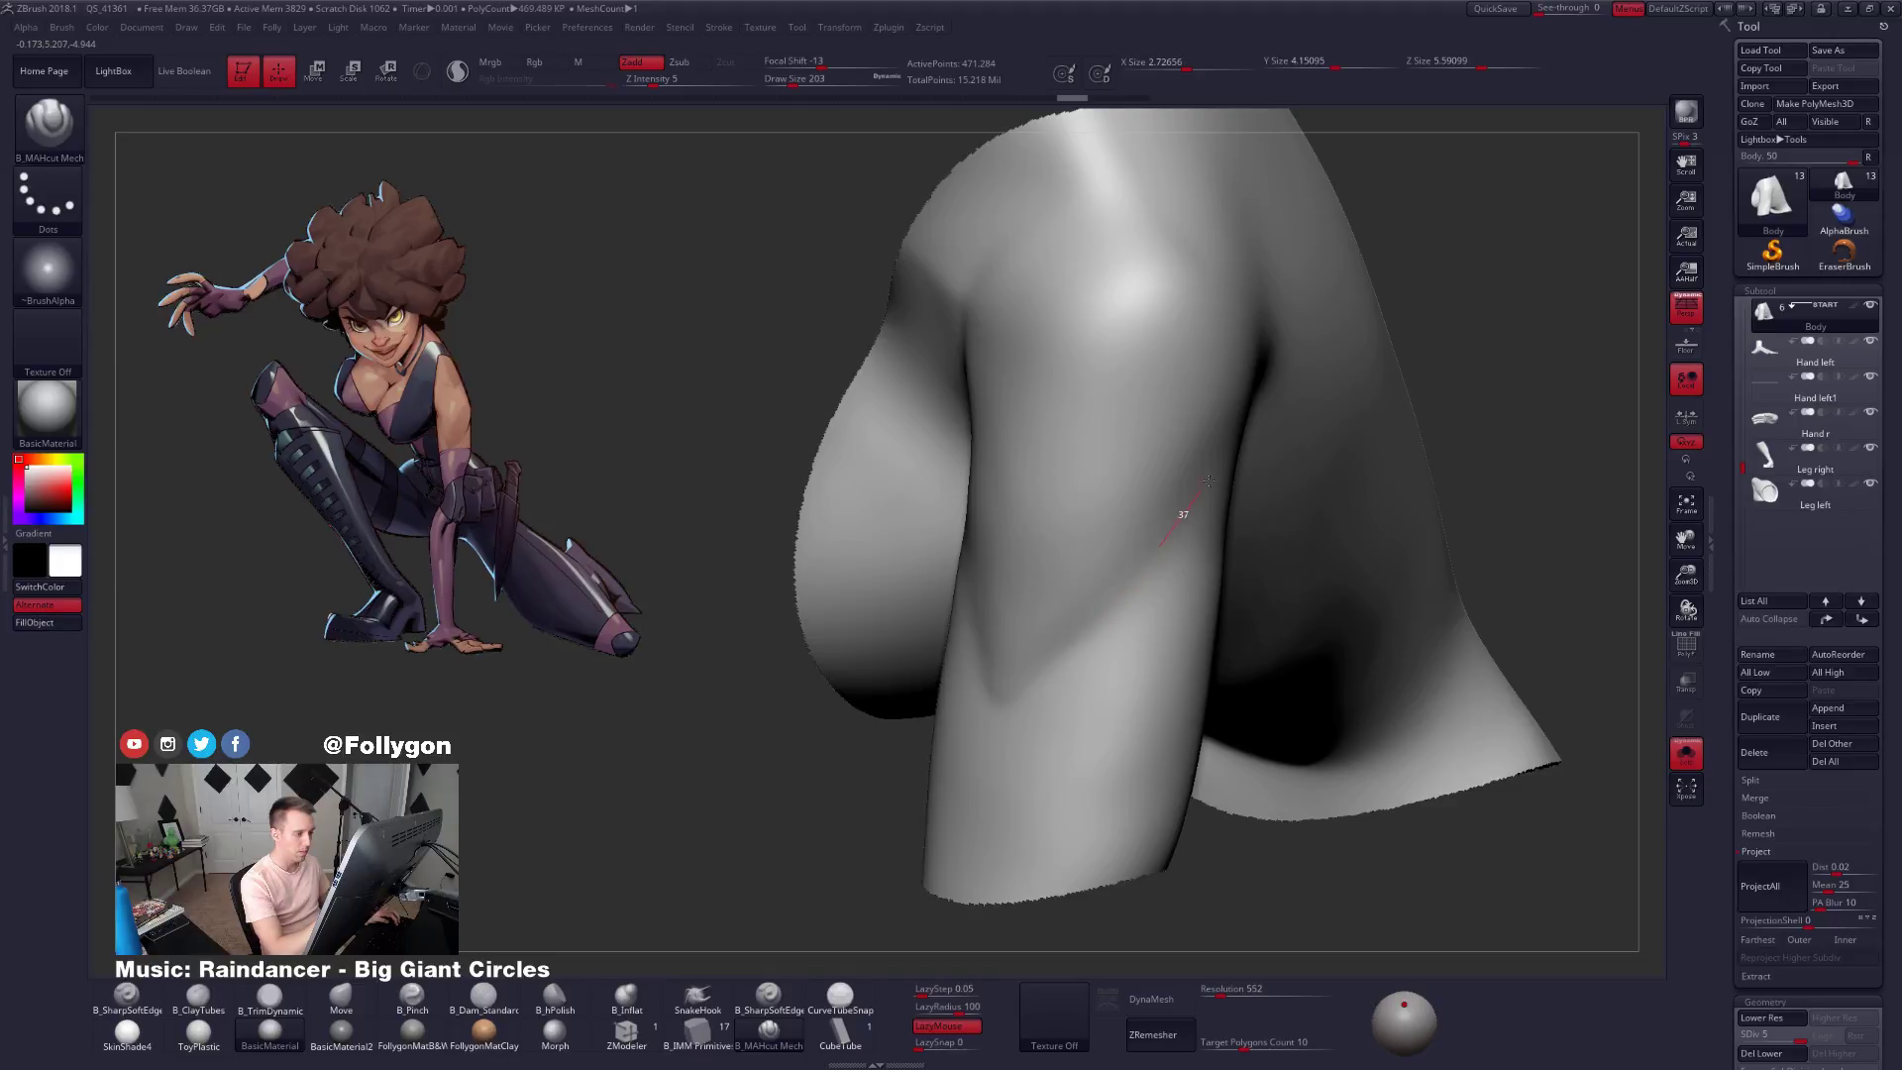
drag(1209, 481, 1209, 472)
mouse_move(1129, 574)
right_down()
mouse_move(1187, 595)
mouse_move(1130, 624)
right_up()
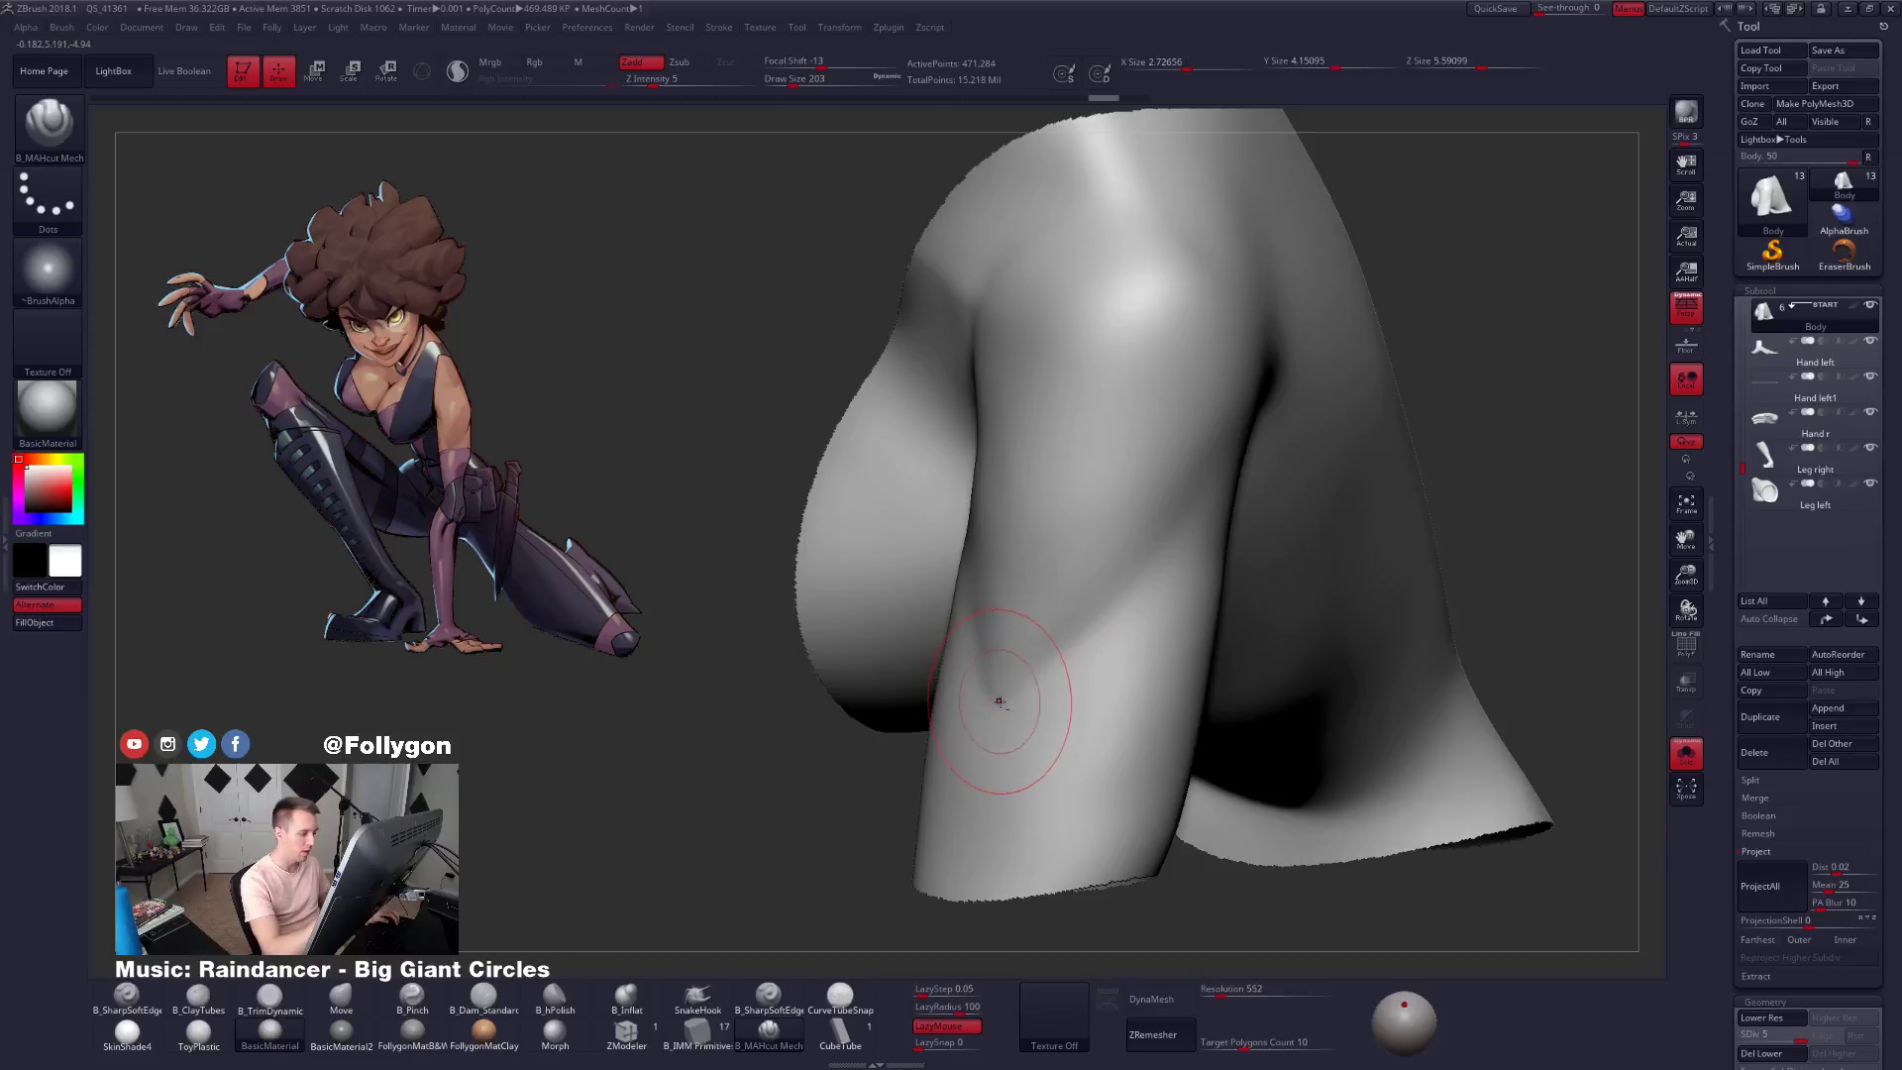
drag(1206, 482, 1208, 476)
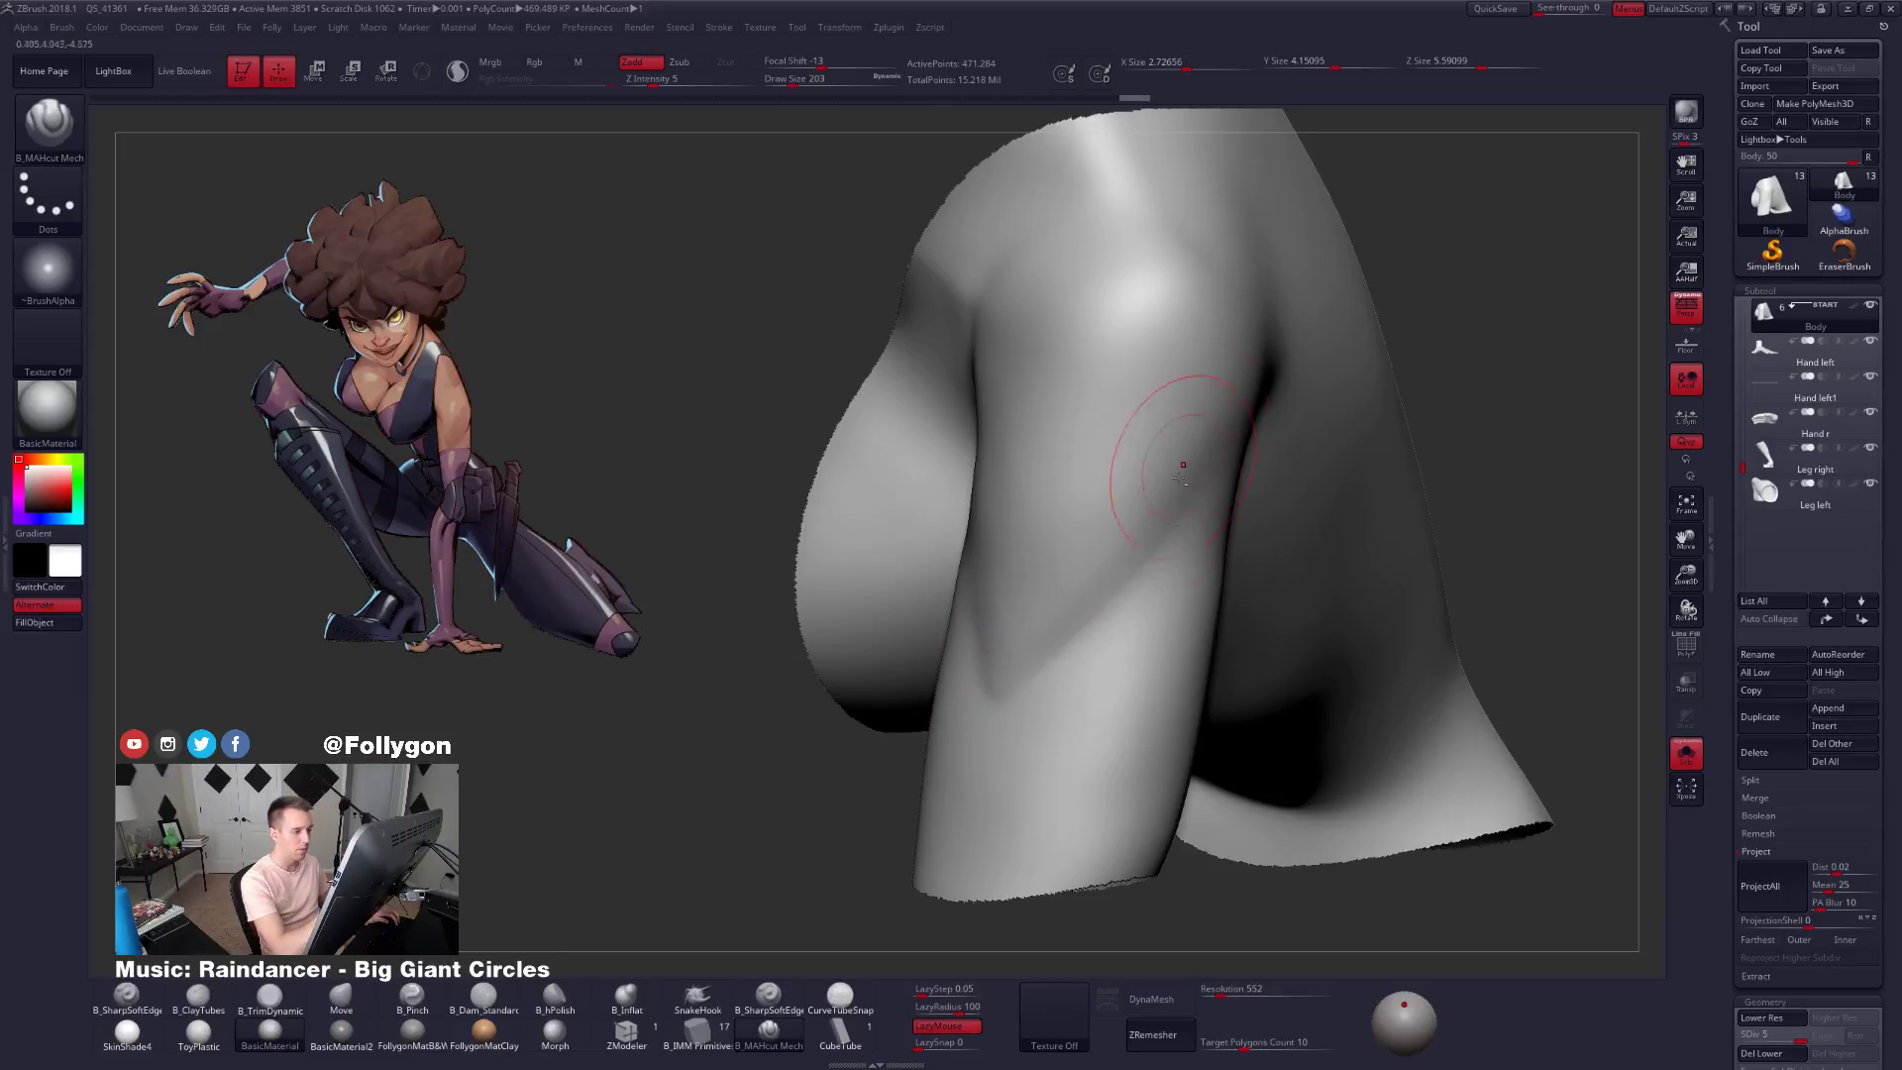
Reduce the draw size to 170 and refine the front side and tip of the deltoid crease.
mouse_move(1134, 564)
right_down()
mouse_move(1079, 552)
mouse_move(1176, 538)
right_up()
right_drag(1154, 609, 1216, 624)
key(s)
drag(1055, 657, 1049, 656)
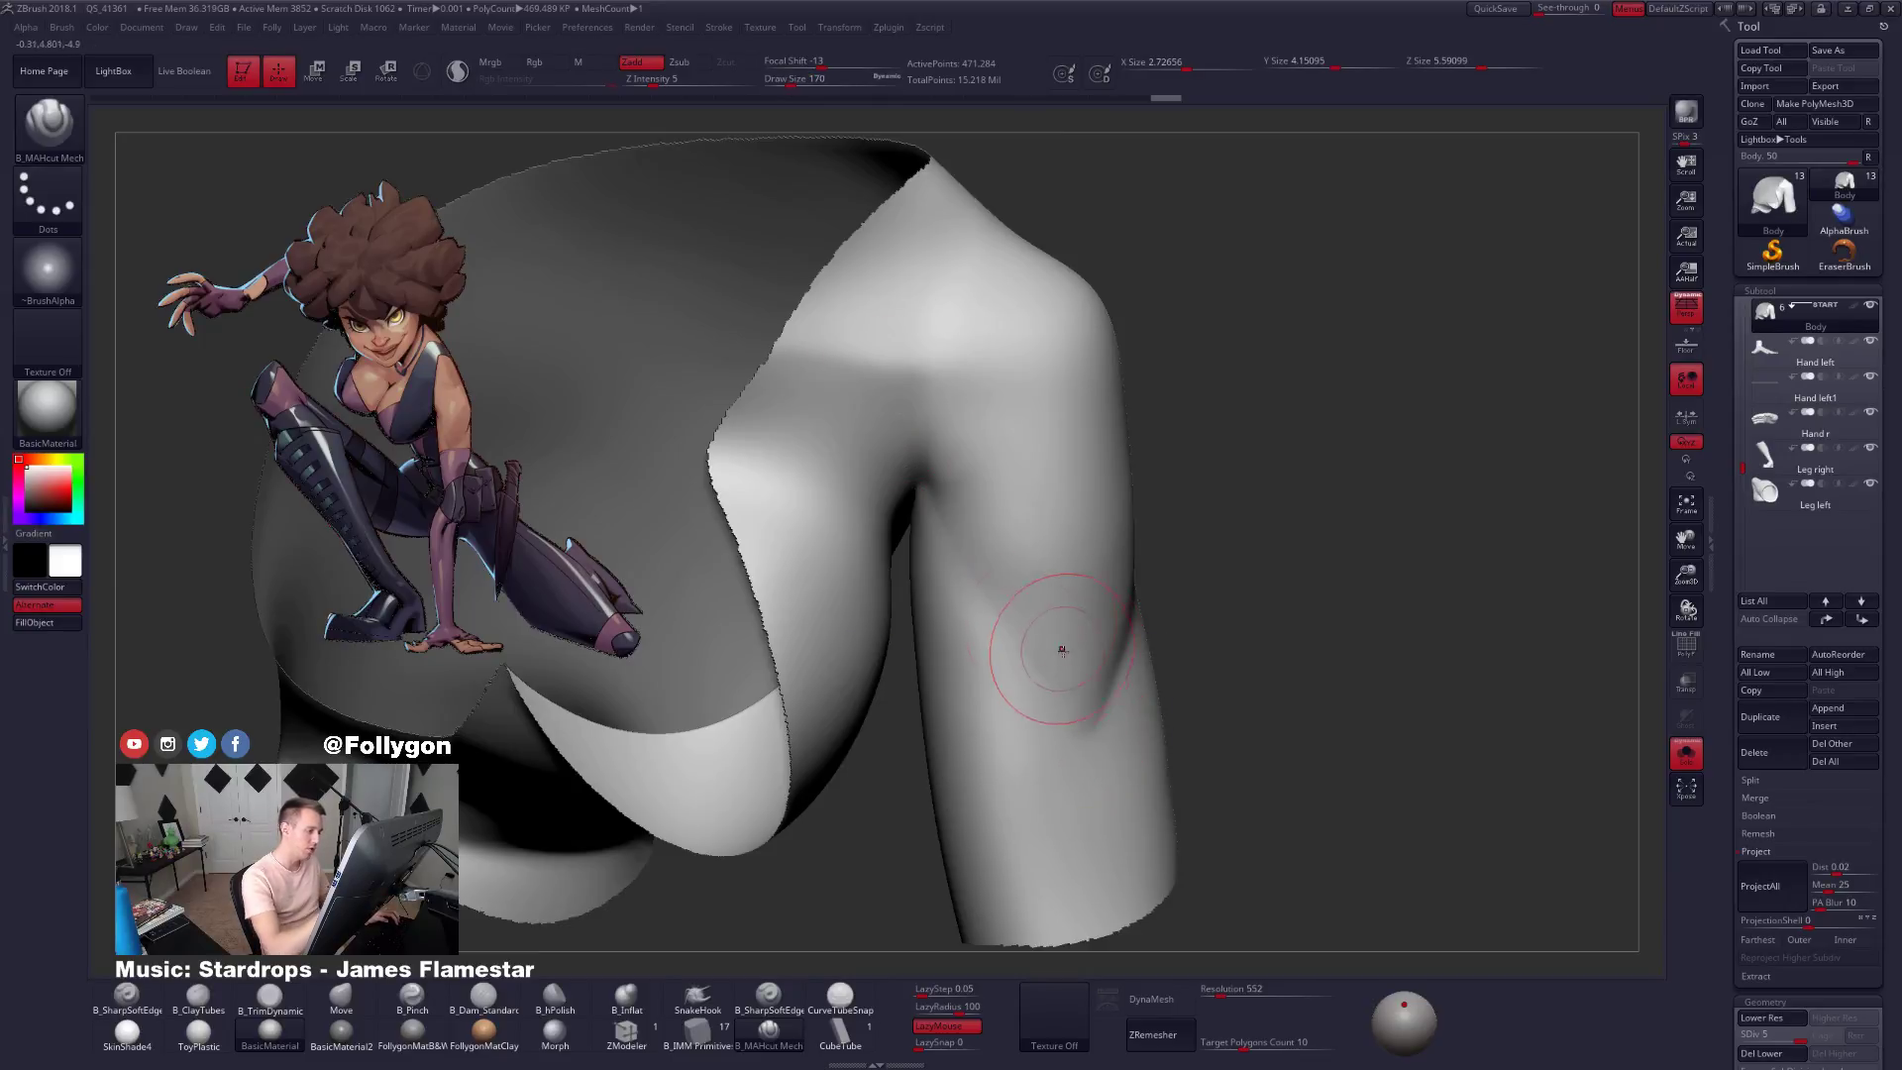
mouse_move(1002, 645)
right_down()
mouse_move(1078, 730)
mouse_move(1108, 721)
mouse_move(1061, 700)
mouse_move(1031, 580)
right_up()
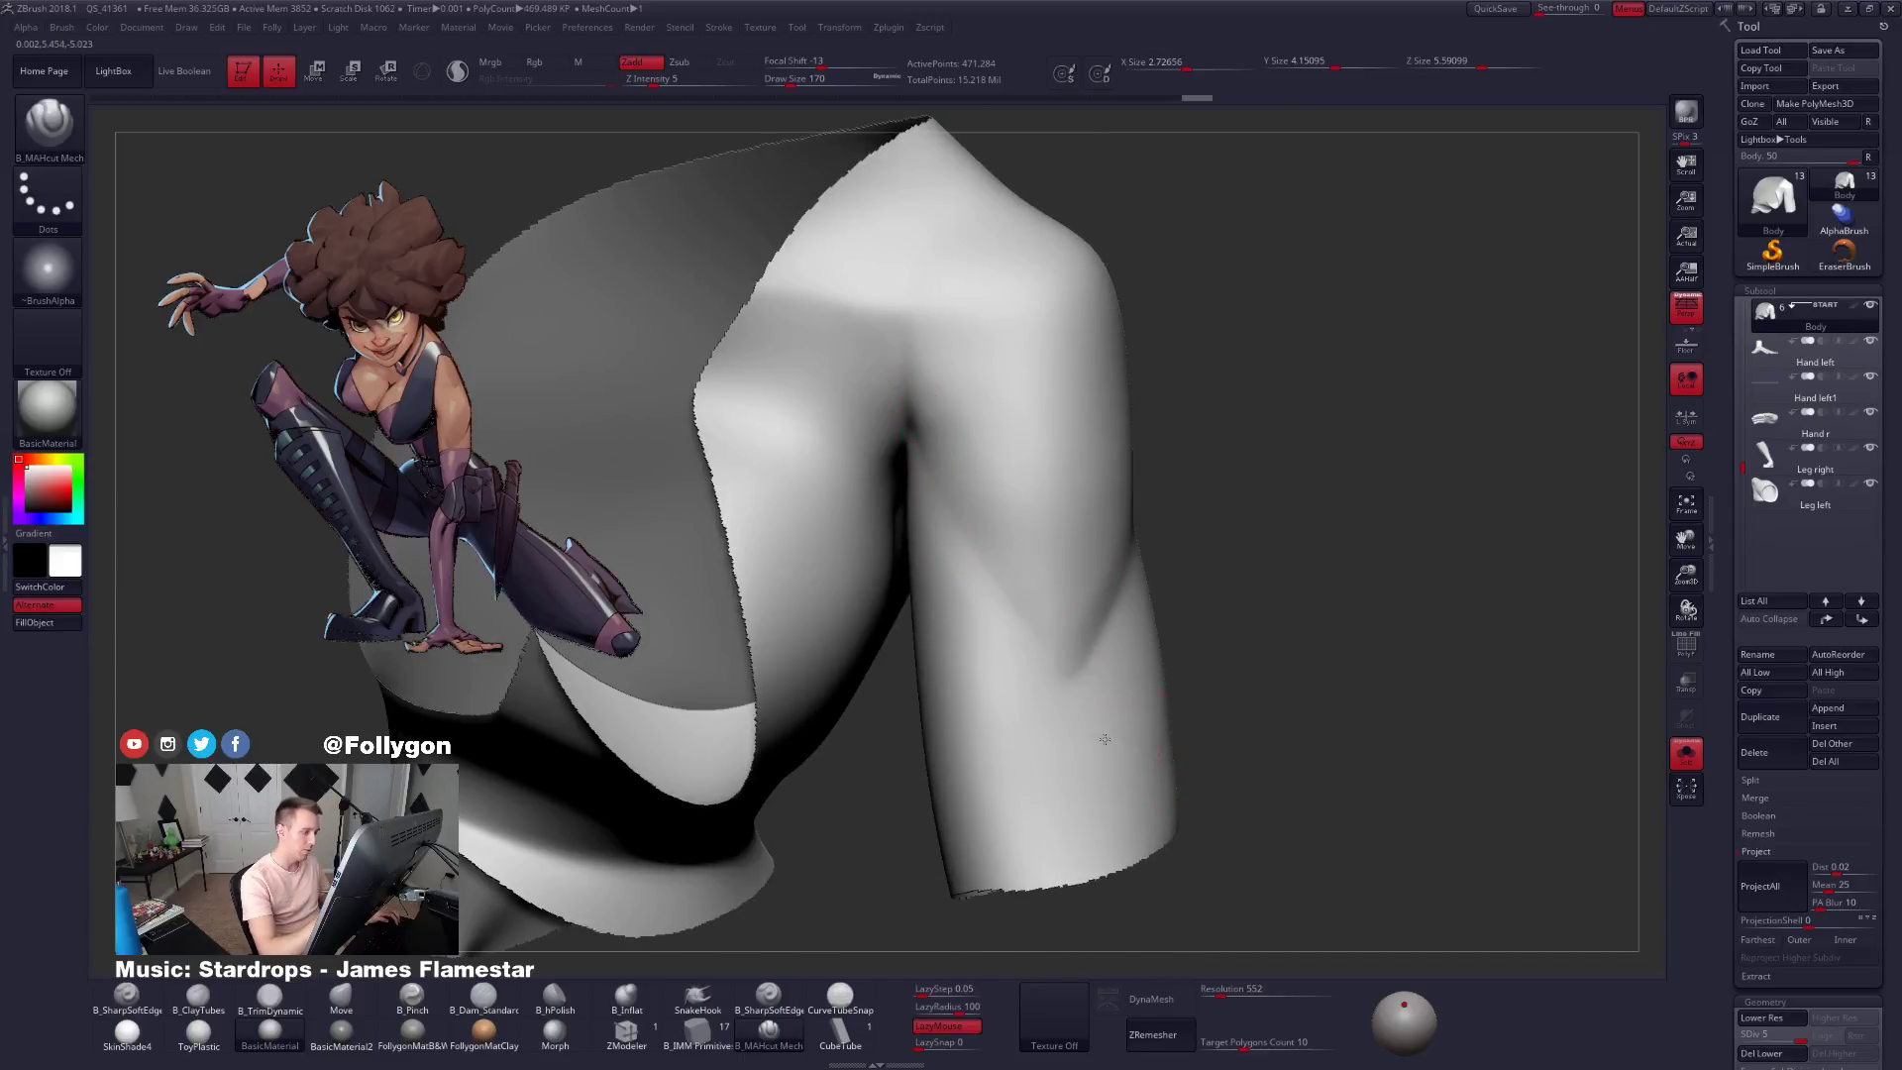
mouse_move(1095, 711)
right_down()
mouse_move(1069, 730)
mouse_move(1096, 710)
mouse_move(1067, 672)
right_up()
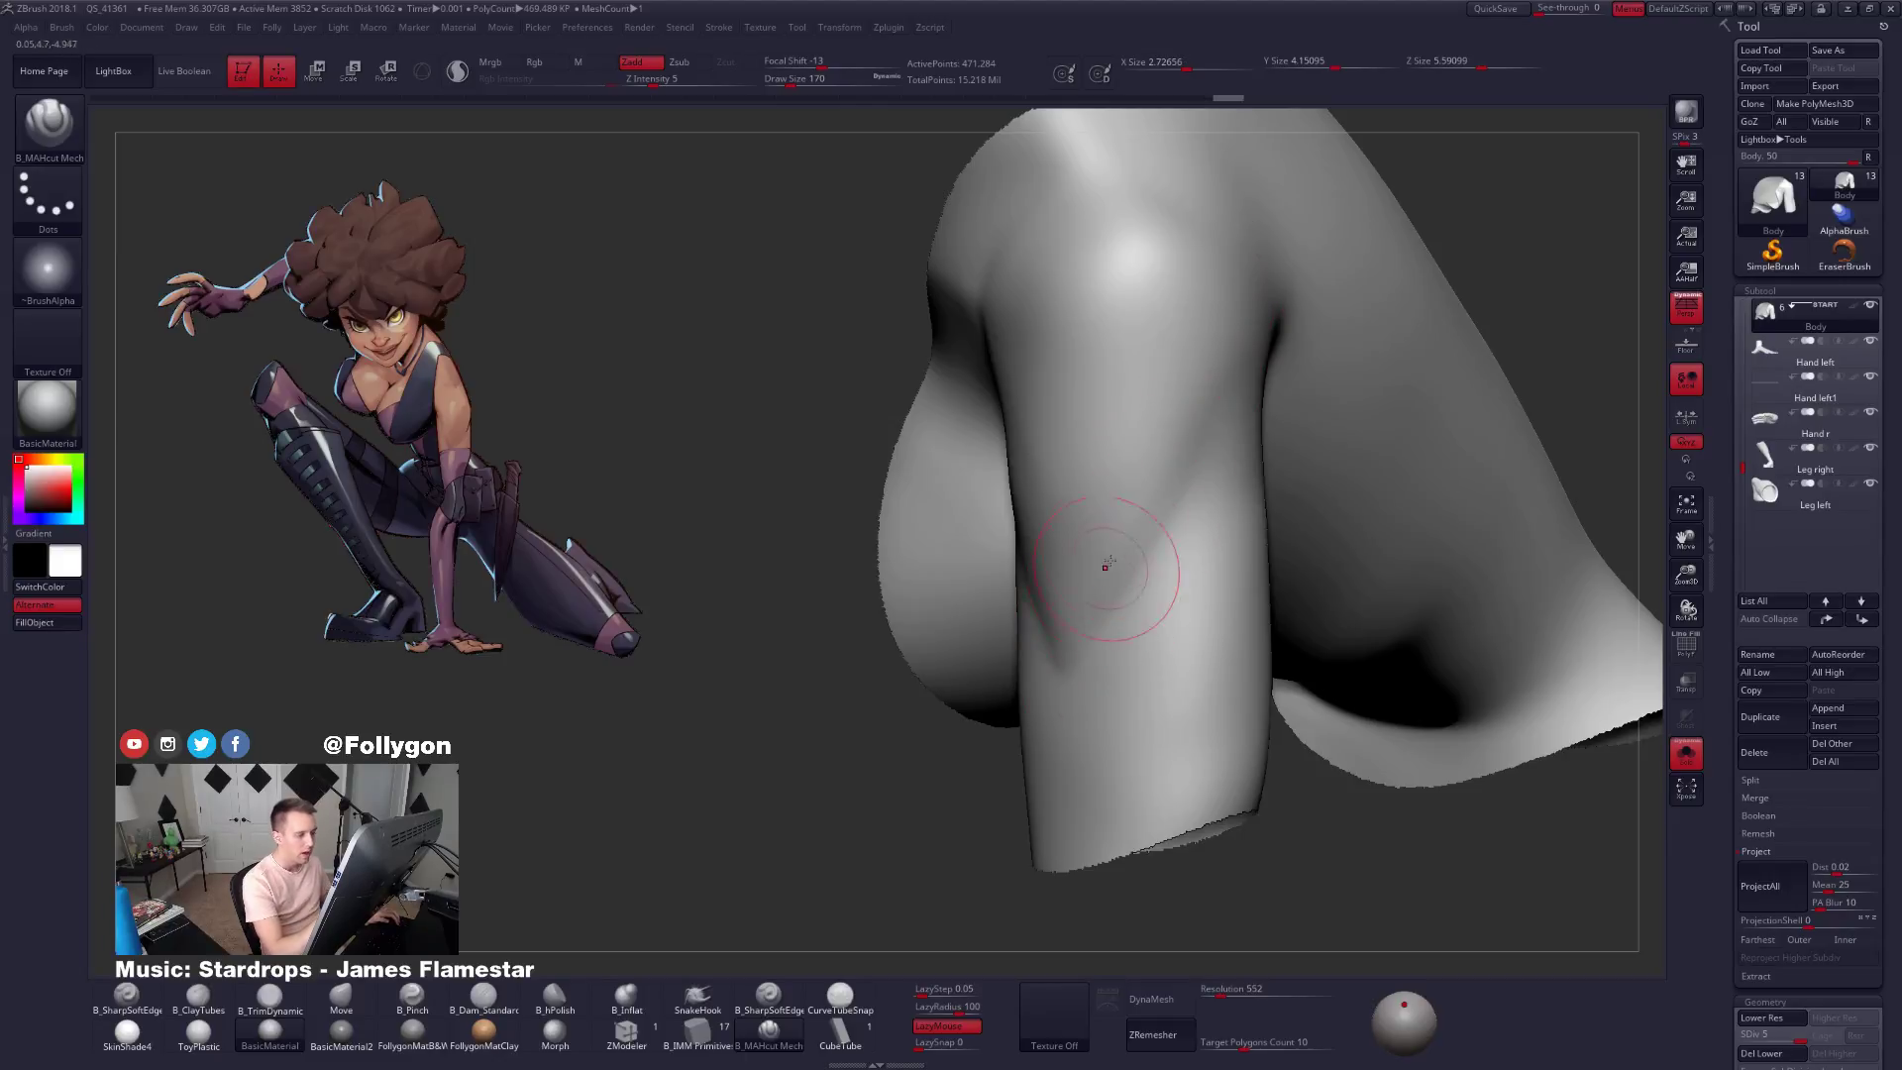
Try a fine Dam_Standard cut at draw size 43 along the back of the deltoid crease, and undo it.
key(space)
click(485, 989)
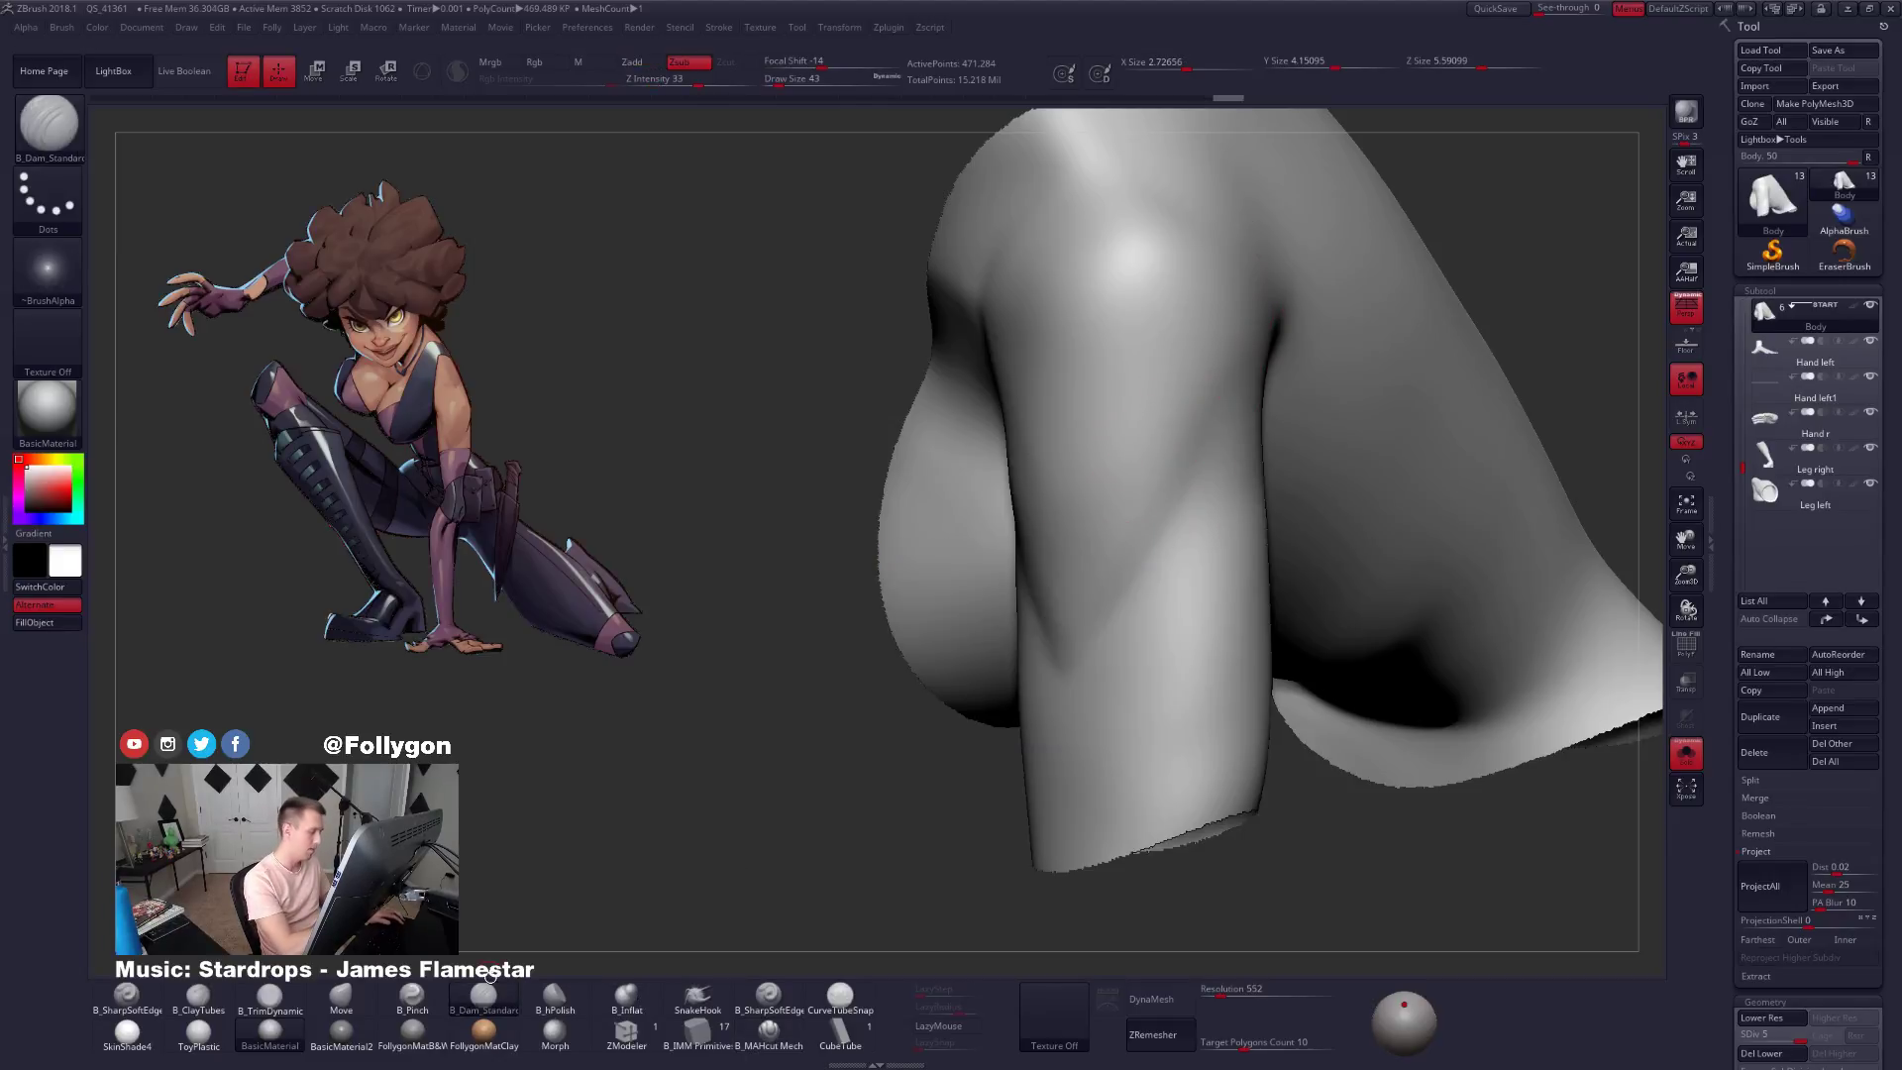
ctrl+right_drag(1108, 542, 1179, 426)
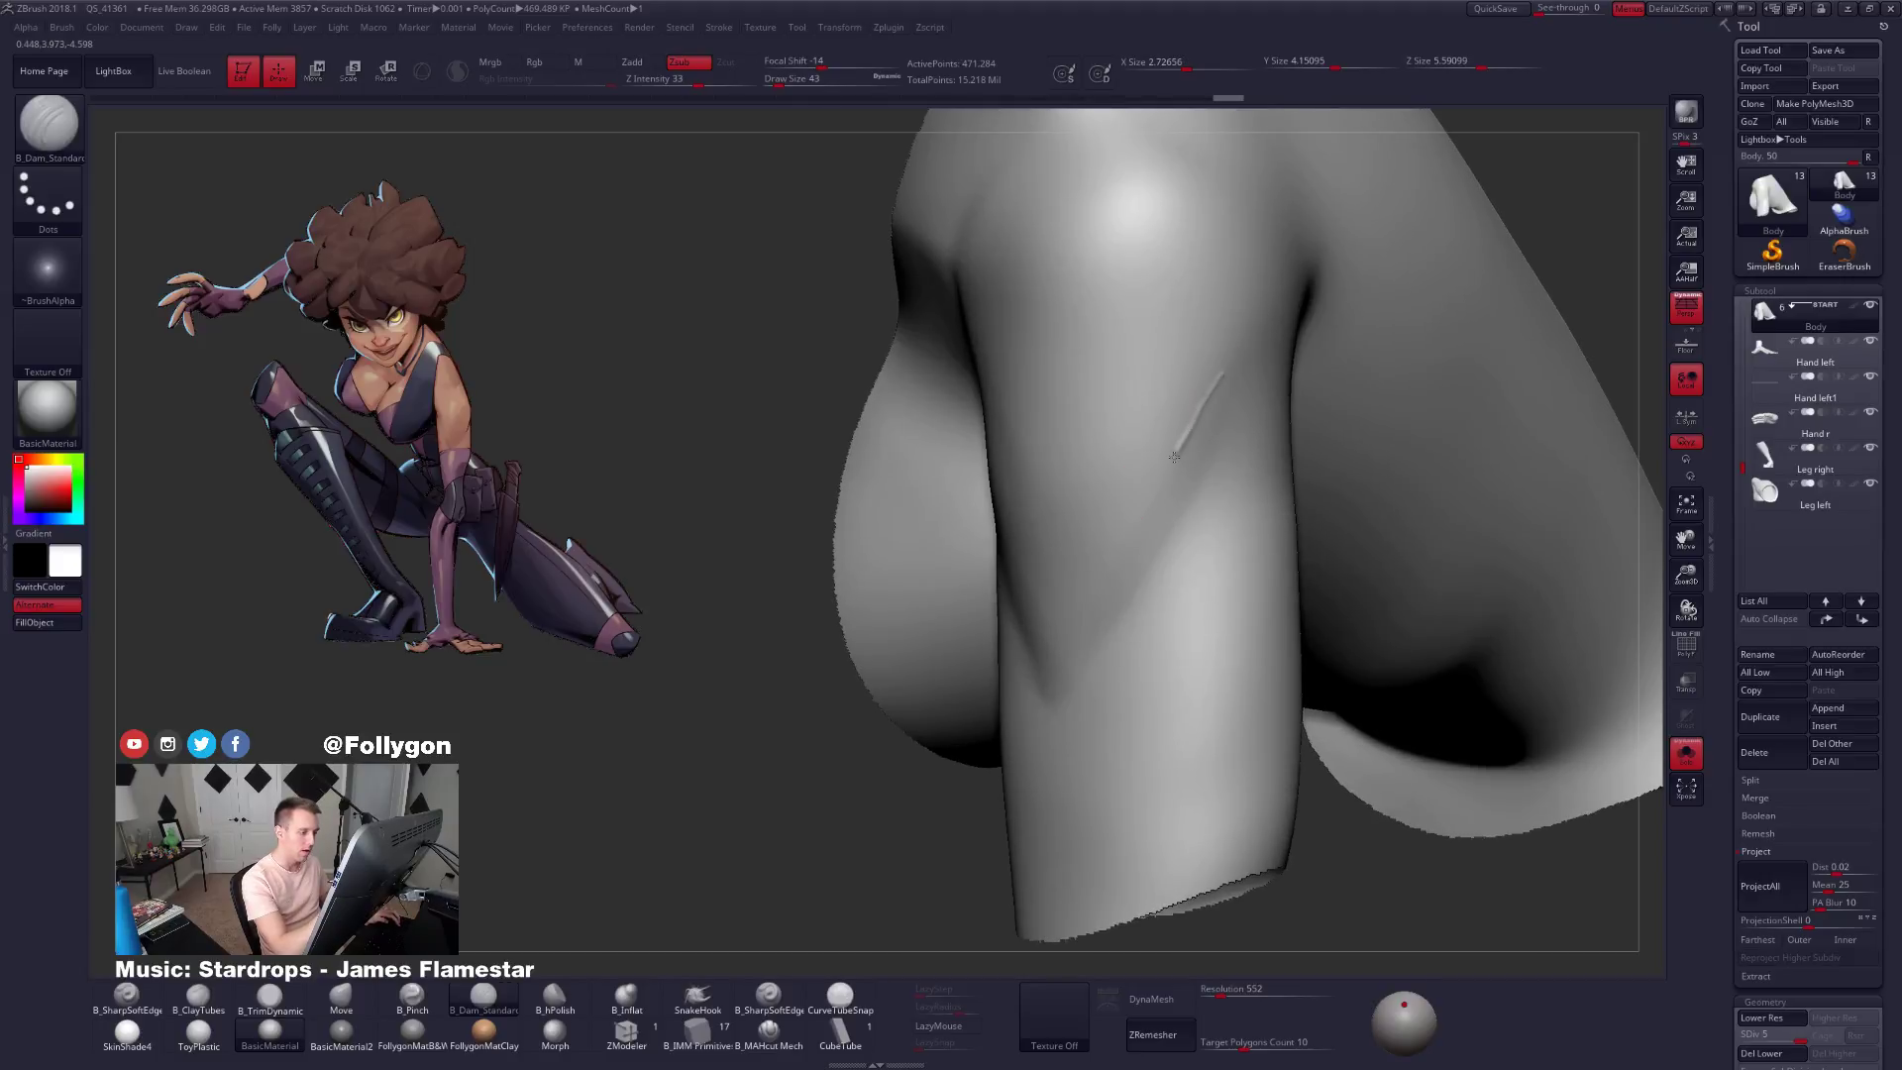
right_drag(1052, 684, 1100, 644)
key(ctrl+z)
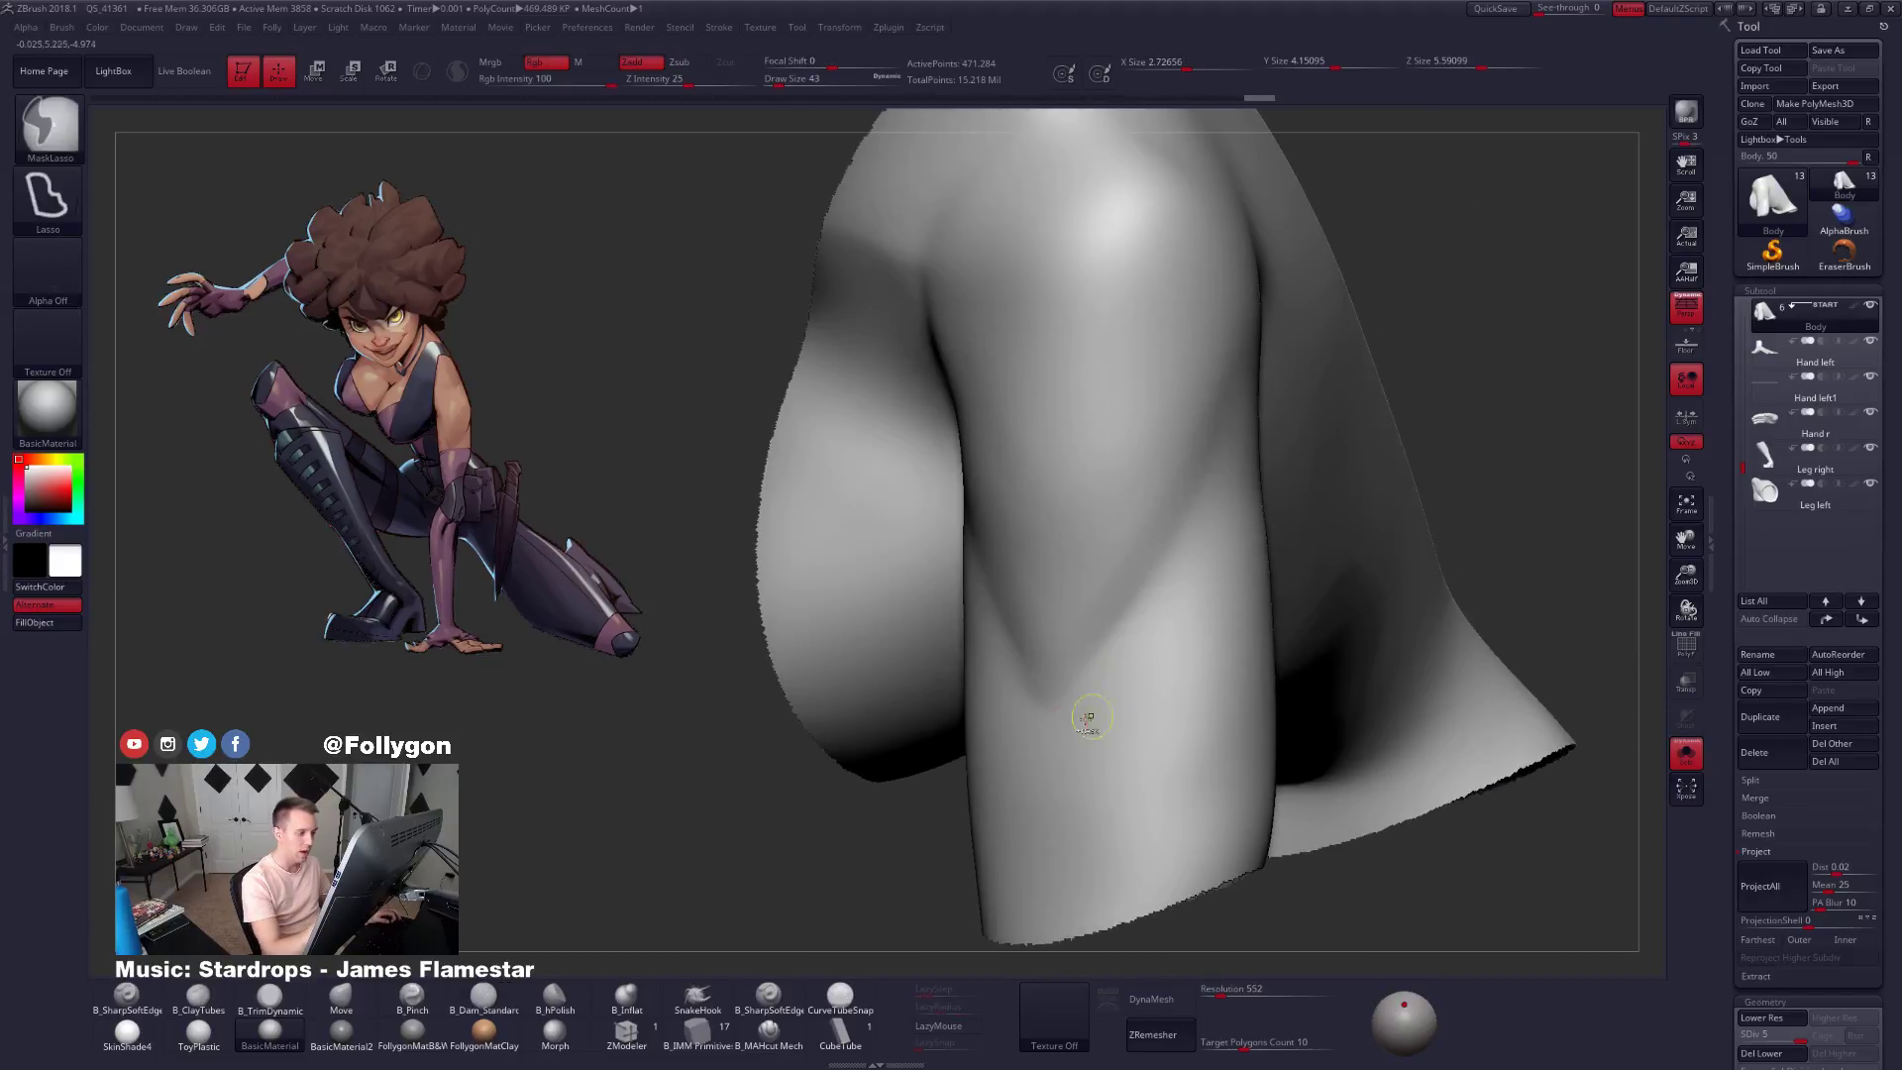
Smooth the front side of the deltoid crease below the armpit, raising the draw size to 74.
mouse_move(1138, 789)
right_down()
mouse_move(1216, 818)
mouse_move(1138, 756)
right_up()
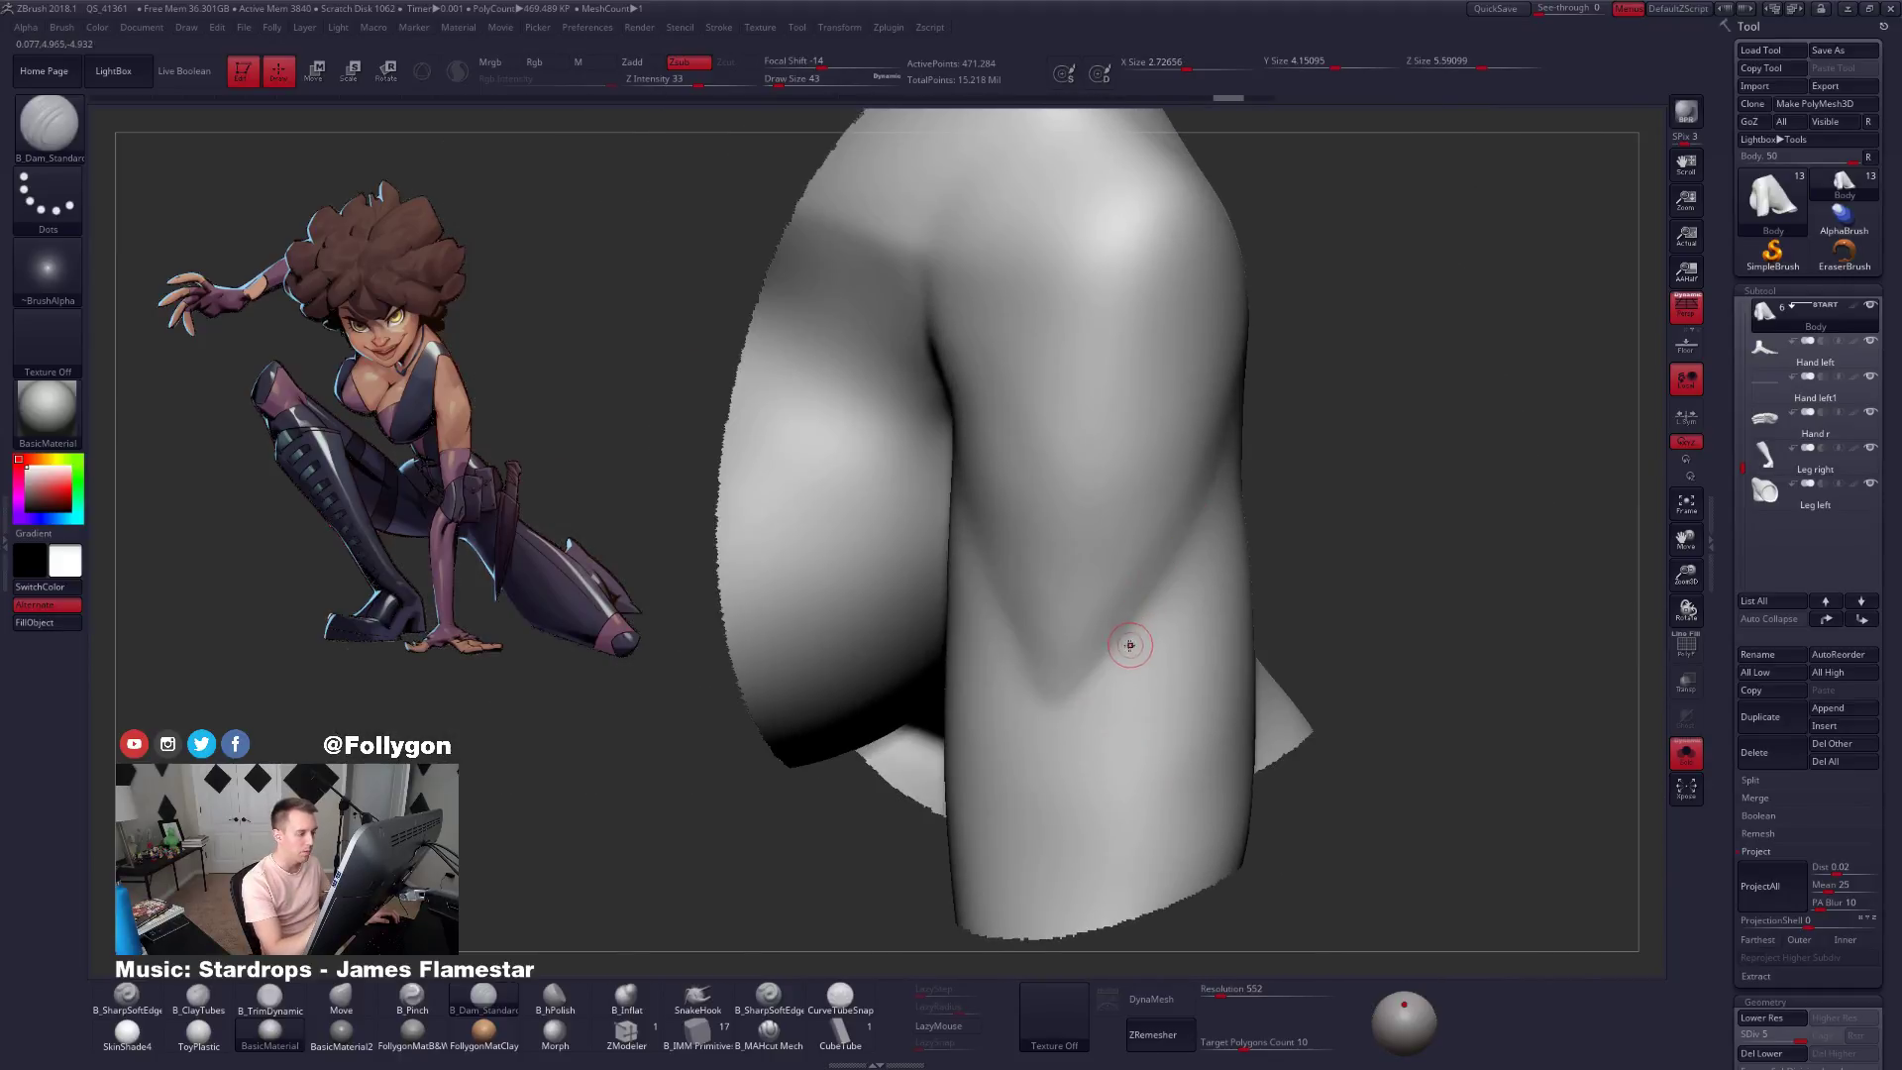
right_drag(1133, 644, 1082, 680)
key(shift)
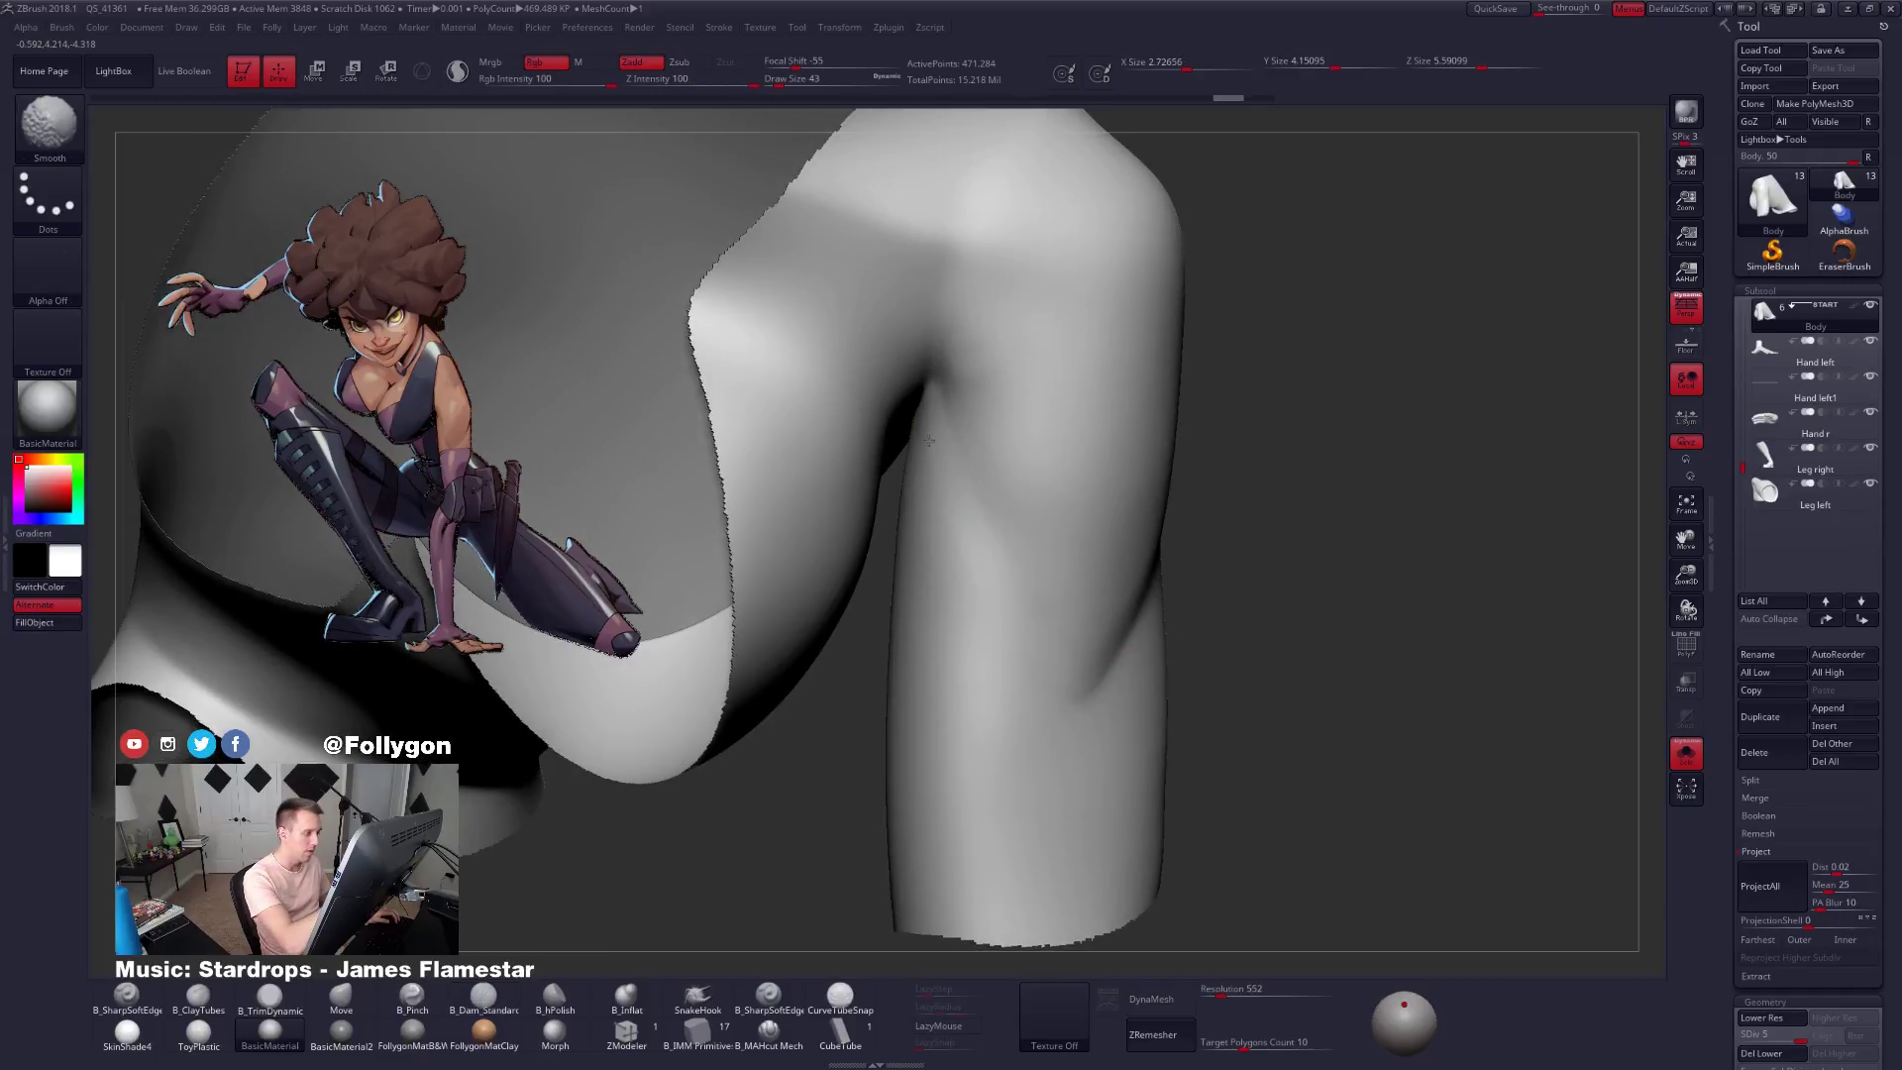
right_drag(972, 576, 951, 498)
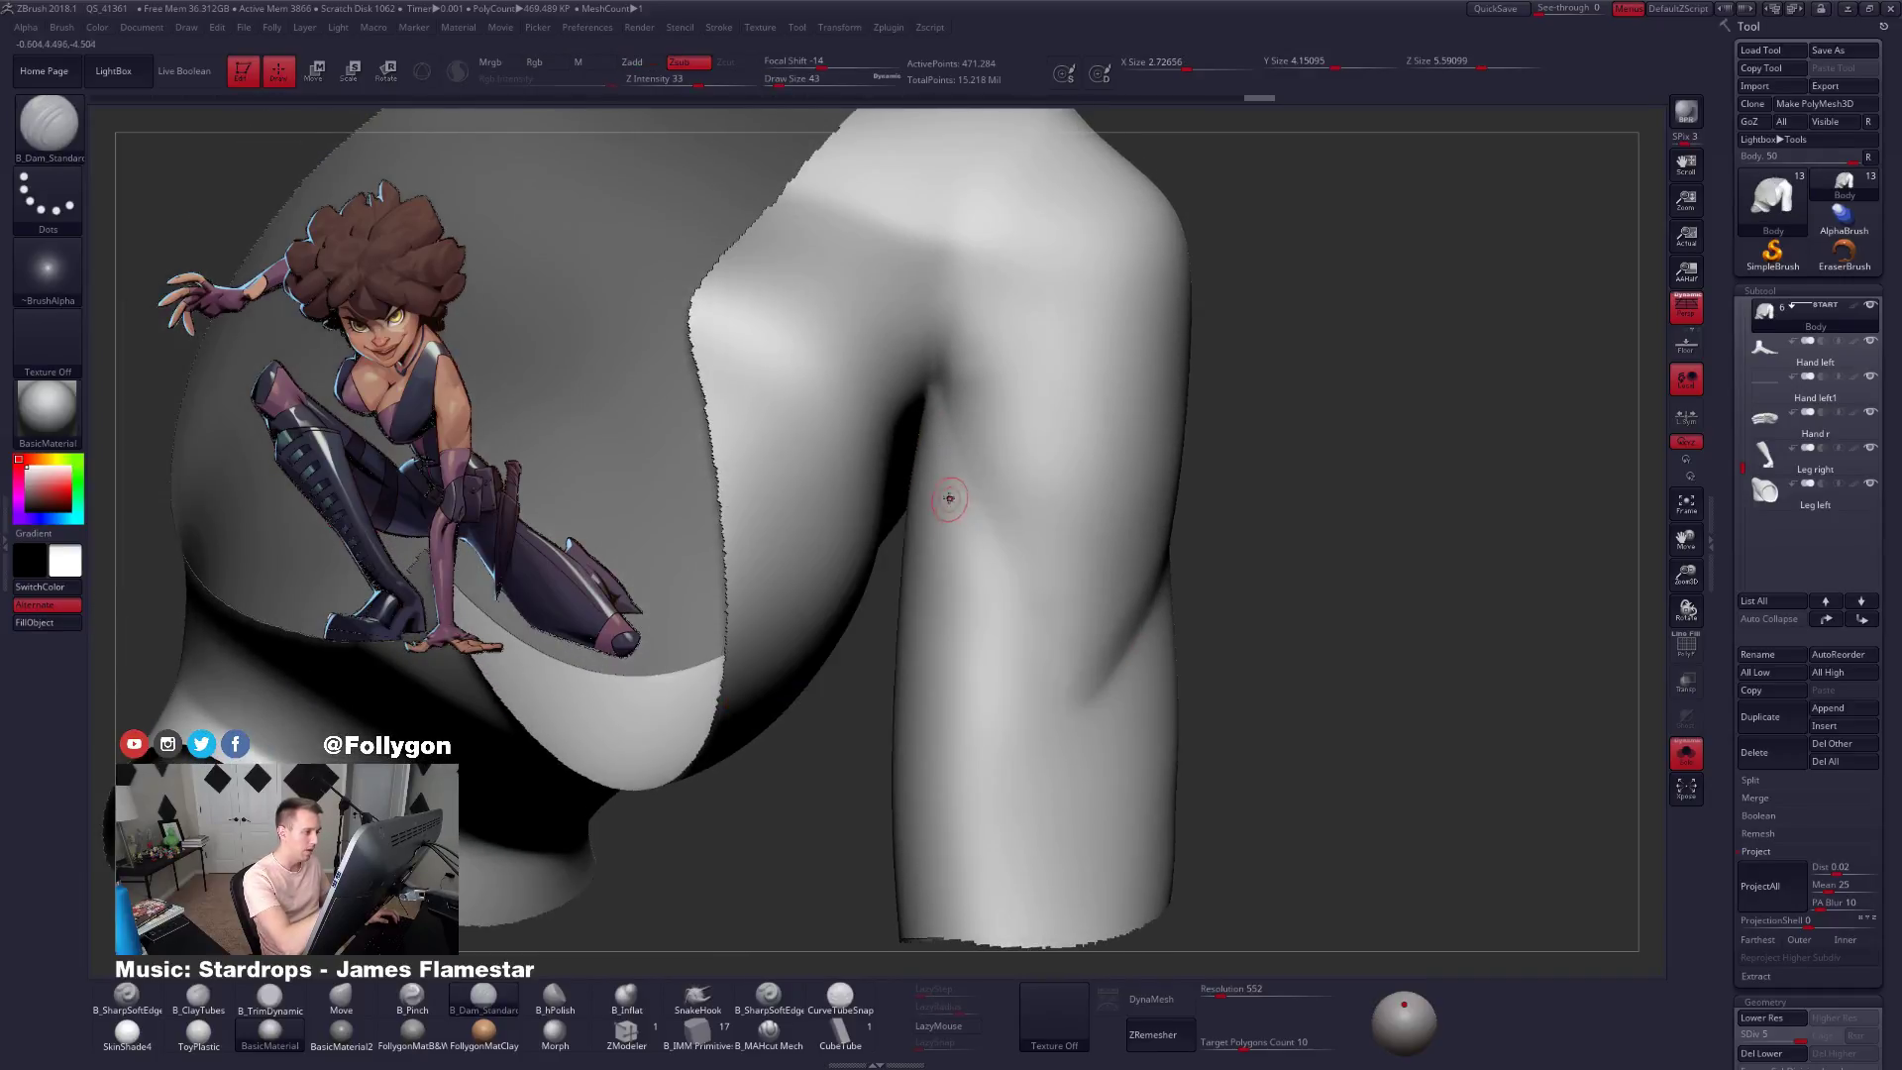
shift+drag(923, 445, 979, 598)
mouse_move(982, 650)
right_down()
mouse_move(1002, 667)
mouse_move(966, 619)
mouse_move(947, 494)
right_up()
key(space)
key(shift)
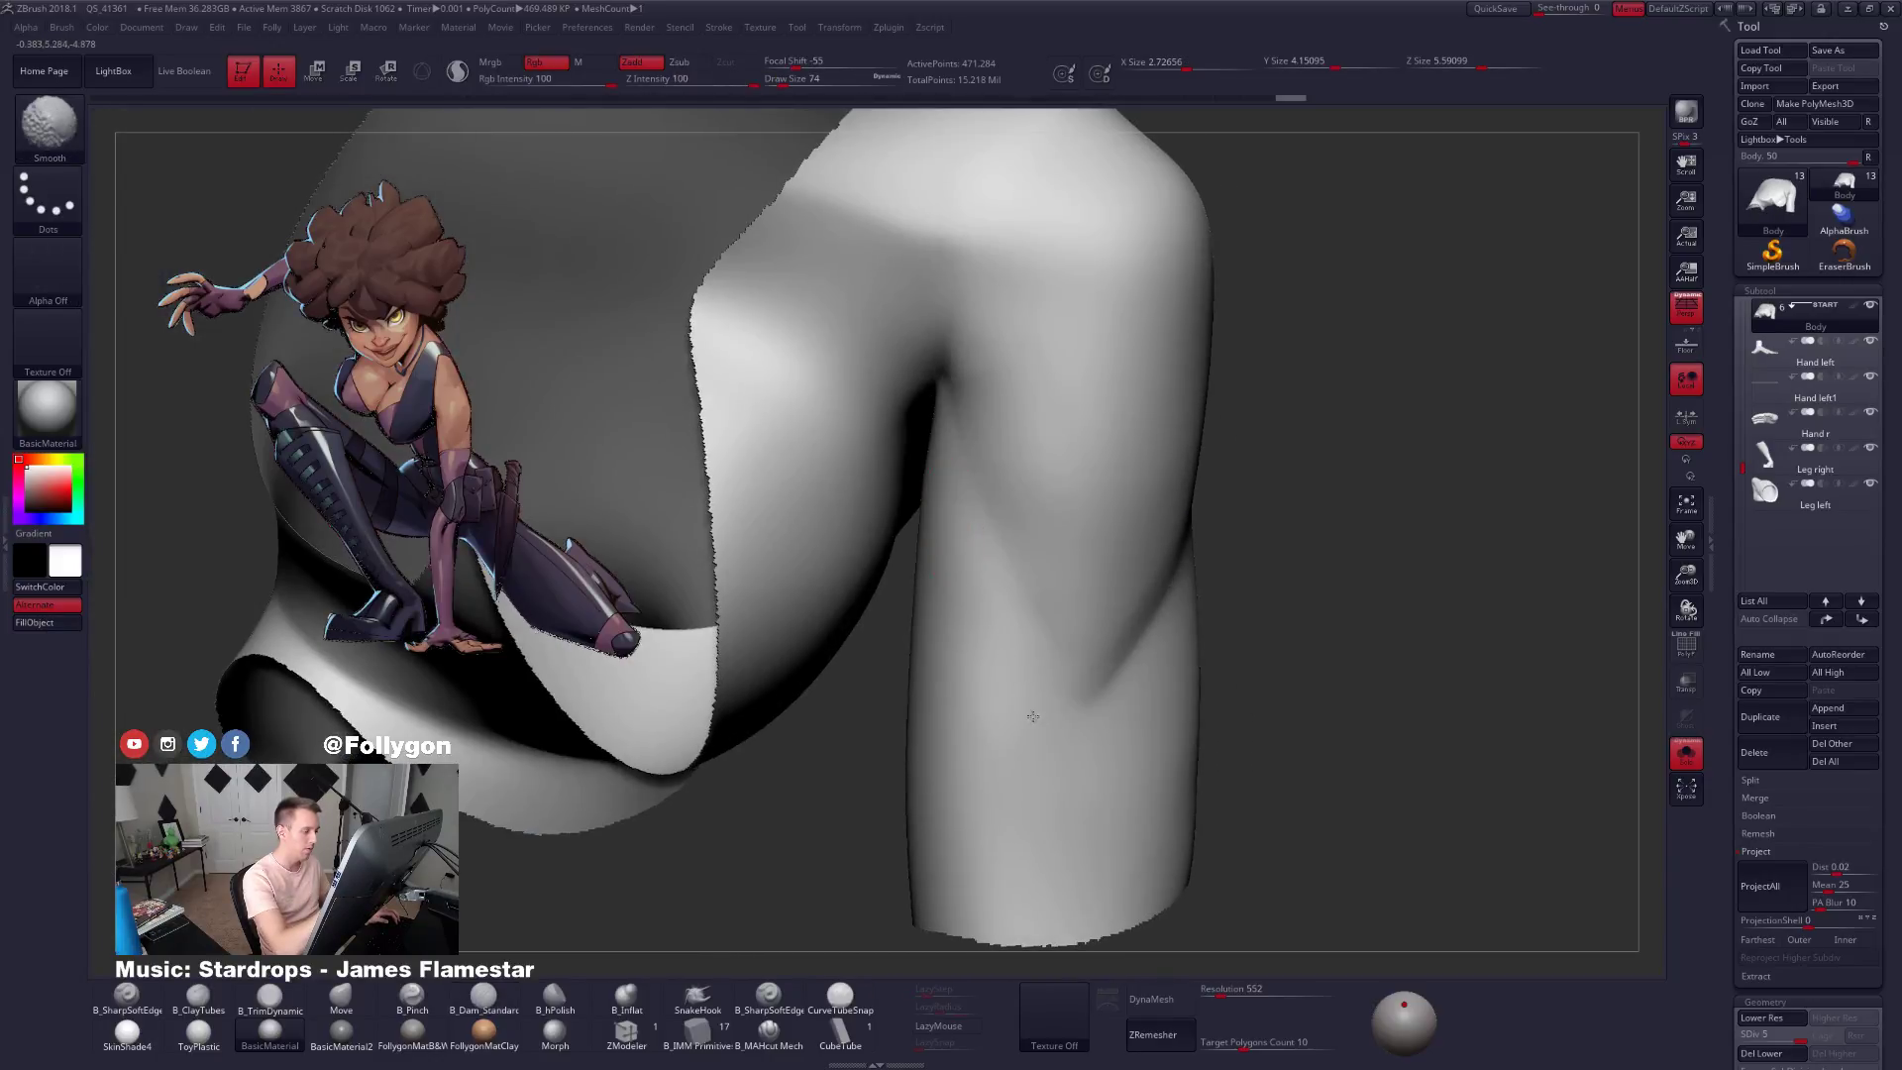
mouse_move(1032, 715)
right_down()
mouse_move(1031, 657)
mouse_move(1074, 671)
right_up()
key(alt)
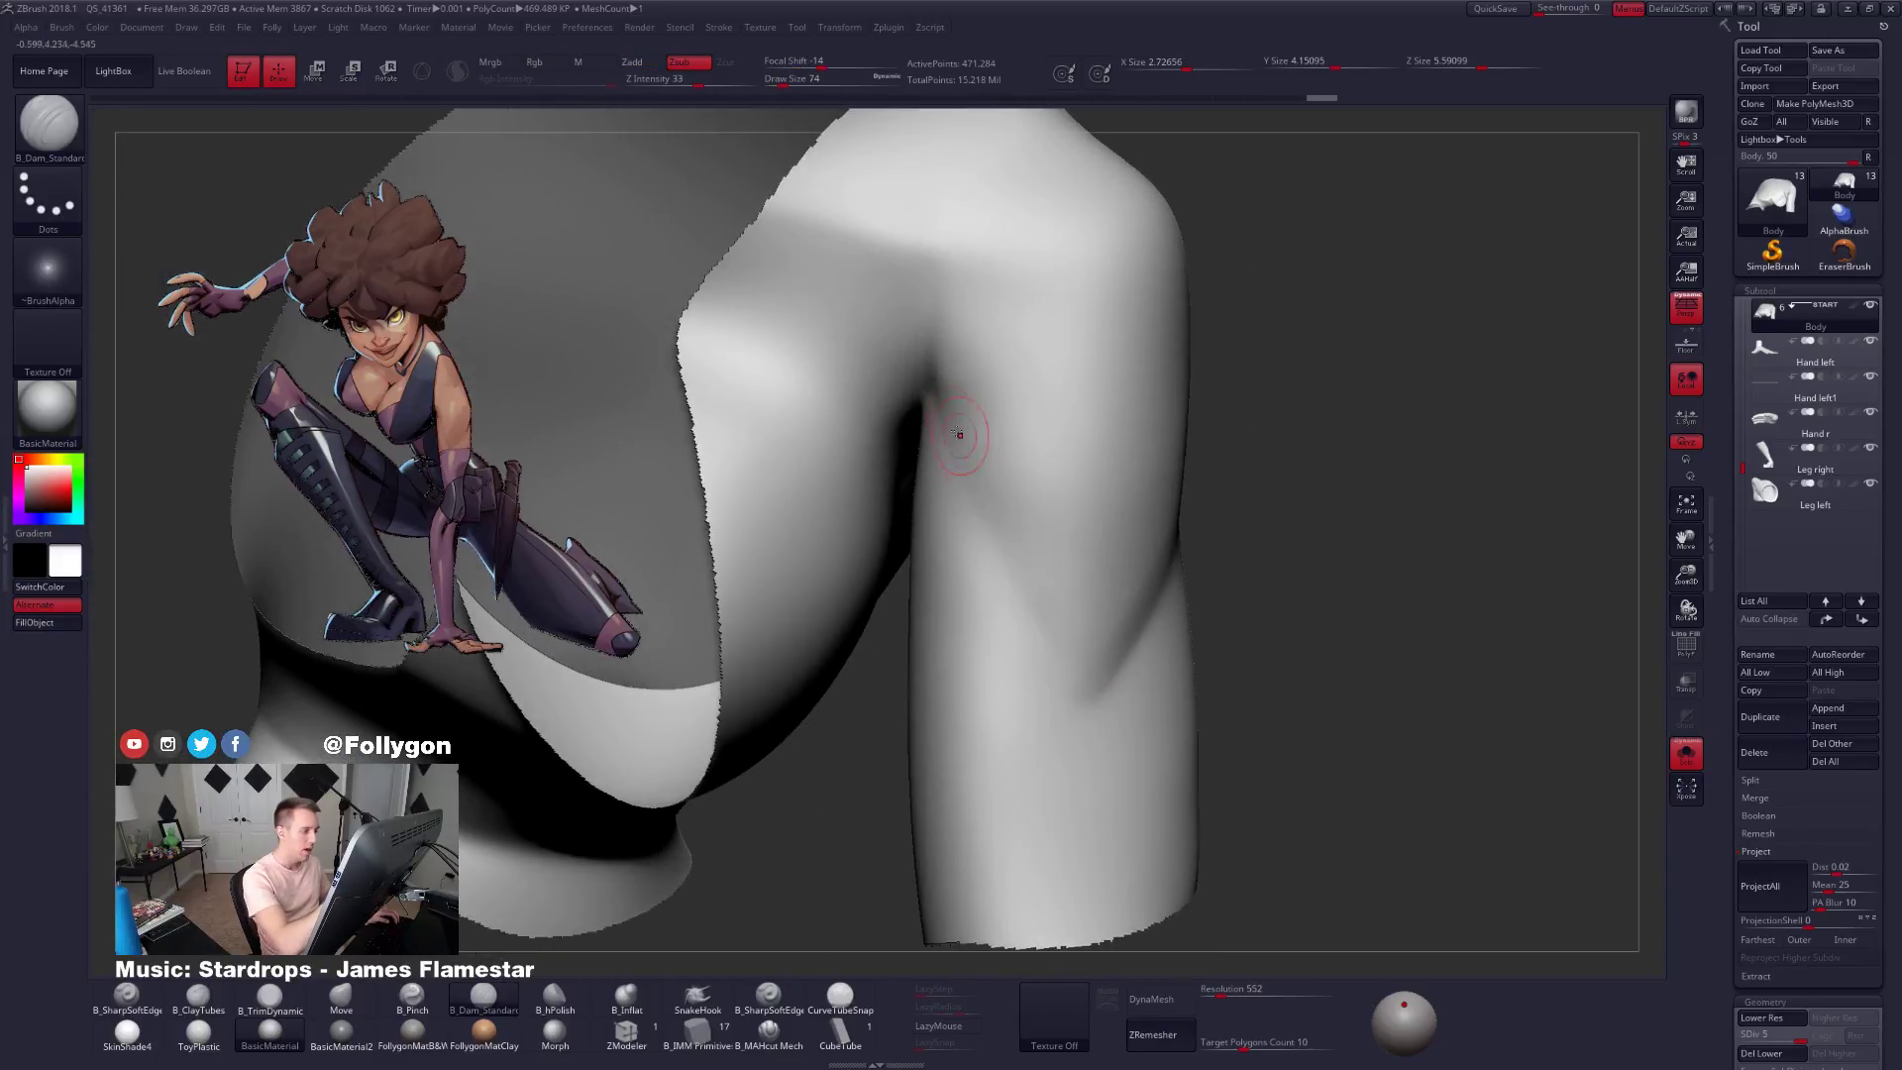
Lasso-mask the front of the upper arm below the deltoid crease, from the armpit to the deltoid's tip.
right_drag(959, 434, 951, 365)
key(ctrl)
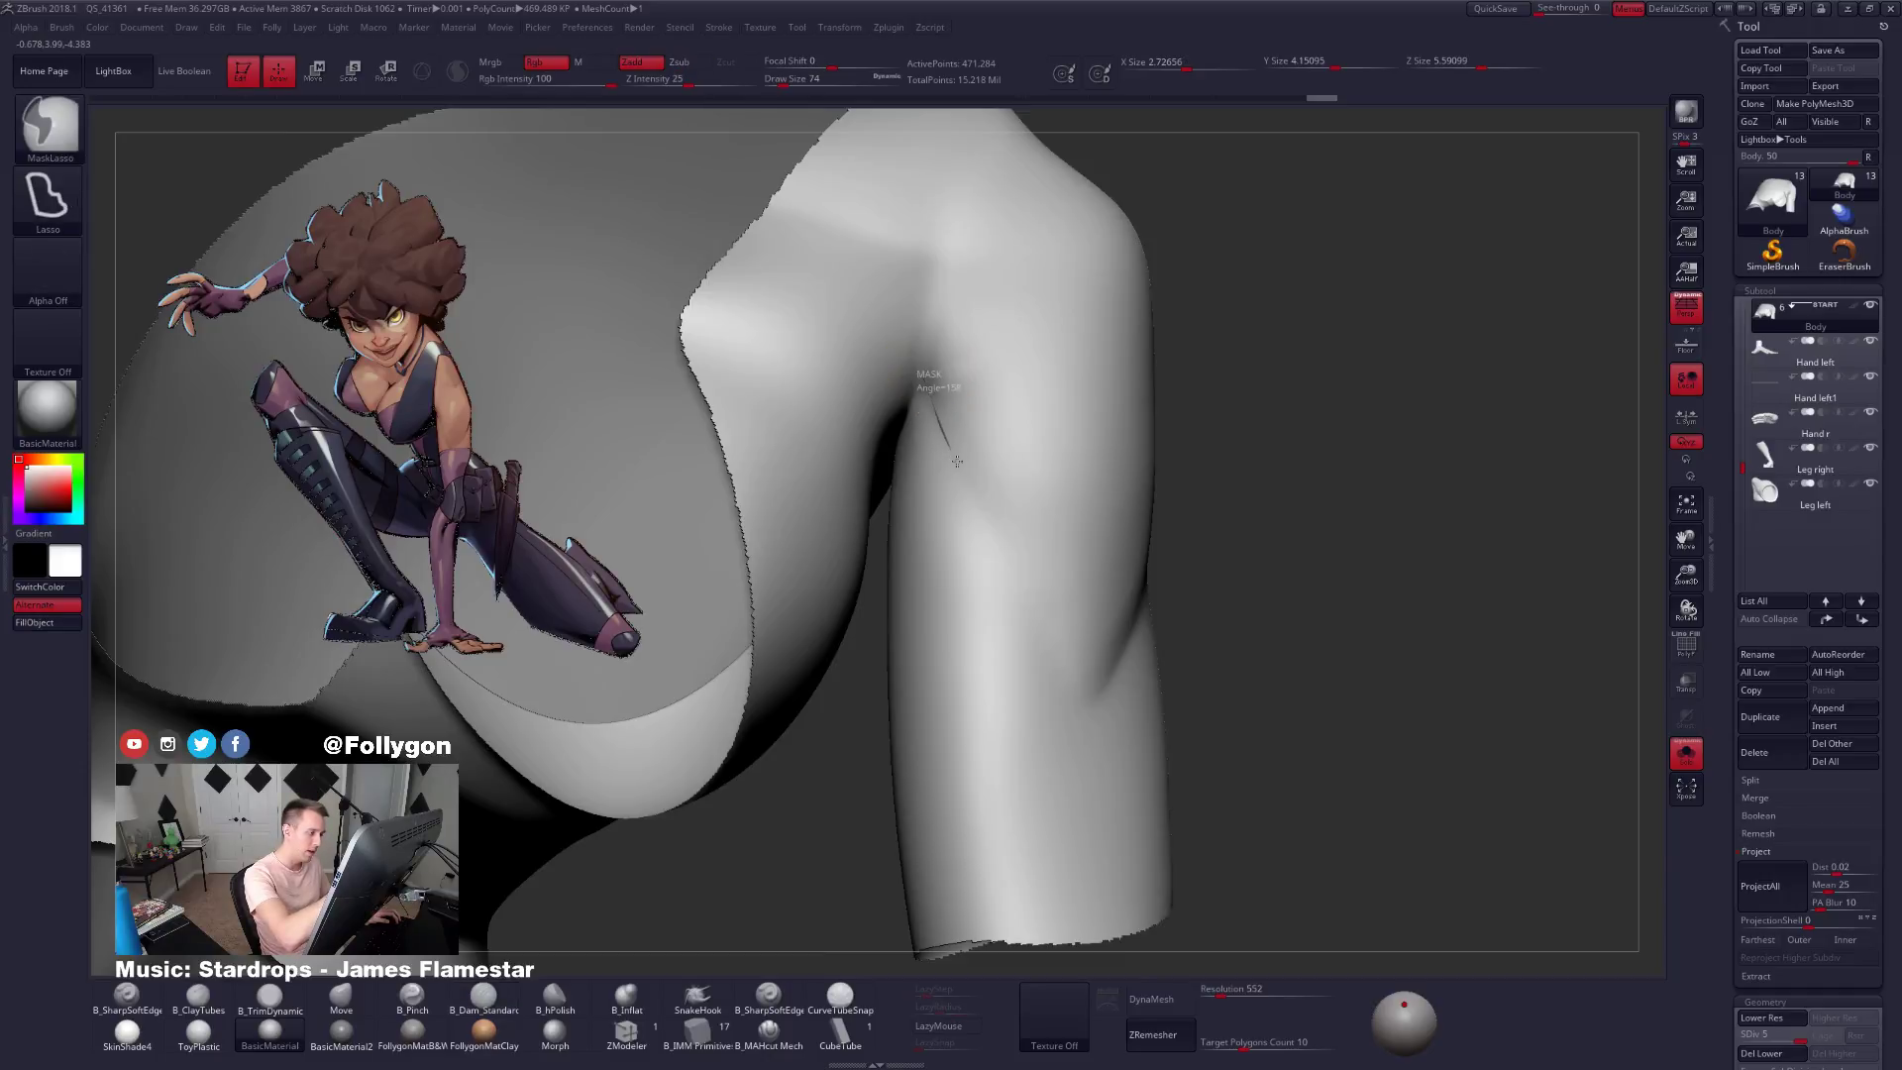
ctrl+drag(996, 532, 1040, 604)
ctrl+drag(1073, 669, 1075, 674)
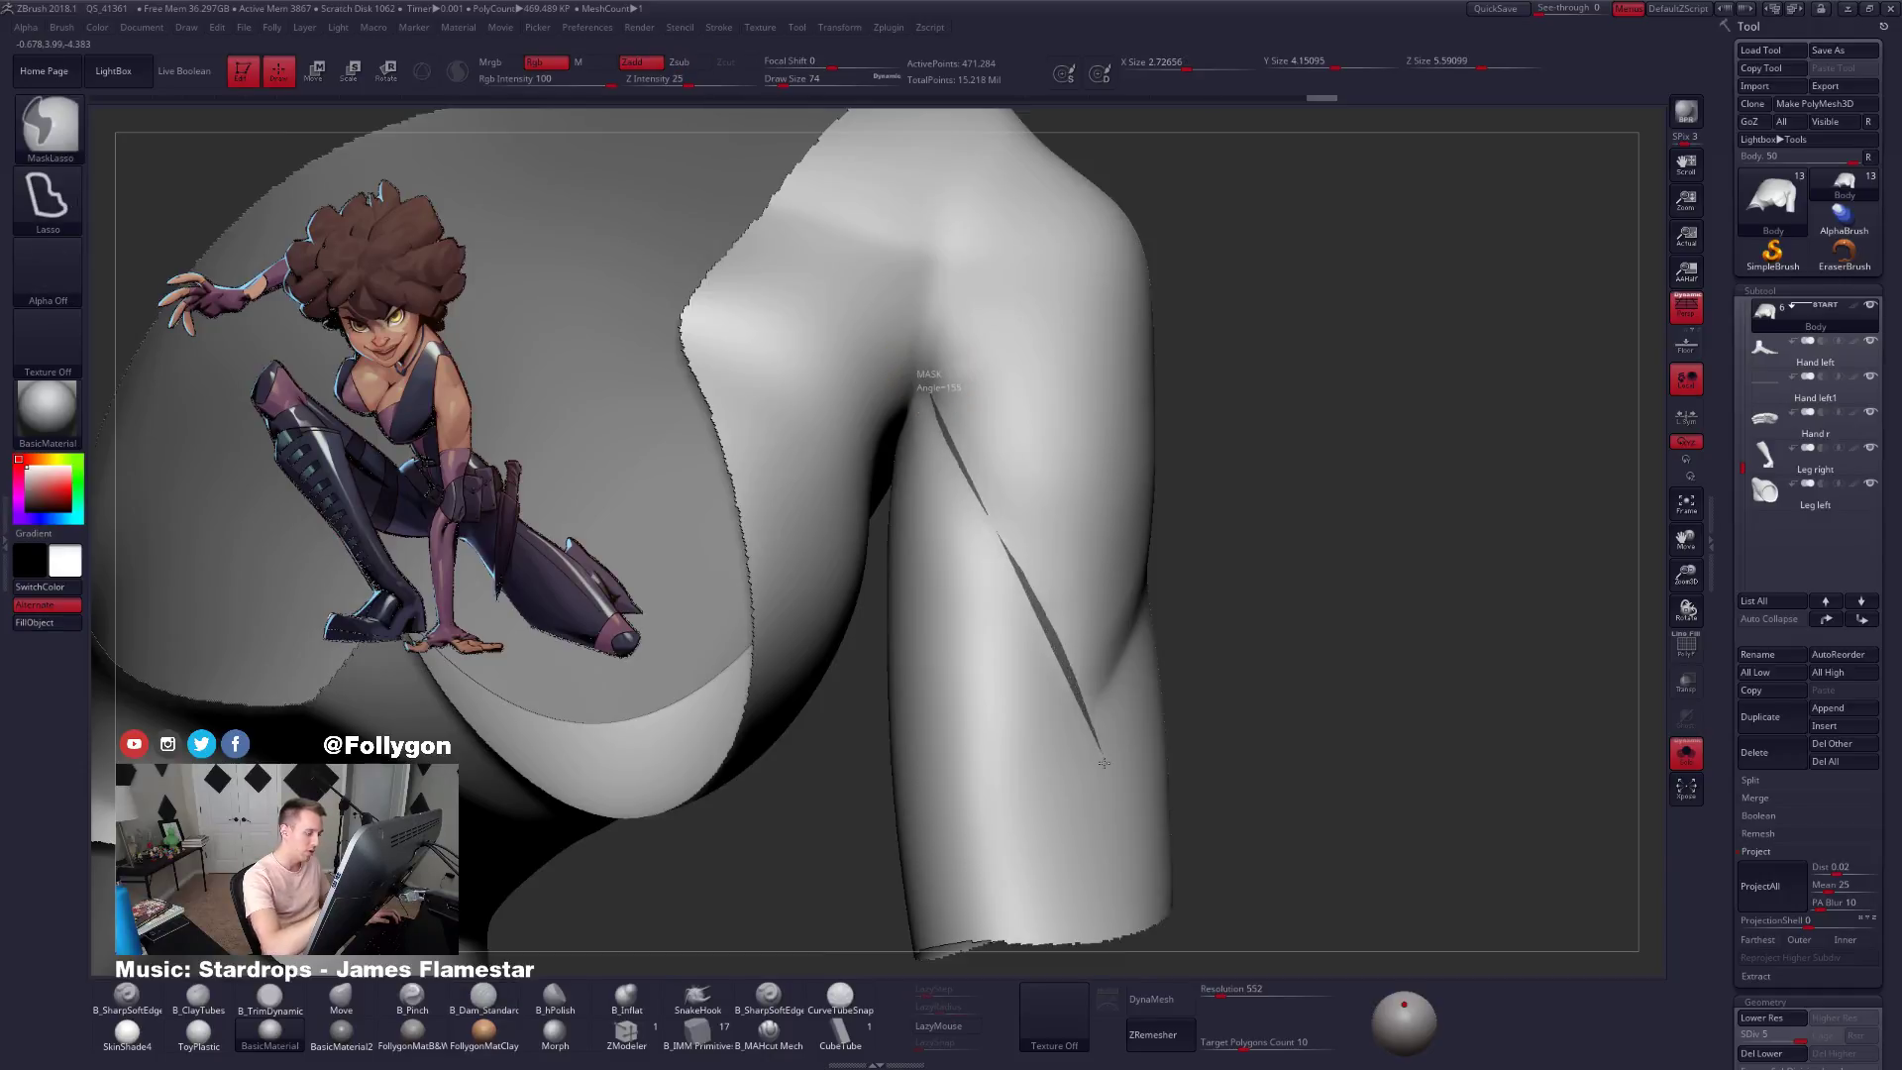
right_drag(1132, 811, 1049, 720)
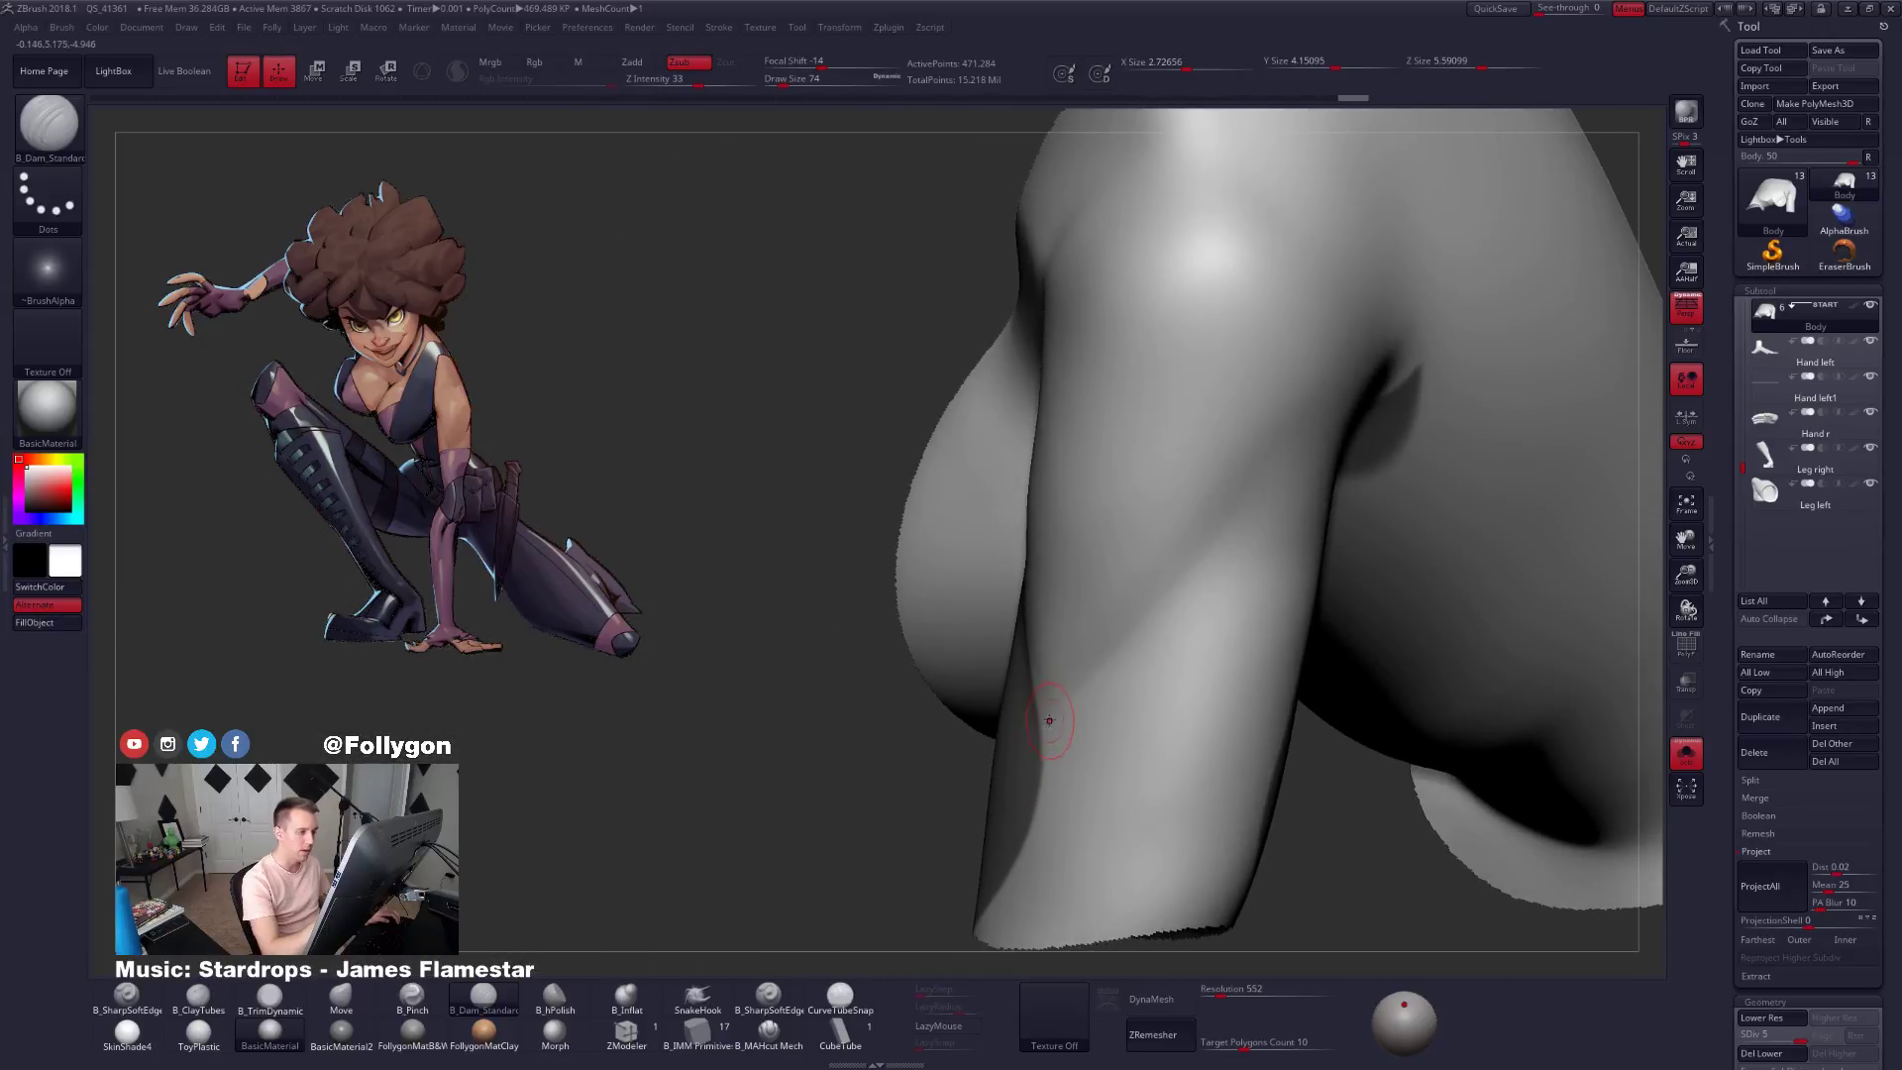
Extend the lasso mask around the back of the arm so everything below the deltoid crease is masked.
key(ctrl)
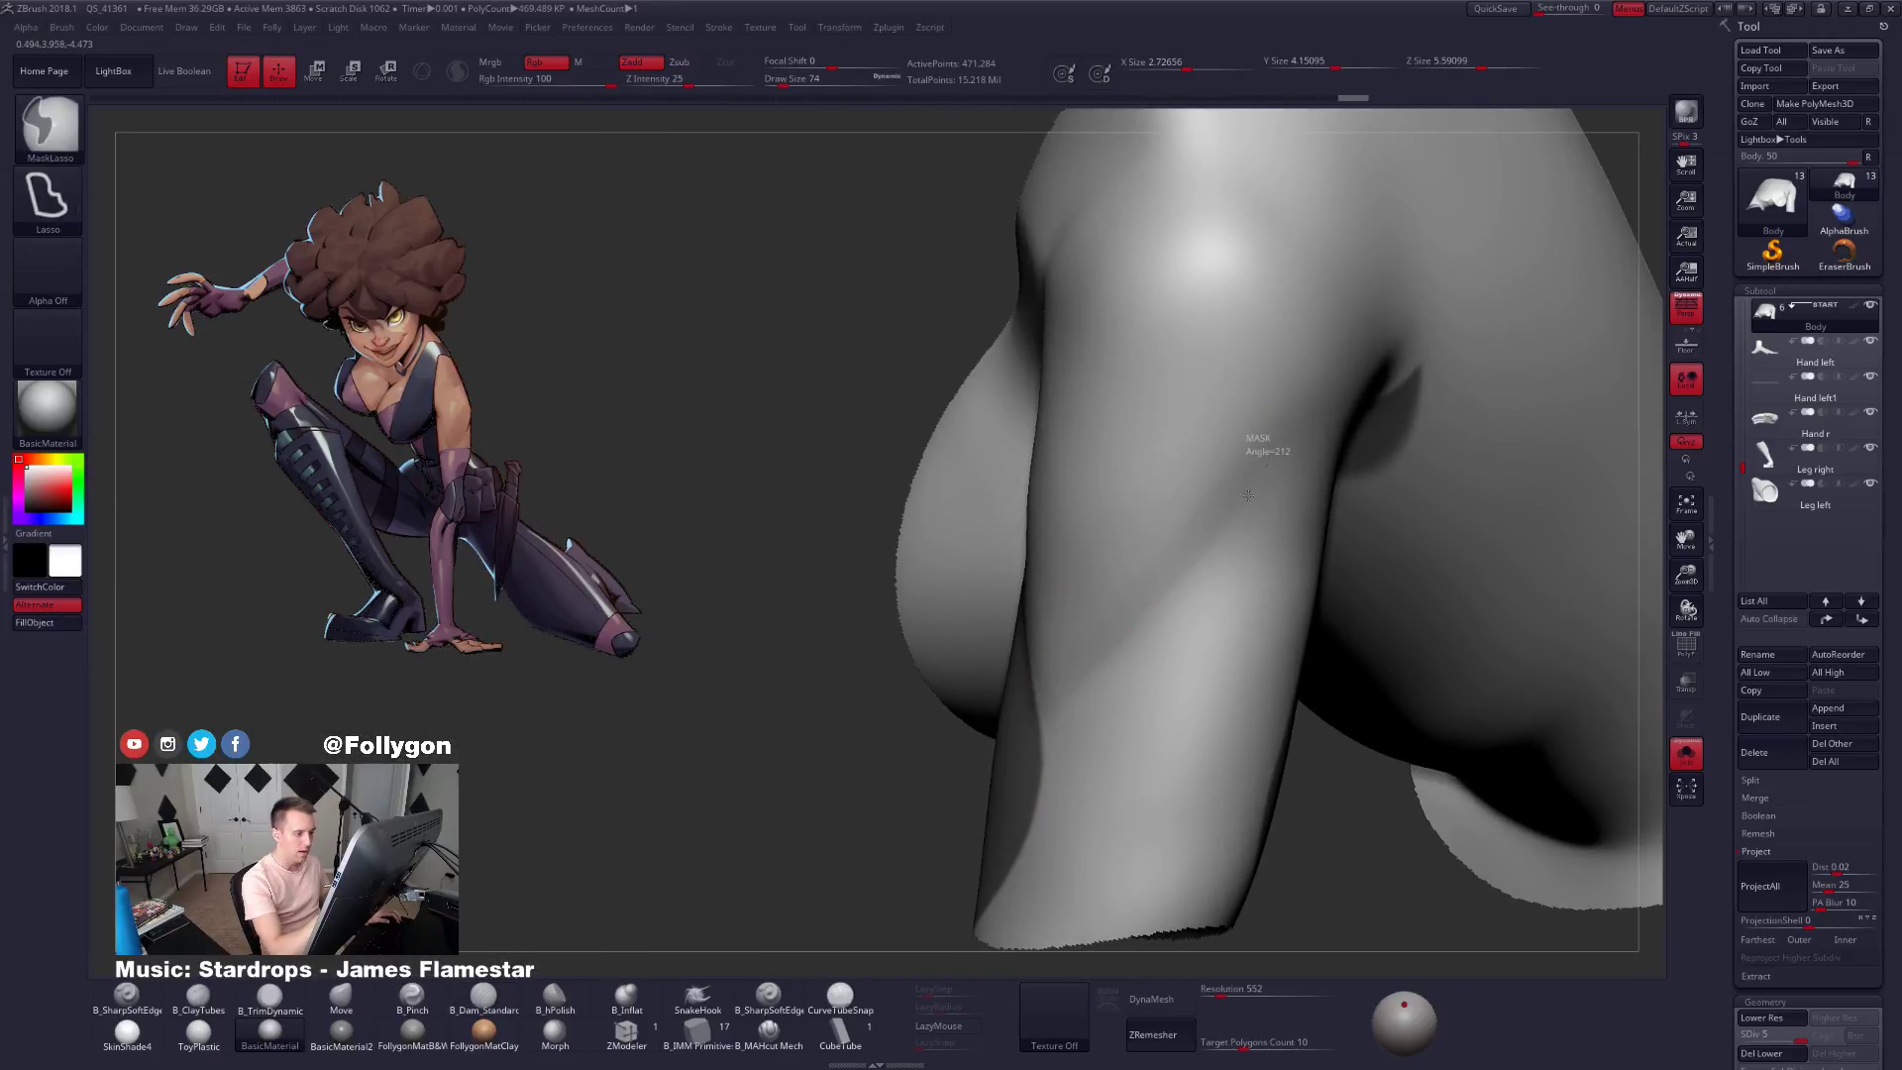
mouse_move(1283, 441)
ctrl+mouse_down()
mouse_move(1206, 553)
mouse_move(985, 768)
mouse_move(1207, 963)
mouse_move(1313, 830)
ctrl+mouse_up()
mouse_move(1110, 644)
right_down()
mouse_move(1179, 629)
mouse_move(1113, 628)
right_up()
key(ctrl)
mouse_move(1154, 604)
ctrl+mouse_down()
mouse_move(1248, 484)
mouse_move(1387, 387)
mouse_move(1090, 833)
mouse_move(1084, 793)
ctrl+mouse_up()
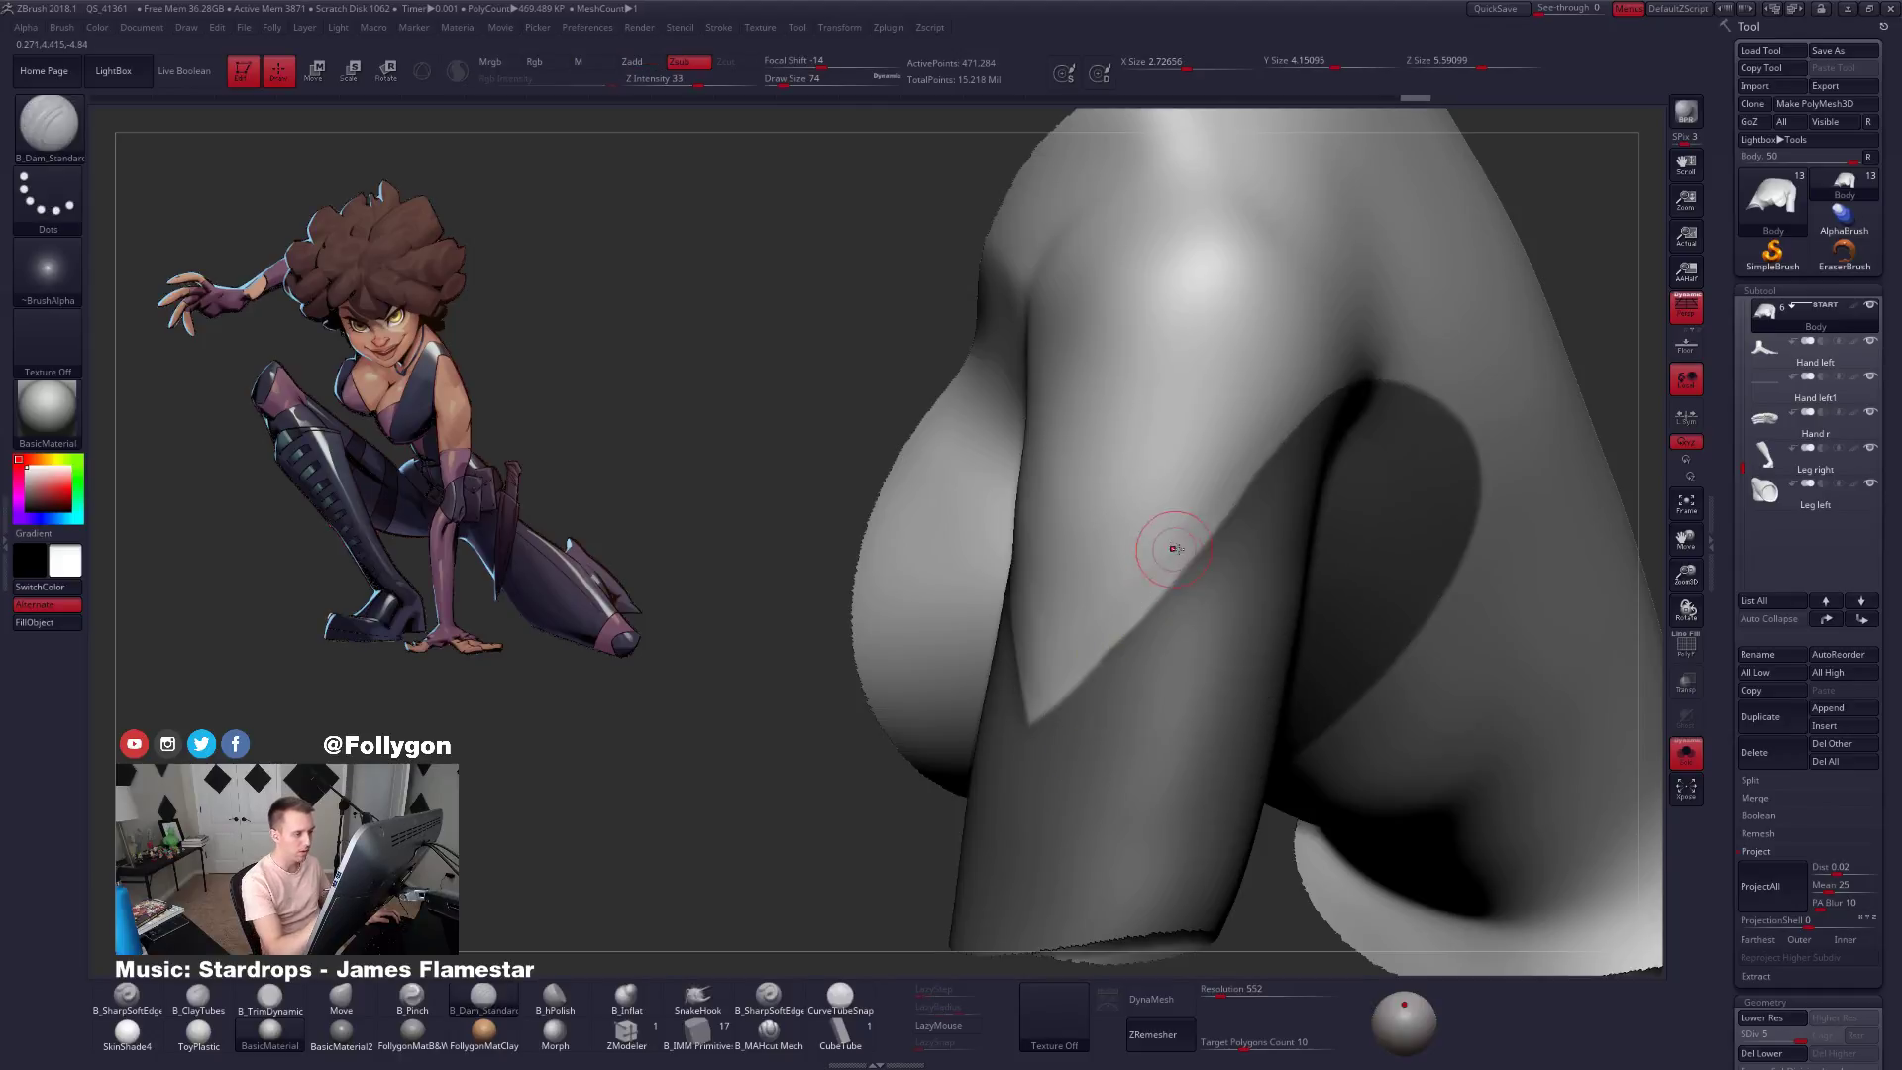
Try a ClayTubes stroke at draw size 74 along the deltoid's masked back edge, and undo it.
mouse_move(1172, 544)
right_down()
mouse_move(1234, 535)
mouse_move(1238, 580)
right_up()
key(2)
drag(1250, 433, 1042, 728)
key(ctrl+z)
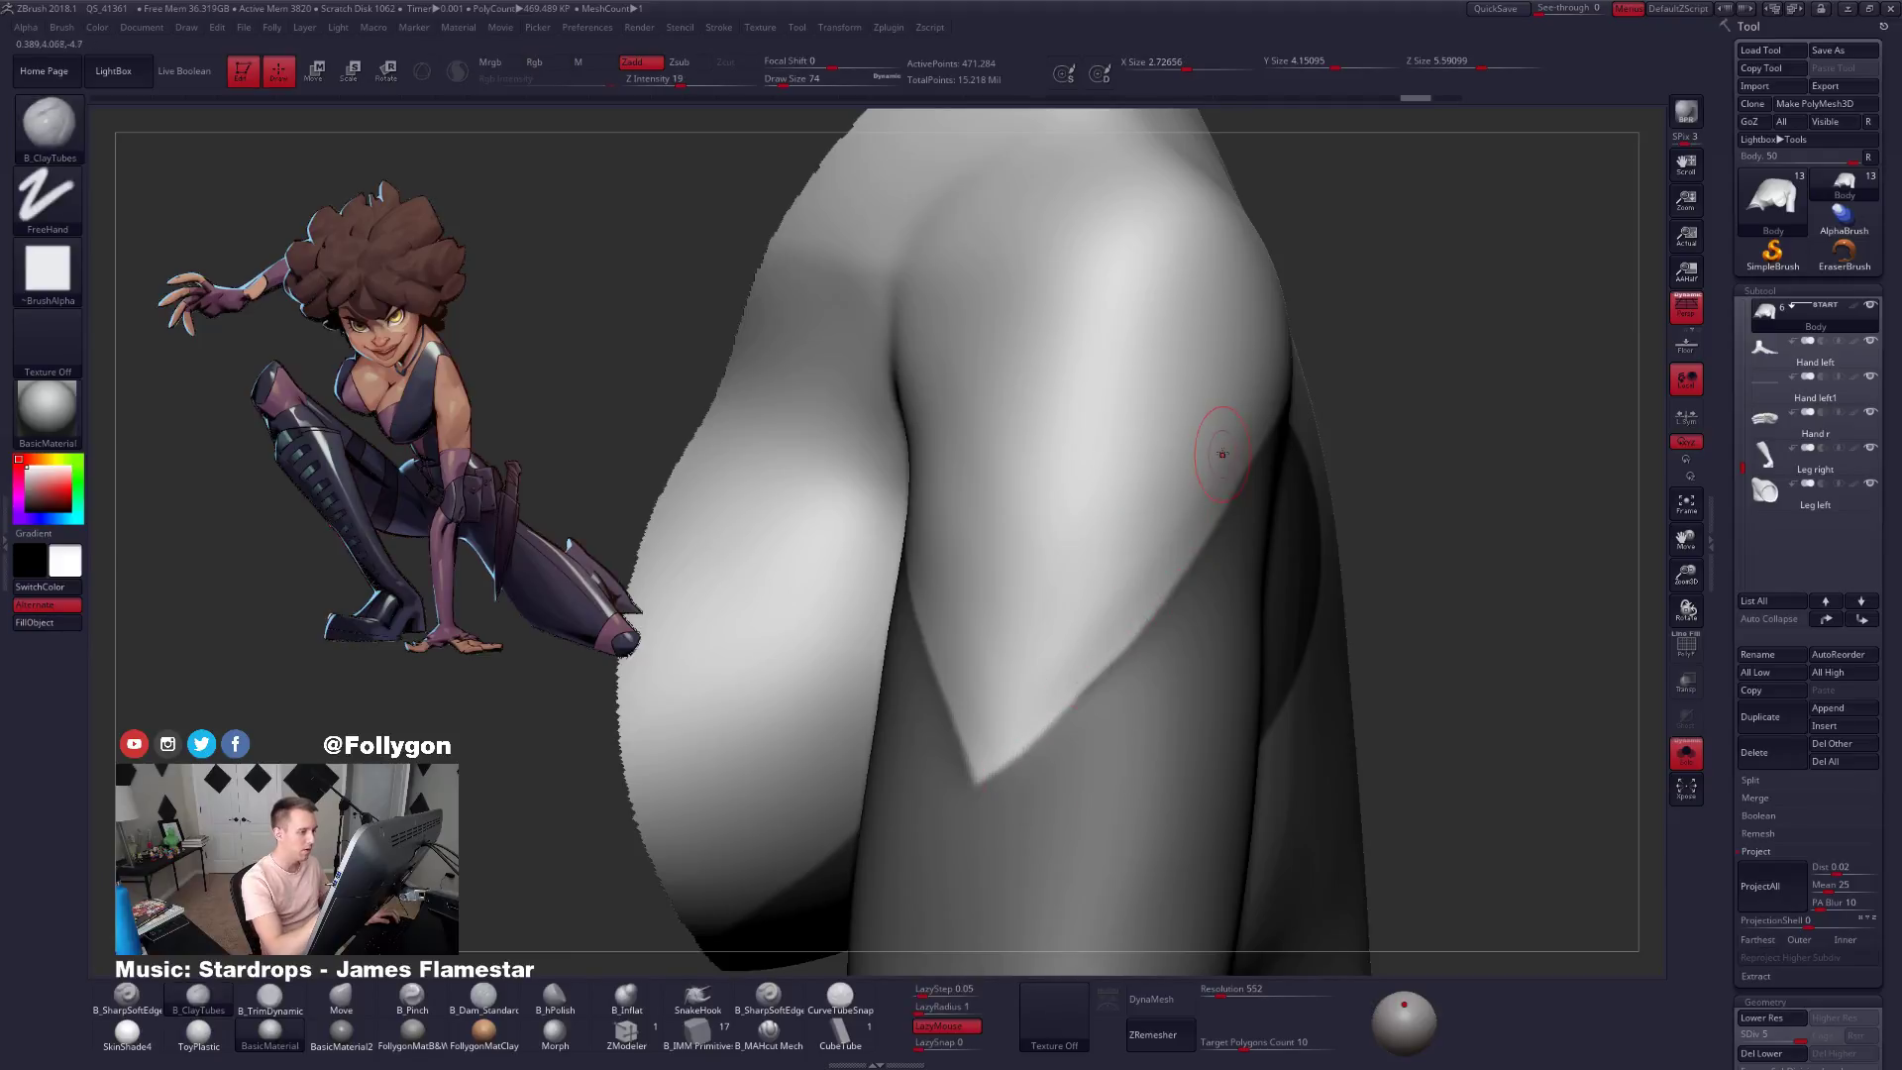
Reduce the ClayTubes draw size to about 40 and refine the deltoid along the back edge of the mask.
key(space)
key(space)
right_drag(1250, 452, 1217, 459)
key(space)
drag(1222, 463, 1219, 463)
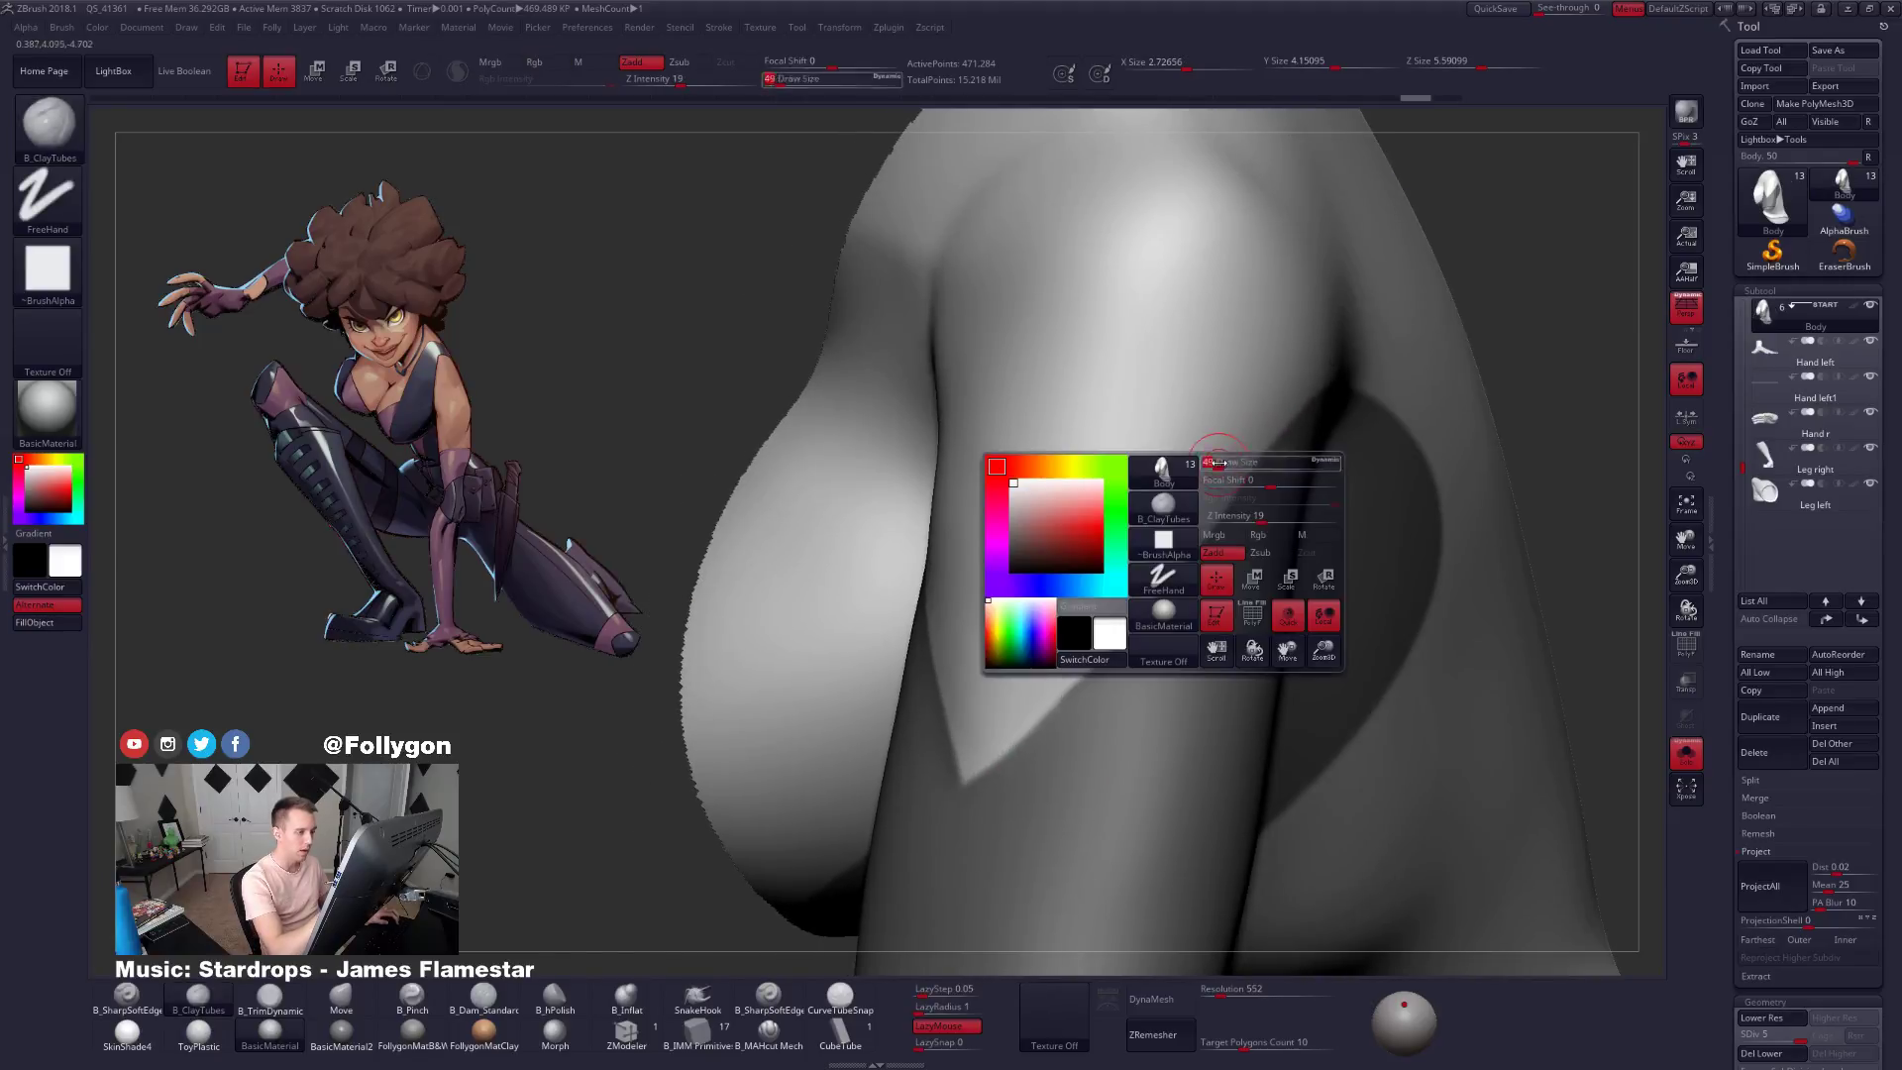
key(shift)
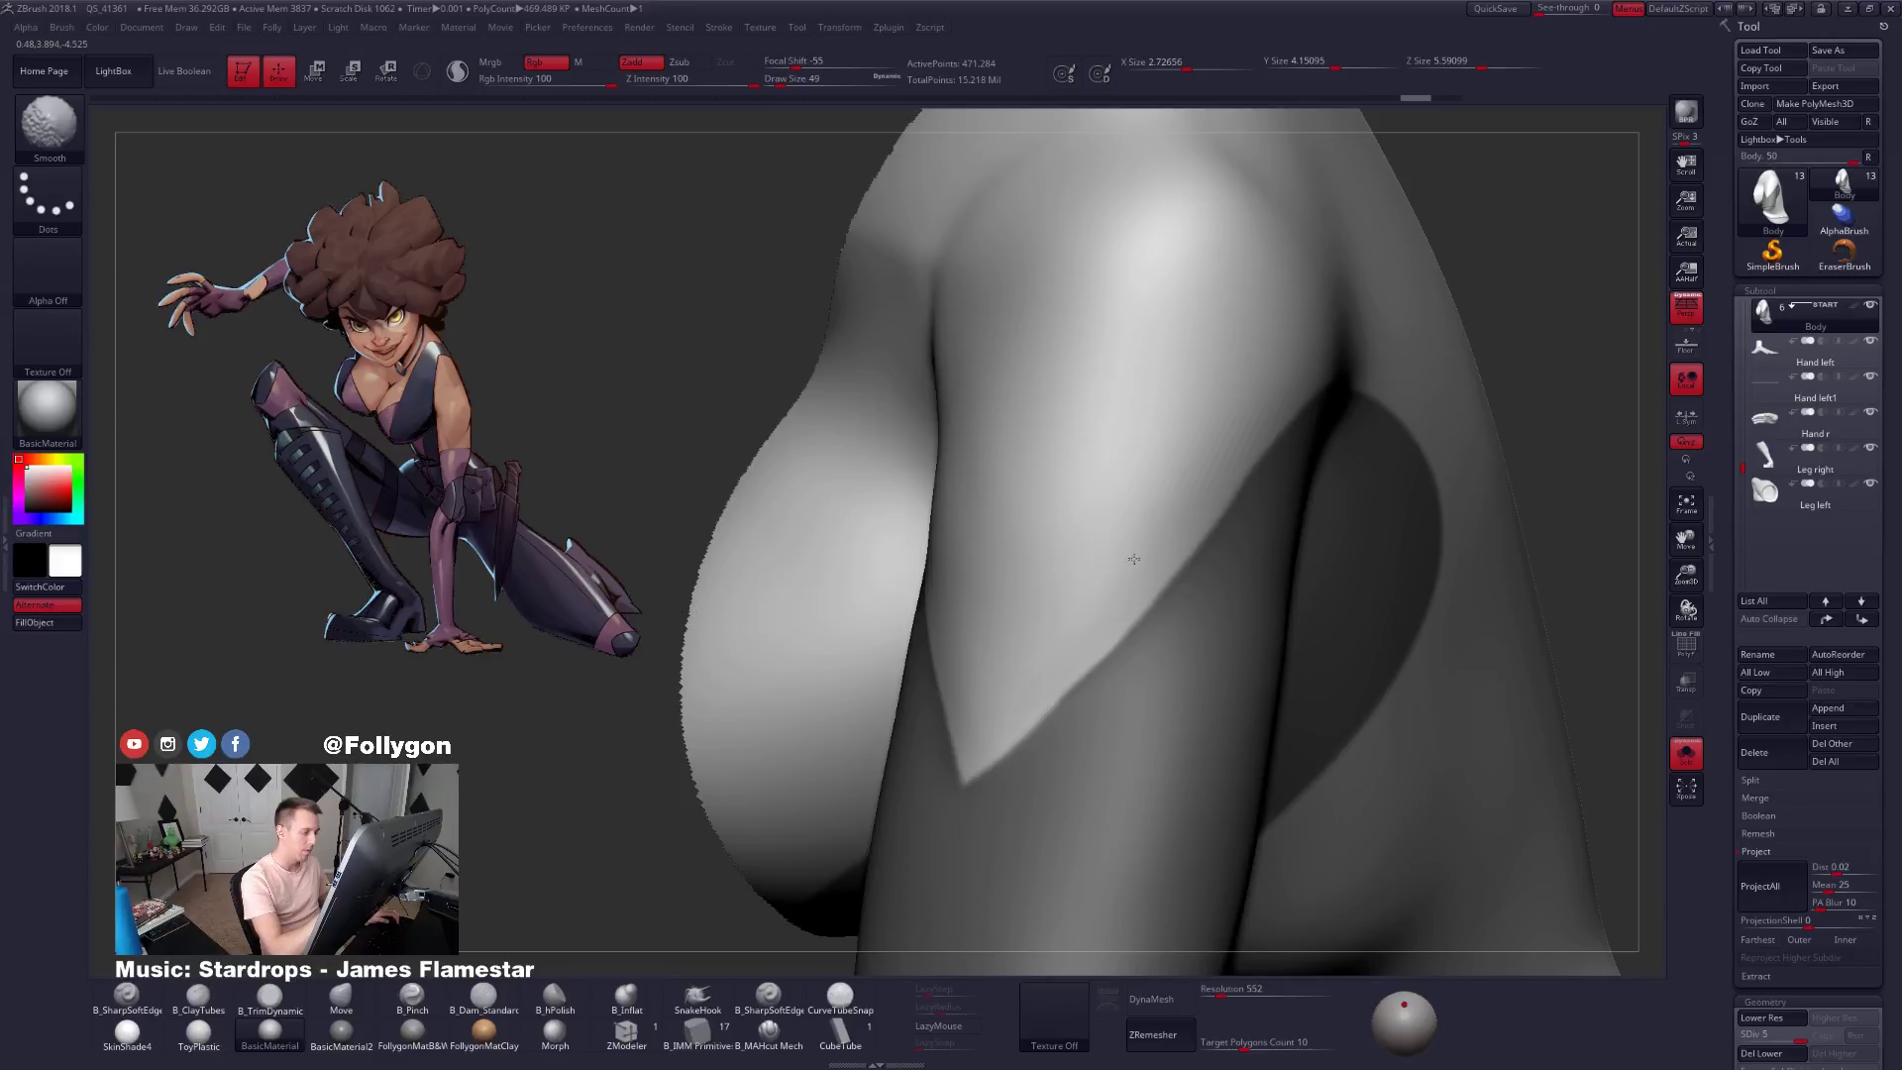
Set the draw size to 67 and smooth the deltoid along the mask edge, from its tip up to the armpit.
key(space)
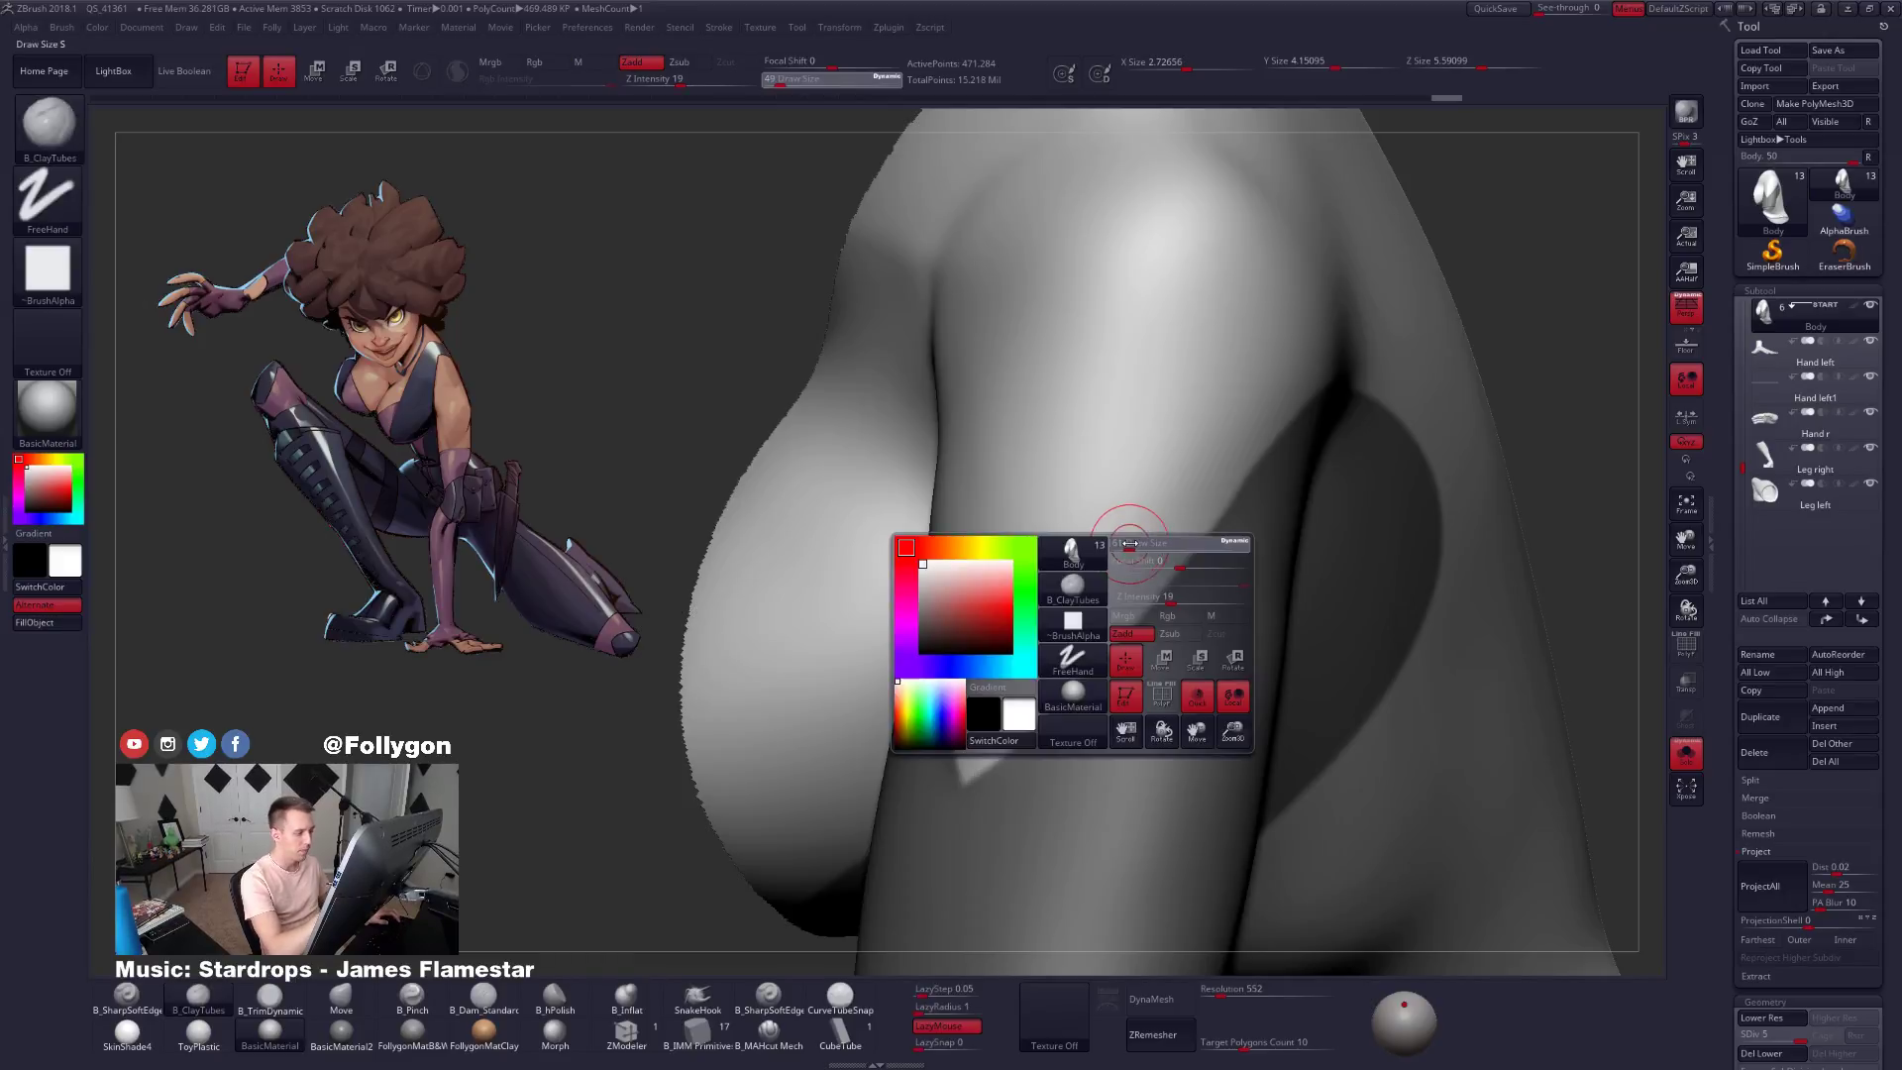
drag(1126, 551, 1131, 551)
right_drag(1142, 552, 1278, 560)
key(shift)
right_drag(1154, 610, 1239, 634)
key(shift)
key(shift)
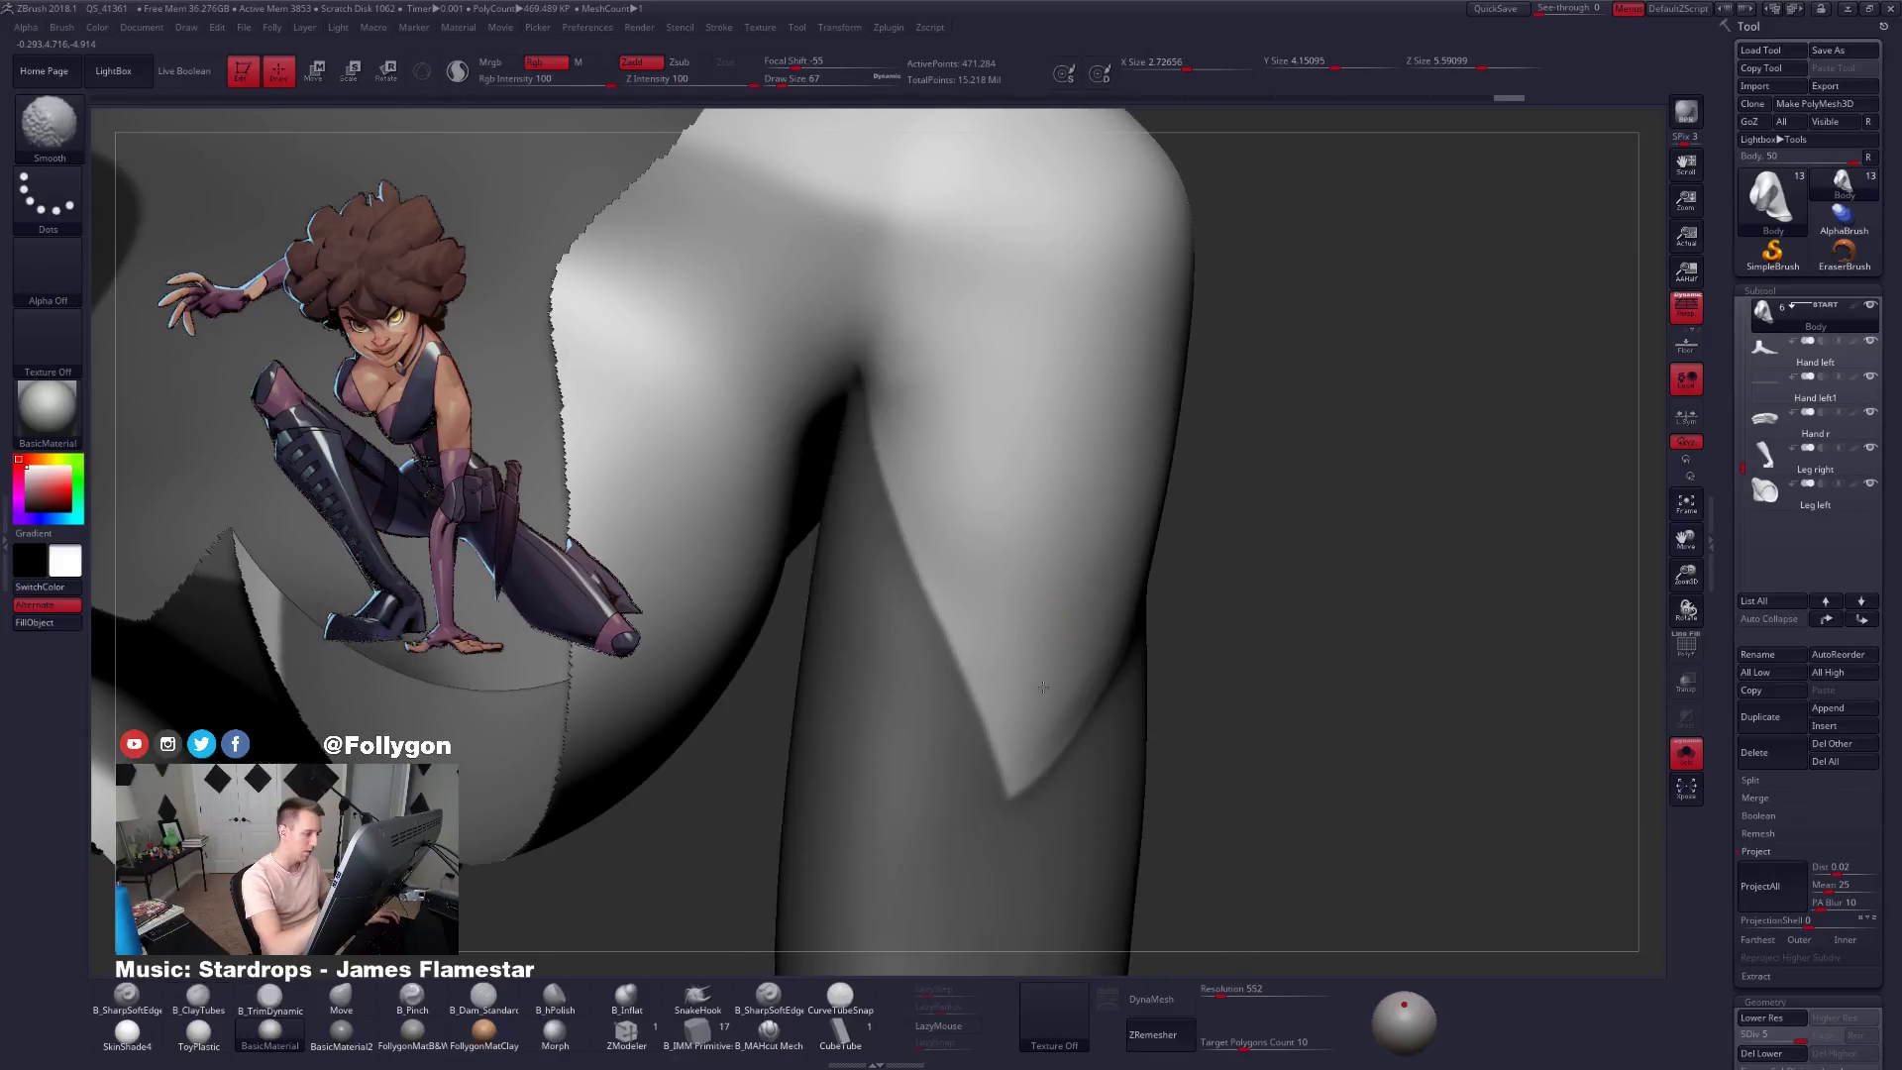
right_drag(1100, 634, 1169, 634)
key(shift)
shift+drag(930, 429, 935, 423)
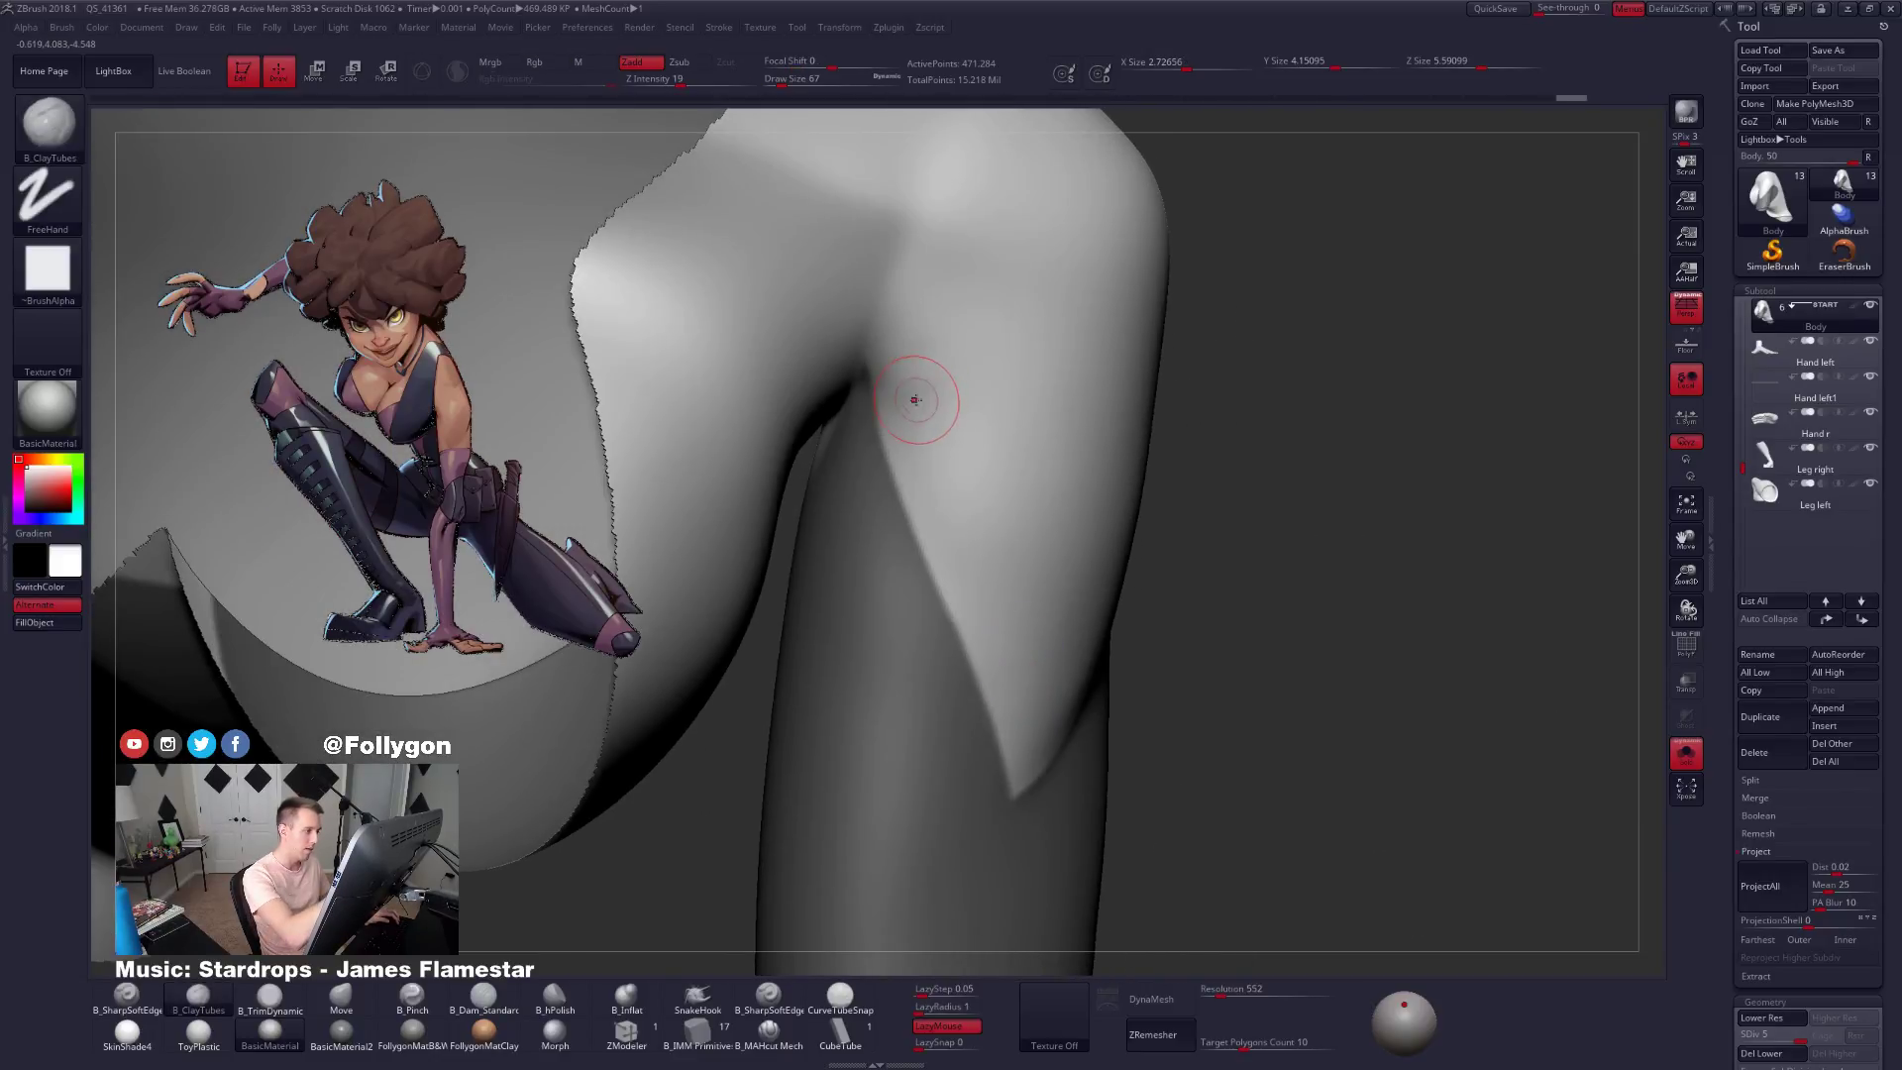
Flatten the front edge of the deltoid near the armpit with TrimDynamic and smooth the transition.
key(3)
right_drag(968, 462, 891, 374)
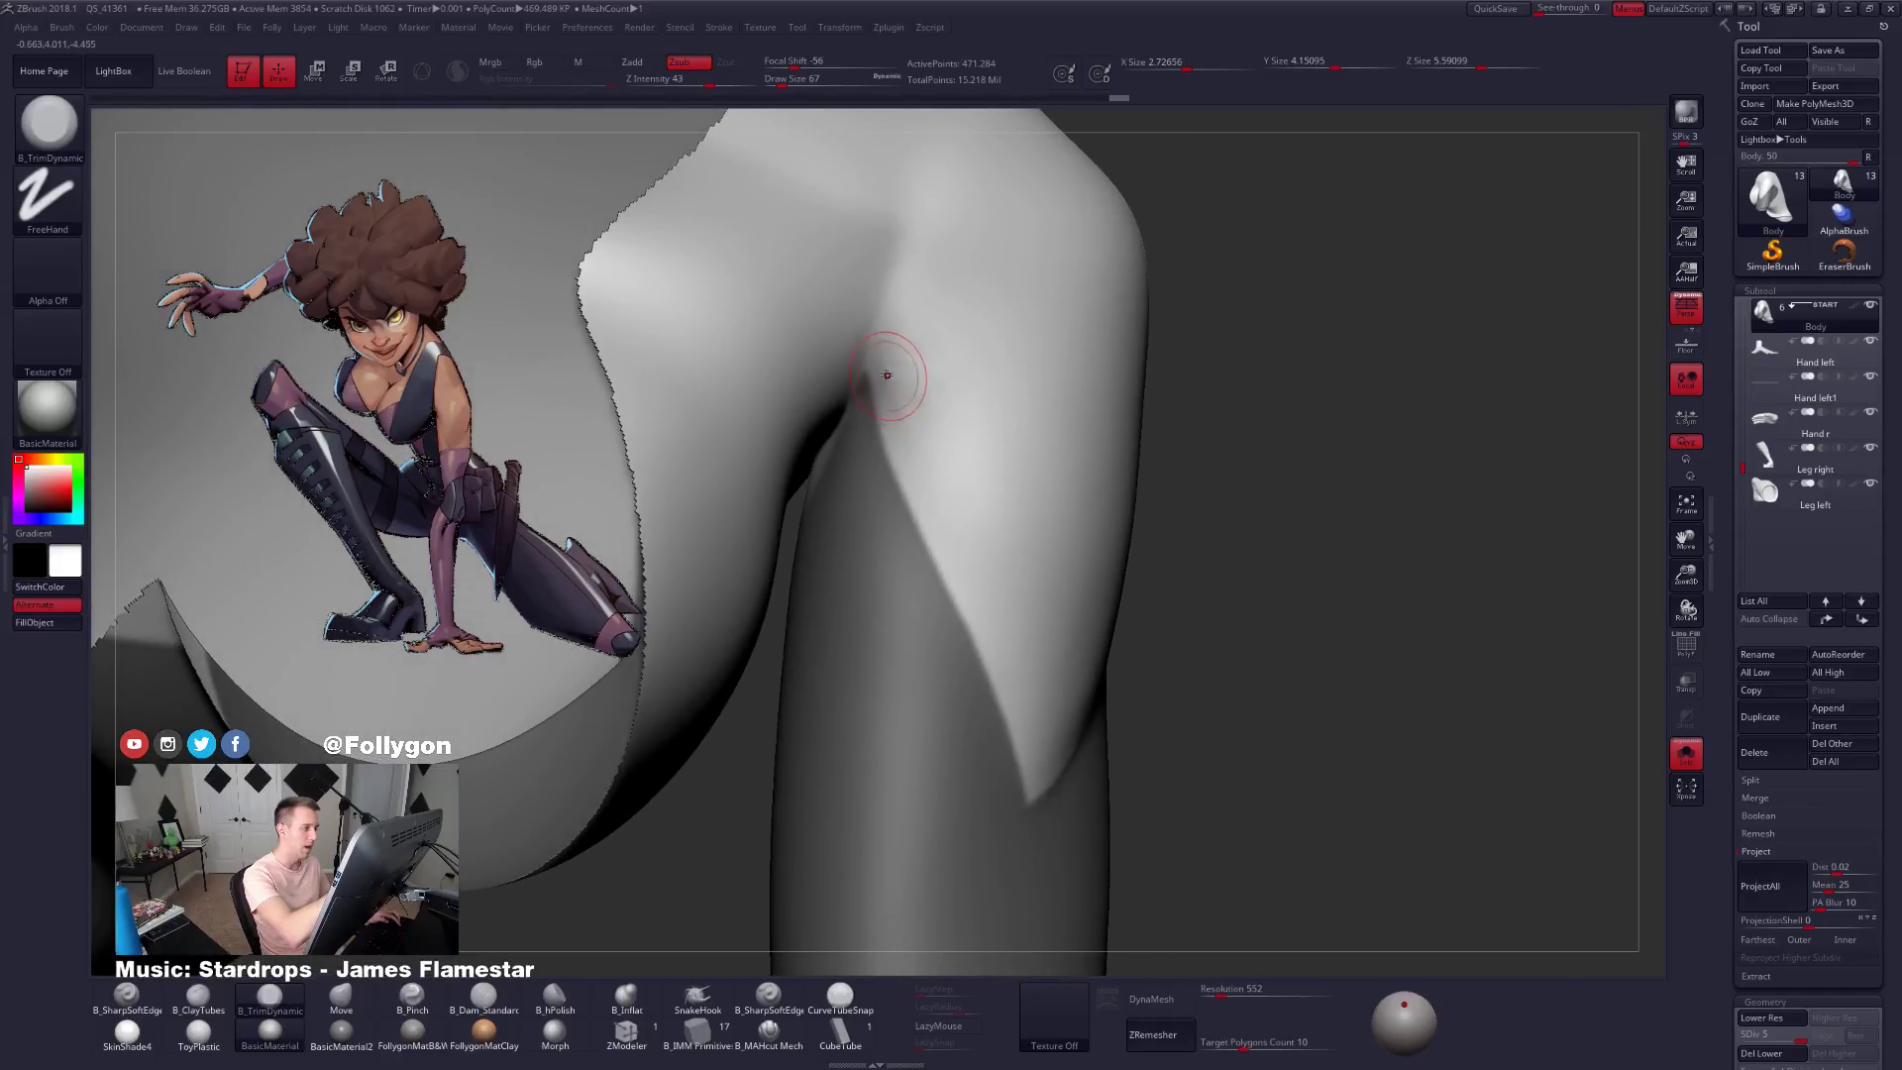
right_drag(935, 446, 896, 377)
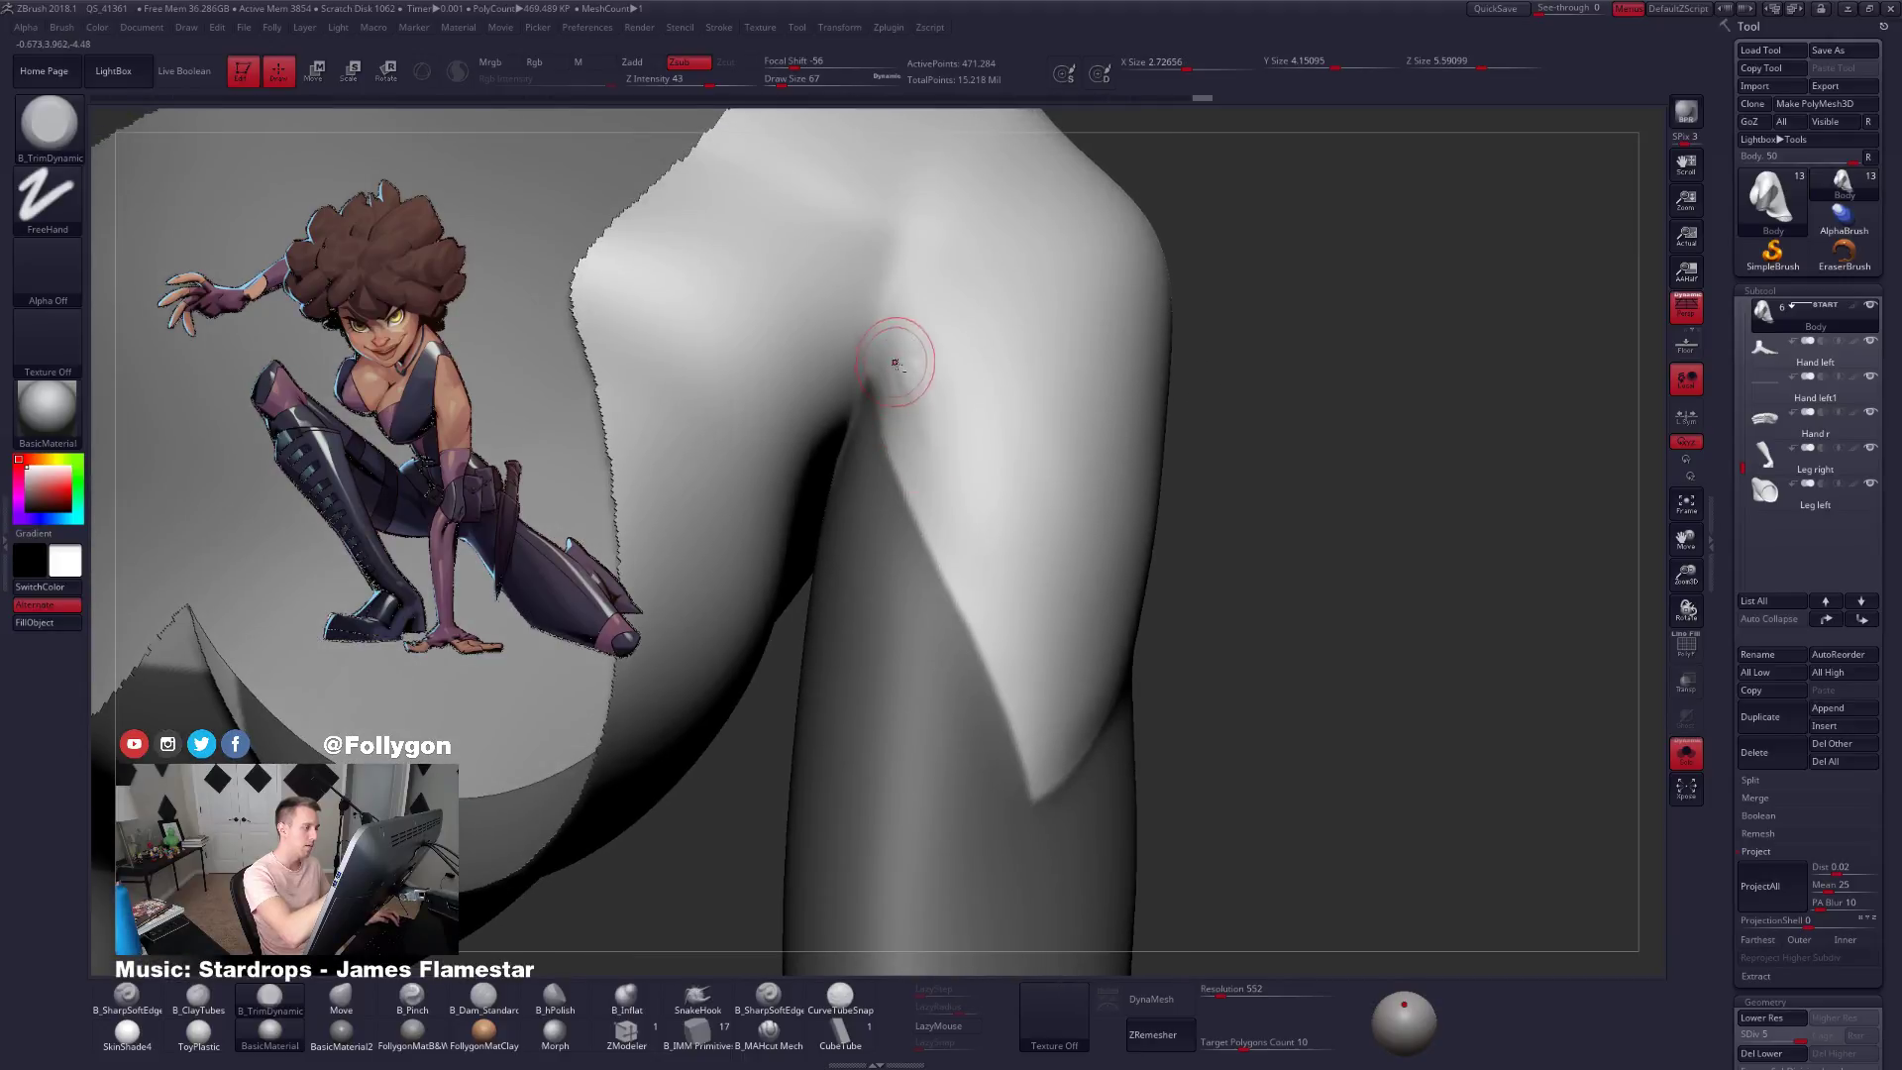
key(shift)
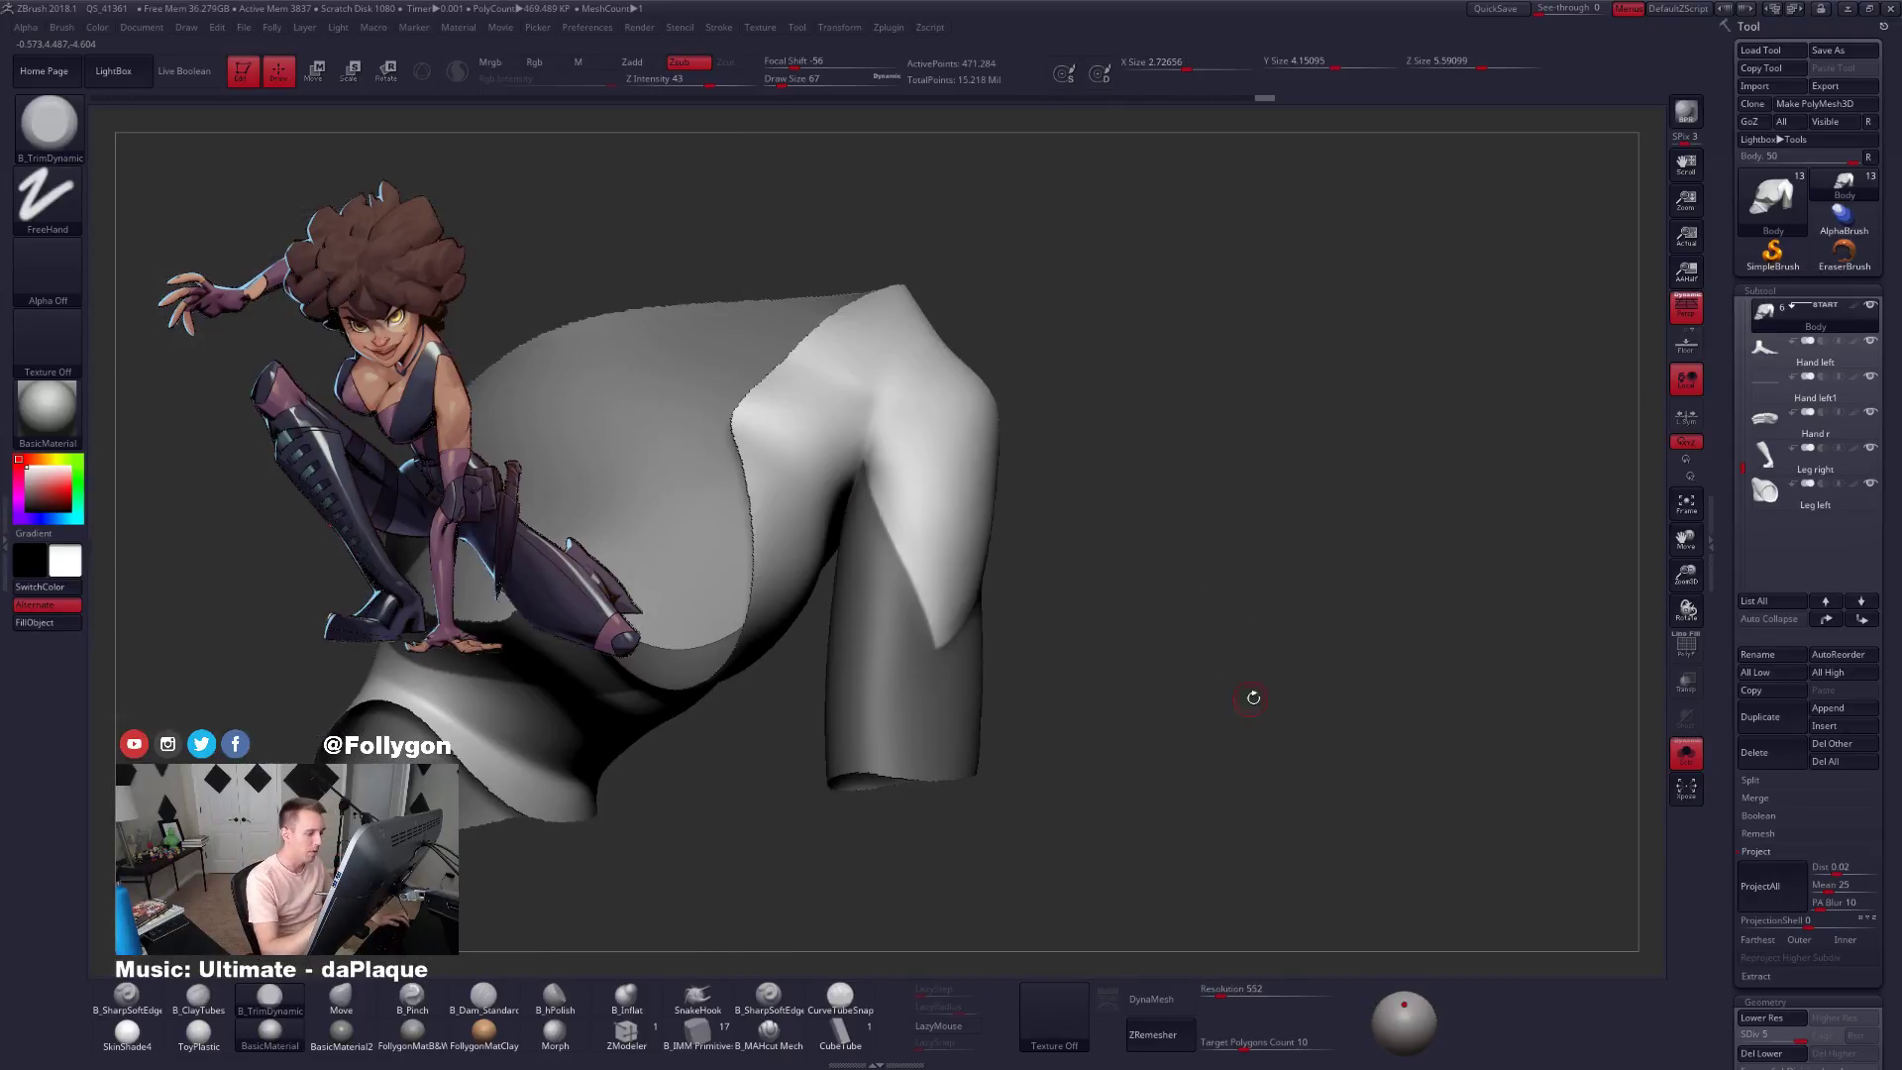
Clear the arm mask and unhide the rest of the body.
drag(1253, 693, 1047, 598)
ctrl+right_drag(1047, 599, 1102, 586)
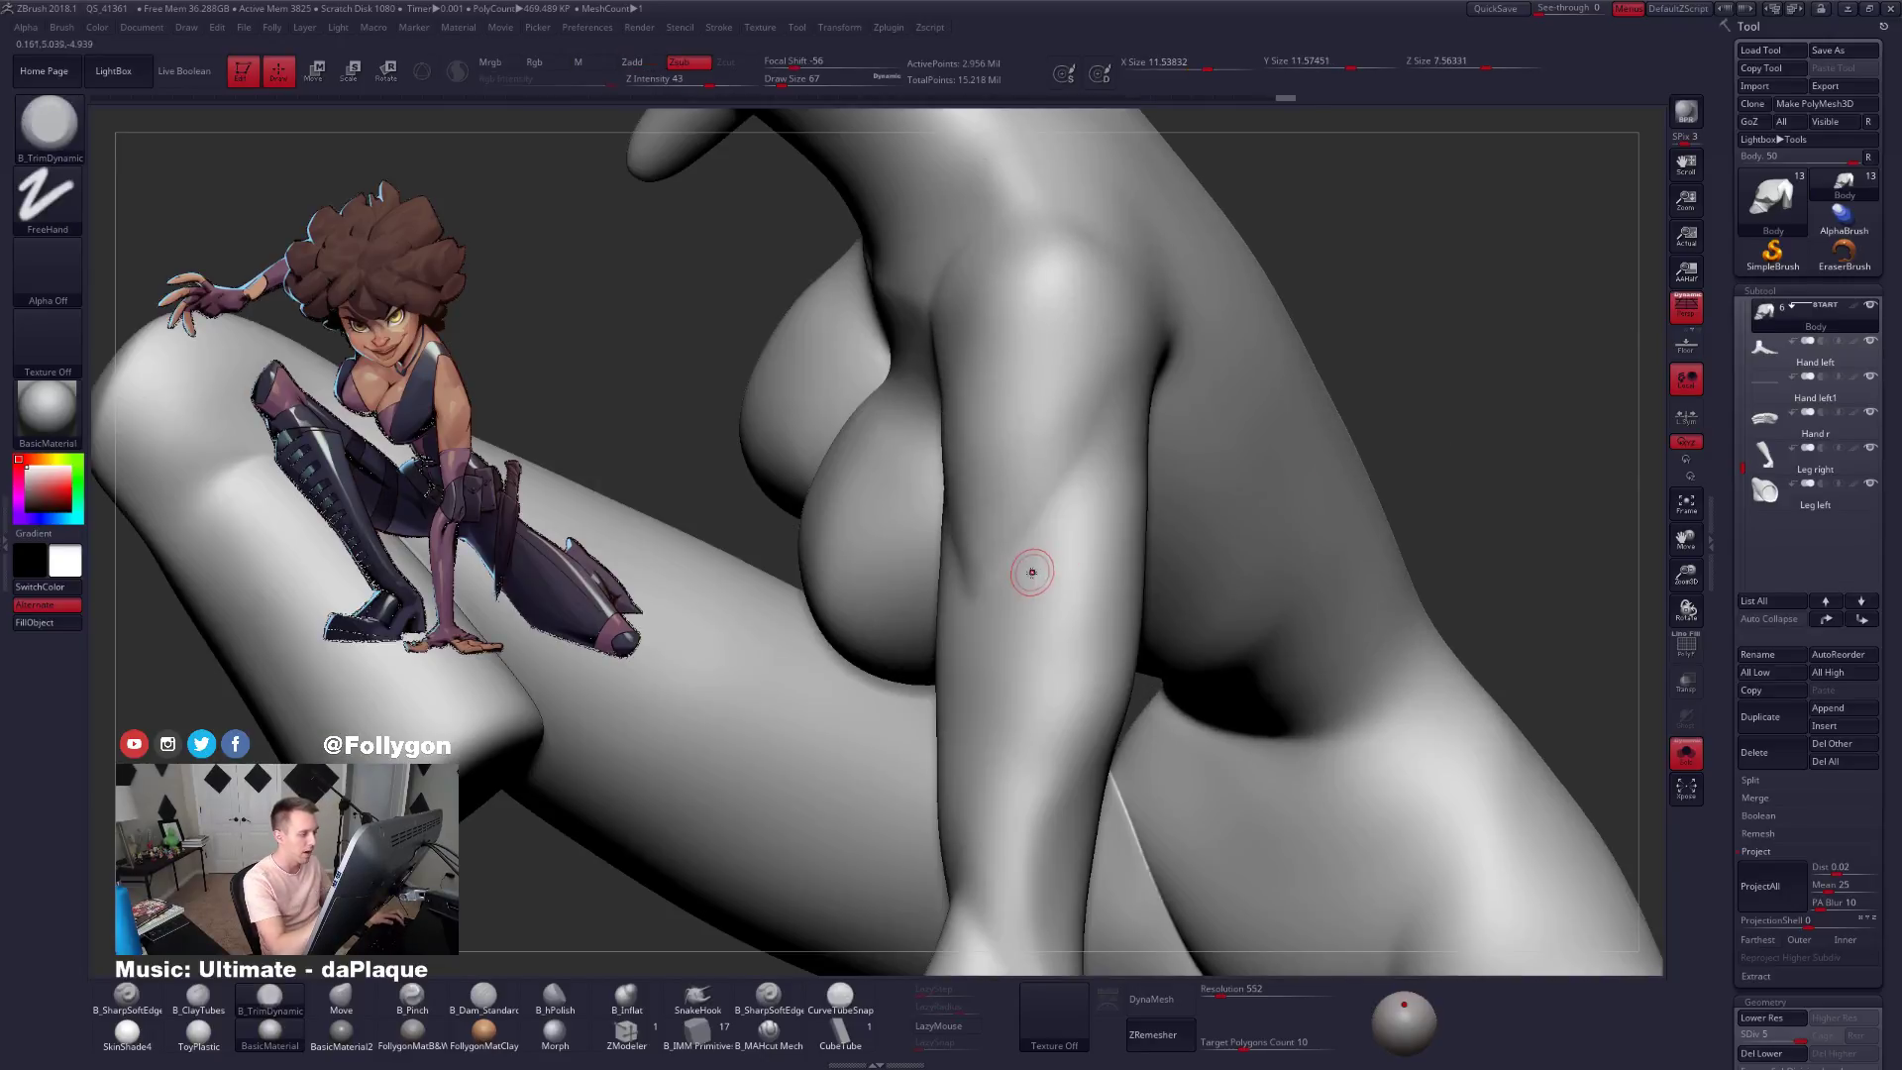
mouse_move(1031, 564)
right_down()
mouse_move(1062, 592)
mouse_move(1001, 603)
mouse_move(954, 648)
mouse_move(1014, 518)
right_up()
Set the draw size to 96 and soften the front of the deltoid crease just below the armpit.
key(s)
right_drag(977, 402, 1005, 423)
key(shift)
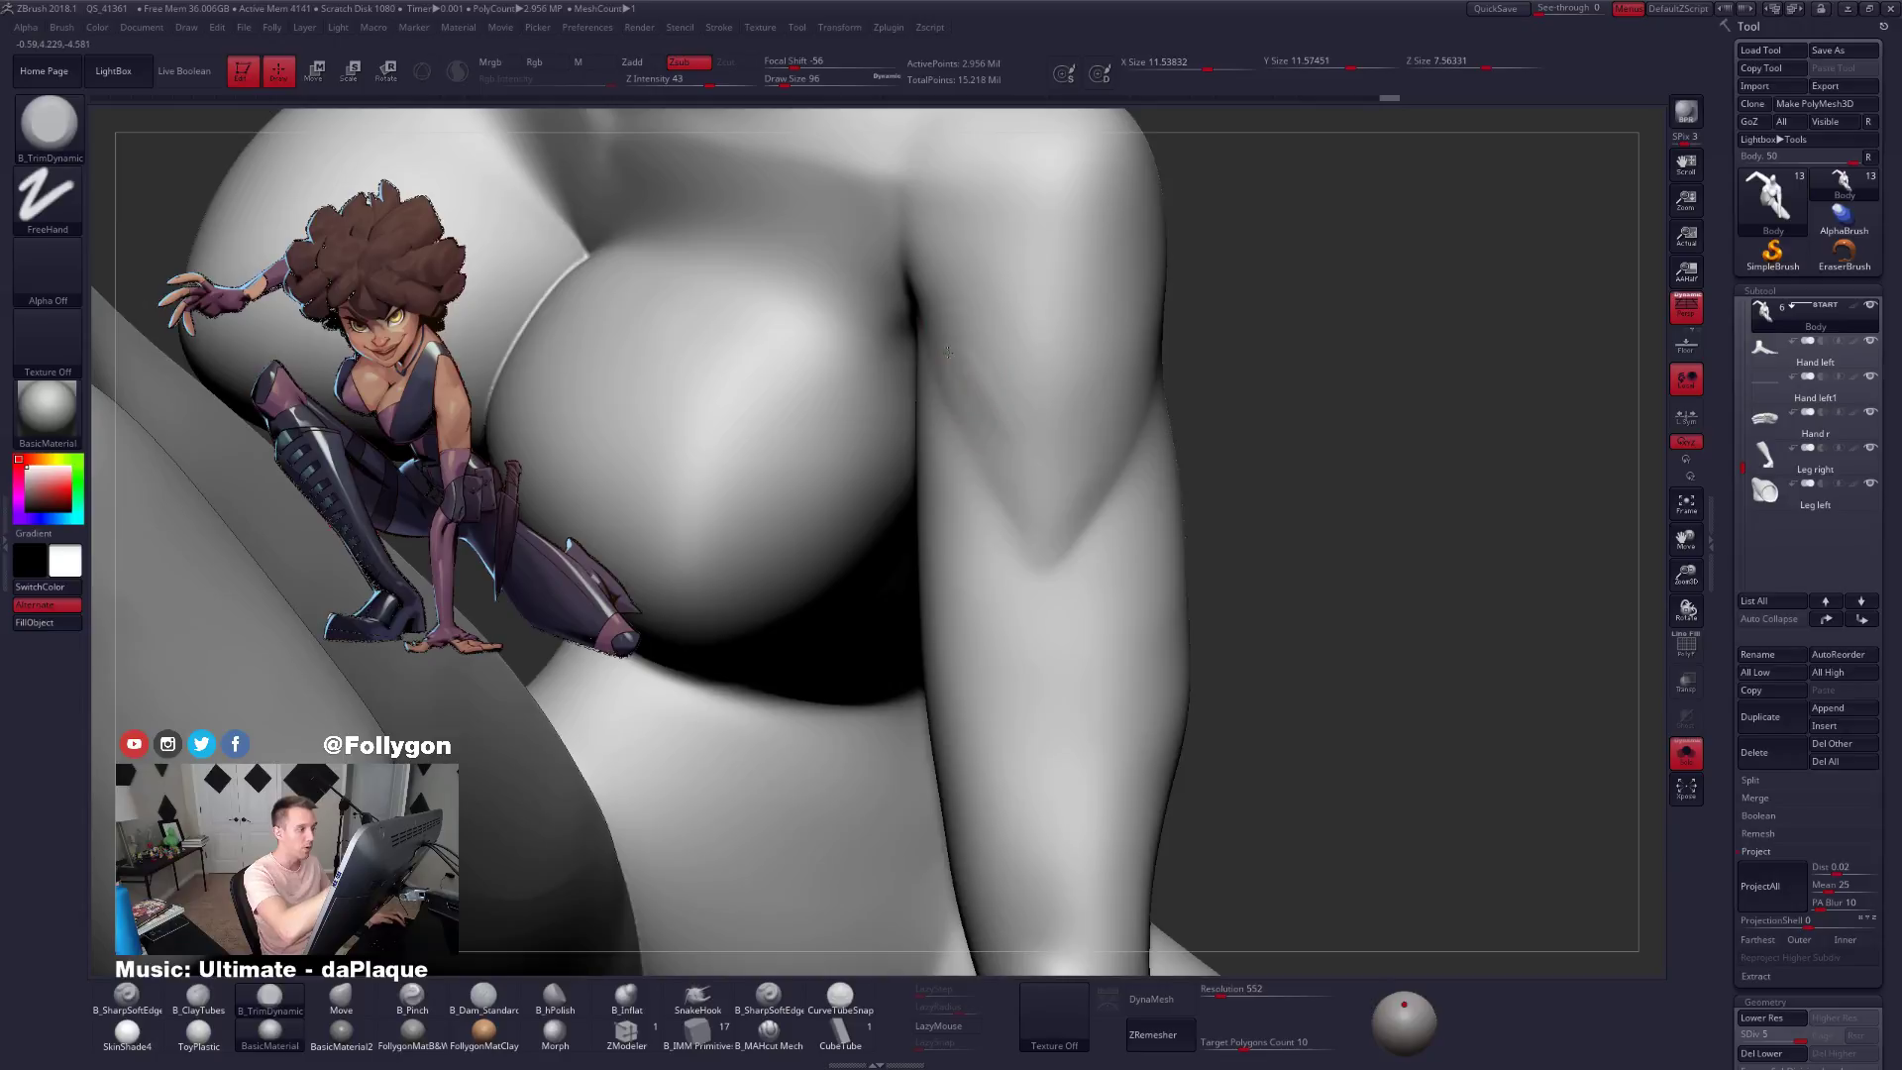
right_drag(985, 365, 959, 333)
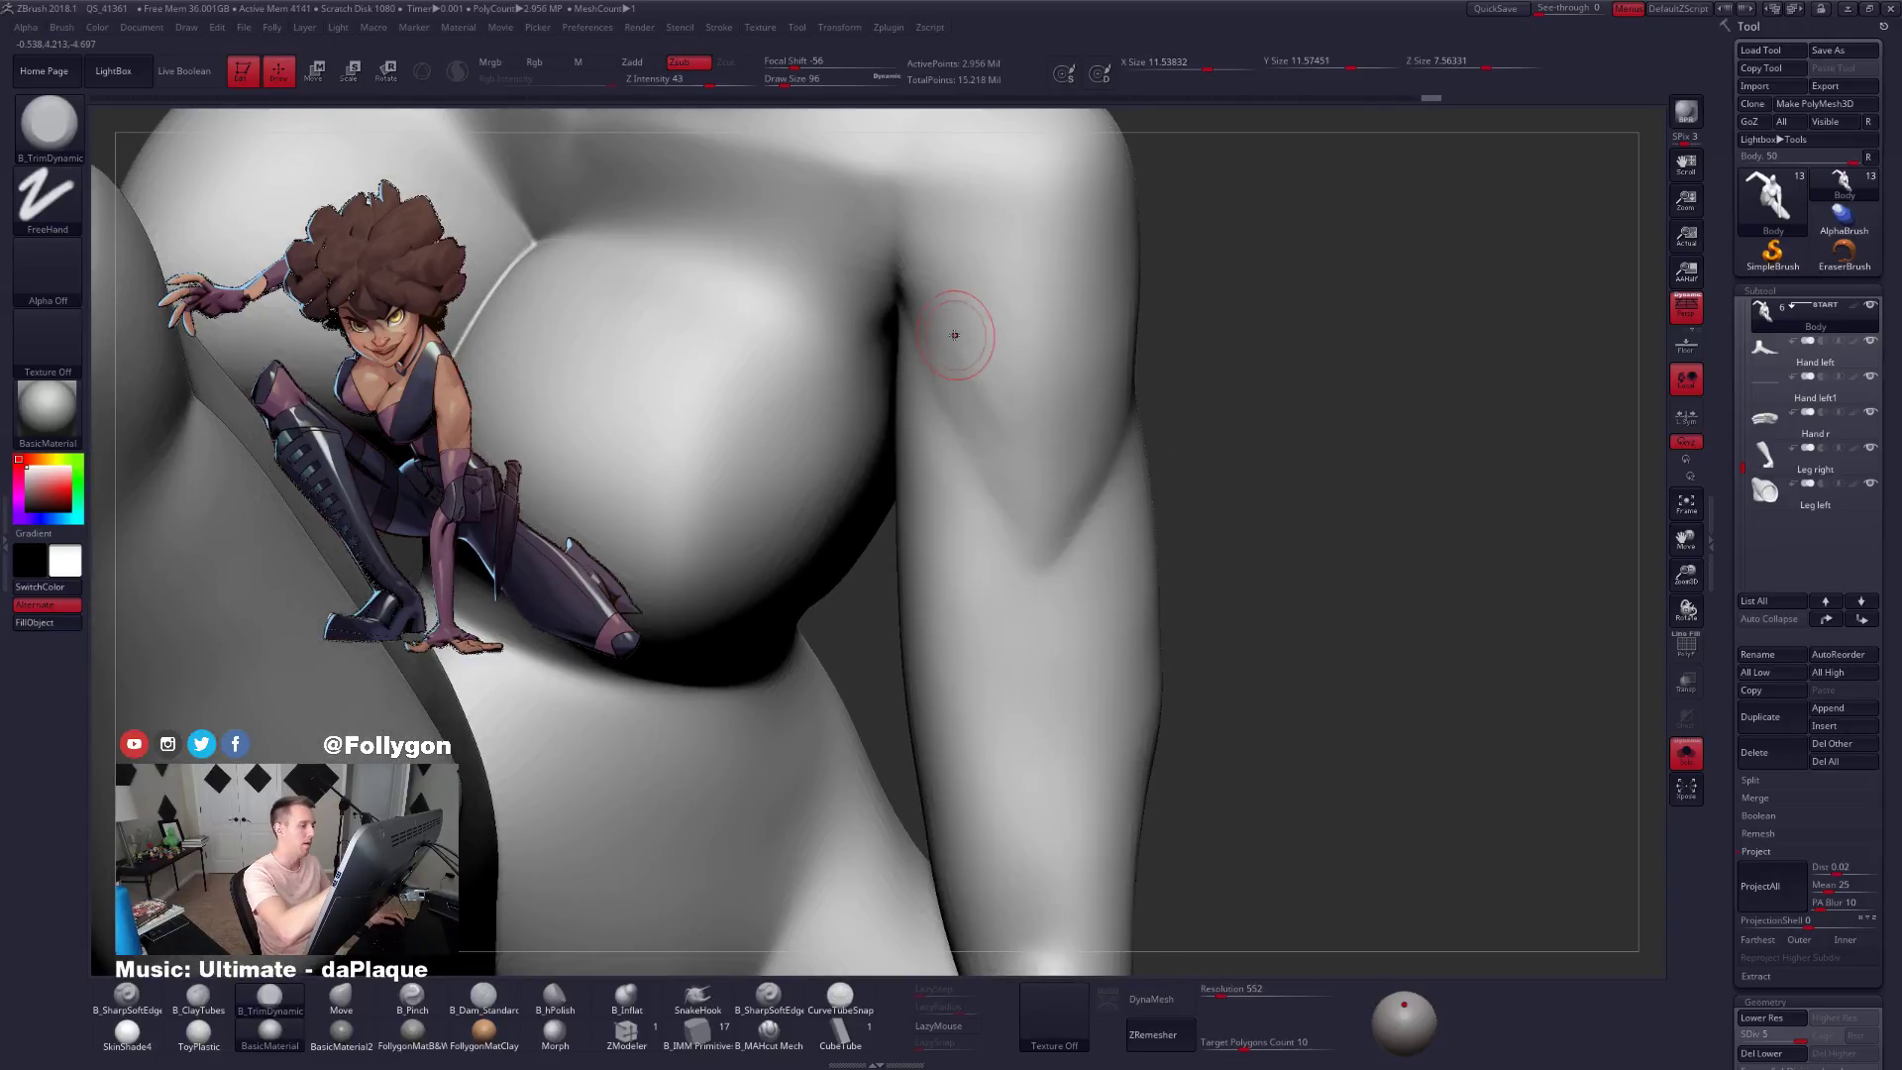
key(shift)
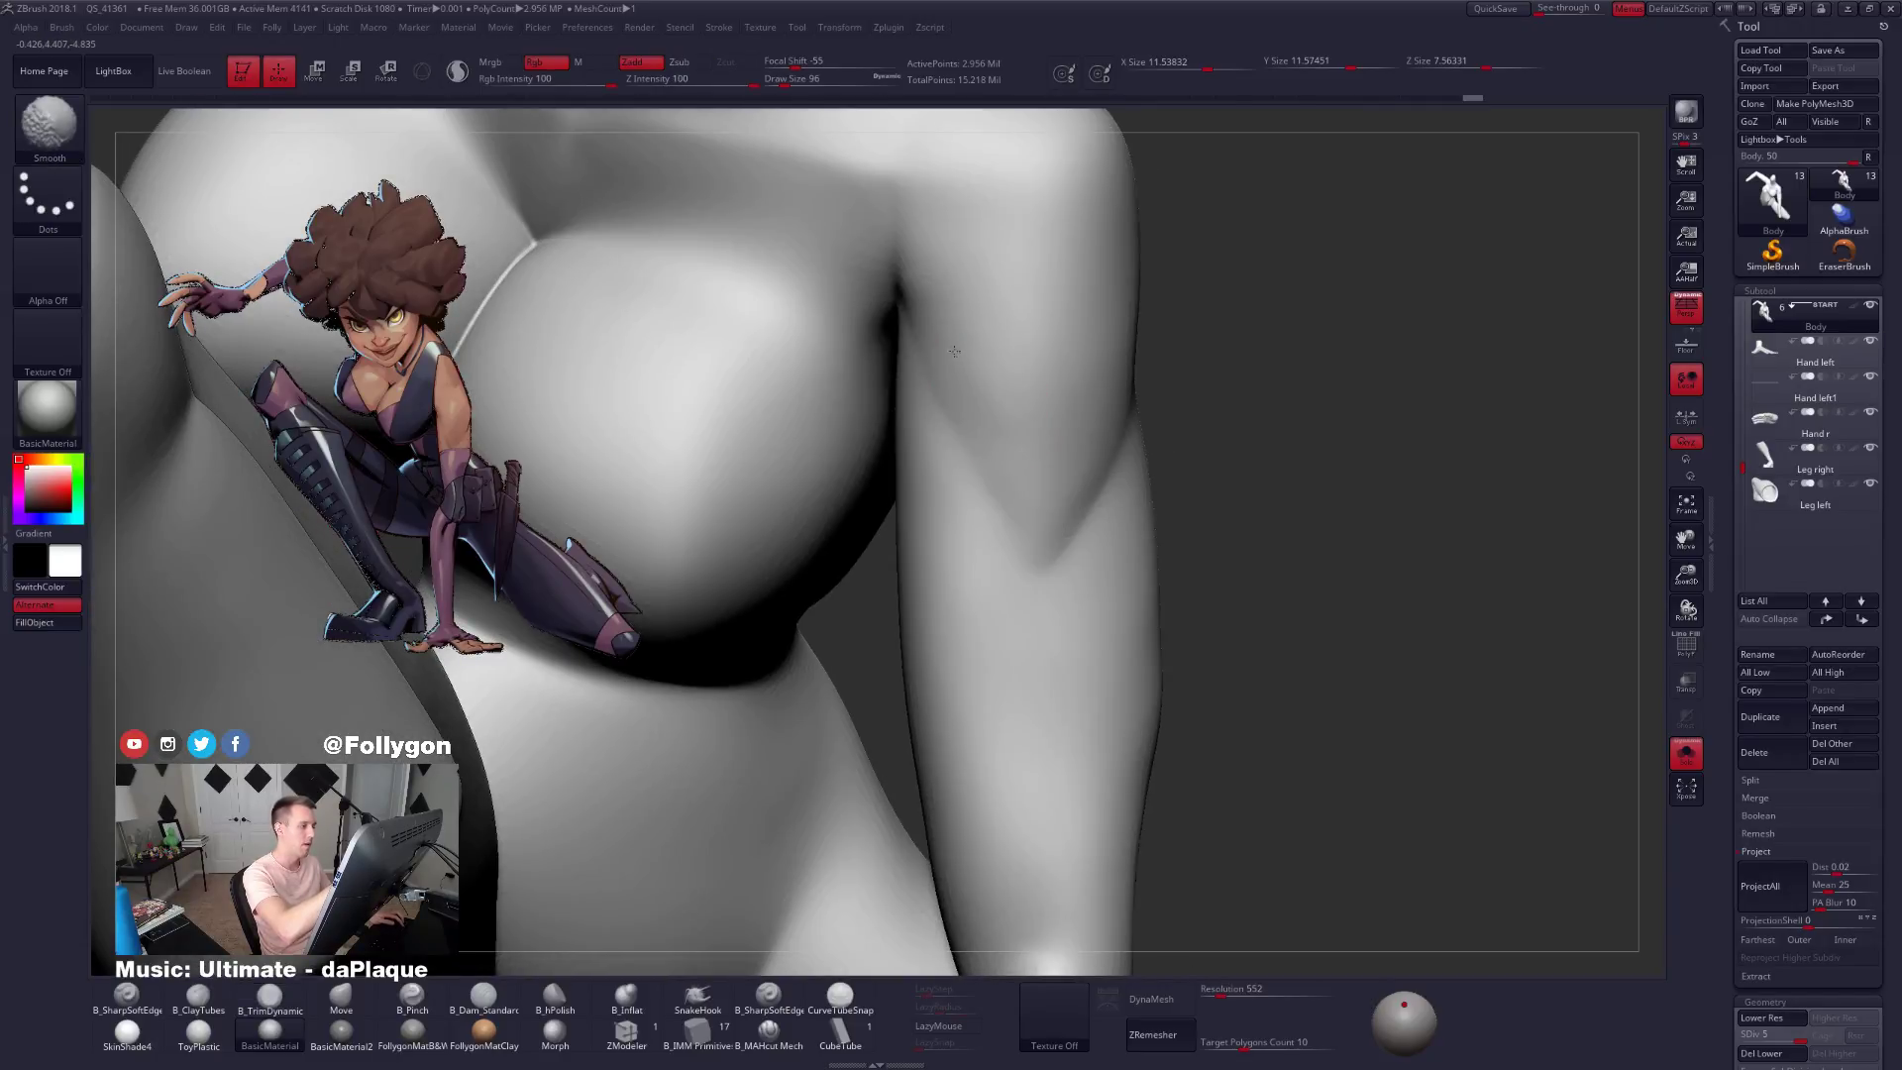
Apply the FollygonMatB&P material and show all subtools to review the whole figure beside the concept art.
key(f)
mouse_move(1358, 842)
shift+right_down()
mouse_move(1274, 853)
mouse_move(1201, 790)
shift+right_up()
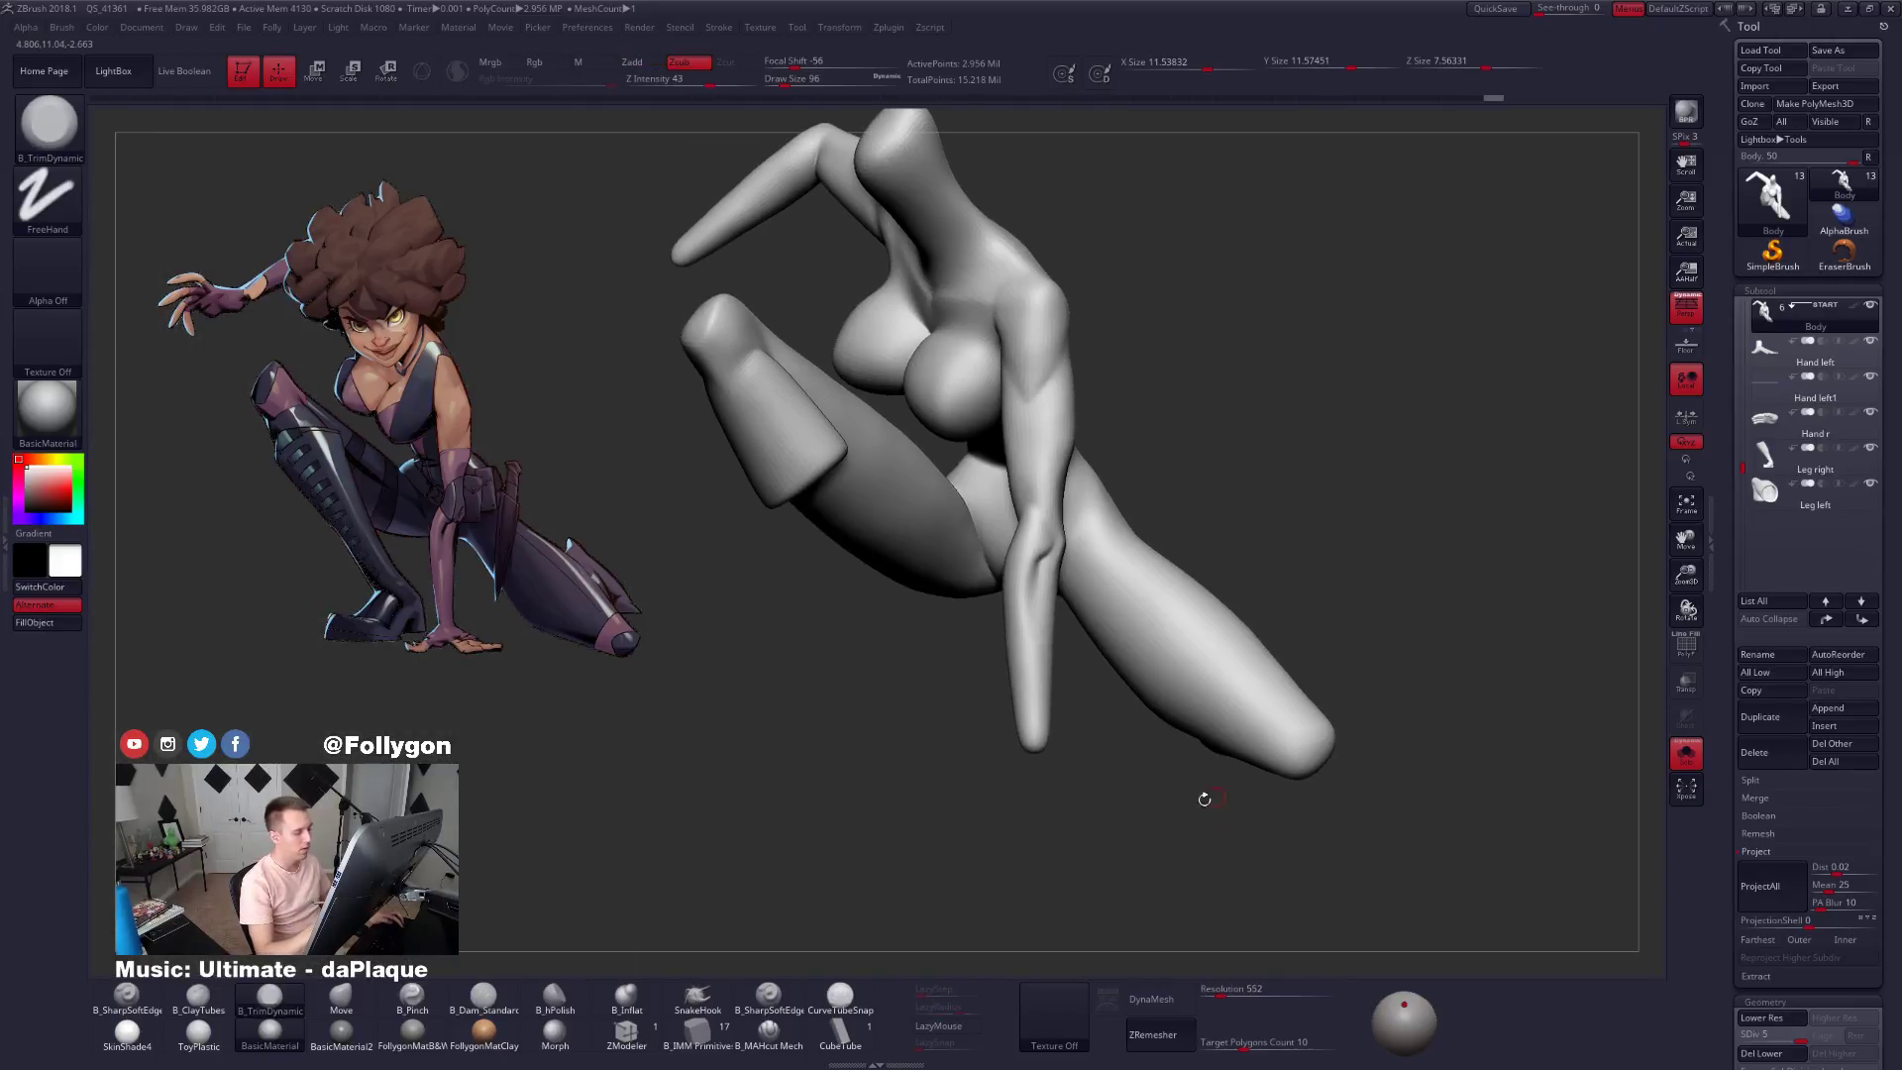
click(436, 1028)
key(shift+alt+s)
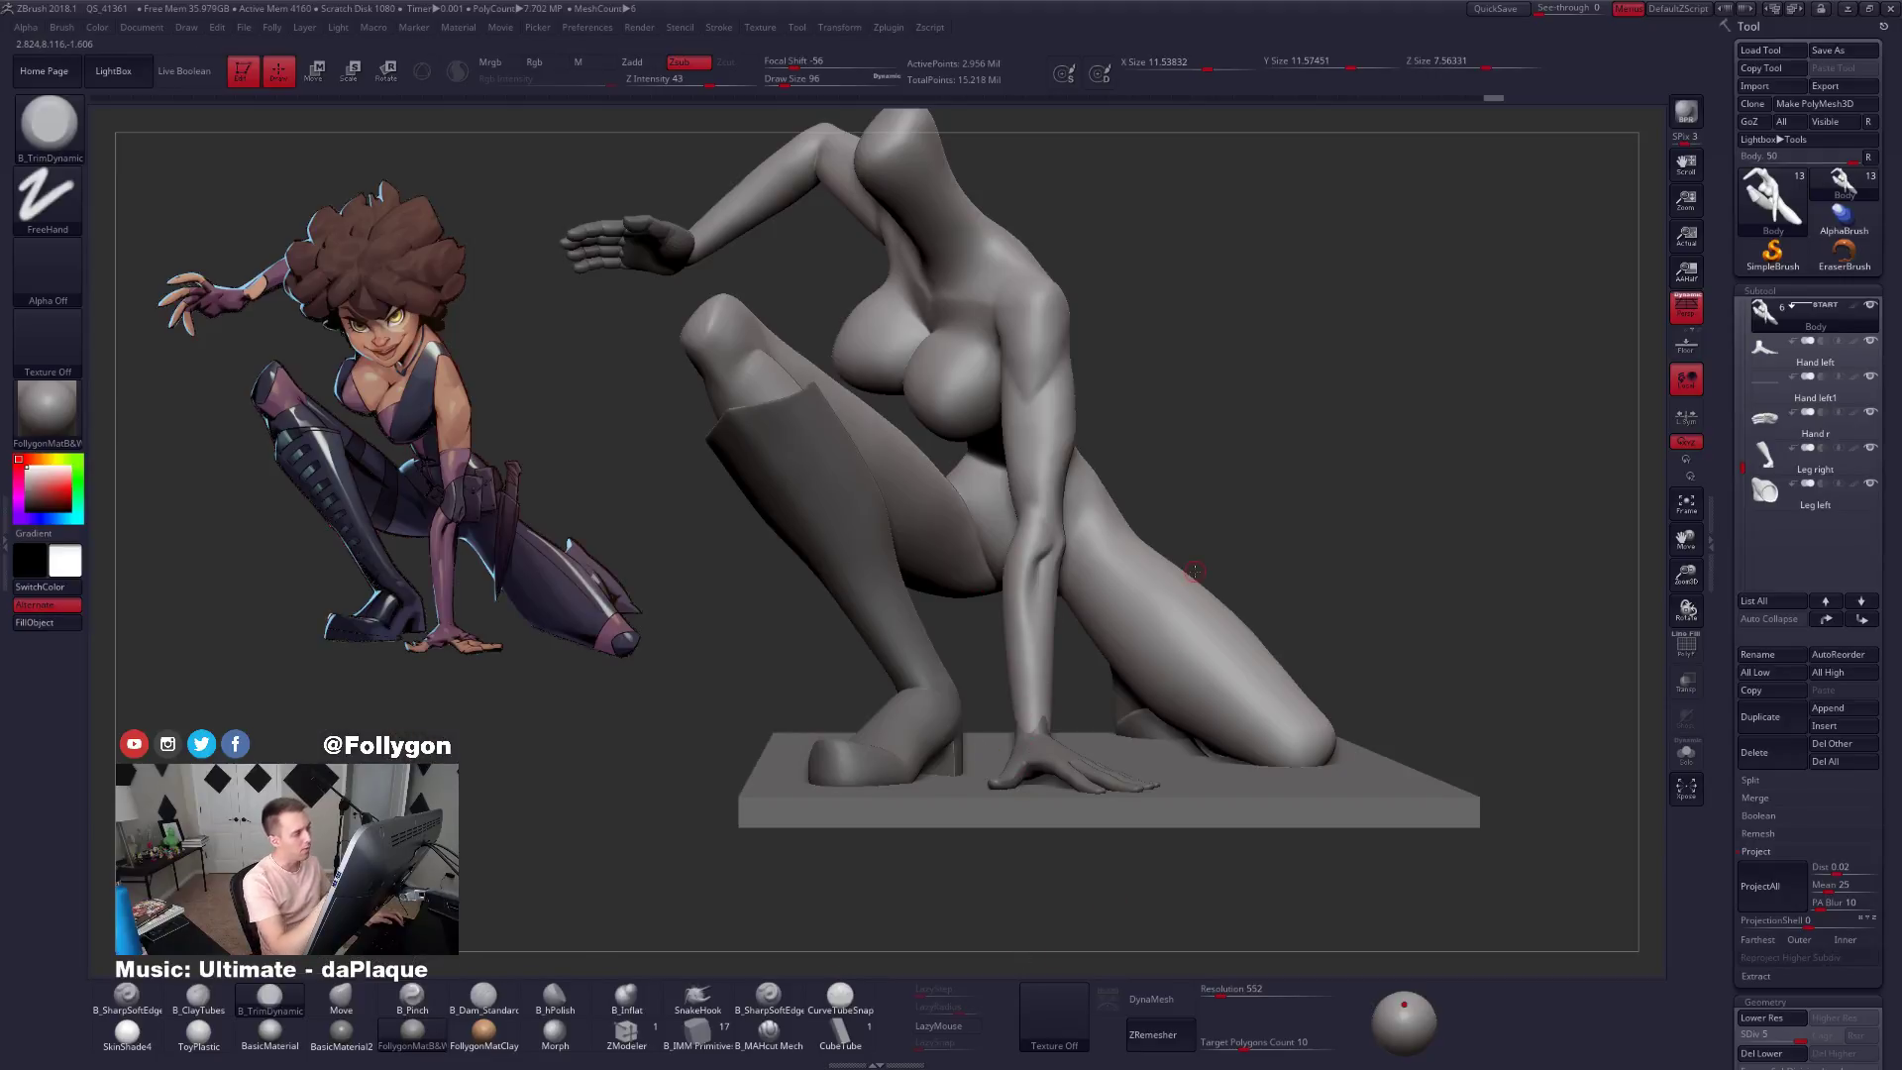
ctrl+right_drag(1187, 573, 1277, 756)
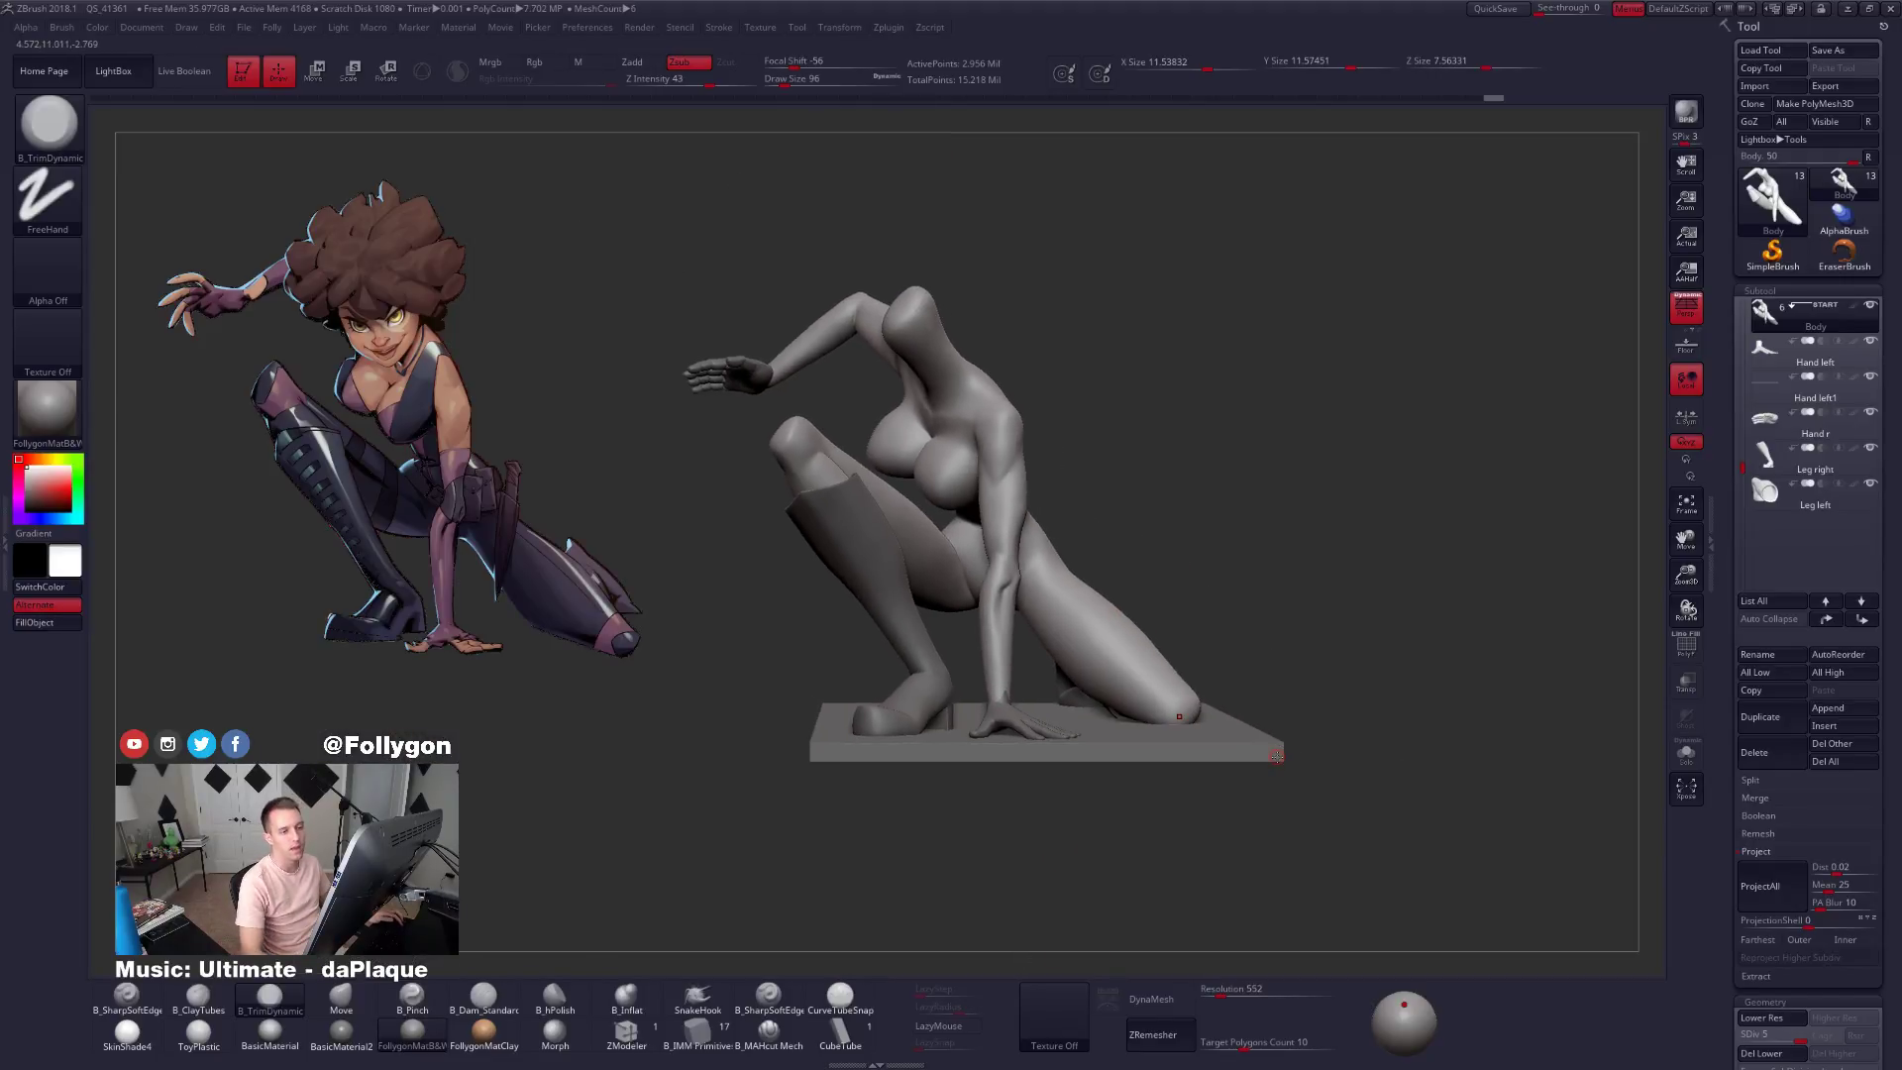
Select and isolate the planted hand, frame it, and check its polygroups and wireframe.
alt+click(1019, 722)
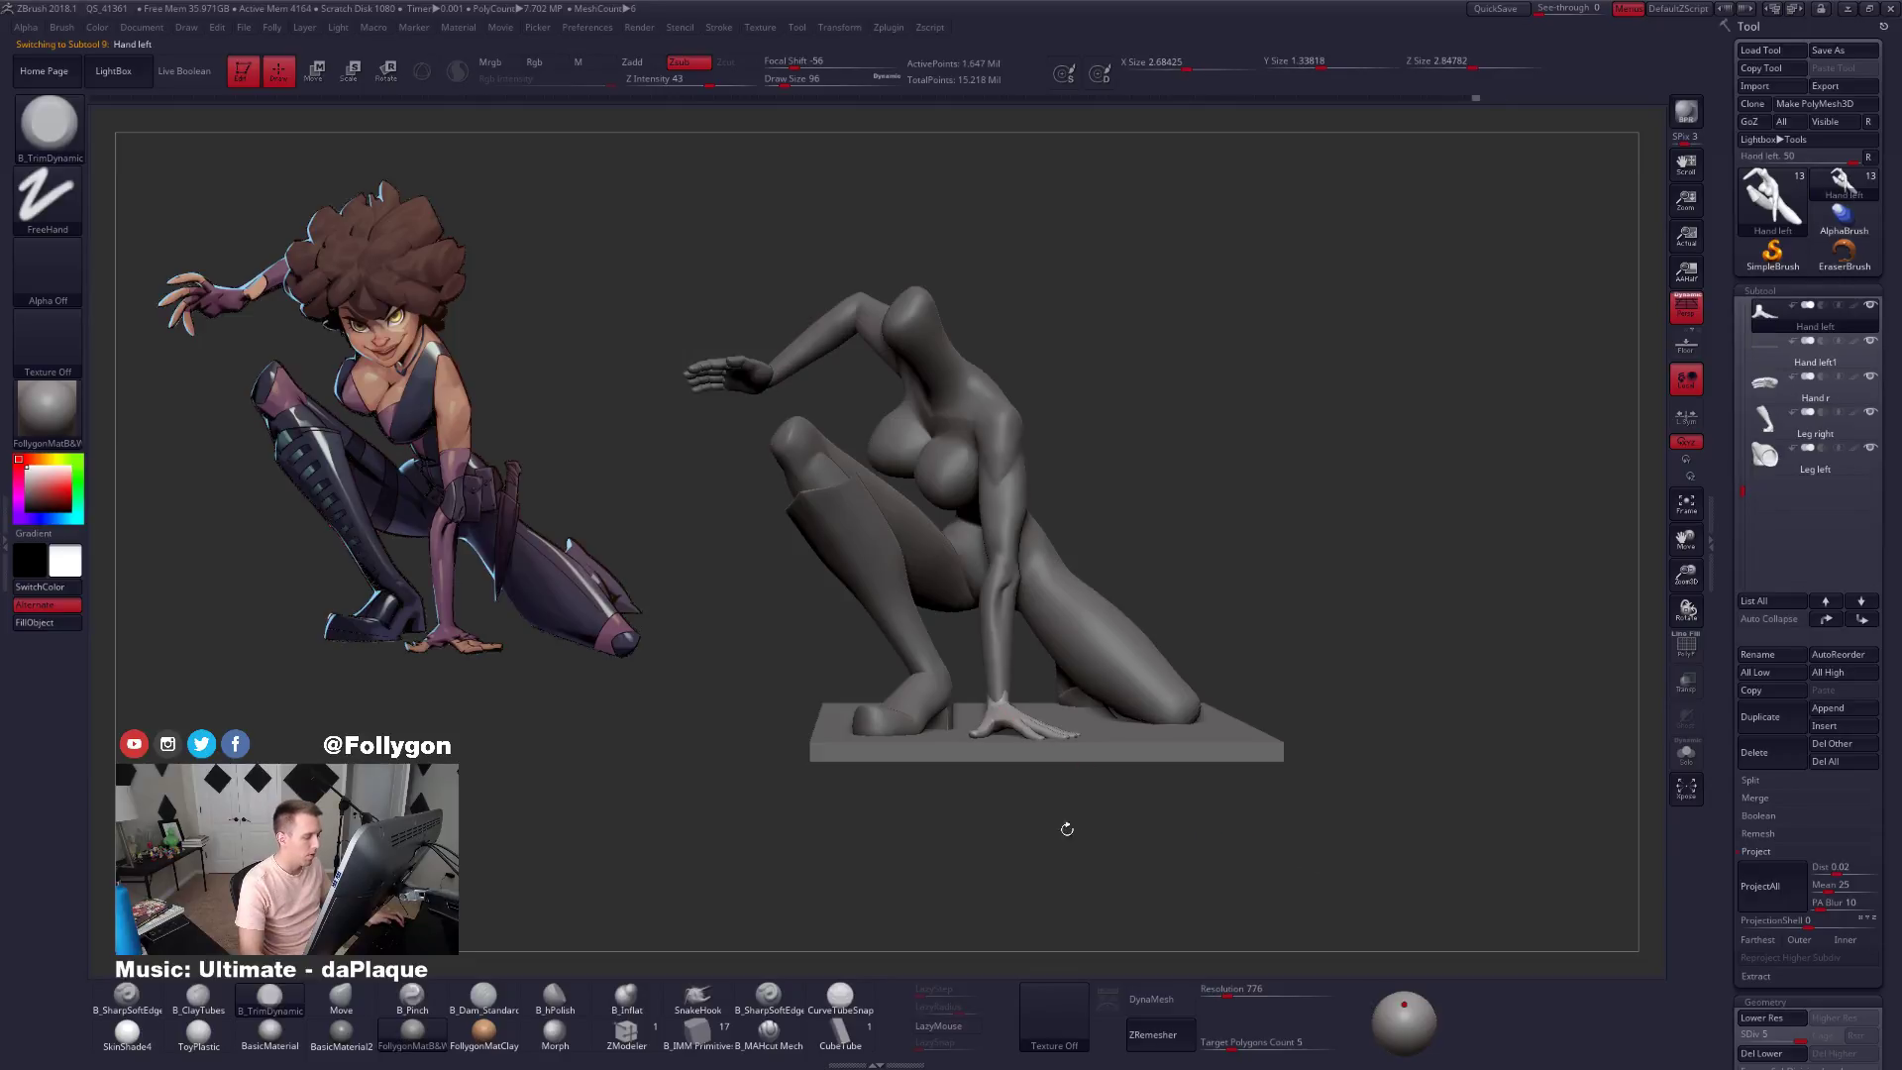
right_drag(1051, 699, 1048, 784)
key(alt+s)
key(f)
key(shift+f)
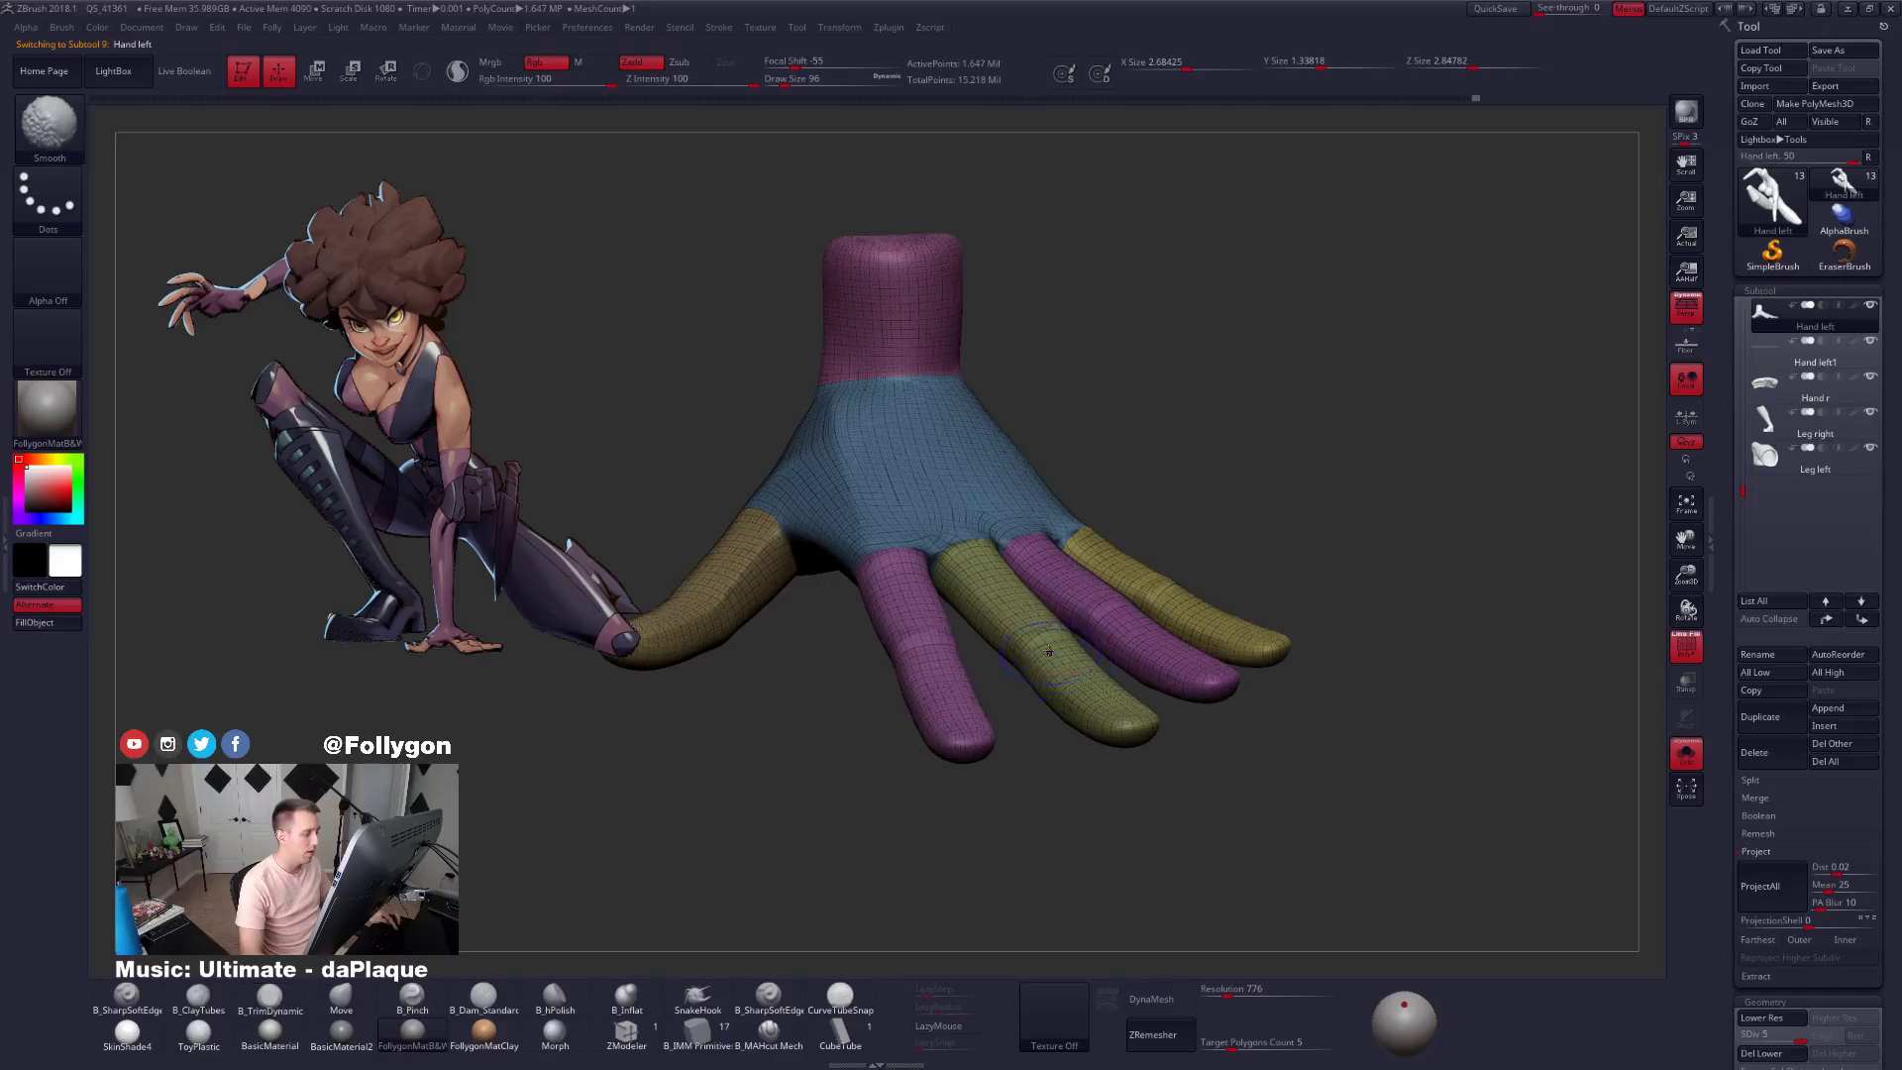
key(shift+f)
Lower the planted hand to subdivision level 4 and smooth the palm just below the middle and ring fingers.
ctrl+right_drag(1042, 634, 1036, 684)
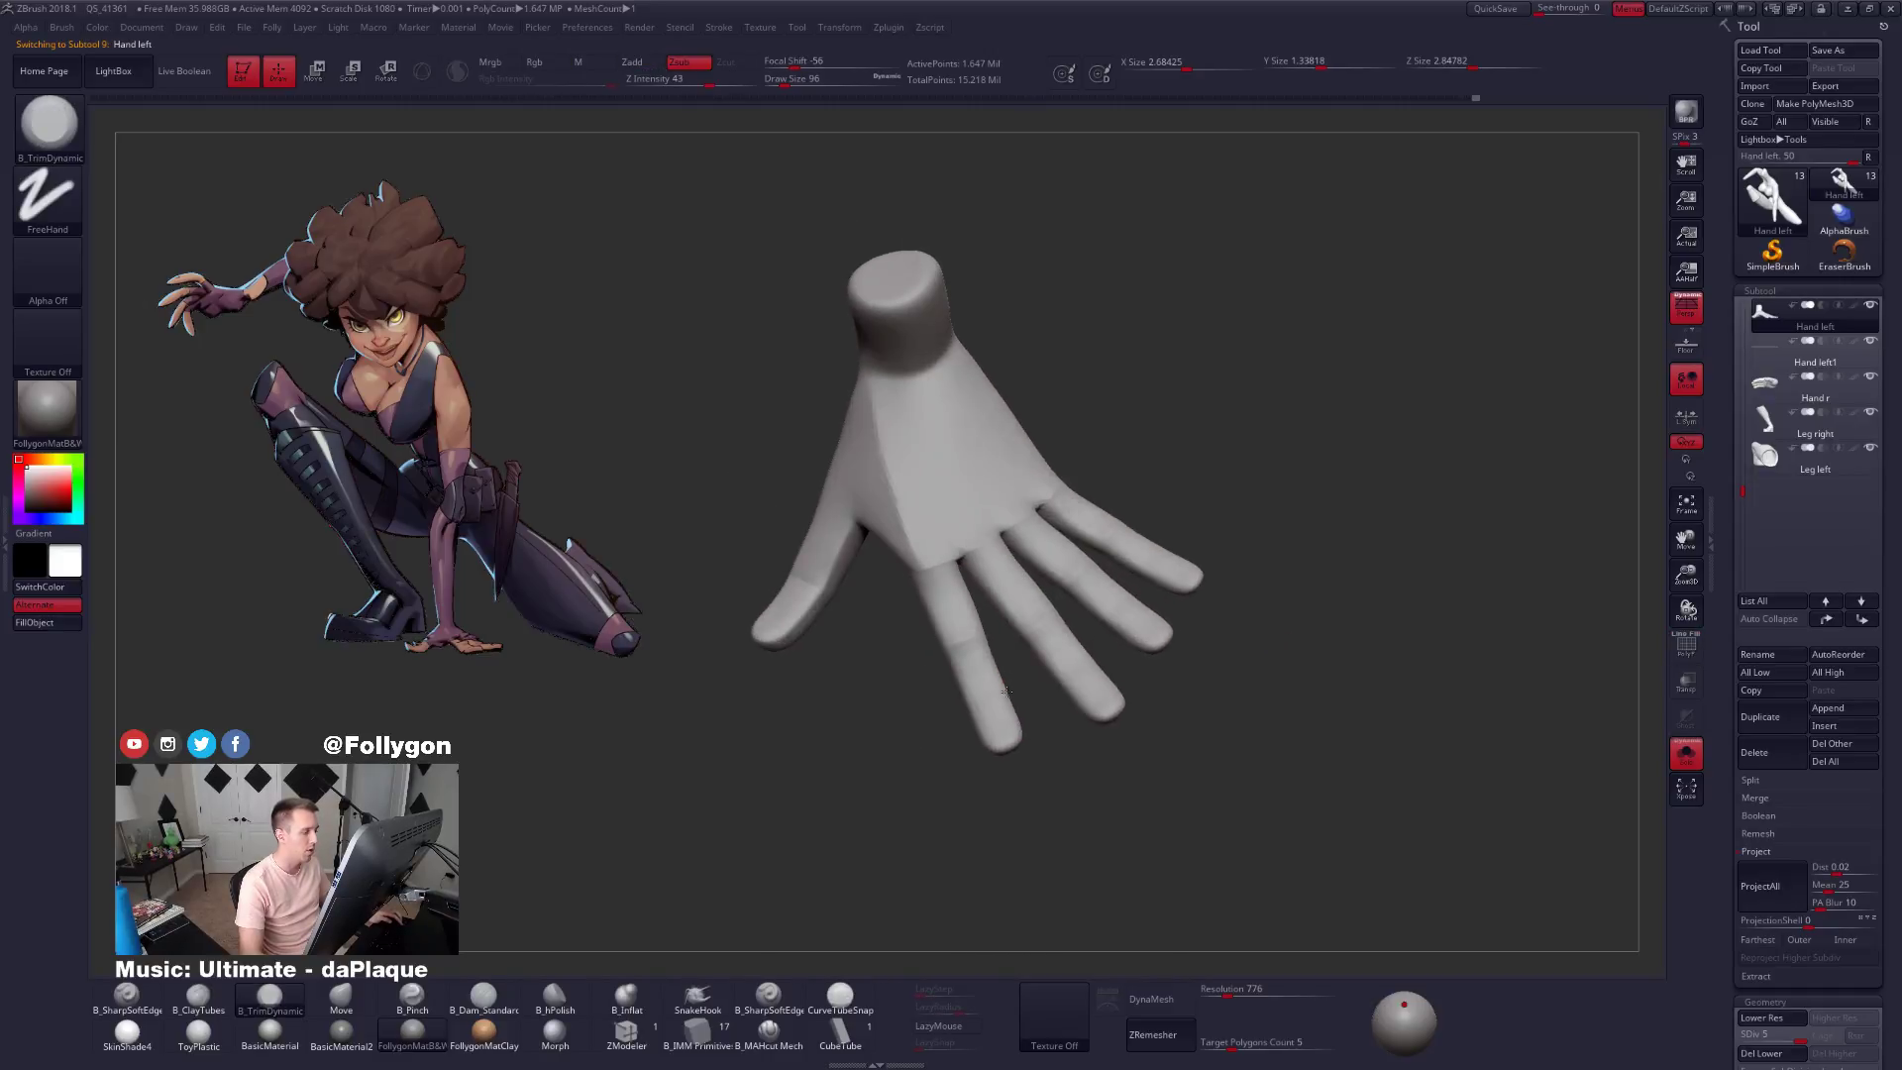
mouse_move(904, 388)
right_down()
mouse_move(926, 235)
mouse_move(1020, 509)
mouse_move(1032, 629)
mouse_move(1036, 515)
right_up()
key(shift)
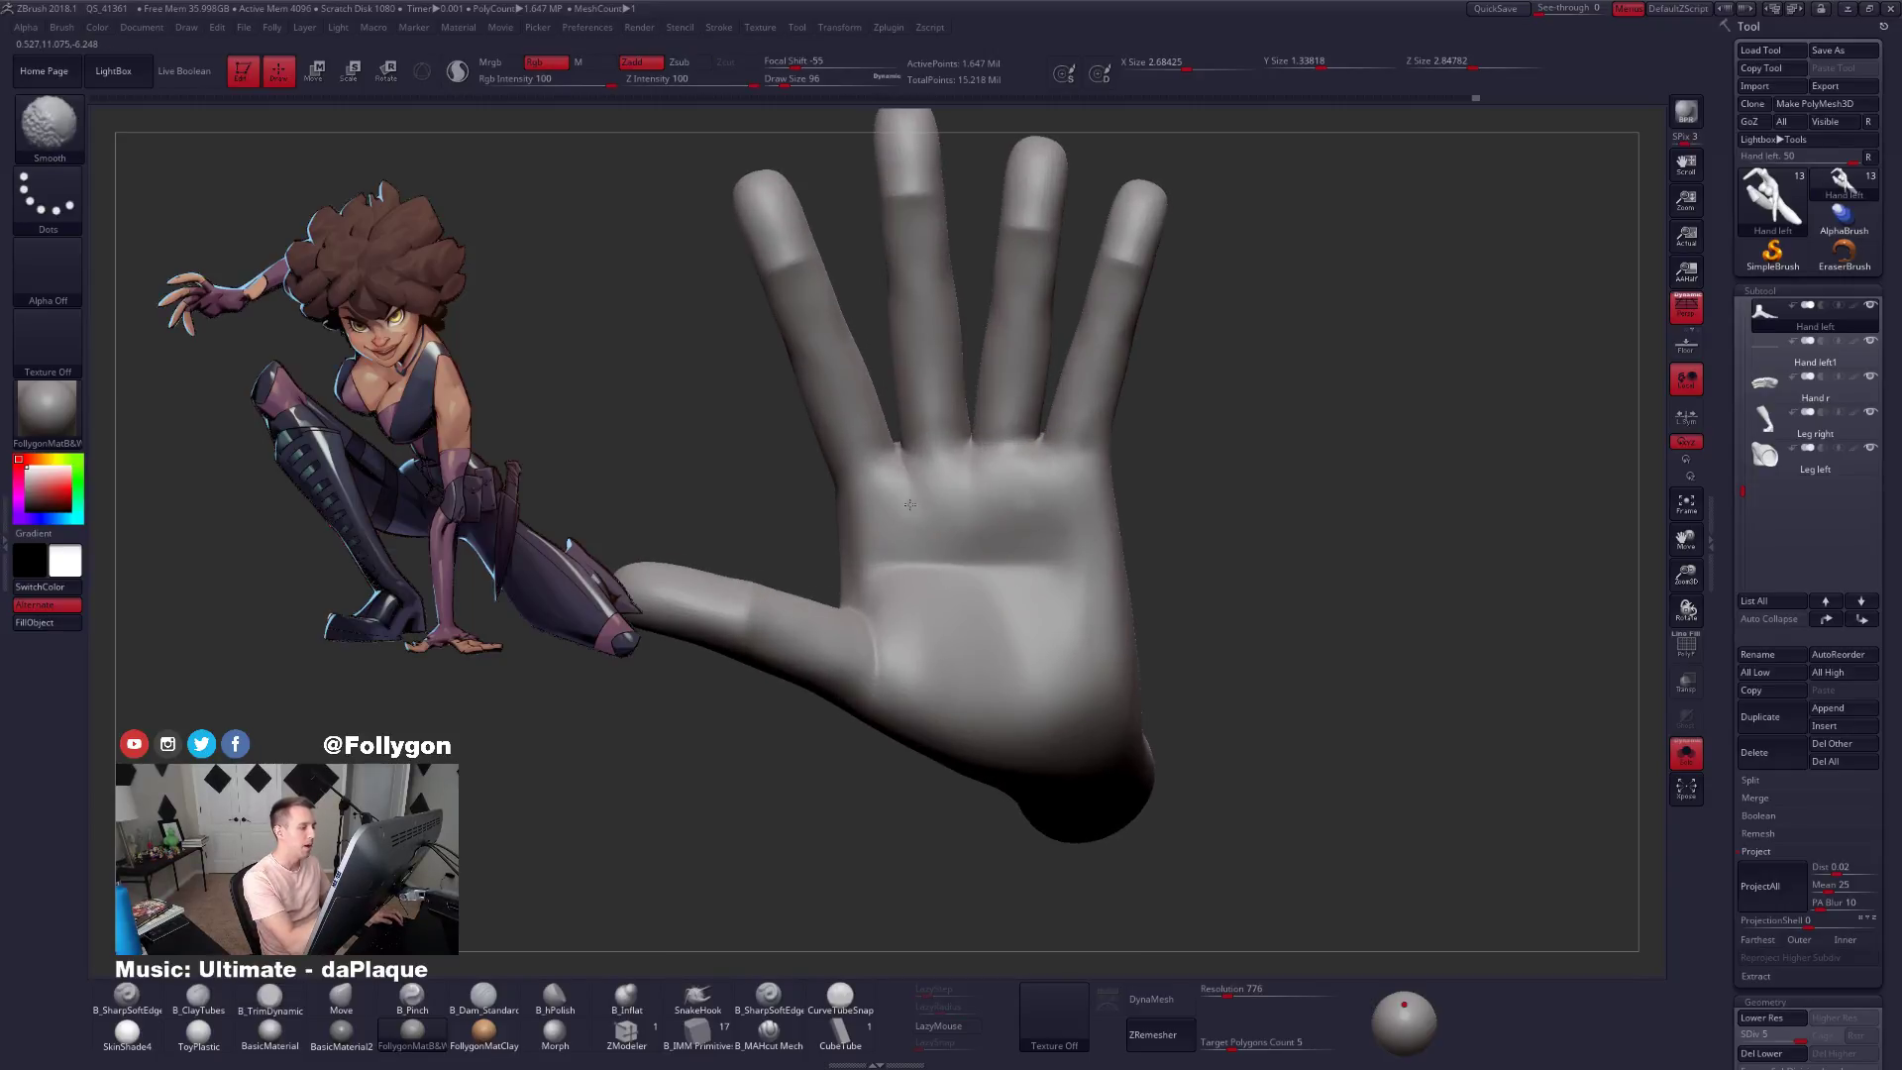
key(shift+d)
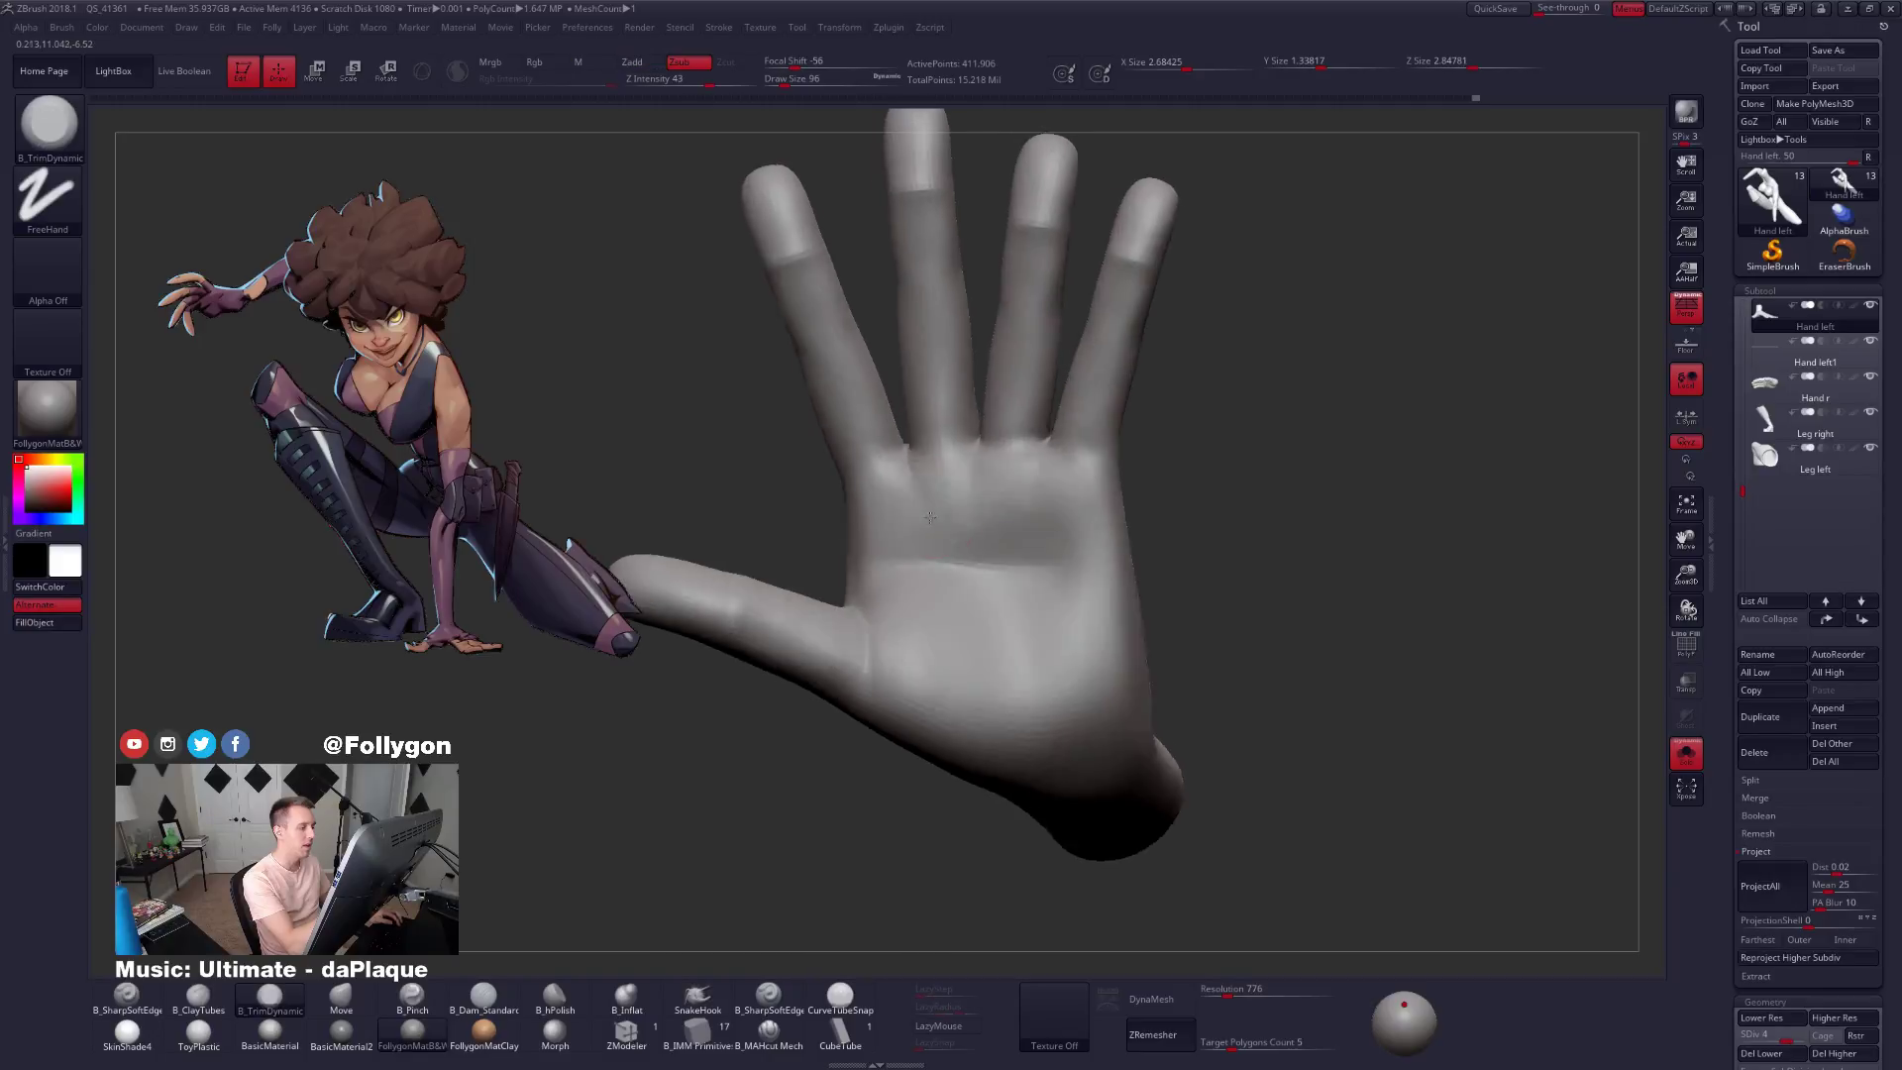
right_drag(951, 466, 1055, 475)
shift+drag(975, 455, 1020, 480)
mouse_move(1040, 486)
right_down()
mouse_move(953, 505)
mouse_move(1011, 569)
right_up()
right_click(1010, 570)
Set the draw size to 81 and smooth the base of the index finger on the palm at a lower subdivision level.
key([)
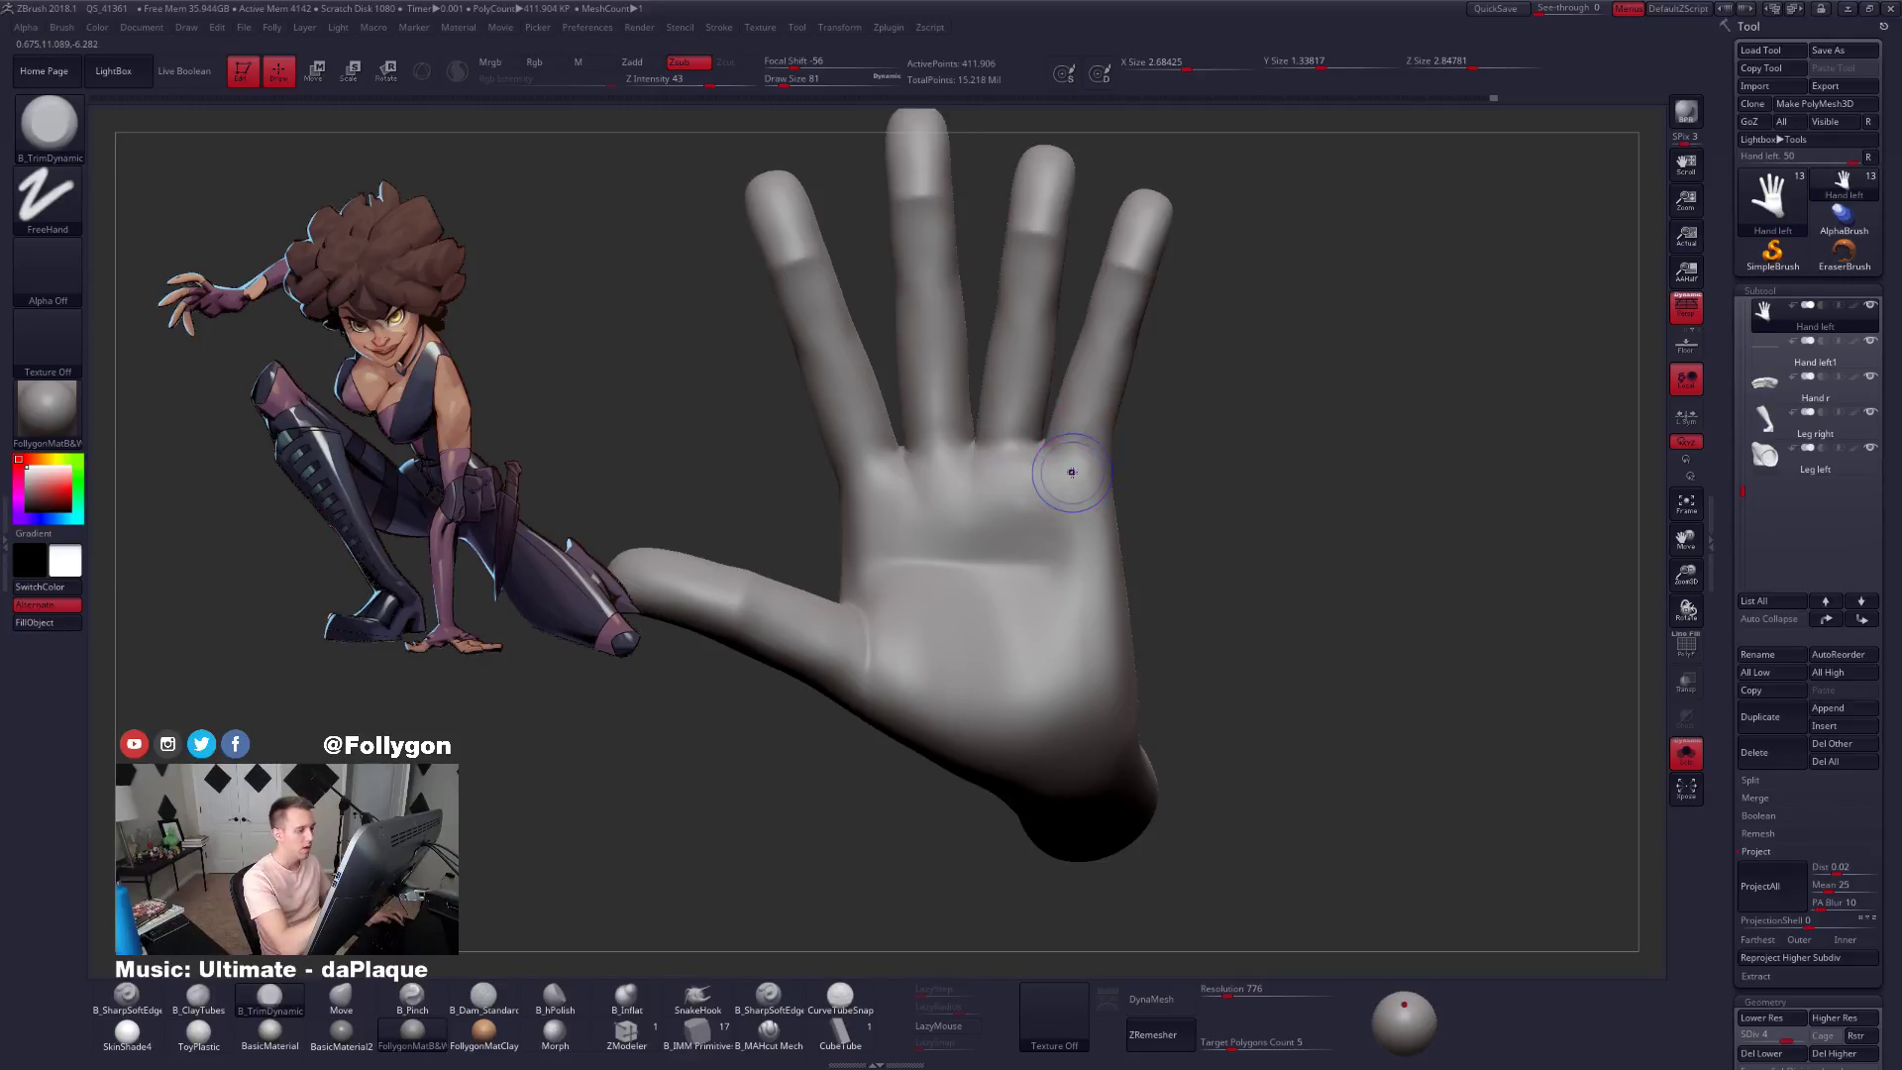
mouse_move(1072, 472)
right_down()
mouse_move(991, 495)
mouse_move(1011, 475)
right_up()
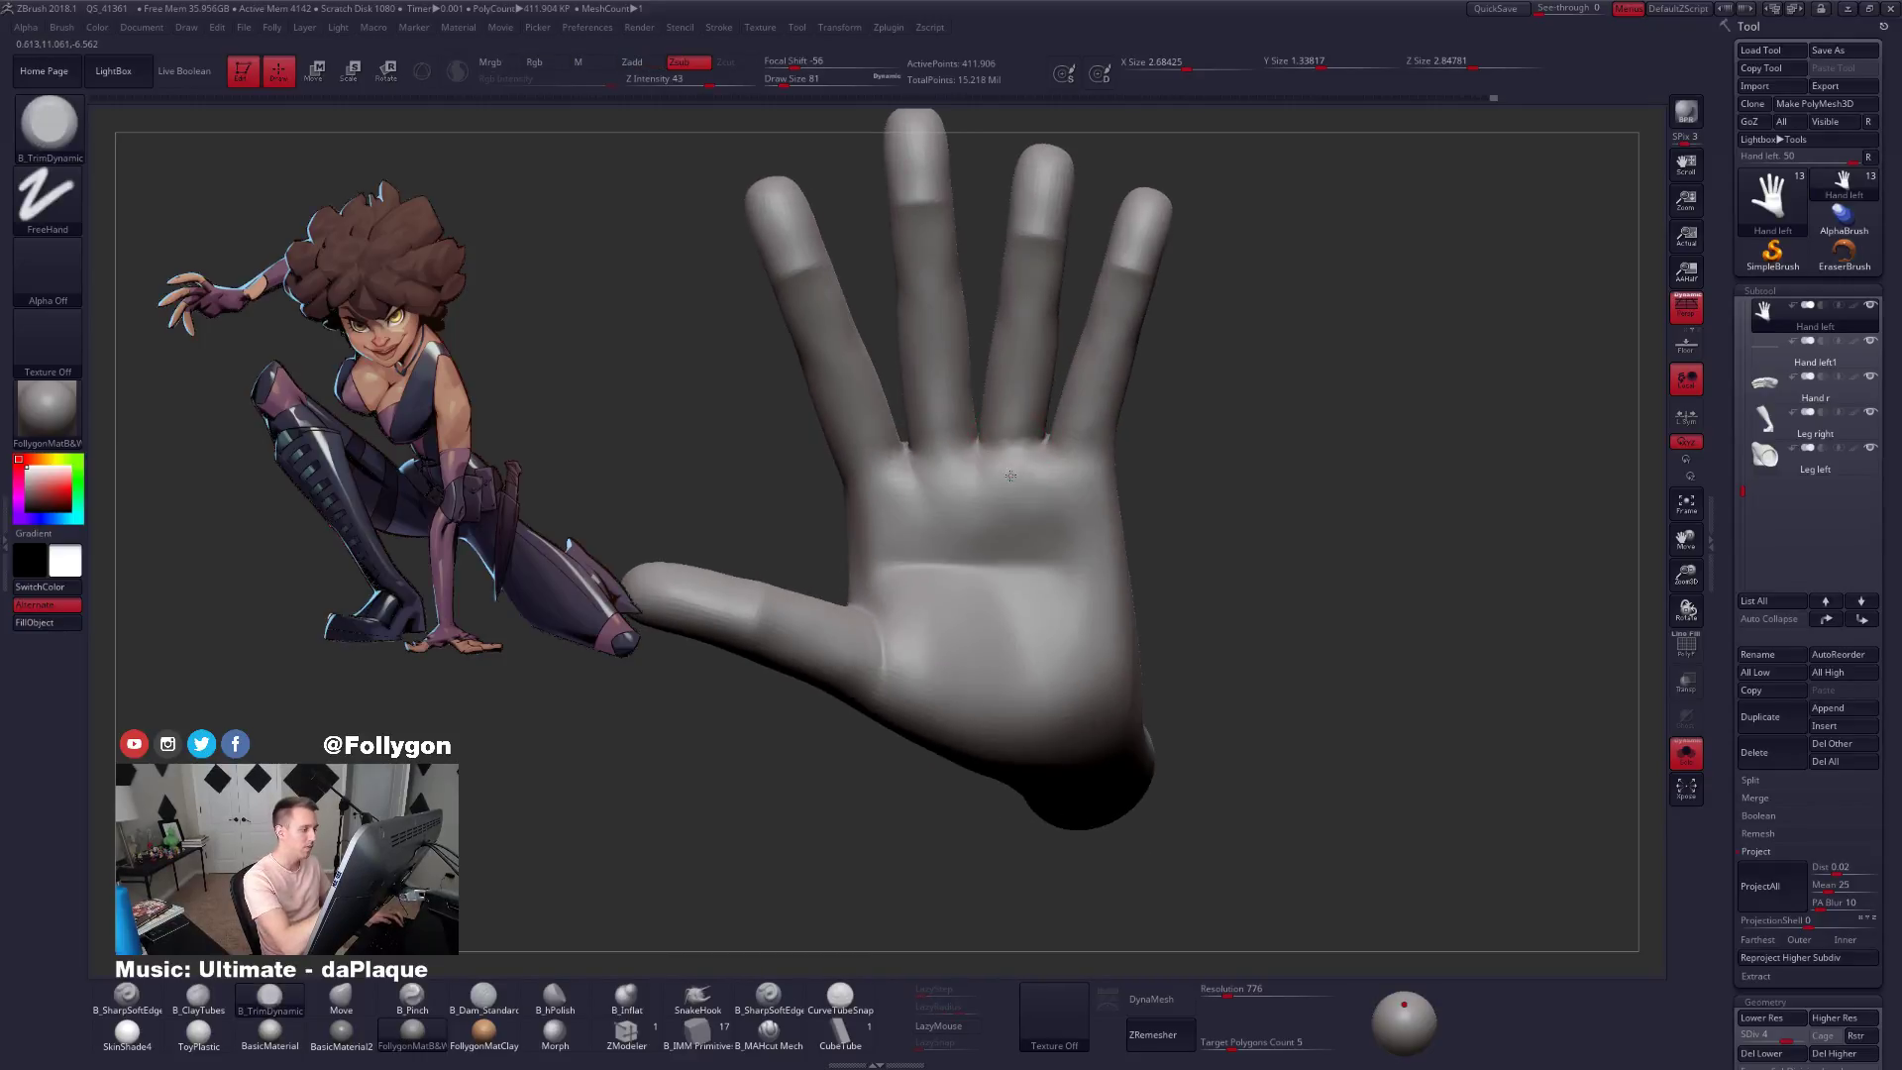
key(shift+d)
key(shift+d)
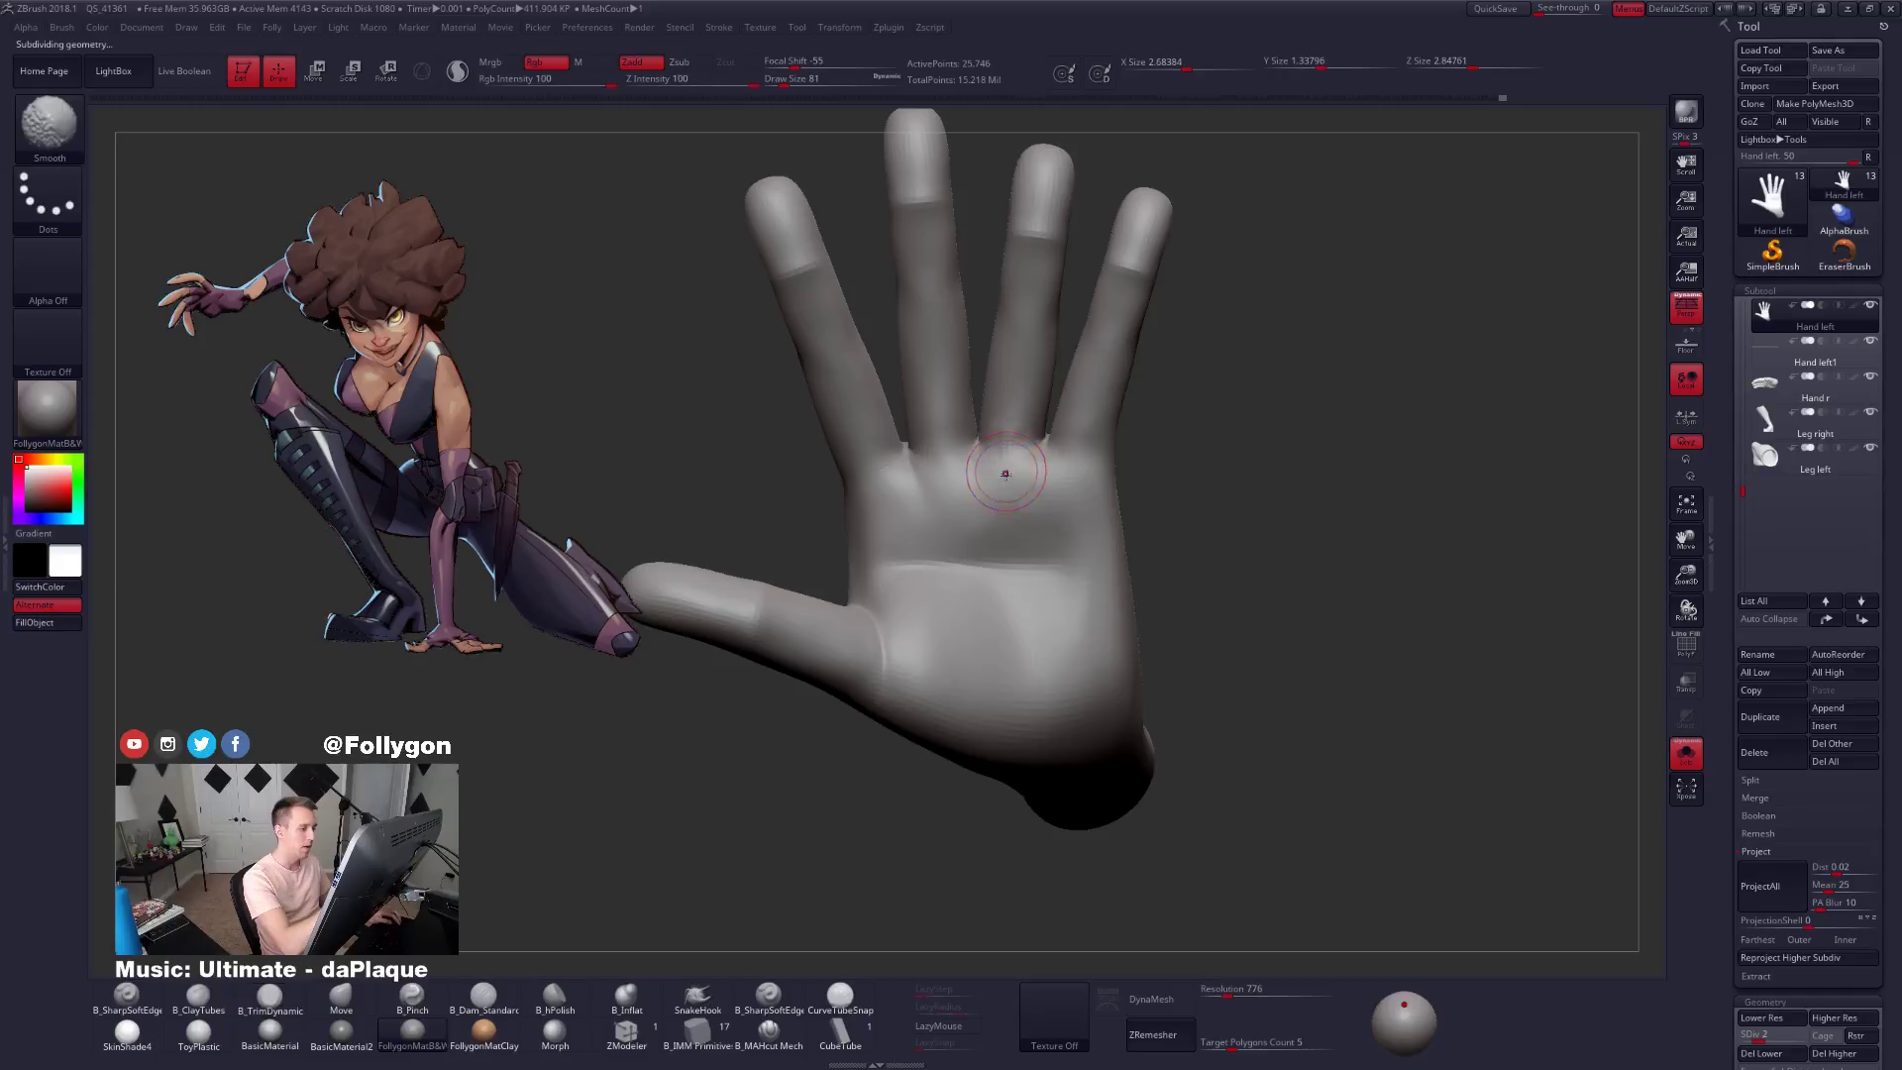
key(d)
mouse_move(1007, 484)
right_down()
mouse_move(1060, 475)
mouse_move(943, 486)
right_up()
shift+drag(937, 473, 905, 449)
right_drag(907, 455, 900, 496)
shift+drag(900, 495, 906, 461)
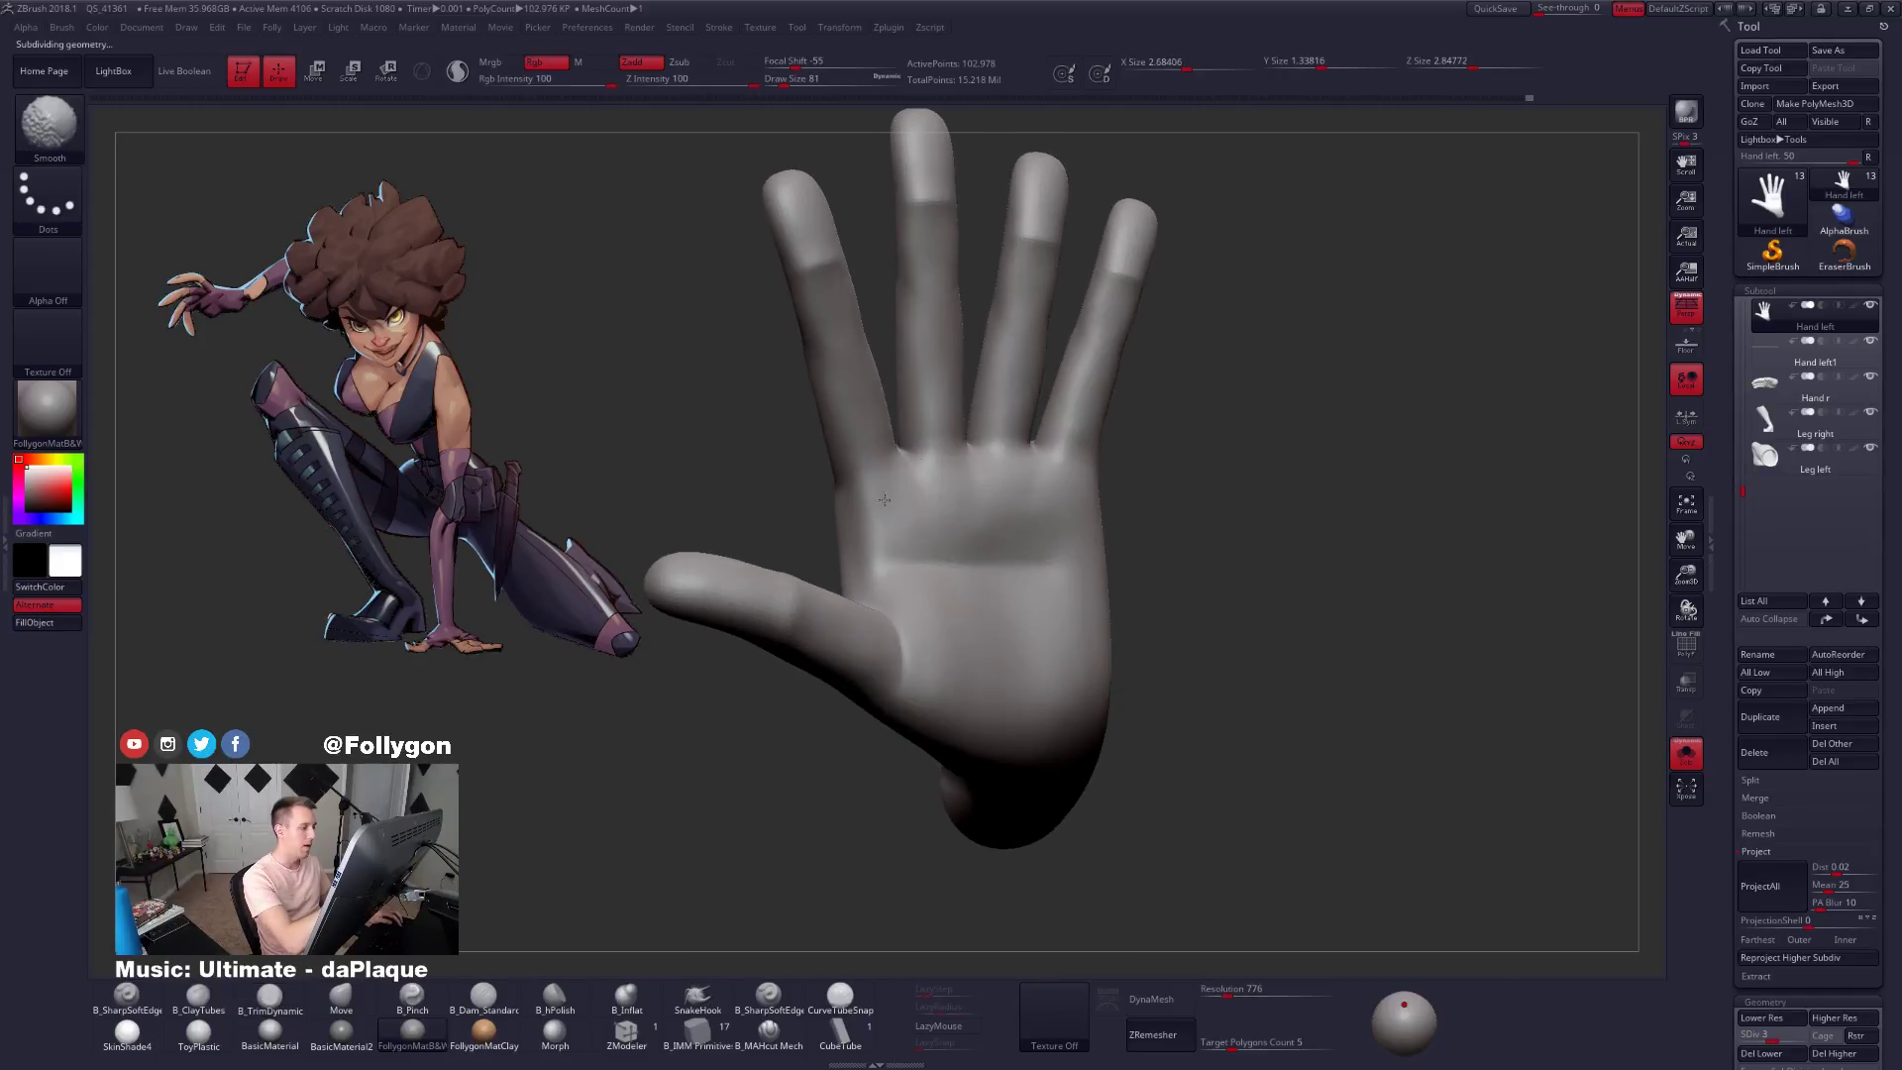
Return the planted hand to its highest subdivision level and mask the palm, leaving the fingers unmasked.
mouse_move(906, 476)
right_down()
mouse_move(886, 501)
mouse_move(1056, 551)
mouse_move(1168, 531)
right_up()
key(d)
key(d)
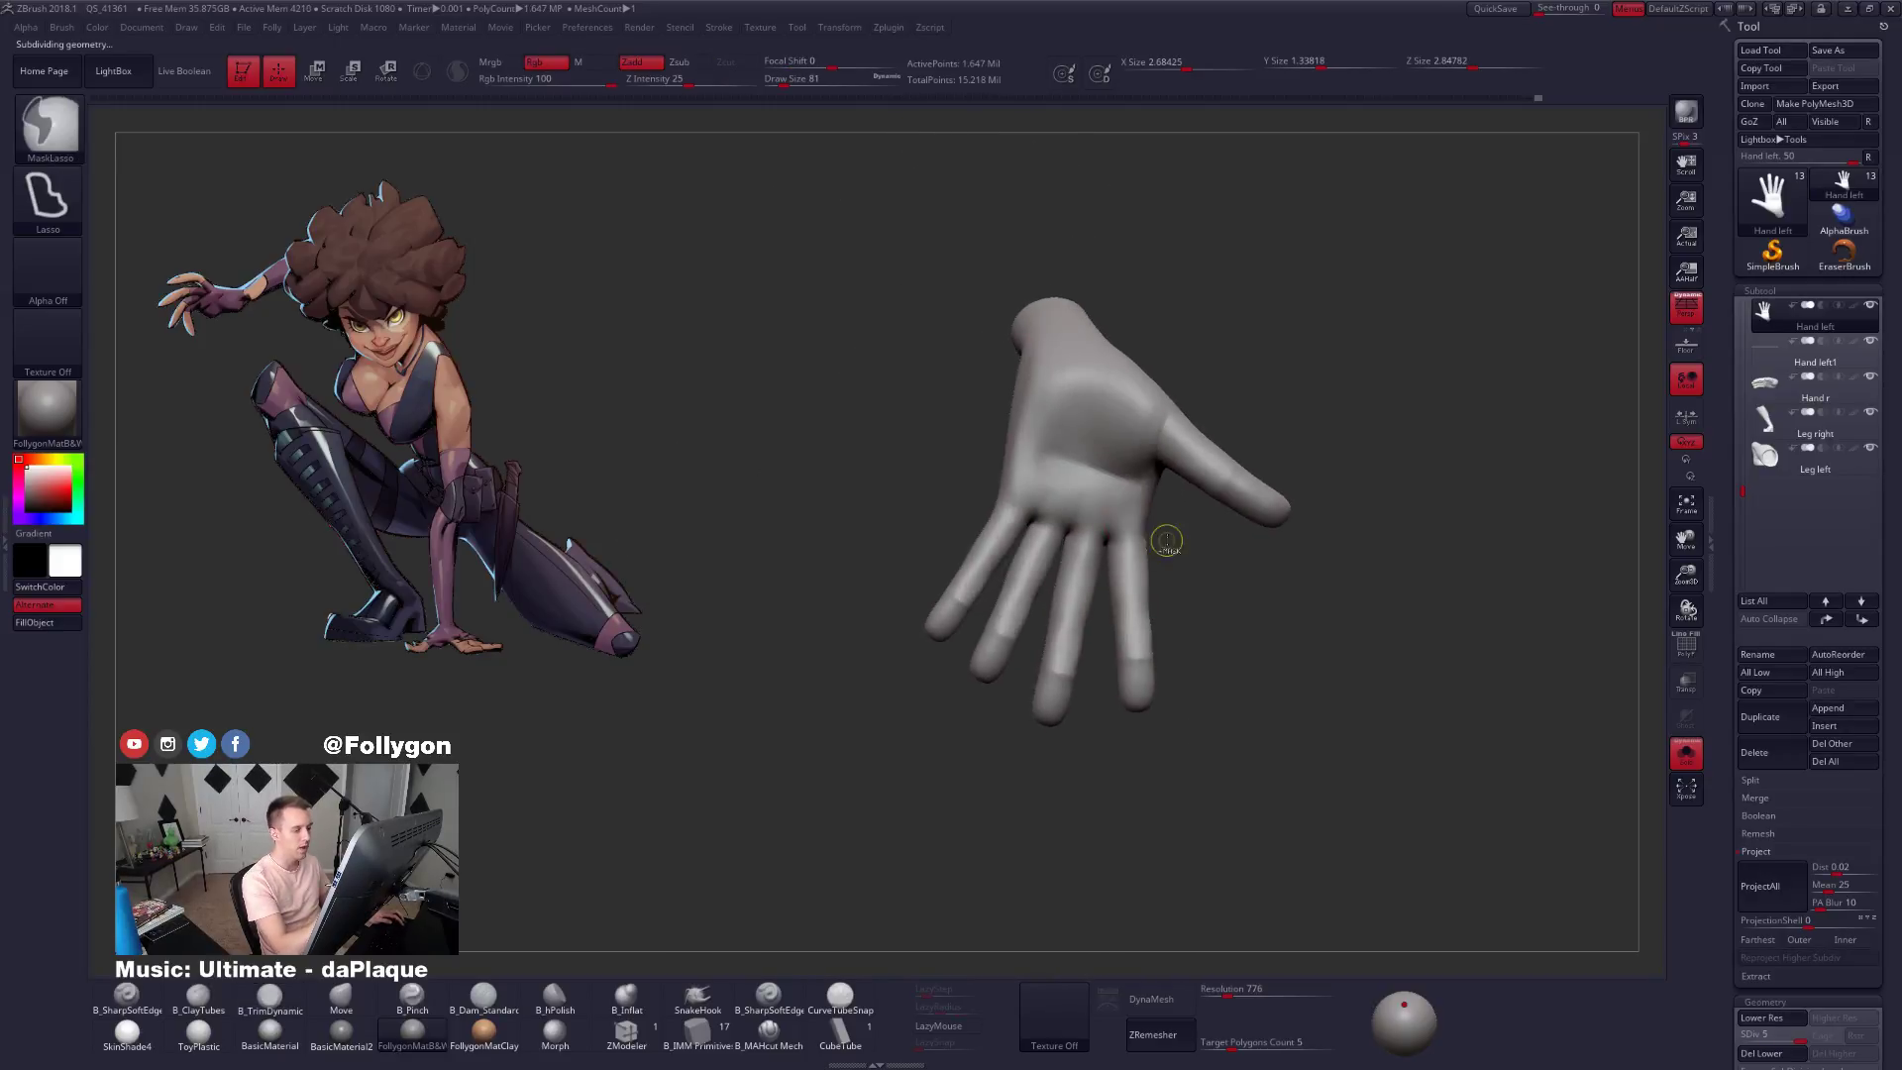
mouse_move(1168, 531)
ctrl+mouse_down()
mouse_move(953, 416)
mouse_move(1189, 436)
mouse_move(1174, 382)
ctrl+mouse_up()
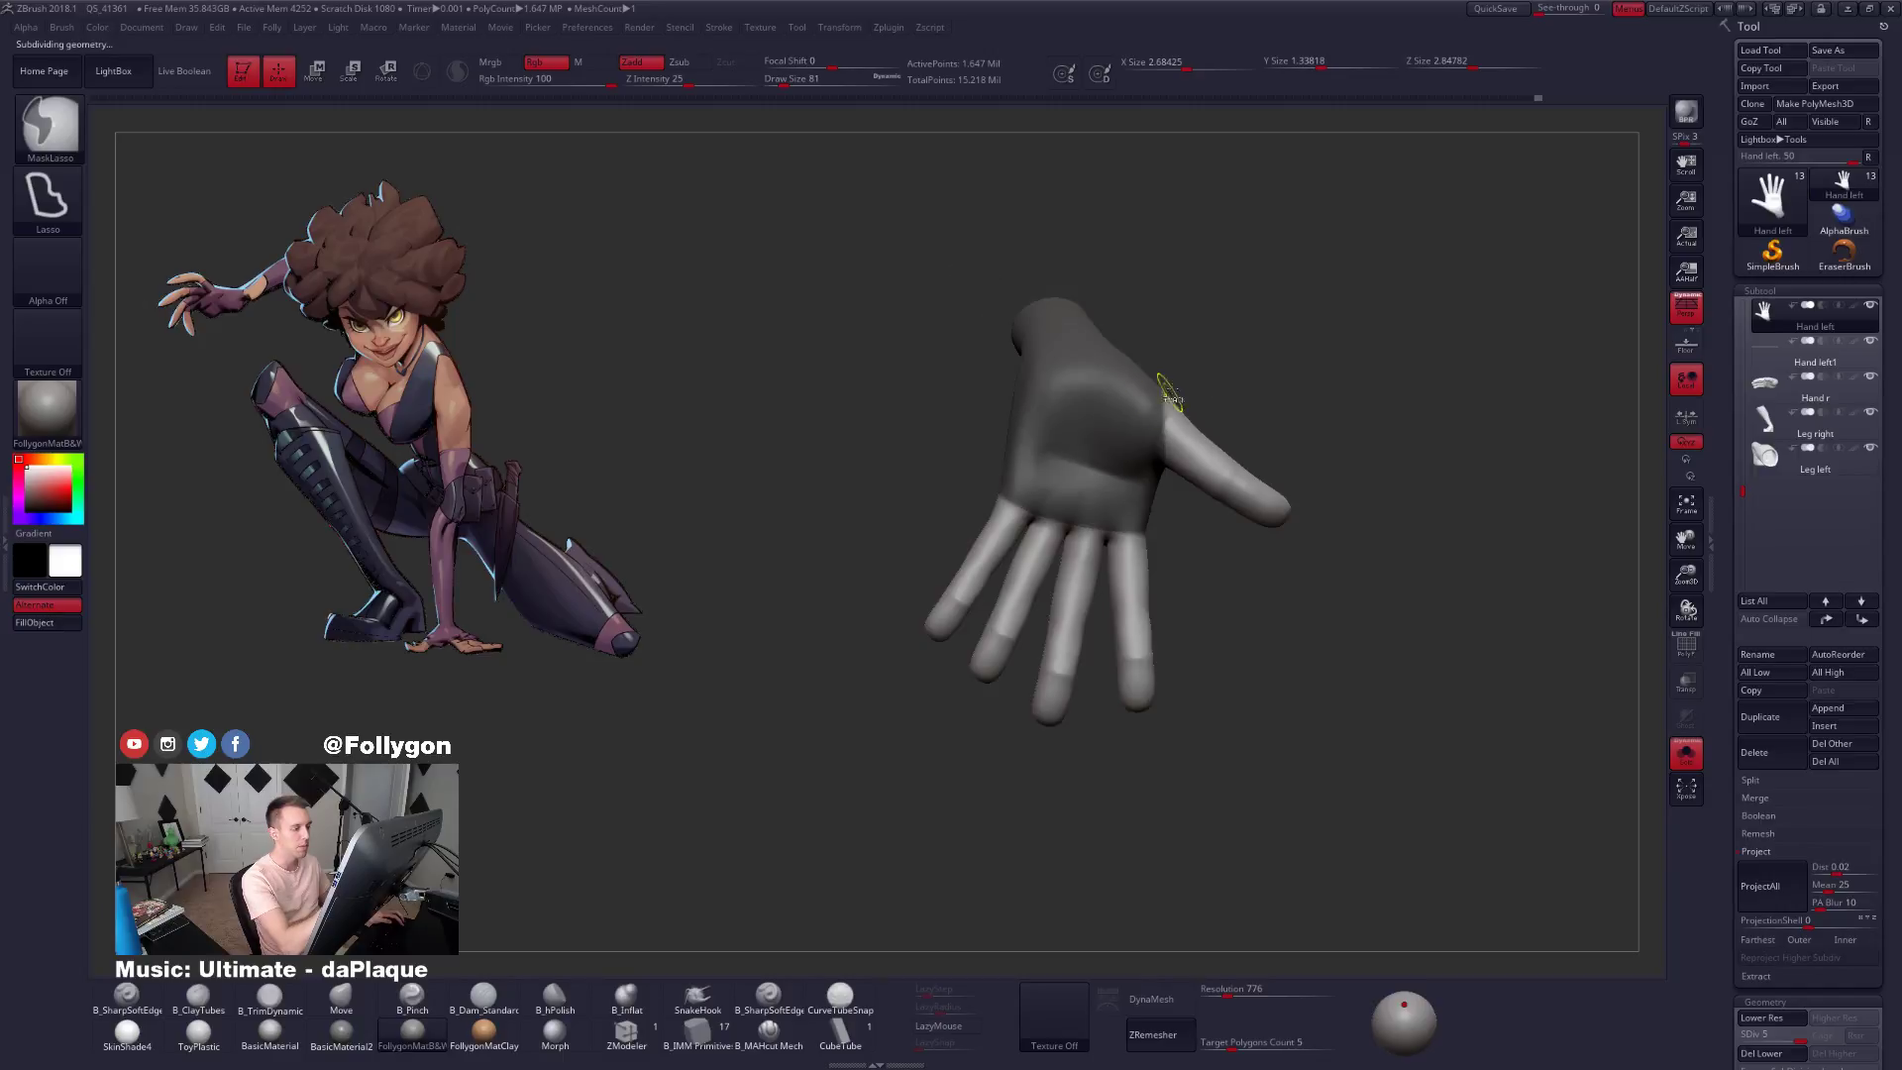
mouse_move(1179, 362)
right_down()
mouse_move(1080, 576)
mouse_move(1127, 418)
right_up()
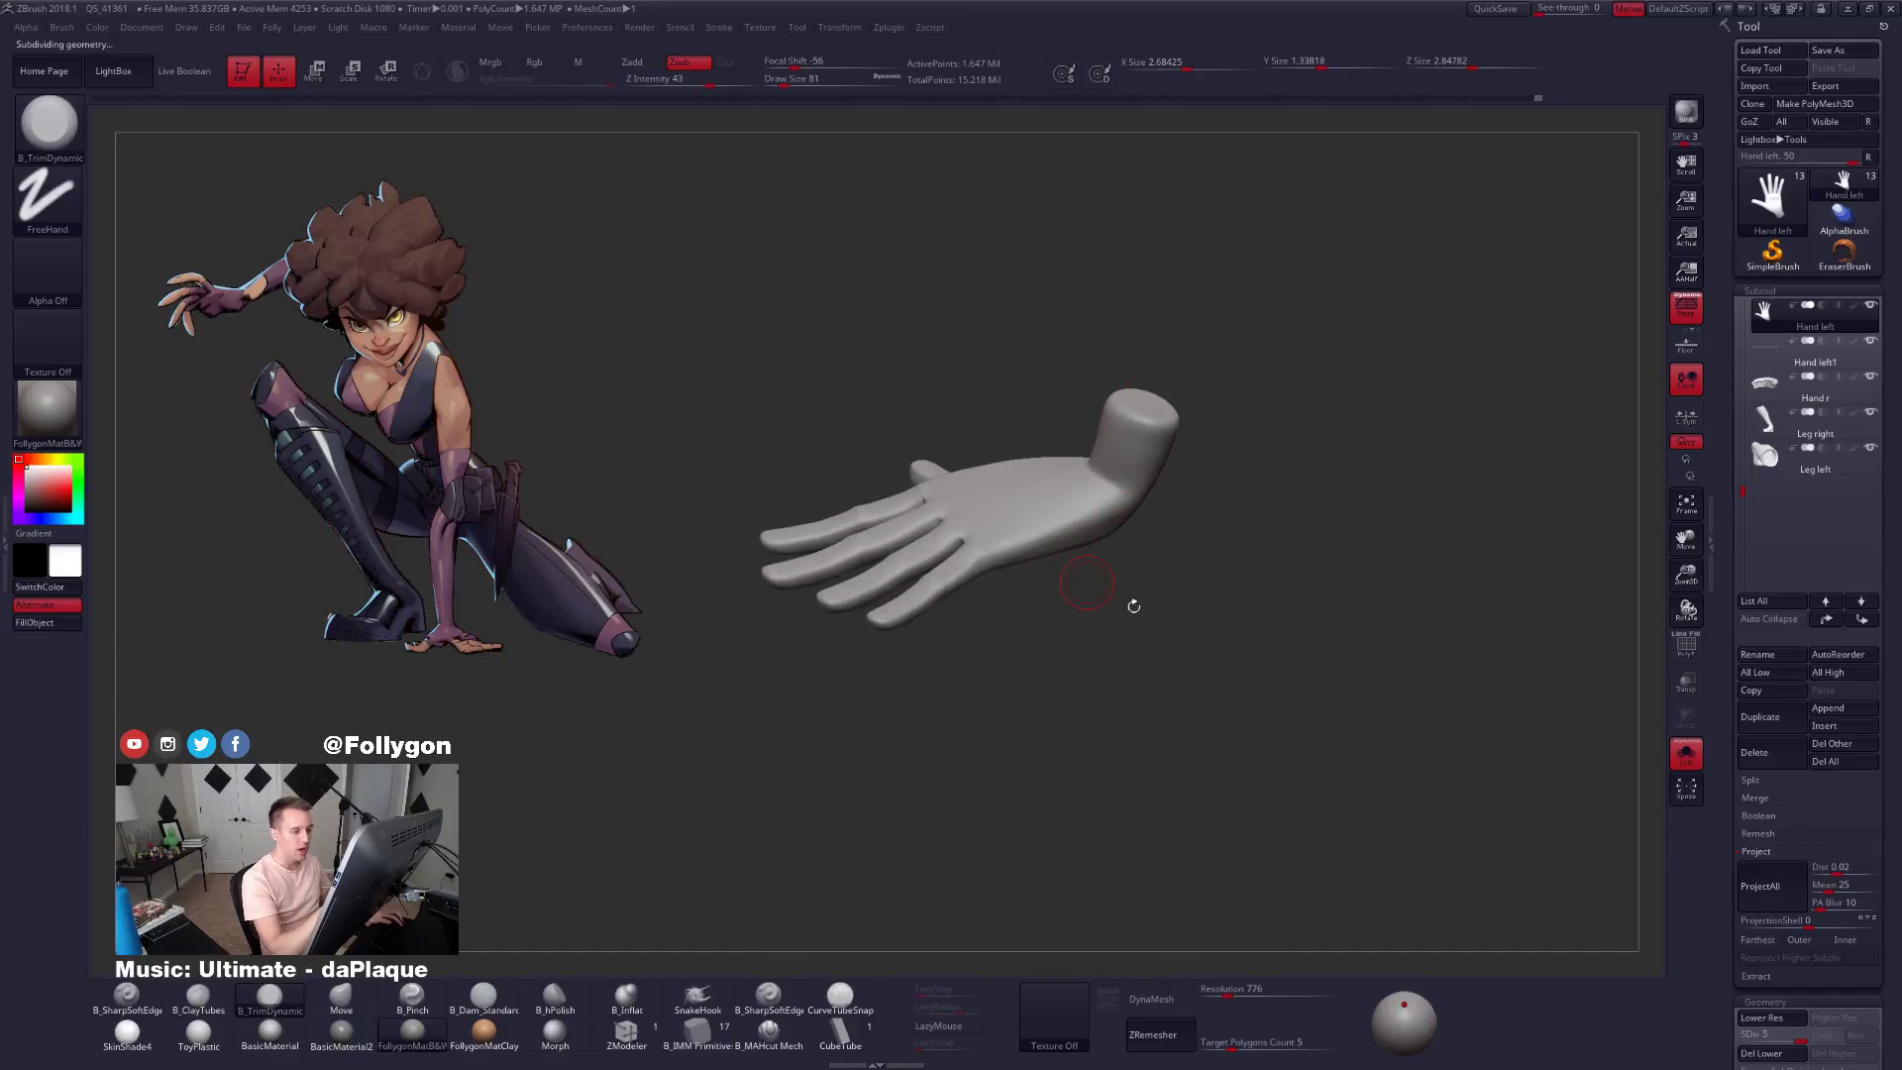
Switch to the Move brush with draw size 140 and restore the hand to its highest subdivision level.
right_drag(1088, 583, 1144, 401)
mouse_move(1035, 514)
right_down()
mouse_move(1112, 486)
mouse_move(1069, 502)
mouse_move(1045, 555)
right_up()
key(shift+d)
key(shift+d)
key(shift+d)
key(s)
click(1083, 500)
key(b)
key(m)
key(v)
key(d)
key(d)
key(d)
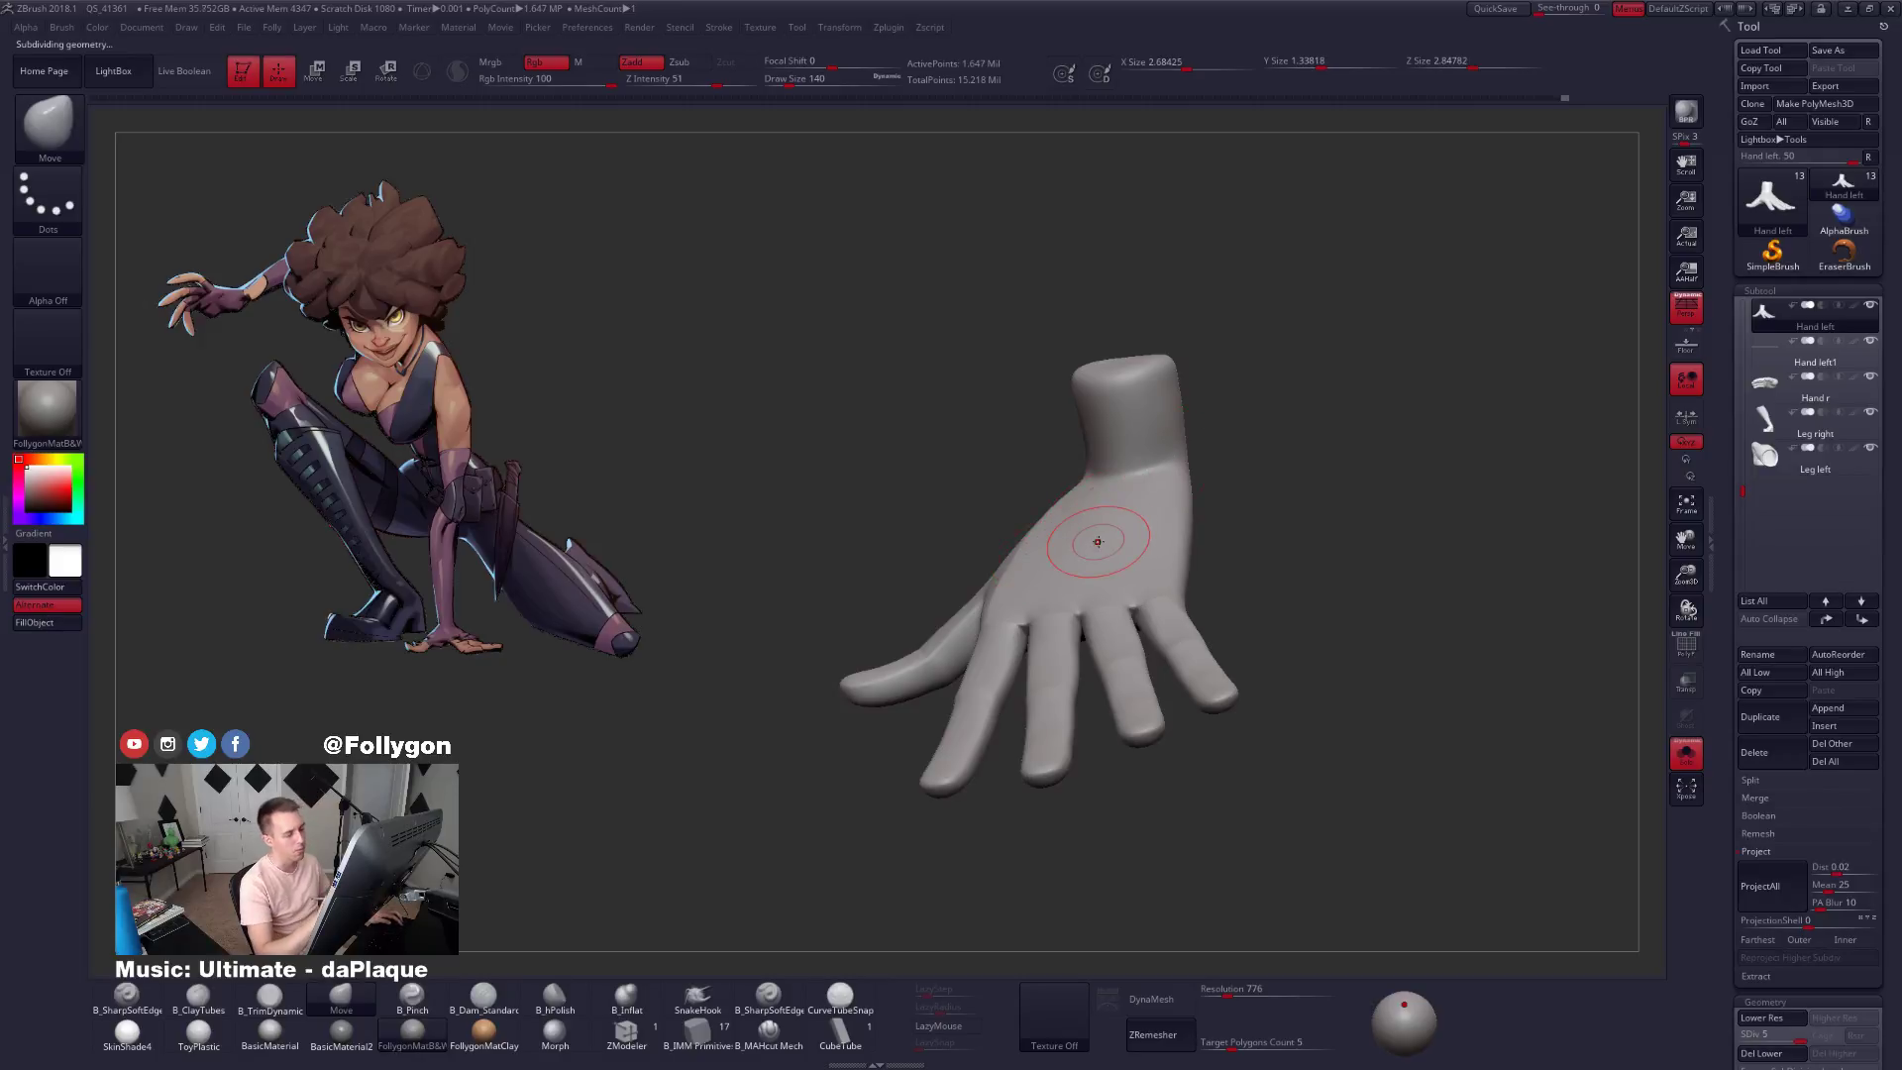
Turn off perspective and show all subtools to compare the planted hand and figure with the concept art.
mouse_move(1268, 723)
right_down()
mouse_move(1248, 836)
mouse_move(1017, 722)
right_up()
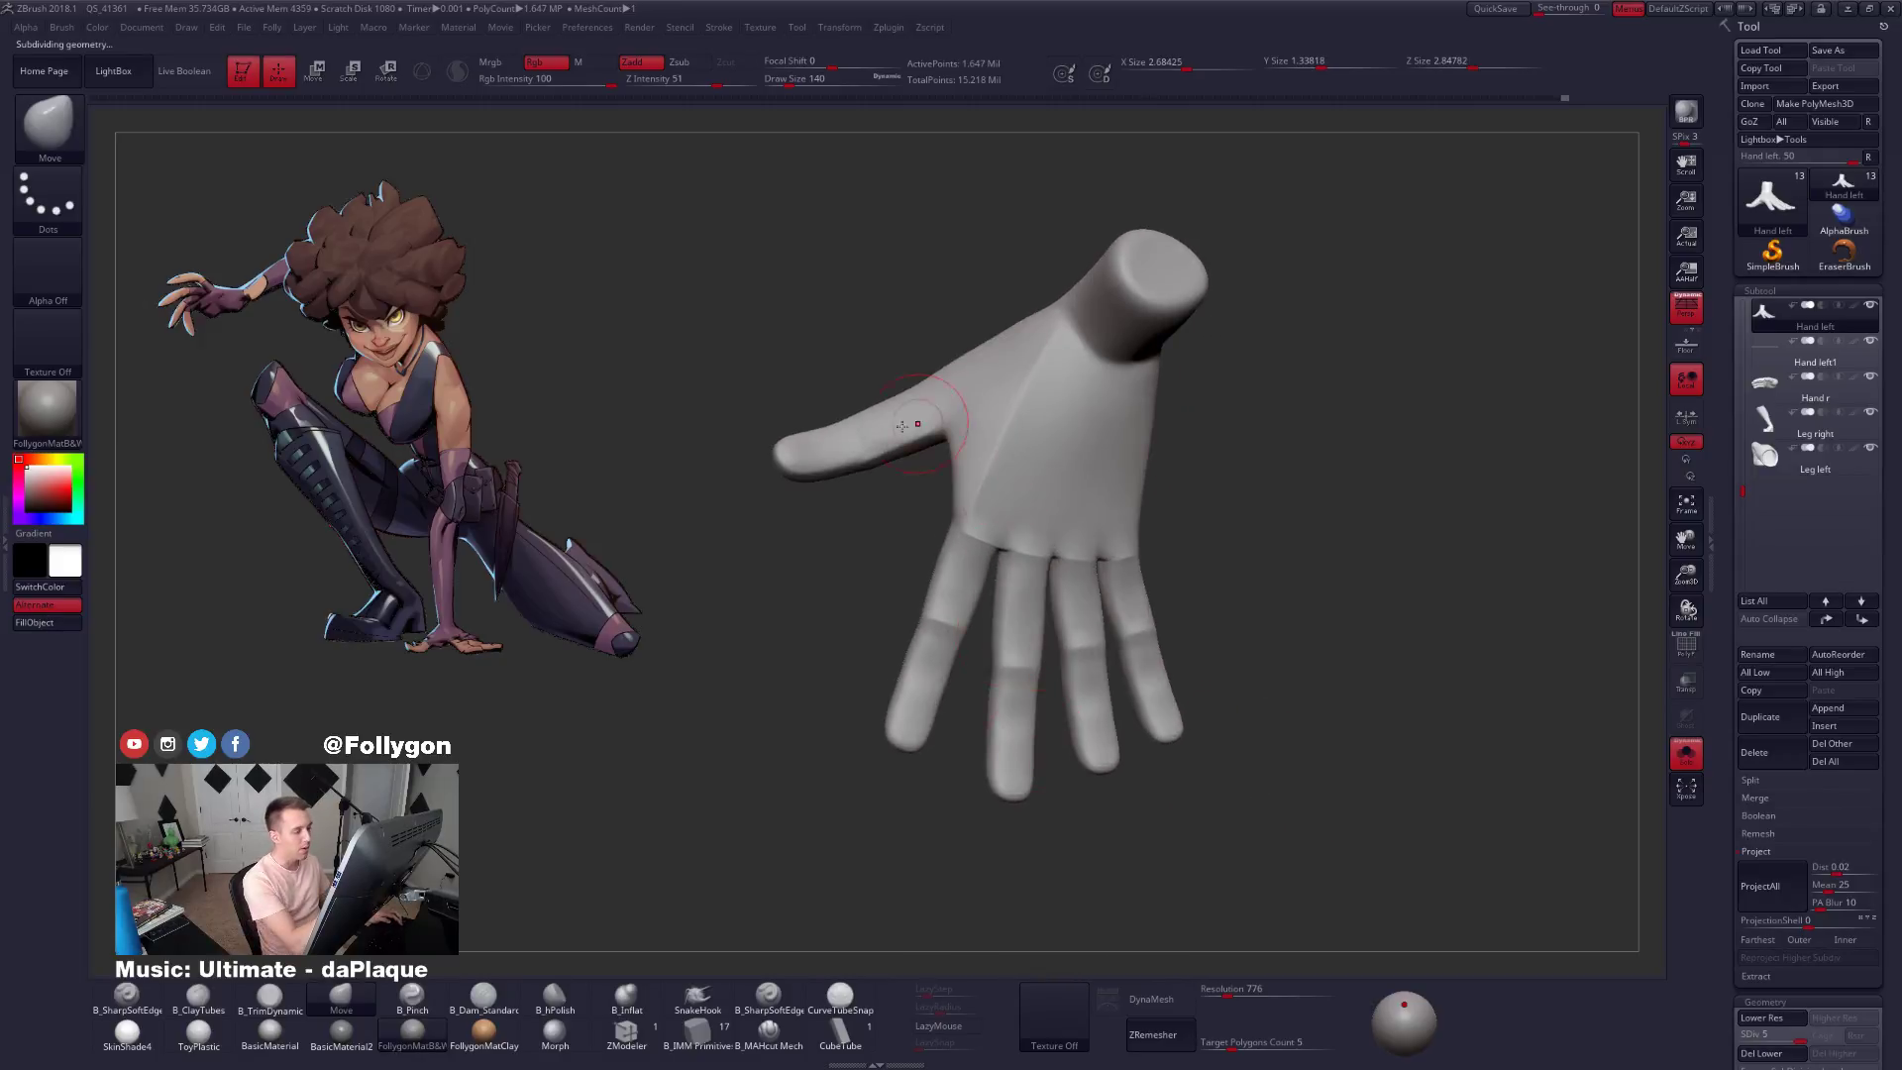
right_drag(910, 539, 1204, 470)
click(1686, 309)
mouse_move(1010, 594)
right_down()
mouse_move(1088, 559)
mouse_move(1029, 566)
mouse_move(1020, 630)
right_up()
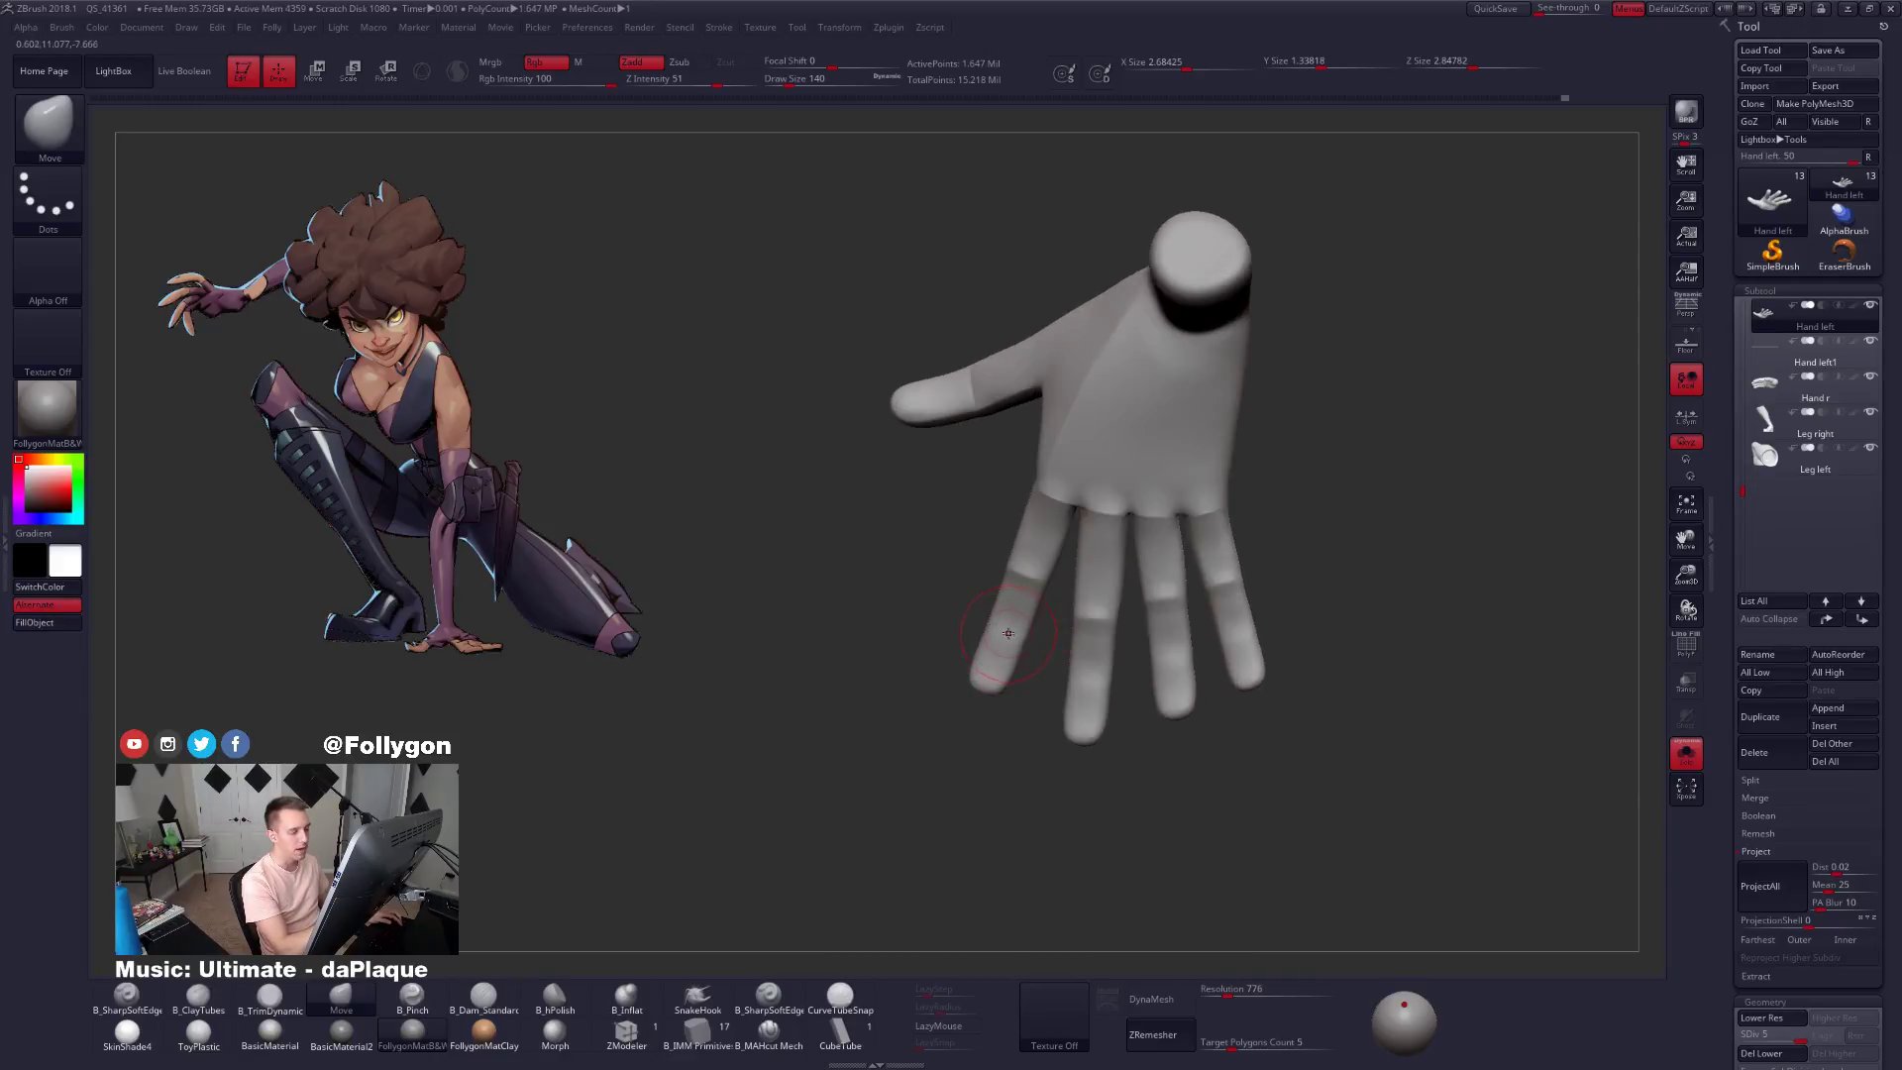
right_drag(1218, 723, 1202, 620)
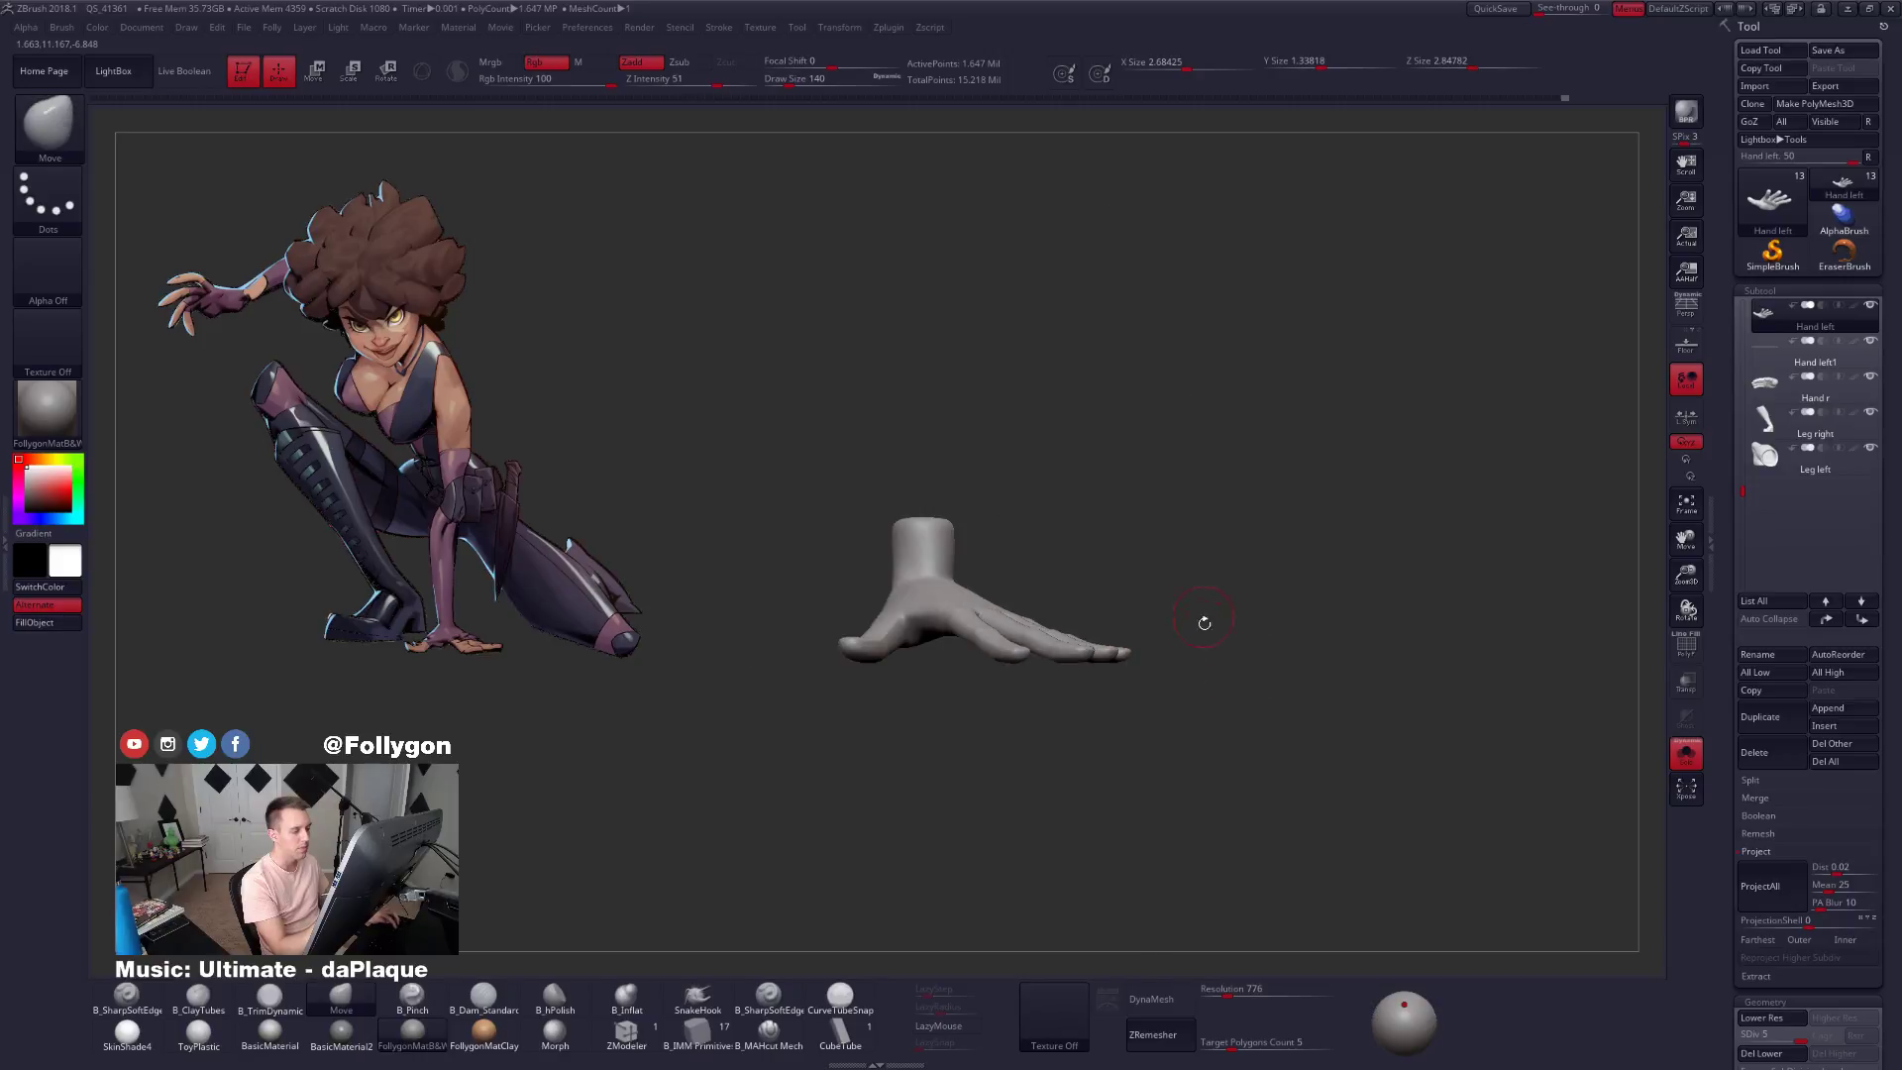
key(alt+s)
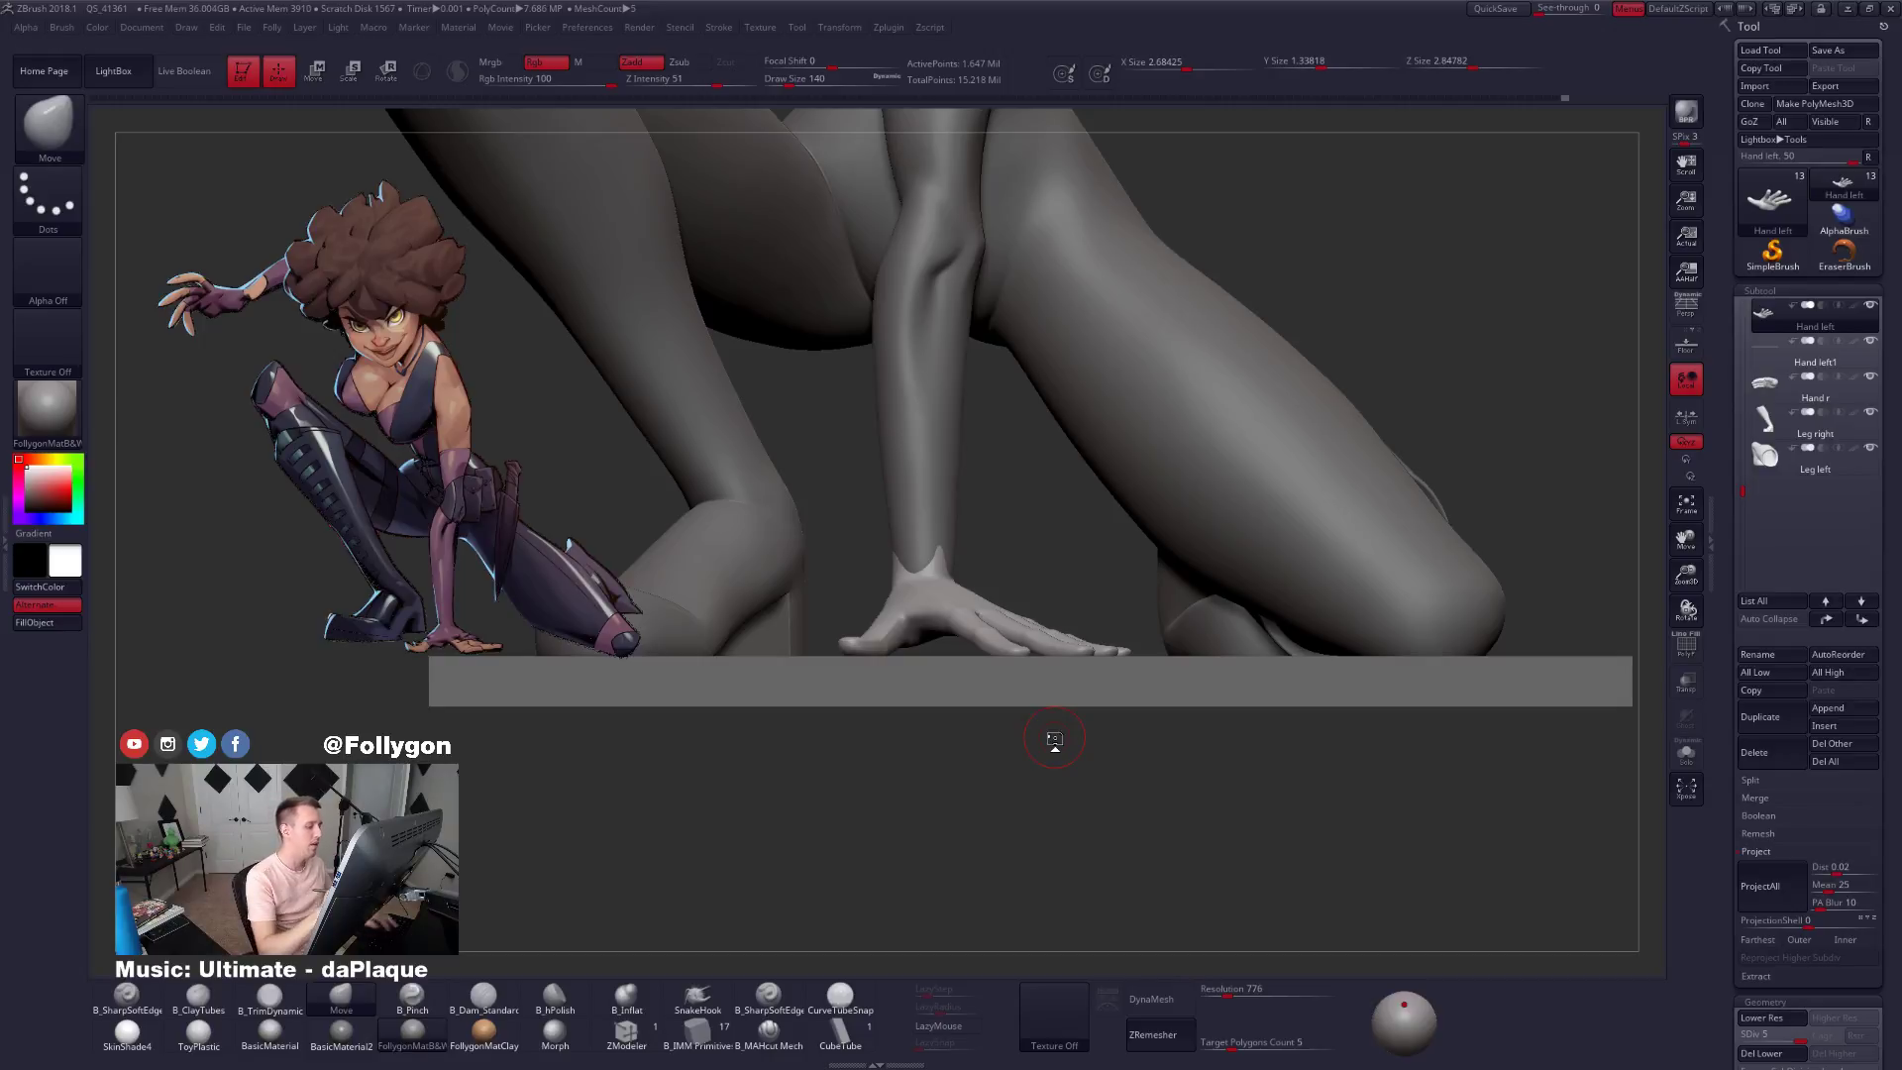
ctrl+right_drag(1054, 738, 1076, 649)
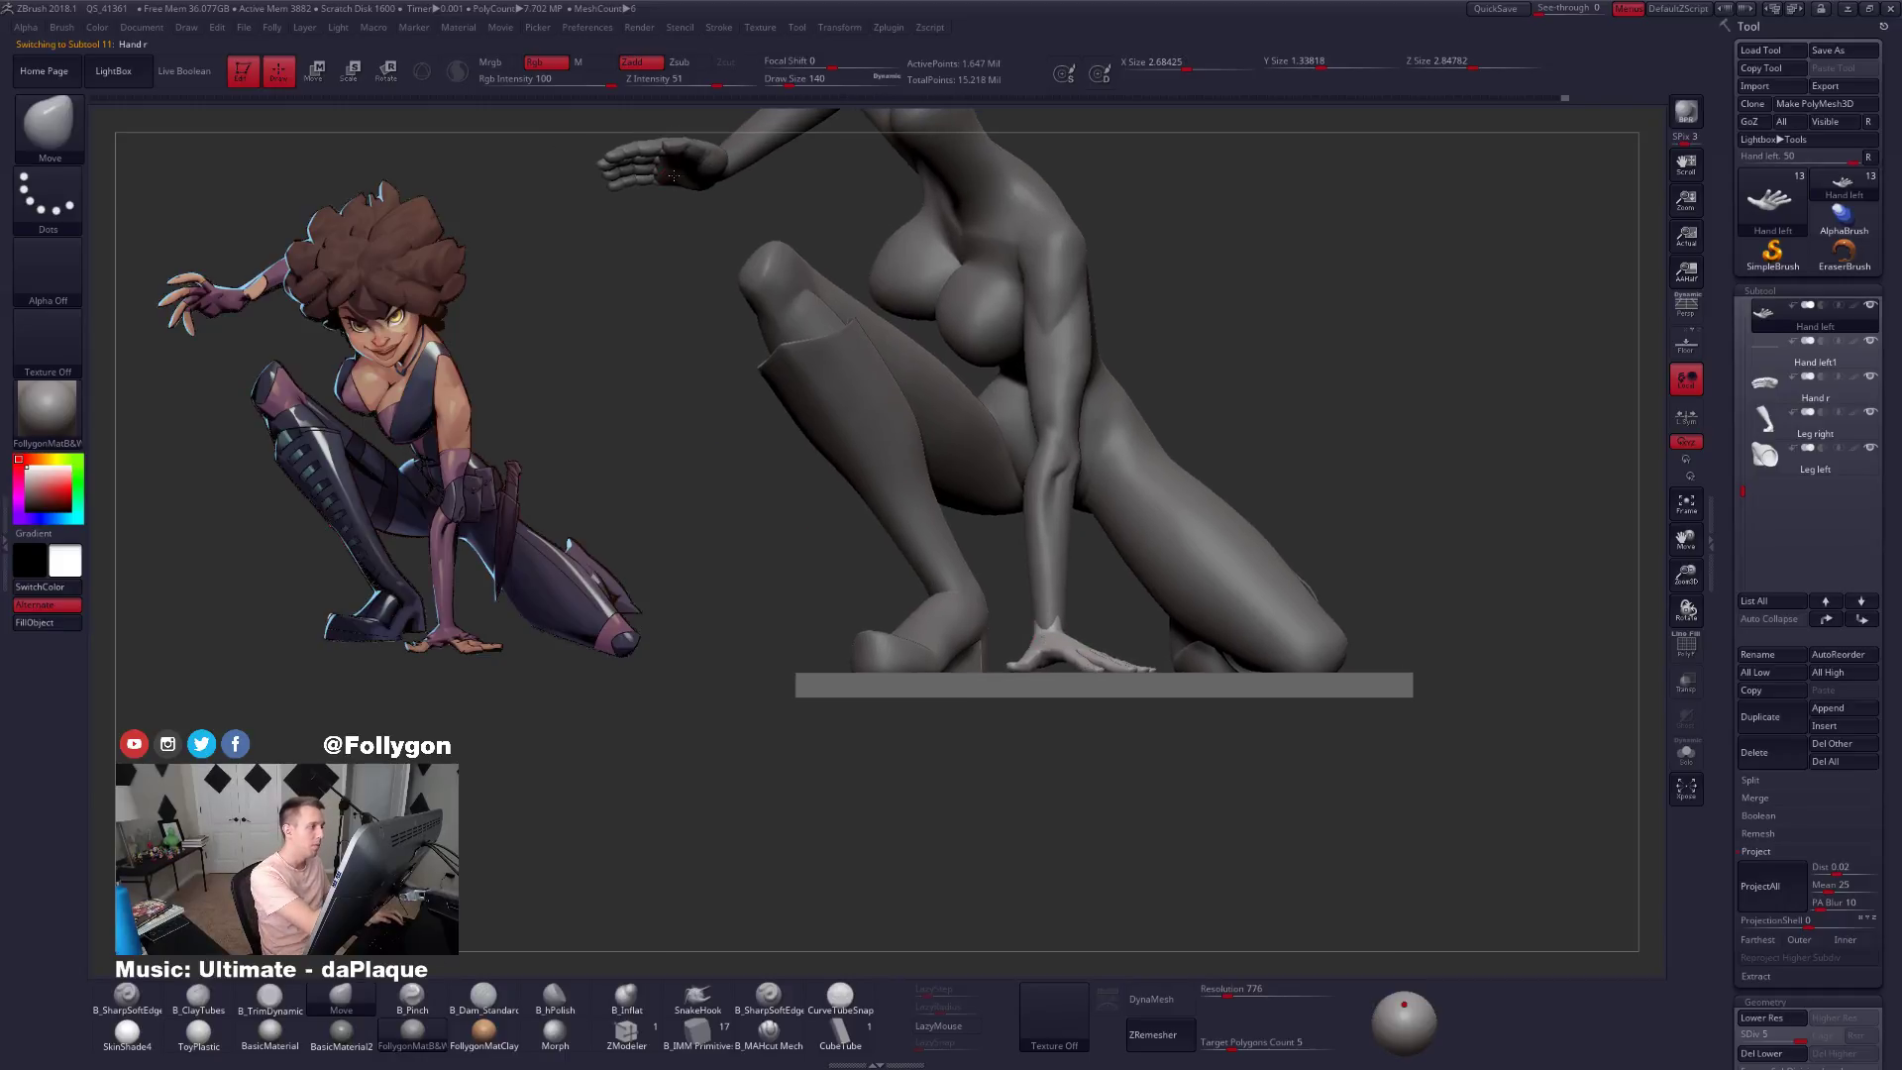
Check the raised hand subtool in isolation, and return to the full figure with the planted hand selected.
right_drag(686, 387, 775, 385)
key(alt+s)
key(alt+s)
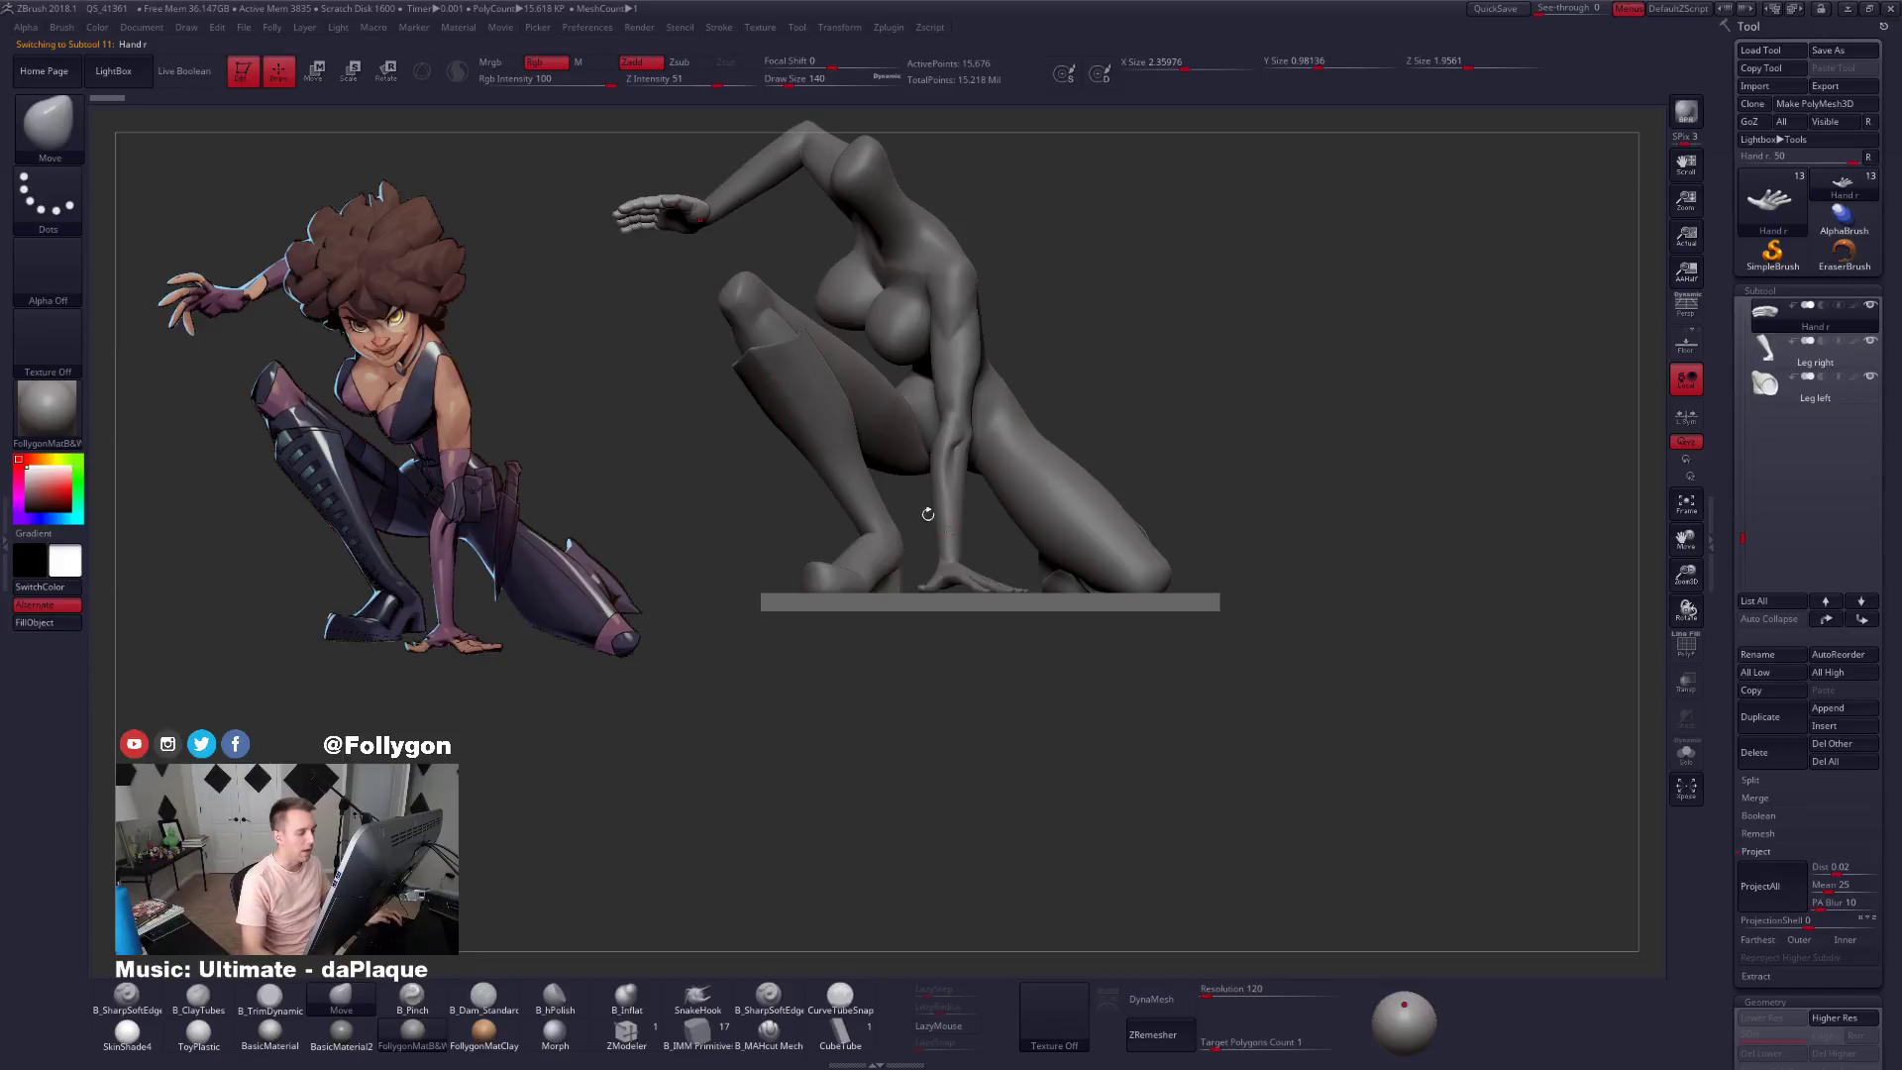
alt+right_drag(928, 514, 1126, 697)
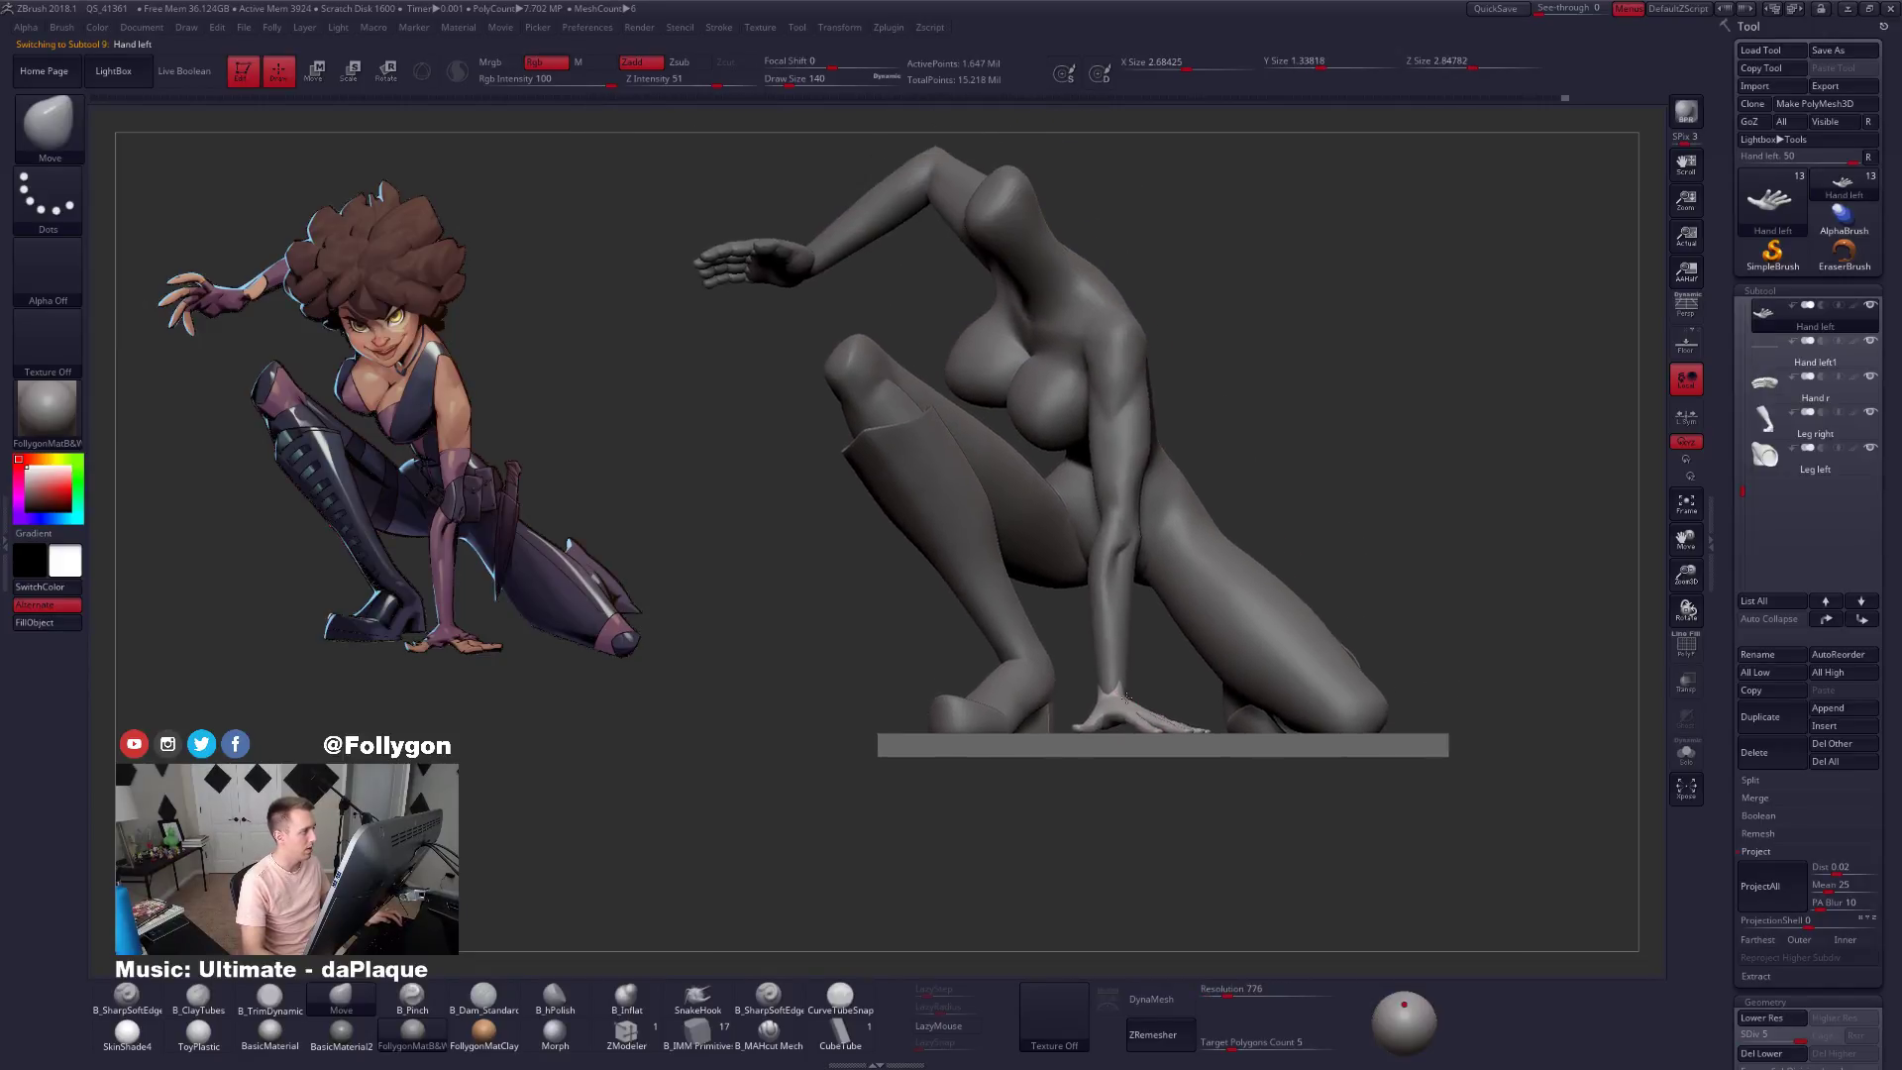
Duplicate the planted hand, move the copy clear of the figure, and delete its lower subdivision levels.
click(1781, 714)
key(w)
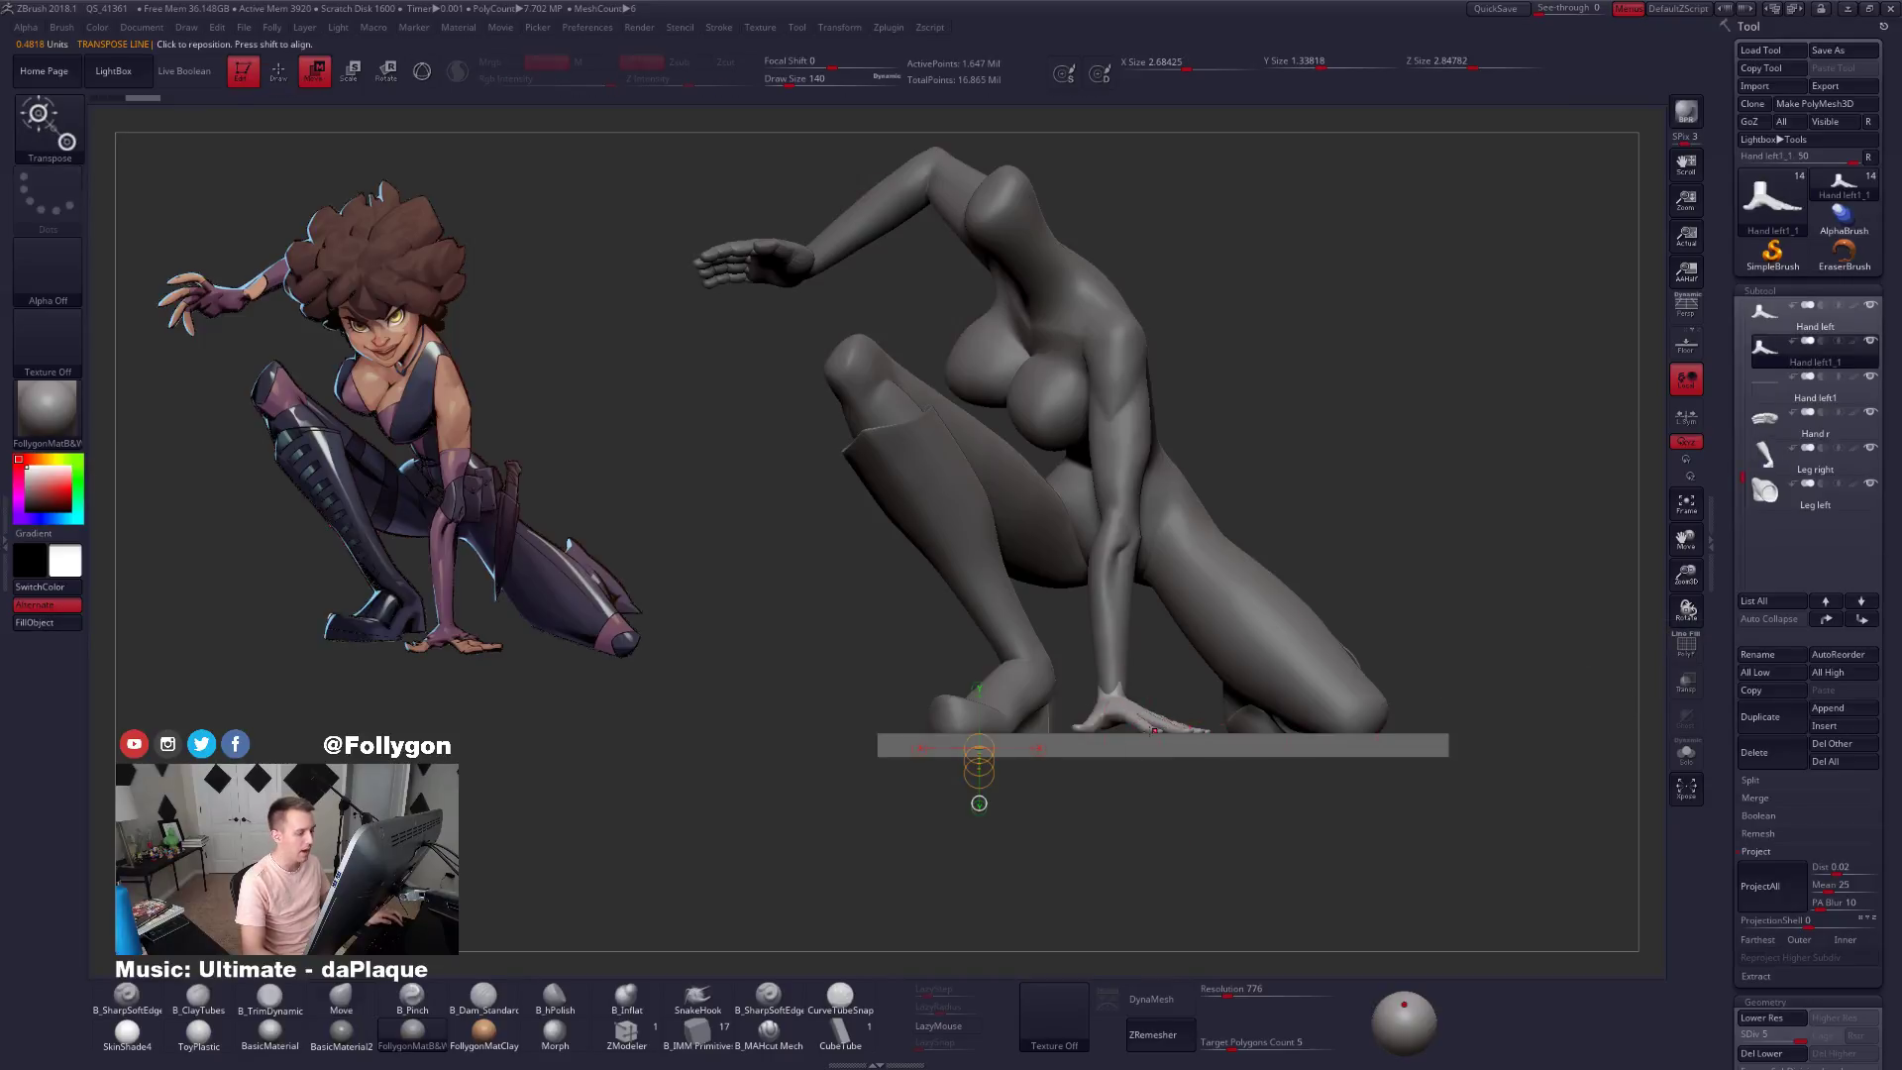
drag(1132, 723, 1132, 869)
drag(1133, 782, 1283, 494)
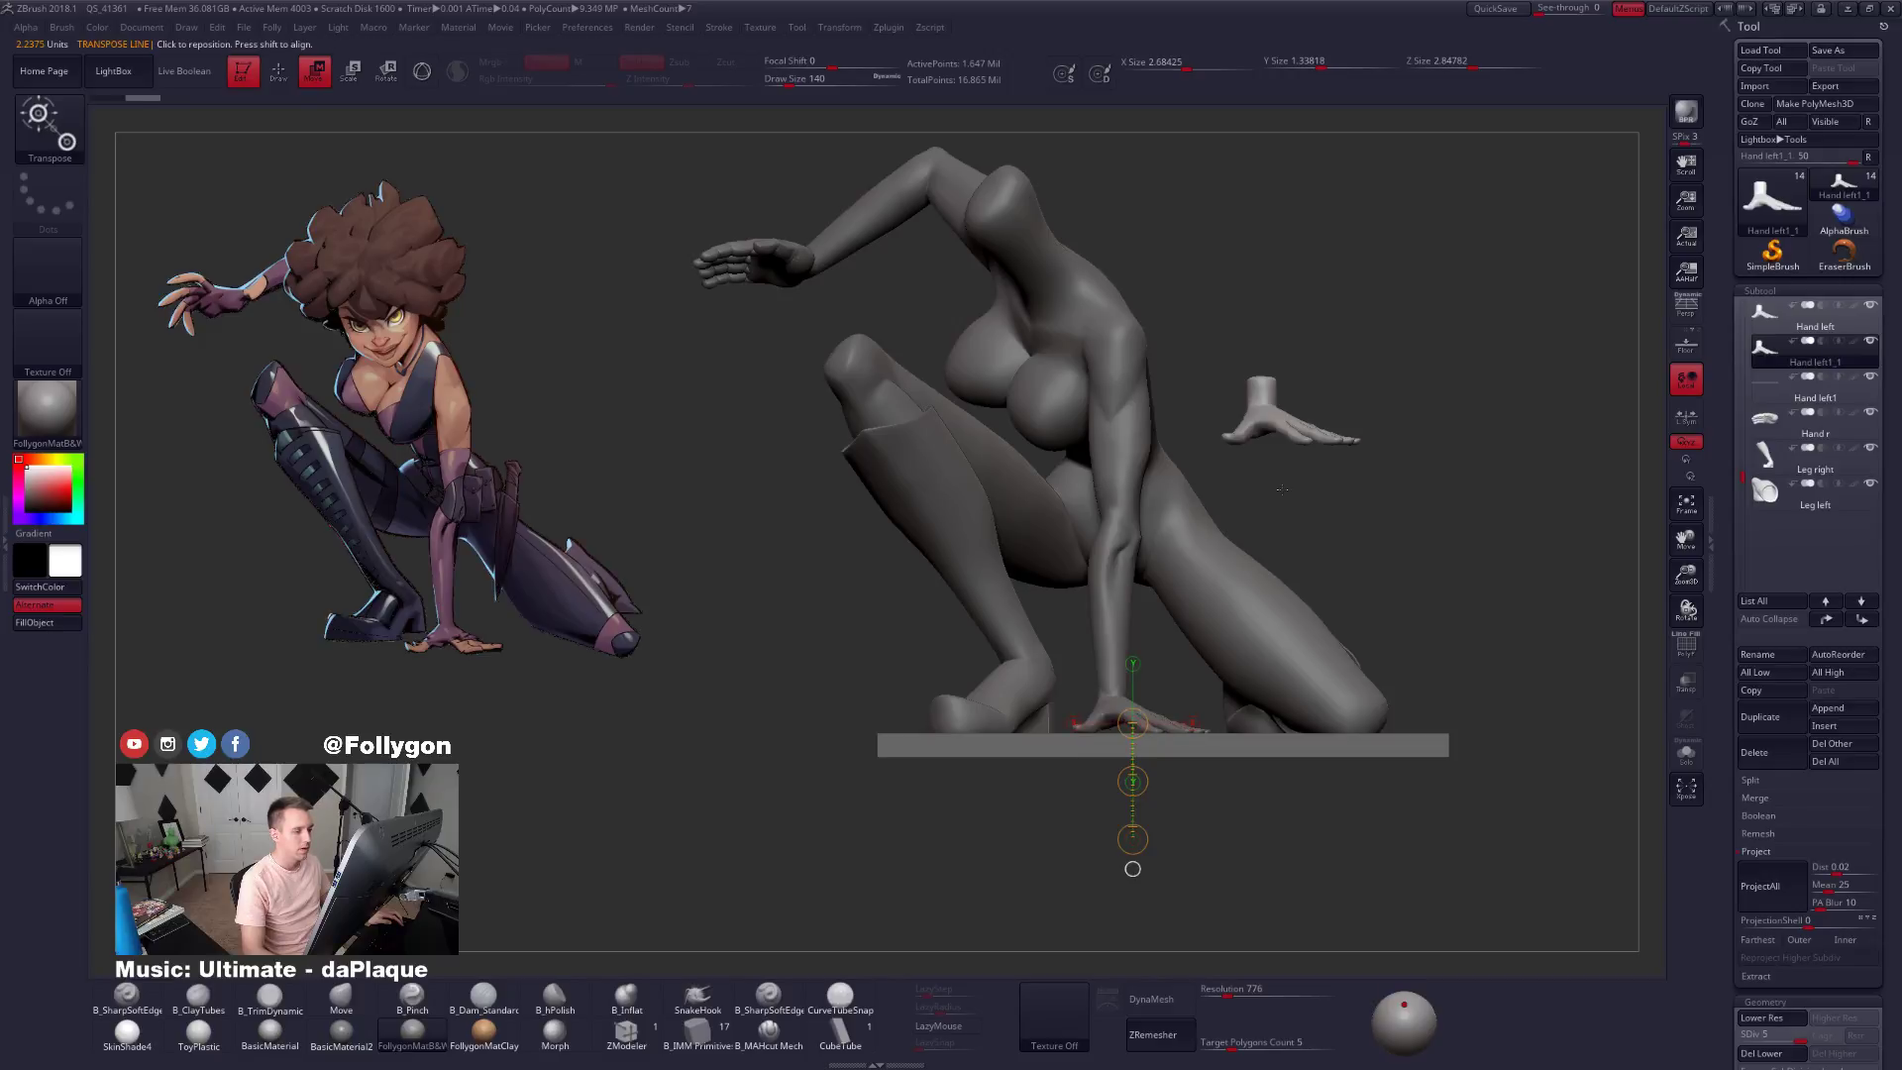
key(q)
click(1765, 851)
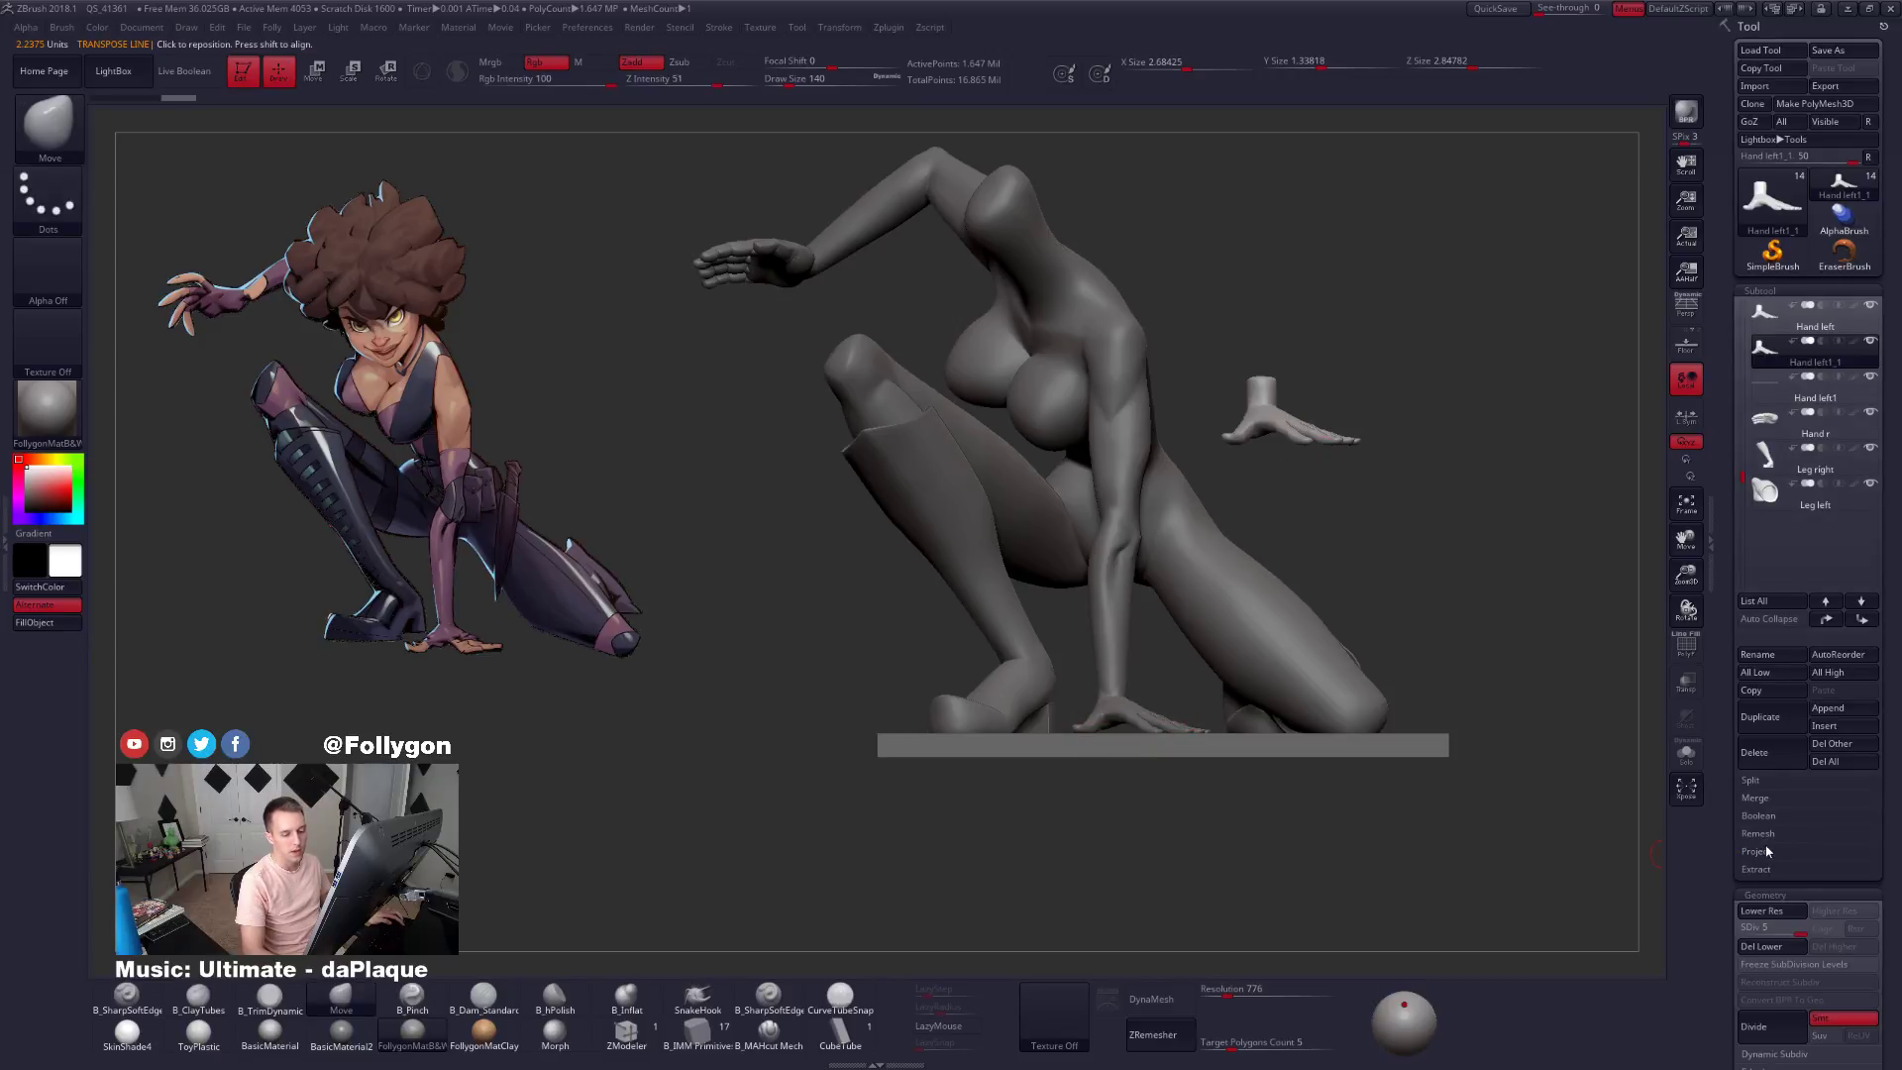
click(1746, 947)
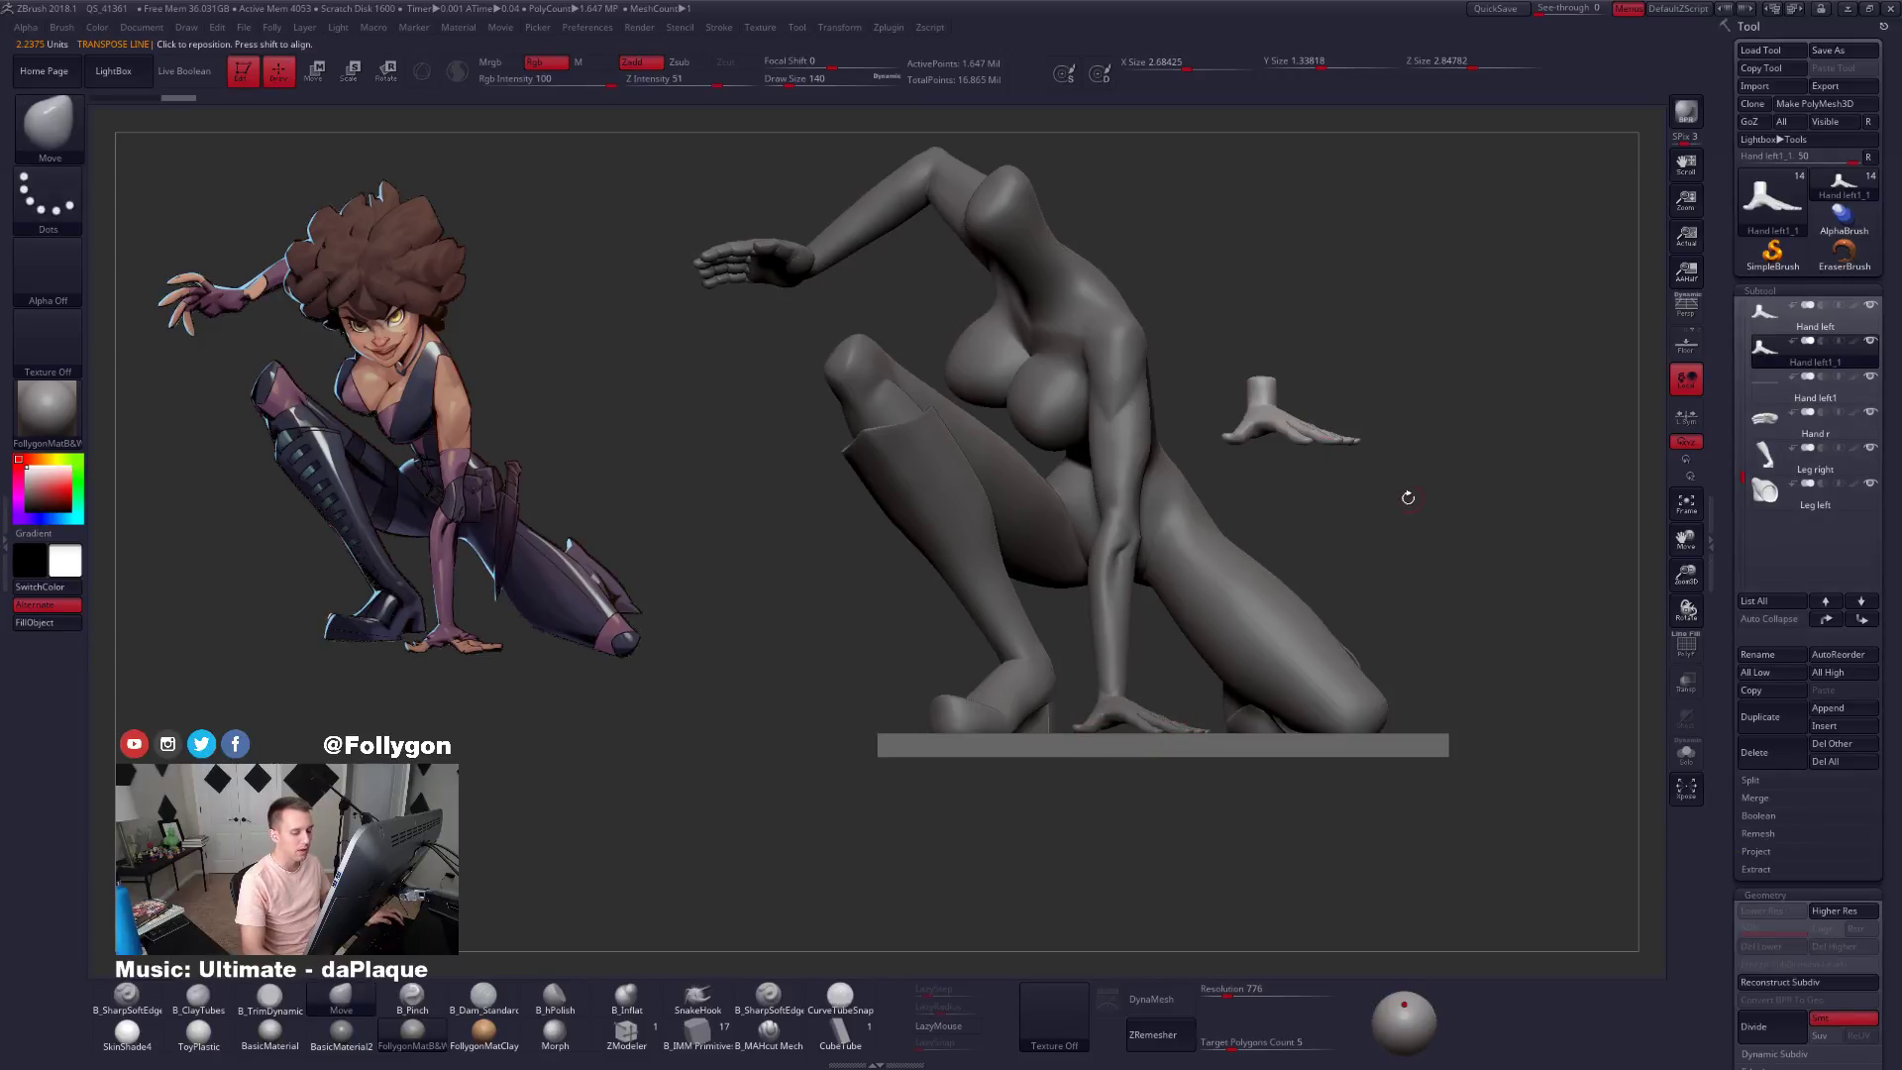
Mirror the copied hand and move it just below the raised hand.
key(space)
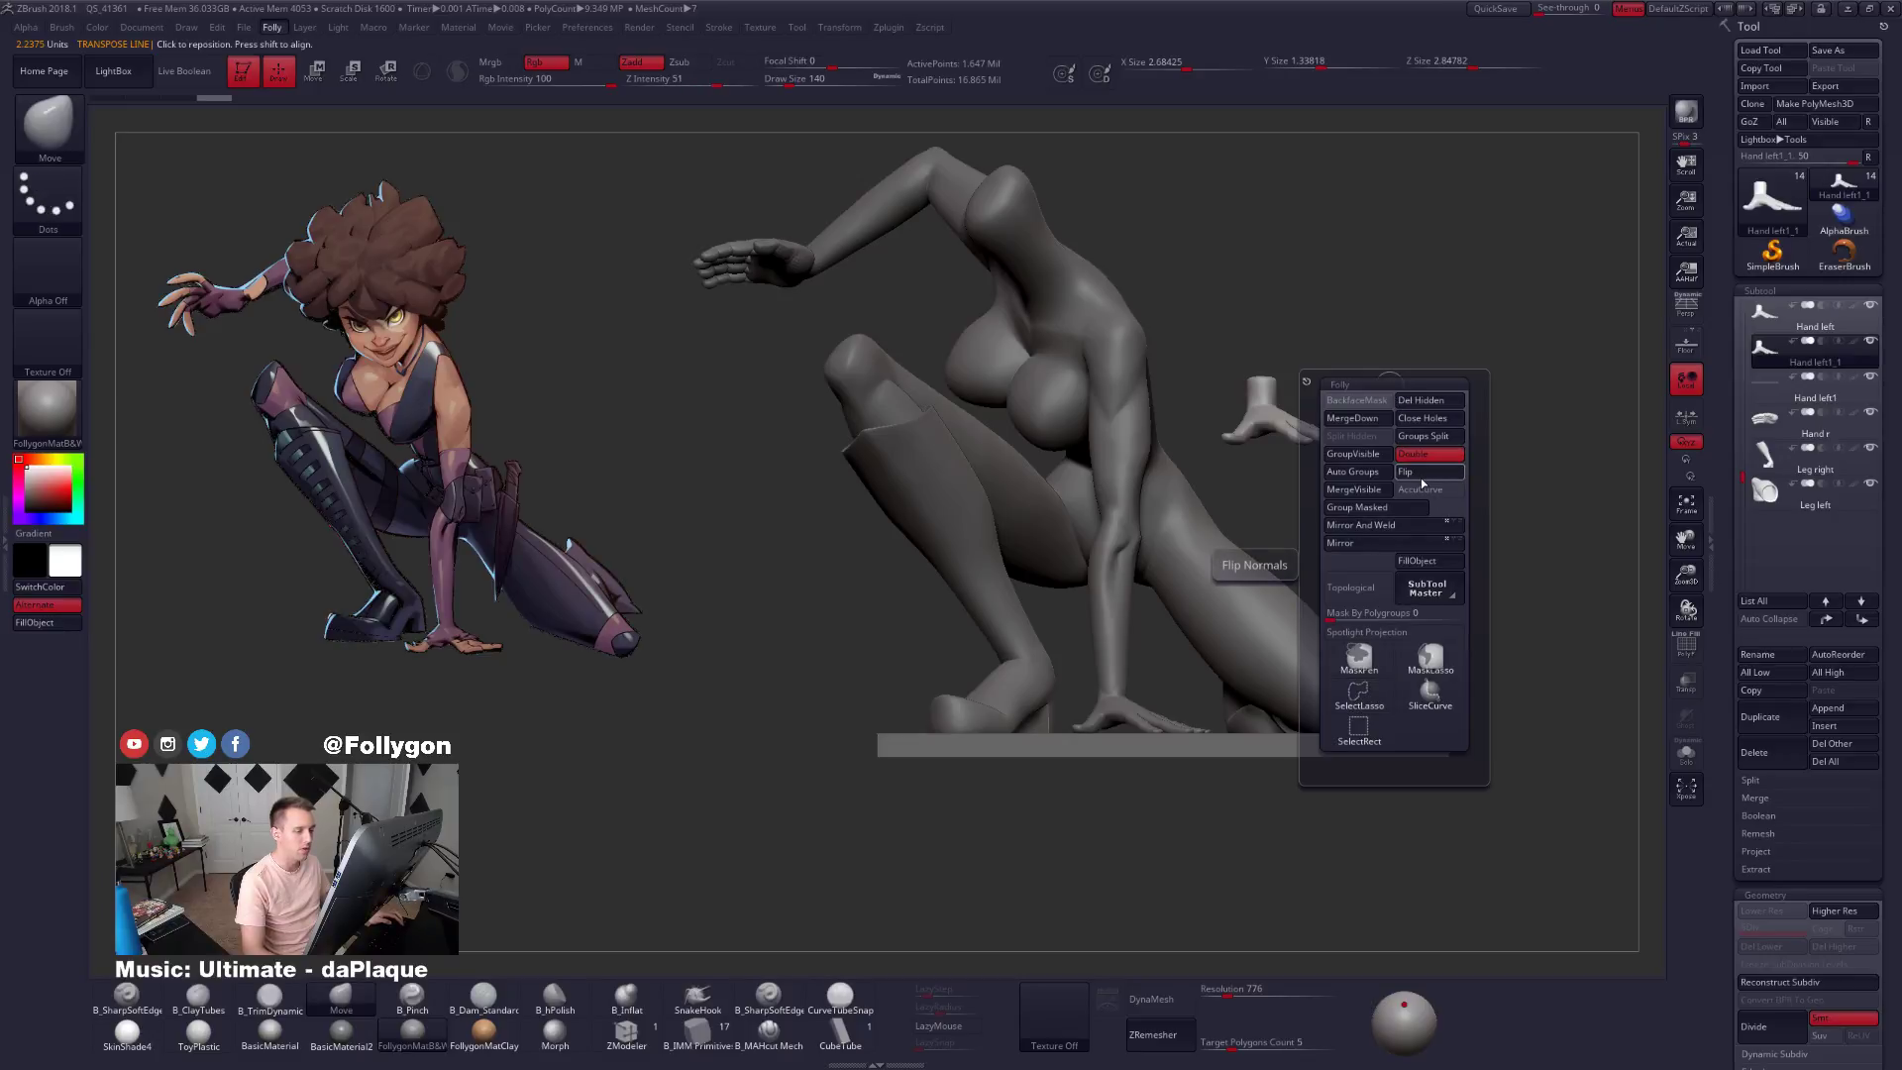
click(1387, 535)
key(w)
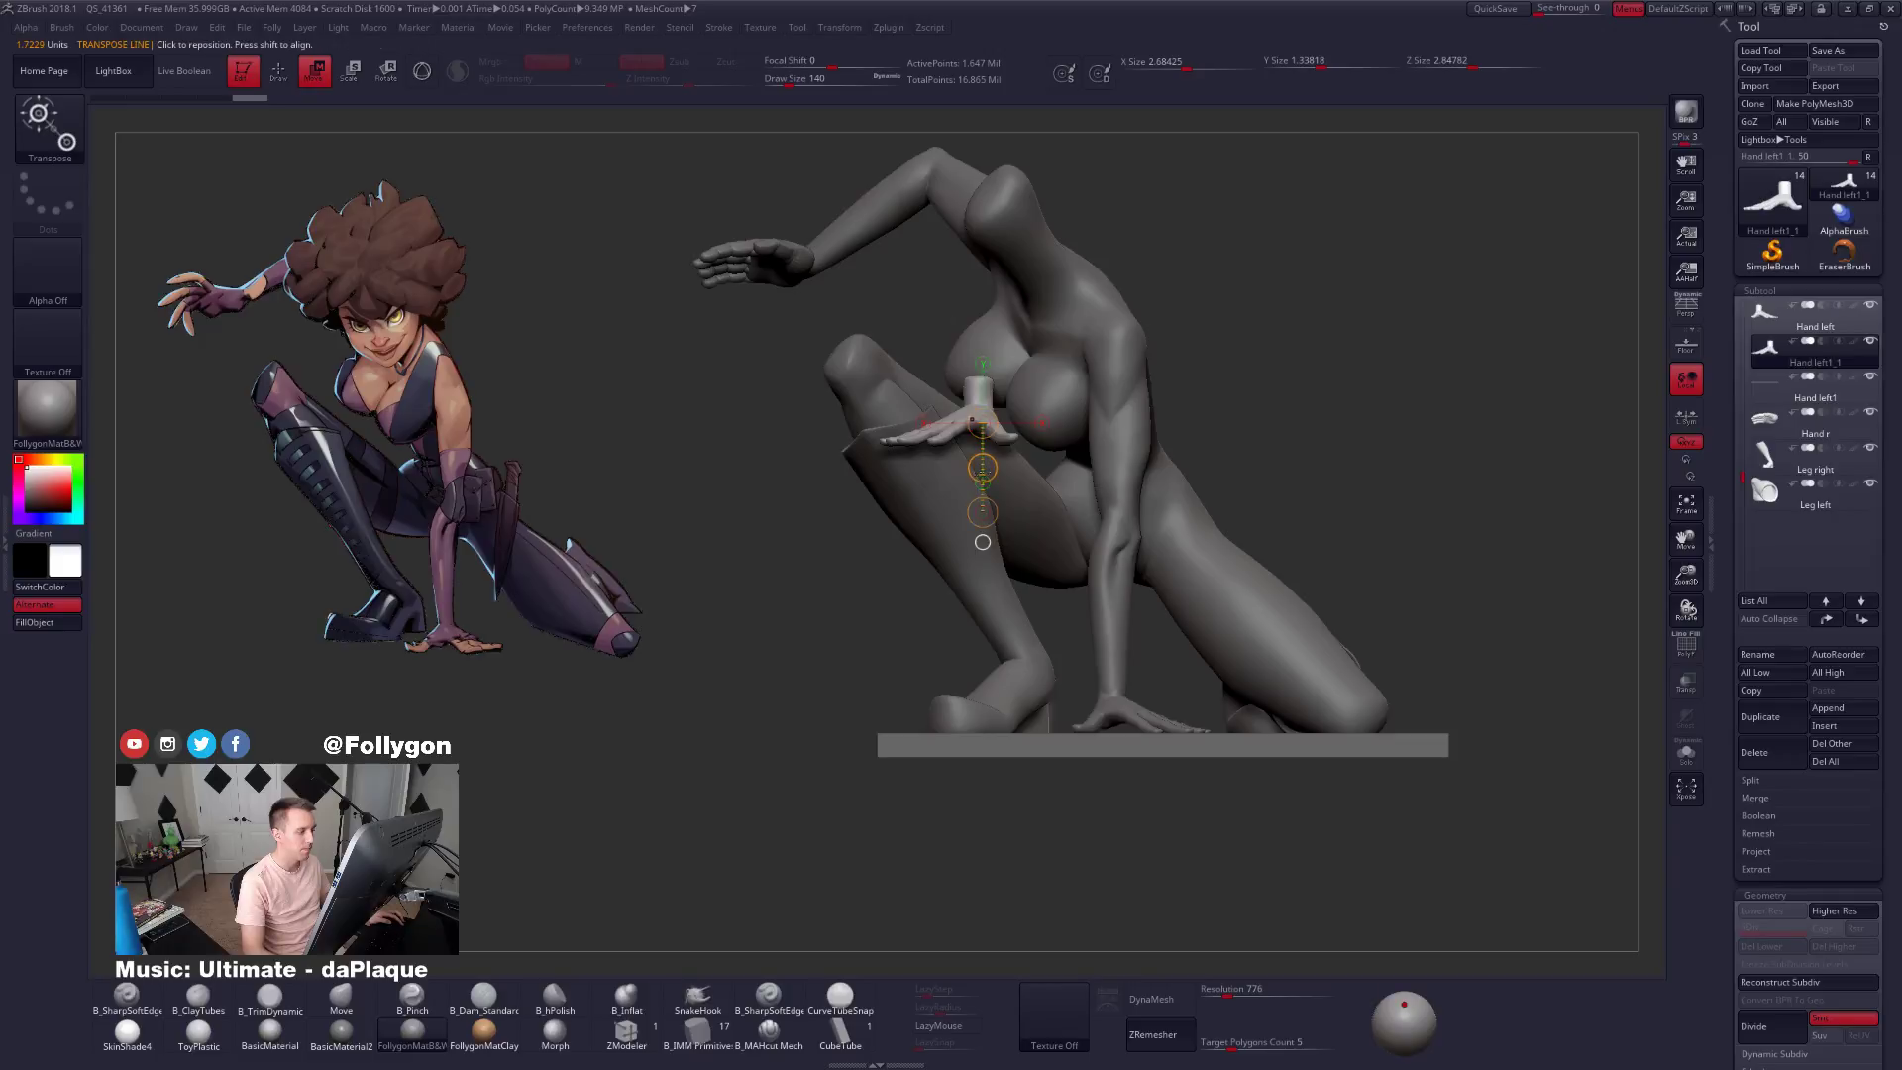
drag(982, 468, 802, 354)
key(q)
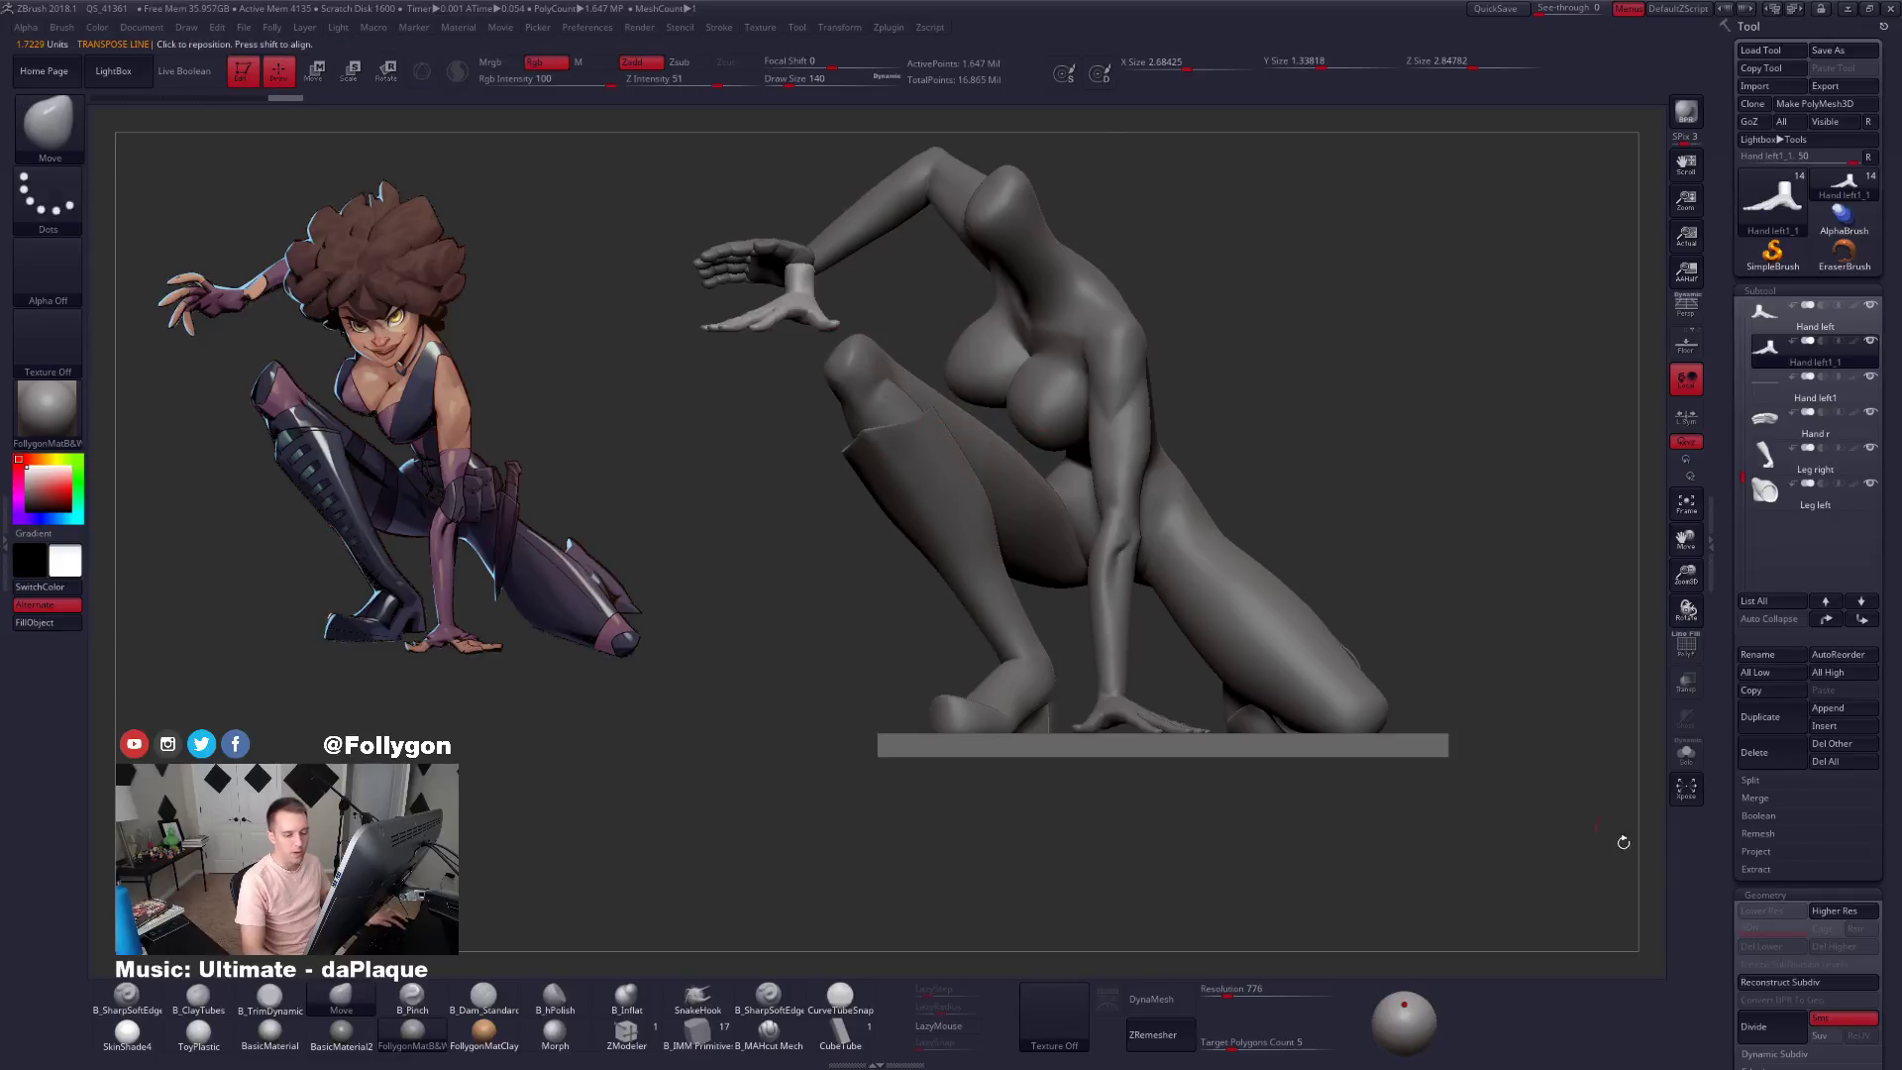
Reconstruct the lower subdivision levels of the mirrored hand.
click(1808, 982)
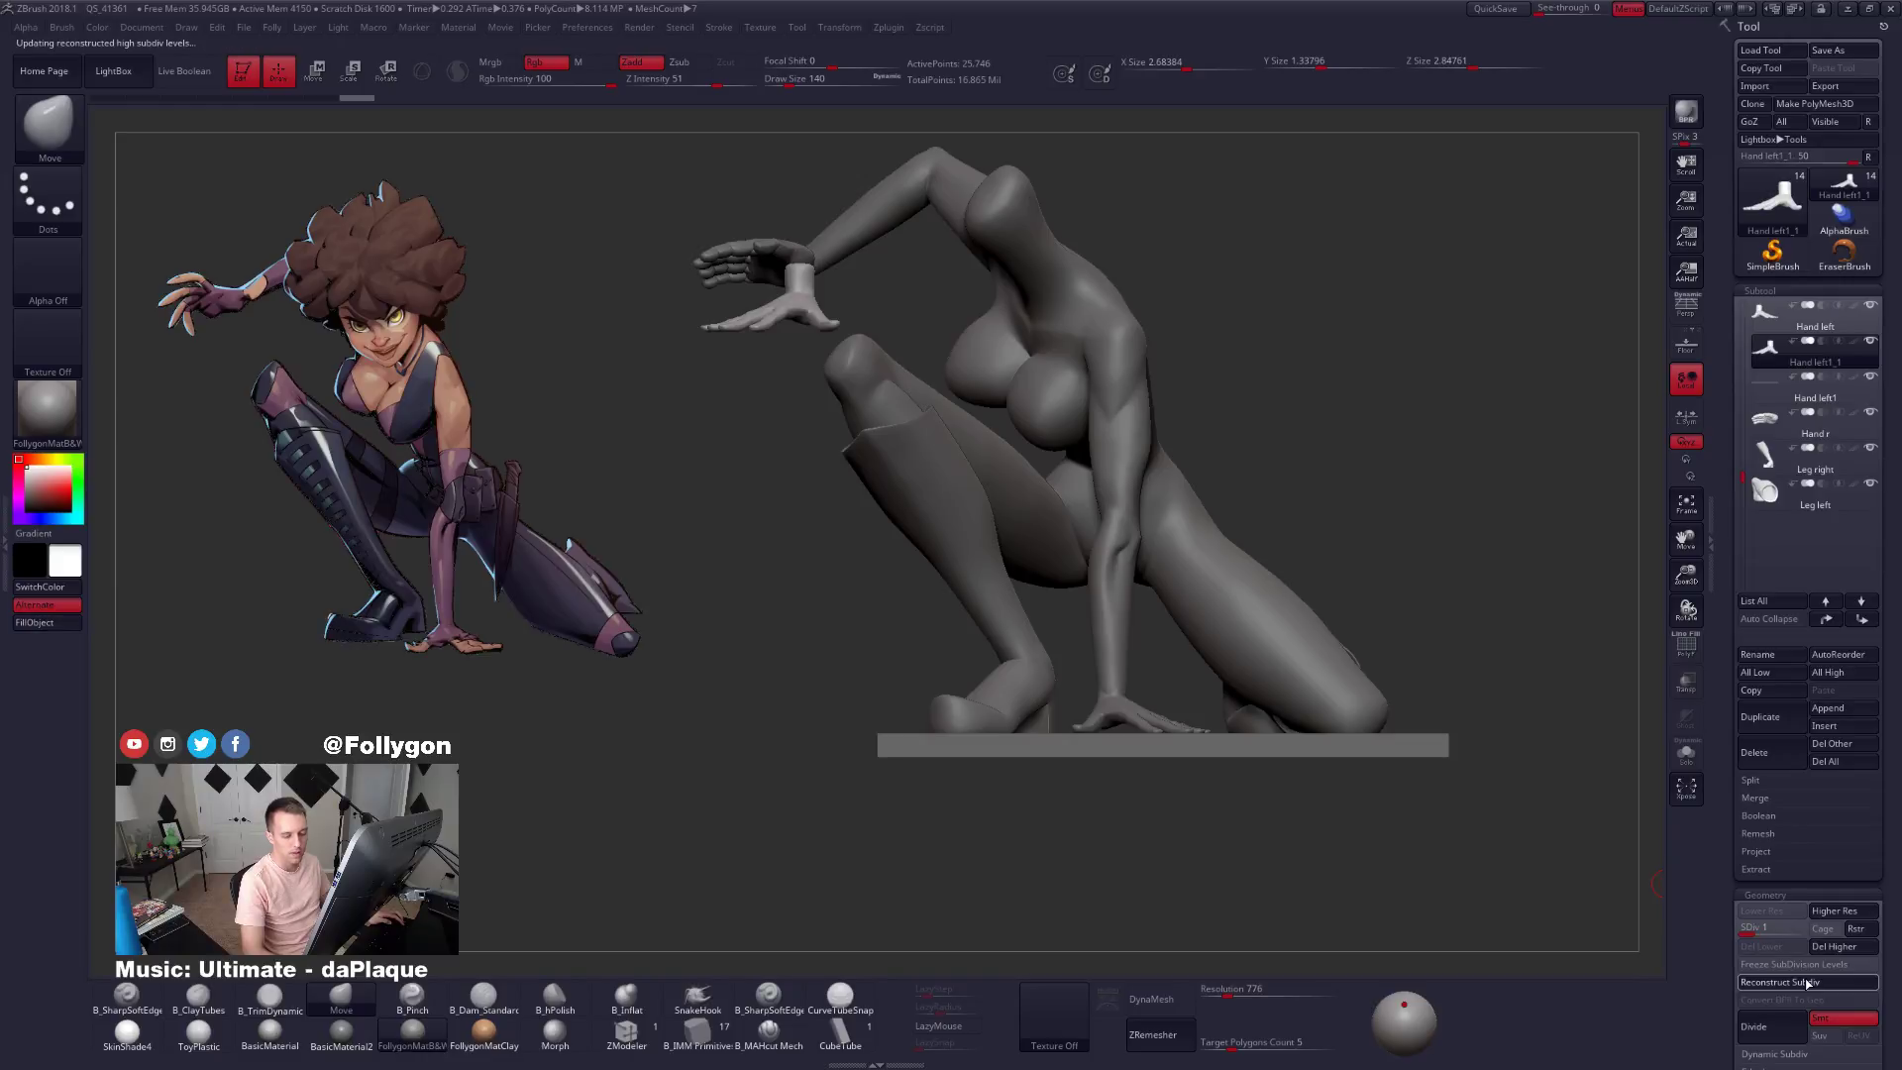
drag(801, 304, 1203, 572)
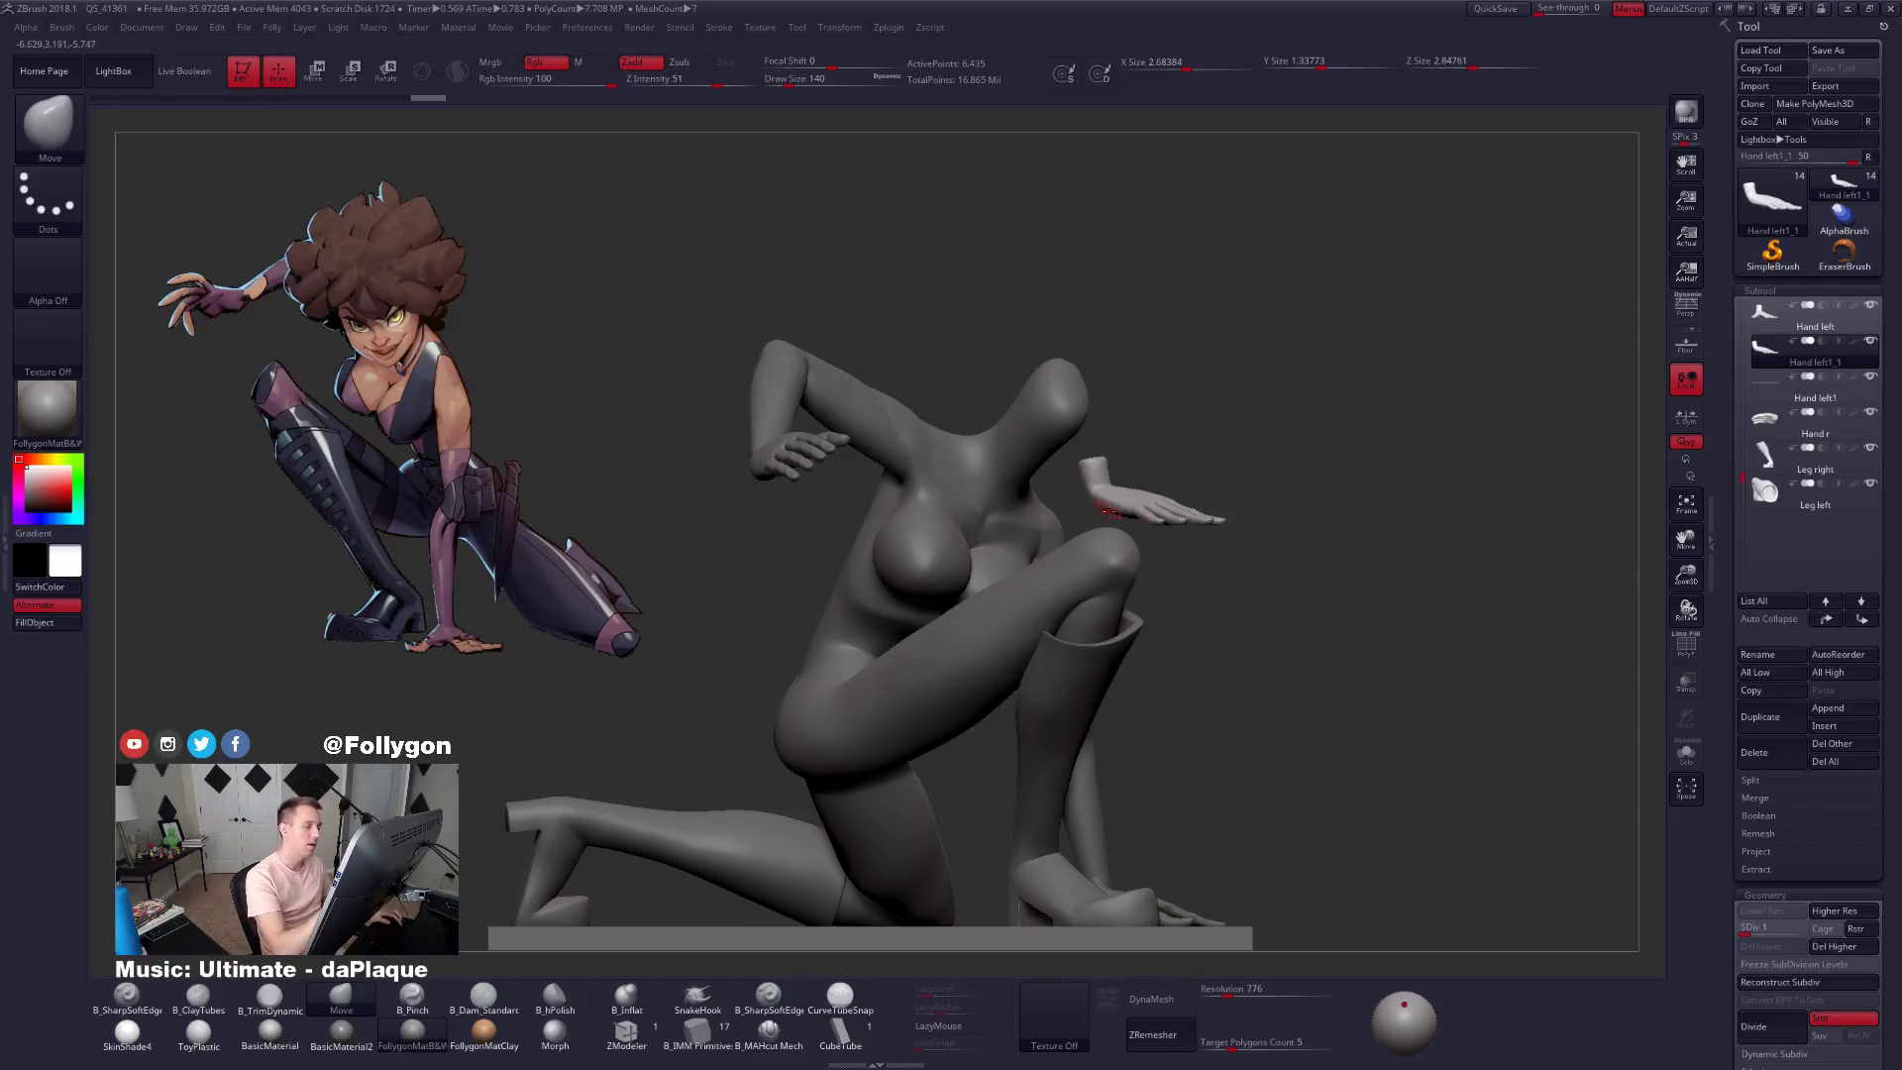
alt+right_drag(1111, 512, 1192, 498)
Rotate the mirrored hand and move it onto the raised hand, lining its wrist up with the forearm.
key(r)
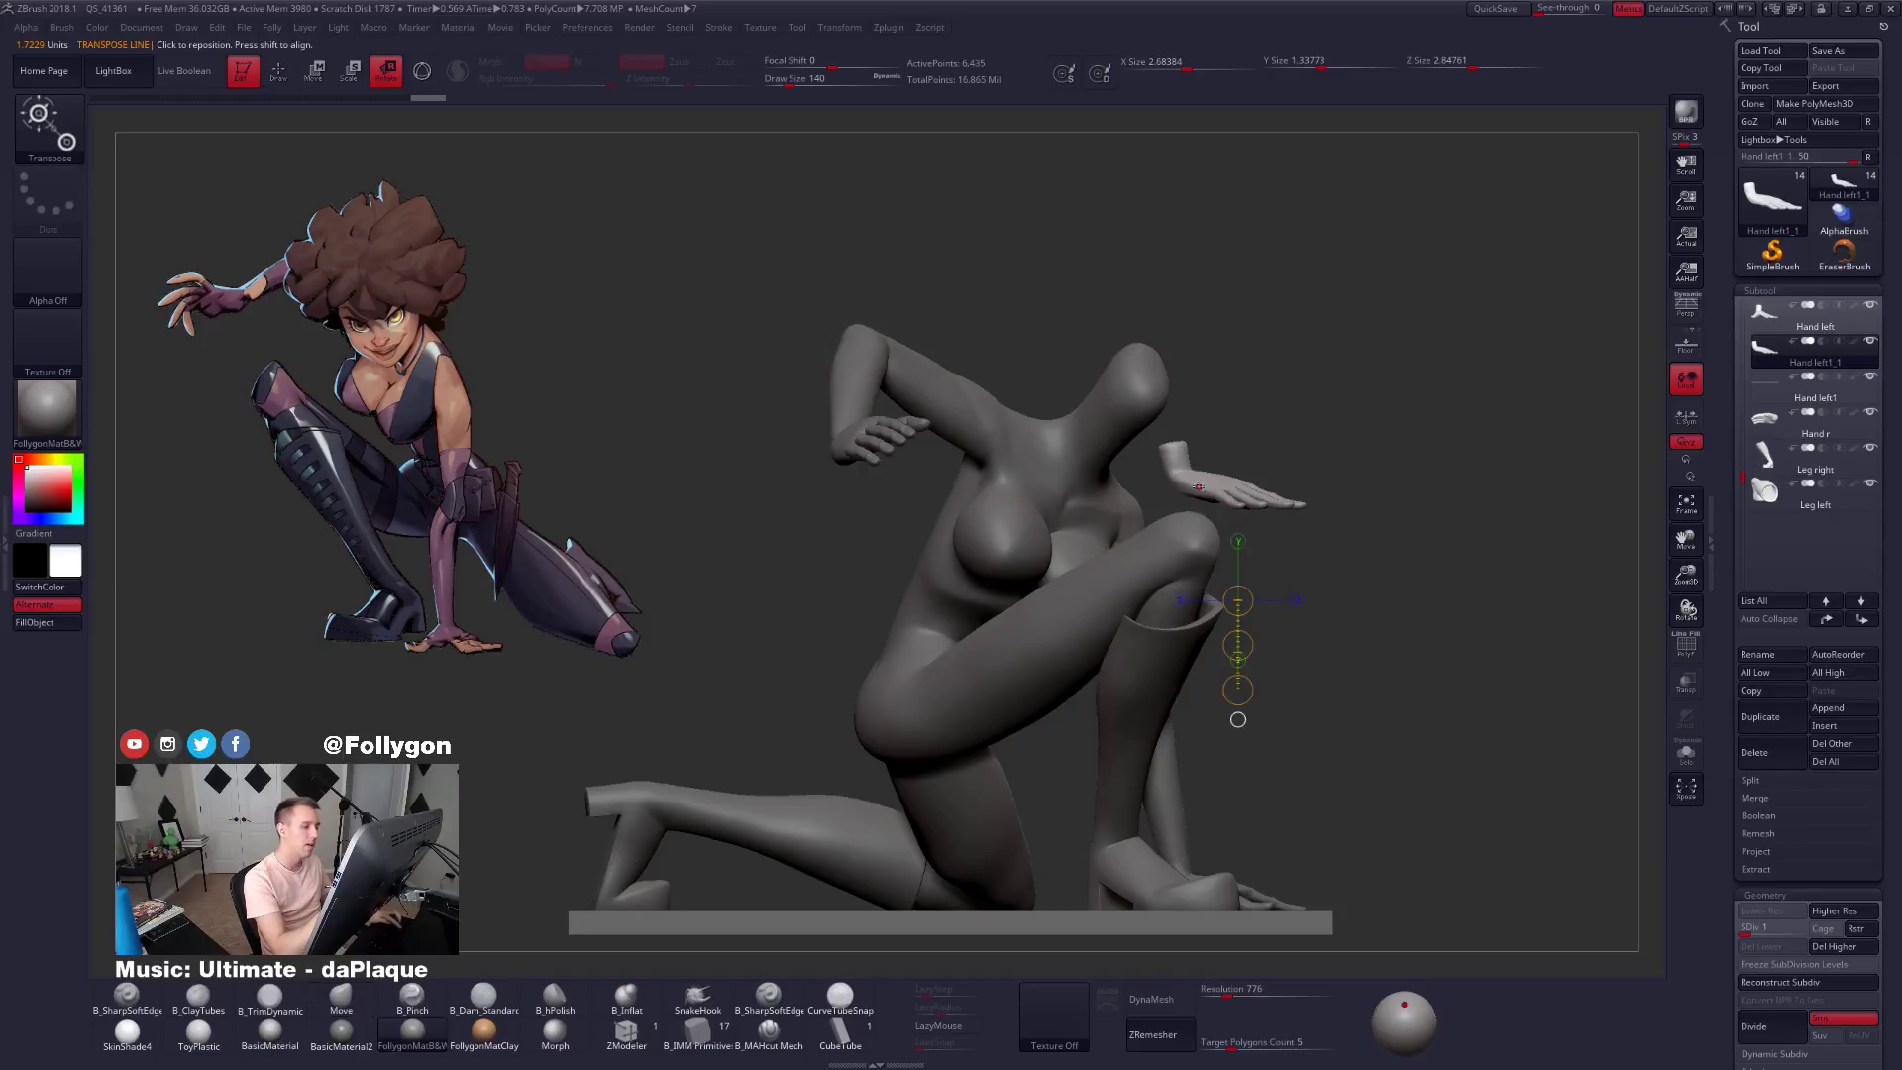
mouse_move(1187, 478)
shift+mouse_down()
mouse_move(1326, 479)
mouse_move(1273, 369)
shift+mouse_up()
key(w)
drag(1258, 478, 866, 470)
right_drag(871, 486, 1075, 456)
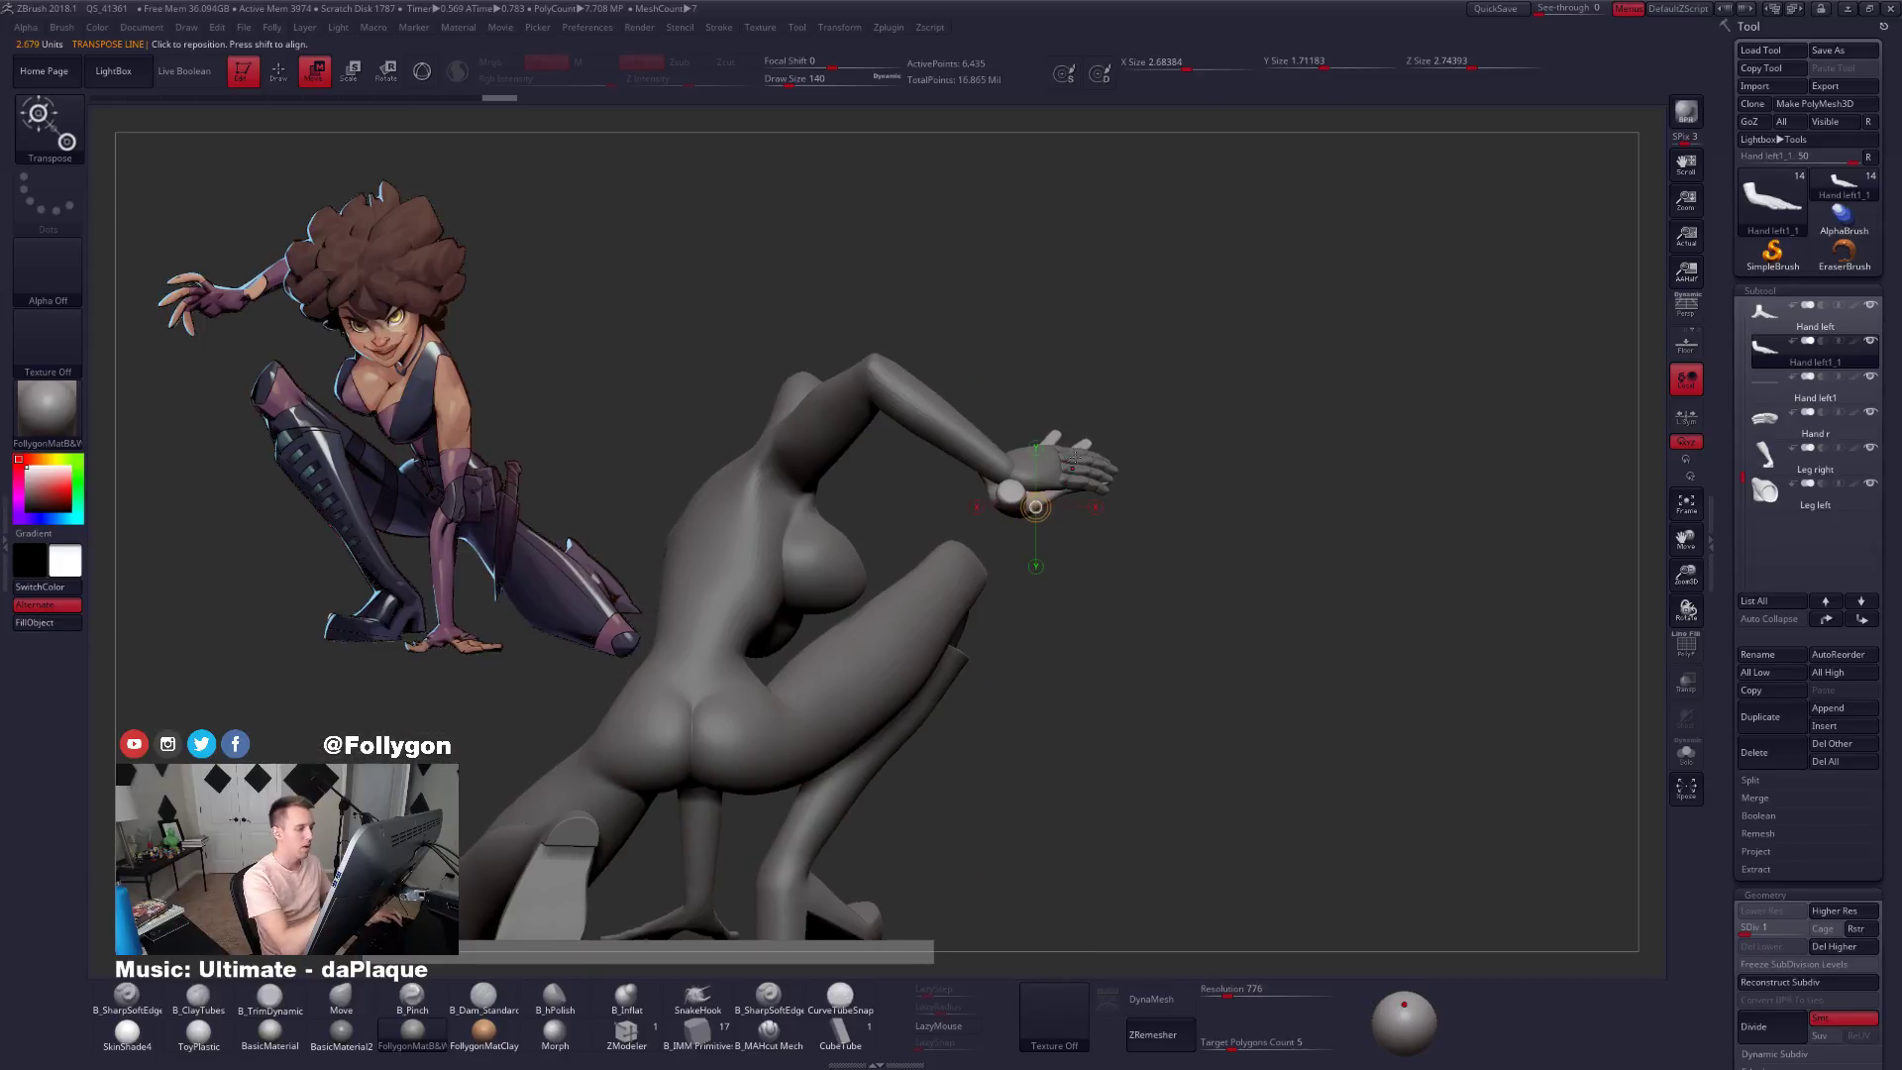
key(r)
drag(1011, 489, 1113, 388)
mouse_move(1159, 420)
right_down()
mouse_move(1128, 426)
mouse_move(1097, 613)
mouse_move(1105, 466)
mouse_move(1116, 606)
mouse_move(1176, 482)
right_up()
key(q)
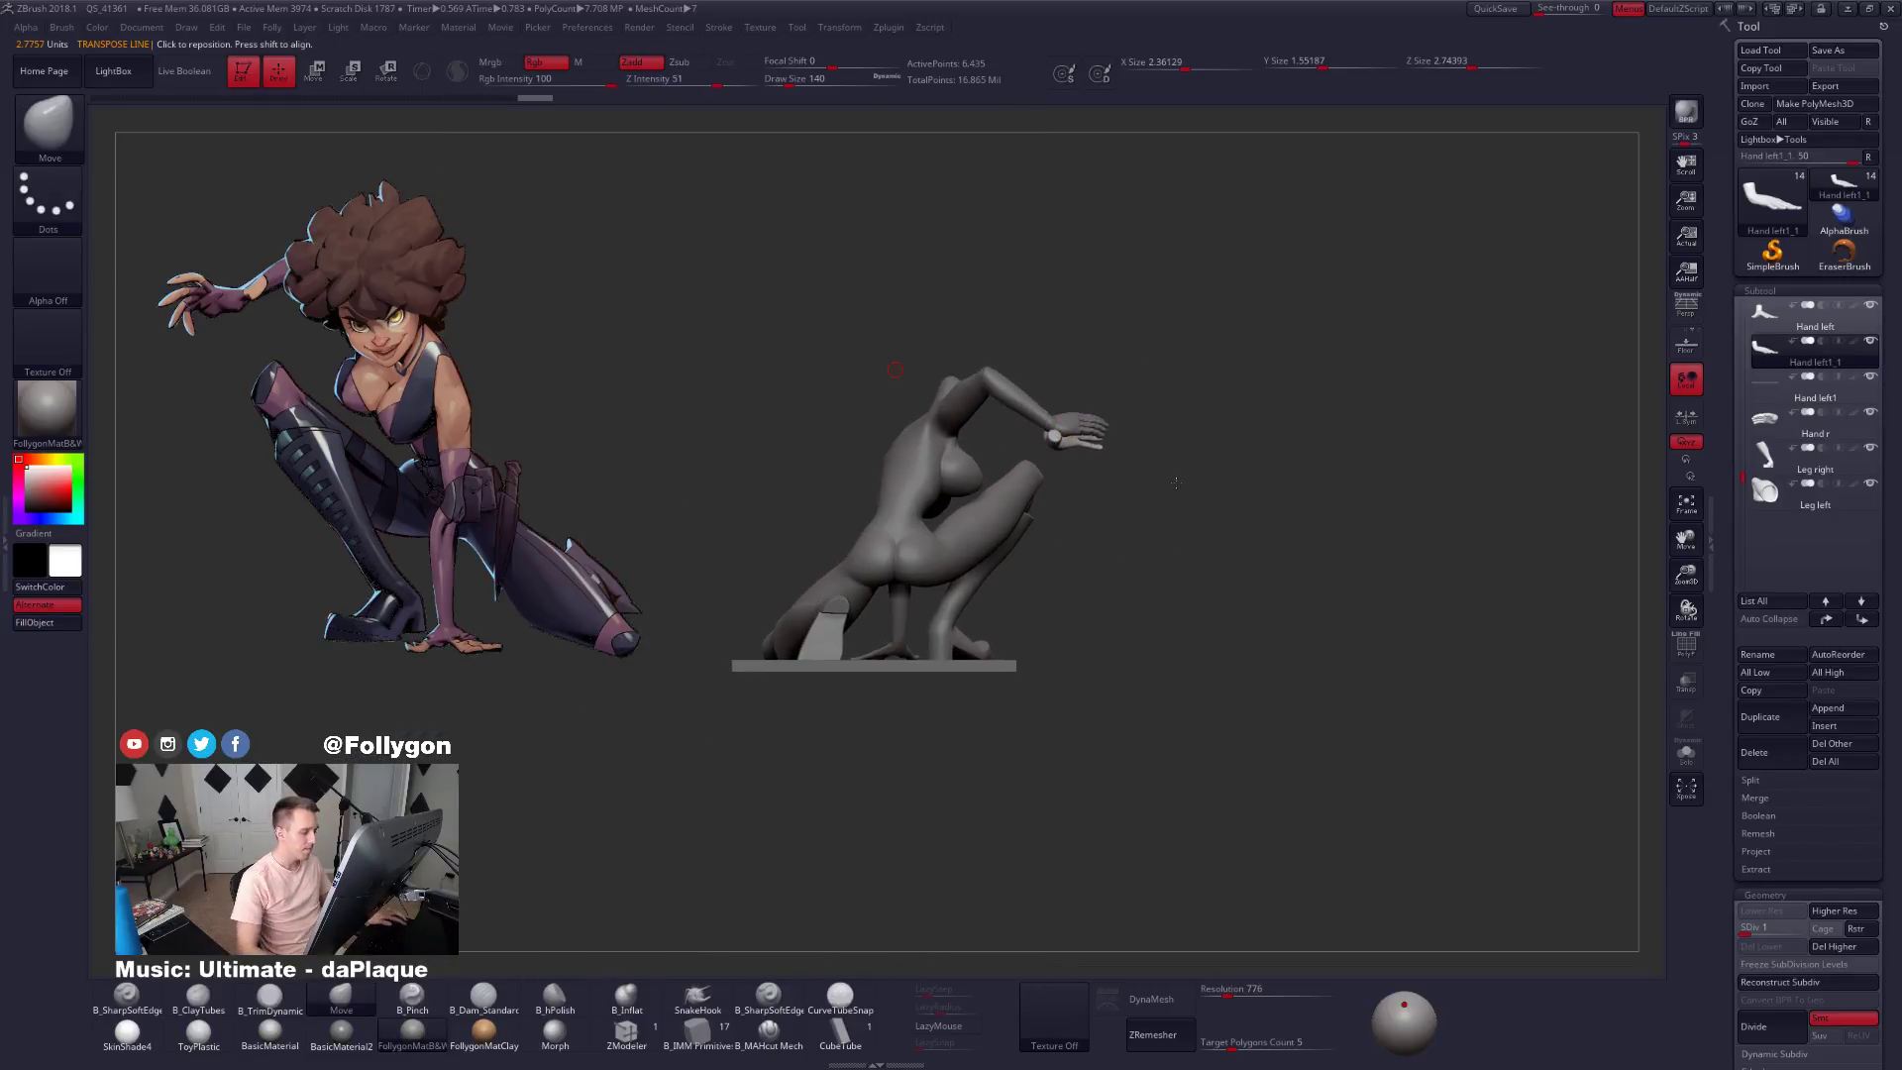
Move the ground plane subtool to the end of the subtool list, hide it, and reselect the mirrored hand.
click(1776, 397)
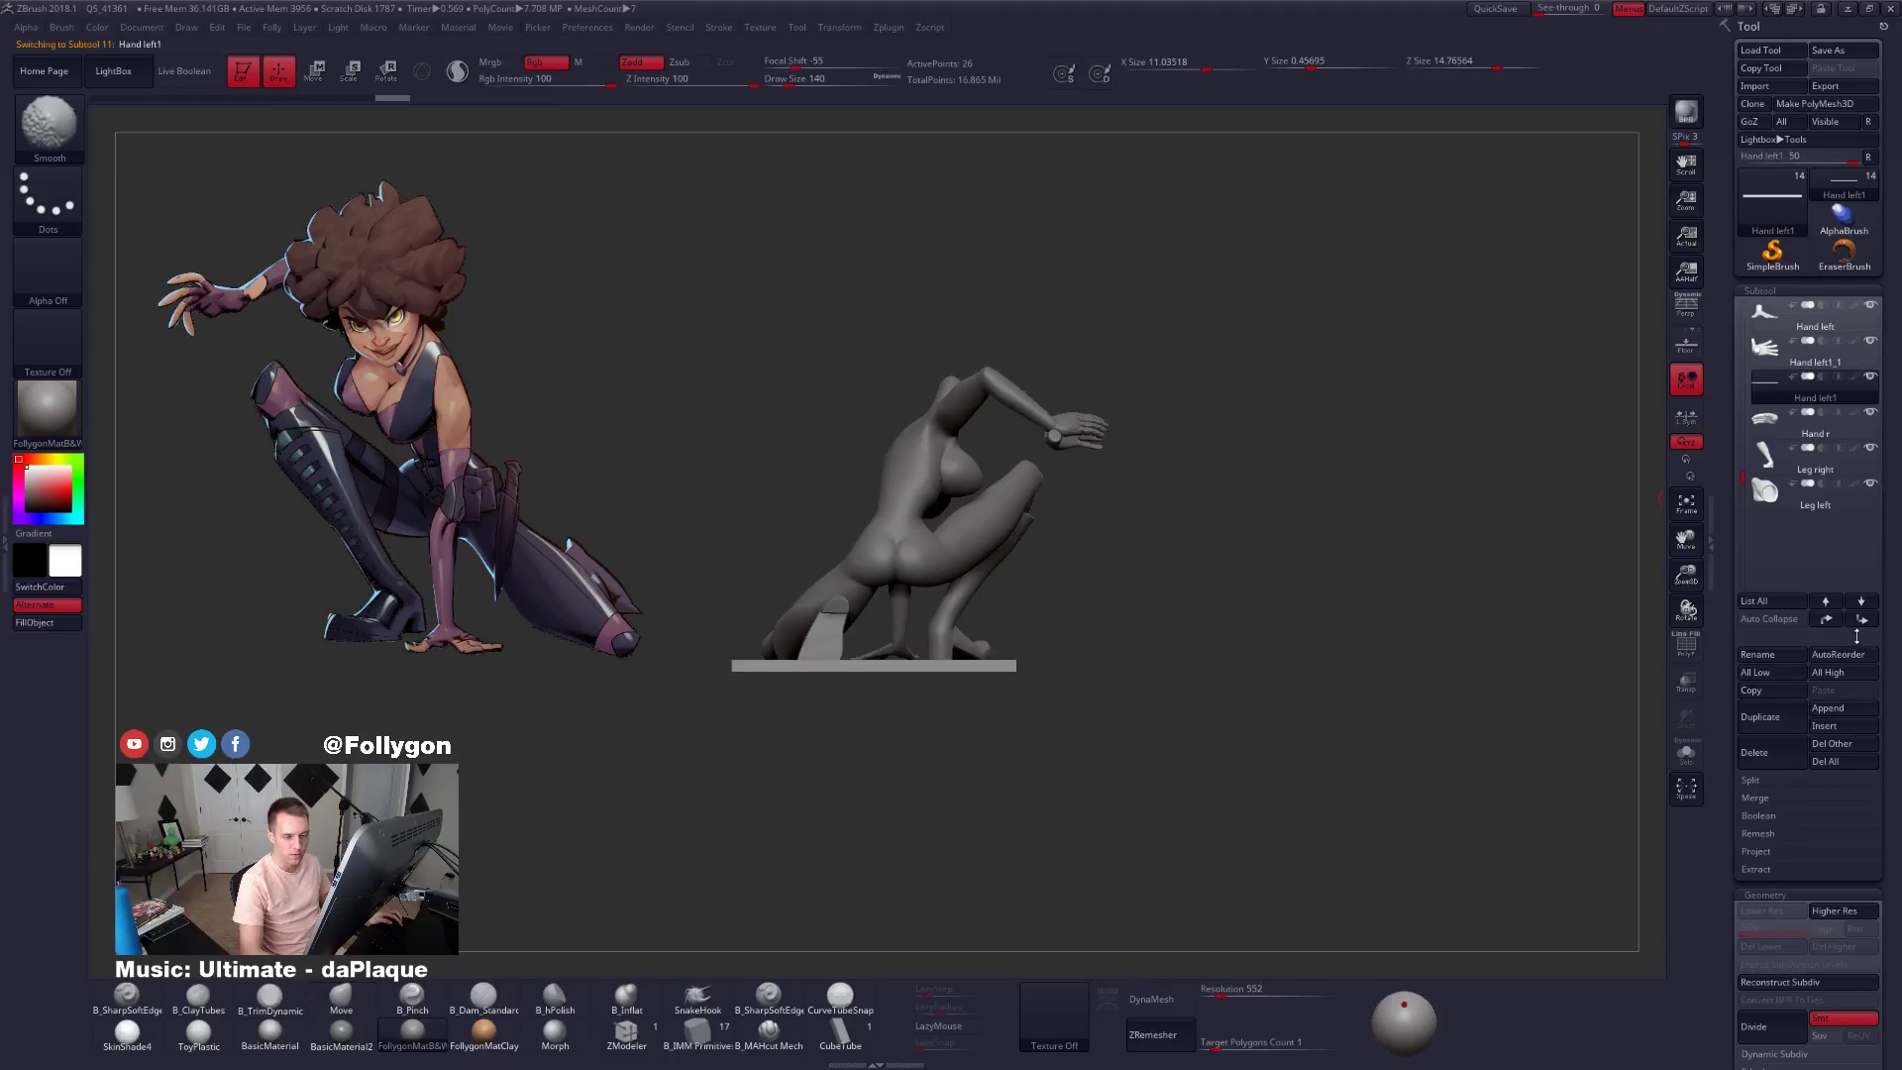
shift+click(1862, 601)
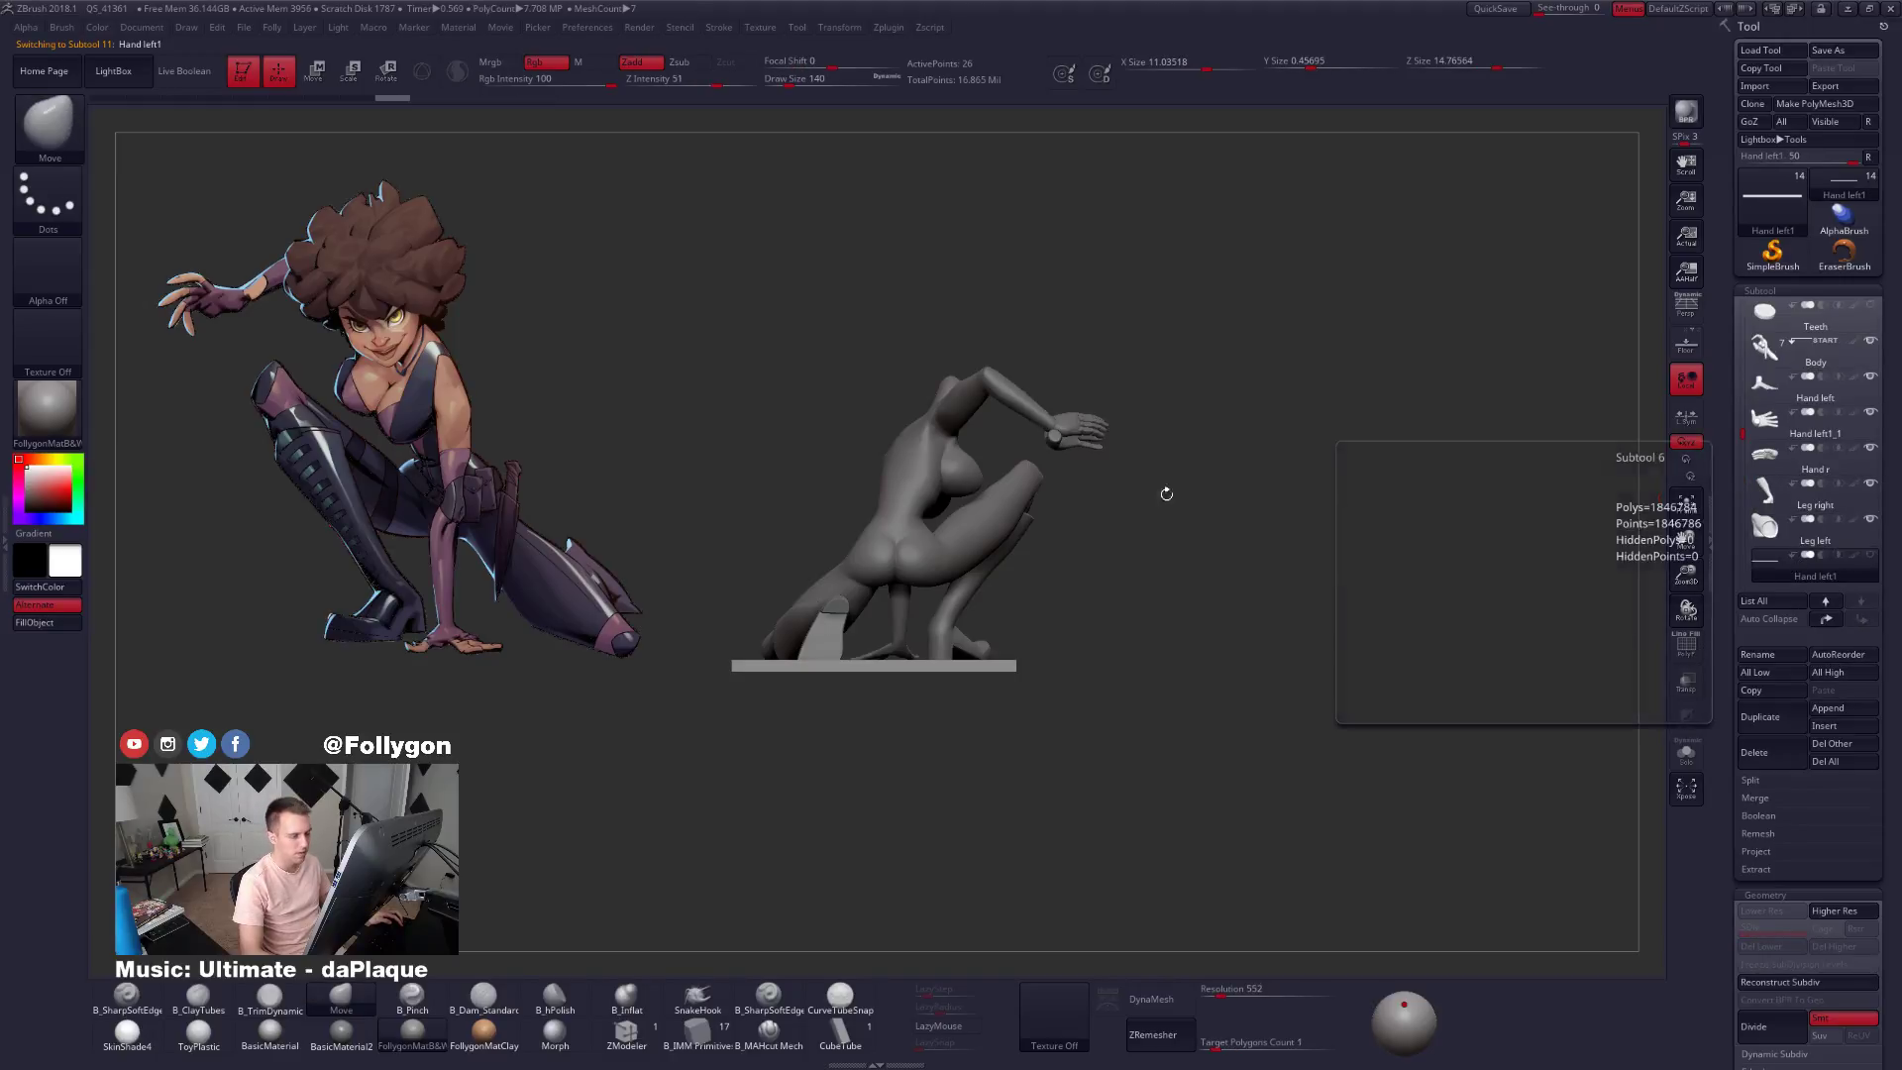
alt+click(1087, 438)
mouse_move(1160, 476)
right_down()
mouse_move(1005, 442)
mouse_move(1107, 520)
mouse_move(1130, 572)
right_up()
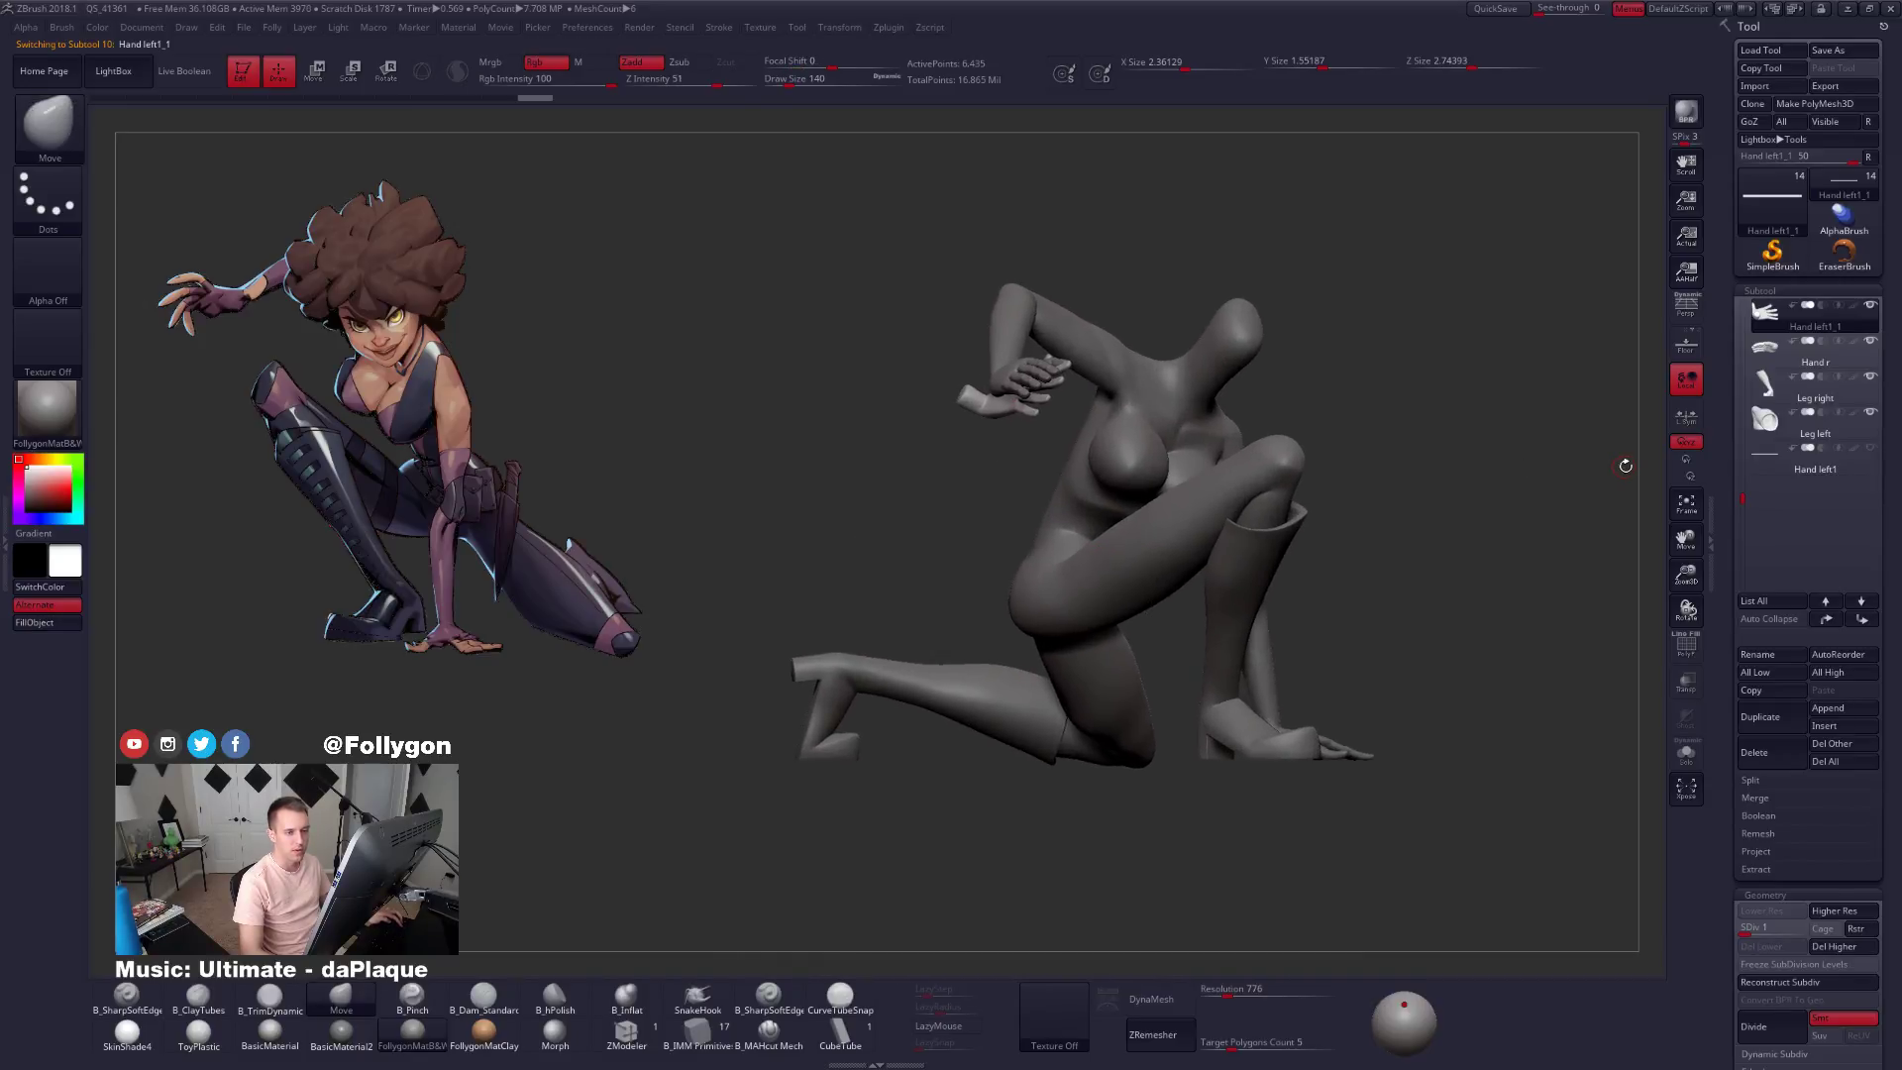
Show only the mirrored hand and the old raised hand, keeping the mirrored hand selected.
shift+click(1759, 324)
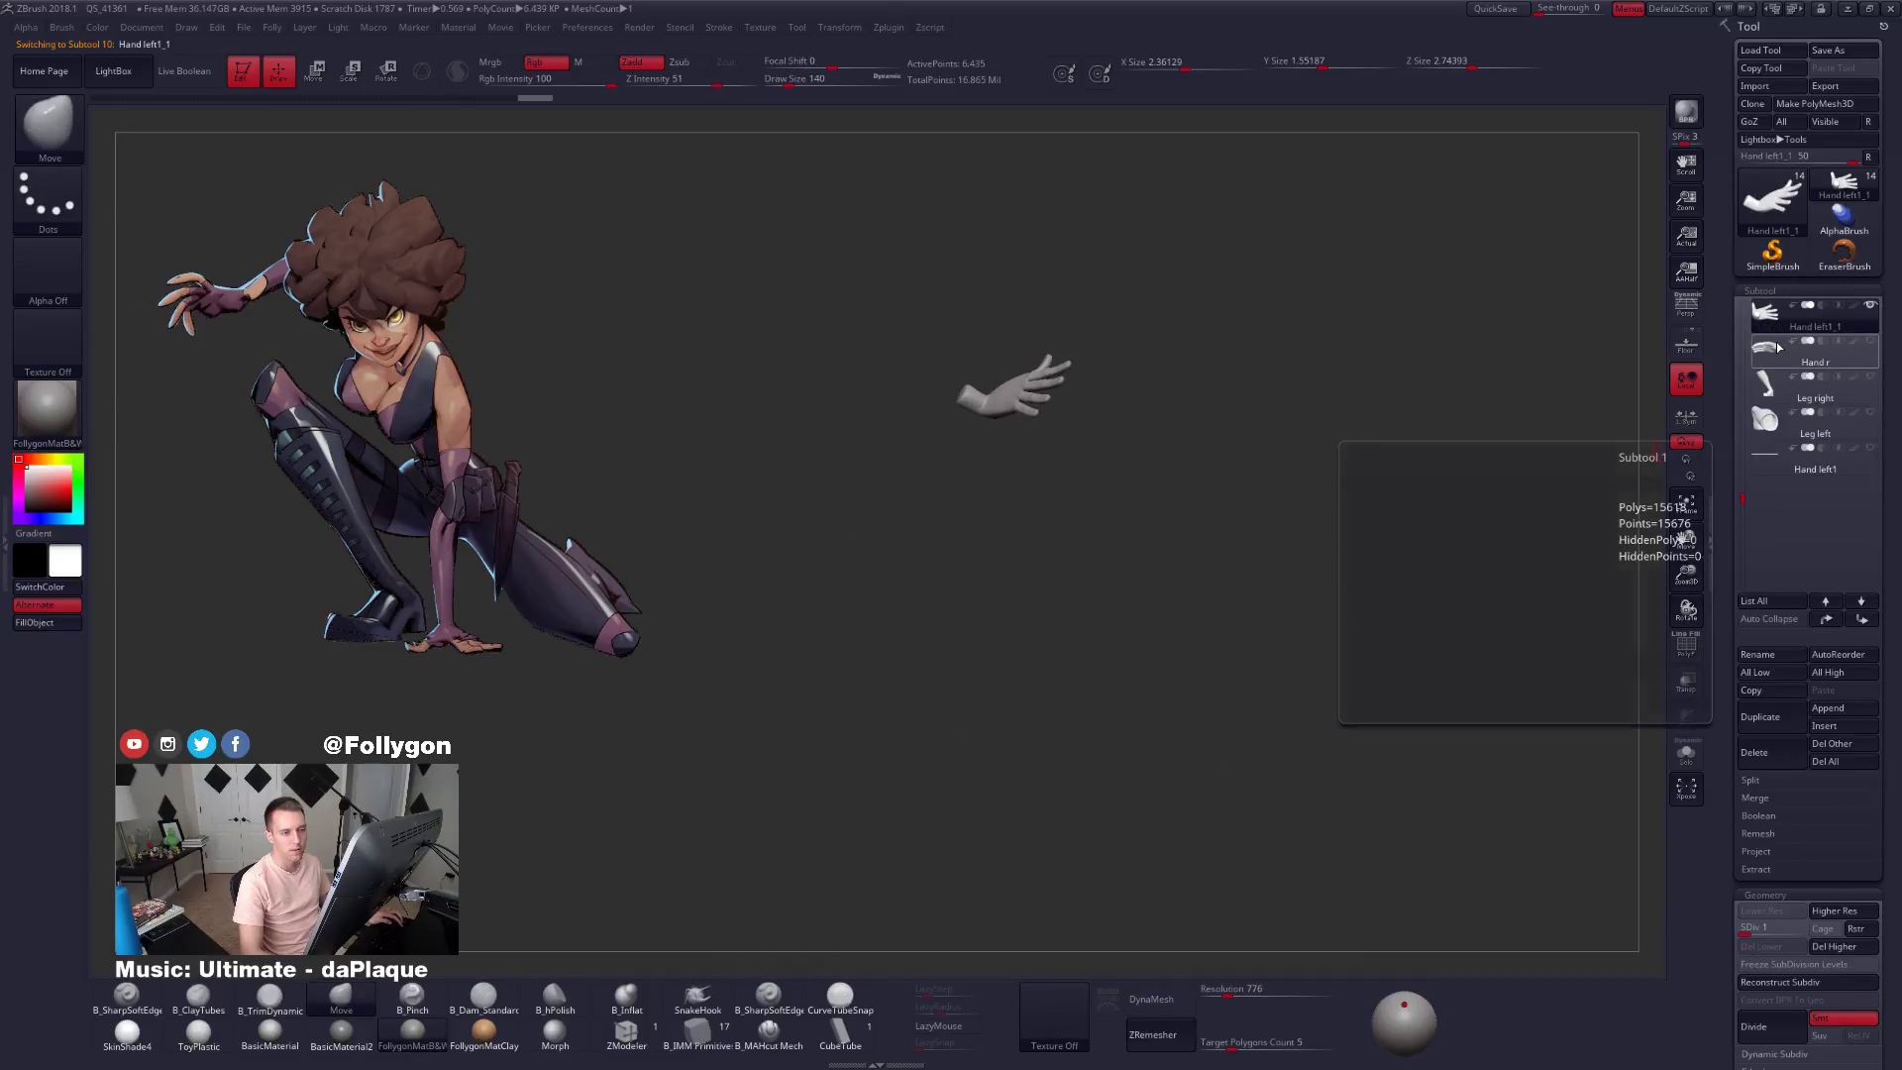
click(1768, 349)
click(1769, 327)
ctrl+right_drag(1172, 390, 1095, 636)
Rotate and move the mirrored hand so its palm overlaps the palm of the old raised hand.
key(r)
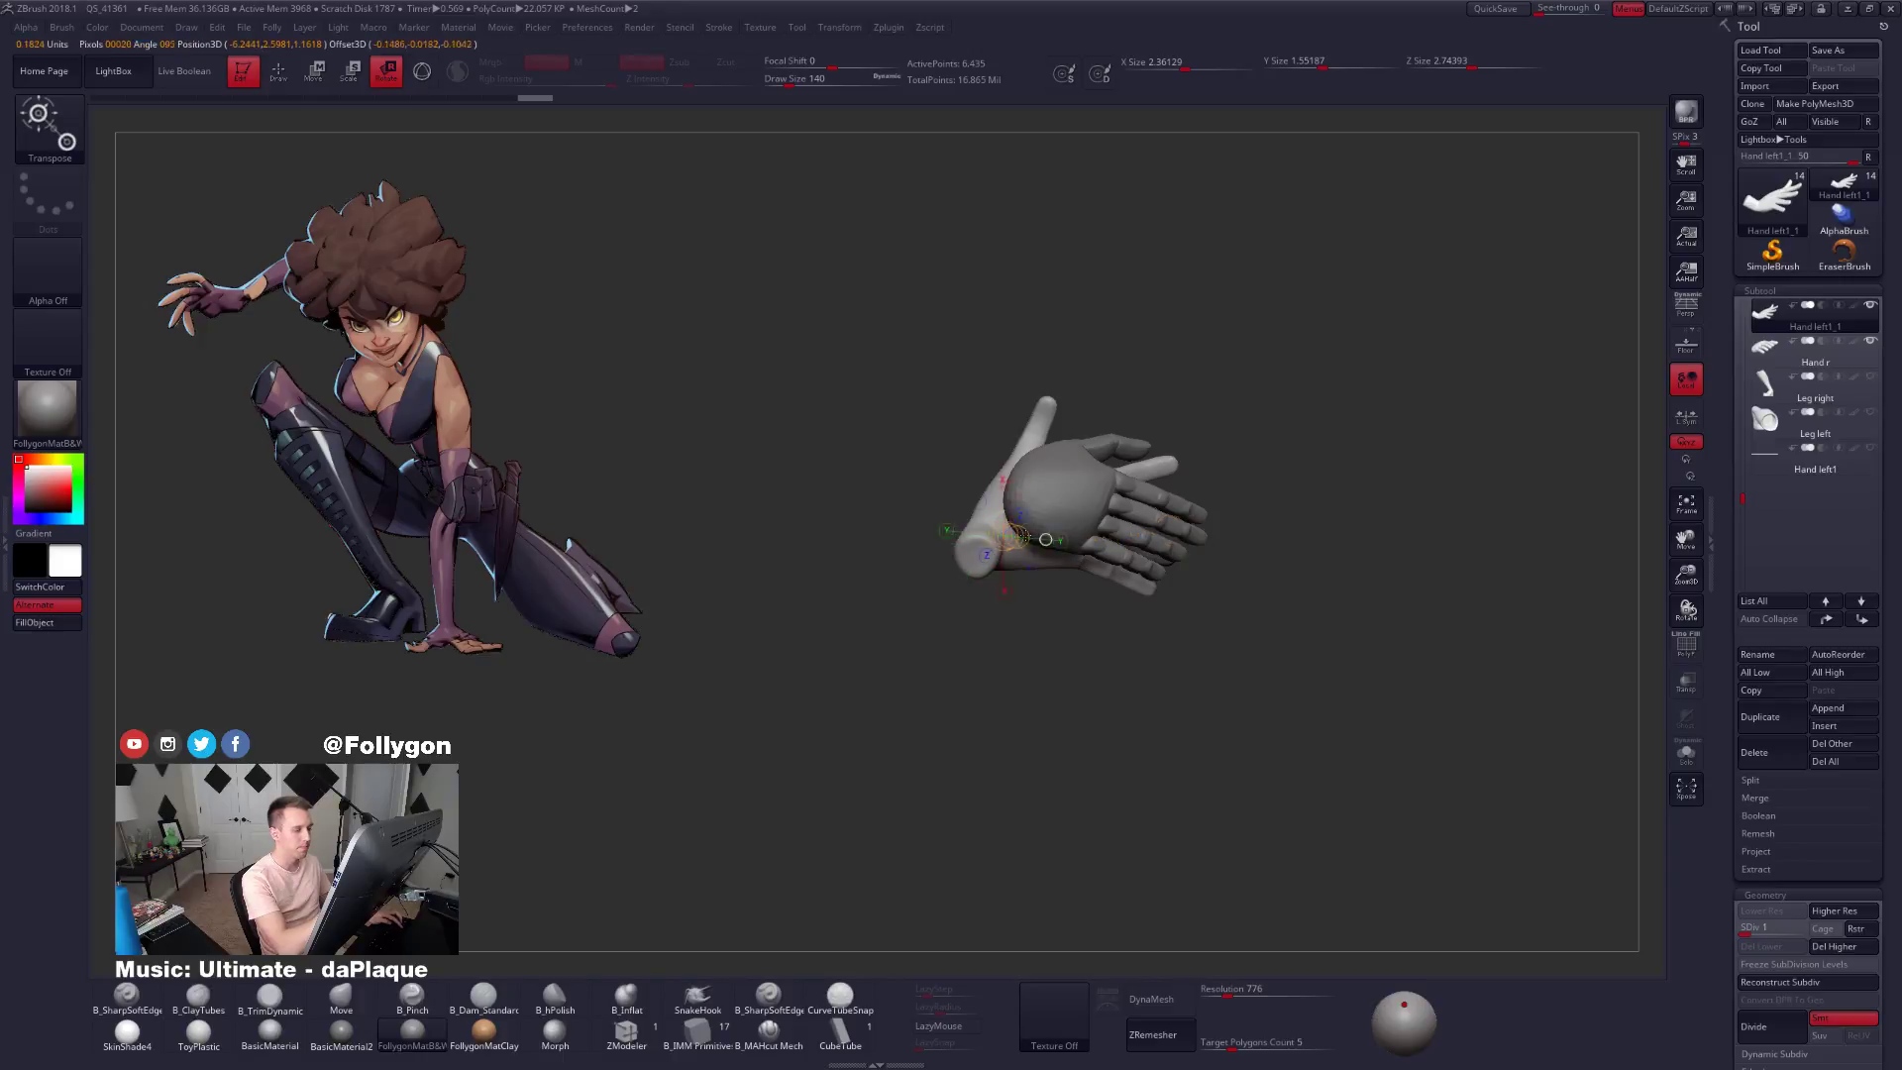
mouse_move(1004, 535)
mouse_down()
mouse_move(1258, 500)
mouse_move(1250, 582)
mouse_up()
key(w)
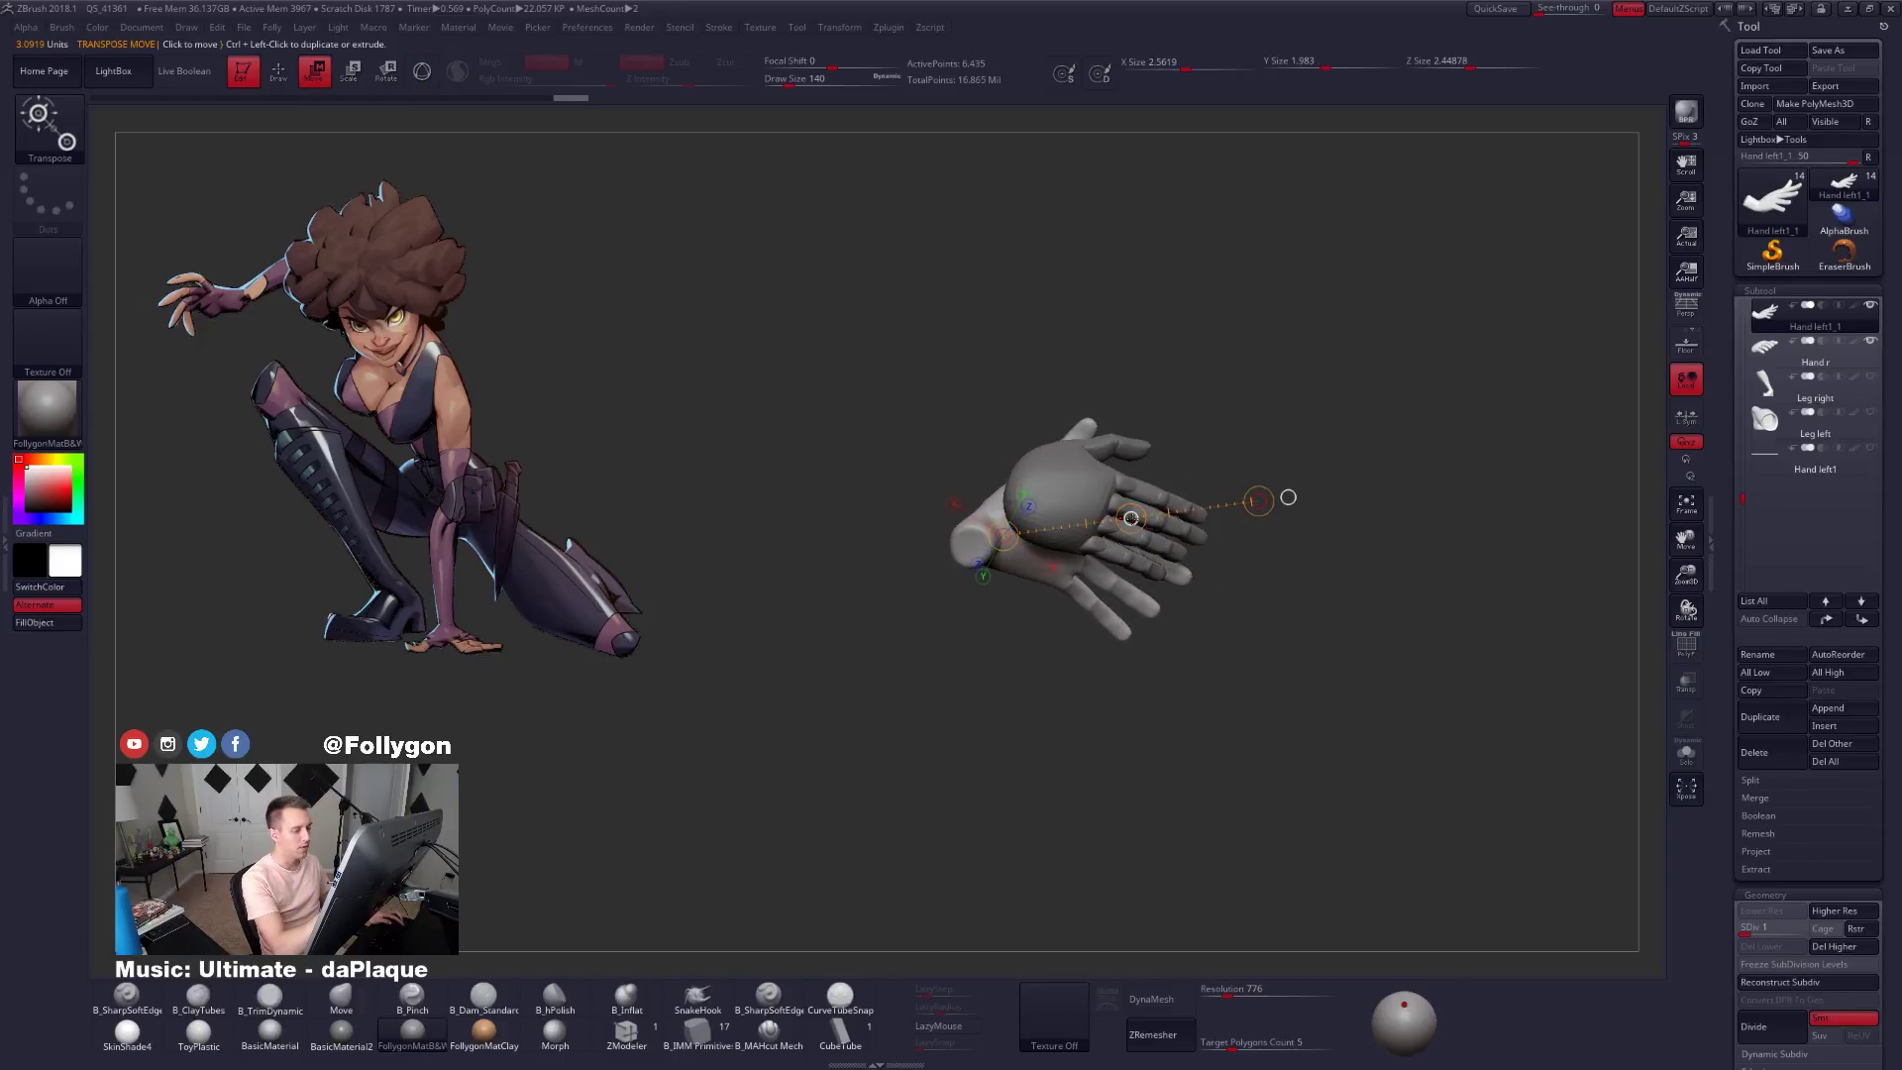
drag(1132, 518, 1158, 473)
right_drag(1287, 497, 1144, 448)
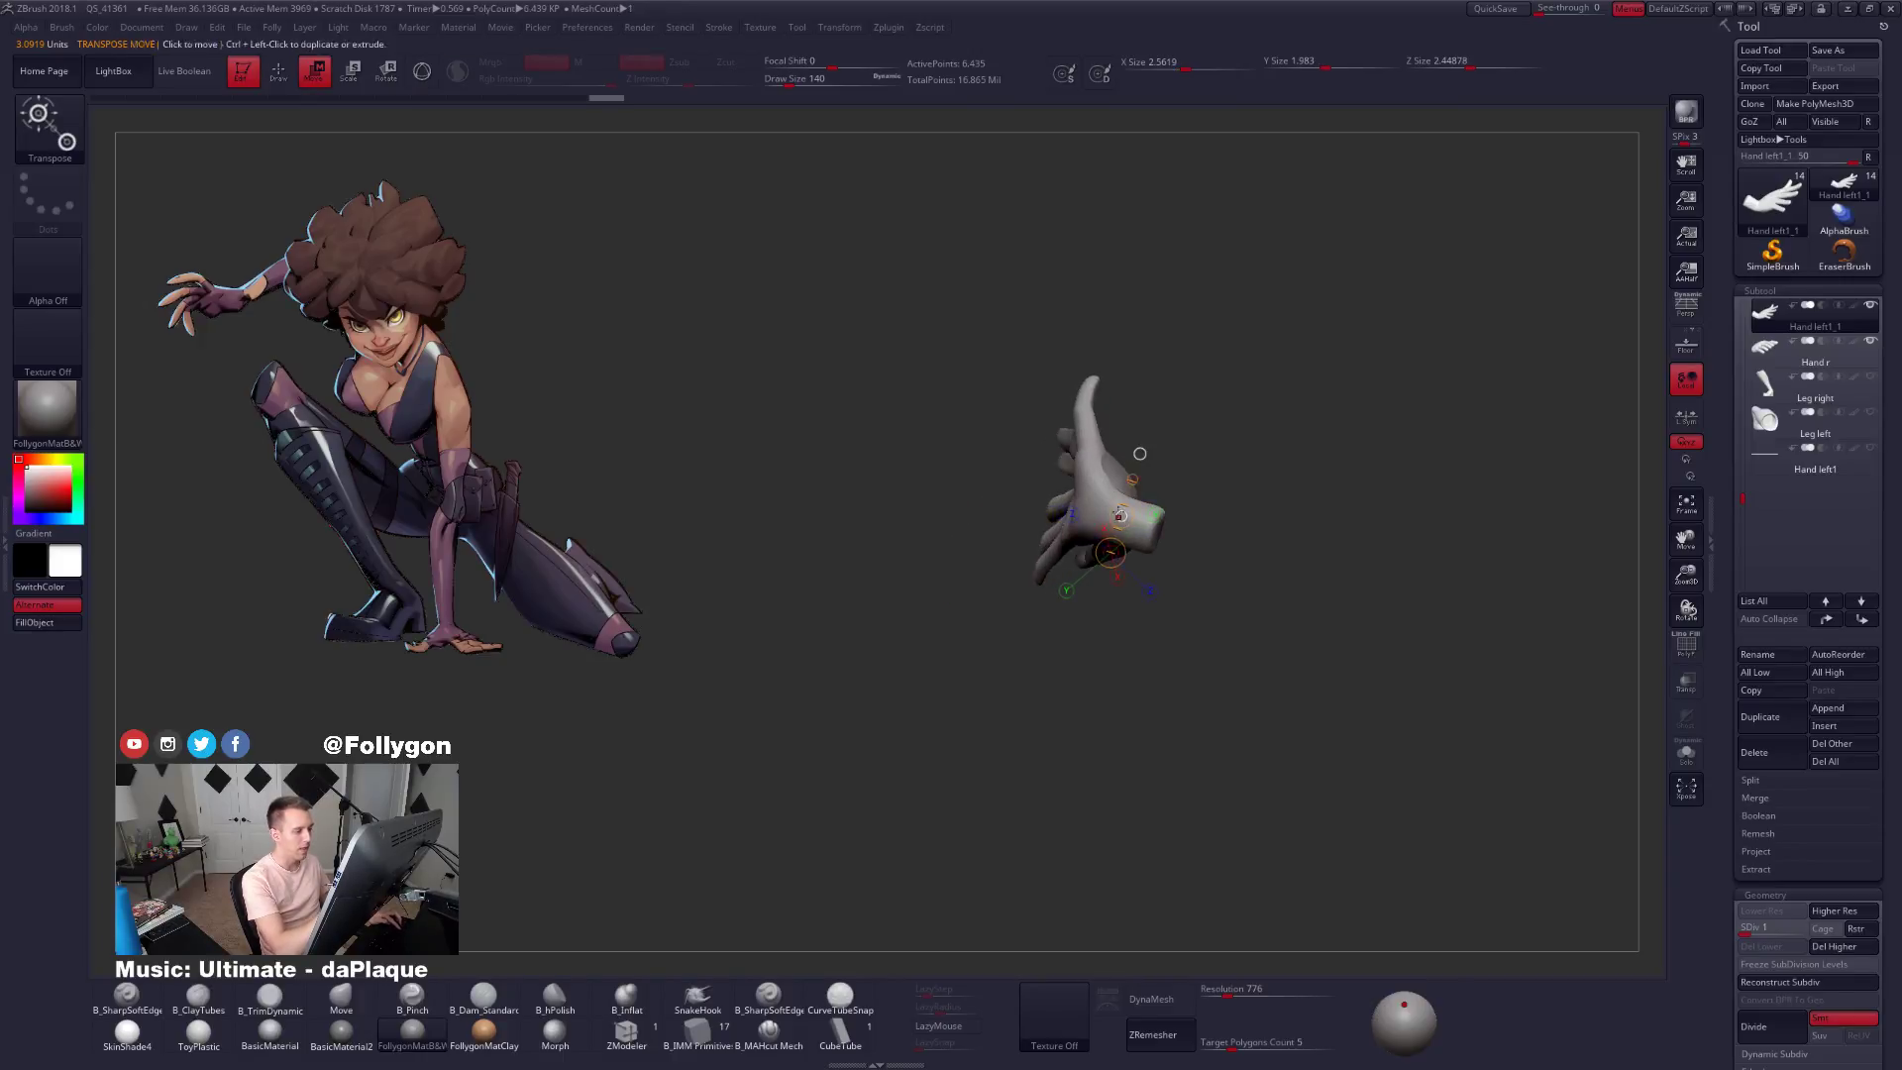
Fine-tune the mirrored hand's rotation and position from the wrist and side views to match the old hand.
key(r)
drag(1089, 516, 1294, 528)
key(y)
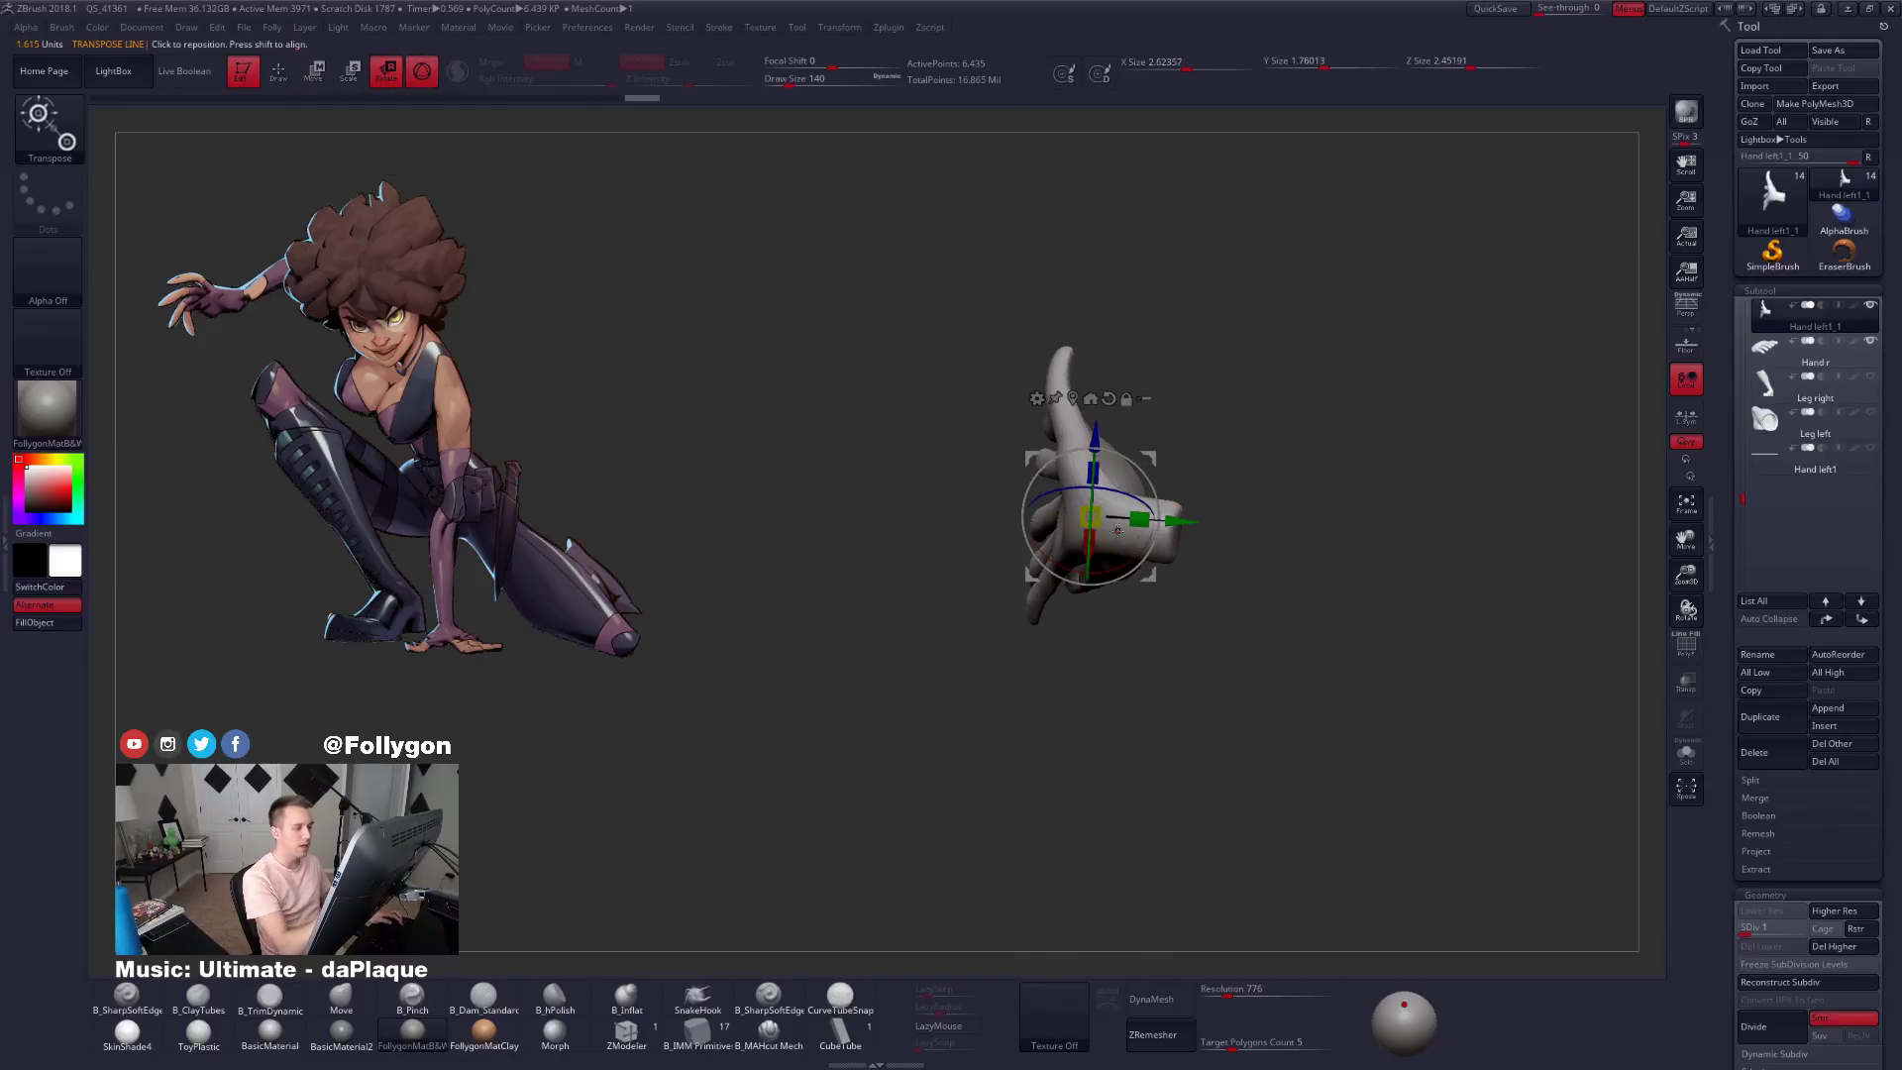
drag(1154, 547, 1173, 466)
key(w)
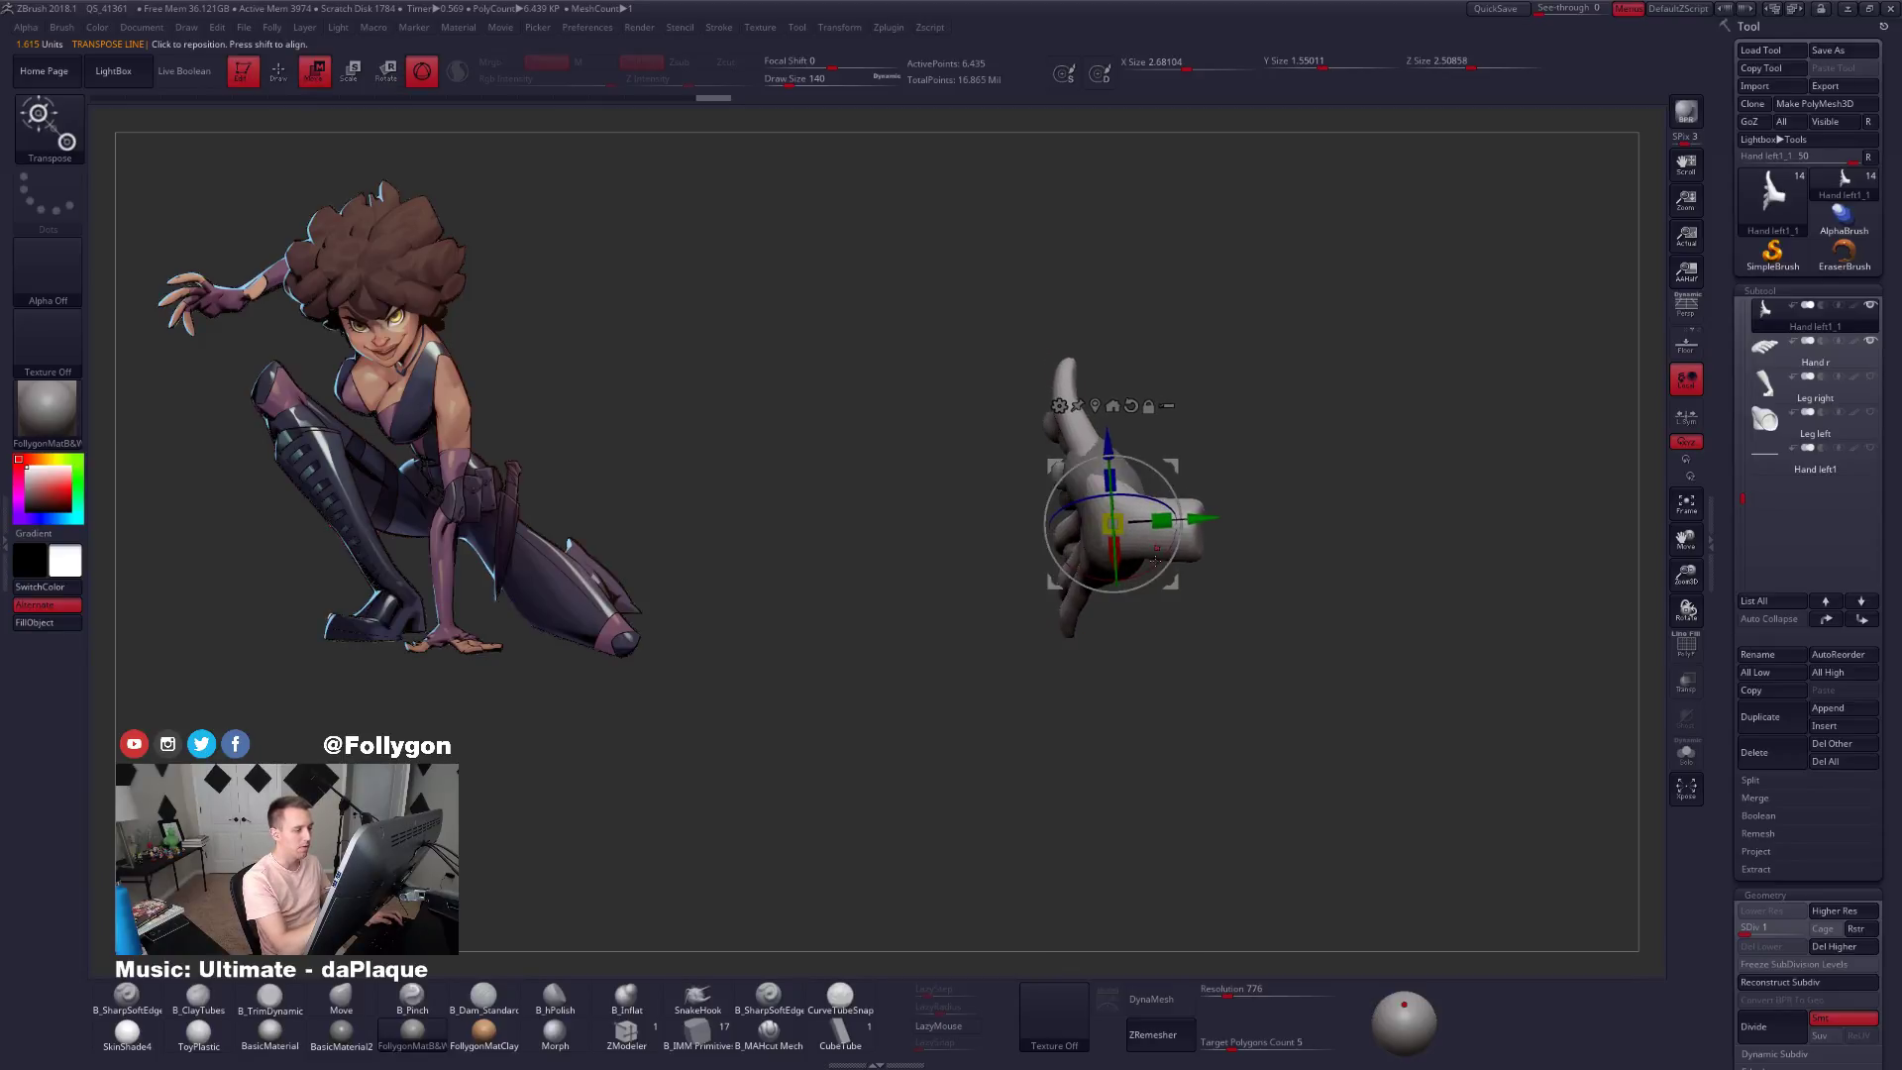
drag(1155, 562, 1157, 731)
drag(1165, 478, 1195, 514)
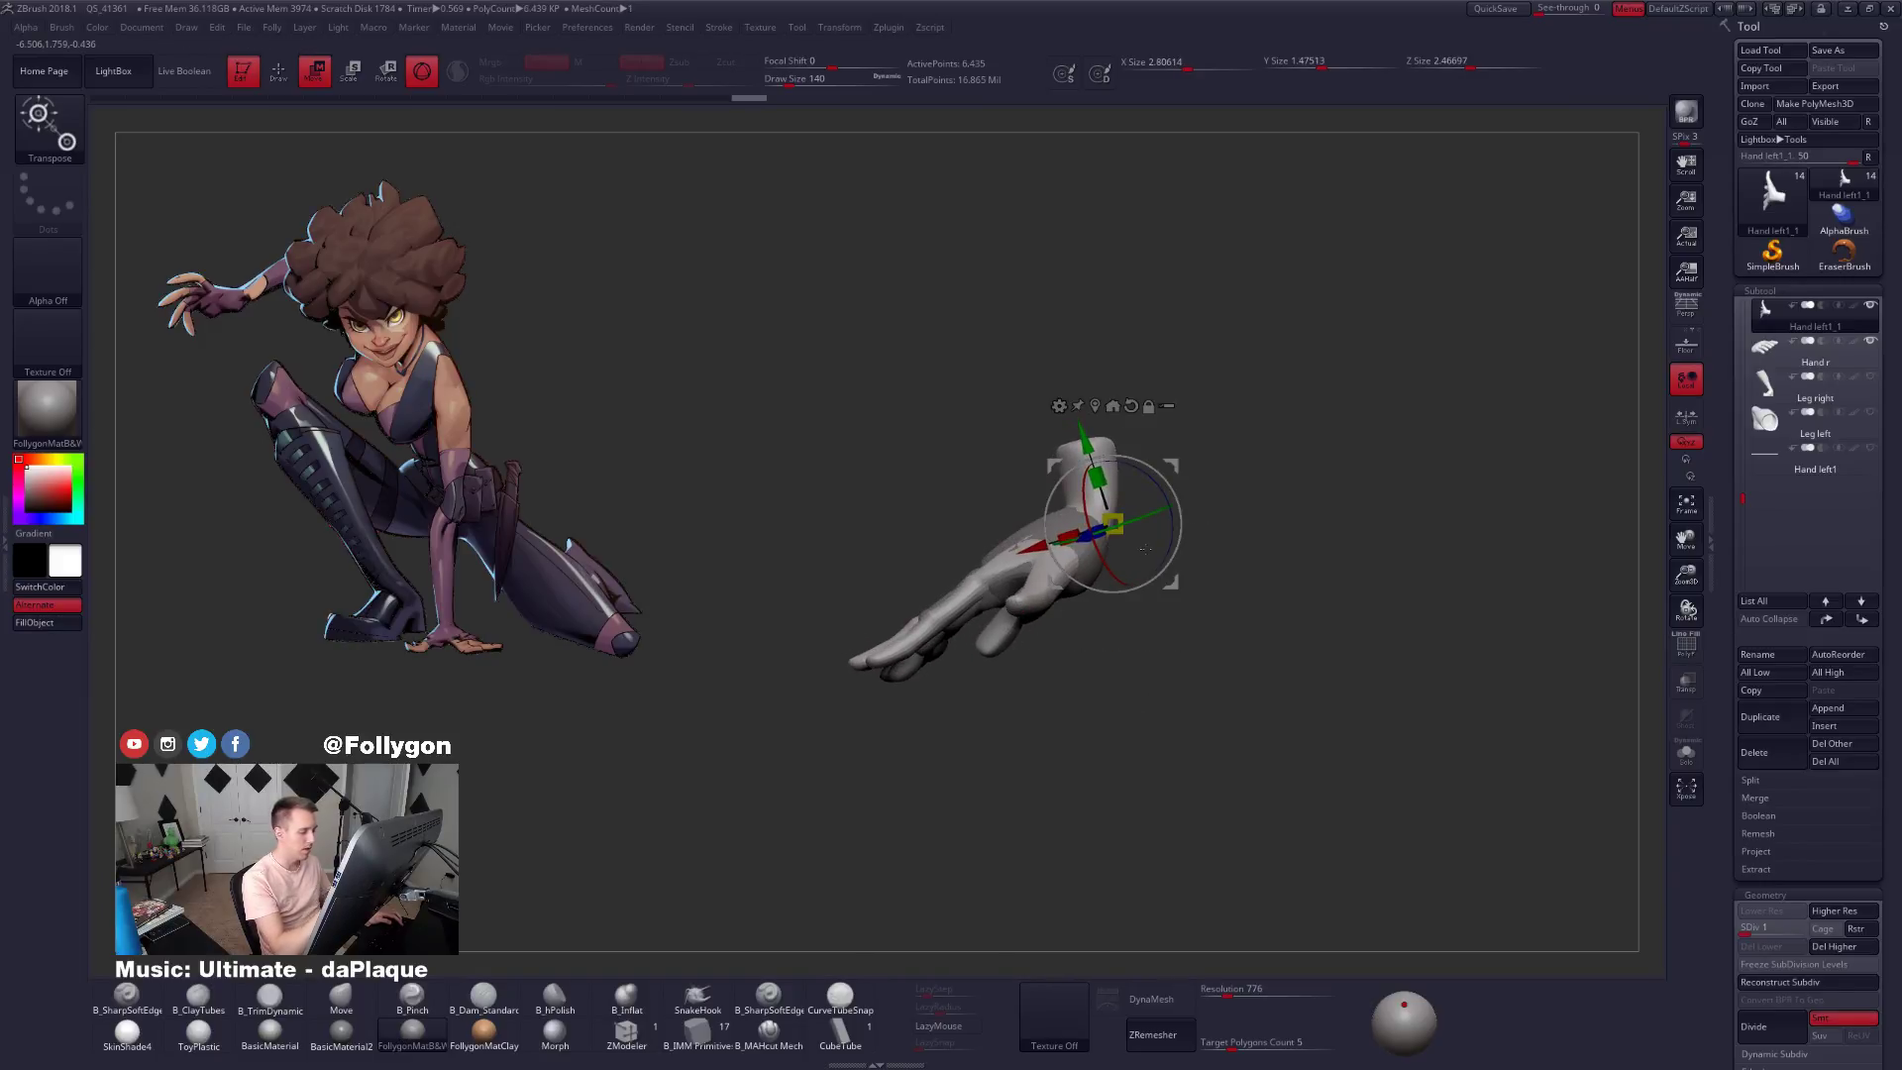
click(426, 73)
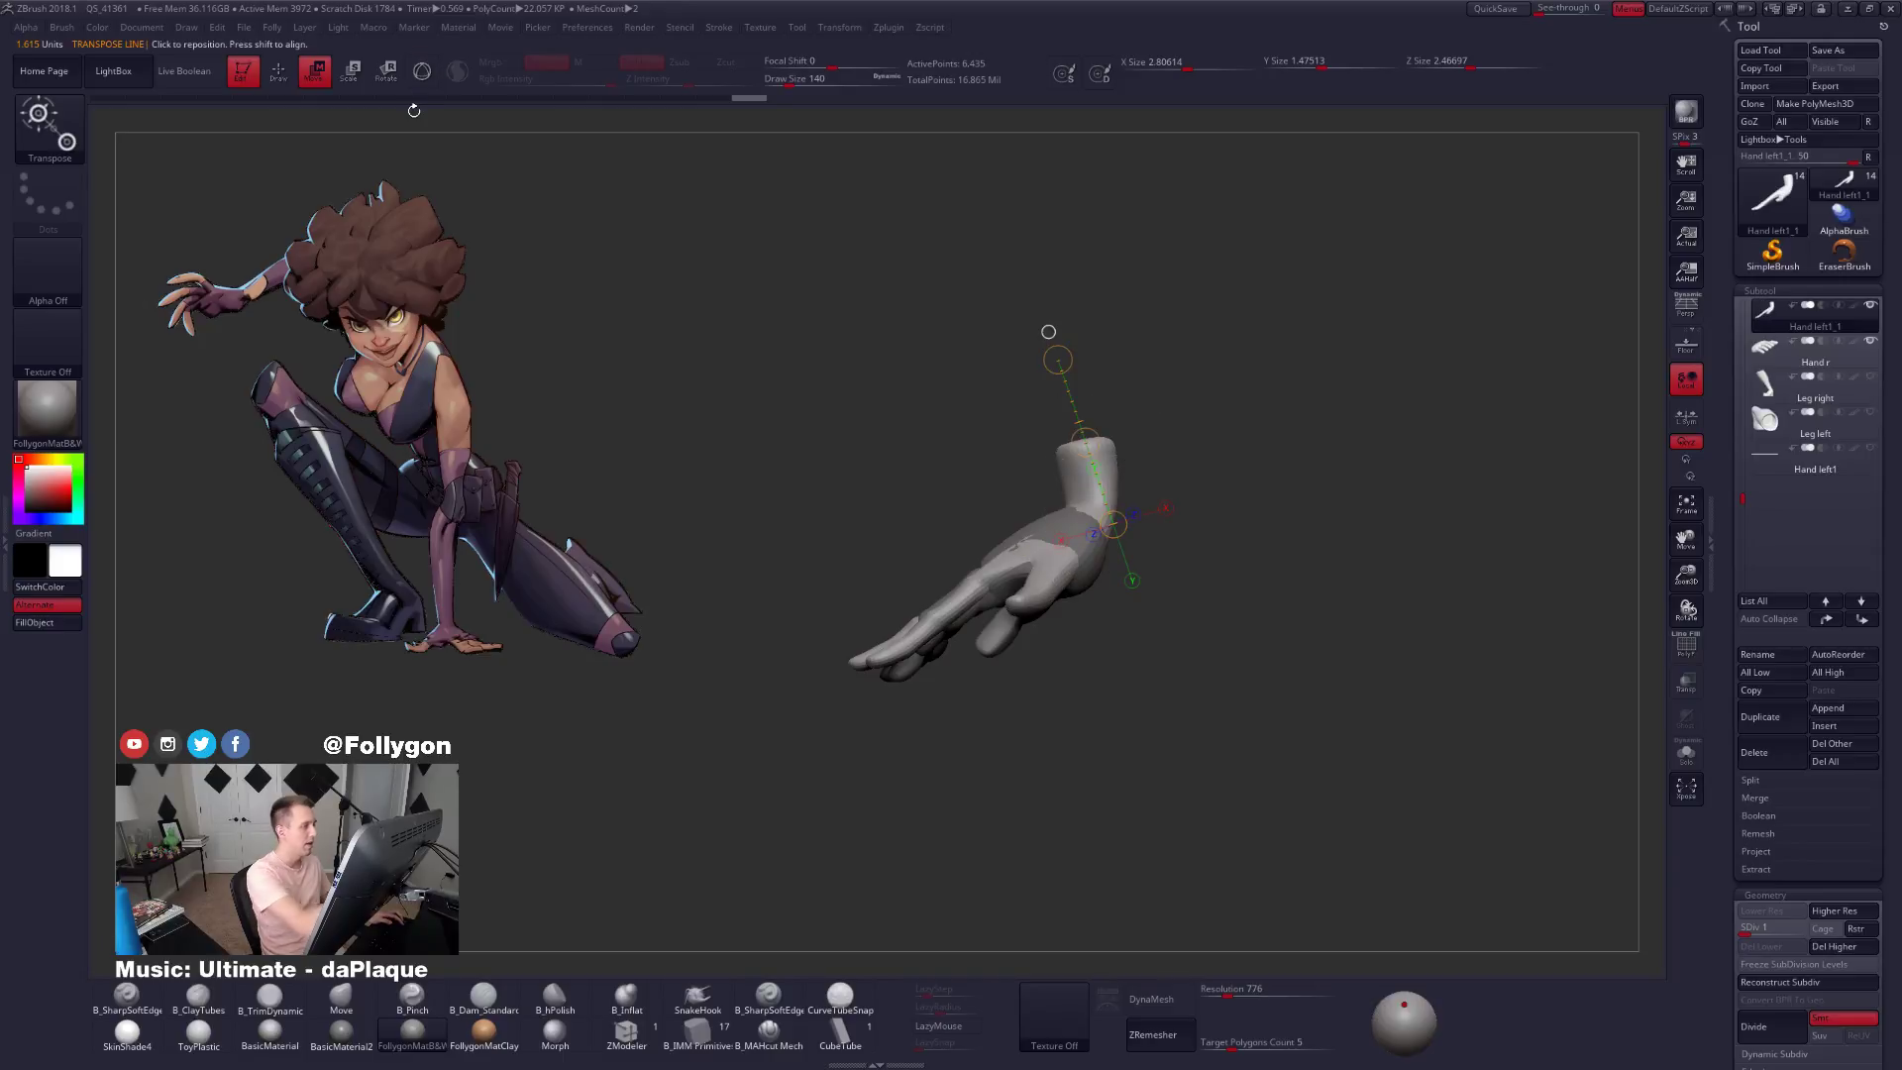
mouse_move(1089, 505)
mouse_down()
mouse_move(740, 764)
mouse_move(787, 748)
mouse_move(821, 766)
mouse_move(815, 790)
mouse_move(938, 792)
mouse_move(869, 899)
mouse_move(938, 878)
mouse_up()
key(r)
key(w)
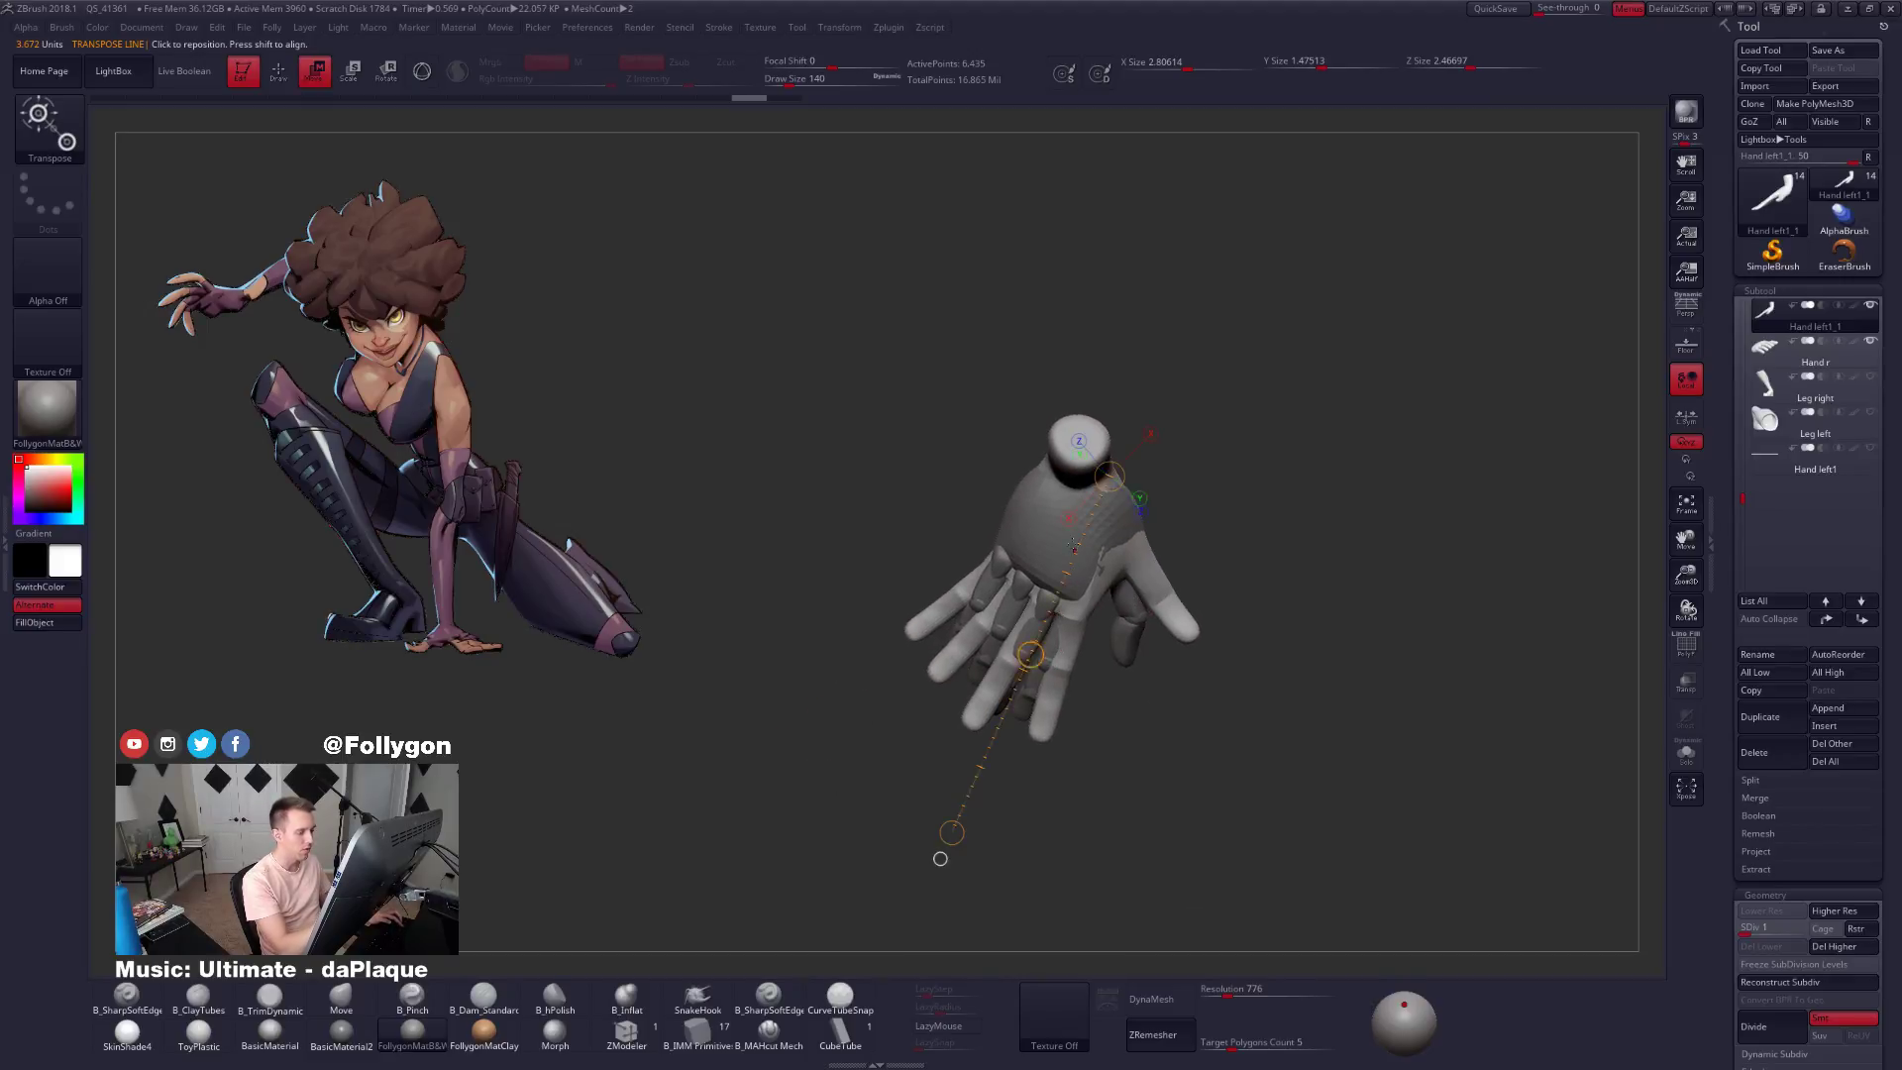
drag(1079, 454, 889, 315)
drag(1043, 636, 1043, 709)
drag(973, 806, 965, 826)
drag(1043, 636, 1038, 636)
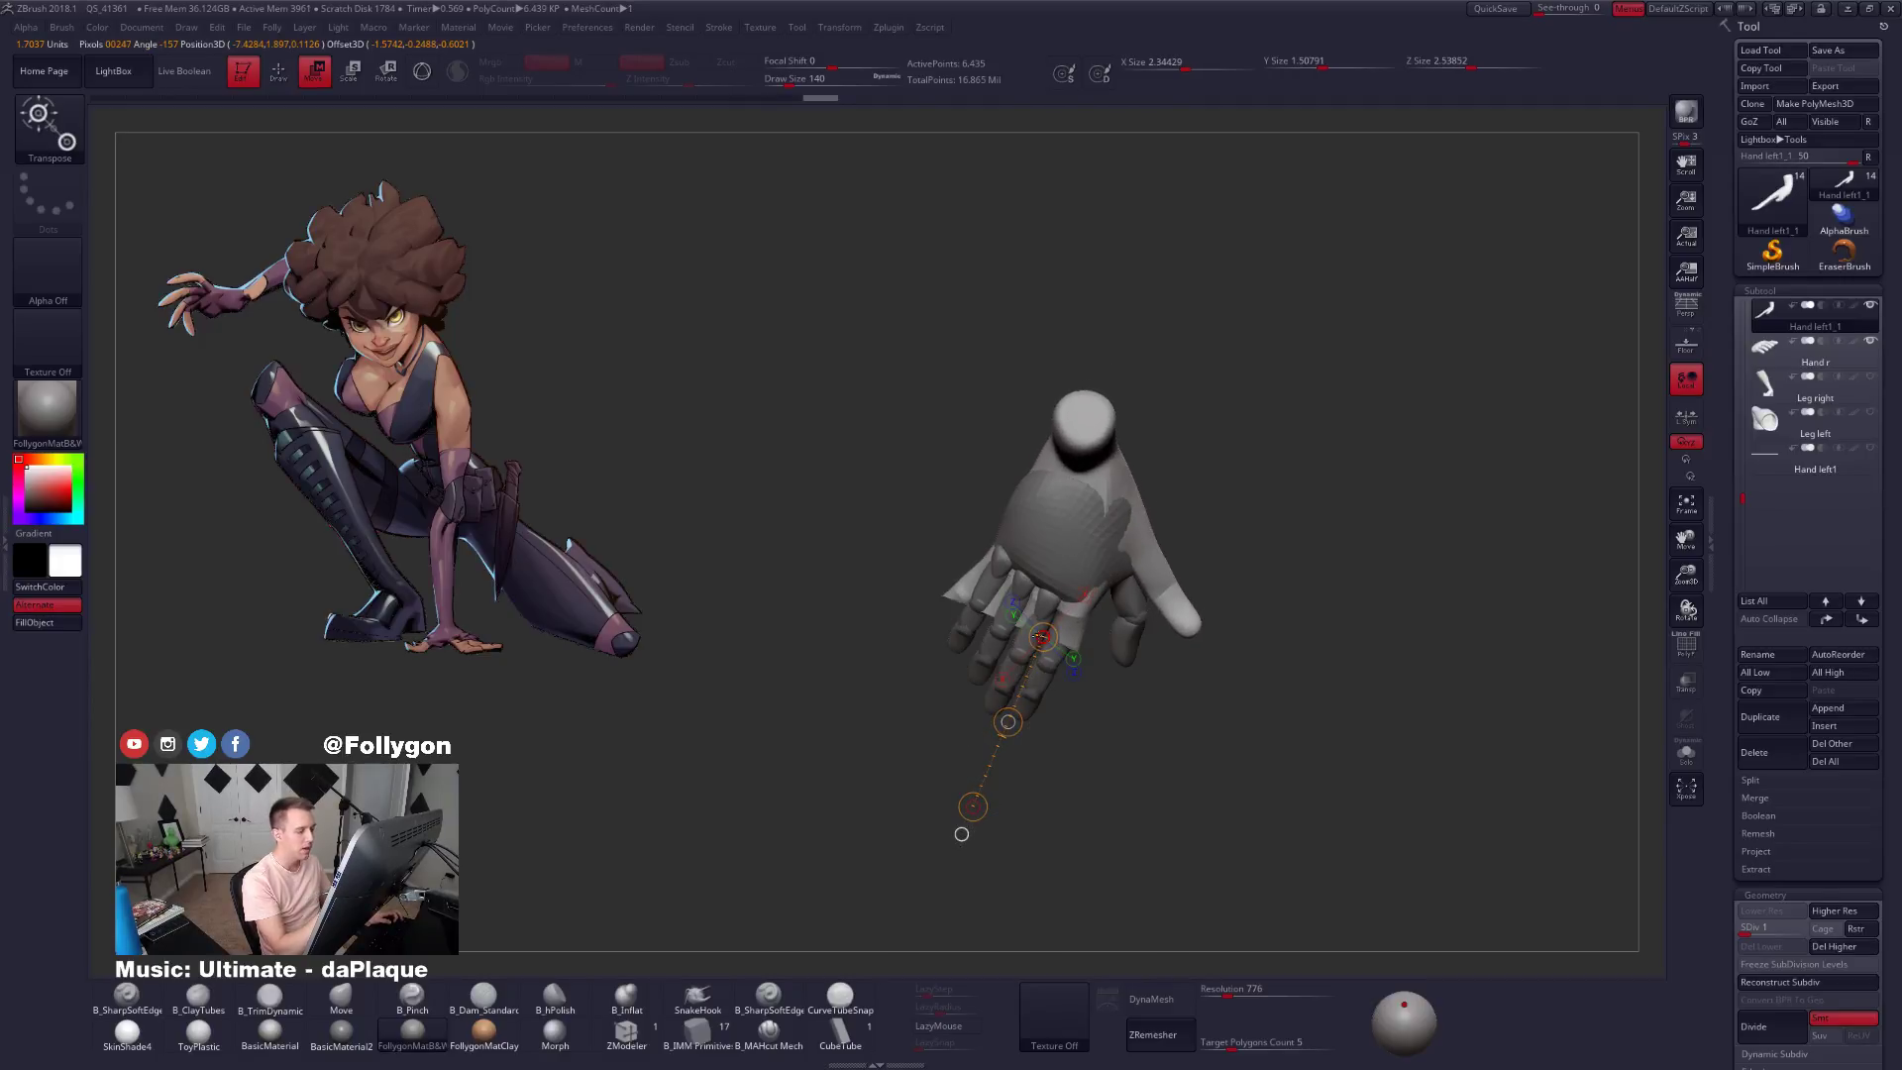
key(ctrl+z)
key(ctrl+z)
key(ctrl+z)
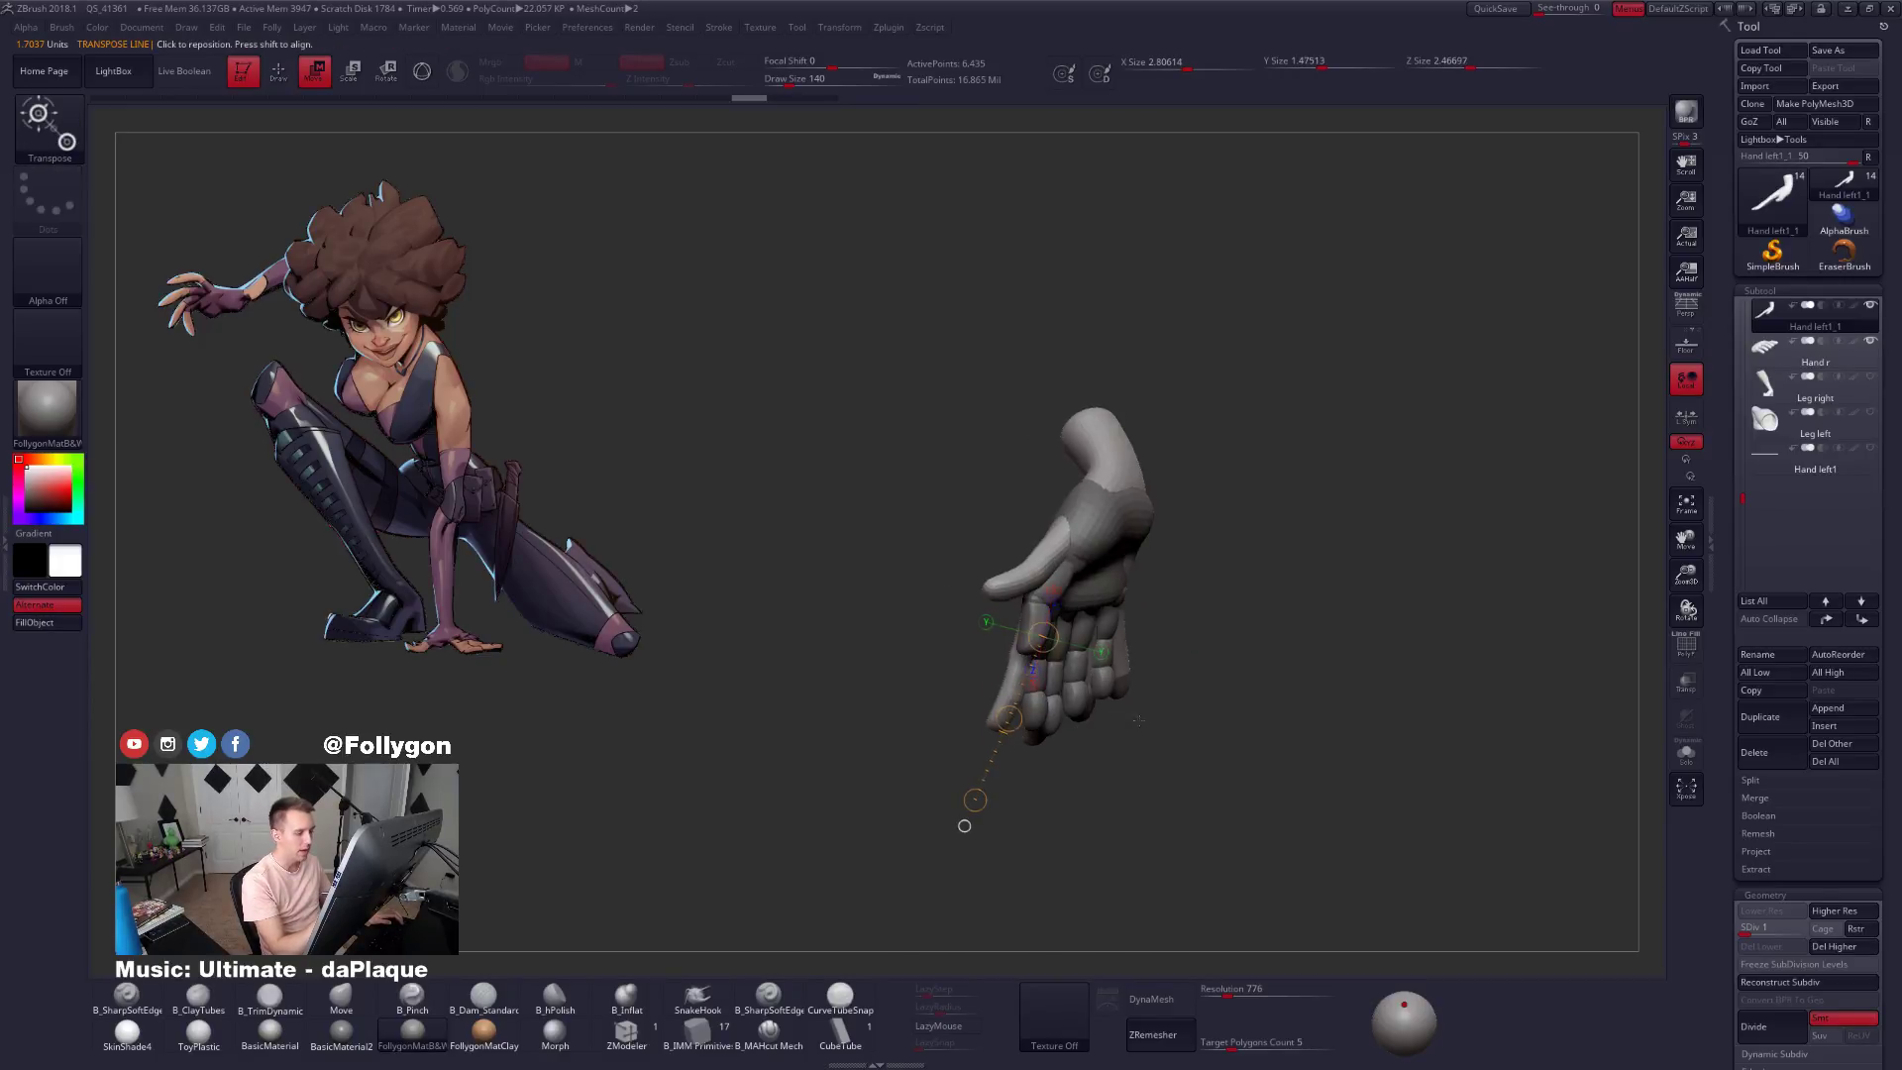
Delete the old raised hand subtool, Hand r.
mouse_move(1139, 720)
mouse_down()
mouse_move(1199, 622)
mouse_move(1139, 655)
mouse_up()
key(q)
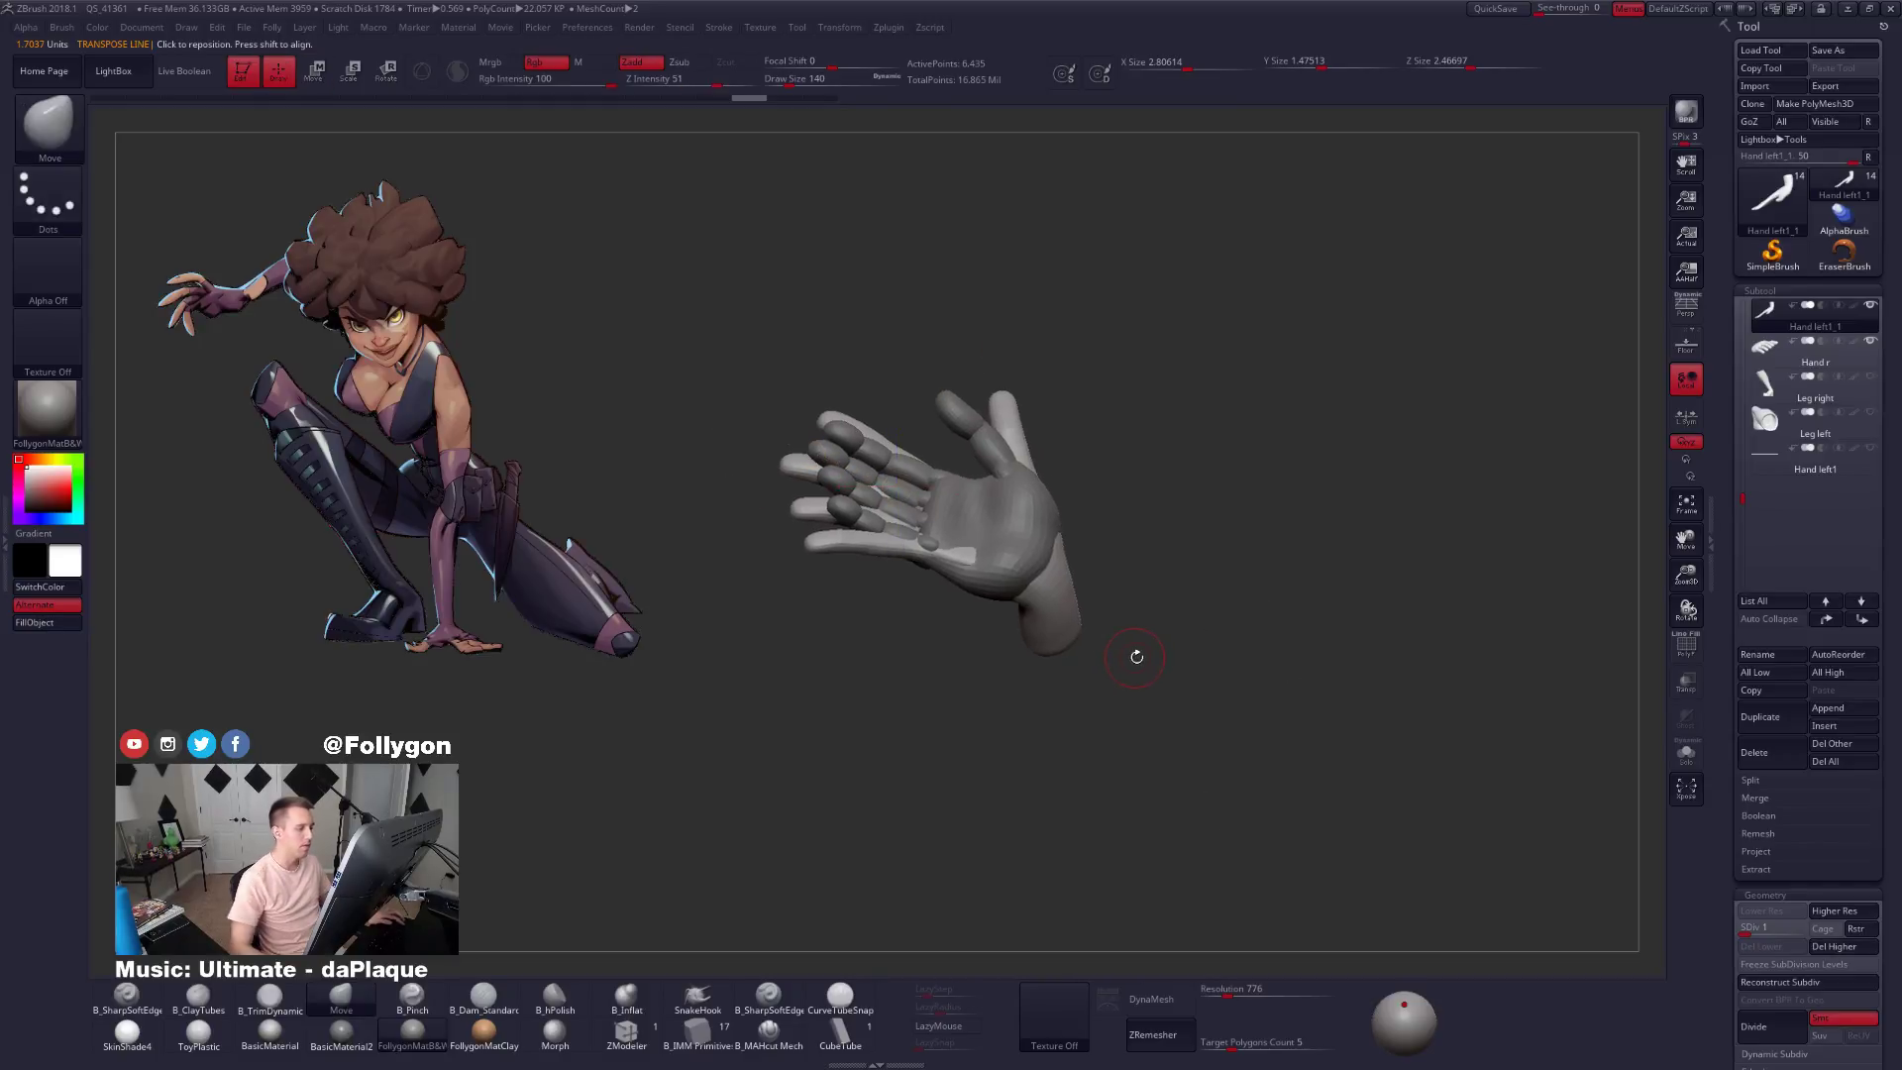
alt+click(1007, 482)
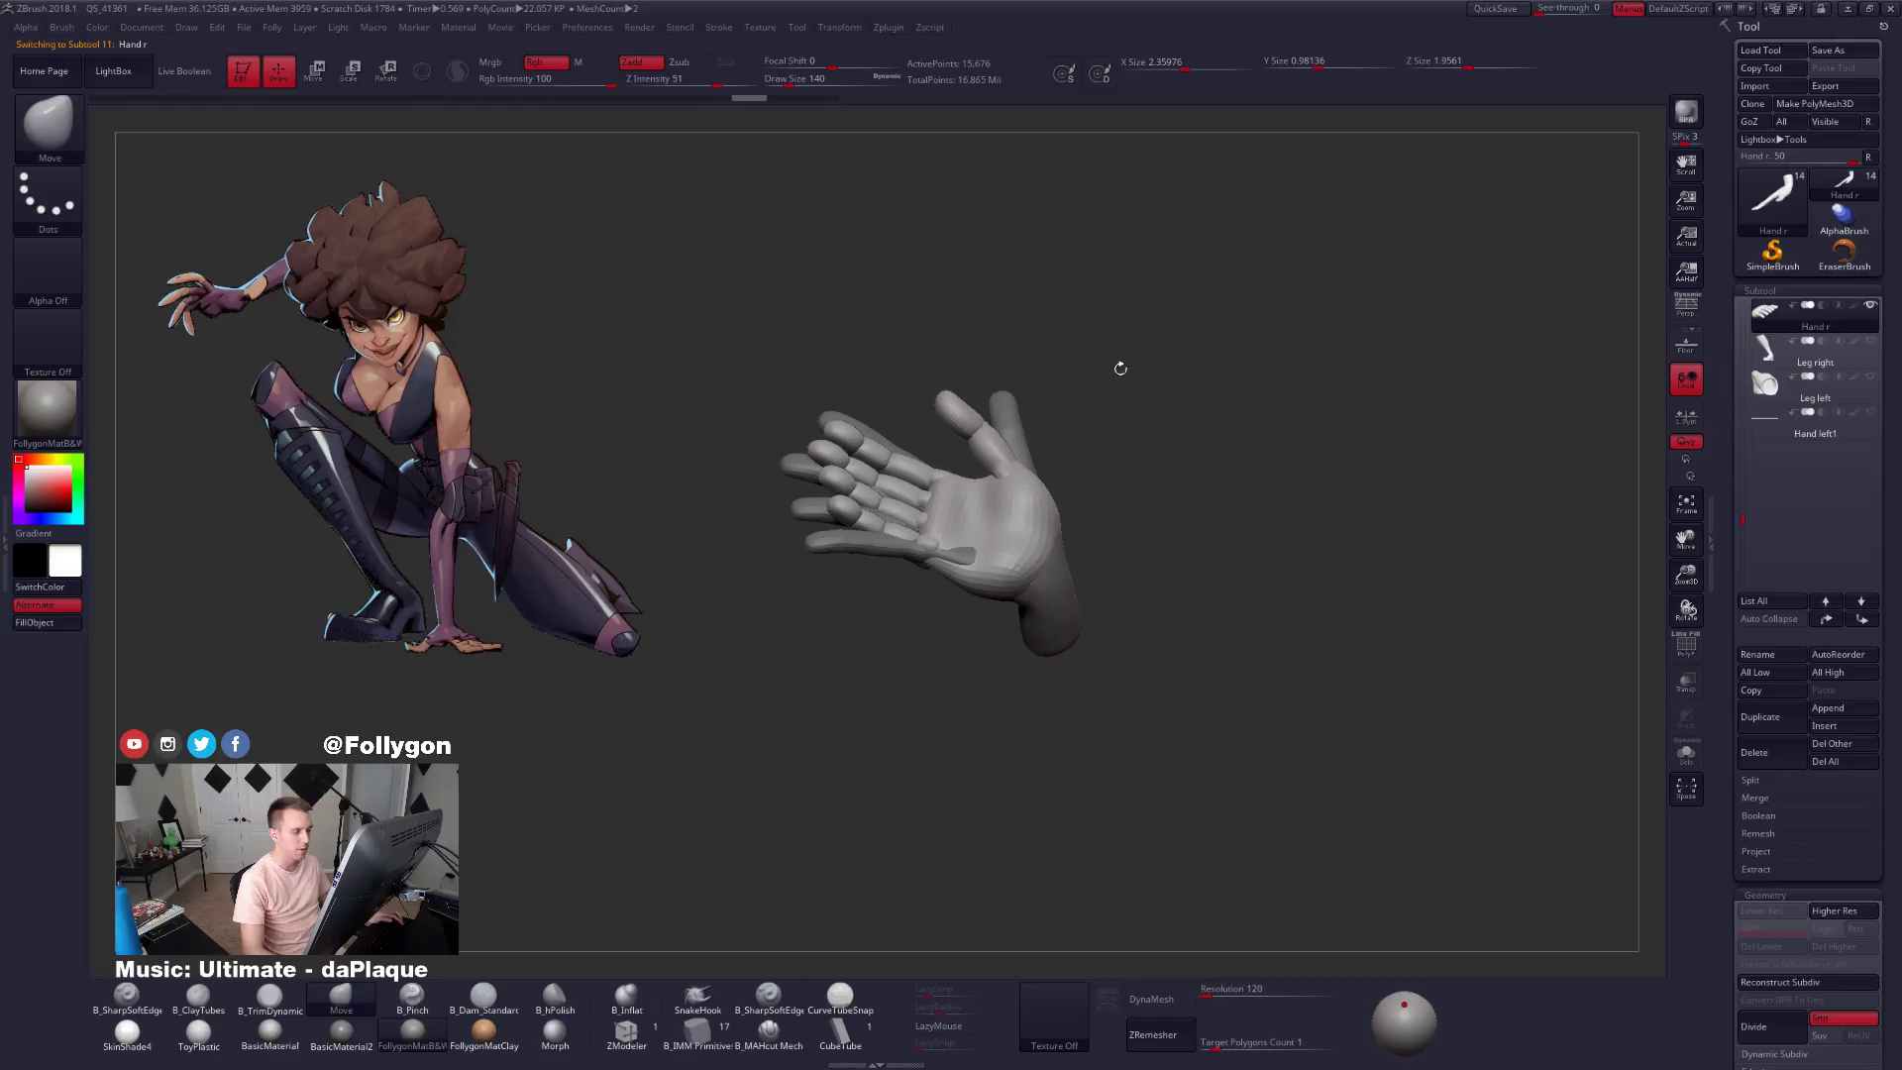
click(1823, 743)
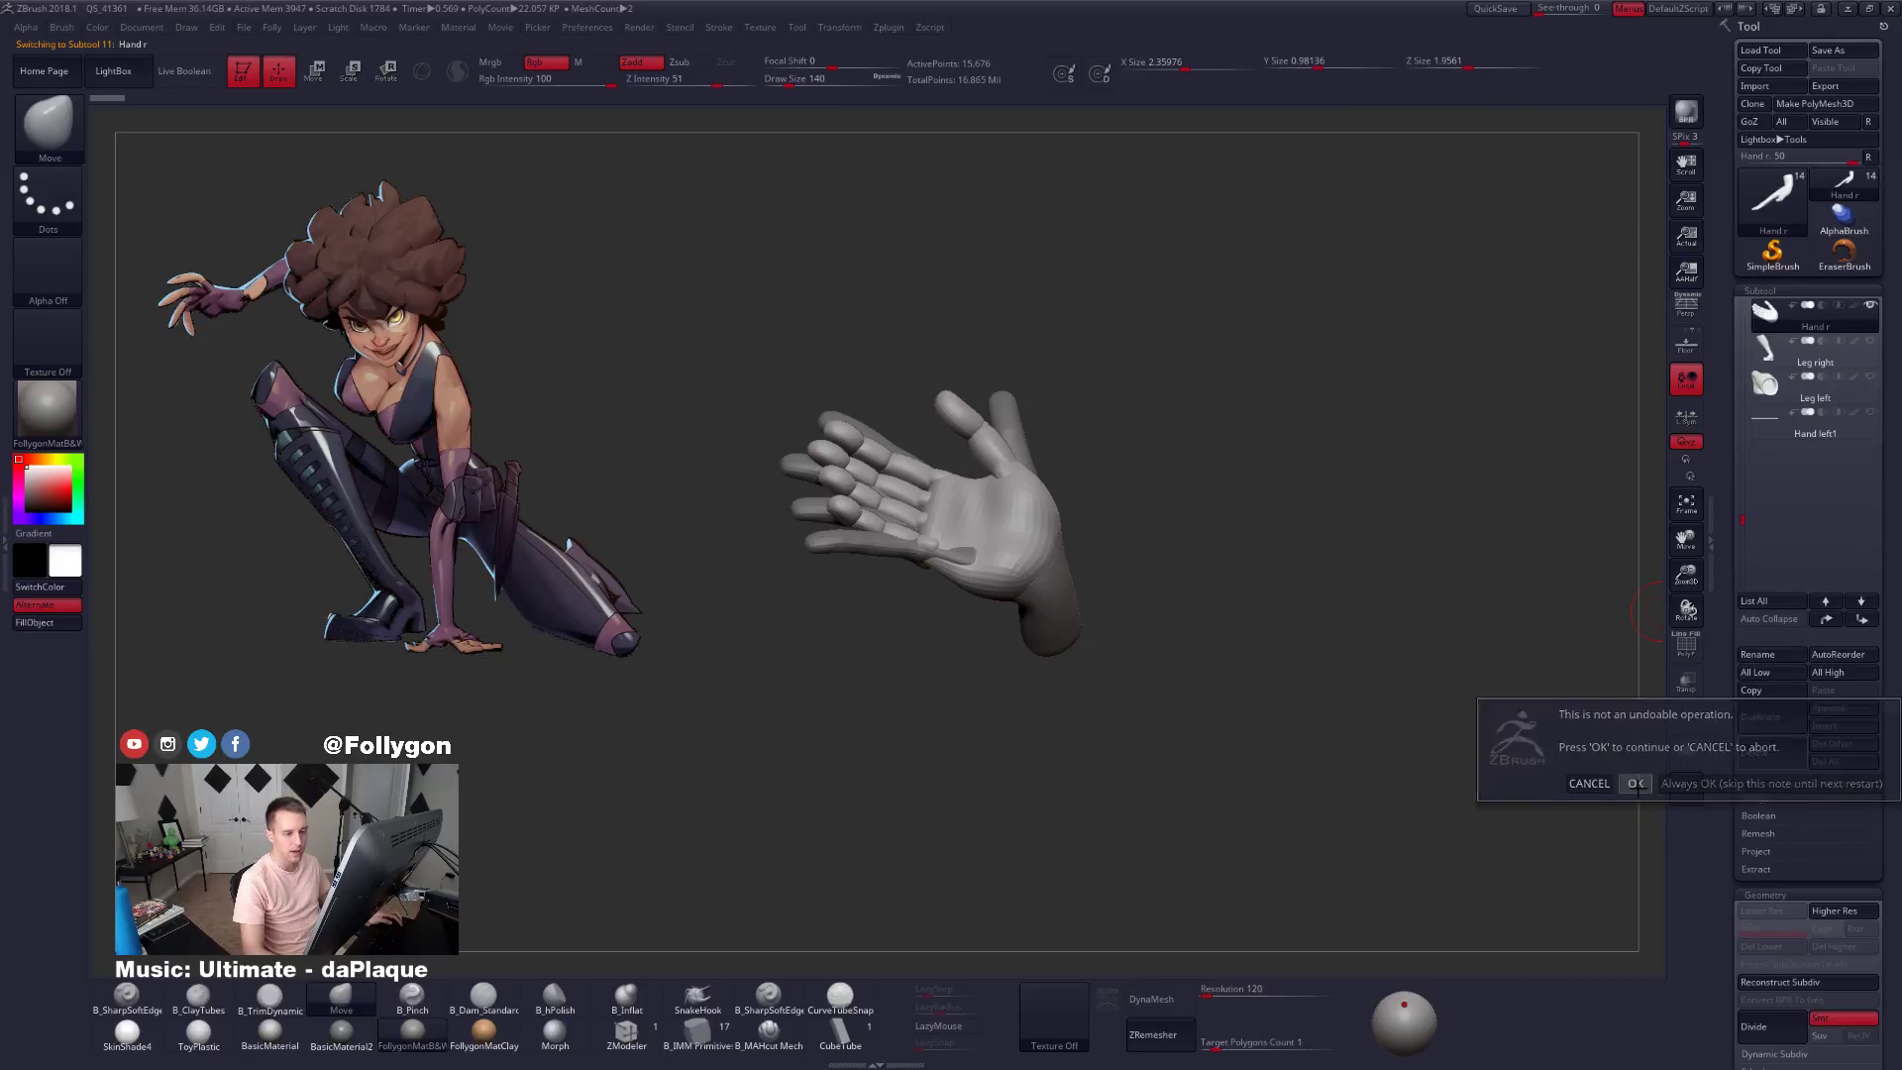
click(1636, 785)
drag(1562, 603, 1230, 554)
Make the Body subtool visible together with the mirrored hand and reselect the hand to work on its wrist.
alt+click(959, 474)
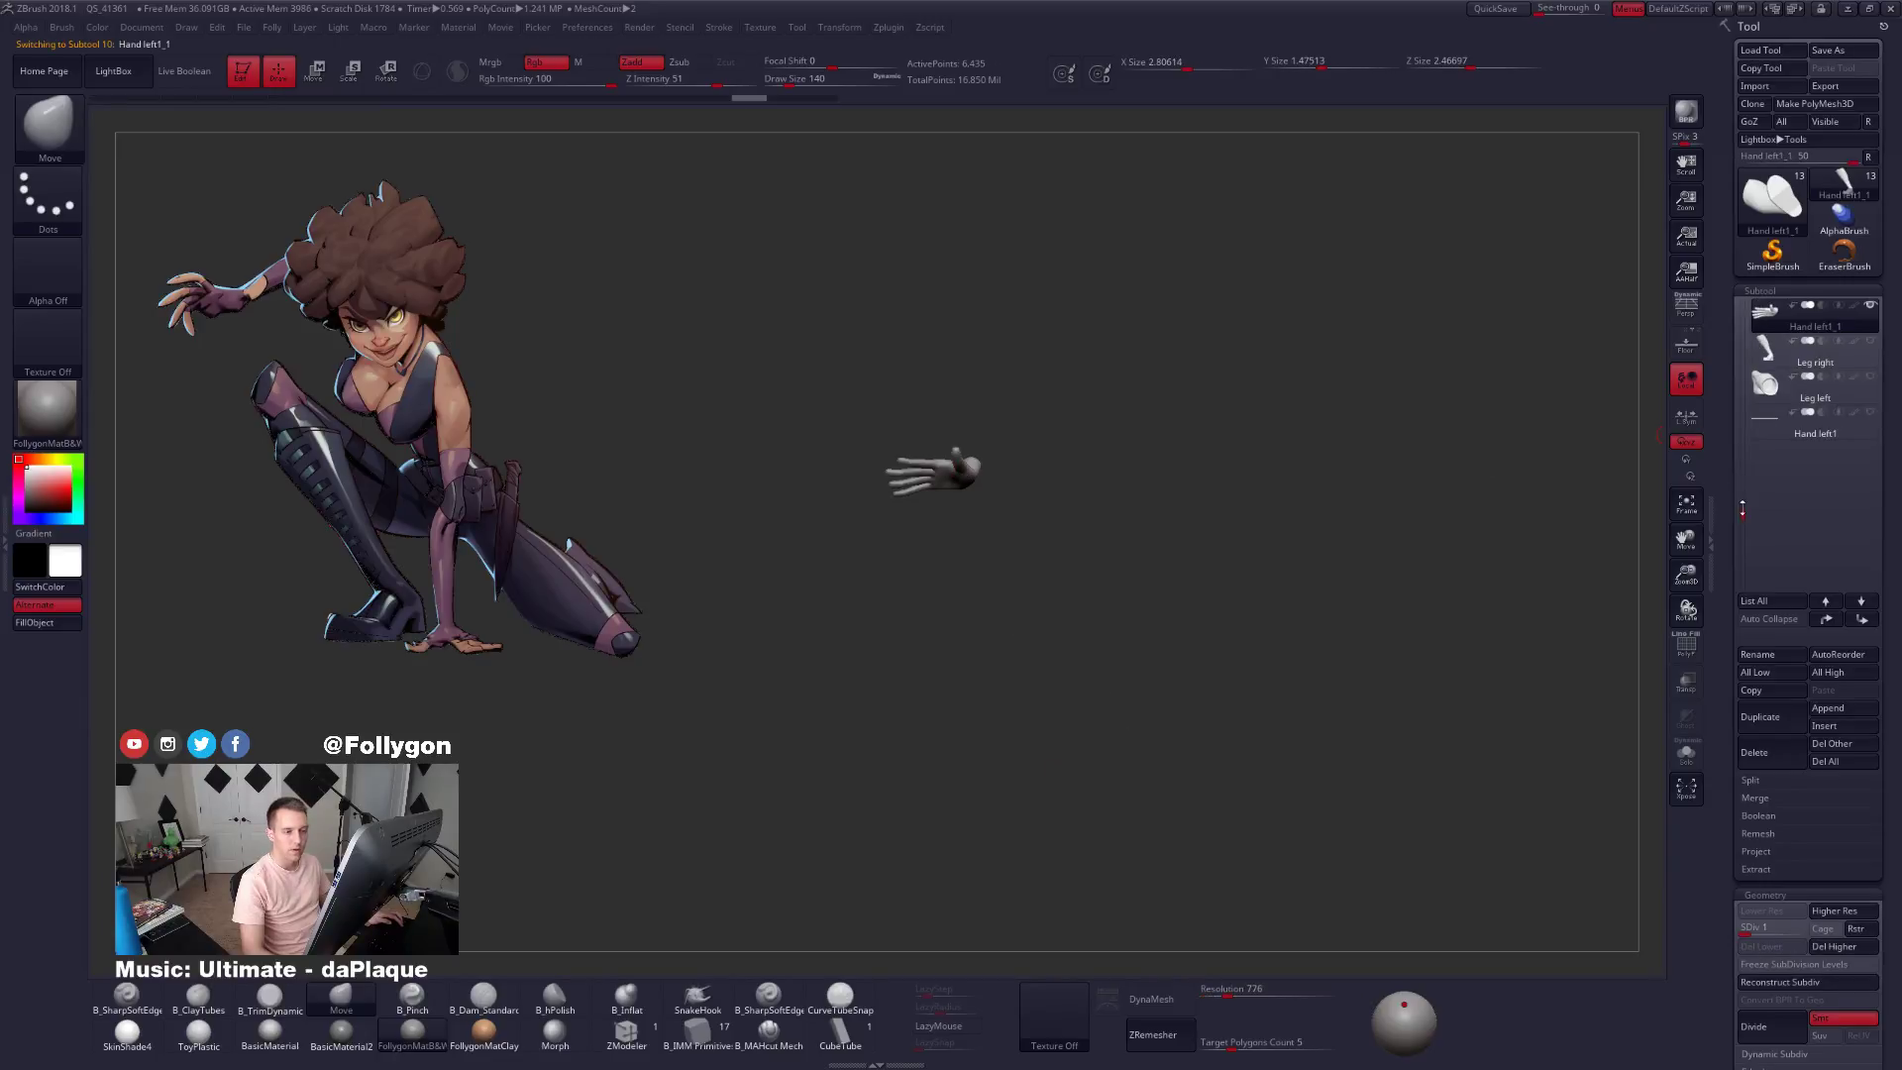
drag(1742, 509, 1738, 427)
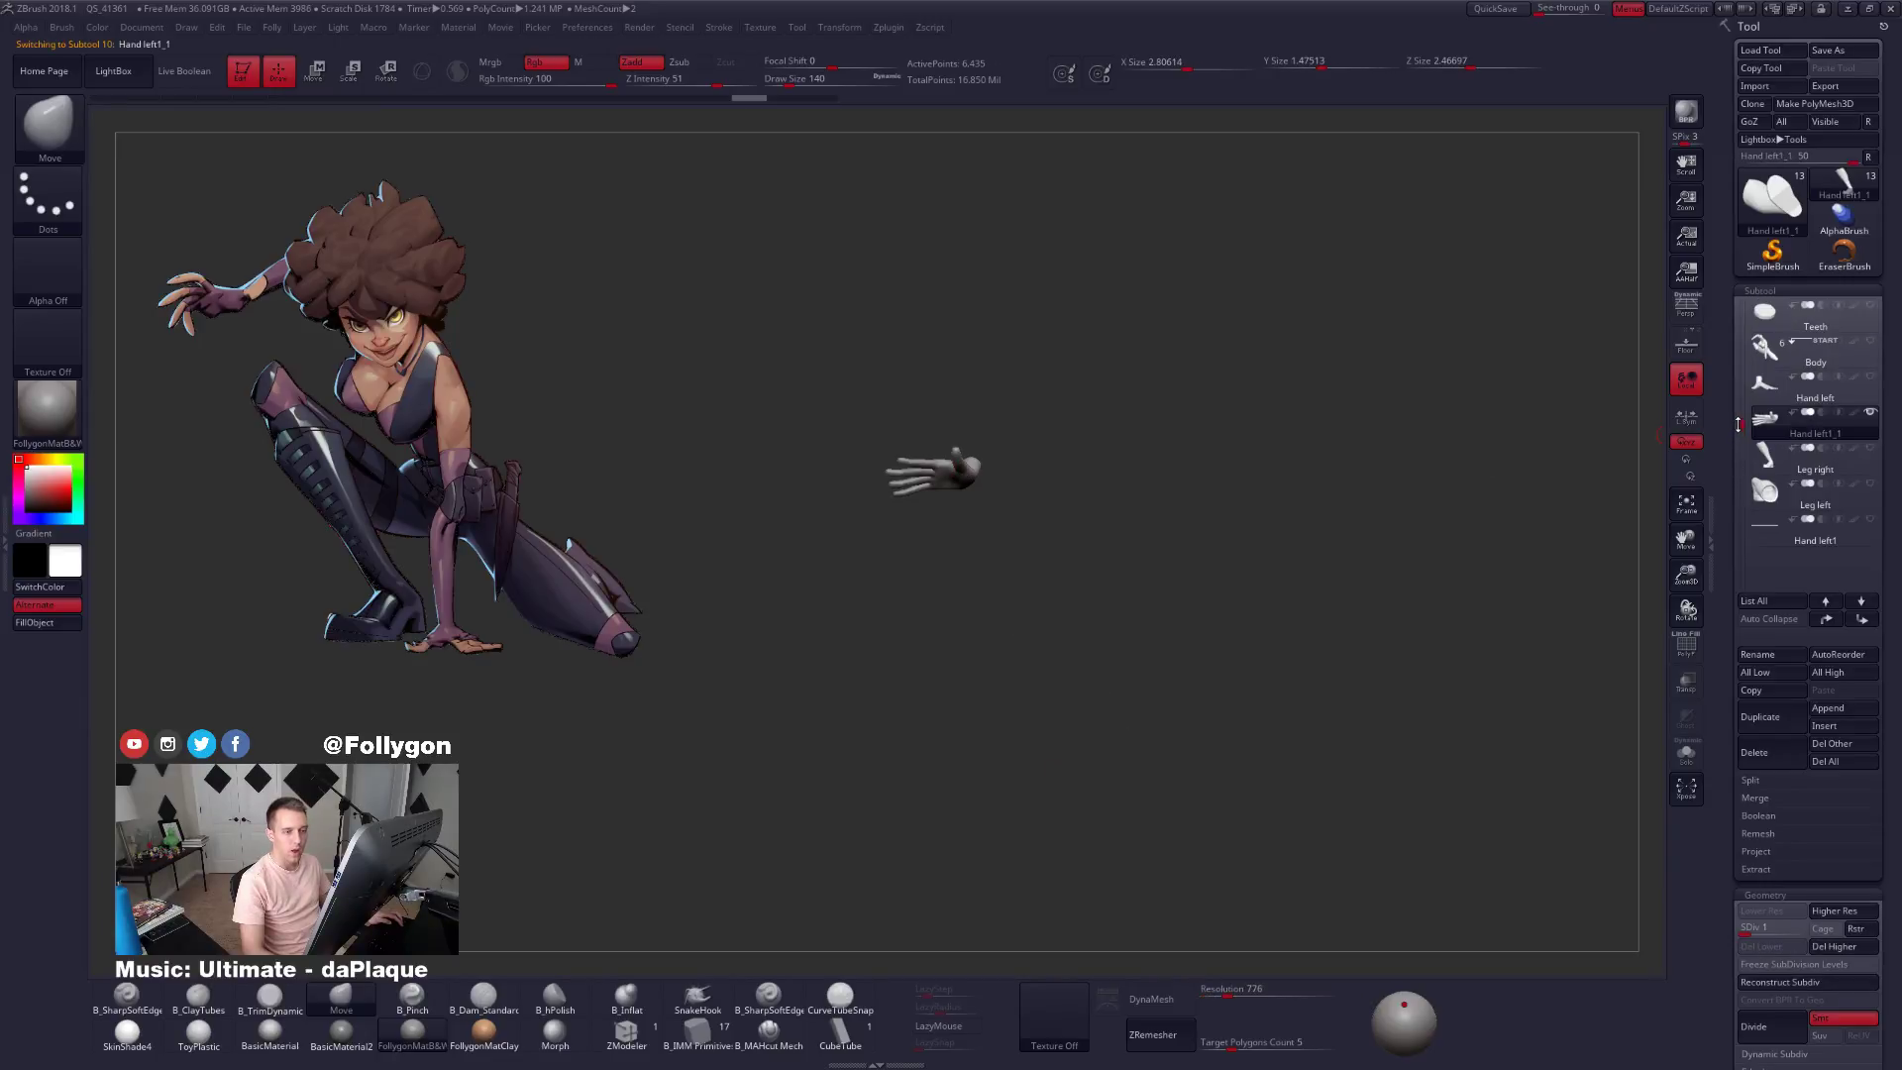
click(1767, 366)
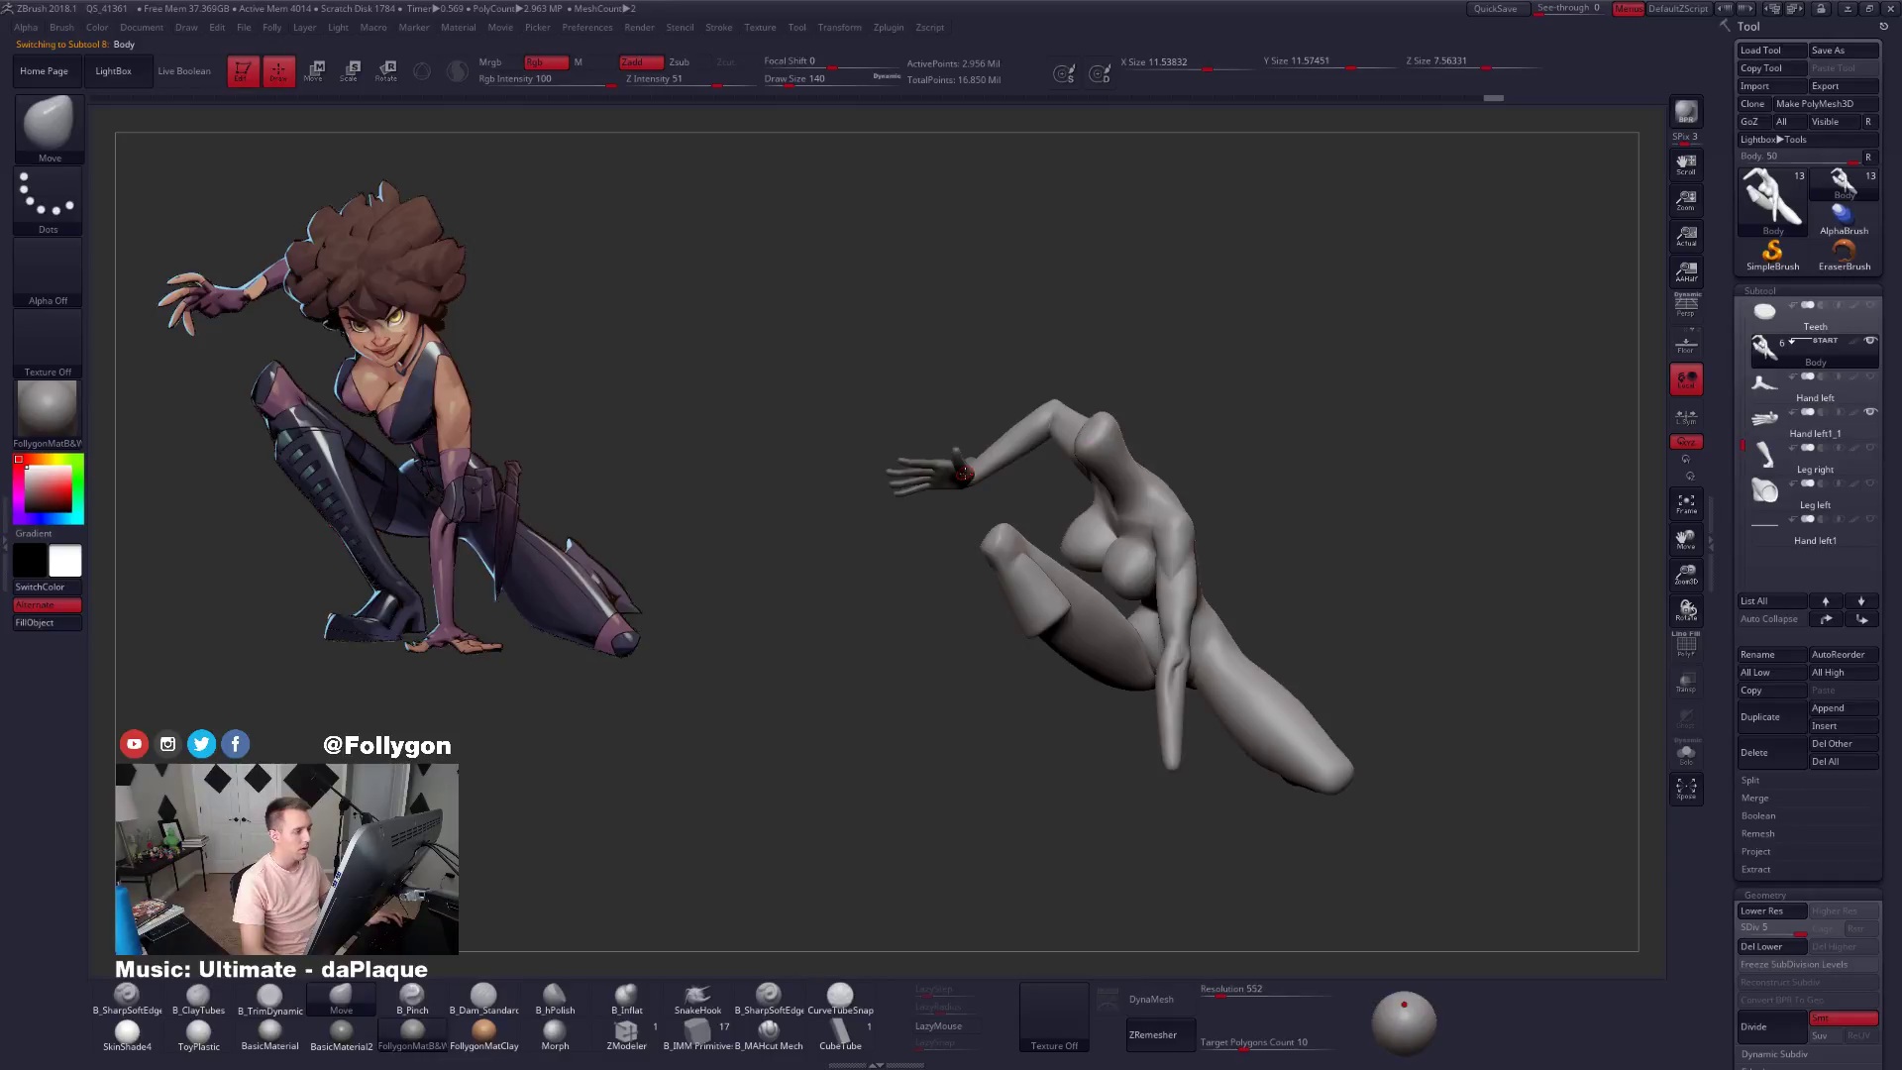
alt+click(962, 474)
drag(951, 535, 978, 590)
ctrl+right_drag(983, 457, 1091, 569)
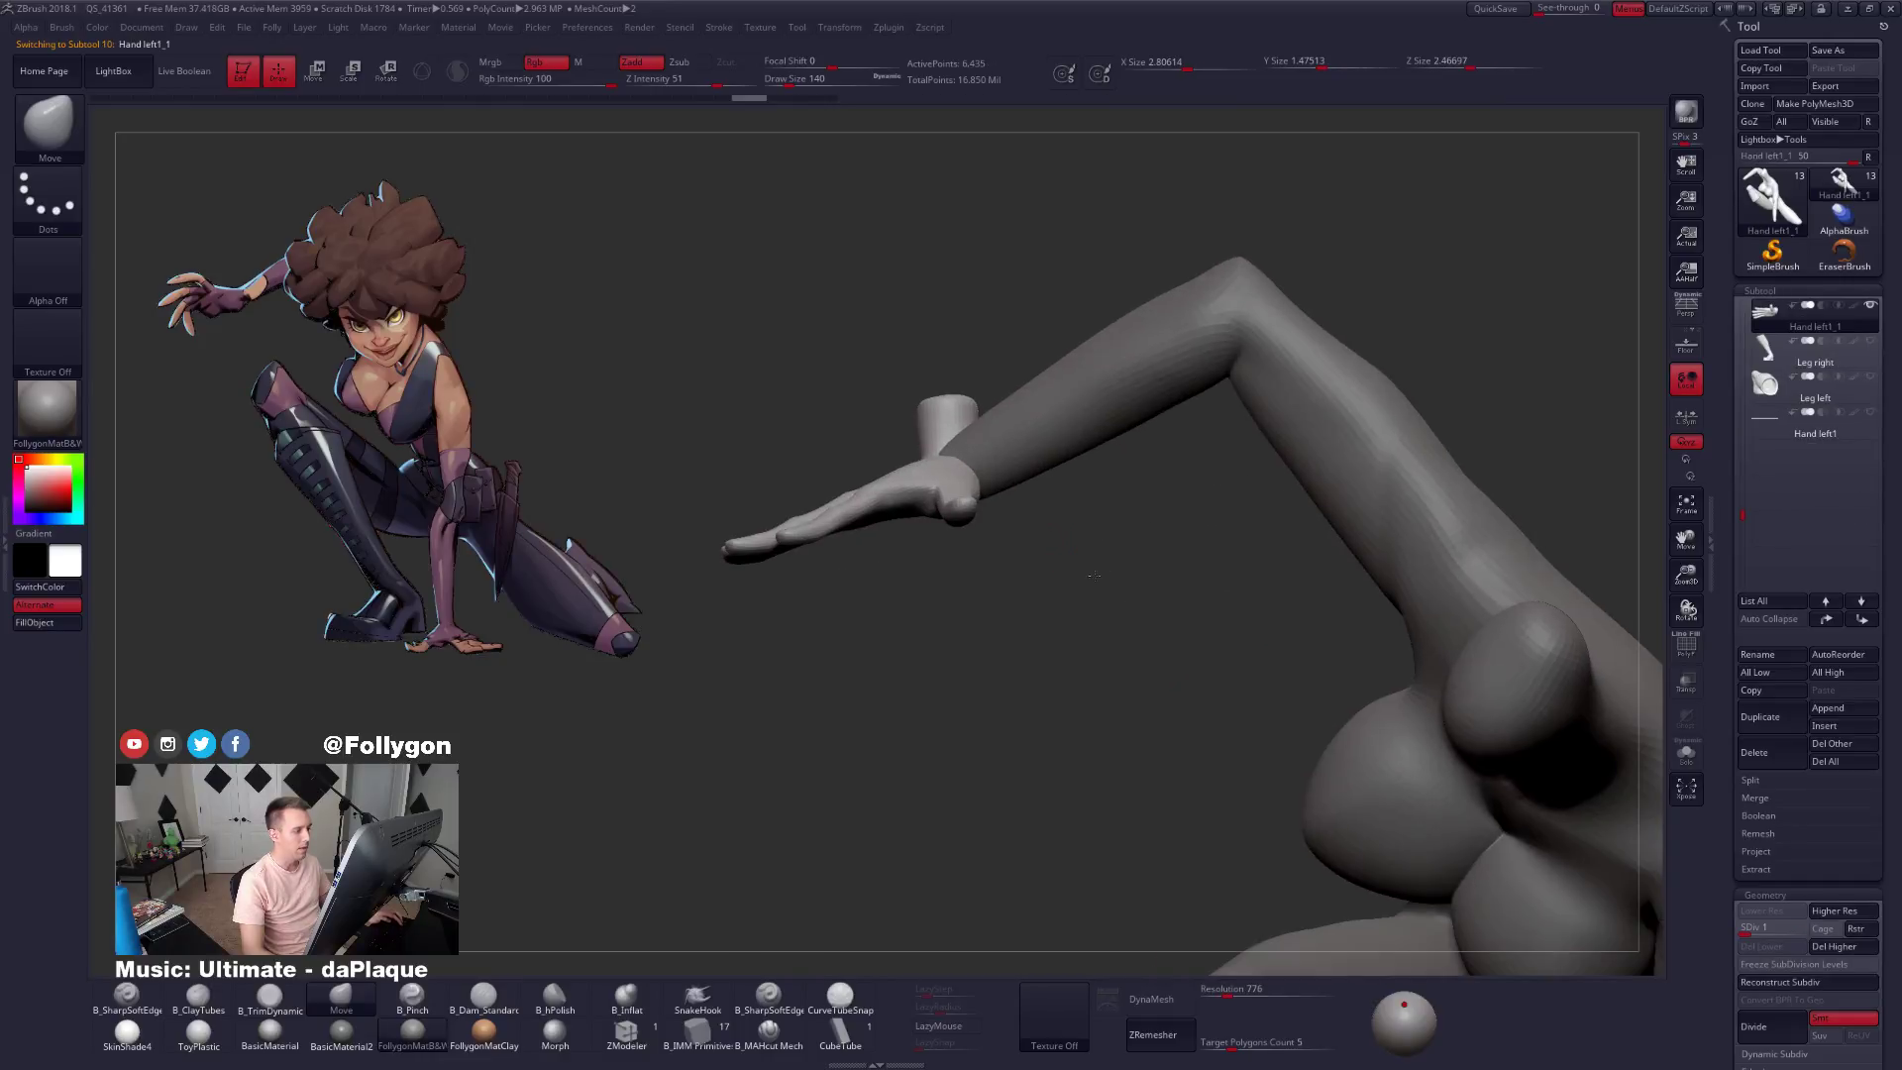
Isolate the mirrored hand, display its polygroups, and mask everything except the wrist section, with a softened mask edge.
key(alt+s)
right_drag(957, 446, 1065, 526)
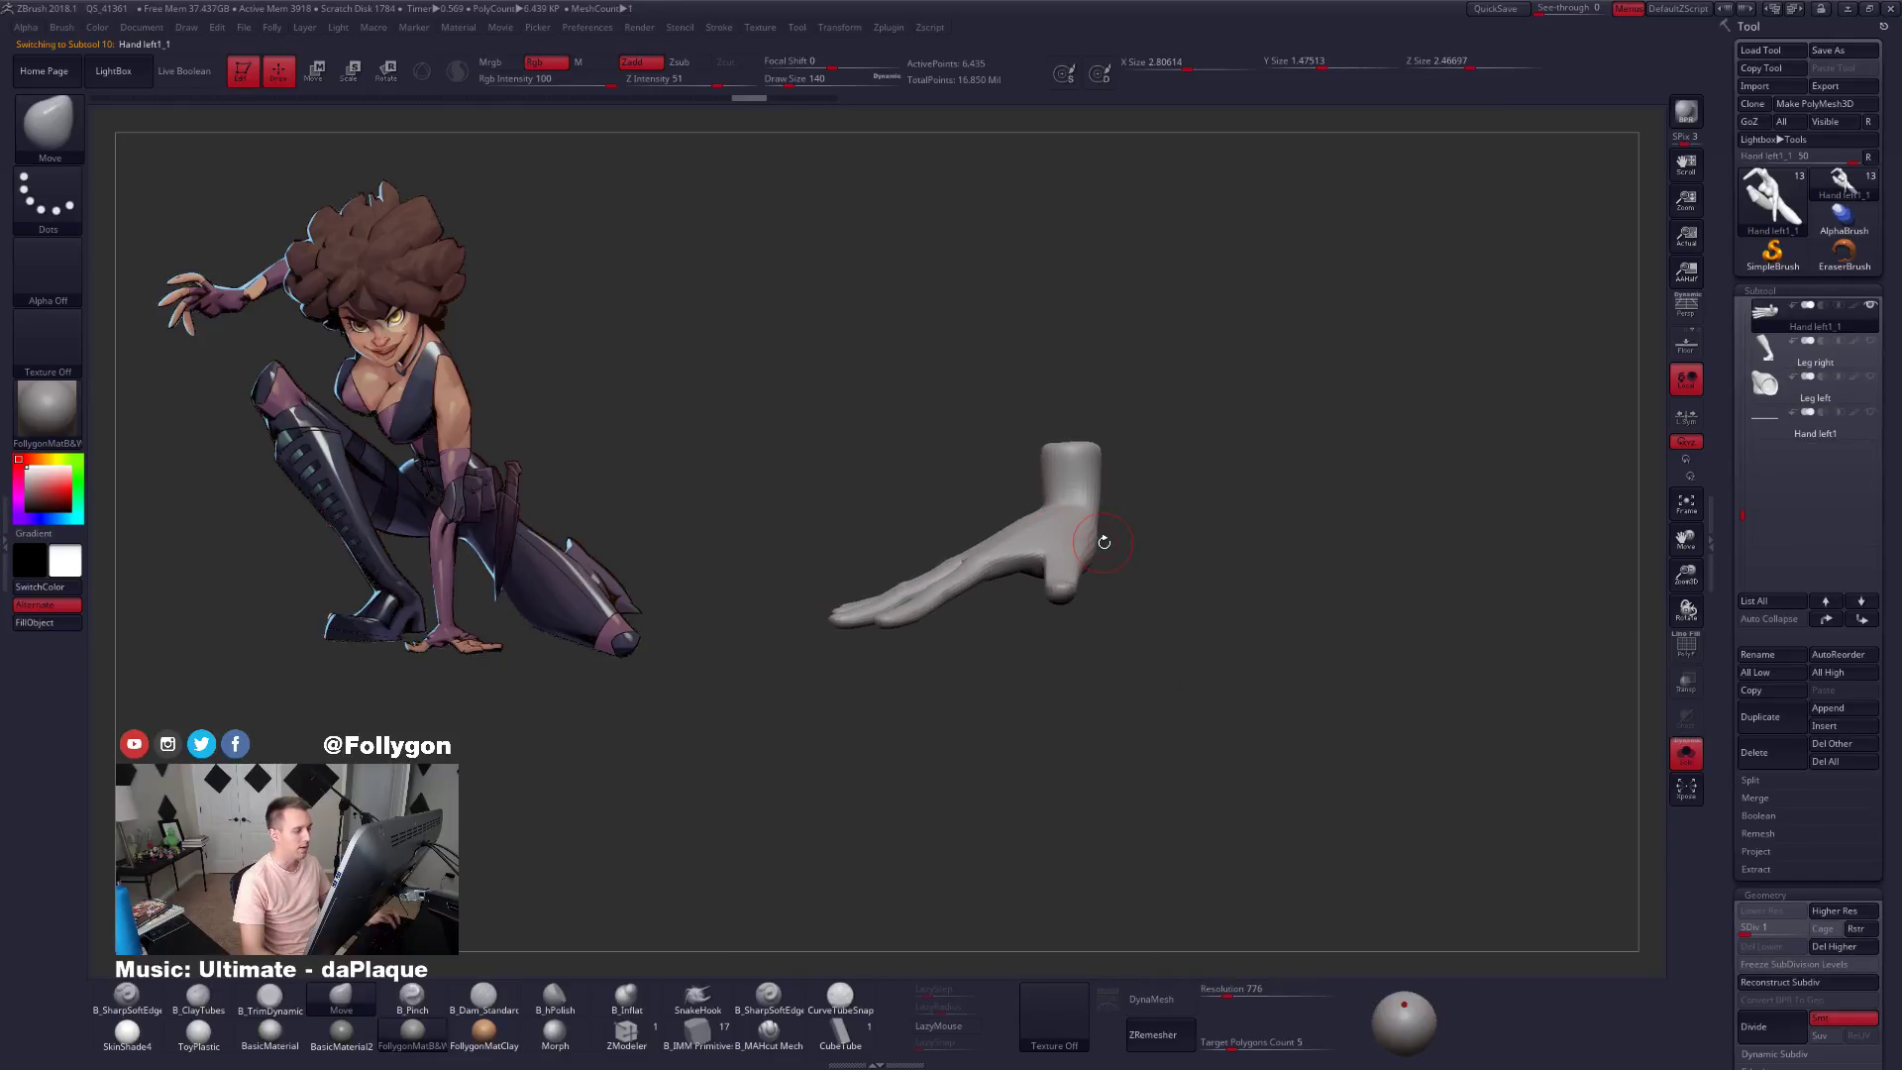
key(alt+s)
mouse_move(1185, 566)
right_down()
mouse_move(1100, 645)
mouse_move(1101, 541)
mouse_move(1028, 499)
mouse_move(1129, 485)
mouse_move(1066, 447)
mouse_move(1100, 493)
right_up()
key(r)
key(alt+s)
key(q)
key(shift+f)
key(w)
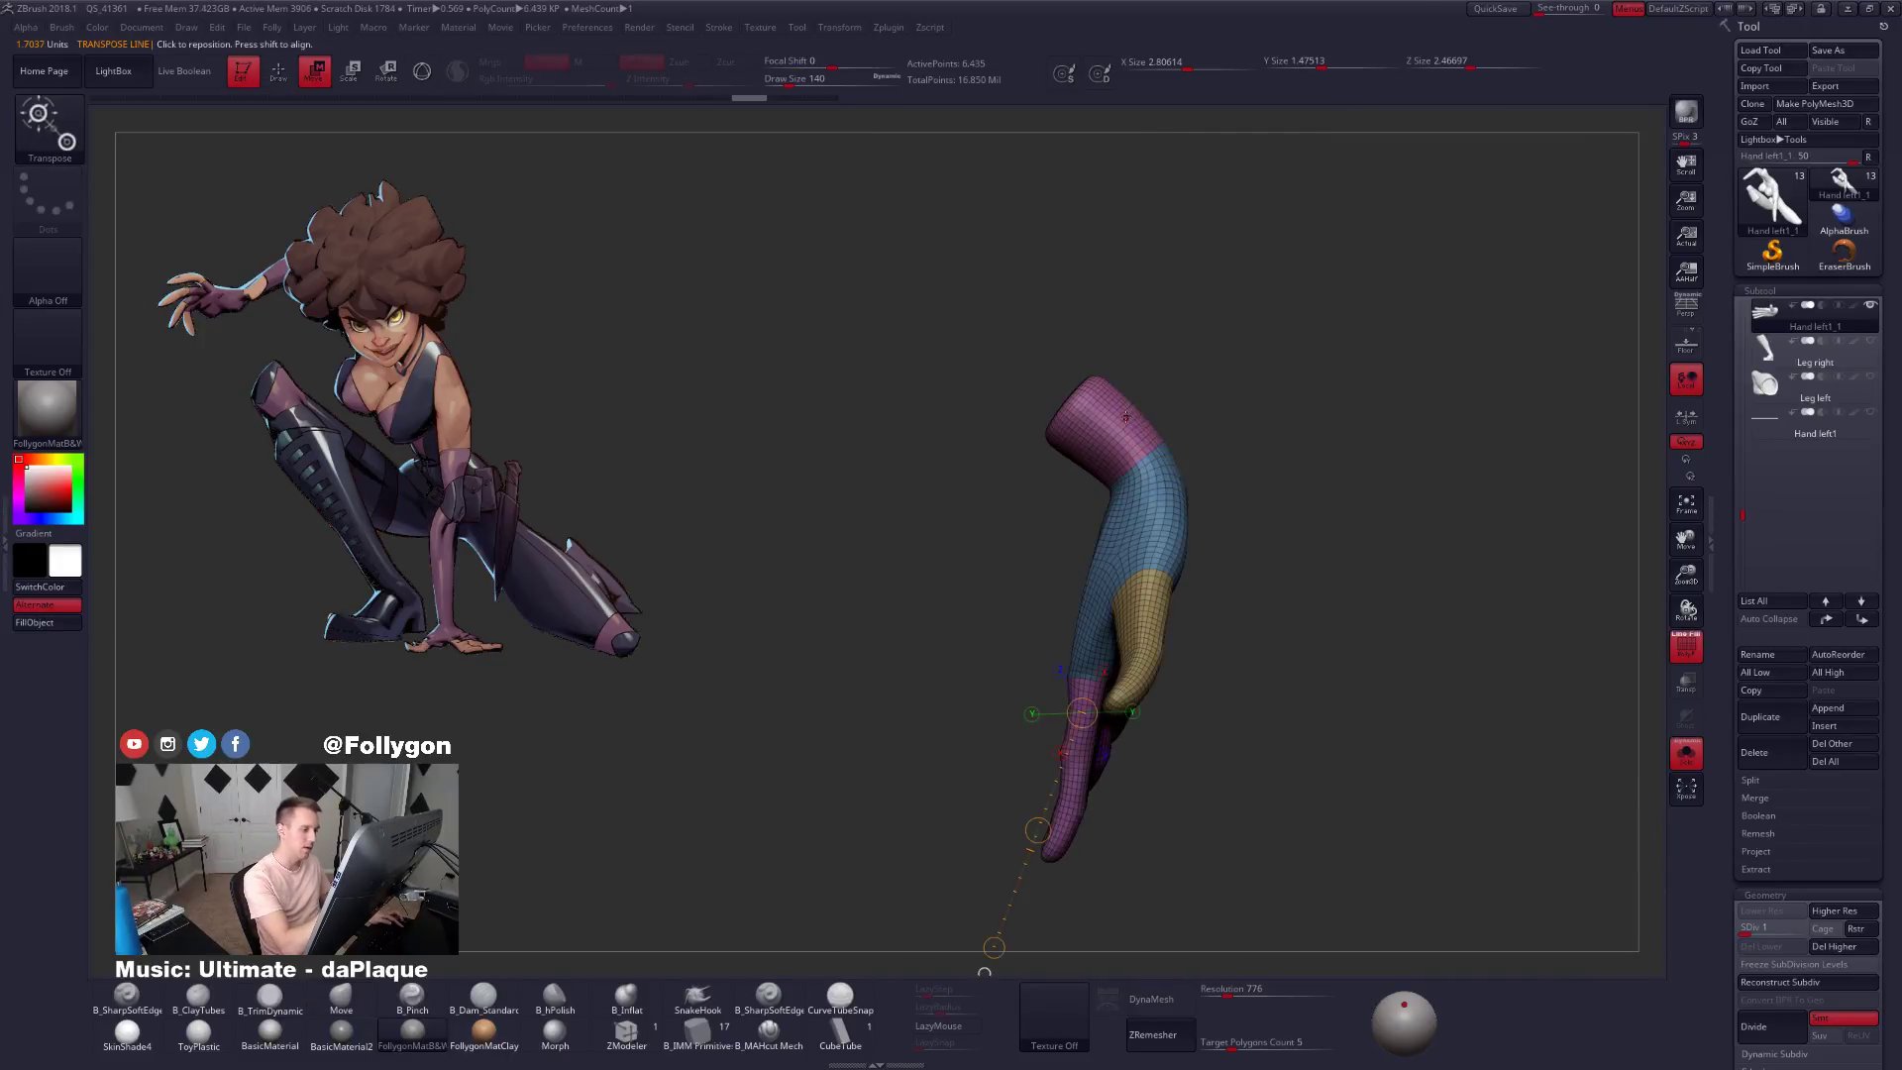
ctrl+click(1128, 427)
key(q)
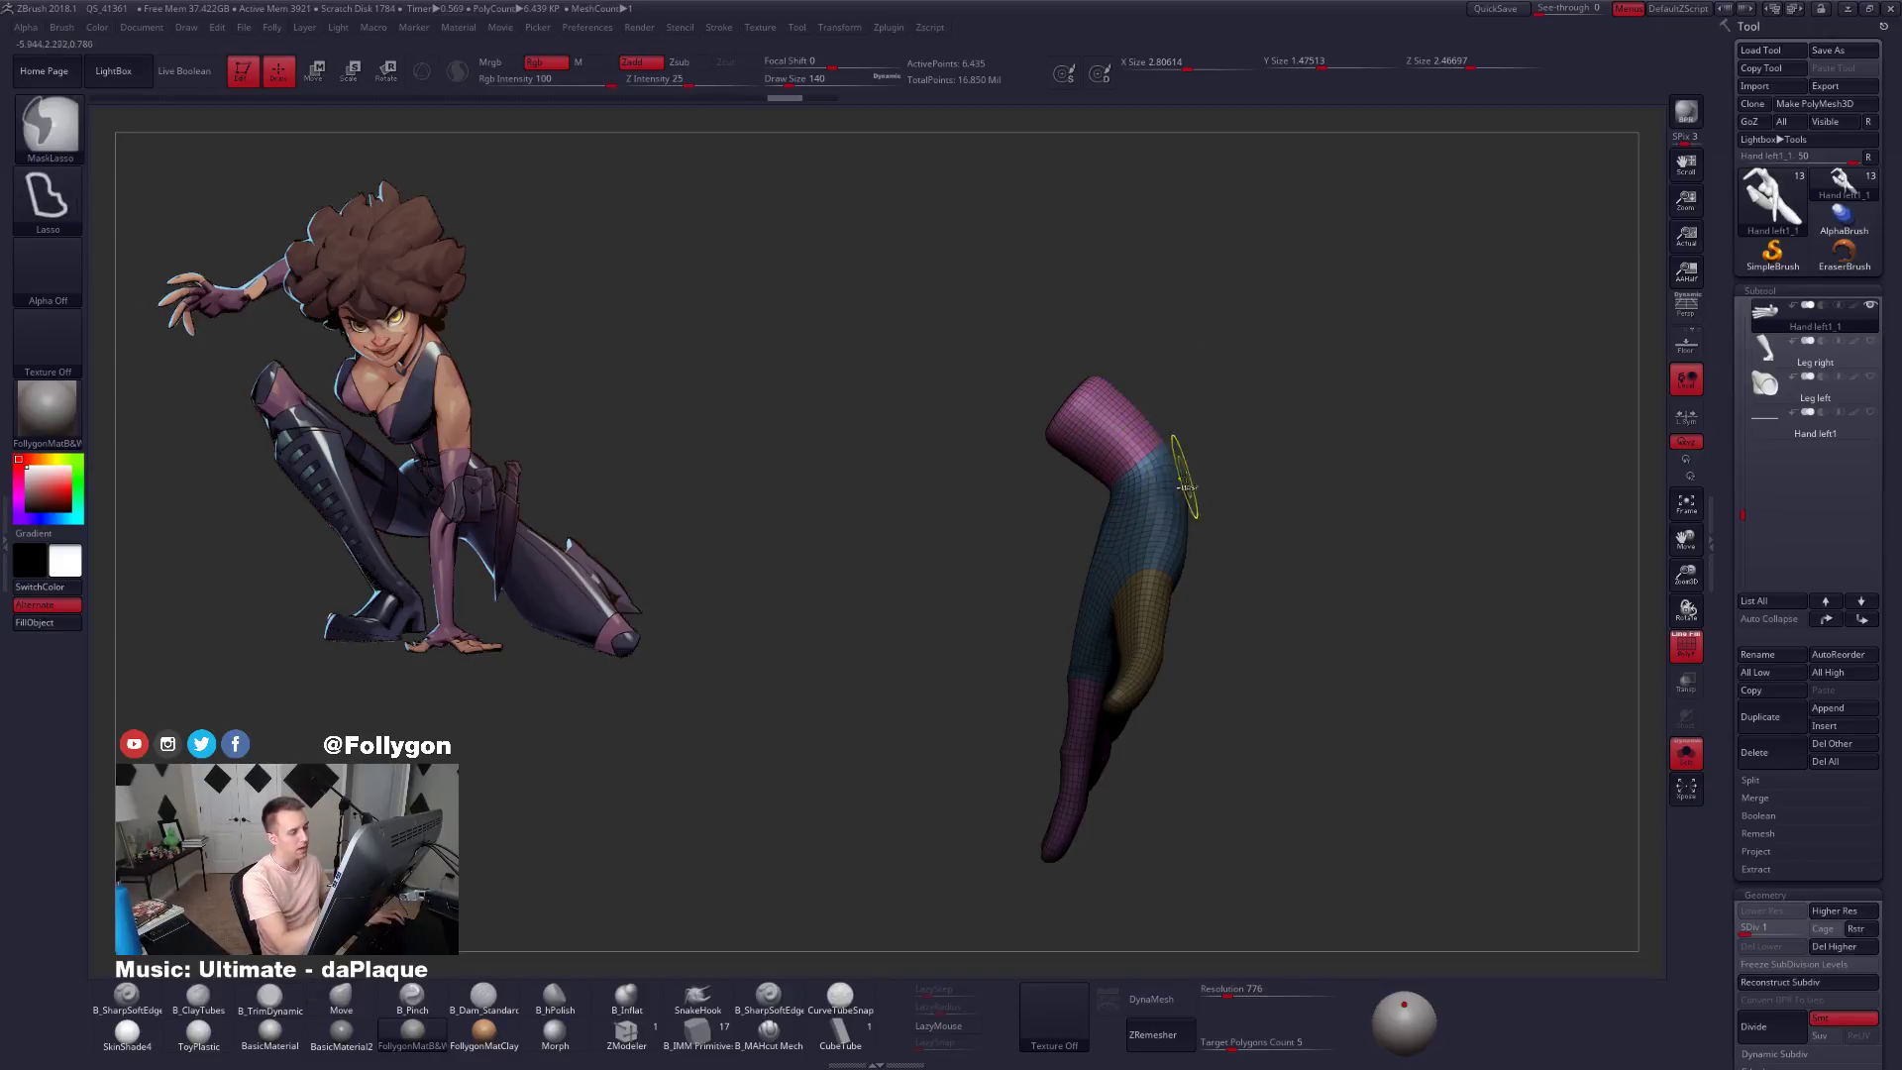
Rotate the unmasked wrist section about its joint so it lines up straight with the hand.
right_drag(1185, 486, 1129, 560)
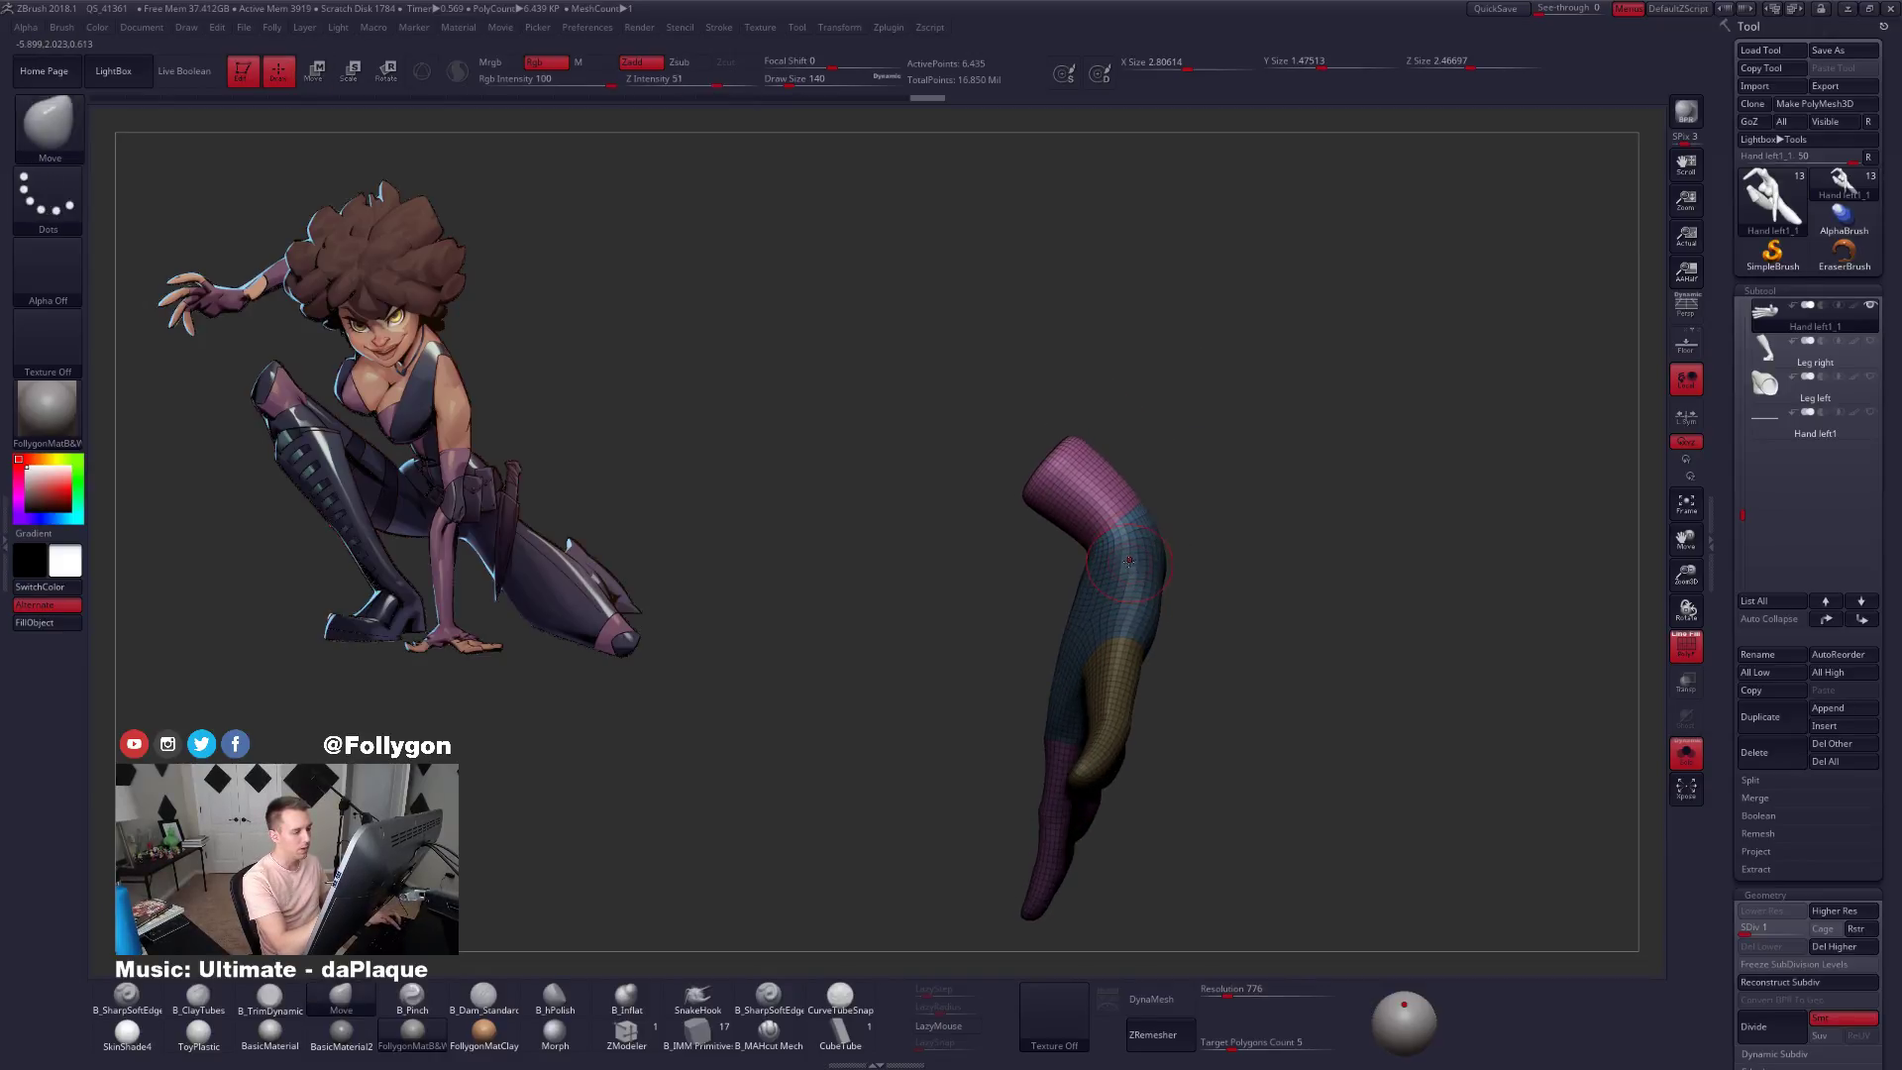
key(r)
drag(1120, 543, 1030, 350)
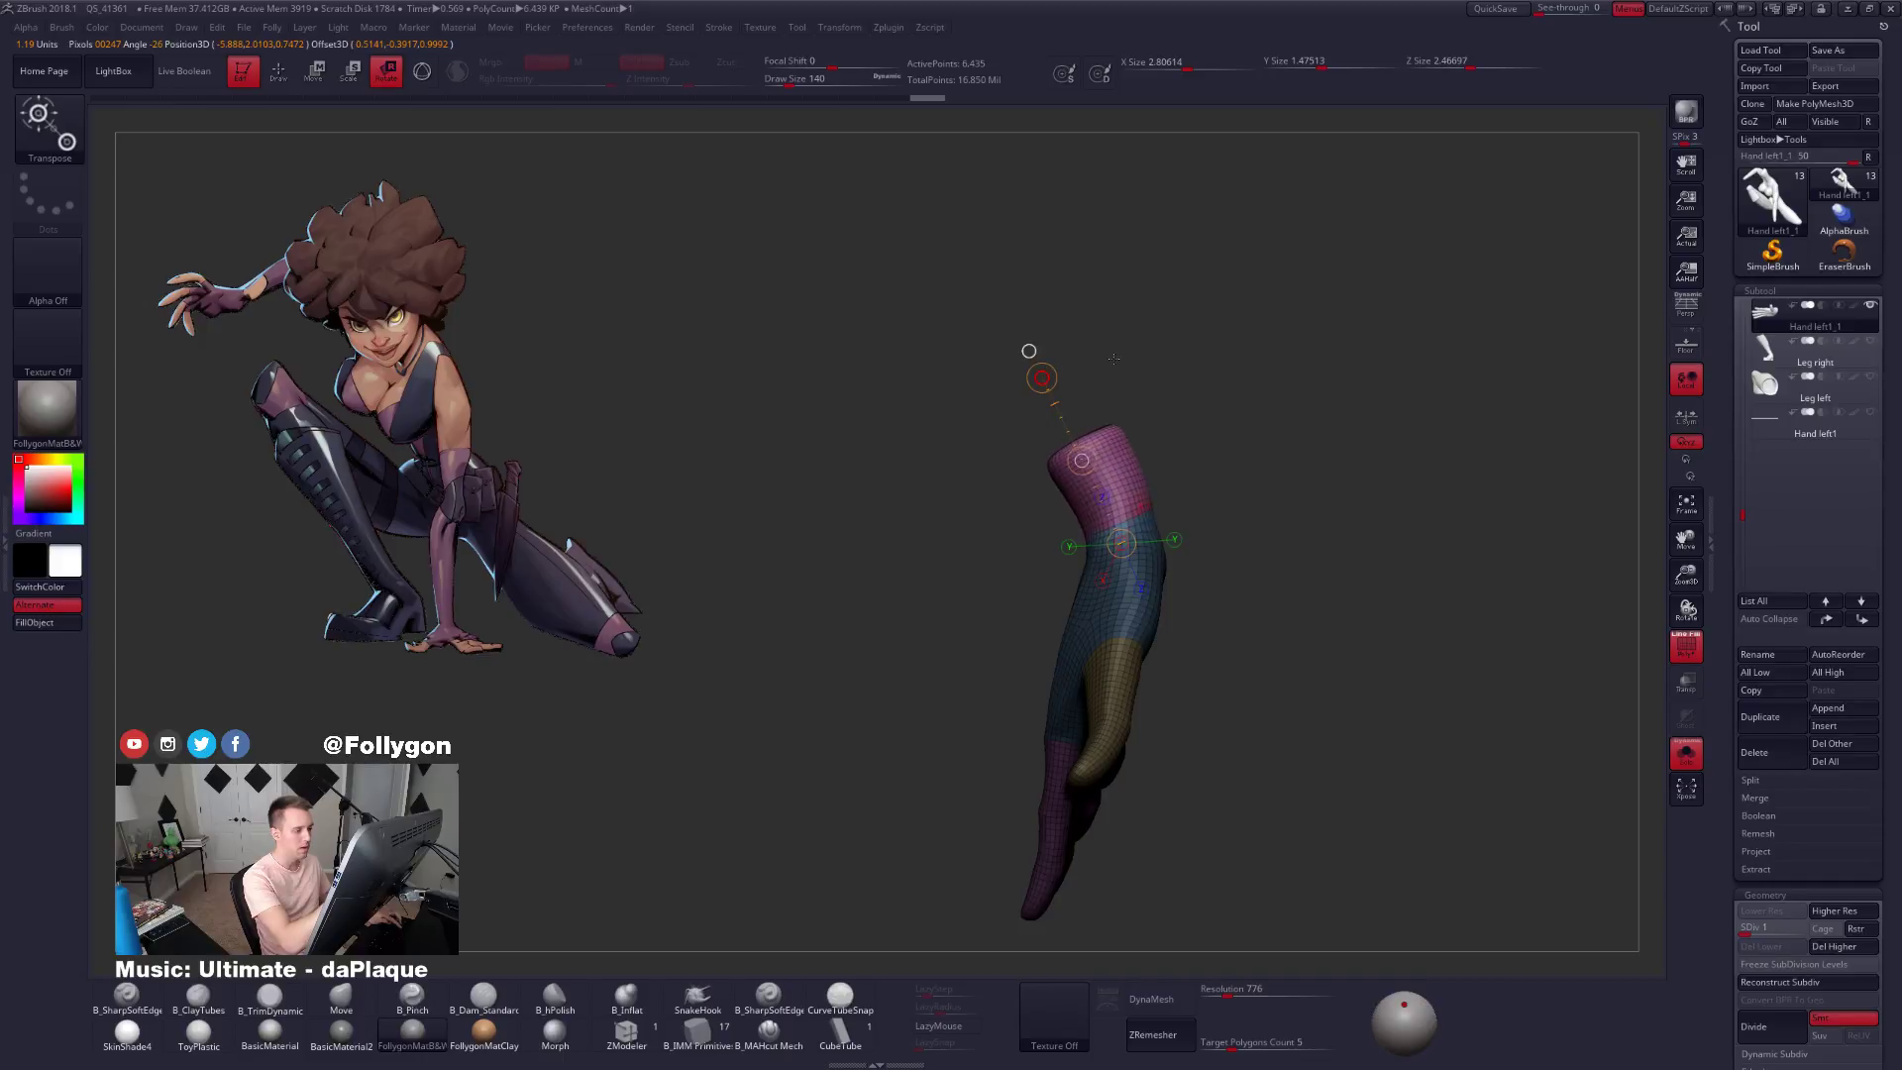
key(ctrl+z)
key(ctrl+z)
key(ctrl+z)
key(ctrl+z)
key(q)
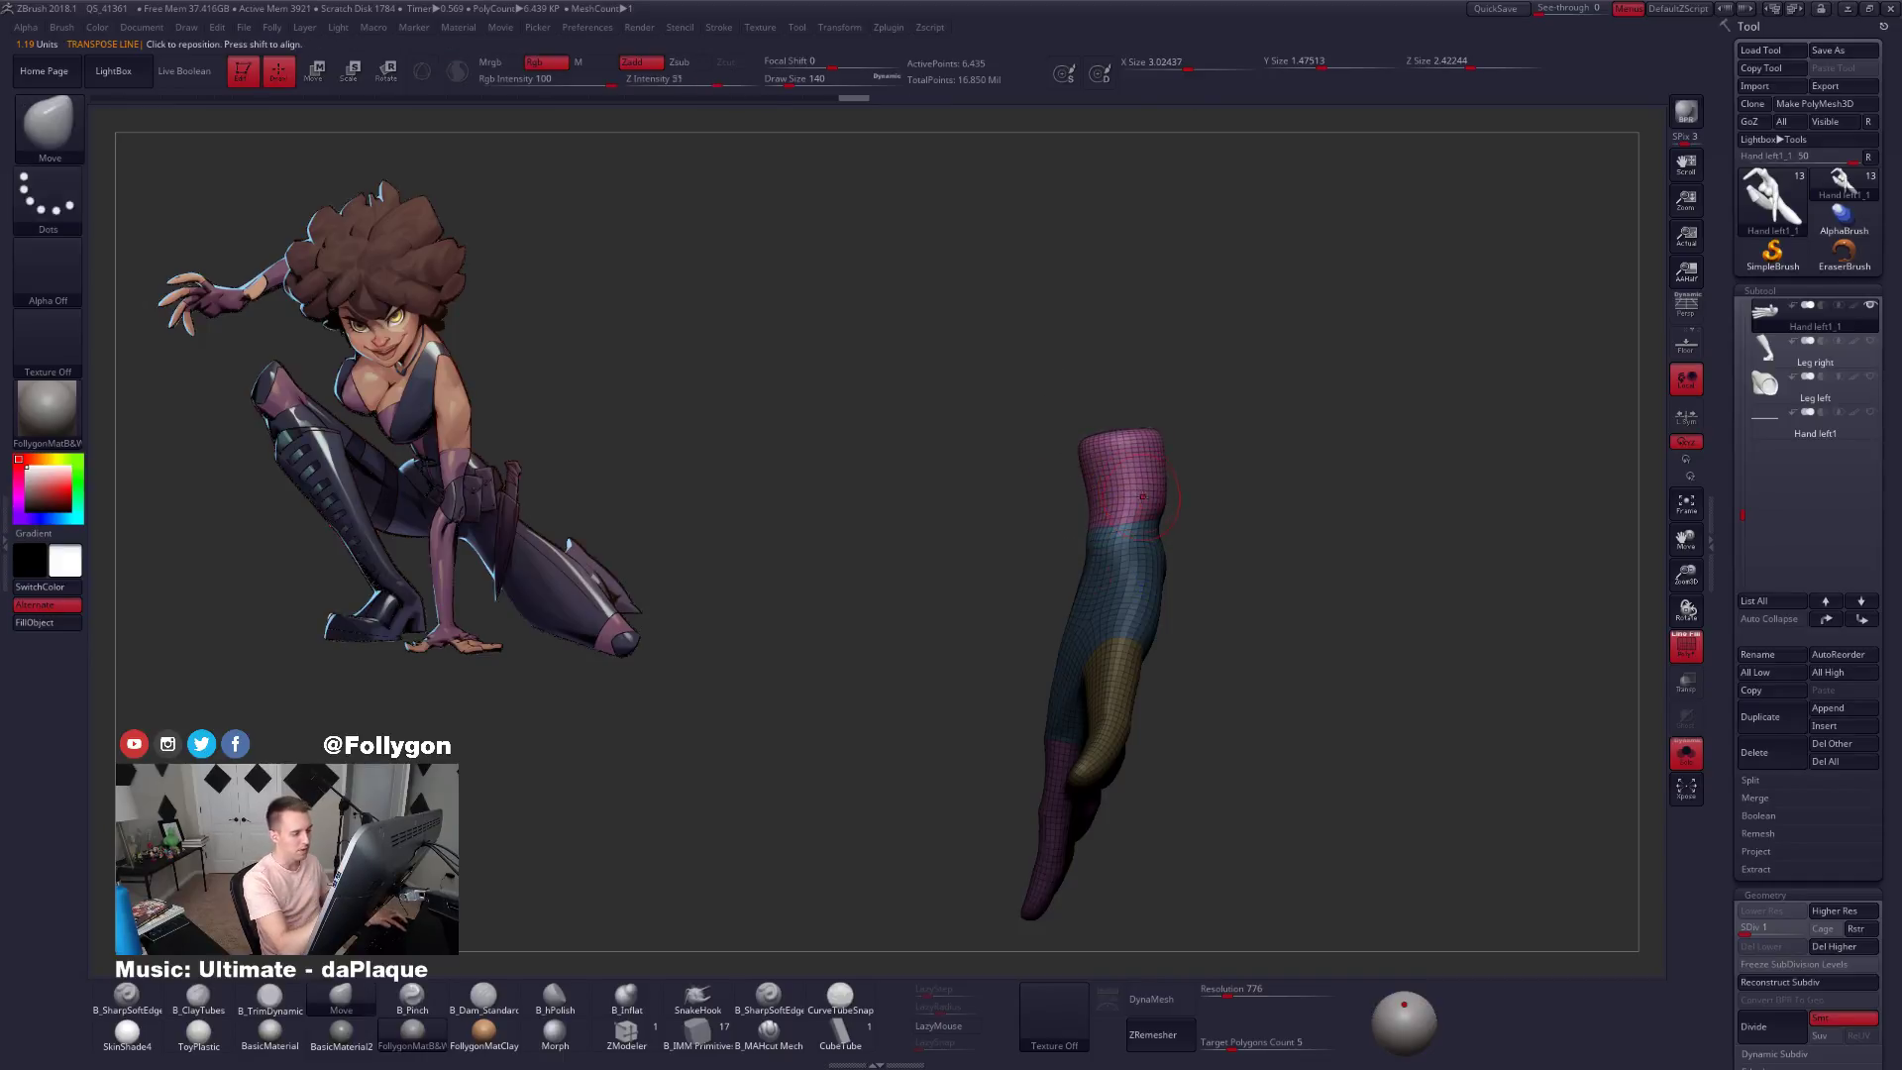
Smooth the wrist bend with the Move brush at size 160, and show the body again without polygroup display.
key(s)
drag(1155, 522, 1159, 522)
key(alt+s)
mouse_move(1163, 555)
right_down()
mouse_move(1238, 517)
mouse_move(1170, 565)
mouse_move(1139, 651)
right_up()
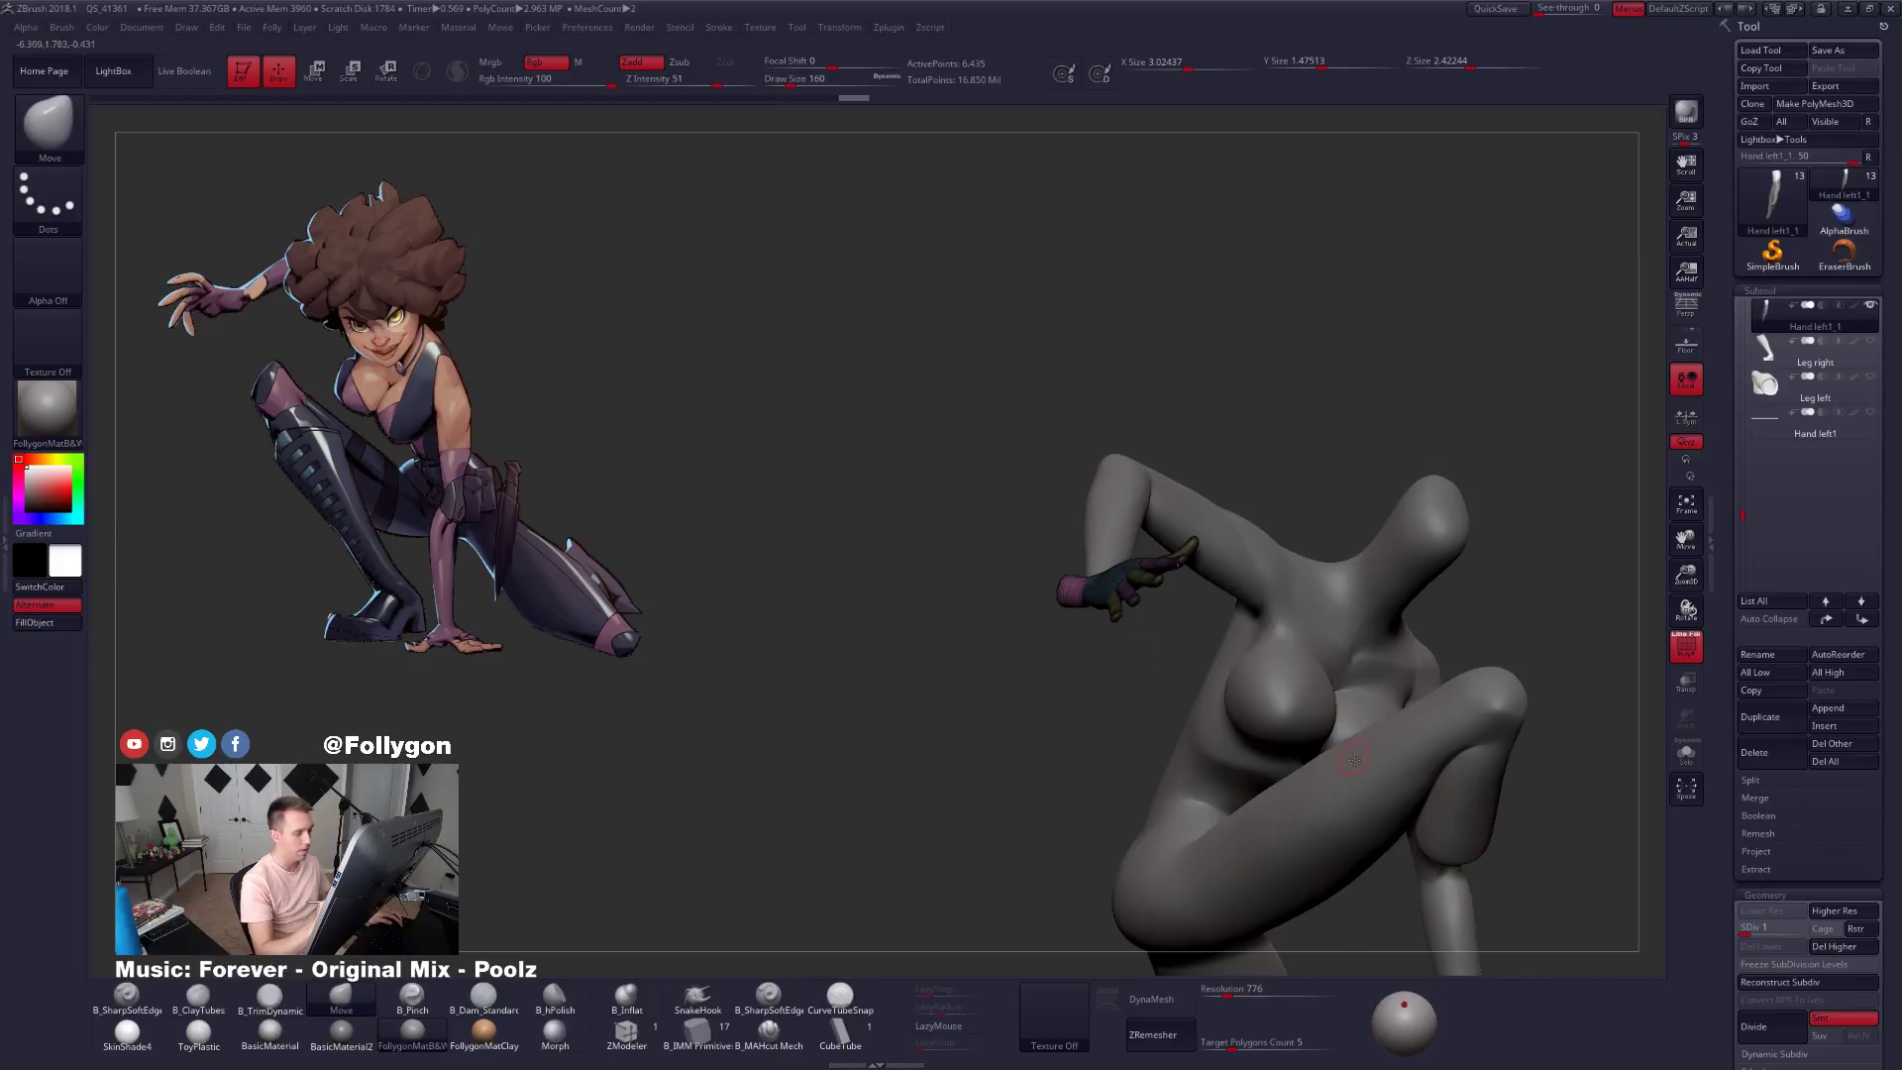
right_drag(1353, 759, 1273, 774)
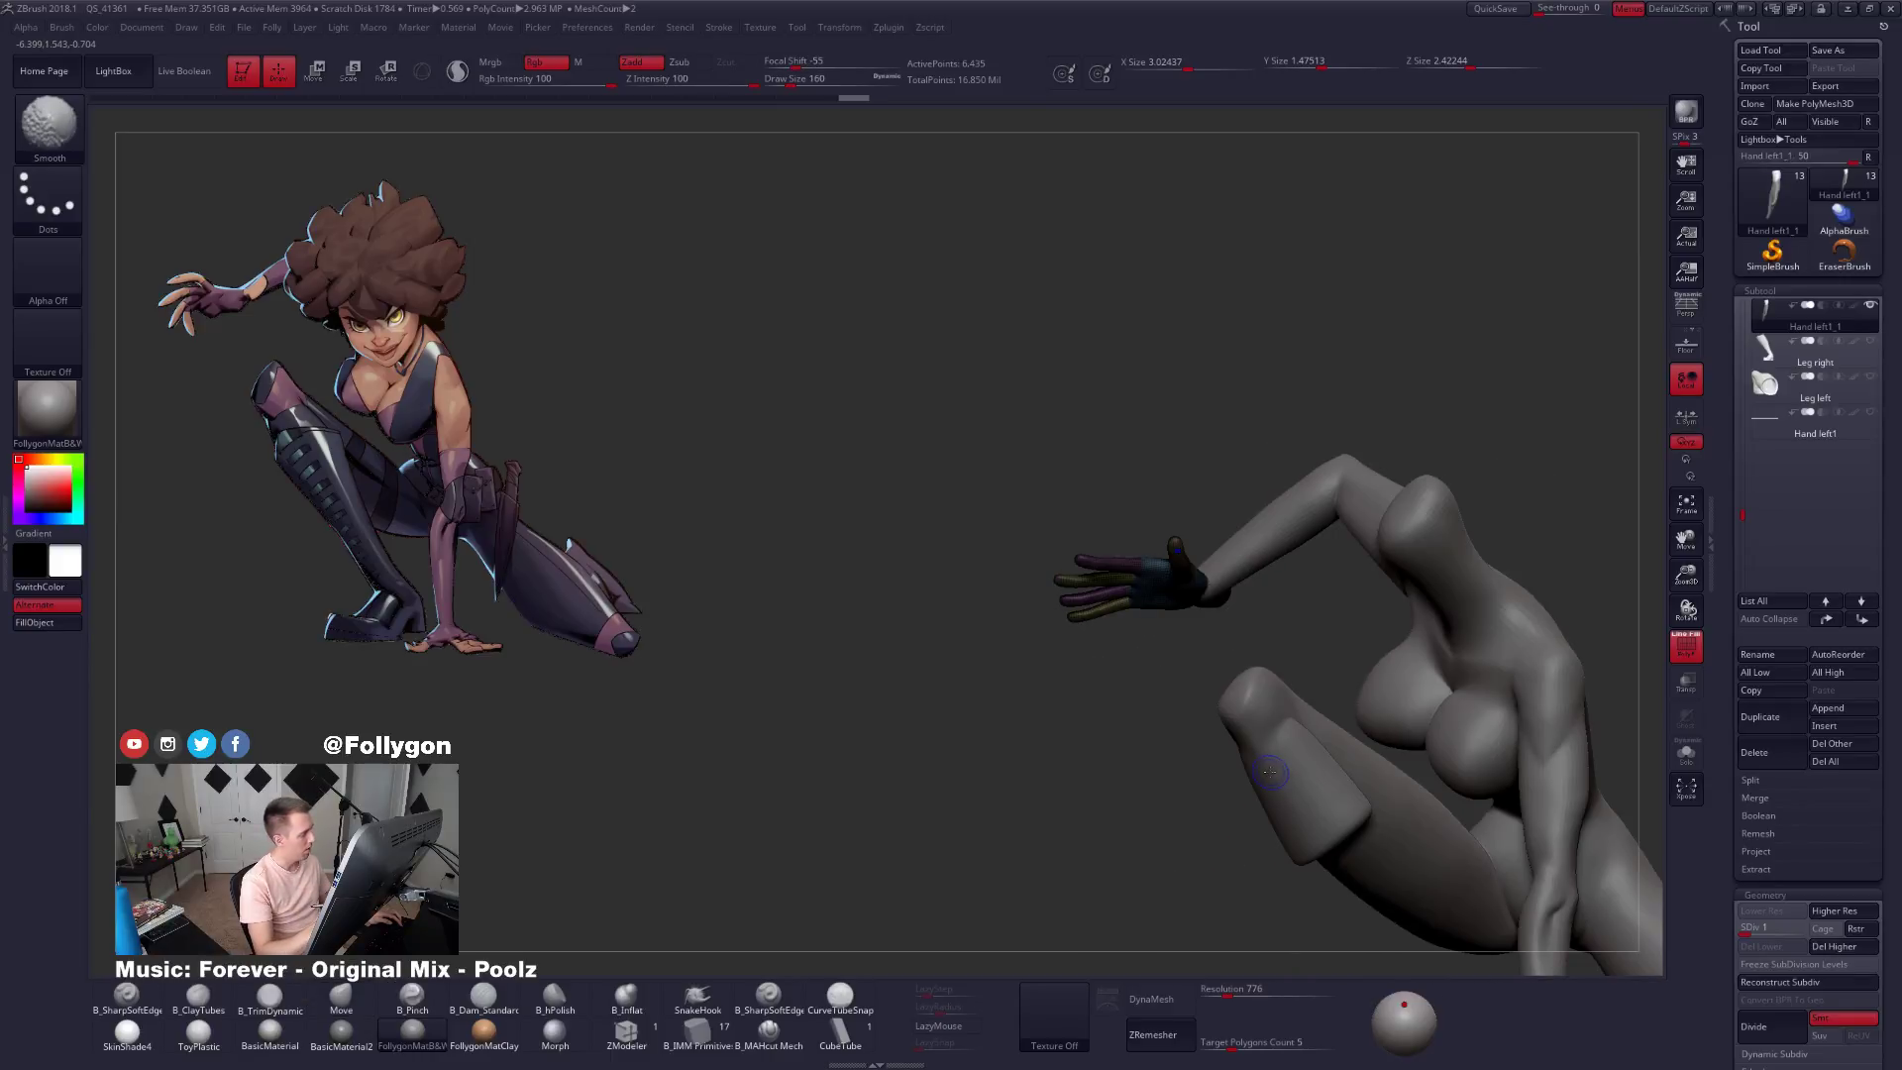
key(shift+f)
alt+right_drag(1270, 771, 1161, 776)
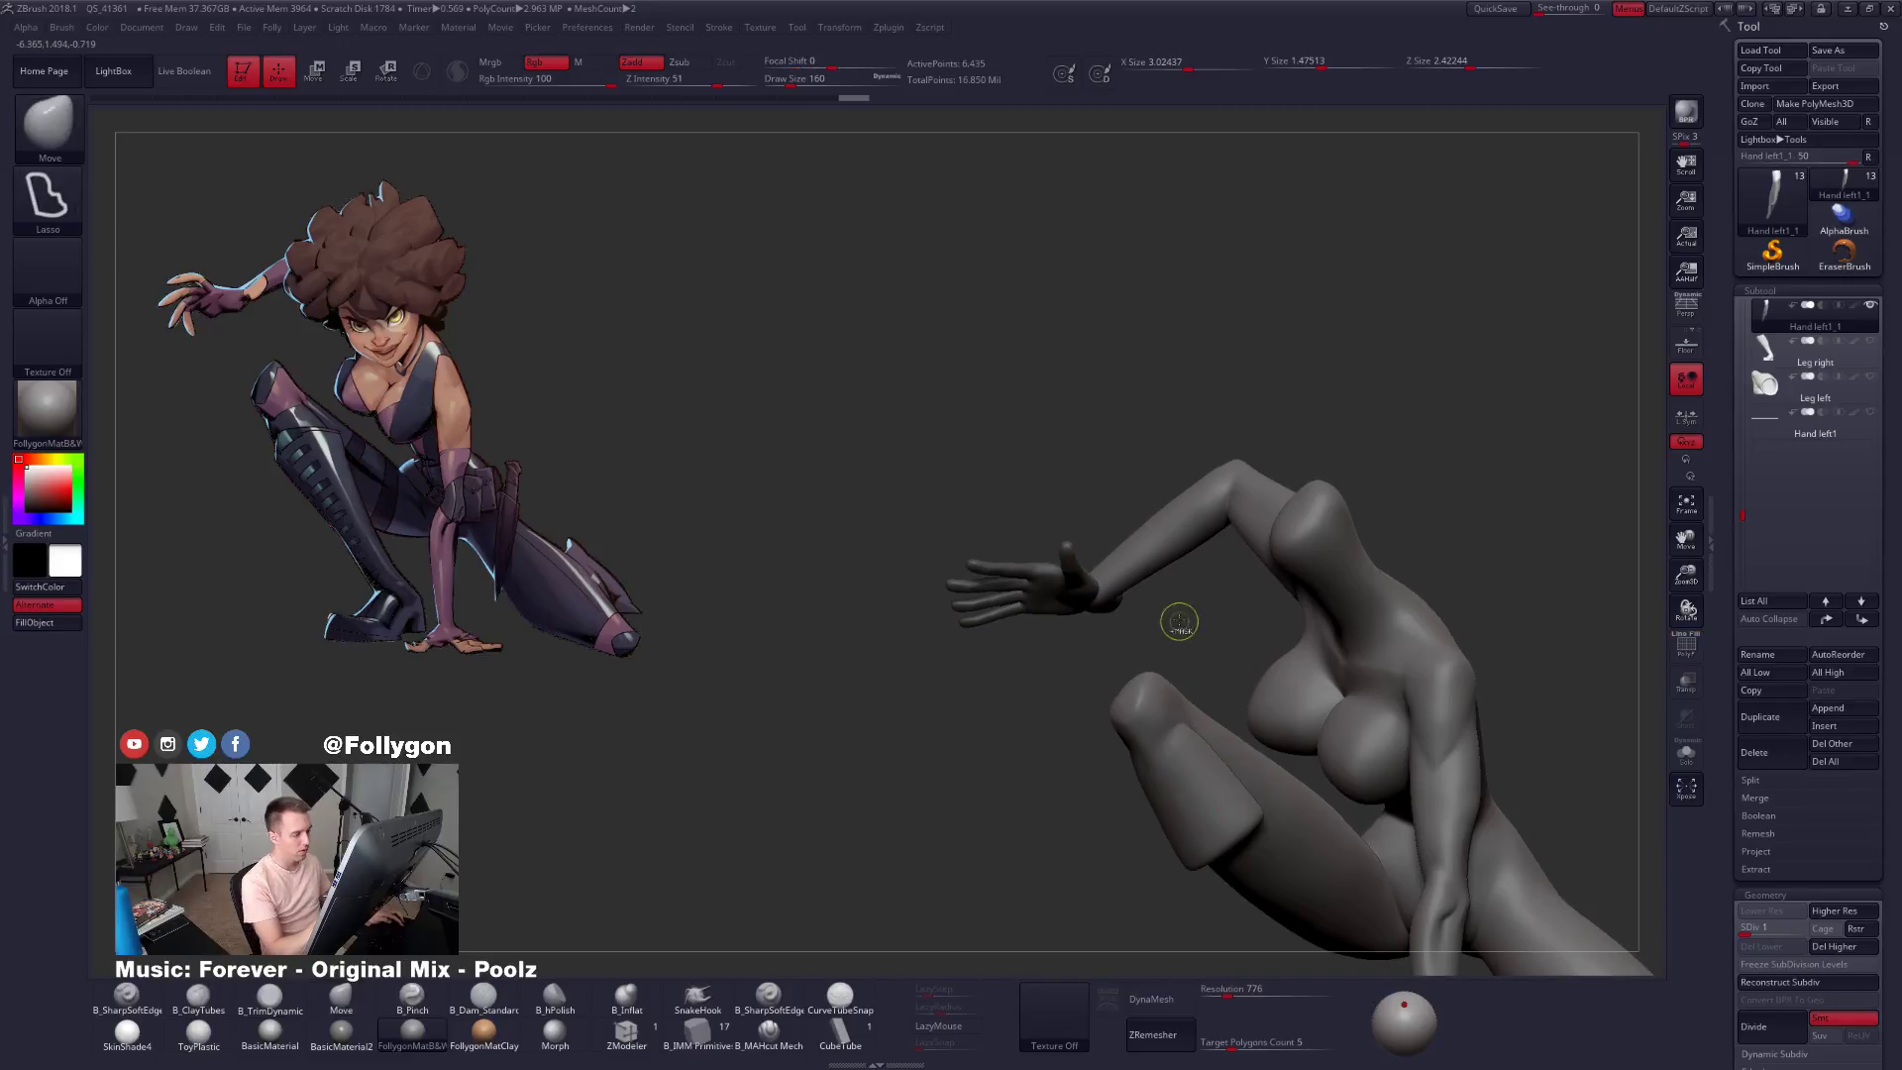
right_drag(1117, 654, 1244, 793)
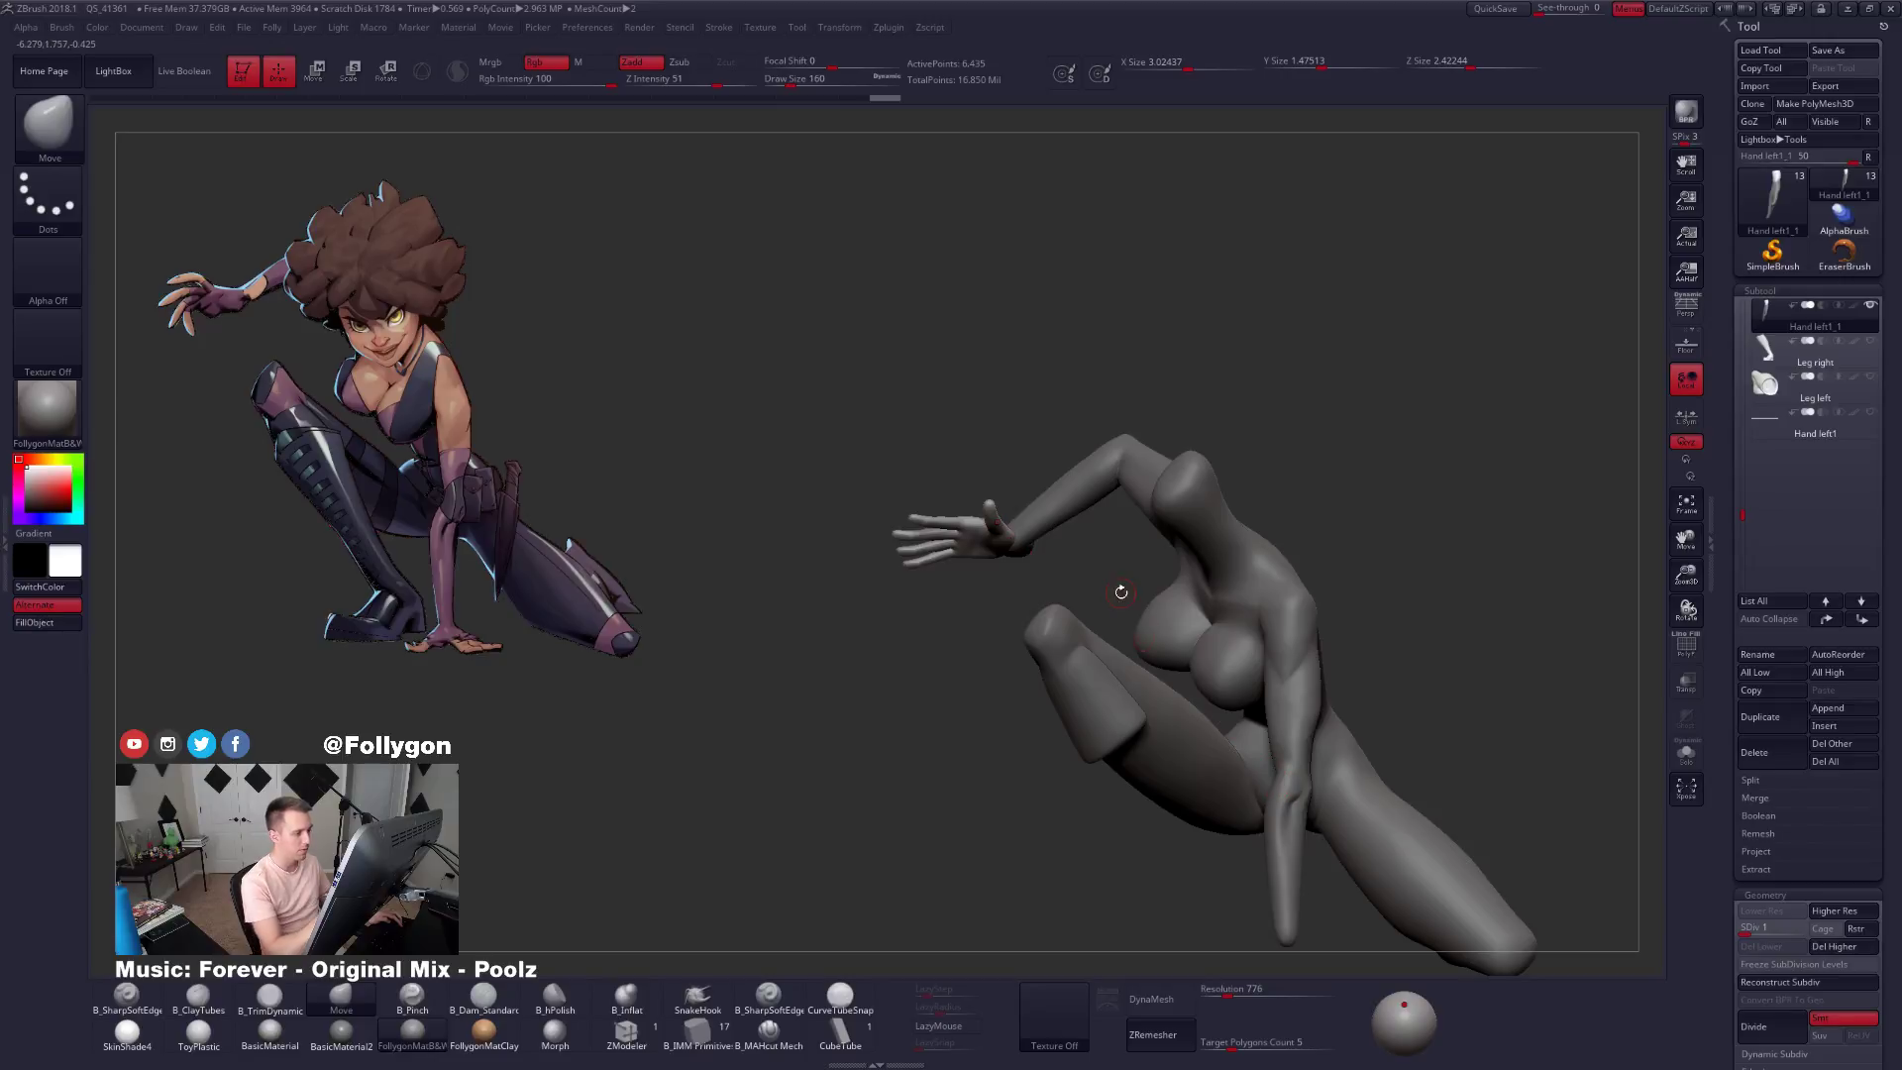
Select the Body subtool and drop it to its lowest subdivision level.
alt+click(1122, 491)
right_drag(1100, 565, 1122, 662)
key(shift+f)
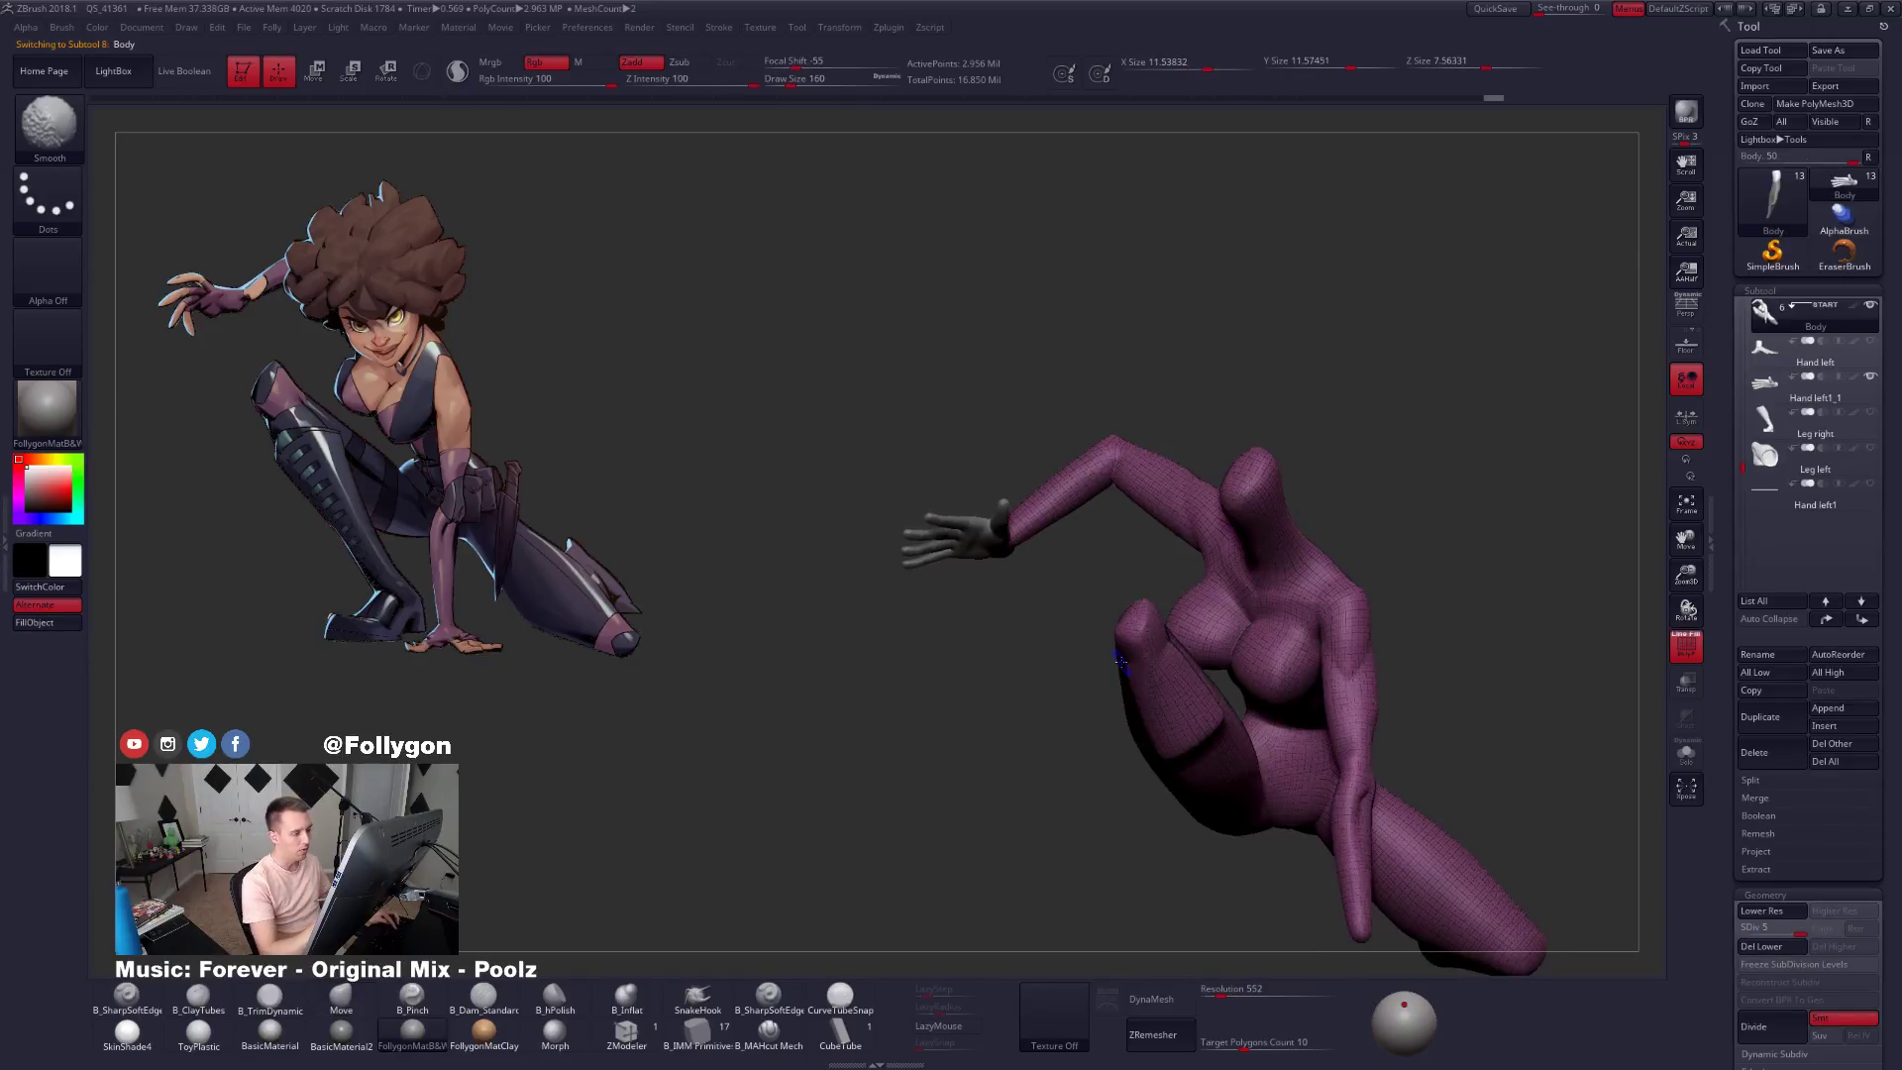
key(shift+f)
key(shift+d)
key(shift+d)
key(shift+d)
key(shift+d)
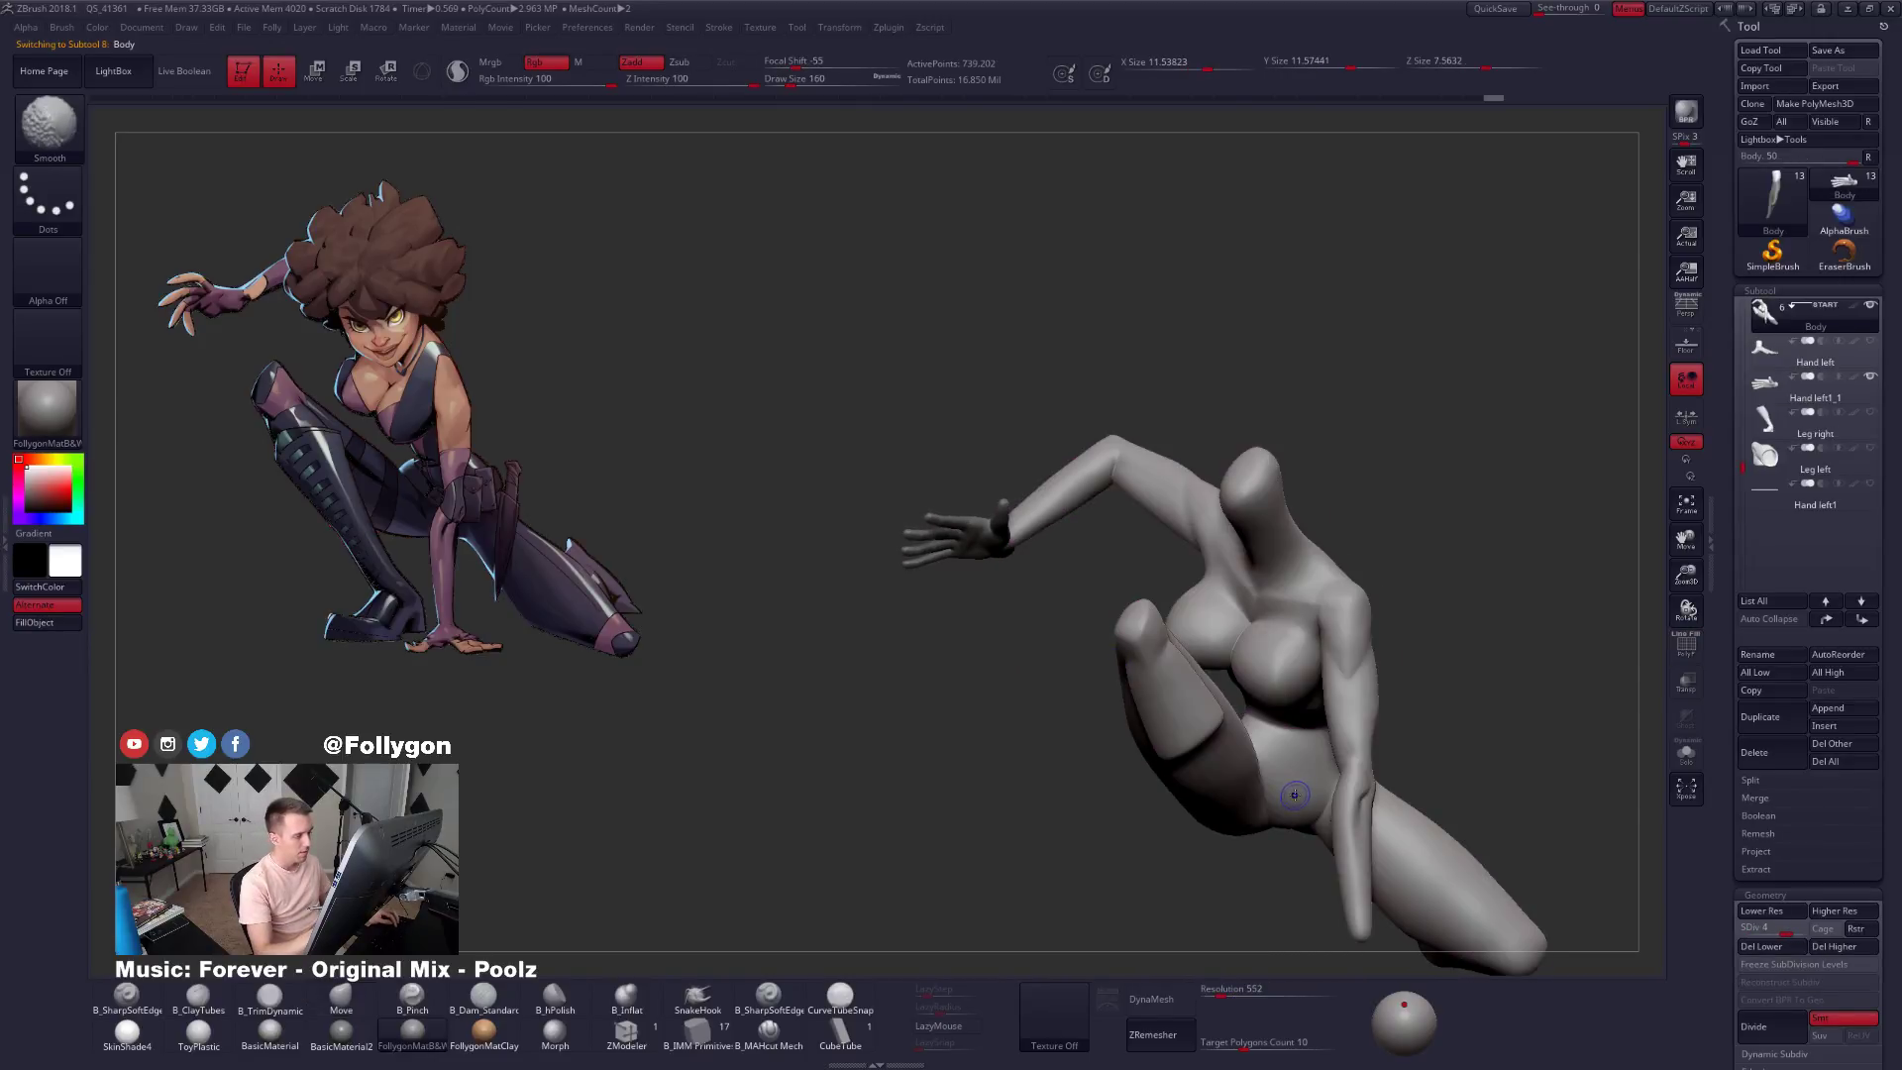
Fade the Spotlight reference image and overlay the body on it to compare the pose.
right_drag(1366, 792, 1116, 439)
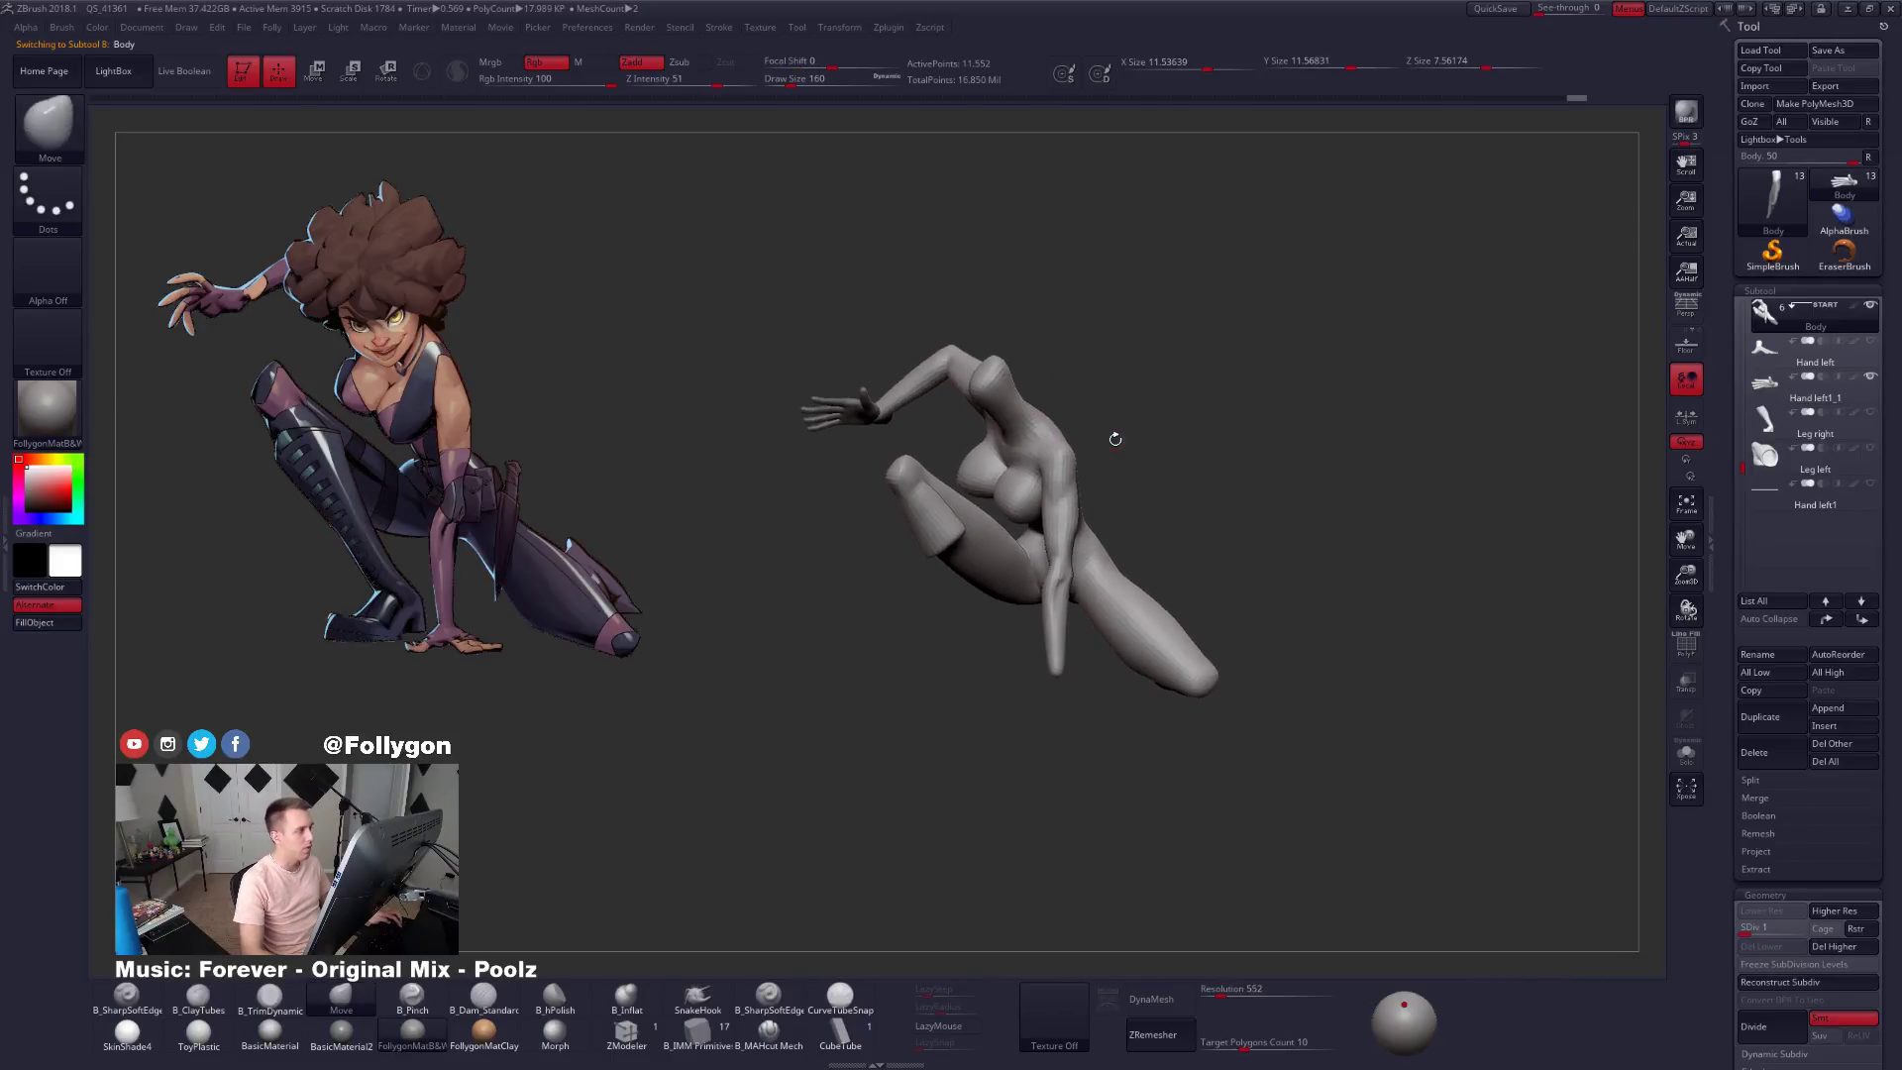
key(shift+z)
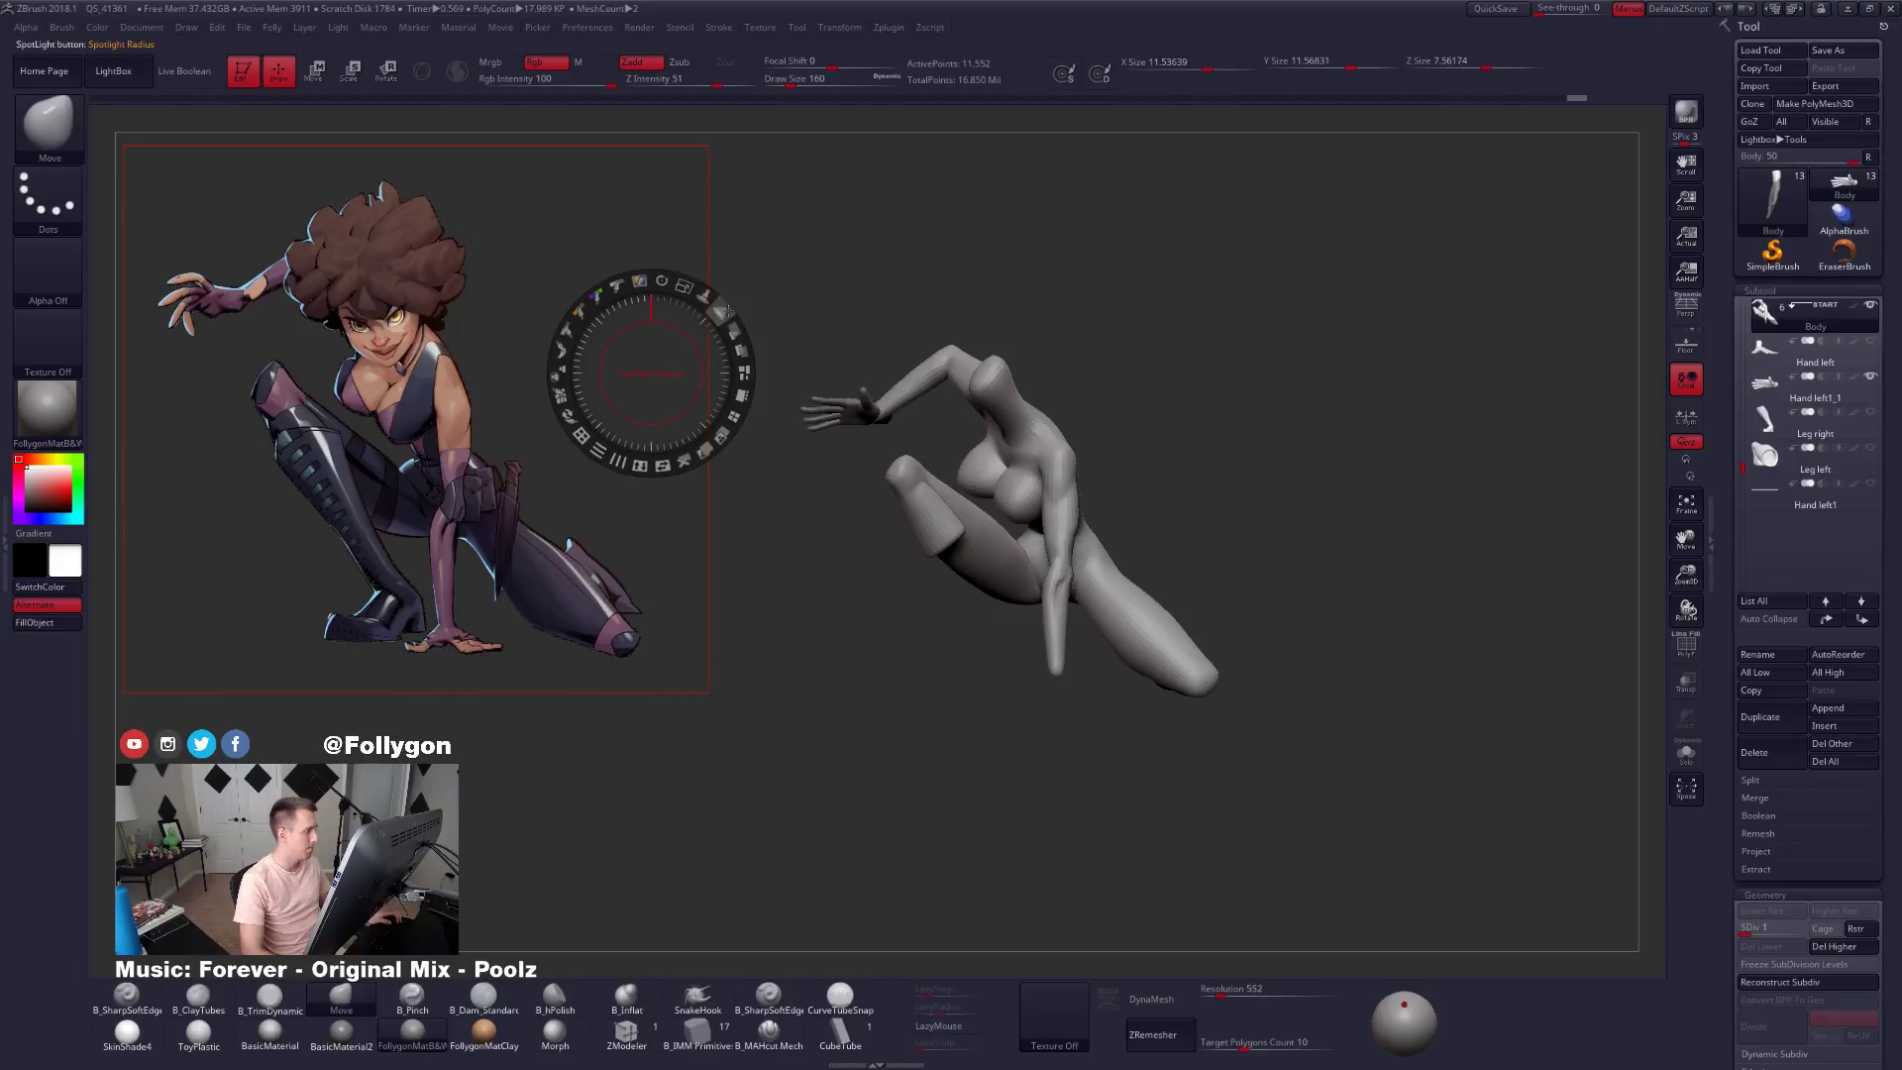
drag(733, 330, 699, 297)
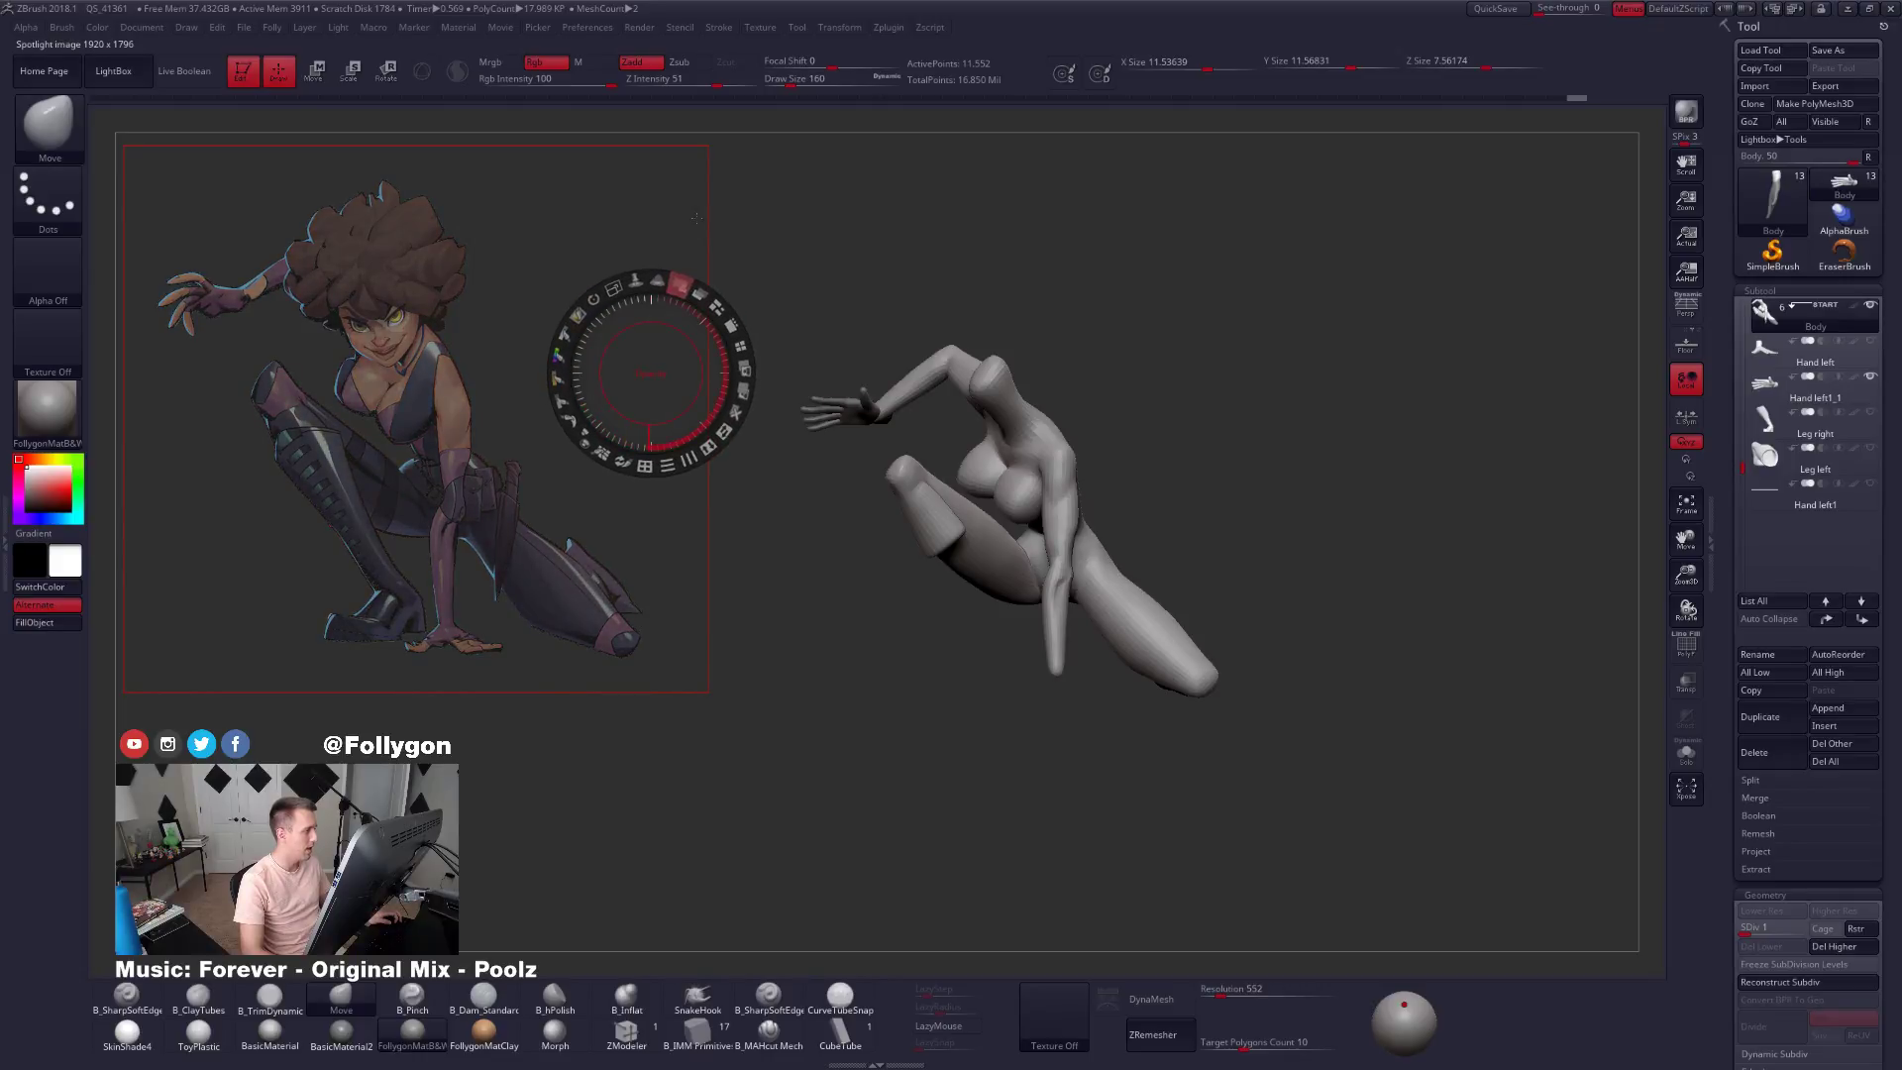
key(shift+z)
key(shift+z)
key(shift+z)
mouse_move(1291, 616)
alt+right_down()
mouse_move(1083, 536)
mouse_move(668, 532)
mouse_move(689, 530)
alt+right_up()
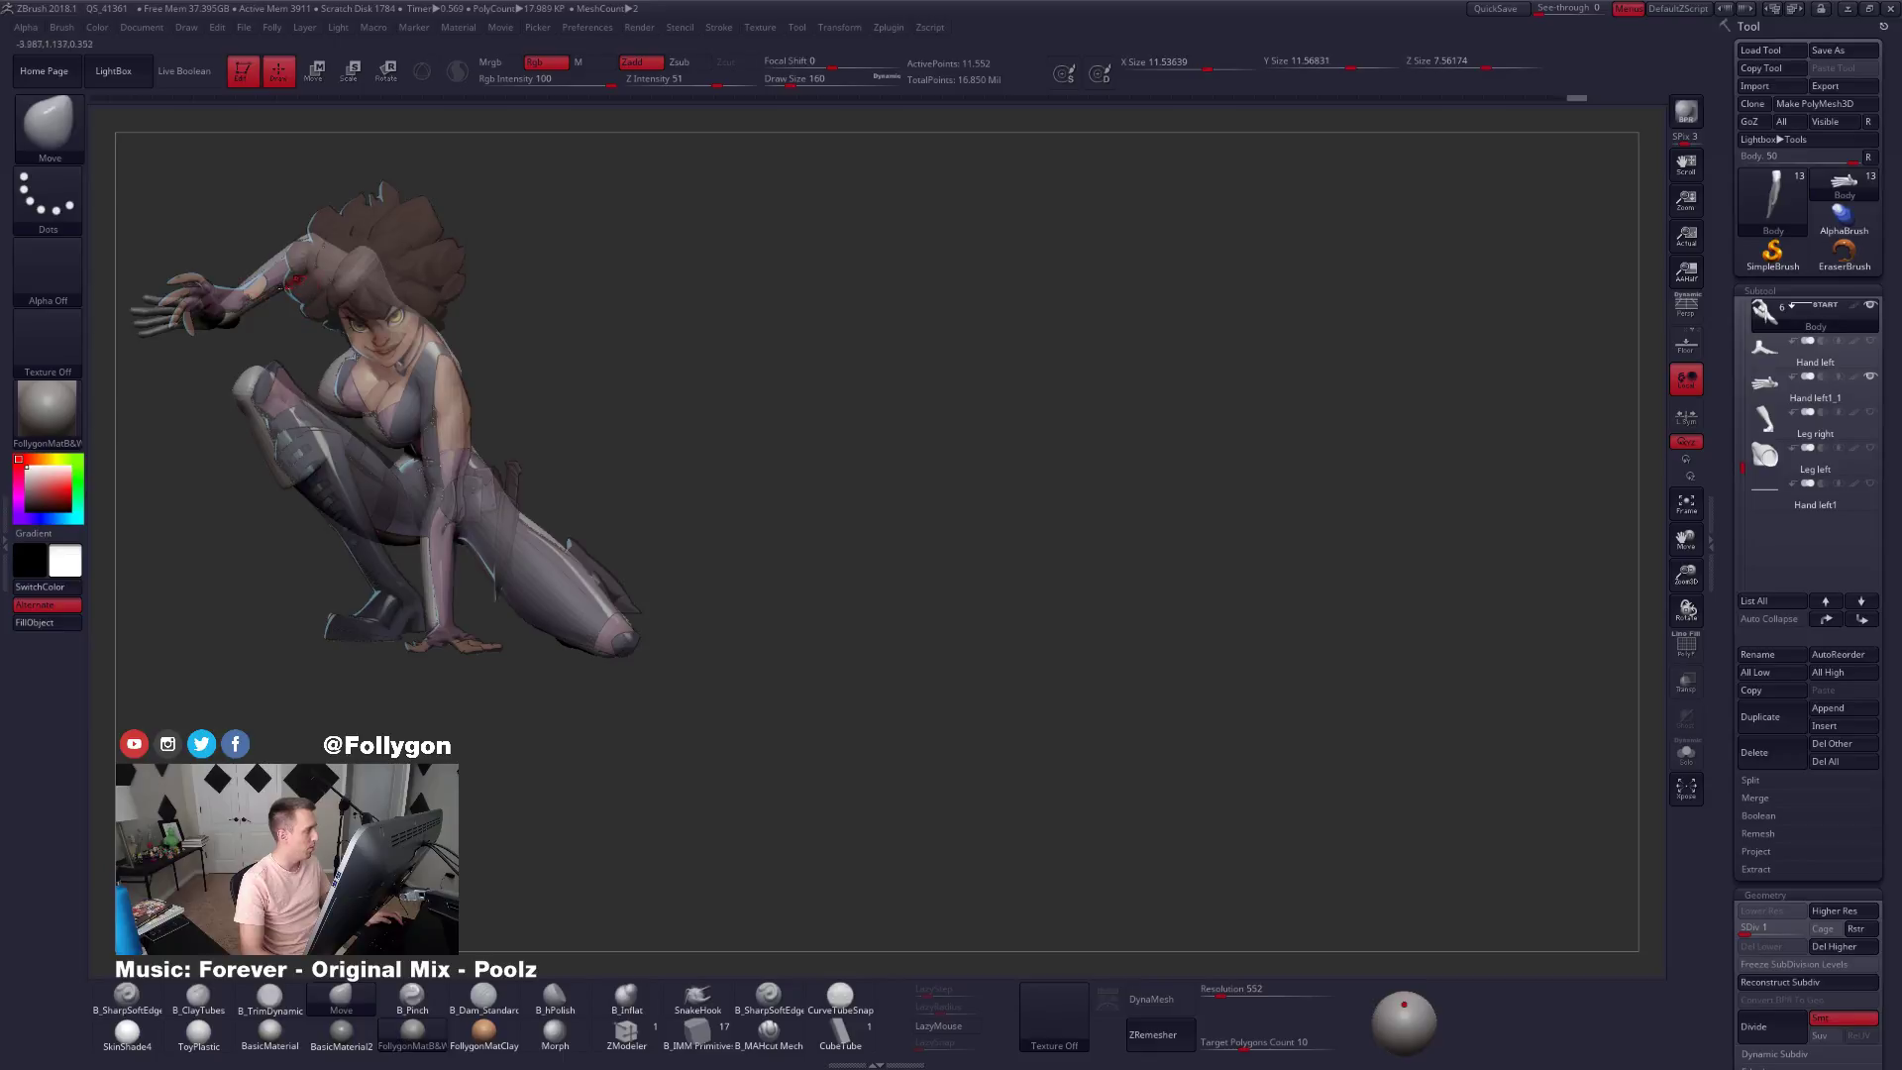
alt+right_drag(530, 391, 1223, 502)
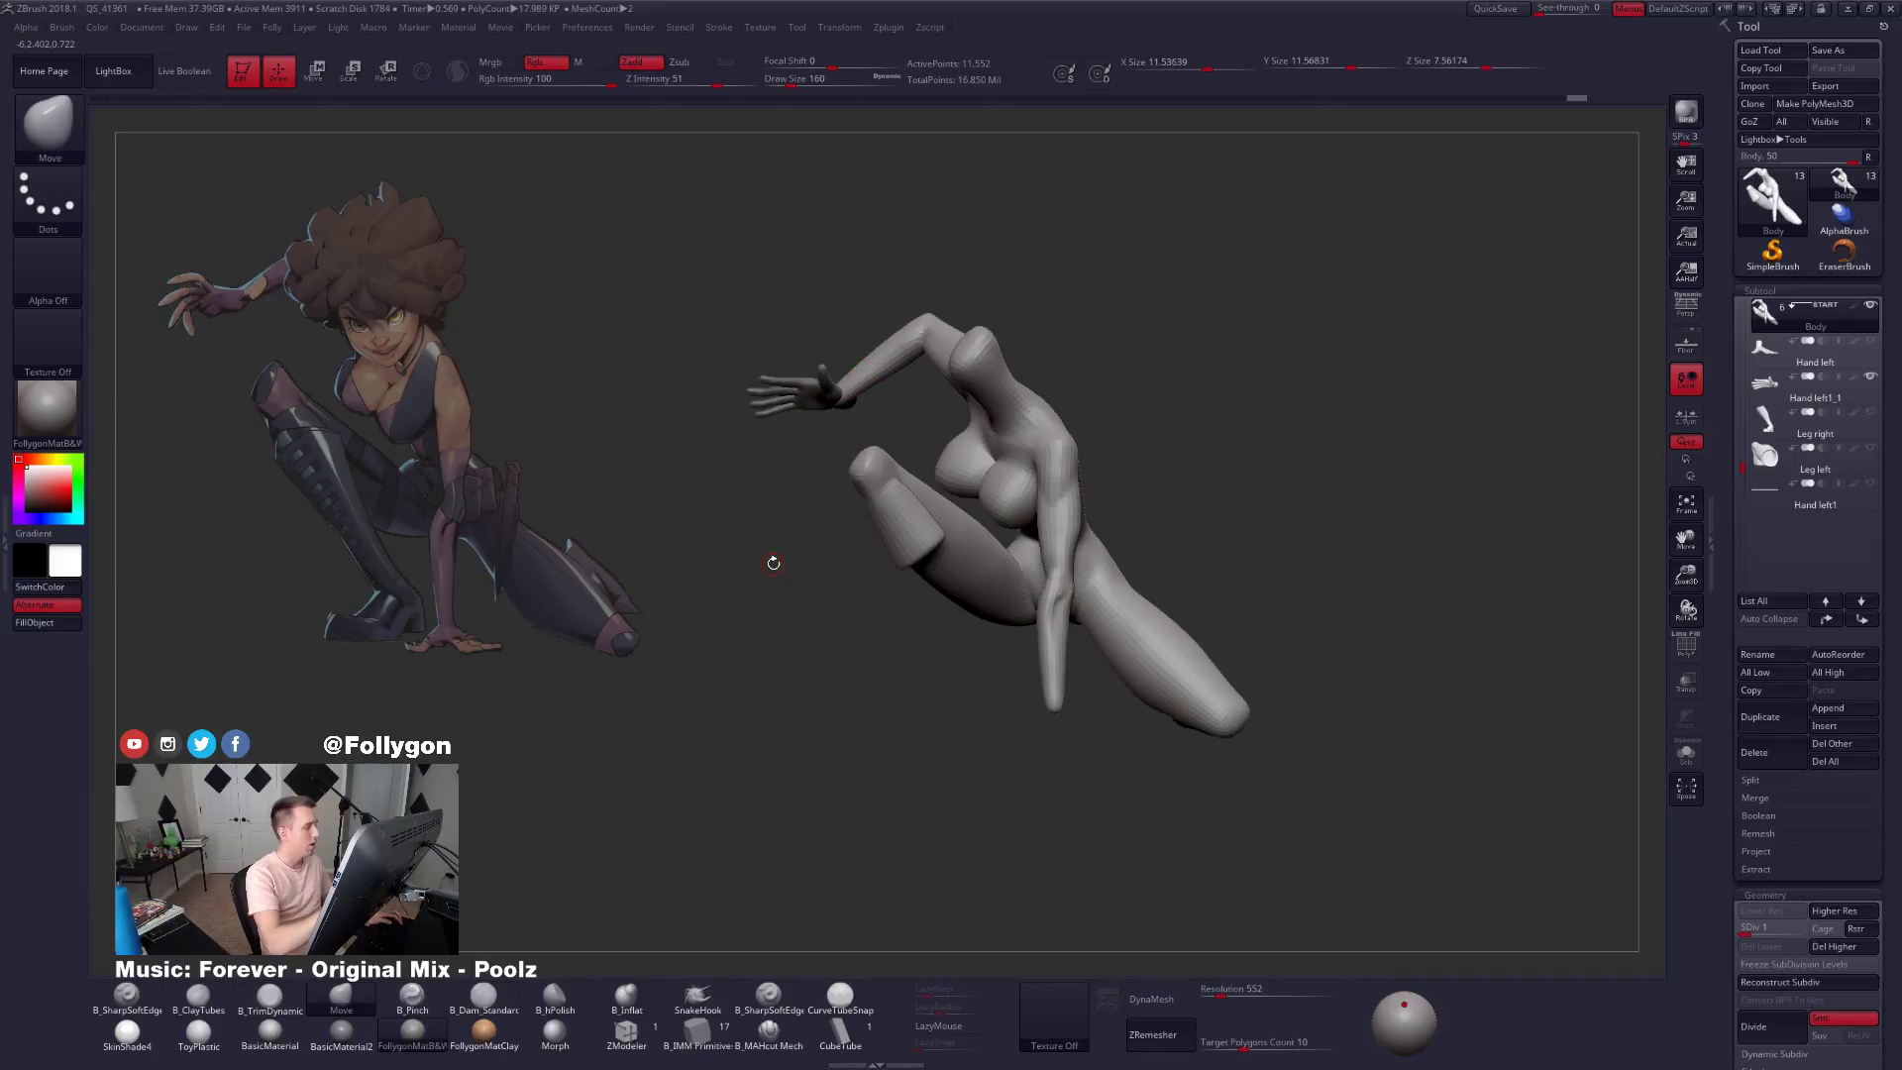
Restore the faded Spotlight reference image to full opacity.
mouse_move(868, 555)
ctrl+right_down()
mouse_move(904, 398)
mouse_move(828, 408)
mouse_move(825, 383)
mouse_move(846, 437)
ctrl+right_up()
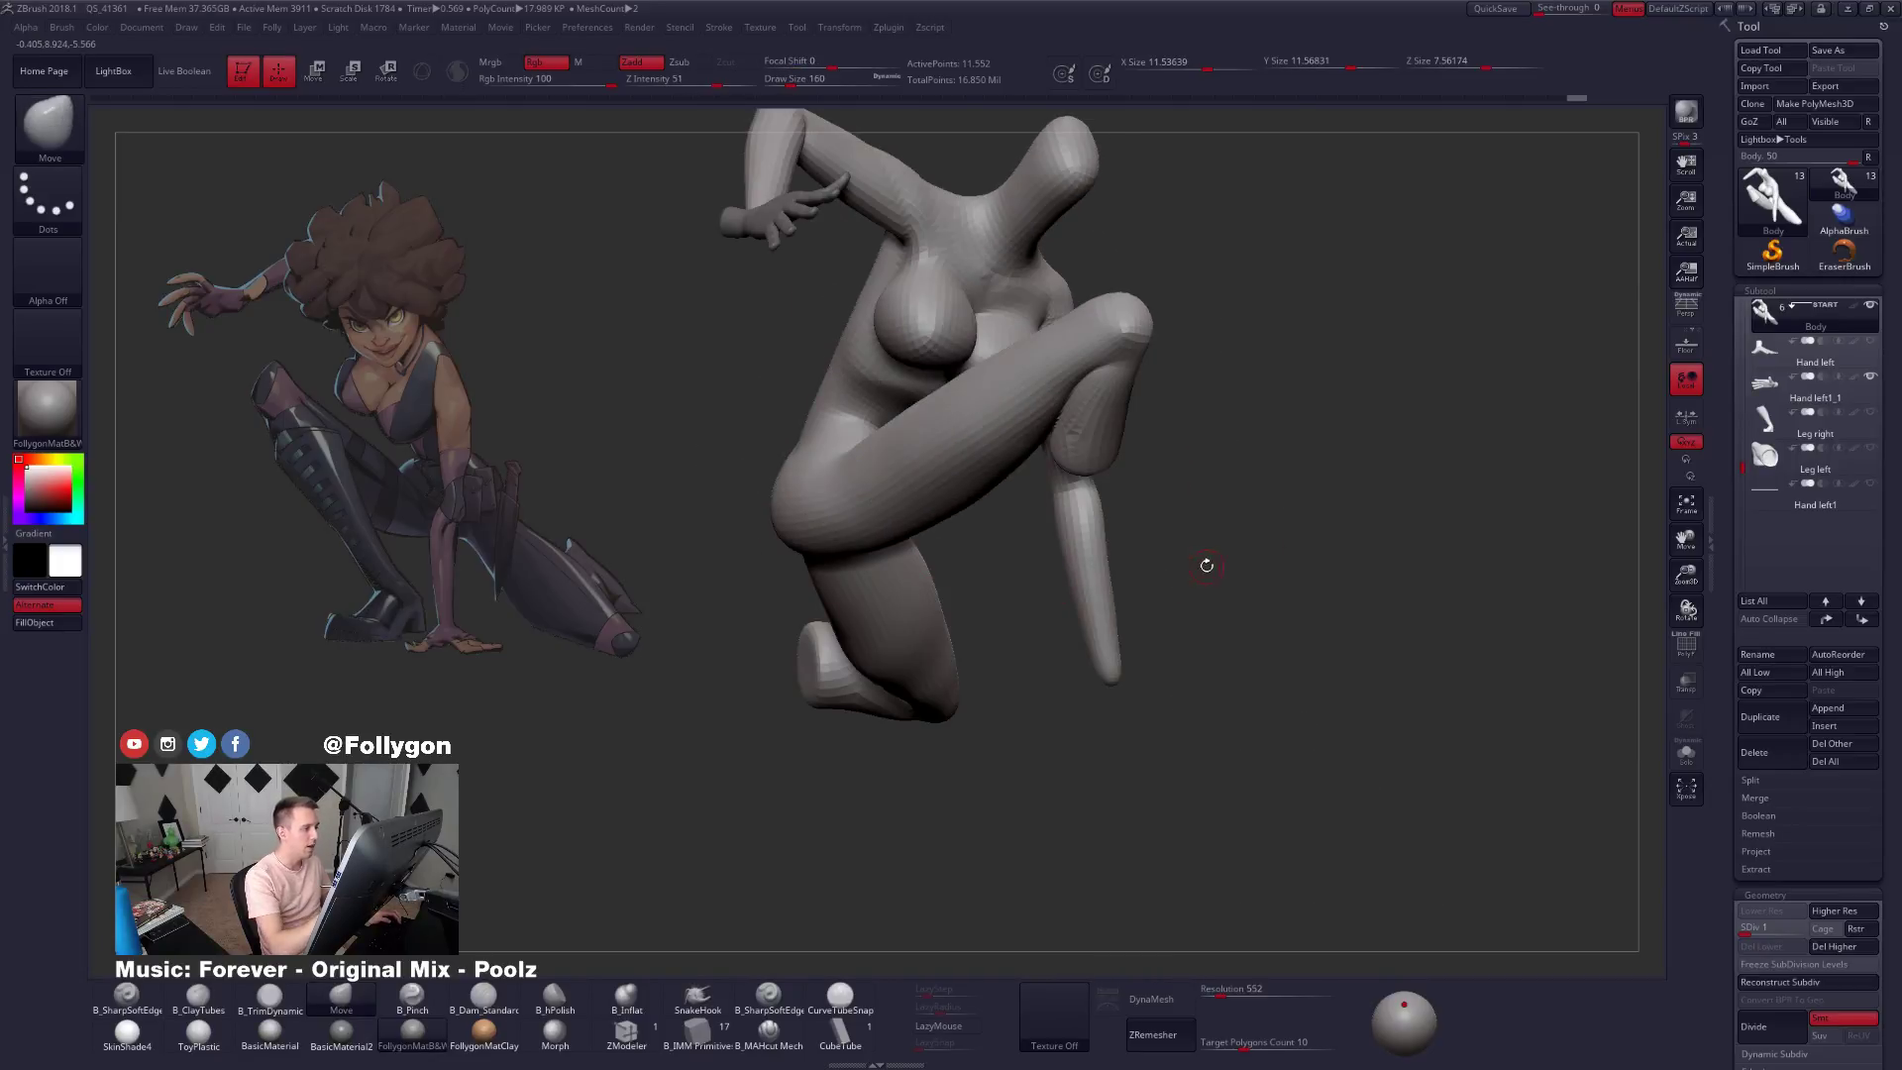
right_drag(1207, 565, 1243, 643)
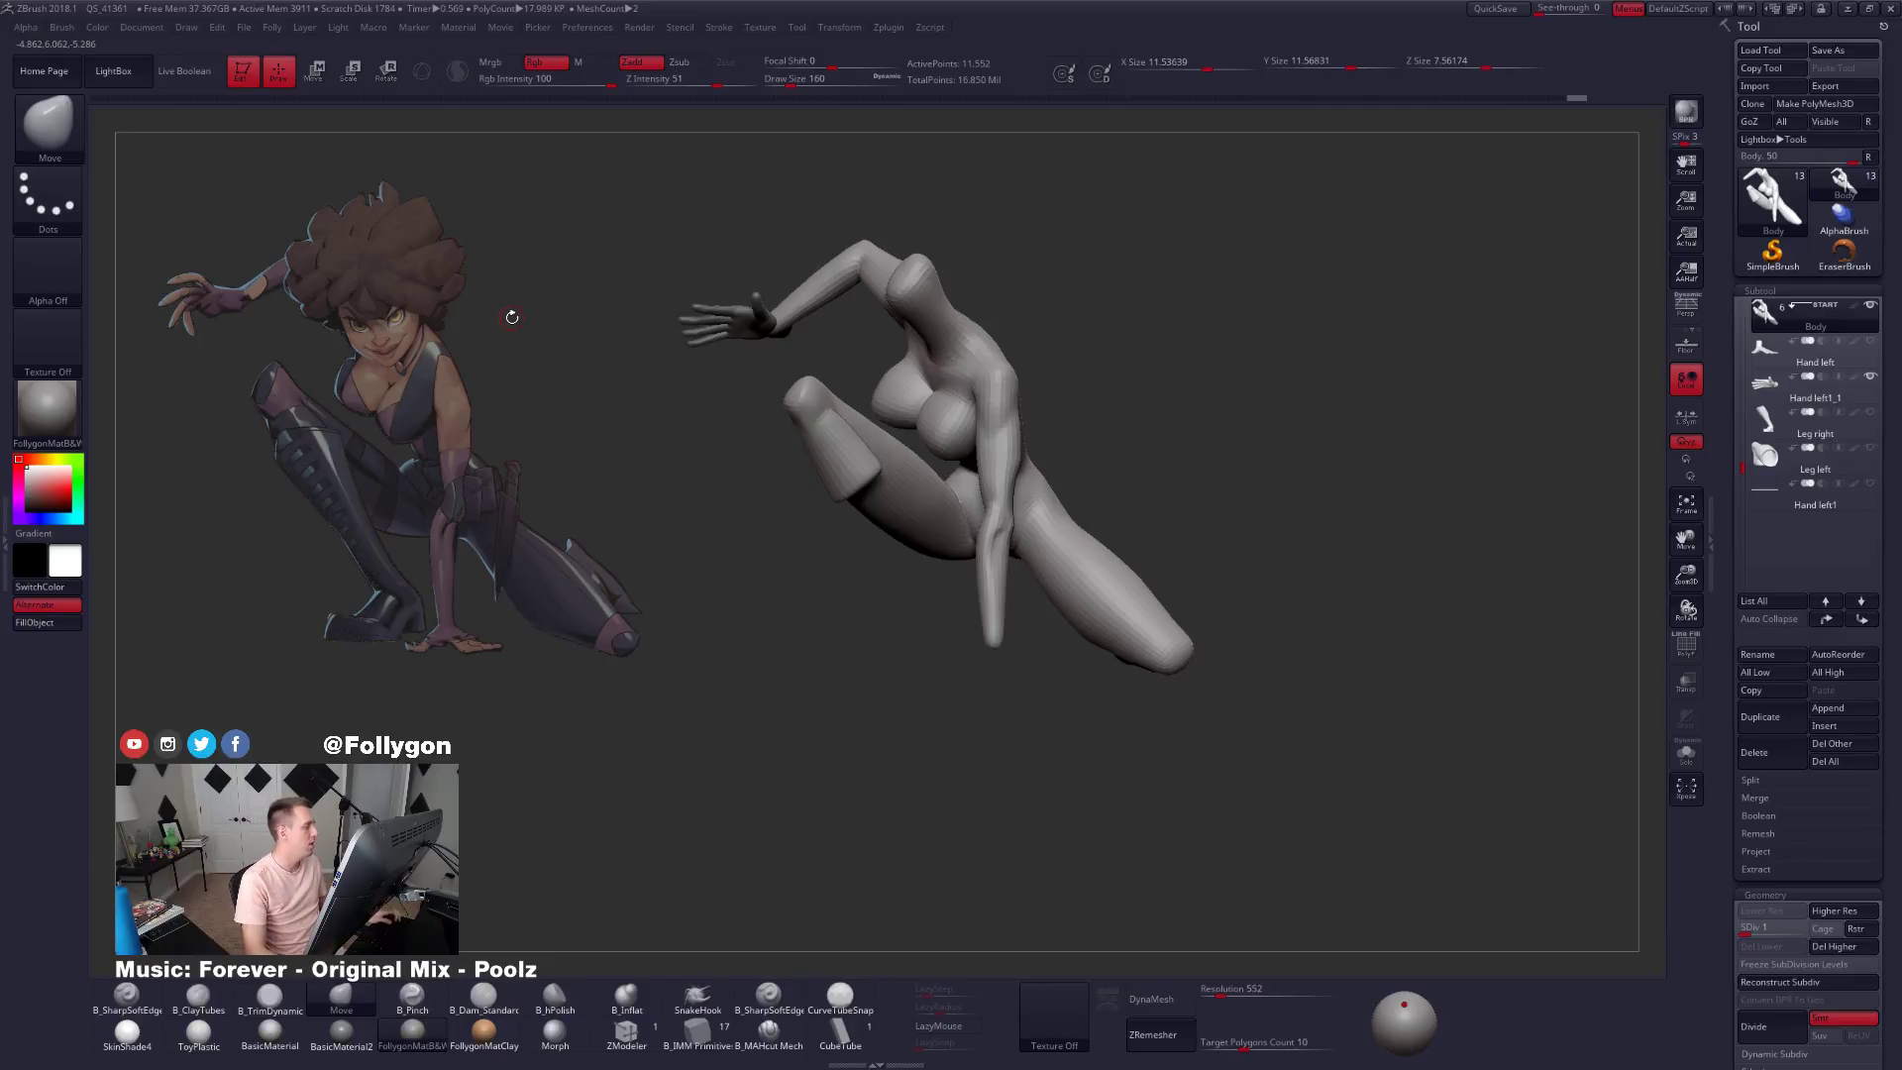
key(shift+z)
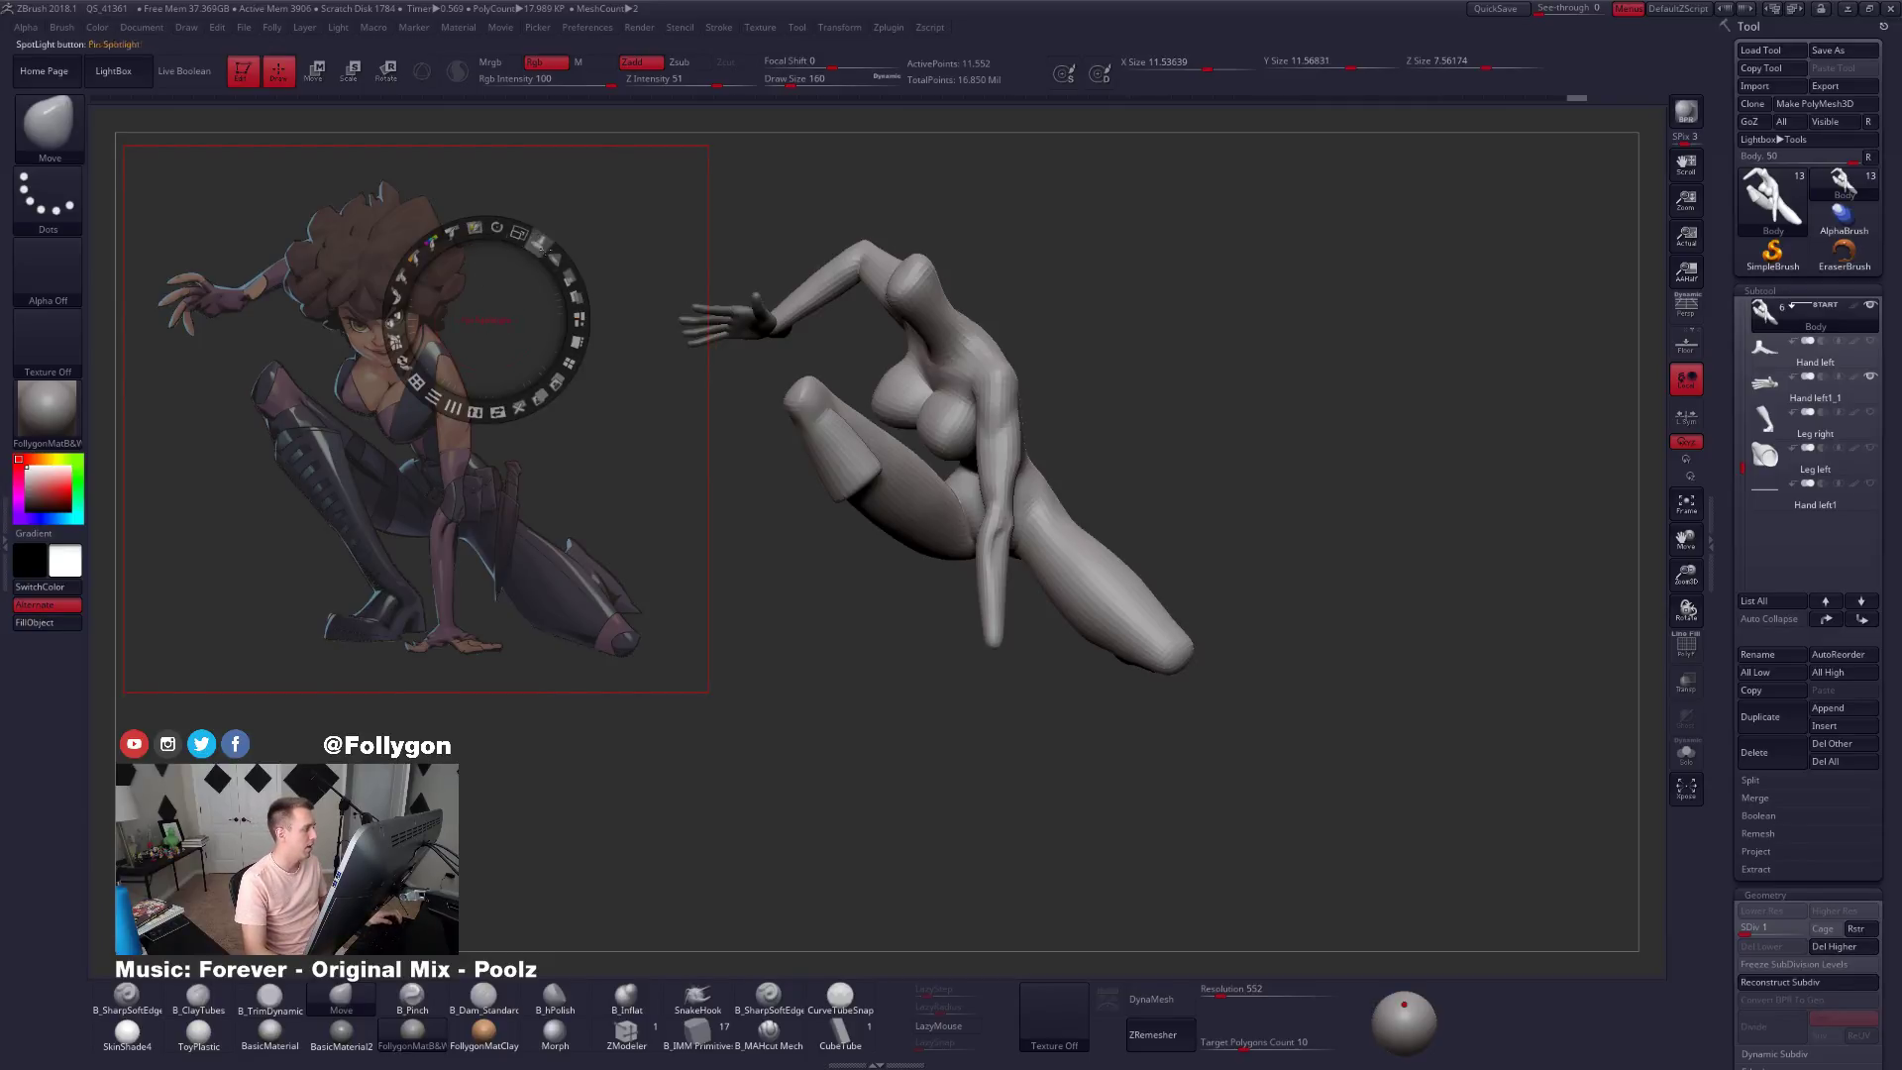
drag(570, 281, 592, 390)
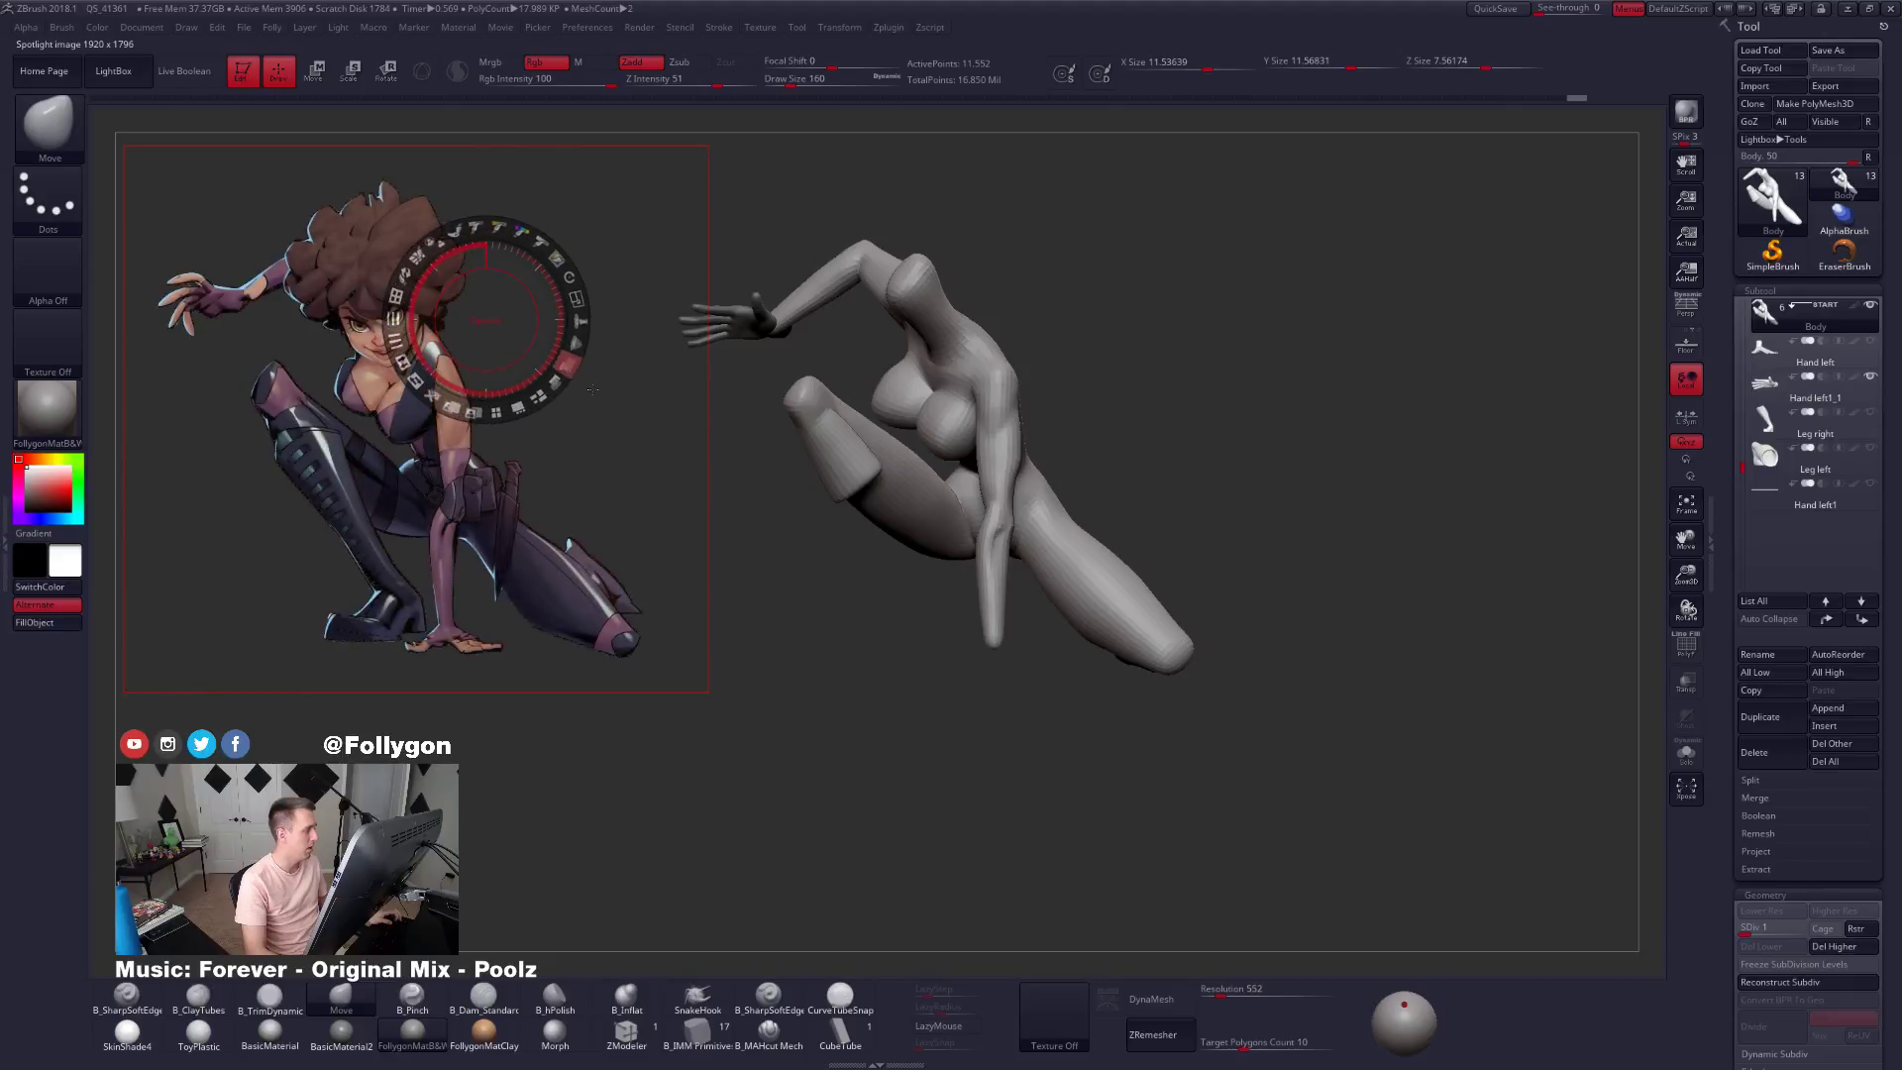
key(shift+z)
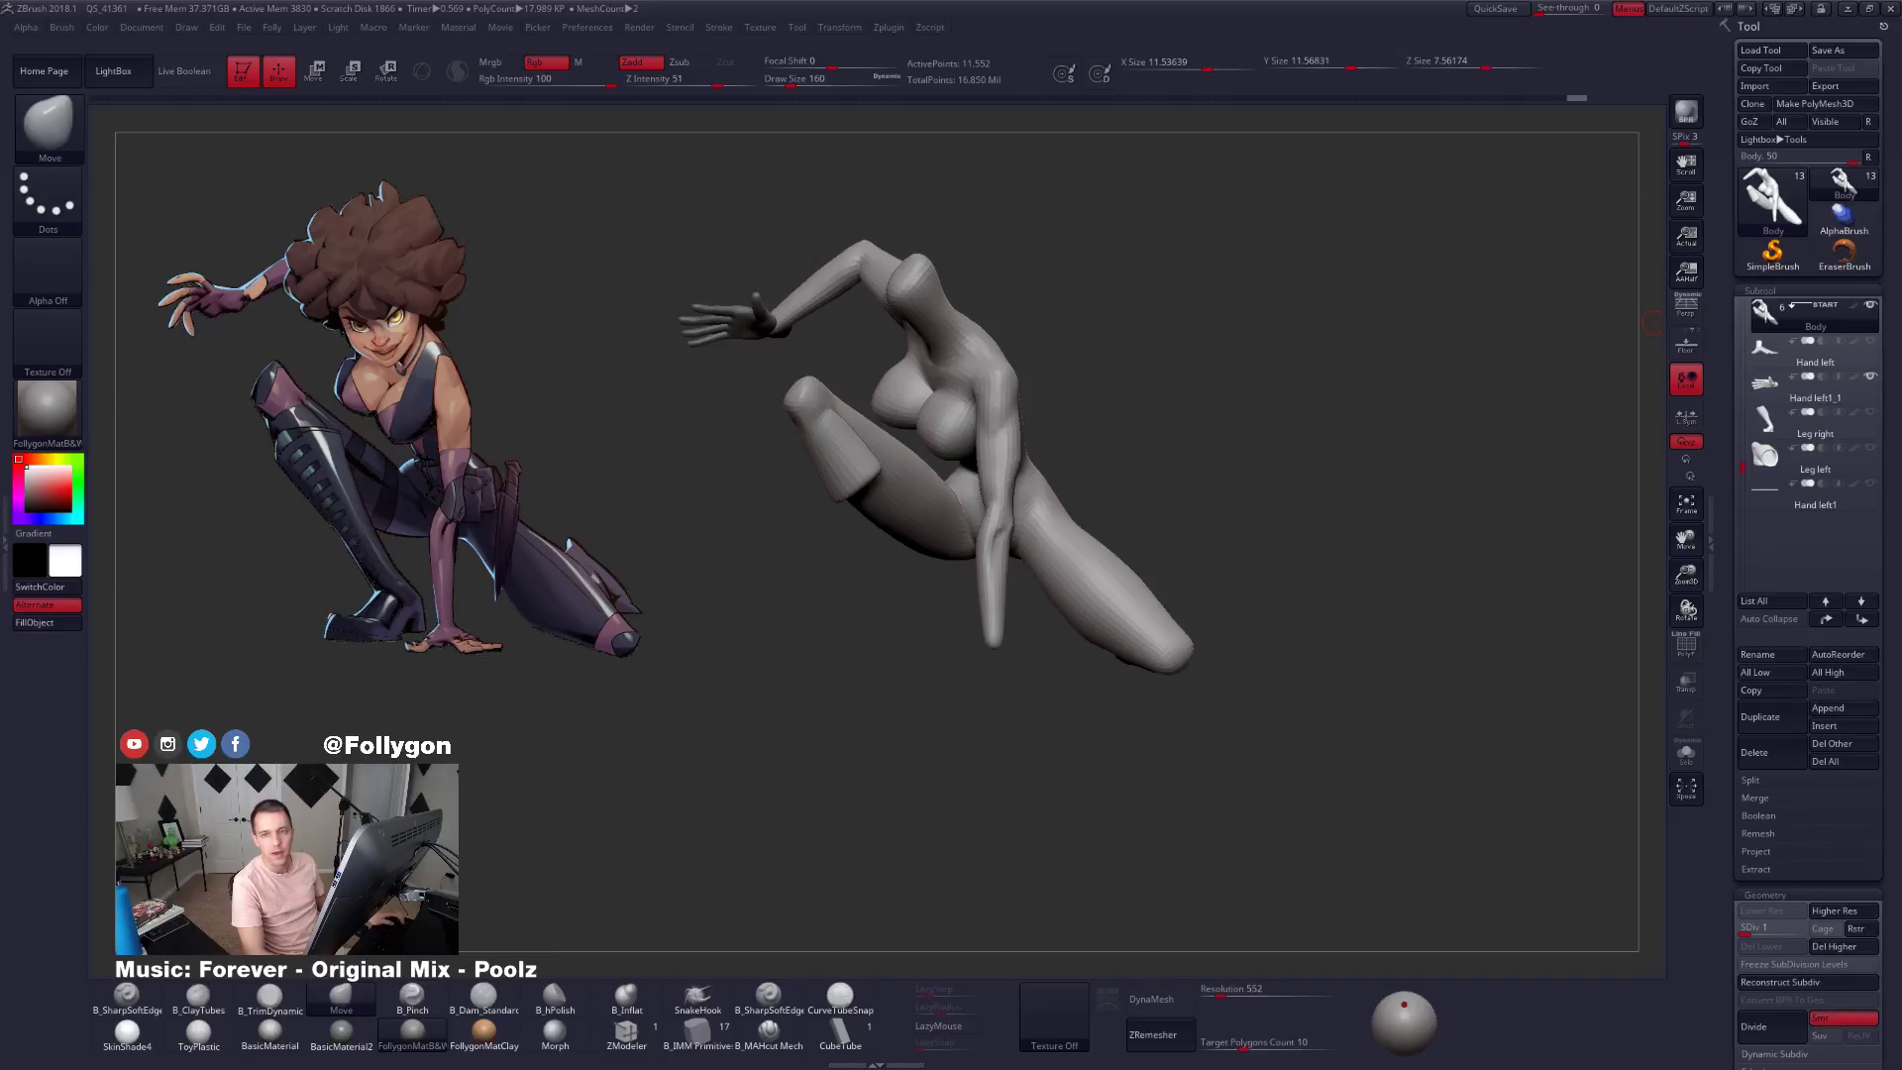
Compare concept.psd in Photoshop with its black-background Layer 2 hidden and shown, and return to ZBrush.
key(alt+Tab)
key(ctrl+Tab)
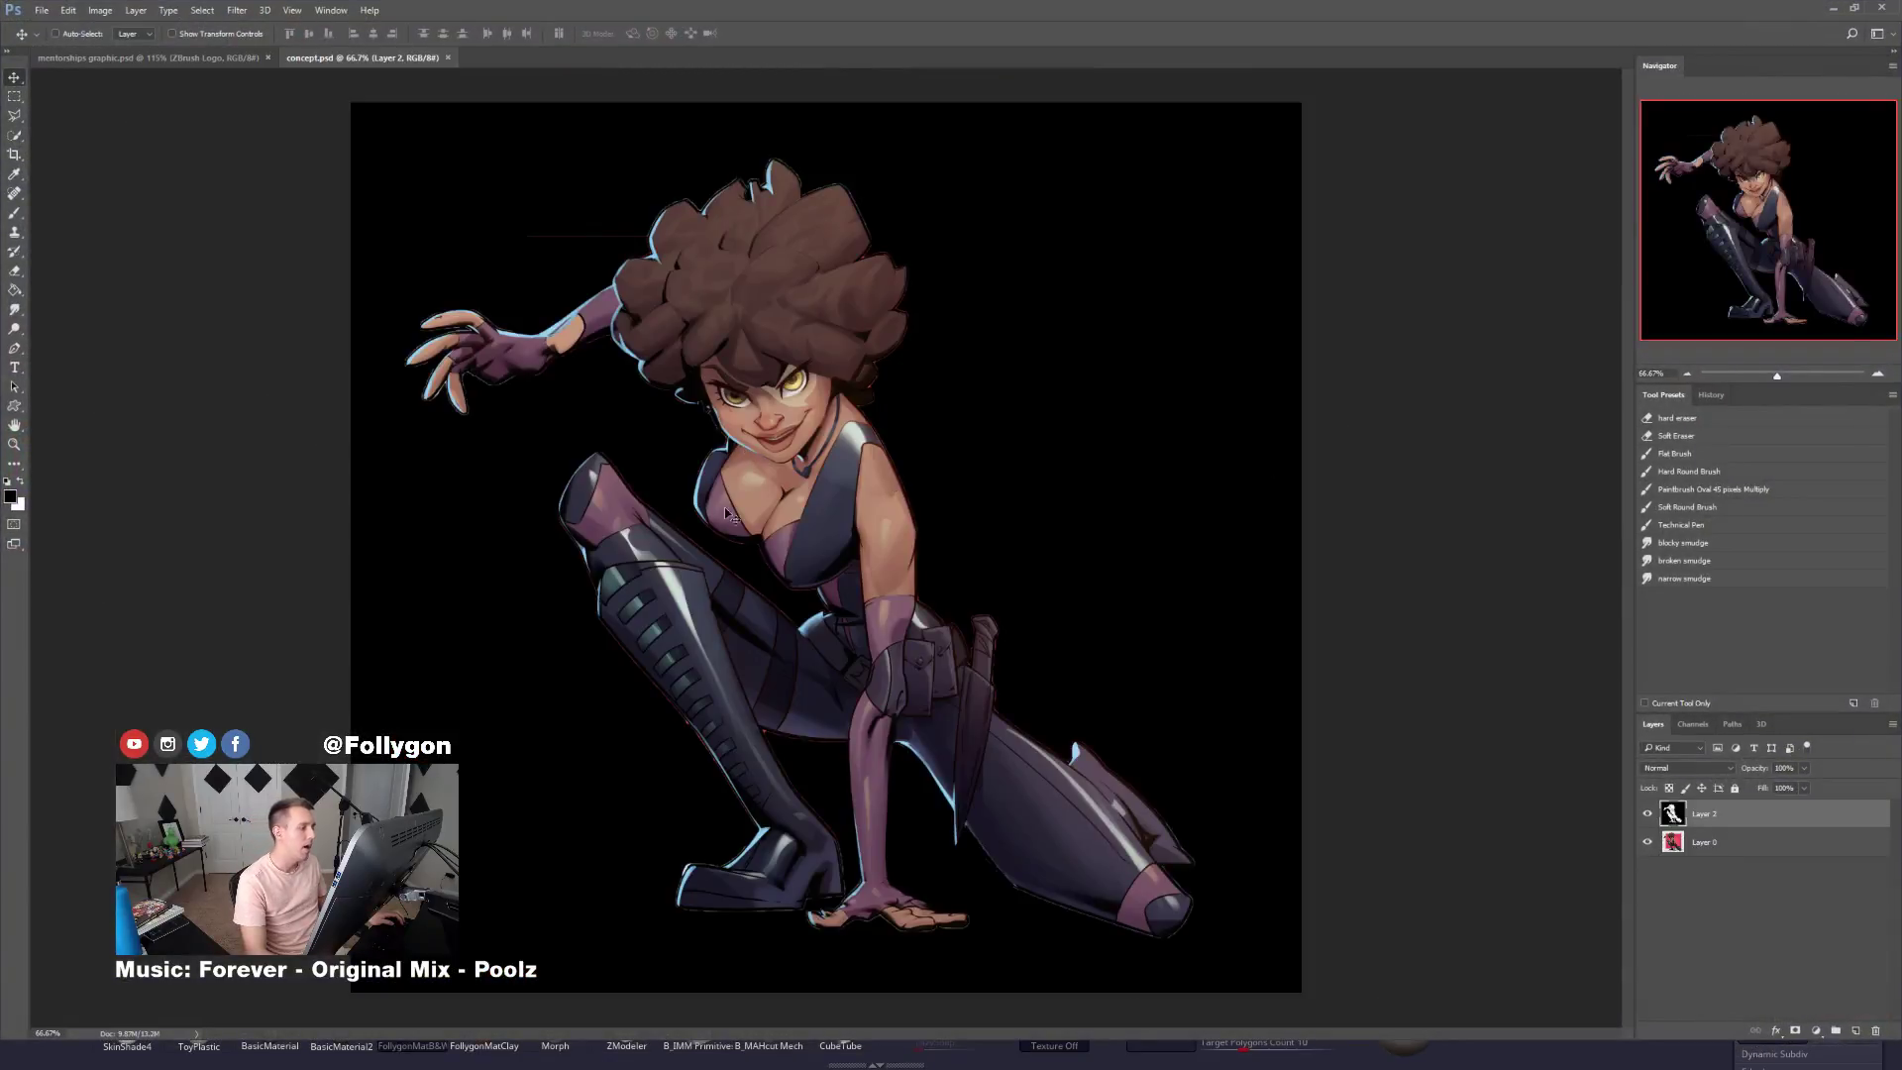
click(1647, 814)
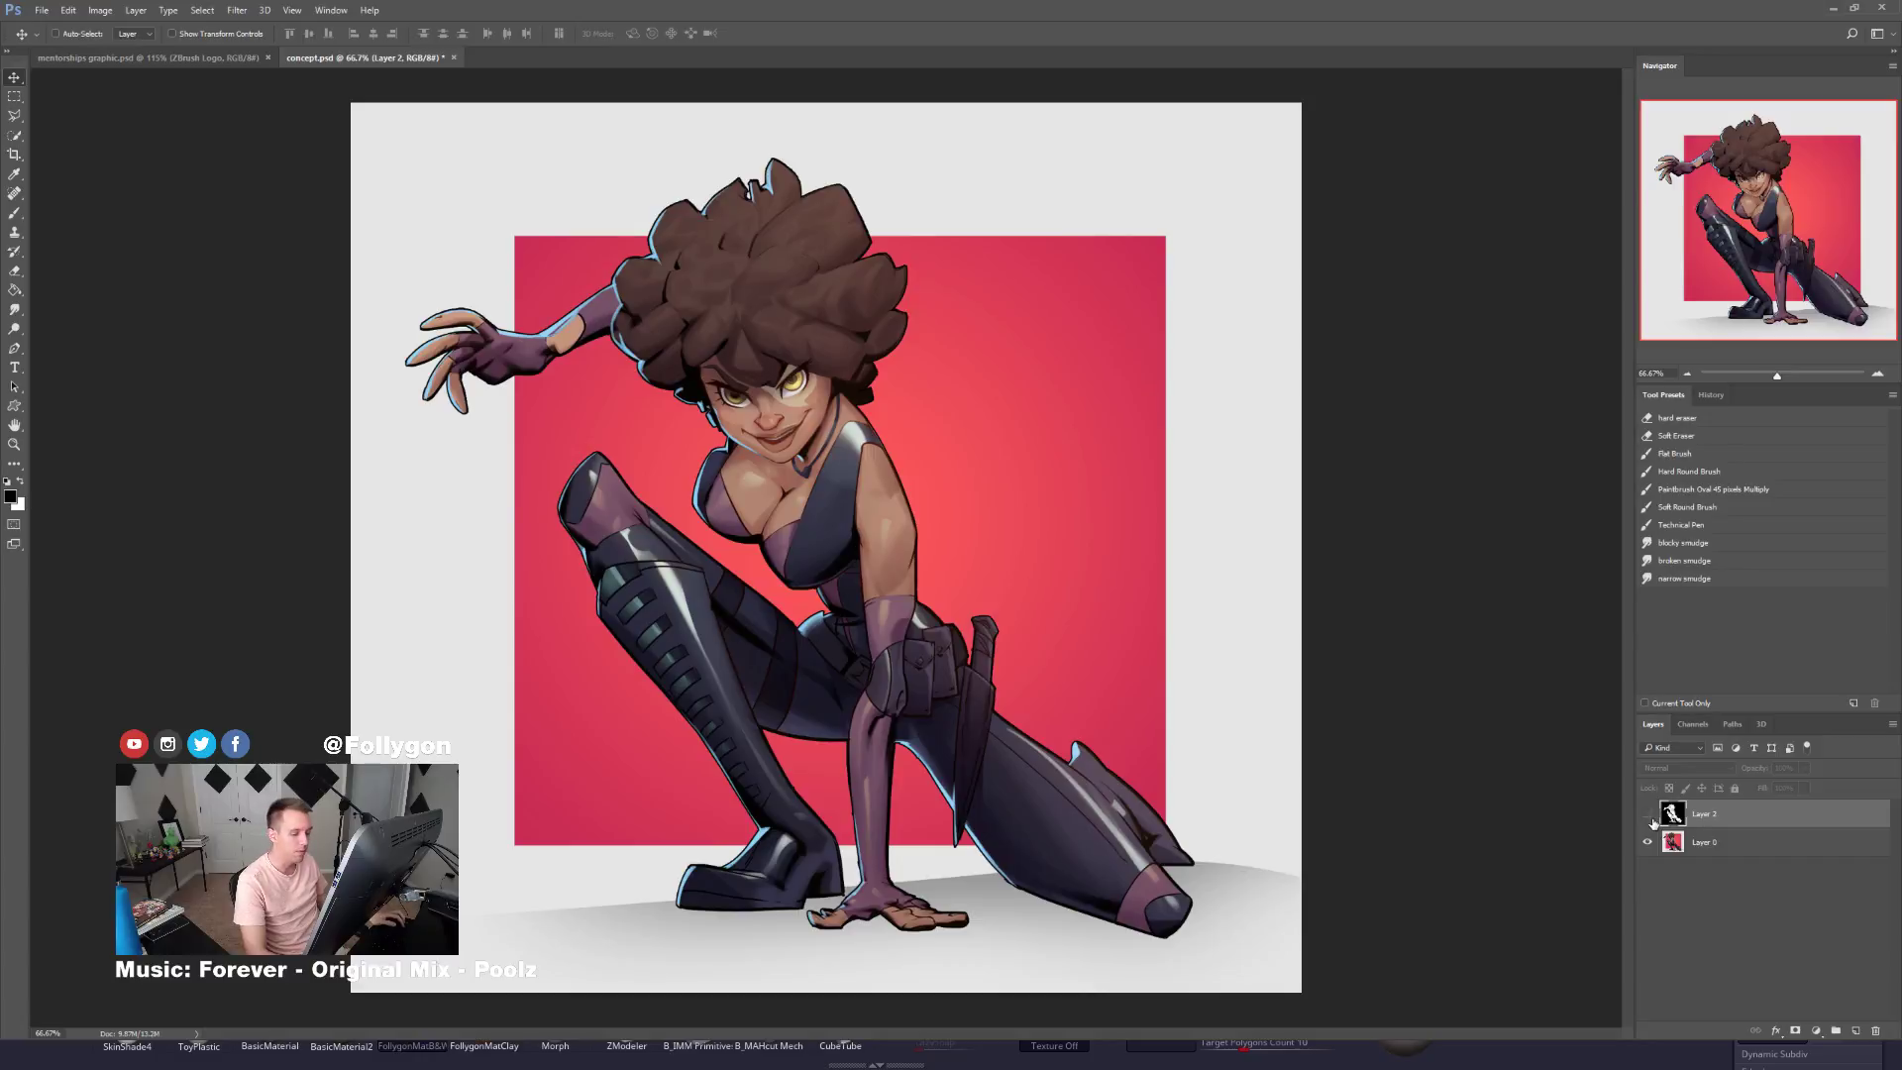
click(1648, 814)
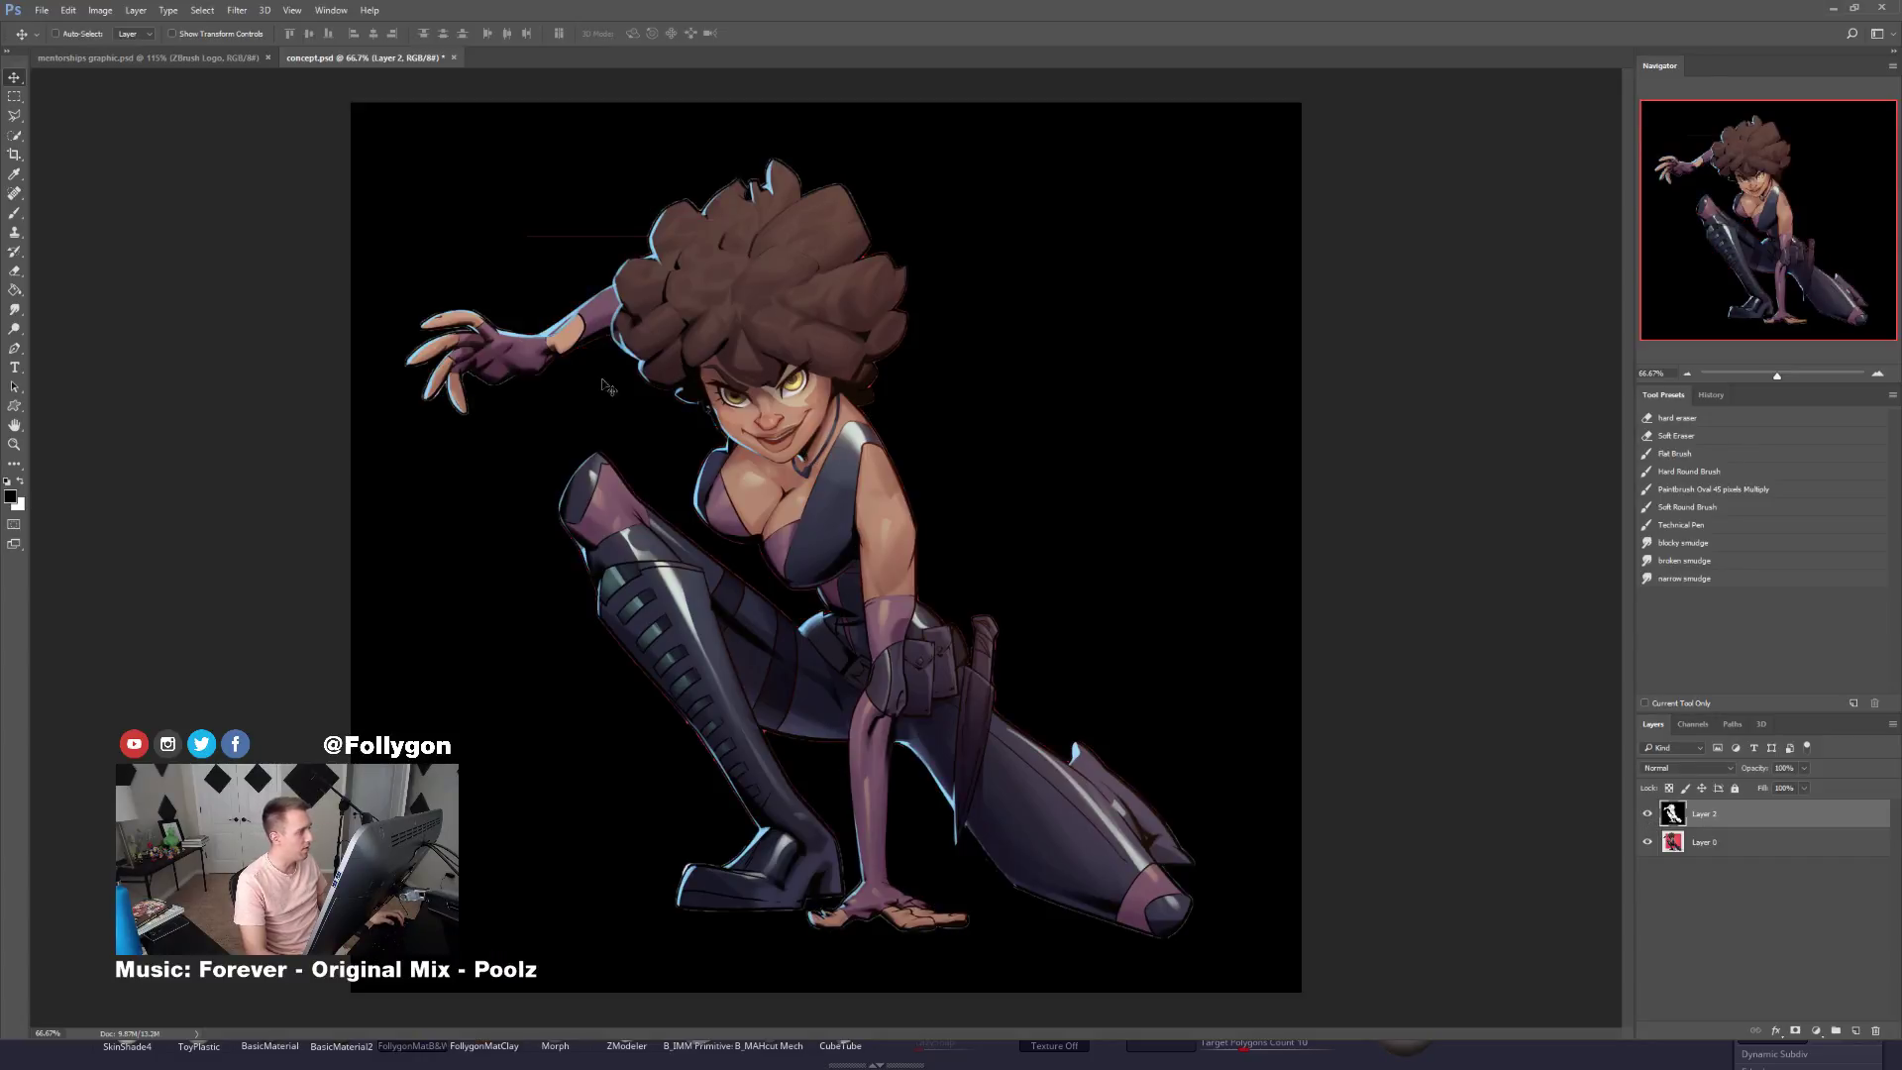
click(1838, 8)
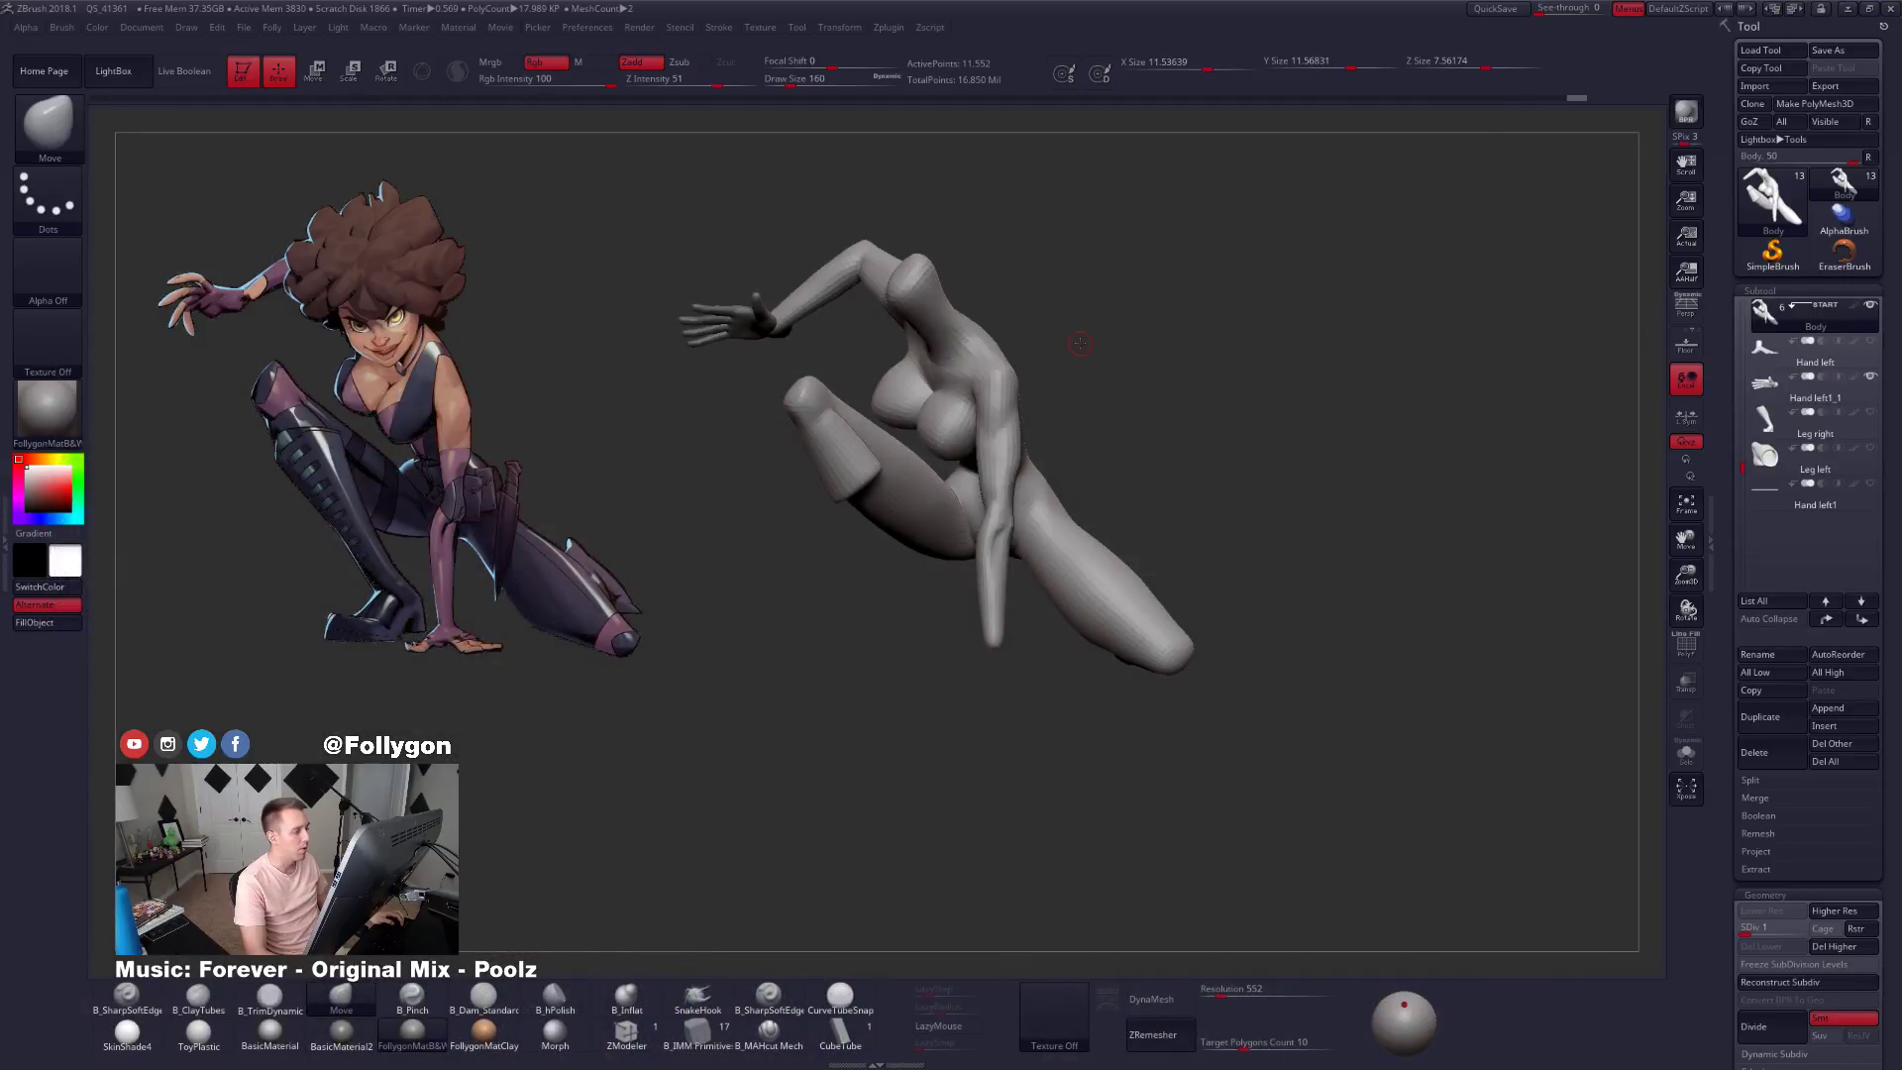
Try adjusting the Spotlight intensity of the reference image until its black background shows, and hide the background again.
click(764, 29)
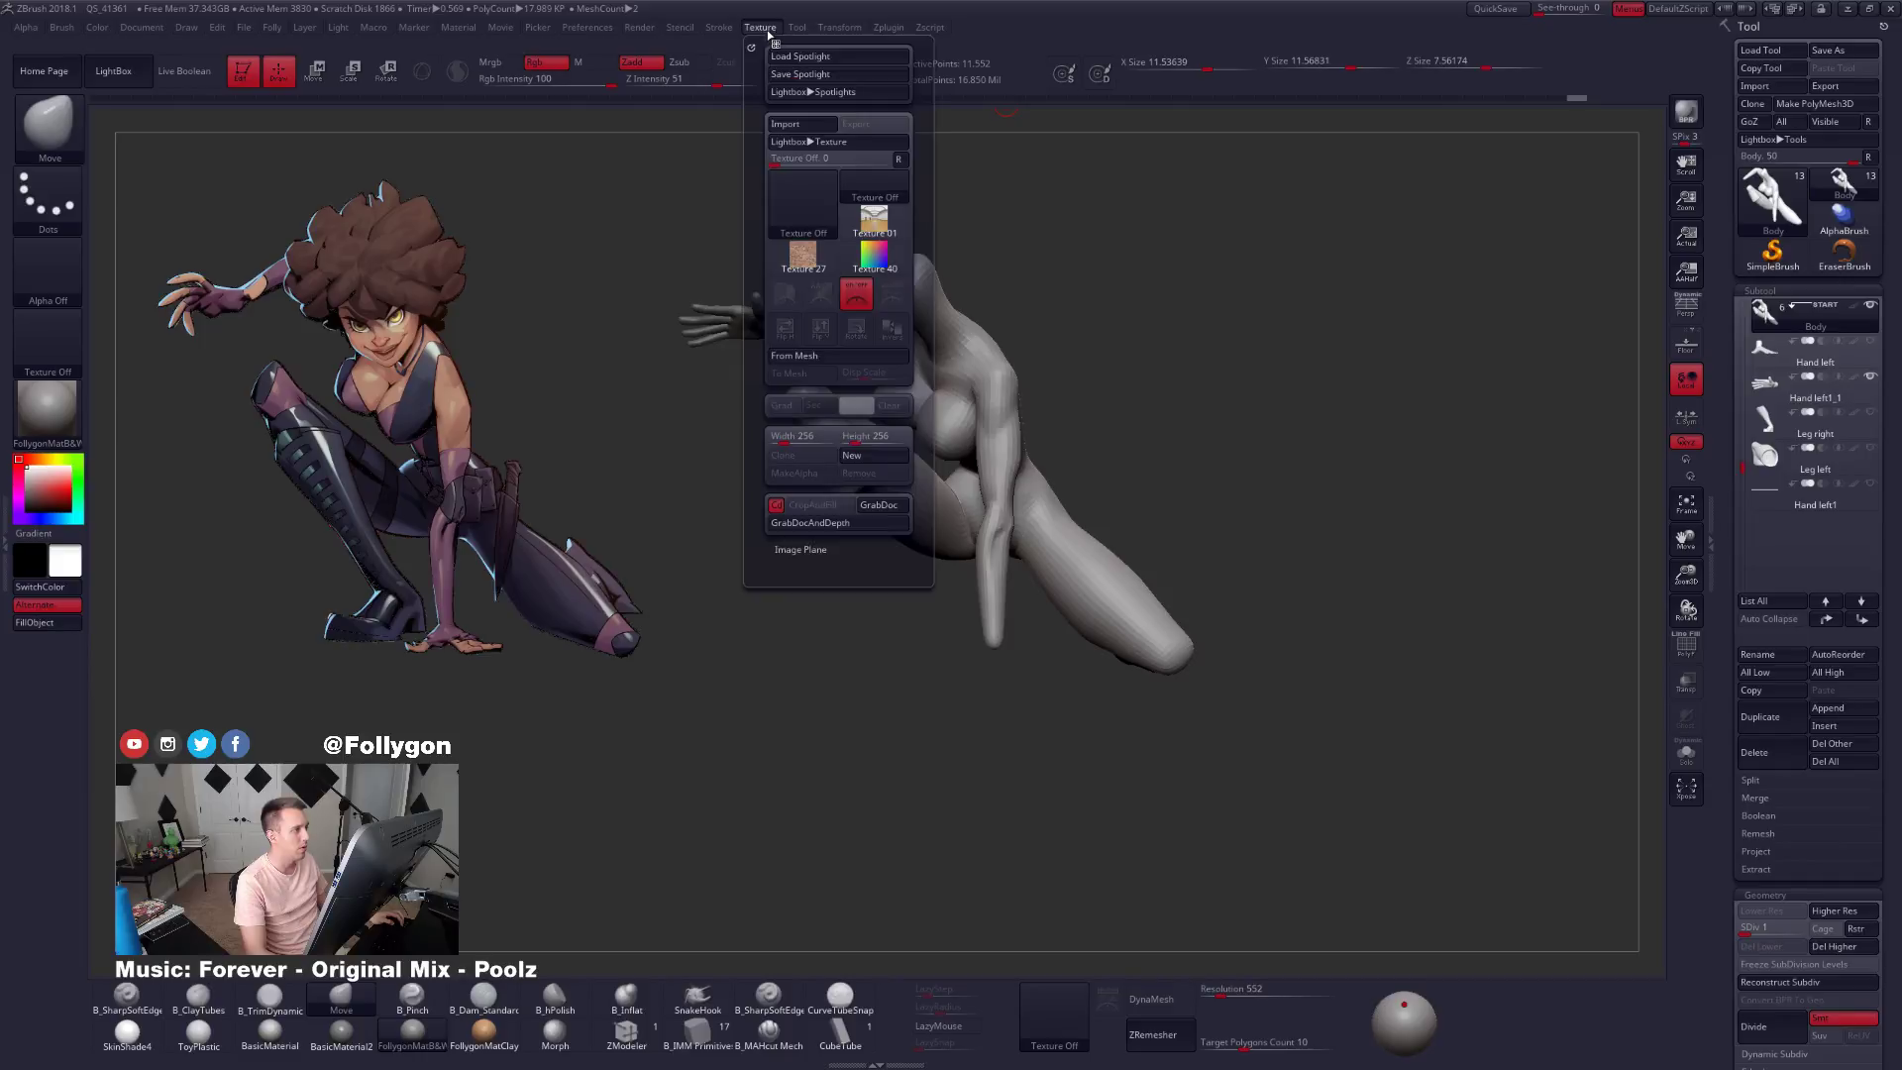
click(807, 216)
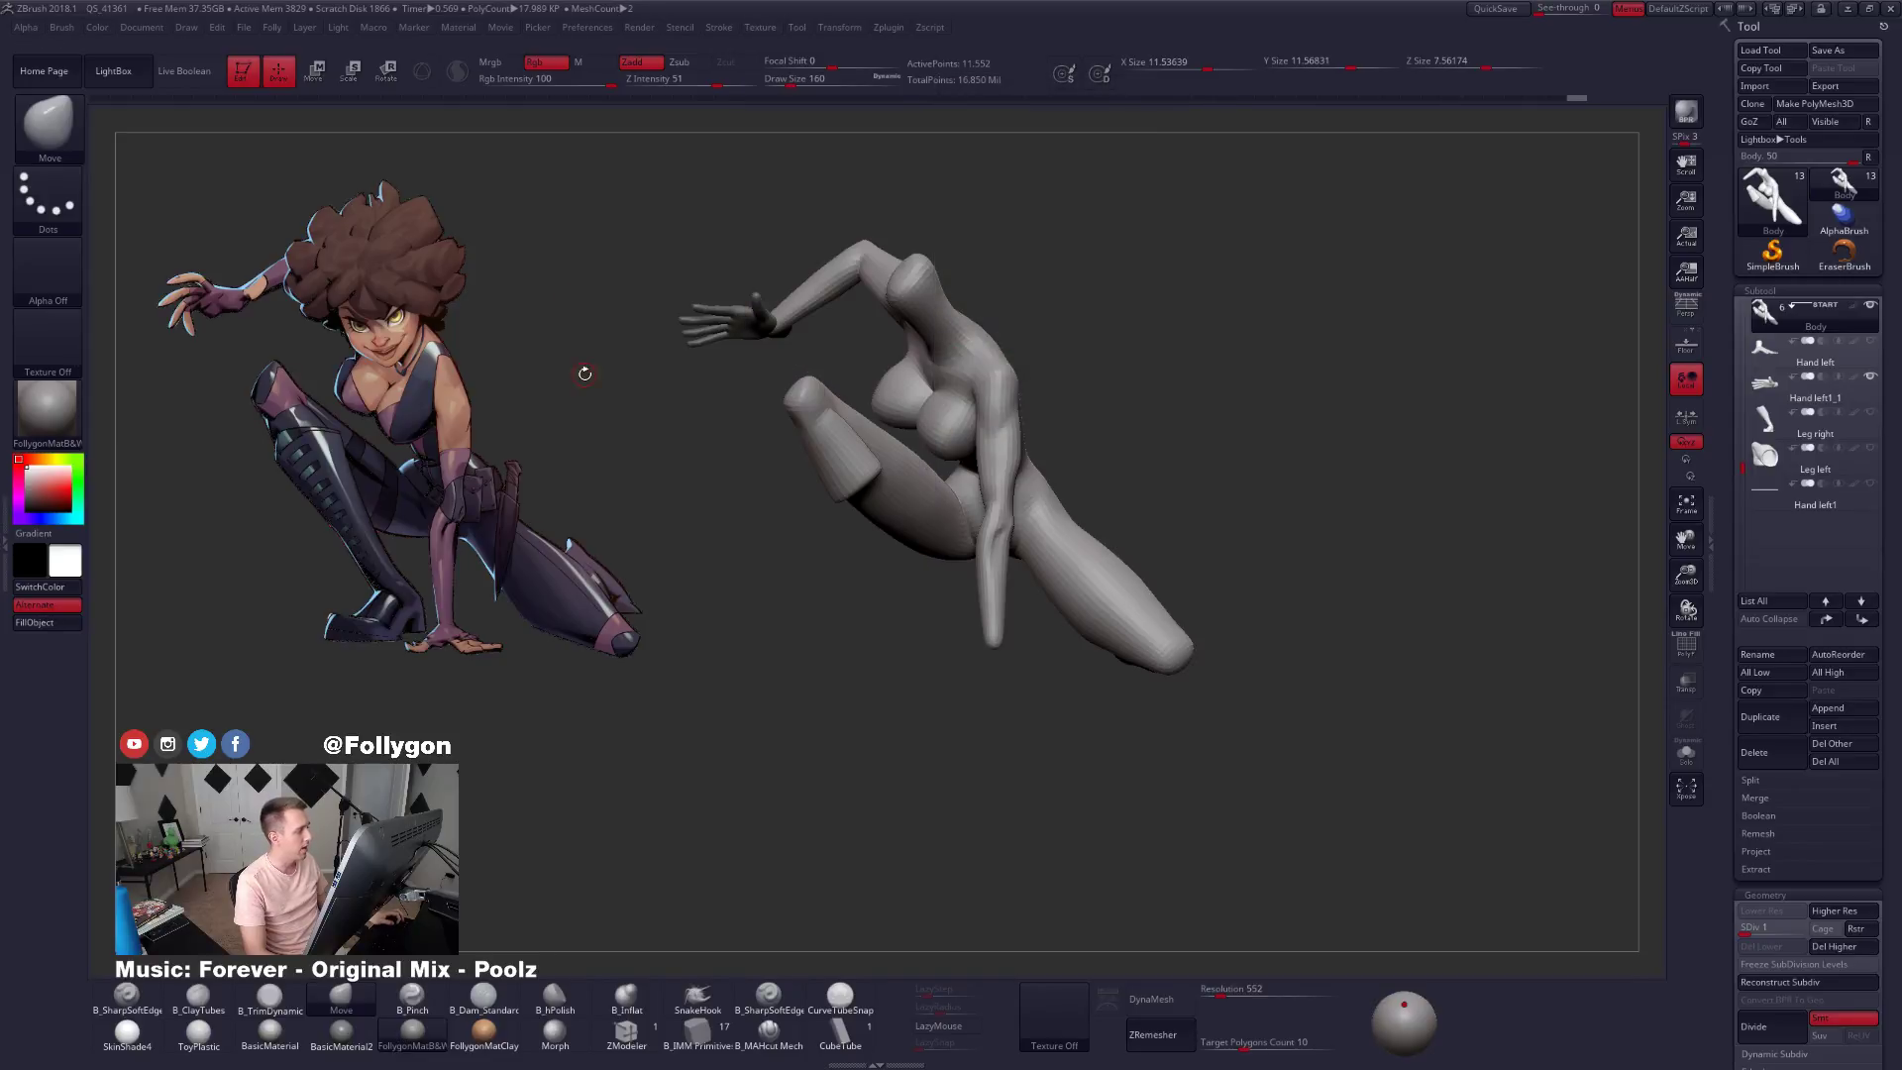
key(z)
click(634, 415)
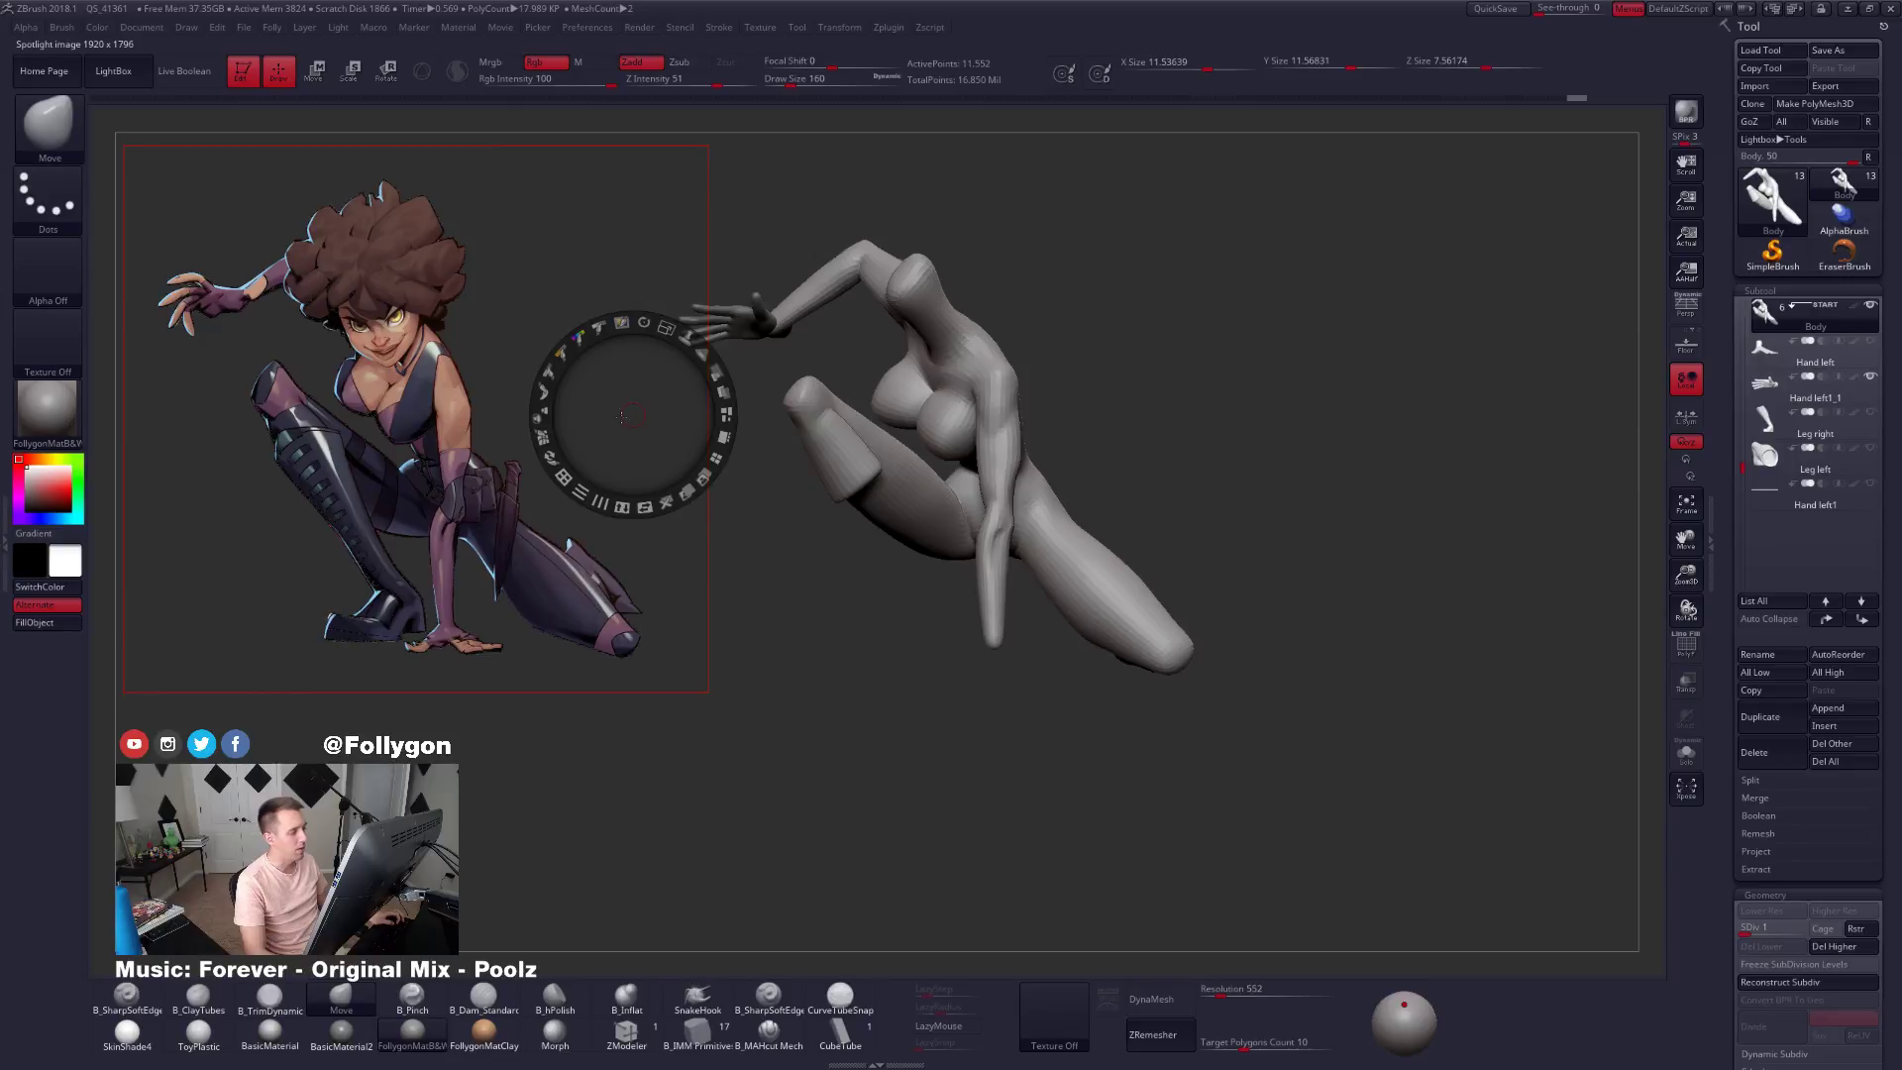
click(554, 295)
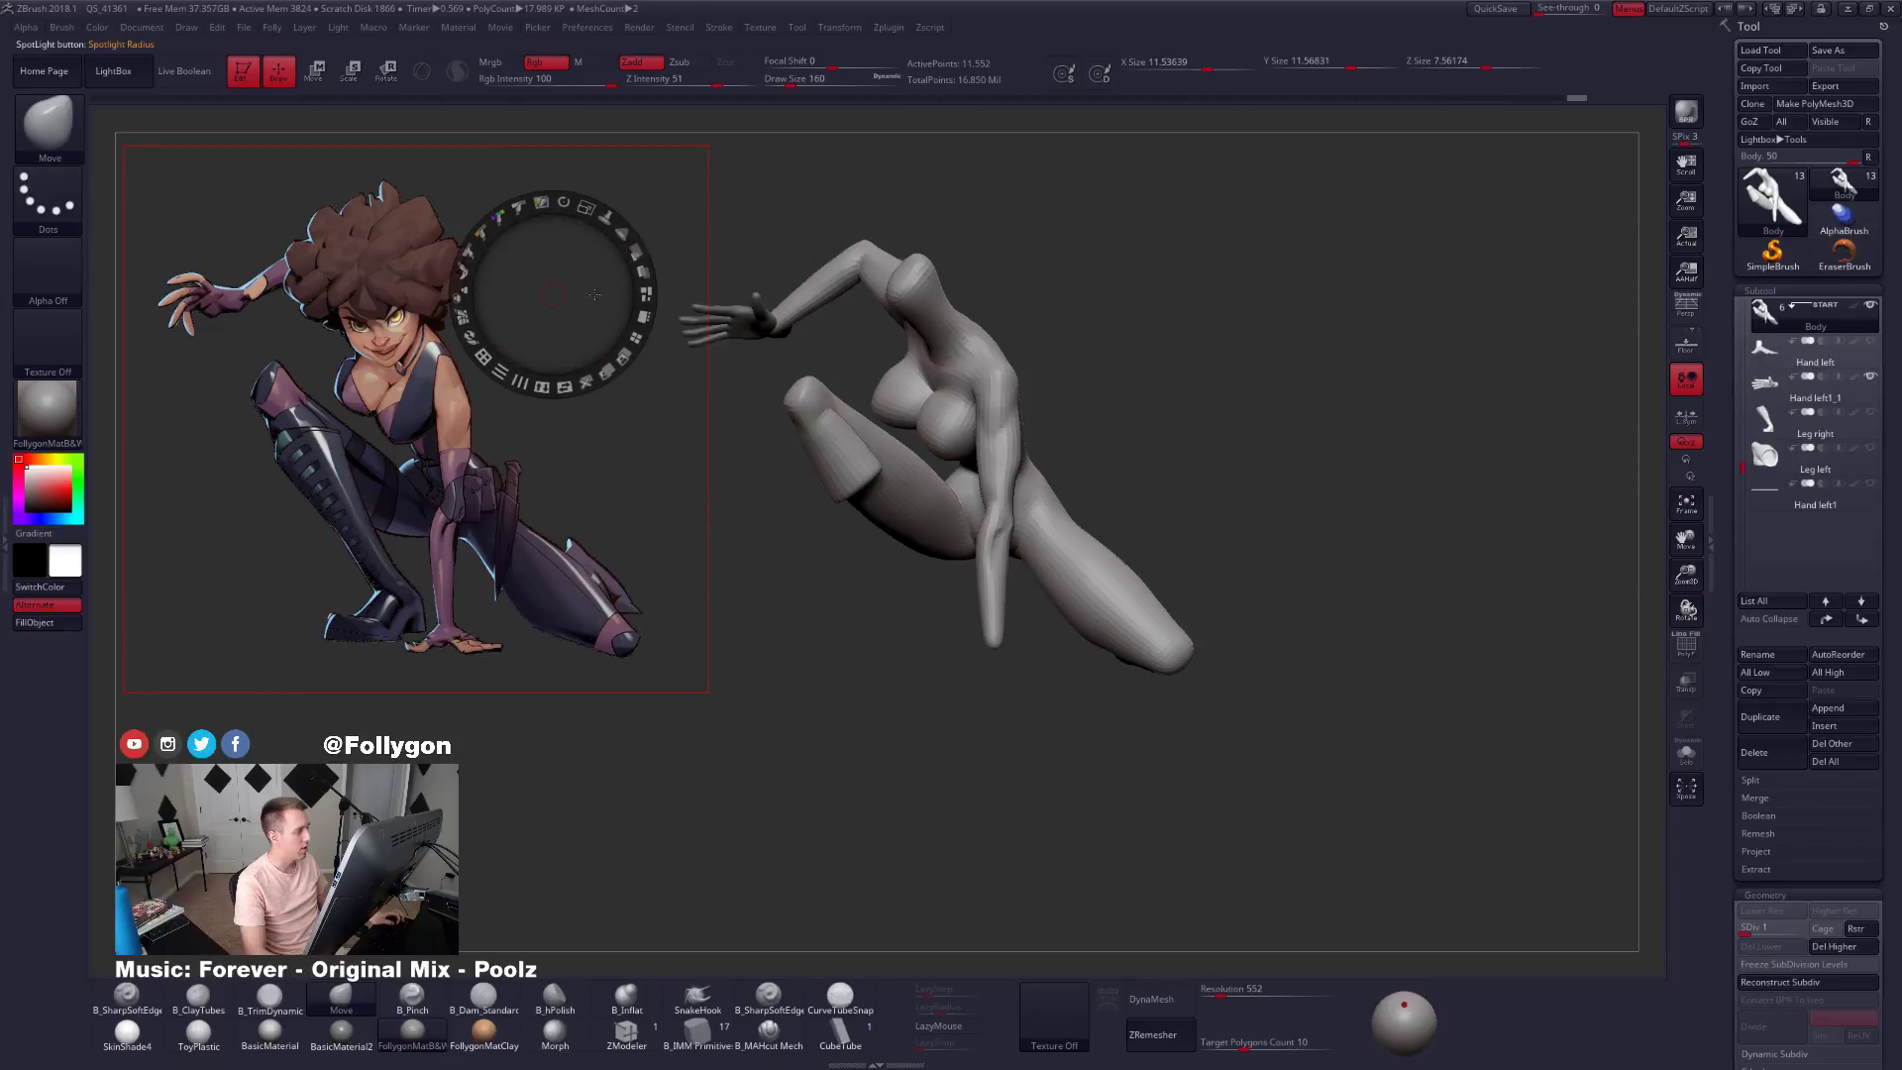
click(675, 234)
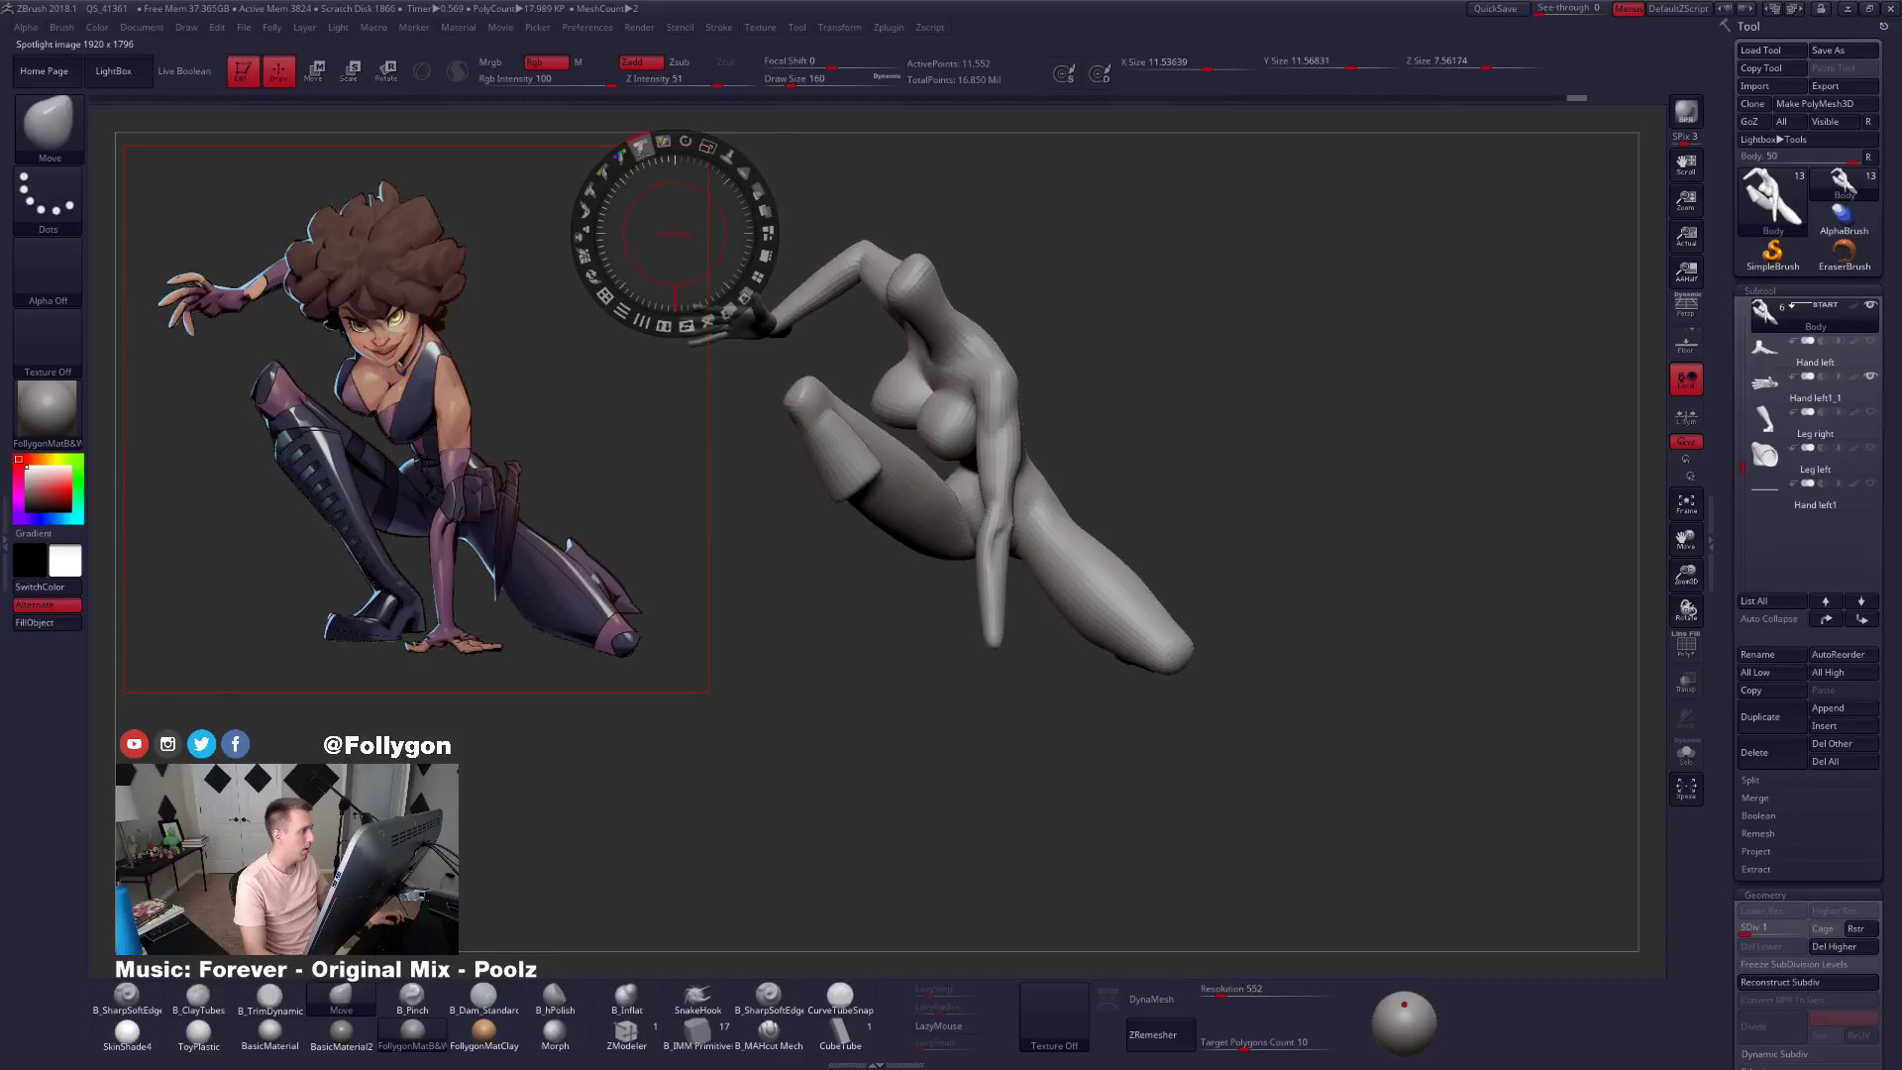
click(662, 142)
drag(642, 146, 651, 147)
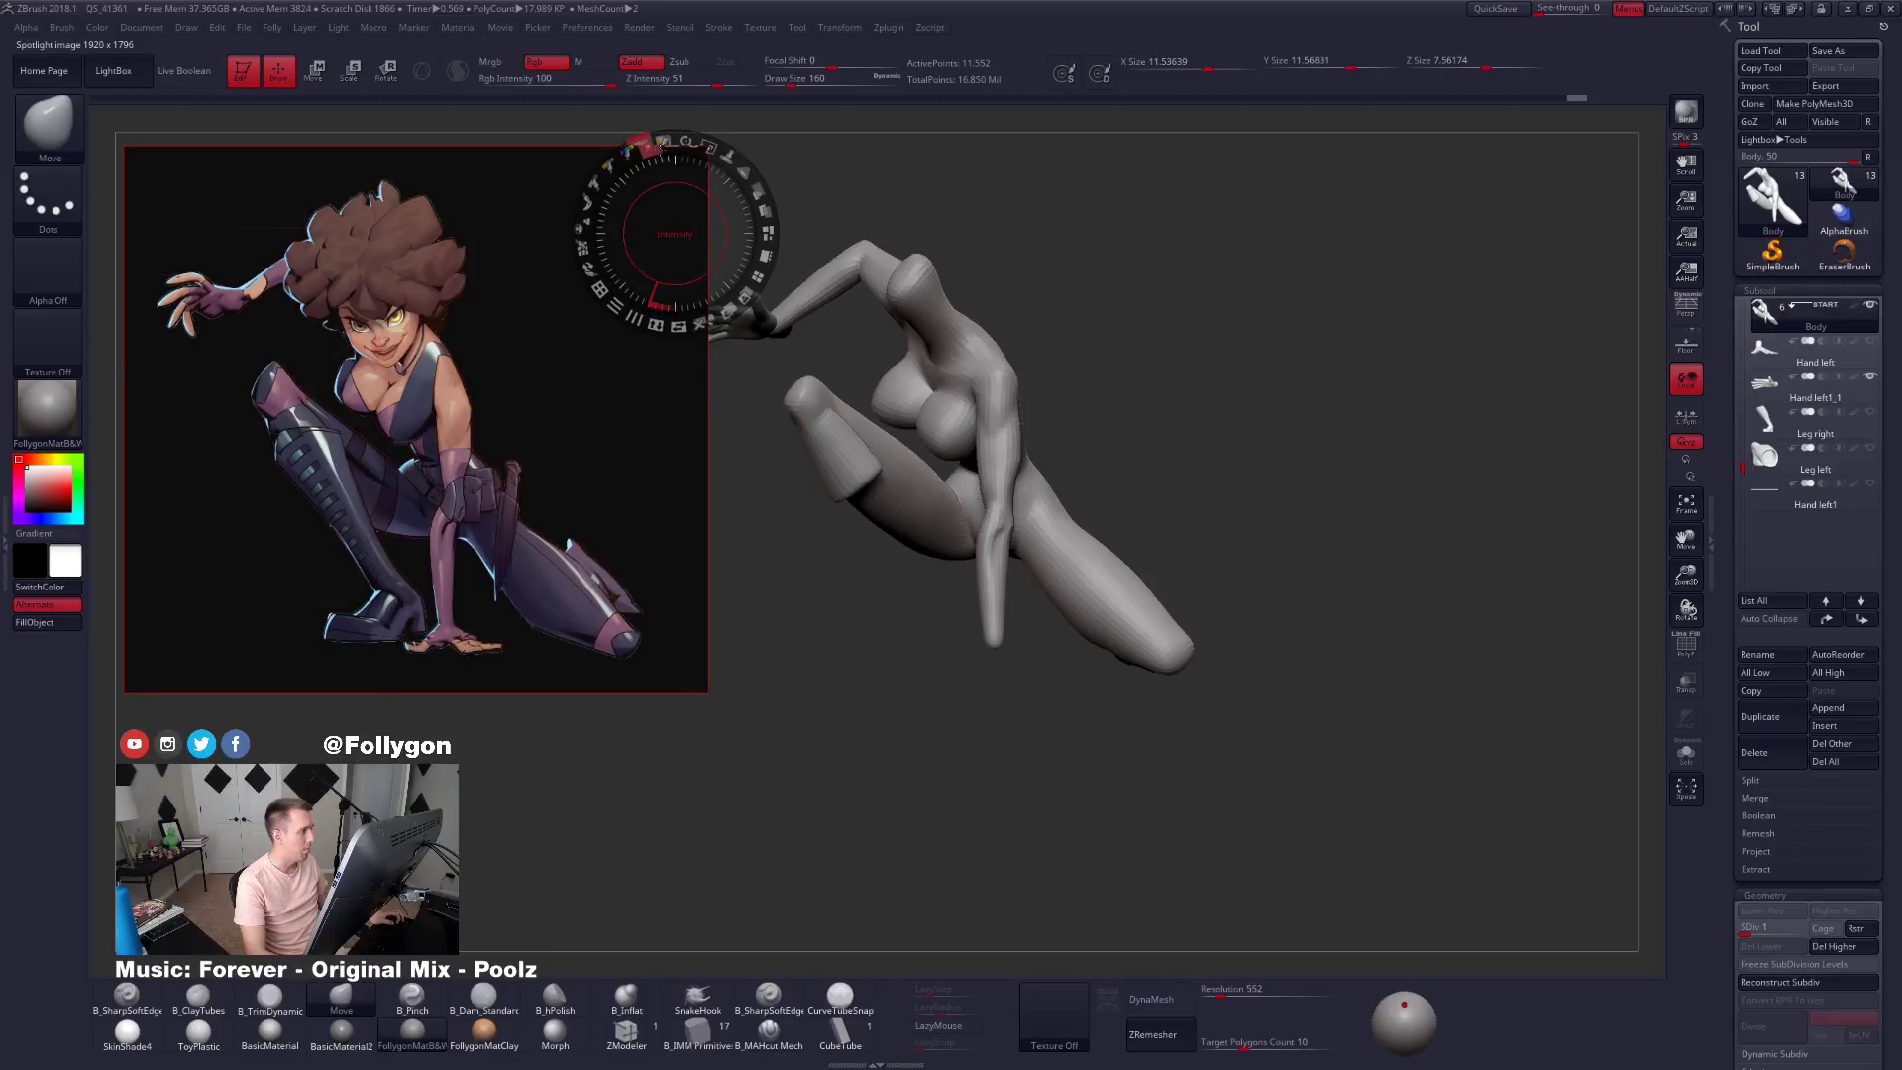
mouse_move(646, 147)
mouse_down()
mouse_move(684, 152)
mouse_move(584, 121)
mouse_move(641, 116)
mouse_move(521, 122)
mouse_move(639, 119)
mouse_up()
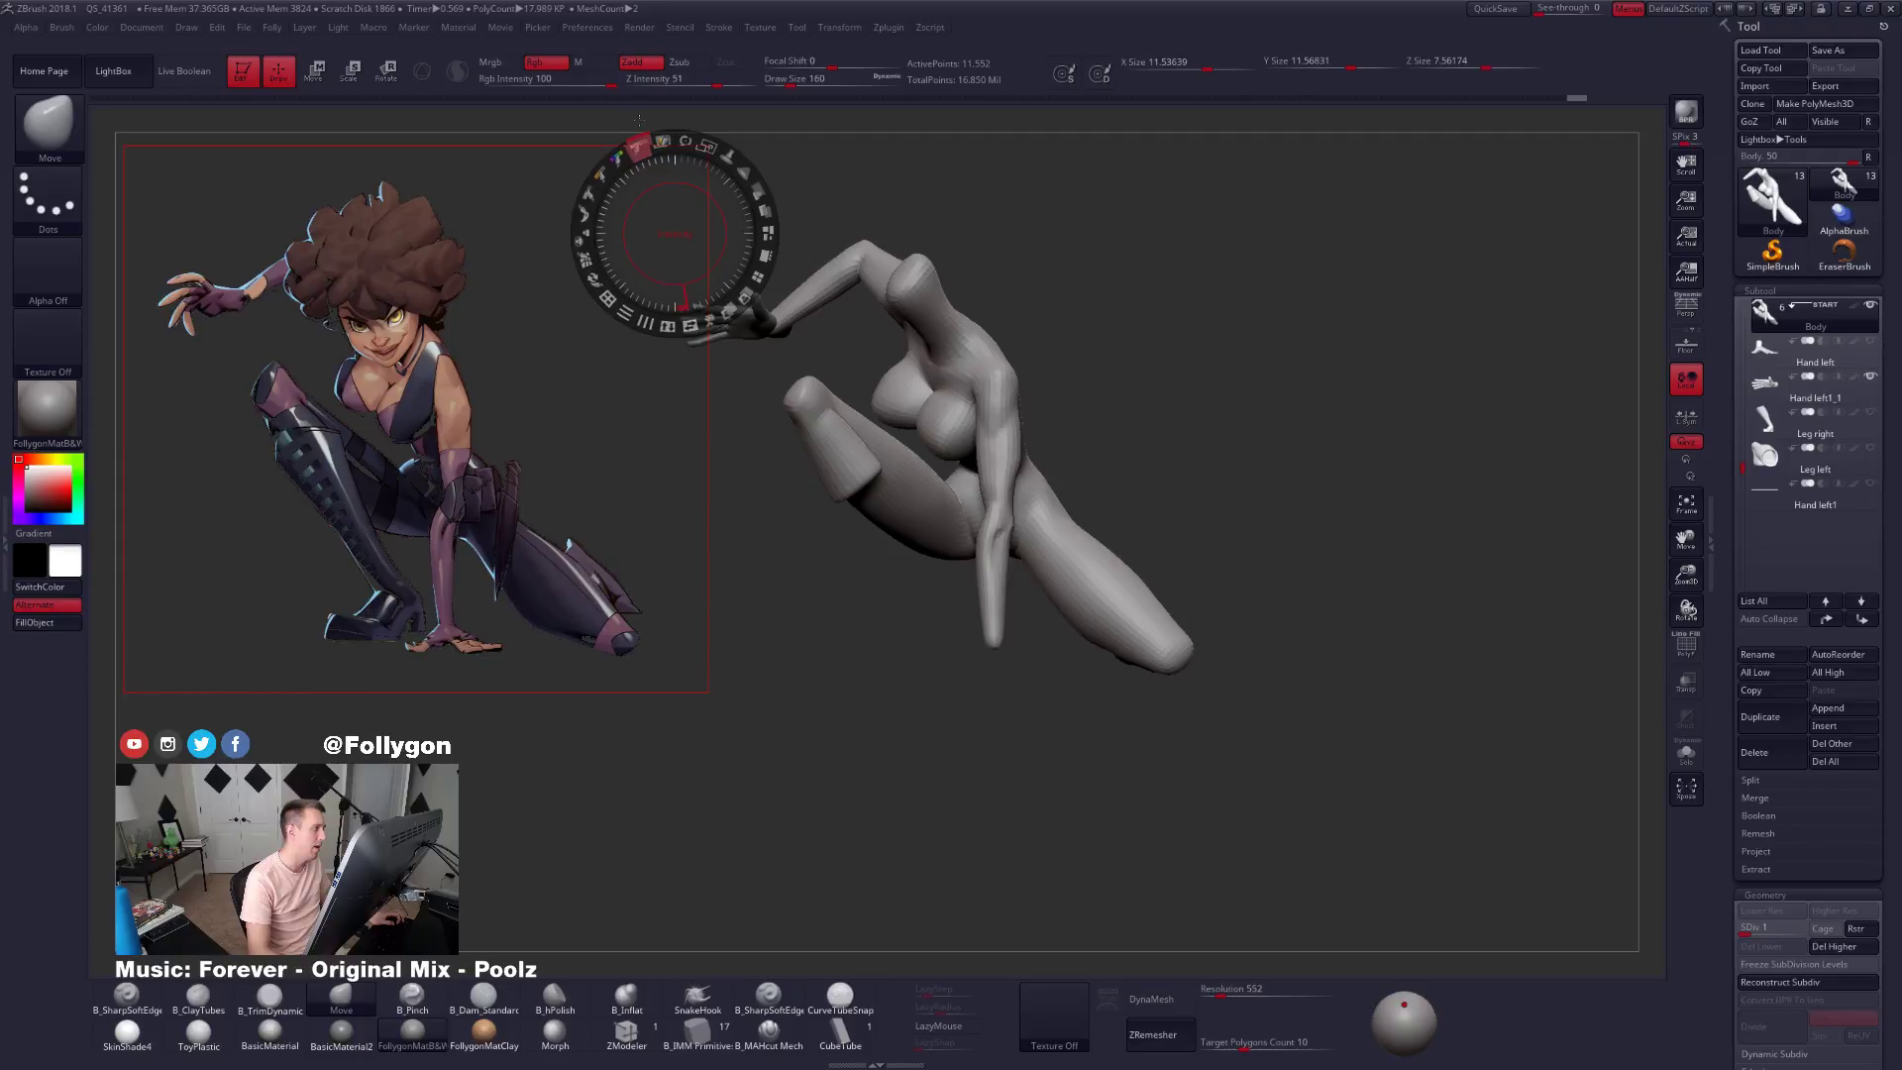
key(z)
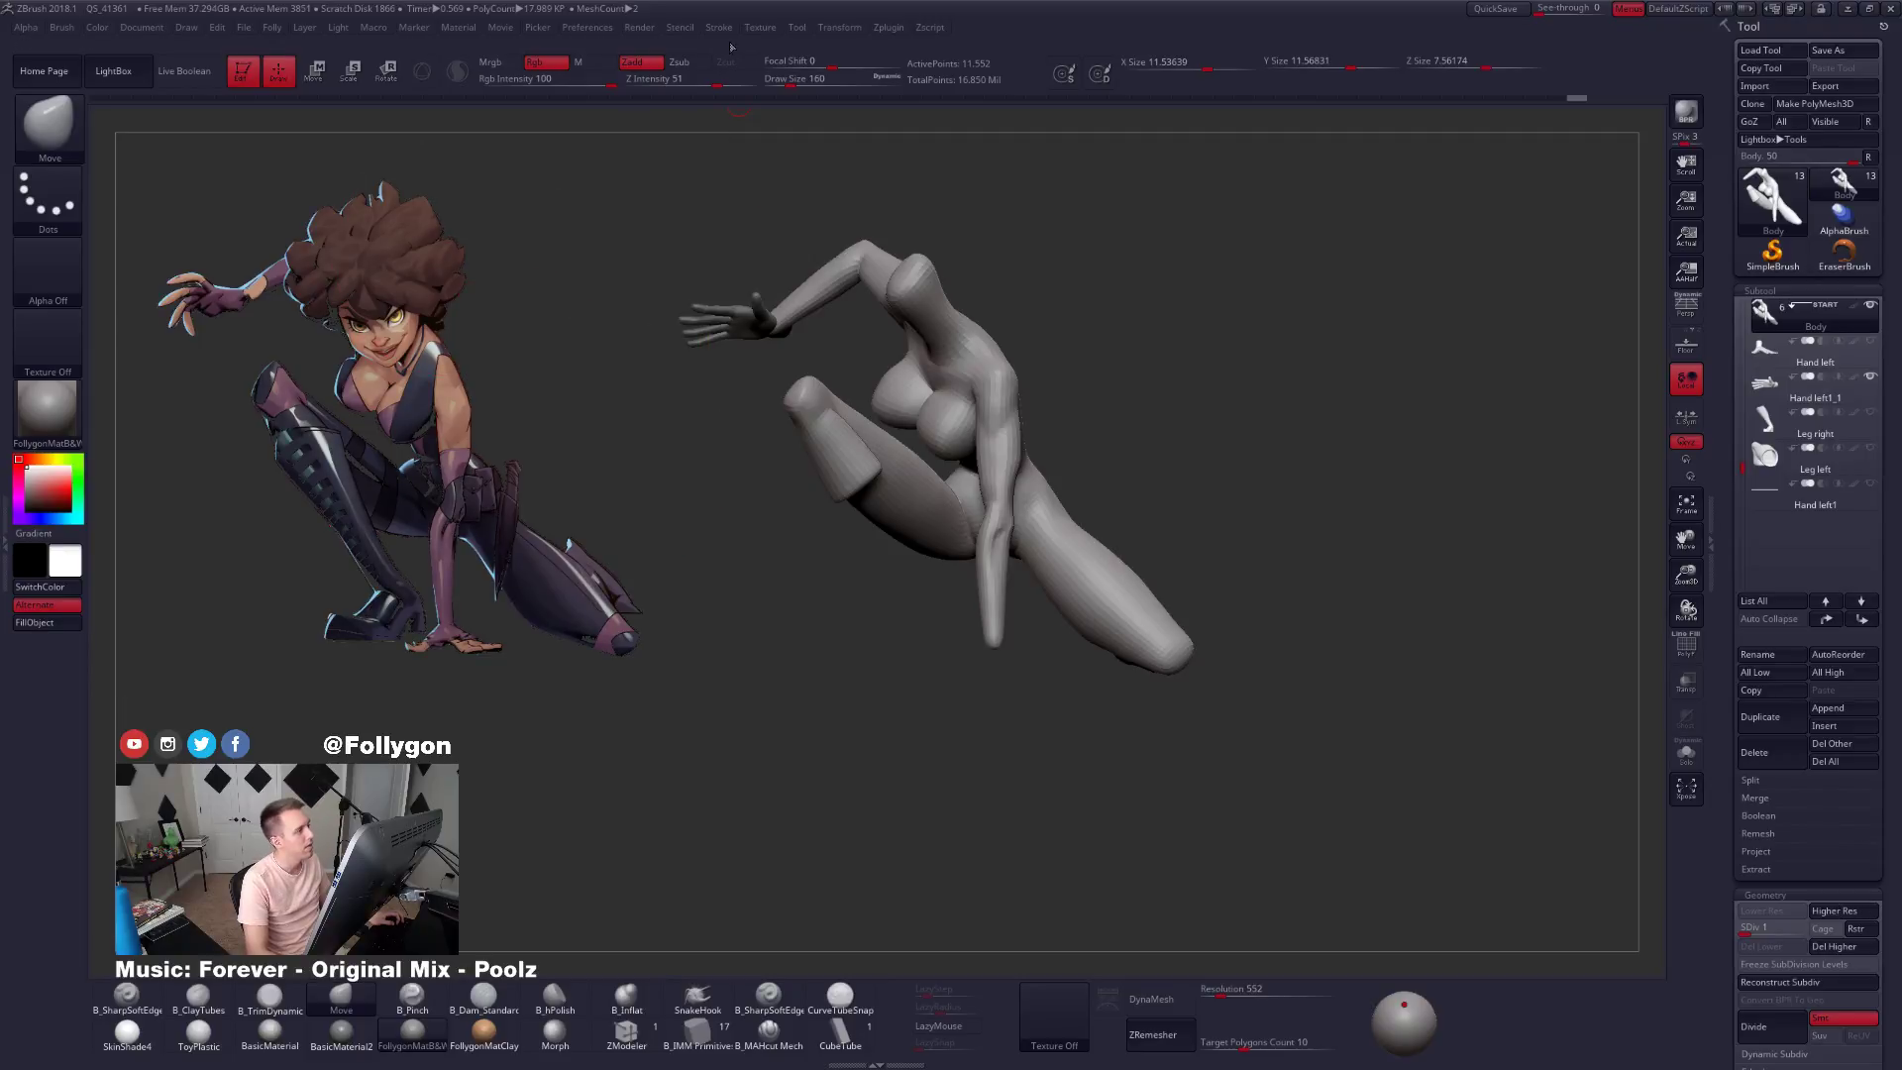
Try brushing a Spotlight stroke over the figure in the reference image and undo it.
key(z)
drag(433, 373, 485, 334)
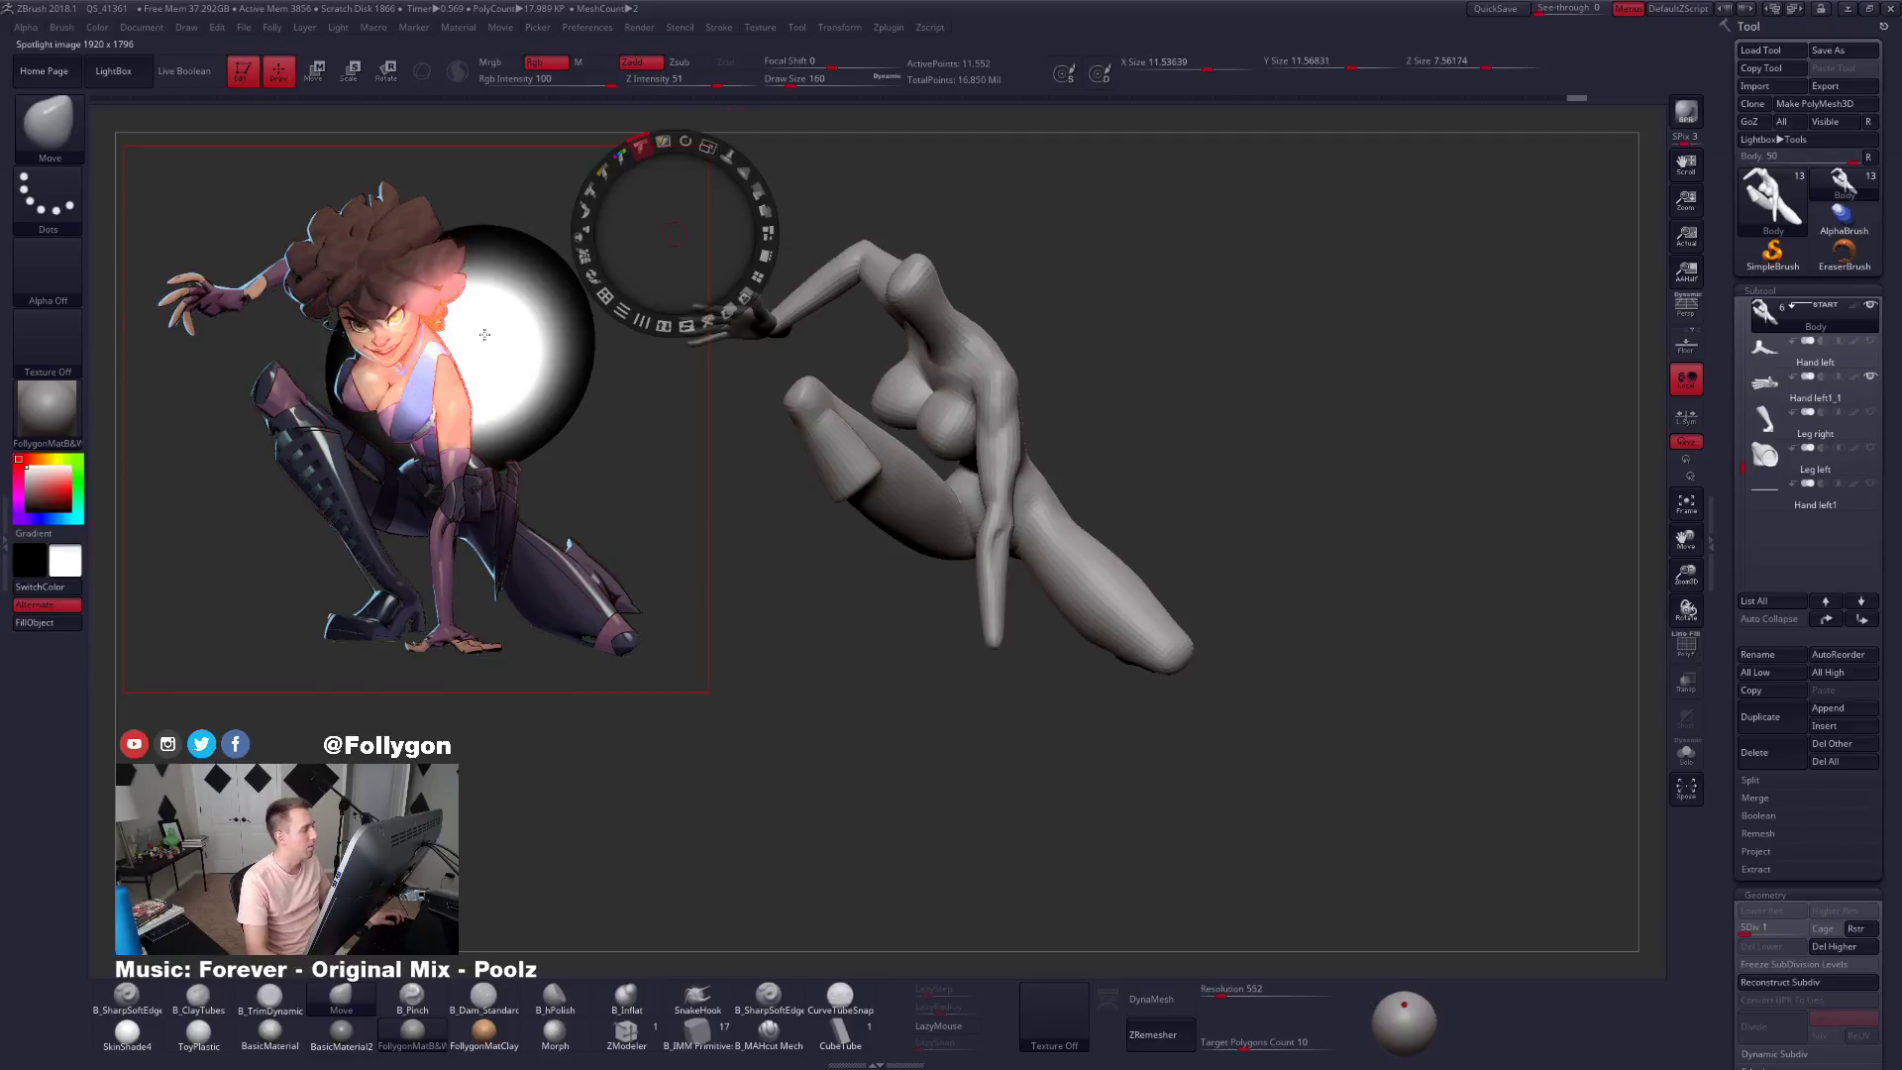
key(ctrl+z)
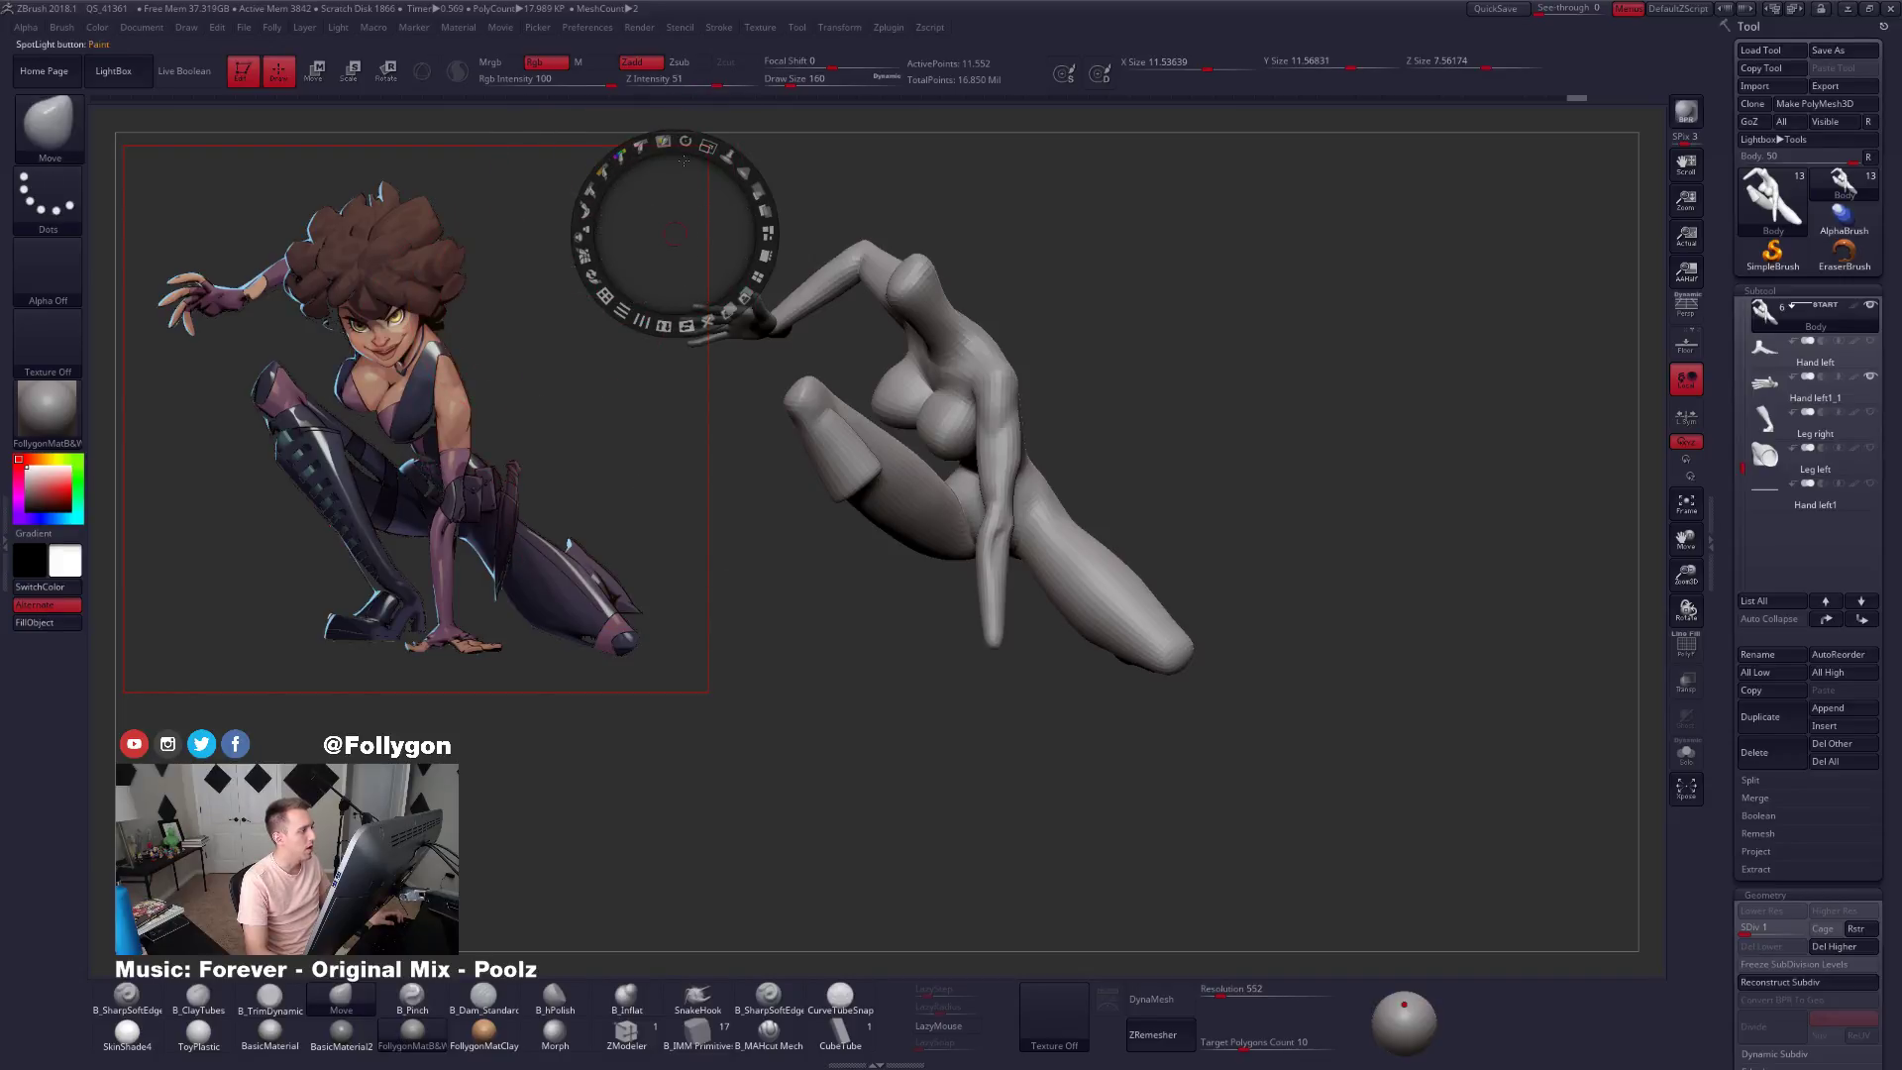
Try moving the Spotlight reference image slightly up and left, and return it to its original place.
key(z)
key(z)
drag(675, 590, 648, 561)
key(z)
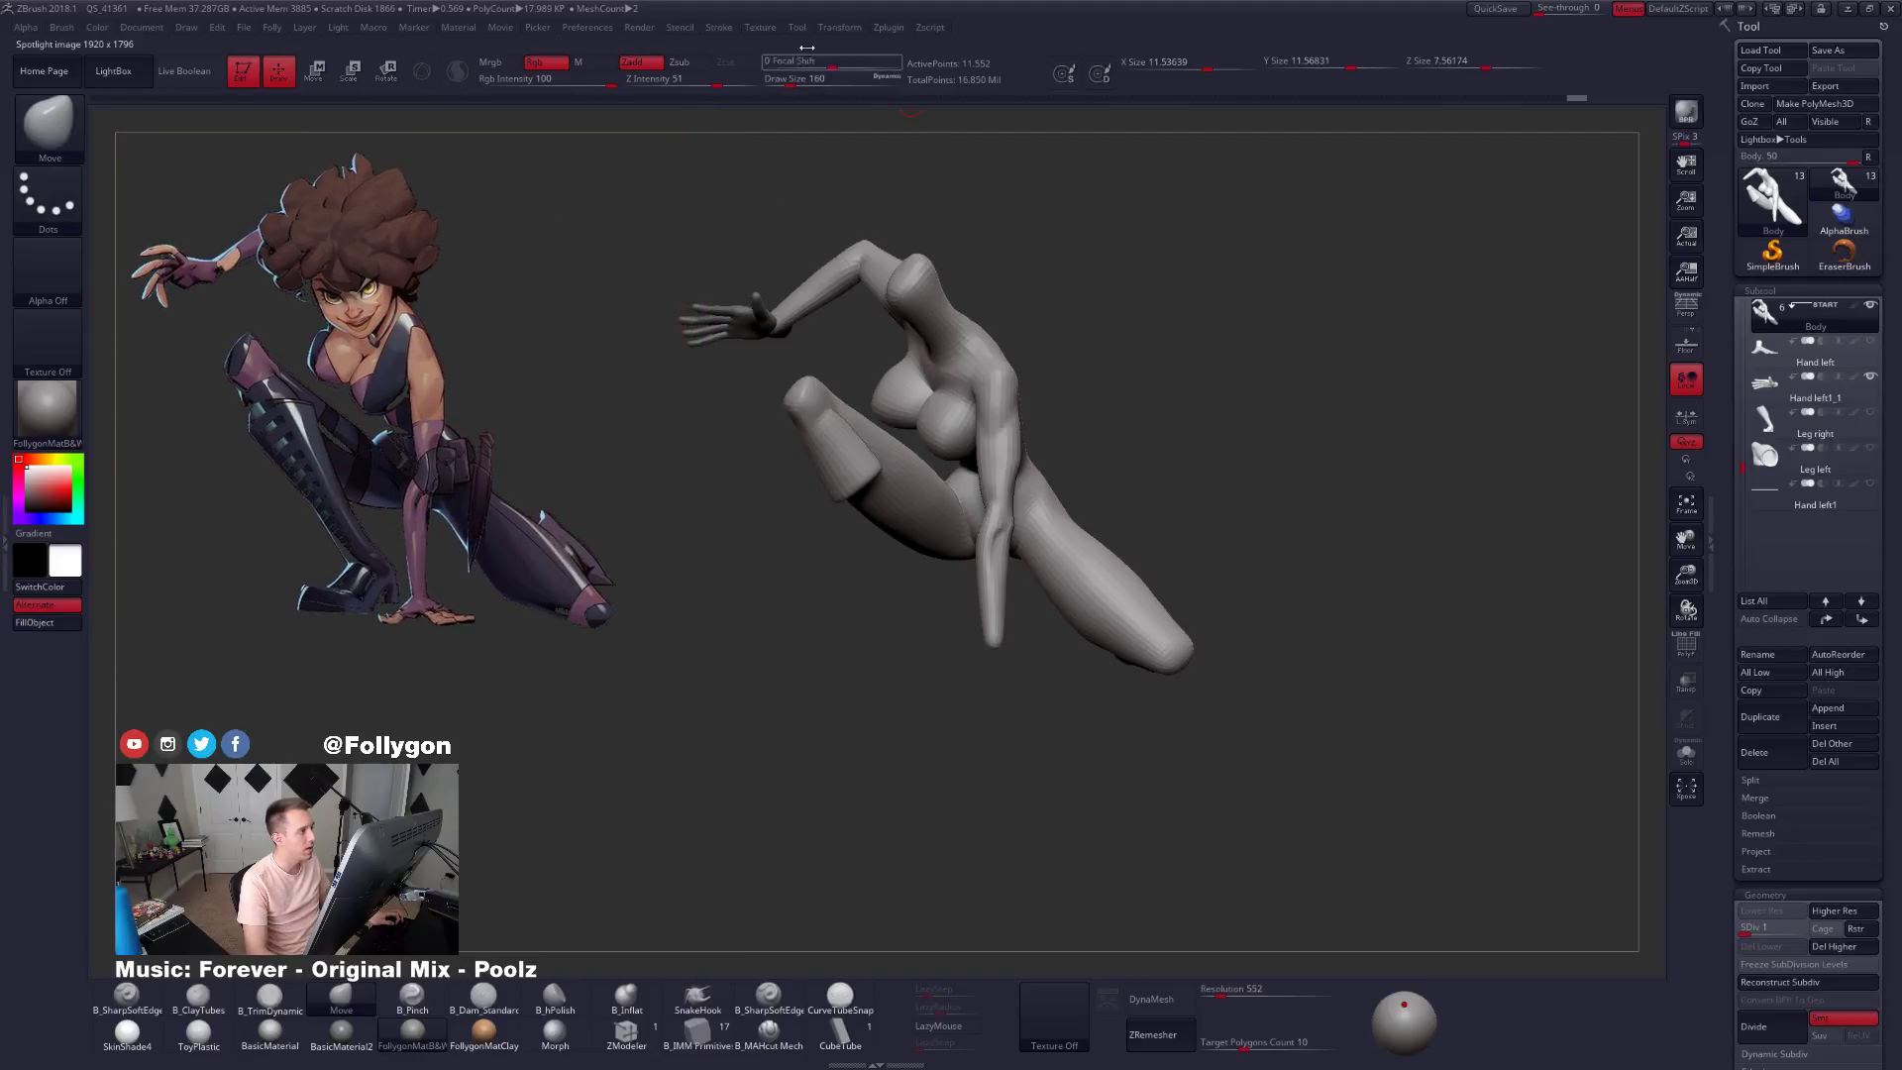
click(760, 27)
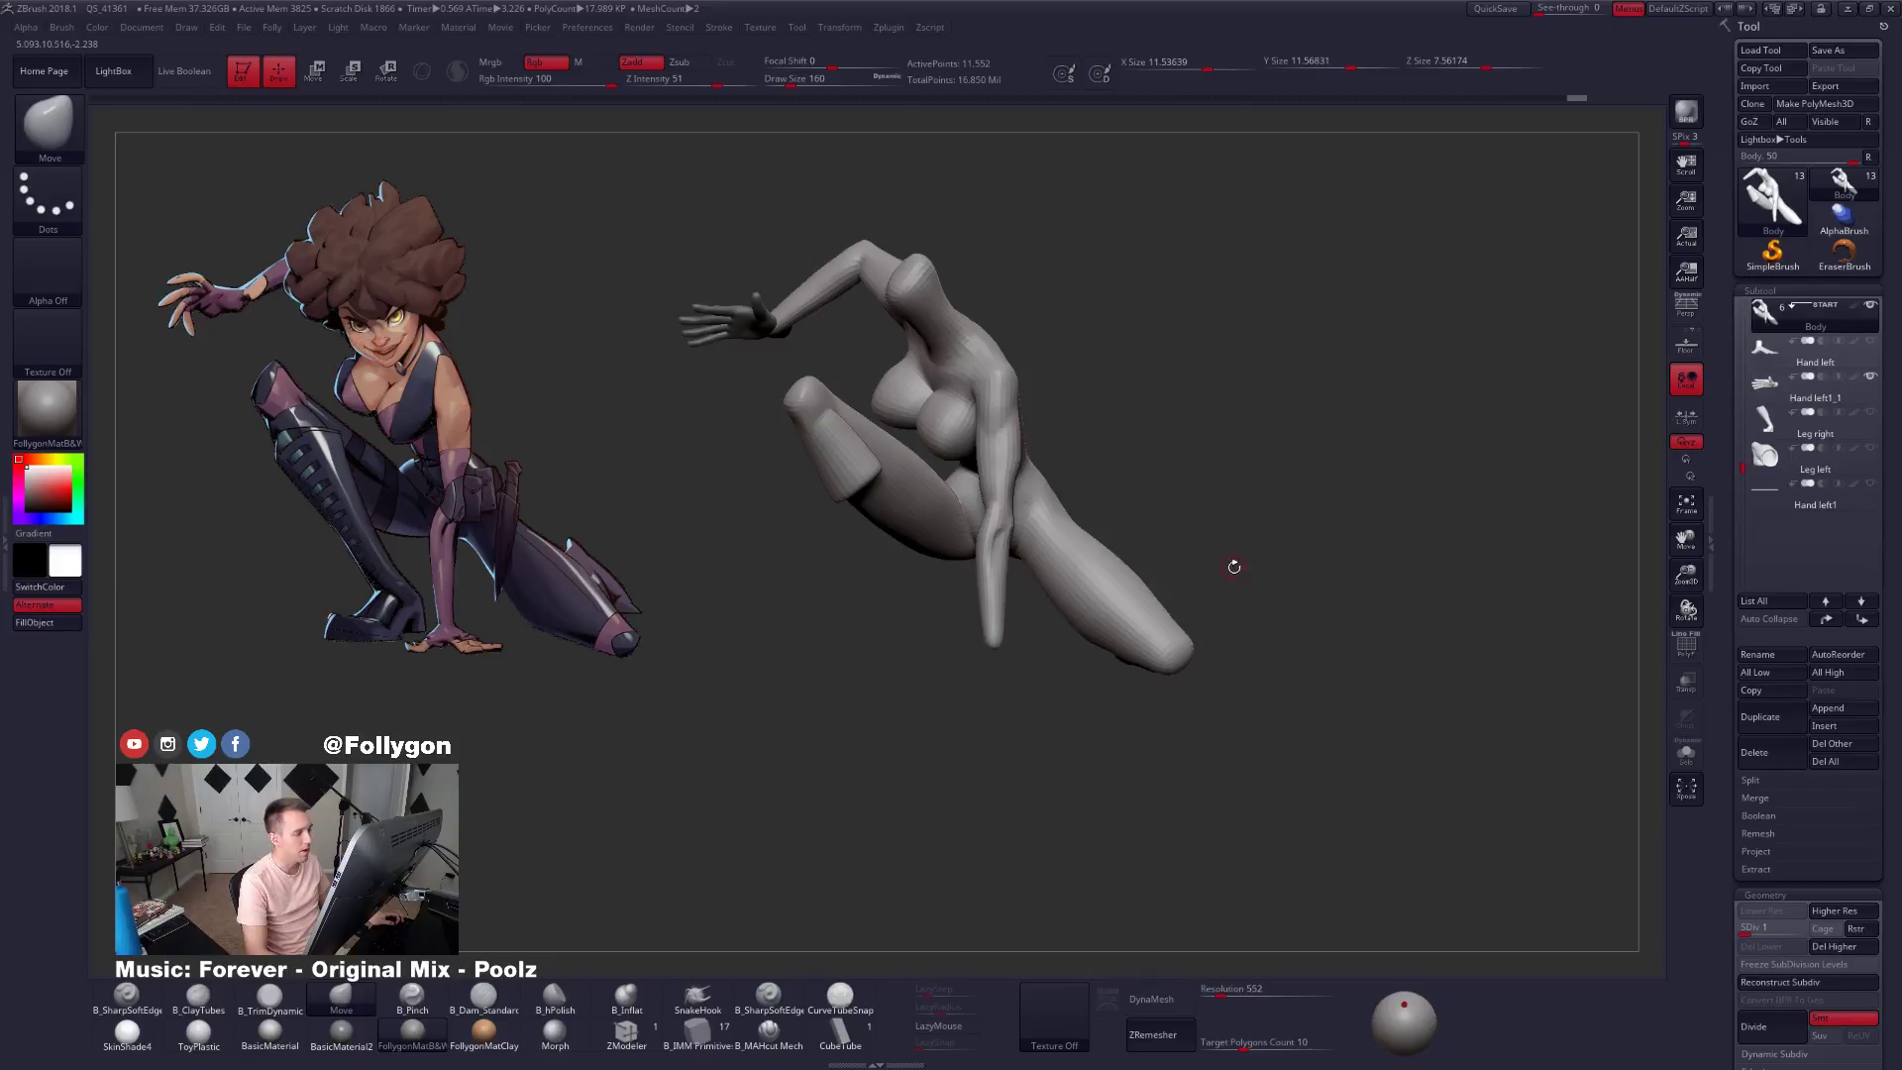
Isolate the Body subtool and examine the raised arm's elbow and shoulder from several angles.
alt+drag(1065, 369, 1154, 456)
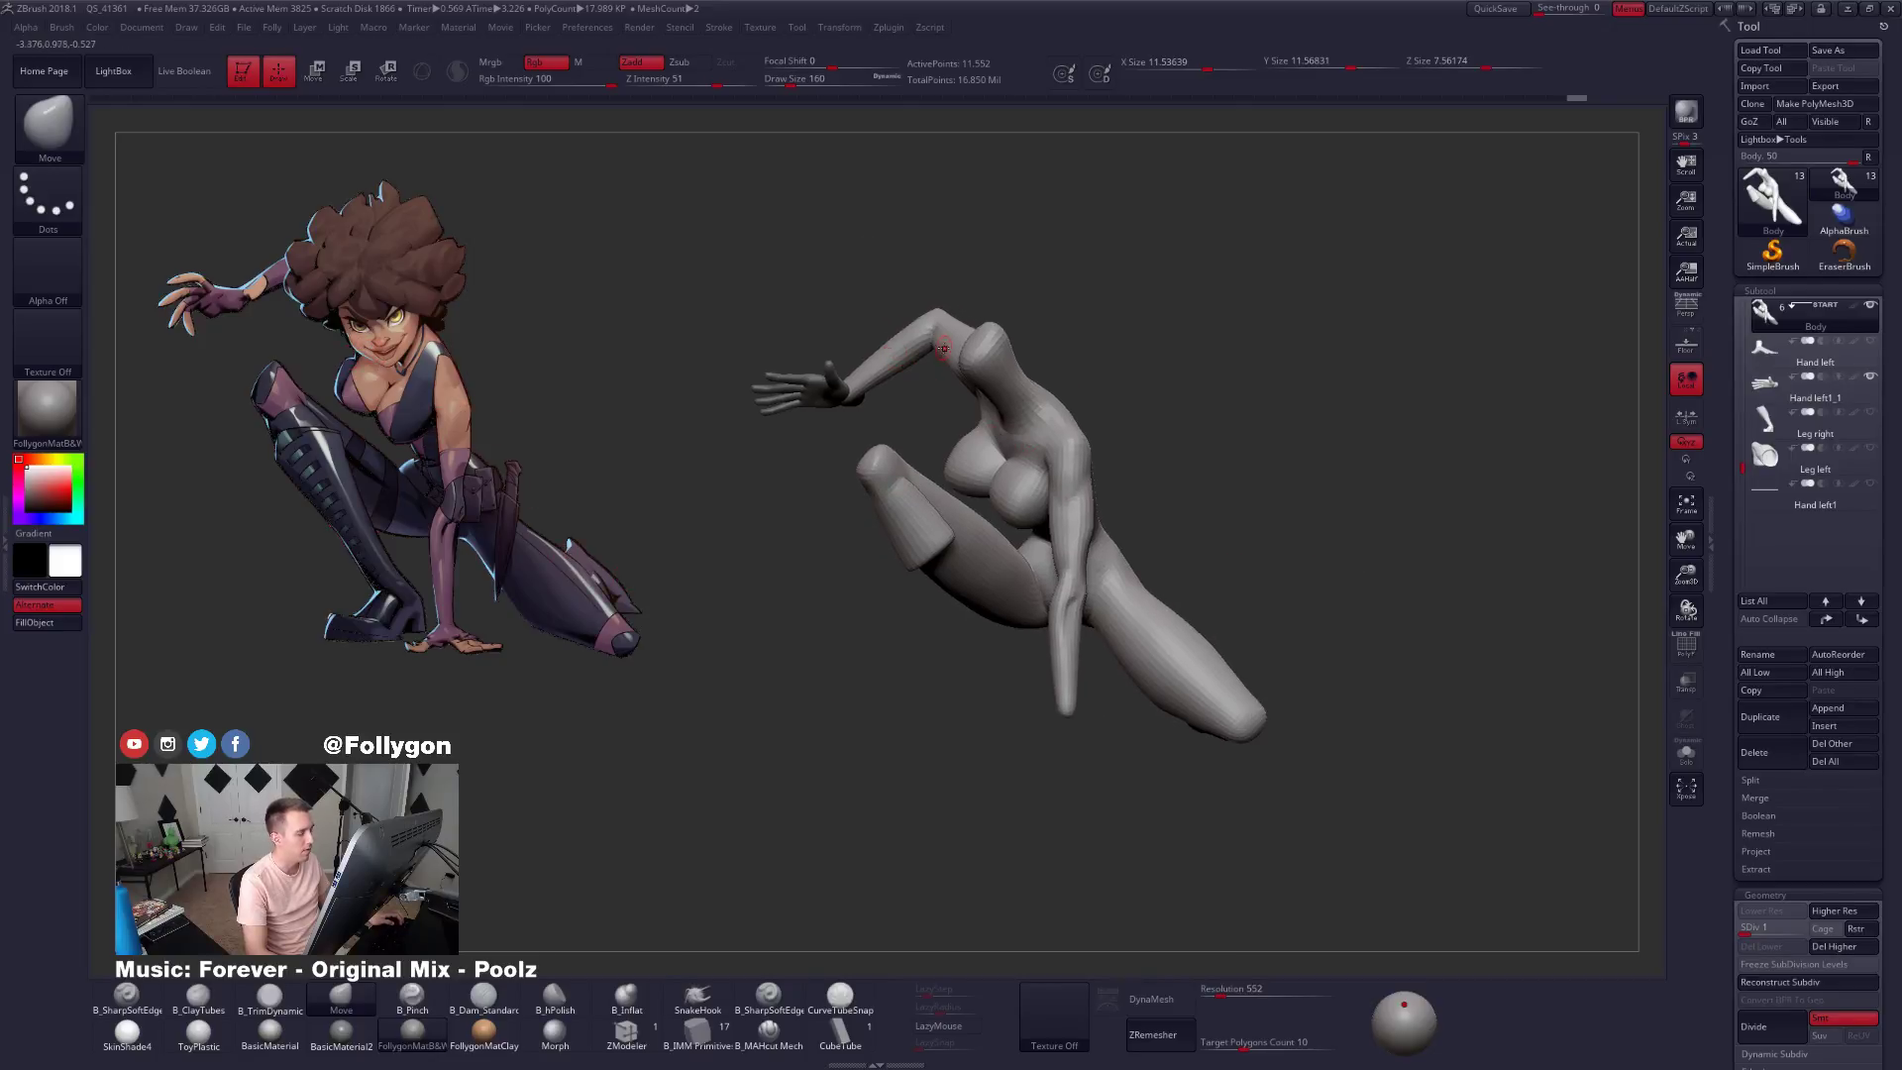
right_drag(944, 348, 991, 396)
alt+right_drag(992, 396, 1033, 444)
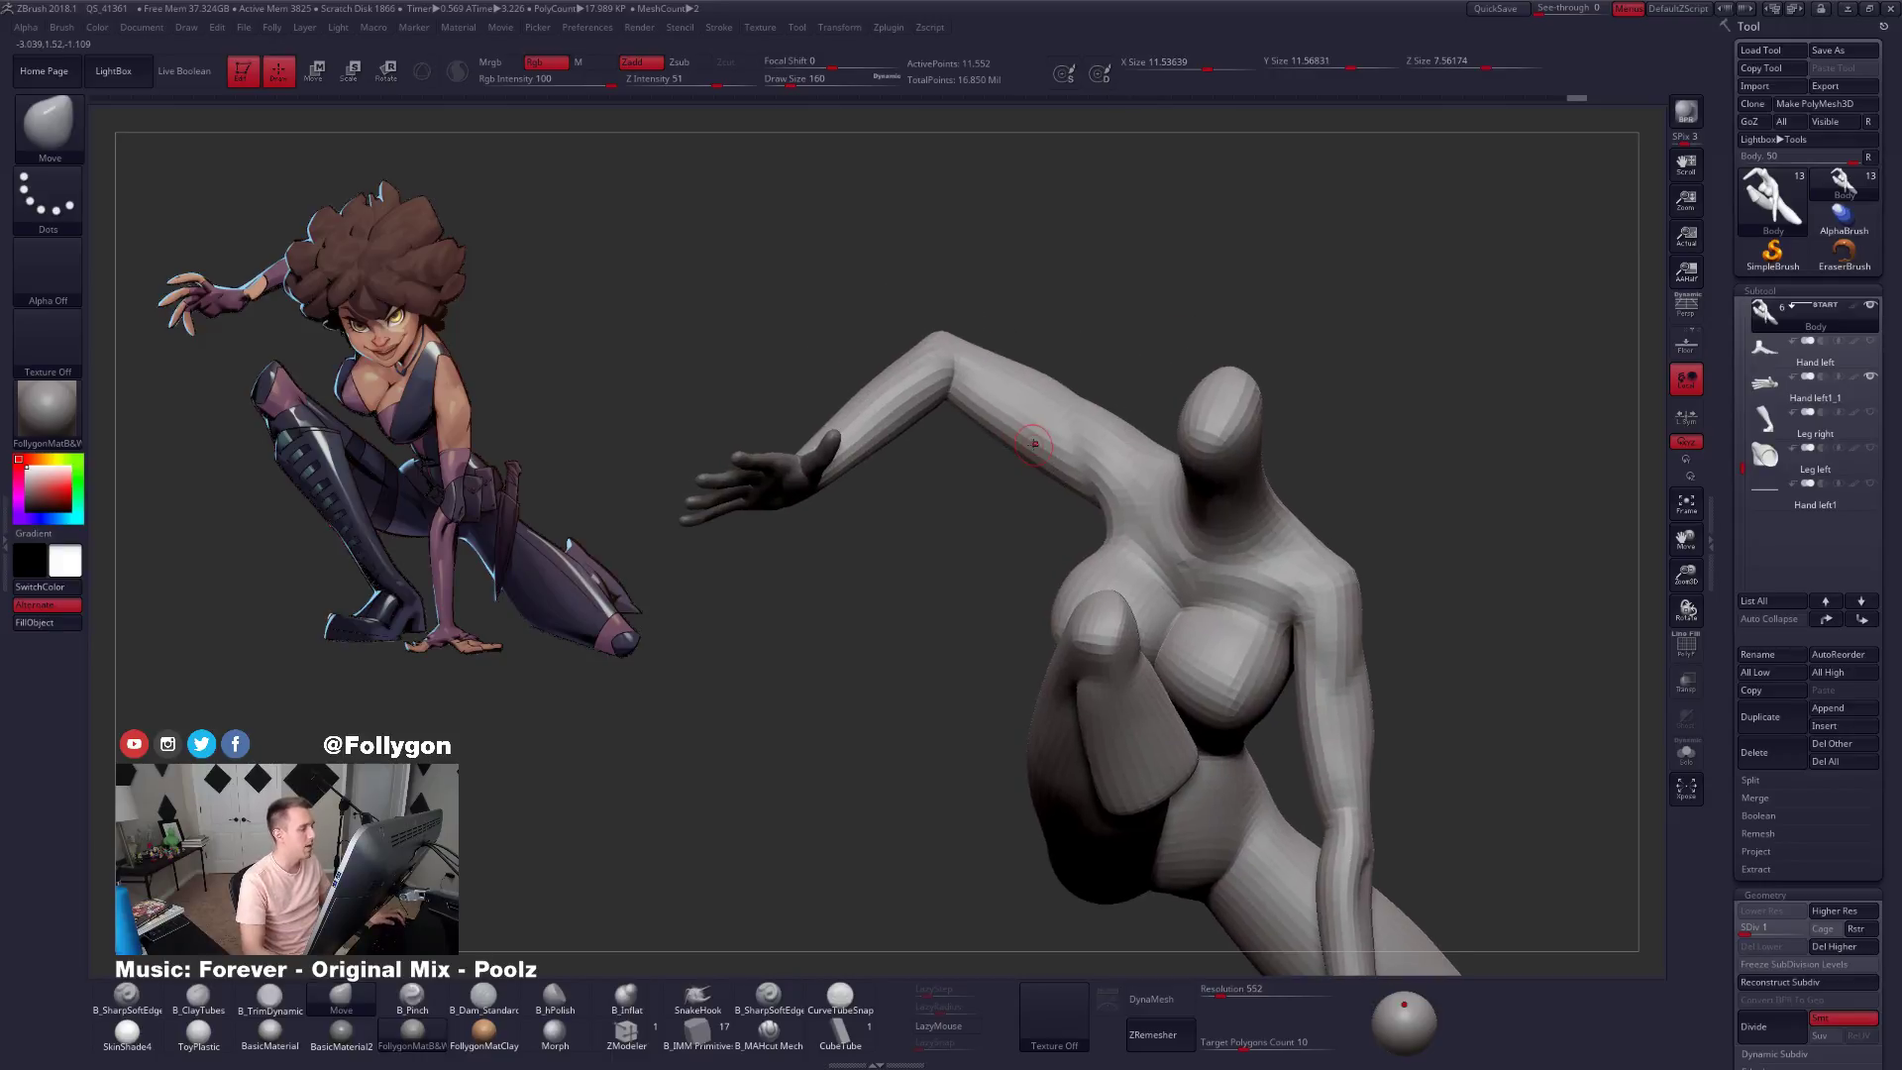
right_drag(1001, 369, 1007, 437)
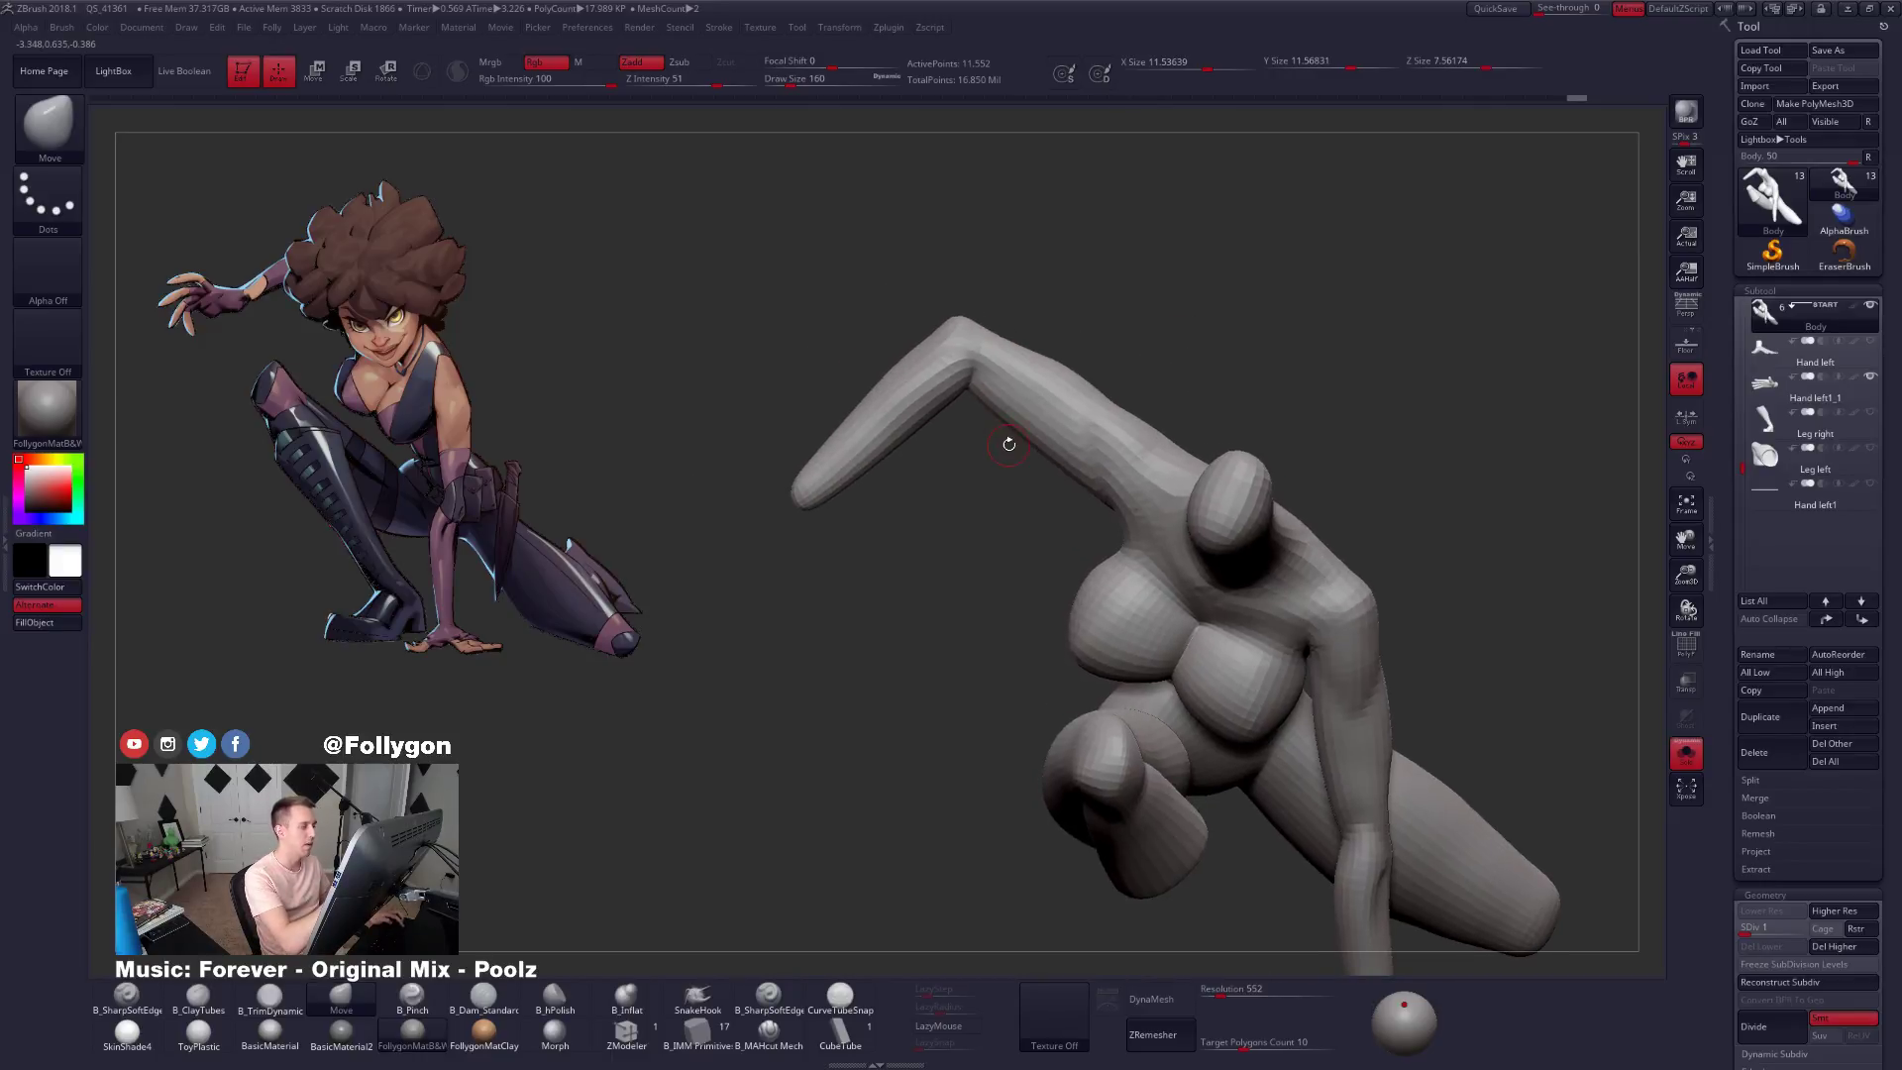
alt+click(959, 388)
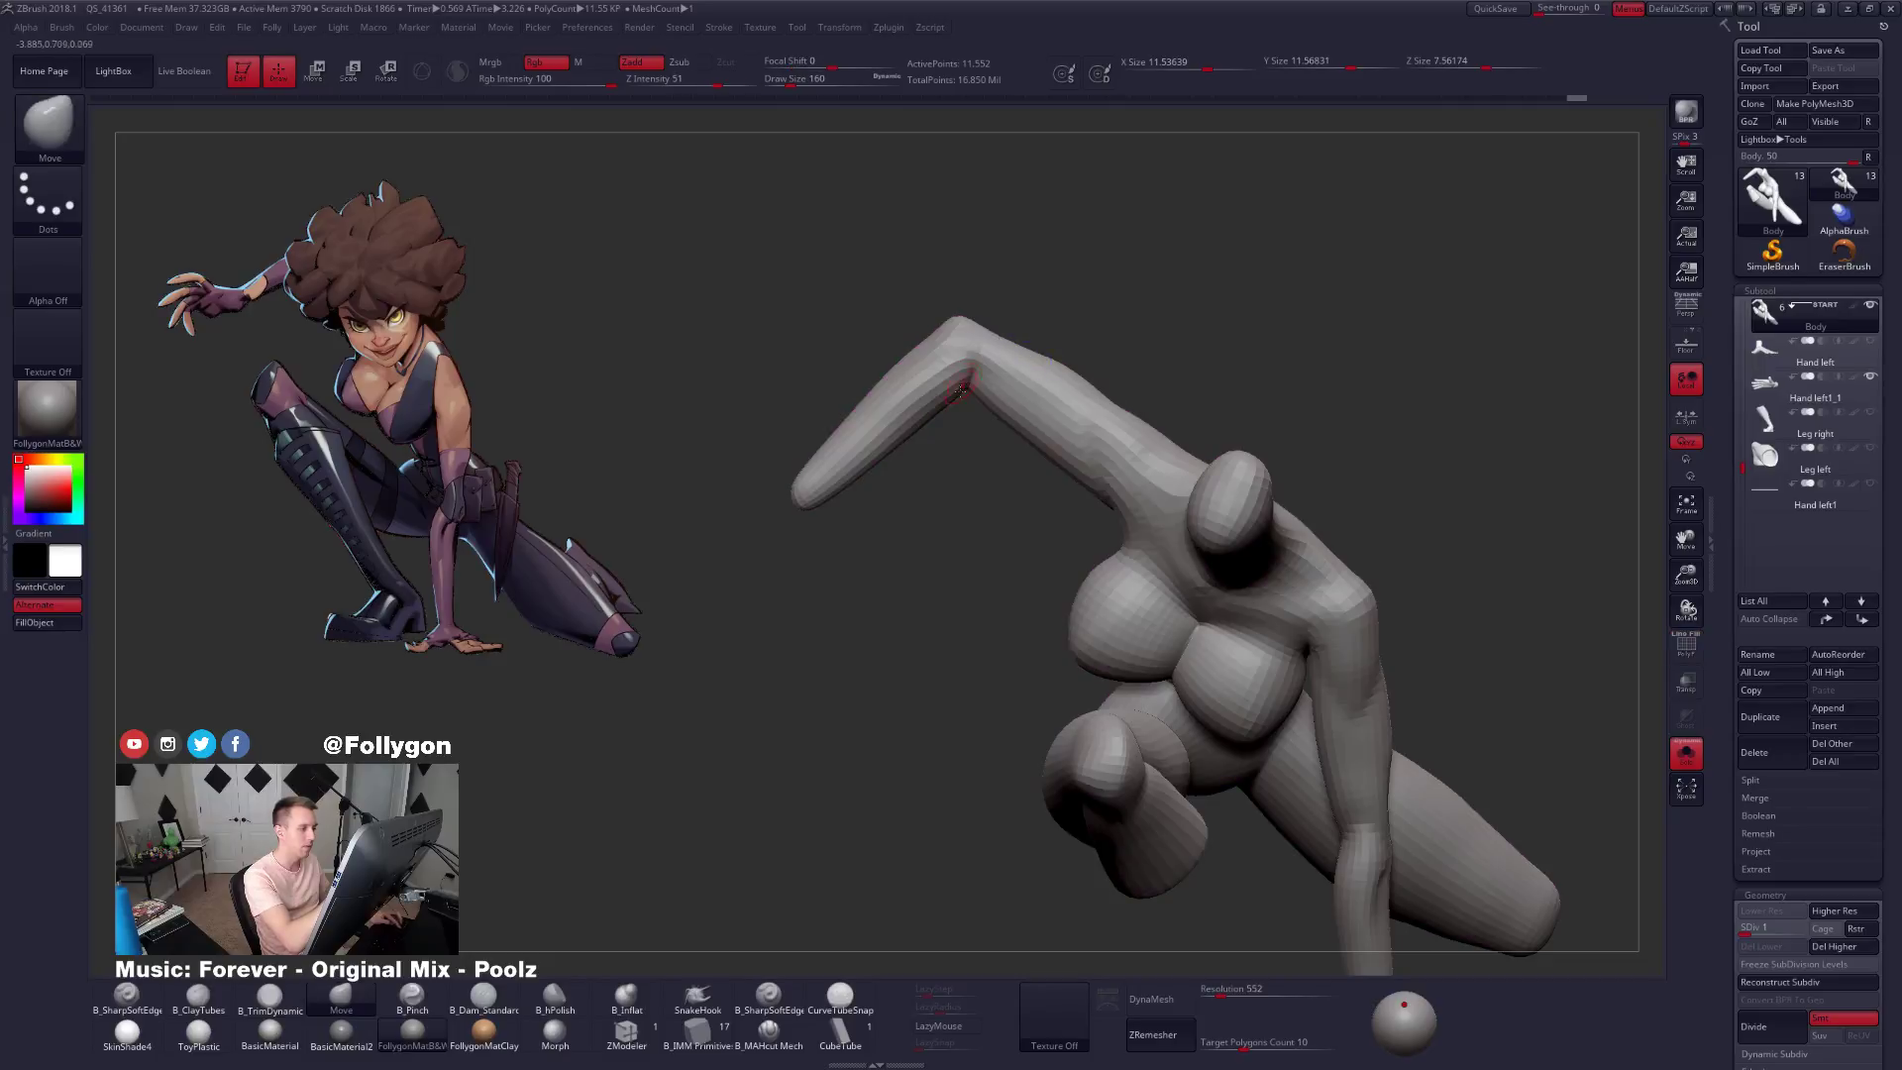
key(shift)
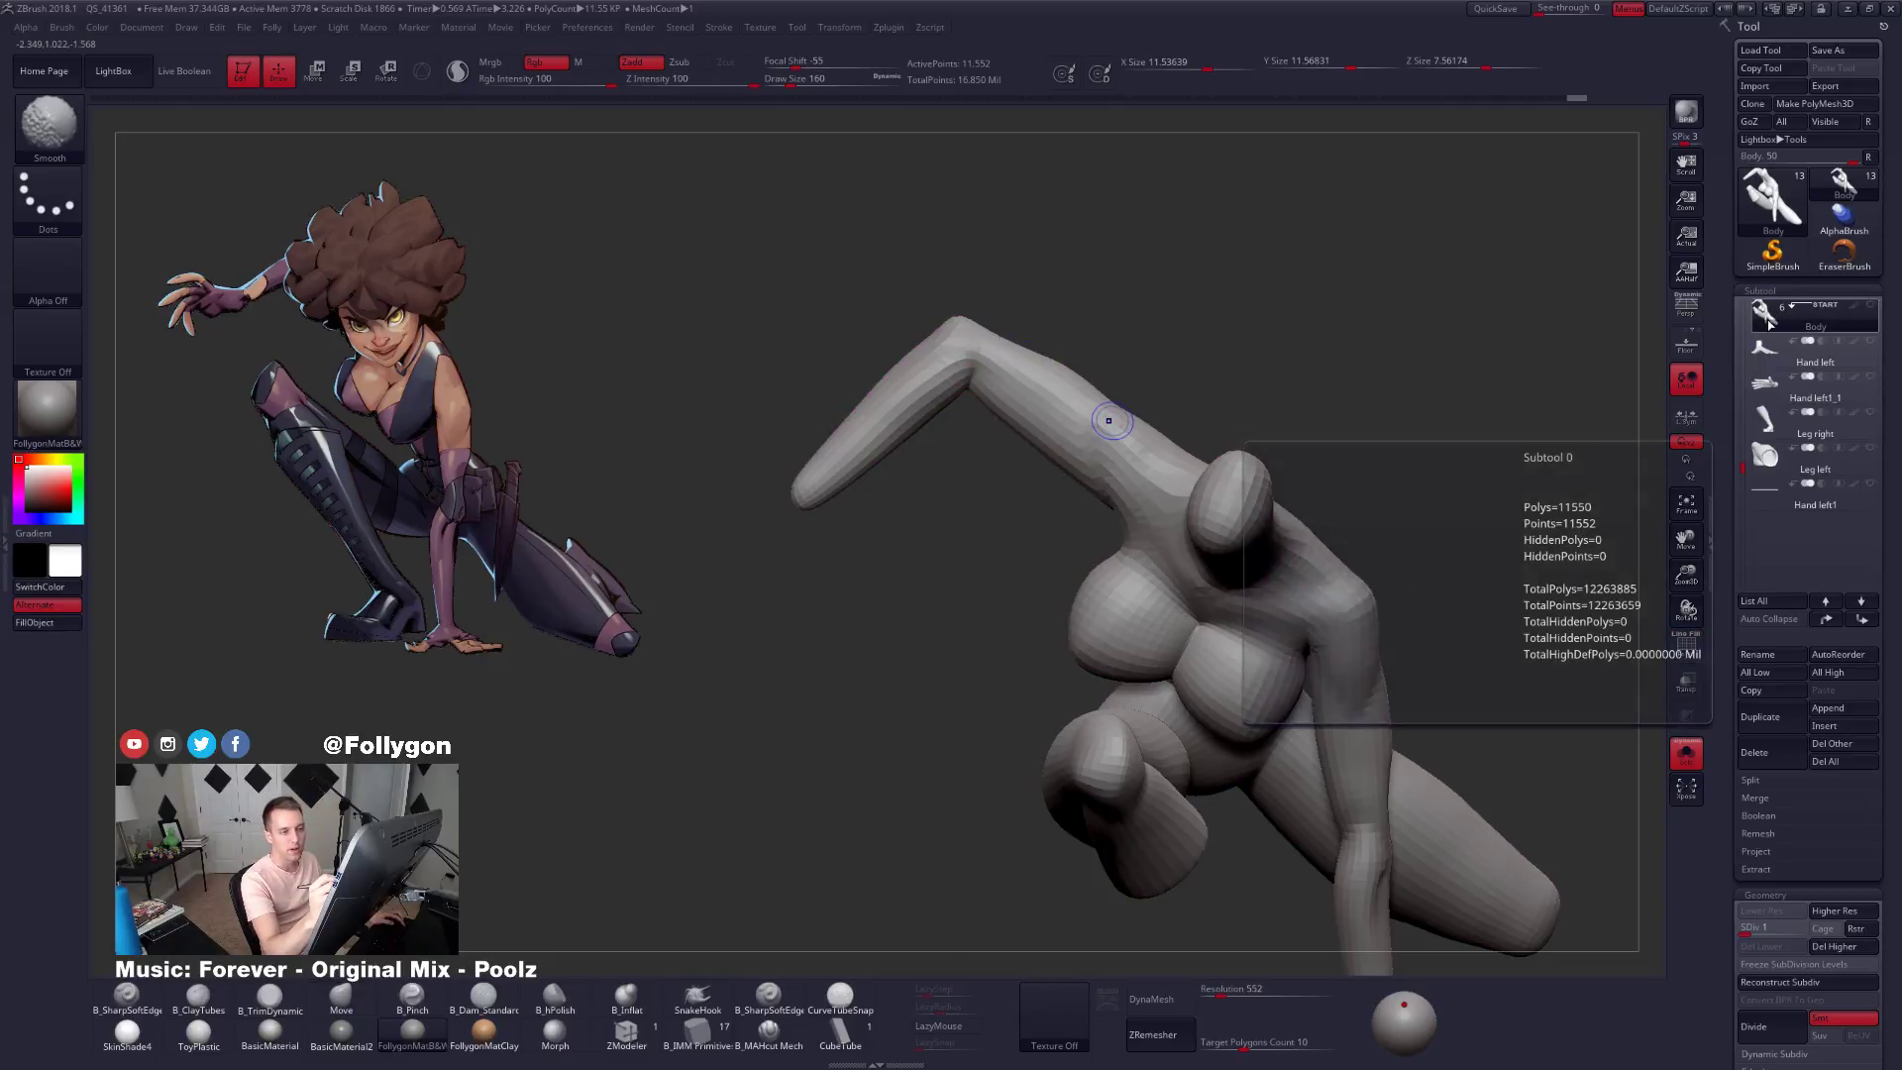
Make the hair subtool at the start of the subtool list active.
click(1763, 347)
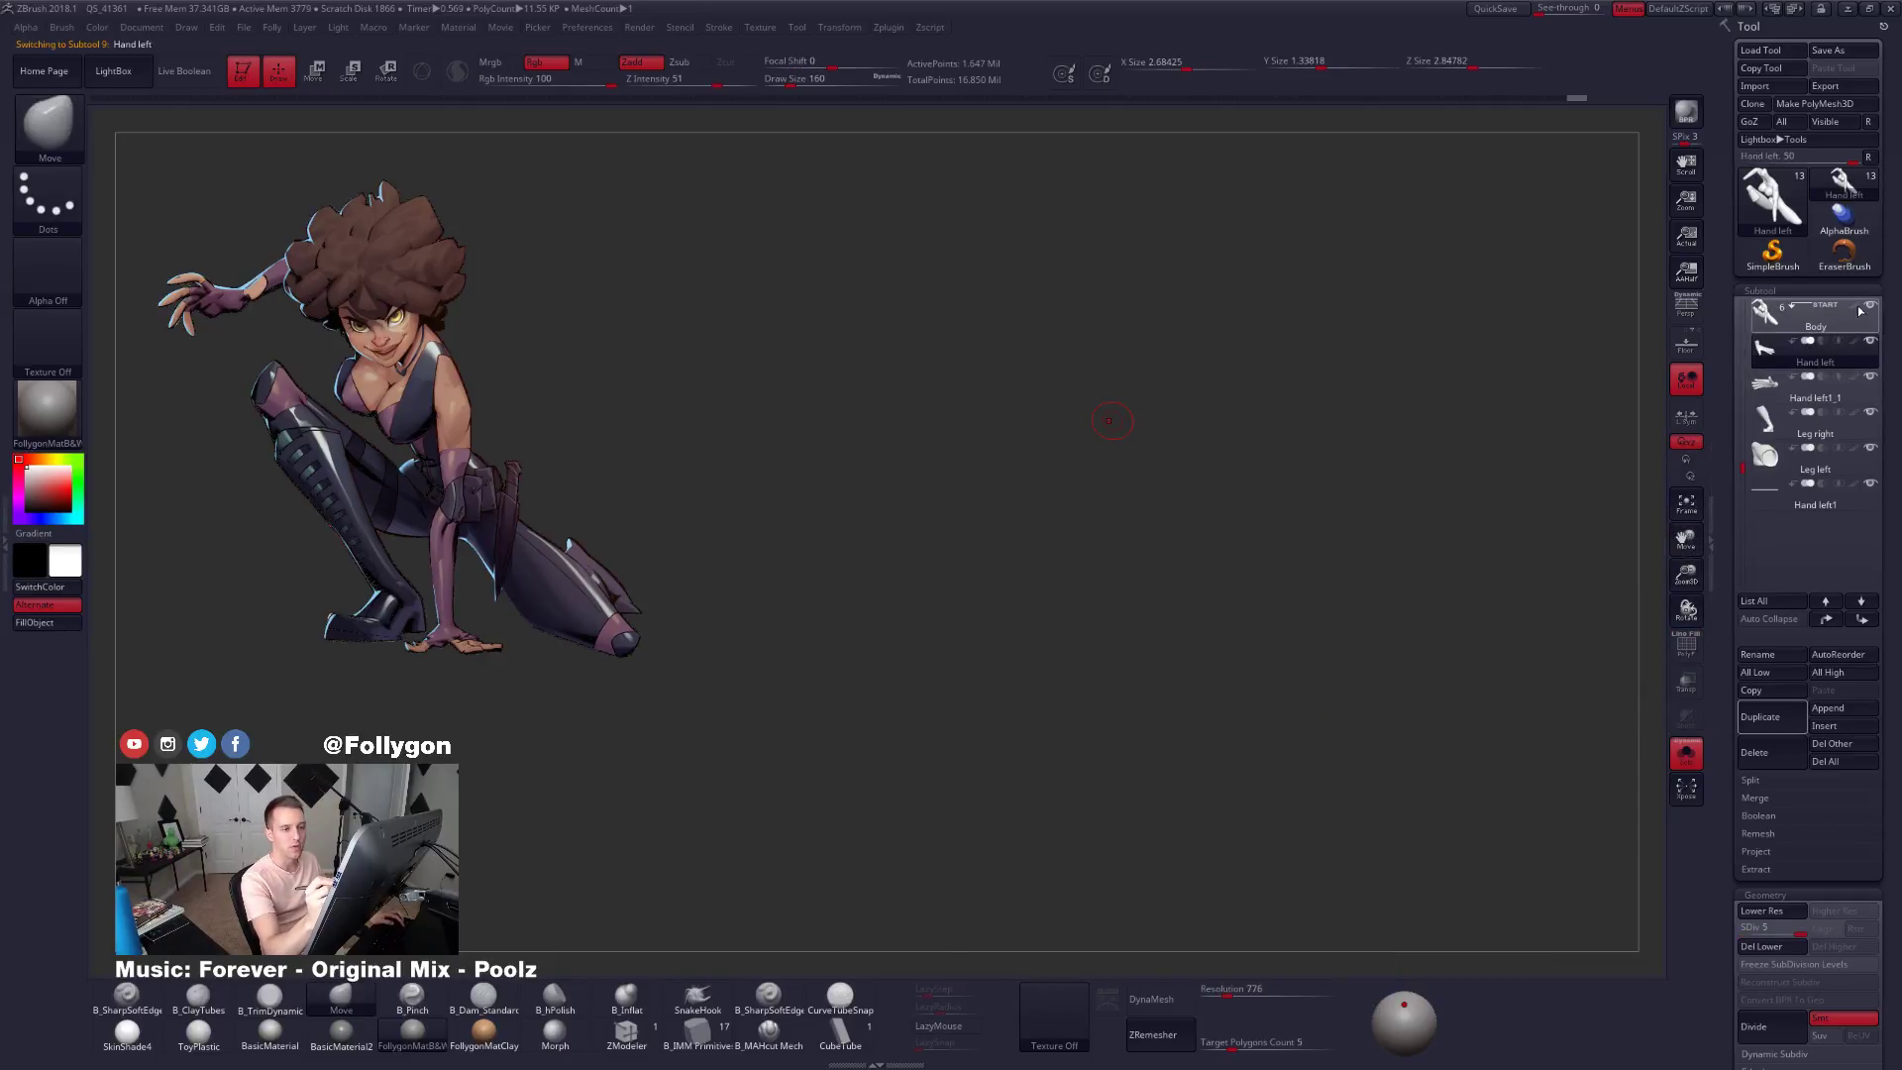
drag(1743, 349, 1744, 303)
click(1768, 315)
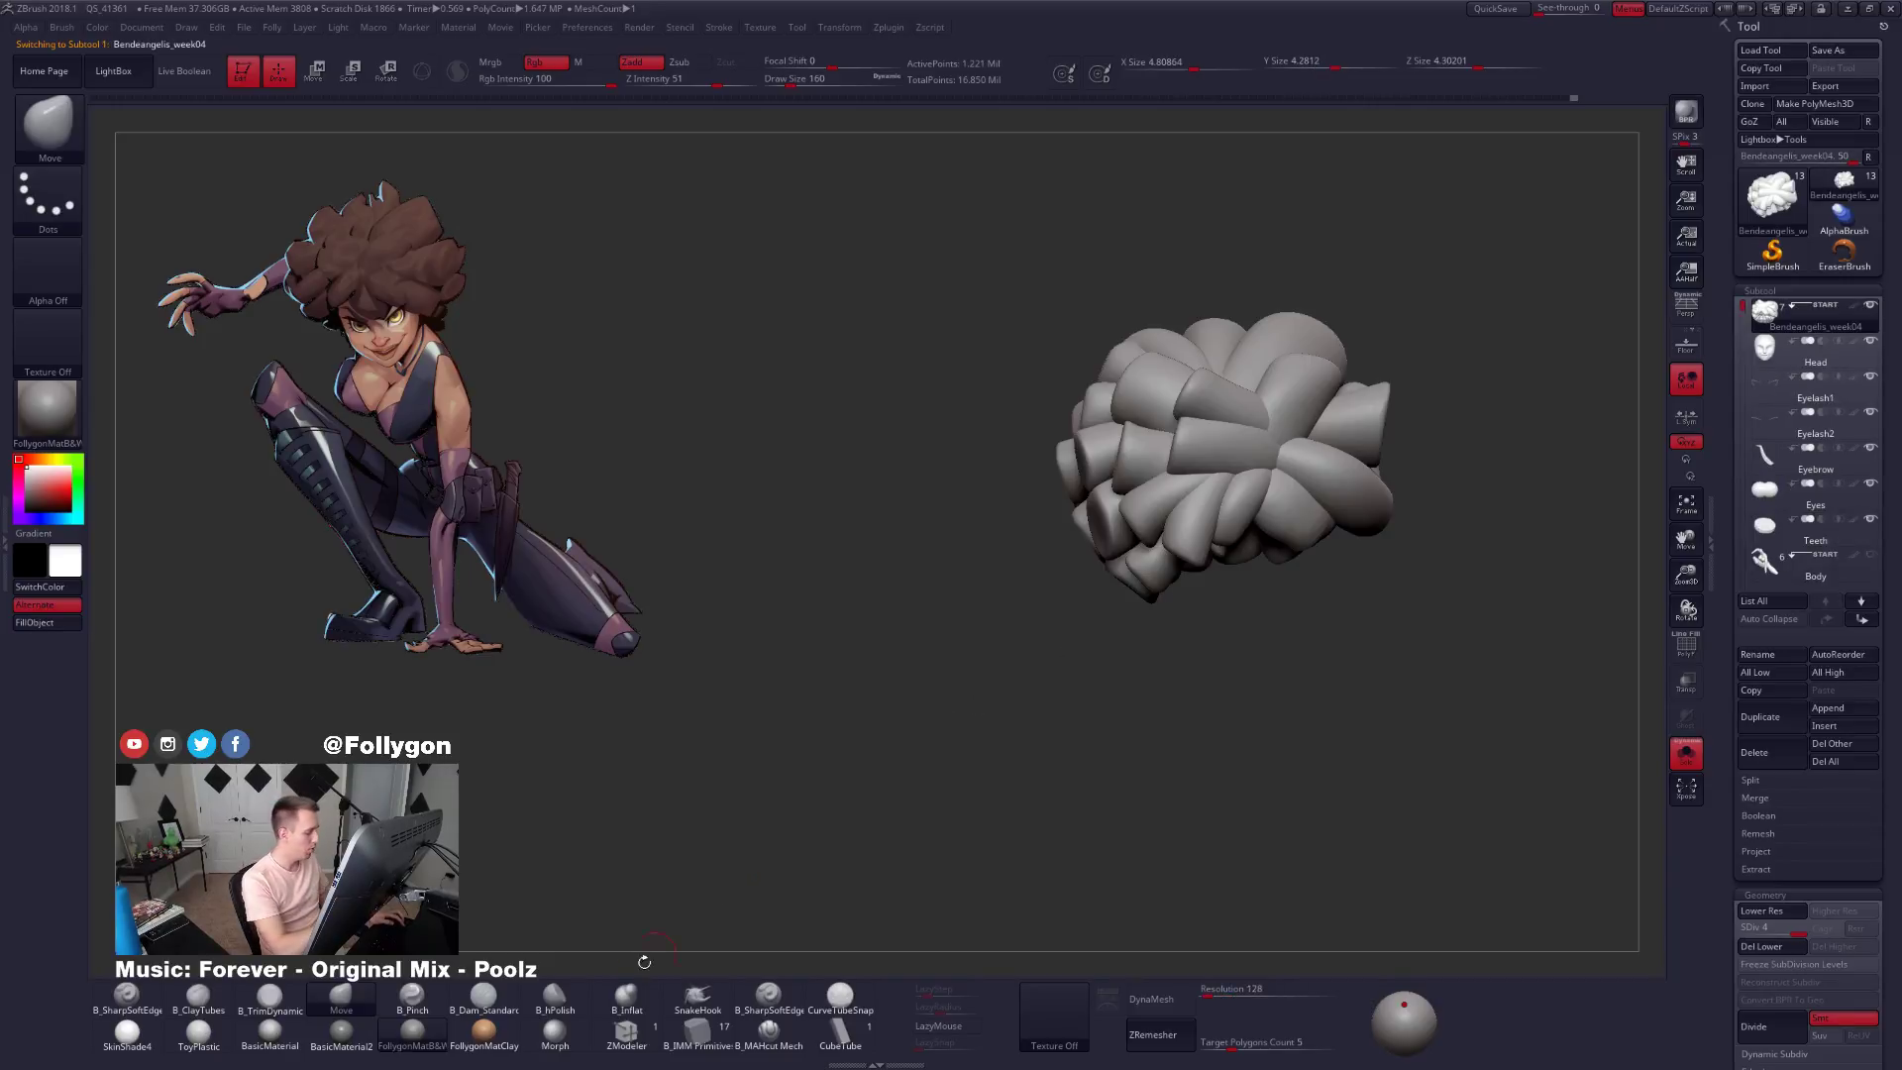
Apply the SkinShade4 material and display the hair and face with their painted colours.
click(198, 1033)
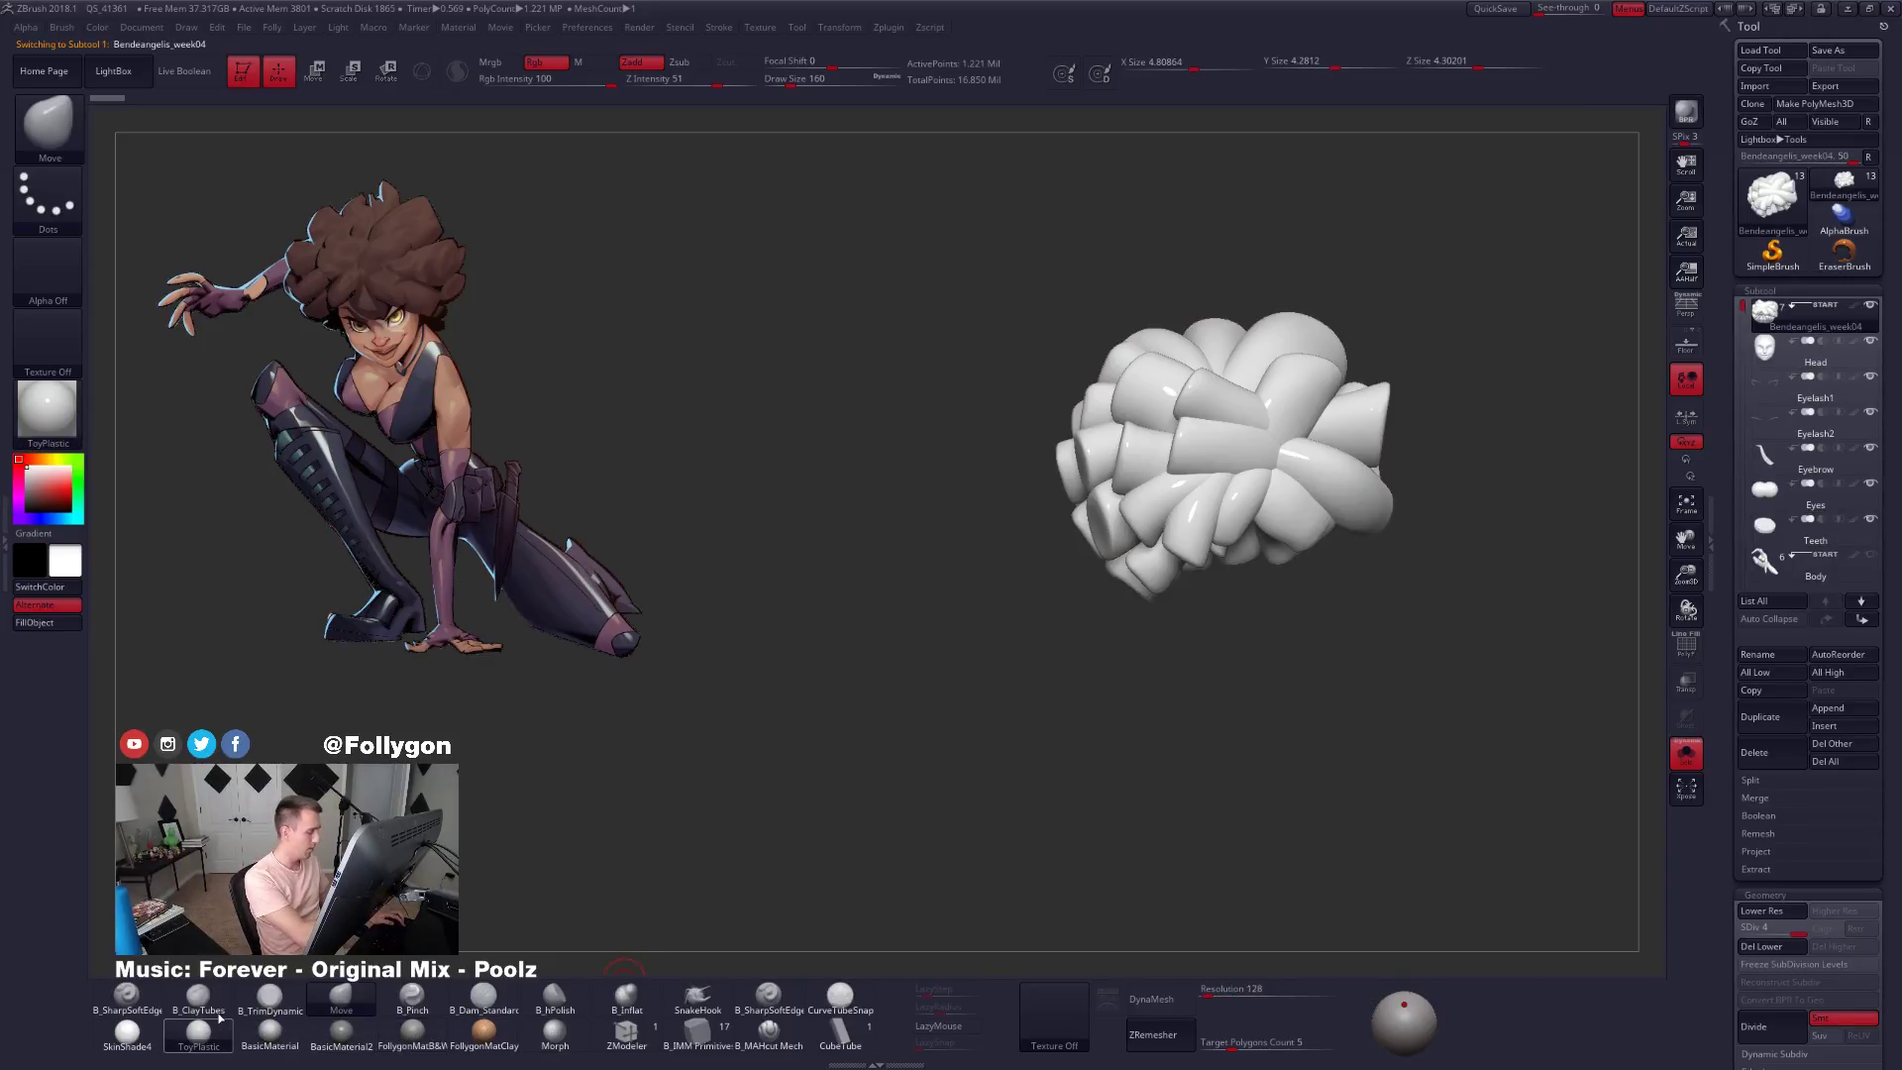
drag(1140, 683, 1219, 555)
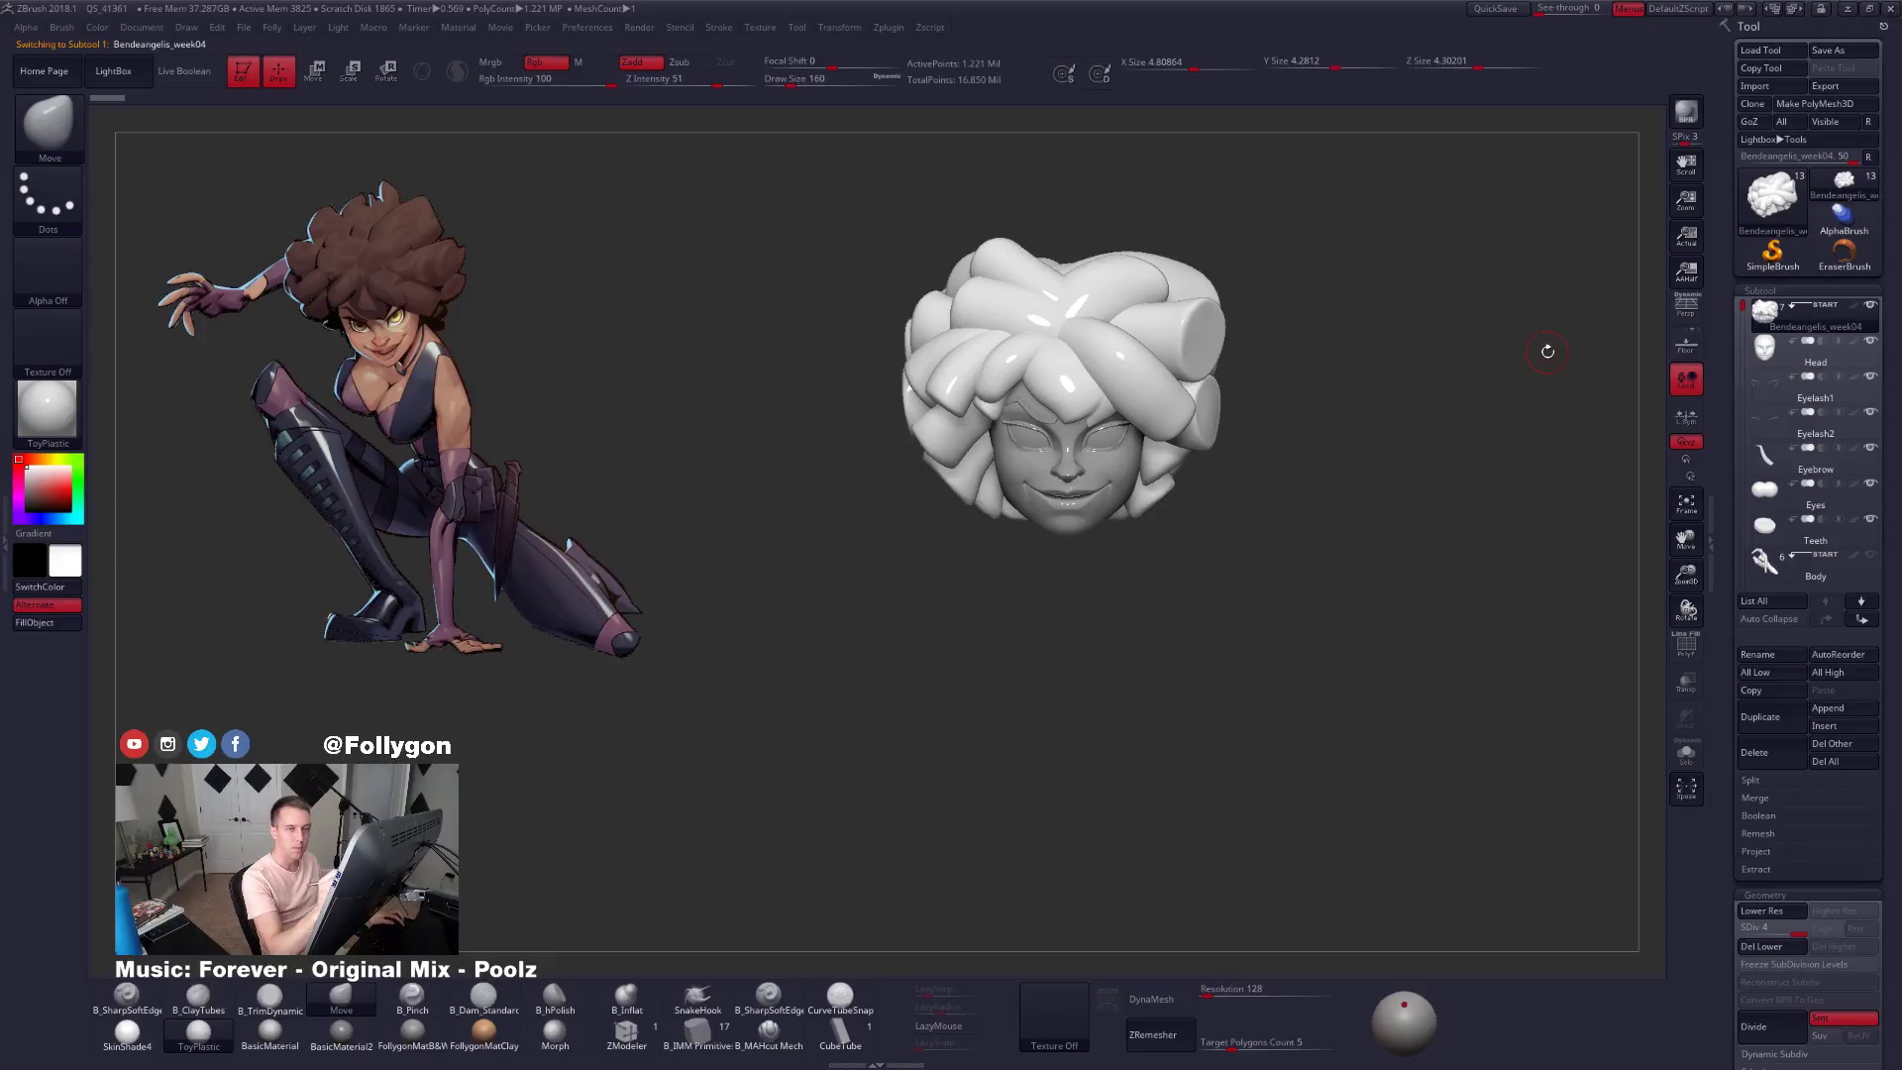
click(132, 1026)
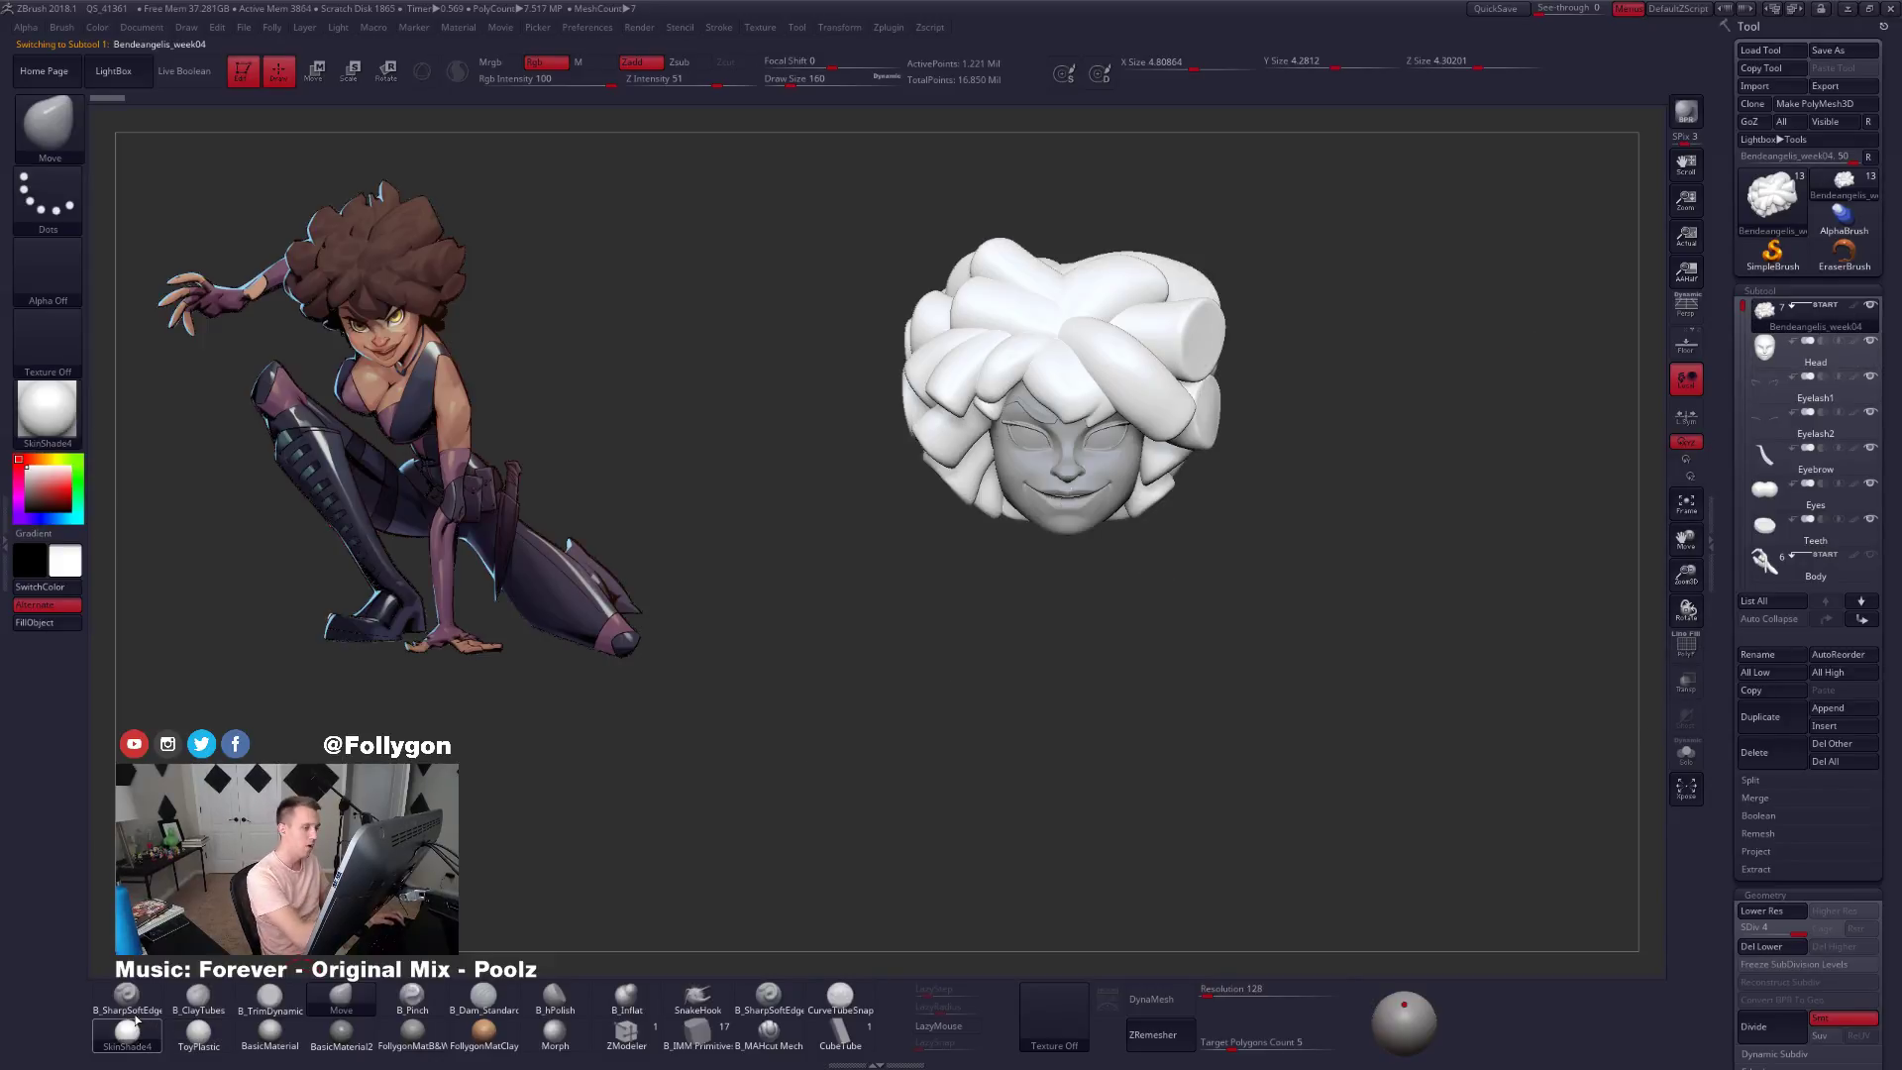
drag(1384, 564, 1261, 666)
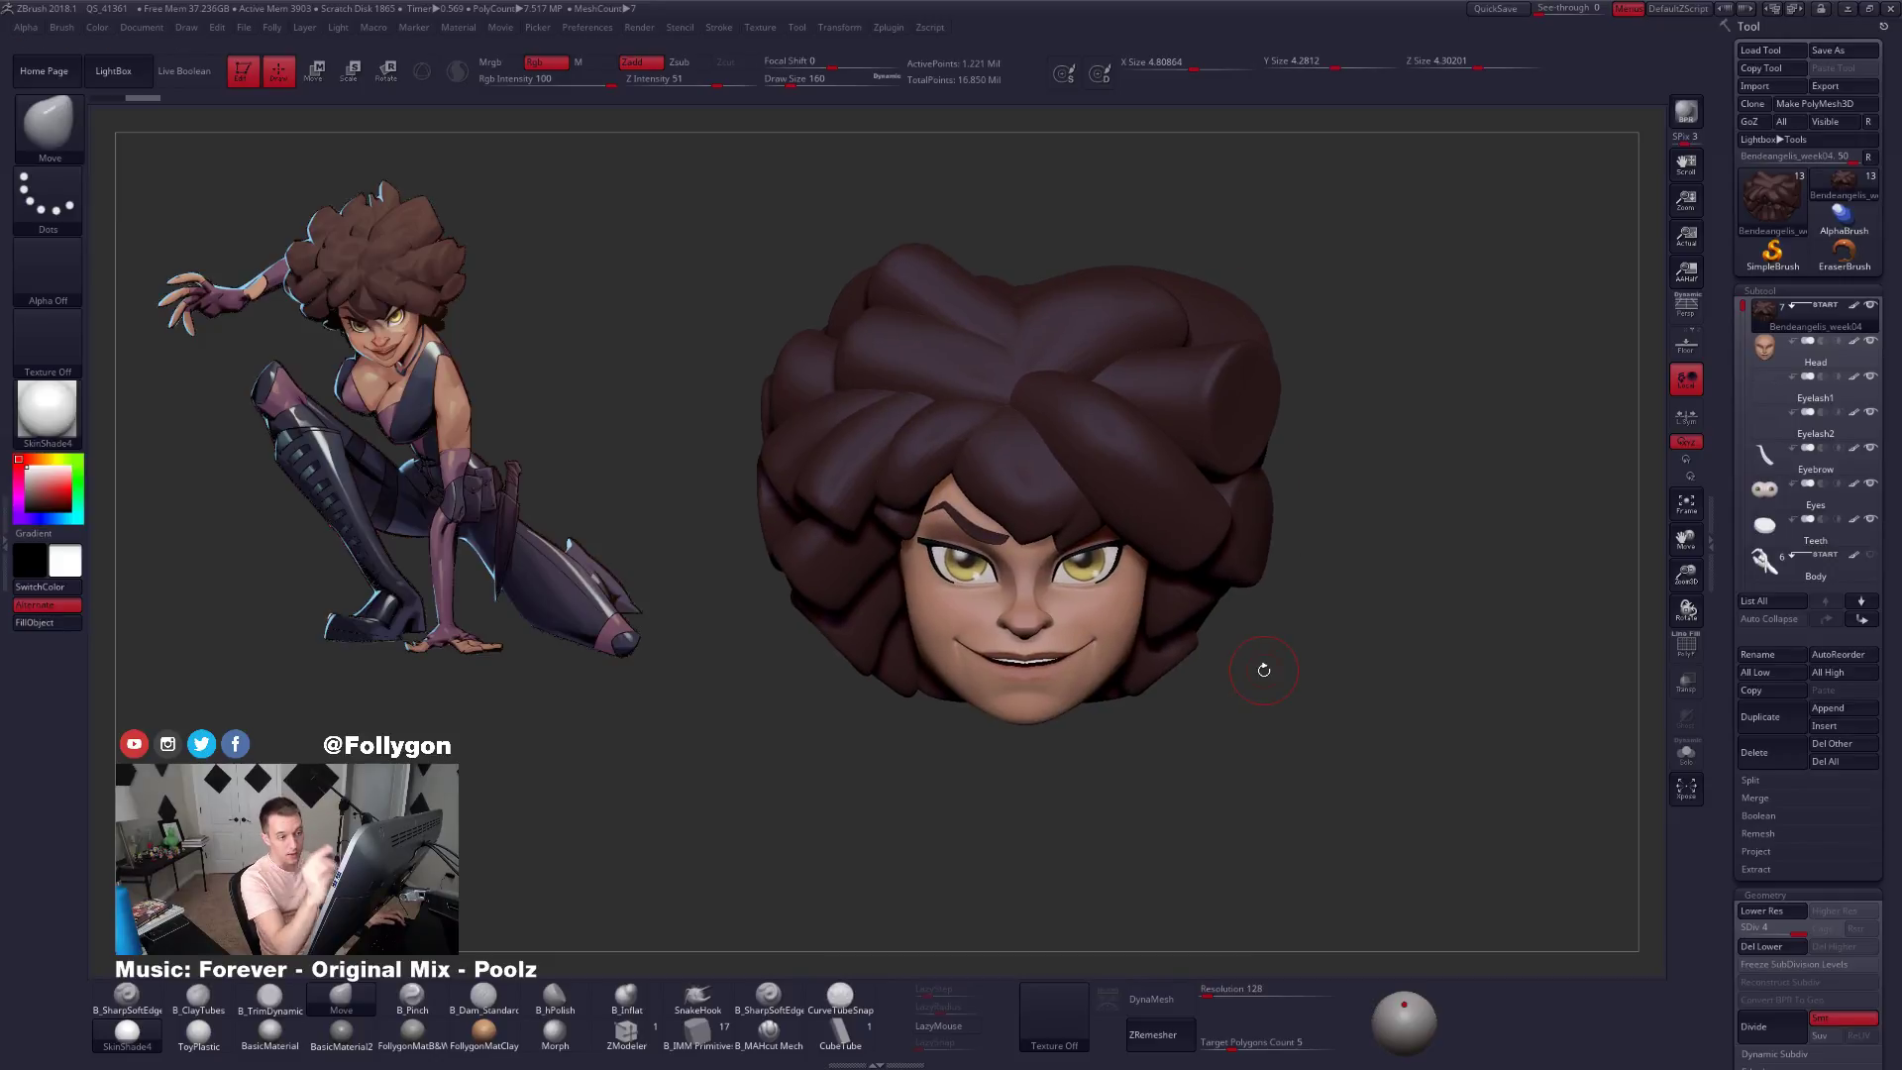
Turn on perspective and view the painted head from three-quarter and front angles.
click(1684, 315)
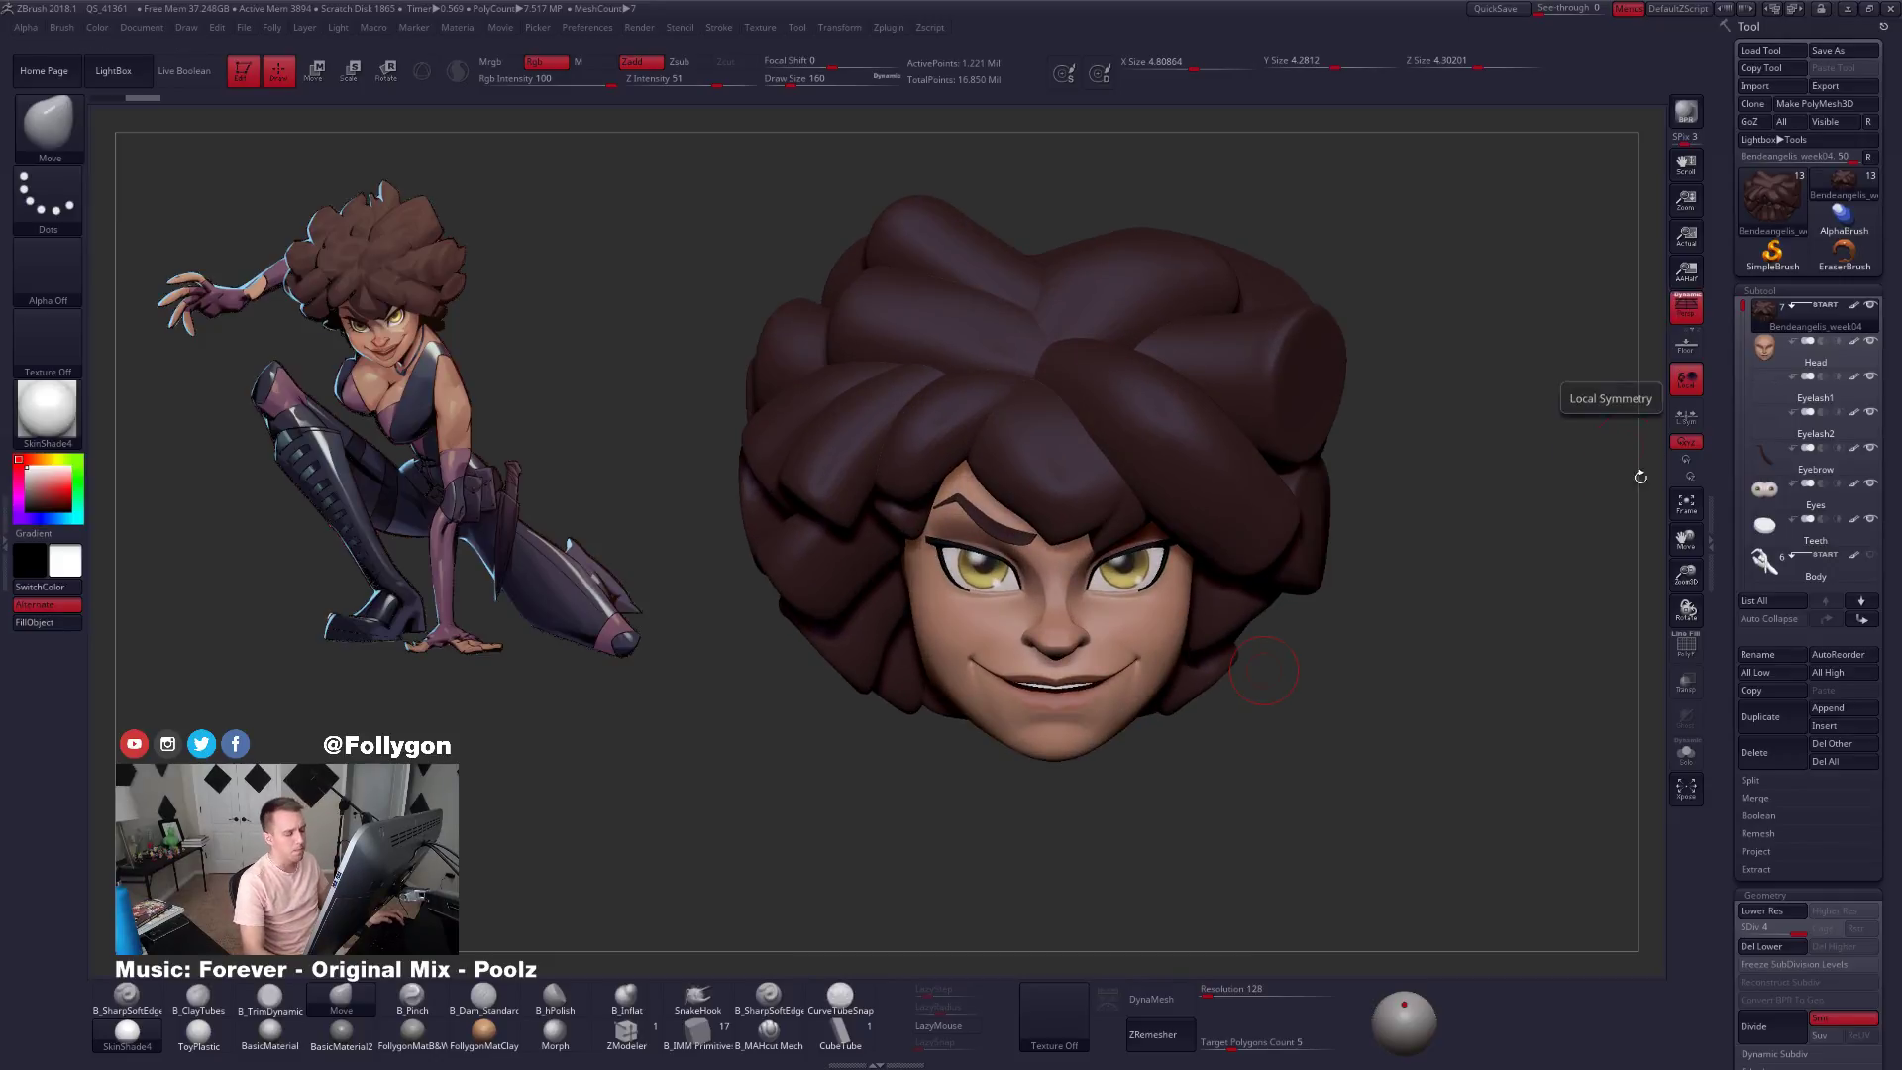
drag(1561, 541, 1419, 563)
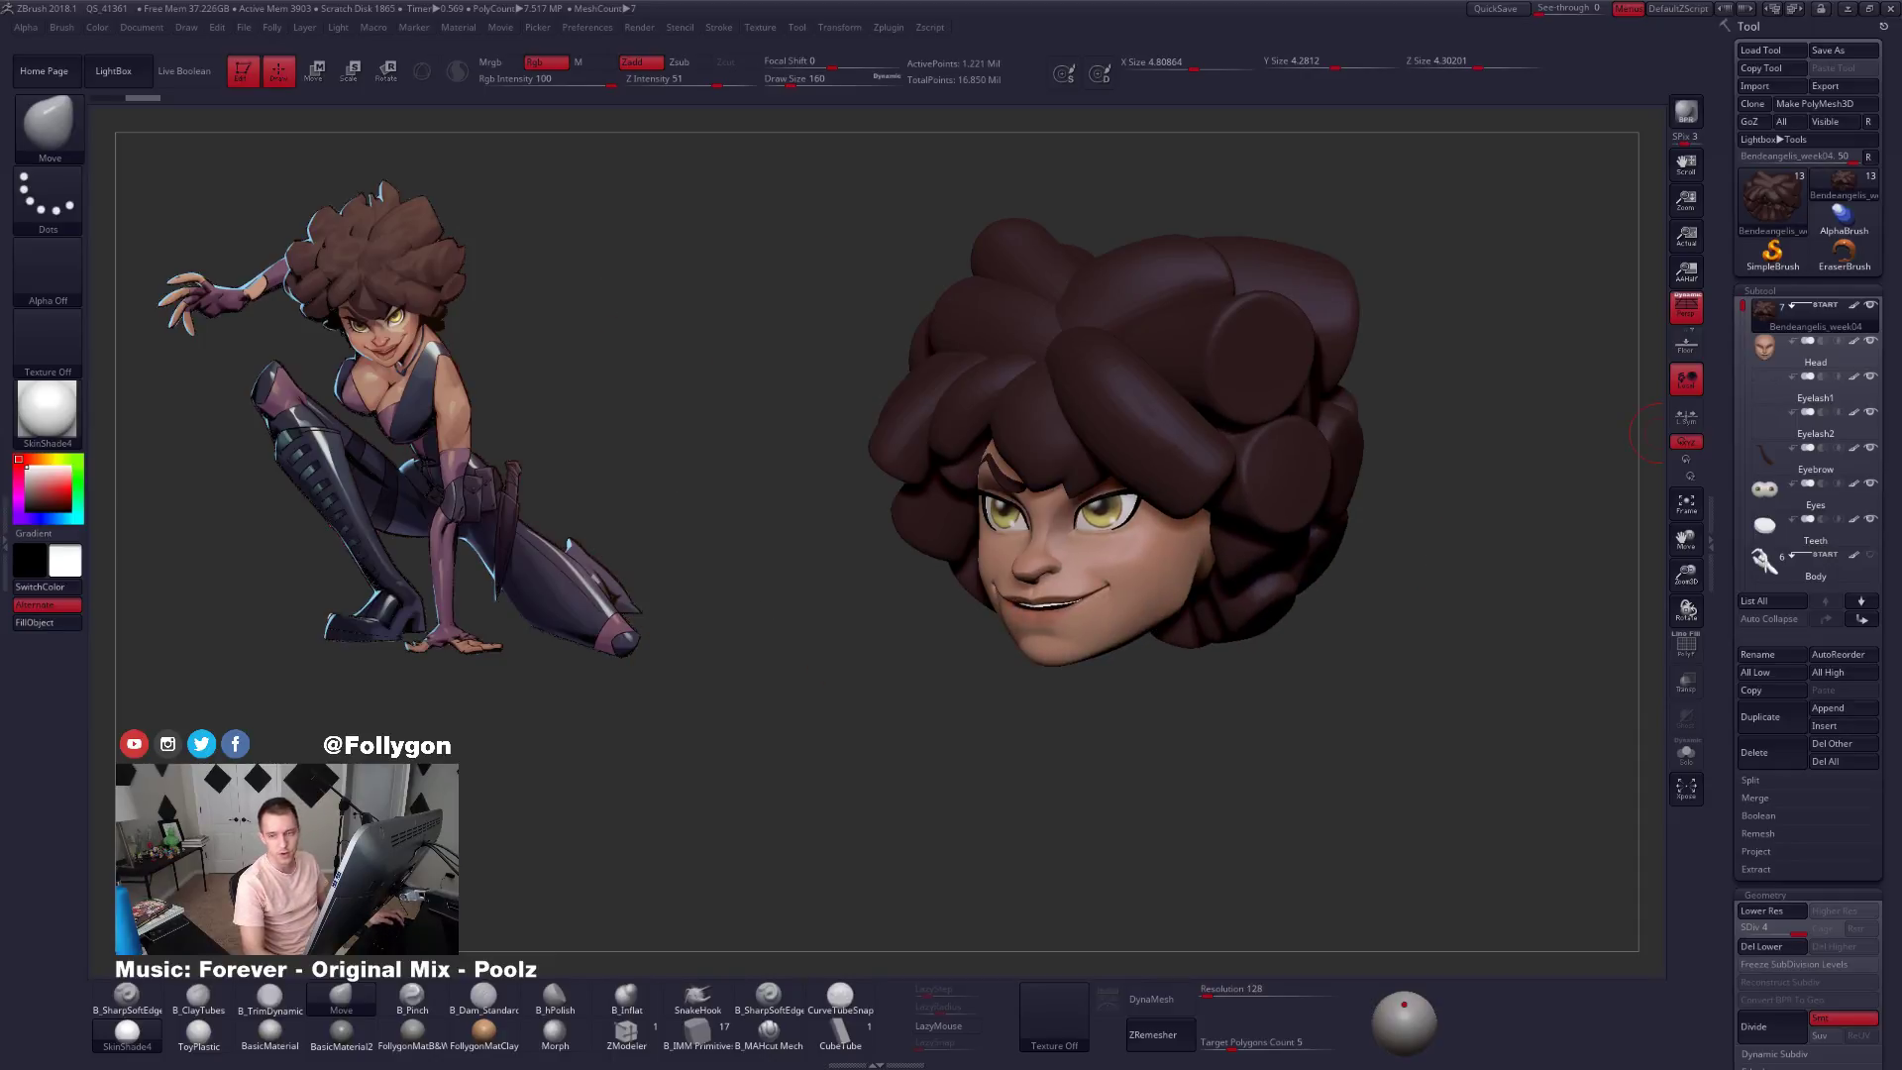
shift+right_drag(1280, 459, 1268, 609)
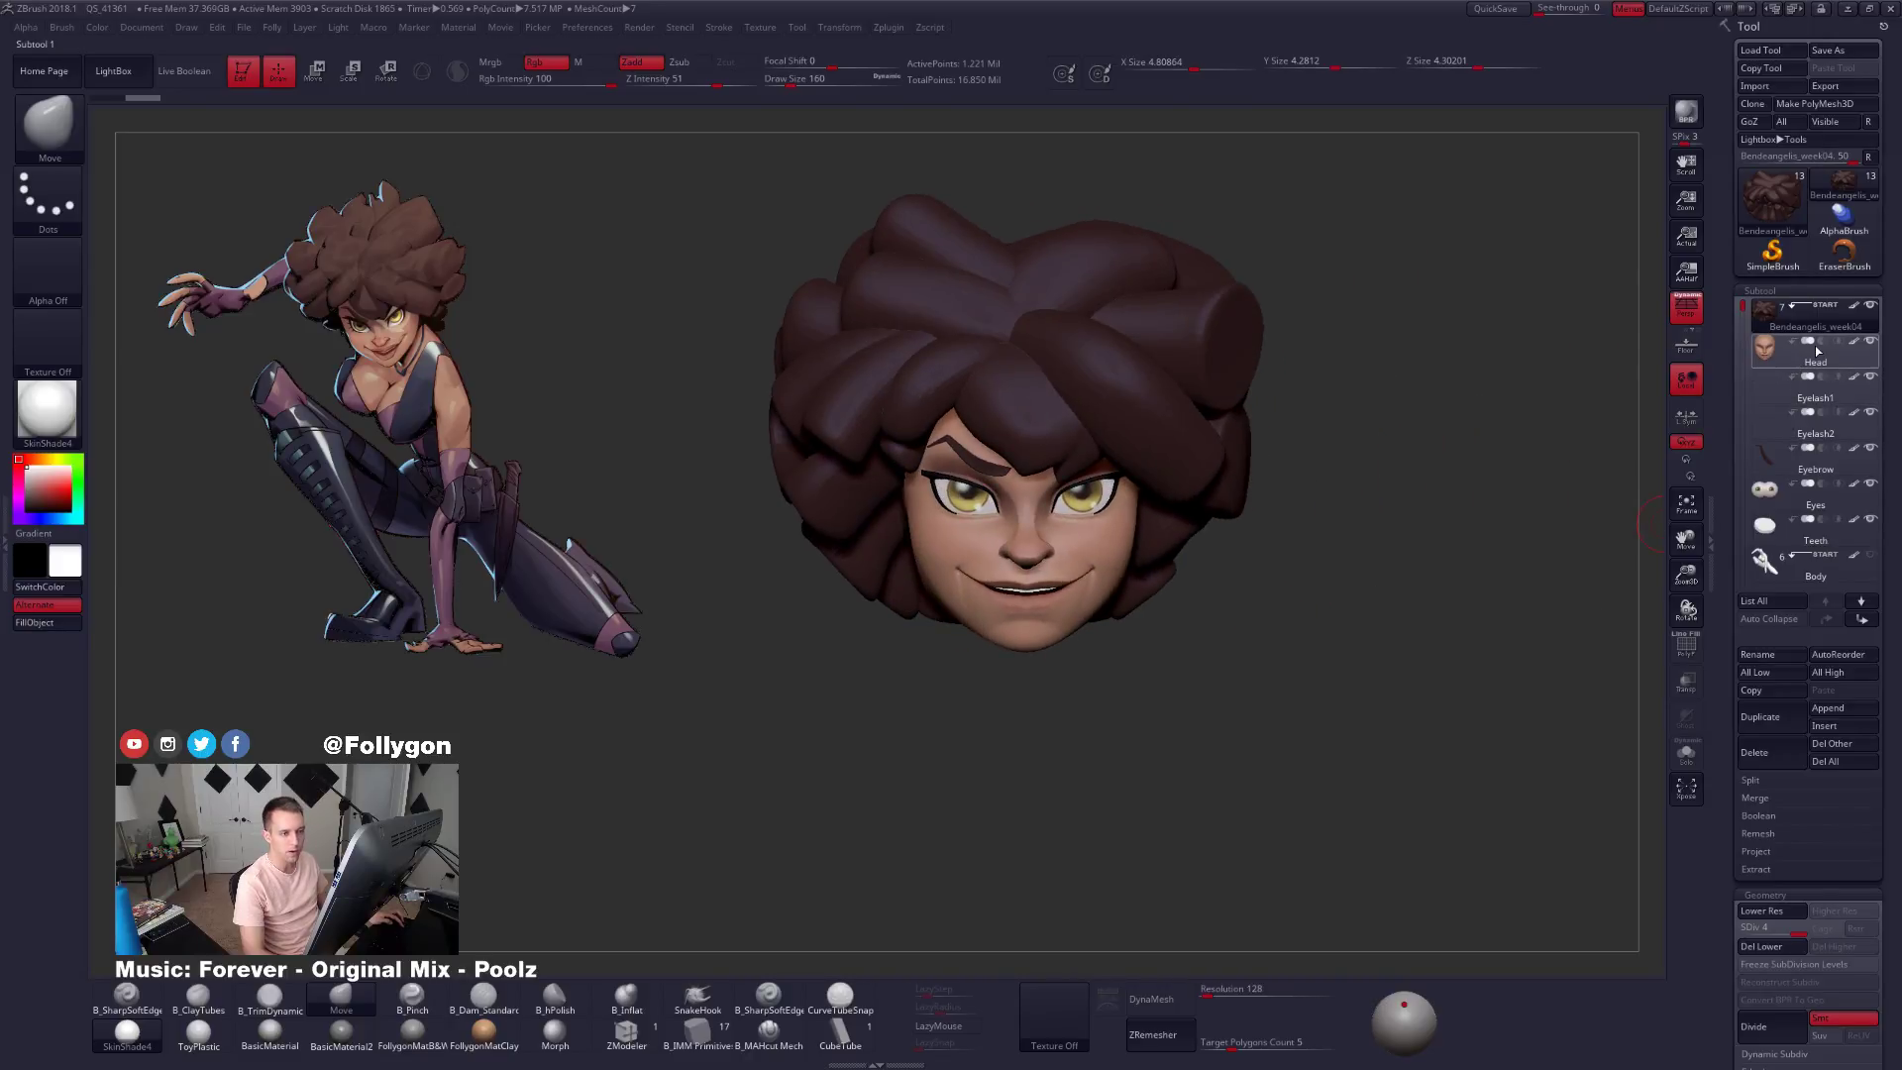
Isolate the hair subtool without its painted colours and apply the FollygonMatB&P material.
mouse_move(1783, 330)
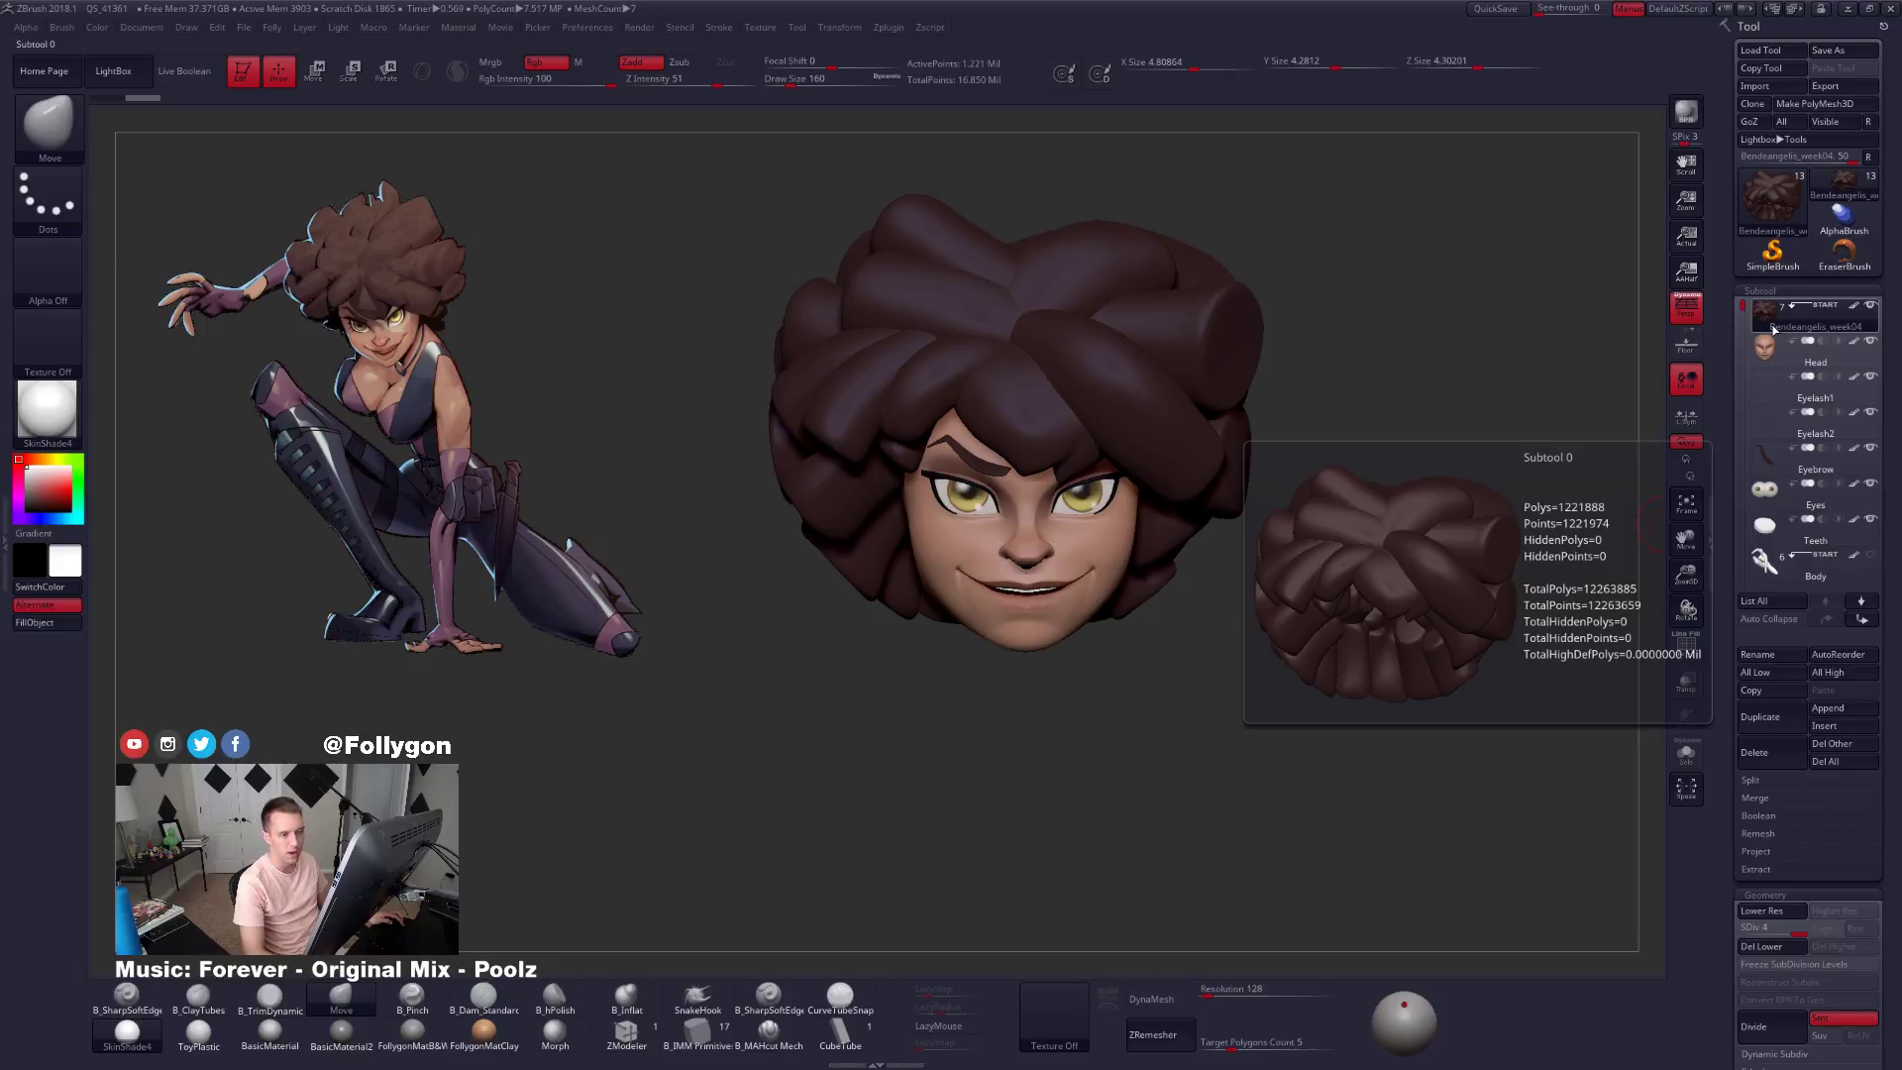
shift+click(1870, 304)
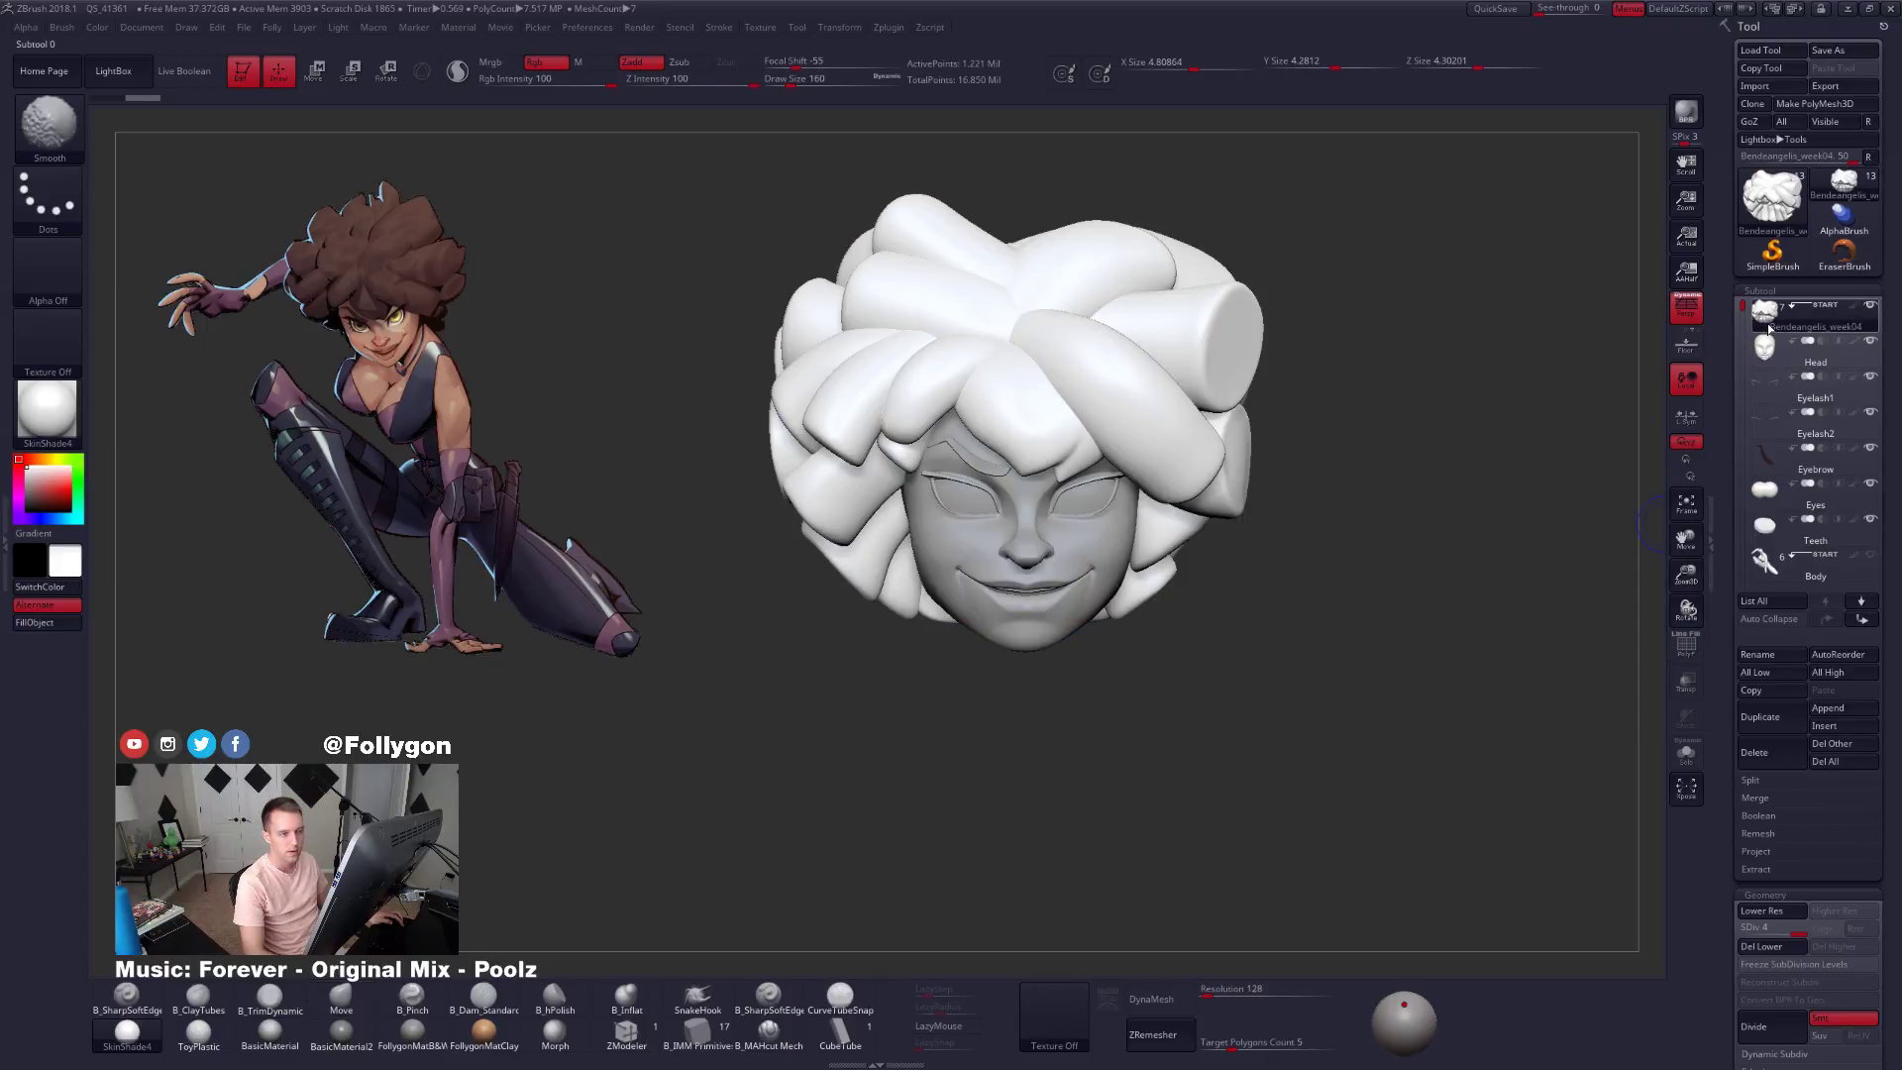
click(413, 1033)
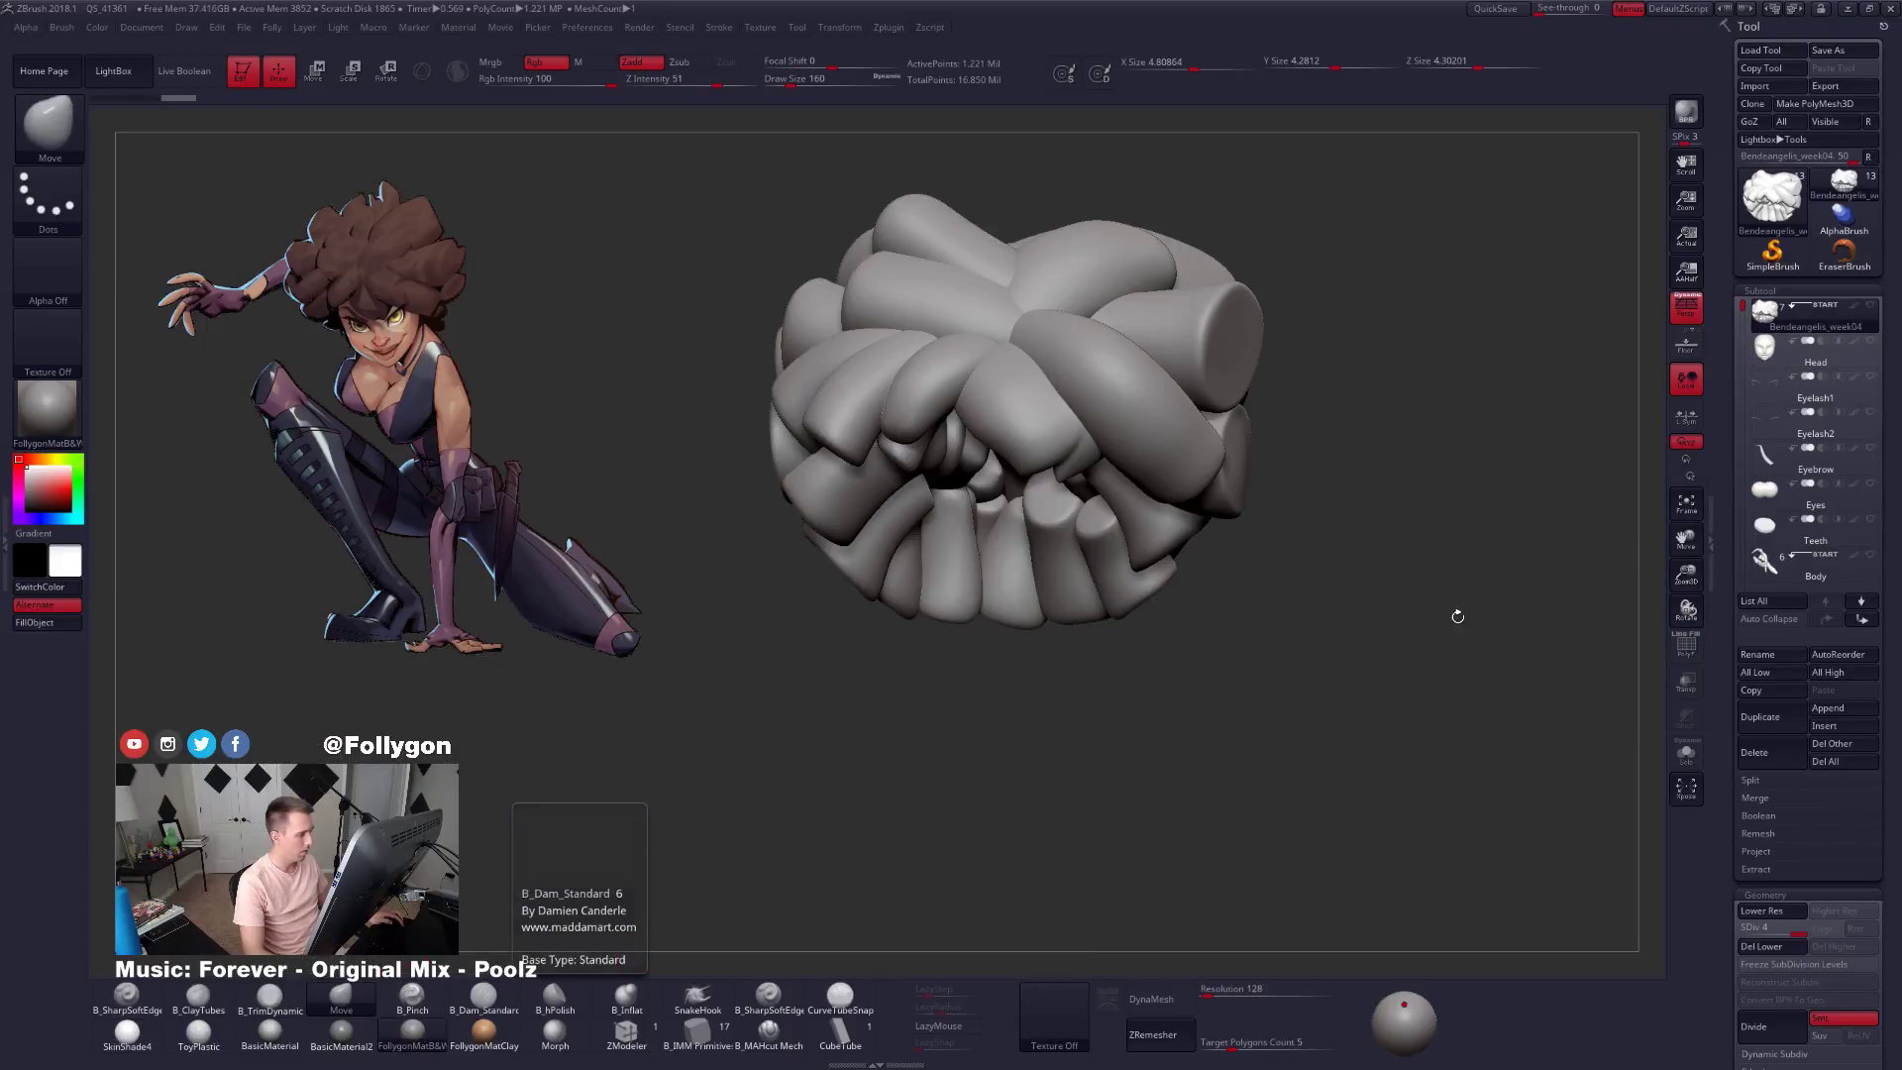
Make the Hand left subtool active and display the Body and Hand left1_1 subtools with it.
scroll(1763, 386, down, 5)
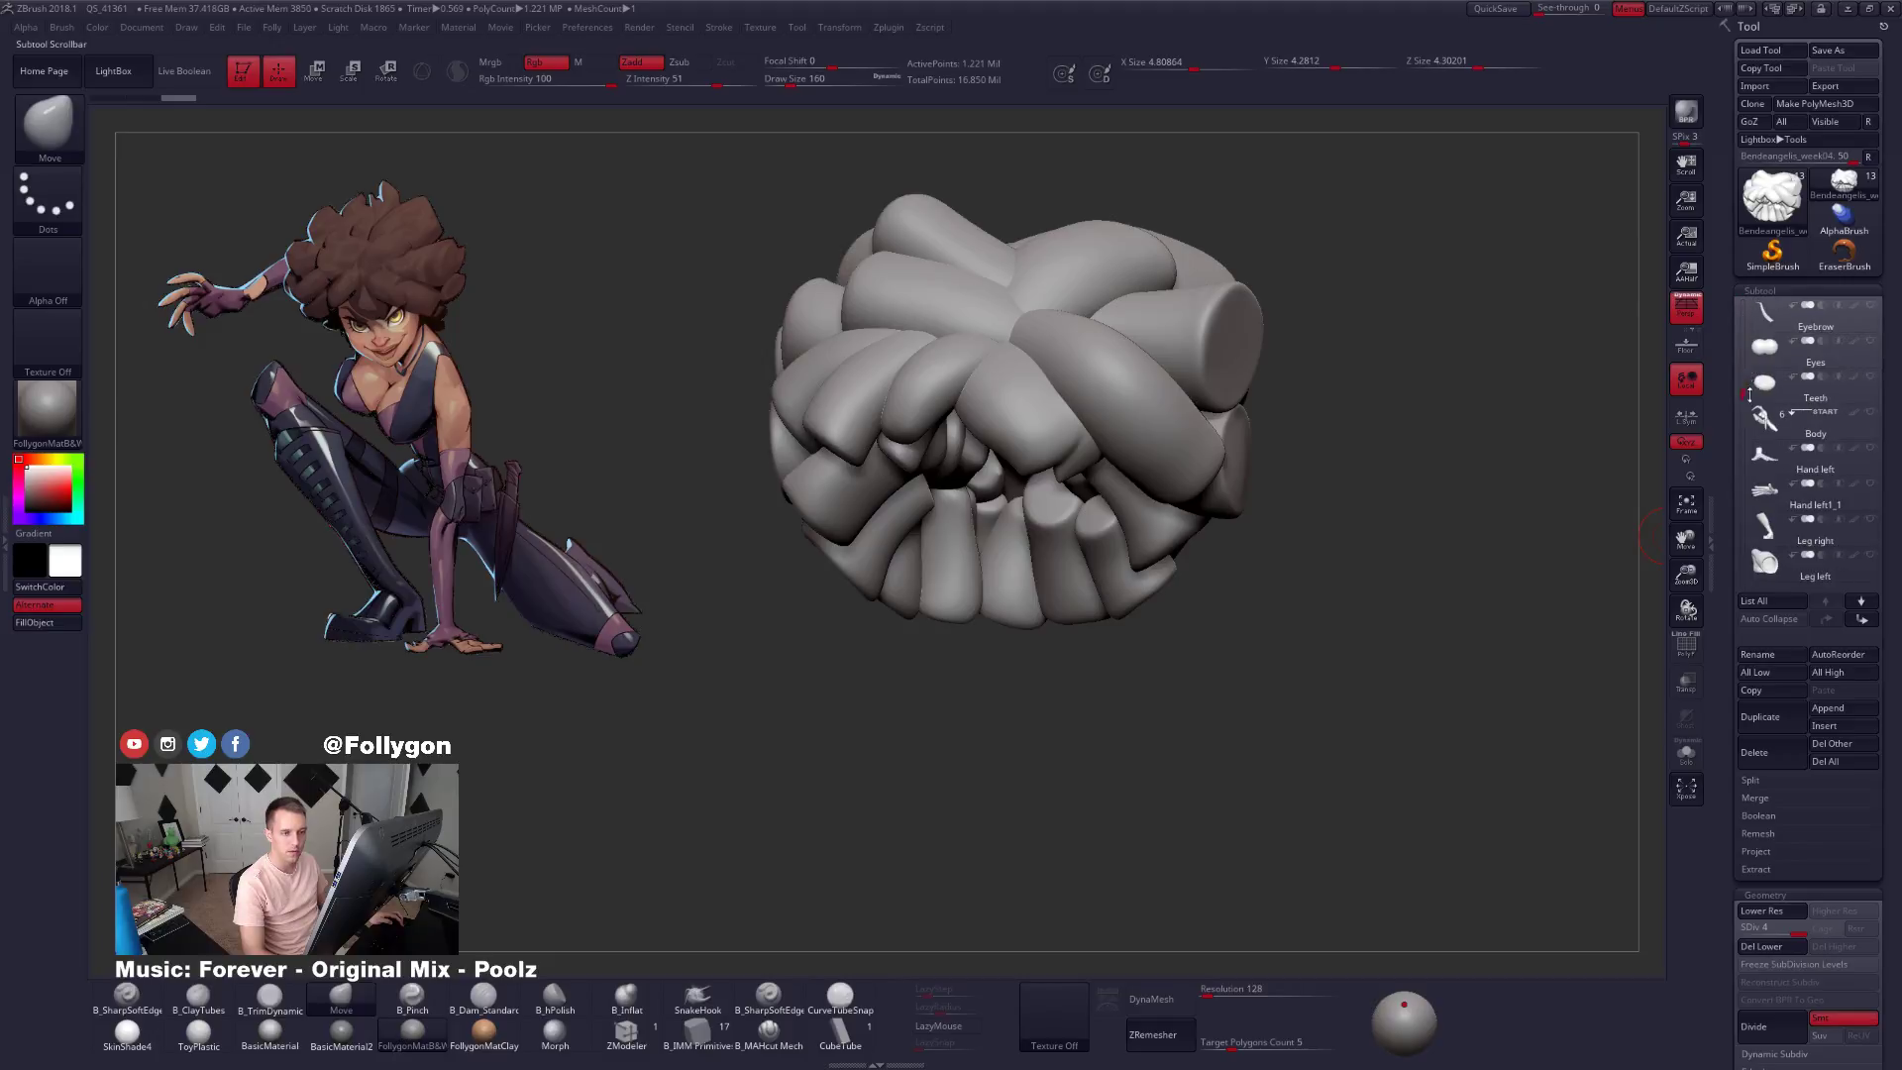
click(1763, 414)
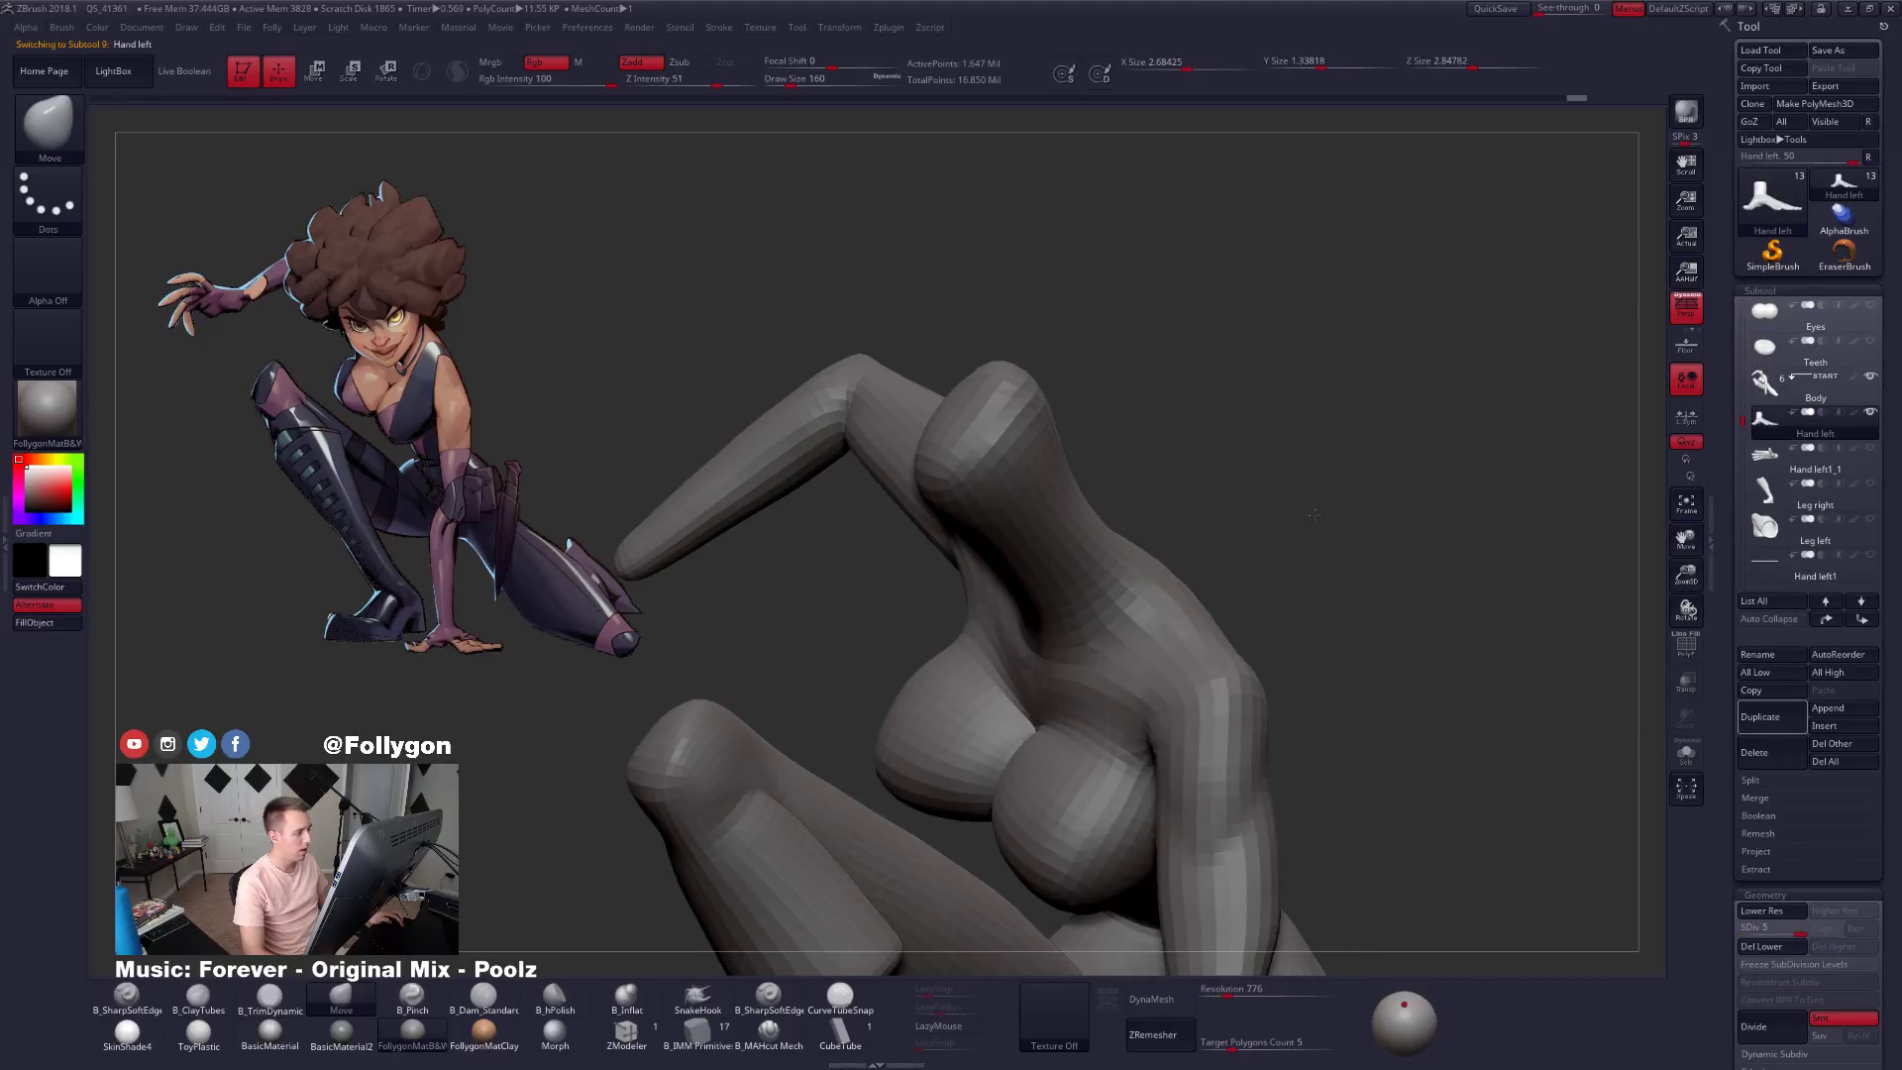
drag(1291, 487, 1387, 475)
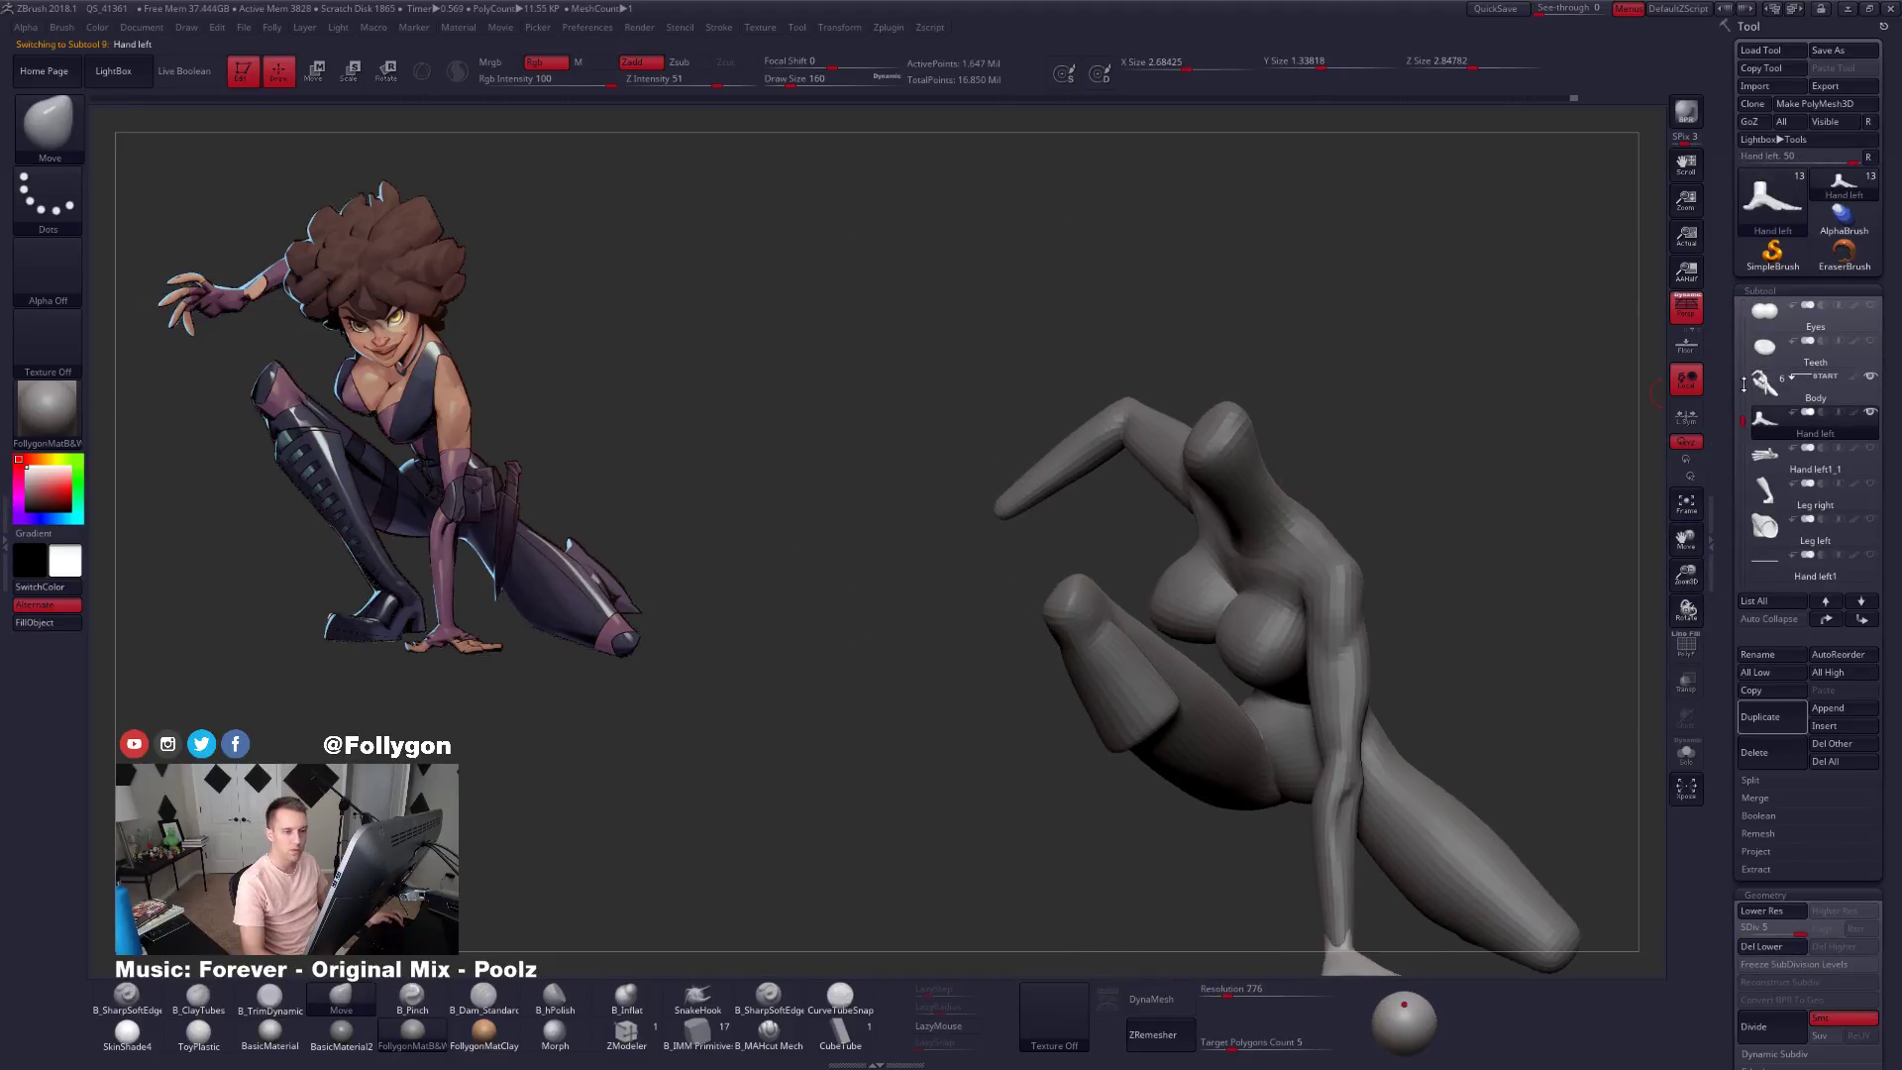
click(1770, 459)
click(1768, 432)
click(1768, 457)
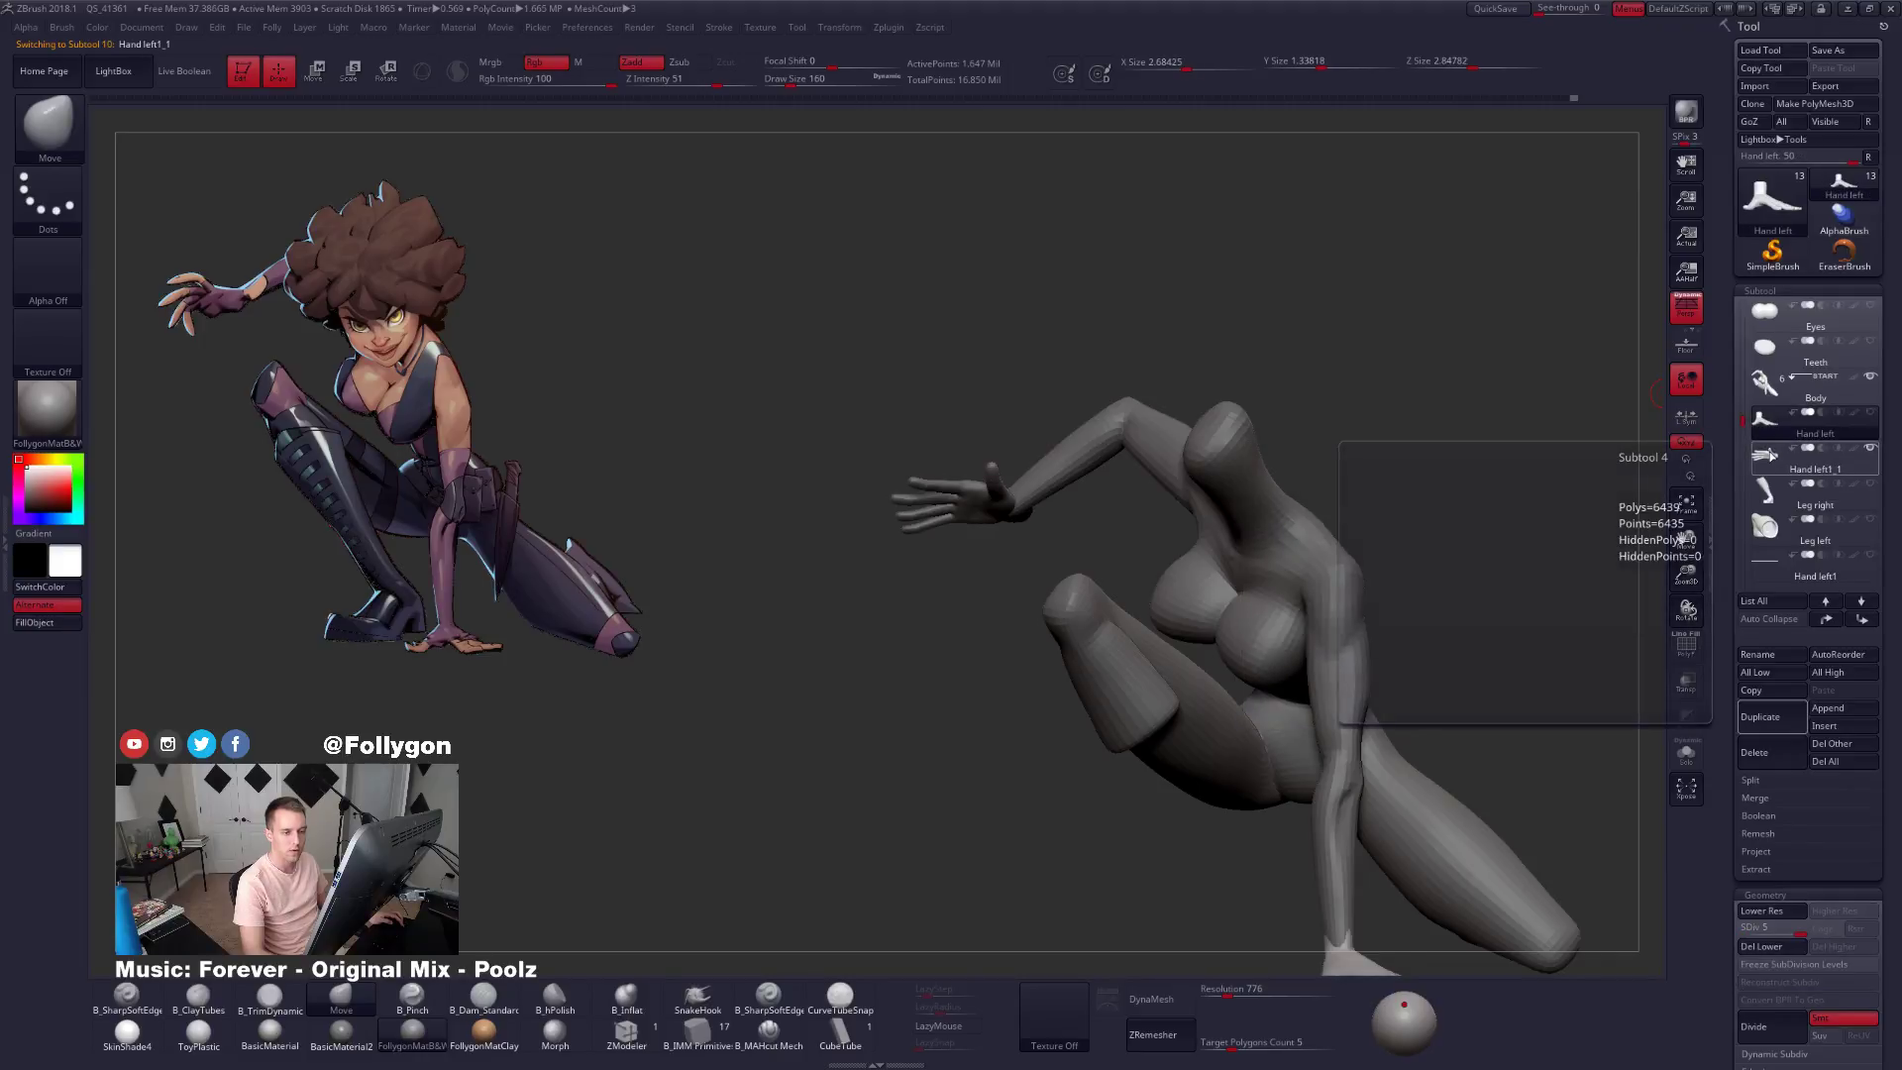
Make the Body subtool active and display it at subdivision level 5.
alt+click(1026, 490)
mouse_move(1131, 474)
mouse_down()
mouse_move(1095, 474)
mouse_move(1131, 500)
mouse_up()
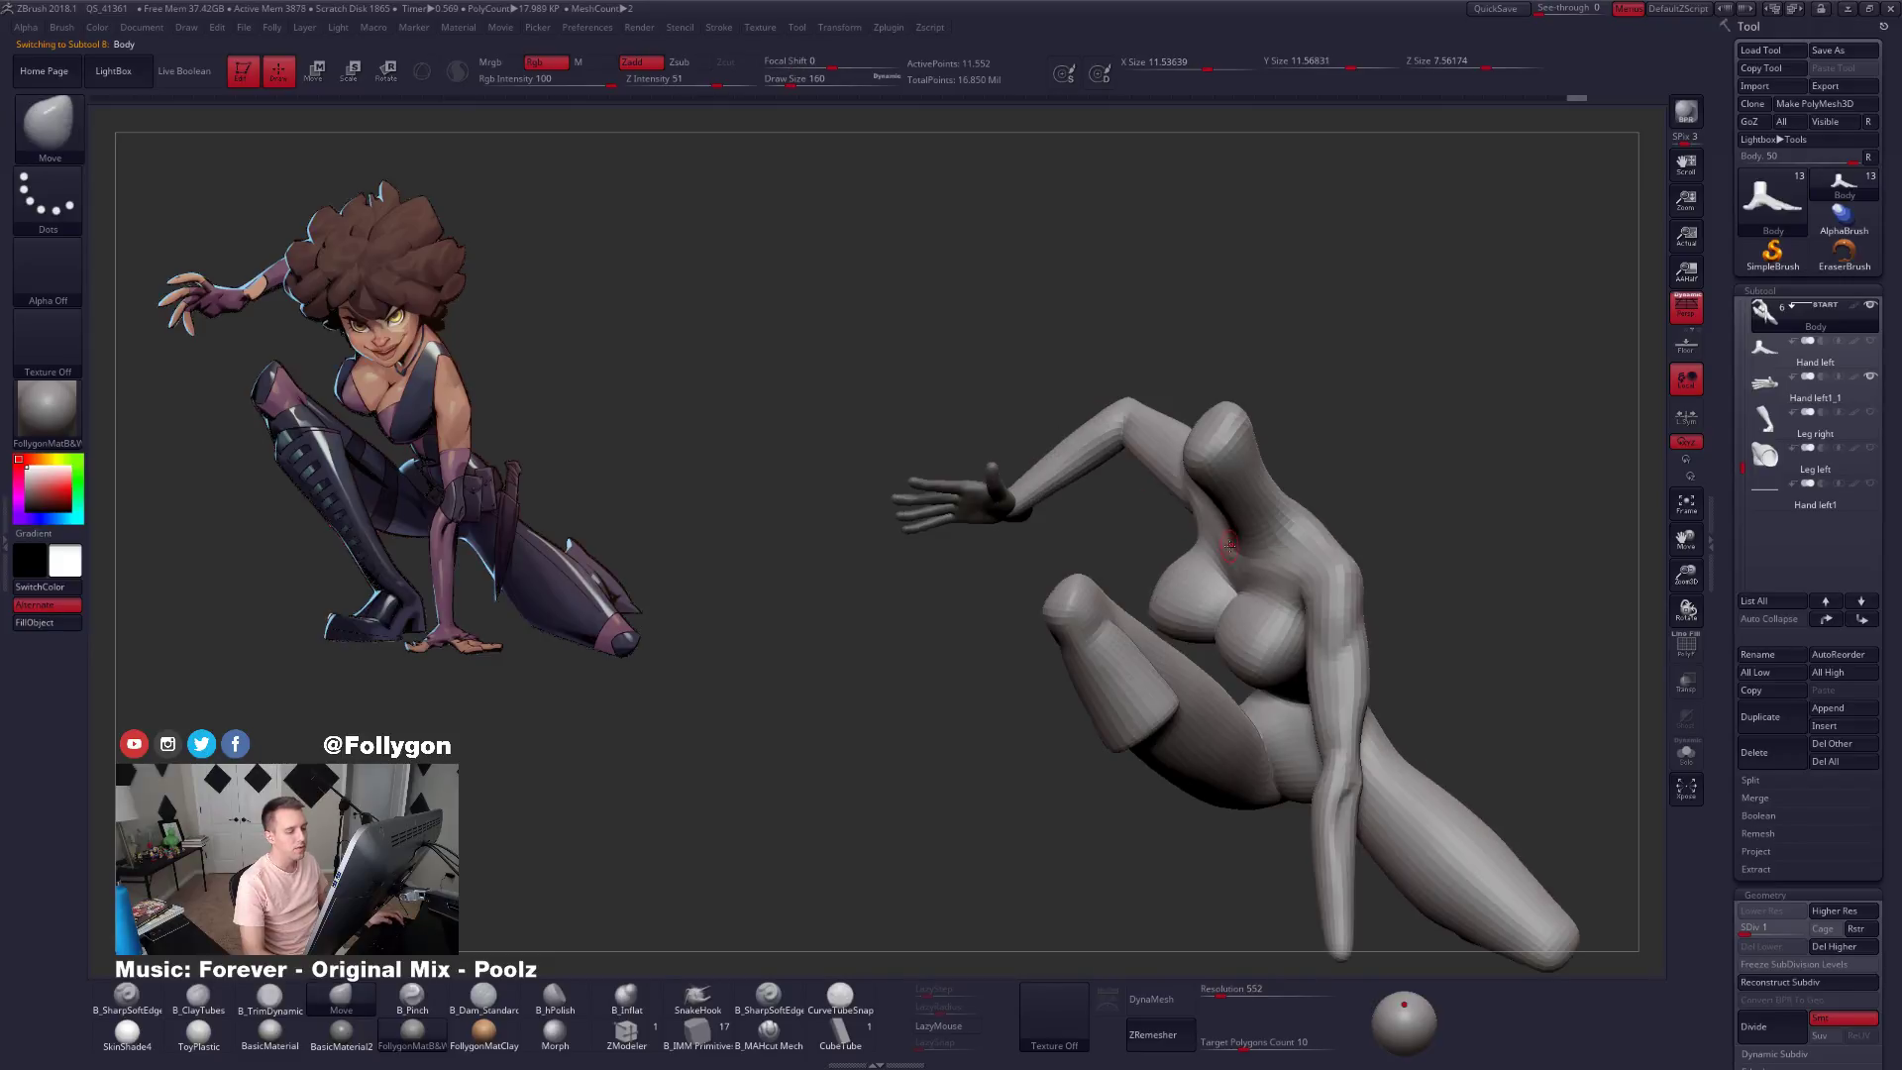
mouse_move(1357, 542)
mouse_down()
mouse_move(1404, 541)
mouse_move(1411, 611)
mouse_move(1203, 605)
mouse_move(1050, 475)
mouse_move(1305, 483)
mouse_up()
mouse_move(1418, 538)
ctrl+mouse_down()
mouse_move(1423, 502)
mouse_move(1431, 539)
mouse_move(1299, 487)
ctrl+mouse_up()
key(ctrl+d)
key(ctrl+d)
key(ctrl+d)
key(ctrl+d)
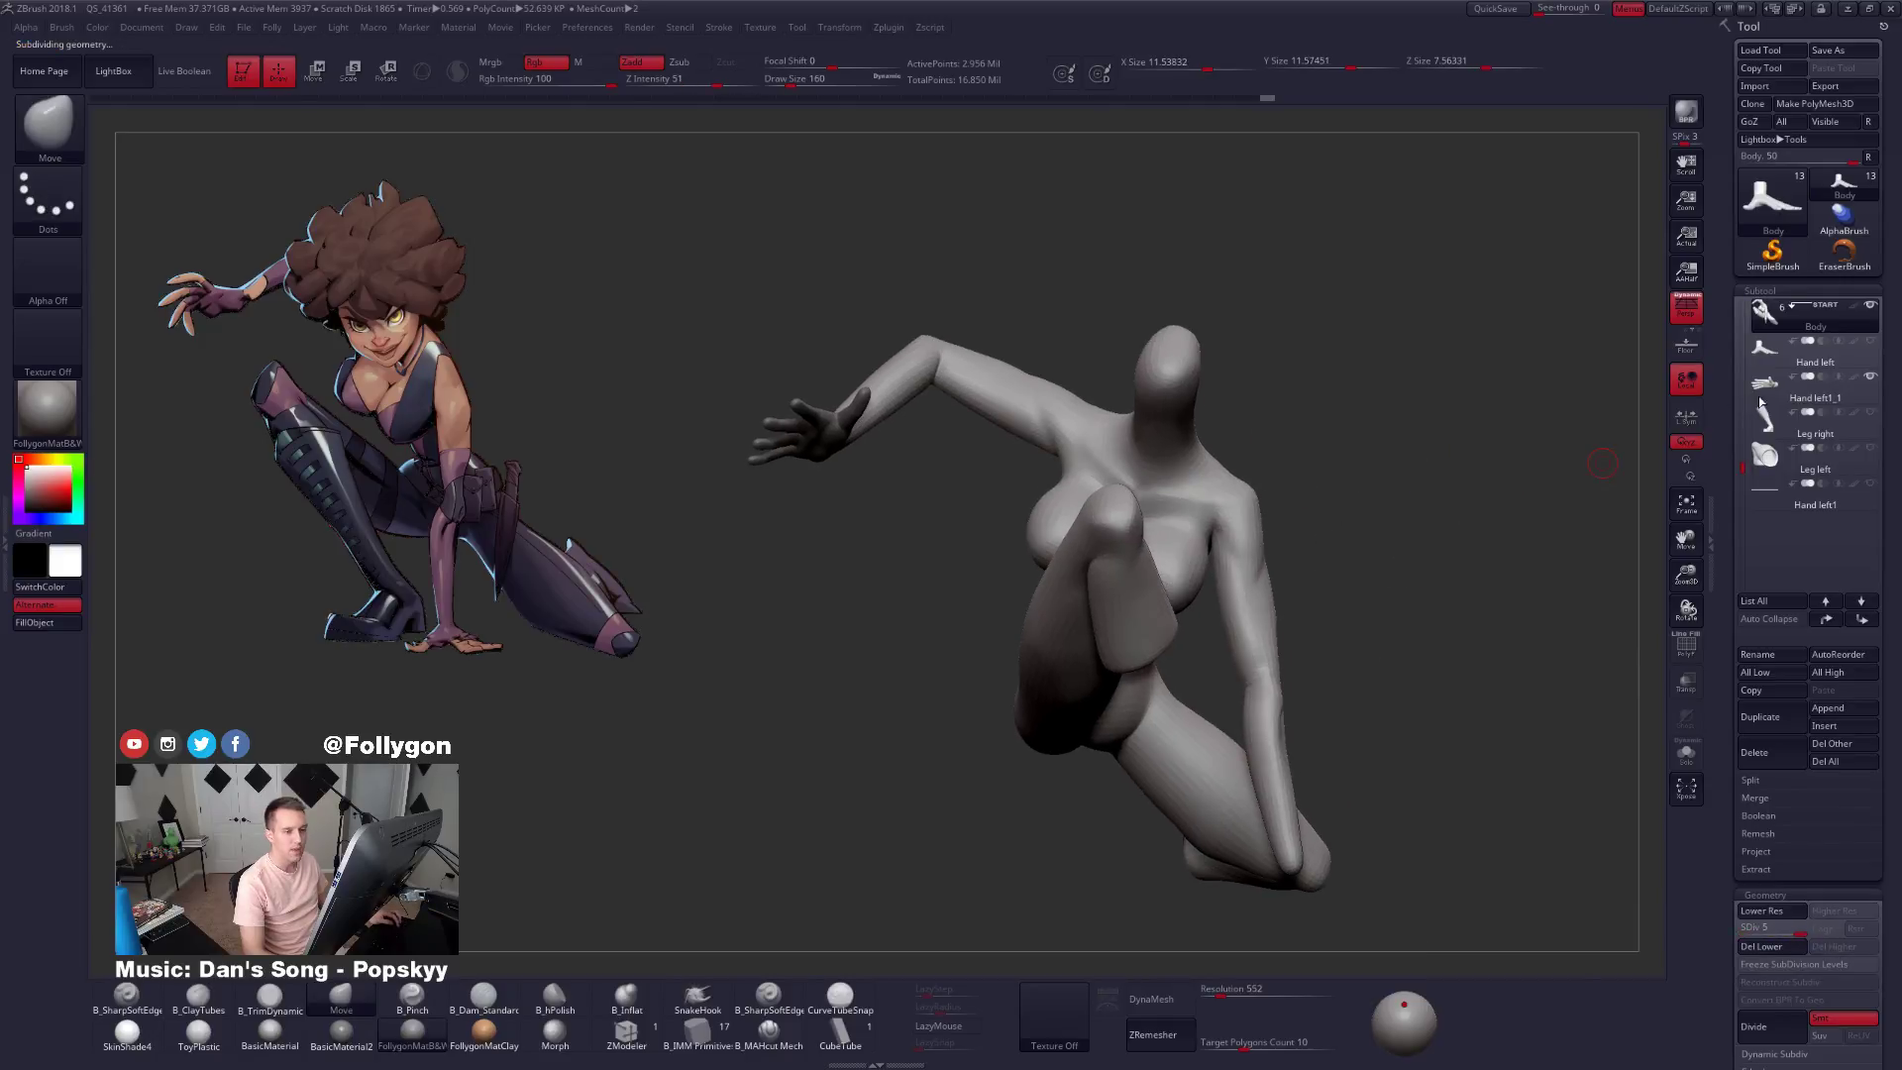
Make the Hand left subtool active and show the hands, legs and base together with the body.
click(1757, 363)
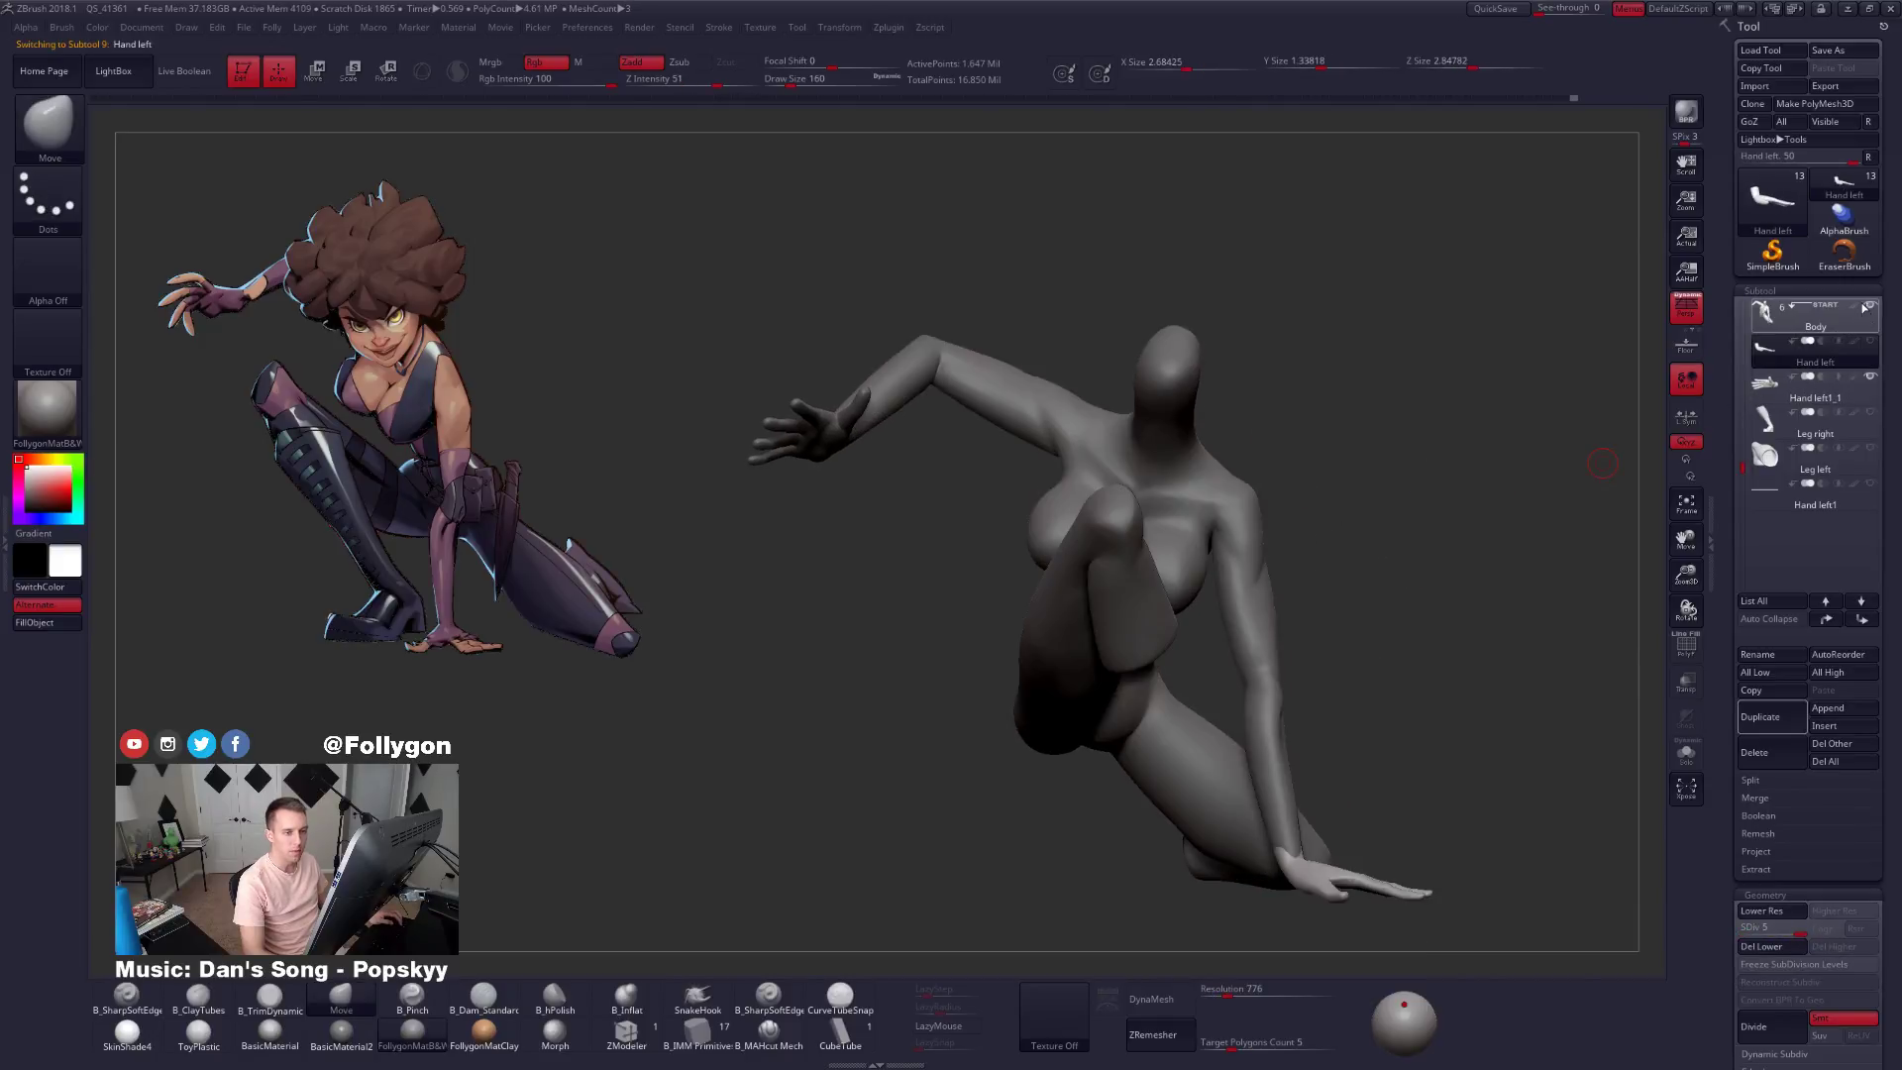
shift+click(1868, 306)
shift+click(1867, 306)
shift+drag(1585, 466, 1259, 426)
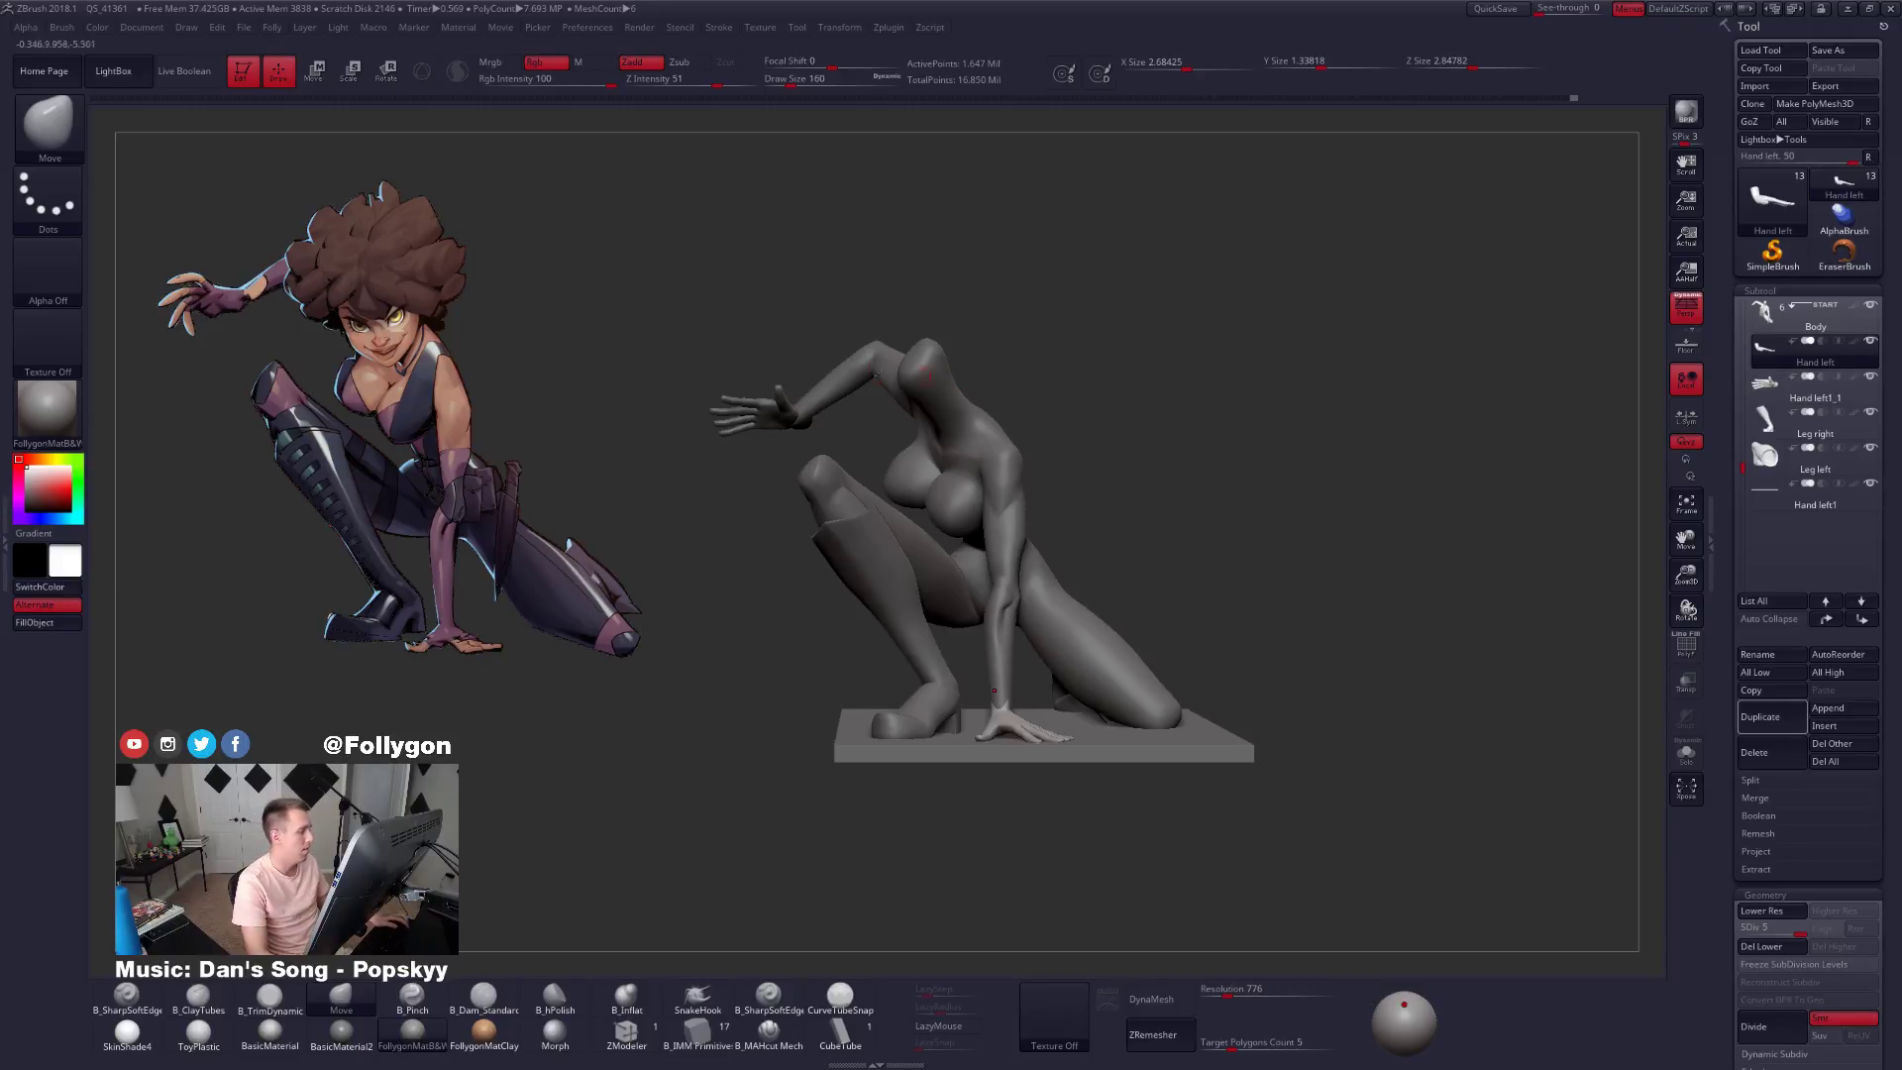
Isolate the Body subtool, lower it to subdivision level 1 and check its wireframe.
alt+click(990, 456)
drag(842, 396, 1042, 409)
key(alt+s)
alt+right_drag(1042, 409, 1137, 484)
key(shift+f)
key(shift+d)
key(shift+d)
key(shift+d)
key(shift+d)
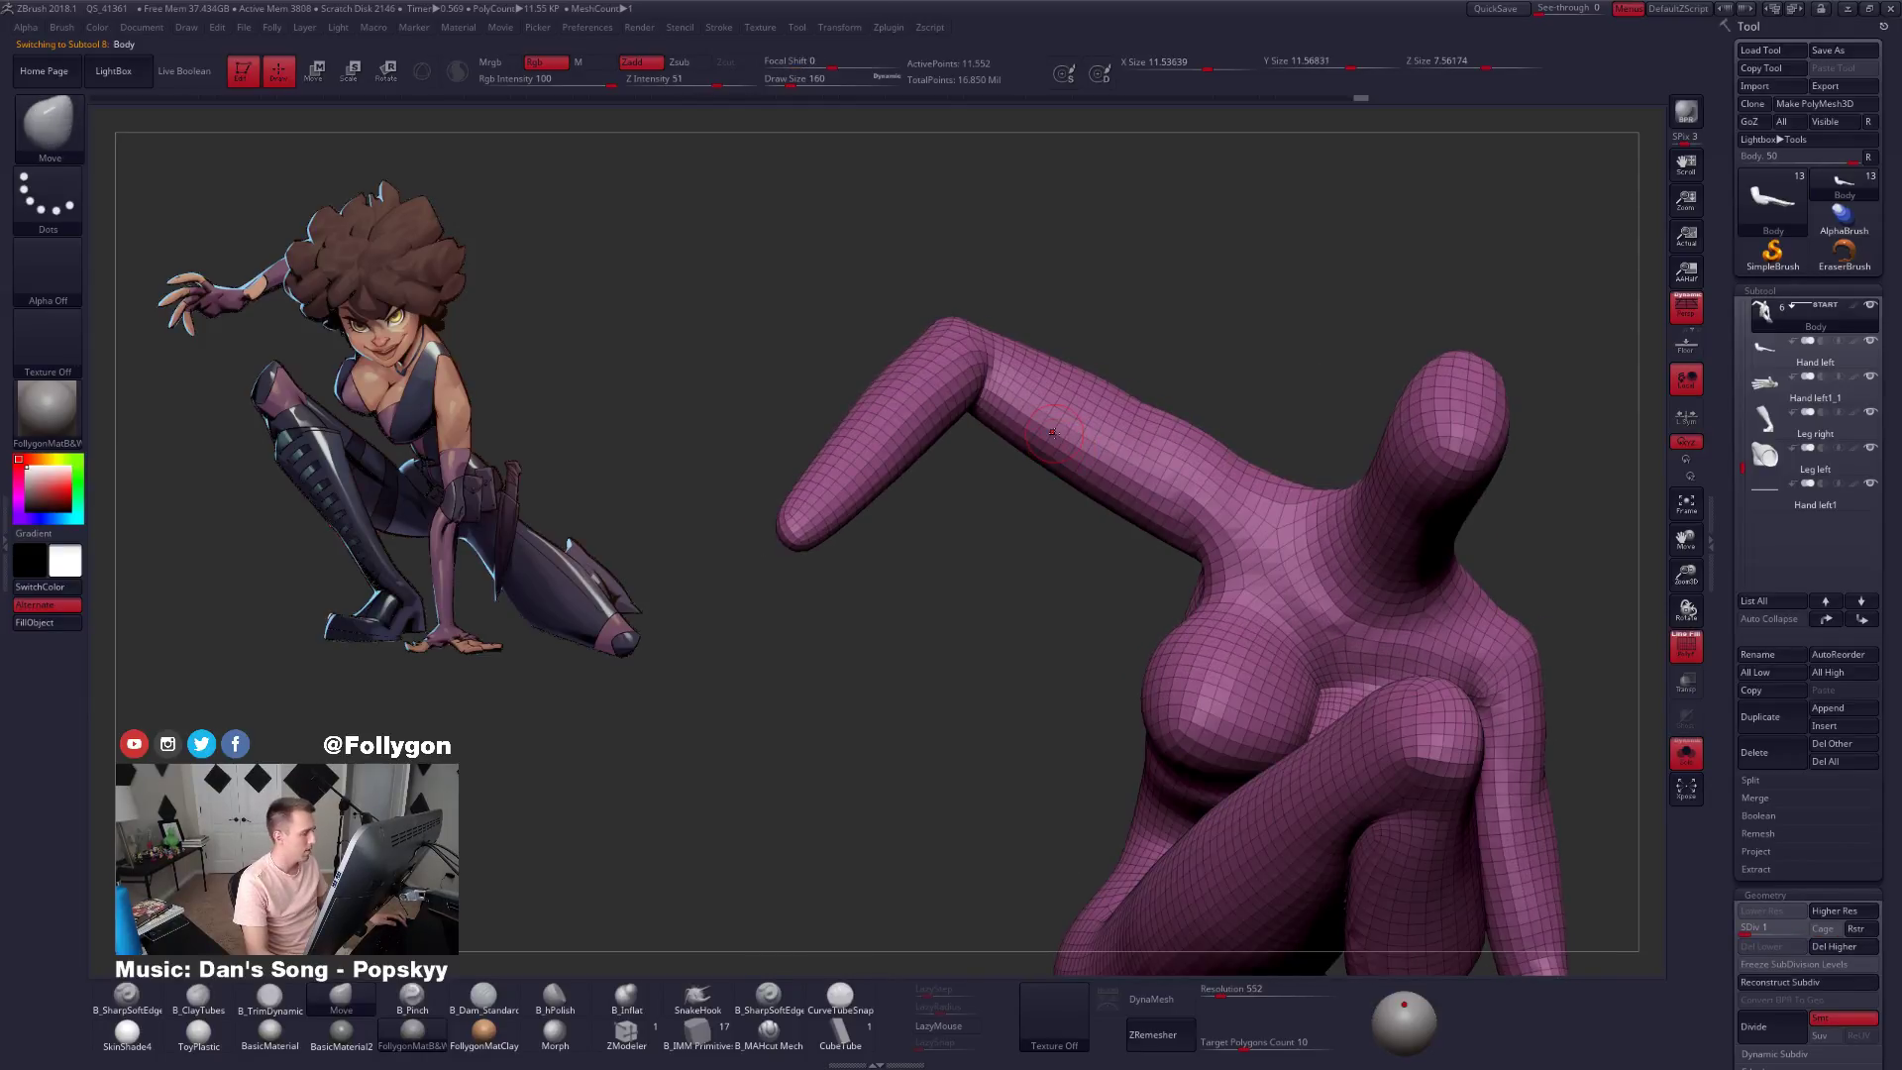
key(shift+f)
key(shift+f)
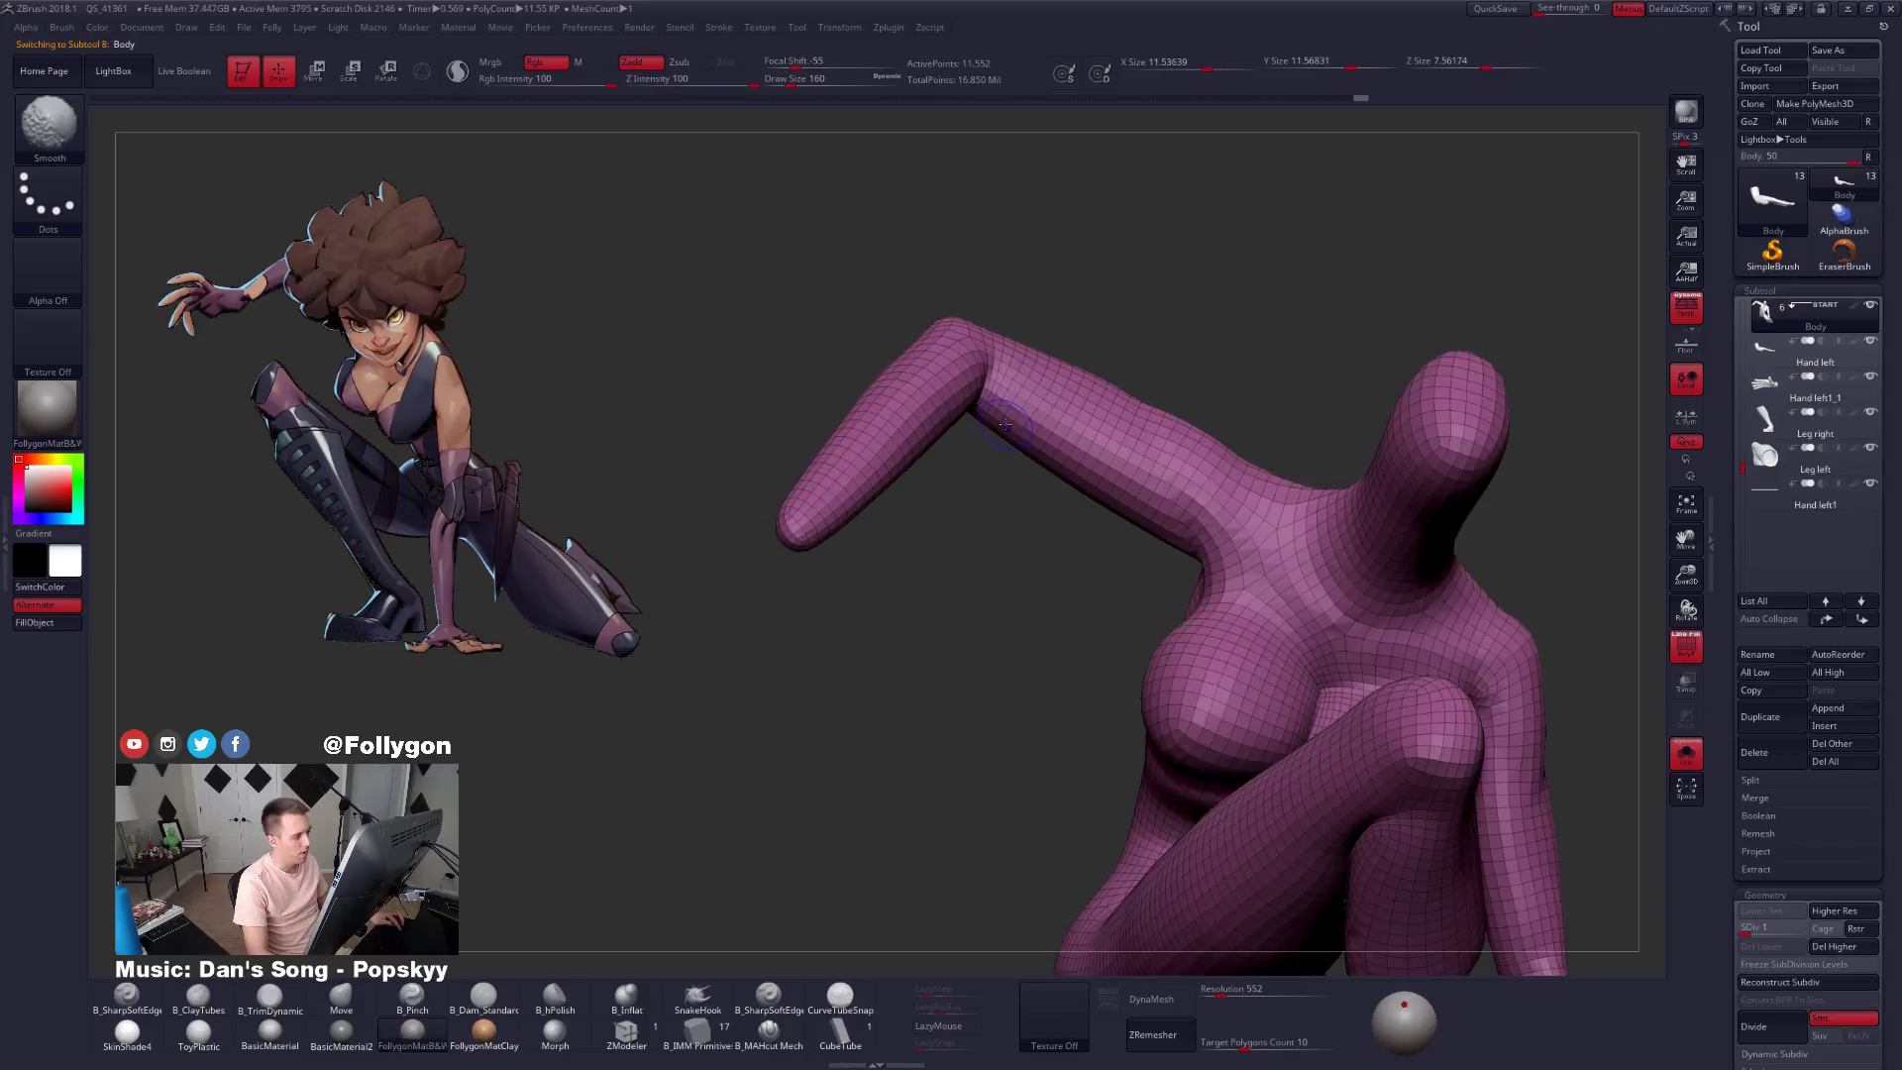
key(shift+f)
Mask the whole body except the raised forearm and refine the mask's edge near the elbow.
key(w)
ctrl+click(1021, 394)
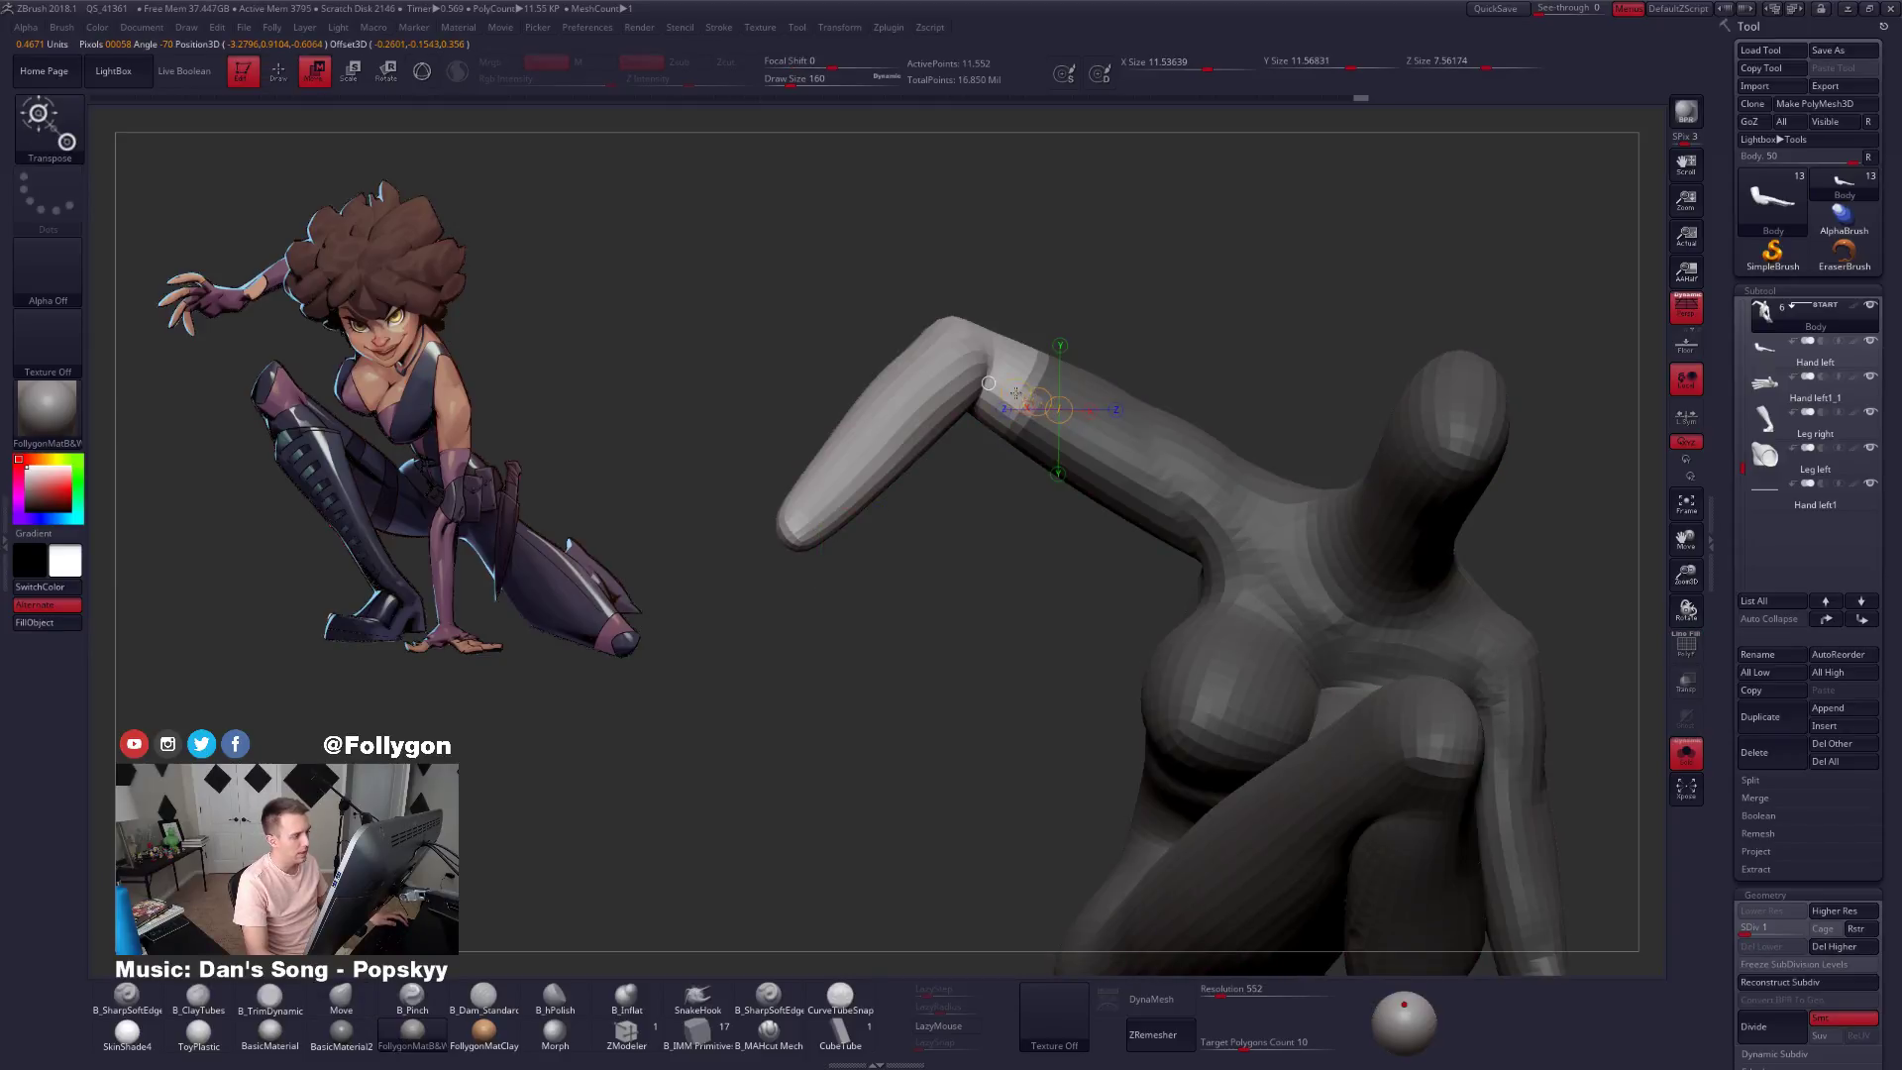
ctrl+drag(1016, 394, 979, 362)
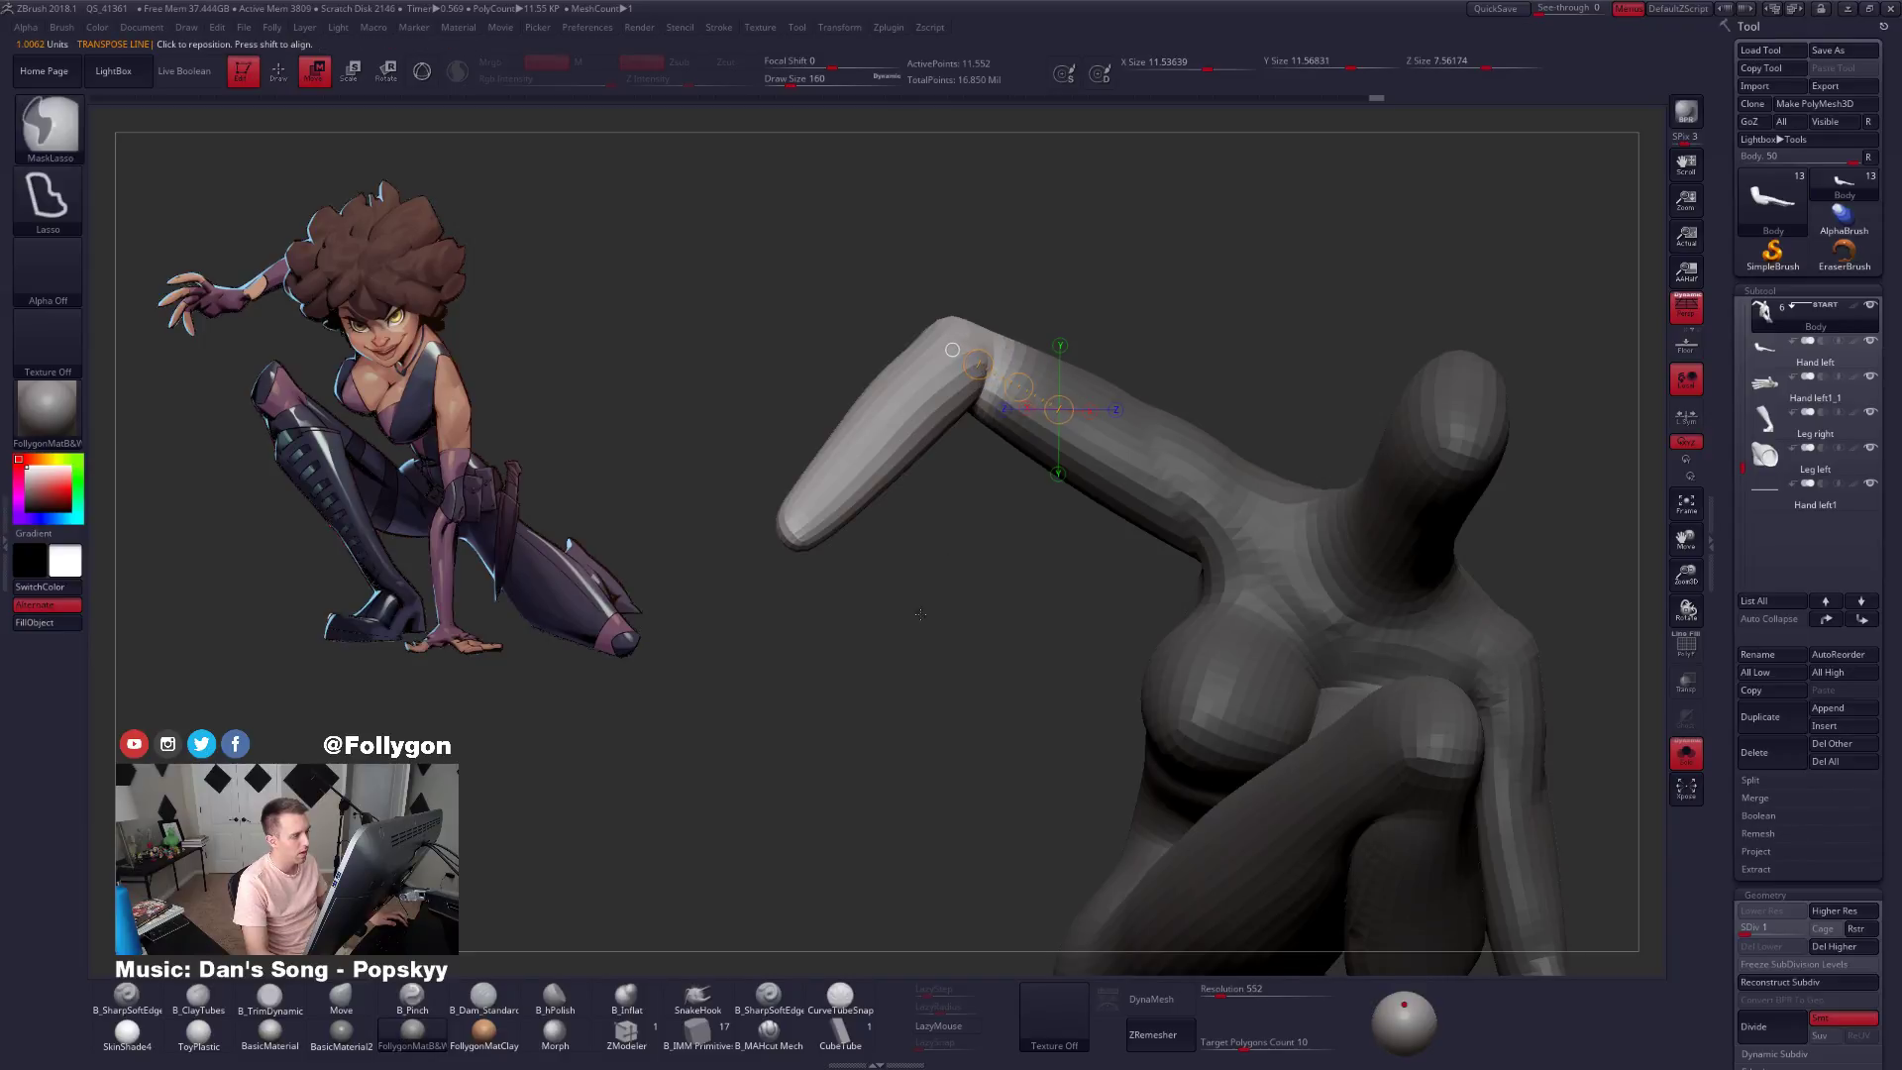
key(q)
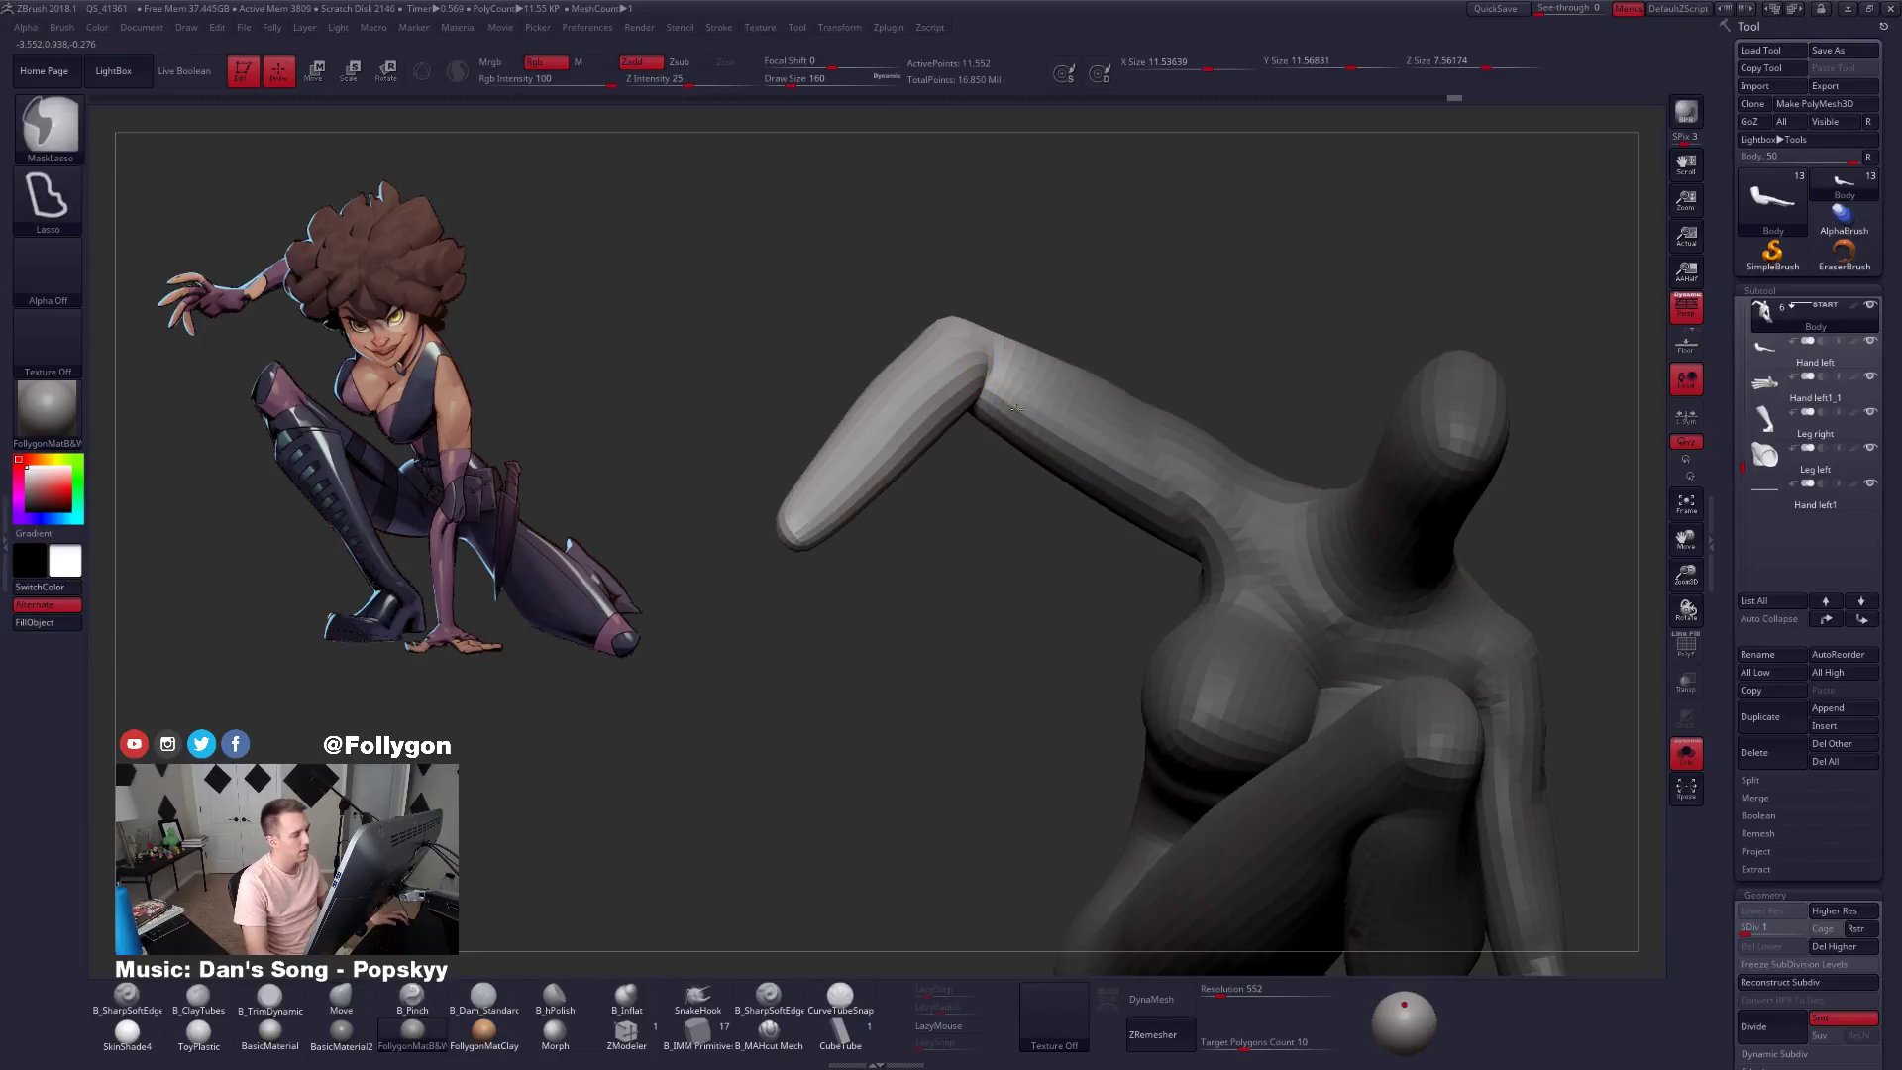
ctrl+drag(1002, 457, 1019, 465)
ctrl+click(1019, 466)
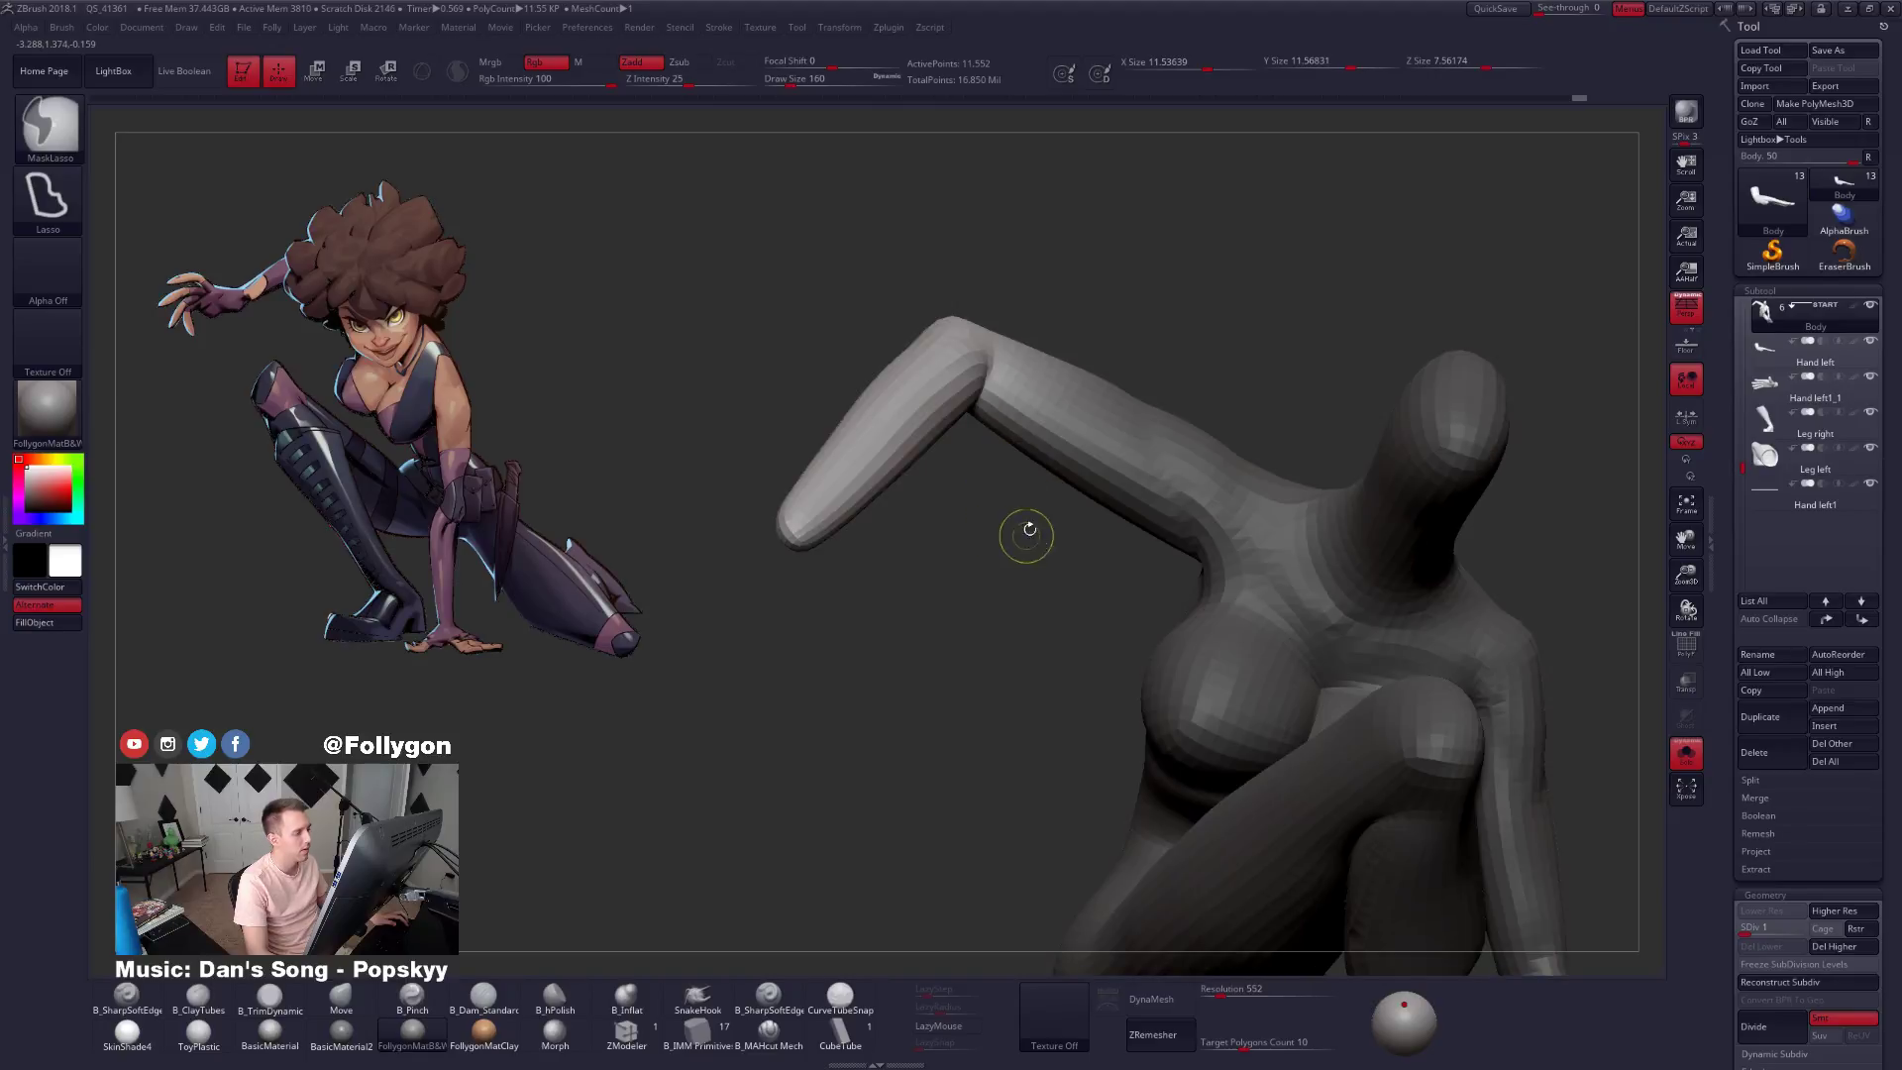
drag(1024, 535, 1051, 416)
Turn off perspective and twist the raised forearm around the upper arm's axis with a Transpose line run from the shoulder past the elbow.
key(e)
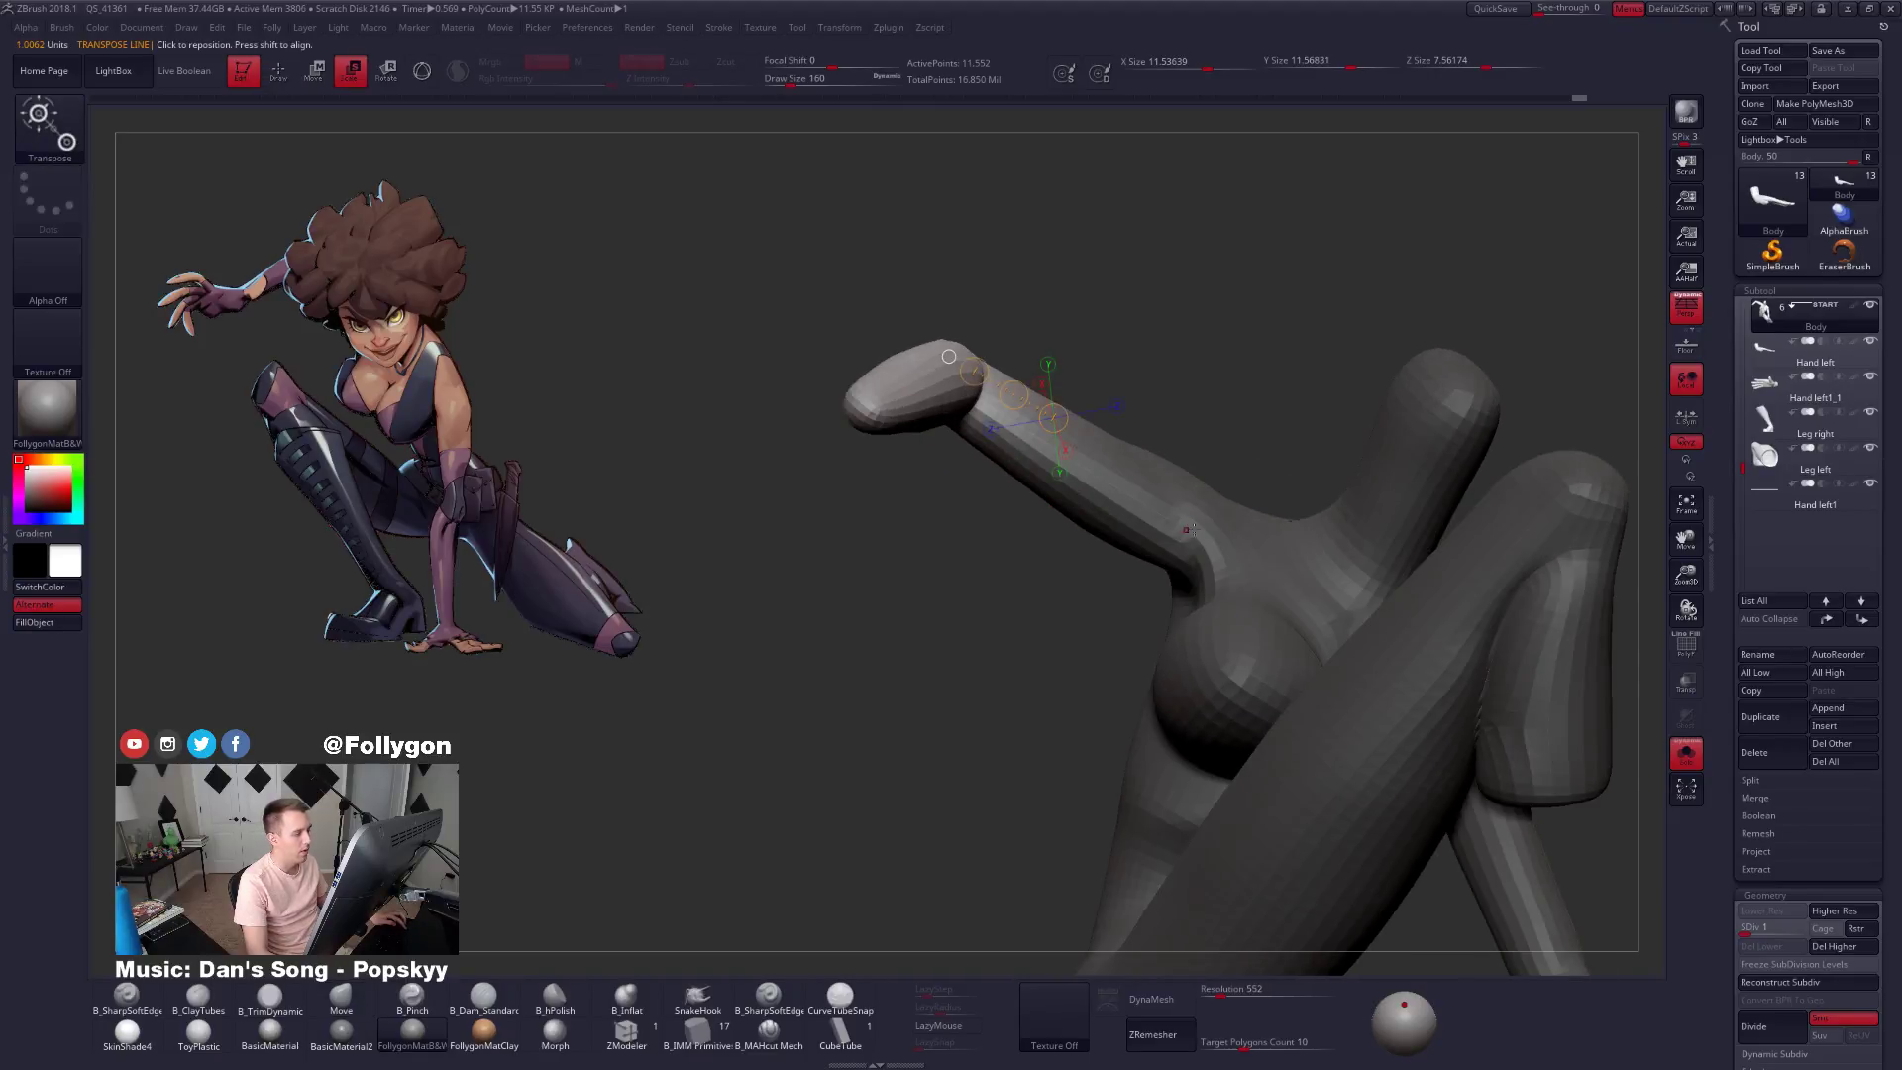
drag(1194, 537, 808, 272)
drag(769, 255, 876, 168)
click(1688, 323)
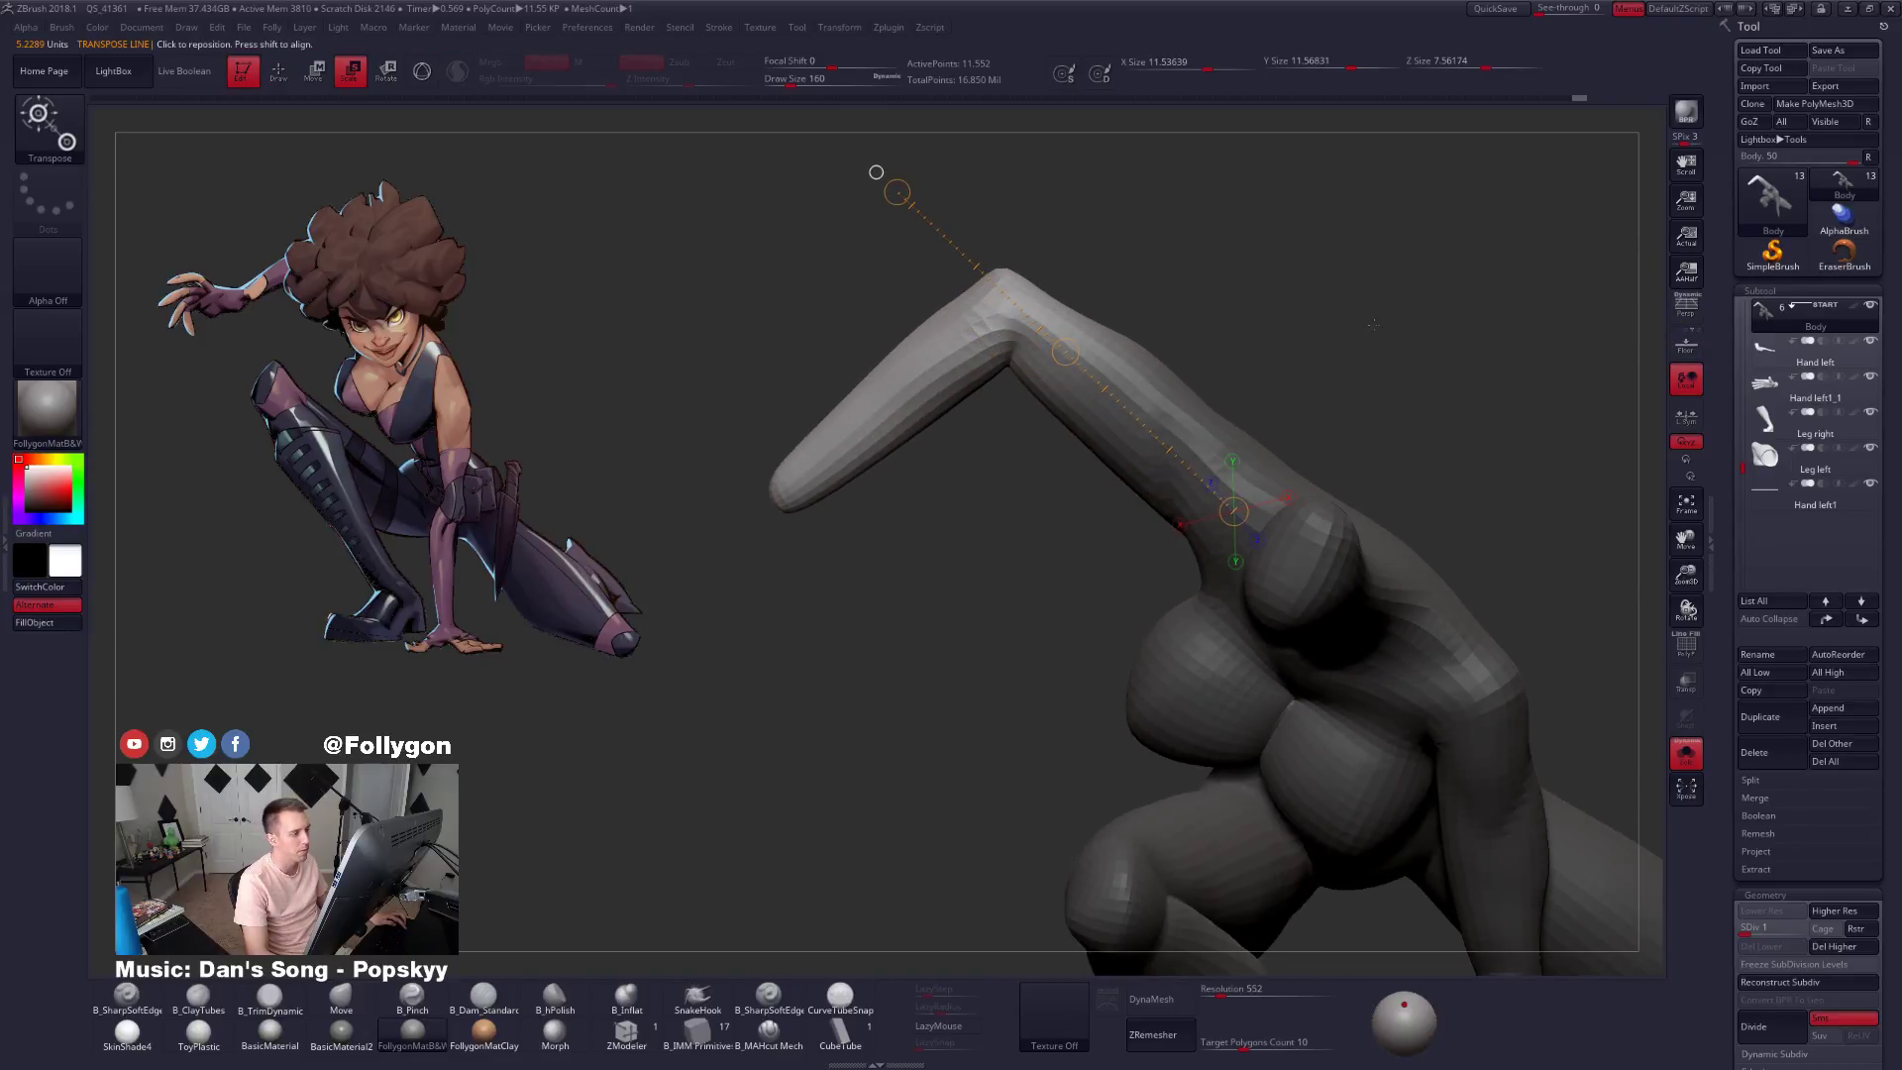
drag(1466, 288, 1194, 618)
key(r)
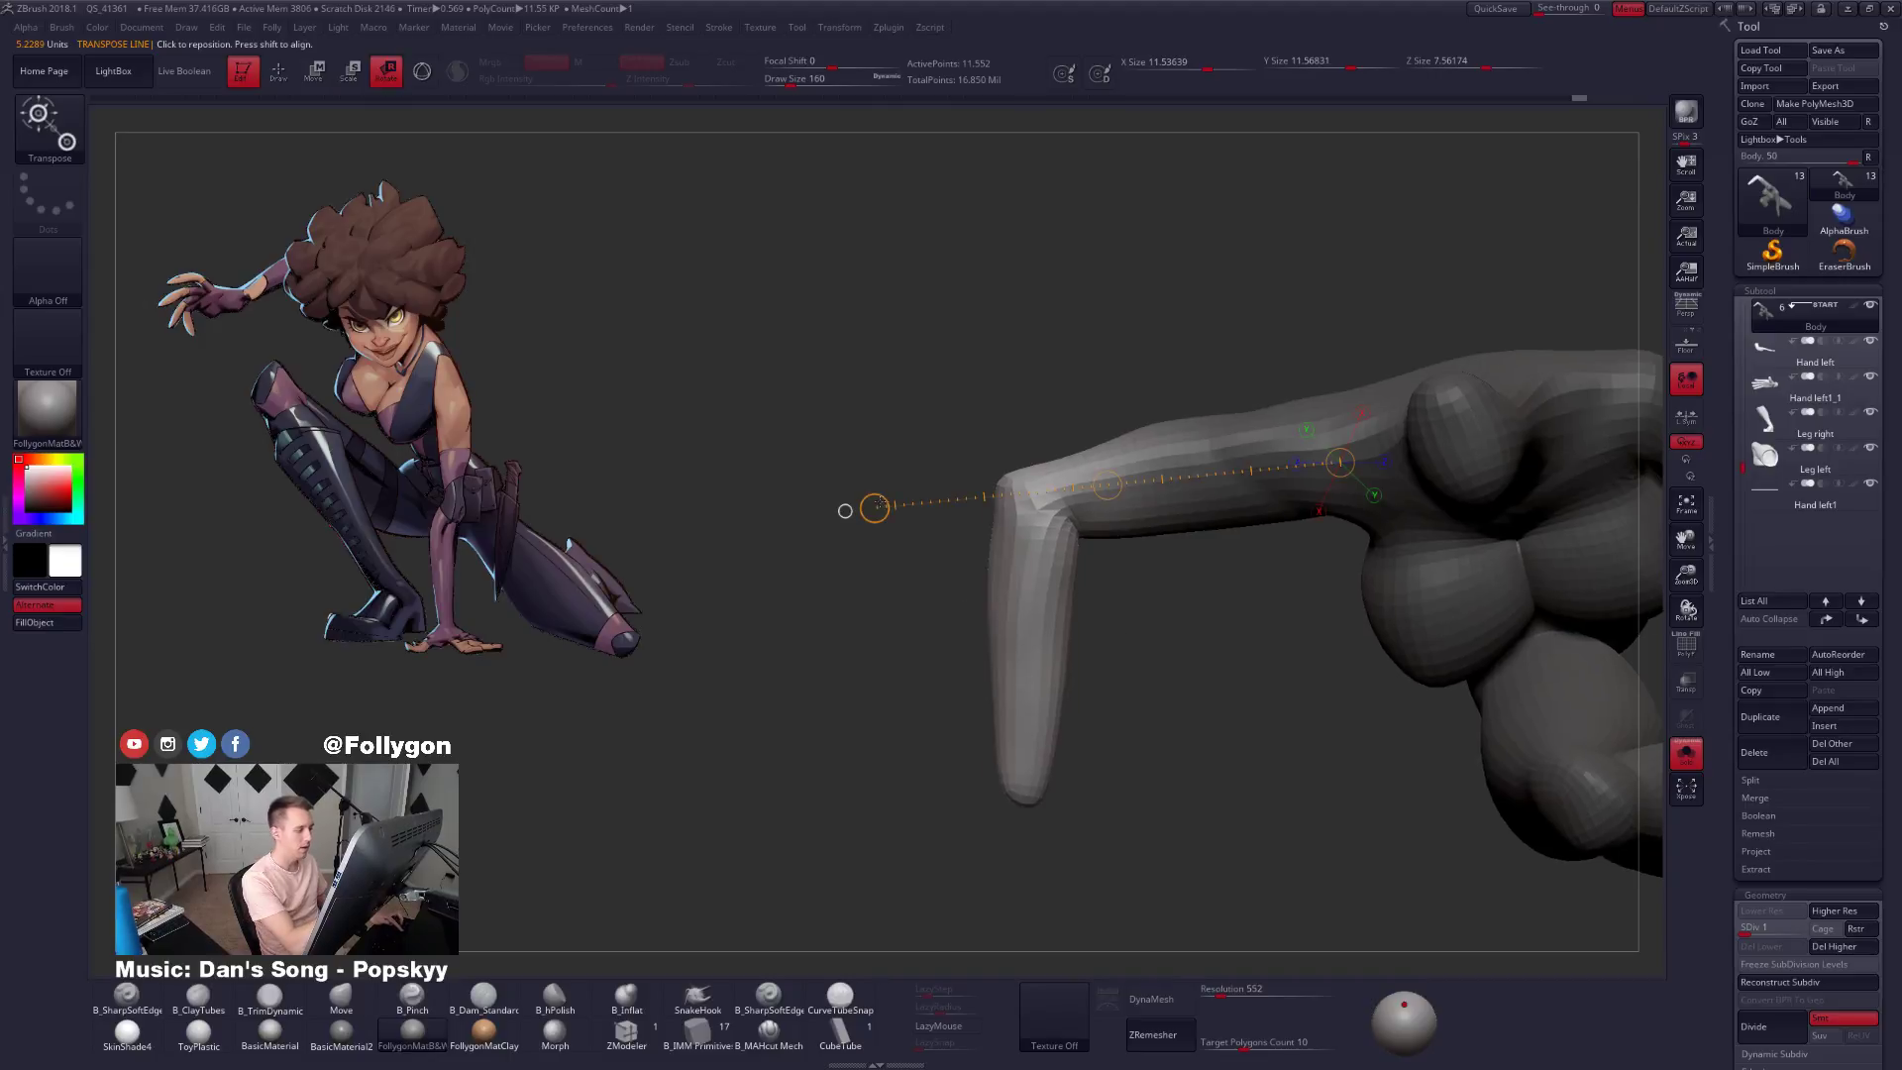
drag(874, 507, 864, 520)
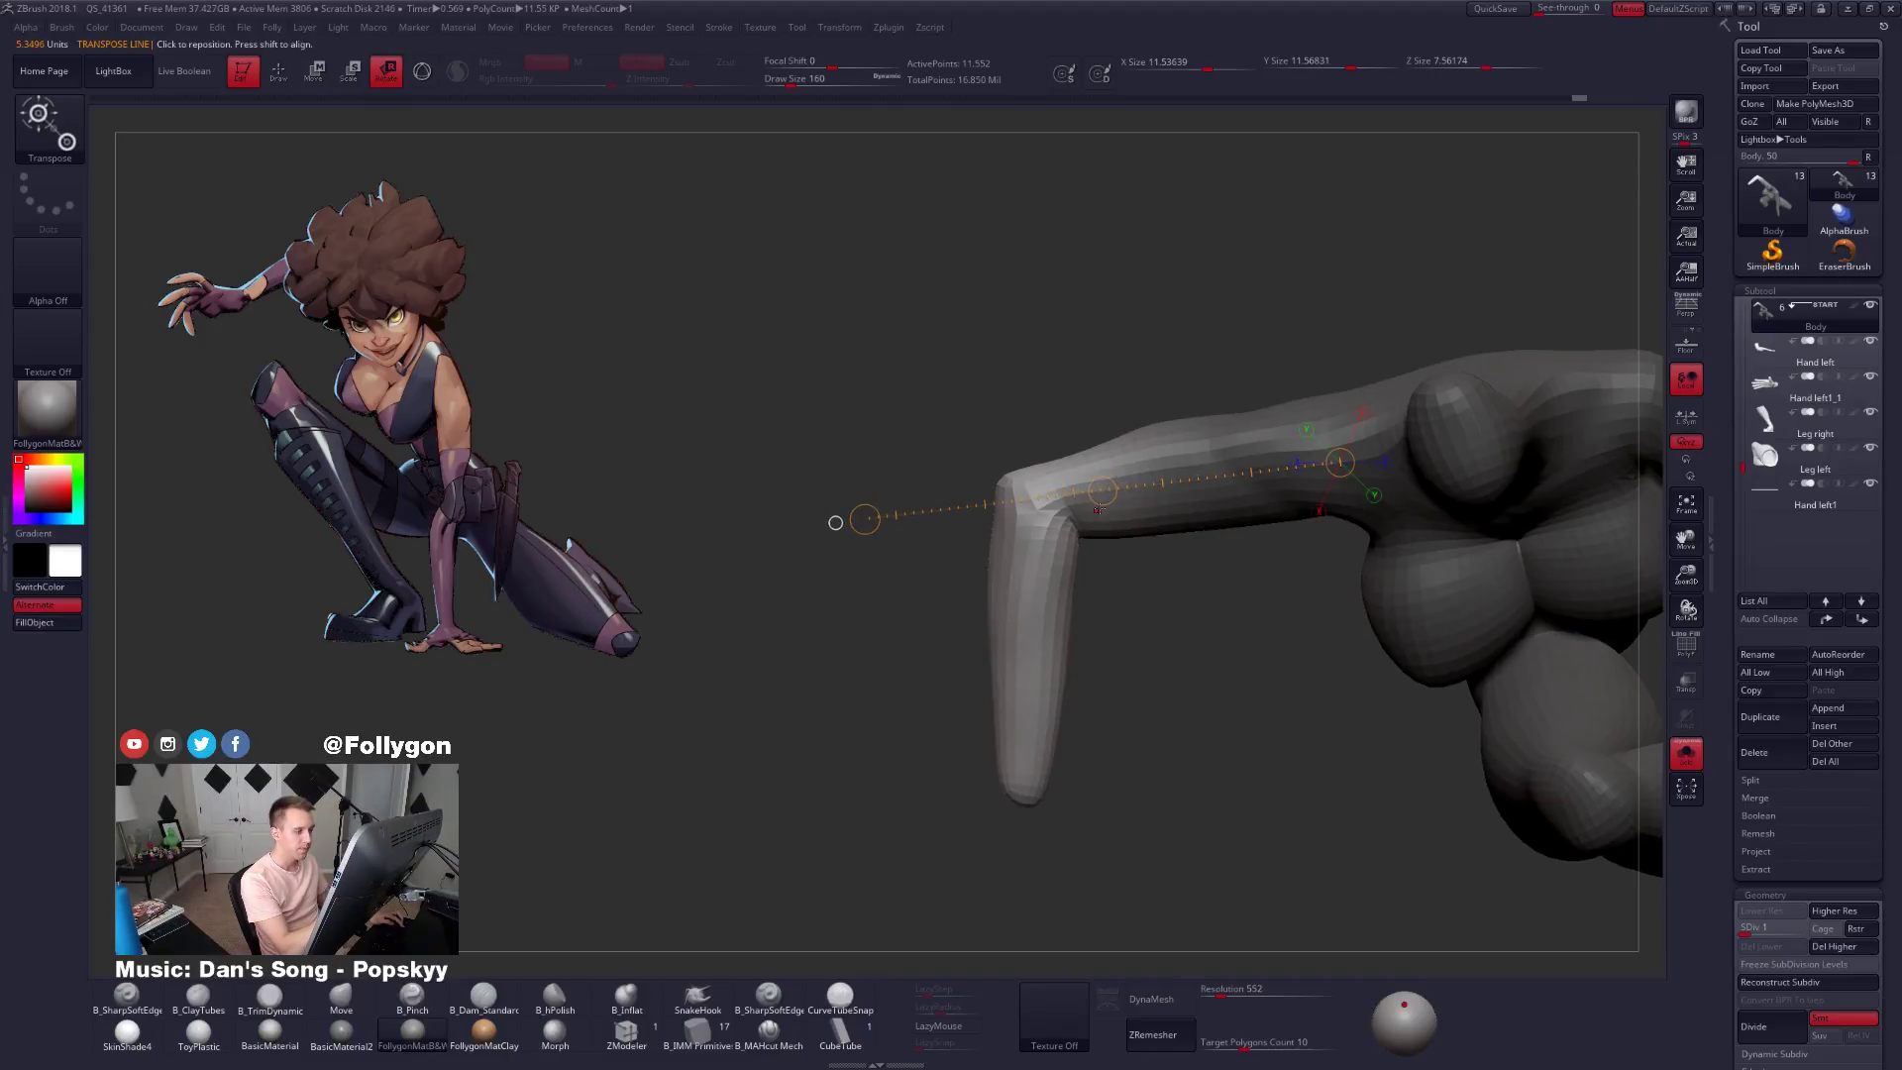
mouse_move(1097, 509)
mouse_down()
mouse_move(1052, 511)
mouse_move(953, 574)
mouse_move(1122, 538)
mouse_move(1111, 560)
mouse_up()
Undo and redo the forearm twist to compare the raised arm and hand with the reference pose.
key(ctrl+z)
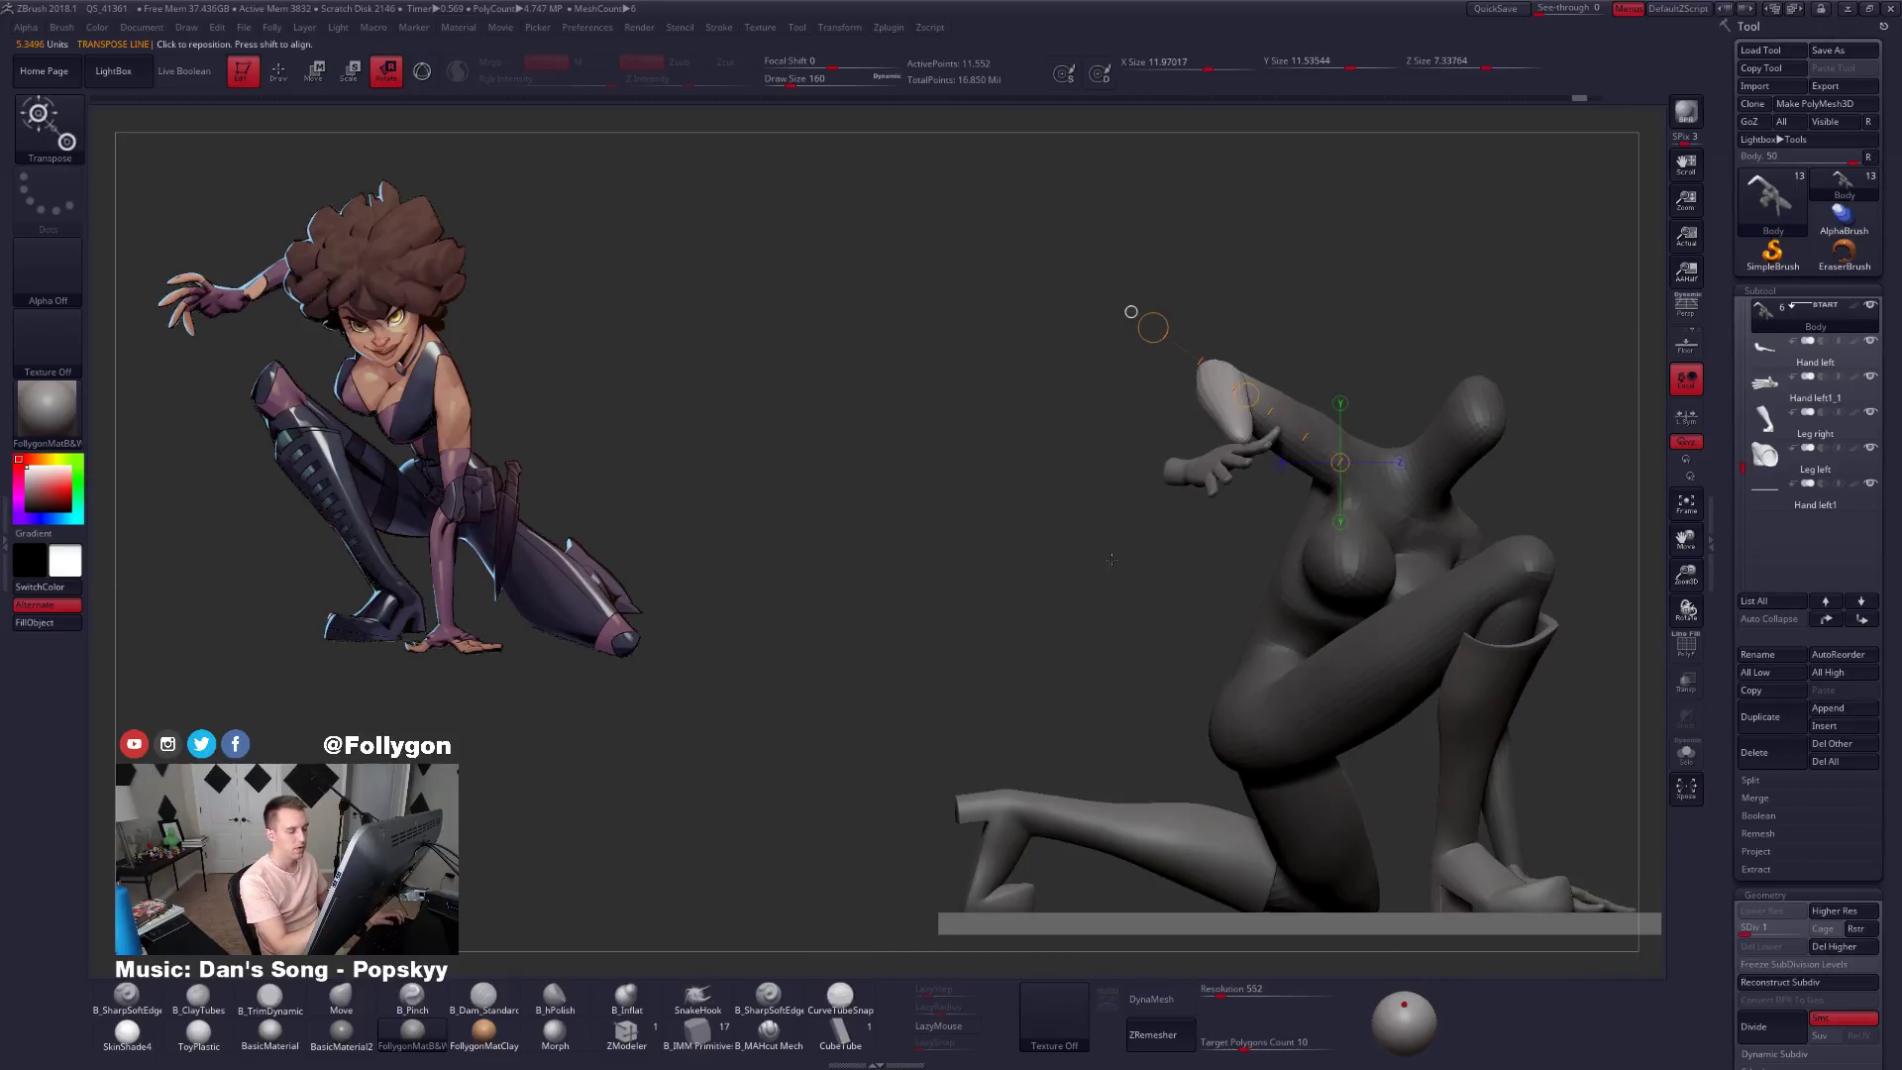
alt+click(1190, 481)
key(w)
shift+drag(1200, 476, 1330, 493)
drag(1229, 585, 1085, 557)
key(q)
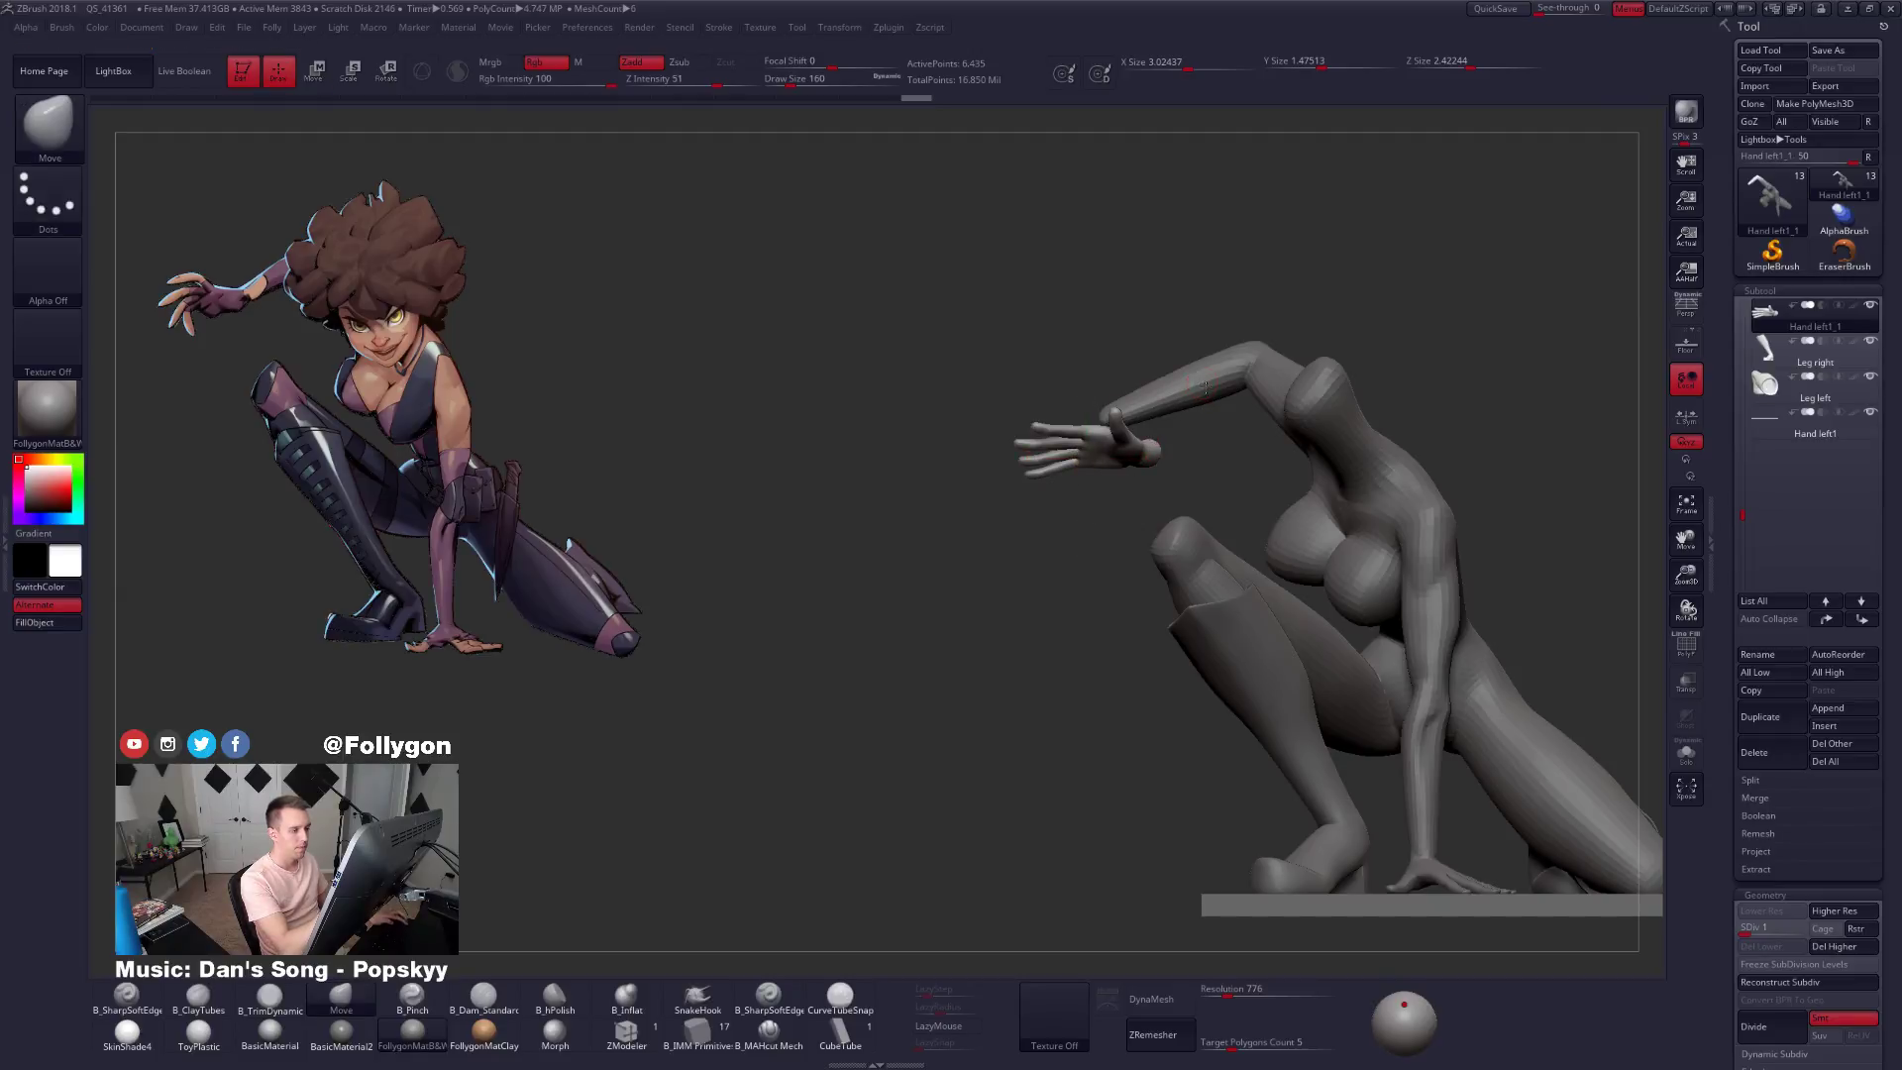
alt+click(1205, 386)
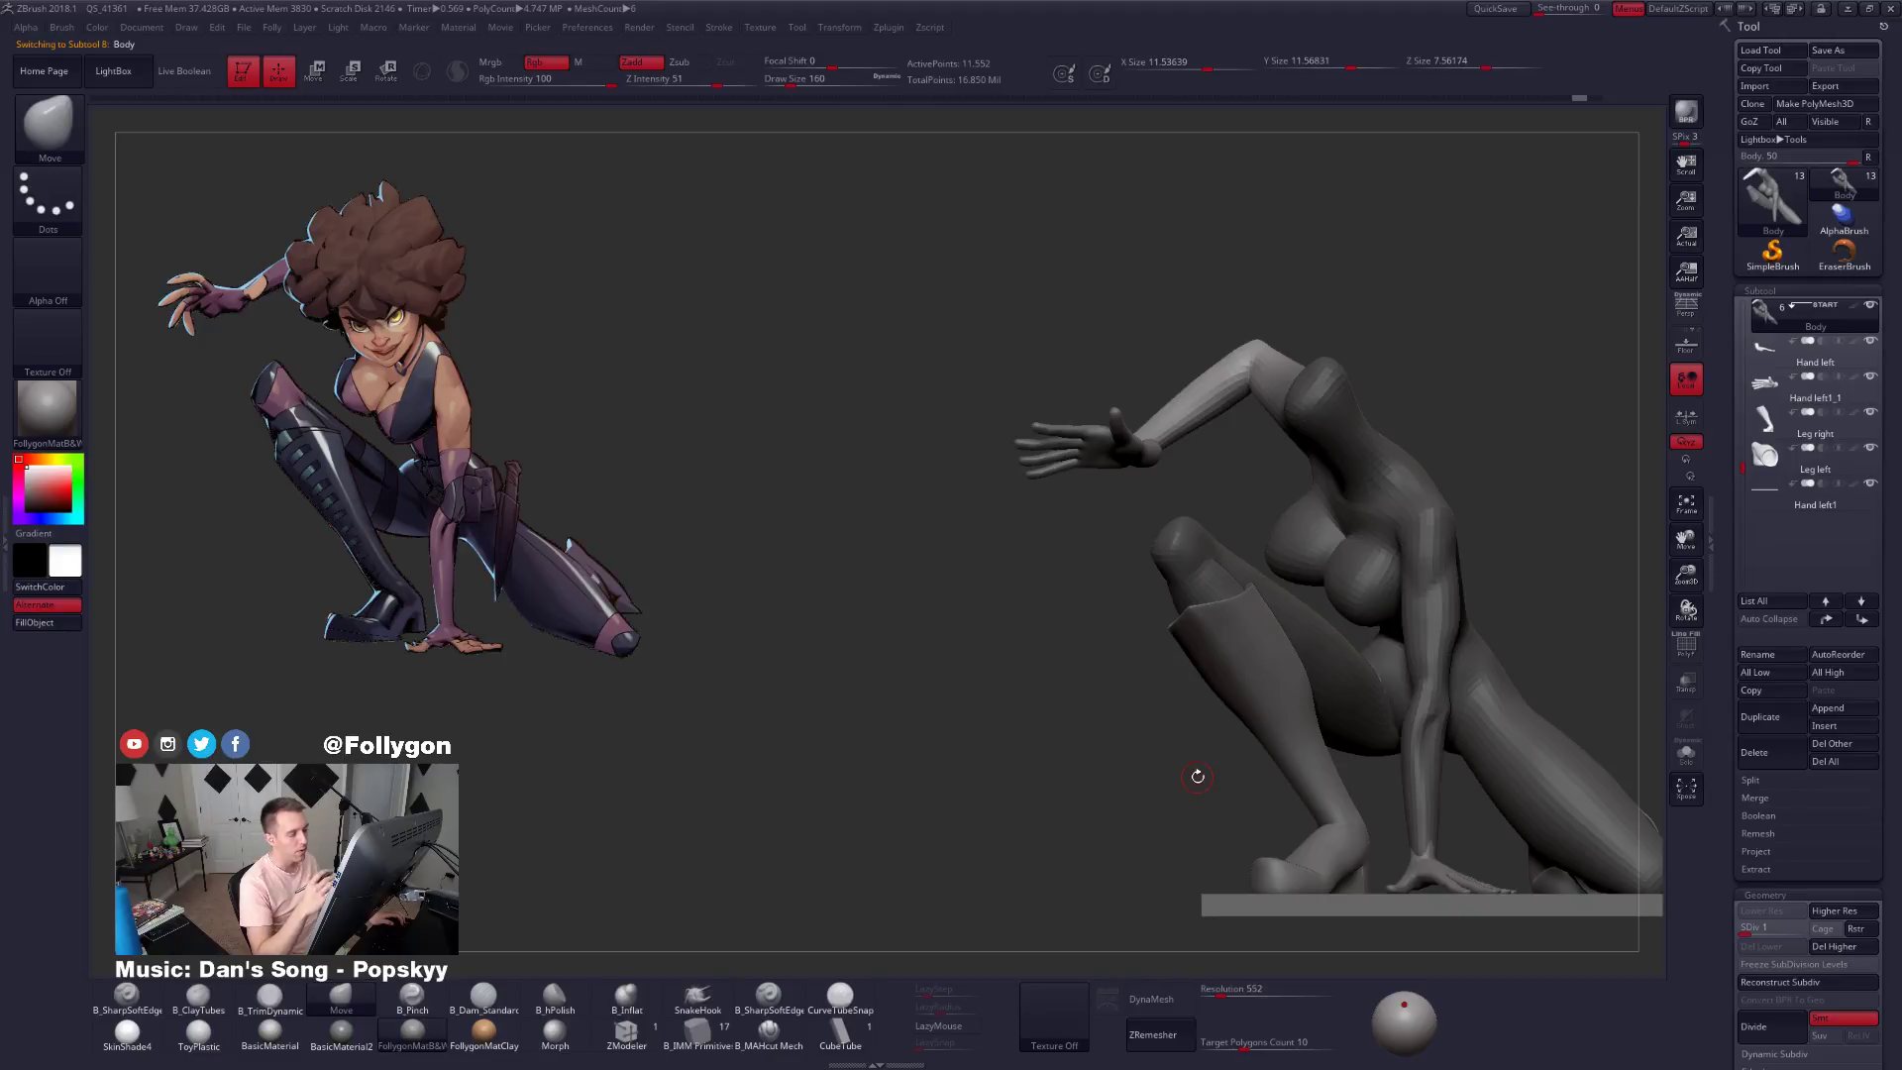
key(ctrl+shift+z)
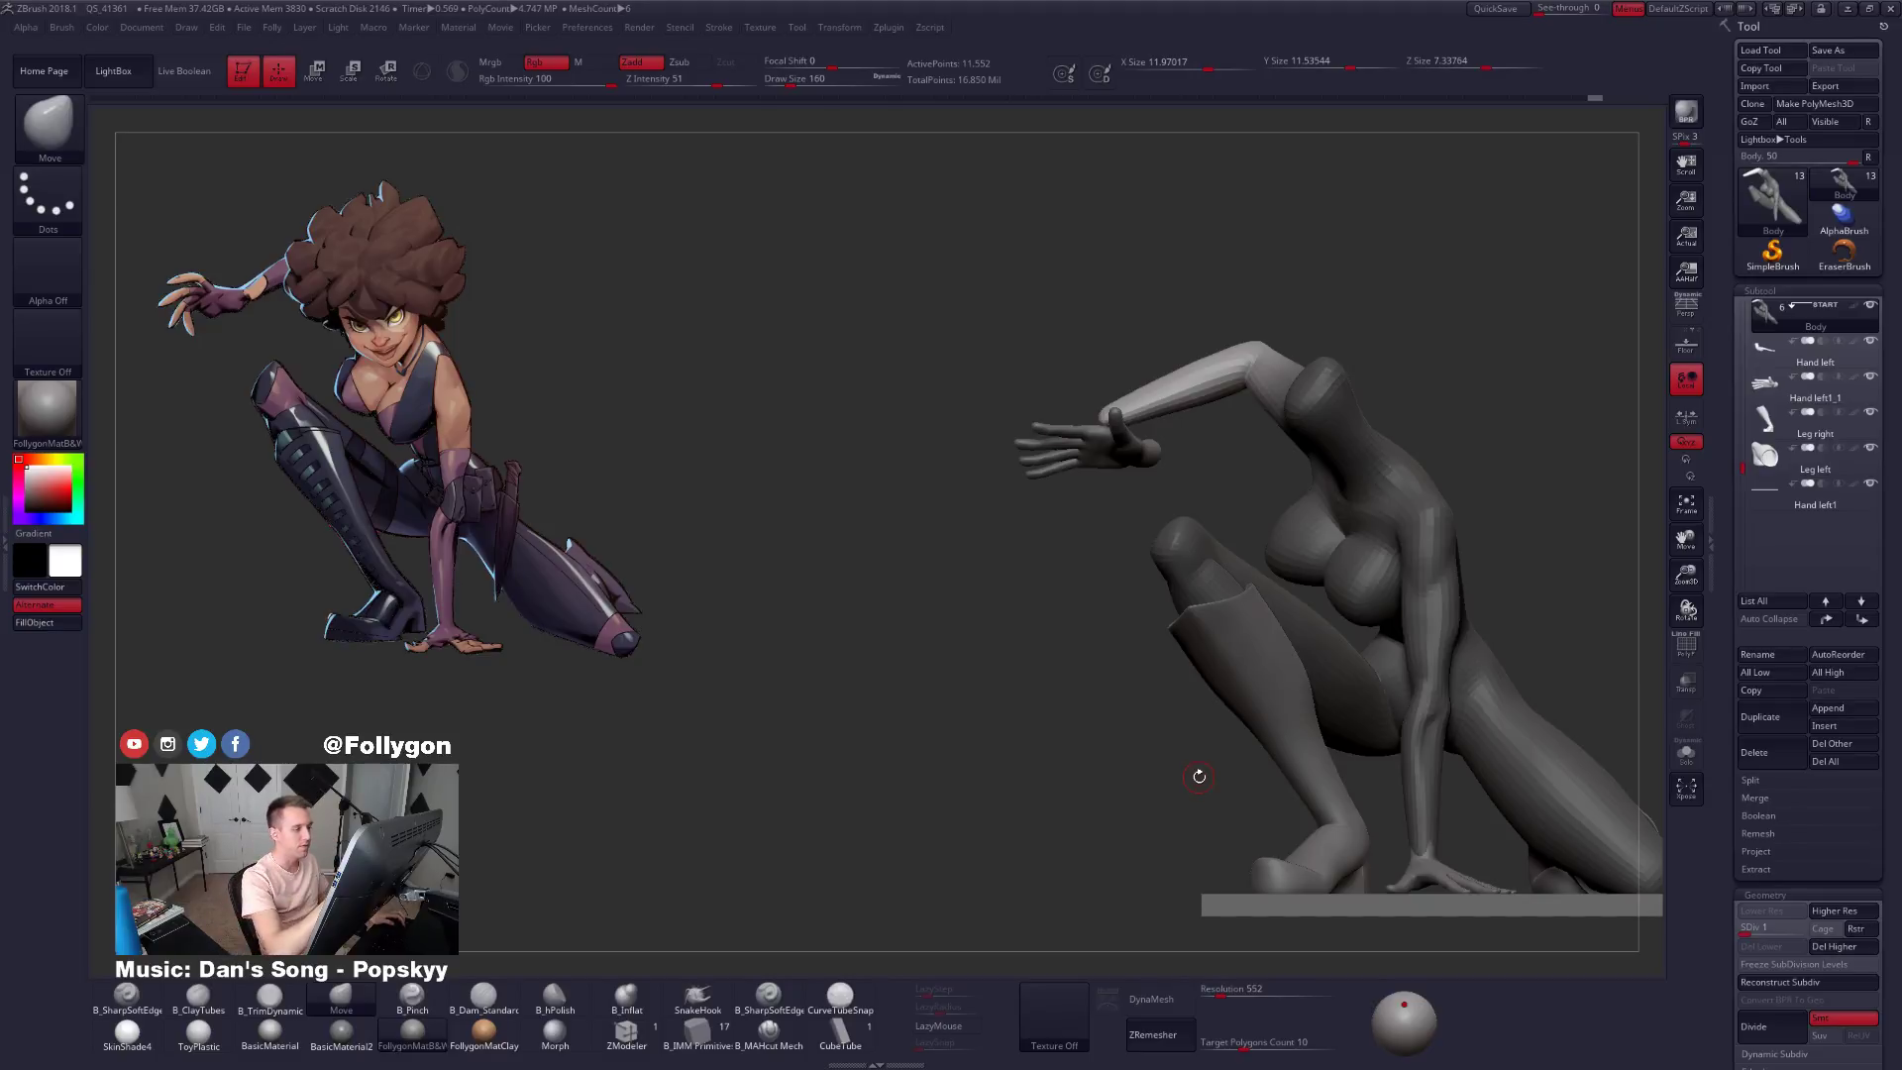
Isolate the Body subtool and adjust the mask's edge at the raised elbow.
mouse_move(1201, 396)
mouse_down()
mouse_move(1321, 580)
mouse_move(1346, 543)
mouse_move(1350, 561)
mouse_move(1269, 515)
mouse_up()
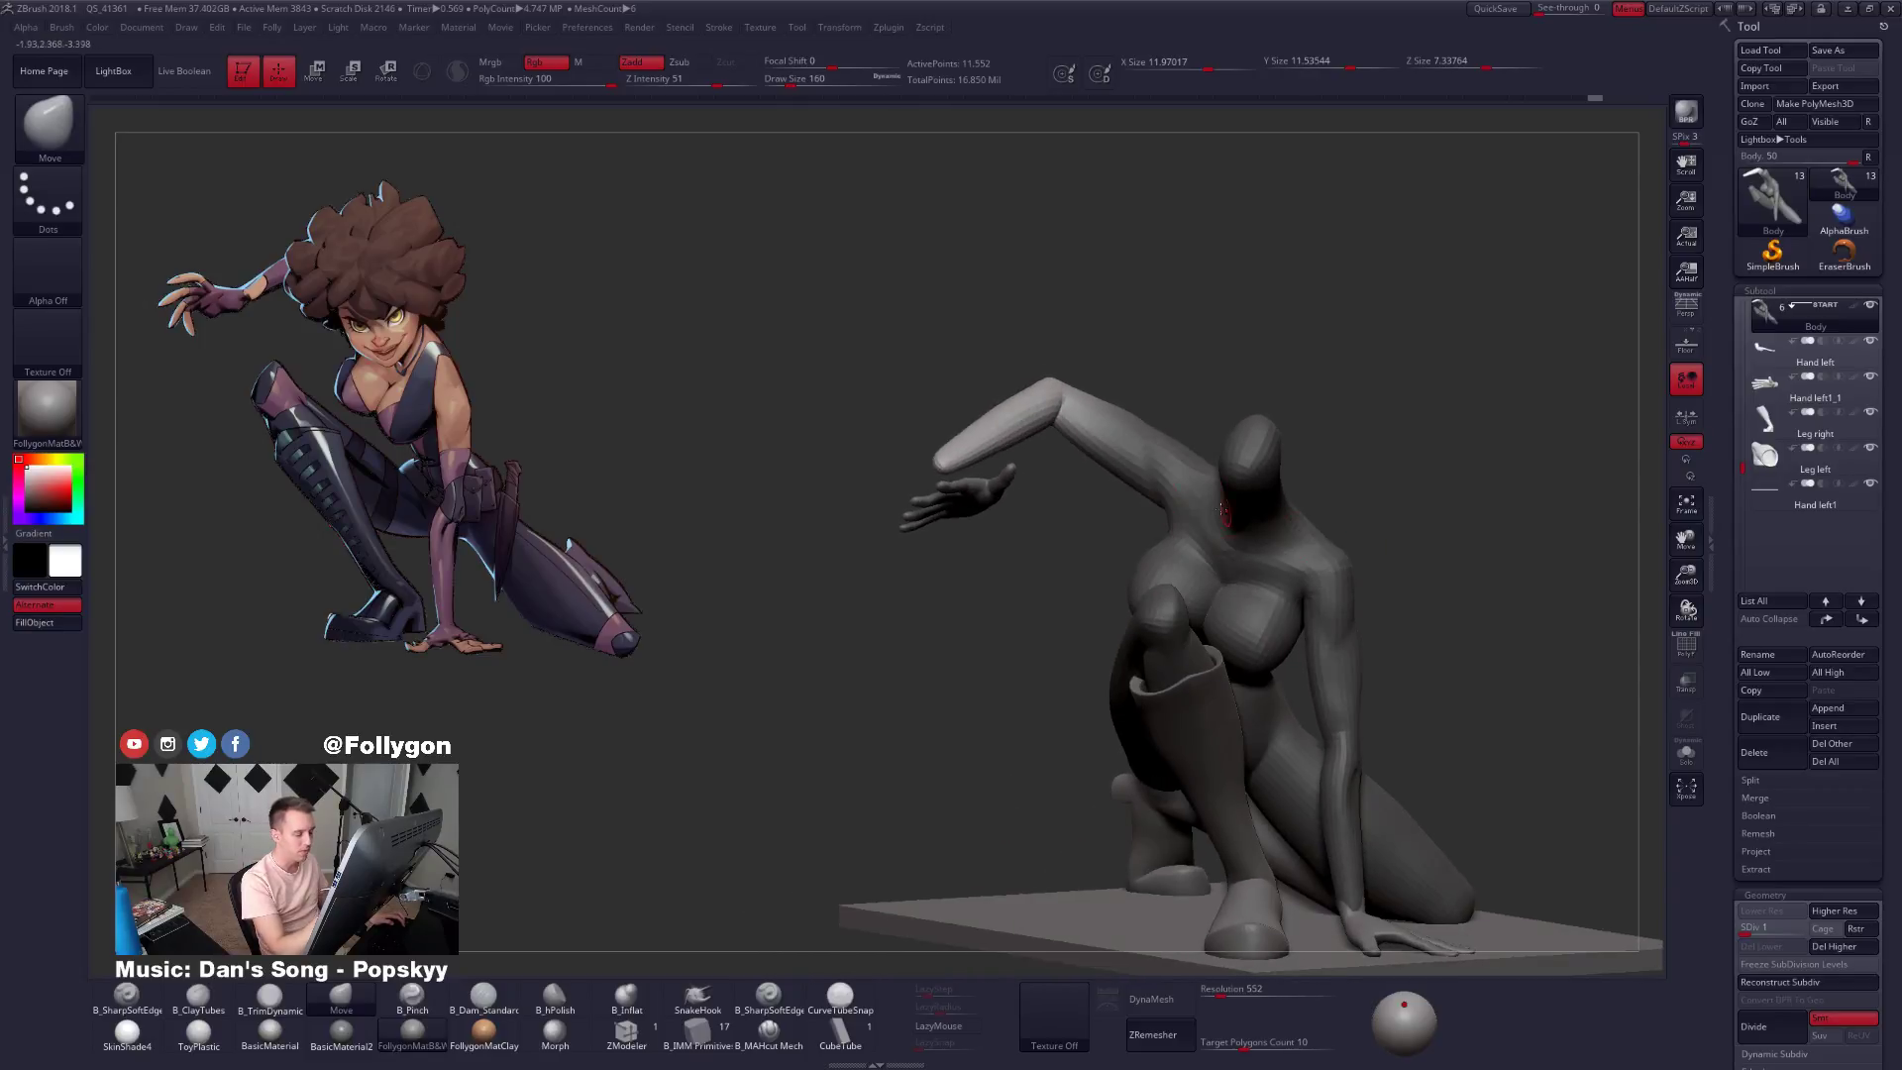
alt+drag(1090, 412, 1128, 349)
key(alt+s)
mouse_move(1070, 428)
mouse_down()
mouse_move(874, 459)
mouse_move(1041, 288)
mouse_move(1006, 559)
mouse_up()
key(ctrl)
ctrl+click(1088, 433)
ctrl+click(1139, 378)
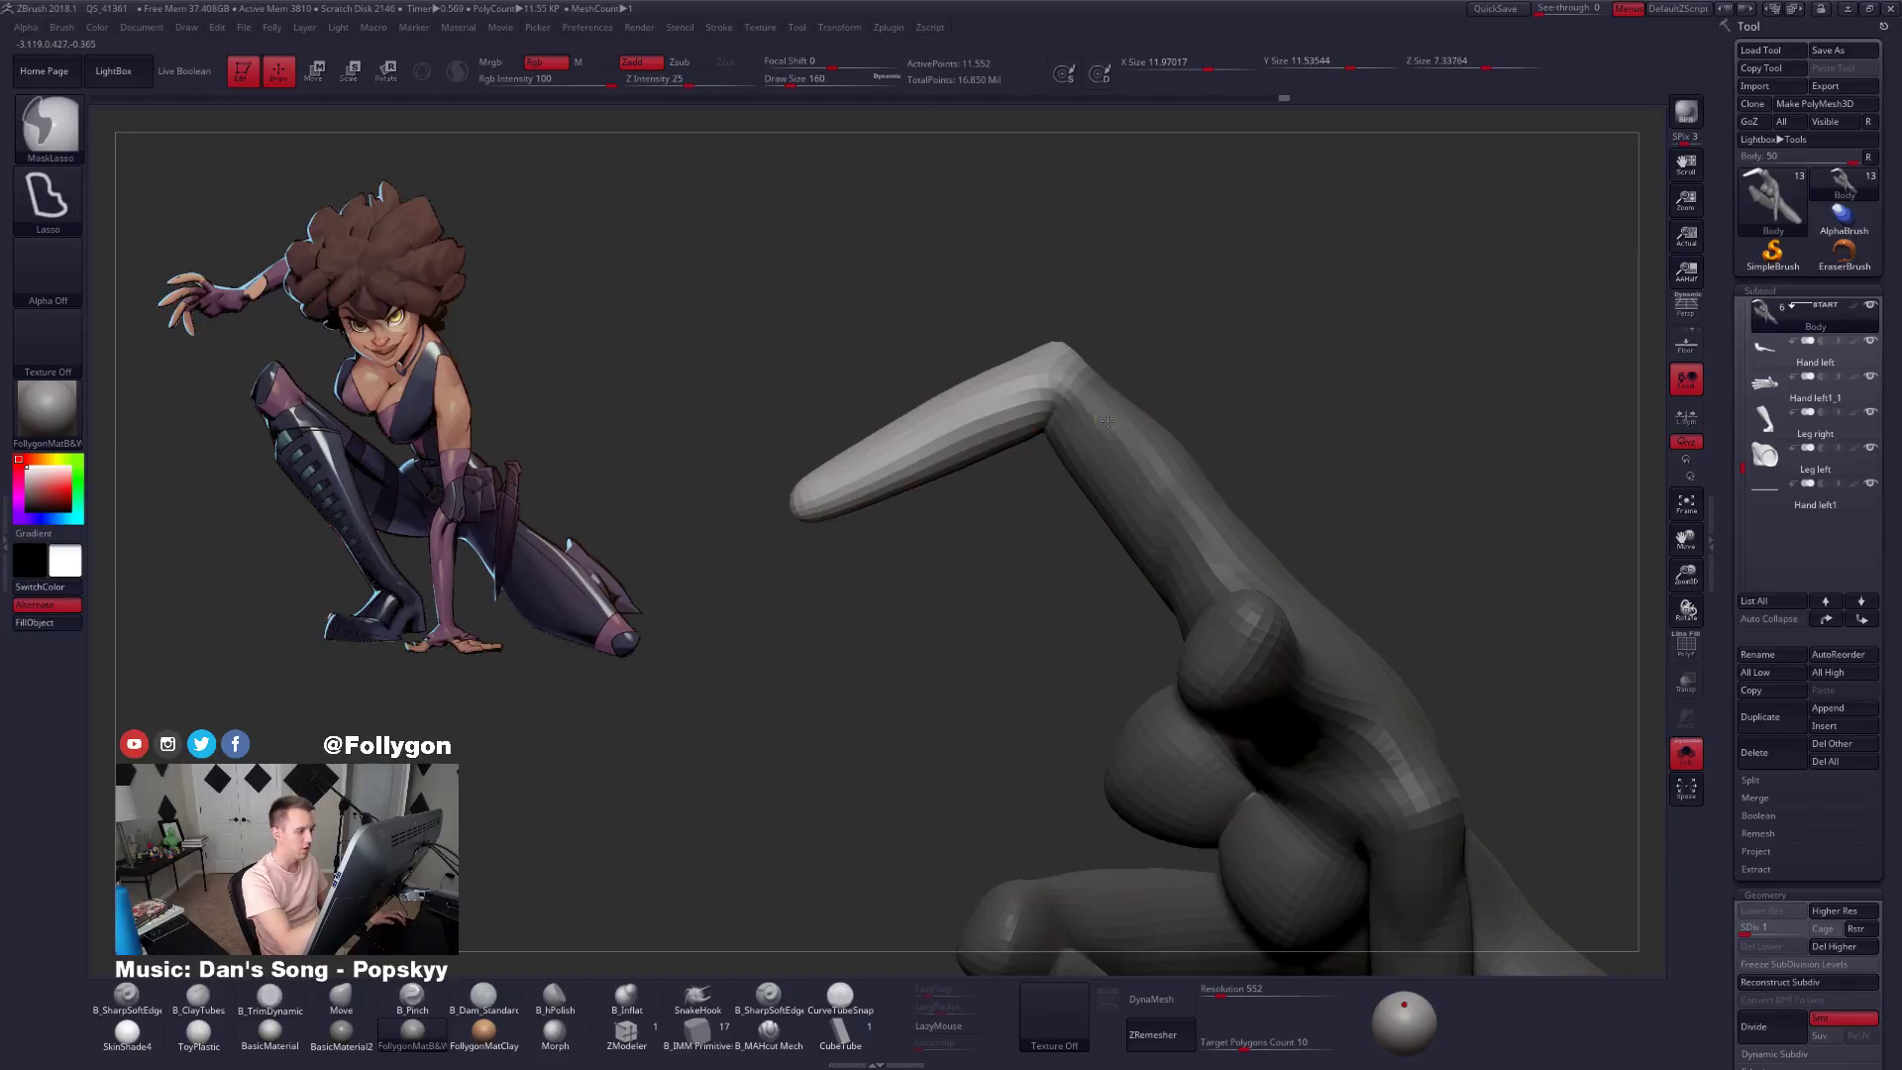
Rotate the raised forearm about the elbow with the Transpose line so its end meets the hand's wrist.
mouse_move(1076, 406)
right_down()
mouse_move(1055, 420)
mouse_move(1052, 394)
right_up()
key(r)
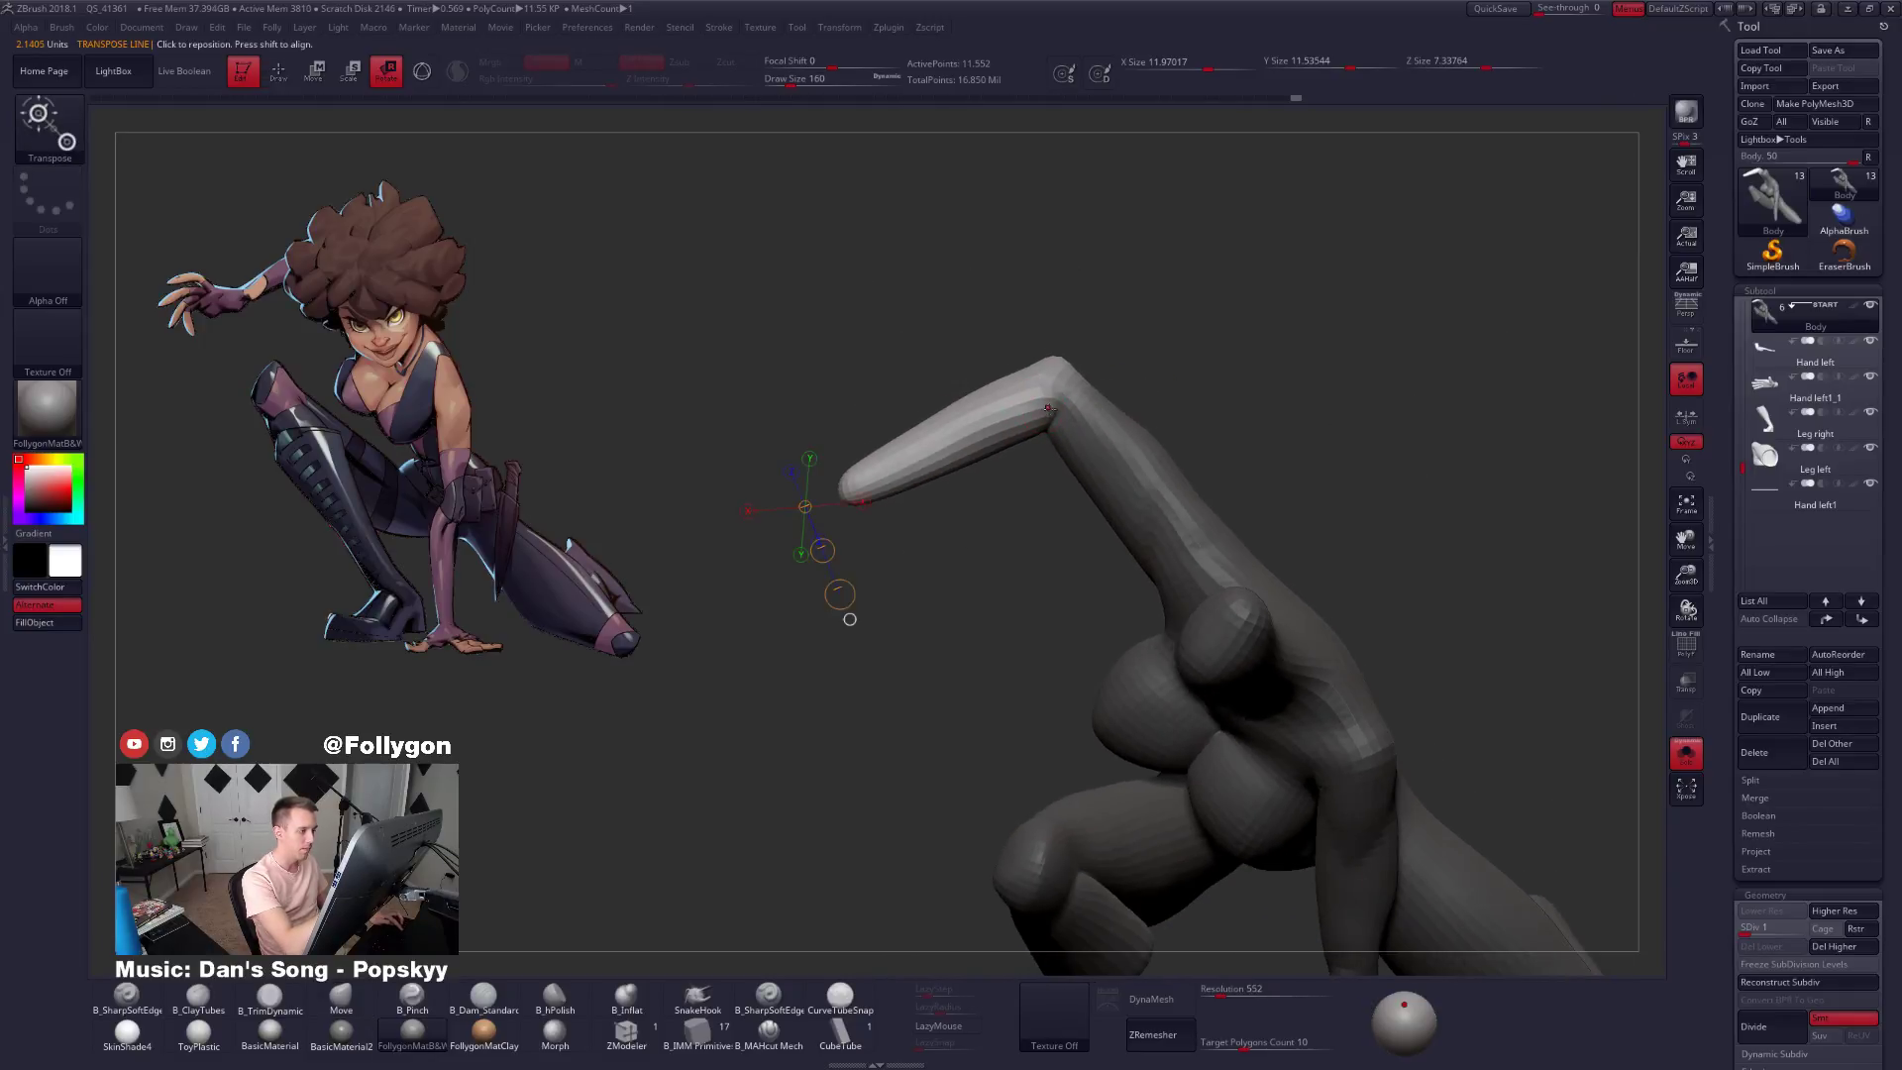
mouse_move(1054, 400)
mouse_down()
mouse_move(997, 525)
mouse_move(1036, 554)
mouse_up()
key(shift+s)
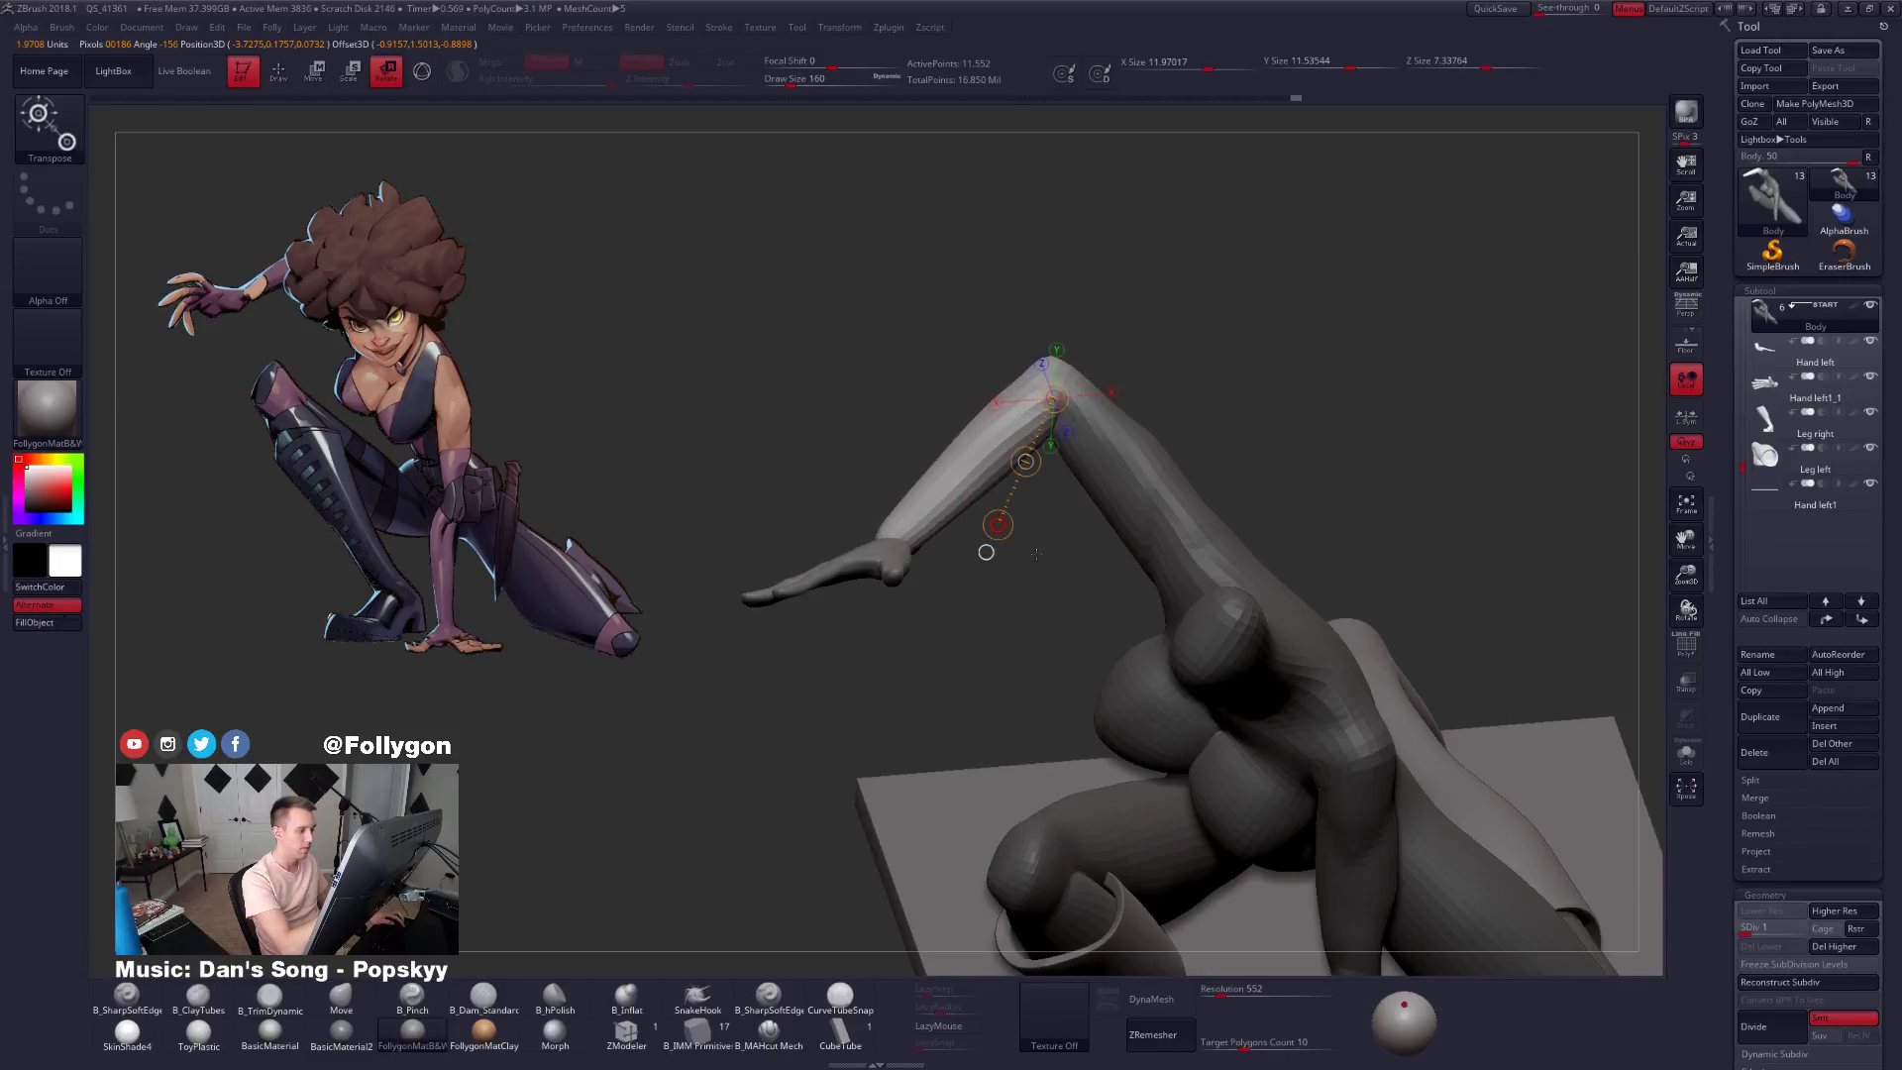
shift+right_drag(1036, 553, 975, 506)
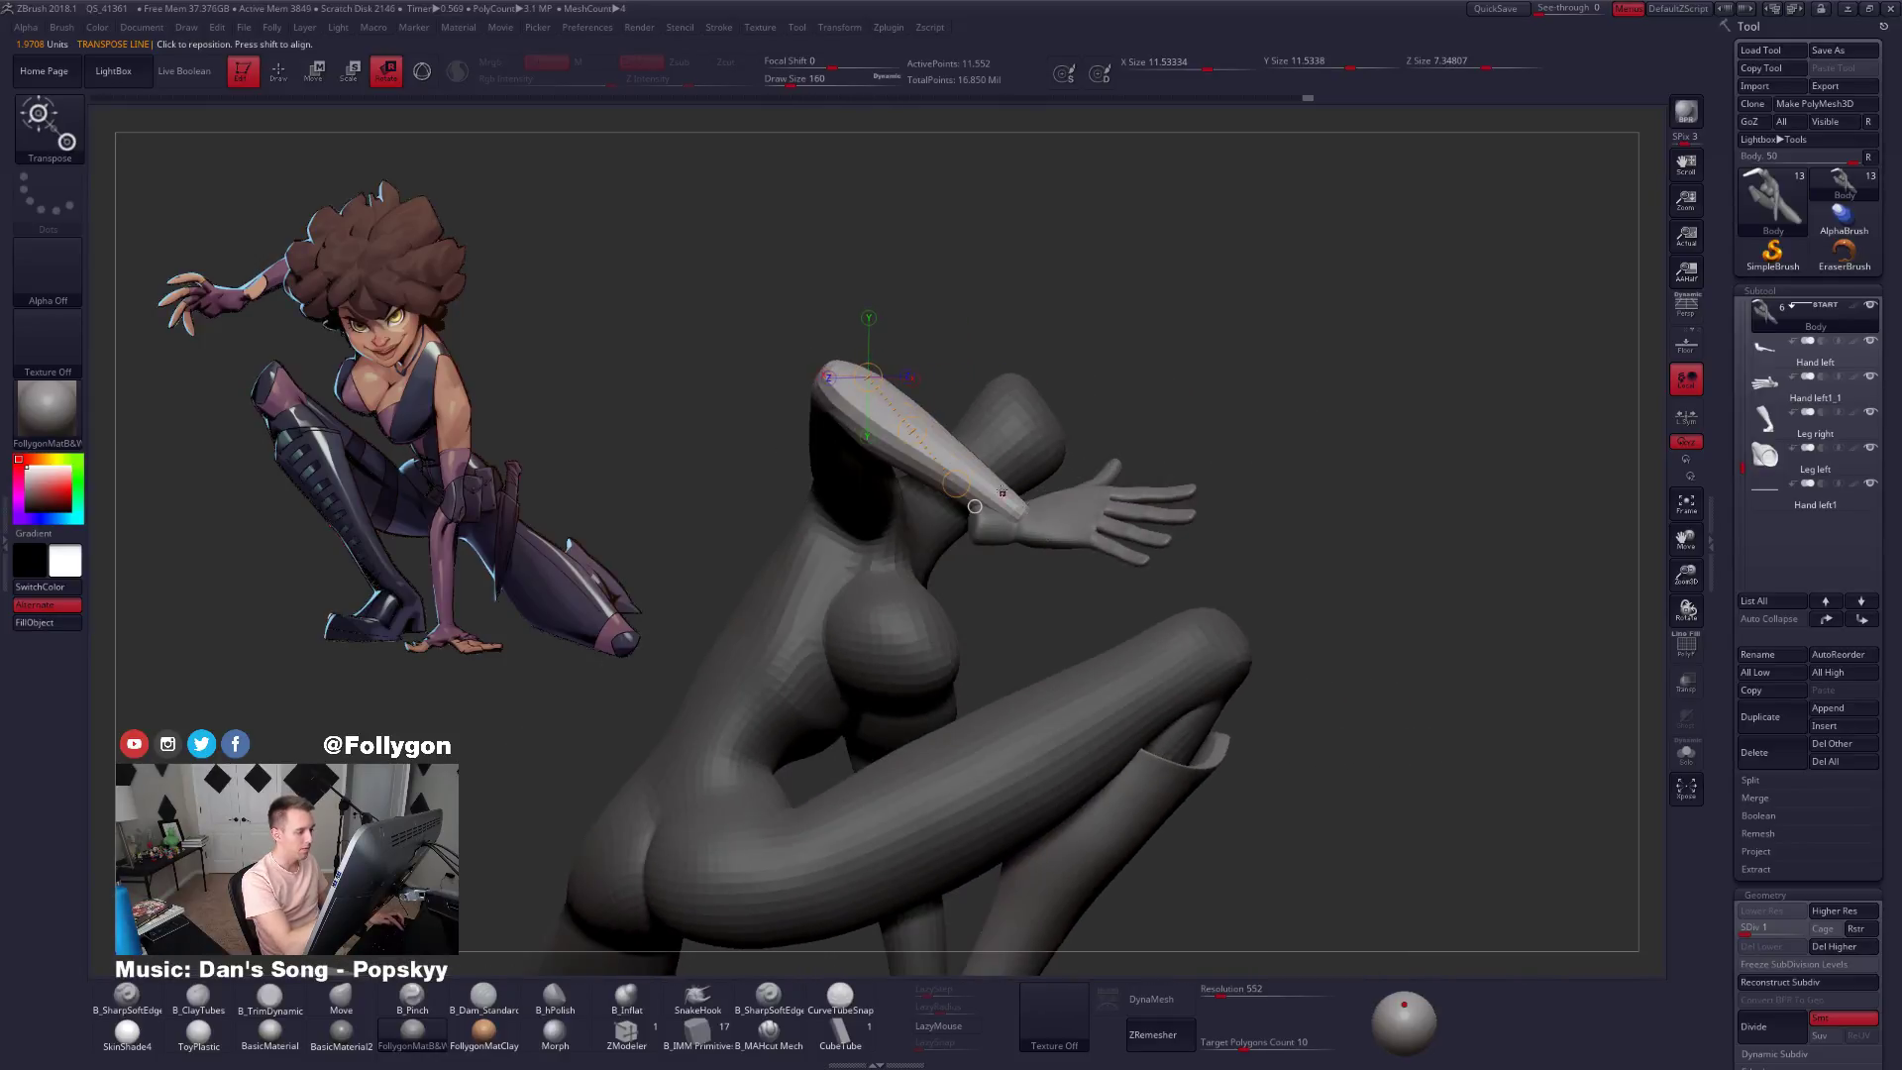
drag(957, 484, 965, 494)
Step back and forth through the latest forearm rotations to compare the raised arm with the reference pose.
key(q)
mouse_move(1228, 555)
right_down()
mouse_move(1017, 582)
mouse_move(991, 694)
mouse_move(1205, 663)
right_up()
ctrl+click(1199, 659)
ctrl+click(1177, 642)
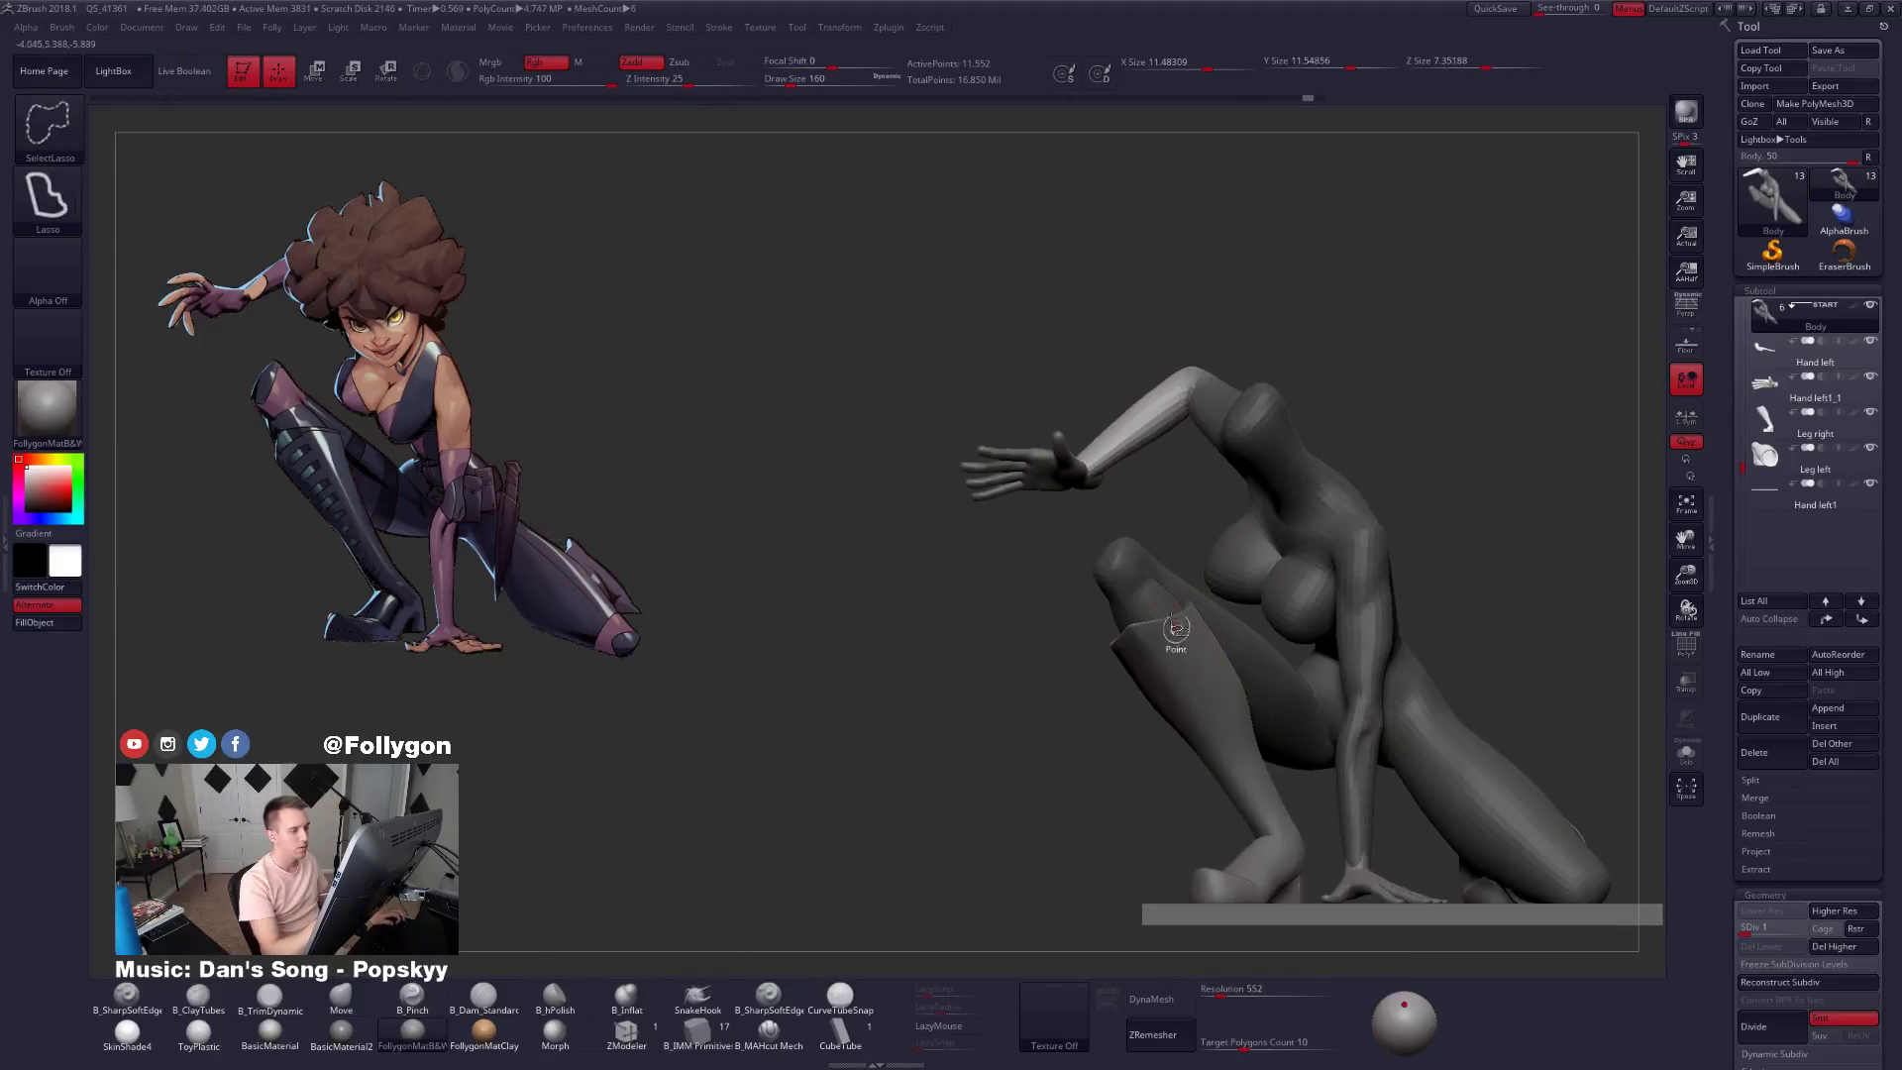
right_drag(1105, 525, 1178, 520)
ctrl+drag(1085, 605, 1117, 649)
shift+right_drag(1116, 649, 1050, 649)
key(ctrl+z)
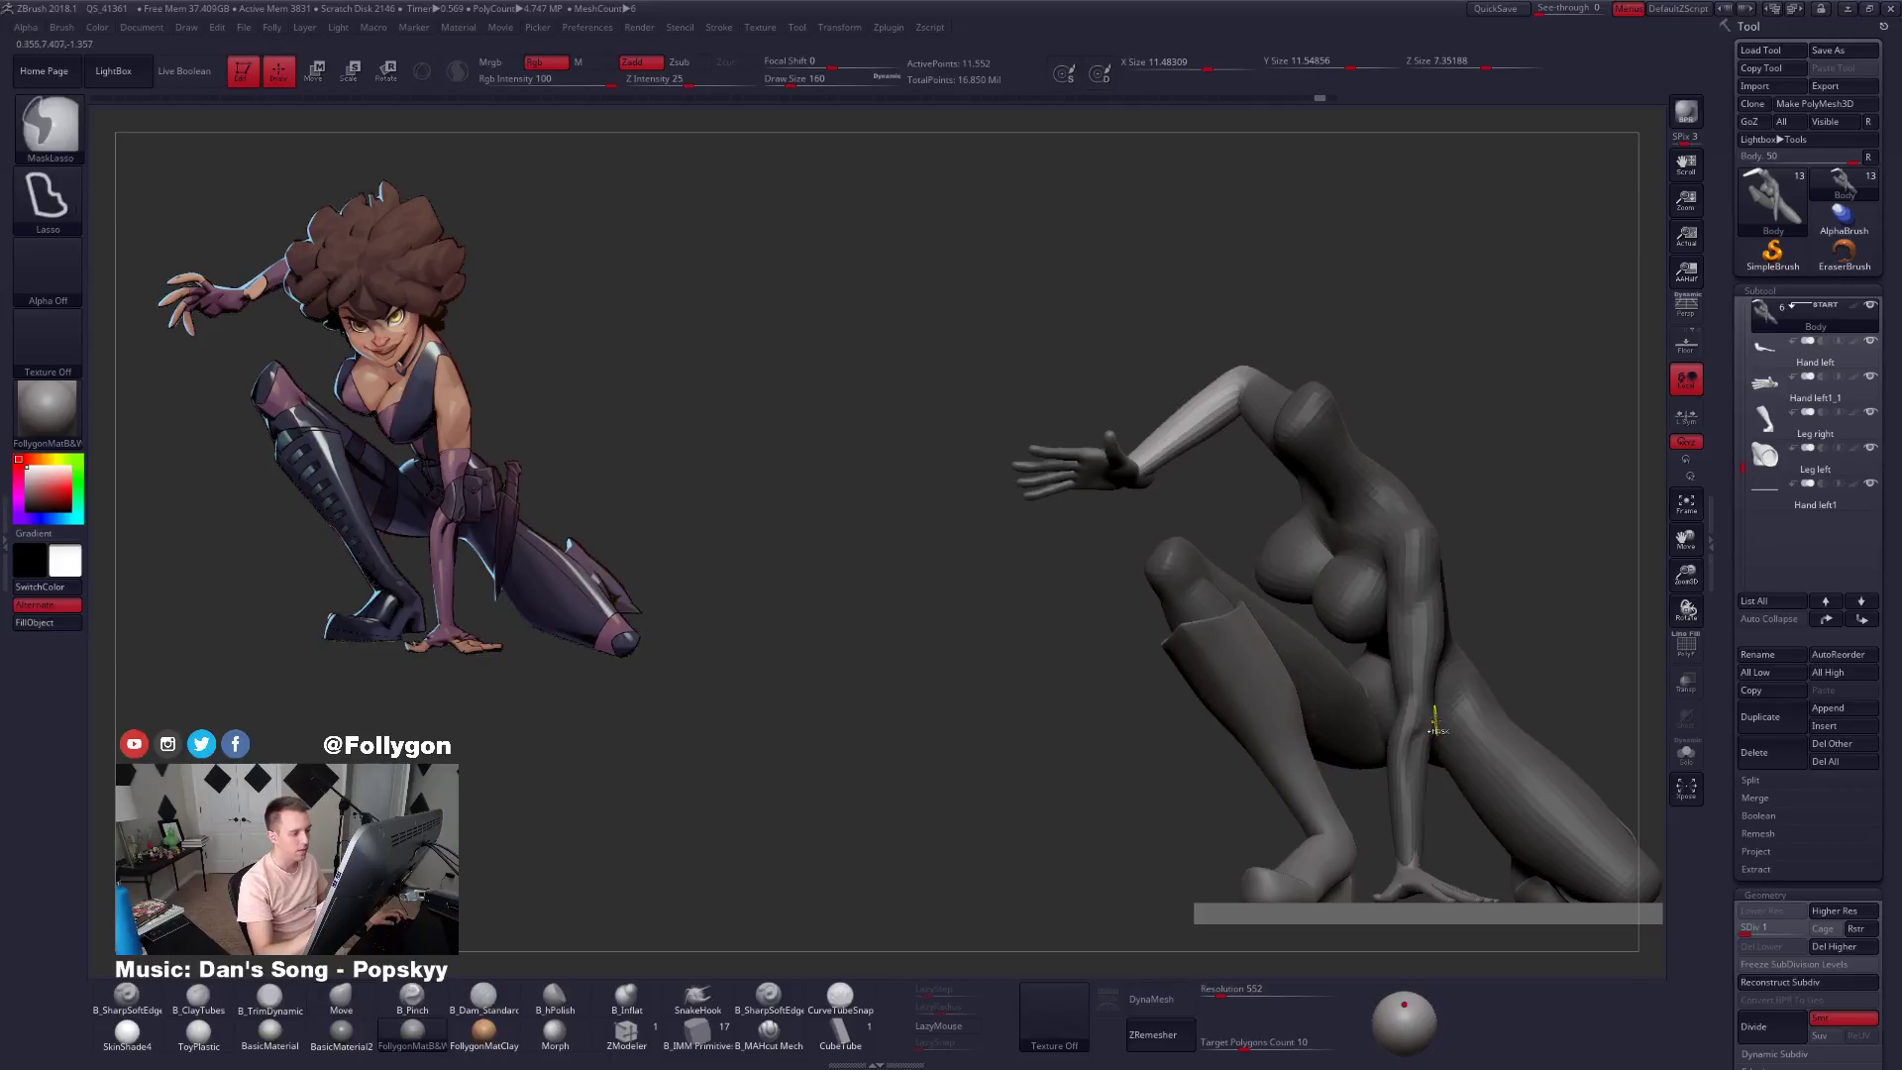
ctrl+click(1438, 726)
ctrl+click(1436, 723)
key(ctrl+z)
key(ctrl+z)
key(ctrl+z)
key(ctrl+z)
key(ctrl+z)
key(ctrl+z)
key(ctrl+z)
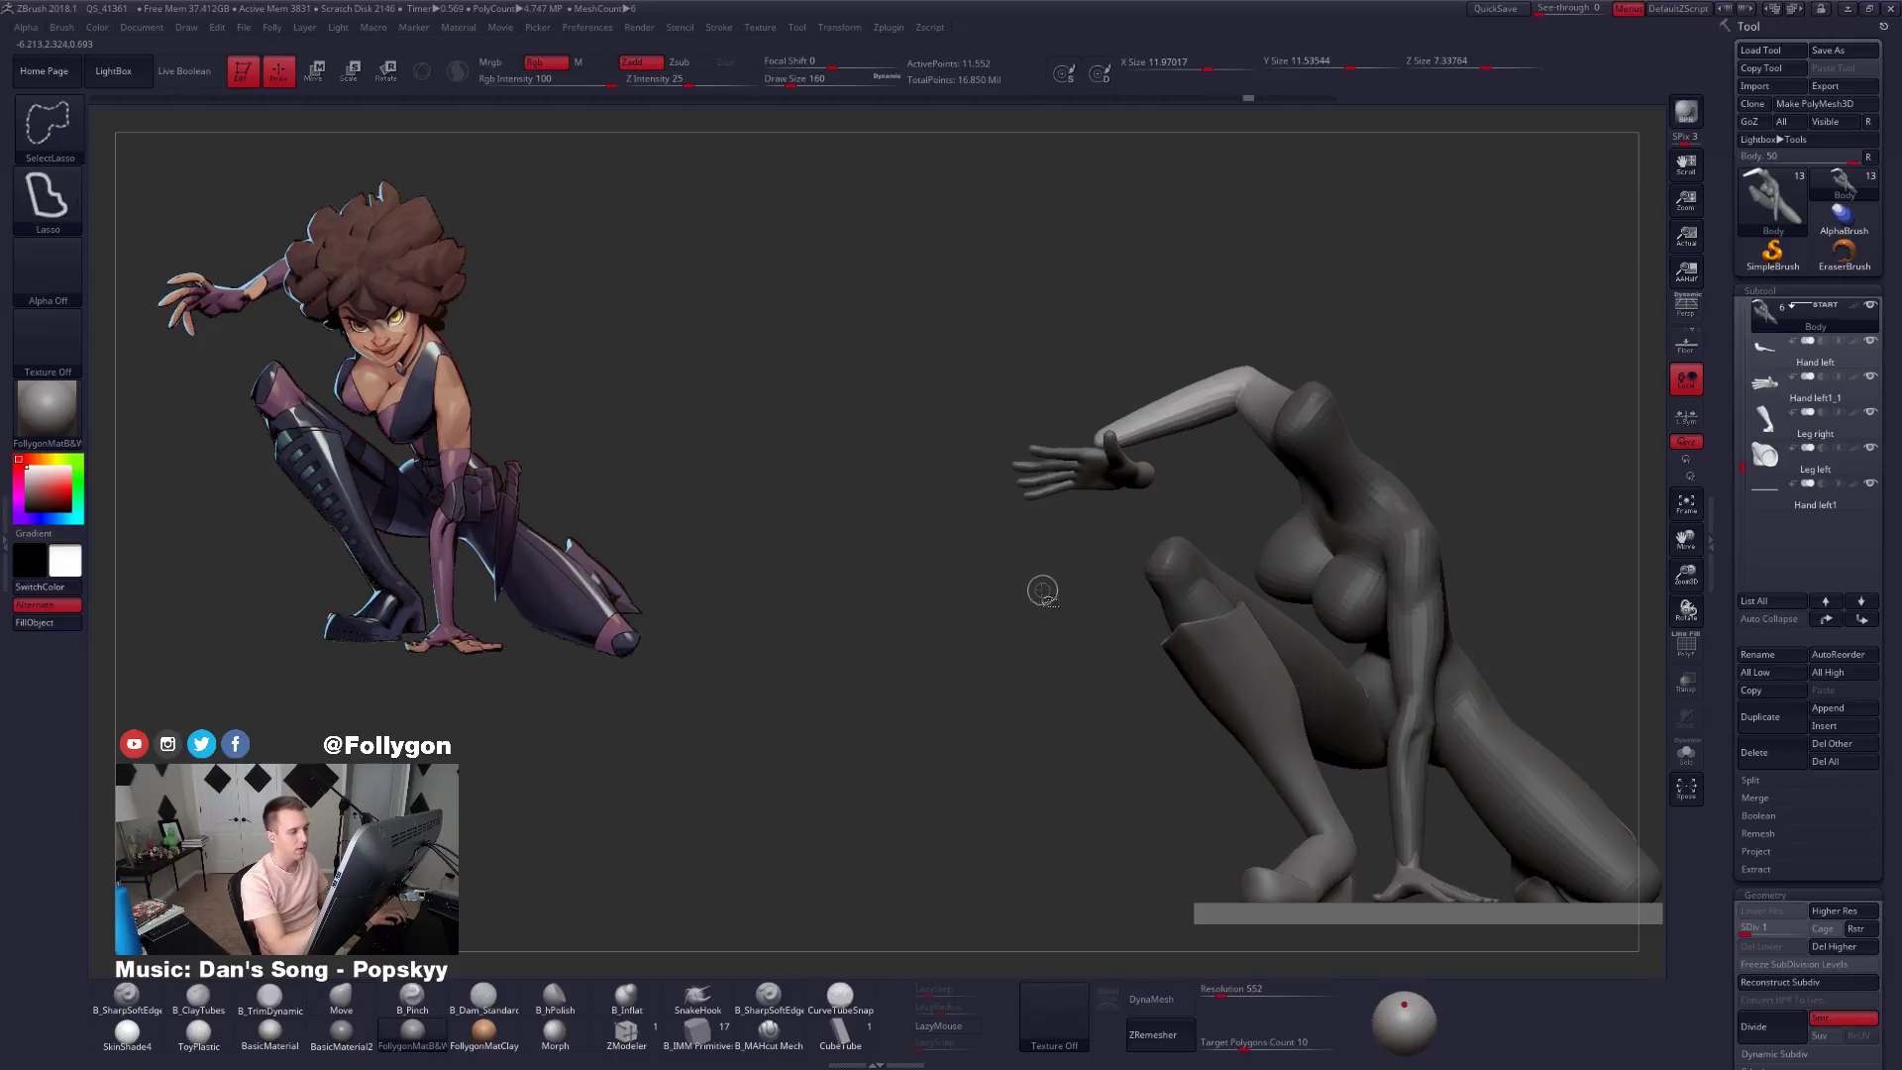
Clear the mask on the body and hide all the other subtools.
mouse_move(1040, 585)
ctrl+mouse_down()
mouse_move(1163, 516)
mouse_move(1010, 559)
mouse_move(1135, 505)
ctrl+mouse_up()
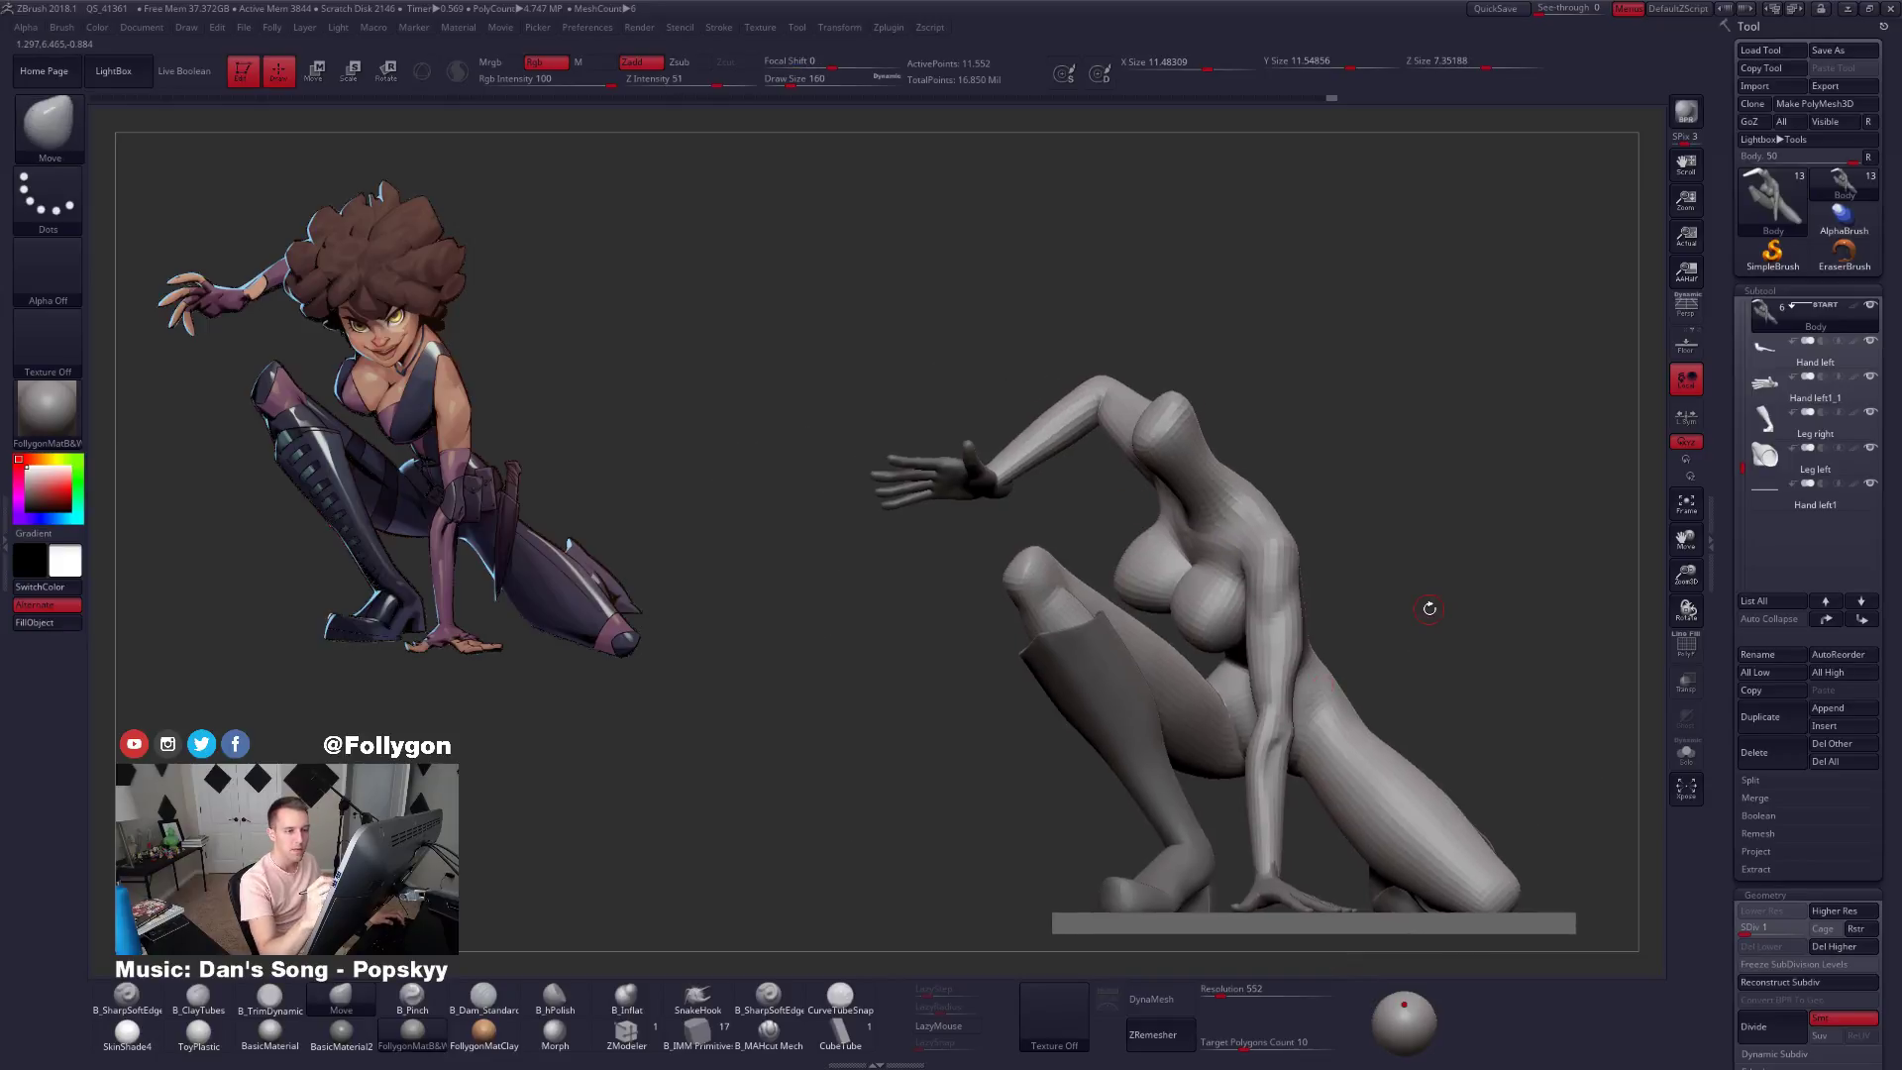
shift+click(1871, 304)
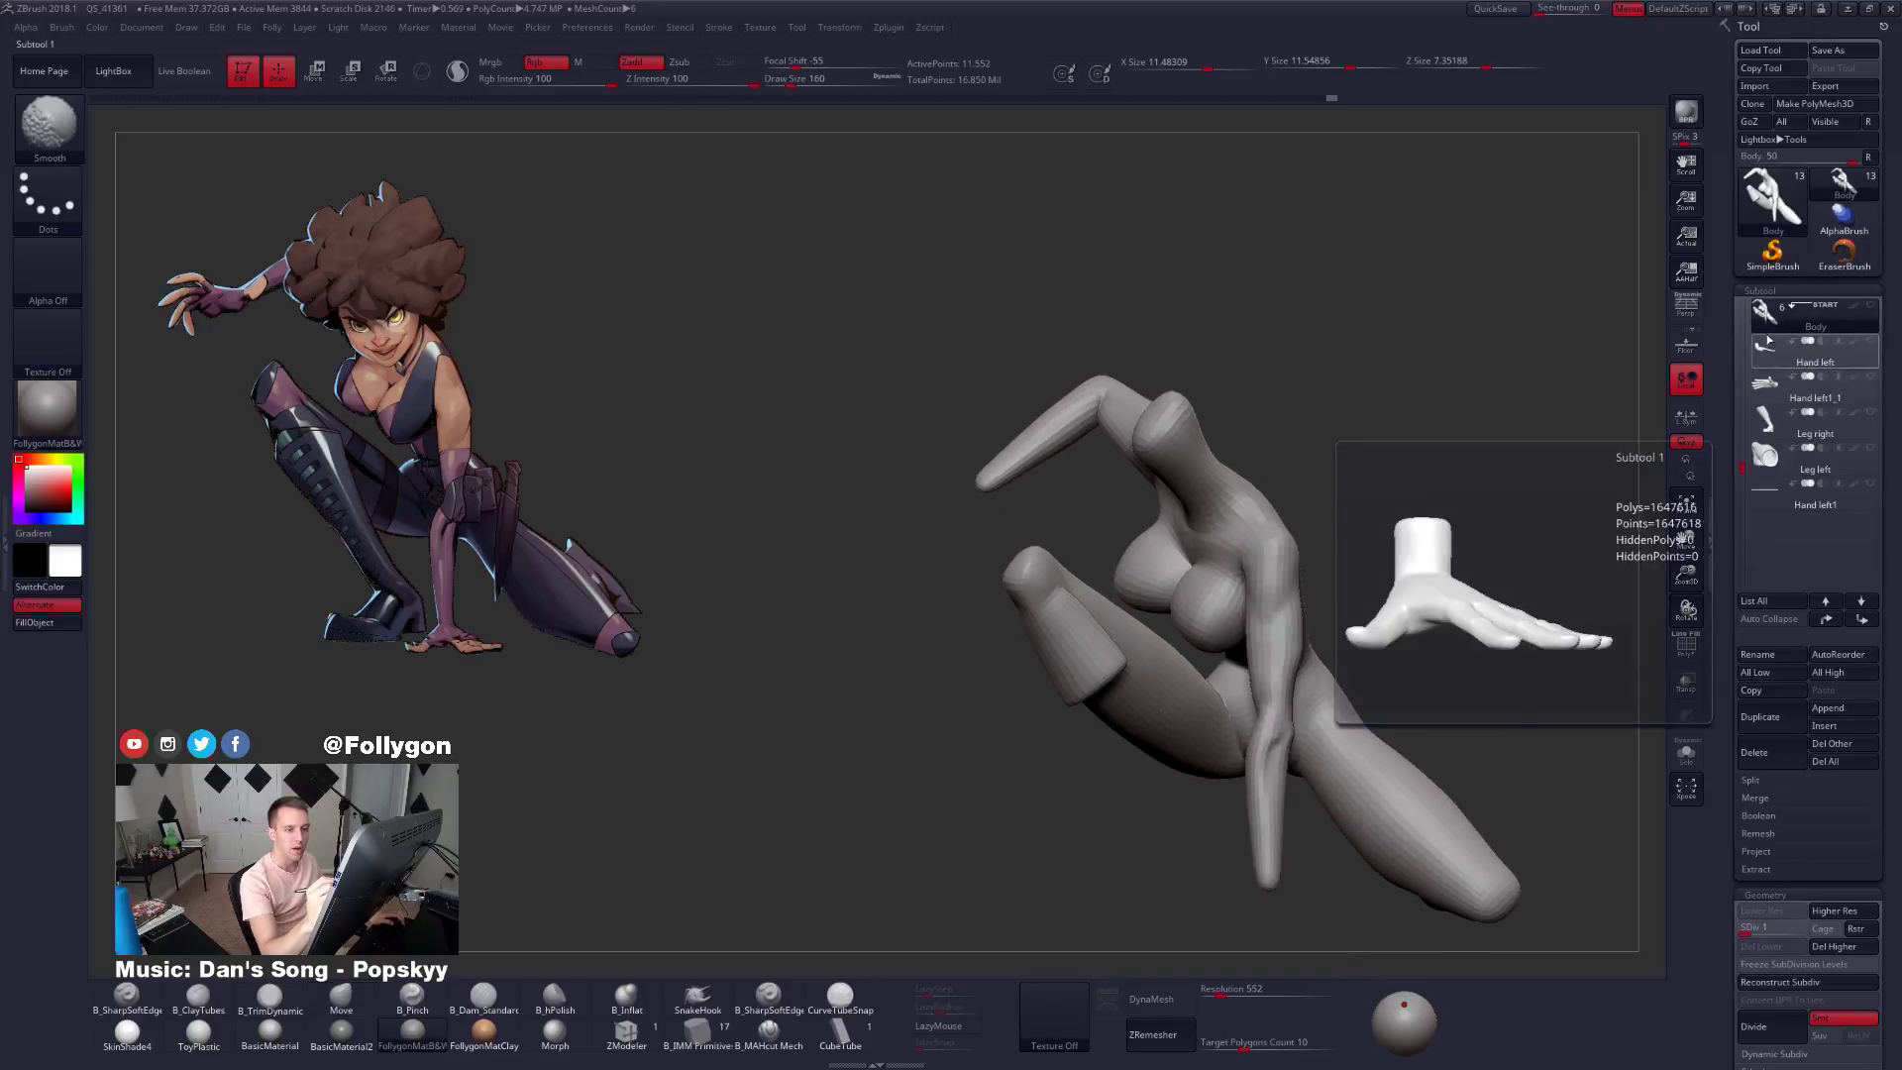
Show the raised hand beside the body and take the Body subtool up to subdivision level 5.
click(1788, 385)
ctrl+right_drag(1021, 406, 1034, 499)
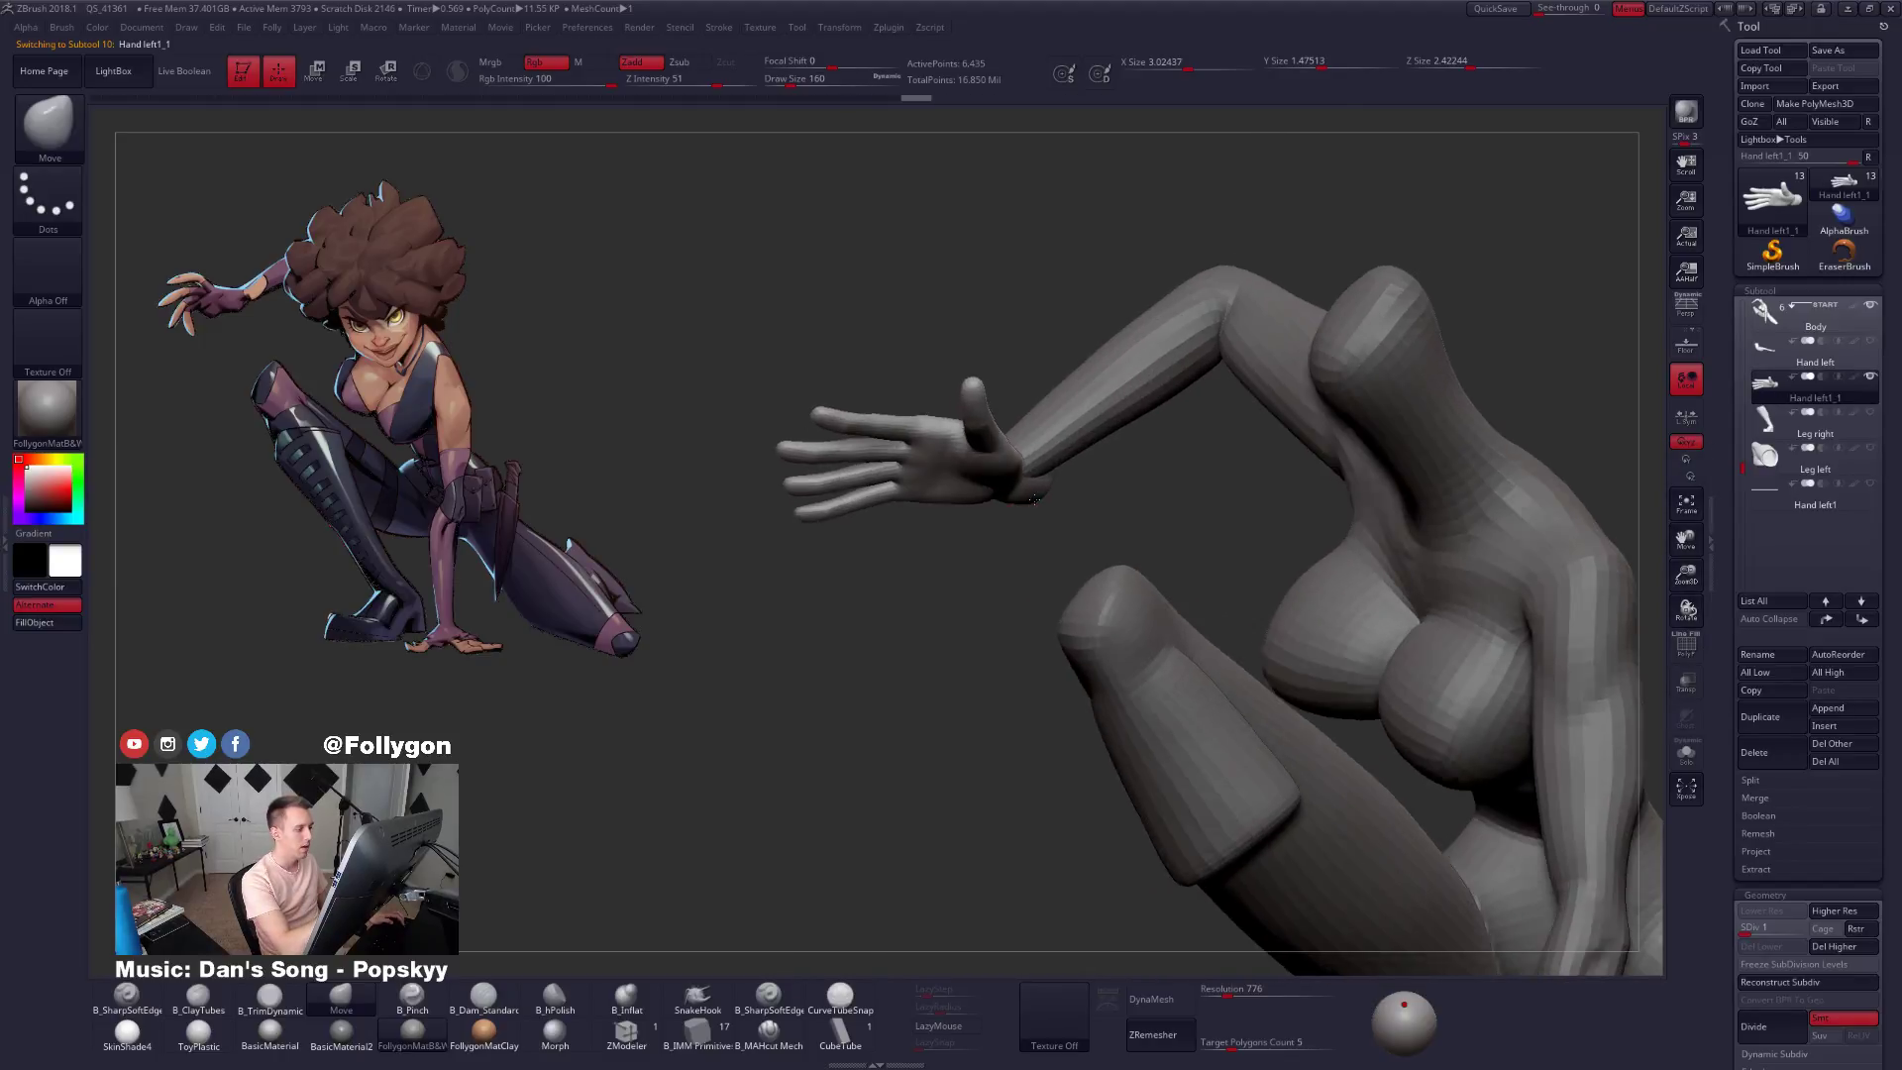
drag(1034, 499, 1052, 455)
alt+click(1052, 454)
key(d)
key(d)
key(d)
key(d)
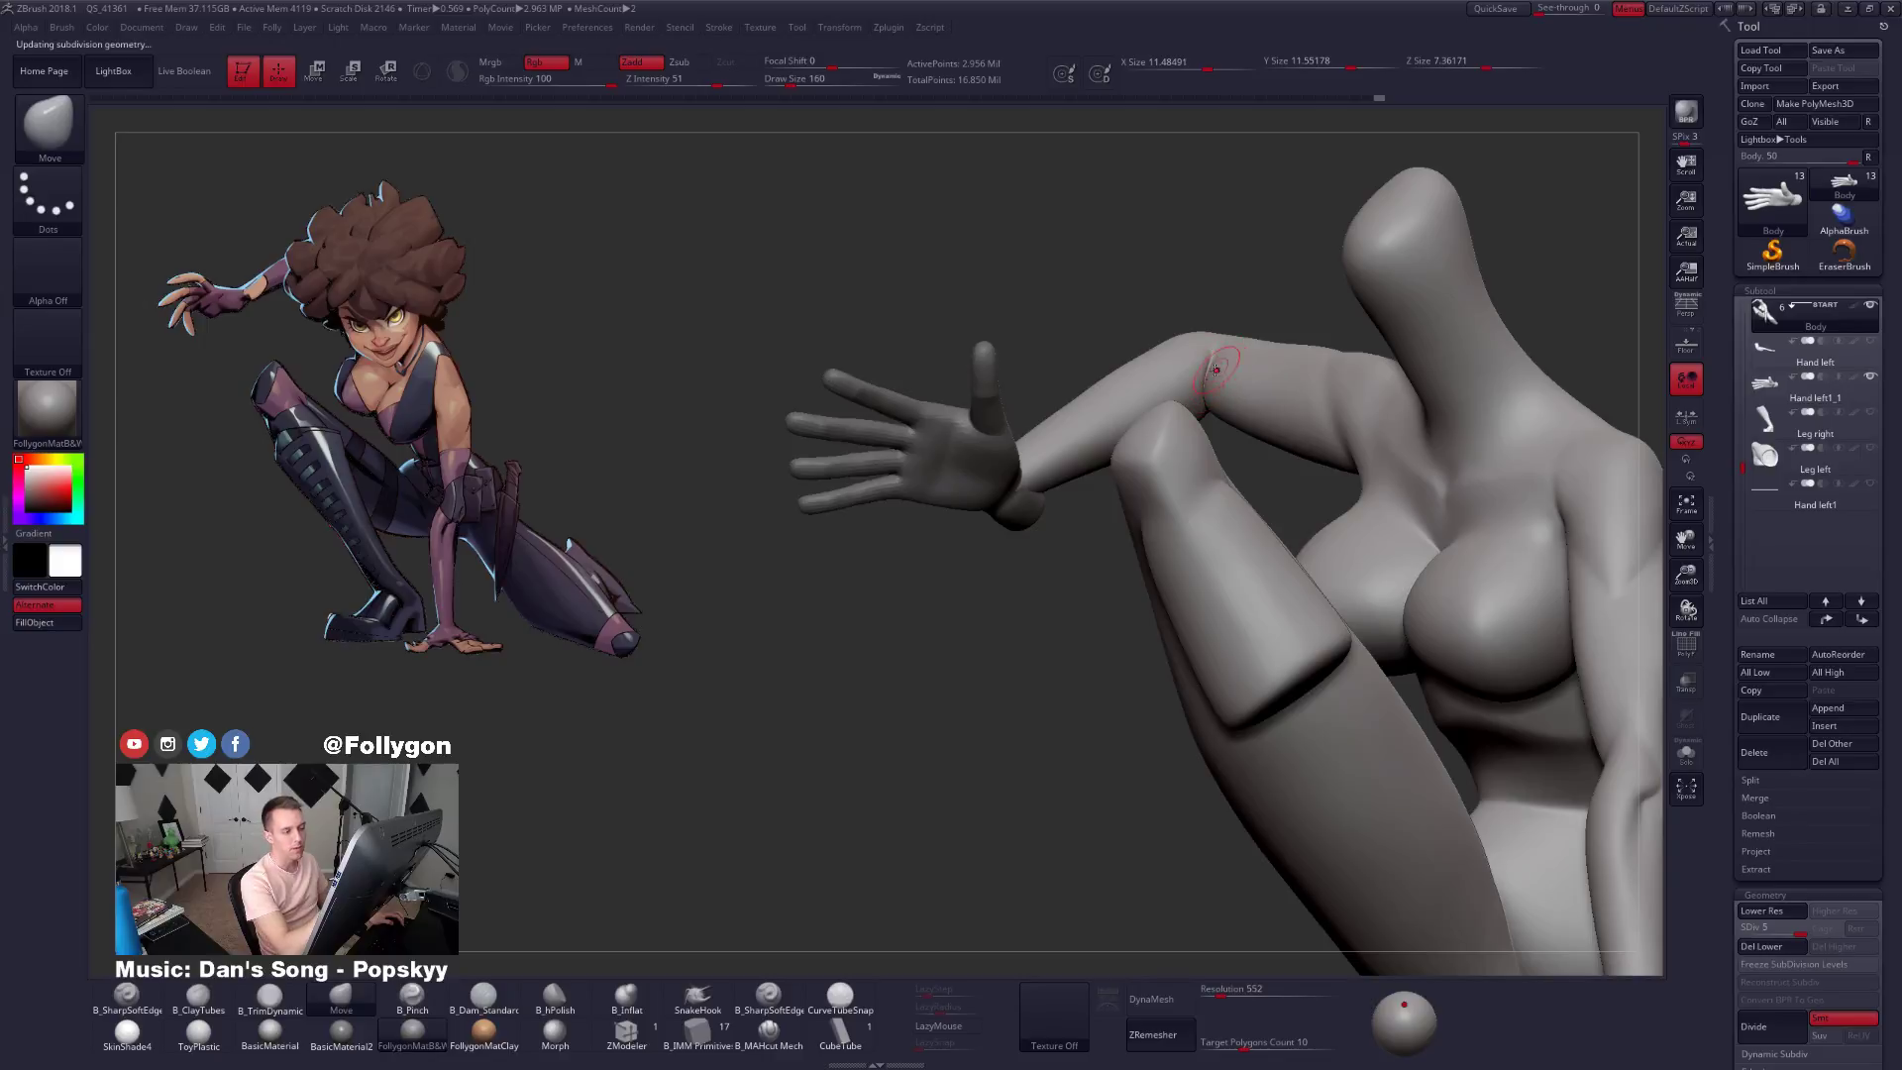
Hide everything on the body except the raised forearm and duplicate the Body subtool.
right_drag(1217, 369, 1306, 335)
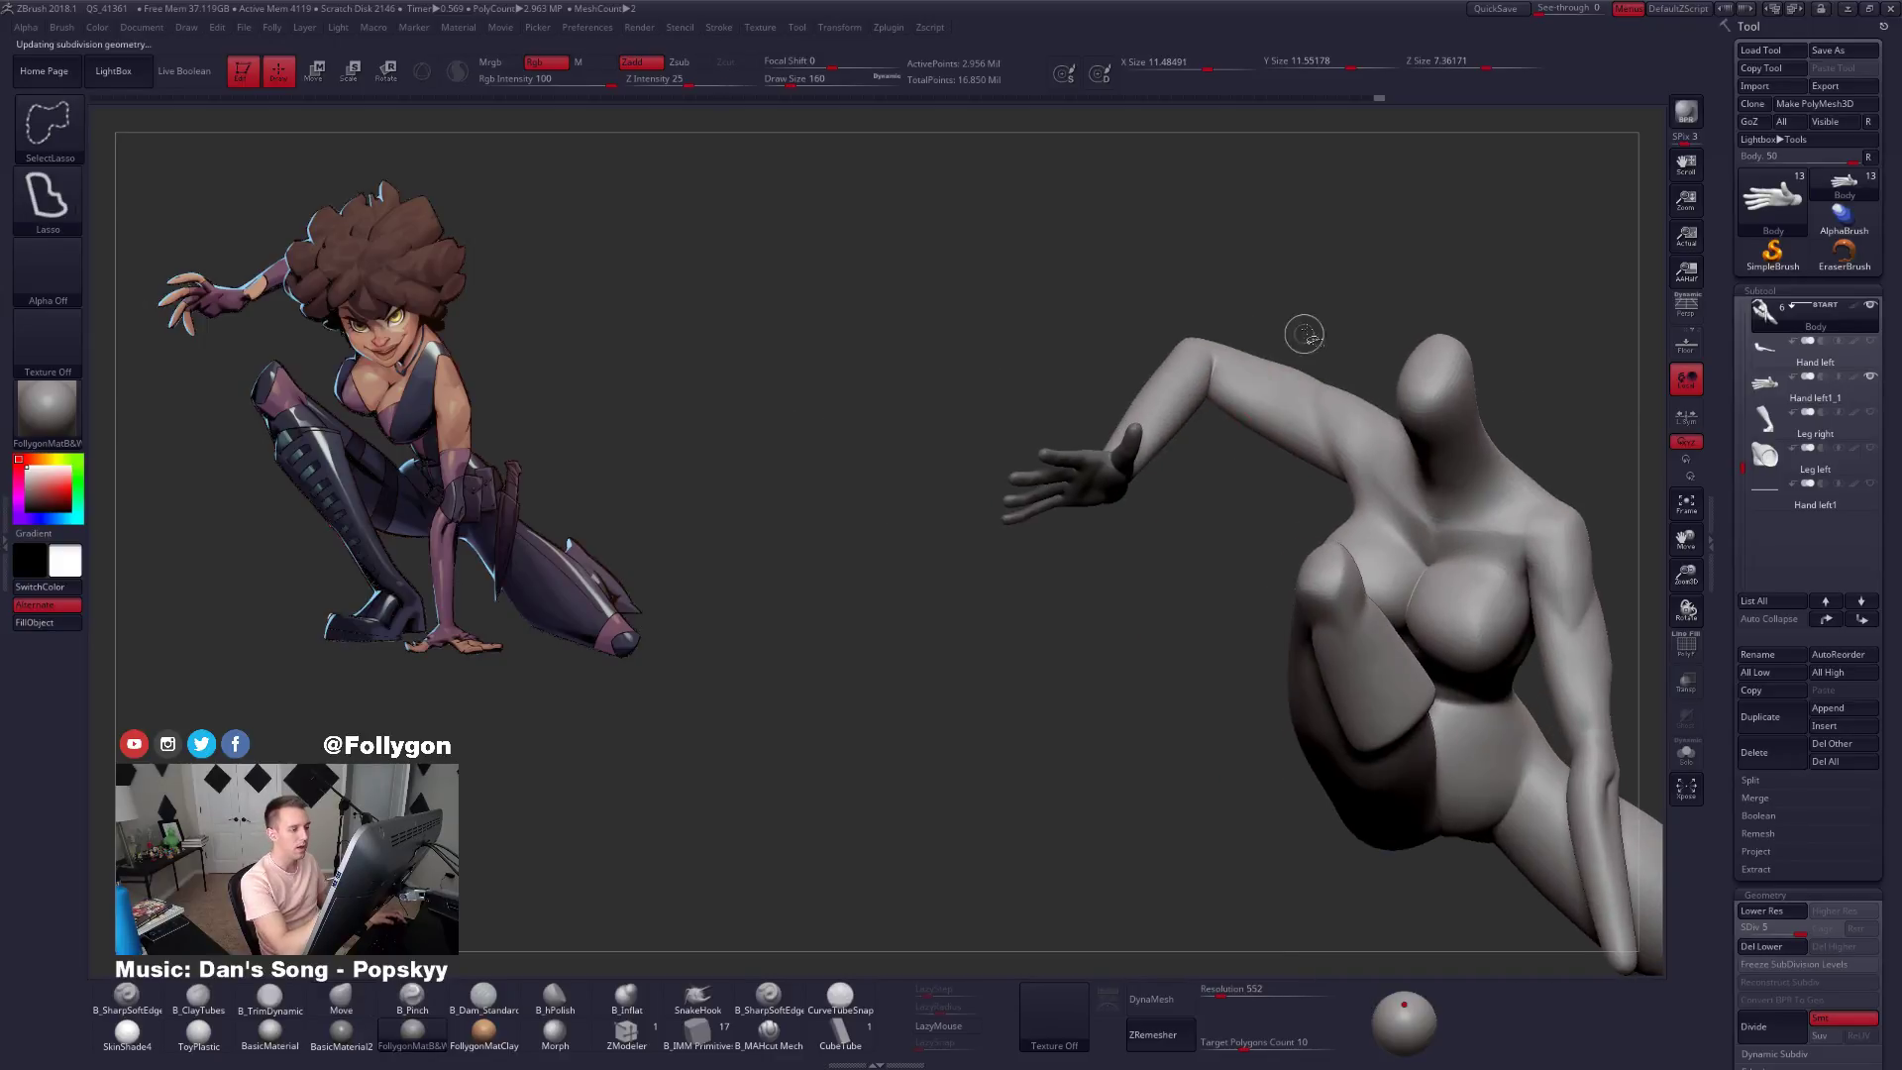
ctrl+shift+drag(1306, 335, 892, 642)
mouse_move(1219, 425)
right_down()
mouse_move(1117, 508)
mouse_move(1188, 555)
right_up()
key(f)
click(1761, 716)
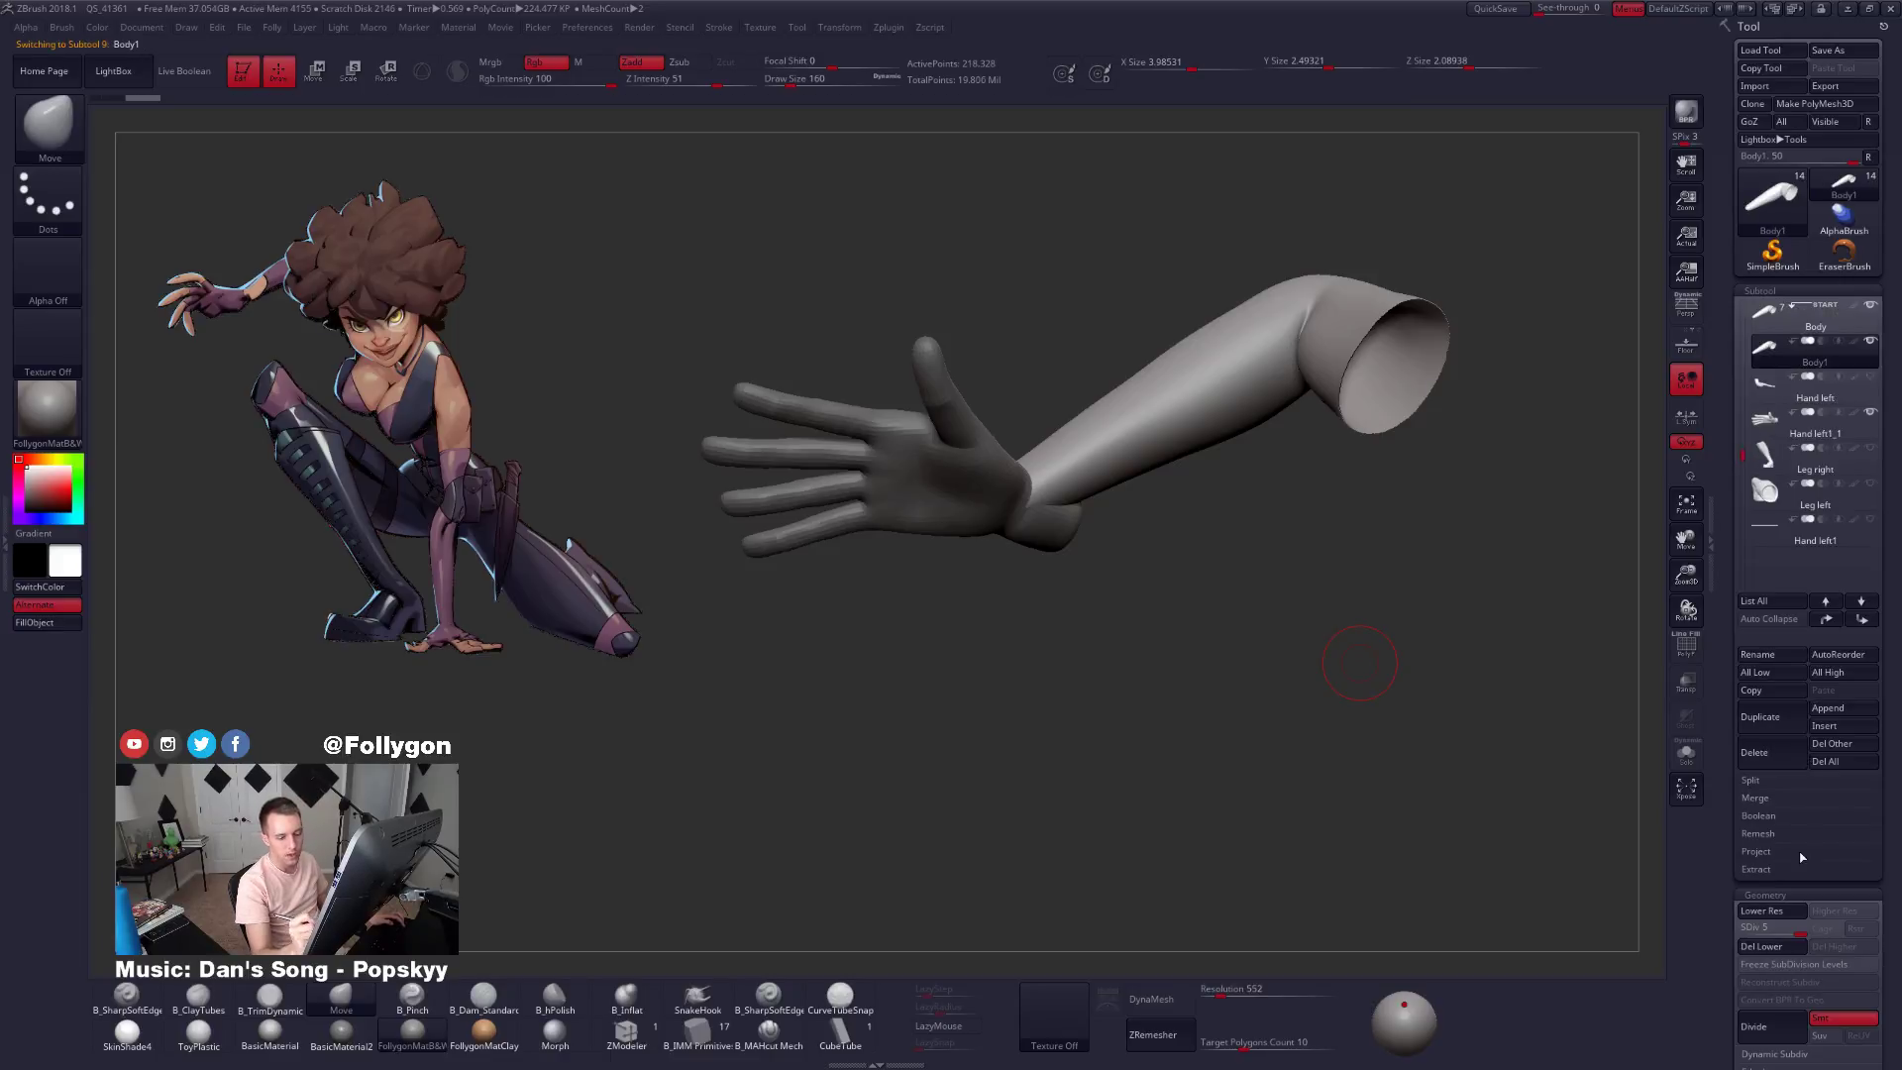
Delete the duplicate's lower subdivision levels and keep only the wrist end of its forearm visible.
click(1771, 948)
drag(1350, 722, 1257, 675)
key(alt+s)
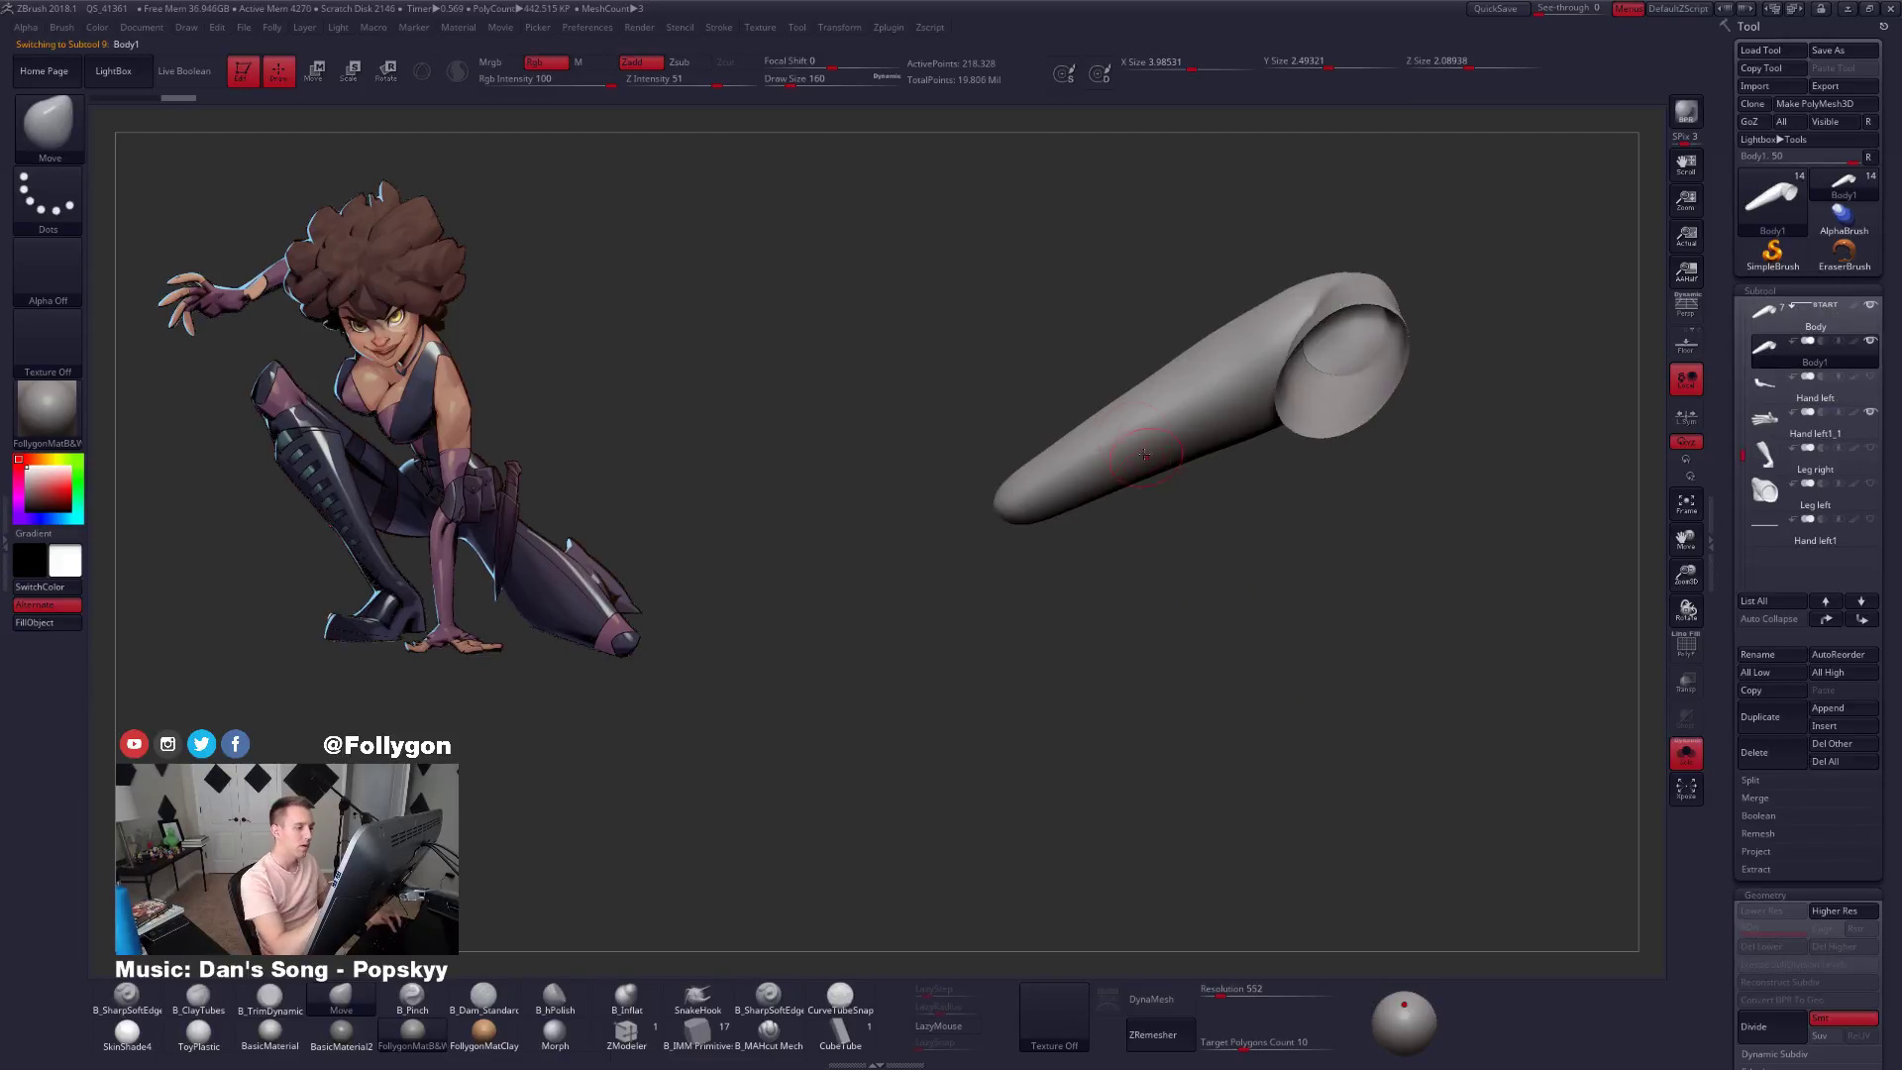
mouse_move(1103, 358)
ctrl+shift+mouse_down()
mouse_move(1143, 409)
mouse_move(750, 562)
ctrl+shift+mouse_up()
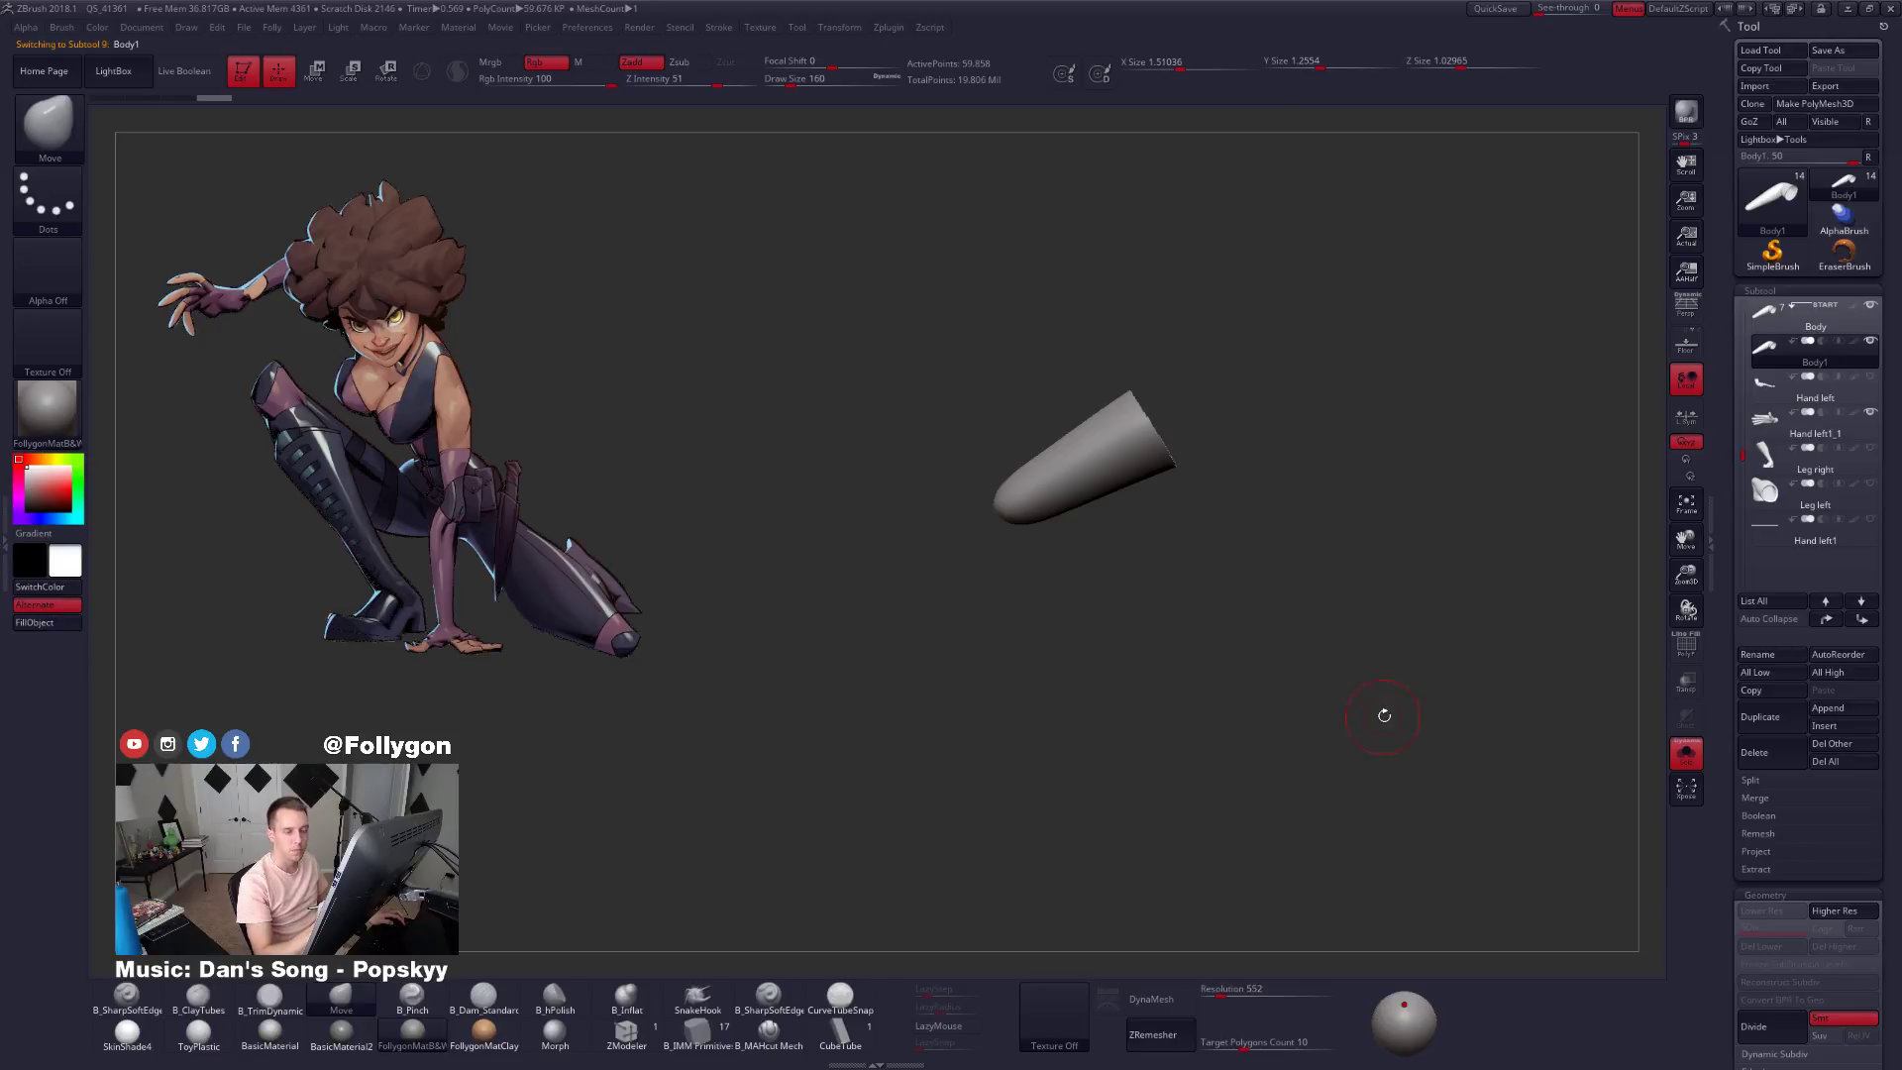
Delete the duplicate's hidden geometry, close the open end and DynaMesh the remaining forearm piece.
key(shift+space)
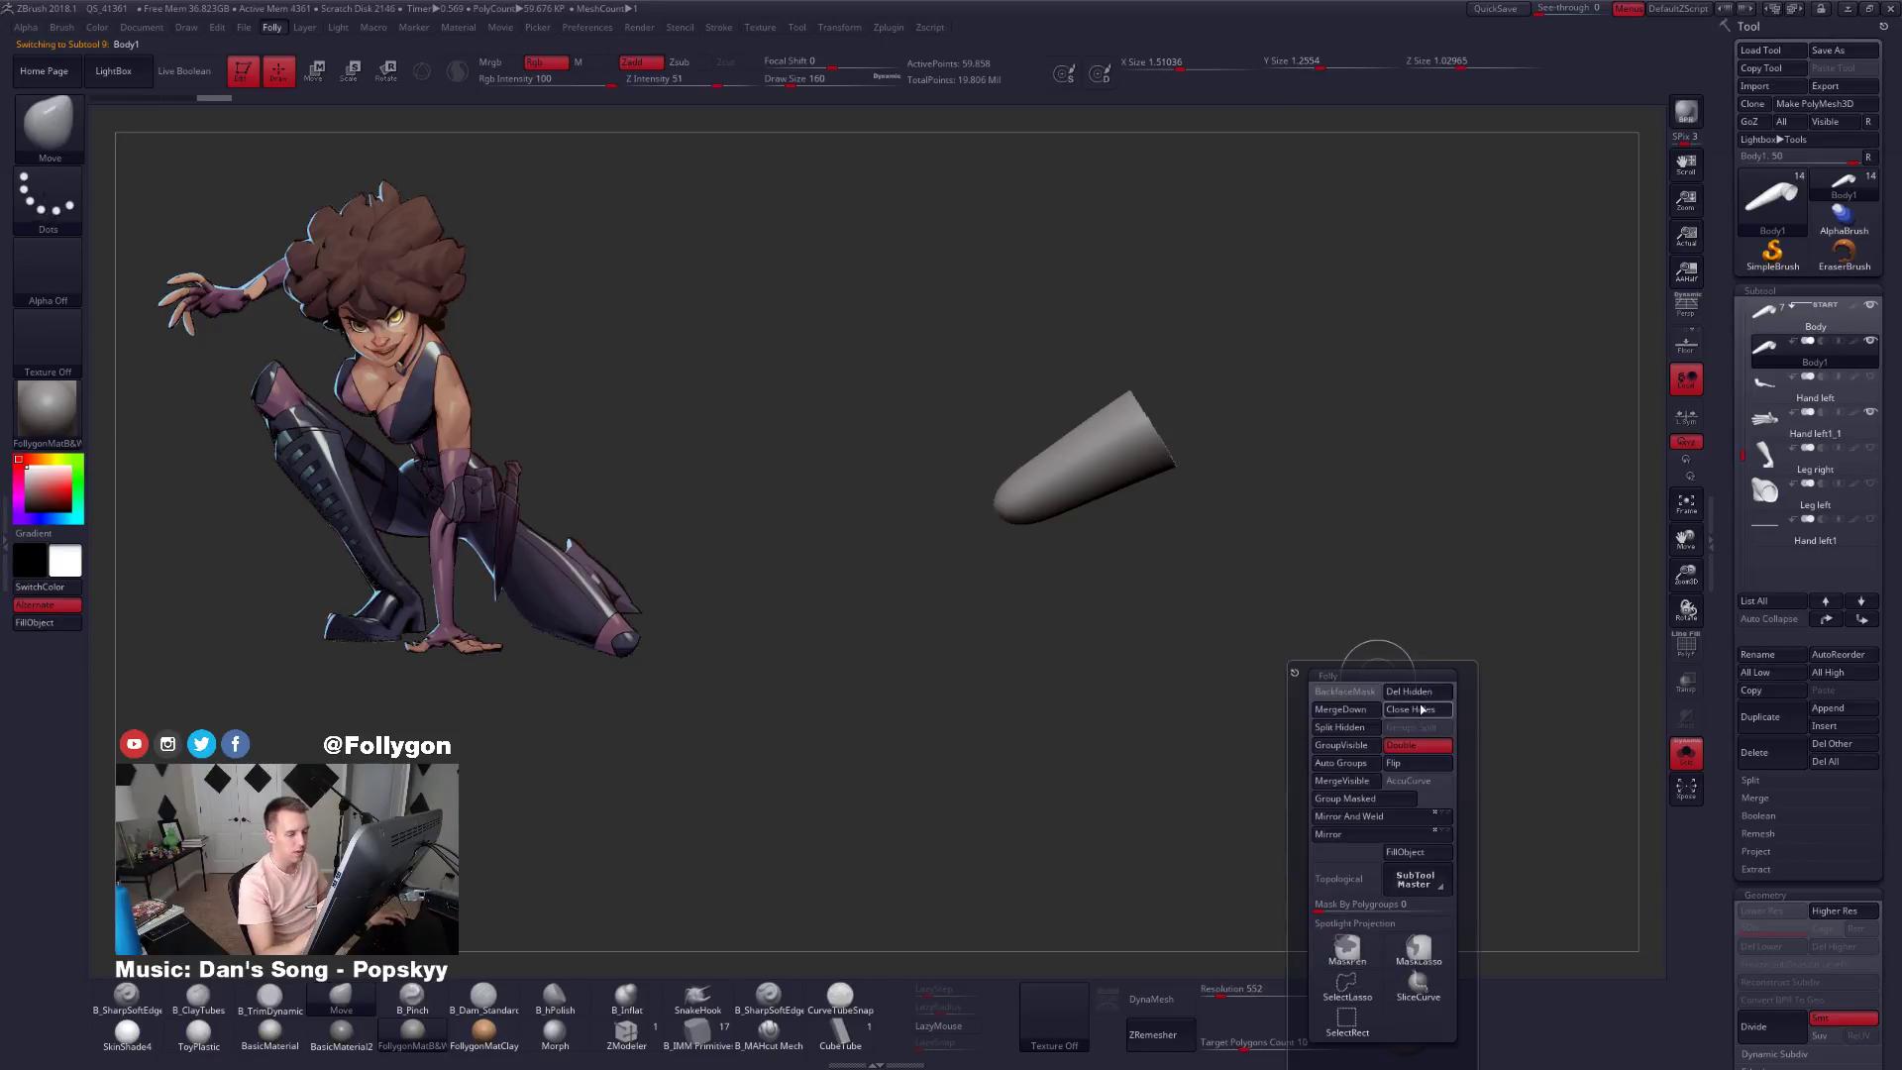
click(1421, 709)
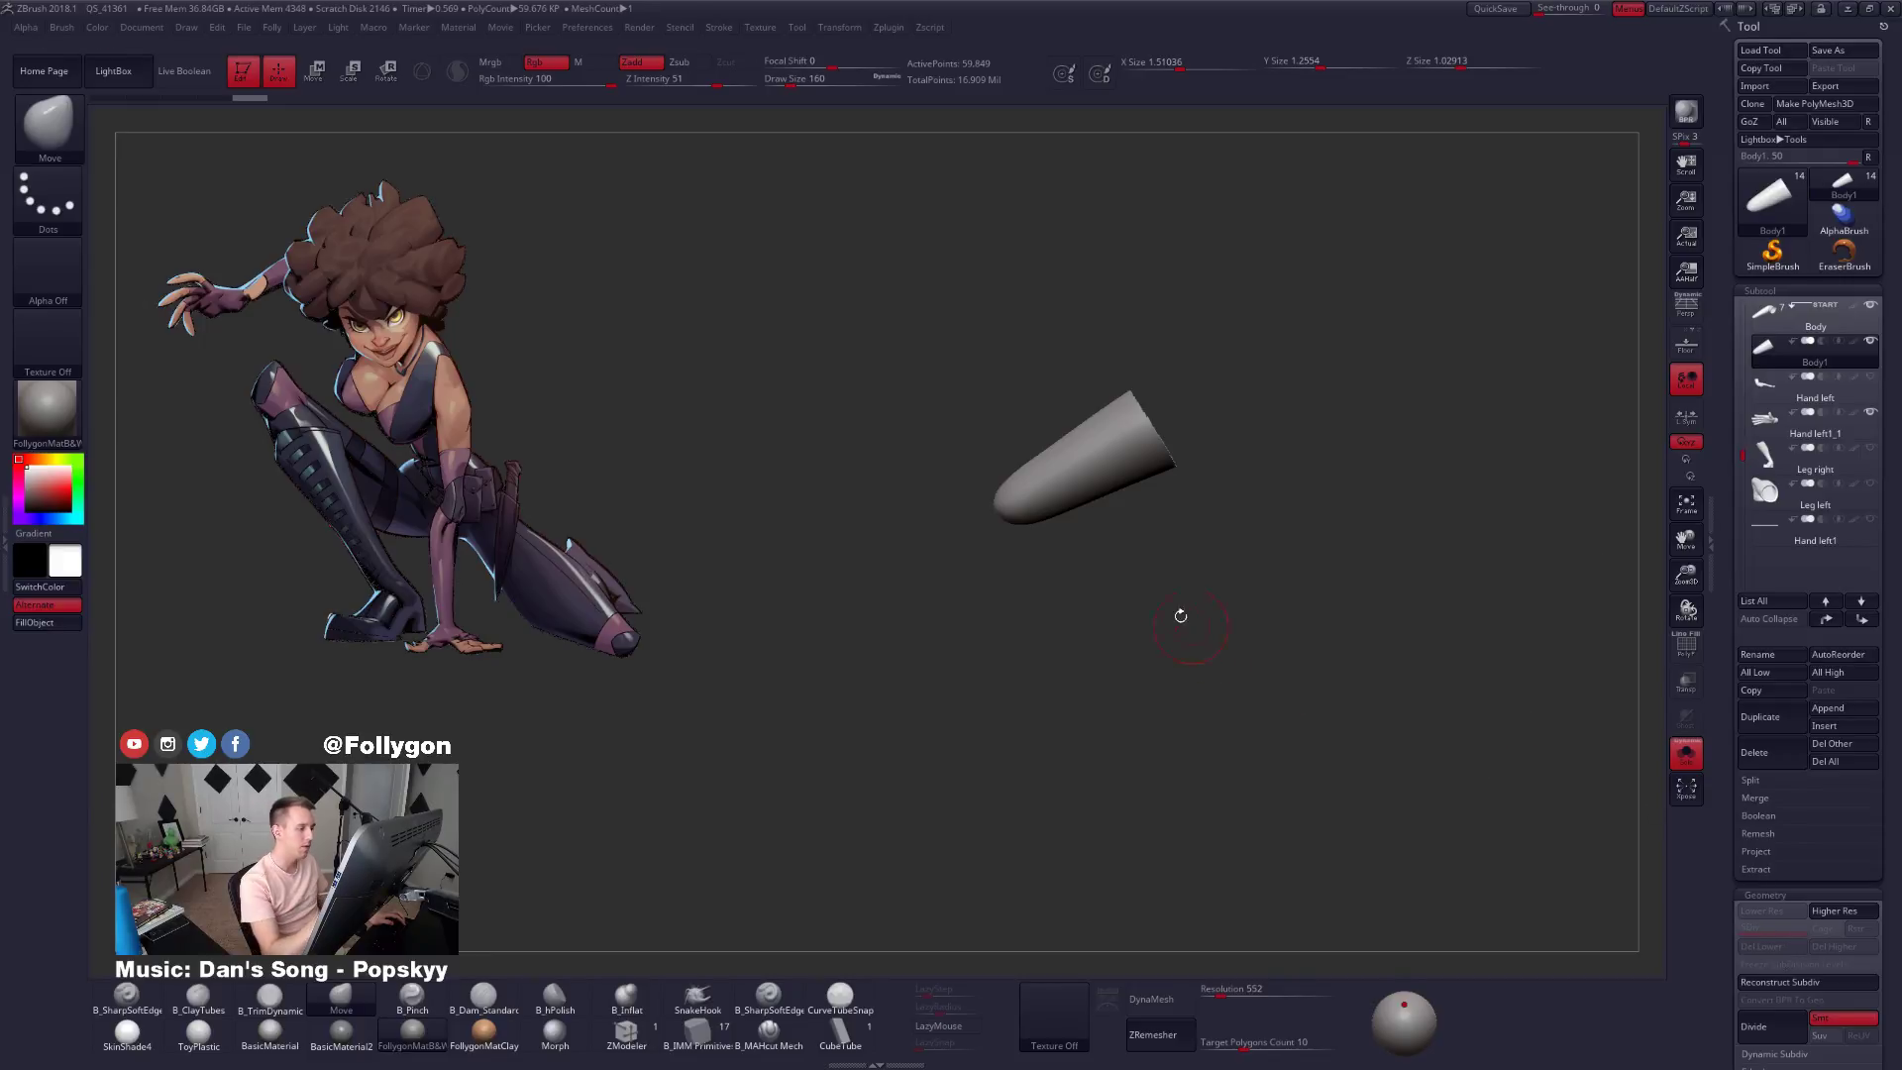
drag(1127, 453, 1122, 455)
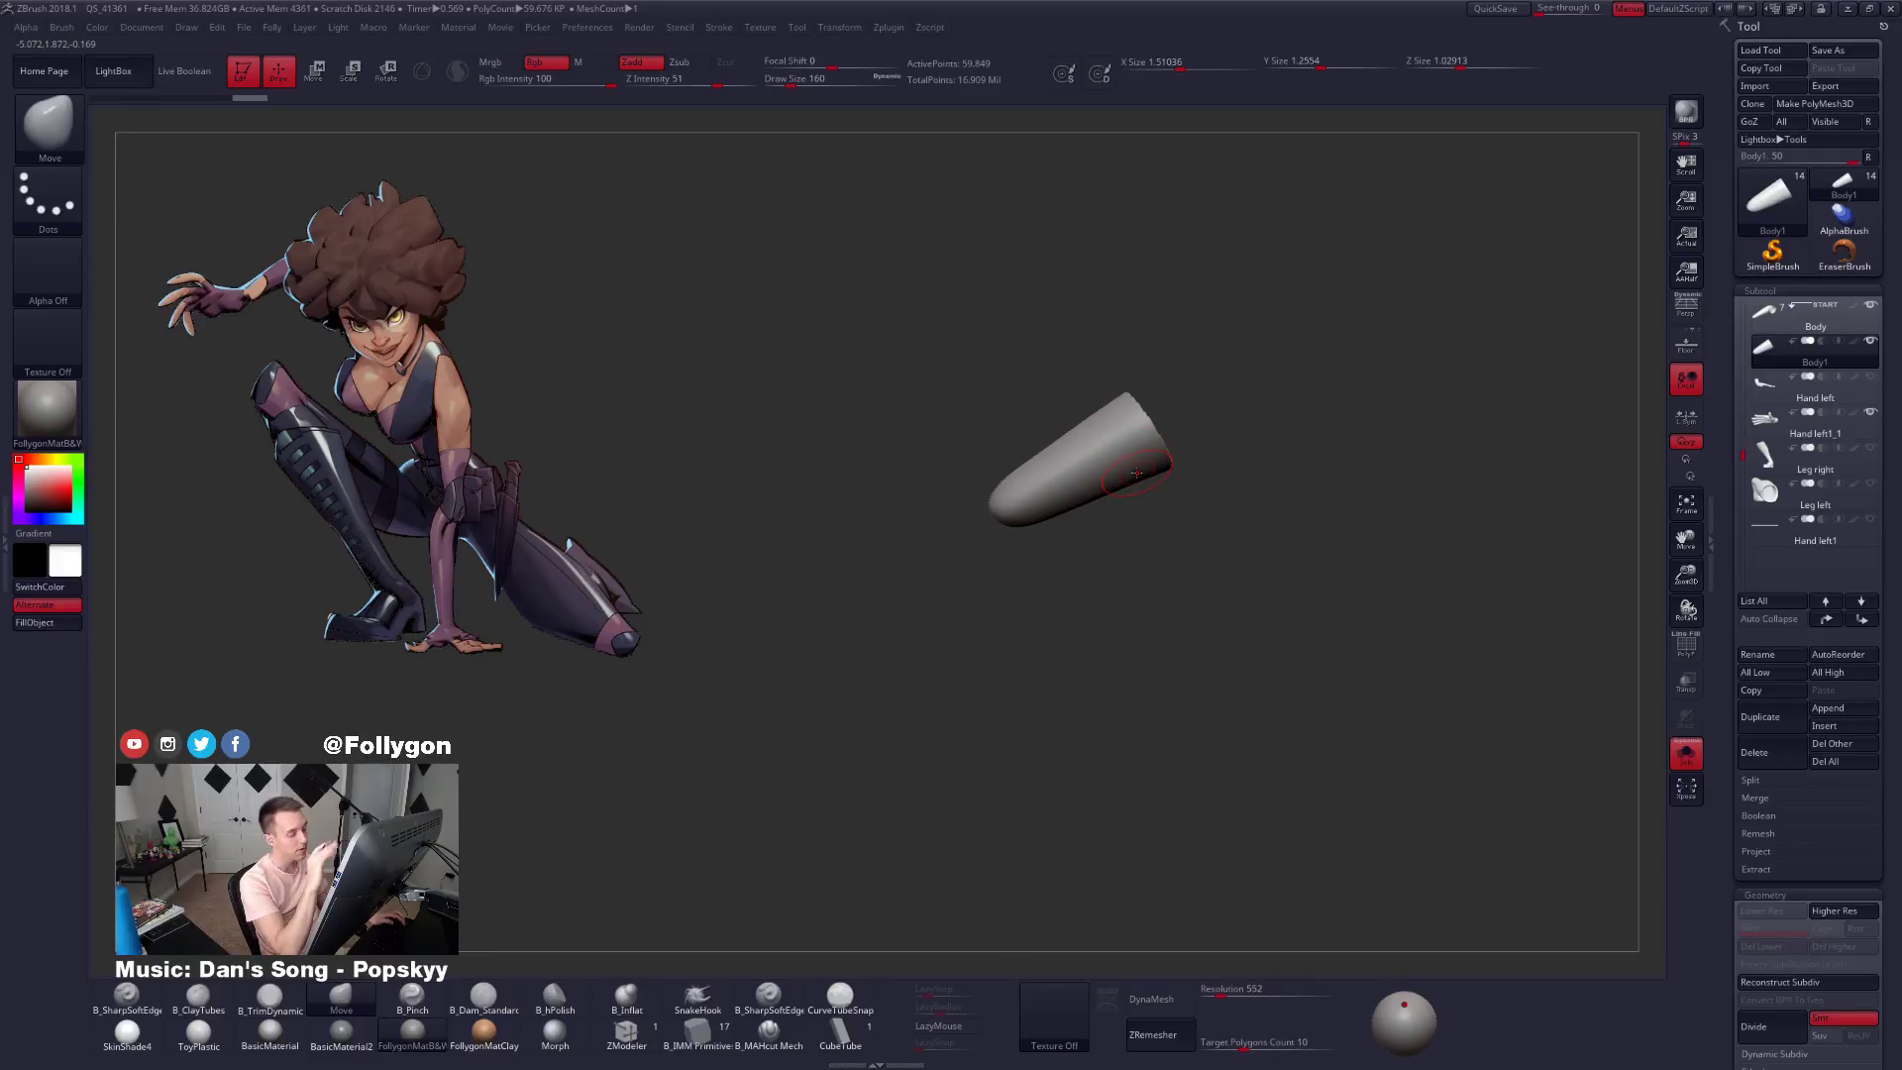
click(1174, 1001)
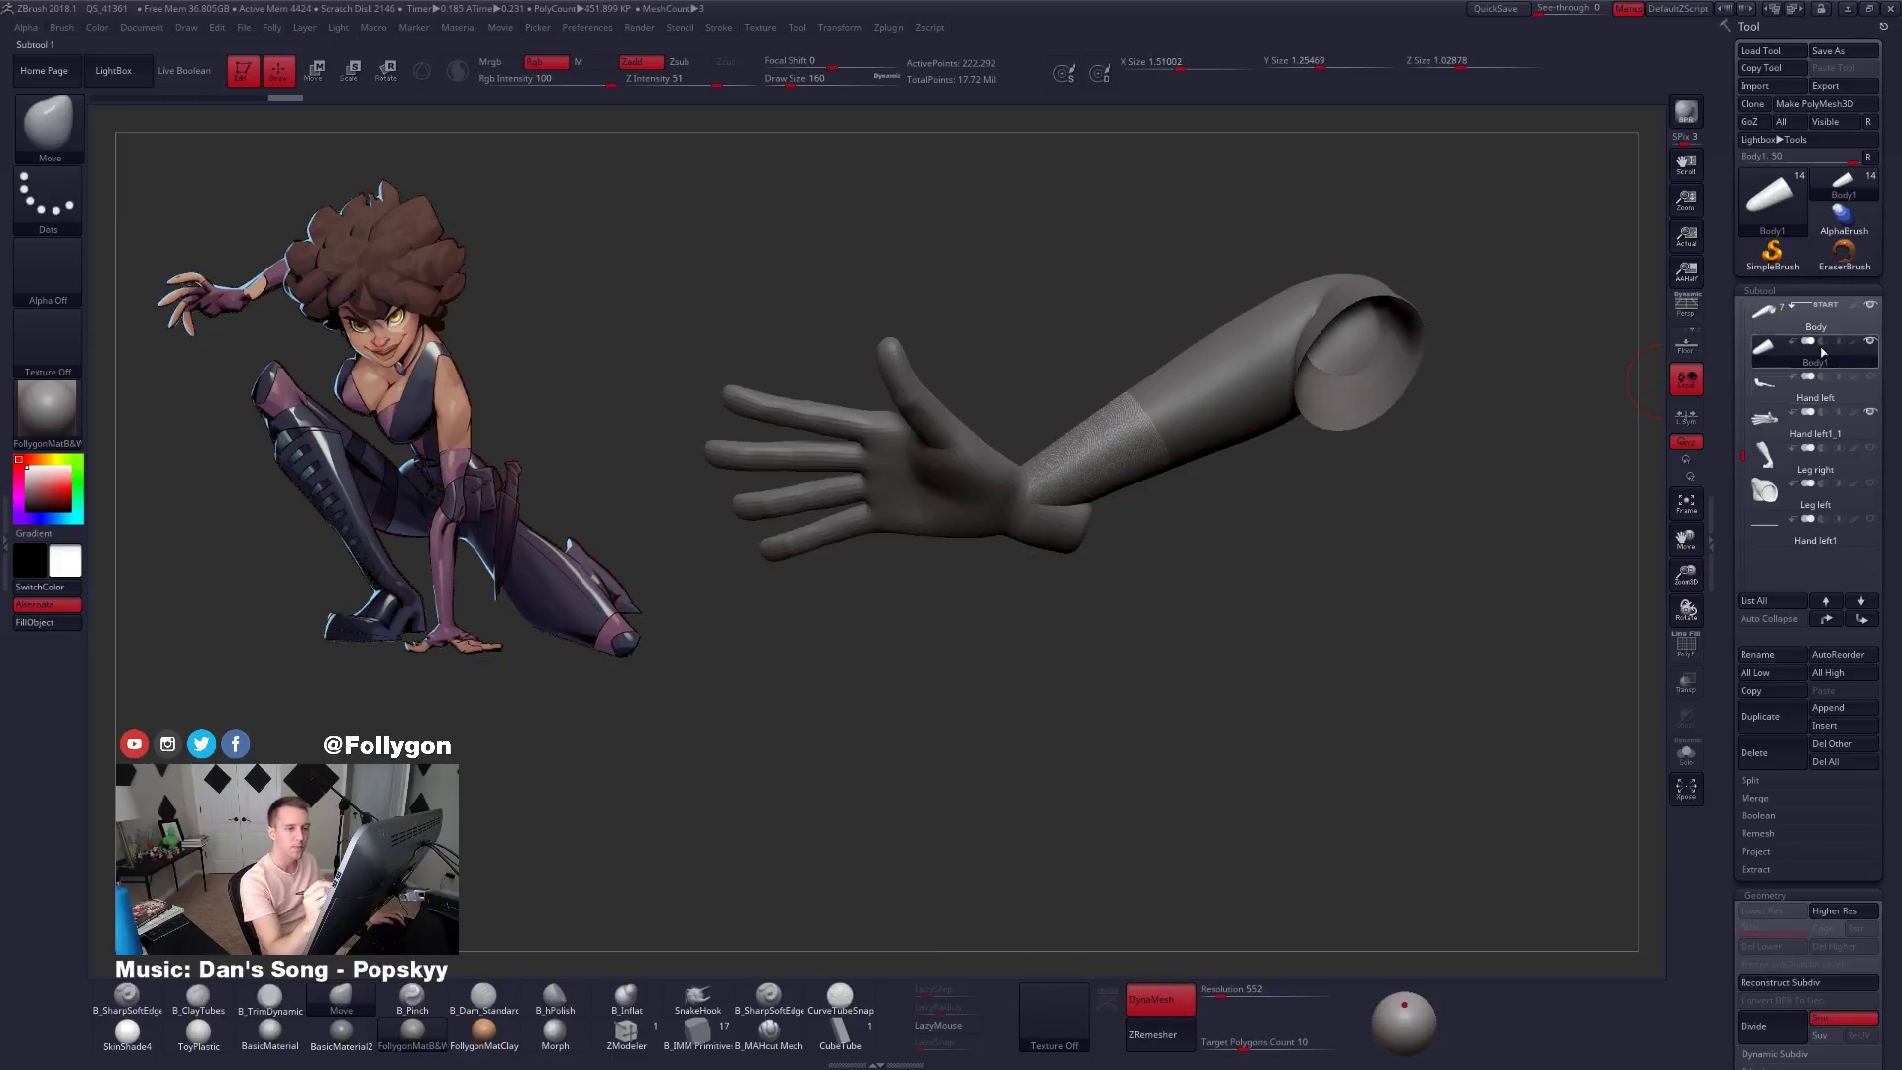
Restore the whole body mesh, hide the Body subtool and make the raised hand the active subtool.
click(1757, 323)
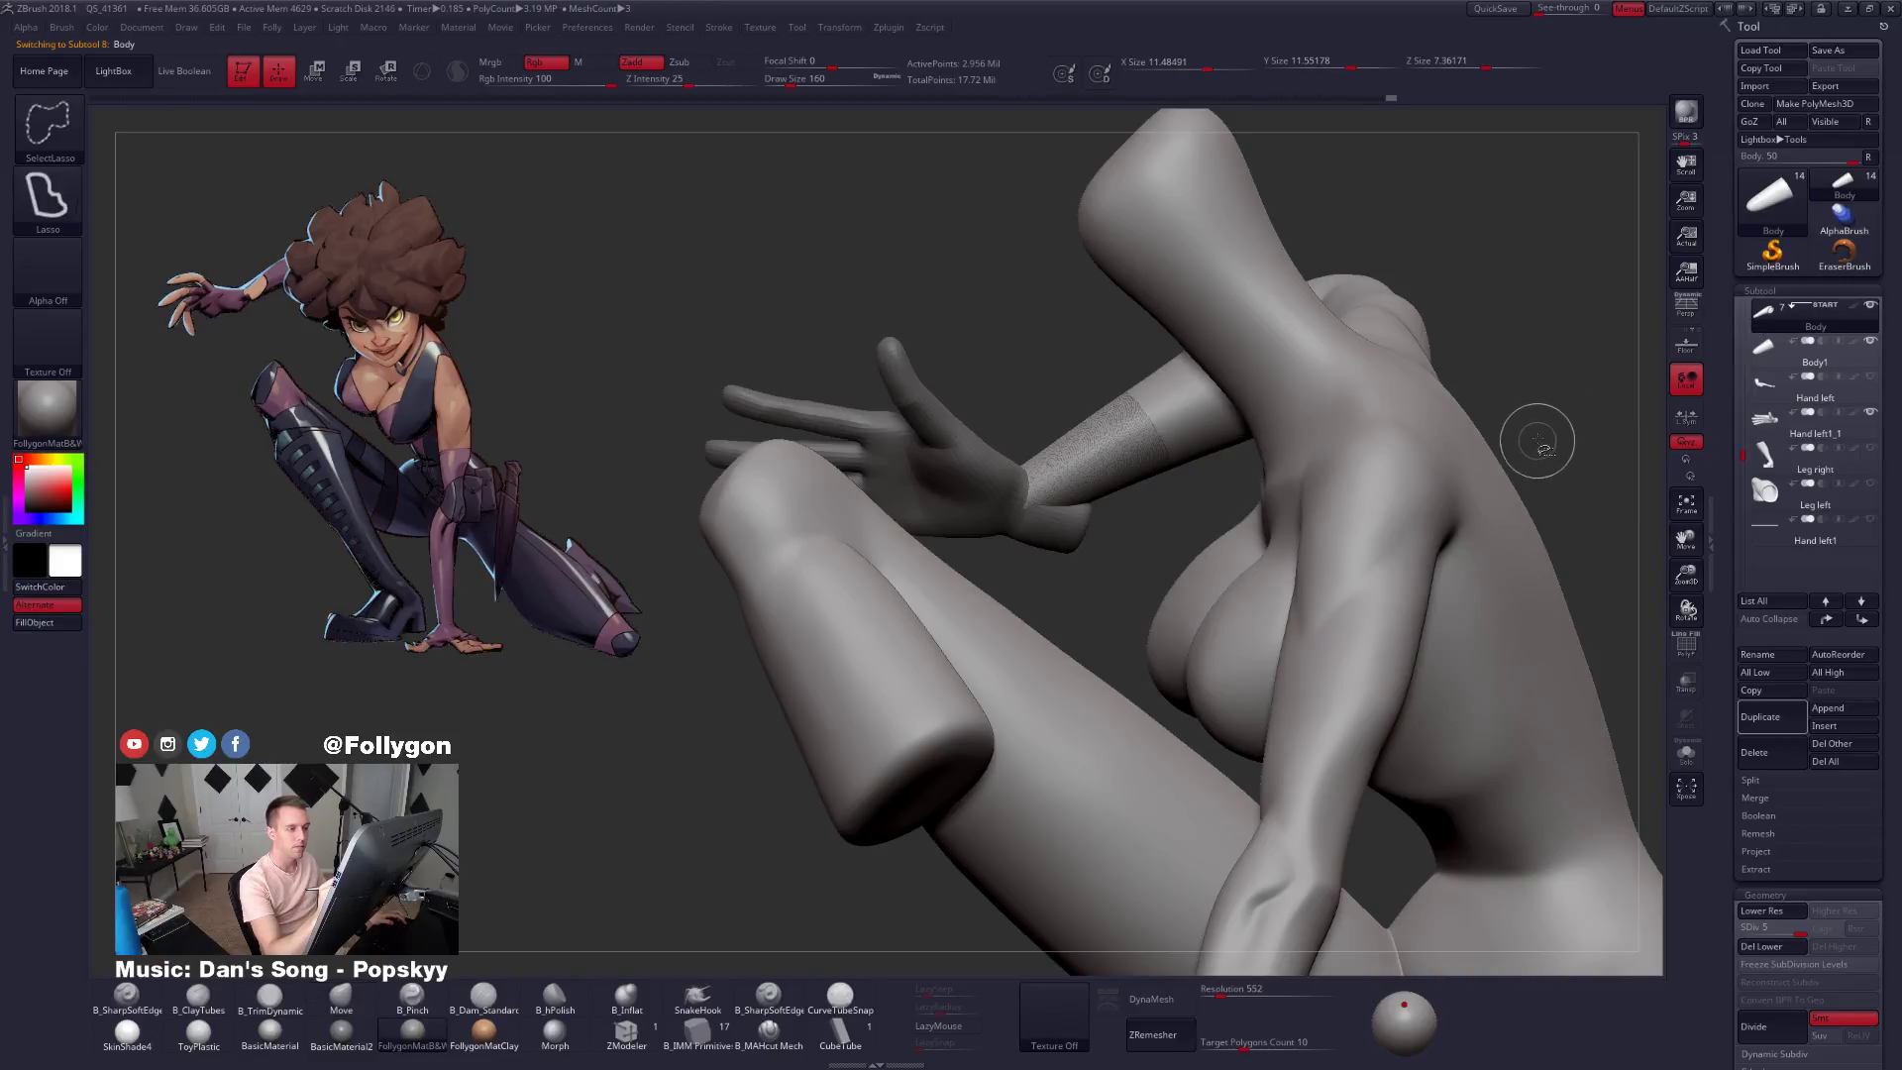
click(1764, 367)
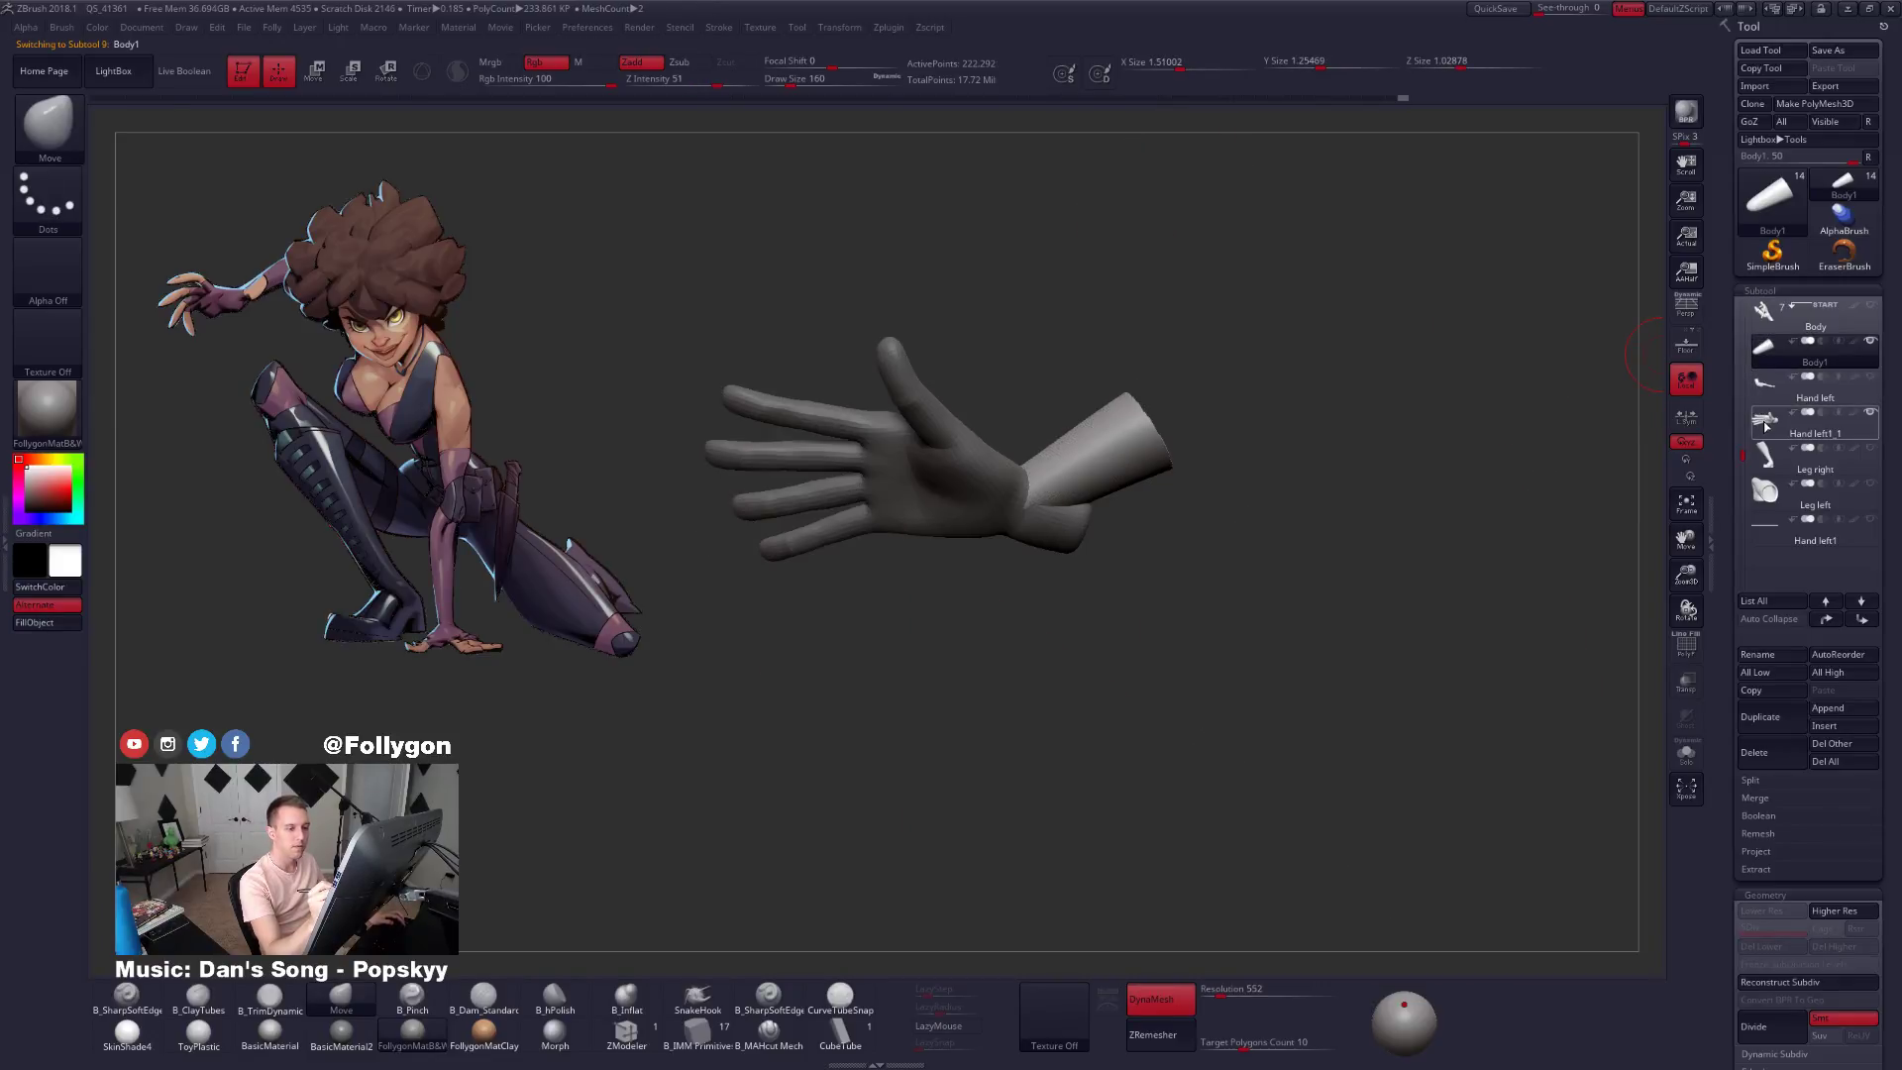
click(1773, 424)
Mask the palm and fingers of the raised hand, leaving only the wrist stub unmasked.
mouse_move(1141, 571)
right_down()
mouse_move(1145, 533)
mouse_move(1137, 568)
right_up()
key(shift+alt+s)
mouse_move(1147, 505)
ctrl+mouse_down()
mouse_move(1125, 518)
mouse_move(1214, 741)
mouse_move(1373, 569)
ctrl+mouse_up()
ctrl+click(1234, 630)
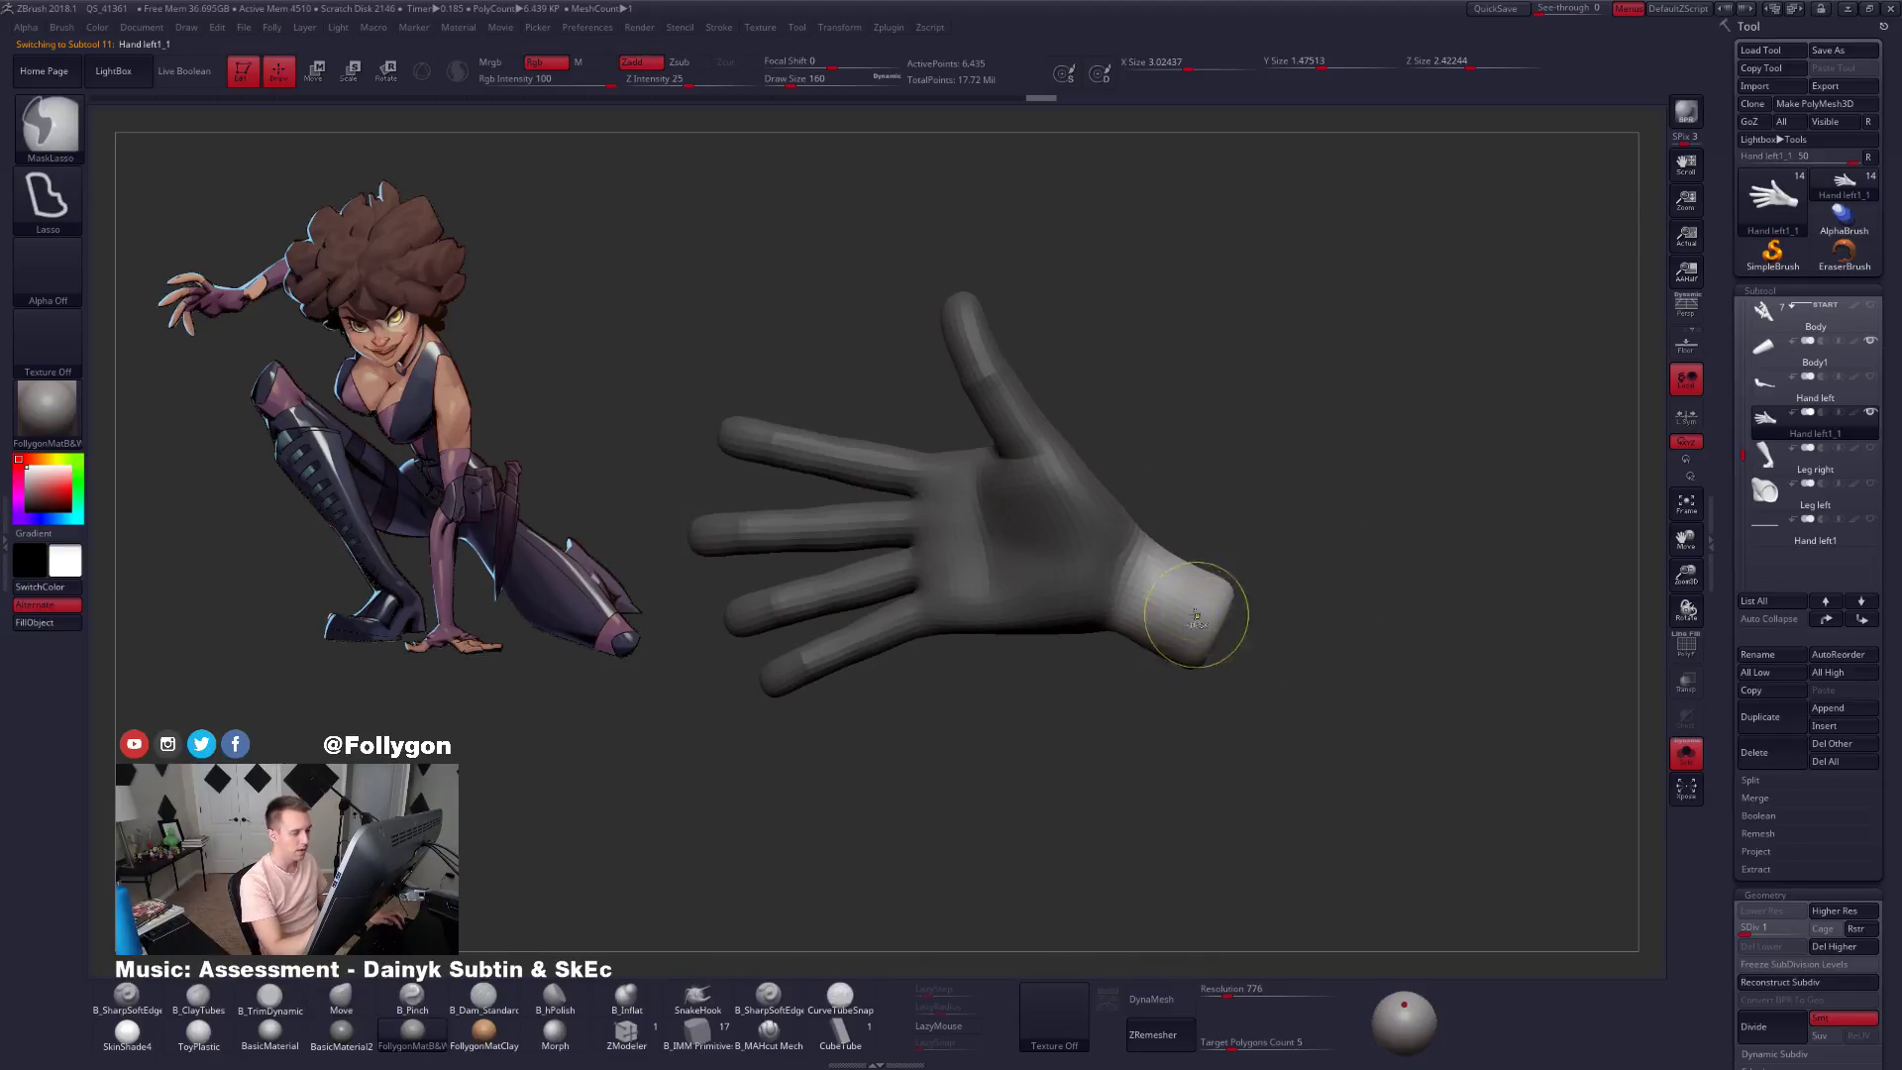
Rotate the unmasked wrist stub with the Transpose line to line it up with the forearm piece.
key(r)
drag(1115, 574, 1307, 645)
key(shift+alt+s)
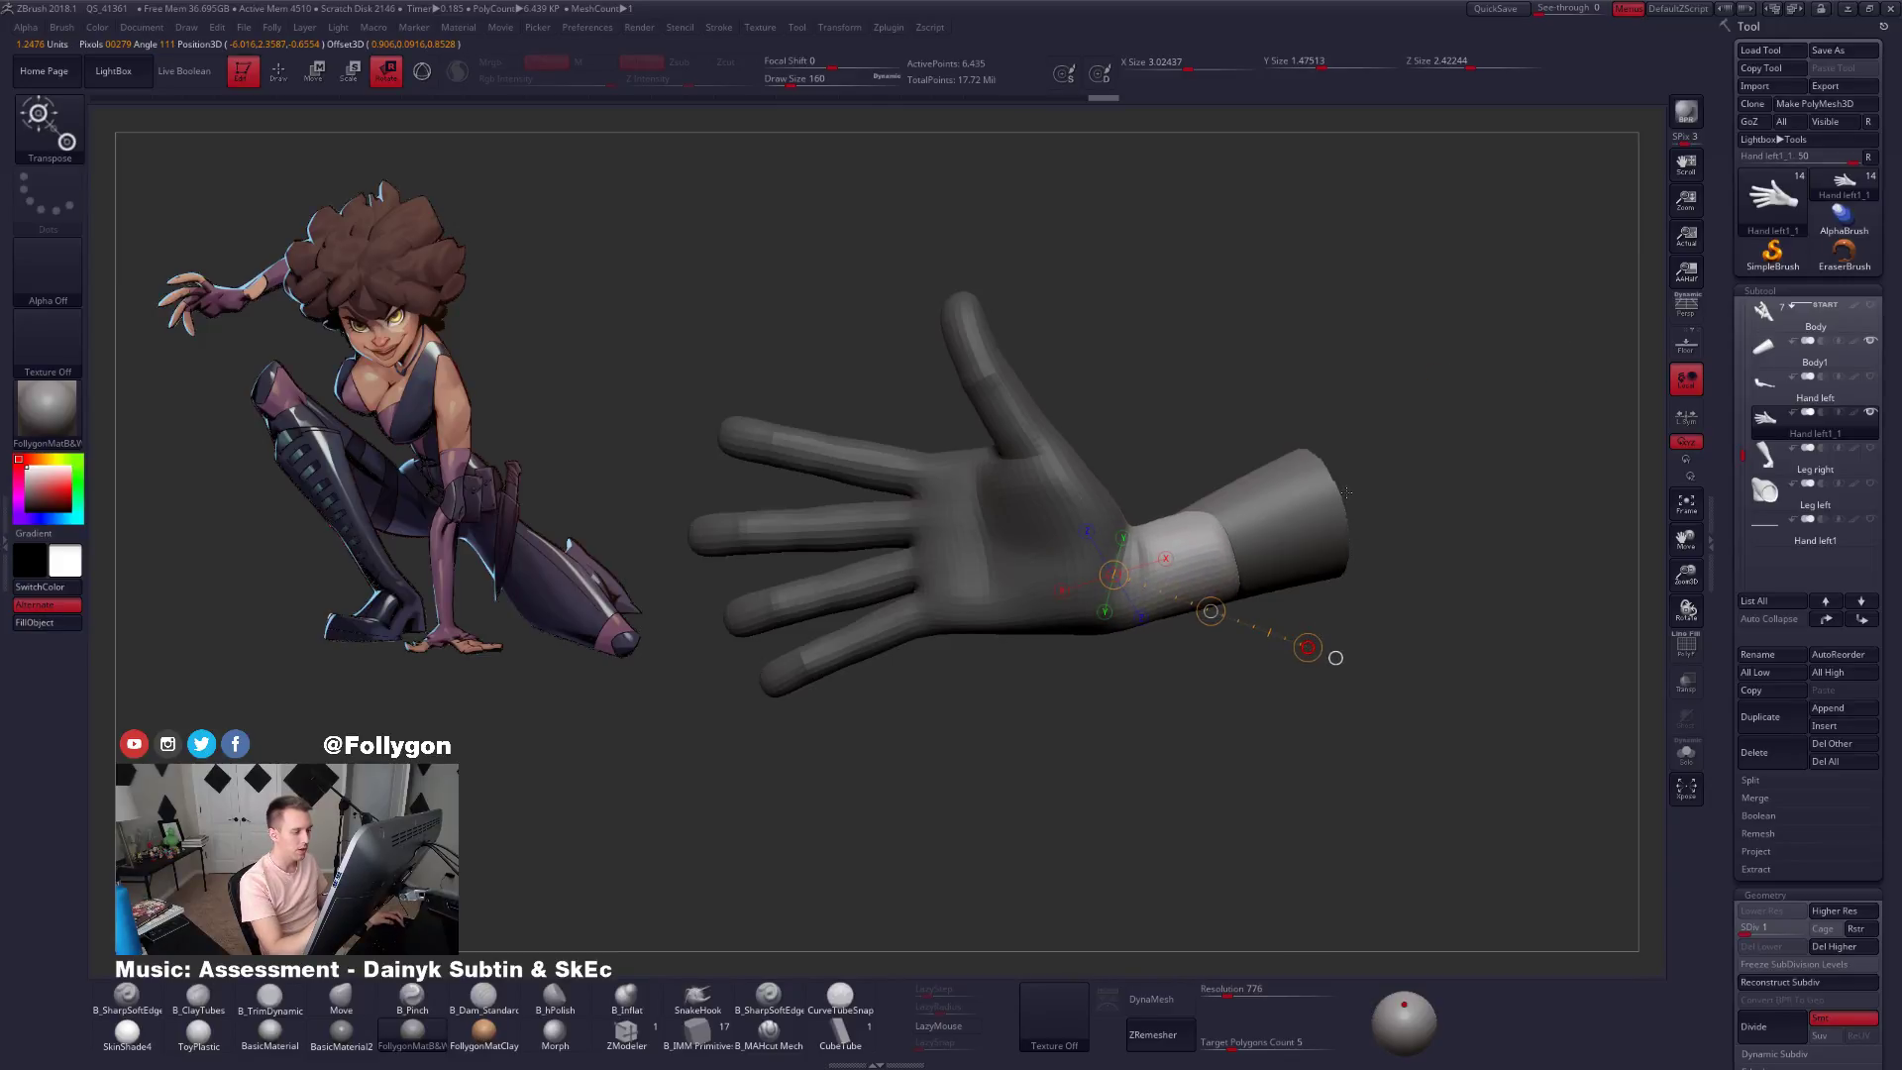
right_drag(1336, 658, 1316, 667)
right_drag(1198, 676, 1296, 673)
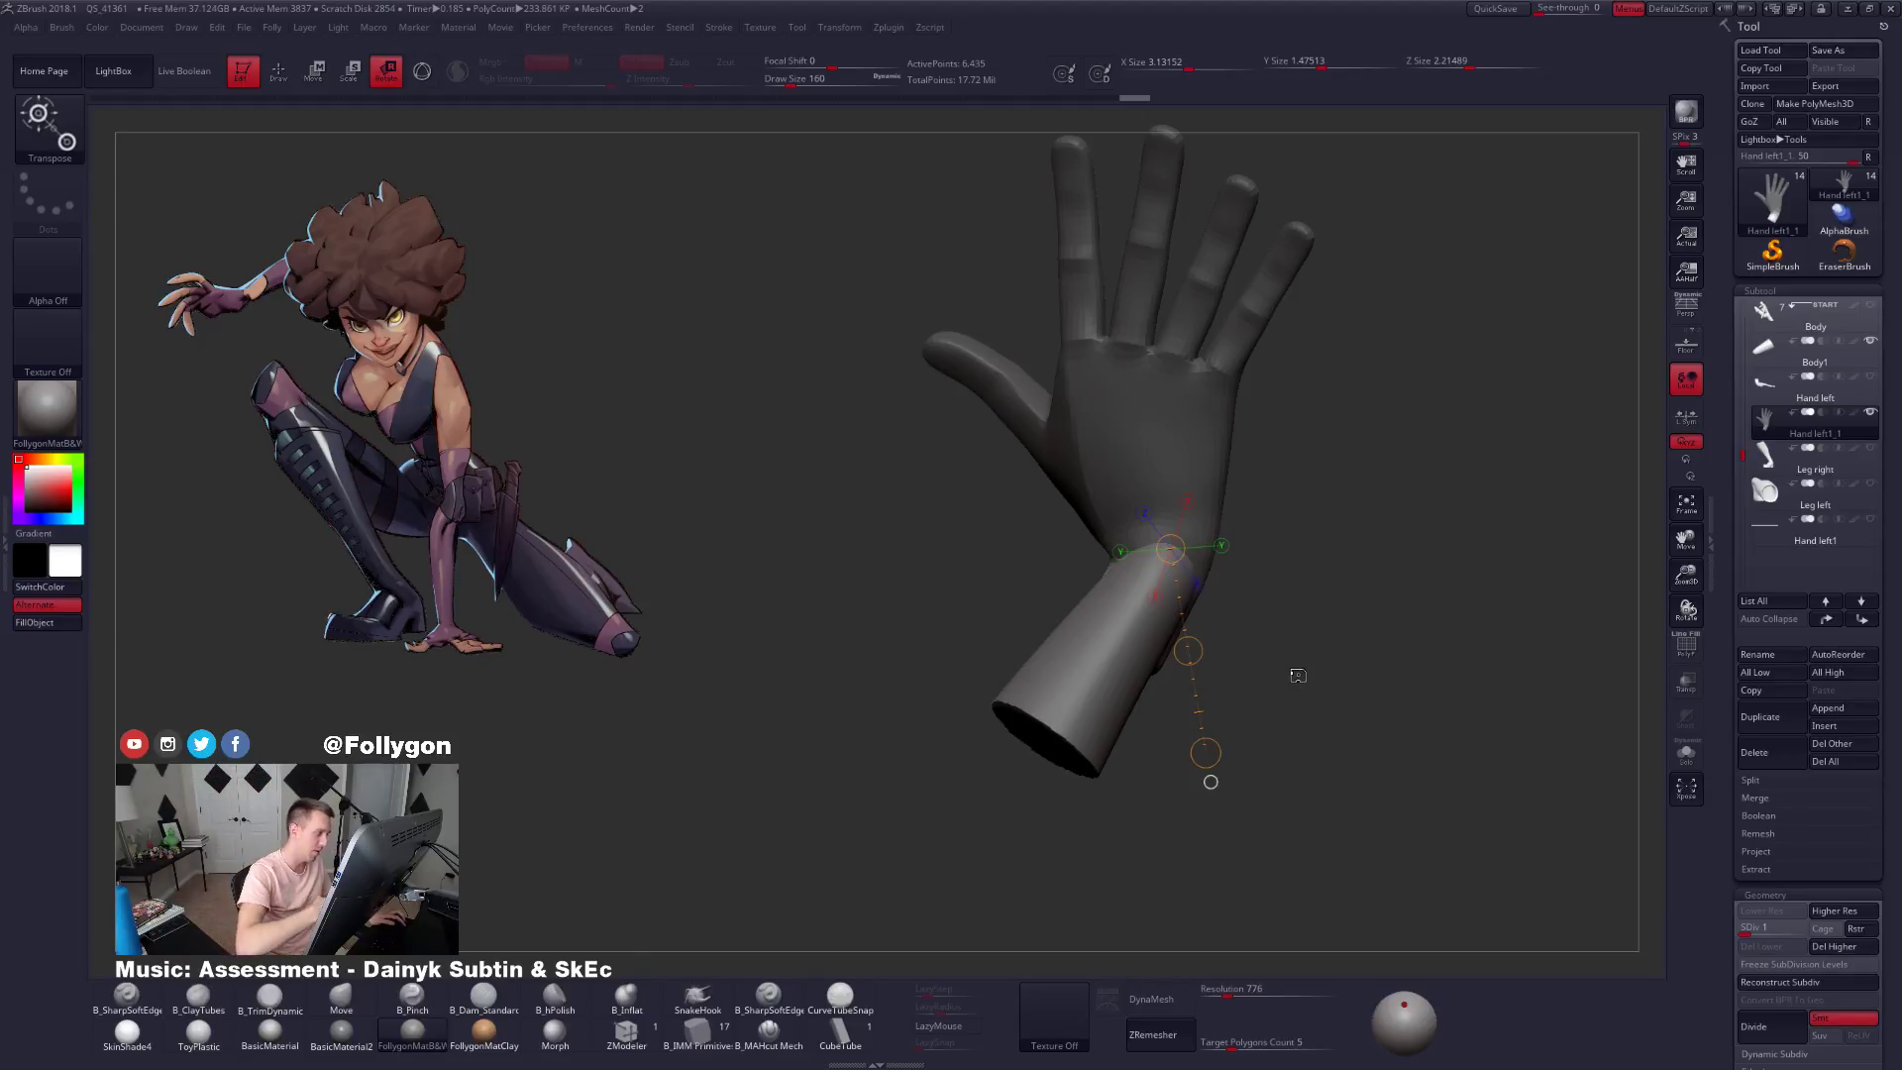
Clear the hand's mask and rotate the whole hand upward about the wrist with the Transpose line.
drag(1297, 673, 1299, 634)
ctrl+click(1274, 497)
drag(1272, 501, 1174, 726)
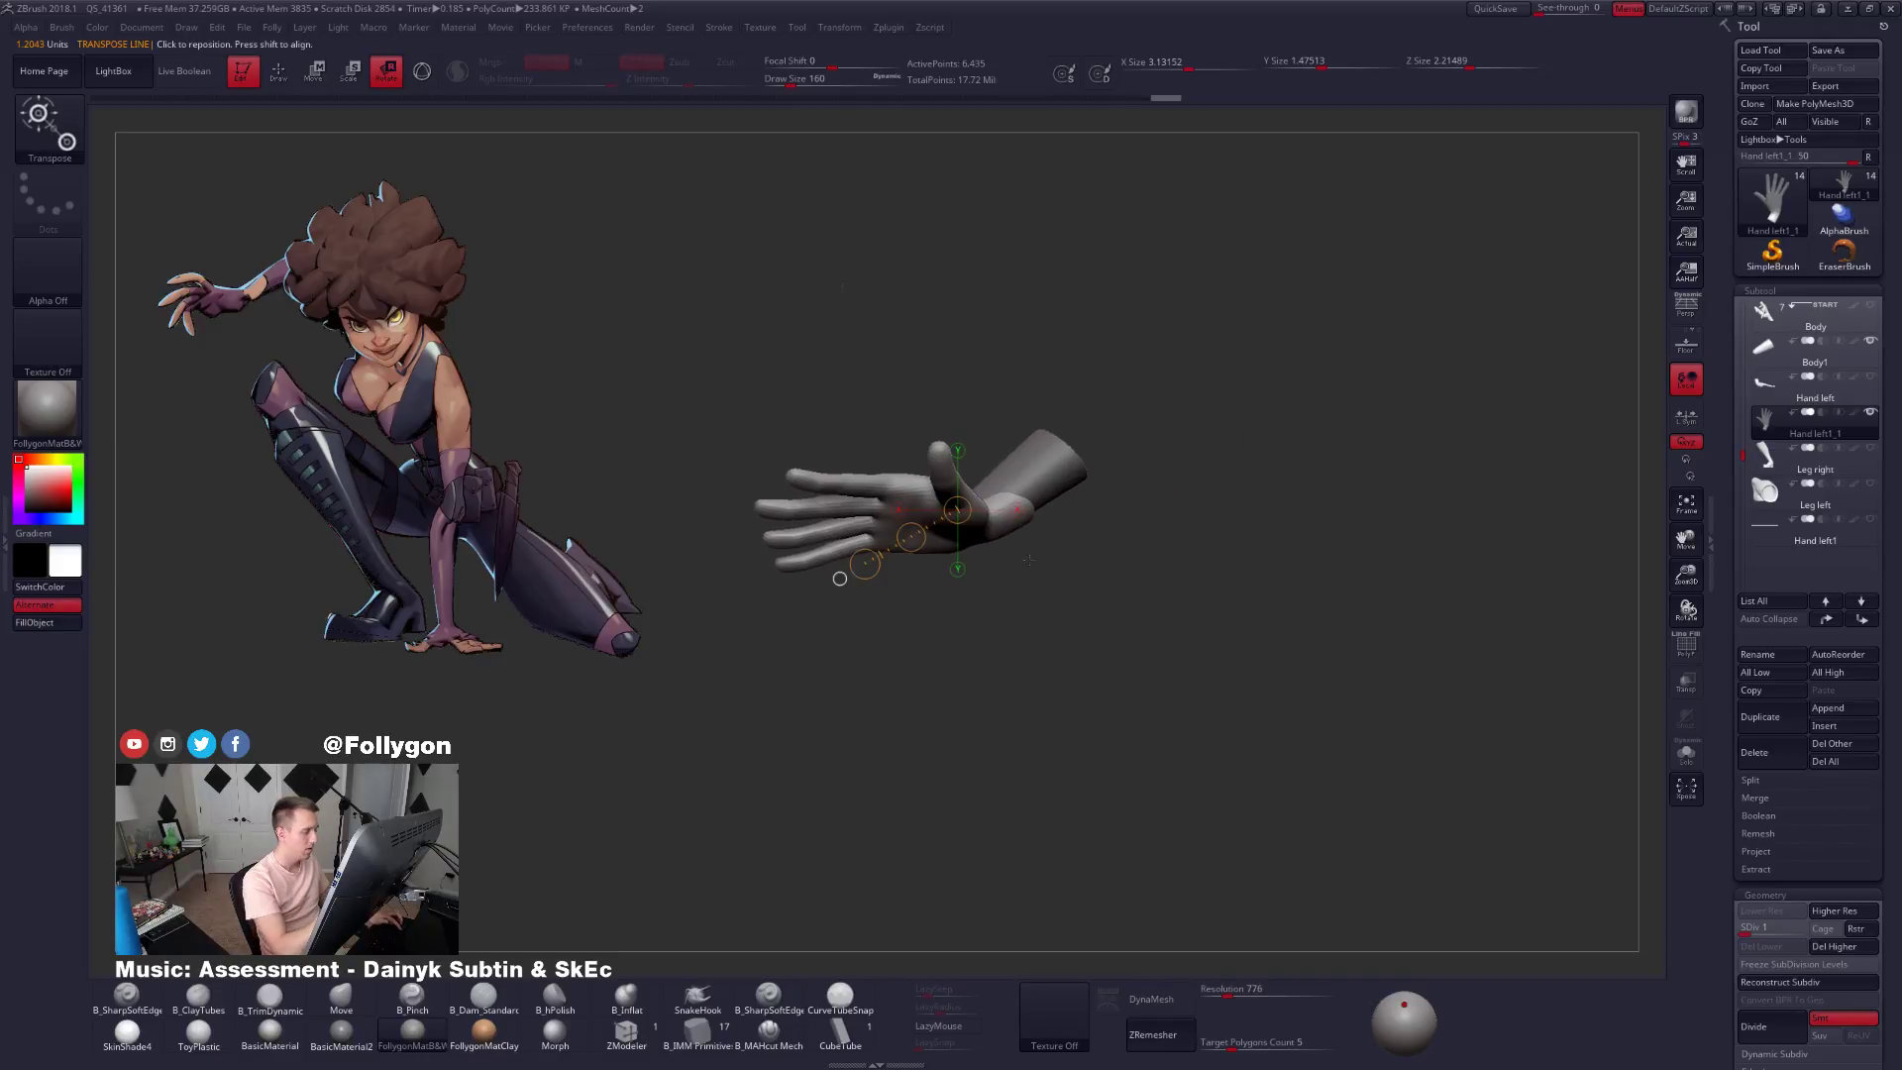
mouse_move(969, 541)
mouse_down()
mouse_move(969, 694)
mouse_move(873, 677)
mouse_up()
drag(969, 617, 967, 569)
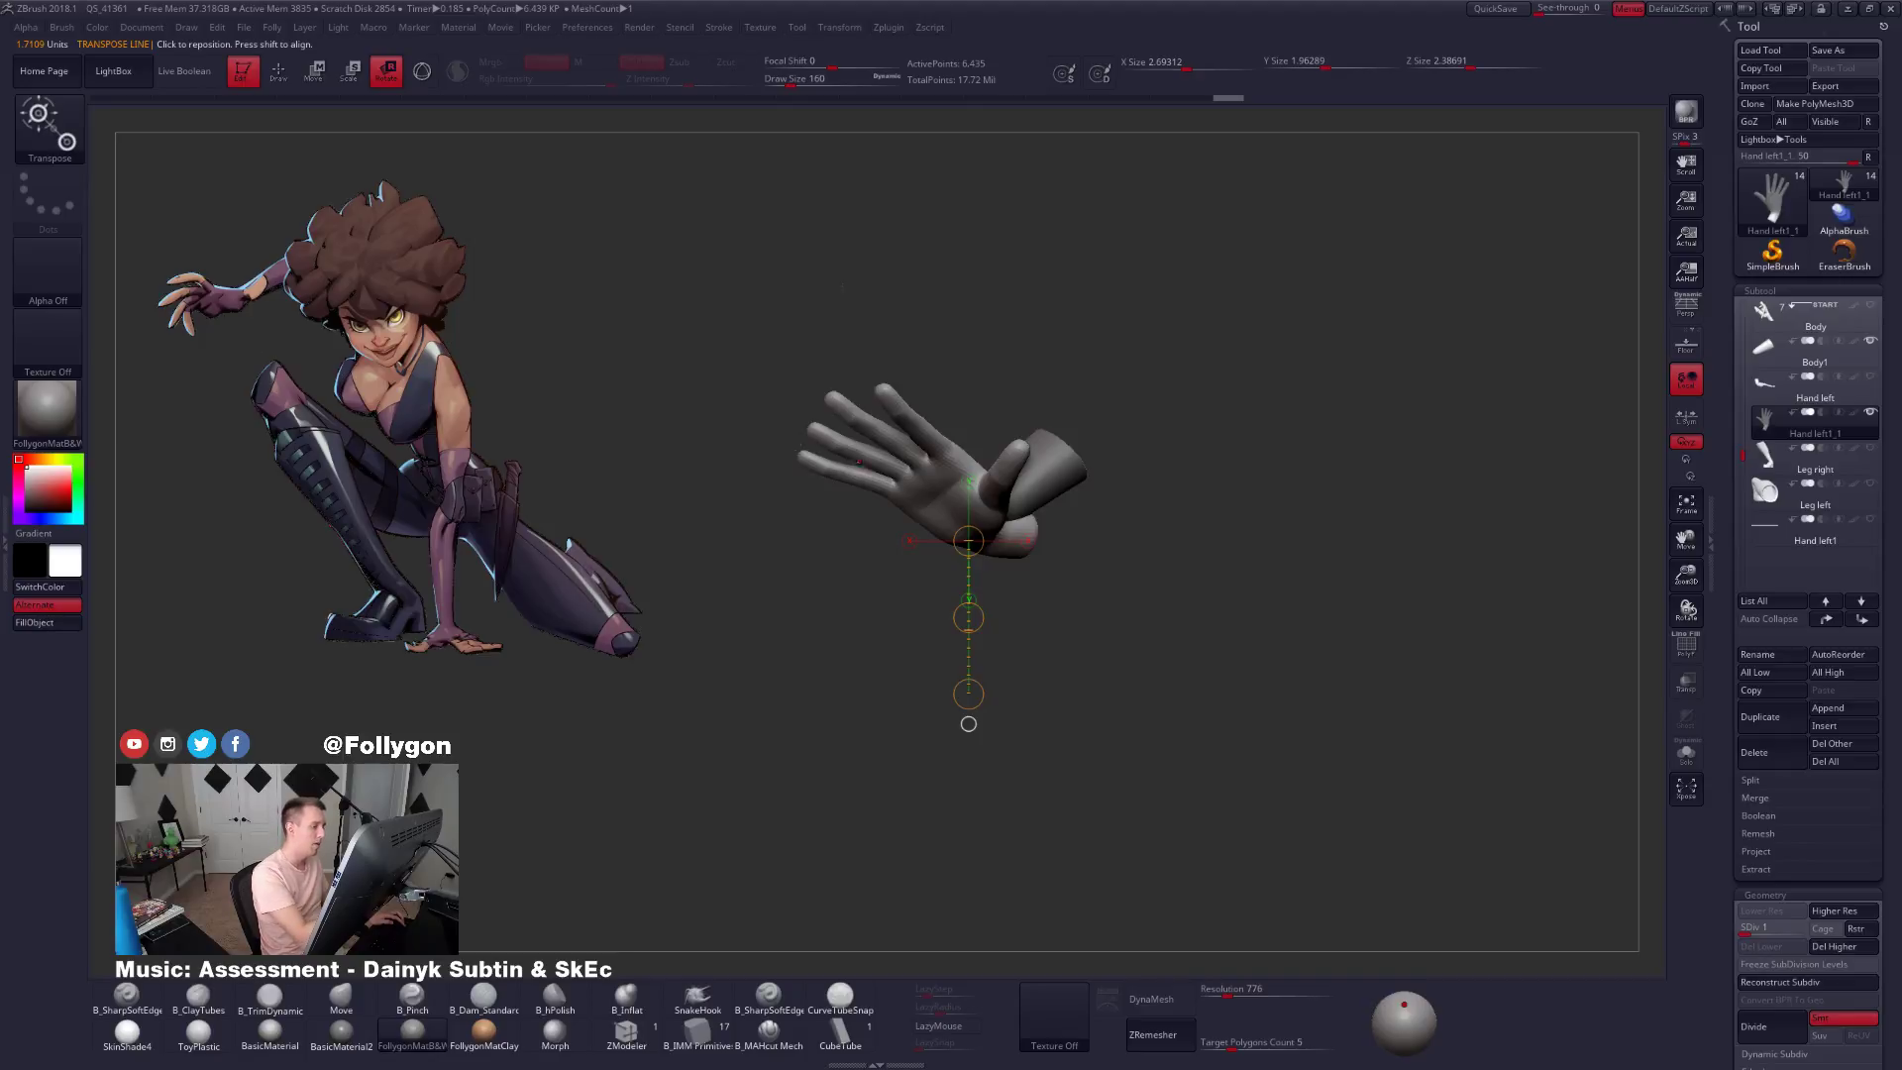
Compare the hand's angle with the concept art using the Transpose line and fine-tune its rotation about the wrist.
mouse_move(858, 522)
mouse_down()
mouse_move(1198, 472)
mouse_move(743, 390)
mouse_move(538, 312)
mouse_move(536, 231)
mouse_up()
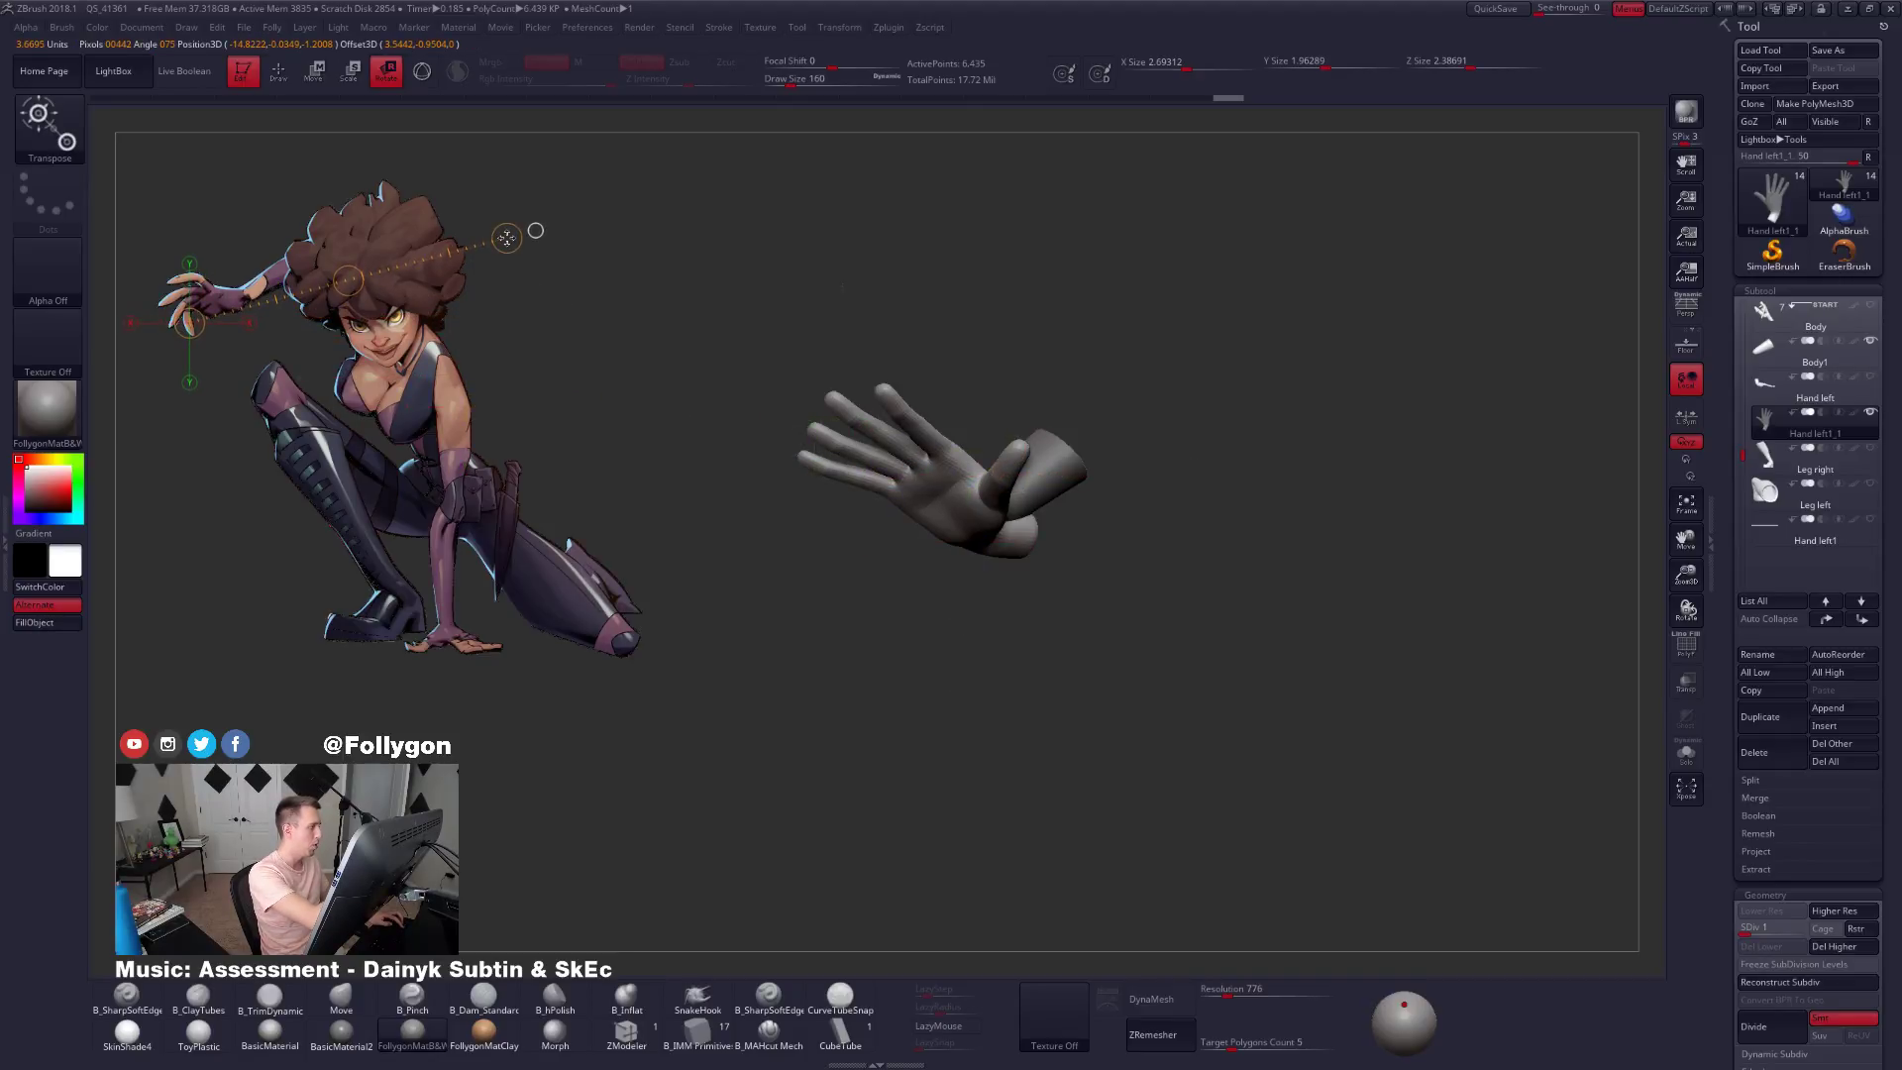
mouse_move(532, 227)
mouse_down()
mouse_move(476, 193)
mouse_move(460, 130)
mouse_move(499, 168)
mouse_move(507, 247)
mouse_up()
mouse_move(664, 604)
mouse_down()
mouse_move(993, 532)
mouse_move(1142, 596)
mouse_up()
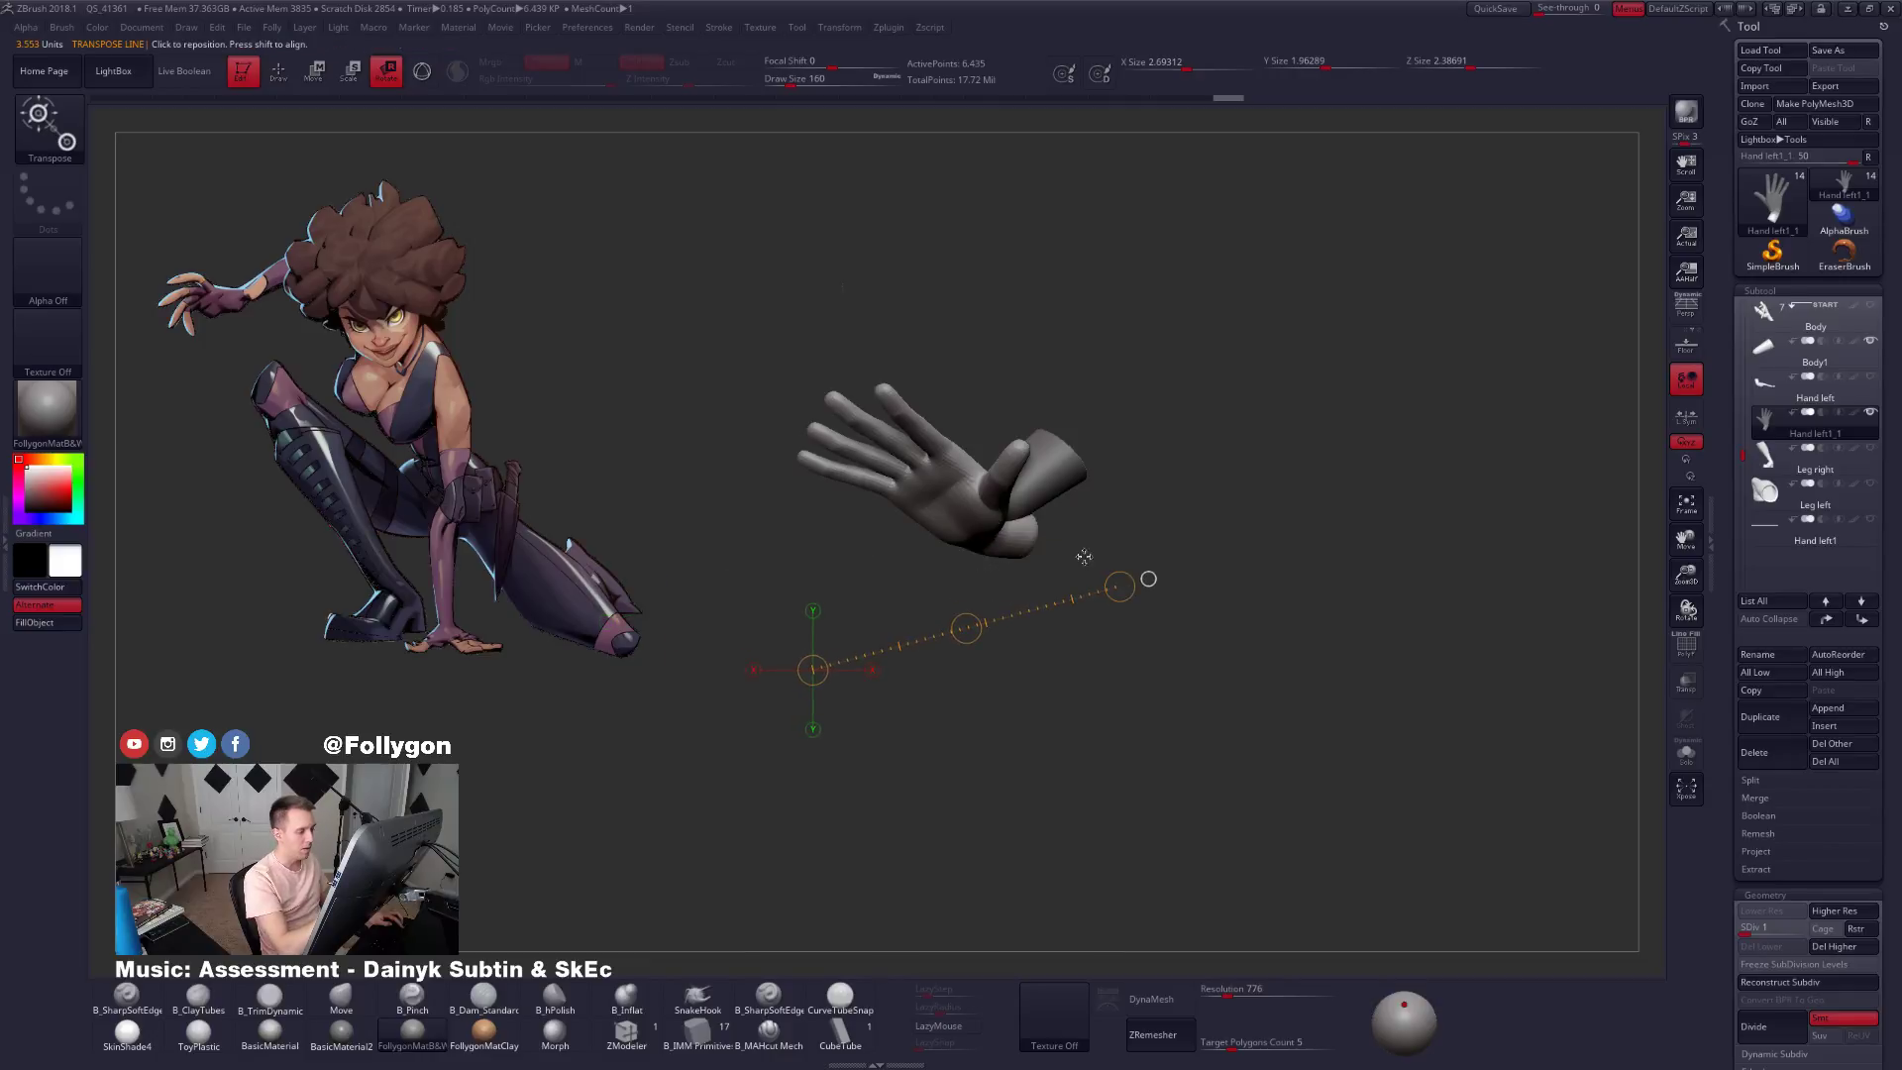
drag(967, 534, 970, 699)
drag(971, 608, 973, 608)
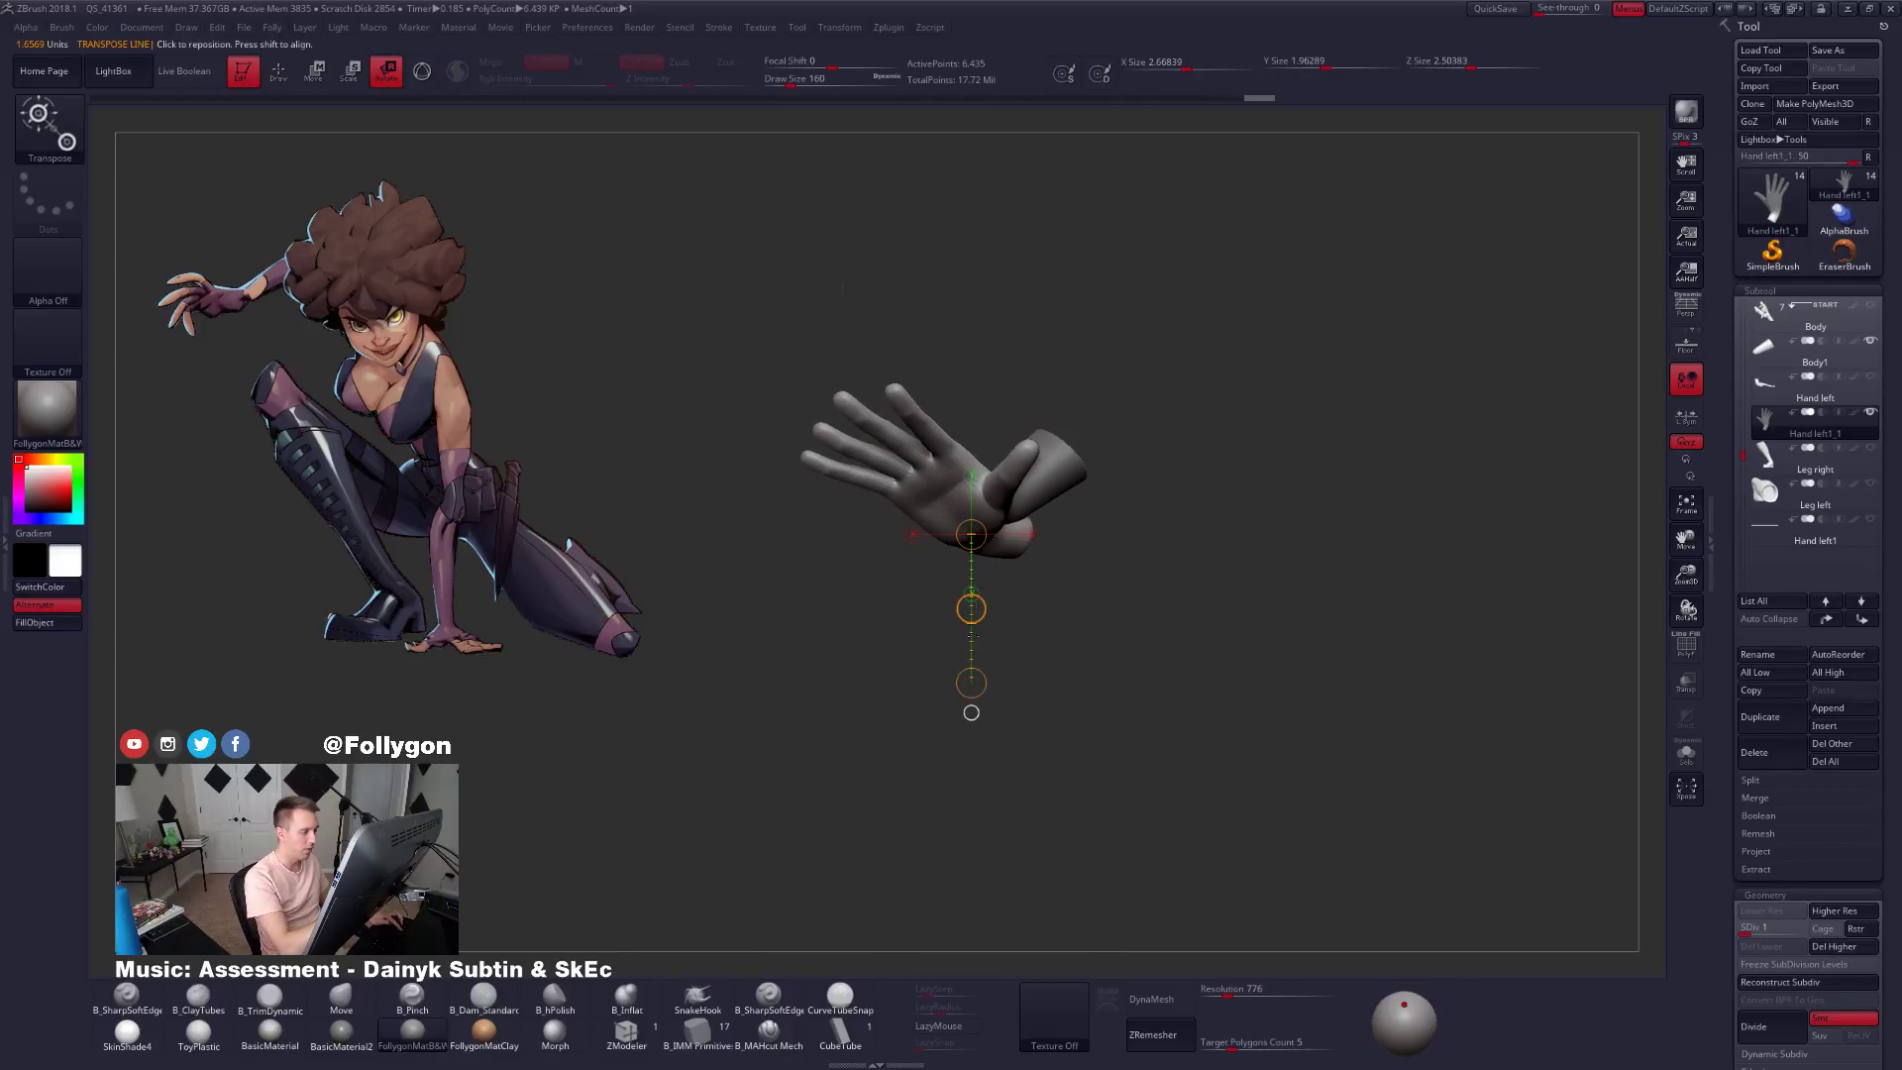
drag(971, 683, 955, 681)
Shift the hand with Transpose Move so its wrist sits against the forearm piece.
mouse_move(1007, 533)
right_down()
mouse_move(1115, 535)
mouse_move(1028, 564)
right_up()
key(w)
mouse_move(1017, 517)
mouse_down()
mouse_move(1135, 517)
mouse_move(1106, 525)
mouse_up()
right_drag(1106, 525, 1033, 619)
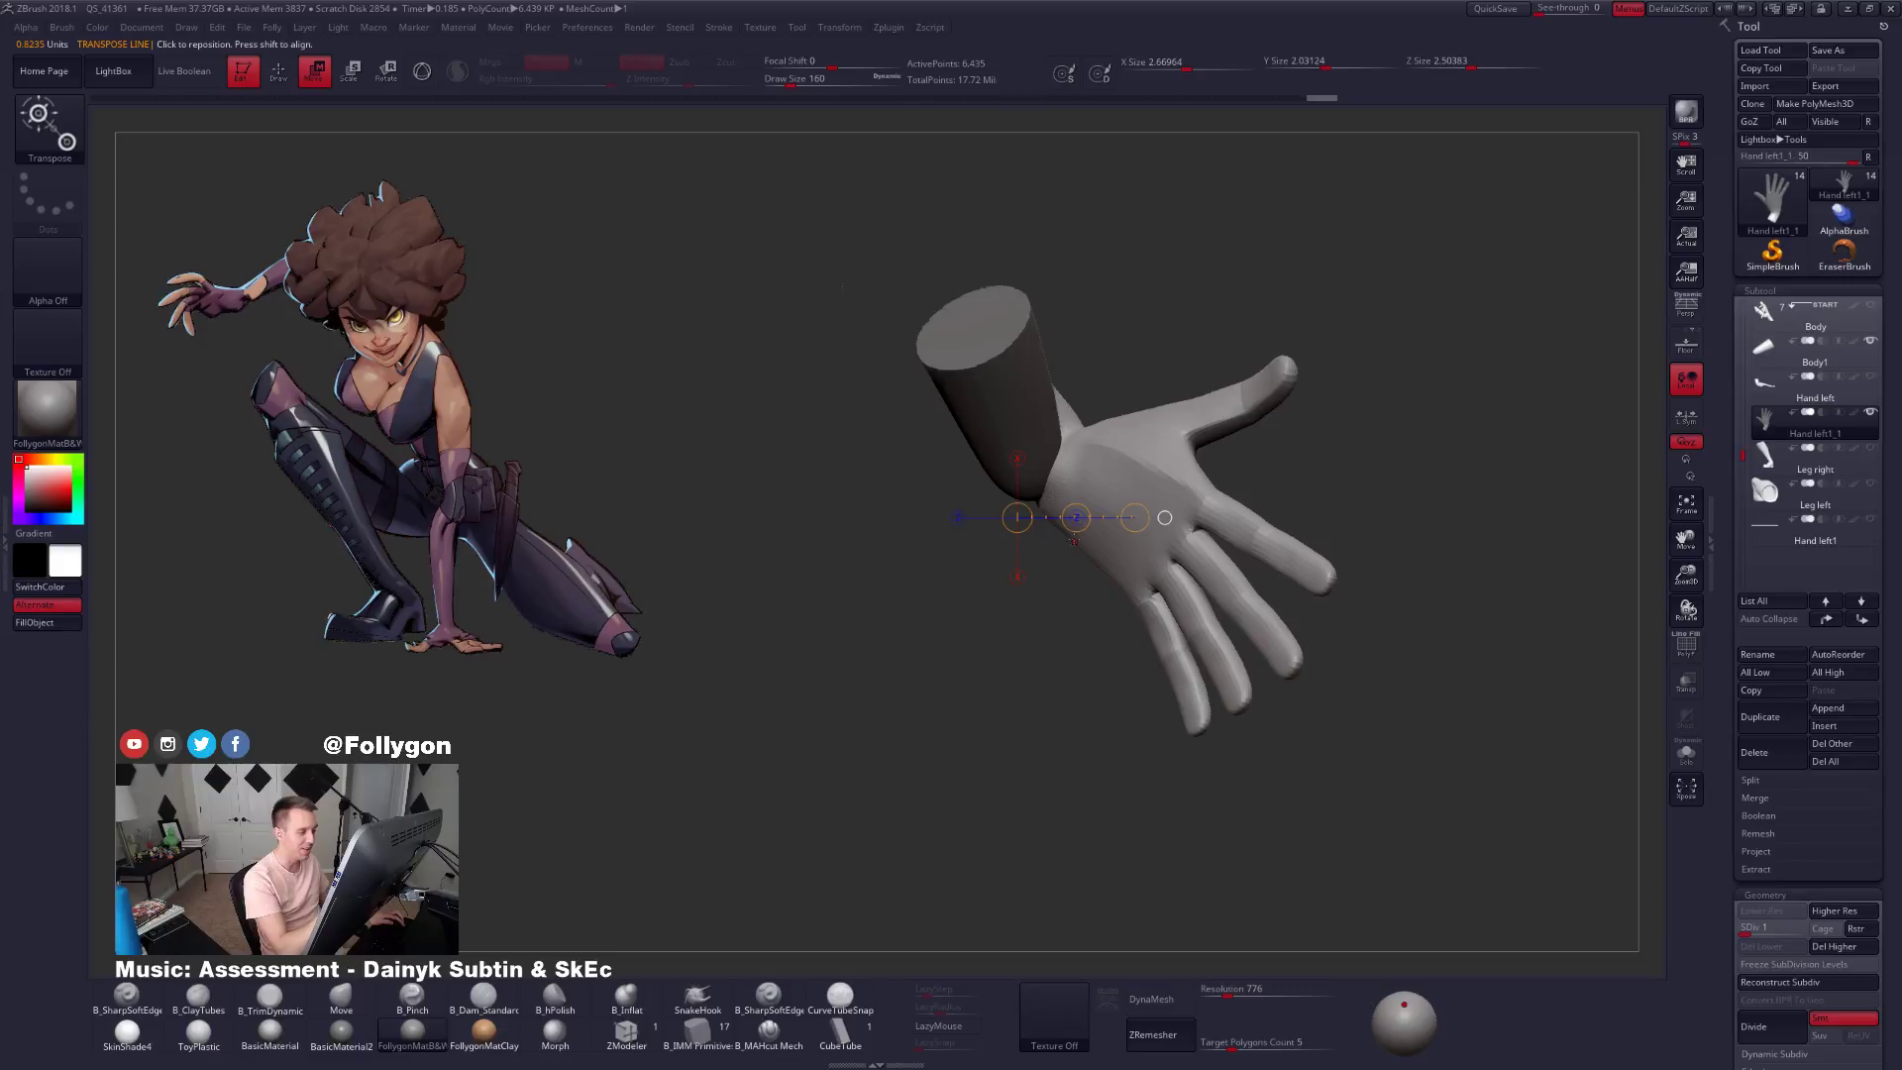
shift+drag(1100, 493, 1100, 652)
drag(1100, 572, 1100, 583)
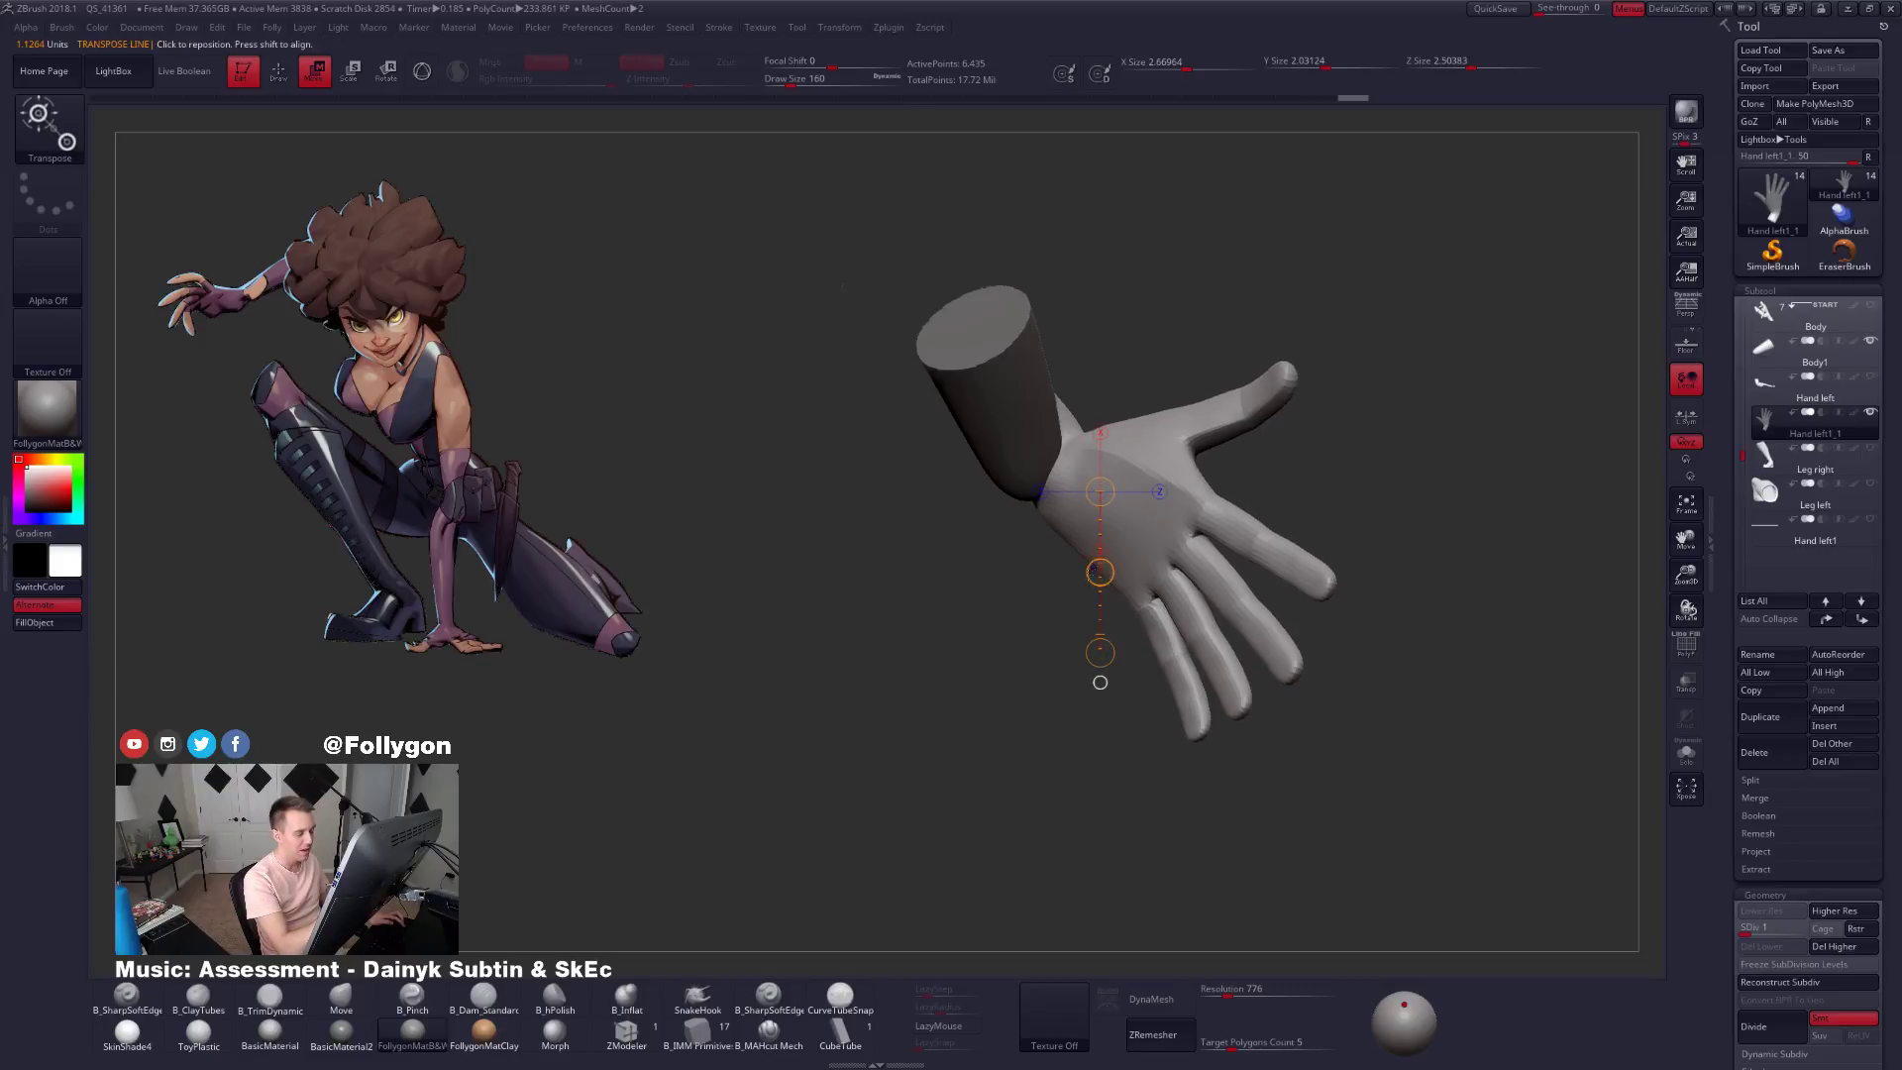
mouse_move(1097, 583)
right_down()
mouse_move(1035, 514)
mouse_move(1111, 543)
right_up()
key(q)
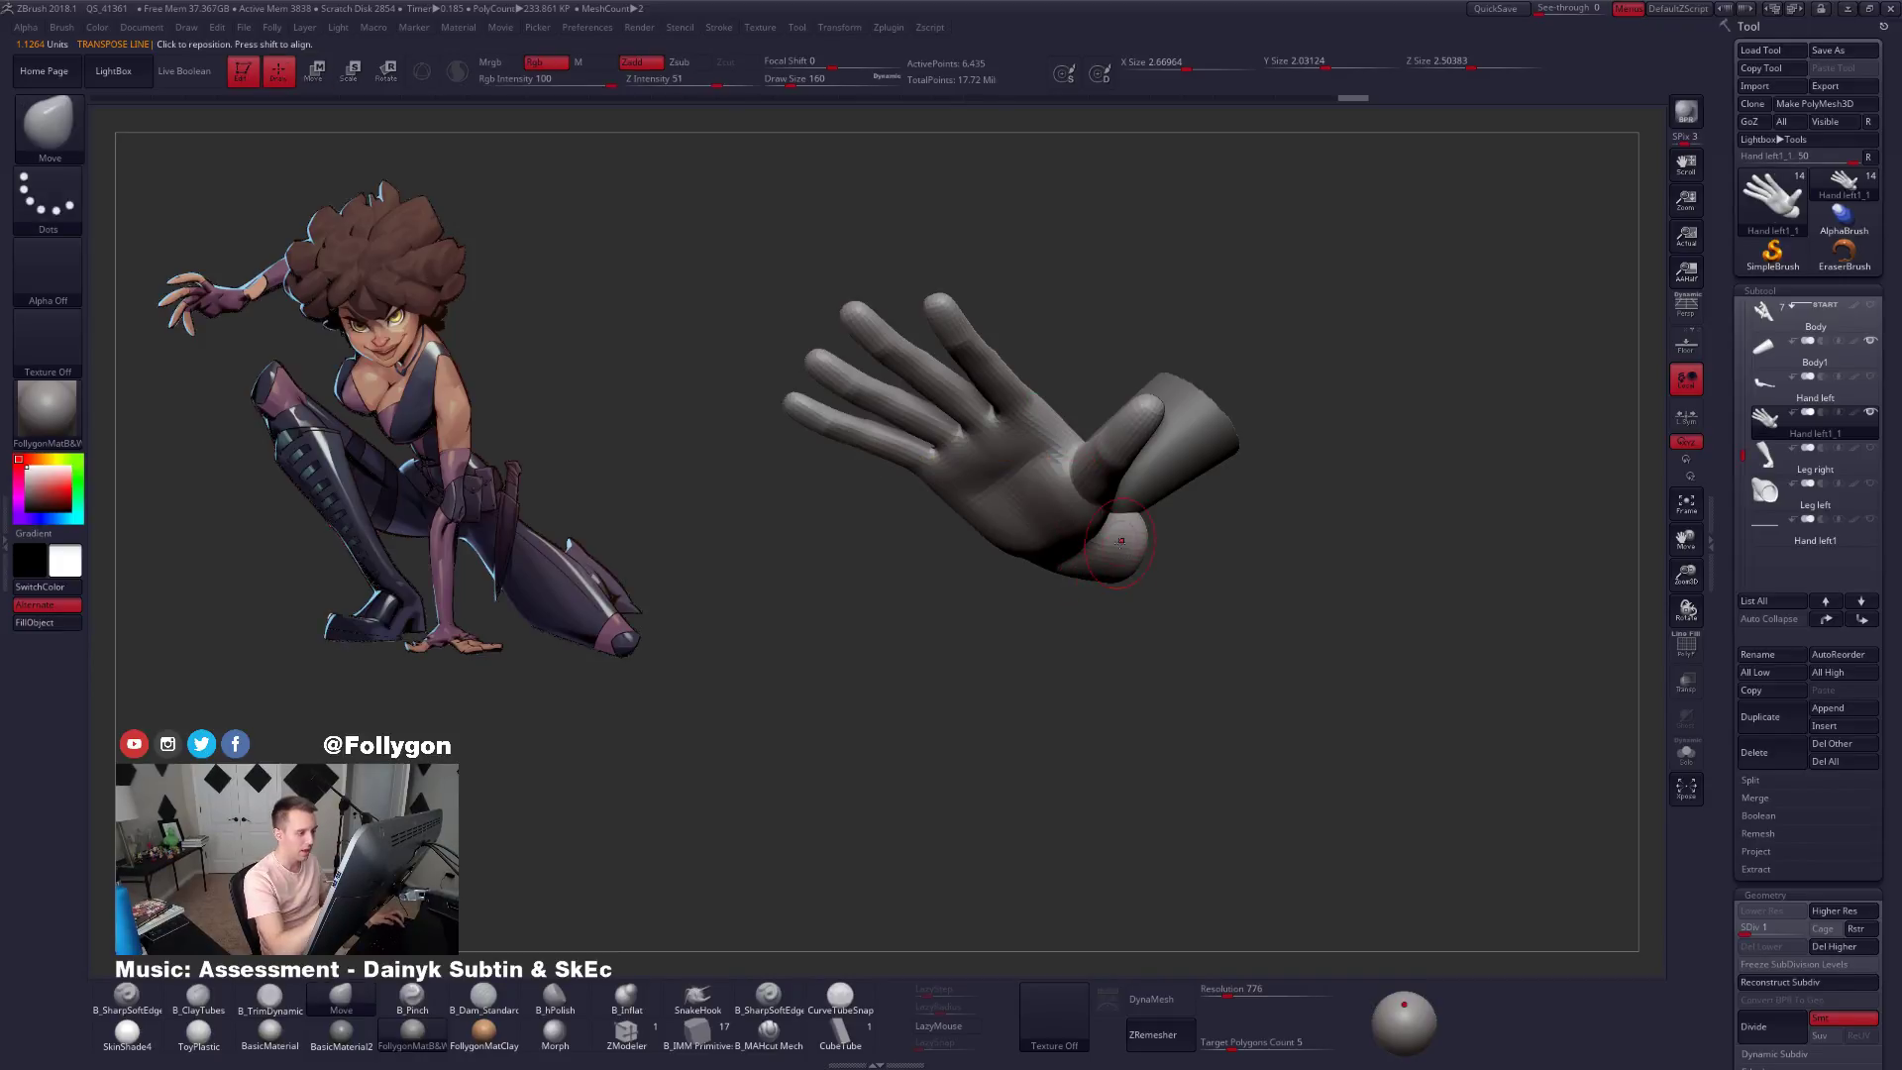
Isolate the hand, adjust the wrist's shape with the Move brush and divide the mesh to subdivision level 2.
right_drag(1121, 617, 1084, 591)
key(alt+s)
mouse_move(1085, 571)
mouse_down()
mouse_move(1045, 644)
mouse_move(1036, 560)
mouse_up()
key(space)
drag(1129, 464, 1105, 461)
mouse_move(1077, 595)
mouse_down()
mouse_move(1071, 649)
mouse_move(1094, 599)
mouse_up()
key(2)
key(ctrl+d)
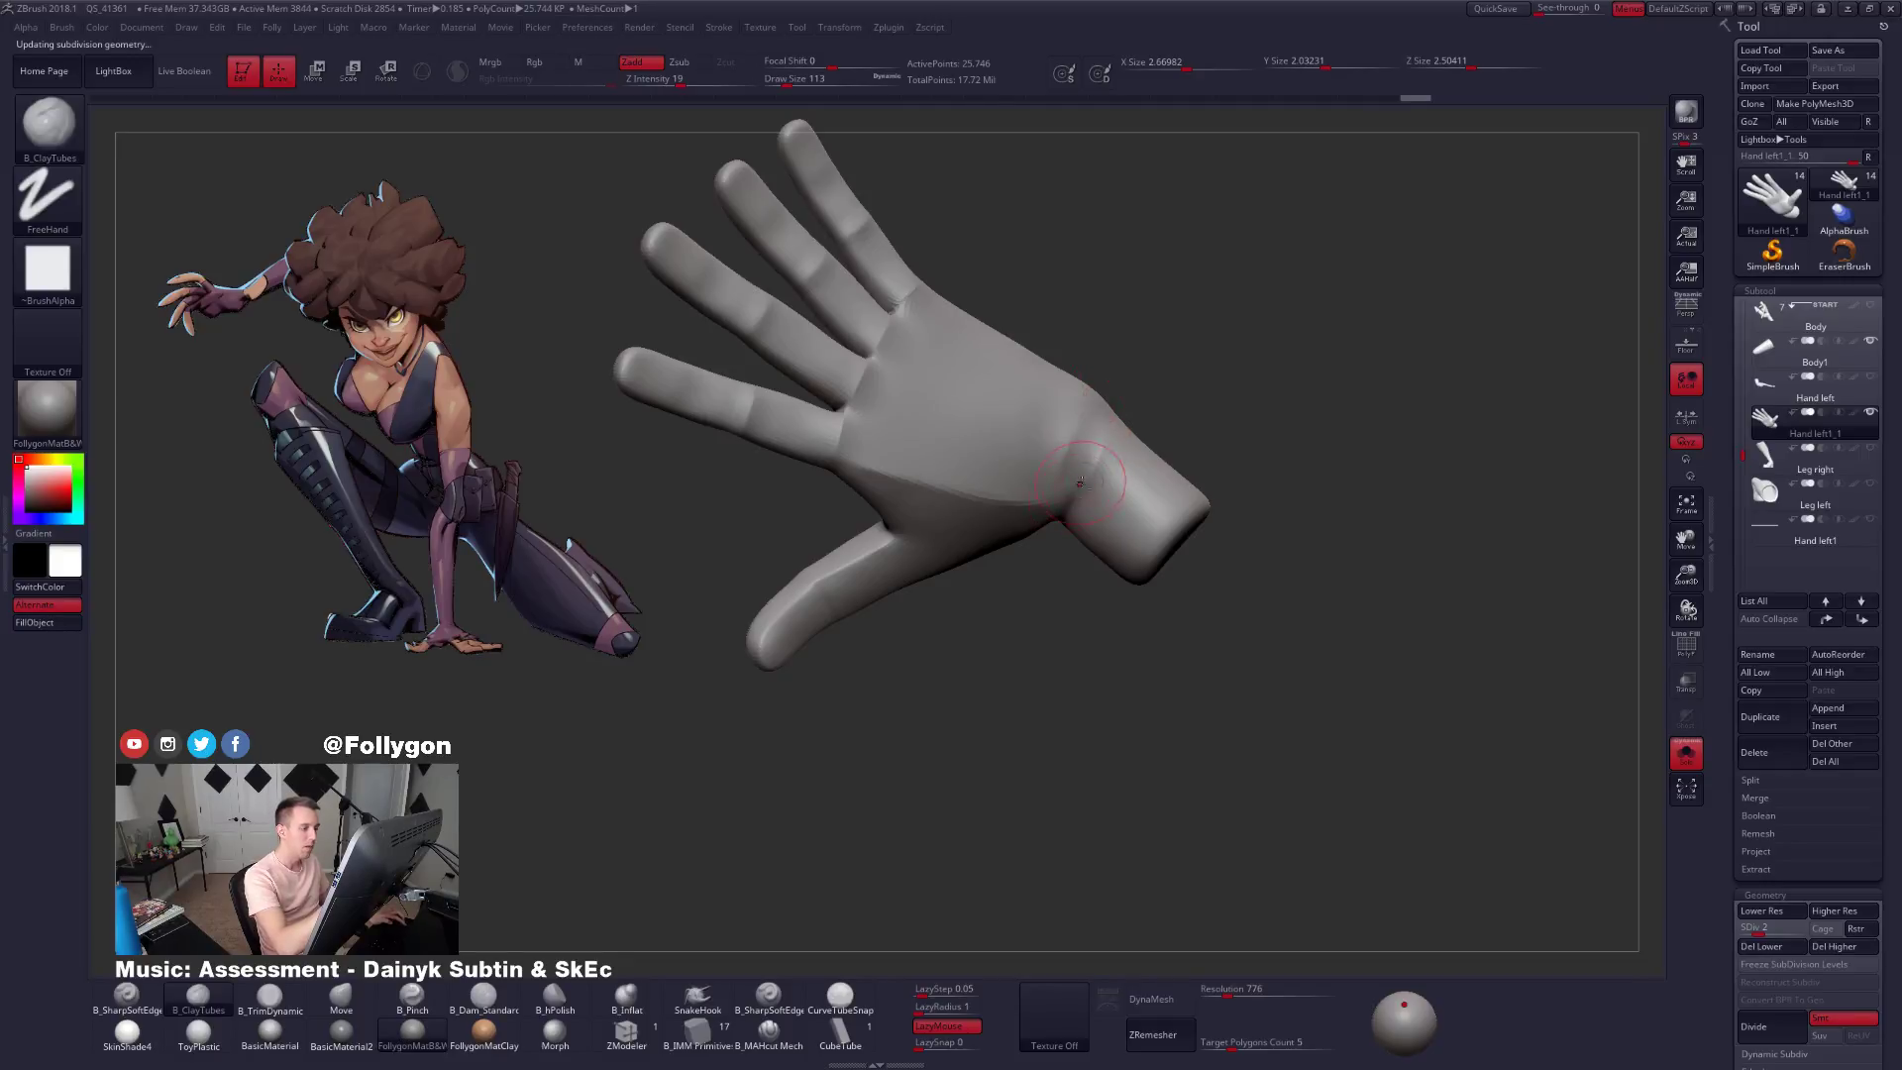
Build up the bend at the back of the wrist with B_ClayTubes and smooth it.
drag(1077, 594, 1084, 564)
drag(1069, 448, 1095, 466)
drag(1080, 594, 1070, 624)
shift+drag(1080, 450, 1088, 476)
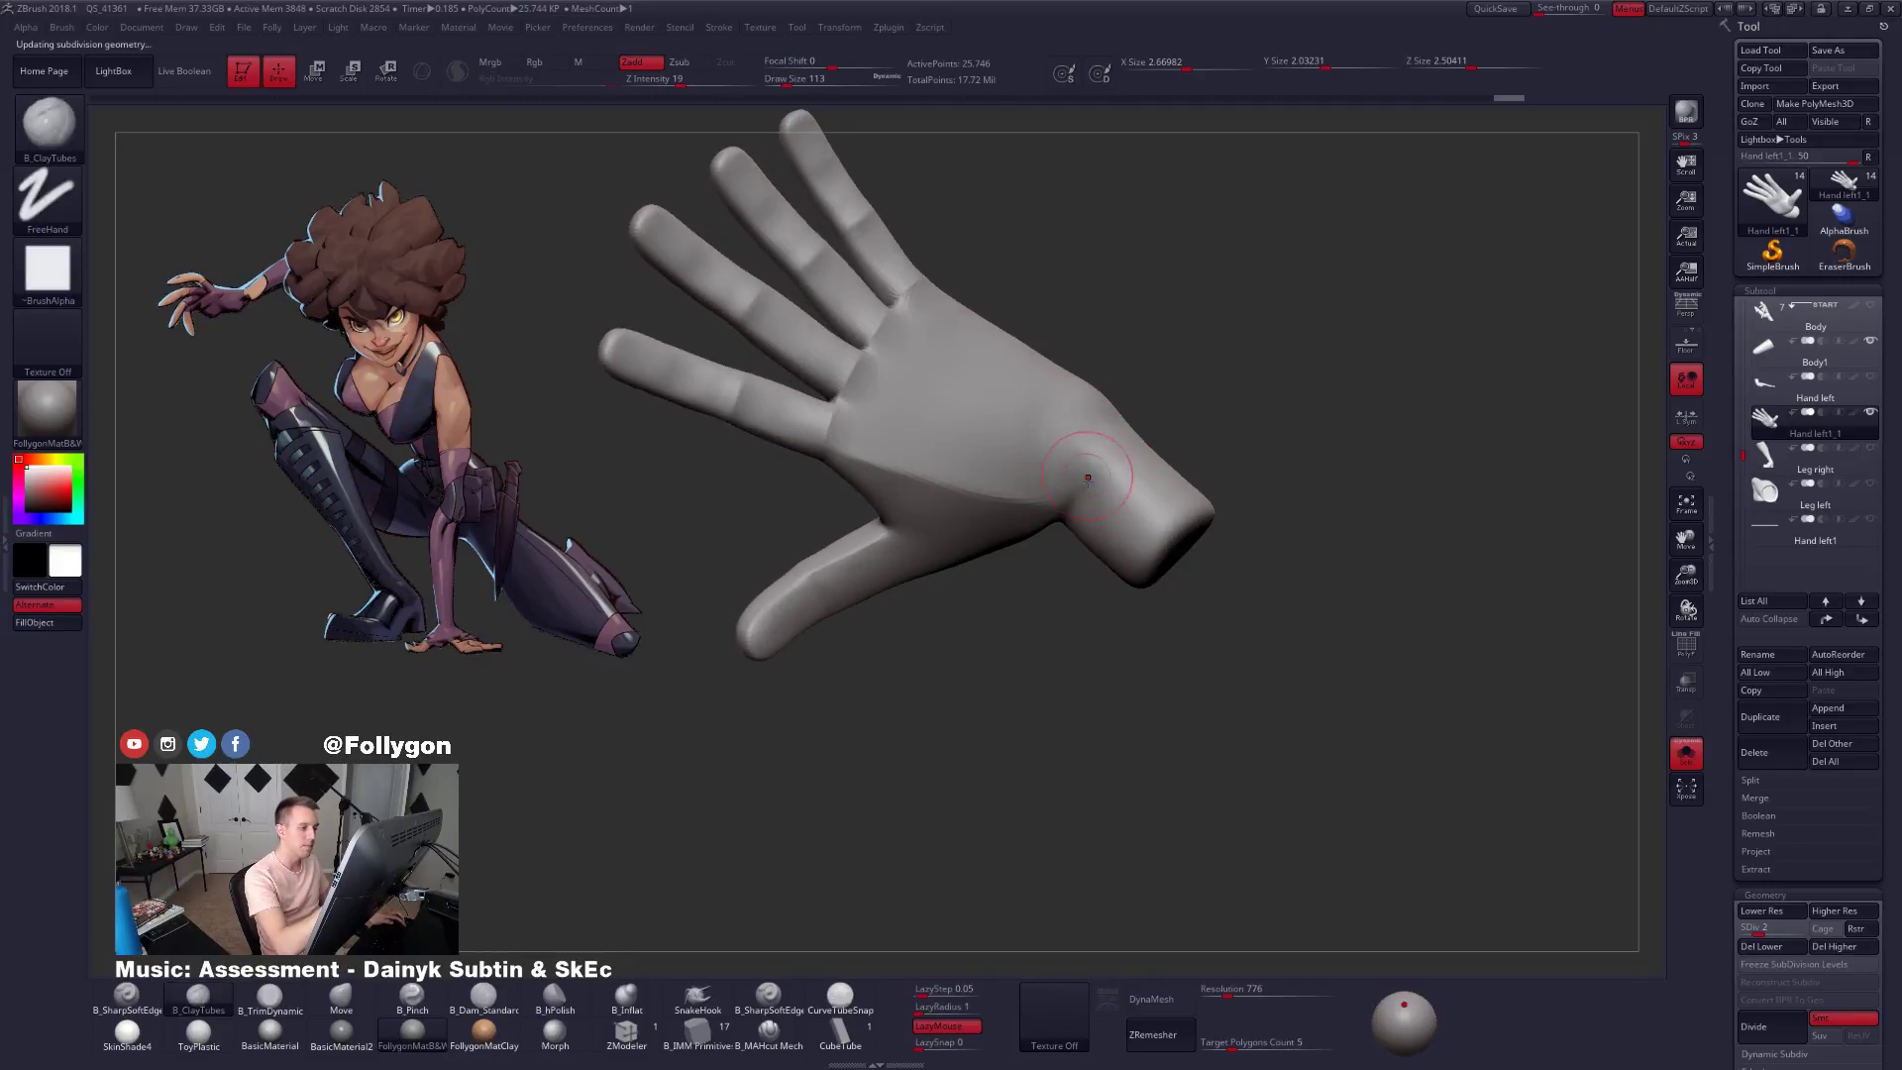
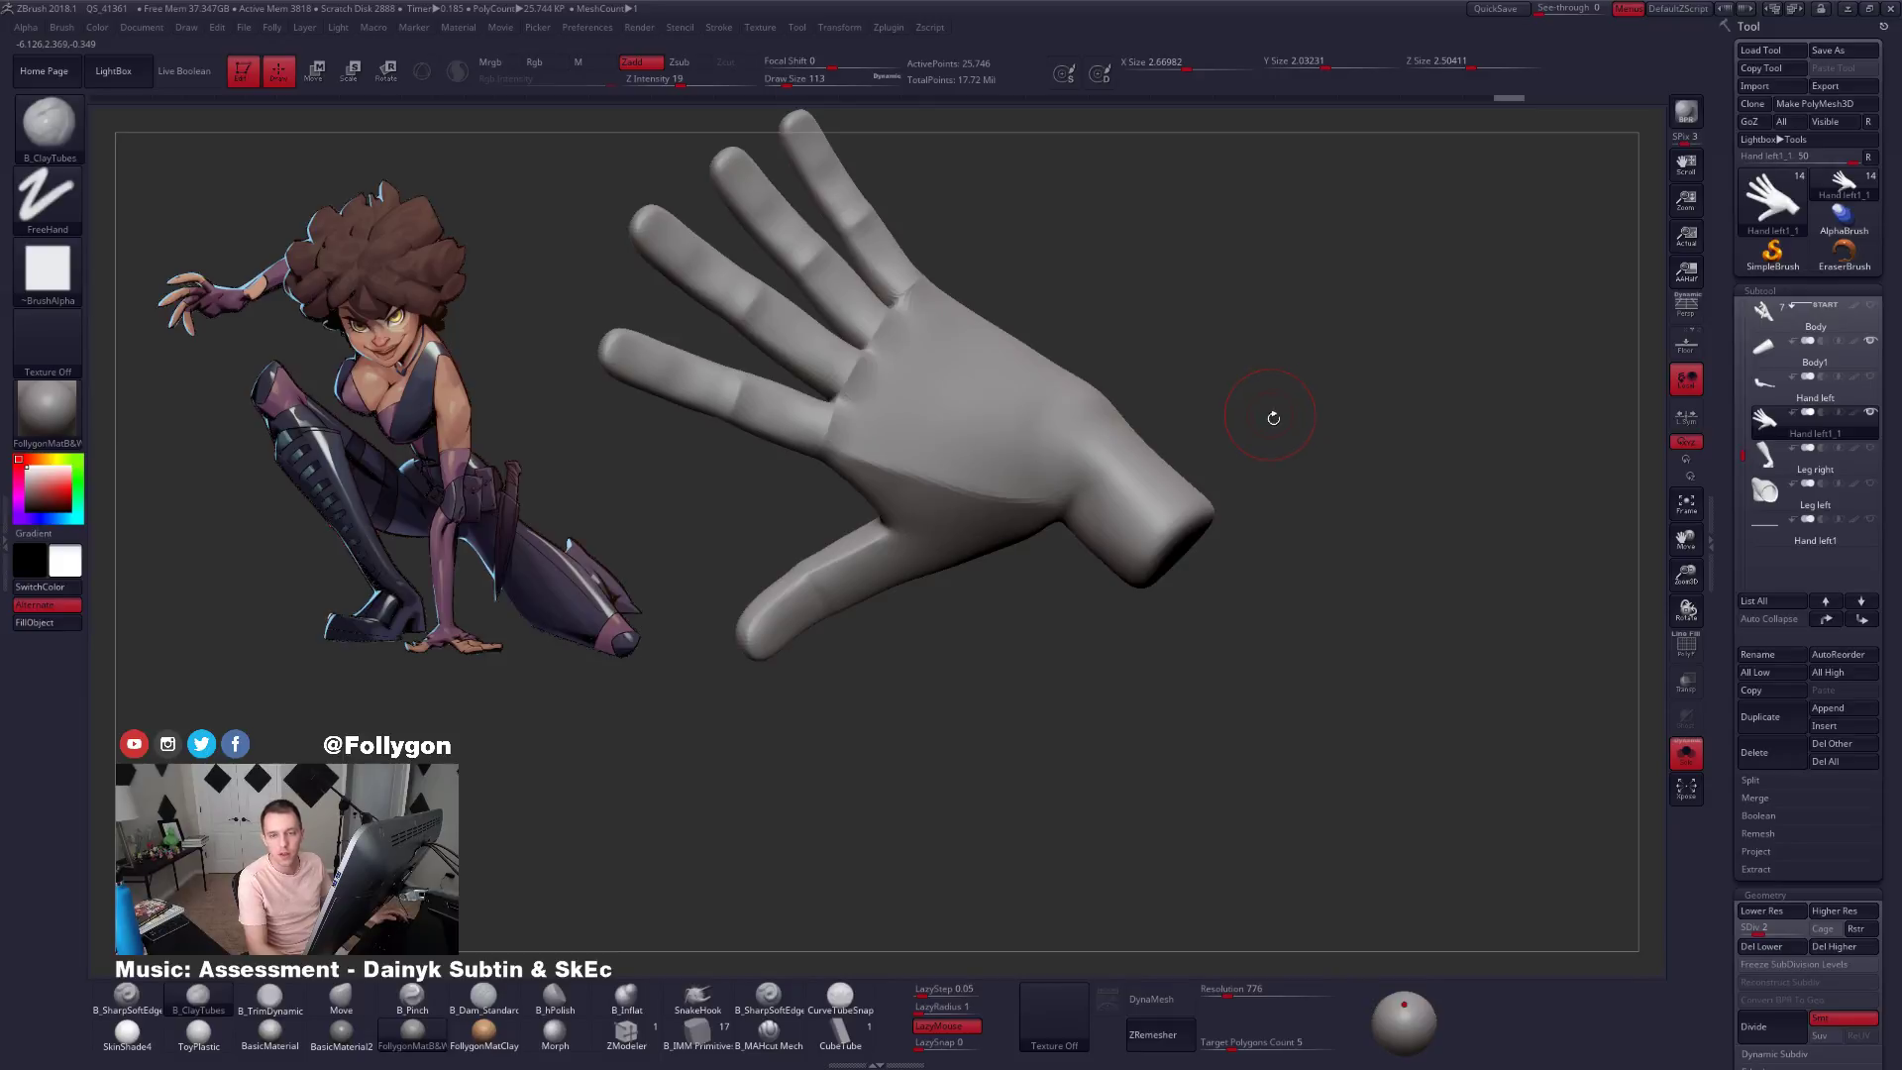
Mask the hand's wrist end and soften the mask's edge with BlurMask.
drag(1260, 356, 1376, 347)
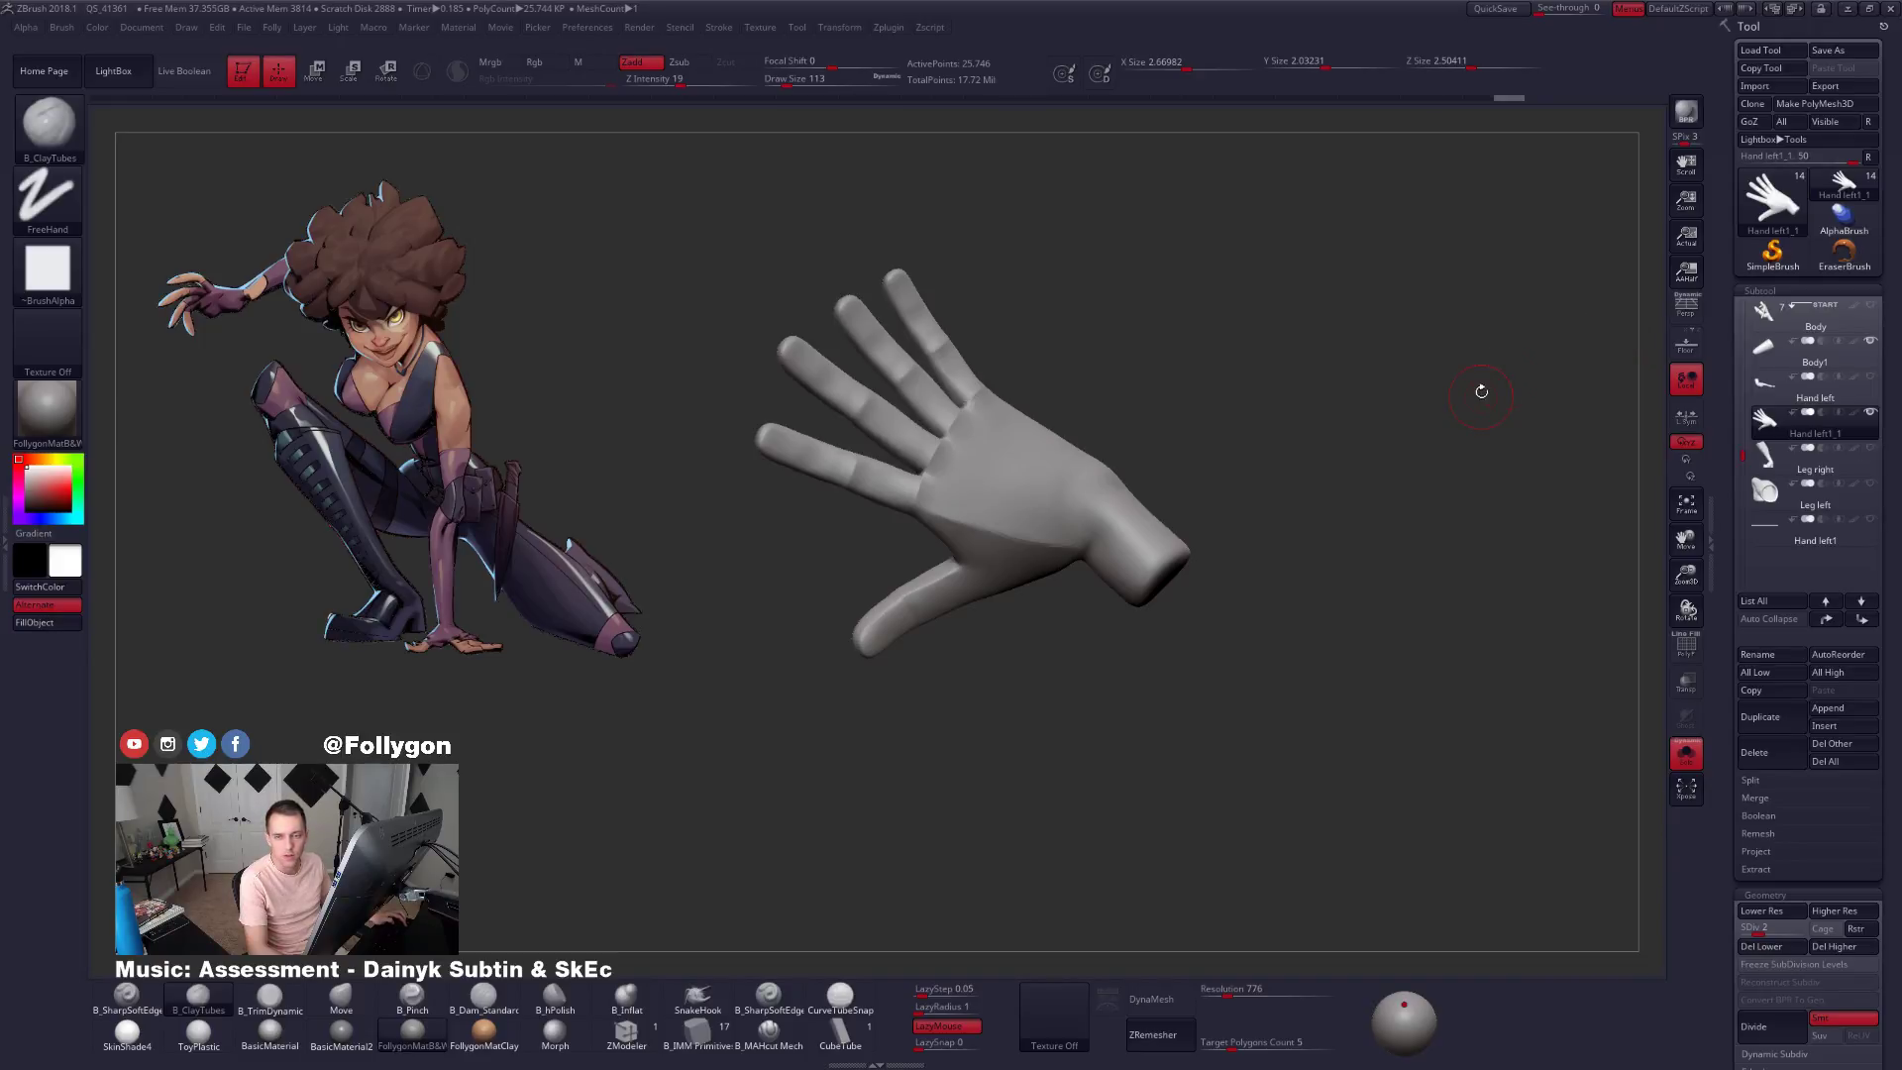
drag(1481, 391, 1299, 390)
mouse_move(1146, 390)
ctrl+mouse_down()
mouse_move(1140, 852)
mouse_move(1466, 396)
ctrl+mouse_up()
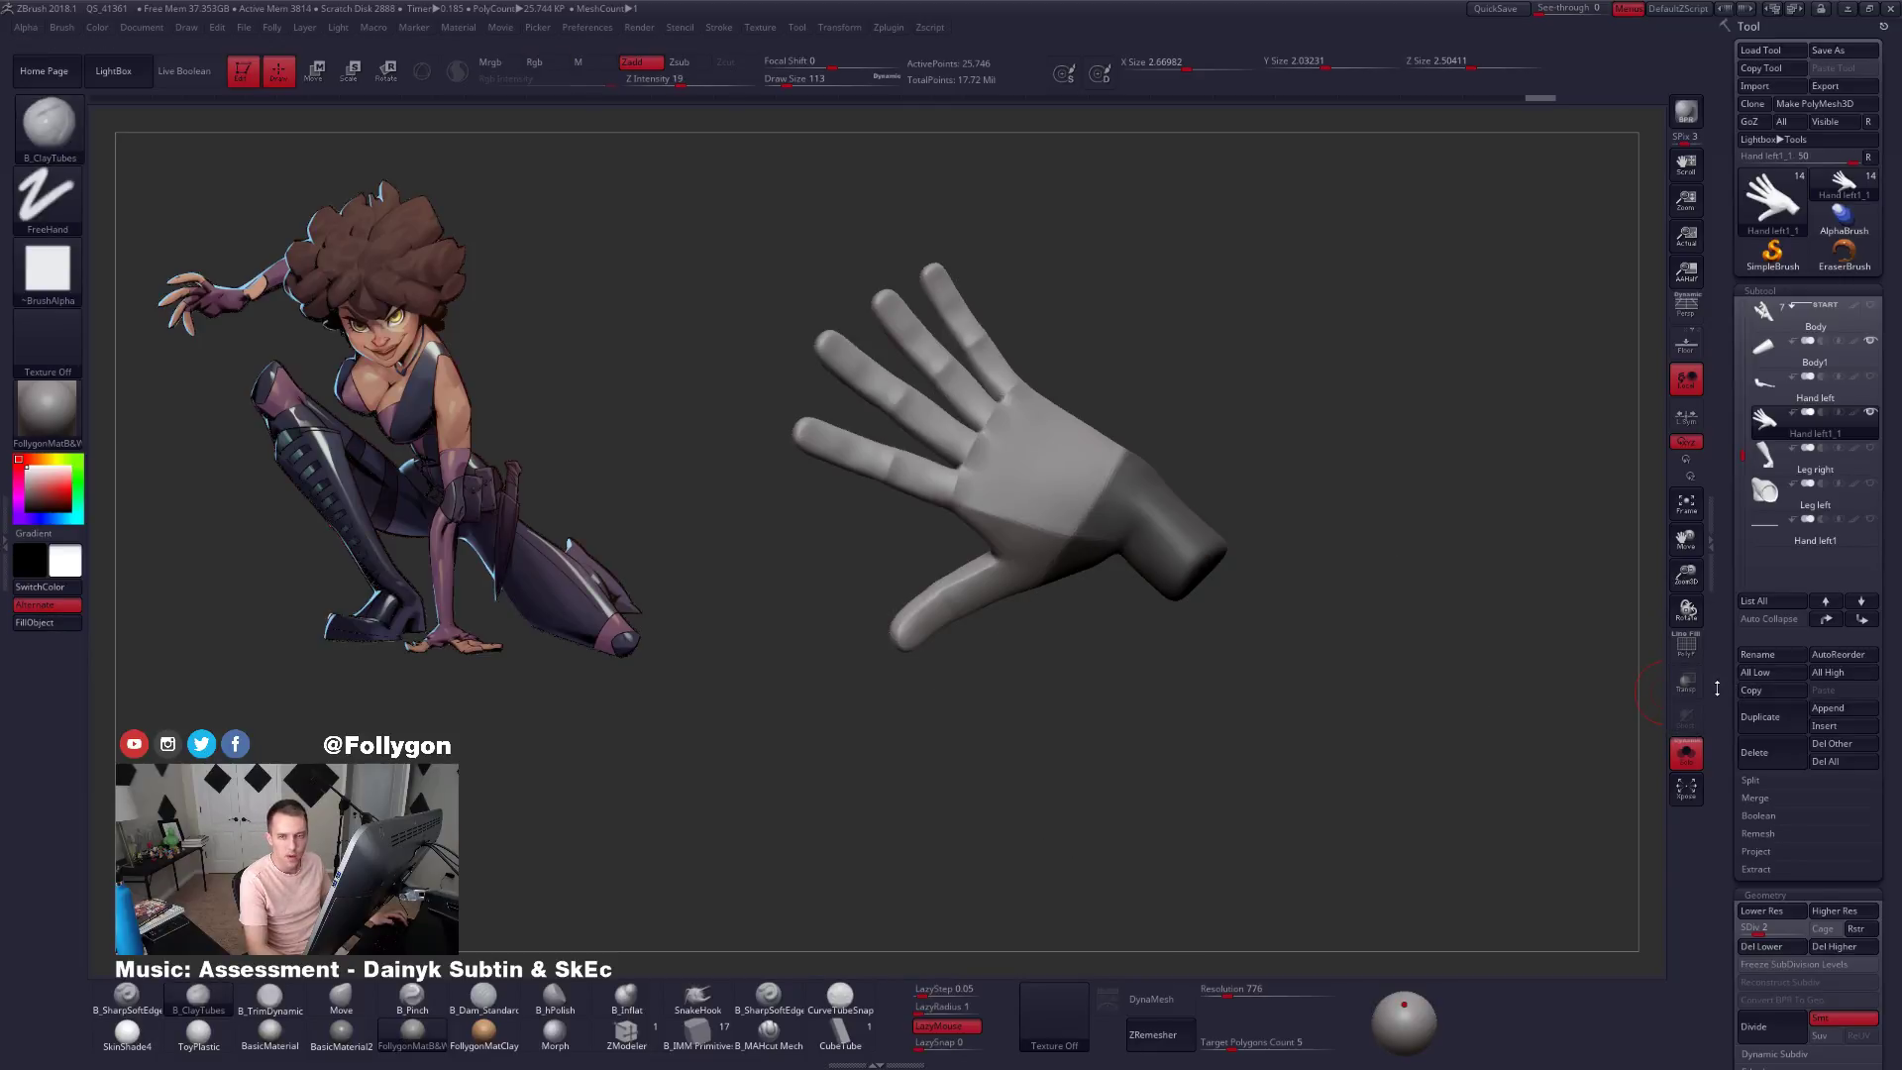
drag(1732, 673, 1754, 462)
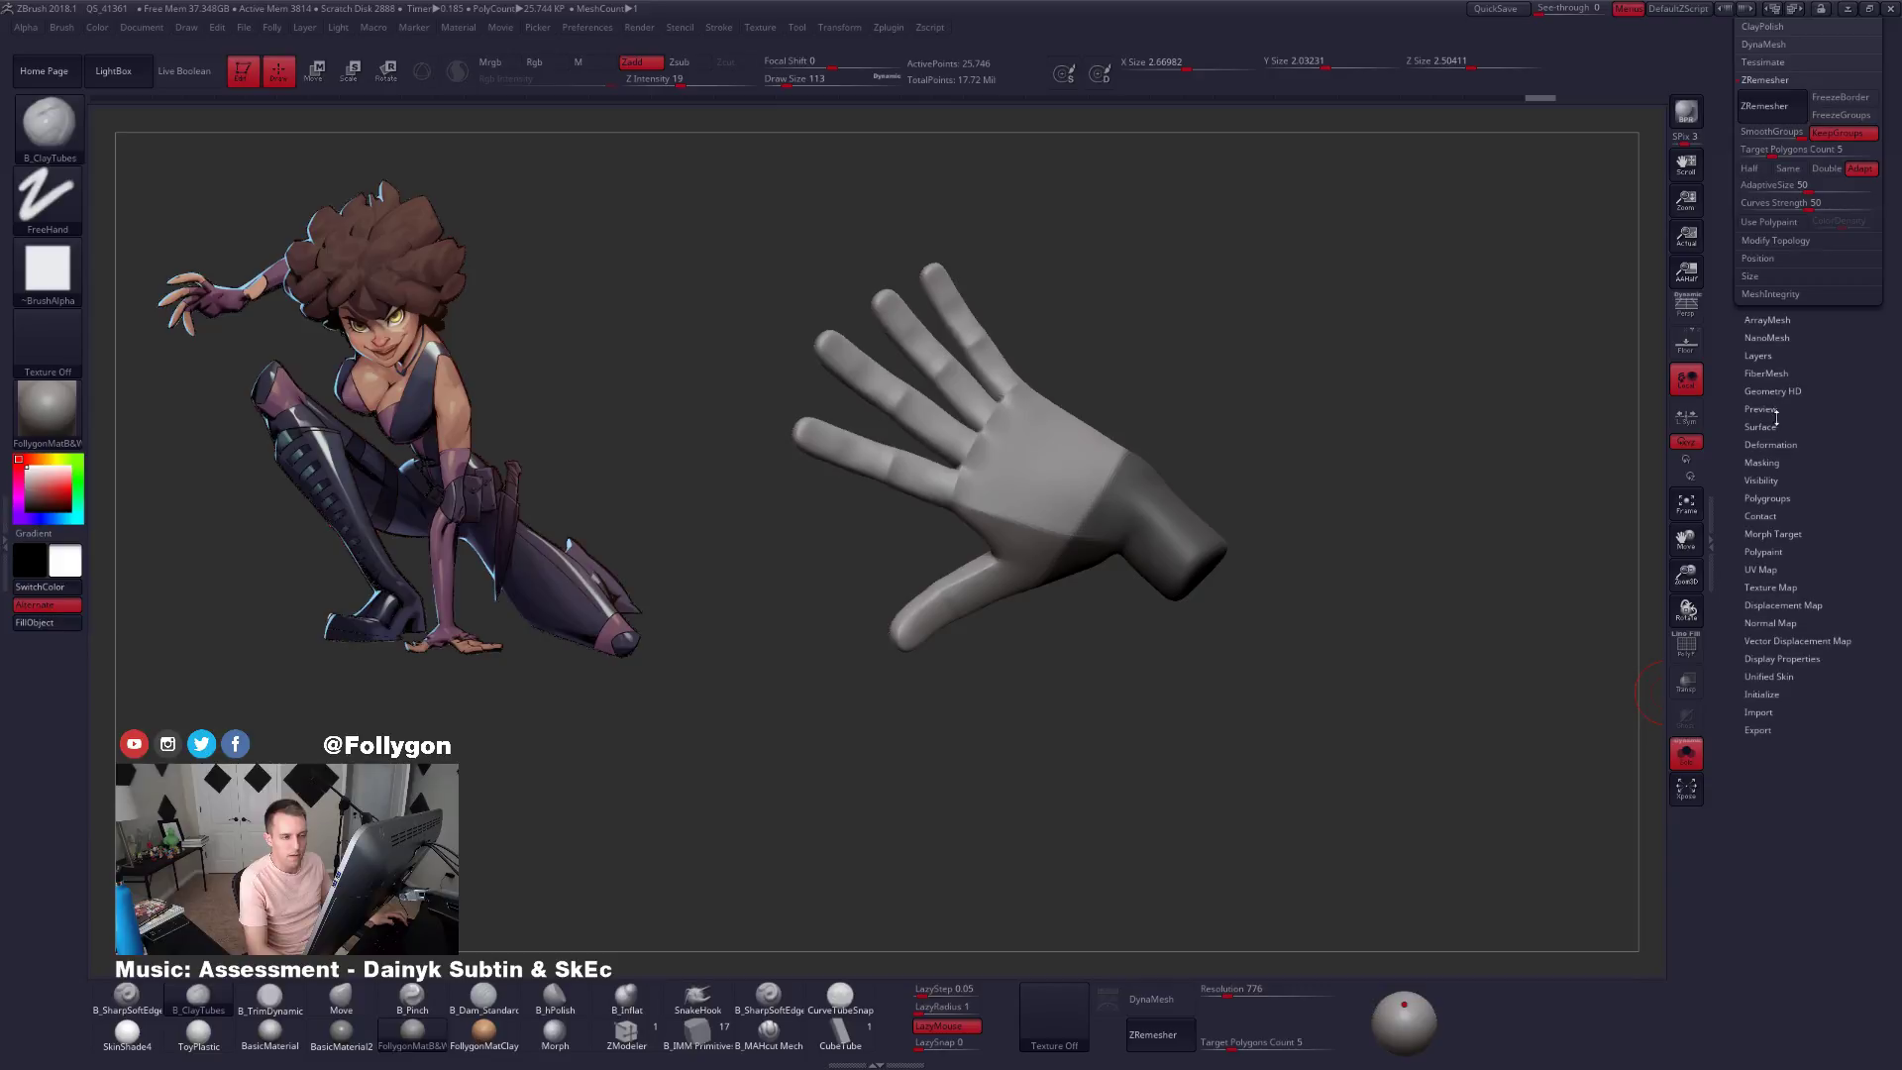
click(1762, 463)
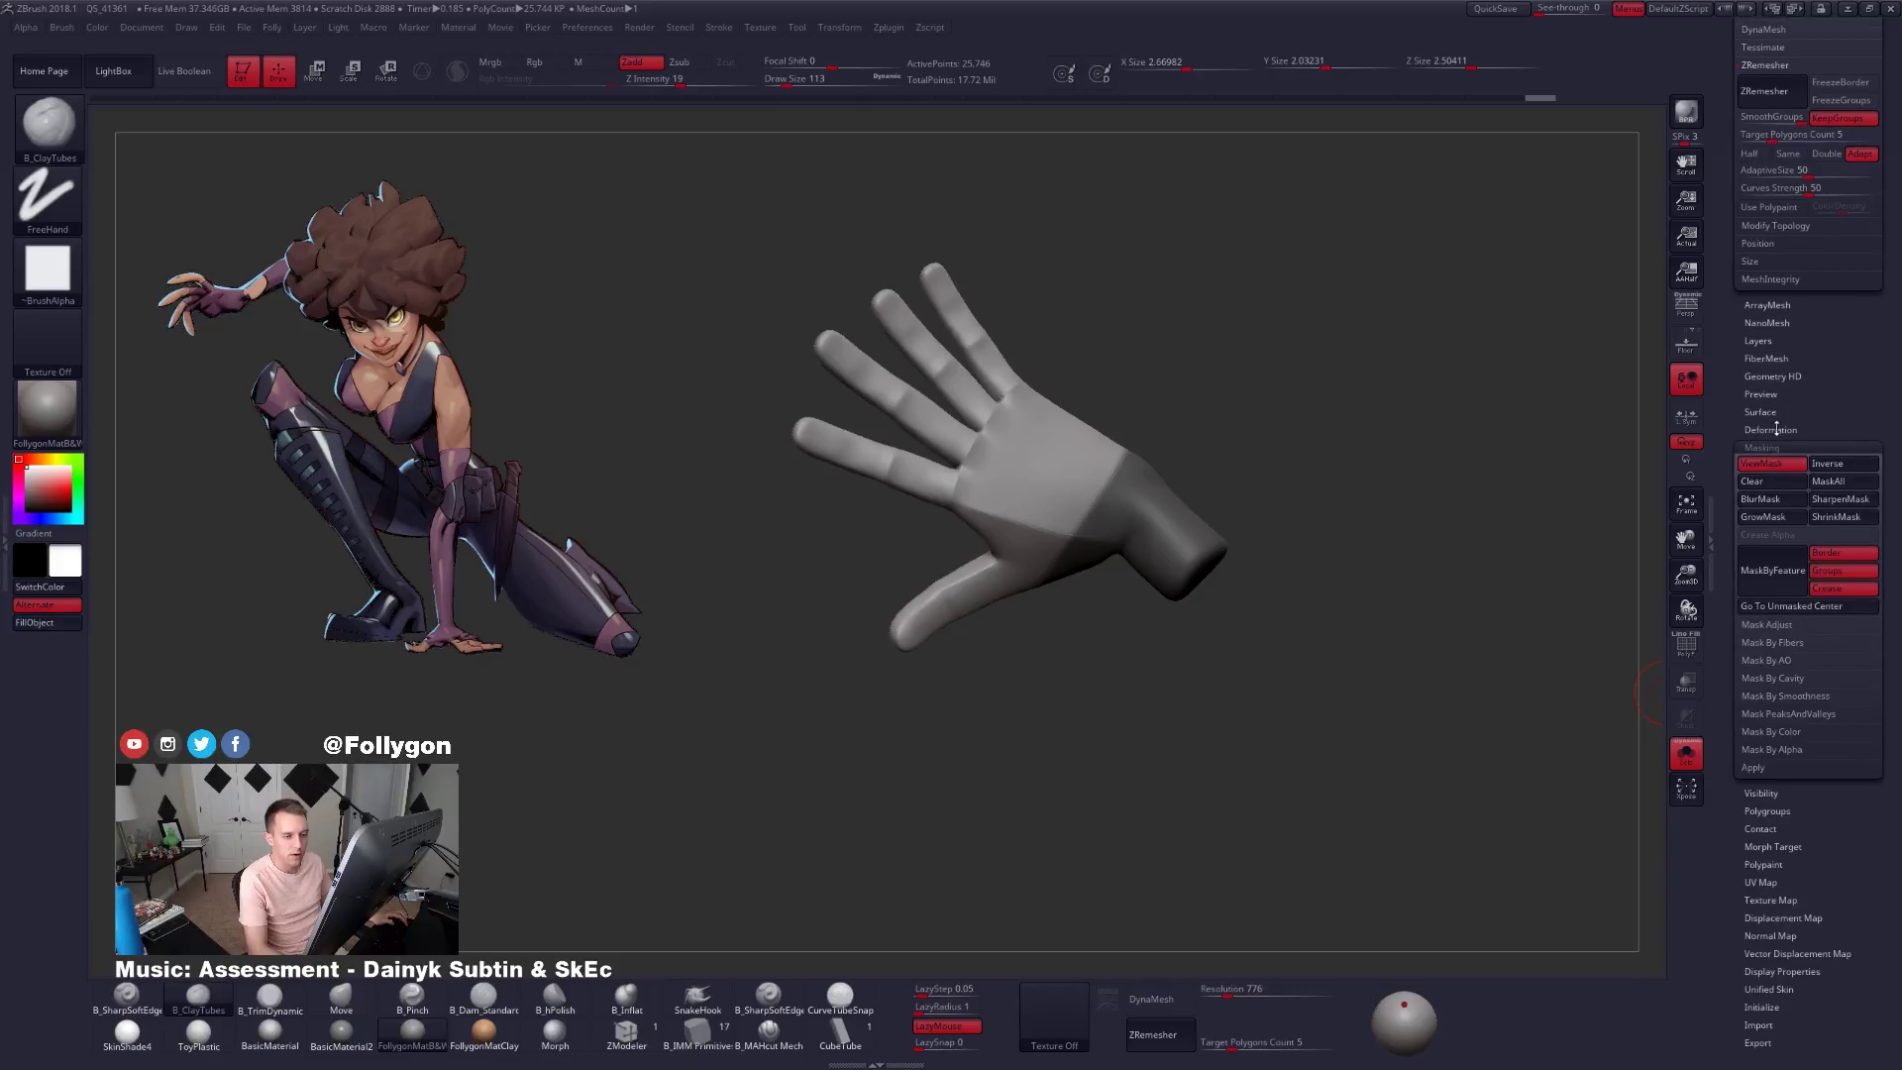
click(1767, 487)
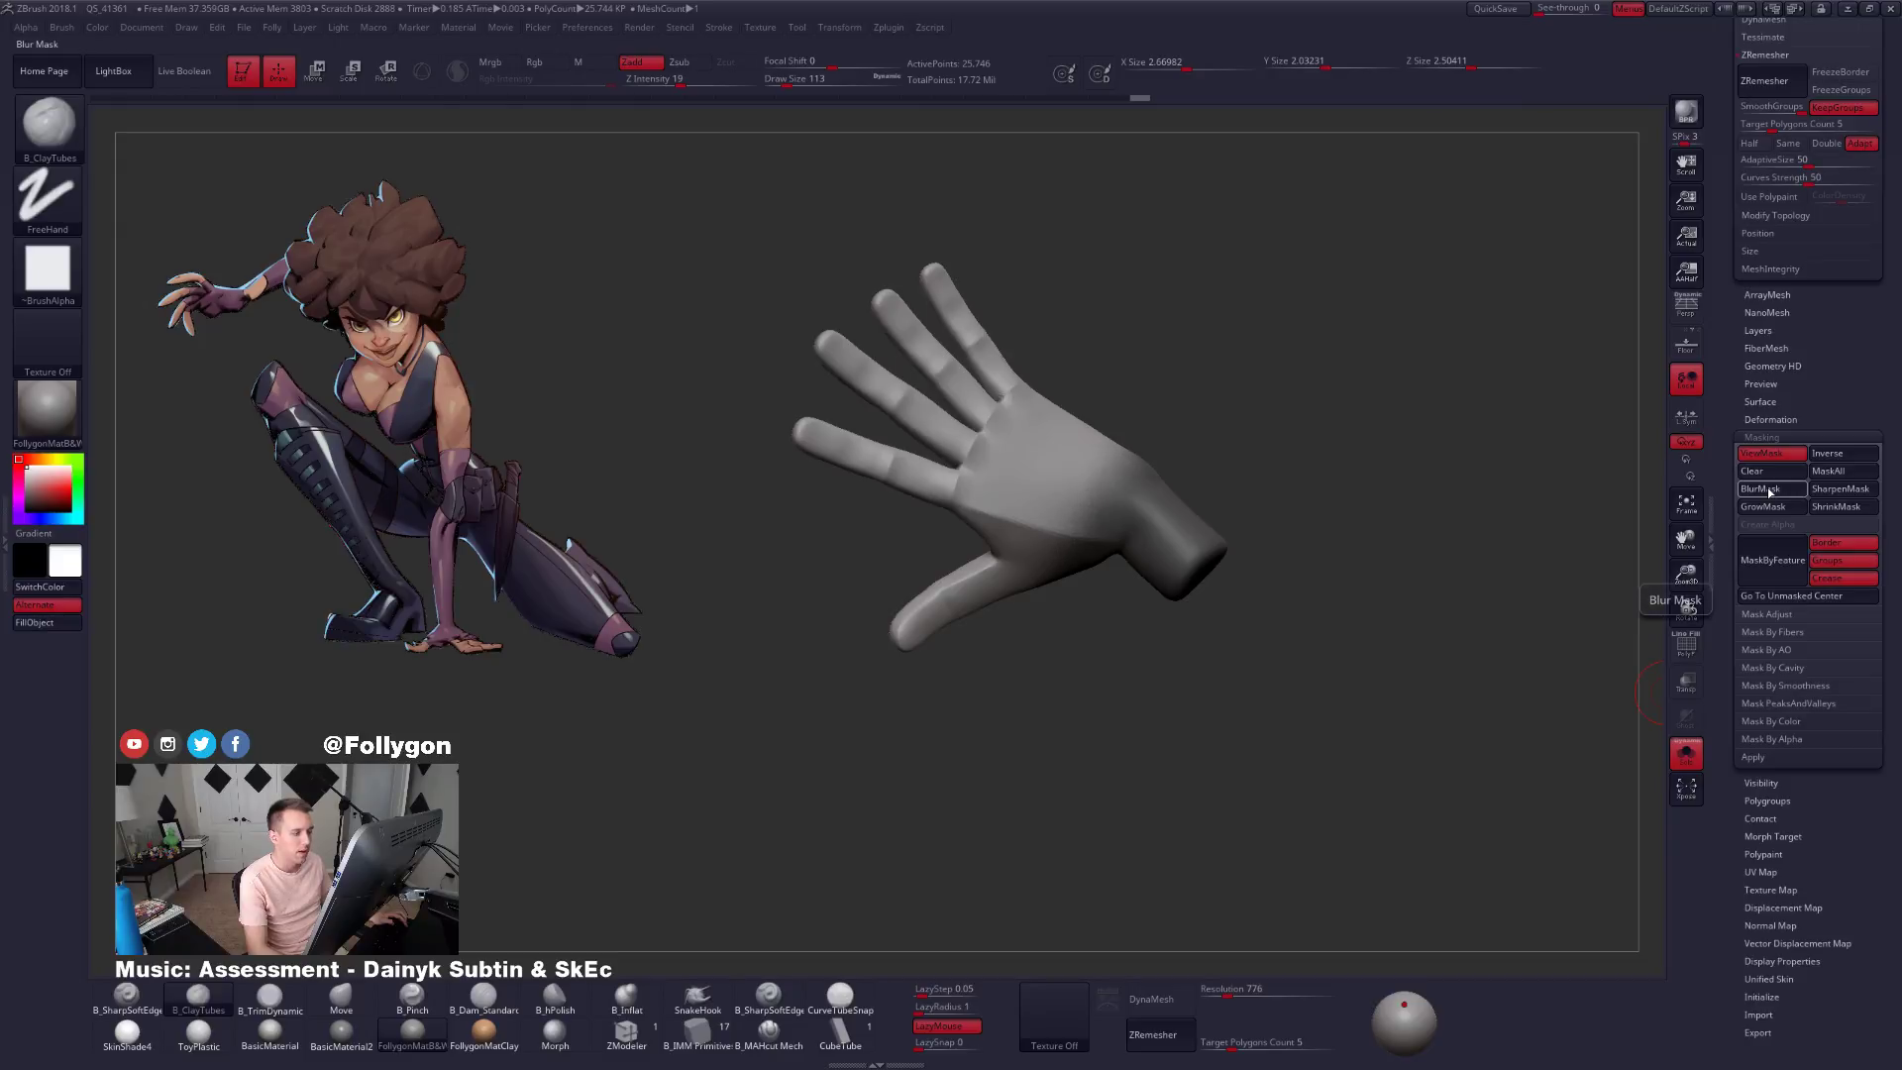
click(1777, 438)
drag(1779, 412, 1748, 695)
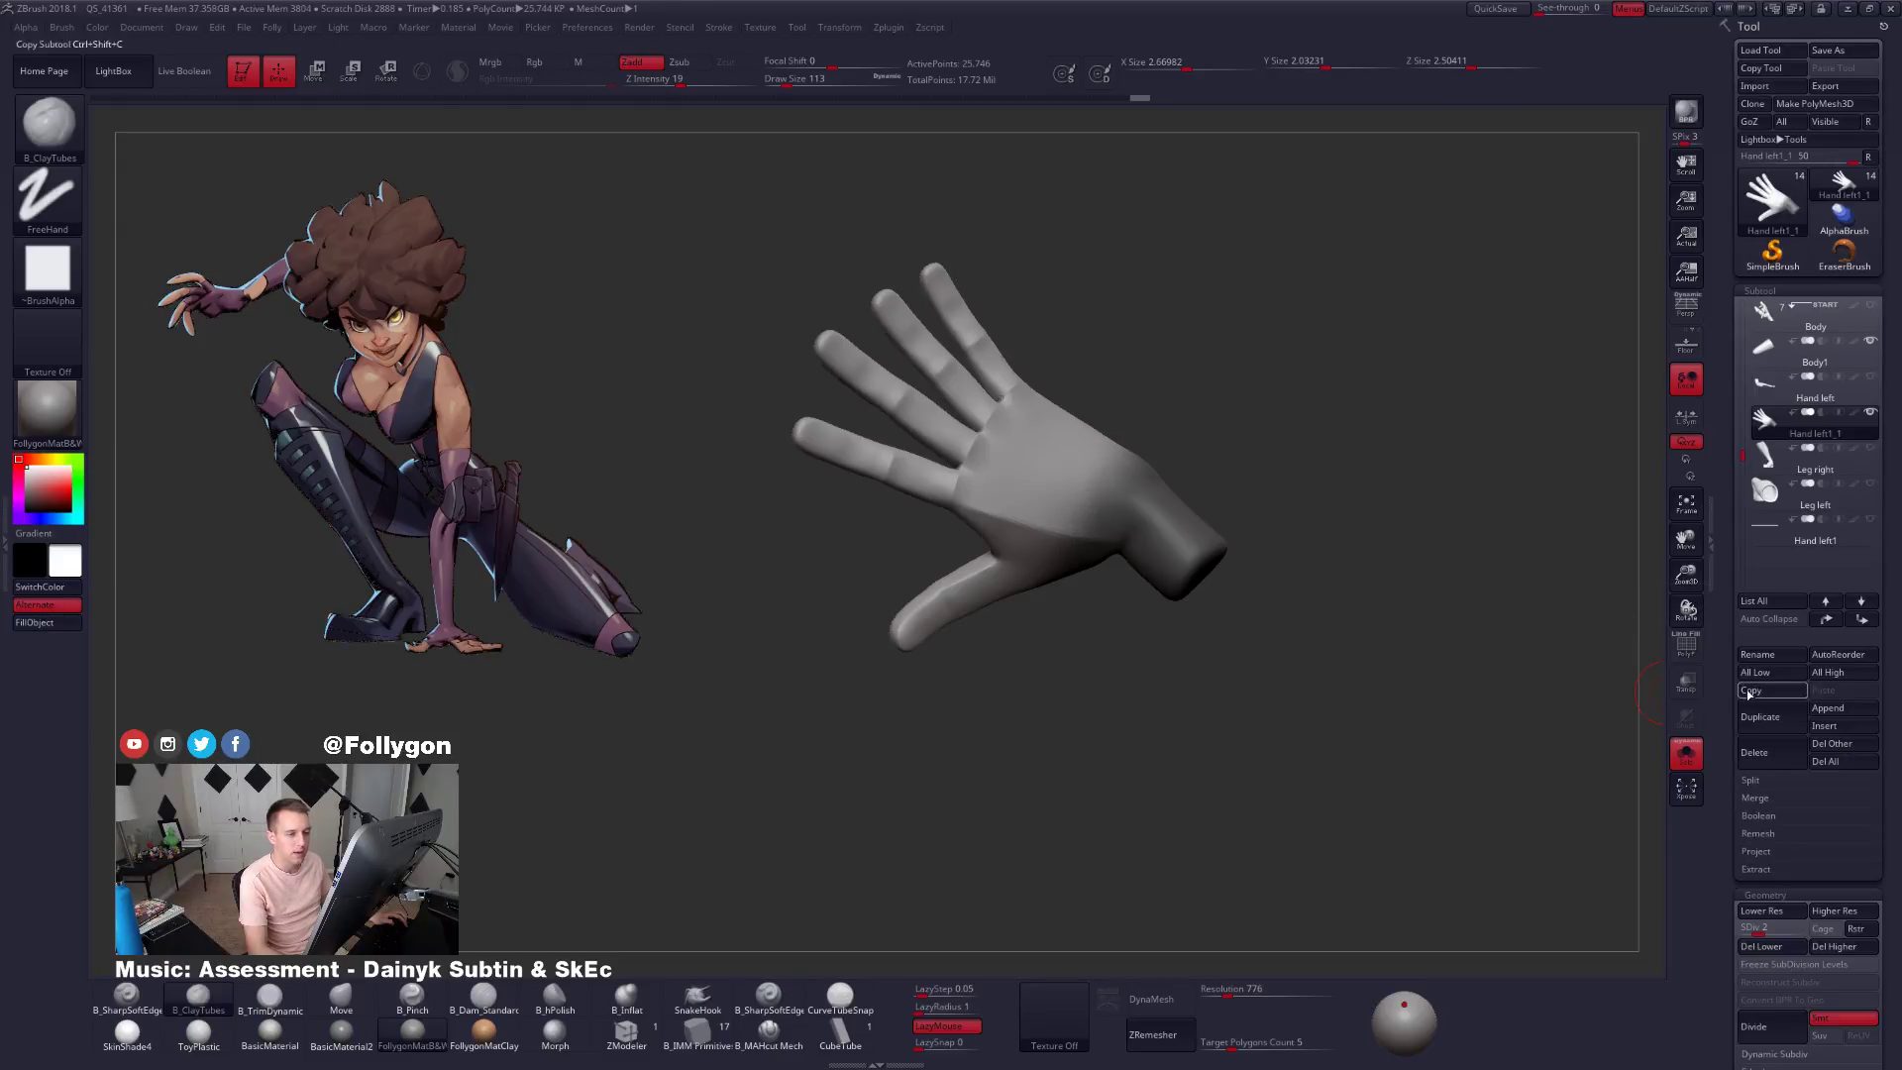
Invert the mask so the wrist is free and blur its edge across the palm further.
mouse_move(1175, 429)
ctrl+mouse_down()
mouse_move(939, 766)
mouse_move(1133, 525)
ctrl+mouse_up()
ctrl+right_drag(1135, 524, 995, 456)
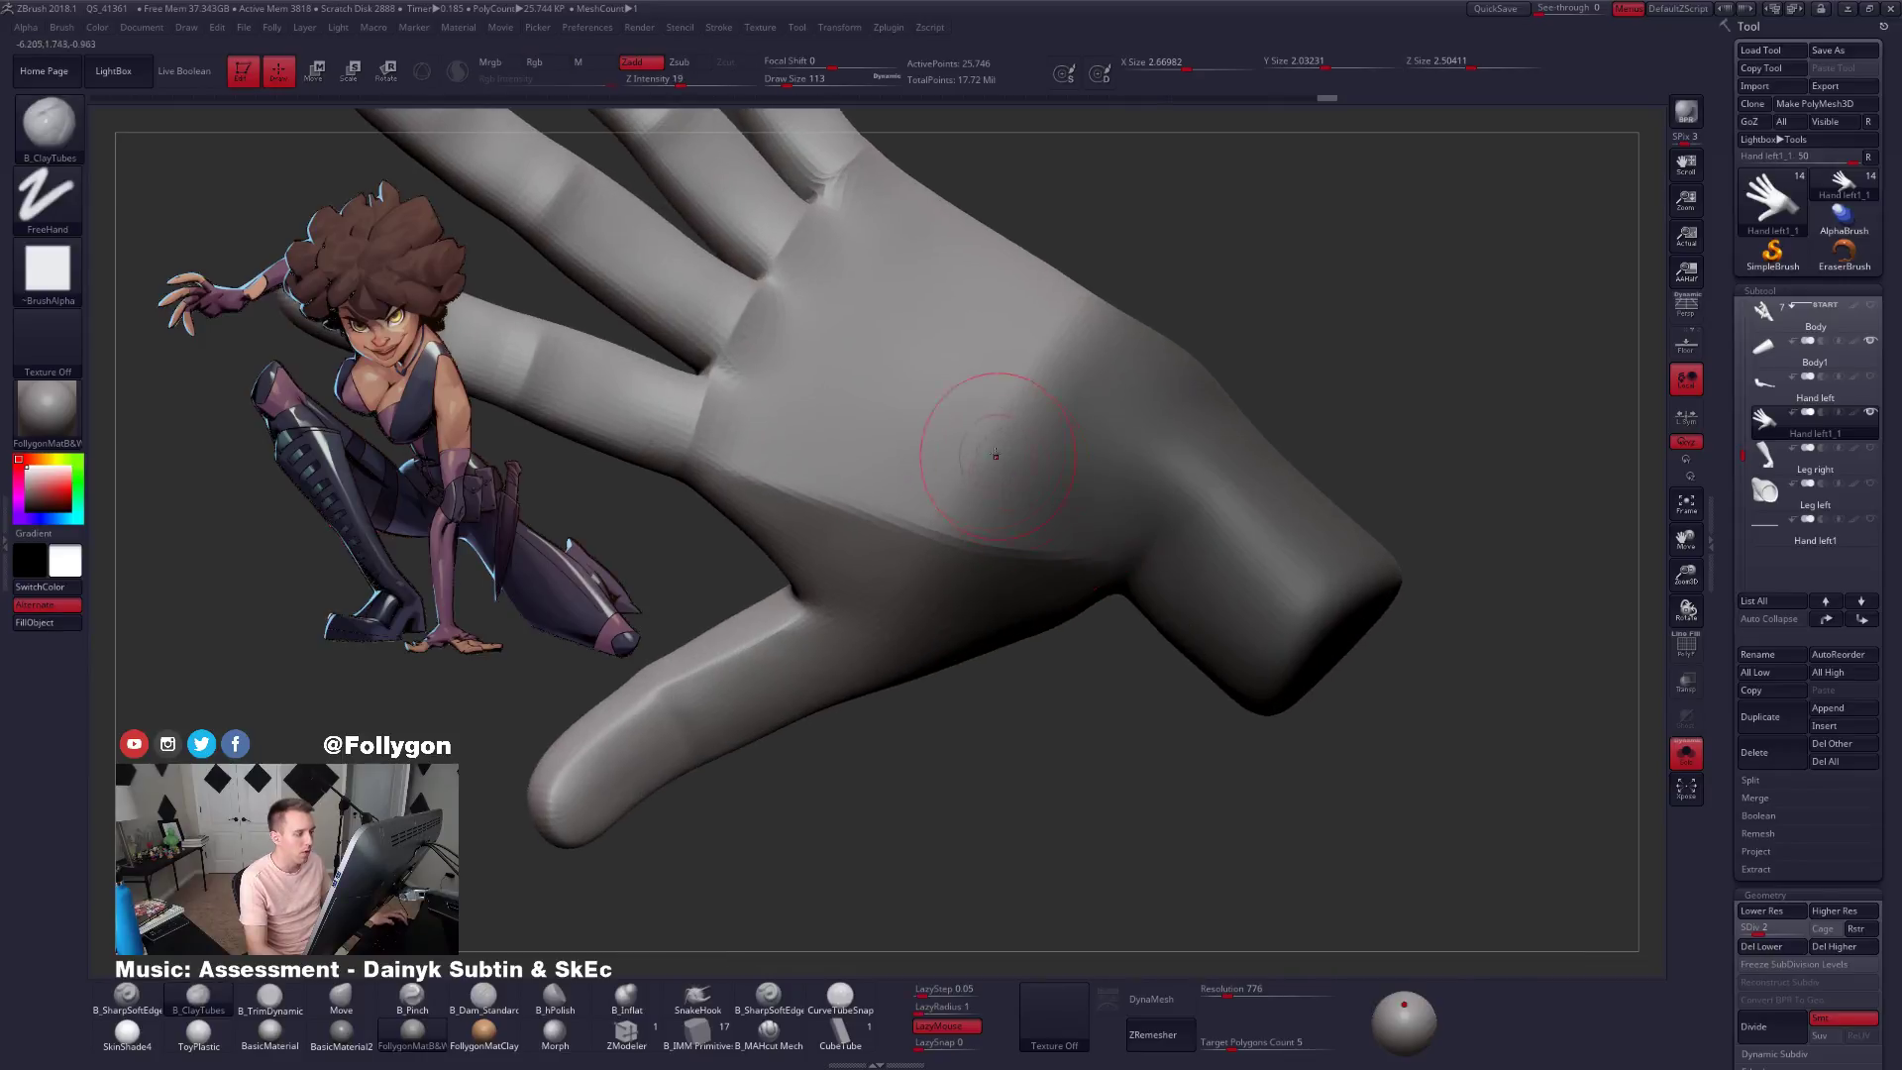
ctrl+click(1358, 361)
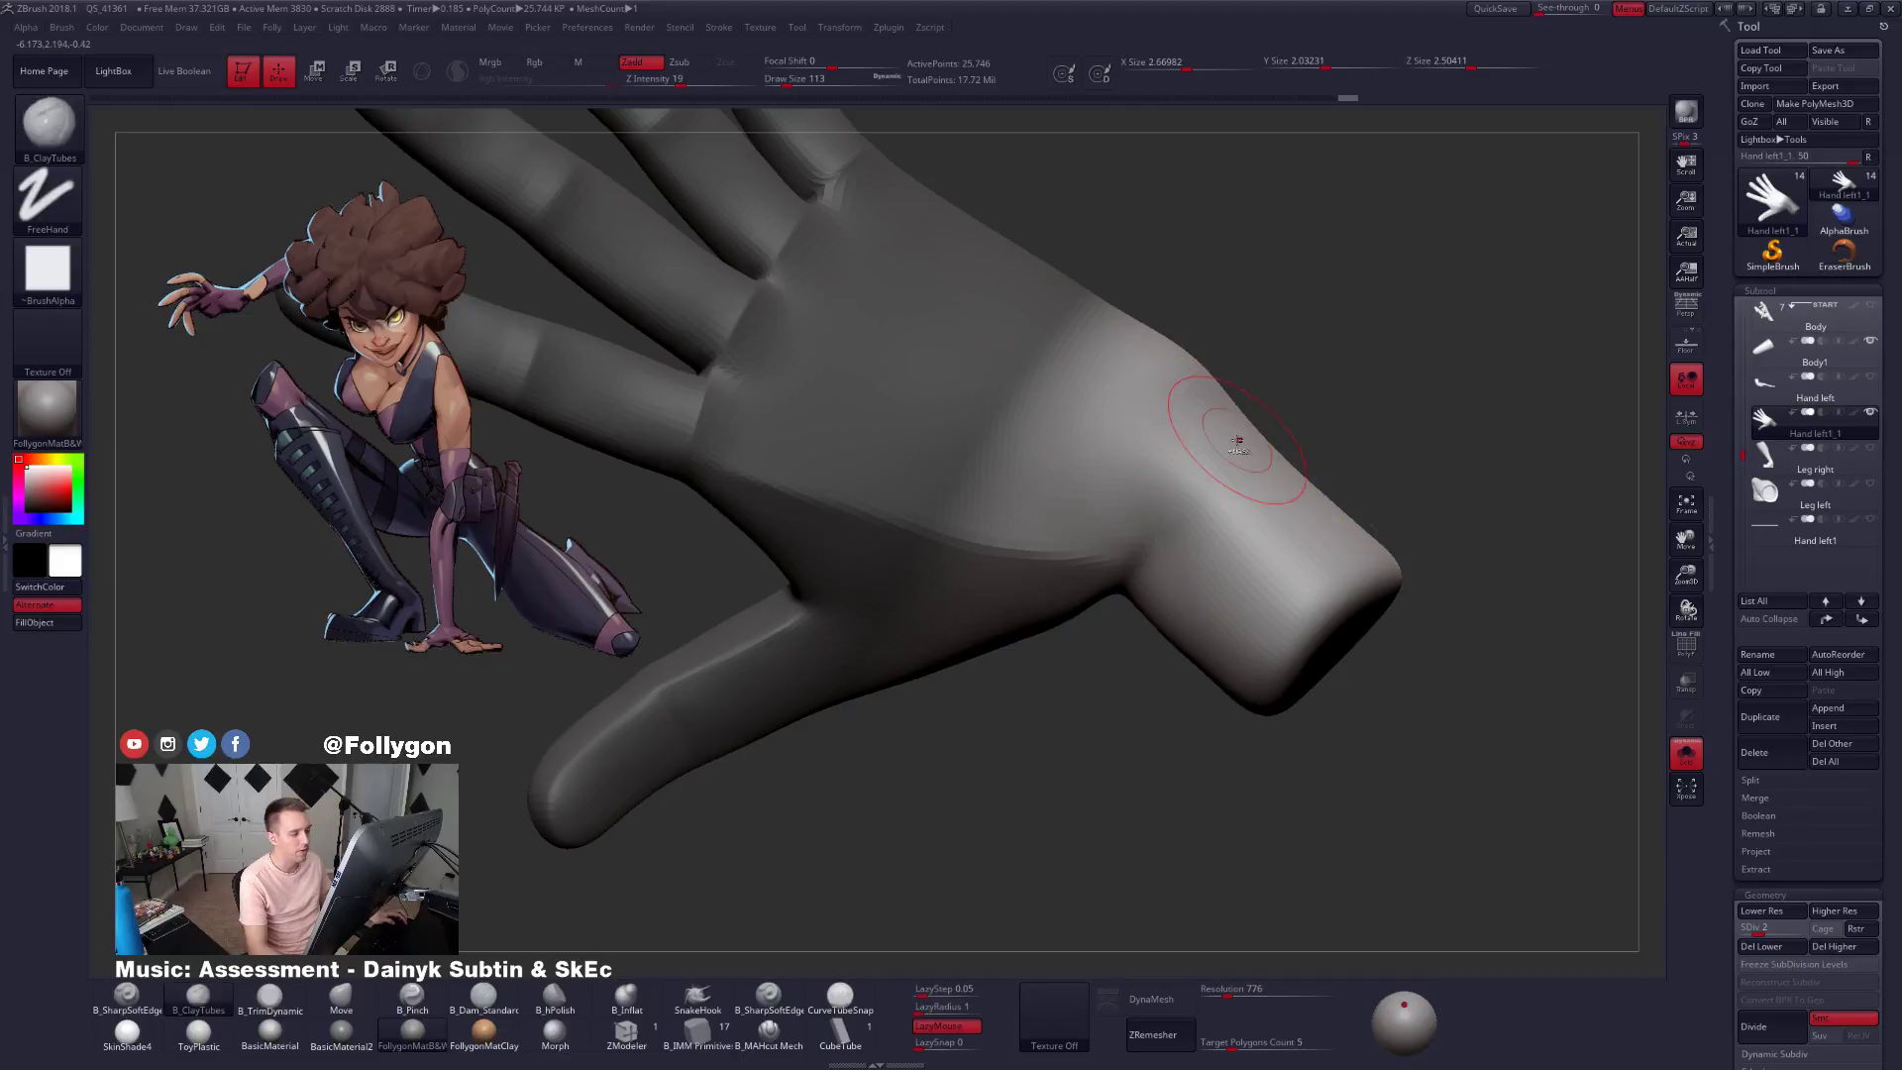
key(ctrl)
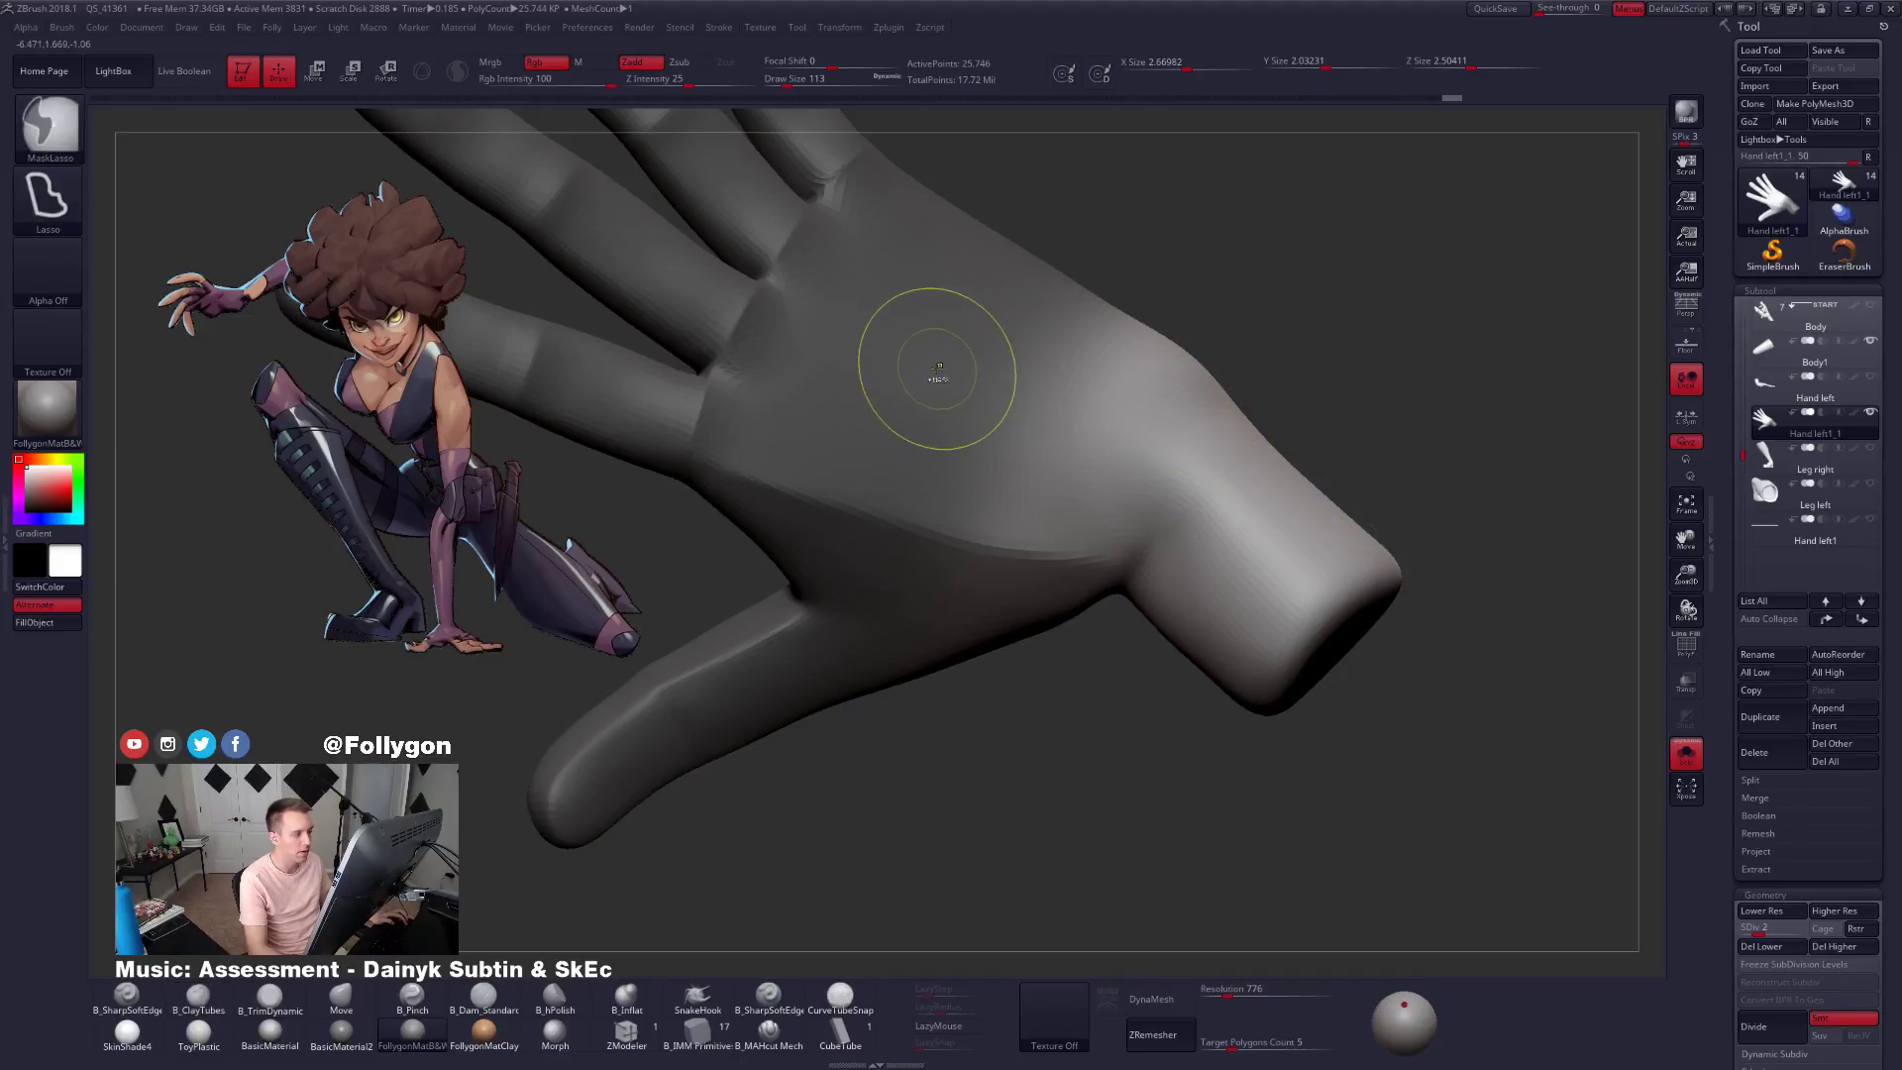
Mask the wrist end with a lasso selection, invert the mask so the wrist is free and blur its edge.
key(ctrl+shift+a)
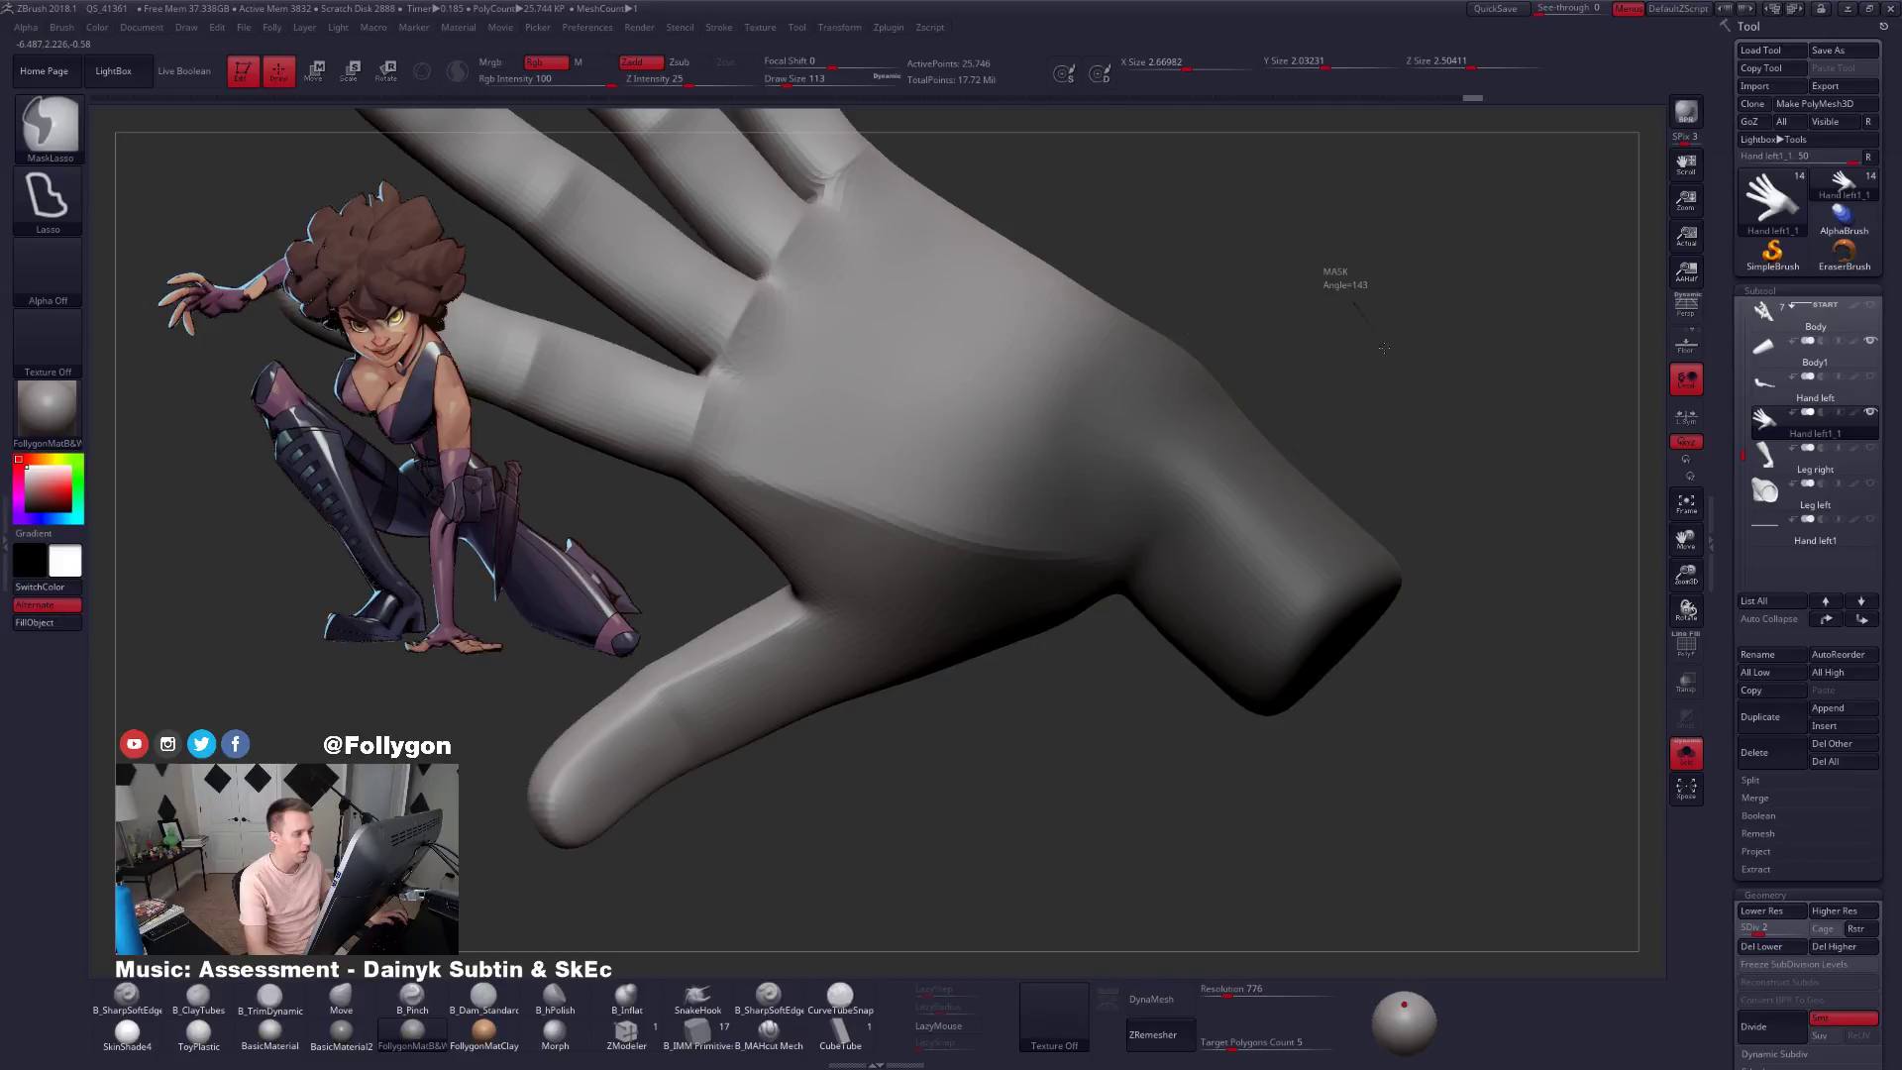
mouse_move(1178, 245)
ctrl+mouse_down()
mouse_move(995, 684)
mouse_move(1532, 758)
ctrl+mouse_up()
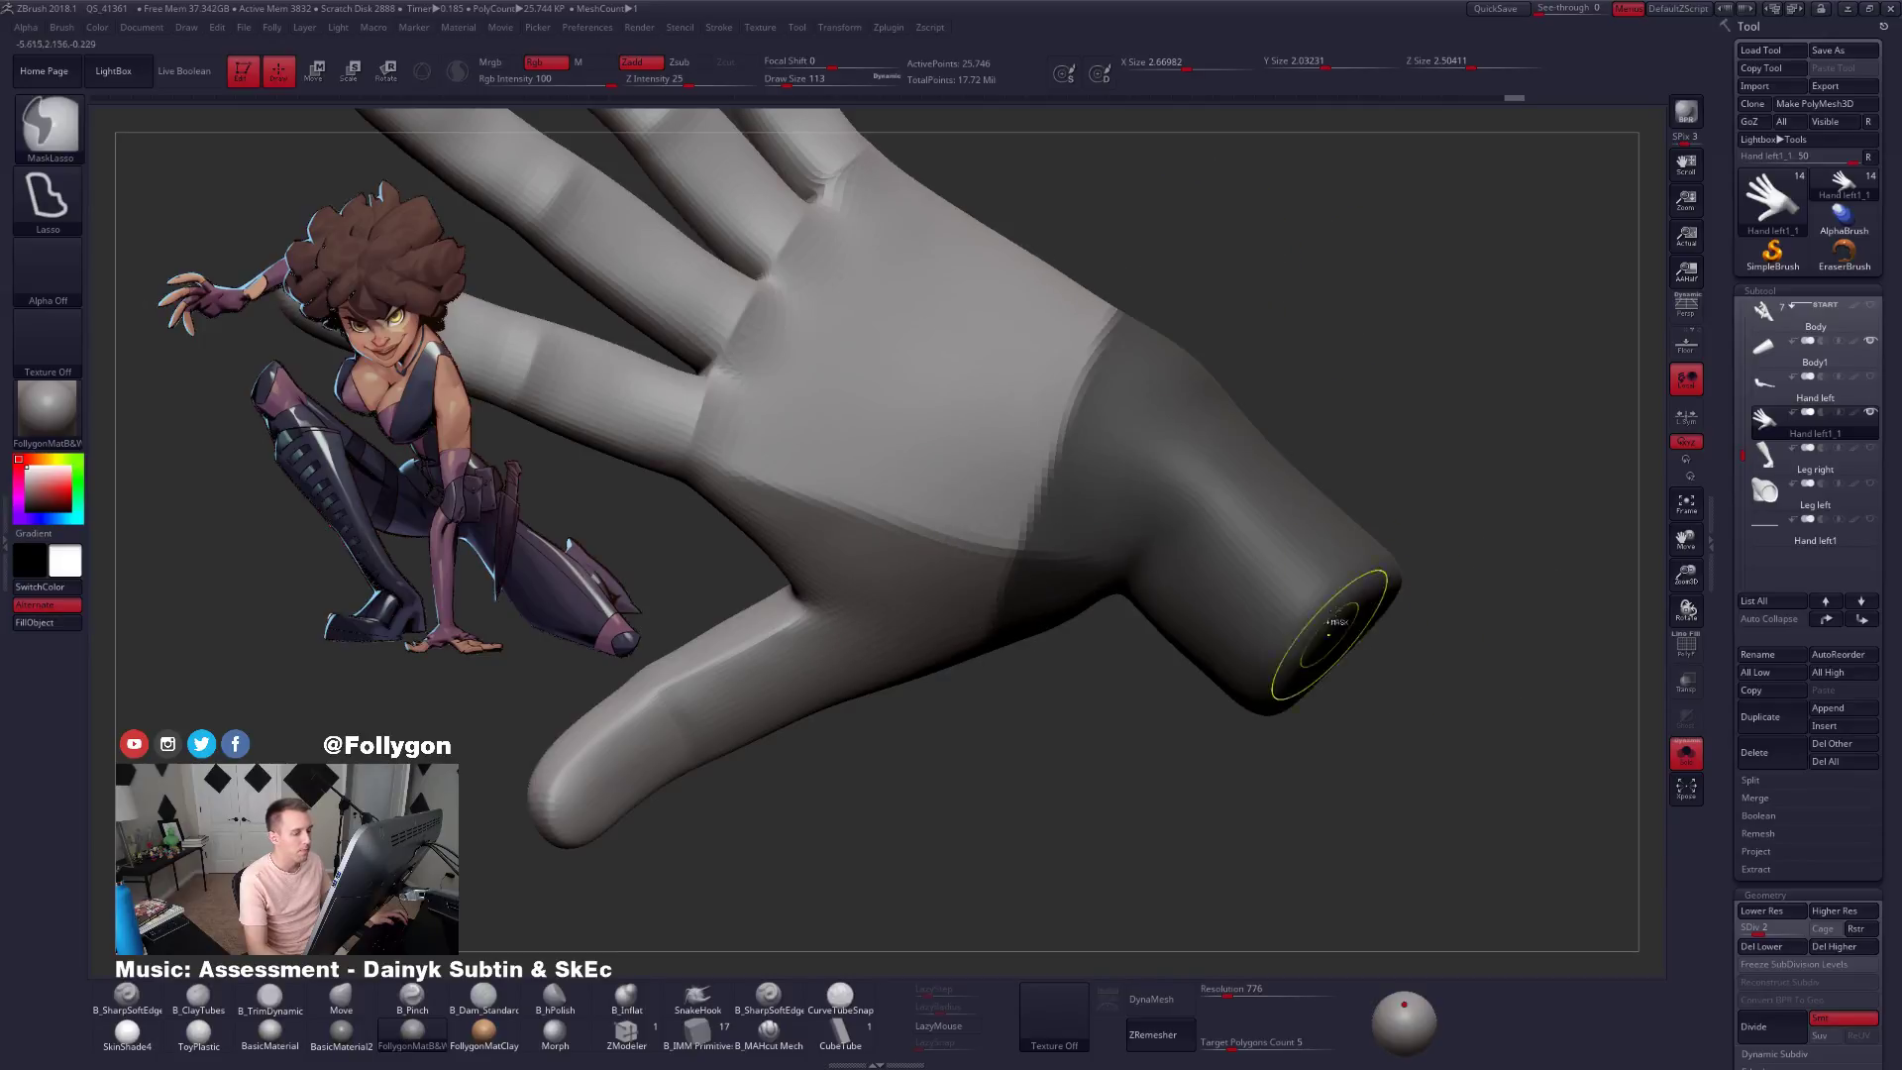
ctrl+click(1213, 444)
ctrl+click(1372, 387)
ctrl+click(1151, 438)
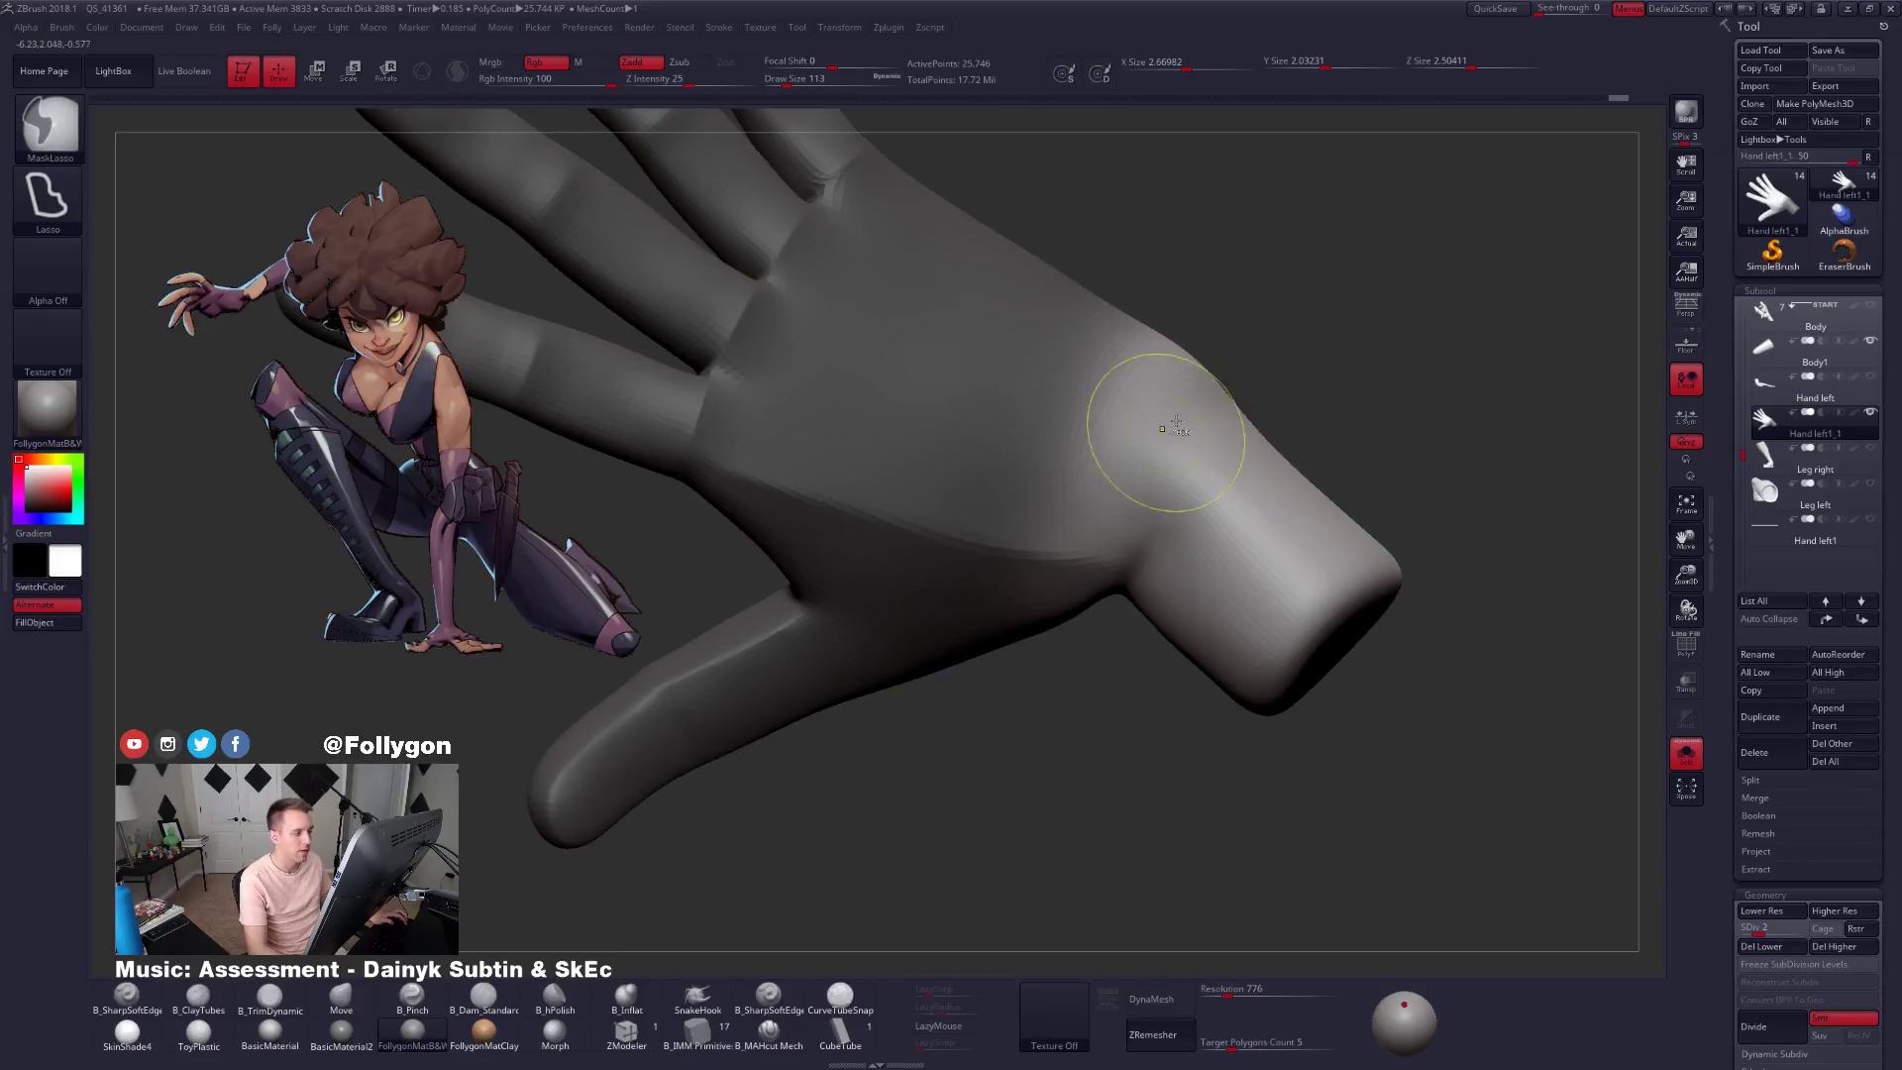
Mask only the hand's wrist stub and repeatedly blur the mask's edge toward the palm.
mouse_move(1246, 297)
ctrl+mouse_down()
mouse_move(1069, 645)
mouse_move(1526, 599)
ctrl+mouse_up()
ctrl+click(1296, 594)
ctrl+click(1296, 594)
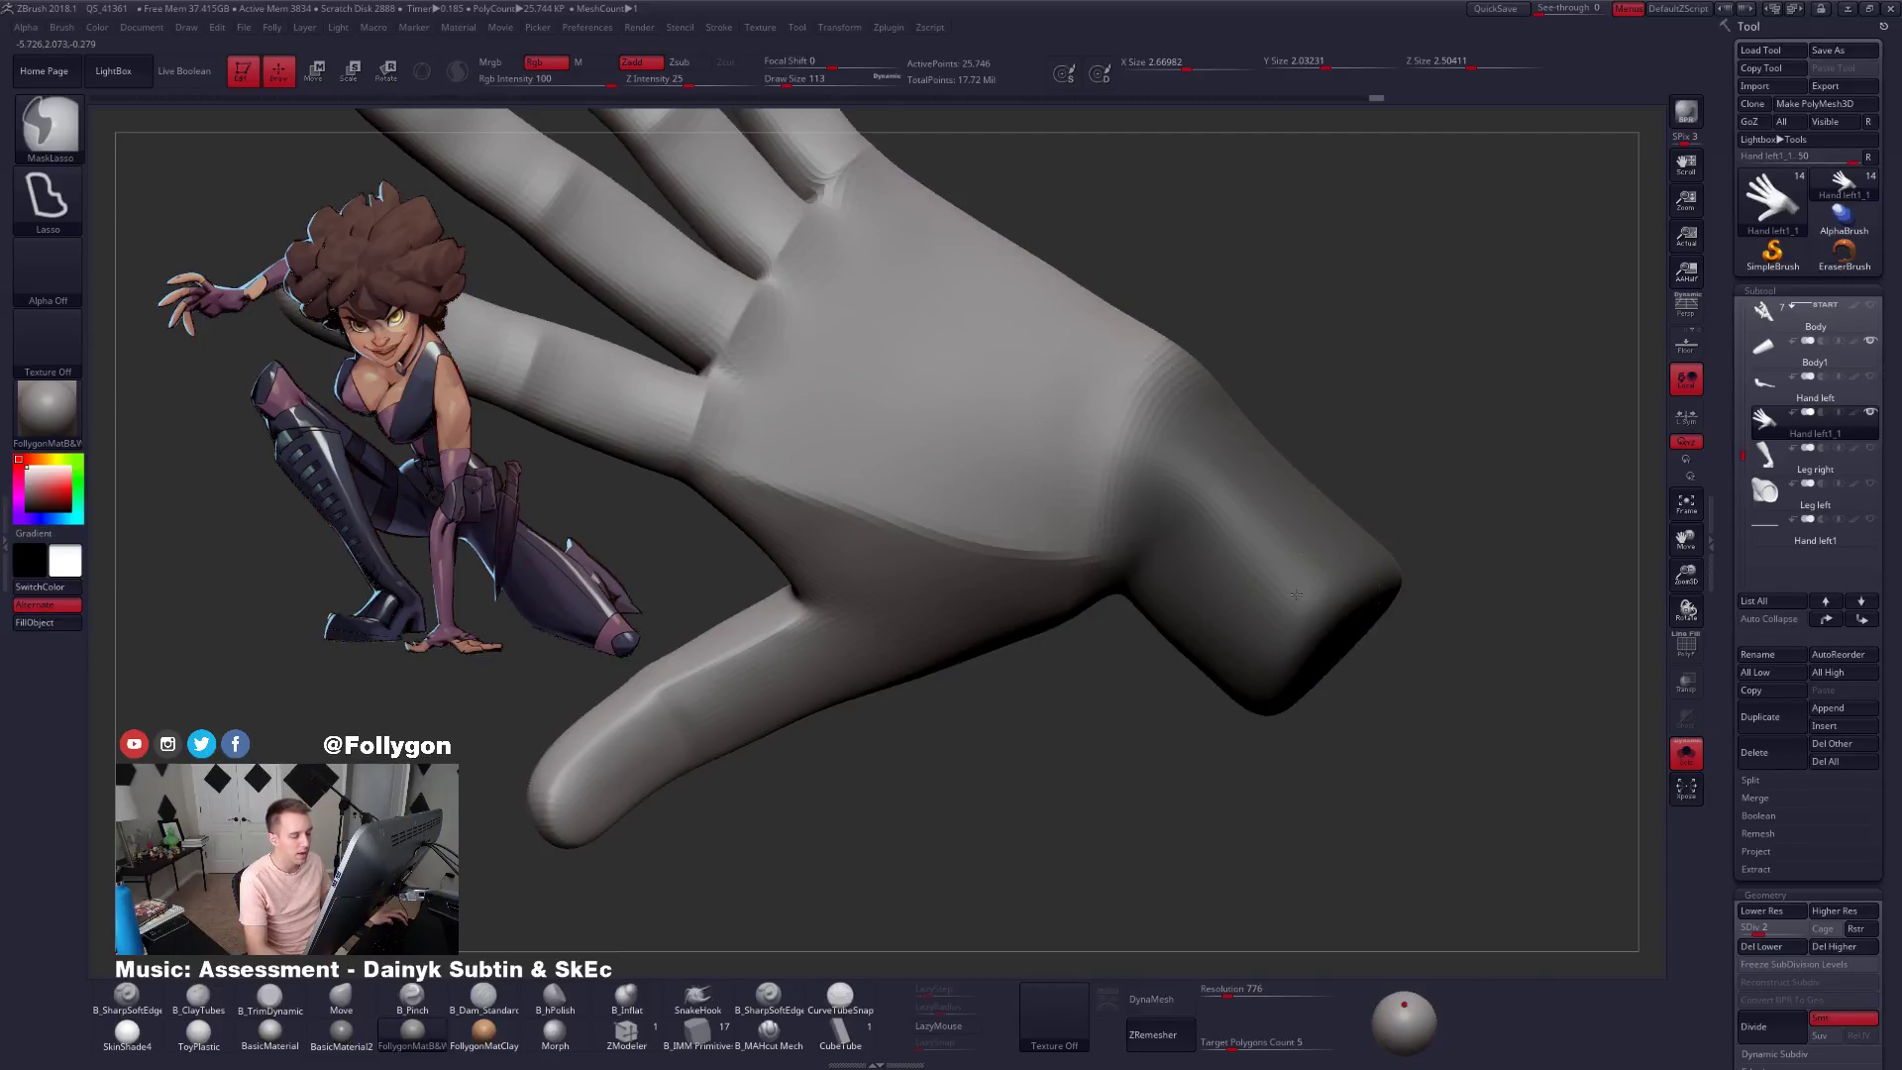
ctrl+click(1296, 595)
ctrl+click(1296, 594)
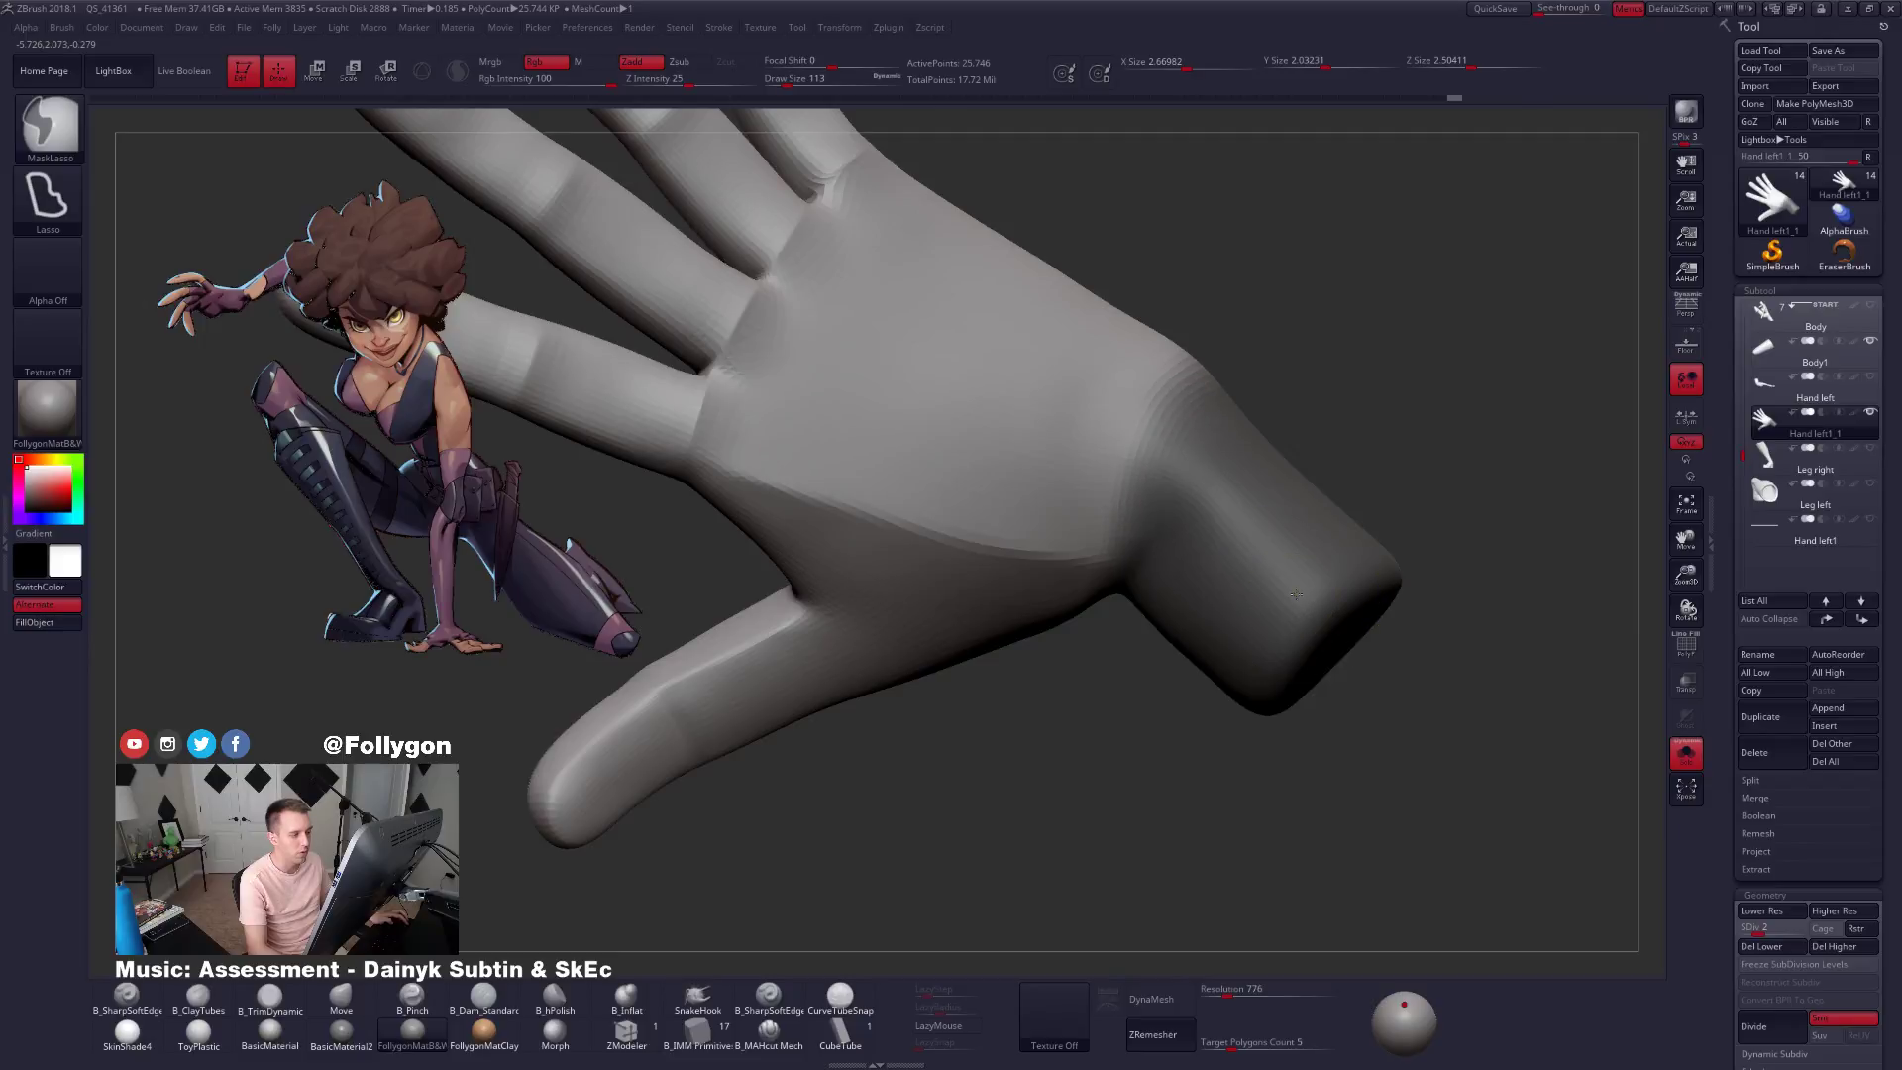
ctrl+click(1295, 594)
ctrl+click(1295, 595)
ctrl+click(1296, 594)
ctrl+click(1296, 594)
Undo the repeated blurs on the wrist mask's edge.
key(ctrl+z)
key(ctrl+z)
key(ctrl+z)
key(ctrl+z)
key(ctrl+z)
key(ctrl+z)
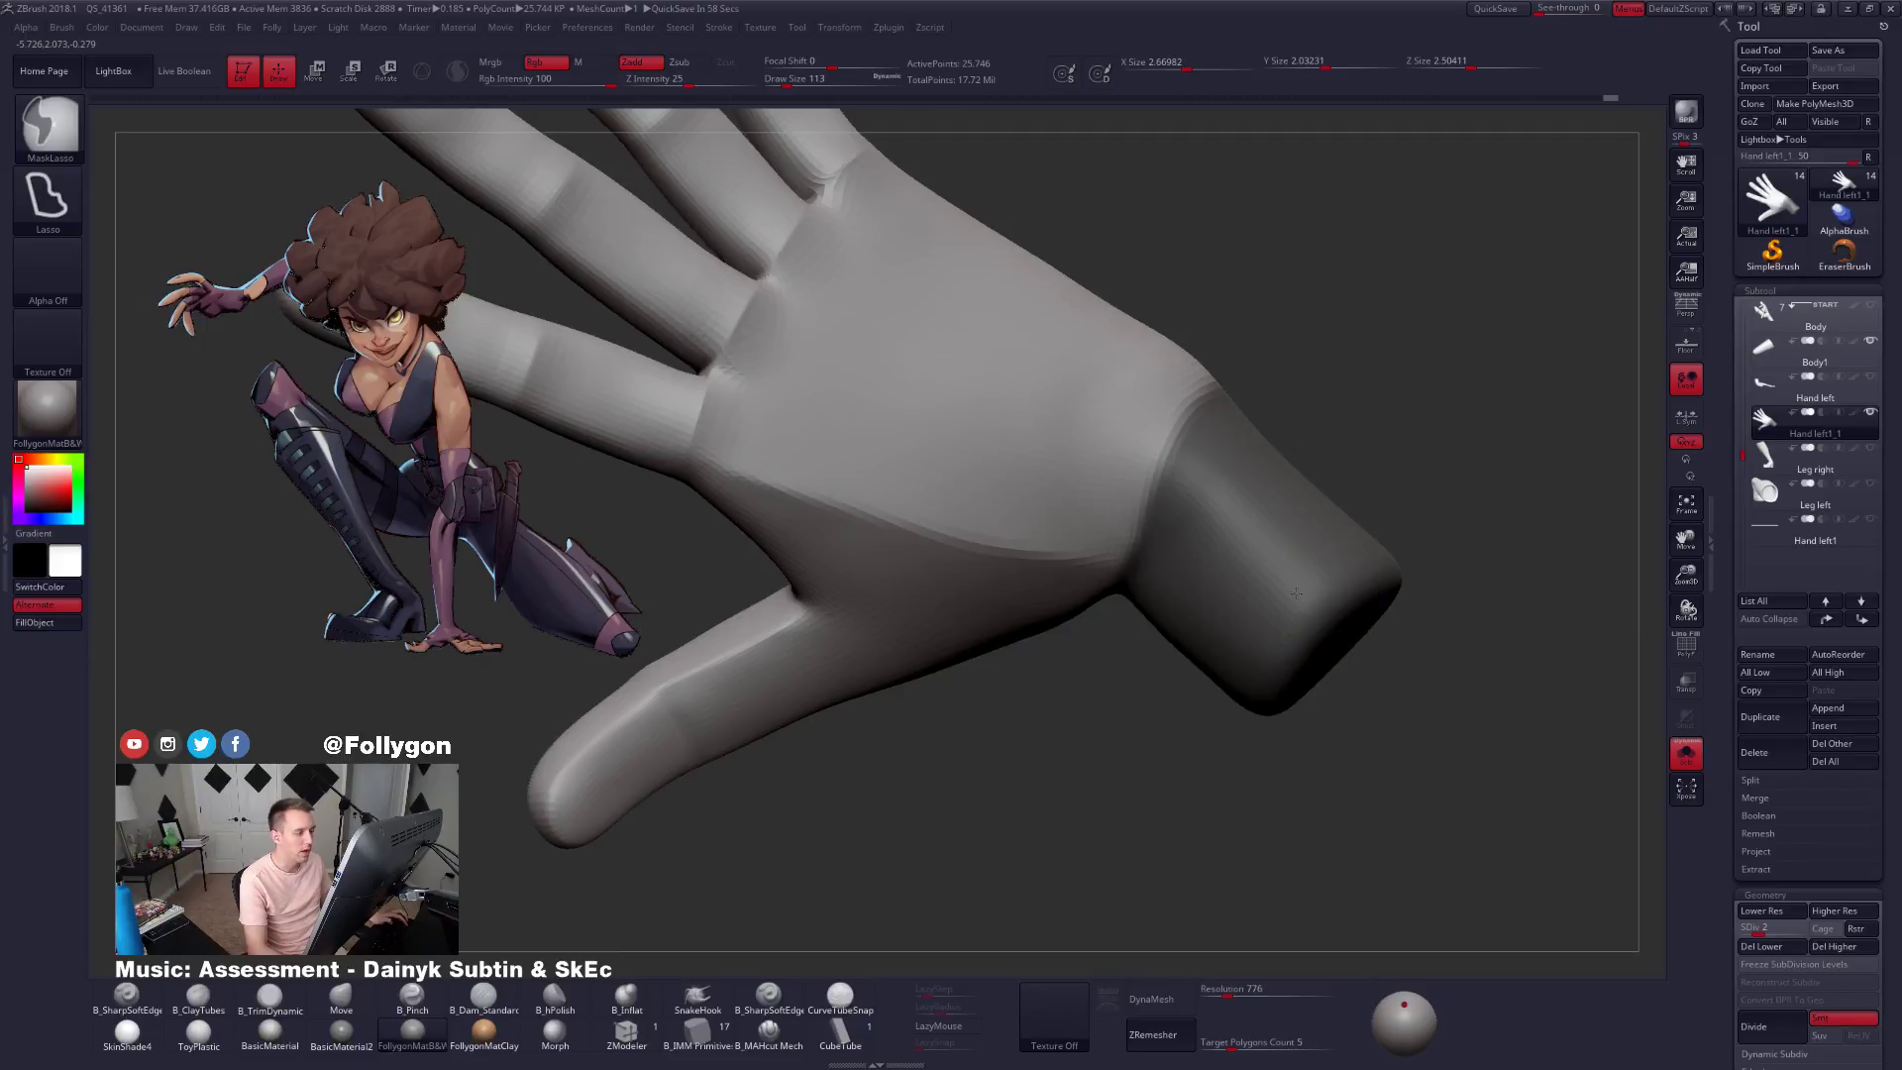
Sharpen the edge of the wrist mask and clear the mask from the hand.
ctrl+alt+click(1296, 593)
ctrl+alt+click(1296, 593)
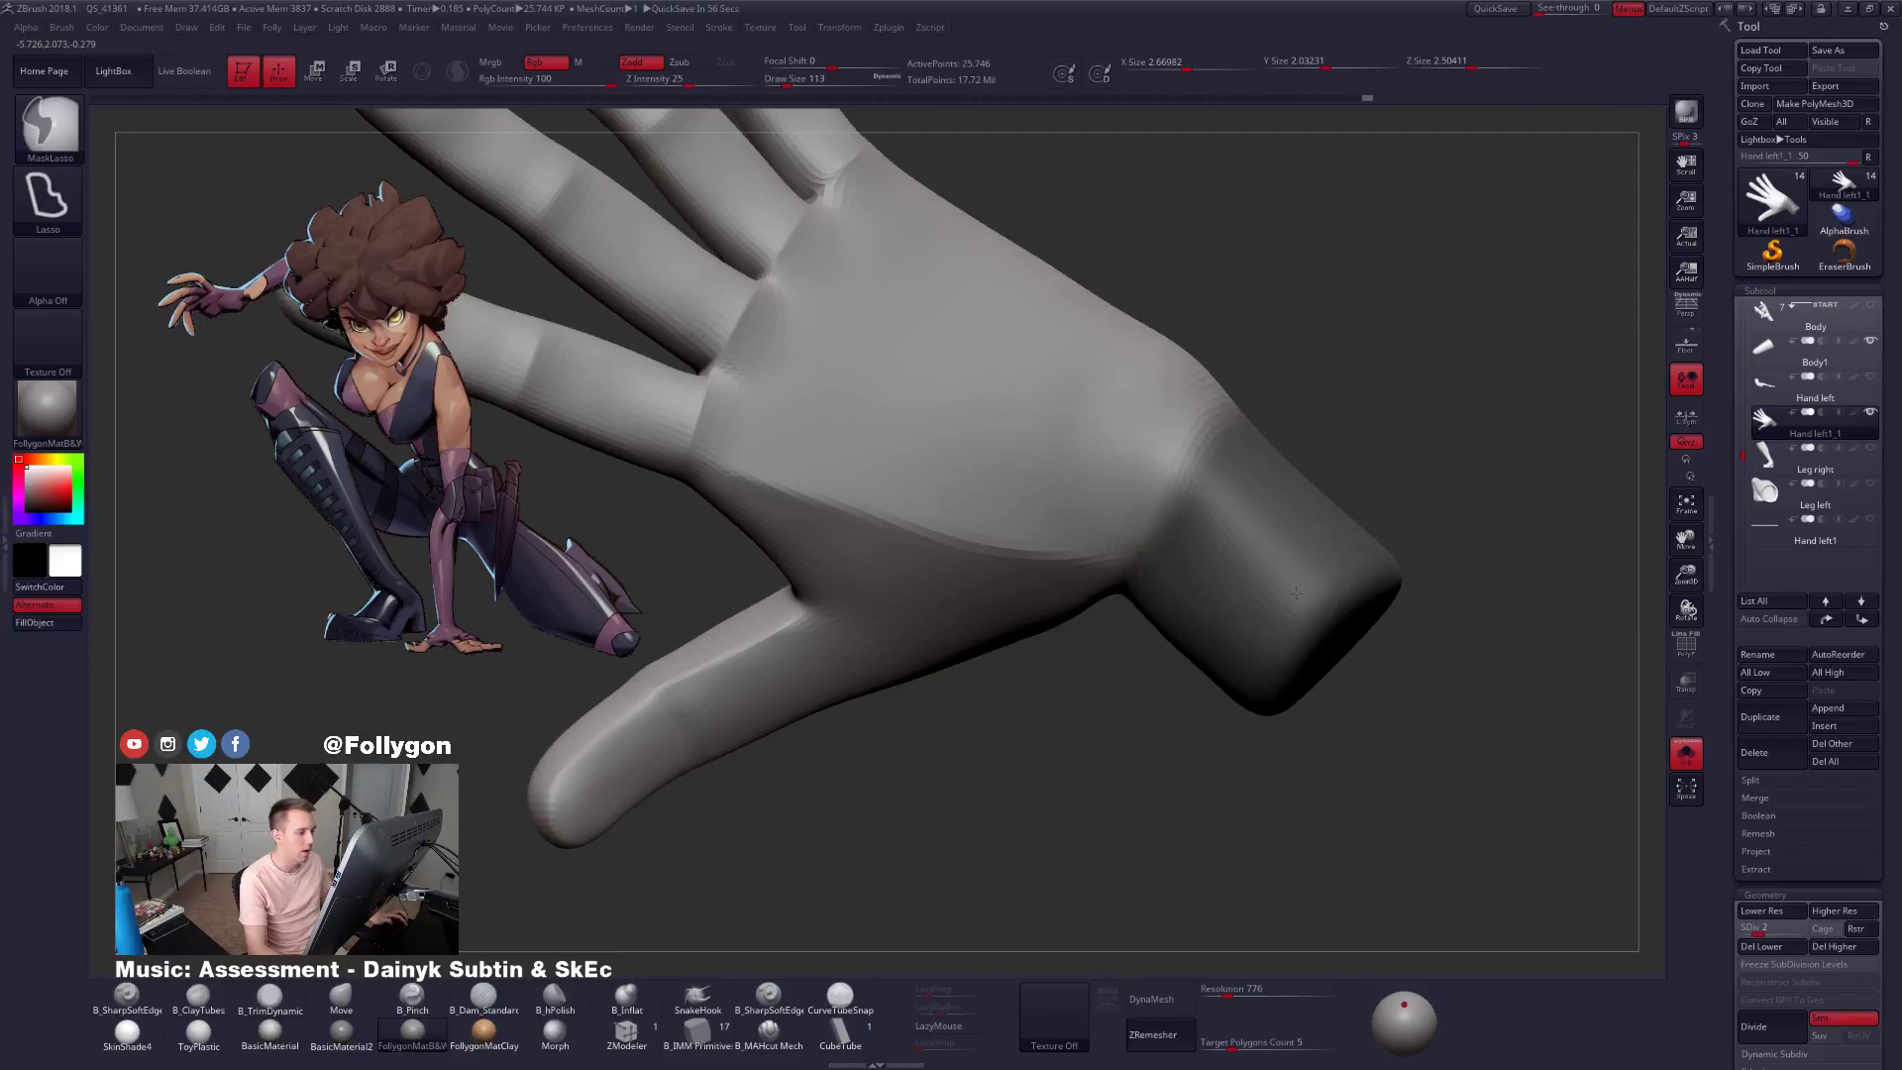
ctrl+alt+click(1296, 593)
ctrl+alt+click(1296, 593)
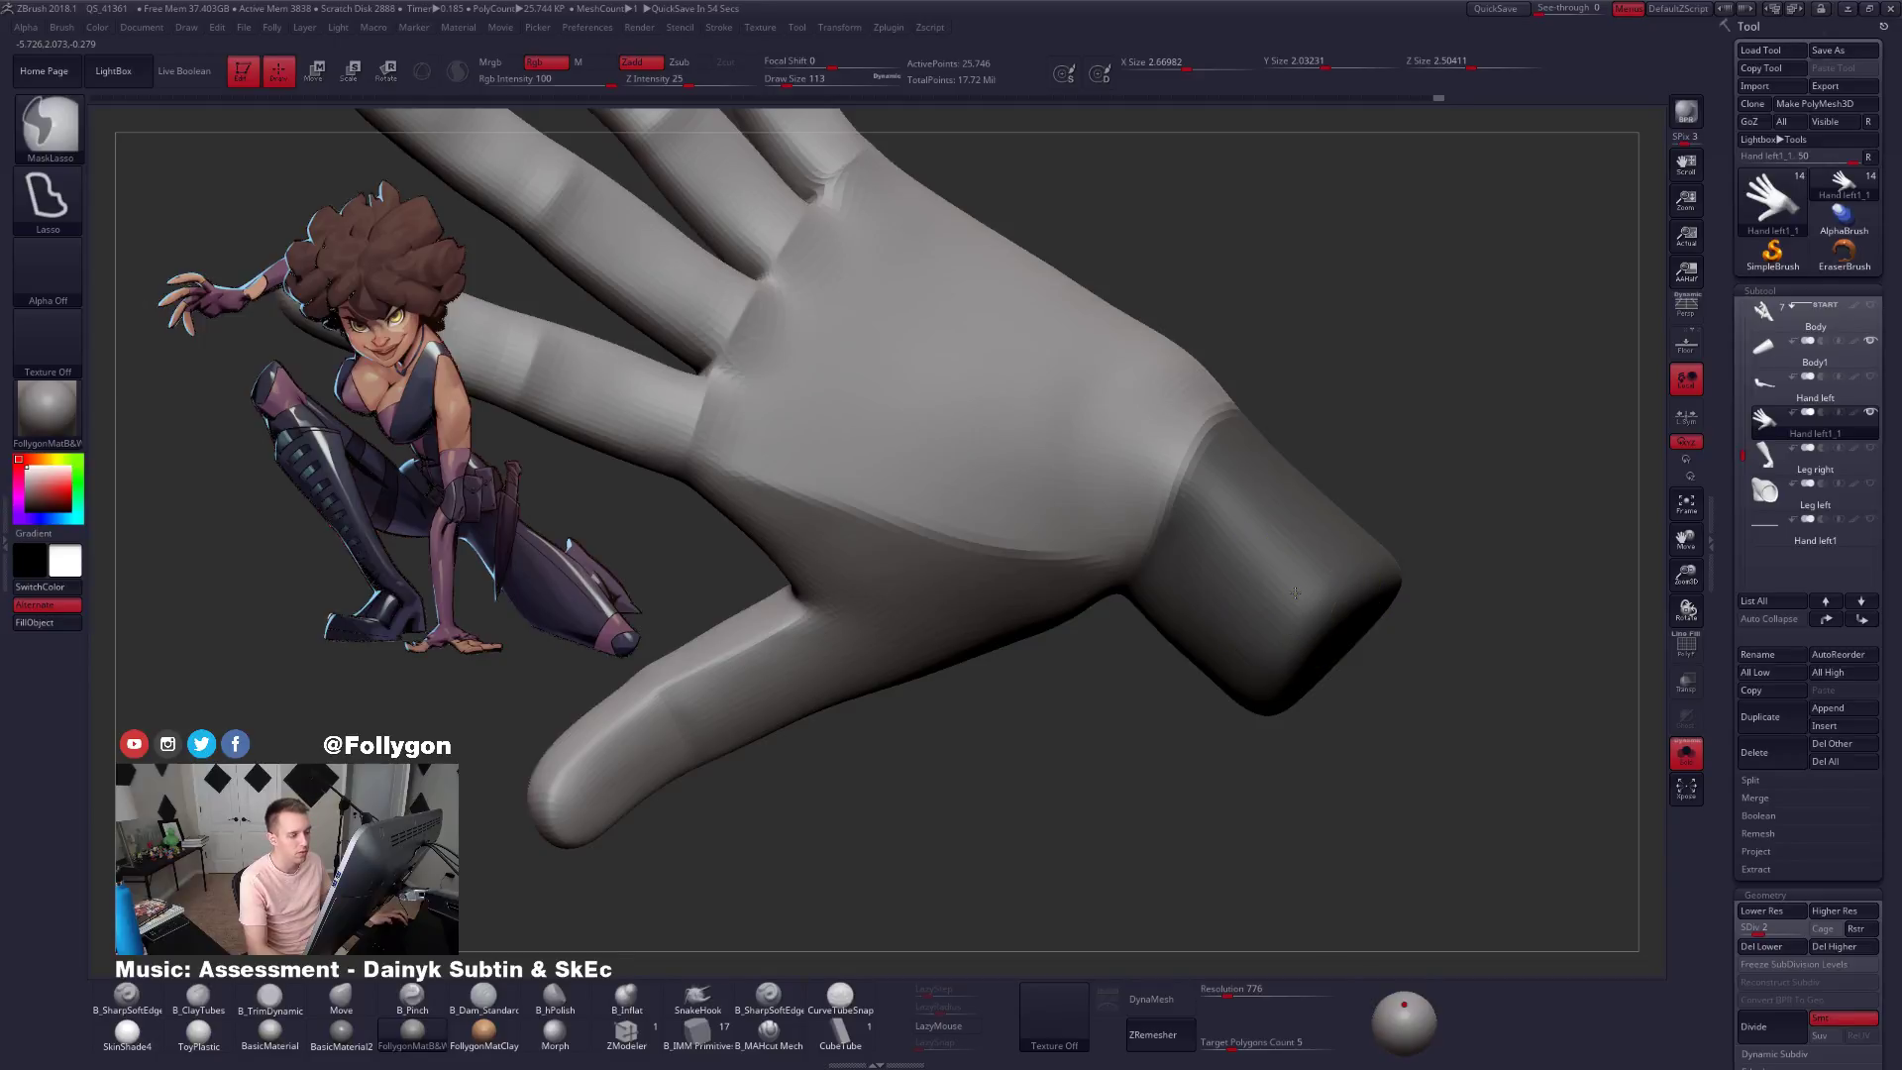
ctrl+drag(1395, 387, 1382, 422)
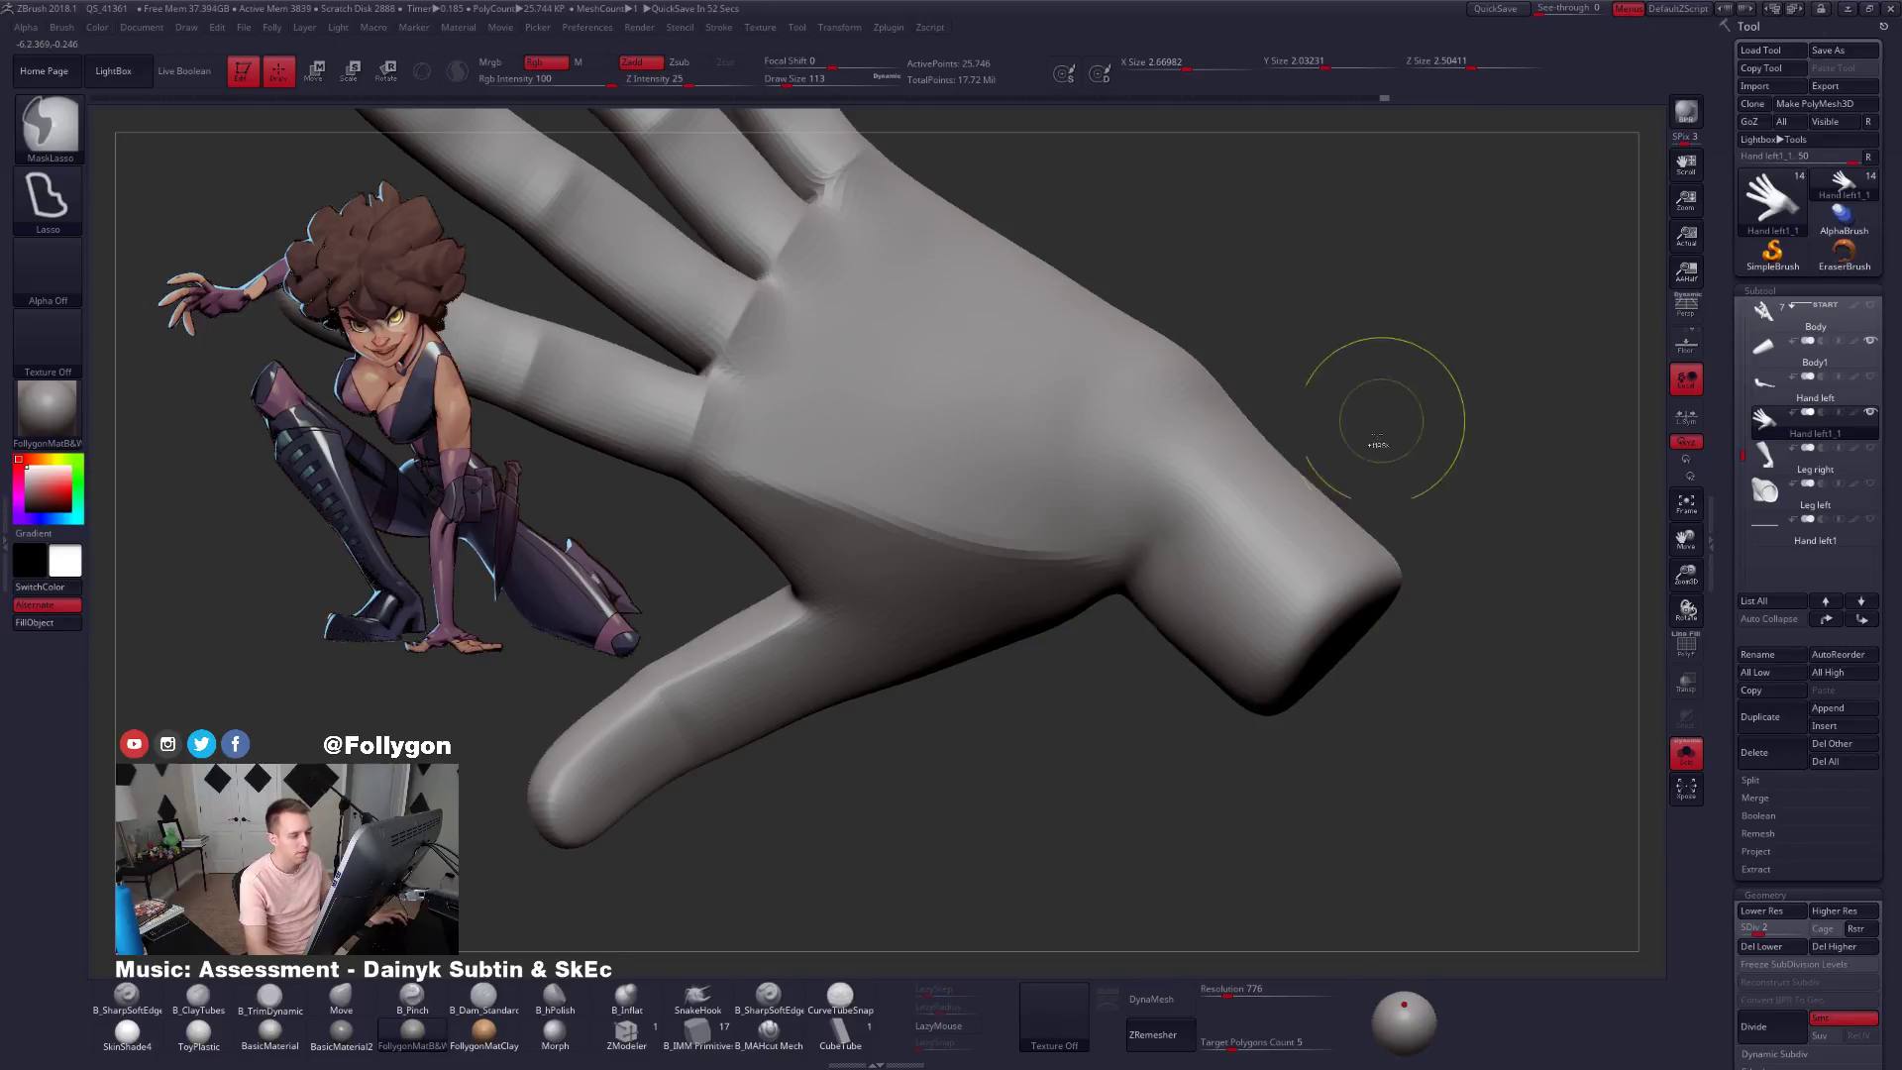
Try perspective distortion on the hand from the draw settings and turn it off again.
mouse_move(1382, 422)
ctrl+right_down()
mouse_move(1238, 505)
mouse_move(1135, 609)
mouse_move(1266, 671)
ctrl+right_up()
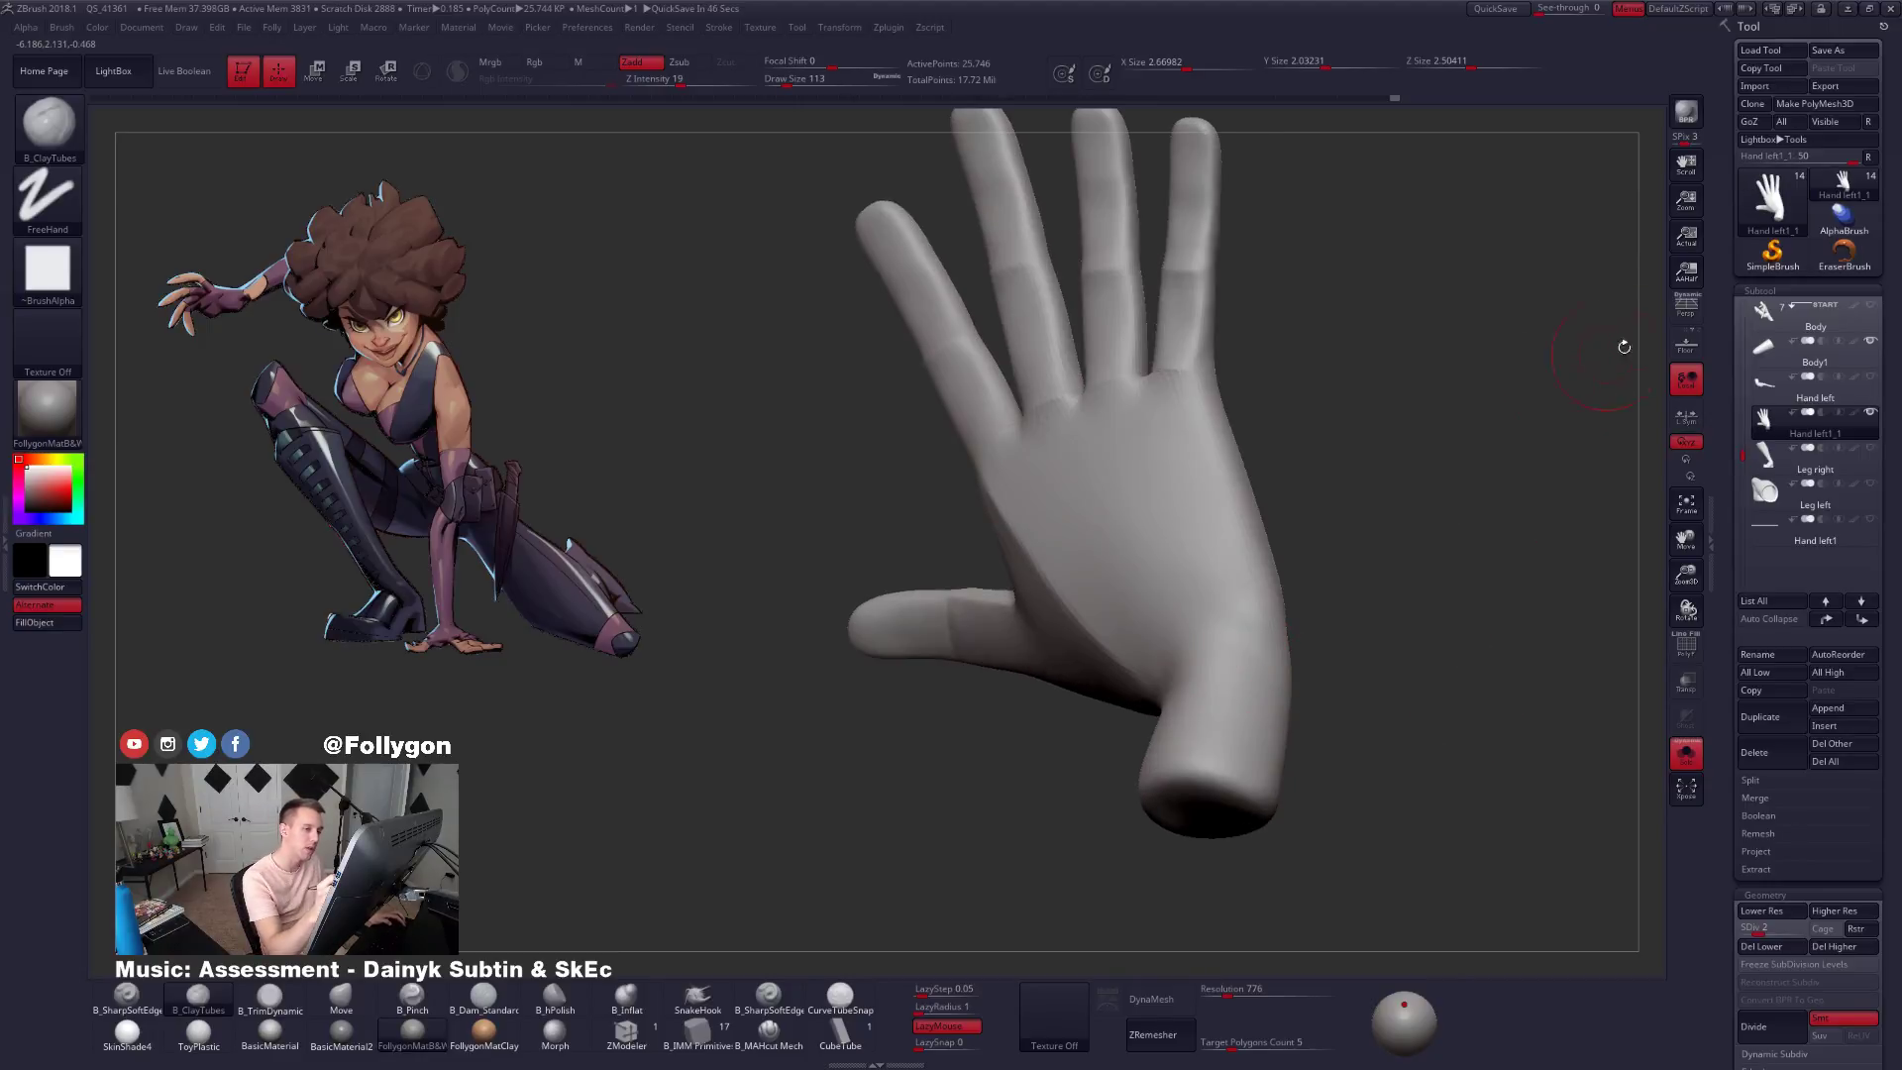
ctrl+alt+shift+click(1688, 315)
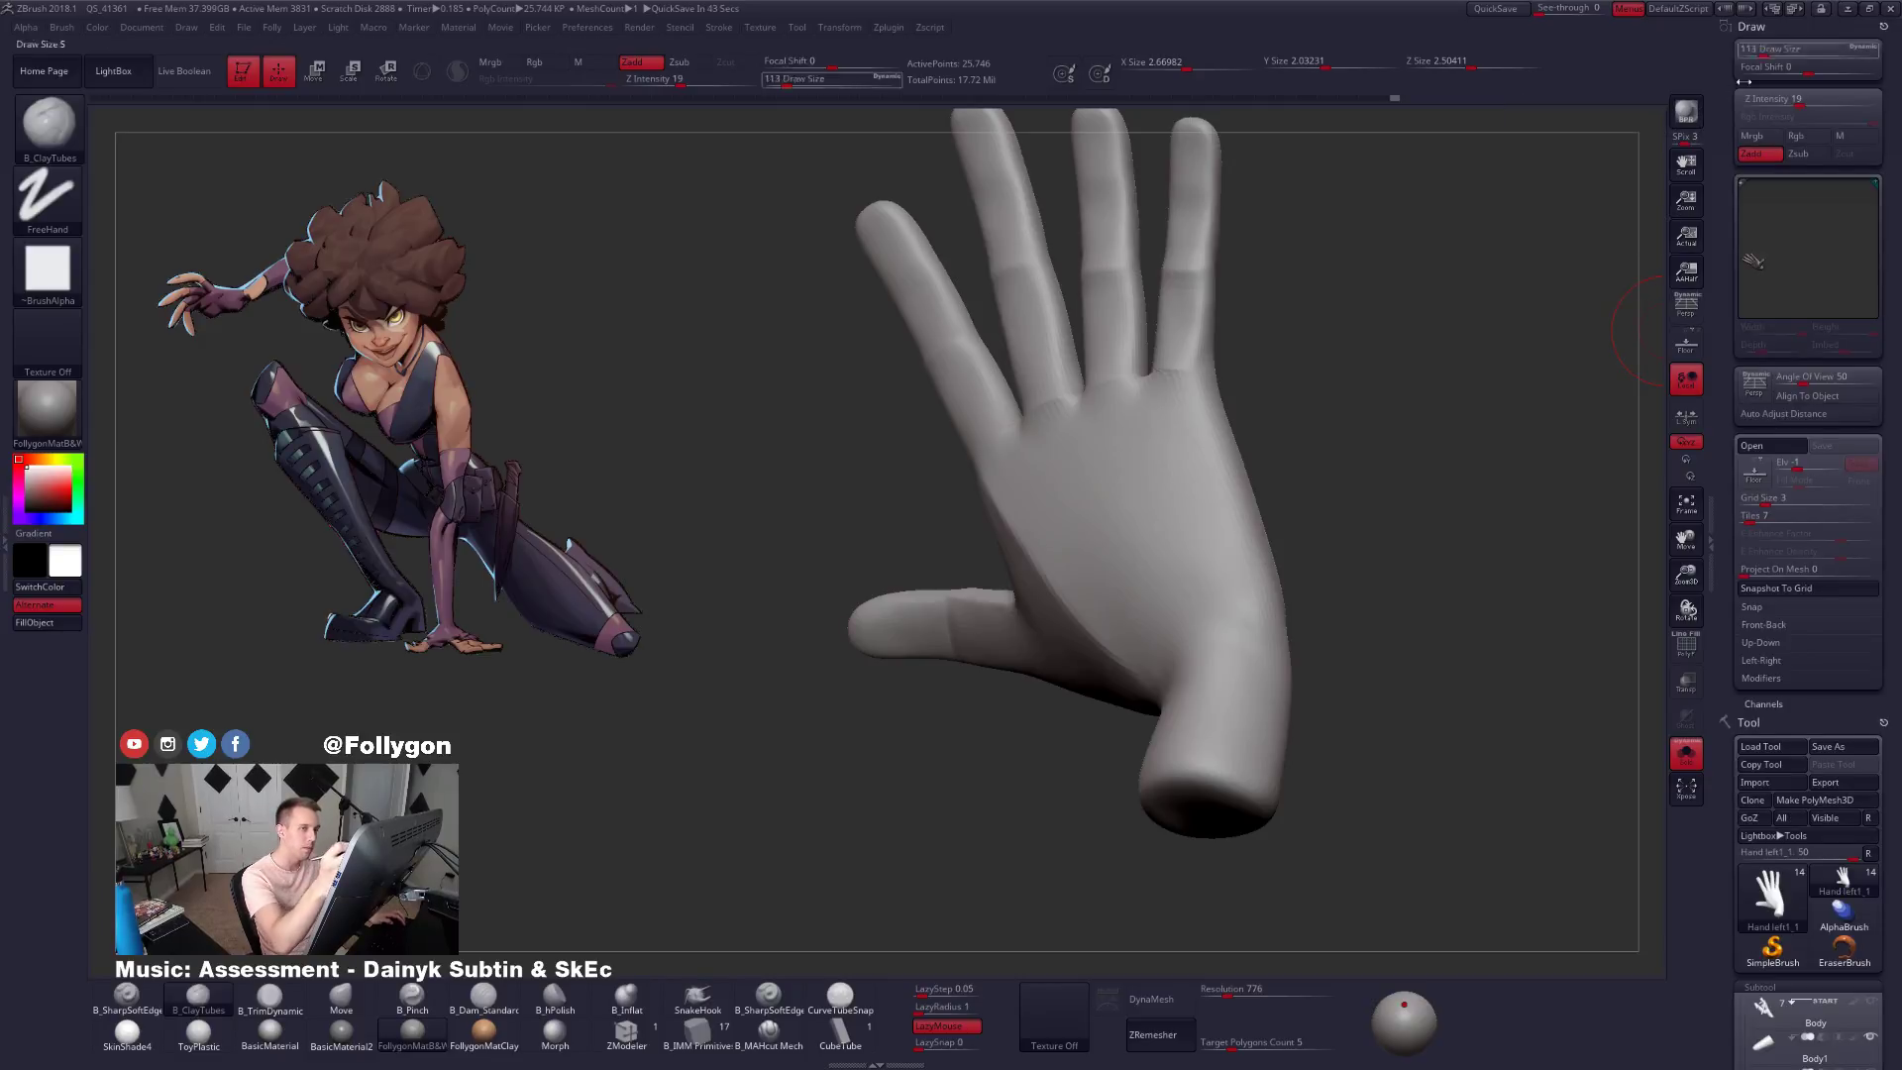
ctrl+alt+shift+click(1689, 315)
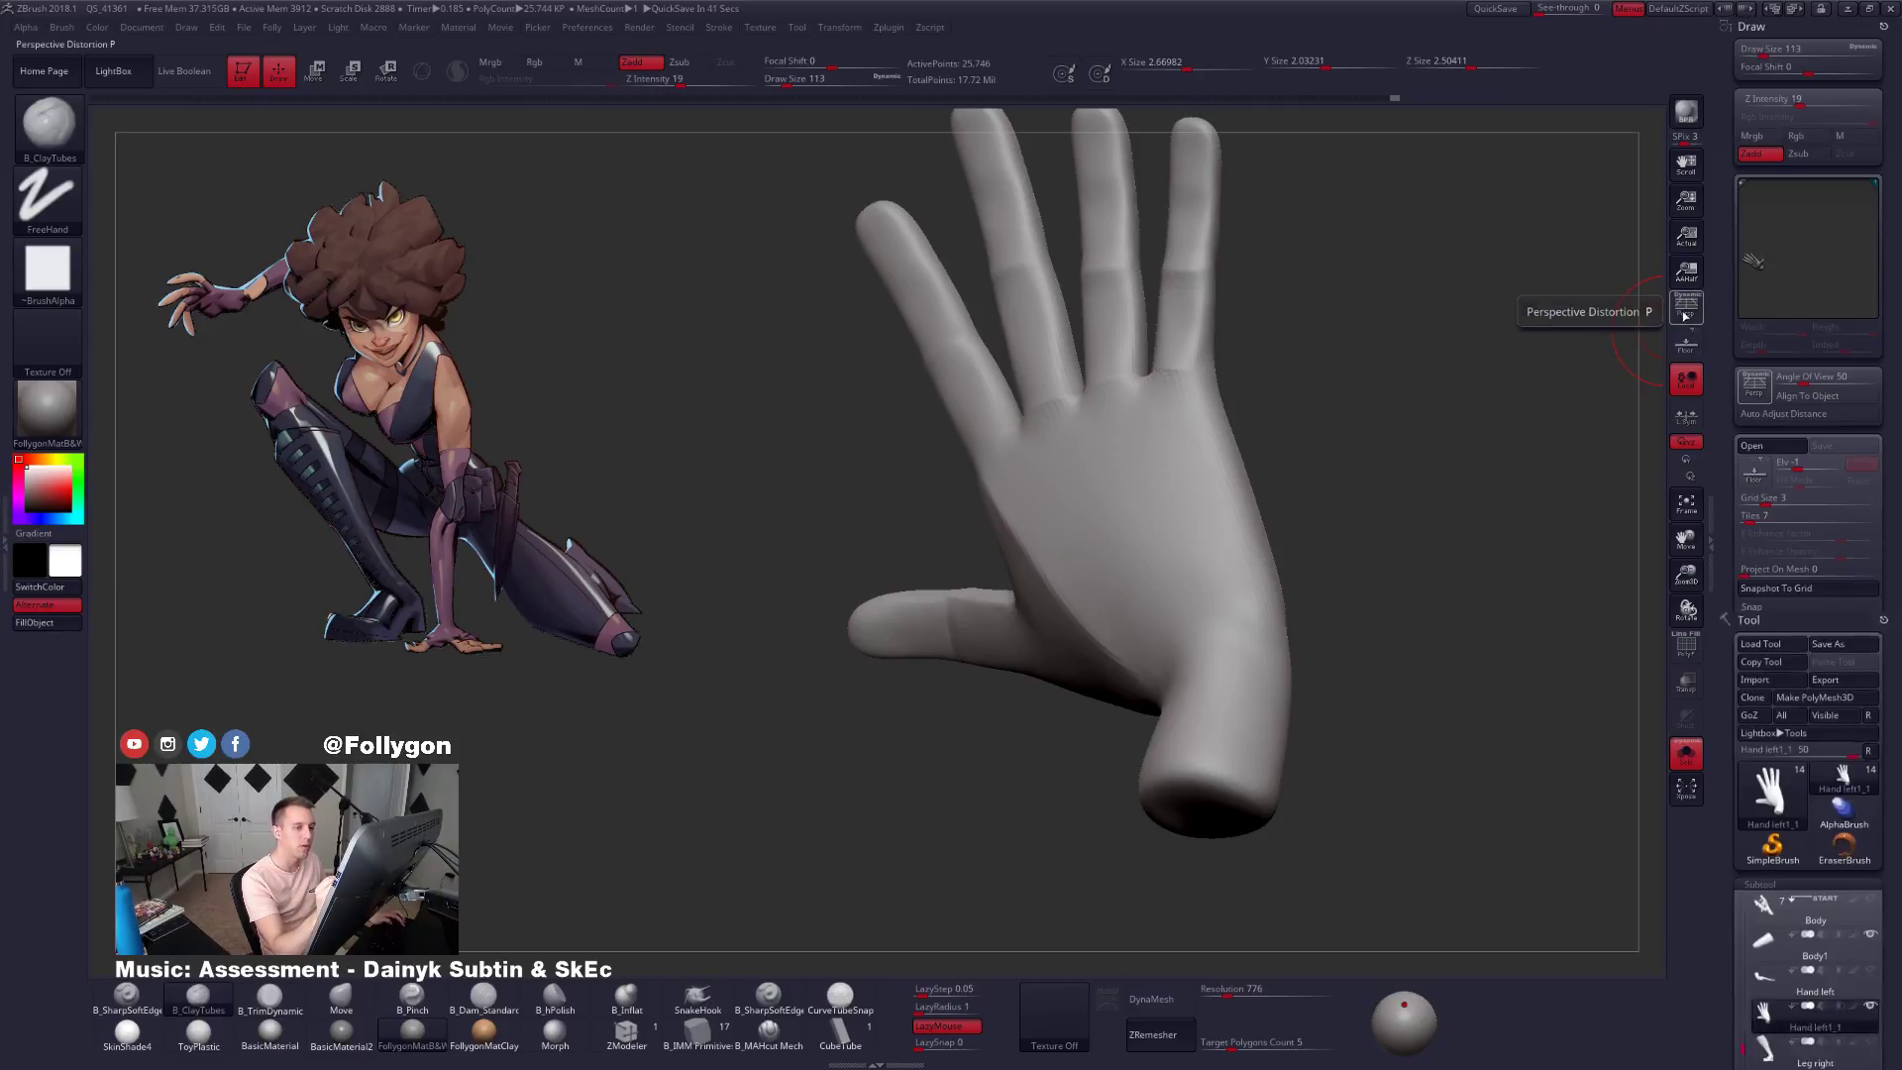
ctrl+alt+shift+click(1689, 315)
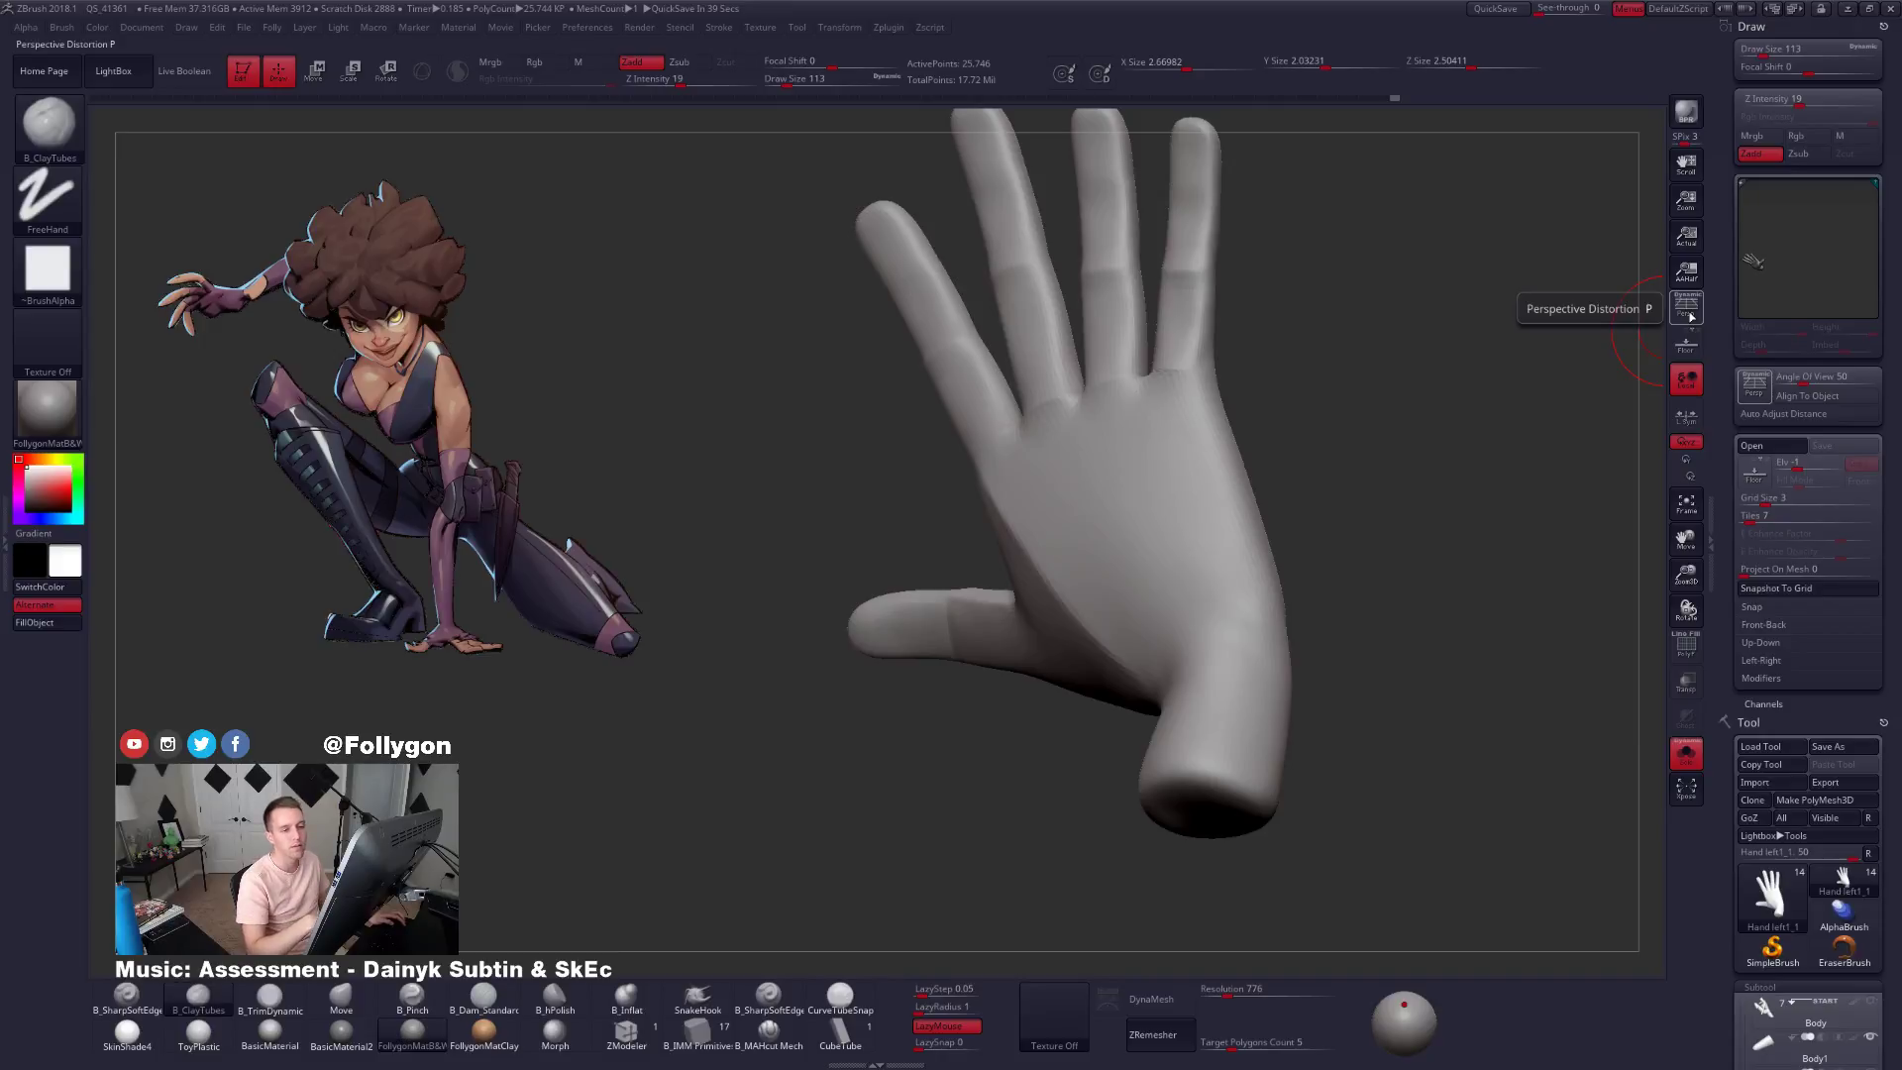
click(1754, 387)
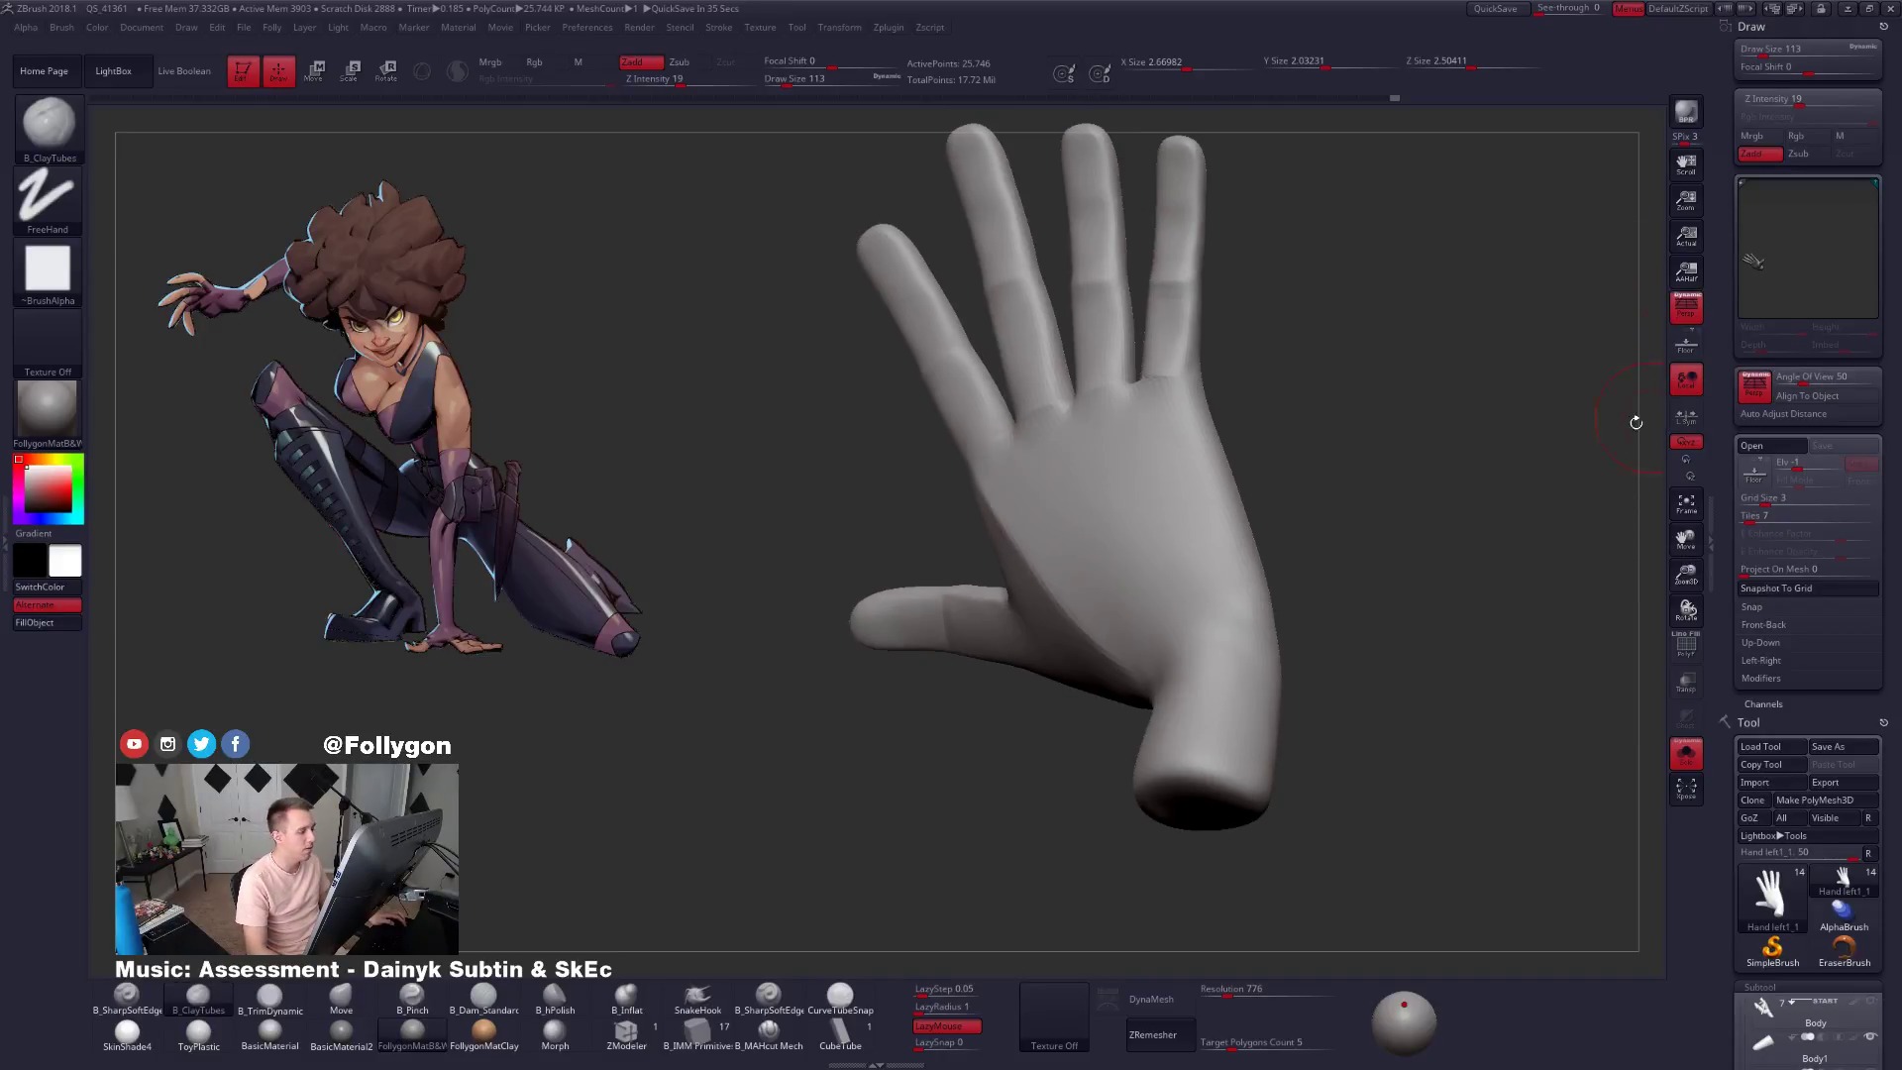
click(1752, 396)
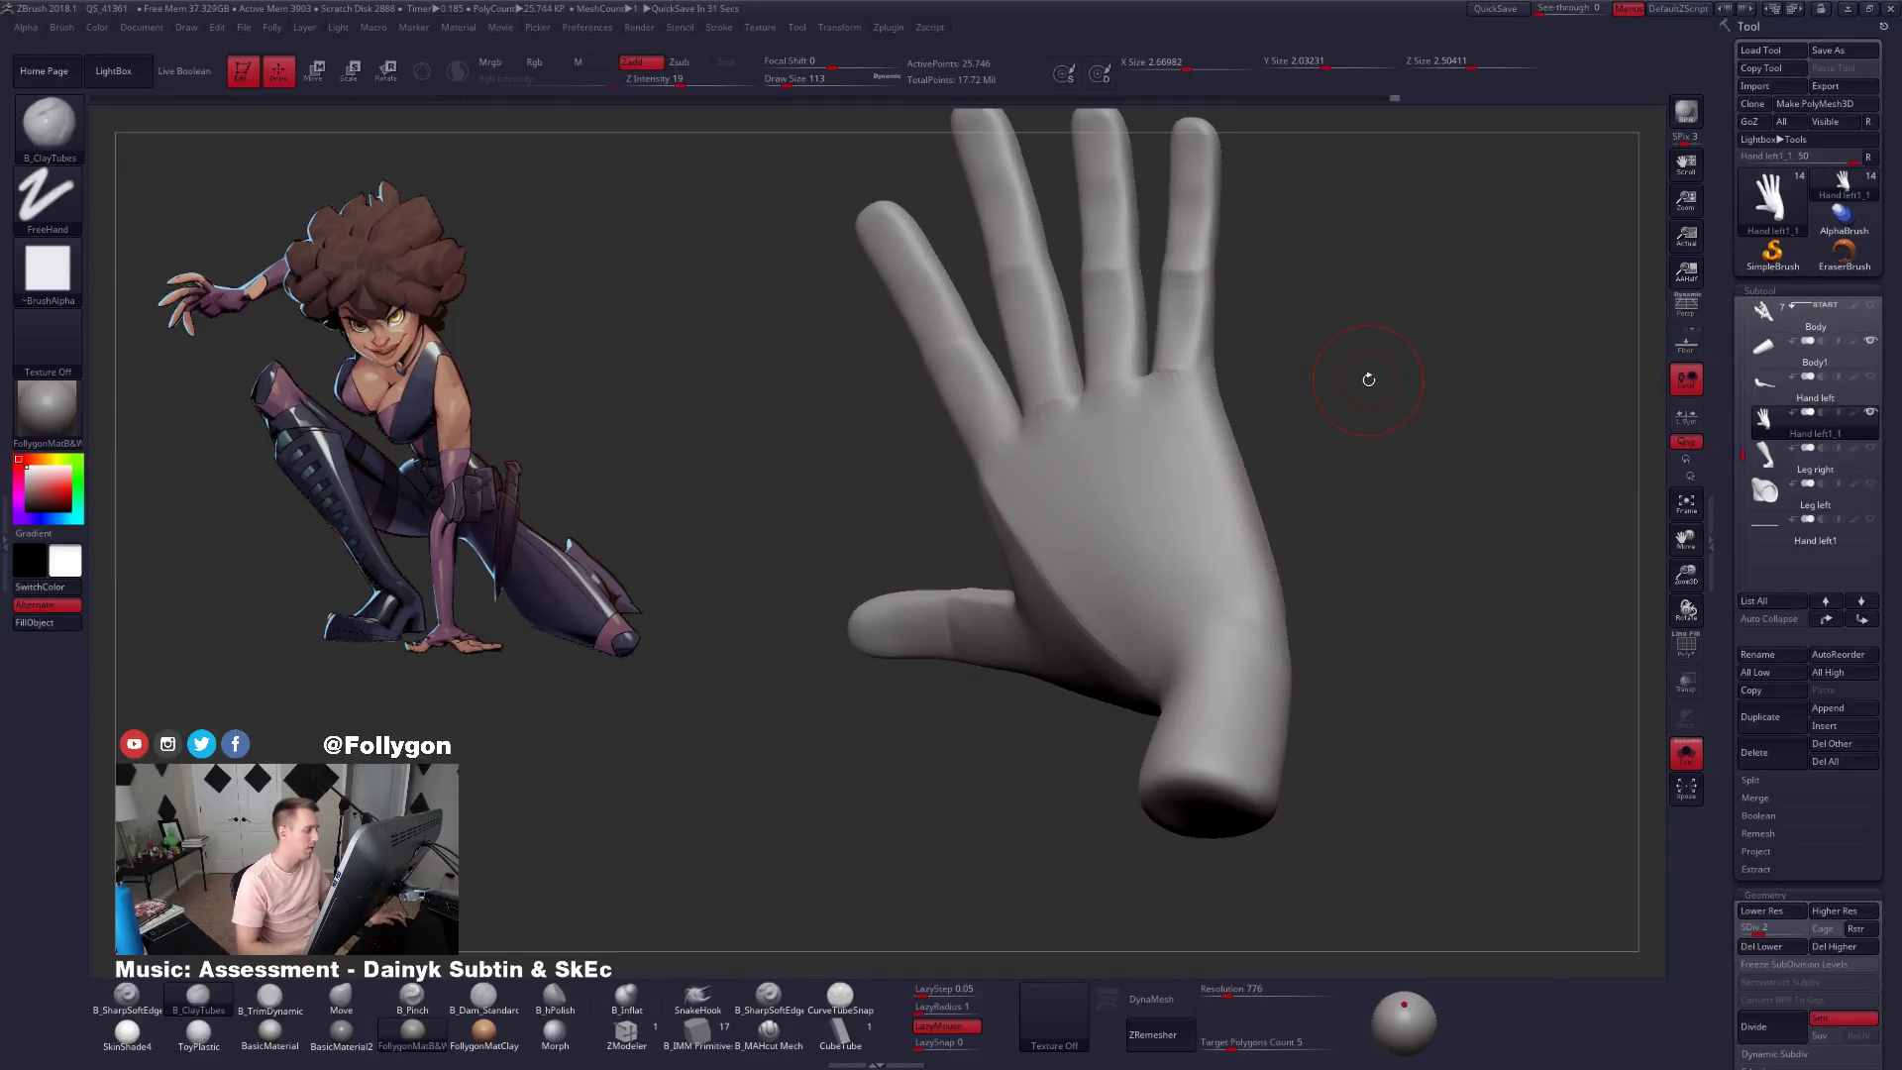
Tighten the crease between the palm and wrist with the B_Pinch brush at a draw size of 61.
mouse_move(1371, 377)
mouse_down()
mouse_move(1115, 680)
mouse_move(1157, 670)
mouse_up()
key(b)
key(p)
key(i)
key(space)
drag(1298, 634, 1296, 694)
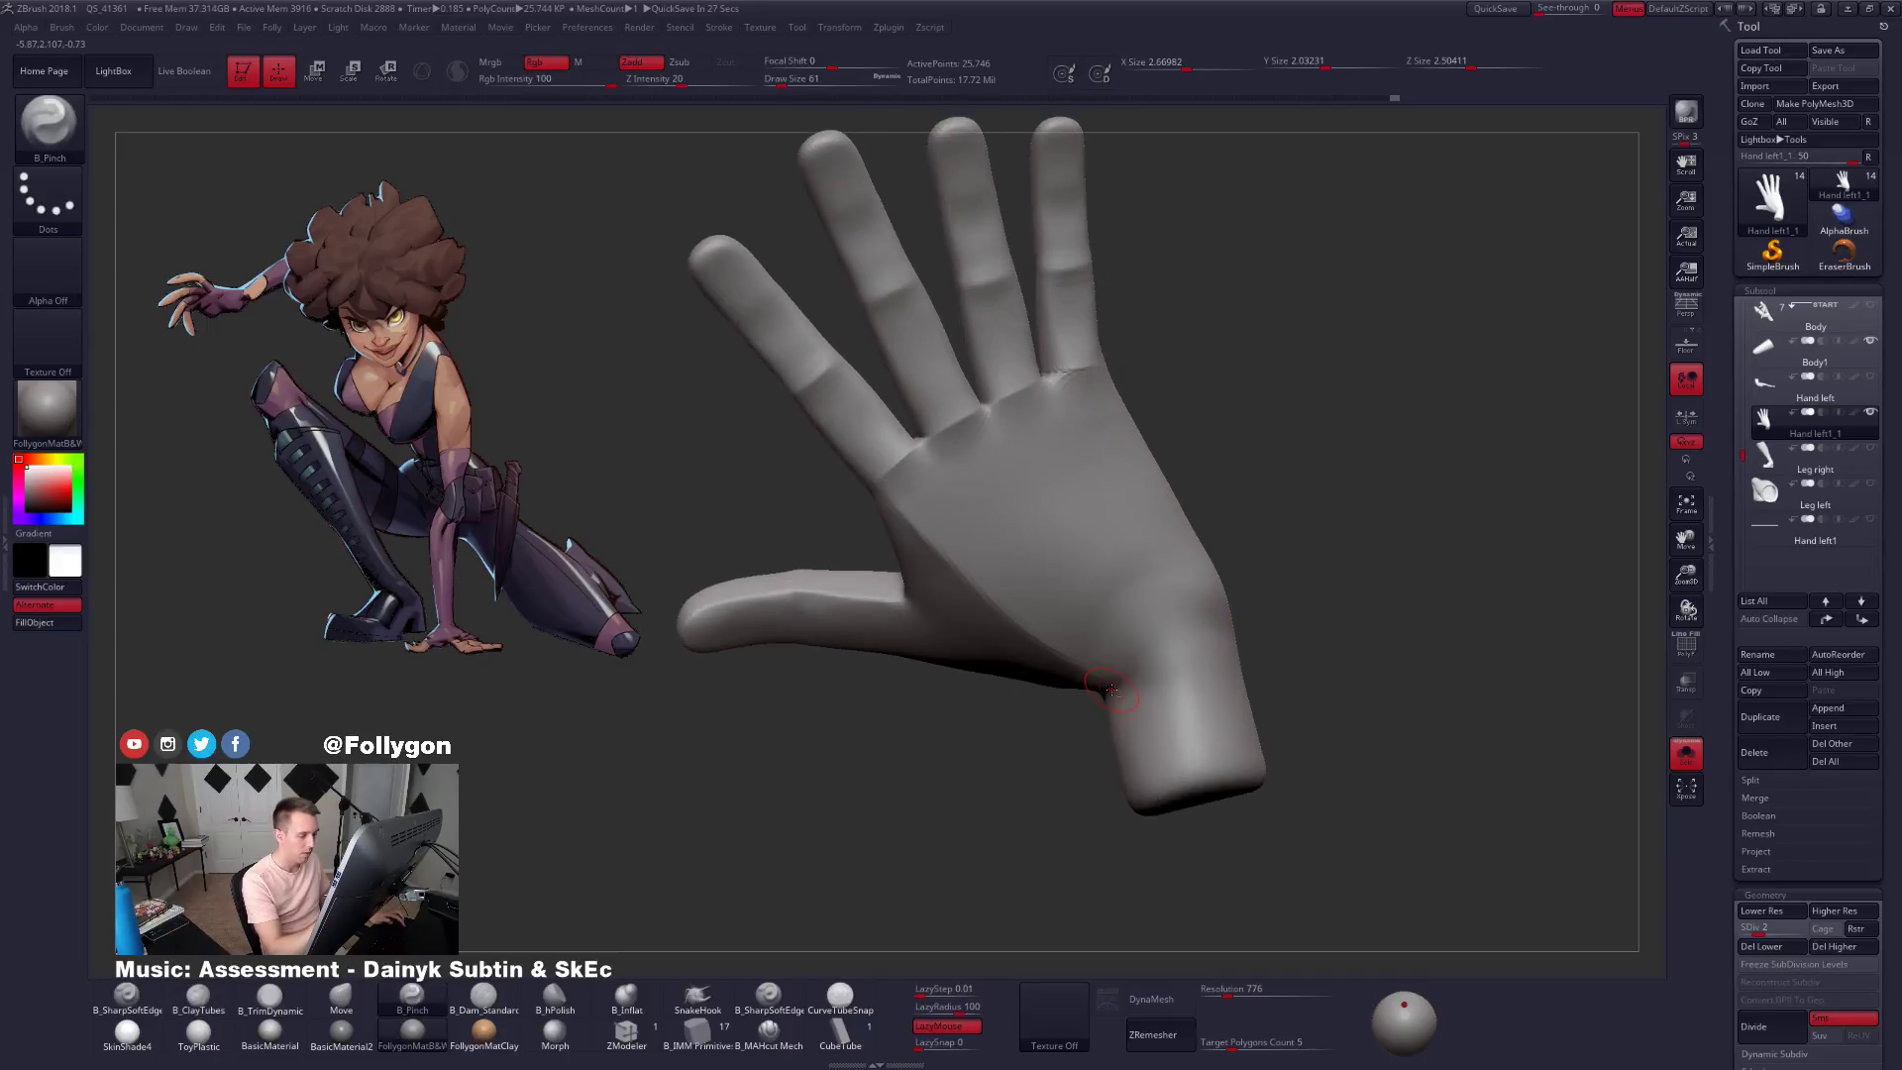
drag(1273, 616, 1220, 639)
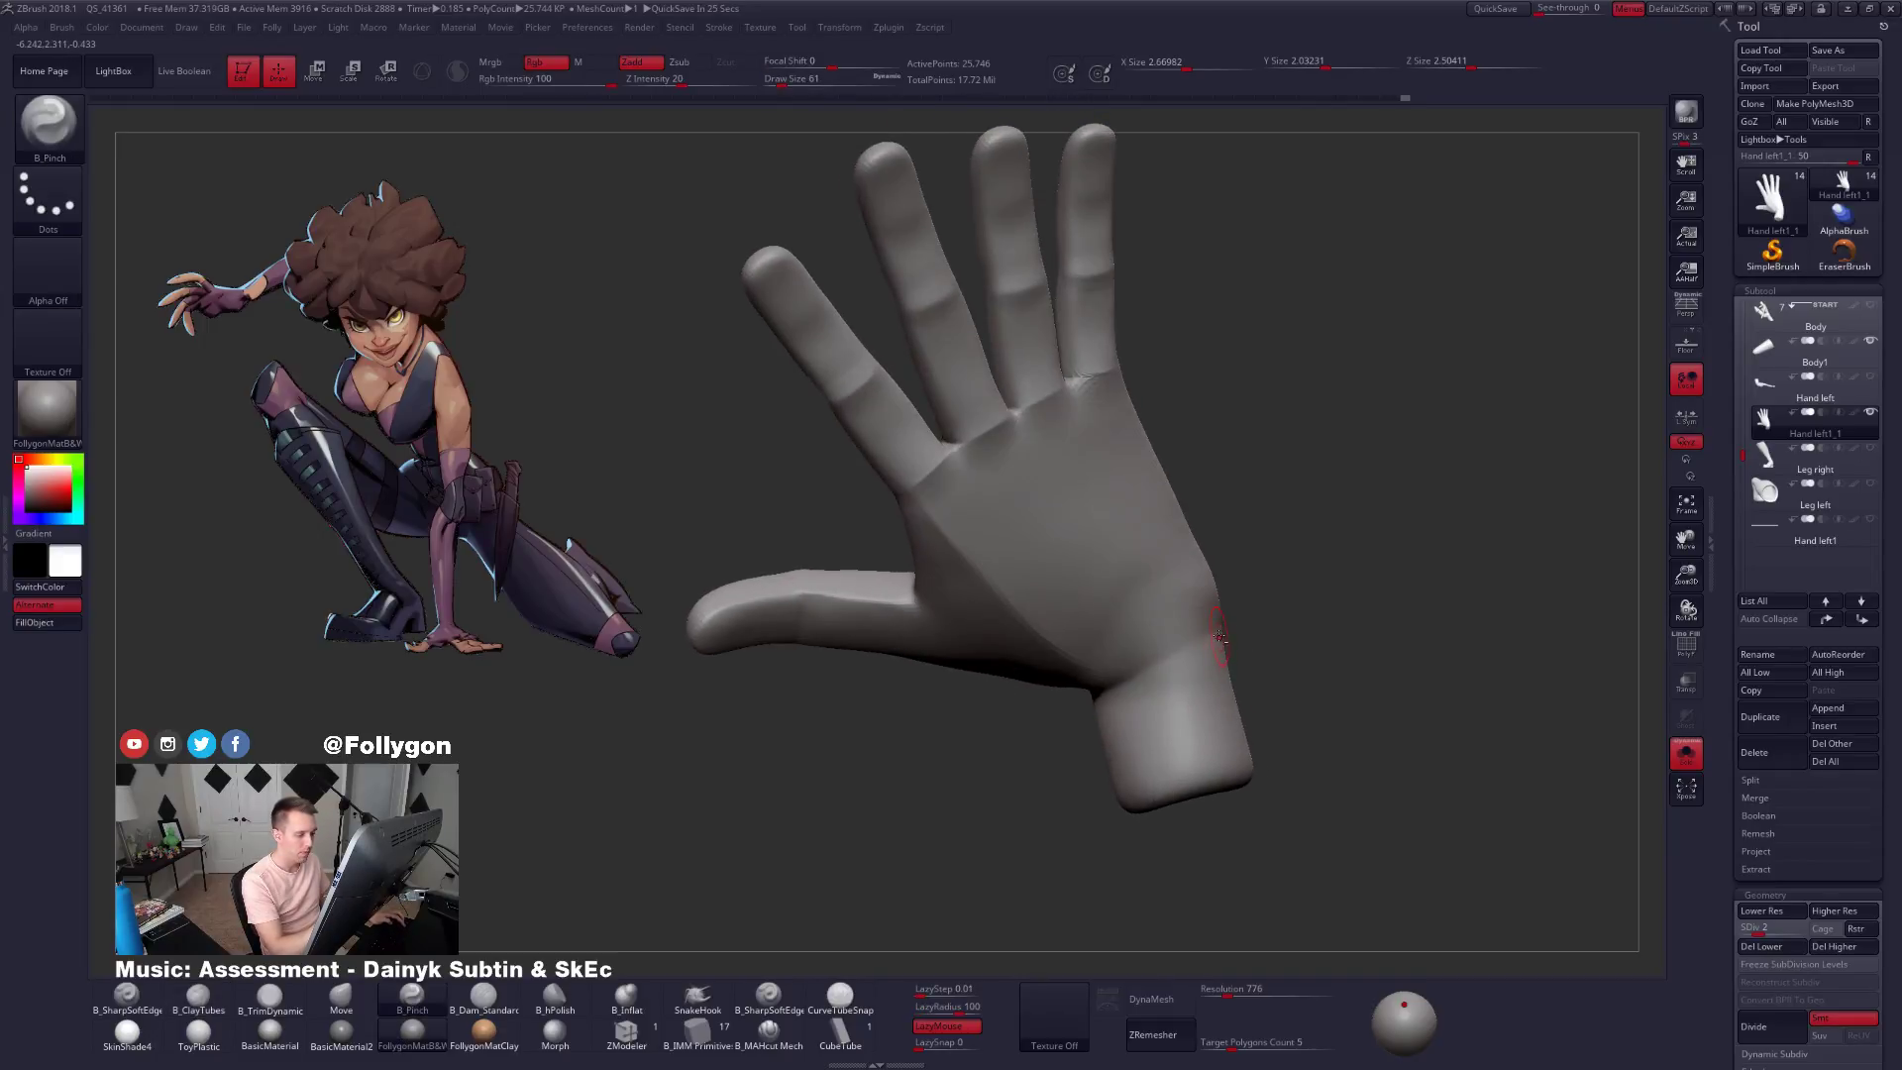
mouse_move(1047, 731)
mouse_down()
mouse_move(1155, 667)
mouse_move(1205, 711)
mouse_move(1176, 755)
mouse_move(1137, 634)
mouse_move(1099, 738)
mouse_up()
Adjust the wrist's shape below the palm with the Move brush.
key(space)
key(b)
key(m)
key(v)
key(space)
drag(1154, 649, 1147, 686)
drag(1189, 748, 1167, 701)
Raise the hand to subdivision level 5 and flatten the side of the wrist with B_TrimDynamic.
key(b)
key(t)
key(d)
key(d)
key(d)
key(d)
mouse_move(1111, 637)
mouse_down()
mouse_move(1127, 682)
mouse_move(1189, 681)
mouse_move(1129, 689)
mouse_up()
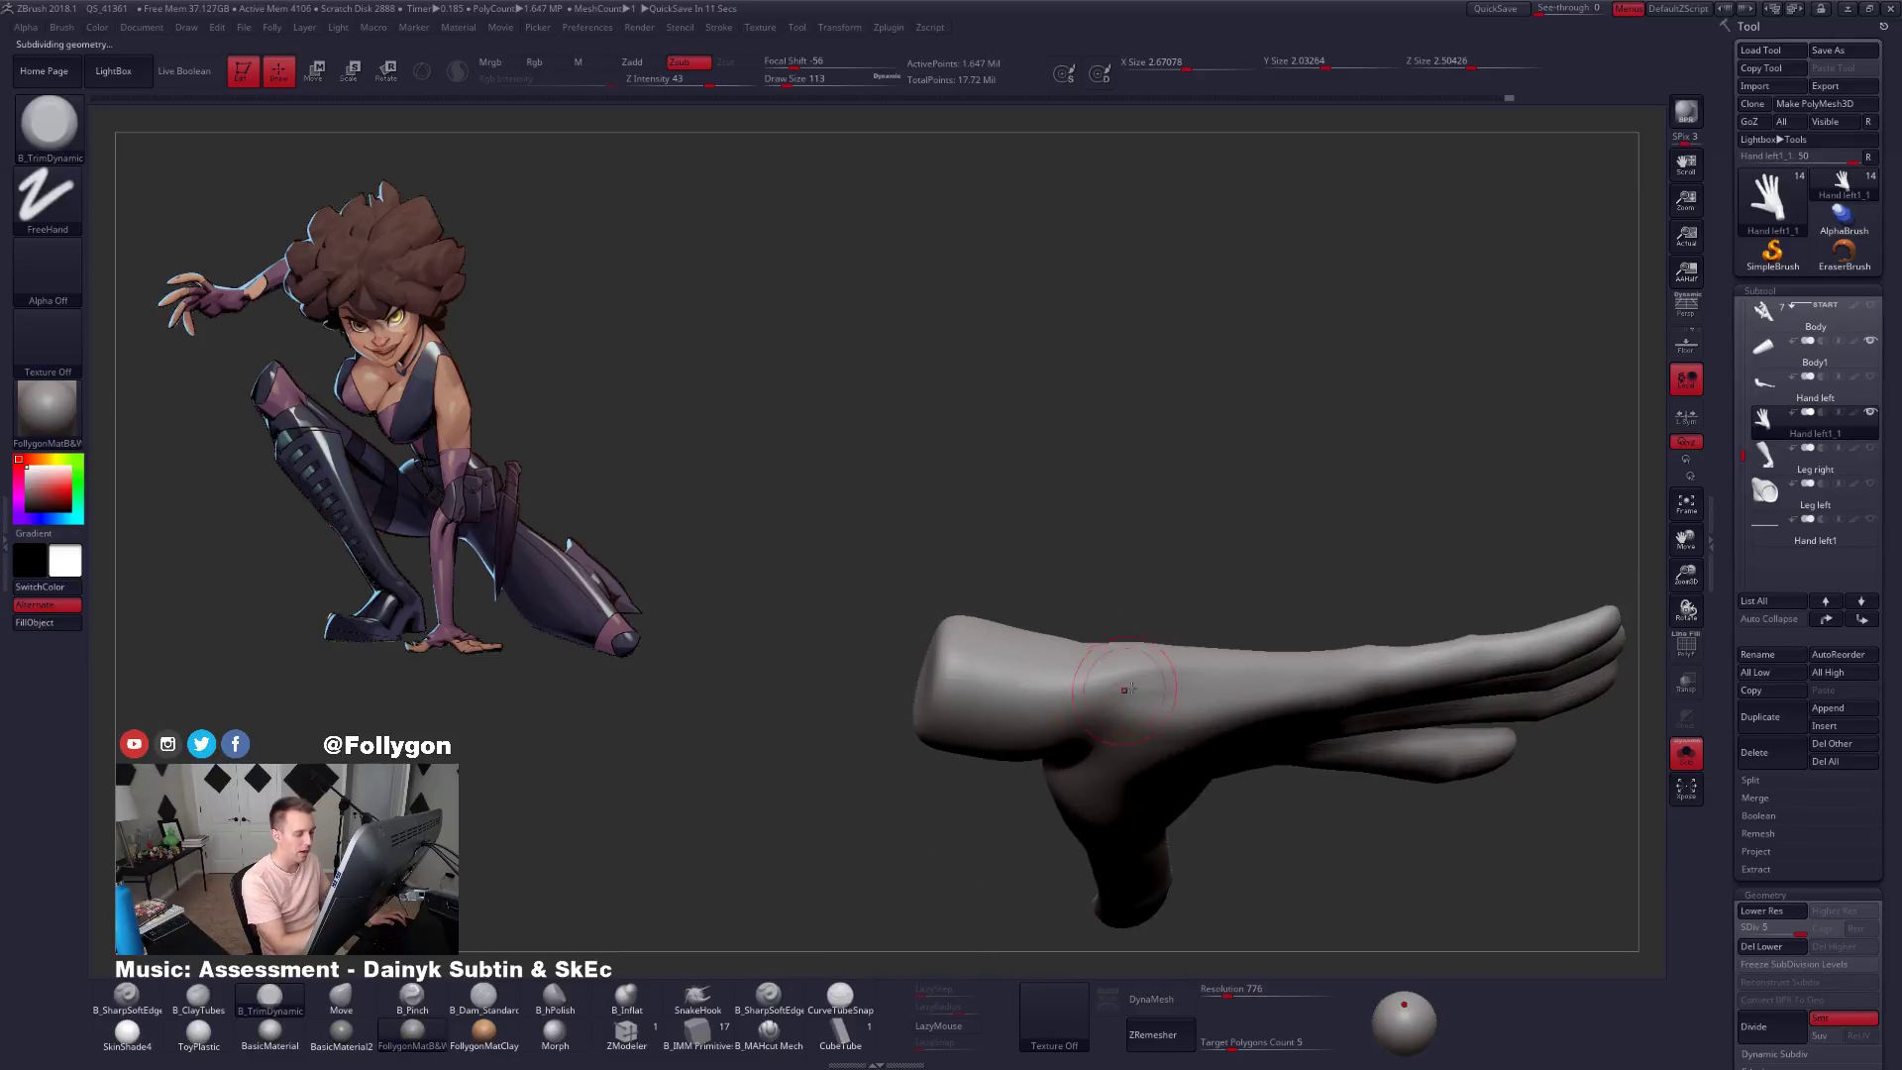
Bring the hand down to subdivision level 3 and continue planing the wrist bend with B_TrimDynamic.
key(shift+d)
key(shift+d)
key(shift+d)
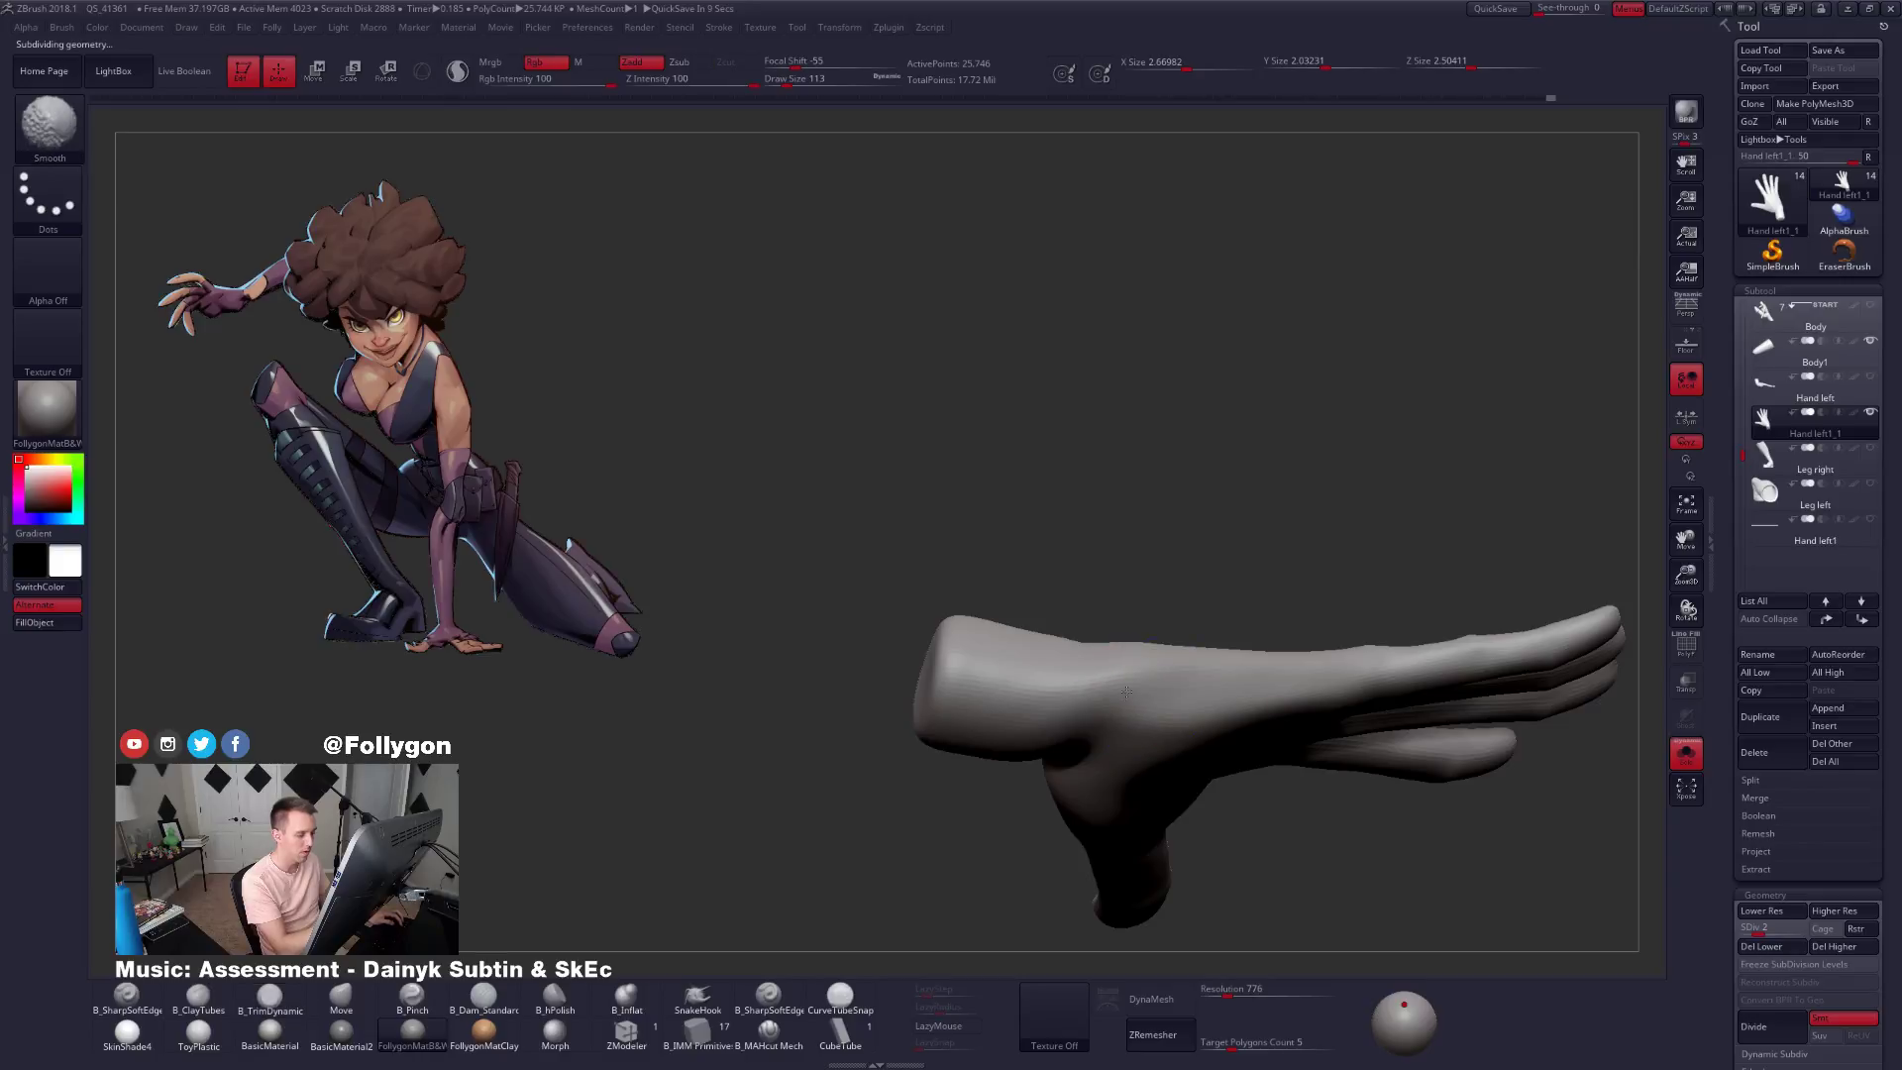
key(d)
drag(1127, 690, 1120, 677)
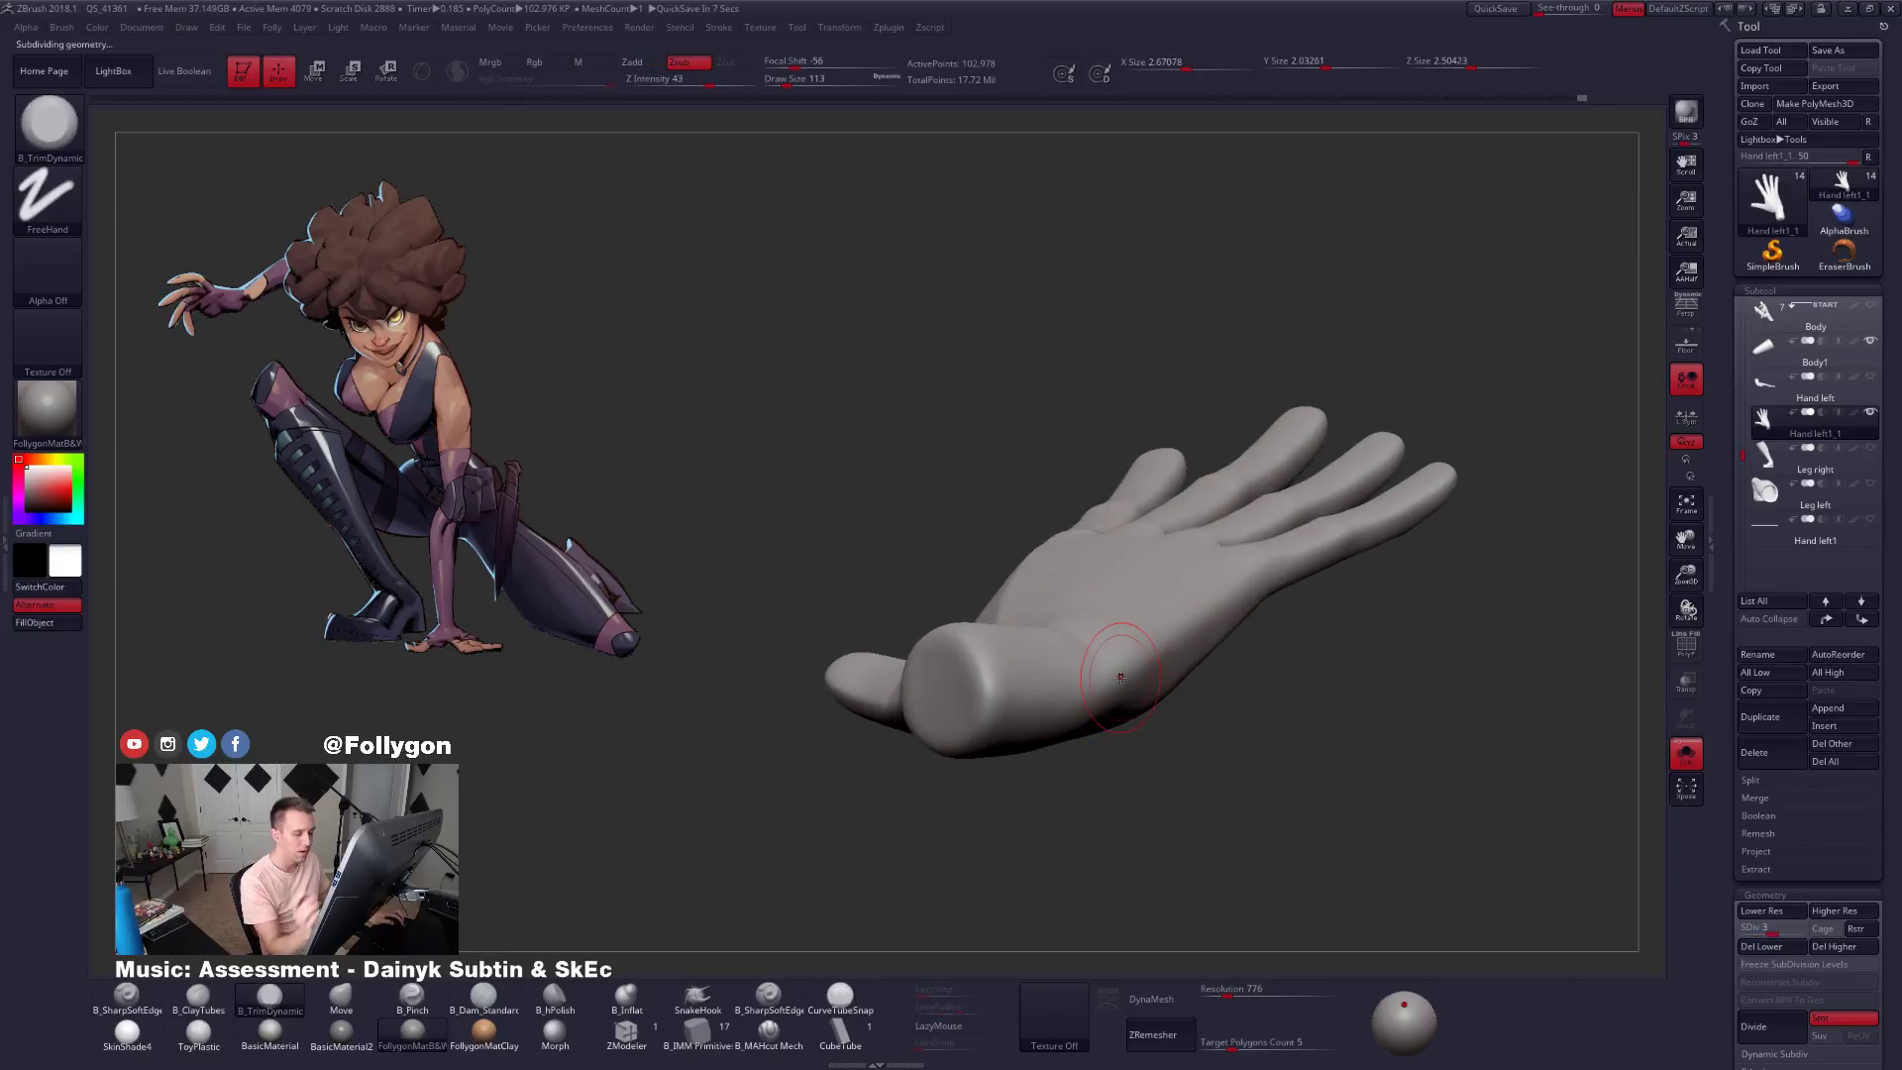
Drop the hand to subdivision level 1 and set up the Move brush with a draw size of 170.
mouse_move(1120, 678)
right_down()
mouse_move(1103, 628)
mouse_move(1126, 580)
mouse_move(1116, 628)
mouse_move(1078, 644)
mouse_move(1139, 521)
right_up()
key(space)
key(b)
key(m)
key(v)
key(shift+d)
key(shift+d)
key(space)
key(ctrl+s)
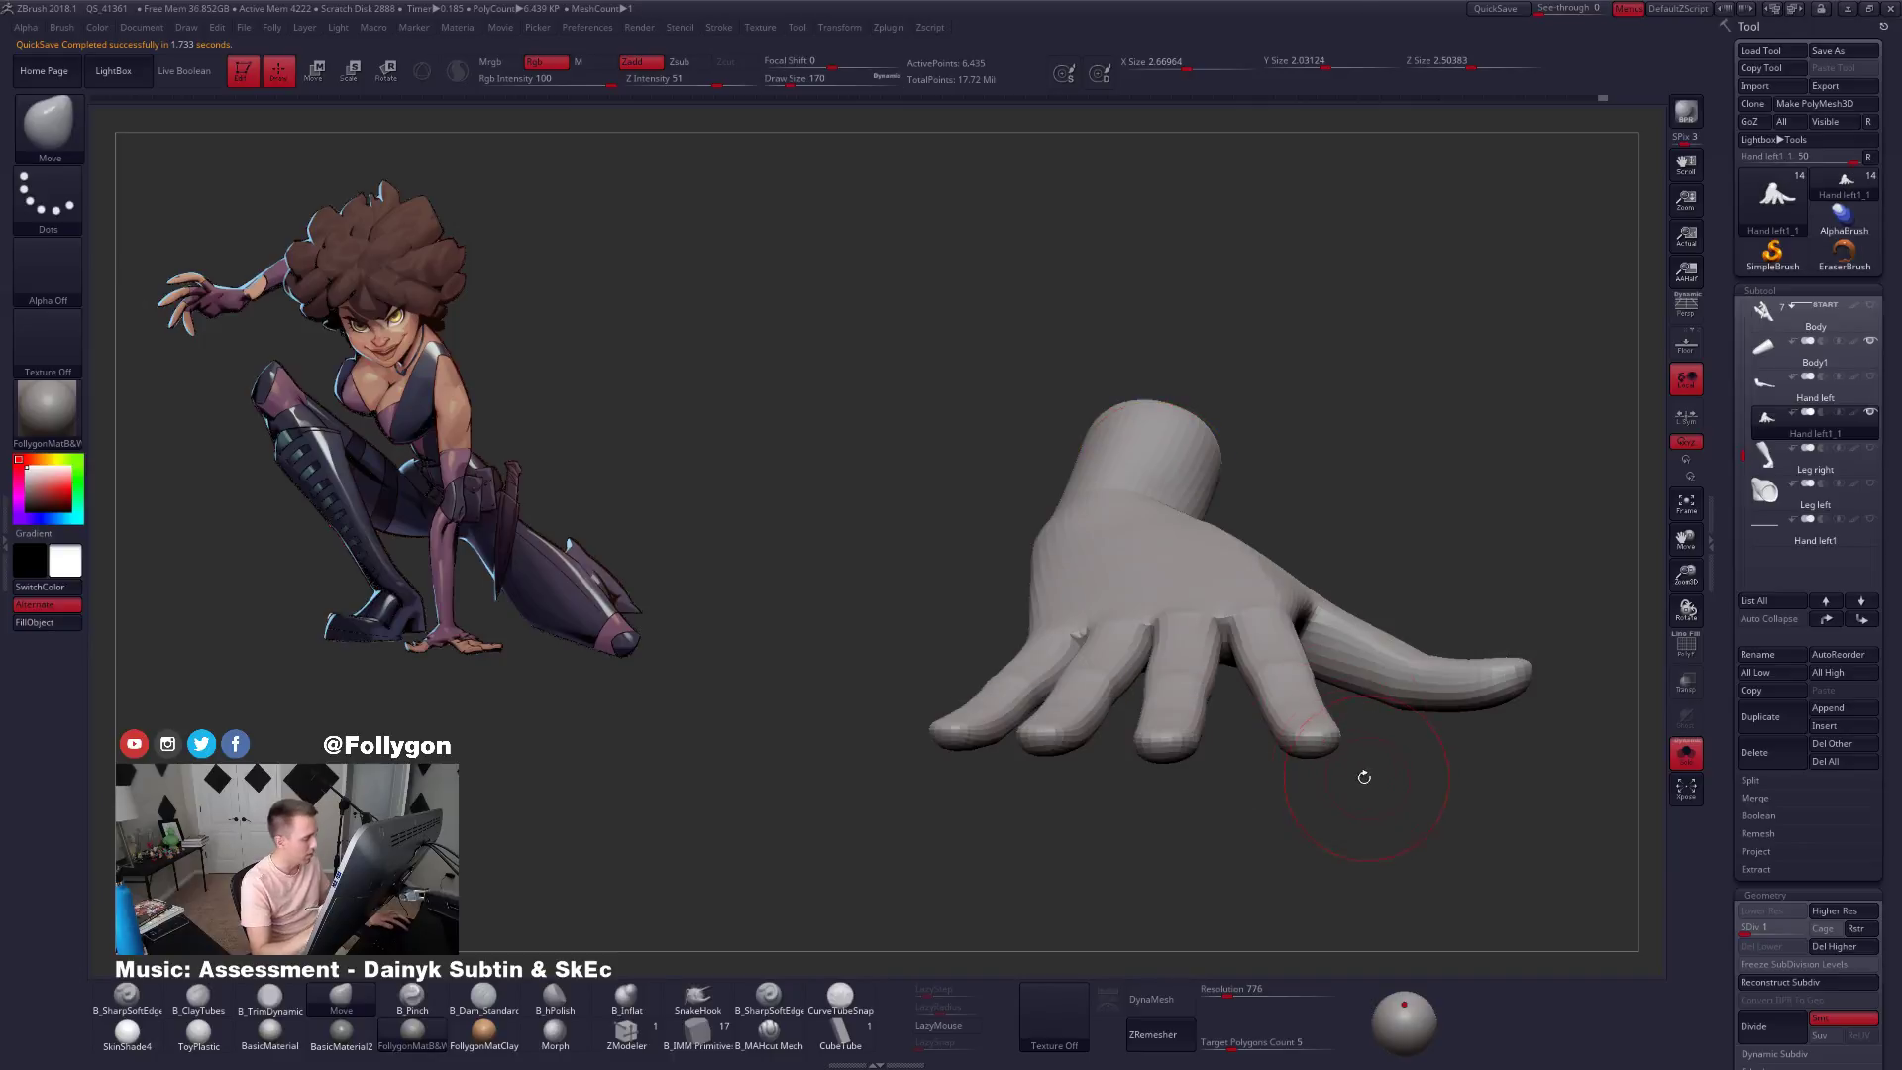
Return the hand to subdivision level 3 and flatten the heel of the palm with B_TrimDynamic at draw size 121.
mouse_move(1115, 506)
right_down()
mouse_move(1096, 476)
mouse_move(1115, 442)
mouse_move(1030, 454)
mouse_move(1134, 437)
right_up()
key(space)
key(space)
key(space)
key(3)
key(space)
drag(1132, 455, 1128, 453)
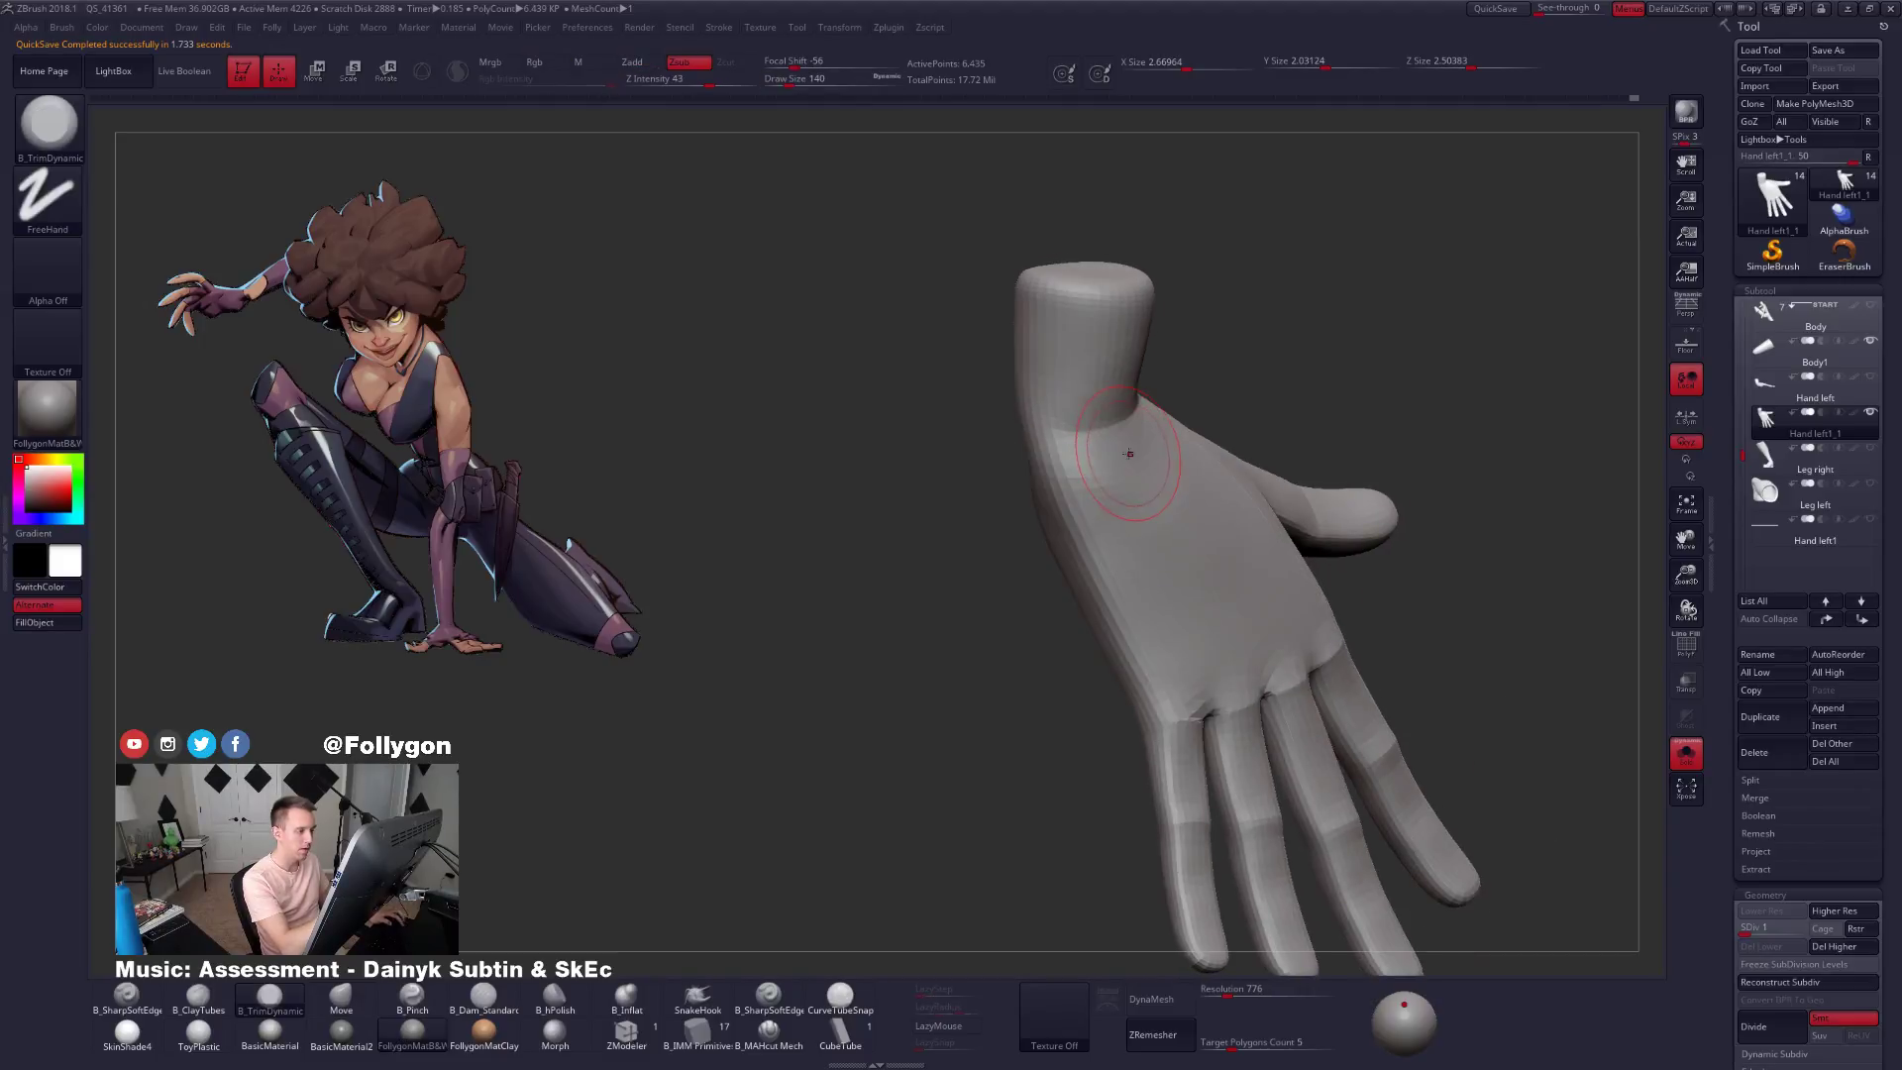
key(d)
key(d)
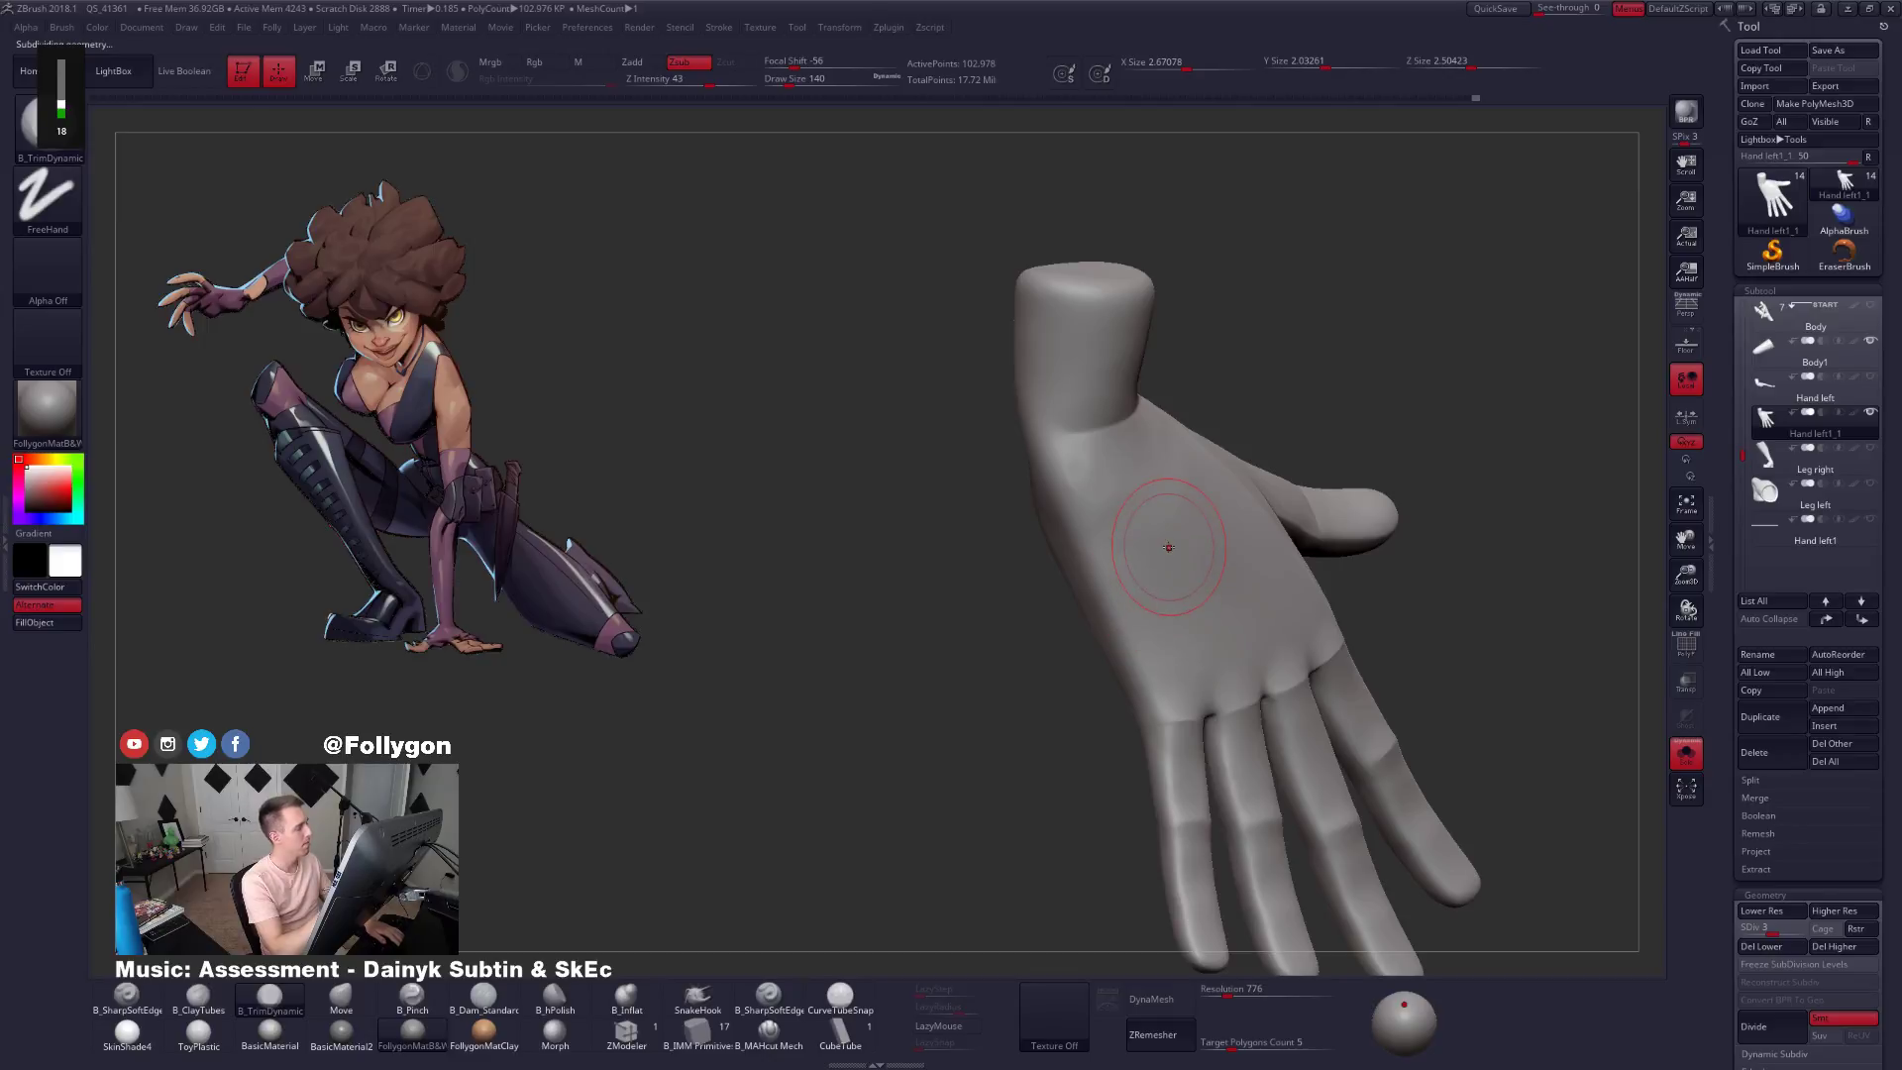
key(space)
mouse_move(1127, 483)
mouse_down()
mouse_move(1108, 514)
mouse_move(1094, 480)
mouse_up()
Show the body and the other subtools around the isolated hand.
mouse_move(1139, 516)
right_down()
mouse_move(1084, 525)
mouse_move(1094, 548)
mouse_move(1235, 568)
mouse_move(1214, 573)
mouse_move(1260, 637)
mouse_move(1316, 615)
mouse_move(1224, 688)
mouse_move(1181, 756)
mouse_move(1283, 708)
mouse_move(1291, 568)
right_up()
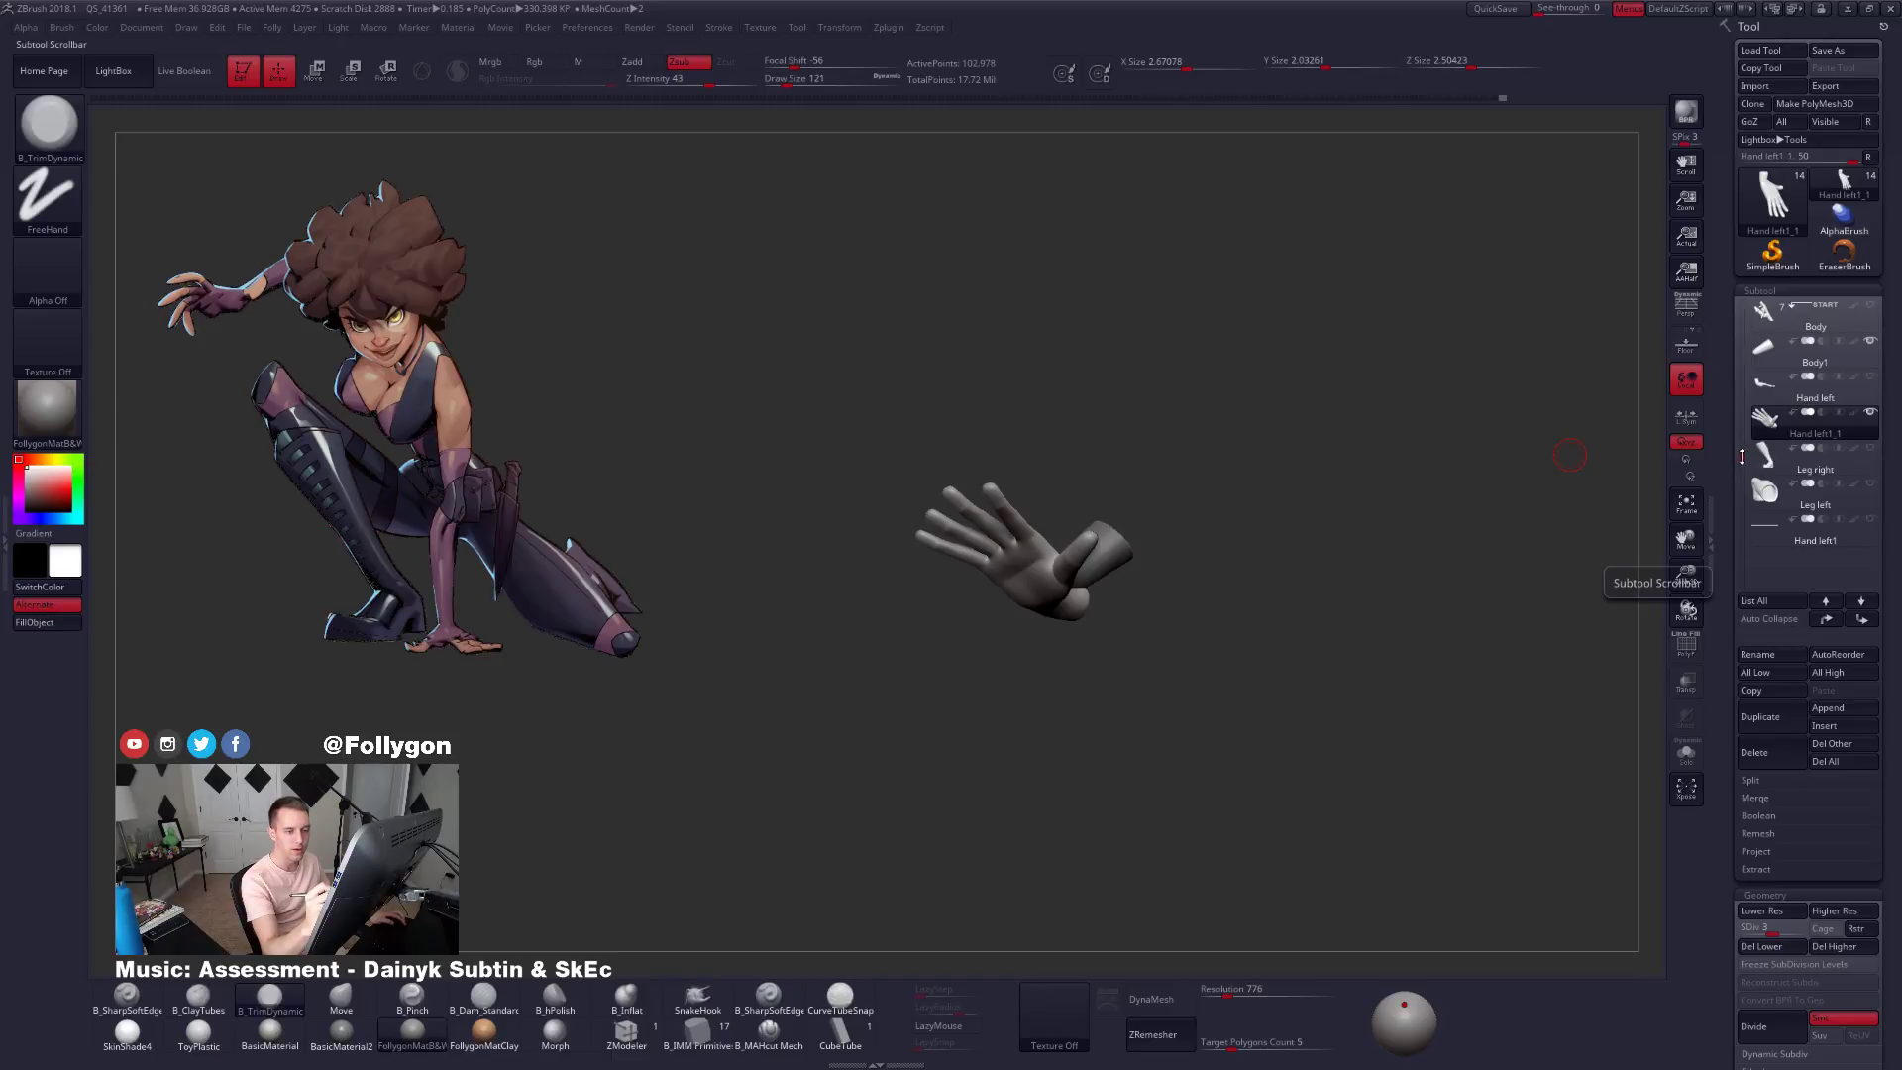
drag(1742, 455, 1742, 433)
click(1867, 347)
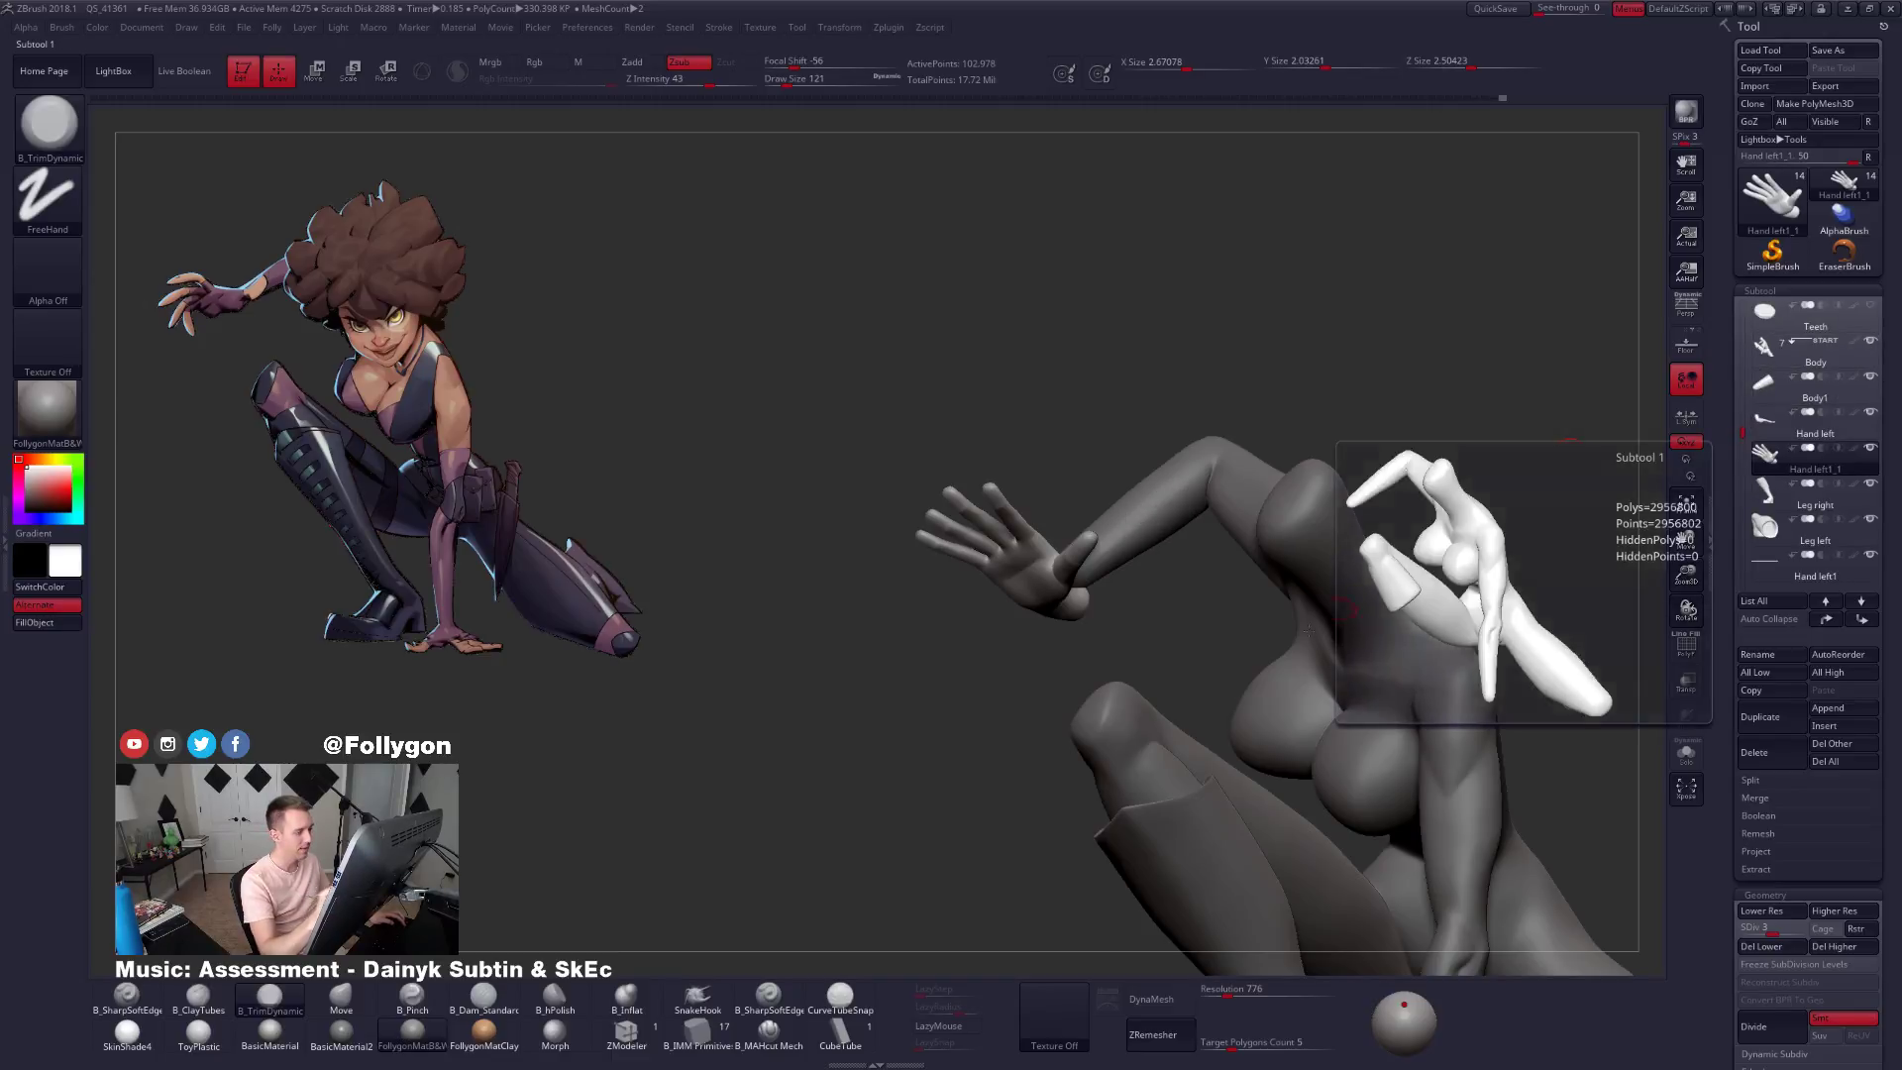
right_drag(1103, 637, 1167, 724)
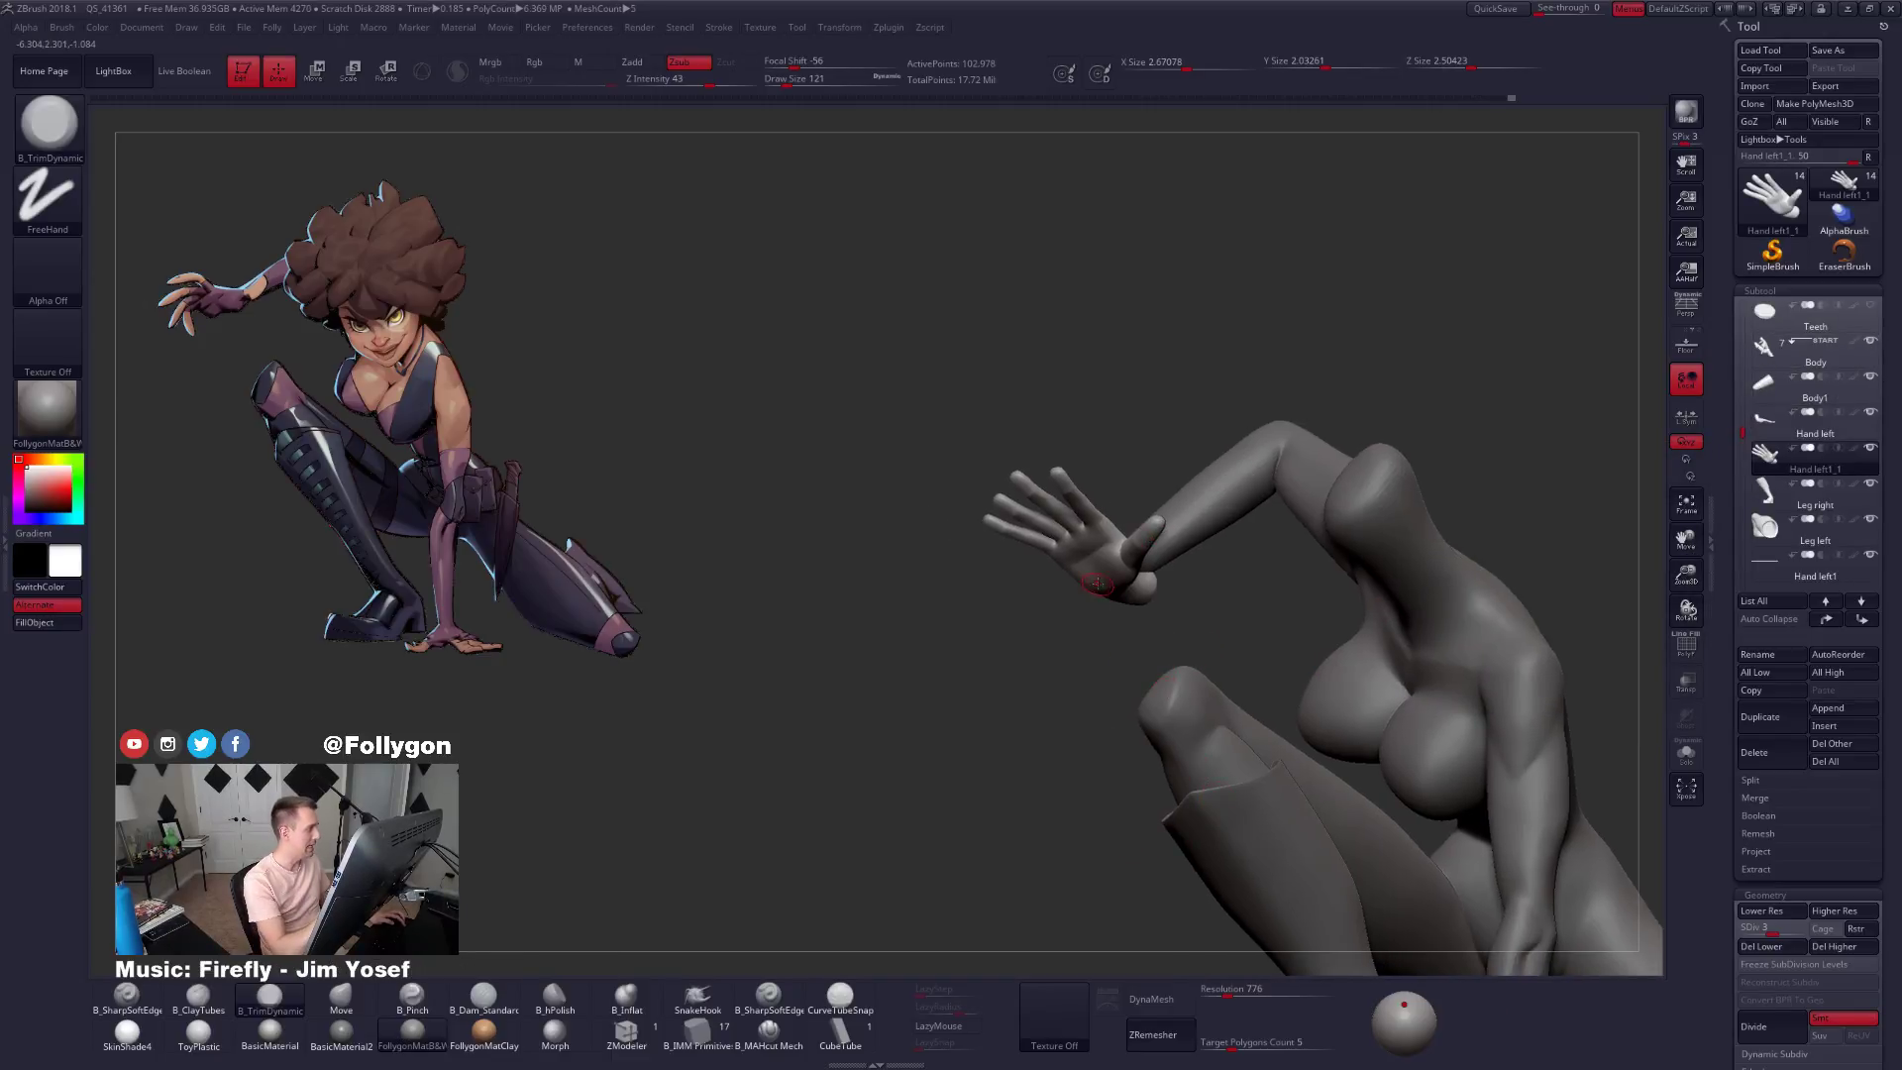
Rotate the raised hand about the wrist with the Transpose line.
mouse_move(1109, 563)
right_down()
mouse_move(1129, 594)
mouse_move(1110, 566)
right_up()
key(r)
drag(1109, 566, 1274, 538)
Try moving the raised hand at the end of the forearm with the Transpose line and undo the move.
key(w)
right_drag(1119, 578, 1094, 614)
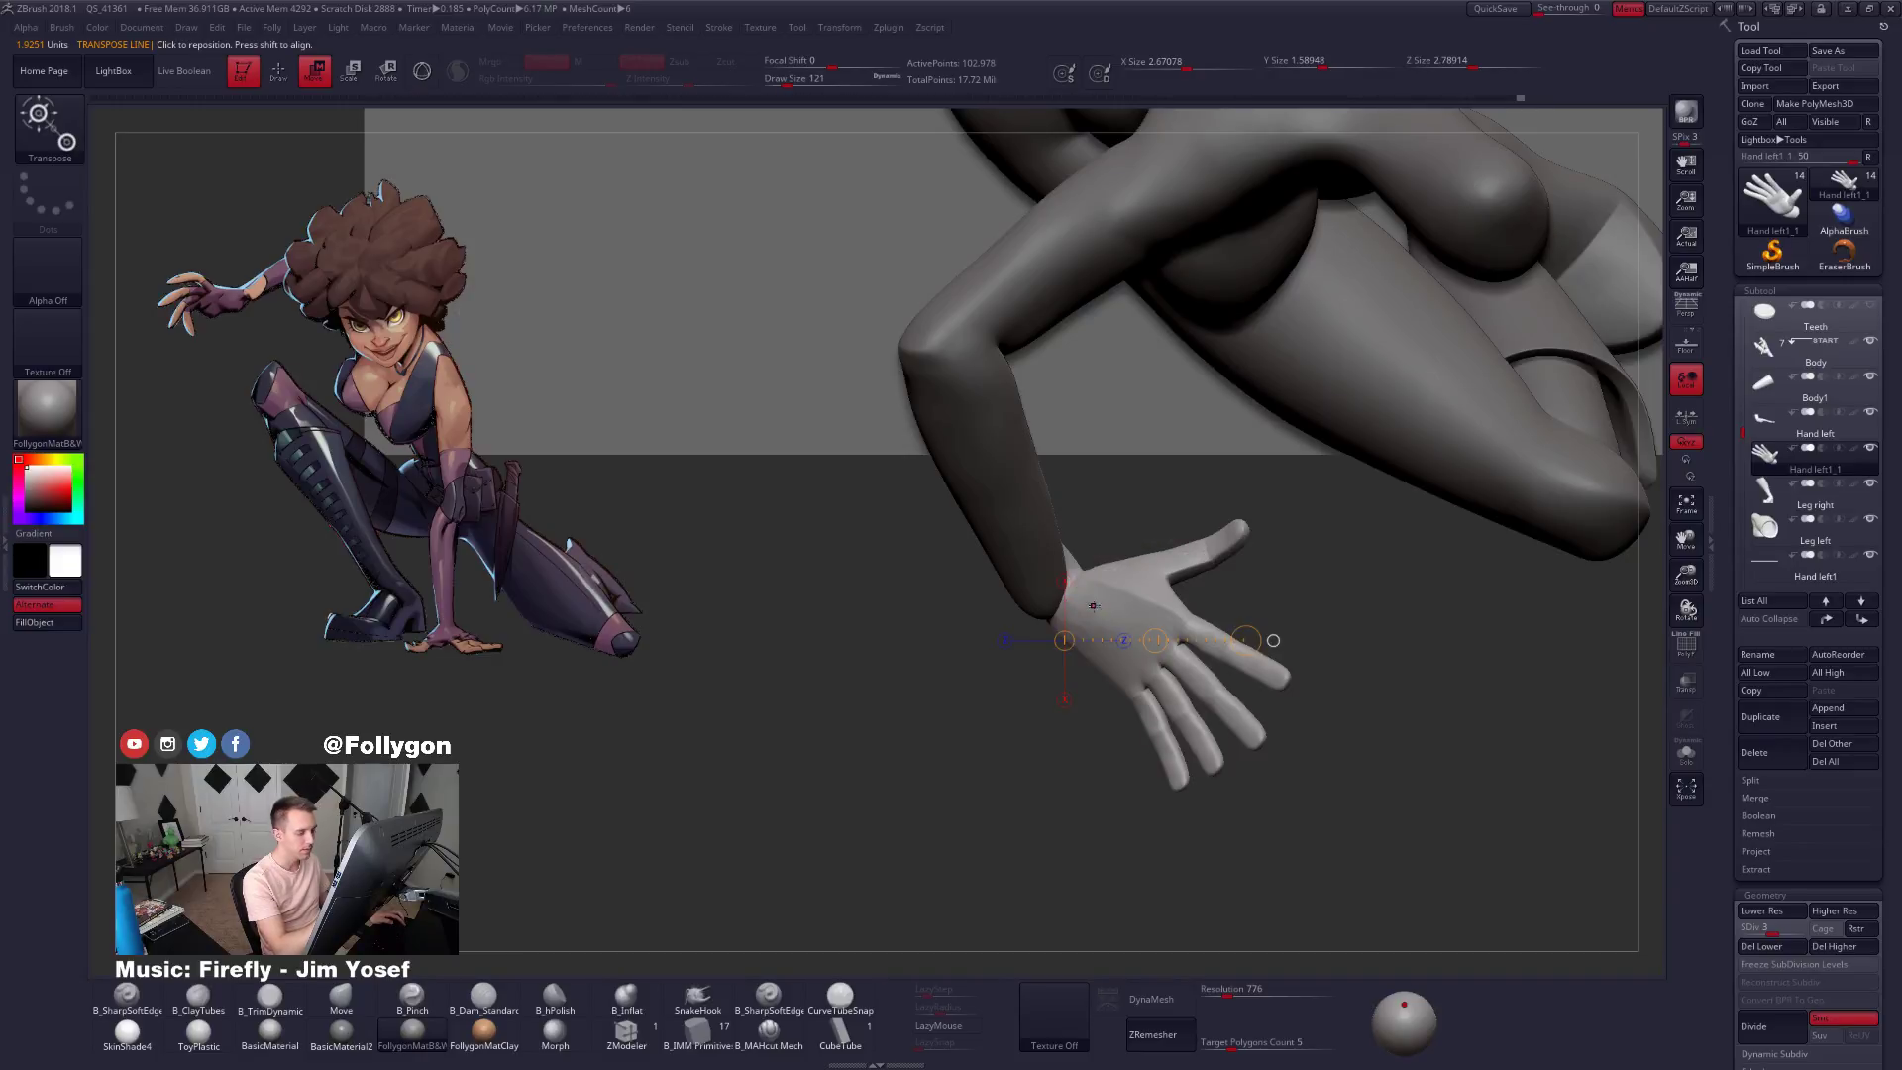
click(1094, 606)
drag(1185, 614, 1178, 645)
key(ctrl+z)
Shift the raised hand toward the forearm with the Transpose line and undo the last adjustment.
right_drag(1183, 727, 1141, 293)
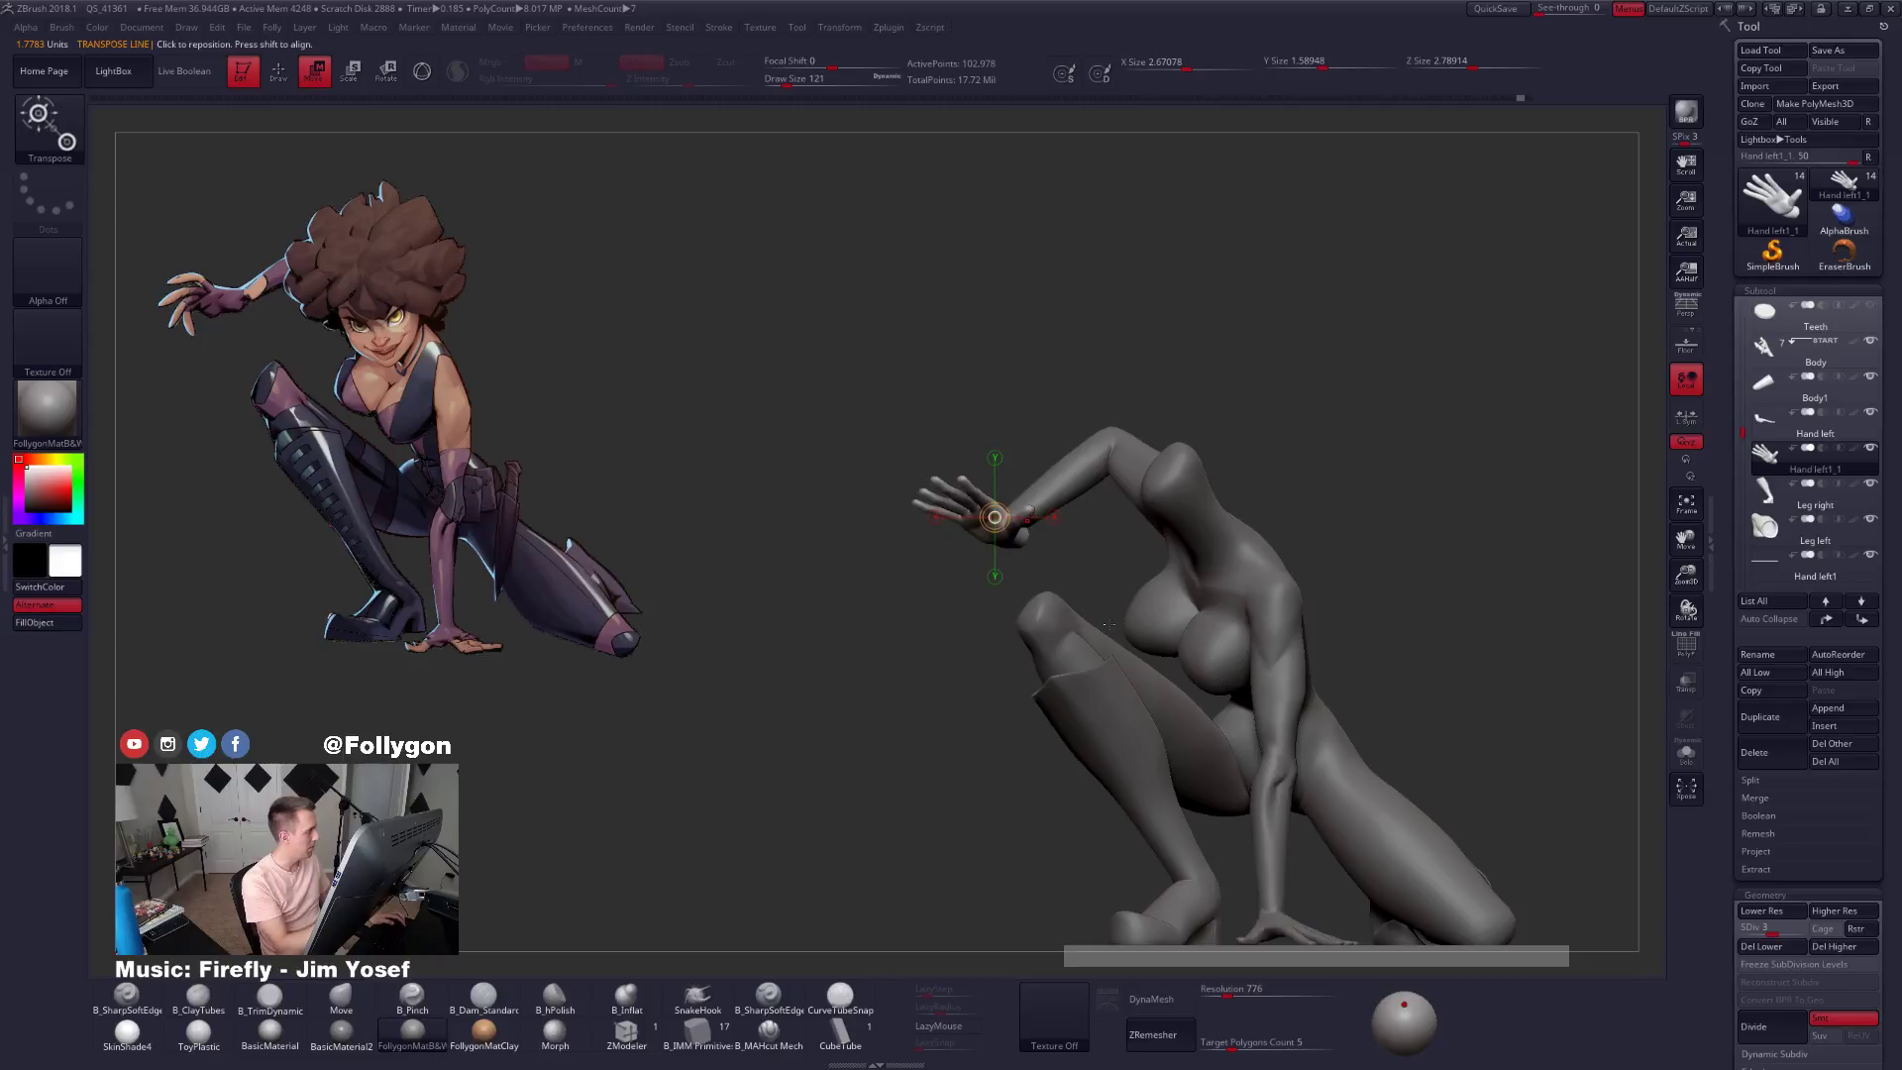
drag(994, 516, 764, 403)
mouse_move(587, 583)
mouse_down()
mouse_move(117, 244)
mouse_move(729, 374)
mouse_move(918, 487)
mouse_up()
shift+drag(1020, 530, 1159, 530)
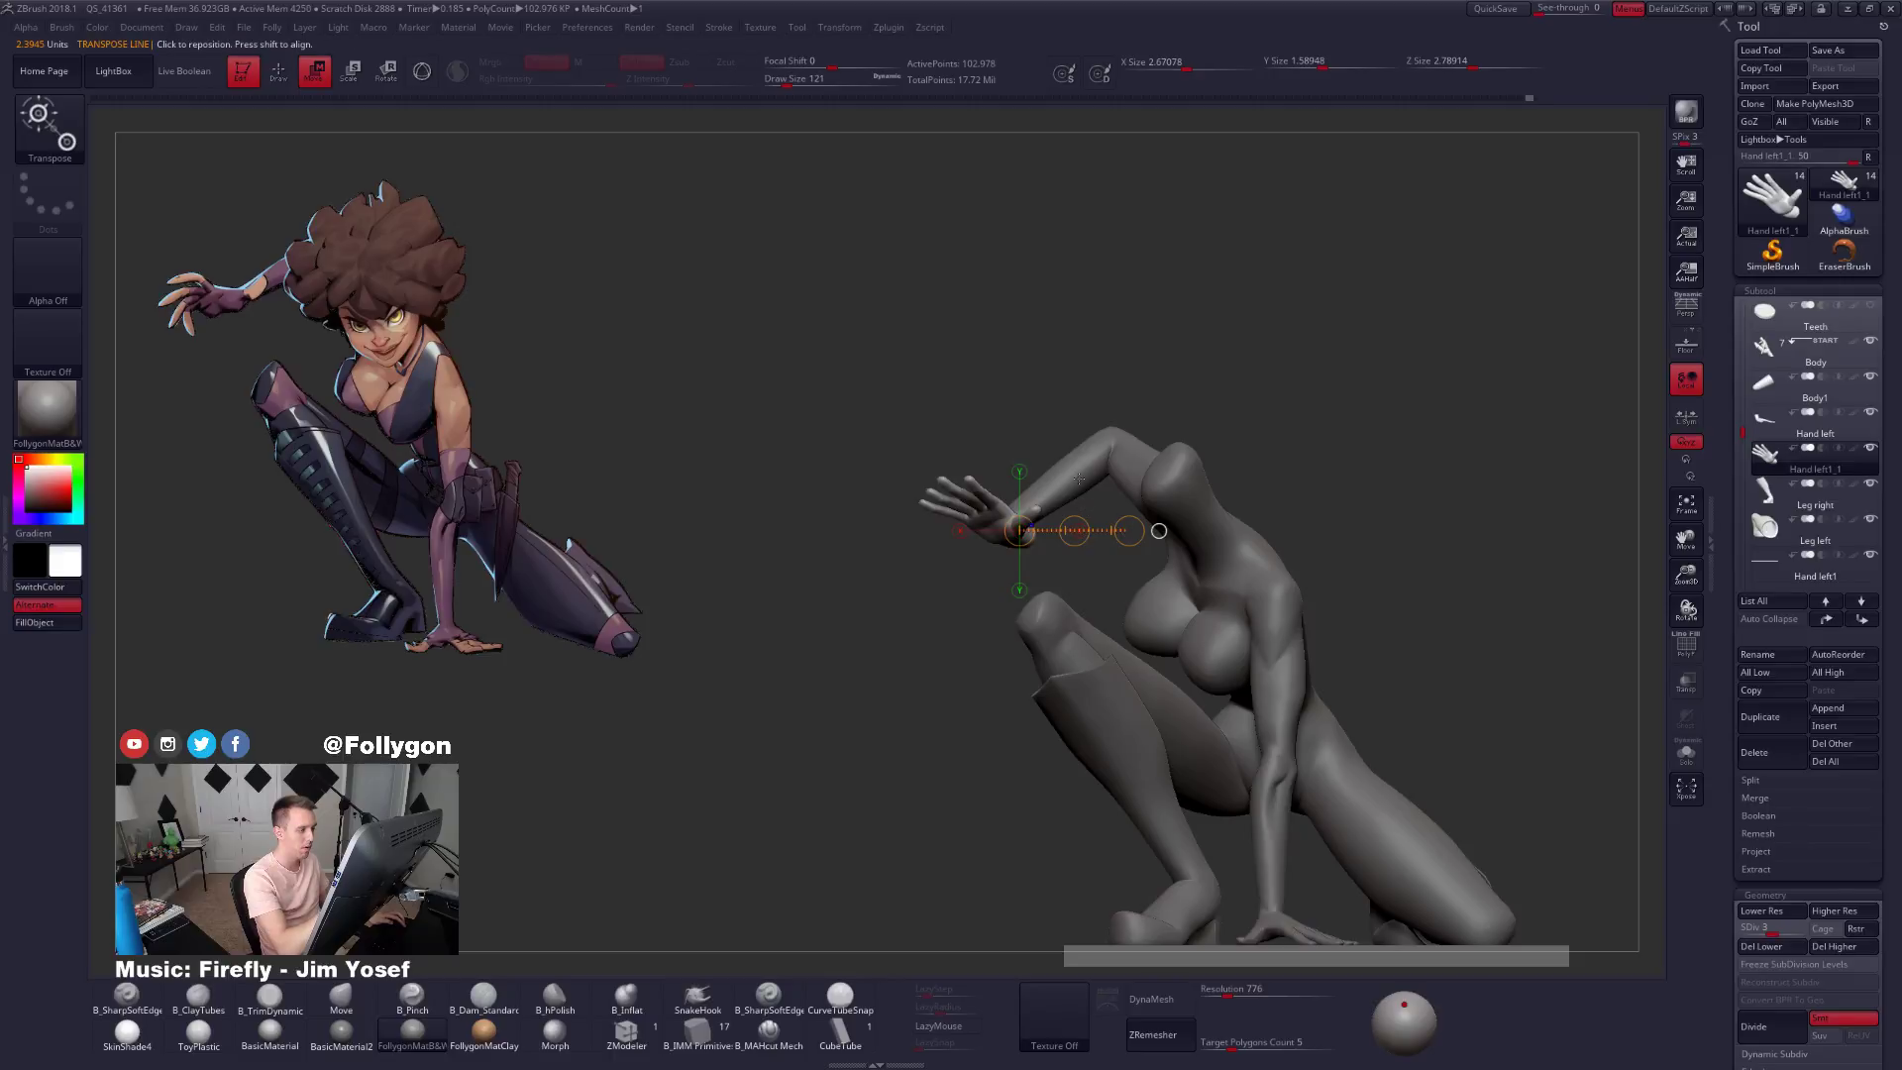
right_drag(1085, 477, 1083, 587)
key(ctrl+z)
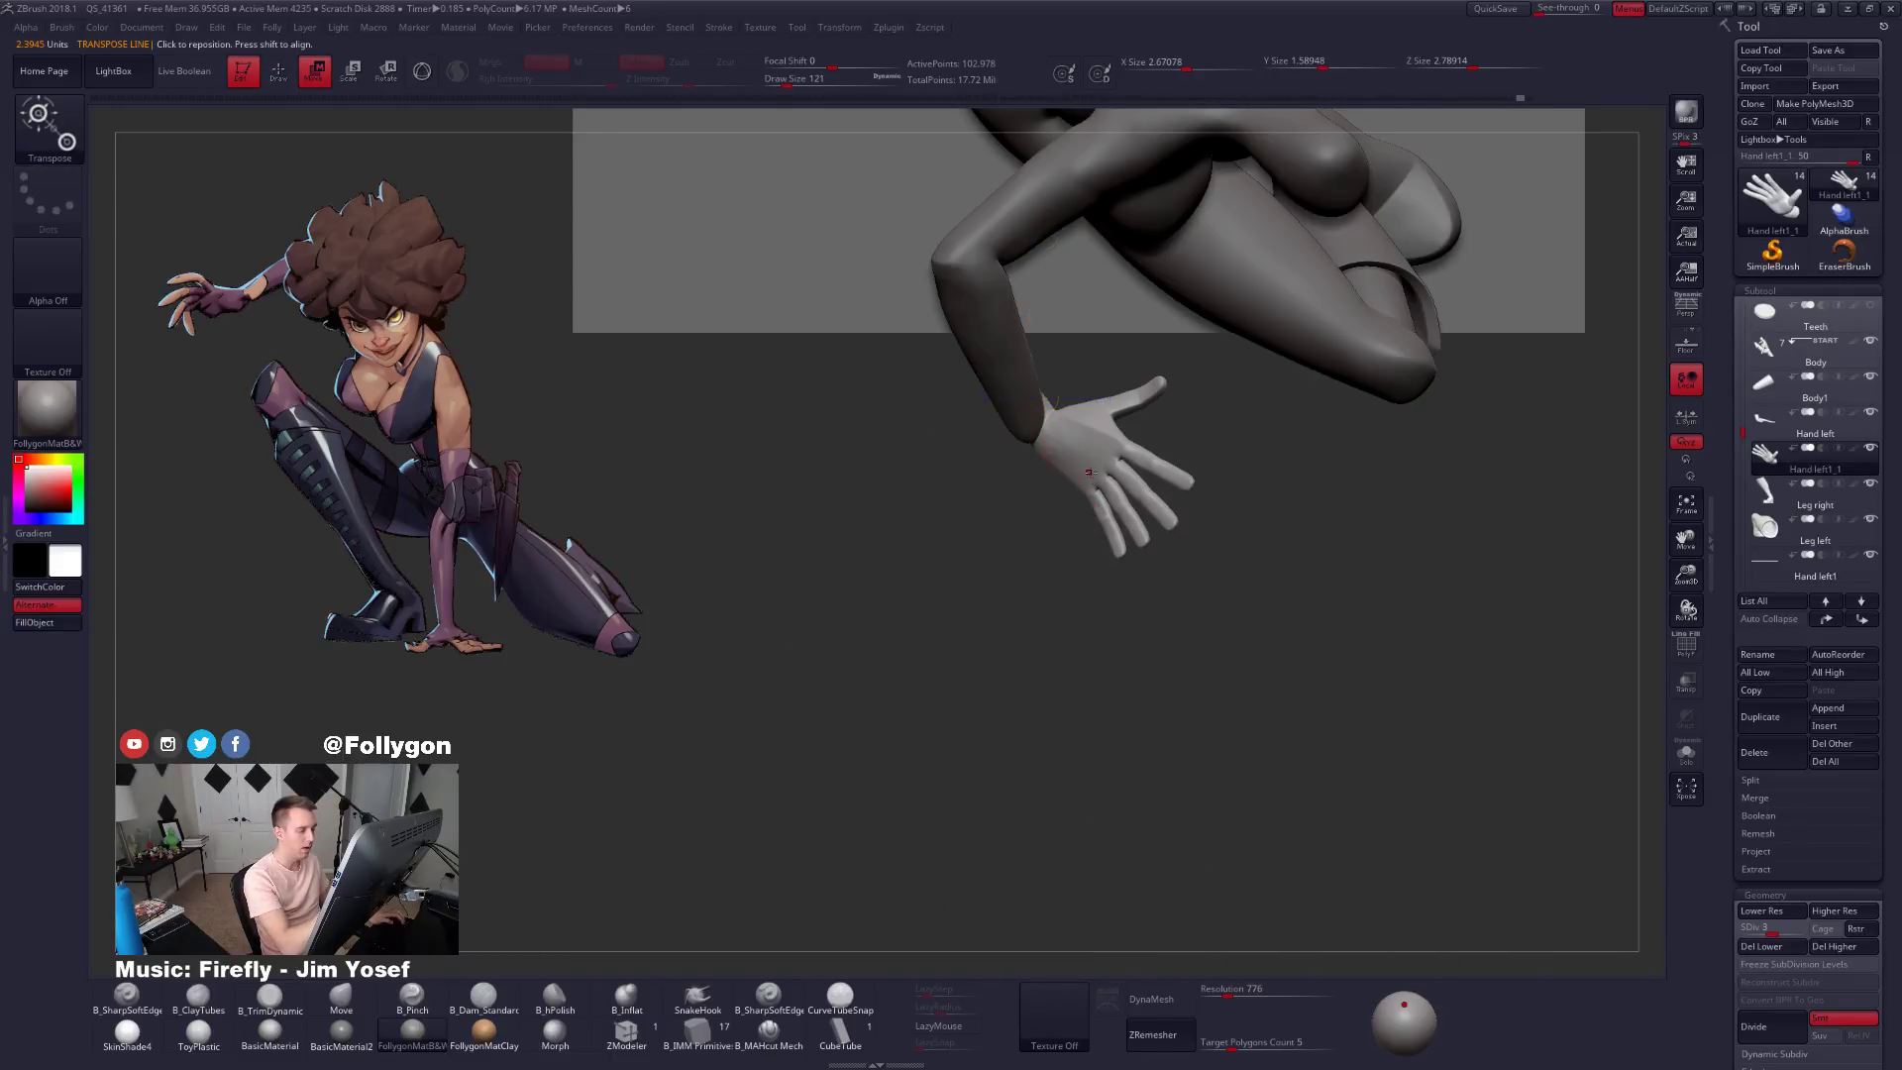
alt+right_drag(1089, 473, 1129, 545)
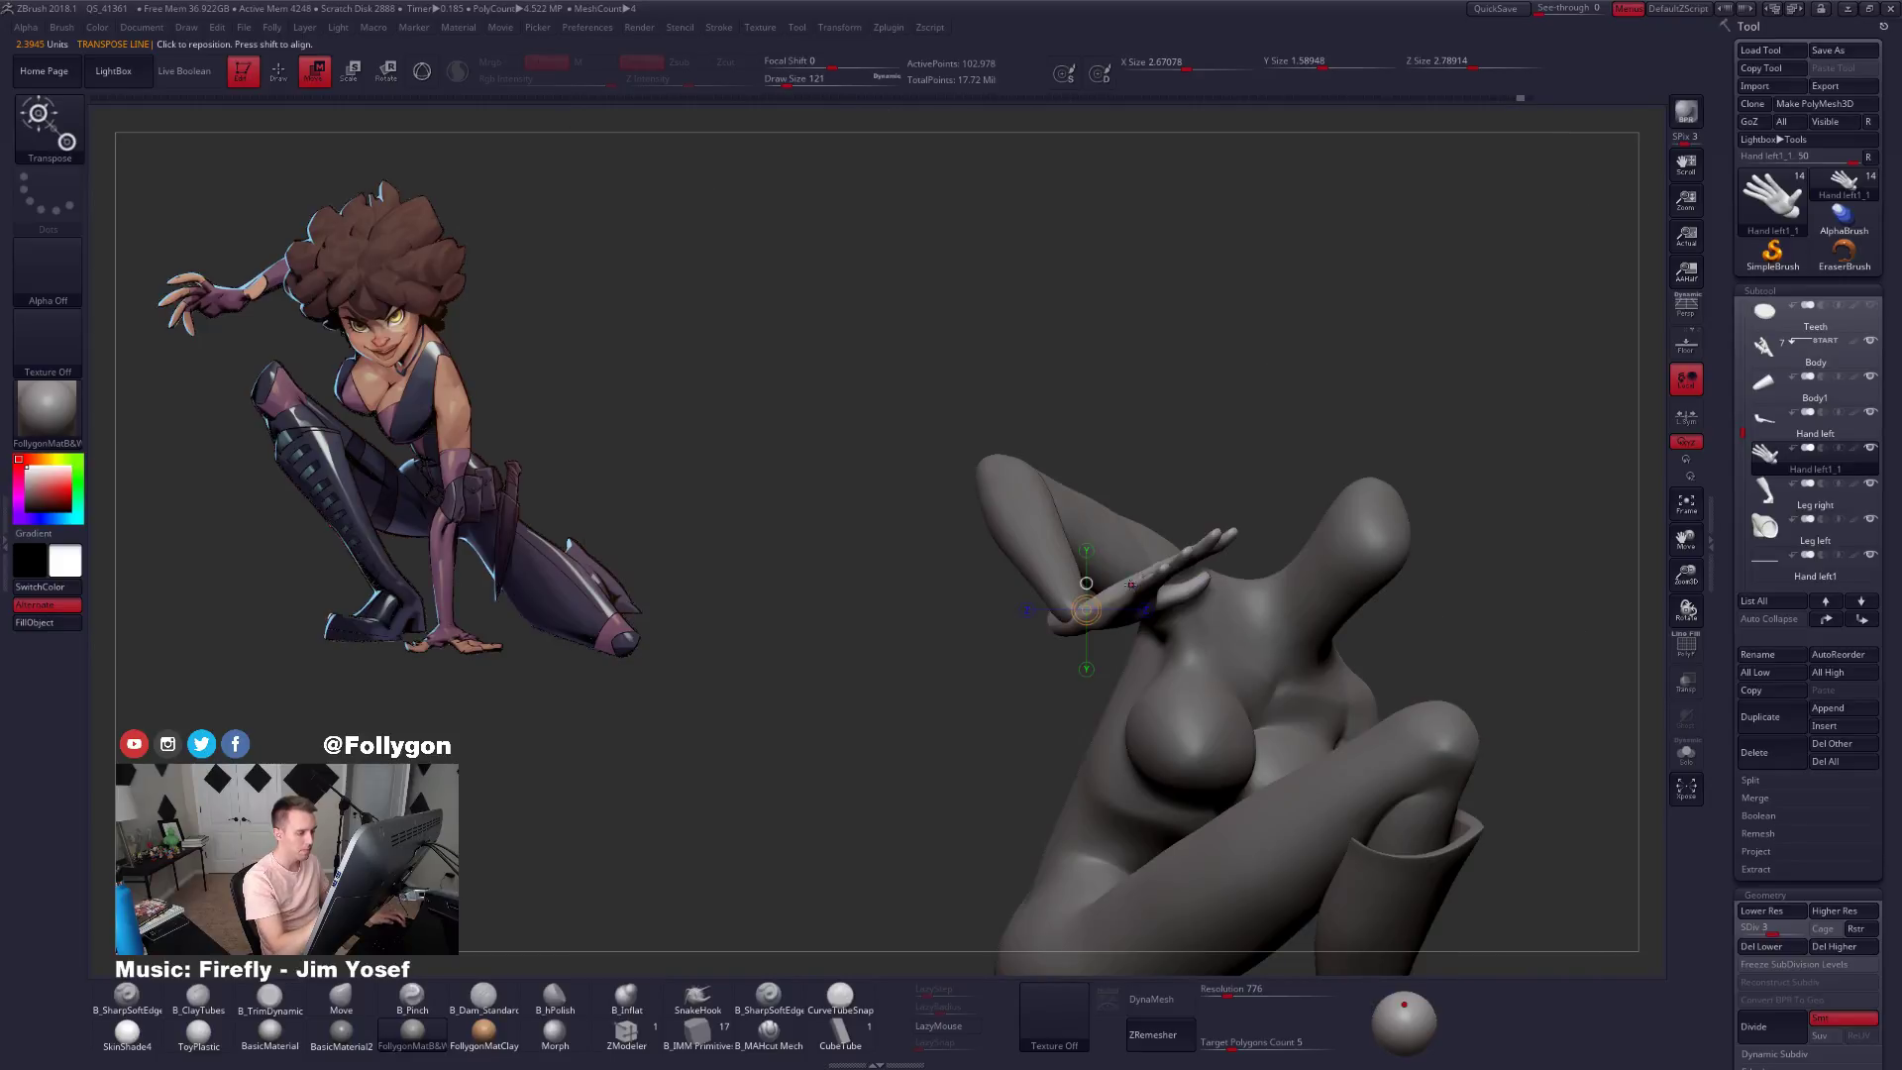
Return to drawing with the Move brush and make the Body subtool active.
key(q)
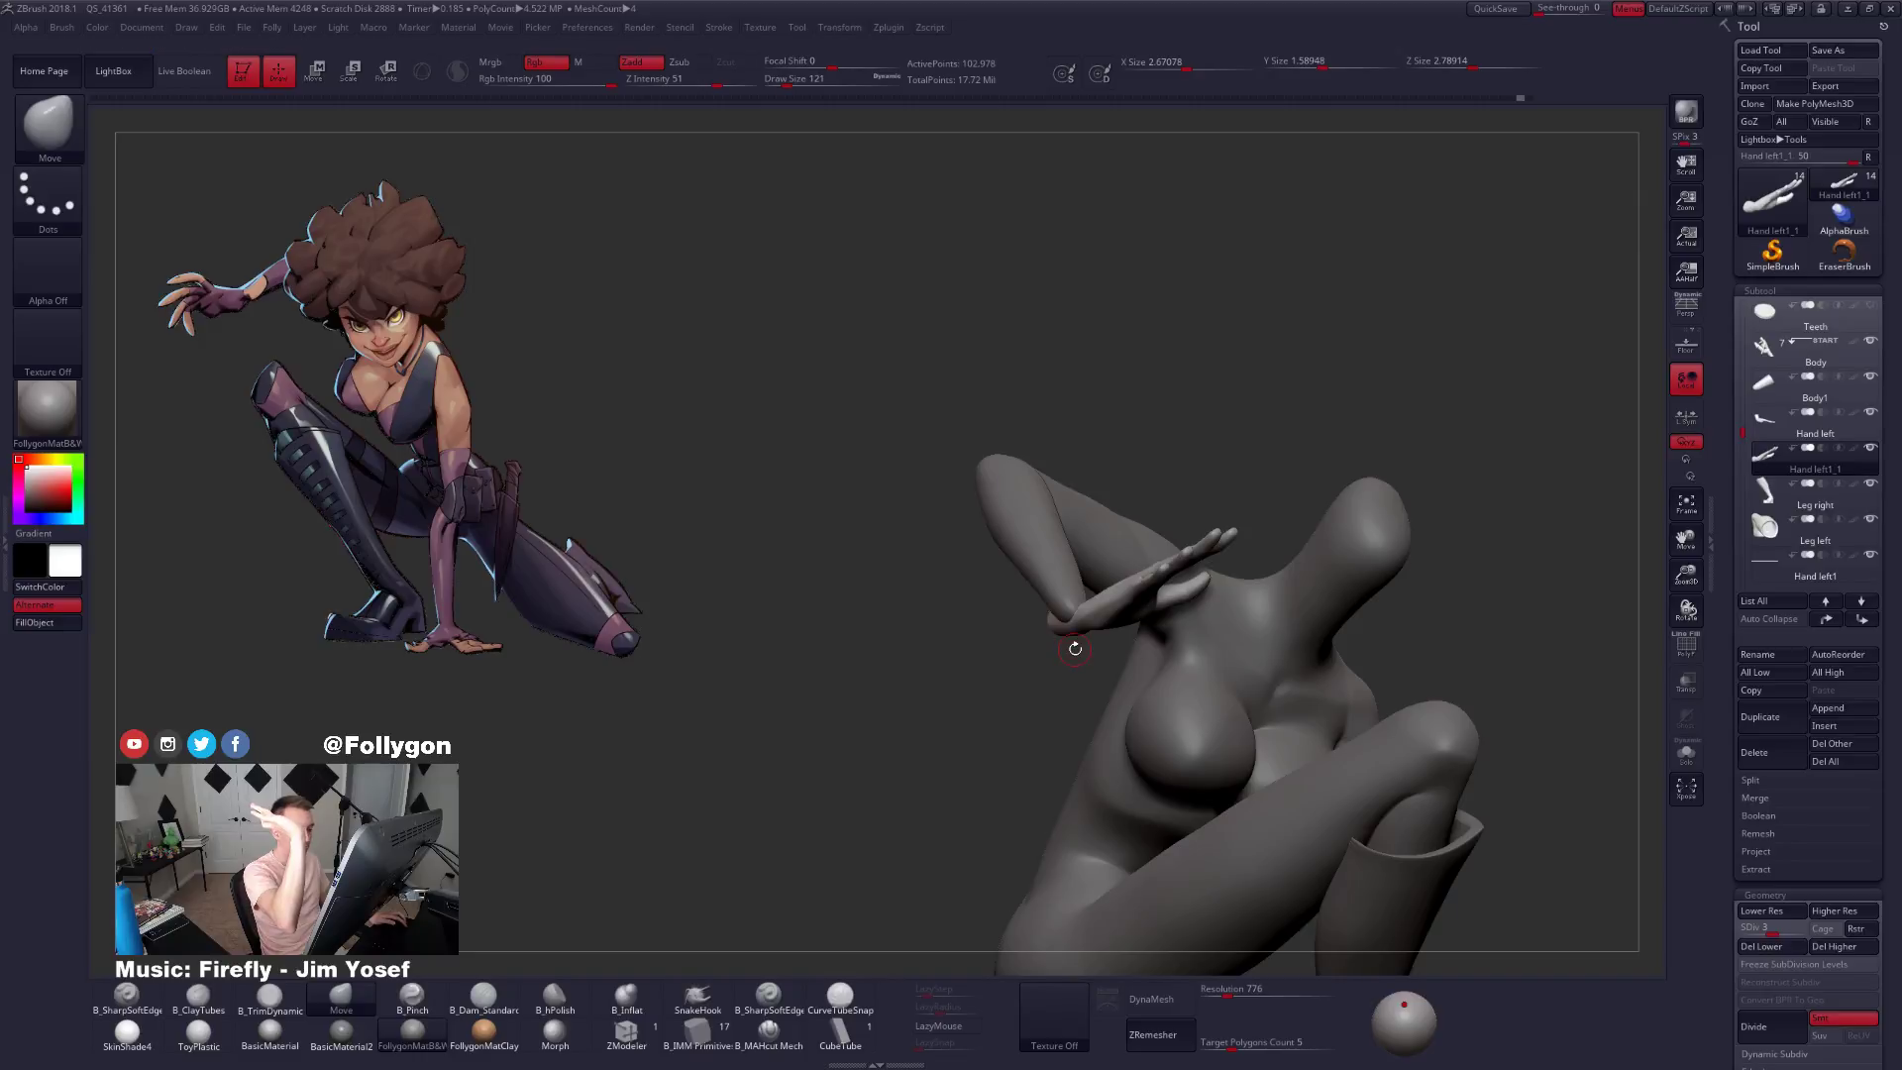
right_drag(1074, 647, 1180, 762)
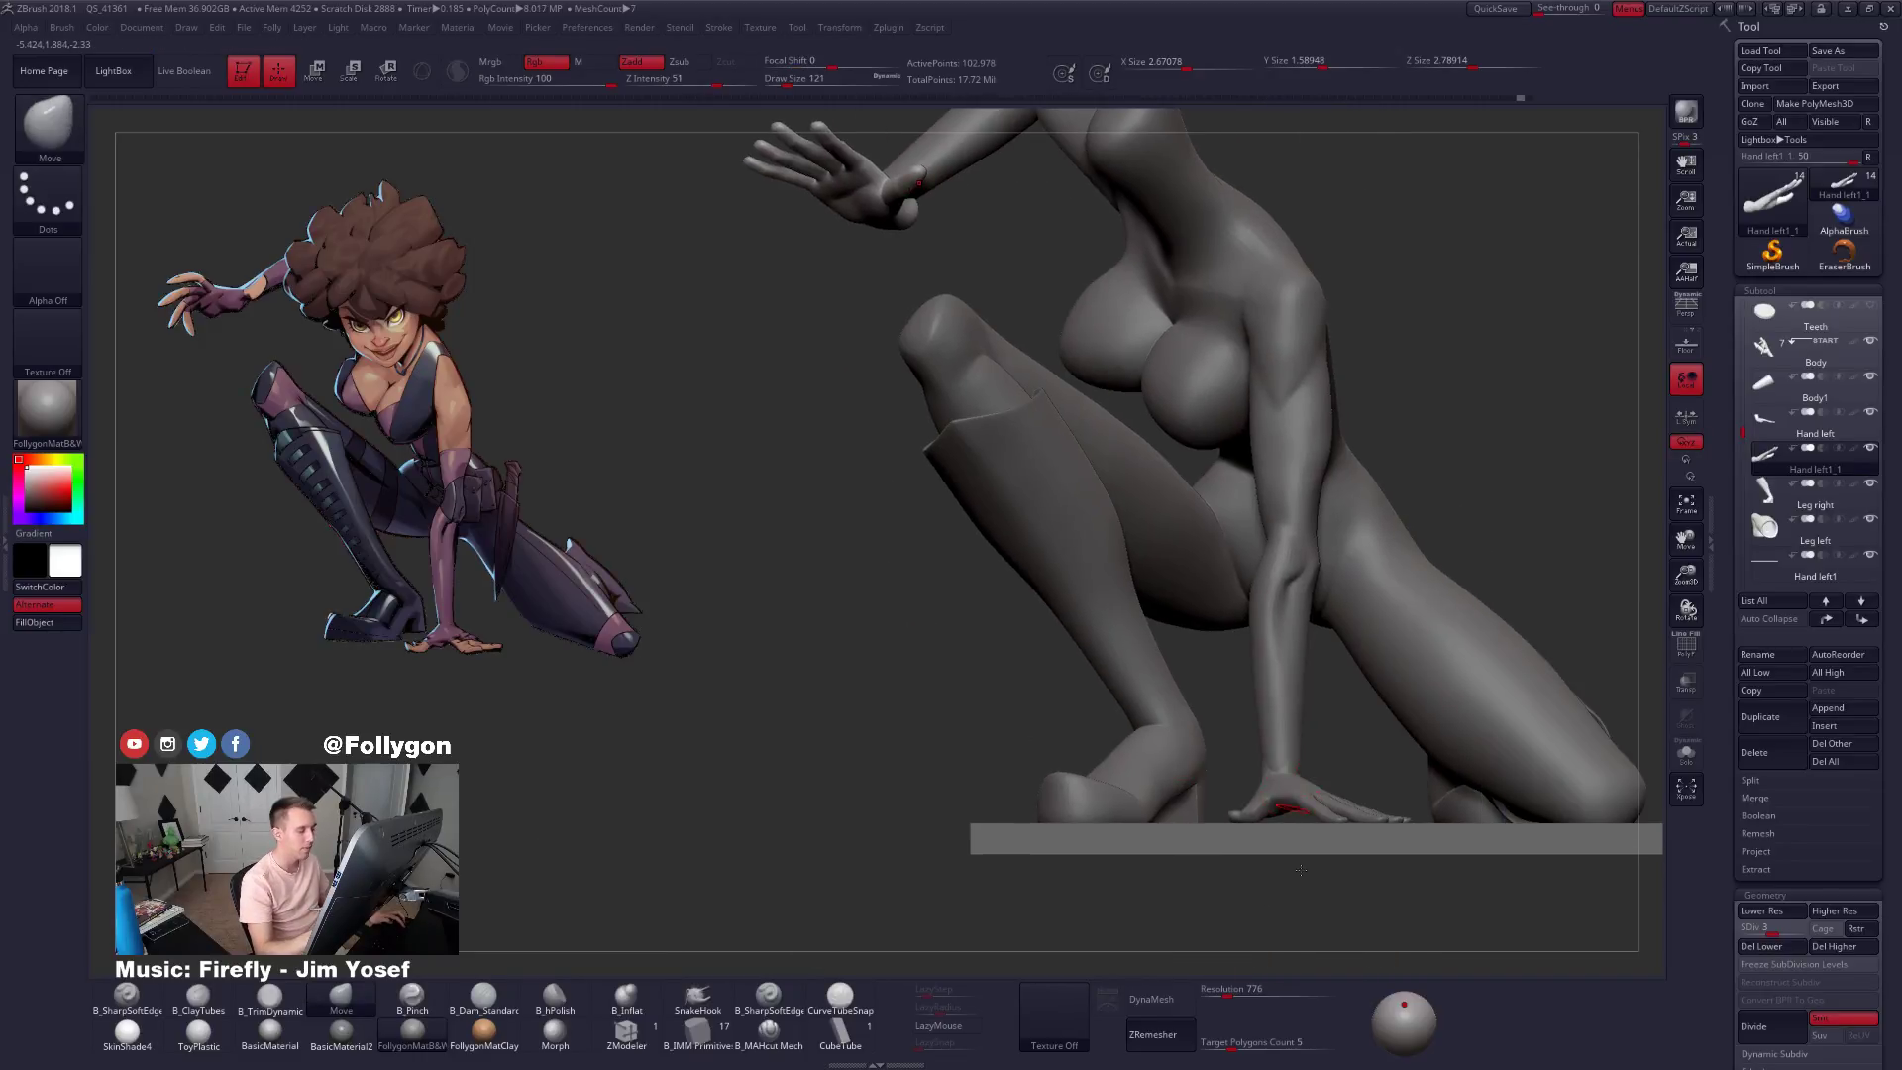
alt+right_drag(981, 363, 1179, 652)
alt+click(1187, 652)
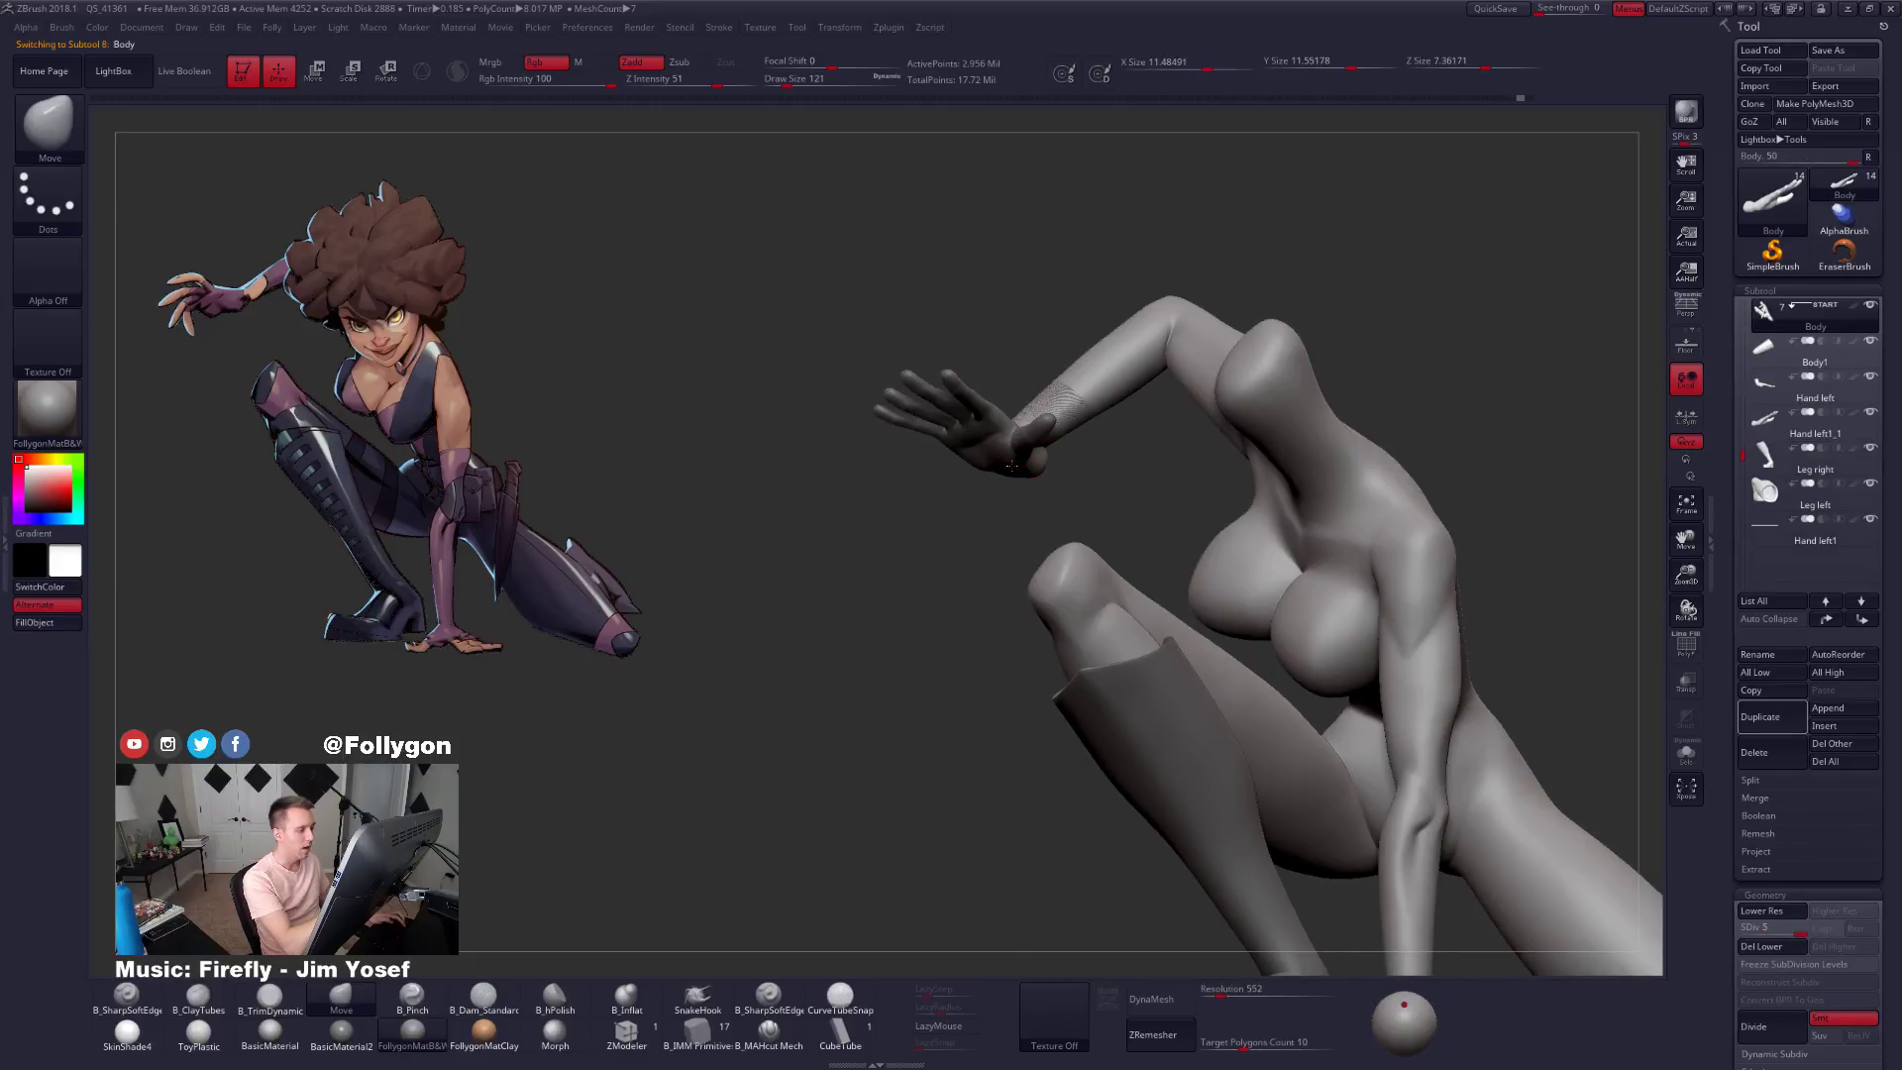
right_drag(1010, 466, 987, 601)
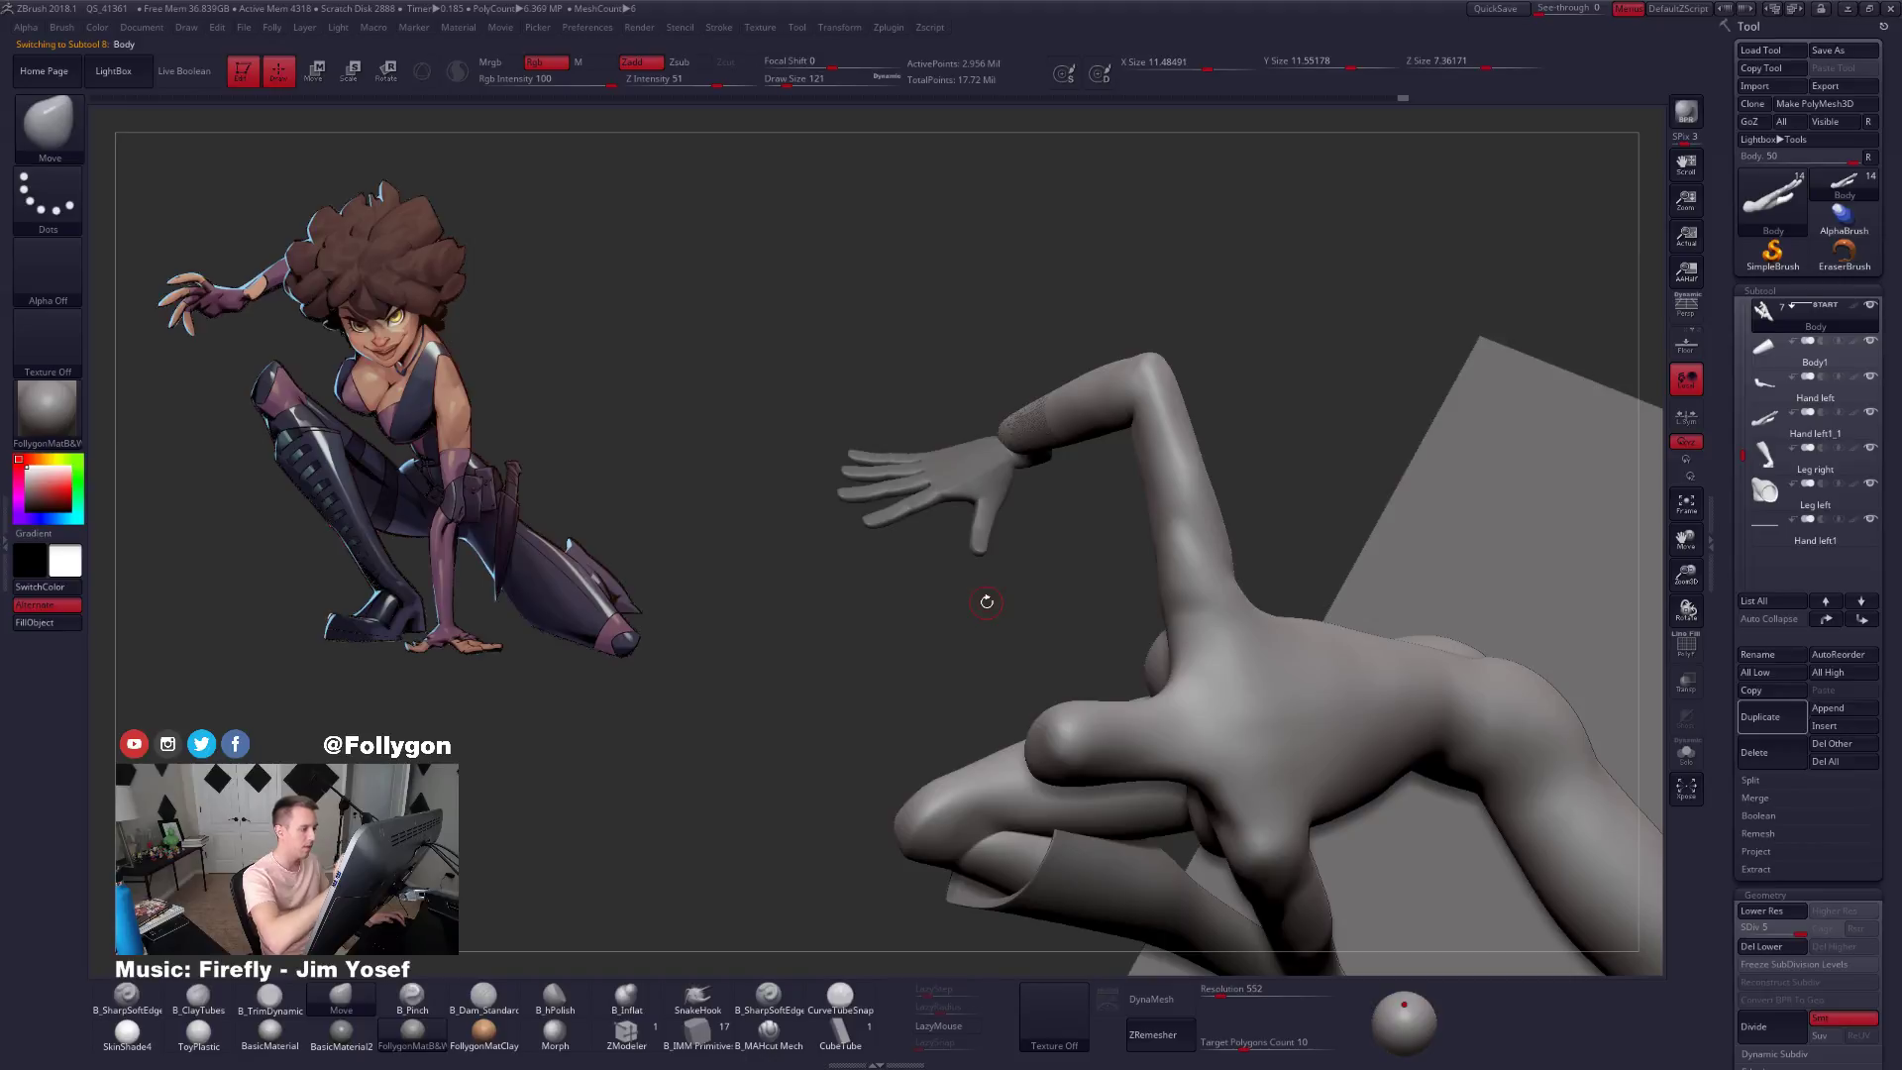
Isolate the active subtool, move Hand left1_1 up to directly below Body1 in the subtool list, and keep it active.
drag(987, 602, 1020, 457)
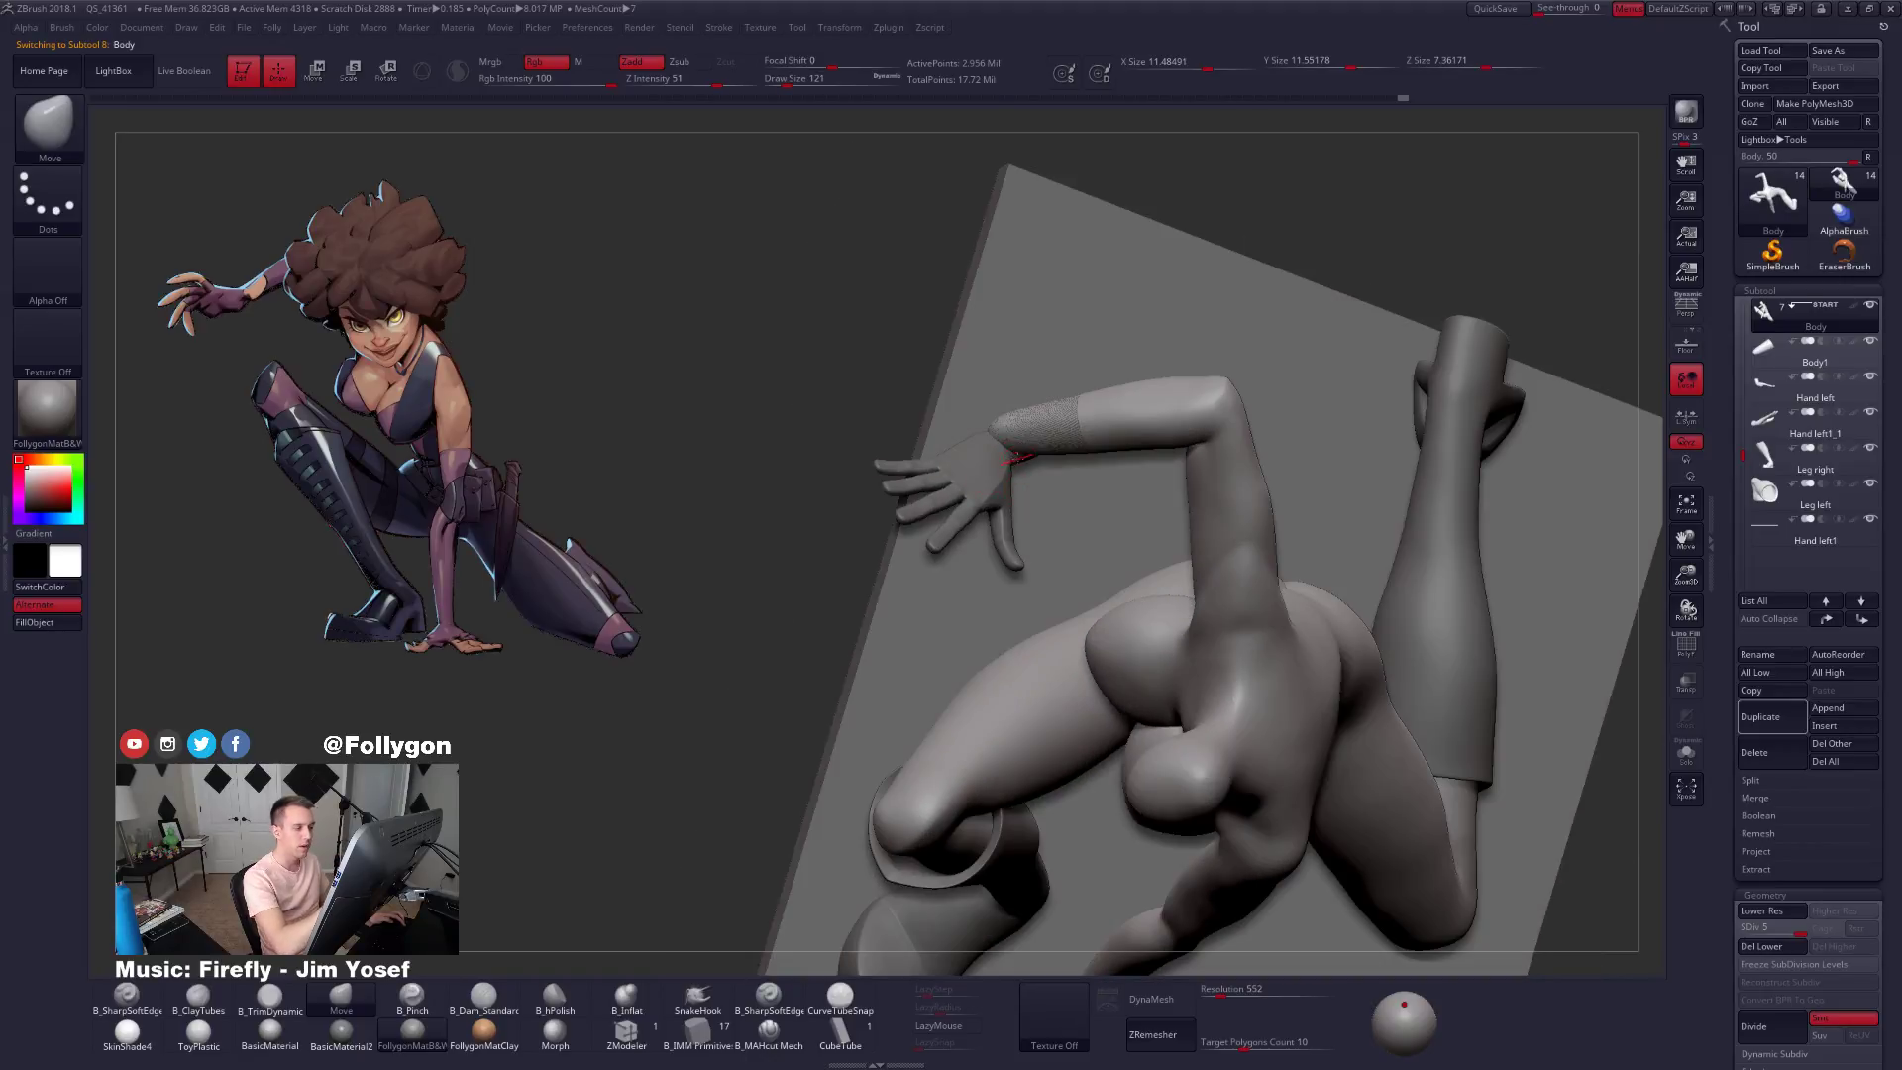
mouse_move(1767, 354)
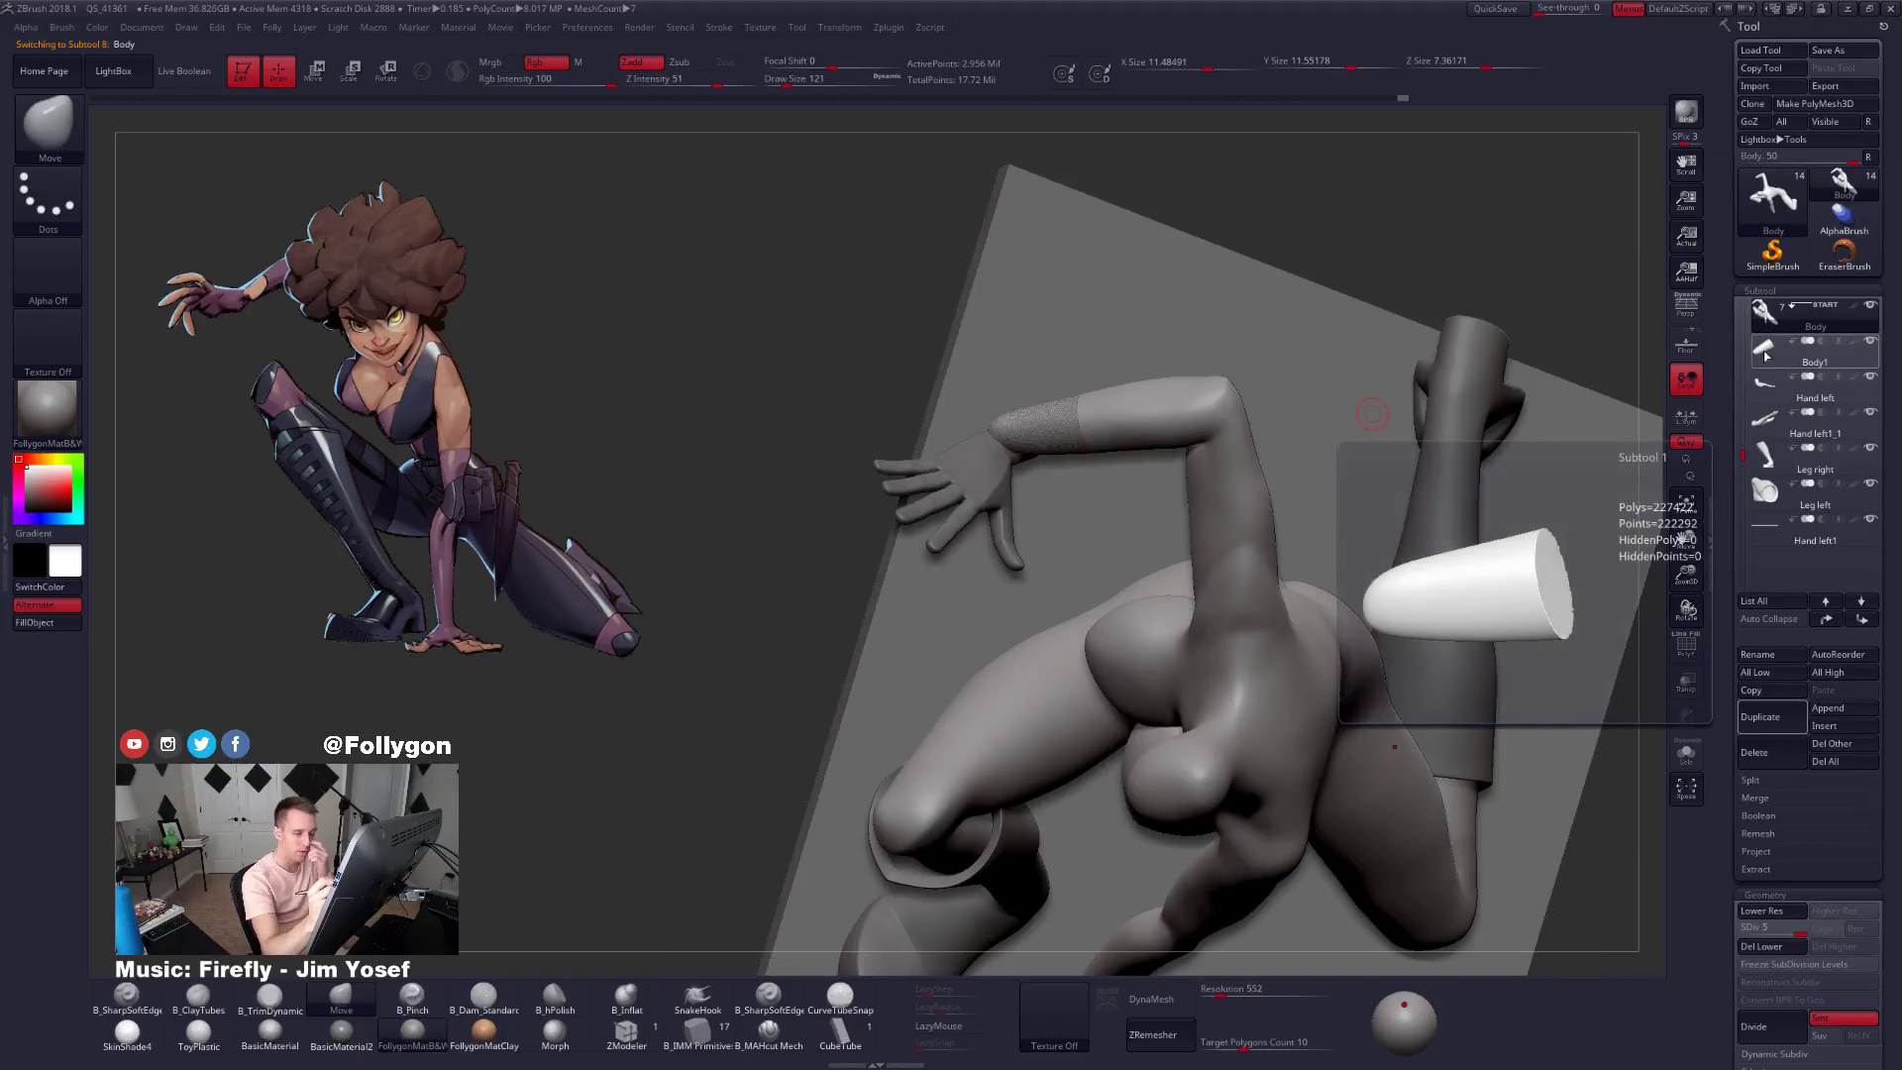
click(1765, 348)
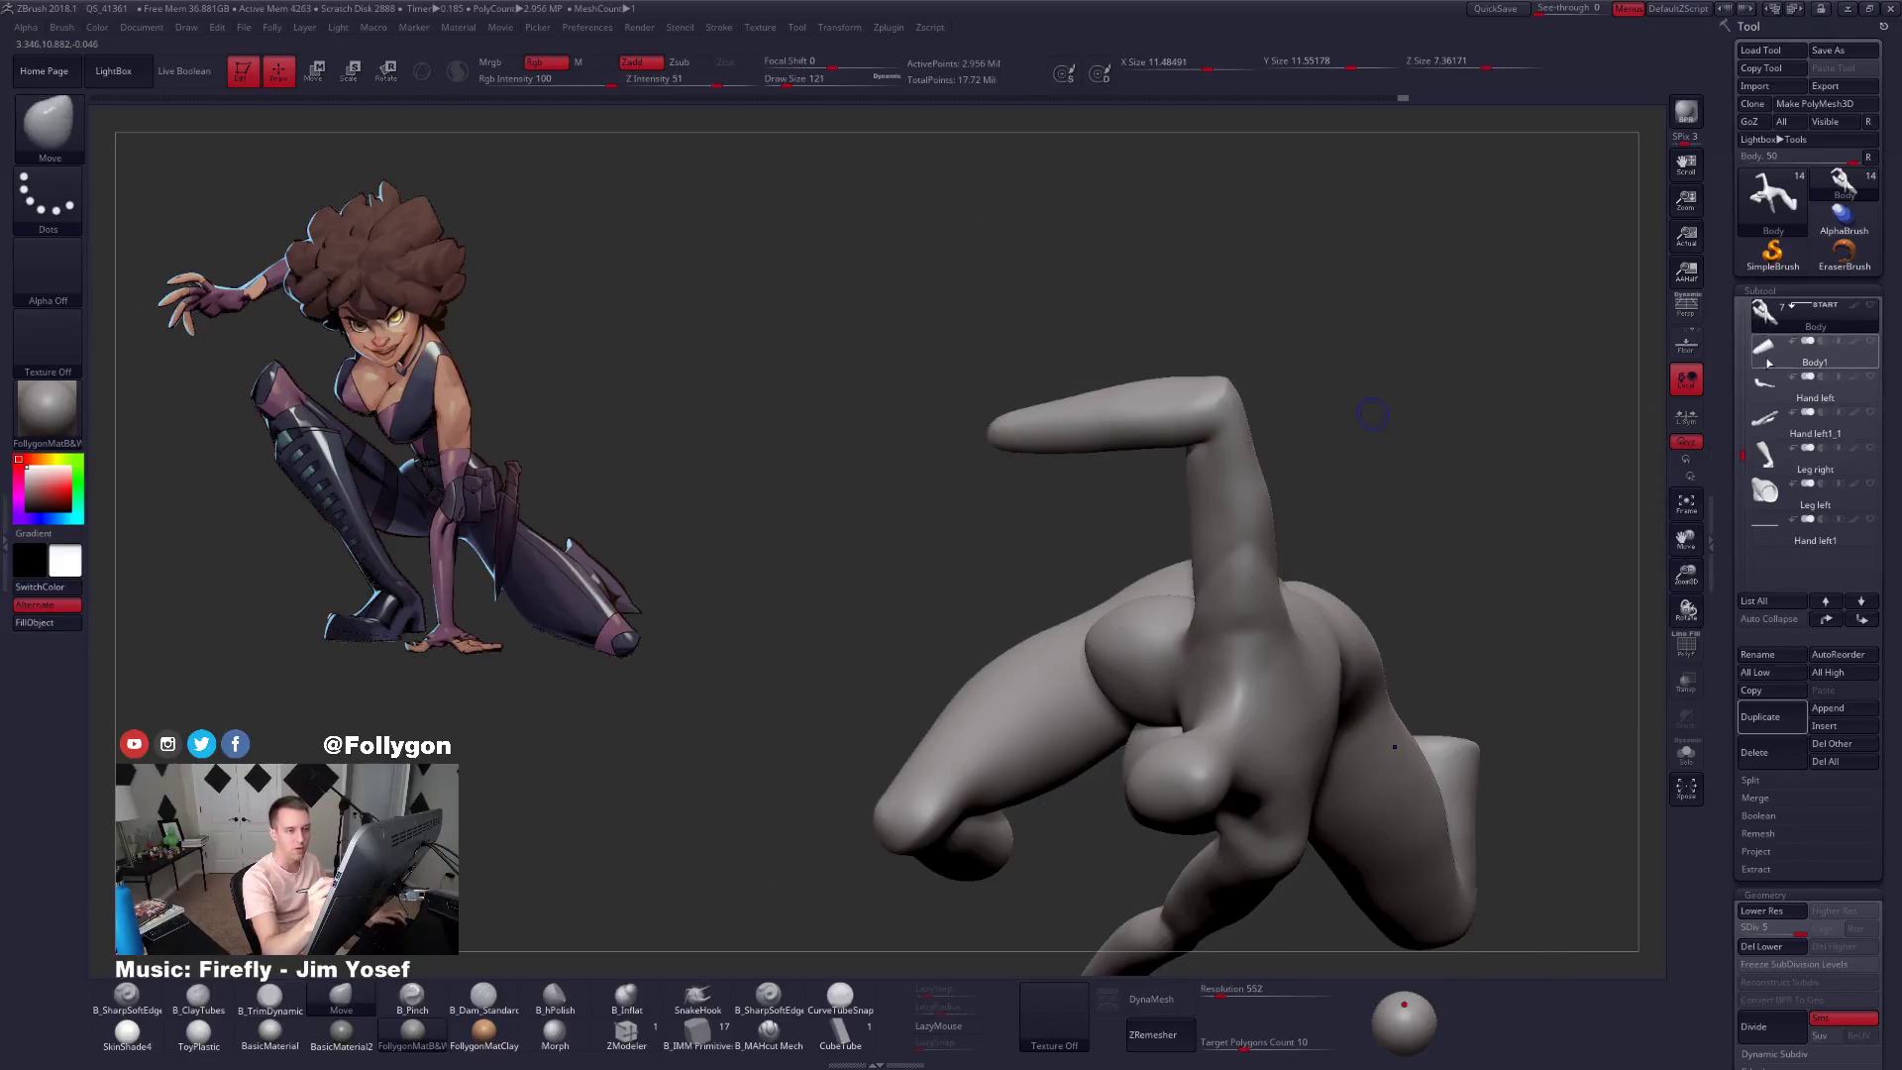
click(1766, 389)
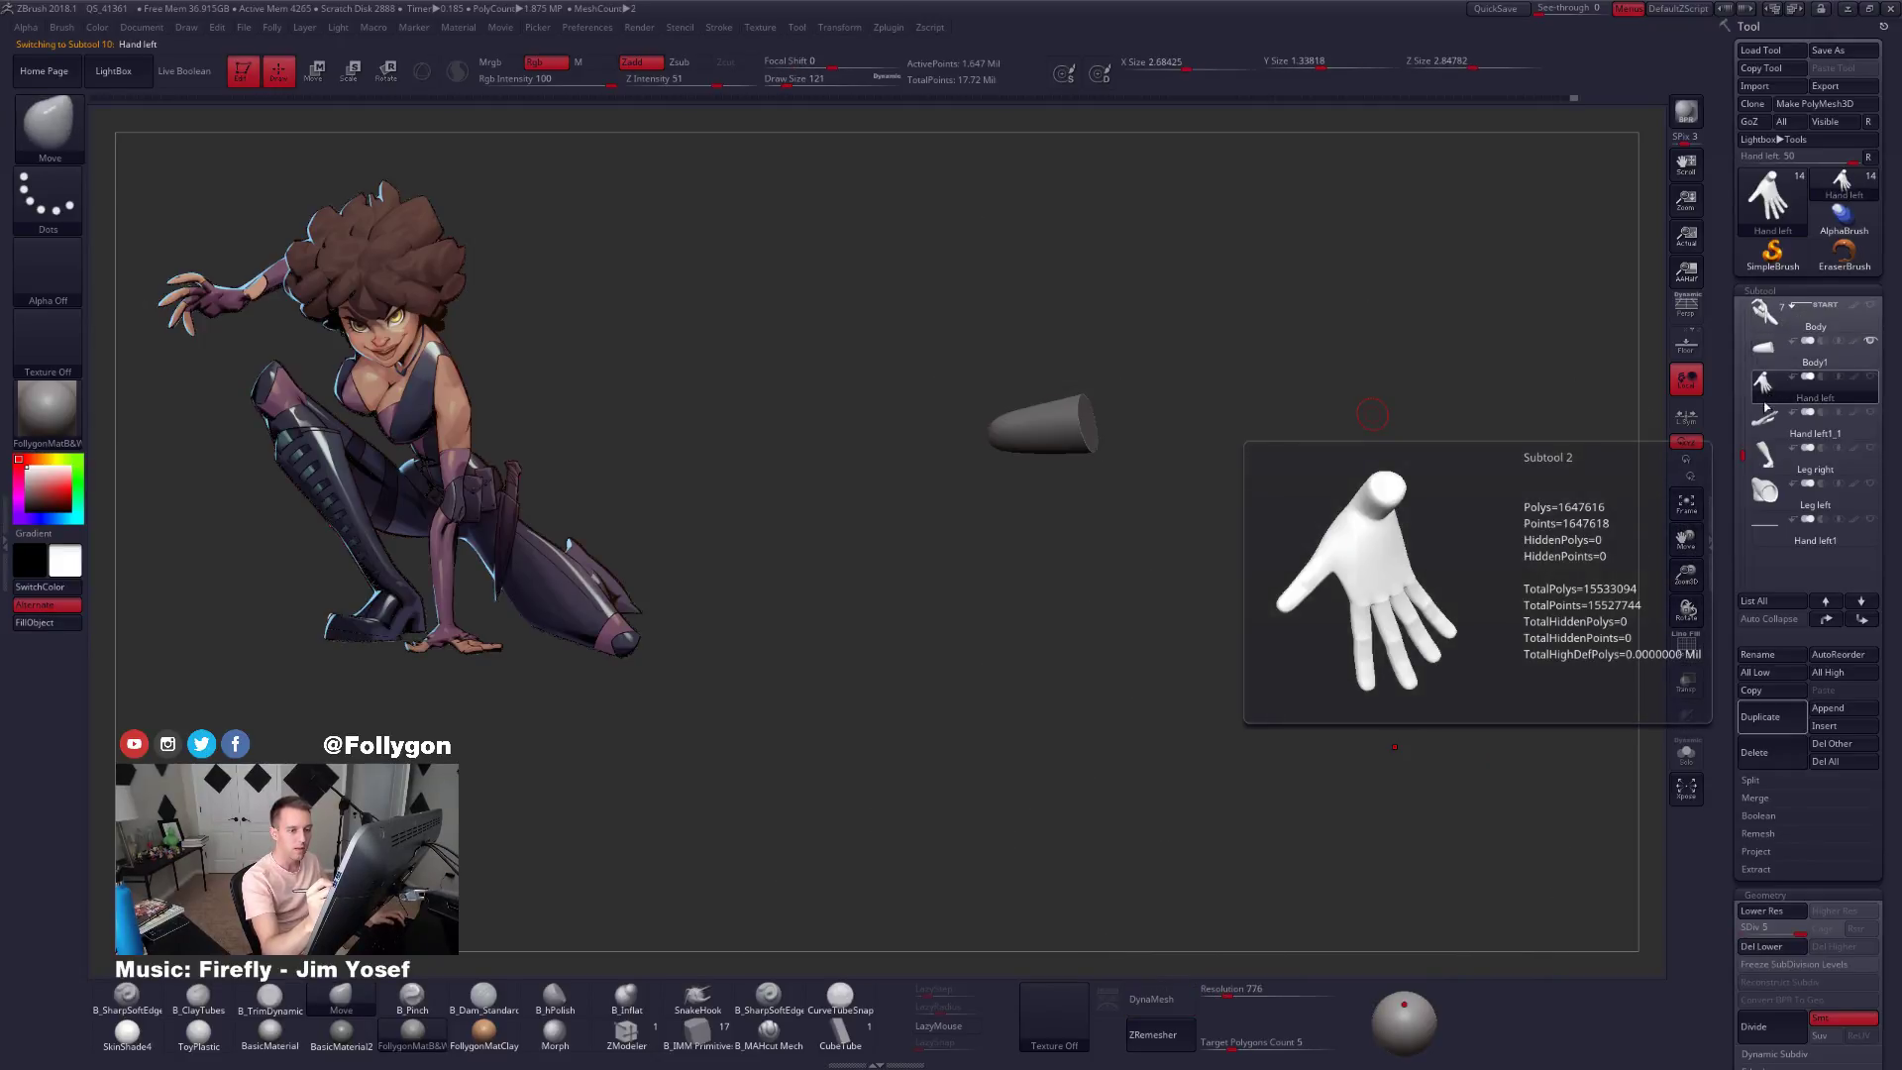
click(1213, 449)
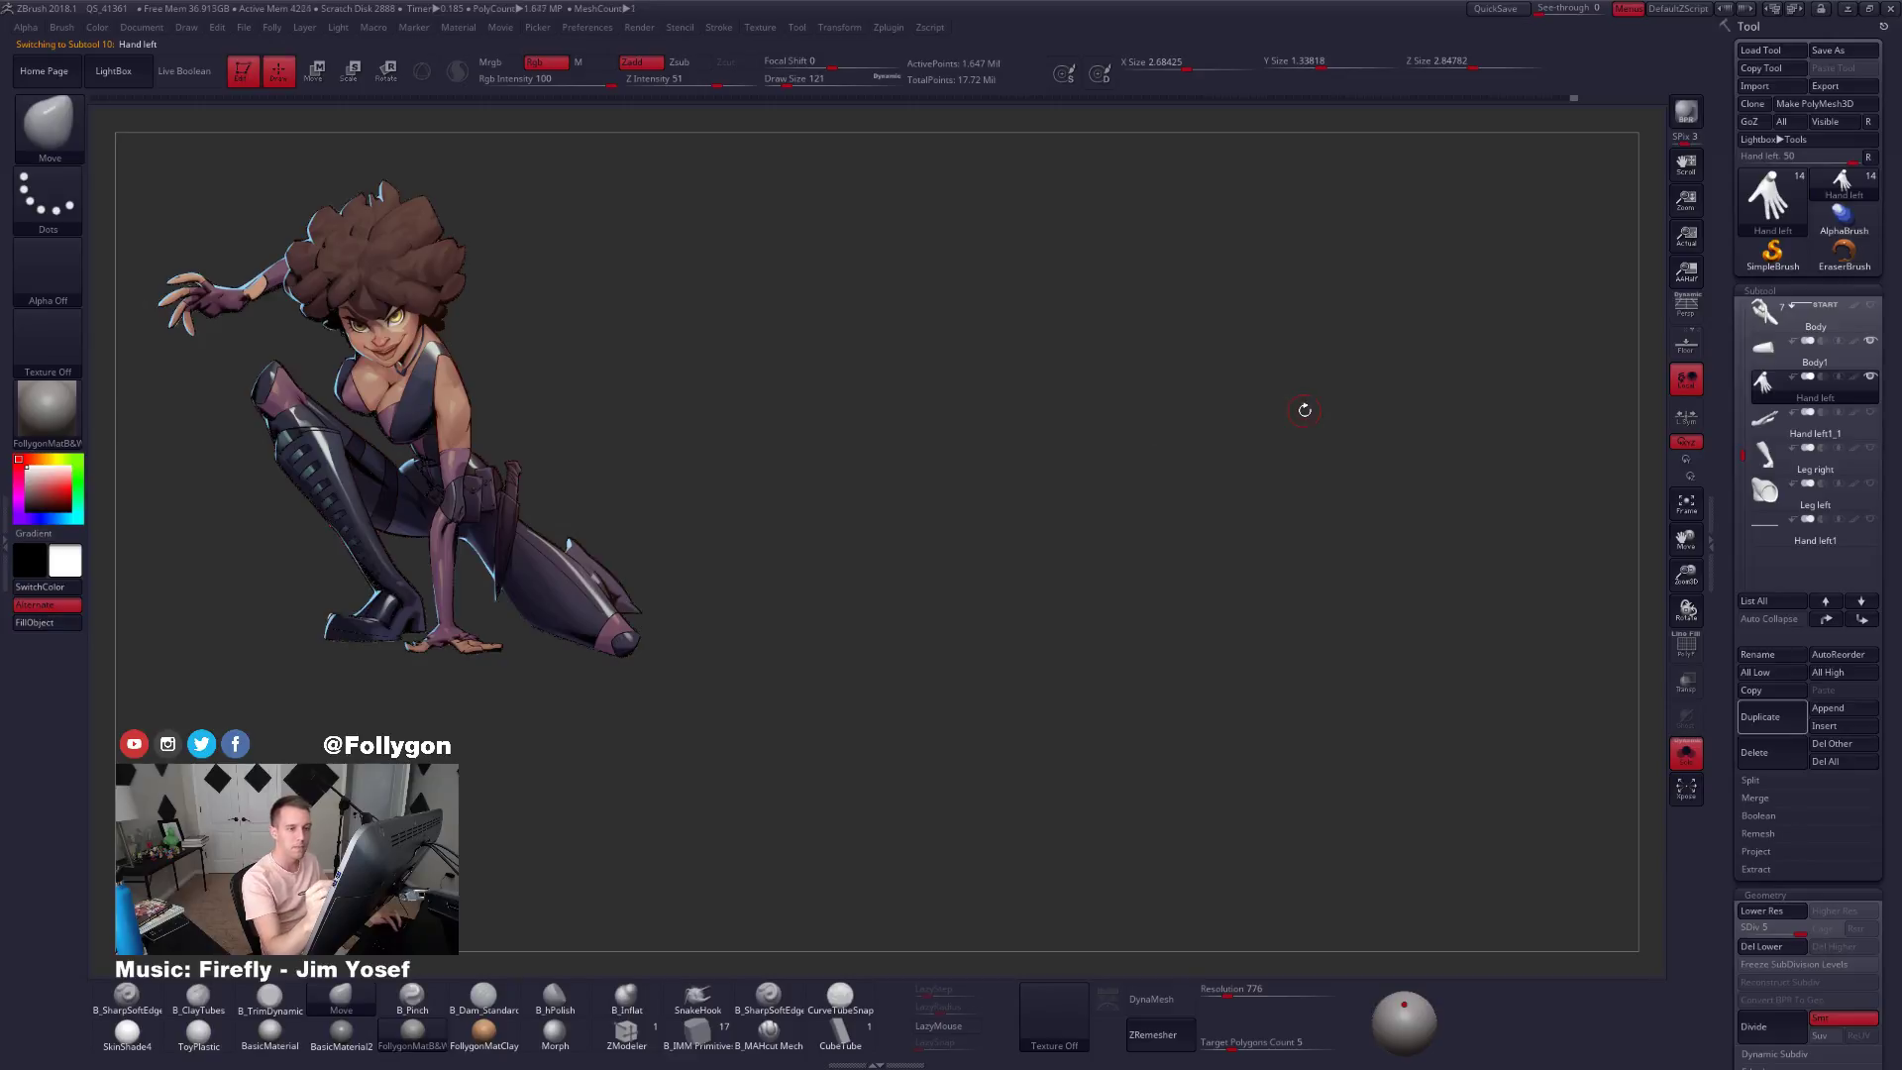
click(1783, 426)
click(1826, 619)
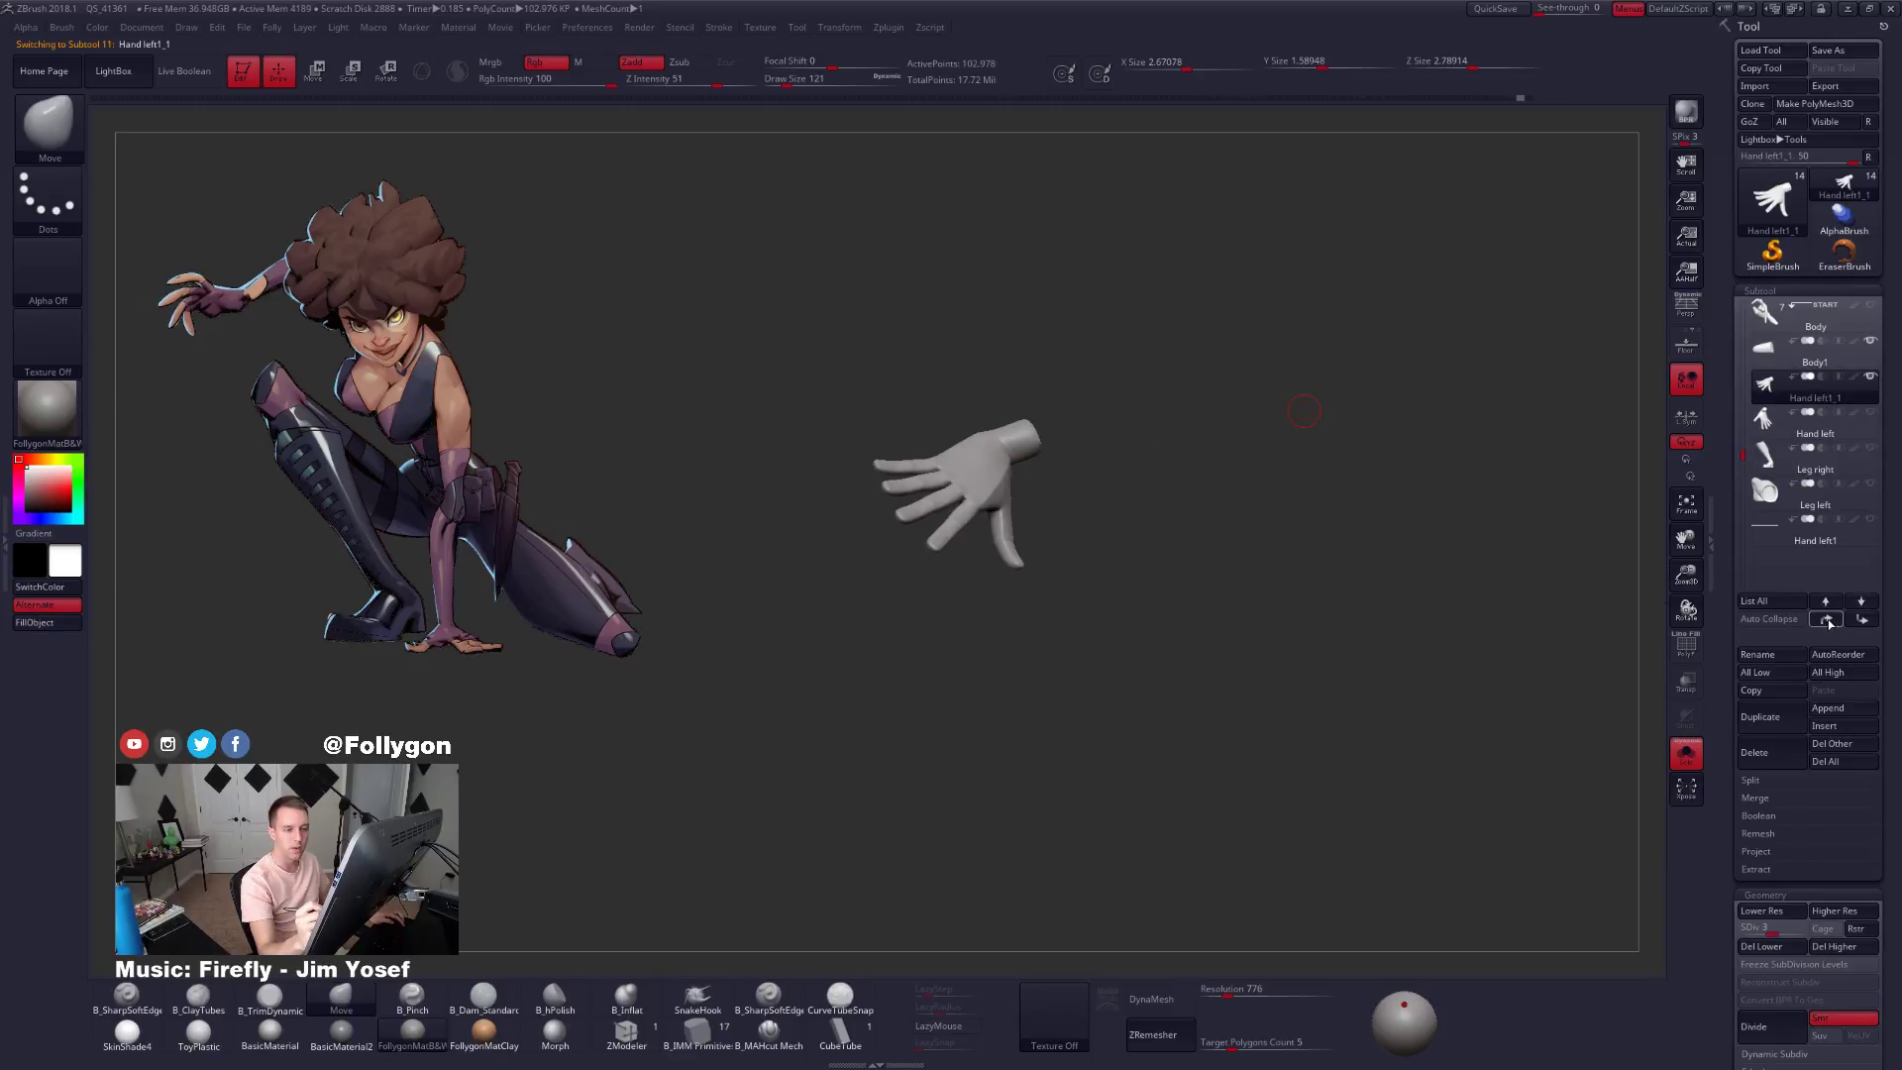
click(1774, 425)
click(1769, 388)
Mask the palm and fingers of the isolated raised hand, leaving only the wrist stub unmasked.
drag(1427, 555, 1205, 623)
mouse_move(1204, 623)
right_down()
mouse_move(1174, 540)
mouse_move(1229, 501)
right_up()
key(ctrl)
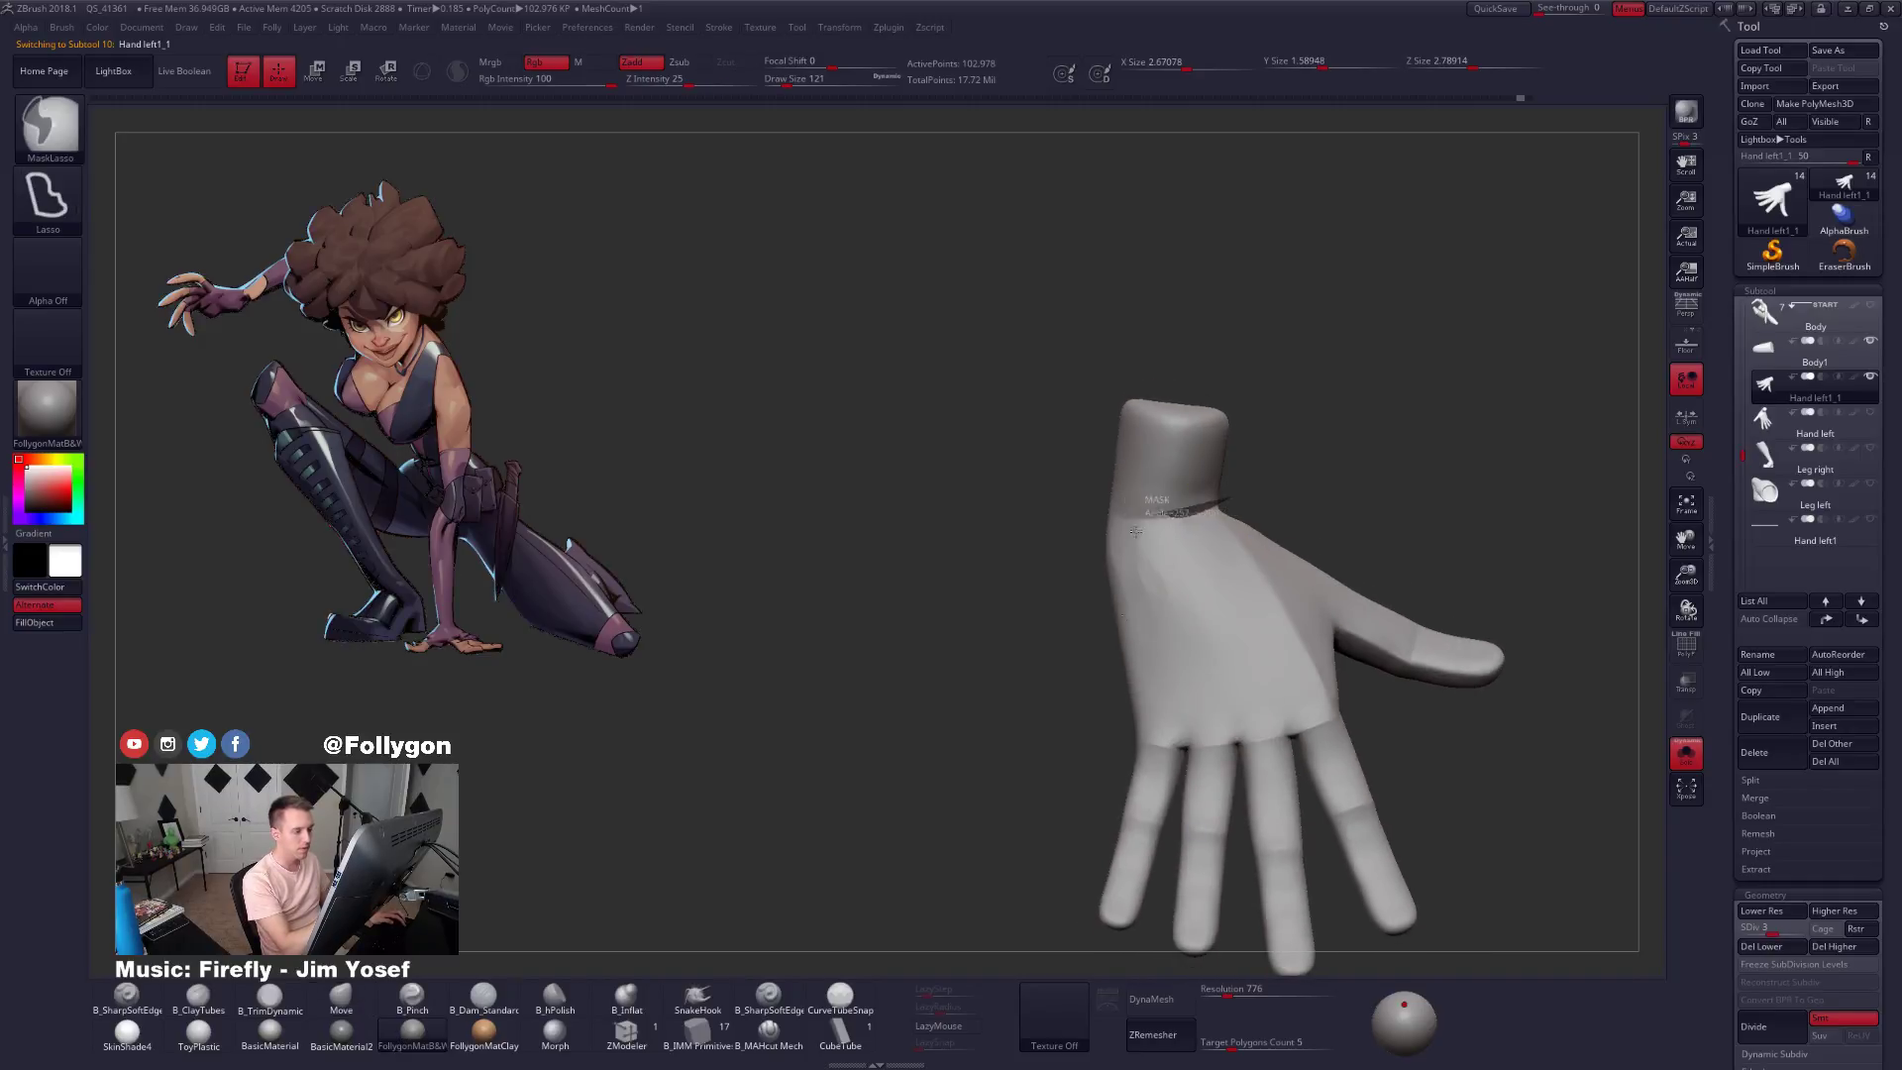
ctrl+drag(1135, 532, 1229, 555)
ctrl+drag(1313, 495, 1337, 525)
key(w)
ctrl+drag(1195, 479, 1299, 518)
key(q)
key(shift)
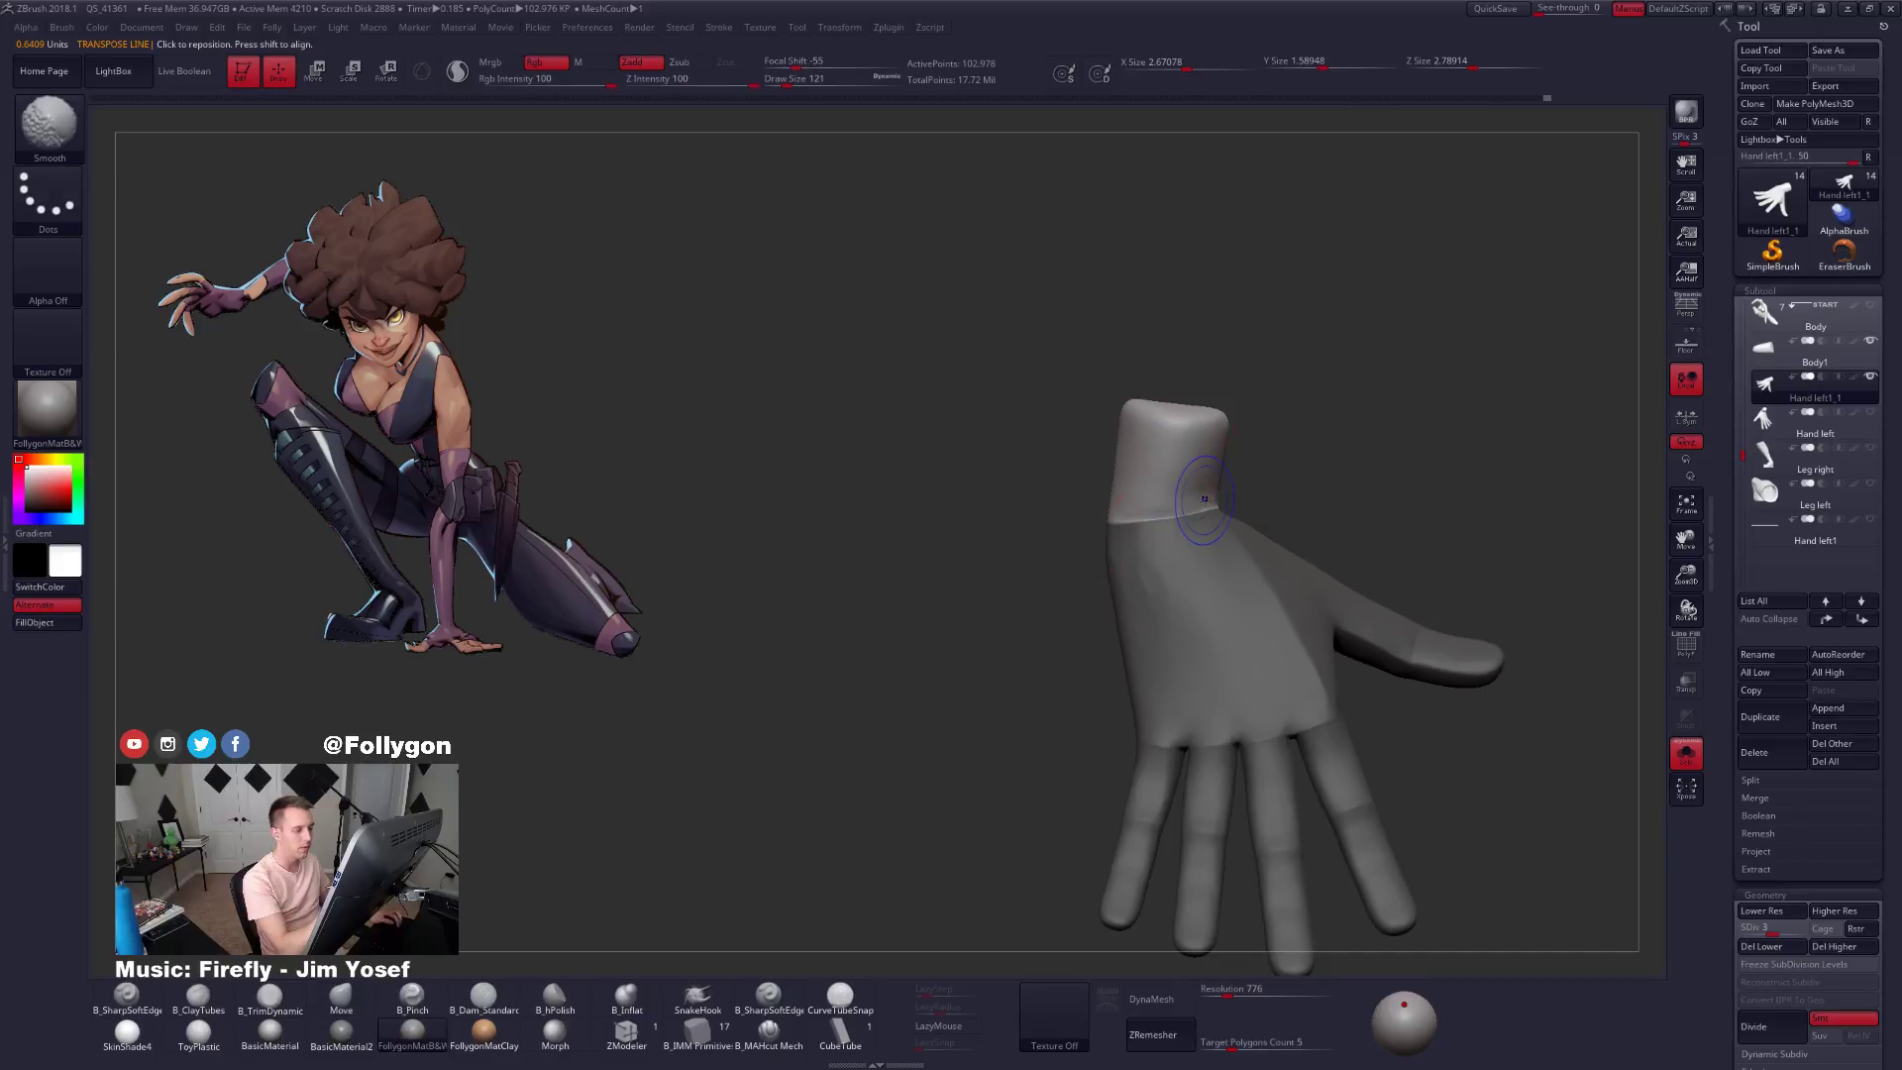
Drop the raised hand to subdivision level 1 and set the Move brush draw size to 181 for the wrist.
key(shift+d)
key(shift+d)
key(shift+s)
right_drag(1200, 431, 1147, 571)
key(space)
drag(1205, 479, 1226, 478)
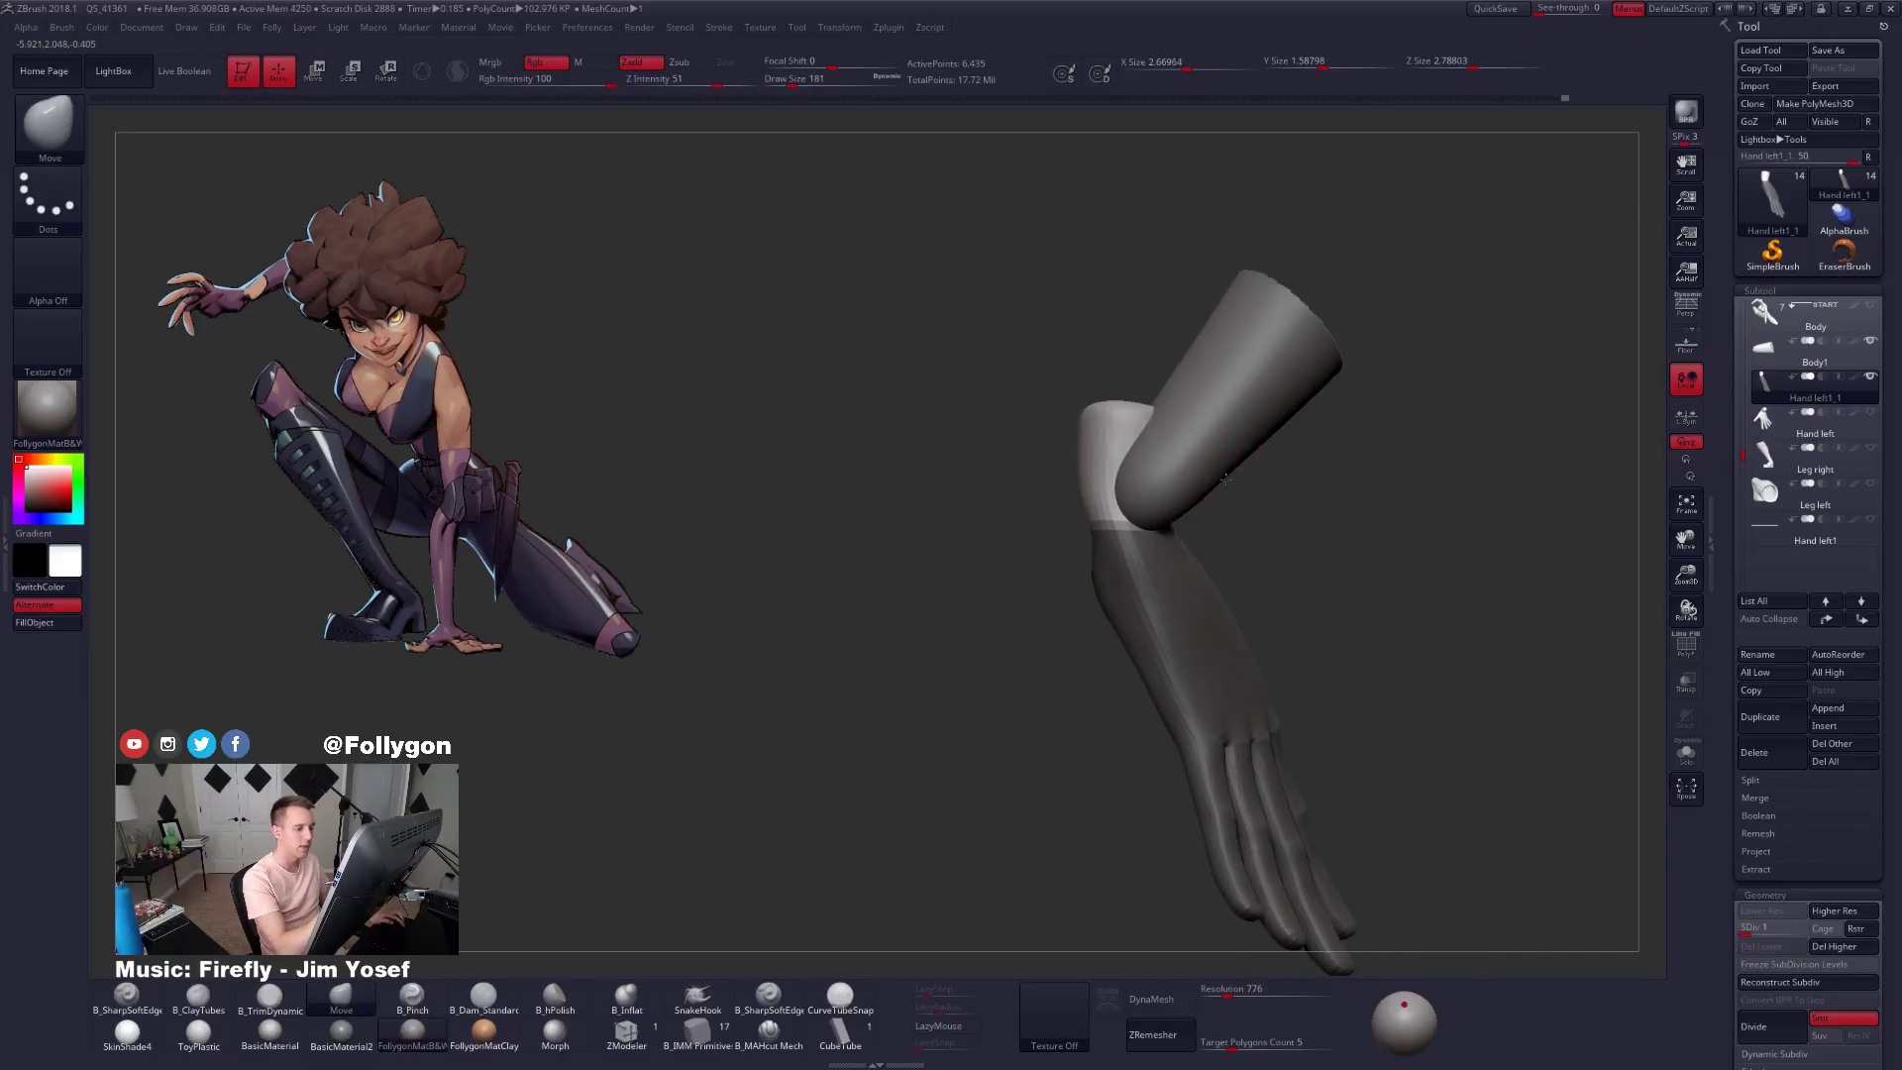
right_drag(1226, 478, 1215, 480)
Rotate the unmasked wrist stub with the Transpose line so it tilts toward the forearm piece.
key(r)
key(shift+s)
mouse_move(1119, 530)
mouse_down()
mouse_move(1108, 300)
mouse_move(1256, 342)
mouse_up()
key(shift+s)
key(shift+s)
mouse_move(1387, 416)
right_down()
mouse_move(1269, 514)
mouse_move(1221, 468)
mouse_move(1223, 520)
mouse_move(1280, 554)
right_up()
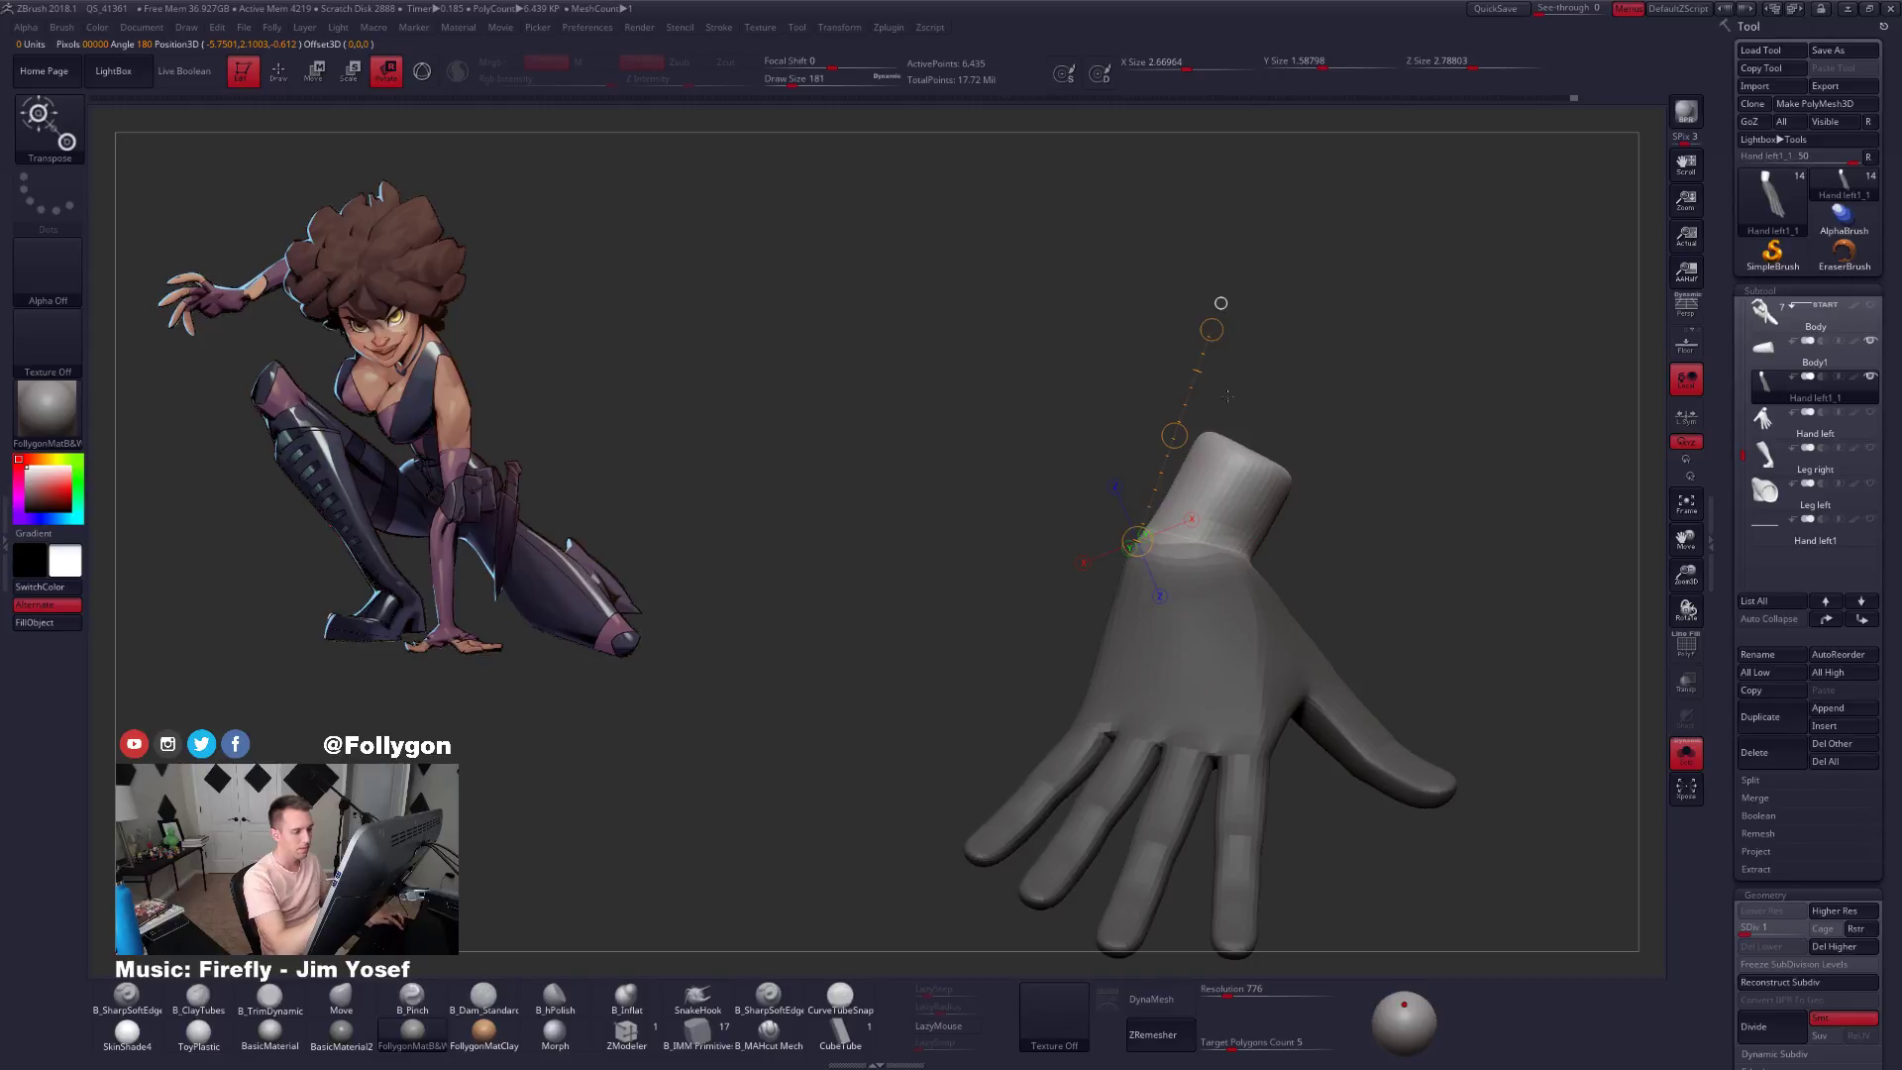
mouse_move(1227, 396)
right_down()
mouse_move(1222, 320)
mouse_move(1131, 476)
right_up()
key(shift+s)
key(shift+s)
Reshape the wrist stub to follow the forearm with the Move brush, raising the draw size to 366.
key(q)
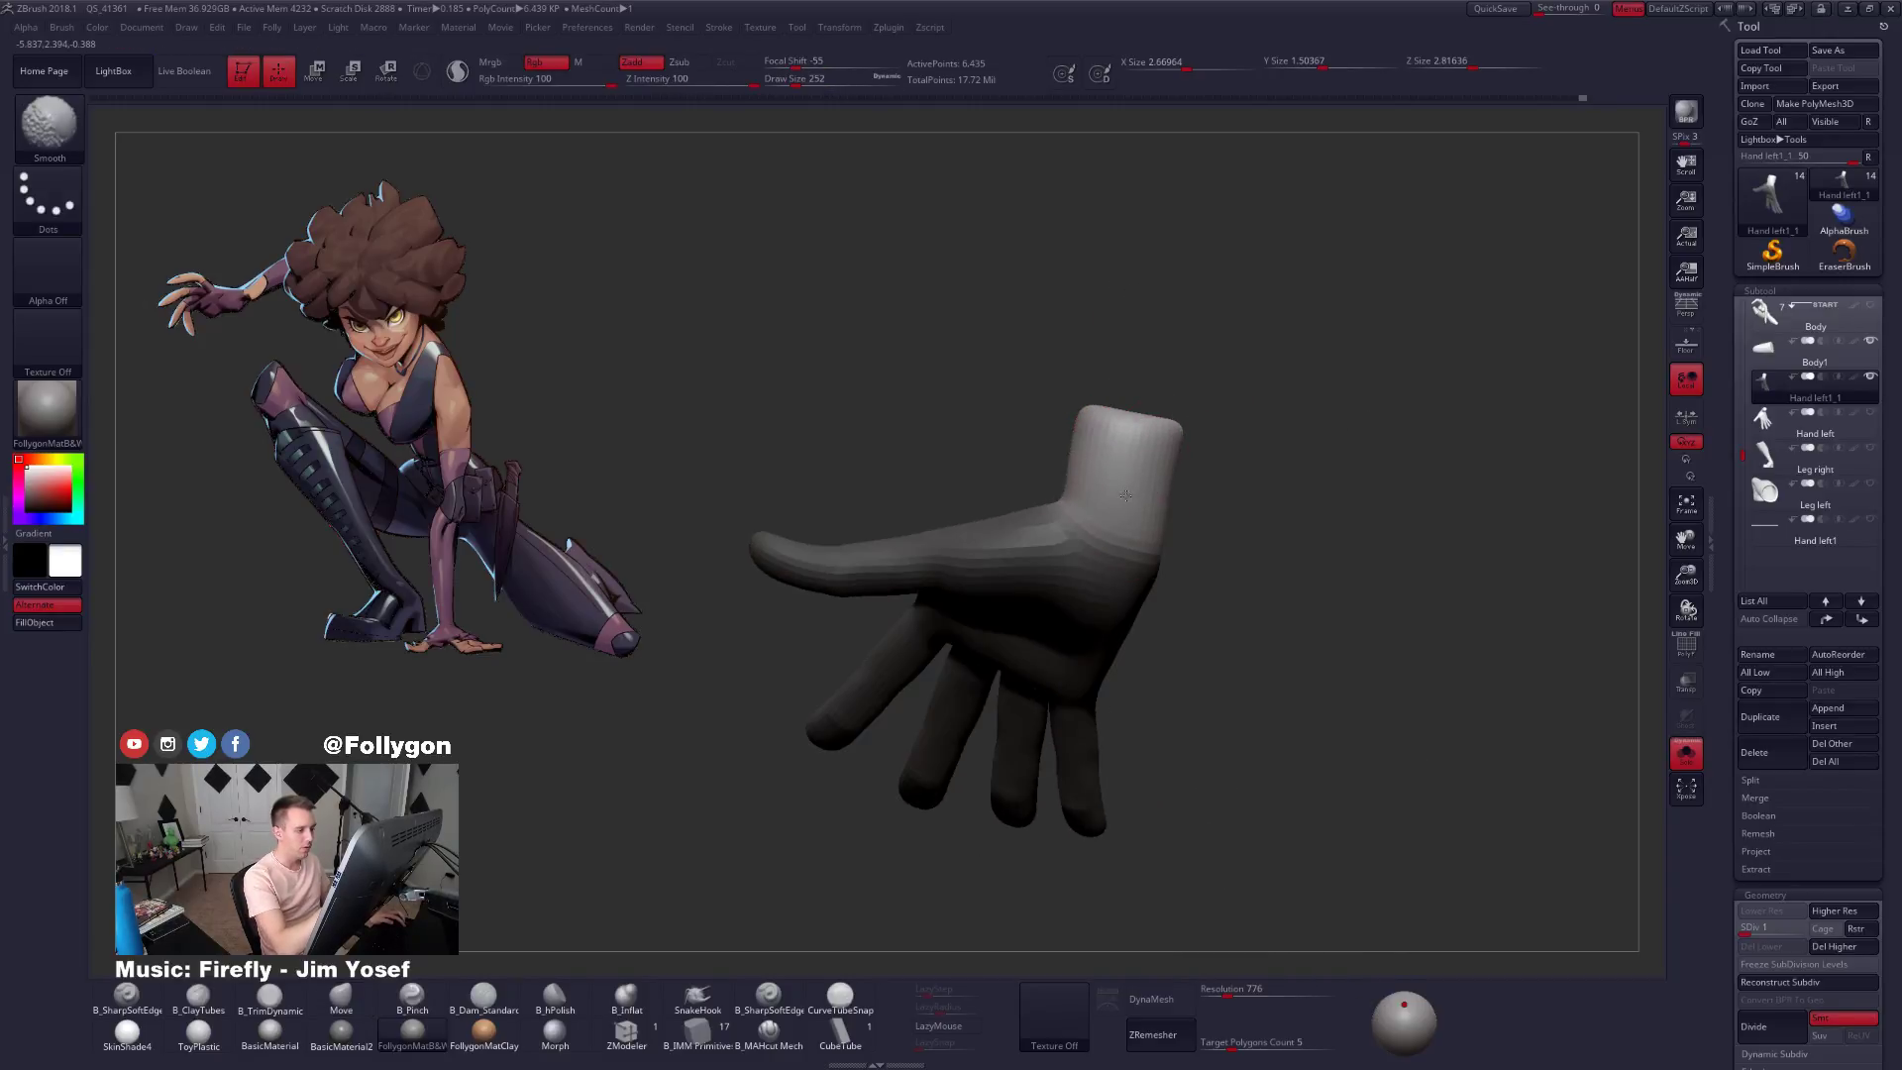
key(b)
key(m)
key(v)
key(XF86AudioLowerVolume)
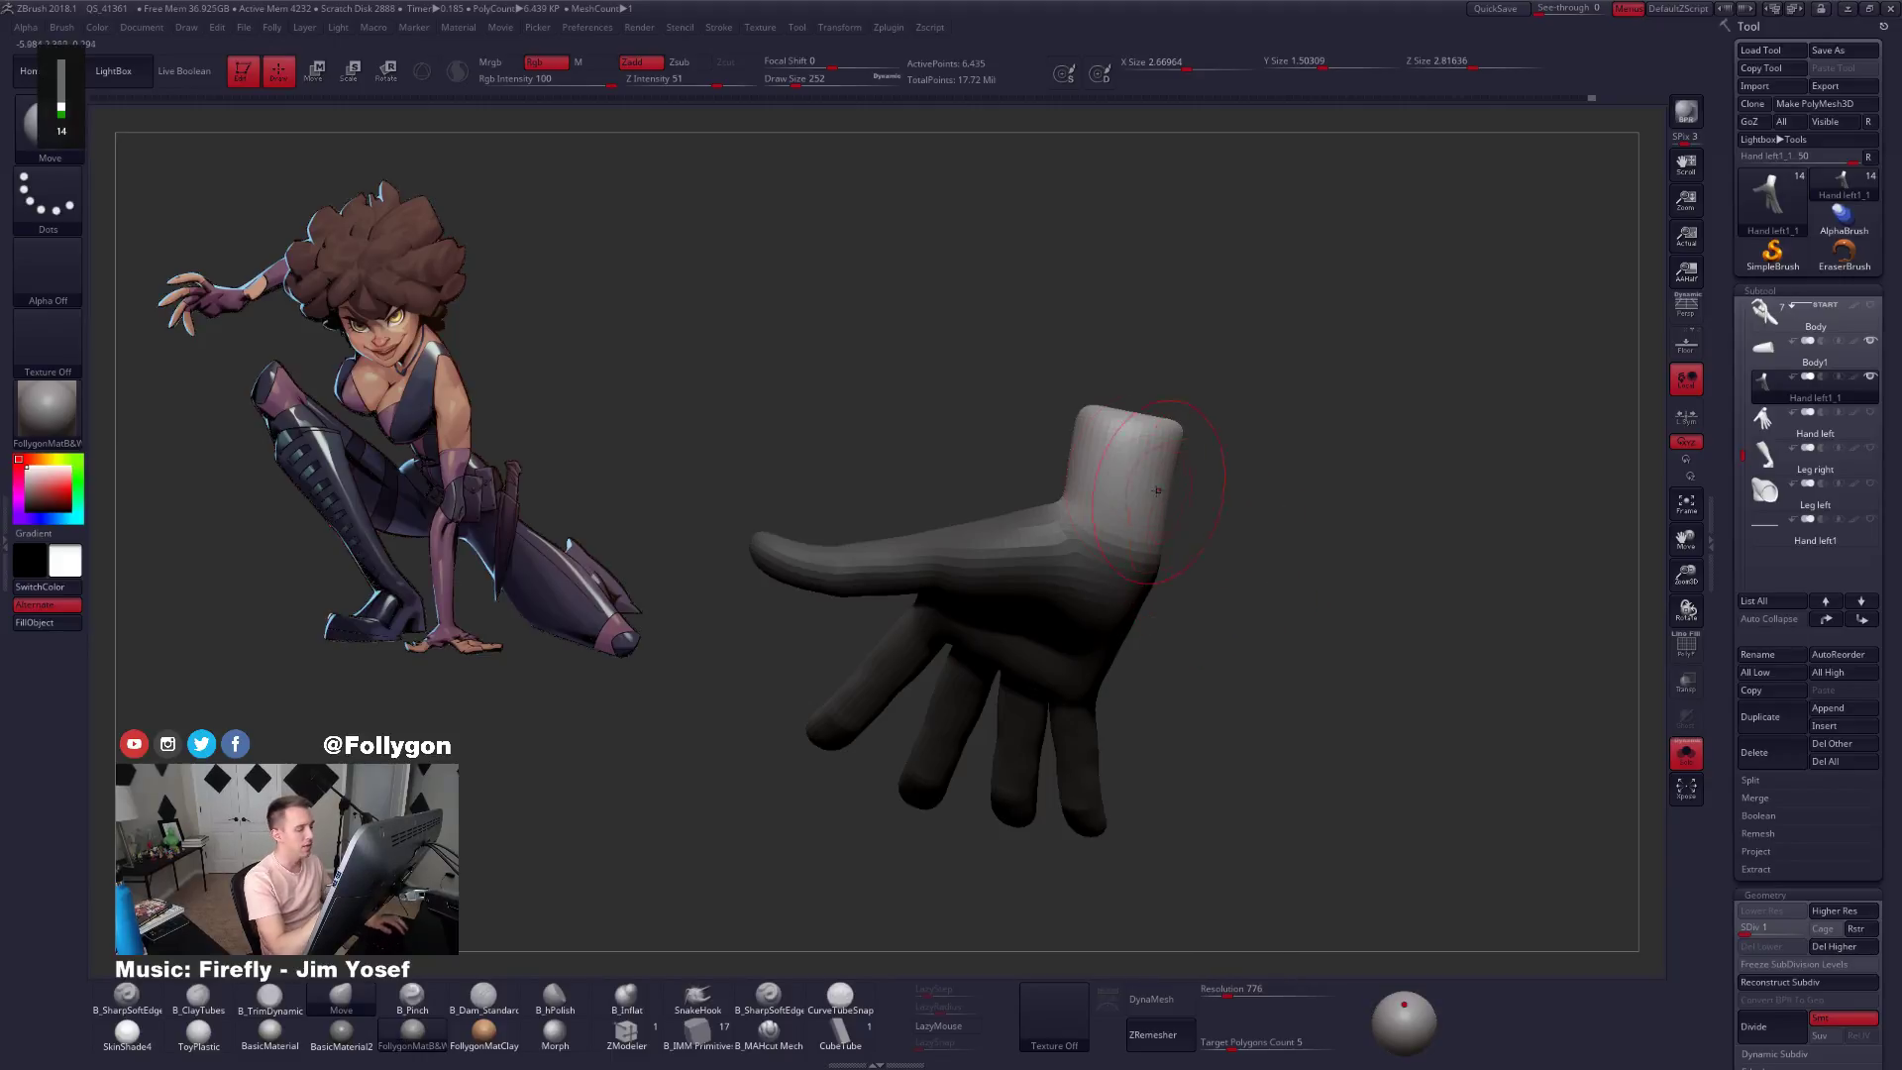
key(space)
right_drag(1114, 488, 1193, 480)
key(space)
drag(1163, 475, 1160, 497)
key(shift+s)
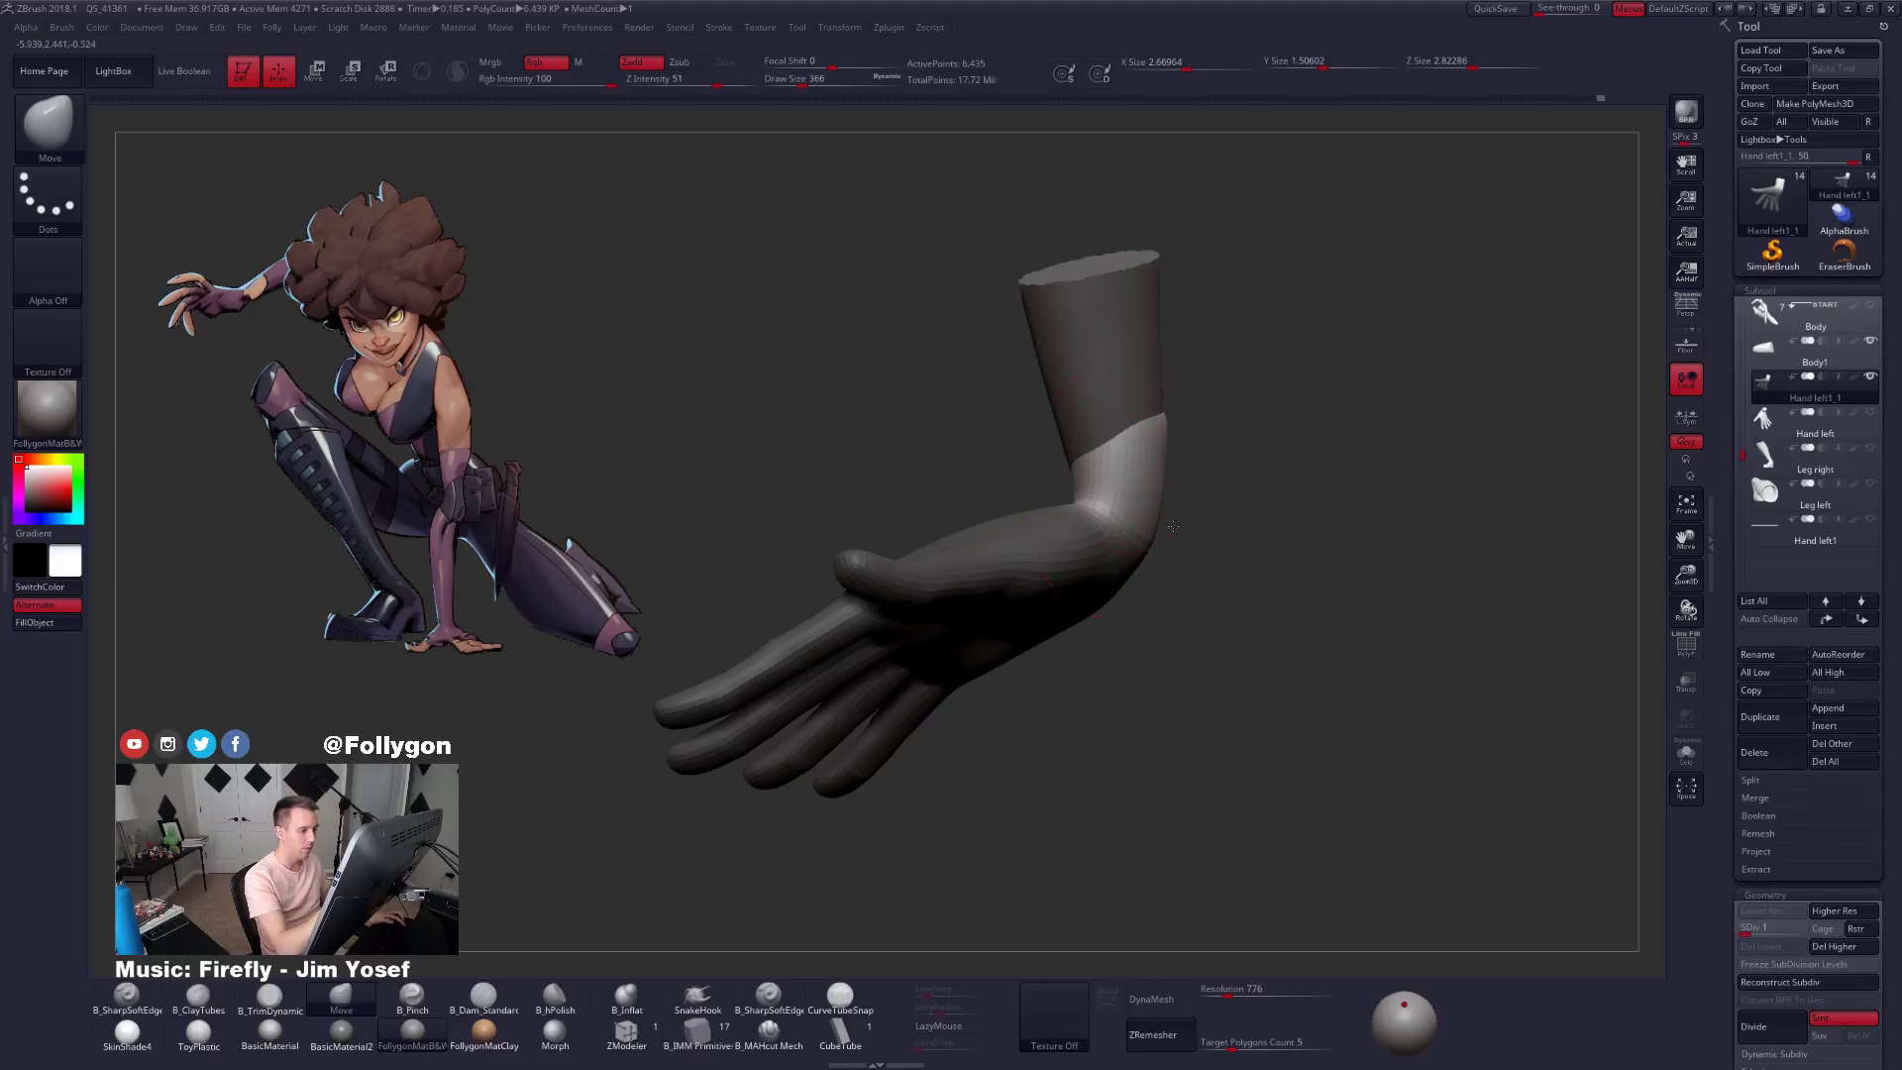
Fit the wrist to the forearm's outline with the Move brush at draw sizes 276 and 215, toggling the forearm's visibility.
right_drag(1173, 526, 1190, 508)
key(space)
drag(1137, 528, 1126, 528)
right_drag(1129, 527, 1208, 513)
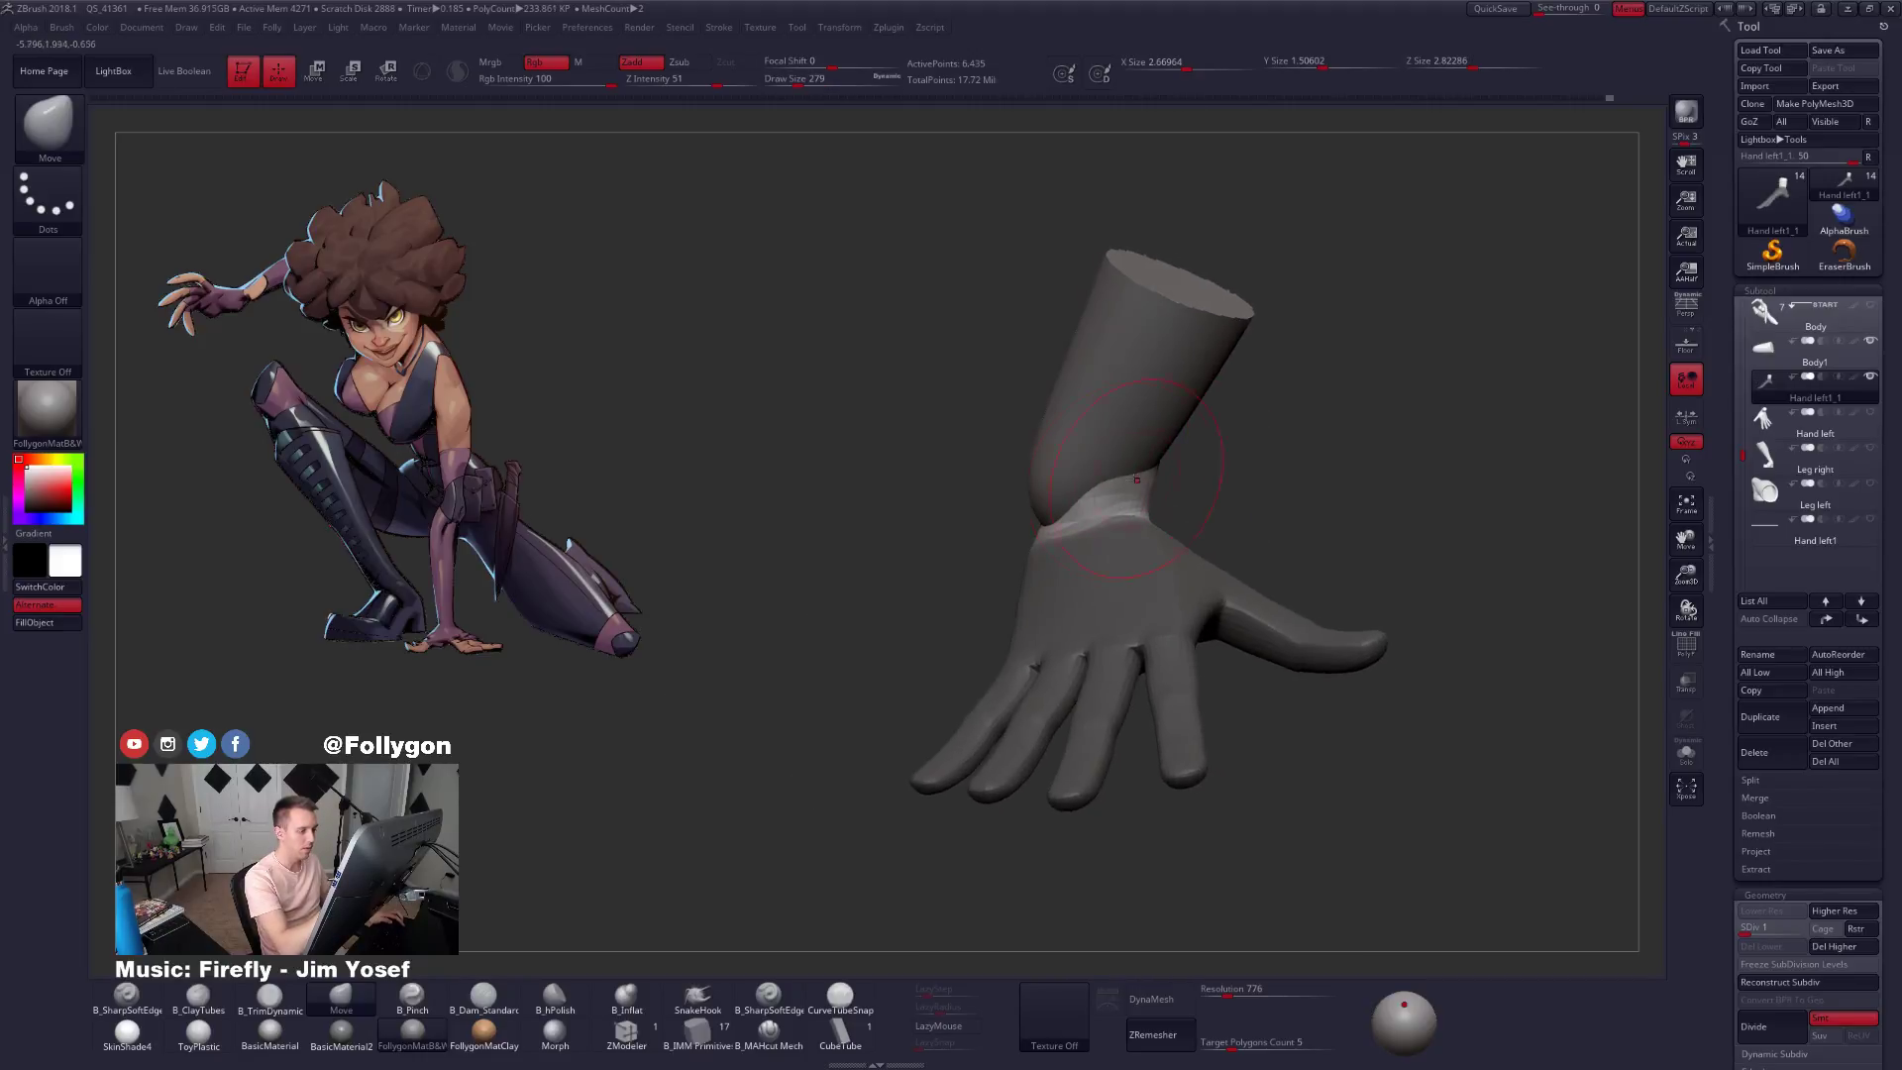
key(ctrl+shift+s)
key(space)
drag(1063, 486, 1055, 486)
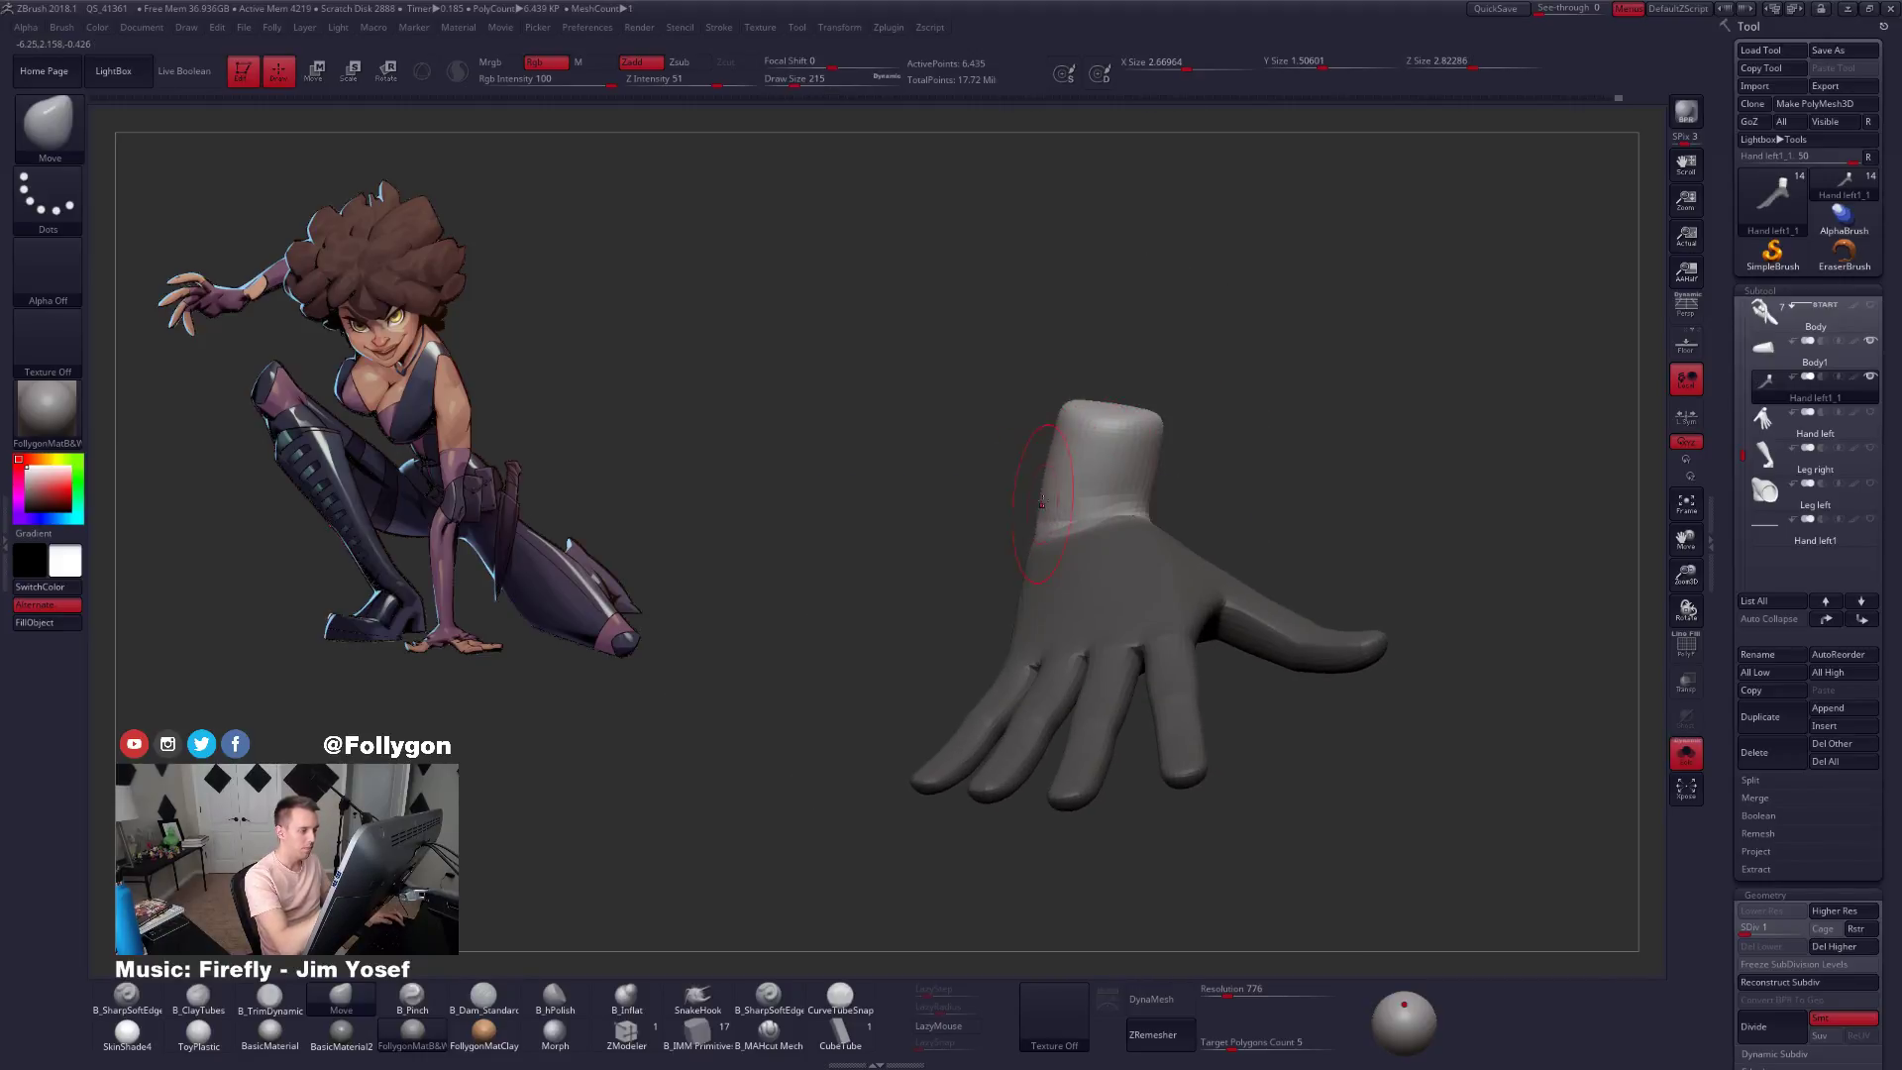
key(ctrl+shift+s)
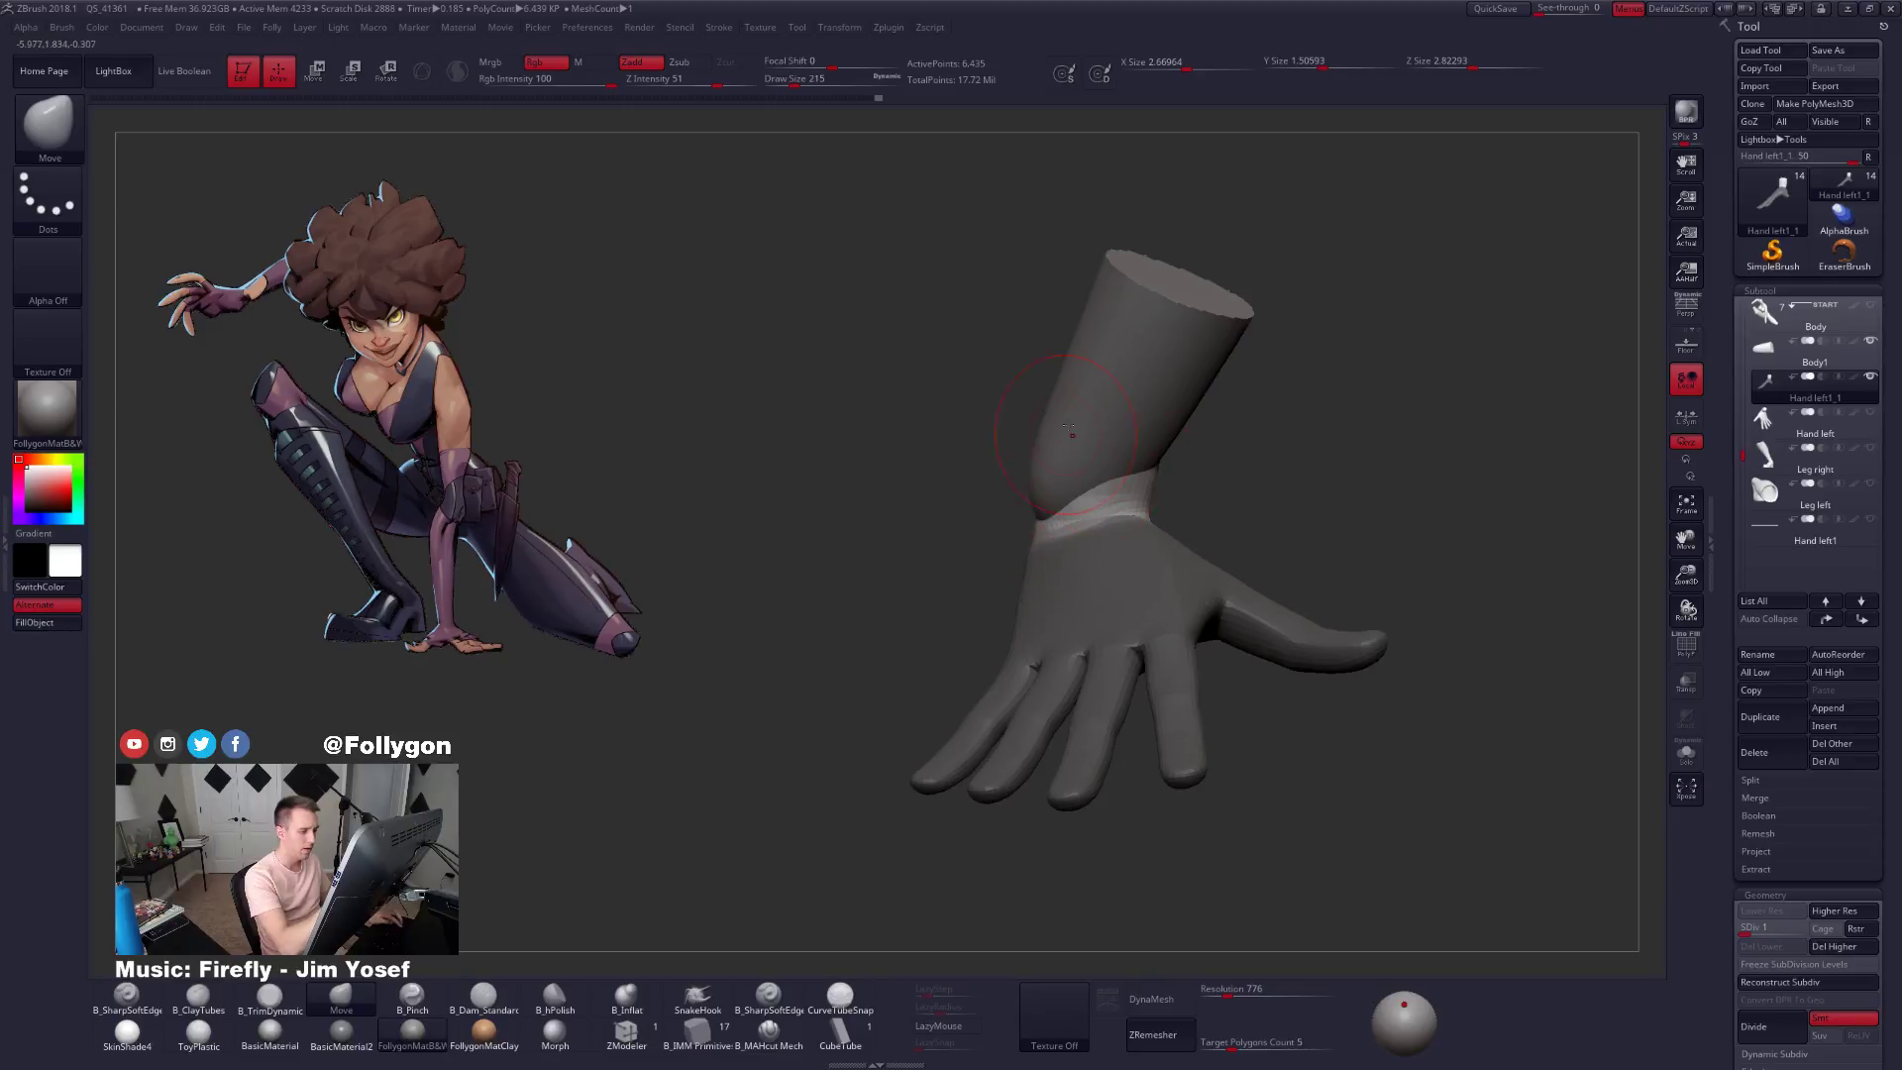
Adjust the palm side of the wrist against the forearm with the Move brush at draw size 292.
mouse_move(1080, 494)
right_down()
mouse_move(1214, 484)
mouse_move(1091, 488)
right_up()
key(space)
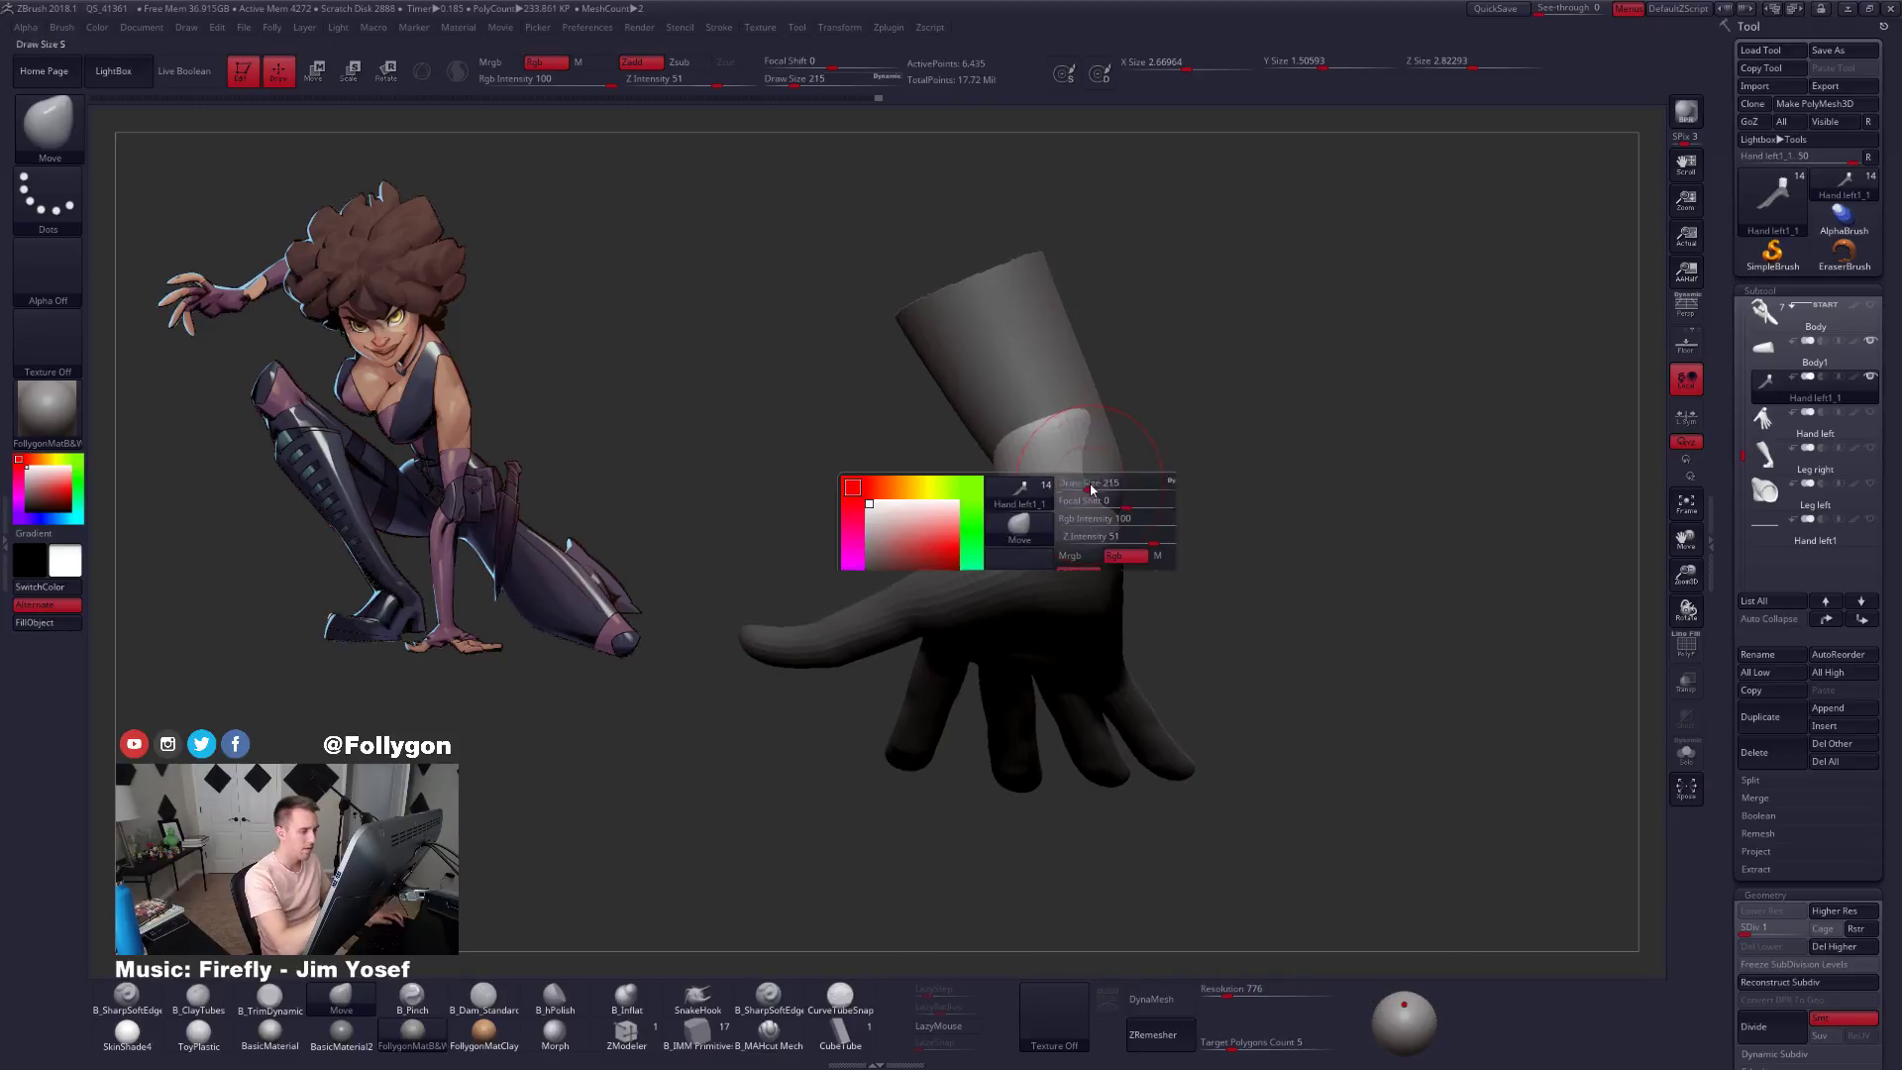
drag(1091, 487, 1100, 486)
right_drag(1102, 486, 1179, 481)
Make the Body1 forearm piece active and delete that subtool.
alt+click(1015, 314)
key(r)
drag(976, 275, 1202, 789)
key(q)
click(1755, 752)
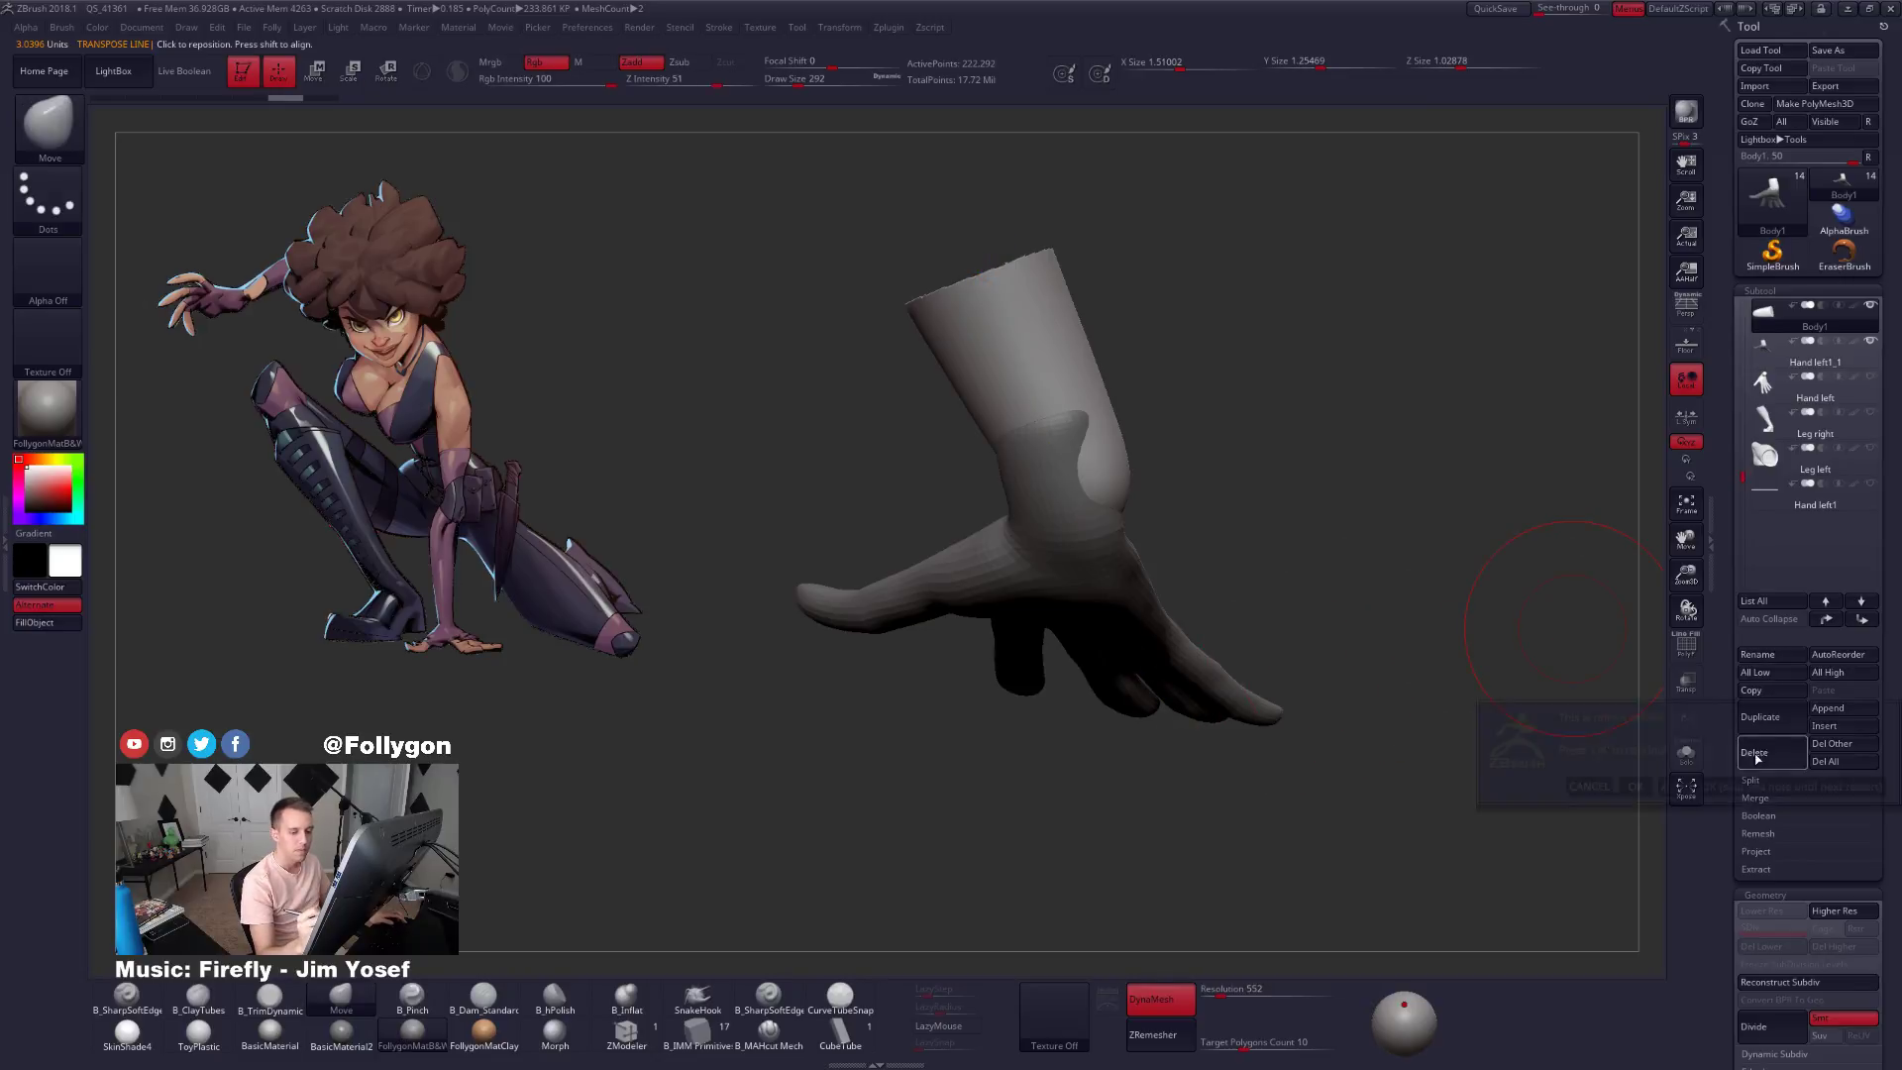
click(1744, 787)
drag(1743, 473, 1743, 458)
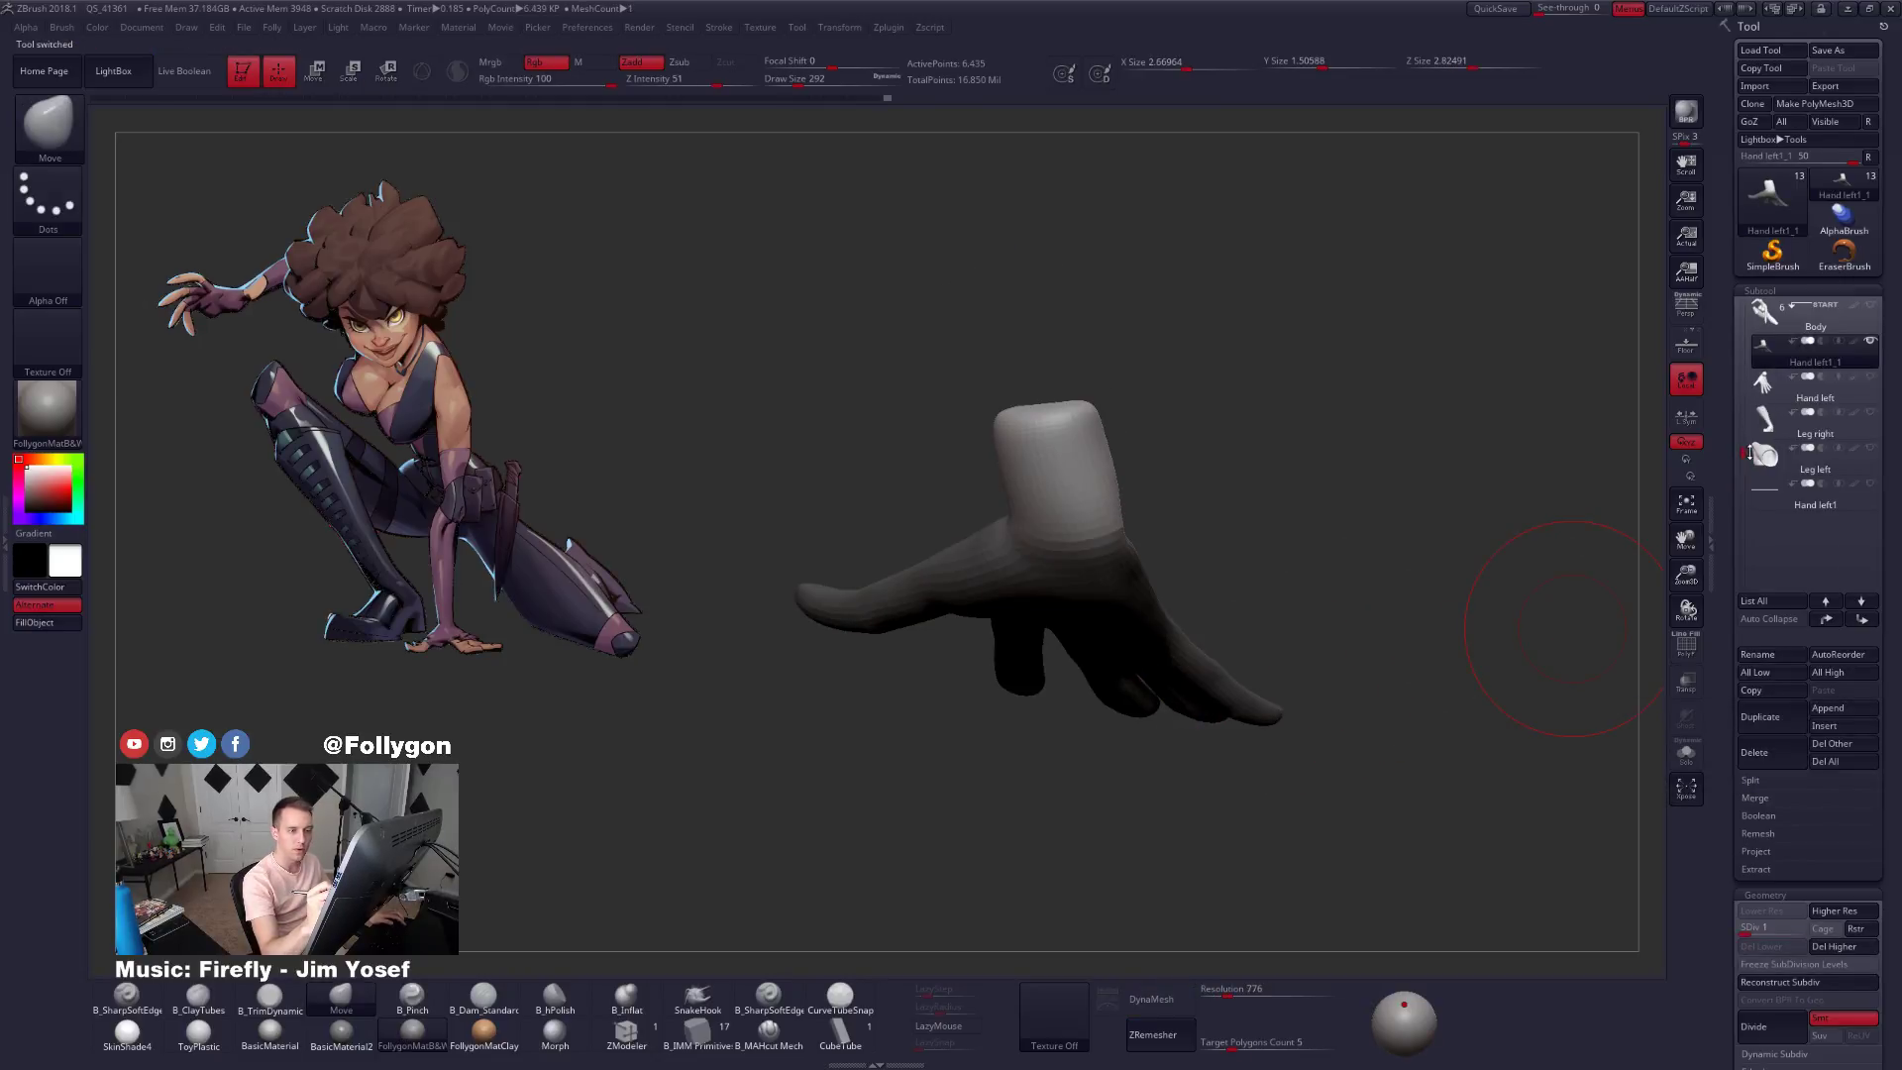
Make the Body subtool active and lower its subdivision level for editing the raised arm.
click(1808, 315)
drag(1157, 539, 1461, 515)
alt+drag(1308, 535, 1186, 380)
key(shift+d)
key(shift+d)
key(shift+d)
key(shift+d)
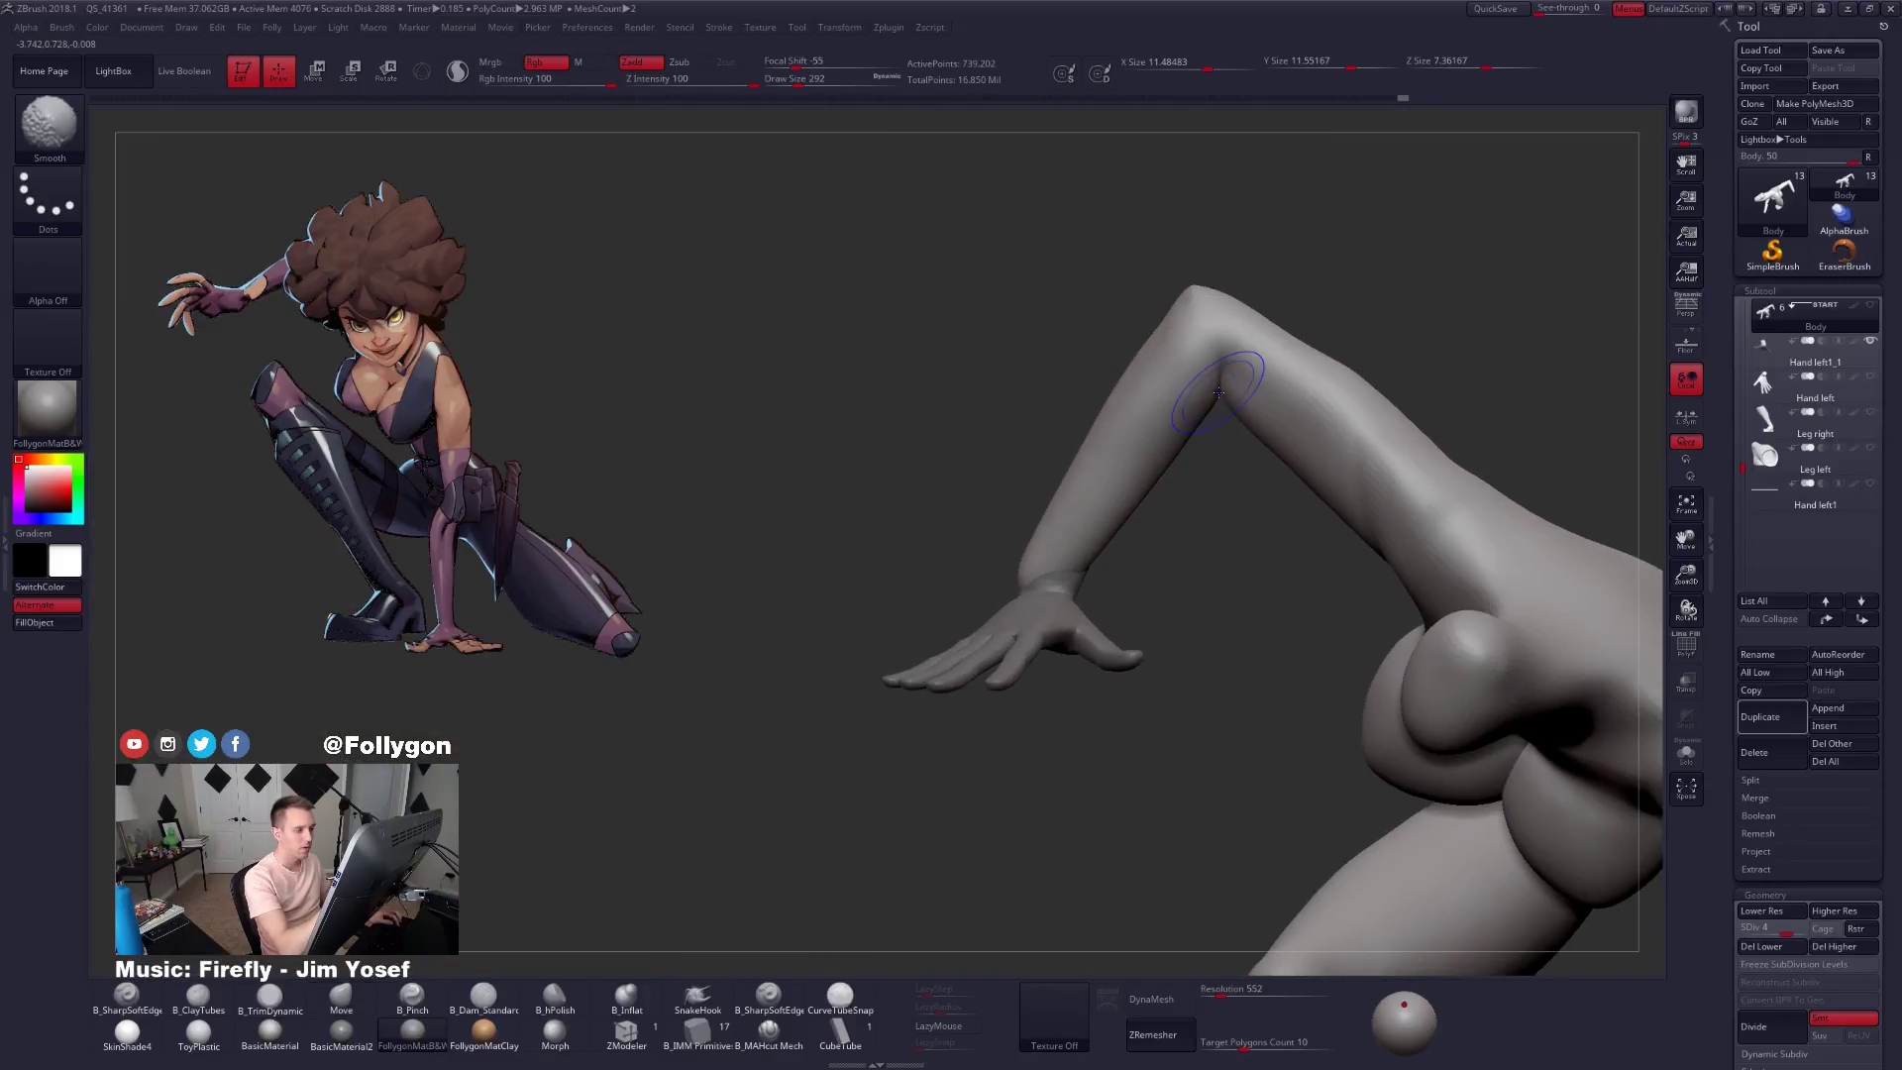
Mask the body at its lowest subdivision level so that only the raised forearm stays unmasked.
key(alt+s)
drag(1246, 501, 1111, 379)
key(shift+f)
key(shift+f)
key(w)
key(q)
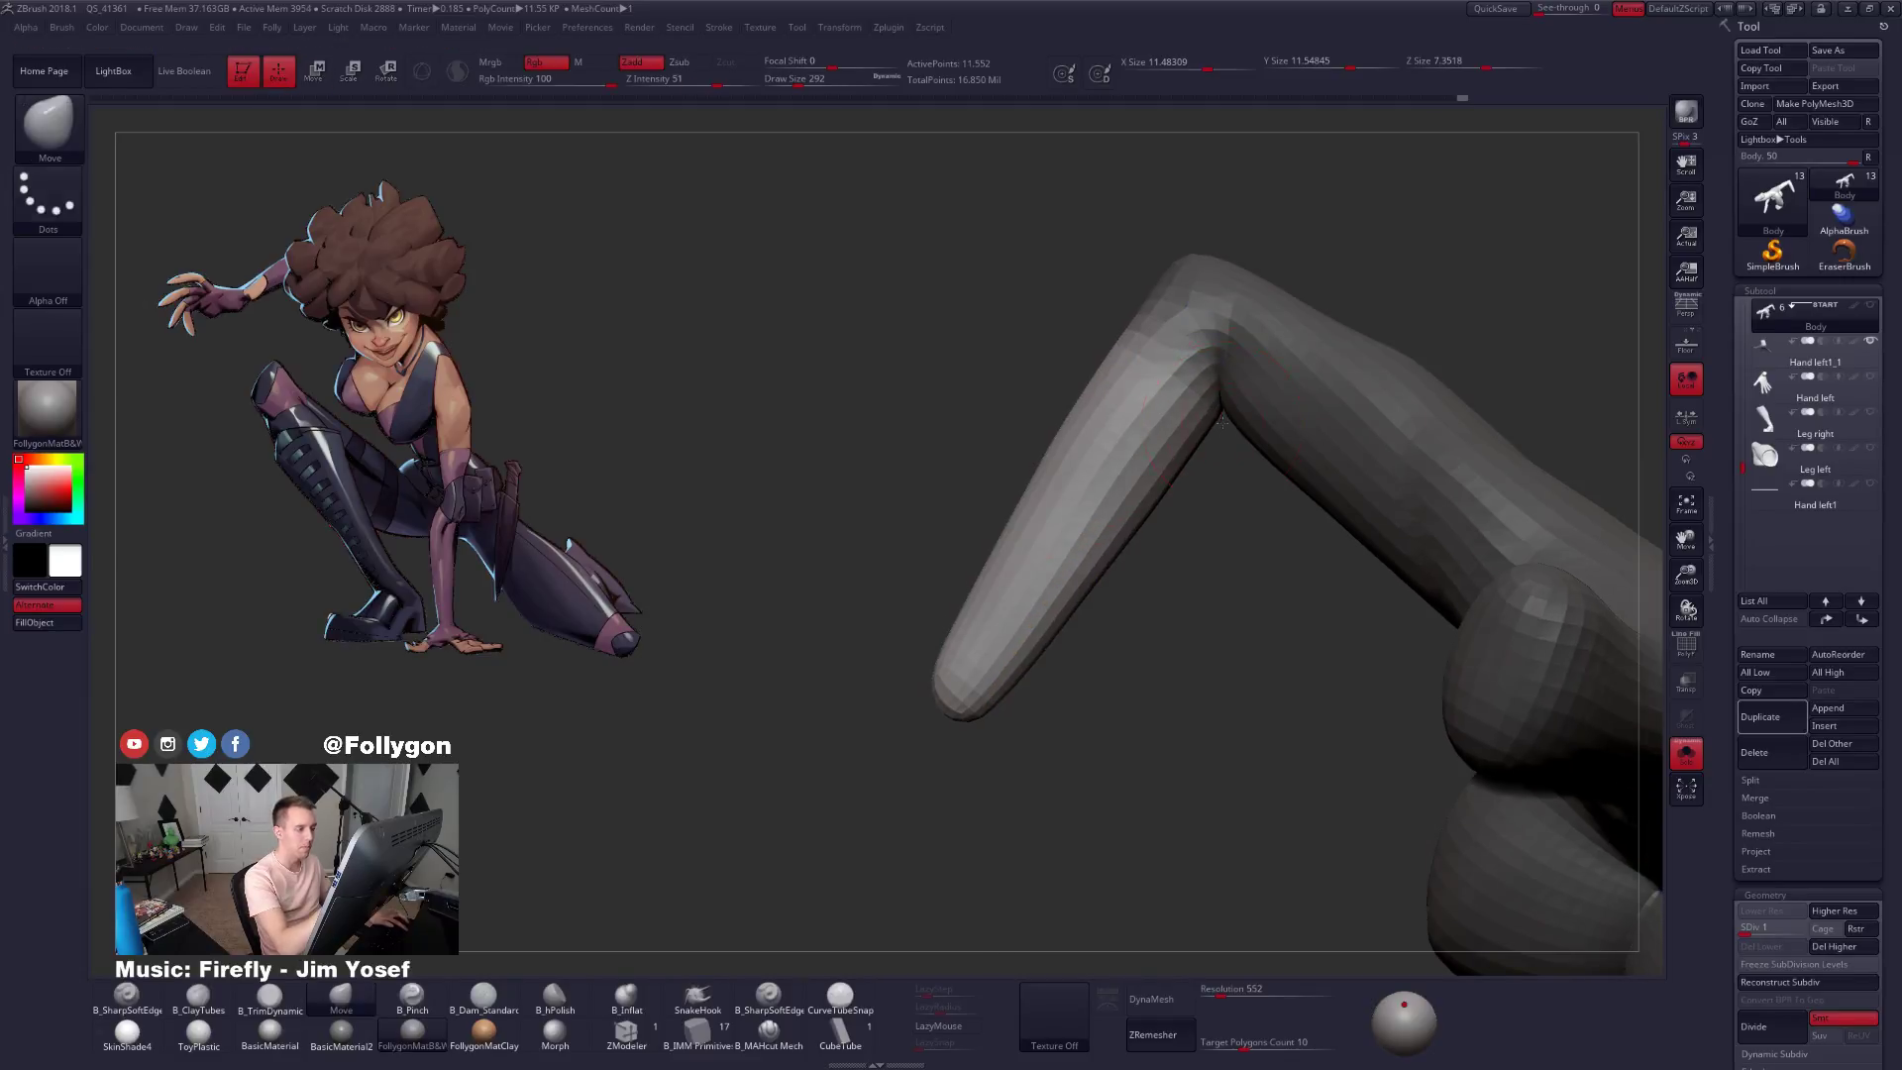
Step back through the undo history of the raised arm and forward to the mask that leaves only the forearm free.
key(ctrl+z)
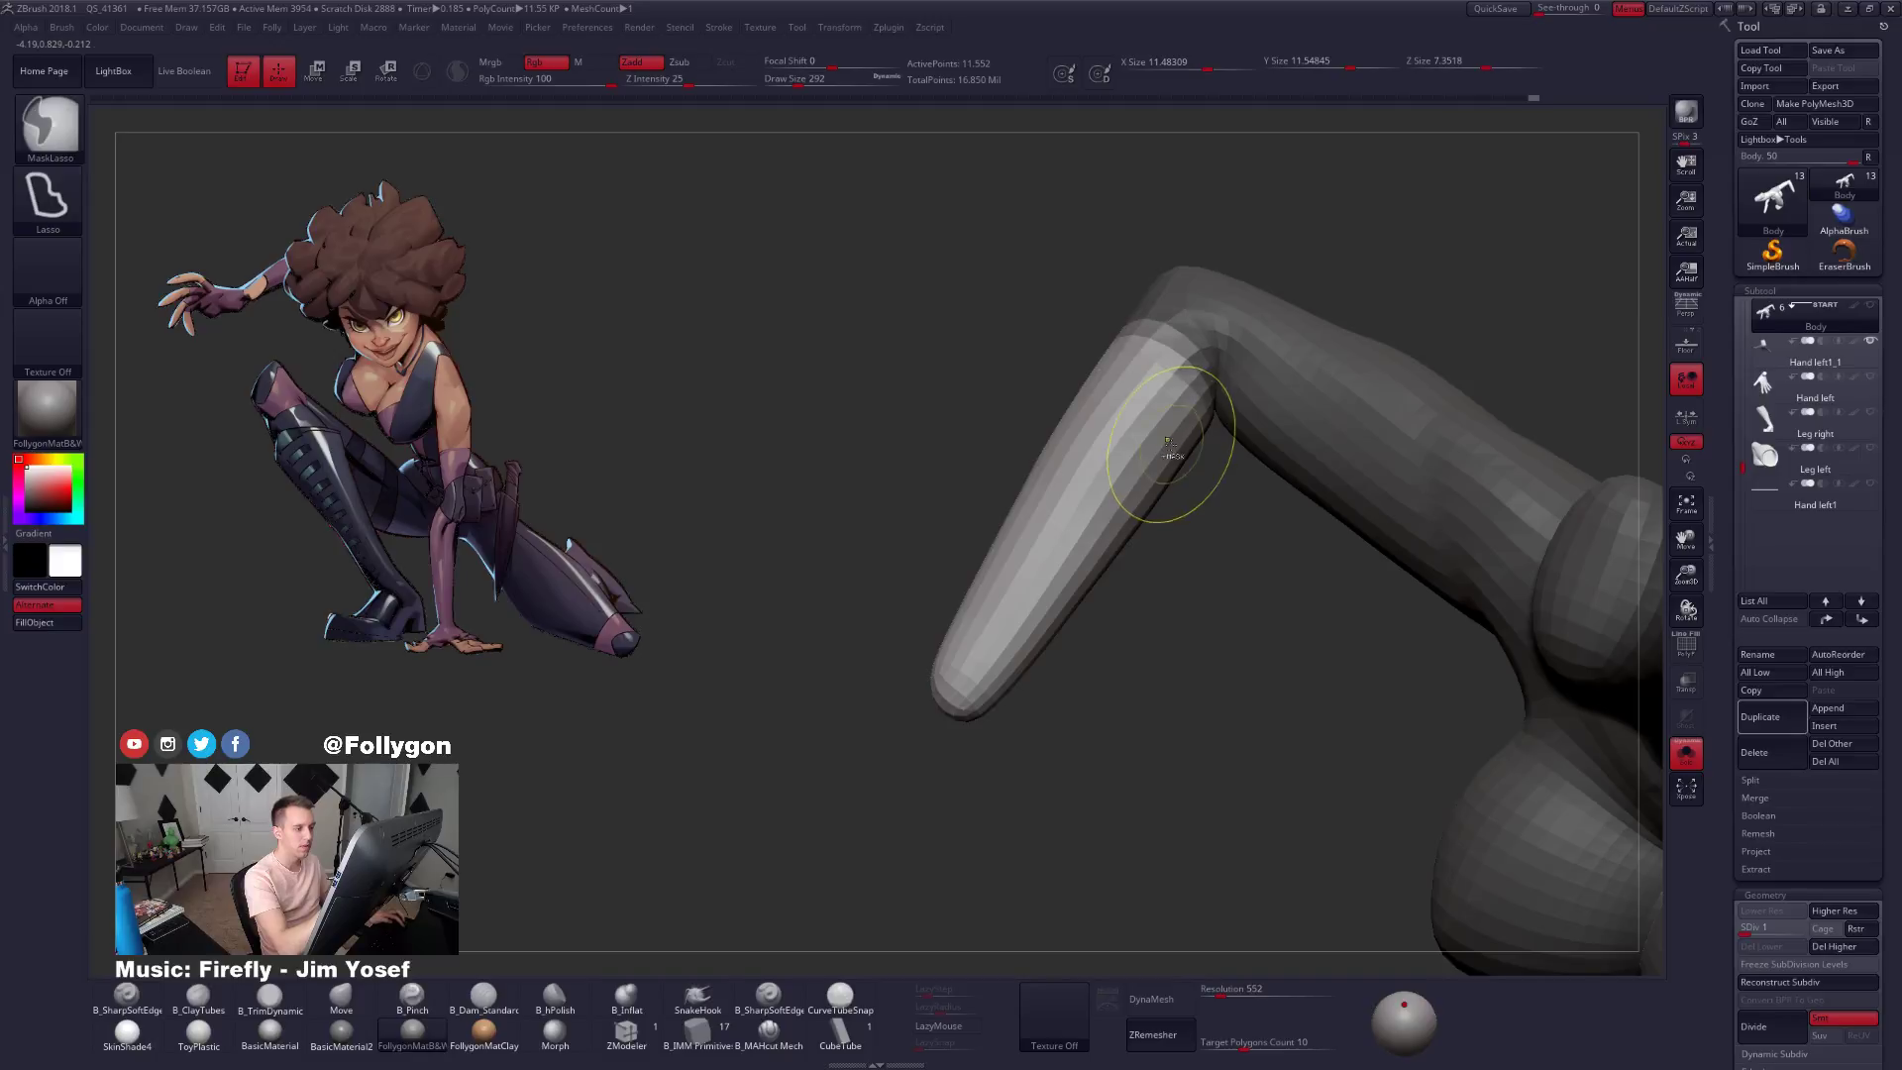
key(ctrl+z)
key(ctrl+z)
key(ctrl+z)
key(ctrl+z)
key(ctrl+z)
key(ctrl+z)
key(ctrl+z)
key(ctrl+z)
key(ctrl+z)
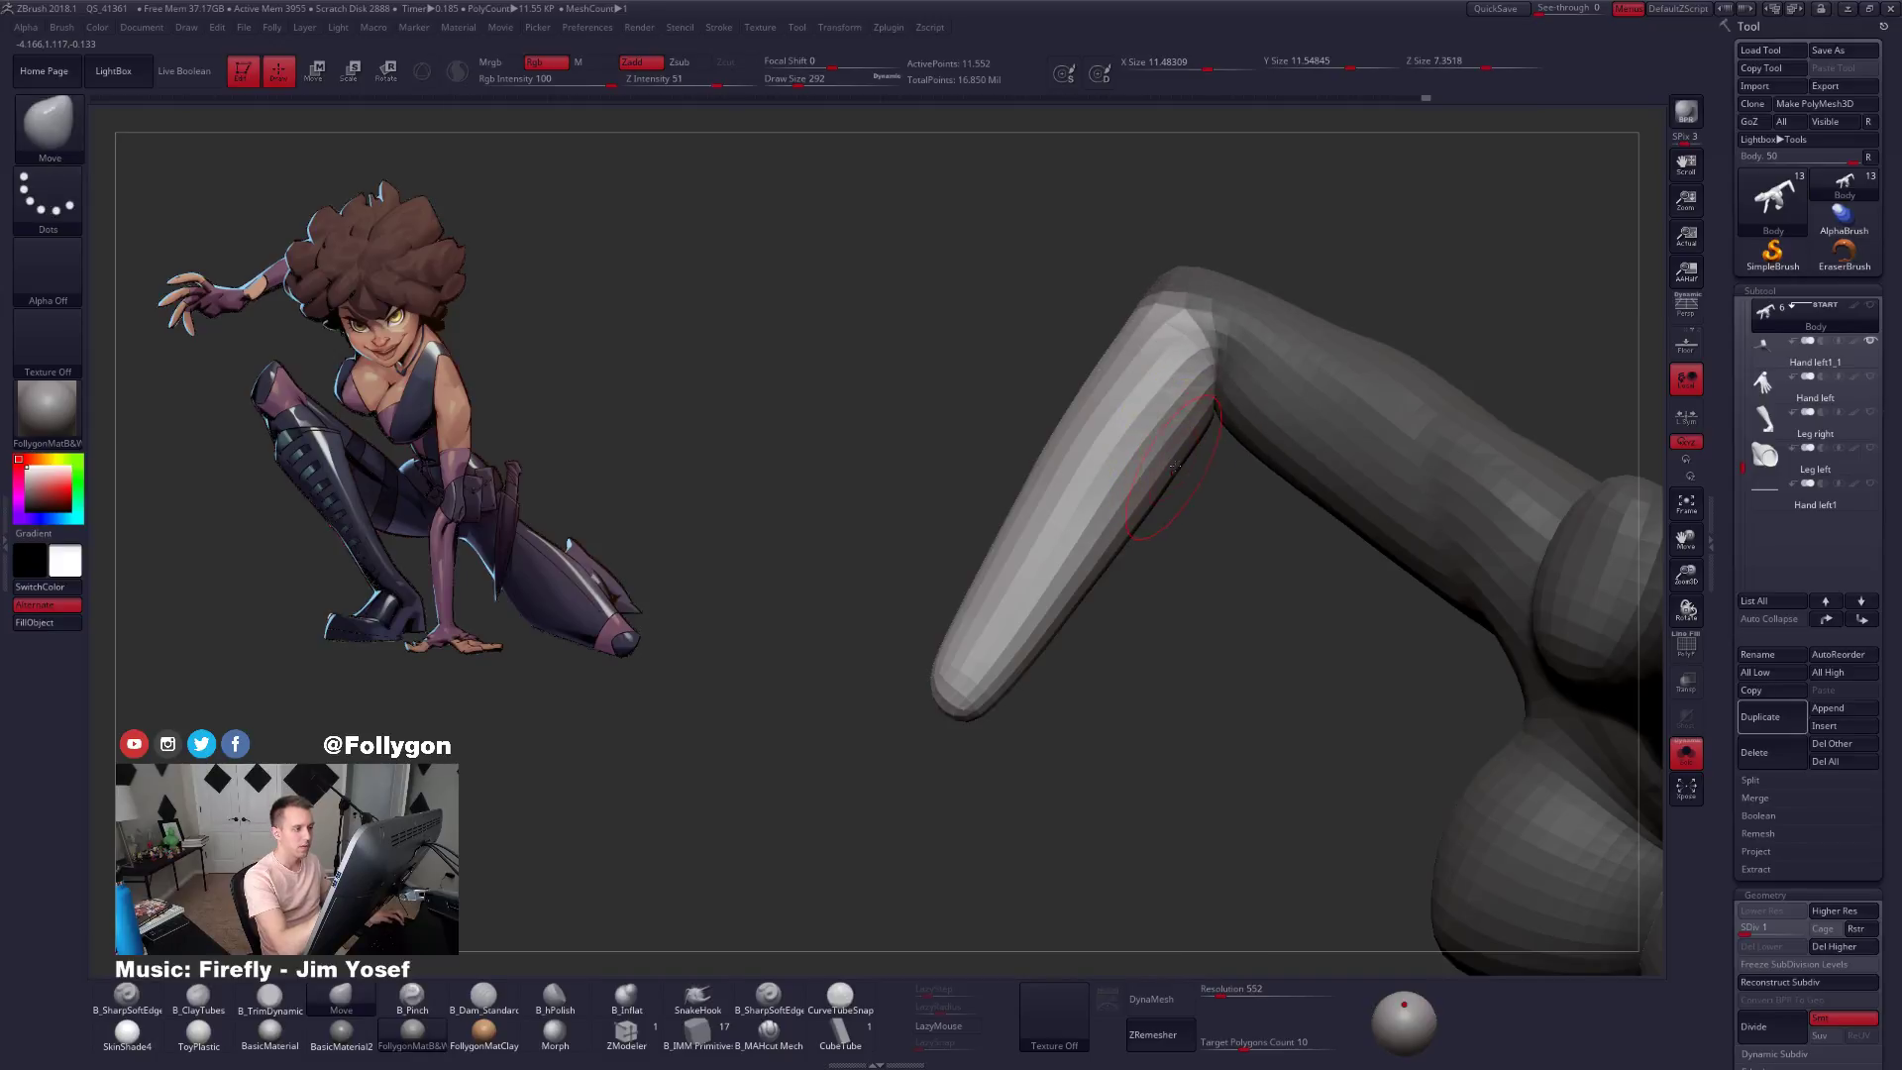
key(ctrl+shift+z)
key(ctrl+shift+z)
key(ctrl+shift+z)
key(ctrl+shift+z)
key(ctrl+shift+z)
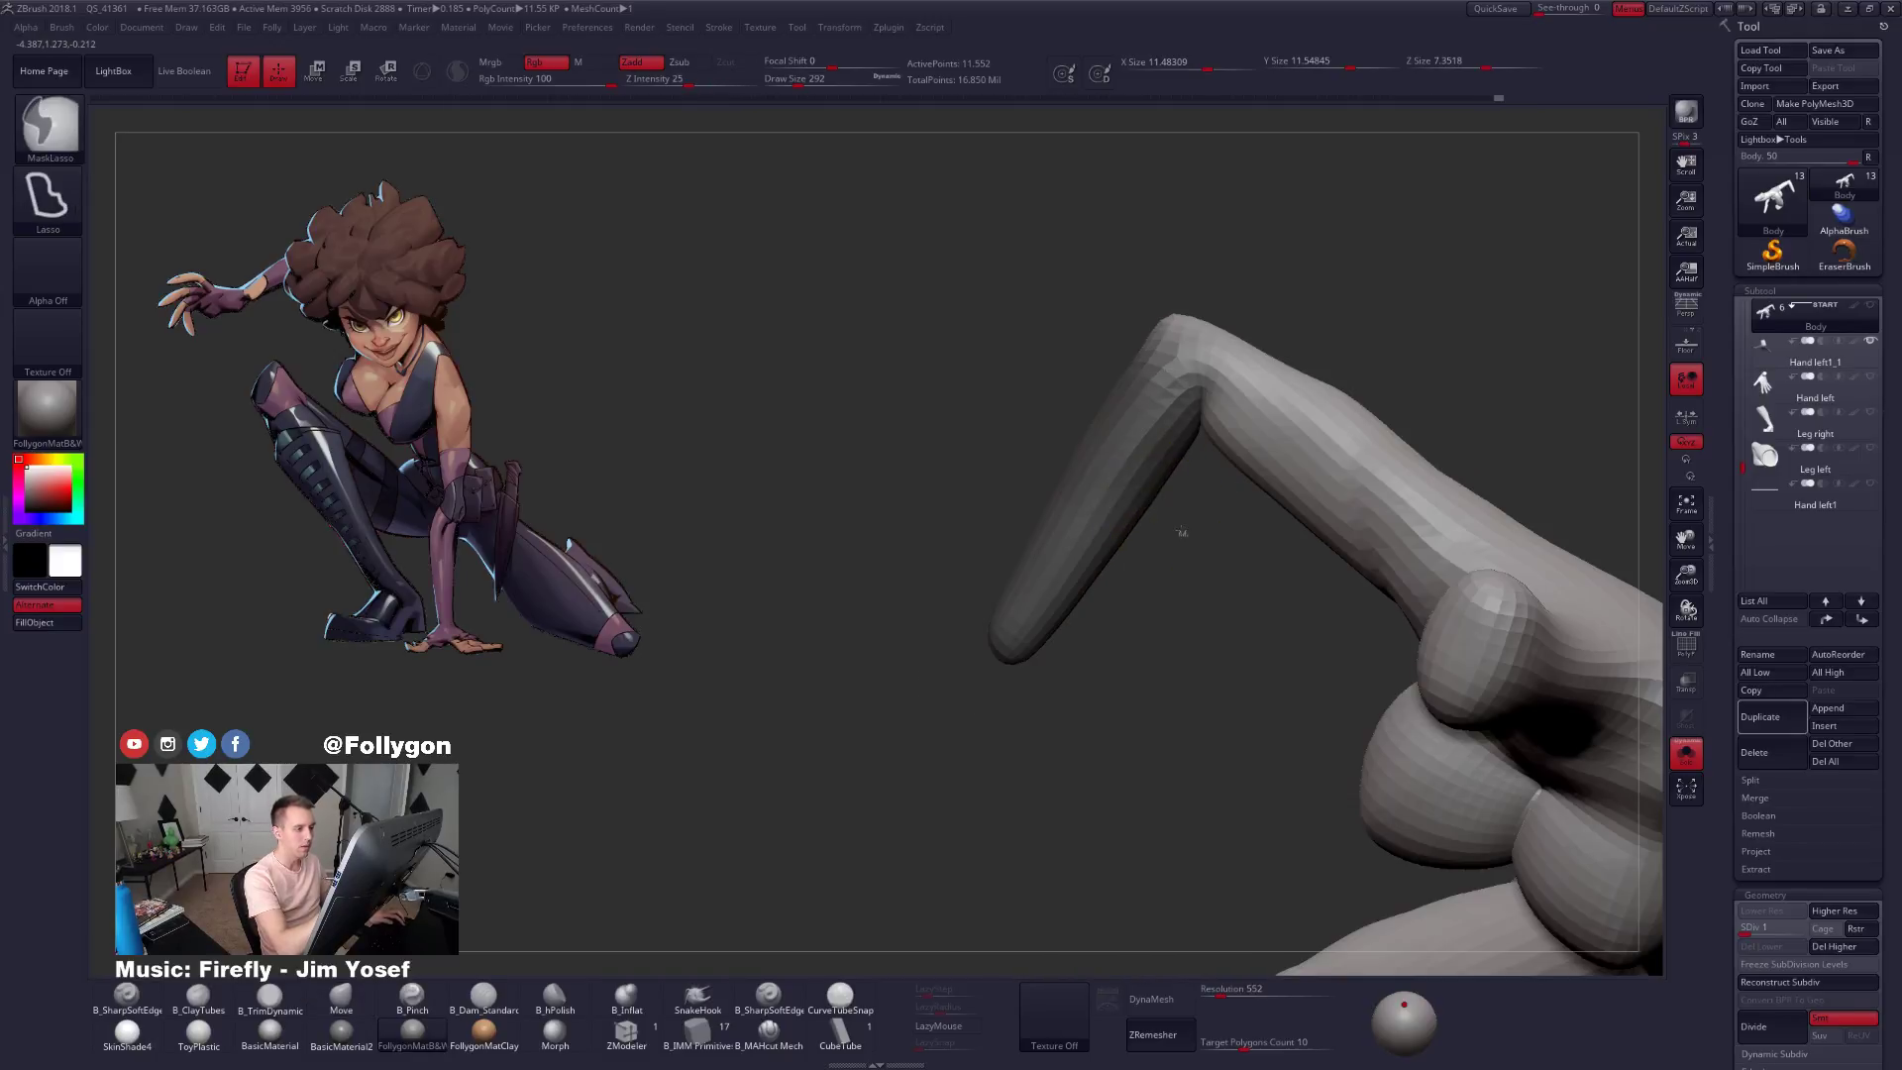
key(ctrl+shift+z)
key(ctrl+shift+z)
Draw a Transpose rotate line from the elbow to the hand, adjust the raised forearm, and compare by undoing and redoing.
key(r)
drag(1173, 315, 1026, 746)
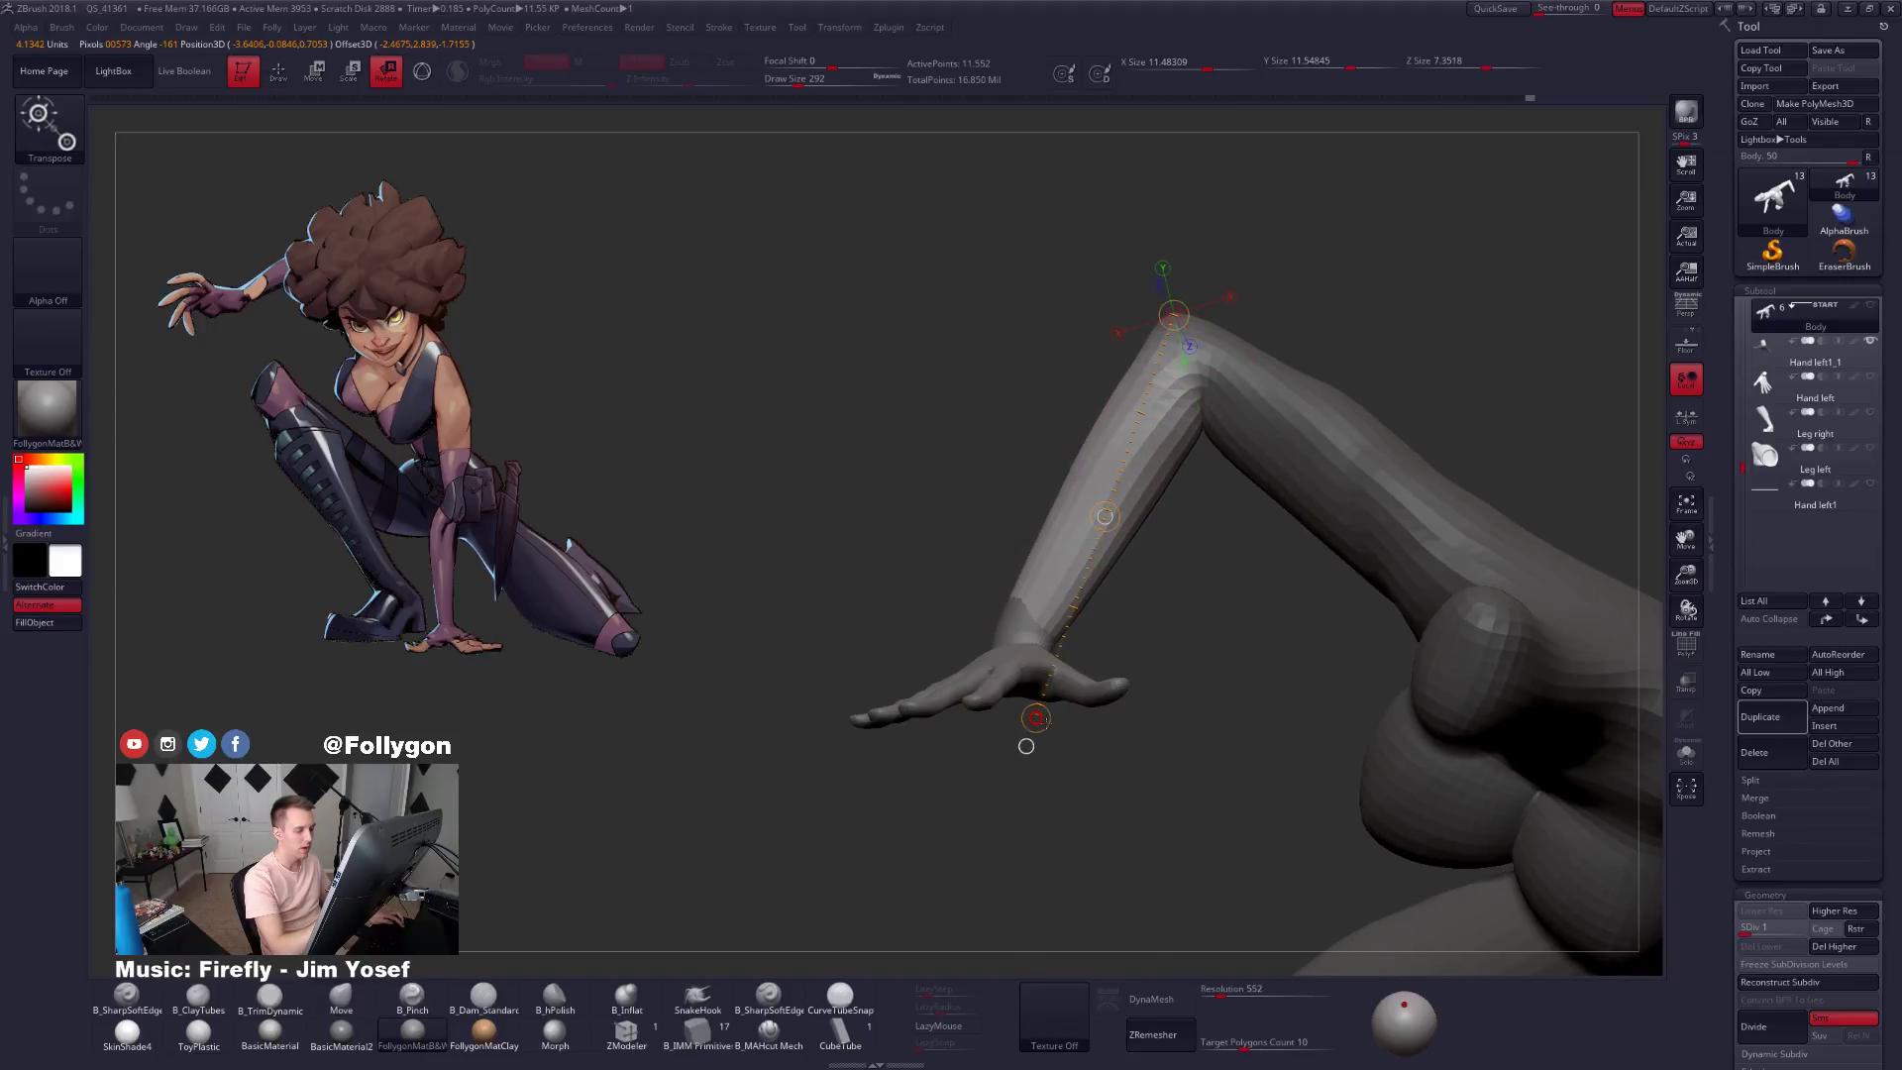
key(ctrl+z)
key(ctrl+shift+z)
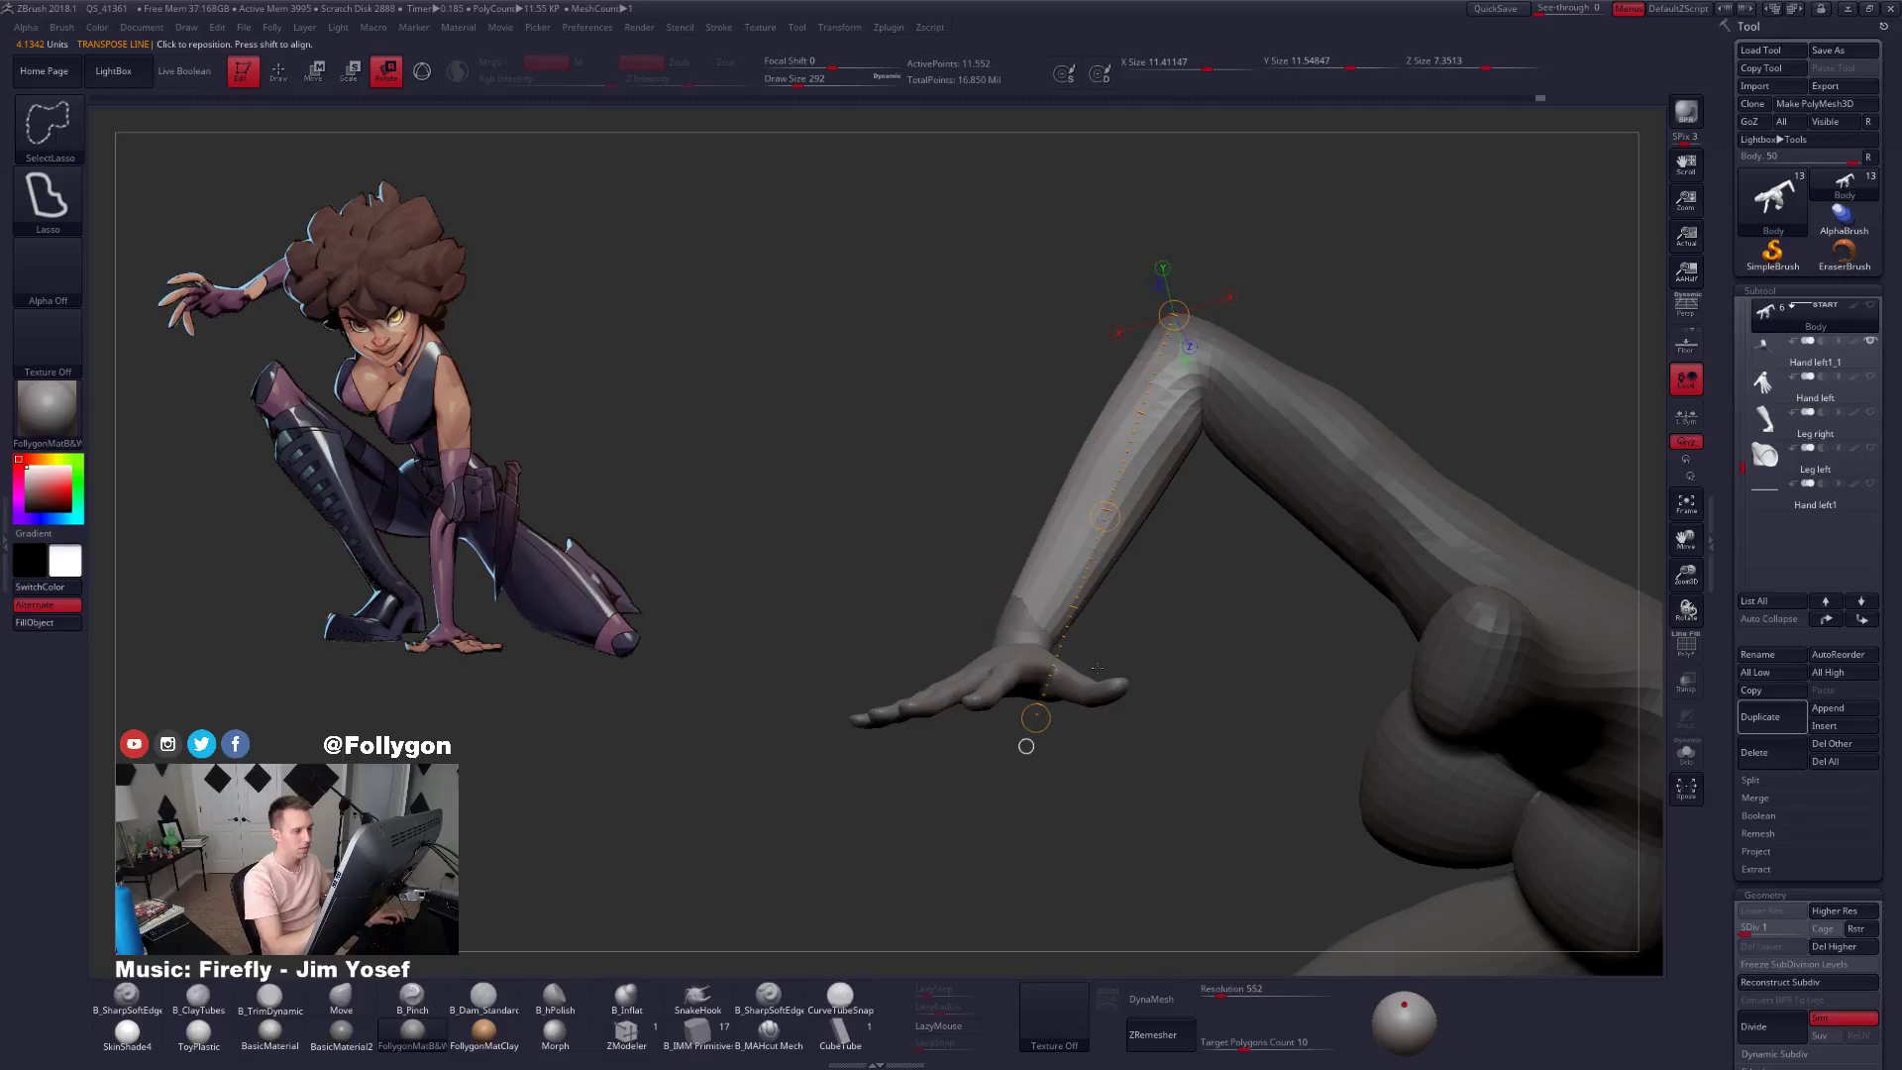
Clear the mask left from posing the forearm and lay a Move transpose line from the elbow.
key(q)
ctrl+drag(1149, 596, 1179, 629)
mouse_move(1206, 416)
mouse_down()
mouse_move(1179, 402)
mouse_move(1204, 530)
mouse_move(1189, 584)
mouse_up()
ctrl+click(1199, 496)
key(w)
drag(1172, 288, 1269, 680)
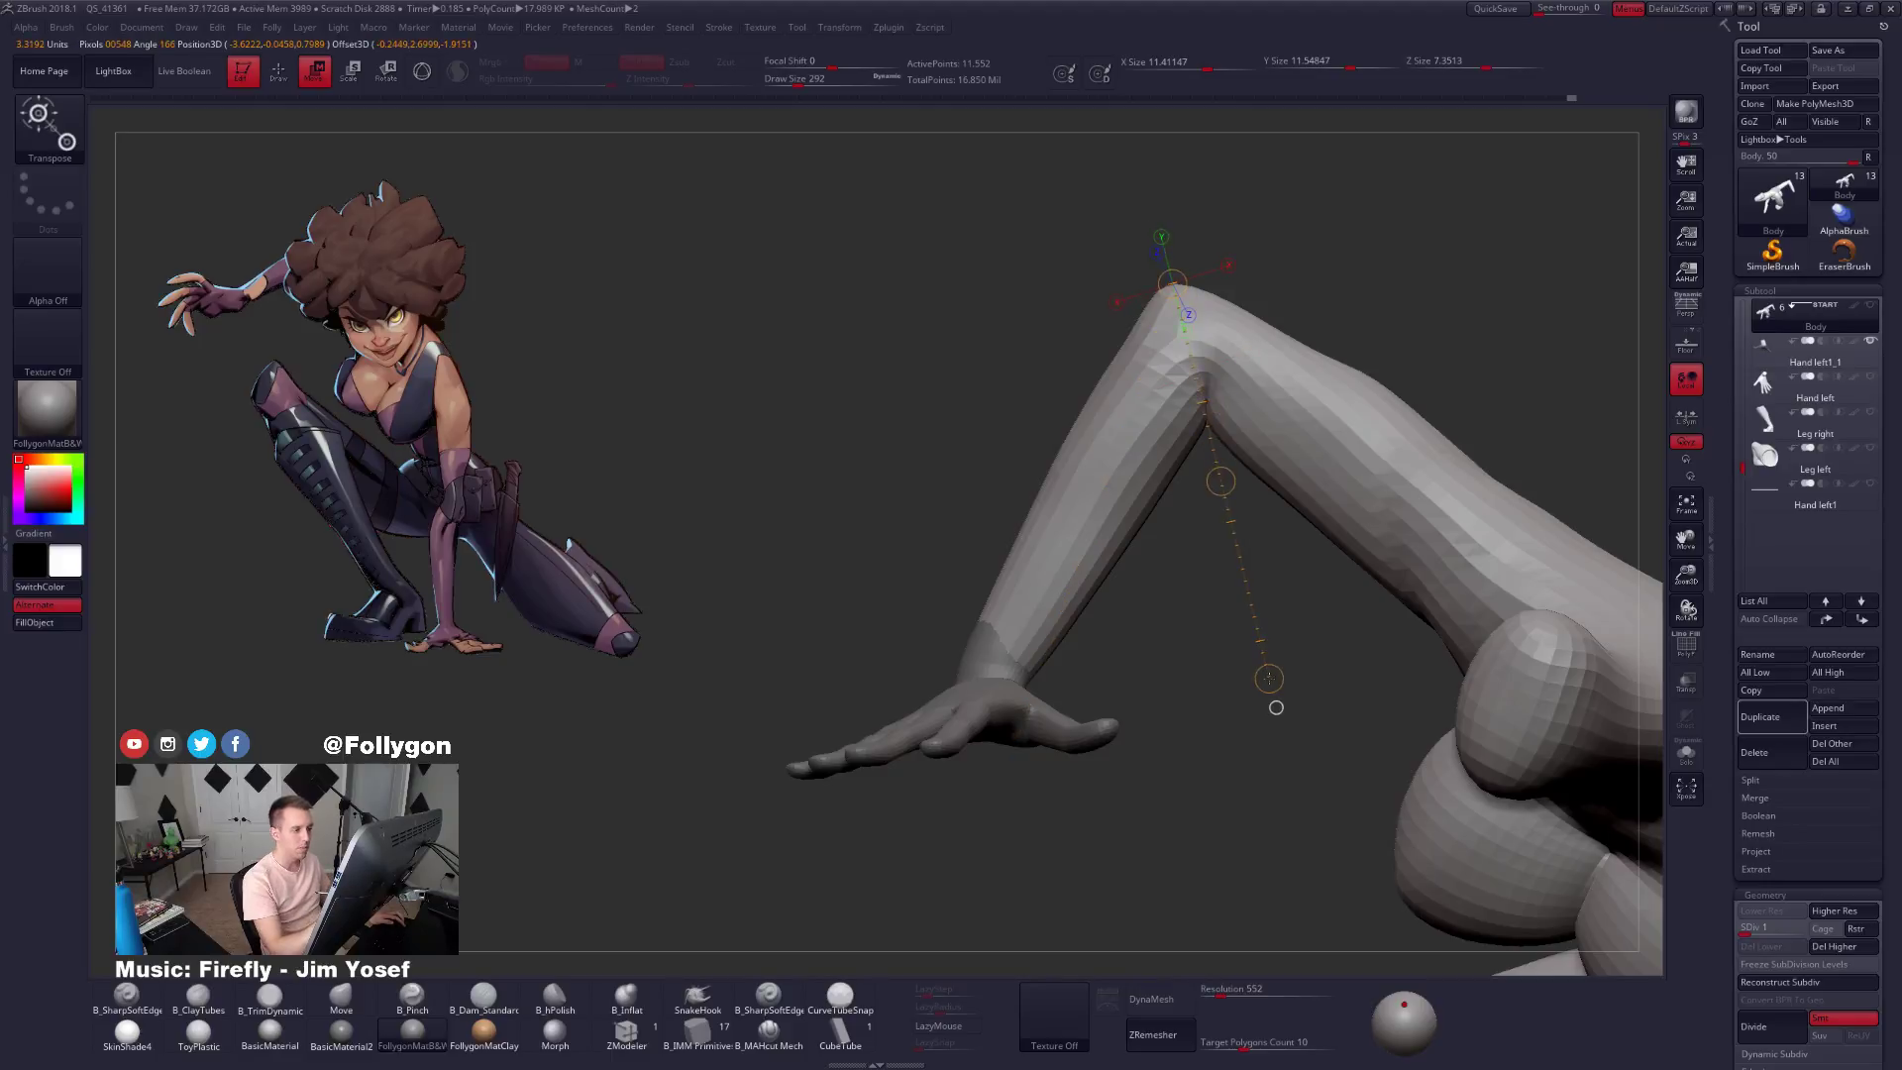
Return to drawing mode and raise the Body subtool to subdivision level 5.
key(q)
key(d)
key(d)
key(d)
key(d)
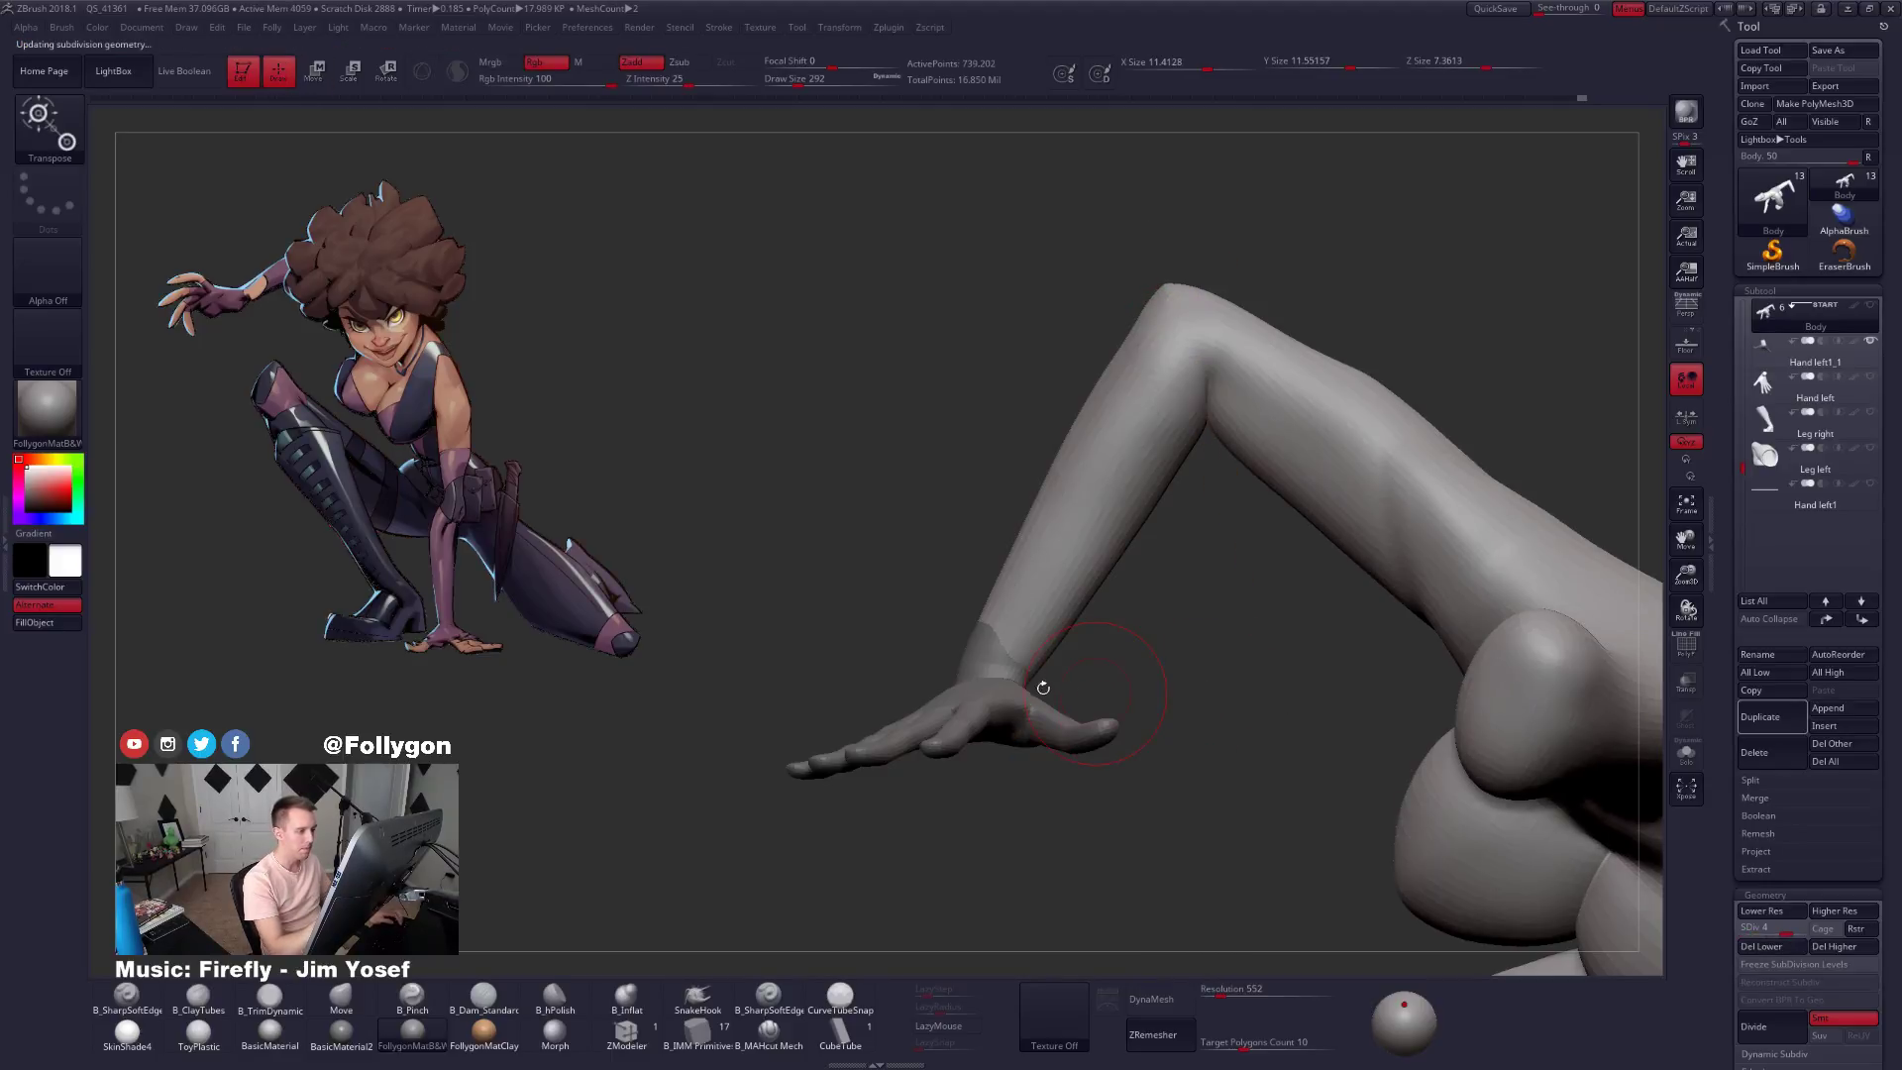
alt+drag(1046, 690, 1134, 657)
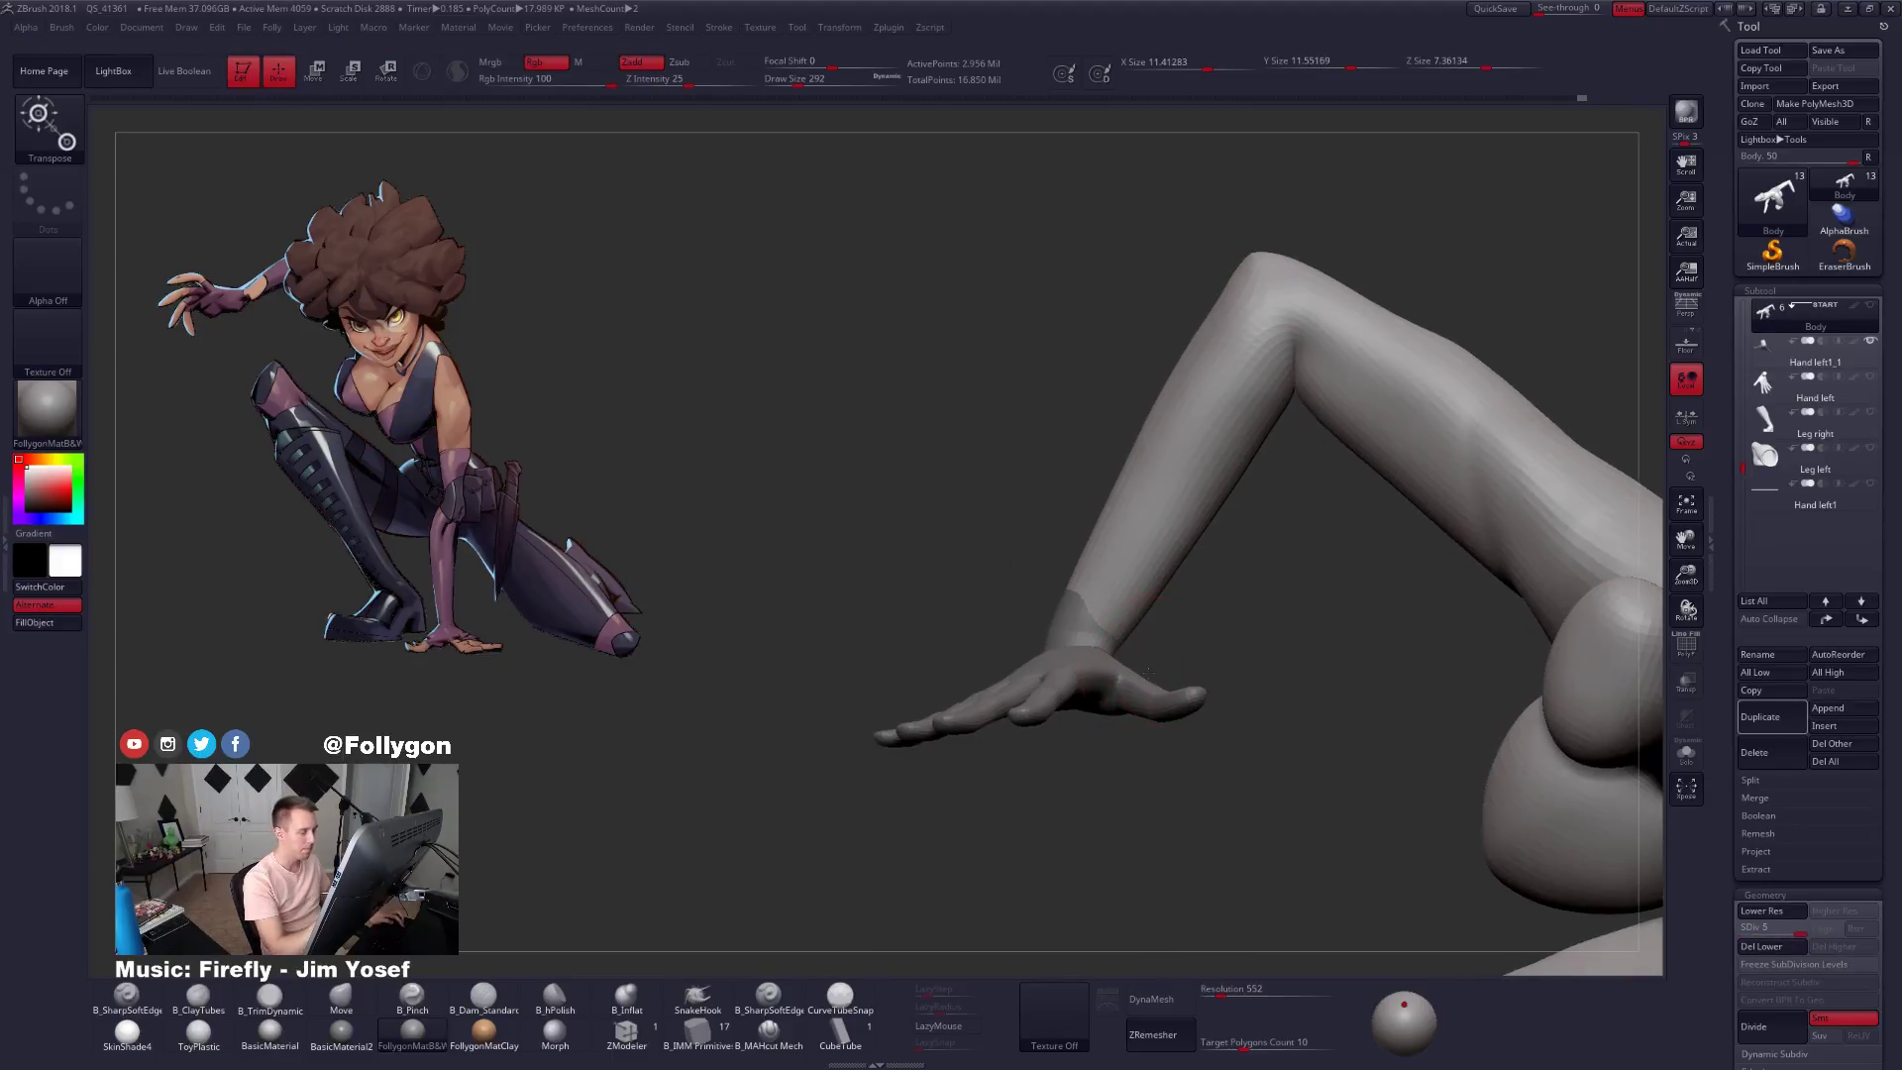
Isolate the Body subtool's forearm near the wrist and make the Hand left1_1 subtool active.
alt+click(1090, 662)
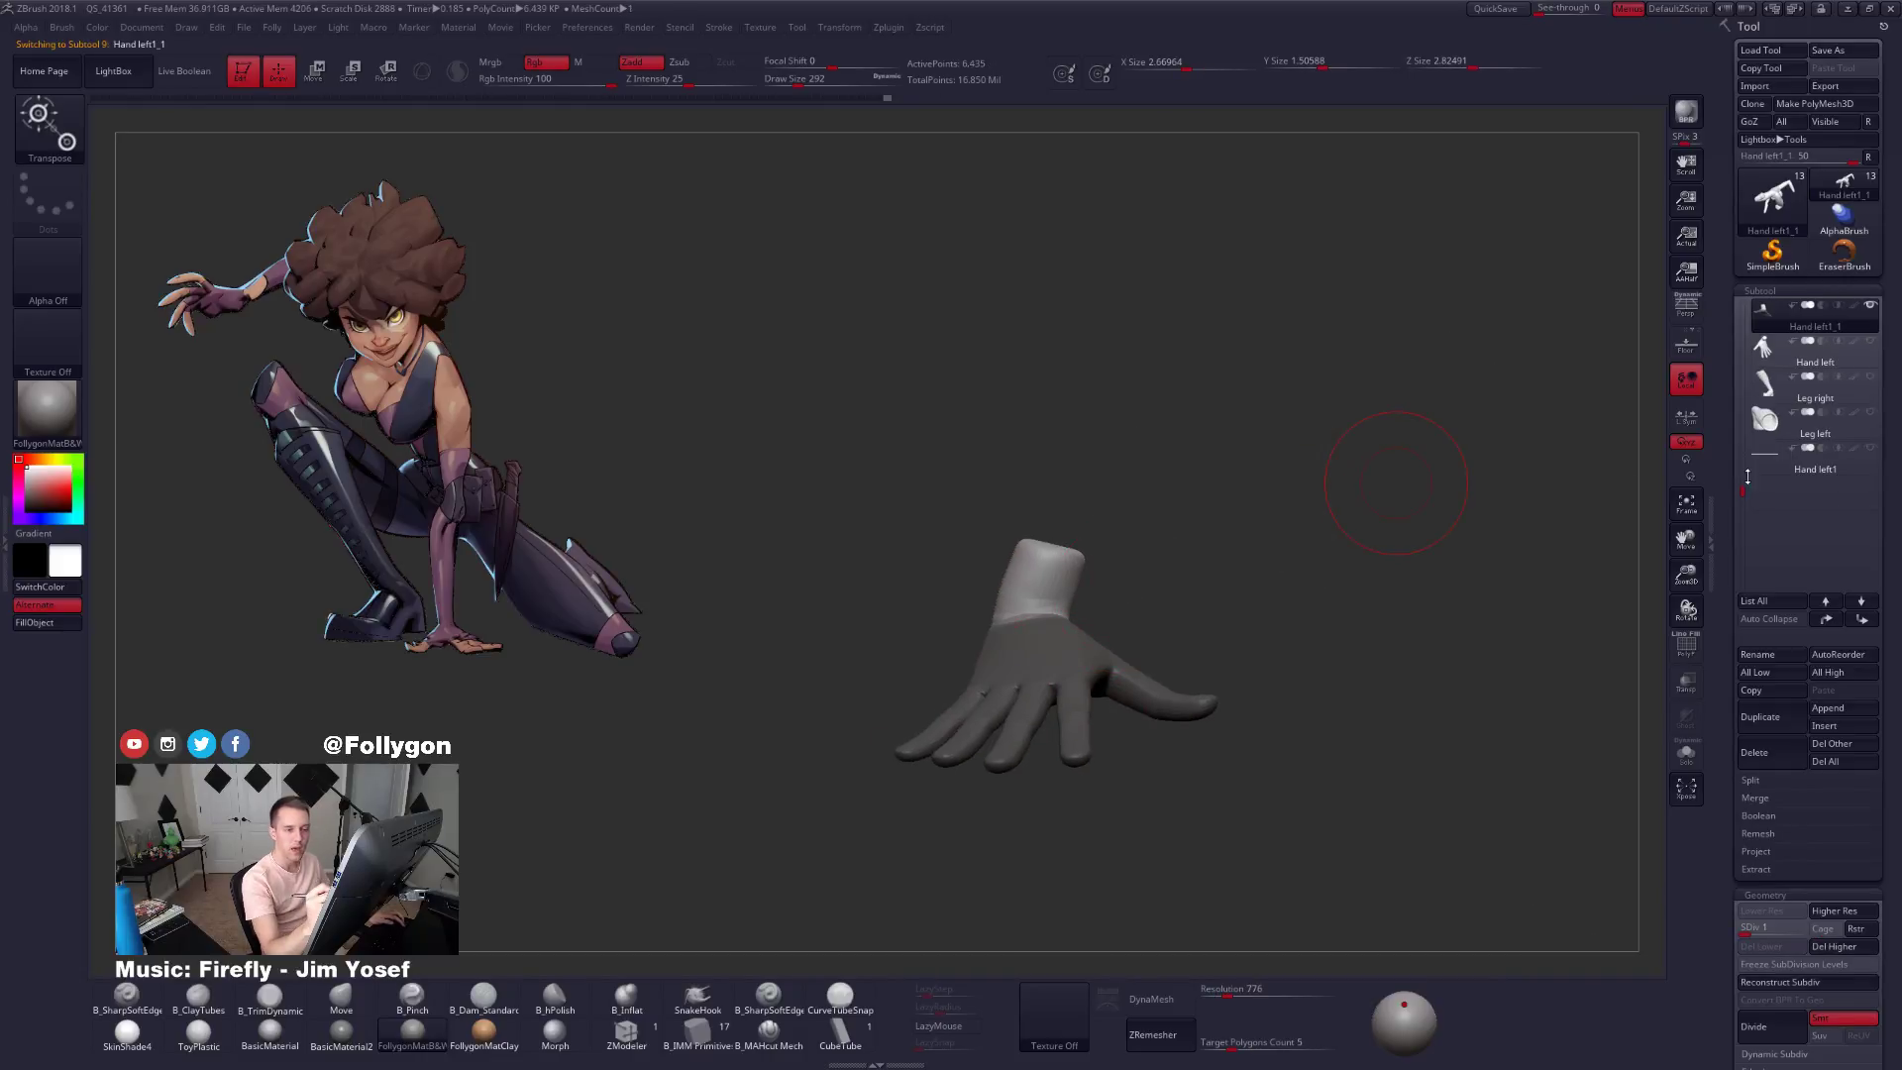
drag(1747, 476, 1748, 434)
click(1785, 352)
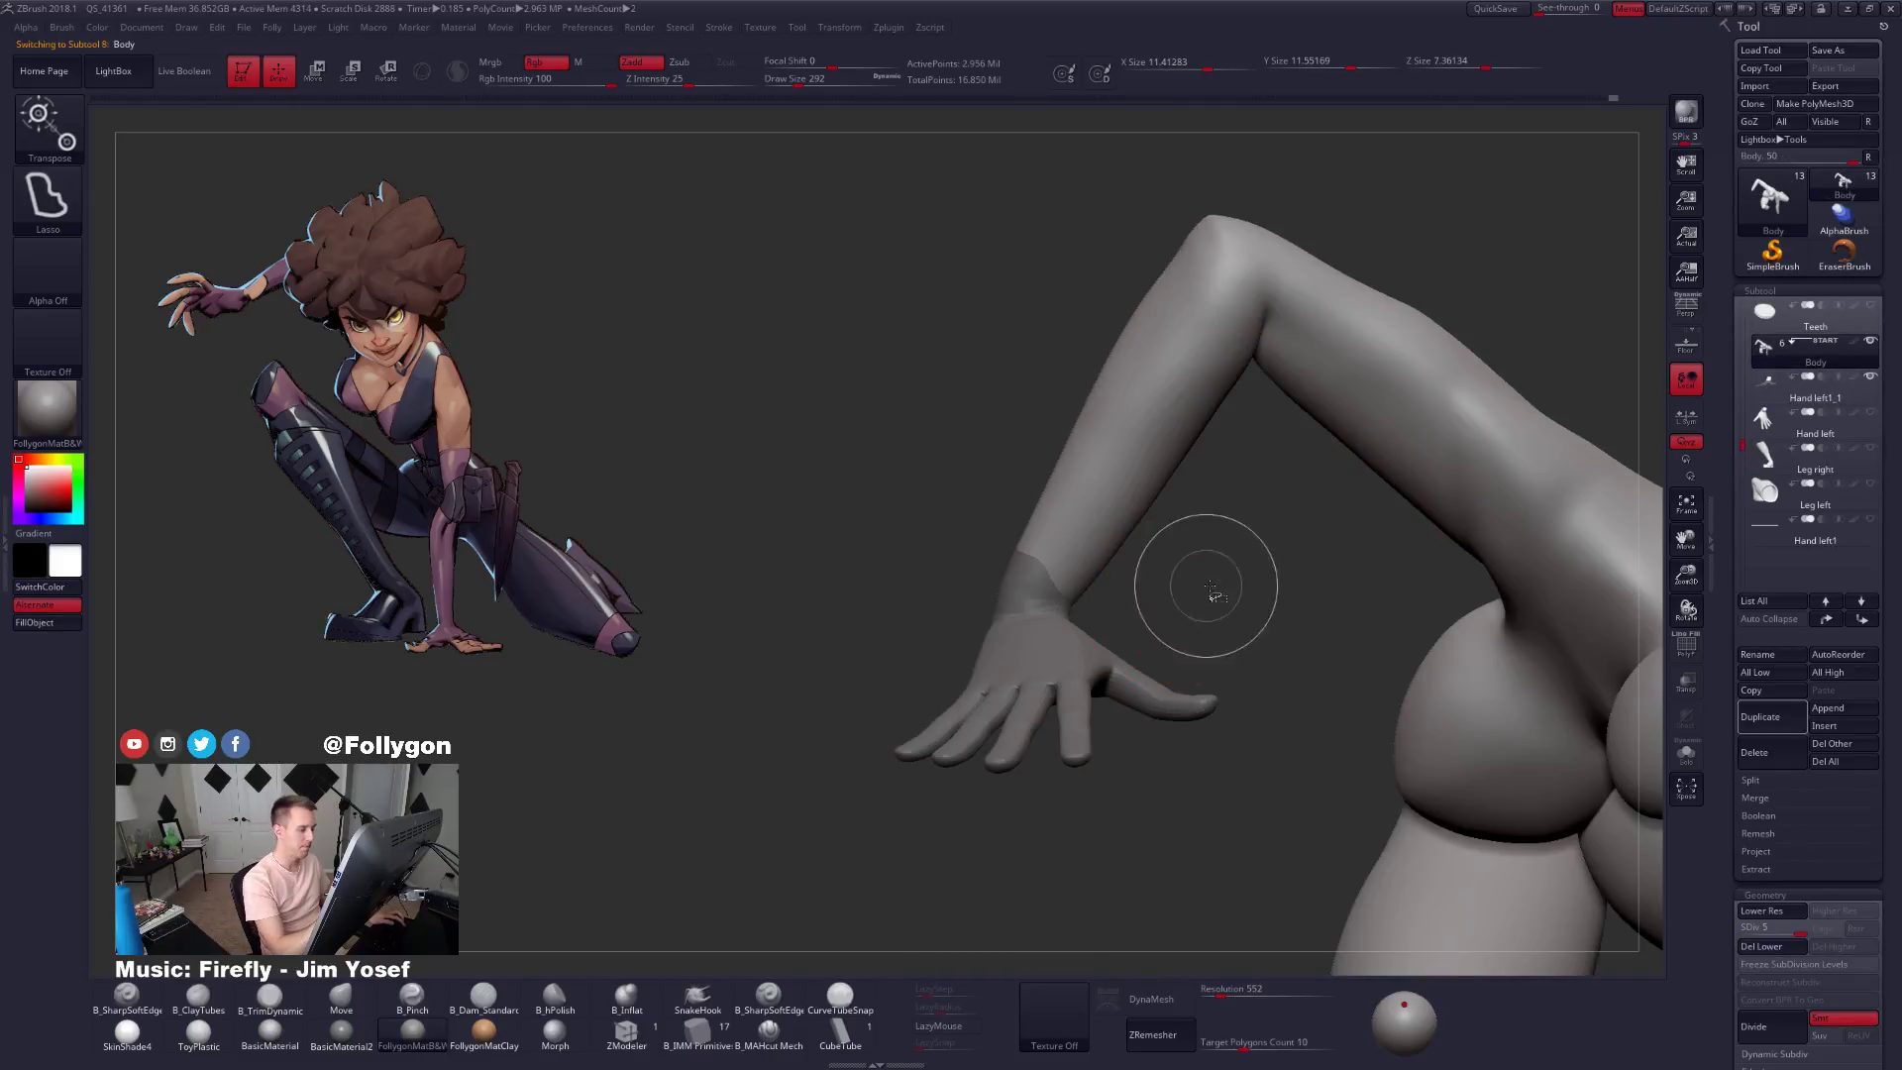
mouse_move(1244, 567)
ctrl+shift+mouse_down()
mouse_move(841, 602)
mouse_move(1268, 680)
ctrl+shift+mouse_up()
alt+click(1078, 669)
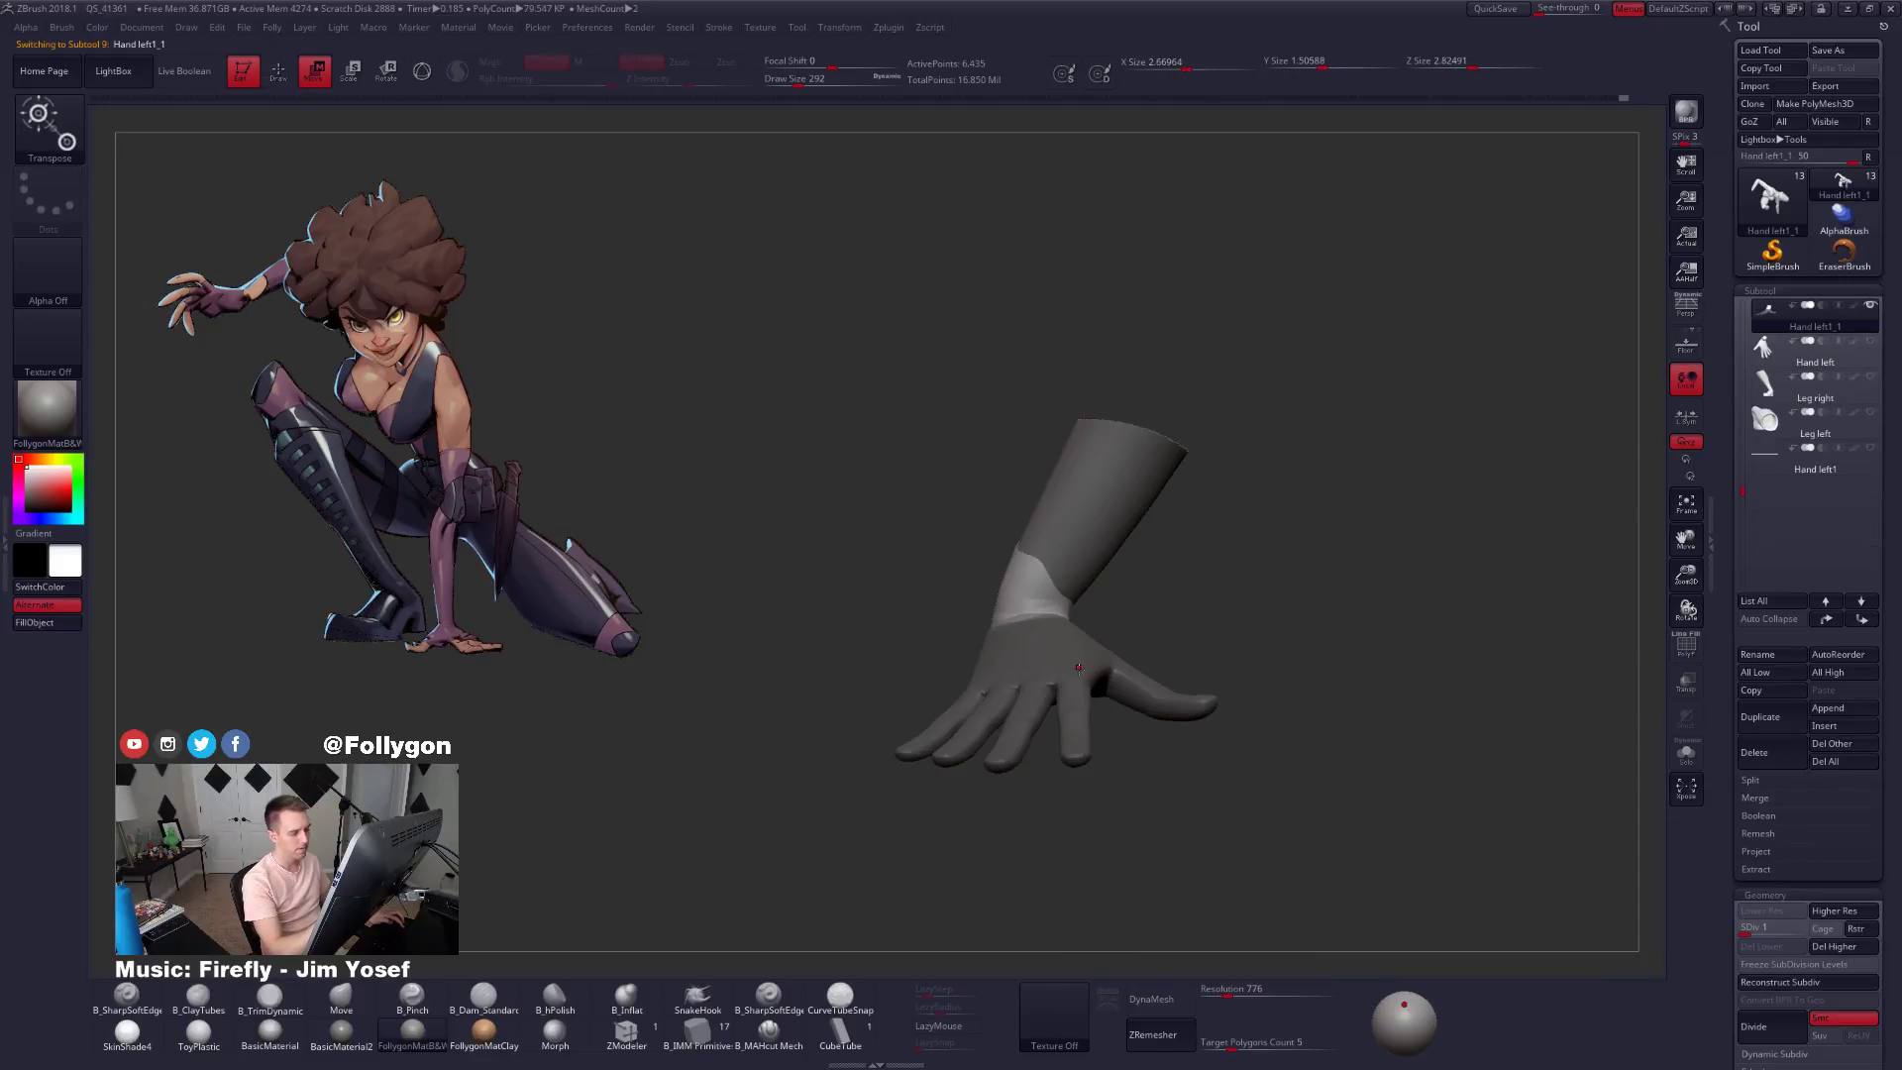
key(q)
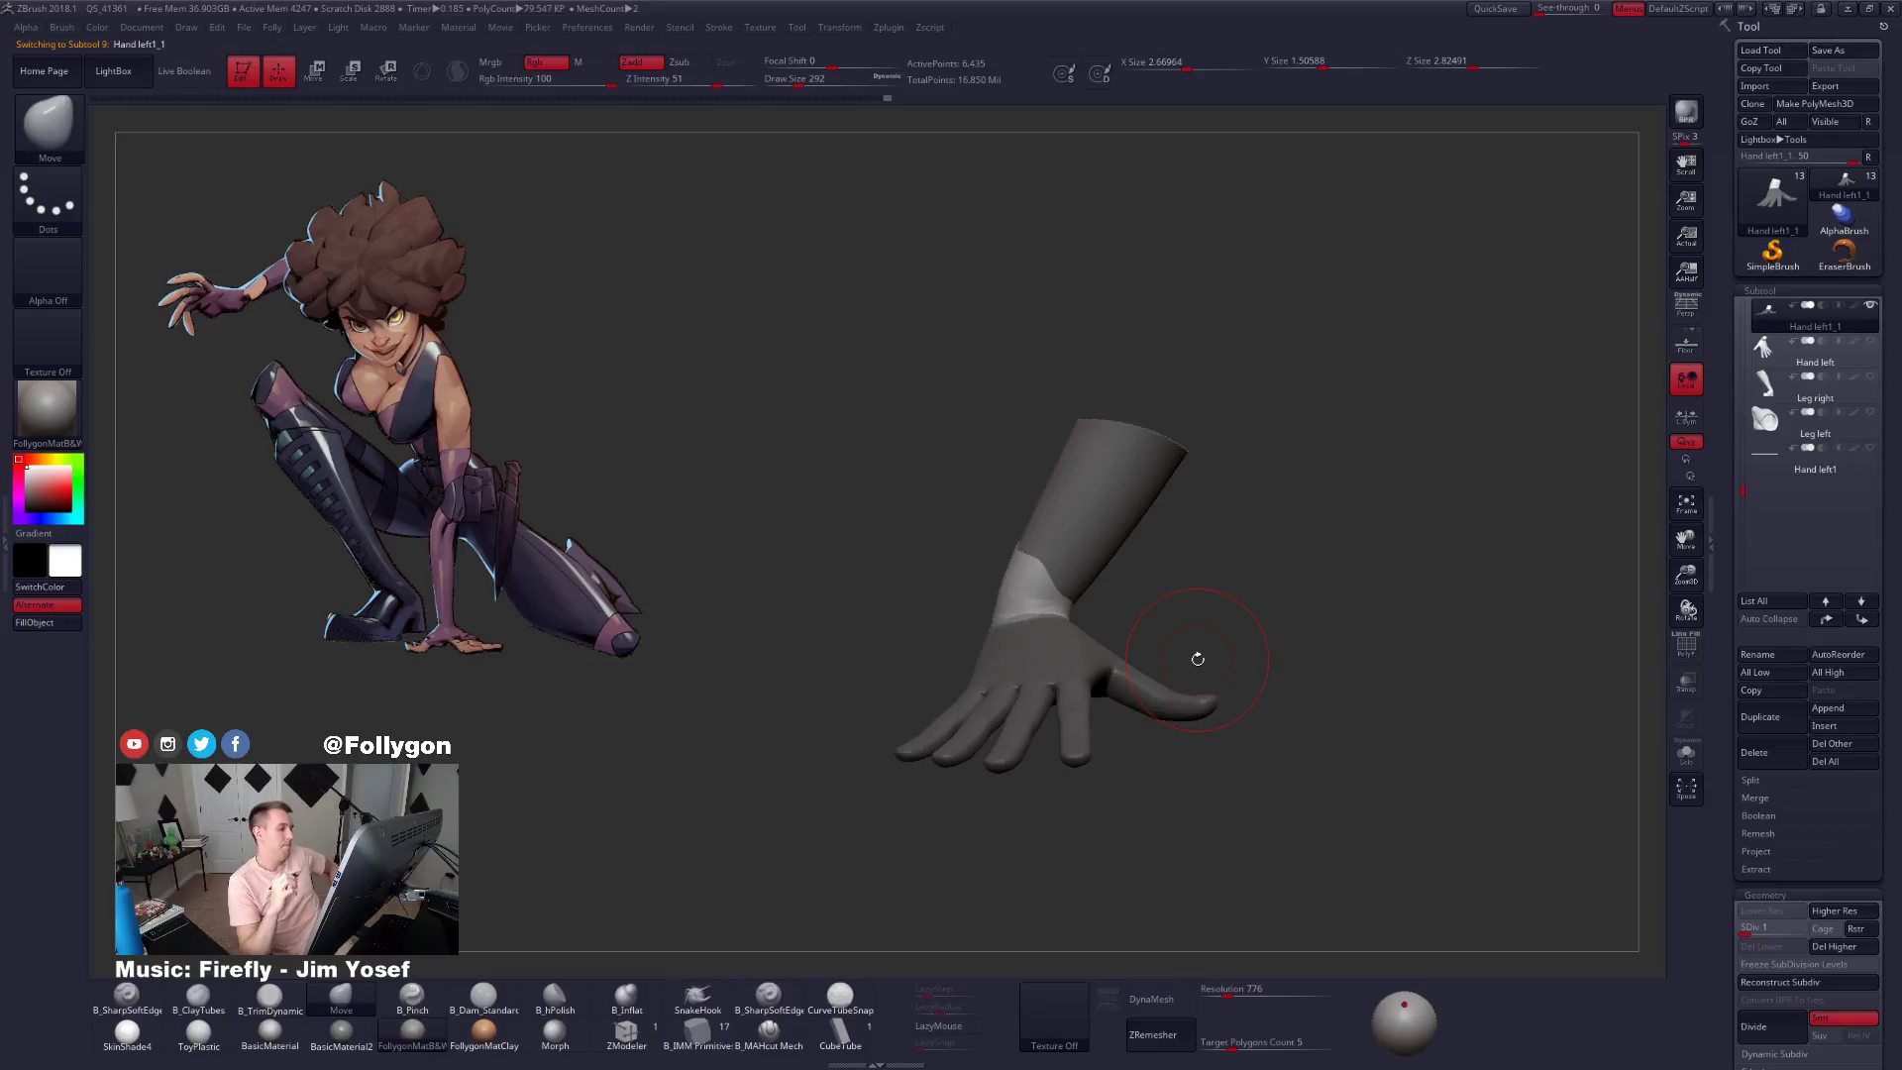
Adjust the draw size and shape the hand's wrist toward the forearm with the Move brush.
alt+drag(1198, 659, 1189, 750)
key(space)
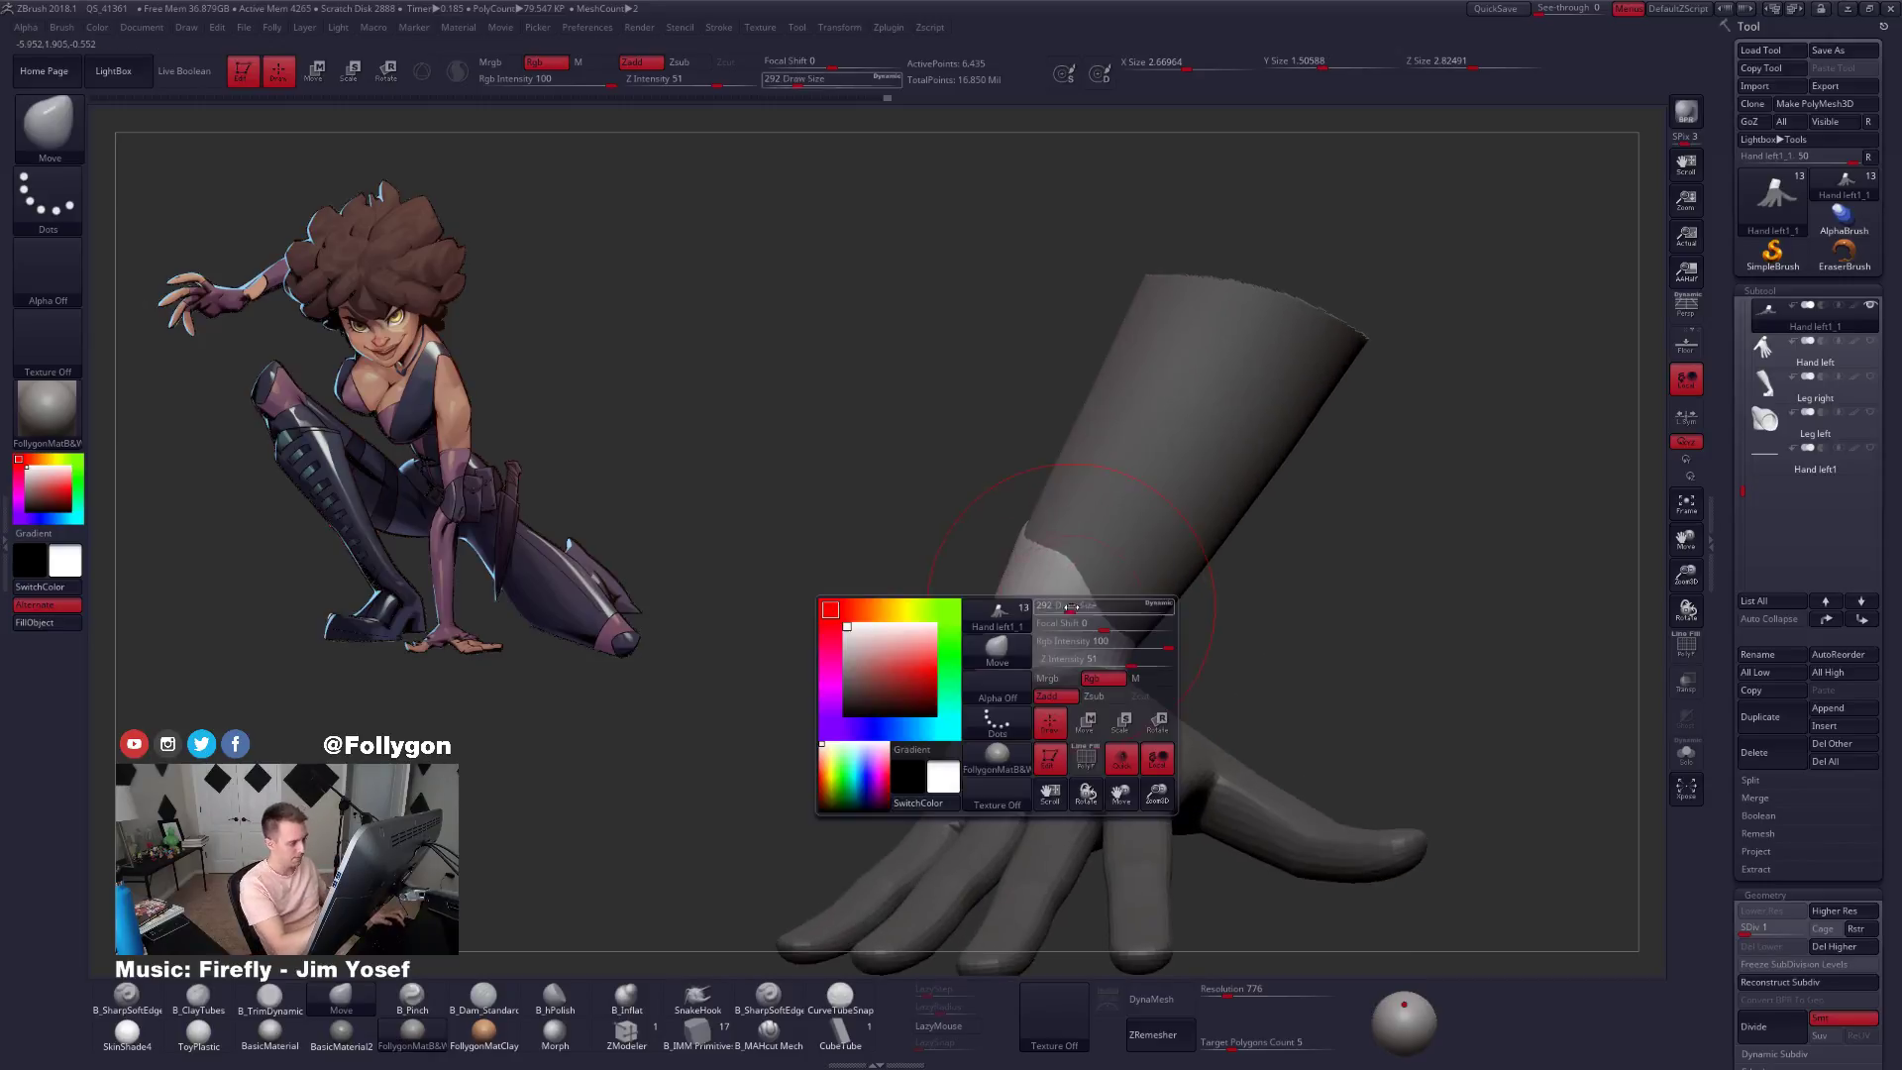
mouse_move(1080, 608)
mouse_down()
mouse_move(1040, 634)
mouse_move(1099, 658)
mouse_move(1136, 634)
mouse_up()
key(s)
key(2)
mouse_move(1136, 634)
right_down()
mouse_move(1094, 627)
mouse_move(1119, 646)
mouse_move(1231, 639)
right_up()
key(1)
key(s)
mouse_move(1307, 751)
right_down()
mouse_move(1391, 749)
mouse_move(1379, 699)
mouse_move(1351, 711)
mouse_move(1386, 675)
mouse_move(1204, 708)
mouse_move(1156, 741)
mouse_move(1207, 690)
mouse_move(1282, 671)
mouse_move(1231, 675)
right_up()
Raise the hand to subdivision level 5 and clear its mask.
key(d)
key(d)
key(d)
key(d)
key(s)
mouse_move(1246, 596)
ctrl+mouse_down()
mouse_move(1163, 559)
mouse_move(1098, 619)
mouse_move(1268, 610)
ctrl+mouse_up()
ctrl+click(1246, 591)
mouse_move(1273, 627)
ctrl+right_down()
mouse_move(1201, 618)
mouse_move(1286, 620)
ctrl+right_up()
Set the Move brush's draw size to 252 and lower the hand to its lowest subdivision level.
mouse_move(1286, 620)
right_down()
mouse_move(1271, 783)
mouse_move(1269, 624)
right_up()
key(space)
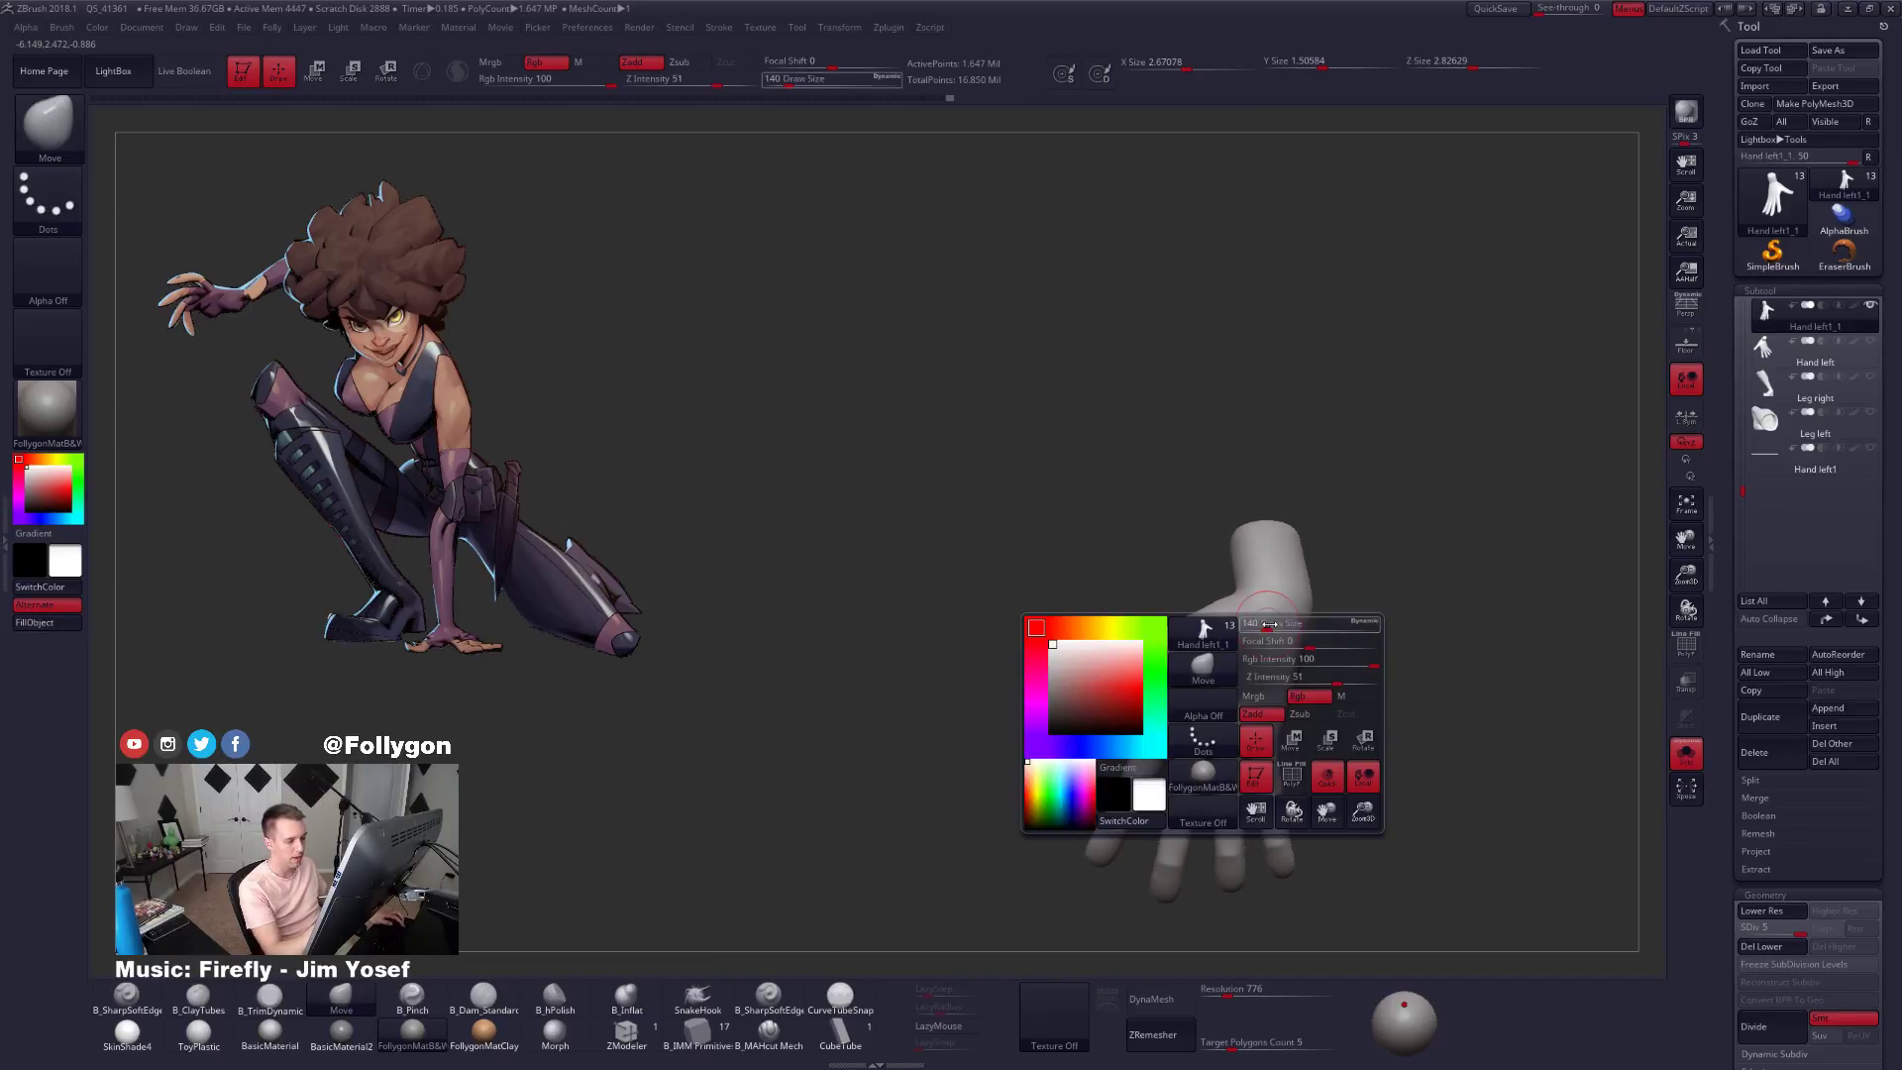
drag(1269, 625, 1278, 623)
key(shift+d)
key(shift+d)
key(shift+d)
key(shift+d)
Mask the palm and fingers and soften the mask's edge at the wrist.
mouse_move(1261, 600)
right_down()
mouse_move(1261, 648)
mouse_move(1296, 673)
mouse_move(1207, 657)
right_up()
mouse_move(1205, 649)
ctrl+mouse_down()
mouse_move(1228, 646)
mouse_move(960, 584)
mouse_move(917, 624)
ctrl+mouse_up()
mouse_move(1312, 639)
right_down()
mouse_move(1333, 714)
mouse_move(1376, 631)
mouse_move(1315, 684)
mouse_move(1280, 687)
right_up()
ctrl+click(1388, 634)
ctrl+click(1400, 631)
ctrl+click(1432, 619)
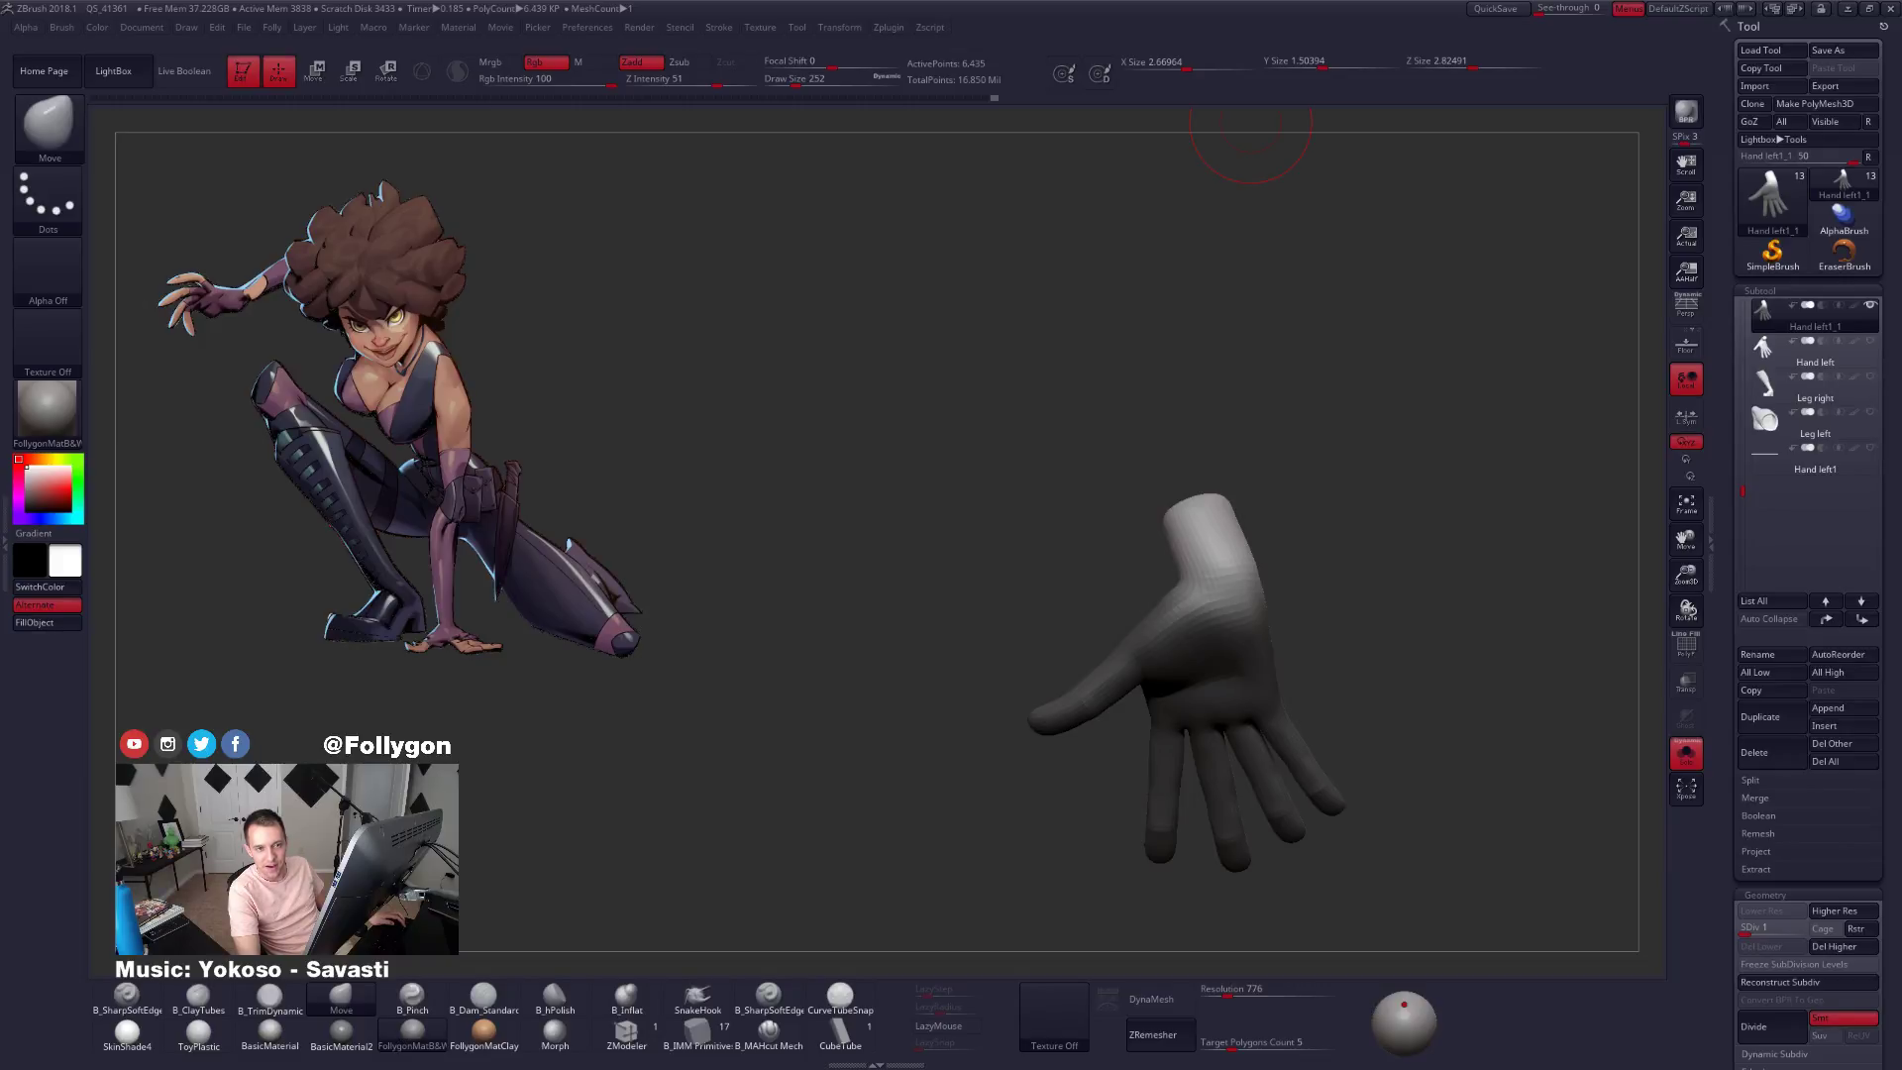
Switch to the Pretzel music player, return to ZBrush and raise the system volume.
key(alt+Tab)
mouse_move(1517, 831)
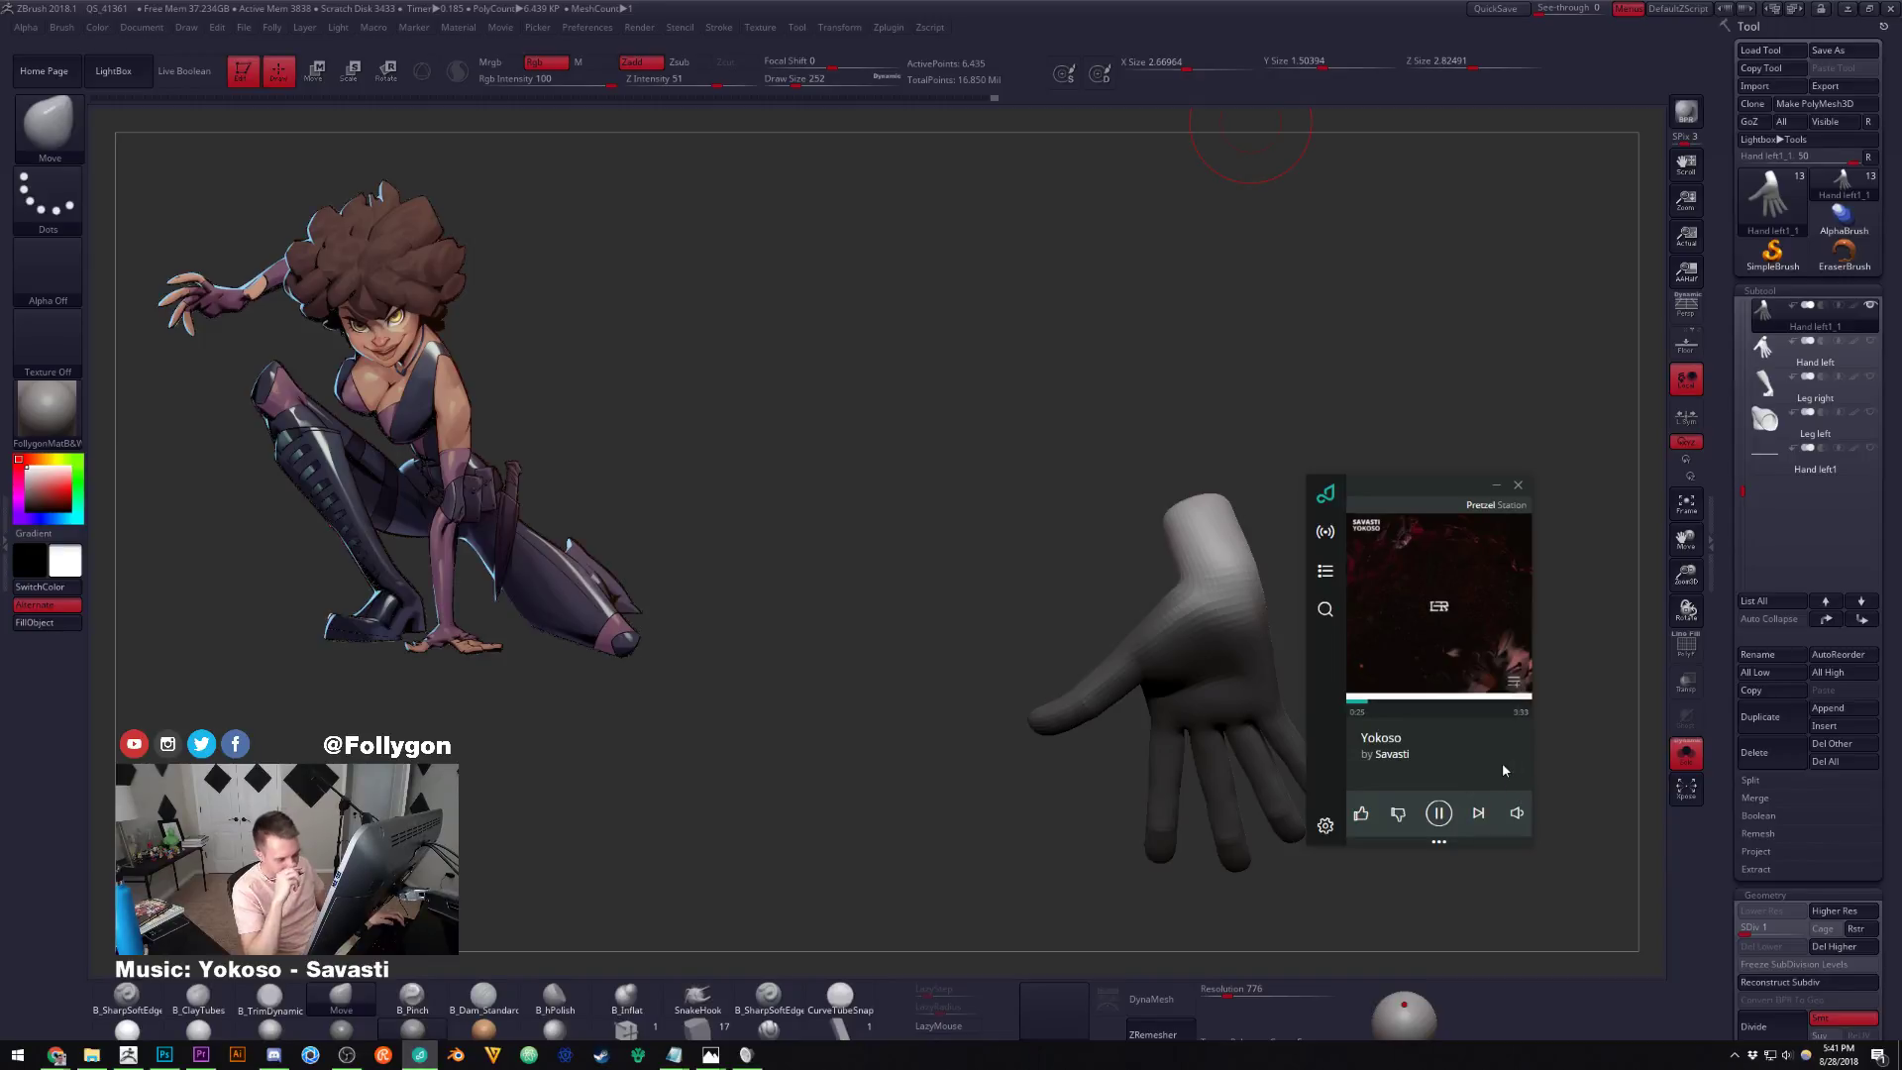
click(1480, 455)
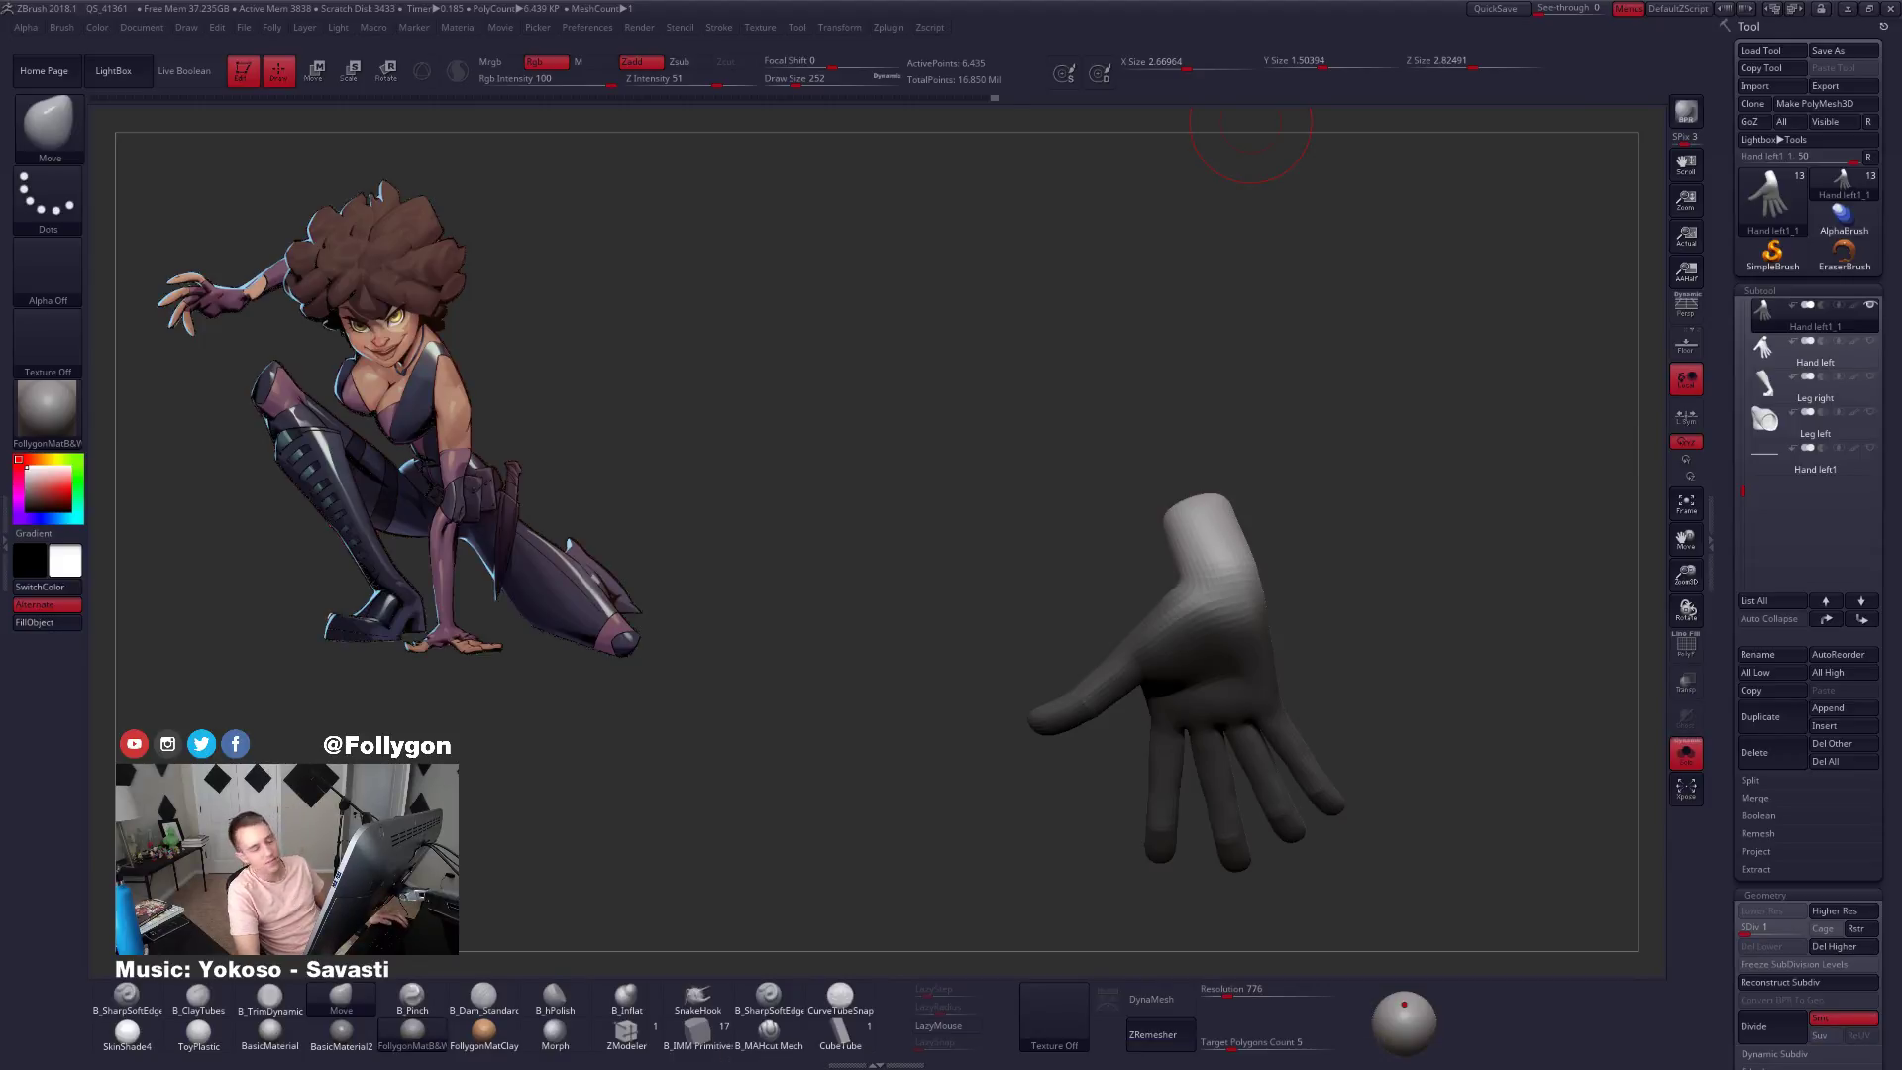
key(XF86AudioRaiseVolume)
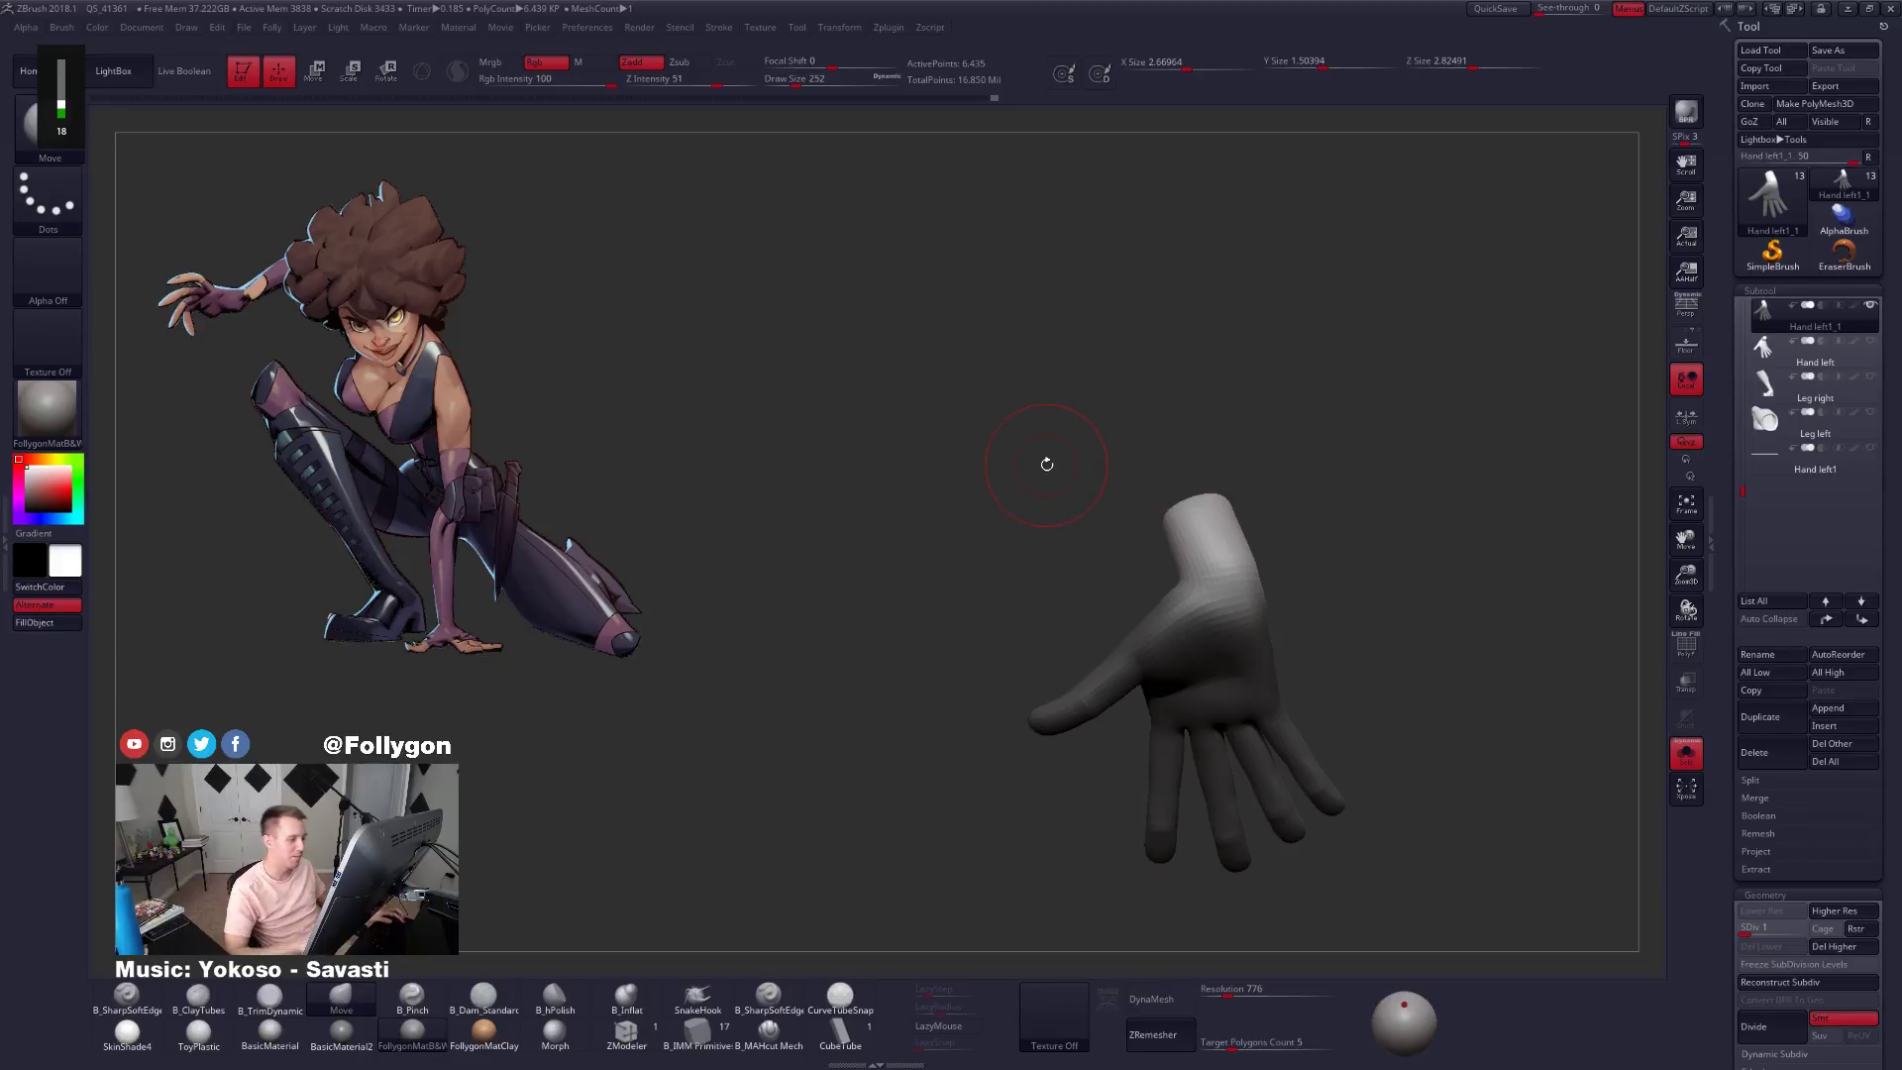
Reshape both sides of the unmasked wrist with the Move brush at draw sizes 140 and 203.
ctrl+right_drag(1196, 543, 1160, 584)
key(space)
drag(1165, 582, 1180, 587)
key(space)
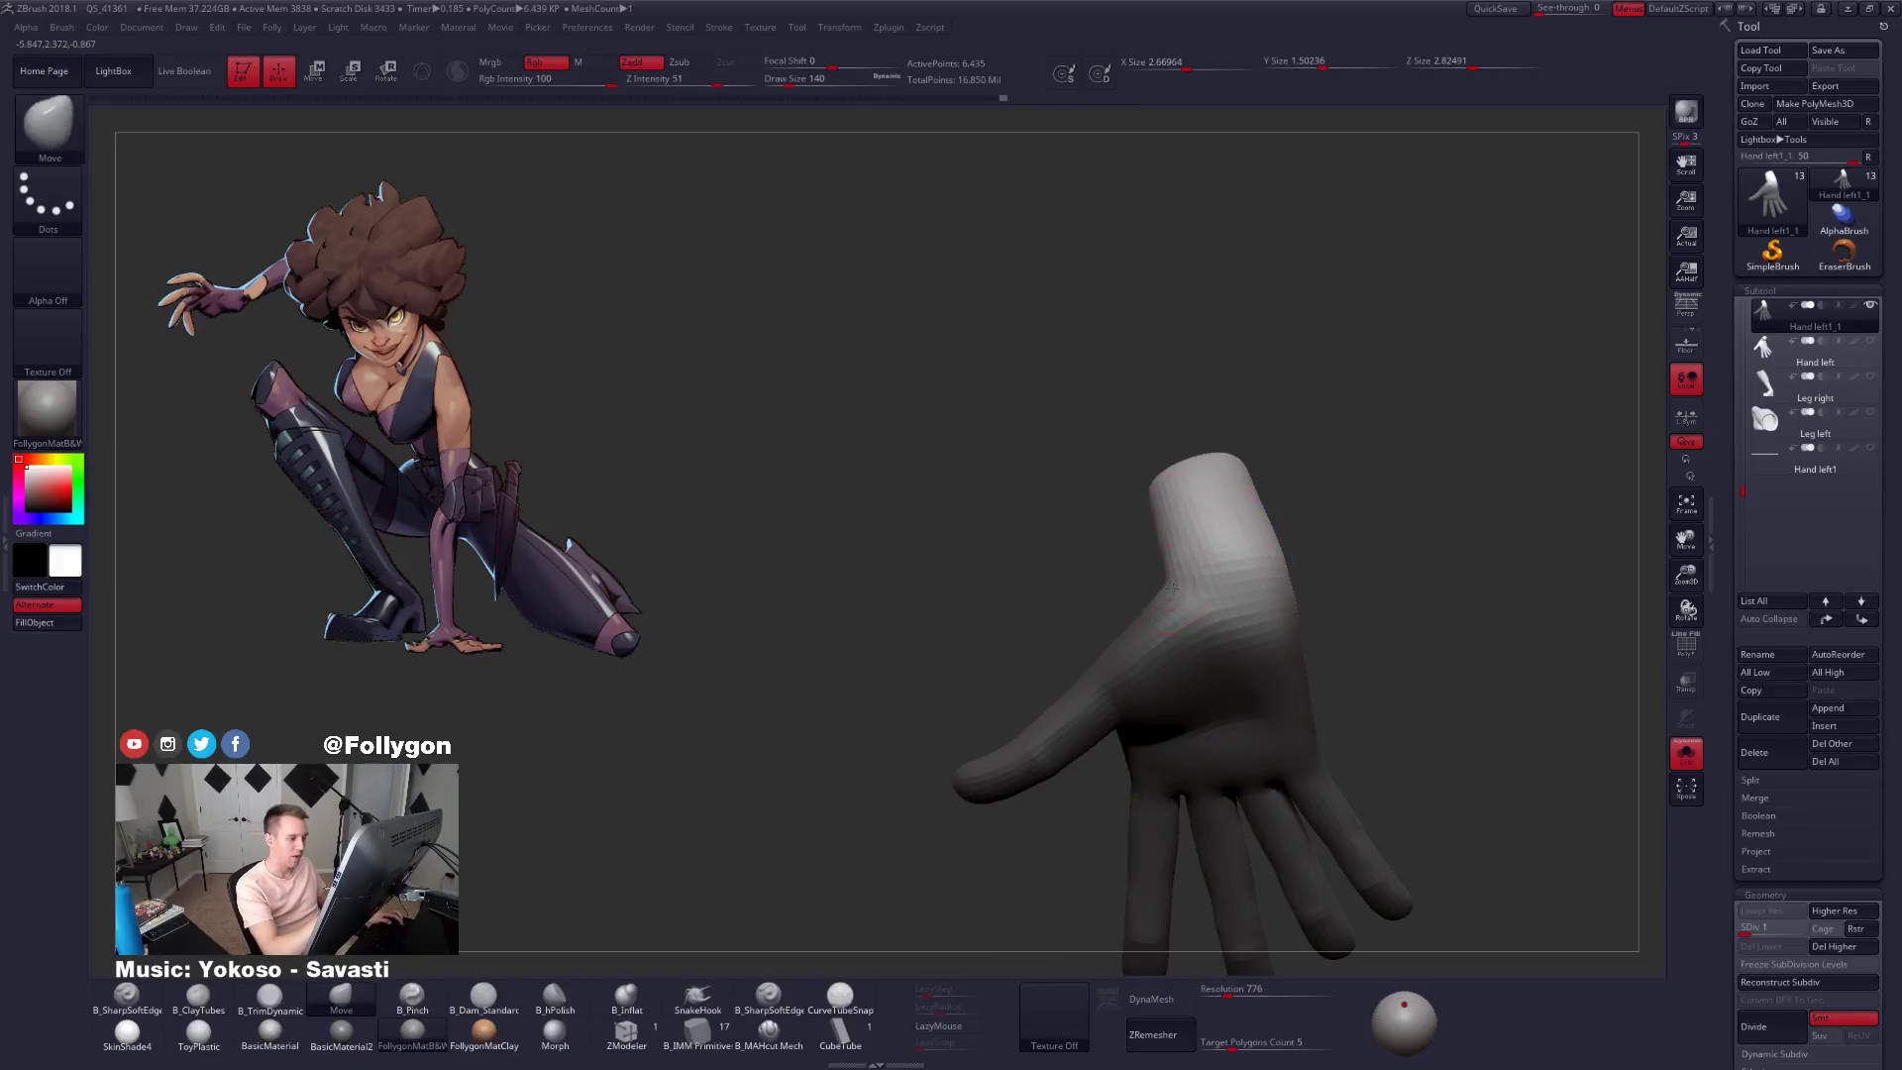
right_drag(1175, 587, 1204, 554)
key(space)
drag(1276, 569, 1282, 568)
right_drag(1282, 569, 1272, 551)
key(space)
drag(1272, 550, 1278, 548)
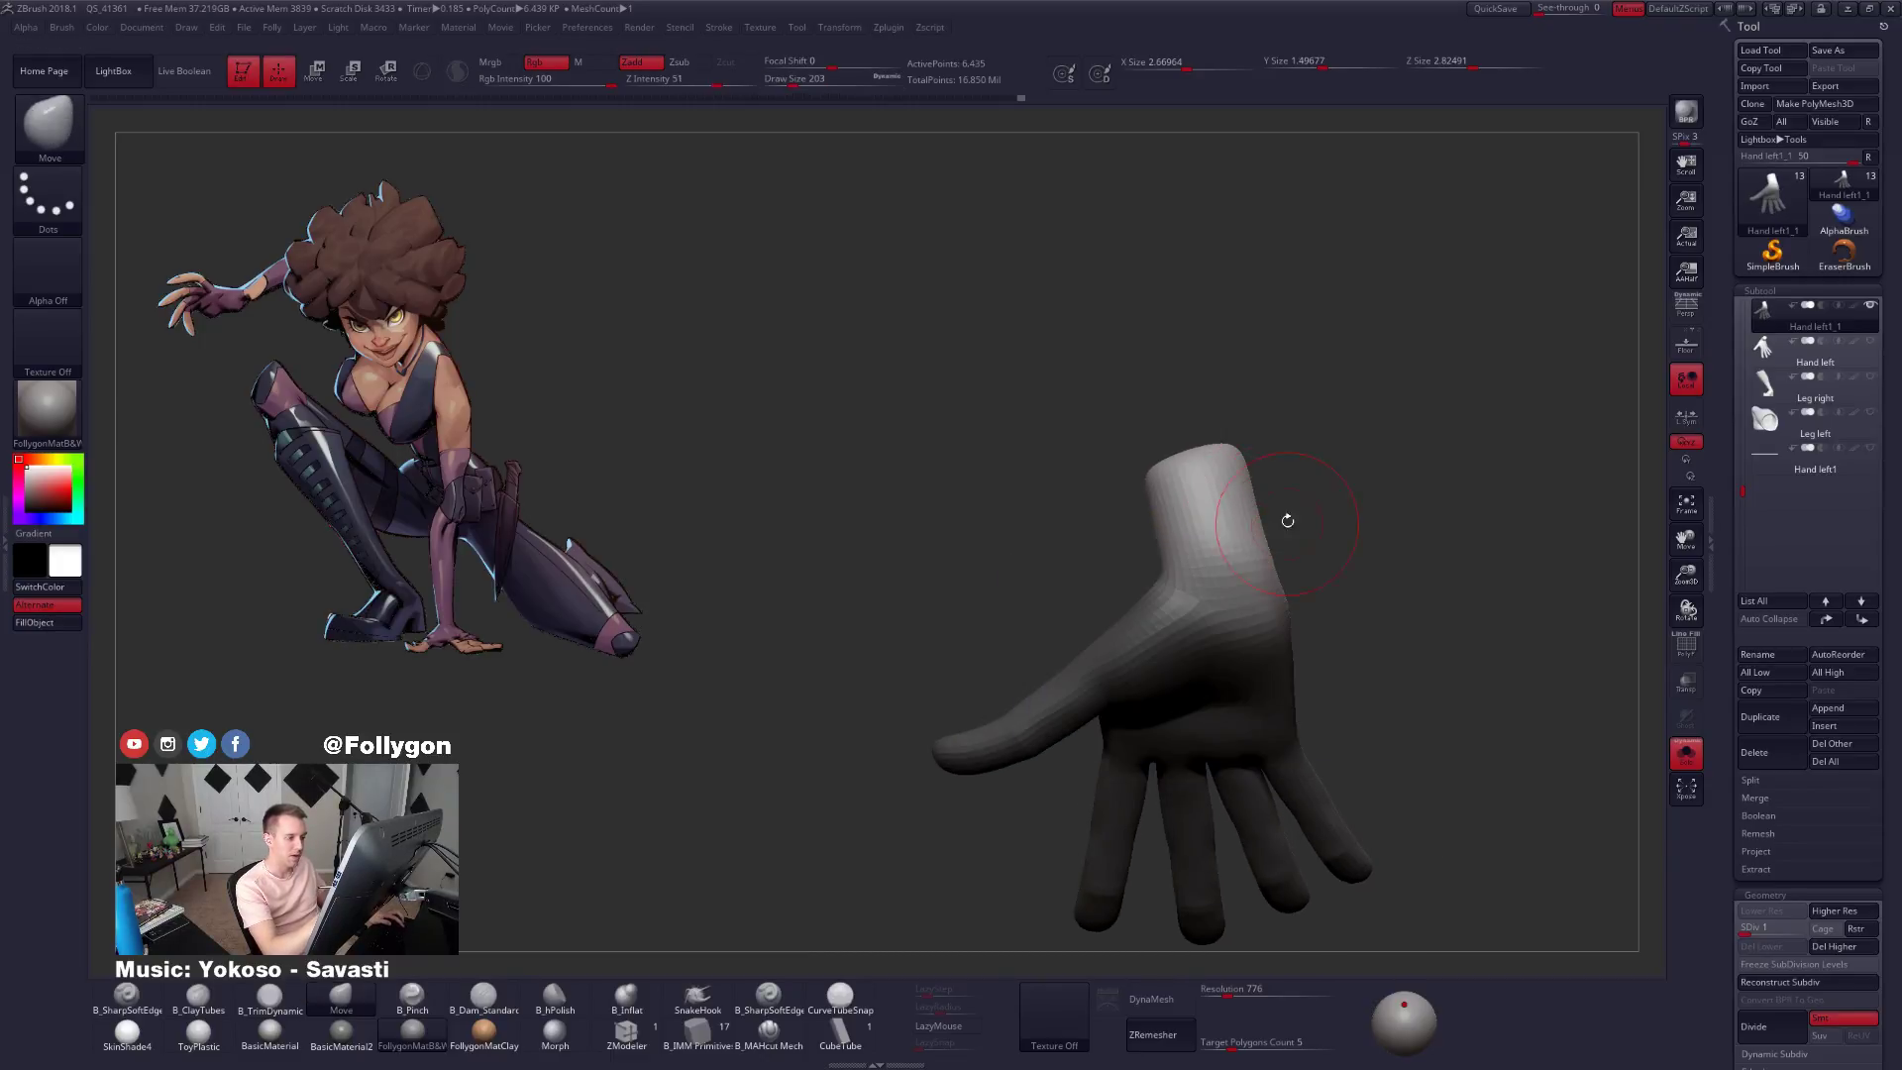
Clear the hand's mask and compare the wrist with the forearm by toggling solo mode.
right_drag(1282, 518, 1261, 560)
key(shift)
drag(1342, 583, 1417, 564)
key(alt+s)
mouse_move(1328, 548)
right_down()
mouse_move(1278, 535)
mouse_move(1327, 456)
mouse_move(1303, 541)
right_up()
key(alt+s)
Refine the wrist with the Move brush at draw size 150 and raise the hand to subdivision level 5.
key(space)
drag(1306, 542, 1299, 543)
mouse_move(1303, 543)
right_down()
mouse_move(1358, 564)
mouse_move(1271, 596)
right_up()
key(ctrl+d)
key(ctrl+d)
key(ctrl+d)
key(ctrl+d)
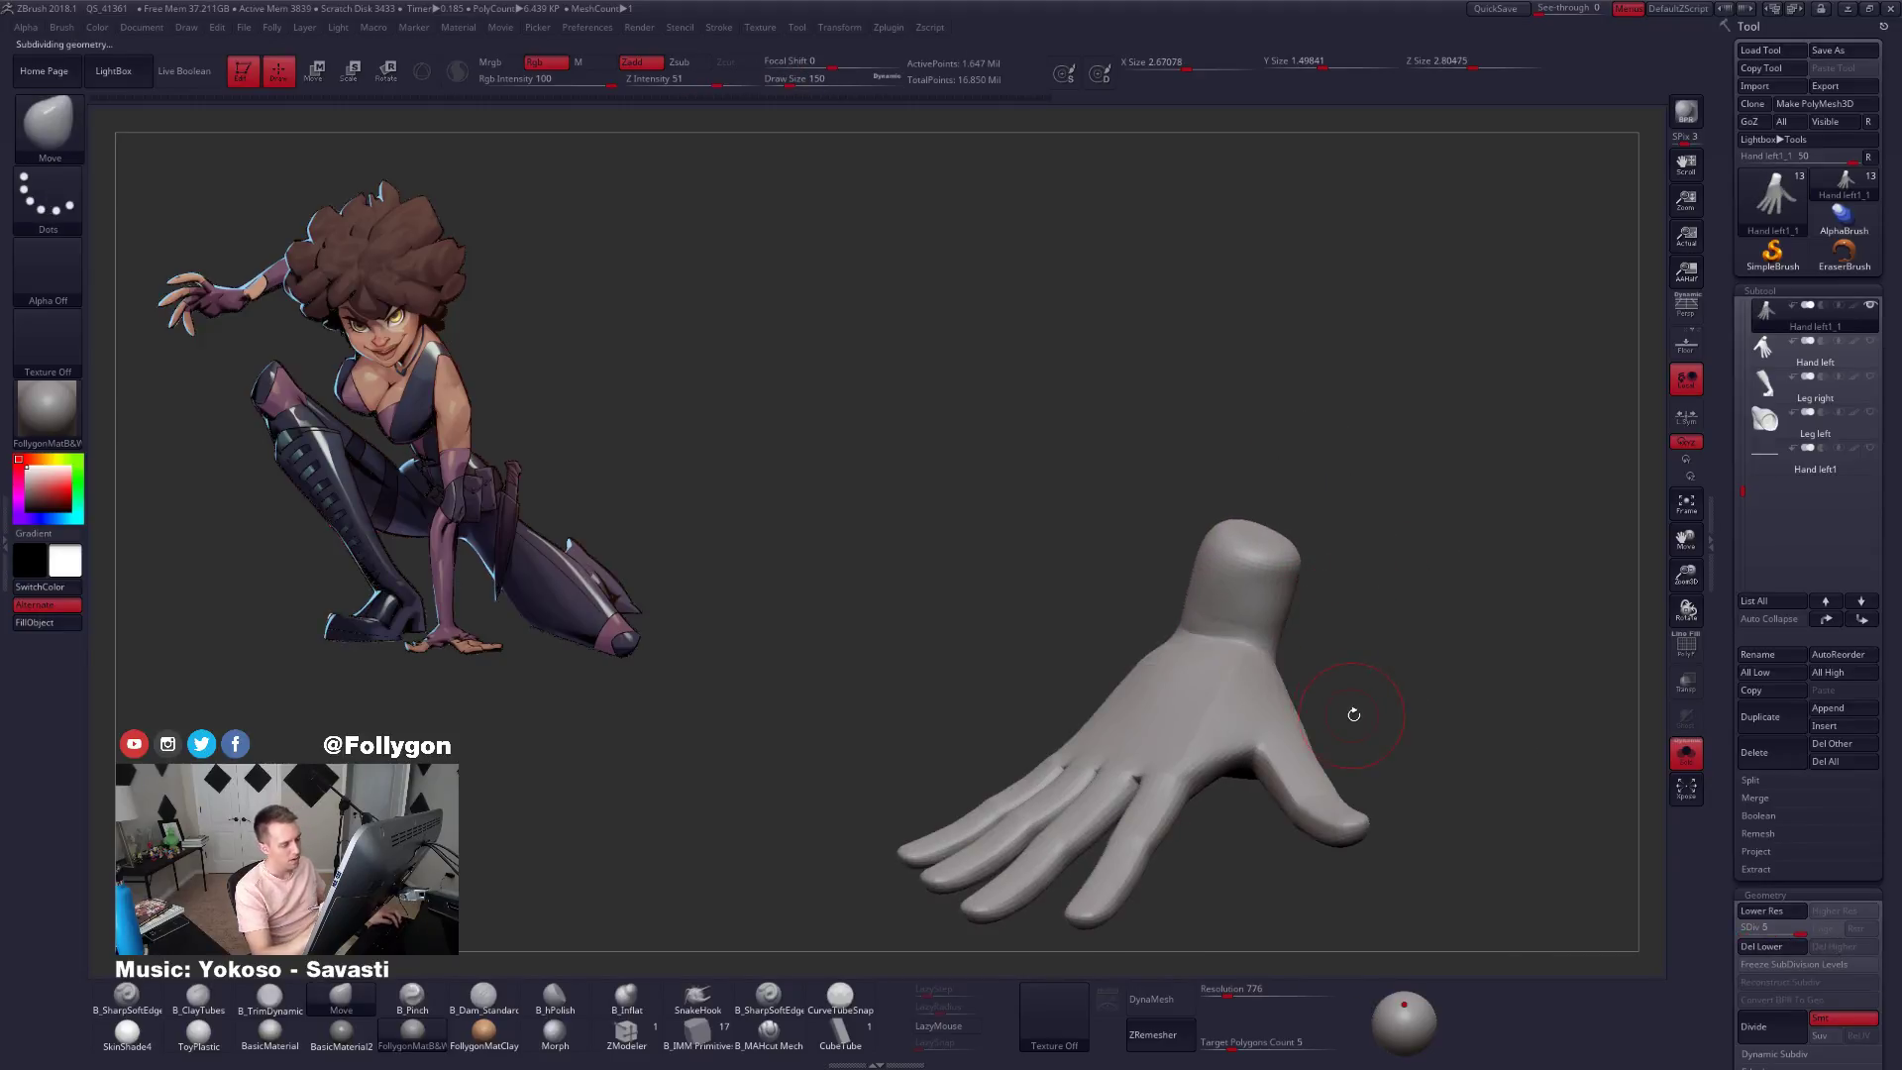
Hide the hand's surplus wrist stub with lasso selections and turn off solo mode.
mouse_move(1350, 711)
right_down()
mouse_move(1417, 731)
mouse_move(1296, 731)
mouse_move(1291, 797)
right_up()
key(shift+f)
key(shift+f)
ctrl+shift+click(1291, 731)
ctrl+shift+drag(1415, 686, 1450, 658)
mouse_move(1266, 635)
ctrl+shift+mouse_down()
mouse_move(1072, 624)
mouse_move(1363, 551)
ctrl+shift+mouse_up()
ctrl+shift+drag(1357, 540, 1465, 485)
key(alt+s)
right_drag(1384, 726, 1355, 773)
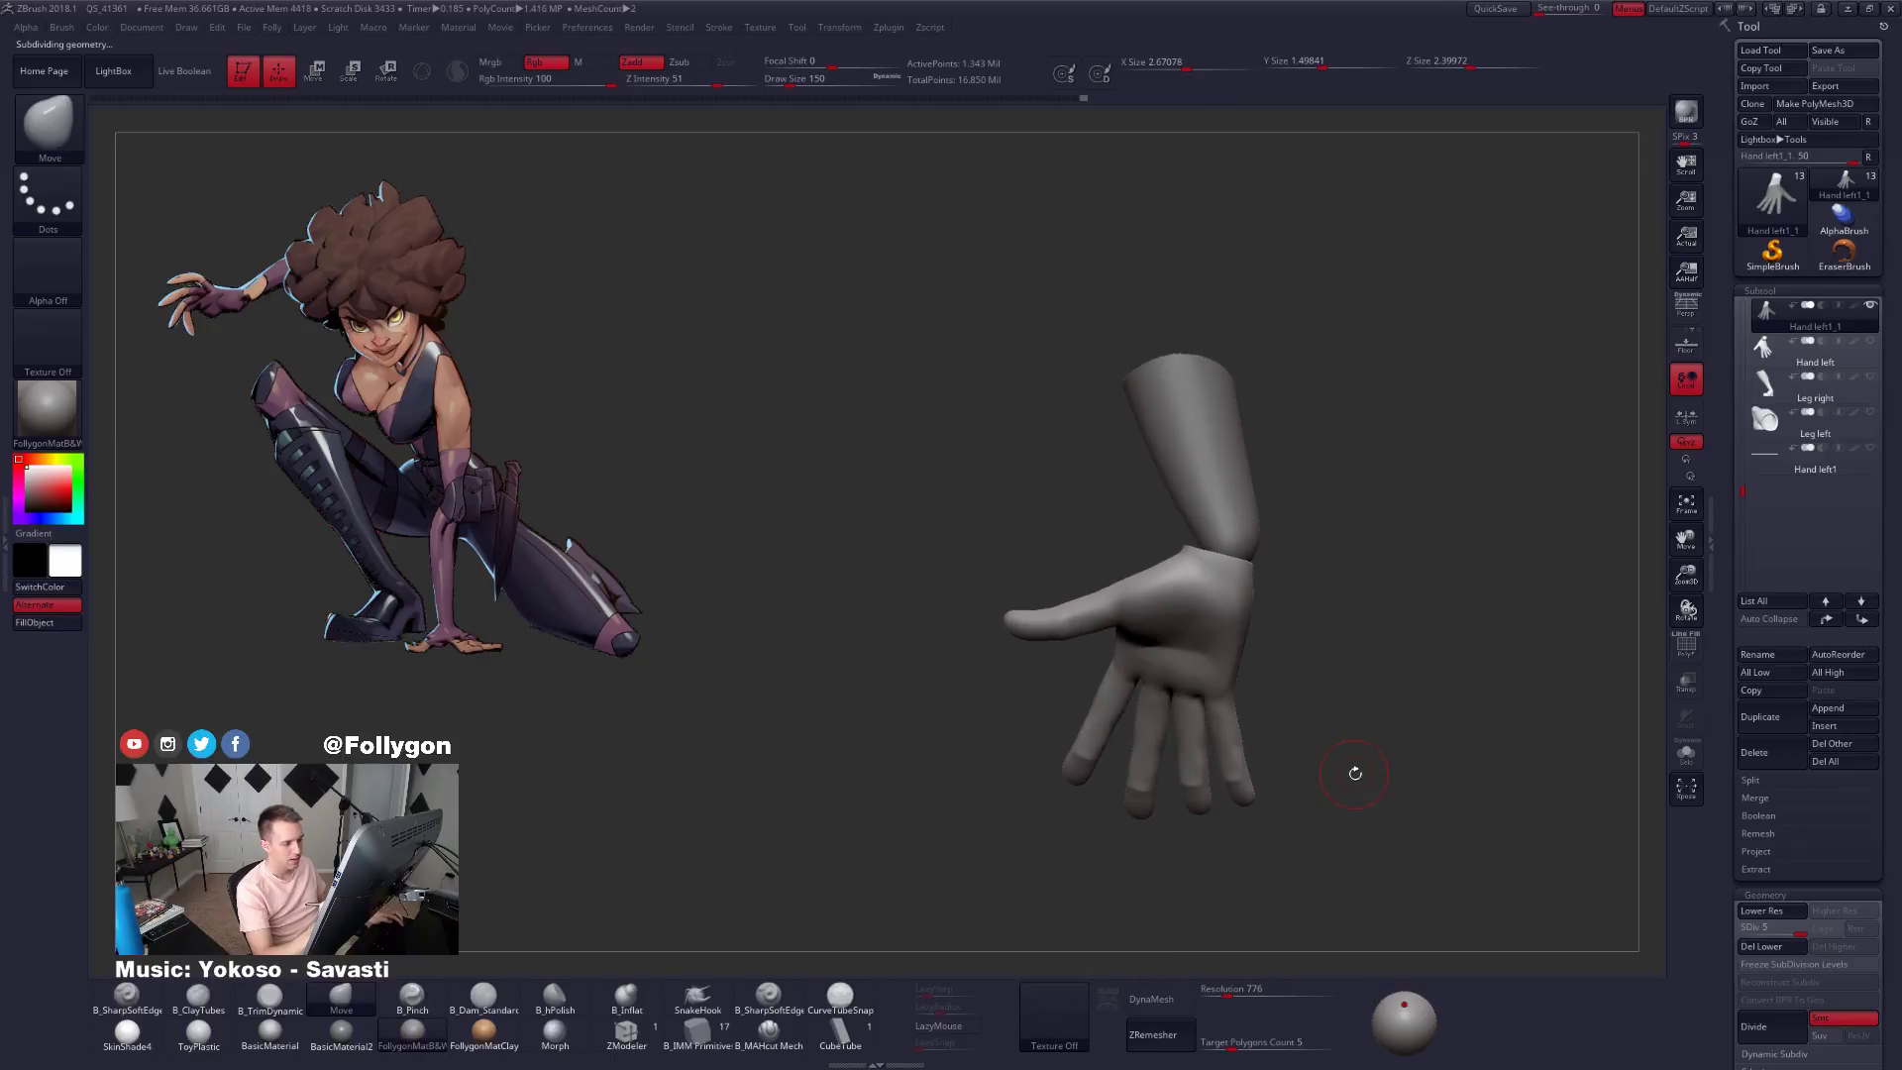
Delete the hand's lower subdivision levels and its hidden wrist geometry.
click(1761, 947)
key(m)
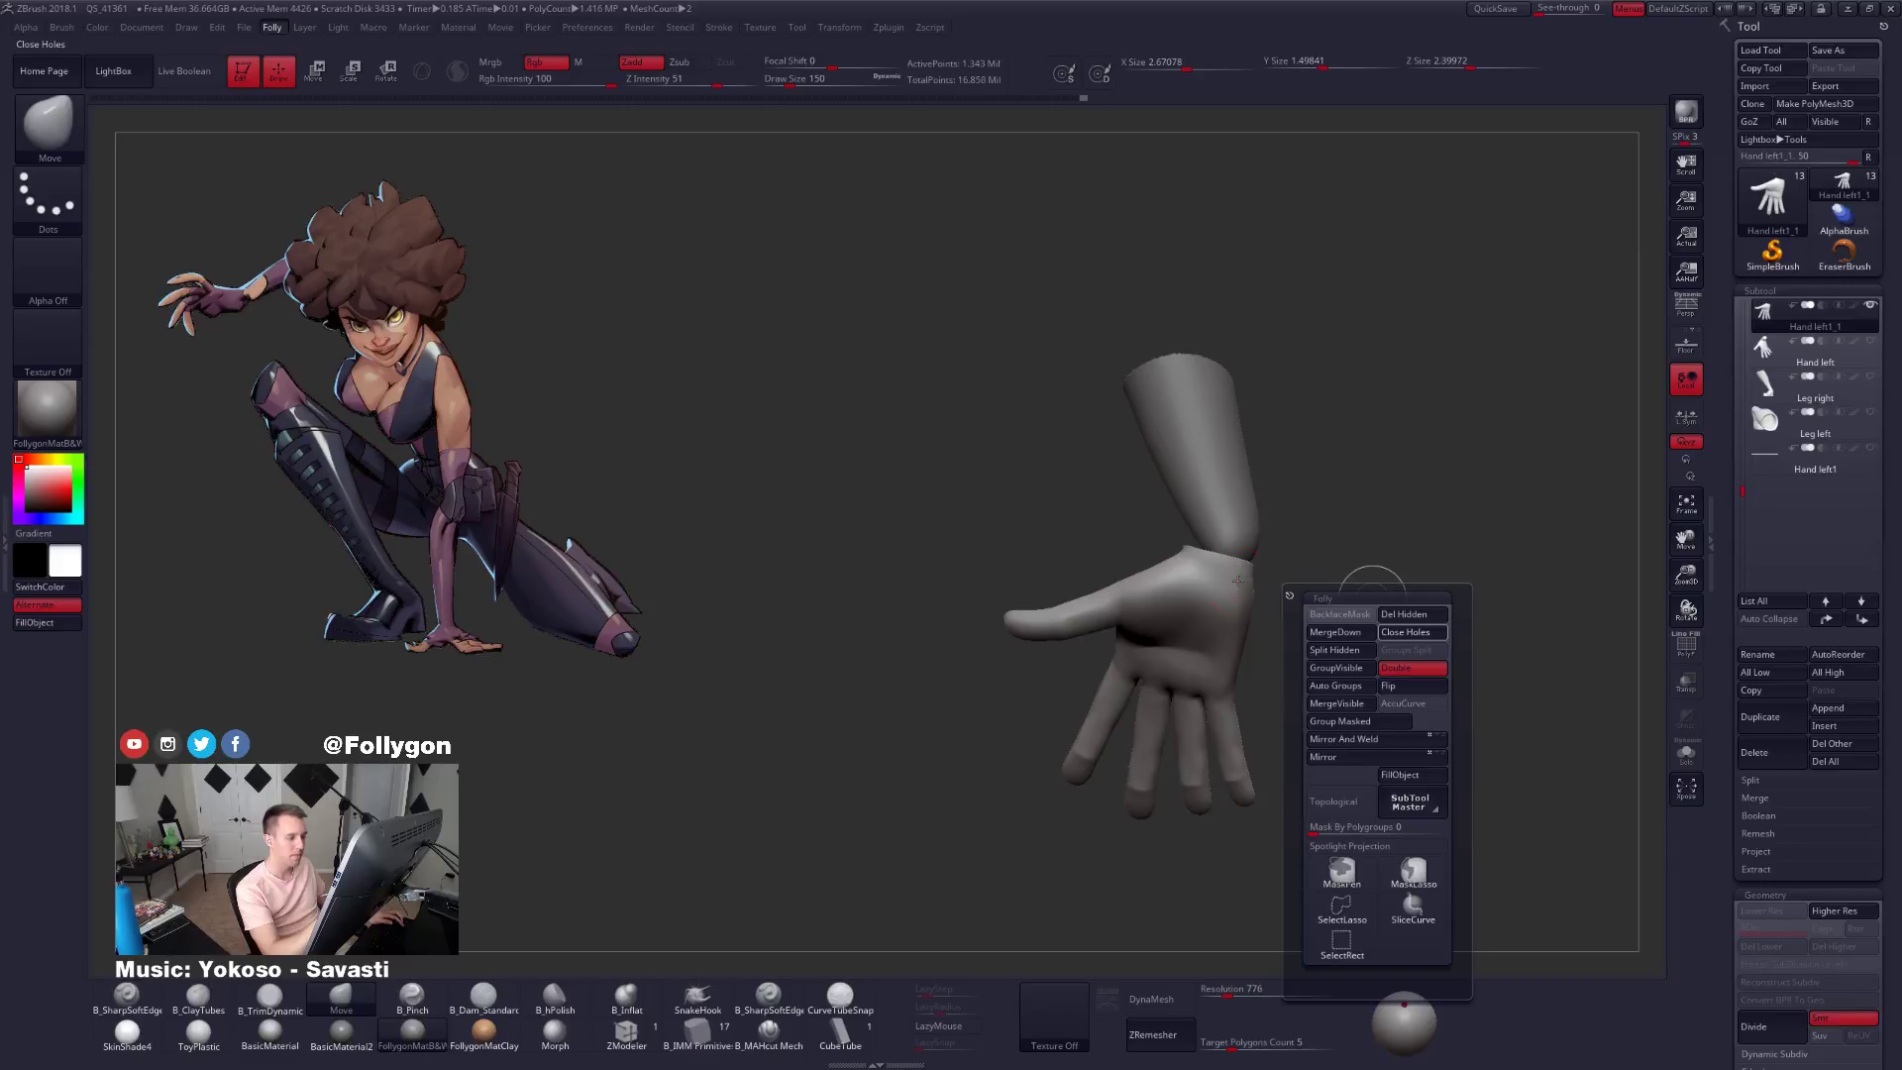
key(ctrl+z)
key(m)
click(1342, 590)
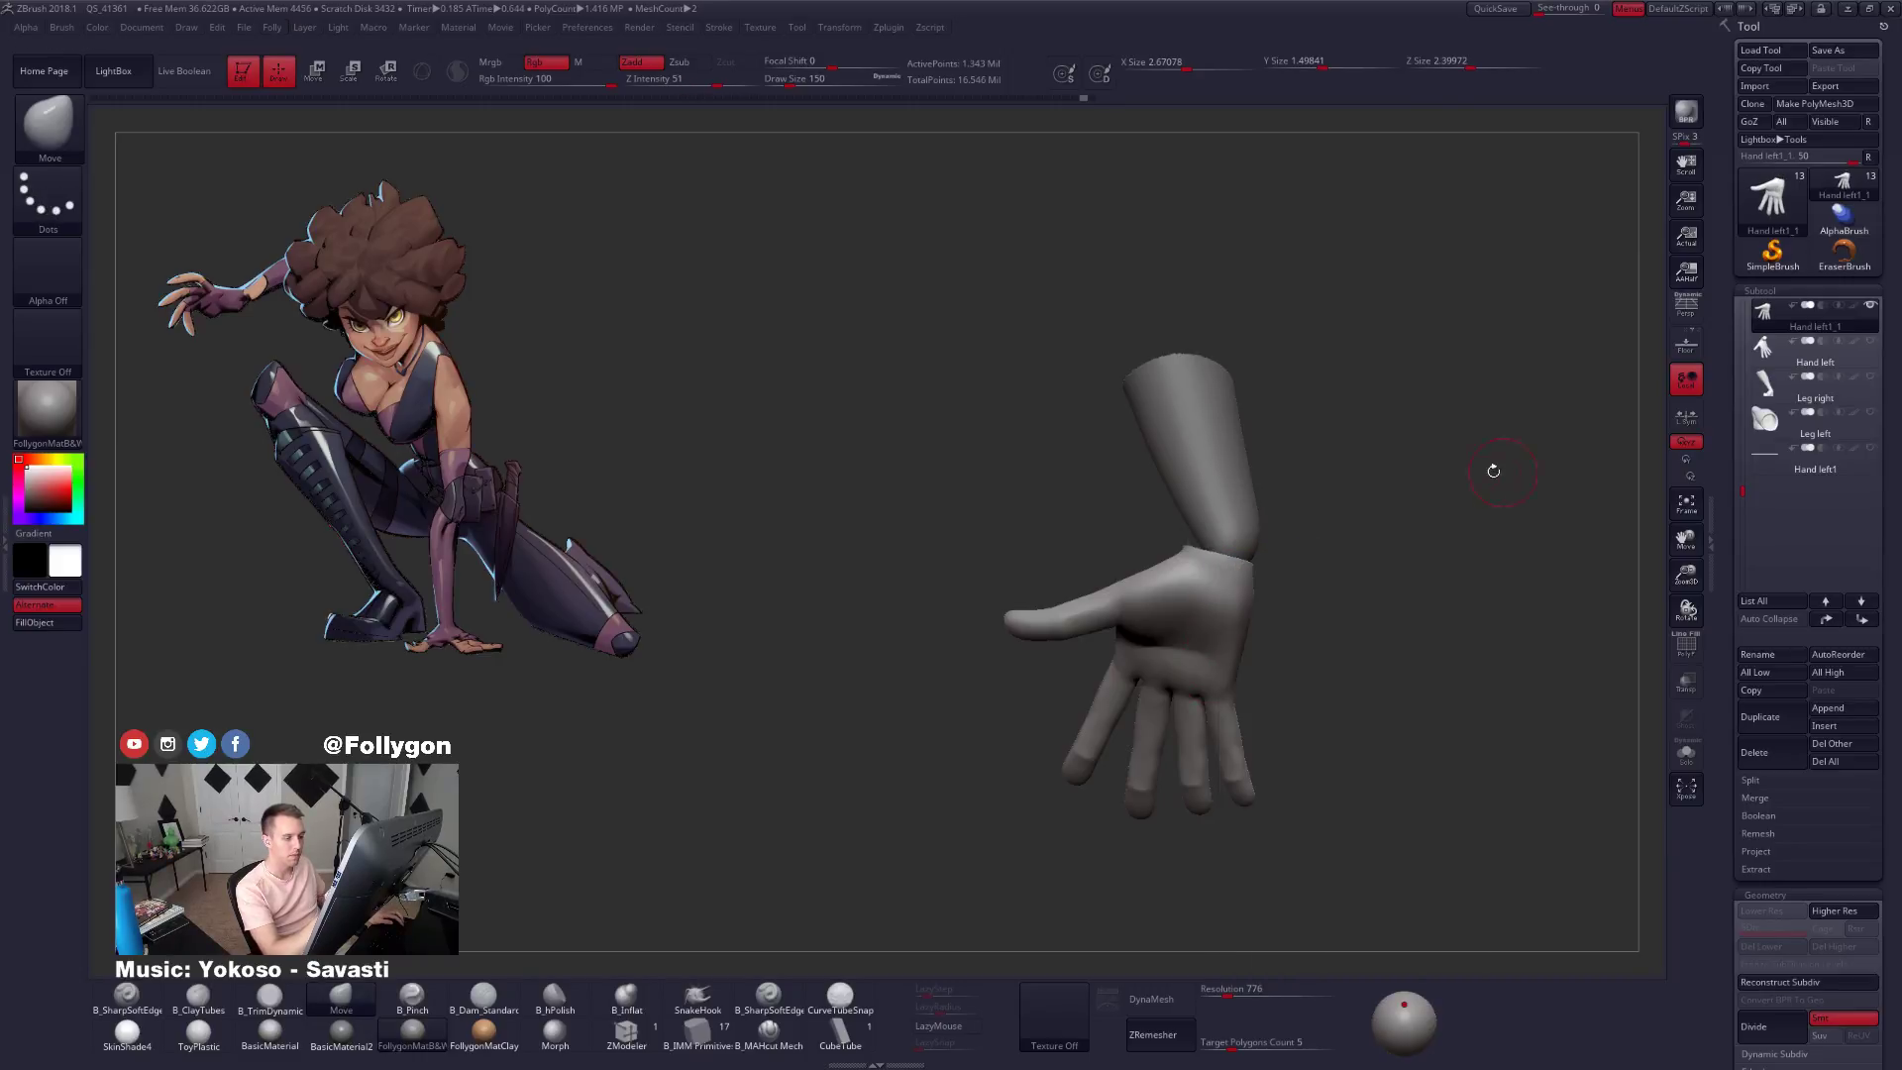
Close the open hole at the hand's wrist.
key(m)
click(1386, 598)
mouse_move(1387, 614)
mouse_down()
mouse_move(1247, 750)
mouse_move(1276, 623)
mouse_move(1288, 653)
mouse_move(1268, 634)
mouse_move(1309, 643)
mouse_move(1298, 604)
mouse_move(1318, 614)
mouse_up()
Select the Body subtool, show all its hidden parts and lower it to subdivision level 1.
alt+click(1288, 555)
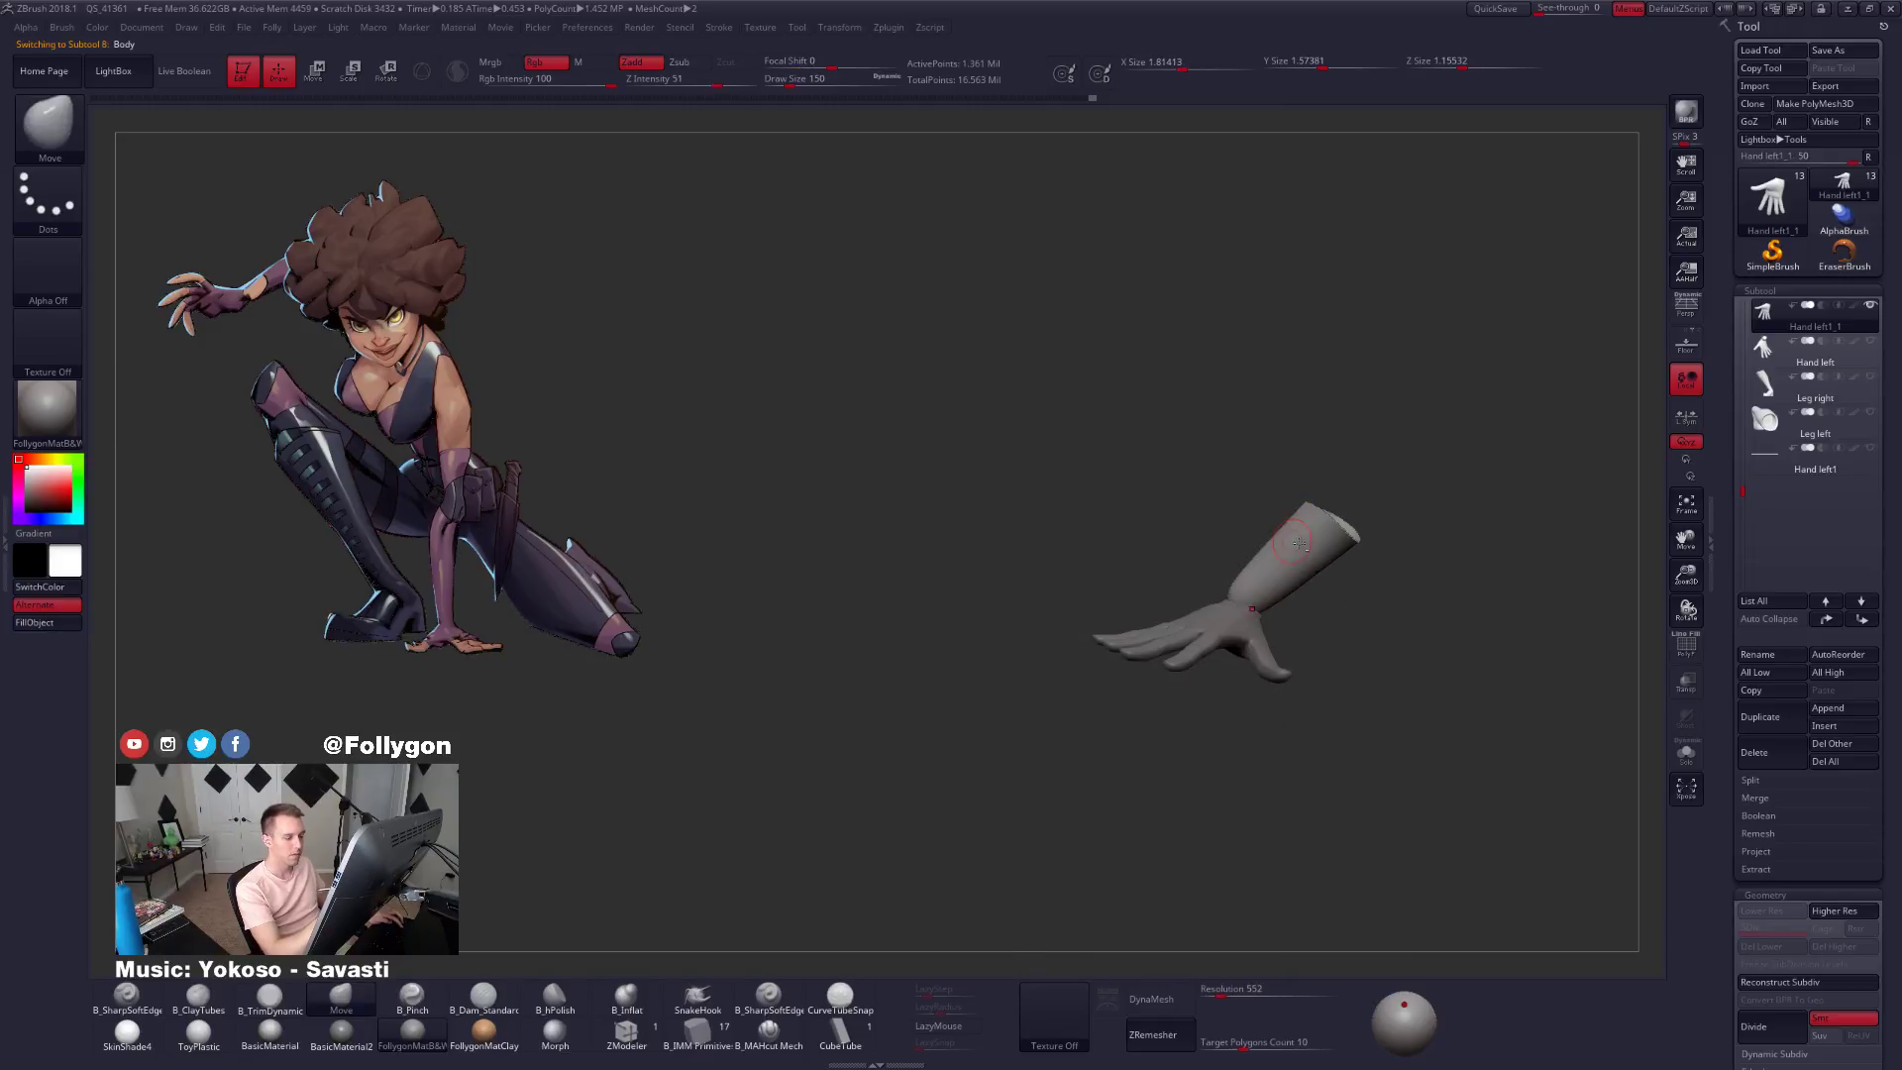
ctrl+shift+click(1309, 612)
mouse_move(1292, 730)
mouse_down()
mouse_move(1321, 807)
mouse_move(1309, 783)
mouse_move(1250, 784)
mouse_up()
key(ctrl+z)
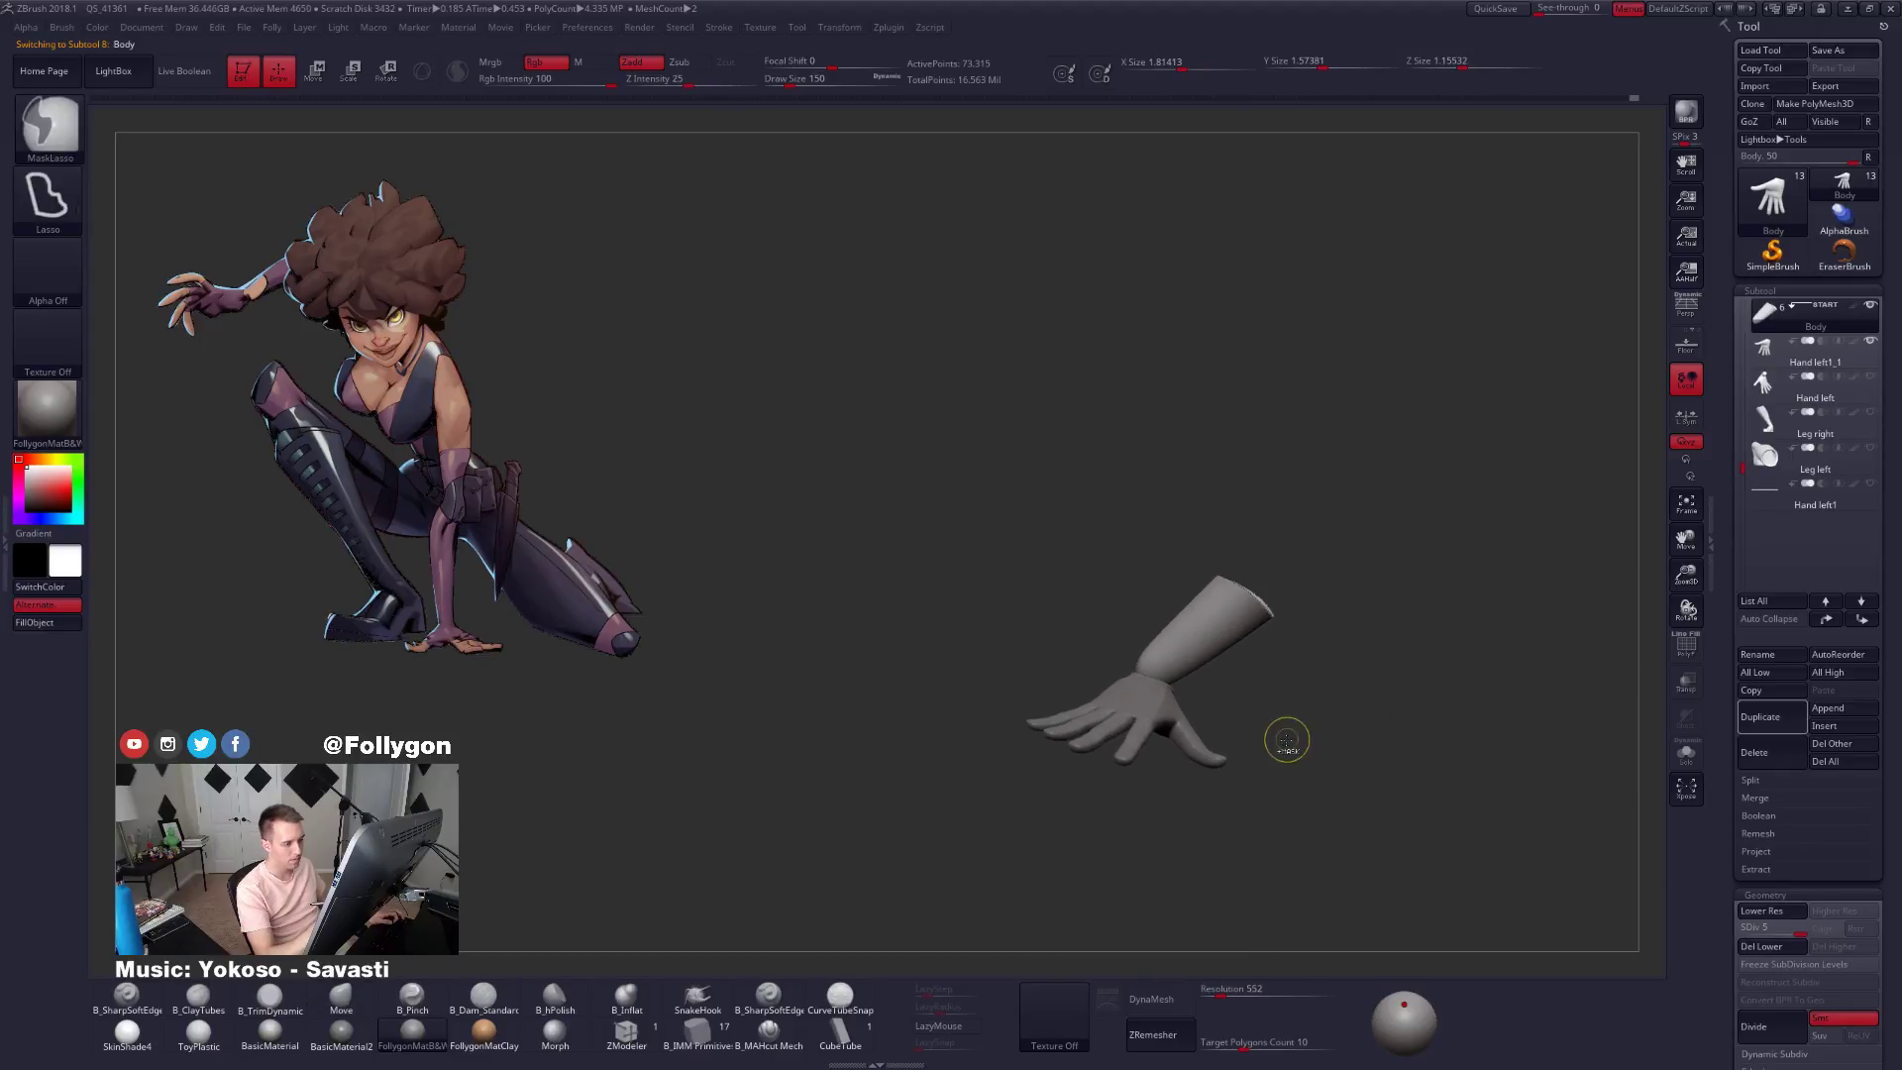
key(ctrl+z)
key(shift+d)
key(shift+d)
key(shift+d)
key(shift+d)
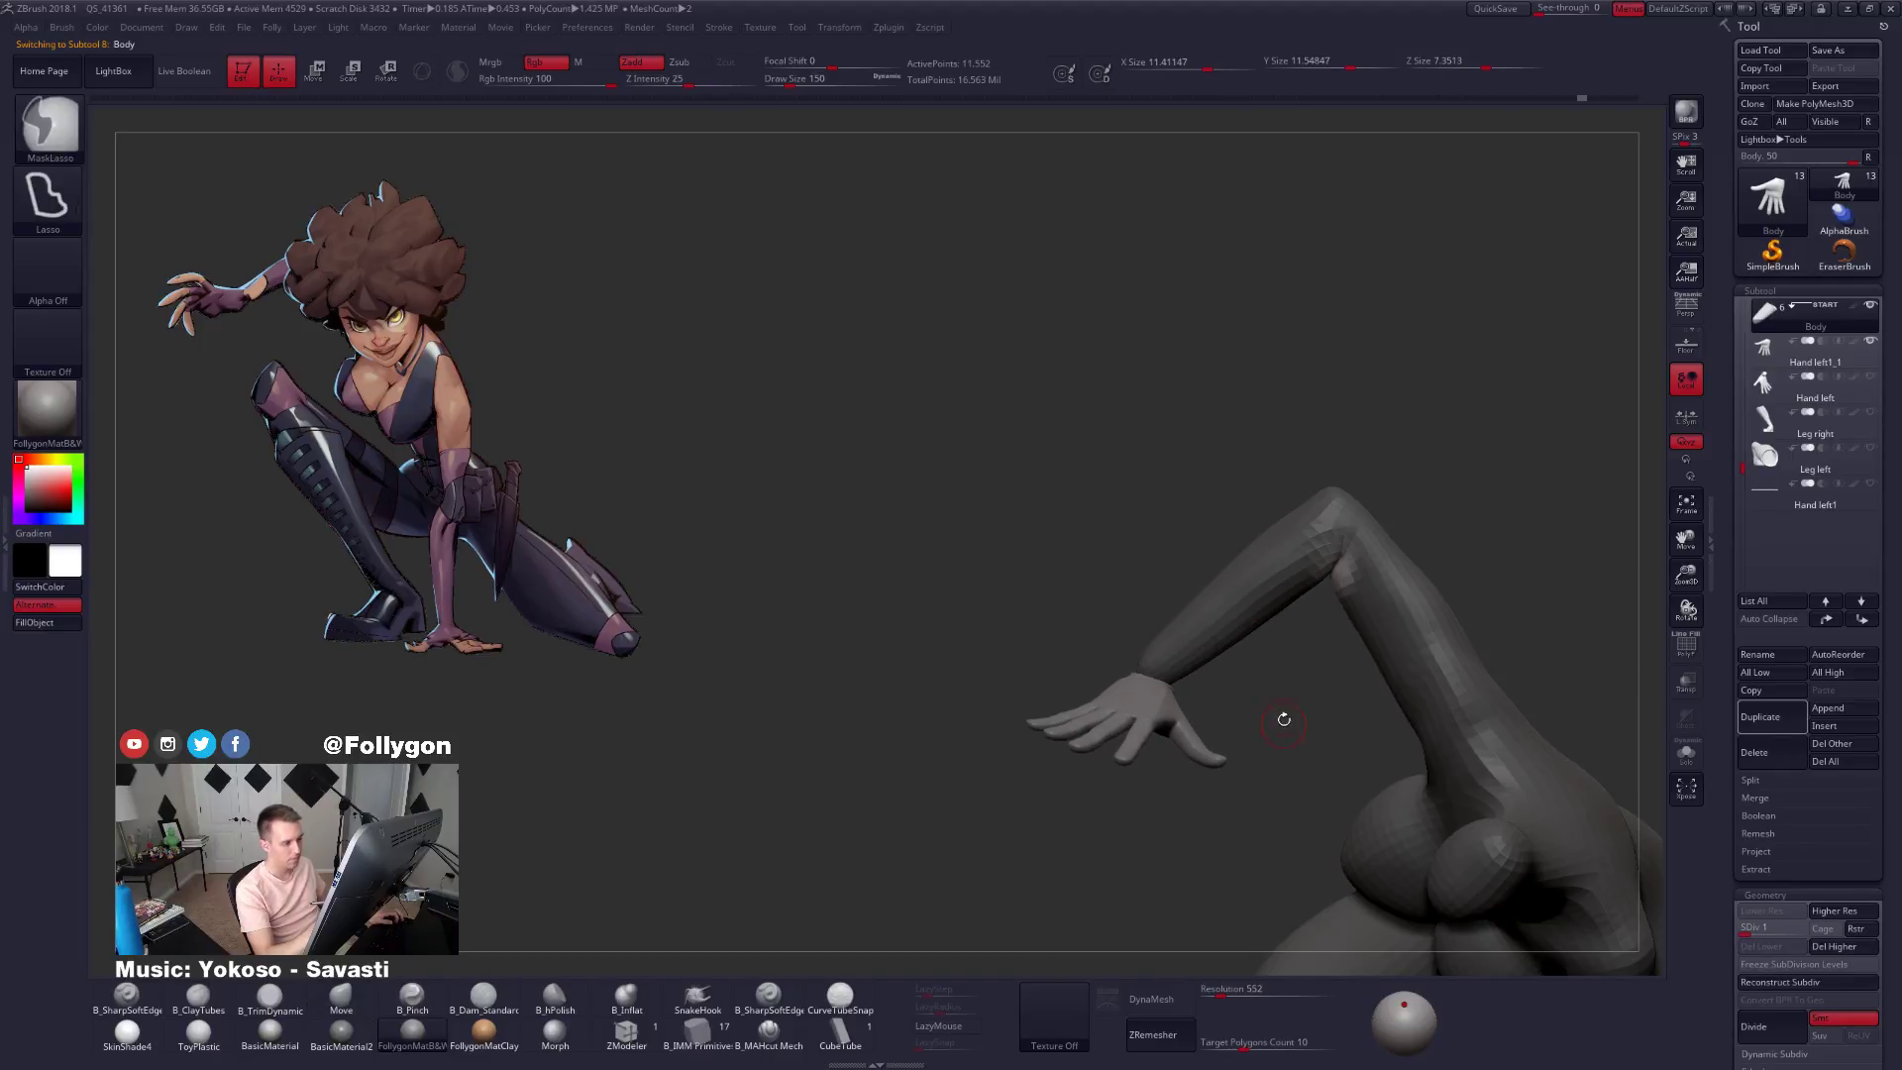
Rotate the unmasked forearm about the elbow with a transpose line to line it up with the hand.
key(ctrl+z)
mouse_move(1281, 700)
alt+mouse_down()
mouse_move(1257, 663)
mouse_move(1298, 707)
alt+mouse_up()
key(r)
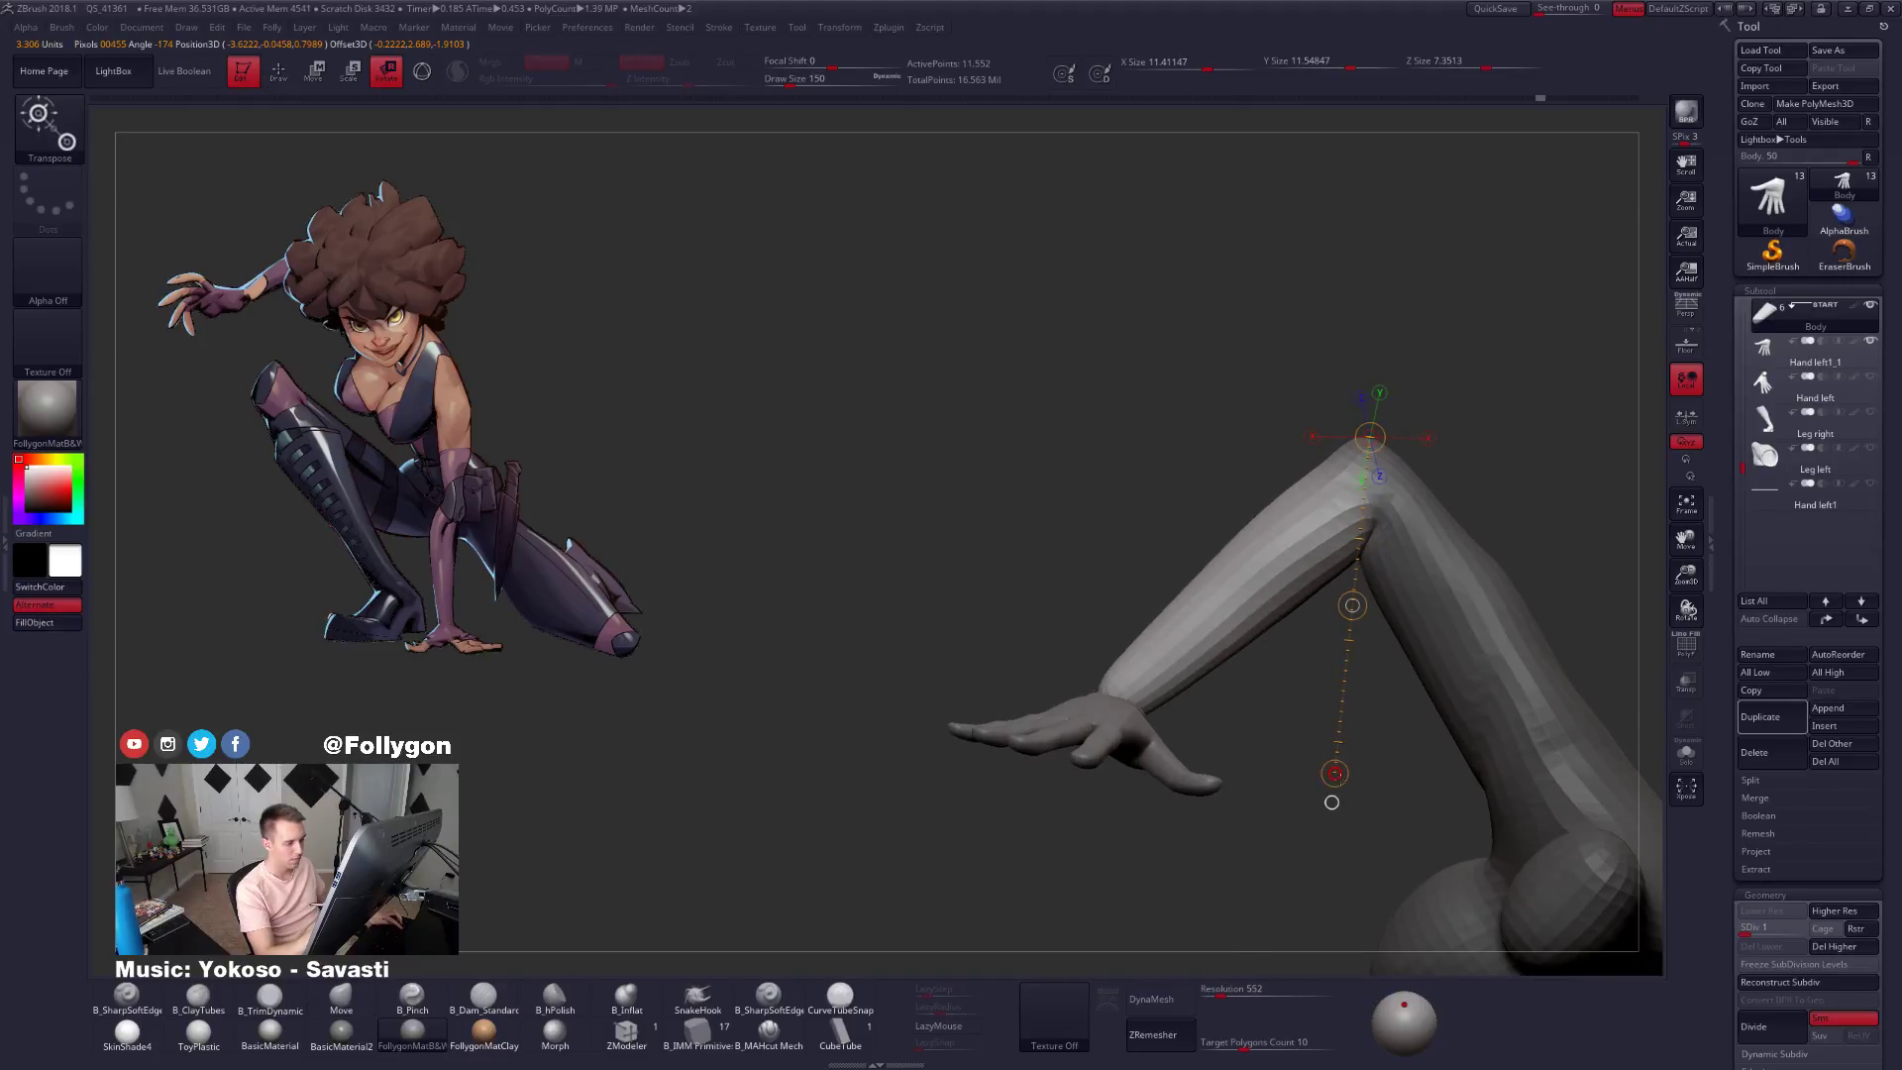
drag(1331, 803, 1160, 847)
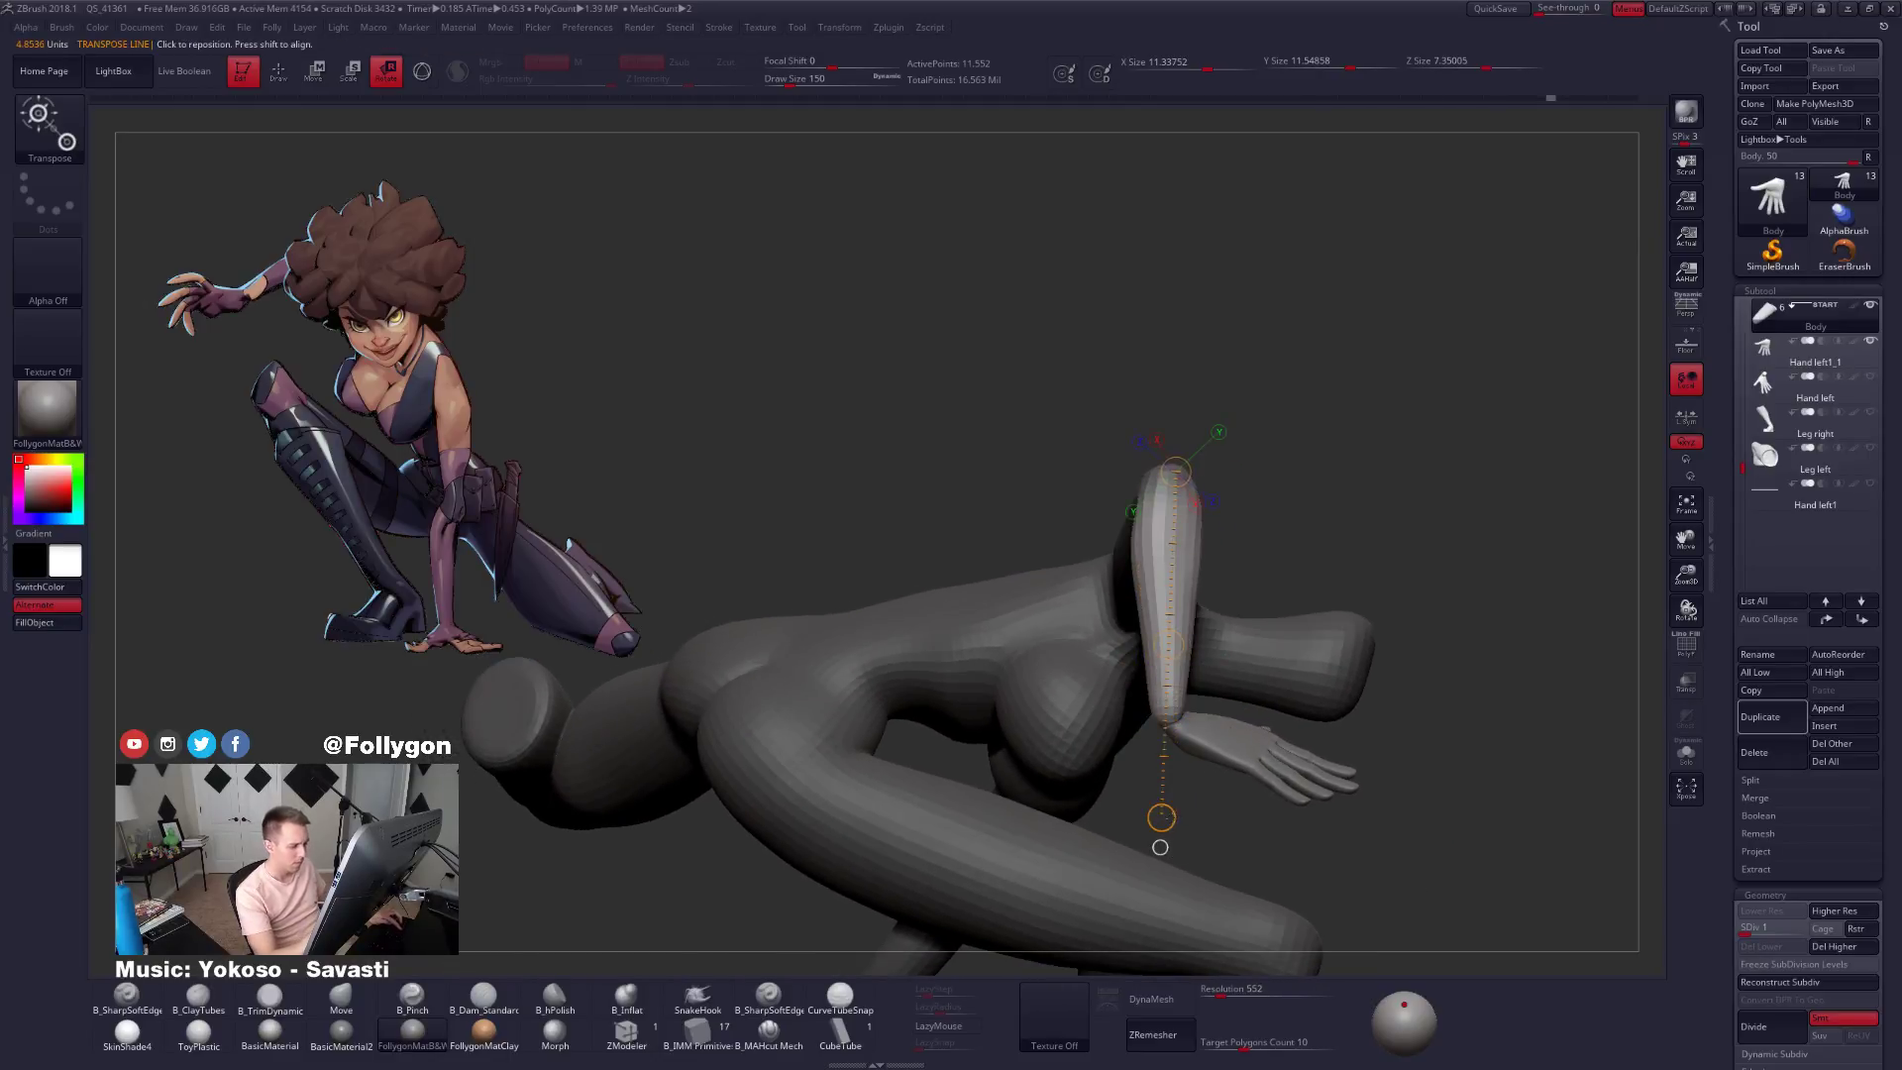
Move the forearm's wrist end onto the hand with a large Move brush and clear the mask.
key(q)
drag(1178, 750, 1245, 725)
key(space)
right_drag(1177, 745, 1179, 654)
drag(1181, 750, 1184, 750)
mouse_move(1184, 750)
right_down()
mouse_move(1168, 799)
mouse_move(1050, 808)
right_up()
key(space)
drag(1226, 715, 1197, 716)
mouse_move(1198, 728)
right_down()
mouse_move(1140, 772)
mouse_move(1212, 761)
mouse_move(1218, 728)
mouse_move(1083, 686)
right_up()
ctrl+drag(1361, 693, 1354, 658)
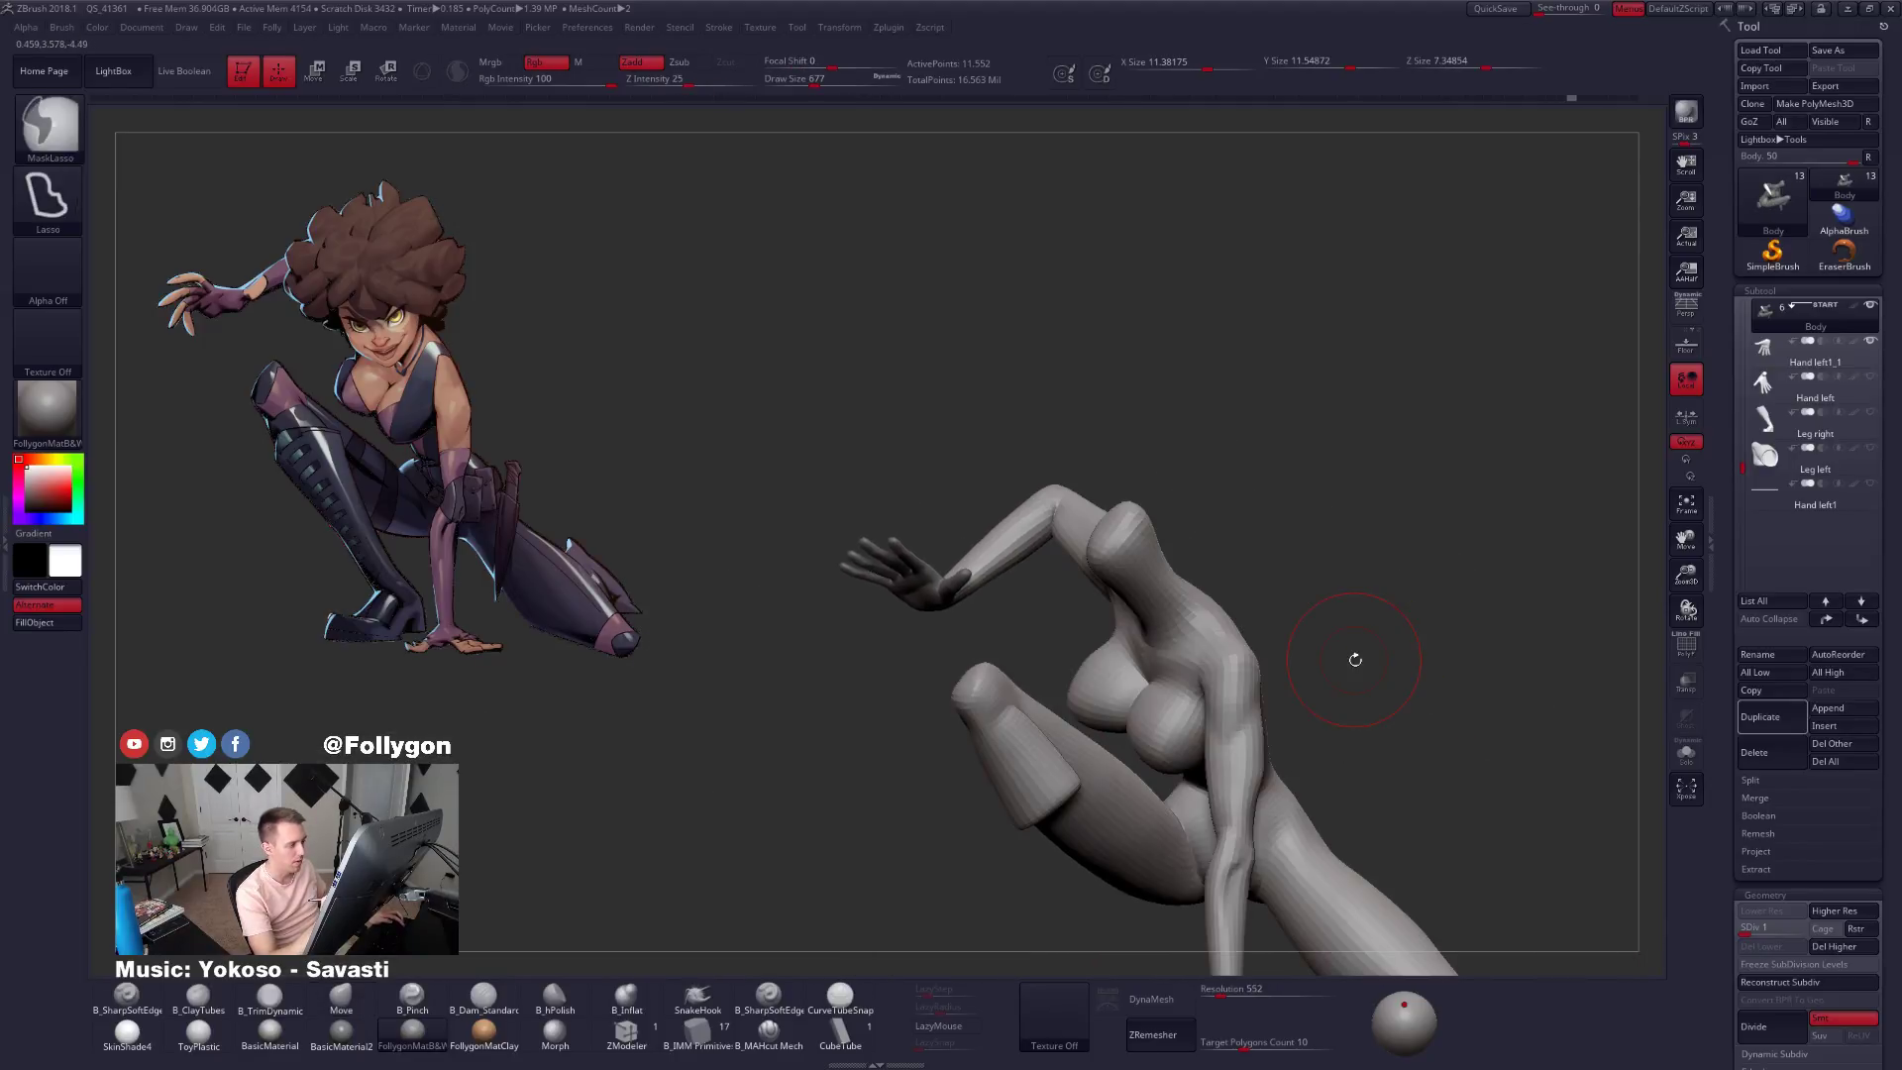
Adjust the raised arm's contour with the Move brush at draw size 465 and raise the Body to subdivision level 5.
alt+right_drag(1332, 737, 1256, 678)
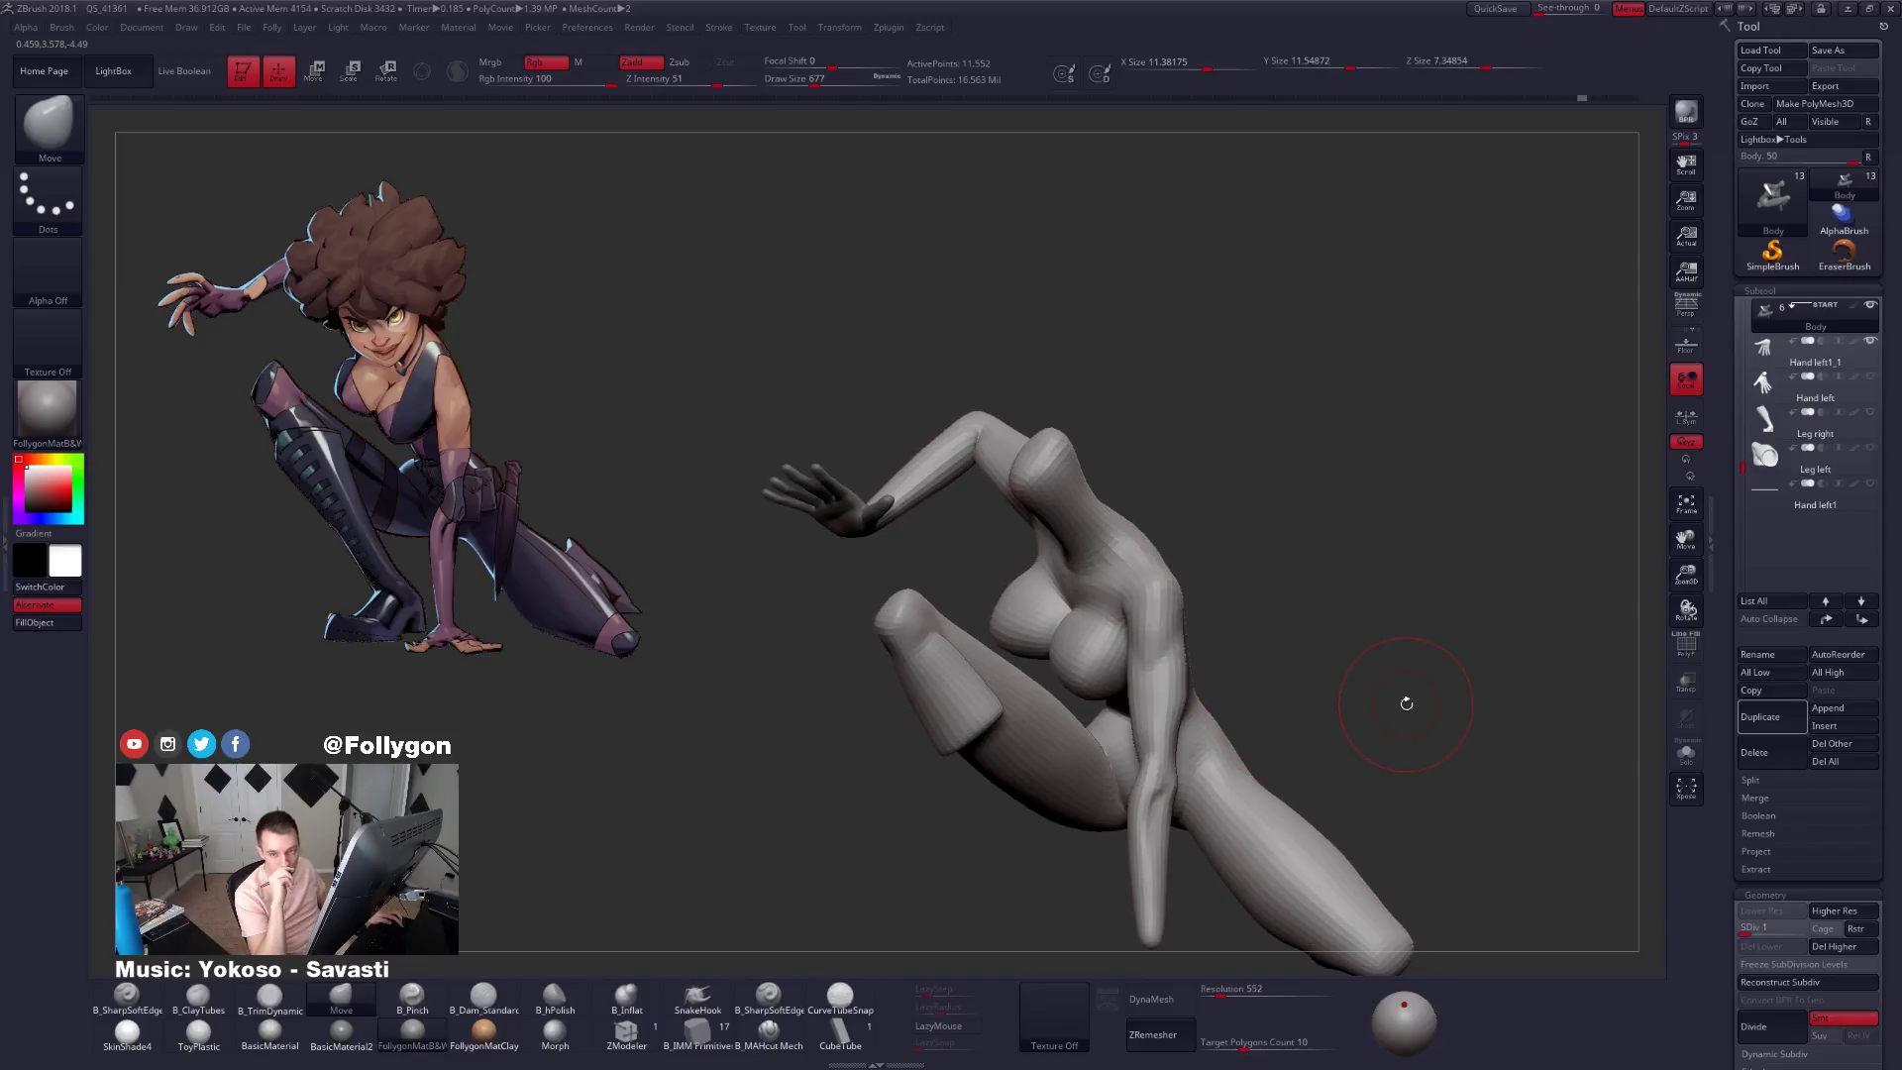
right_drag(1407, 703, 1134, 648)
key(space)
drag(1129, 592, 1098, 595)
right_drag(931, 634, 1070, 602)
key(d)
key(d)
key(d)
key(d)
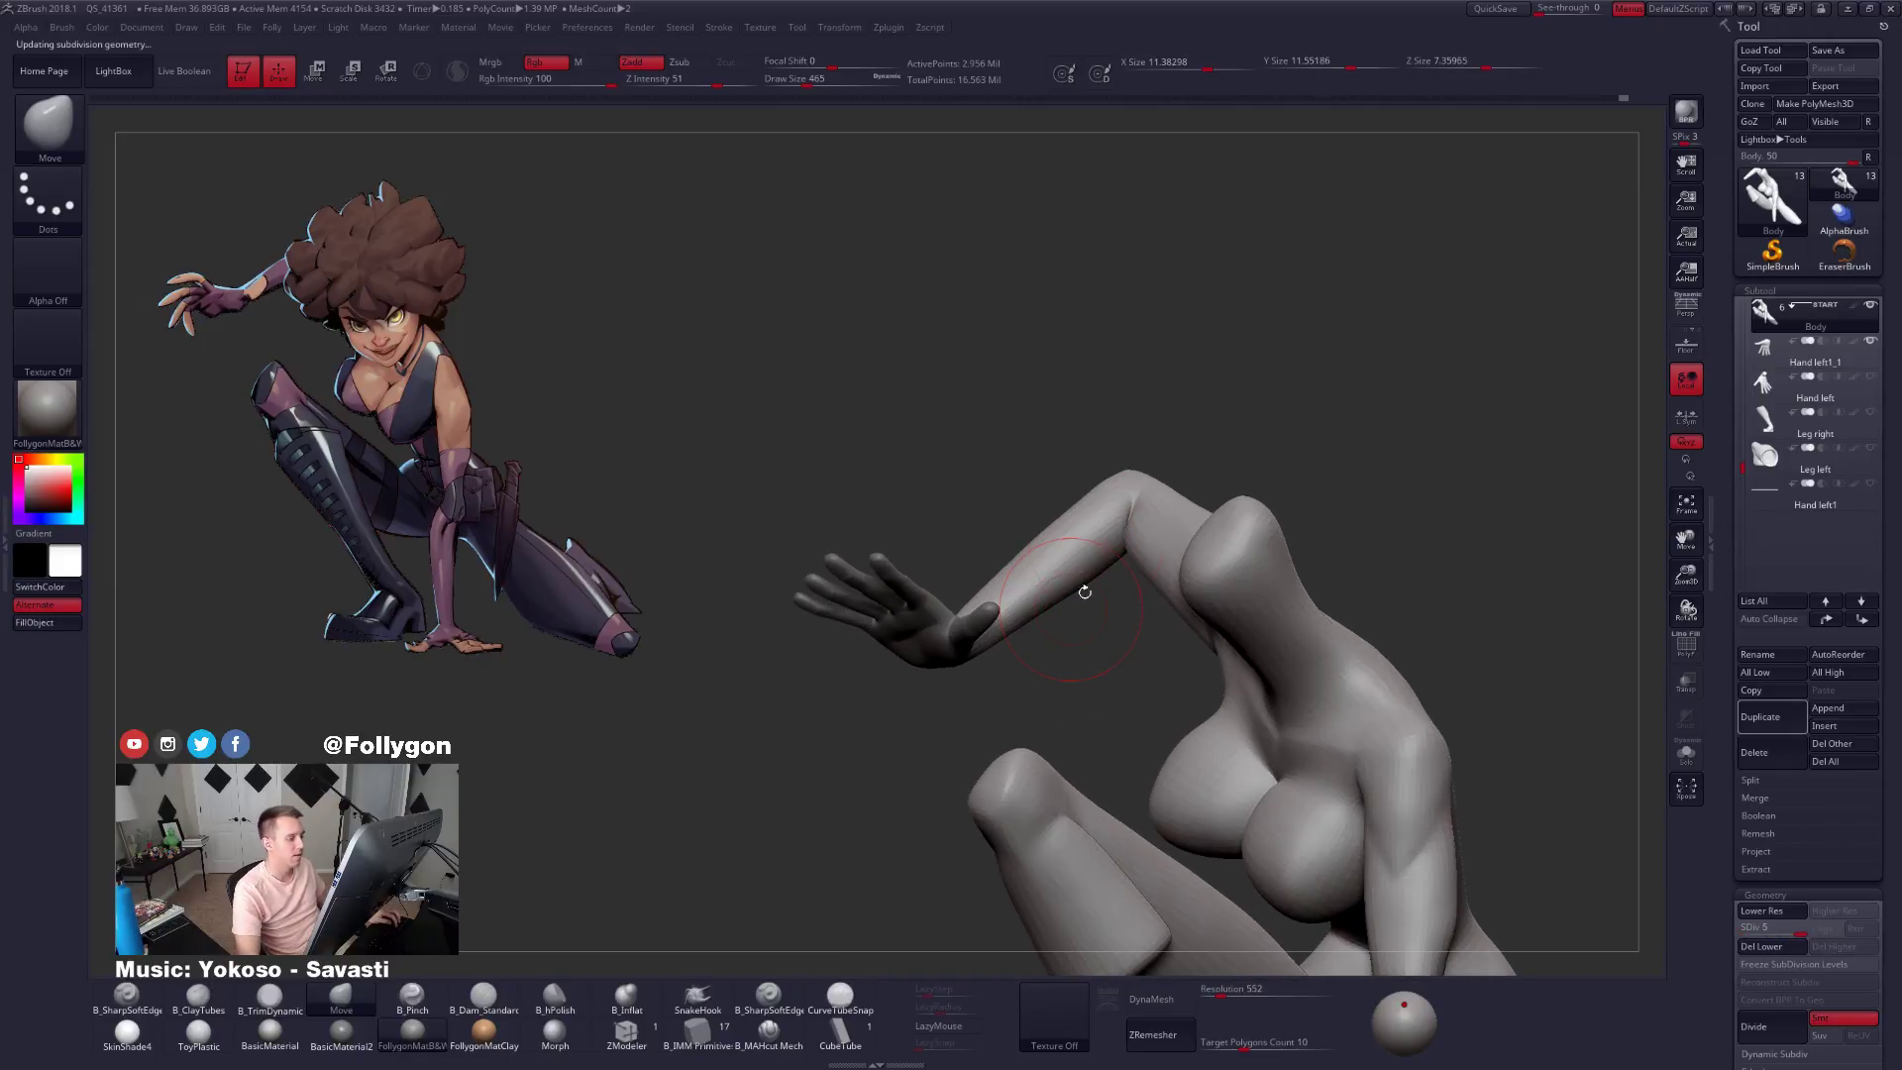
Shape the inner elbow with the Move brush at draw size 321 and lower the Body to subdivision level 1.
mouse_move(1104, 521)
ctrl+right_down()
mouse_move(1197, 559)
mouse_move(1165, 619)
ctrl+right_up()
key(space)
drag(1158, 552, 1149, 552)
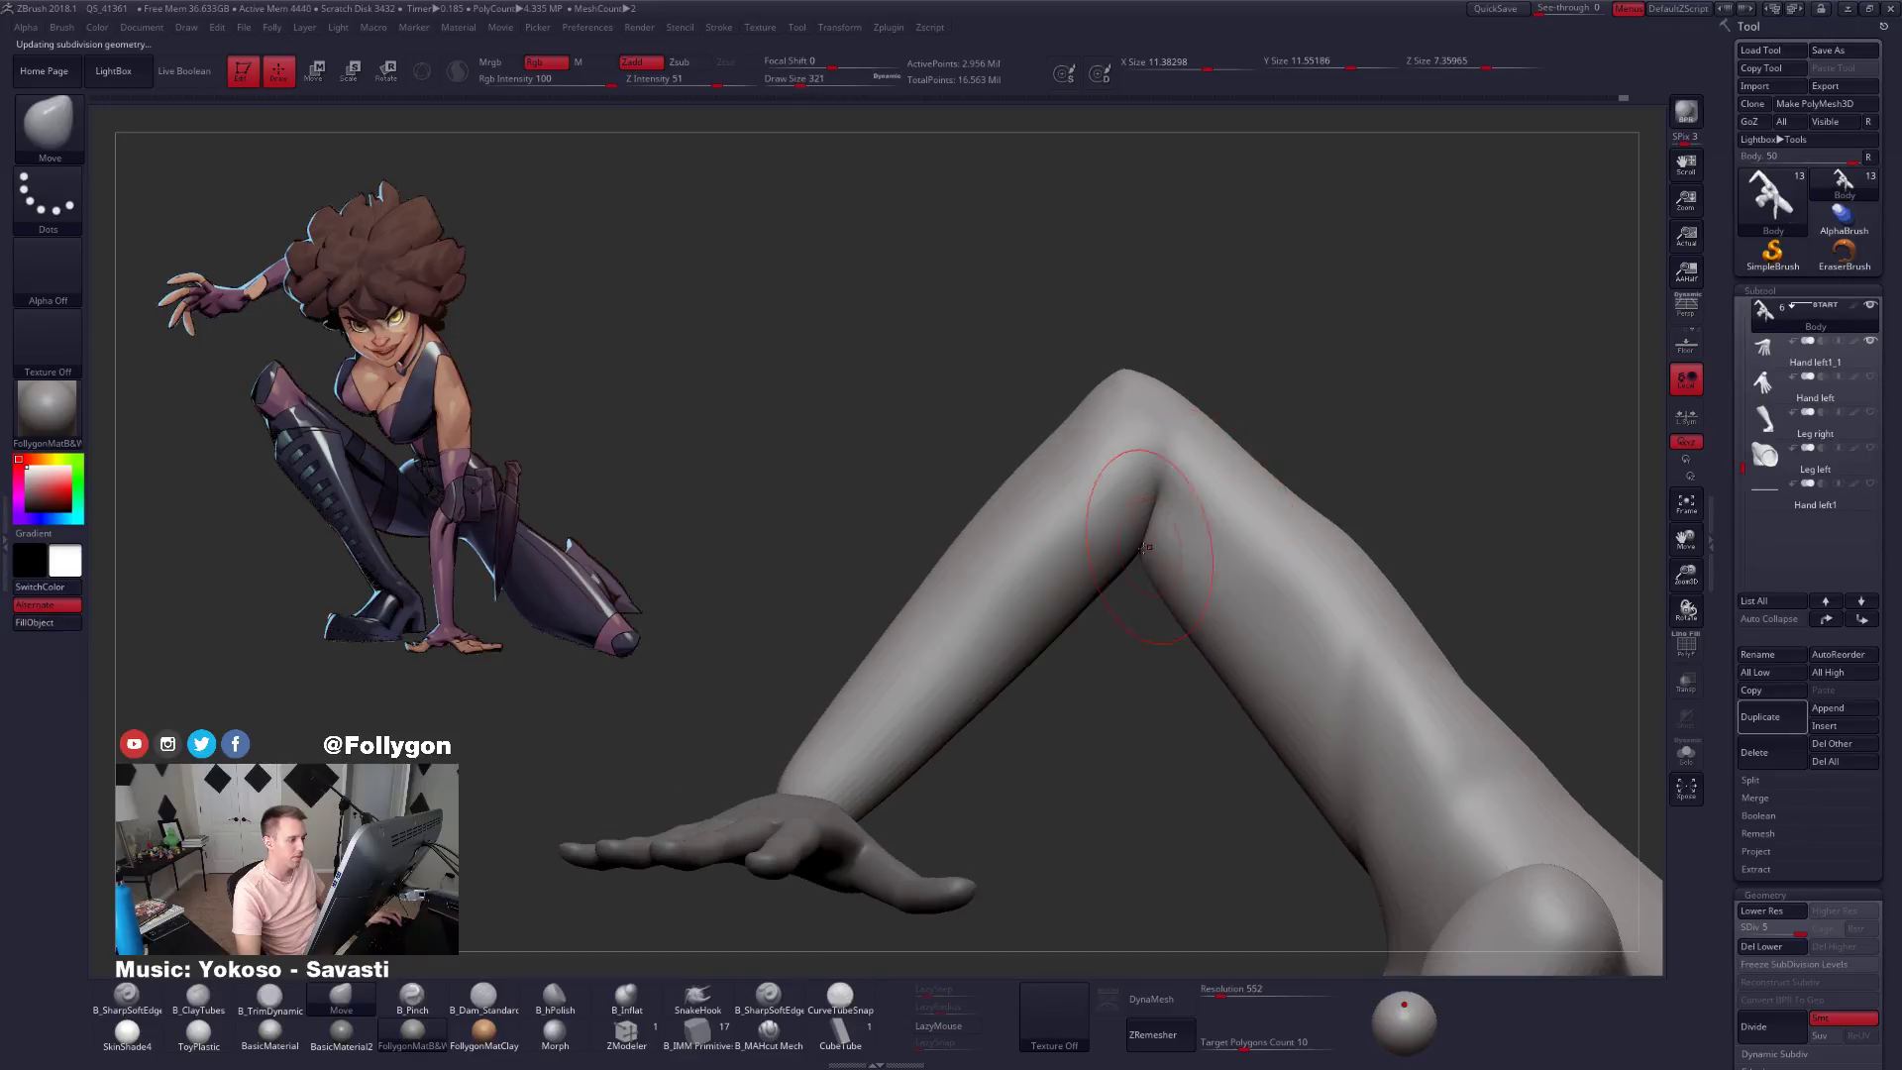
right_drag(1124, 550, 1111, 544)
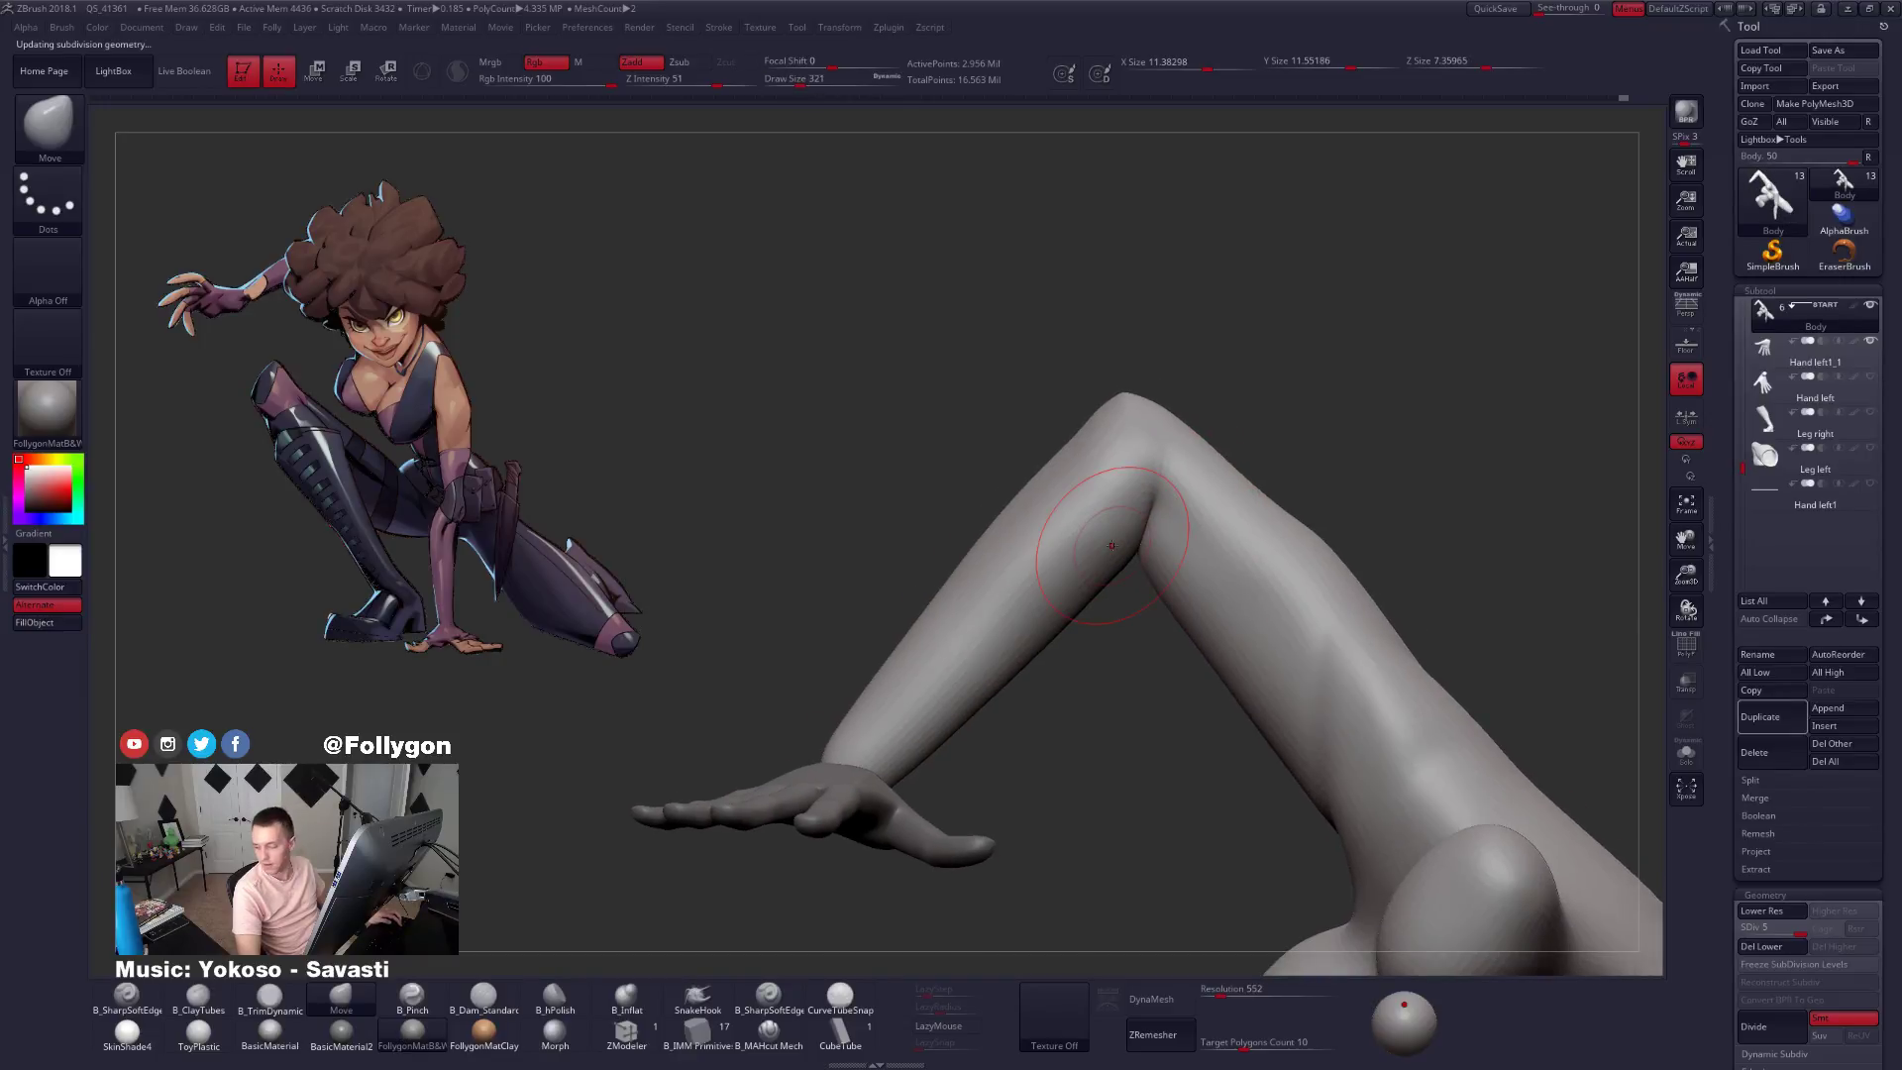
key(shift+d)
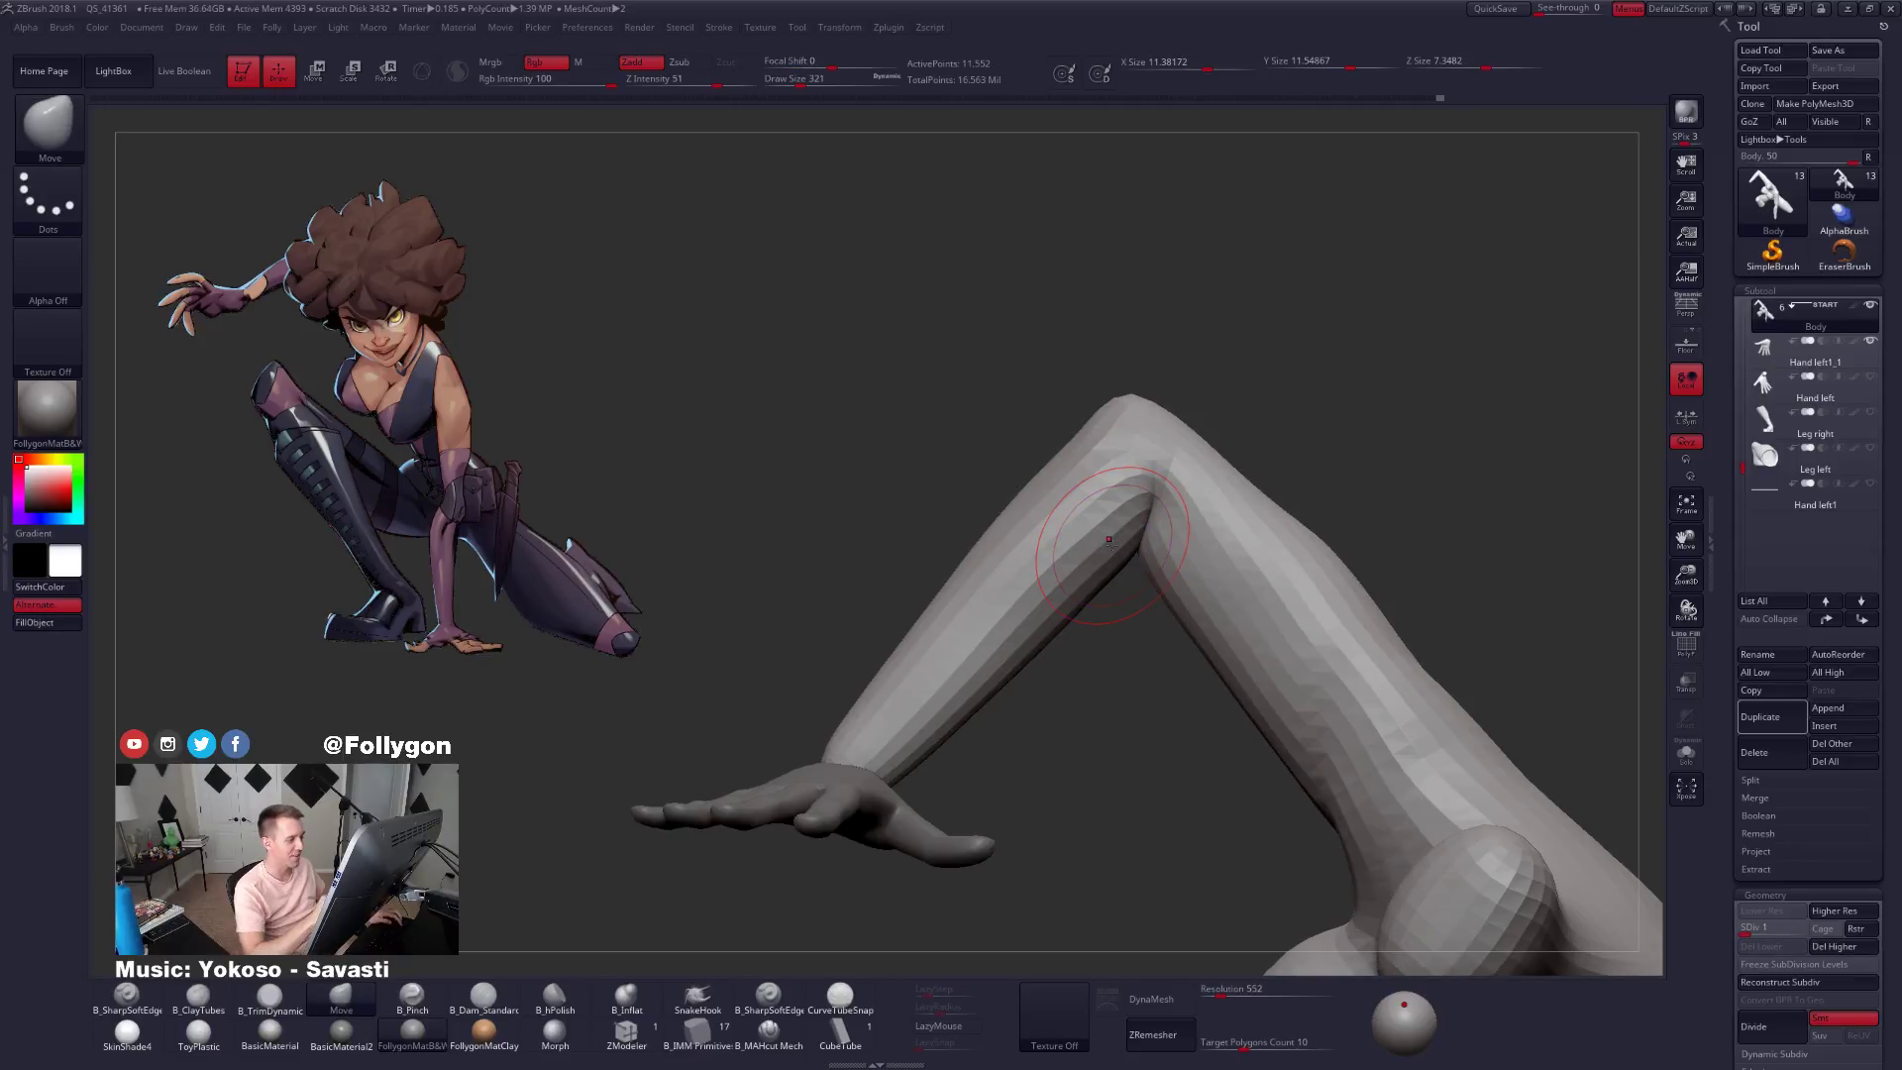
Mask the Body around the bent elbow, leaving the elbow area free, and soften the mask's edge.
right_drag(1137, 532, 1102, 639)
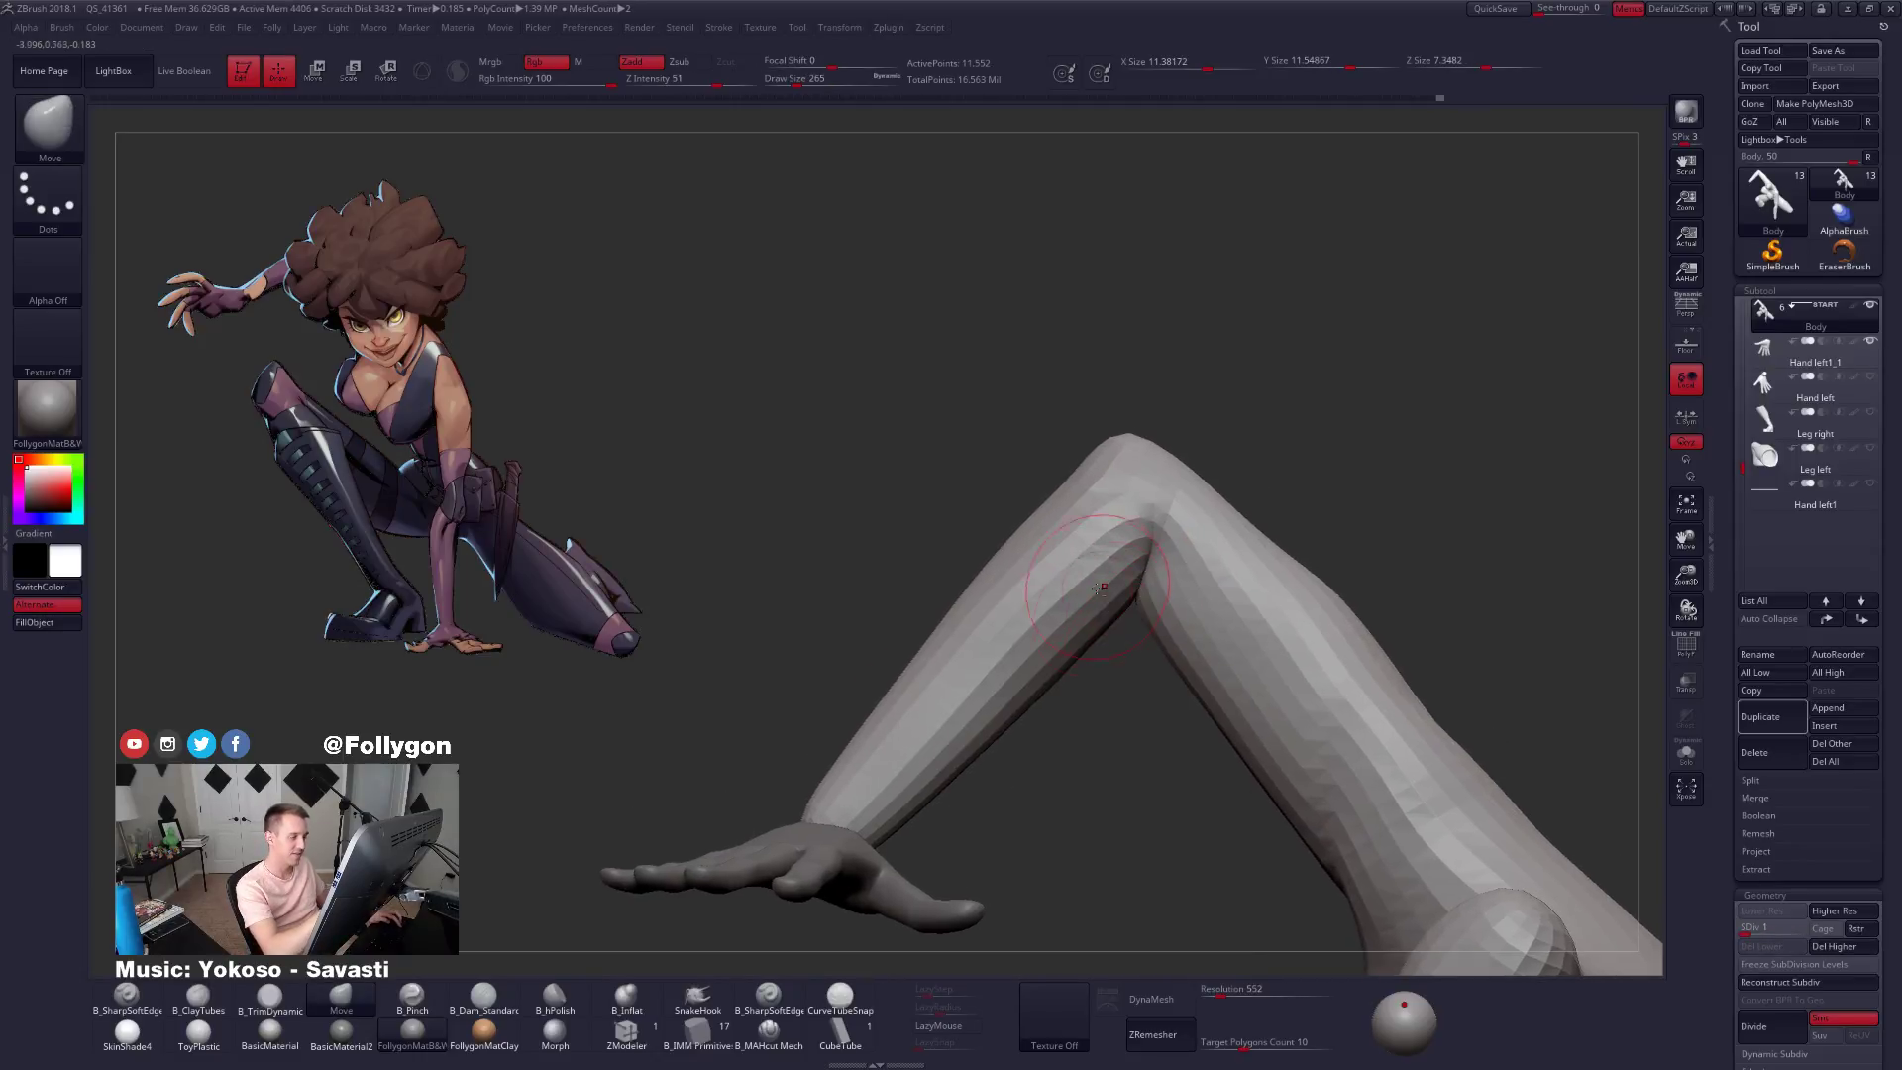
key(ctrl)
ctrl+click(1135, 652)
mouse_move(1182, 541)
ctrl+mouse_down()
mouse_move(1141, 640)
mouse_move(1151, 566)
ctrl+mouse_up()
ctrl+drag(1270, 482, 1141, 634)
ctrl+click(1313, 499)
right_drag(1155, 574, 1139, 599)
Rotate the unmasked elbow area with a transpose line from the inner elbow and clear the mask.
key(r)
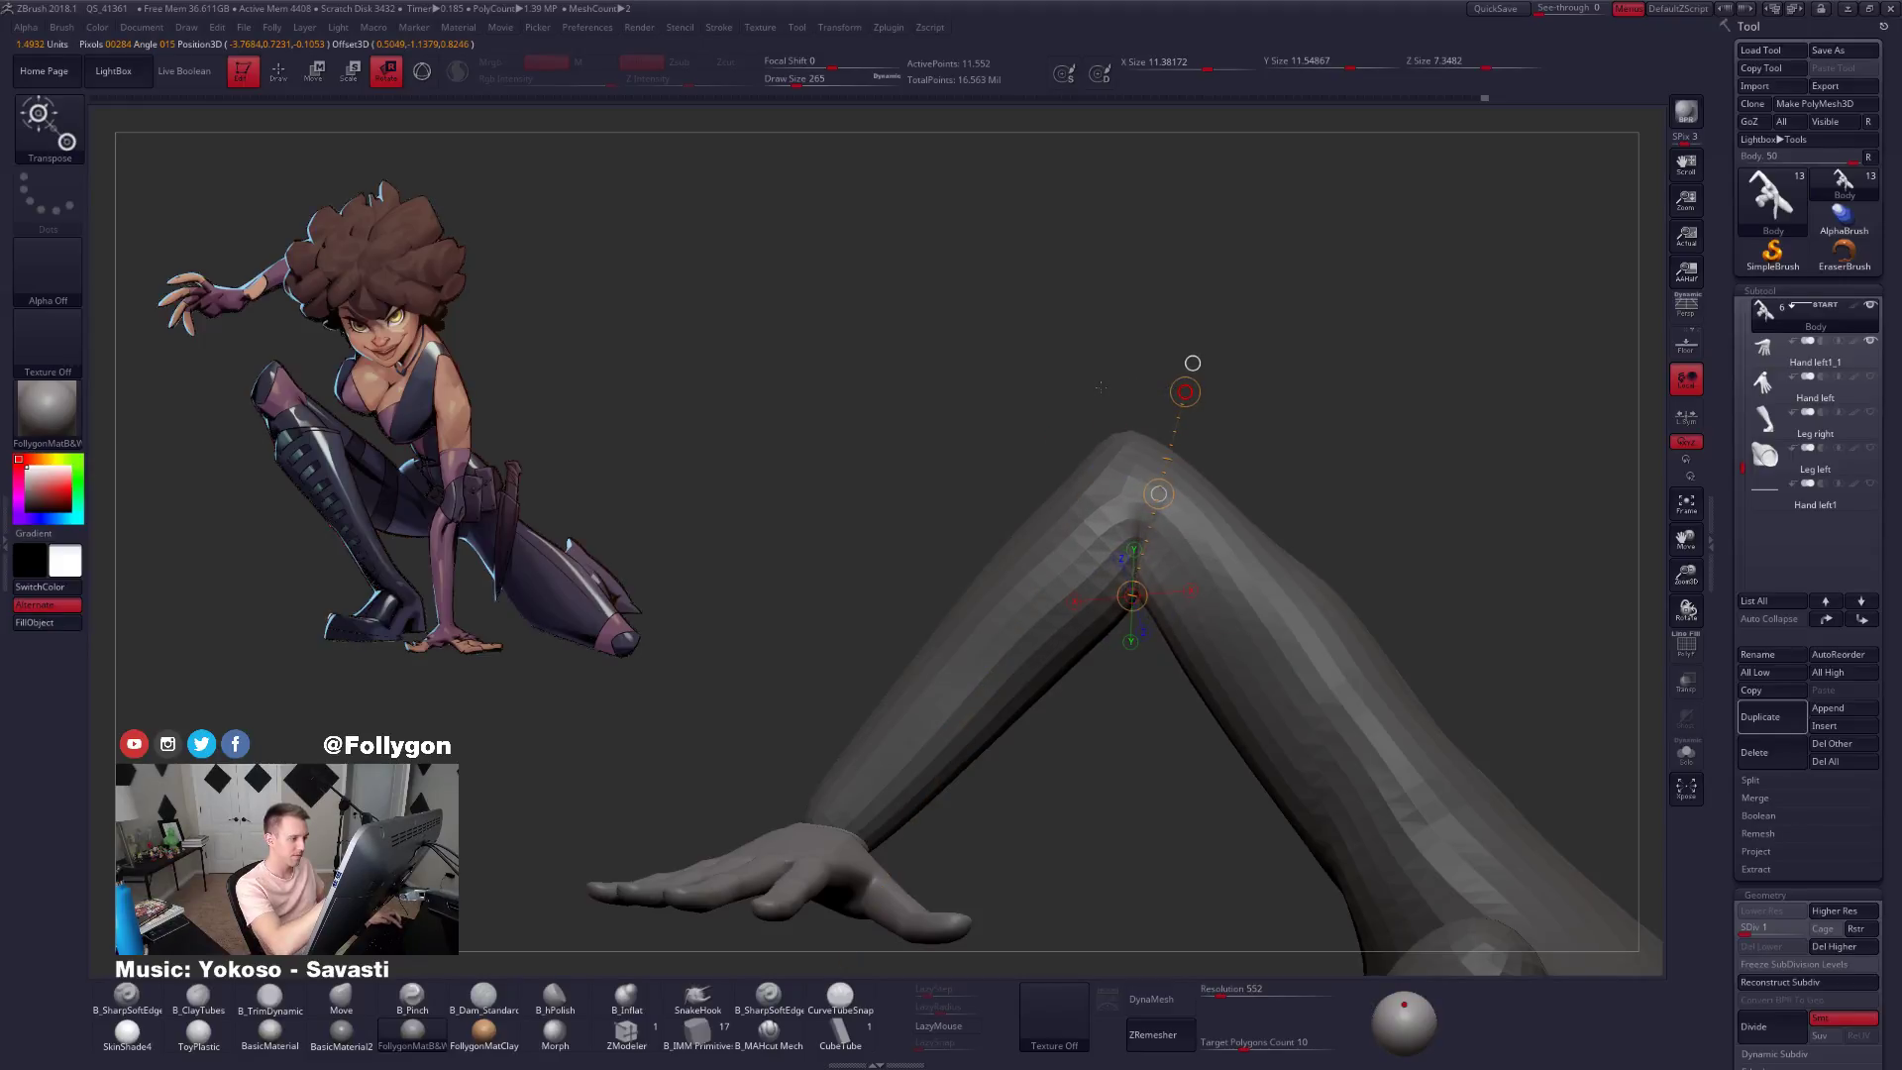
key(q)
mouse_move(1157, 575)
right_down()
mouse_move(1228, 514)
mouse_move(1194, 498)
right_up()
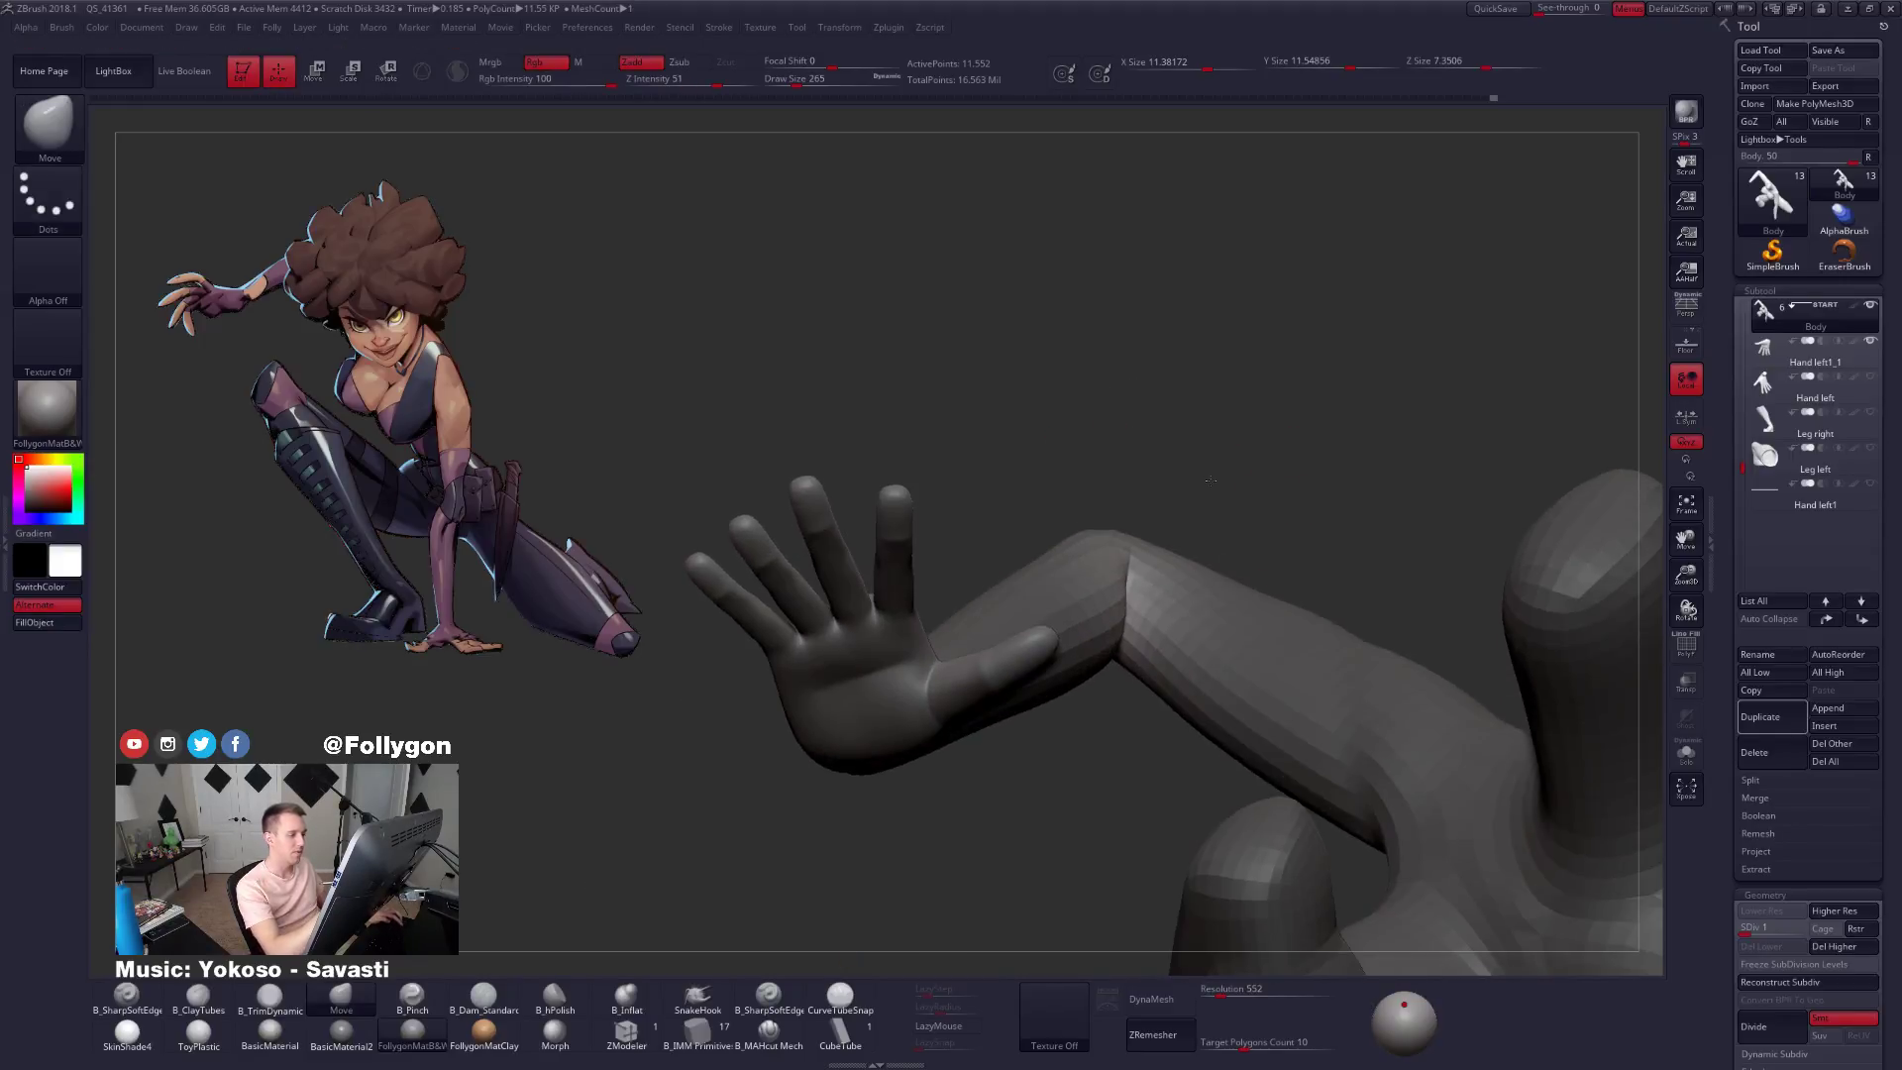
ctrl+drag(1228, 476, 1250, 500)
mouse_move(1228, 535)
ctrl+right_down()
mouse_move(1215, 611)
mouse_move(1223, 515)
mouse_move(1182, 606)
ctrl+right_up()
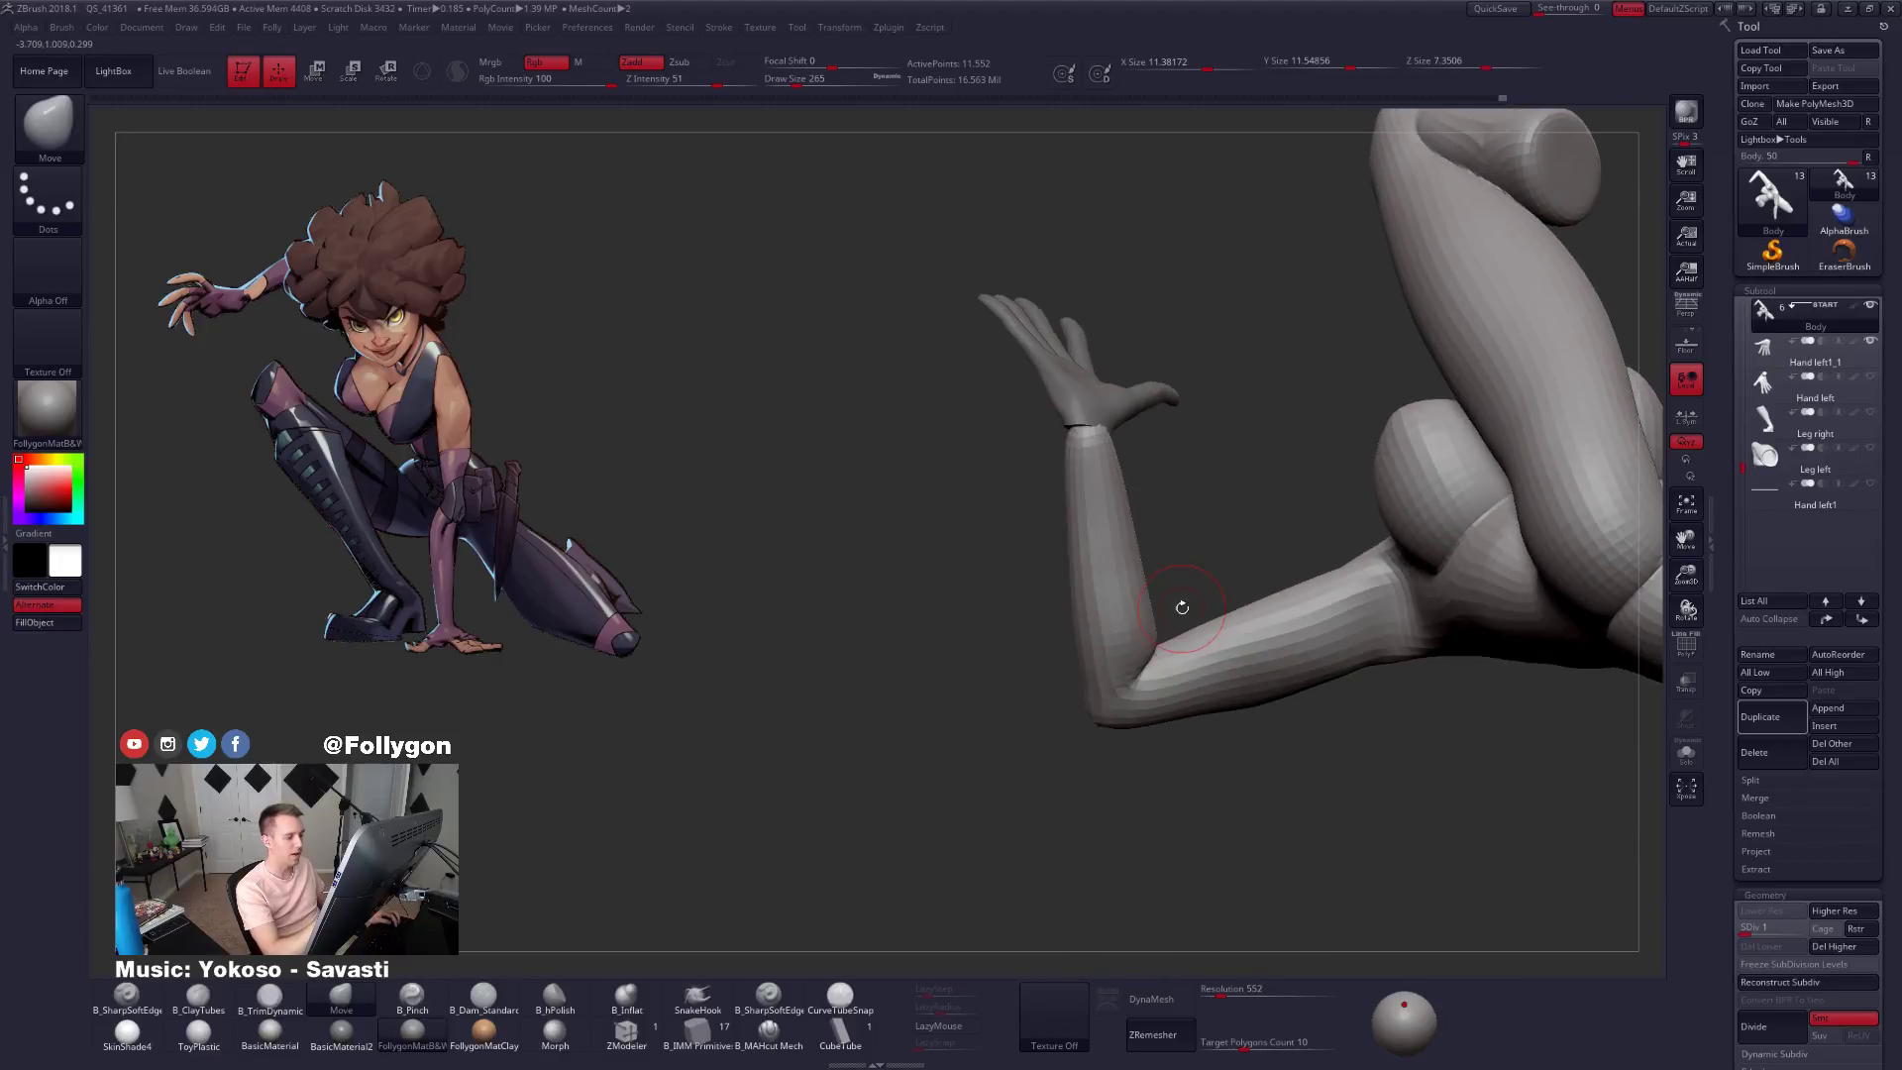
Raise the Body to subdivision level 5 and select the Hand left1_1 subtool.
key(d)
key(d)
key(d)
key(d)
mouse_move(1141, 700)
right_down()
mouse_move(1122, 842)
mouse_move(1134, 854)
mouse_move(1159, 733)
mouse_move(1287, 872)
mouse_move(1180, 730)
mouse_move(1025, 598)
mouse_move(1427, 812)
mouse_move(1476, 694)
mouse_move(1509, 473)
right_up()
alt+click(1245, 862)
drag(1739, 477, 1741, 426)
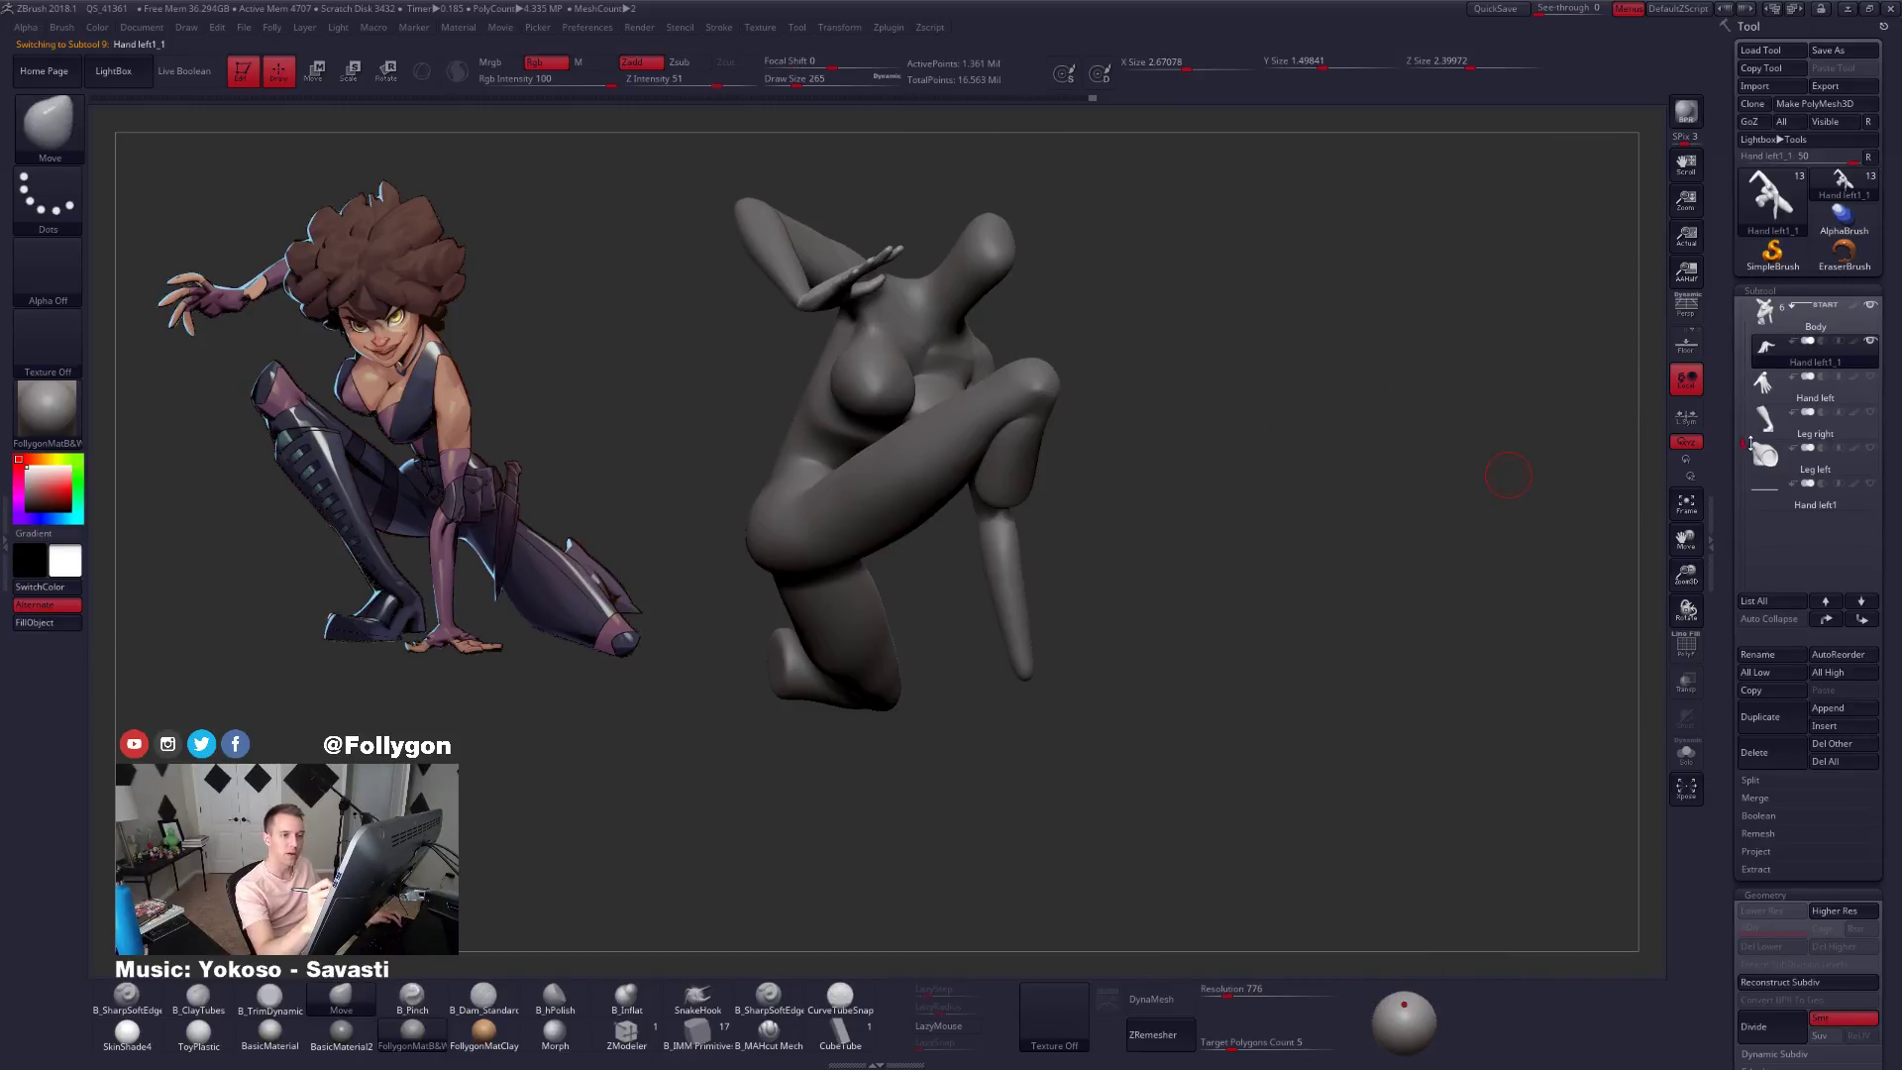
Show all subtools, select the Body and examine how the supporting arm meets its planted hand.
shift+click(1871, 340)
shift+click(1870, 340)
mouse_move(1289, 652)
right_down()
mouse_move(1185, 678)
mouse_move(1159, 709)
mouse_move(1244, 818)
mouse_move(1260, 784)
mouse_move(1248, 799)
right_up()
alt+click(1116, 656)
right_drag(881, 332, 634, 352)
alt+right_drag(634, 351, 733, 410)
ctrl+right_drag(1213, 738, 1219, 728)
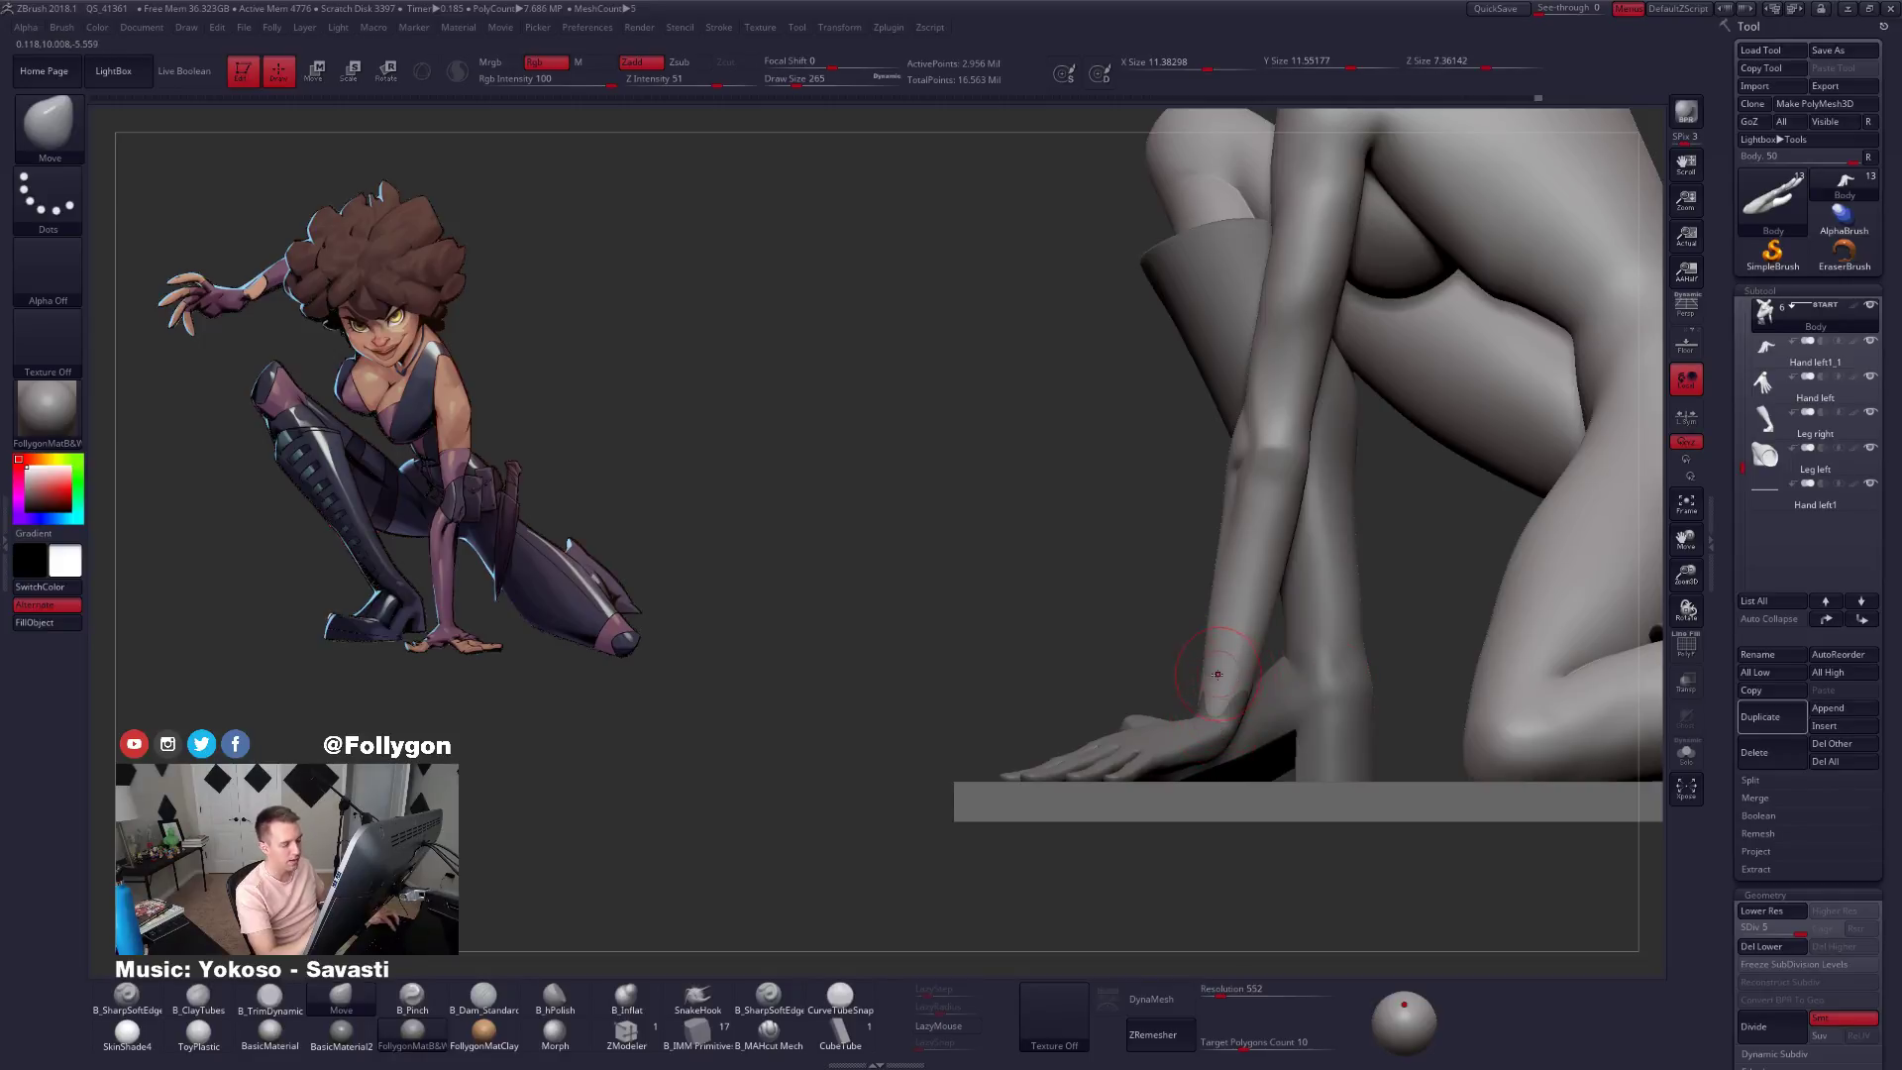
key(shift+s)
key(shift+s)
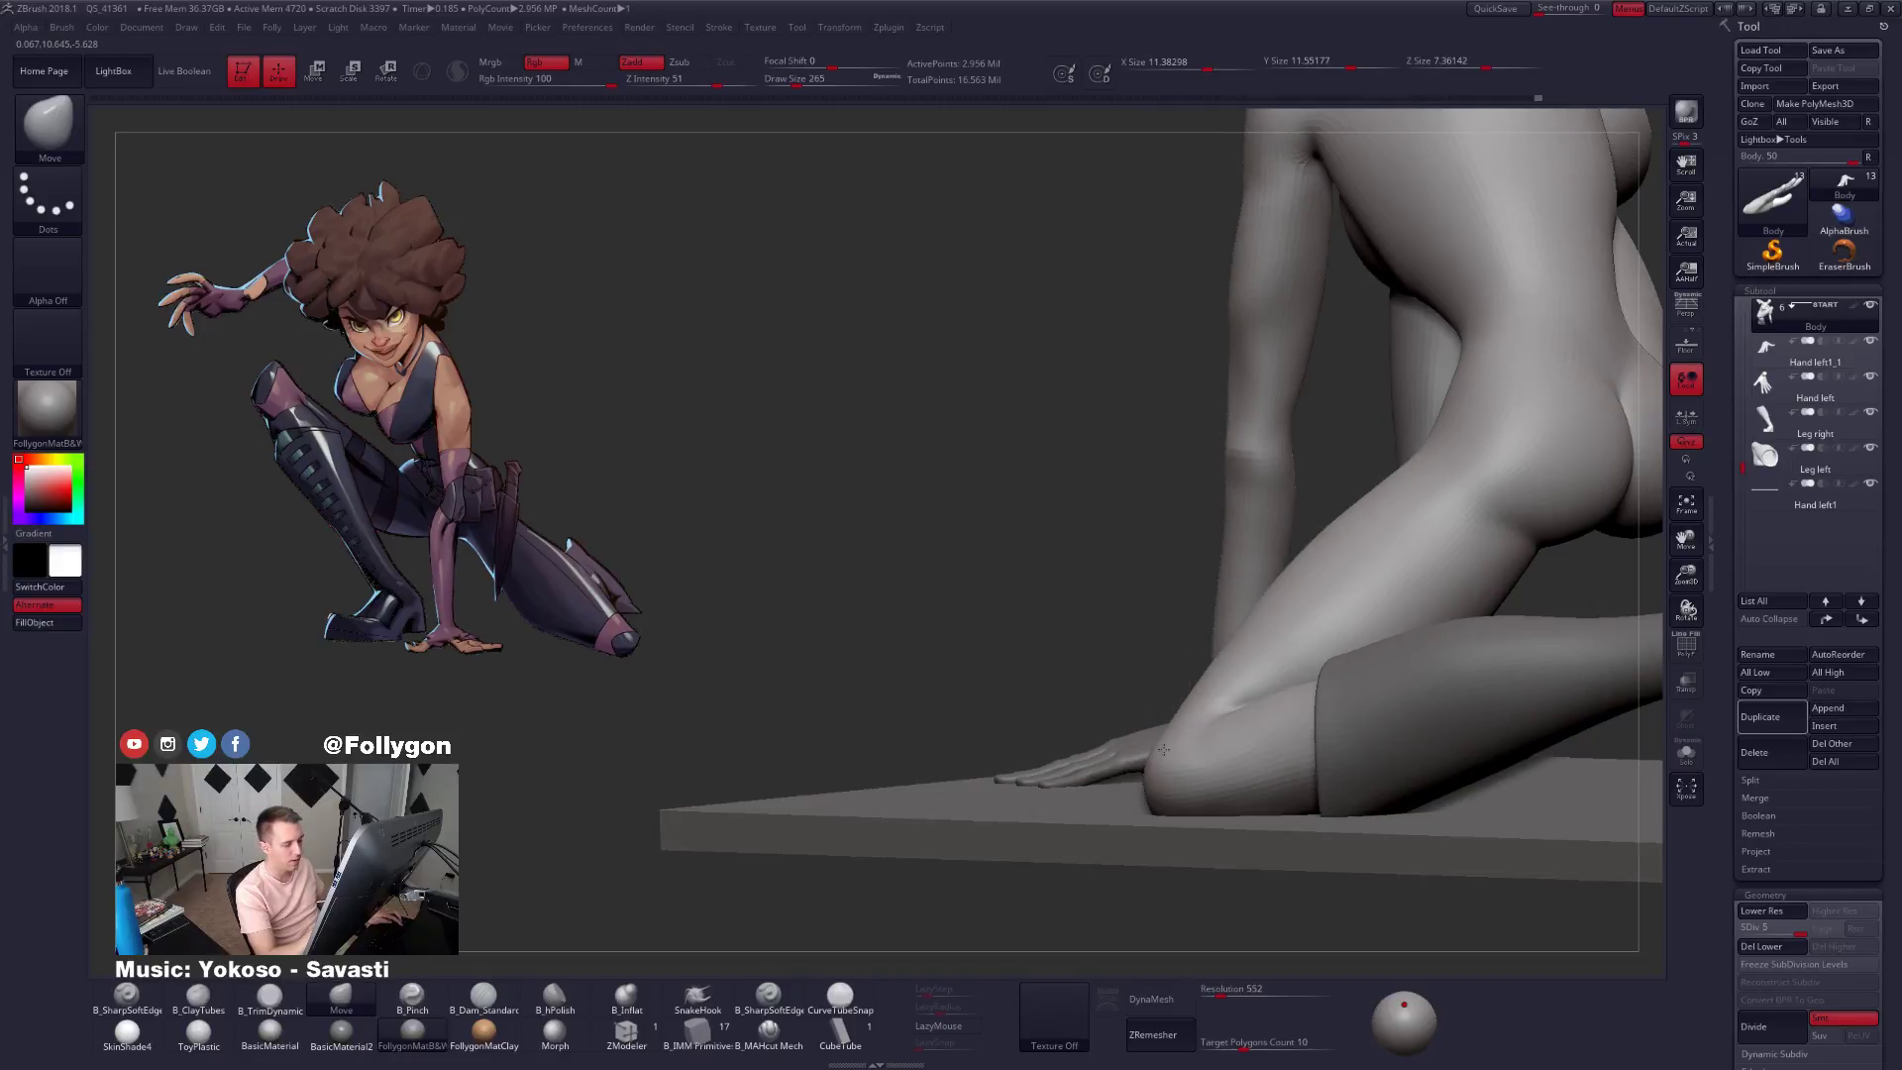
Select the planted Hand left subtool, examine its shape and wrist from several sides, and set the draw size to 203.
right_drag(1164, 751, 1238, 805)
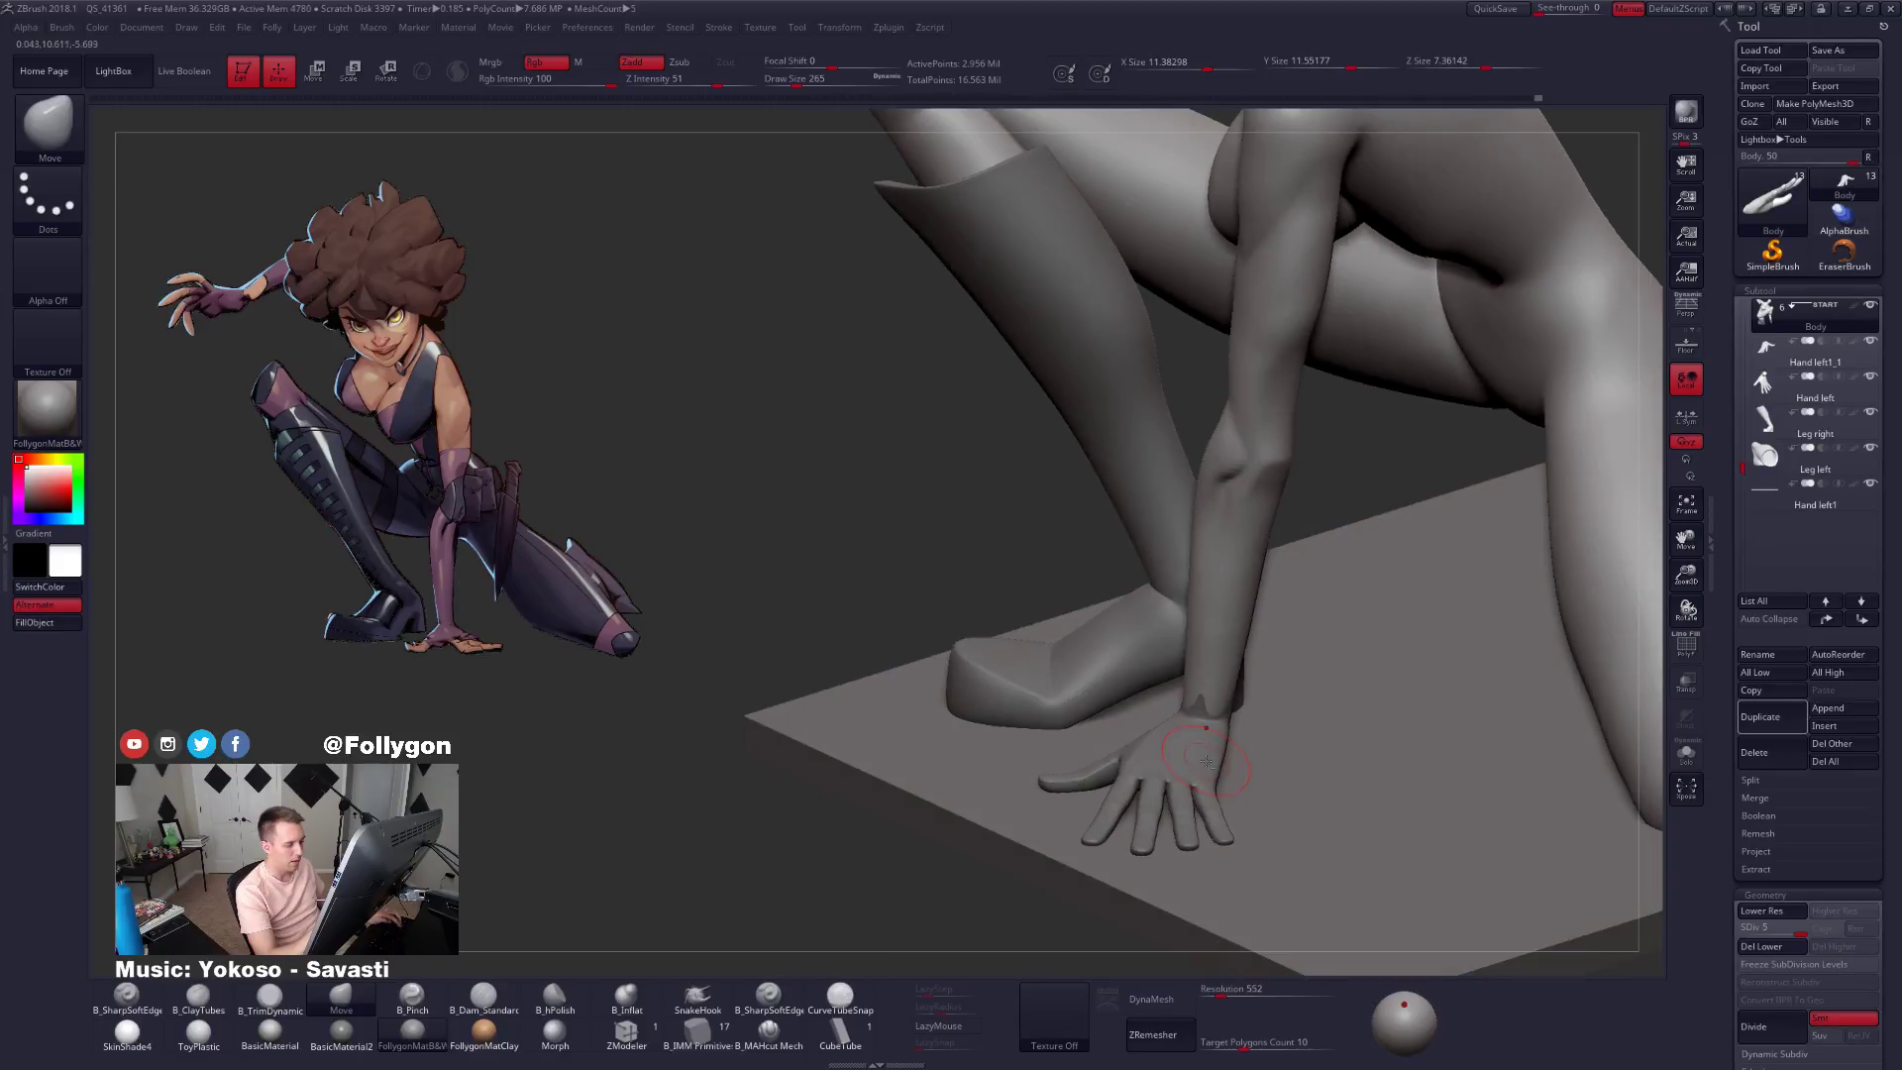
alt+click(1233, 801)
key(shift+s)
right_drag(1230, 603, 1226, 748)
key(shift+s)
key(space)
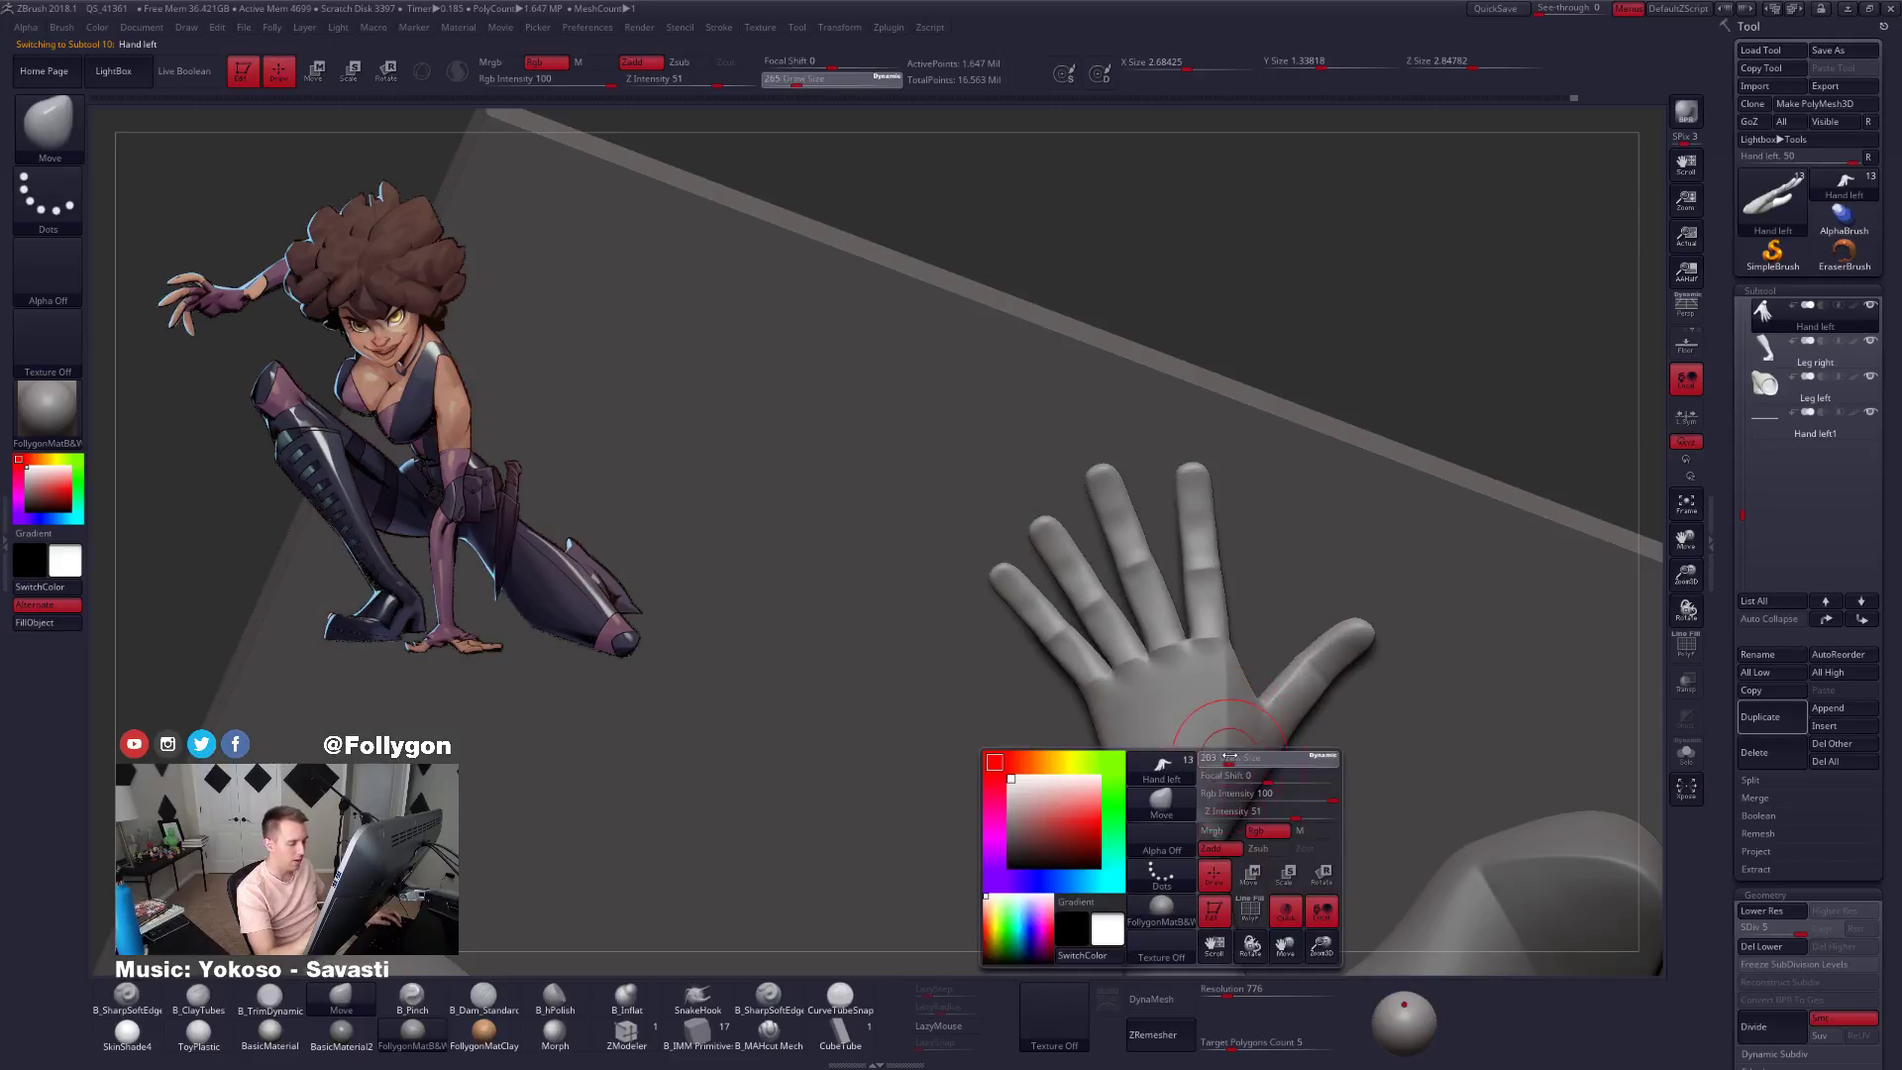
drag(1235, 773, 1229, 773)
mouse_move(1228, 758)
right_down()
mouse_move(1289, 880)
mouse_move(1244, 828)
mouse_move(1244, 764)
mouse_move(1217, 777)
right_up()
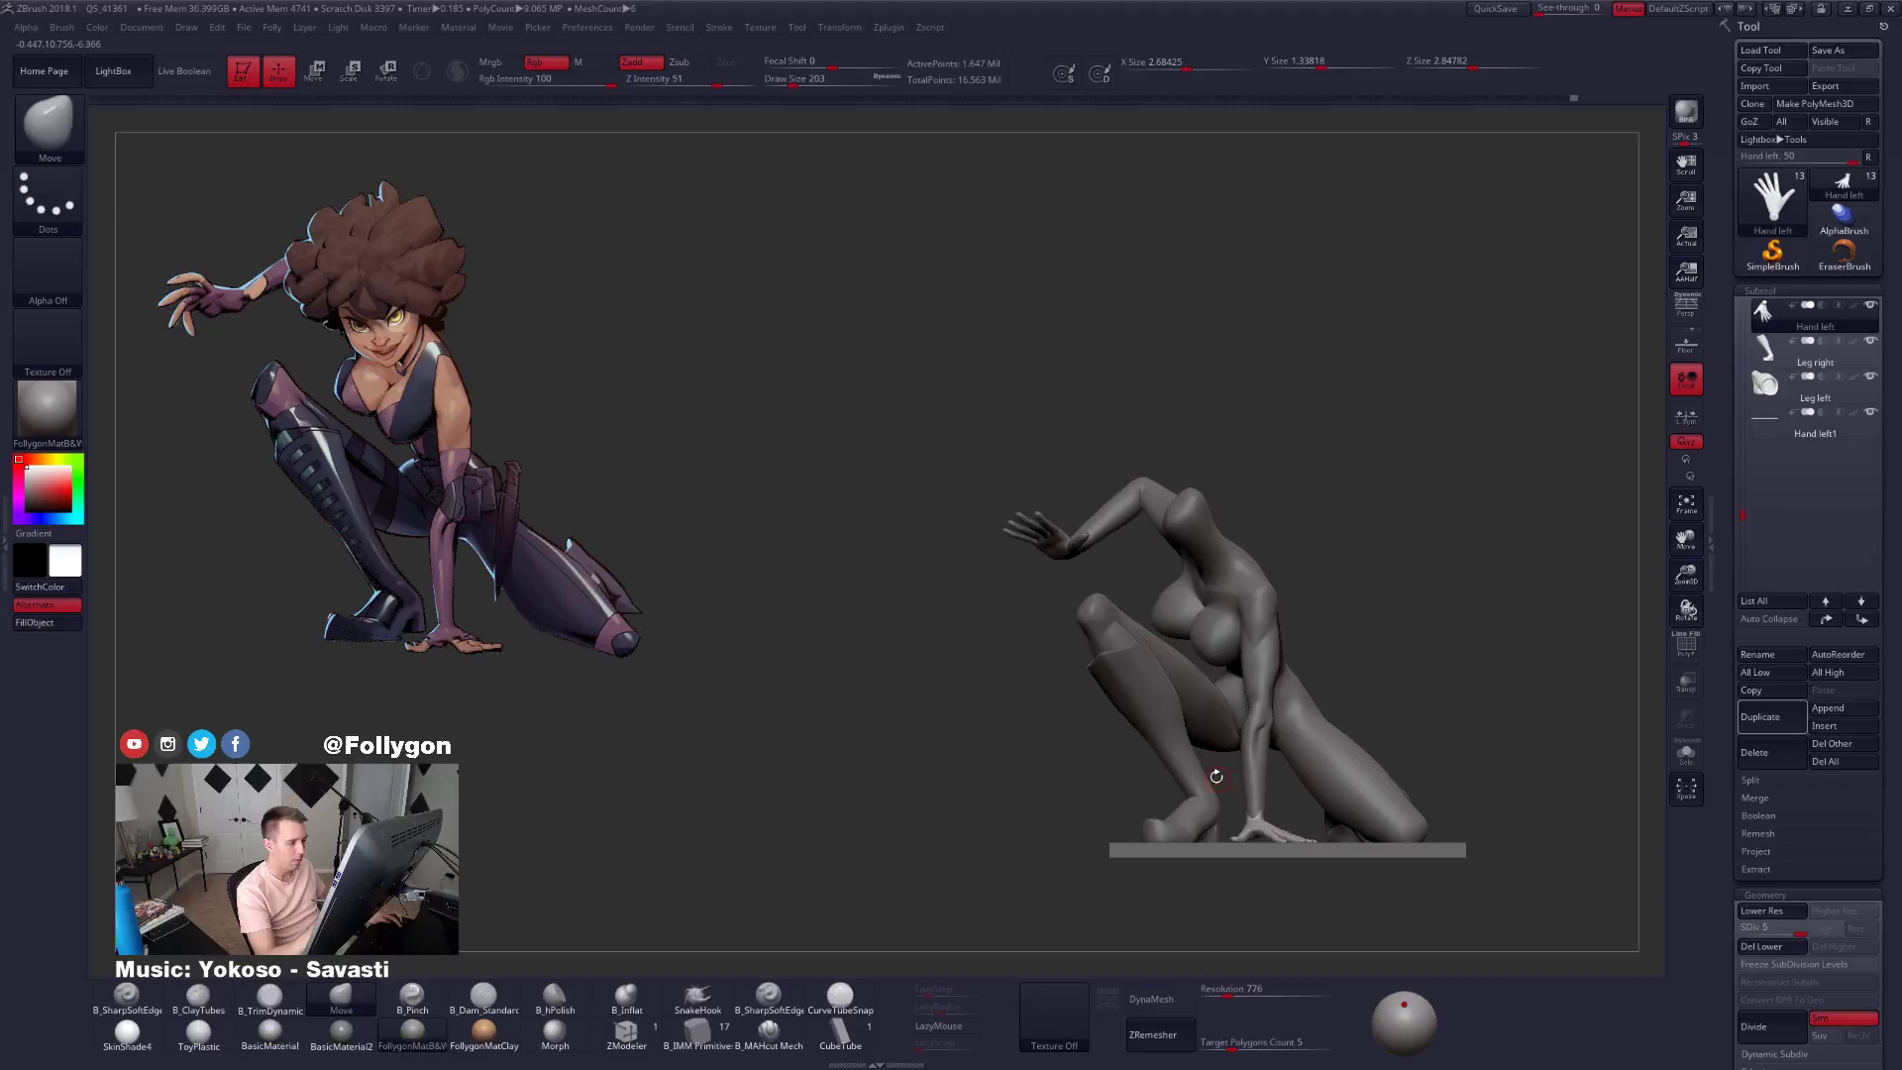
Duplicate the Body and delete everything from the copy except the end of the raised forearm.
alt+click(1057, 519)
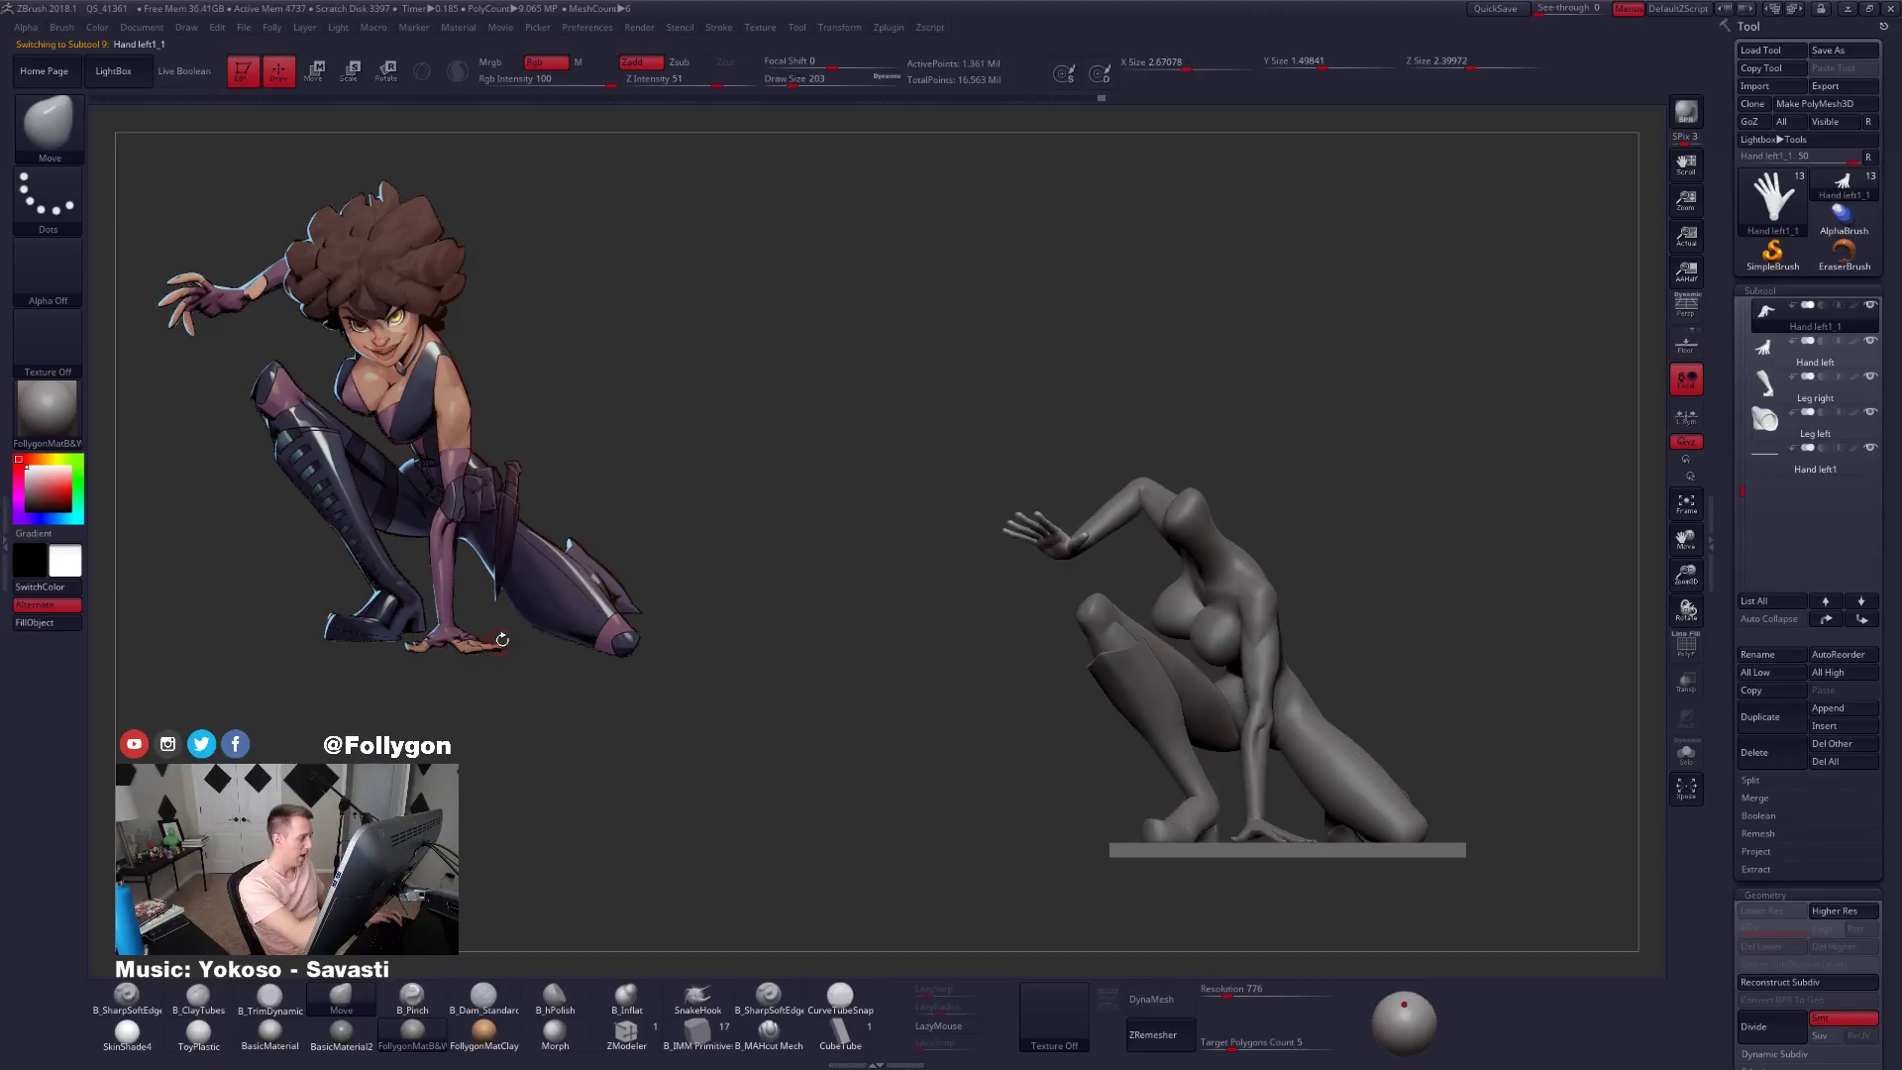
ctrl+right_drag(1053, 511, 1121, 716)
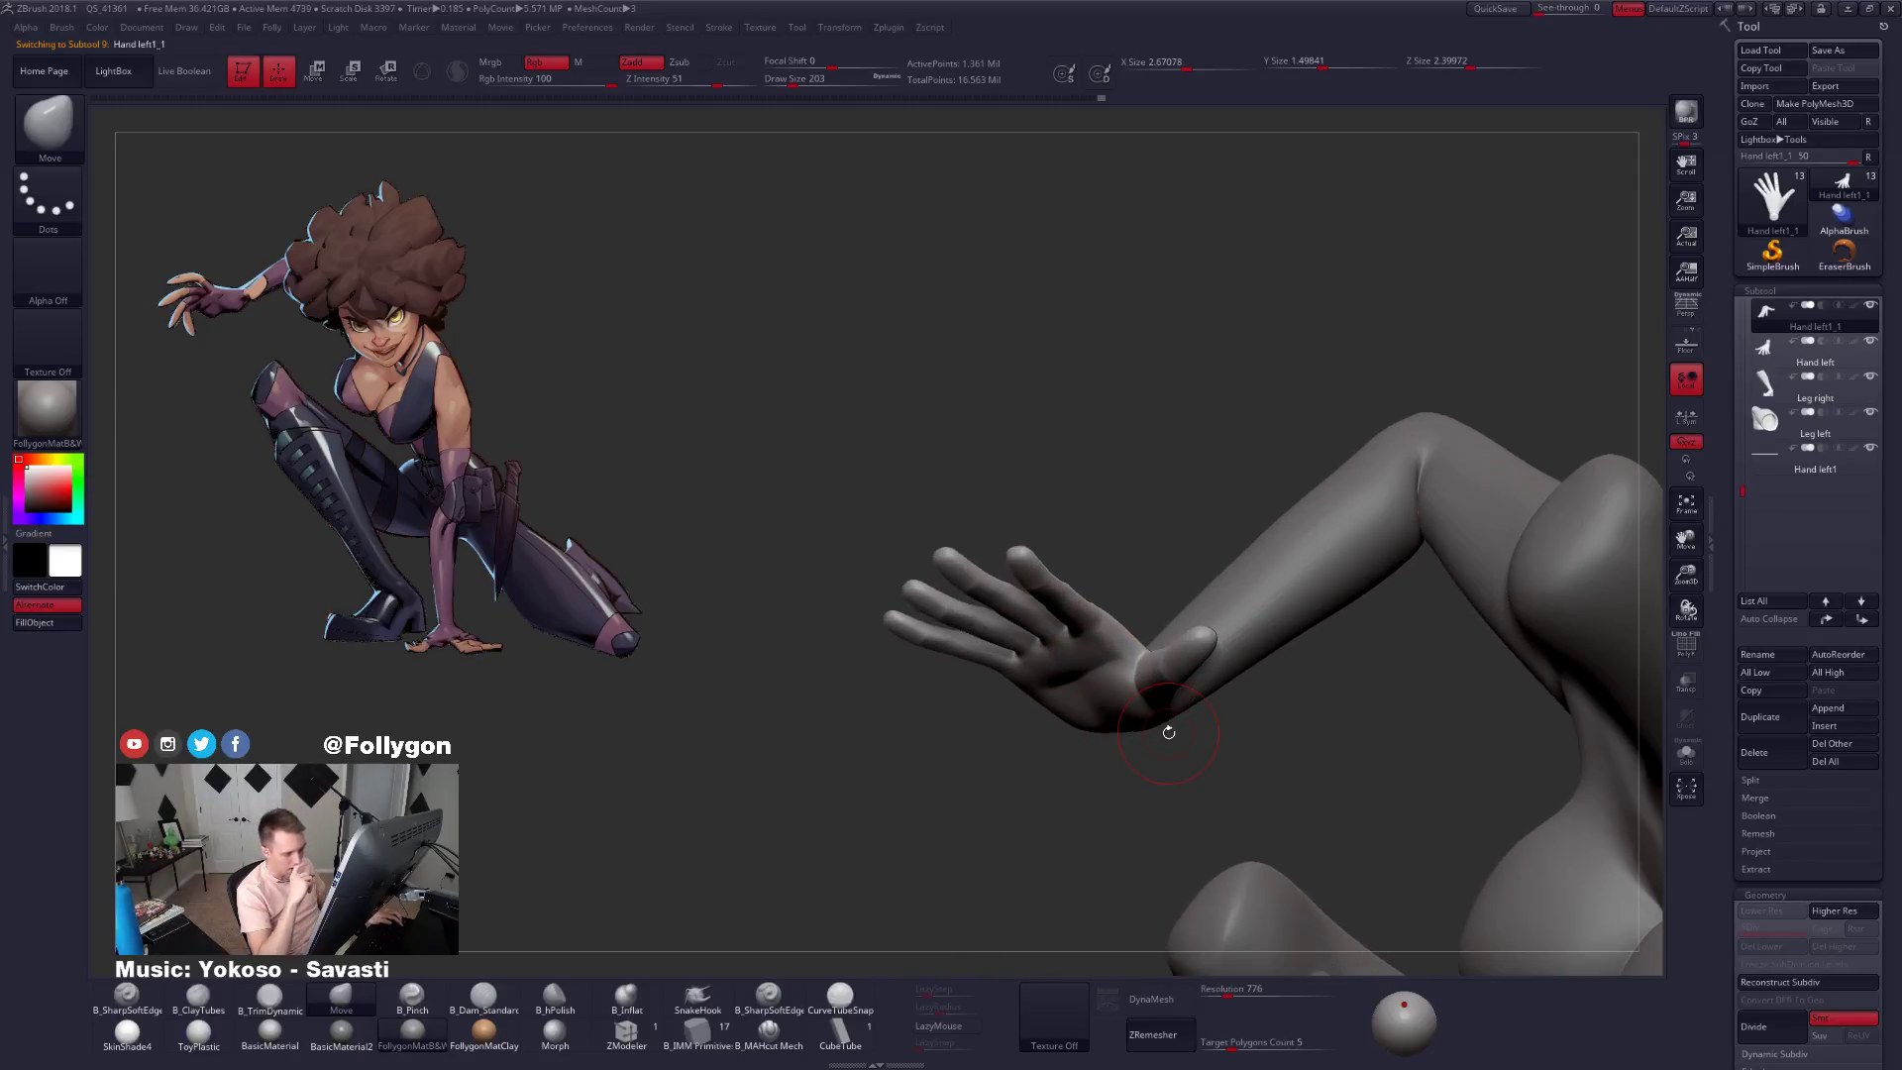
alt+click(1303, 598)
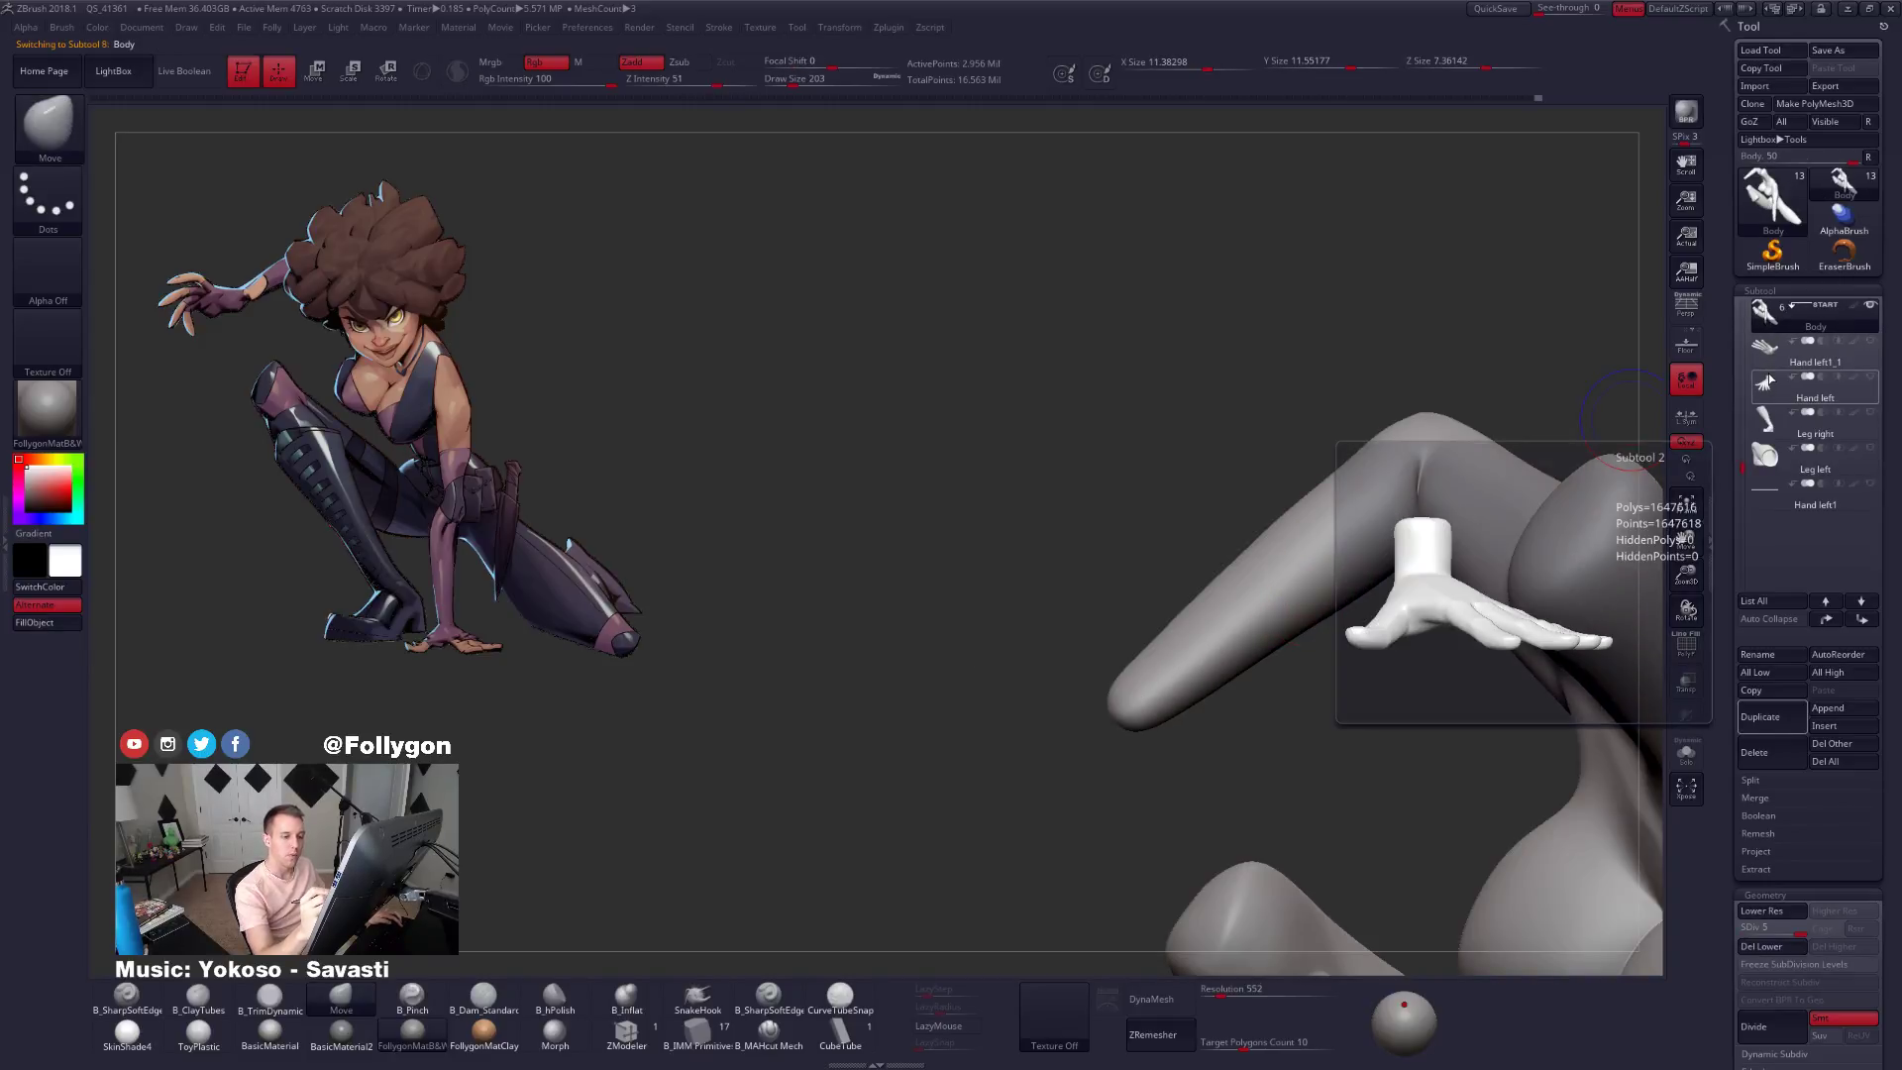
click(1761, 711)
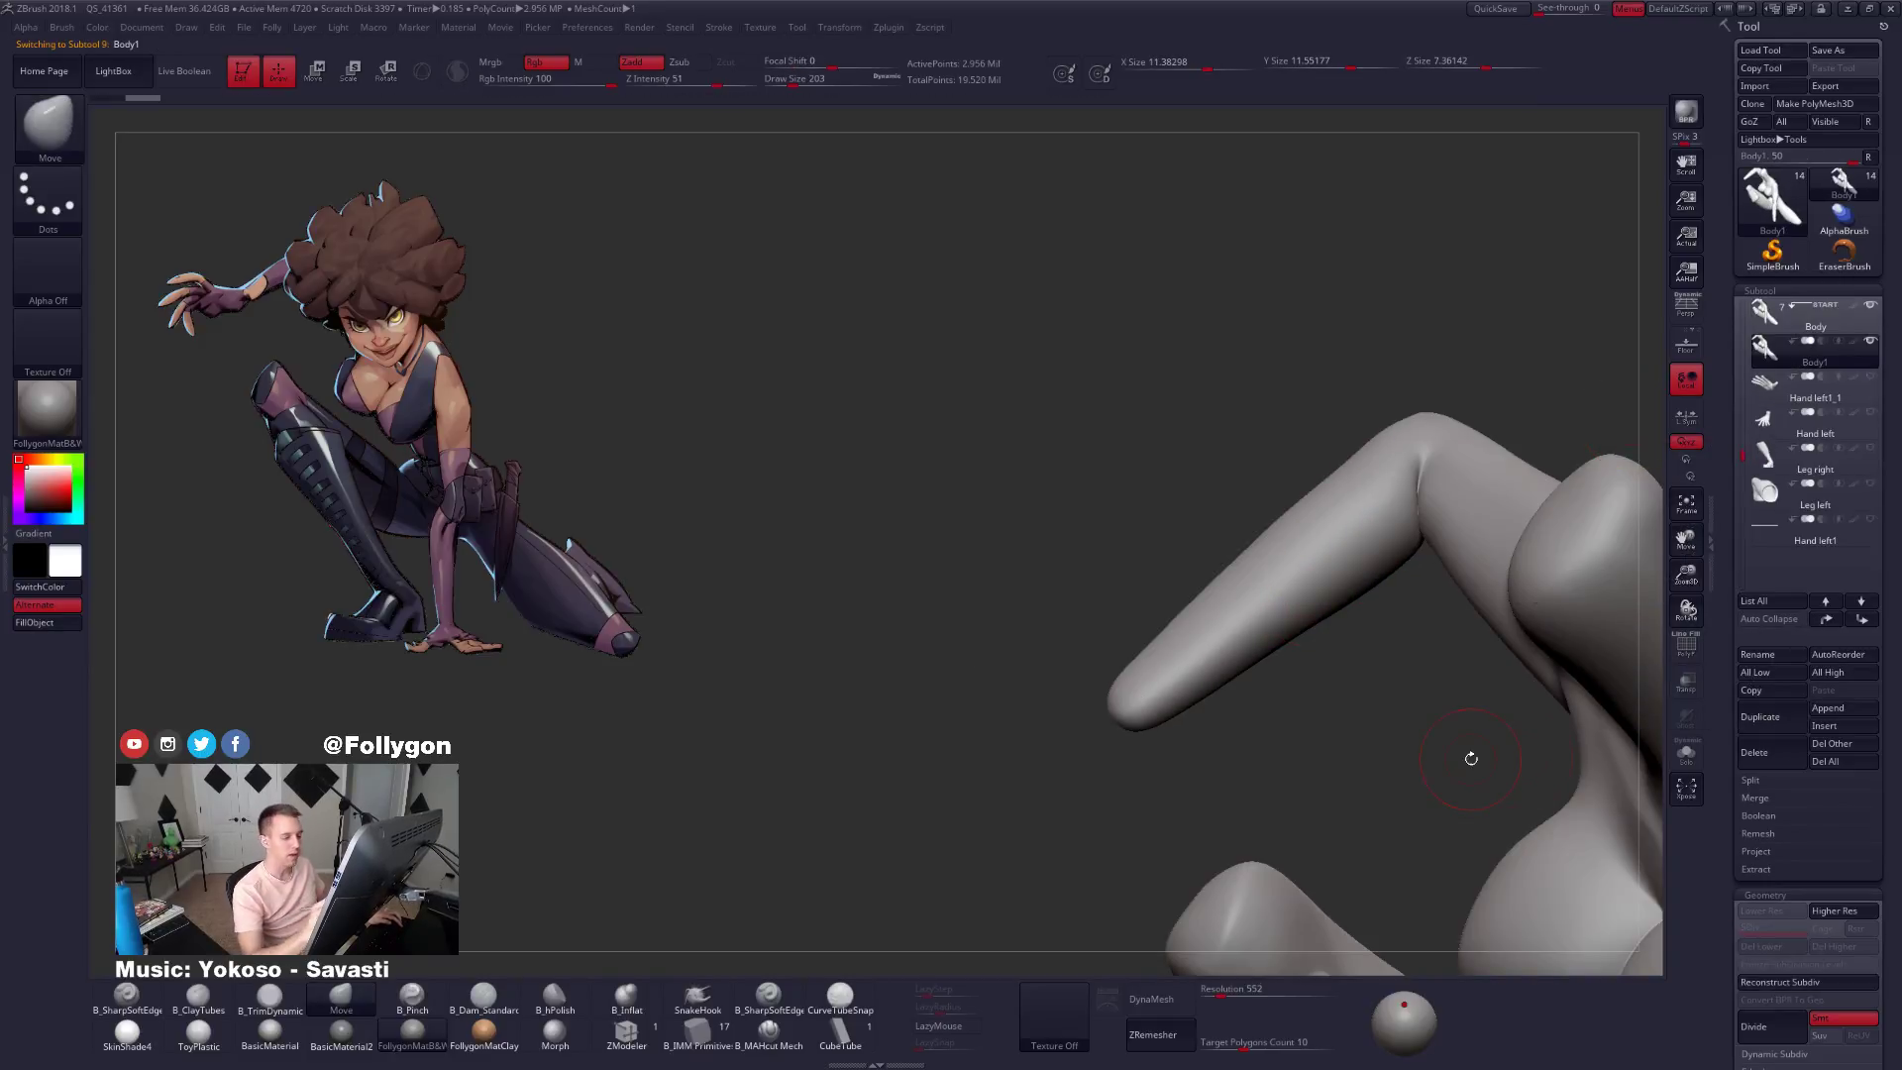
mouse_move(1303, 693)
ctrl+shift+mouse_down()
mouse_move(1003, 681)
mouse_move(1299, 709)
ctrl+shift+mouse_up()
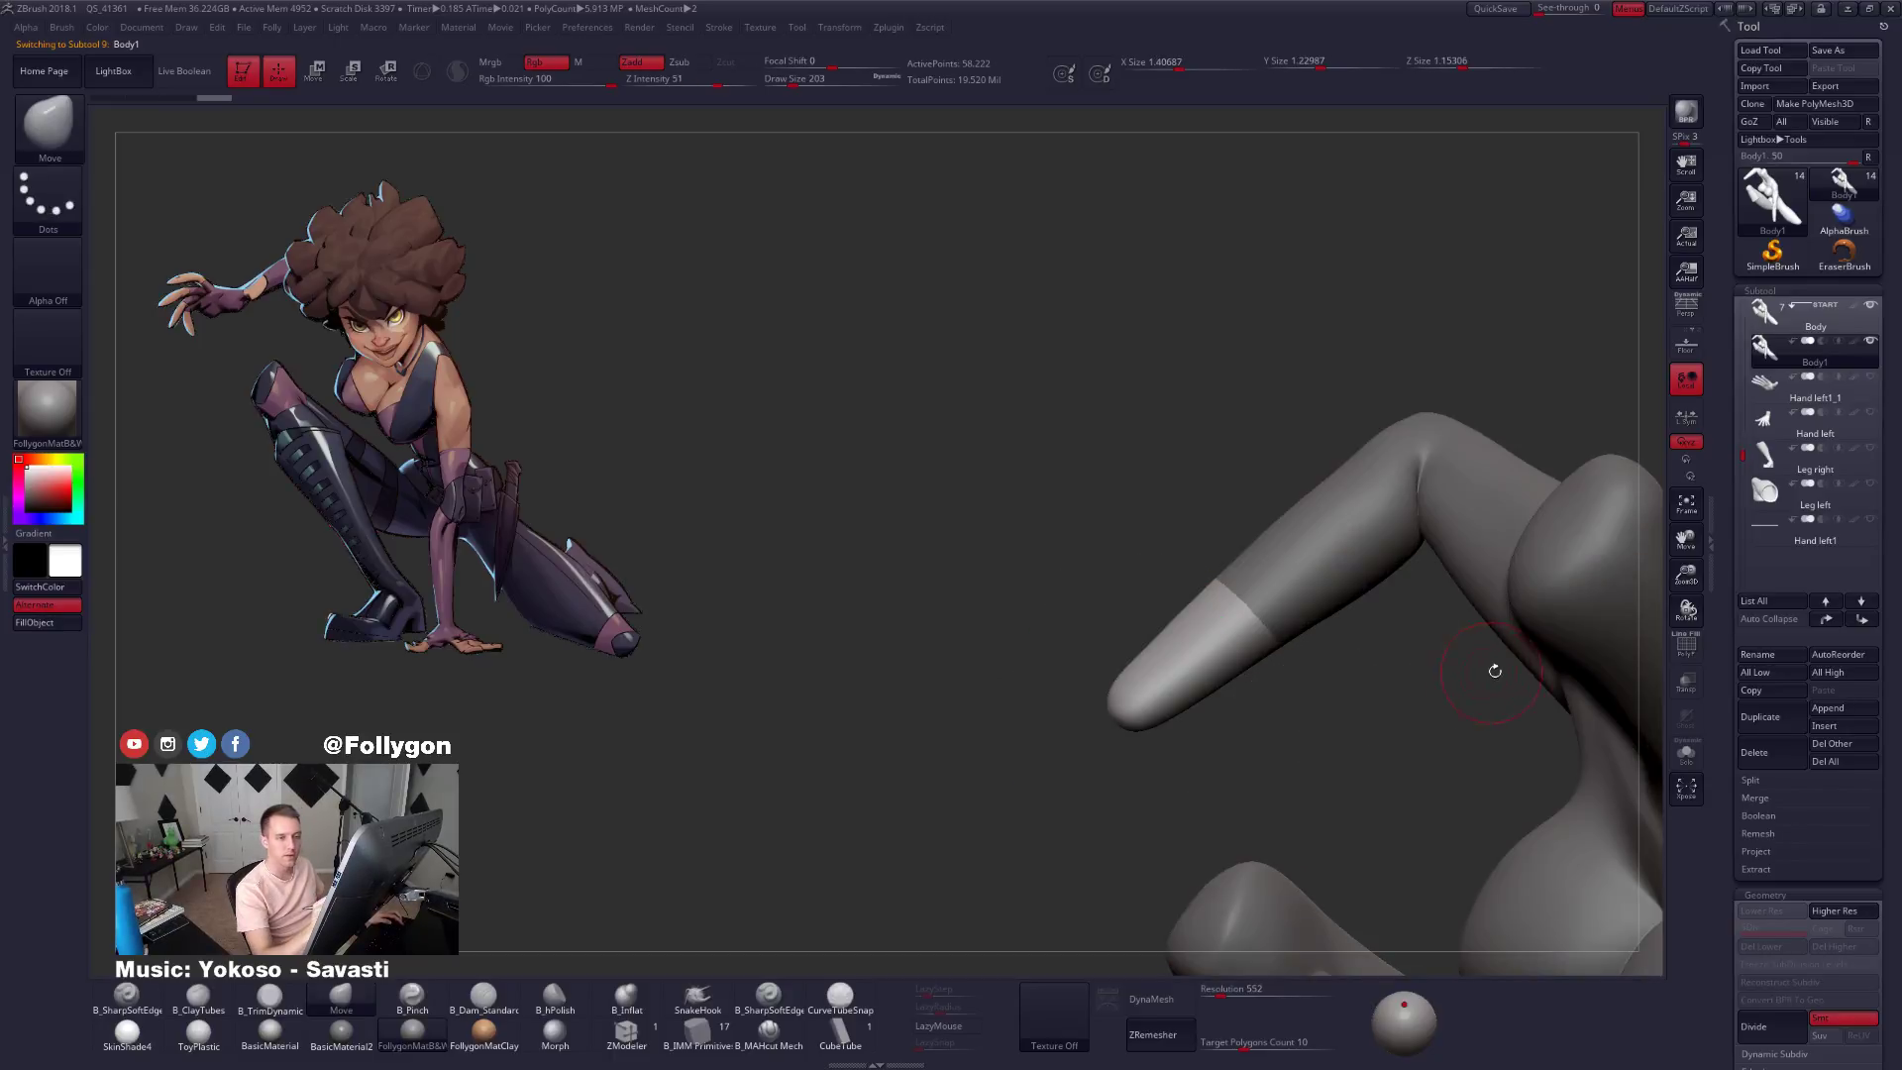
key(space)
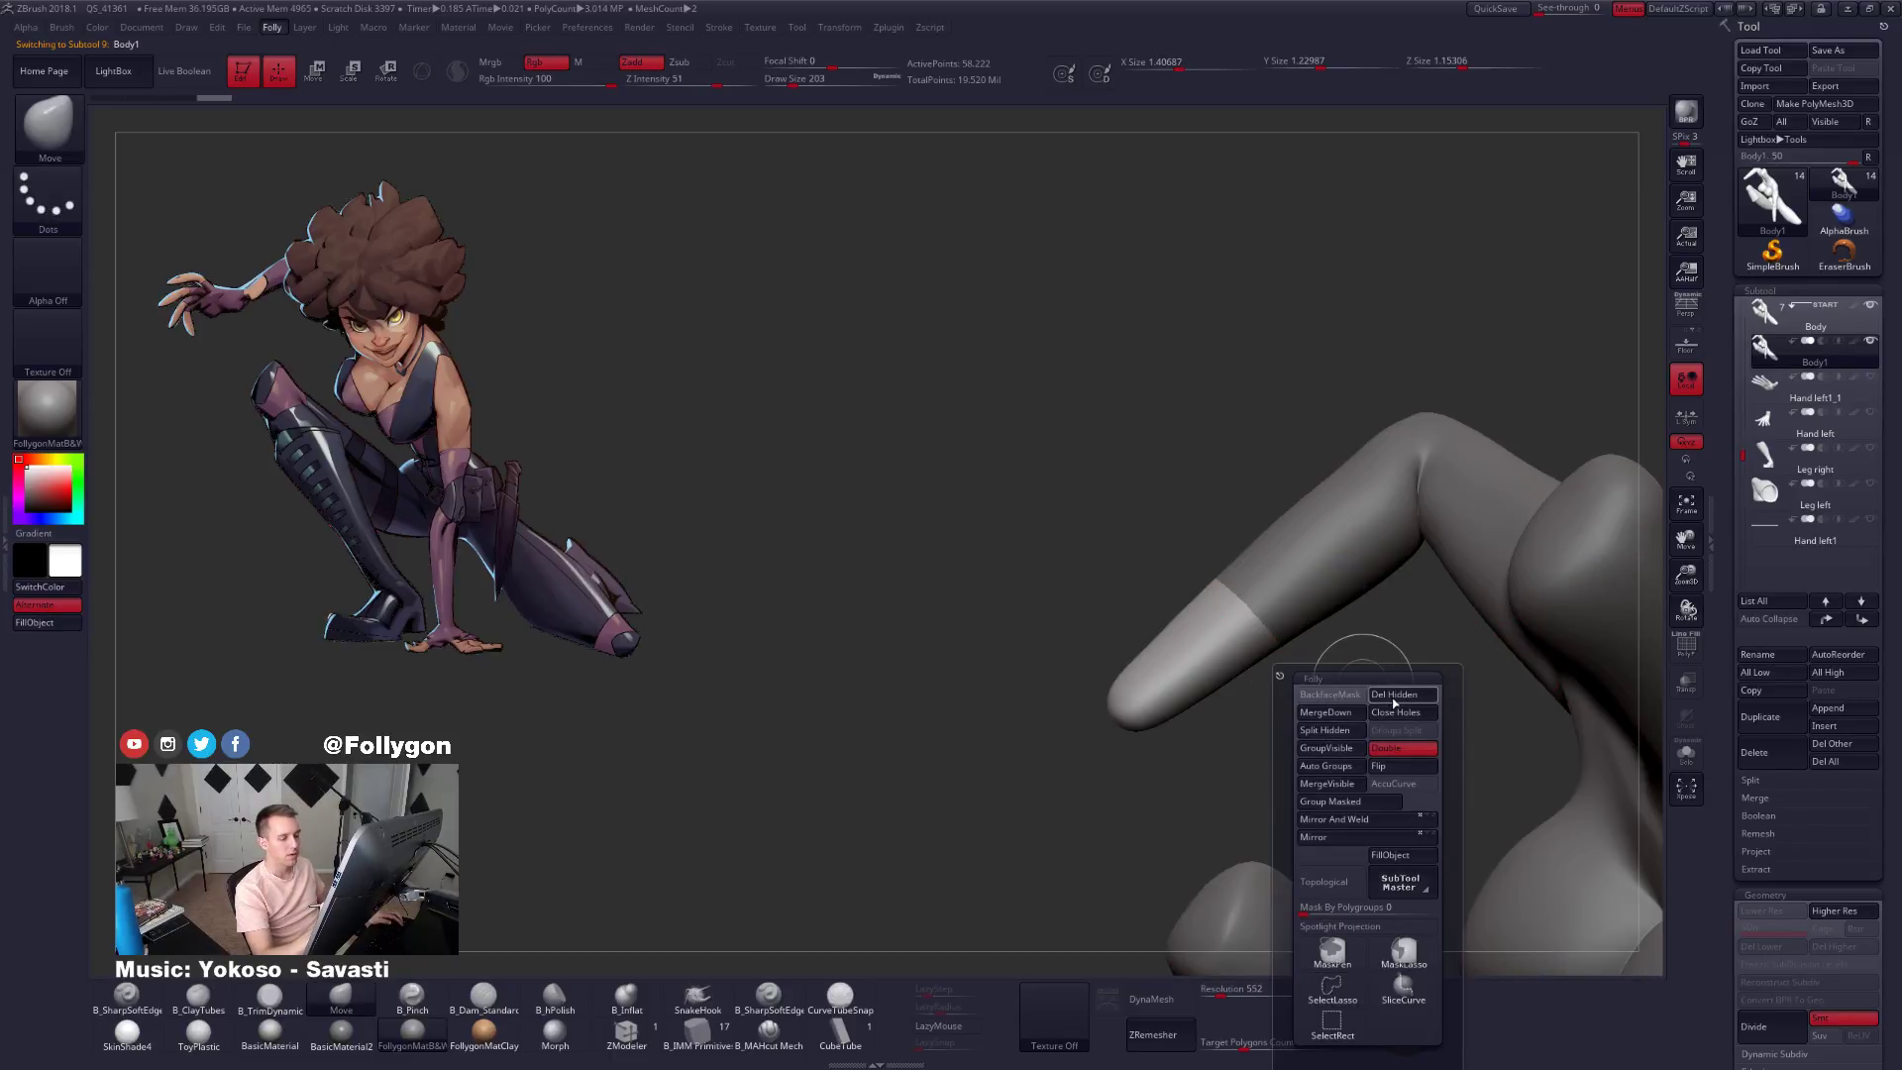
click(1396, 696)
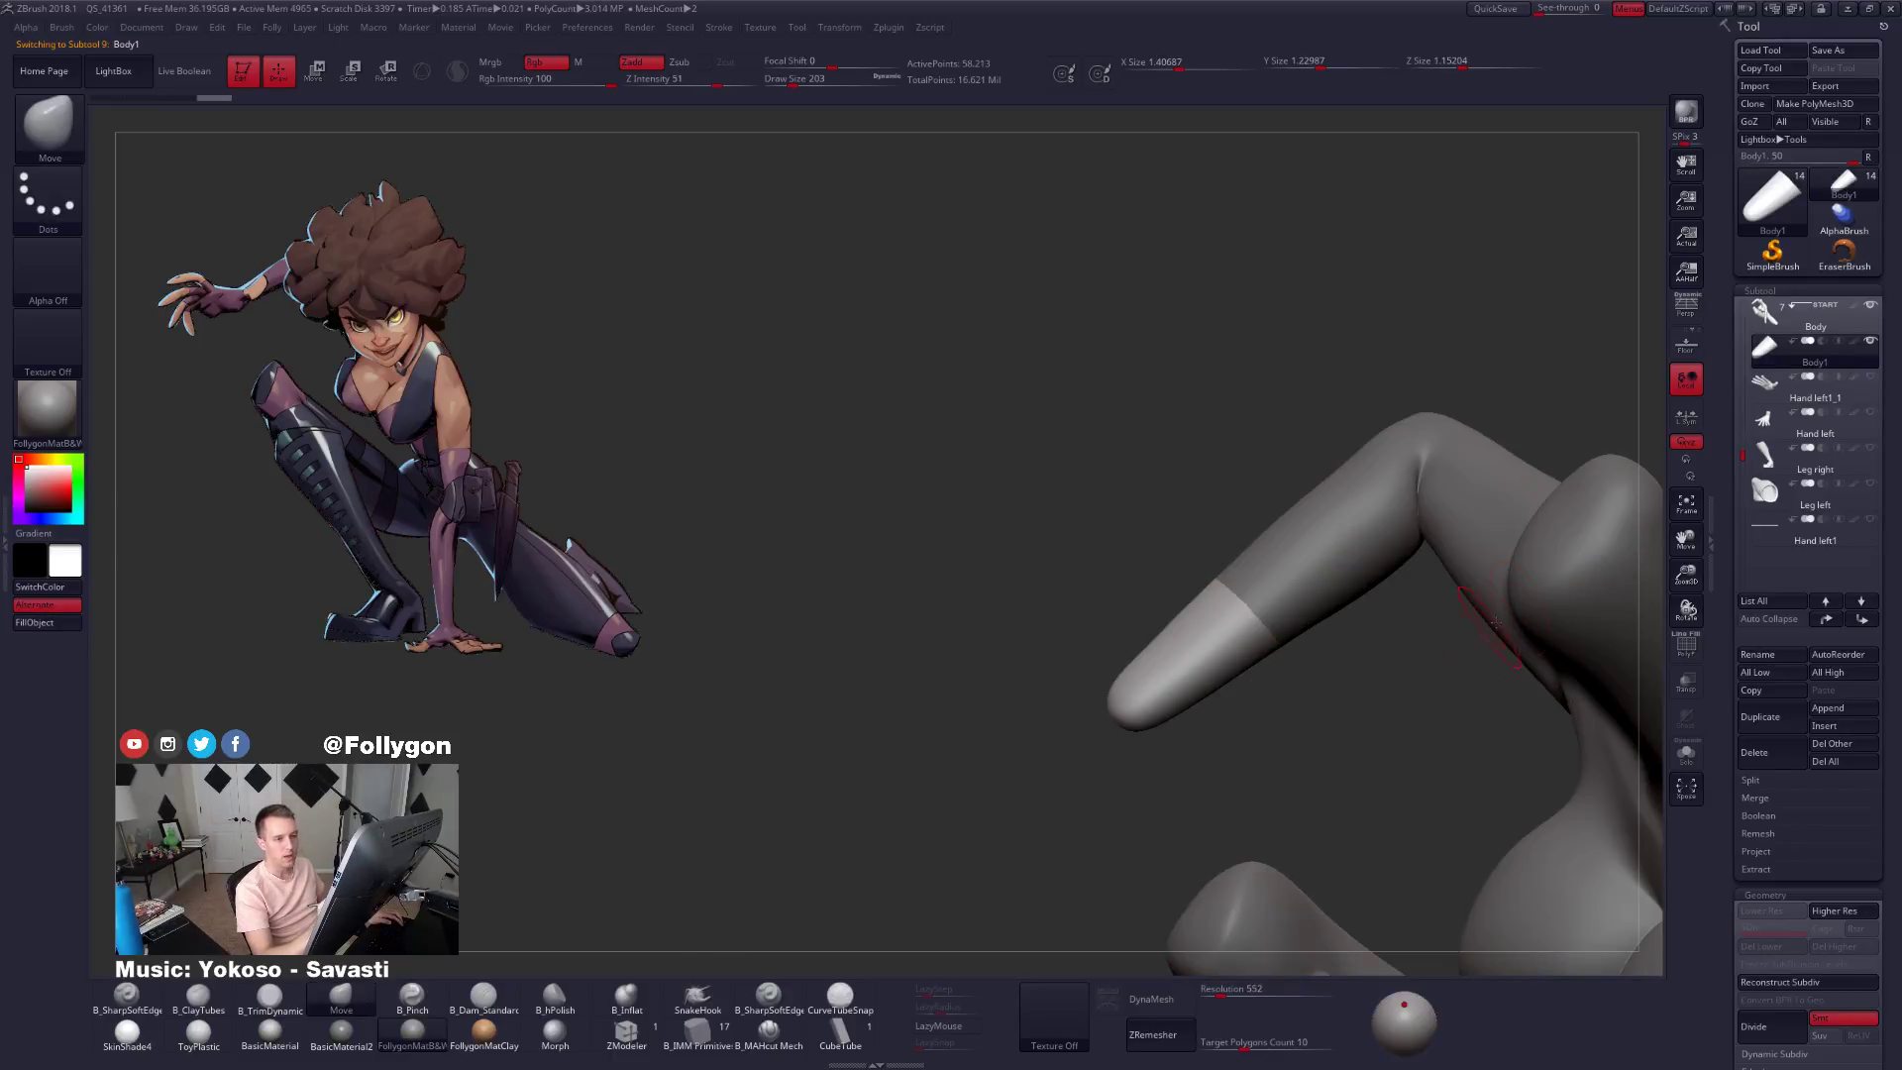
Merge Hand left1_1 with the copied forearm piece and DynaMesh the result at resolution 776.
click(1773, 392)
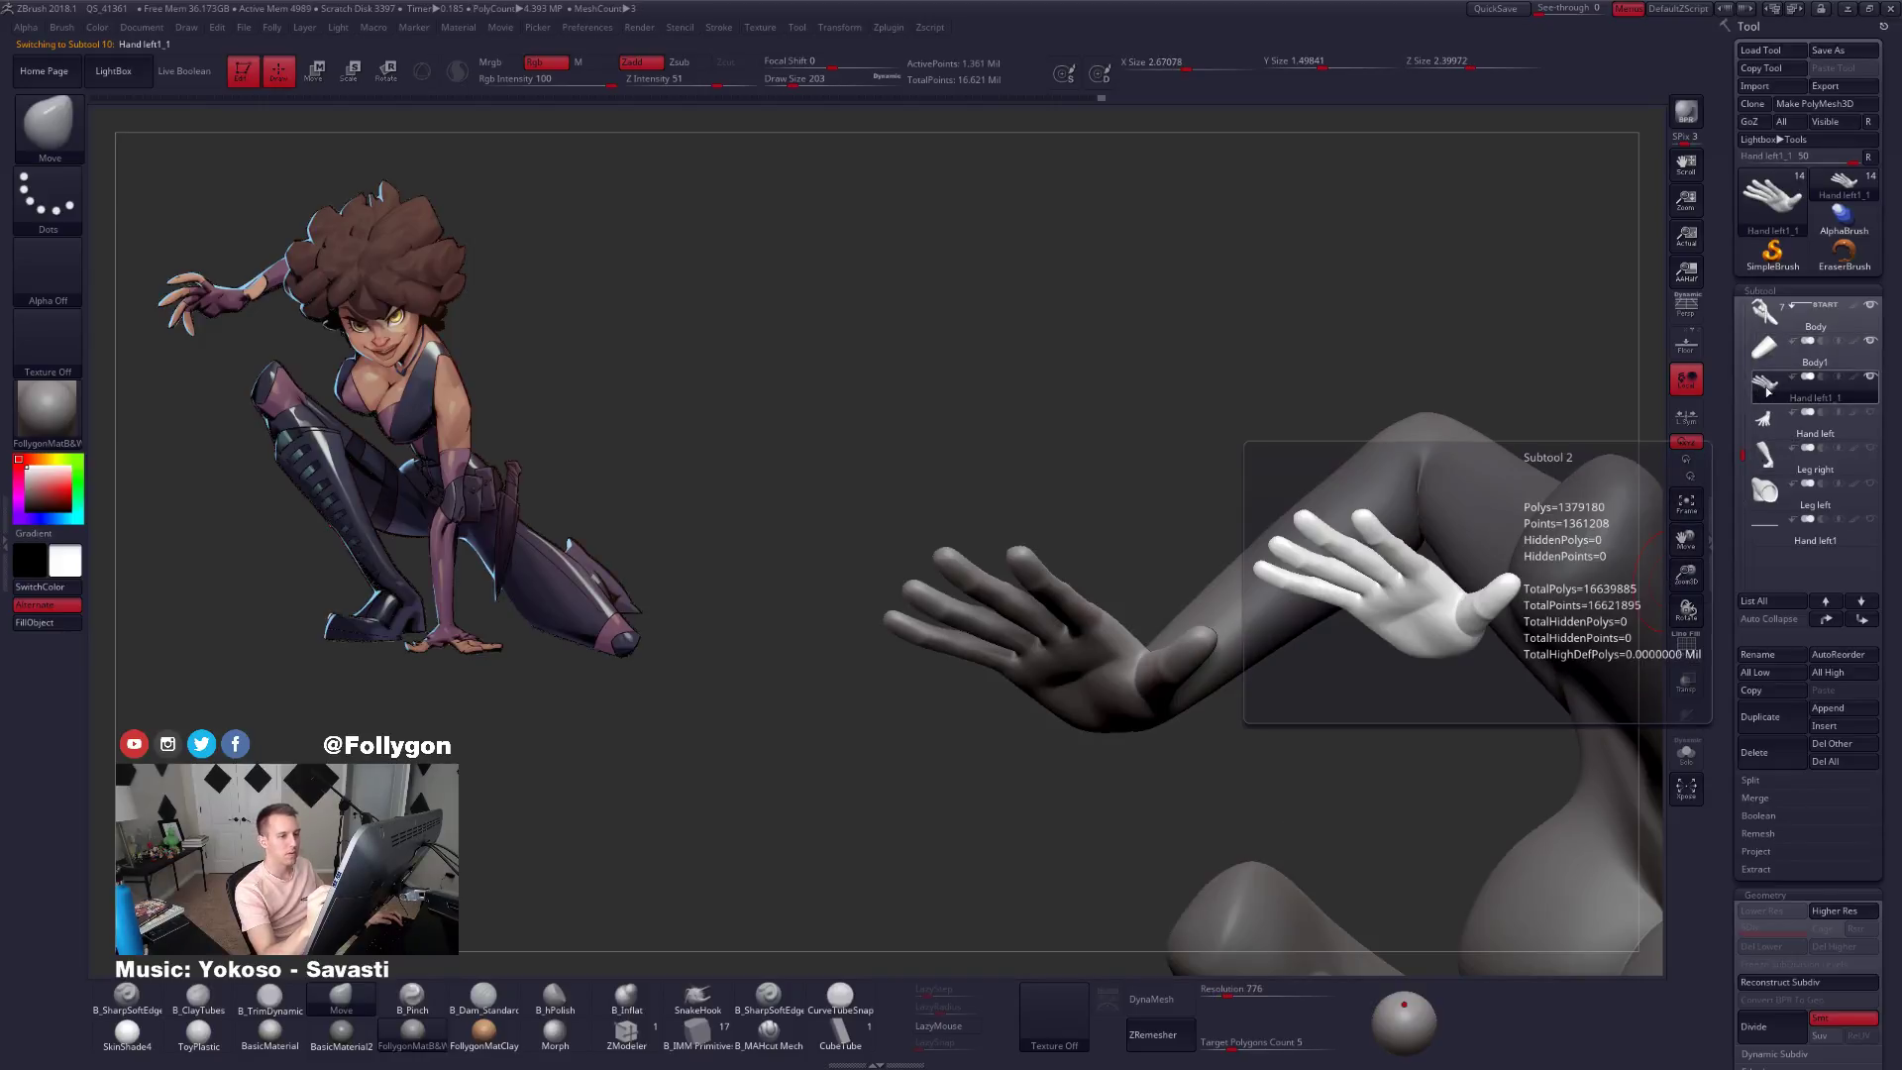
click(1825, 619)
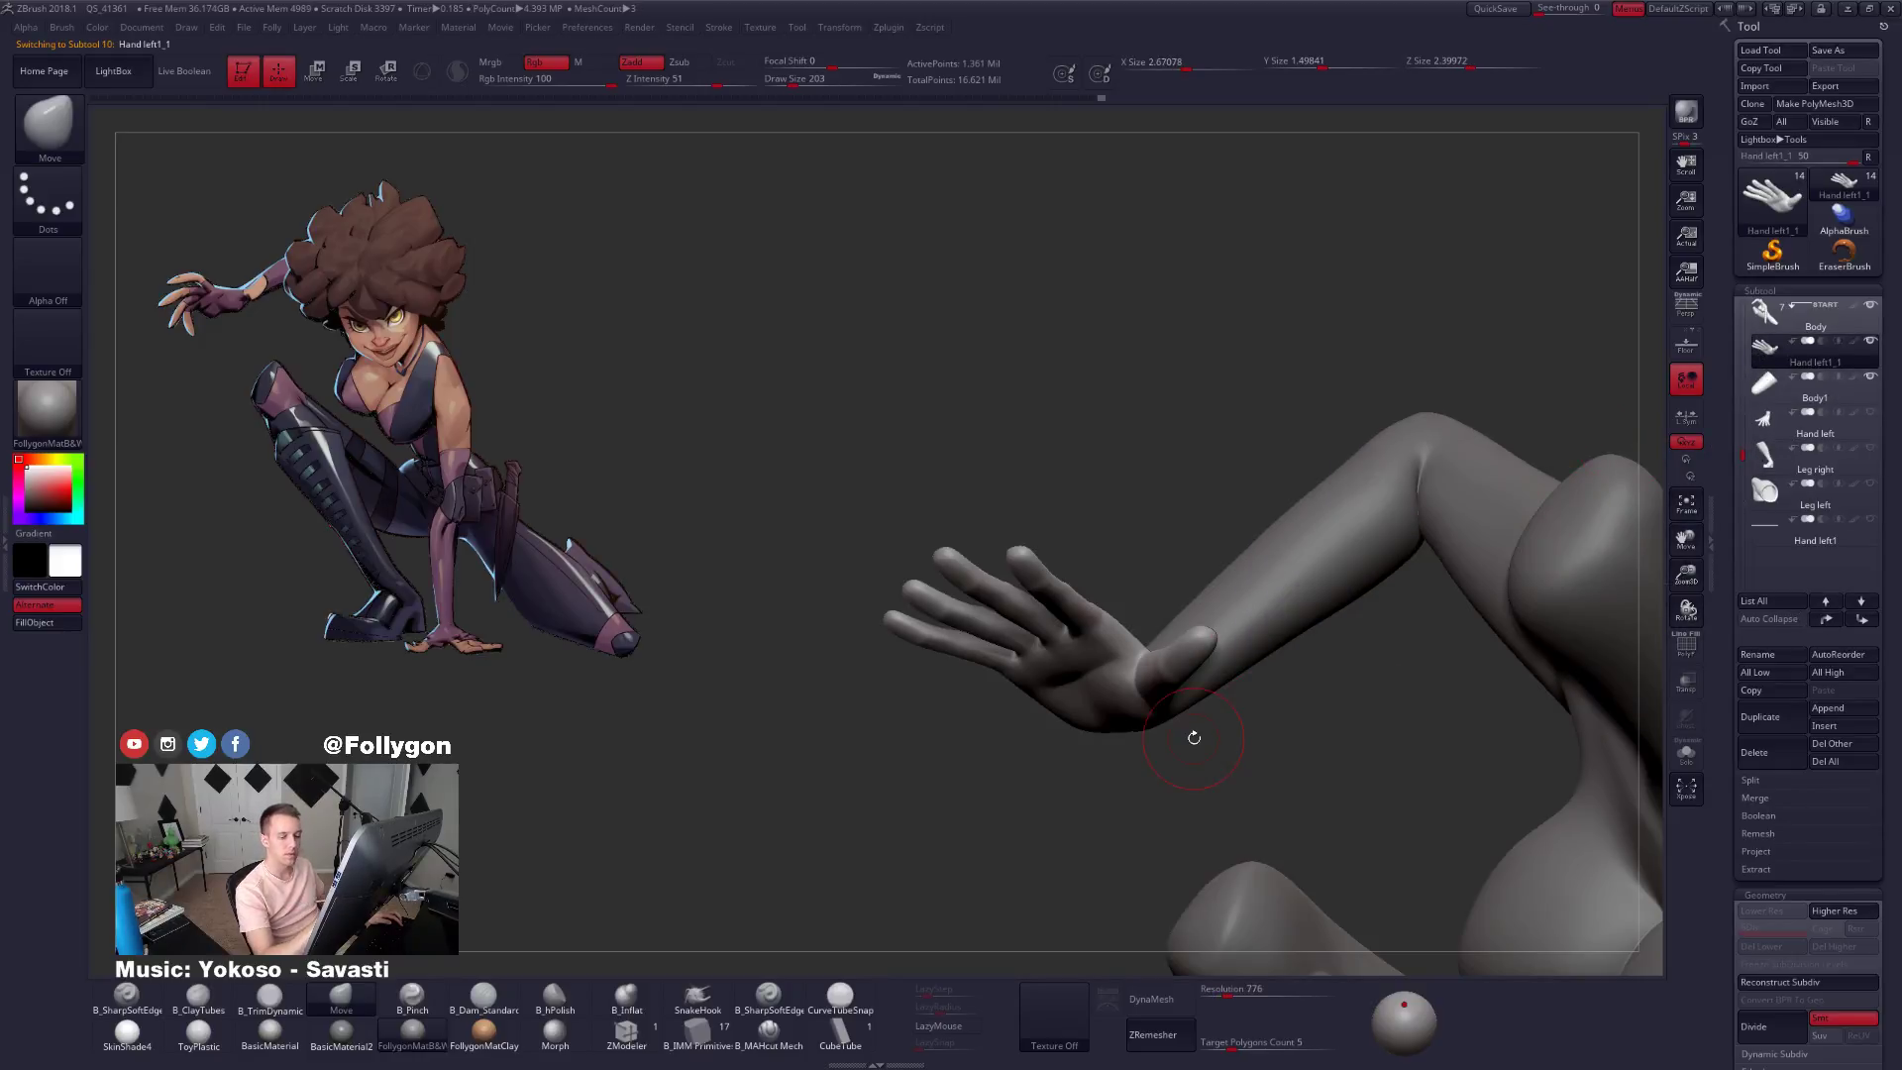
key(shift+q)
click(1307, 675)
click(1229, 744)
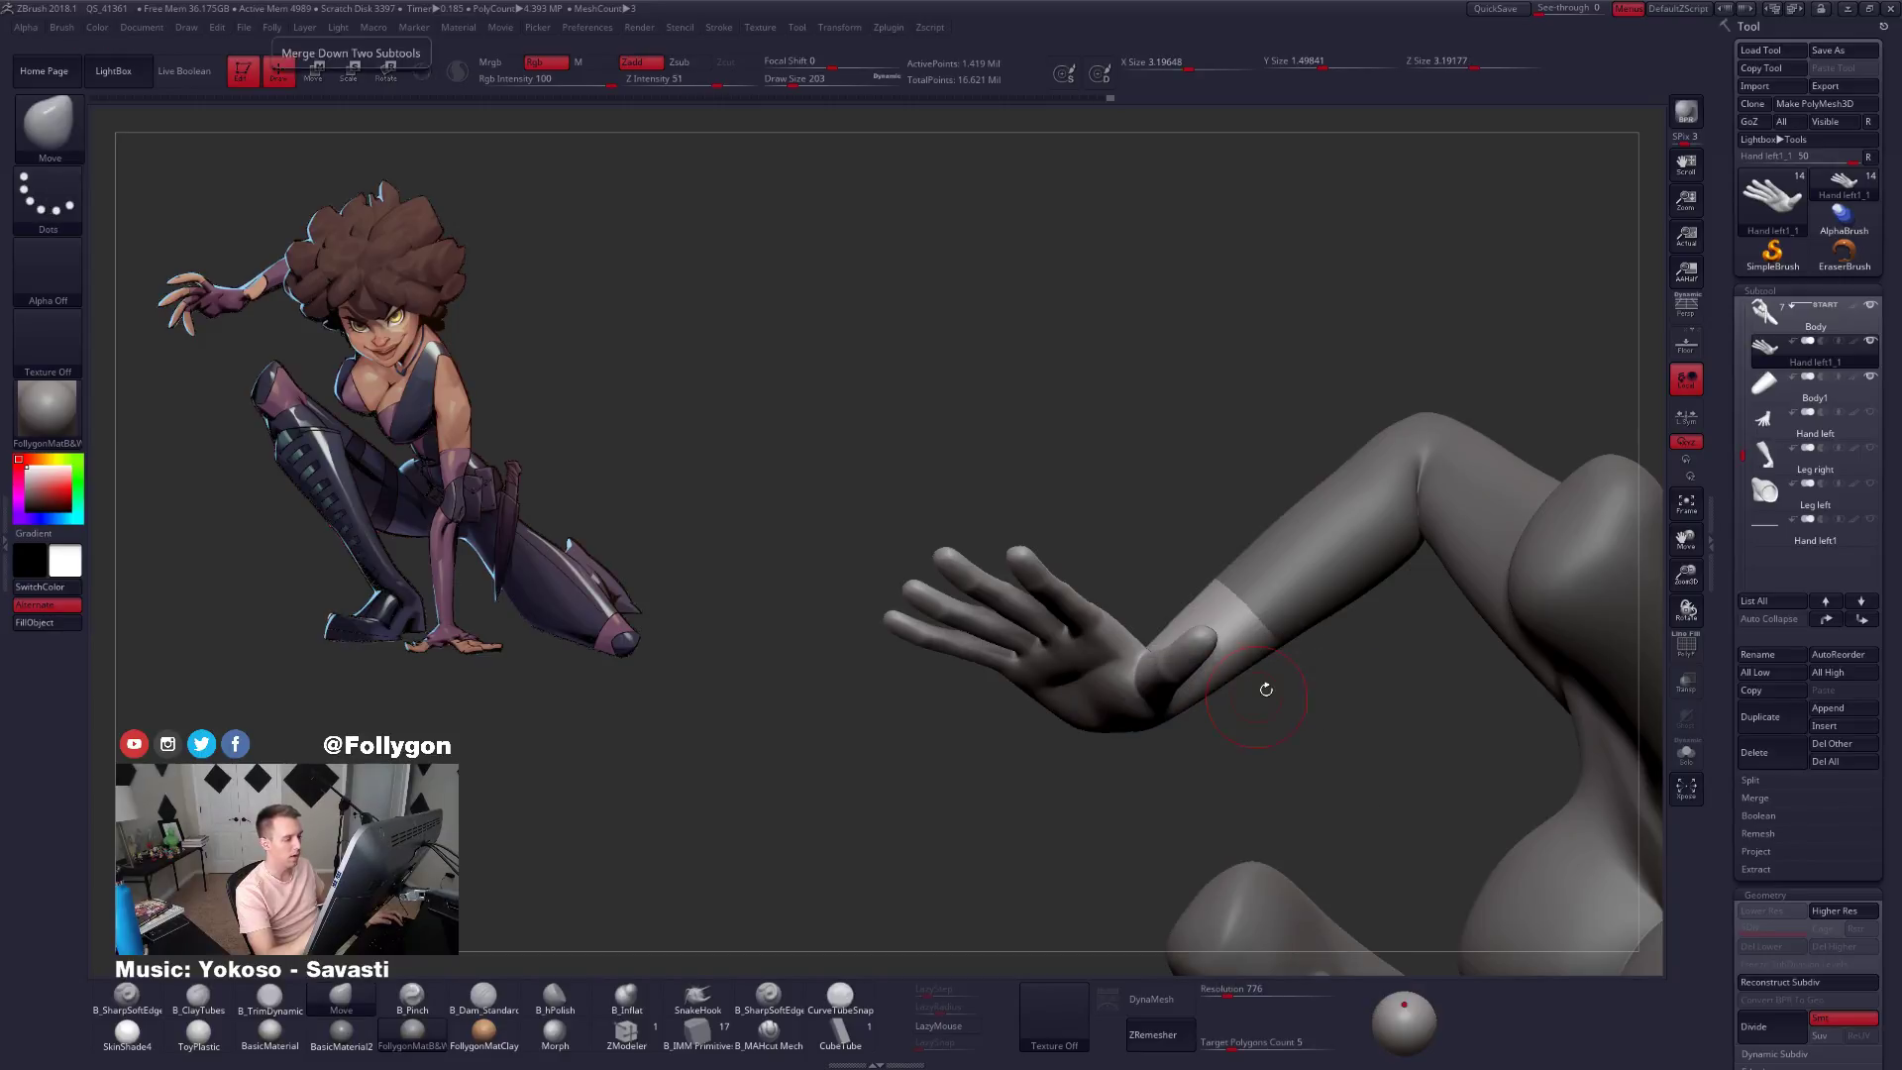
key(shift+s)
drag(1277, 689, 1206, 936)
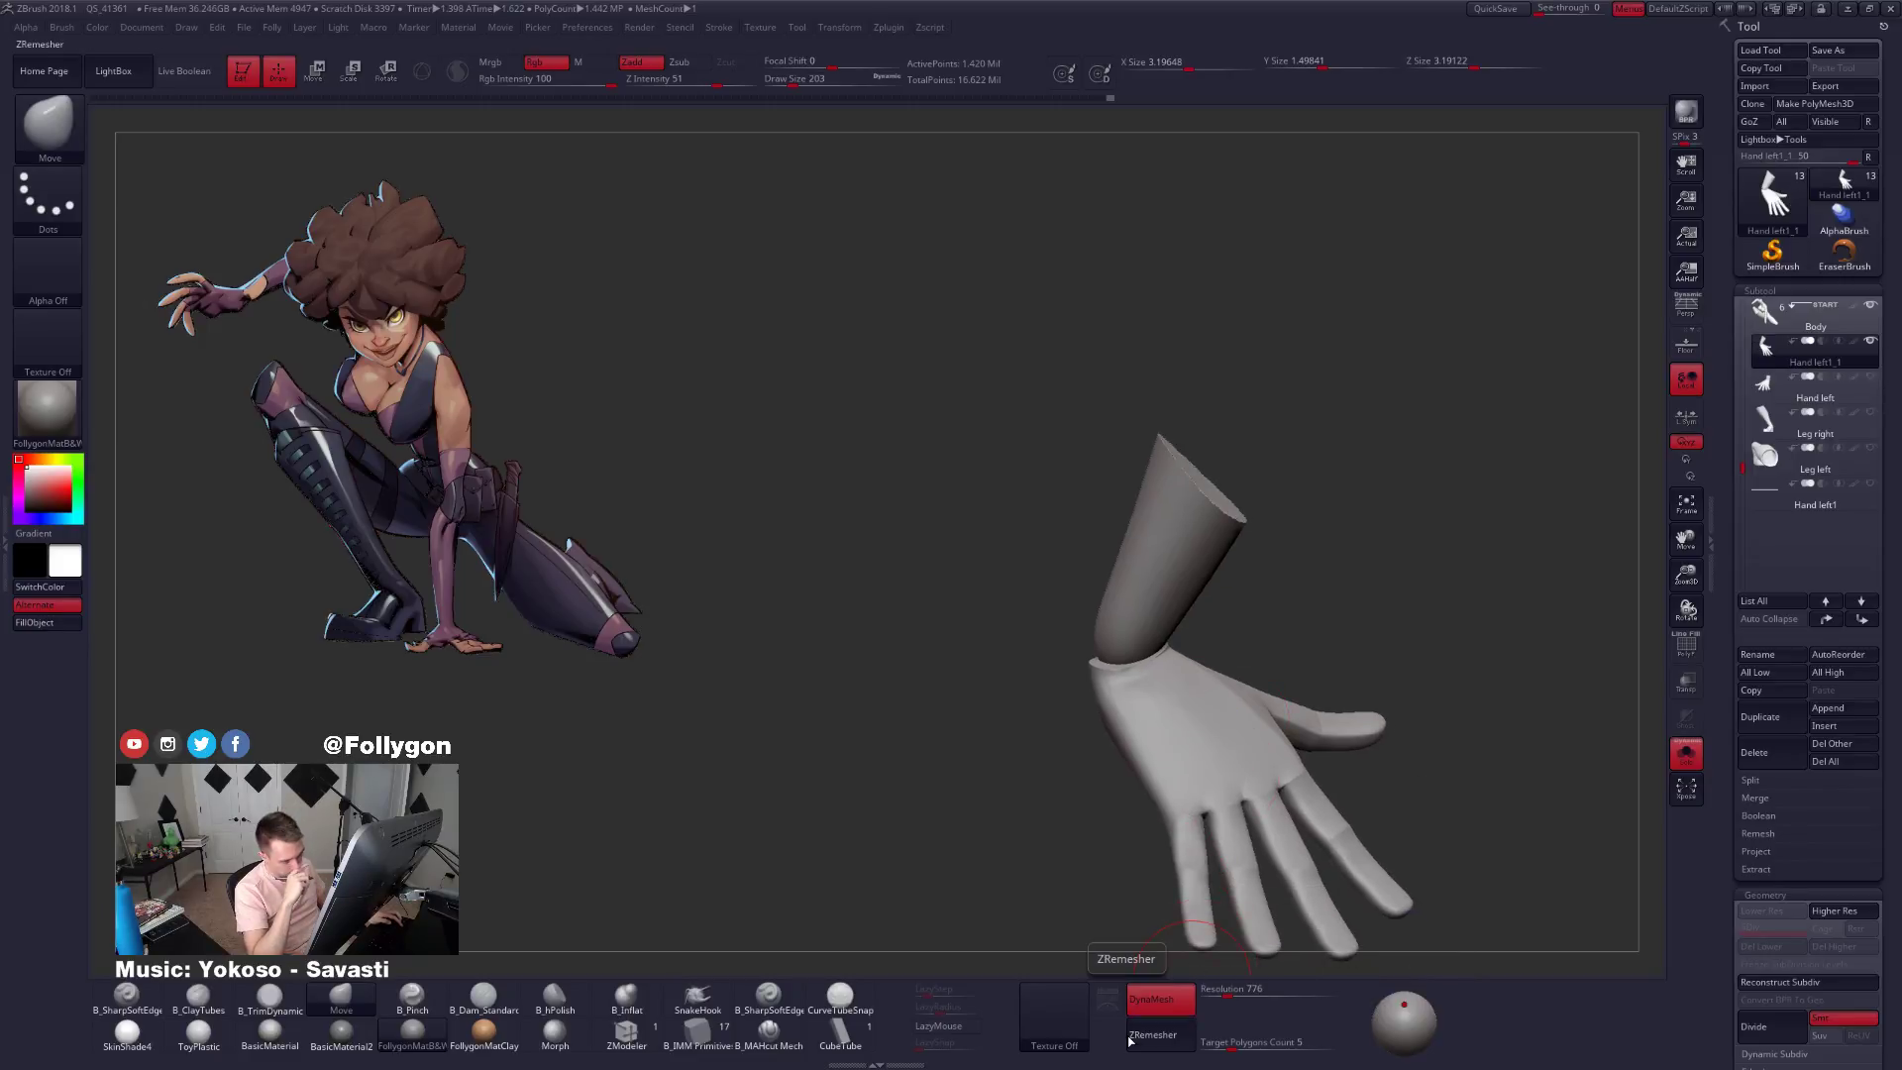
Examine the gap between the forearm piece and the hand, with the draw size set to 104.
mouse_move(1171, 713)
right_down()
mouse_move(1055, 728)
mouse_move(1048, 767)
right_up()
key(space)
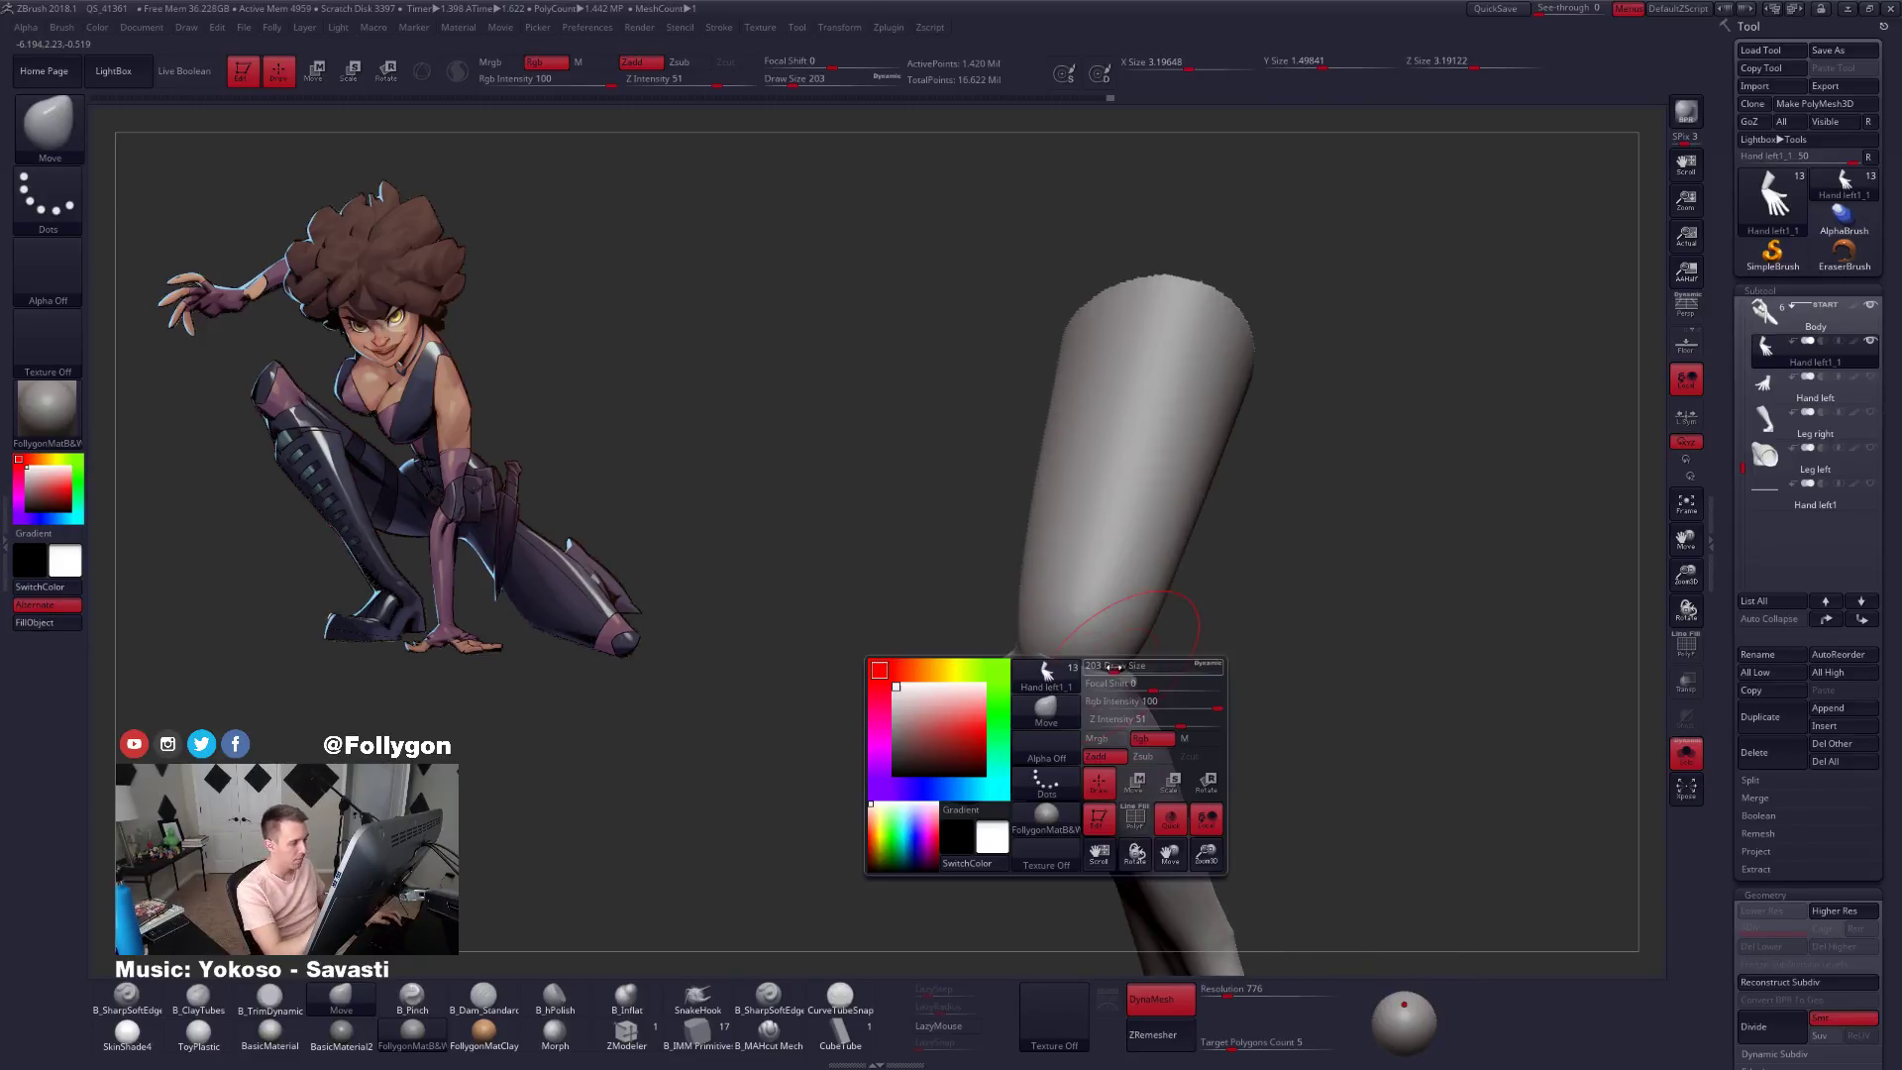
drag(1123, 672, 1112, 672)
key(shift+f)
key(shift+f)
right_drag(1082, 719, 1142, 726)
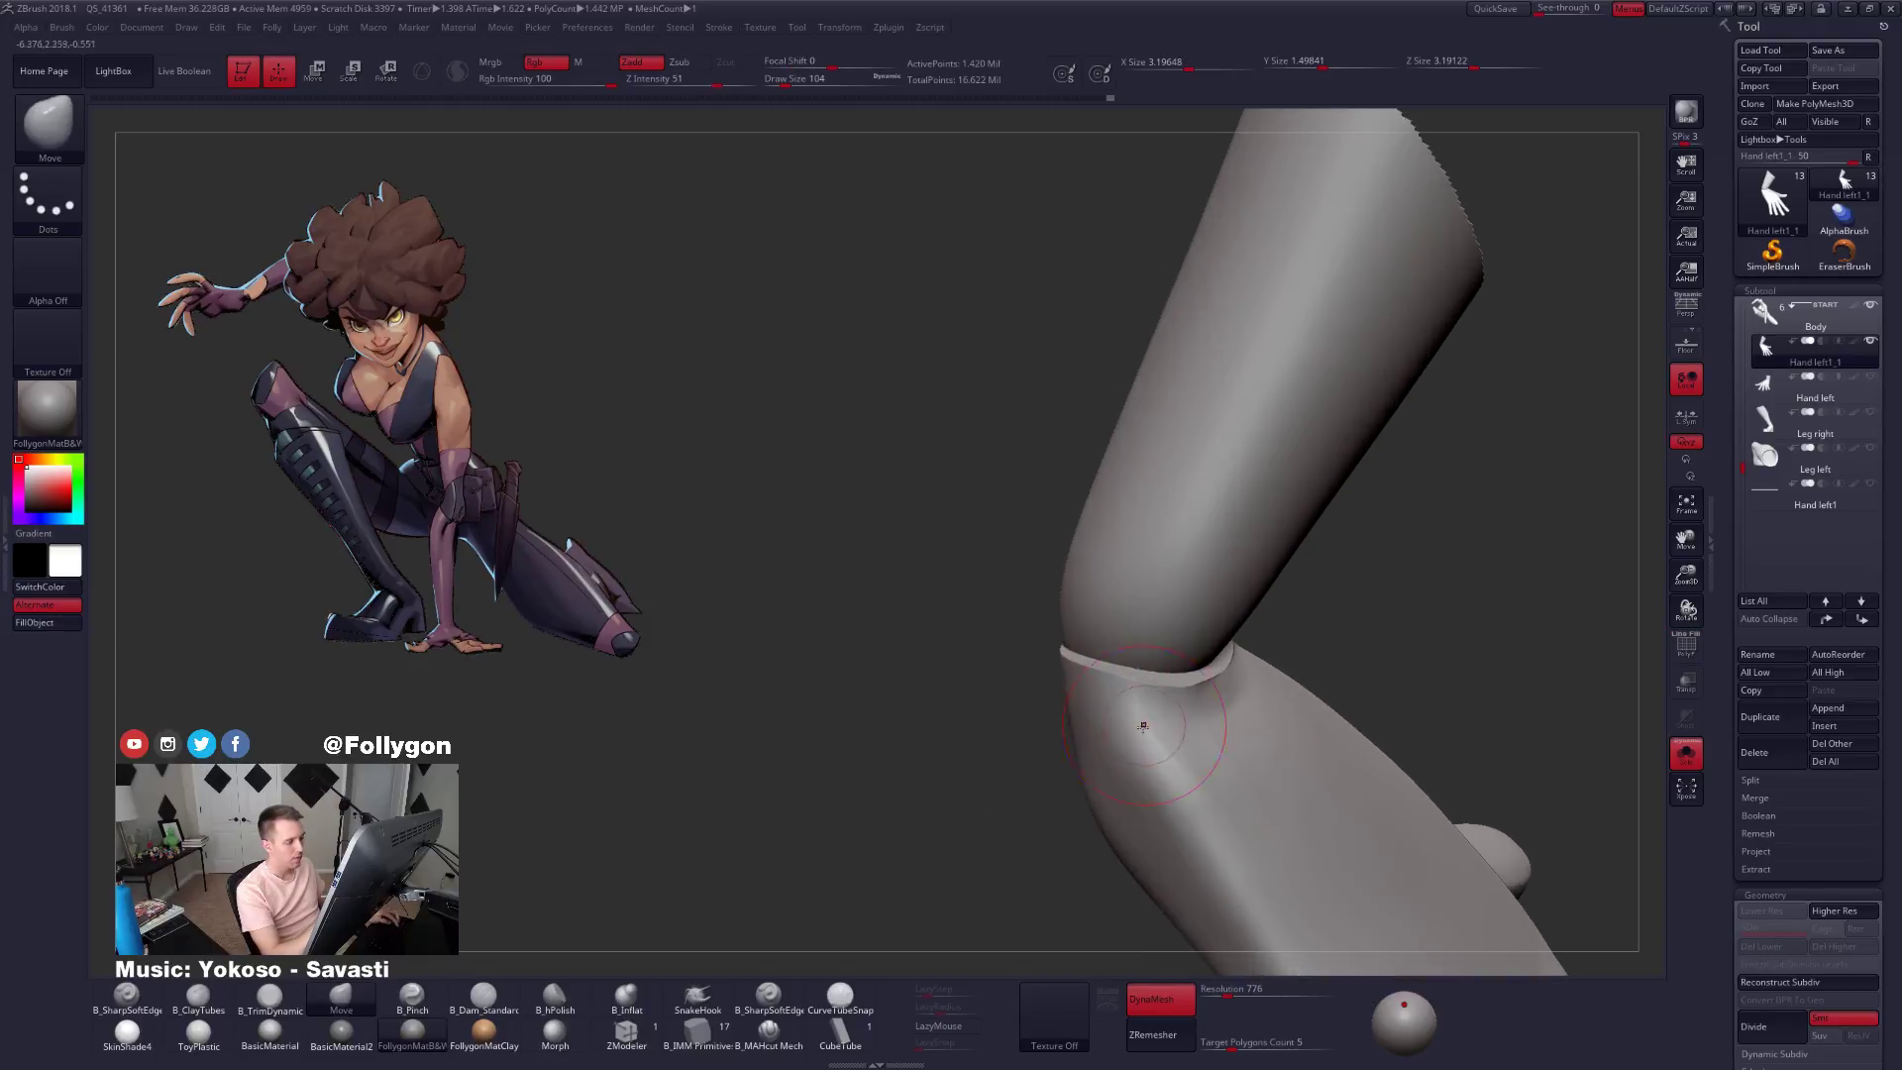
key(shift+f)
key(shift+f)
Build up and smooth the seam around the wrist with the B_ClayTubes brush at draw sizes 49 and 74.
key(2)
key(space)
drag(1115, 671, 1107, 670)
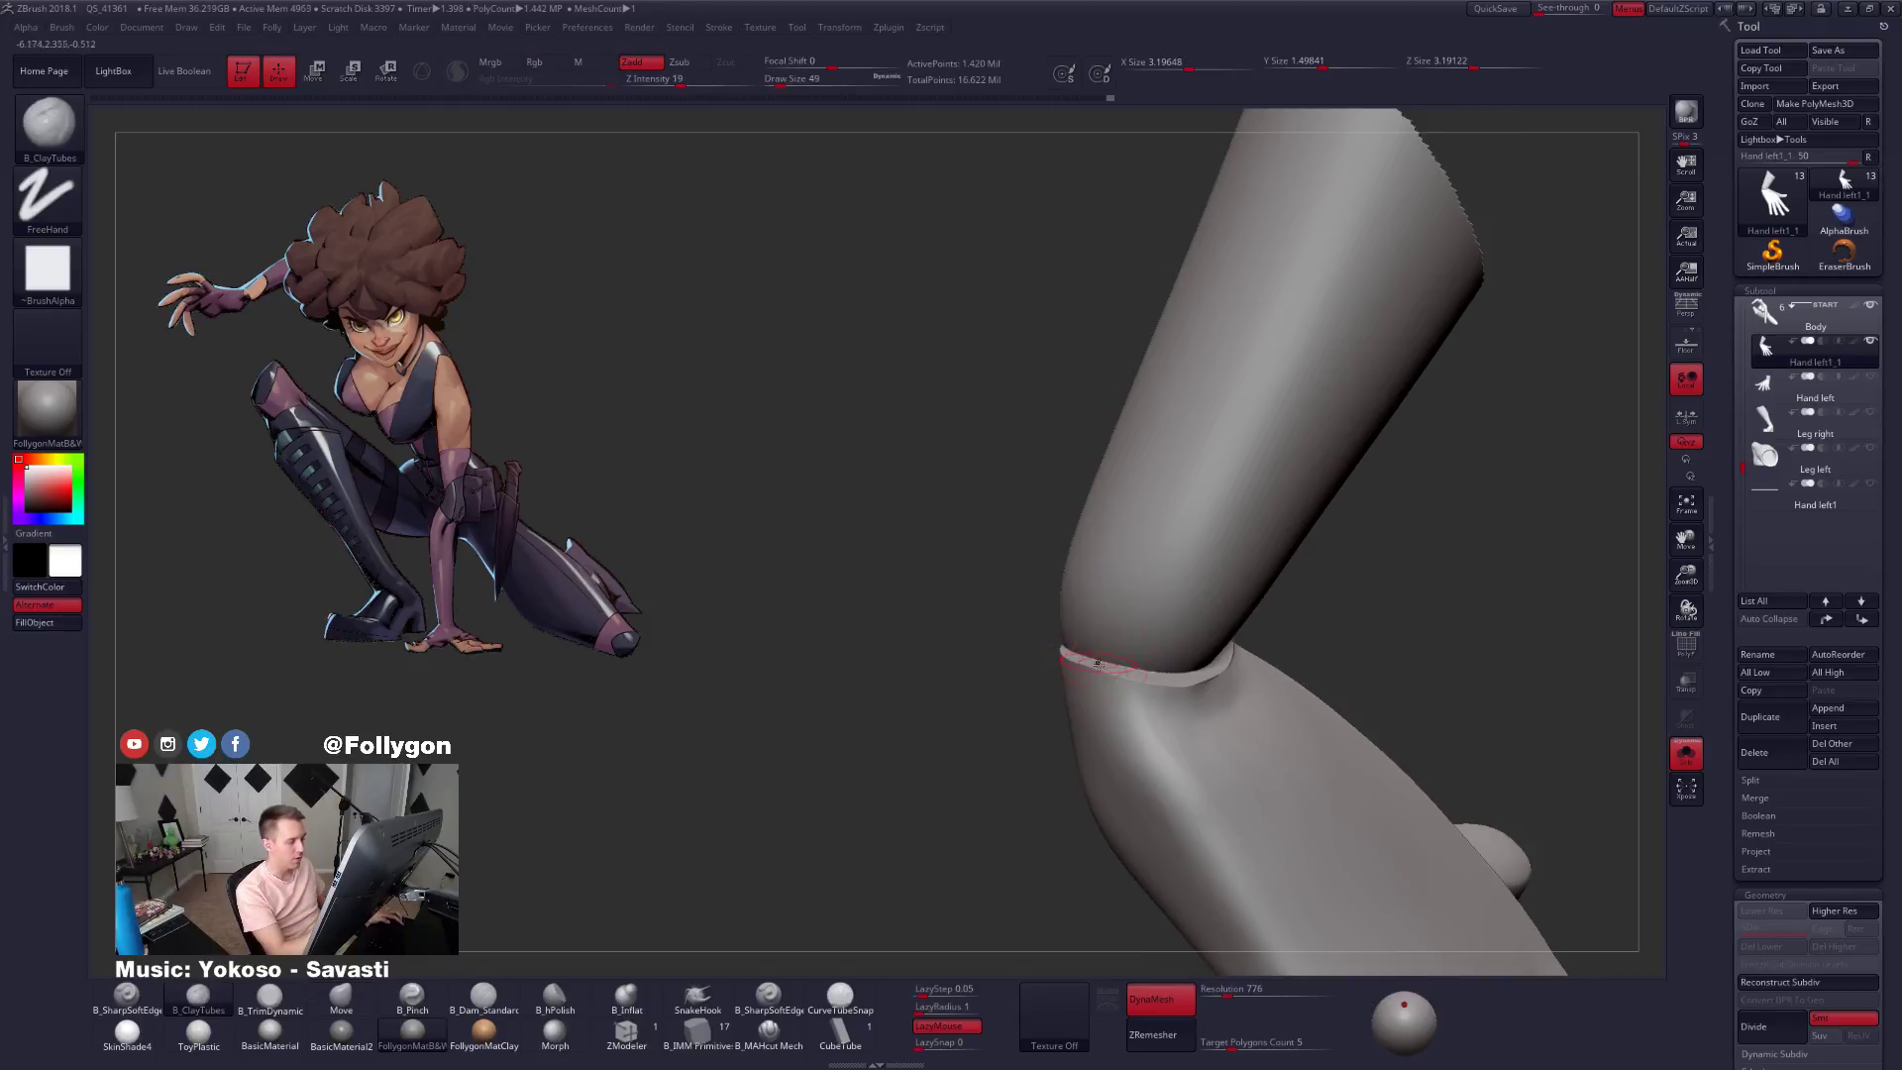
right_drag(1098, 665, 1139, 695)
key(space)
drag(1202, 677, 1209, 676)
mouse_move(1232, 704)
right_down()
mouse_move(1308, 646)
mouse_move(1250, 672)
mouse_move(1080, 651)
right_up()
key(shift)
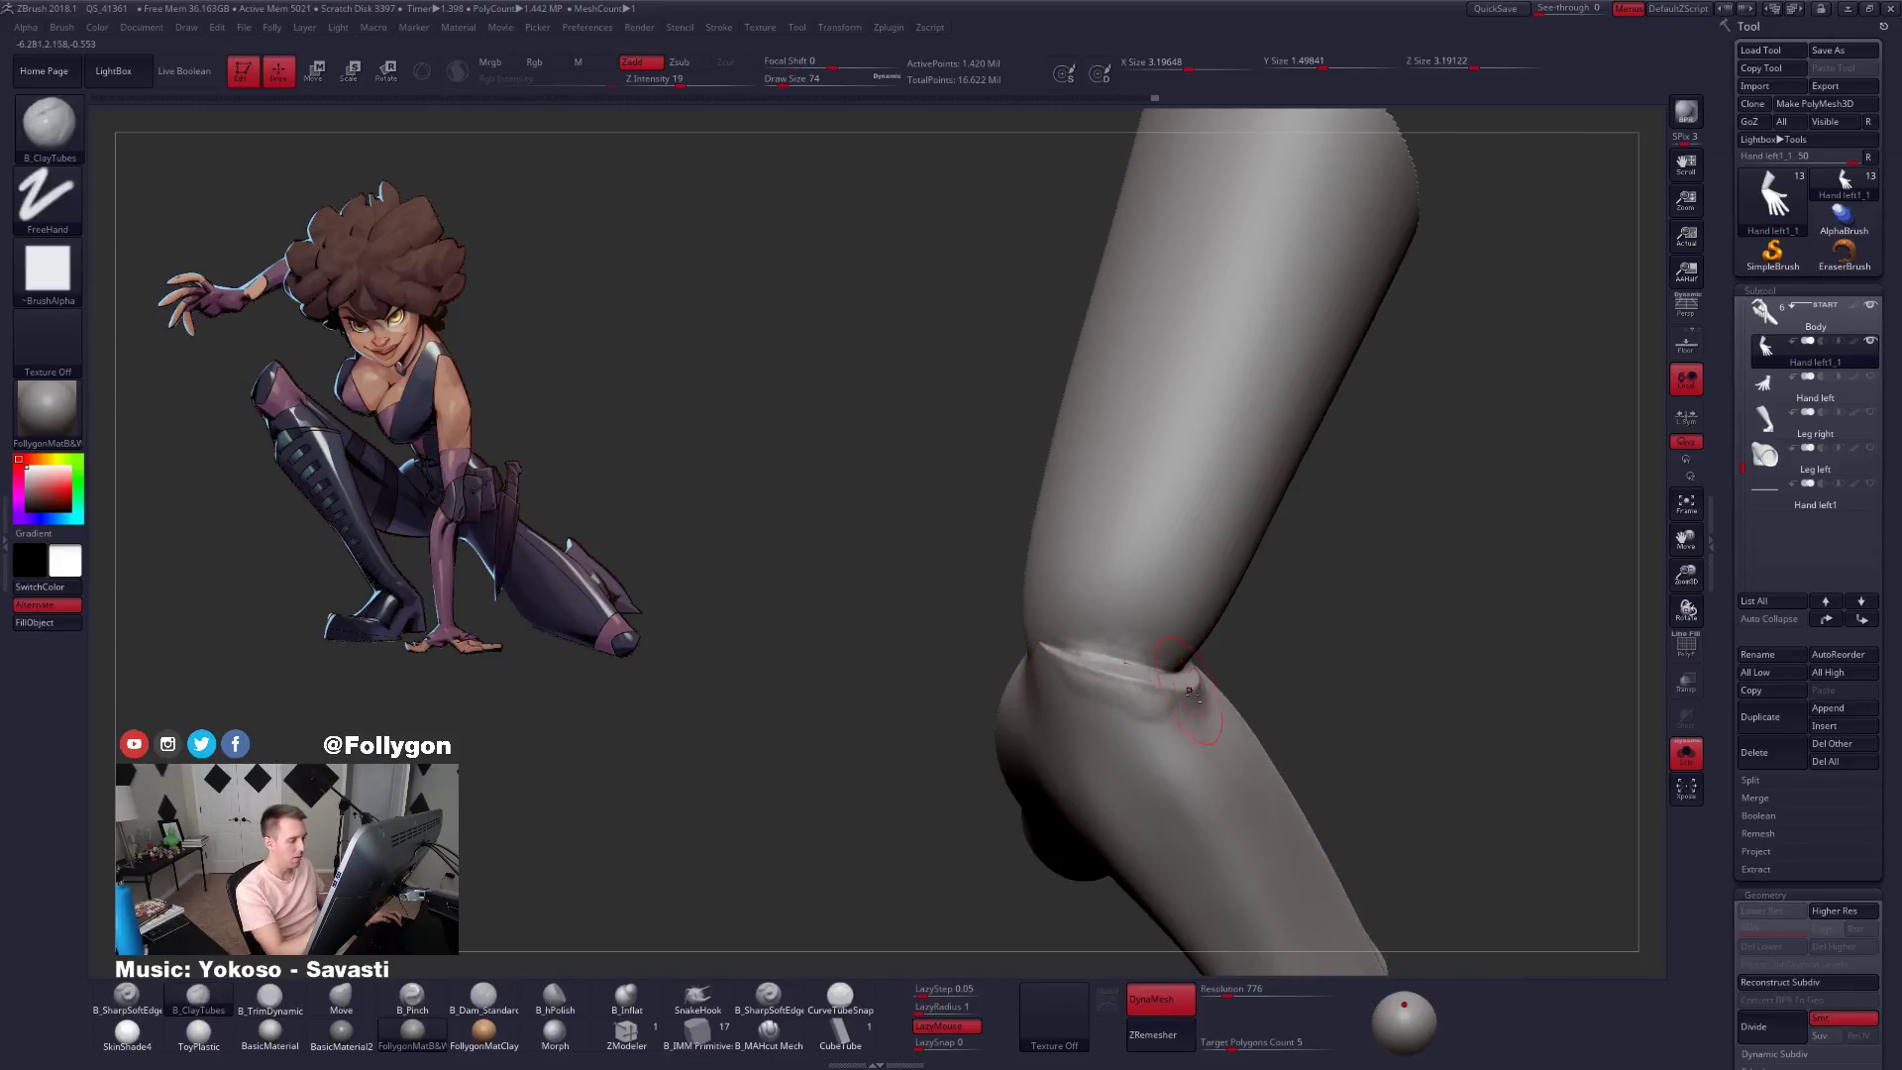
right_drag(1189, 691, 1119, 614)
Display the polygroups of the joined hand and forearm, examine them and hide them again.
key(shift+f)
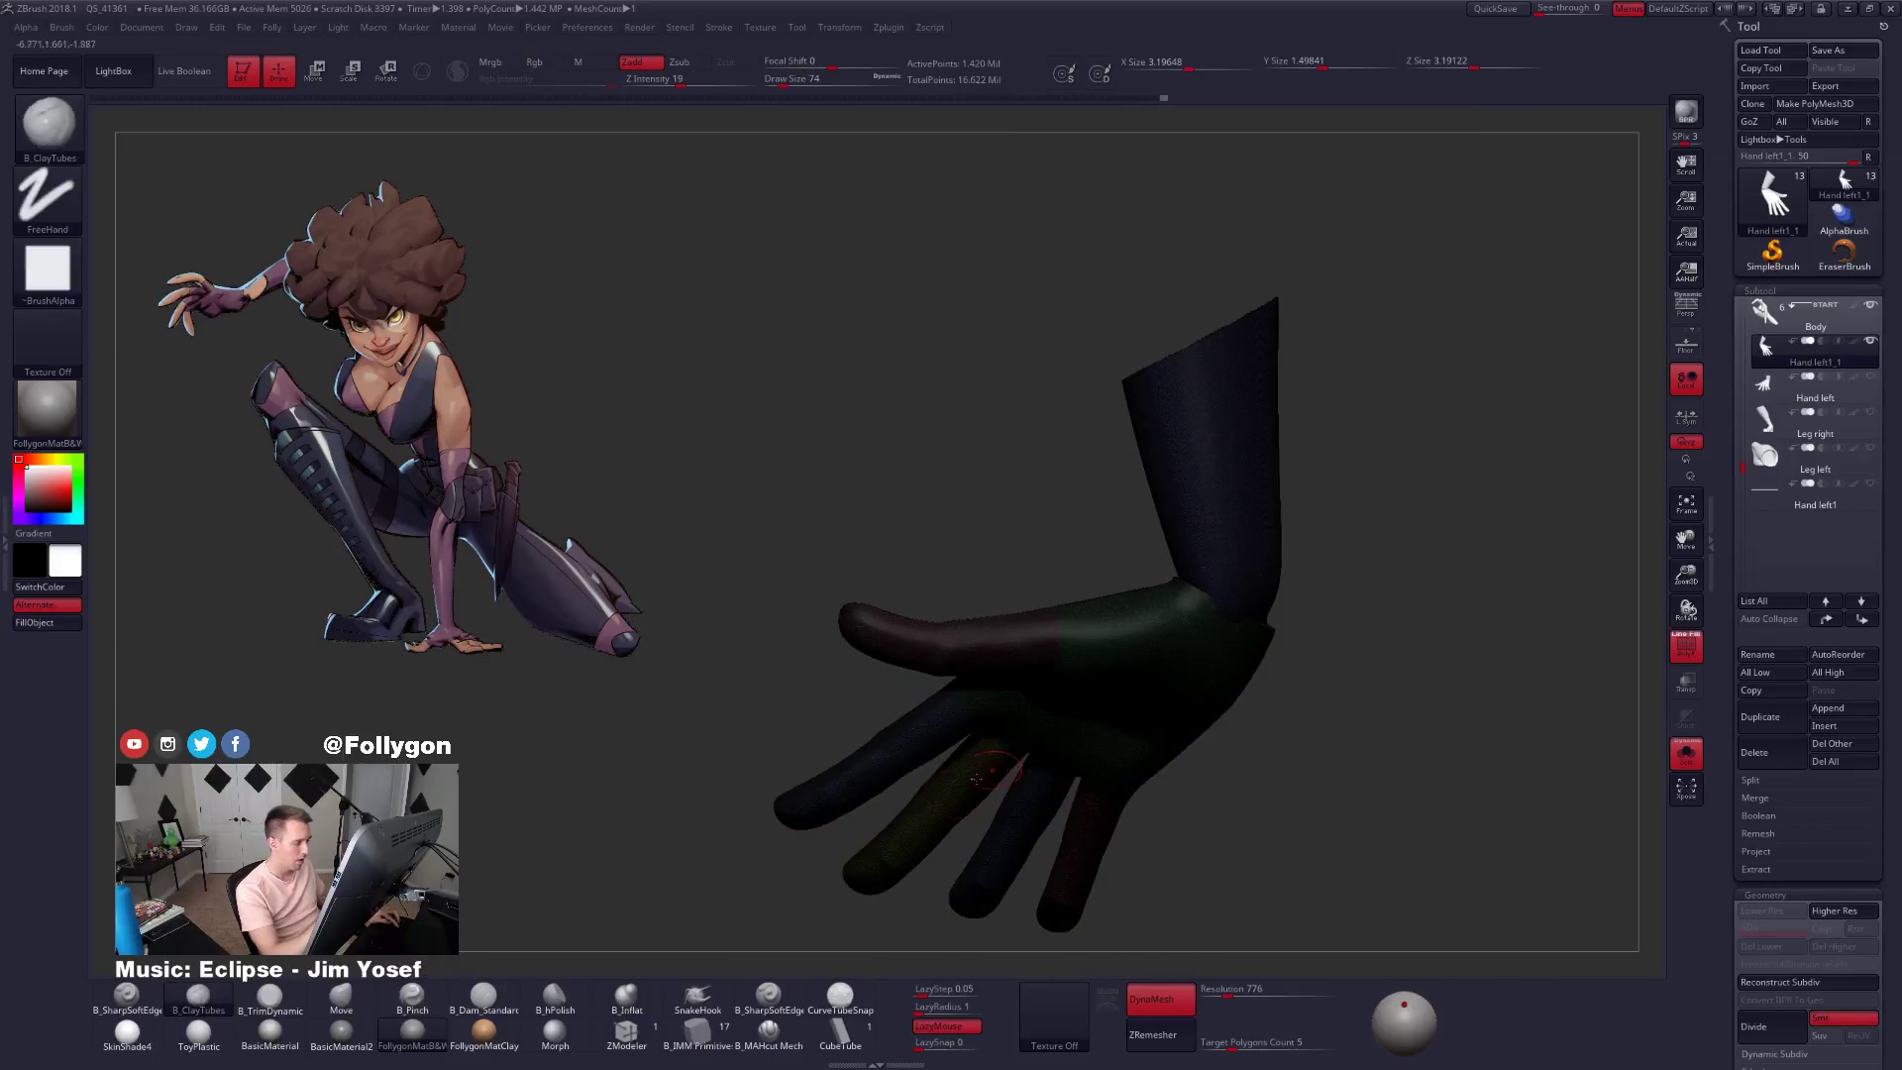
right_drag(1016, 781, 1032, 764)
click(1684, 644)
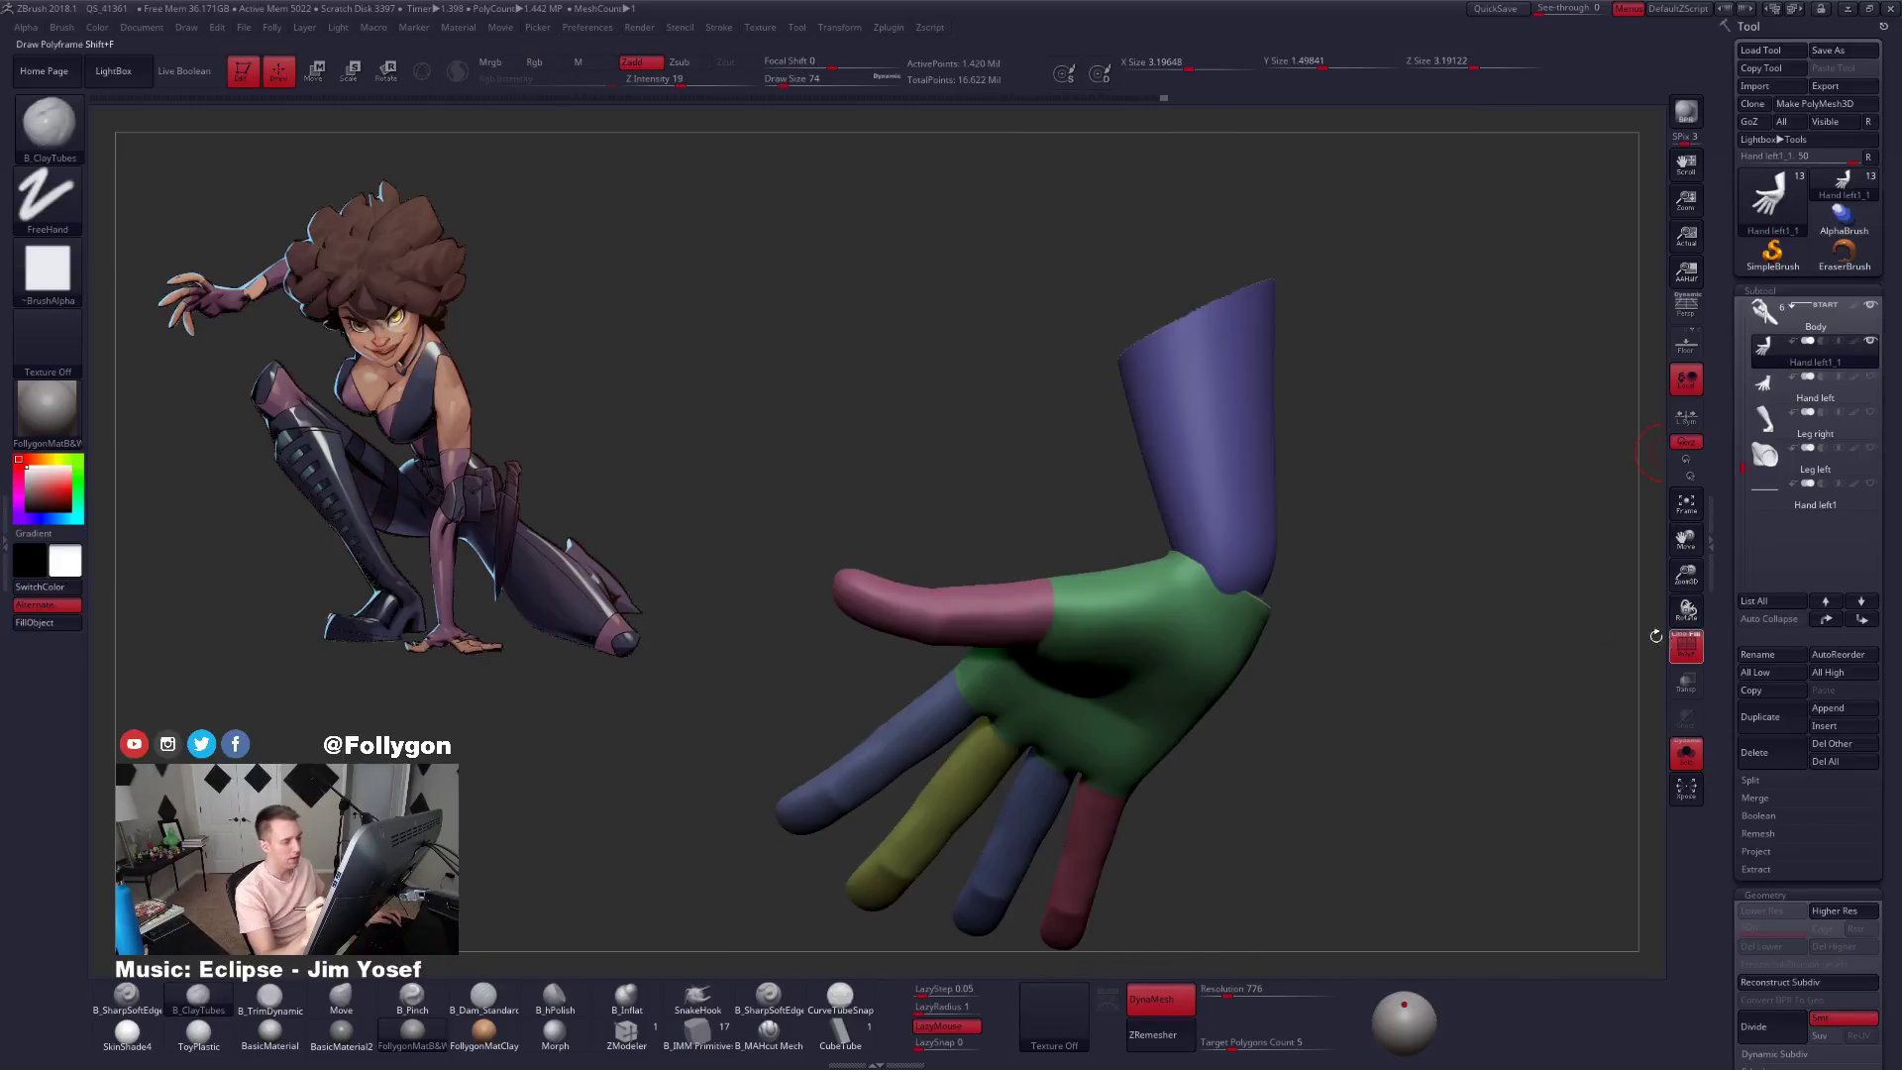
right_drag(897, 787, 921, 769)
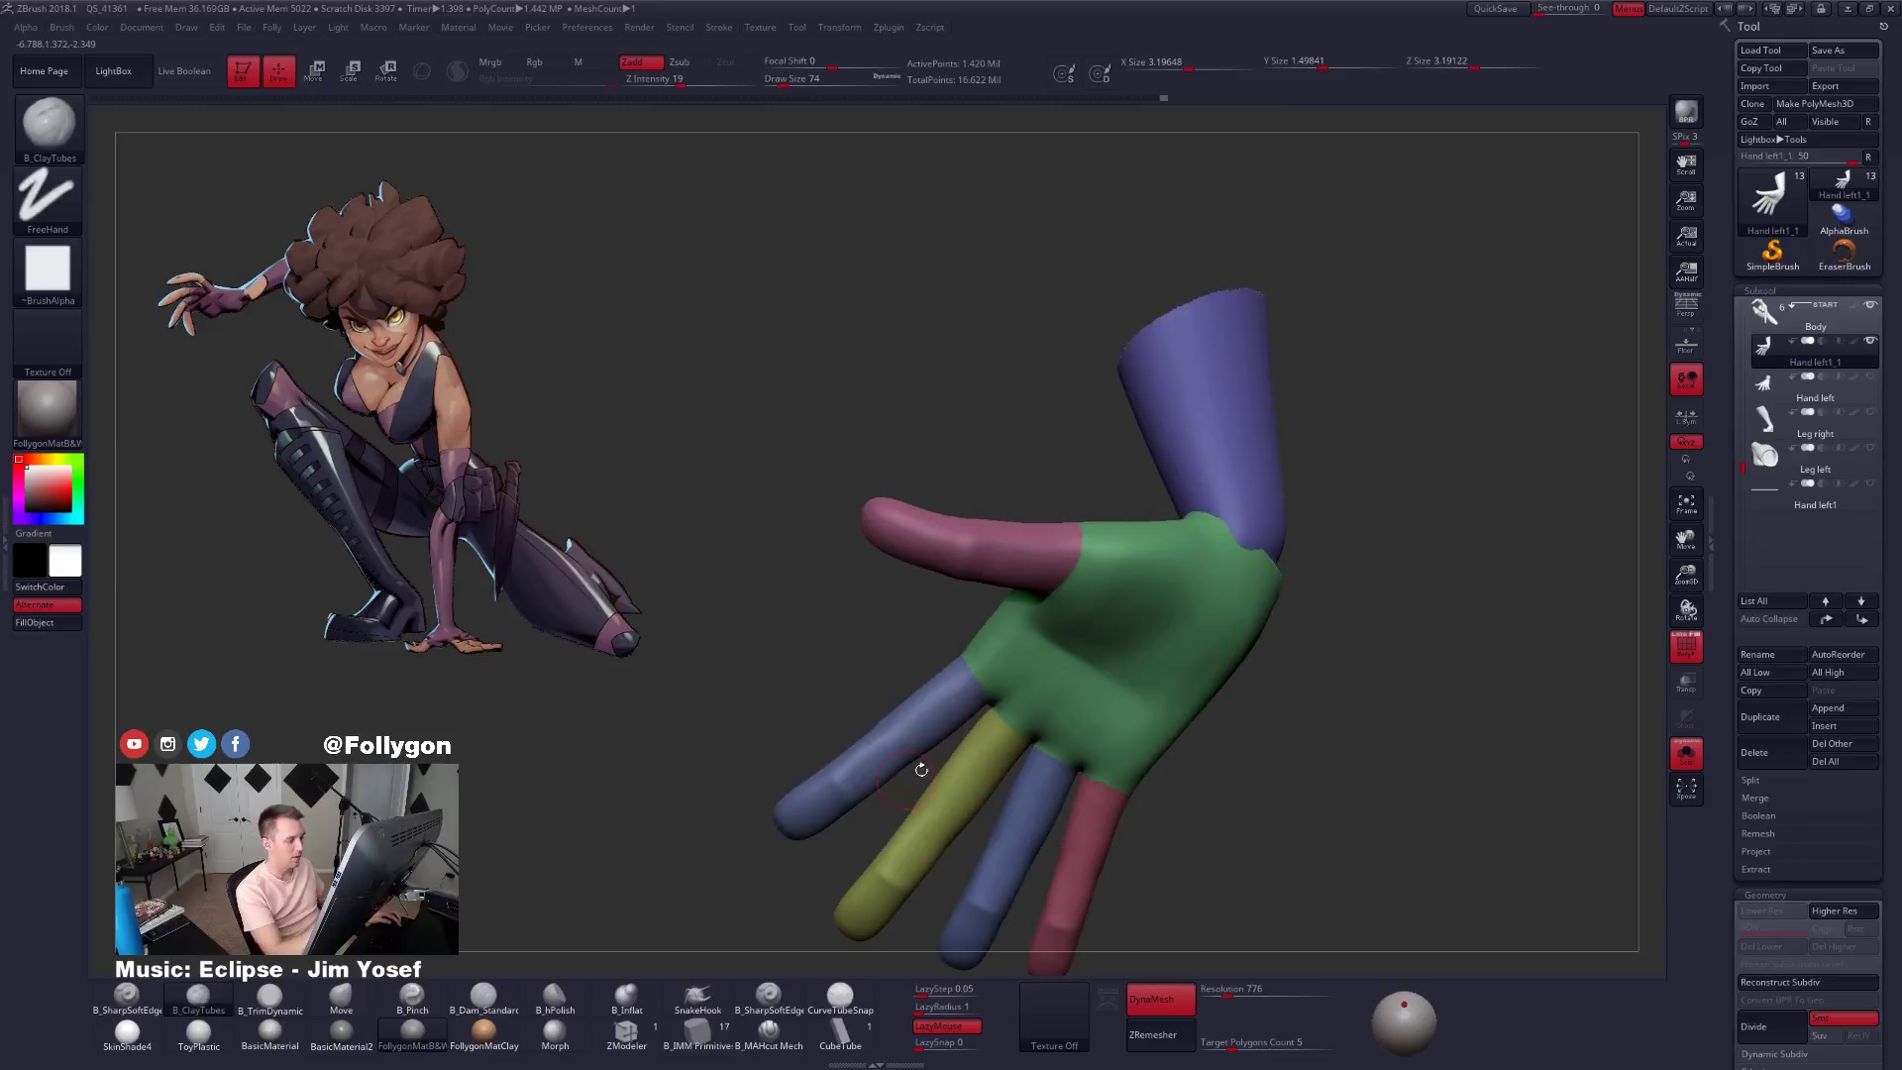
click(1684, 642)
key(shift+f)
Fill and smooth the remaining wrist seam with B_ClayTubes at draw size 74 and update the DynaMesh.
mouse_move(1235, 691)
right_down()
mouse_move(1245, 710)
mouse_move(1199, 636)
mouse_move(1187, 646)
mouse_move(1201, 616)
mouse_move(1127, 634)
mouse_move(1125, 661)
mouse_move(1026, 642)
mouse_move(1070, 626)
mouse_move(1002, 627)
right_up()
key(shift)
ctrl+drag(1203, 579, 1532, 473)
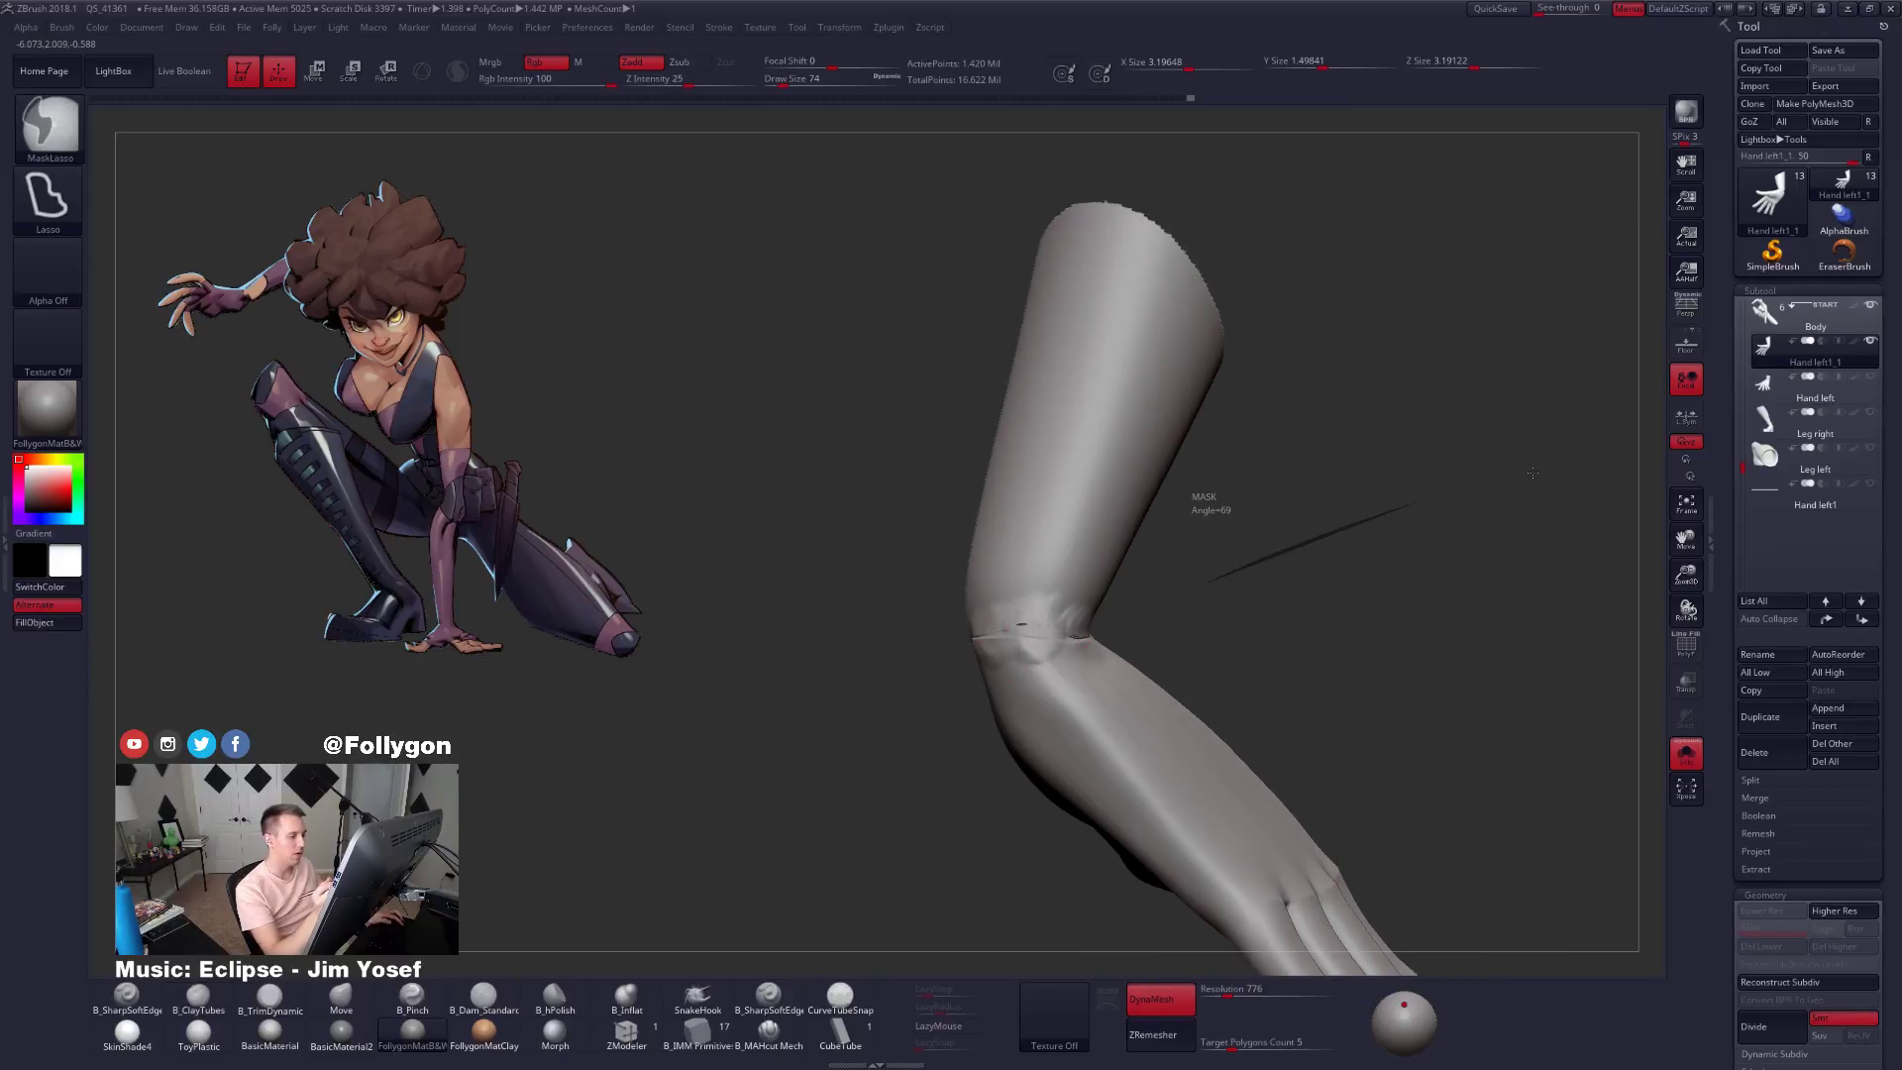
mouse_move(1058, 704)
right_down()
mouse_move(1070, 637)
mouse_move(1099, 614)
mouse_move(1085, 597)
right_up()
drag(1104, 650, 1102, 660)
Flatten the built-up clay at the wrist with the B_TrimDynamic brush at draw size 104.
mouse_move(1052, 611)
right_down()
mouse_move(1082, 594)
mouse_move(1129, 616)
right_up()
key(])
key(])
key(])
key(3)
drag(1038, 628, 1052, 568)
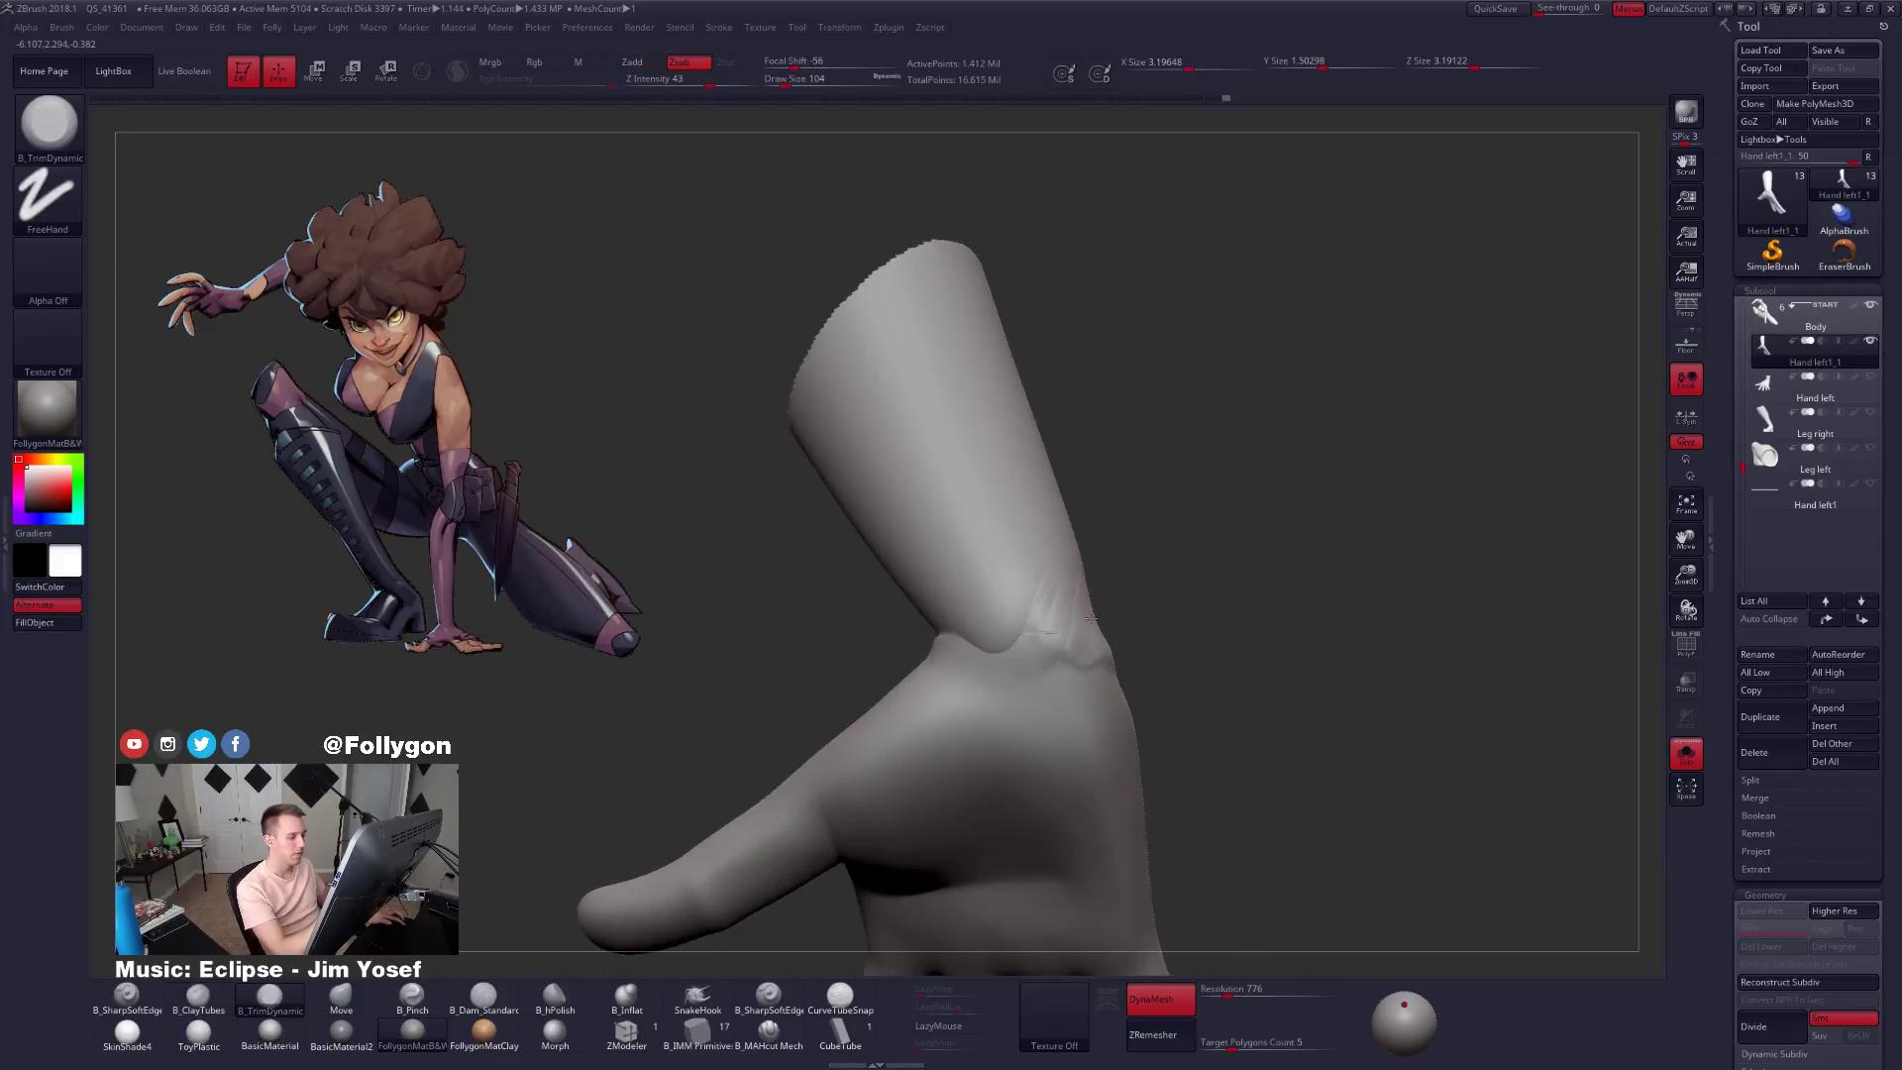
Adjust the wrist with the Move brush and fill its crease with B_ClayTubes at draw size 81.
mouse_move(1075, 616)
right_down()
mouse_move(1100, 610)
mouse_move(1145, 650)
right_up()
key(4)
key(space)
drag(1143, 658, 1150, 657)
mouse_move(1150, 658)
right_down()
mouse_move(1140, 642)
mouse_move(1125, 669)
mouse_move(1152, 683)
mouse_move(1159, 654)
mouse_move(1213, 634)
right_up()
key(2)
key([)
key([)
key([)
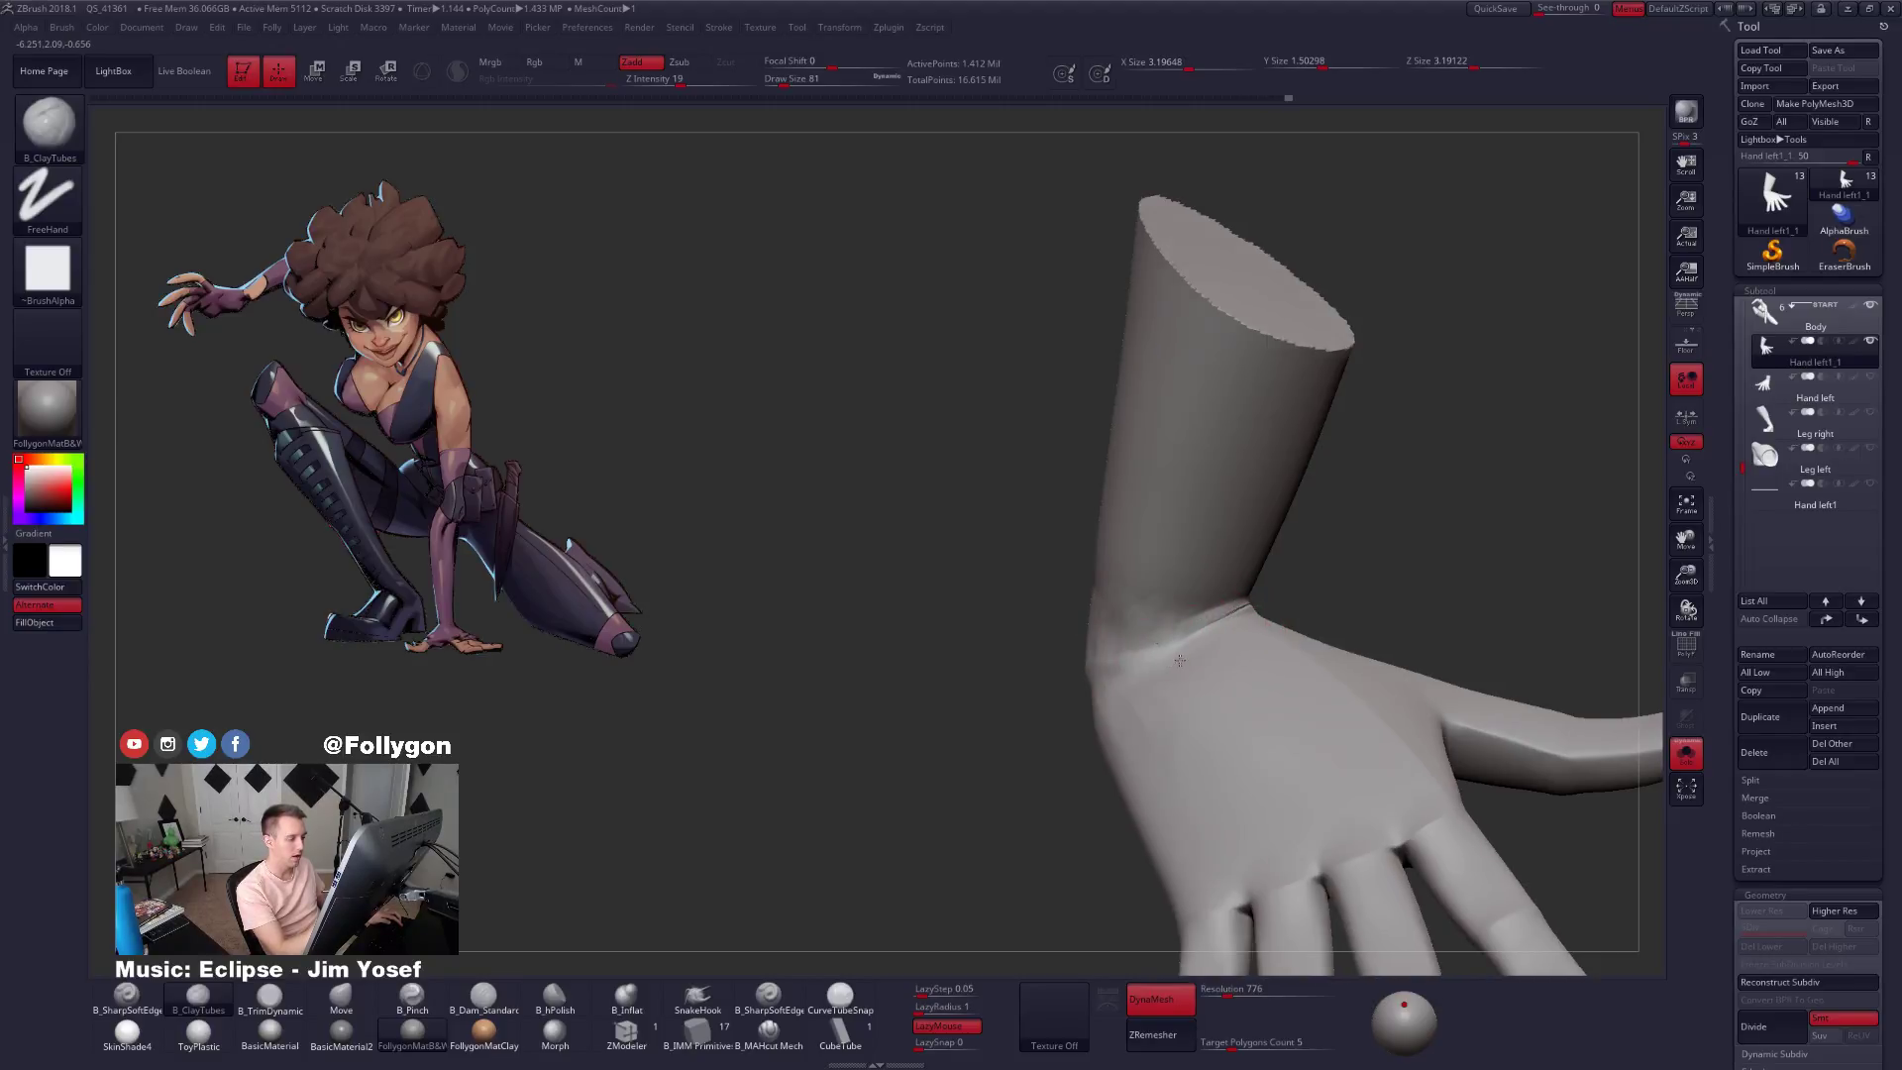
right_drag(1185, 619, 959, 615)
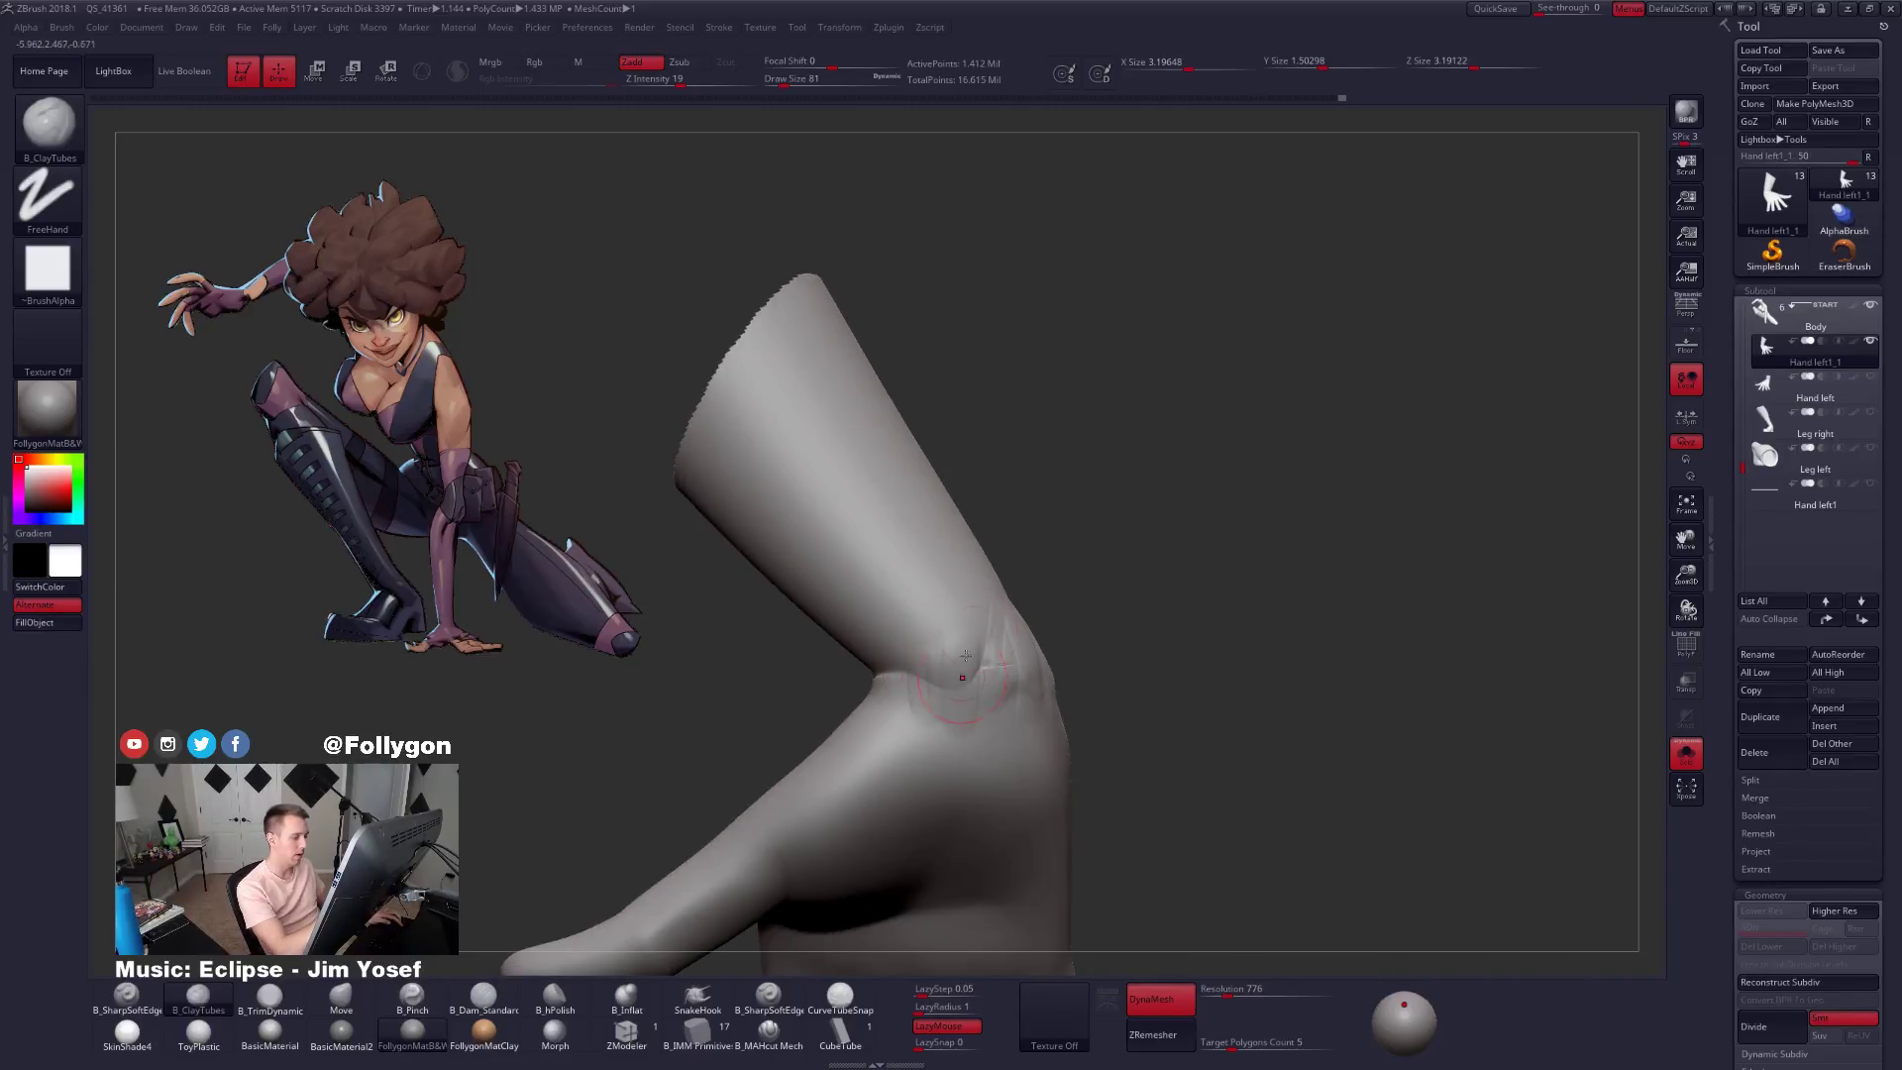
Refine the wrist's outer contour with the Move brush at draw size 140.
key(b)
key(m)
key(v)
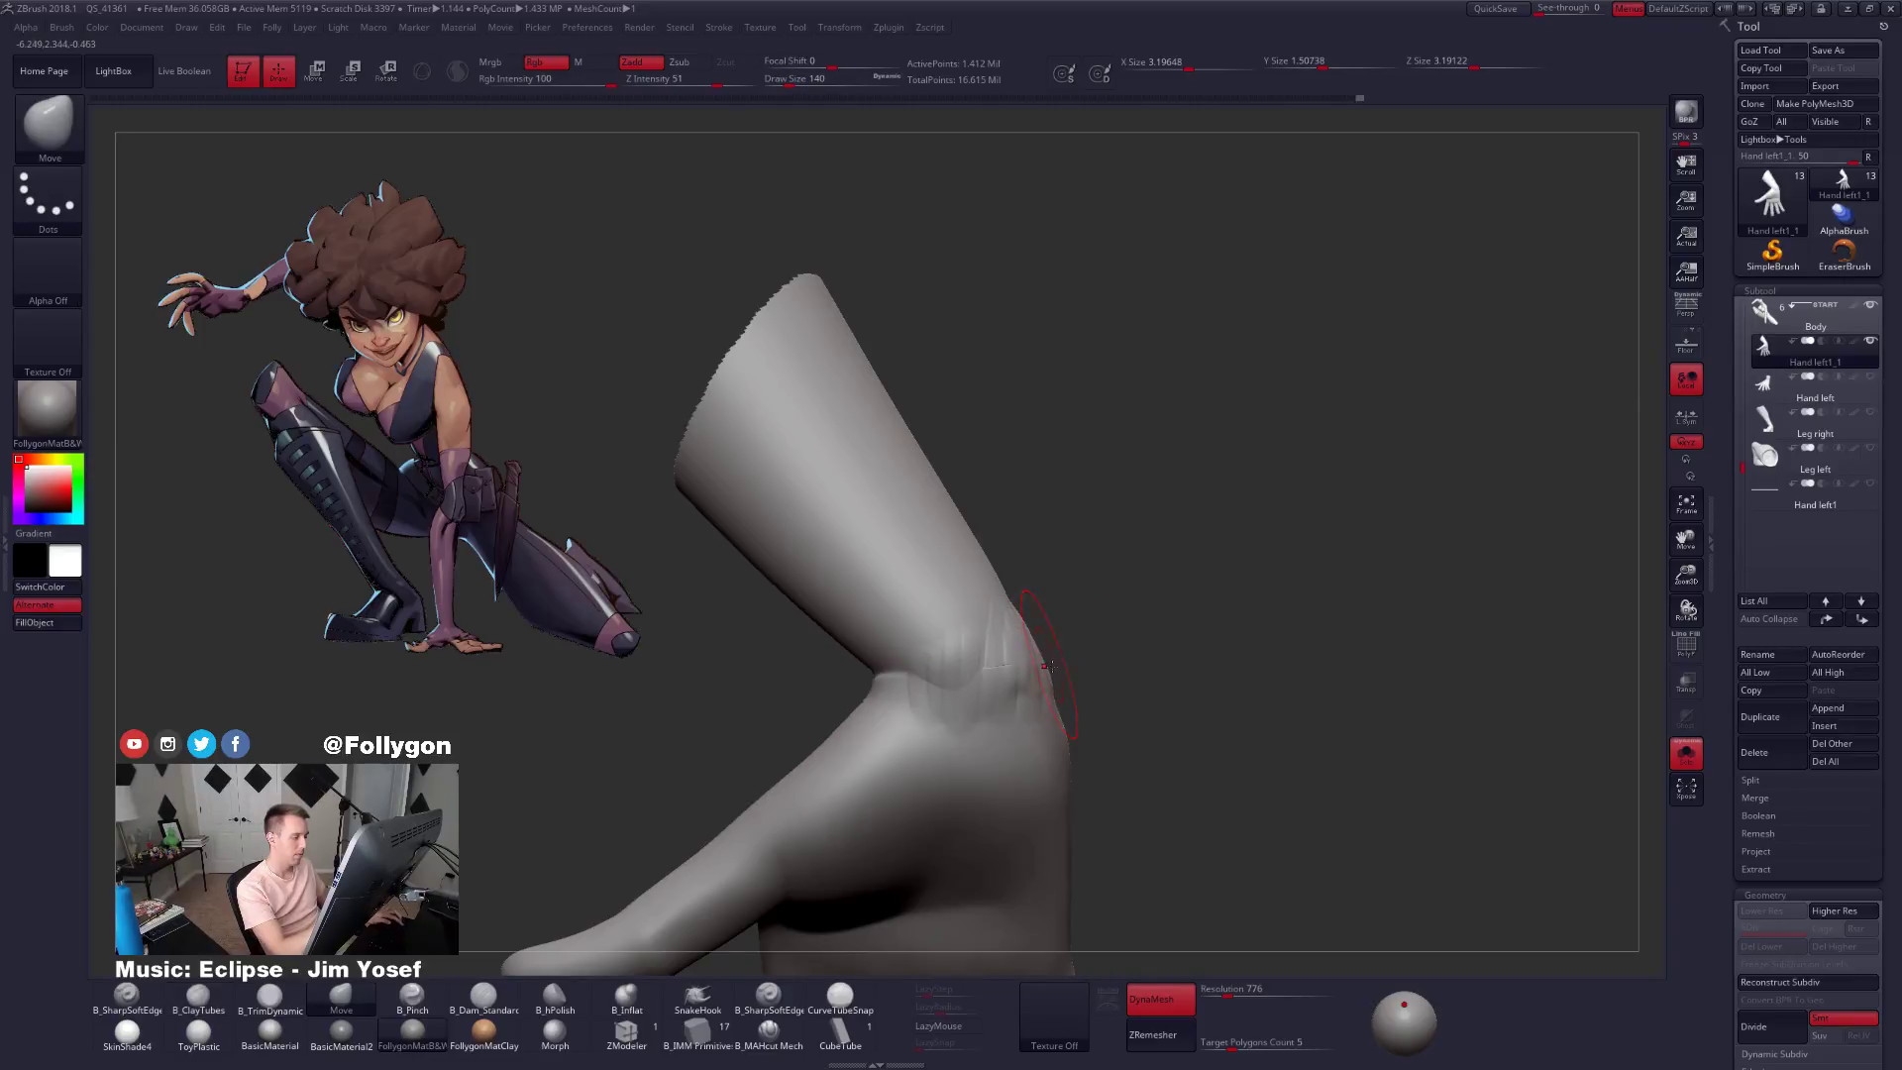
mouse_move(1046, 667)
right_down()
mouse_move(1030, 649)
mouse_move(1072, 695)
right_up()
Flatten the wrist's outer side and the transition to the back of the hand with B_TrimDynamic at draw size 140.
key(b)
key(t)
key(d)
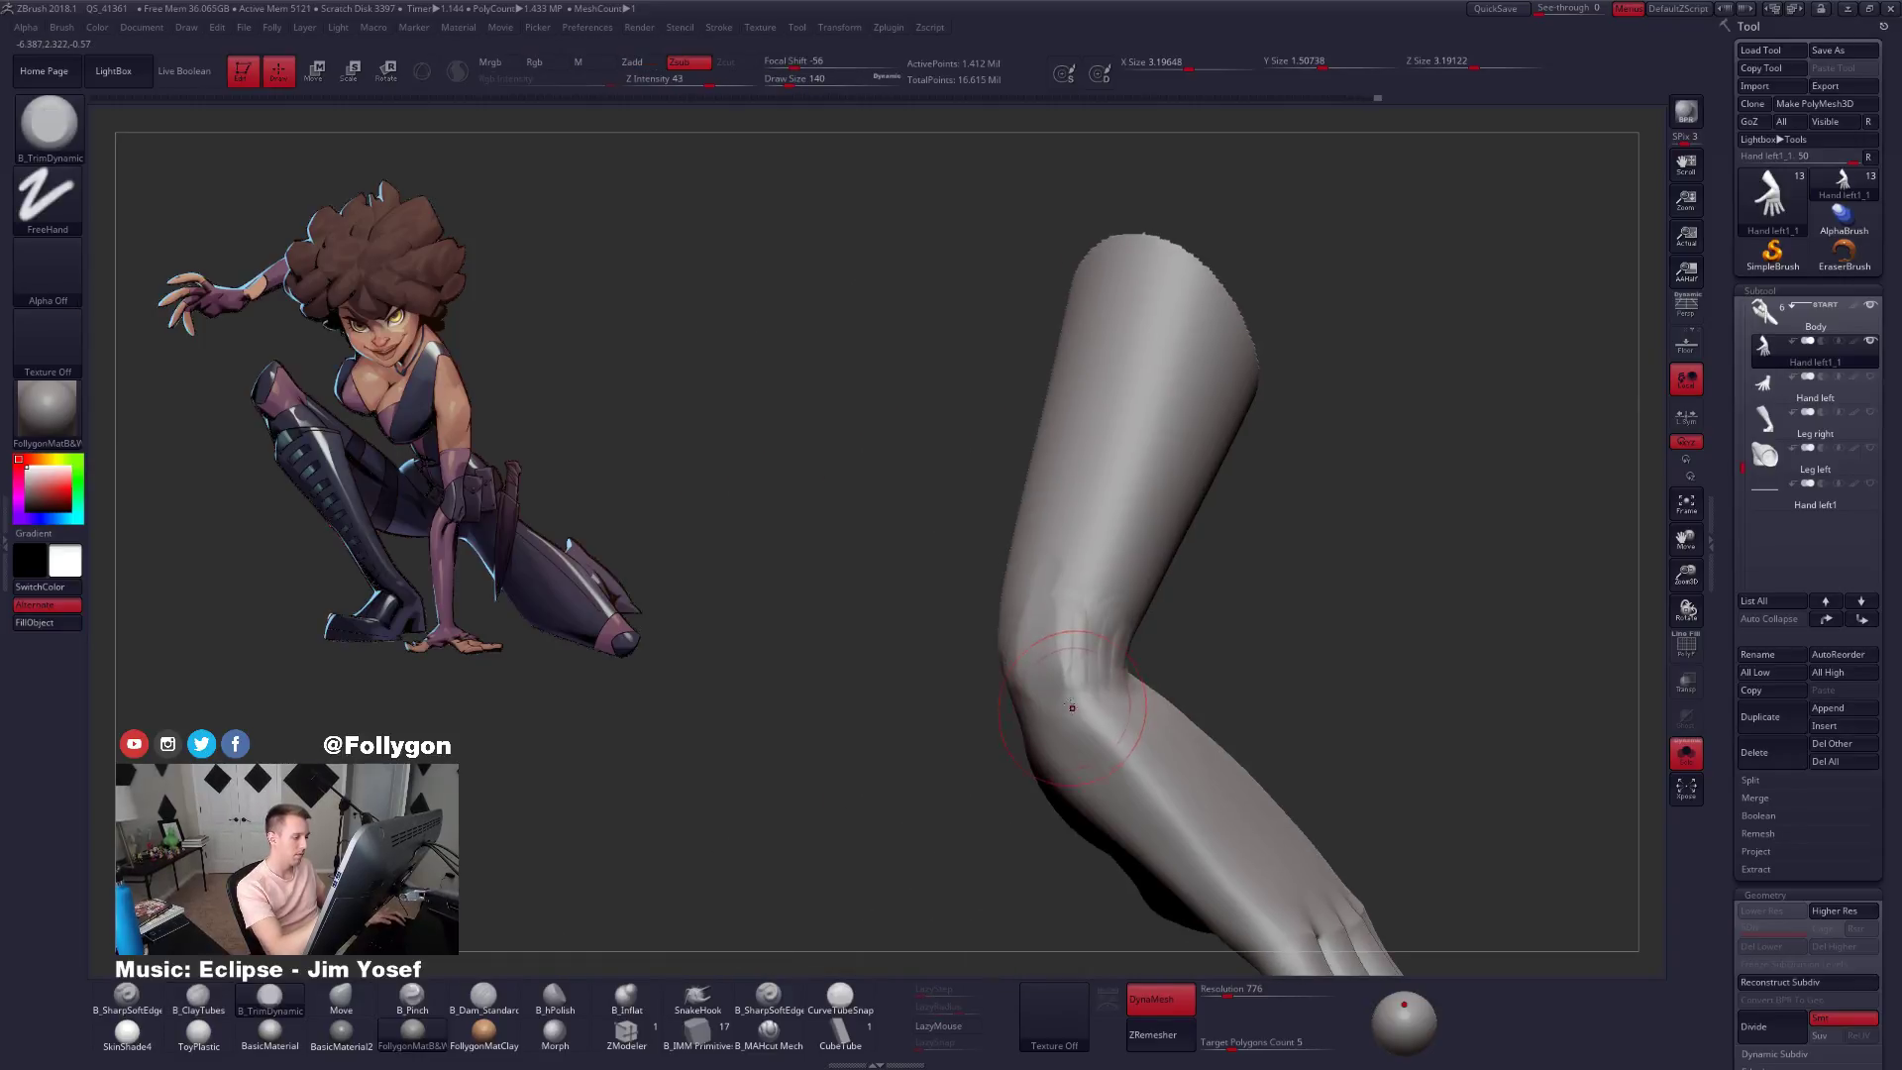
mouse_move(1069, 697)
mouse_down()
mouse_move(1050, 596)
mouse_move(1082, 715)
mouse_up()
right_drag(1075, 693, 1058, 699)
drag(1060, 692, 1046, 618)
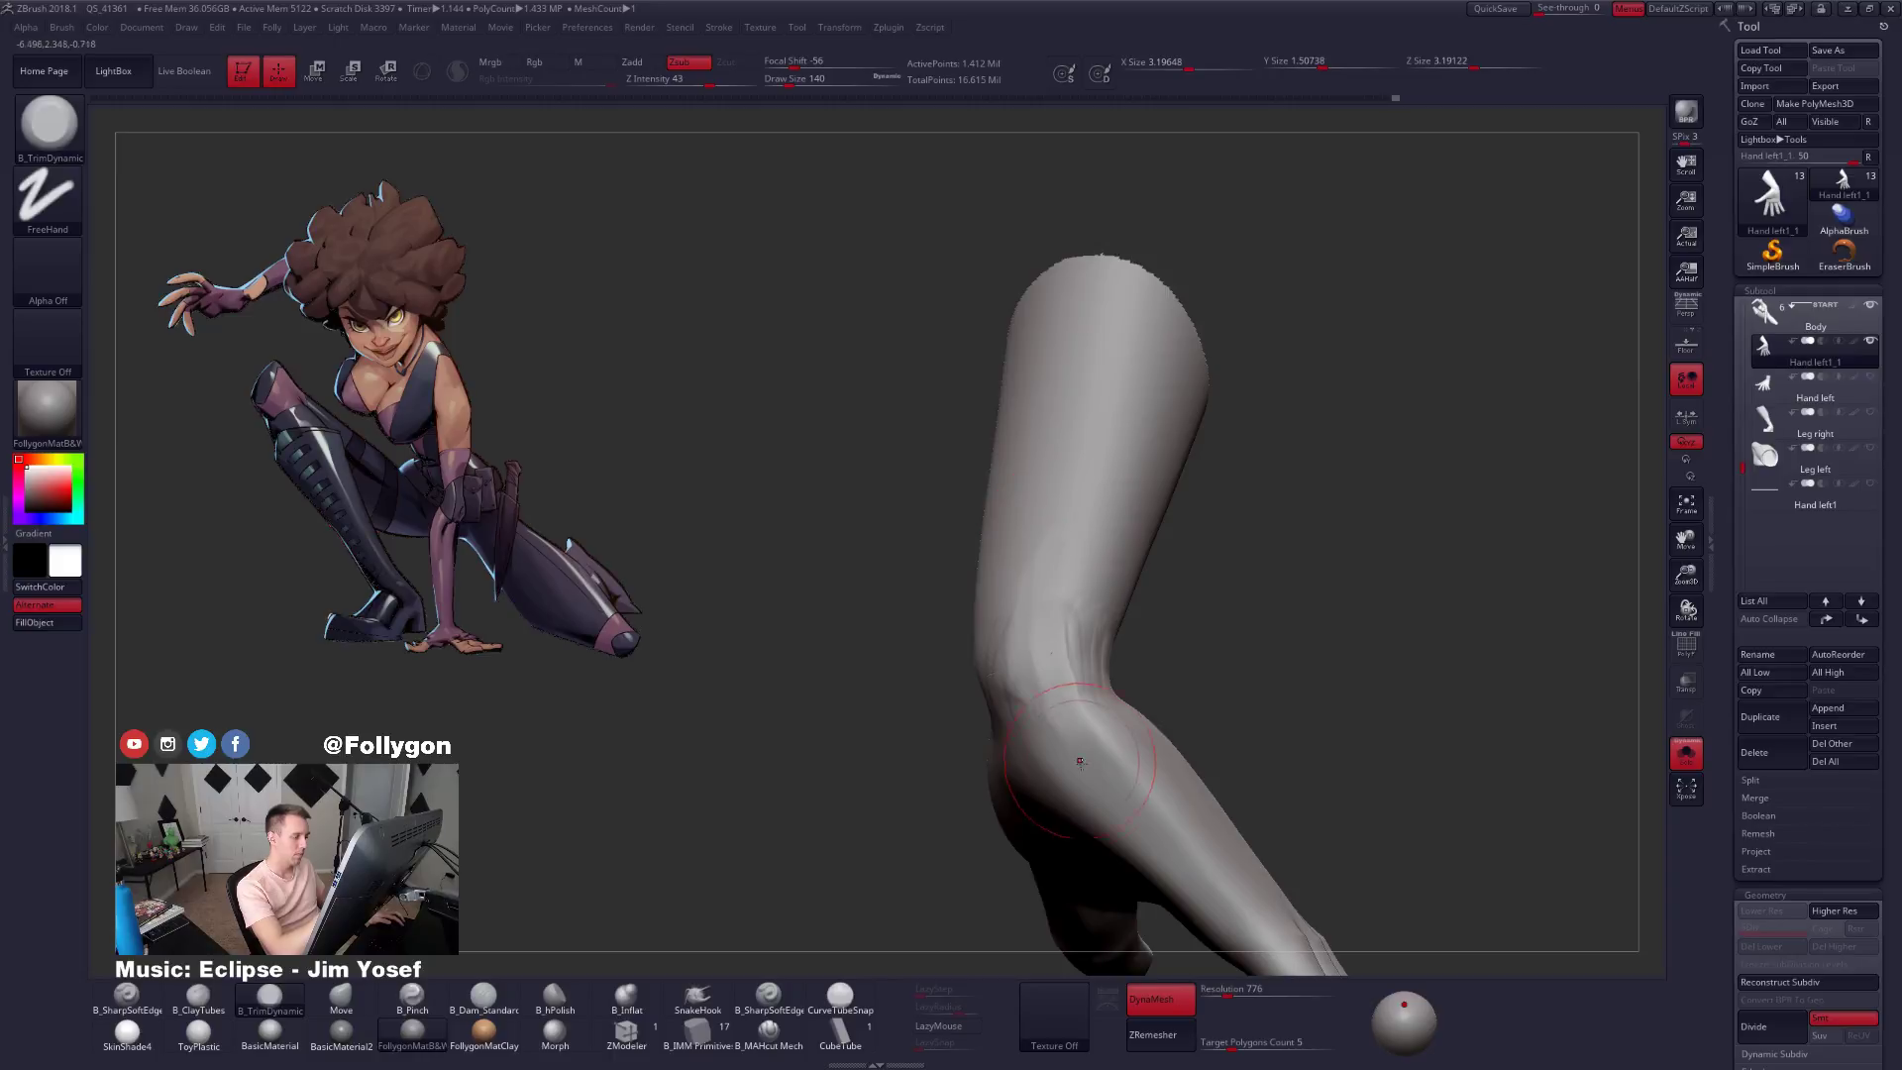
right_drag(1080, 761, 1063, 737)
right_drag(1031, 634, 1095, 704)
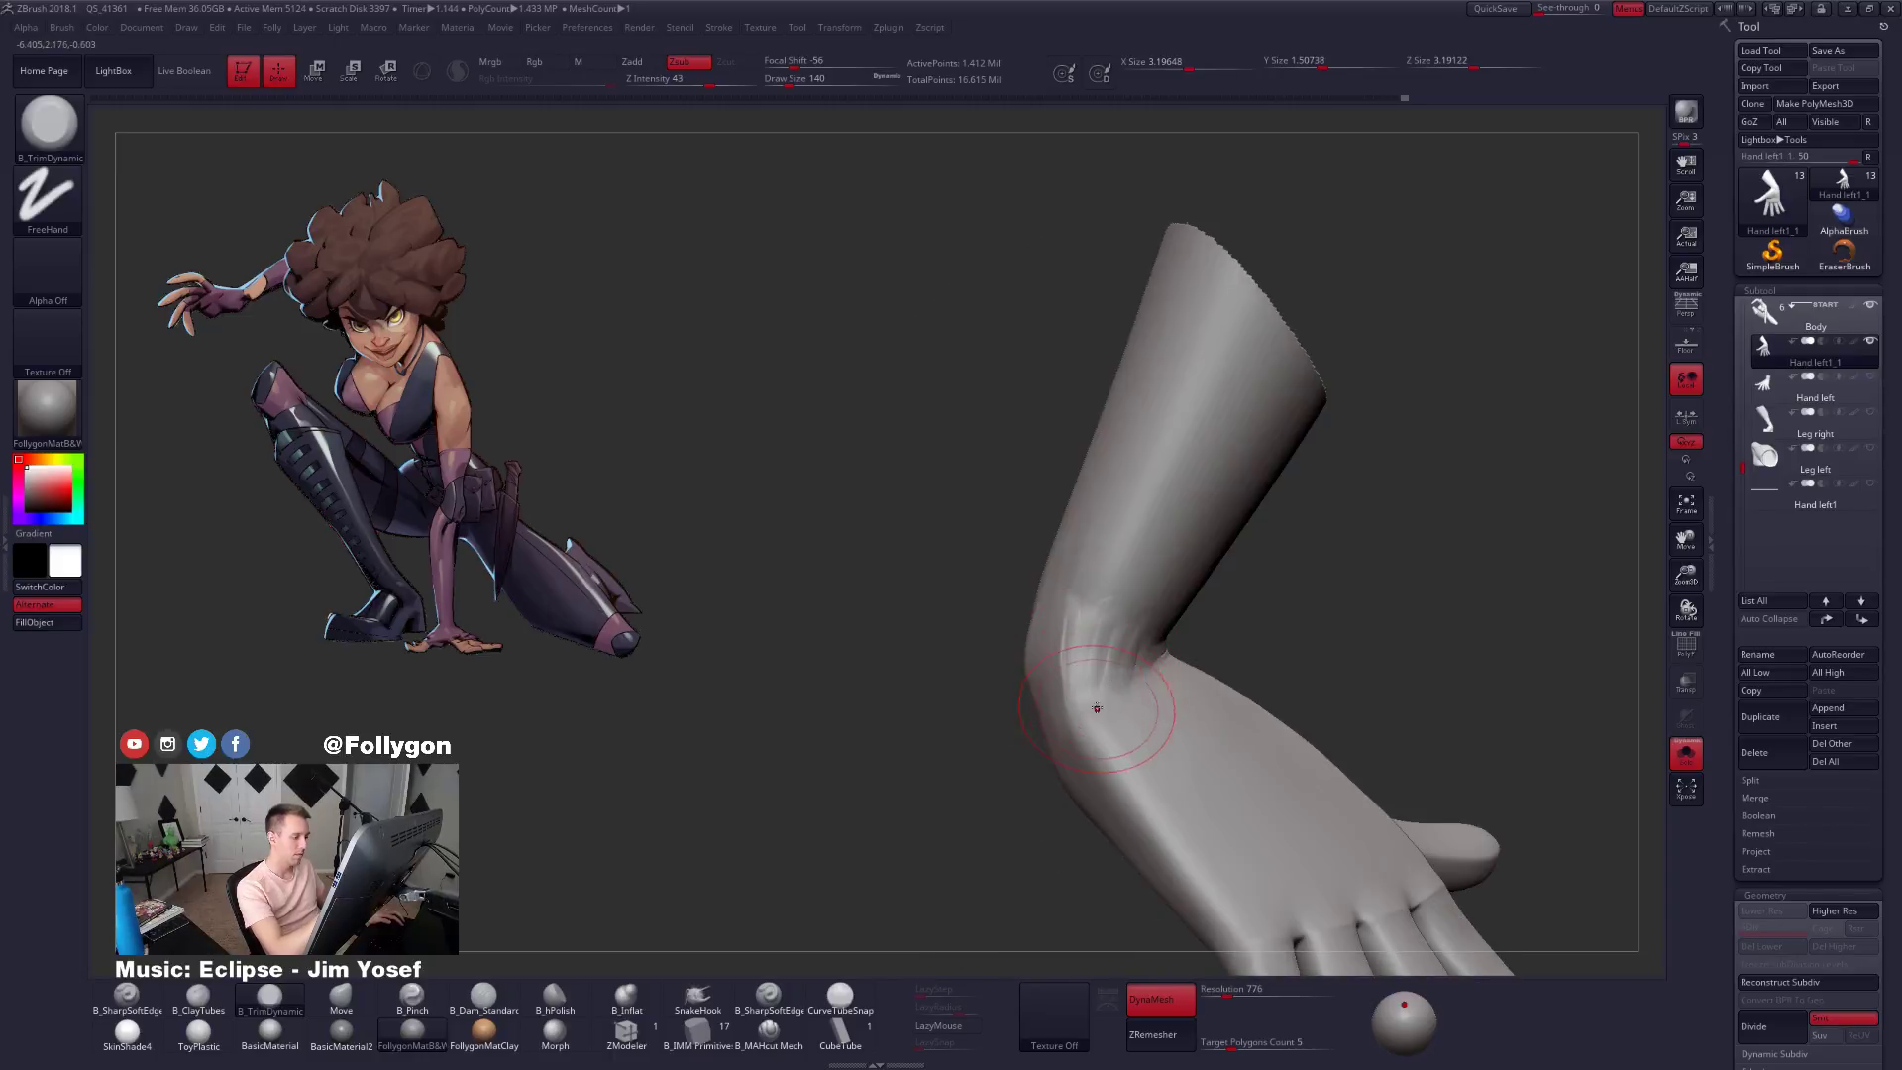
drag(1095, 704, 1103, 680)
right_drag(1104, 679, 1102, 665)
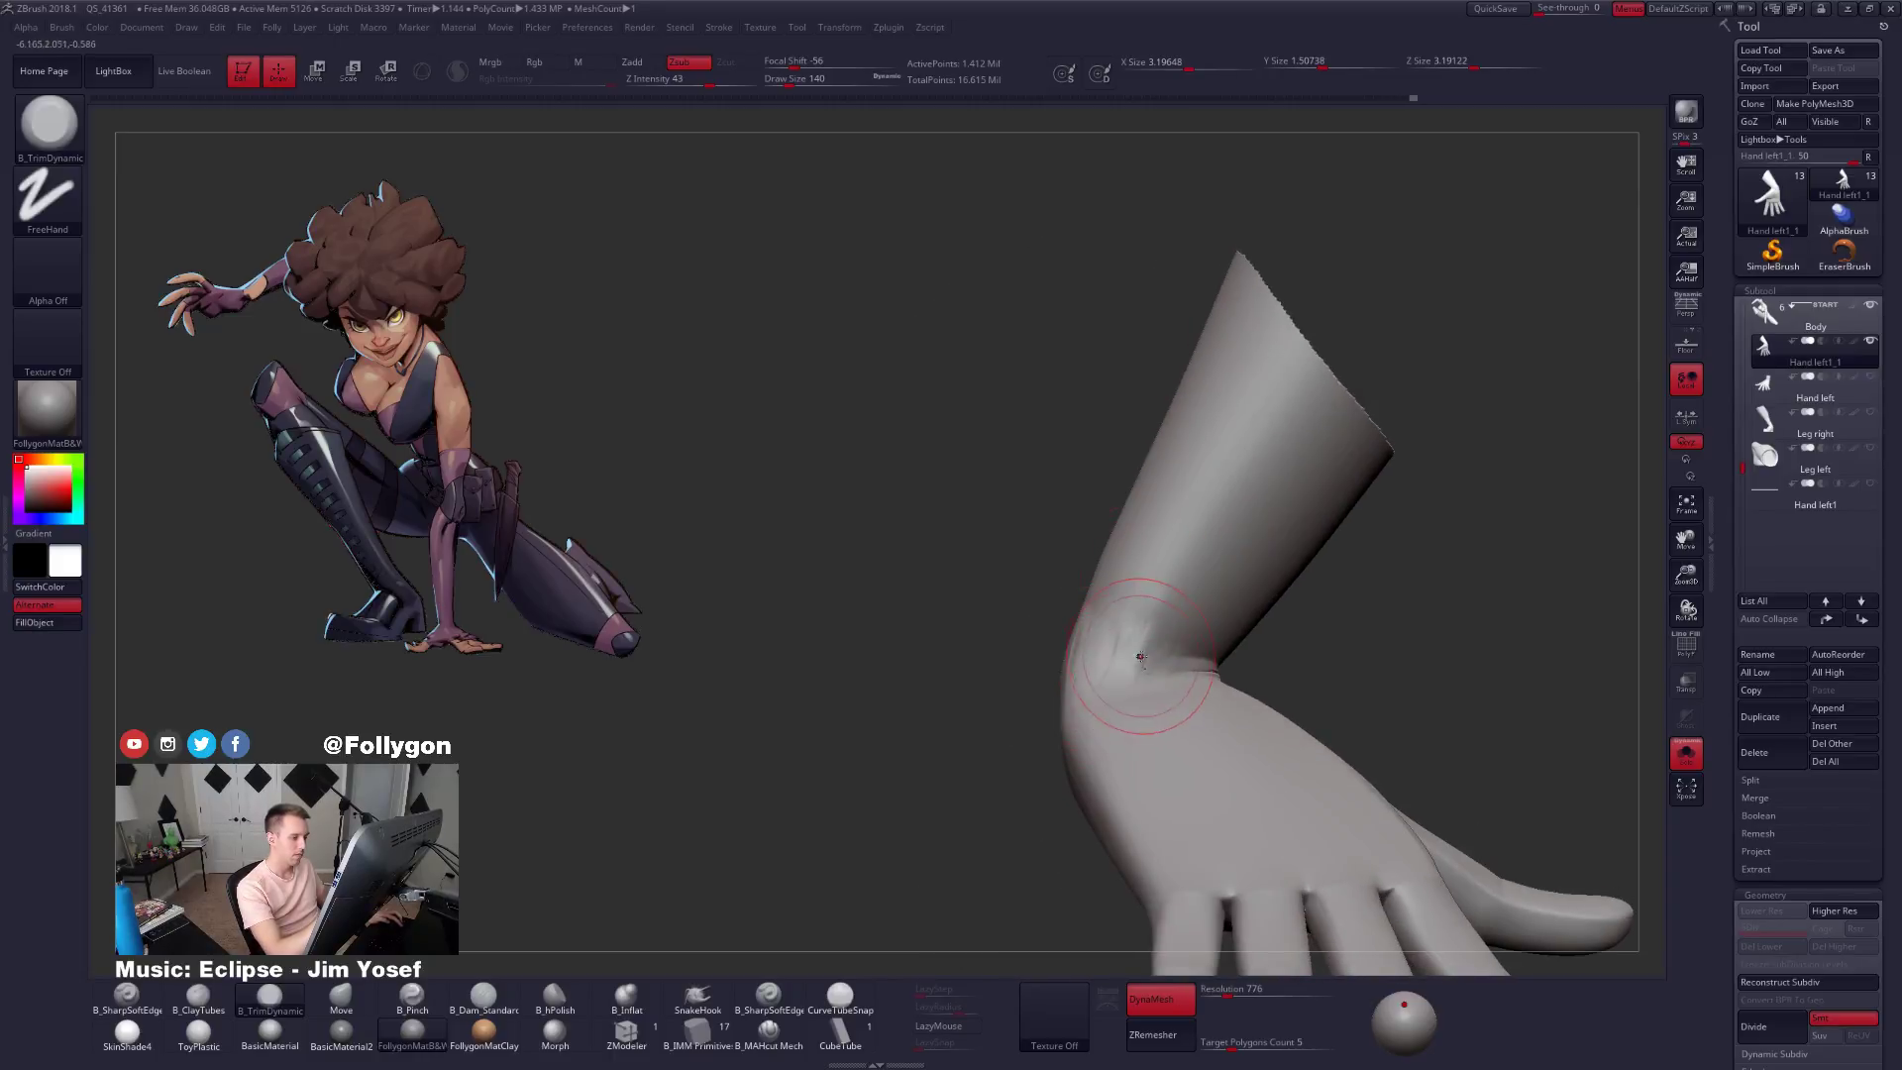
Even out the wrist crease with B_TrimDynamic at draw size 104 and update the DynaMesh.
key(s)
drag(1142, 657, 1131, 658)
mouse_move(1166, 669)
right_down()
mouse_move(1140, 718)
mouse_move(1229, 698)
mouse_move(1308, 789)
mouse_move(1320, 779)
mouse_move(1235, 738)
mouse_move(1260, 822)
right_up()
mouse_move(1091, 699)
ctrl+mouse_down()
mouse_move(1164, 760)
mouse_move(1302, 741)
mouse_move(1190, 793)
ctrl+mouse_up()
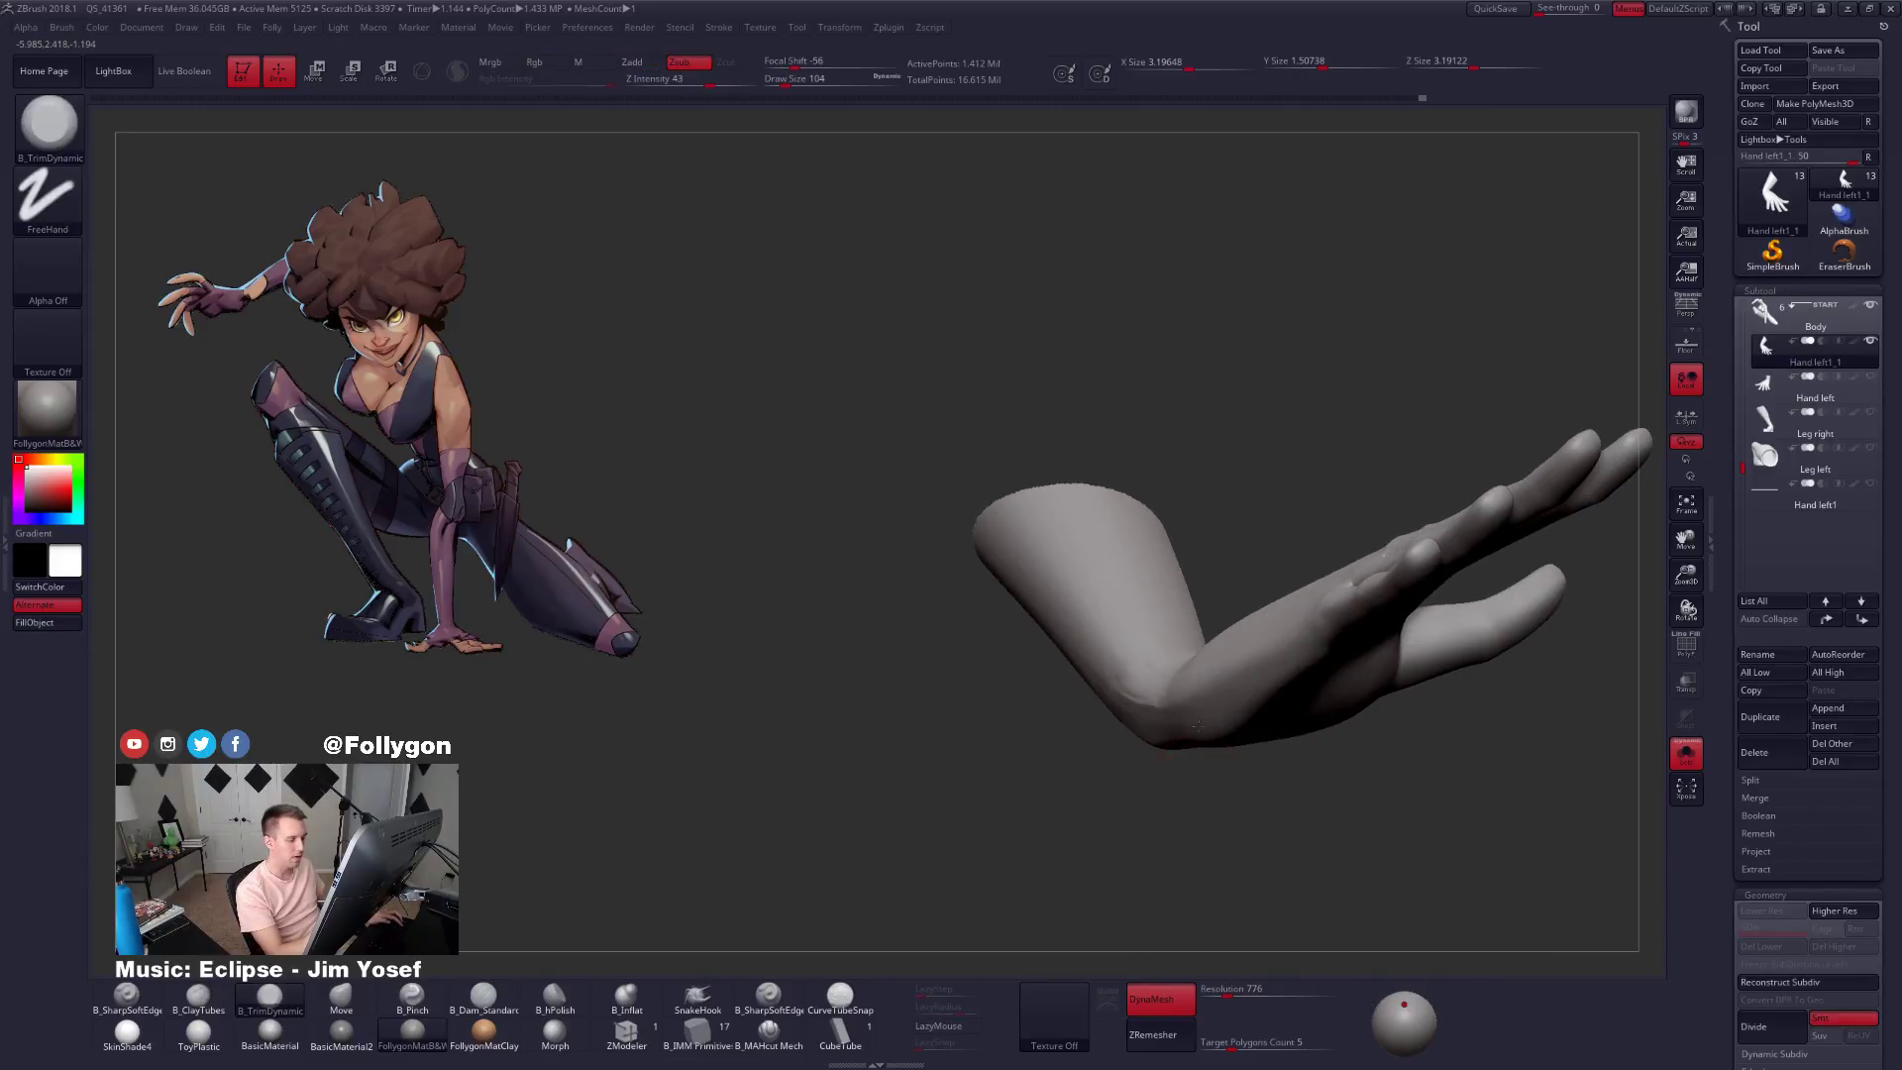
Flatten the palm side of the wrist with B_TrimDynamic at draw size 130.
mouse_move(1204, 852)
right_down()
mouse_move(1161, 787)
mouse_move(1131, 828)
right_up()
key(space)
drag(1190, 731, 1195, 731)
right_drag(1238, 689, 1197, 716)
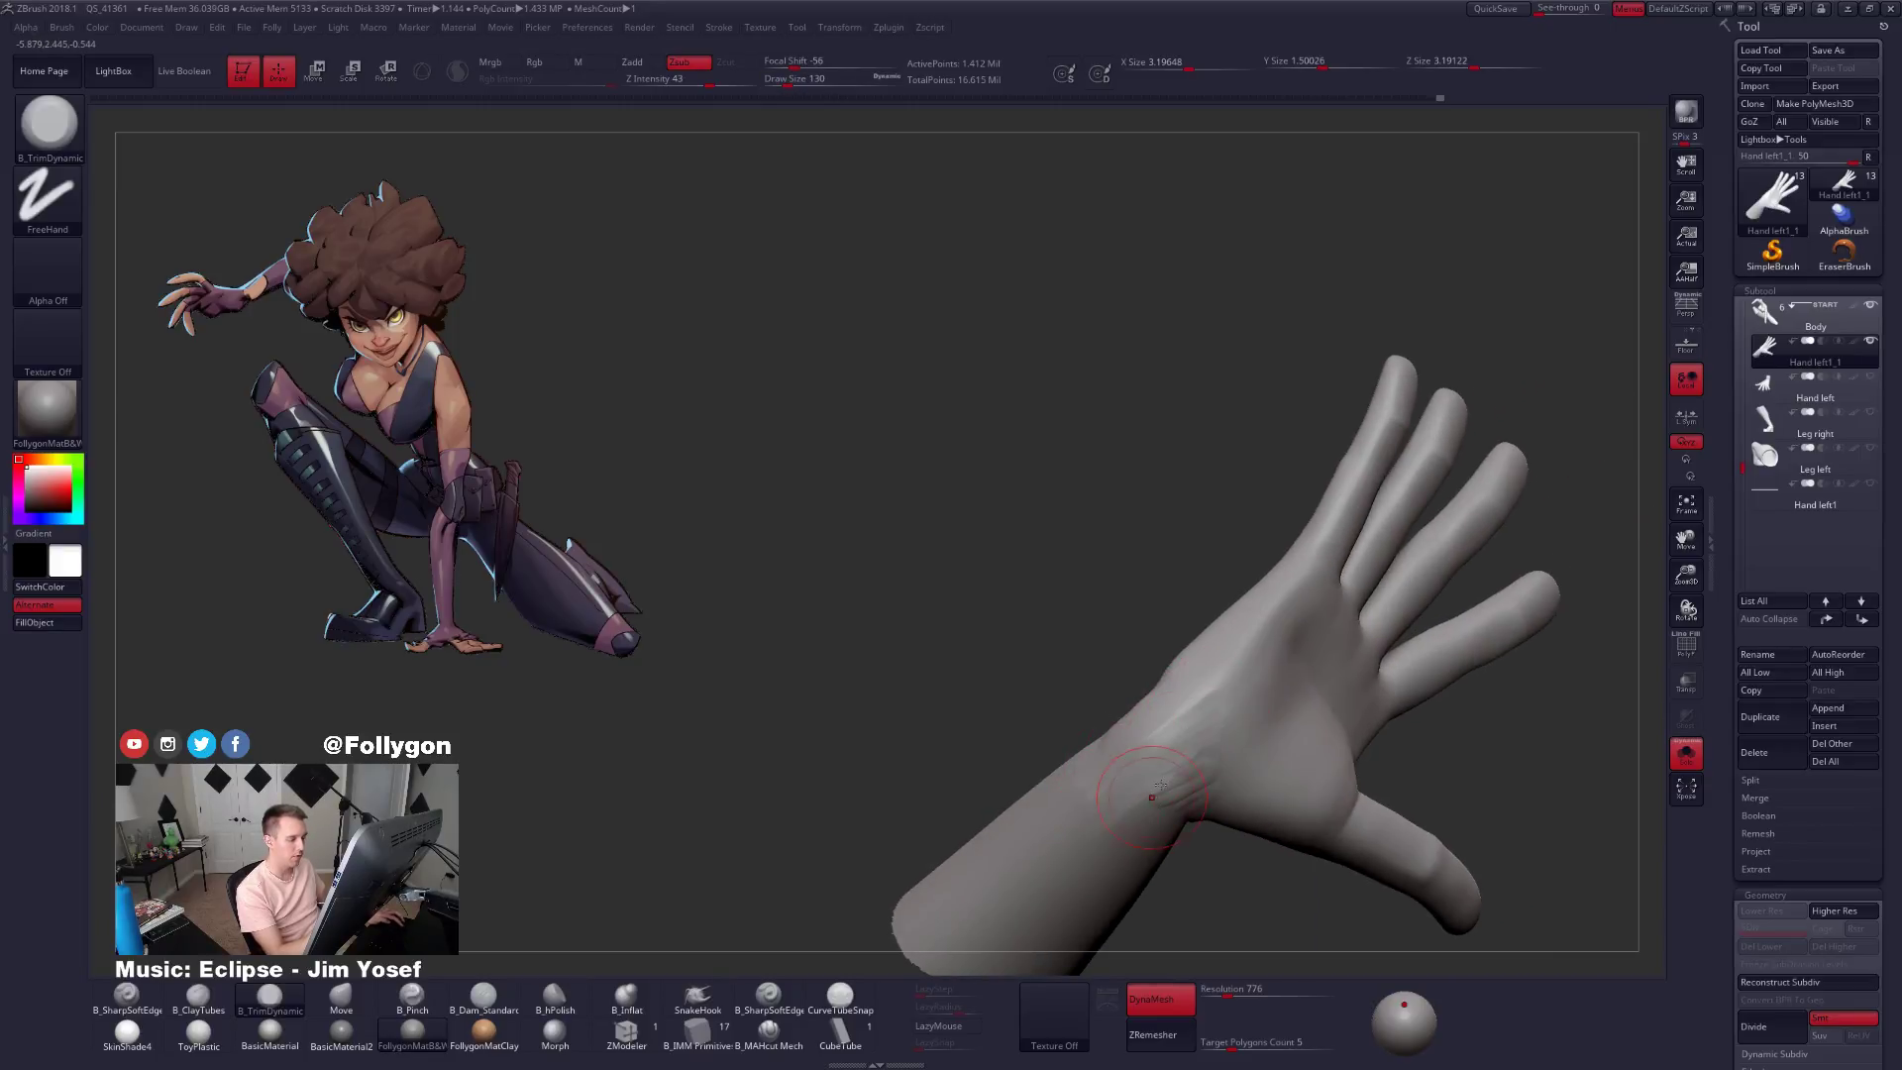
right_drag(1152, 797, 1220, 715)
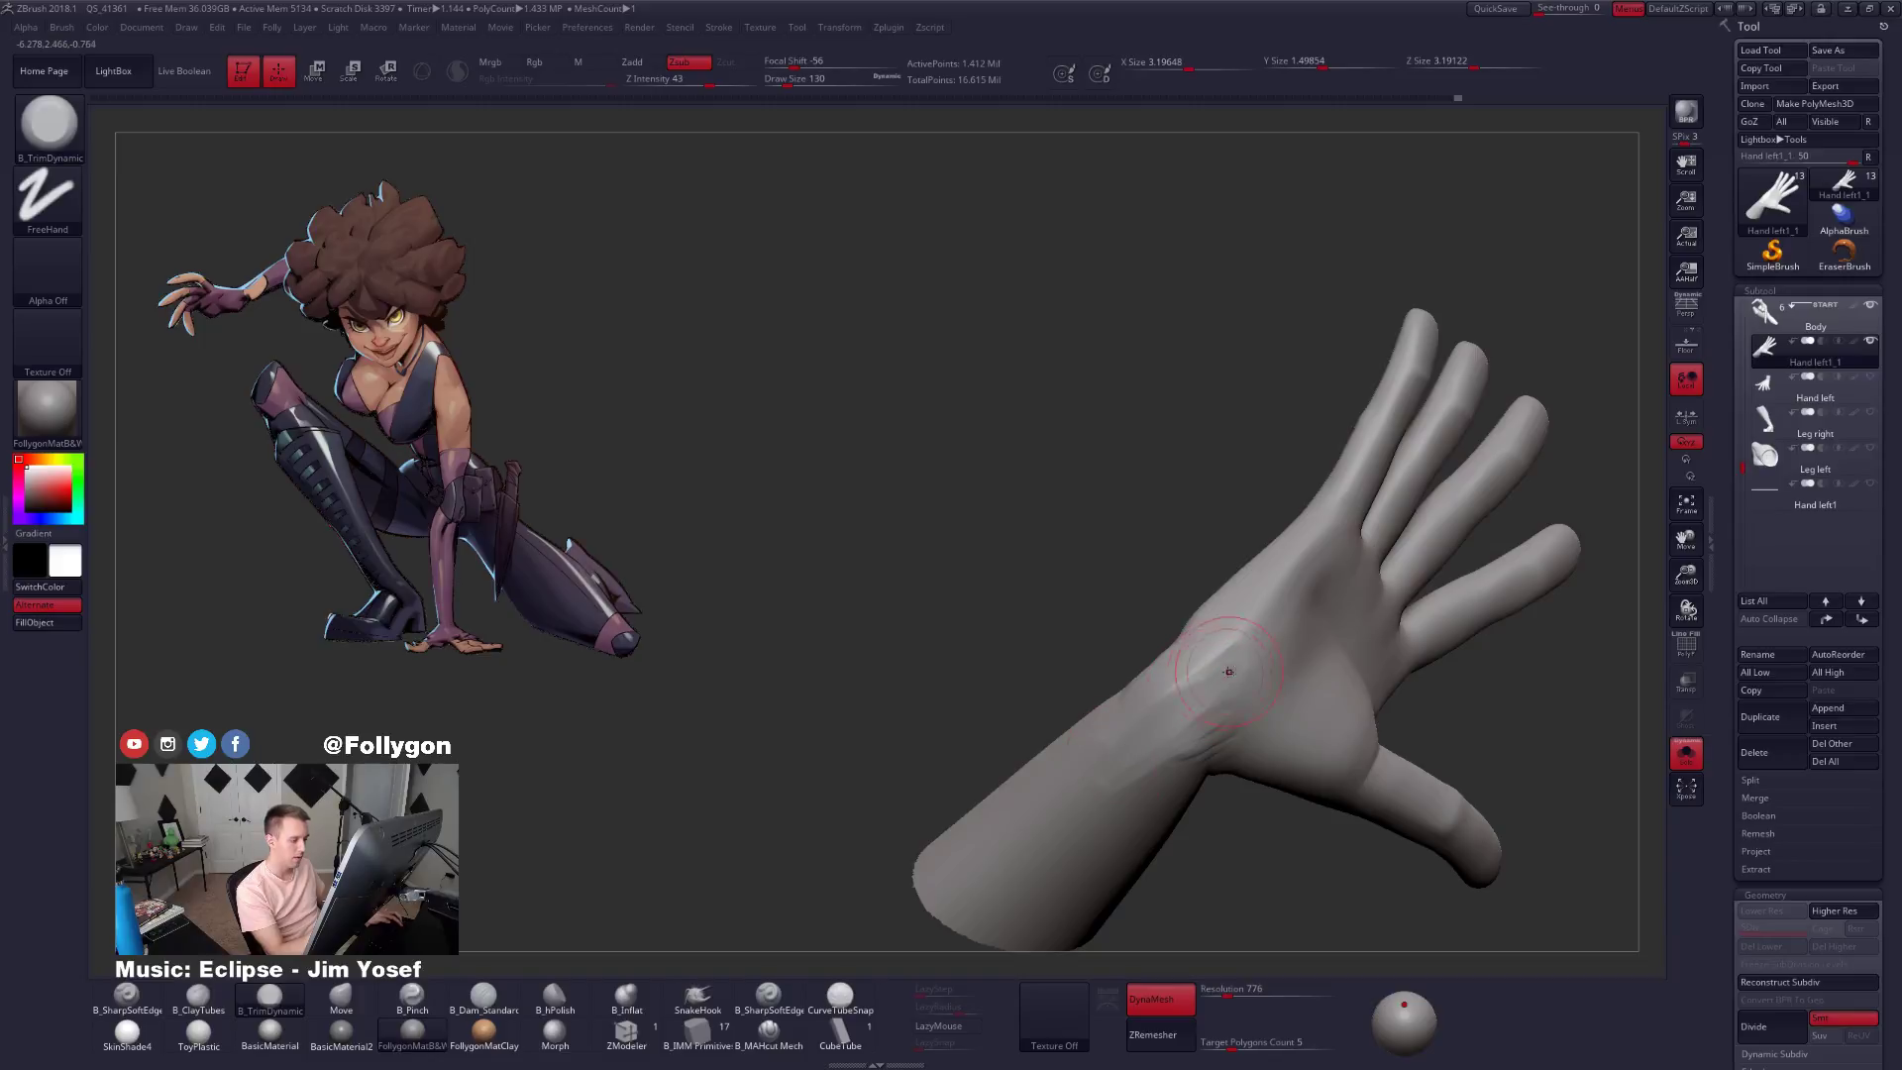
Polish the palm side of the wrist and the adjoining forearm with B_hPolish at draw size 130.
mouse_move(1143, 800)
right_down()
mouse_move(1286, 661)
mouse_move(1283, 545)
right_up()
click(555, 996)
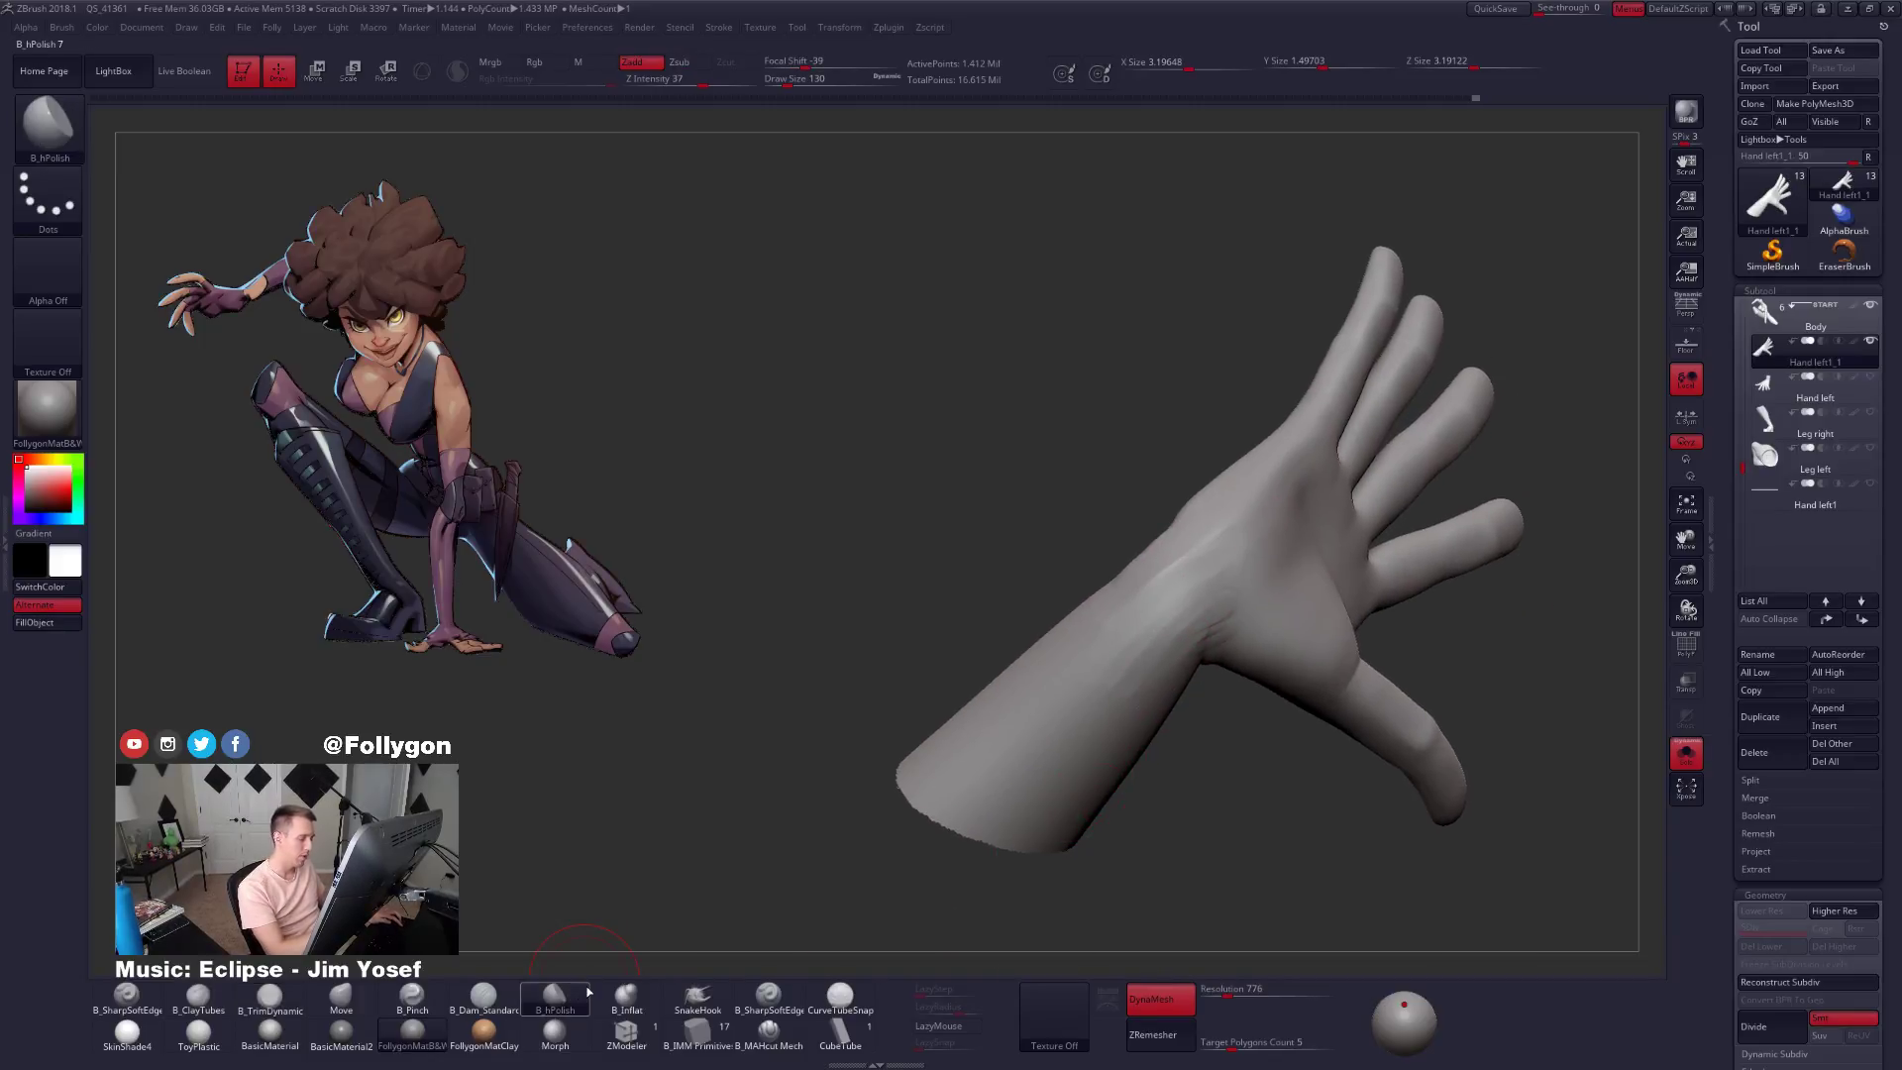
right_drag(1169, 604, 1217, 553)
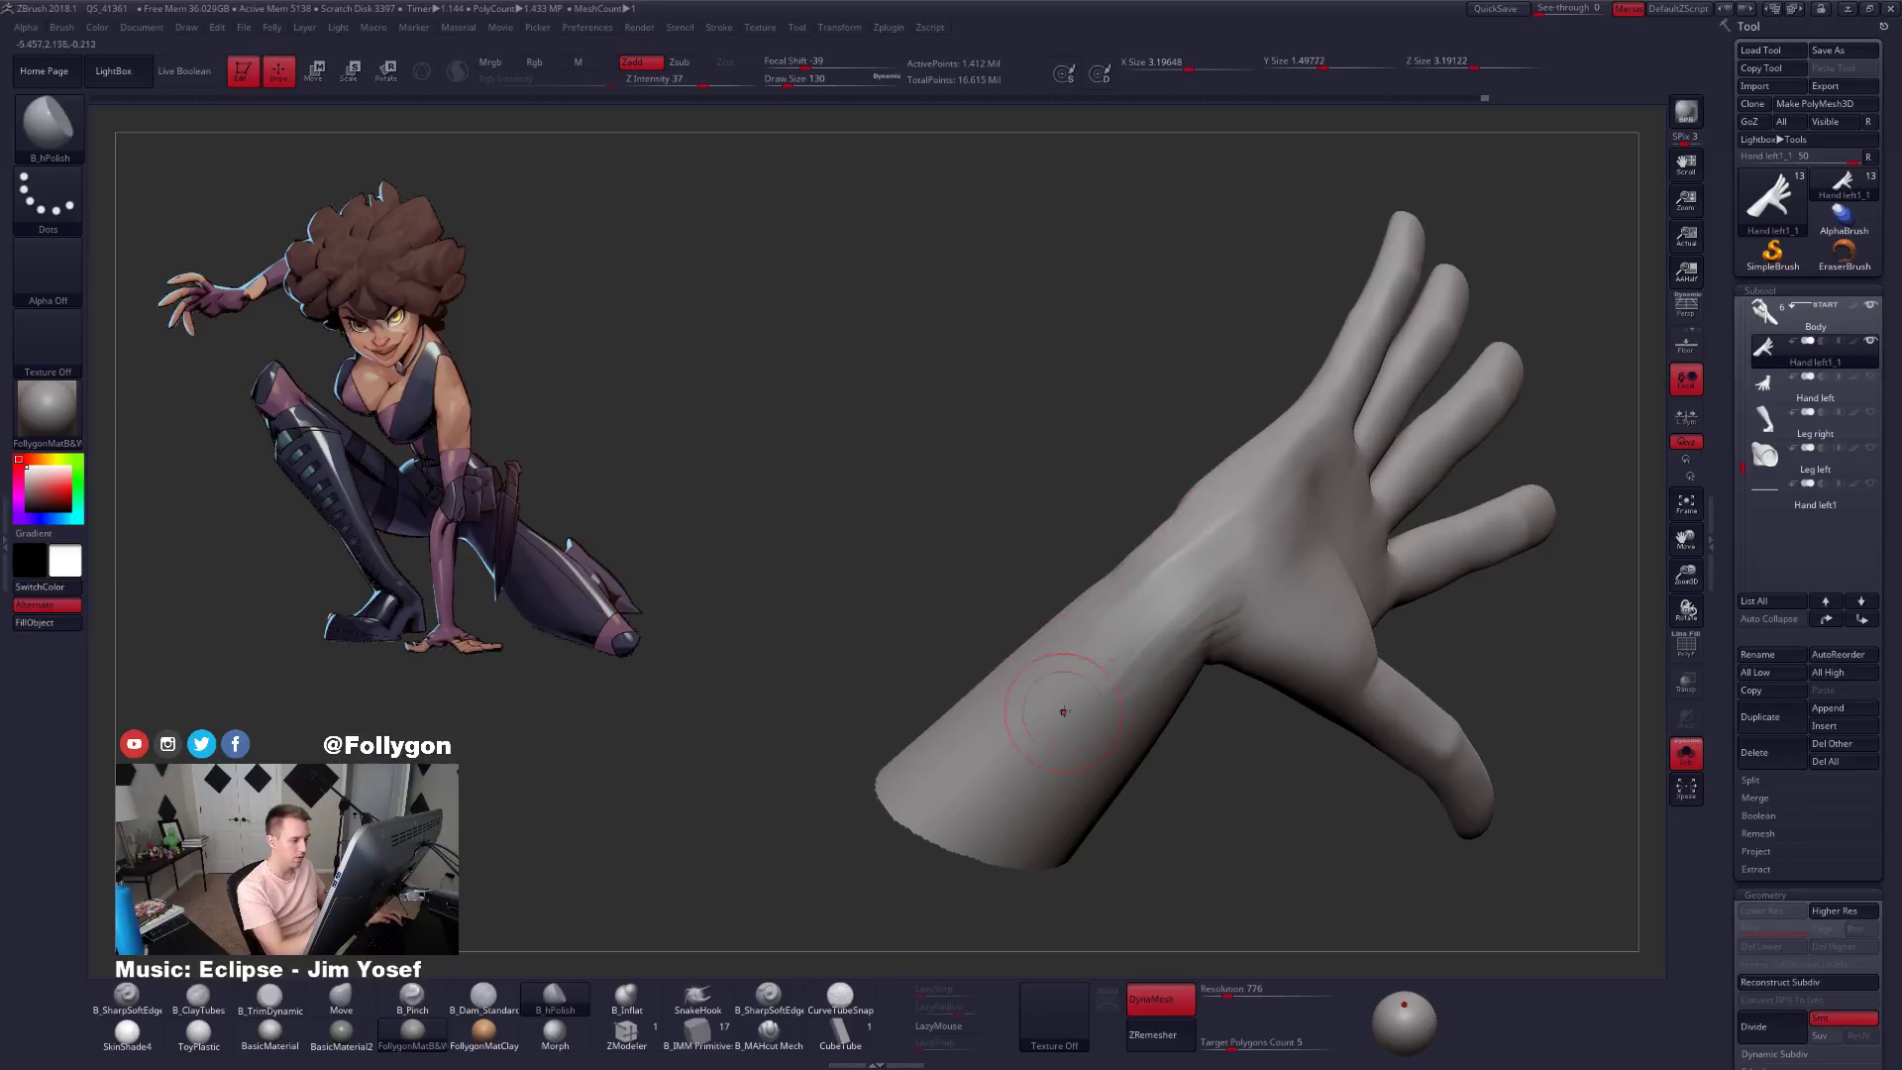
right_drag(1064, 712, 1232, 566)
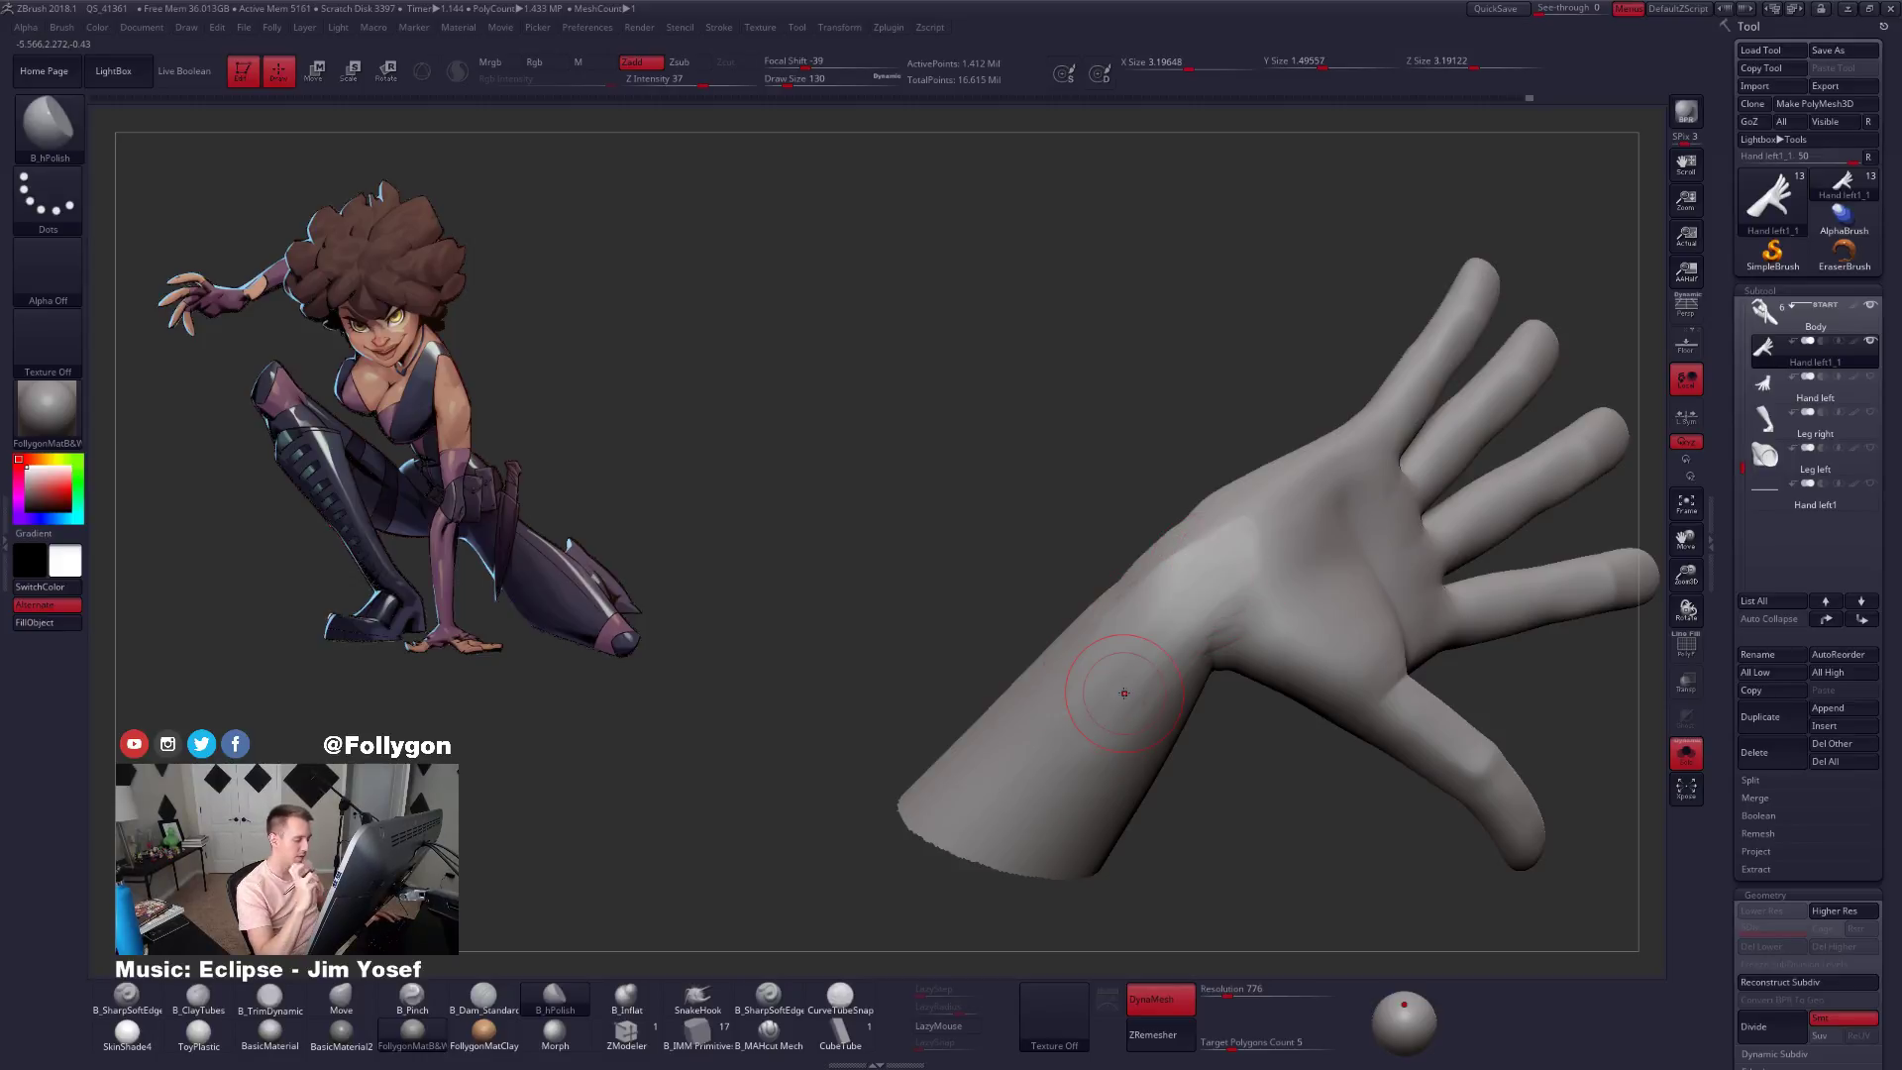
Polish the crease at the back of the wrist with B_hPolish at draw size 81 and update the DynaMesh.
mouse_move(1125, 692)
right_down()
mouse_move(1137, 798)
mouse_move(1111, 833)
right_up()
right_click(1111, 833)
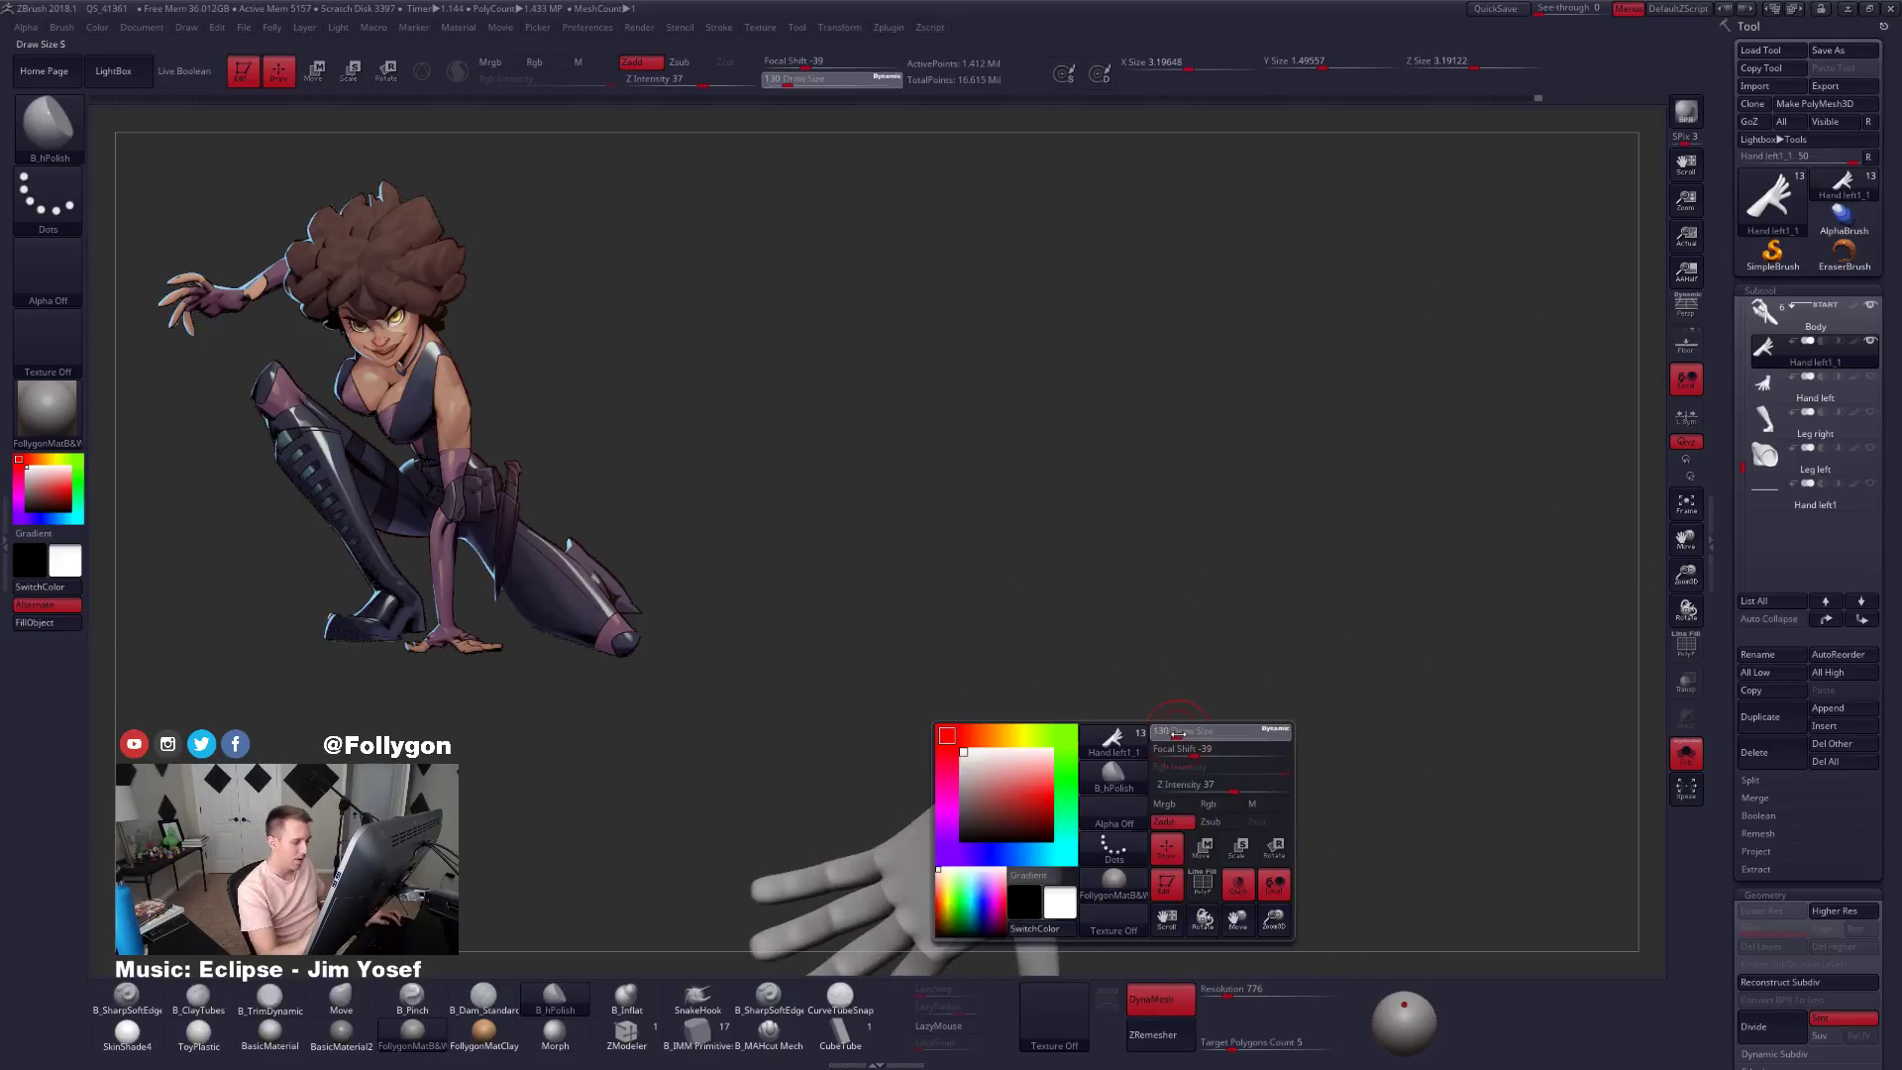
mouse_move(1183, 778)
right_down()
mouse_move(1255, 701)
mouse_move(1283, 788)
mouse_move(1253, 722)
right_up()
right_click(1253, 722)
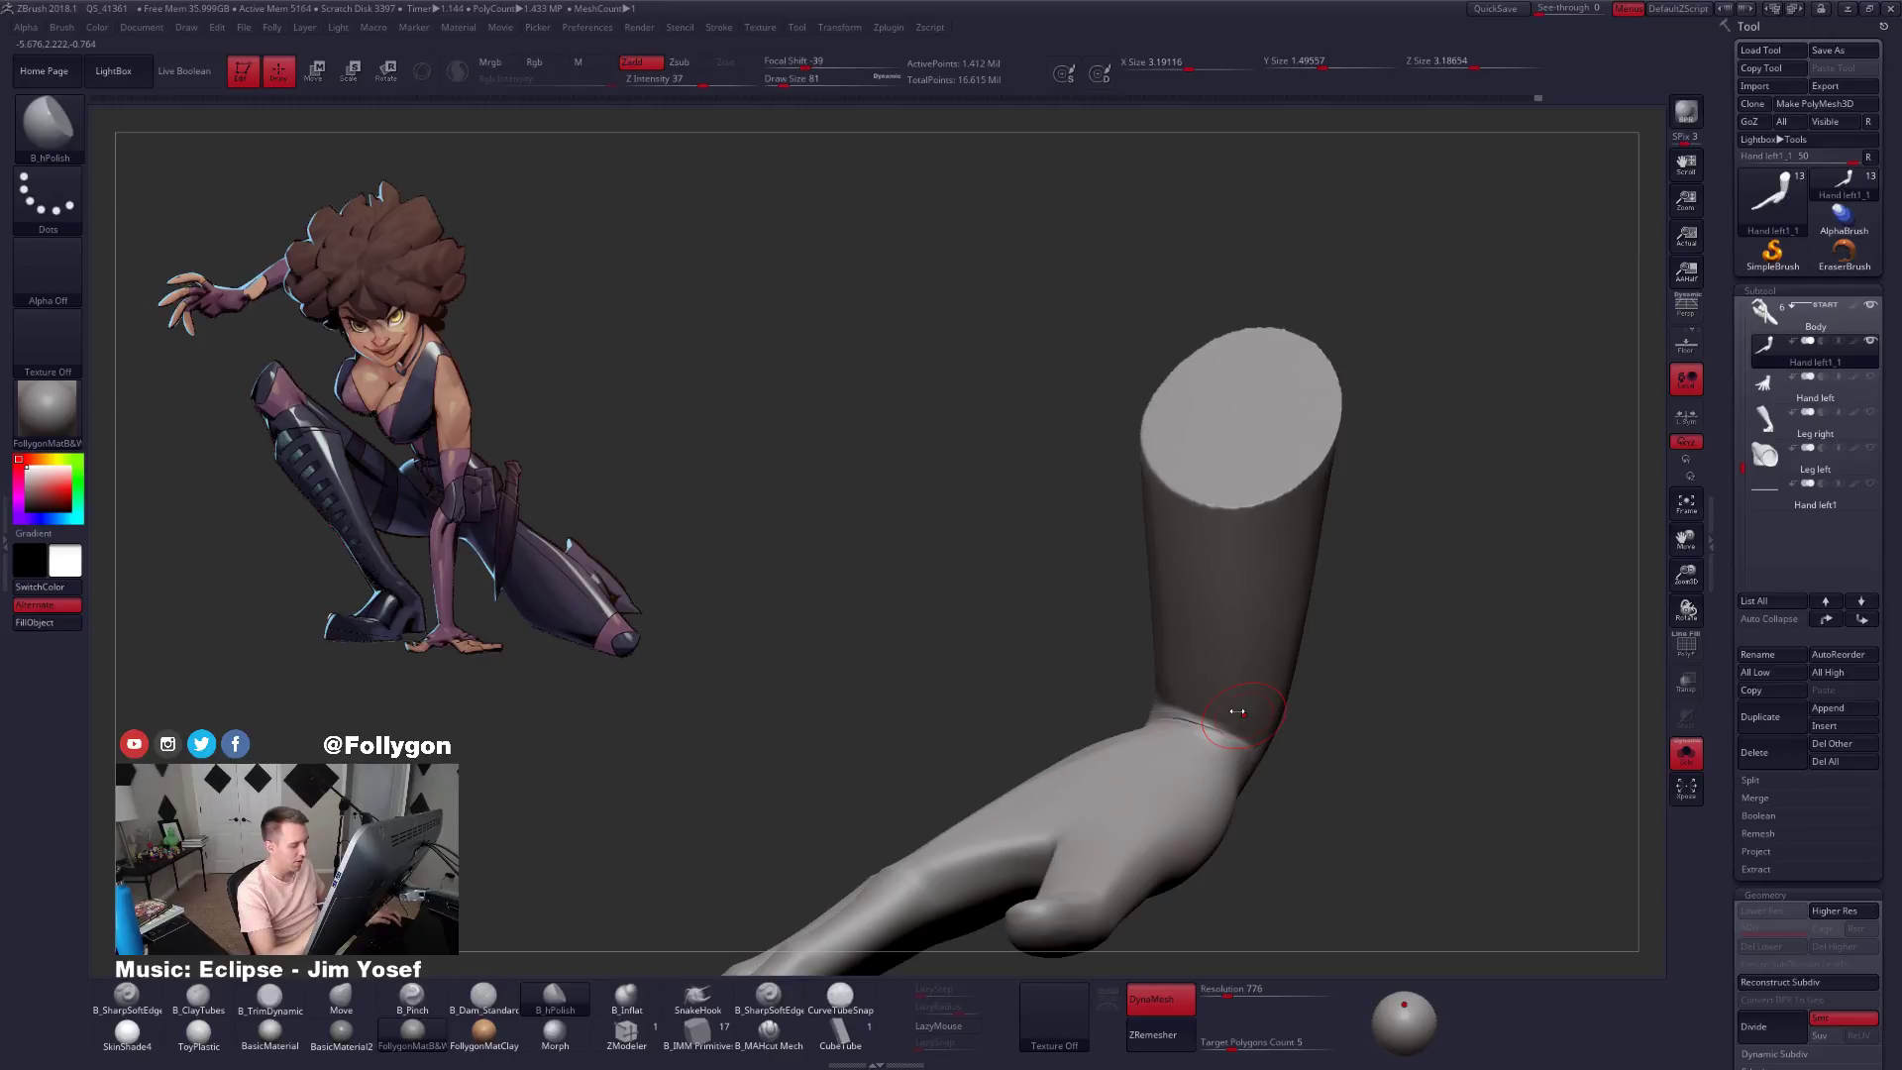
ctrl+drag(1352, 760, 1449, 660)
Smooth the crease at the back of the wrist and adjust its shape with the Move brush.
right_drag(1244, 755, 1327, 738)
ctrl+right_drag(1327, 738, 1248, 734)
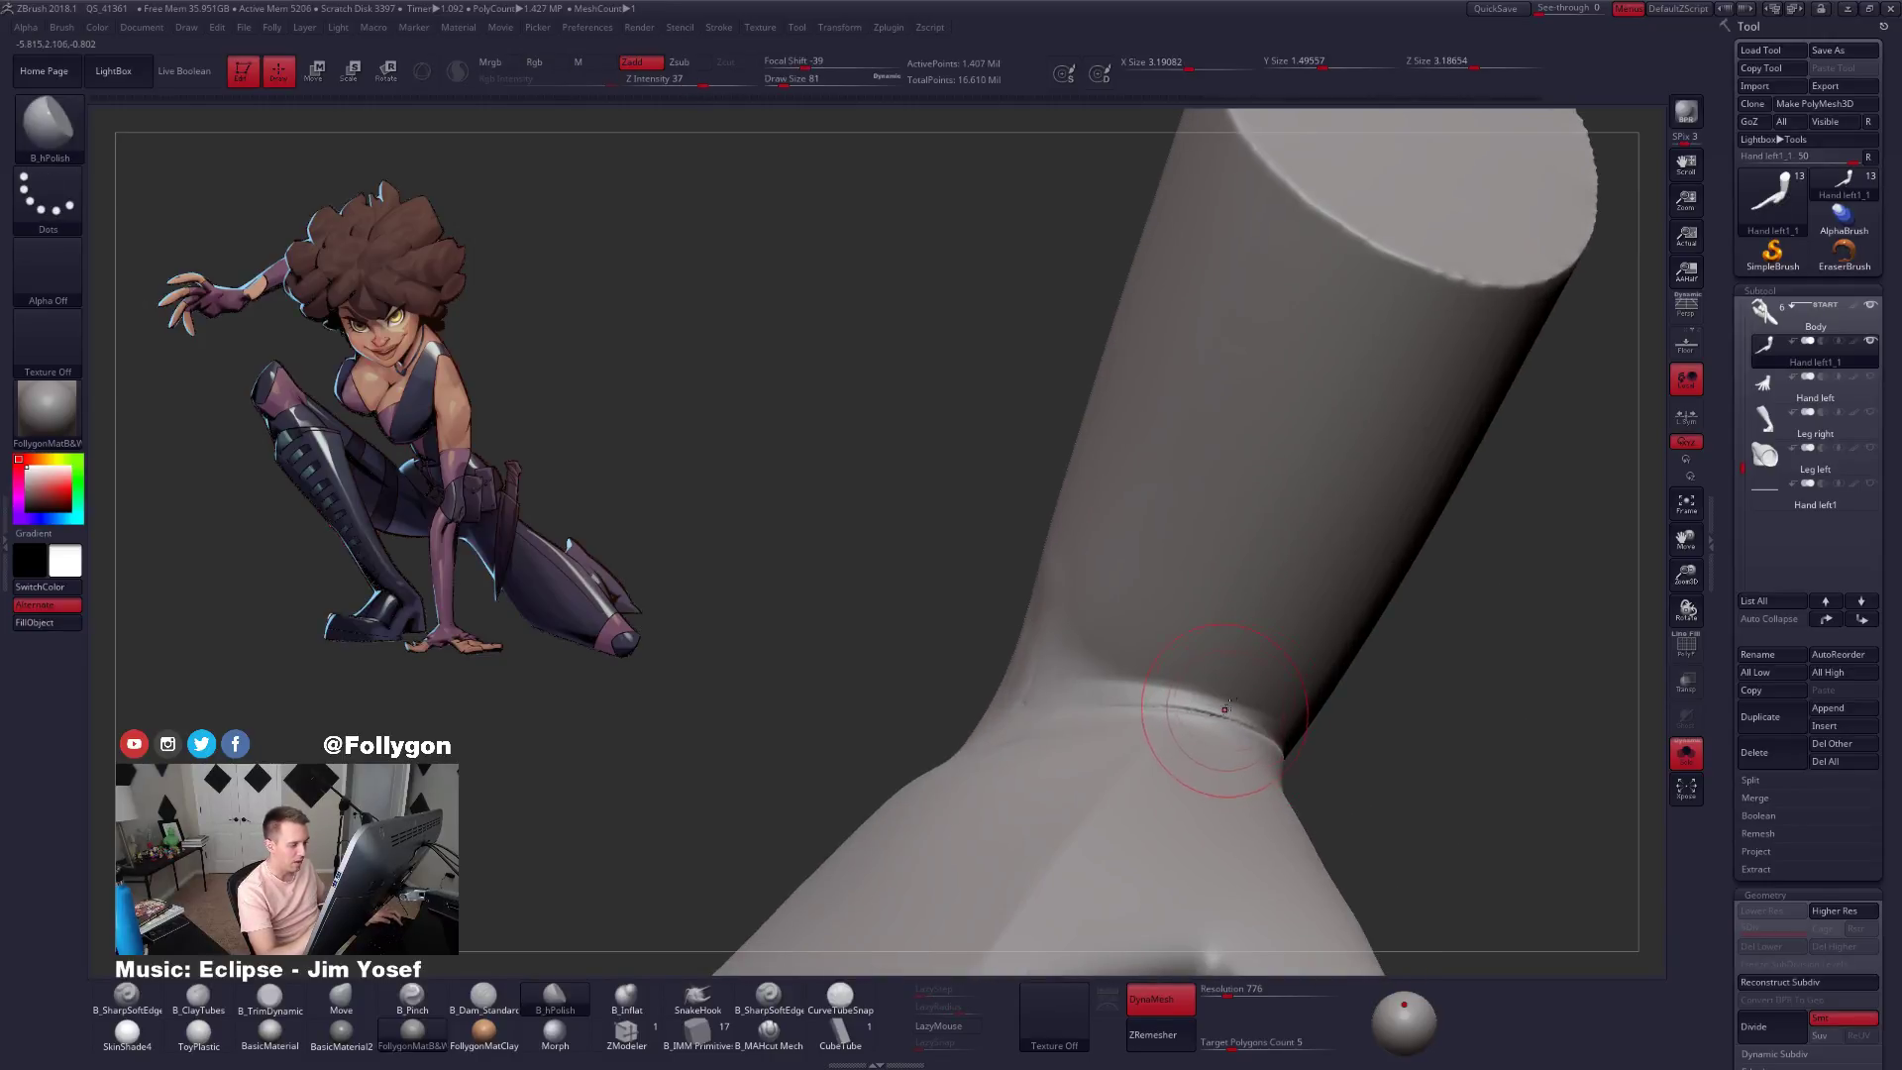
shift+drag(1209, 719, 1227, 728)
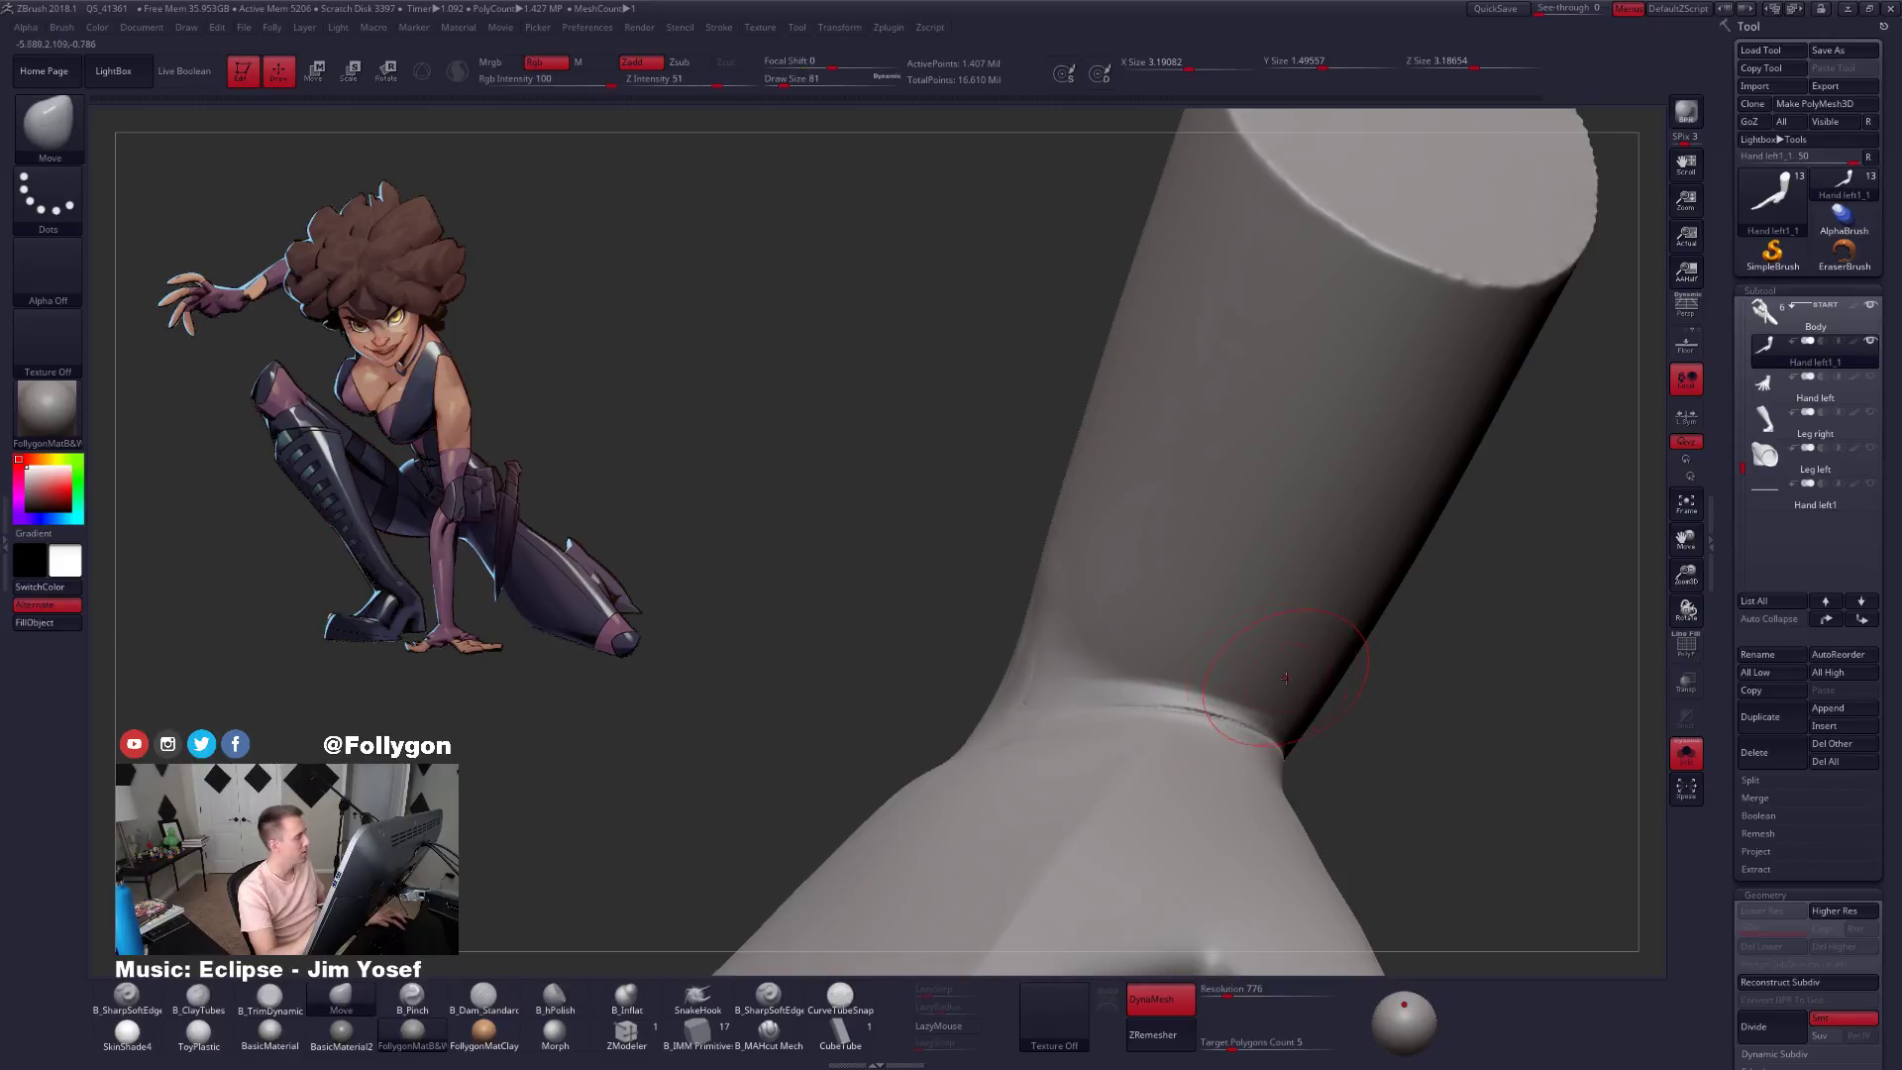
key(ctrl+space)
click(1251, 689)
right_drag(1197, 730, 1181, 714)
shift+drag(1181, 715, 1219, 711)
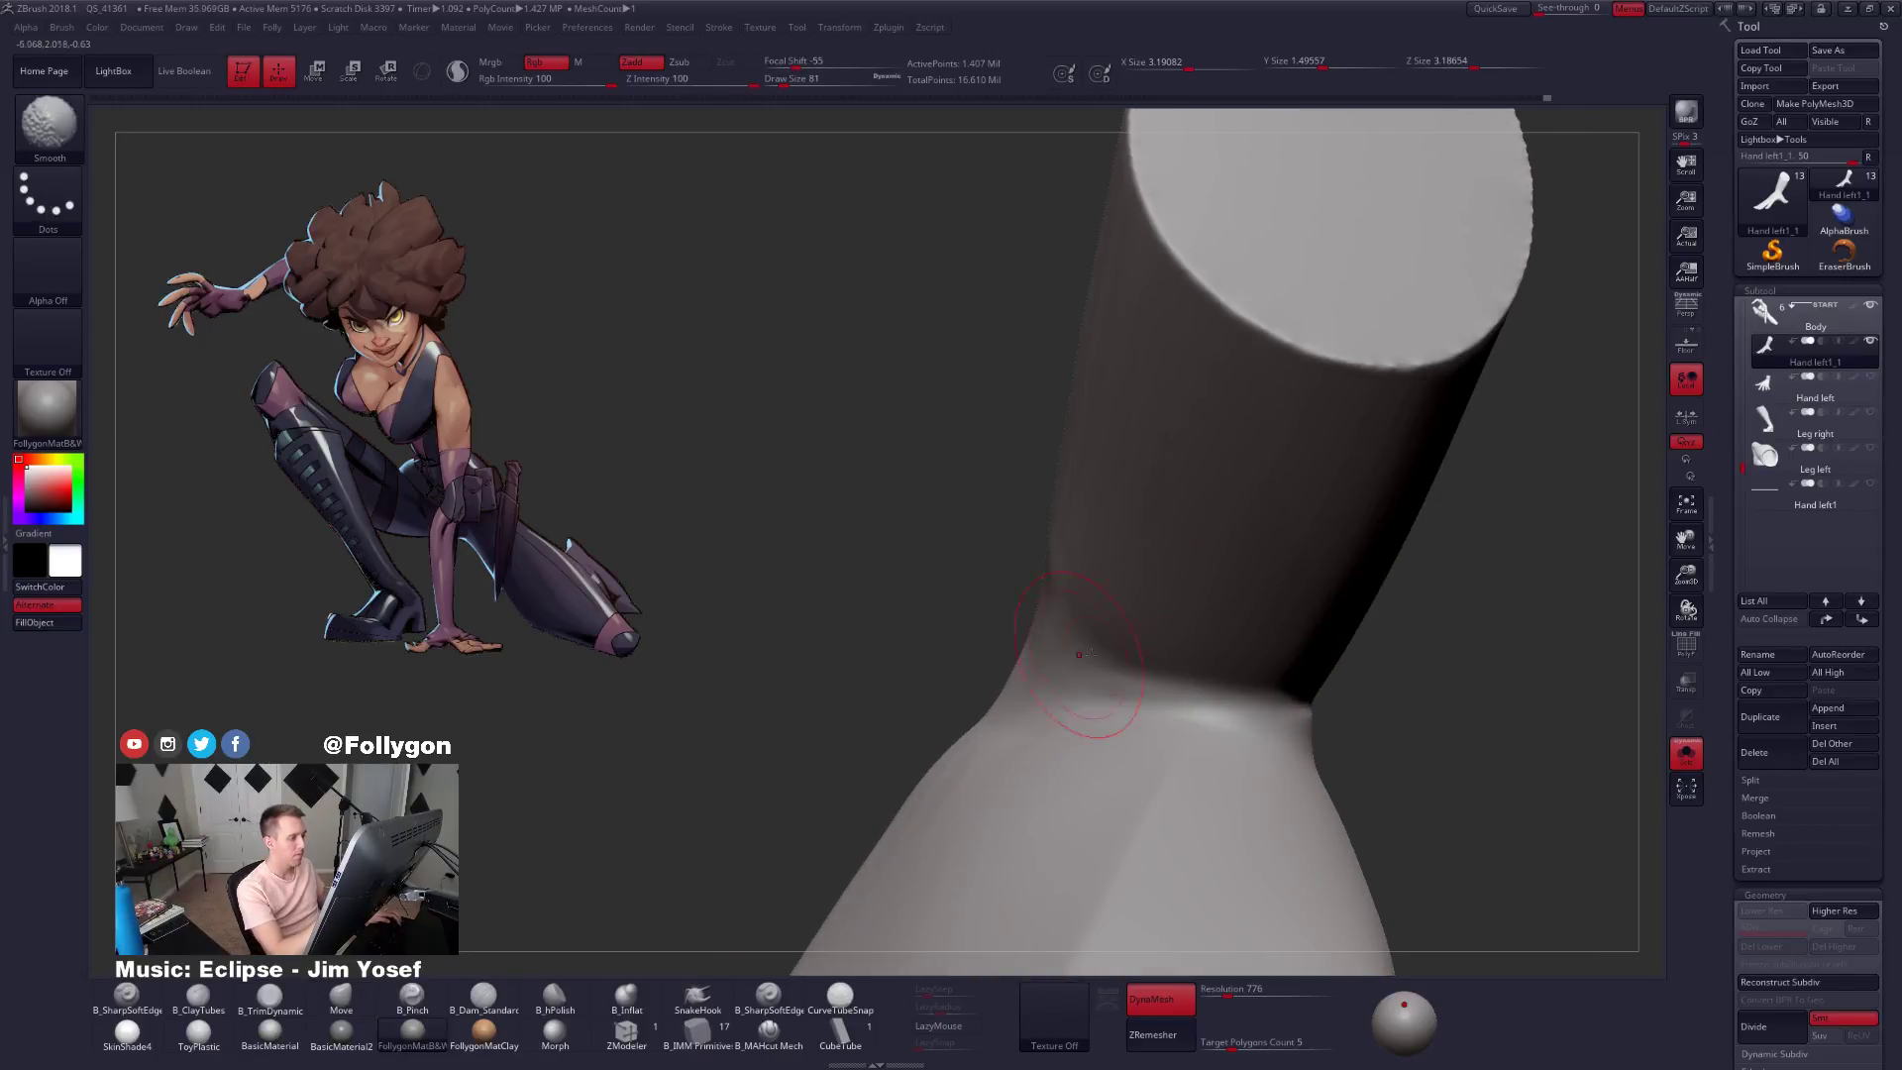
Refine the side of the wrist bend with the Move brush at draw size 96 and smooth its ridge.
mouse_move(1079, 654)
right_down()
mouse_move(1104, 653)
mouse_move(1085, 642)
right_up()
key(space)
drag(1038, 650, 1044, 649)
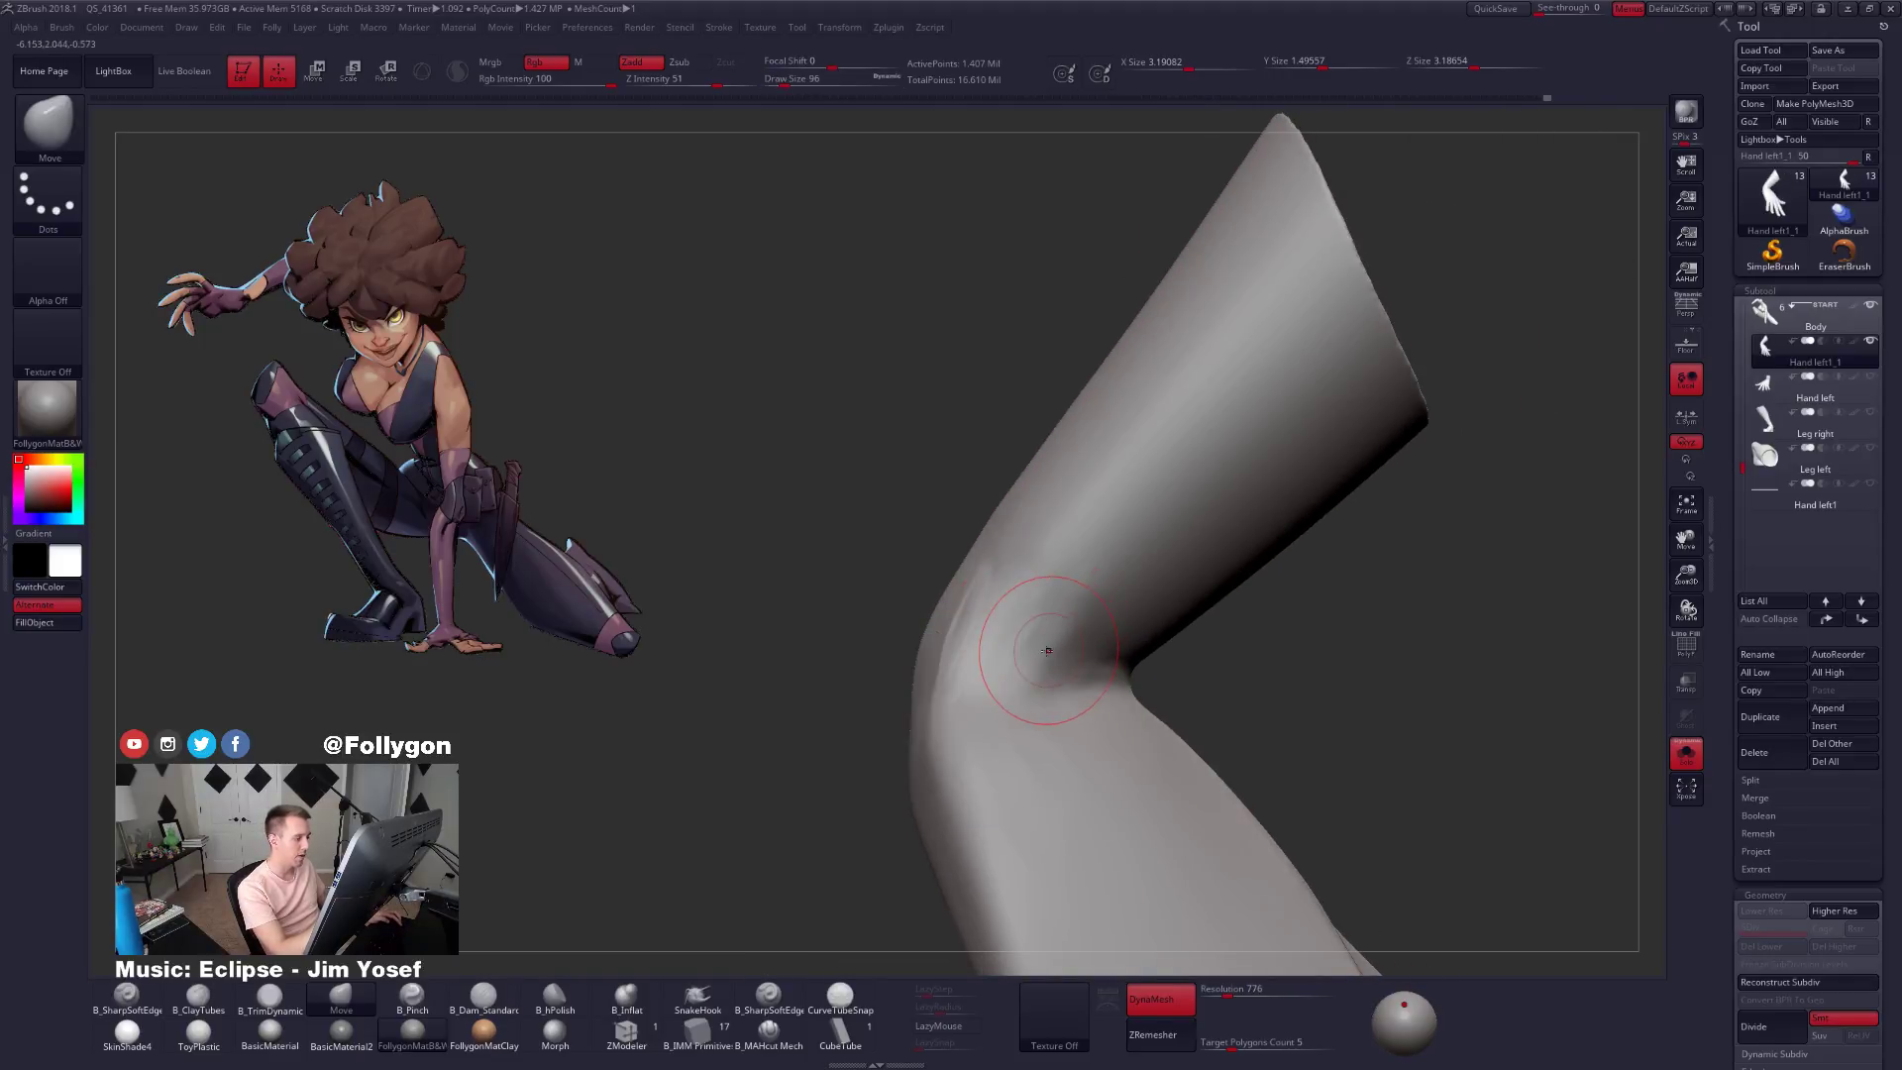
right_drag(1045, 645, 953, 649)
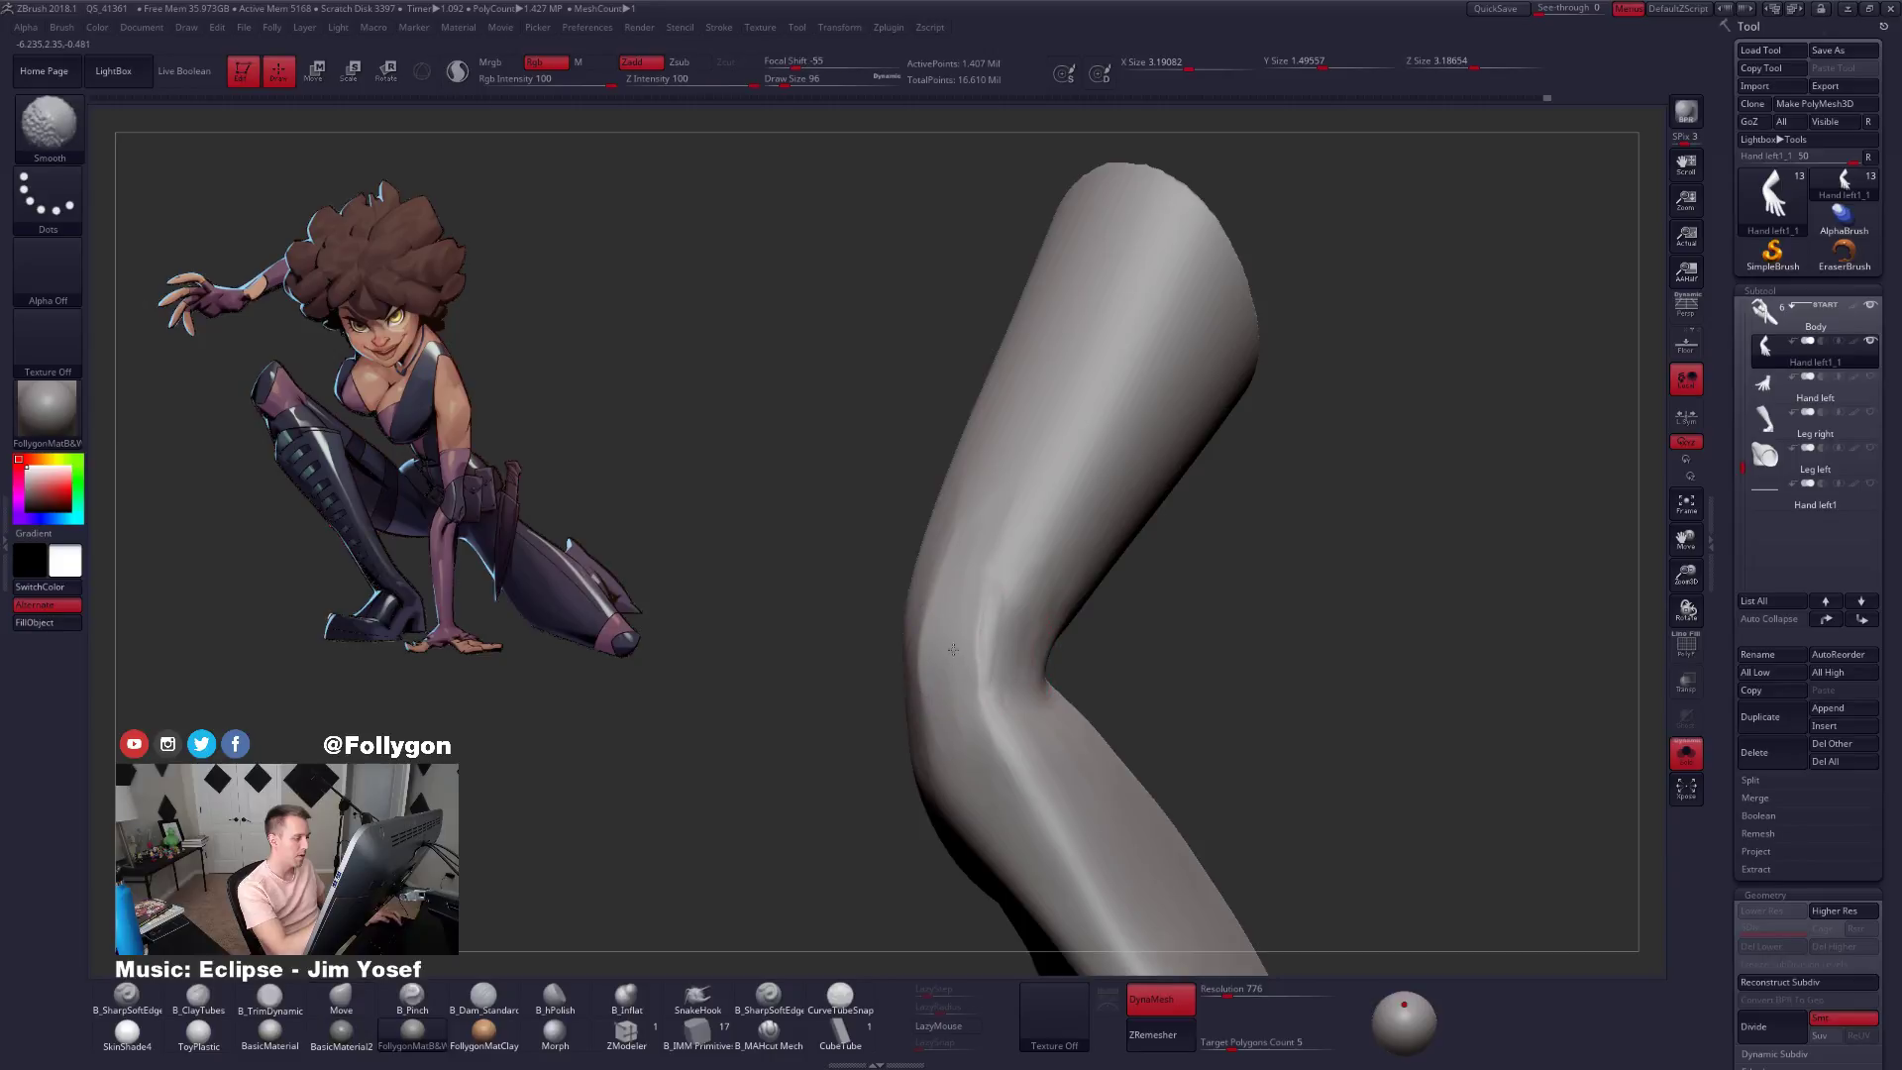
shift+drag(990, 592, 980, 699)
Sharpen the ridge running along the side of the wrist with B_Pinch at draw size 74.
key(5)
key(space)
drag(992, 736, 984, 715)
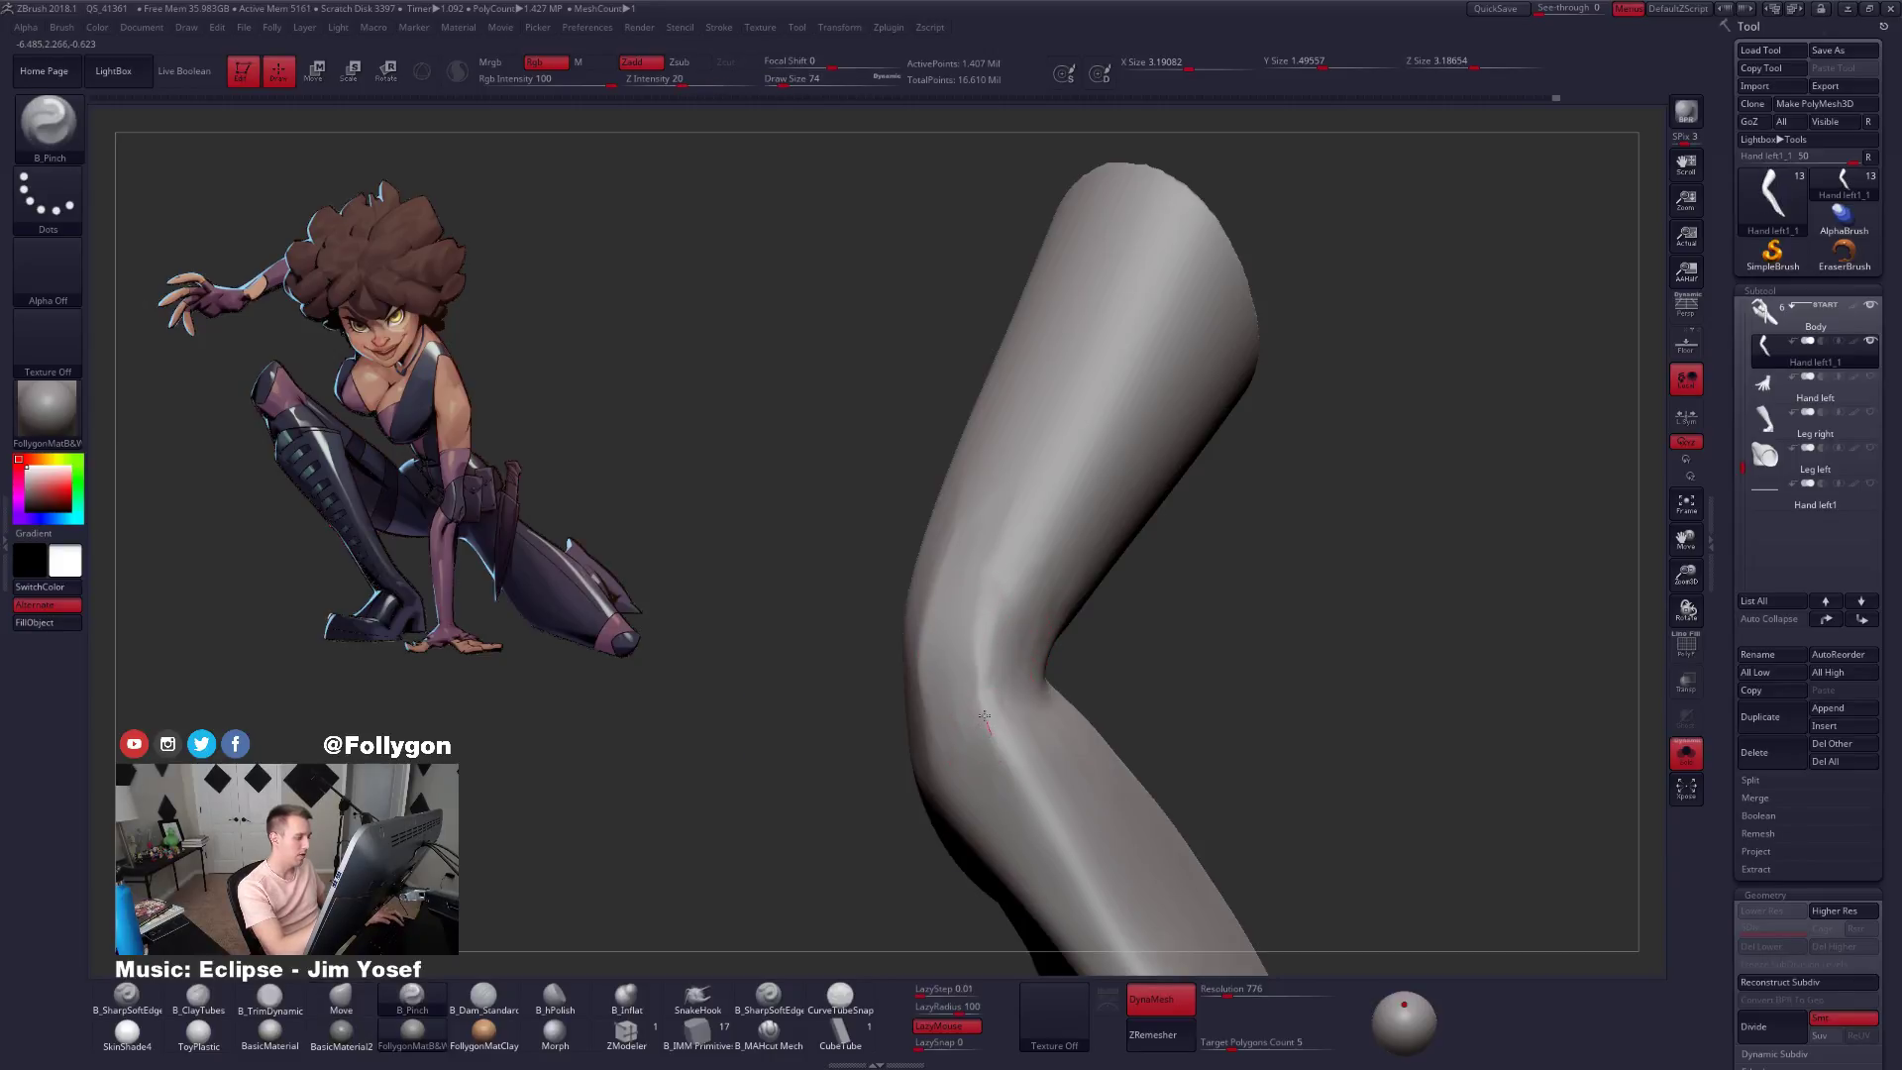
right_drag(1100, 592, 1019, 603)
drag(927, 610, 921, 505)
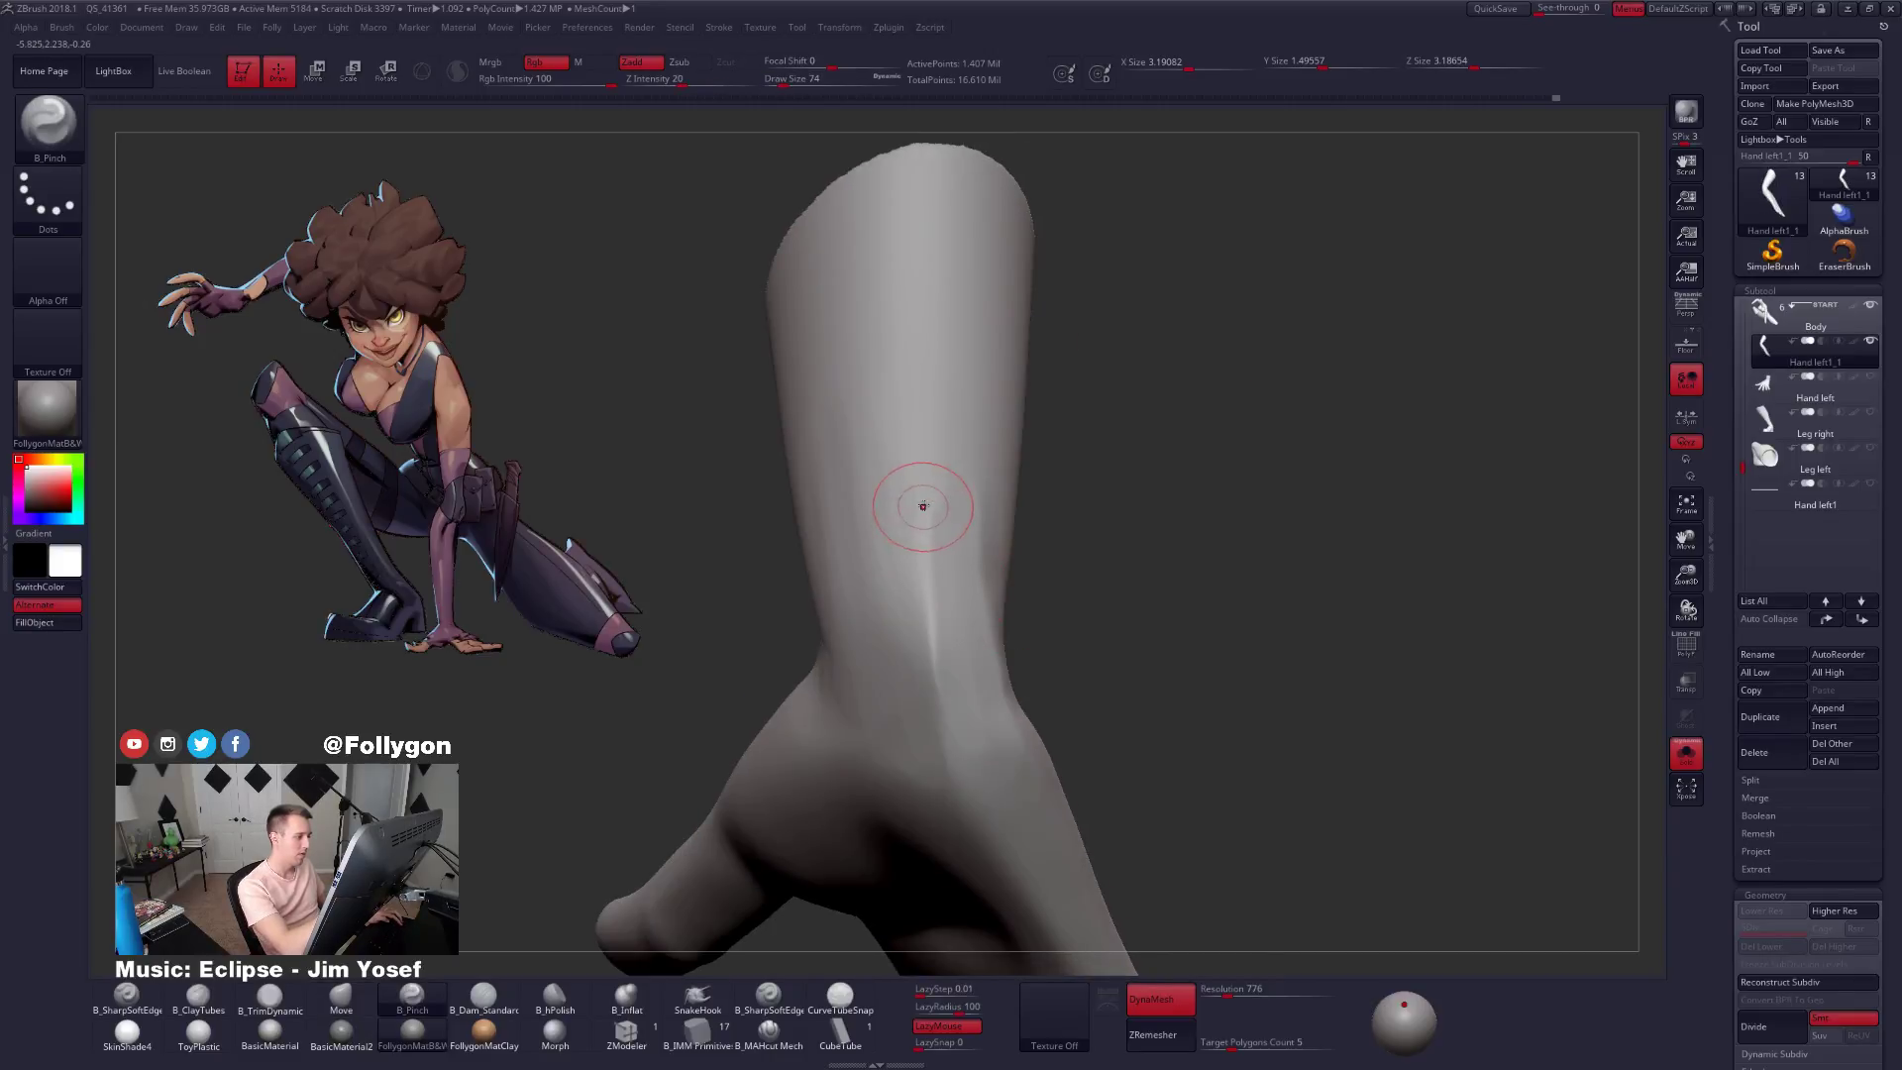
Flatten the inner wrist and the forearm plane above the palm with B_TrimDynamic, working up to draw size 130.
key(3)
key(space)
drag(929, 580, 950, 712)
mouse_move(932, 473)
right_down()
mouse_move(991, 634)
mouse_move(891, 663)
mouse_move(1050, 634)
right_up()
key(space)
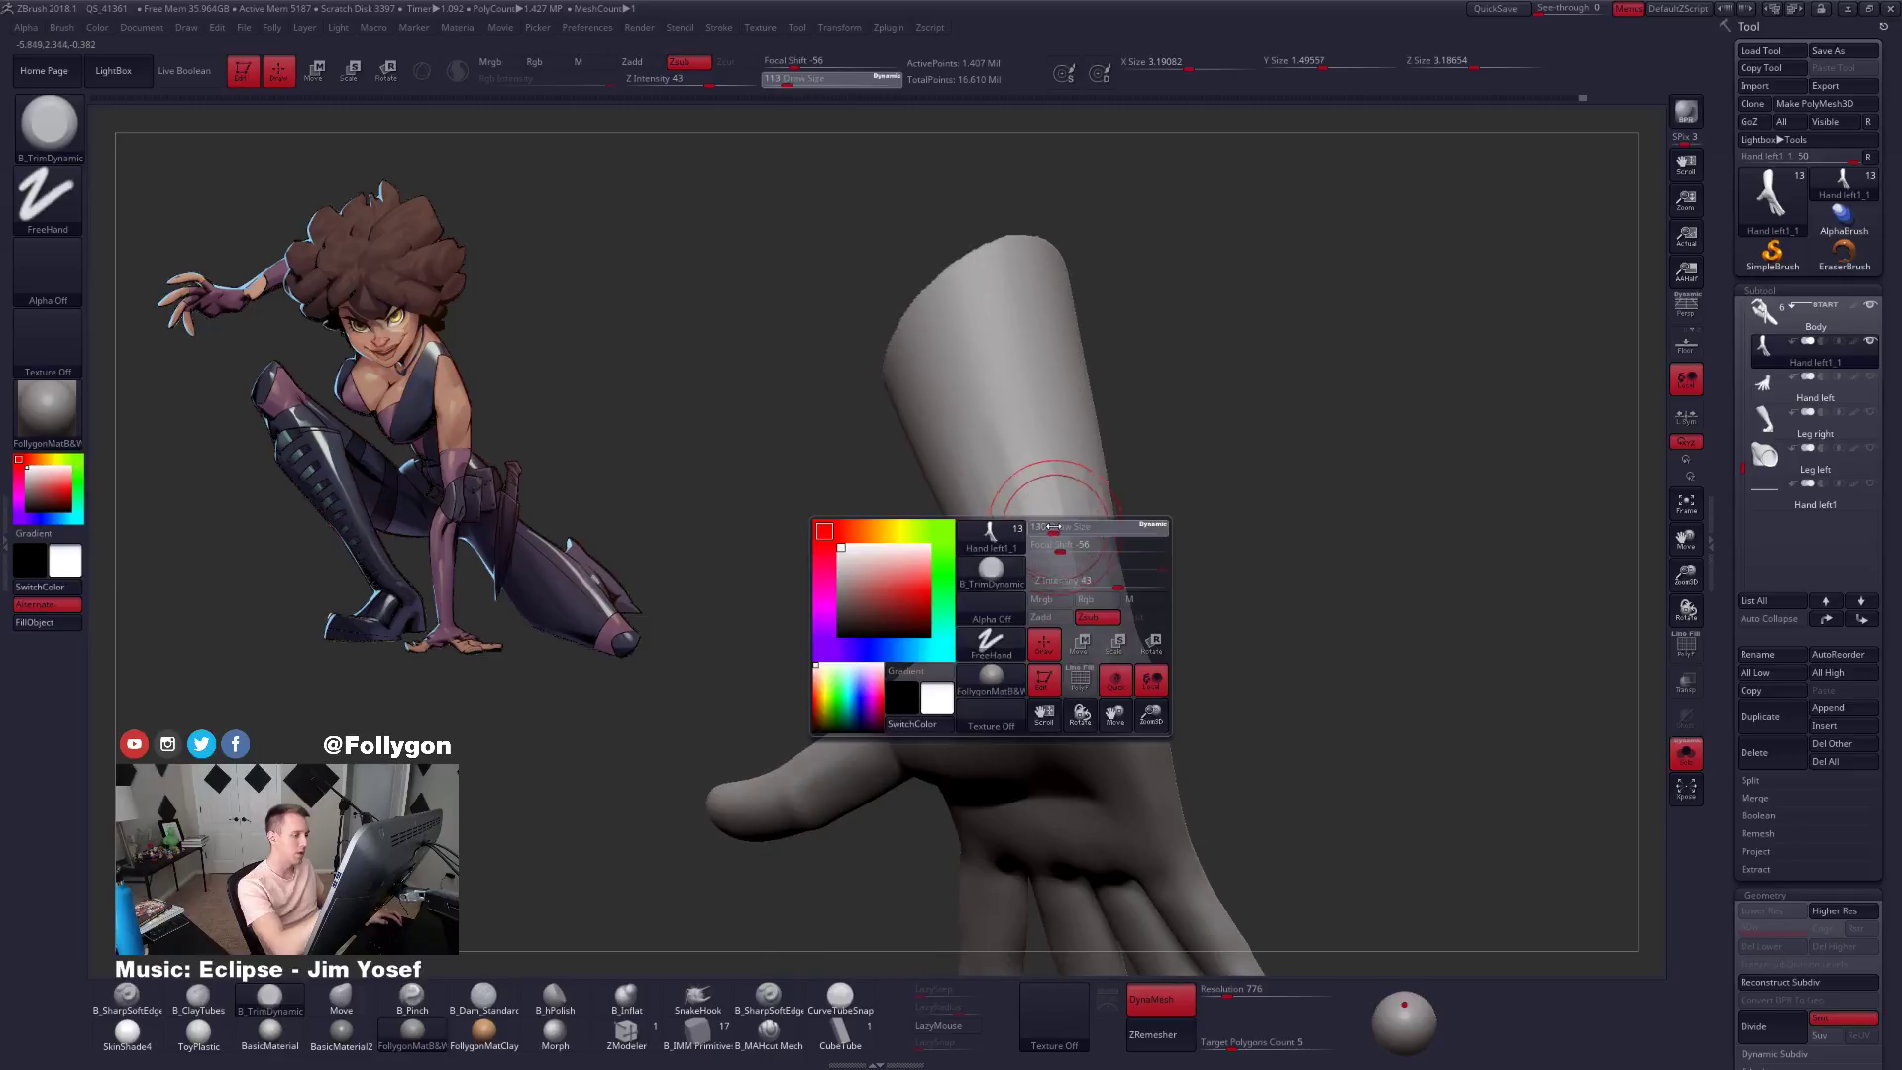
drag(1050, 634, 1062, 634)
alt+right_drag(1000, 589, 1081, 617)
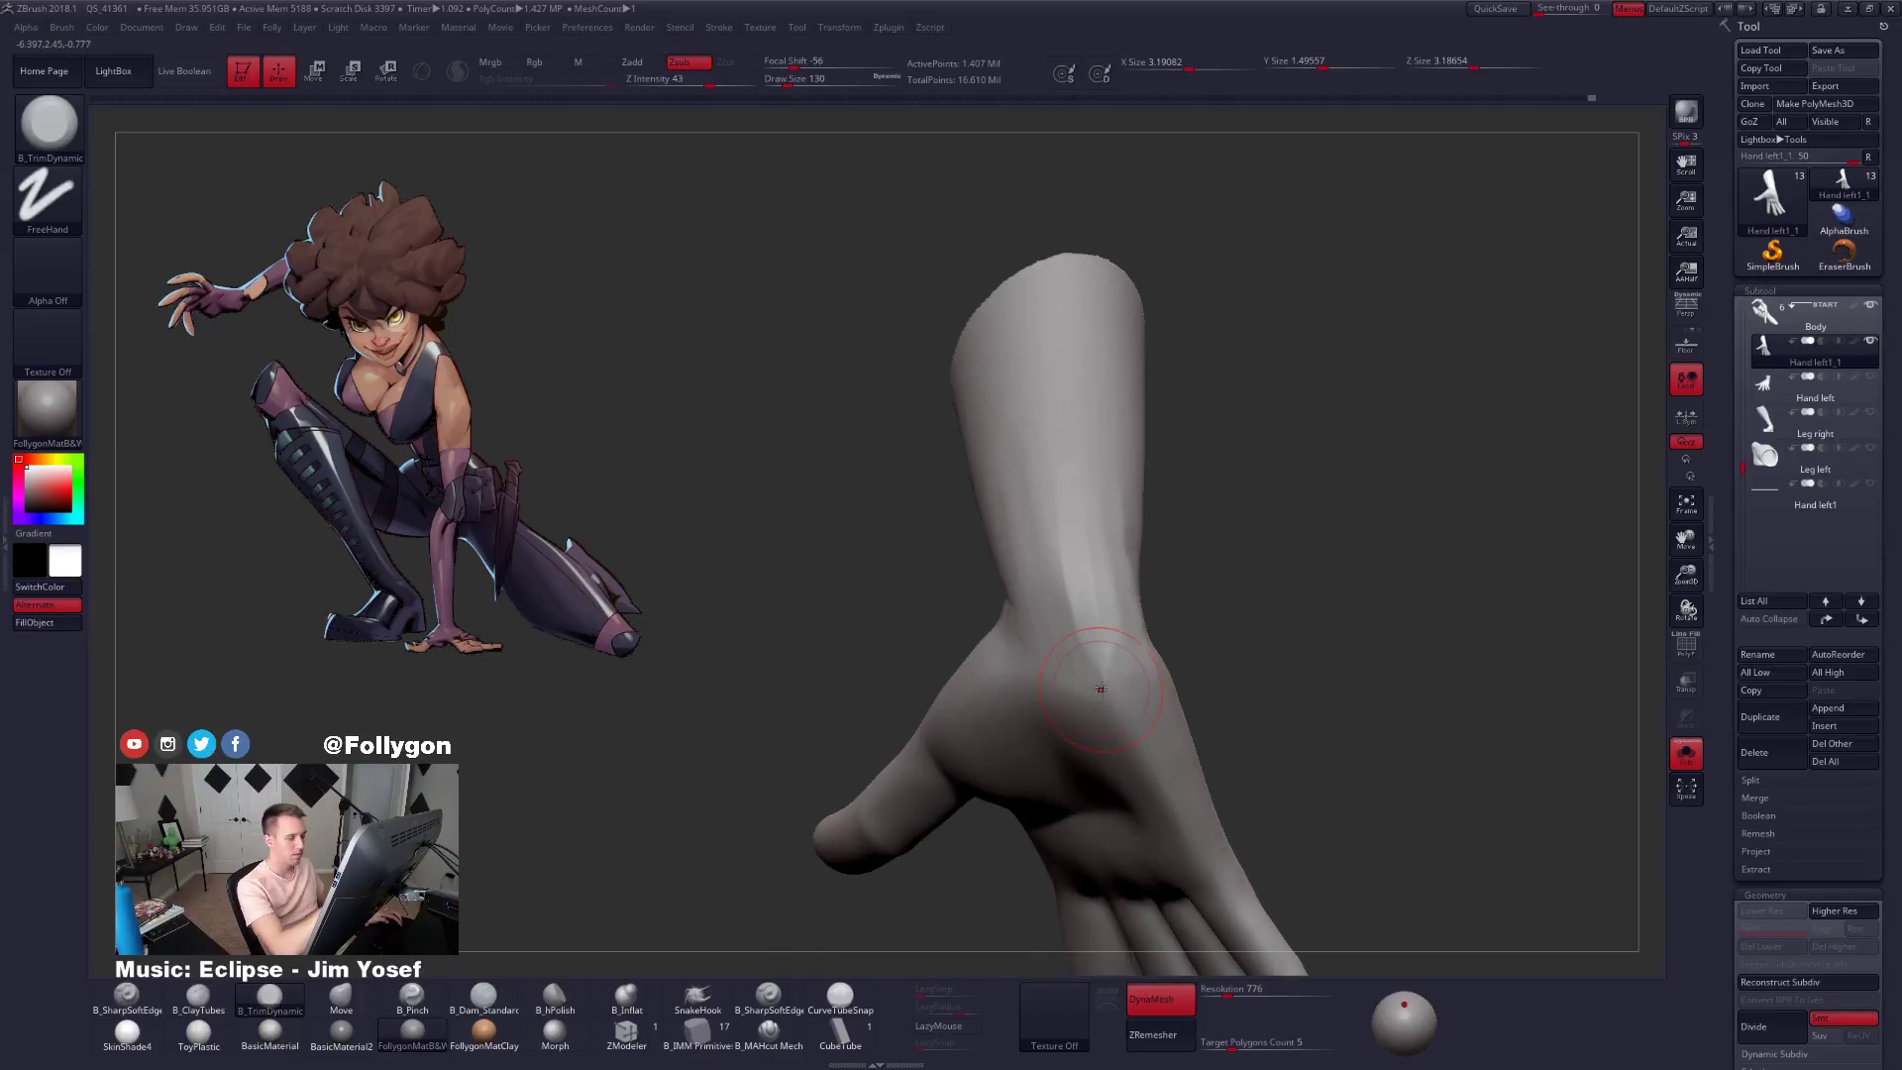
right_drag(1088, 485, 1044, 463)
mouse_move(1070, 644)
right_down()
mouse_move(1108, 620)
mouse_move(1079, 598)
right_up()
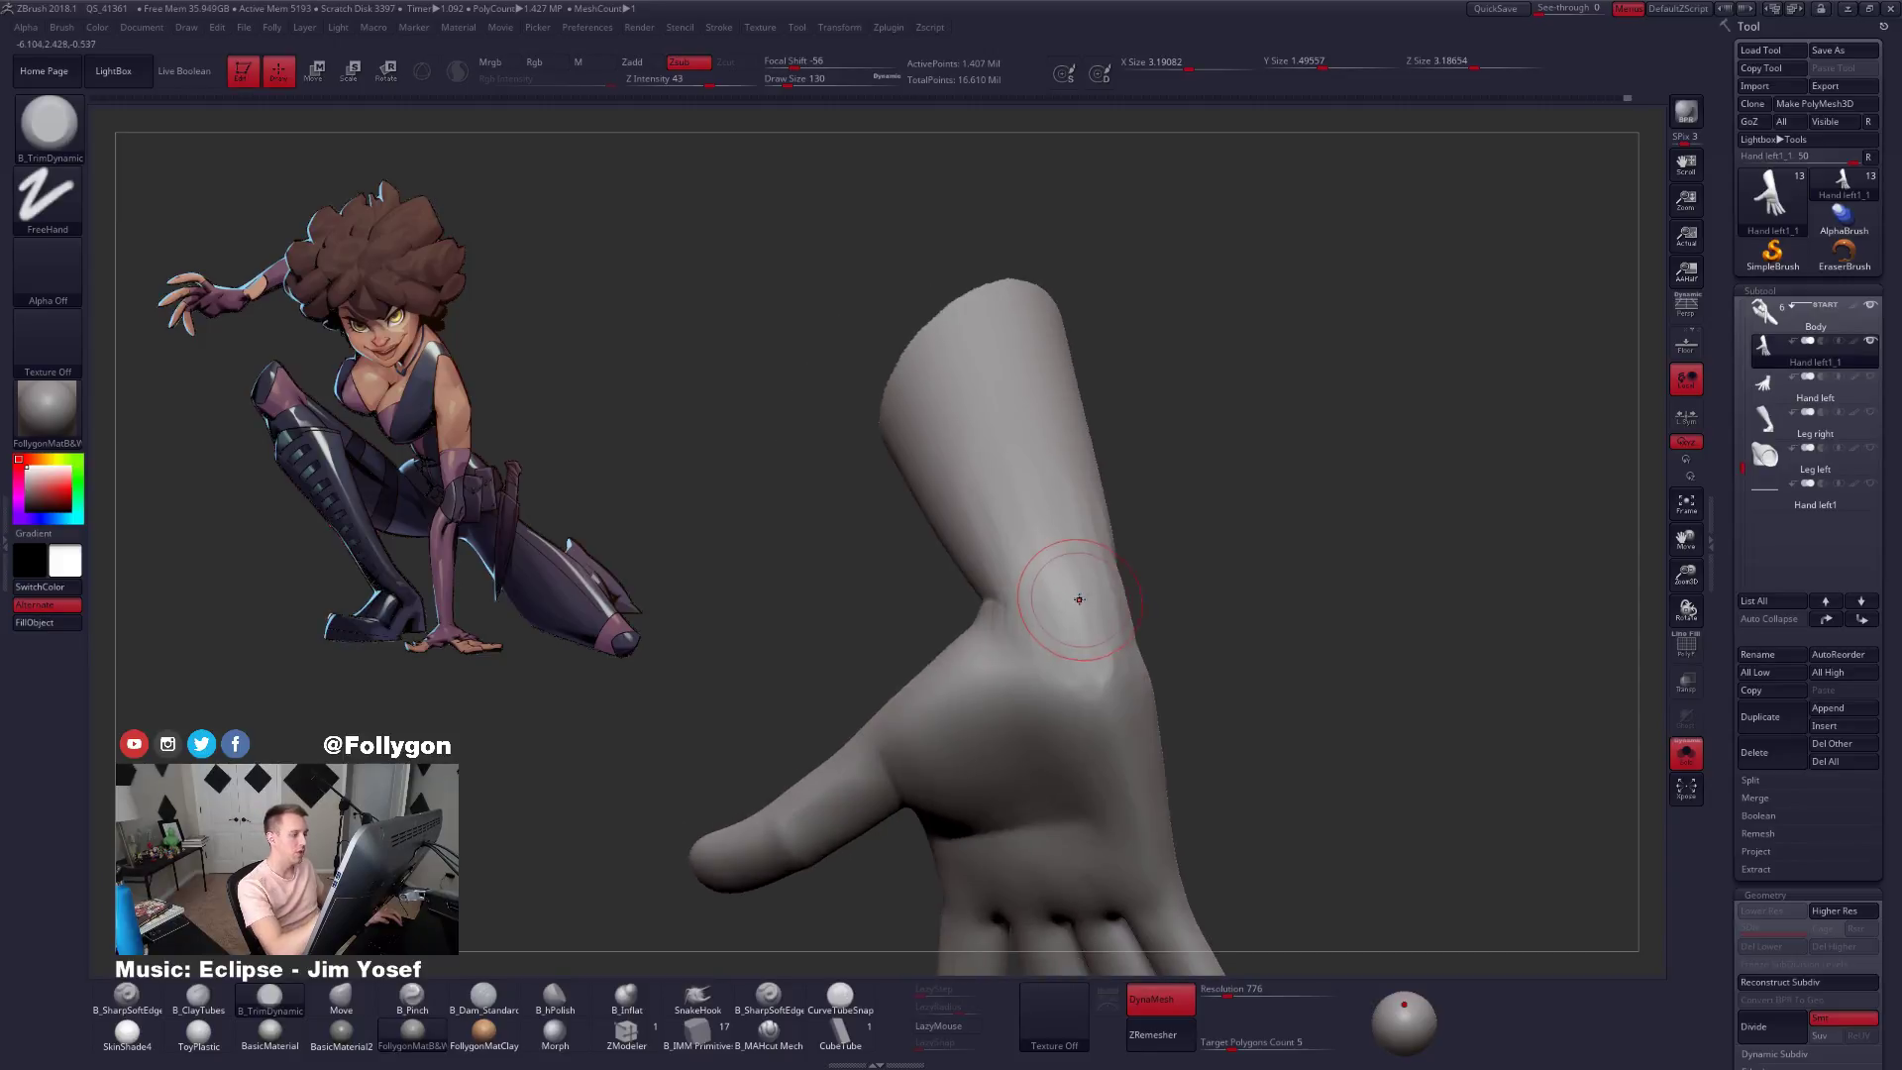
drag(1078, 599, 1112, 586)
Adjust the outer and thumb-side contours of the wrist with the Move brush at draw sizes 335 and 170.
key(b)
key(m)
key(v)
ctrl+right_drag(1112, 585, 1115, 600)
key(space)
drag(1116, 599, 1127, 600)
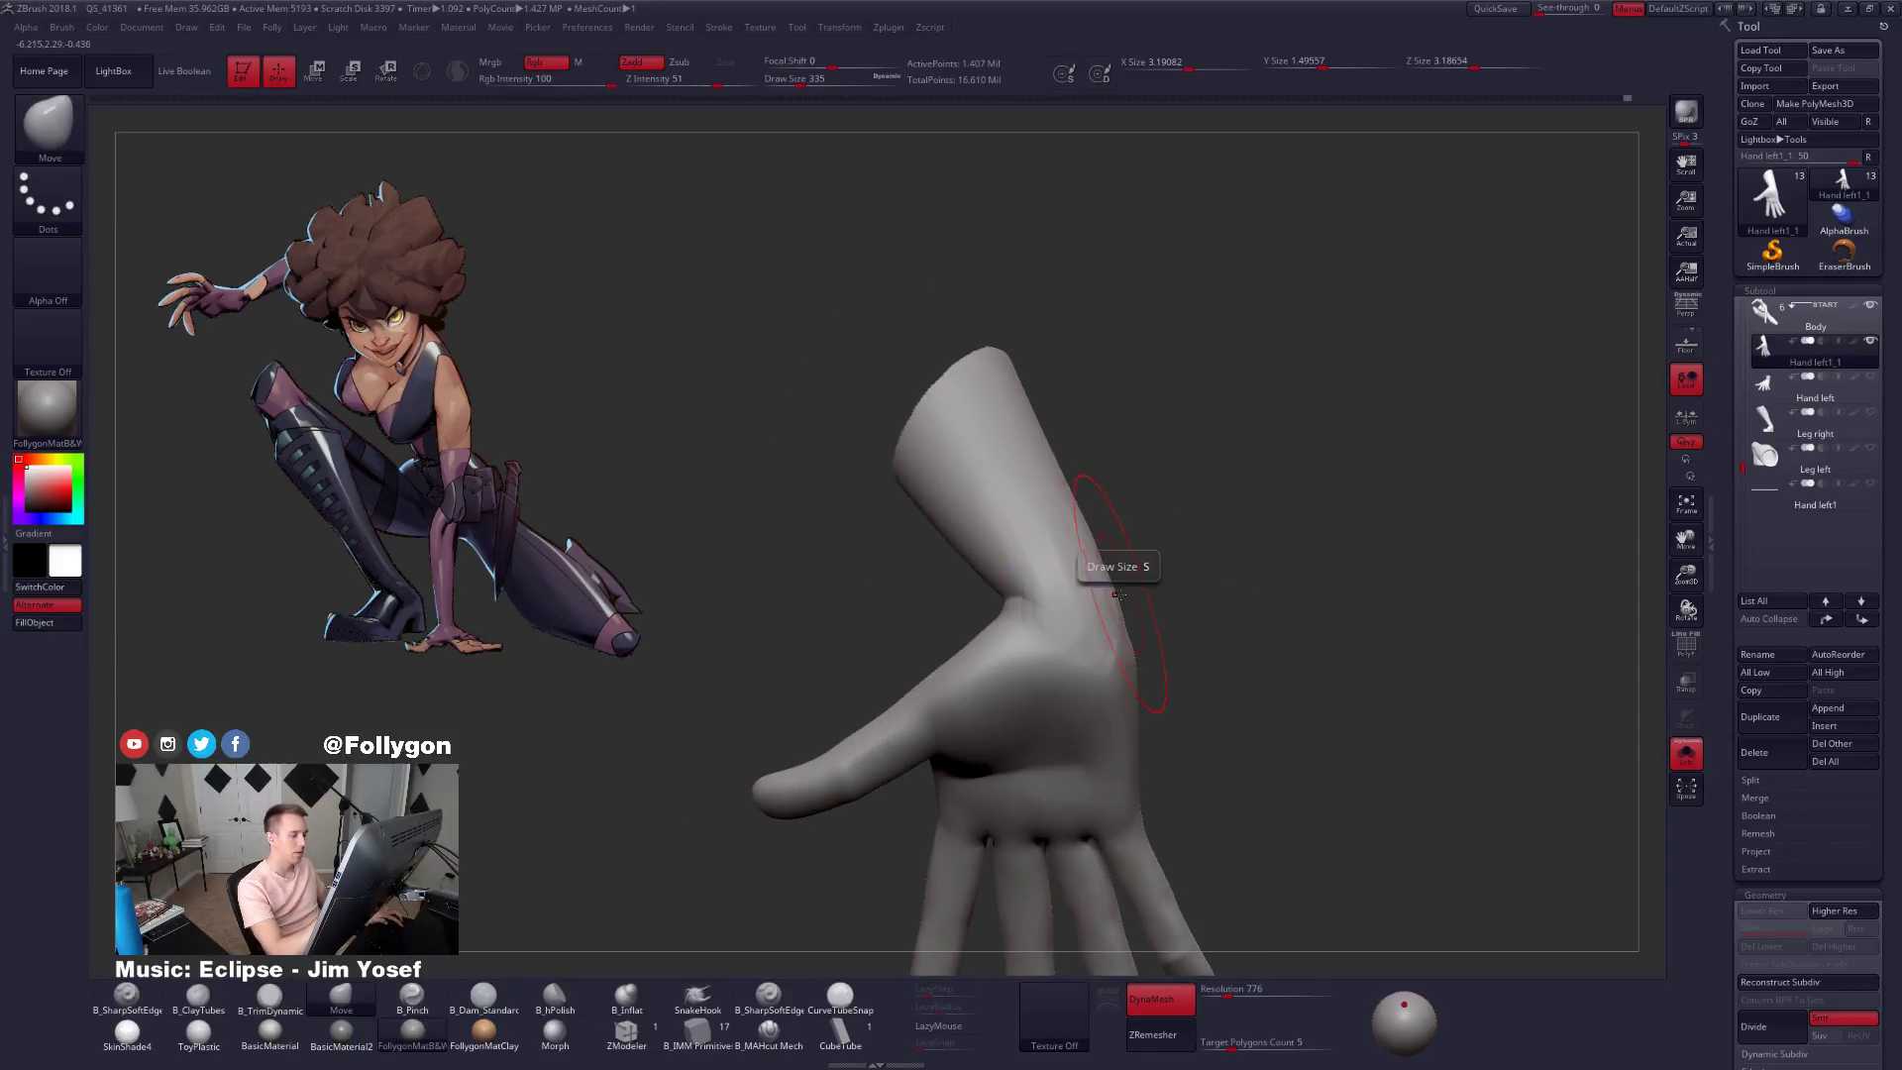
key(space)
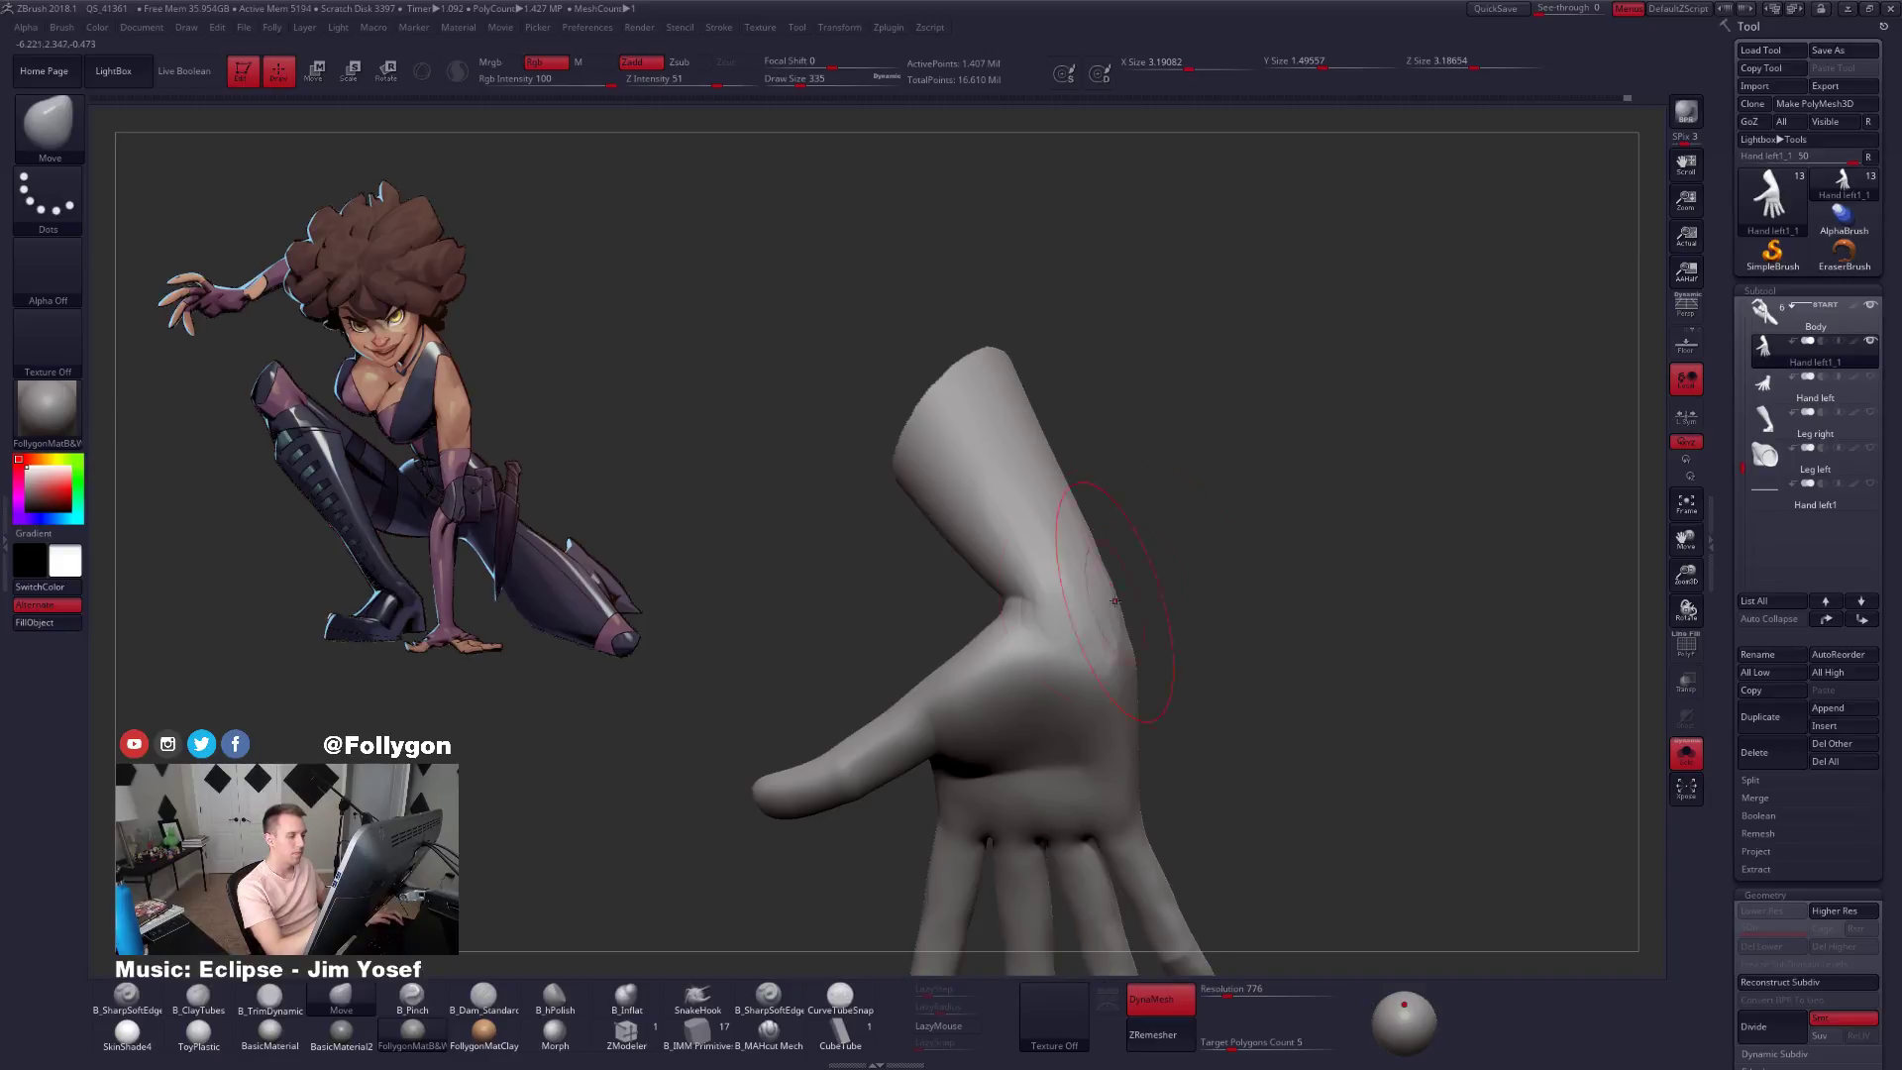
drag(1016, 594, 1020, 590)
key(space)
mouse_move(1030, 595)
right_down()
mouse_move(1178, 661)
mouse_move(1154, 639)
mouse_move(1252, 809)
mouse_move(1282, 751)
right_up()
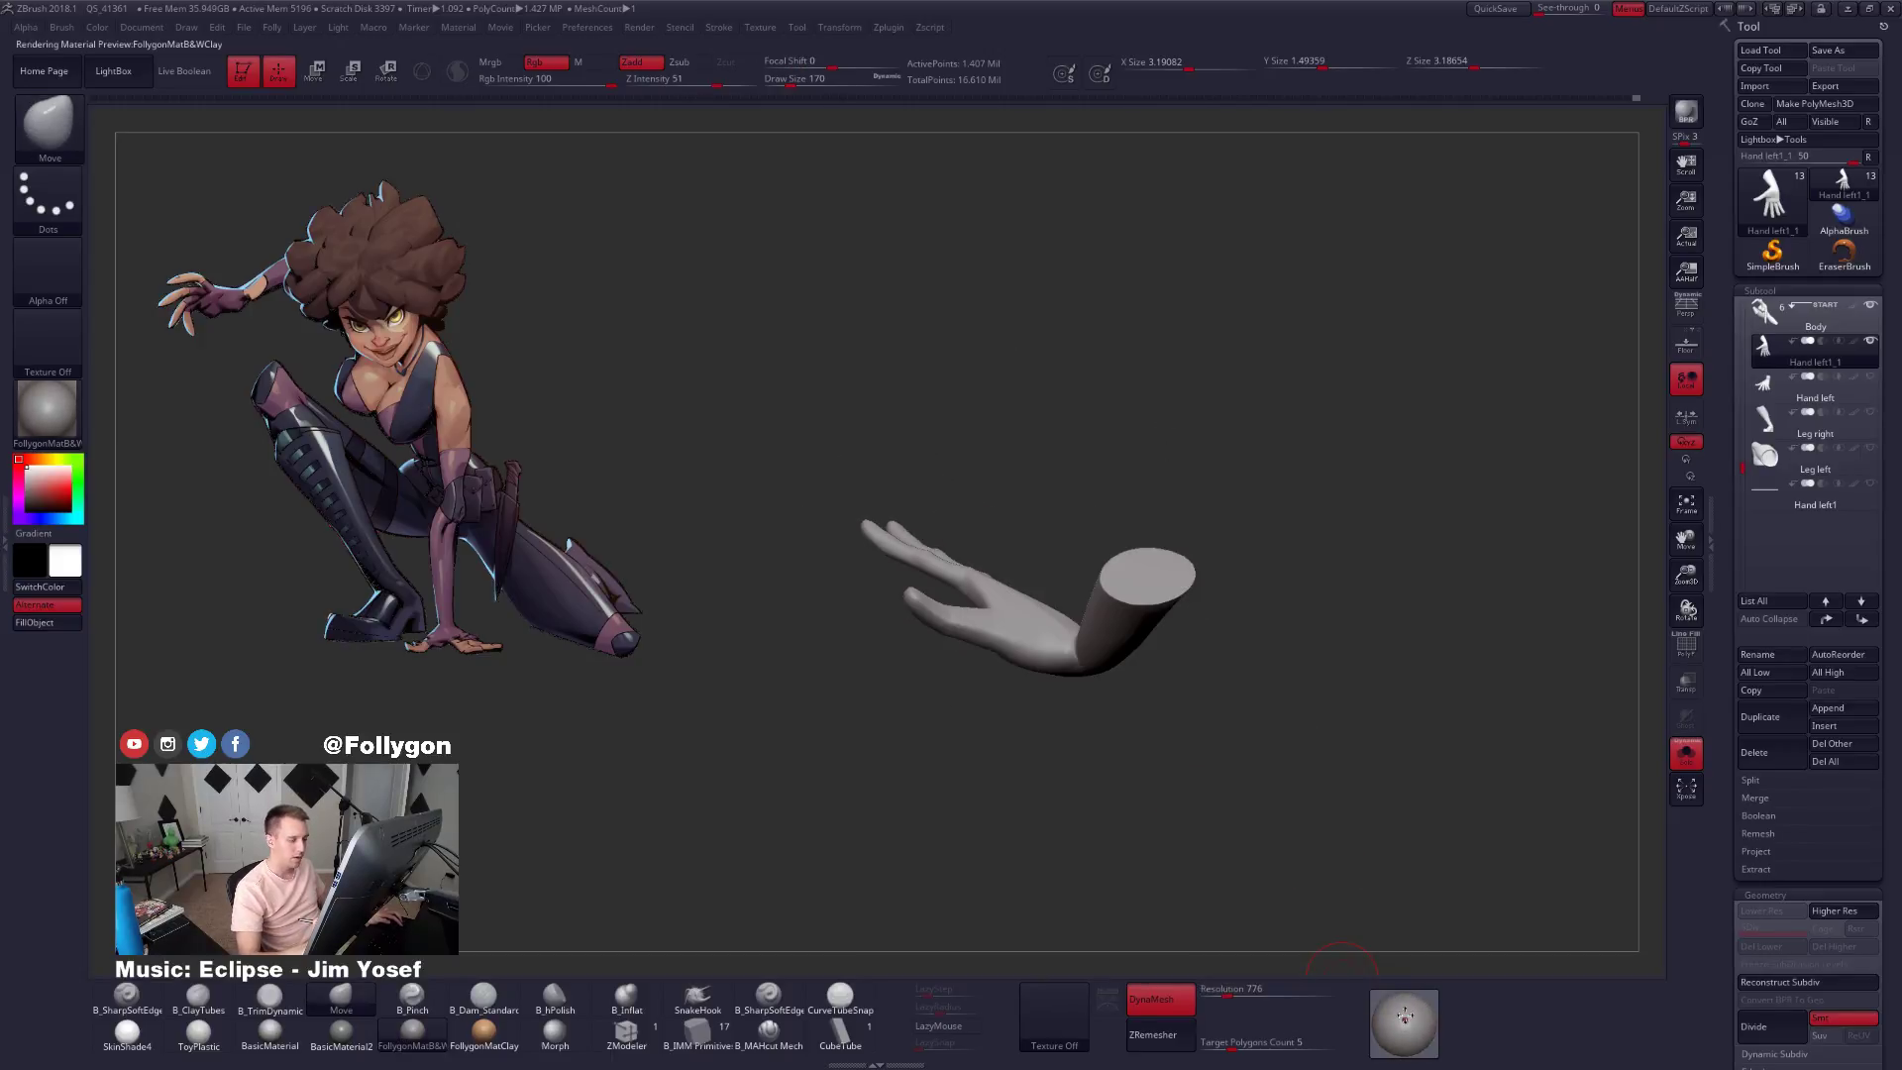
Set the Move brush to draw size 292 and mask the hand and forearm except the bulge at the heel of the palm.
ctrl+right_drag(1084, 663, 1092, 691)
key(space)
drag(1092, 691, 1108, 691)
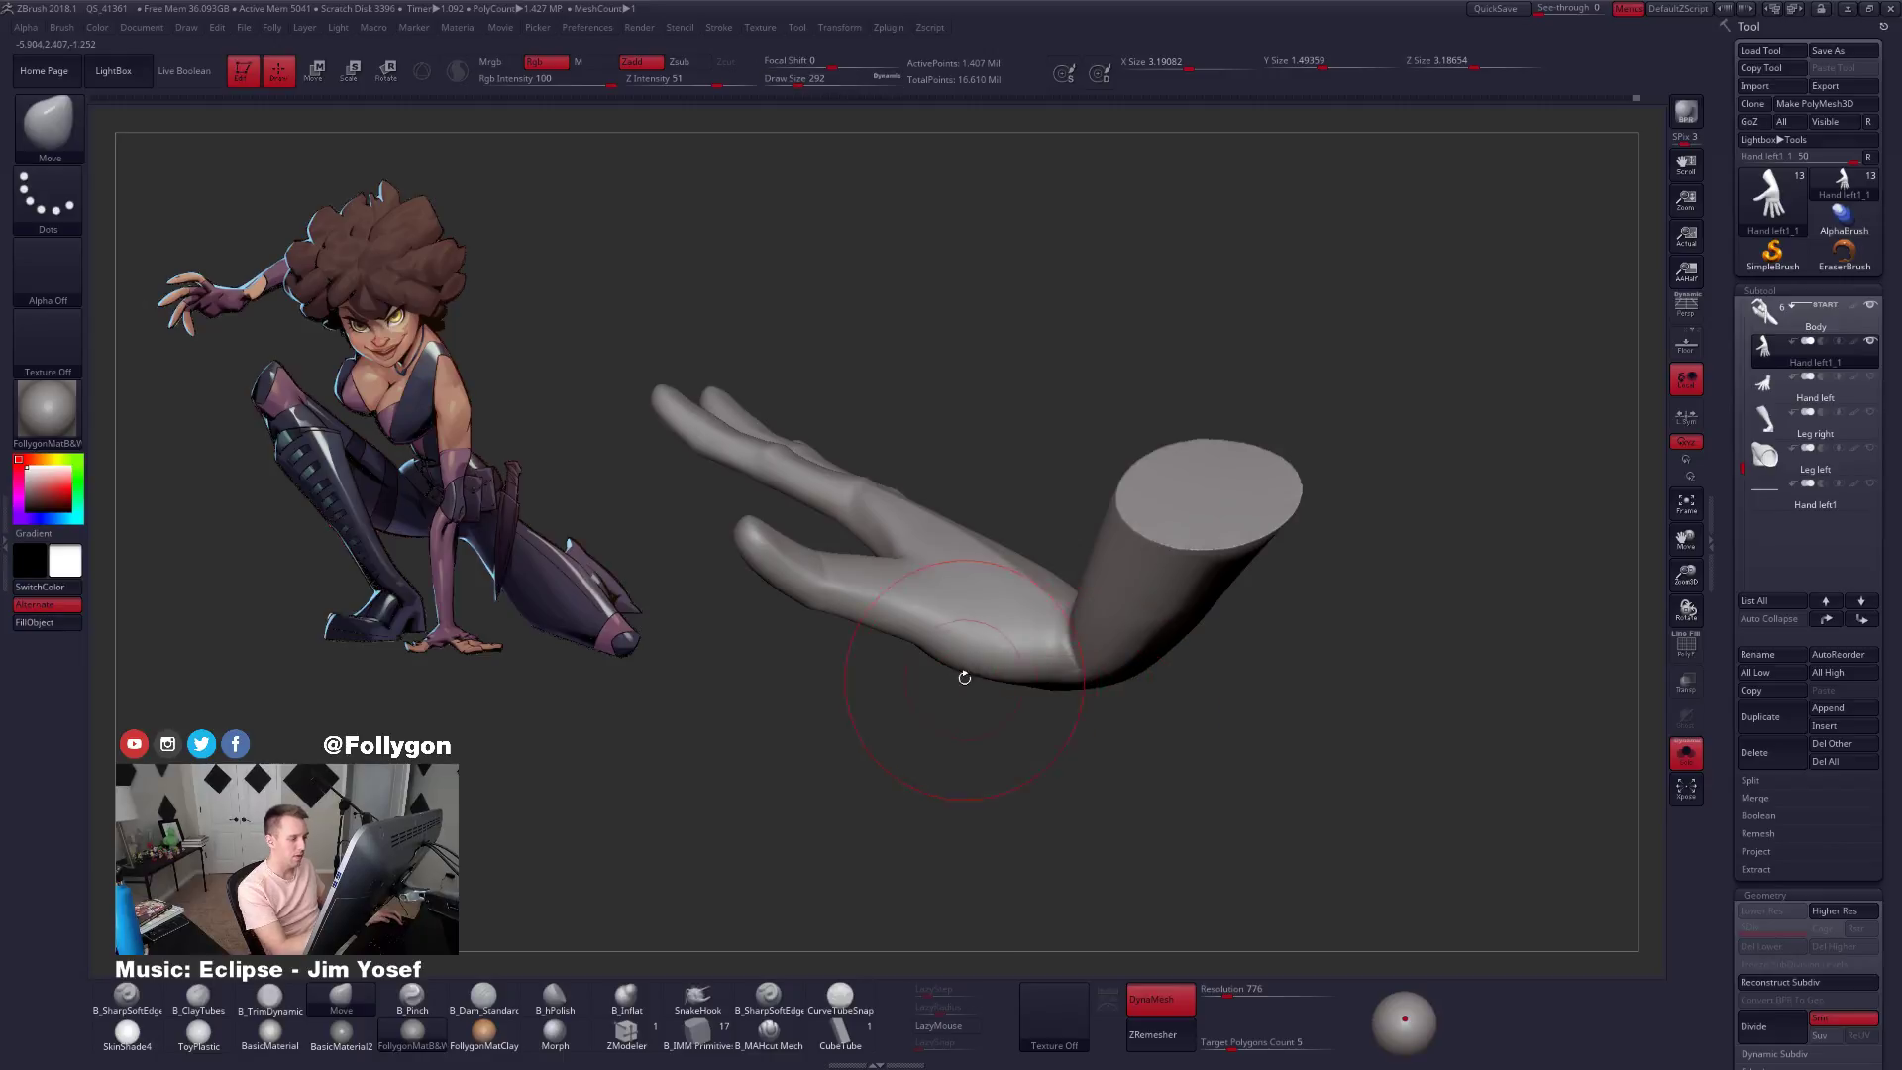
mouse_move(960, 682)
ctrl+mouse_down()
mouse_move(1317, 723)
mouse_move(1339, 682)
ctrl+mouse_up()
mouse_move(1256, 687)
right_down()
mouse_move(1161, 584)
mouse_move(1116, 661)
right_up()
ctrl+click(1154, 751)
mouse_move(1154, 750)
right_down()
mouse_move(1130, 755)
mouse_move(1178, 761)
mouse_move(1048, 606)
right_up()
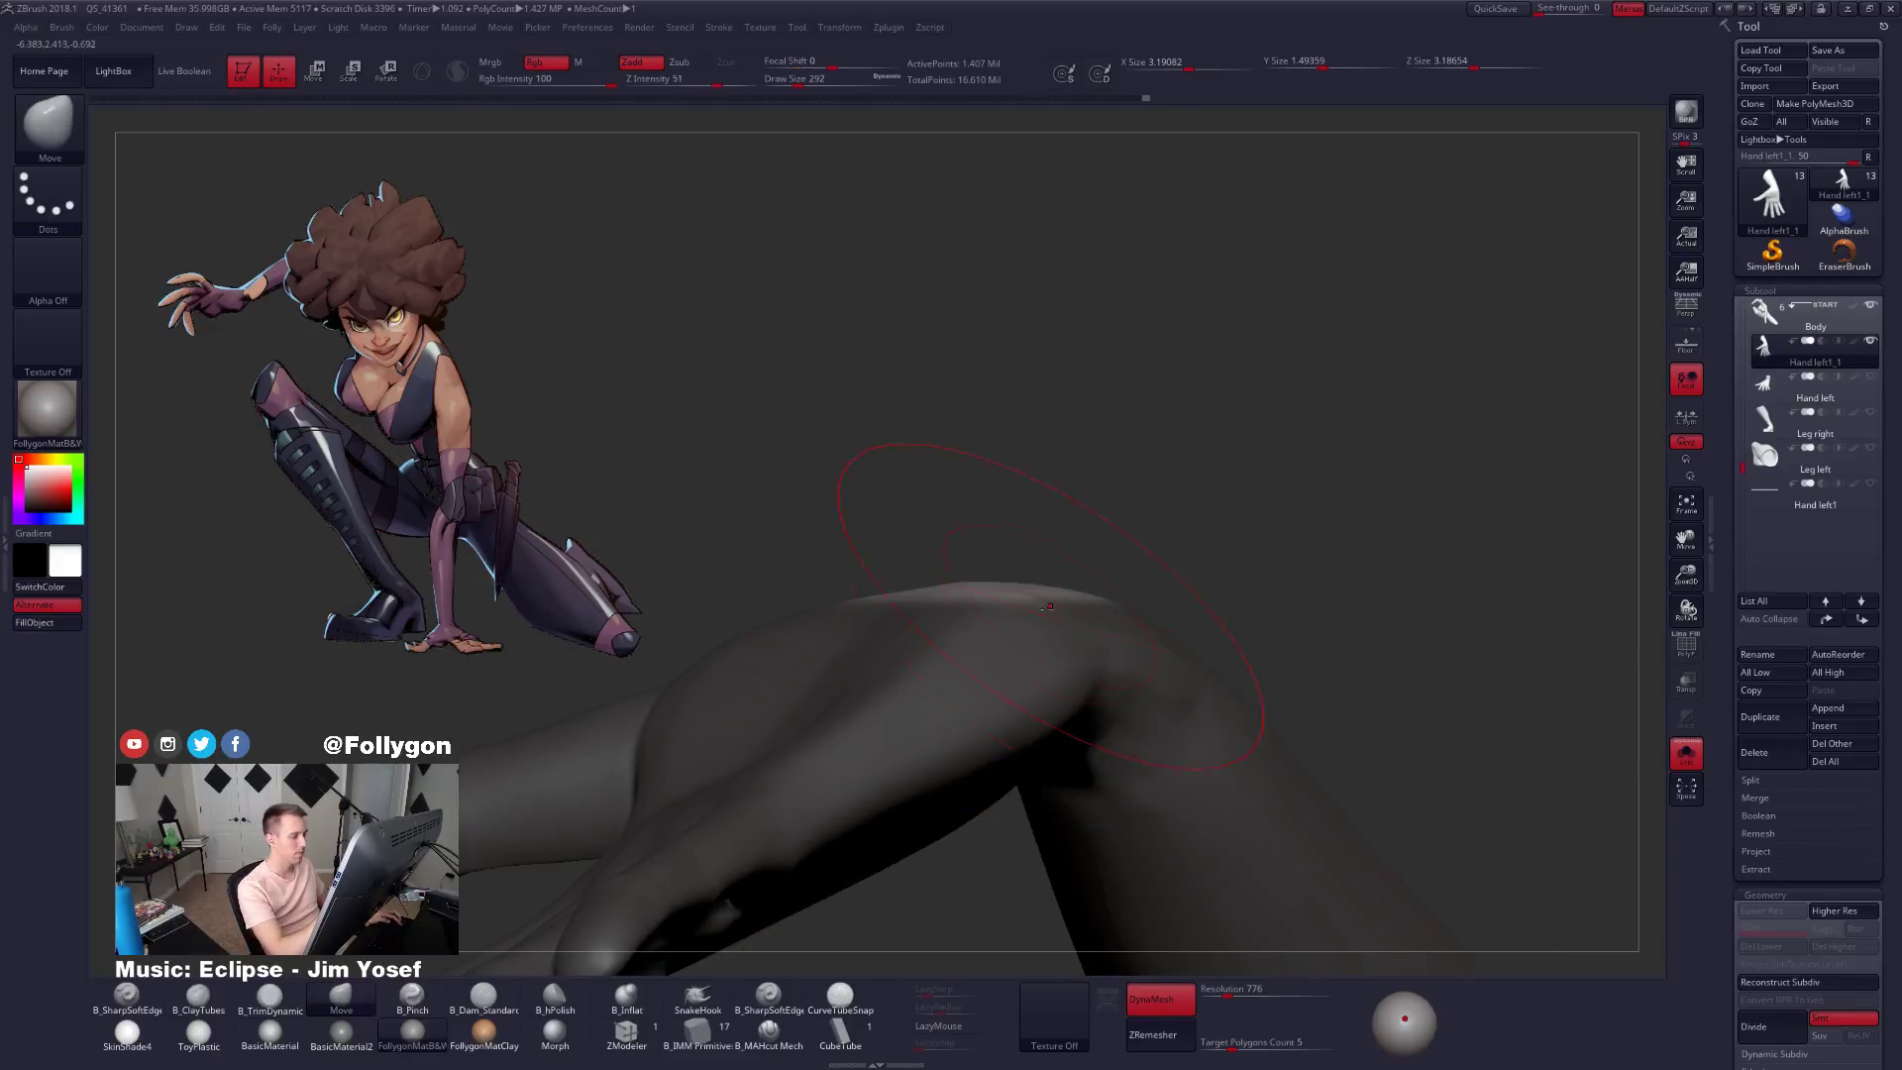
Push the unmasked heel of the palm inward with a Transpose line and clear the mask.
key(w)
drag(1030, 601, 1028, 465)
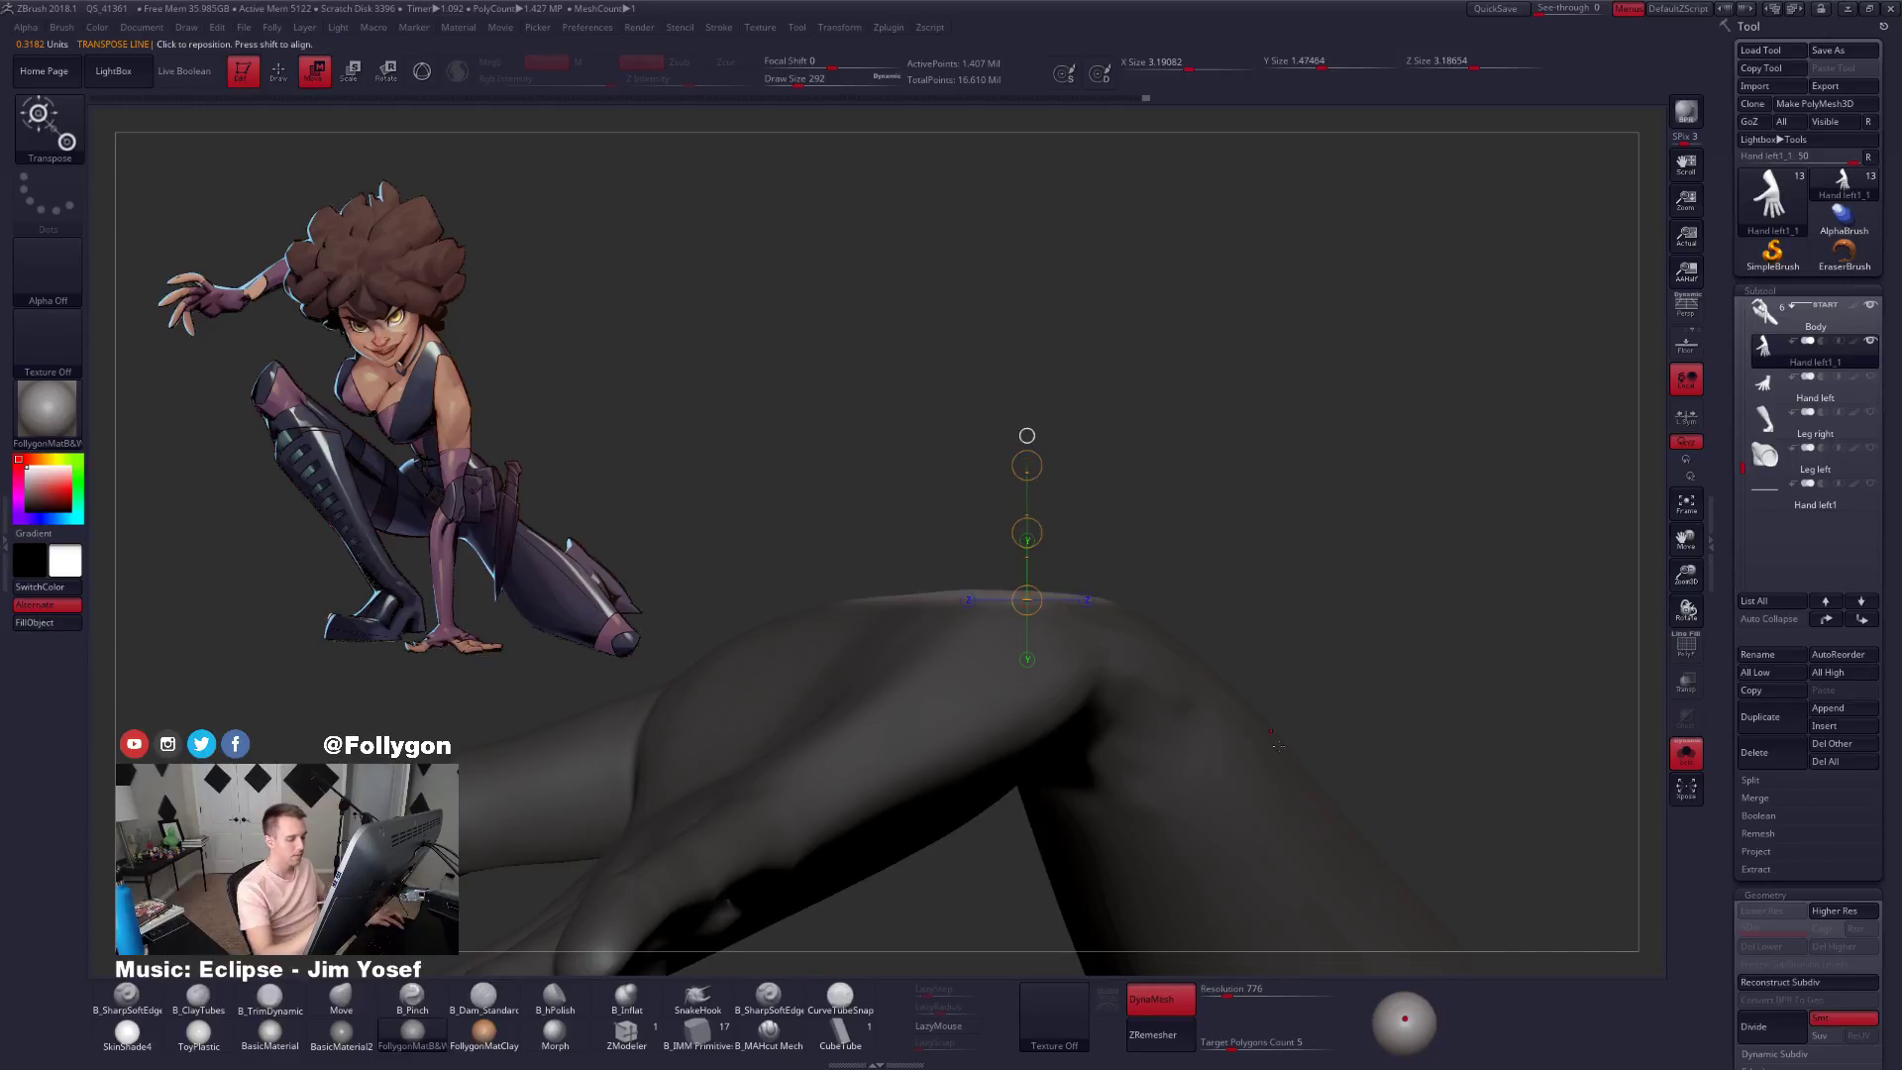
key(q)
drag(1400, 1010, 1401, 1002)
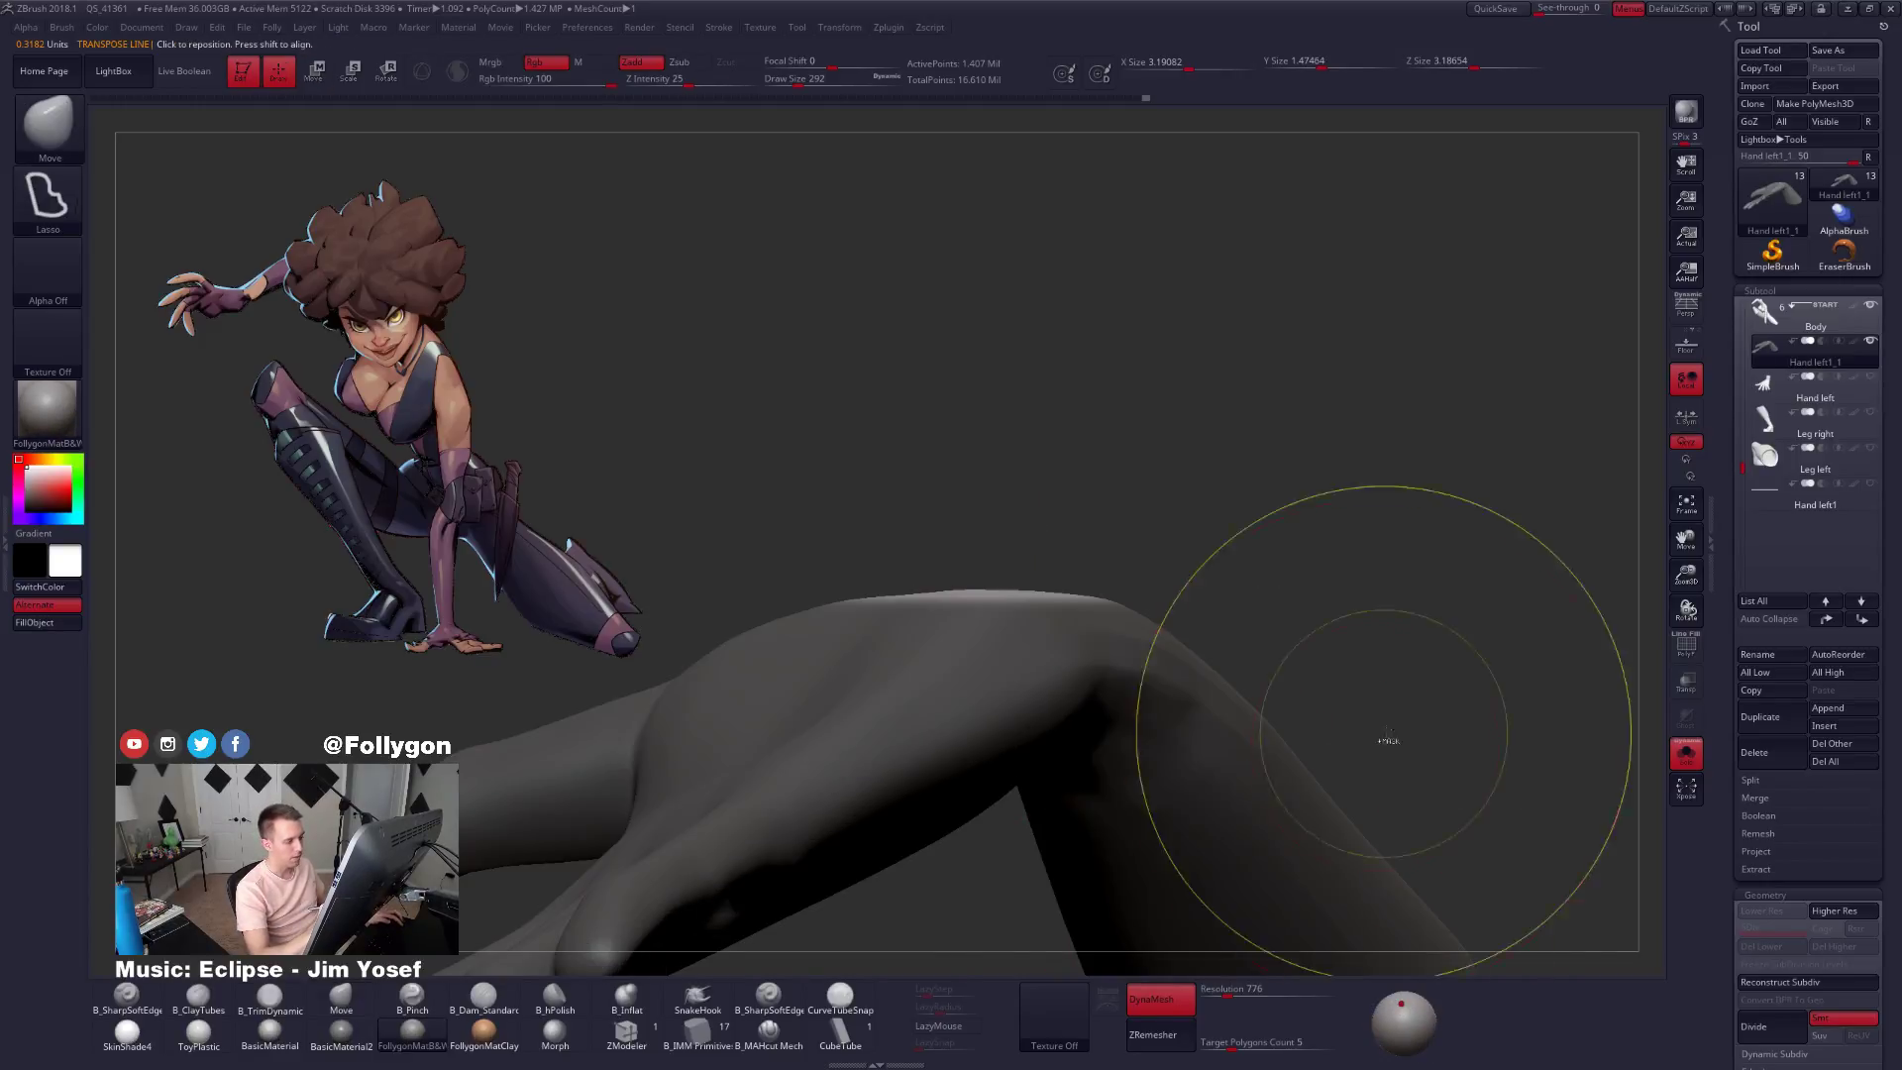
mouse_move(1384, 730)
mouse_down()
mouse_move(1211, 667)
mouse_move(1109, 594)
mouse_move(1101, 686)
mouse_up()
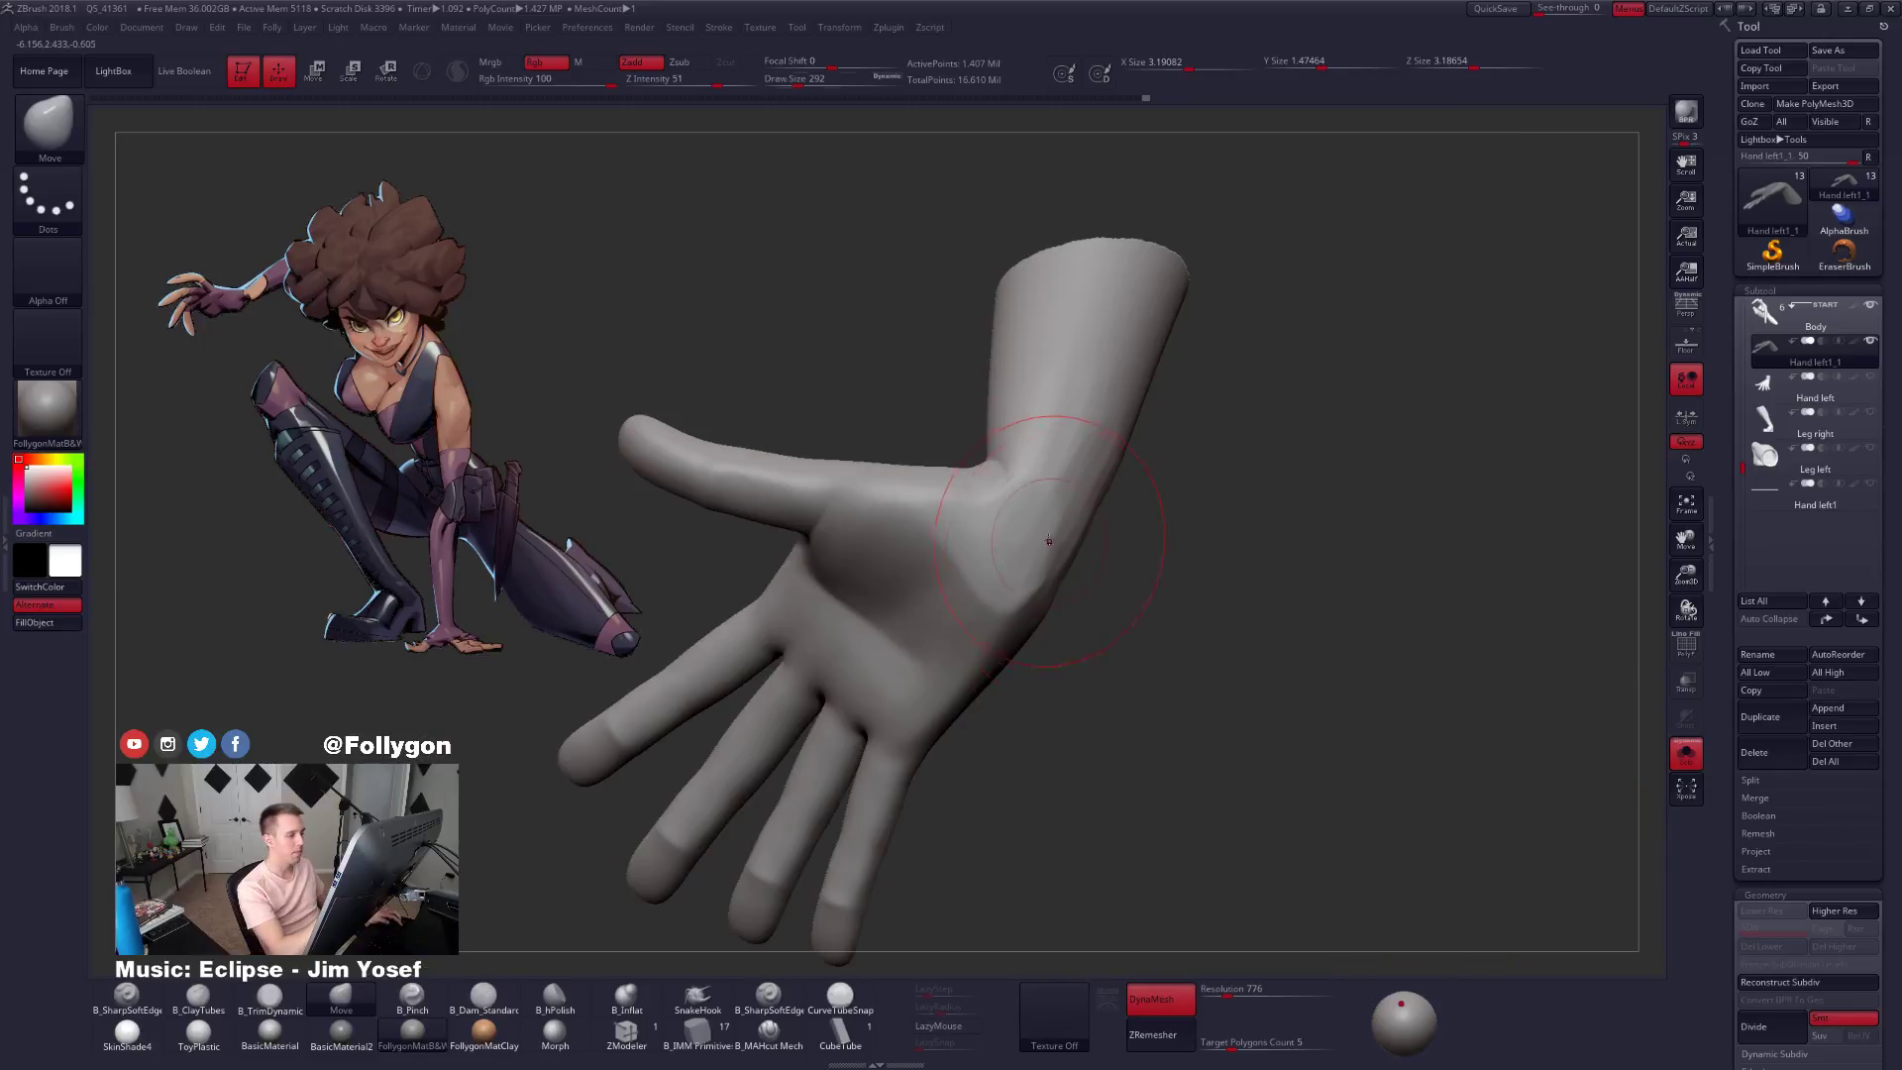
Blend the heel of the palm into the inner wrist with B_TrimDynamic at draw size 203.
key(space)
drag(1048, 543, 1038, 545)
mouse_move(1026, 562)
alt+right_down()
mouse_move(1043, 651)
mouse_move(1052, 632)
alt+right_up()
key(3)
mouse_move(1052, 632)
mouse_down()
mouse_move(1037, 604)
mouse_move(1106, 510)
mouse_move(1102, 540)
mouse_move(1070, 557)
mouse_move(1126, 468)
mouse_move(1060, 597)
mouse_up()
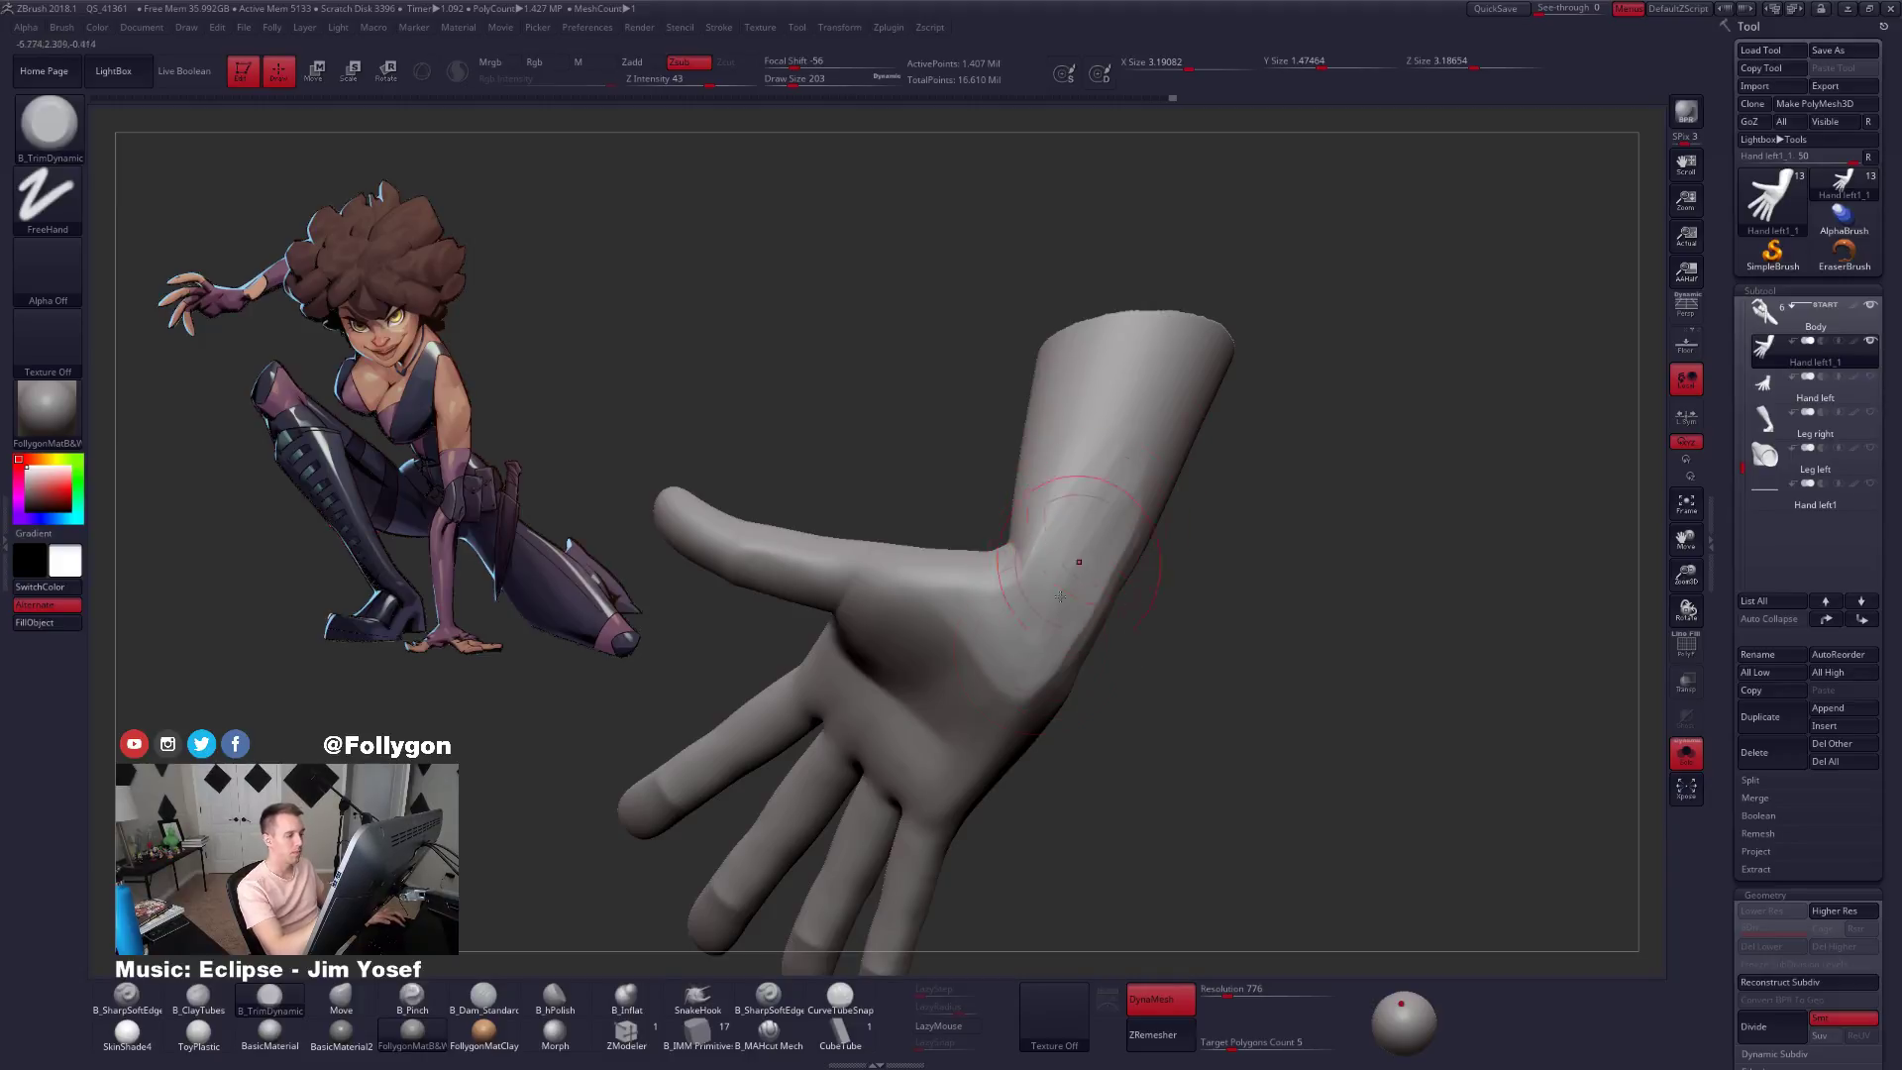
right_drag(1093, 480, 1039, 619)
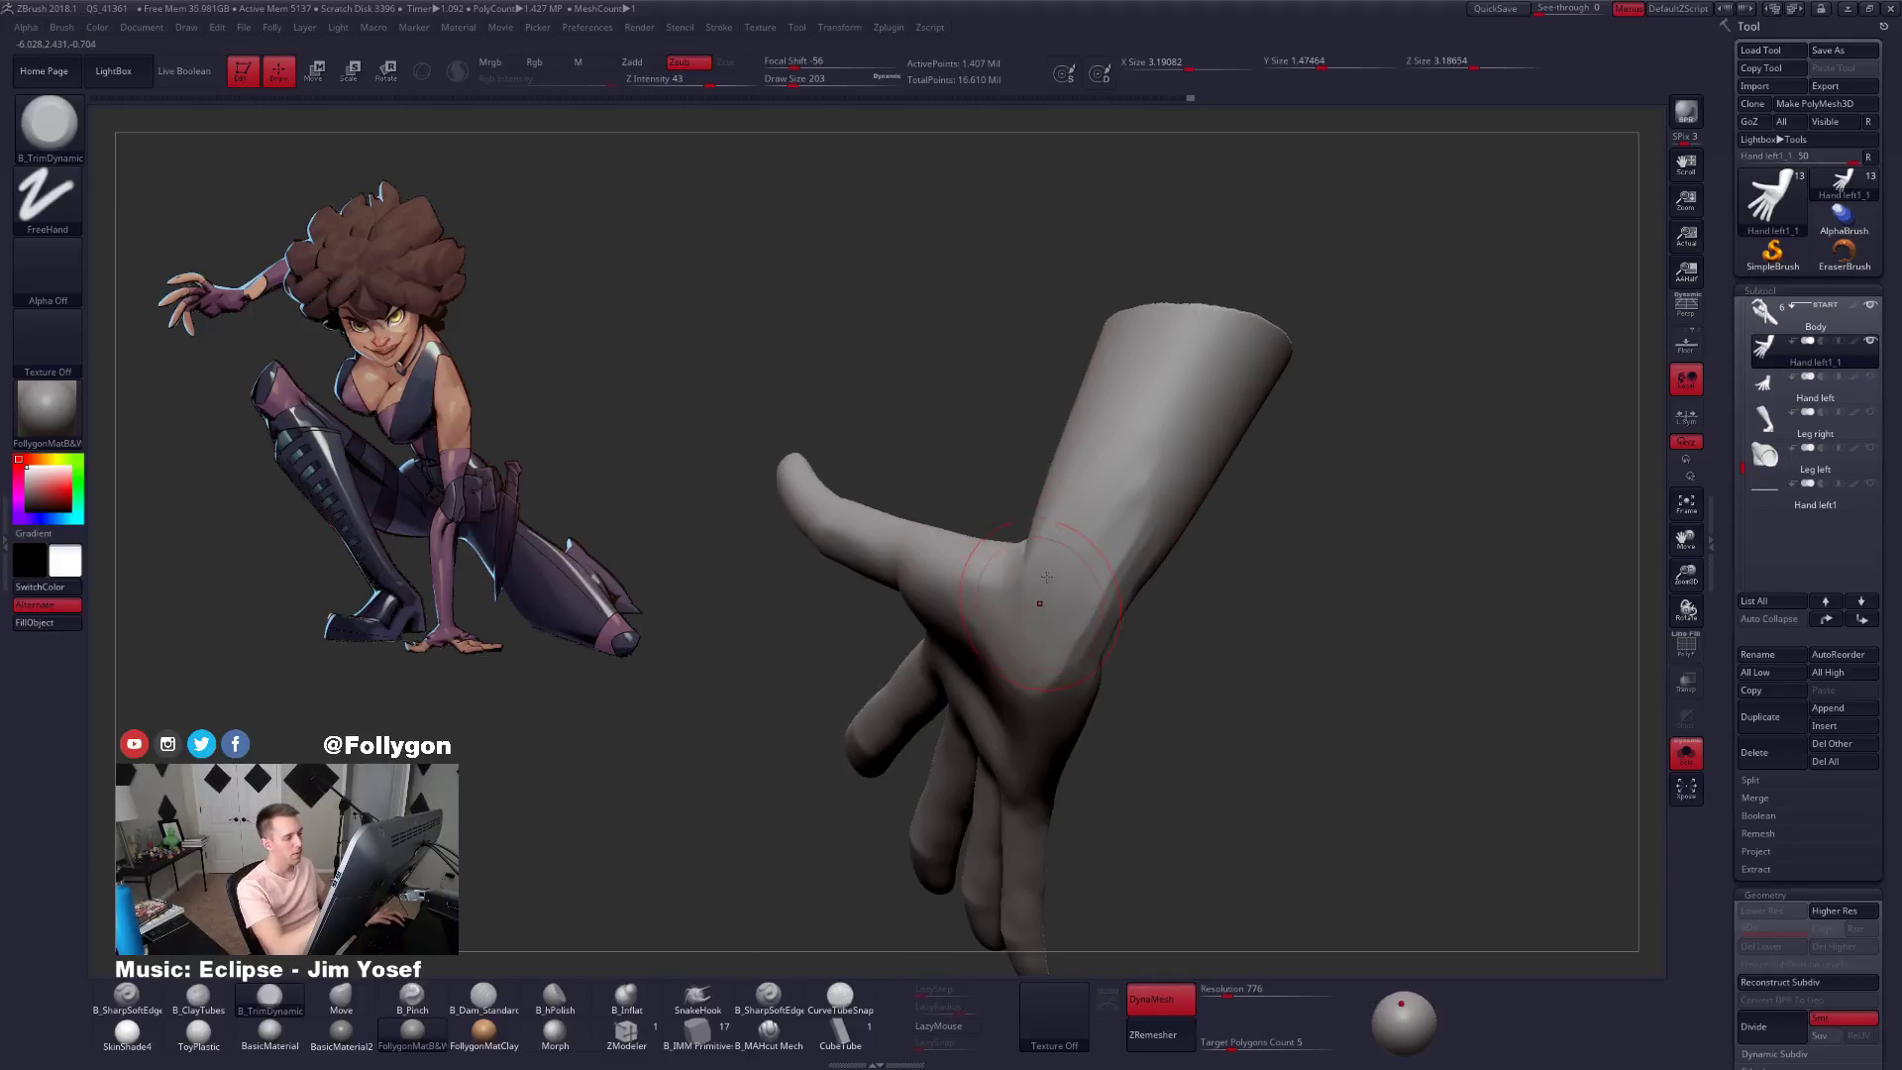
right_drag(1195, 432, 1040, 644)
Refine the planes of the inner wrist and outer palm with B_TrimDynamic at draw size 150 and smooth the transition.
key(space)
drag(1082, 606, 1070, 606)
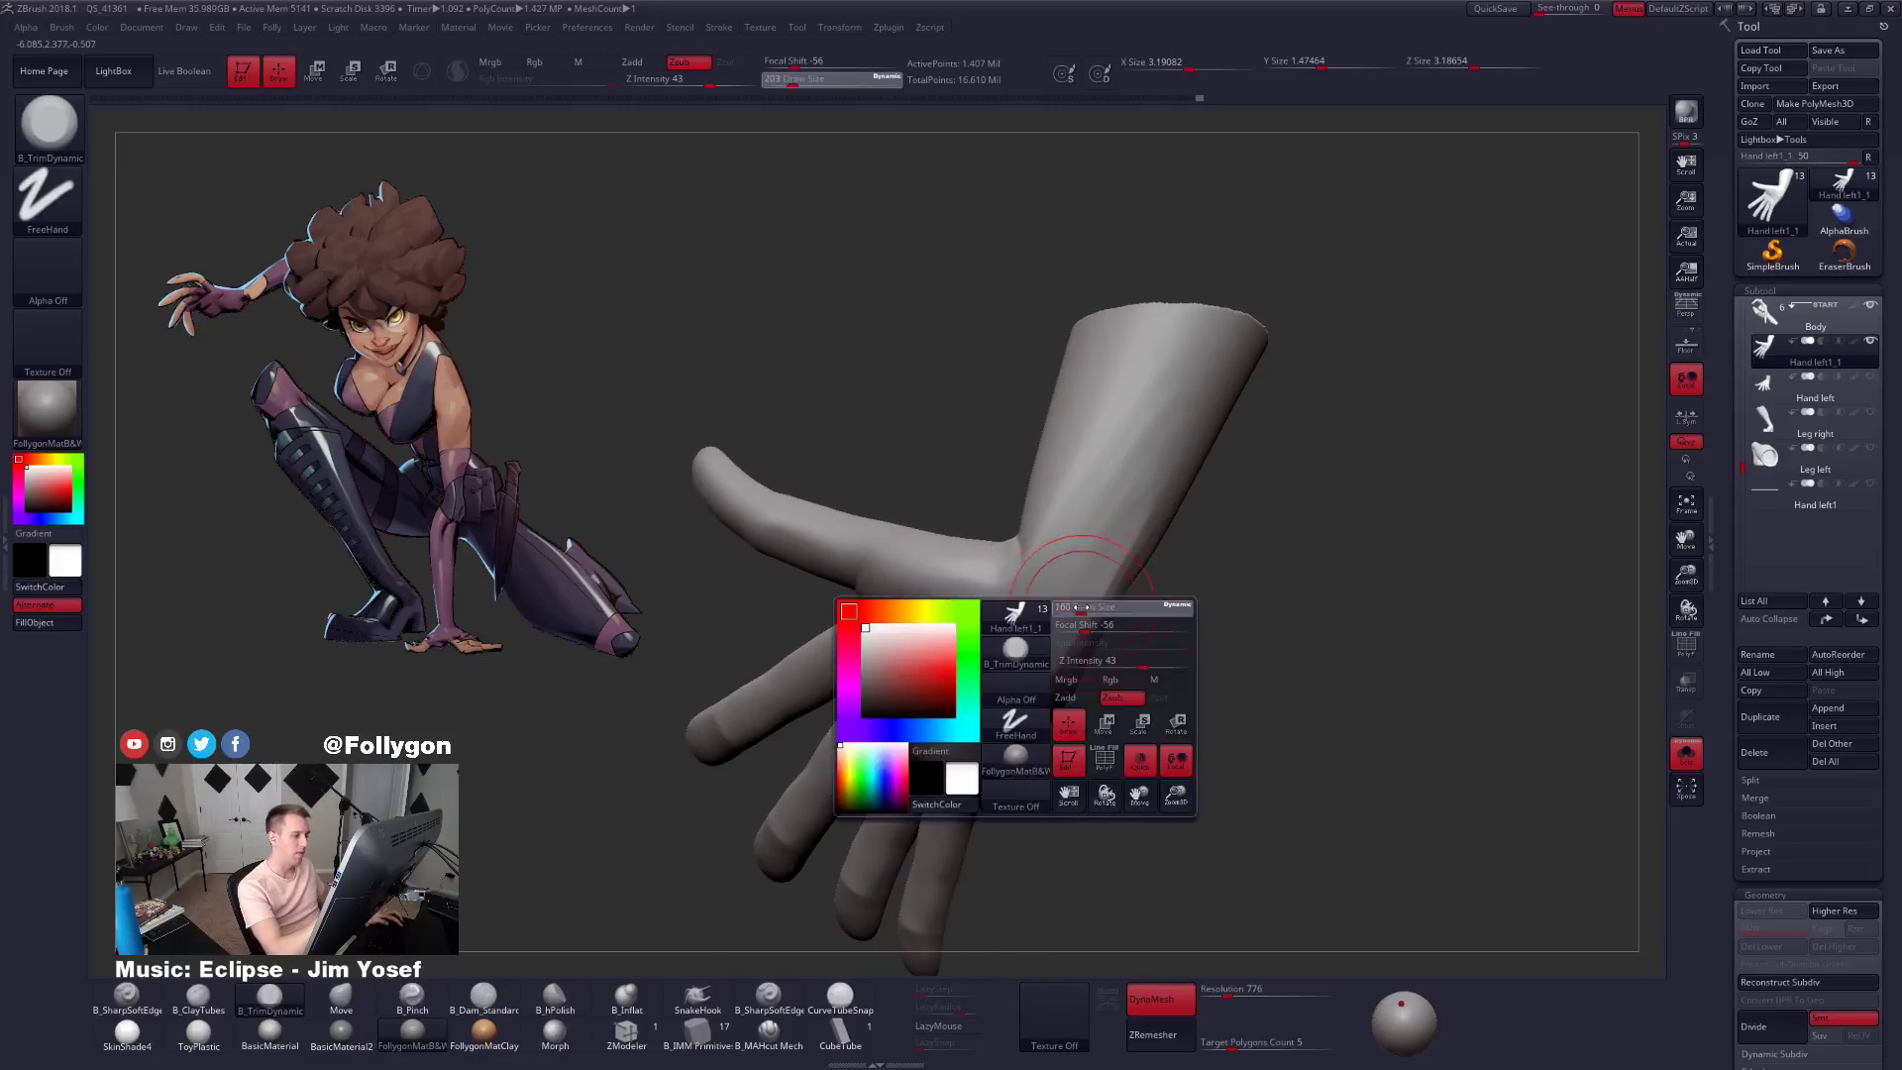
mouse_move(1070, 605)
right_down()
mouse_move(1064, 645)
mouse_move(1261, 434)
right_up()
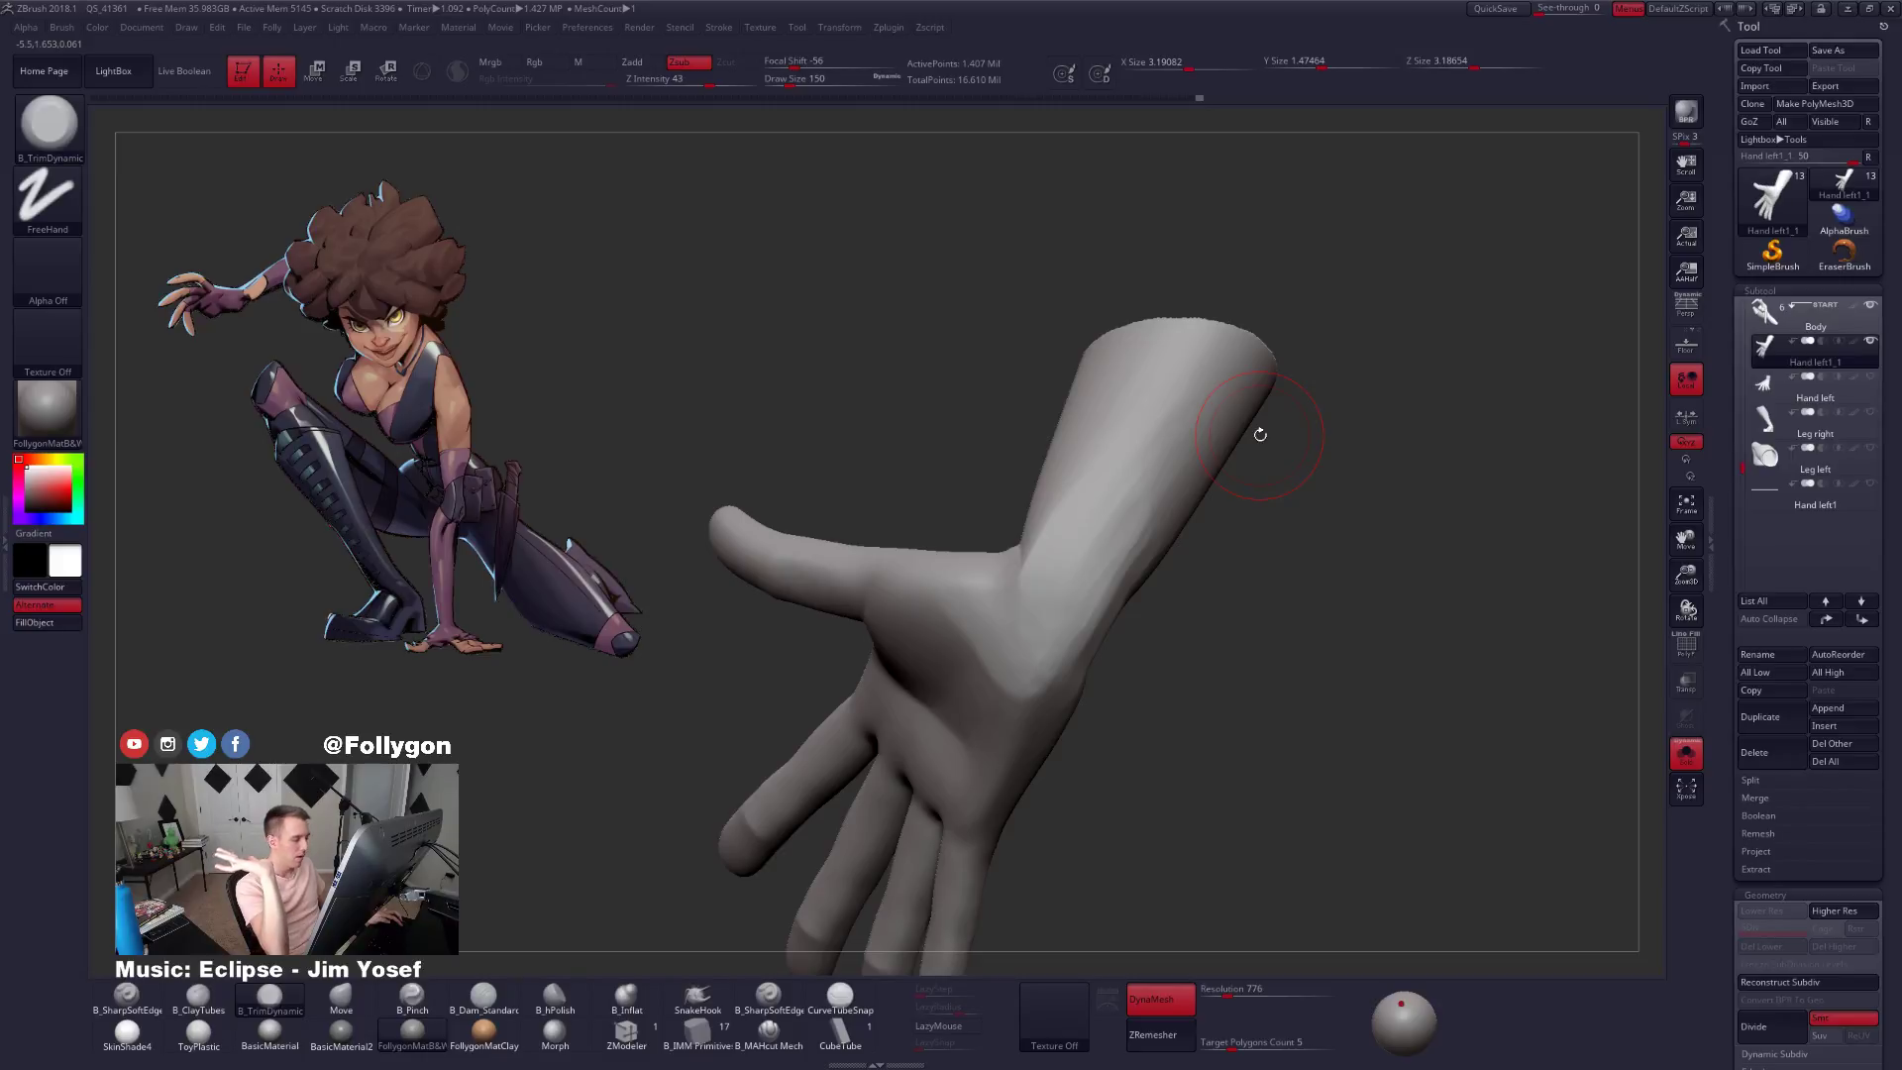
mouse_move(1260, 434)
right_down()
mouse_move(1030, 591)
mouse_move(1048, 589)
right_up()
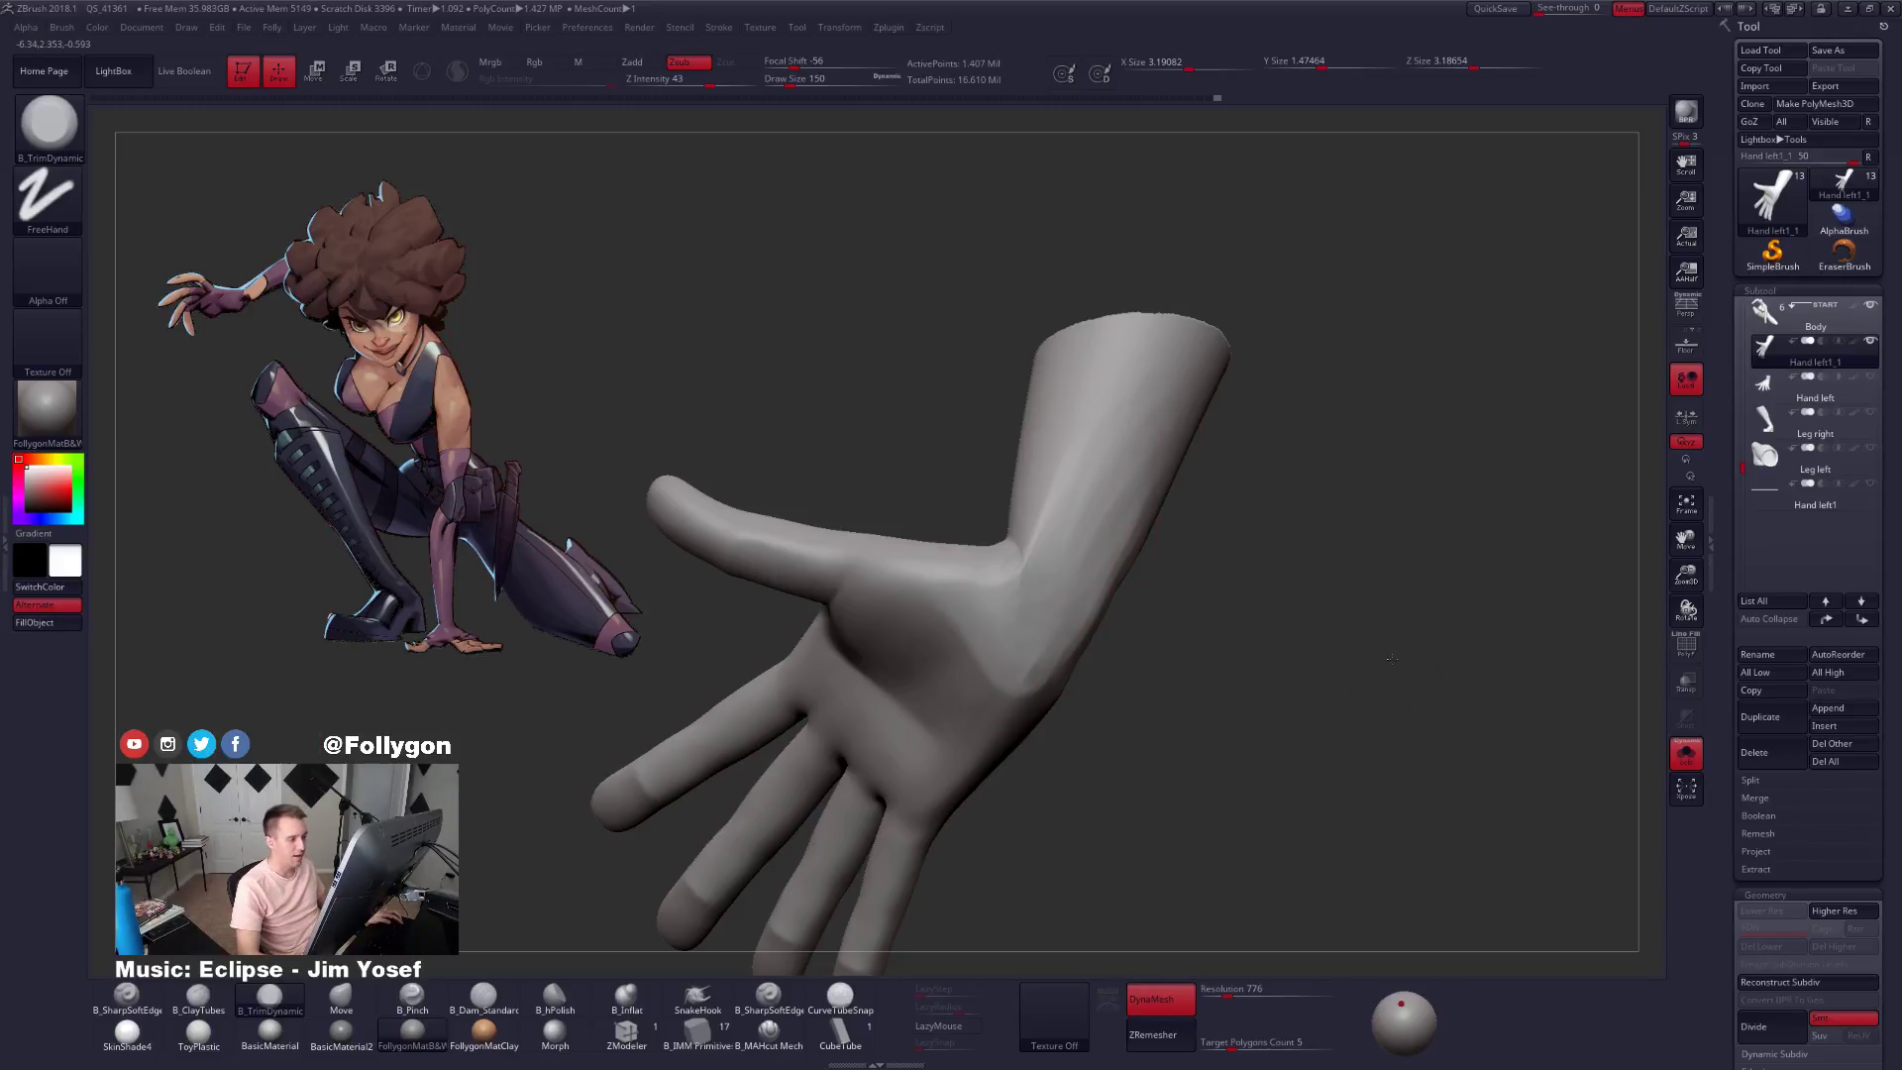
mouse_move(1392, 659)
right_down()
mouse_move(1345, 637)
mouse_move(1374, 728)
right_up()
mouse_move(1094, 724)
right_down()
mouse_move(1002, 646)
mouse_move(1003, 688)
right_up()
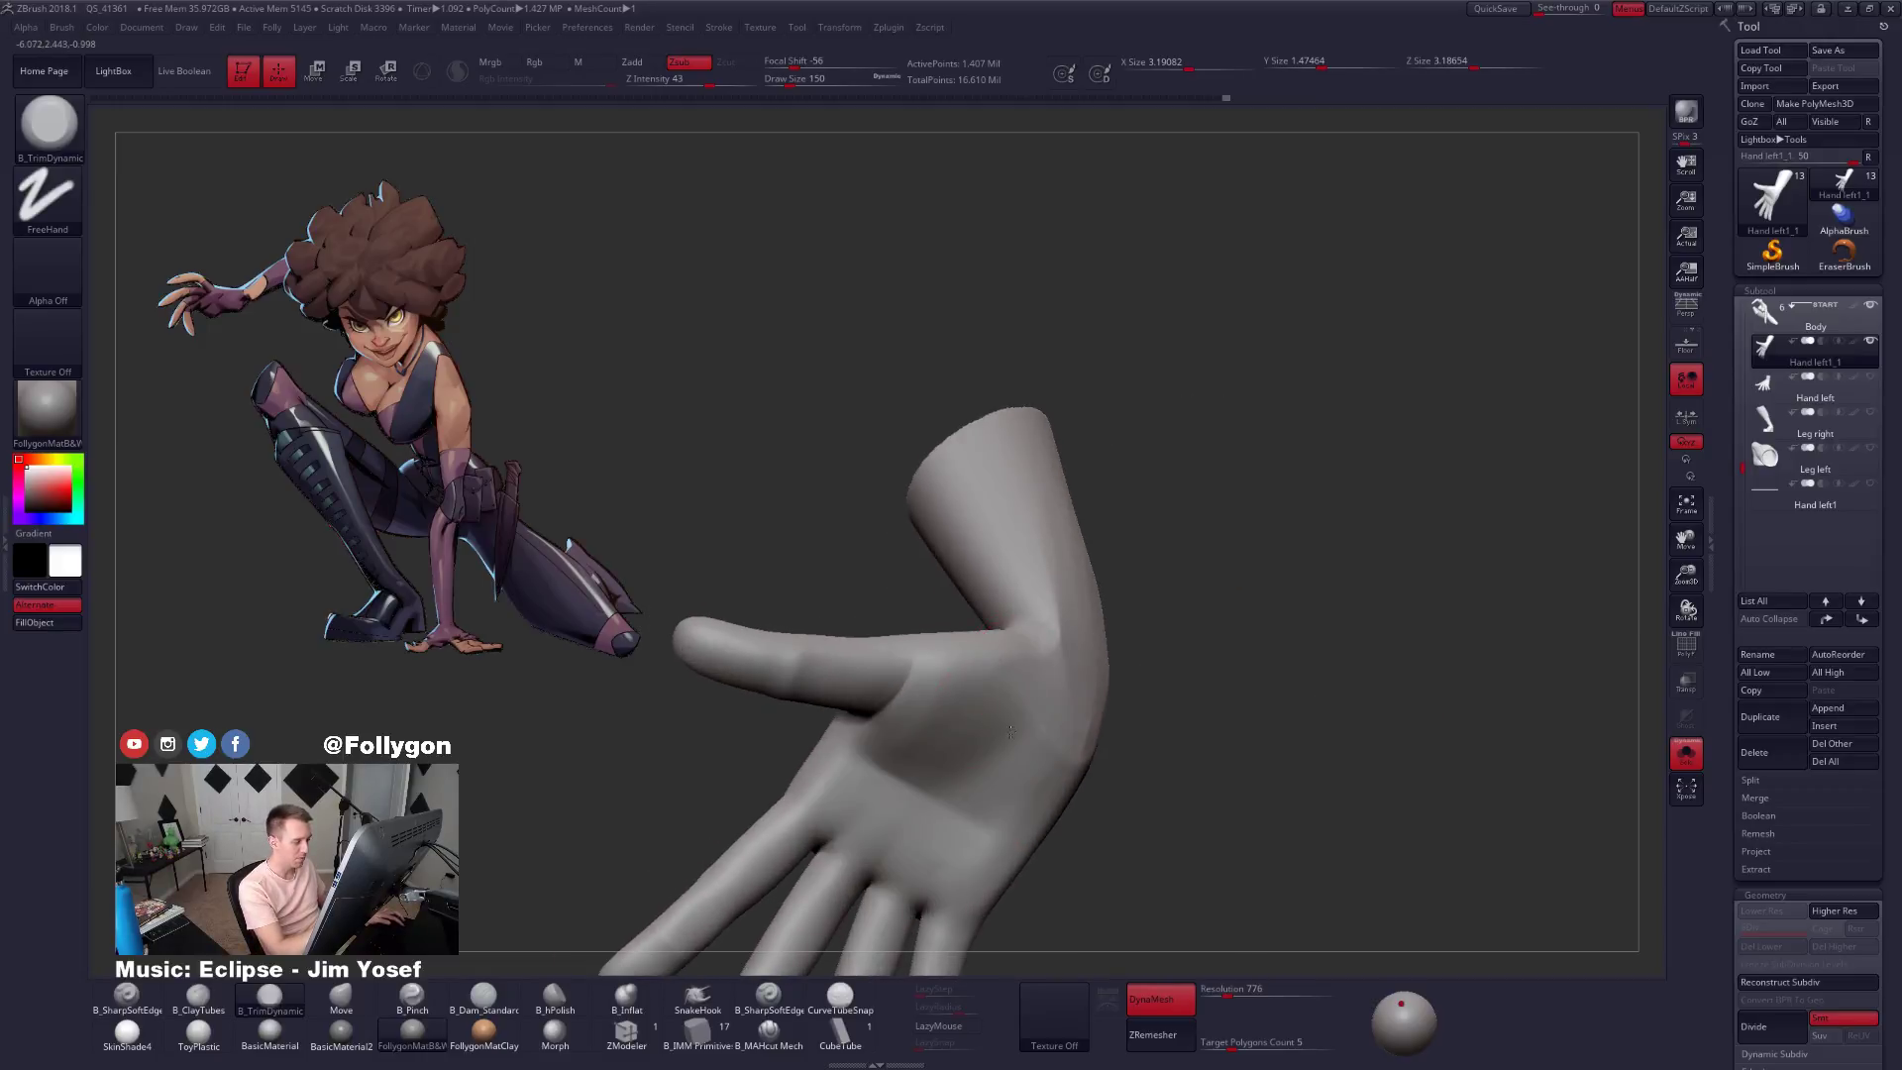
right_drag(1039, 795, 1072, 741)
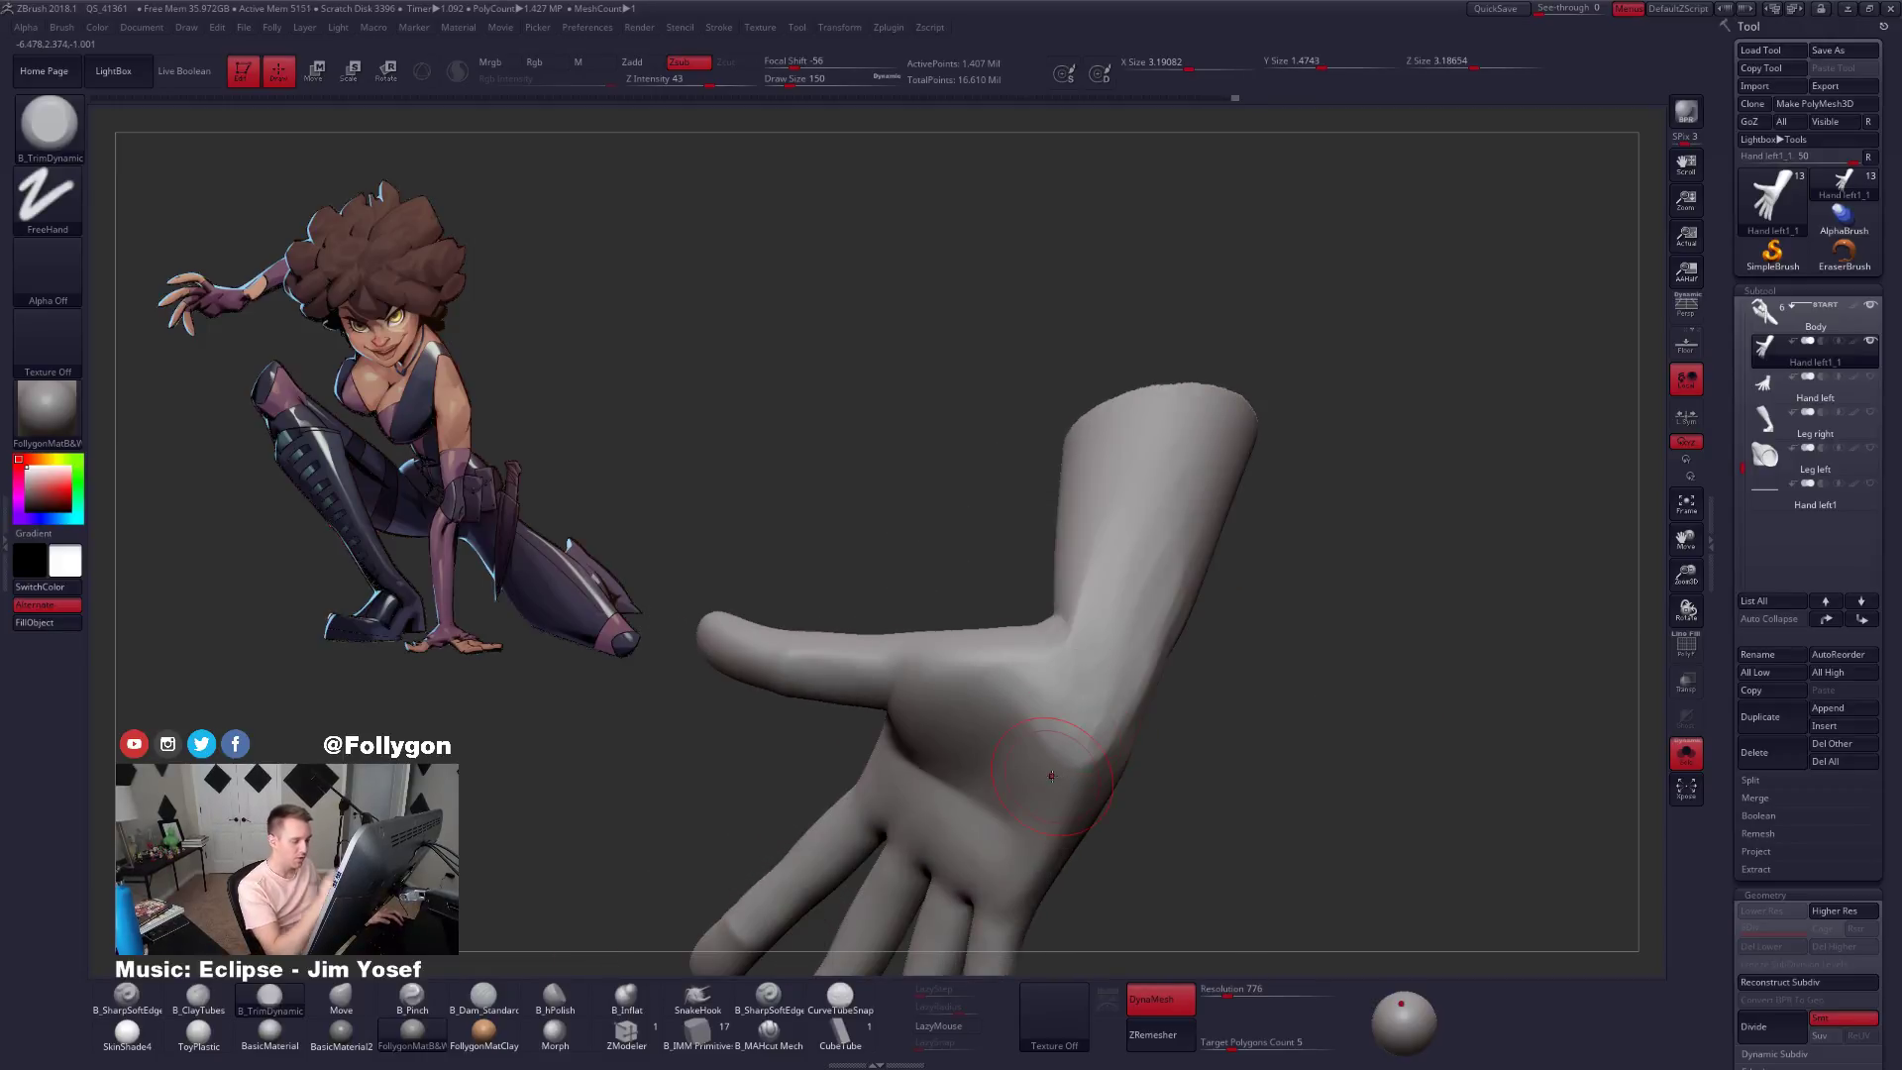
right_drag(1079, 648, 1095, 644)
key(shift)
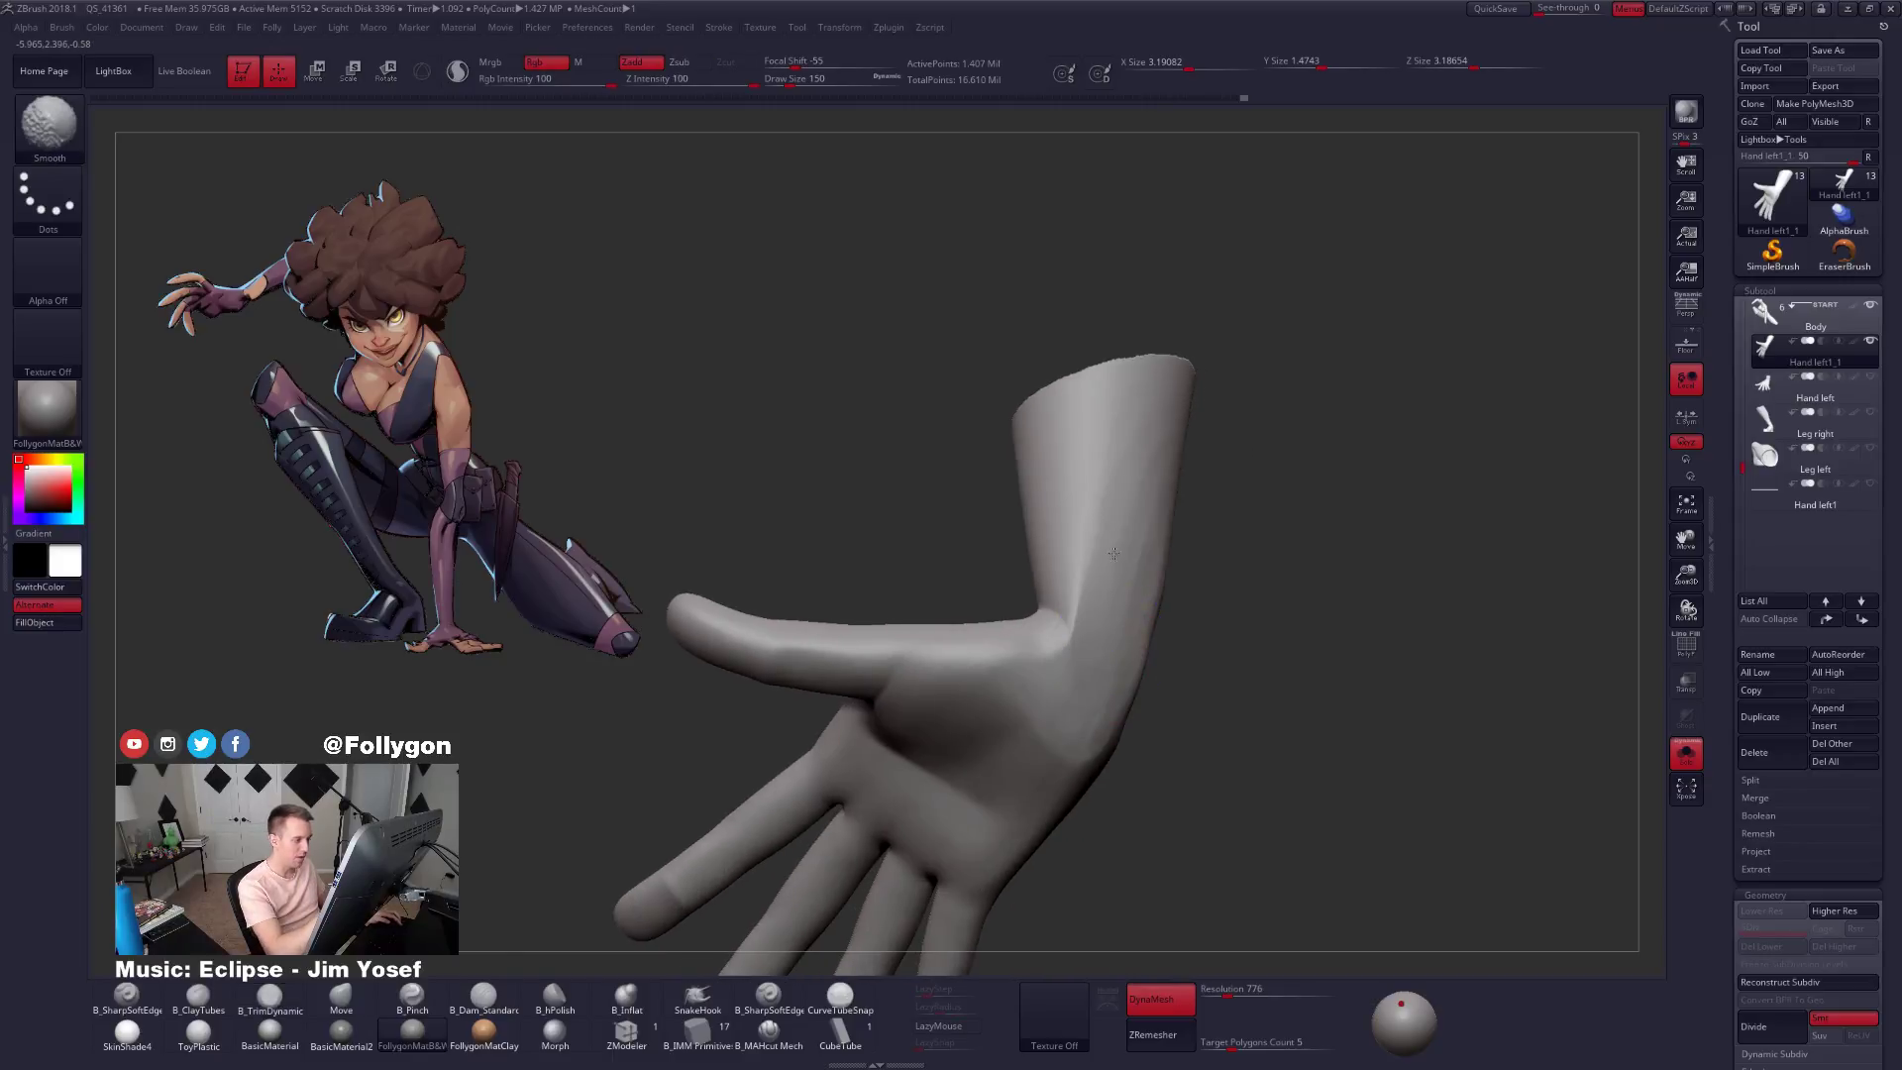
Sharpen the crease across the back of the wrist with B_Pinch at draw size 74.
mouse_move(1109, 496)
right_down()
mouse_move(1139, 594)
mouse_move(1179, 644)
mouse_move(1240, 668)
mouse_move(1163, 678)
mouse_move(1179, 686)
mouse_move(1145, 731)
right_up()
key(5)
key(space)
drag(1240, 723, 1226, 722)
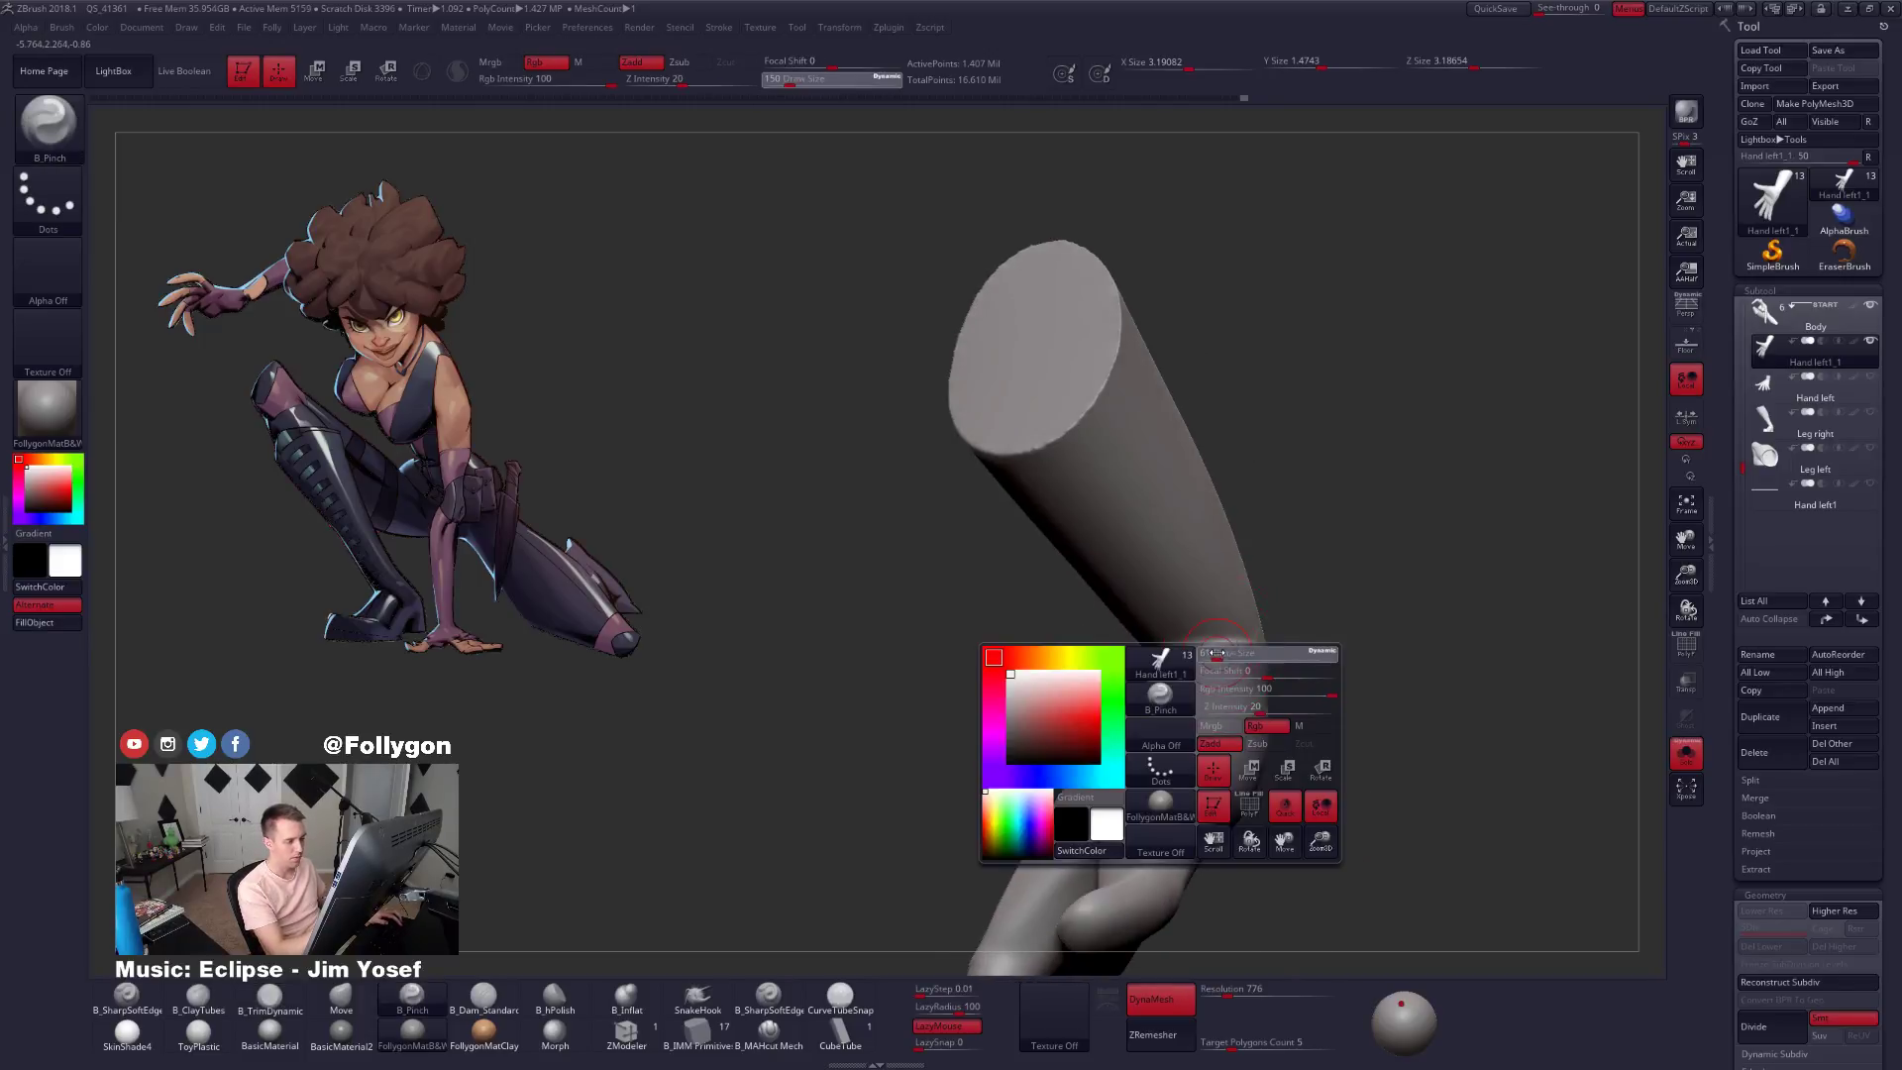
right_drag(1214, 721, 1230, 693)
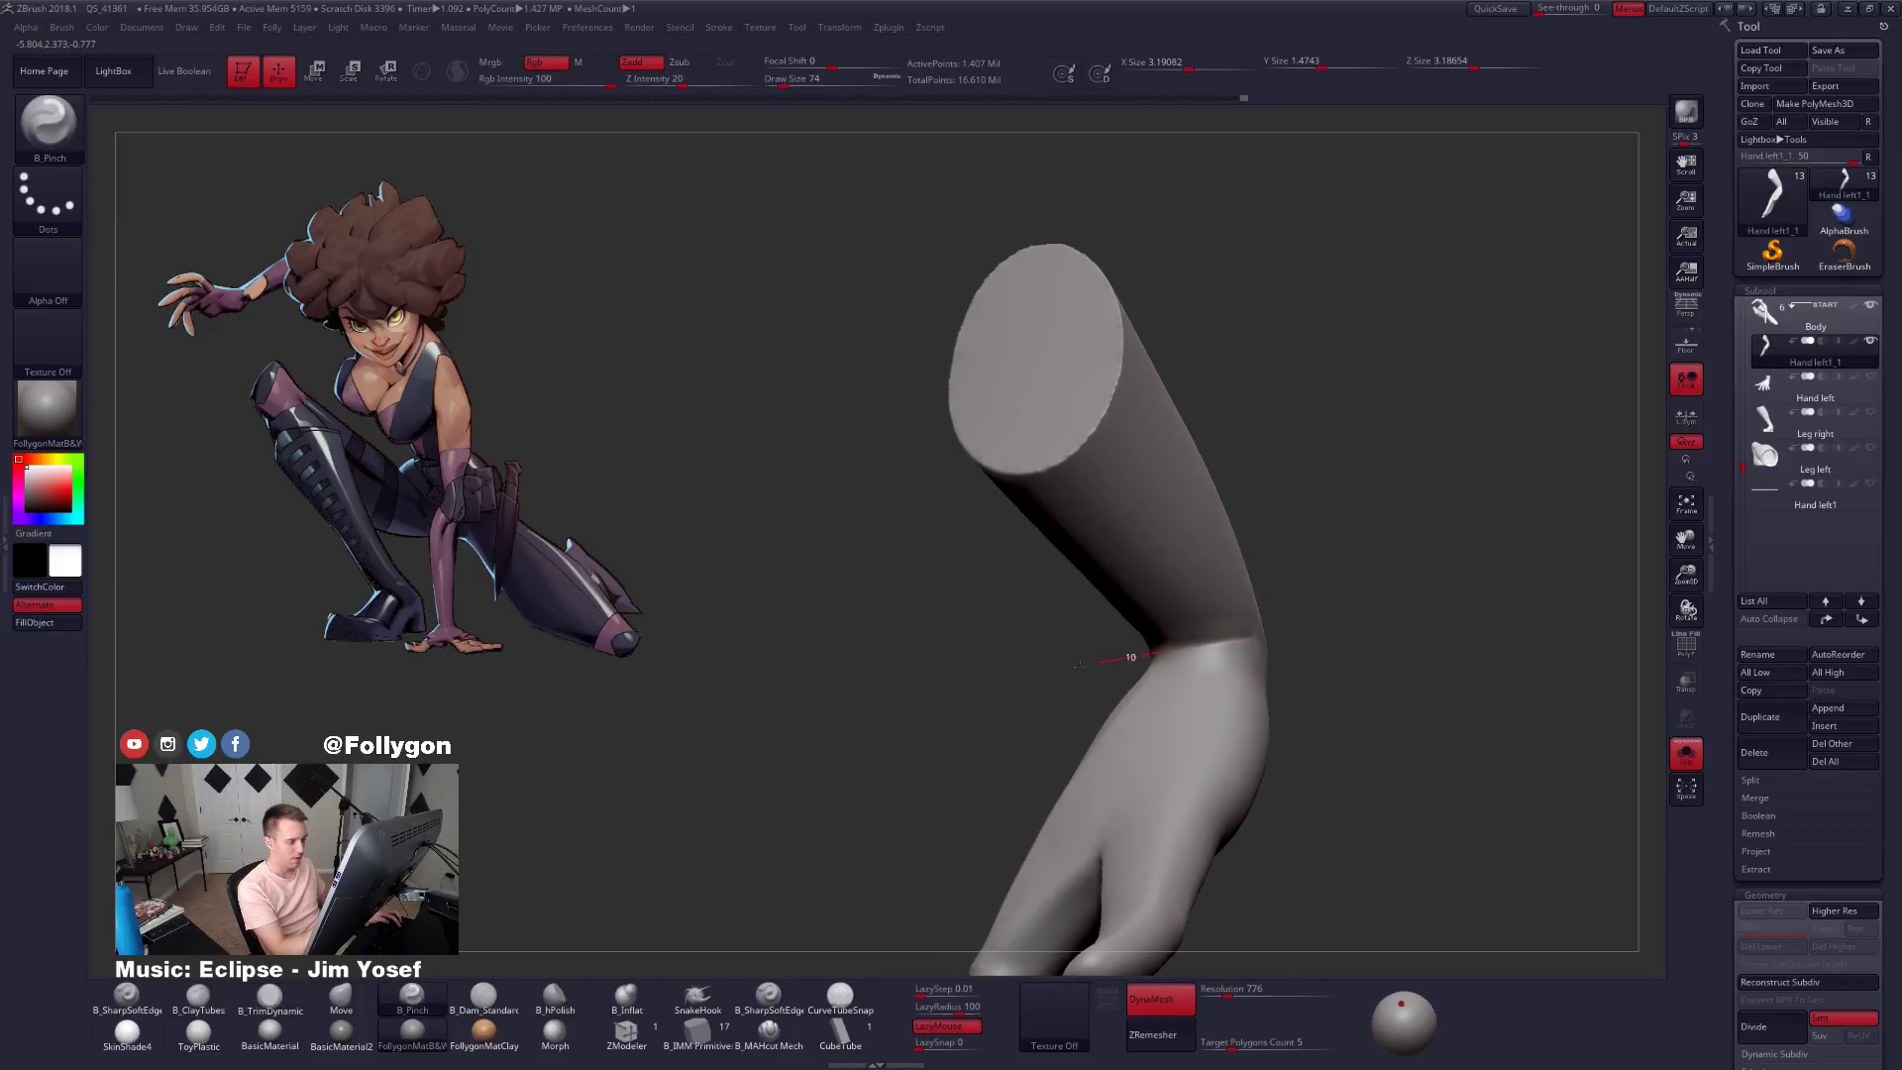
right_drag(1078, 666, 1157, 644)
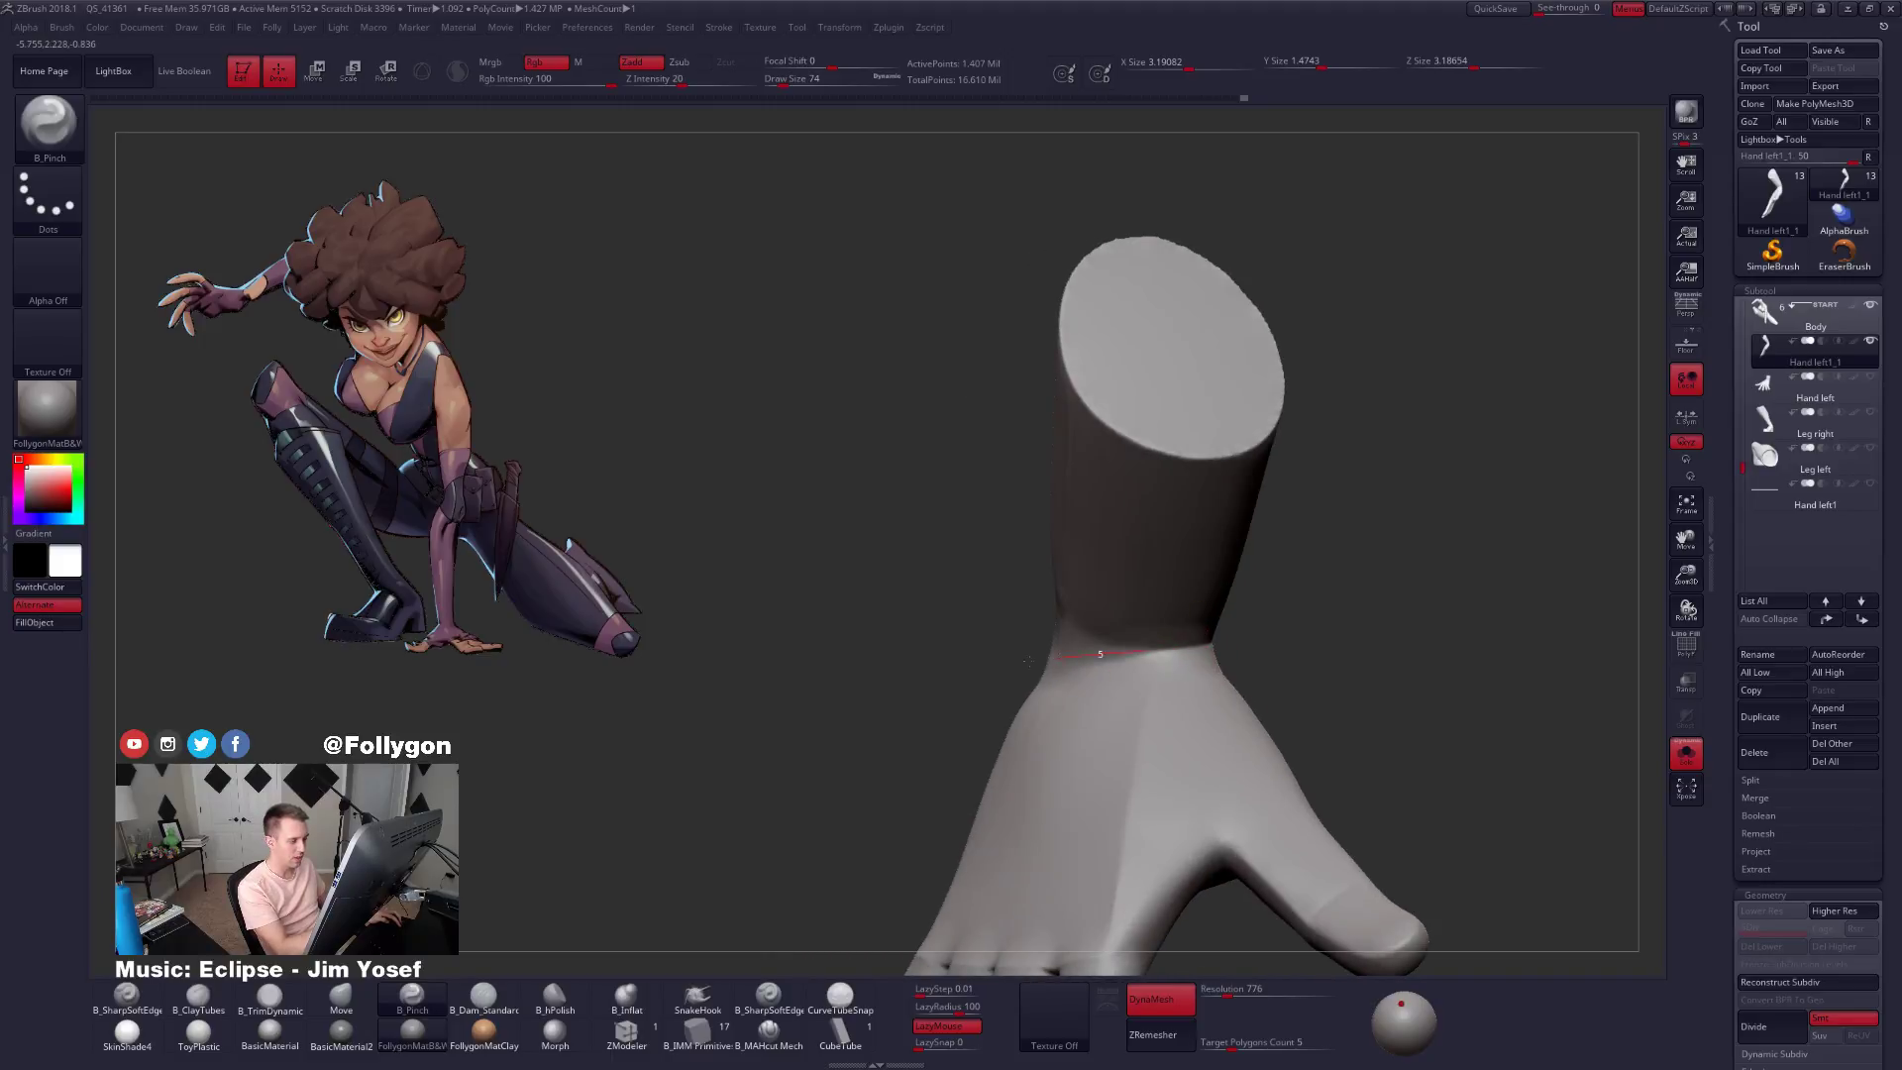
right_drag(1028, 661, 1089, 659)
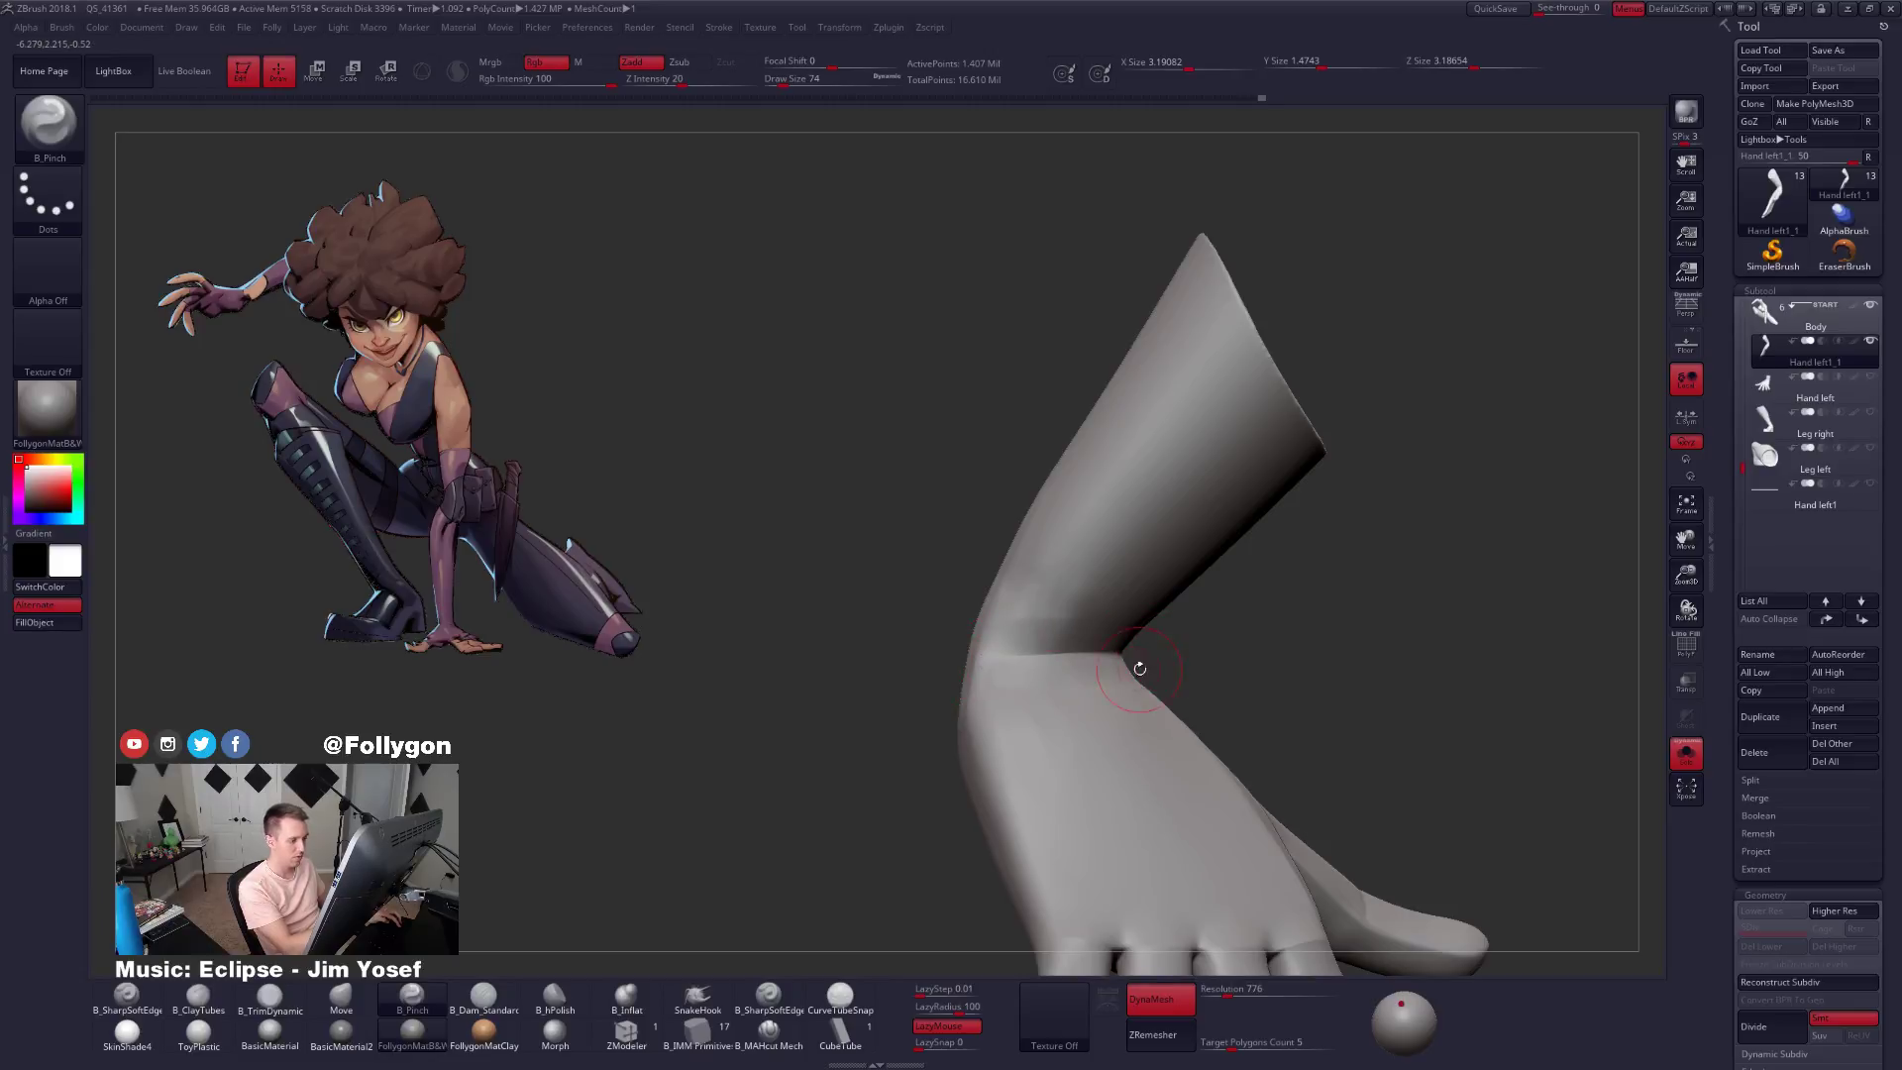
Isolate the palm and forearm polygroups to examine how they meet at the wrist, and restore full visibility.
right_drag(1139, 669, 1327, 745)
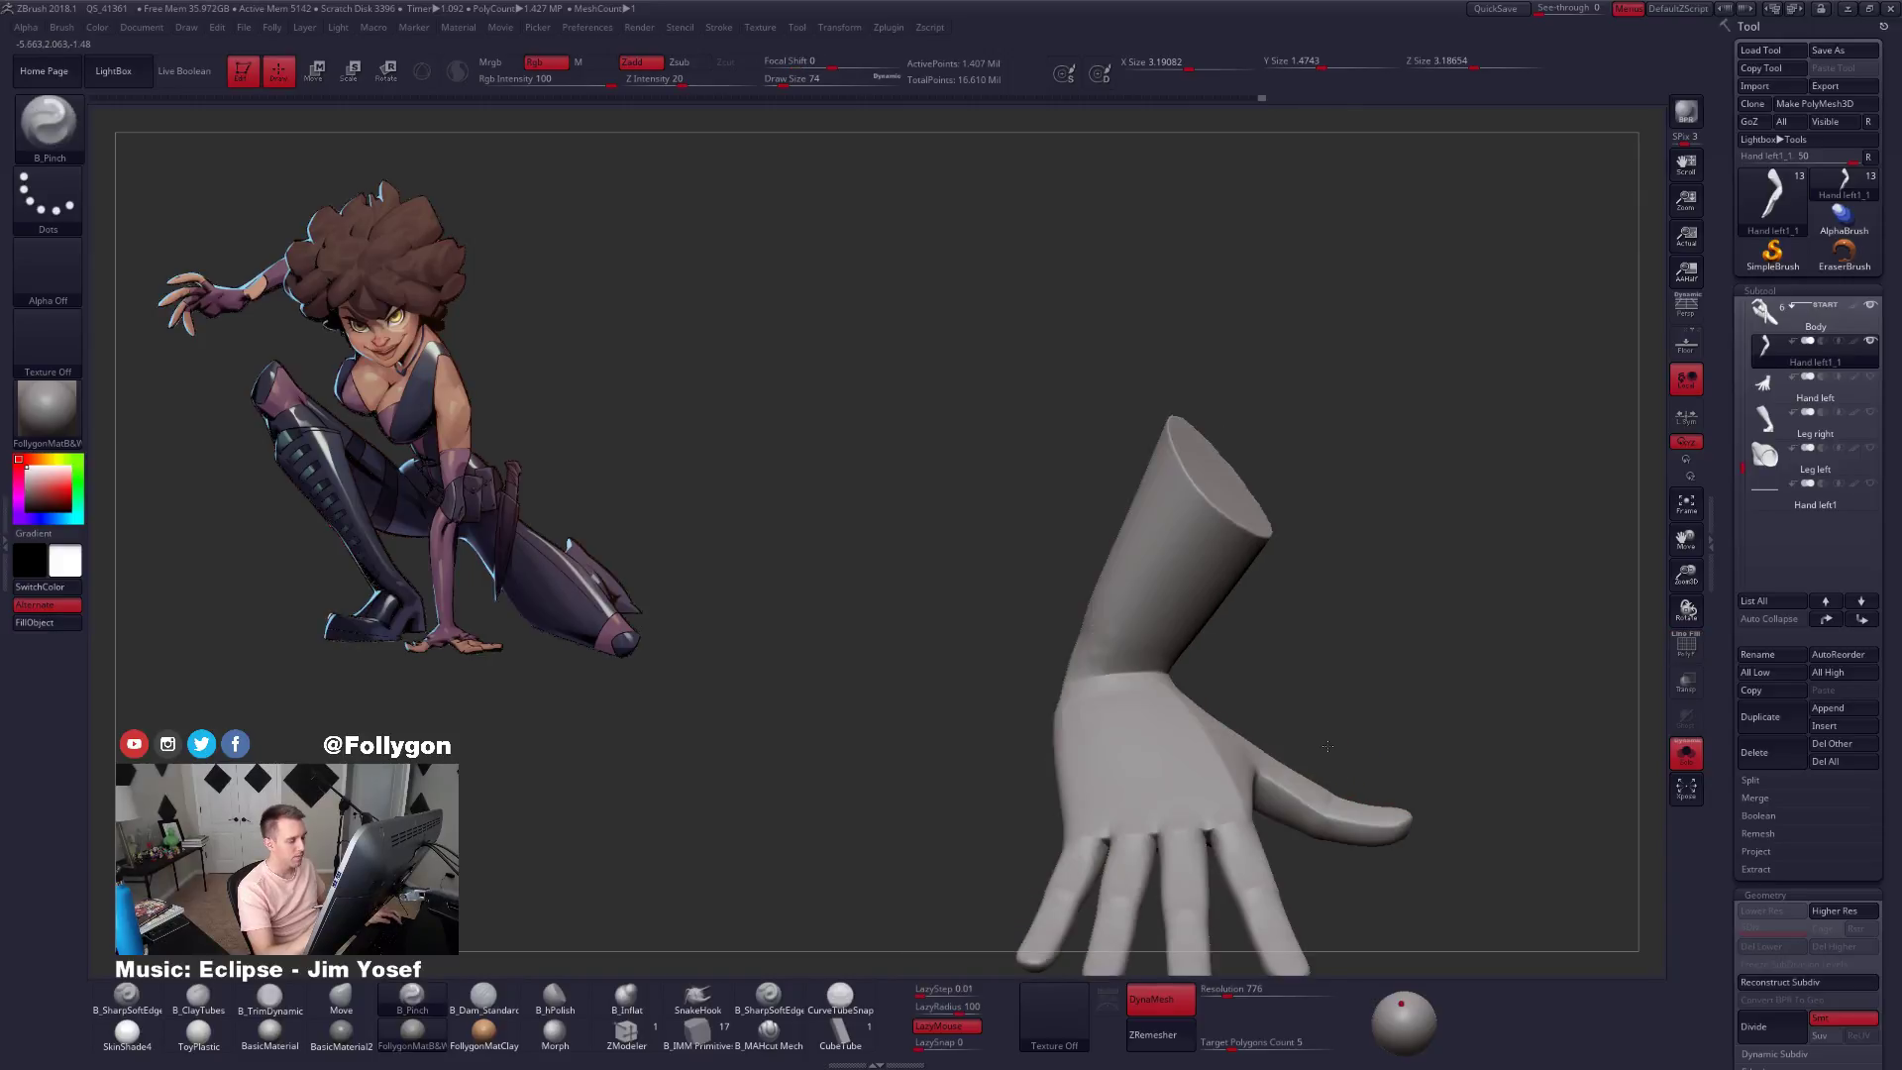
key(shift+f)
key(shift+f)
ctrl+shift+click(1244, 751)
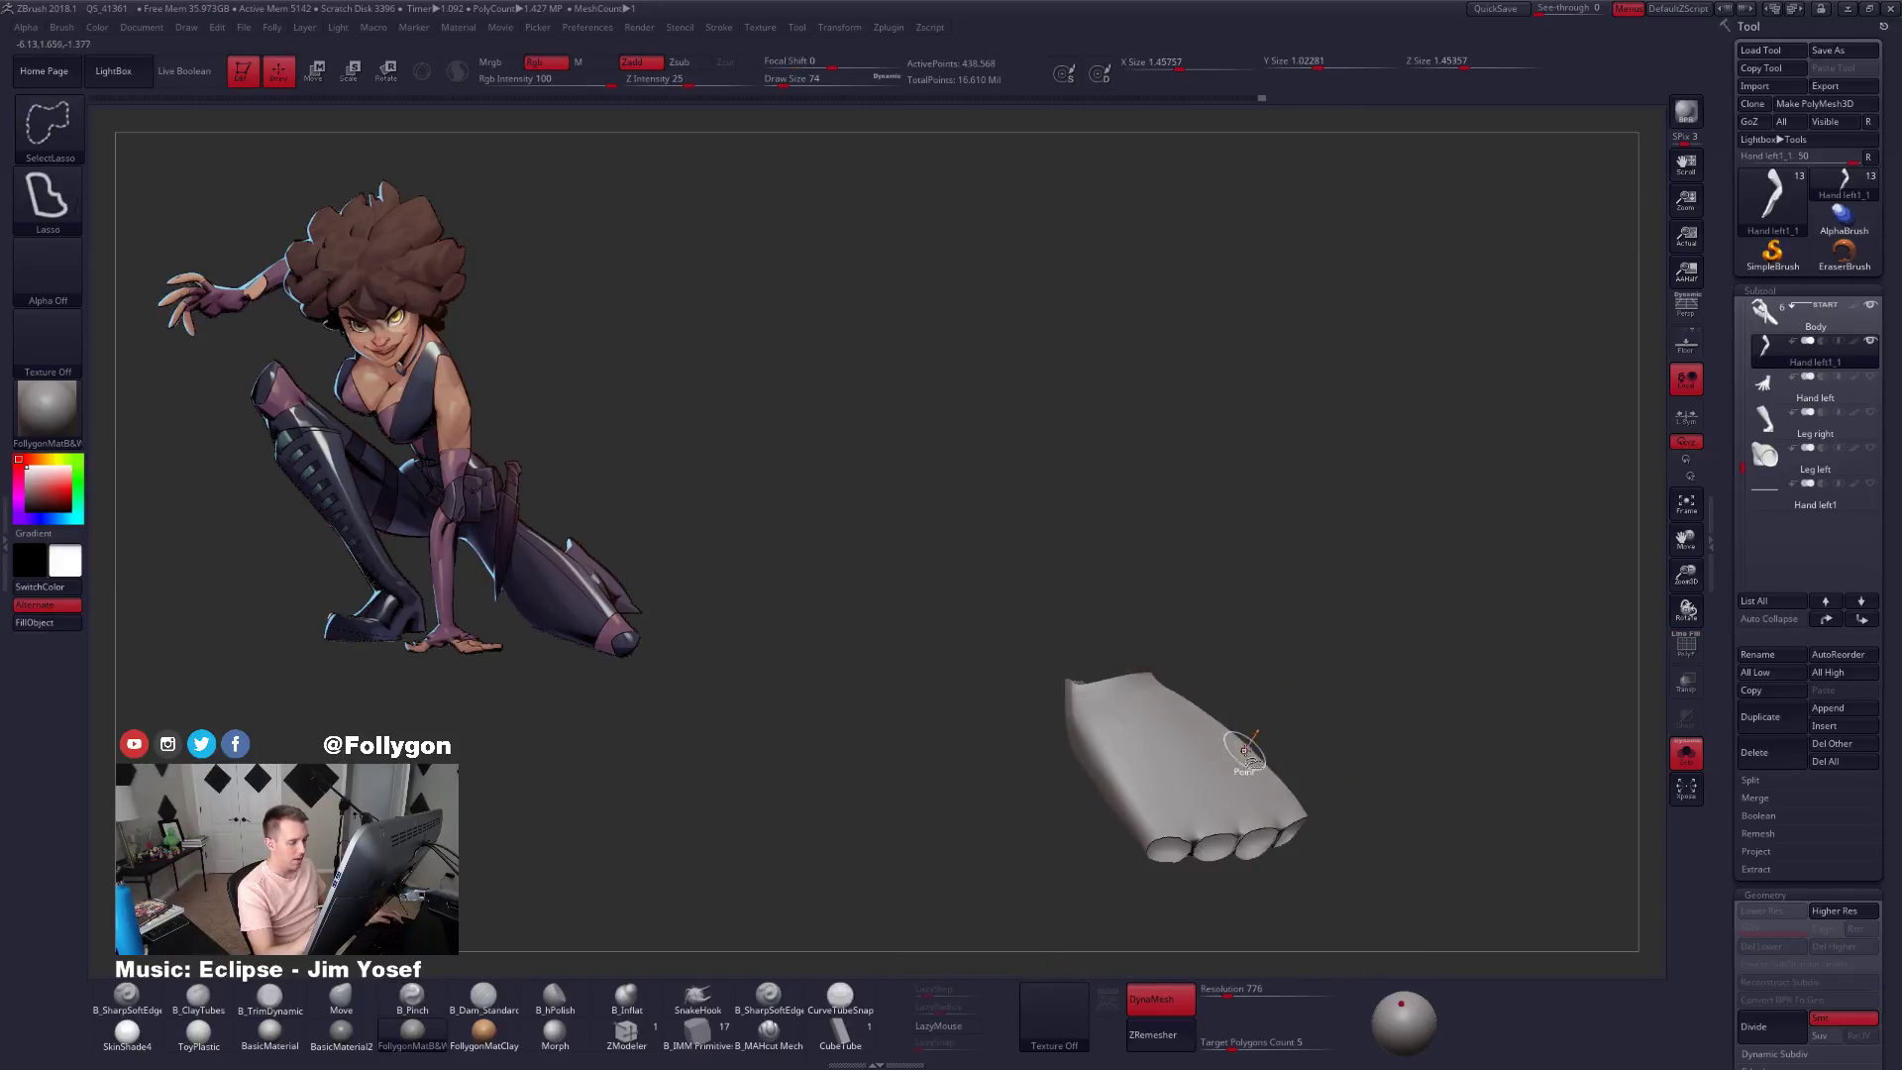
ctrl+shift+click(1288, 674)
mouse_move(1244, 634)
ctrl+shift+mouse_down()
mouse_move(966, 693)
mouse_move(1441, 448)
mouse_move(1317, 637)
mouse_move(1408, 430)
mouse_move(1318, 584)
mouse_move(1441, 664)
ctrl+shift+mouse_up()
ctrl+shift+click(1321, 663)
key(shift+f)
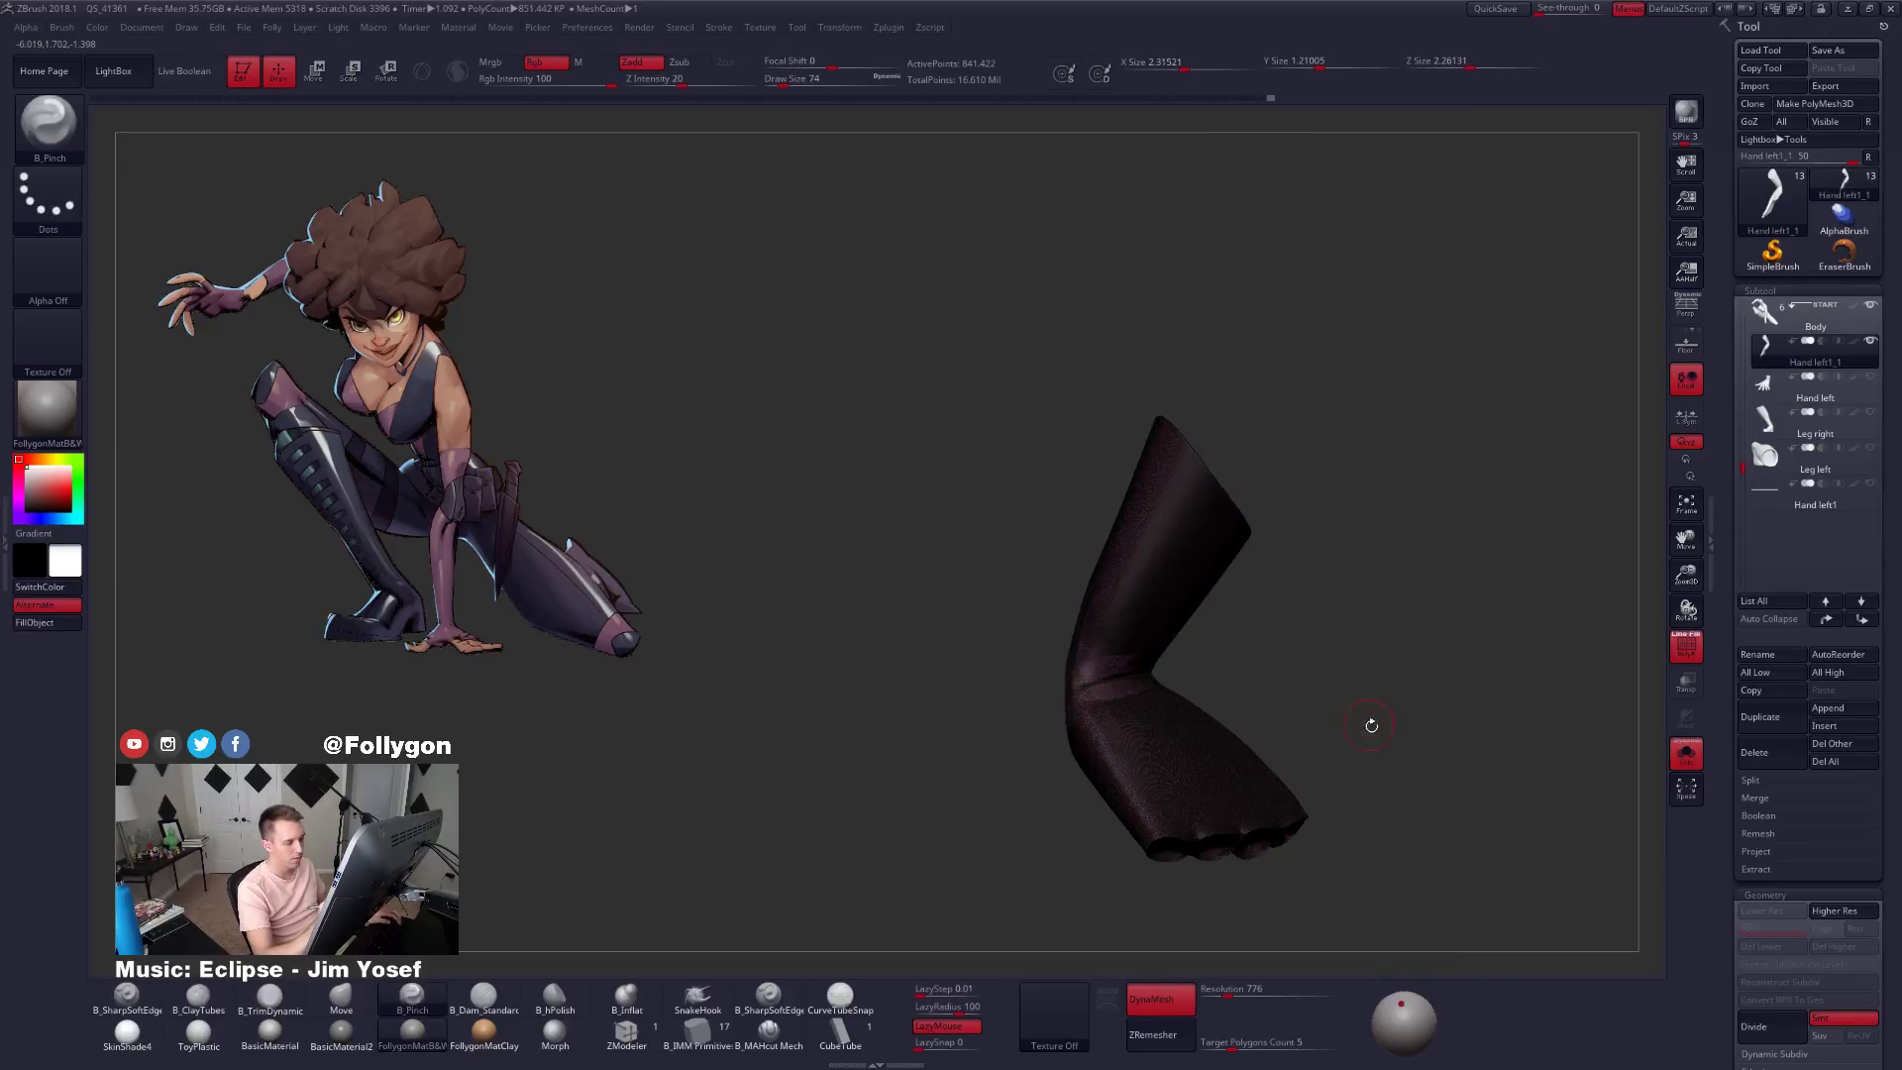
drag(1372, 726, 1401, 726)
key(shift+f)
ctrl+shift+click(1328, 740)
drag(1278, 751, 1354, 755)
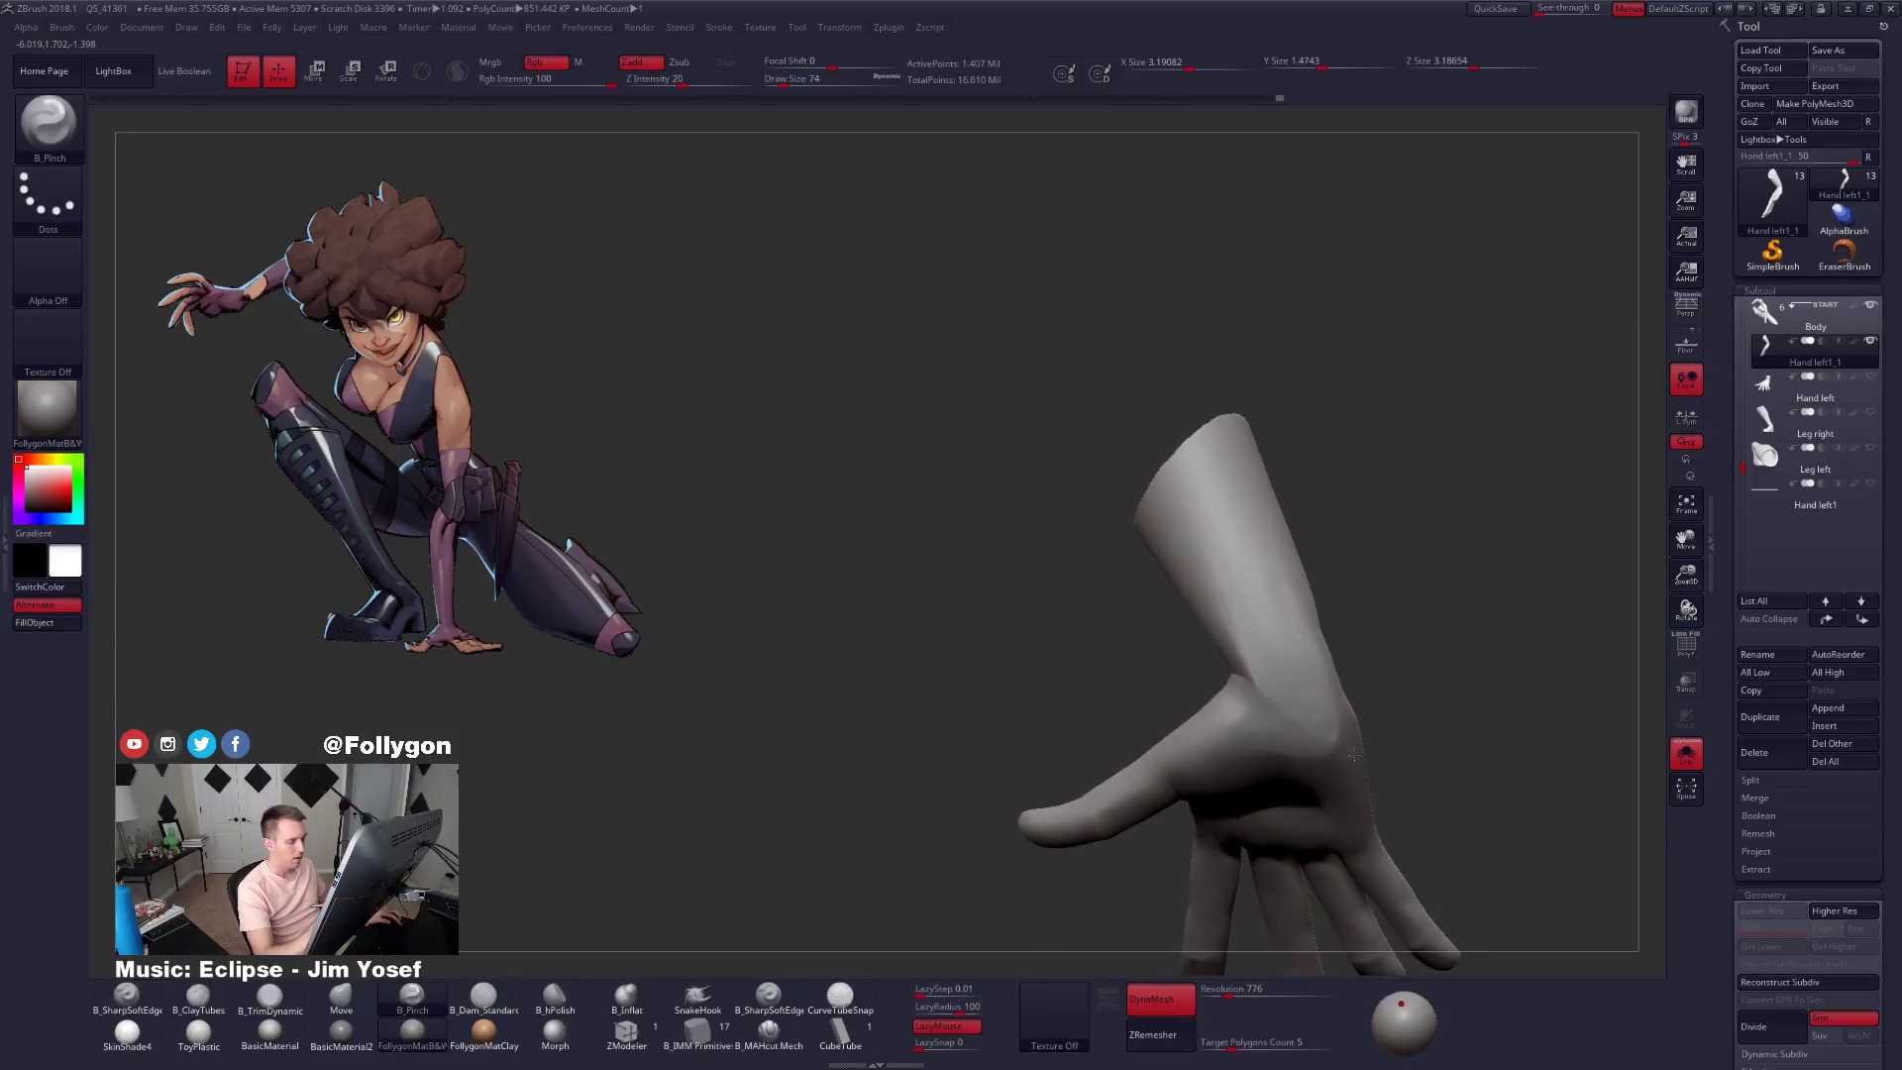
Try a SliceCurve cut across the forearm just above the wrist from the palm side.
mouse_move(1354, 755)
right_down()
mouse_move(1288, 768)
mouse_move(1243, 748)
right_up()
key(3)
key(space)
drag(1261, 646, 1267, 647)
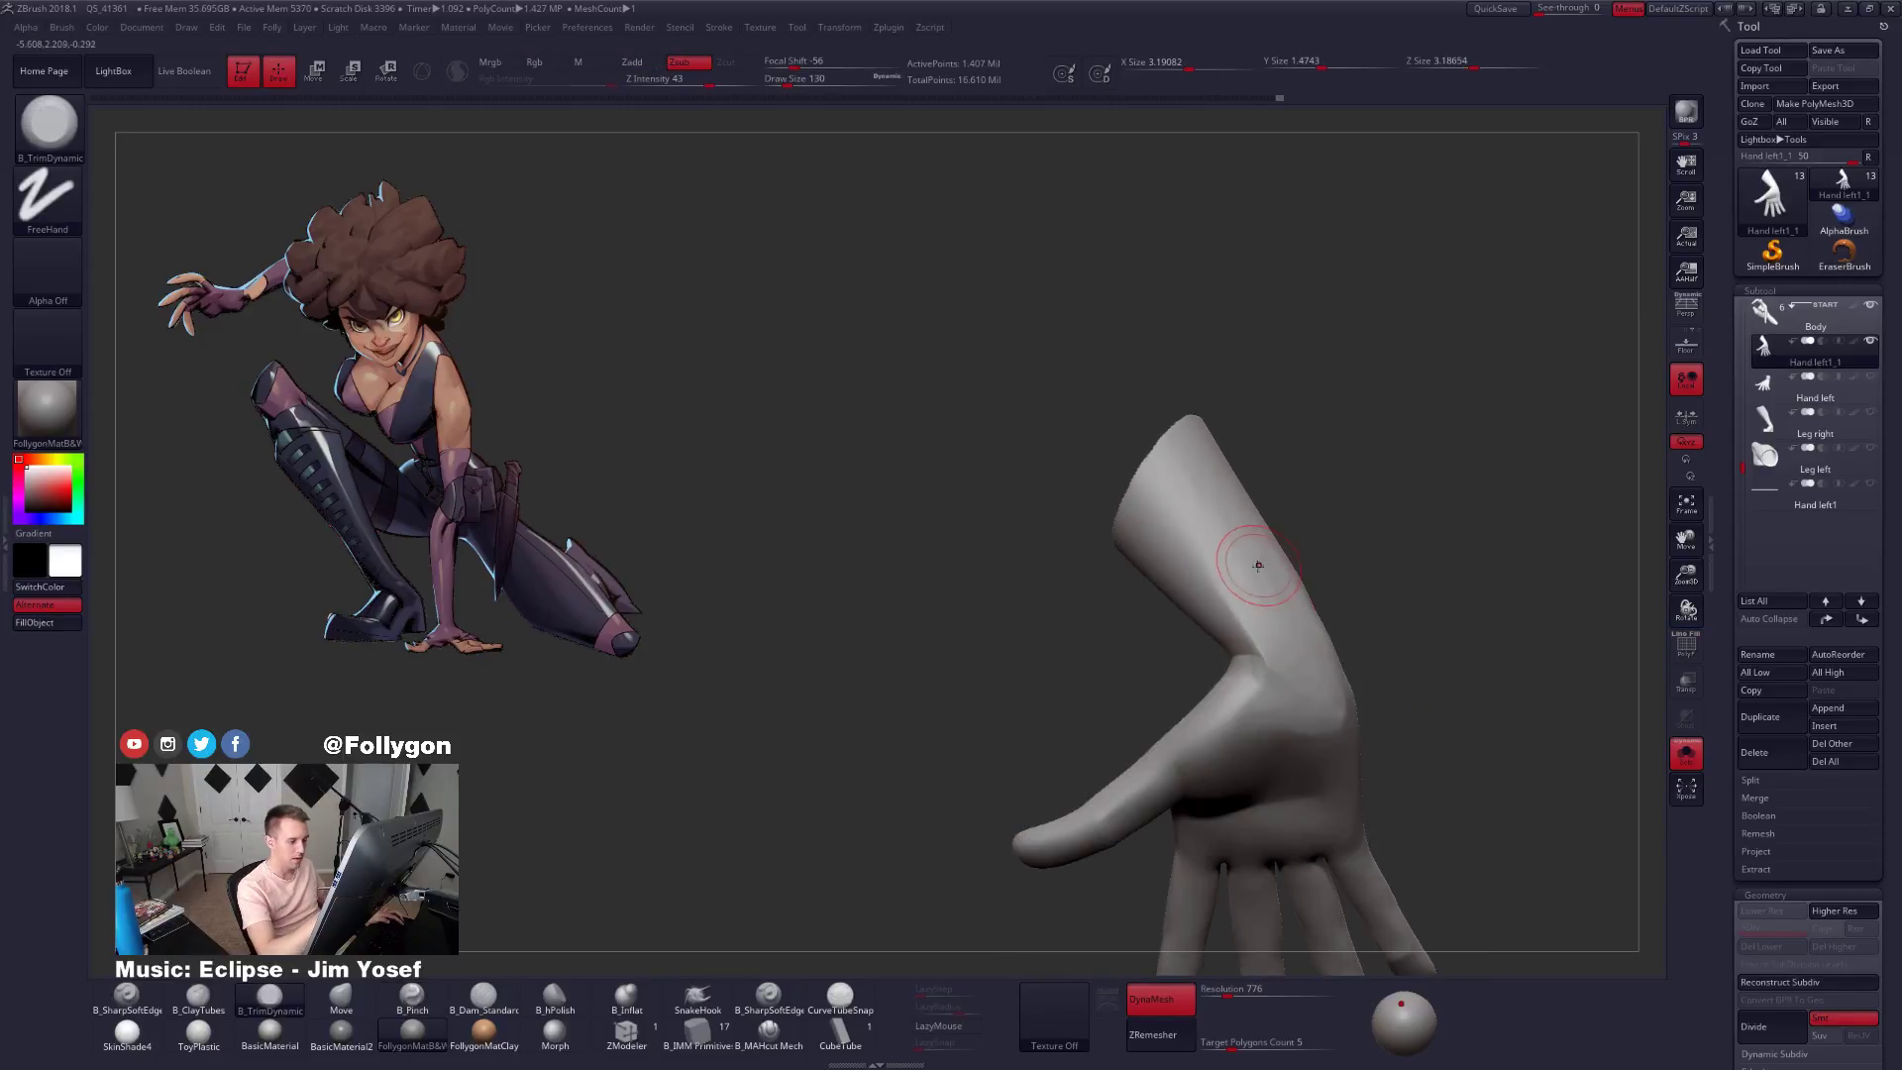
right_drag(1317, 674, 1256, 623)
ctrl+right_click(1335, 608)
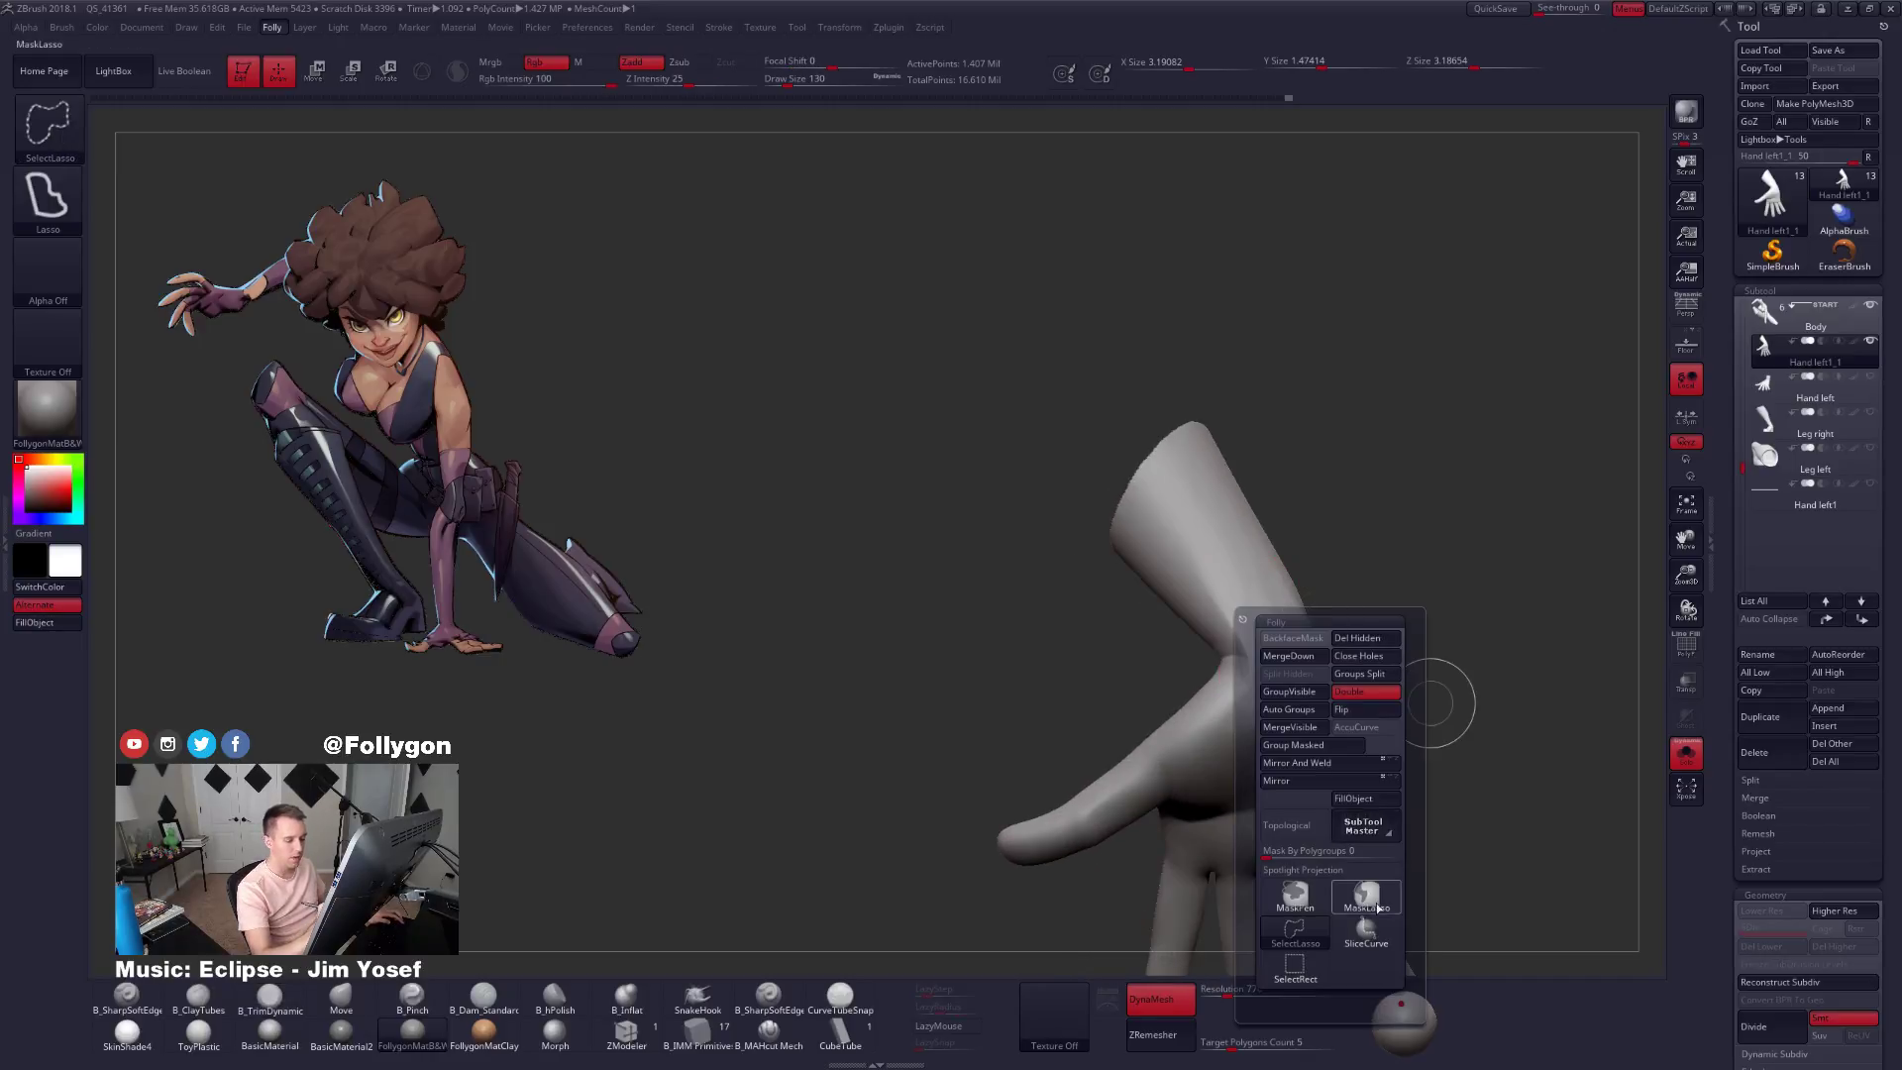
ctrl+shift+drag(1039, 693, 1415, 458)
key(shift+f)
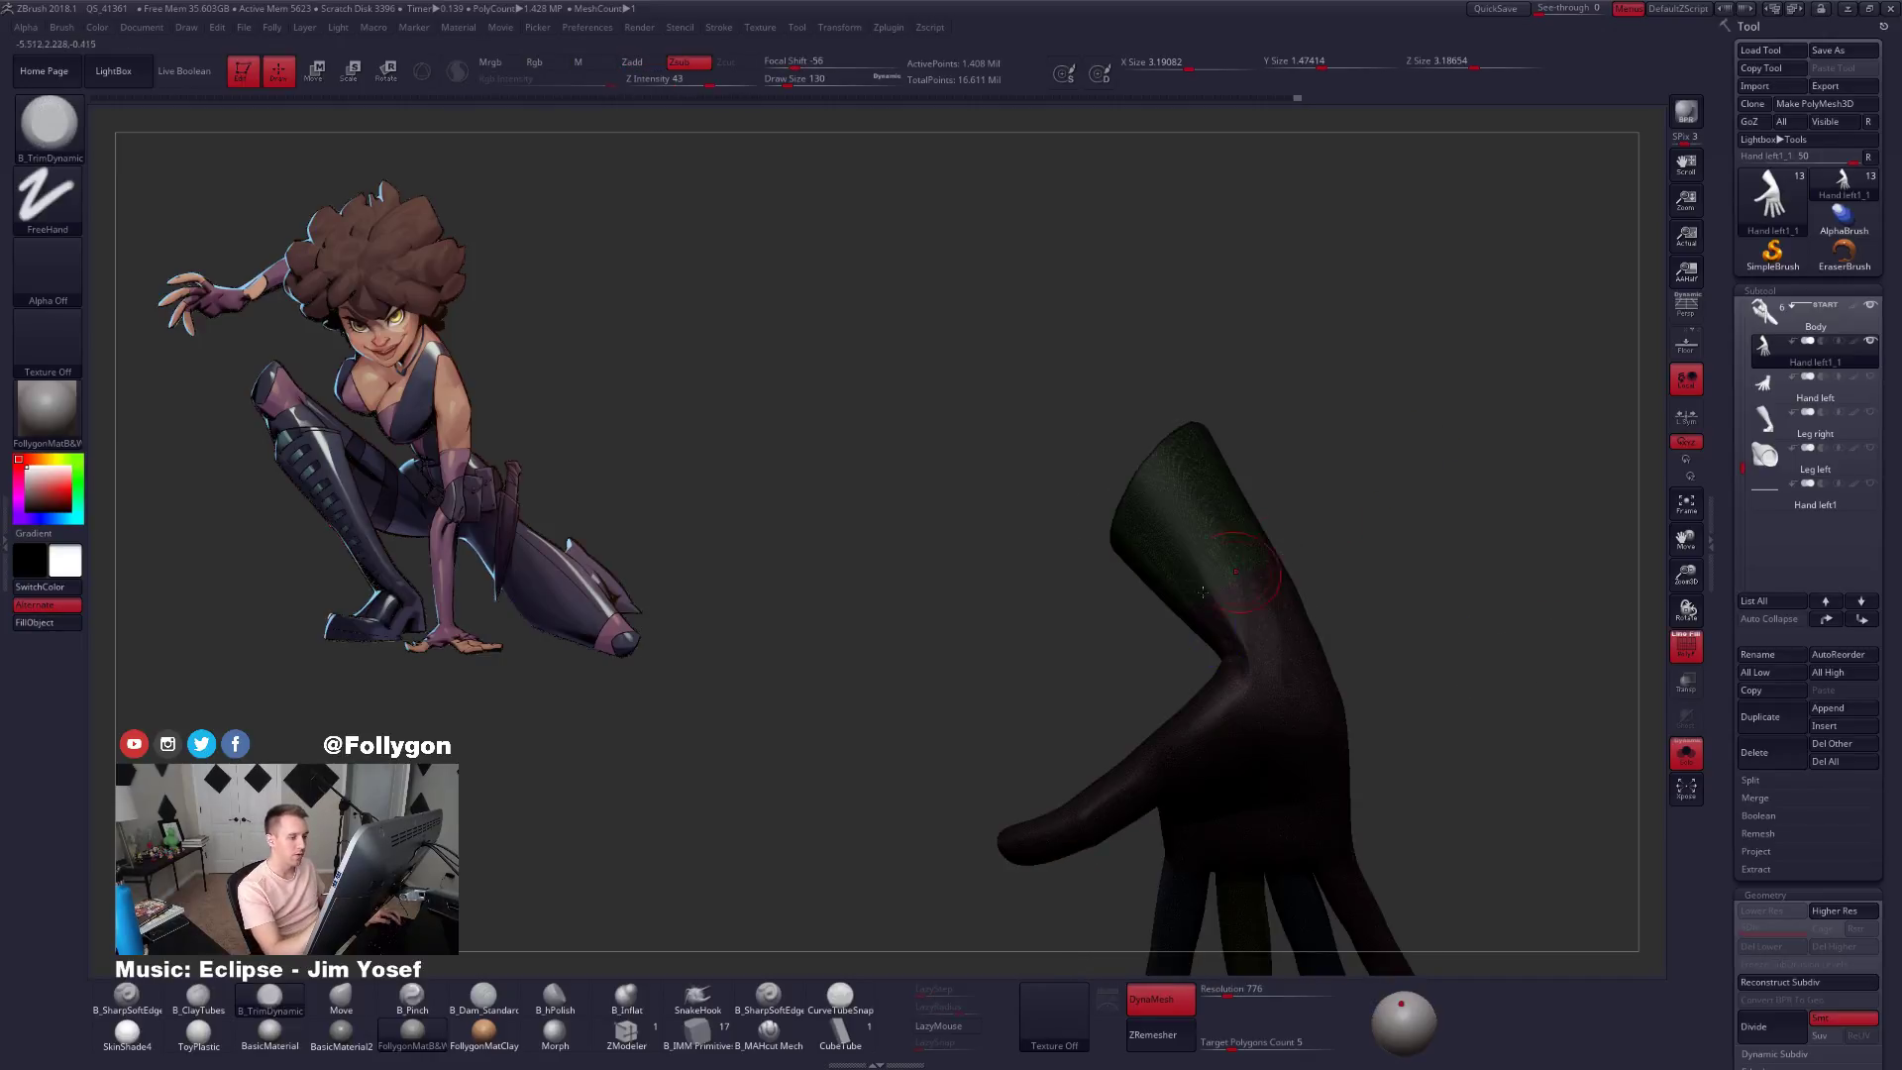
key(ctrl+z)
Slice across the wrist along the back crease with SliceCurve to split the hand and forearm into separate polygroups.
mouse_move(1207, 649)
right_down()
mouse_move(1253, 620)
mouse_move(1278, 636)
mouse_move(1241, 681)
mouse_move(1256, 666)
right_up()
key(shift+f)
ctrl+shift+drag(1276, 632, 952, 759)
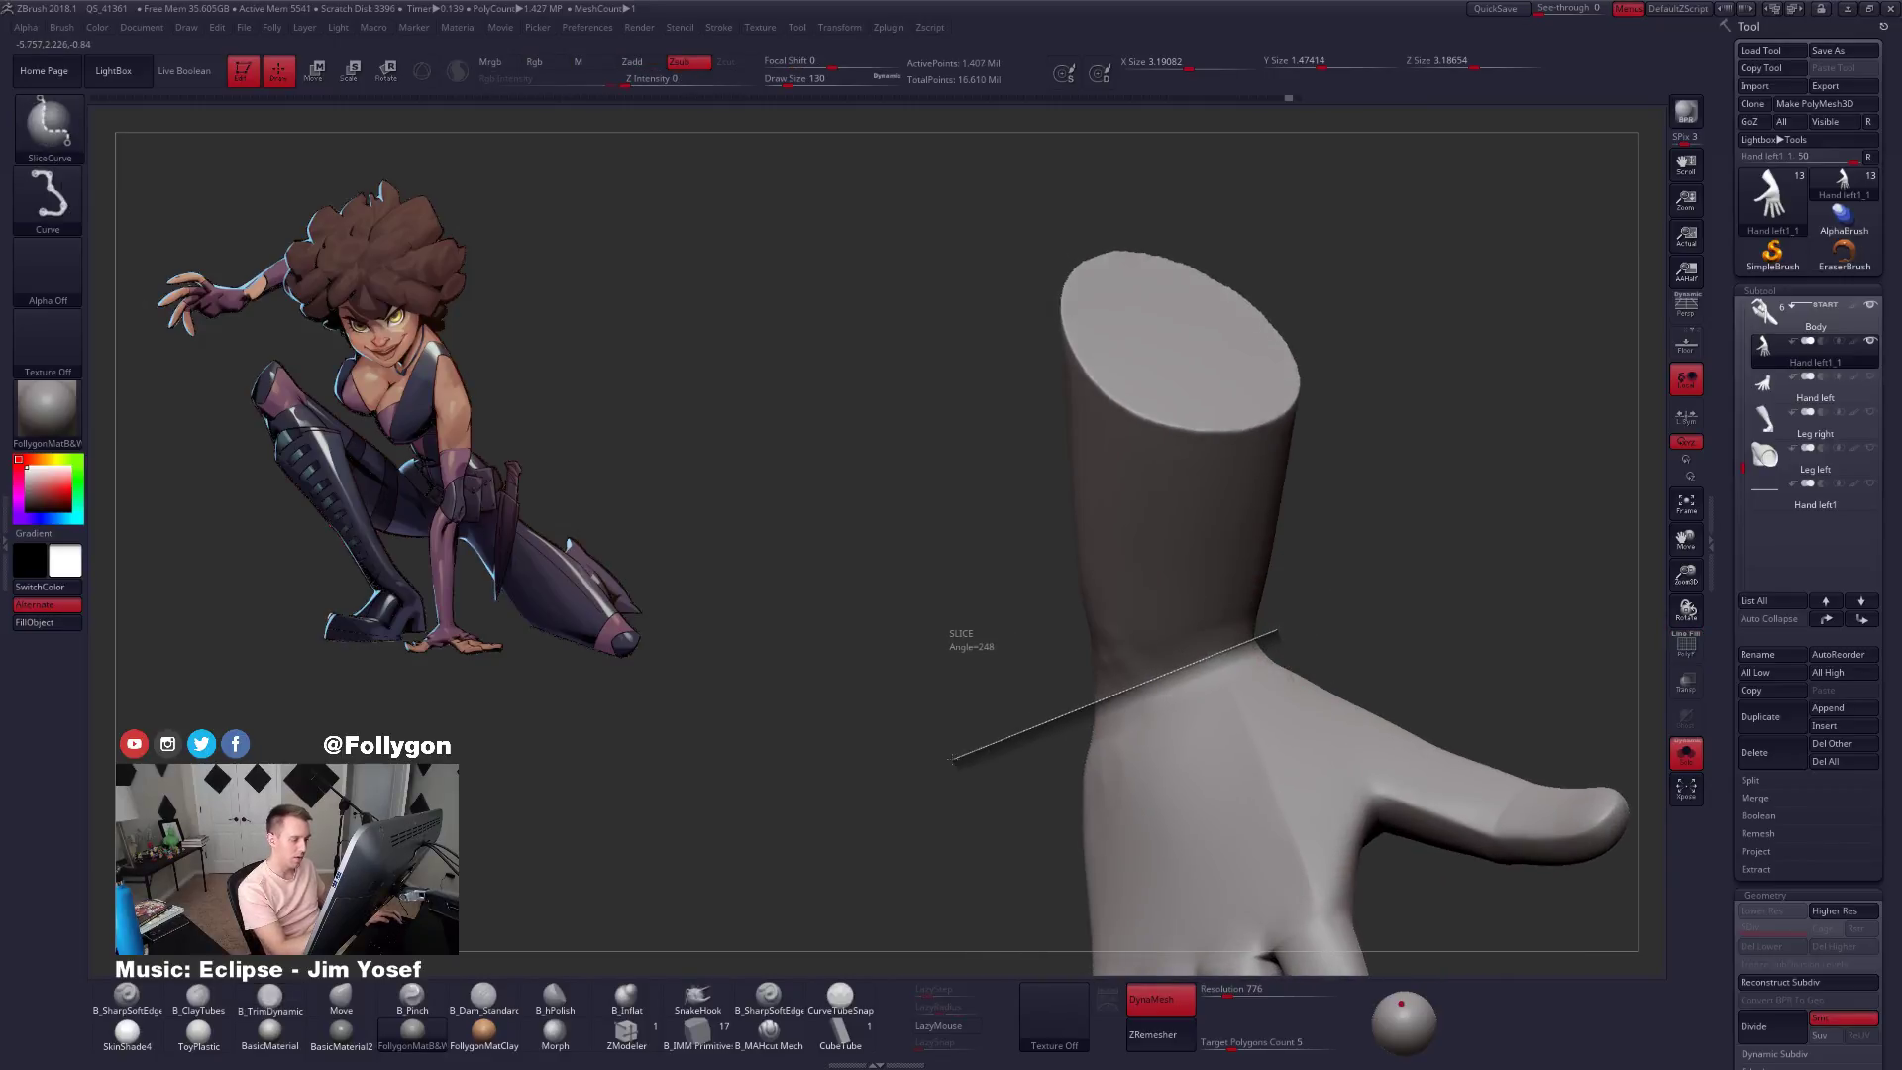
right_drag(1179, 735, 1301, 671)
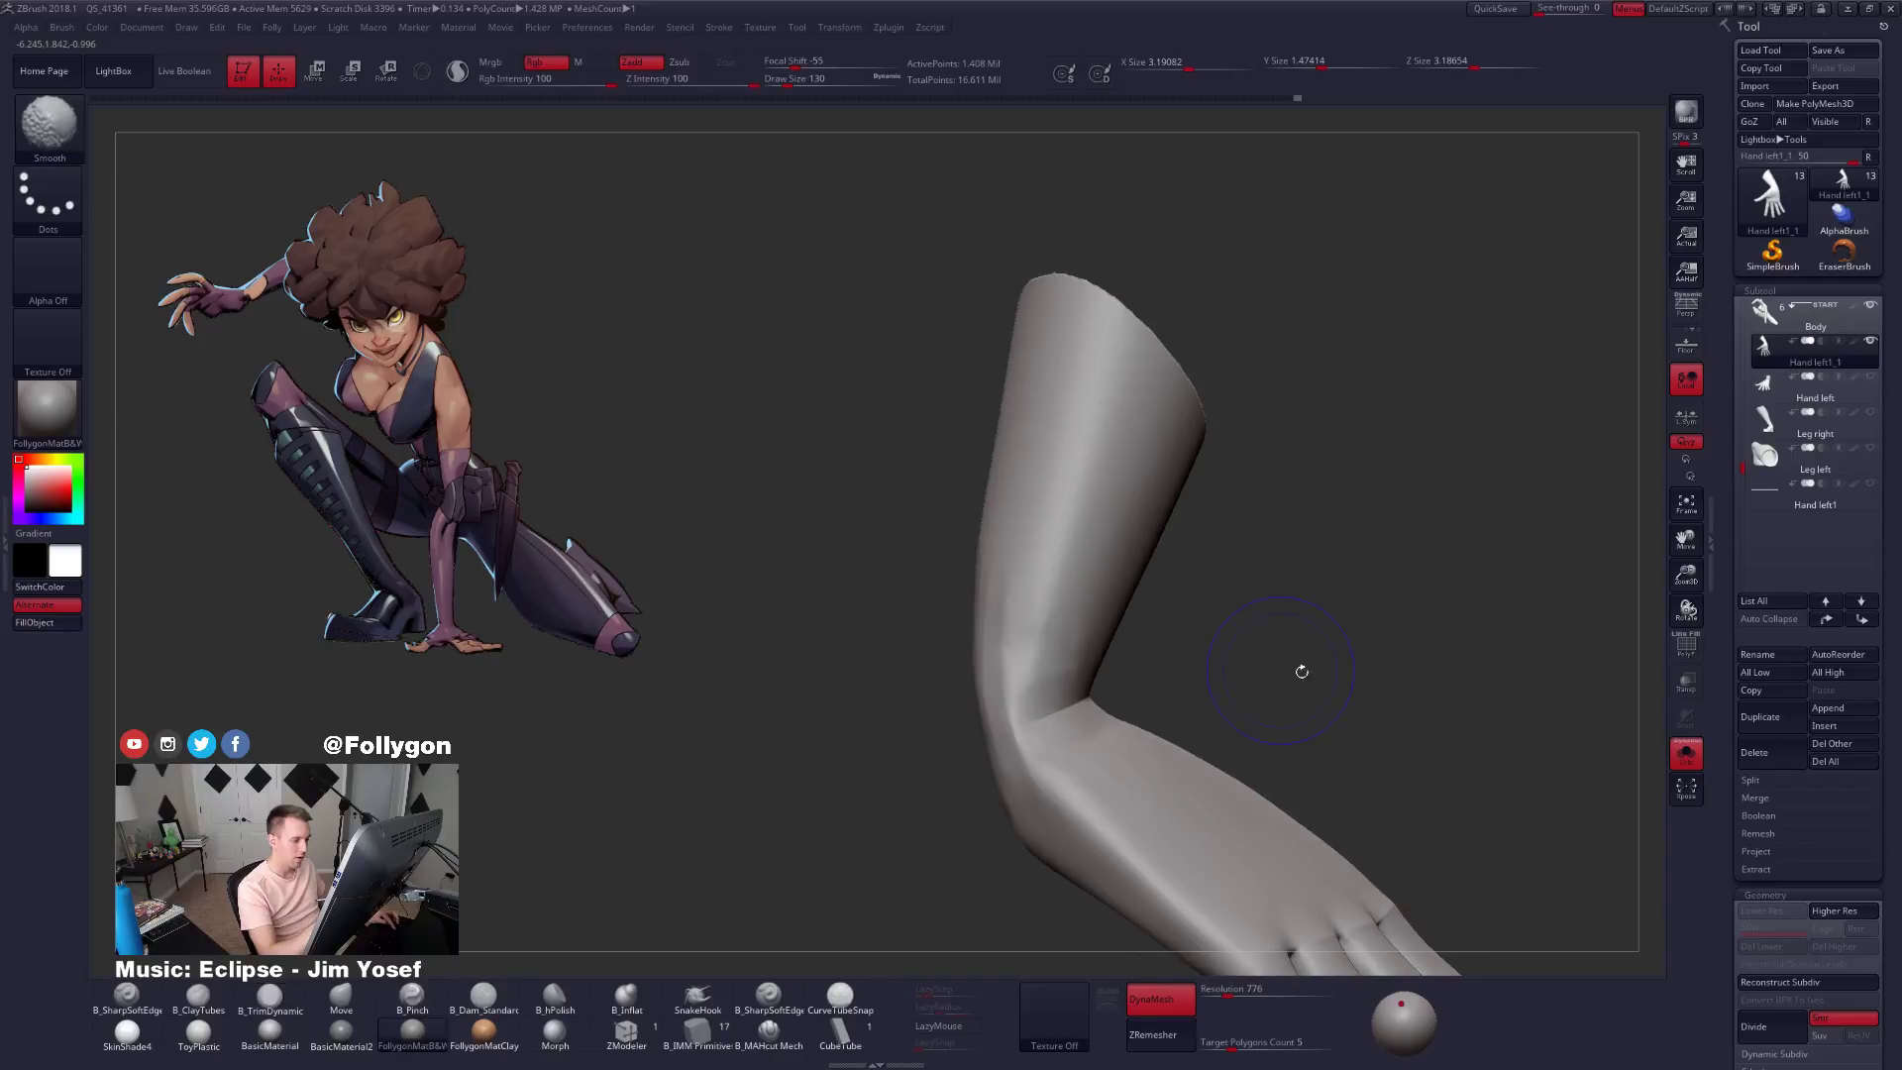
key(shift+f)
ctrl+right_drag(1352, 731, 1257, 773)
key(shift+f)
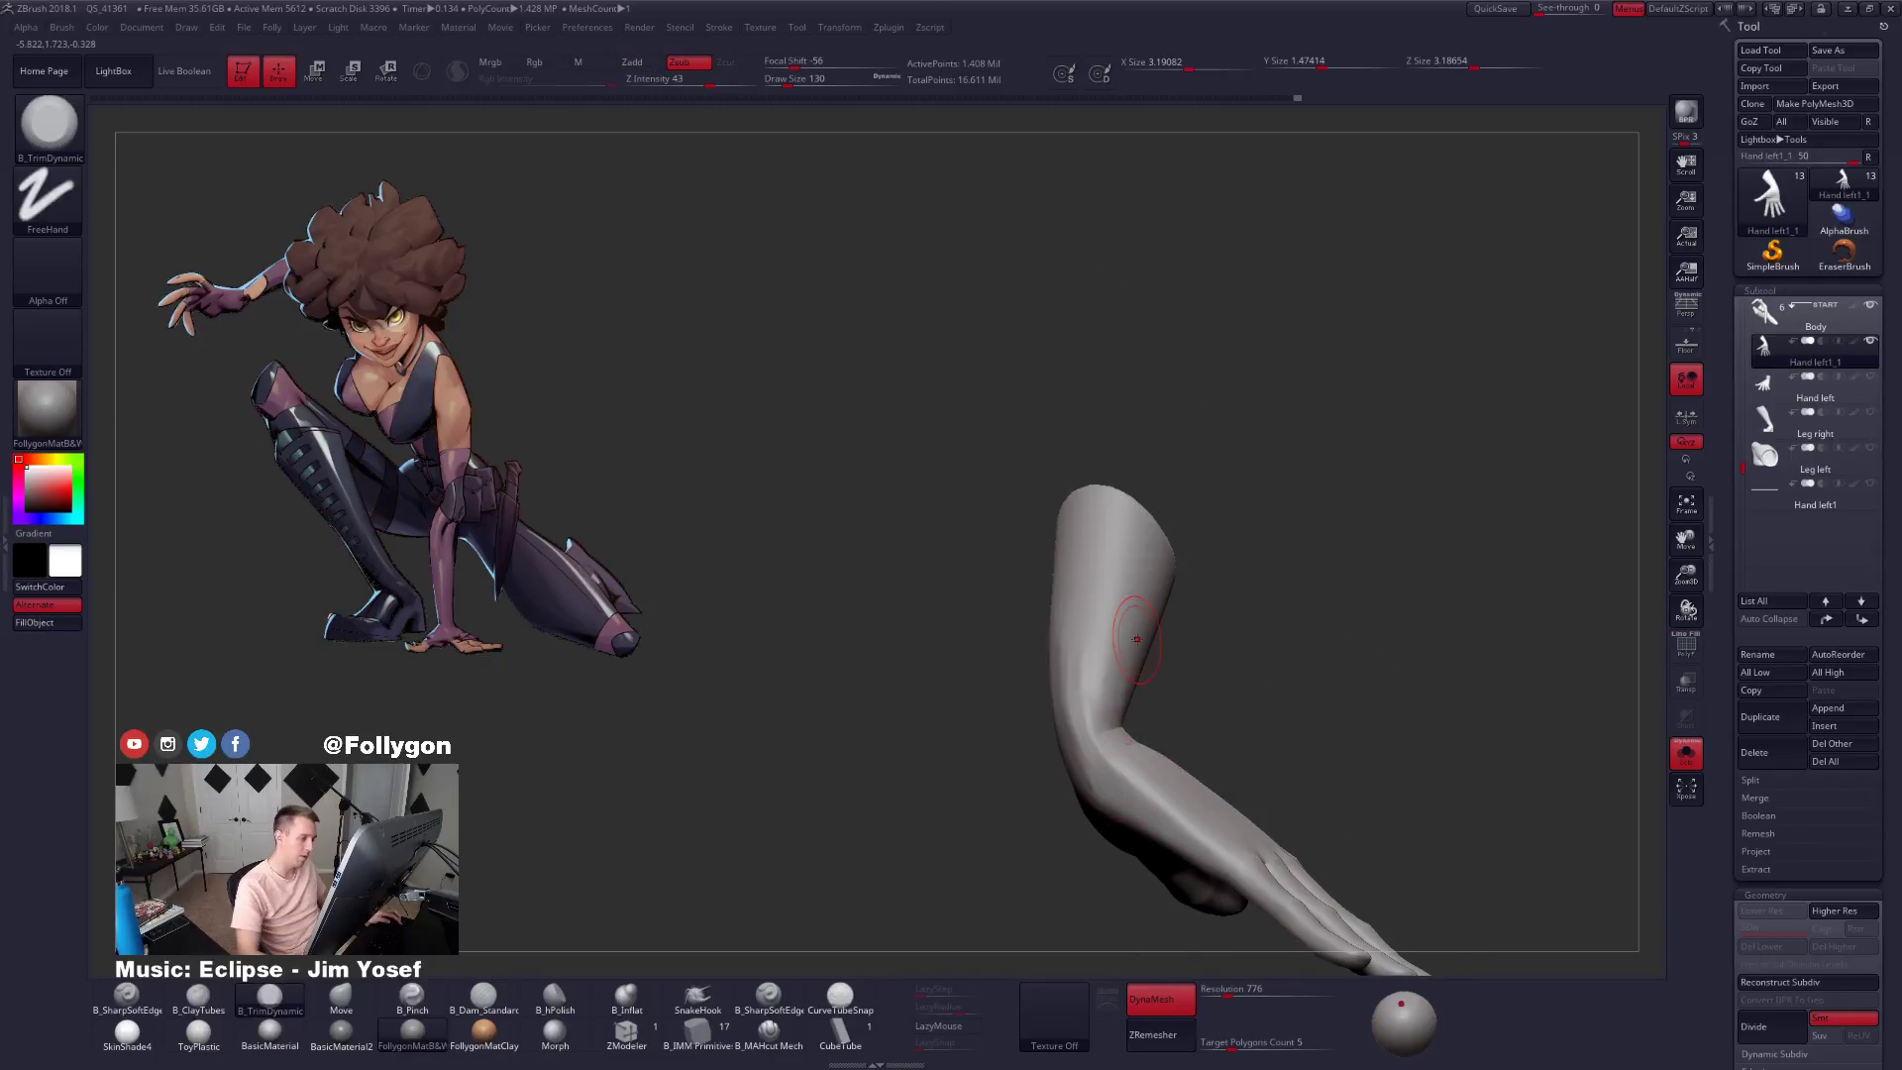
Mask the hand by polygroup so only the forearm is editable, and clear the mask.
key(ctrl+shift+f)
click(1197, 897)
right_drag(1228, 733, 1359, 658)
key(shift+f)
key(w)
ctrl+click(1208, 678)
key(shift+f)
key(q)
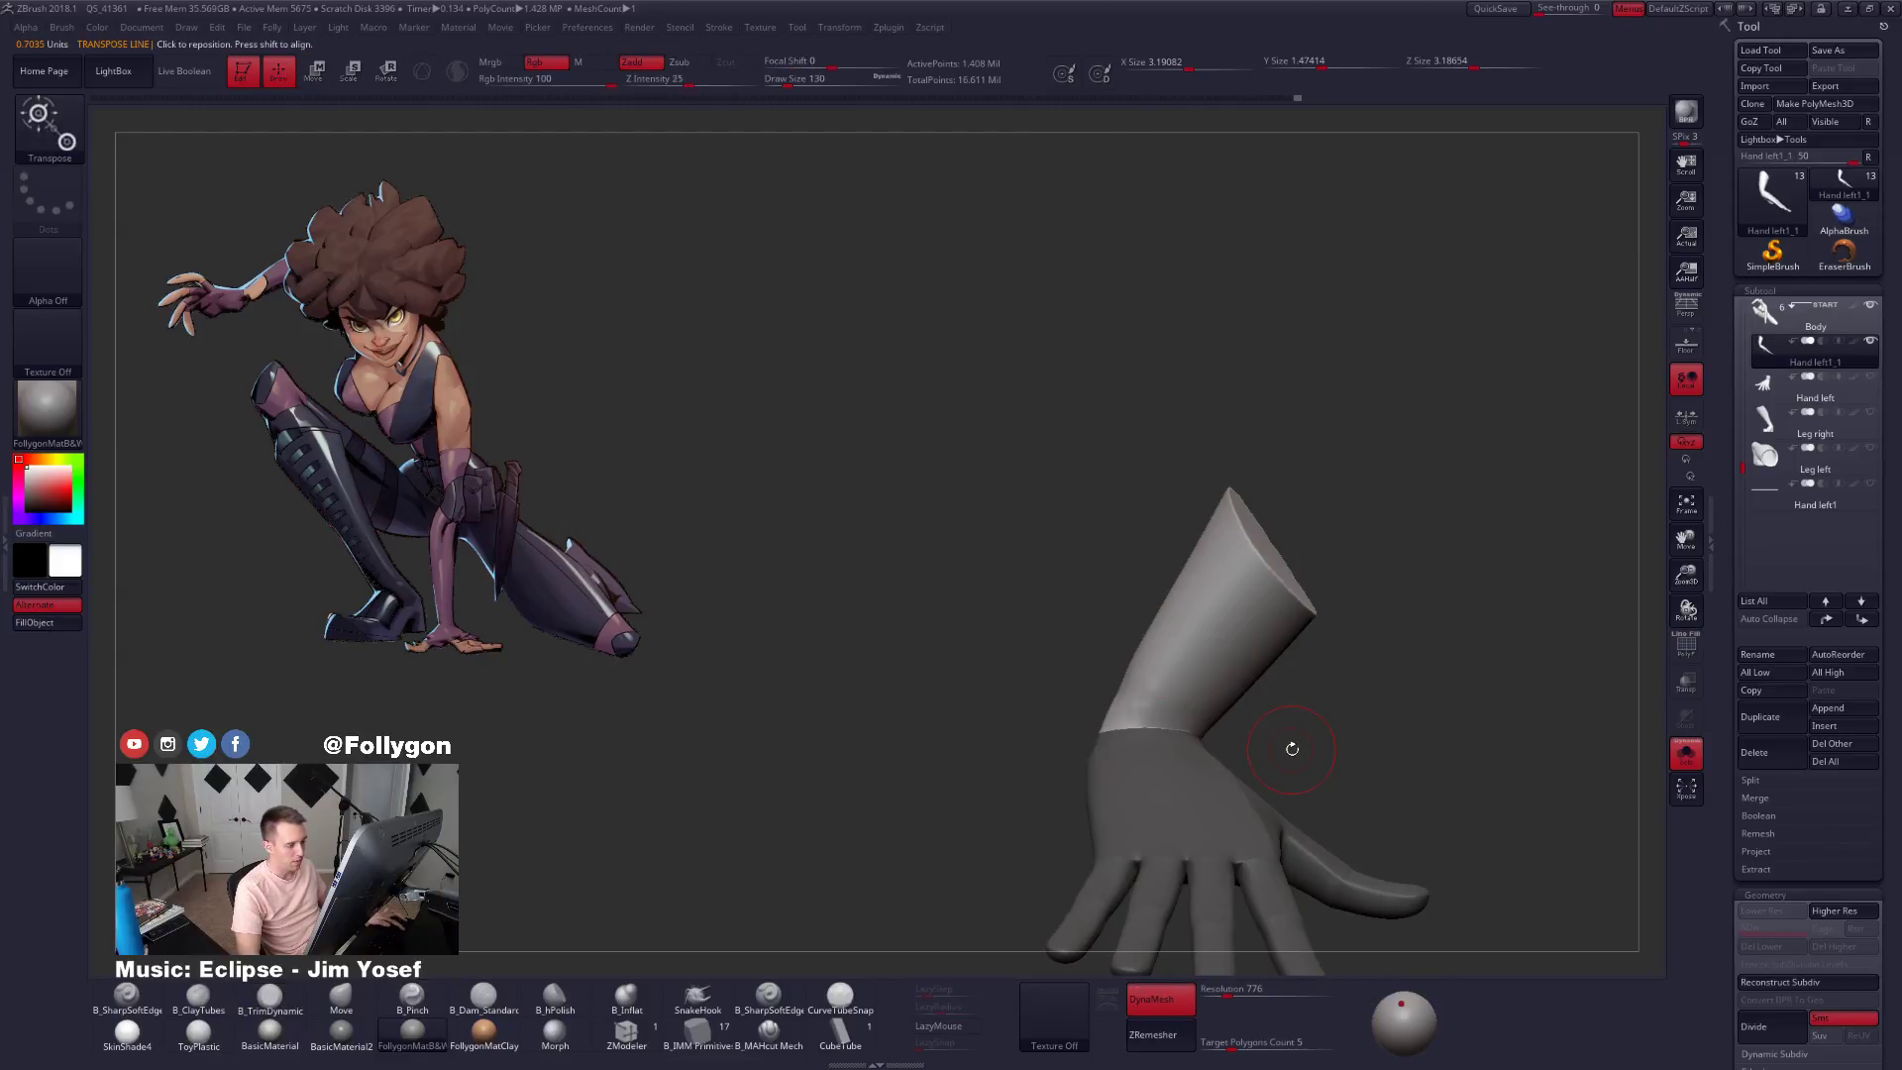
right_drag(1291, 747, 1502, 767)
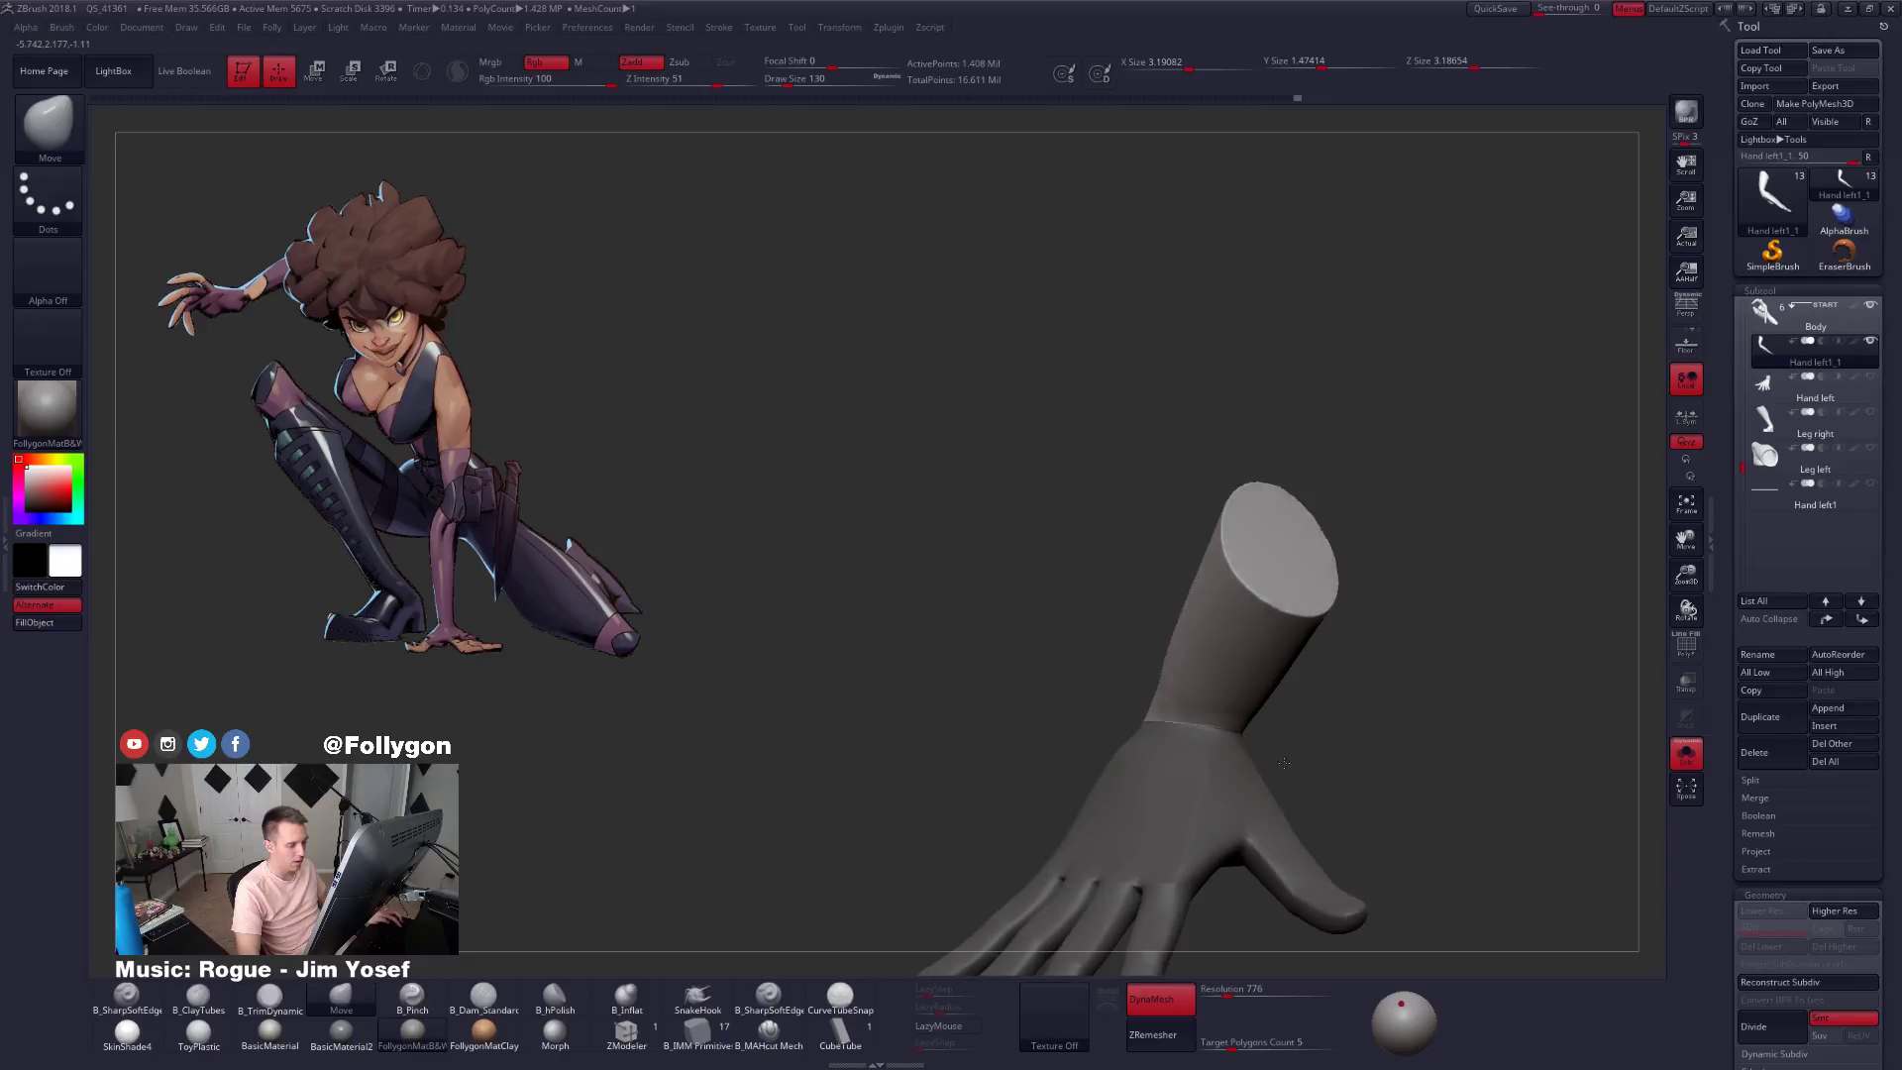
alt+right_drag(1367, 745, 1184, 599)
ctrl+drag(1288, 708, 1339, 761)
Duplicate the hand subtool and ZRemesh the original at target polygon count 5 with DynaMesh off and KeepGroups on.
right_drag(1342, 765, 1312, 678)
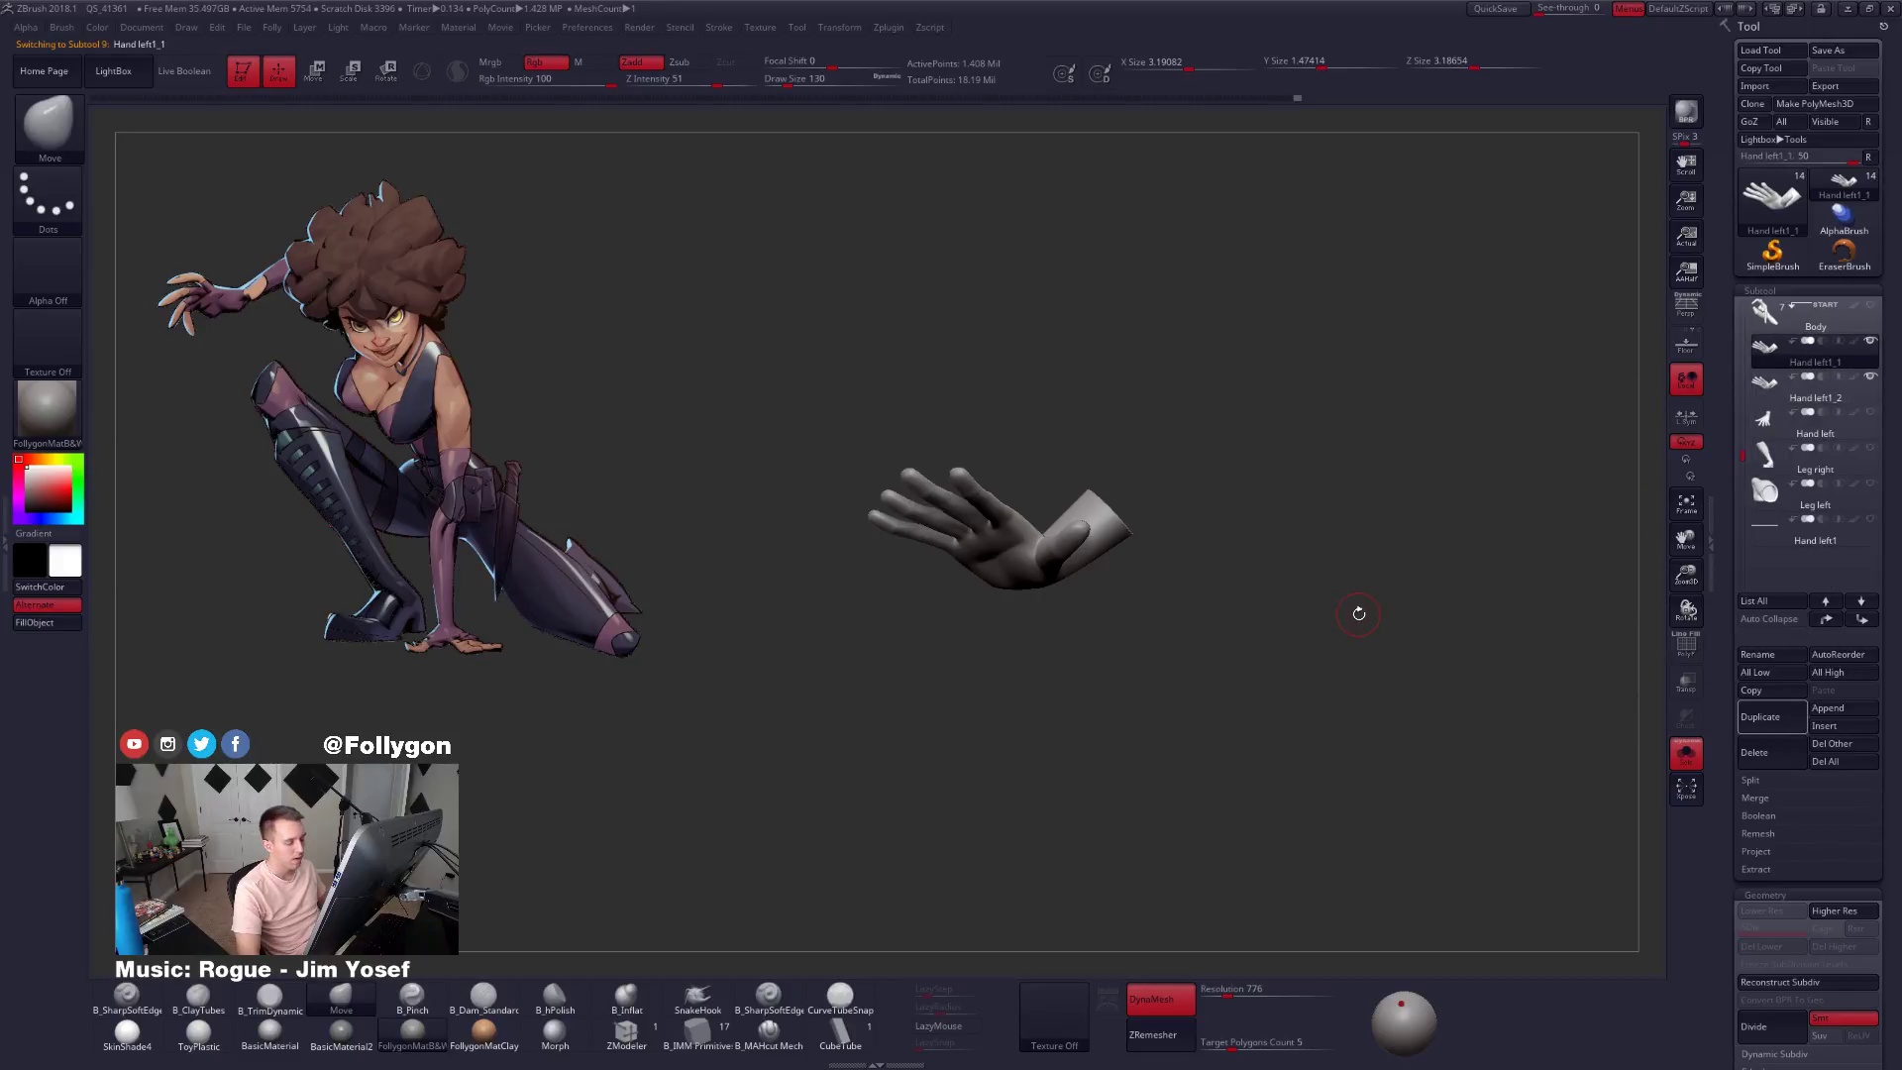
click(1165, 1003)
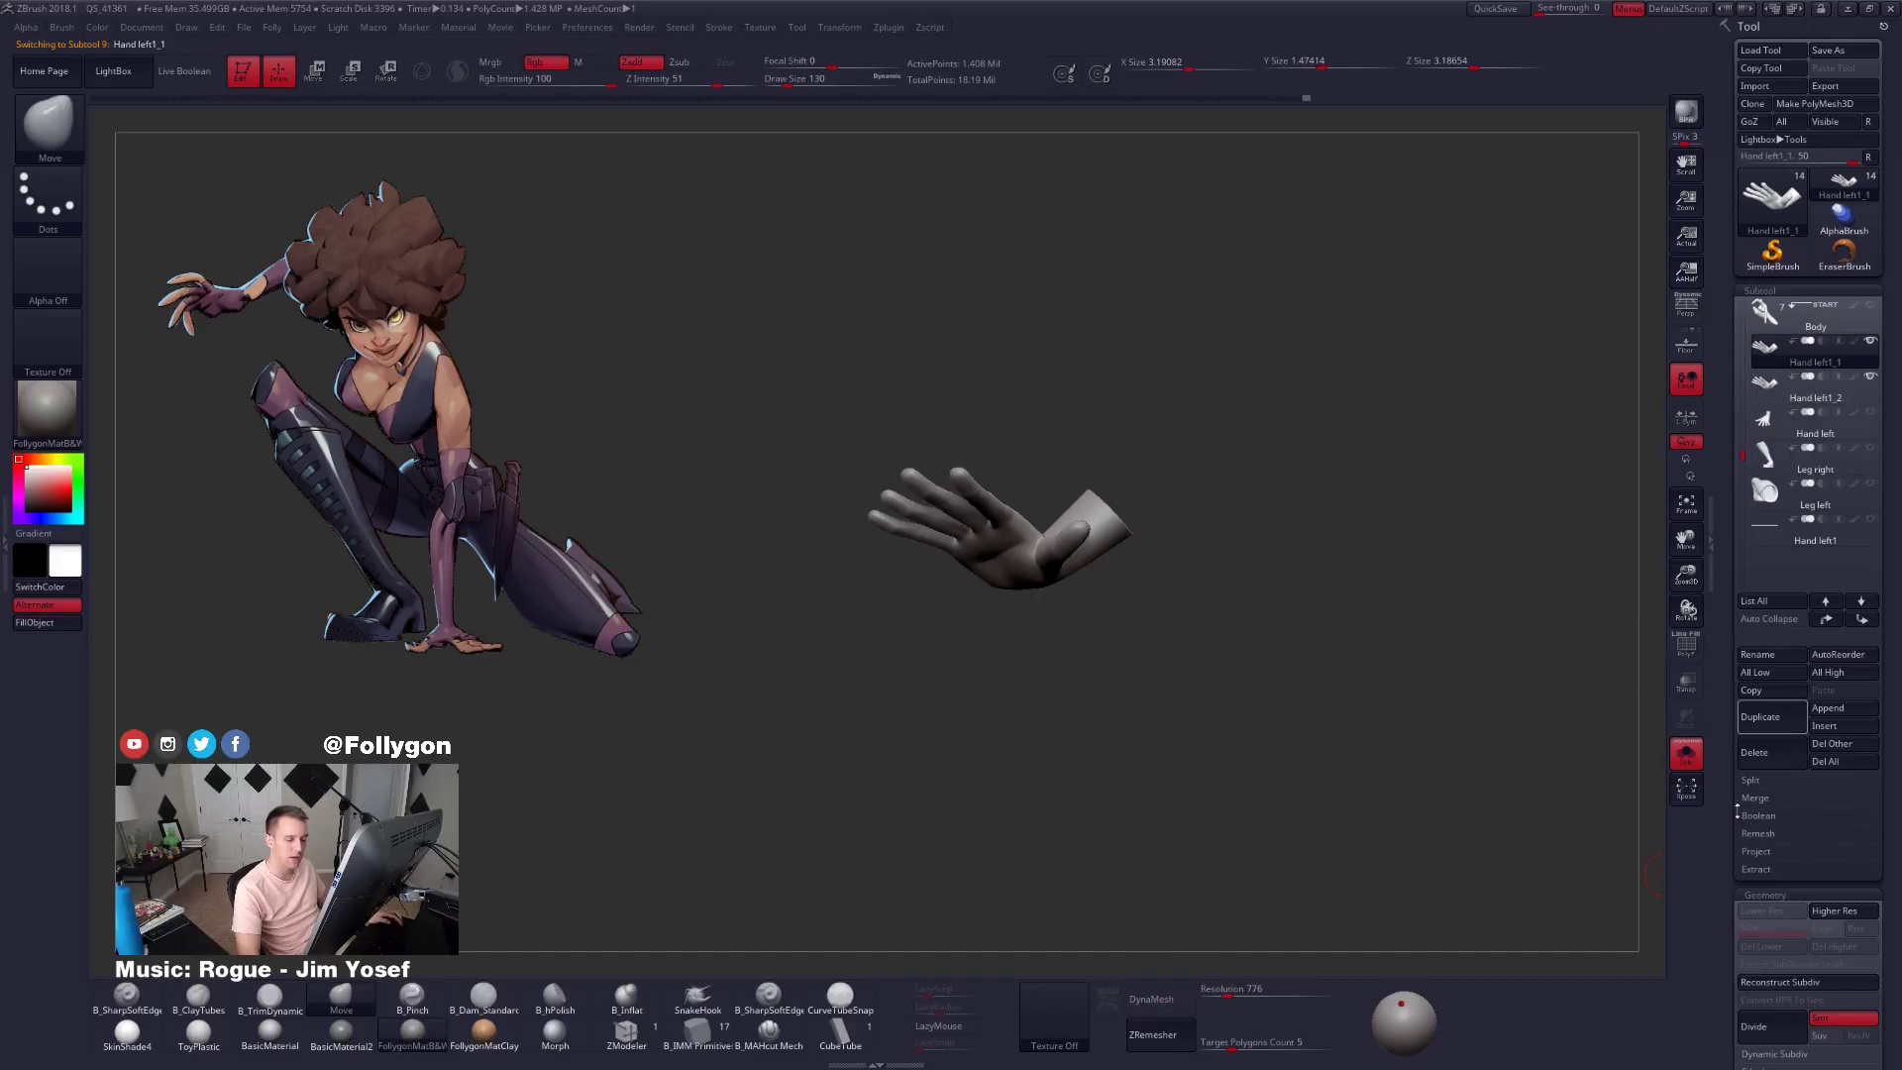
drag(1737, 811, 1739, 616)
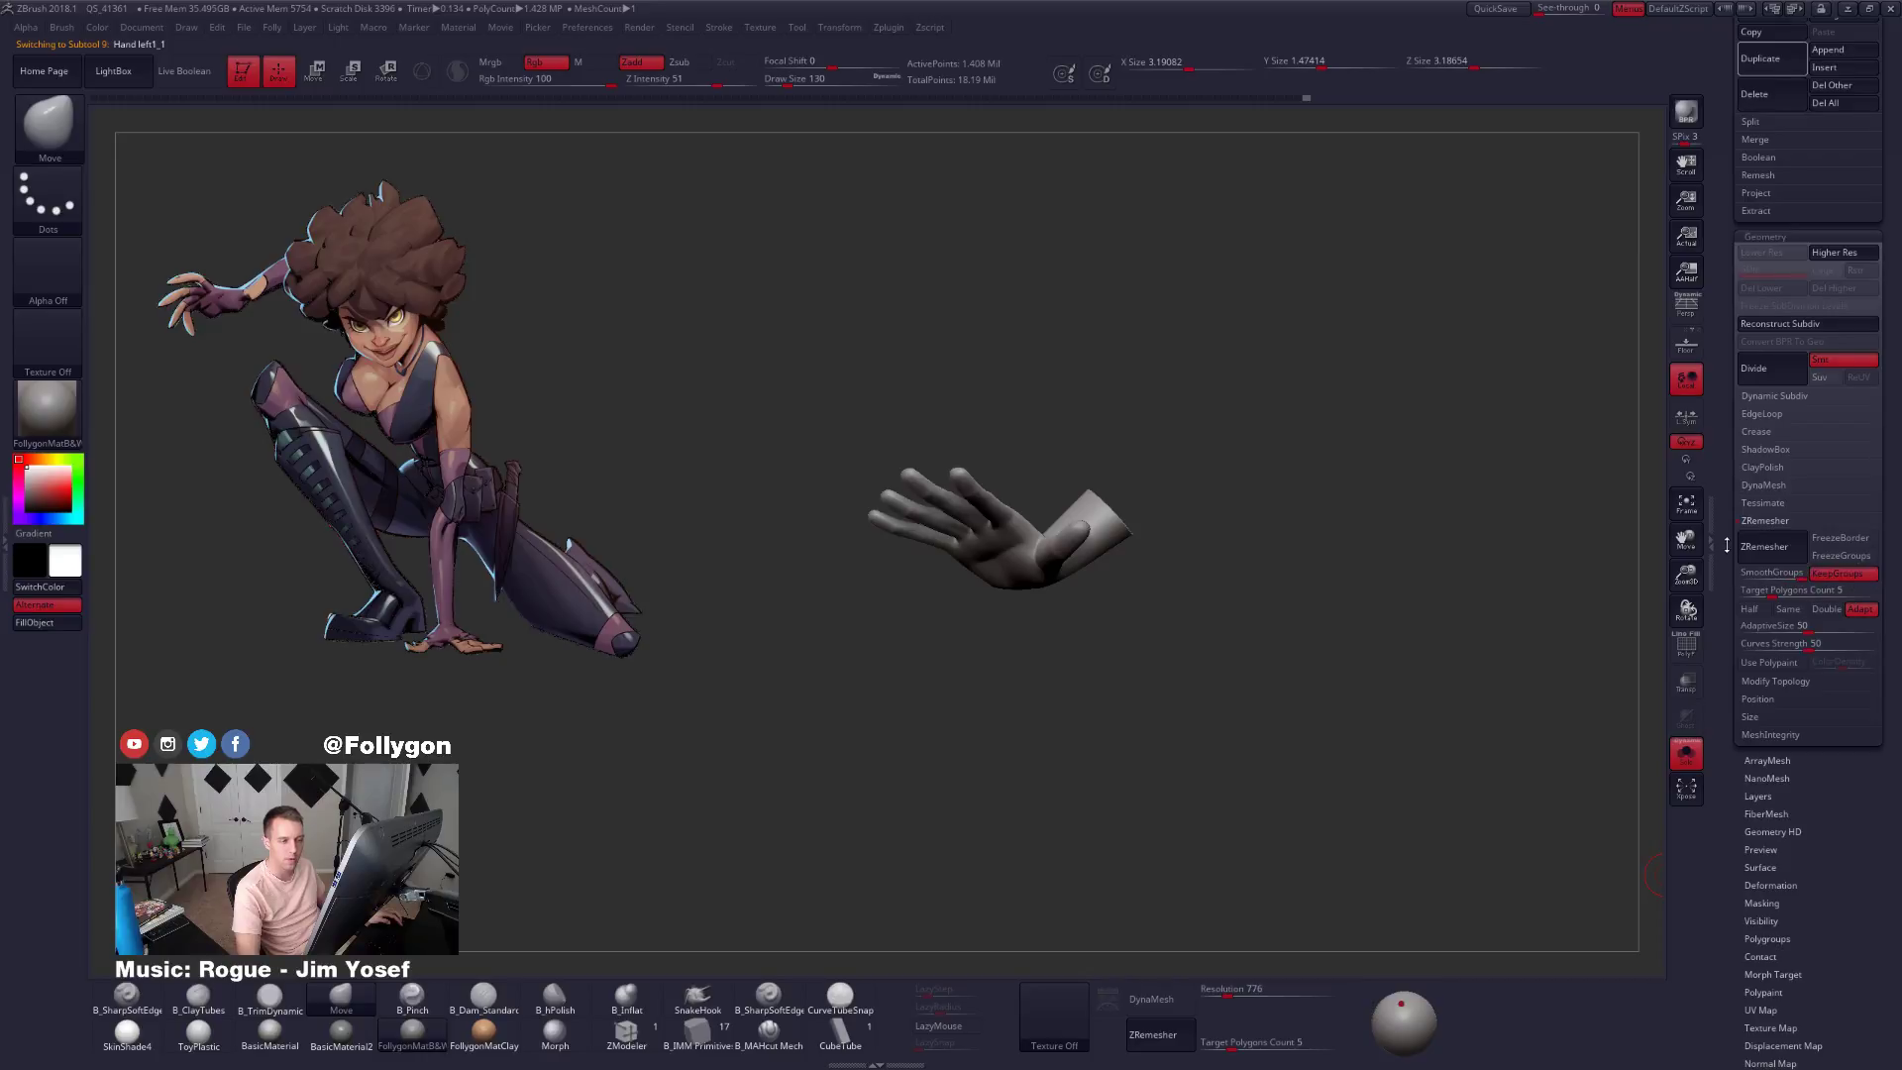
drag(1726, 546, 1618, 877)
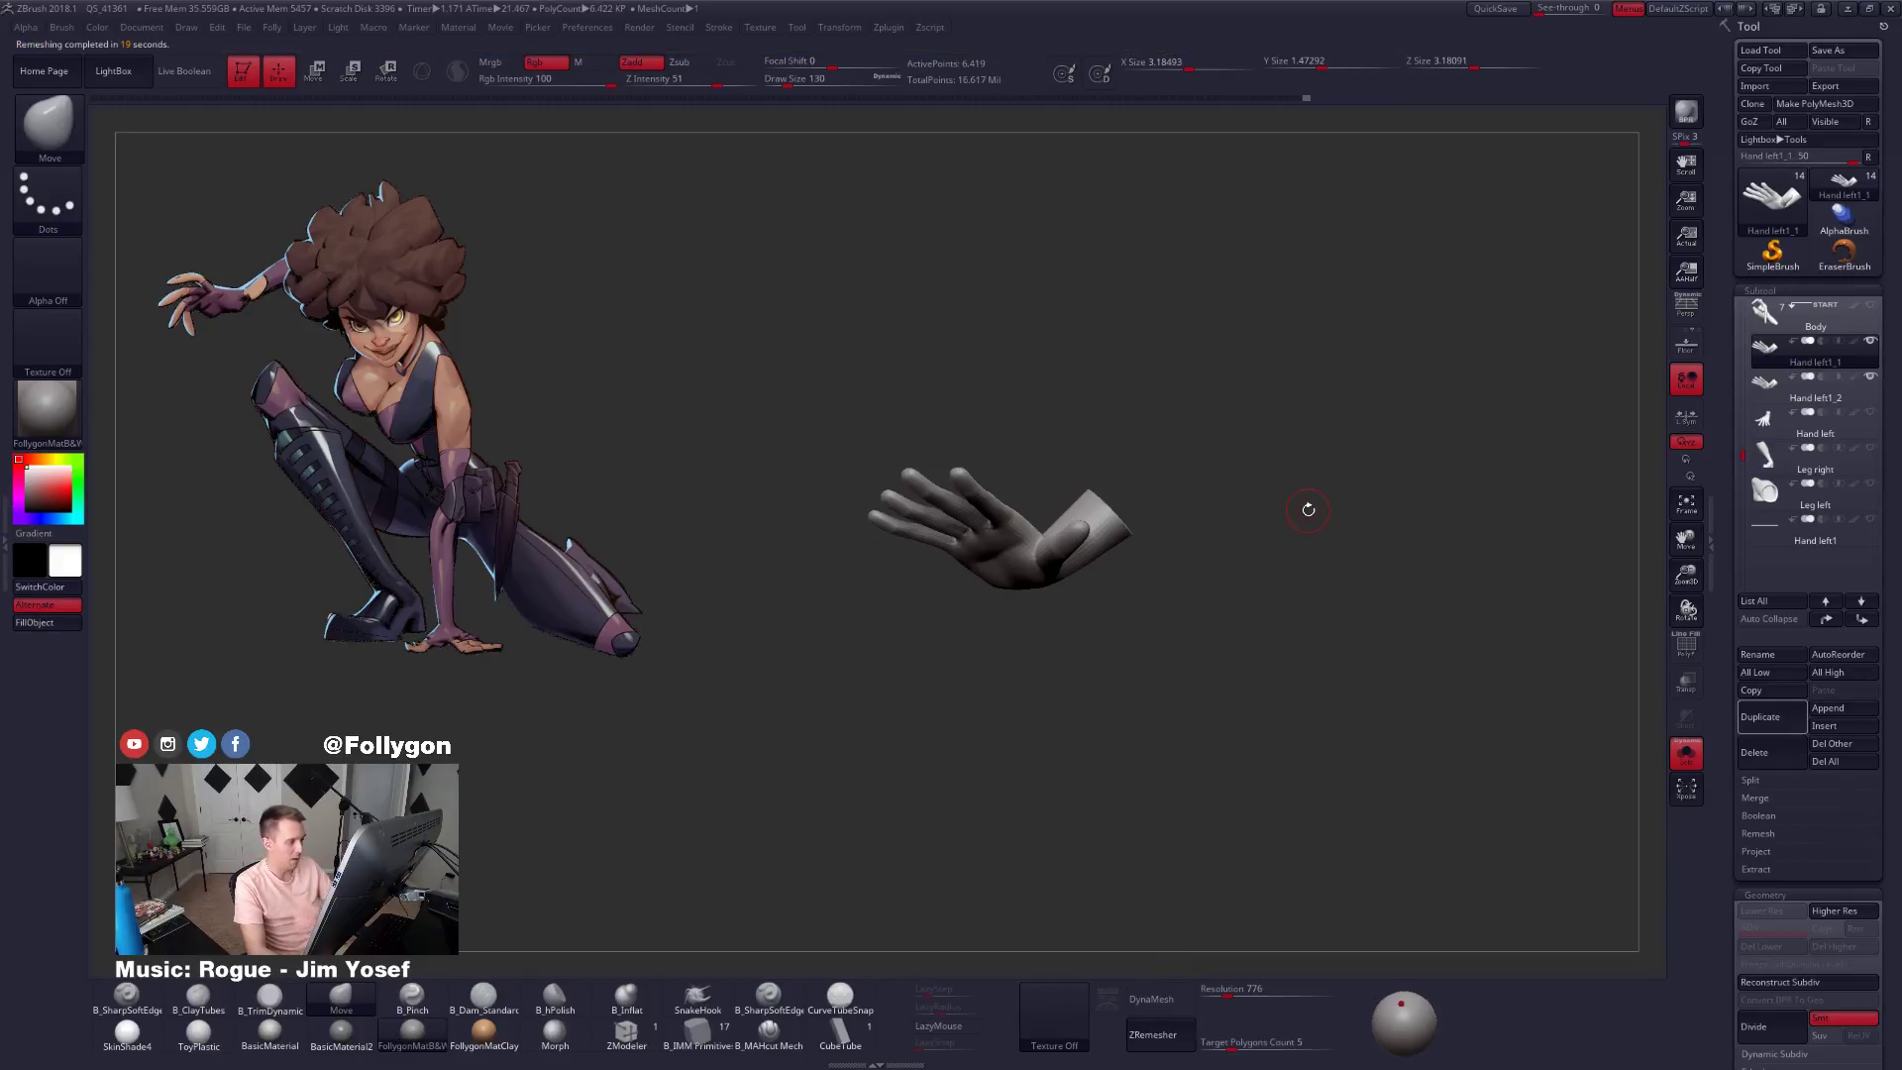
Check the remeshed hand's wireframe and polygroups, and divide the mesh once.
right_drag(1030, 519, 1028, 610)
key(shift+f)
key(shift+f)
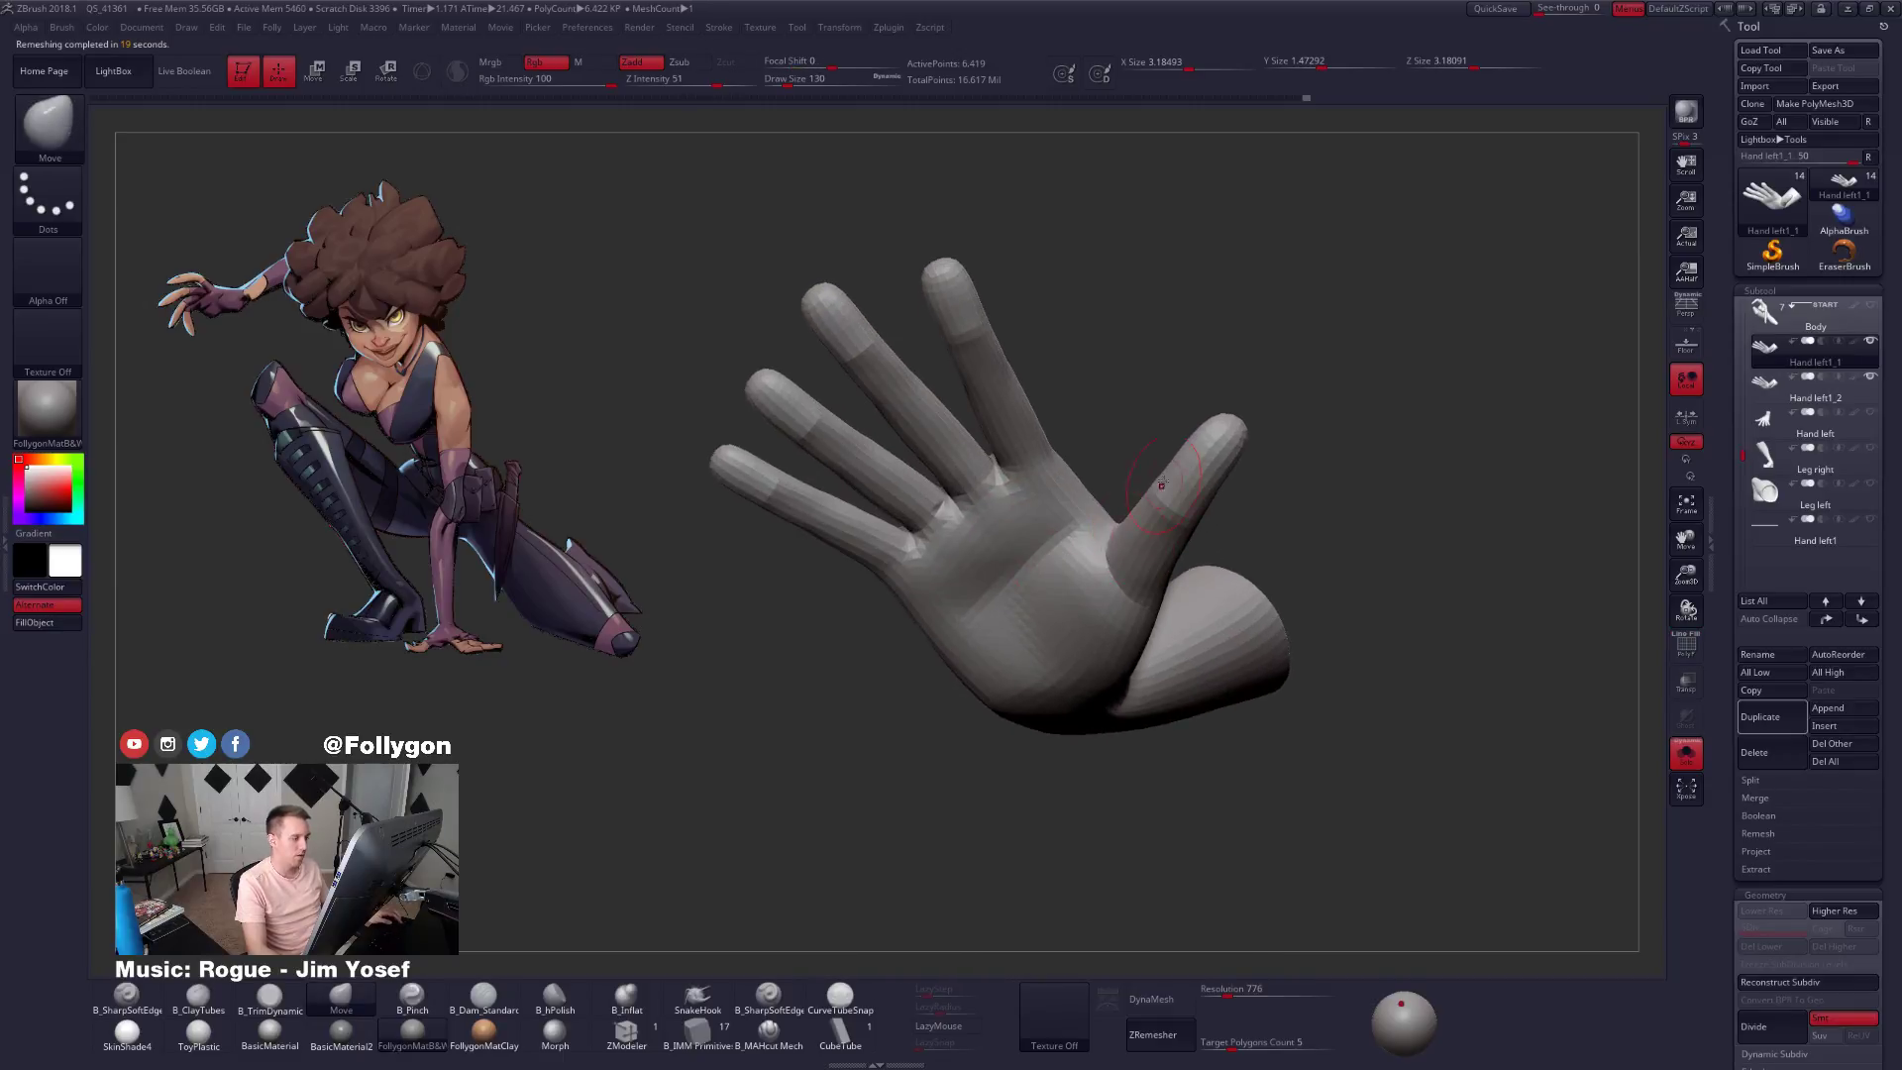
key(ctrl+shift+f)
key(ctrl+d)
key(shift+f)
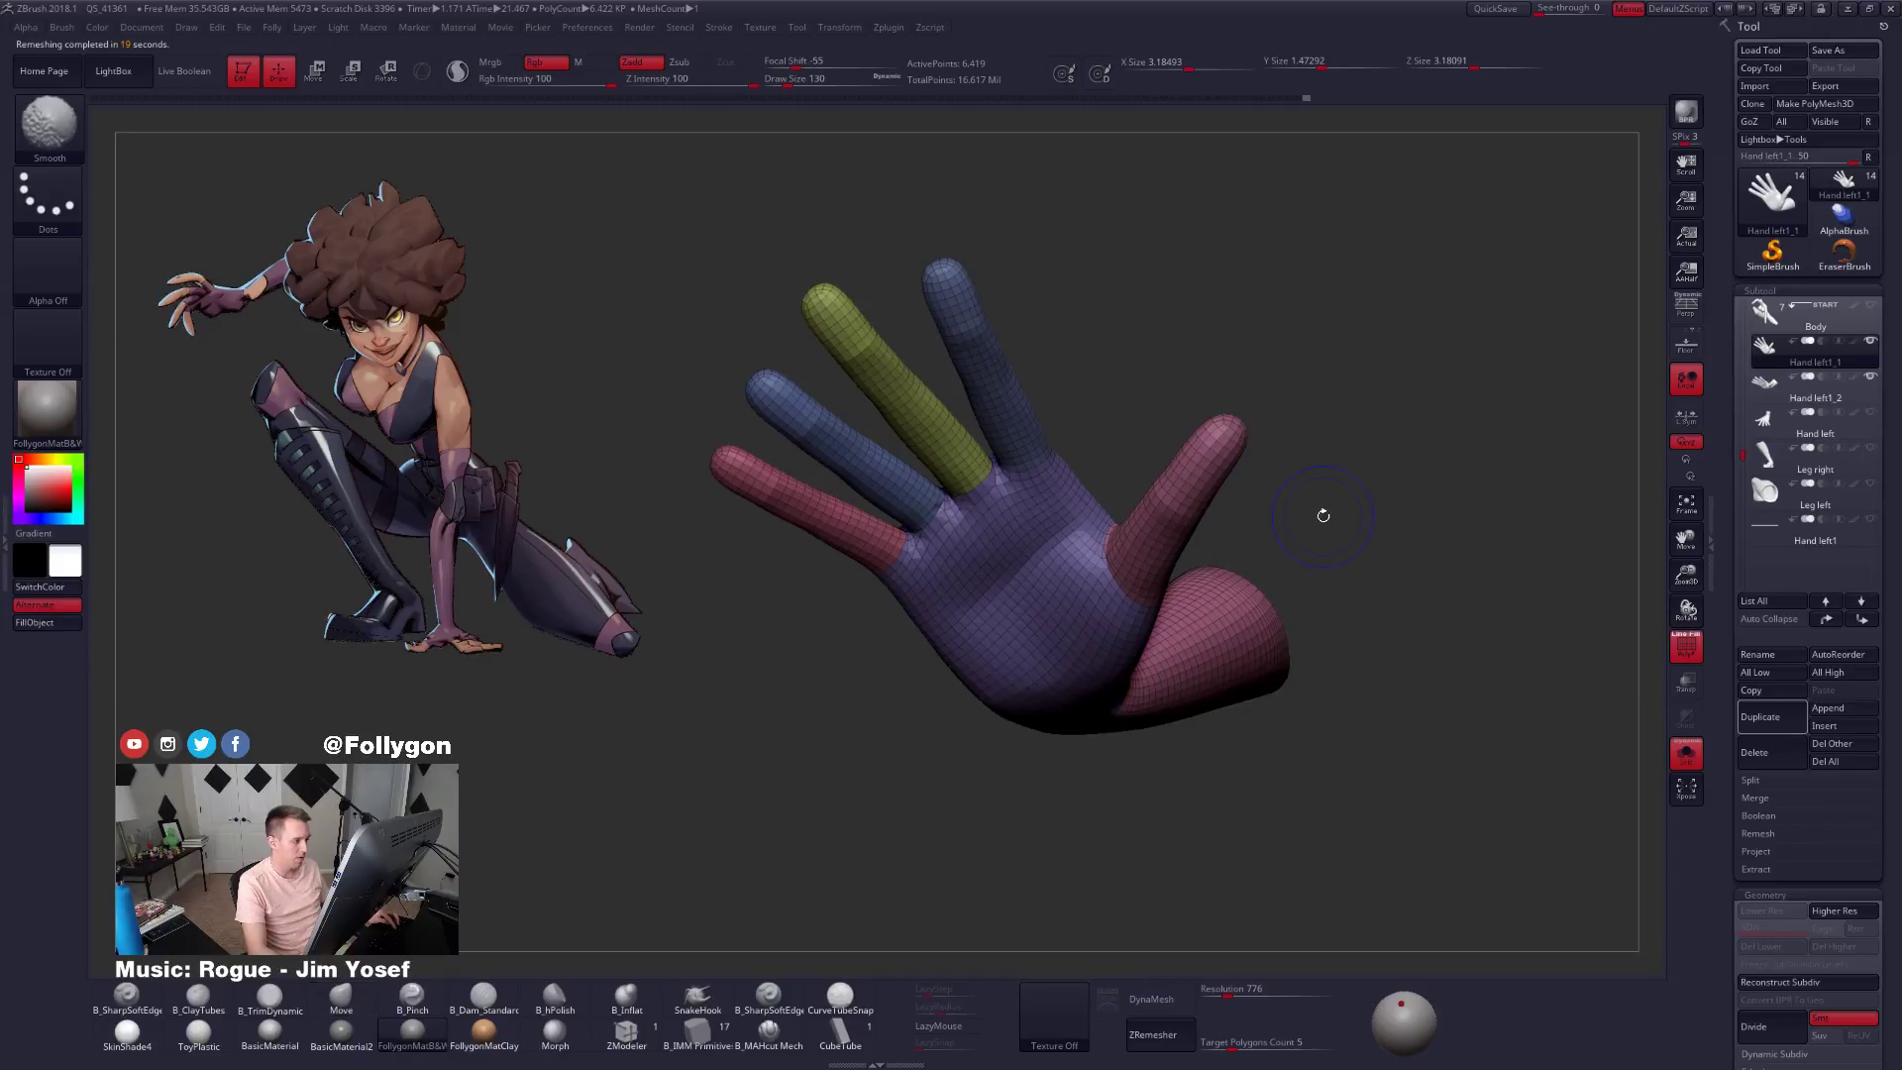
key(shift+f)
Project the duplicate's detail onto the remeshed hand with ProjectAll while dividing it up to subdivision level 4.
click(1753, 854)
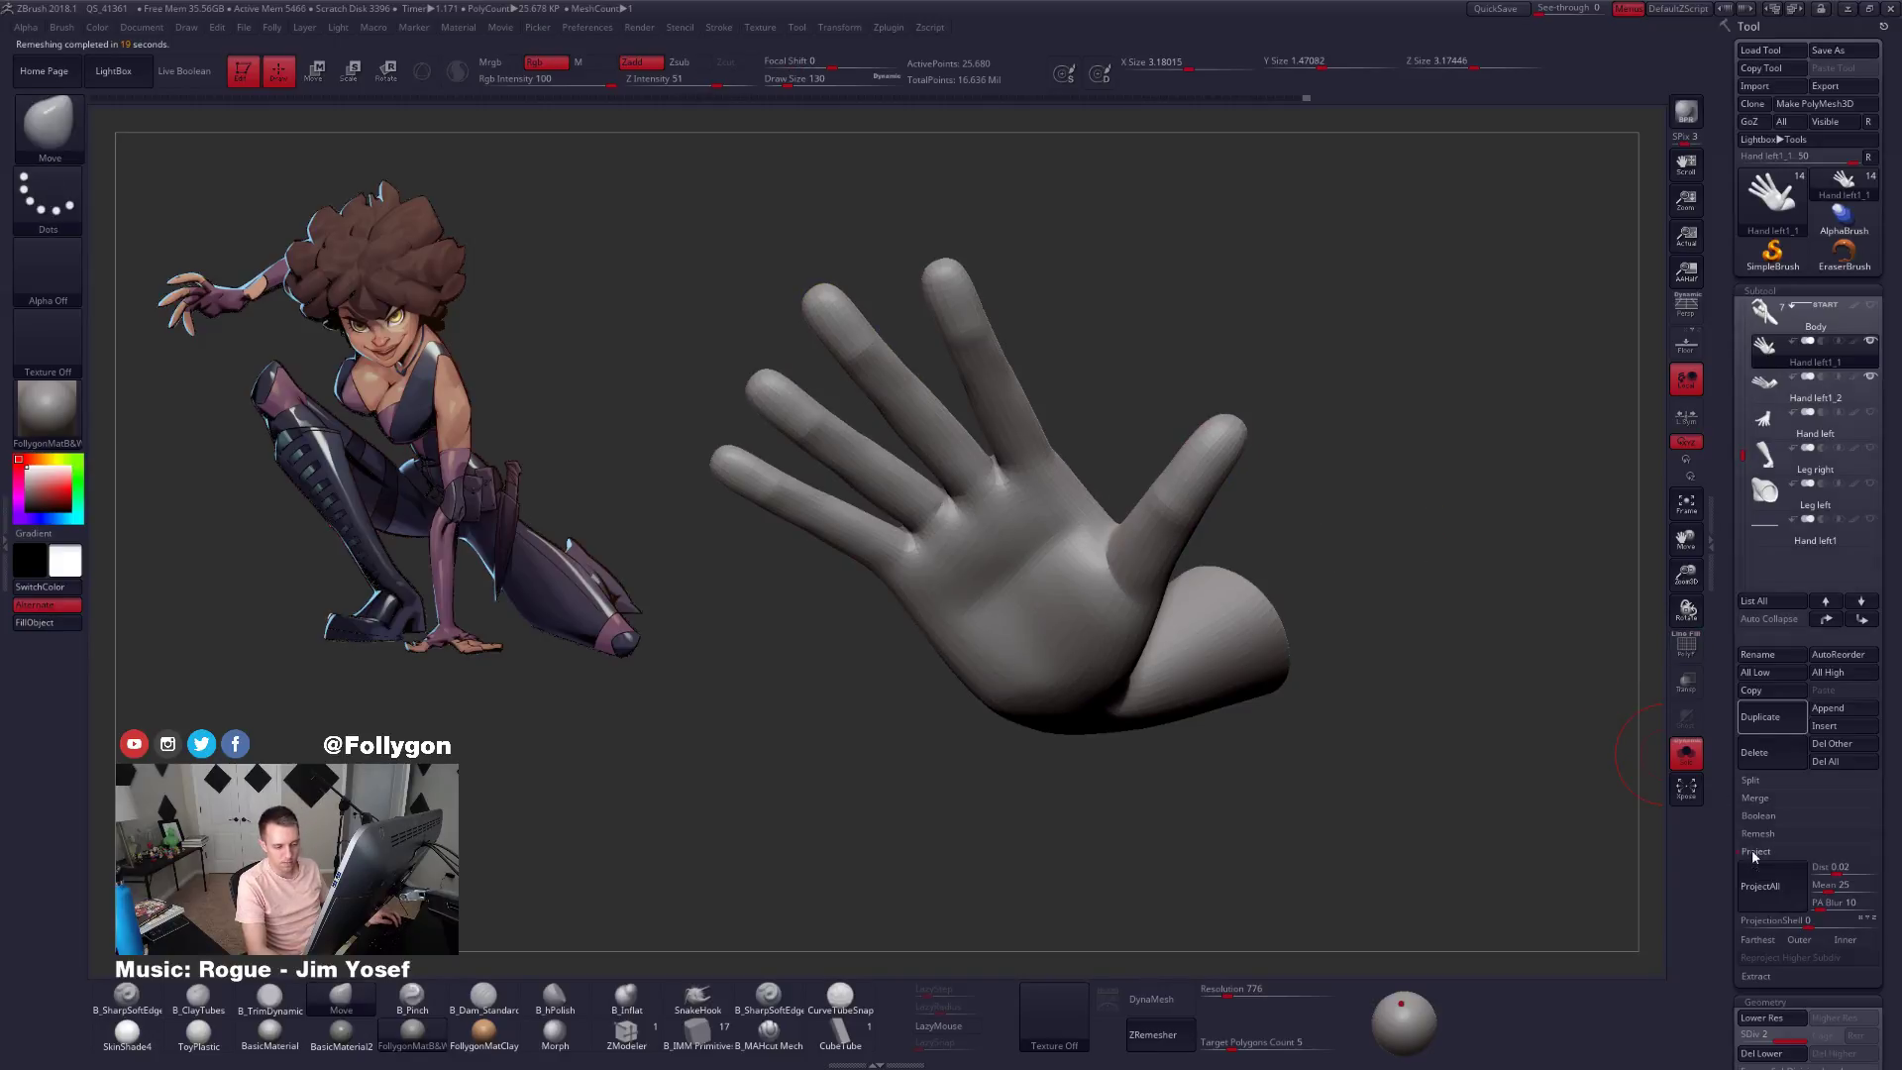
click(1768, 881)
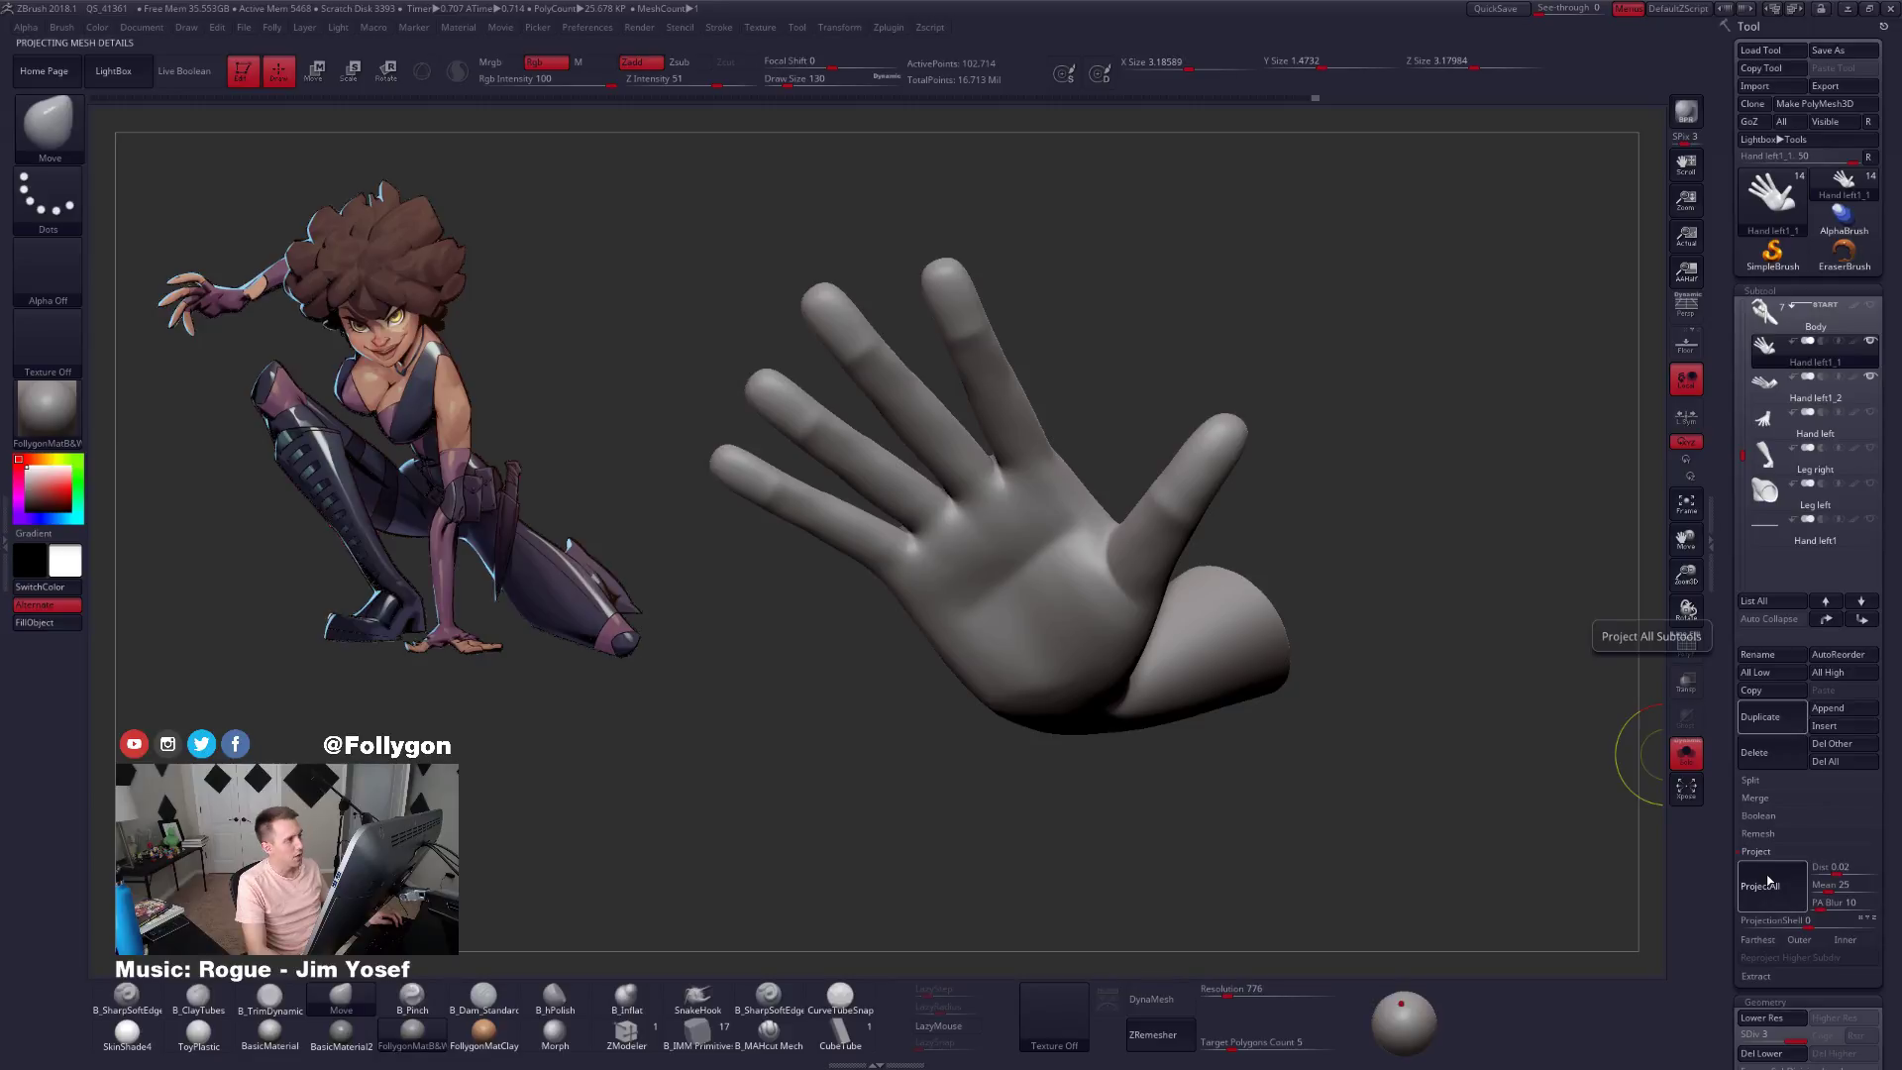
key(ctrl+d)
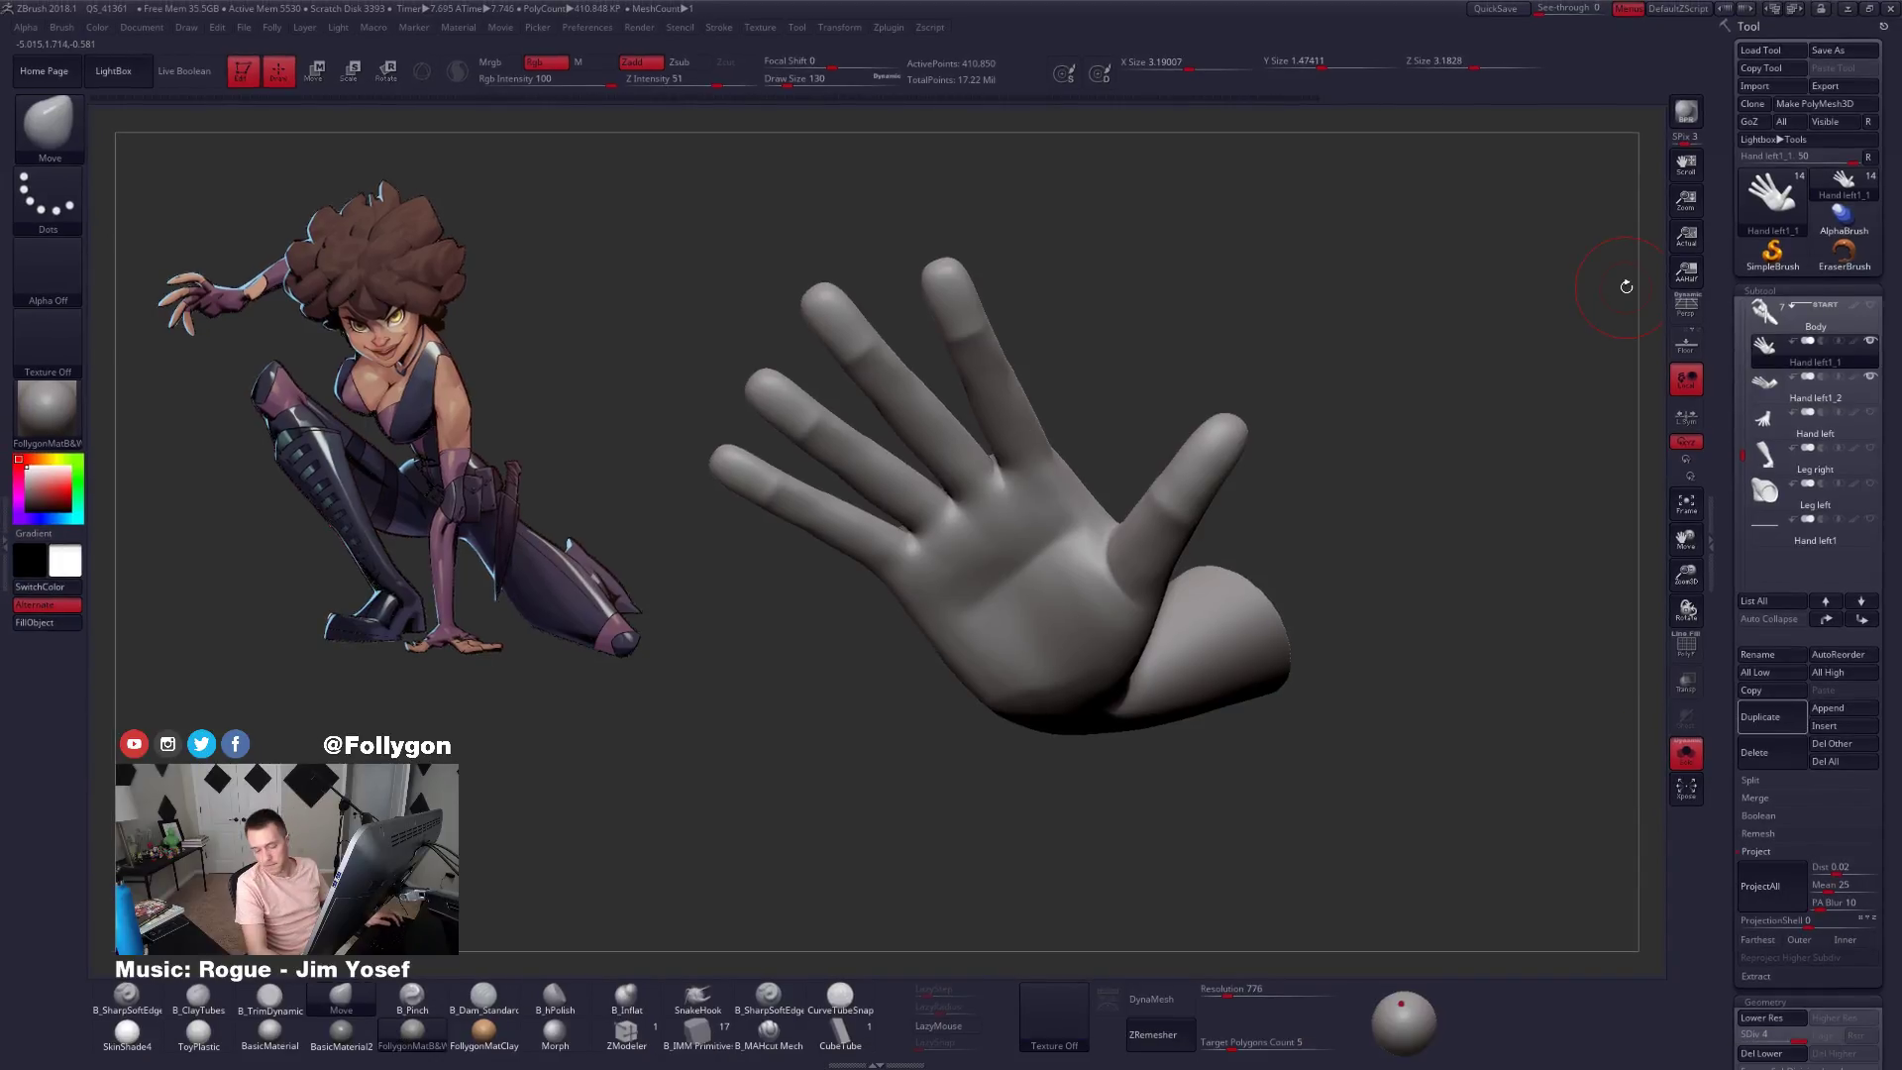
Delete the duplicate subtool Hand left1_2.
click(1783, 386)
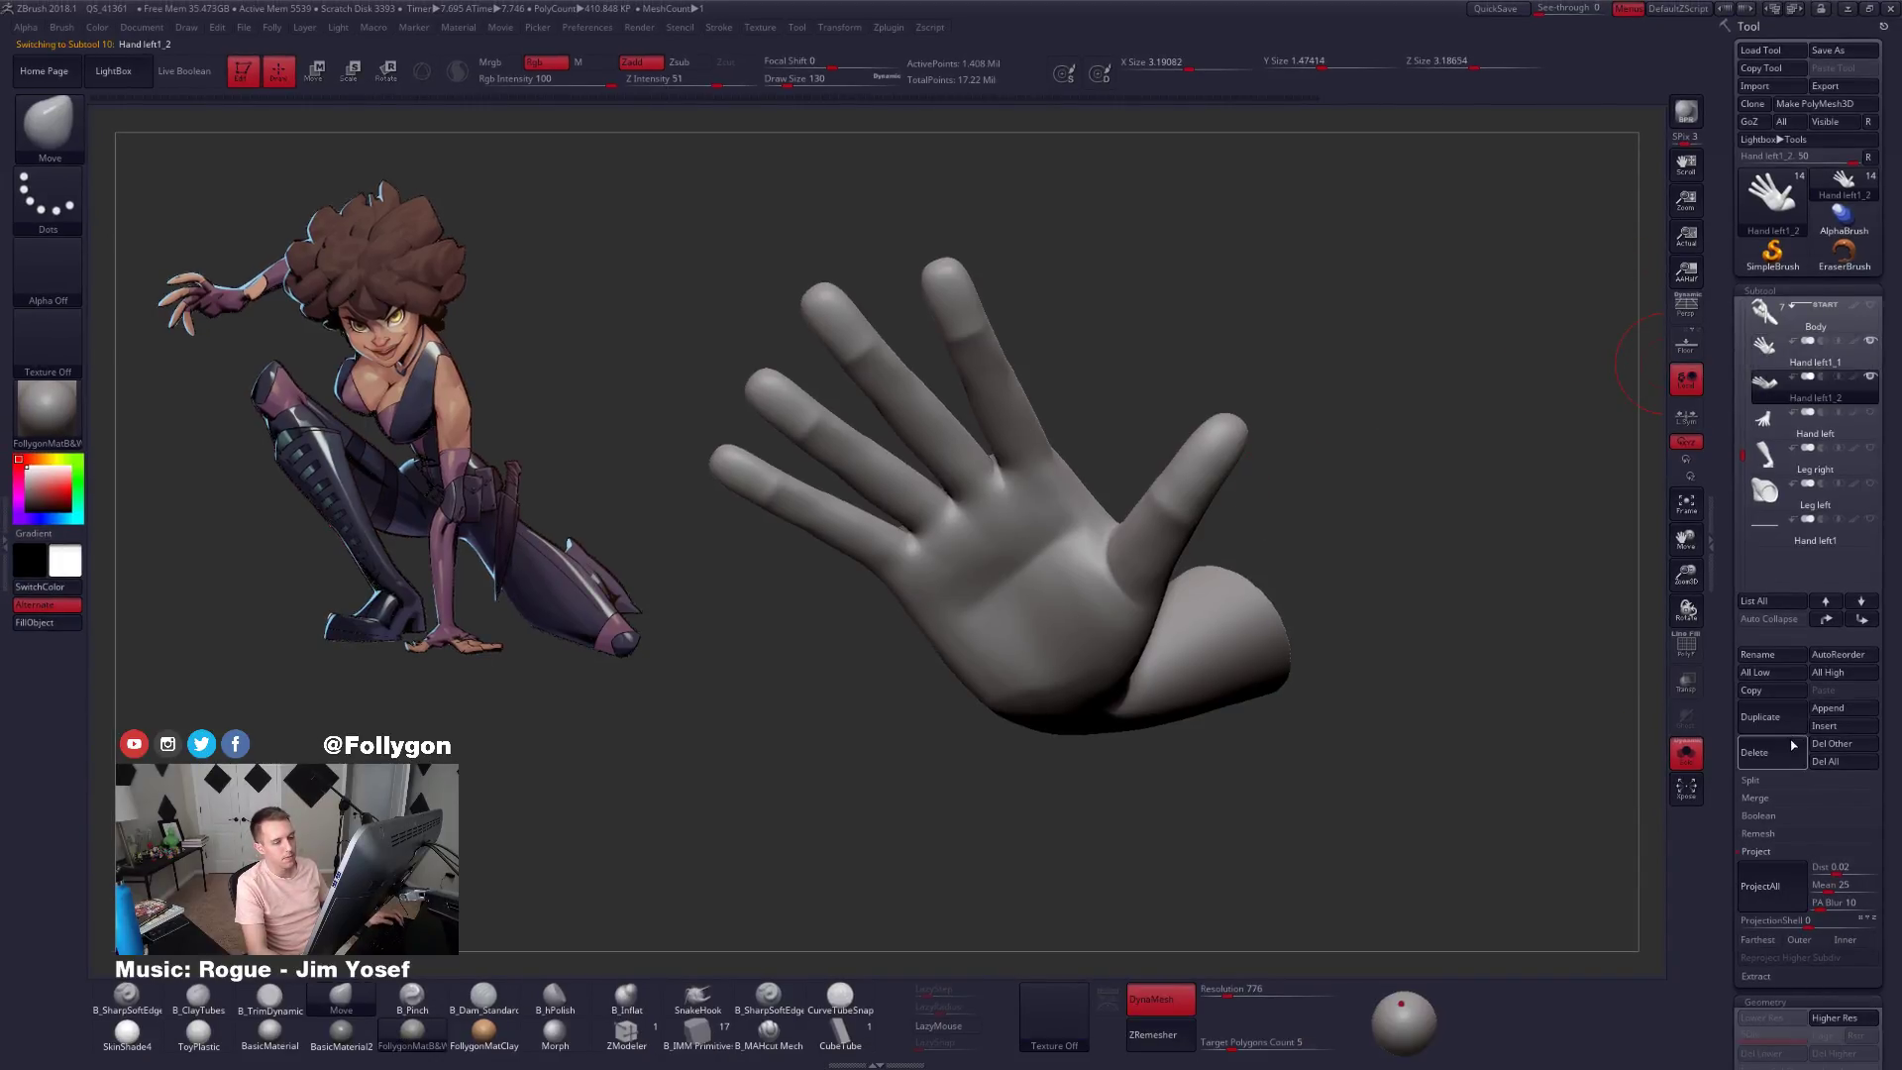
click(1761, 752)
click(1634, 771)
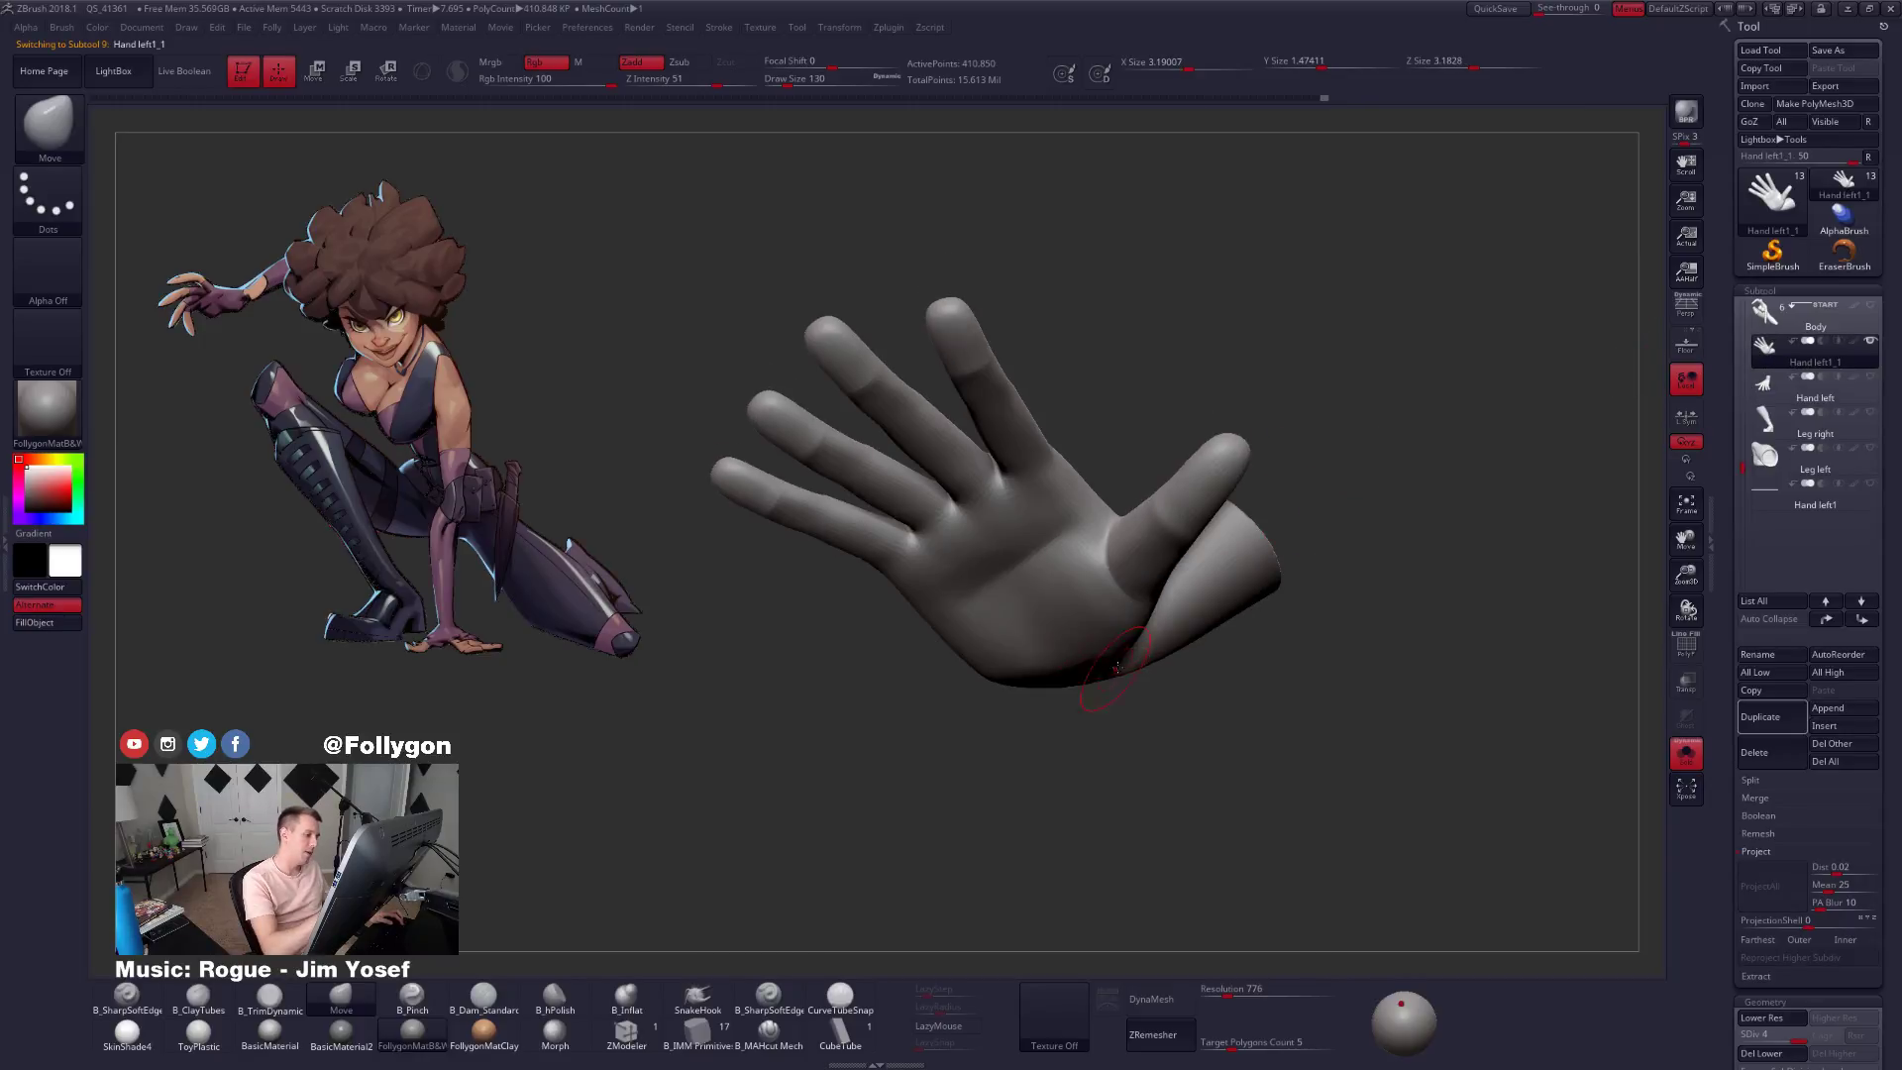
Drop the hand to its lowest subdivision level and set the draw size to 556.
drag(1130, 758, 1115, 634)
key(shift+d)
key(shift+d)
mouse_move(1001, 792)
mouse_down()
mouse_move(1025, 842)
mouse_move(1035, 728)
mouse_move(1090, 723)
mouse_up()
key(space)
key(shift+d)
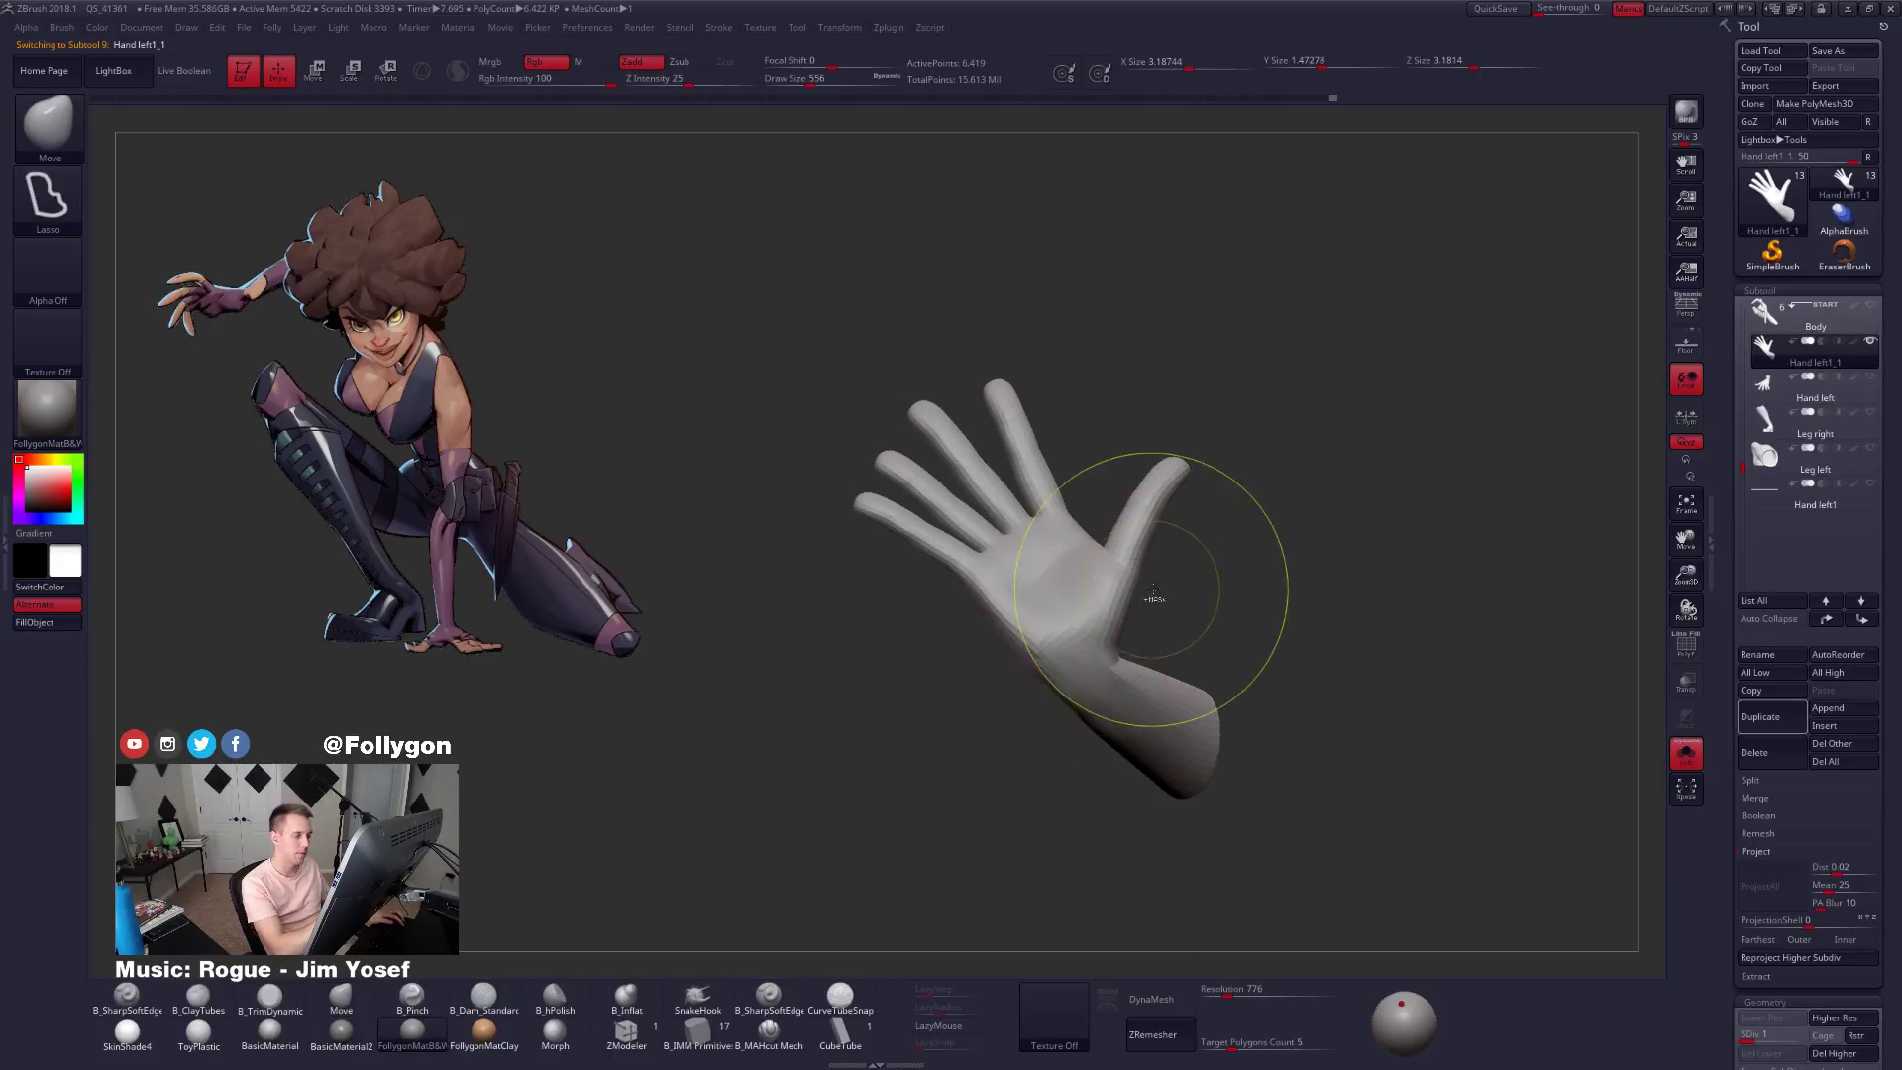
Mask the hand and forearm with MaskLasso, leaving a soft-edged unmasked band around the wrist.
mouse_move(1157, 590)
ctrl+mouse_down()
mouse_move(966, 629)
mouse_move(1030, 792)
ctrl+mouse_up()
drag(1239, 822, 1127, 696)
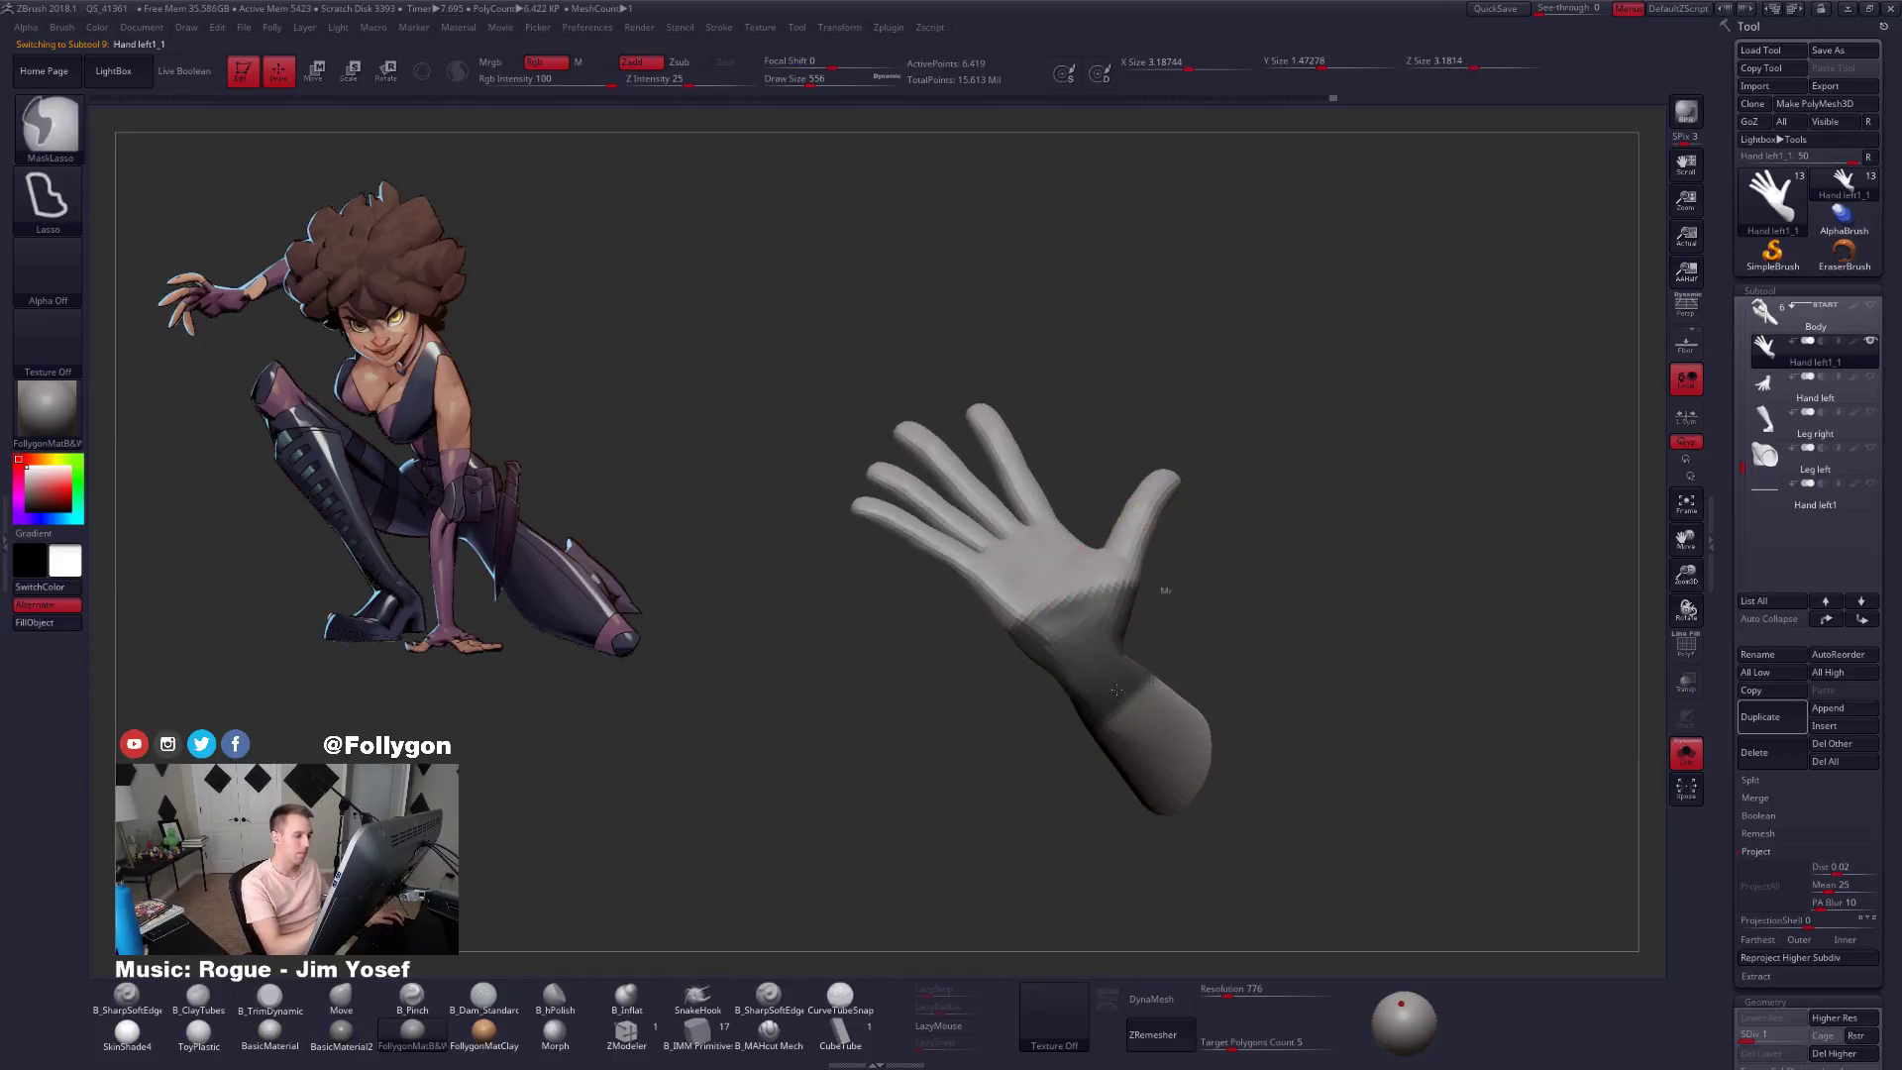
ctrl+click(1211, 666)
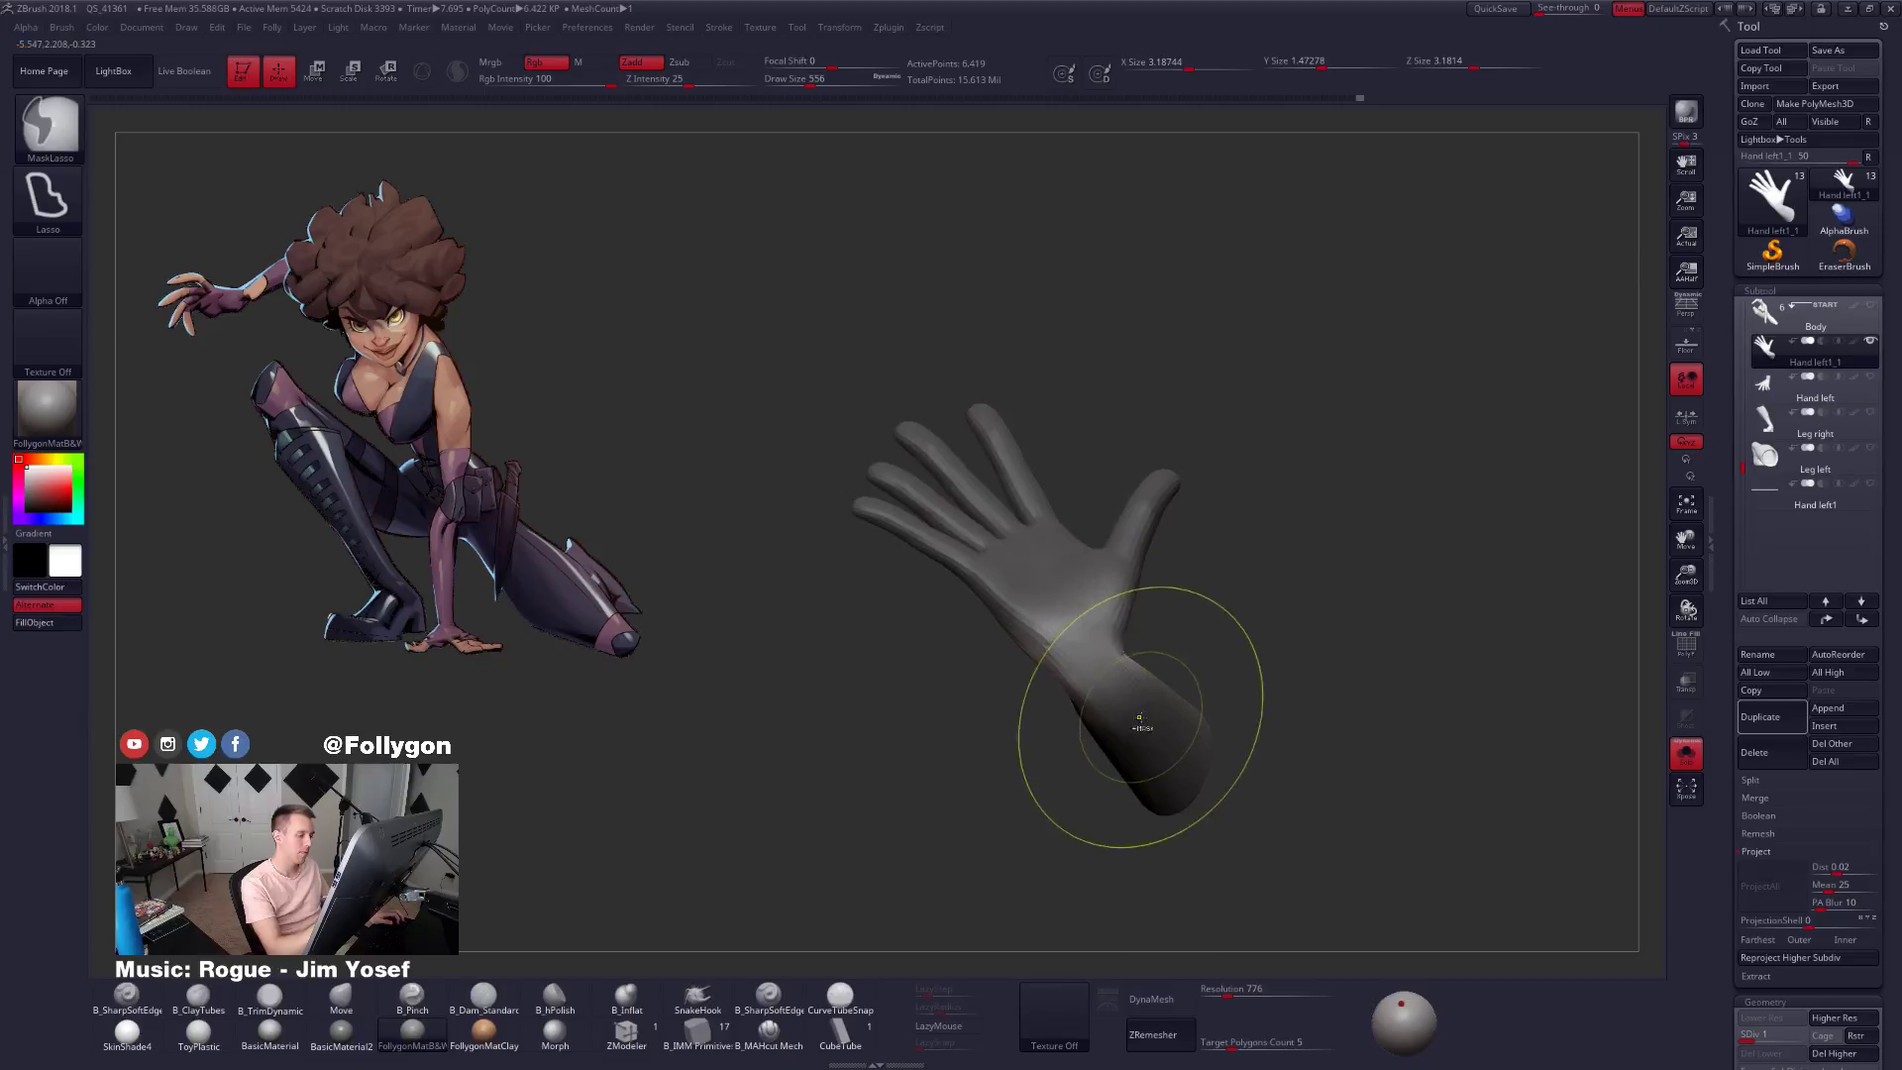
ctrl+click(1141, 723)
Reshape the unmasked wrist with the Move brush at draw sizes around 910 and clear the mask.
key(space)
mouse_move(1119, 664)
mouse_down()
mouse_move(1097, 673)
mouse_move(1112, 698)
mouse_up()
key(space)
key(space)
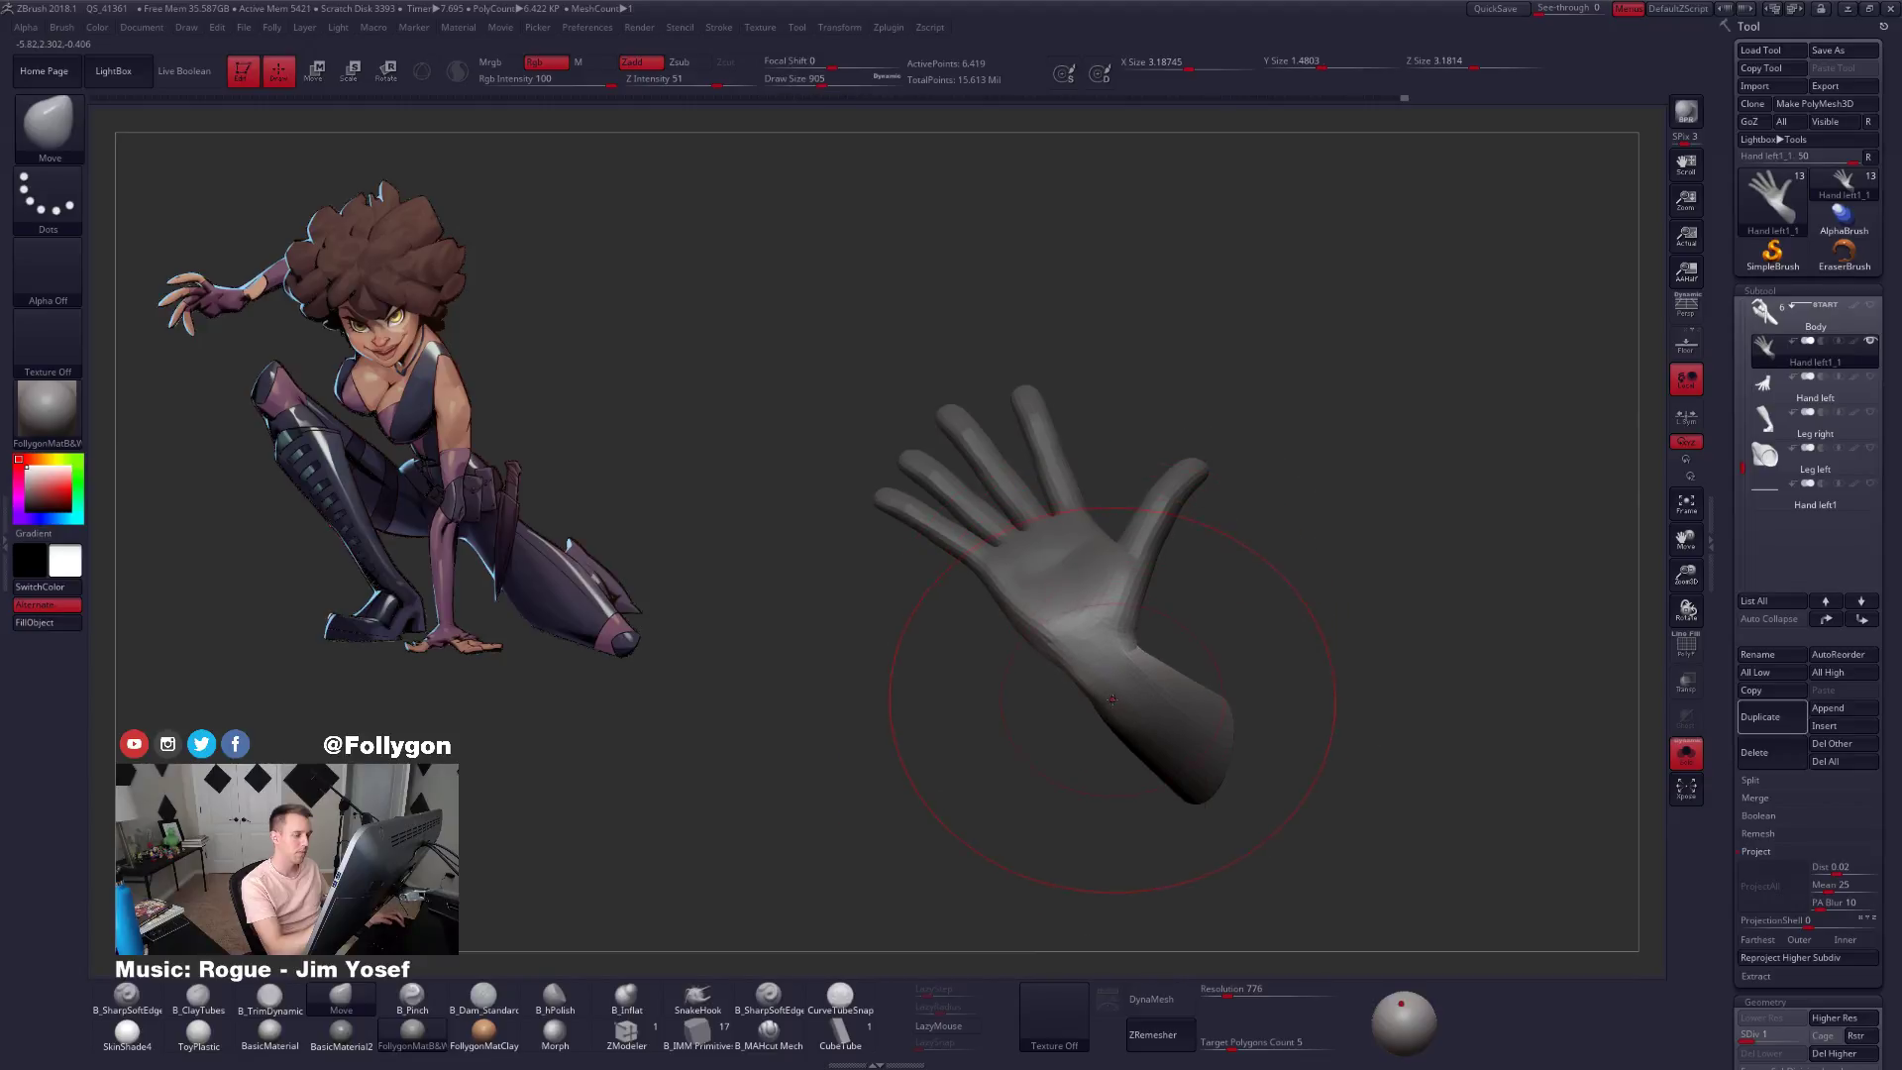
mouse_move(1110, 707)
right_down()
mouse_move(1185, 713)
mouse_move(1195, 685)
right_up()
key(space)
drag(1195, 683, 1184, 682)
right_drag(1184, 683, 1165, 666)
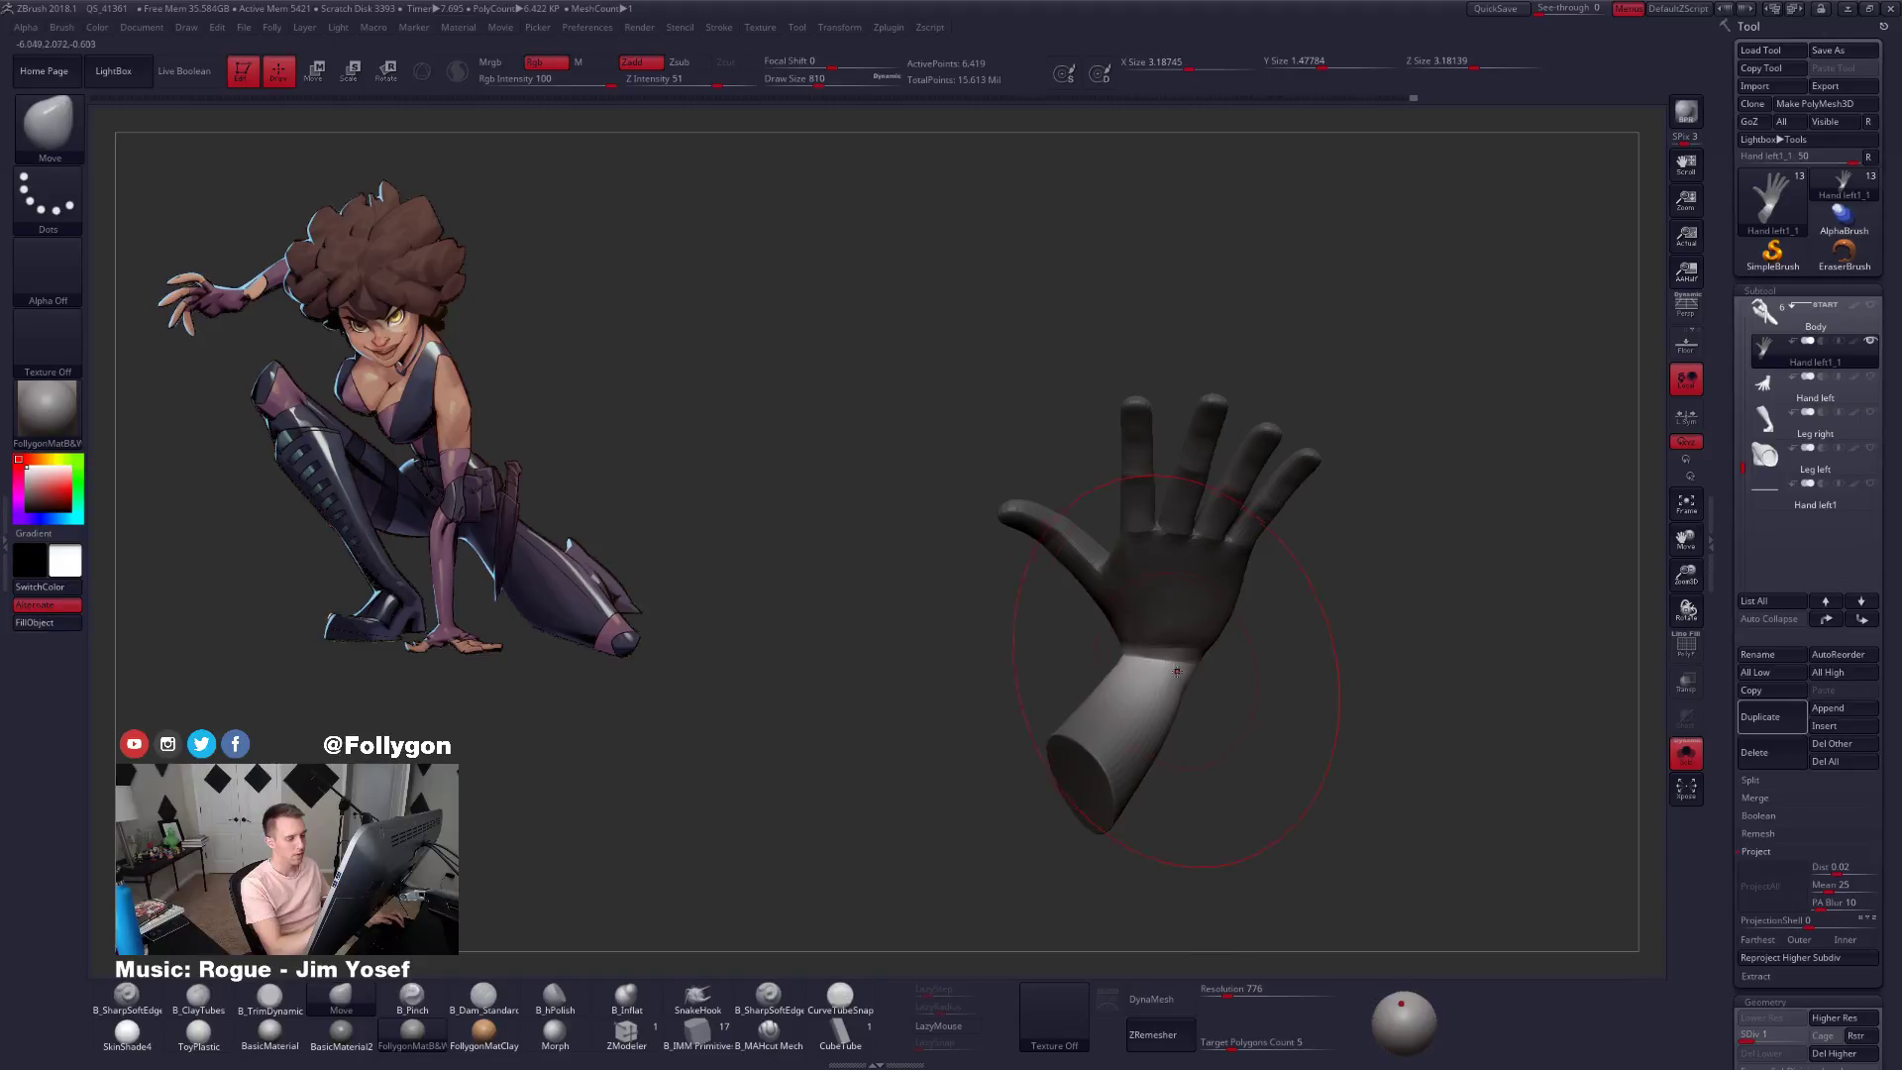
key(space)
drag(1177, 672, 1173, 670)
right_drag(1175, 662, 1184, 711)
ctrl+drag(1263, 718, 1288, 738)
Refine the silhouette of the wrist and forearm from several sides with the Move brush, reducing the draw size to 350.
right_drag(1258, 713, 1187, 647)
key(space)
drag(1188, 646, 1181, 646)
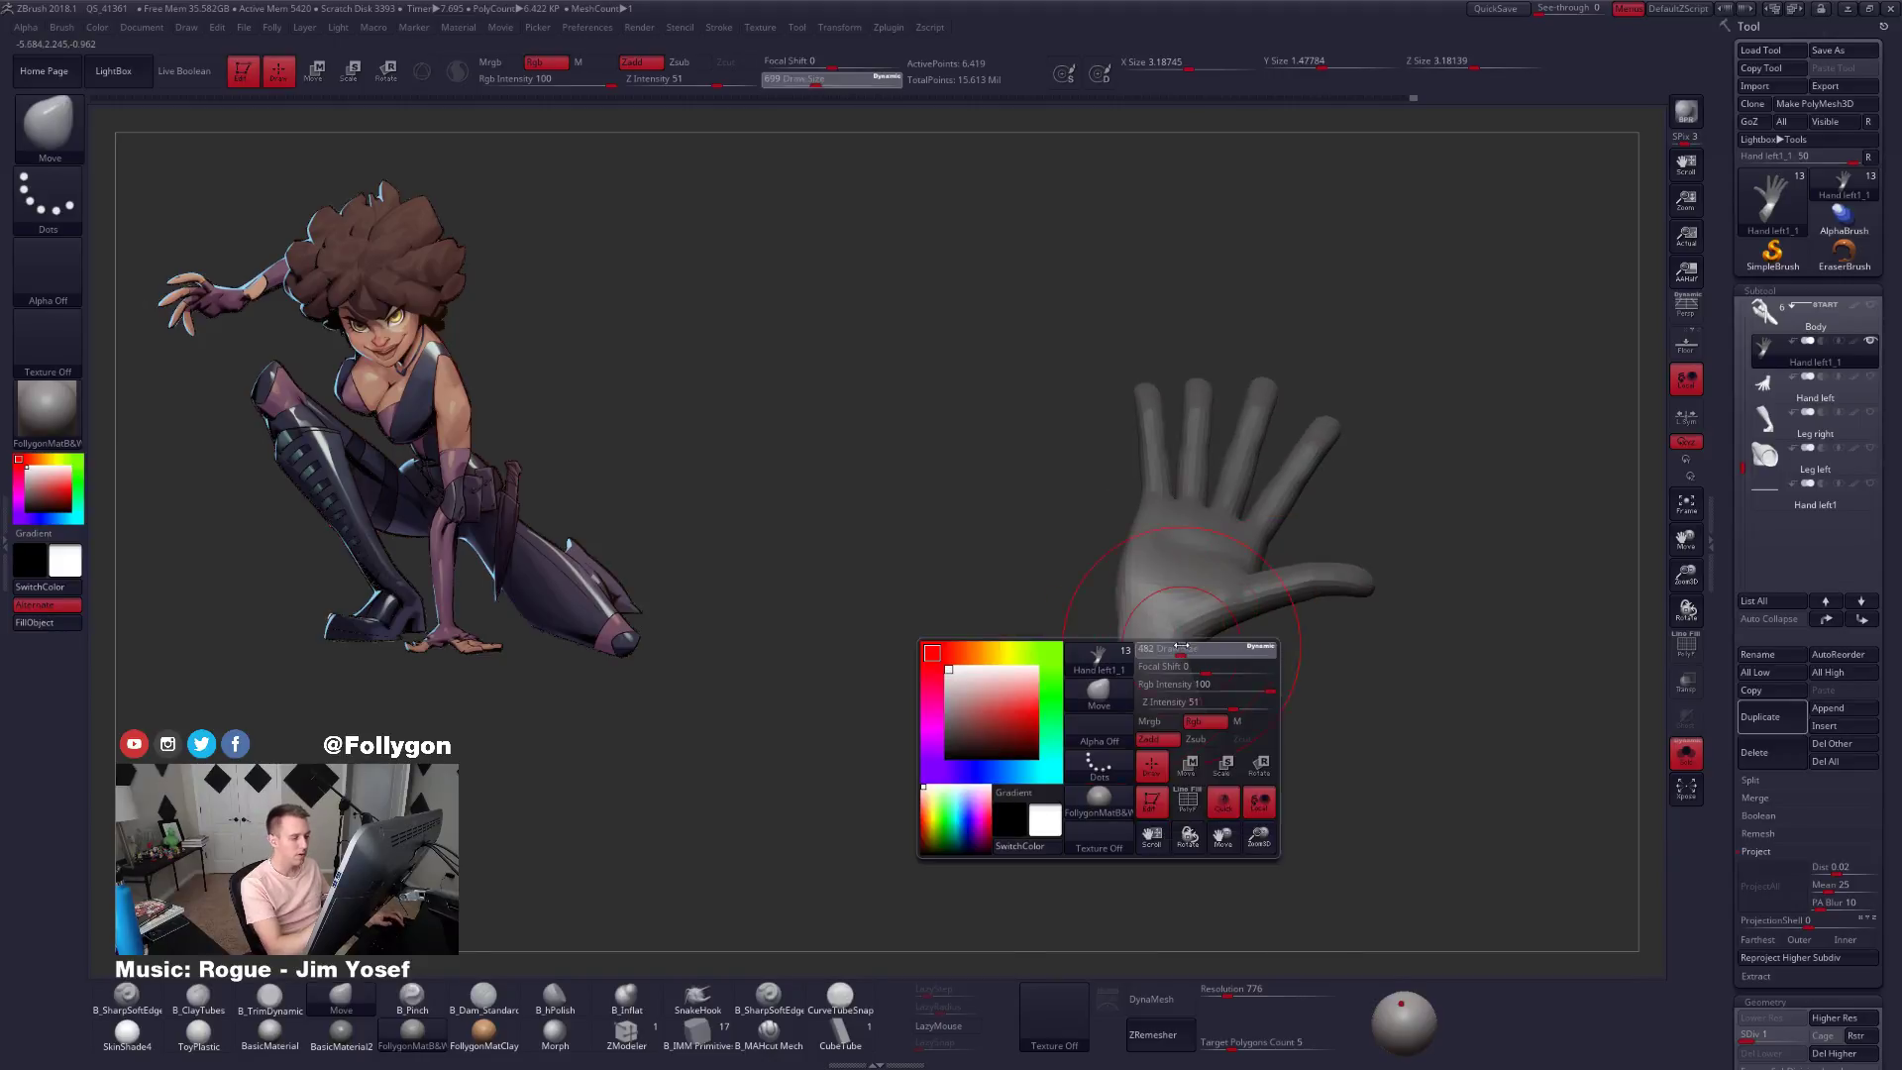
right_drag(1179, 646, 1186, 658)
key(space)
drag(1187, 659, 1180, 658)
right_drag(1181, 659, 1161, 658)
key(space)
drag(1161, 658, 1230, 698)
right_drag(1219, 688, 1120, 684)
key(space)
drag(1116, 696, 1079, 708)
key(space)
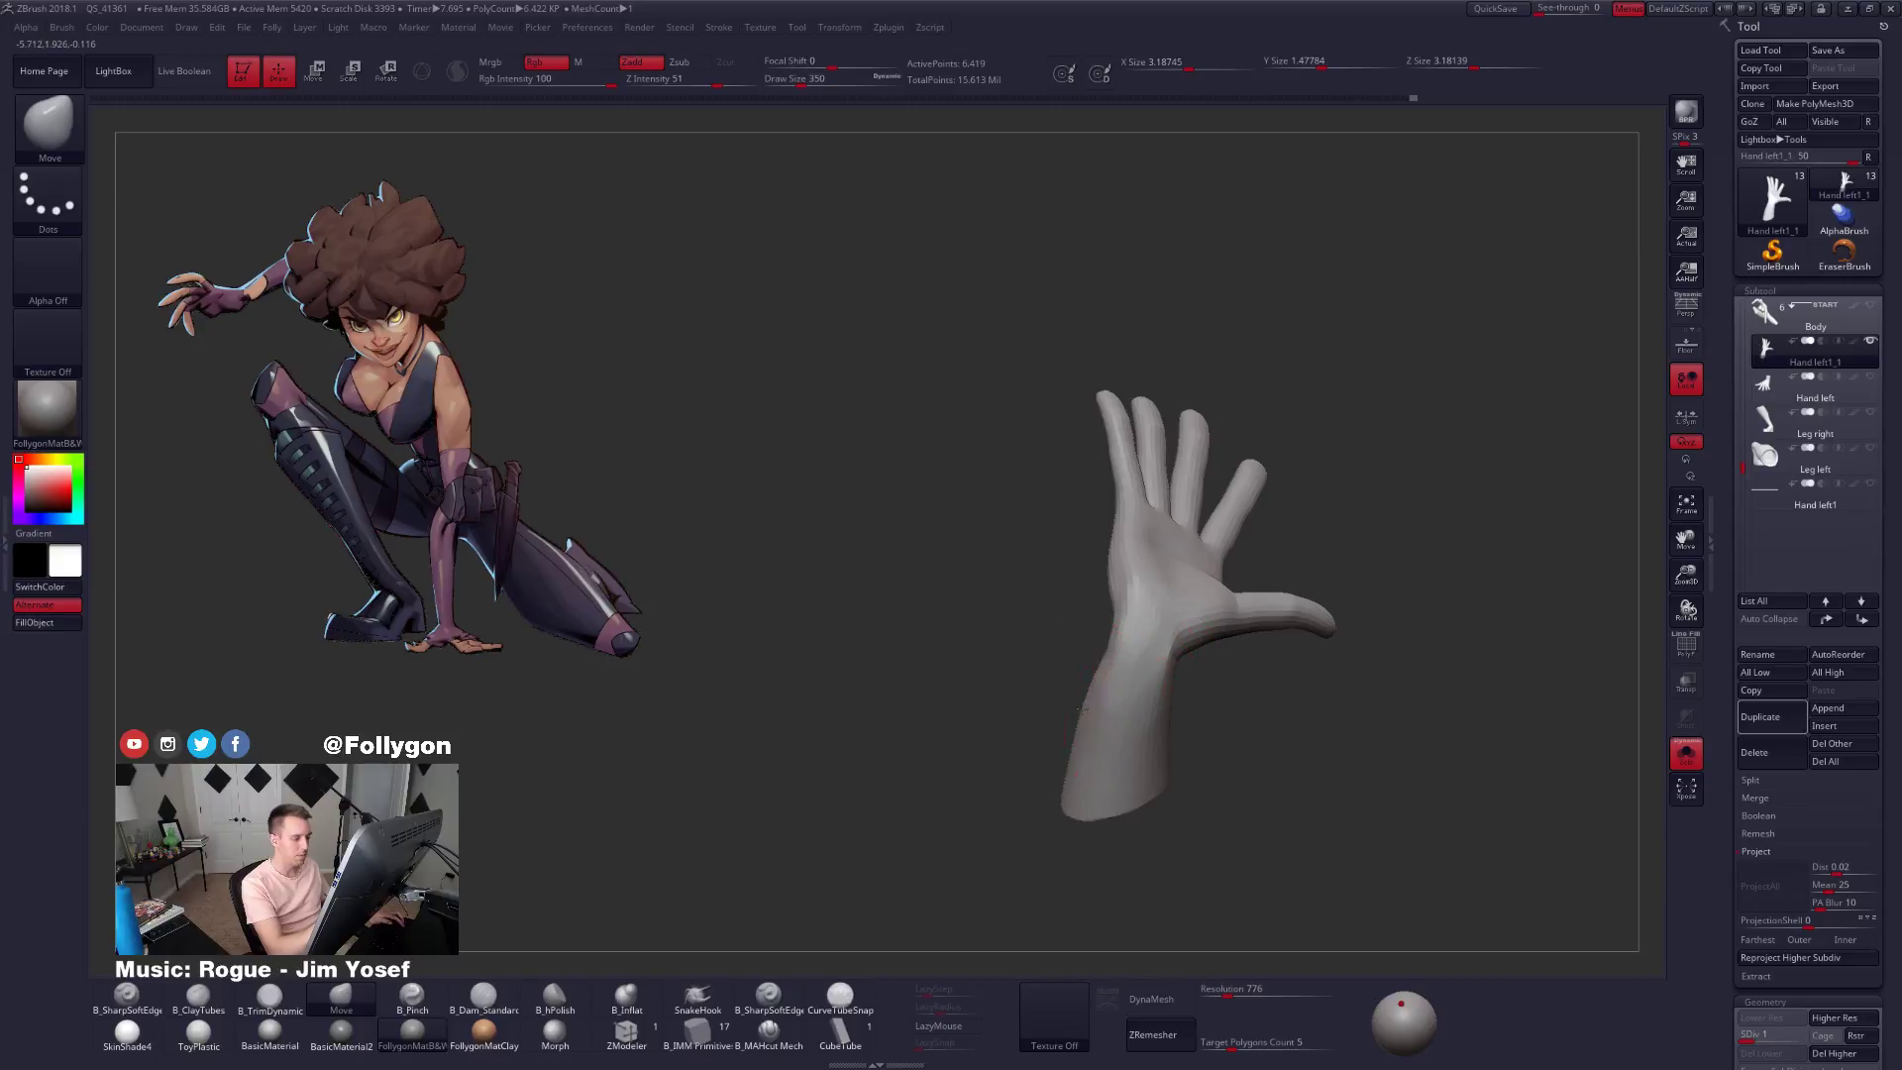
Try smoothing the cut end of the forearm.
right_drag(1096, 745, 1220, 747)
right_drag(1221, 747, 1214, 747)
mouse_move(1276, 723)
ctrl+mouse_down()
mouse_move(1178, 710)
mouse_move(1372, 867)
ctrl+mouse_up()
ctrl+click(1348, 849)
right_drag(1202, 750, 1197, 554)
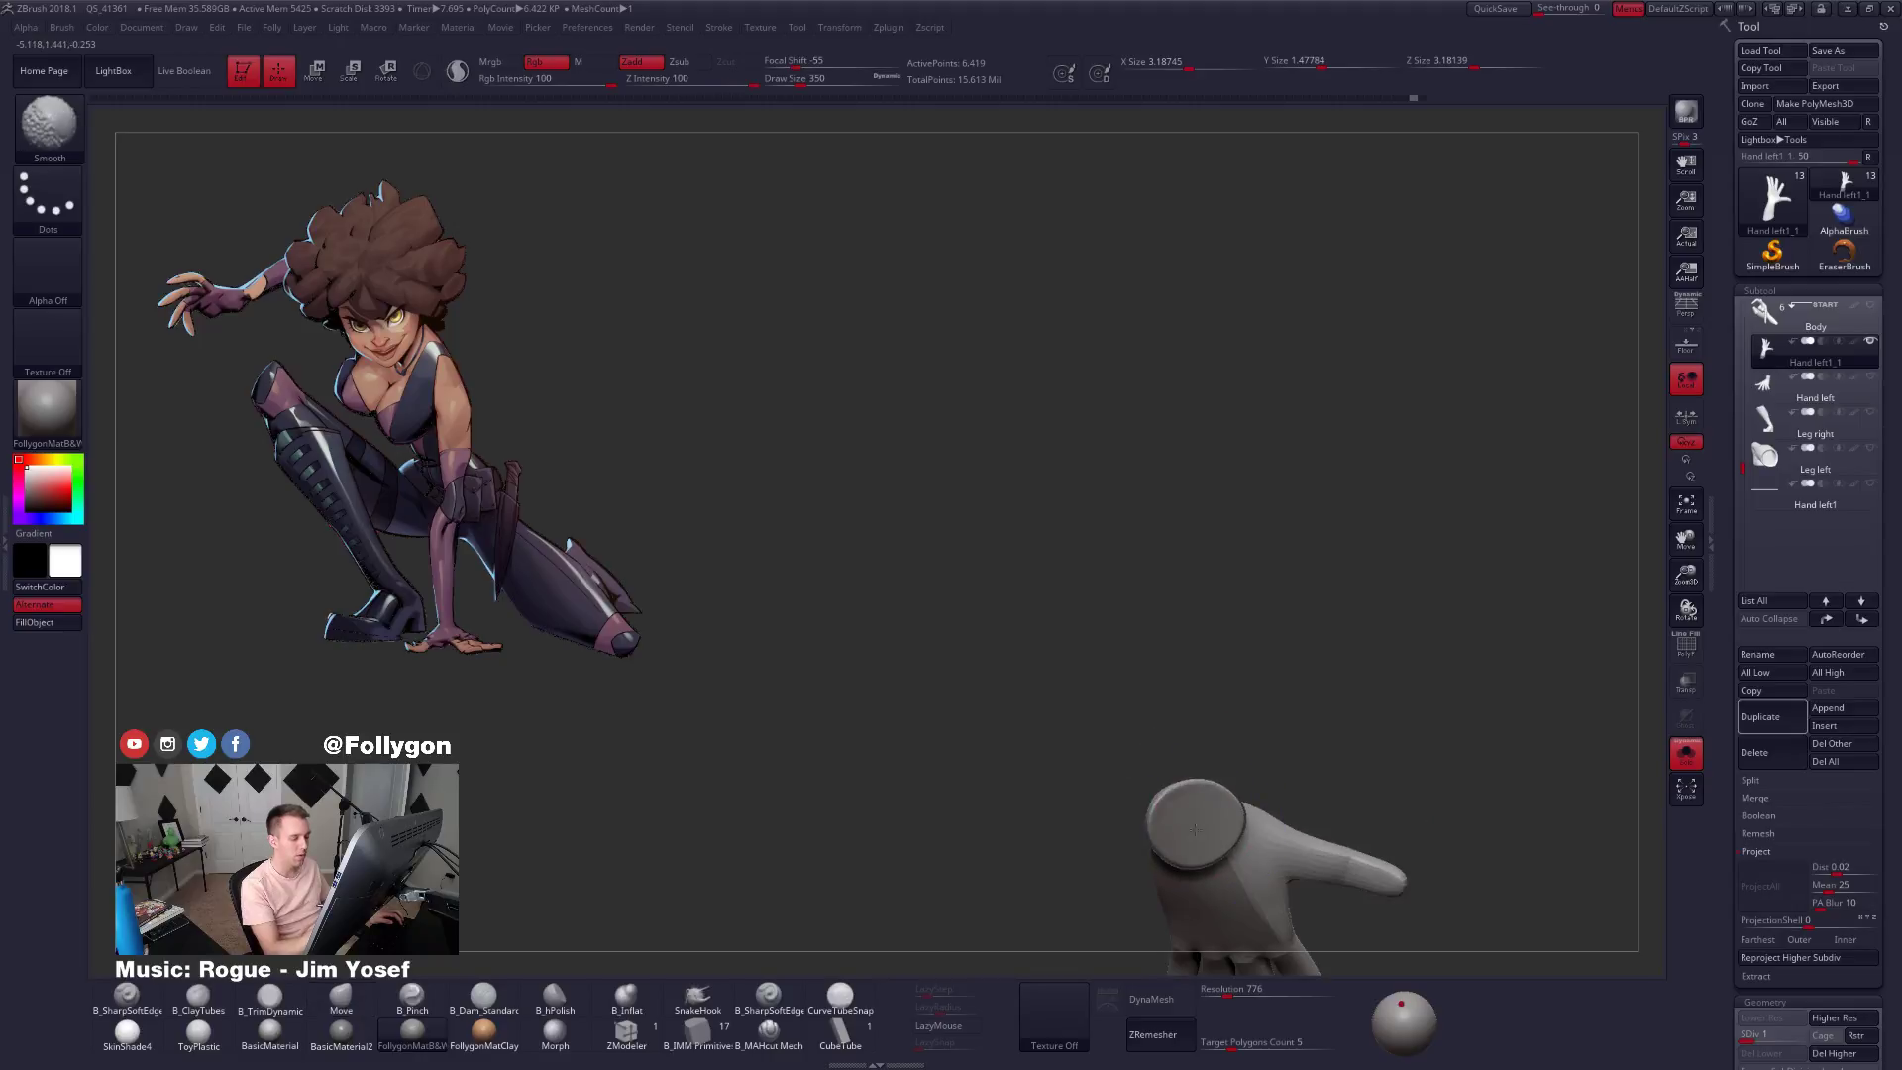
shift+drag(1189, 832, 1194, 807)
right_drag(1195, 793, 1196, 884)
key(ctrl+z)
right_drag(1211, 807, 1229, 681)
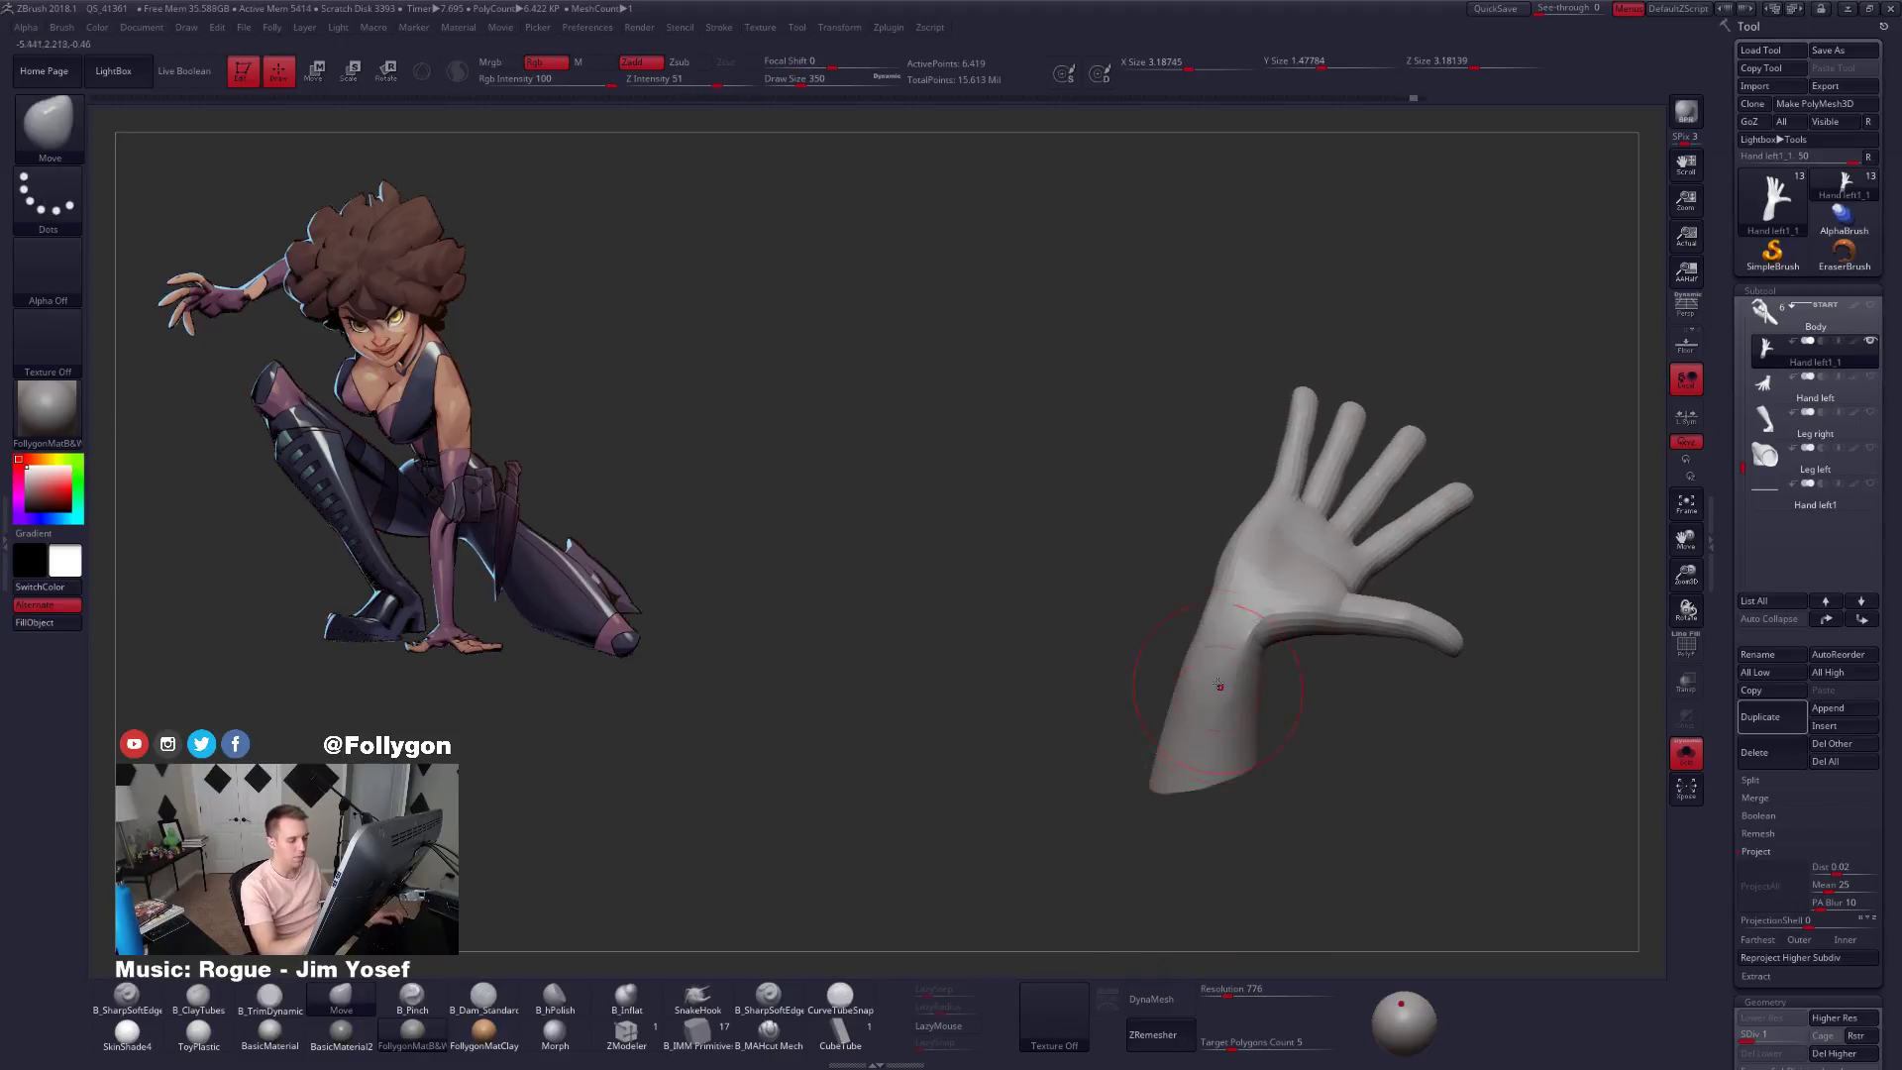
Adjust the heel of the palm and the wrist's bend profile with the Move brush at draw sizes 215 to 447.
key(space)
drag(1228, 644, 1207, 634)
mouse_move(1210, 593)
right_down()
mouse_move(1218, 700)
mouse_move(1200, 664)
right_up()
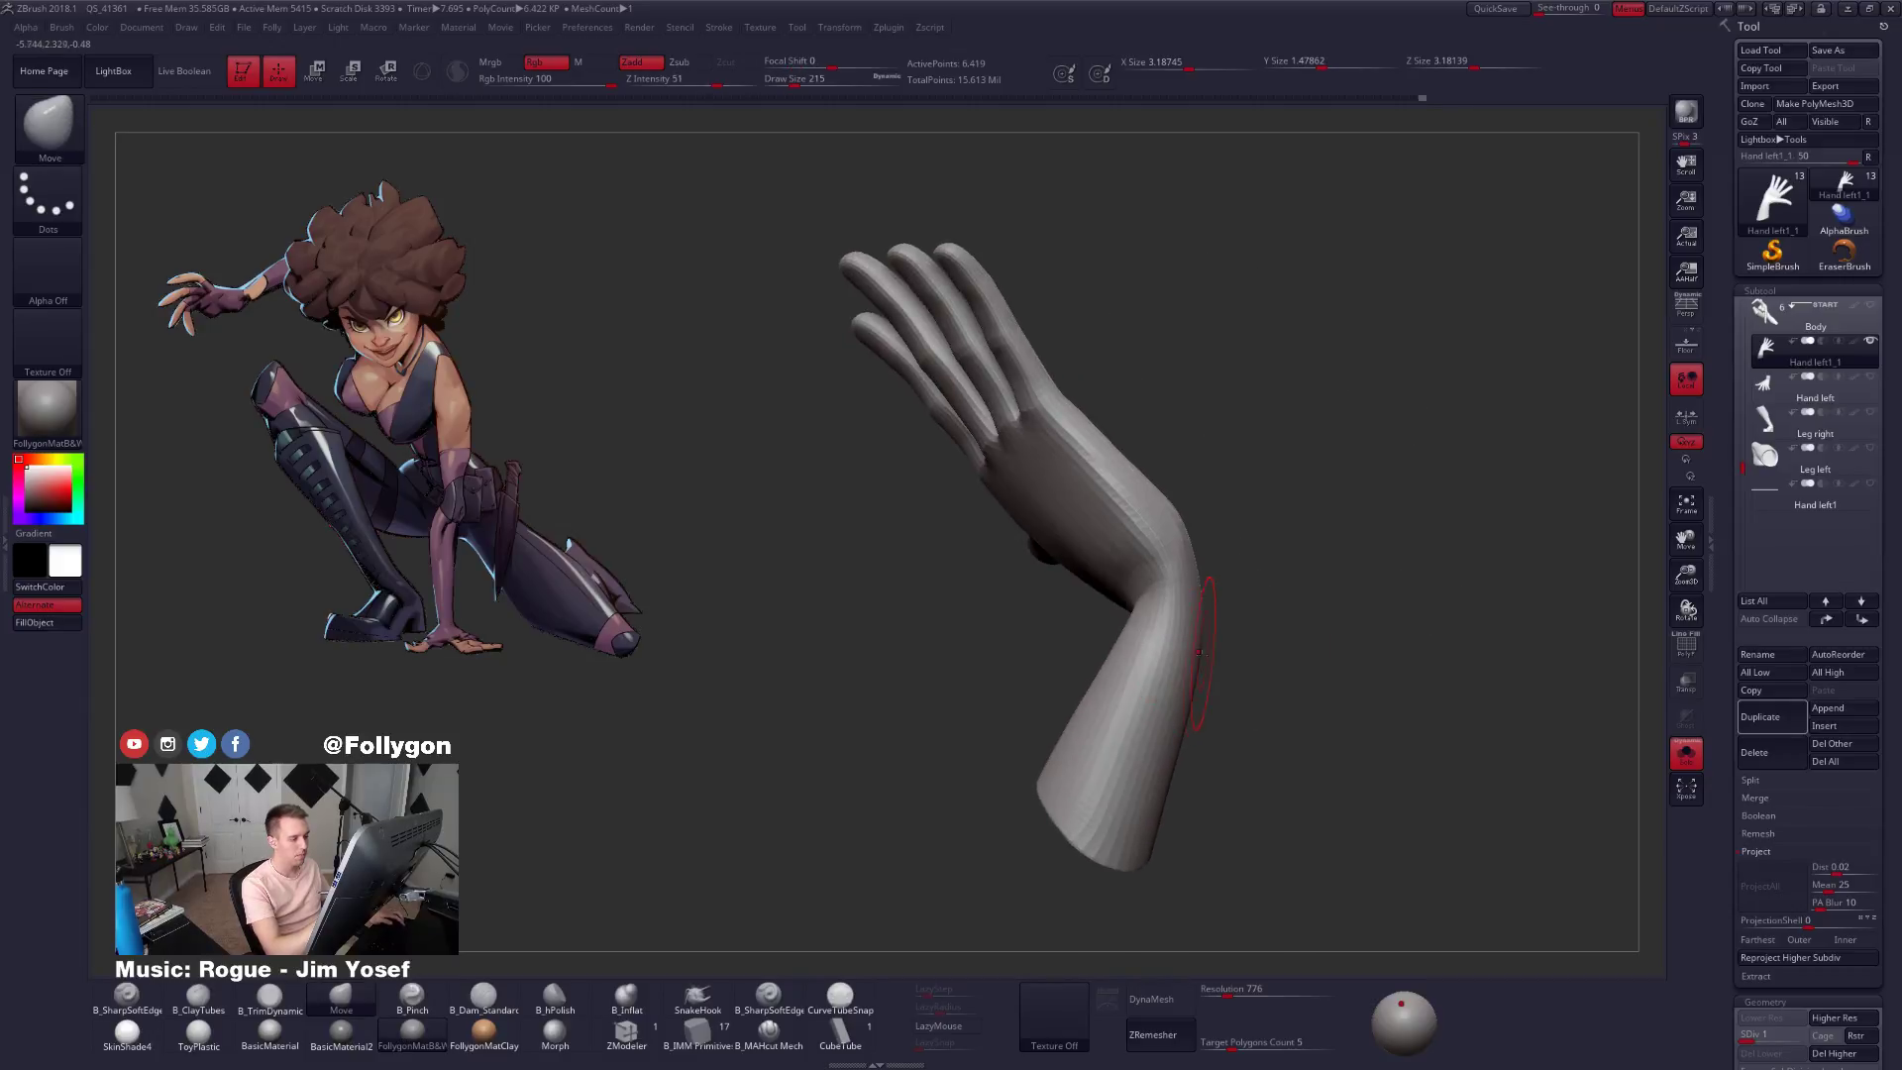
key(space)
drag(1189, 619, 1220, 618)
right_drag(1198, 676, 1202, 624)
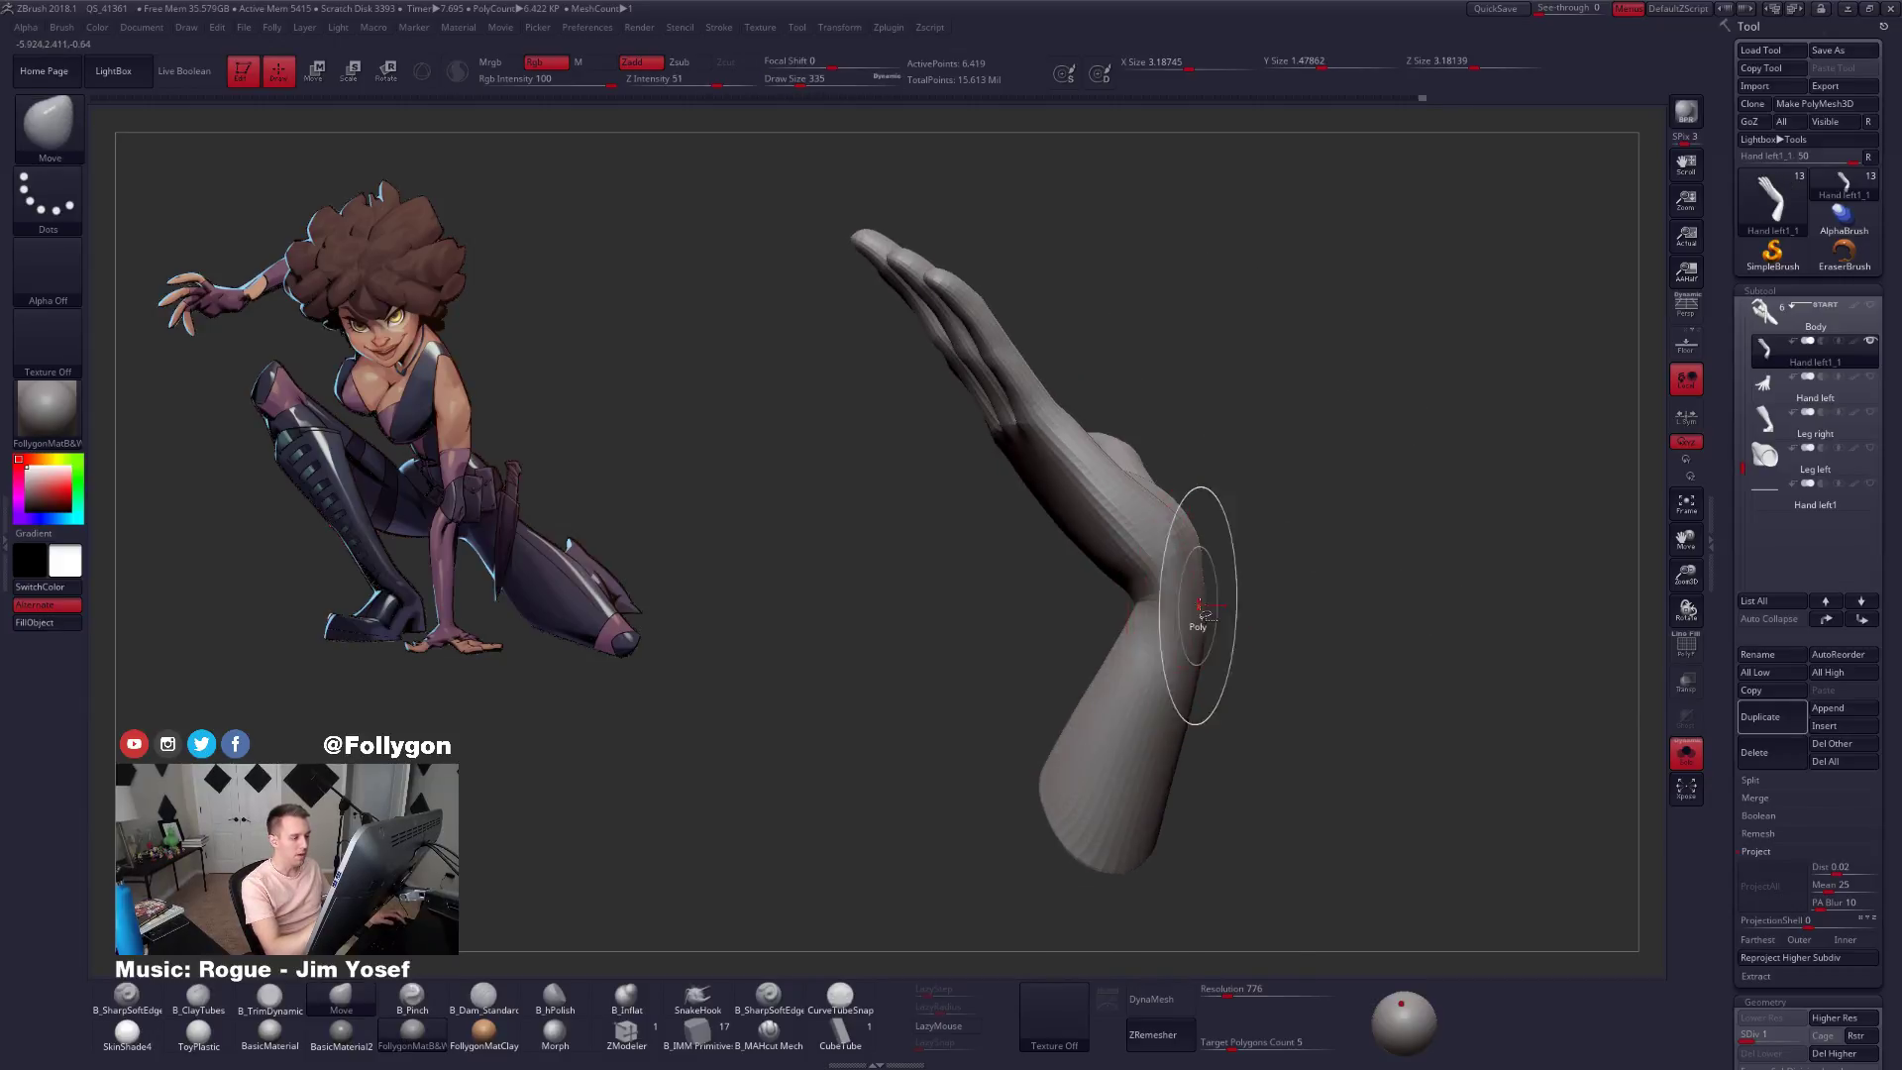
key(space)
drag(1199, 609, 1211, 613)
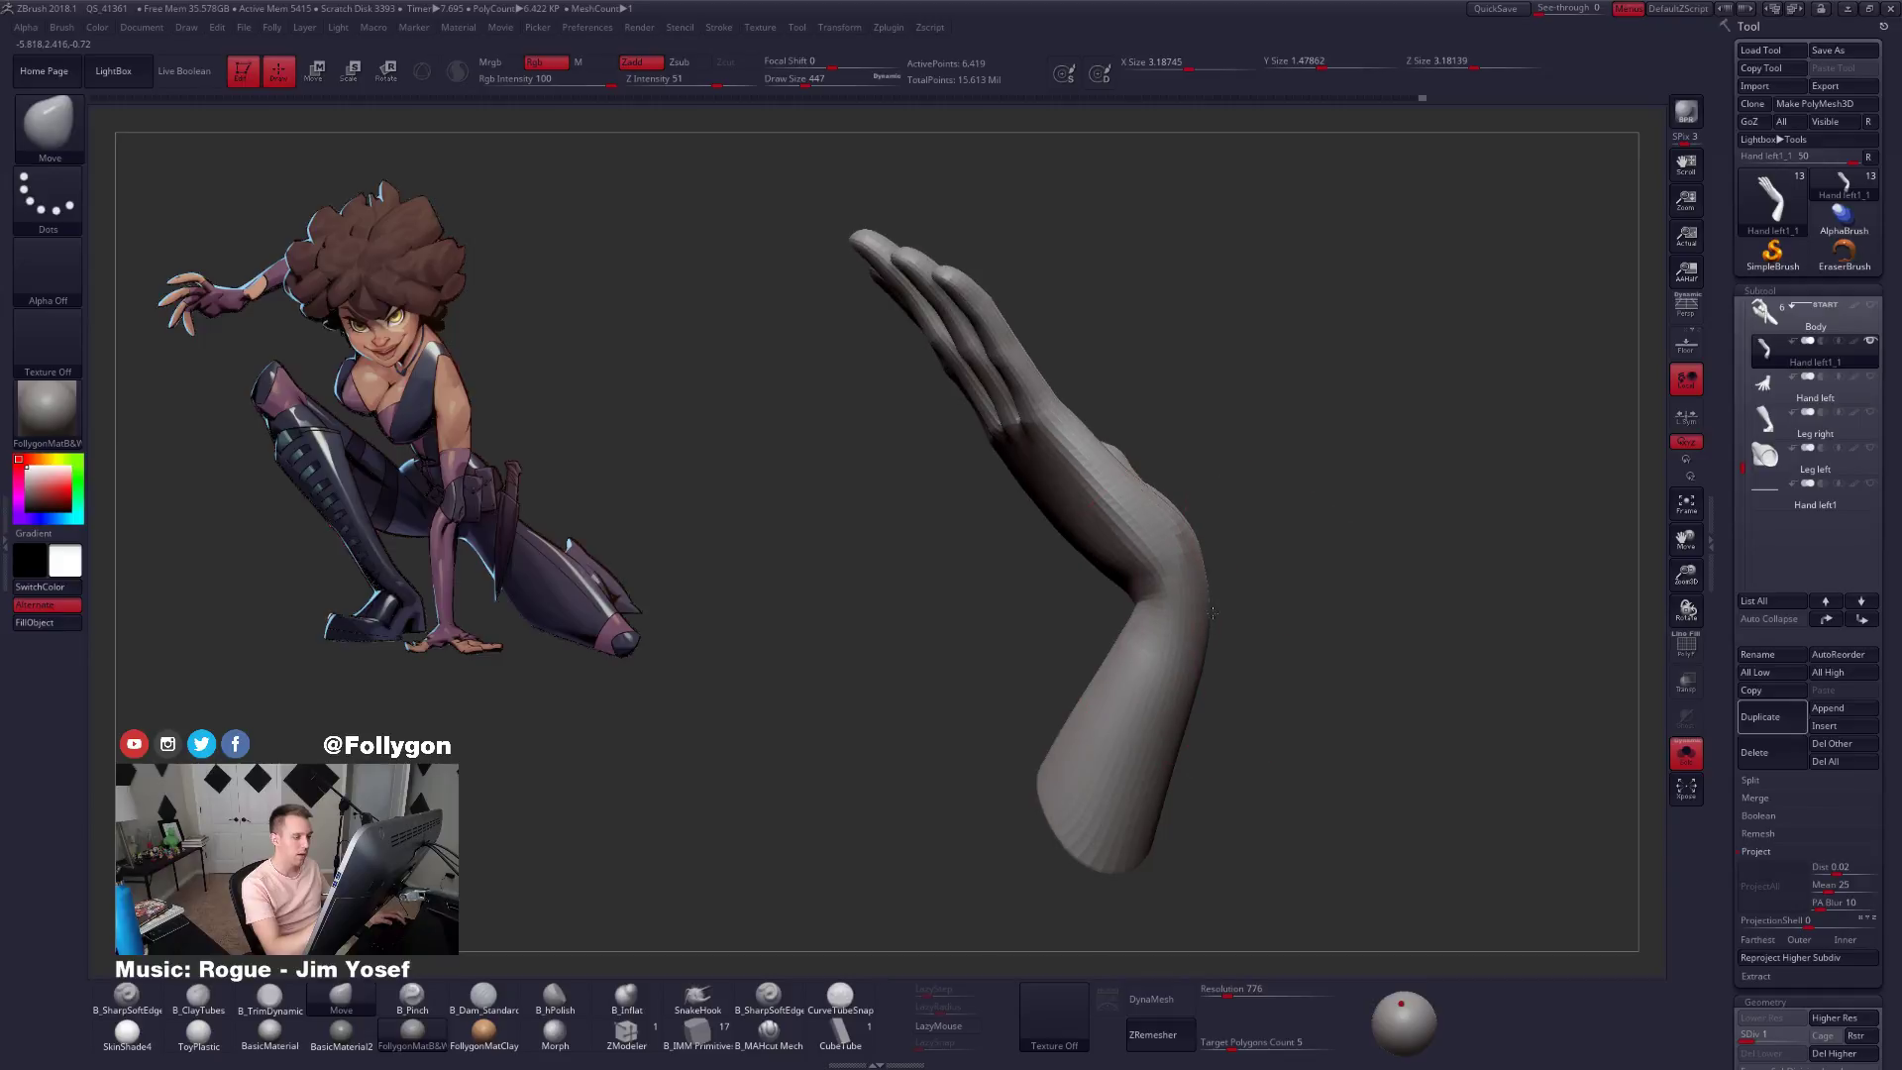
Adjust the bend of the wrist with the Move brush, checking the hand and forearm with perspective temporarily enabled.
right_drag(1212, 648, 1244, 650)
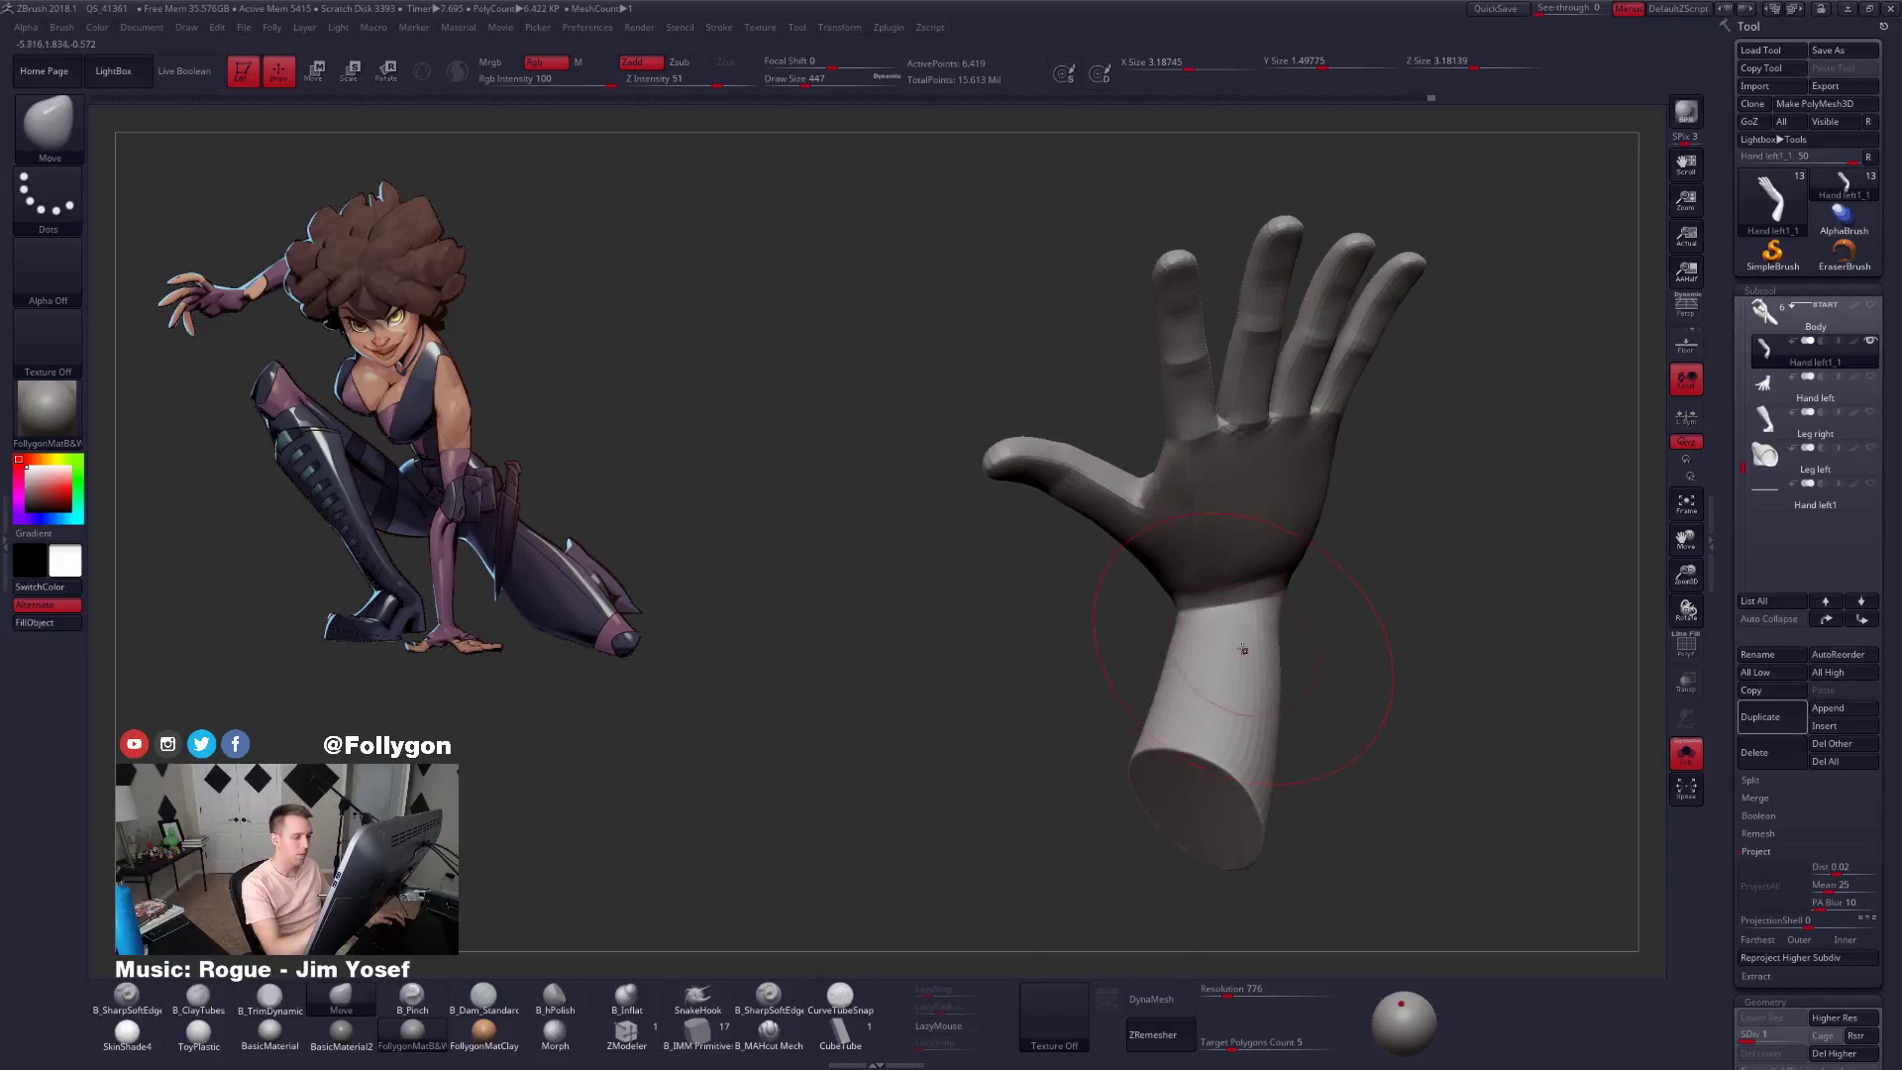
click(1685, 307)
mouse_move(1407, 658)
right_down()
mouse_move(1282, 665)
mouse_move(1113, 725)
right_up()
key(b)
key(m)
key(v)
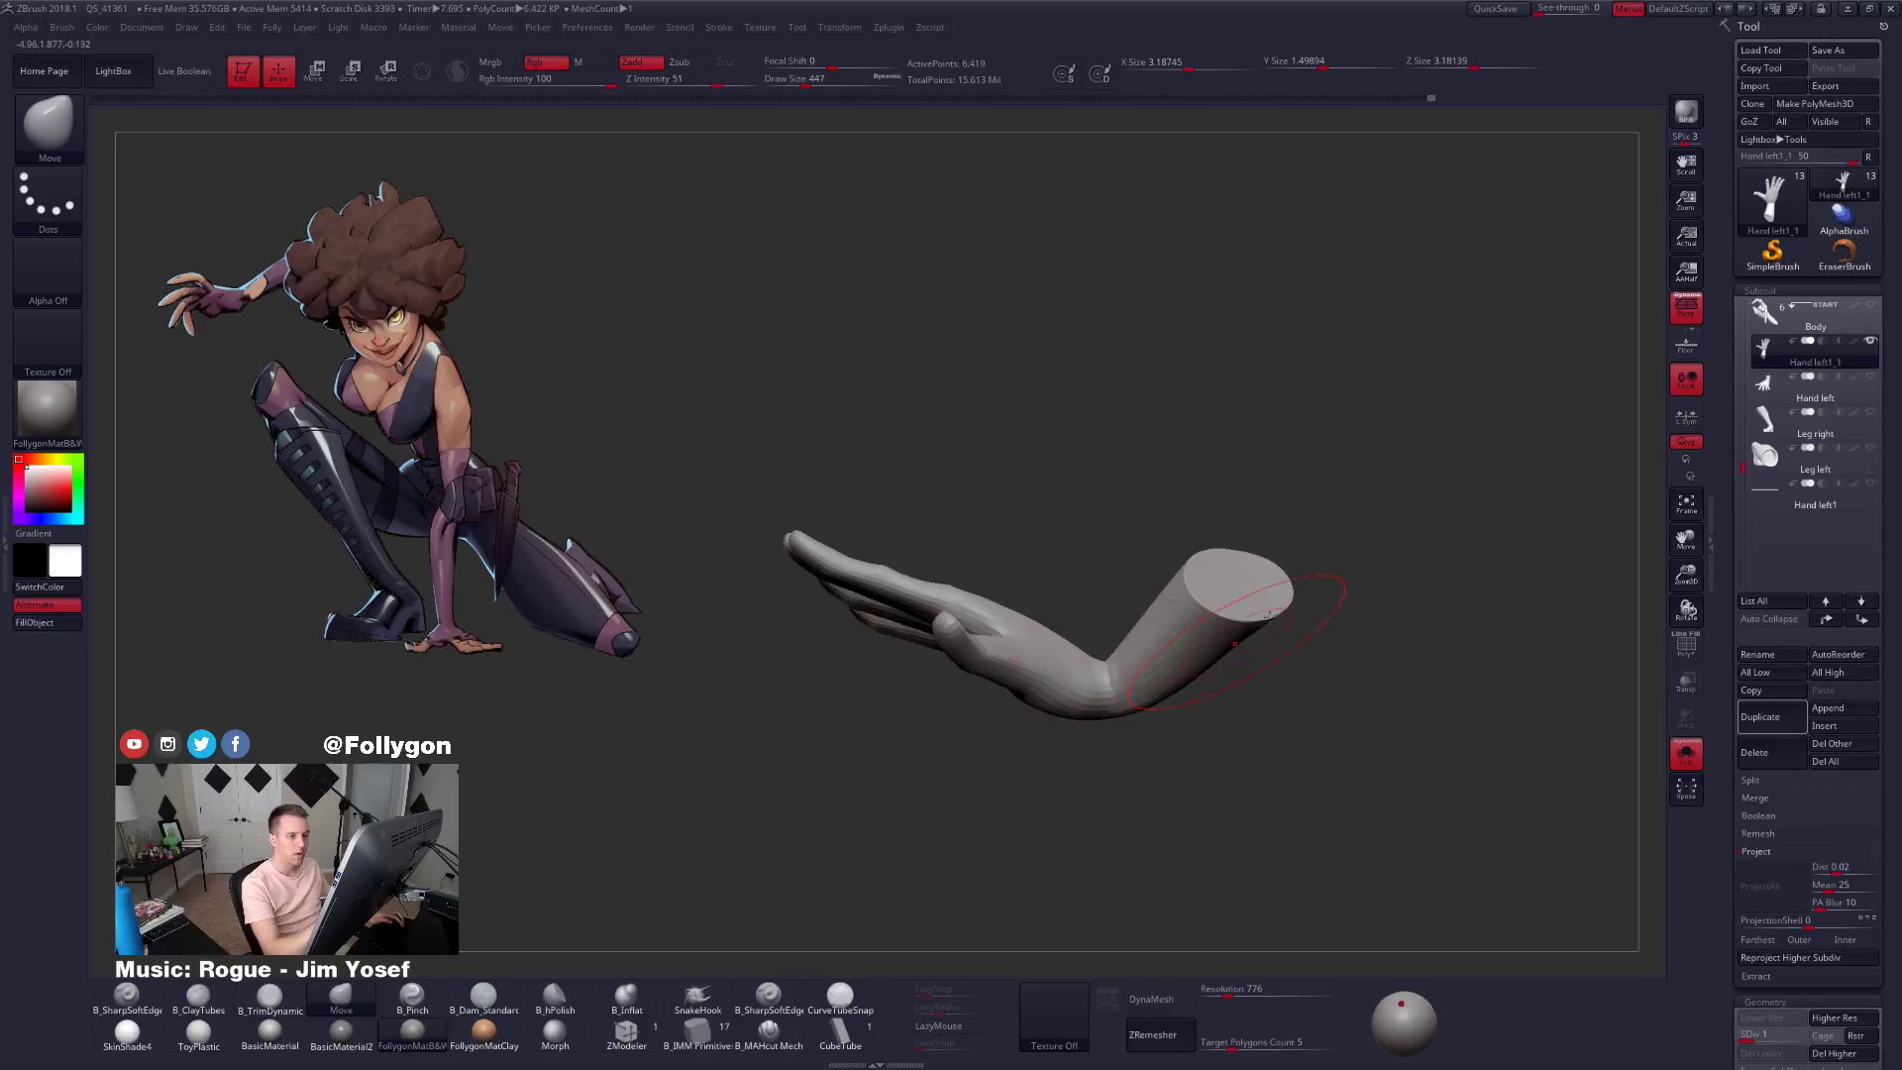
click(1684, 313)
Mask the hand with a lasso, soften the mask at the wrist, and reposition the unmasked forearm with Transpose.
ctrl+right_drag(1358, 535, 1268, 624)
mouse_move(1151, 656)
ctrl+mouse_down()
mouse_move(1171, 853)
mouse_move(1278, 391)
mouse_move(1301, 378)
ctrl+mouse_up()
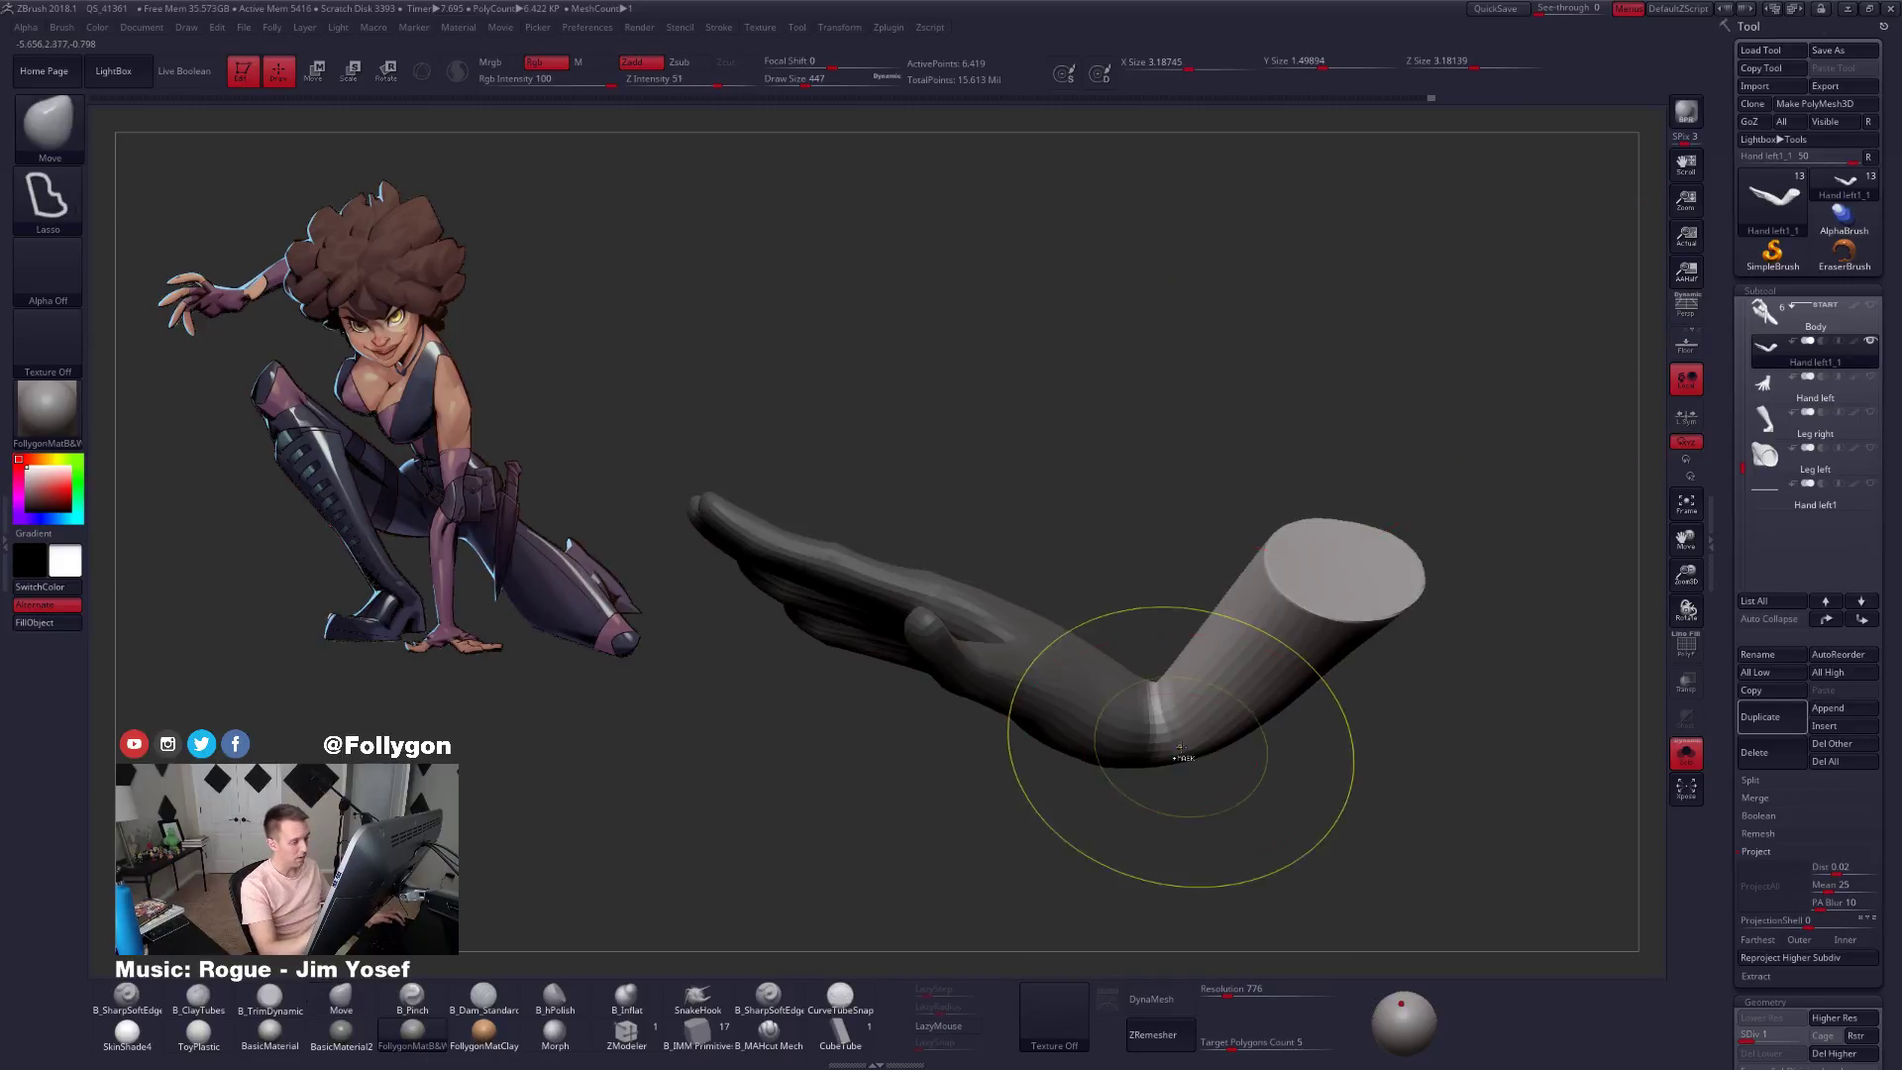
ctrl+click(1185, 794)
ctrl+click(1199, 753)
ctrl+click(1200, 781)
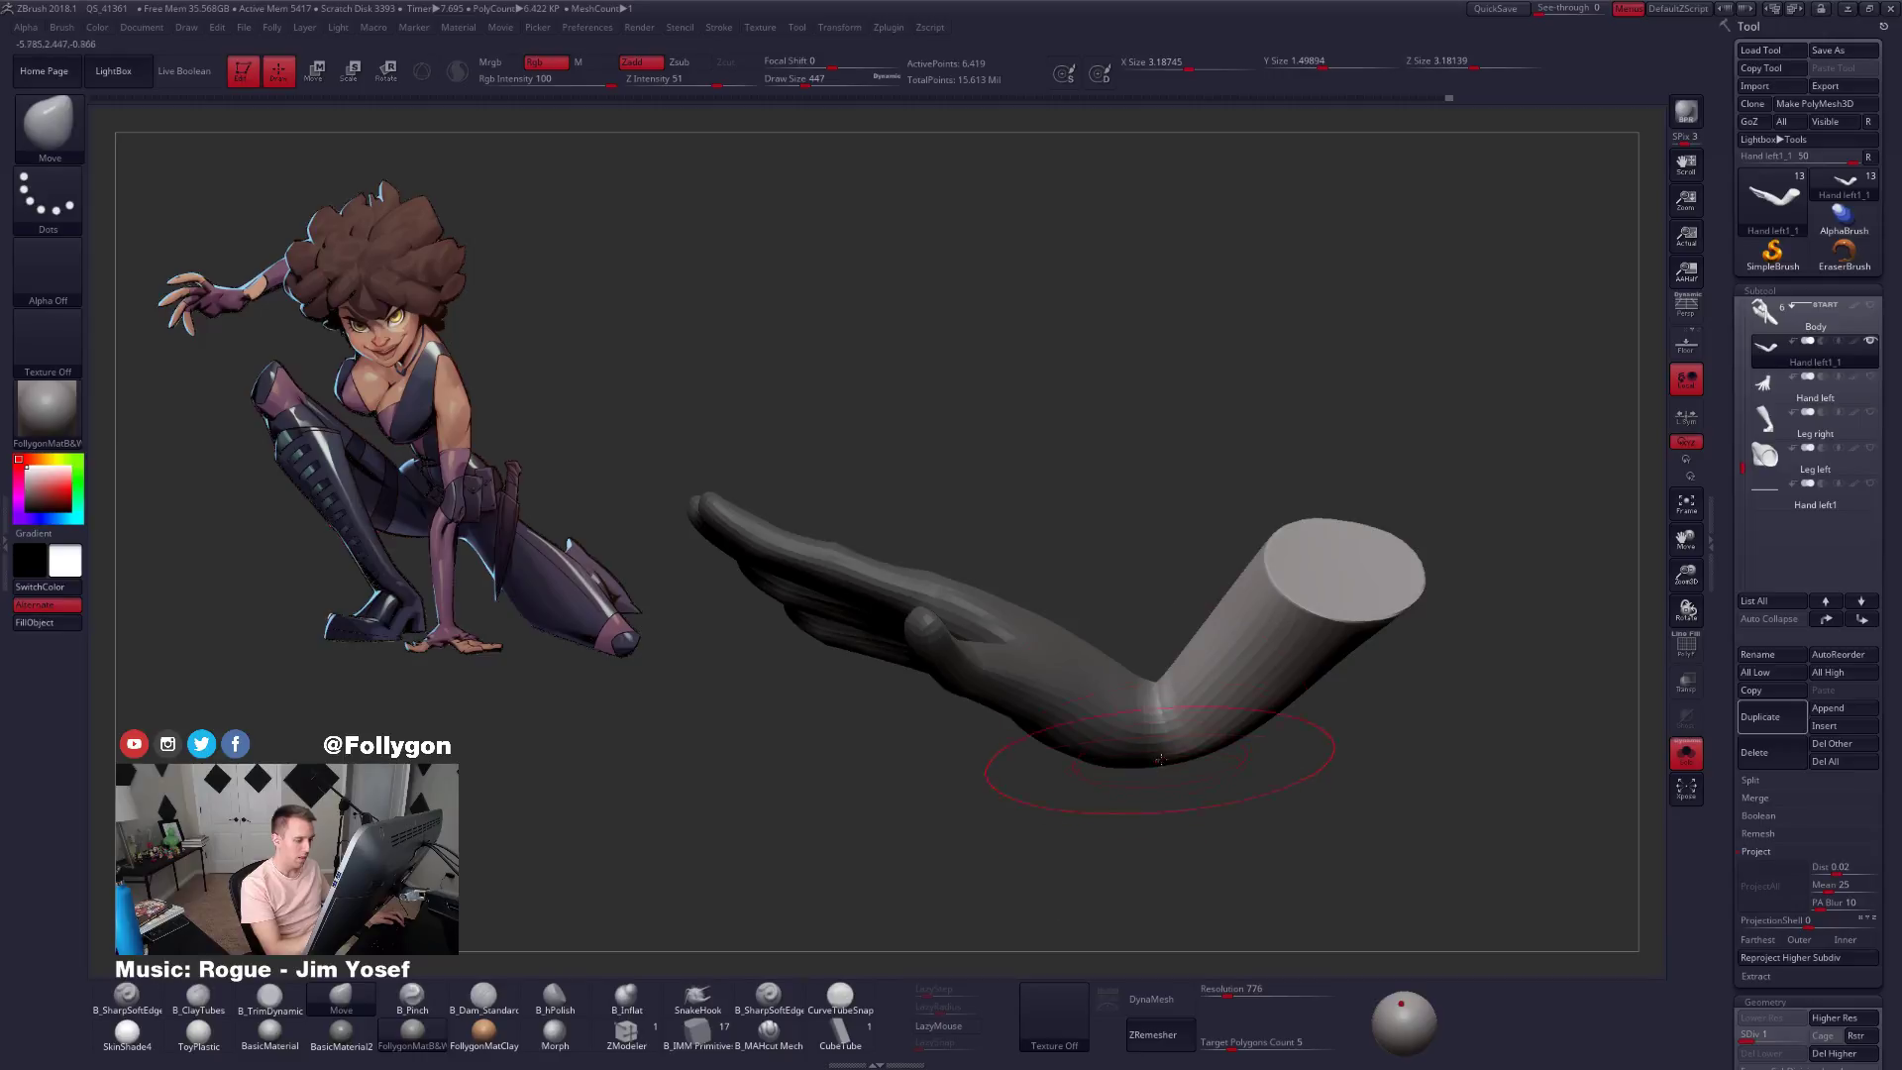
ctrl+click(1164, 763)
key(w)
drag(1161, 723, 1423, 718)
mouse_move(1293, 722)
mouse_down()
mouse_move(1216, 758)
mouse_move(1328, 730)
mouse_move(1255, 699)
mouse_up()
Refine the wrist's contour with the Move brush at draw size 279.
key(q)
right_drag(1256, 699, 1260, 684)
key(space)
drag(1318, 700, 1308, 701)
mouse_move(1236, 682)
ctrl+right_down()
mouse_move(1202, 688)
mouse_move(1277, 699)
mouse_move(1177, 604)
mouse_move(1266, 687)
ctrl+right_up()
Mask off the forearm and reshape the heel of the palm with the Move brush at draw sizes 279 and 215.
ctrl+right_click(1218, 603)
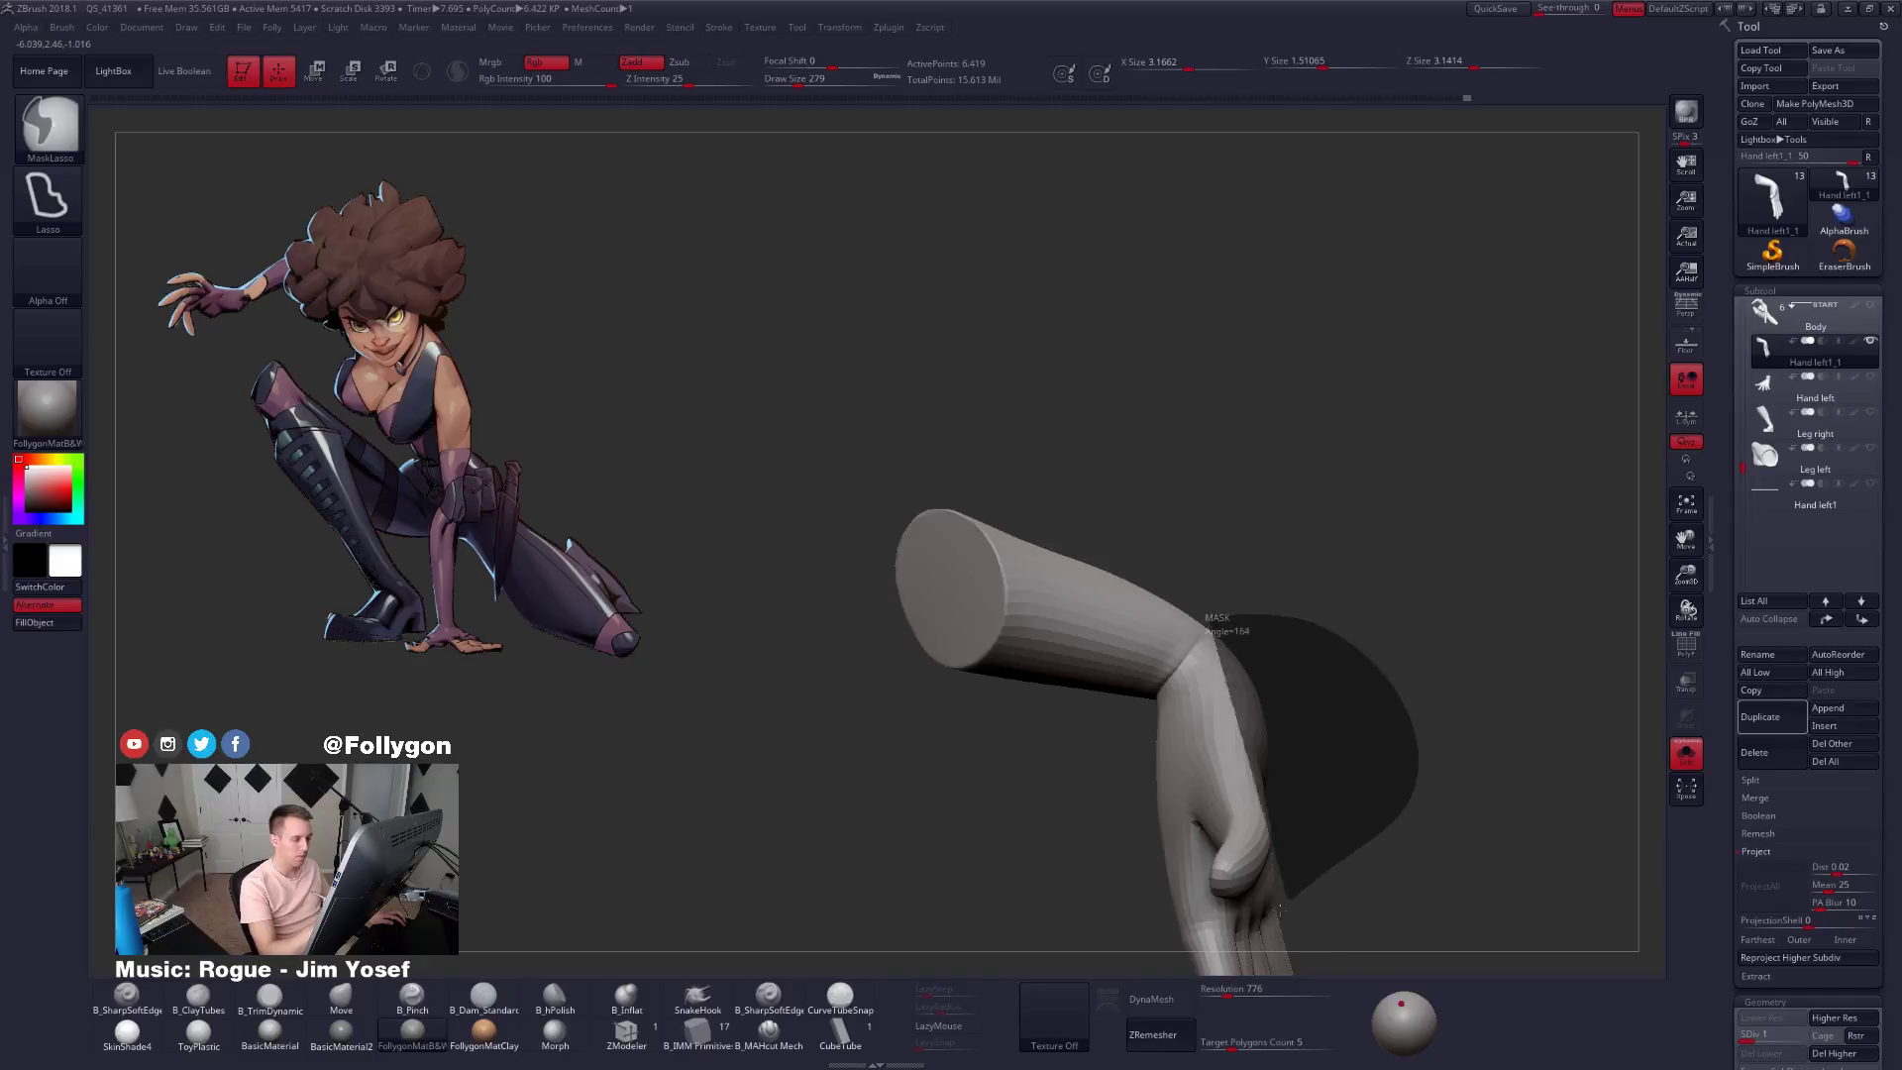
mouse_move(1253, 741)
right_down()
mouse_move(1268, 755)
mouse_move(1226, 686)
mouse_move(1250, 723)
mouse_move(1246, 703)
right_up()
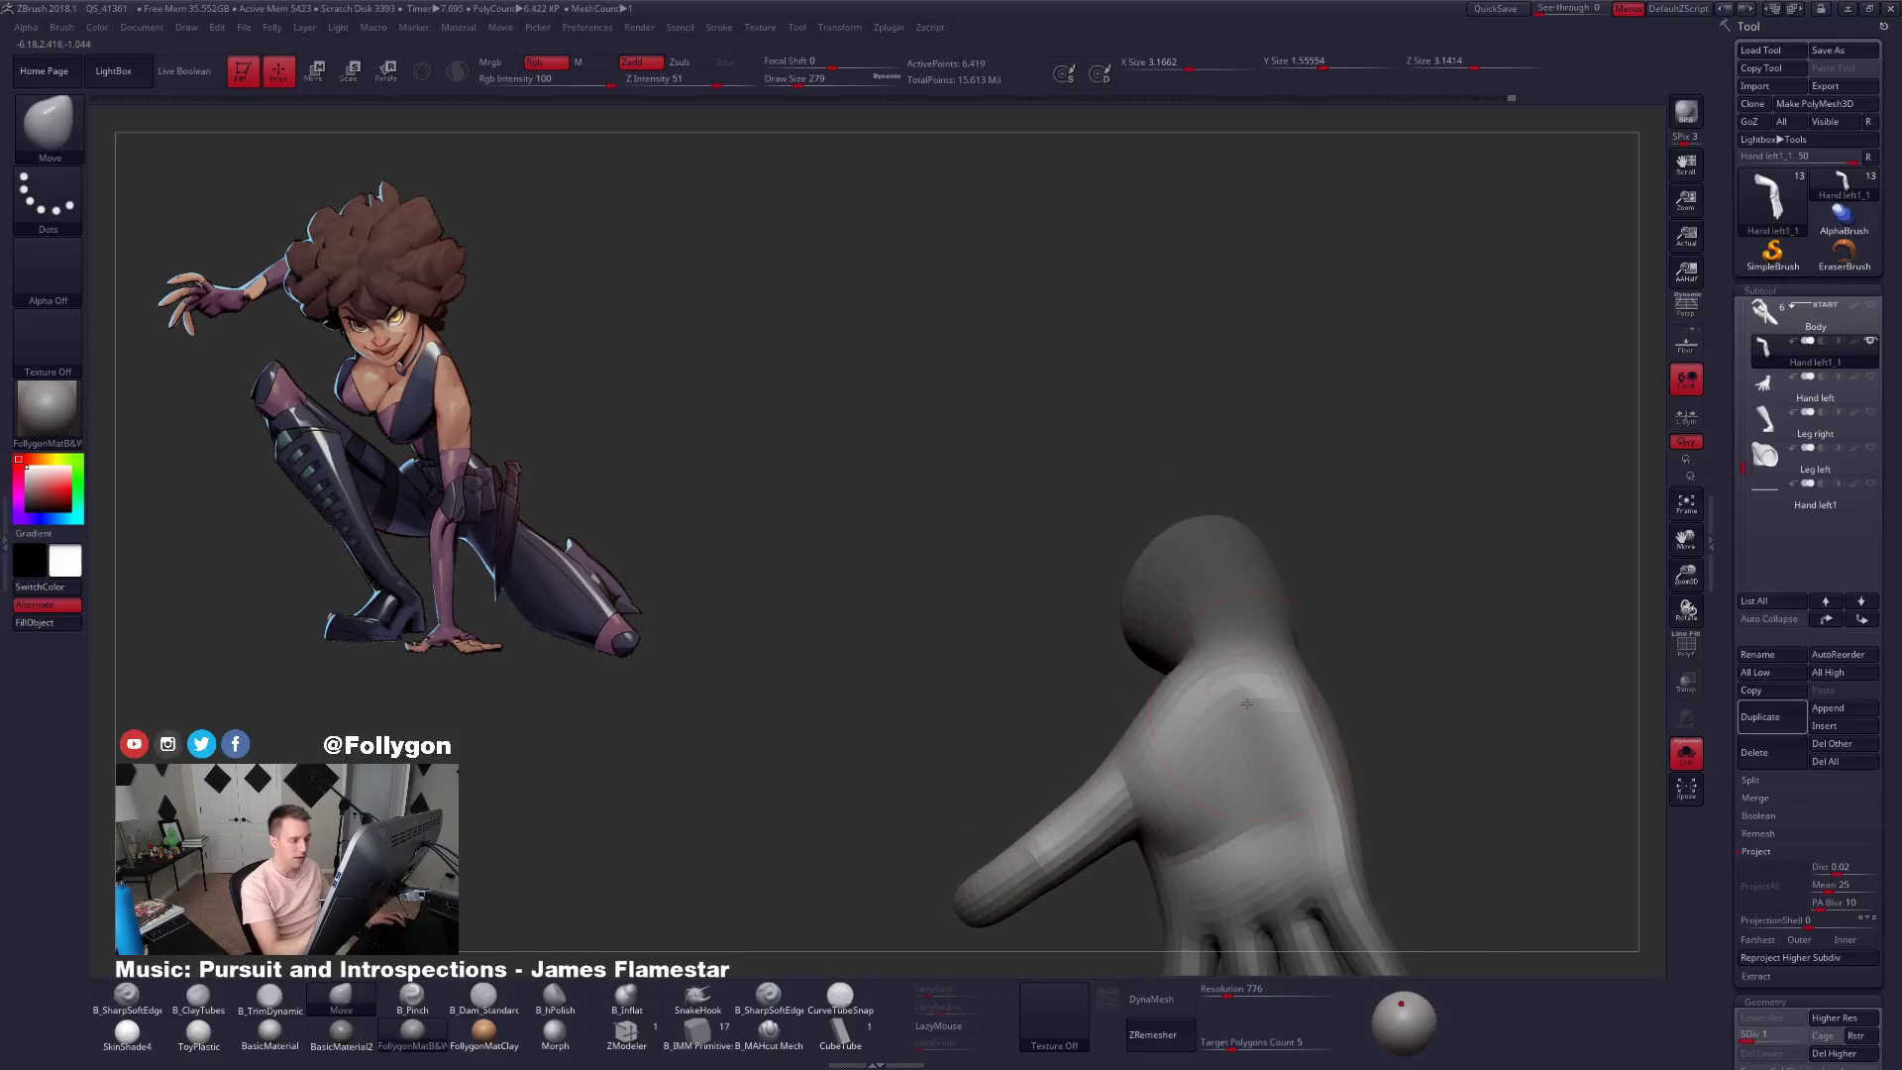
drag(1281, 708, 1290, 705)
right_drag(1367, 683, 1363, 704)
key(space)
drag(1278, 738, 1270, 738)
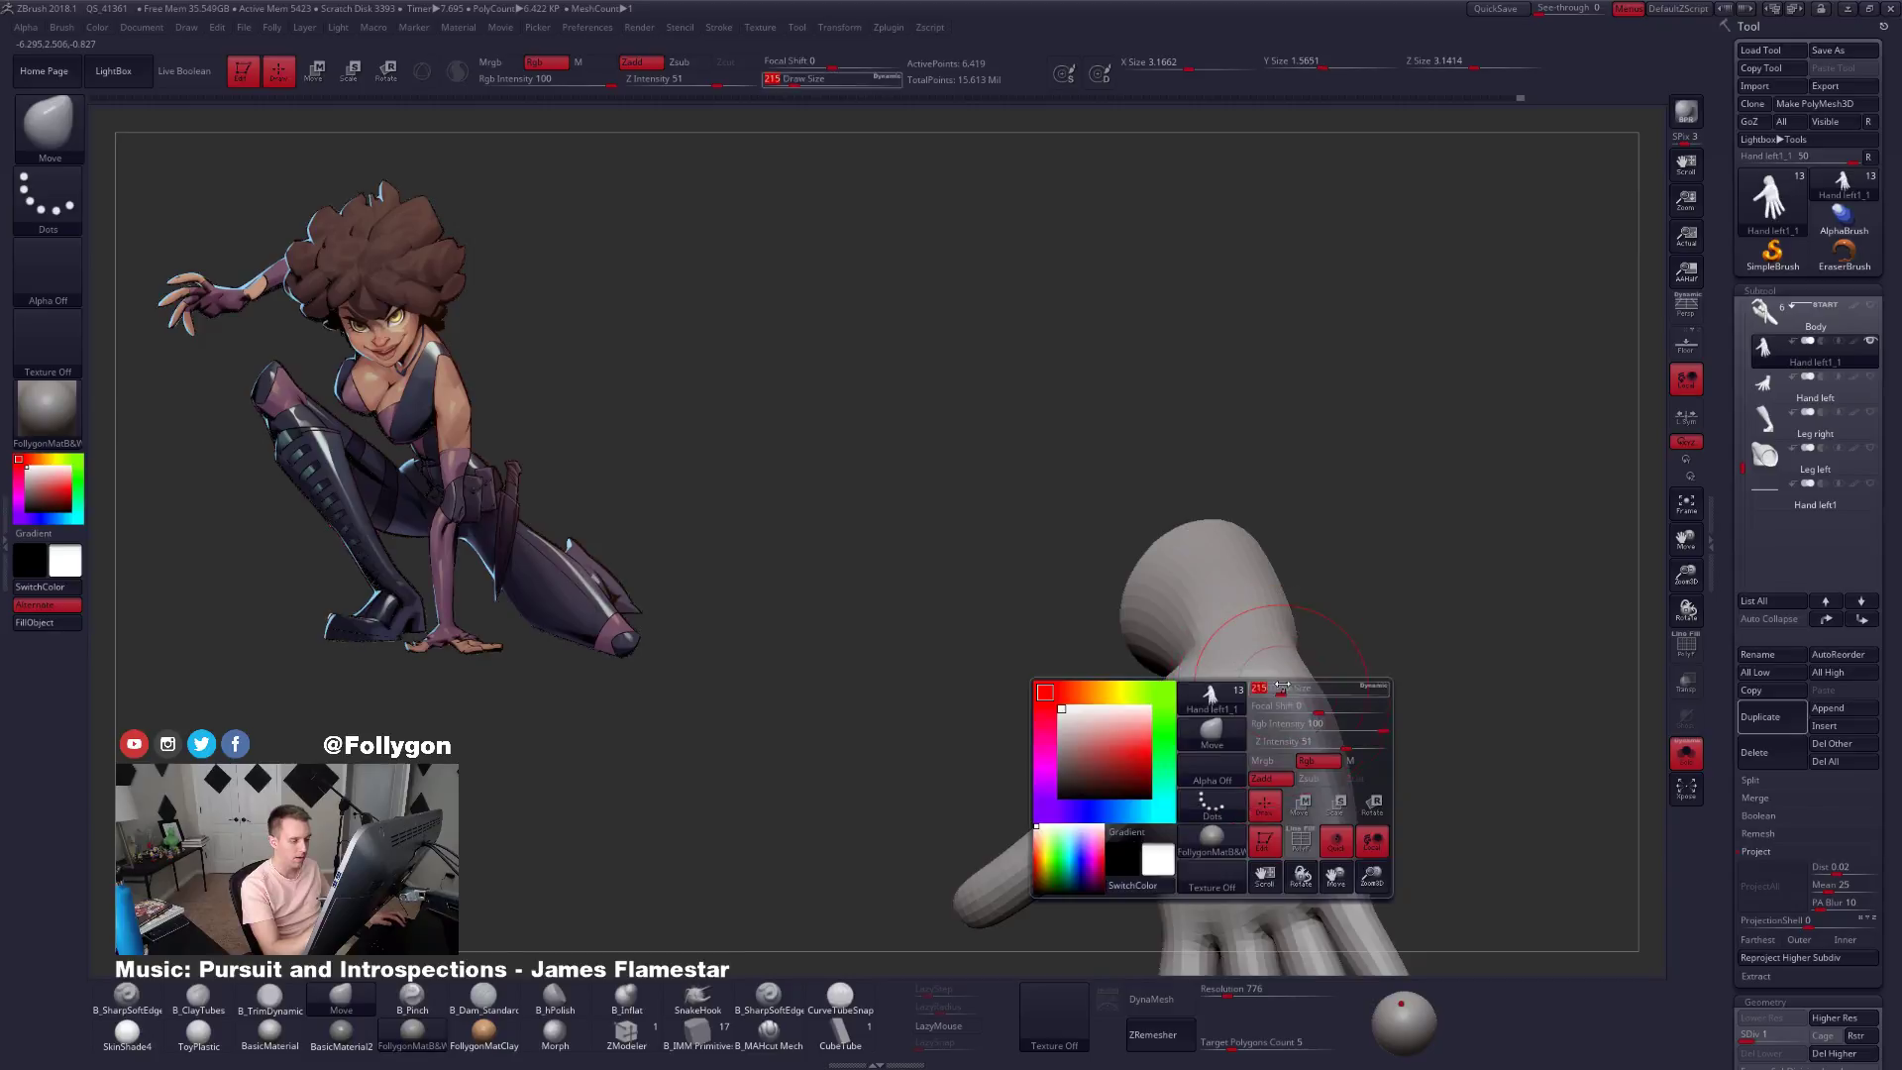
right_drag(1258, 831, 1320, 730)
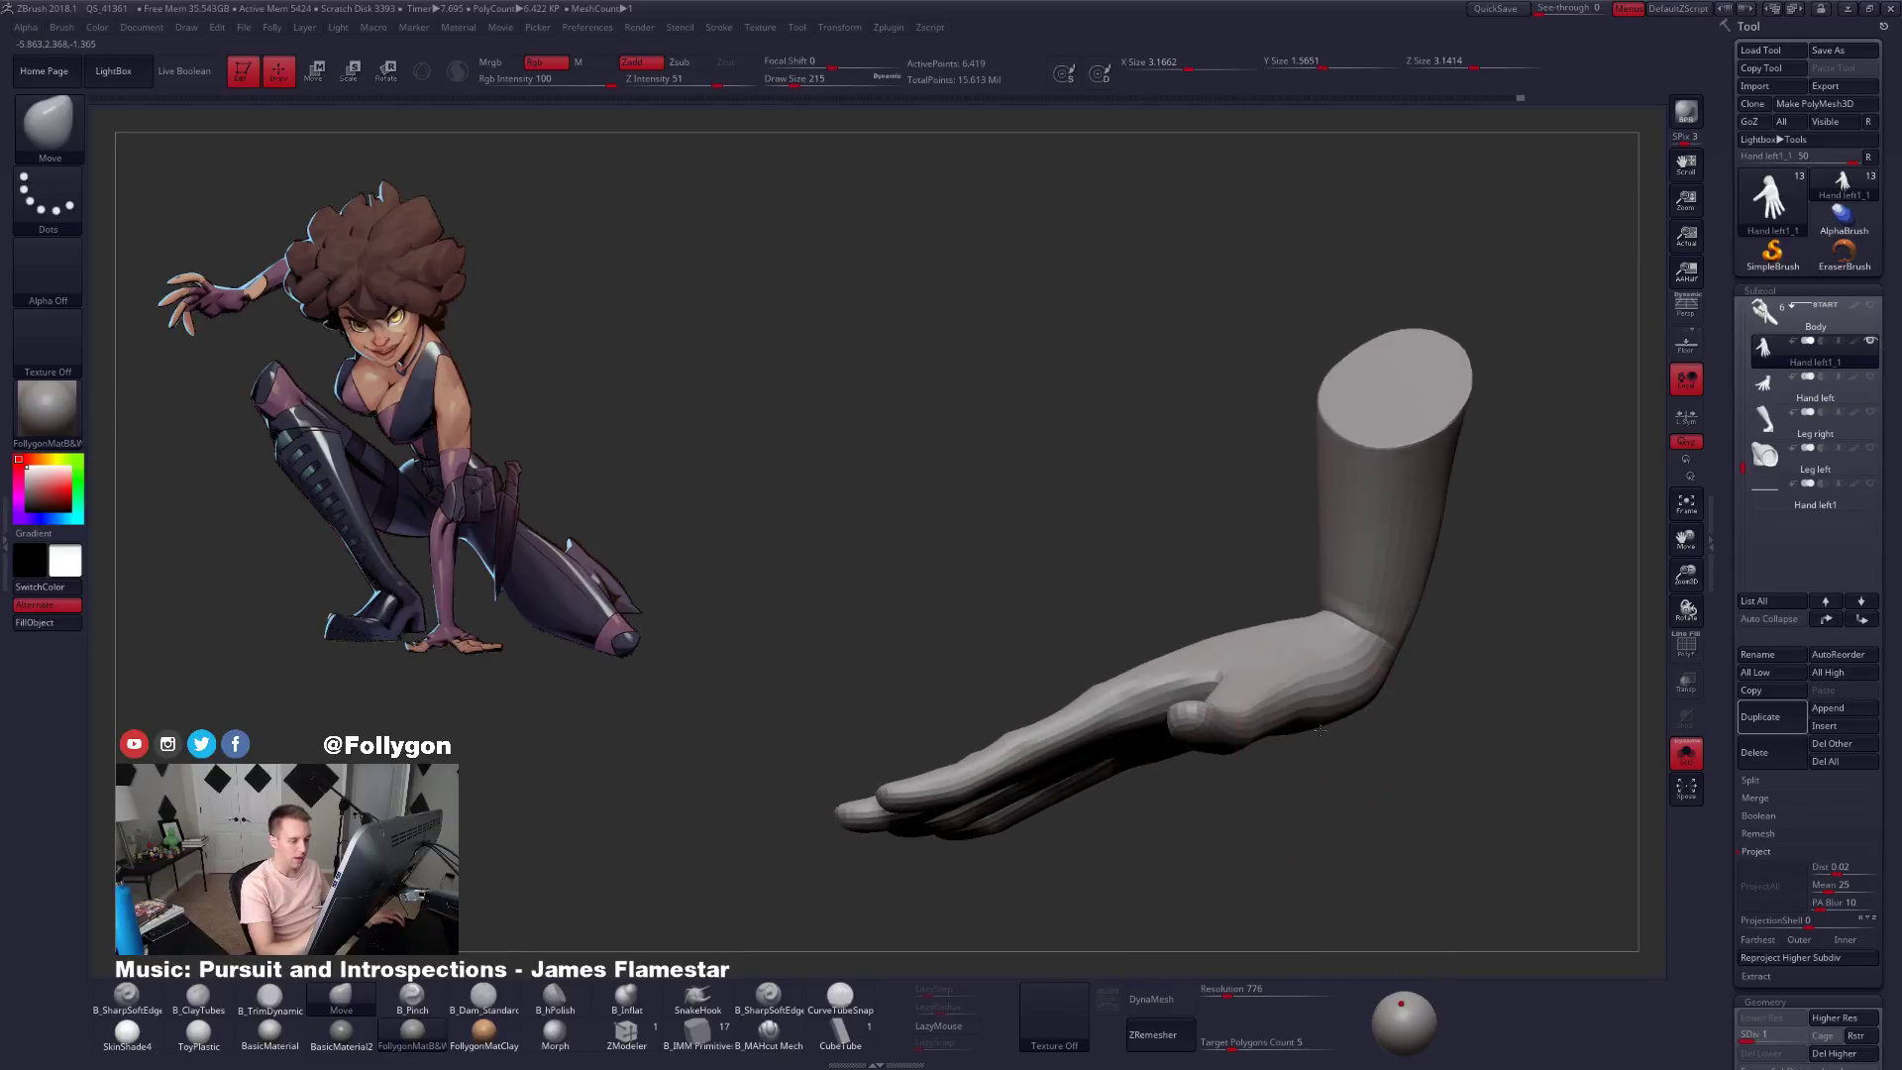
Clear the mask and smooth the thumb side of the wrist where it meets the forearm.
mouse_move(1439, 584)
ctrl+mouse_down()
mouse_move(1382, 735)
mouse_move(1081, 850)
mouse_move(1380, 786)
ctrl+mouse_up()
mouse_move(1380, 786)
right_down()
mouse_move(1292, 672)
mouse_move(1210, 649)
right_up()
key(shift)
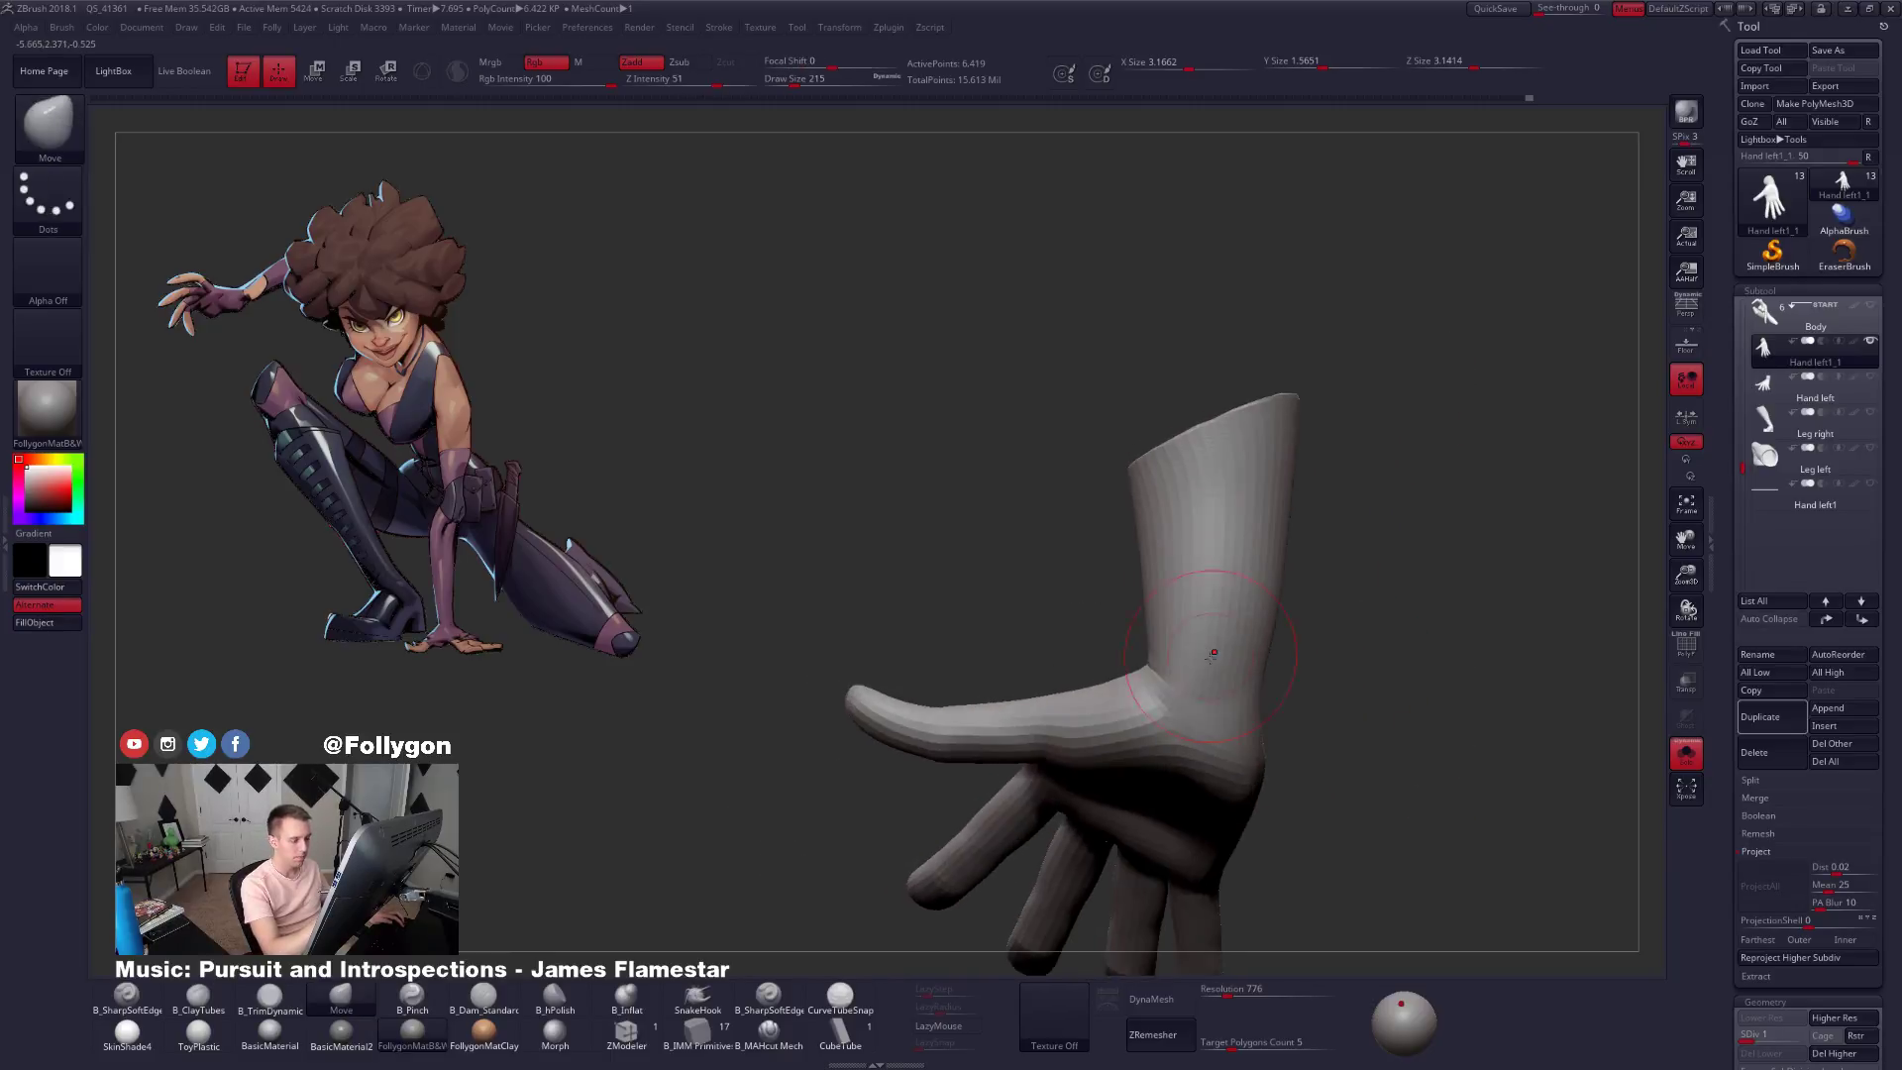
key(2)
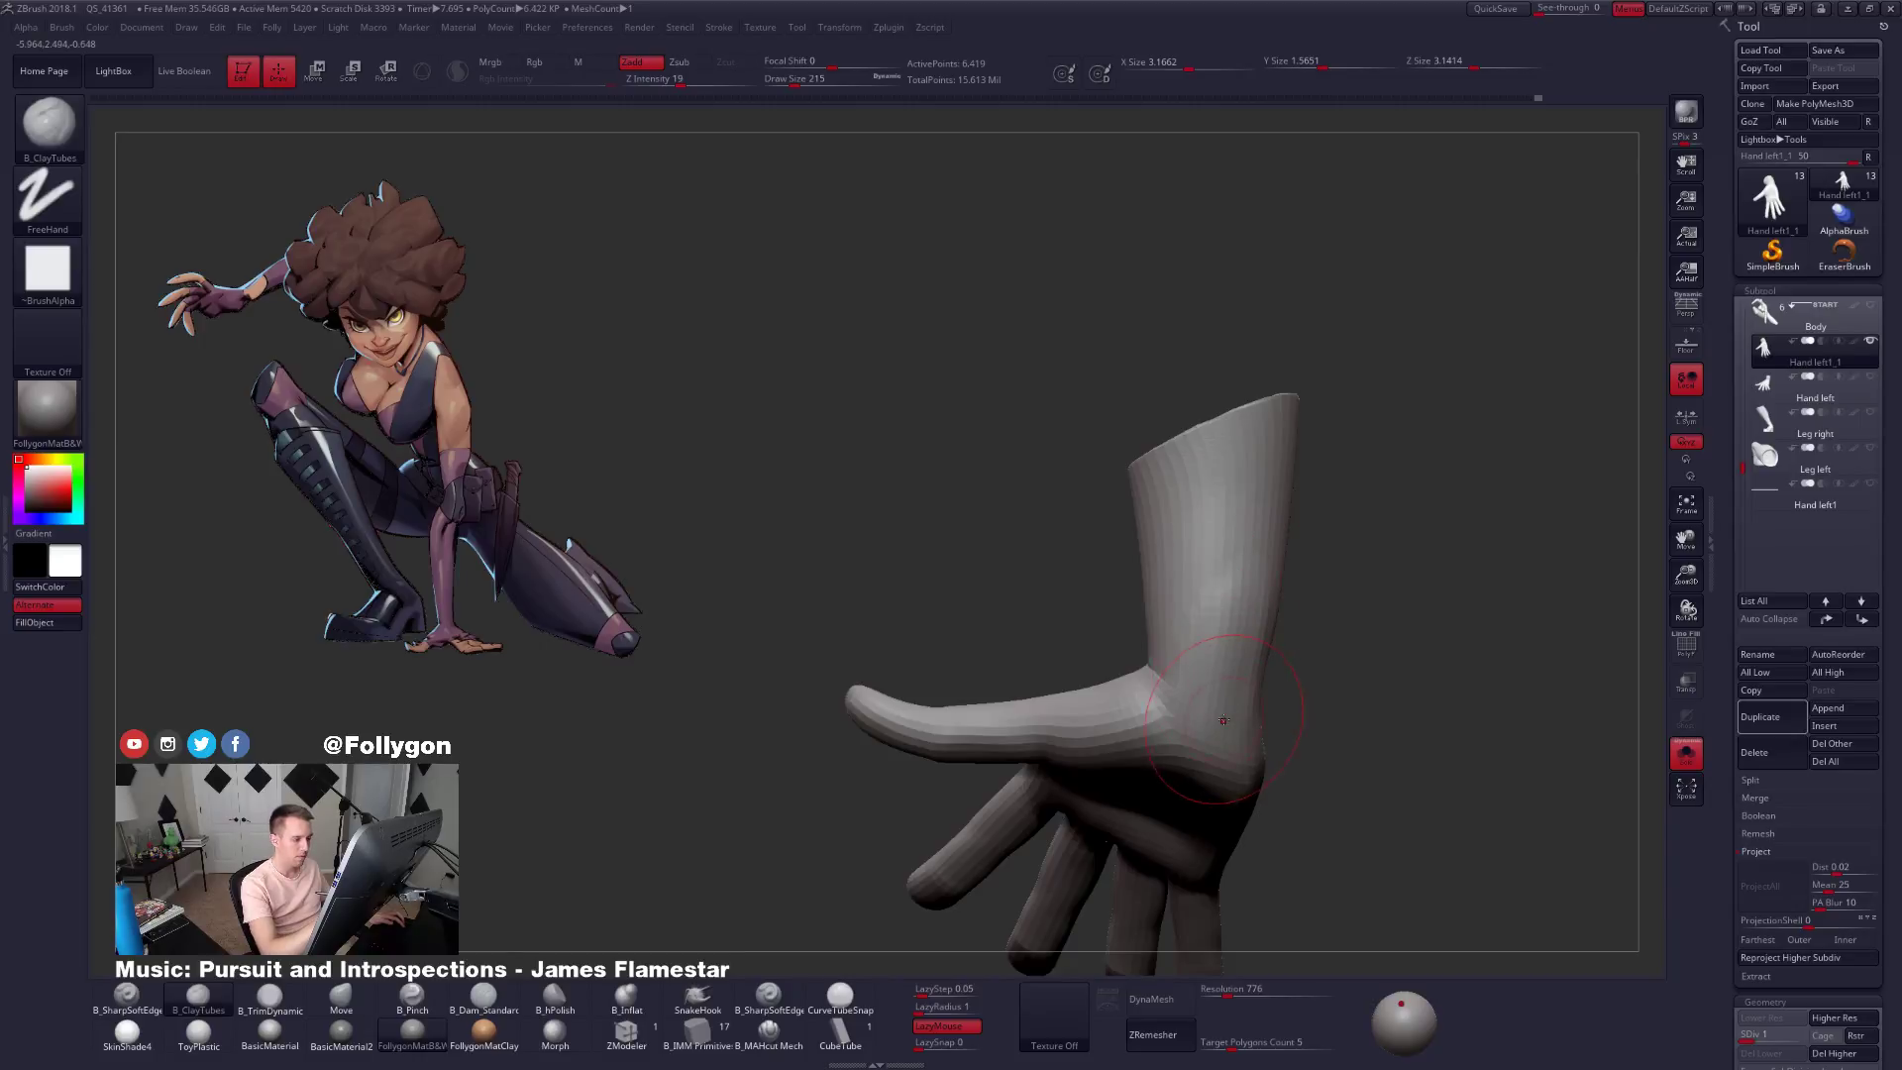
key(3)
key(shift)
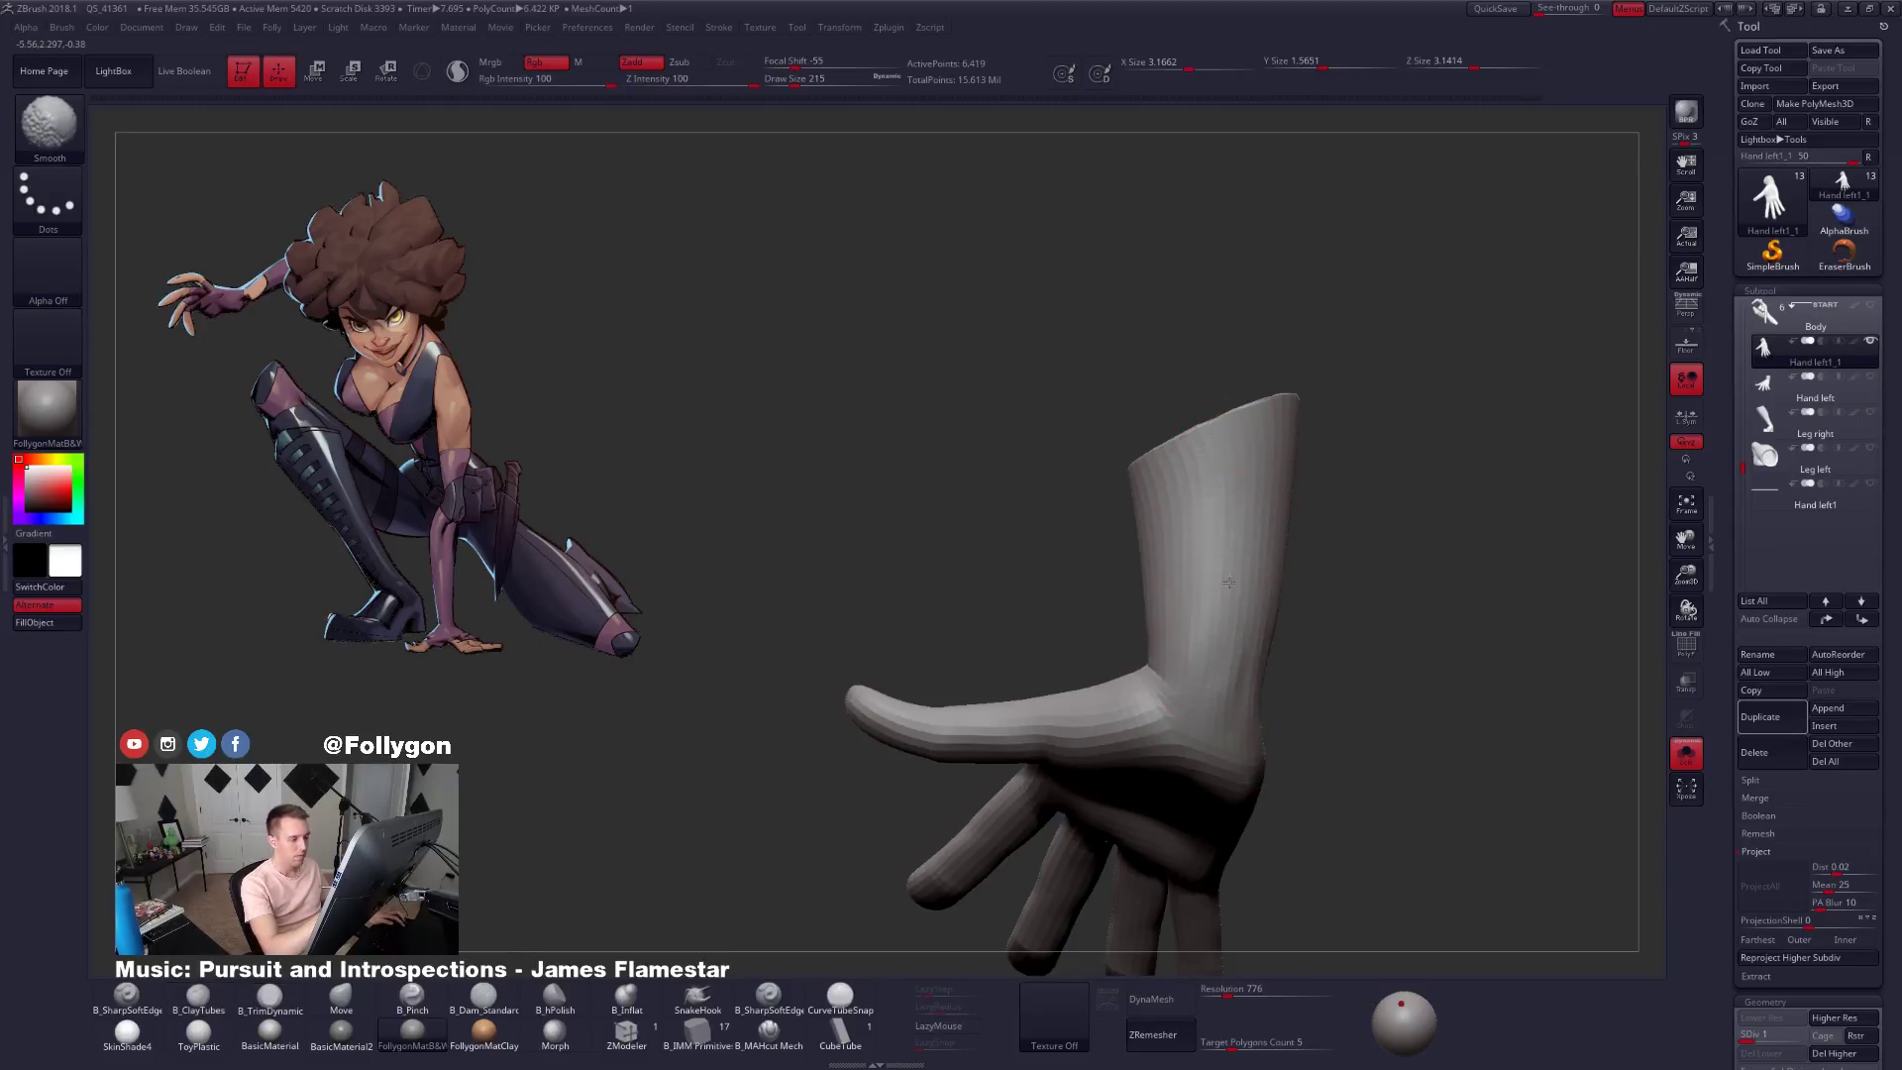
mouse_move(1217, 654)
right_down()
mouse_move(1195, 754)
mouse_move(1273, 768)
mouse_move(1240, 726)
right_up()
Reshape the outer edge and heel of the palm with an enlarged Move brush.
key(1)
key(space)
drag(1189, 682, 1202, 683)
right_drag(1202, 684, 1167, 622)
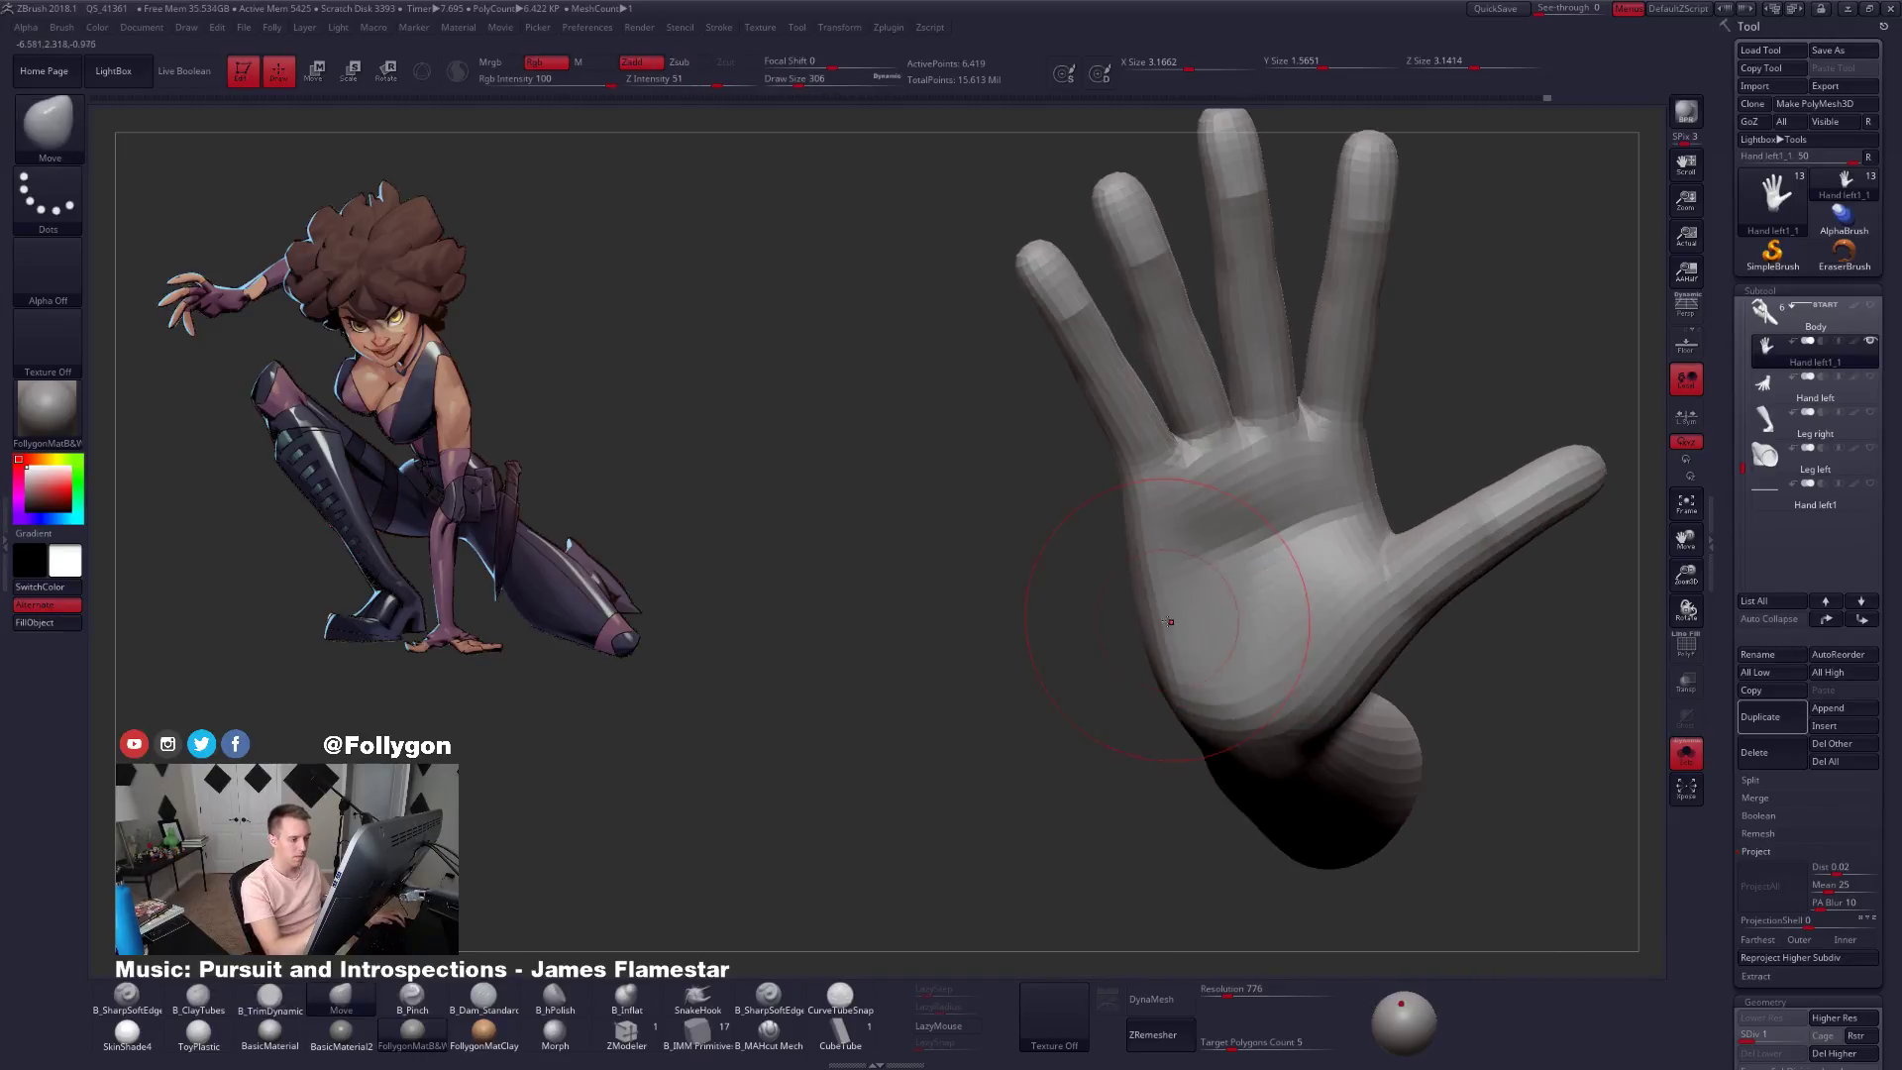
mouse_move(1291, 707)
right_down()
mouse_move(1327, 730)
mouse_move(1412, 659)
mouse_move(1327, 693)
mouse_move(1241, 797)
mouse_move(1302, 725)
mouse_move(1215, 786)
mouse_move(1234, 713)
right_up()
Raise the hand mesh to subdivision level 4 and work on the wrist crease with B_Pinch at draw size 96.
key(d)
key(d)
key(d)
key(space)
drag(1303, 761, 1289, 760)
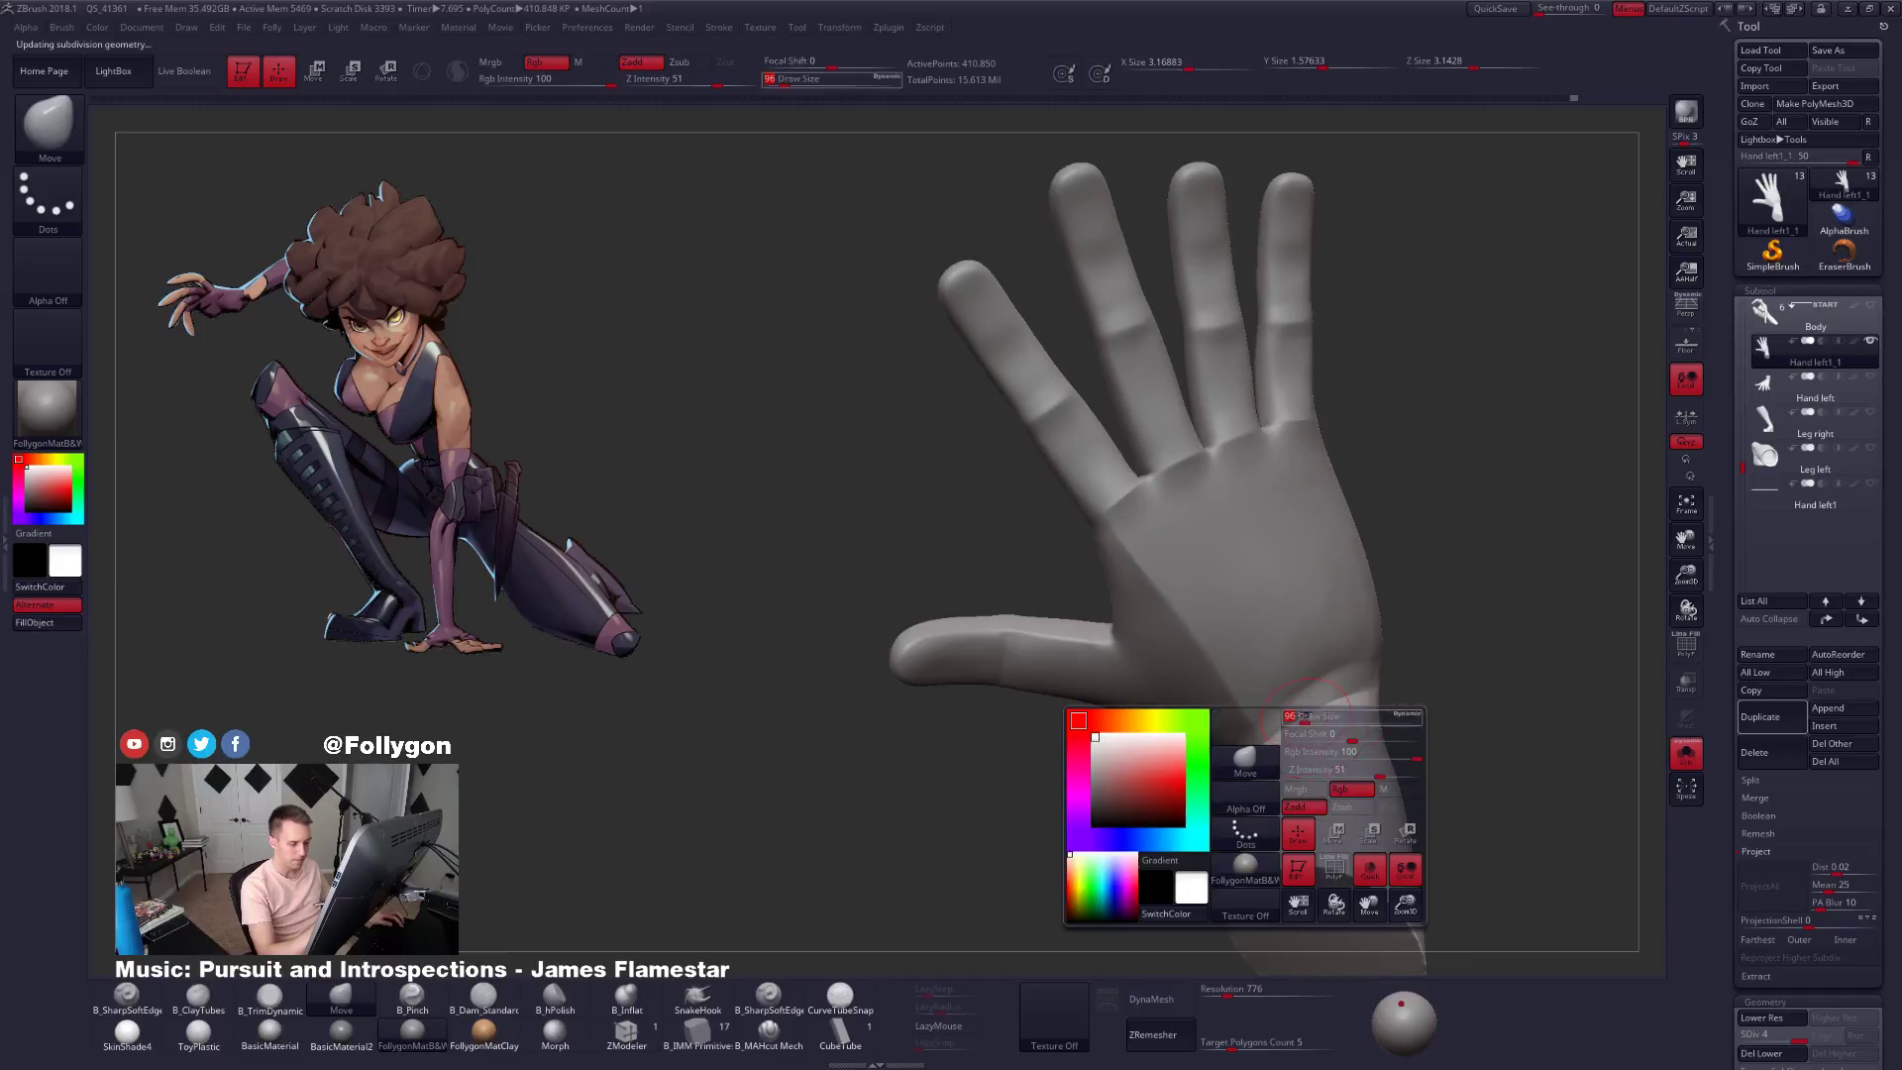
mouse_move(1300, 757)
right_down()
mouse_move(1365, 735)
mouse_move(1311, 733)
mouse_move(1295, 708)
mouse_move(1339, 711)
mouse_move(1228, 778)
right_up()
key(5)
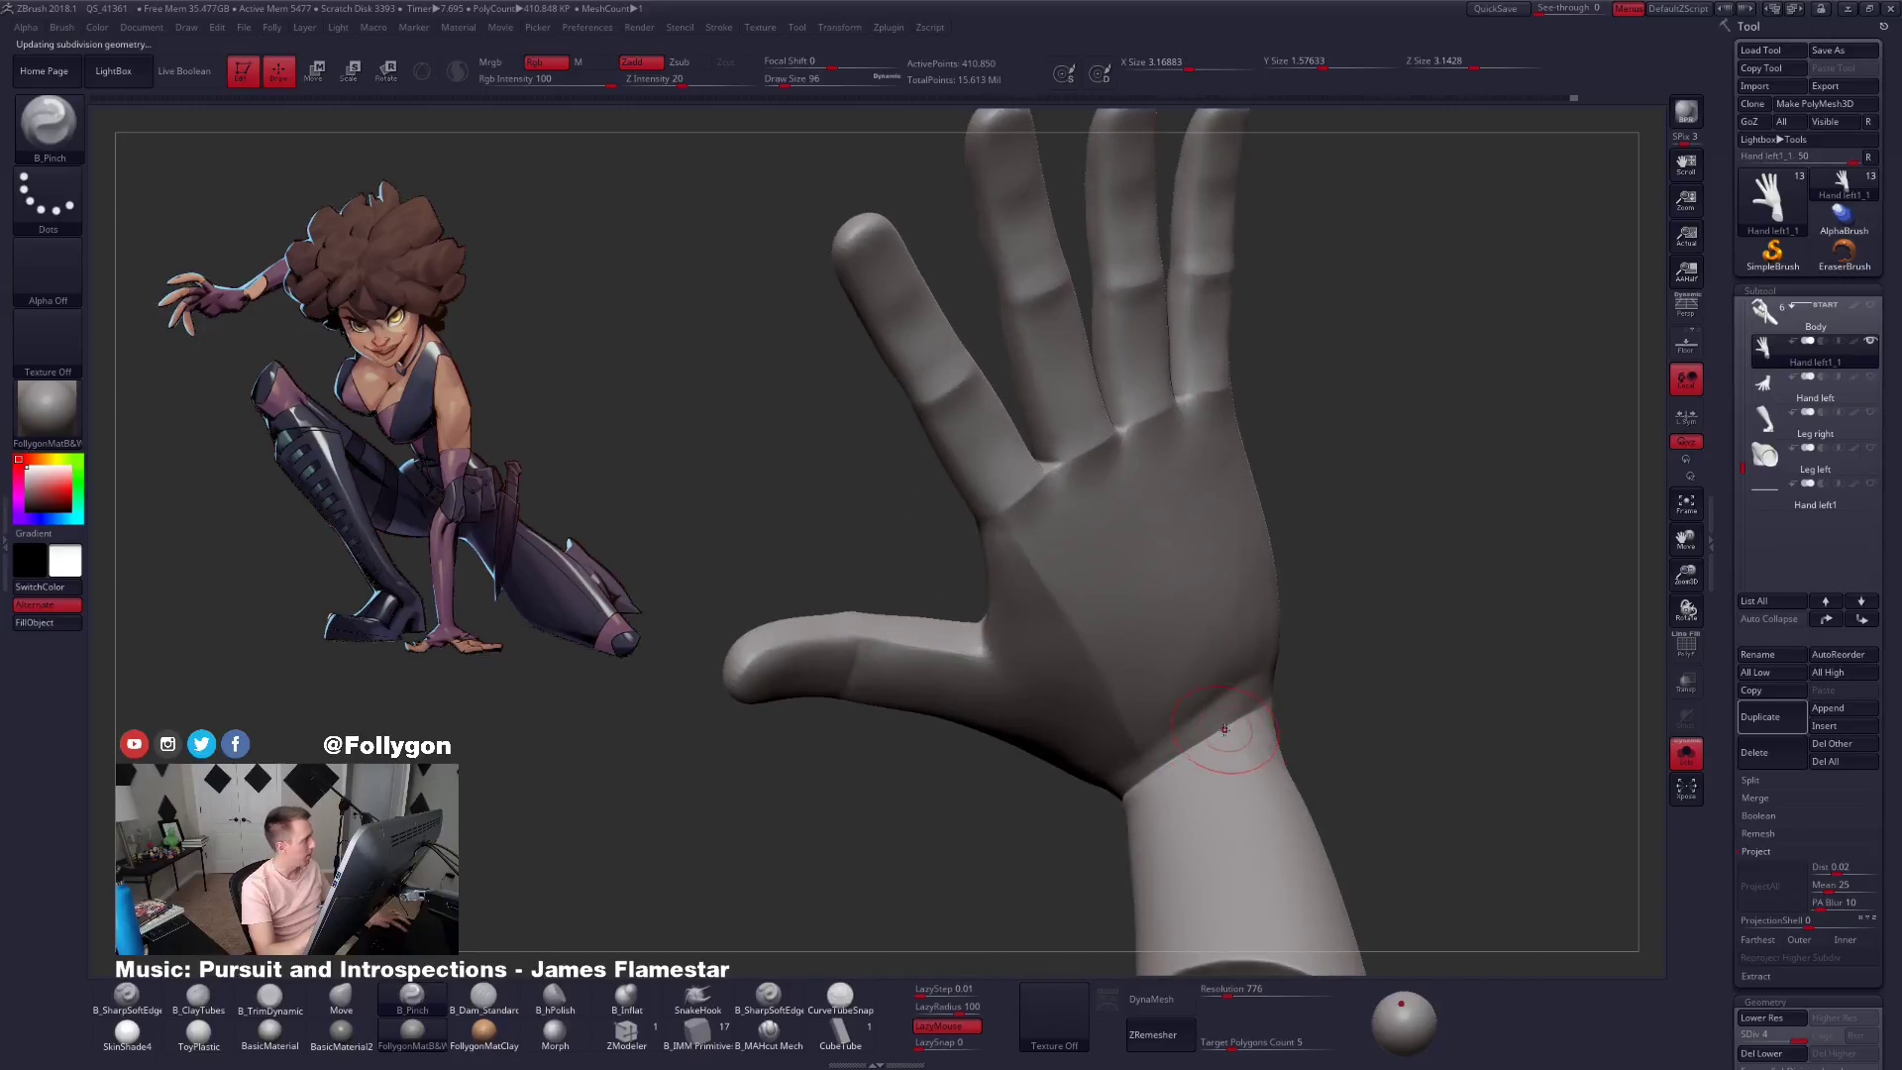
Return the mesh to its lowest subdivision level, mask the forearm, and soften the mask edge at the wrist.
key(shift+d)
key(shift+d)
key(shift+d)
key(w)
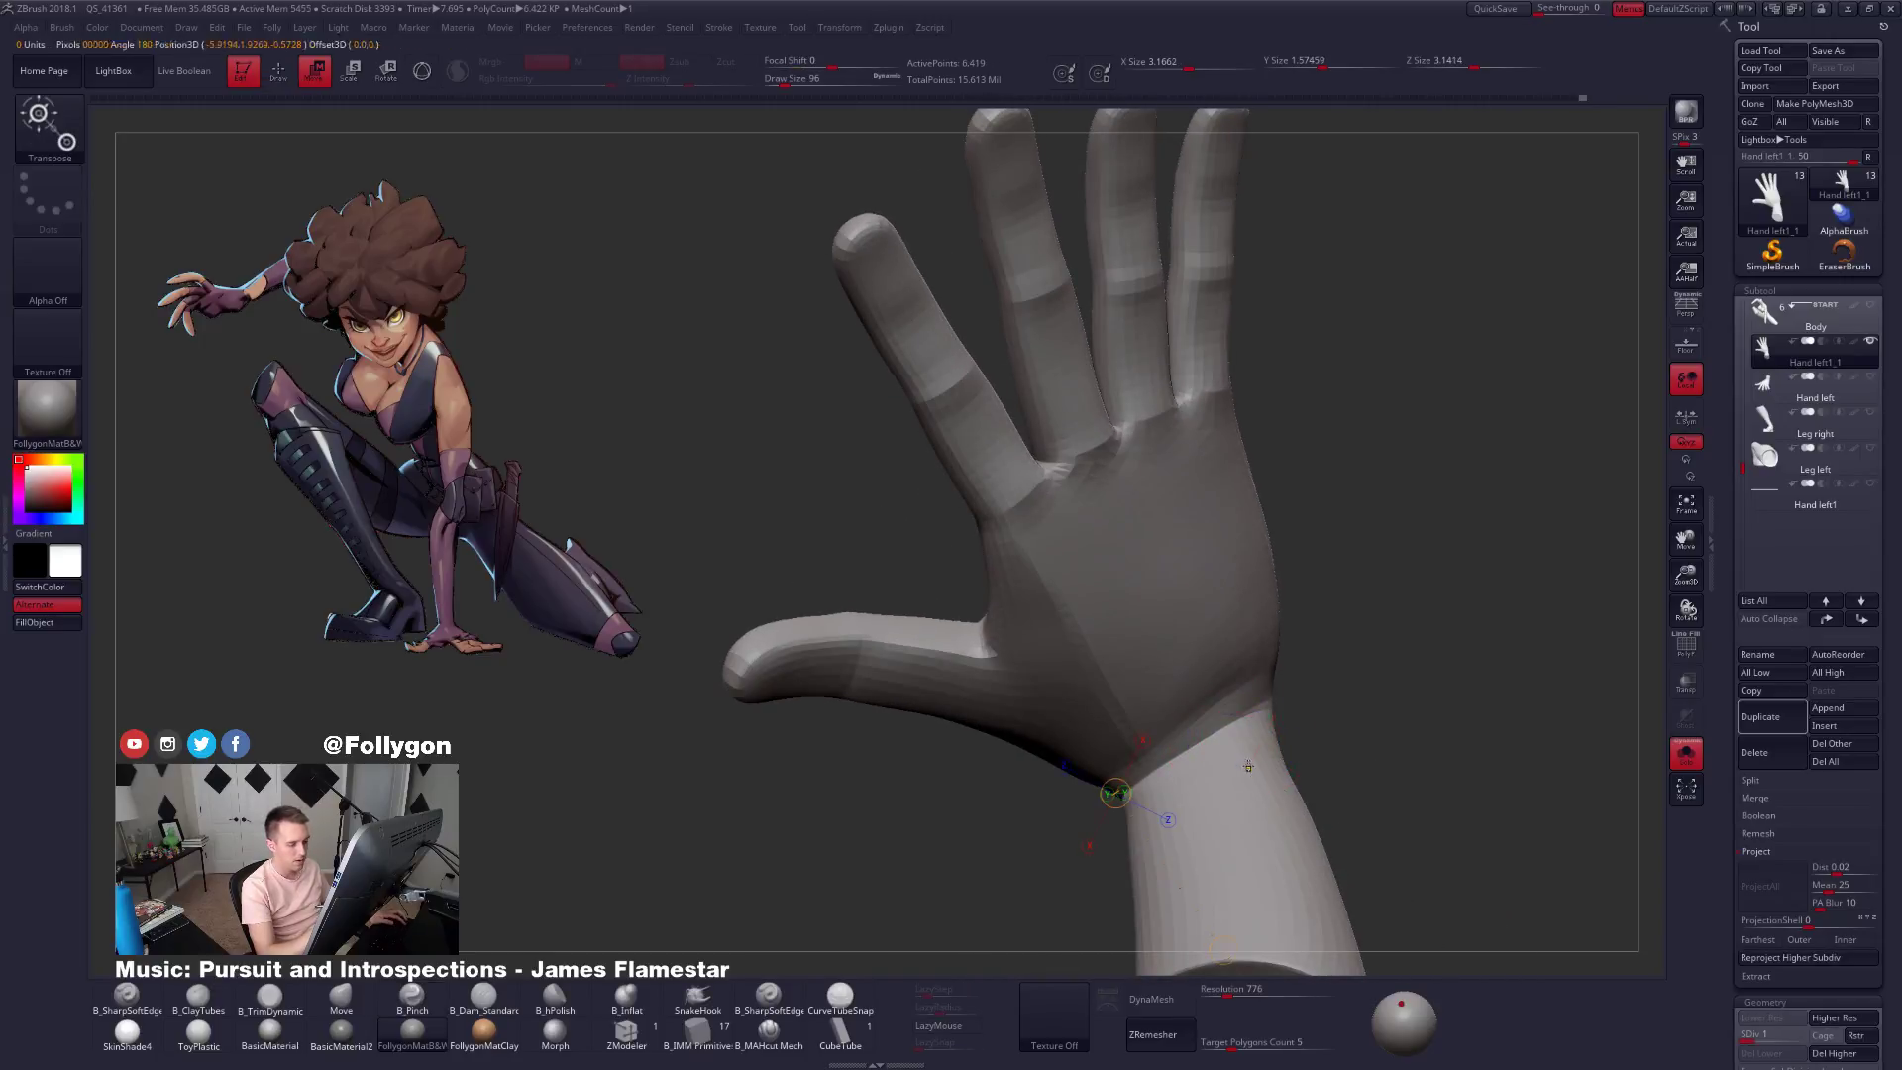
ctrl+click(1247, 762)
key(q)
right_drag(1263, 758, 1341, 714)
ctrl+click(1359, 716)
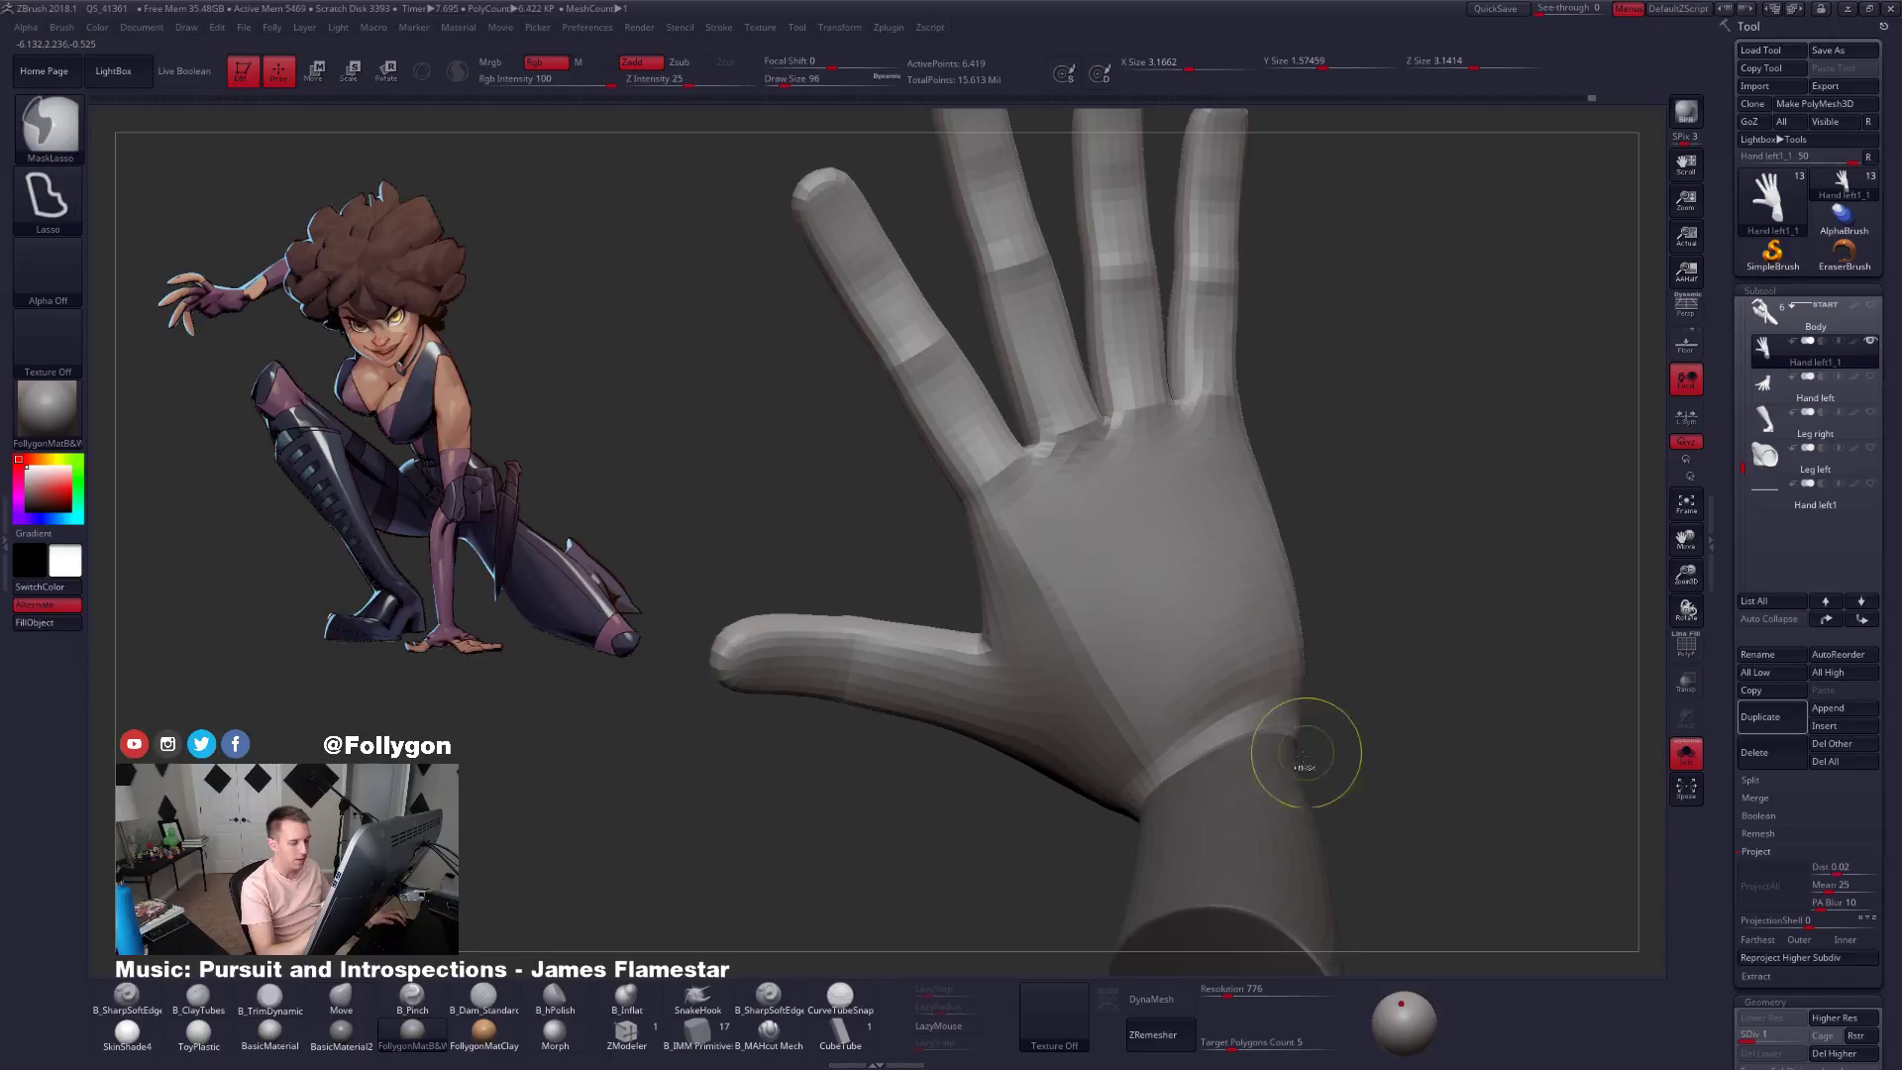
ctrl+click(1339, 769)
ctrl+click(1344, 766)
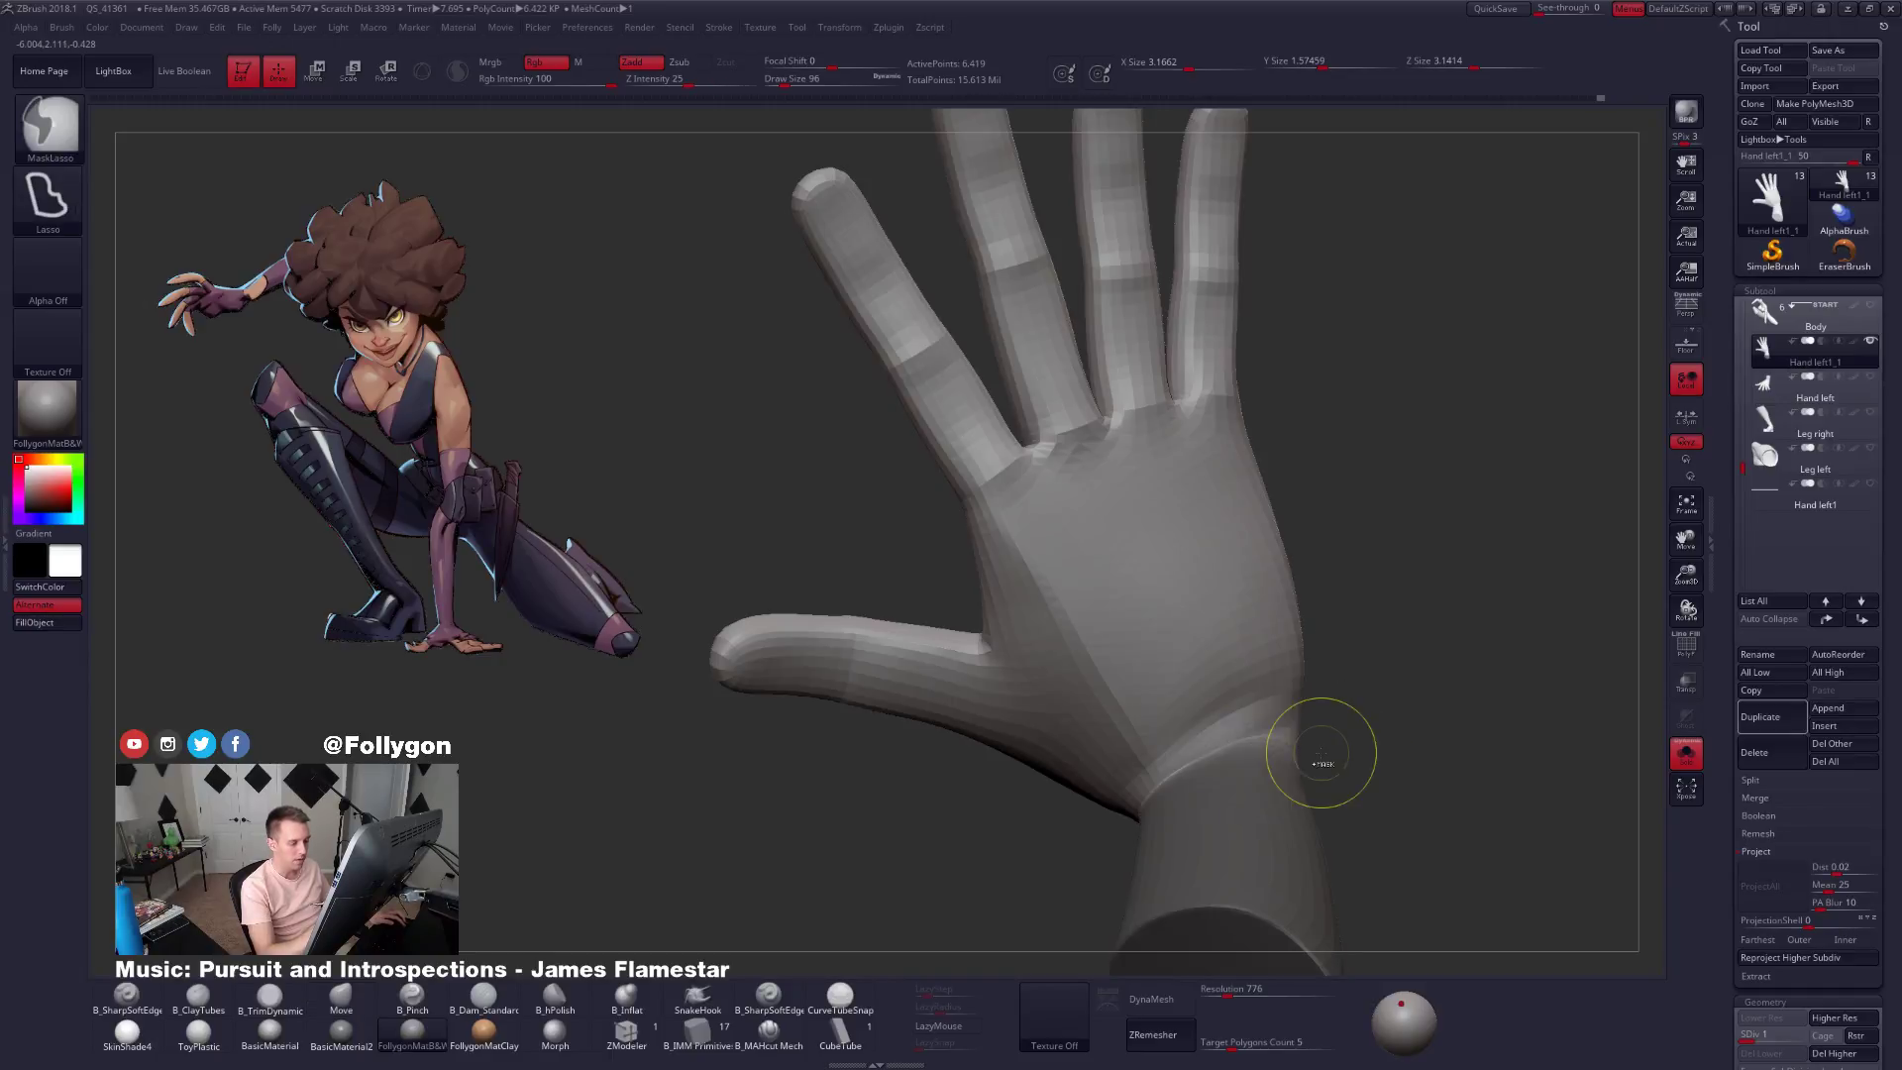
Reshape the unmasked base of the hand at the wrist crease with the Move brush at draw size 140 and smooth it.
right_drag(1328, 761, 1288, 743)
key(])
key(])
key(])
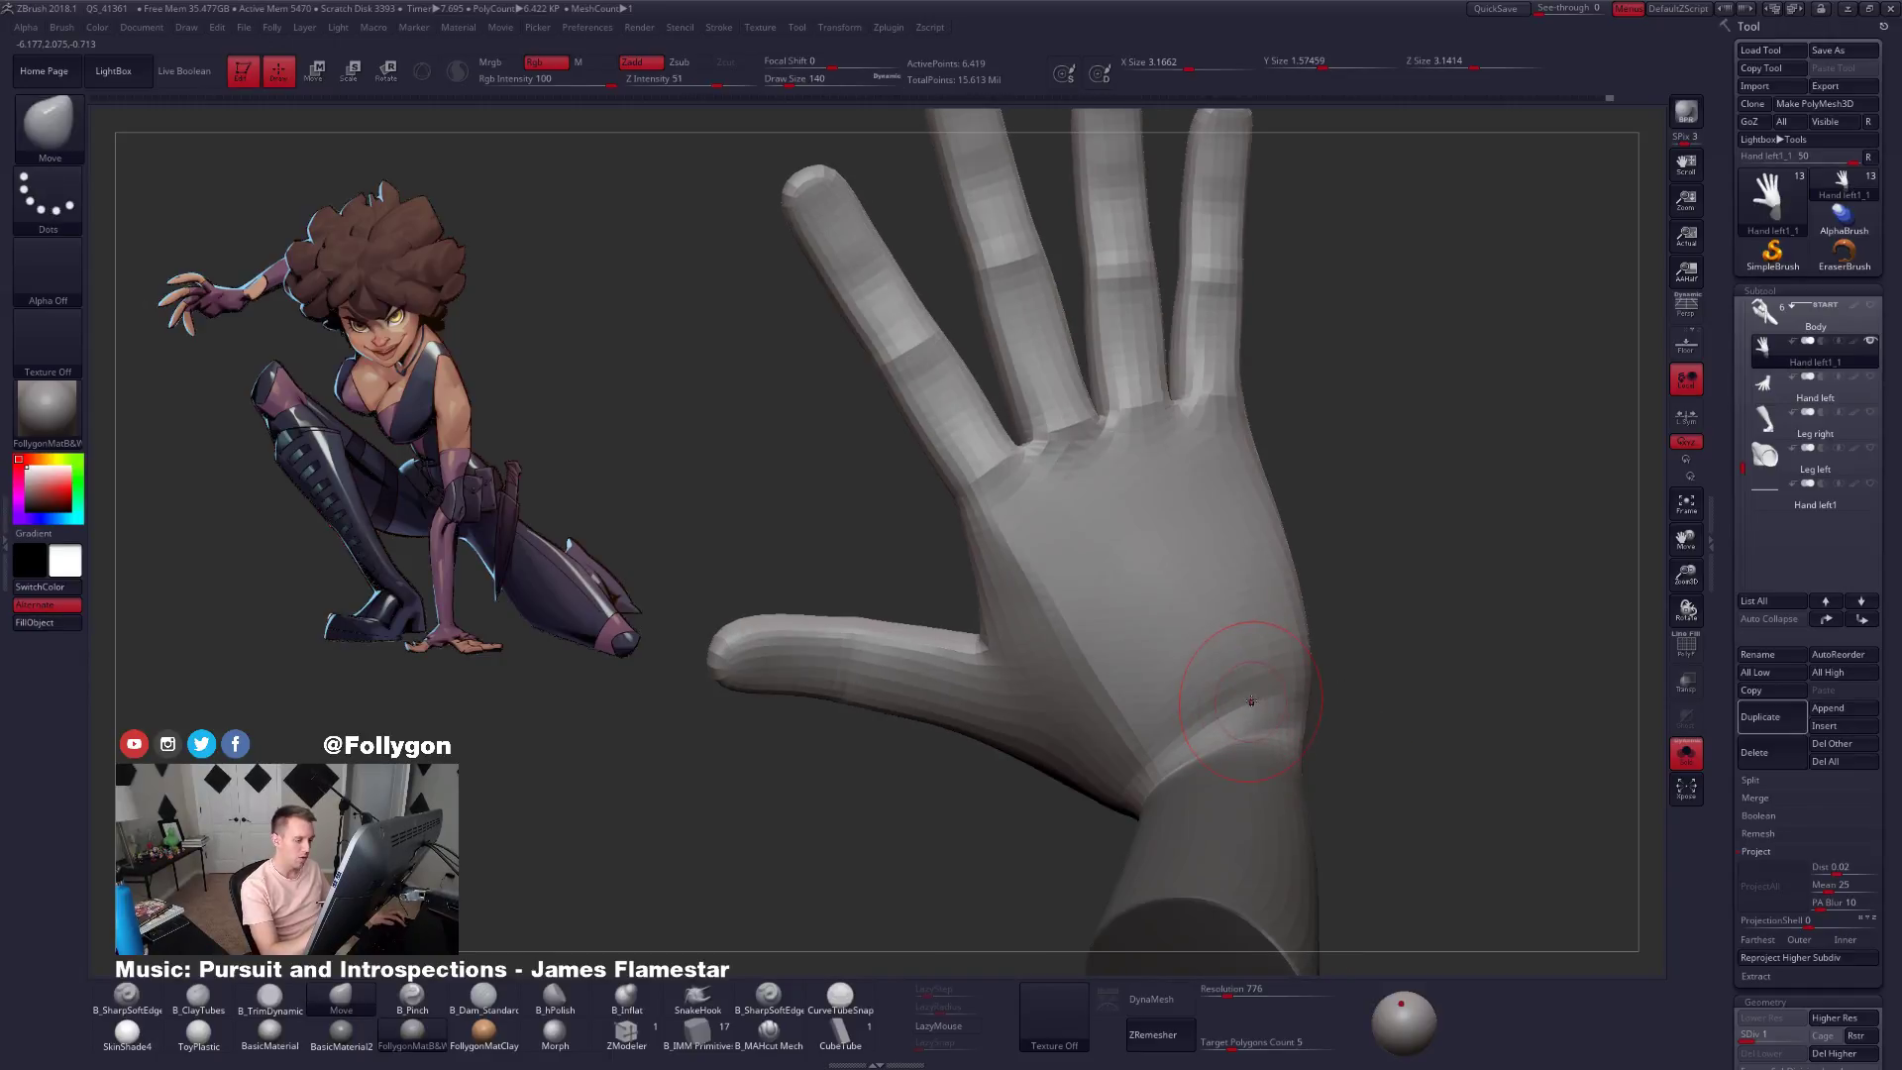
key(shift)
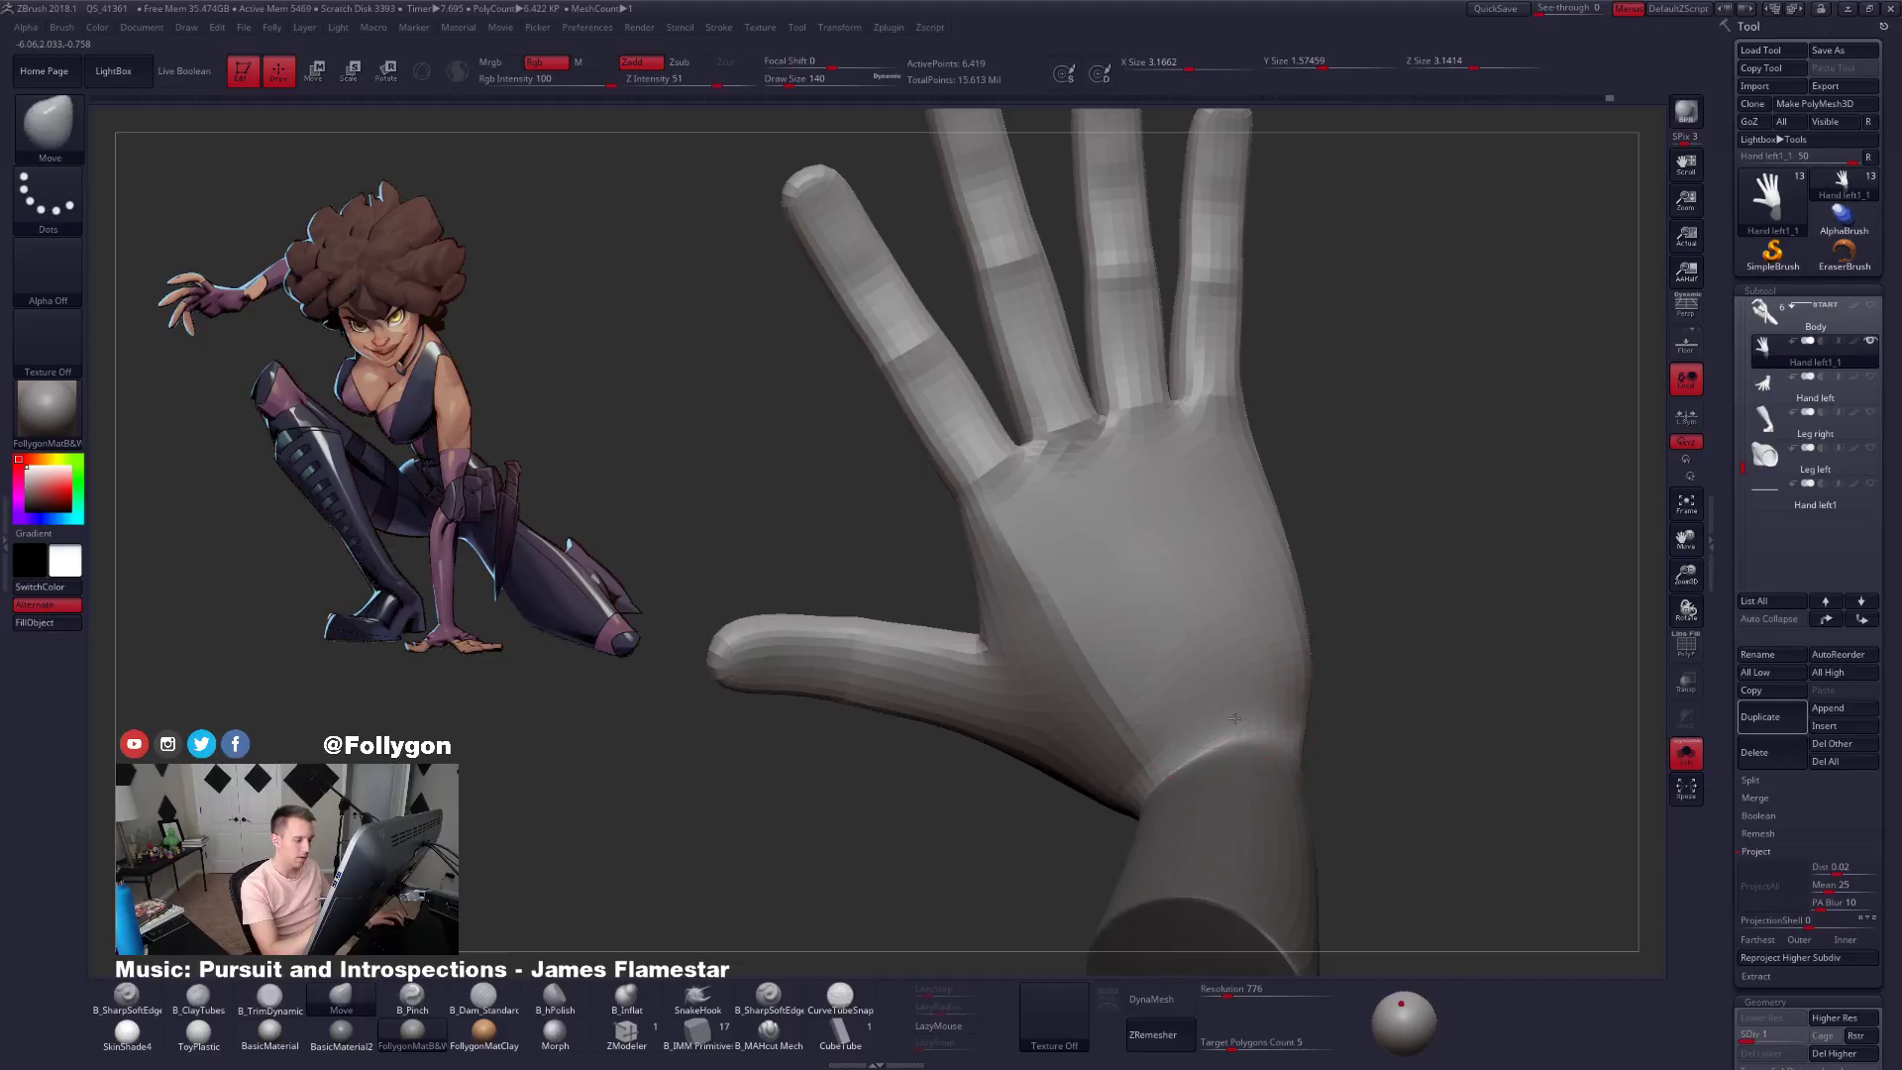
mouse_move(1202, 700)
right_down()
mouse_move(1273, 706)
mouse_move(1174, 725)
mouse_move(1260, 676)
mouse_move(1169, 694)
right_up()
Raise the mesh to subdivision level 4, smooth the back of the hand, and pinch the ridge from the index knuckle to the wrist.
key(3)
key(d)
key(shift)
right_drag(1233, 632, 1184, 602)
key(d)
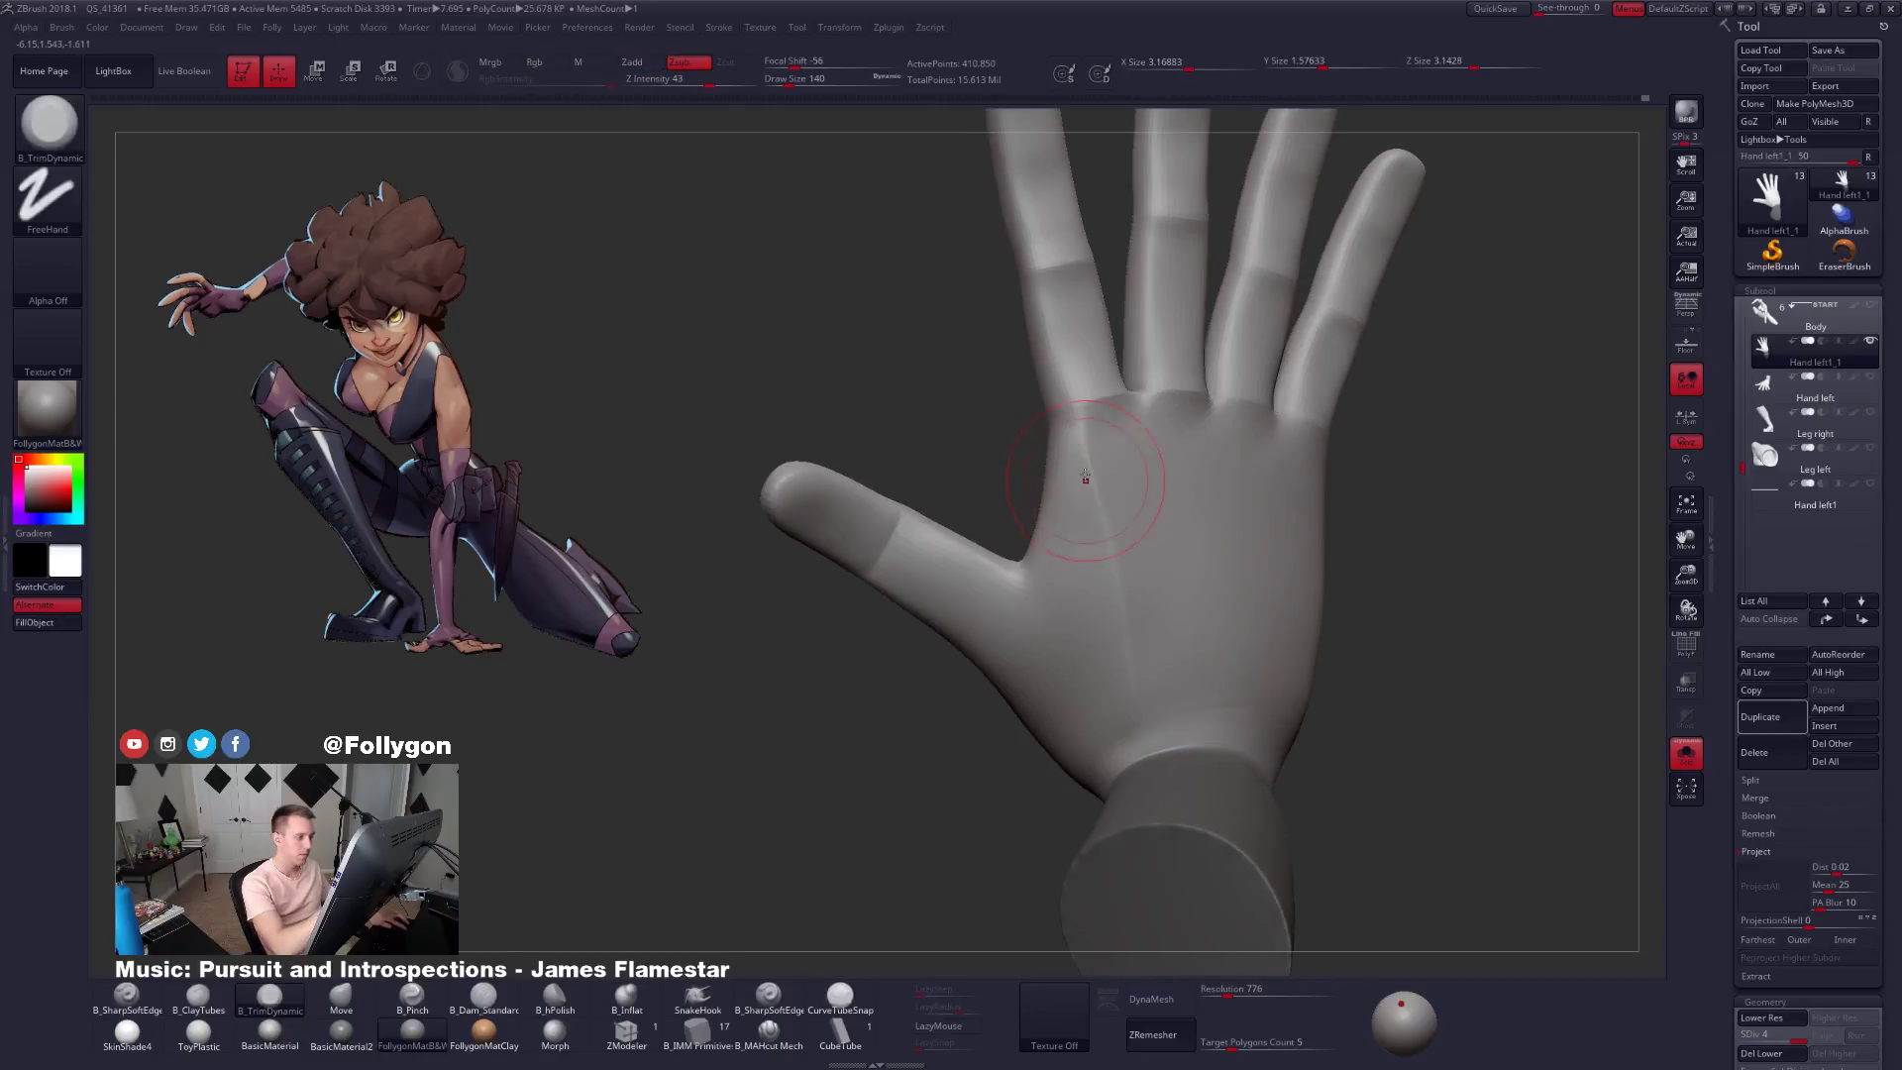
key(5)
drag(1082, 424, 1086, 452)
drag(1137, 665, 1141, 705)
right_drag(1141, 705, 1253, 693)
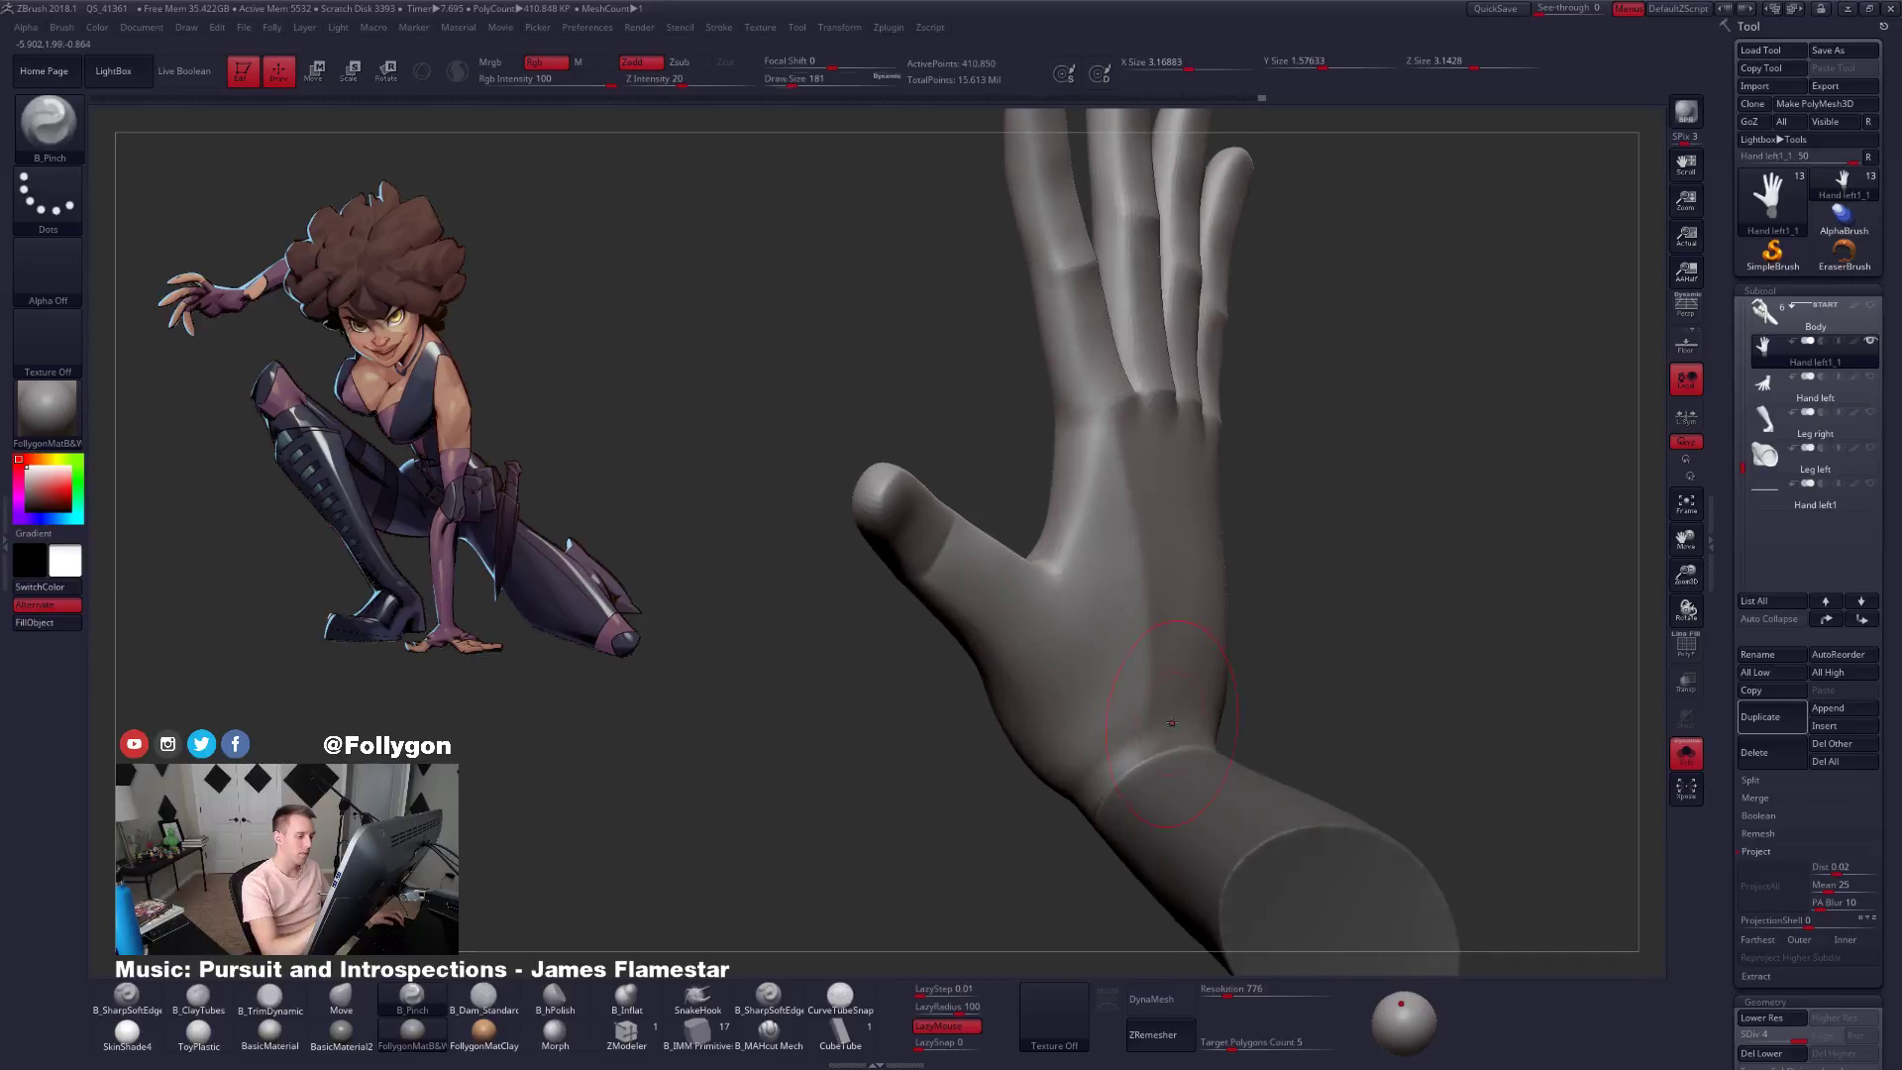
Step down two subdivision levels and adjust the wrist and side of the hand with the Move brush.
key(shift+d)
key(shift+d)
right_drag(1075, 741, 1308, 778)
key(b)
key(m)
key(v)
mouse_move(1111, 793)
right_down()
mouse_move(1169, 783)
mouse_move(1066, 722)
right_up()
Step up to subdivision level 3 and smooth the wrist, palm heel and outer side of the hand from several angles.
key(d)
mouse_move(951, 753)
right_down()
mouse_move(1090, 797)
mouse_move(1173, 720)
right_up()
shift+drag(1174, 705, 1169, 738)
mouse_move(1109, 693)
right_down()
mouse_move(1069, 684)
mouse_move(1104, 689)
right_up()
shift+drag(991, 644, 1013, 656)
right_drag(1013, 683, 1154, 724)
shift+drag(1099, 654, 1080, 688)
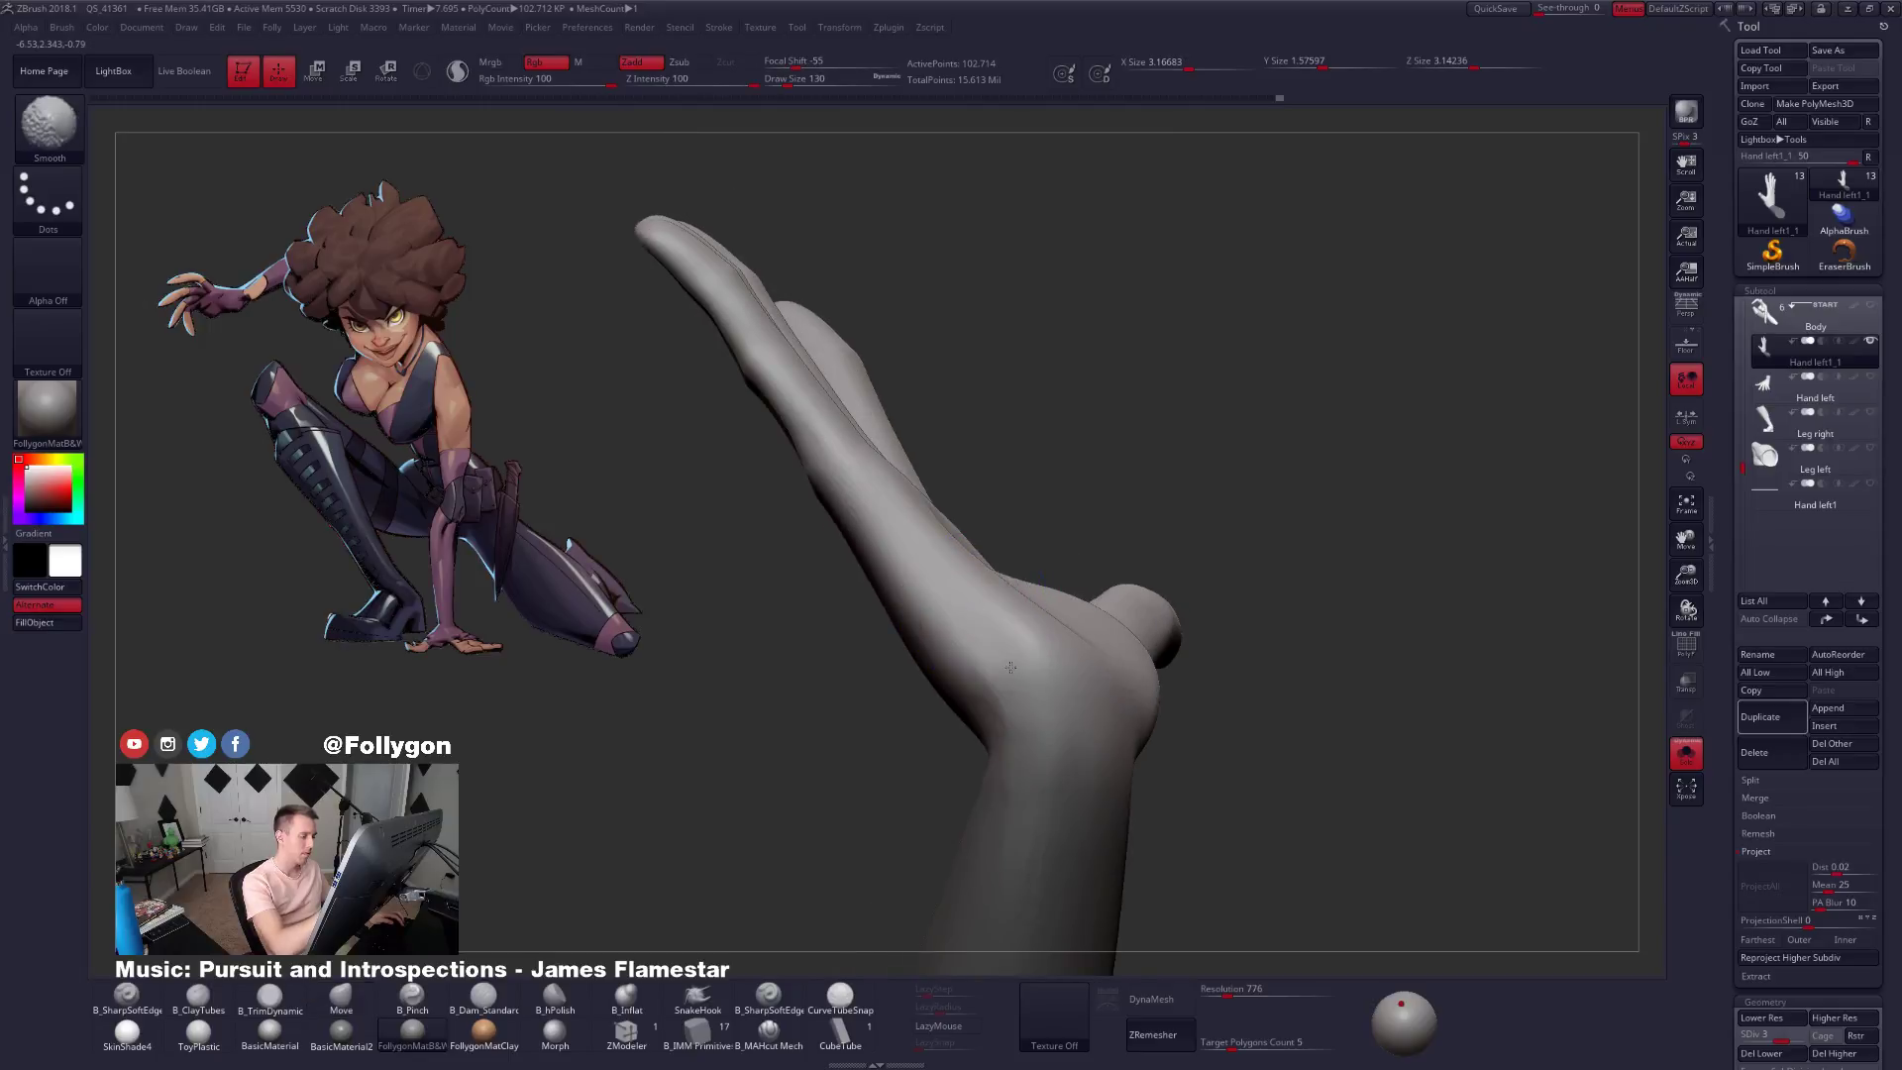
mouse_move(991, 762)
right_down()
mouse_move(1059, 790)
mouse_move(1139, 753)
right_up()
shift+drag(1099, 694, 1060, 763)
right_click(1059, 724)
mouse_move(1059, 723)
right_down()
mouse_move(1146, 607)
mouse_move(1080, 594)
right_up()
Define the outer edge of the hand down to the wrist with B_Pinch at draw size 113.
key(3)
right_drag(1022, 521, 1014, 445)
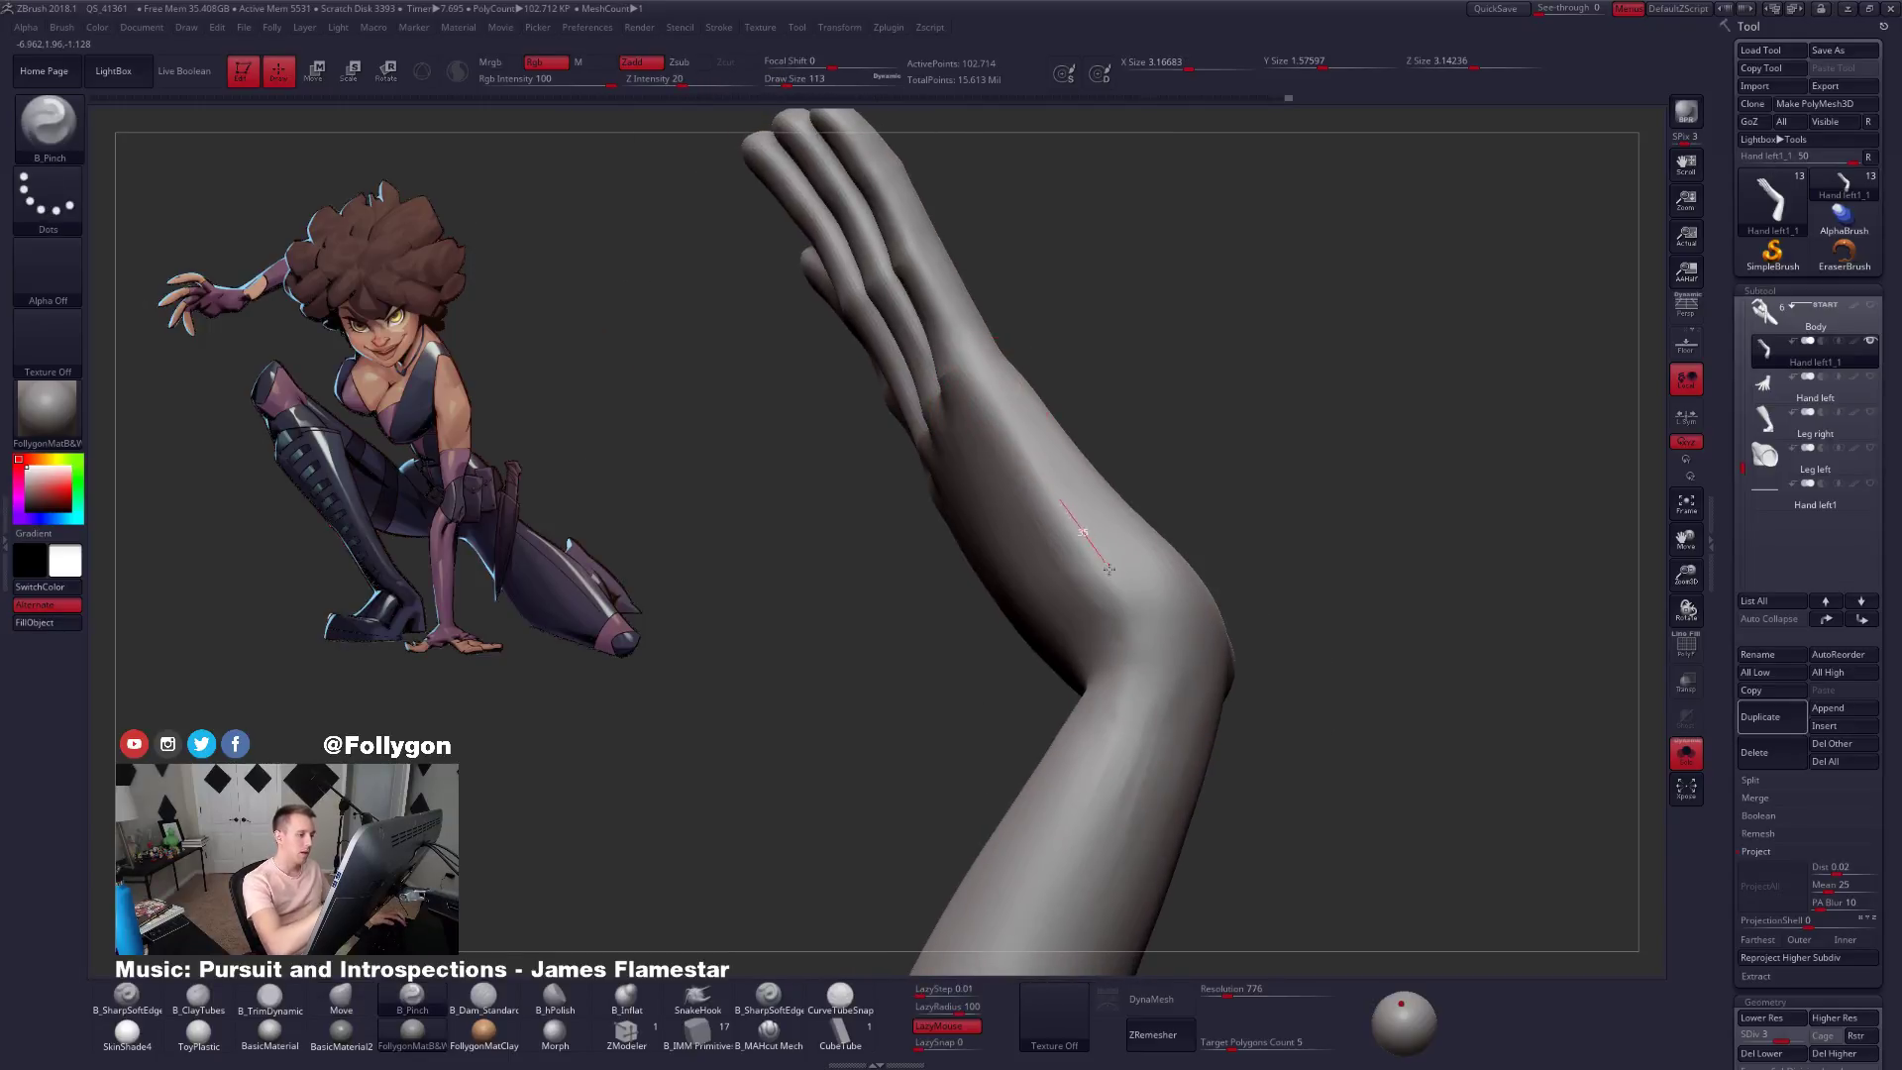
right_drag(1116, 735, 1146, 606)
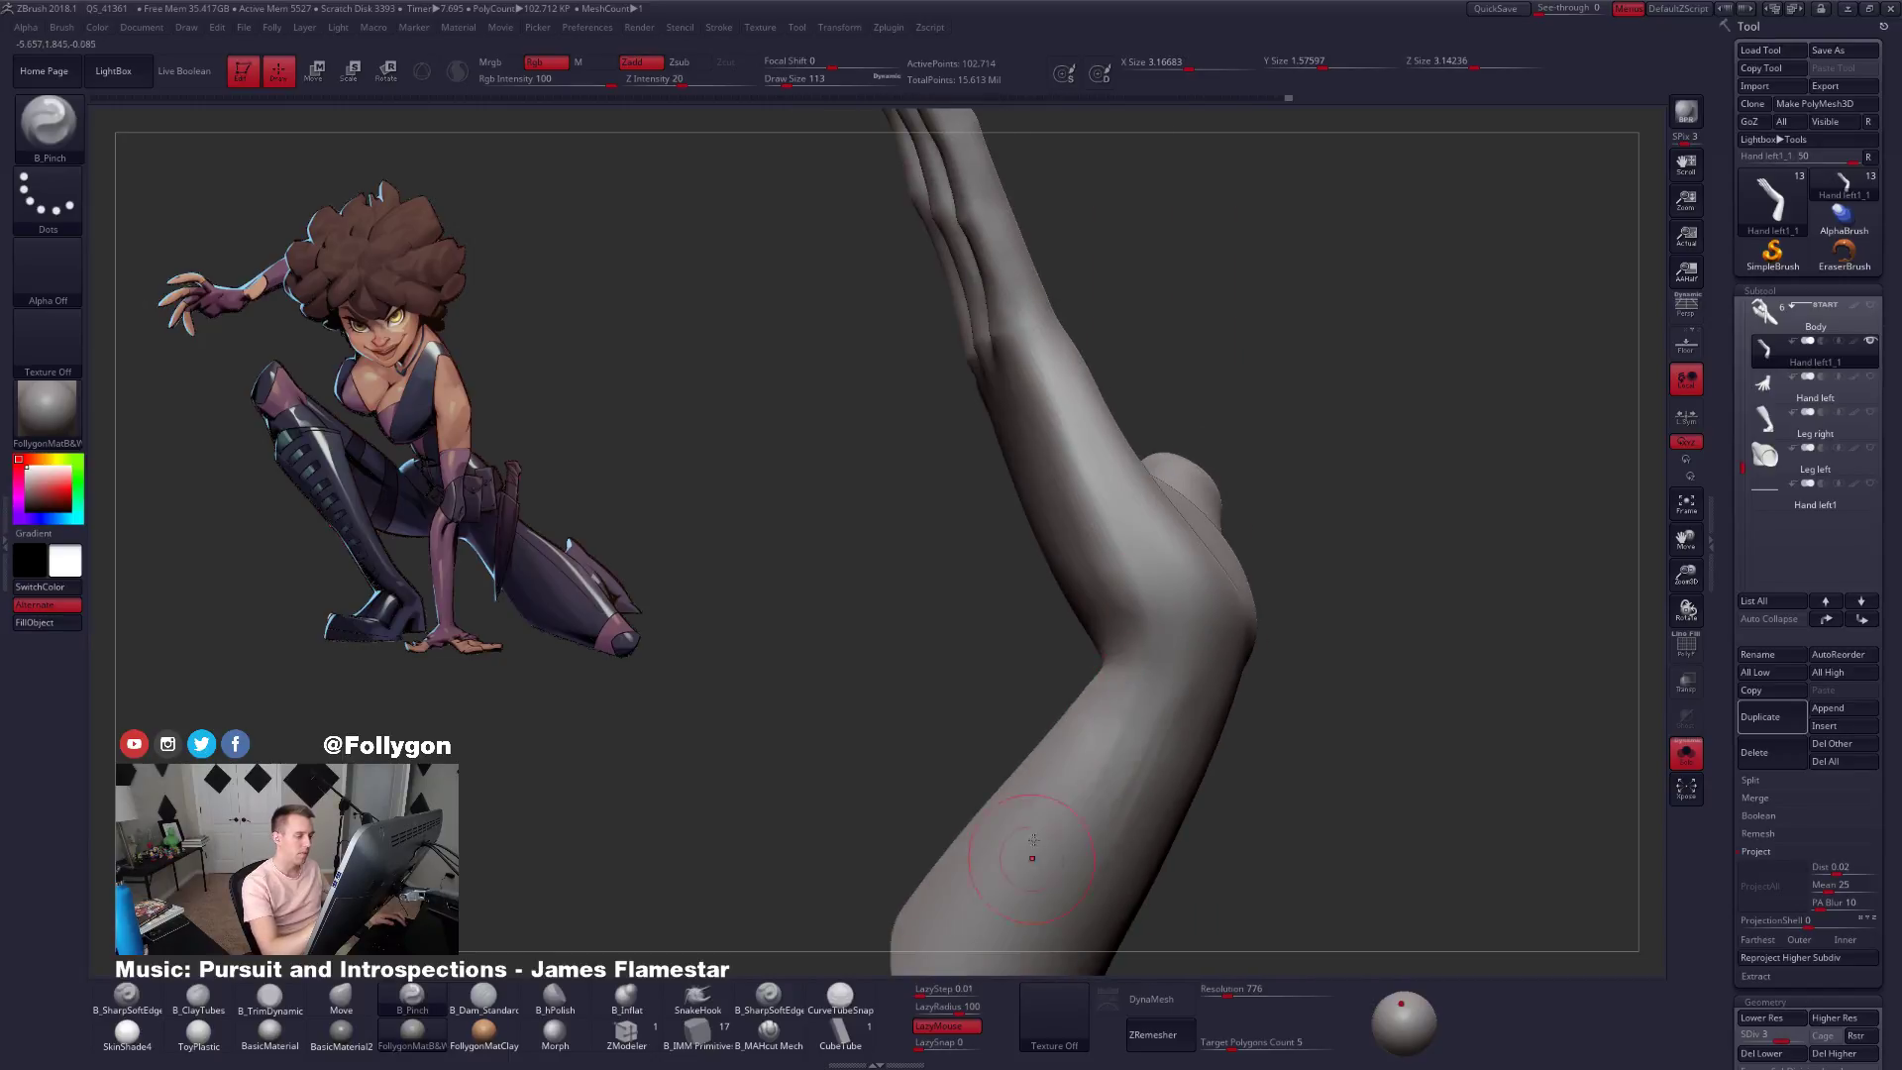
right_drag(1032, 842, 1165, 706)
right_drag(1060, 849, 1165, 656)
Smooth the back of the hand around the wrist crease at draw size 150 and return to the Move brush.
key(space)
key(space)
drag(1163, 654, 1169, 654)
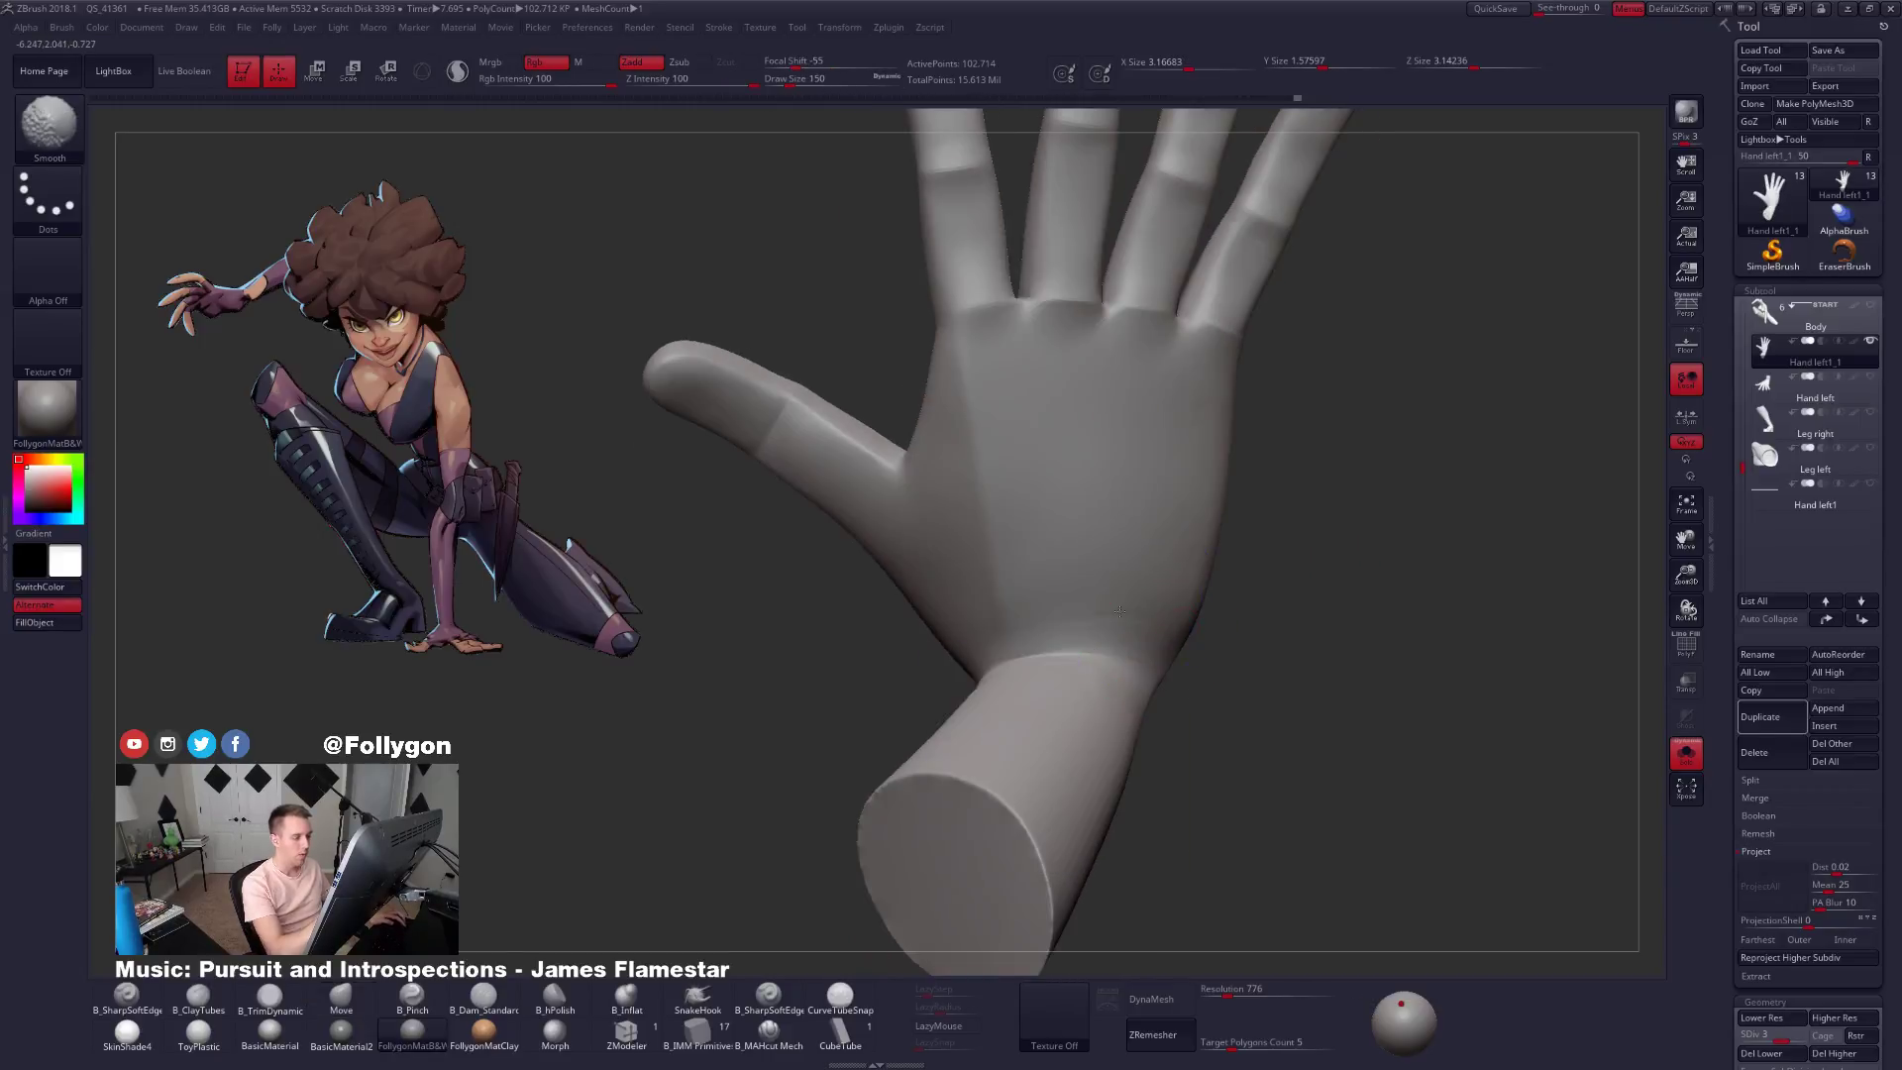
mouse_move(1169, 792)
ctrl+right_down()
mouse_move(1200, 887)
mouse_move(1278, 738)
mouse_move(1238, 738)
ctrl+right_up()
key(space)
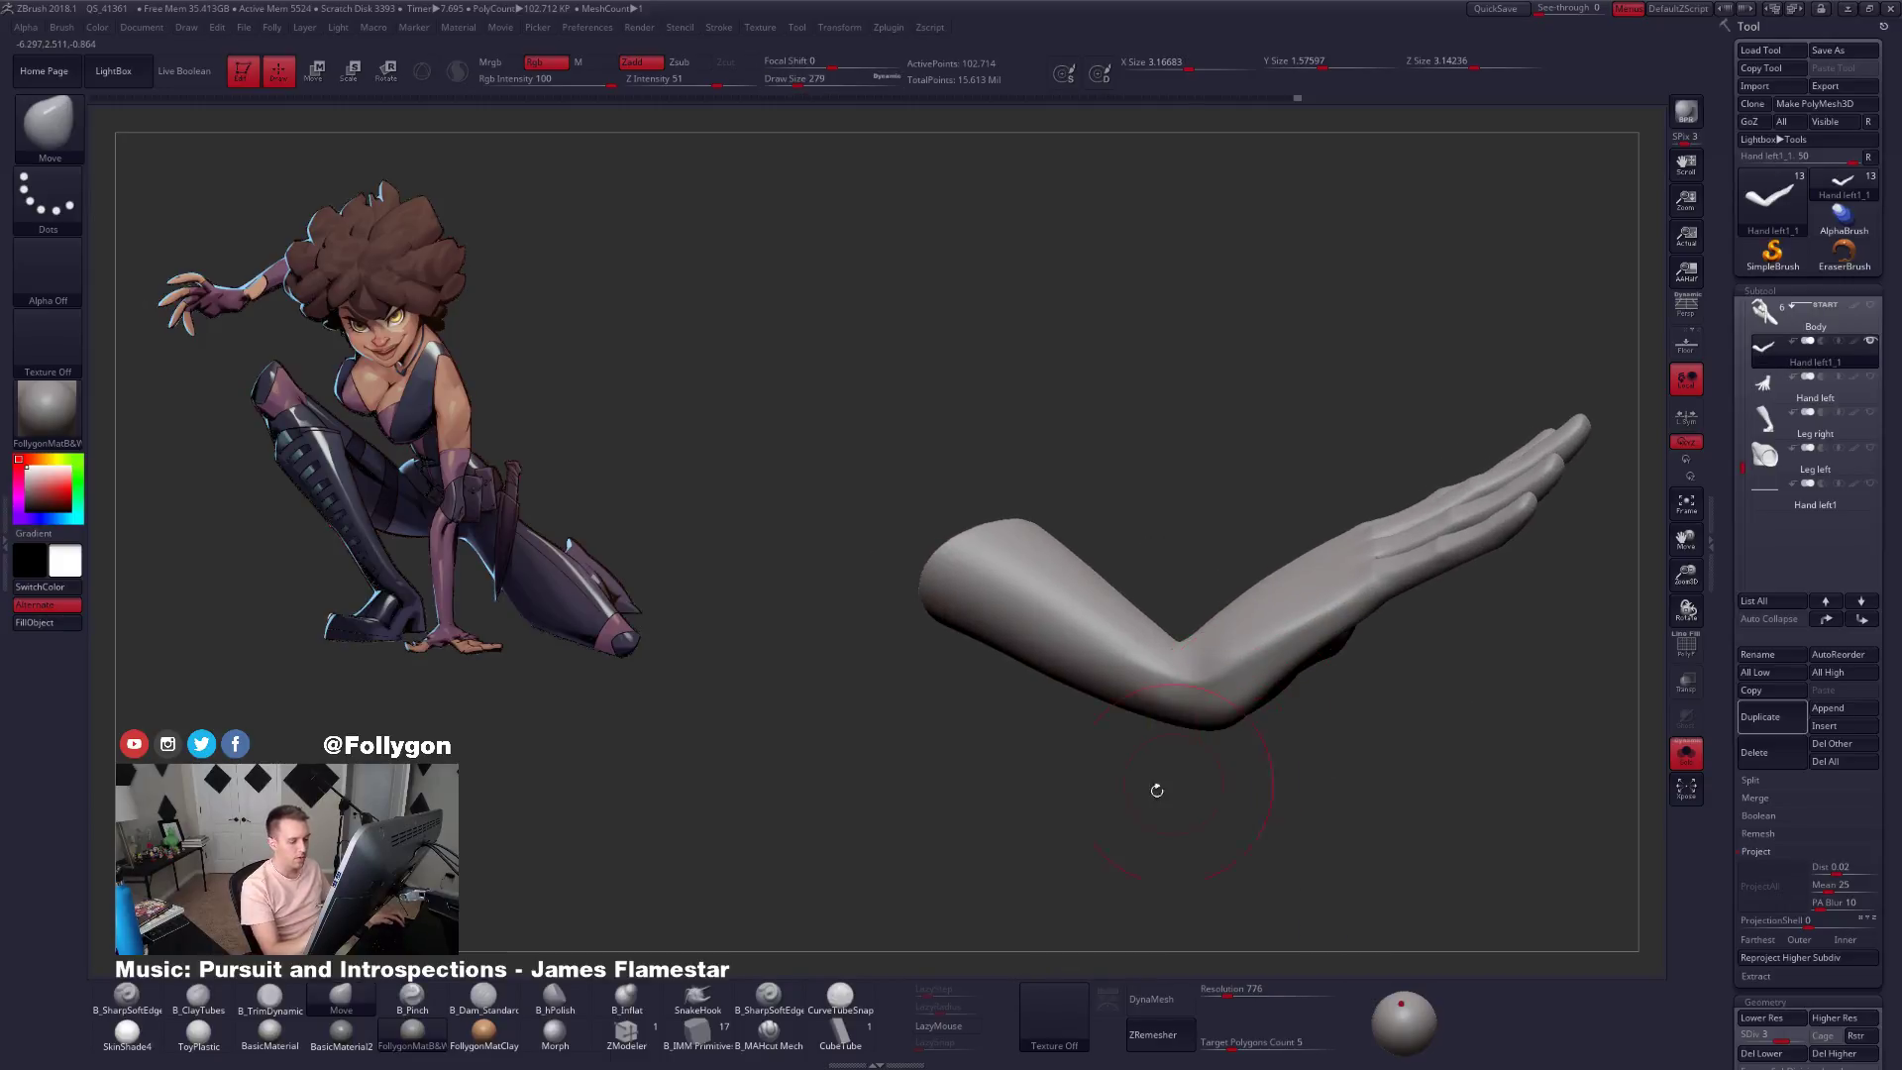
key(ctrl)
ctrl+drag(1236, 745, 1552, 599)
key(ctrl+z)
Adjust the underside of the wrist bend with the Move brush at draw size 381, then reduce the draw size to 265.
key(space)
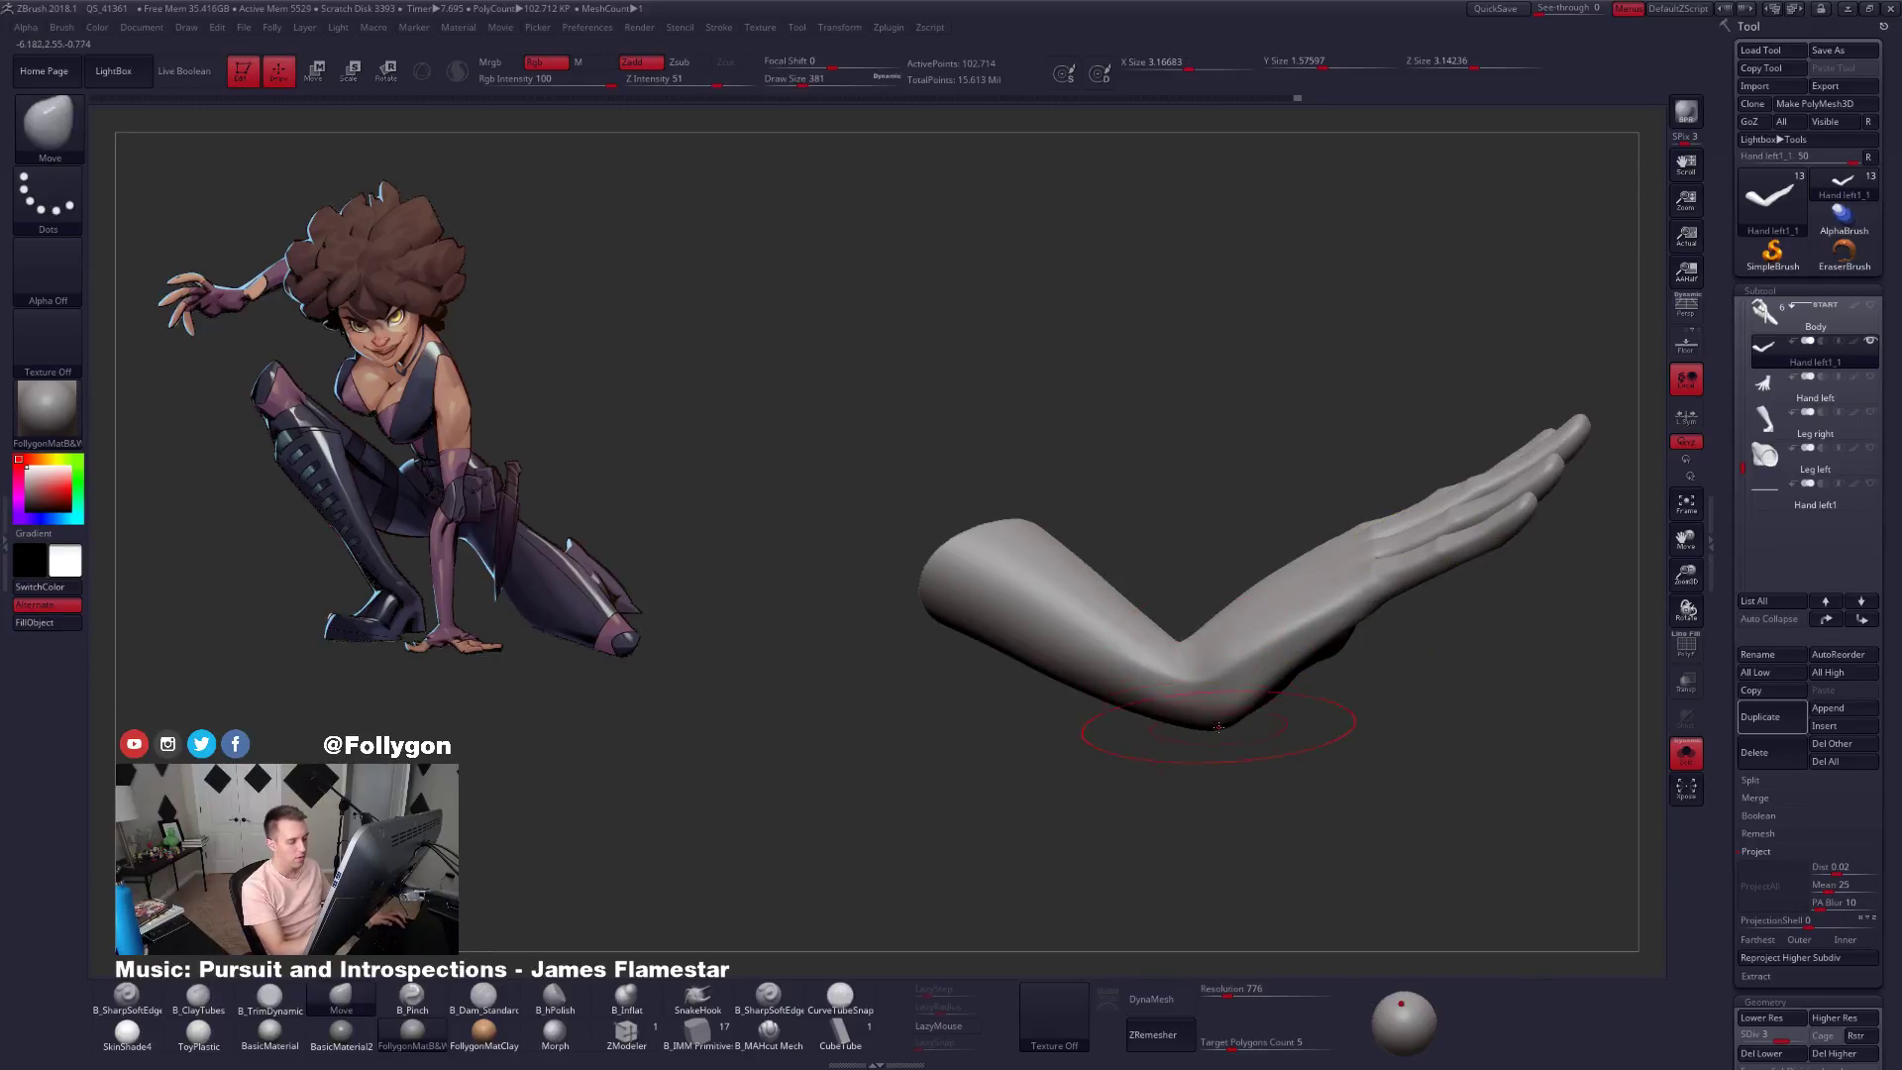
key(space)
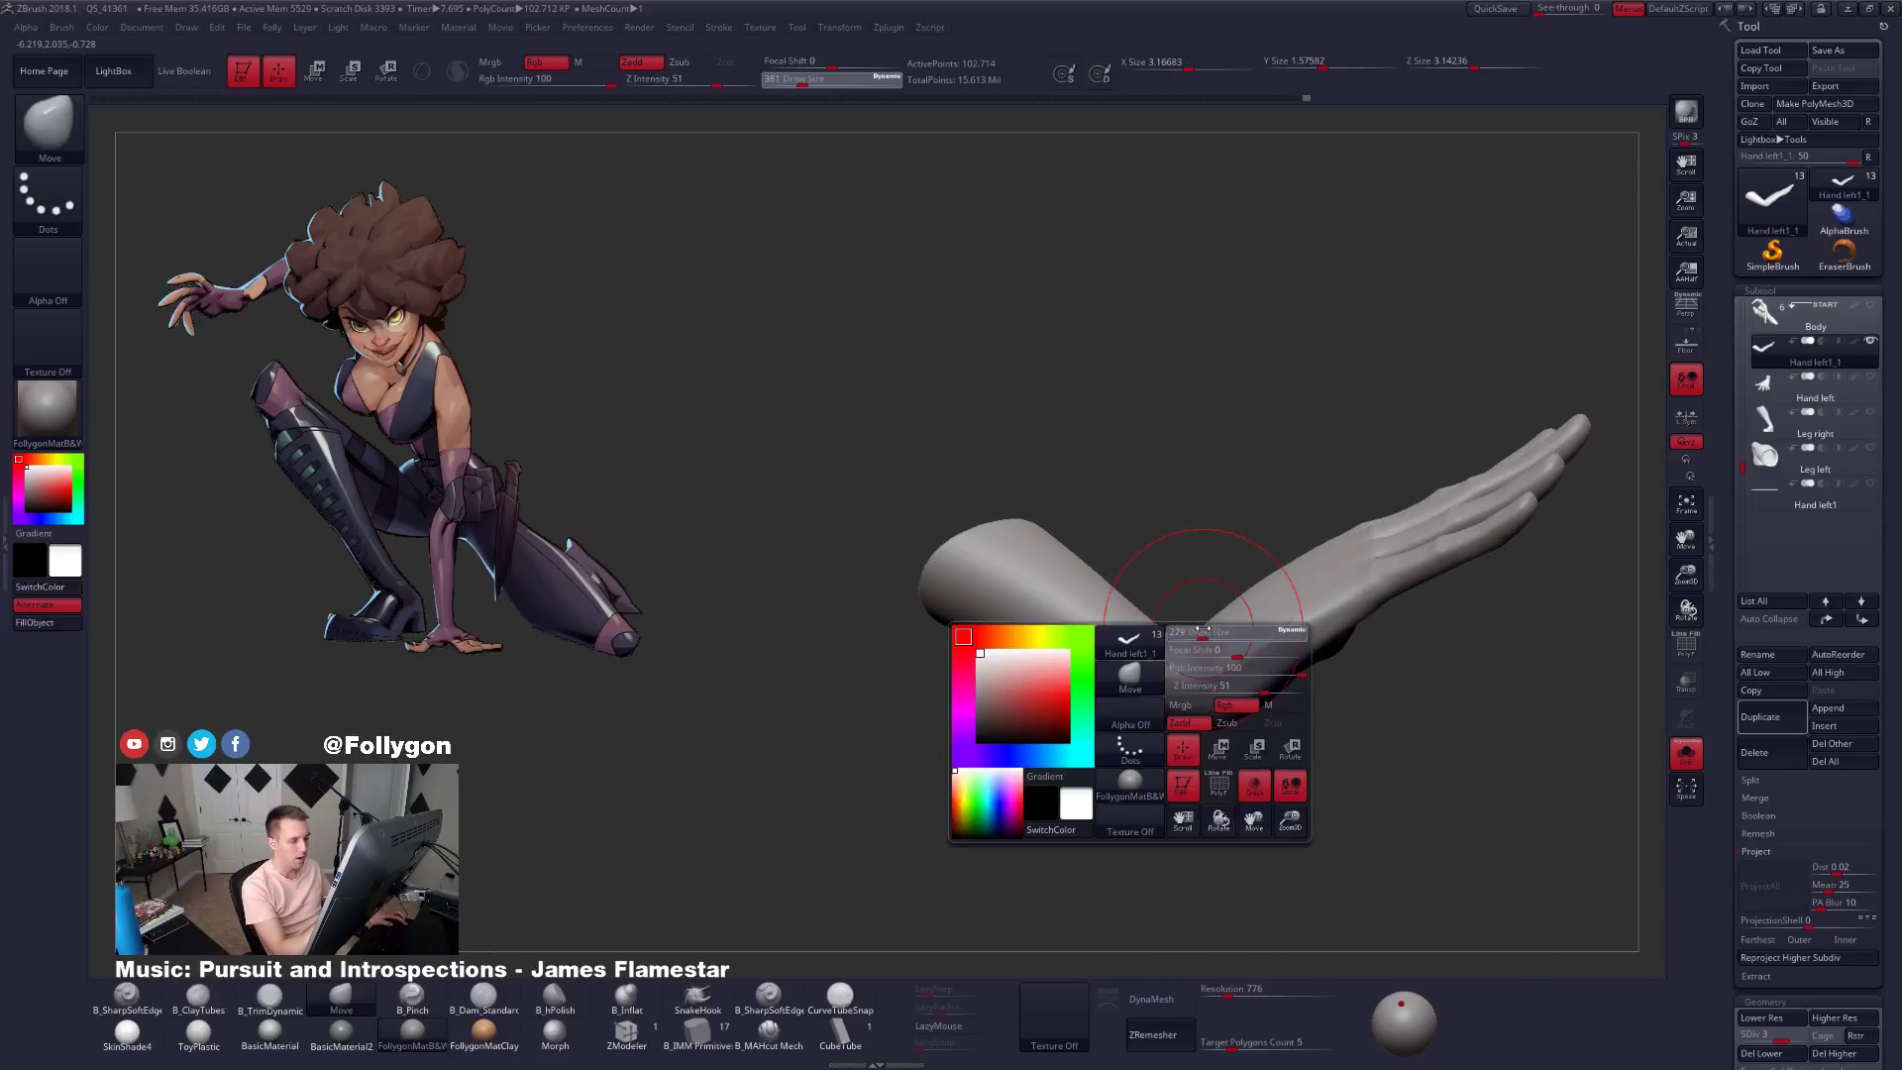
drag(1169, 709, 1192, 662)
Lasso the inner bend of the wrist, drop to the lowest subdivision level, and mask everything except that bend.
key(ctrl)
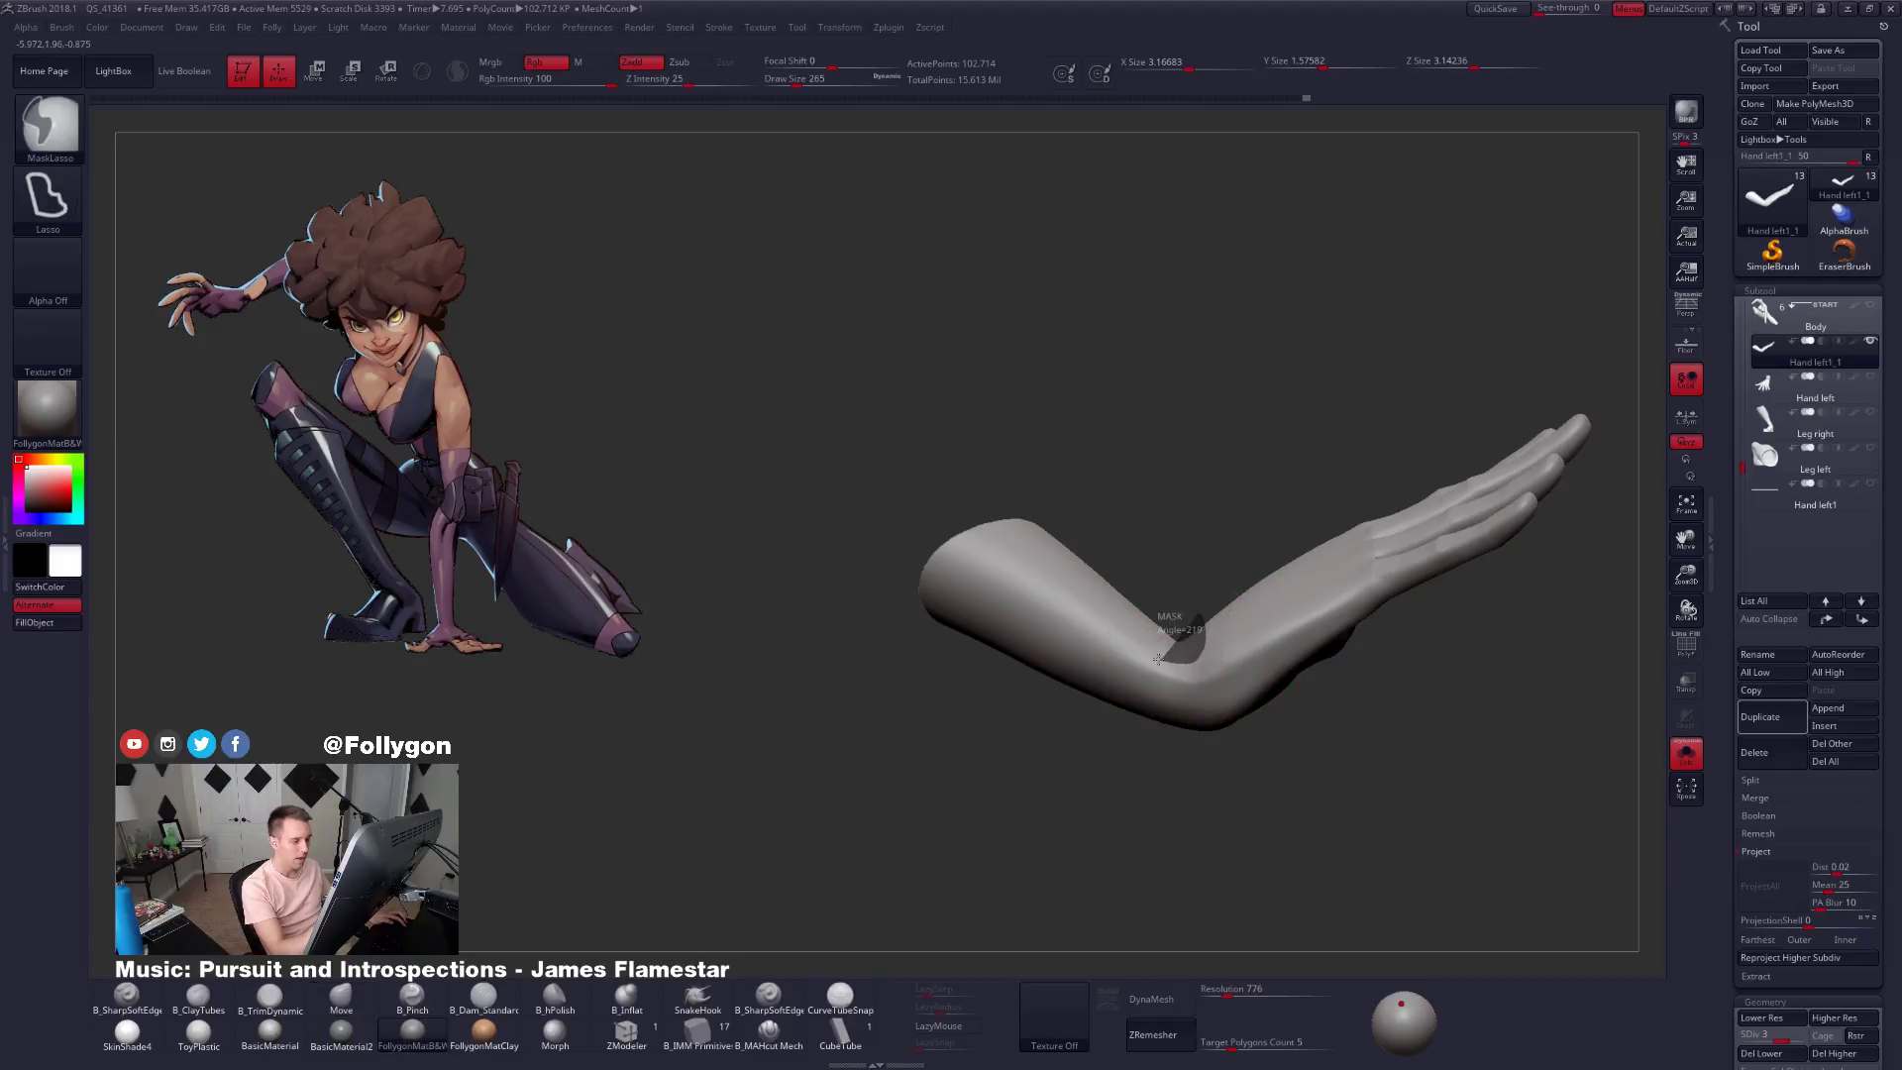
key(shift+d)
key(shift+d)
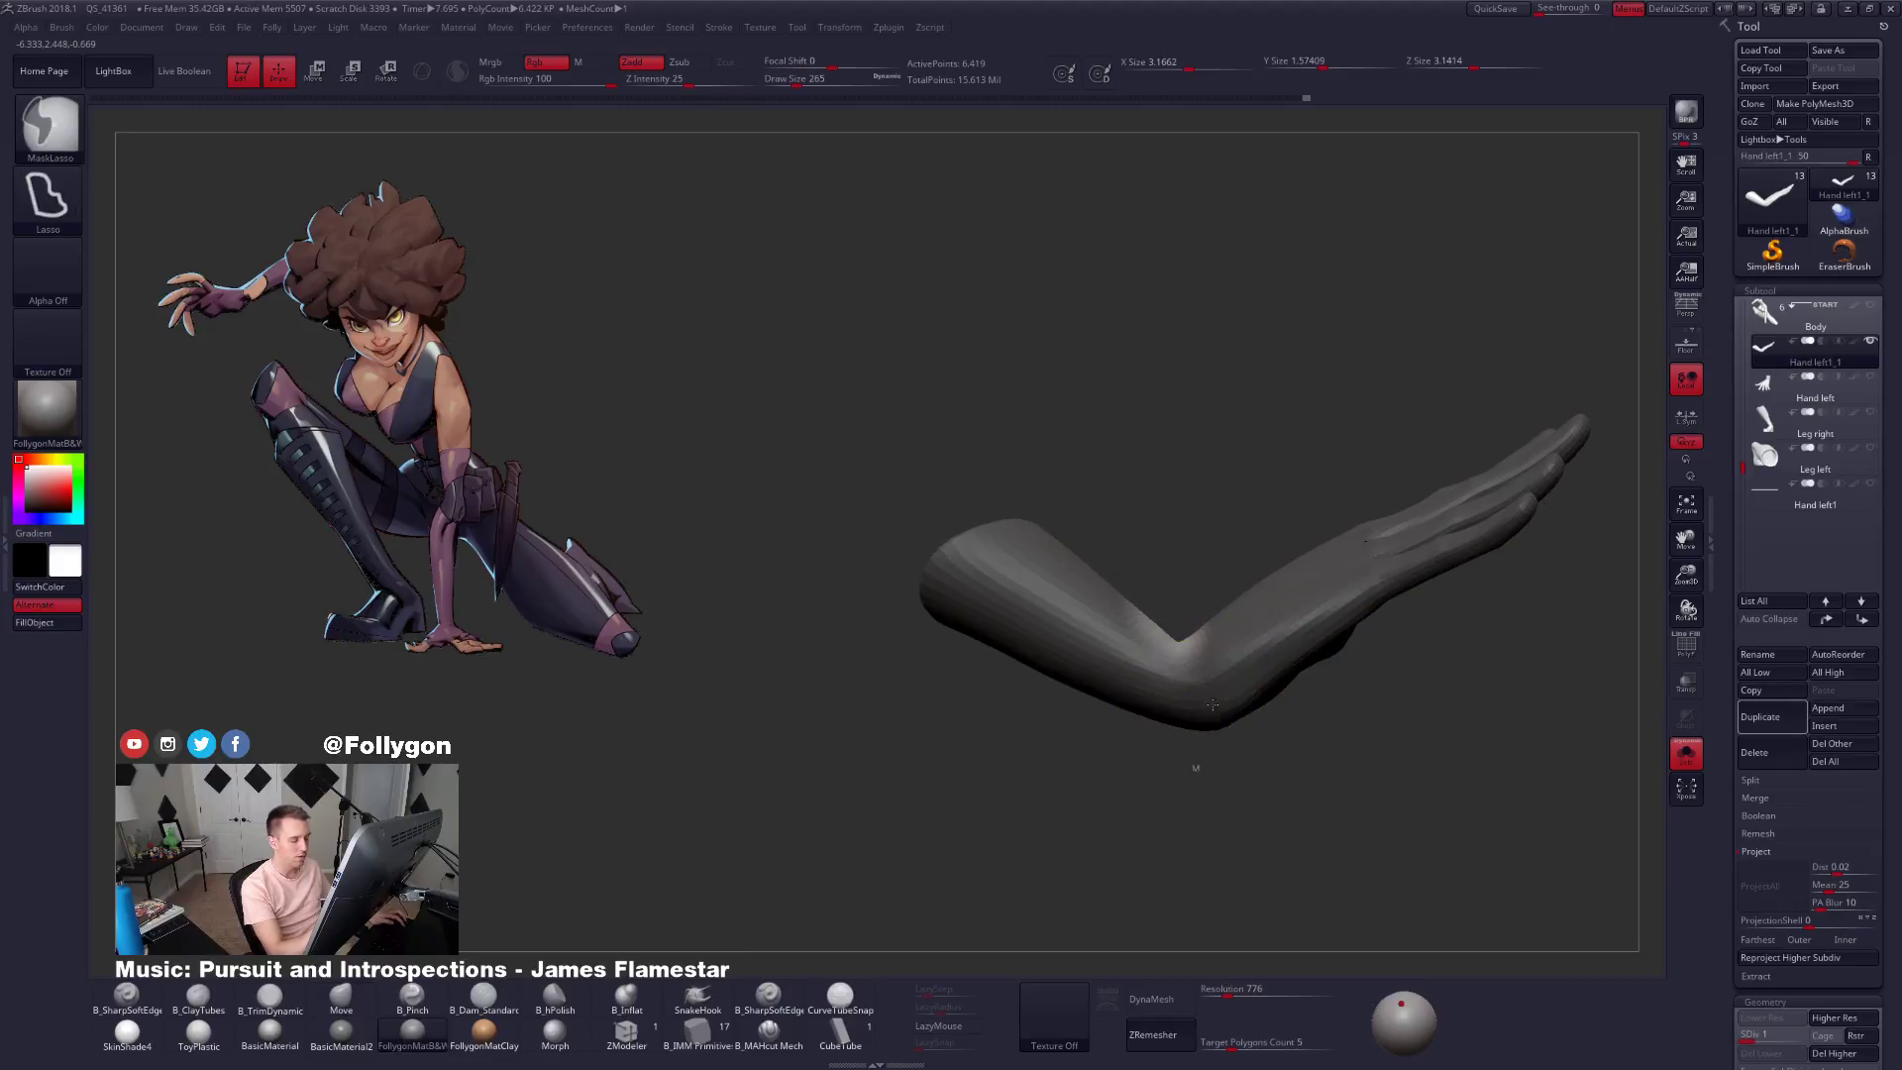
ctrl+right_drag(1215, 720, 1181, 653)
Refine the inner wrist crease with the Move brush at draw sizes 265 and 170.
key(w)
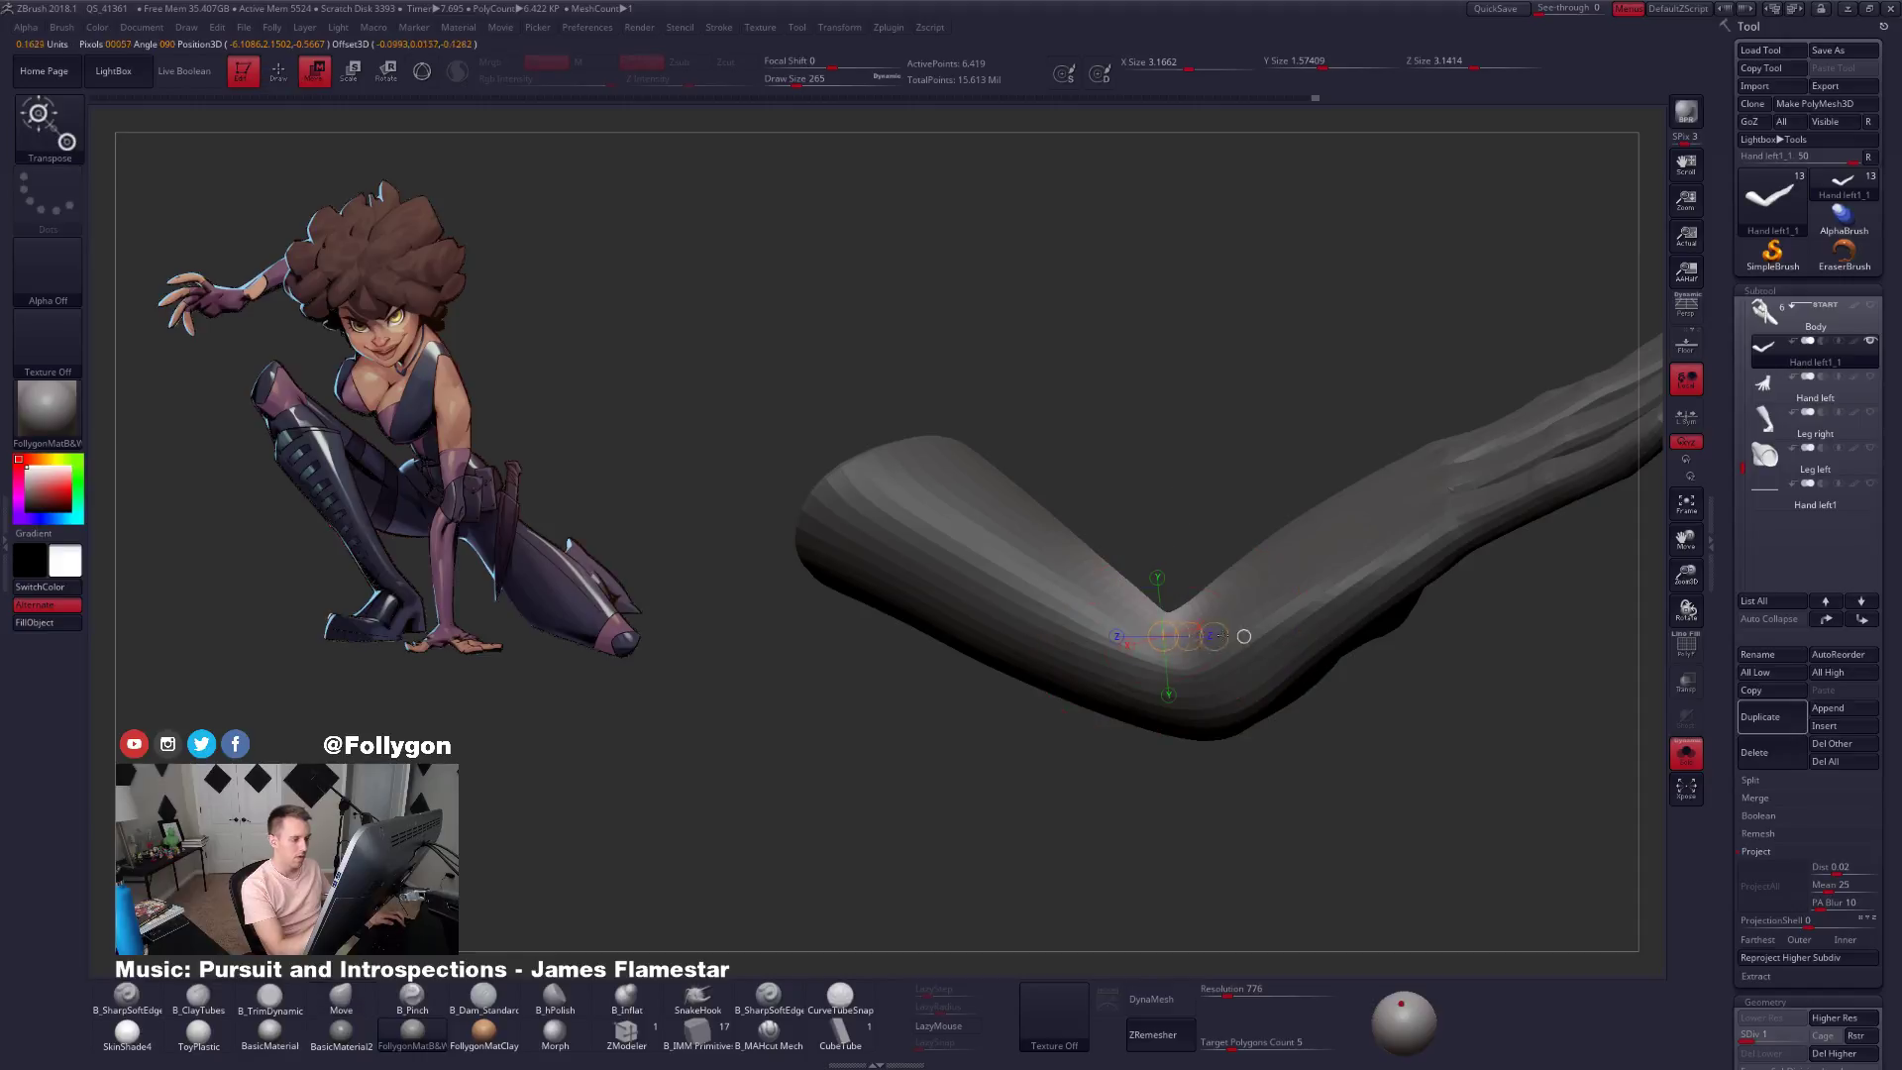
key(q)
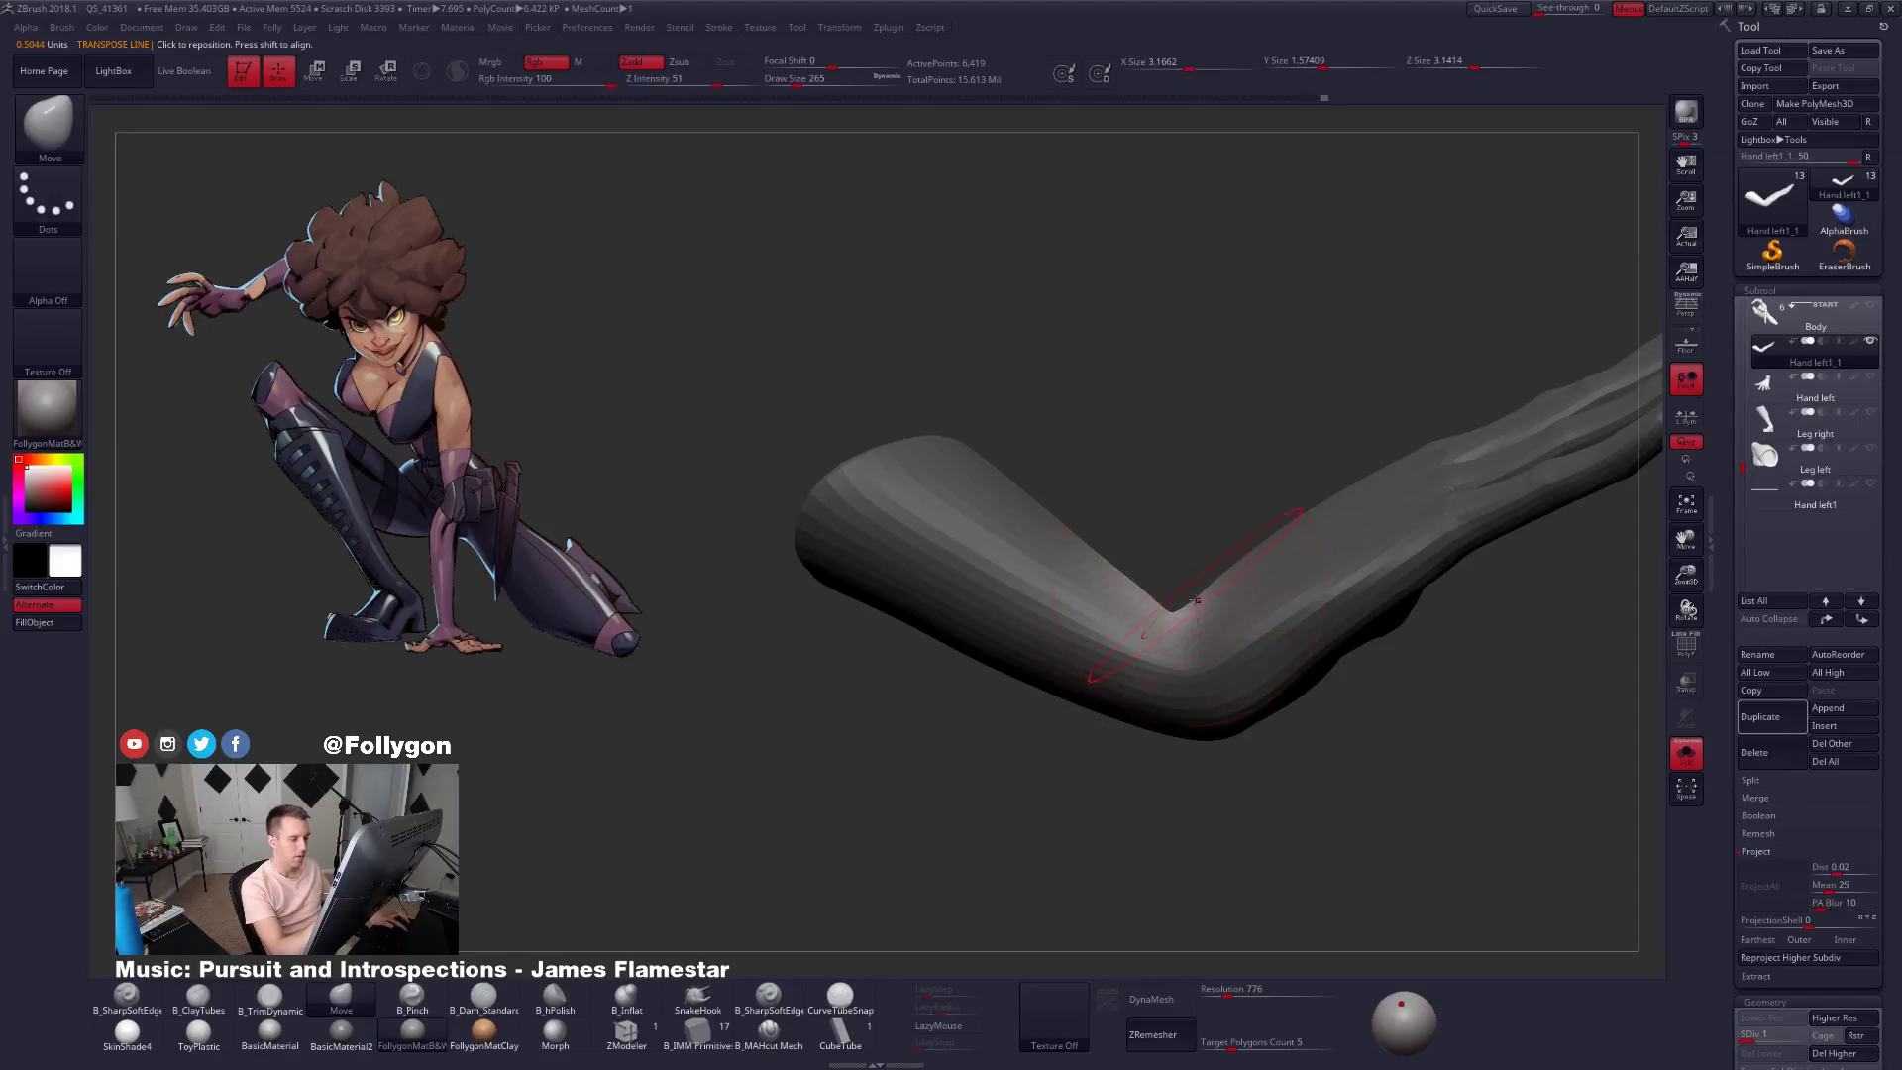
mouse_move(1169, 634)
right_down()
mouse_move(1171, 730)
mouse_move(1177, 553)
mouse_move(1219, 688)
mouse_move(1249, 588)
mouse_move(1241, 655)
mouse_move(1184, 710)
right_up()
key(space)
drag(1290, 638, 1278, 638)
mouse_move(1278, 638)
right_down()
mouse_move(1242, 616)
mouse_move(1195, 643)
mouse_move(1272, 608)
right_up()
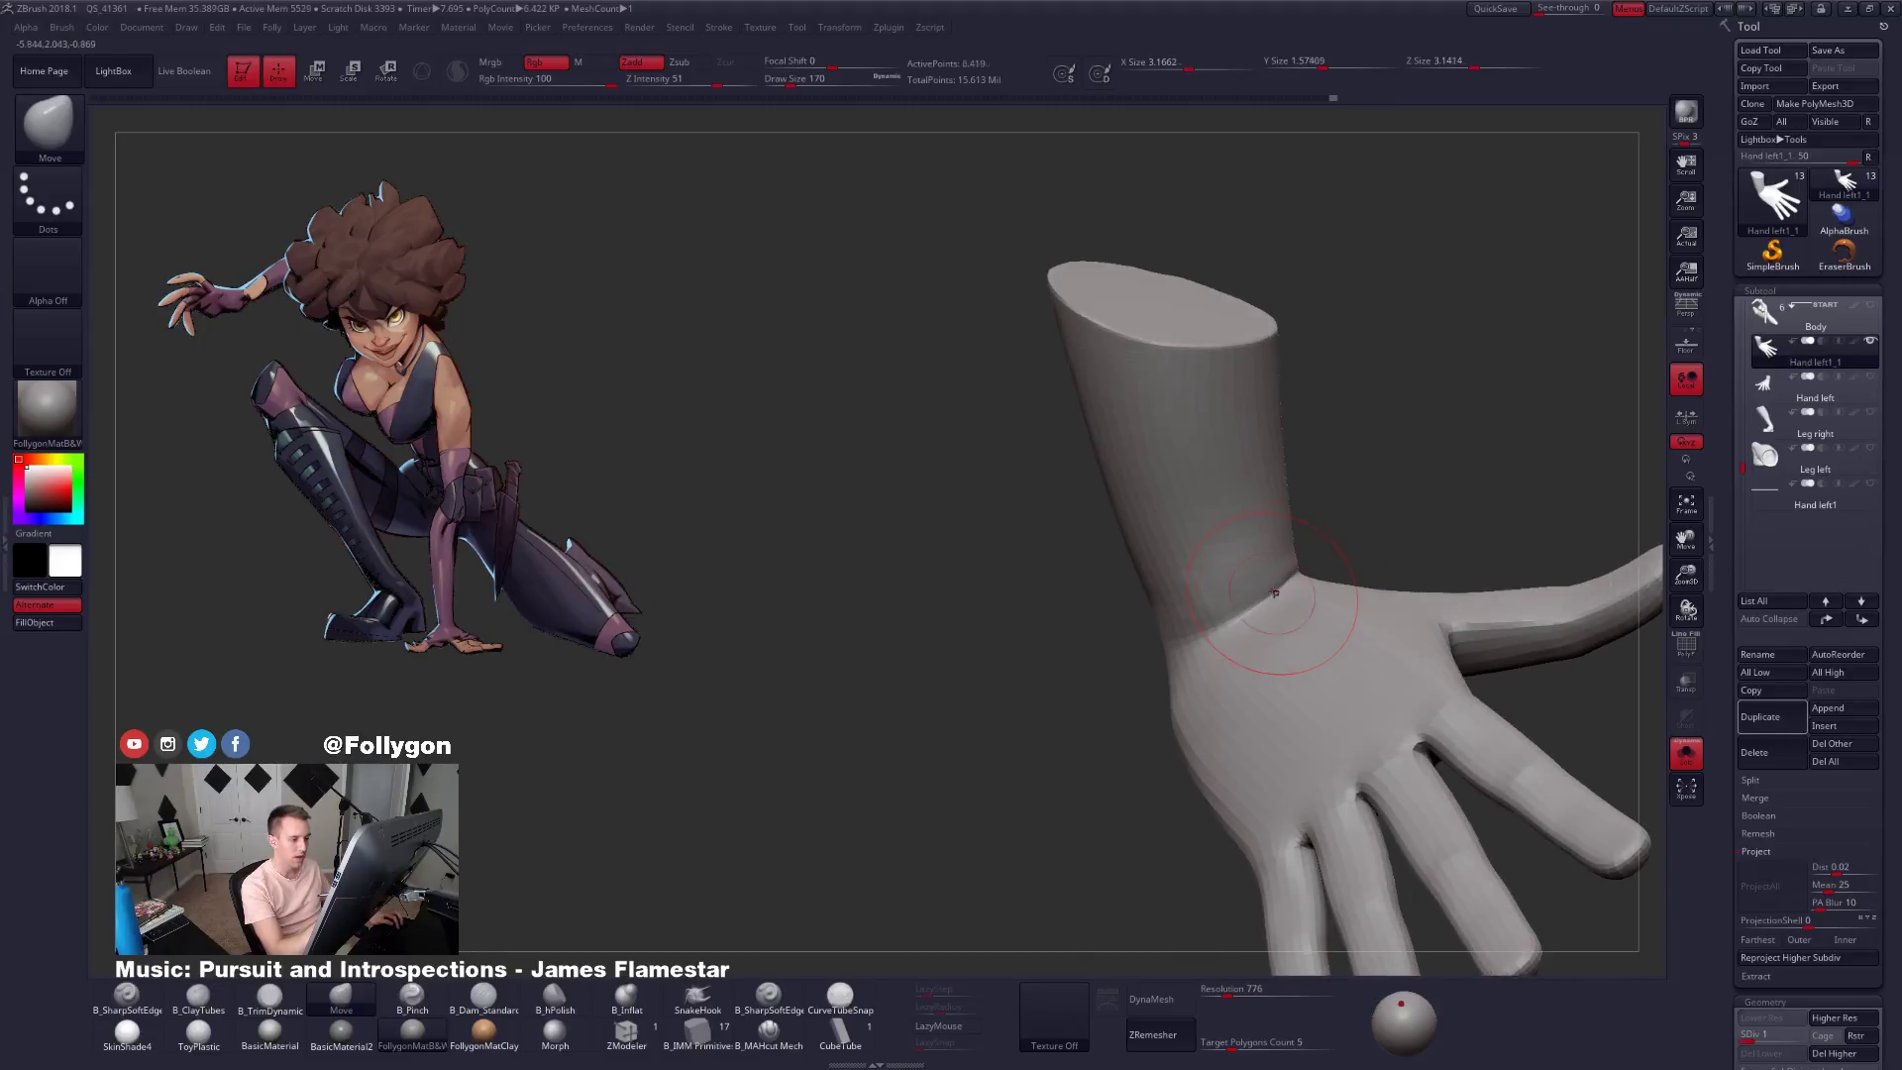
Raise the hand to subdivision level 4 and mask everything below the wrist crease, leaving the forearm unmasked.
key(d)
key(d)
key(d)
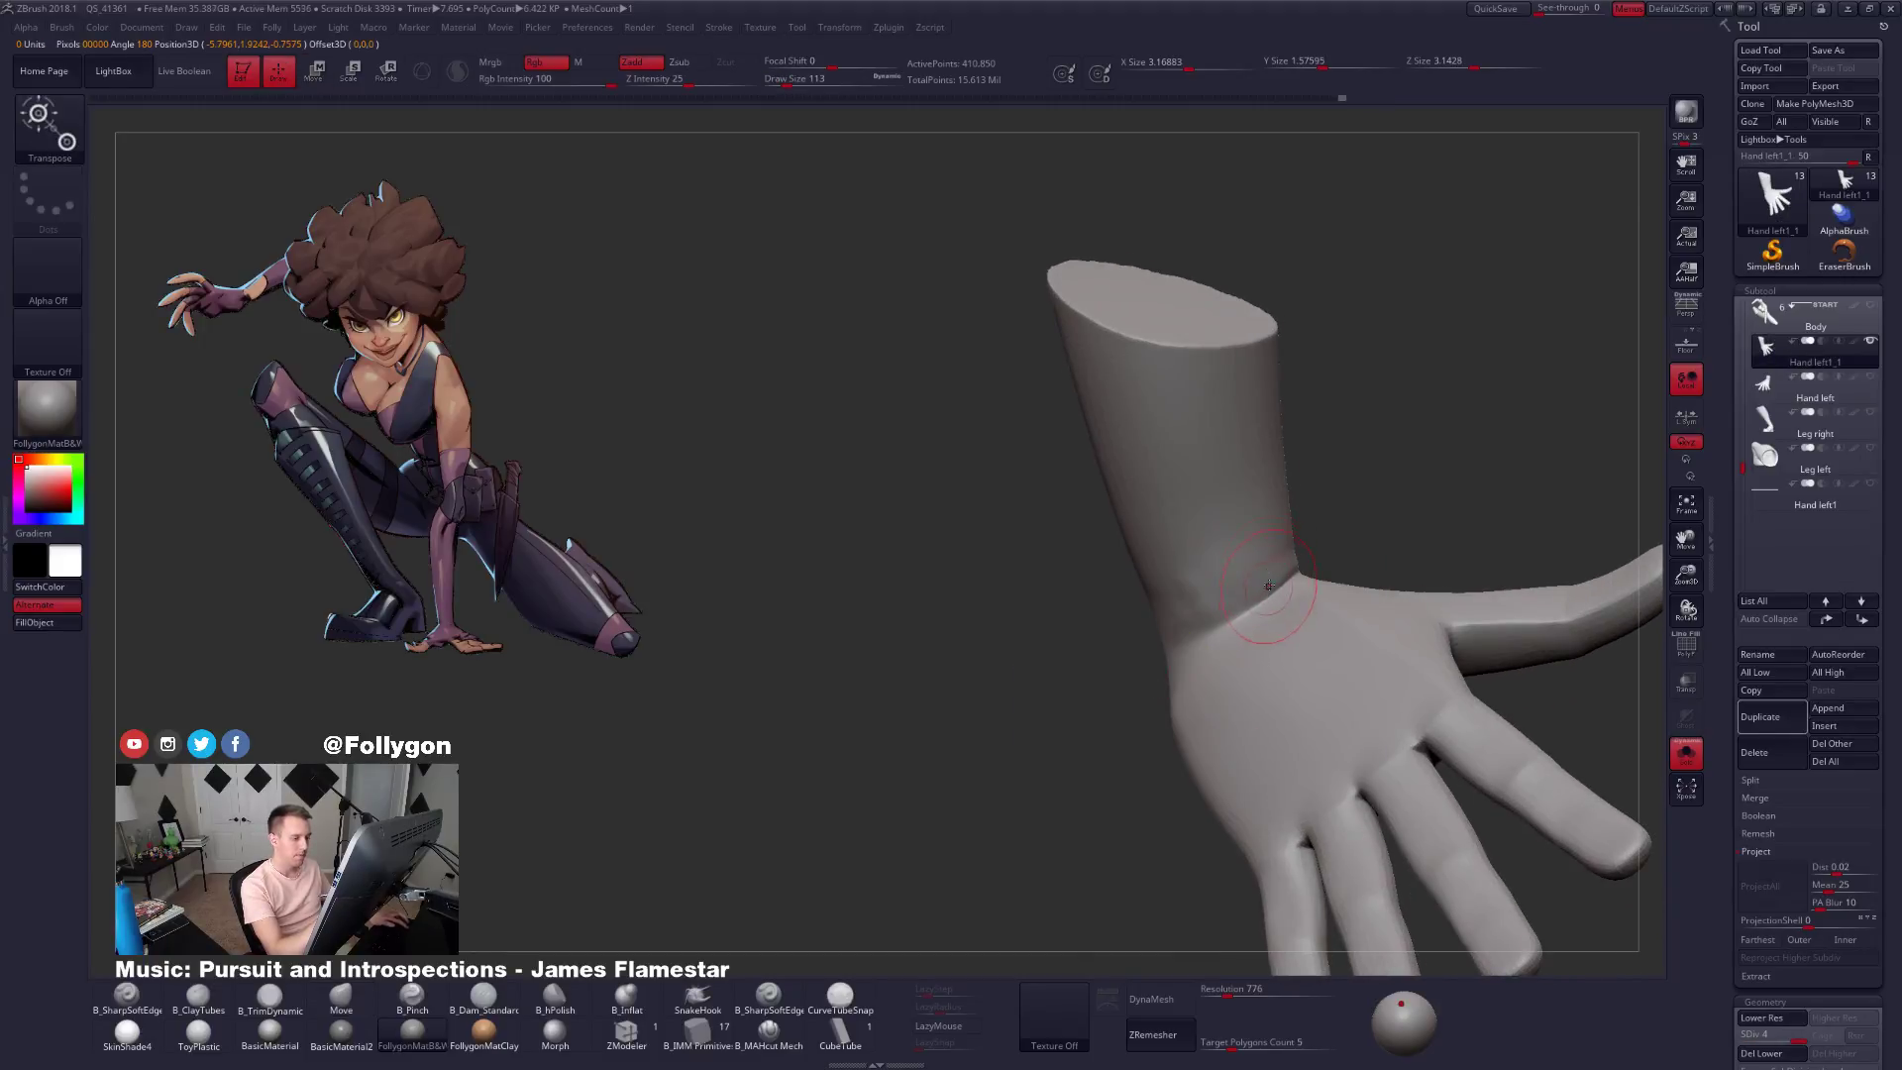
key(shift+f)
key(shift+f)
key(w)
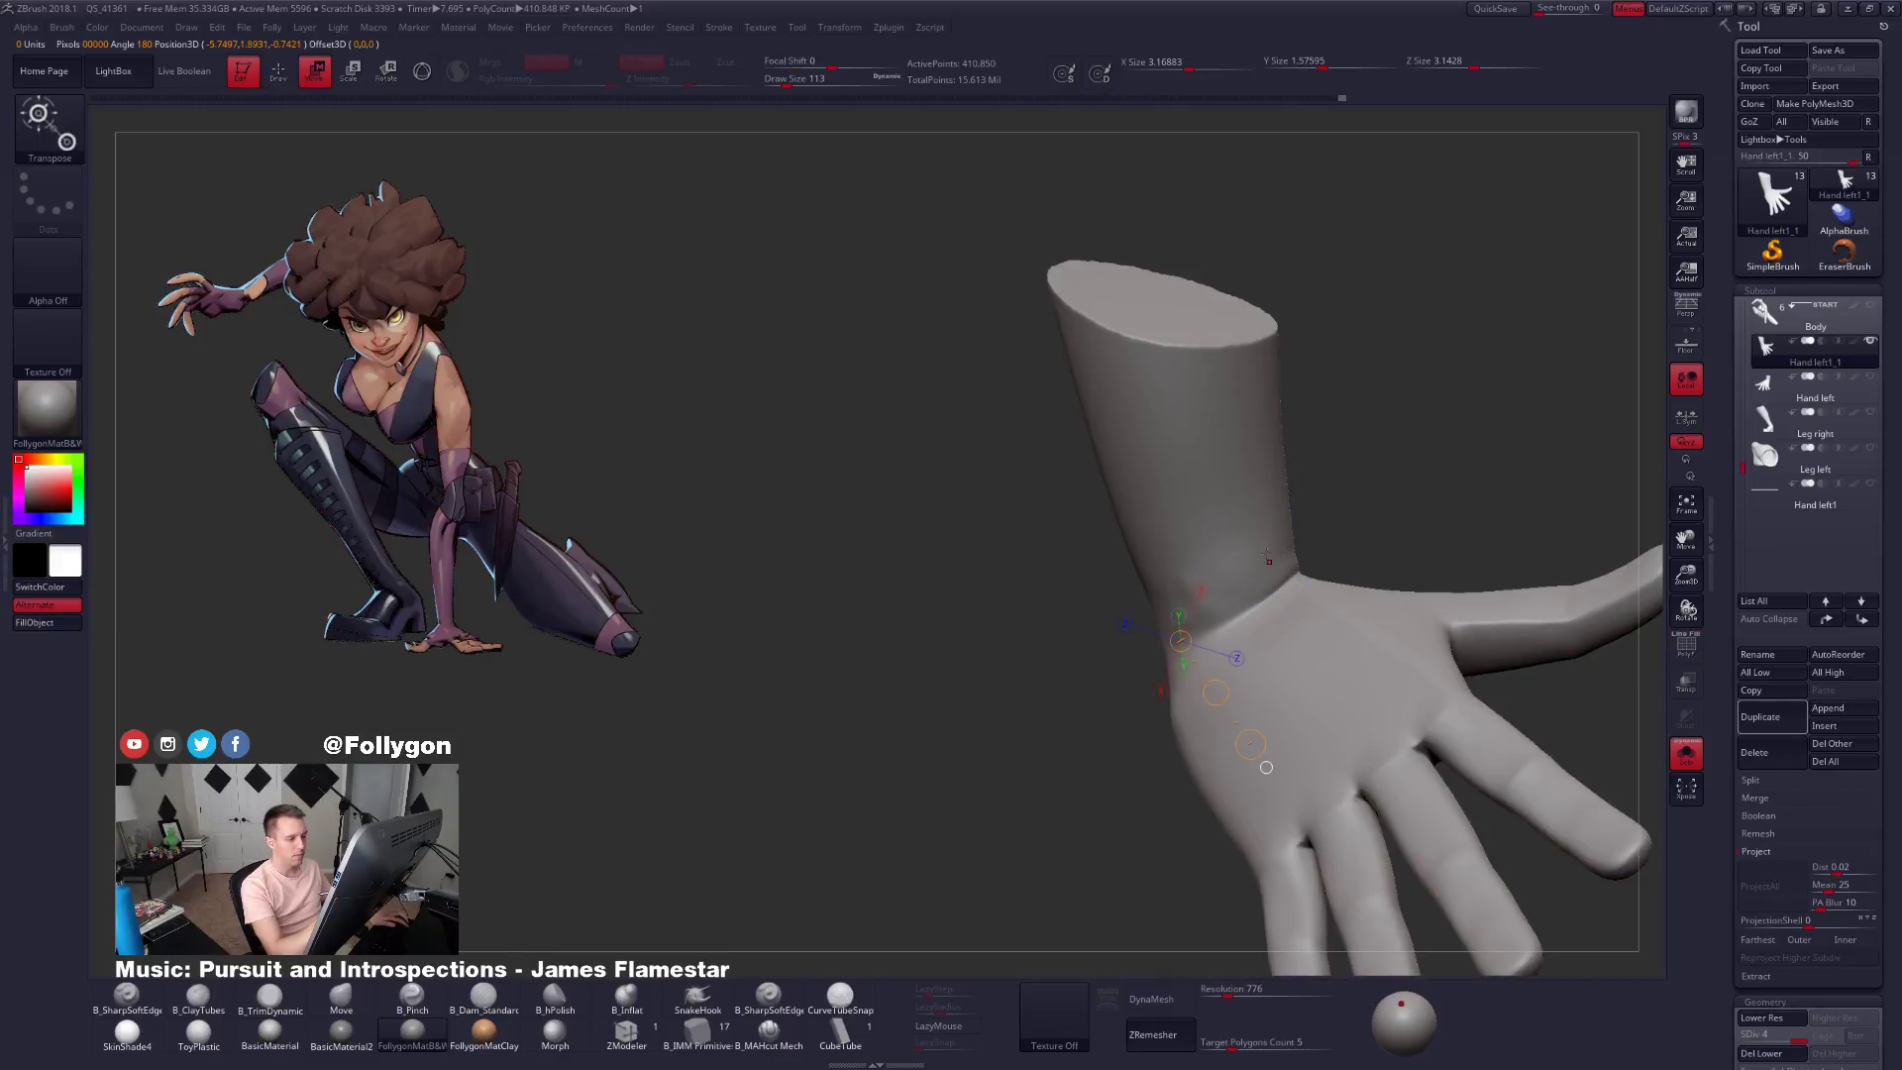
drag(1347, 540, 1297, 693)
drag(1311, 621, 1280, 814)
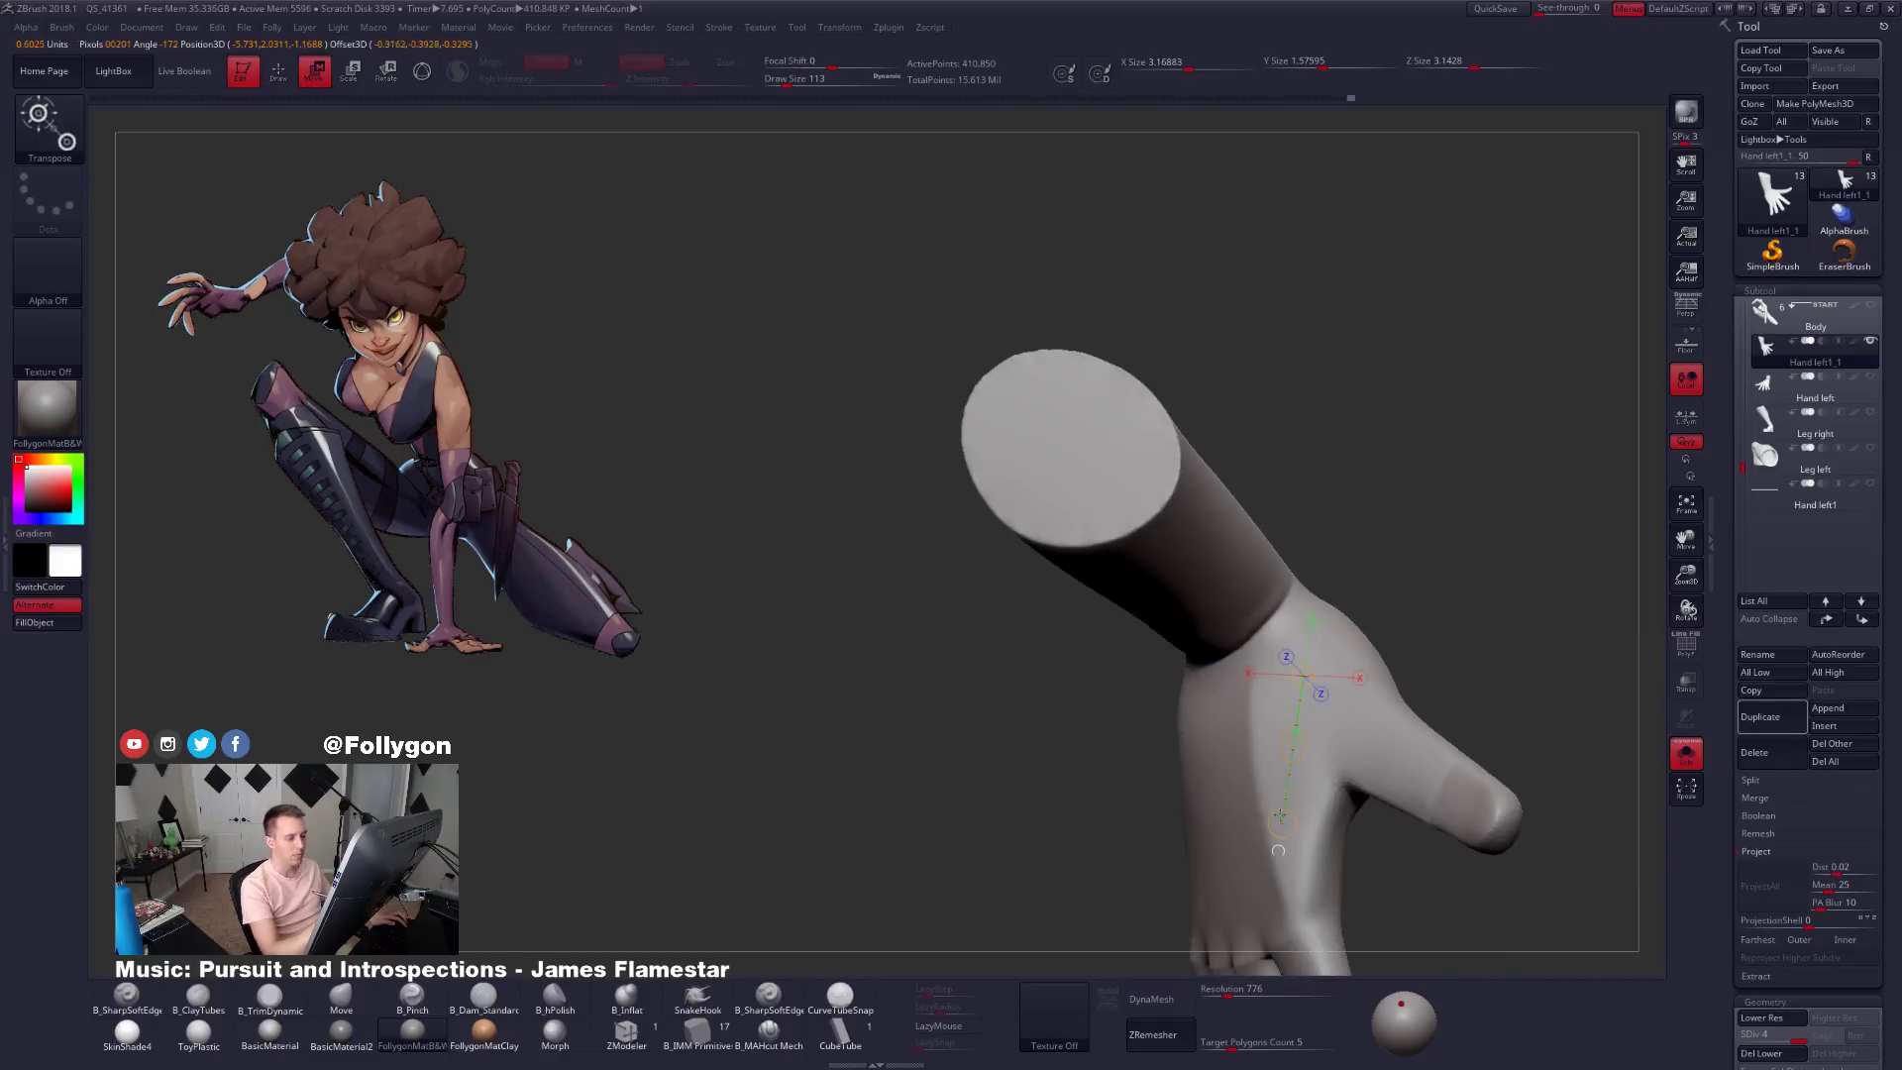
mouse_move(1241, 610)
right_down()
mouse_move(1206, 612)
mouse_move(1211, 597)
right_up()
ctrl+drag(1210, 597, 1237, 724)
ctrl+drag(1329, 599, 1351, 604)
ctrl+drag(1238, 565, 1334, 559)
key(q)
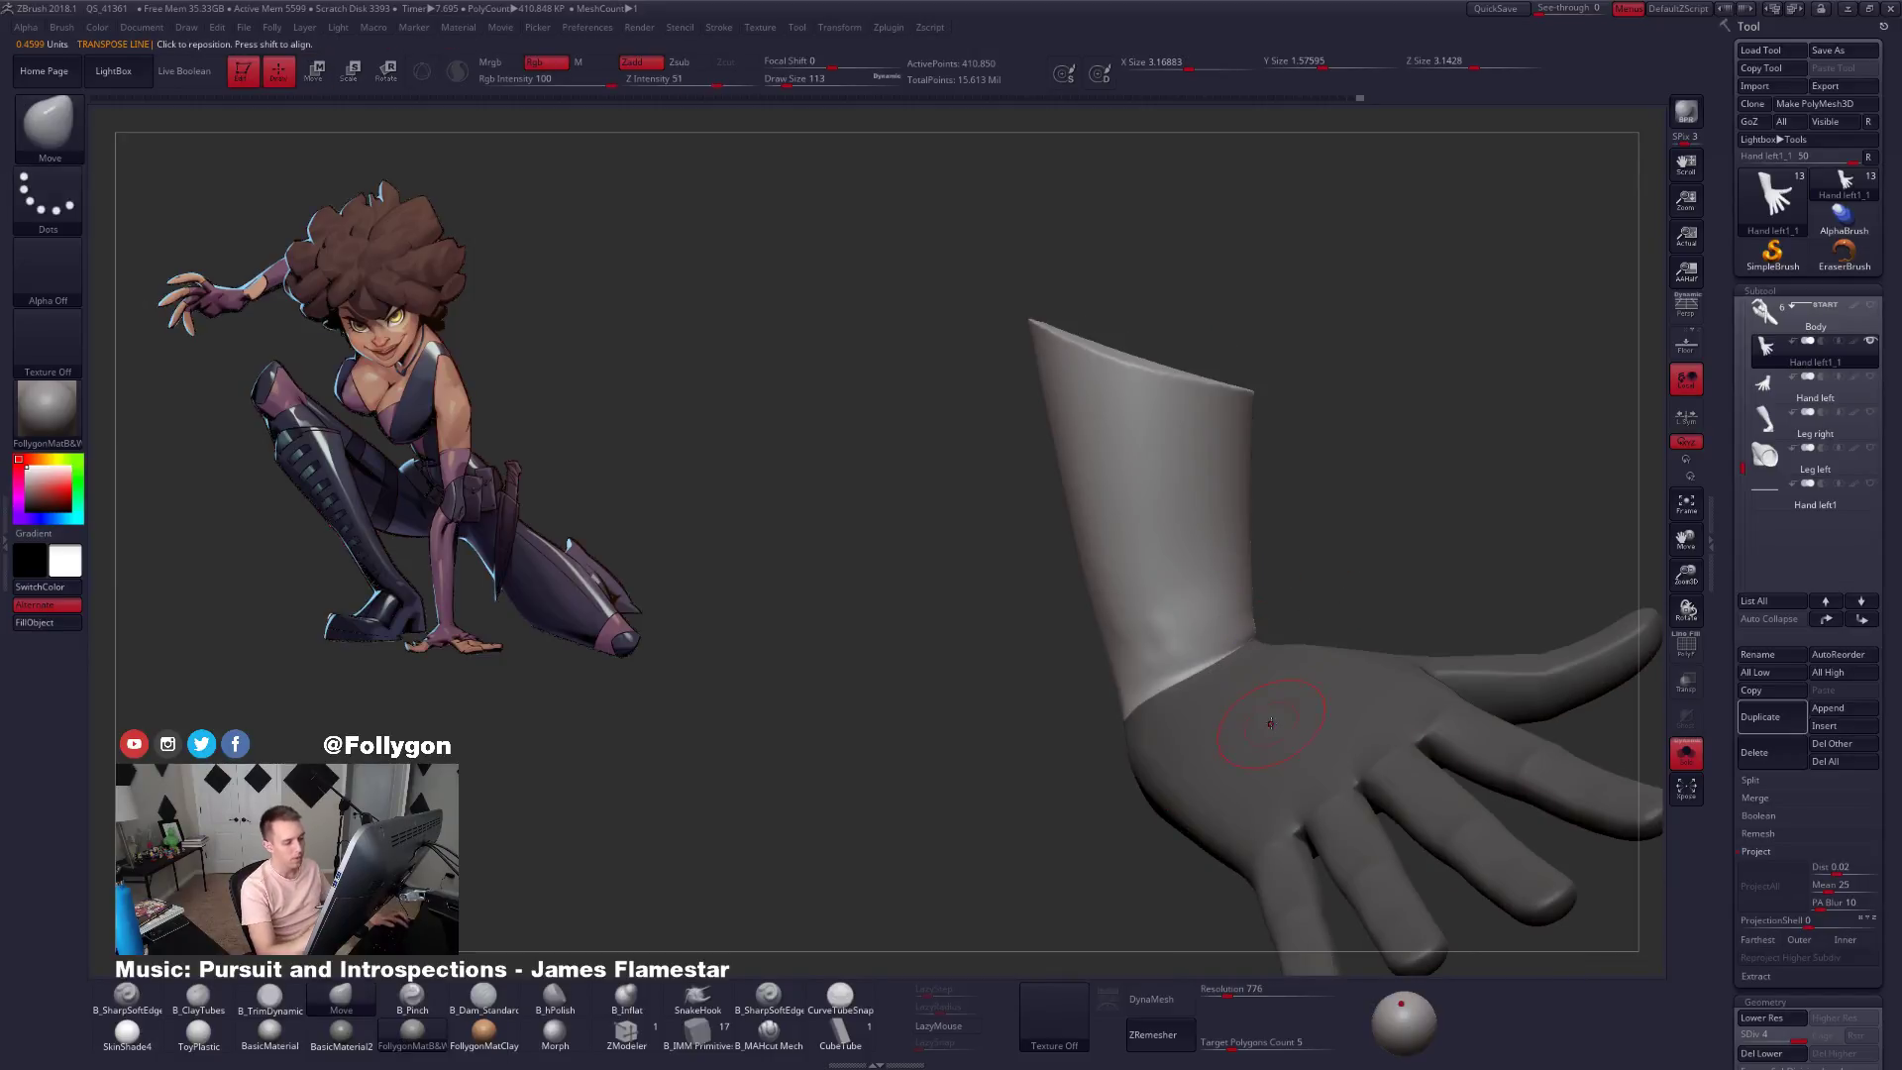
Reshape the forearm beside the wrist crease at the lowest subdivision level with the Move brush at draw size 215.
mouse_move(1174, 793)
right_down()
mouse_move(1275, 715)
mouse_move(1286, 738)
mouse_move(1295, 700)
mouse_move(1136, 652)
mouse_move(1047, 702)
mouse_move(1150, 664)
right_up()
key(shift+f)
key(shift+f)
key(shift+d)
key(shift+d)
key(shift+d)
key(space)
drag(1153, 676, 1173, 676)
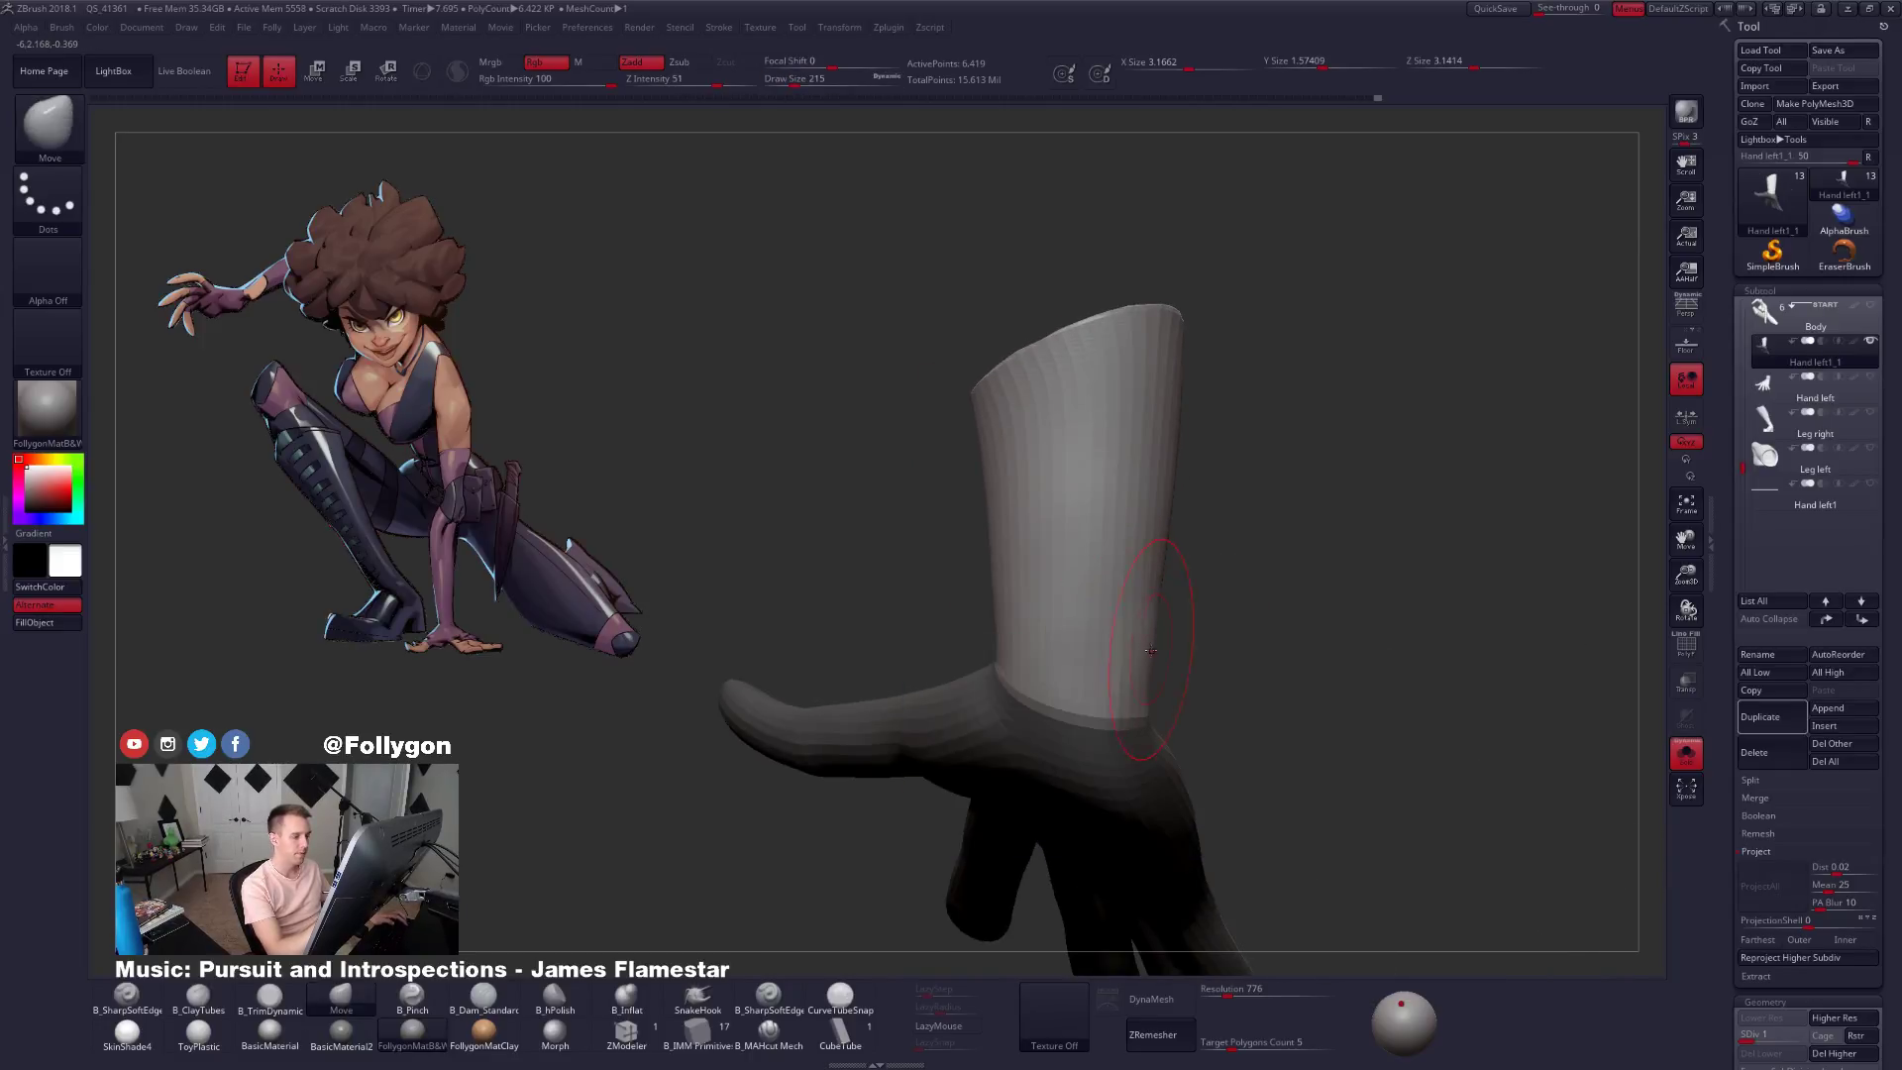
mouse_move(1168, 634)
right_down()
mouse_move(1101, 560)
mouse_move(1090, 612)
right_up()
Clear the mask and tighten the inner wrist crease at subdivision level 4 with the Pinch brush at draw size 38.
key(d)
mouse_move(968, 631)
right_down()
mouse_move(1282, 670)
mouse_move(1306, 685)
mouse_move(1270, 710)
mouse_move(1282, 742)
mouse_move(1268, 731)
mouse_move(1371, 743)
mouse_move(1304, 692)
mouse_move(1332, 741)
mouse_move(1245, 717)
mouse_move(1163, 629)
mouse_move(1170, 684)
mouse_move(1191, 557)
right_up()
key(d)
key(d)
key(b)
key(p)
key(i)
key(space)
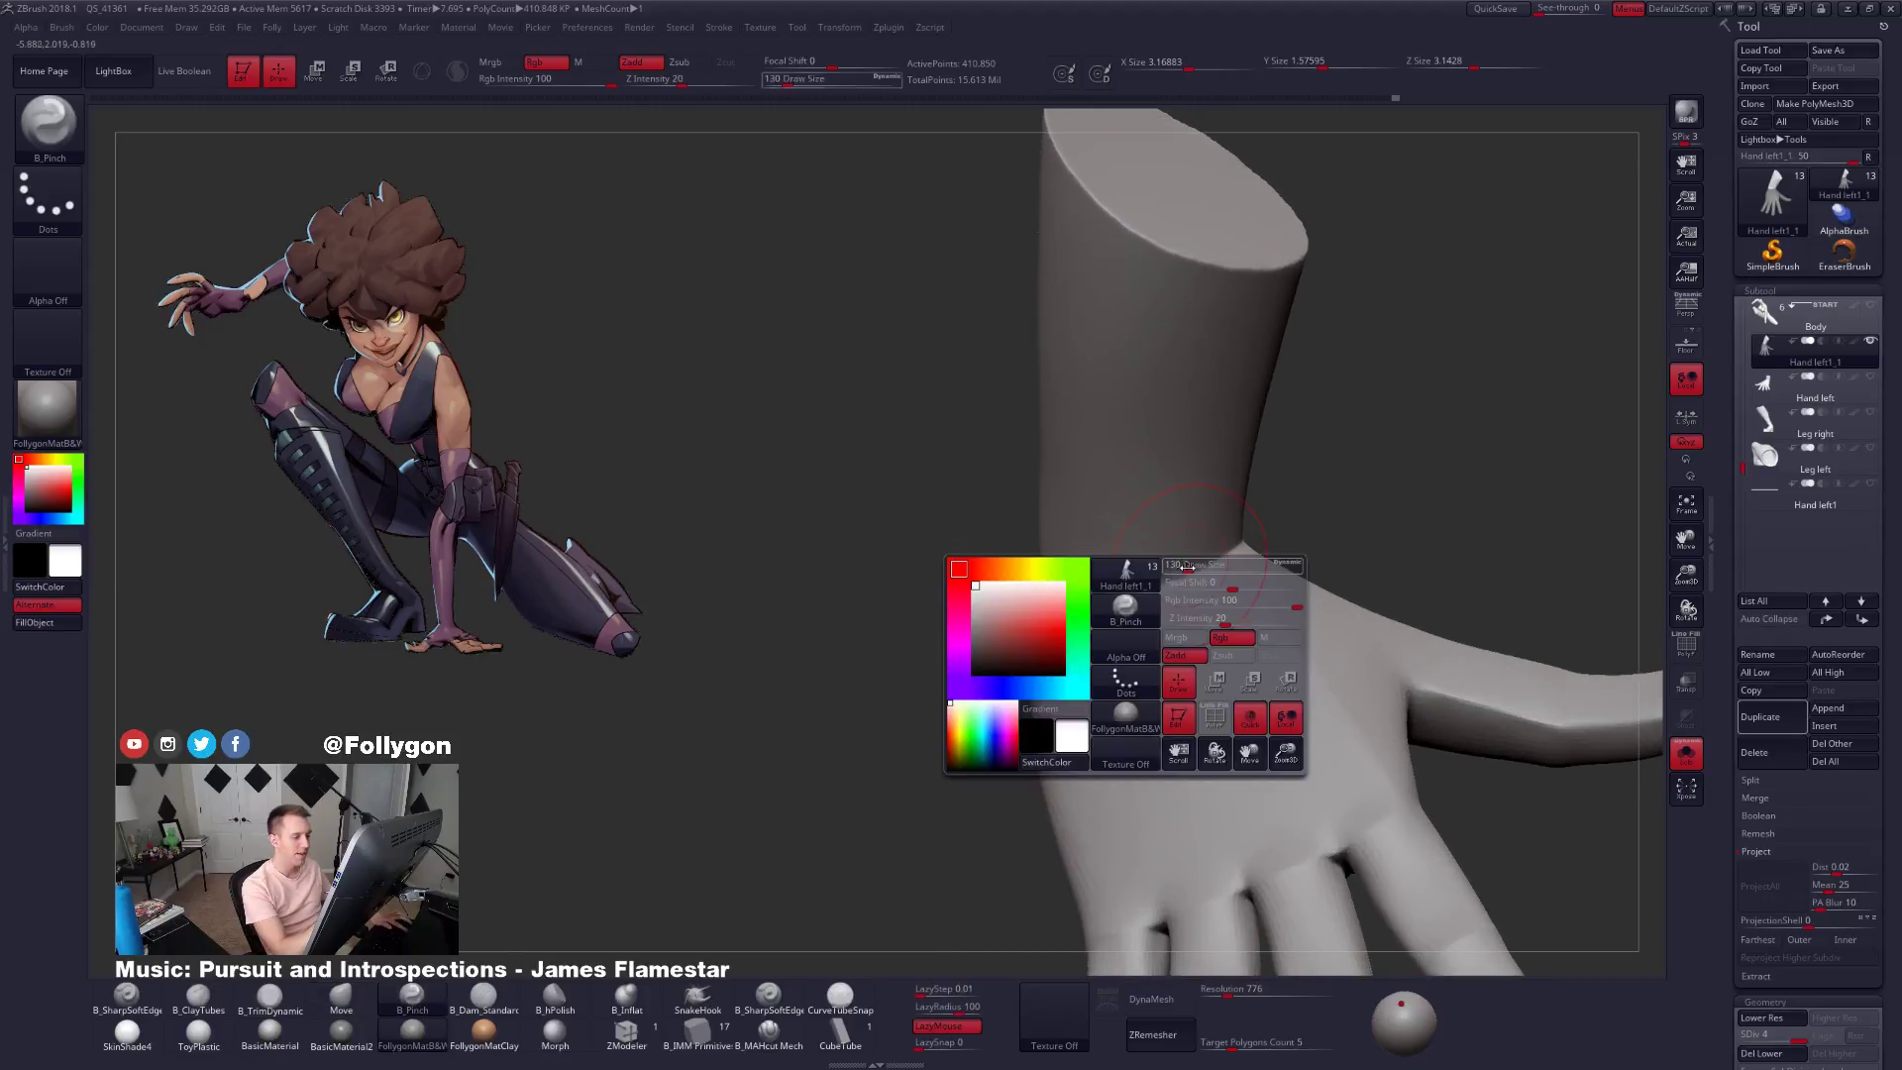
drag(1186, 567, 1173, 566)
right_drag(1209, 563, 1235, 558)
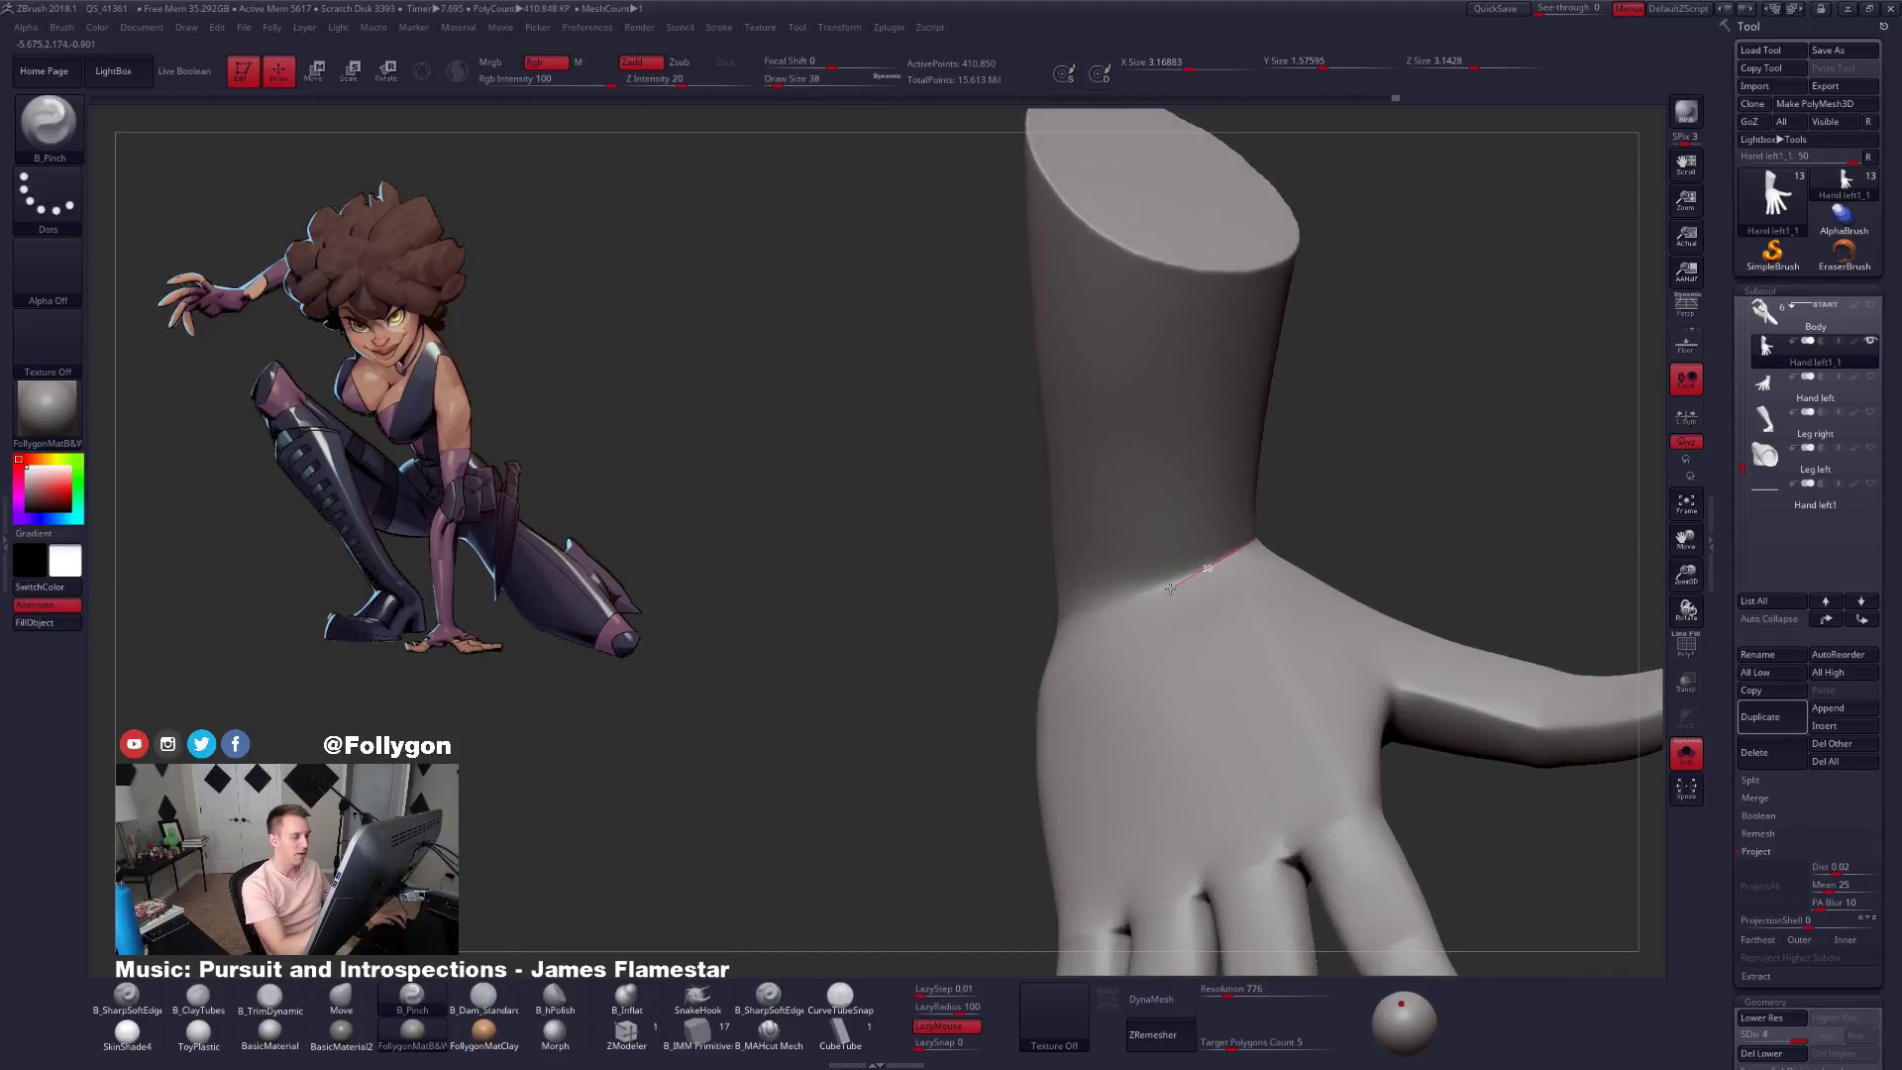
Pinch the full length of the wrist crease at draw size 67 and smooth the side of the wrist.
right_drag(1080, 618, 1159, 612)
key(space)
drag(1159, 612, 1238, 556)
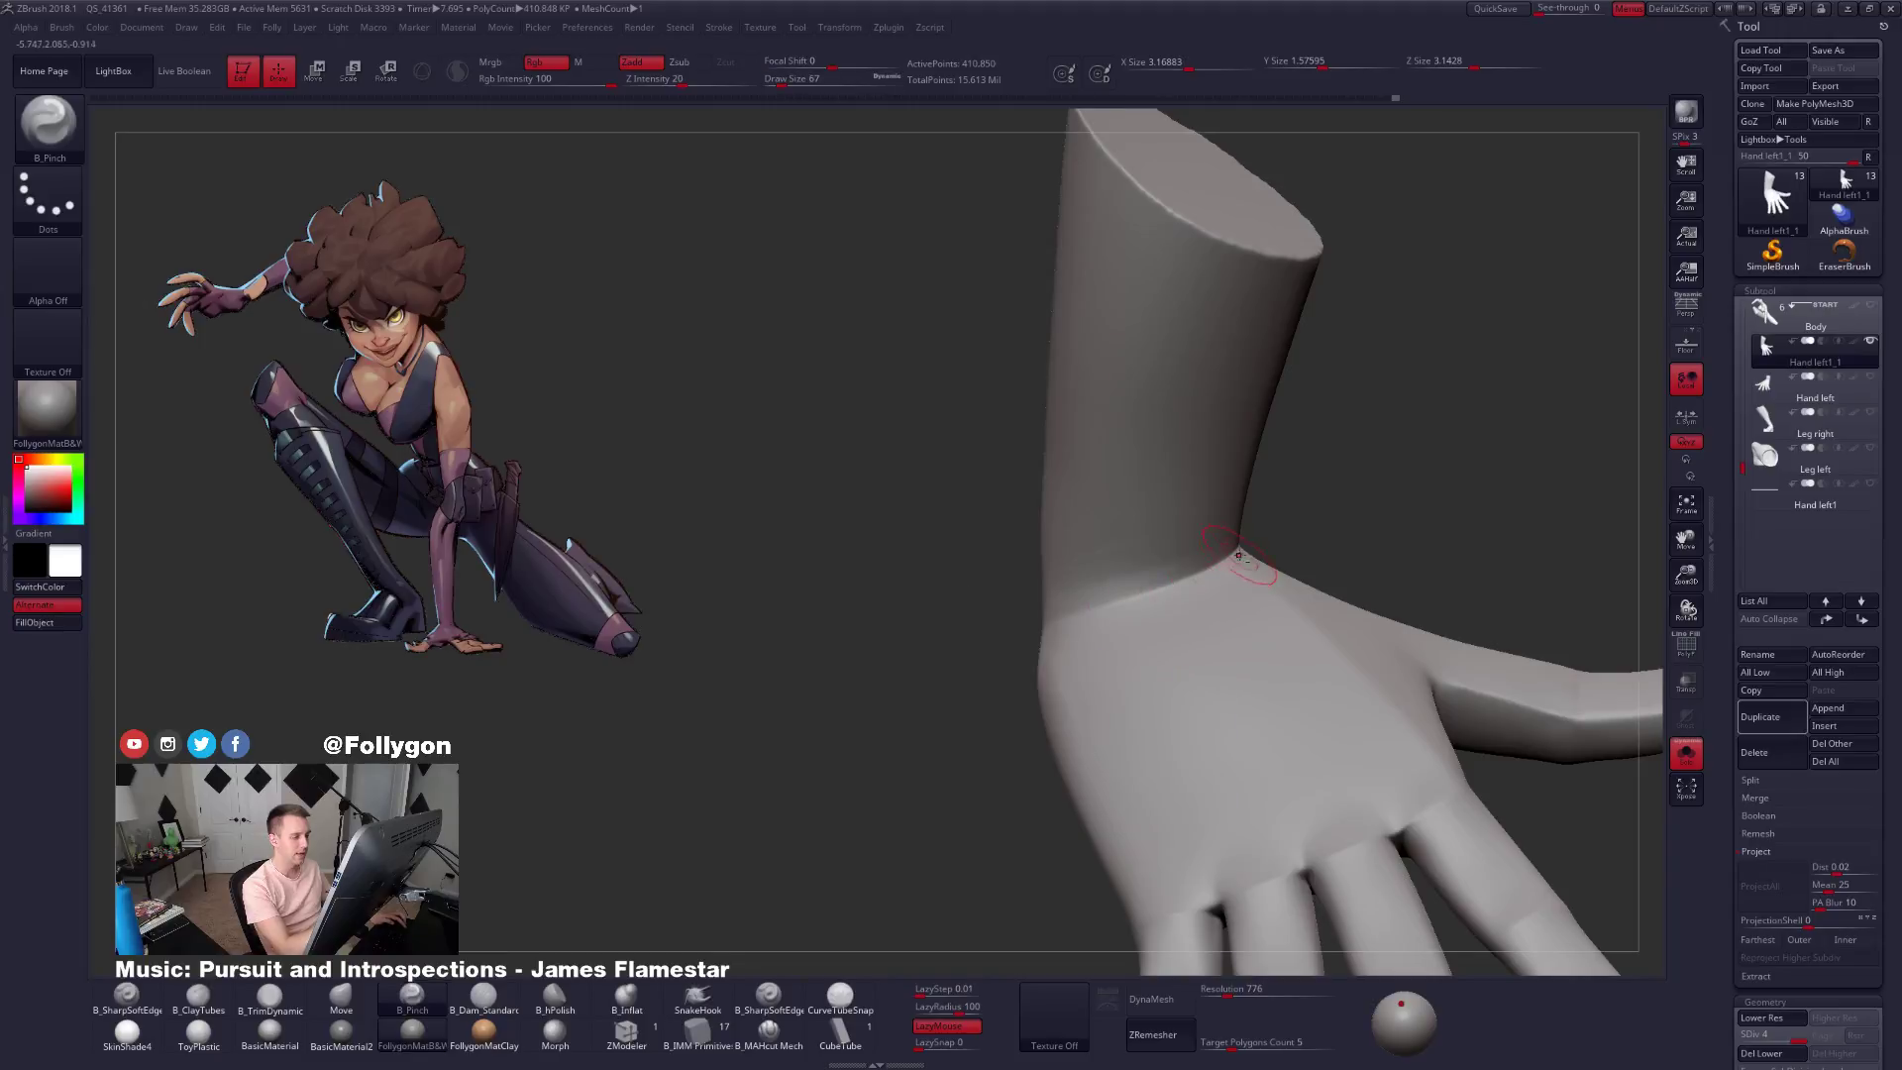
mouse_move(953, 631)
right_down()
mouse_move(1092, 570)
mouse_move(1126, 615)
mouse_move(1096, 624)
mouse_move(1159, 554)
mouse_move(1164, 503)
right_up()
key(shift)
key(shift)
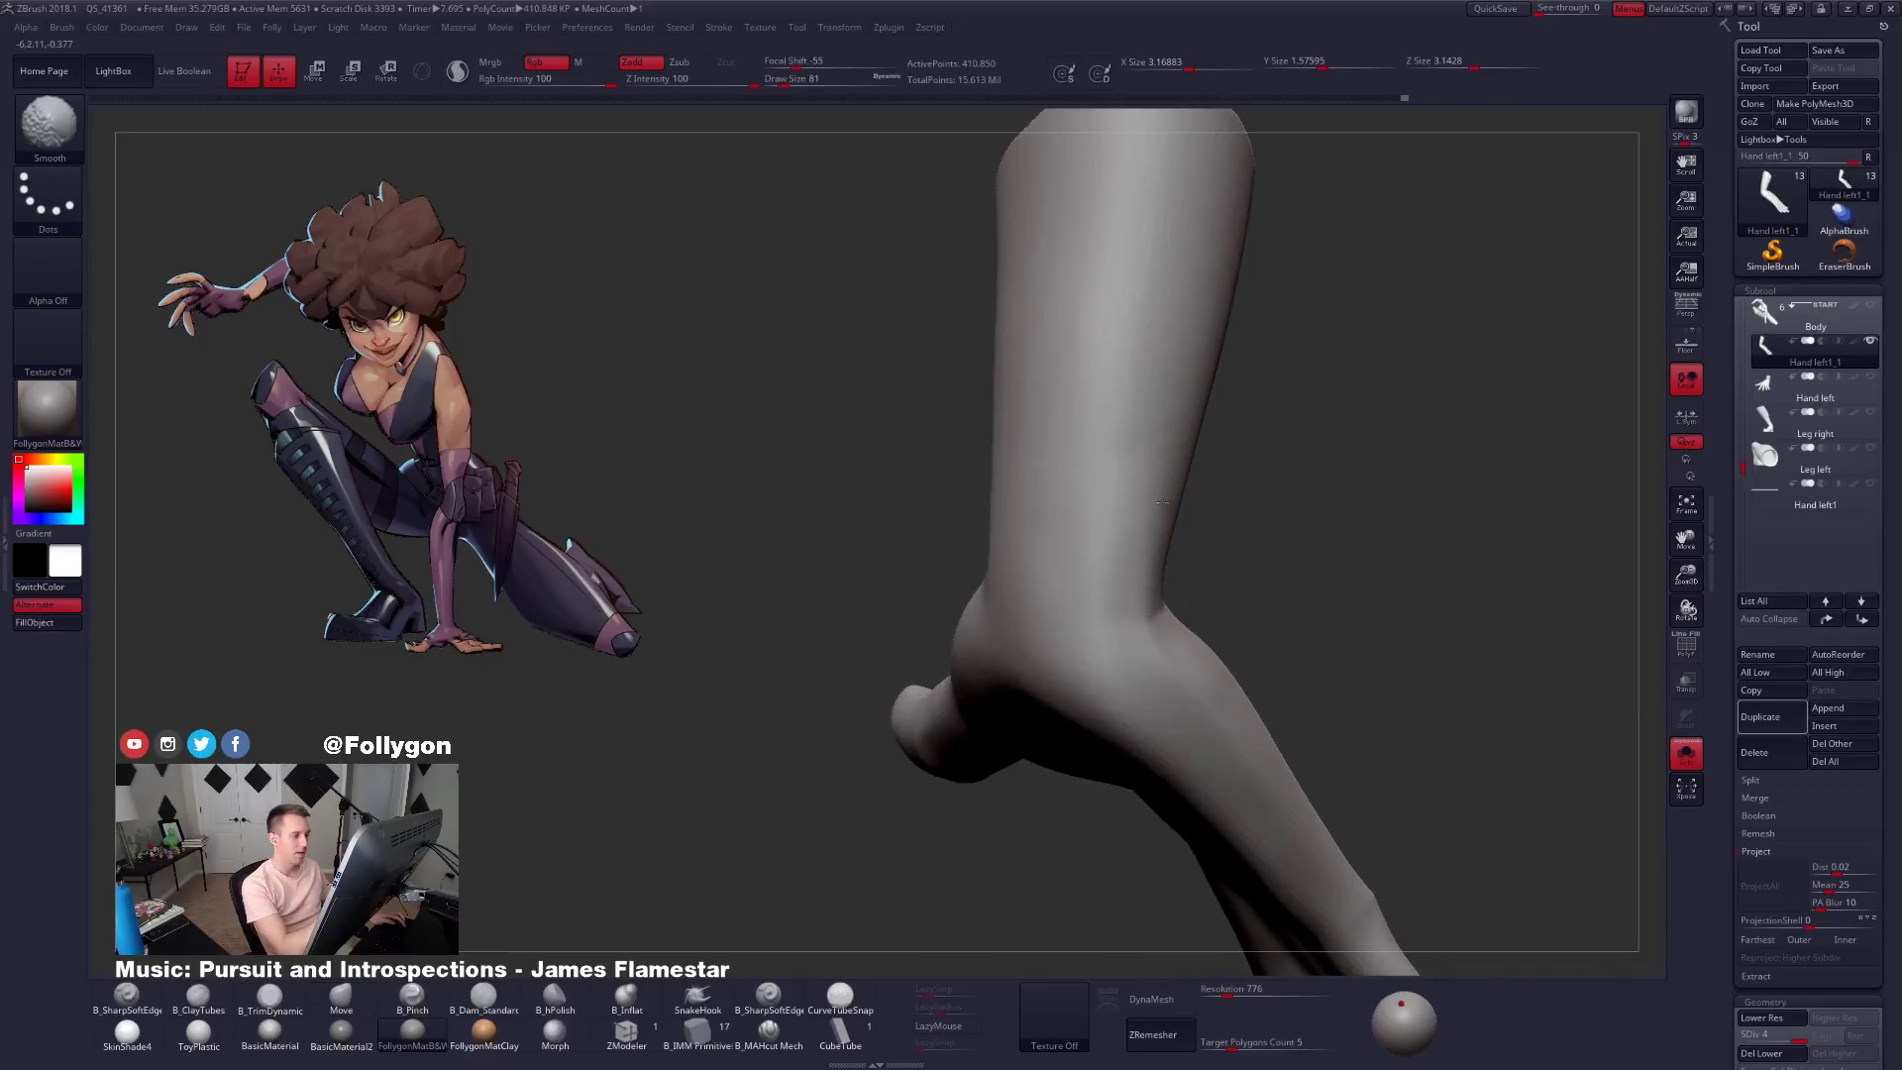
Adjust the heel of the palm with the Move brush at draw size 150 and smooth the forearm at subdivision level 3.
mouse_move(1105, 616)
right_down()
mouse_move(1070, 607)
mouse_move(1030, 634)
right_up()
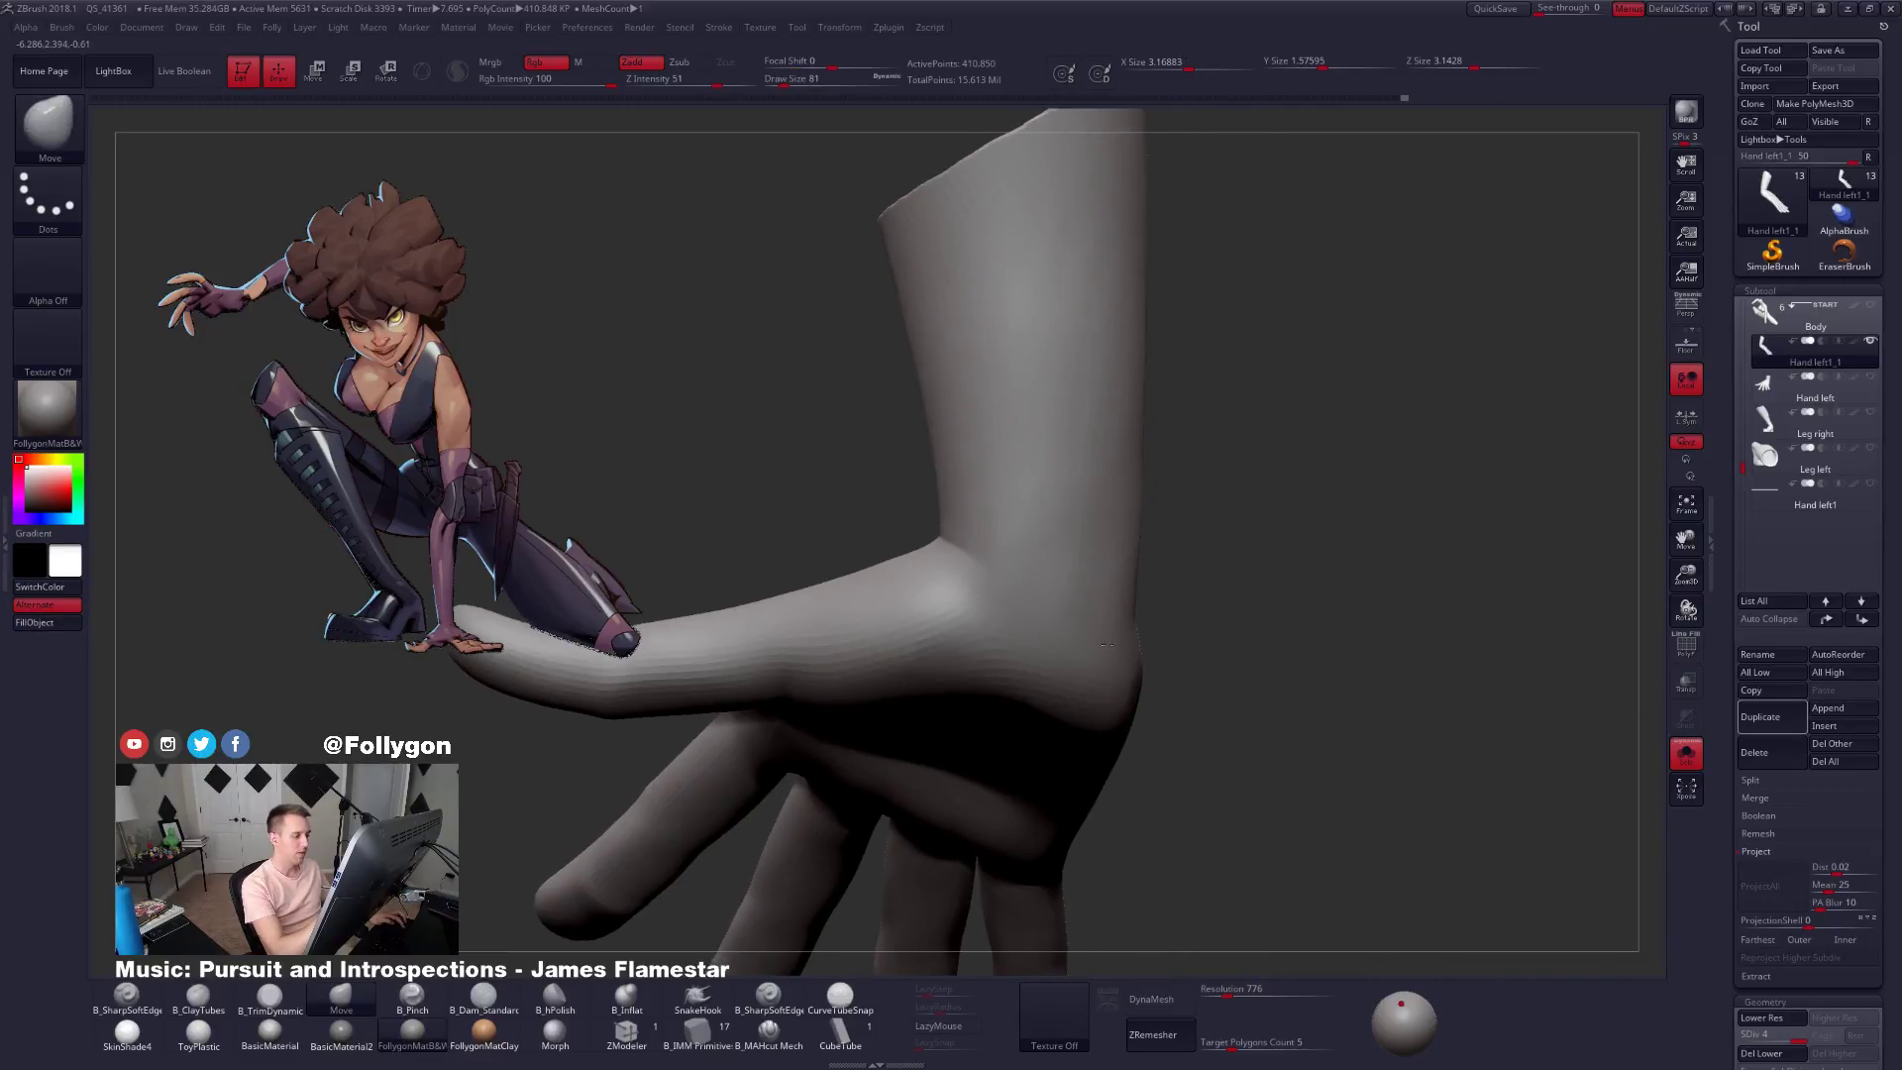
ctrl+right_drag(1050, 723, 1035, 689)
key(space)
drag(1075, 668, 1085, 669)
key(shift+d)
shift+drag(1082, 527, 1093, 545)
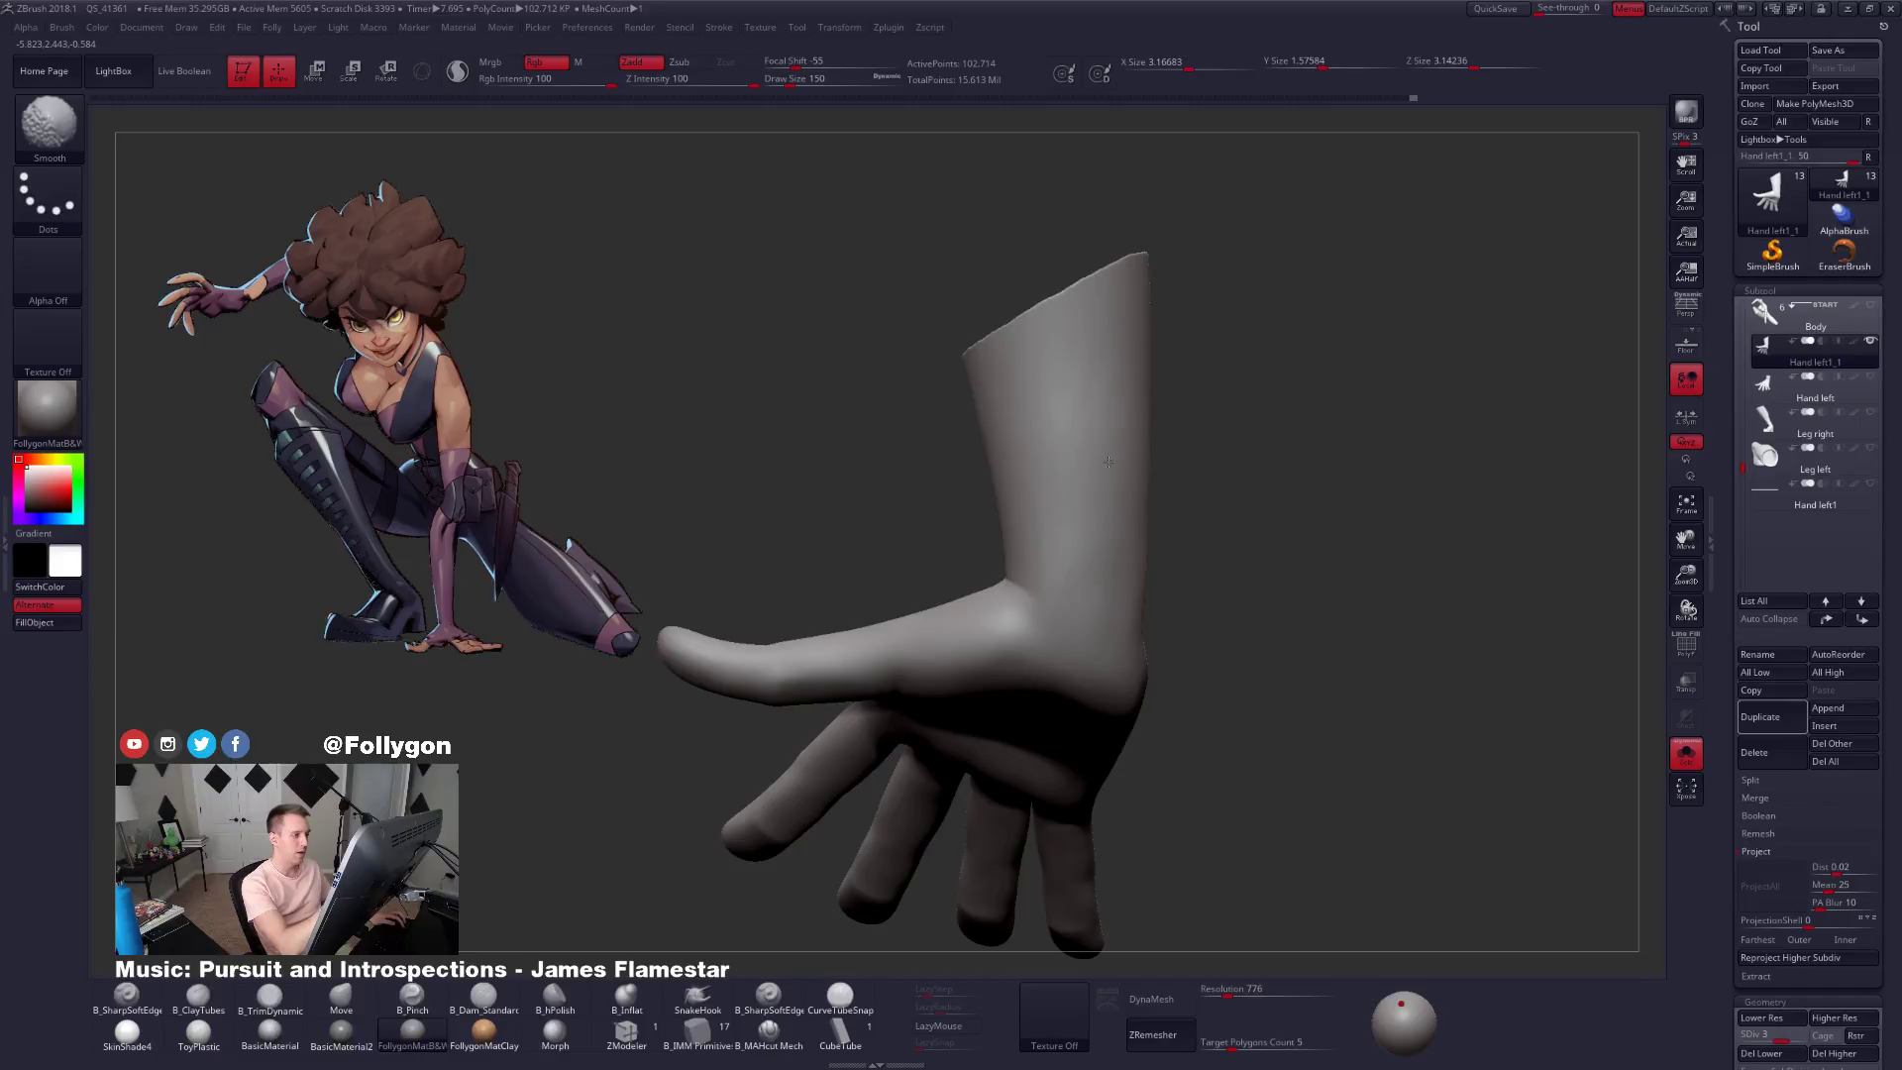
key(d)
Flatten the forearm above the palm heel with the TrimDynamic brush at draw sizes 150 and 181, dropping to subdivision level 2.
mouse_move(1083, 637)
right_down()
mouse_move(1100, 595)
mouse_move(1186, 547)
right_up()
key(3)
drag(1064, 523, 1059, 549)
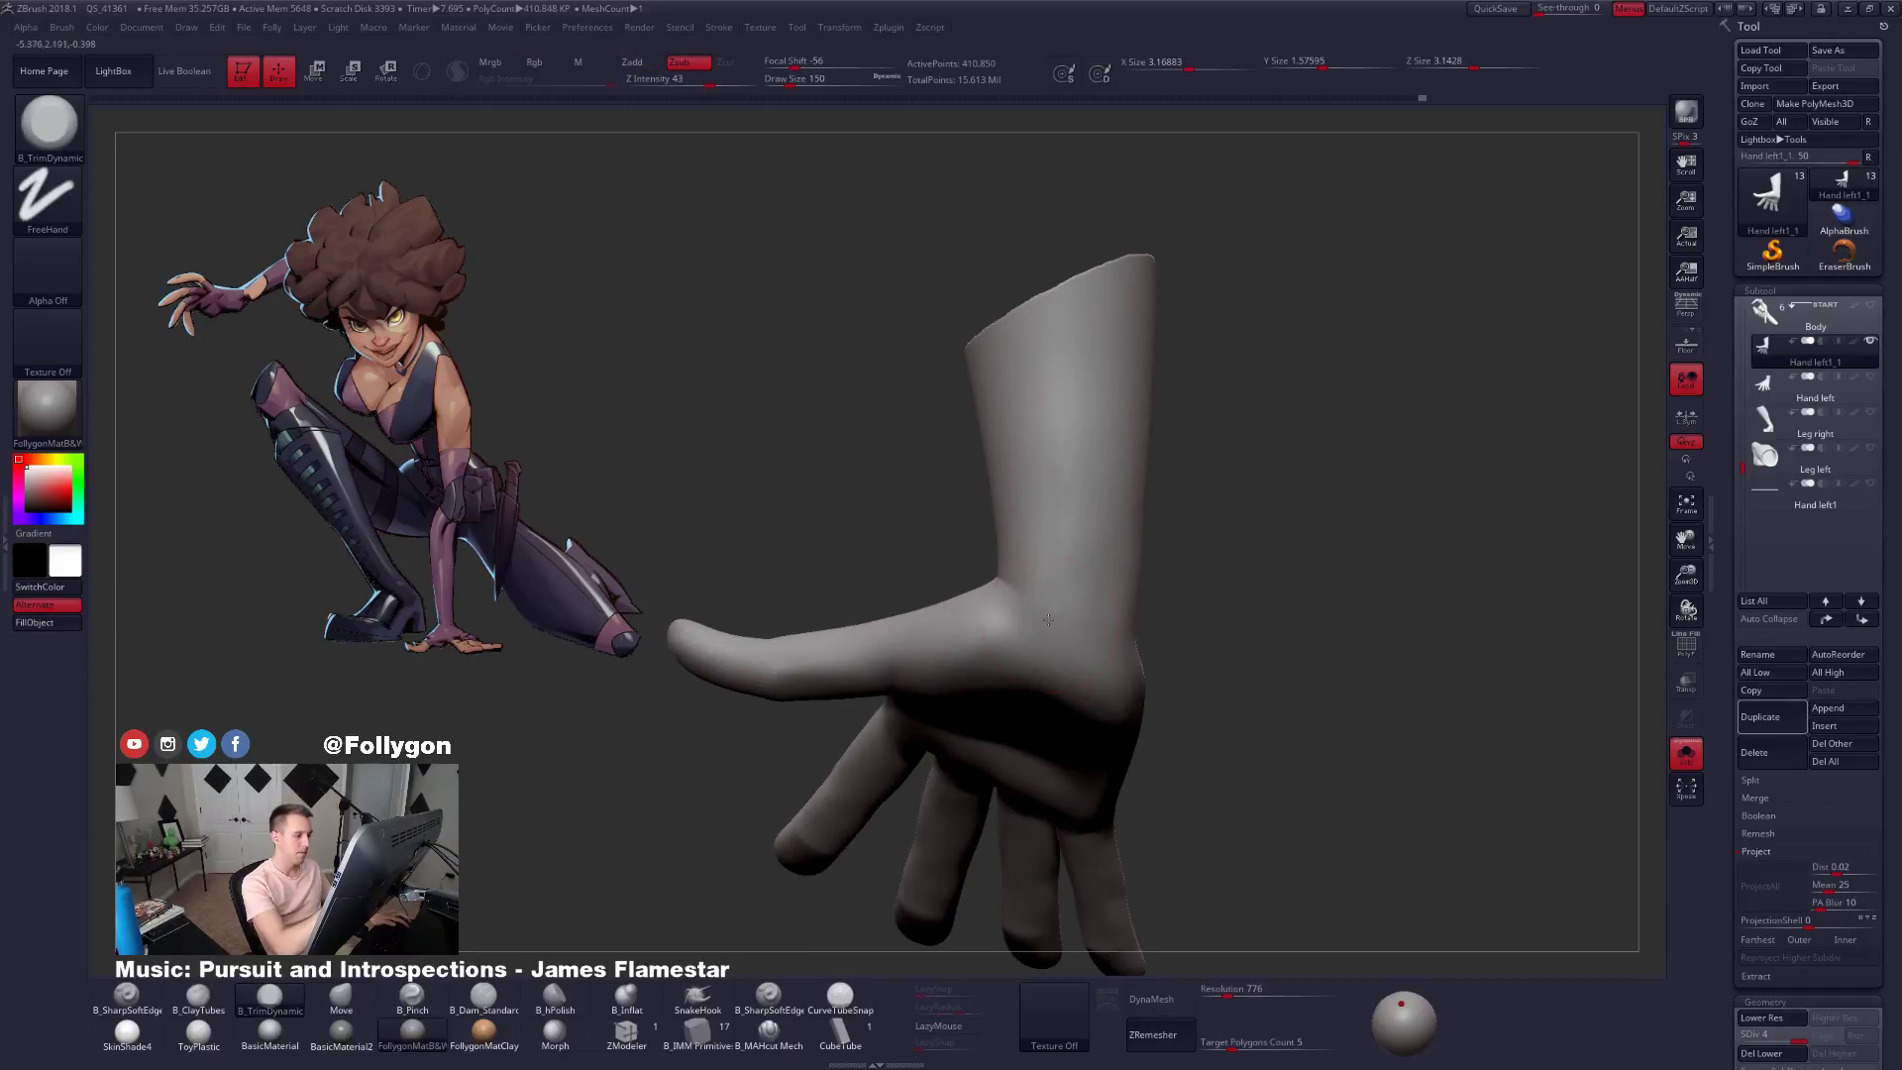
key(shift+d)
key(shift+d)
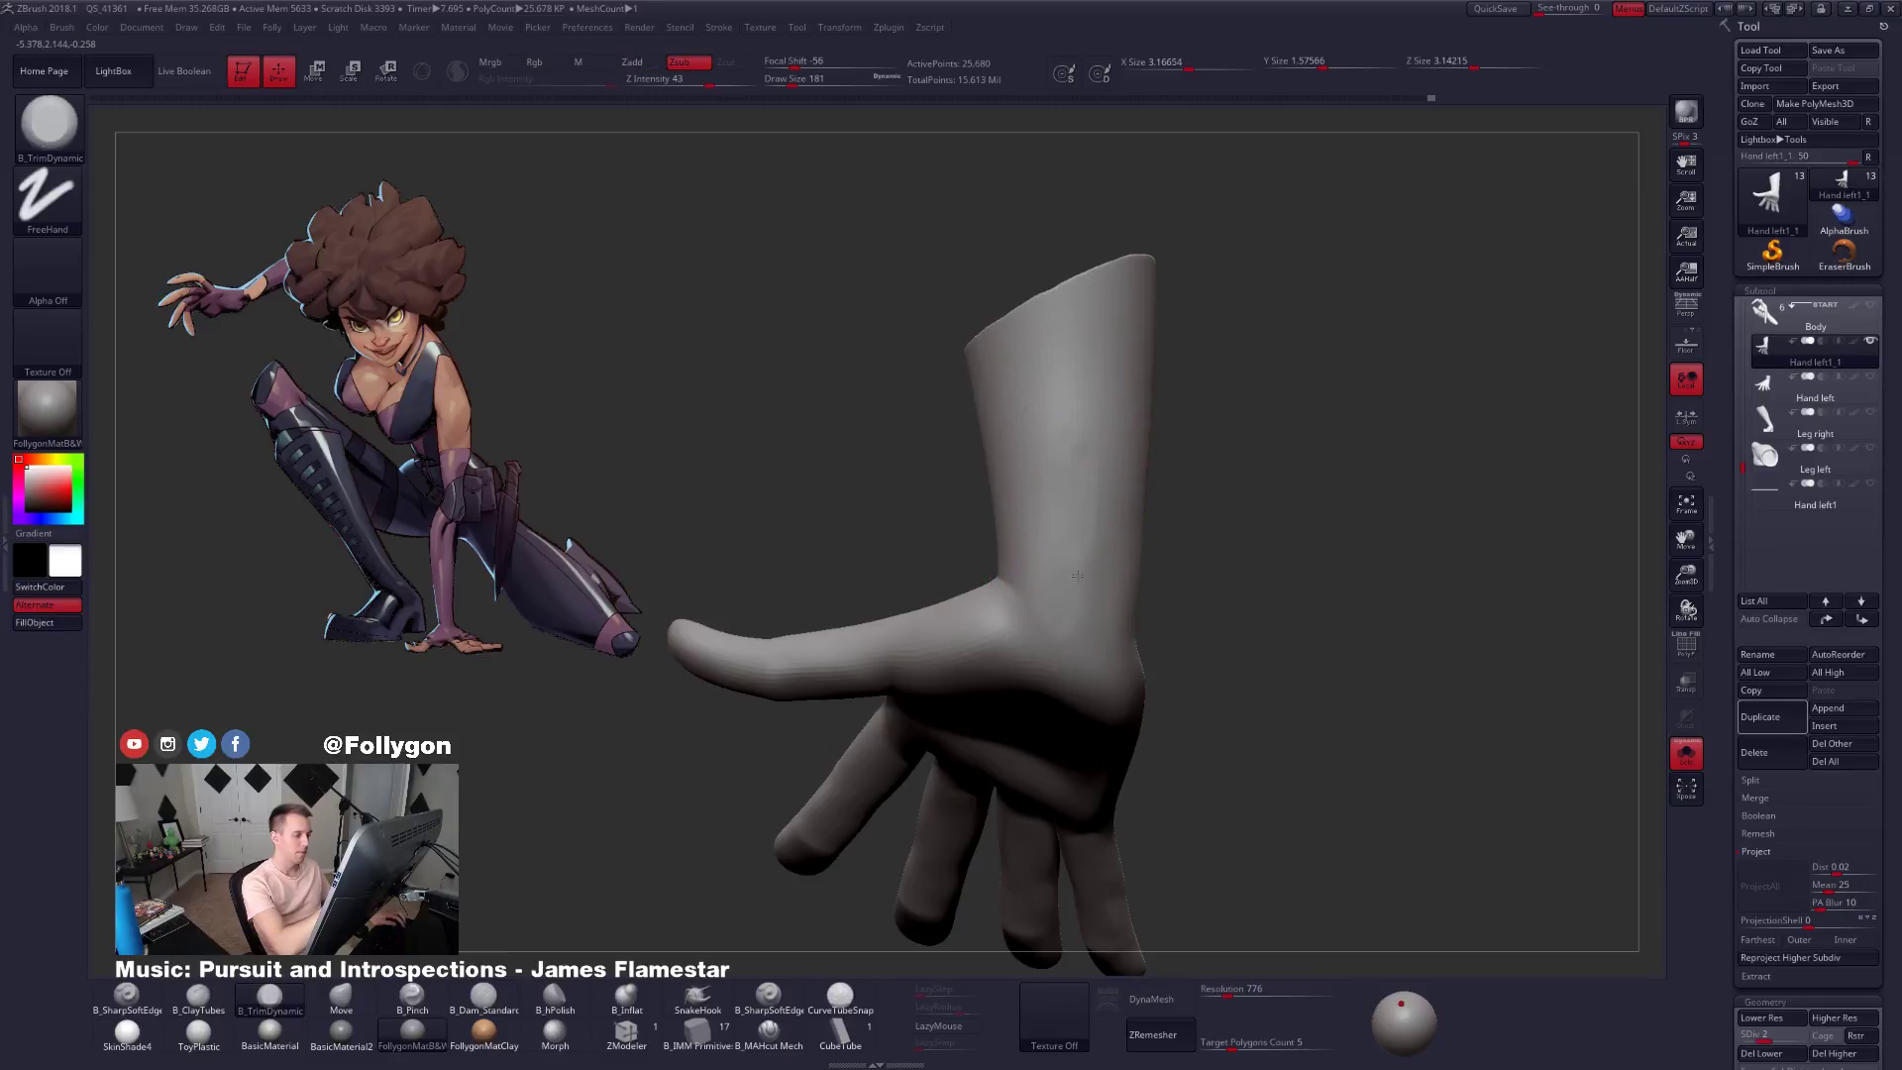
mouse_move(1100, 557)
right_down()
mouse_move(1085, 625)
mouse_move(1104, 573)
mouse_move(1094, 466)
mouse_move(1127, 561)
right_up()
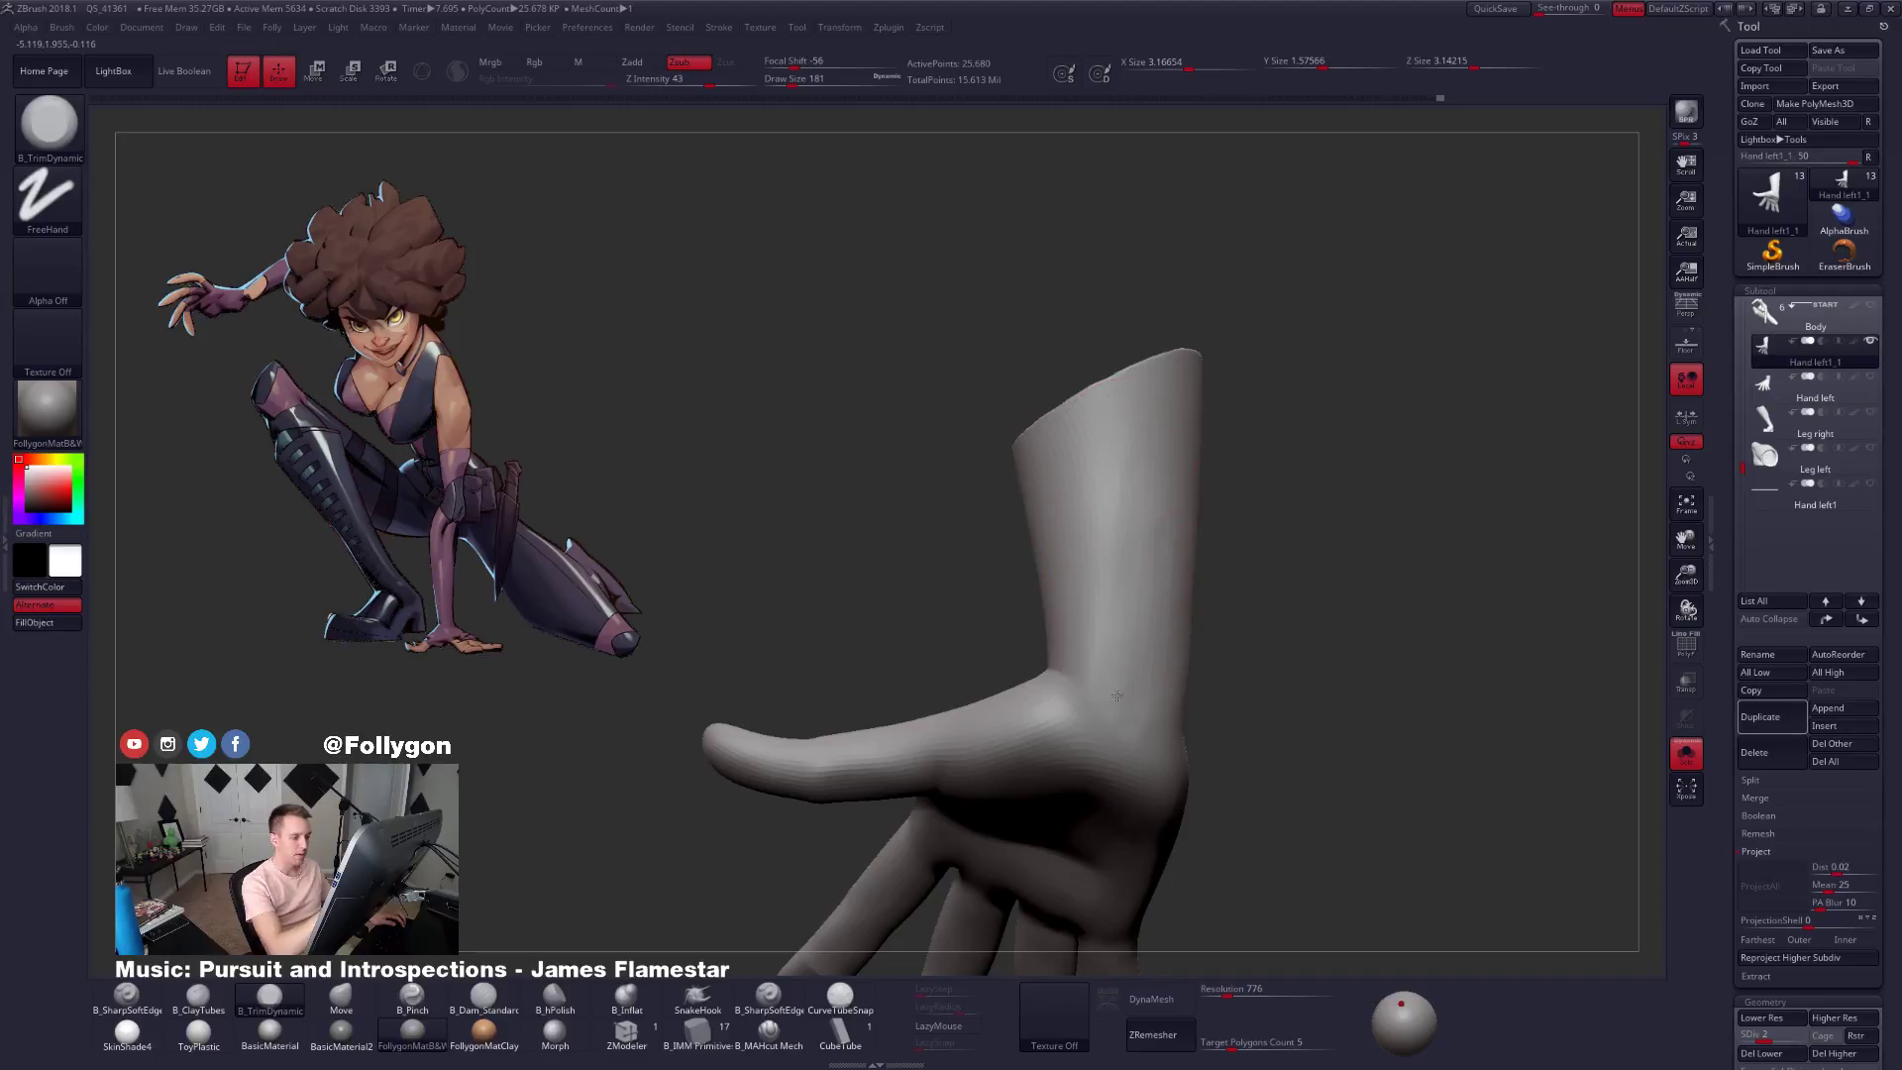
Smooth the forearm and wrist at draw size 170, then return the hand to subdivision level 4.
right_drag(1117, 696, 1133, 696)
right_click(1138, 582)
shift+drag(1129, 684, 1149, 448)
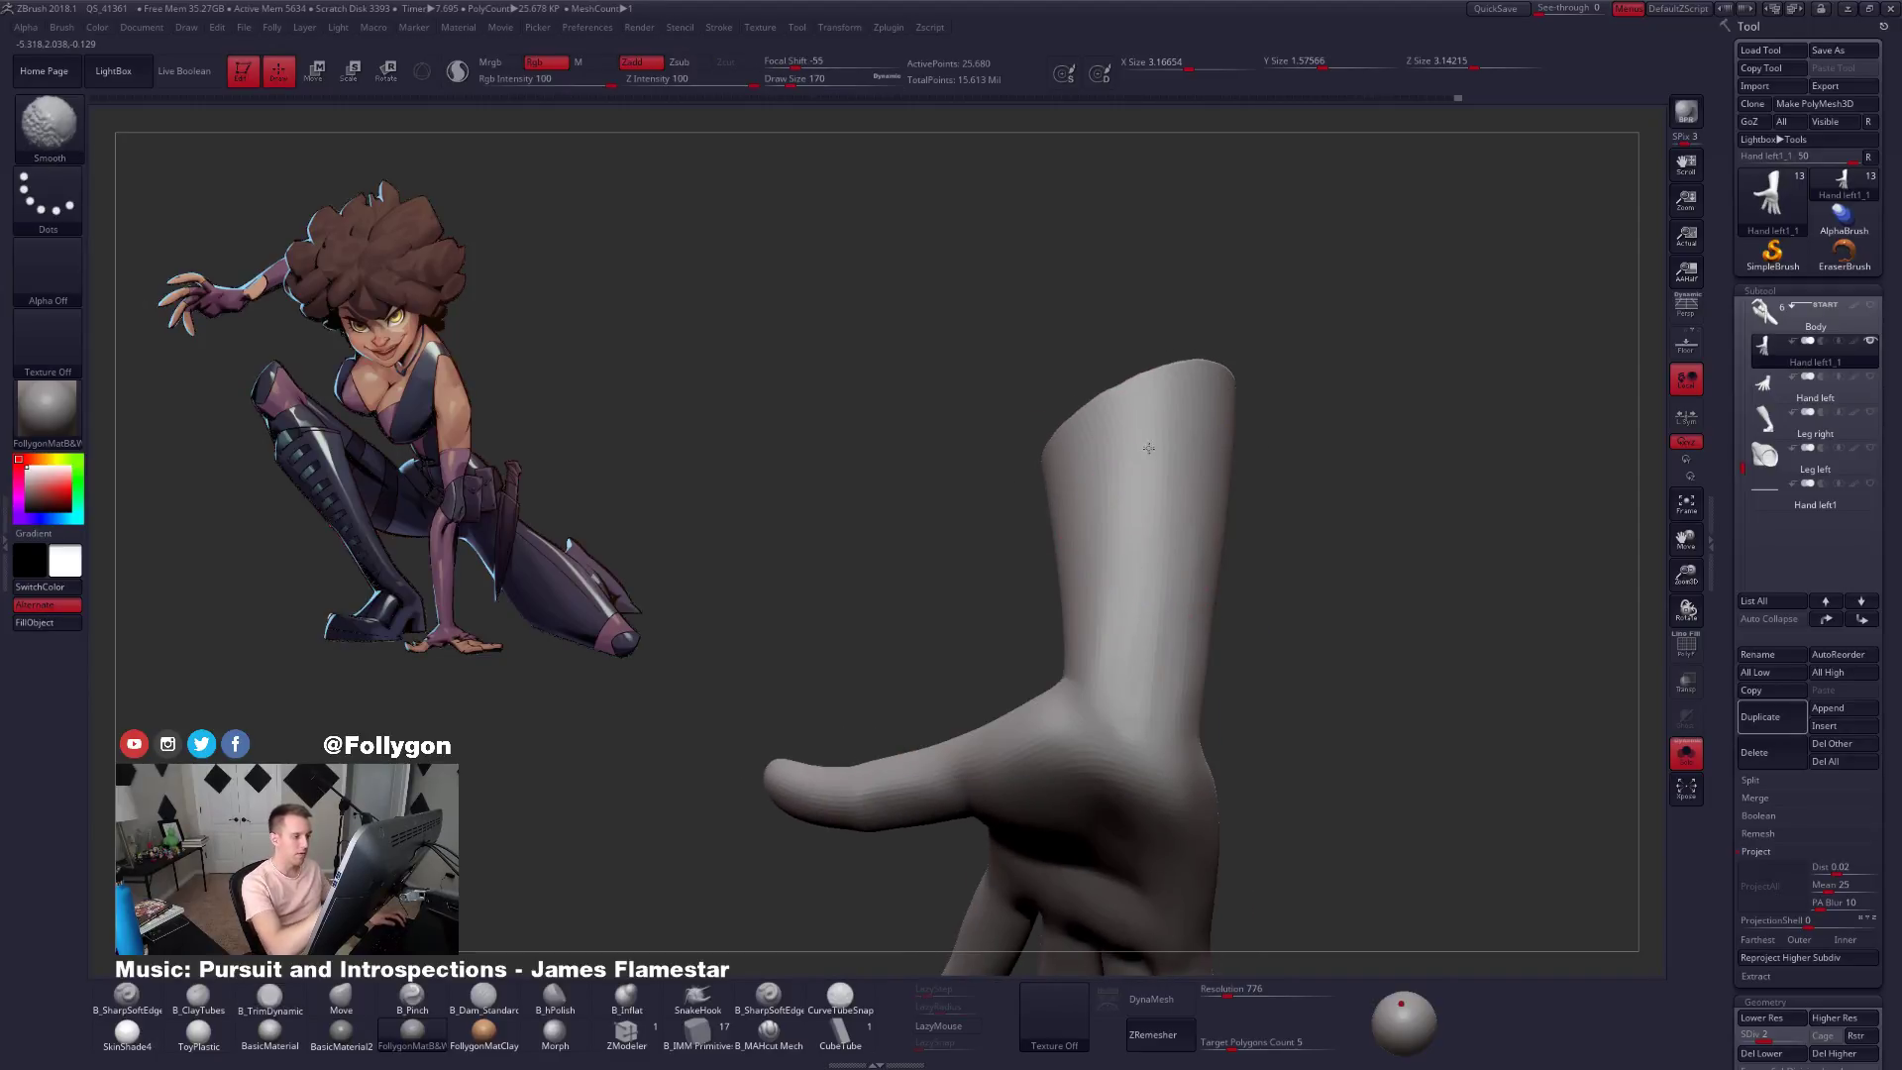
right_drag(1153, 592, 1137, 689)
key(d)
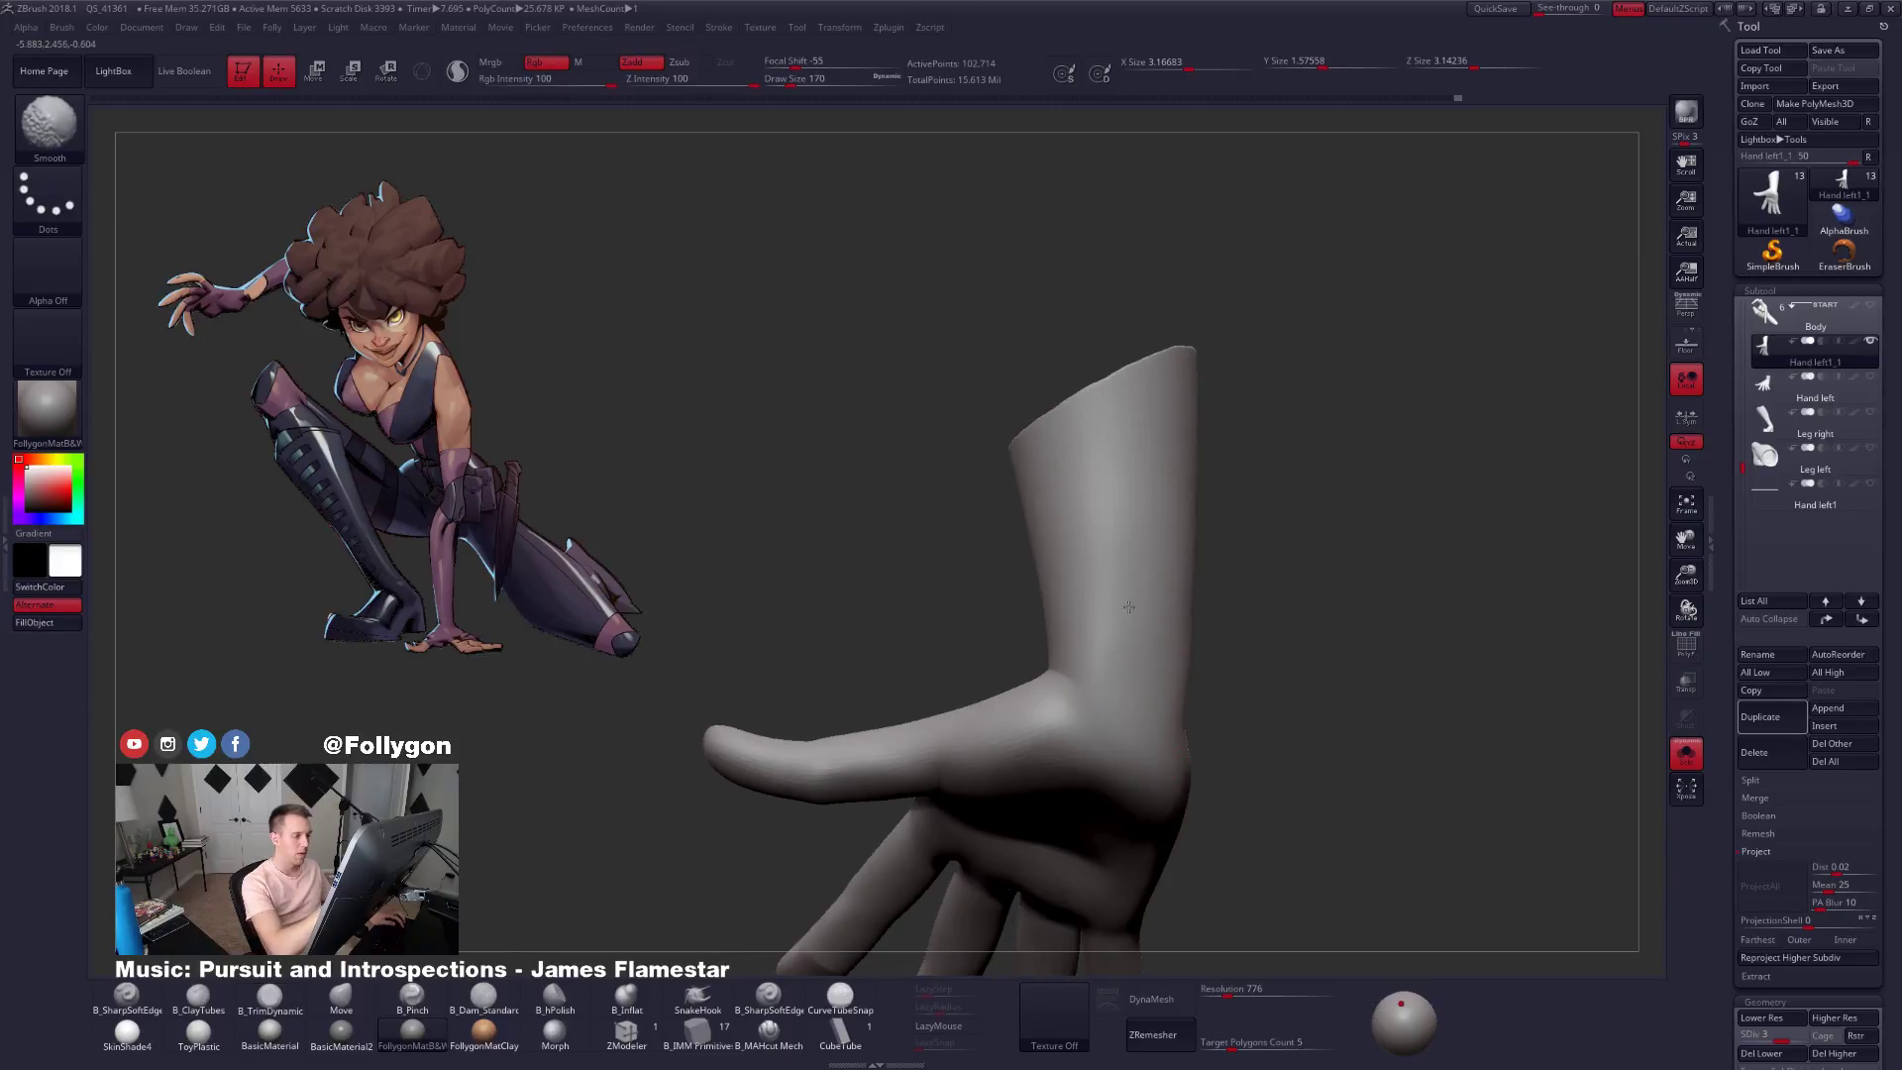
mouse_move(1129, 606)
right_down()
mouse_move(1109, 669)
mouse_move(1175, 730)
mouse_move(1155, 692)
mouse_move(1193, 739)
mouse_move(1273, 738)
right_up()
key(d)
key(ctrl)
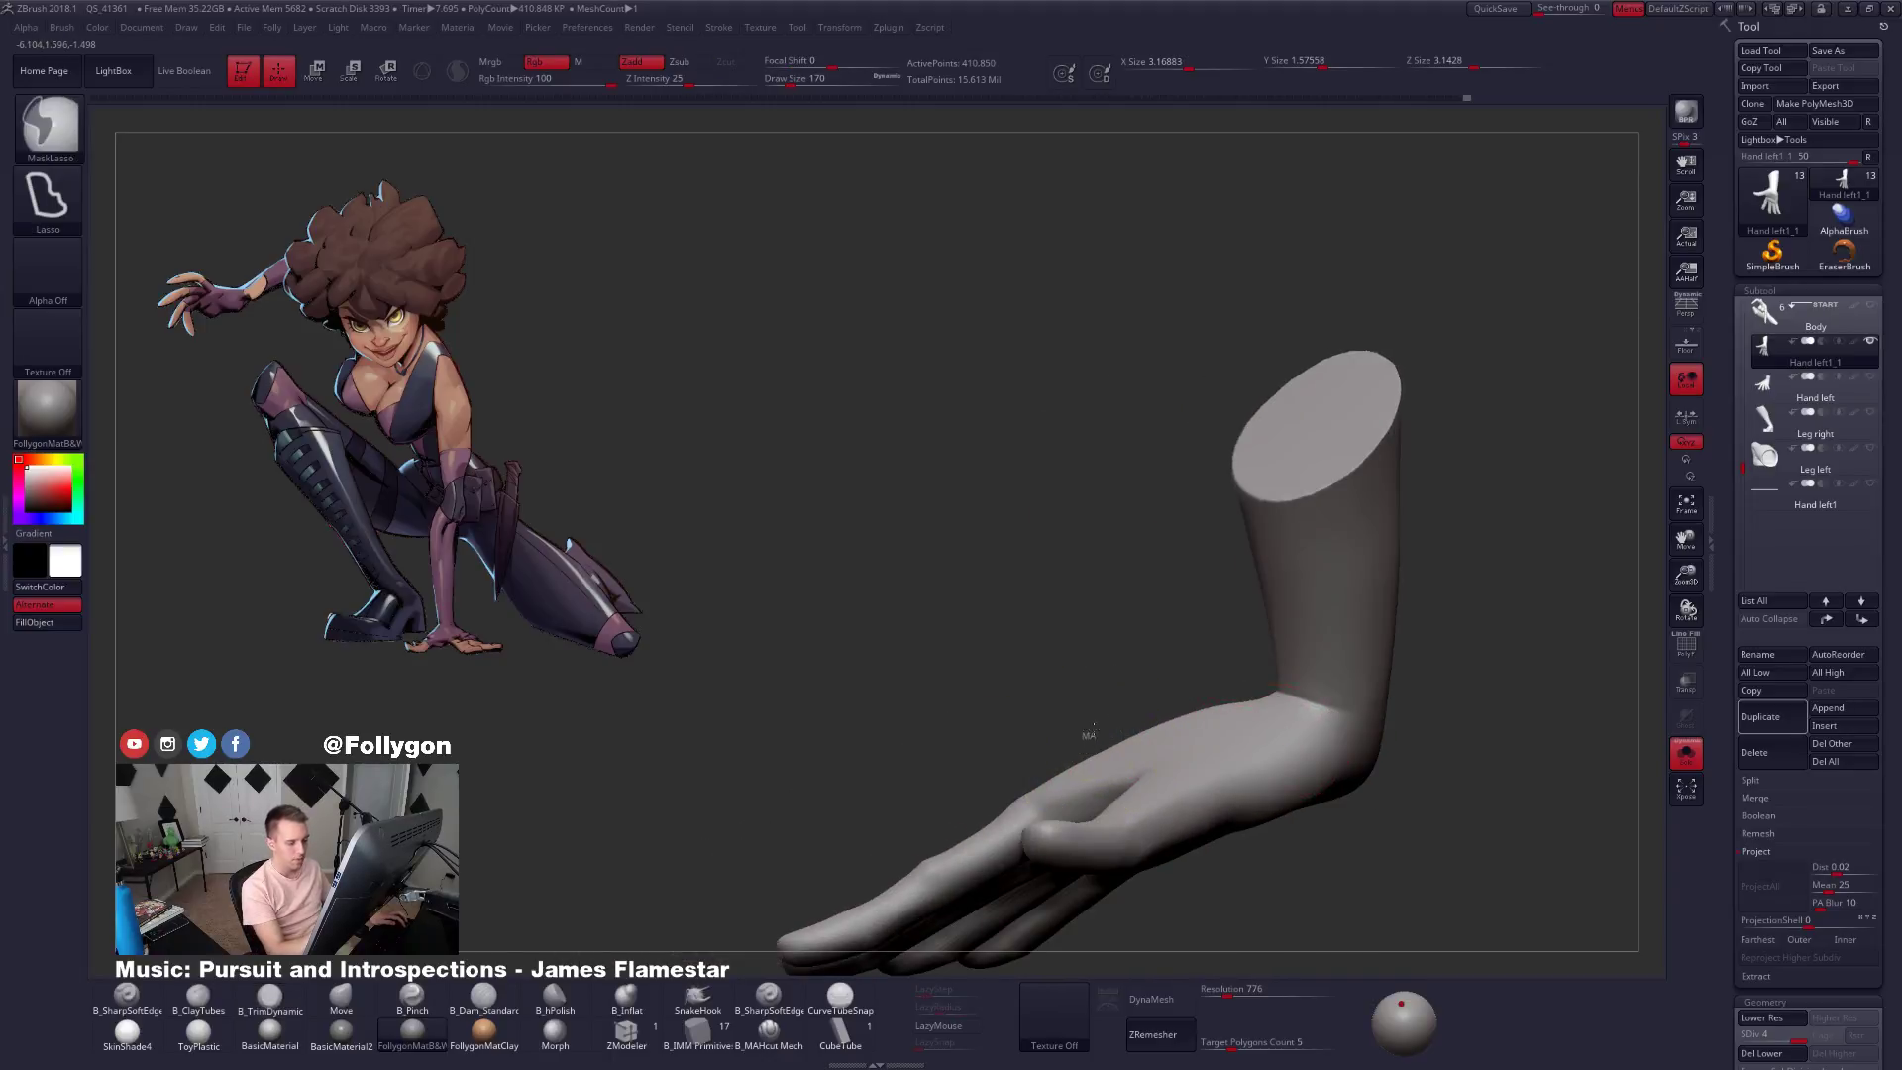
mouse_move(1268, 689)
ctrl+mouse_down()
mouse_move(1104, 545)
mouse_move(1021, 401)
mouse_move(768, 530)
mouse_move(748, 581)
ctrl+mouse_up()
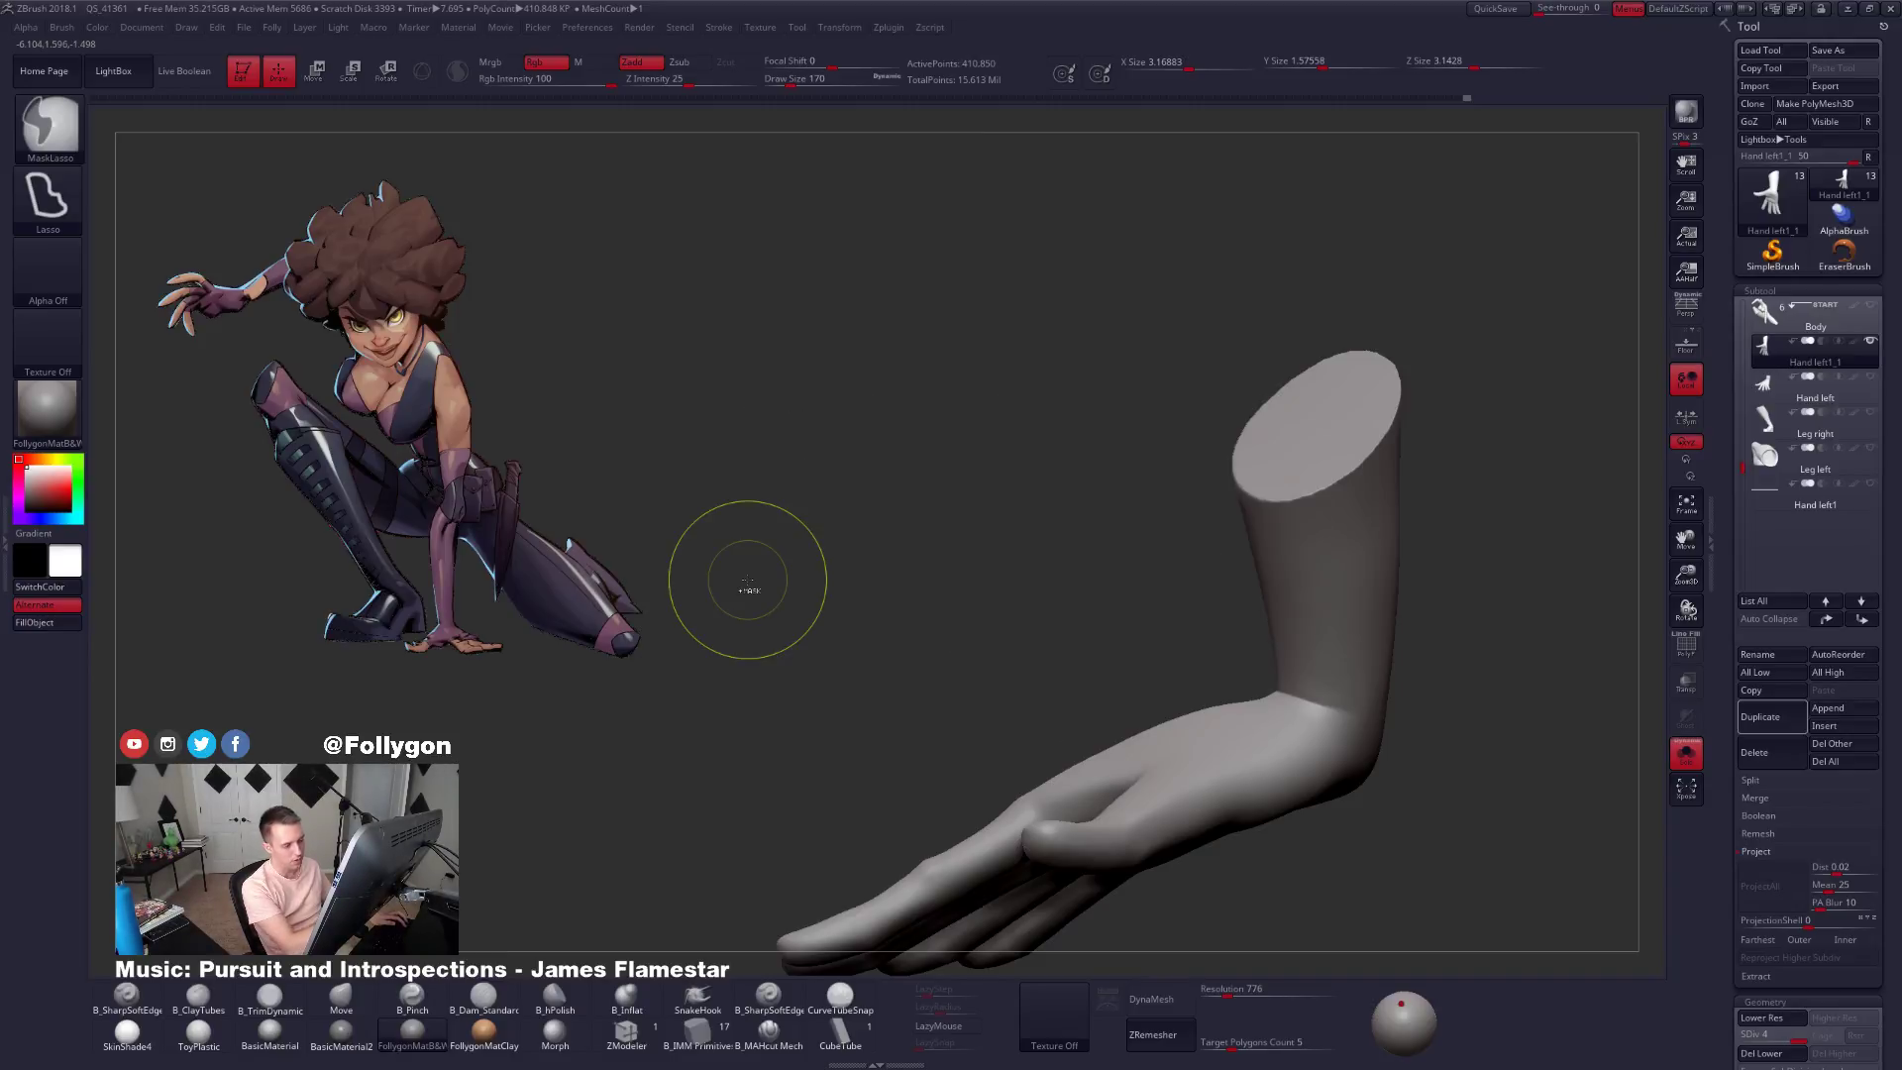
mouse_move(1221, 689)
ctrl+mouse_down()
mouse_move(1144, 769)
mouse_move(1338, 756)
ctrl+mouse_up()
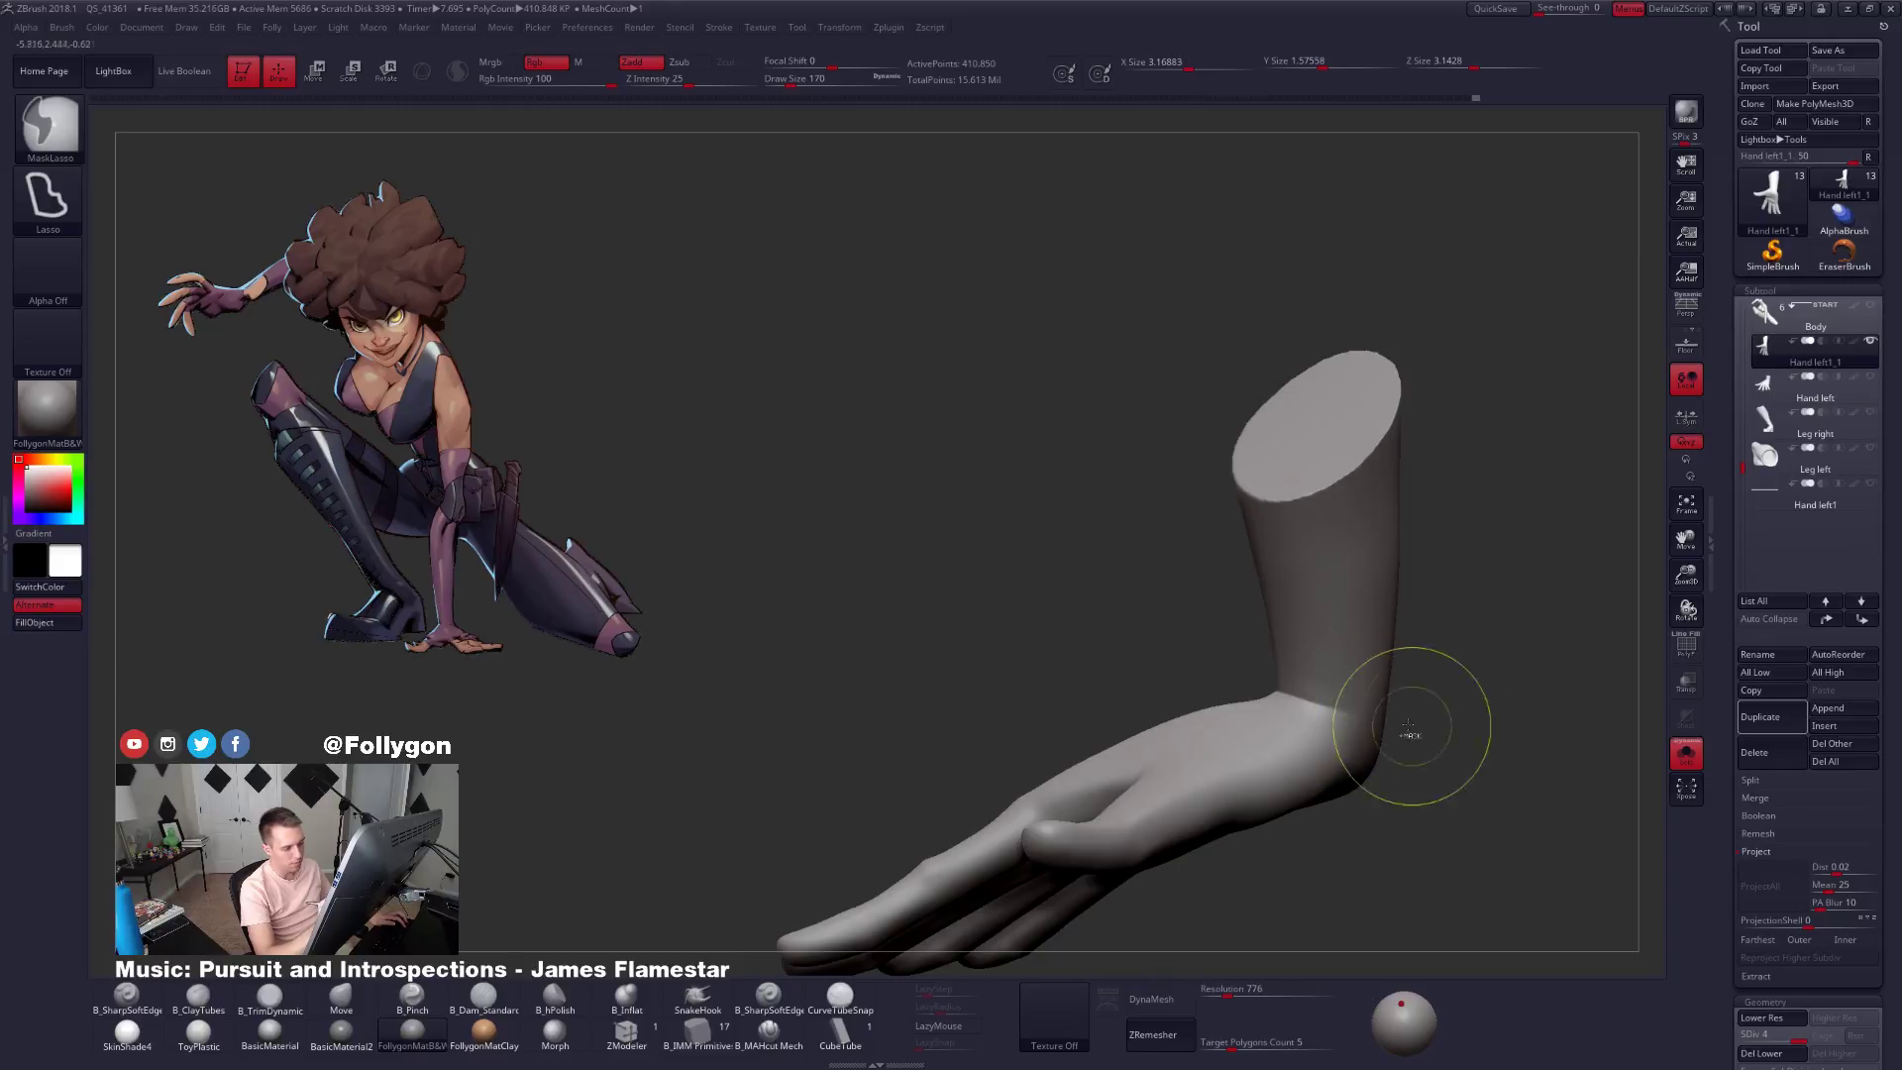
mouse_move(1210, 653)
mouse_down()
mouse_move(1372, 768)
mouse_move(1349, 756)
mouse_up()
Mask the forearm and fingers so only the body of the hand is free, and drop to the lowest subdivision level.
right_drag(1349, 756, 1290, 747)
key(w)
ctrl+click(1295, 731)
key(q)
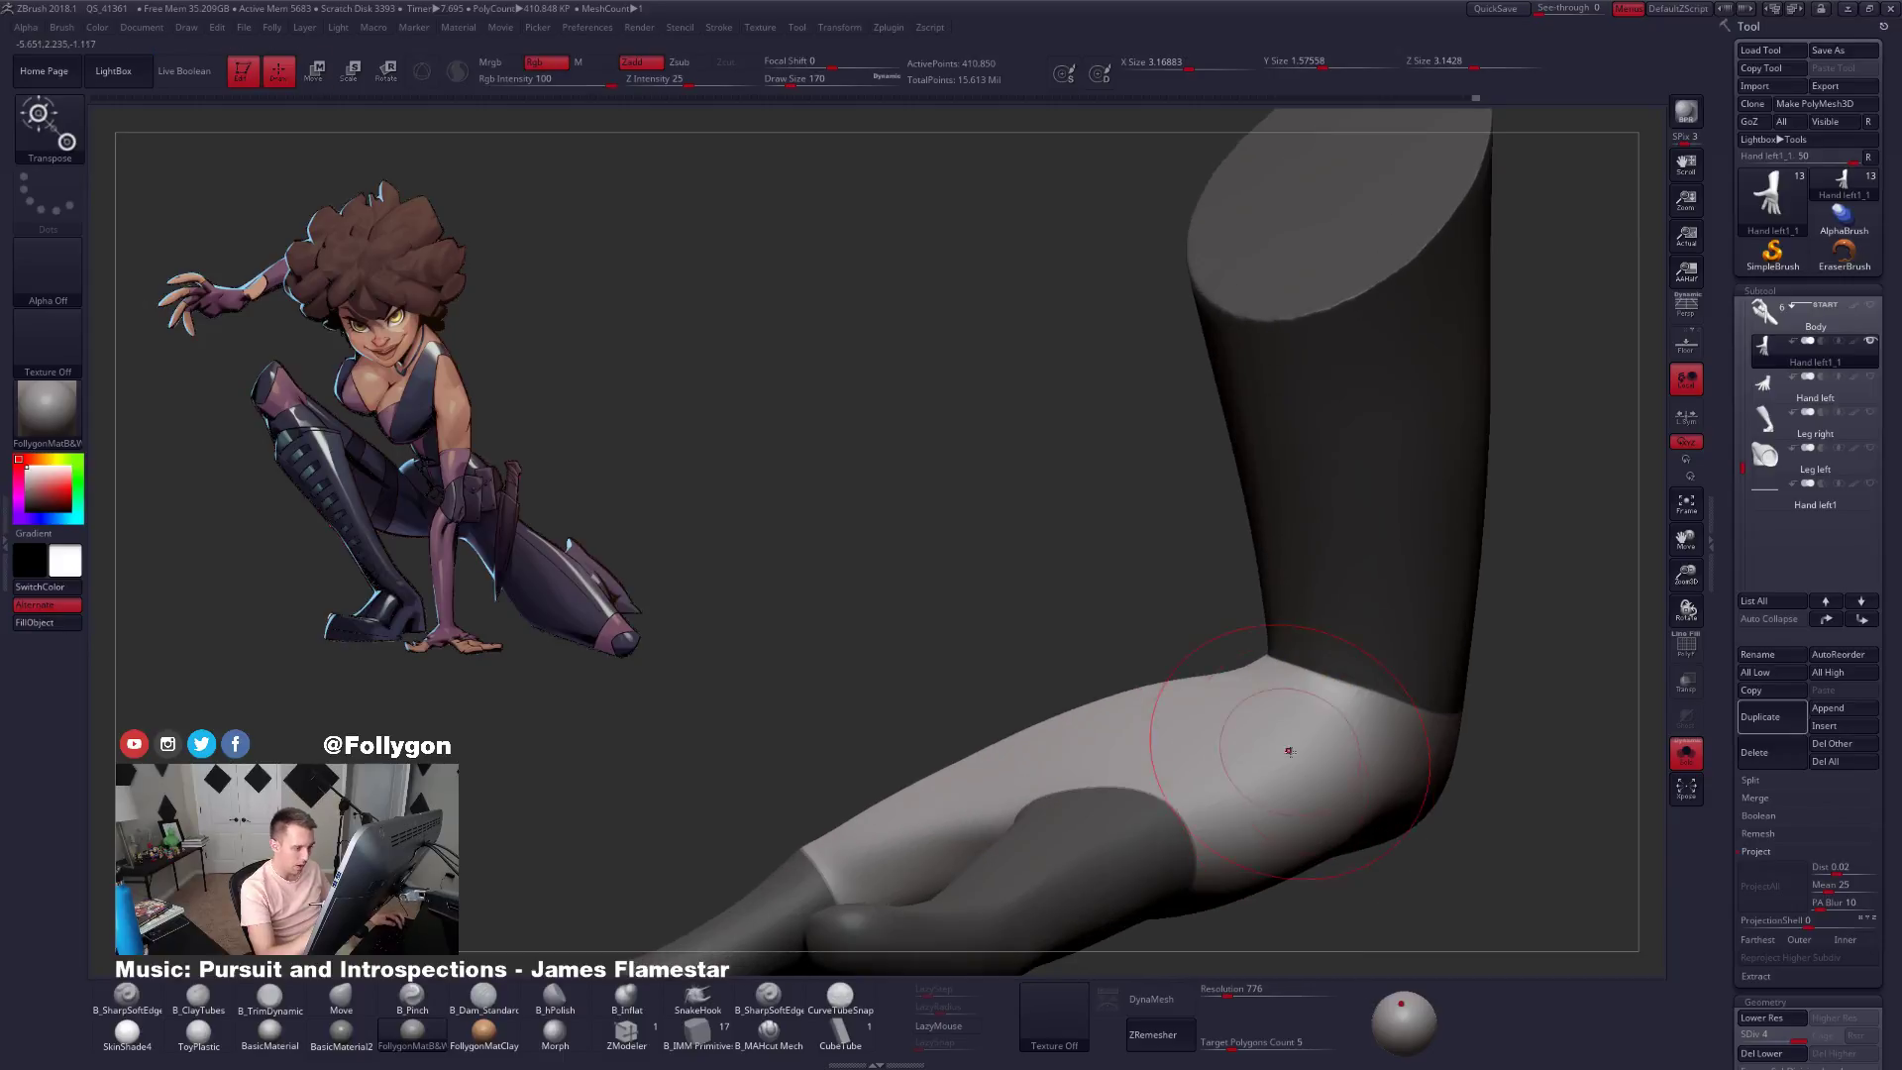
key(shift+d)
key(shift+d)
key(shift+d)
key(w)
mouse_move(1435, 710)
alt+right_down()
mouse_move(1350, 716)
mouse_move(1274, 607)
alt+right_up()
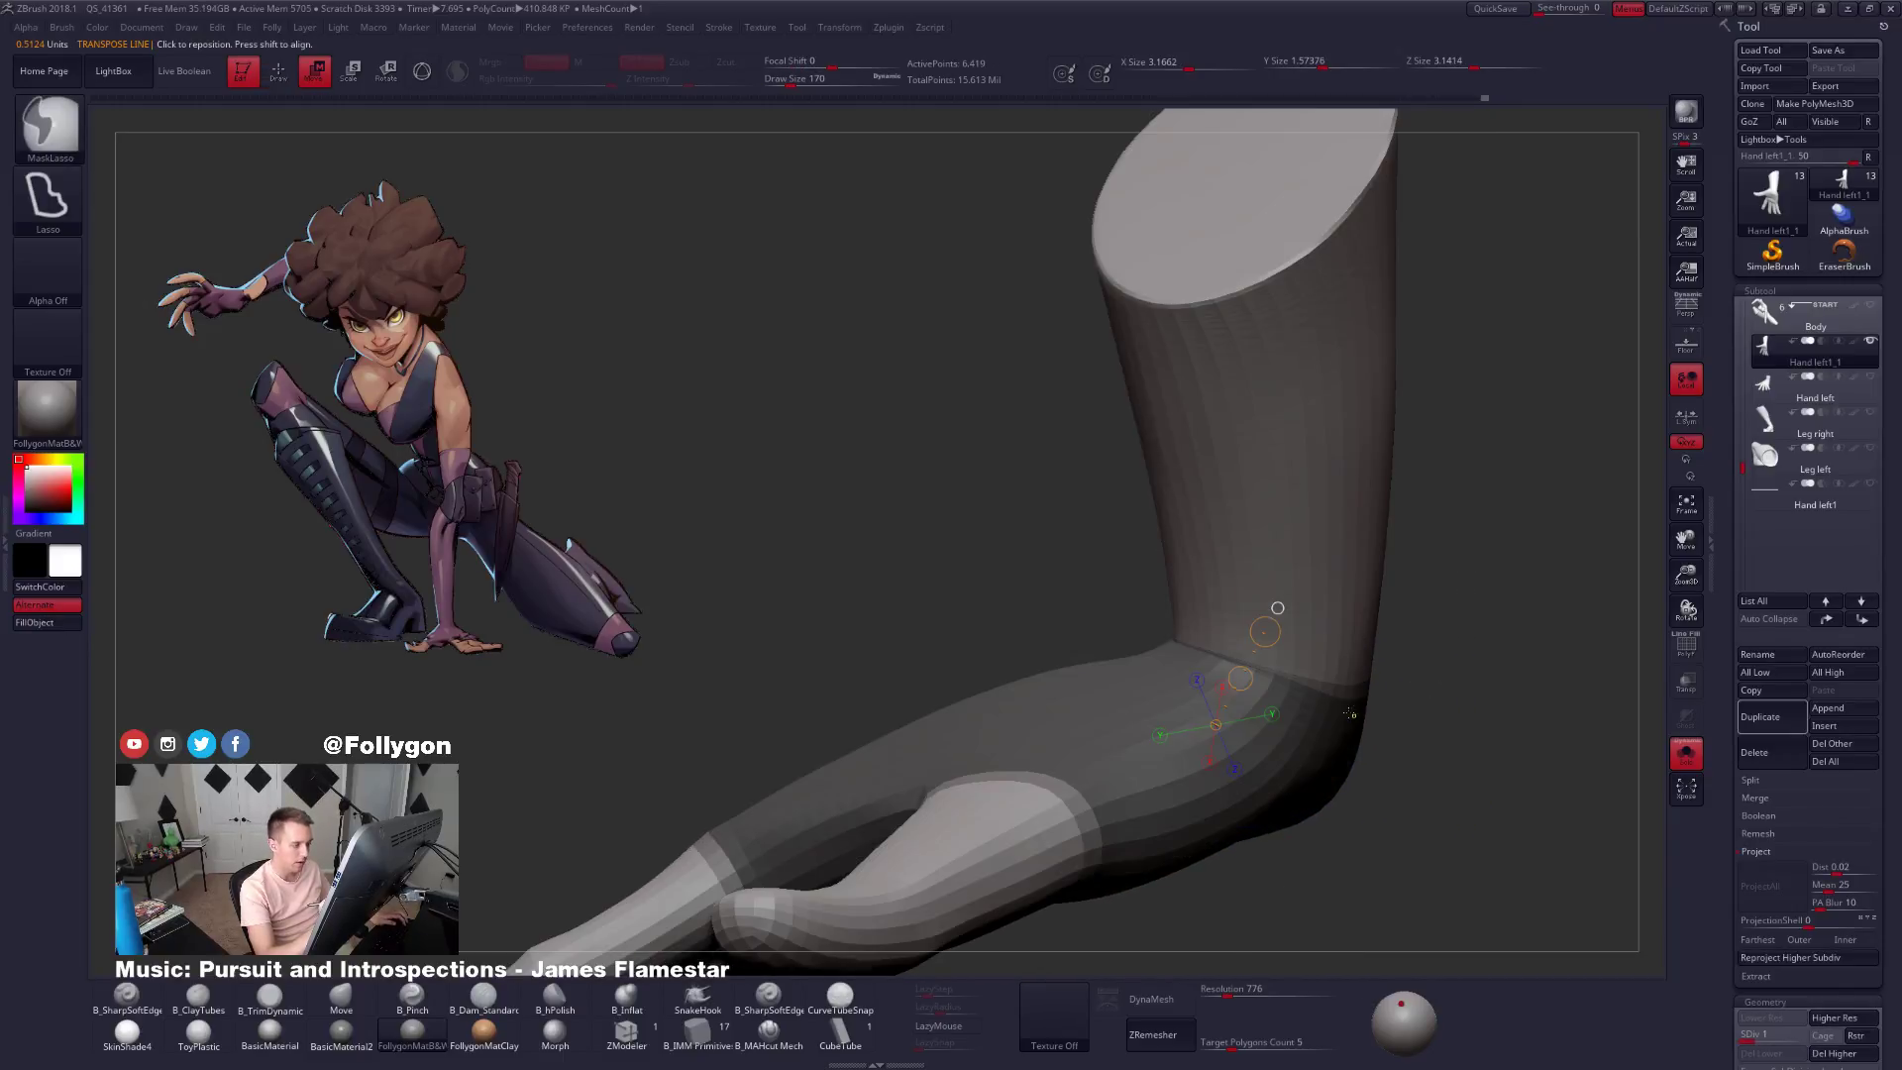
key(q)
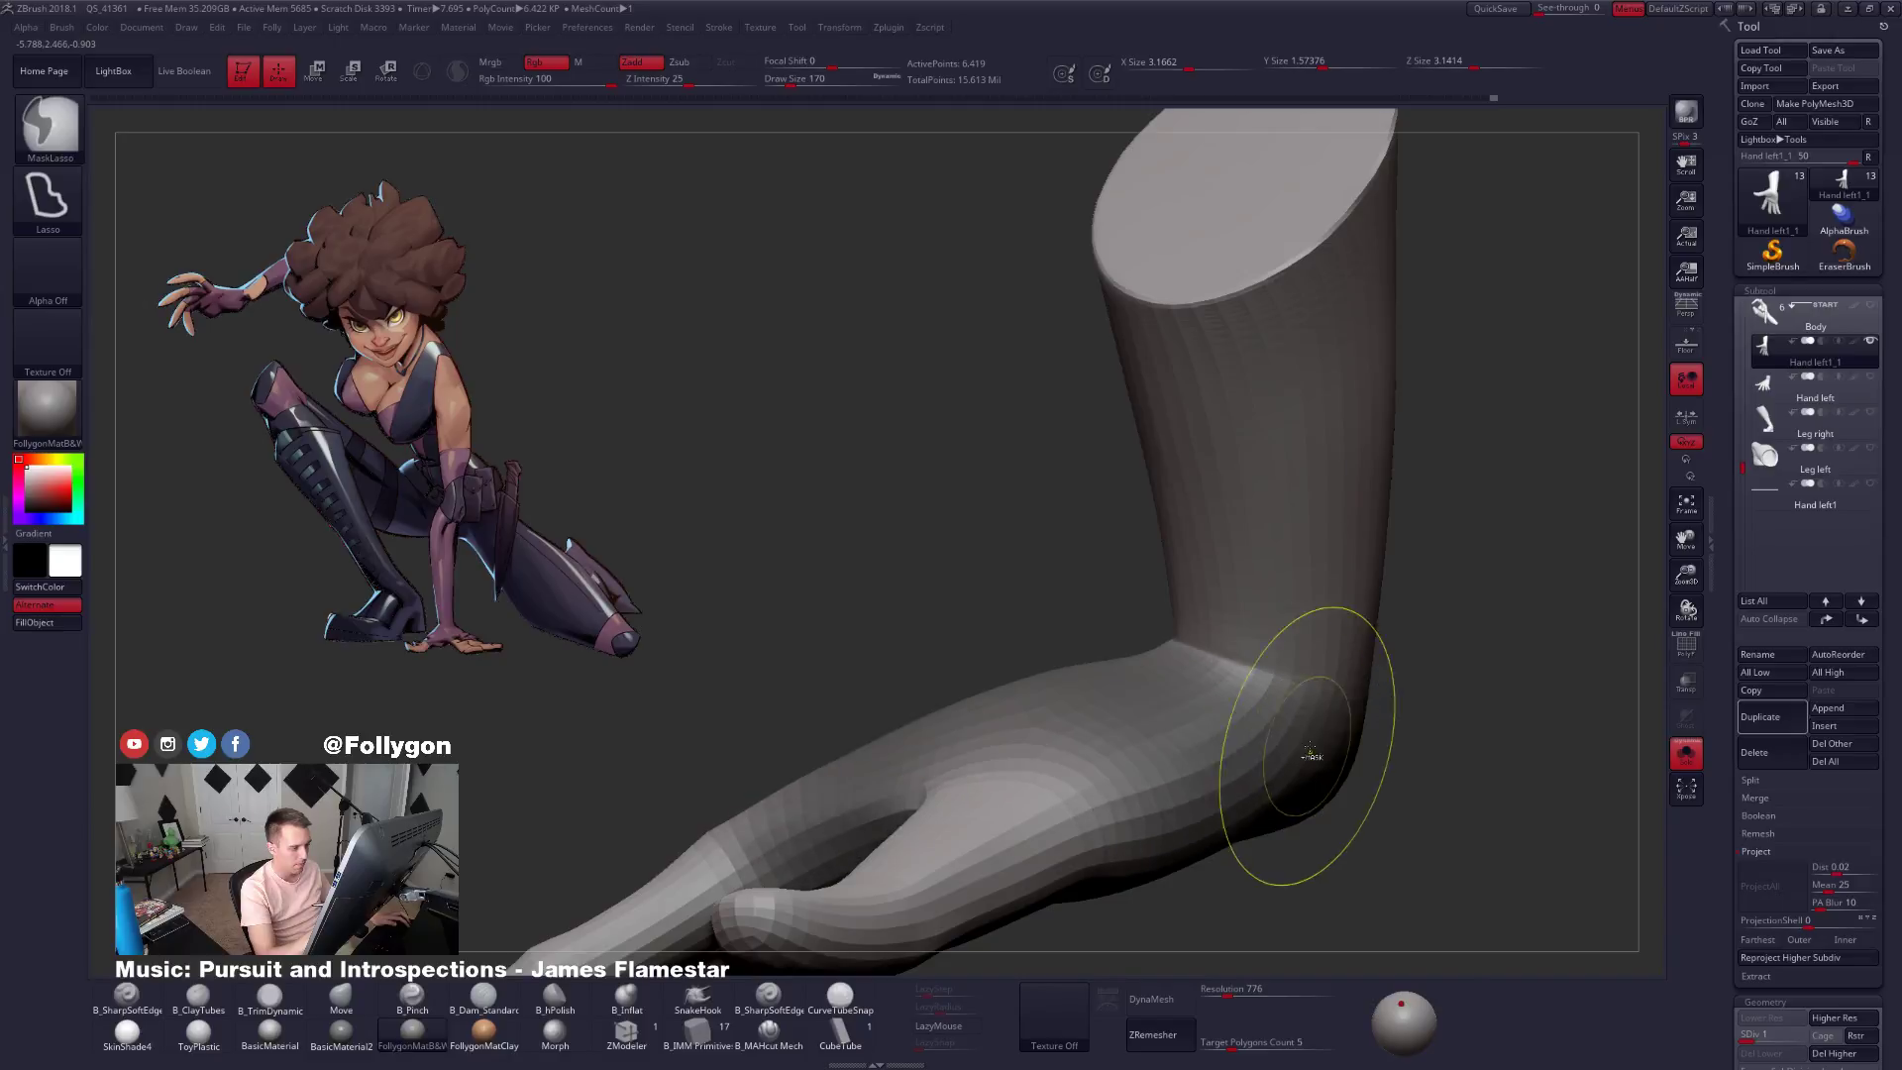
key(ctrl+i)
Adjust the back of the hand just below the wrist crease with the Move brush at draw size 113.
key(b)
key(m)
key(v)
mouse_move(1159, 697)
right_down()
mouse_move(1199, 683)
mouse_move(1144, 701)
right_up()
key(space)
drag(1144, 701, 1139, 702)
right_drag(1139, 701, 1218, 519)
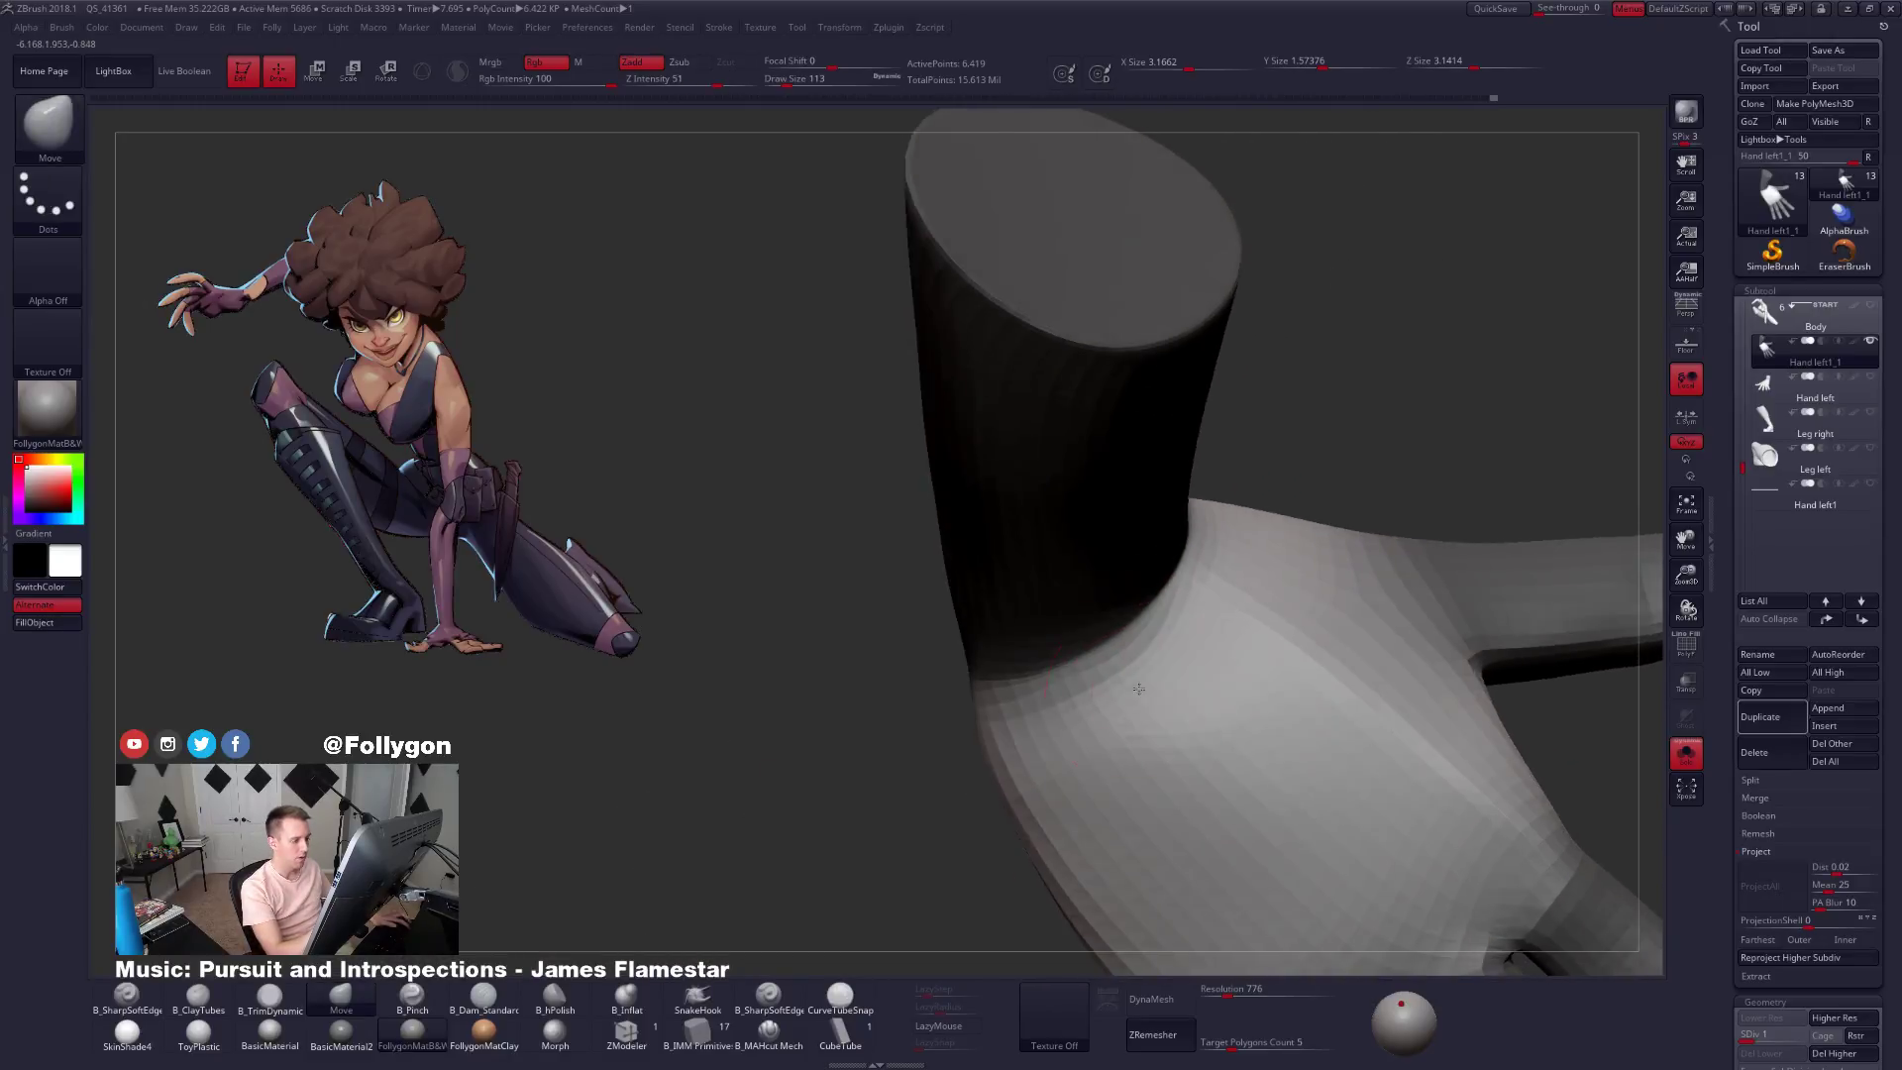
Build up the back of the hand near the wrist with the ClayTubes brush at draw size 113.
key(b)
key(t)
key(d)
key(b)
key(c)
key(t)
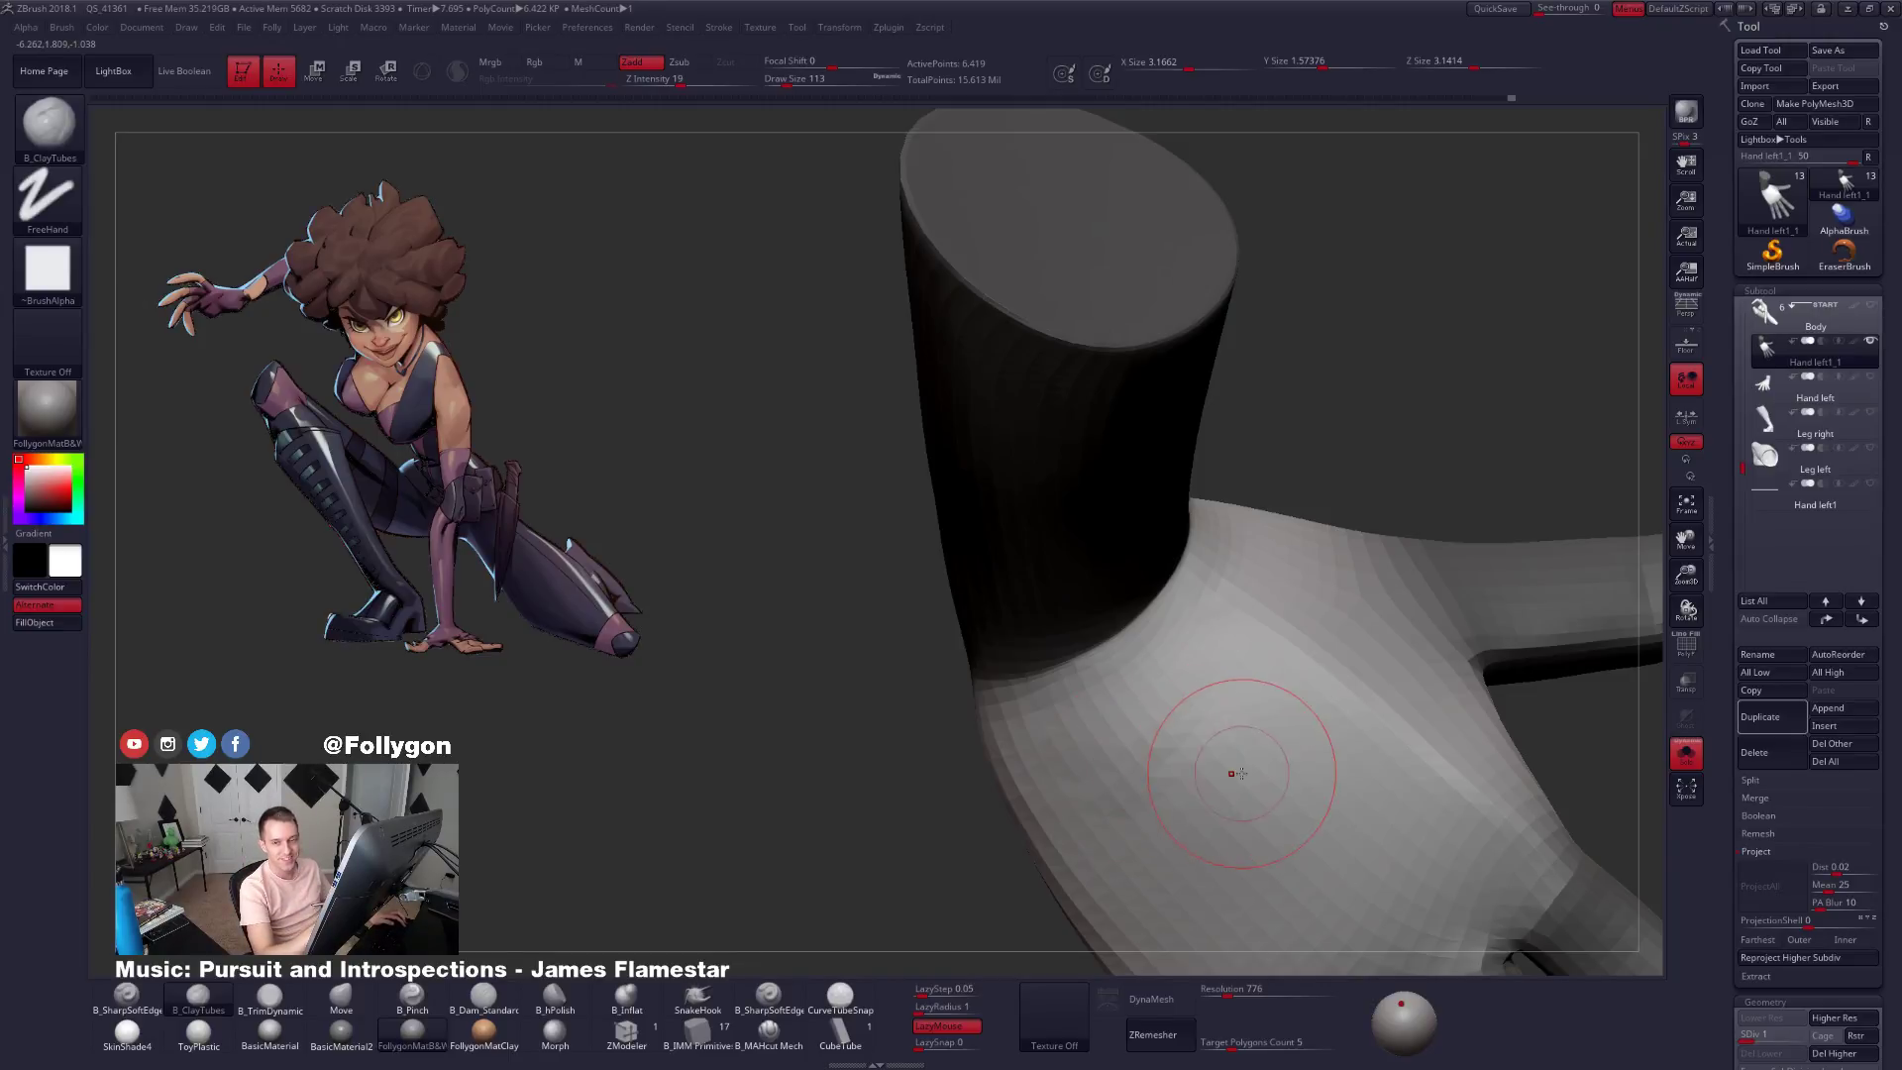
mouse_move(1248, 800)
right_down()
mouse_move(1287, 766)
mouse_move(1278, 802)
mouse_move(1275, 723)
mouse_move(1292, 771)
mouse_move(1265, 786)
mouse_move(1157, 715)
right_up()
key(shift)
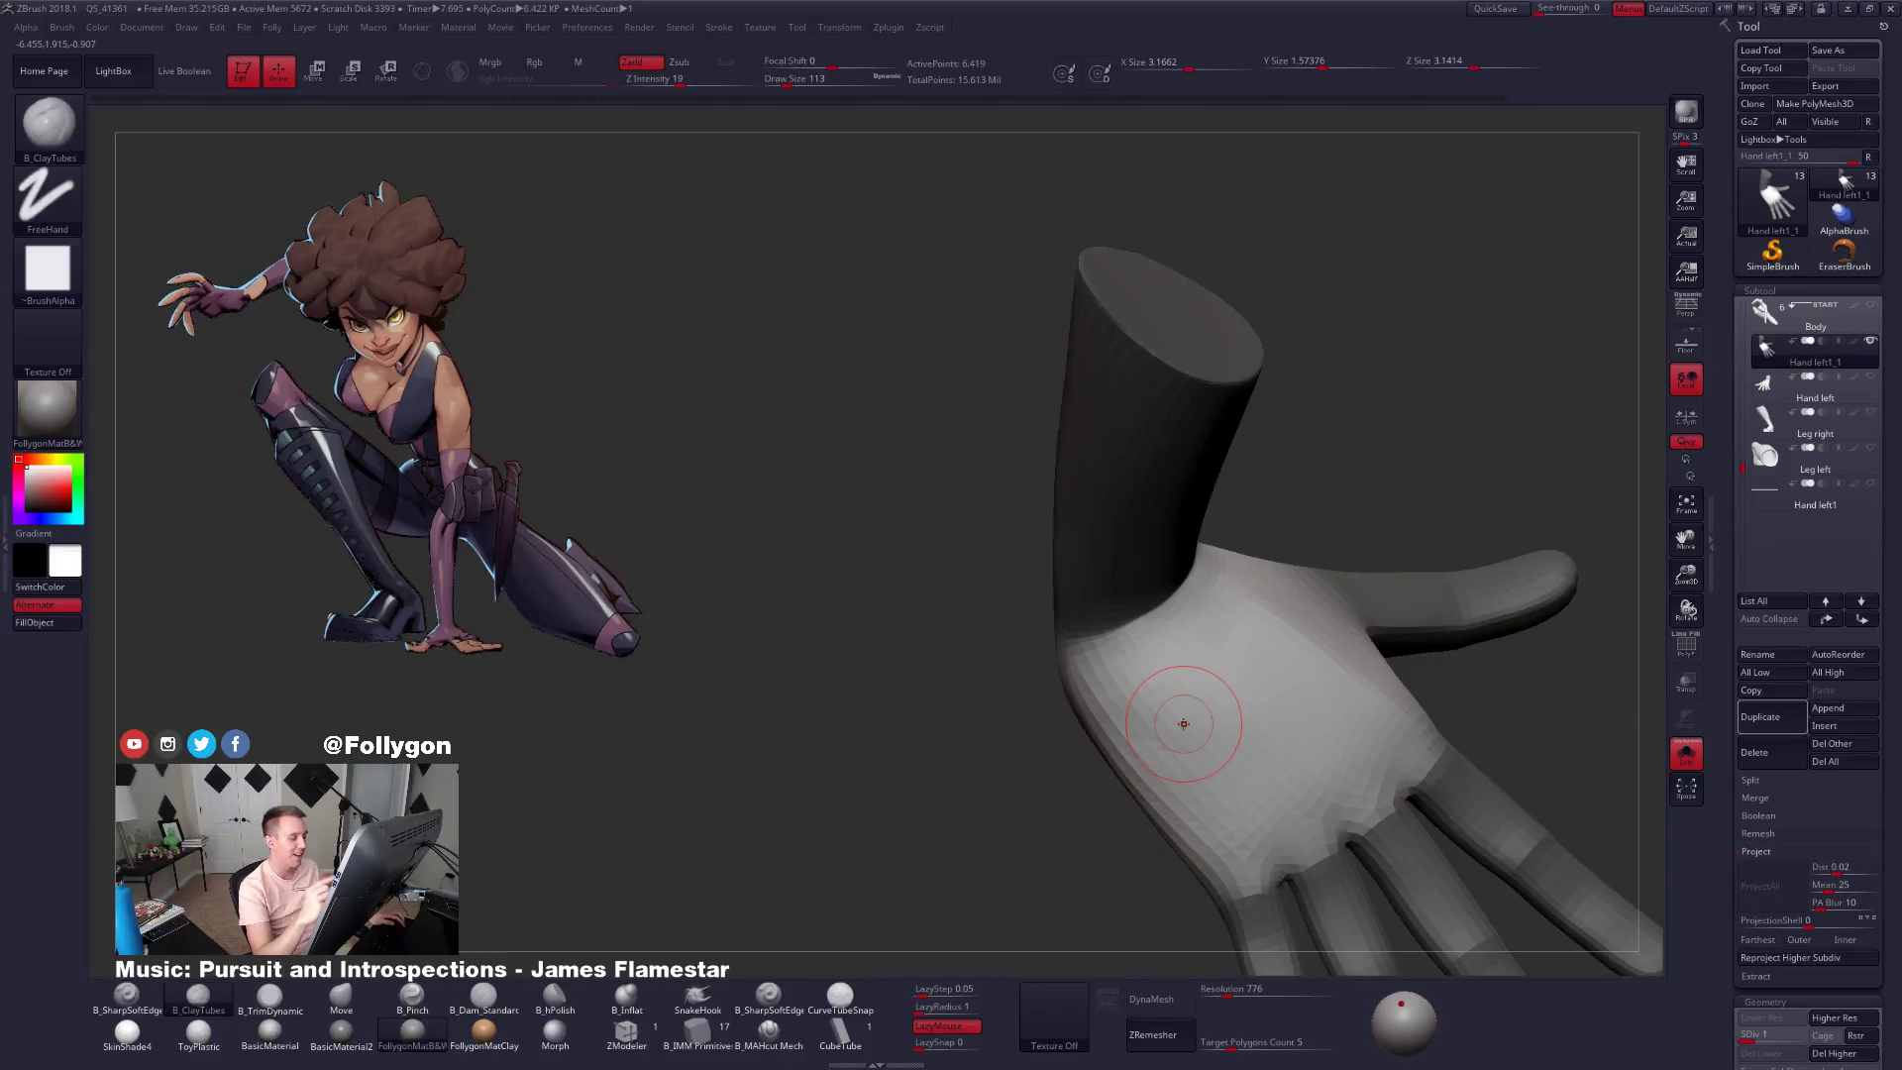
Smooth the clay buildup on the back of the hand and add more ClayTubes strokes, reducing the draw size to 104.
mouse_move(1194, 756)
shift+mouse_down()
mouse_move(1146, 693)
mouse_move(1169, 715)
shift+mouse_up()
right_drag(1169, 716, 1197, 721)
mouse_move(1184, 728)
shift+mouse_down()
mouse_move(1169, 684)
mouse_move(1233, 653)
shift+mouse_up()
mouse_move(1263, 658)
right_down()
mouse_move(1189, 728)
mouse_move(1197, 696)
right_up()
key(space)
click(1232, 687)
drag(1189, 712, 1263, 634)
key(space)
mouse_move(1216, 684)
mouse_down()
mouse_move(1199, 688)
mouse_move(1248, 659)
mouse_up()
Reshape the hand's surface at the inner wrist bend with the Move brush at draw sizes 104 and 74.
key(b)
key(m)
key(v)
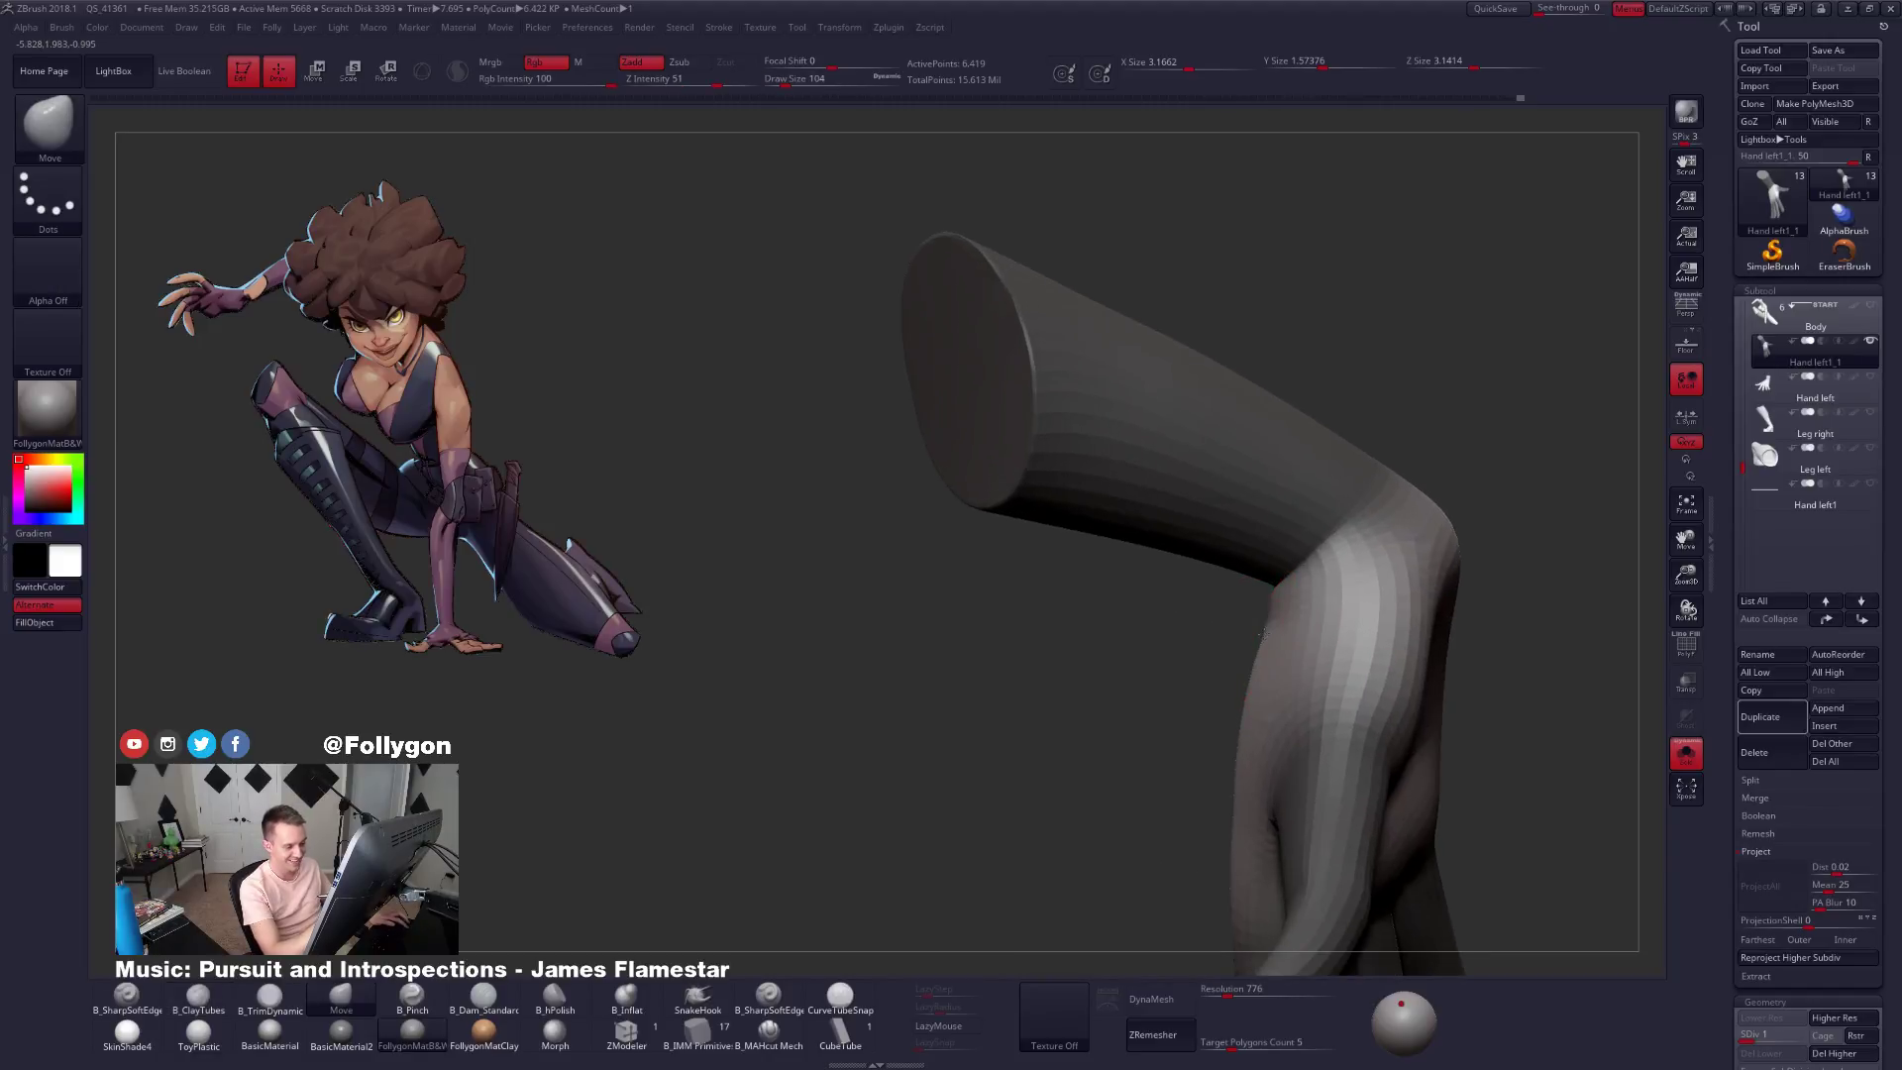
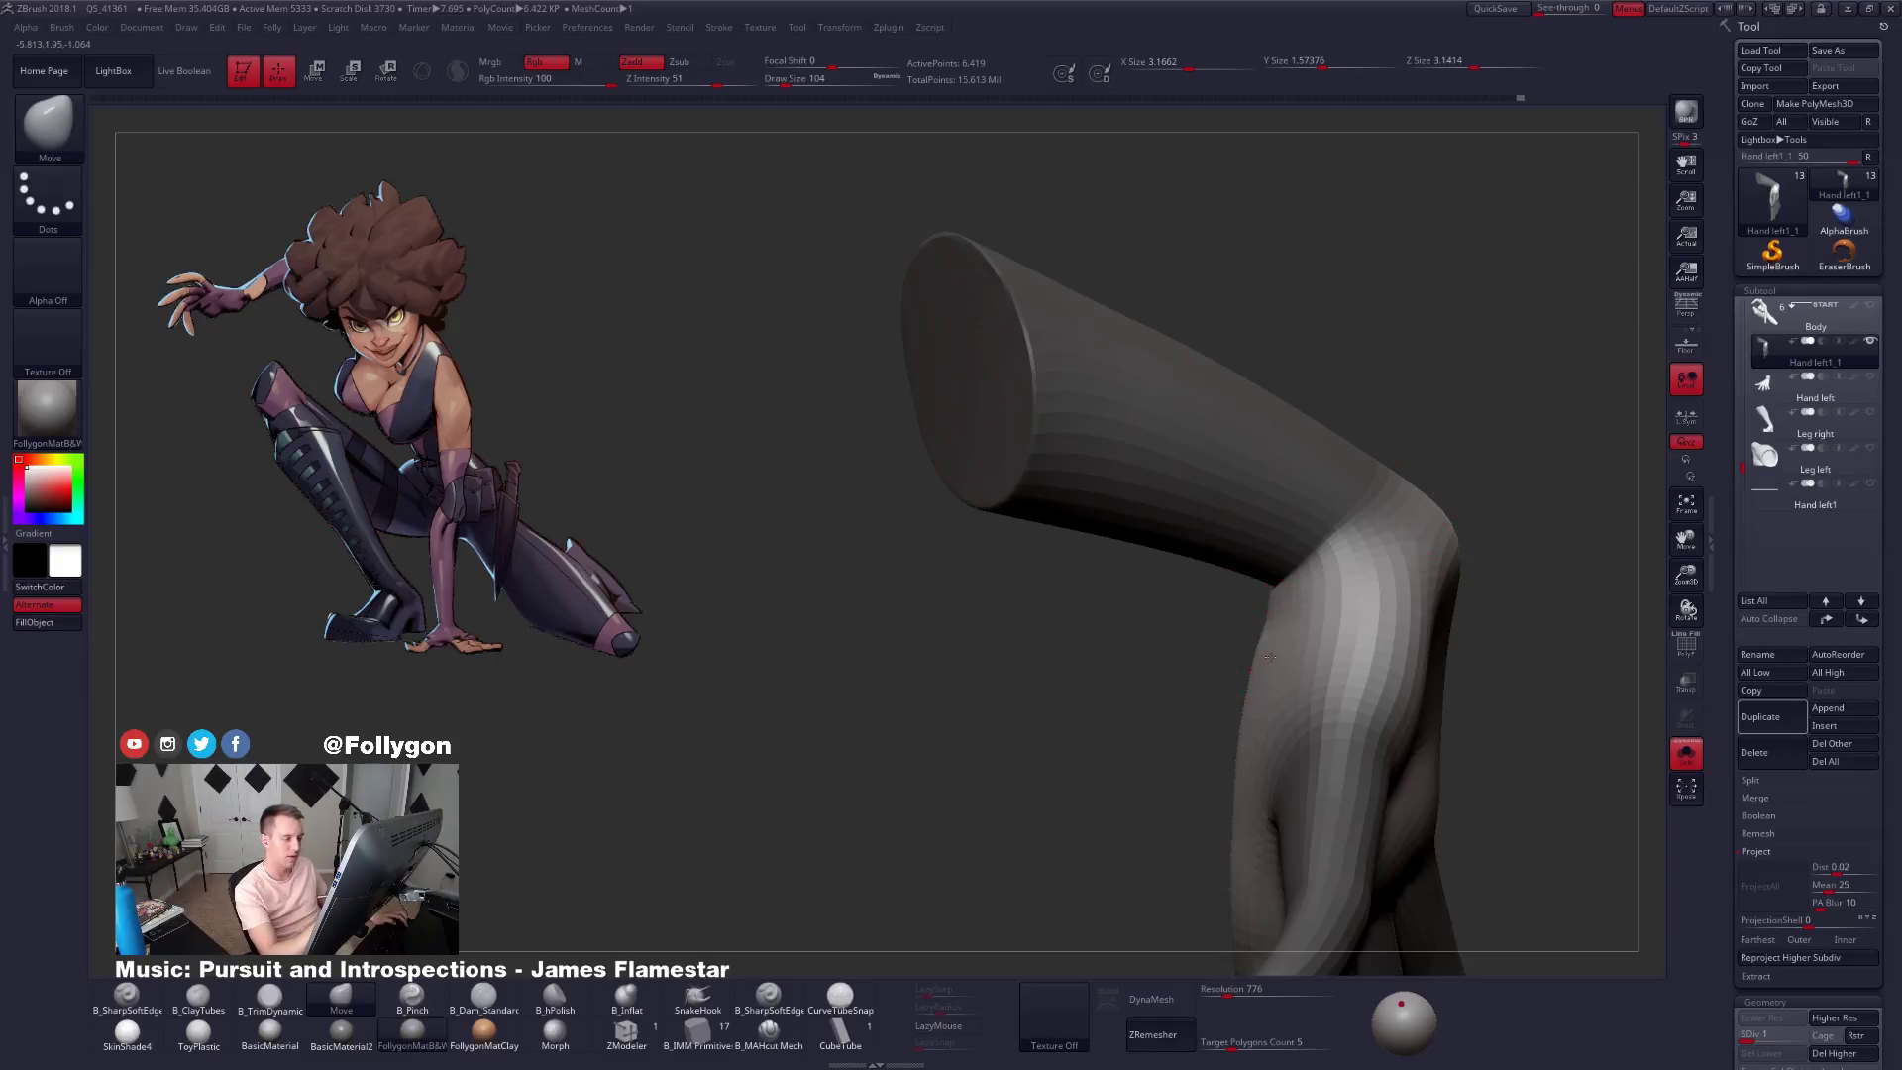
drag(1244, 633, 1264, 614)
key(space)
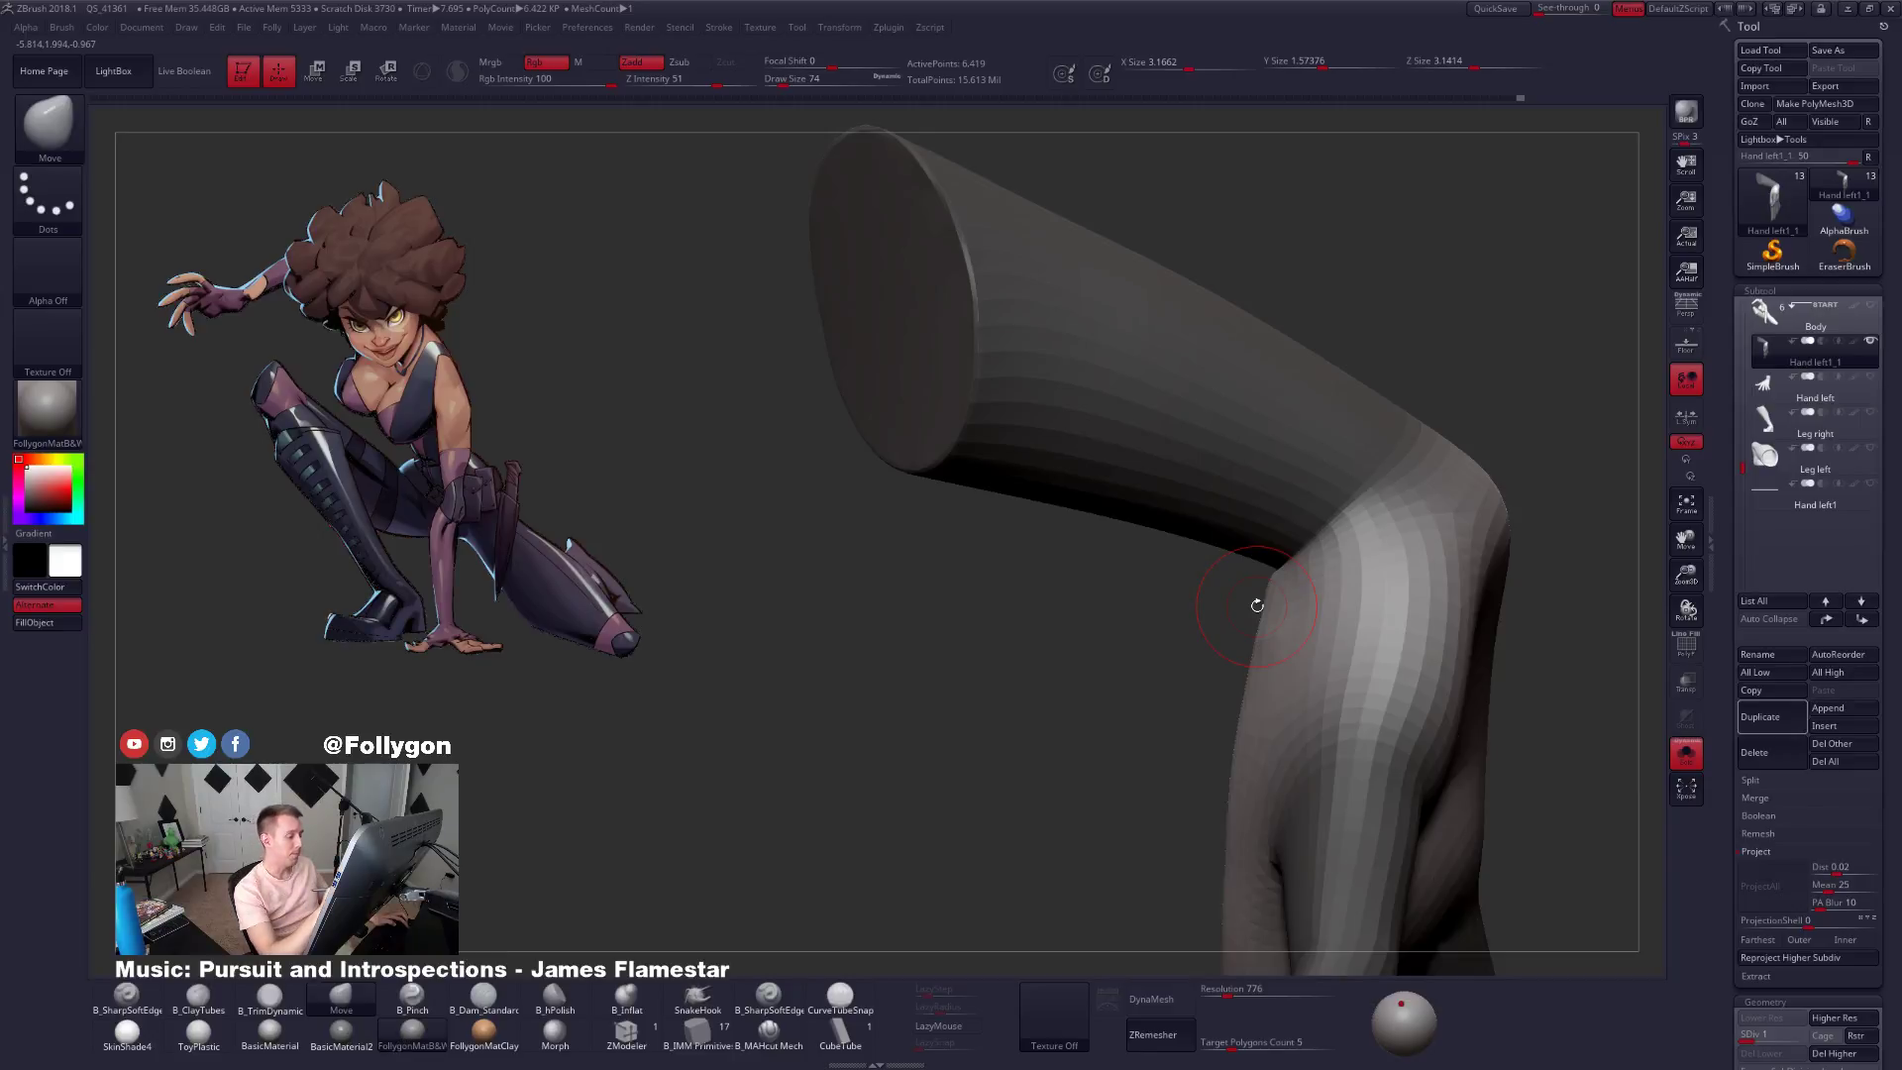
drag(1257, 605, 1282, 634)
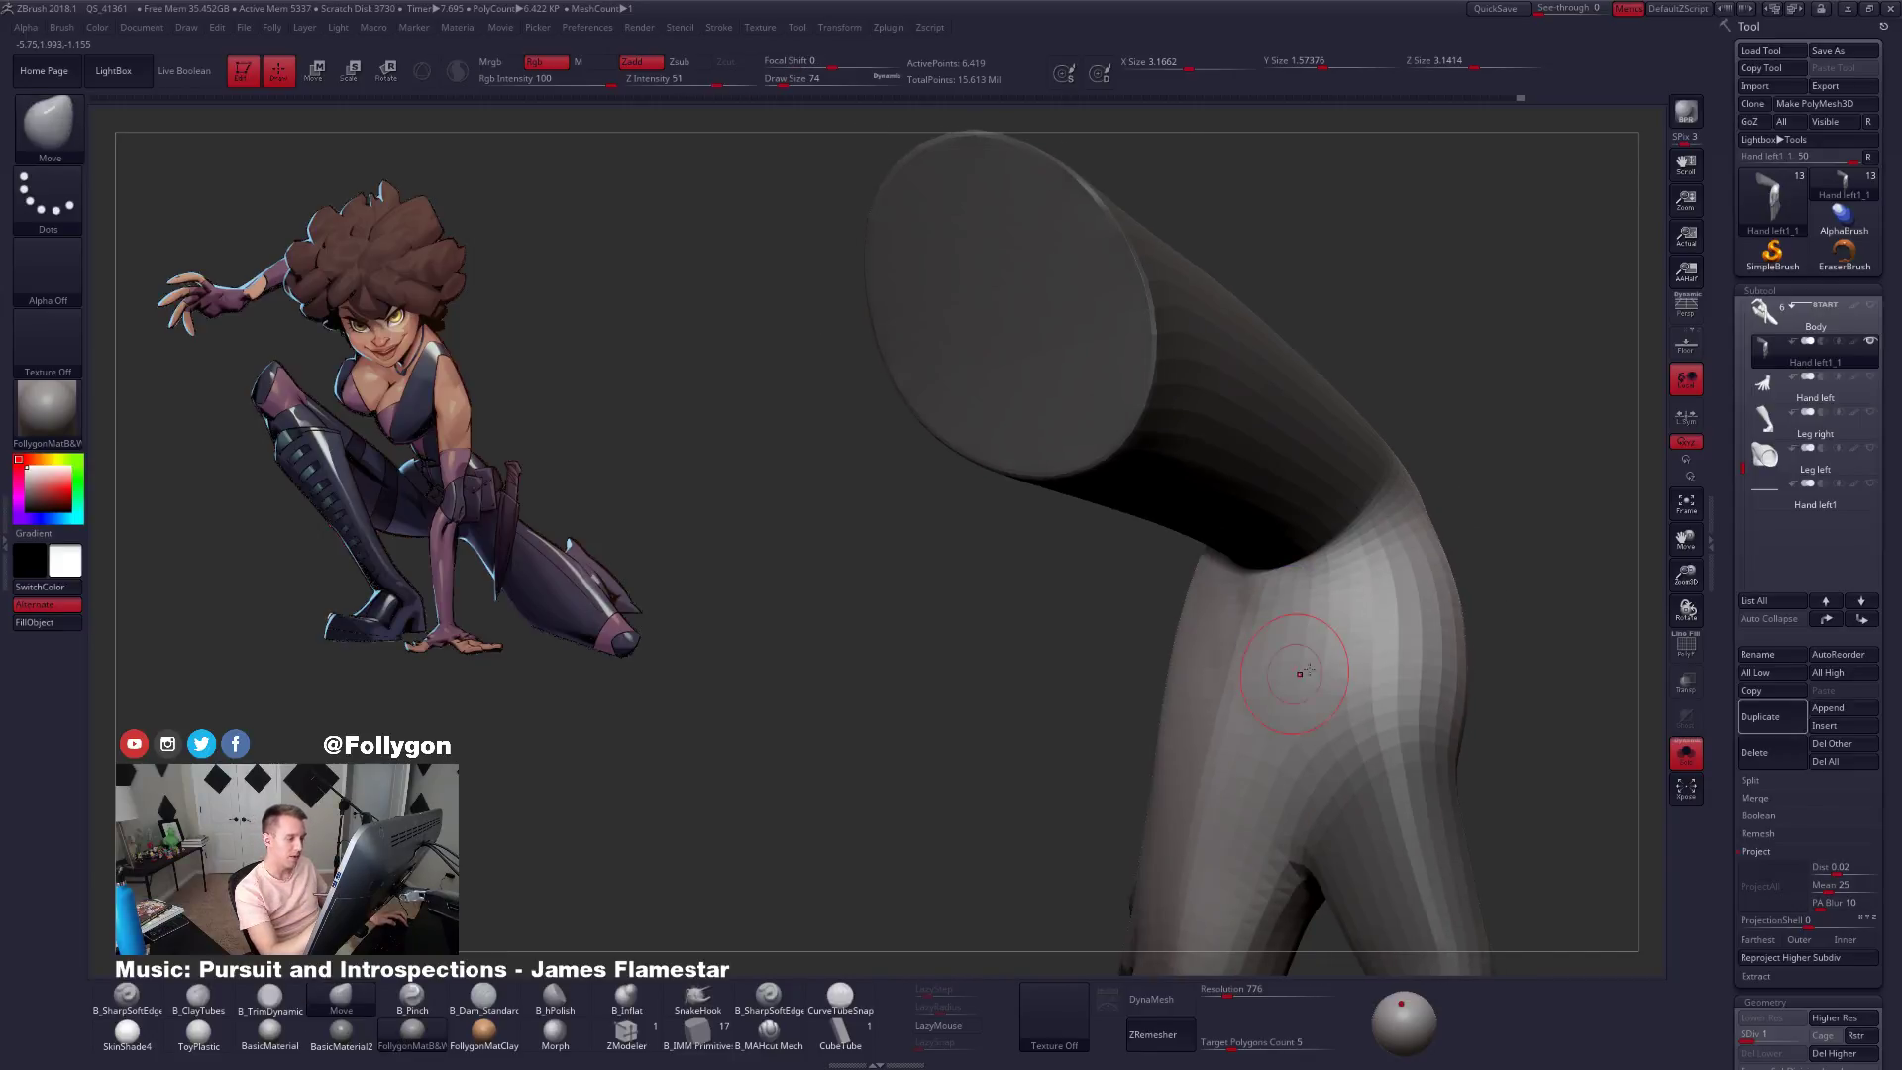
Pinch the back of the hand below the wrist at subdivision level 4 and smooth the result at draw size 104.
mouse_move(1300, 673)
right_down()
mouse_move(1282, 622)
mouse_move(1273, 715)
mouse_move(1320, 734)
right_up()
key(d)
key(d)
key(d)
key(b)
key(p)
key(i)
drag(1277, 635, 1243, 793)
mouse_move(1243, 793)
right_down()
mouse_move(1297, 713)
mouse_move(1273, 663)
mouse_move(1229, 657)
right_up()
key(shift)
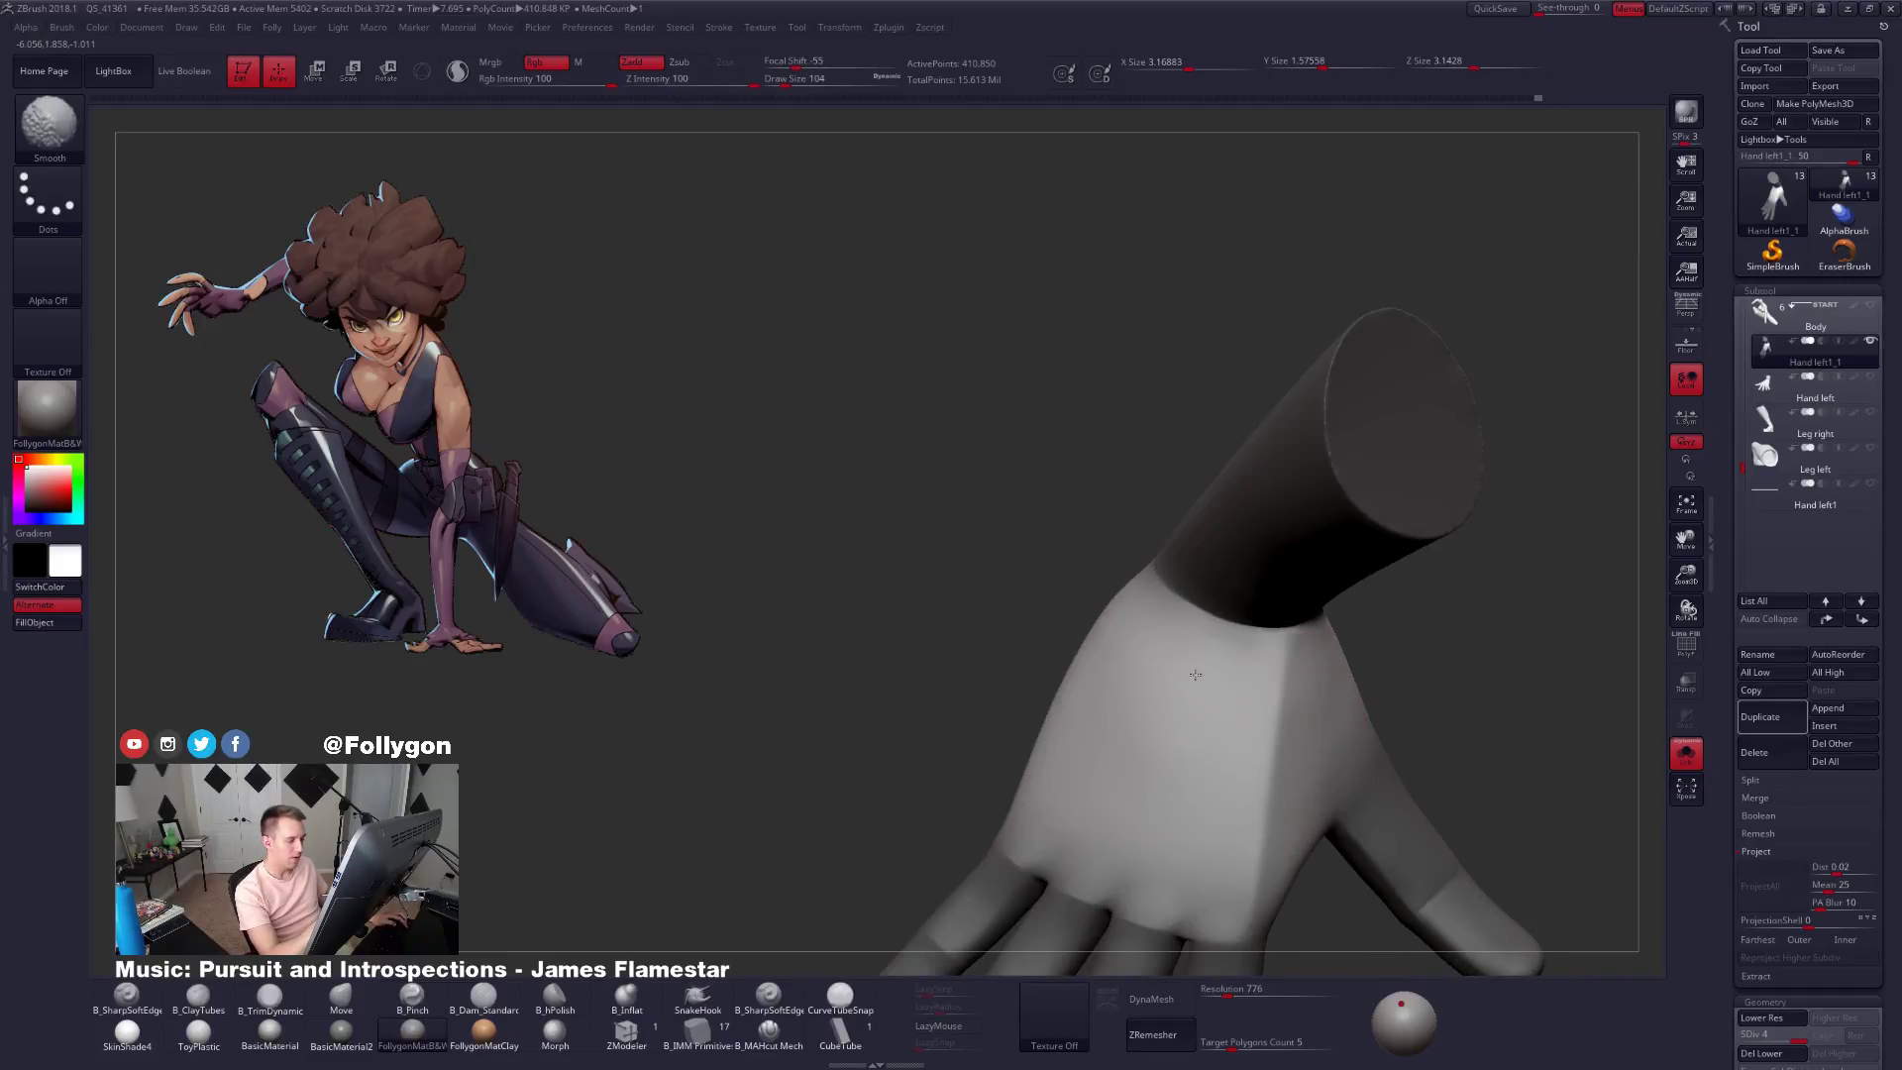
Adjust the back of the hand at the lowest subdivision level with the Move brush at draw size 160.
mouse_move(1238, 760)
right_down()
mouse_move(1404, 699)
mouse_move(1352, 721)
mouse_move(1368, 719)
right_up()
key(shift+d)
key(shift+d)
key(shift+d)
key(b)
key(m)
key(v)
key(space)
drag(1368, 715, 1366, 706)
key(space)
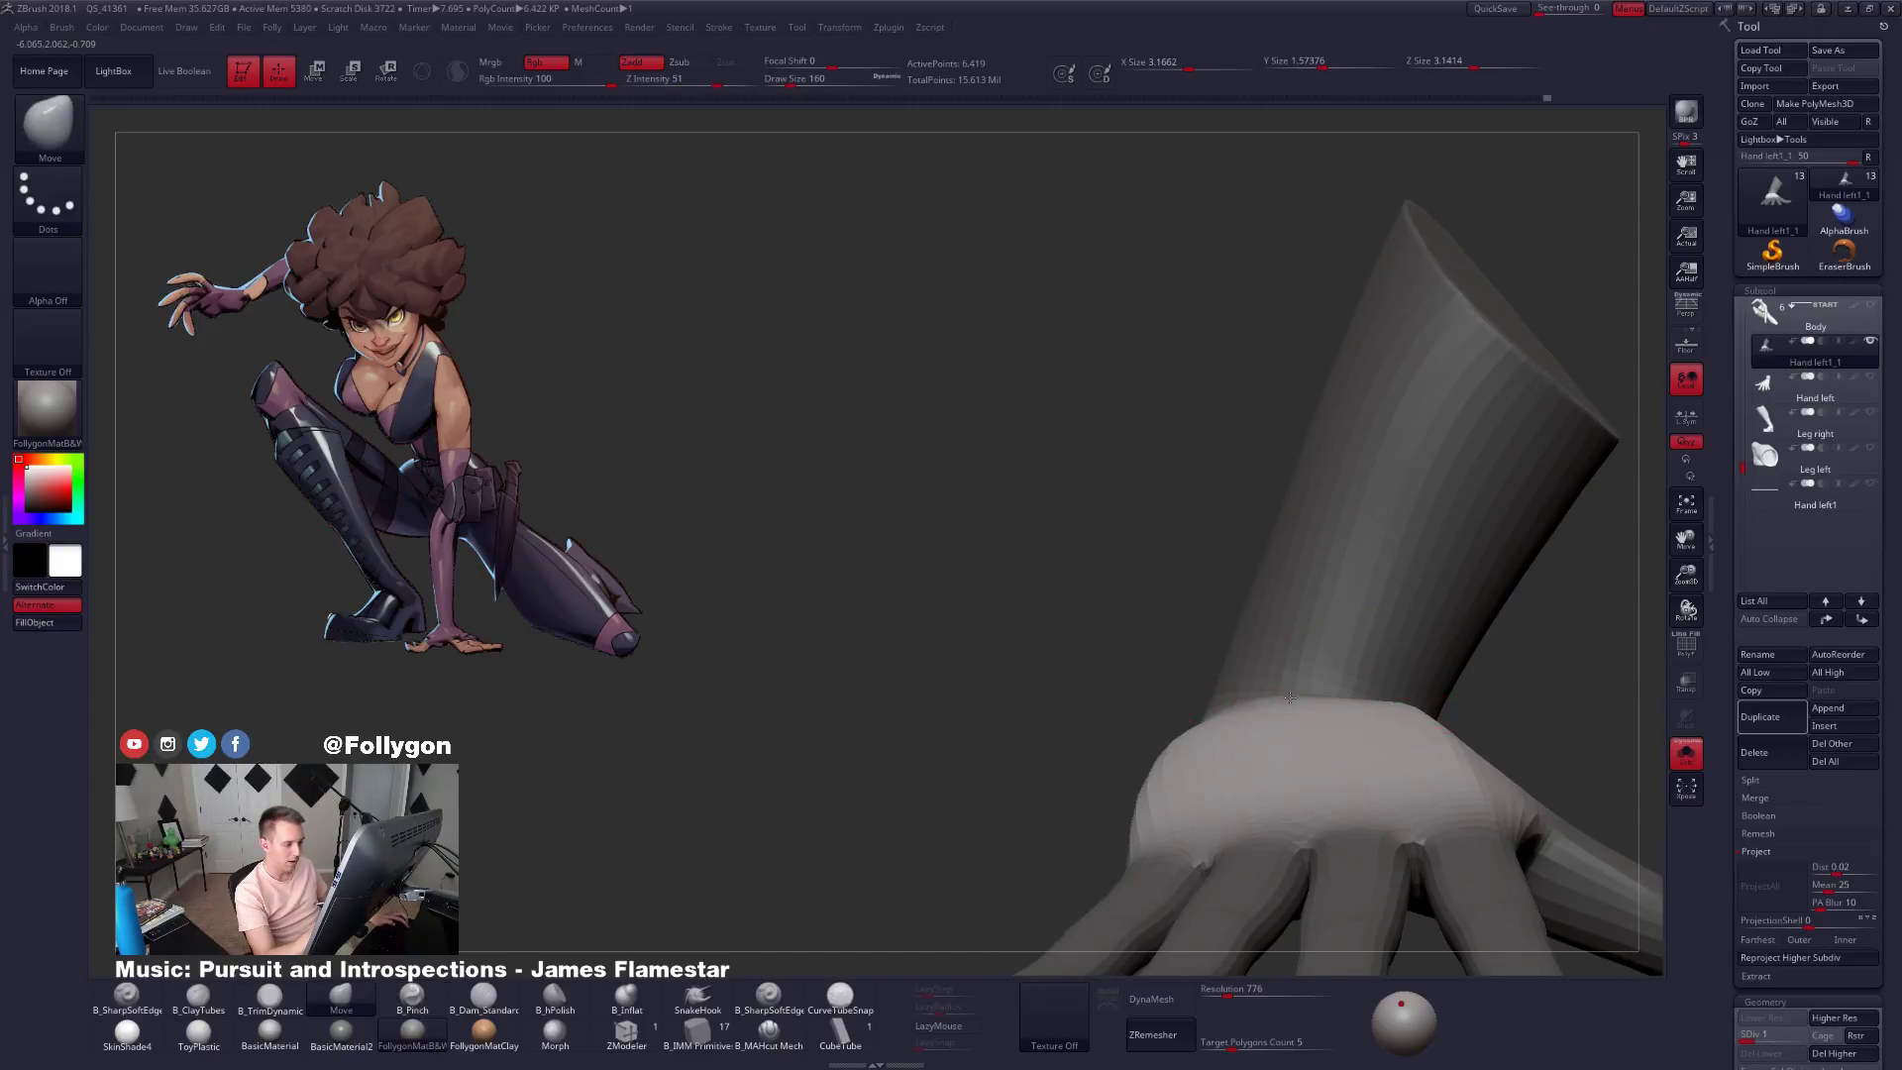
Clear the mask and refine the wrist crease at subdivision level 4 with the Move brush at draw size 88.
mouse_move(1289, 697)
right_down()
mouse_move(1254, 710)
mouse_move(1357, 673)
mouse_move(1244, 717)
right_up()
key(d)
key(d)
key(d)
key(space)
drag(1301, 639, 1295, 640)
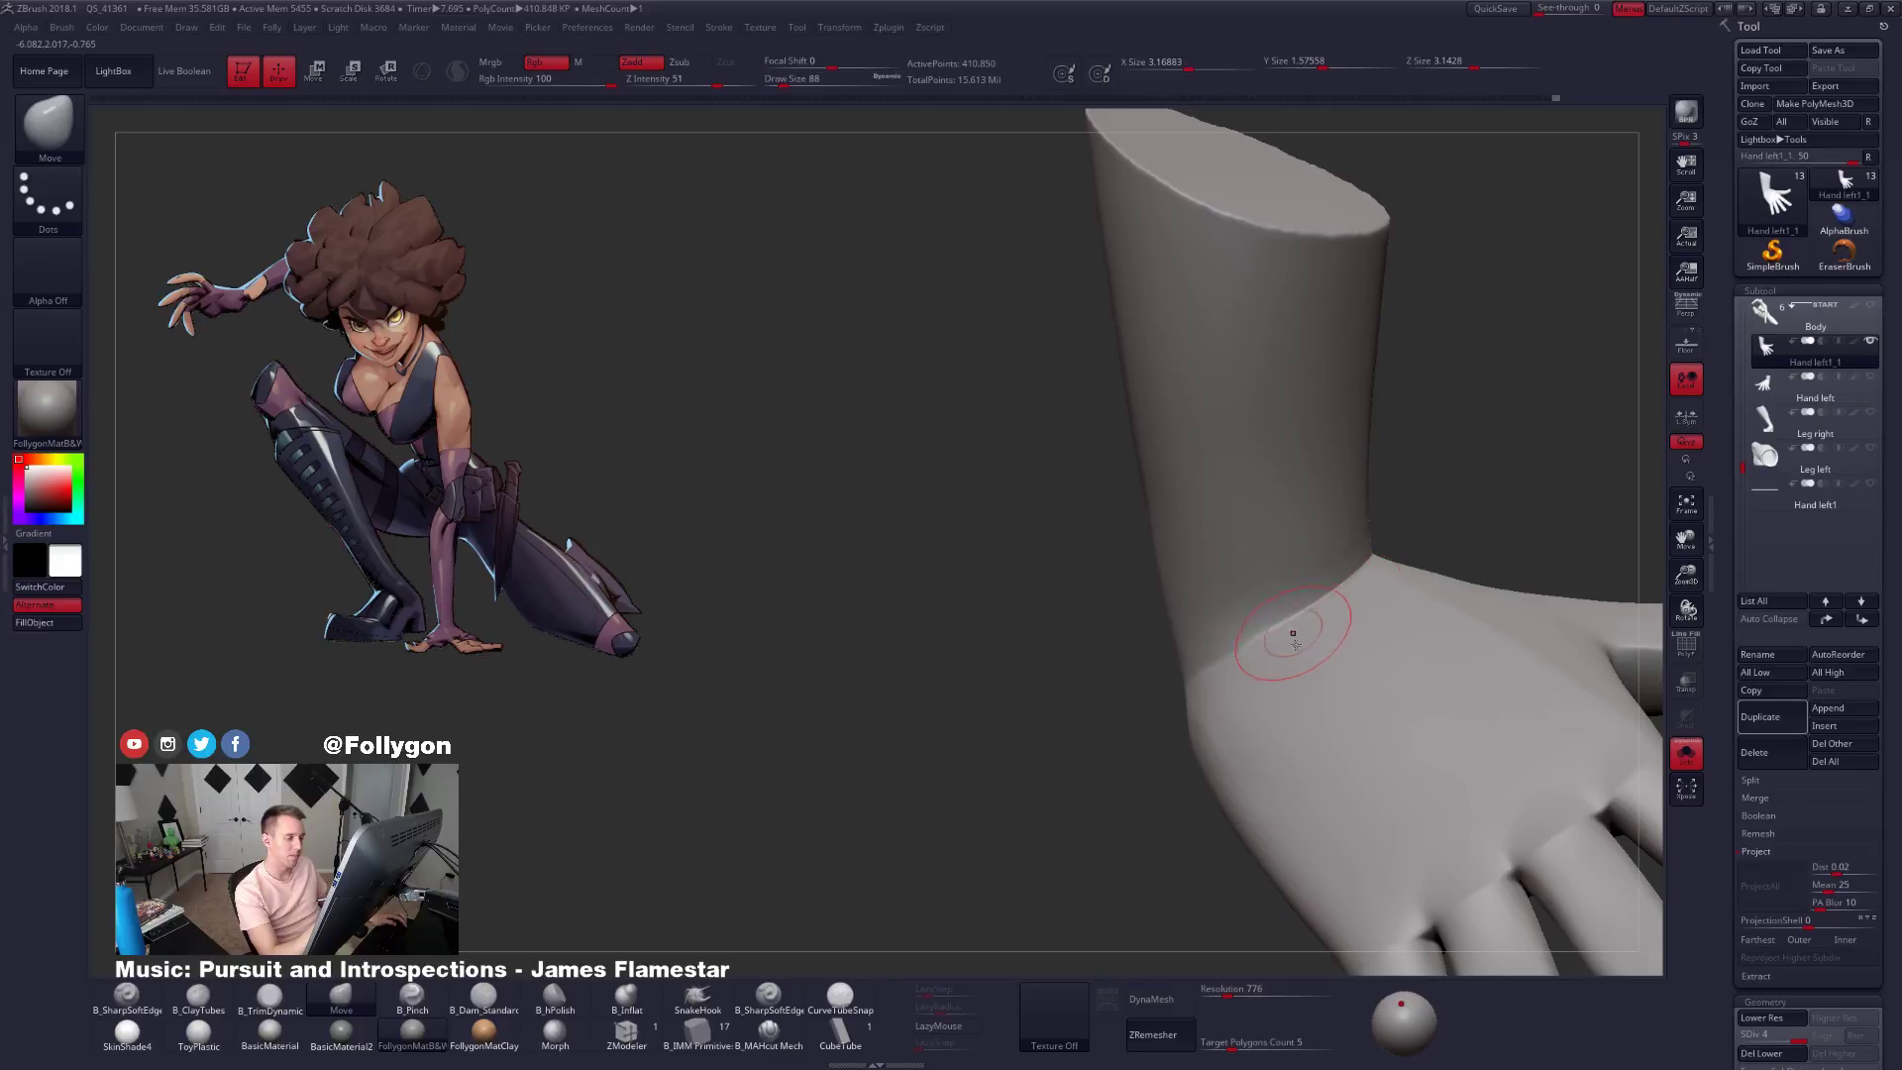
Sharpen the wrist crease from the thumb side to the outer edge with the Pinch brush at draw size 74.
key(b)
key(p)
key(i)
mouse_move(1295, 644)
right_down()
mouse_move(1308, 626)
mouse_move(1288, 642)
right_up()
key(space)
drag(1319, 639, 1316, 639)
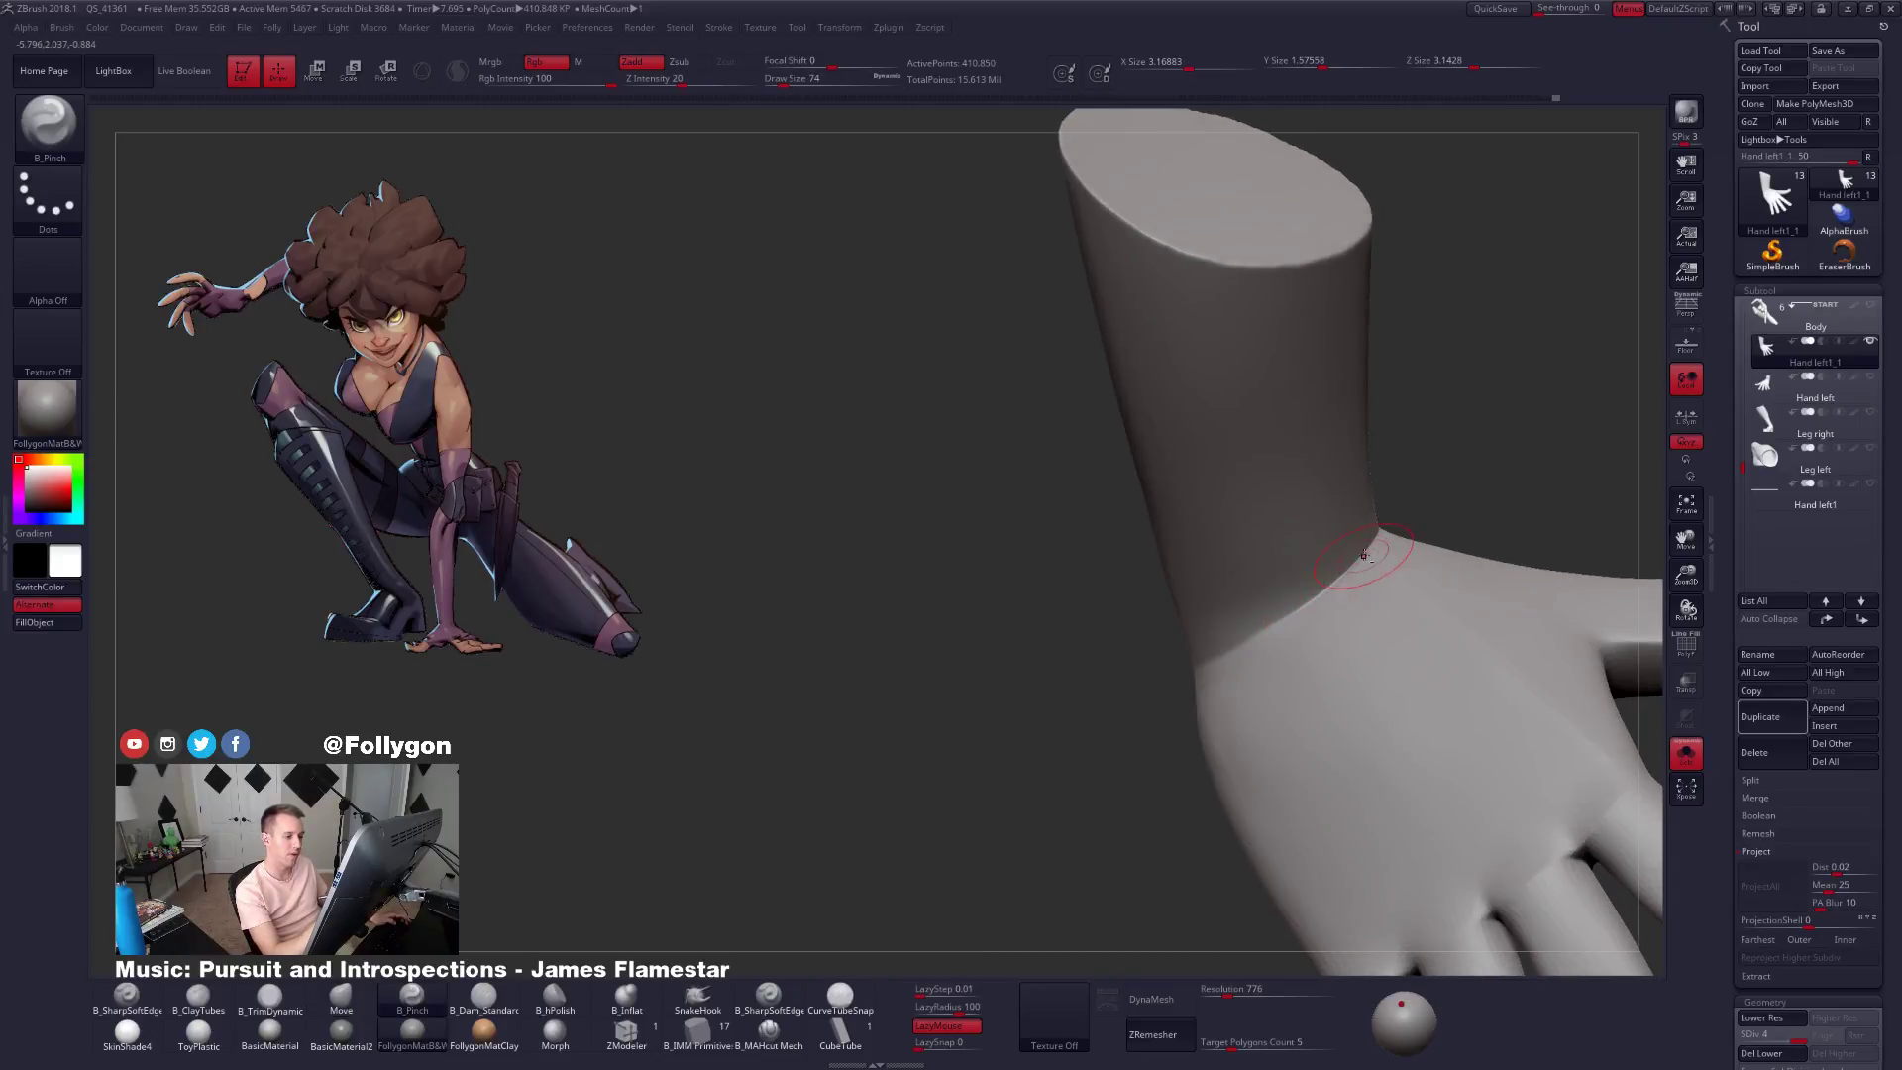
right_drag(1164, 689, 1192, 670)
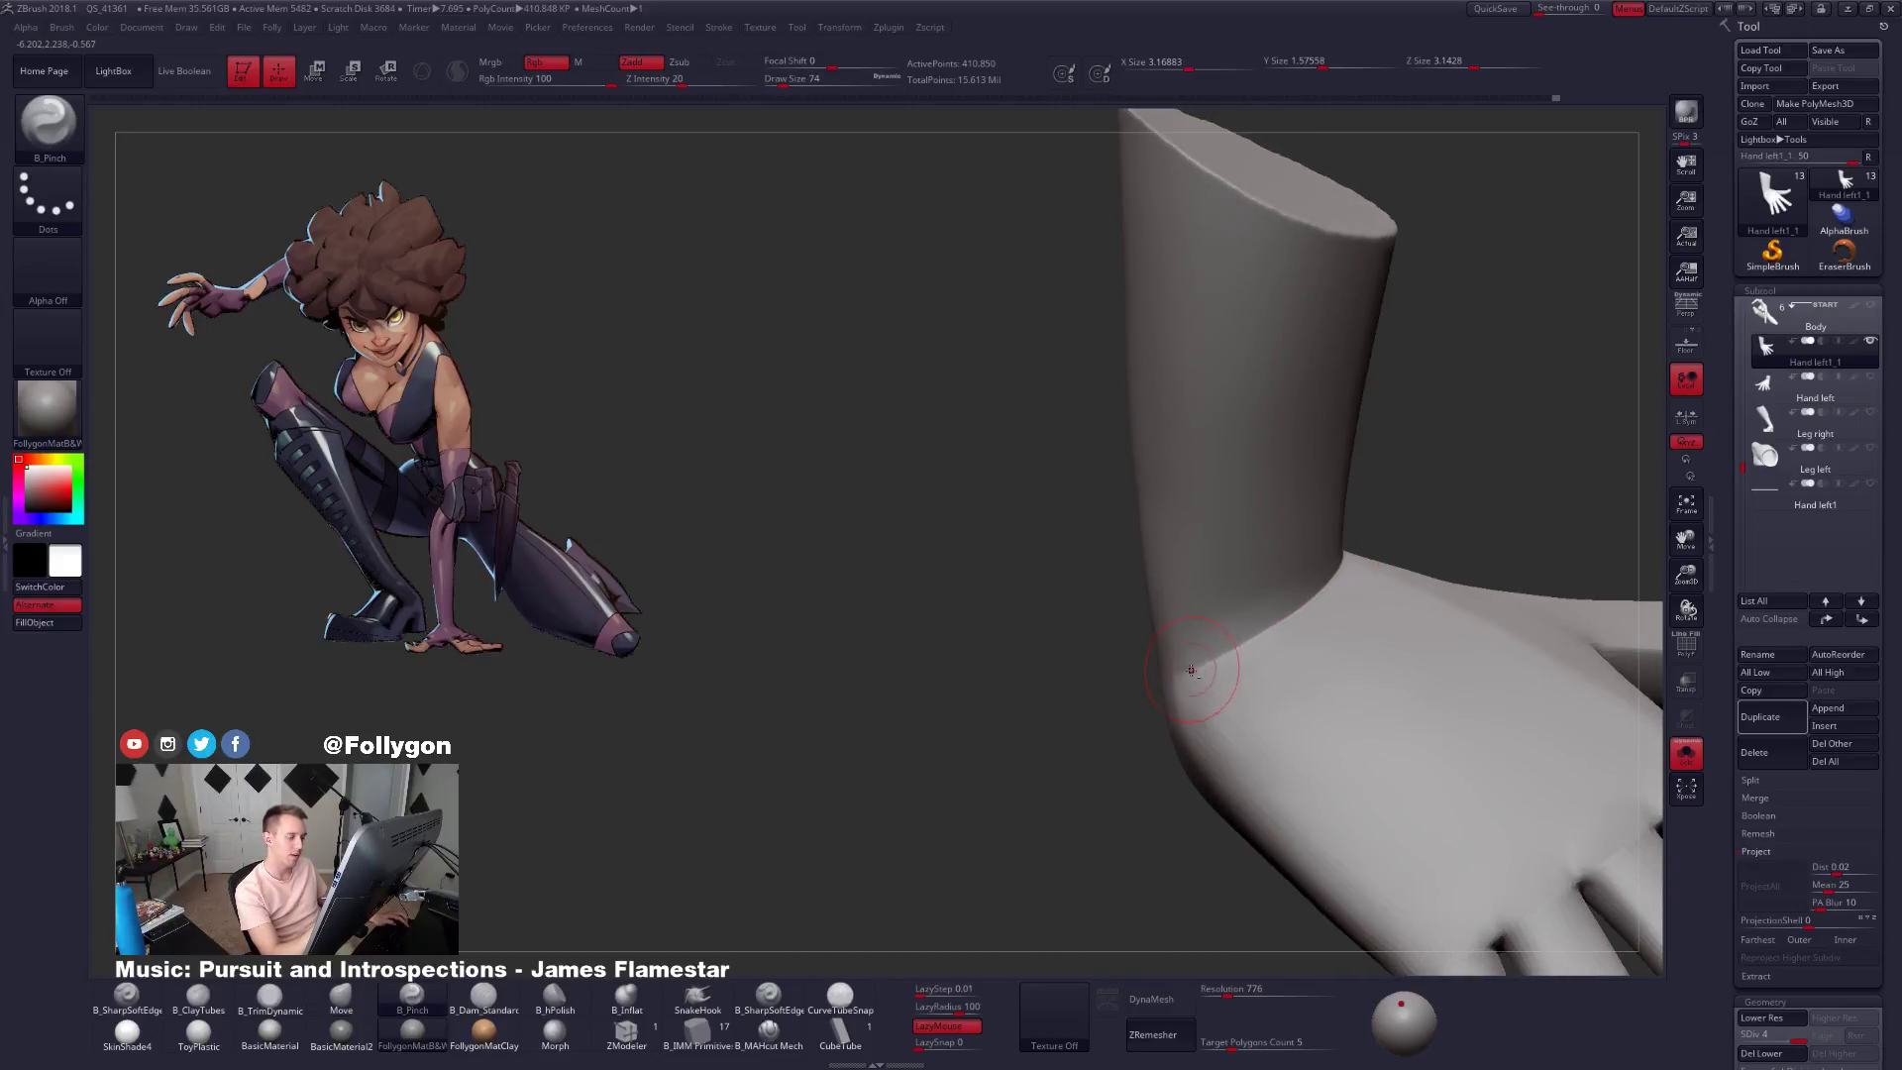
Cut the wrist crease deeper from the thumb side inward with the B_MAHcut Mech brush at draw size 40.
click(769, 1030)
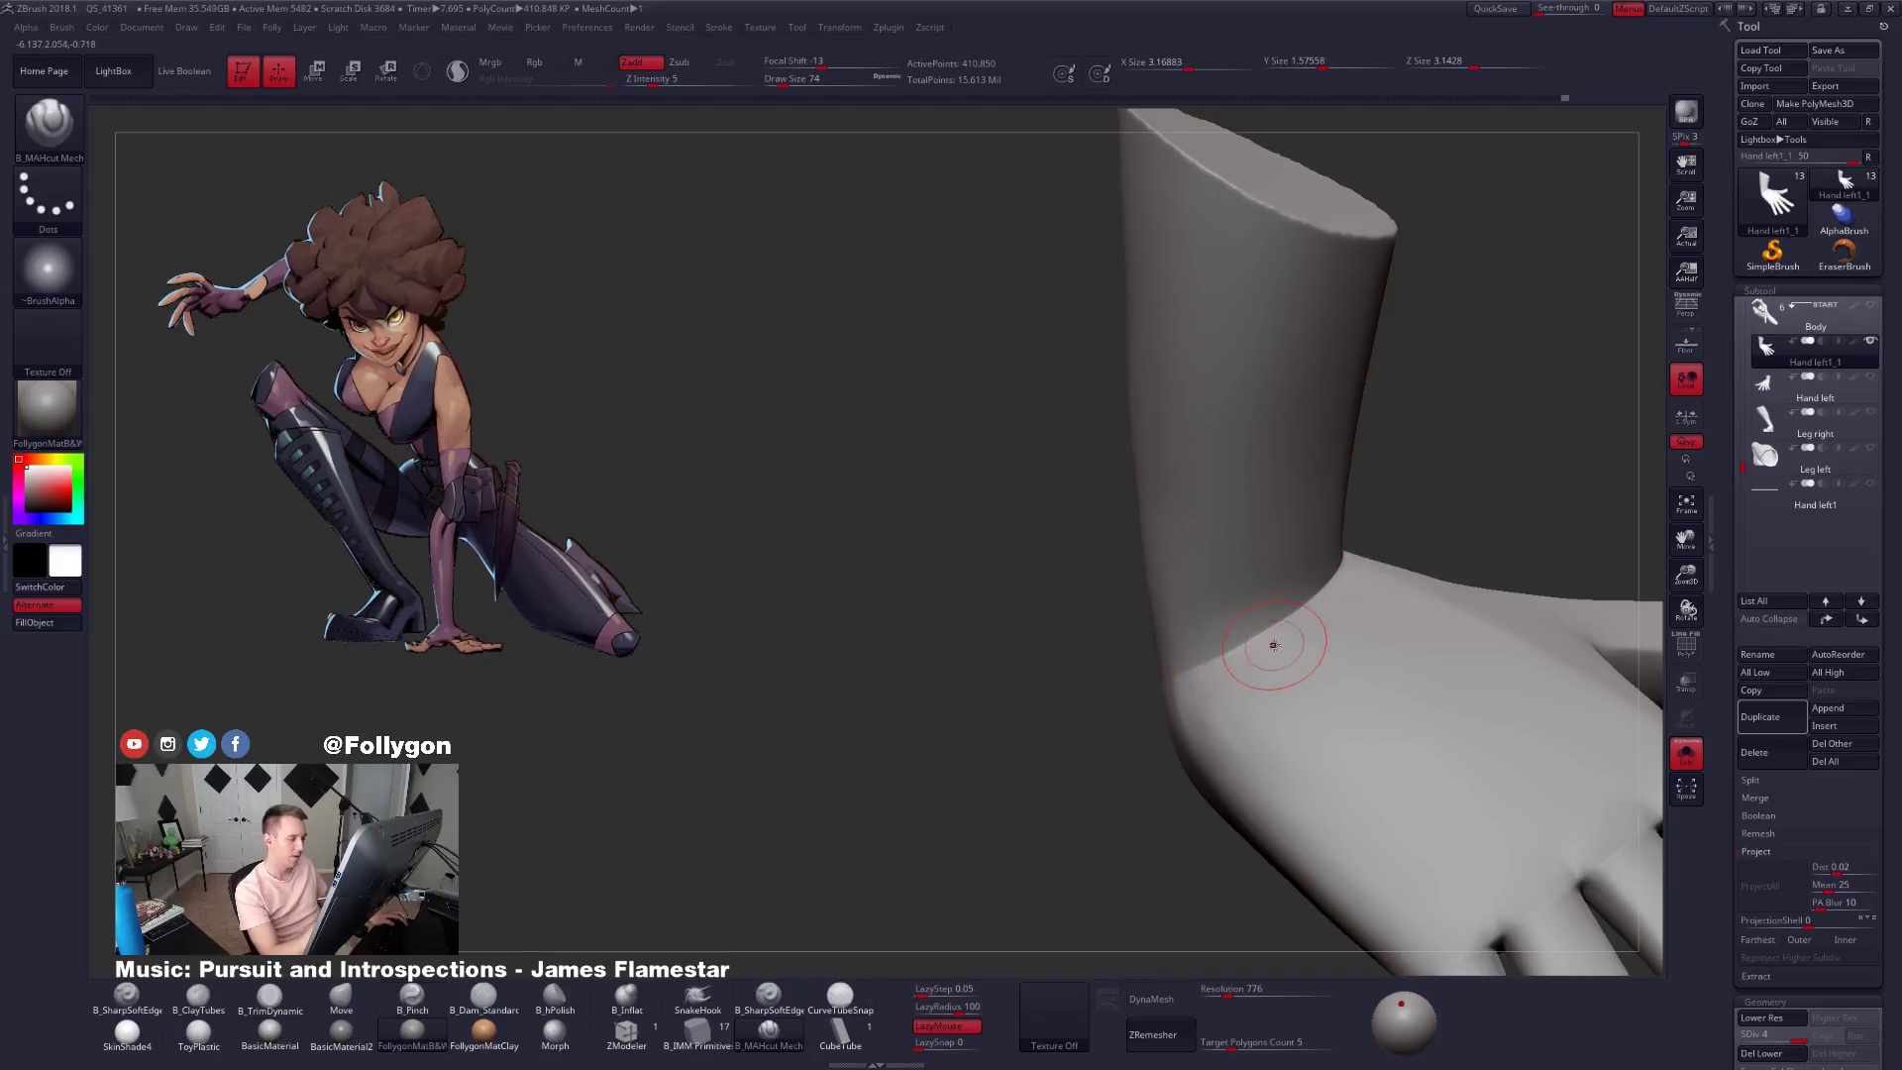
ctrl+right_drag(1275, 634, 1272, 661)
drag(1359, 545, 1316, 588)
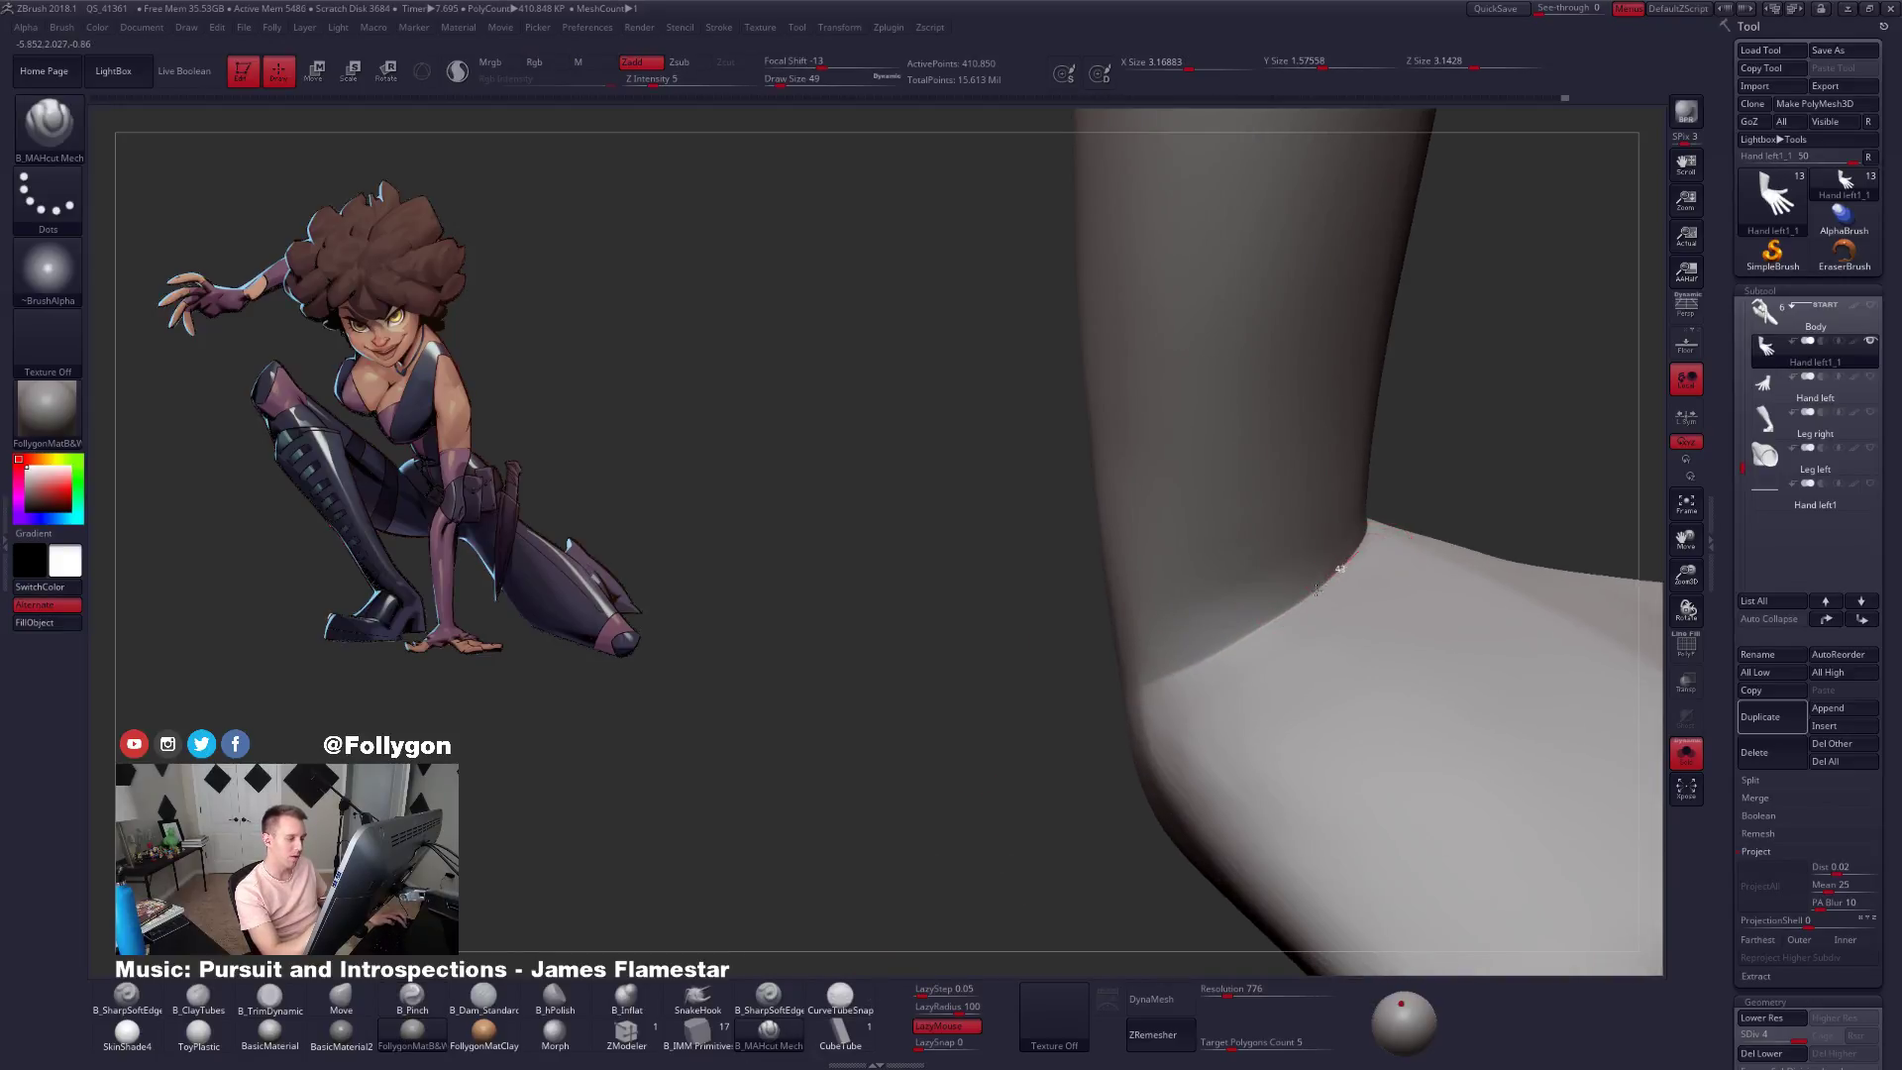
right_drag(1212, 683, 1244, 615)
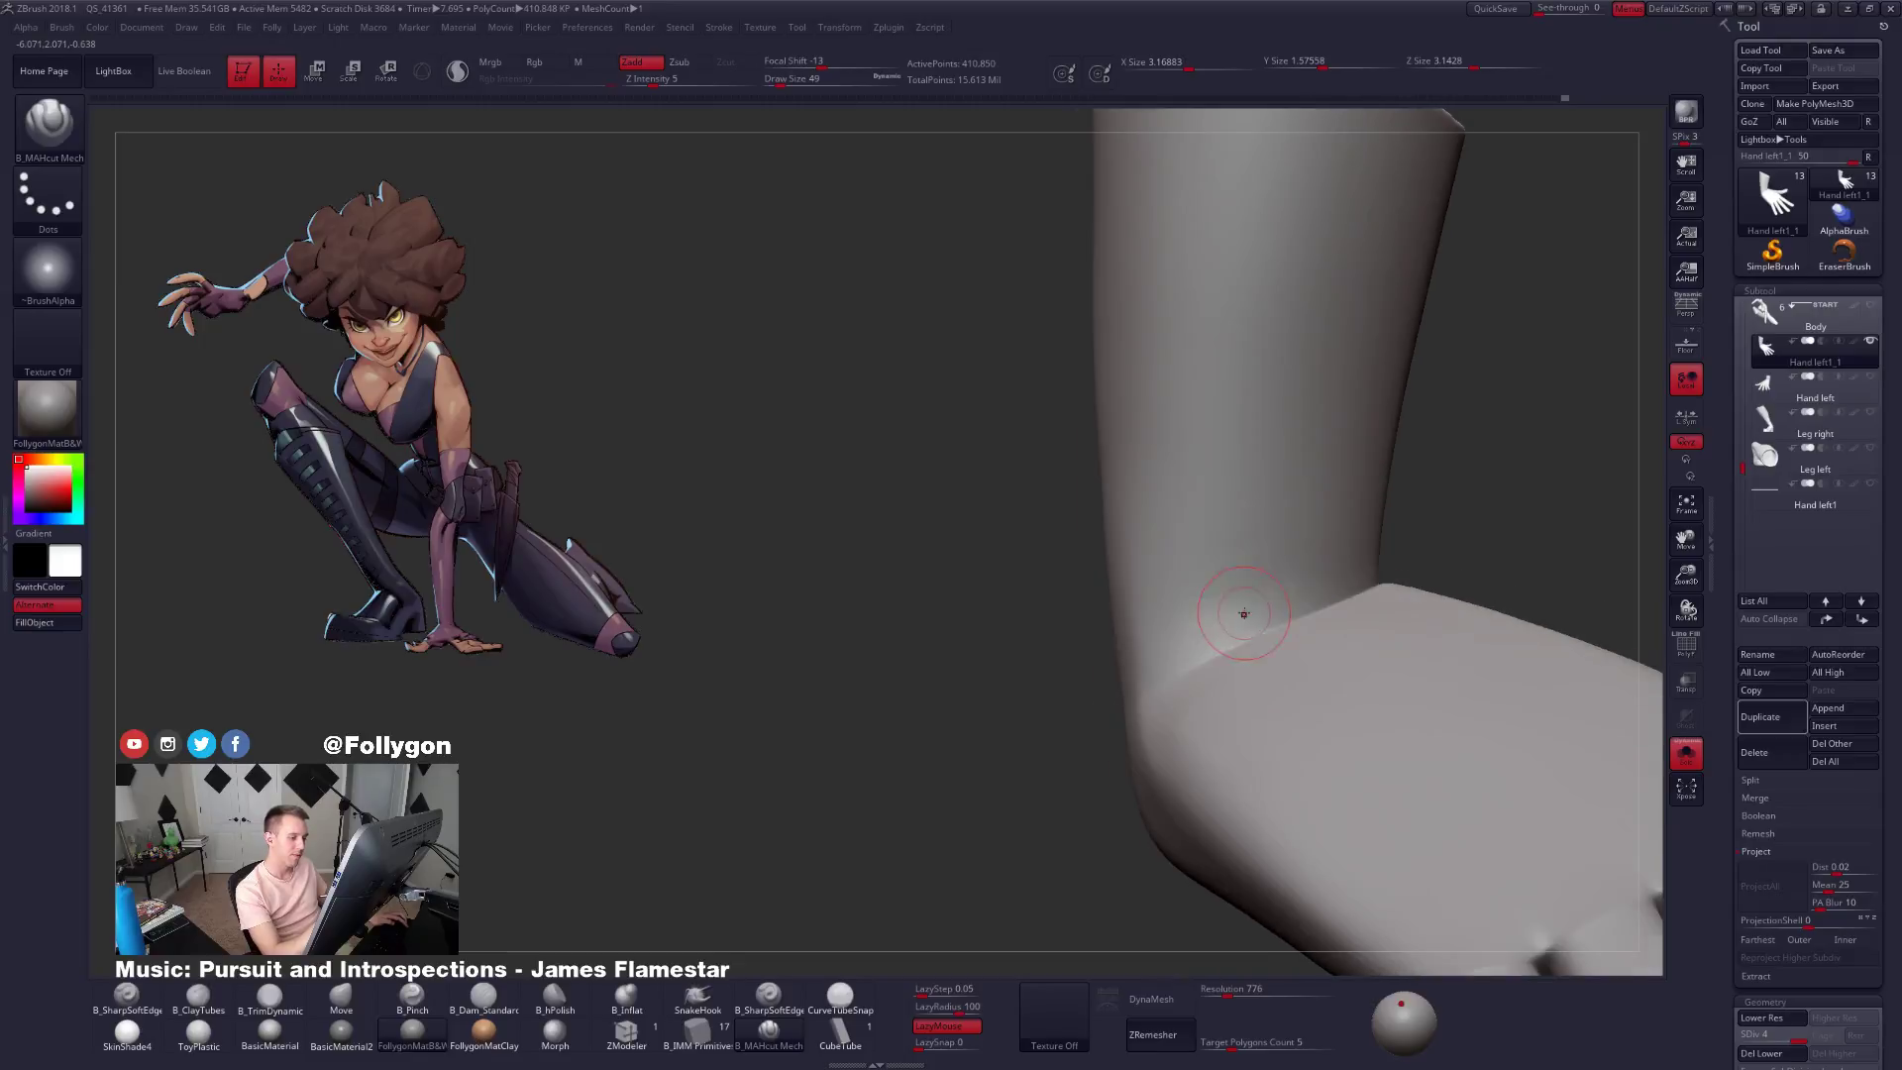
Flatten the forearm surface just above the wrist crease with the TrimDynamic brush at draw size 61 and smooth it.
key(space)
drag(1251, 610, 1286, 606)
key(3)
mouse_move(1227, 601)
right_down()
mouse_move(1174, 646)
mouse_move(1289, 581)
right_up()
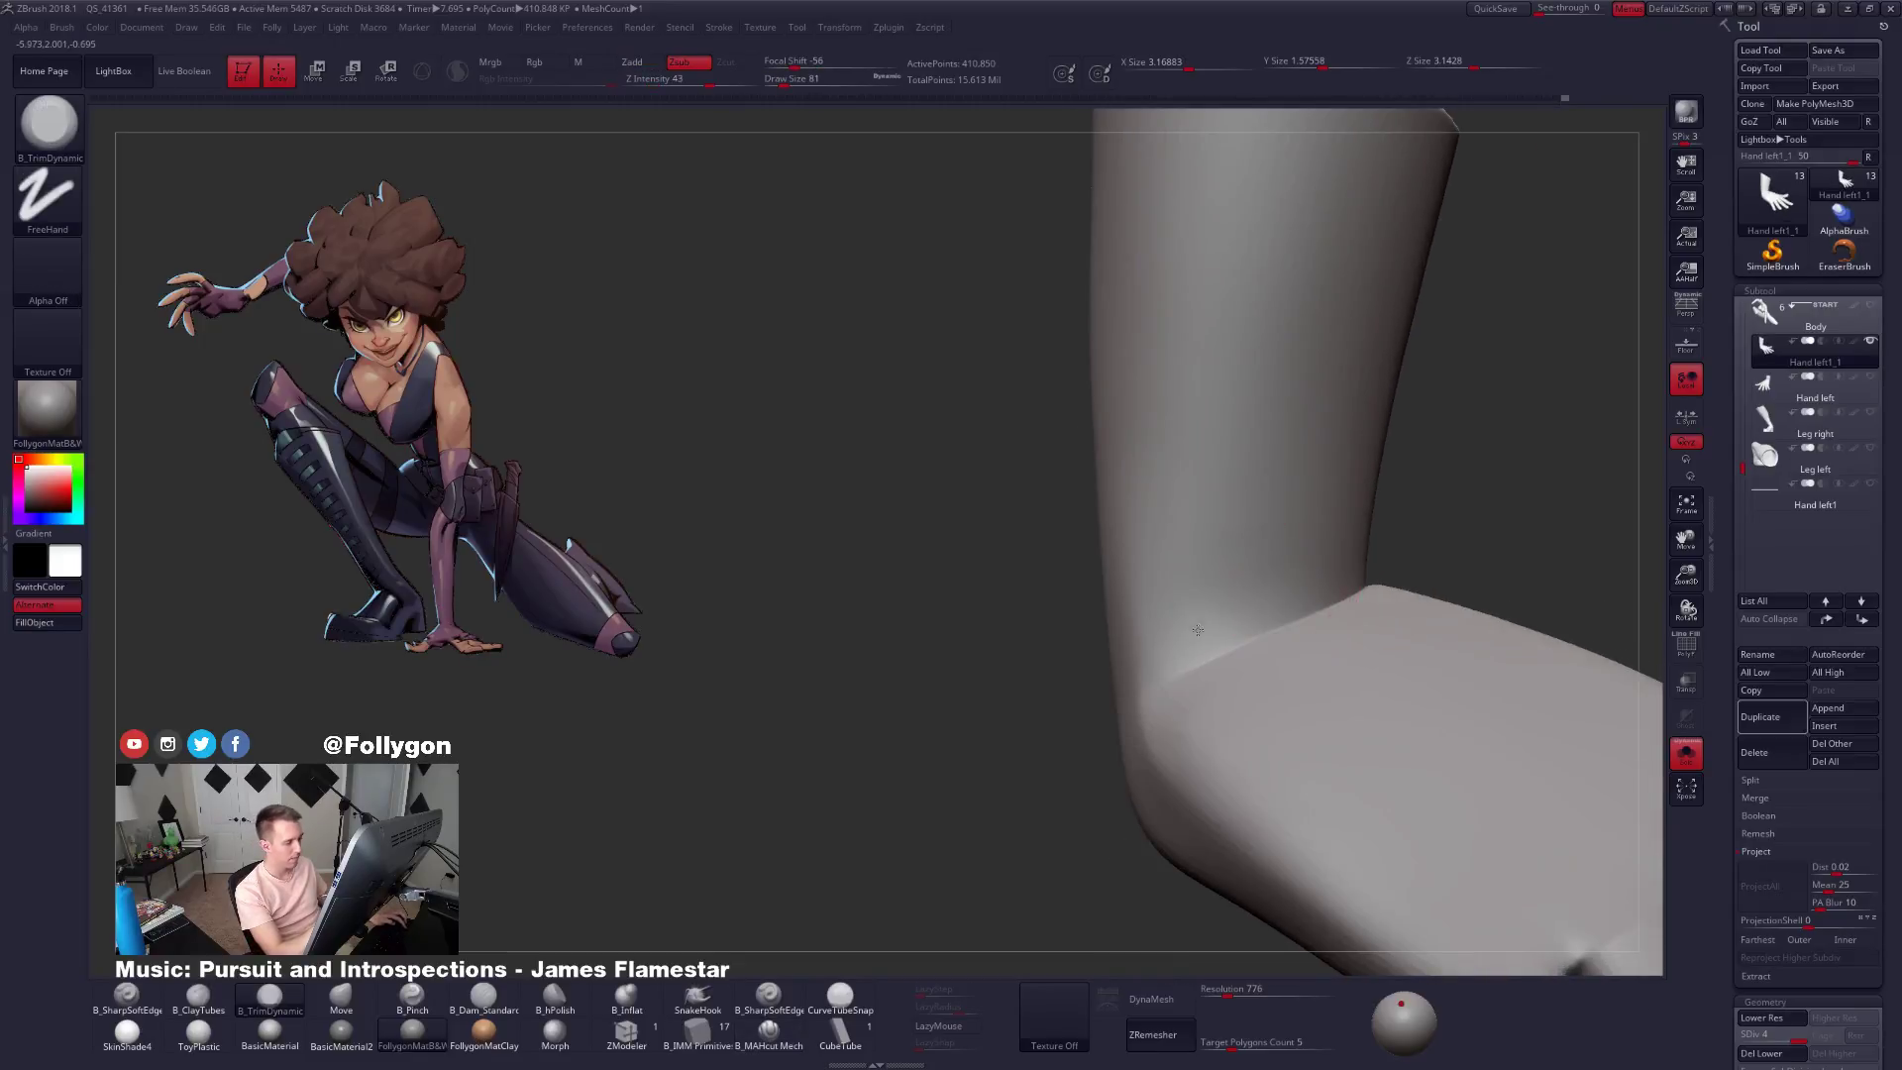
key(shift)
mouse_move(1244, 769)
ctrl+right_down()
mouse_move(1343, 745)
mouse_move(1149, 728)
mouse_move(1238, 748)
mouse_move(1334, 699)
mouse_move(1336, 722)
mouse_move(1295, 693)
ctrl+right_up()
key(shift)
Pinch the wrist crease and the outer edge of the hand with the Pinch brush at draw size 61.
key(b)
key(p)
key(i)
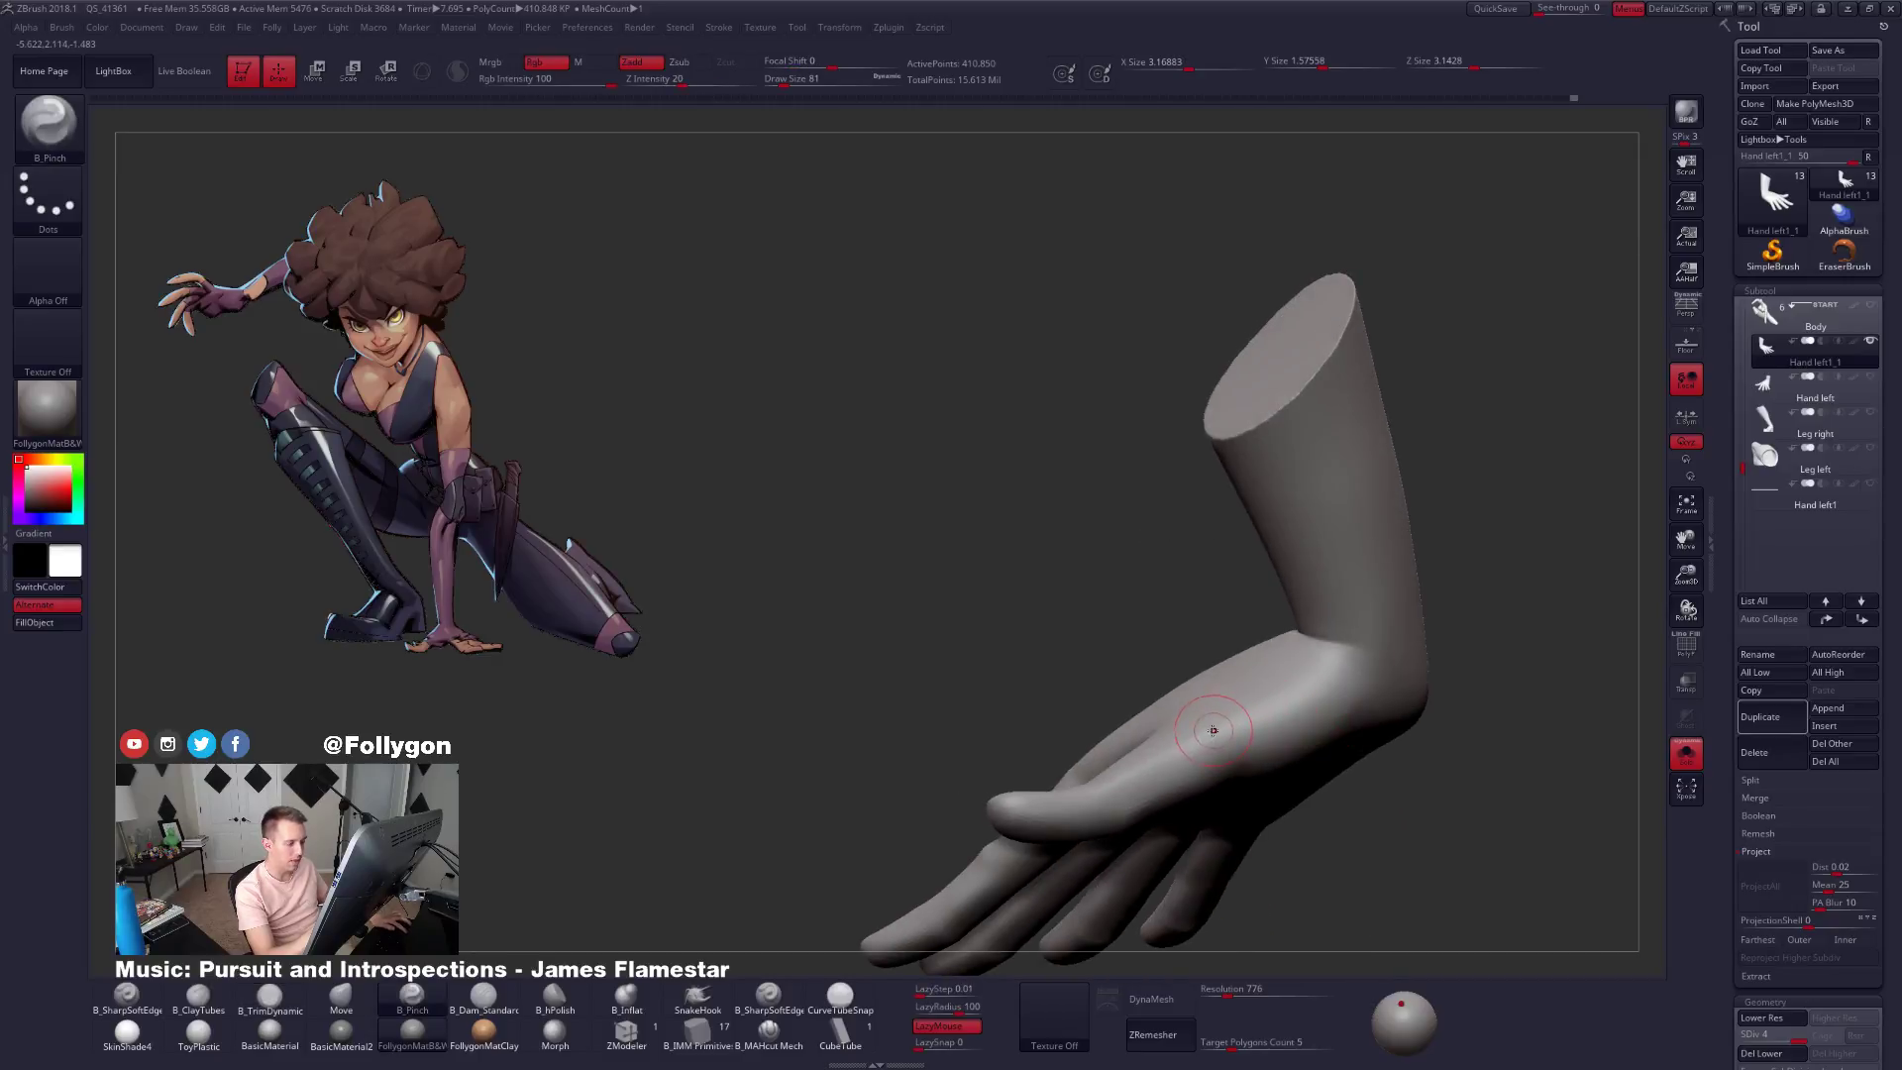
drag(1212, 730, 1327, 683)
drag(1368, 572, 1367, 566)
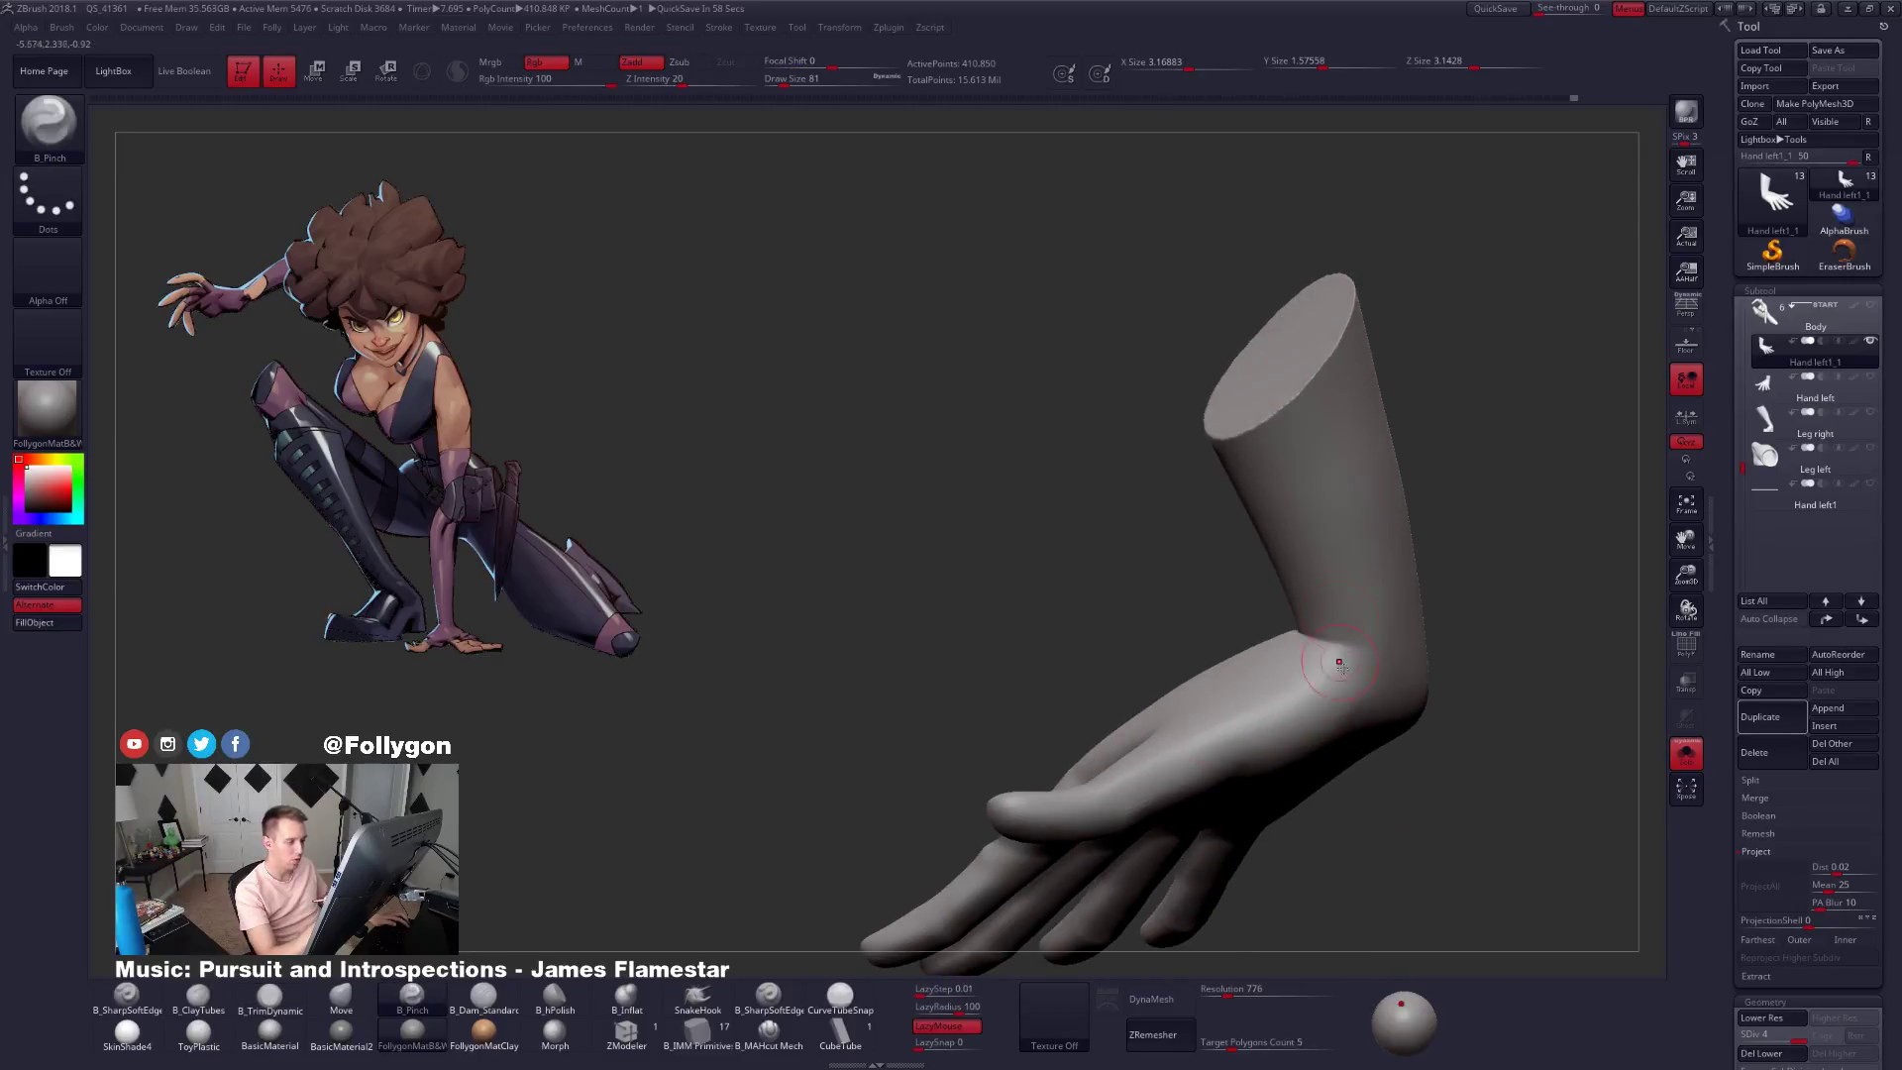
mouse_move(1337, 658)
right_down()
mouse_move(1579, 752)
mouse_move(1387, 717)
right_up()
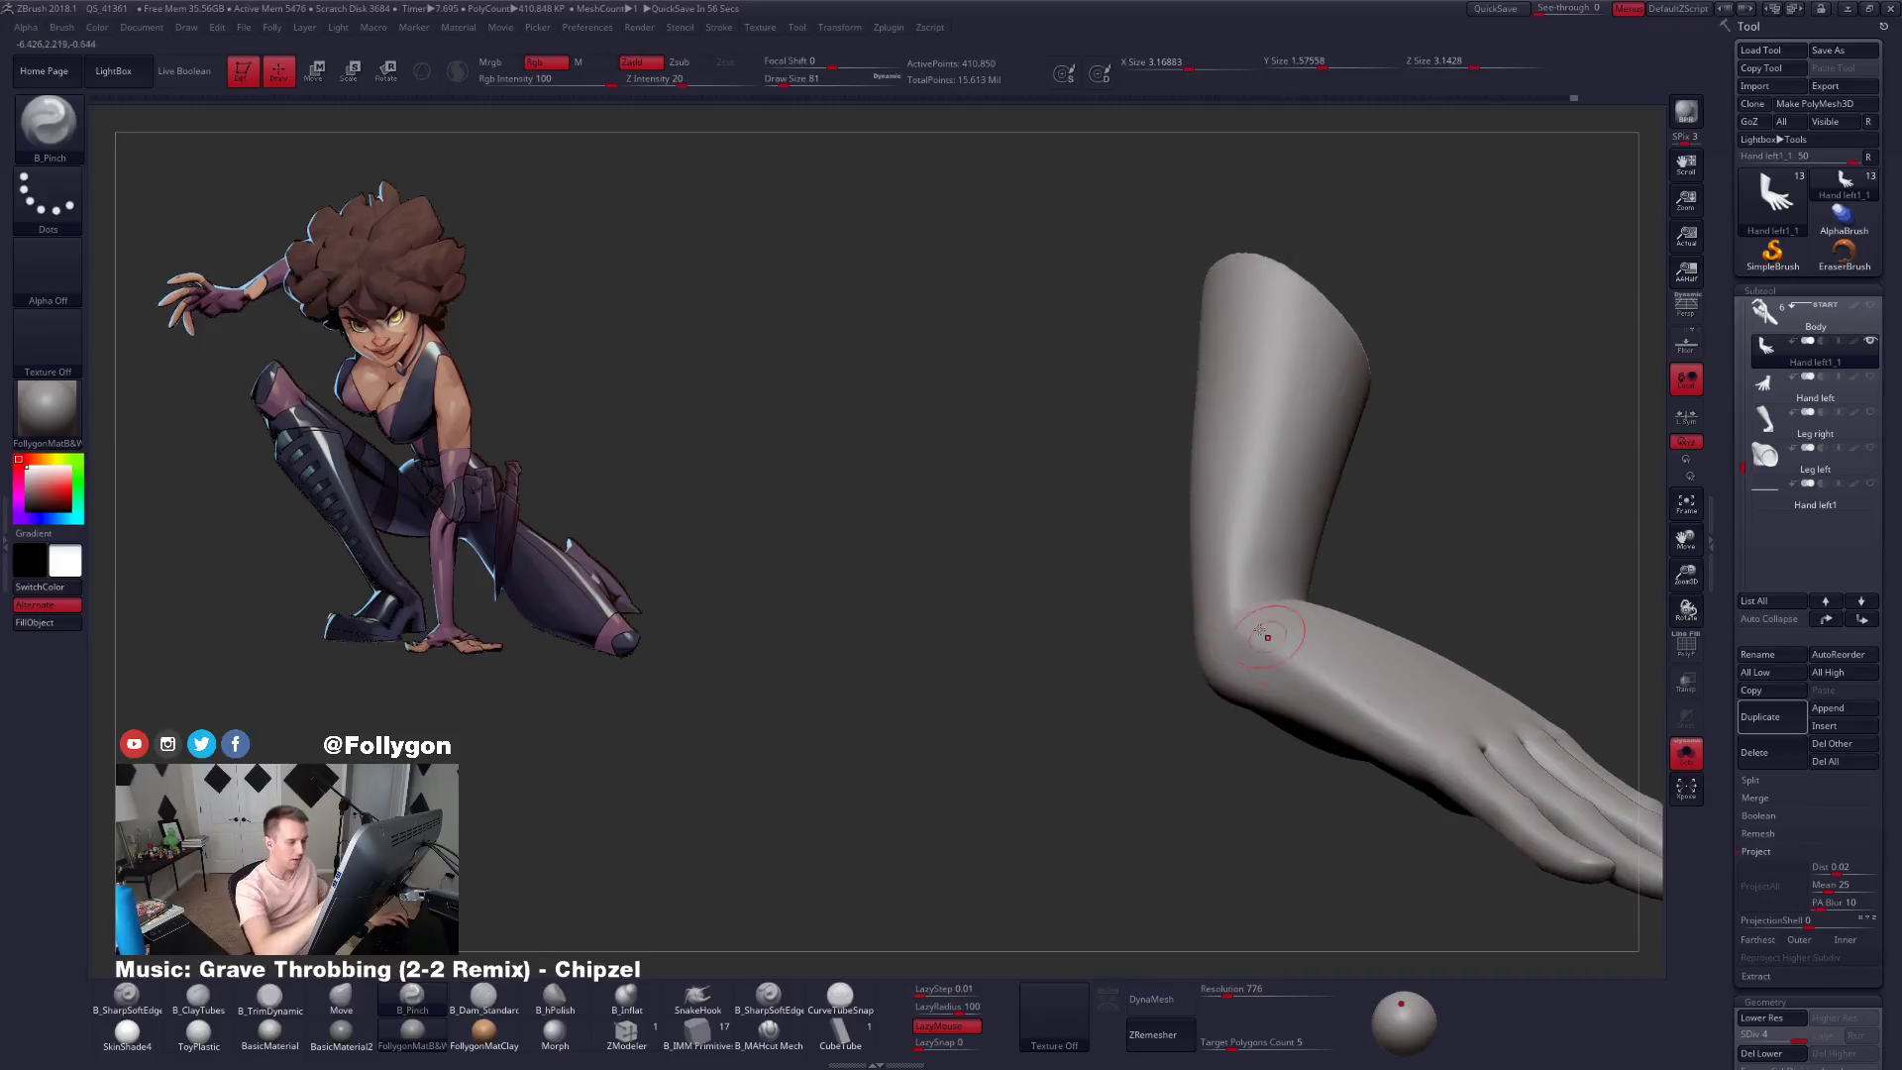
mouse_move(1245, 608)
right_down()
mouse_move(1245, 775)
mouse_move(1292, 774)
mouse_move(1149, 721)
mouse_move(1109, 733)
mouse_move(1155, 755)
mouse_move(1115, 701)
right_up()
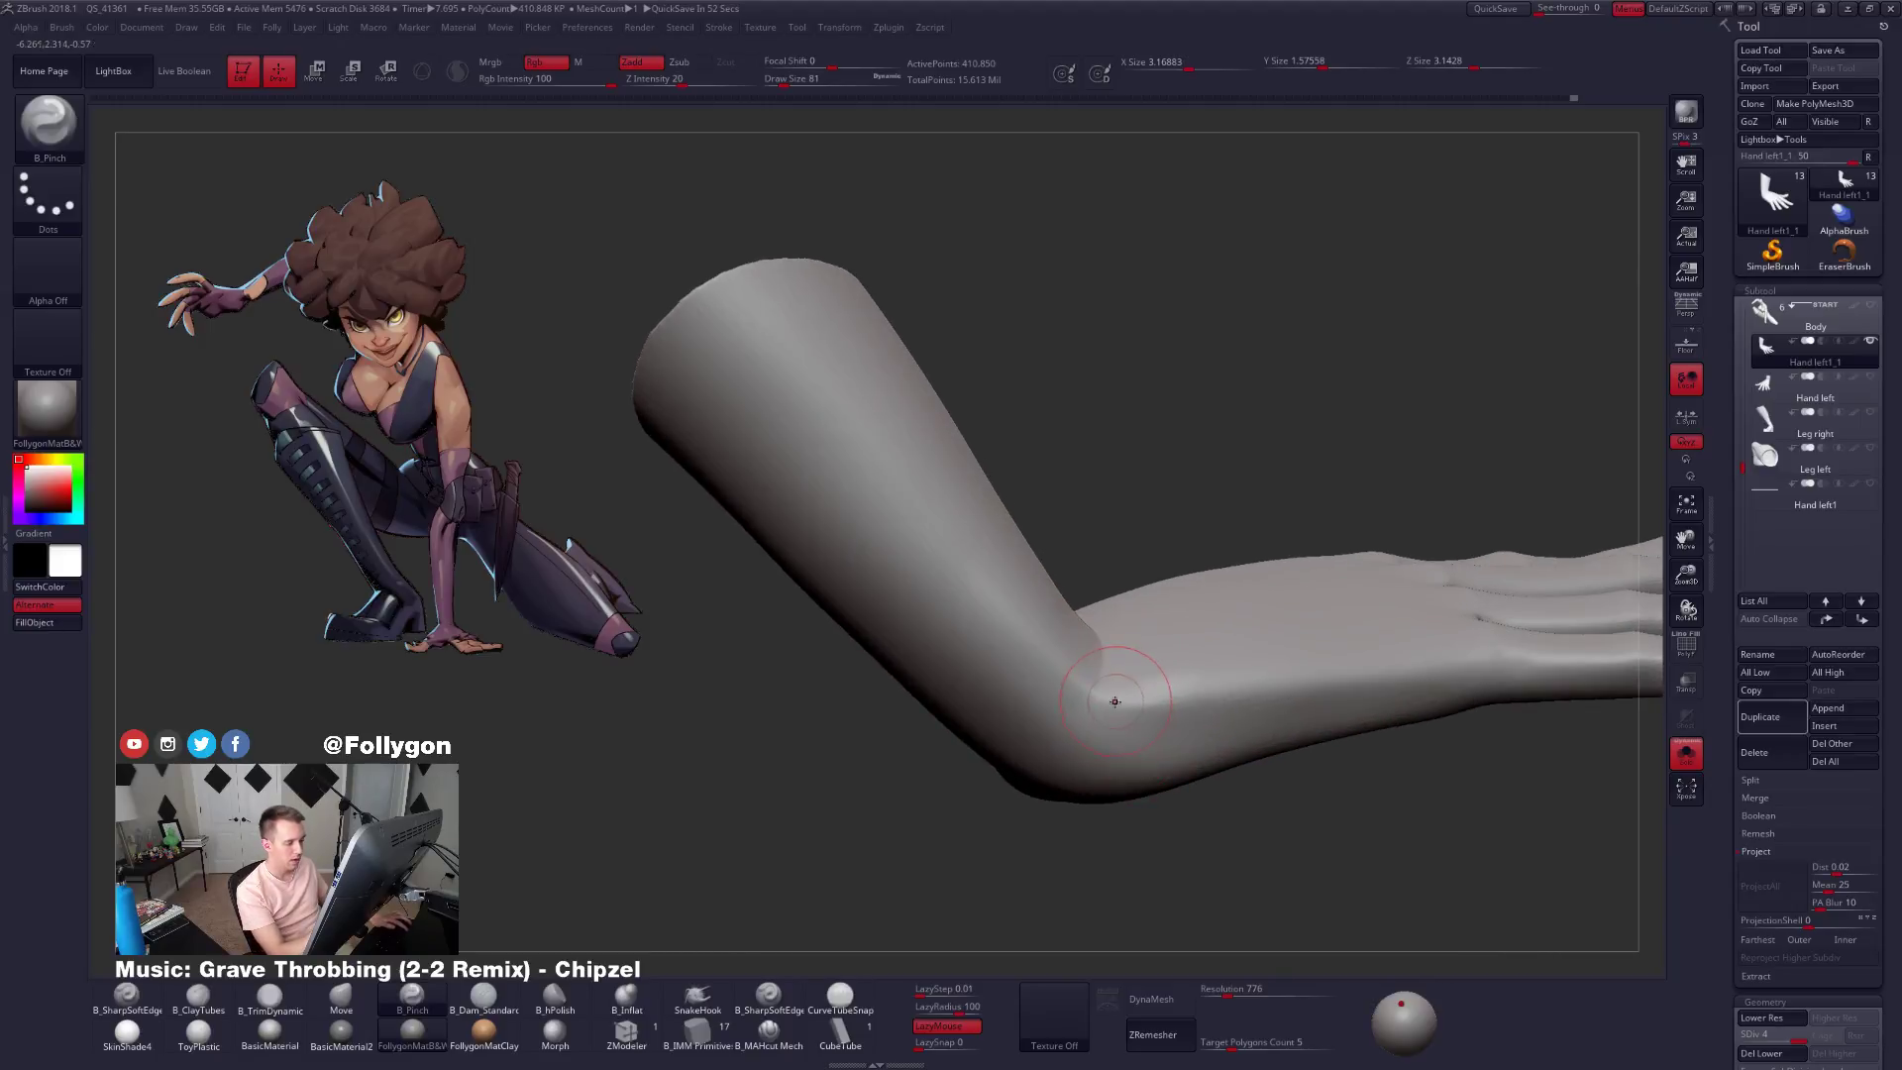
drag(1245, 690, 1415, 683)
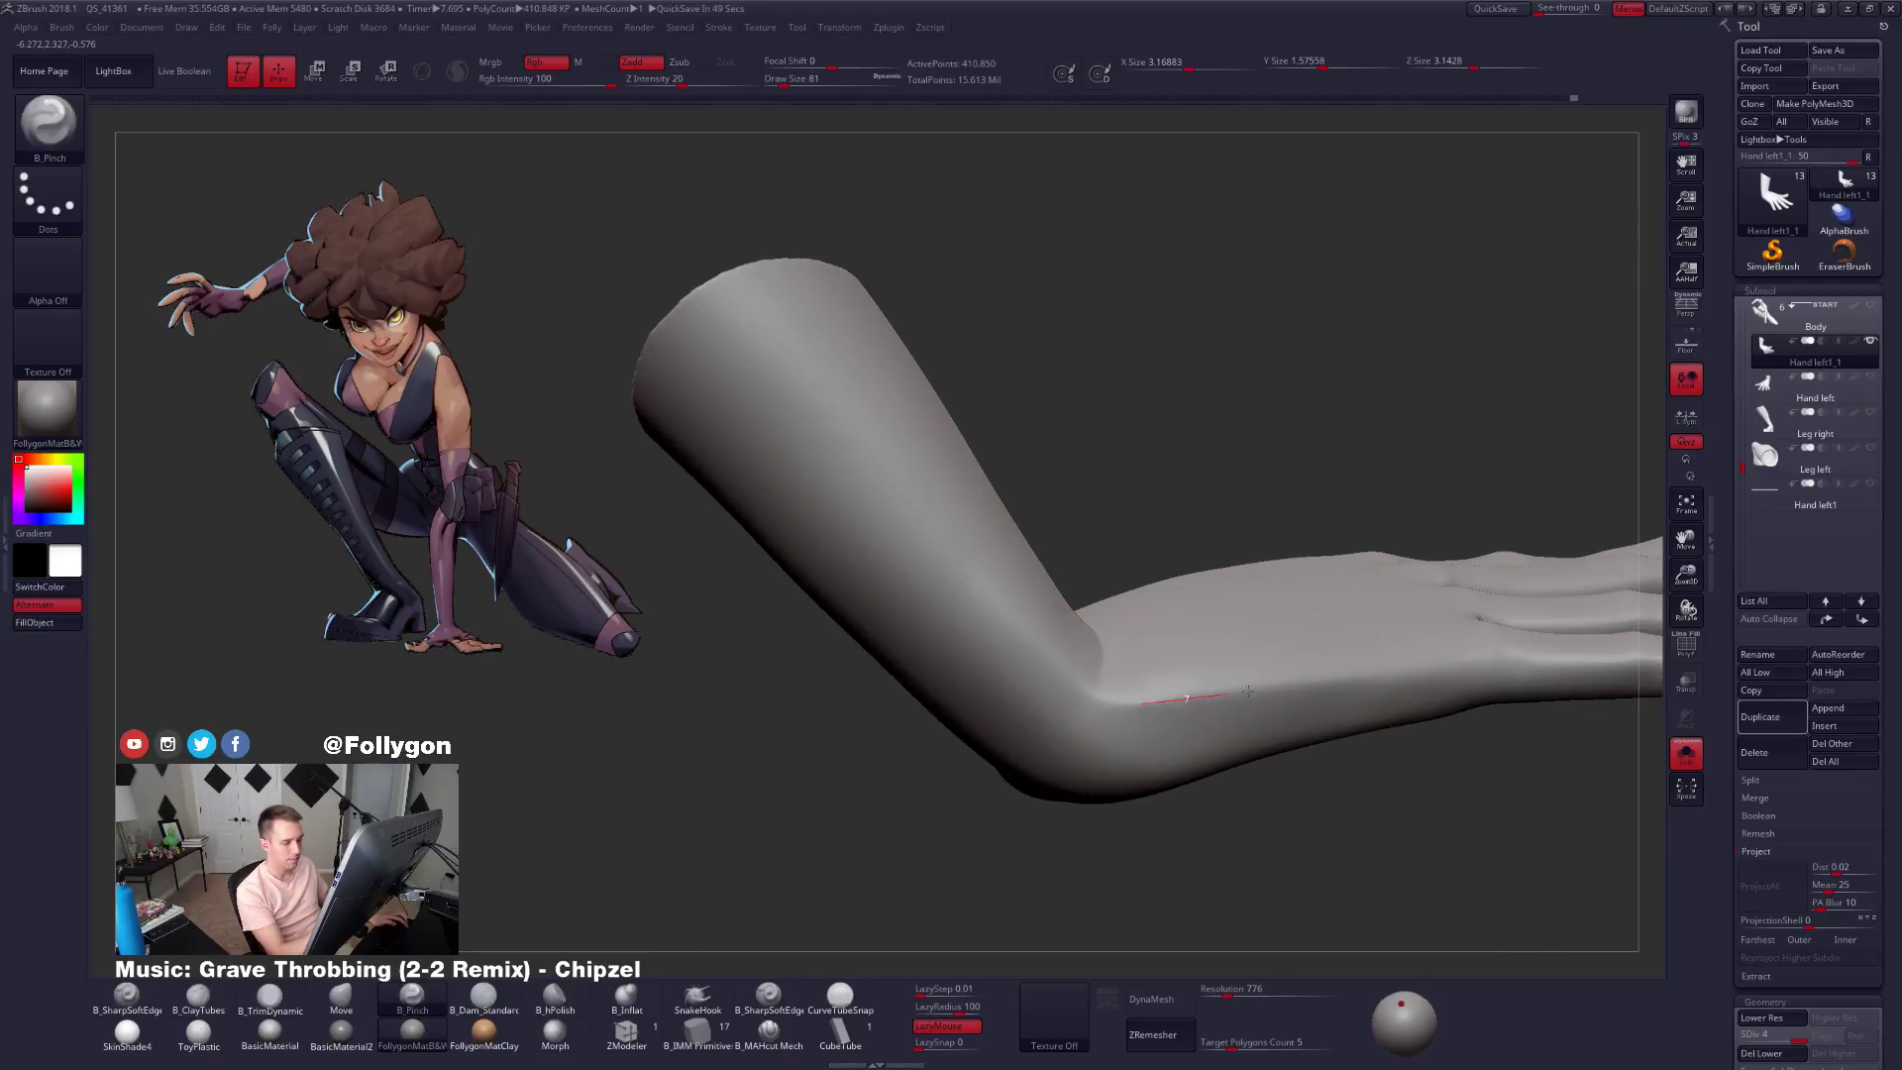
right_drag(1411, 664, 1288, 773)
Flatten the outer back of the hand below the wrist with TrimDynamic at draw size 113 and smooth it.
key(3)
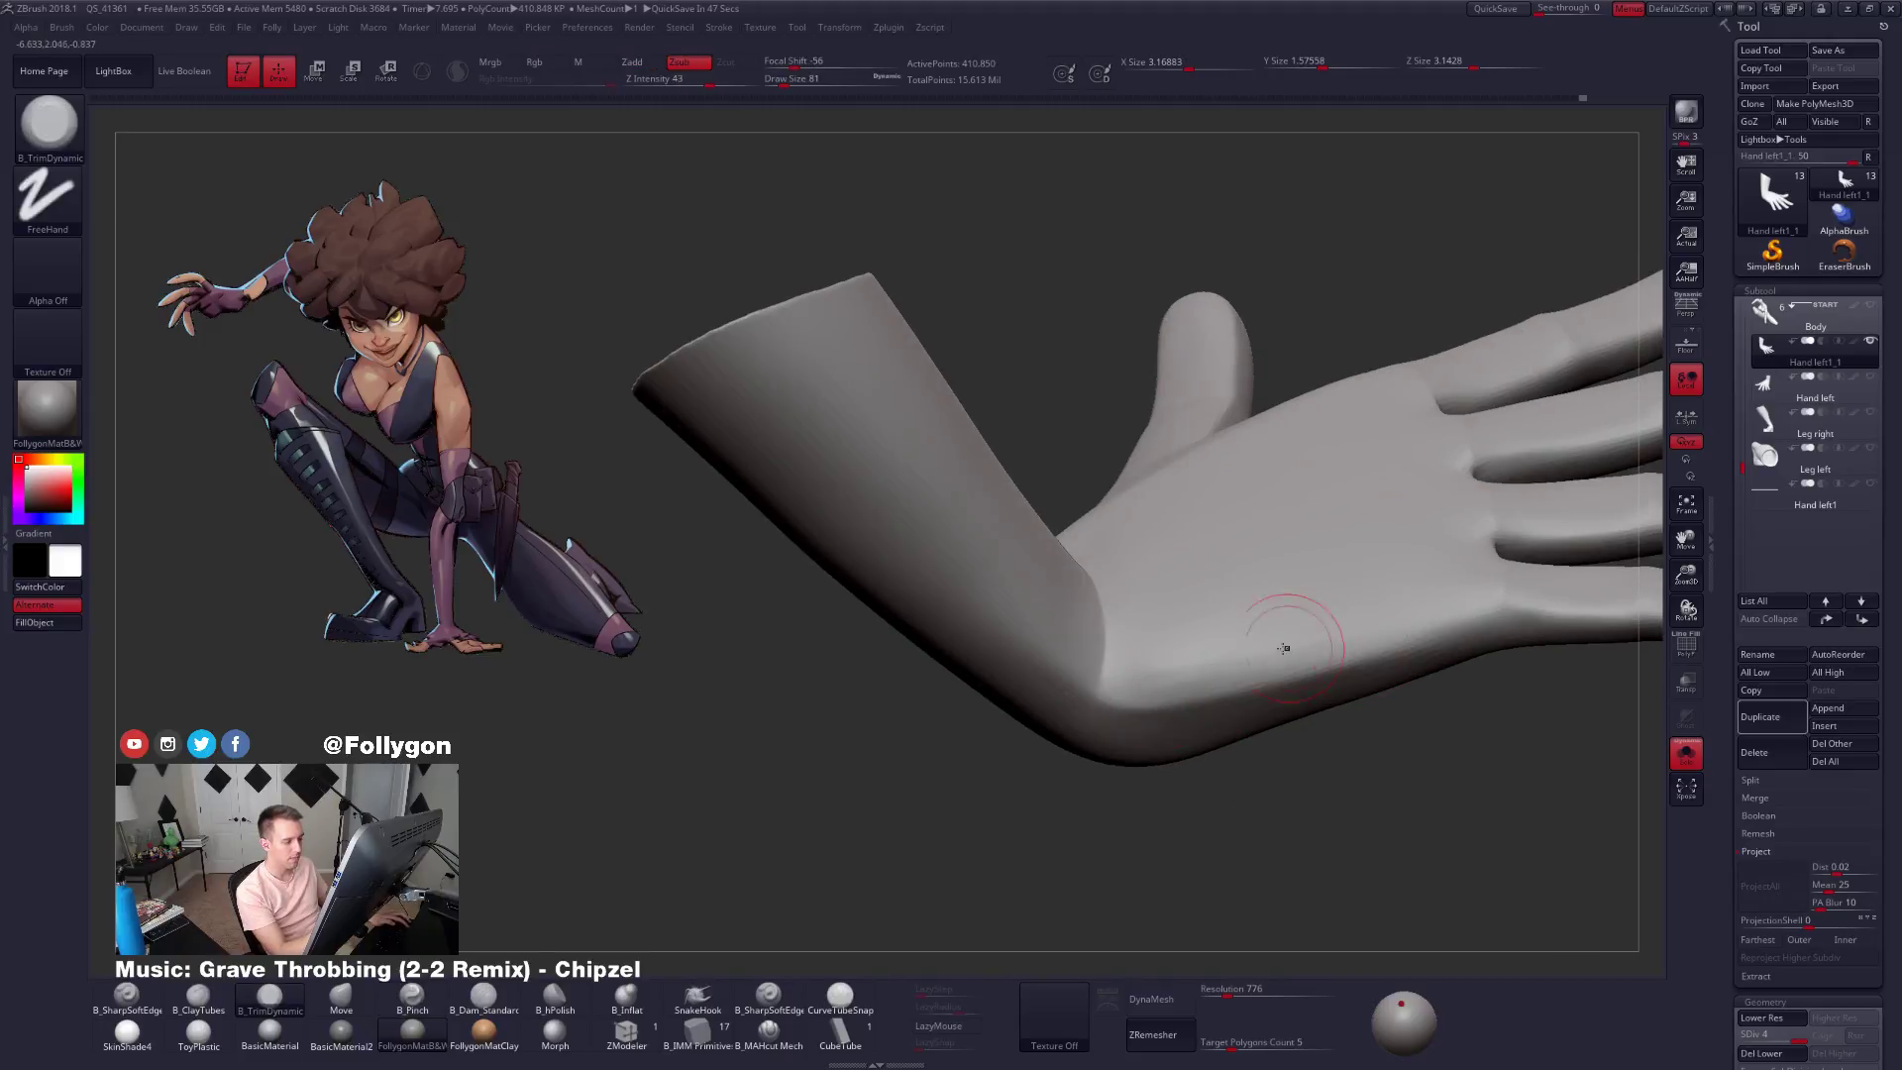
key(space)
mouse_move(1211, 672)
mouse_down()
mouse_move(1242, 662)
mouse_move(1137, 689)
mouse_up()
key(space)
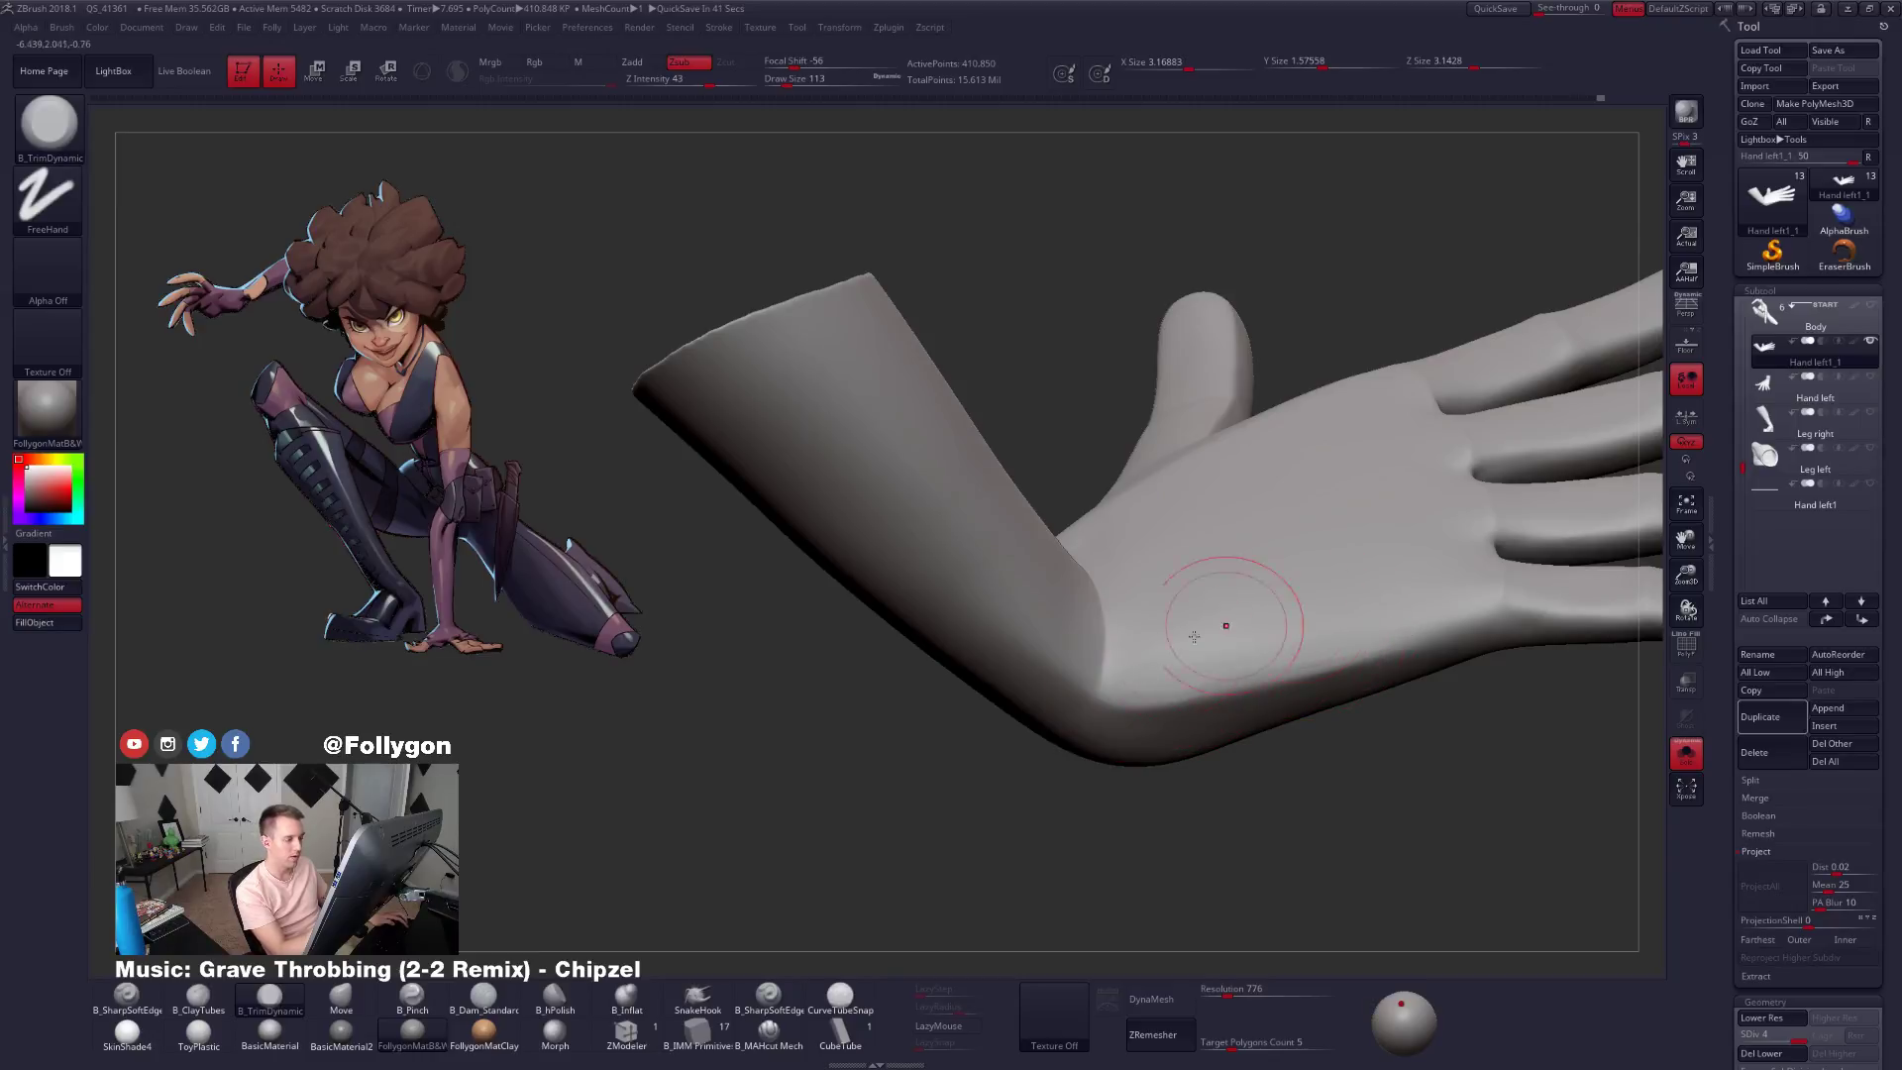
key(shift)
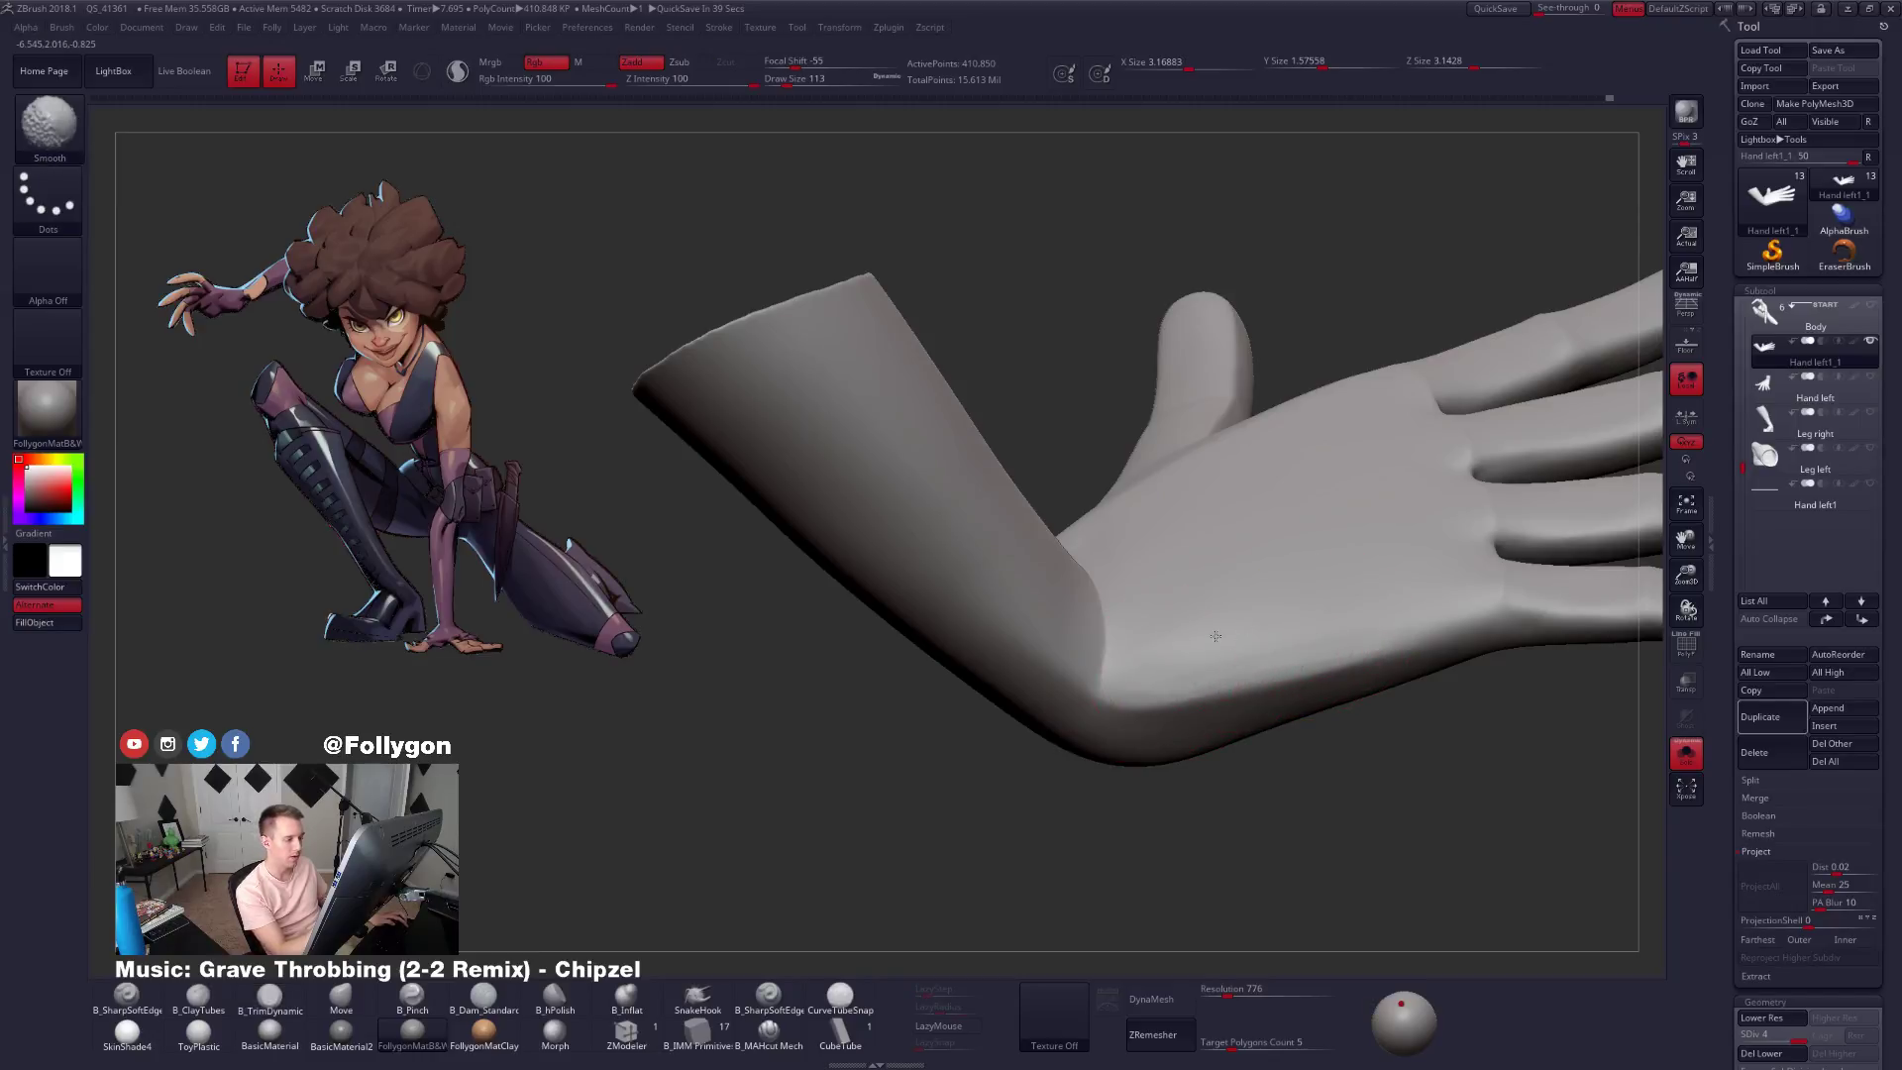
shift+drag(1237, 654, 1357, 620)
mouse_move(1288, 693)
right_down()
mouse_move(1278, 644)
mouse_move(1263, 718)
mouse_move(1314, 714)
mouse_move(1099, 743)
mouse_move(1209, 702)
mouse_move(1176, 704)
right_up()
key(space)
click(1048, 730)
key(5)
key(space)
click(1209, 681)
Adjust the open end of the forearm with the Move brush at draw size 265.
right_drag(1266, 530, 1200, 684)
mouse_move(1283, 508)
right_down()
mouse_move(1239, 704)
mouse_move(1203, 723)
right_up()
key(b)
key(m)
key(v)
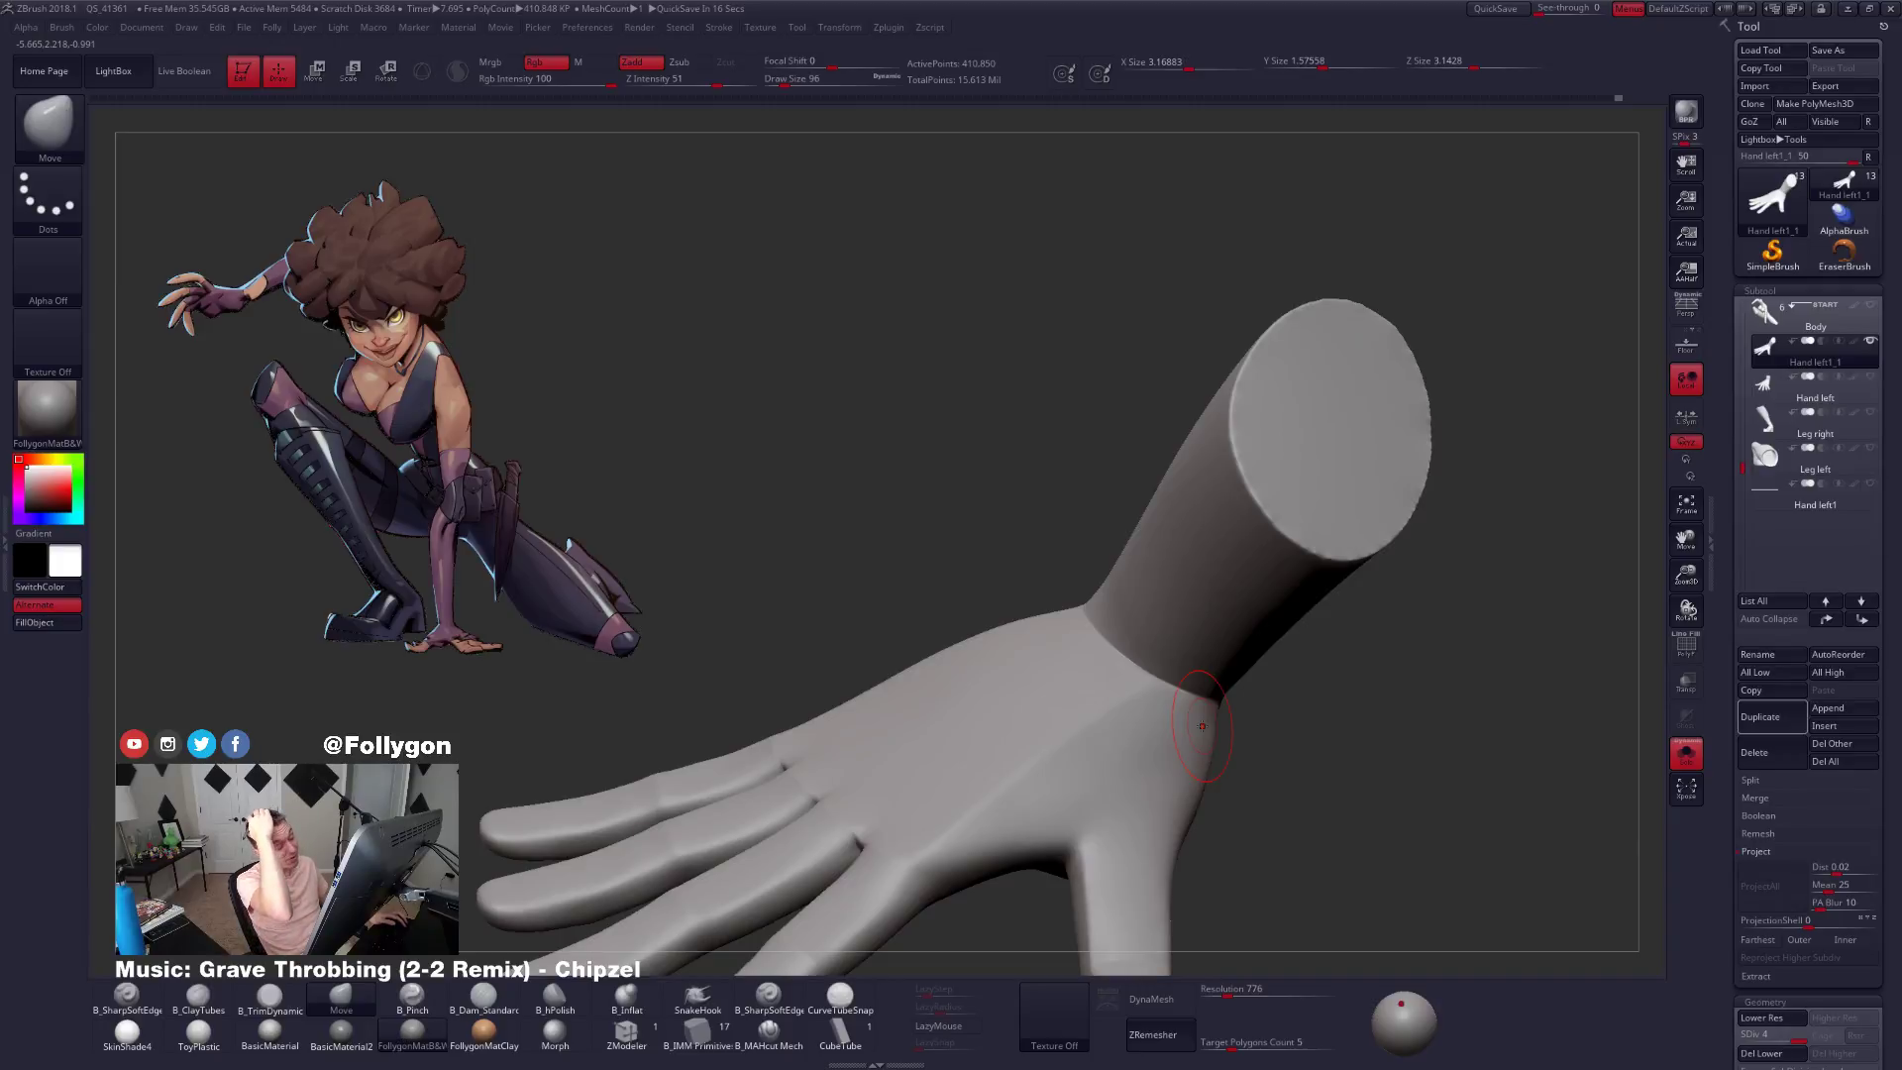
ctrl+right_drag(1371, 536, 1325, 509)
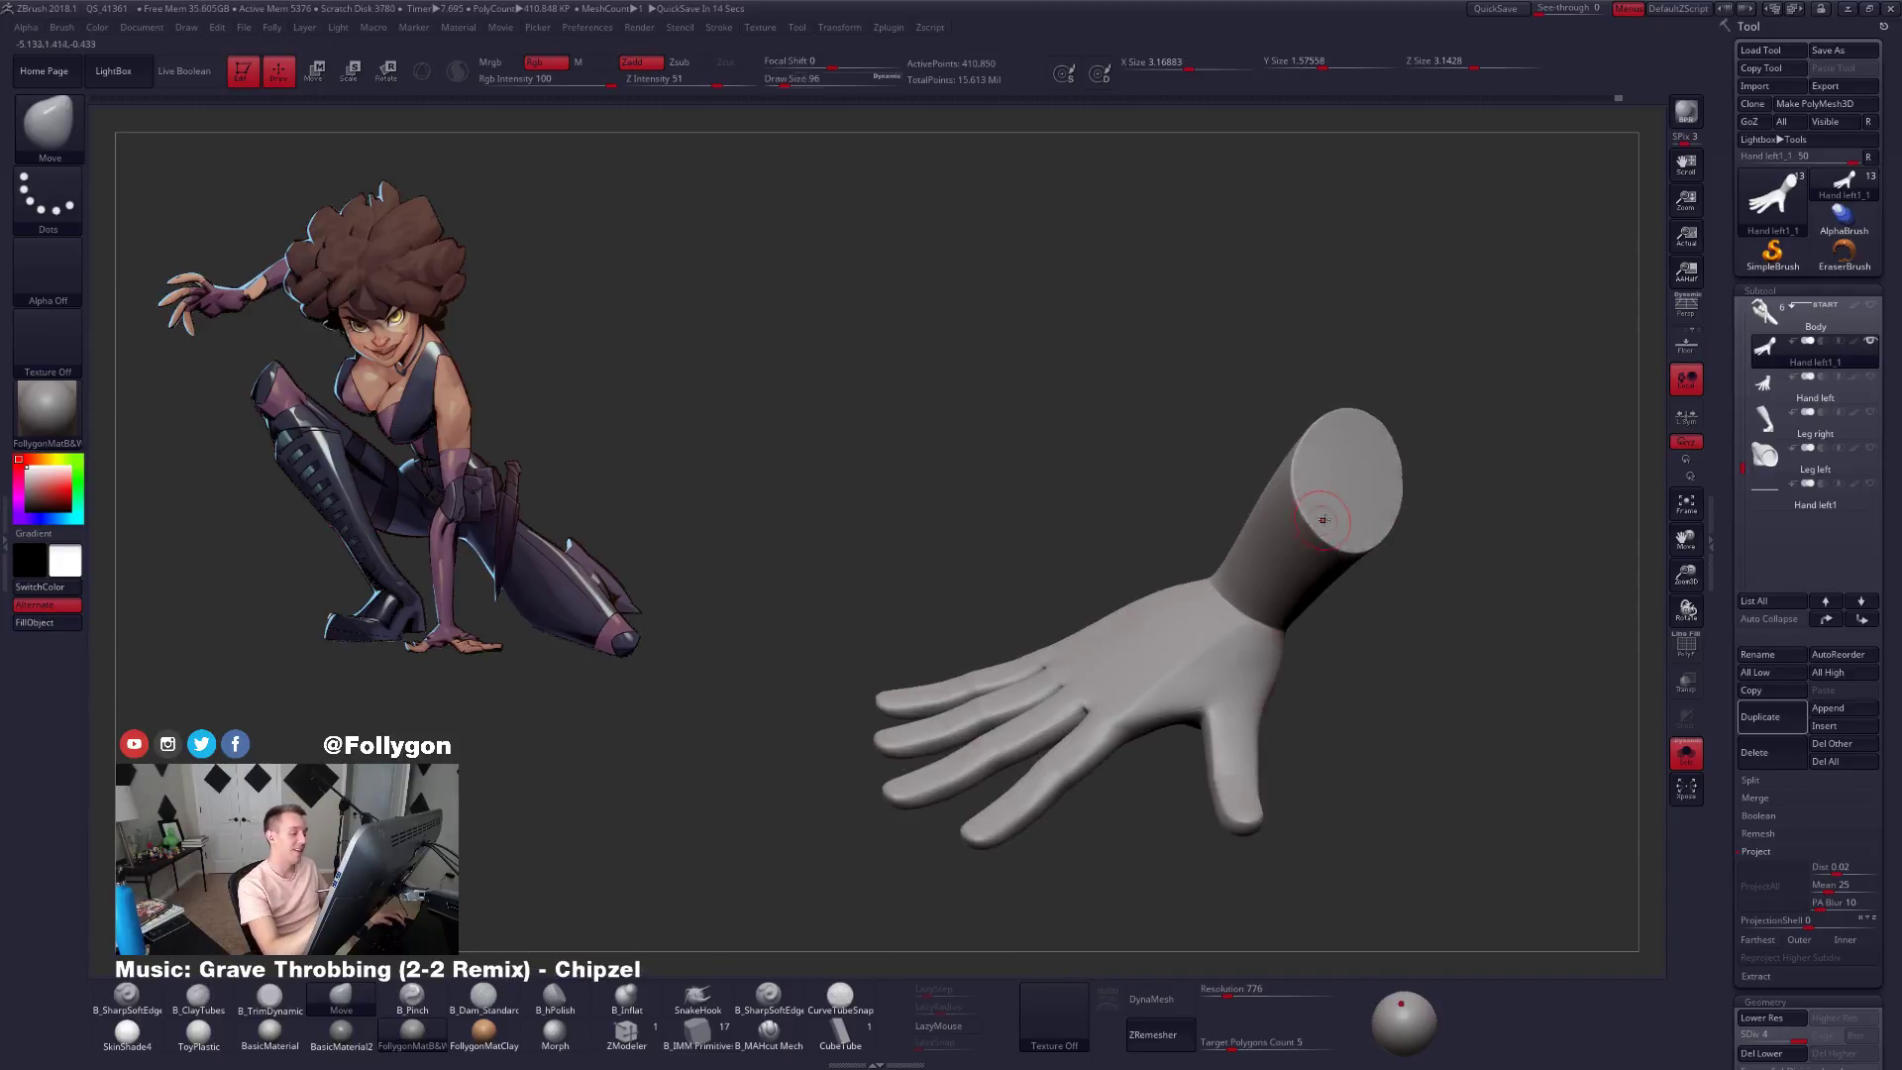
key(s)
drag(1325, 509, 1336, 507)
alt+right_drag(1338, 492, 1281, 553)
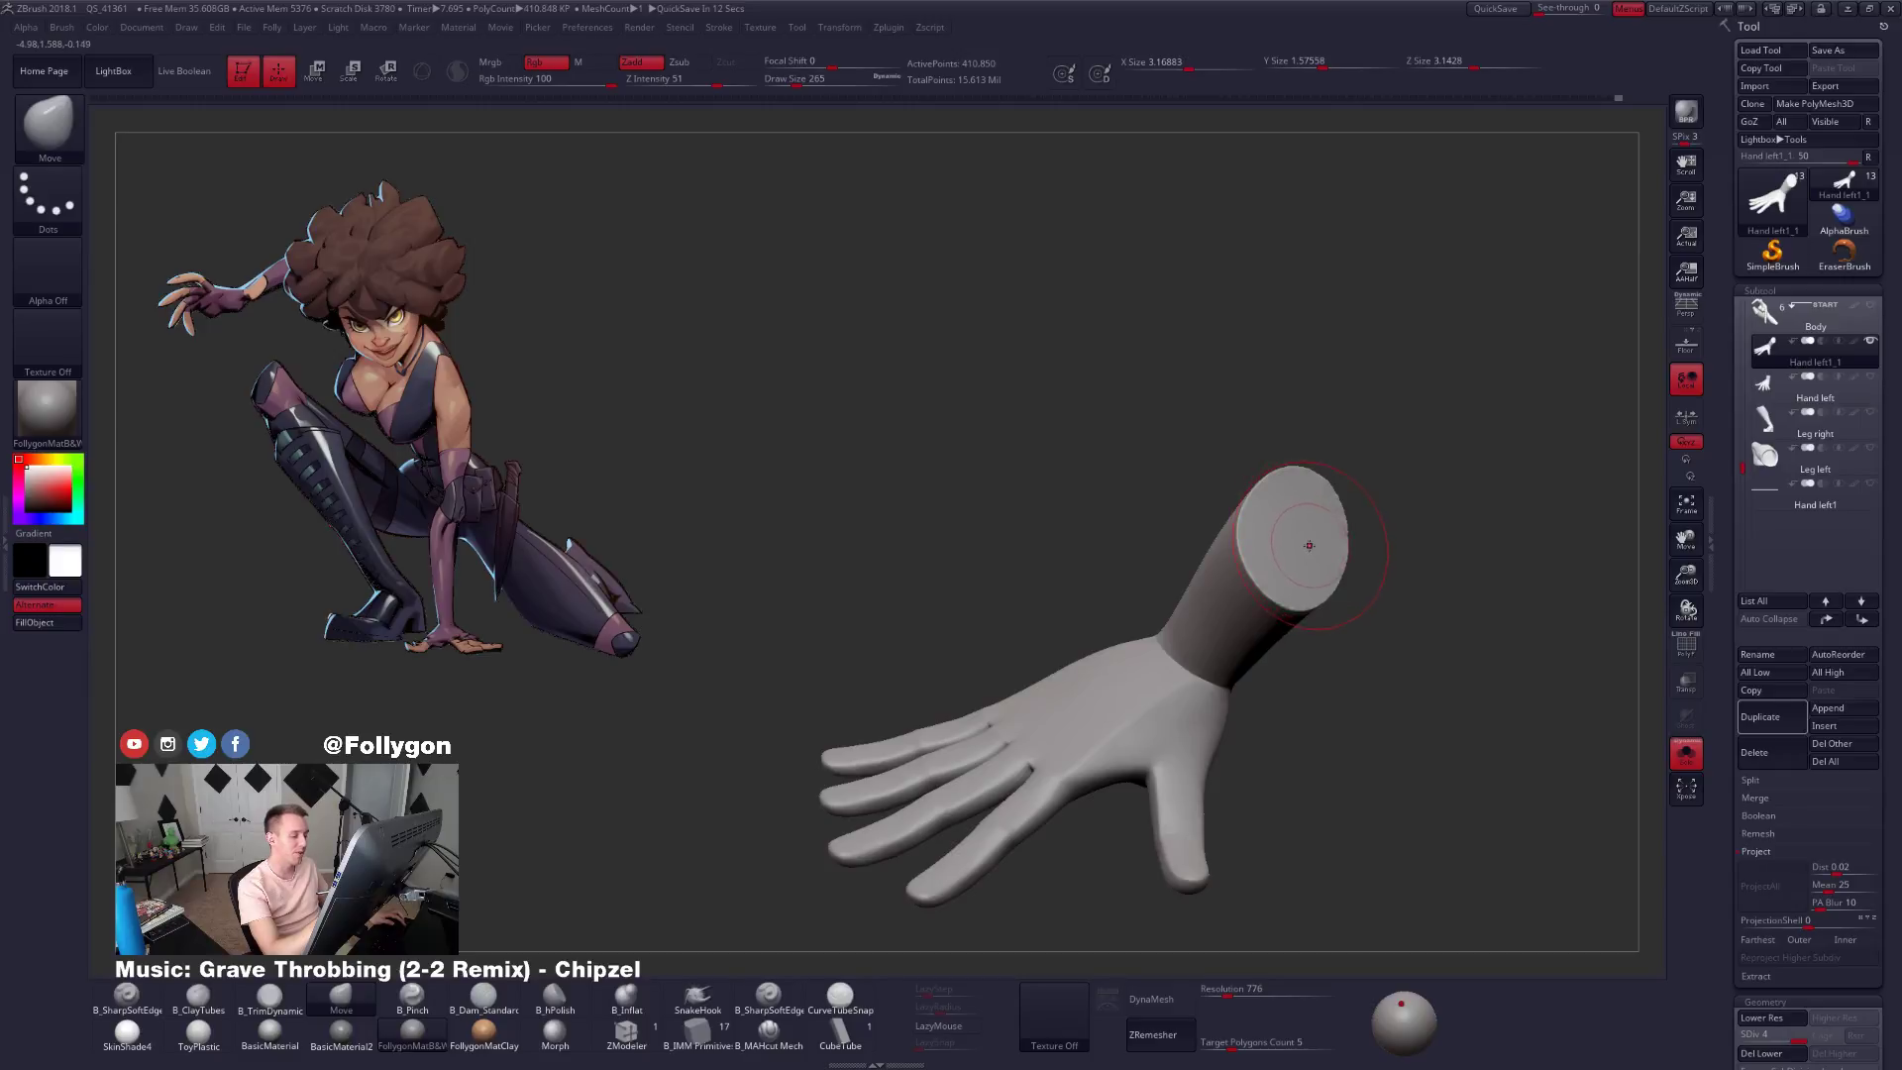
mouse_move(1311, 543)
shift+mouse_down()
mouse_move(1275, 544)
mouse_move(1278, 565)
shift+mouse_up()
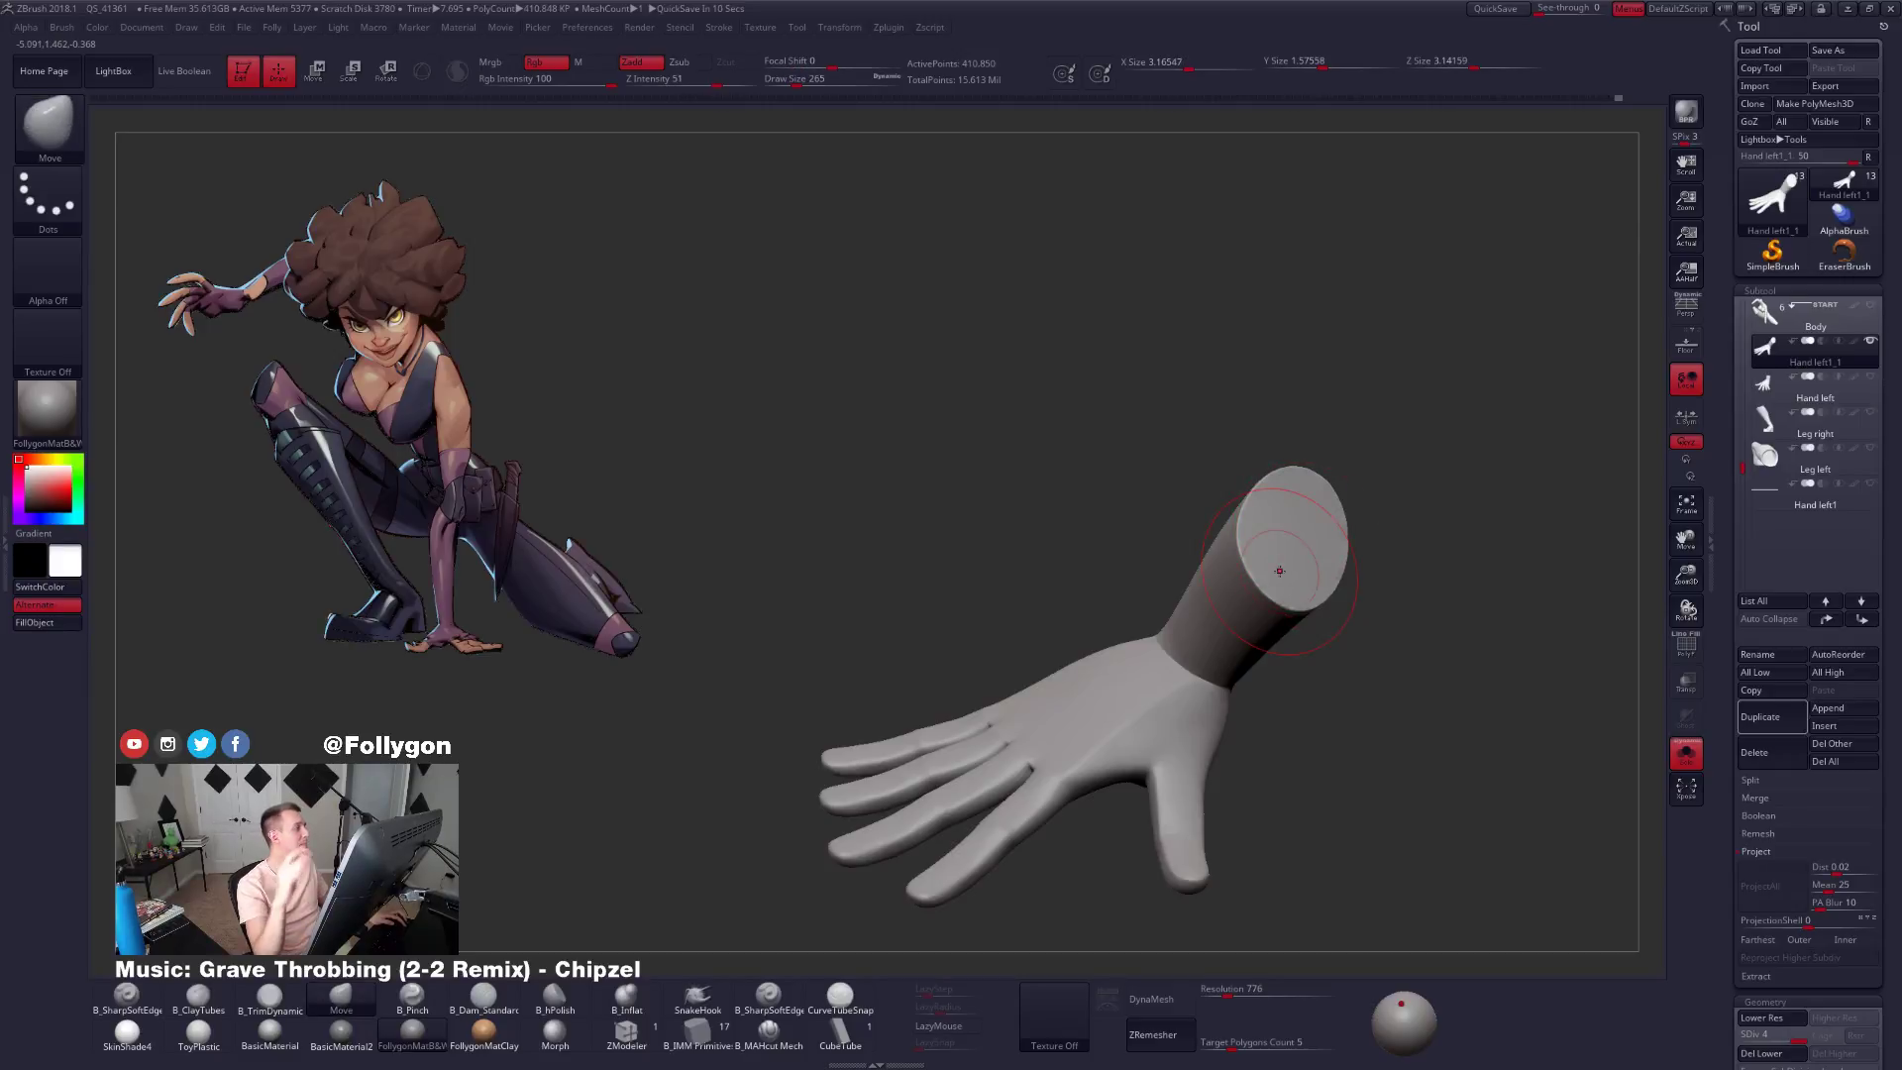
drag(1302, 882, 1233, 834)
key(ctrl+shift+space)
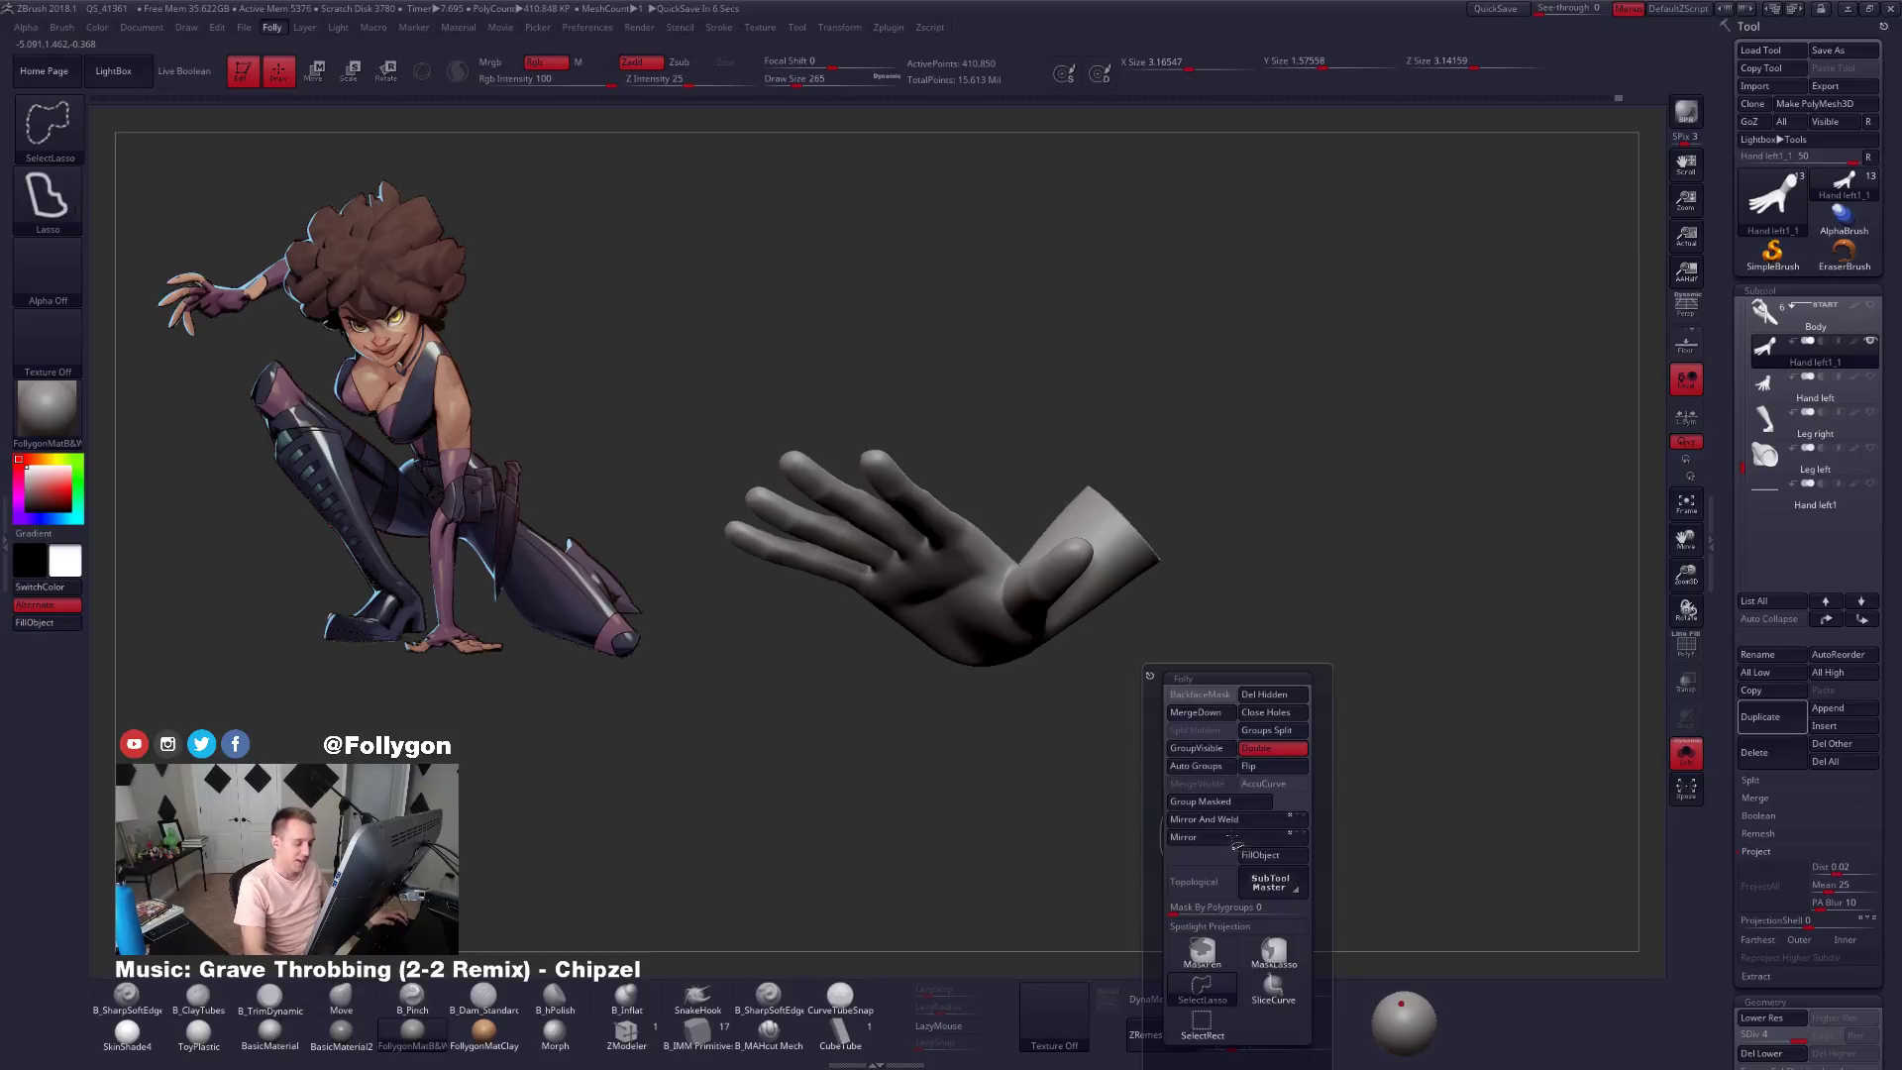
alt+drag(988, 719, 1061, 610)
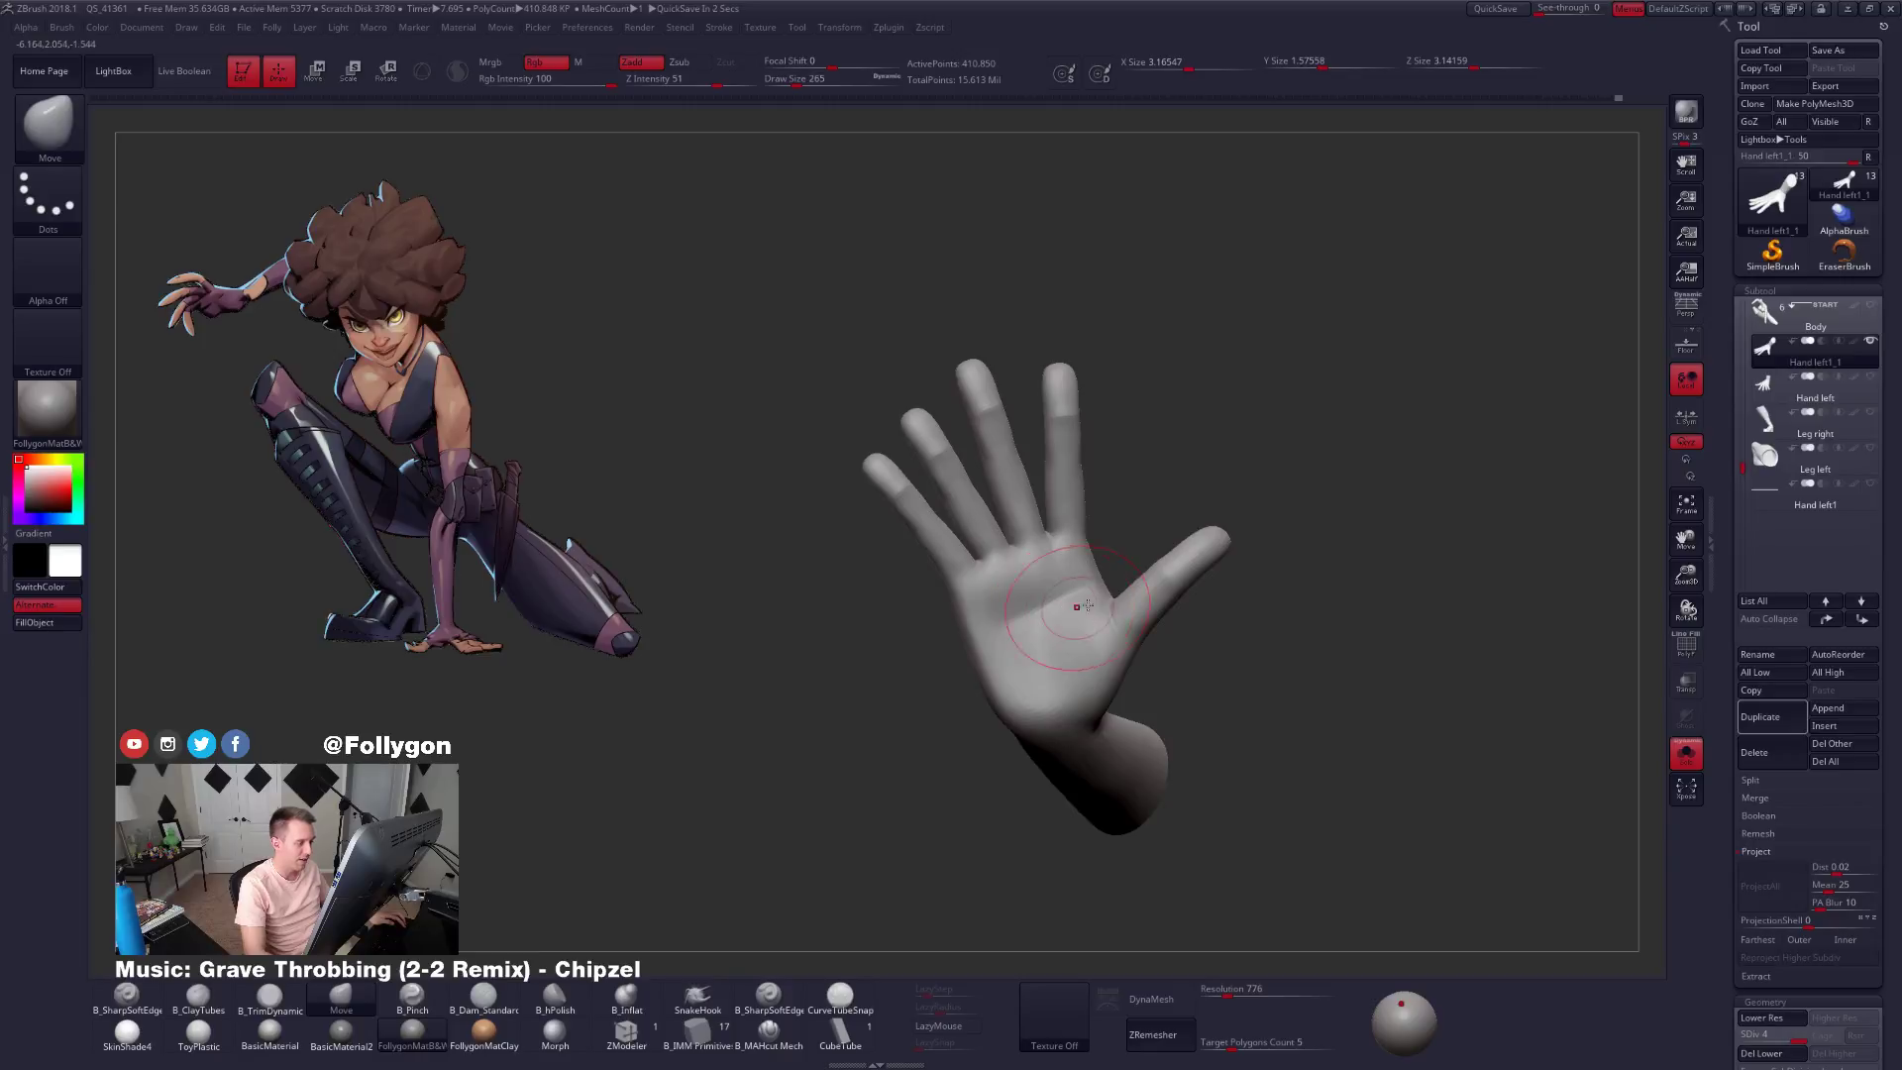
right_drag(1035, 632, 1011, 624)
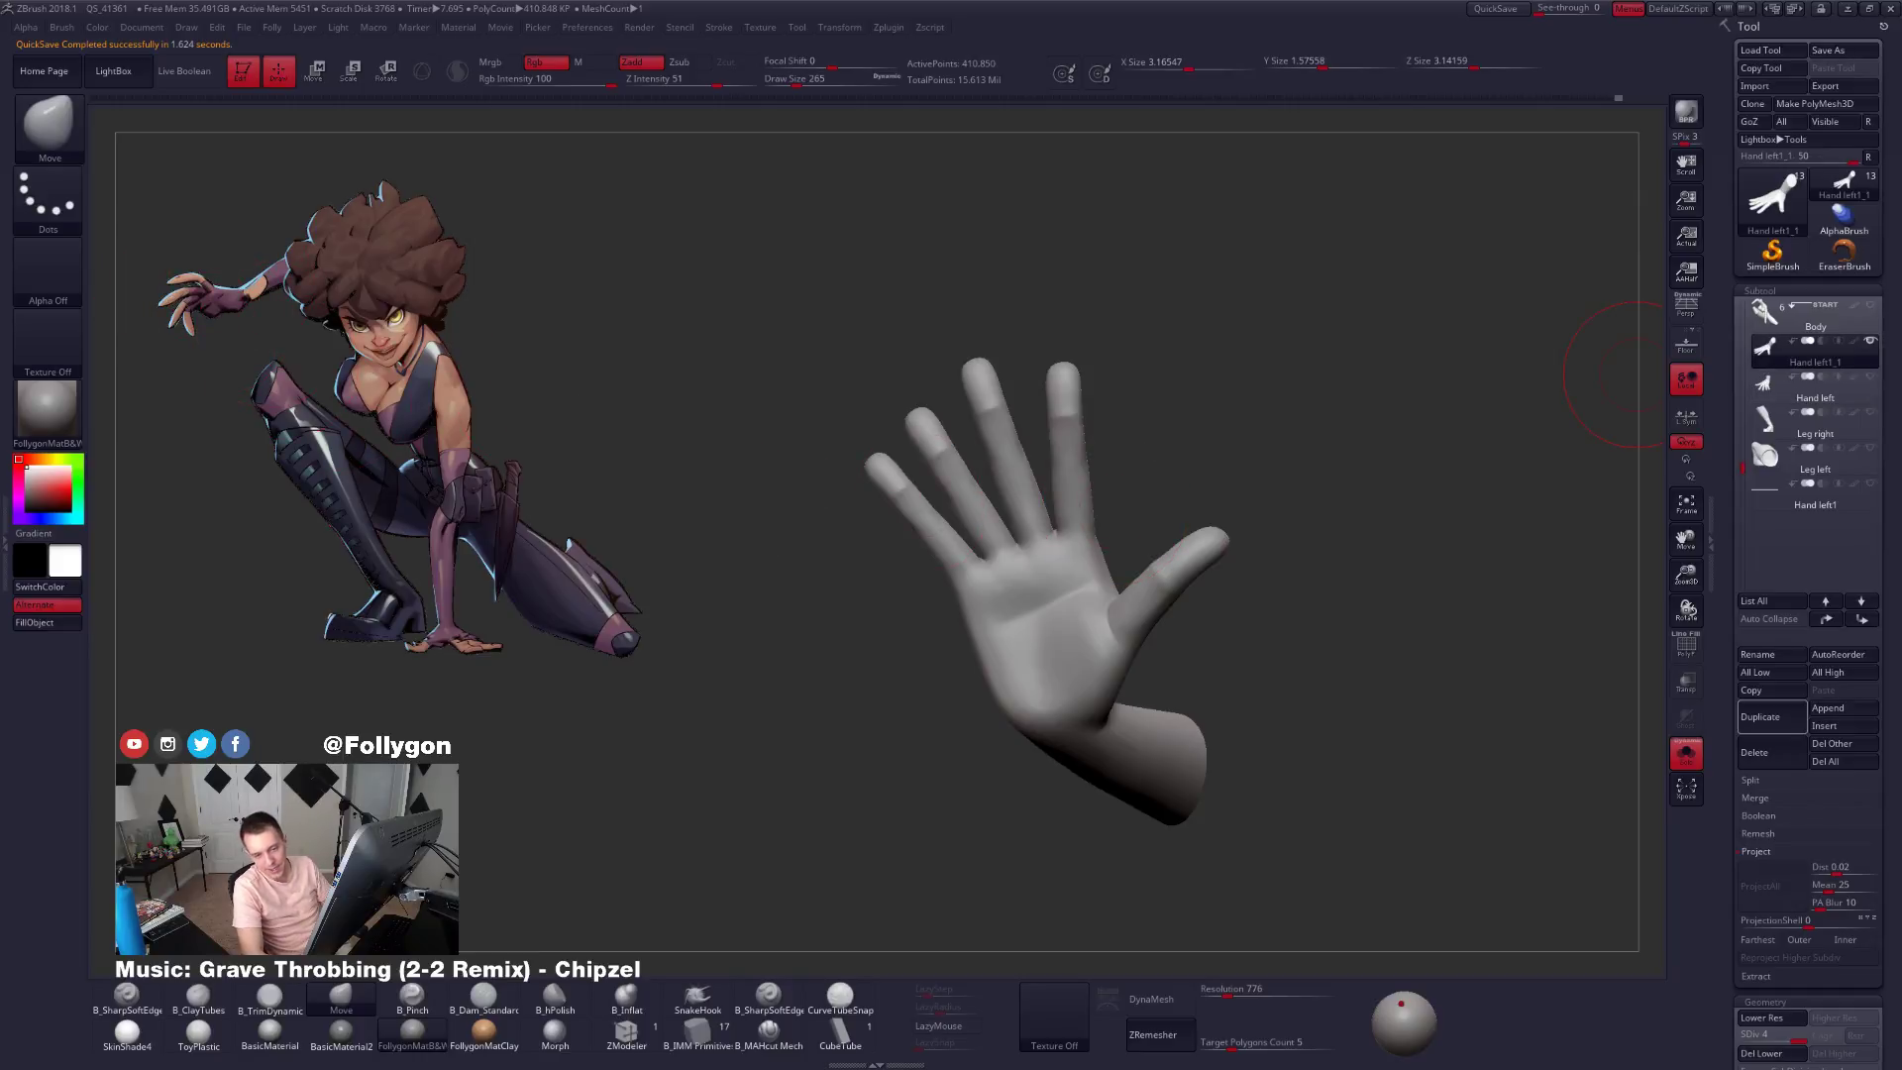
Switch to Photos and examine the raised hand and forearm in the reference image d-dinno-201807231.jpg up close.
key(super+d)
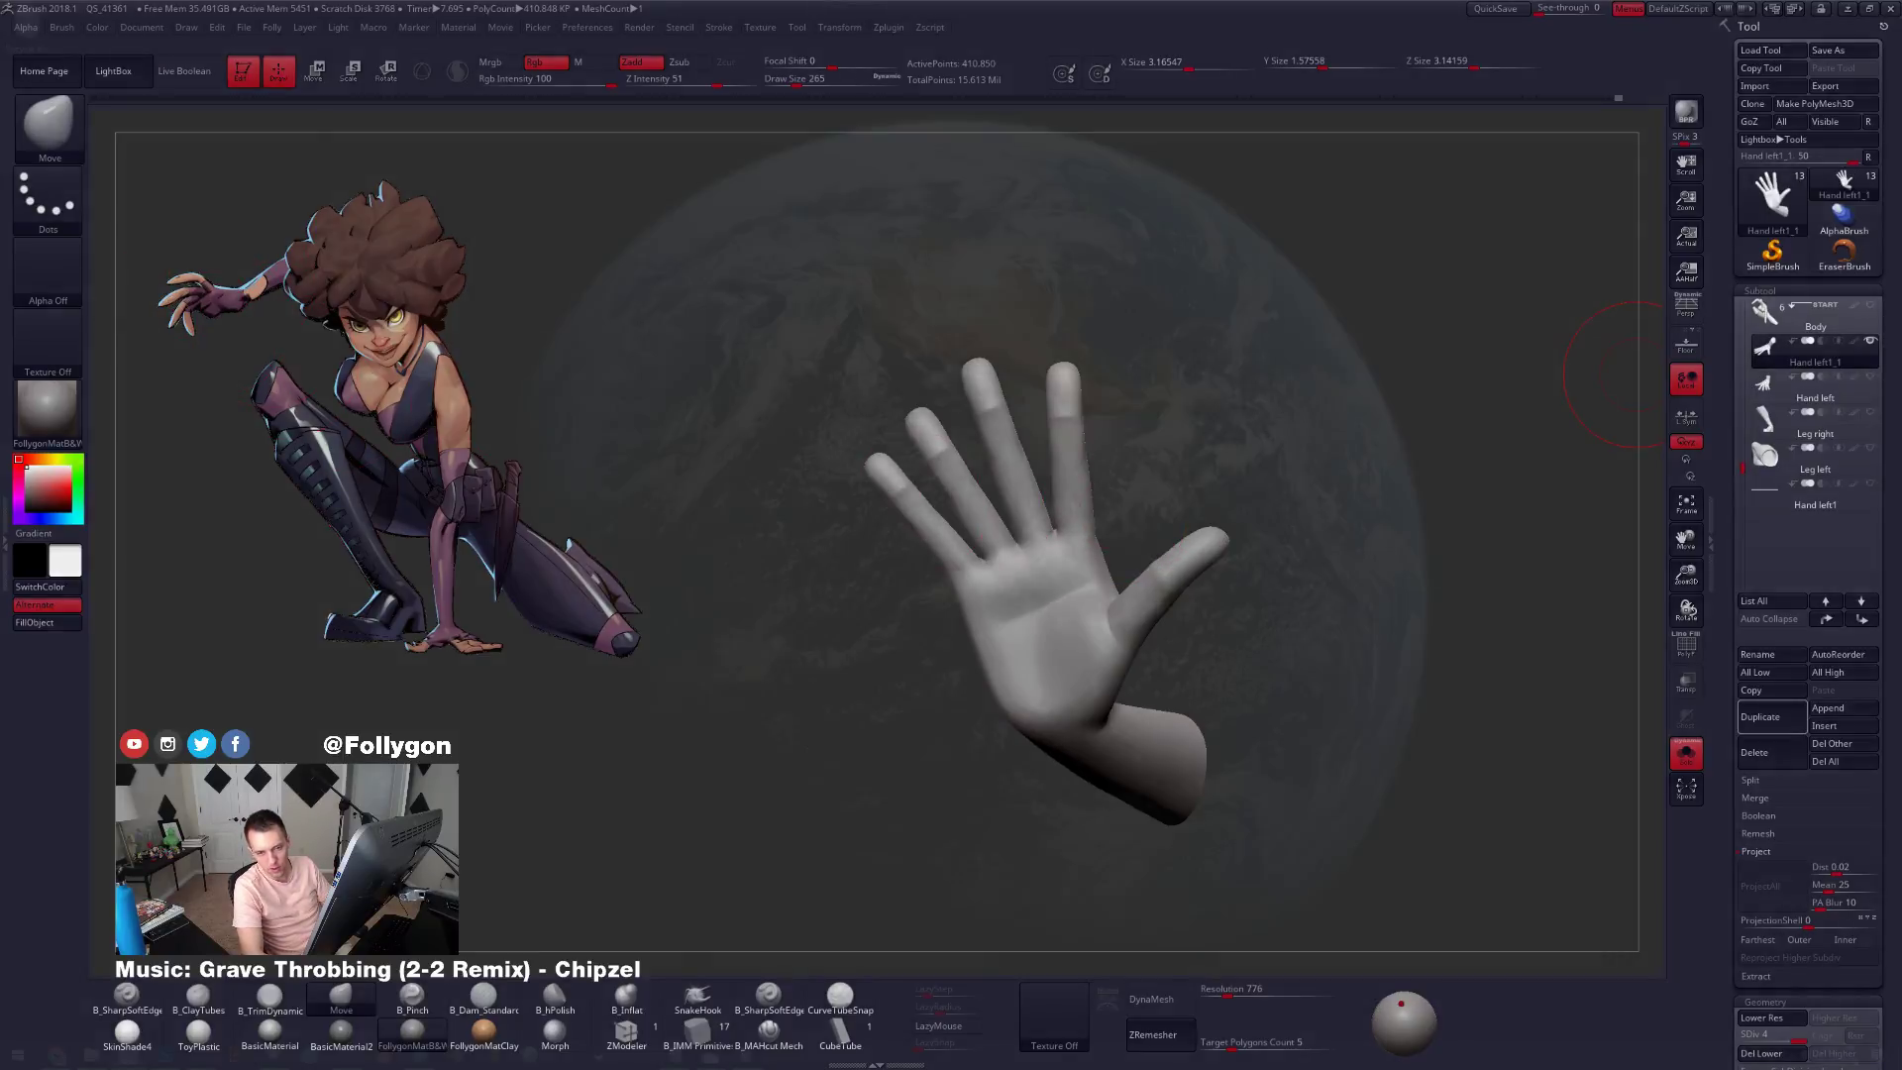
key(super+d)
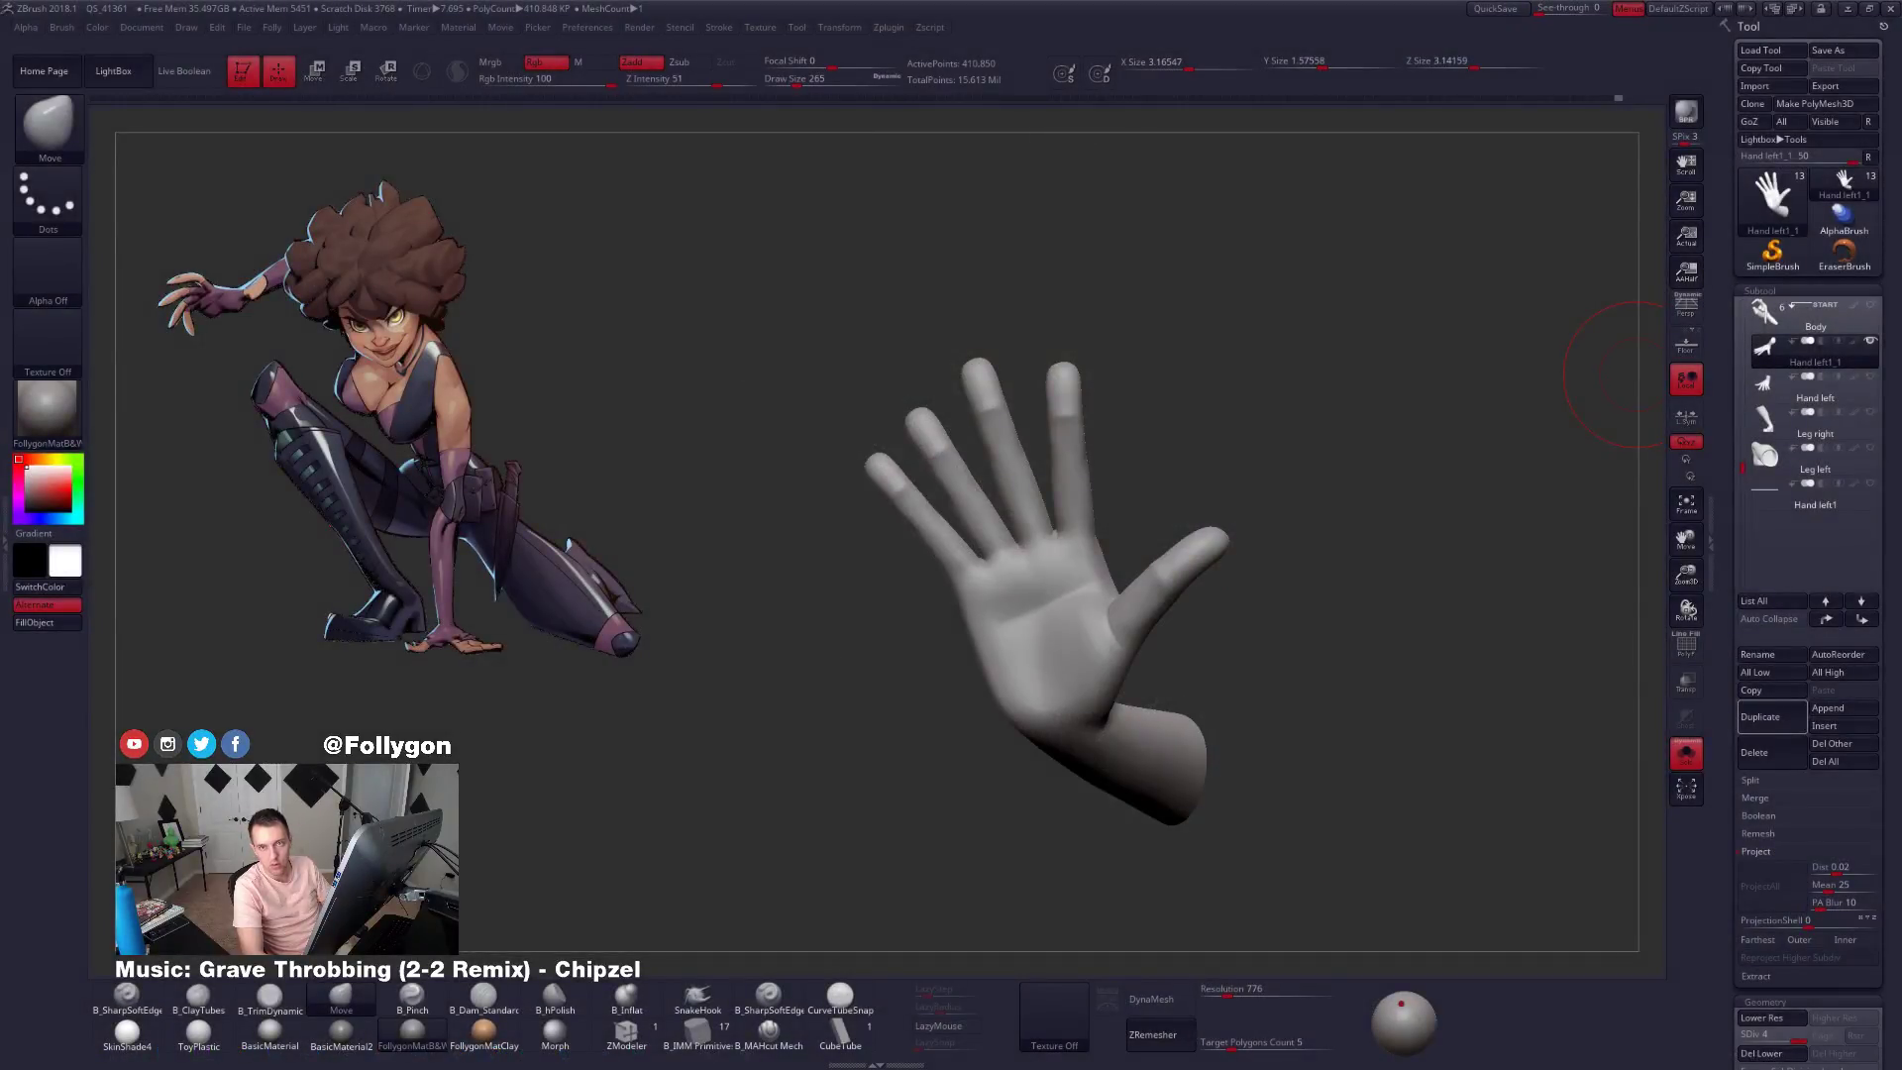
key(alt+Tab)
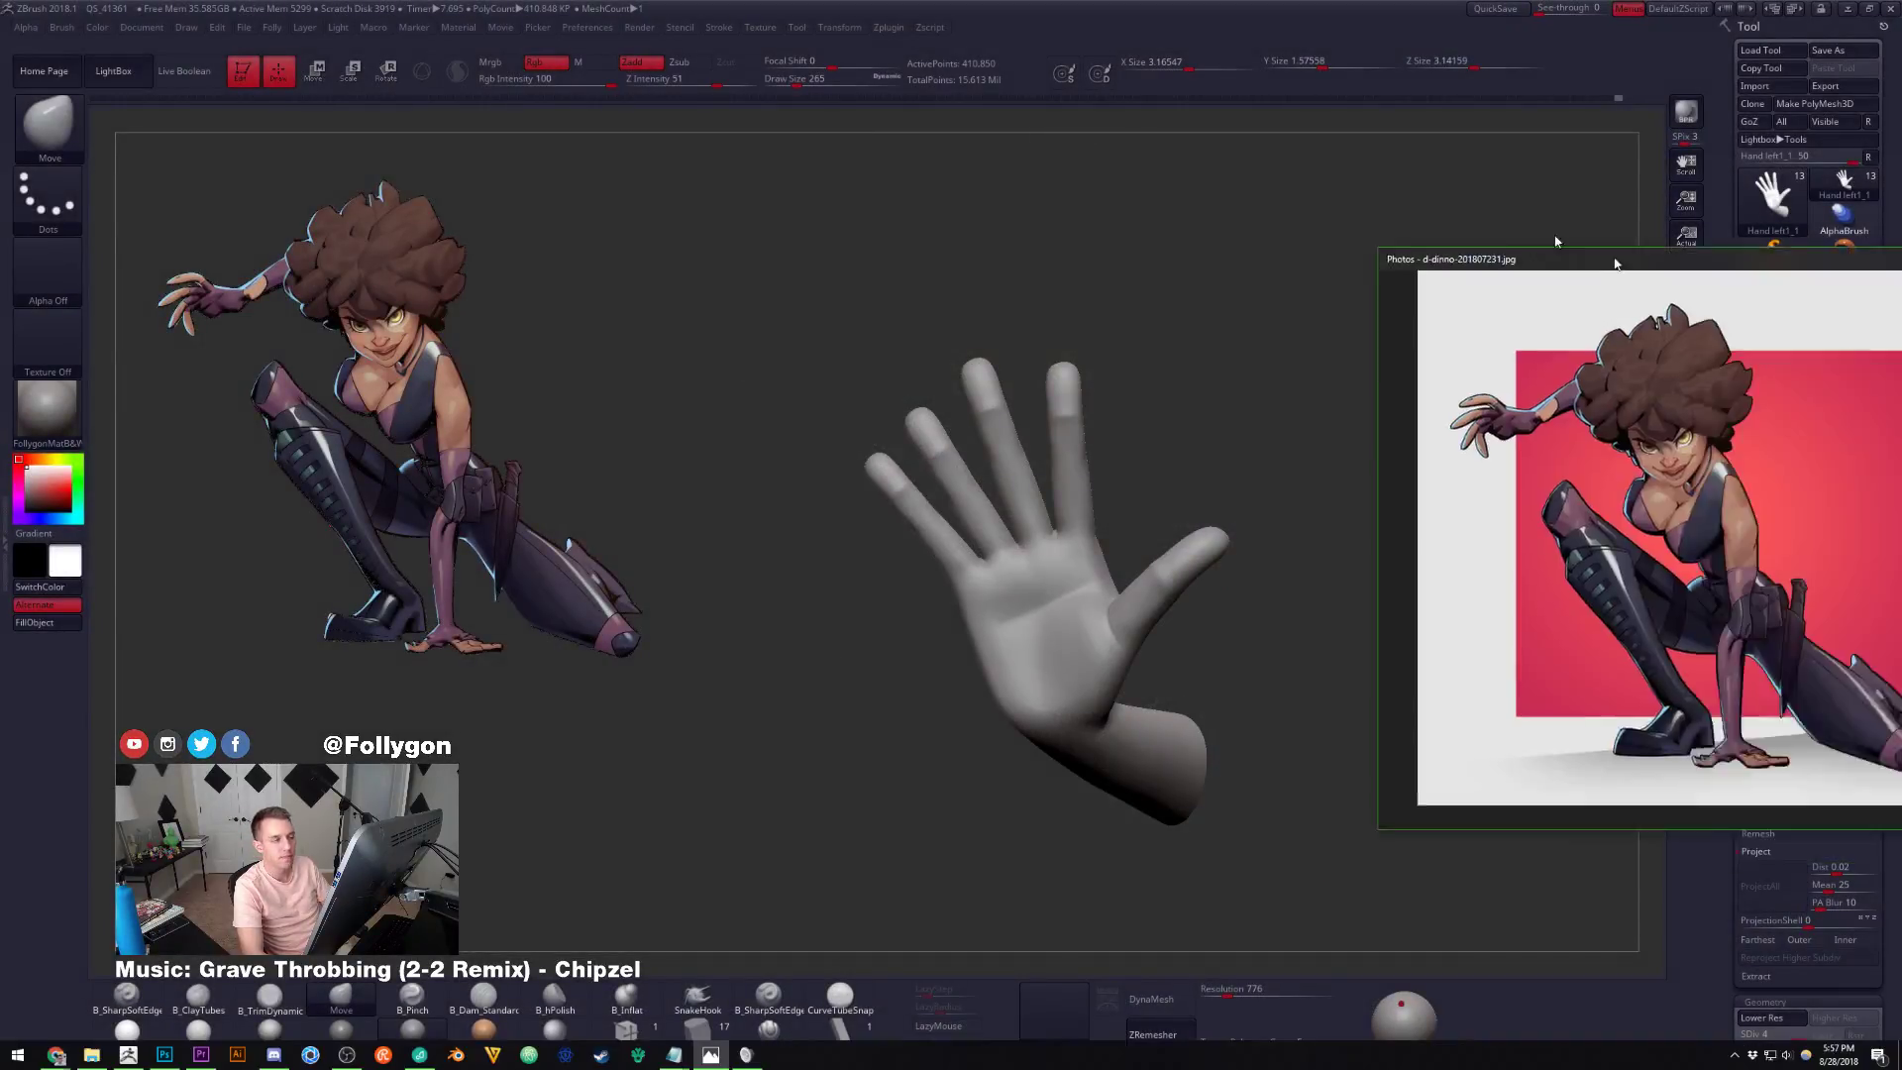
scroll(634, 273, up, 2)
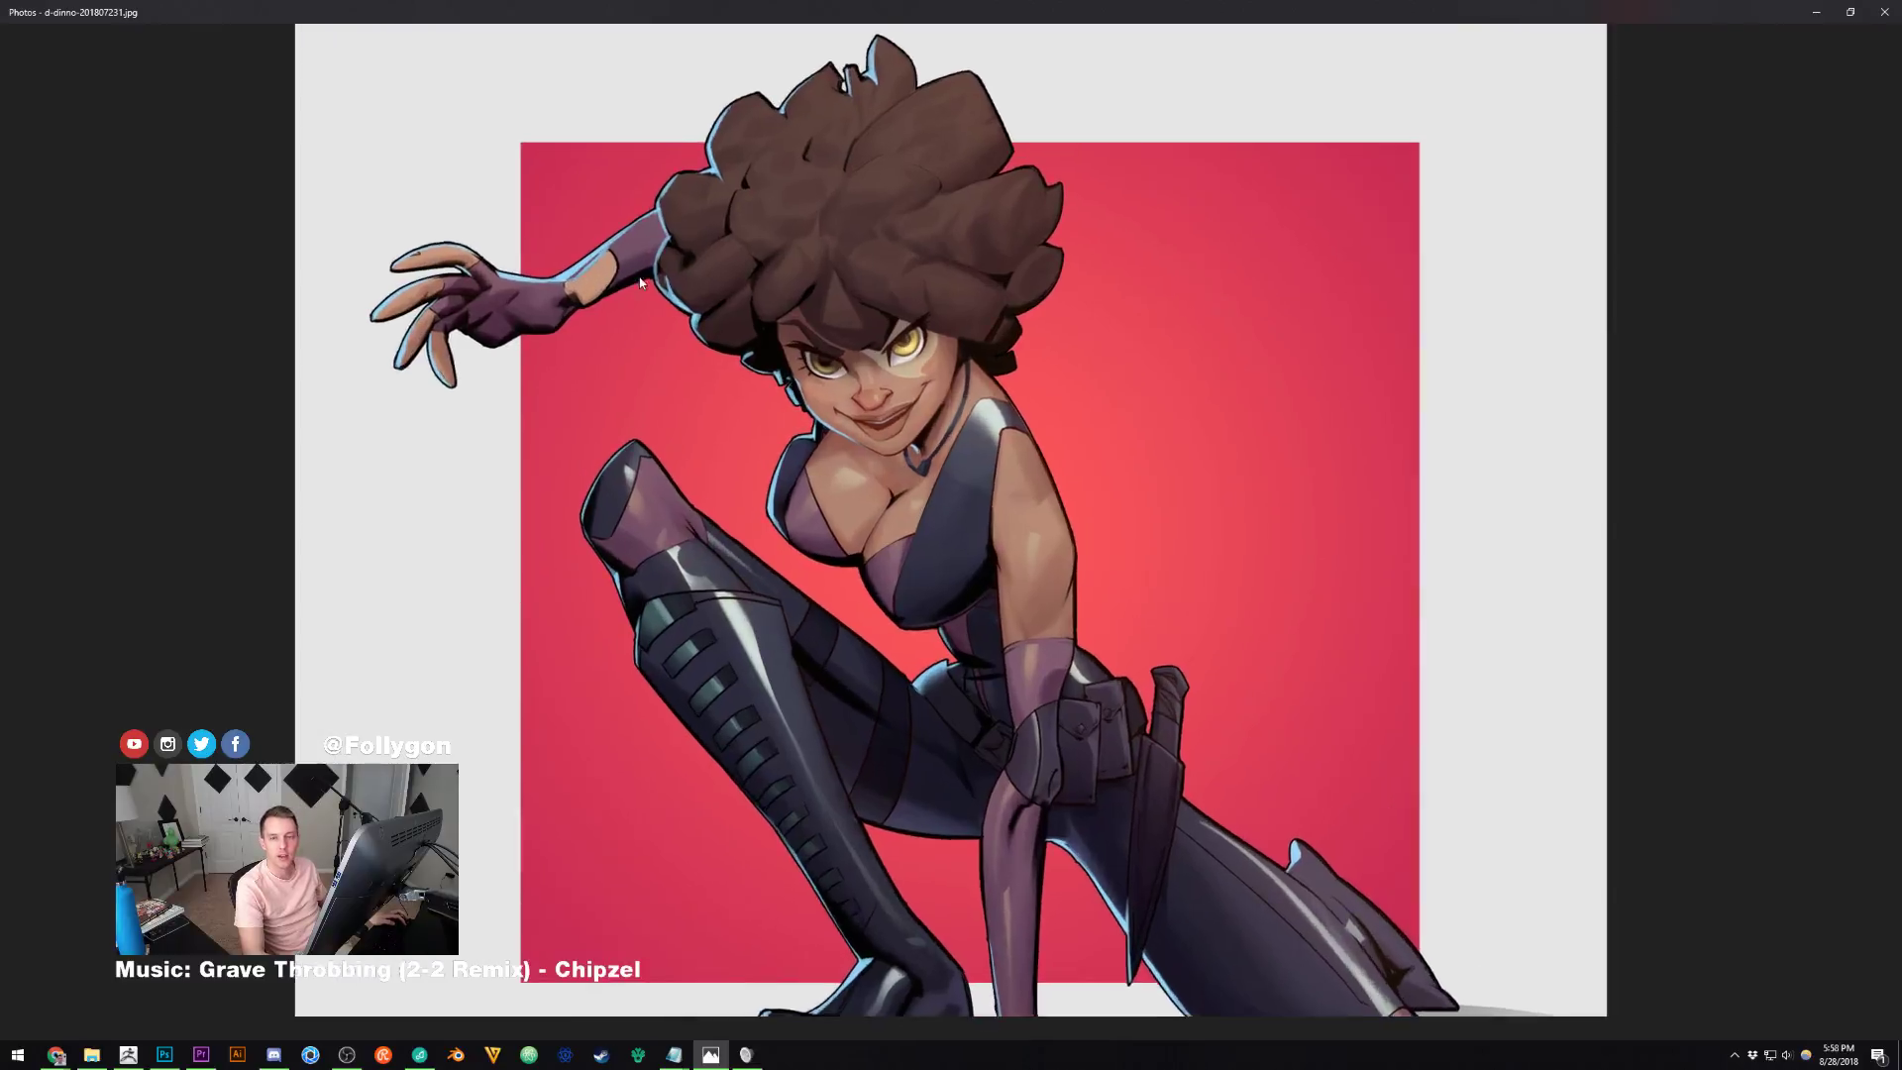
scroll(637, 276, down, 2)
scroll(637, 277, up, 2)
scroll(637, 282, up, 3)
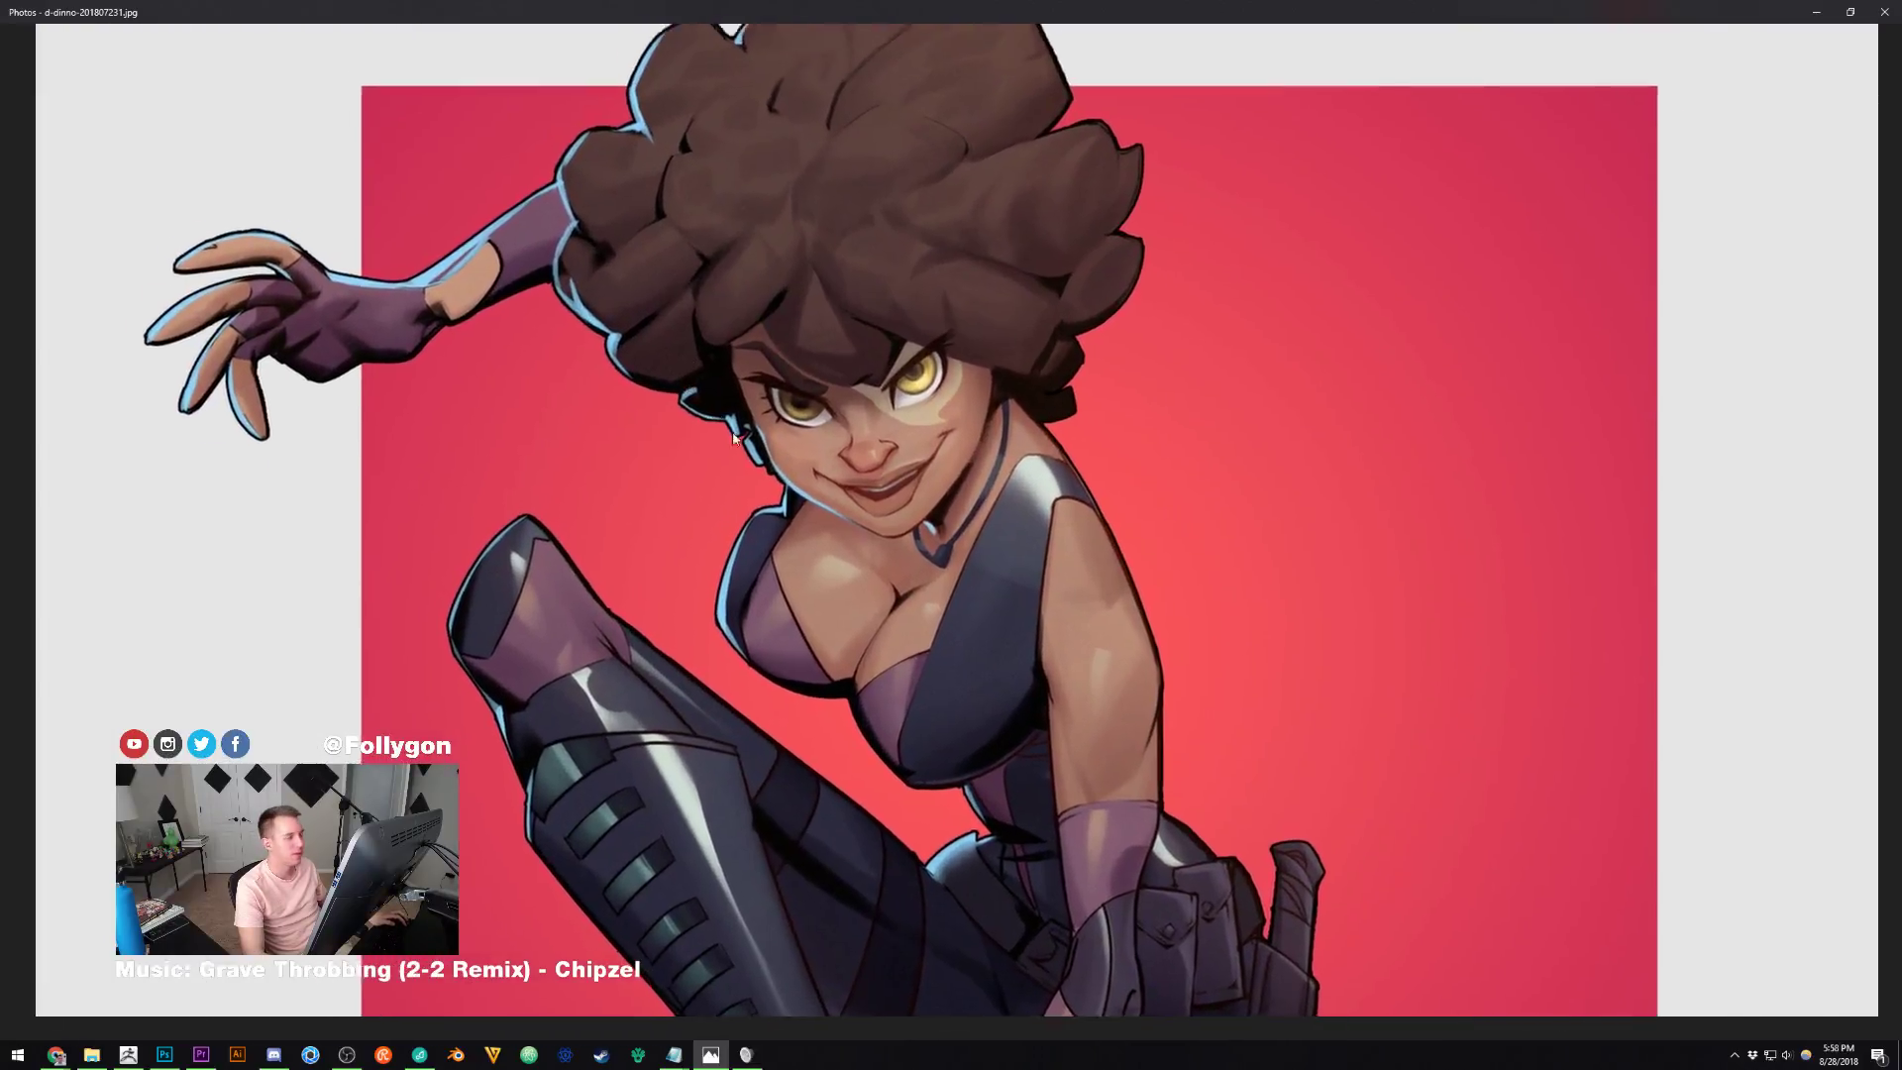
scroll(1043, 530, up, 1)
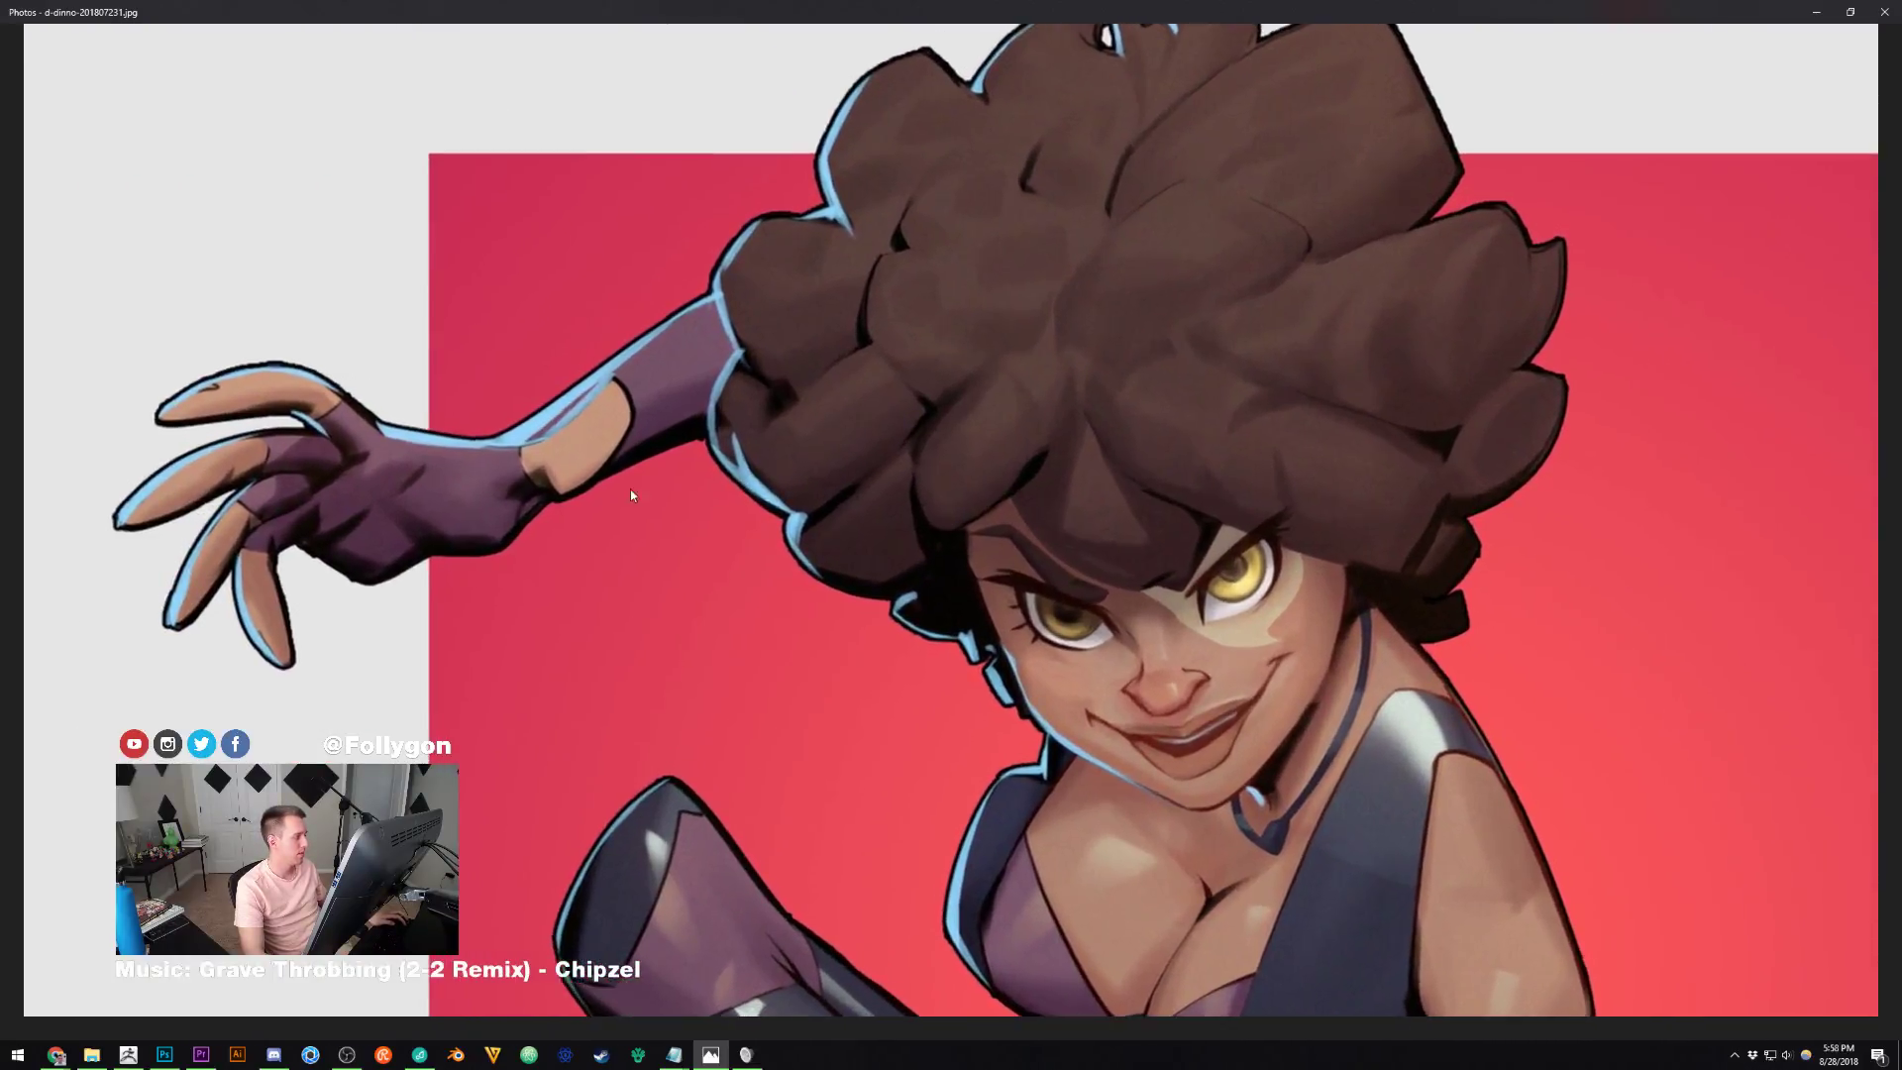
drag(630, 489, 1002, 552)
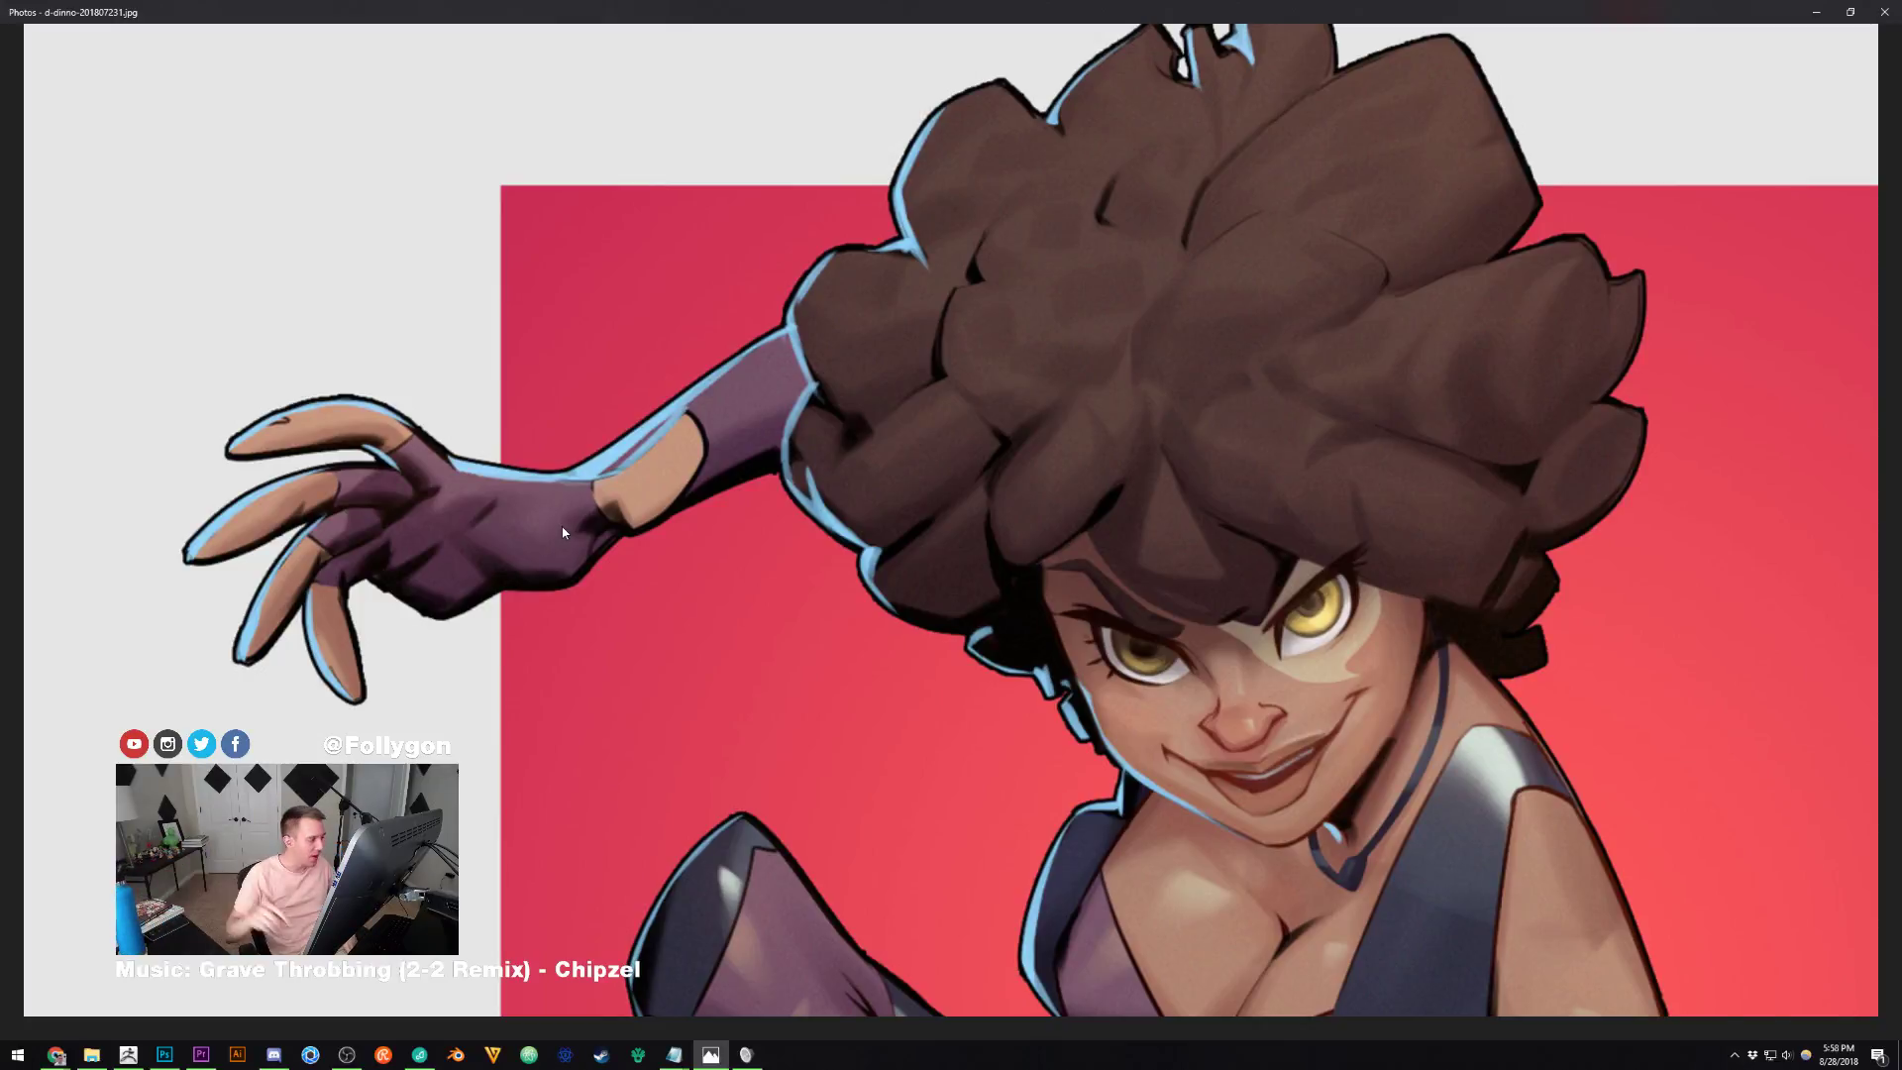
drag(1260, 691, 1039, 376)
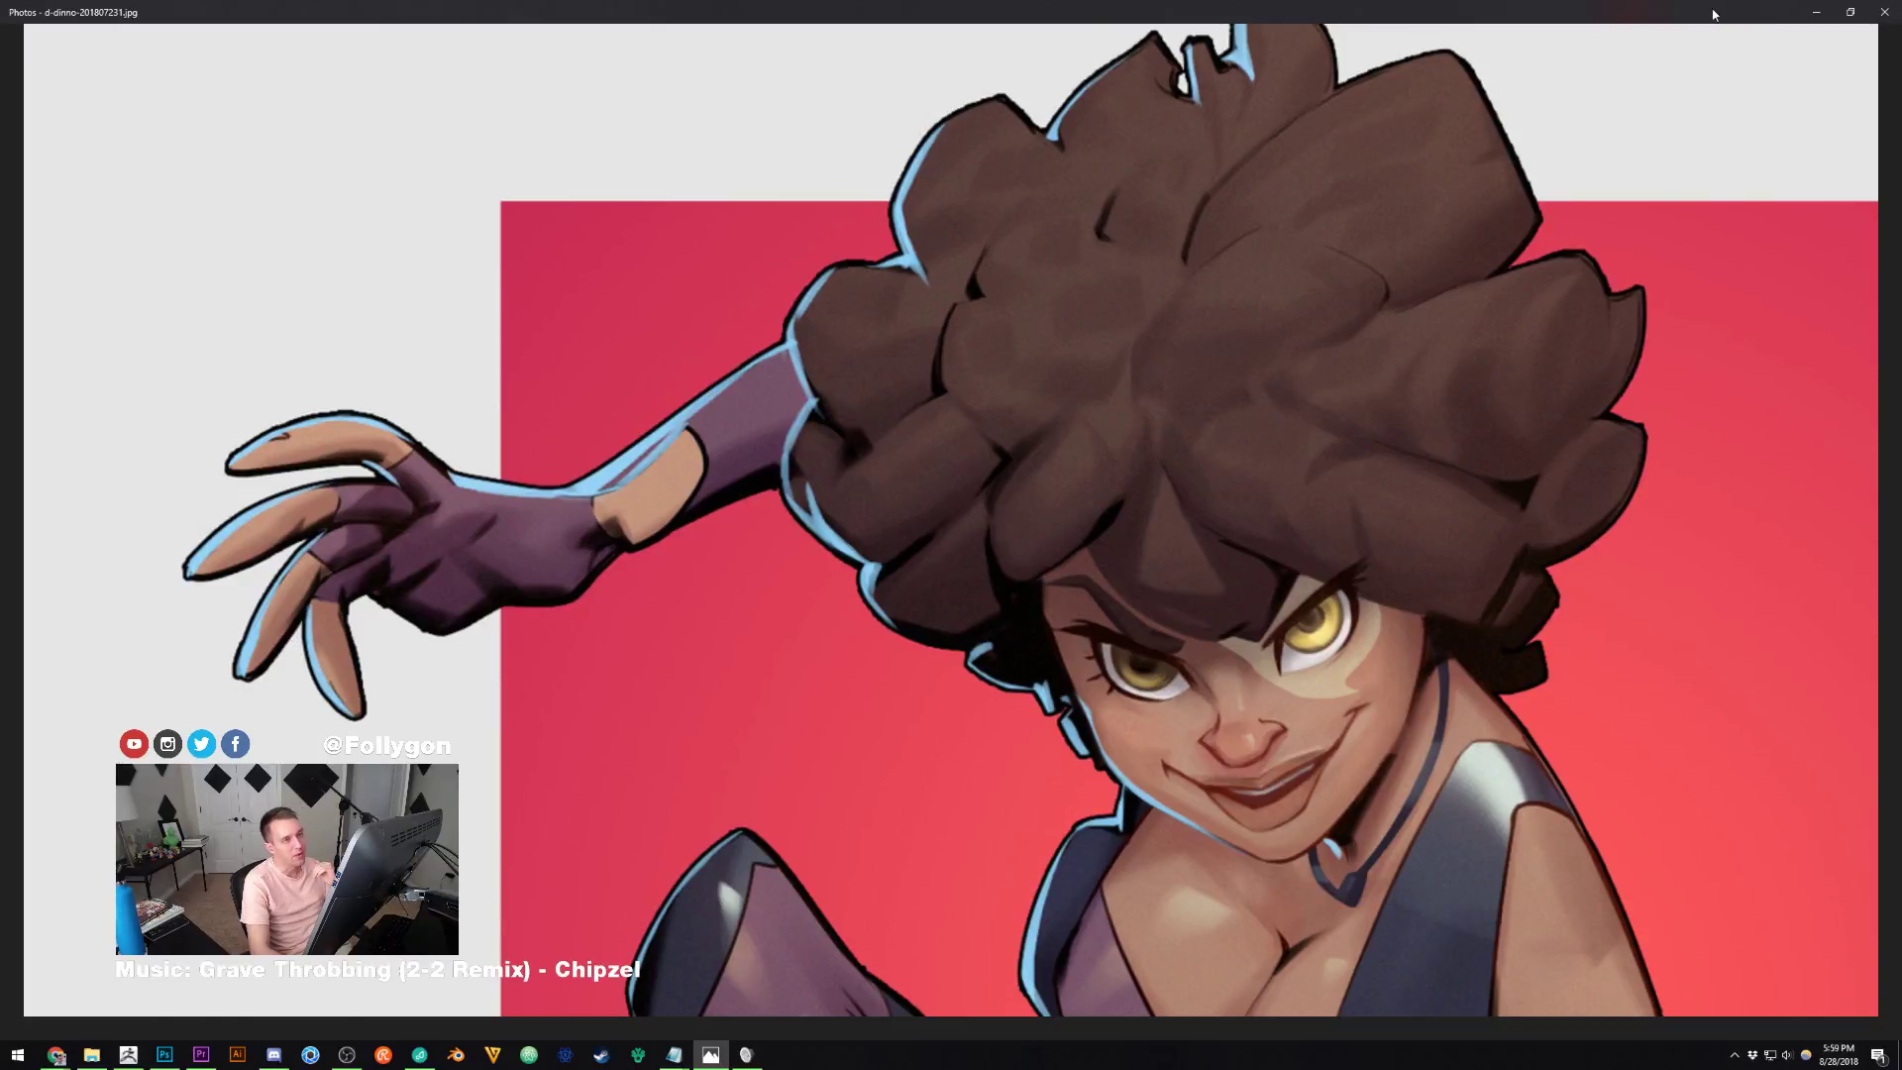
click(1884, 12)
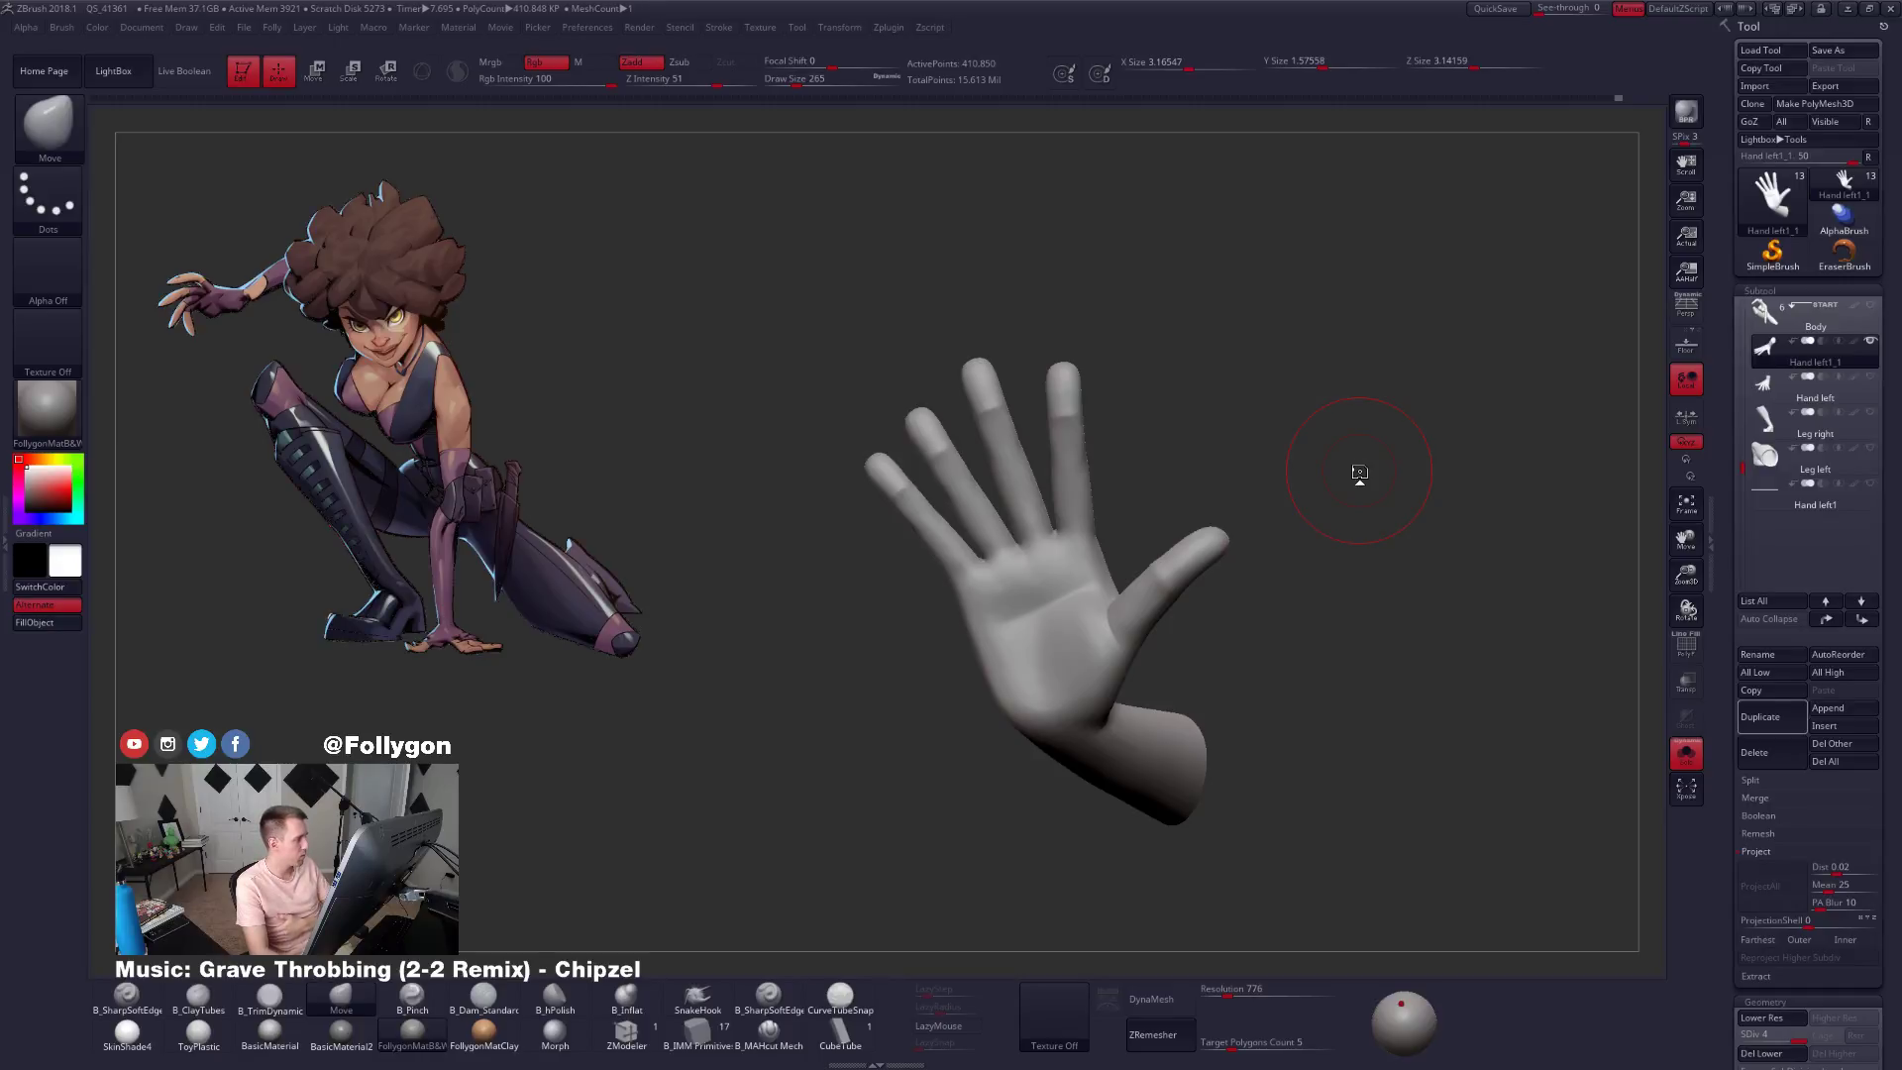
Adjust the thumb at the lowest subdivision level with the Move brush at draw size 265 and BackfaceMask enabled.
drag(1346, 467, 1233, 640)
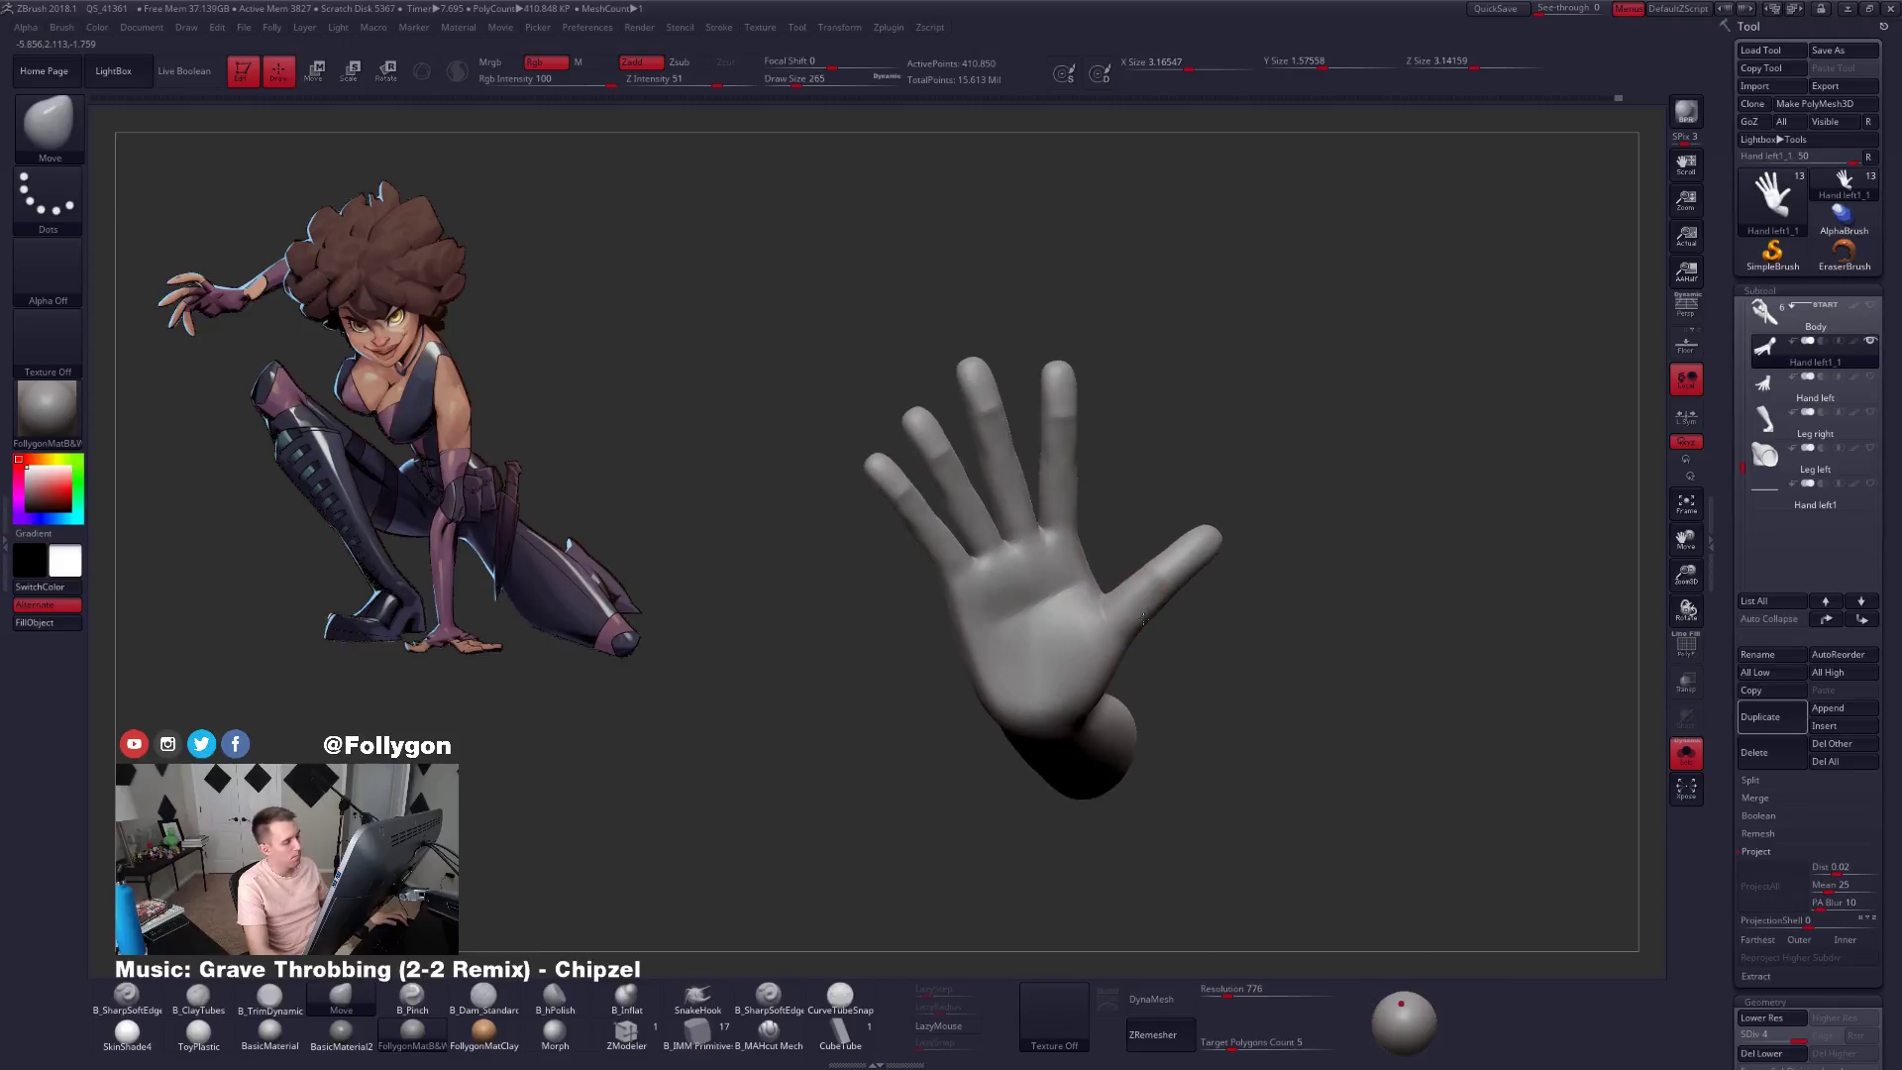
key(f)
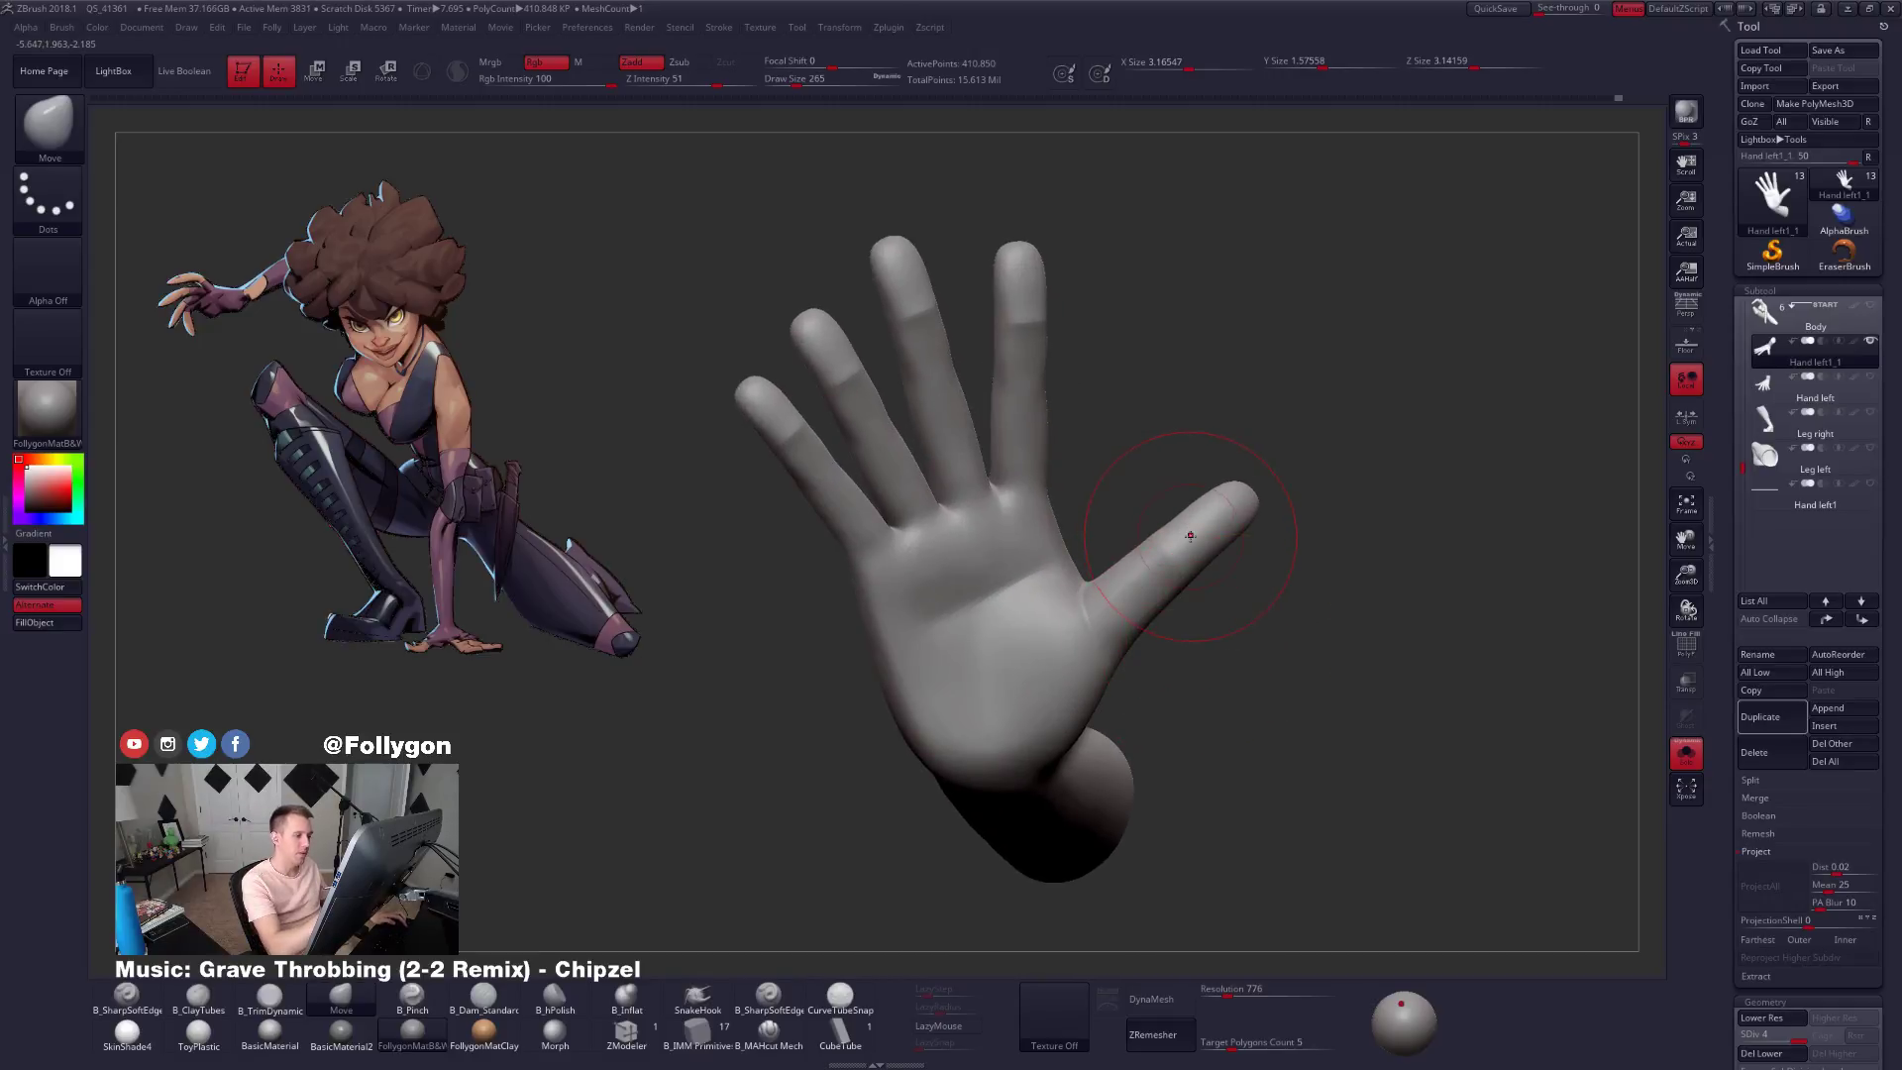
ctrl+right_drag(1188, 534, 1178, 520)
key(shift+d)
key(shift+d)
key(shift+d)
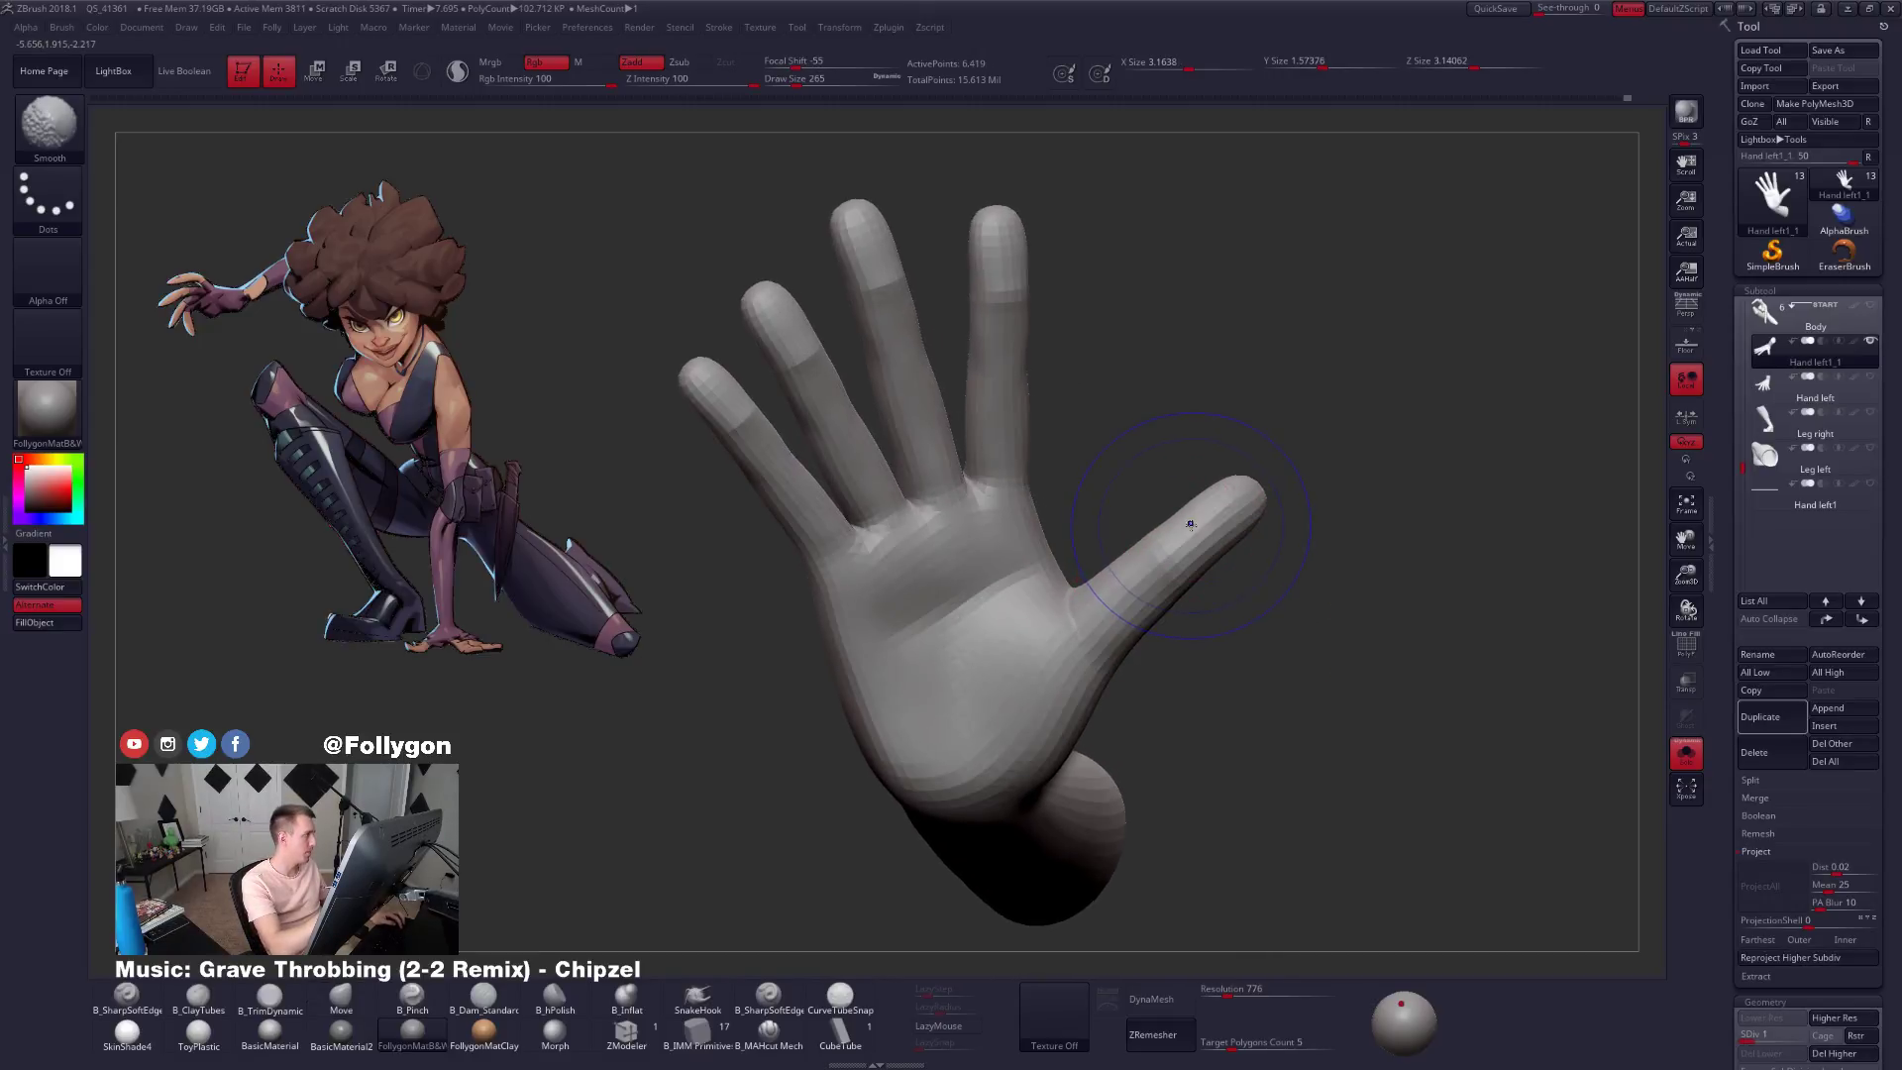
key(ctrl+shift+f)
click(1197, 520)
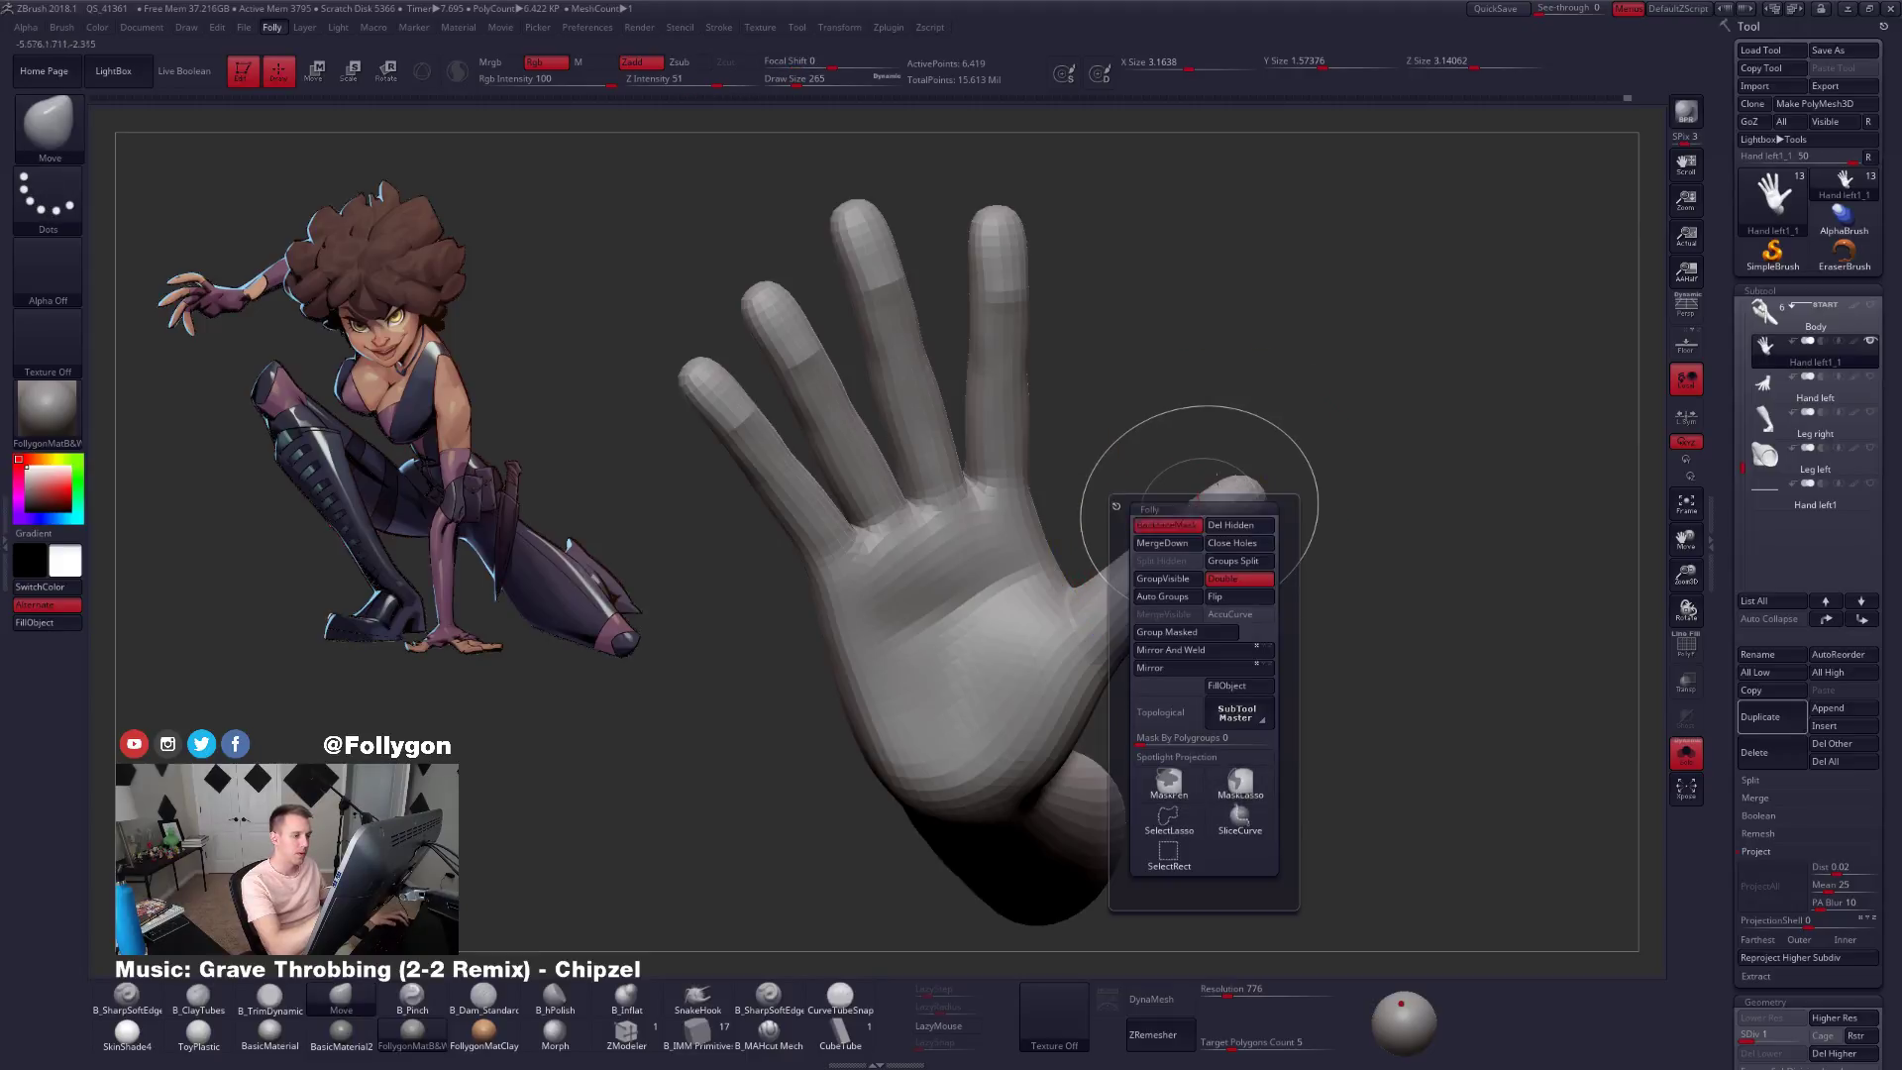
drag(1193, 507, 1233, 547)
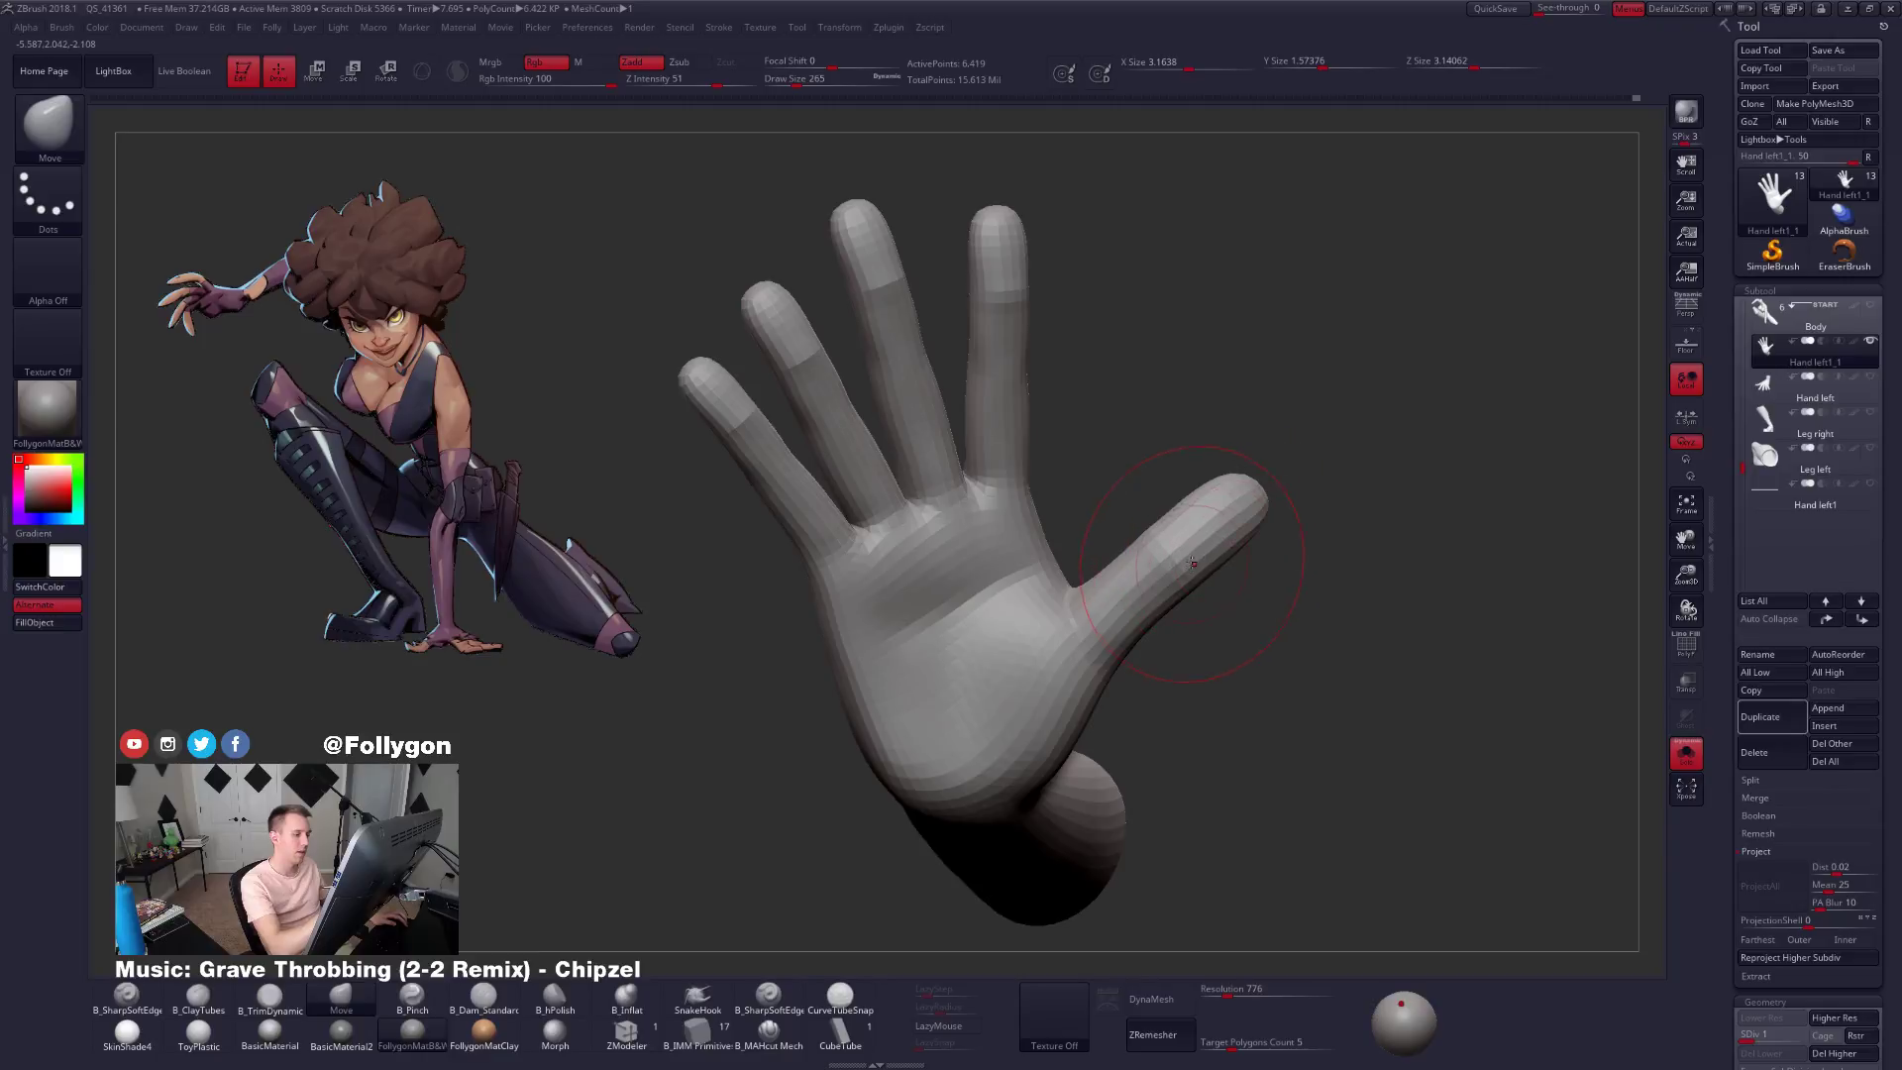
key(ctrl+shift+f)
Set the draw size to 192 and place a Move transpose line from the wrist along the forearm.
key(space)
drag(1072, 616, 1058, 616)
mouse_move(1114, 550)
mouse_down()
mouse_move(1080, 594)
mouse_move(1146, 557)
mouse_move(1169, 574)
mouse_move(1127, 621)
mouse_move(884, 691)
mouse_move(1350, 284)
mouse_move(1117, 611)
mouse_up()
key(space)
key(ctrl+i)
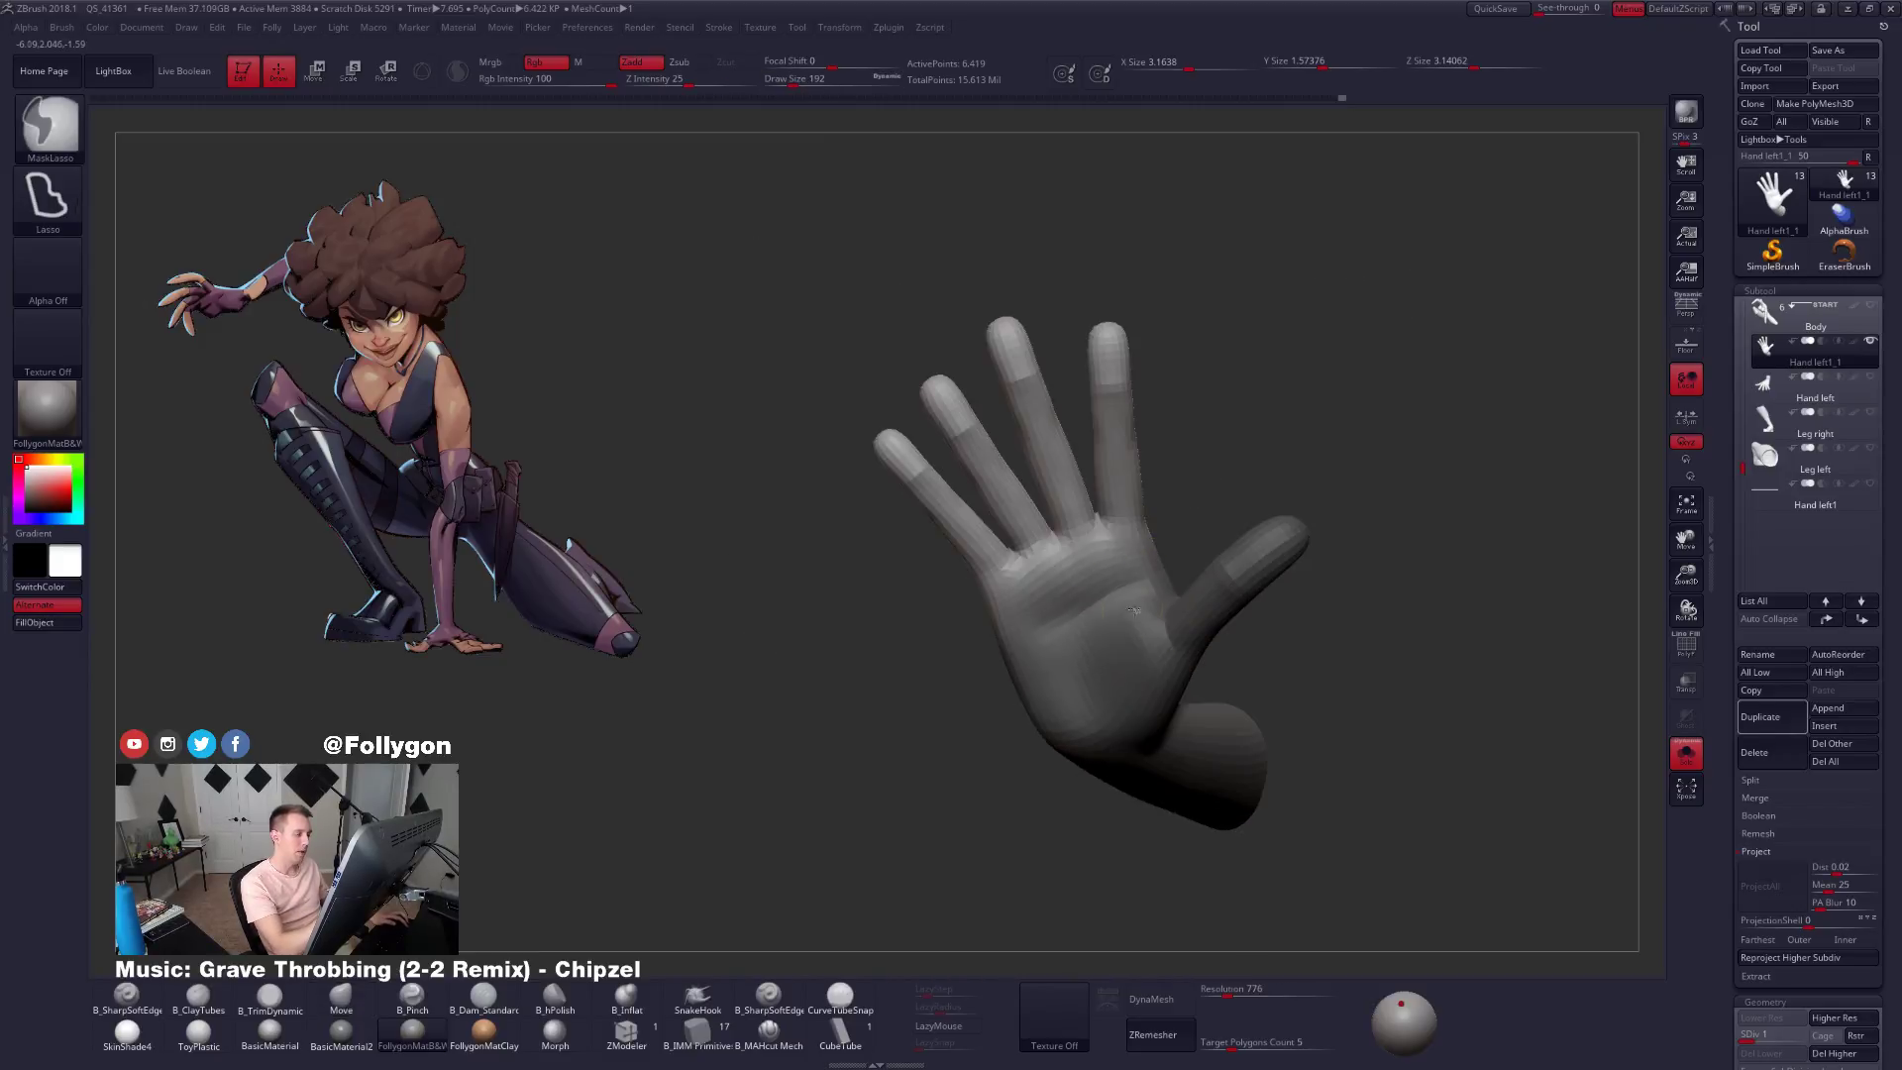
key(w)
drag(1172, 714, 1275, 759)
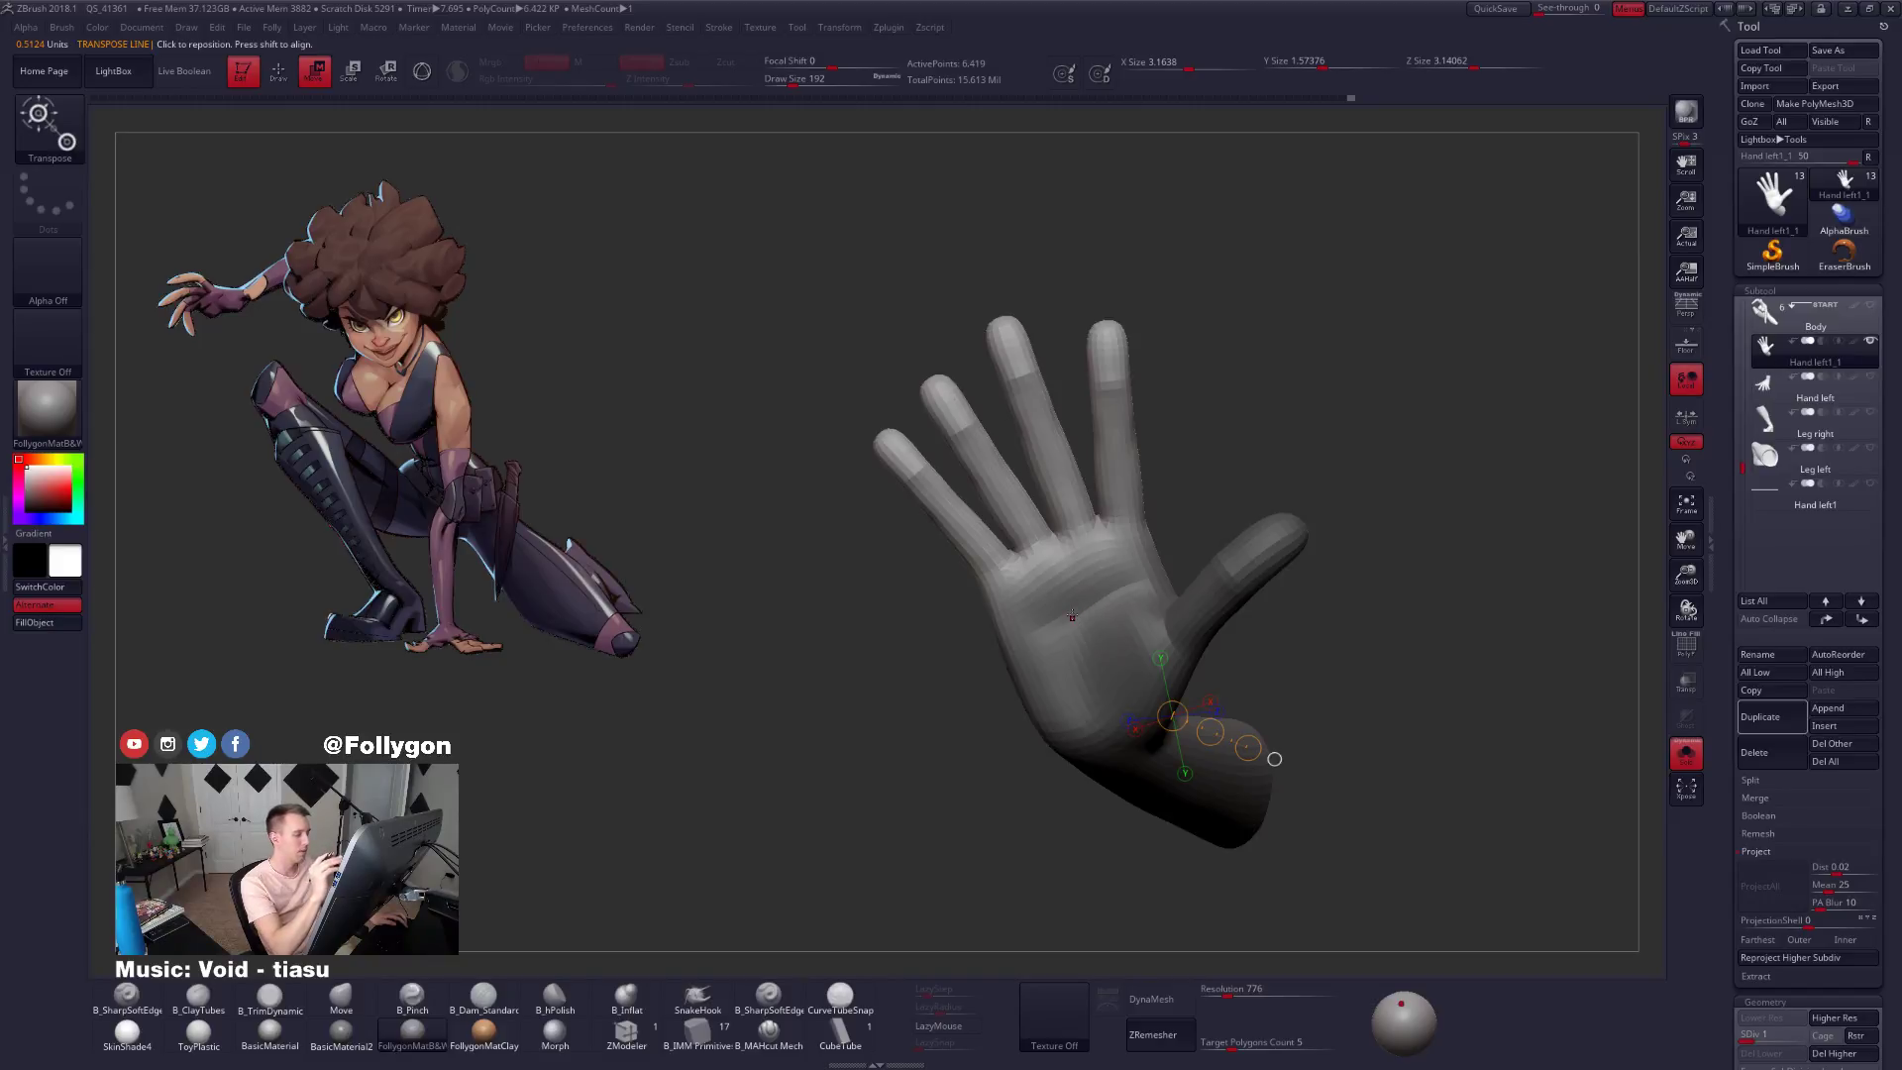
ctrl+drag(1214, 480, 1238, 500)
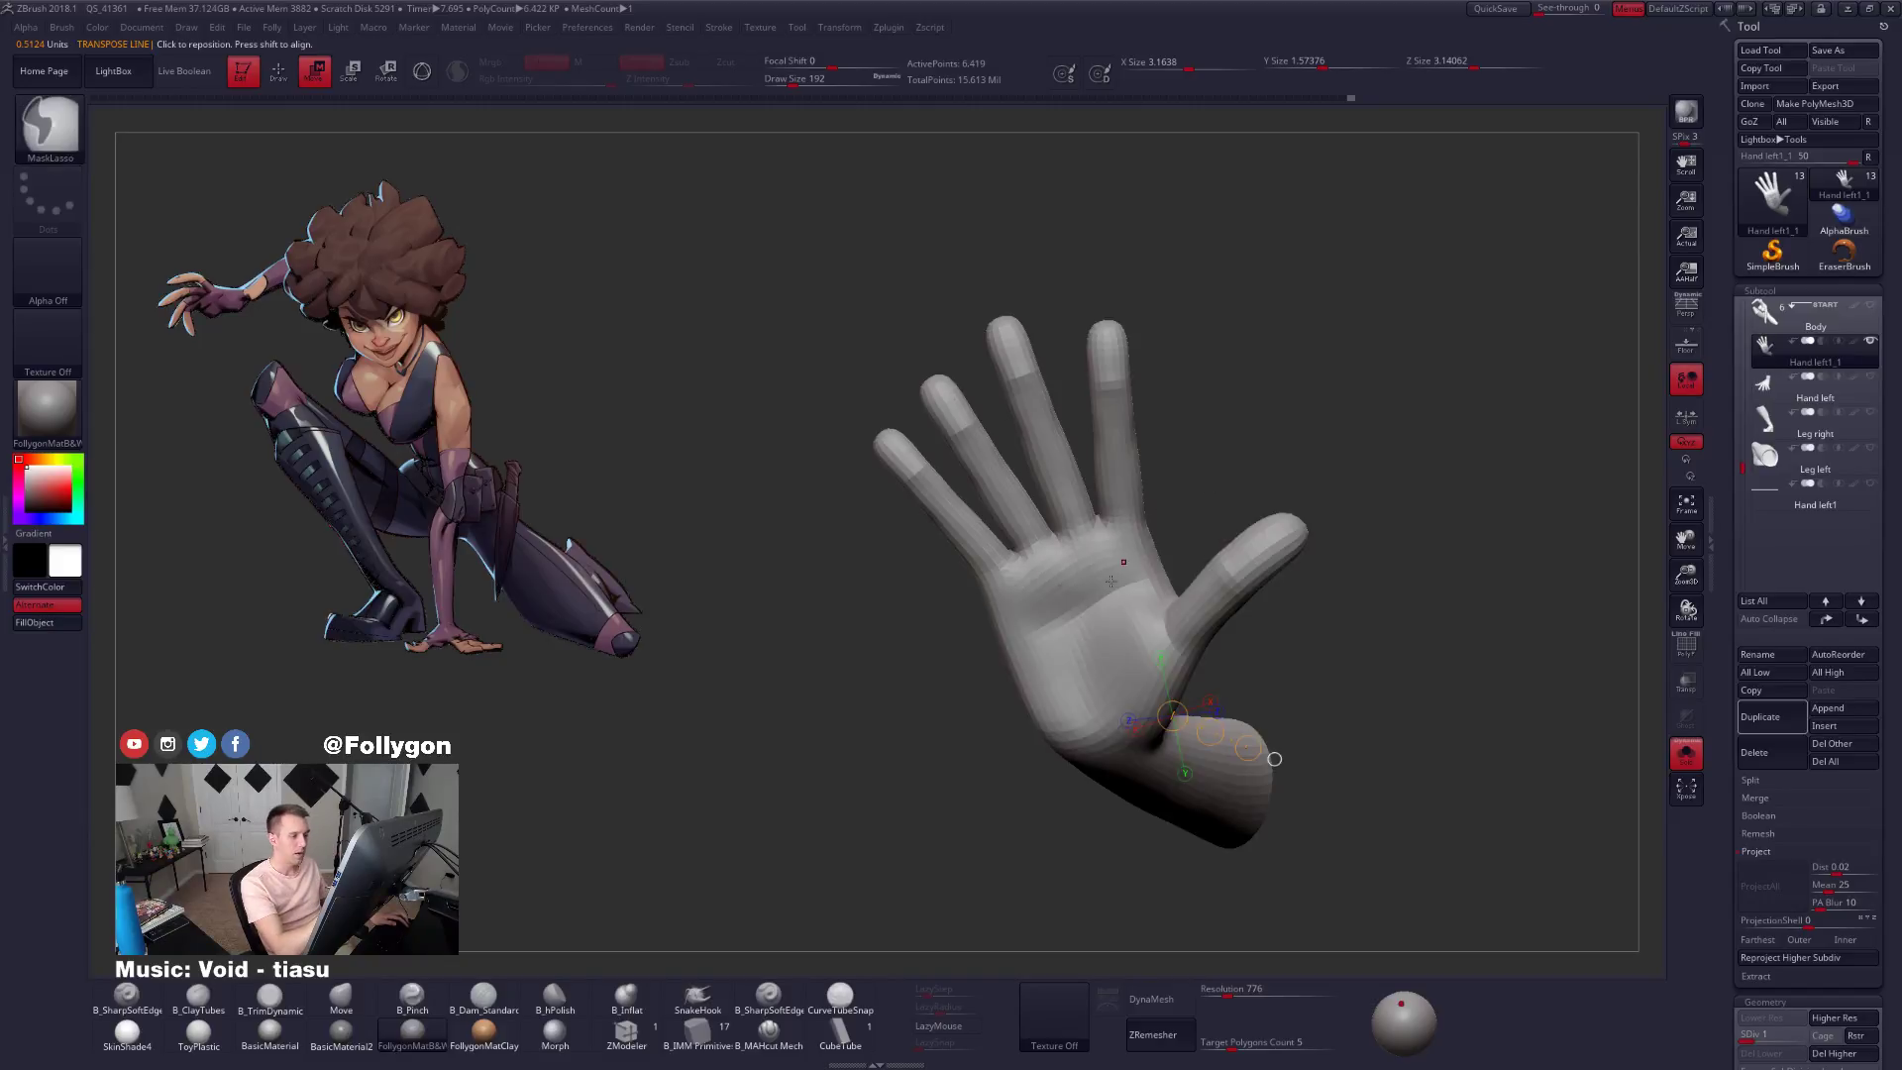
Mask the hand so only the four fingers stay editable and soften the mask border along the knuckles.
mouse_move(1348, 644)
mouse_down()
mouse_move(1044, 669)
mouse_move(1139, 555)
mouse_move(817, 532)
mouse_move(1387, 198)
mouse_move(1179, 535)
mouse_up()
key(q)
key(b)
key(m)
key(v)
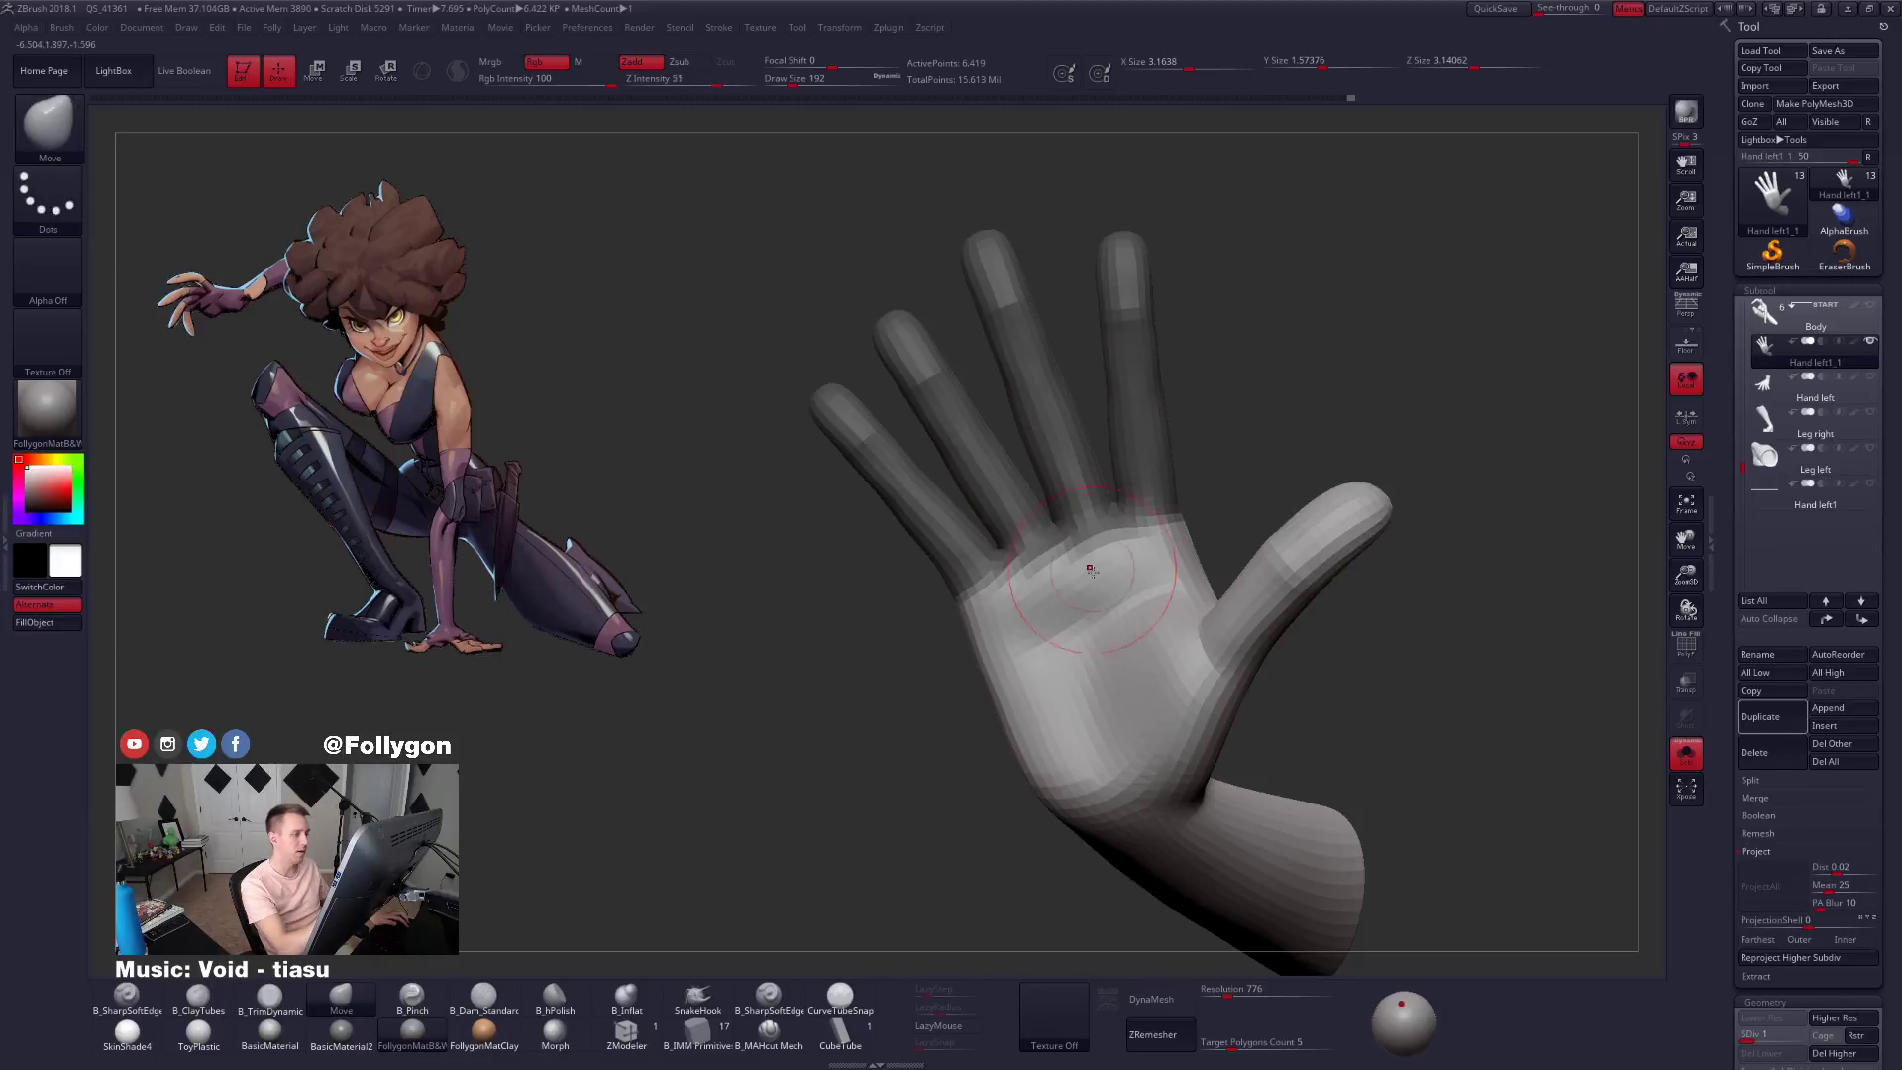
ctrl+click(1135, 561)
right_drag(1096, 594, 1026, 586)
ctrl+click(1201, 532)
ctrl+click(1122, 600)
mouse_move(1249, 582)
right_down()
mouse_move(1021, 568)
mouse_move(998, 587)
right_up()
Rotate the four fingers together slightly about the knuckles with a transpose line.
key(r)
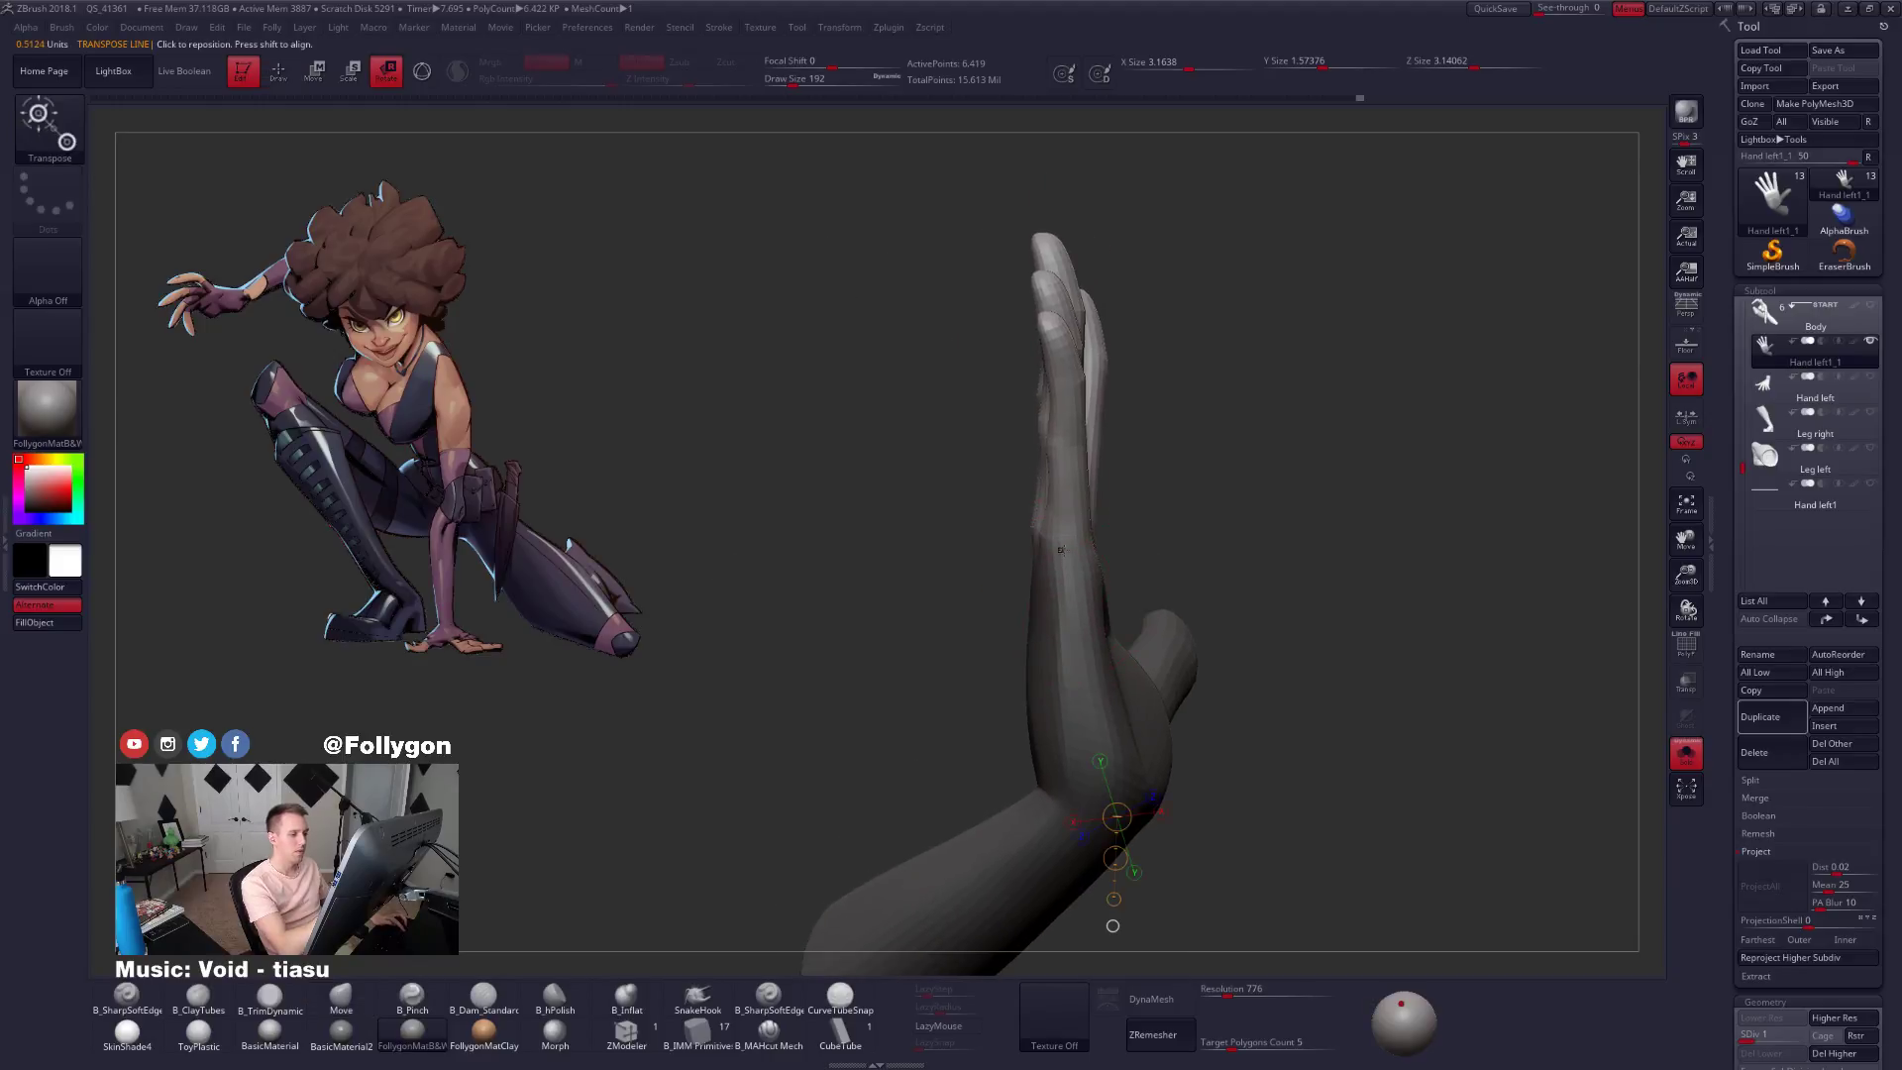
drag(1069, 549, 1281, 400)
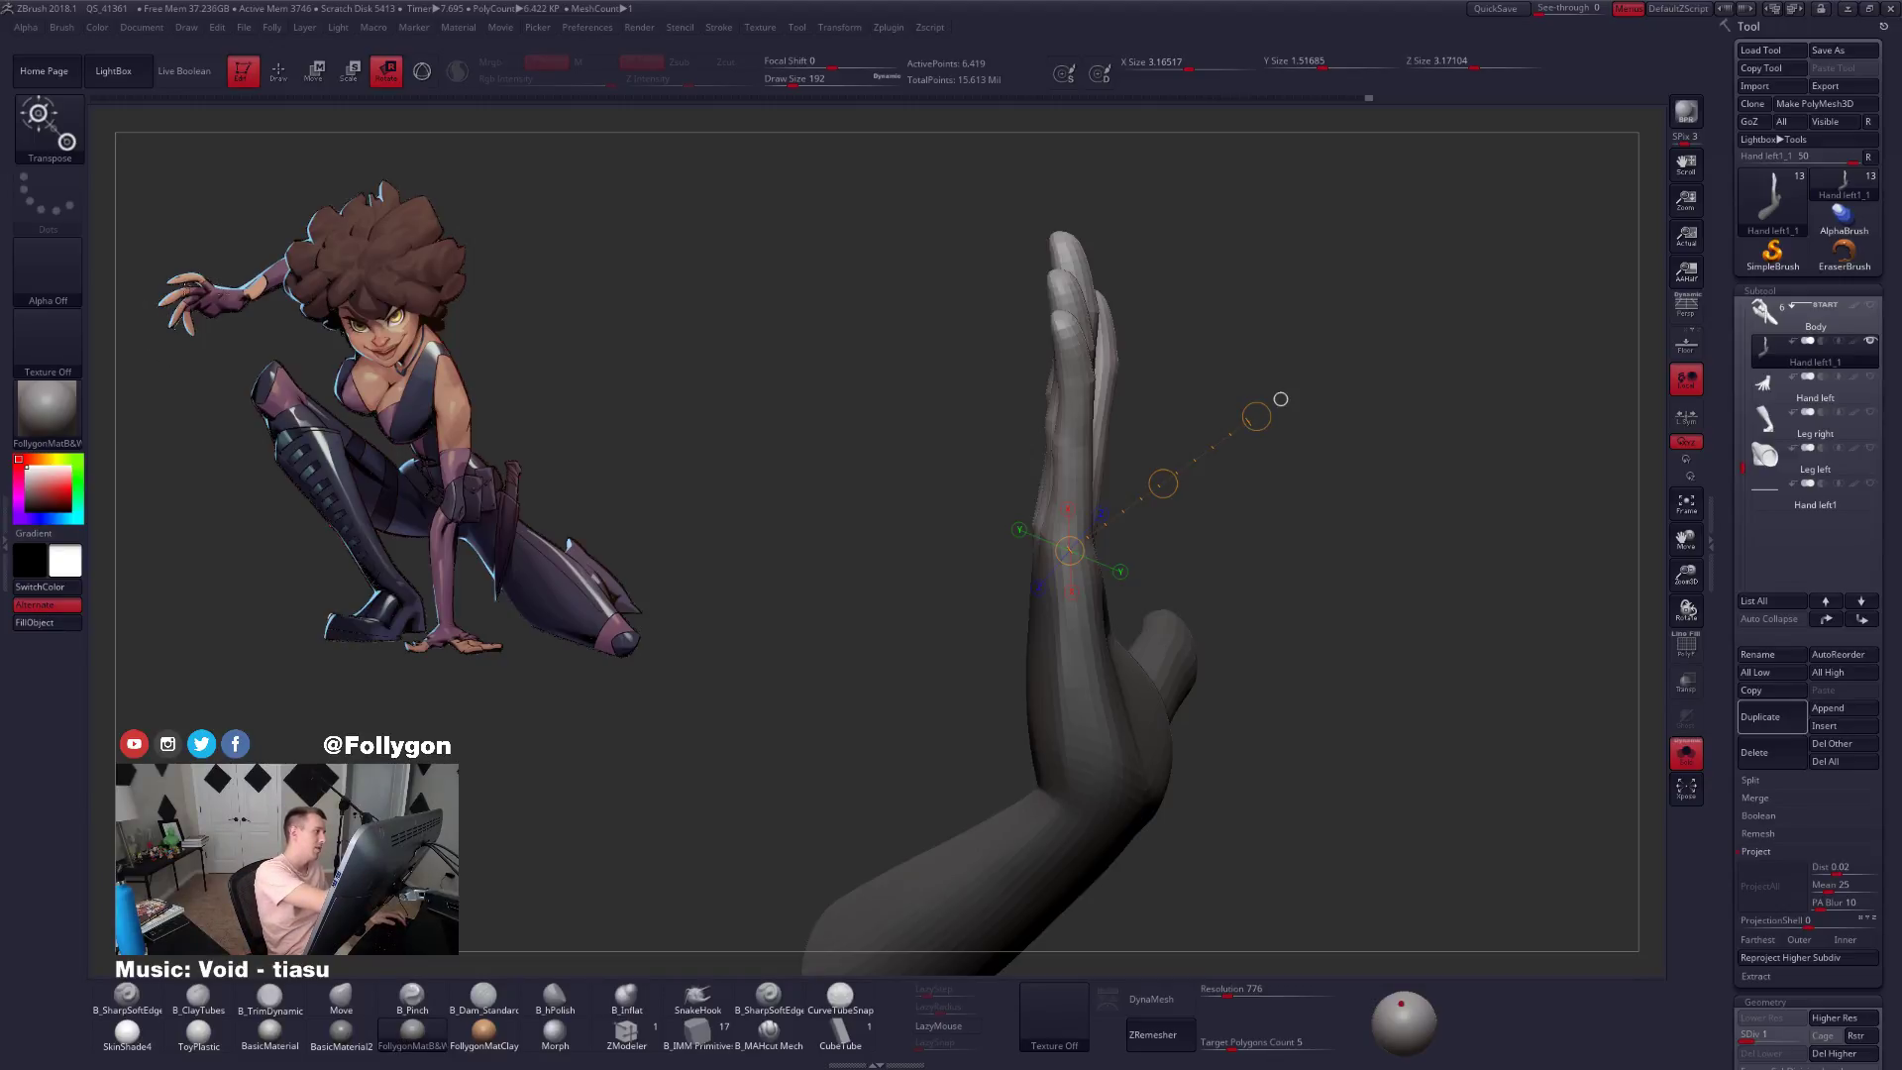
drag(1281, 399, 1210, 391)
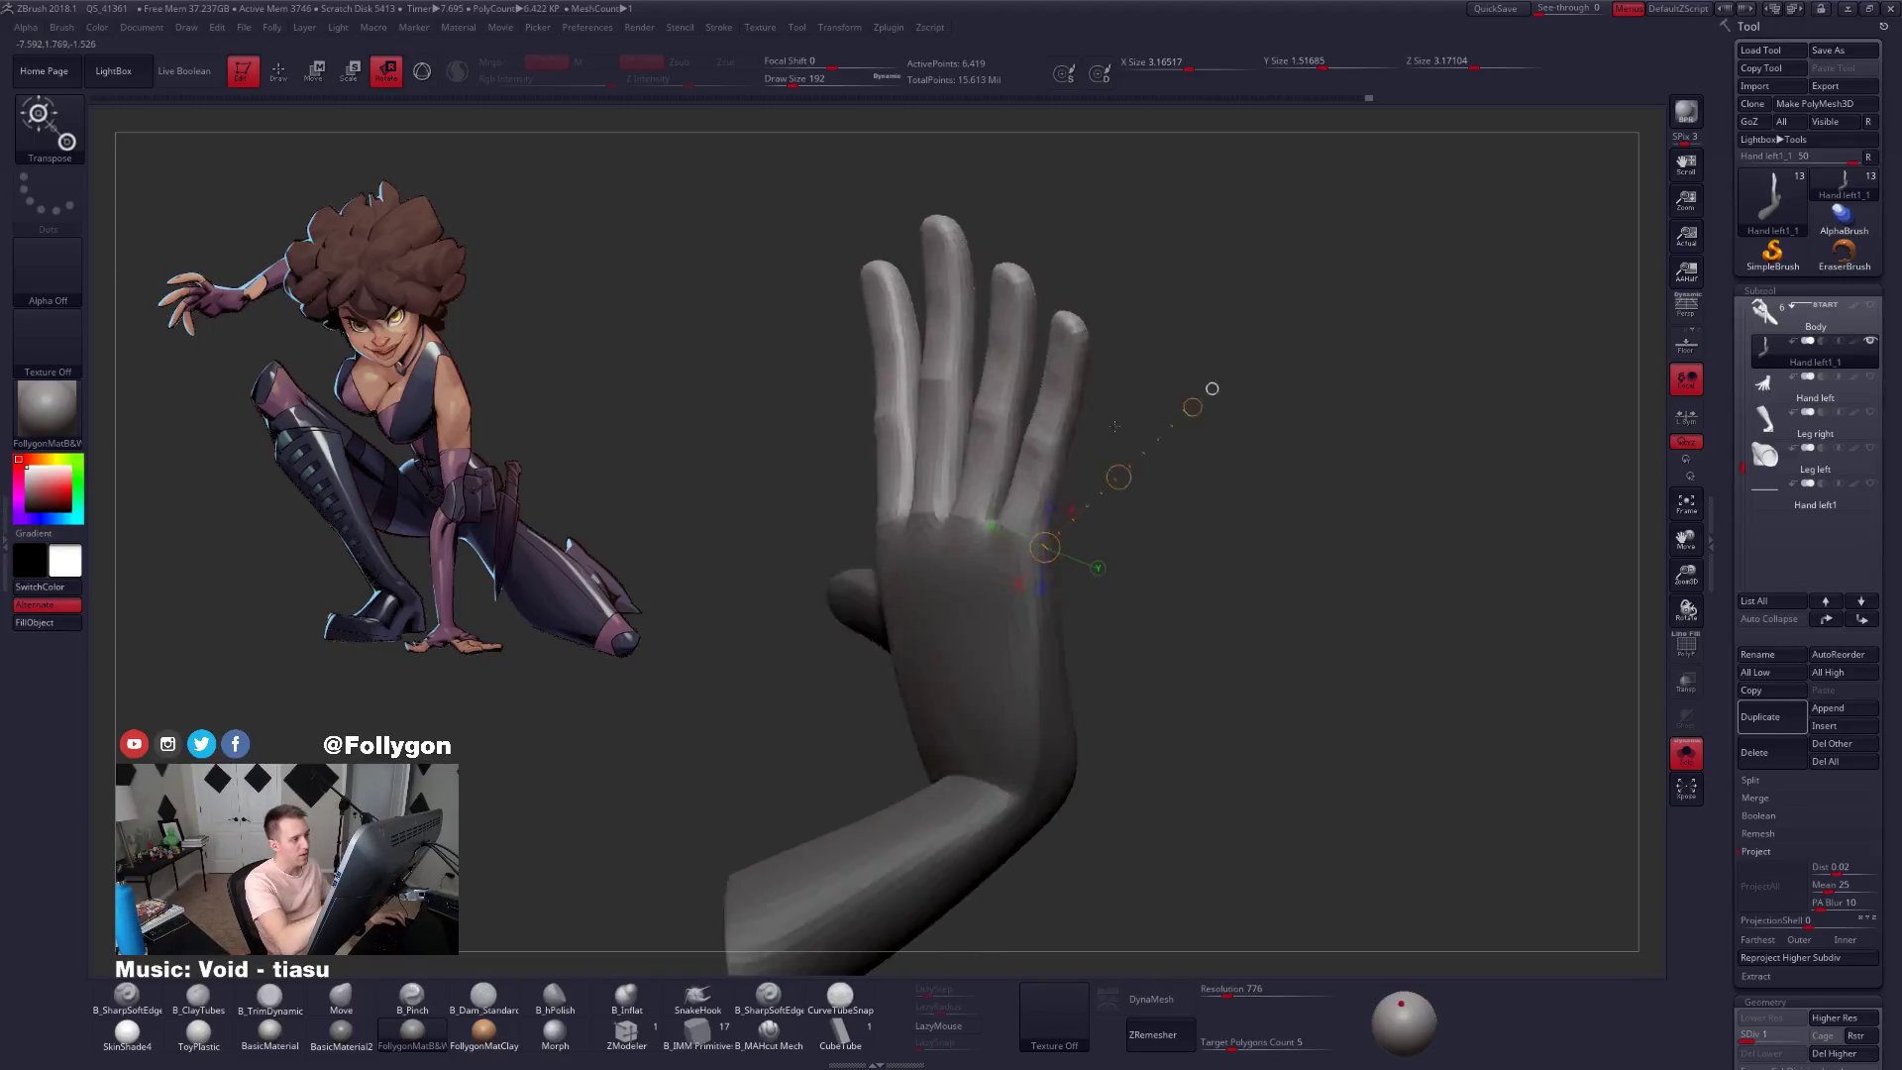
Isolate the little finger by masking the other polygroups and place a Move transpose line across it.
key(shift+f)
key(w)
ctrl+drag(1067, 437, 1080, 458)
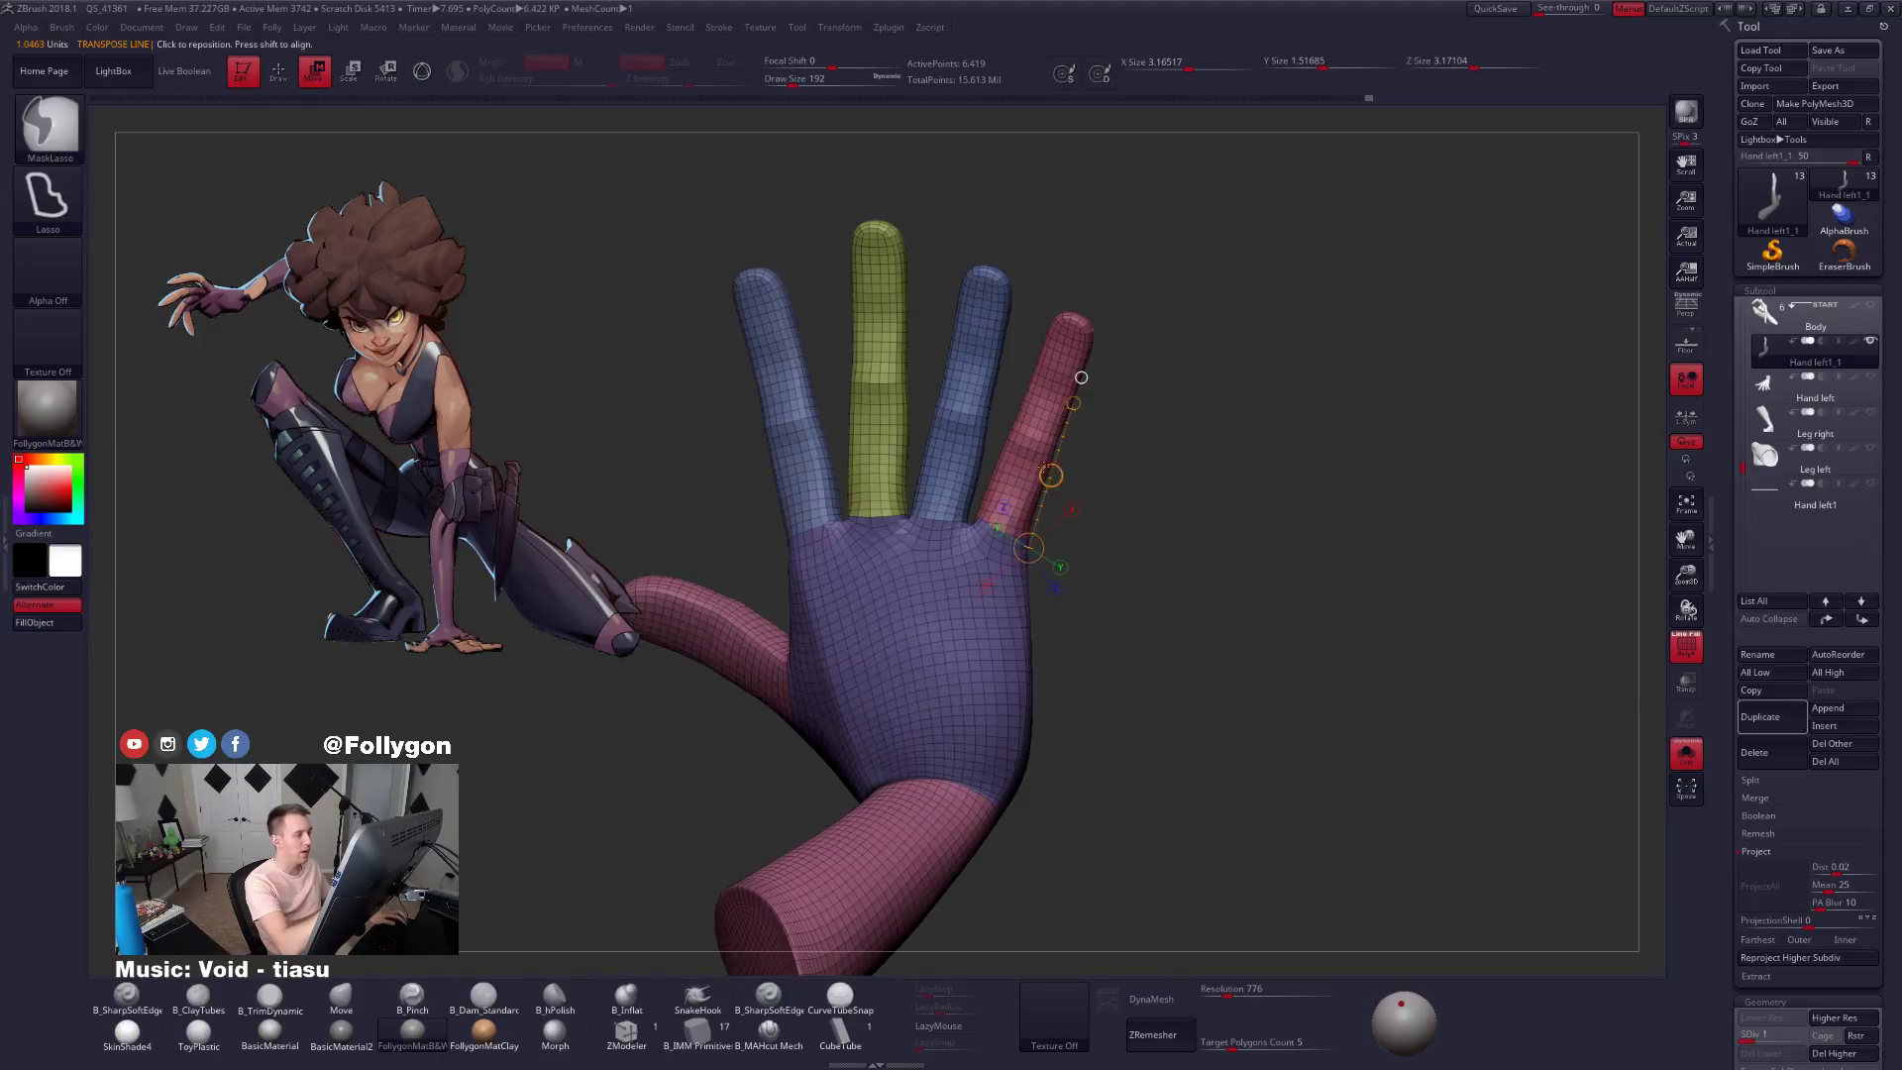
ctrl+click(1021, 449)
key(shift+f)
drag(1238, 485, 1075, 563)
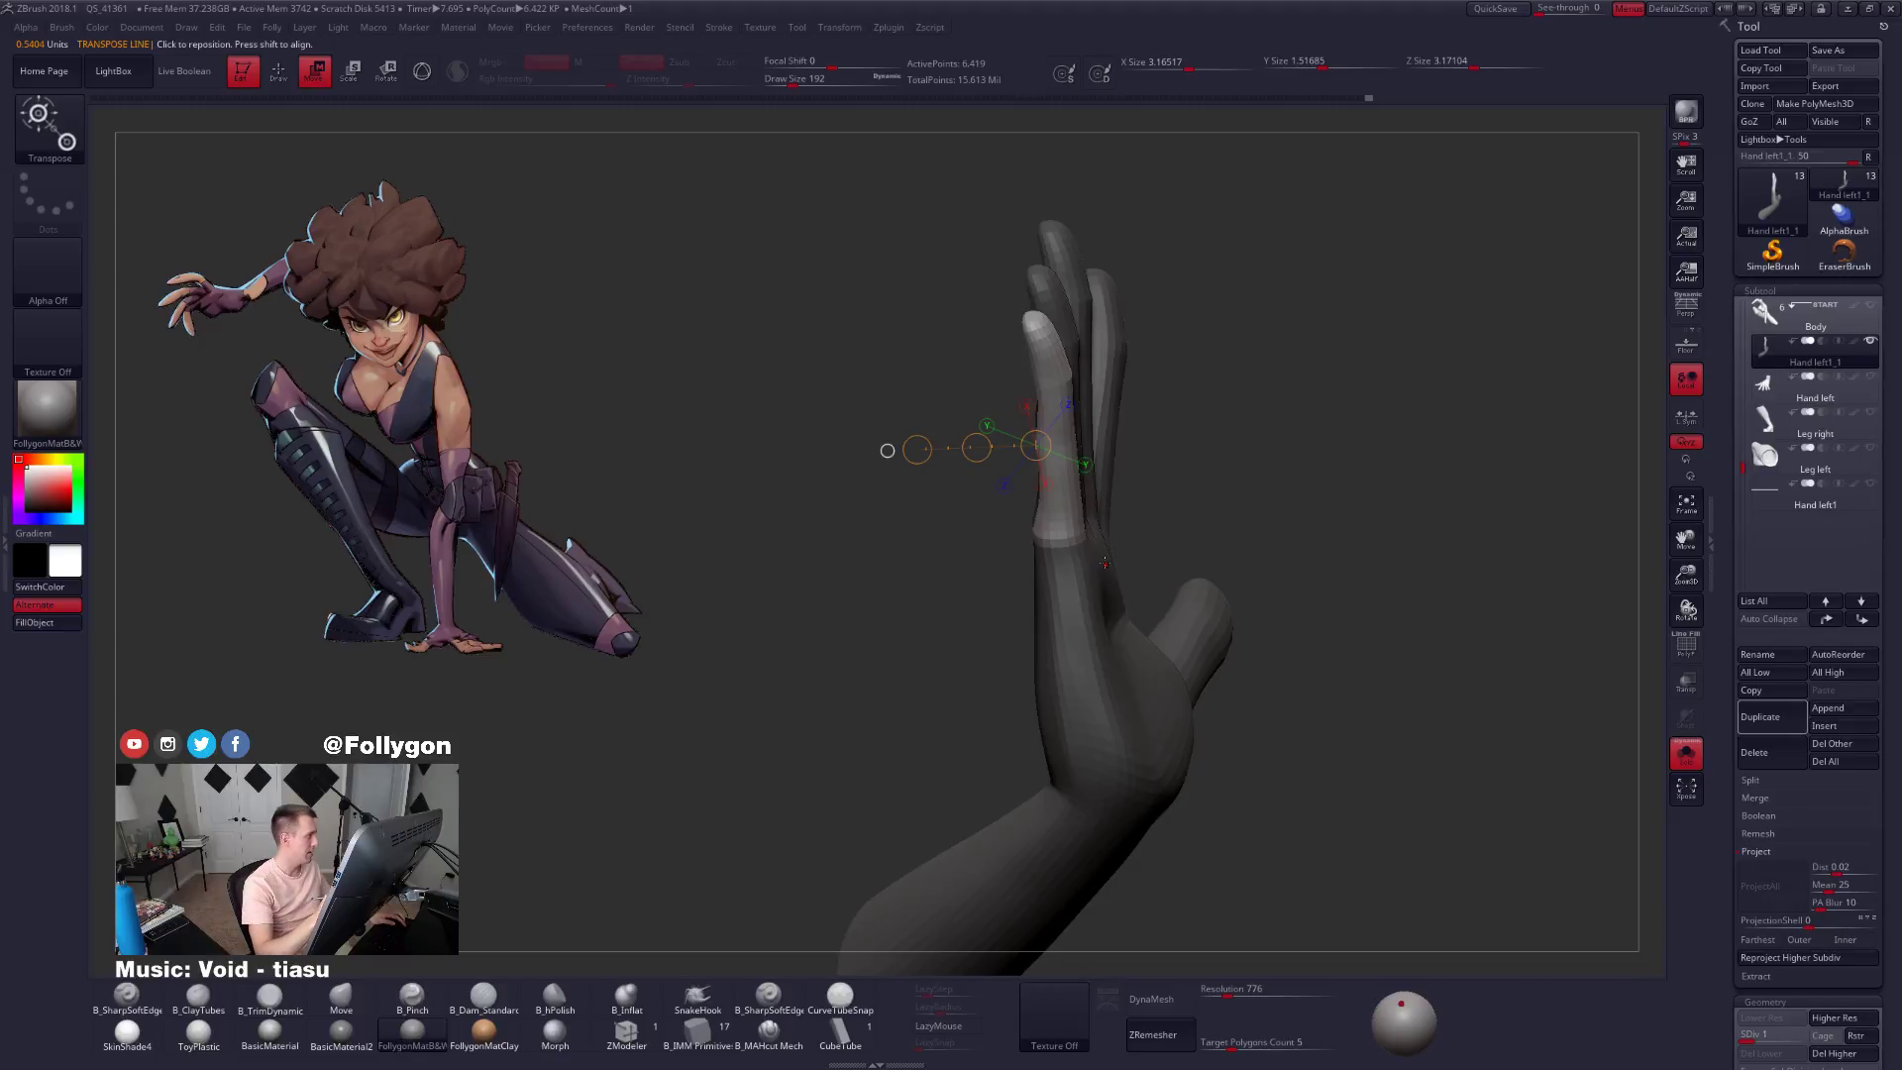
drag(1357, 738, 1262, 791)
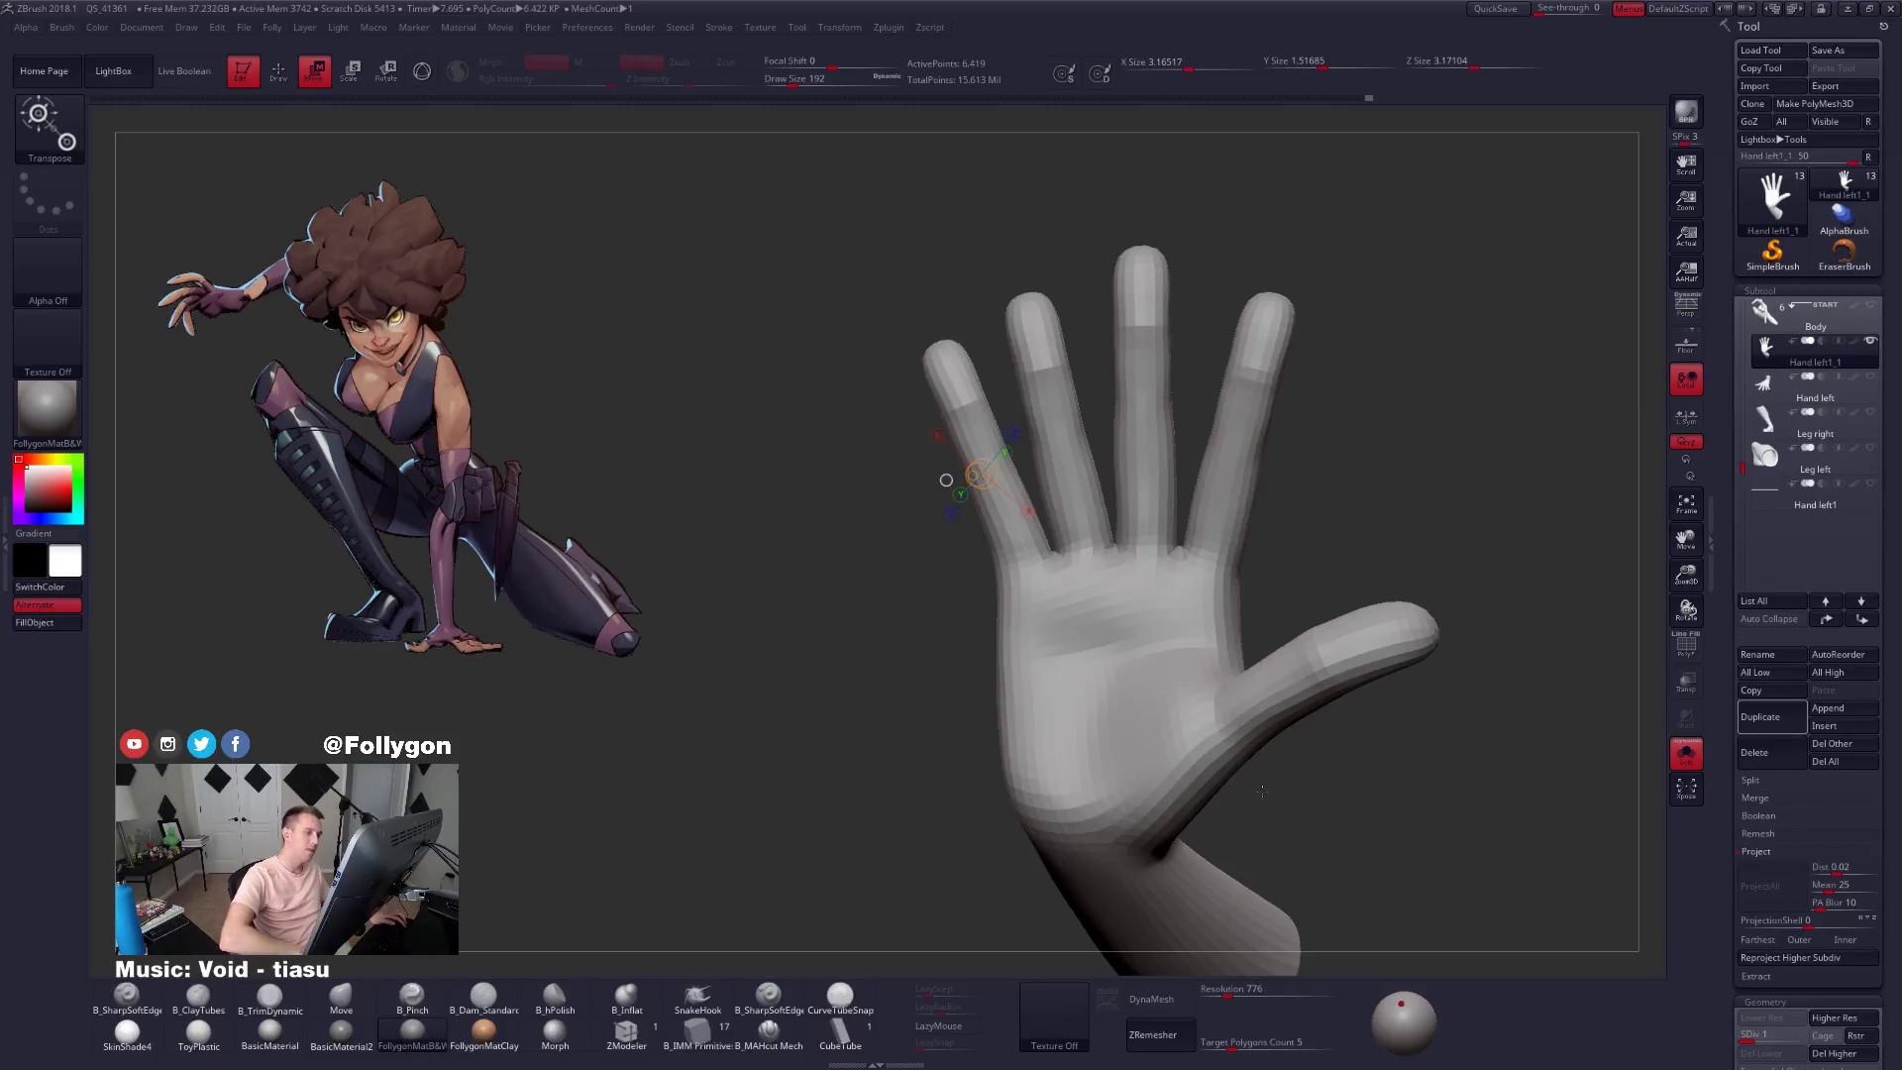
Isolate the index finger with a softened mask and rotate it away from the palm about its knuckle.
drag(1262, 791, 1427, 794)
key(q)
ctrl+click(1218, 584)
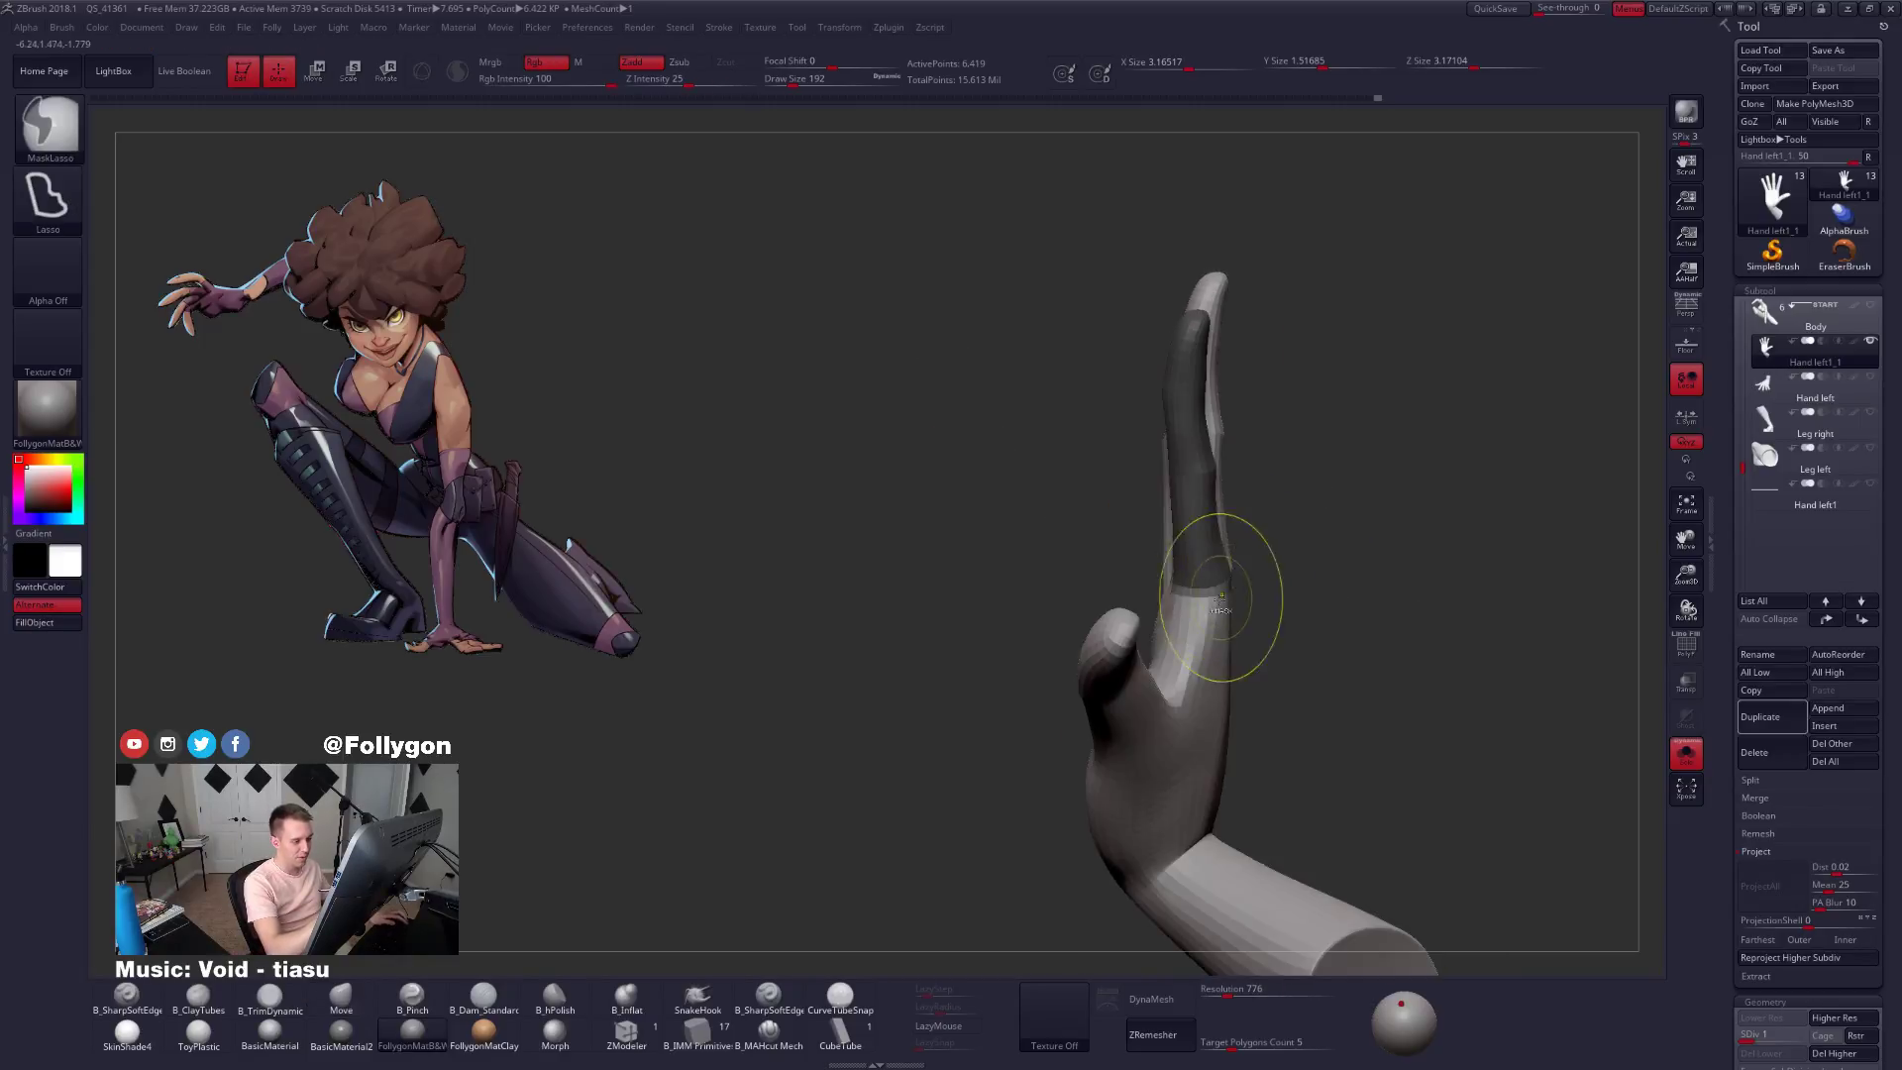
ctrl+click(1288, 592)
key(r)
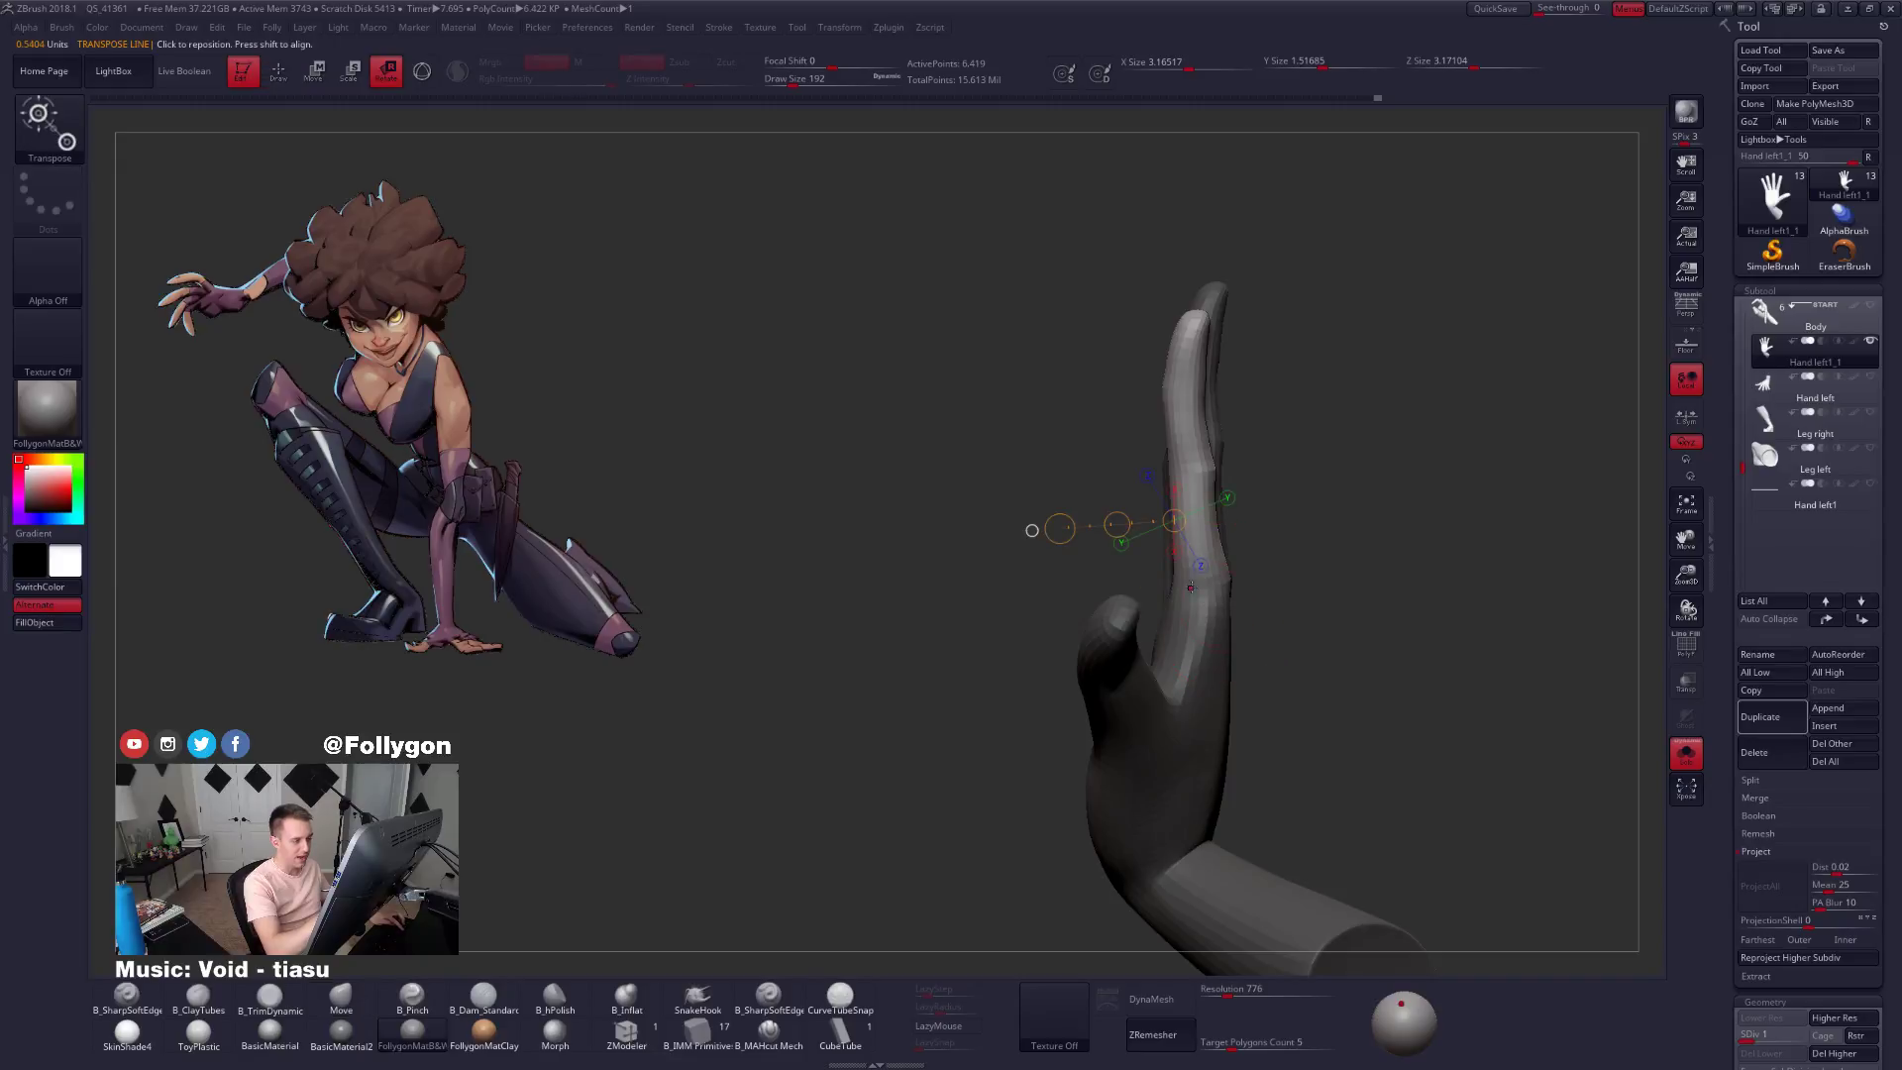
mouse_move(1199, 590)
mouse_down()
mouse_move(1196, 258)
mouse_move(1250, 281)
mouse_up()
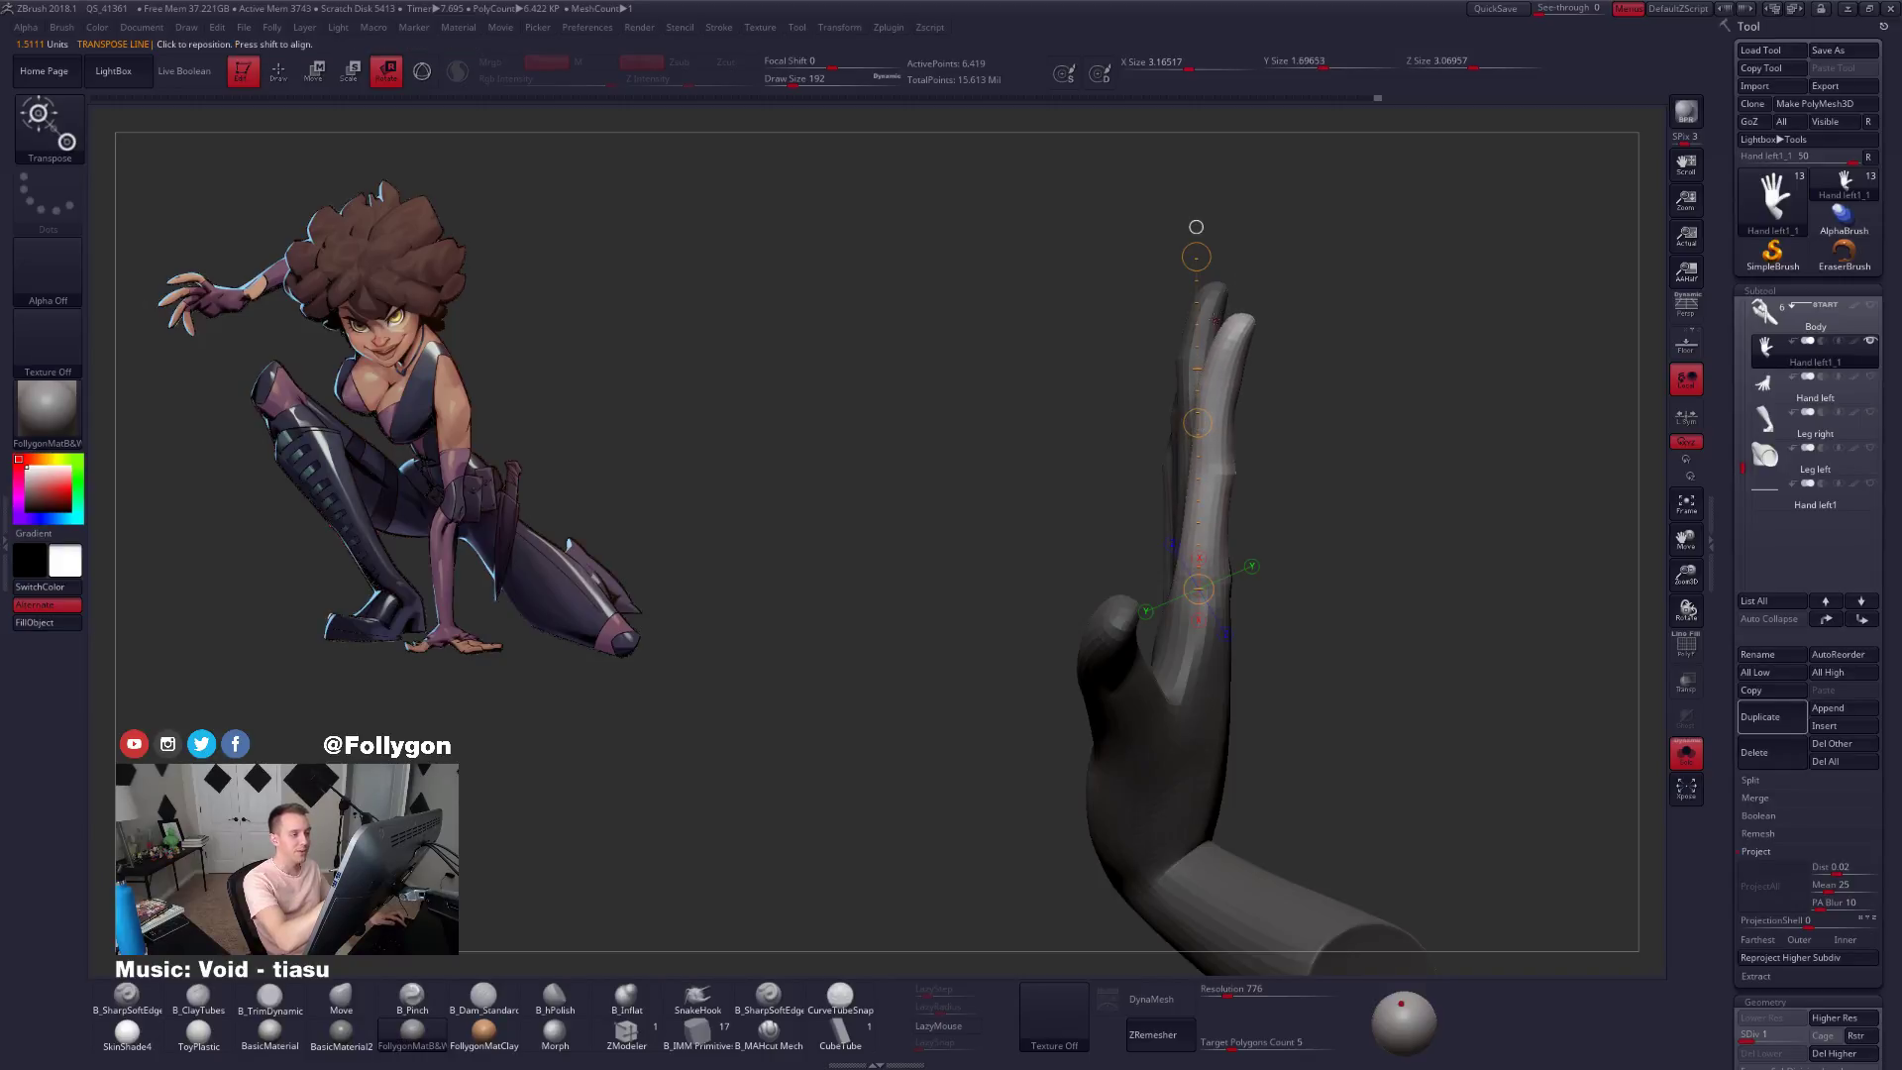
Isolate the middle finger with a softened mask and rotate it at its knuckle with a transpose line.
key(w)
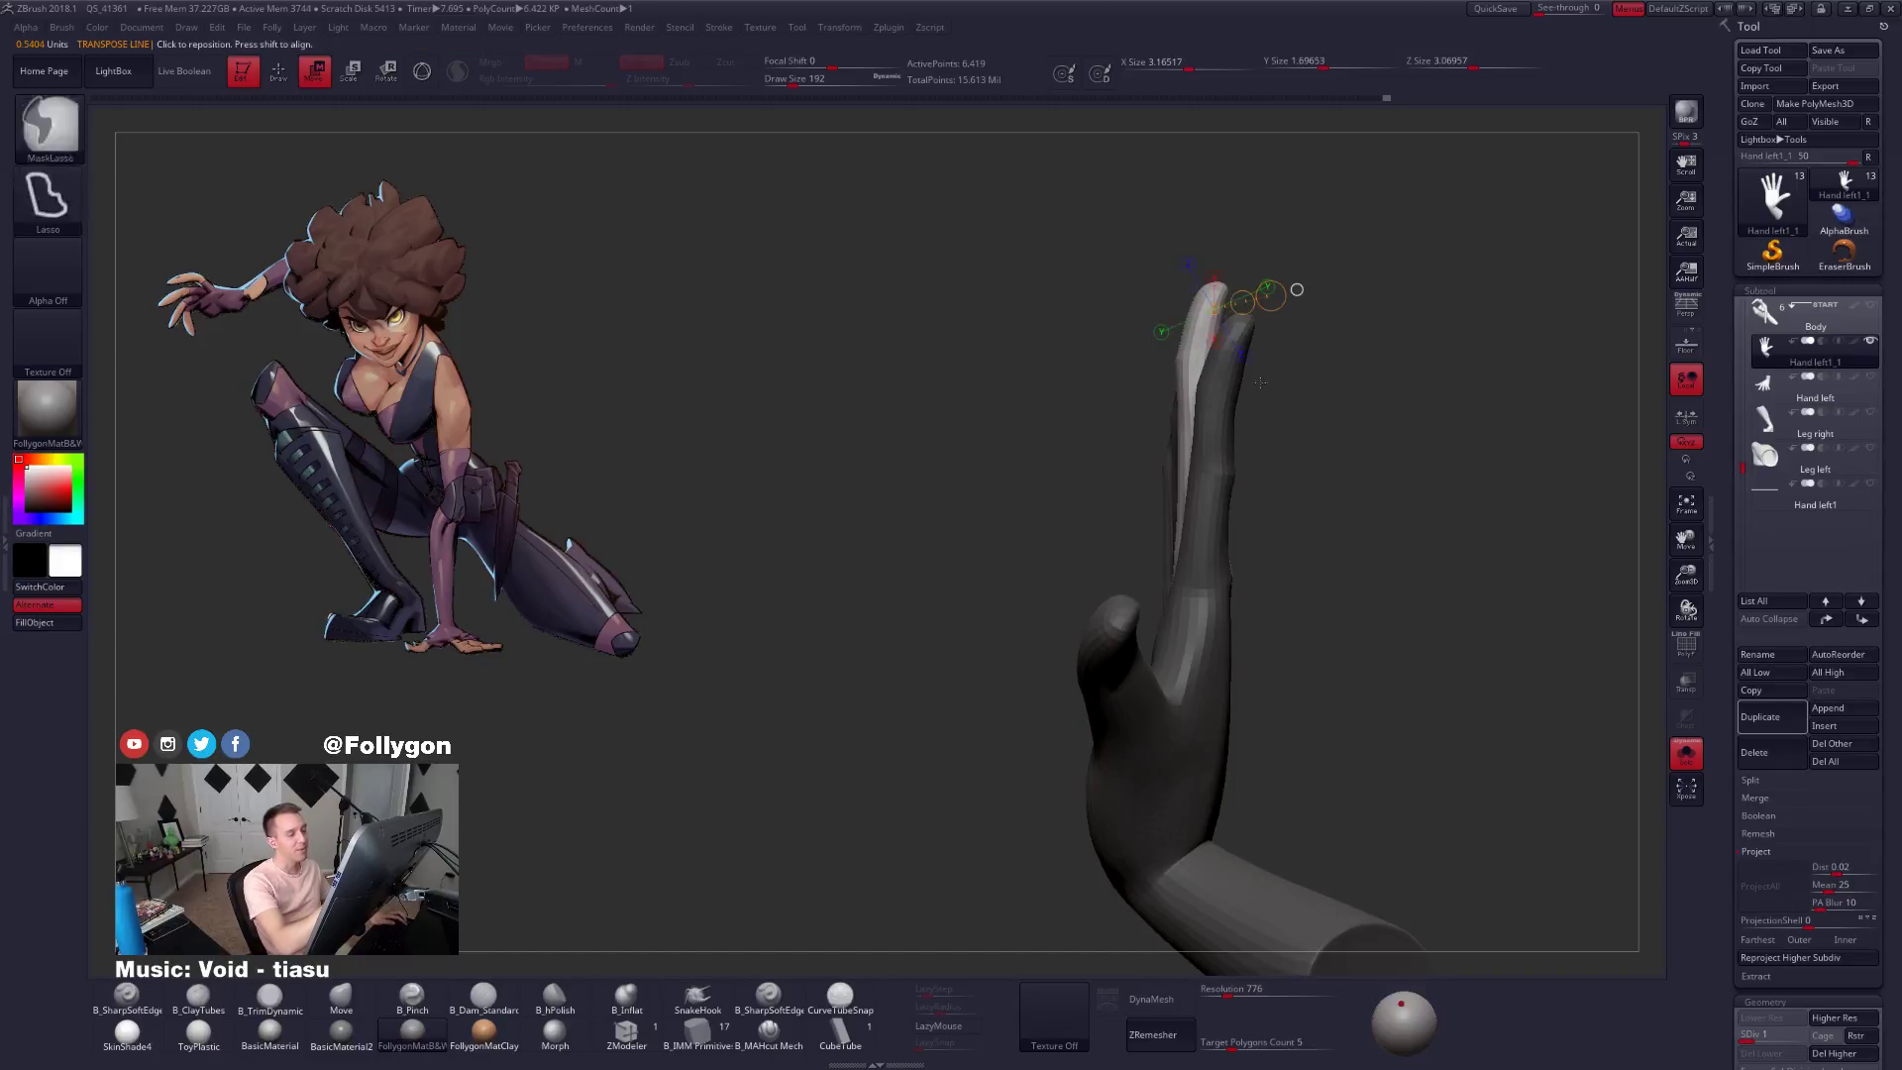
key(q)
mouse_move(1195, 524)
right_down()
mouse_move(1244, 531)
mouse_move(1185, 587)
right_up()
ctrl+click(1236, 539)
key(r)
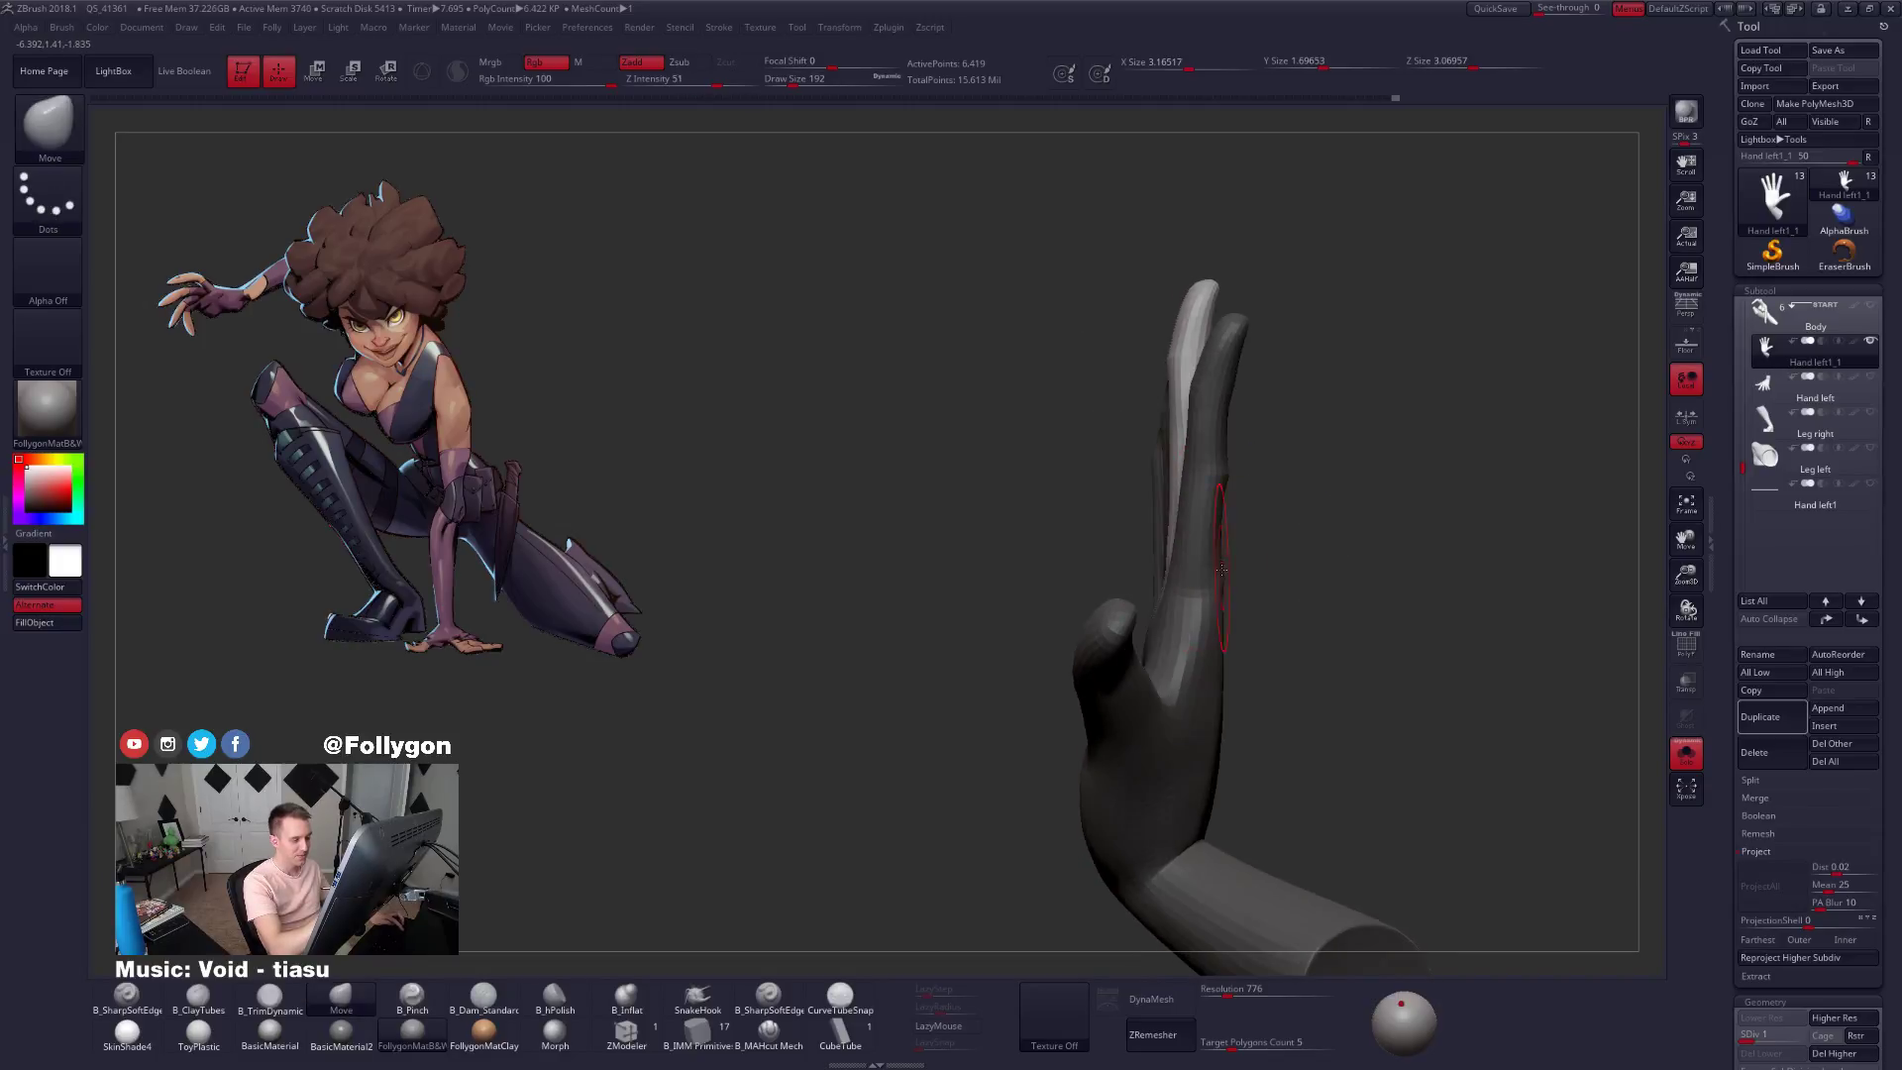
mouse_move(1193, 590)
mouse_down()
mouse_move(1200, 237)
mouse_move(1124, 266)
mouse_move(1127, 250)
mouse_up()
Mask everything except the ring finger and rotate it toward the palm about its knuckle.
mouse_move(872, 436)
mouse_down()
mouse_move(1070, 445)
mouse_move(1127, 484)
mouse_up()
key(q)
key(ctrl+i)
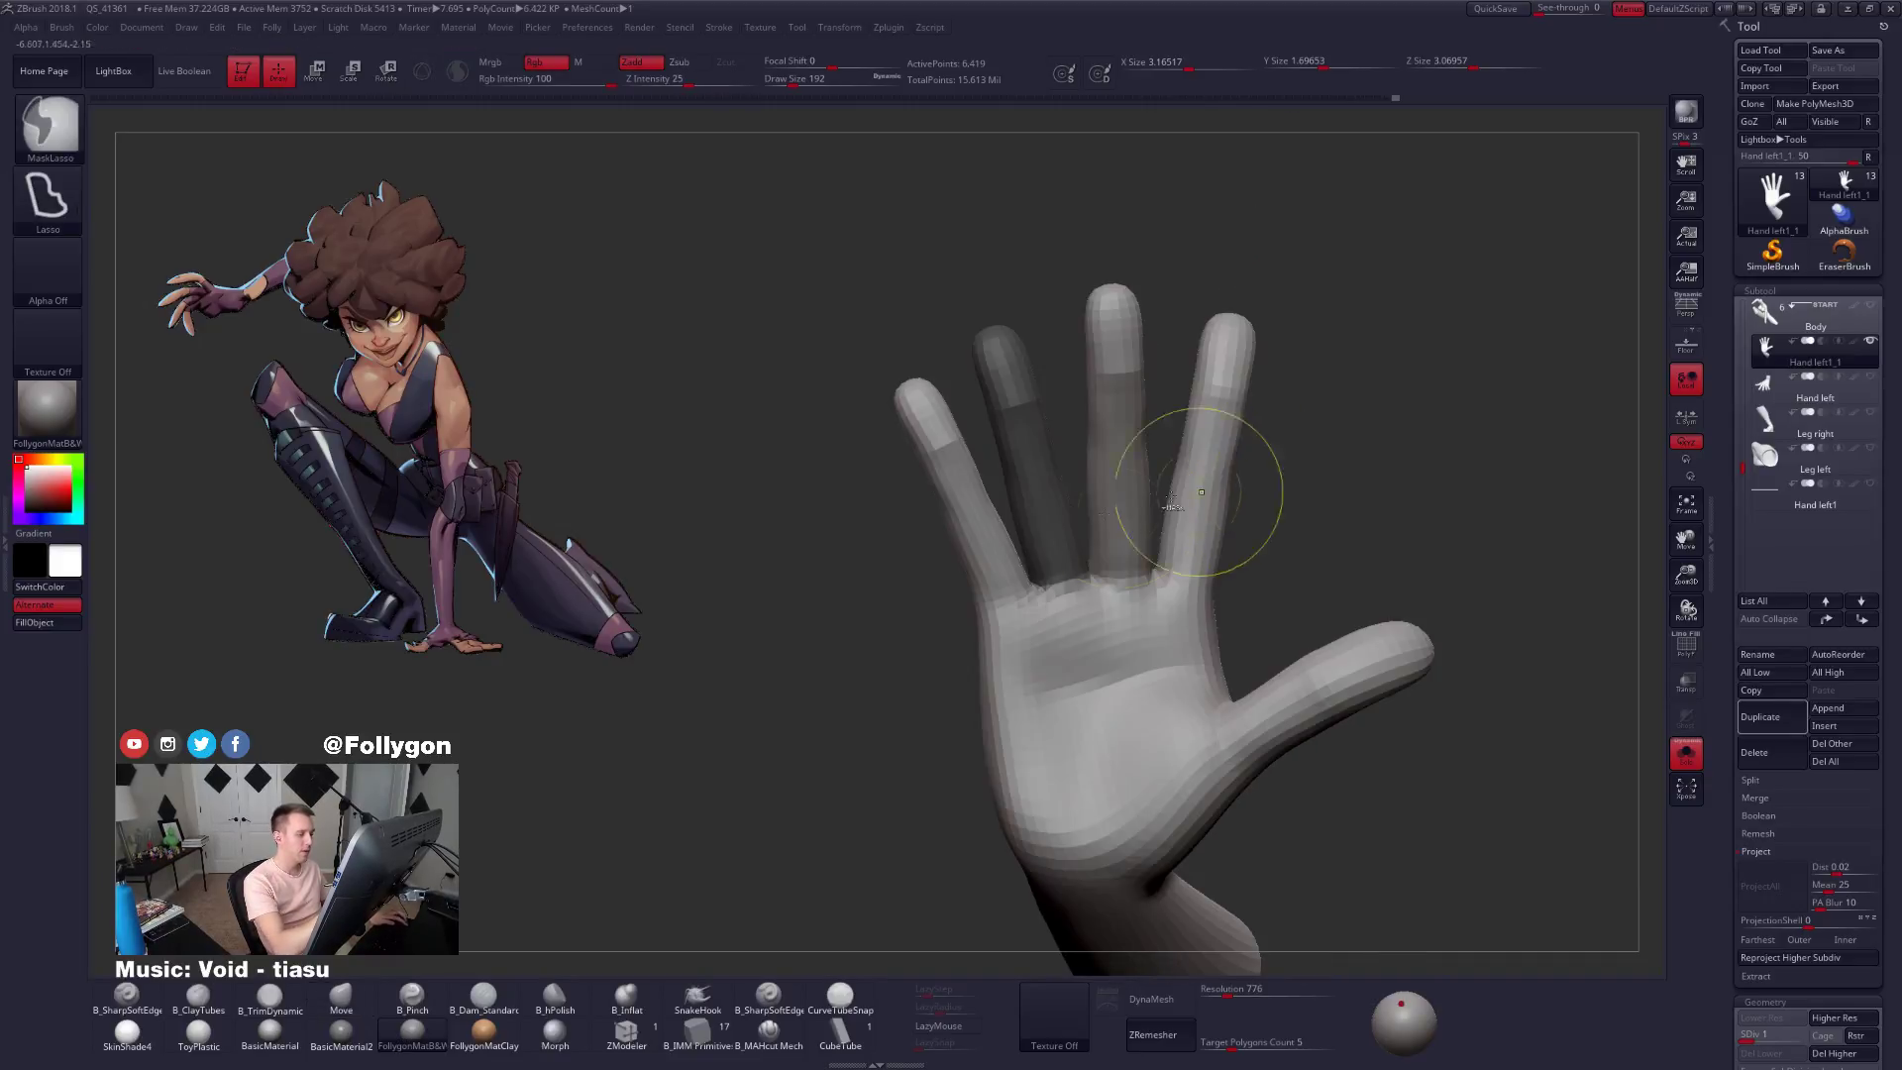
key(b)
key(m)
key(v)
mouse_move(1290, 503)
mouse_down()
mouse_move(1114, 574)
mouse_move(1080, 555)
mouse_move(1251, 436)
mouse_move(1355, 572)
mouse_move(1348, 750)
mouse_up()
key(r)
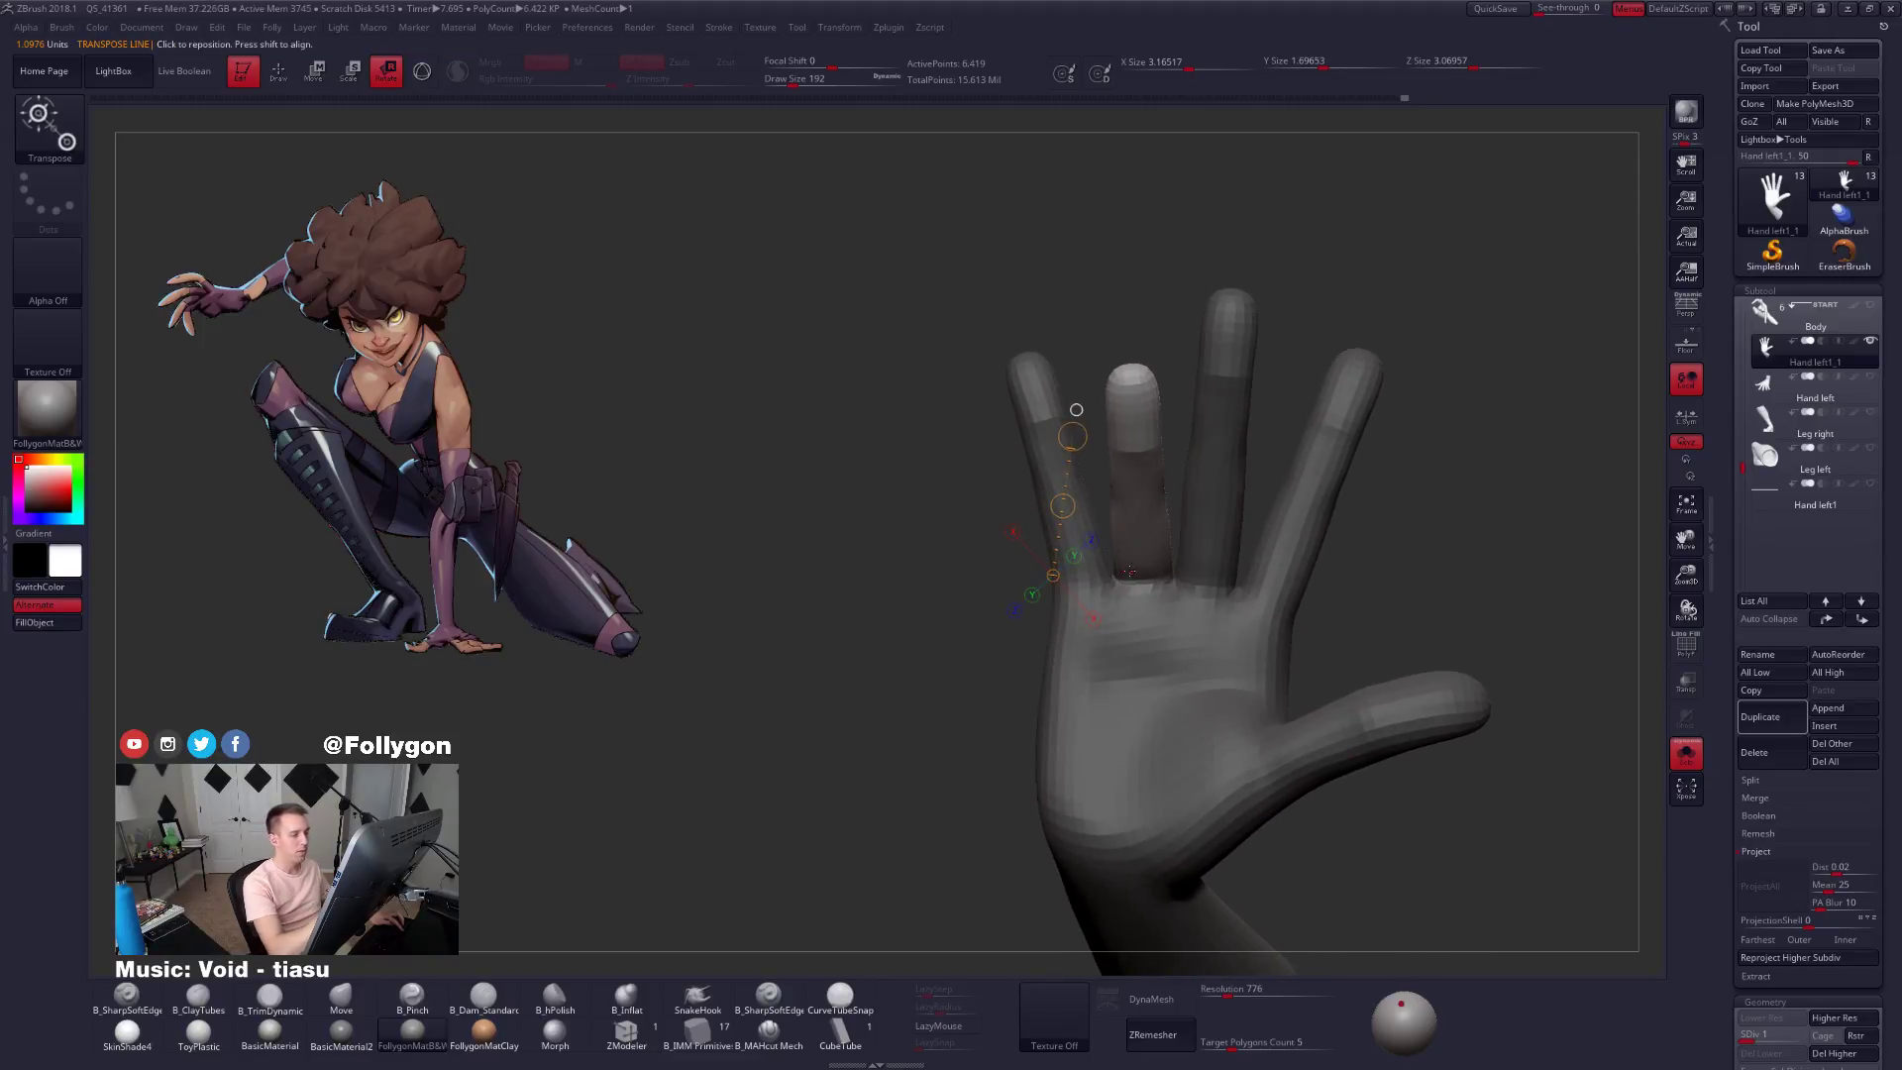
mouse_move(1141, 585)
mouse_down()
mouse_move(1121, 275)
mouse_move(1249, 284)
mouse_move(1123, 294)
mouse_up()
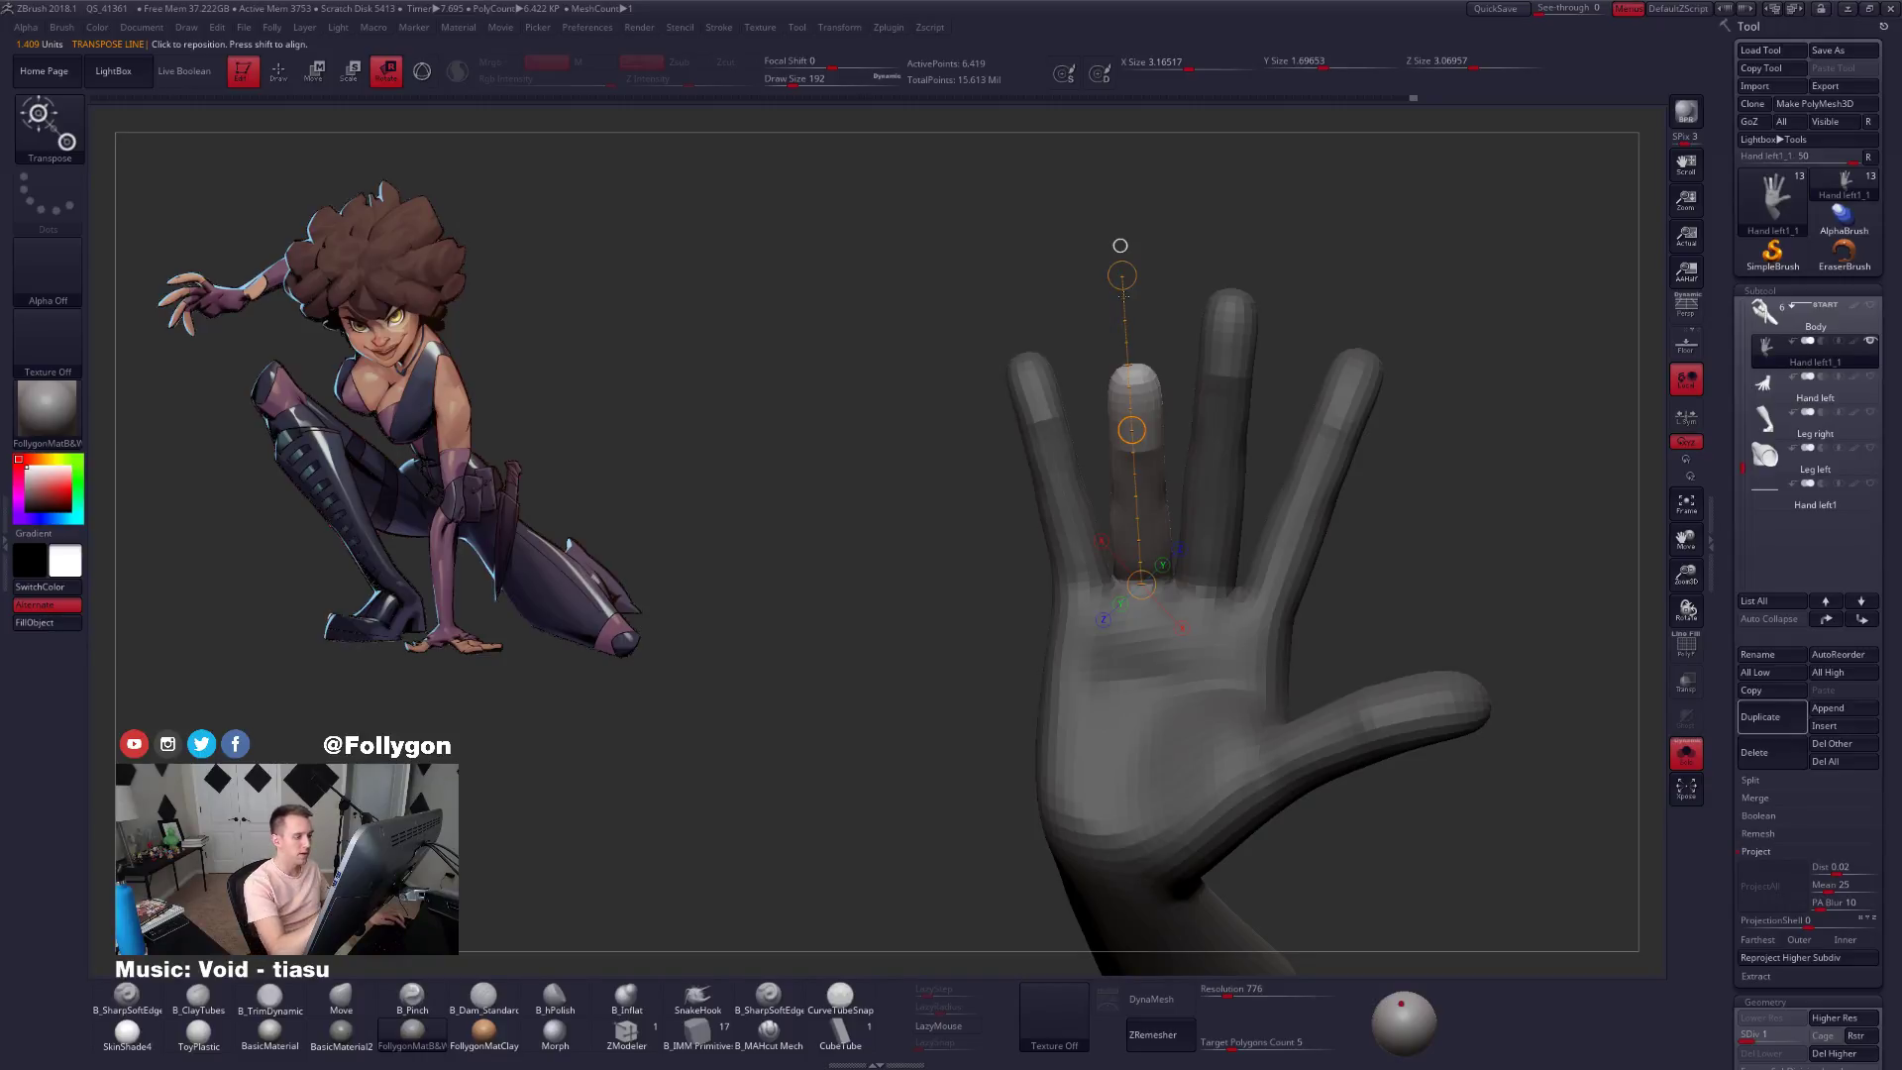
Isolate the little finger with a mask and rotate it toward the palm about its knuckle.
key(w)
mouse_move(1060, 540)
ctrl+mouse_down()
mouse_move(967, 567)
mouse_move(1051, 595)
mouse_move(1102, 654)
ctrl+mouse_up()
key(q)
key(r)
mouse_move(1036, 575)
mouse_down()
mouse_move(1243, 528)
mouse_move(1303, 633)
mouse_move(1315, 873)
mouse_move(1313, 808)
mouse_move(1245, 758)
mouse_up()
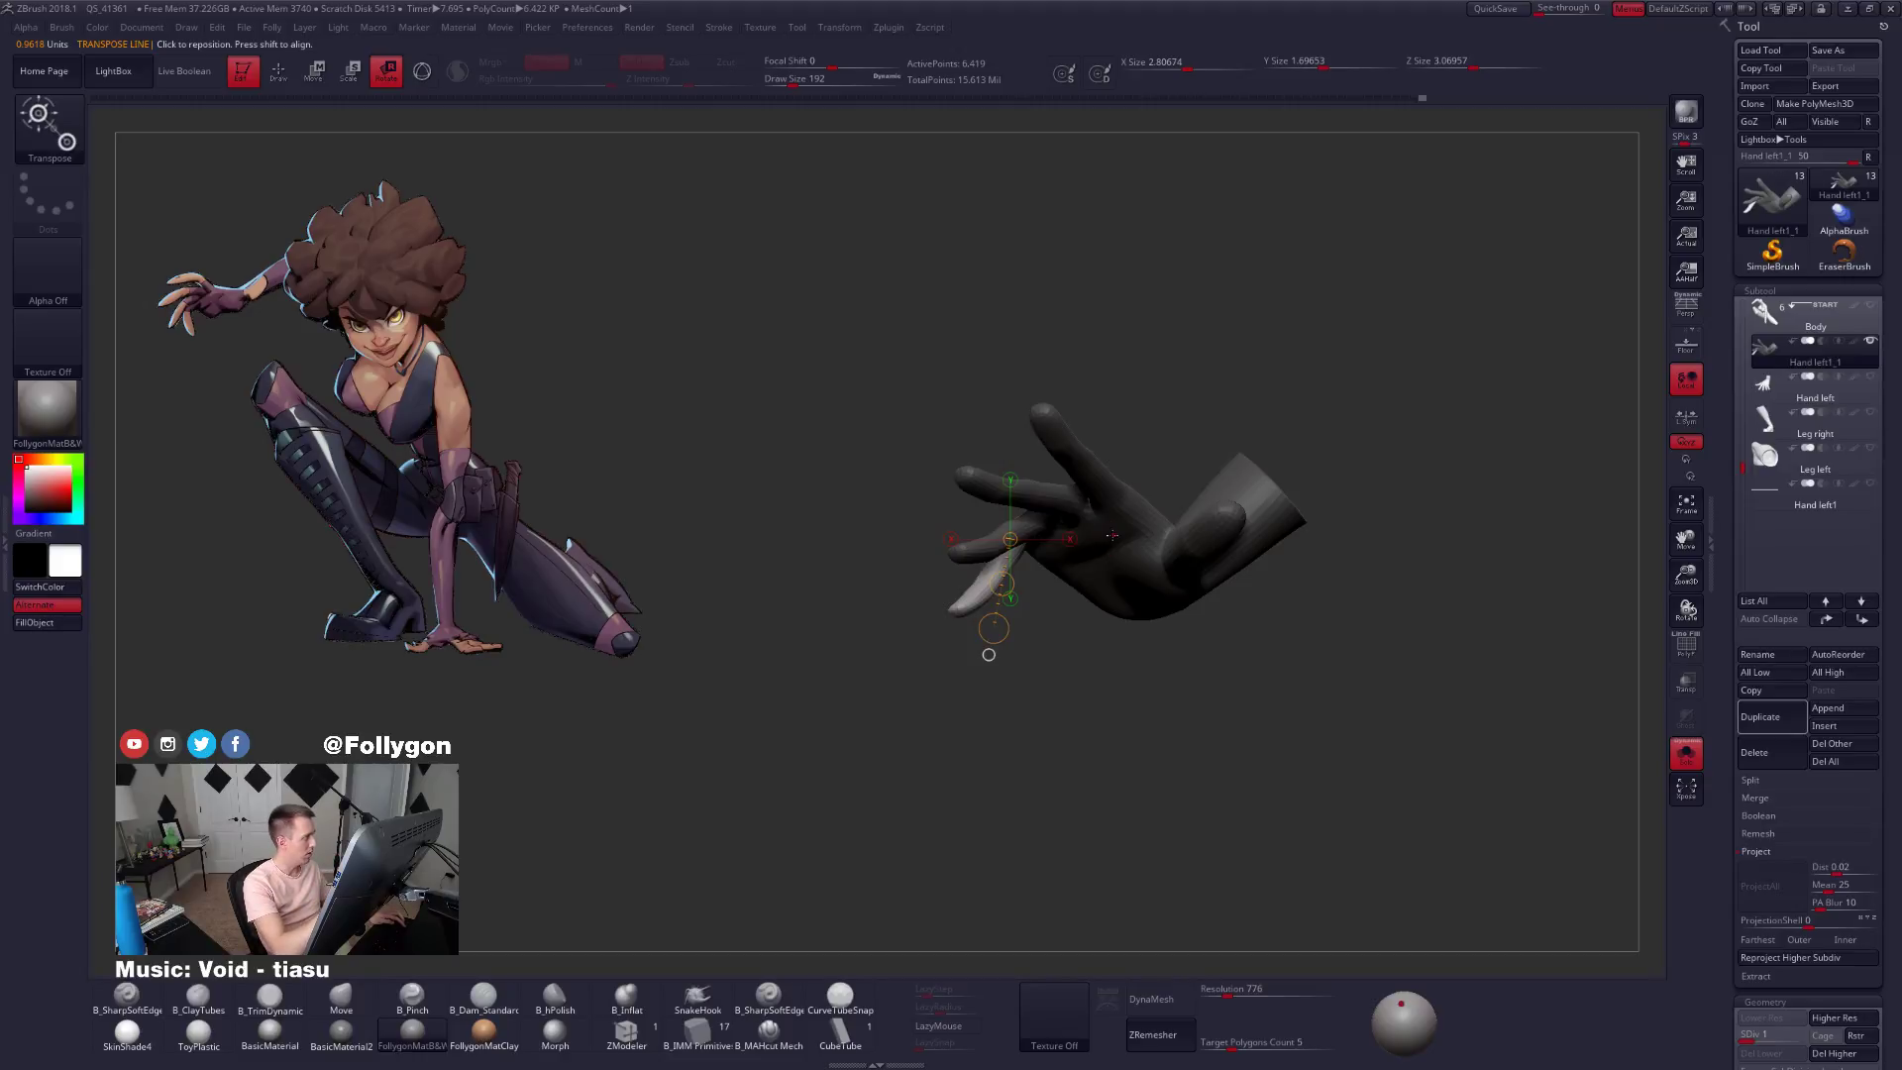
Isolate the index finger, rotate it further away from the palm at the knuckle, and clear the mask.
drag(1287, 793, 1203, 842)
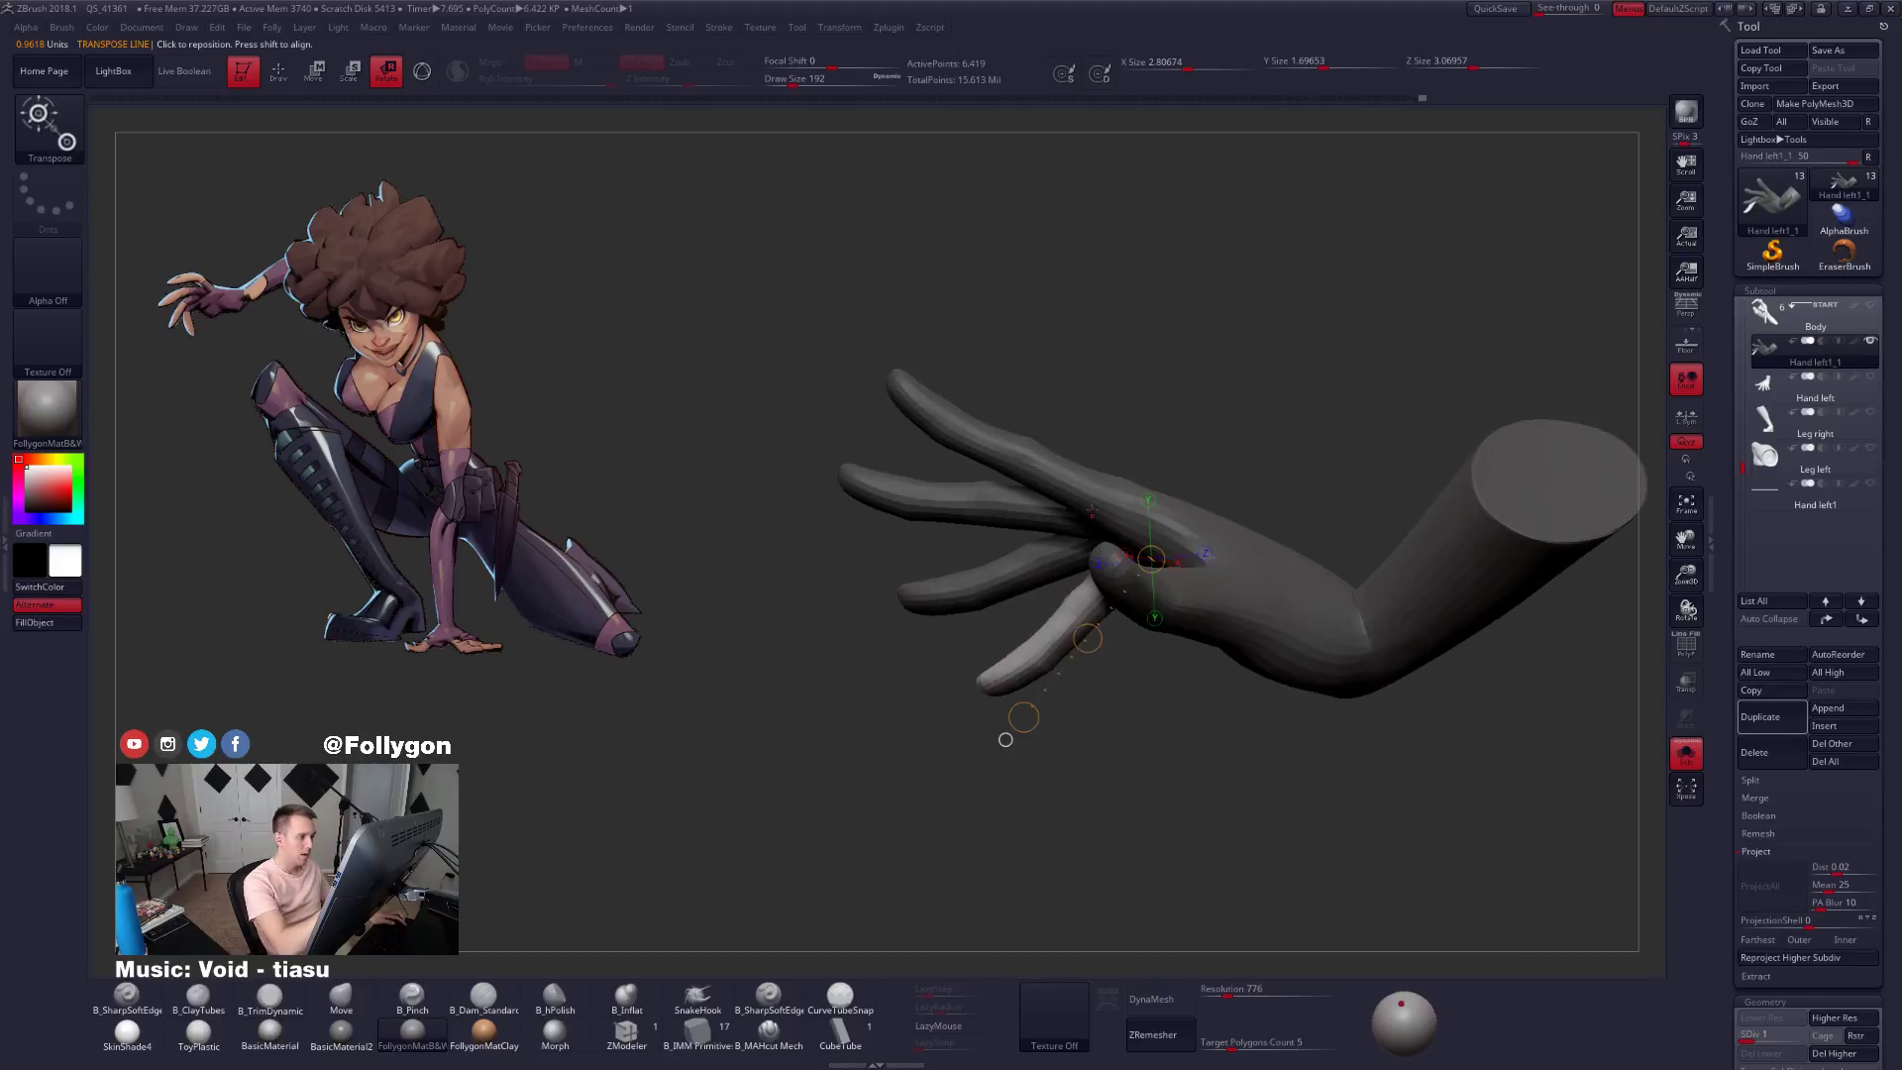
key(w)
ctrl+click(1080, 479)
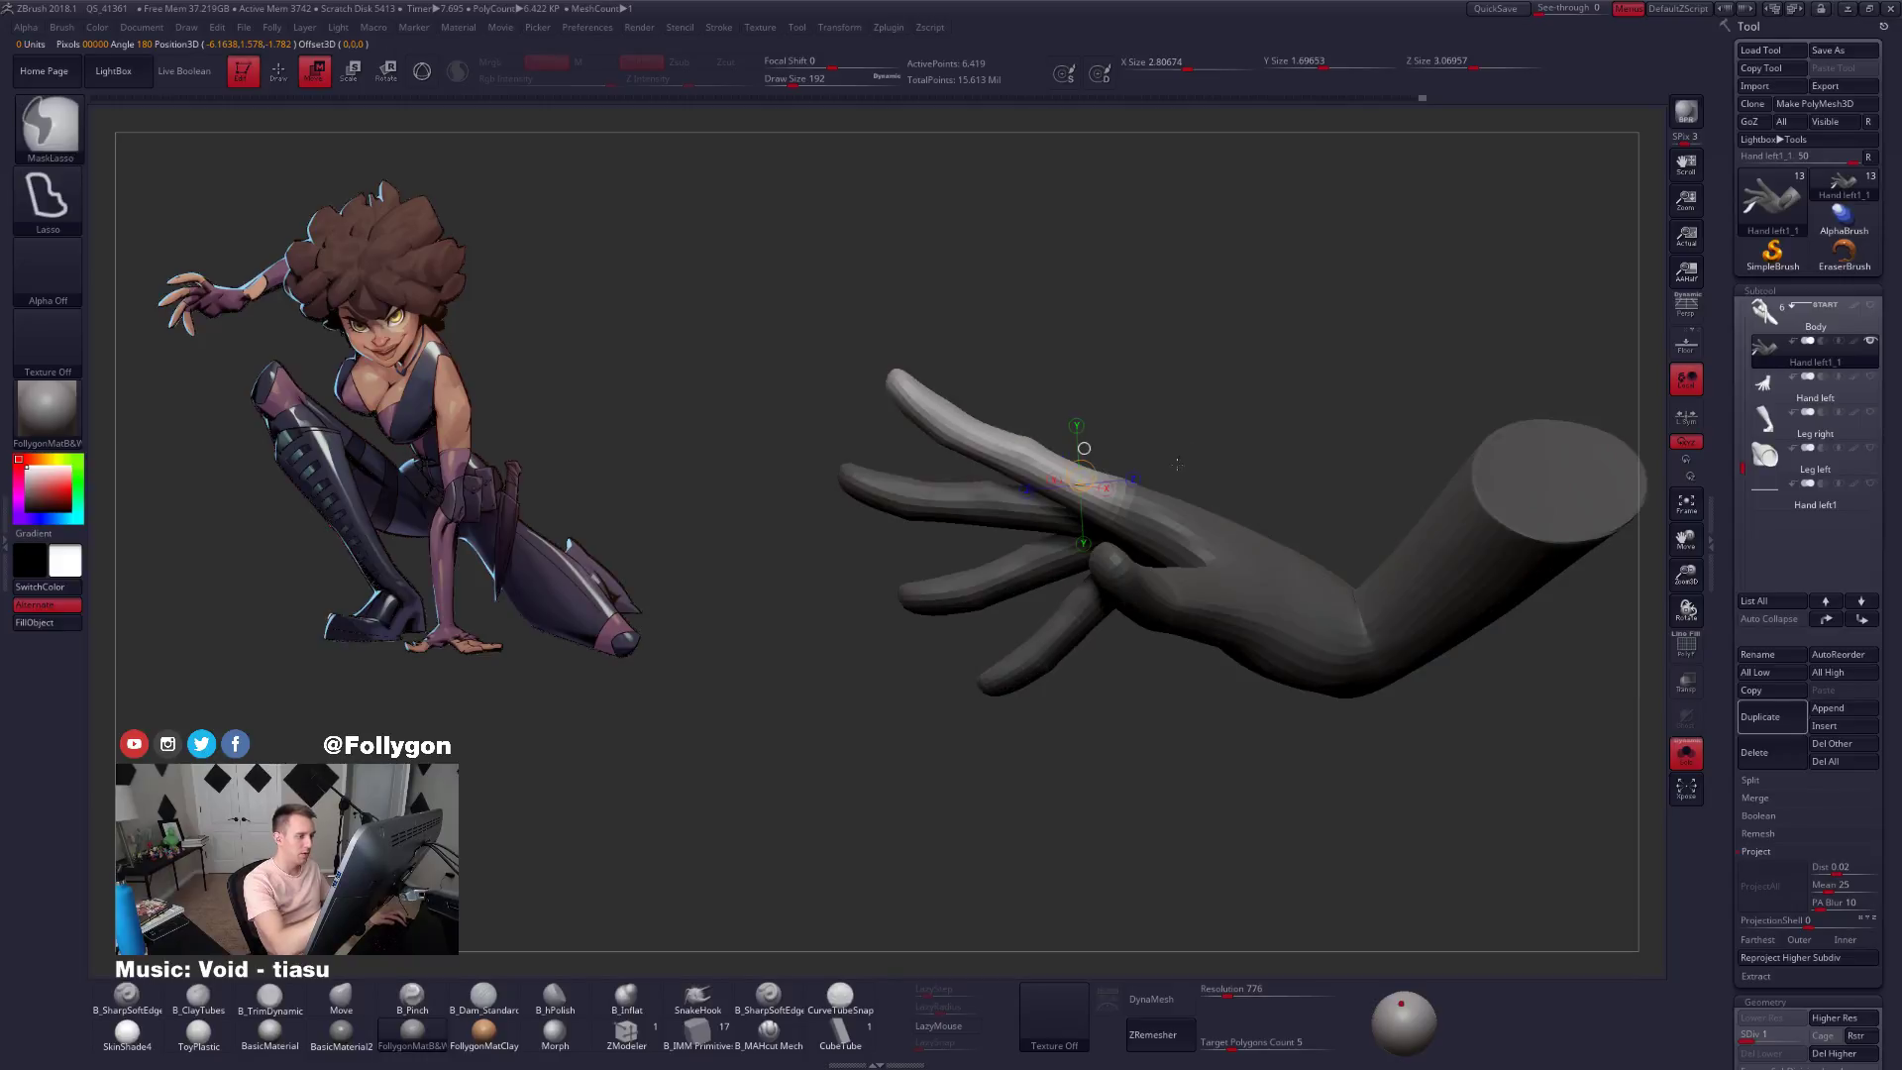
click(1122, 507)
key(r)
drag(1090, 463, 1124, 336)
key(q)
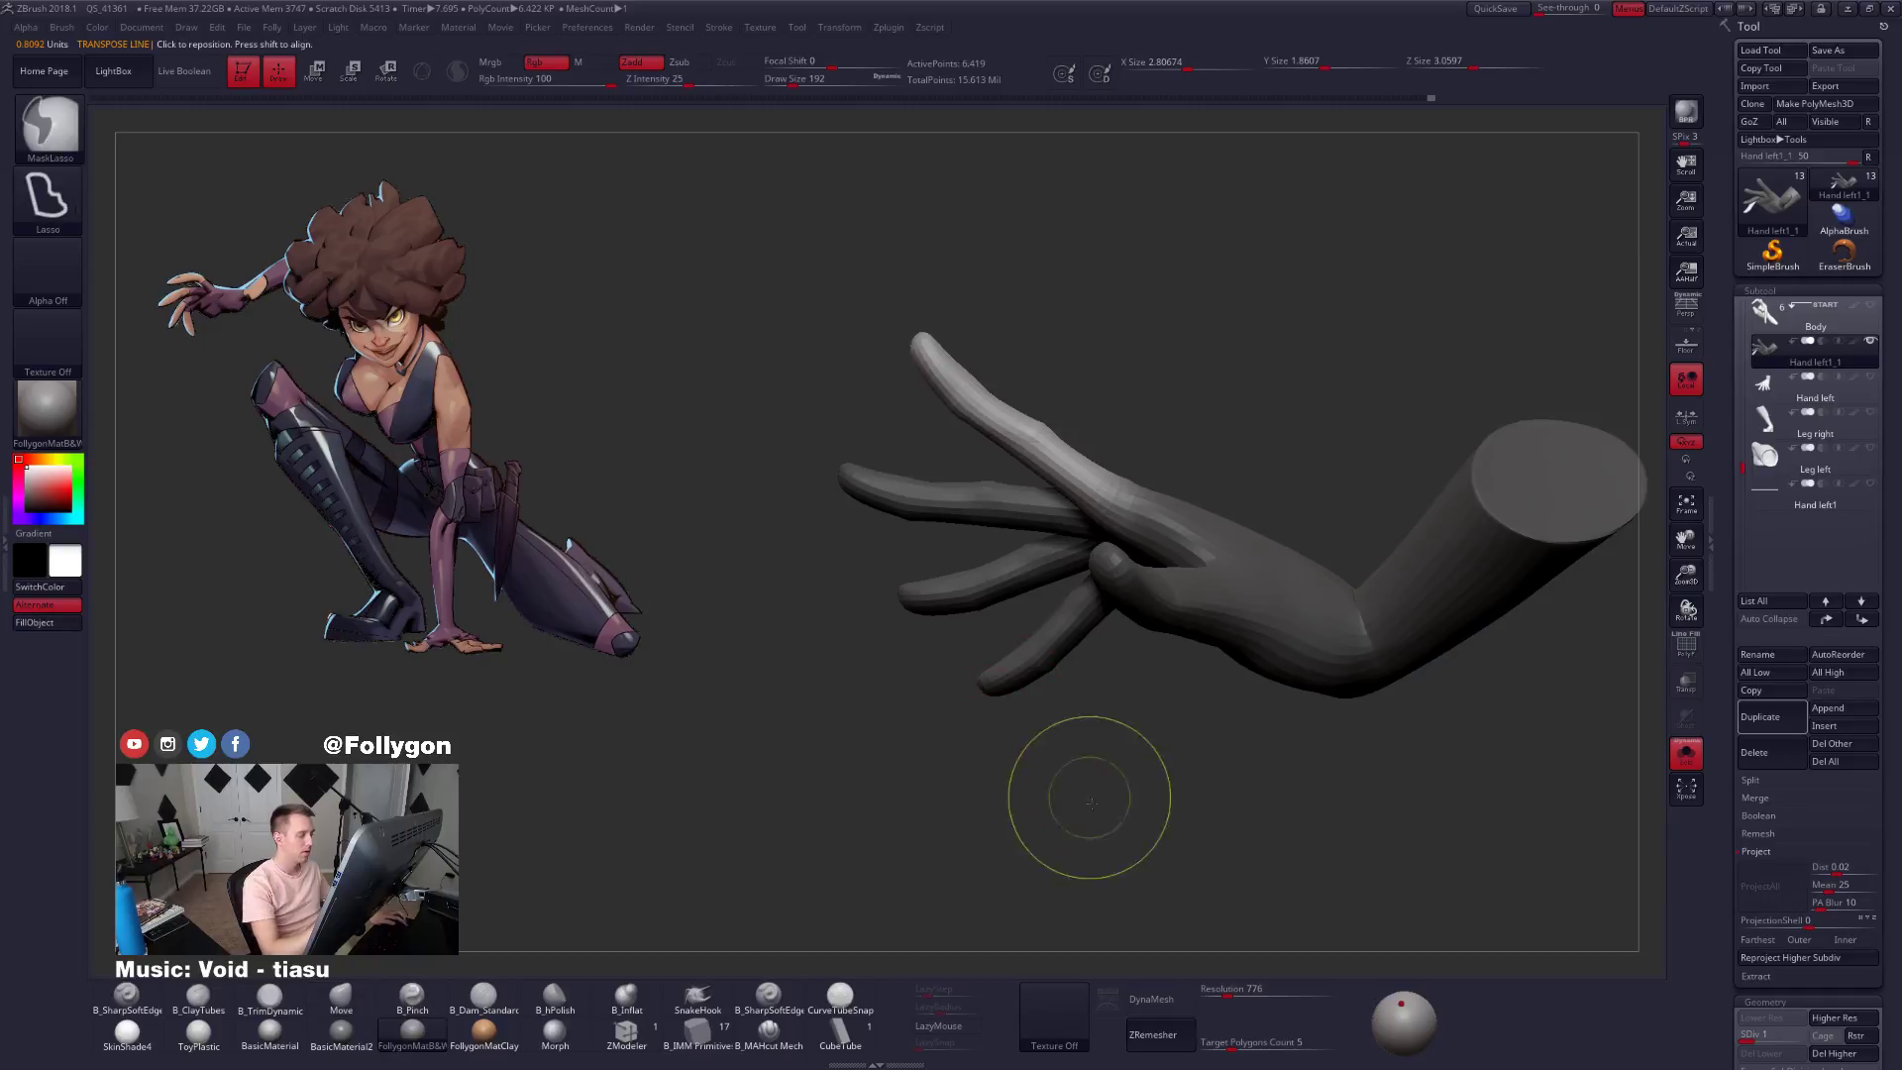
ctrl+drag(1088, 798, 1101, 814)
mouse_move(1101, 814)
mouse_down()
mouse_move(1105, 830)
mouse_move(1123, 797)
mouse_move(1107, 760)
mouse_up()
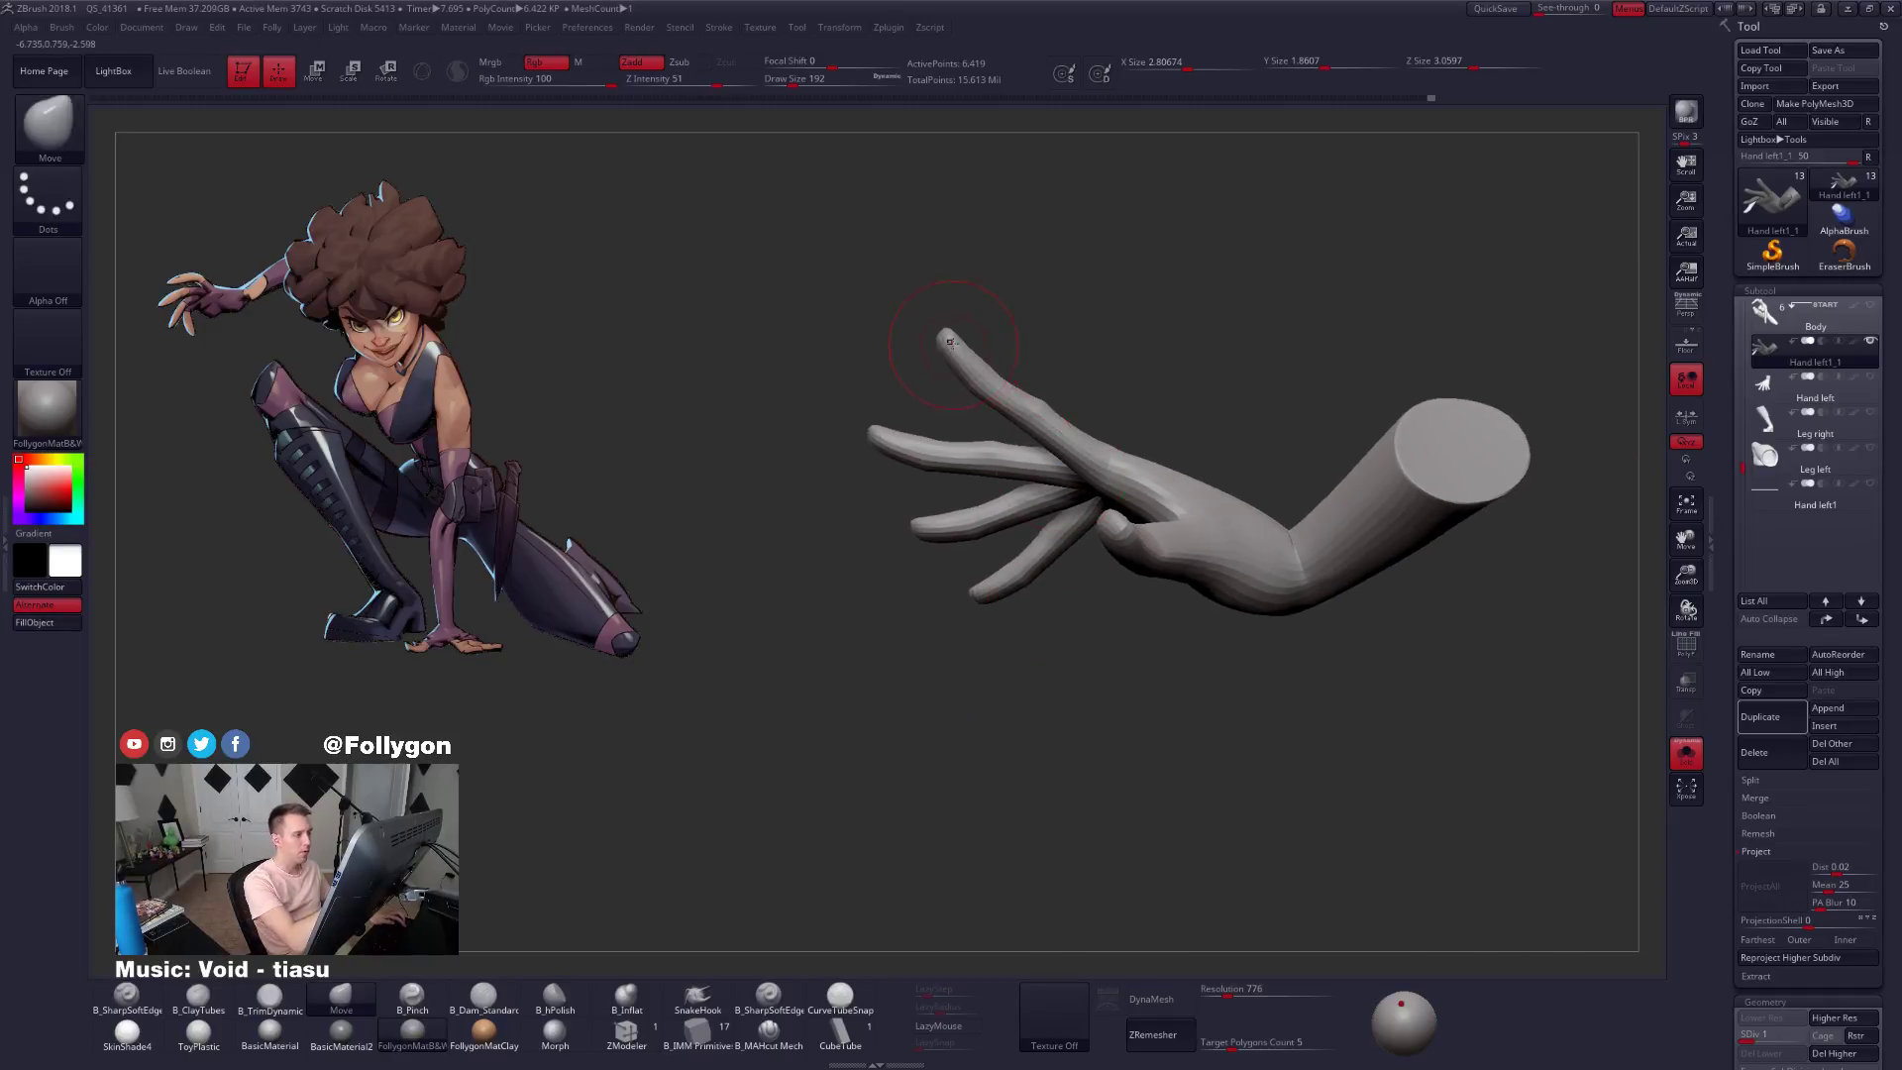
mouse_move(871, 315)
ctrl+mouse_down()
mouse_move(921, 461)
mouse_move(1090, 659)
mouse_move(1116, 615)
ctrl+mouse_up()
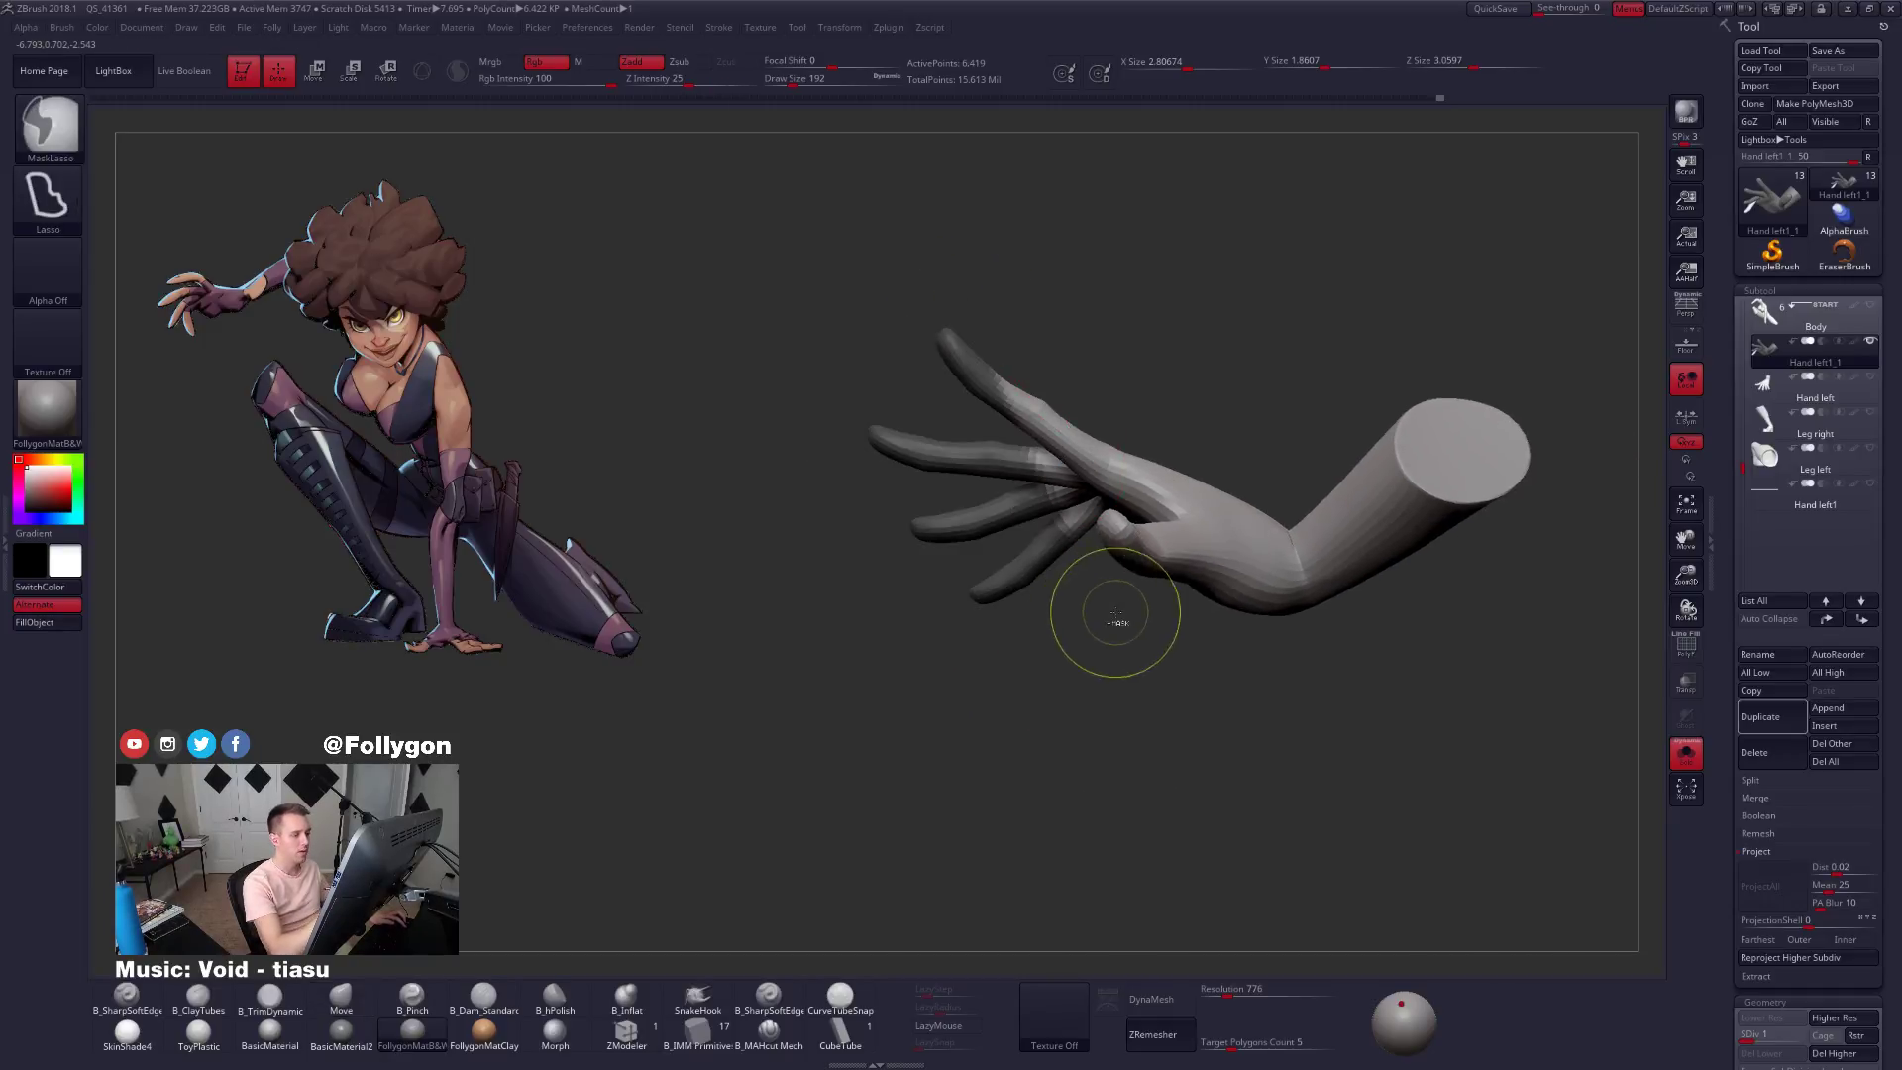
drag(1120, 799, 1228, 804)
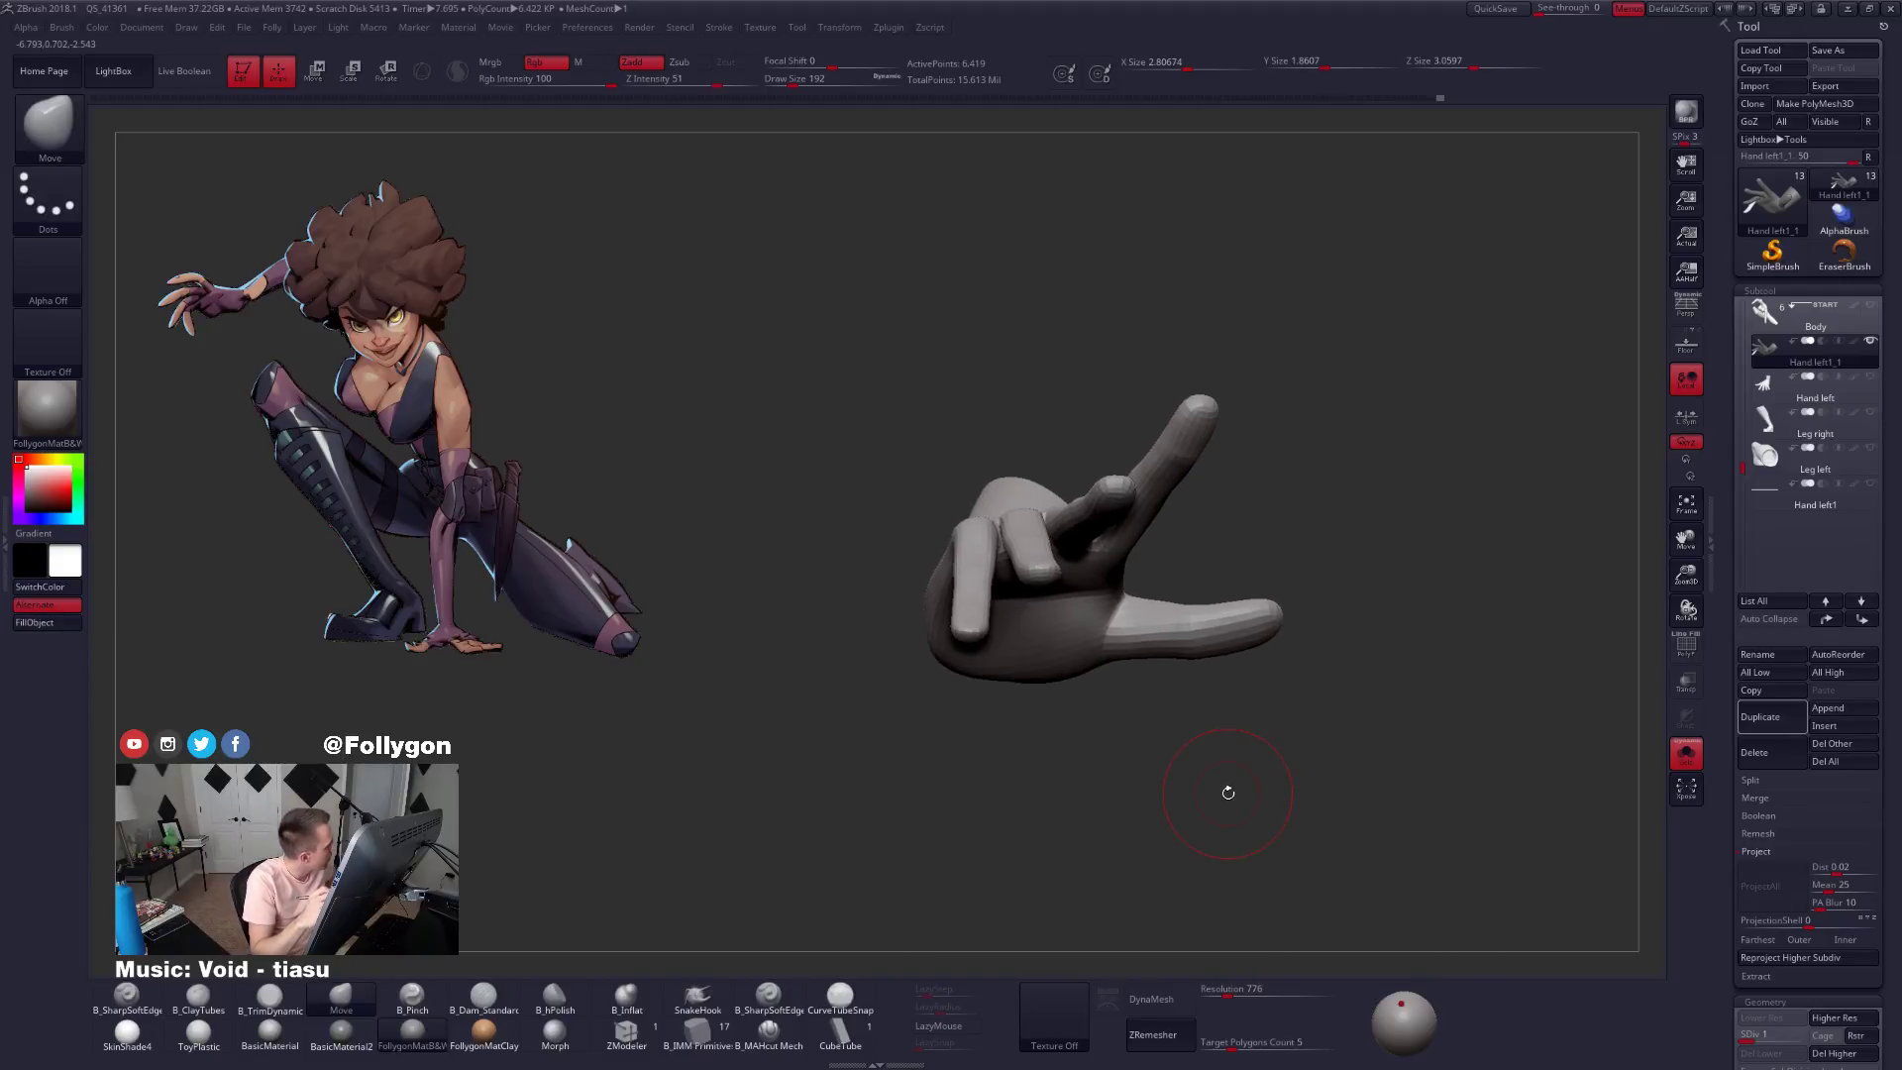
drag(1229, 793, 1042, 594)
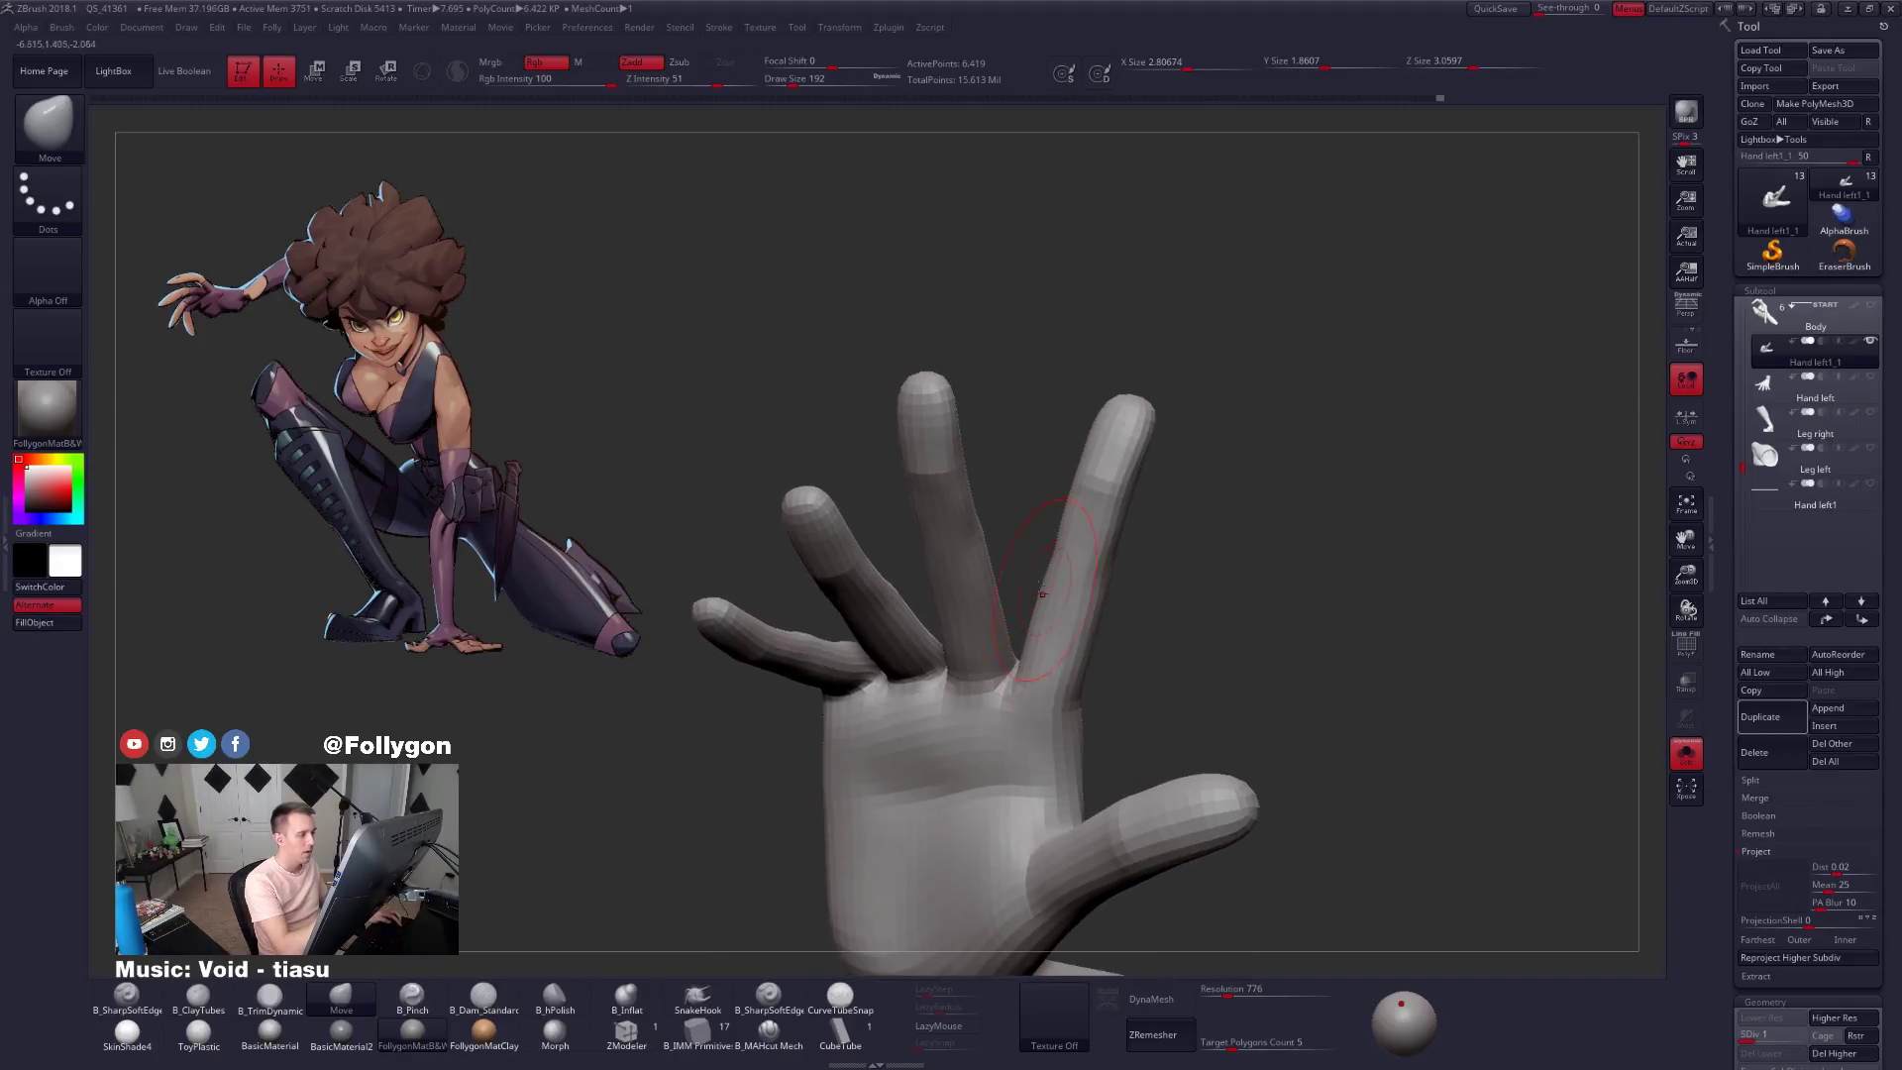
Set the draw size to 113, isolate the index fingertip with a mask, and rotate it toward the palm at its last joint.
key(space)
mouse_move(1121, 480)
mouse_down()
mouse_move(1070, 480)
mouse_move(1066, 461)
mouse_move(1184, 457)
mouse_move(1180, 501)
mouse_move(1070, 501)
mouse_move(1161, 554)
mouse_up()
key(shift+f)
key(shift+f)
key(r)
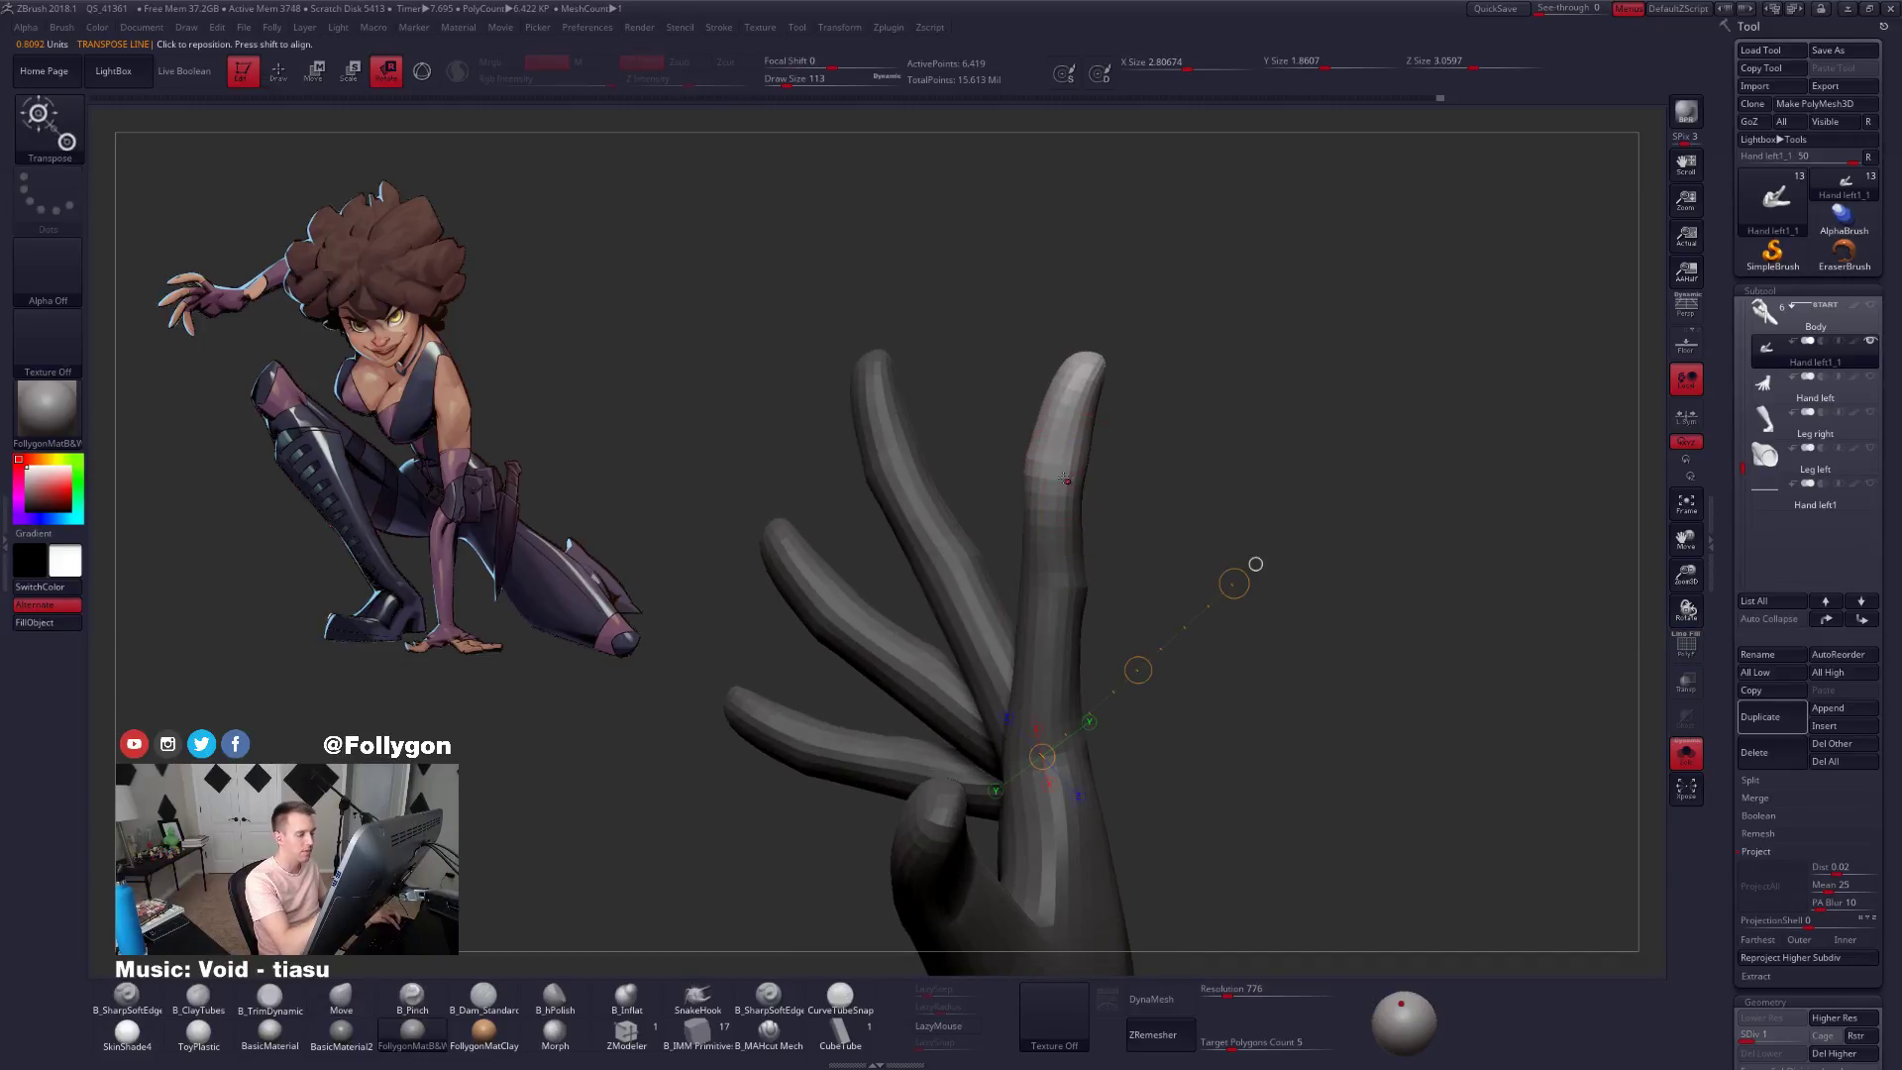
mouse_move(1059, 480)
mouse_down()
mouse_move(1074, 282)
mouse_move(1045, 270)
mouse_up()
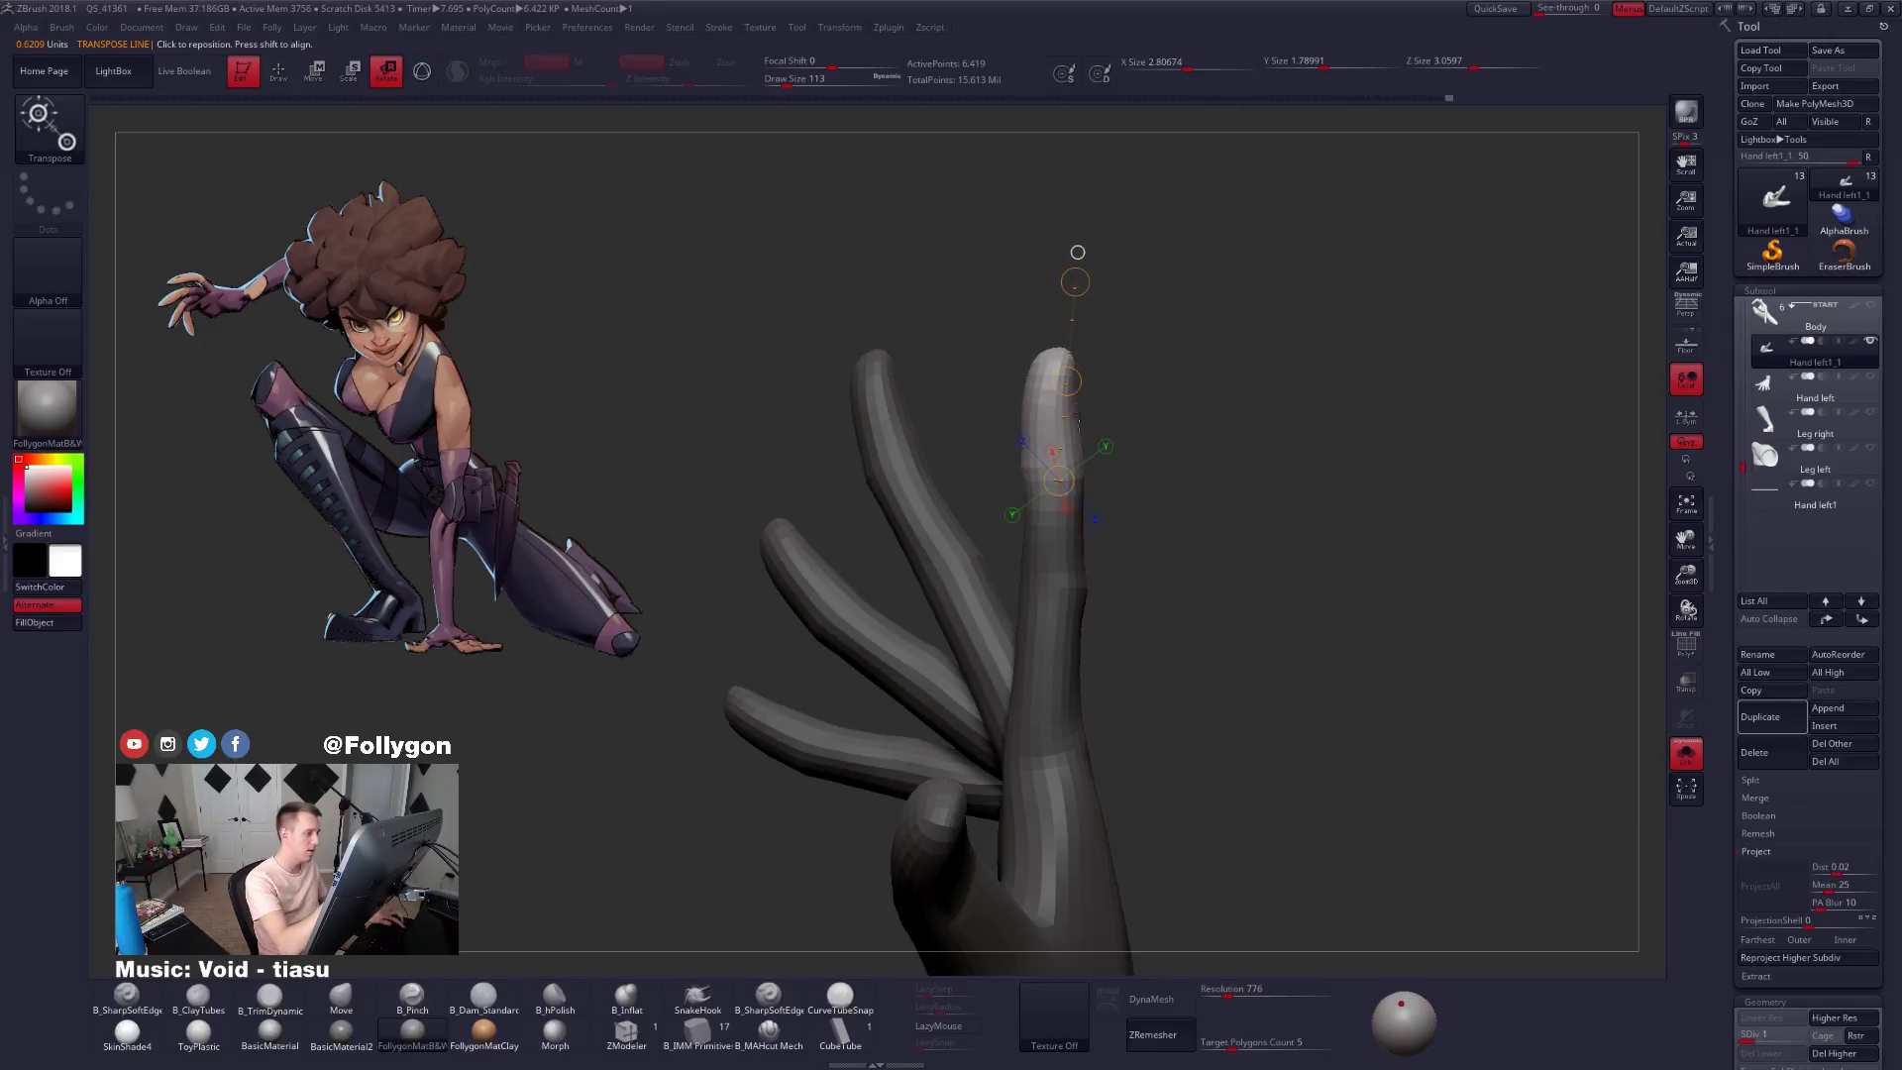
Mask everything except the middle fingertip above its last joint and soften the mask border.
key(w)
ctrl+click(955, 437)
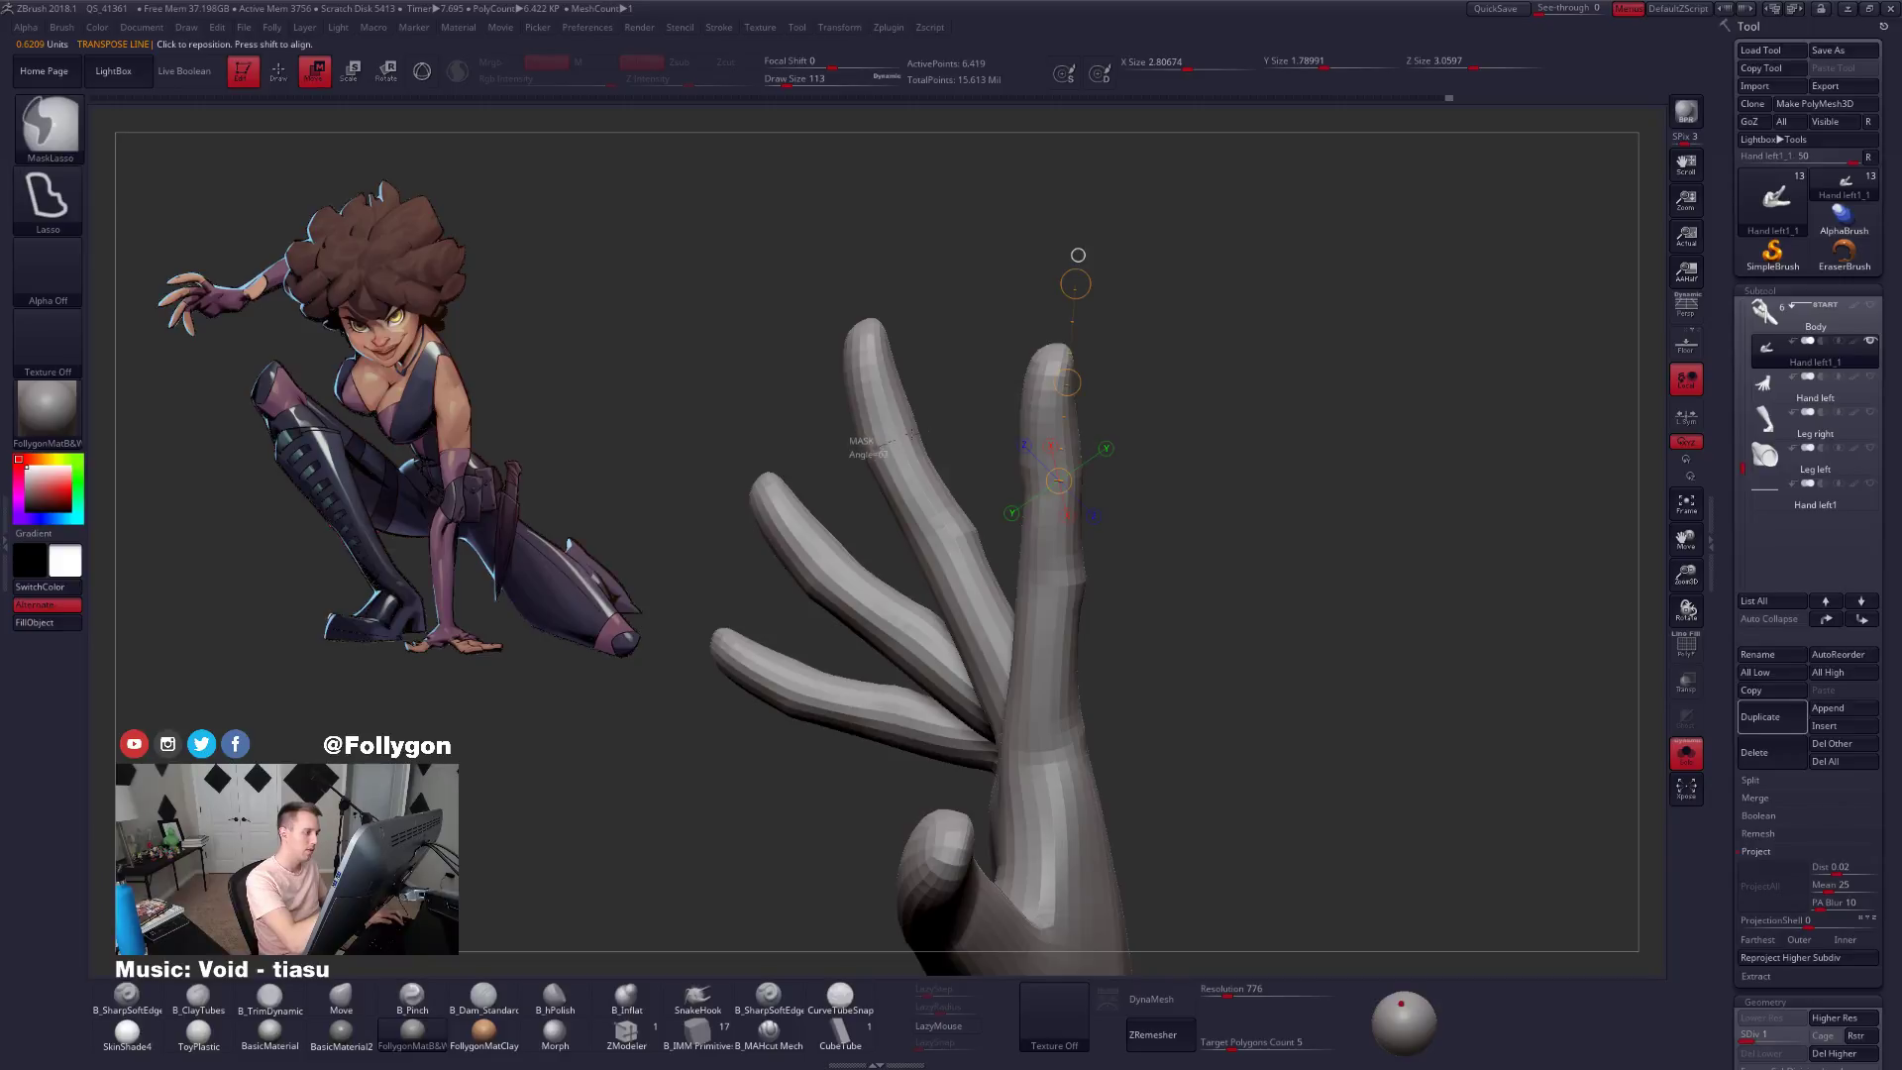
mouse_move(912, 433)
ctrl+mouse_down()
mouse_move(813, 322)
mouse_move(848, 452)
ctrl+mouse_up()
mouse_move(942, 272)
mouse_down()
mouse_move(936, 302)
mouse_move(959, 316)
mouse_up()
key(shift+f)
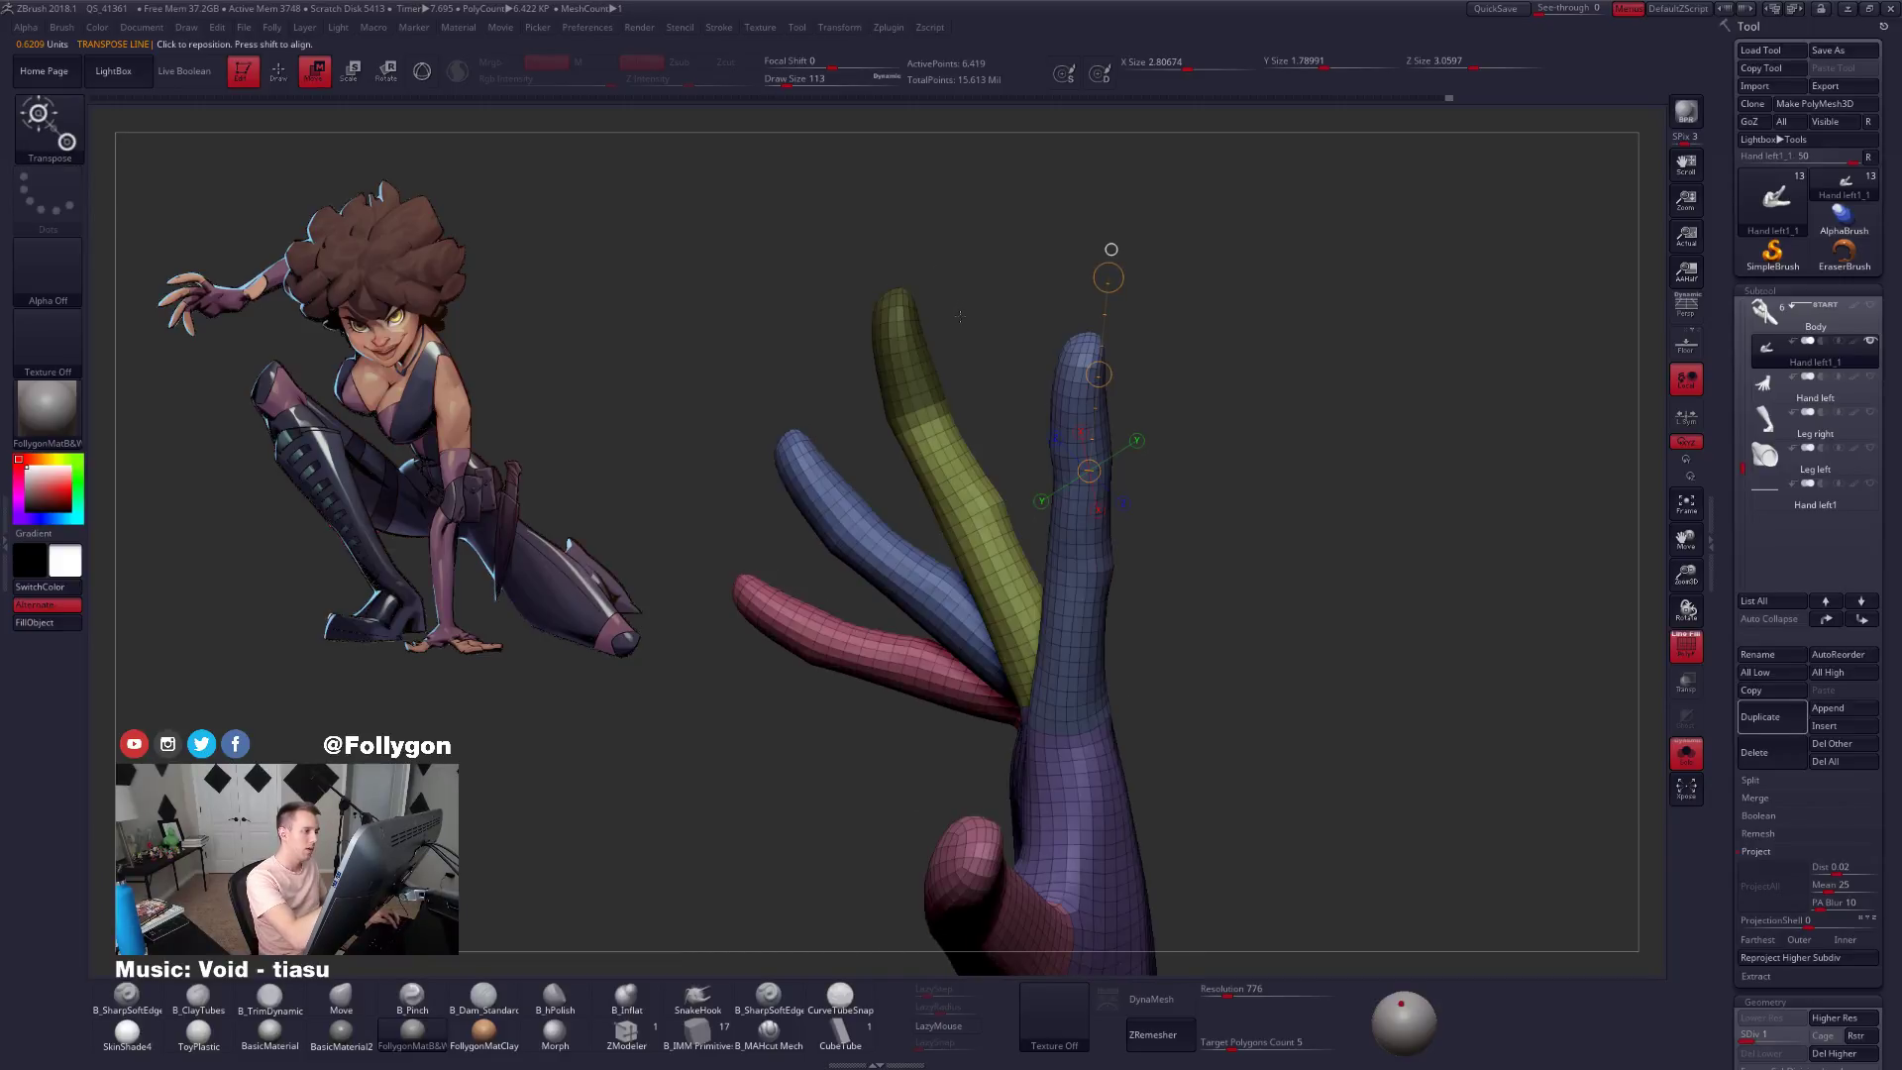
key(shift+f)
key(q)
ctrl+click(936, 391)
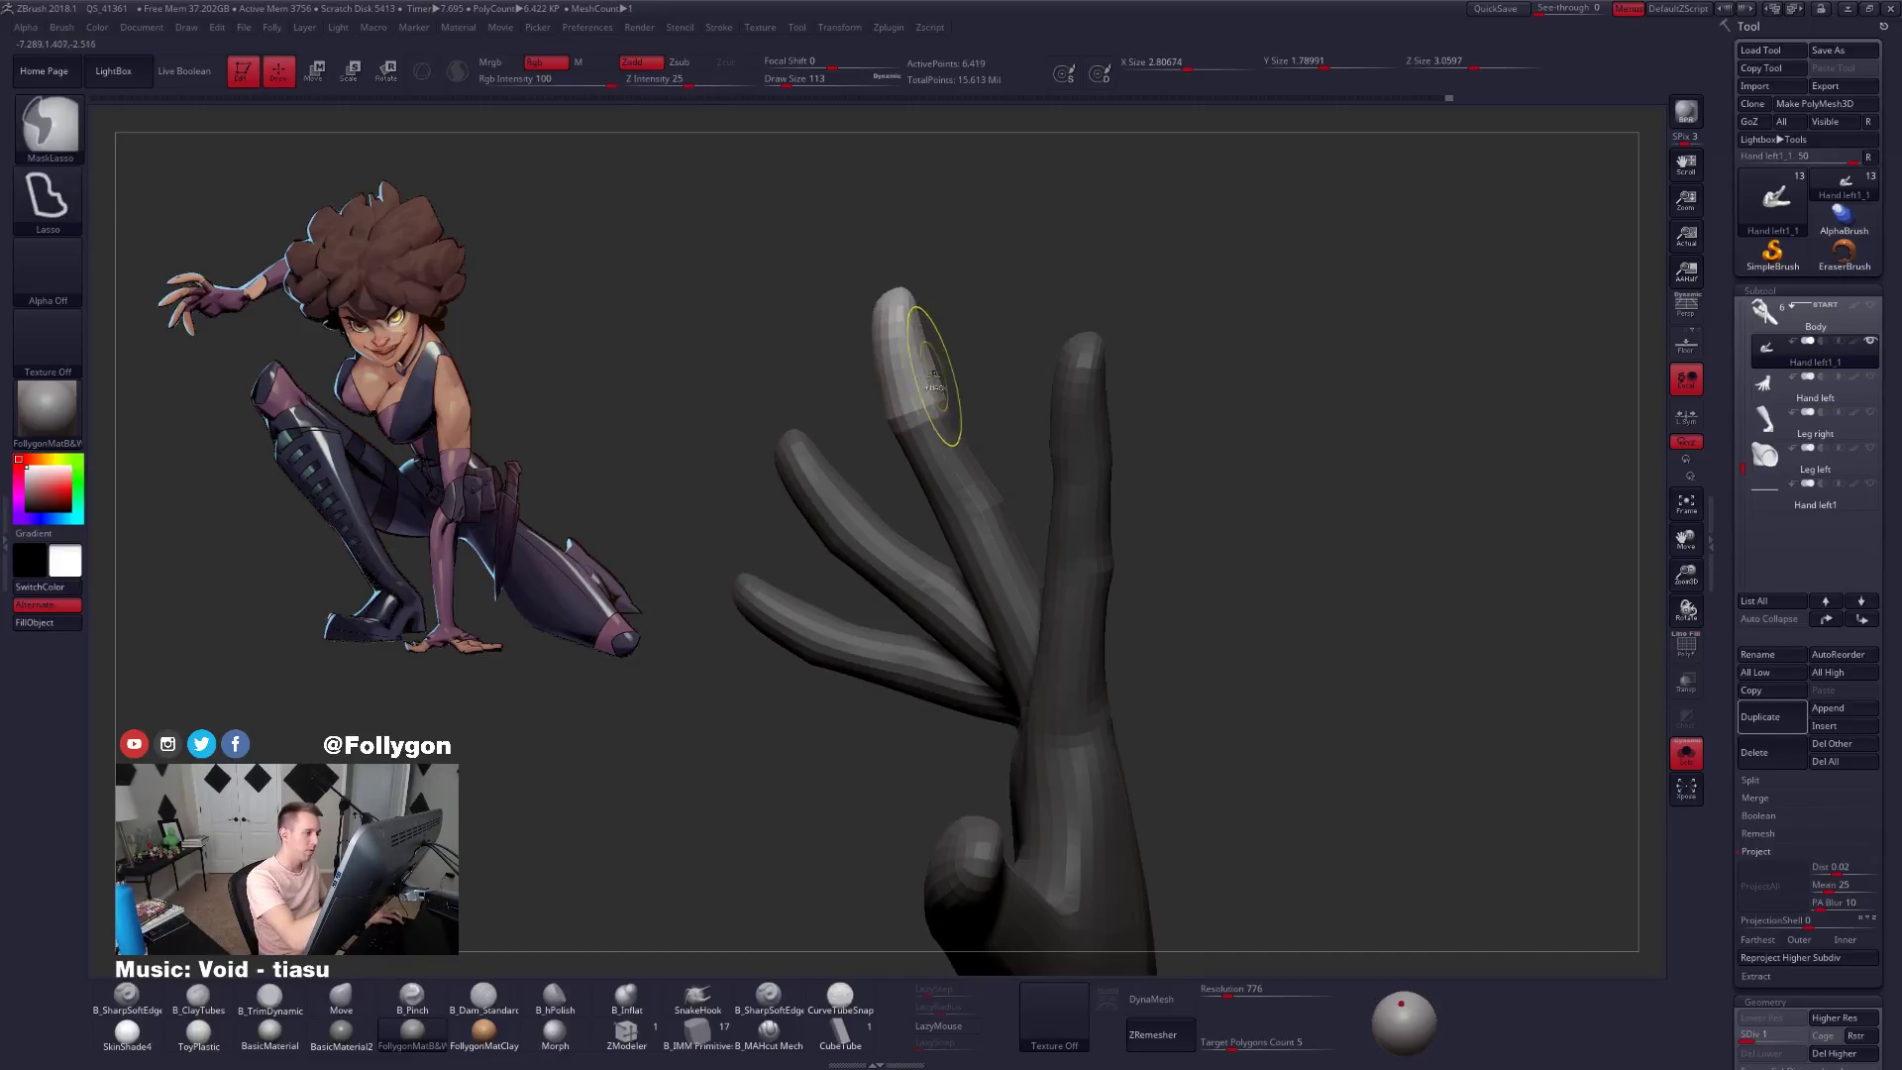
key(r)
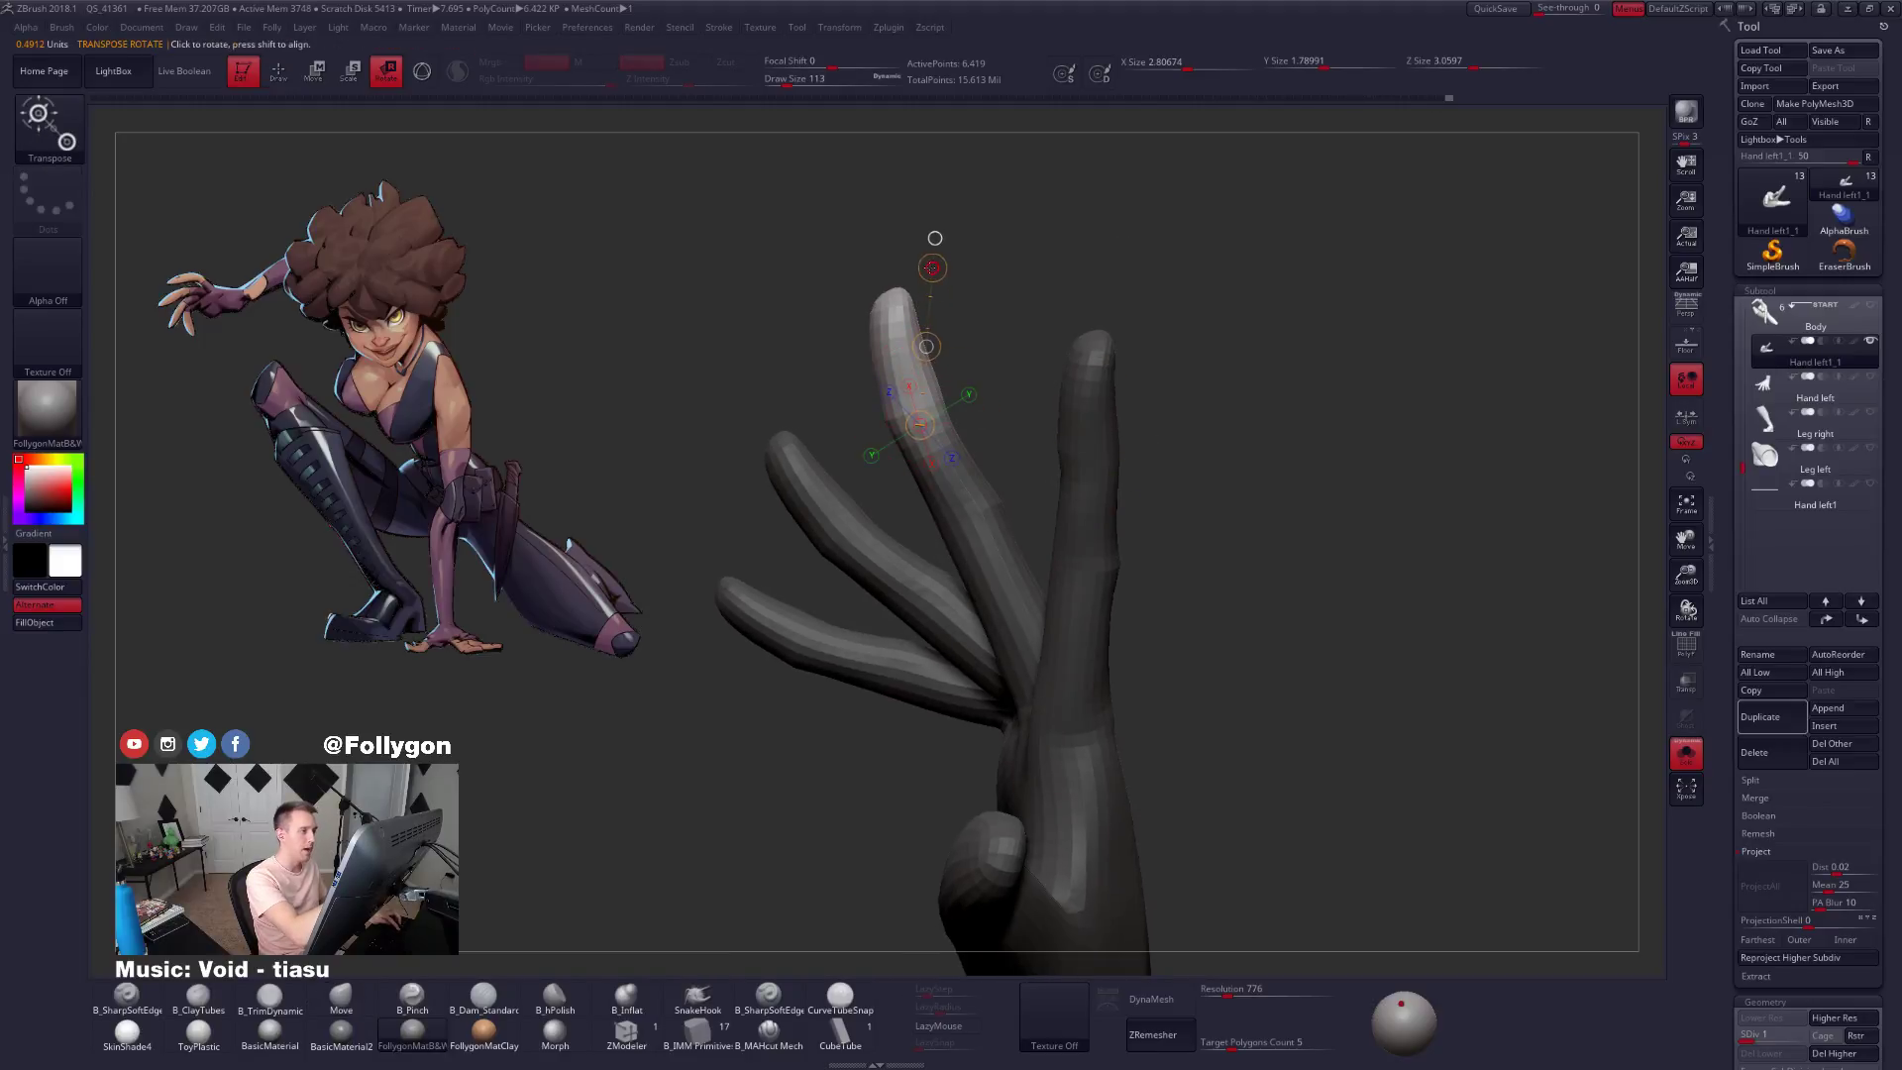
Rotate the middle fingertip toward the palm about its last joint, redoing the first attempt.
drag(926, 277, 864, 280)
key(ctrl+z)
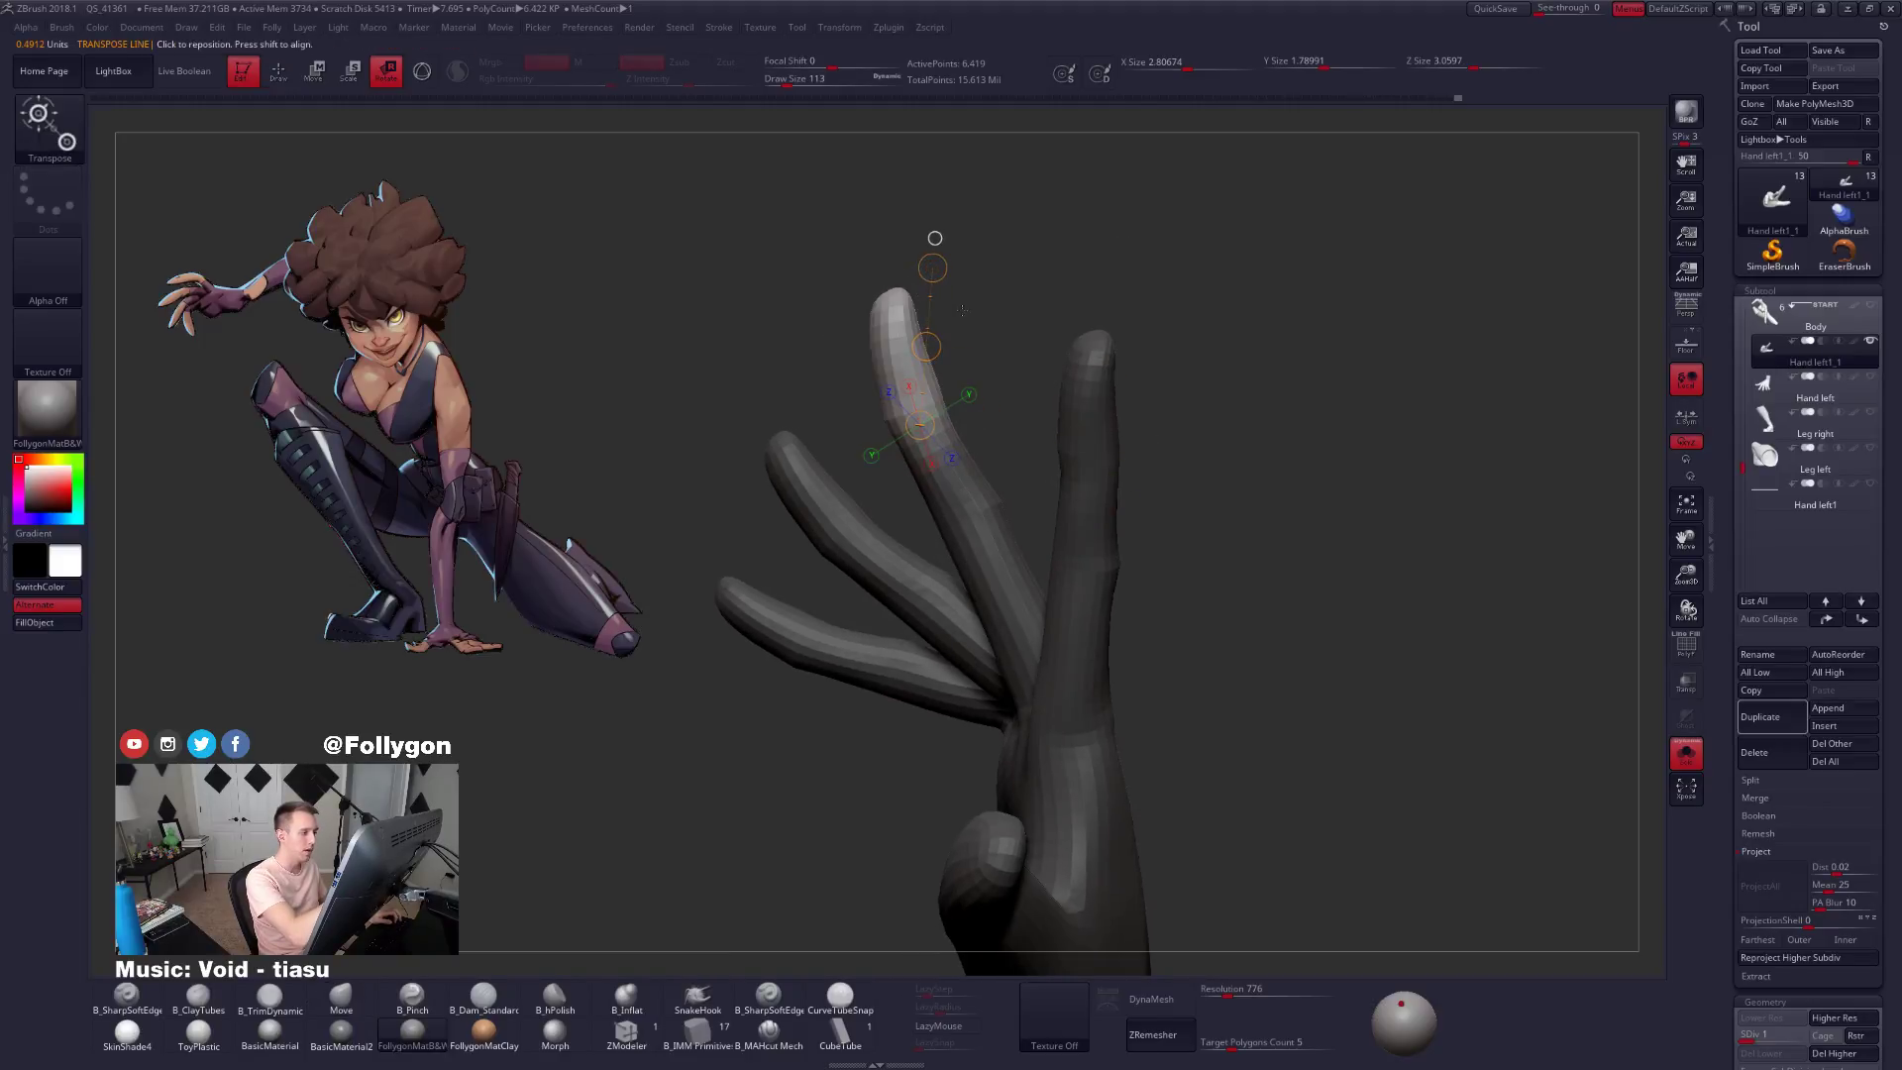
drag(932, 267, 882, 254)
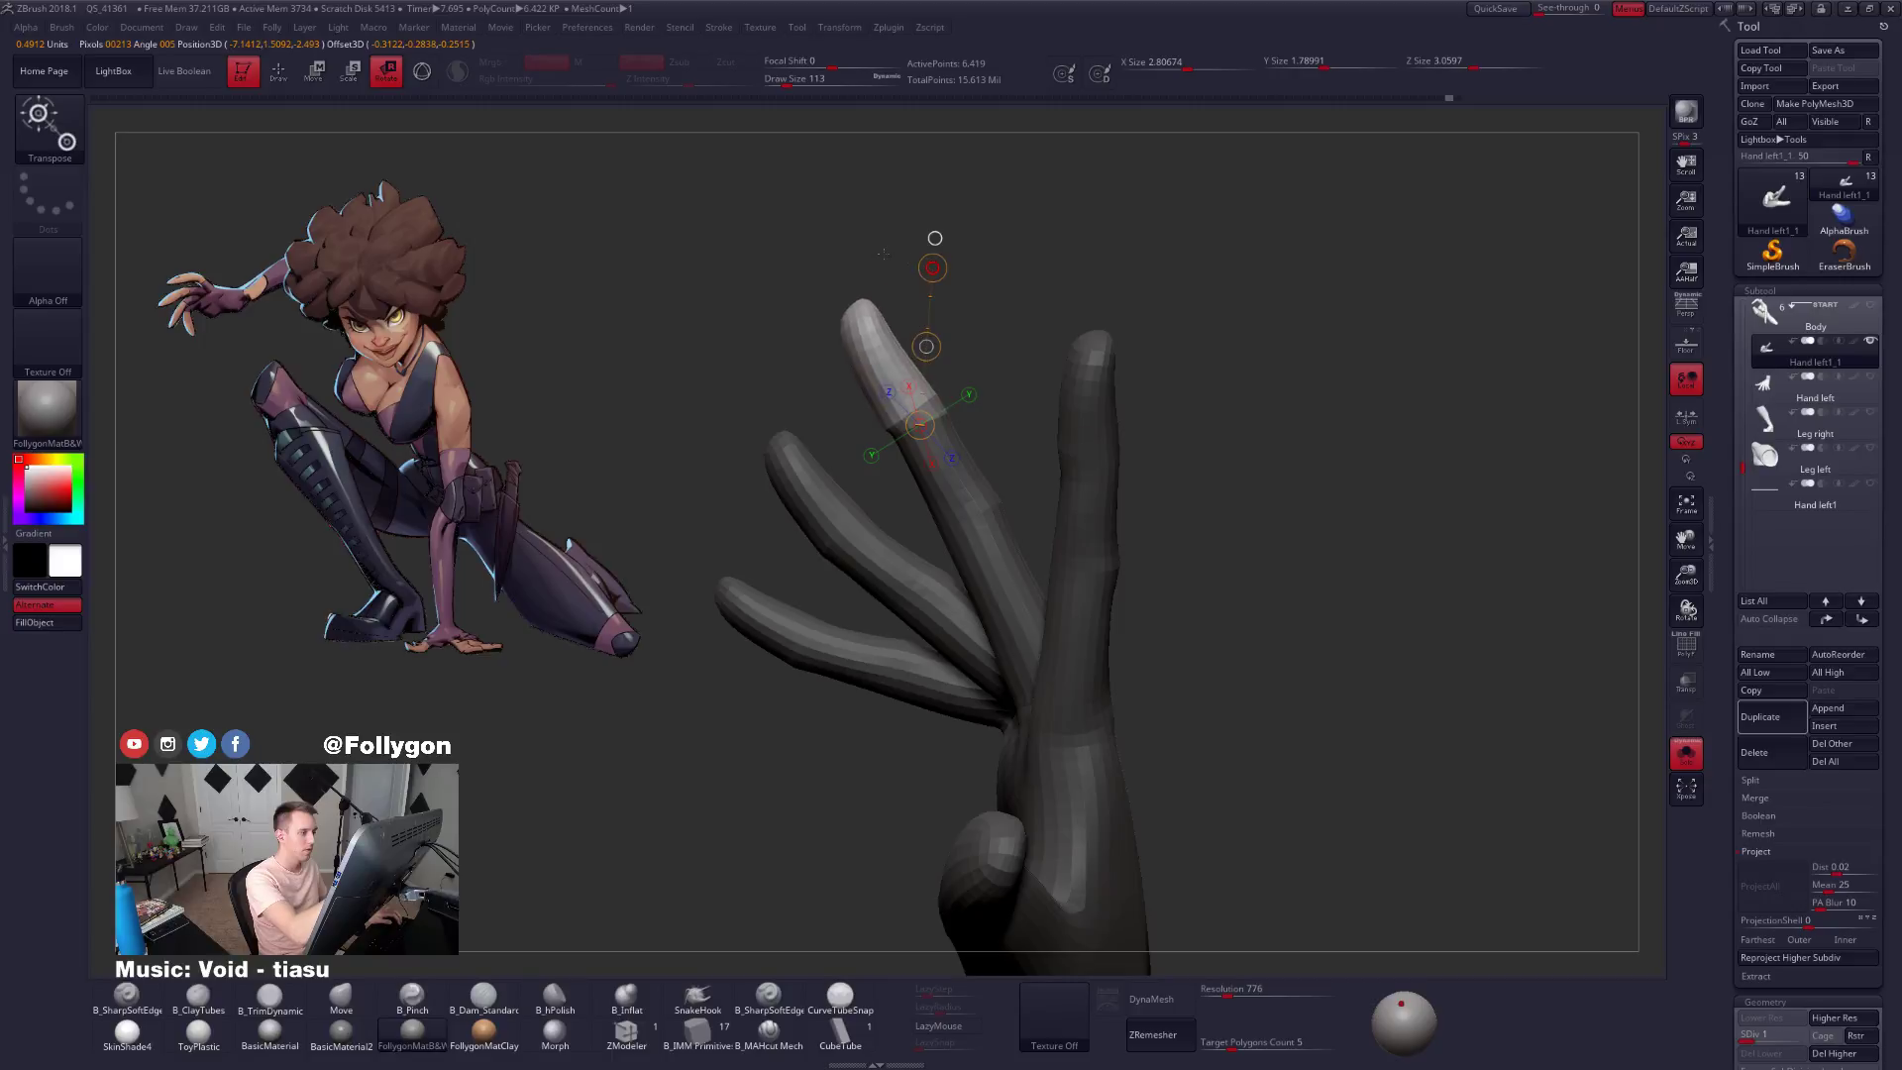
key(w)
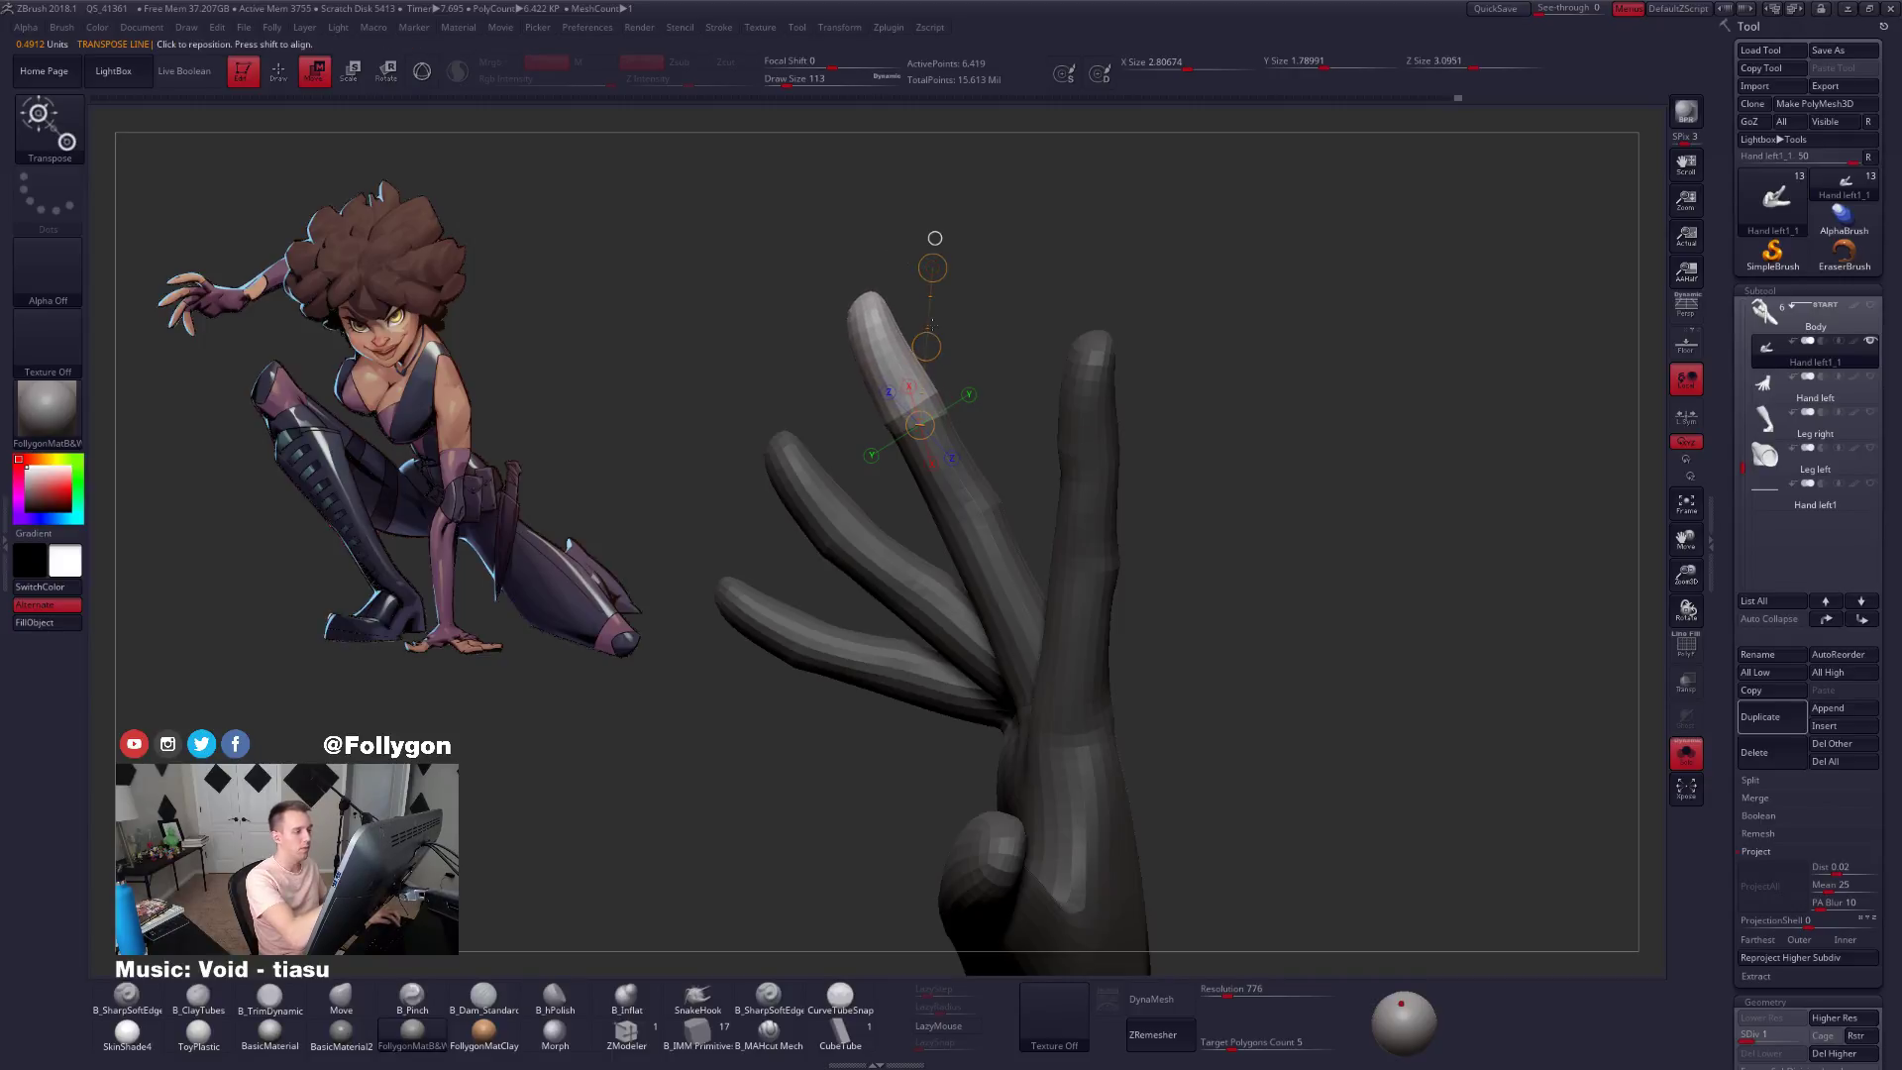
Show the polygroup wireframe, merge the middle fingertip into the rest of its finger's polygroup, and raise the hand to subdivision level 2.
key(shift+f)
ctrl+click(1322, 705)
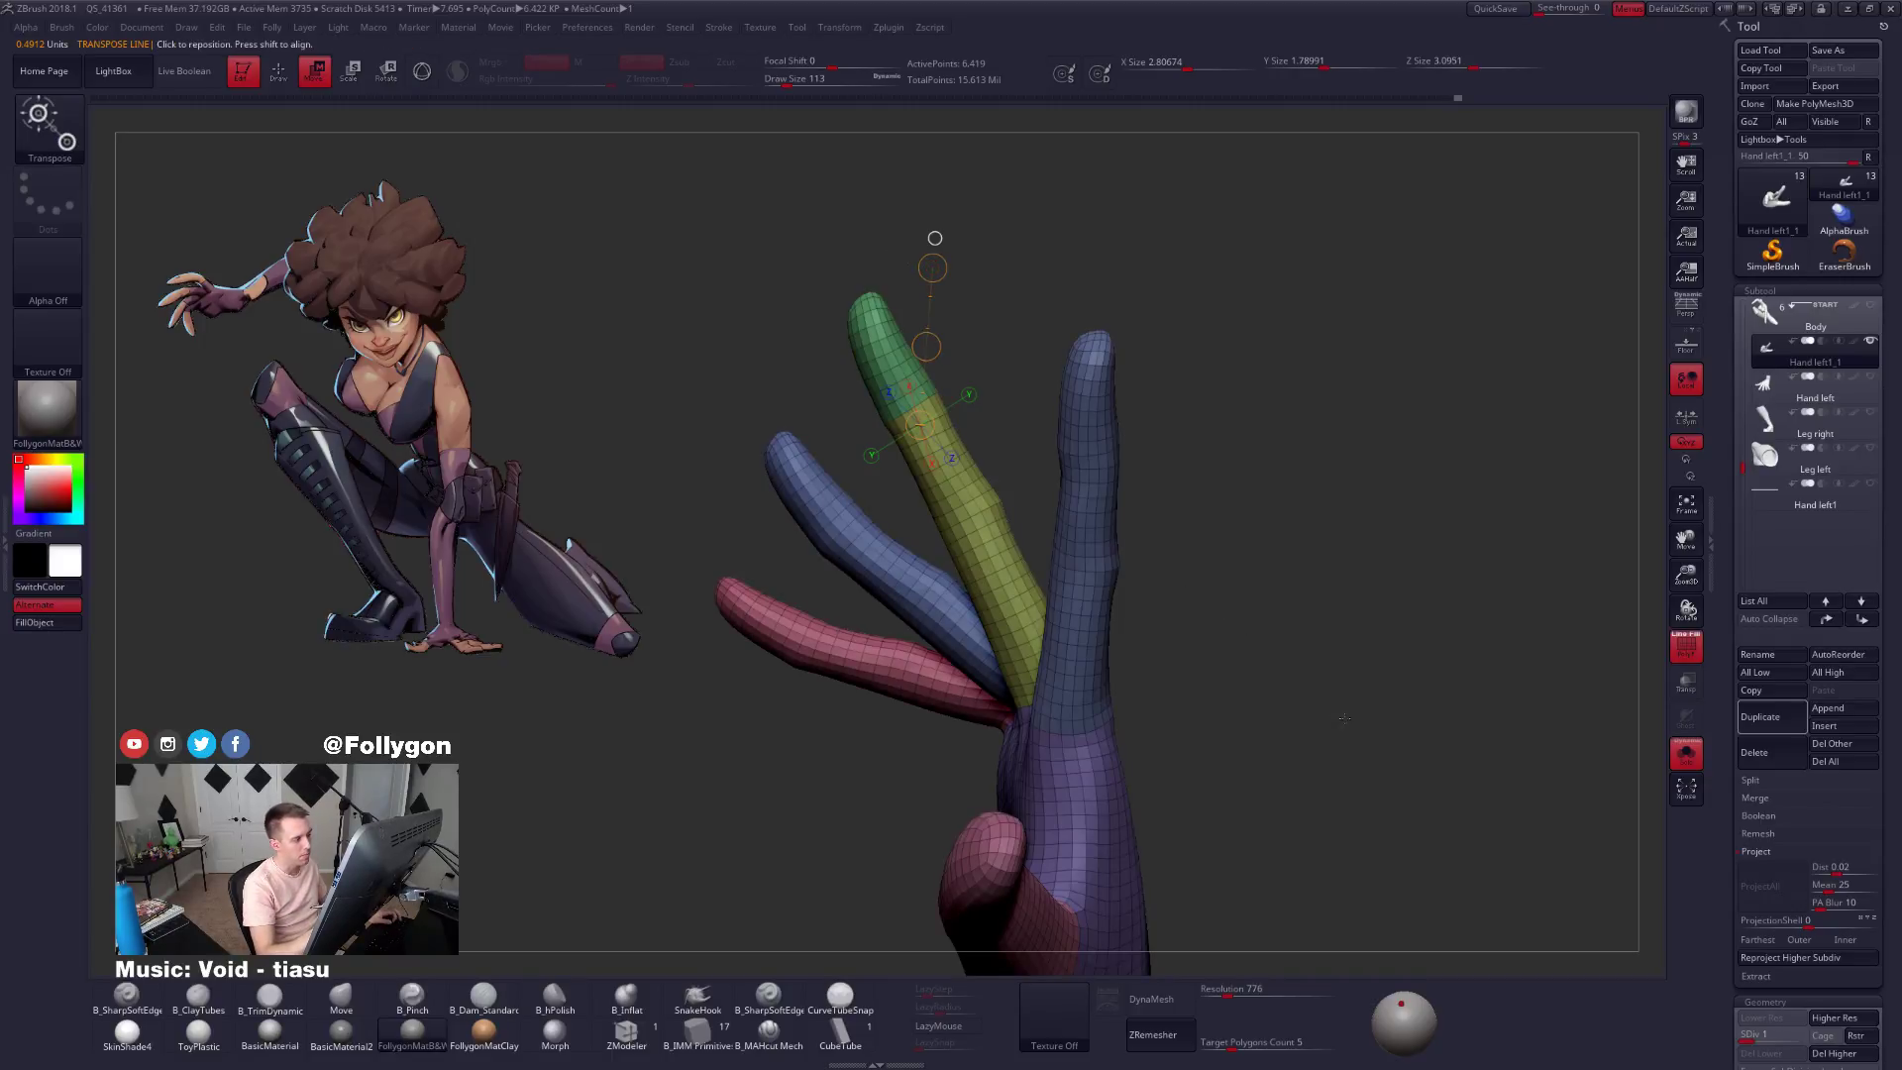
key(ctrl+w)
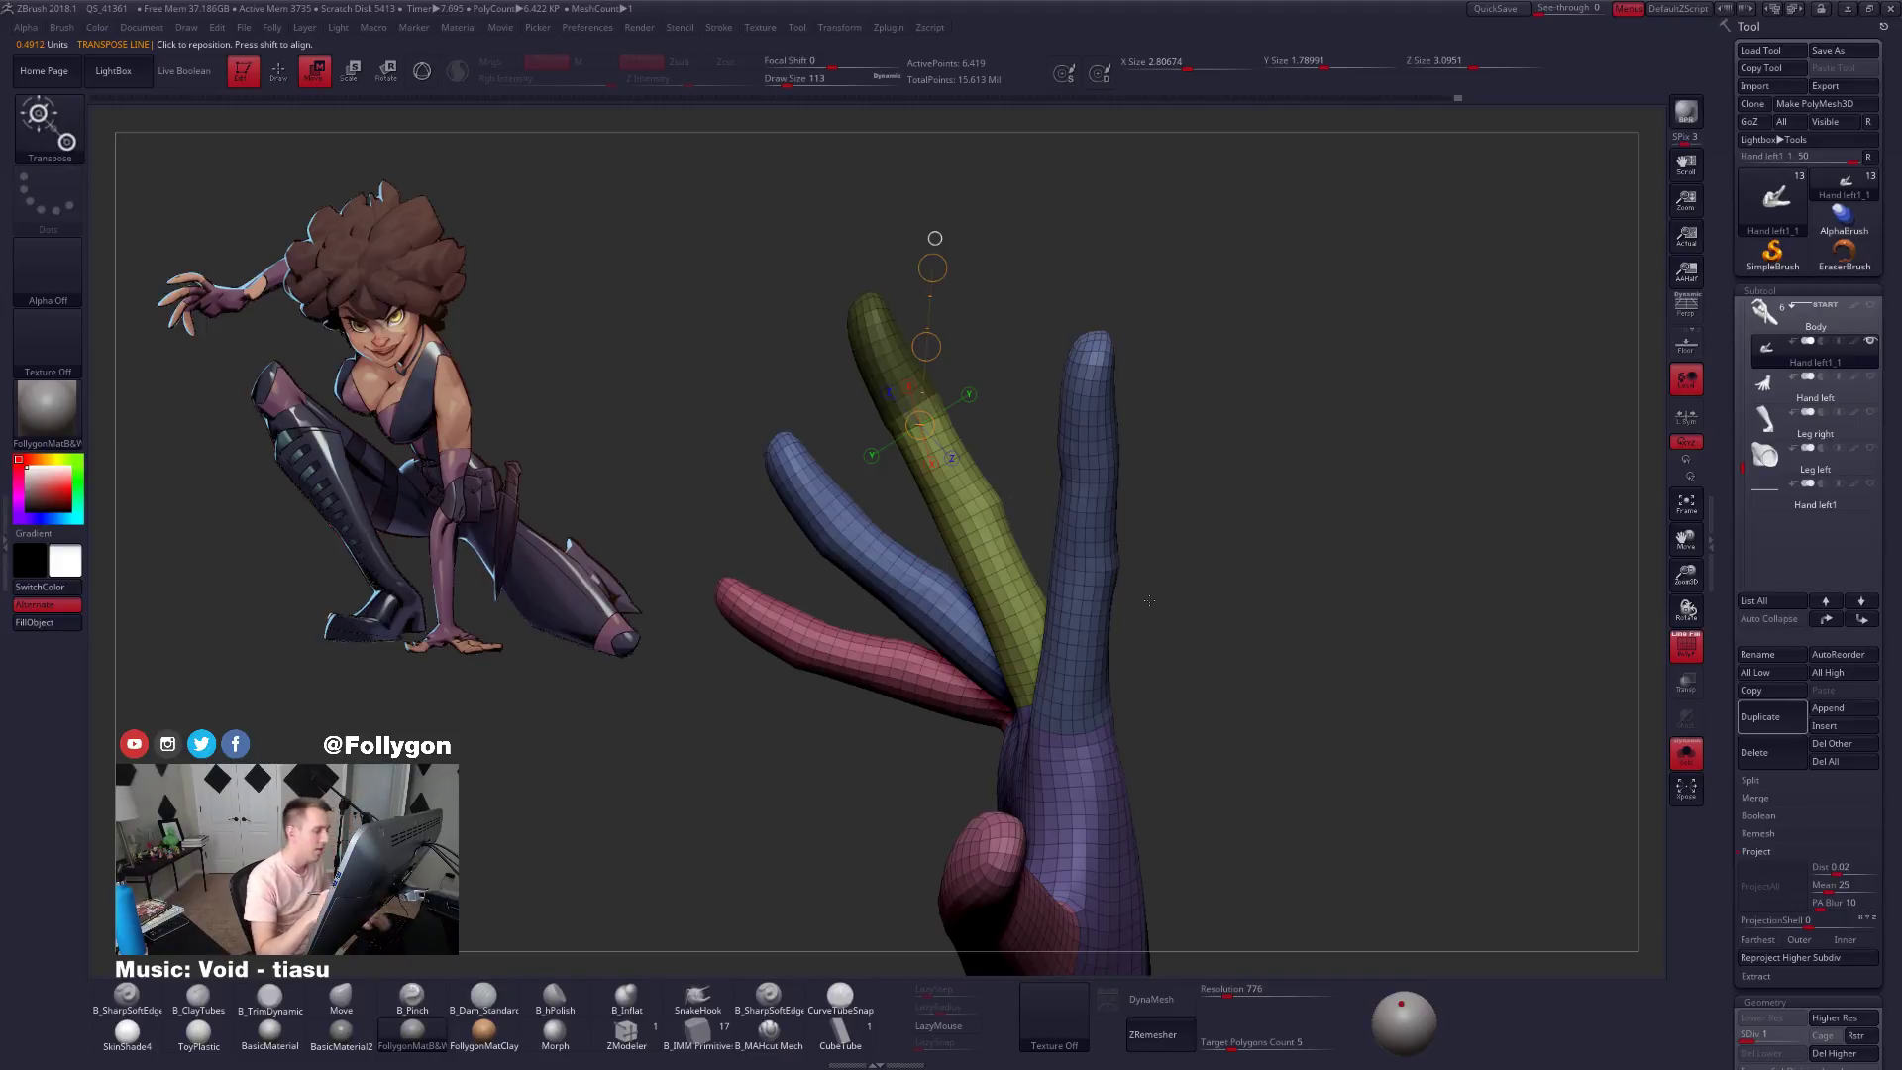
key(d)
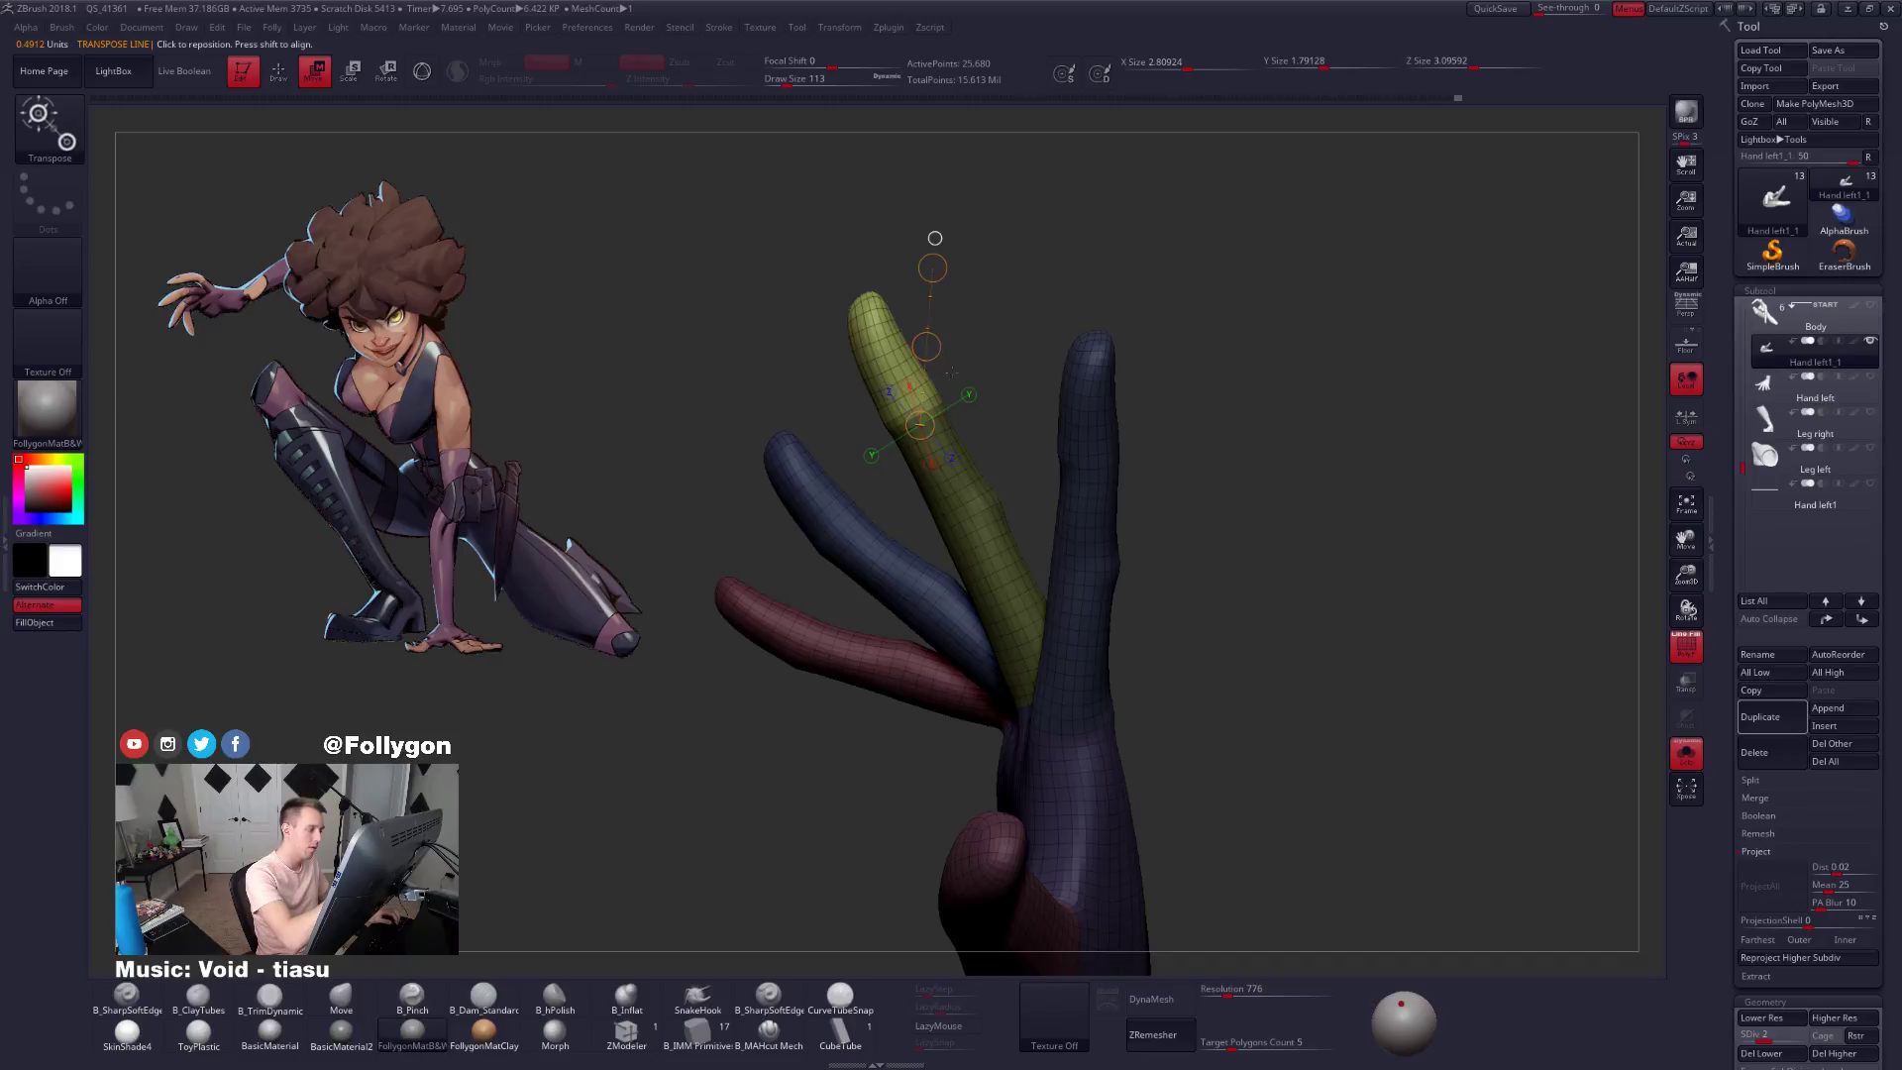
Isolate the whole middle finger with a mask, adjust it slightly with the transpose line, and clear the mask.
key(r)
drag(932, 267, 877, 273)
key(w)
mouse_move(907, 411)
mouse_down()
mouse_move(1021, 343)
mouse_move(995, 339)
mouse_move(975, 374)
mouse_move(1064, 444)
mouse_move(975, 240)
mouse_up()
key(r)
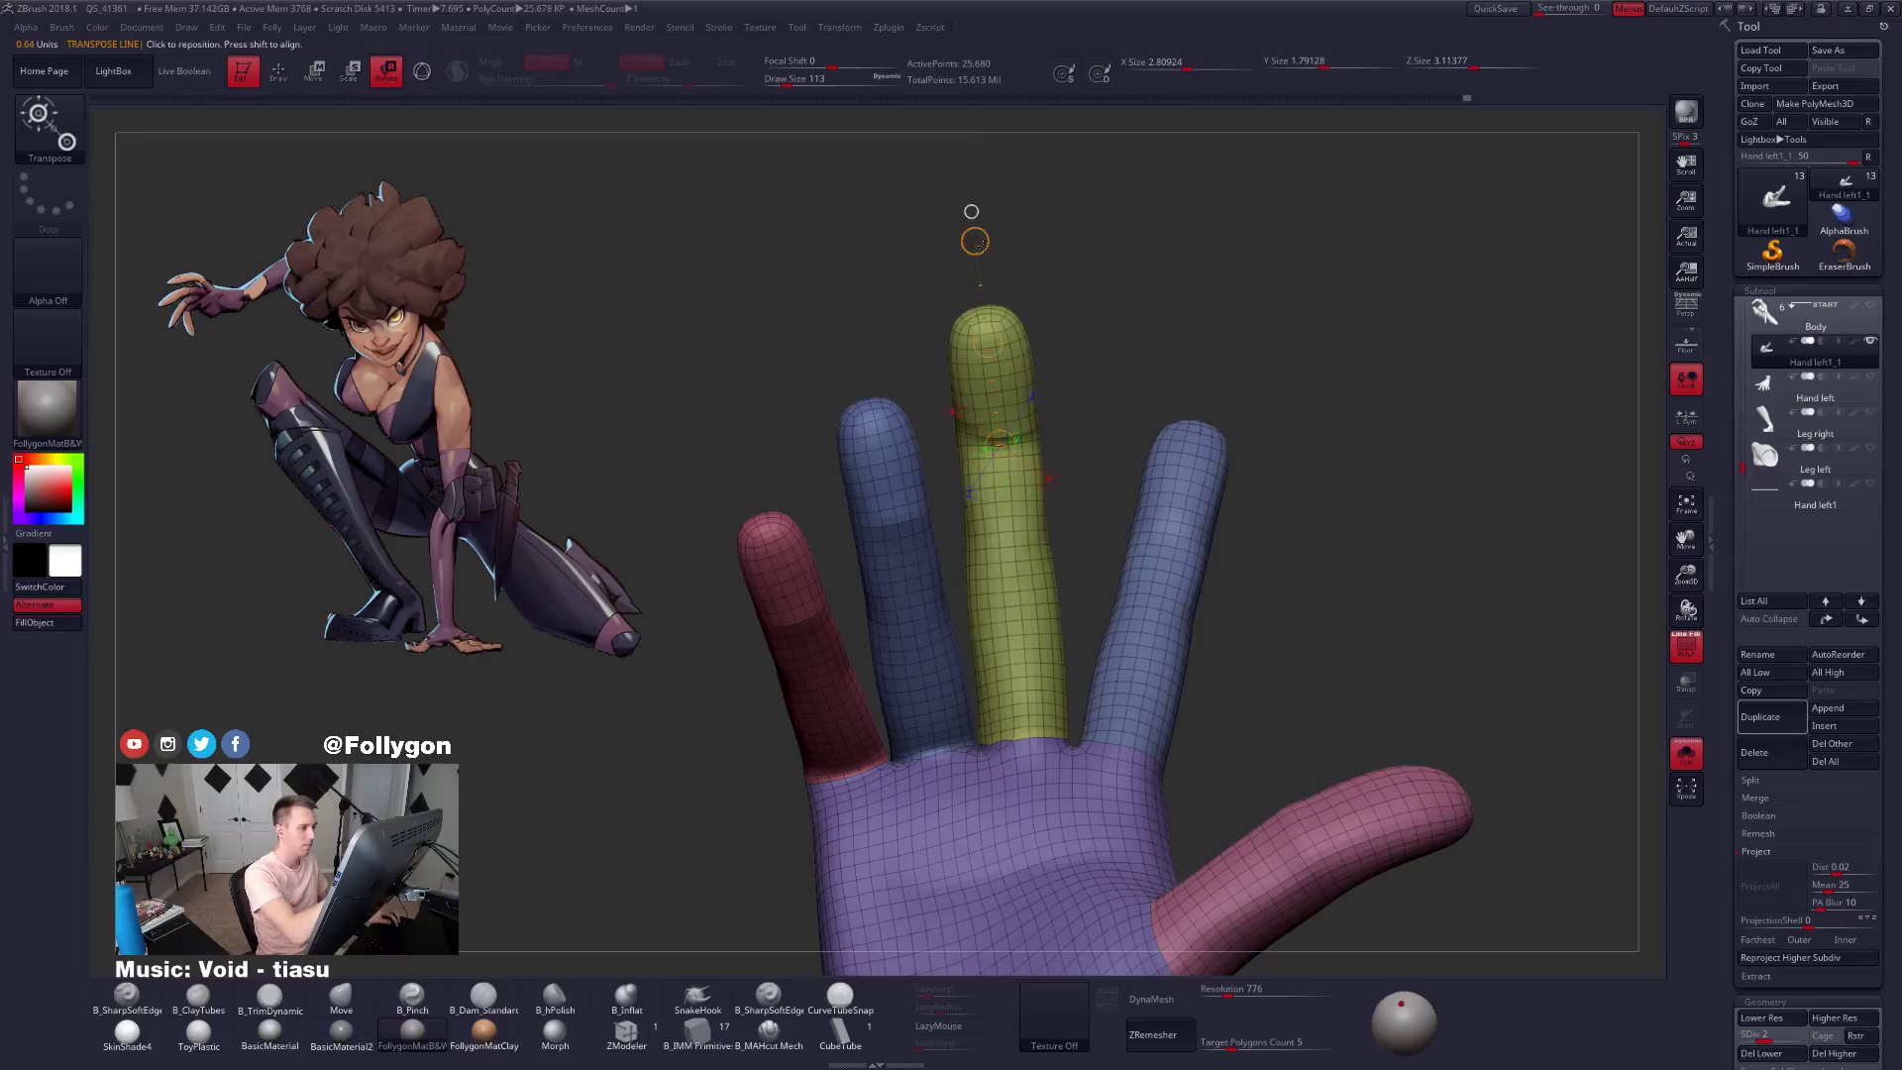
ctrl+click(982, 253)
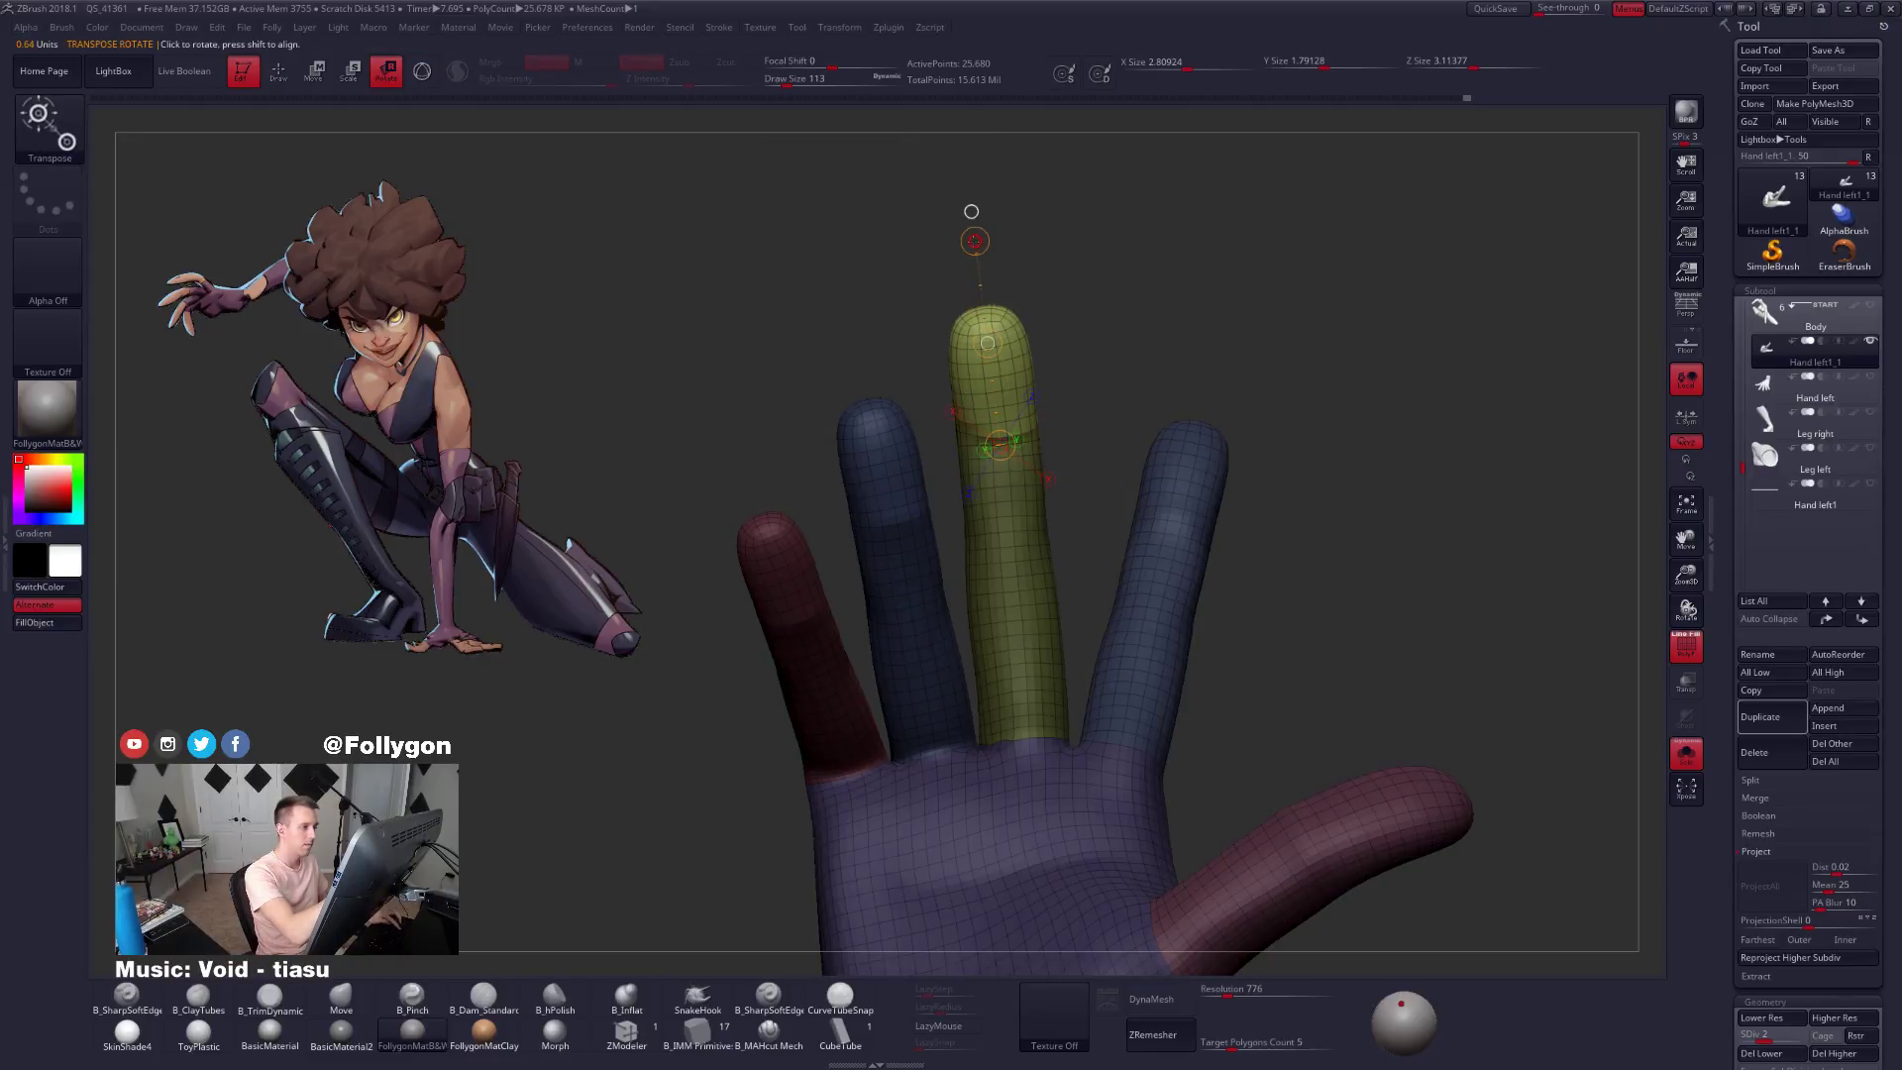
mouse_move(1088, 471)
ctrl+mouse_down()
mouse_move(1104, 496)
mouse_move(1188, 461)
ctrl+mouse_up()
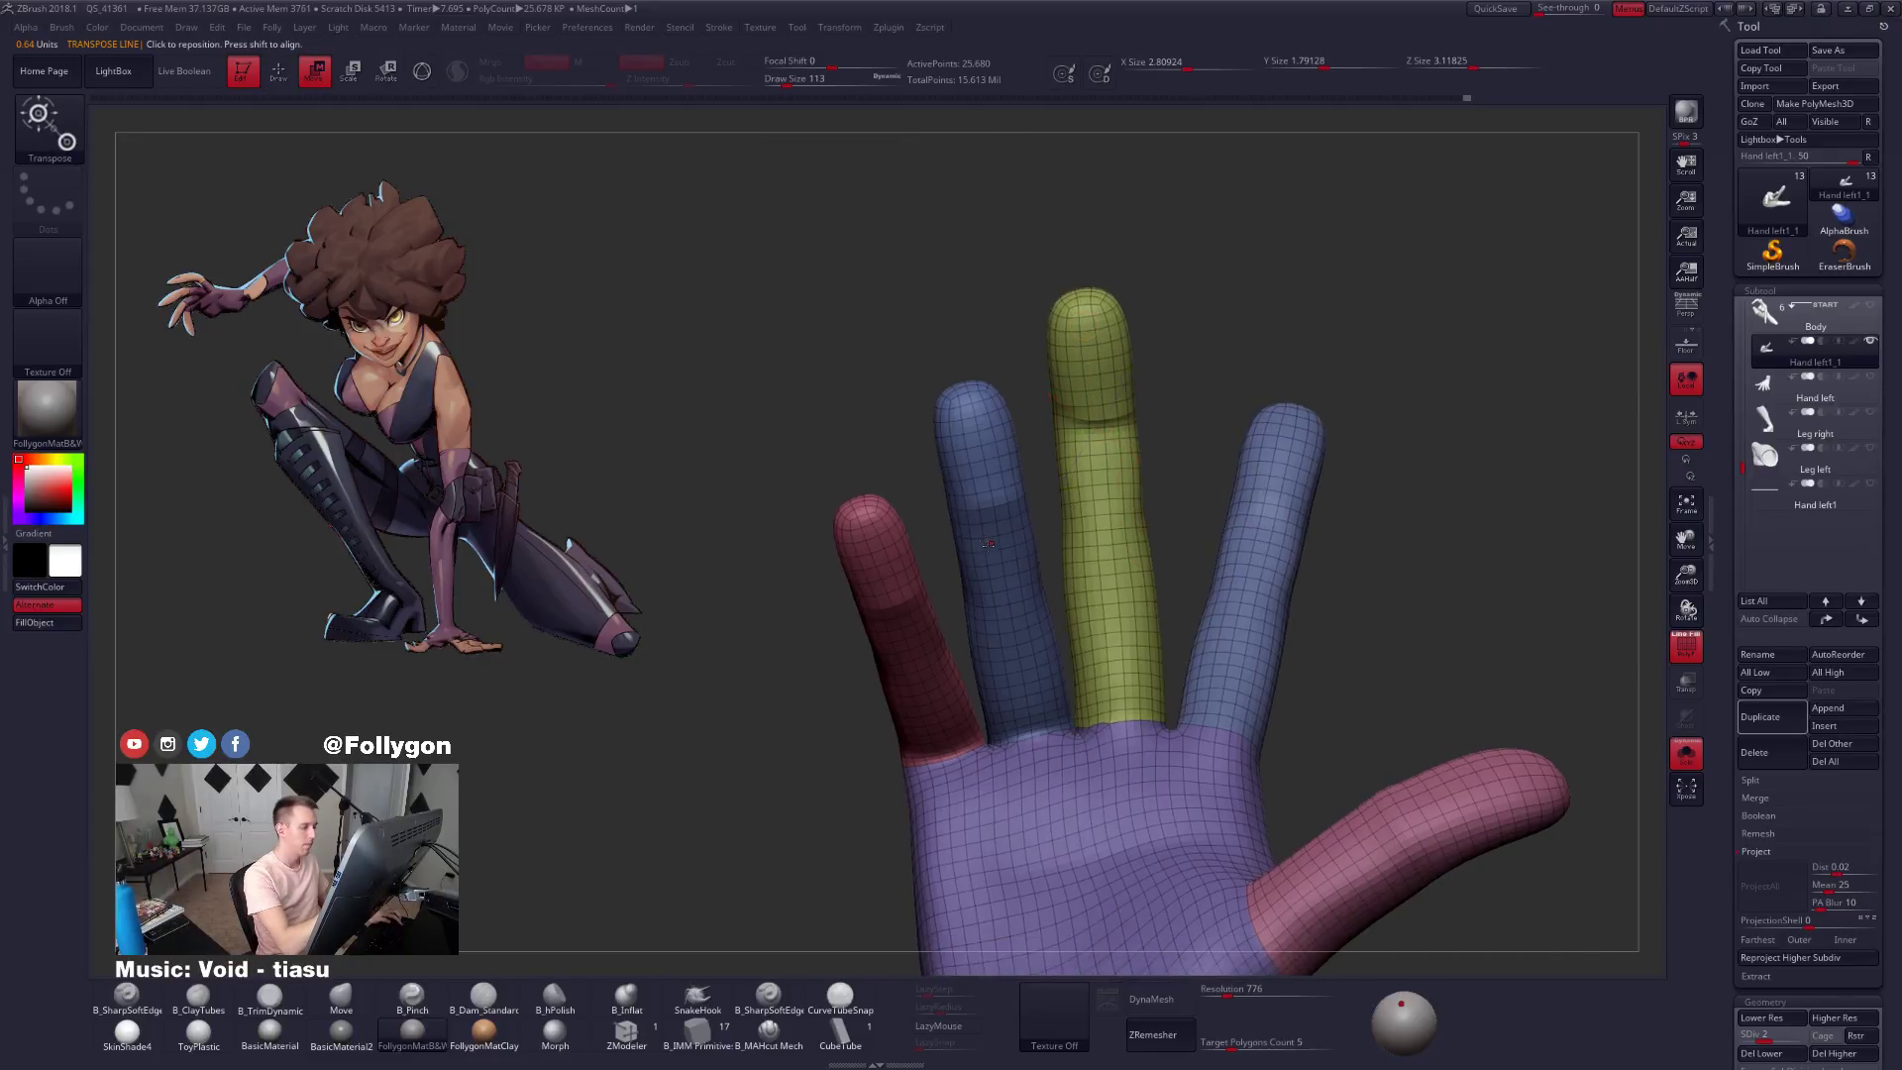
Lower the hand to subdivision level 1 and mask everything except the ring fingertip above its last joint.
key(q)
key(shift+d)
key(shift+f)
mouse_move(999, 544)
right_down()
mouse_move(1040, 594)
mouse_move(991, 575)
right_up()
key(shift+f)
mouse_move(937, 522)
ctrl+mouse_down()
mouse_move(905, 329)
mouse_move(1052, 483)
mouse_move(1020, 506)
ctrl+mouse_up()
mouse_move(1020, 511)
right_down()
mouse_move(1109, 501)
mouse_move(953, 517)
right_up()
ctrl+click(1042, 482)
ctrl+click(999, 520)
Try rotating the ring fingertip about its last joint, softening the mask border and retrying at subdivision level 2.
key(r)
mouse_move(976, 504)
mouse_down()
mouse_move(1018, 315)
mouse_move(1073, 354)
mouse_up()
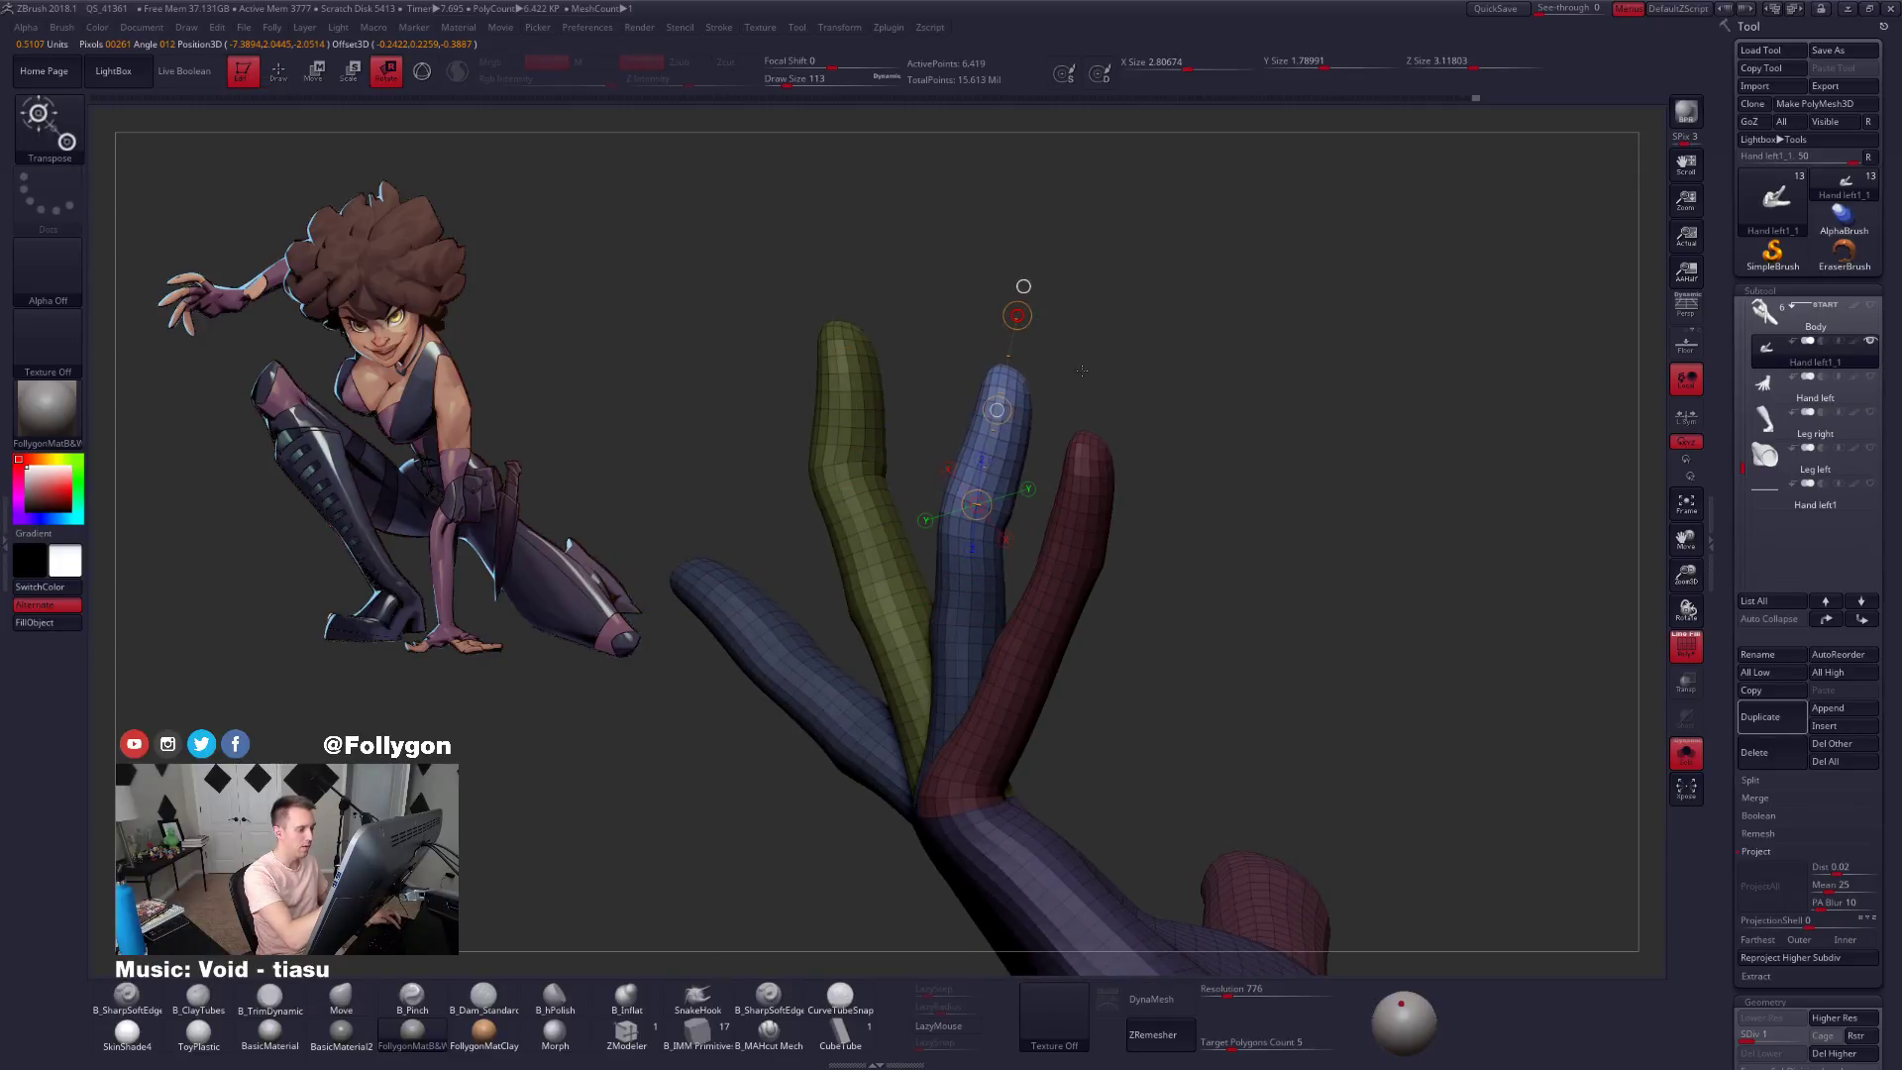
key(q)
ctrl+click(1306, 753)
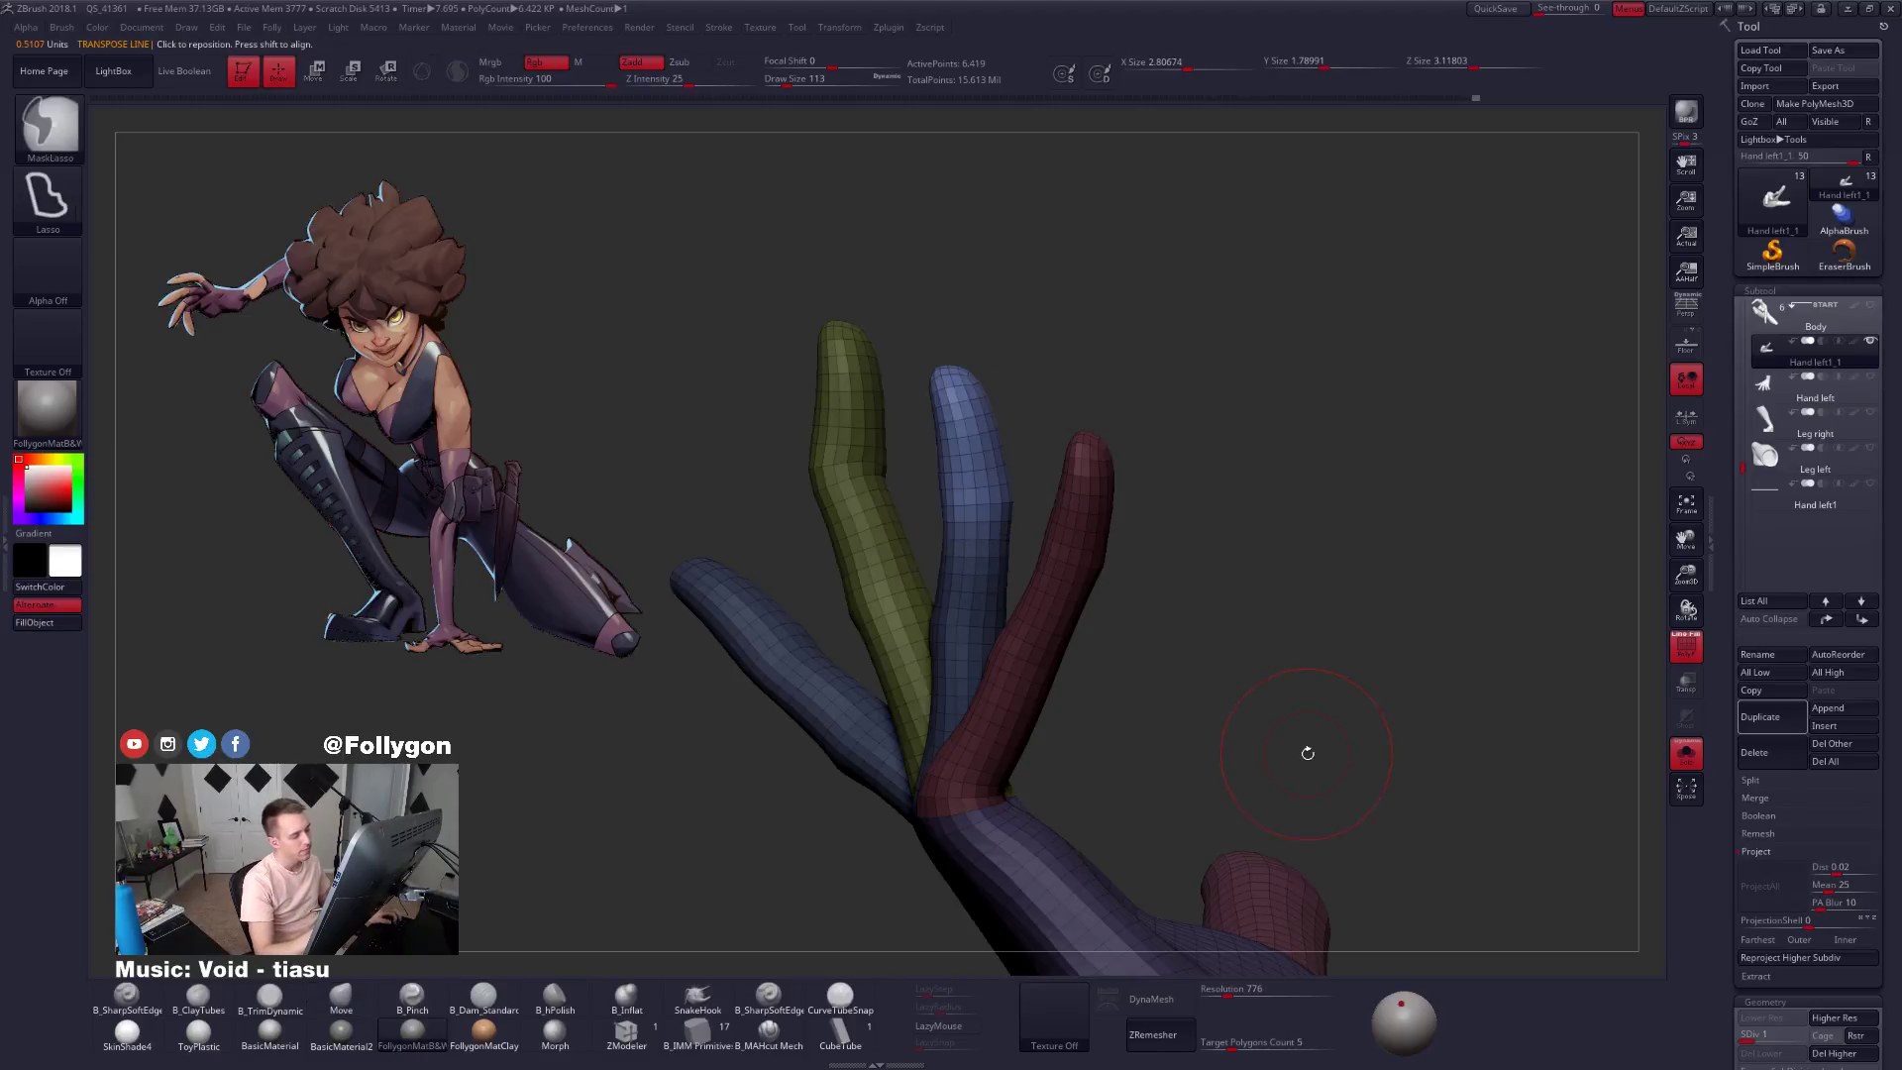
key(b)
key(m)
key(v)
key(ctrl)
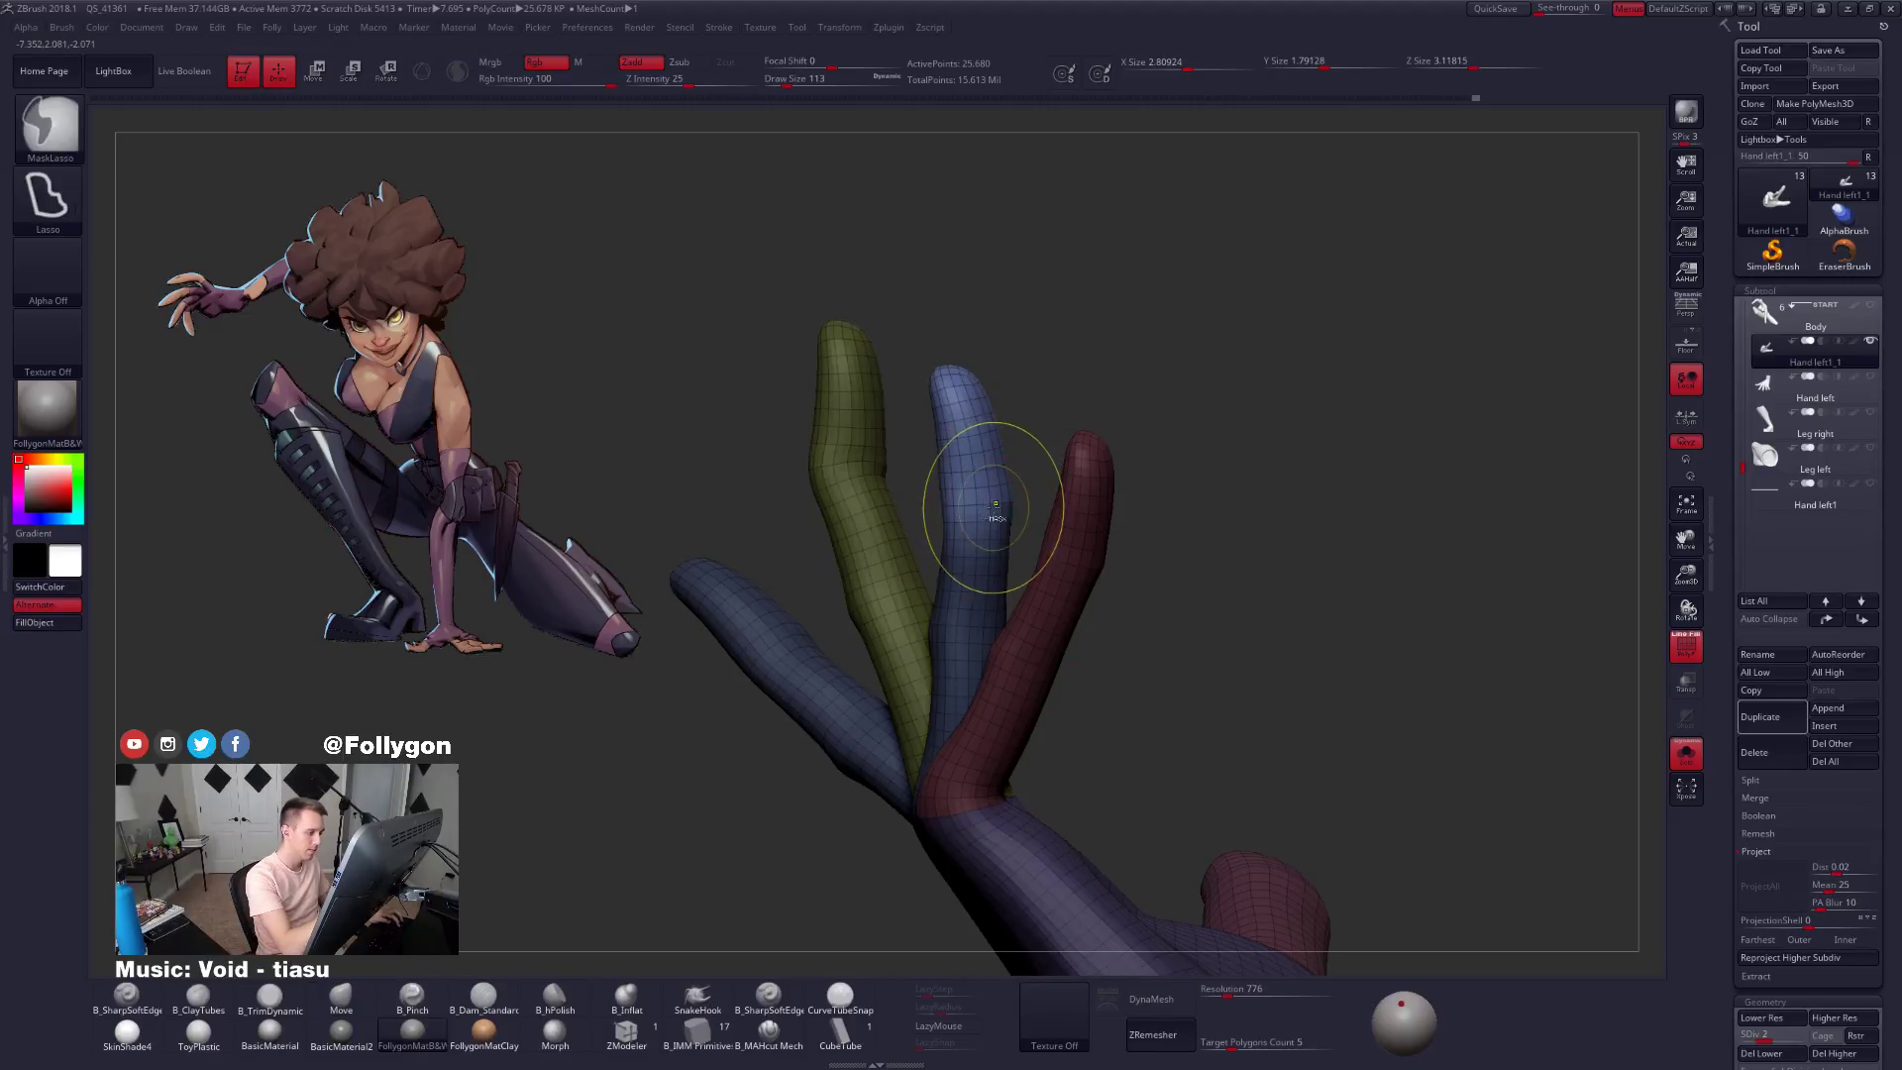
ctrl+click(1014, 480)
ctrl+click(1018, 492)
key(r)
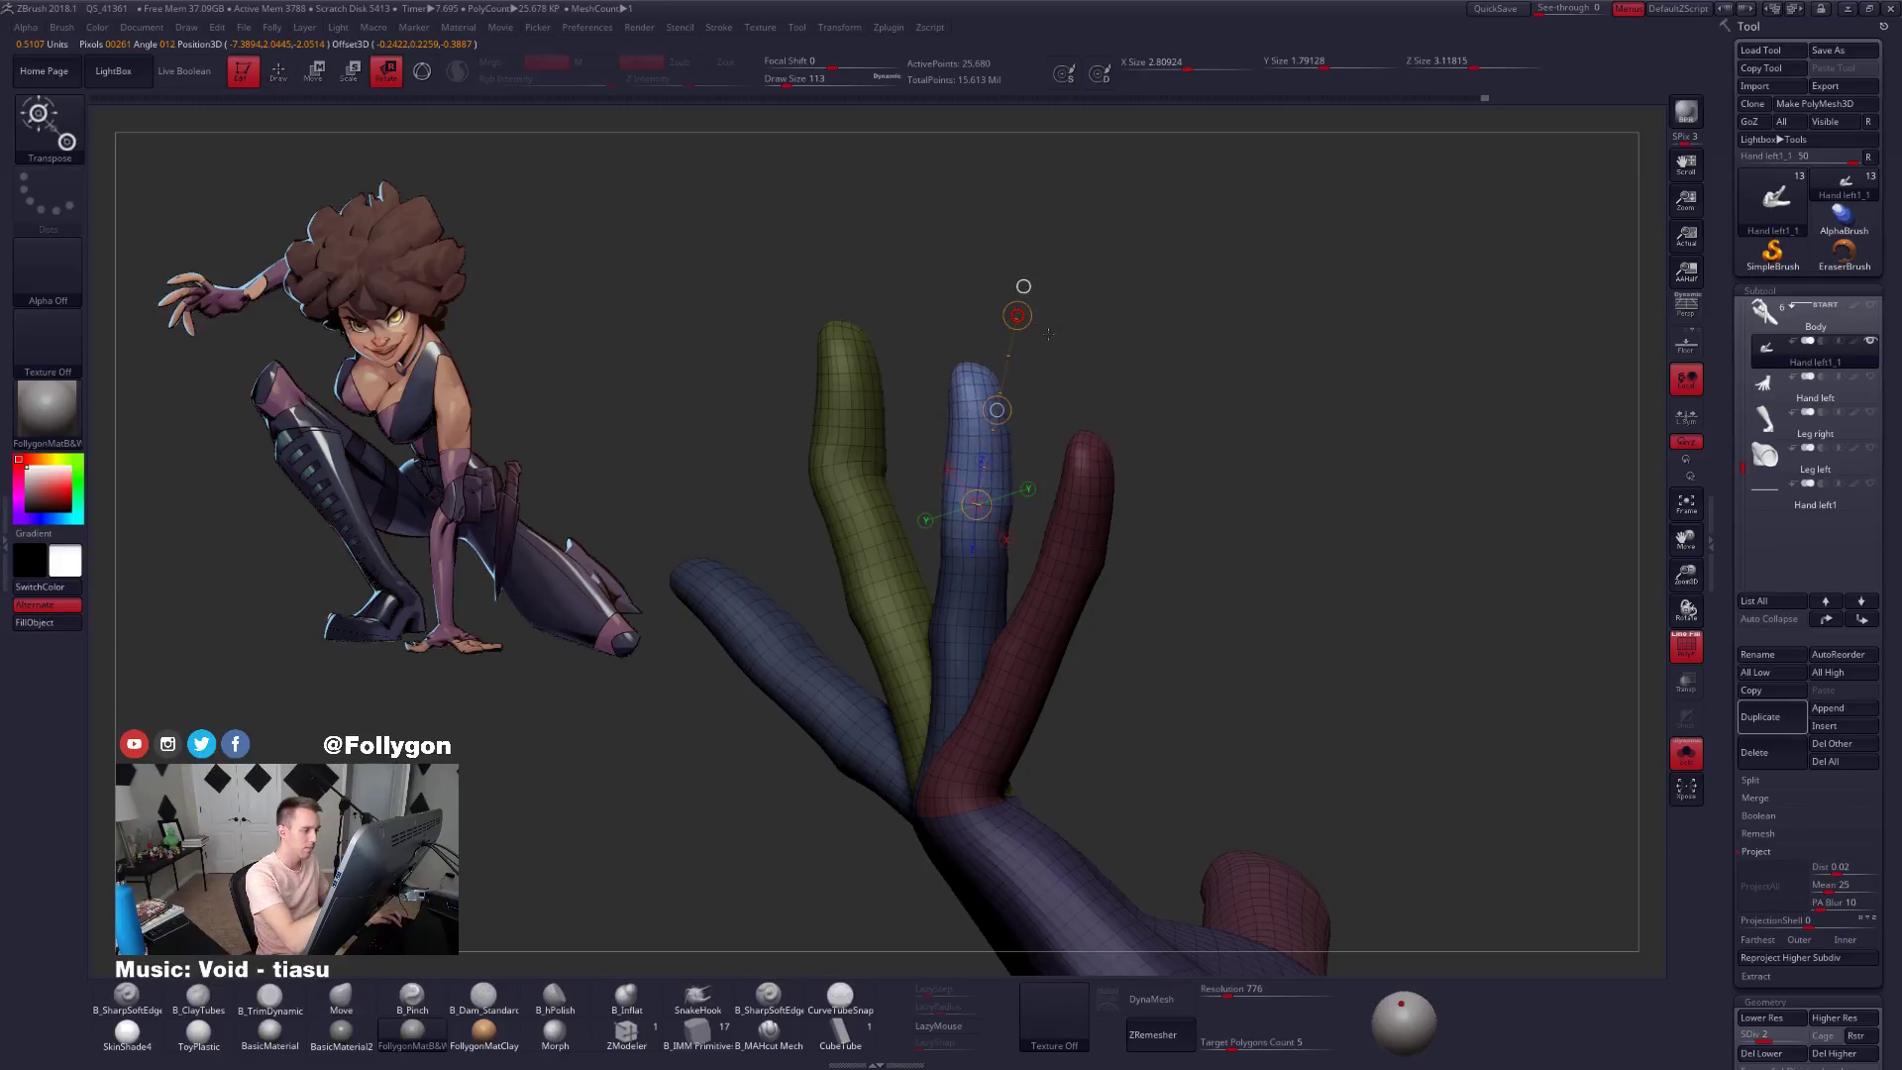
key(ctrl+z)
Refine the mask border at the ring finger's last joint, rotate the fingertip toward the palm, and clear the mask.
ctrl+click(1026, 434)
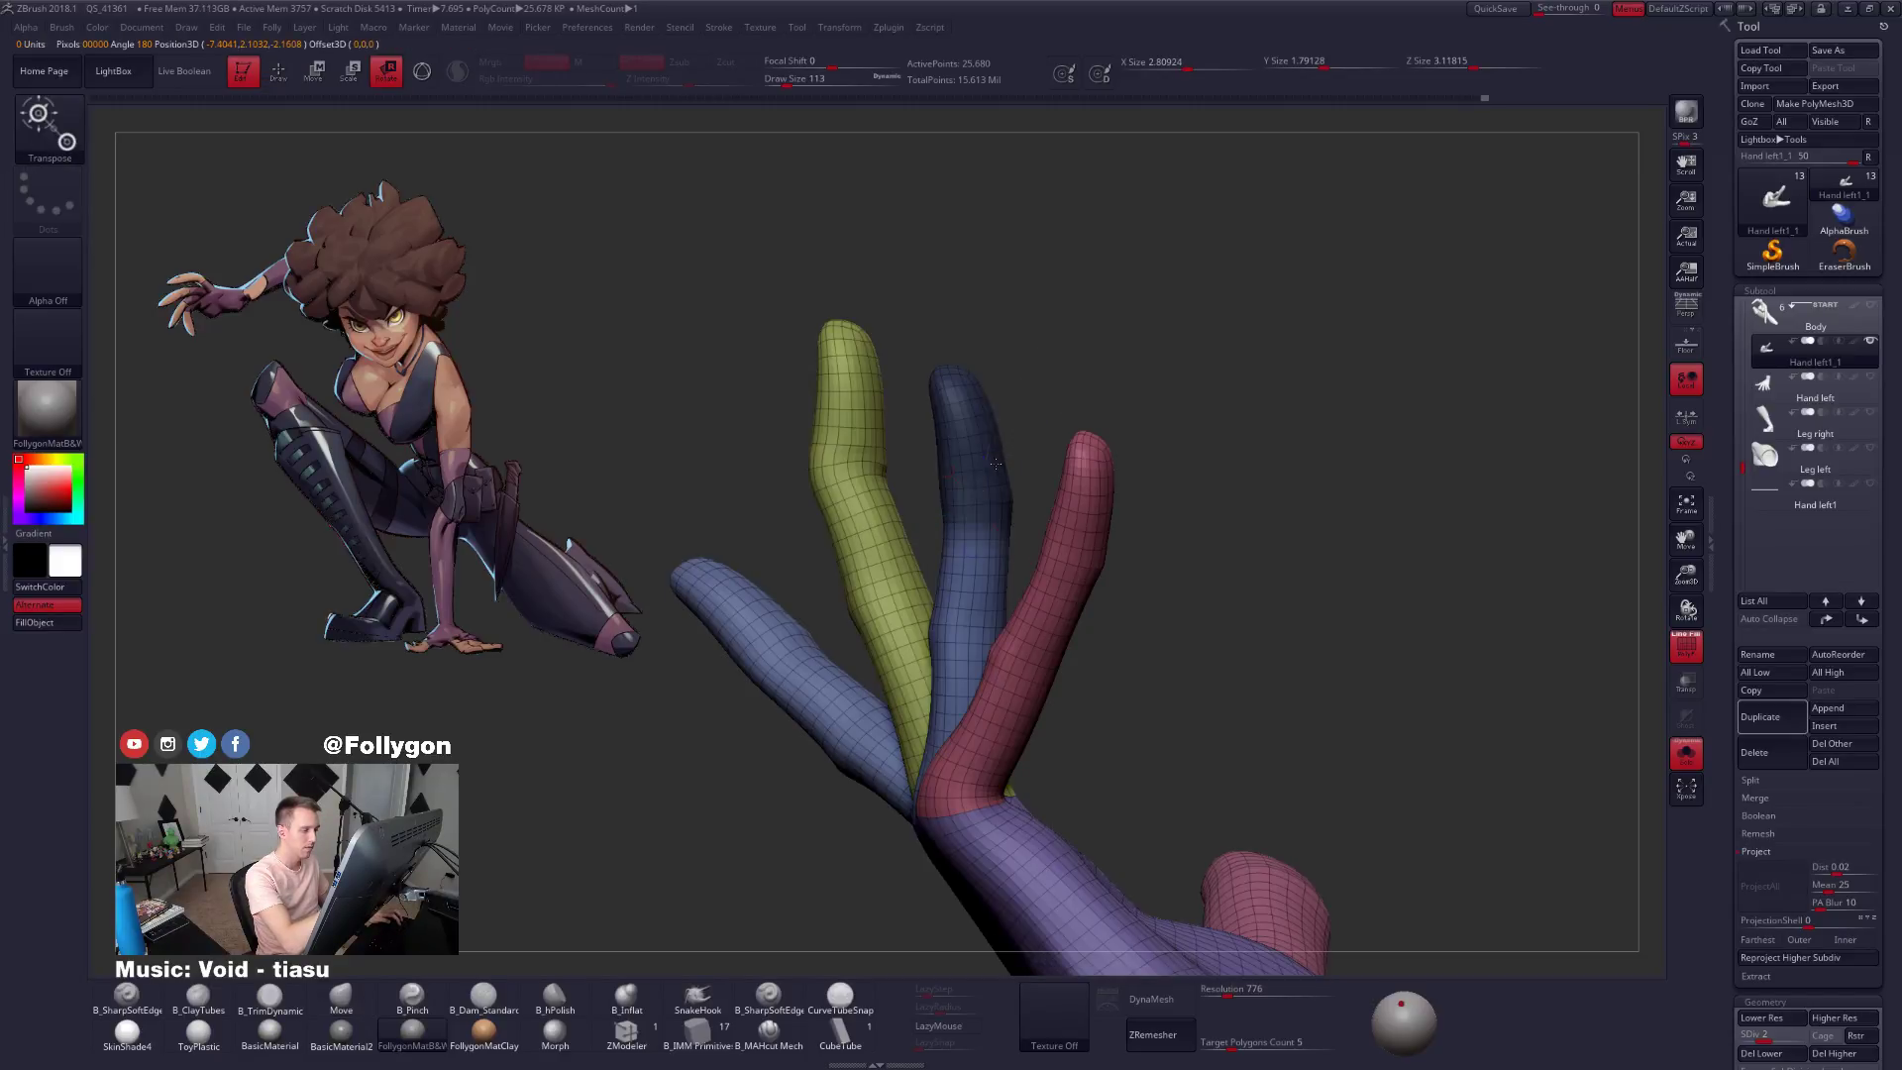
key(shift+d)
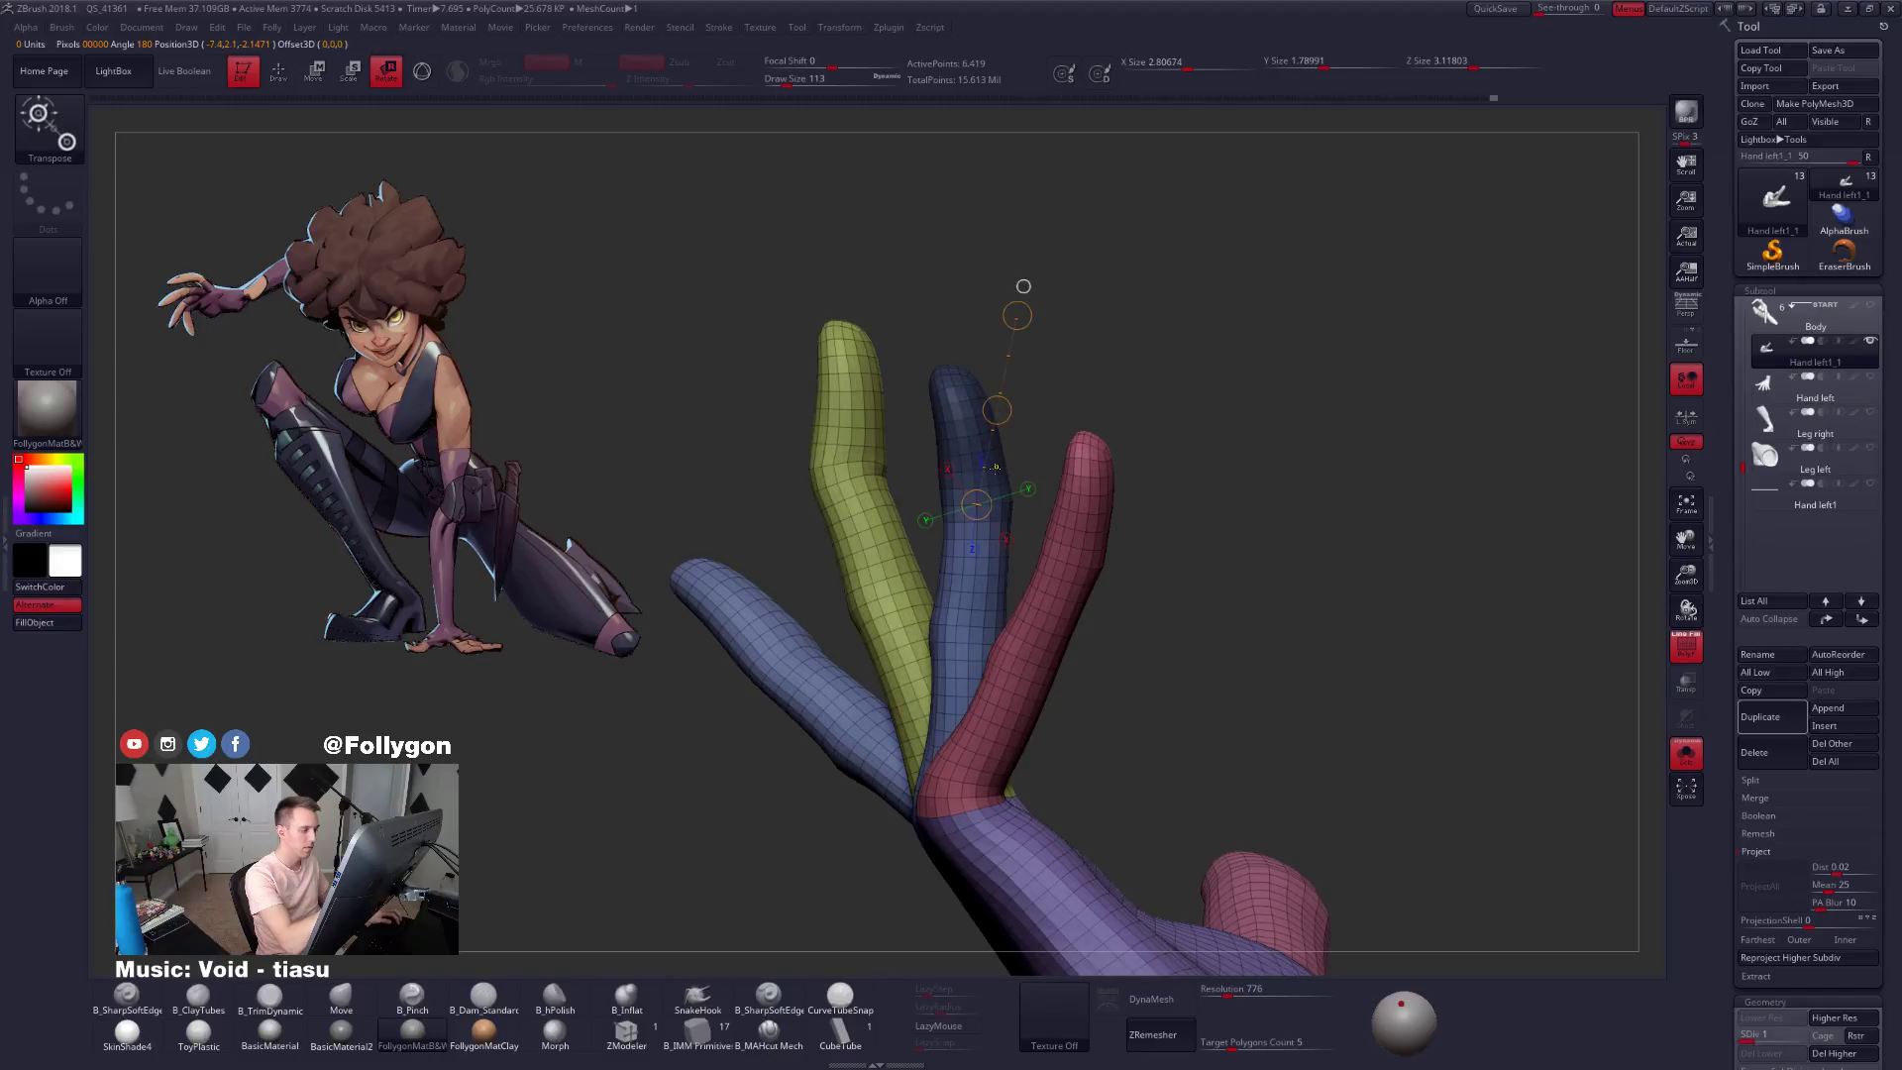
key(d)
key(shift+d)
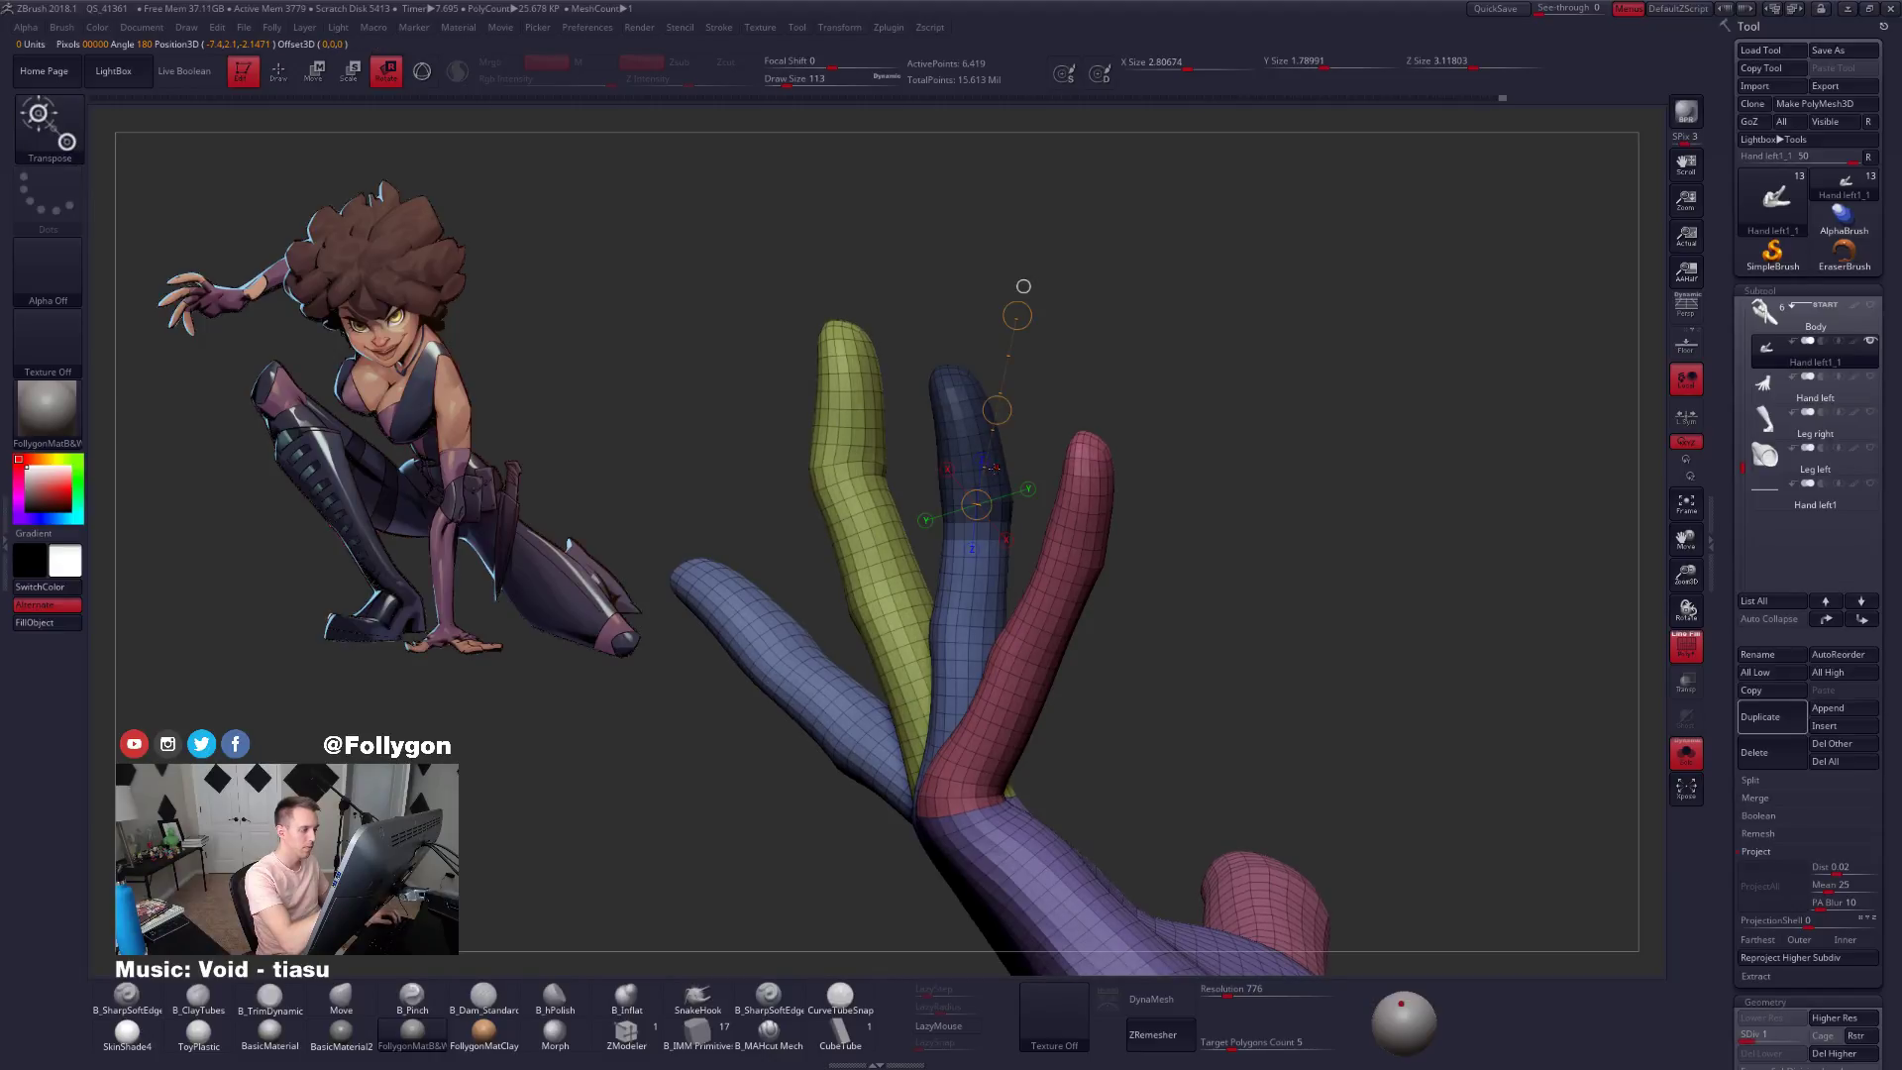
key(d)
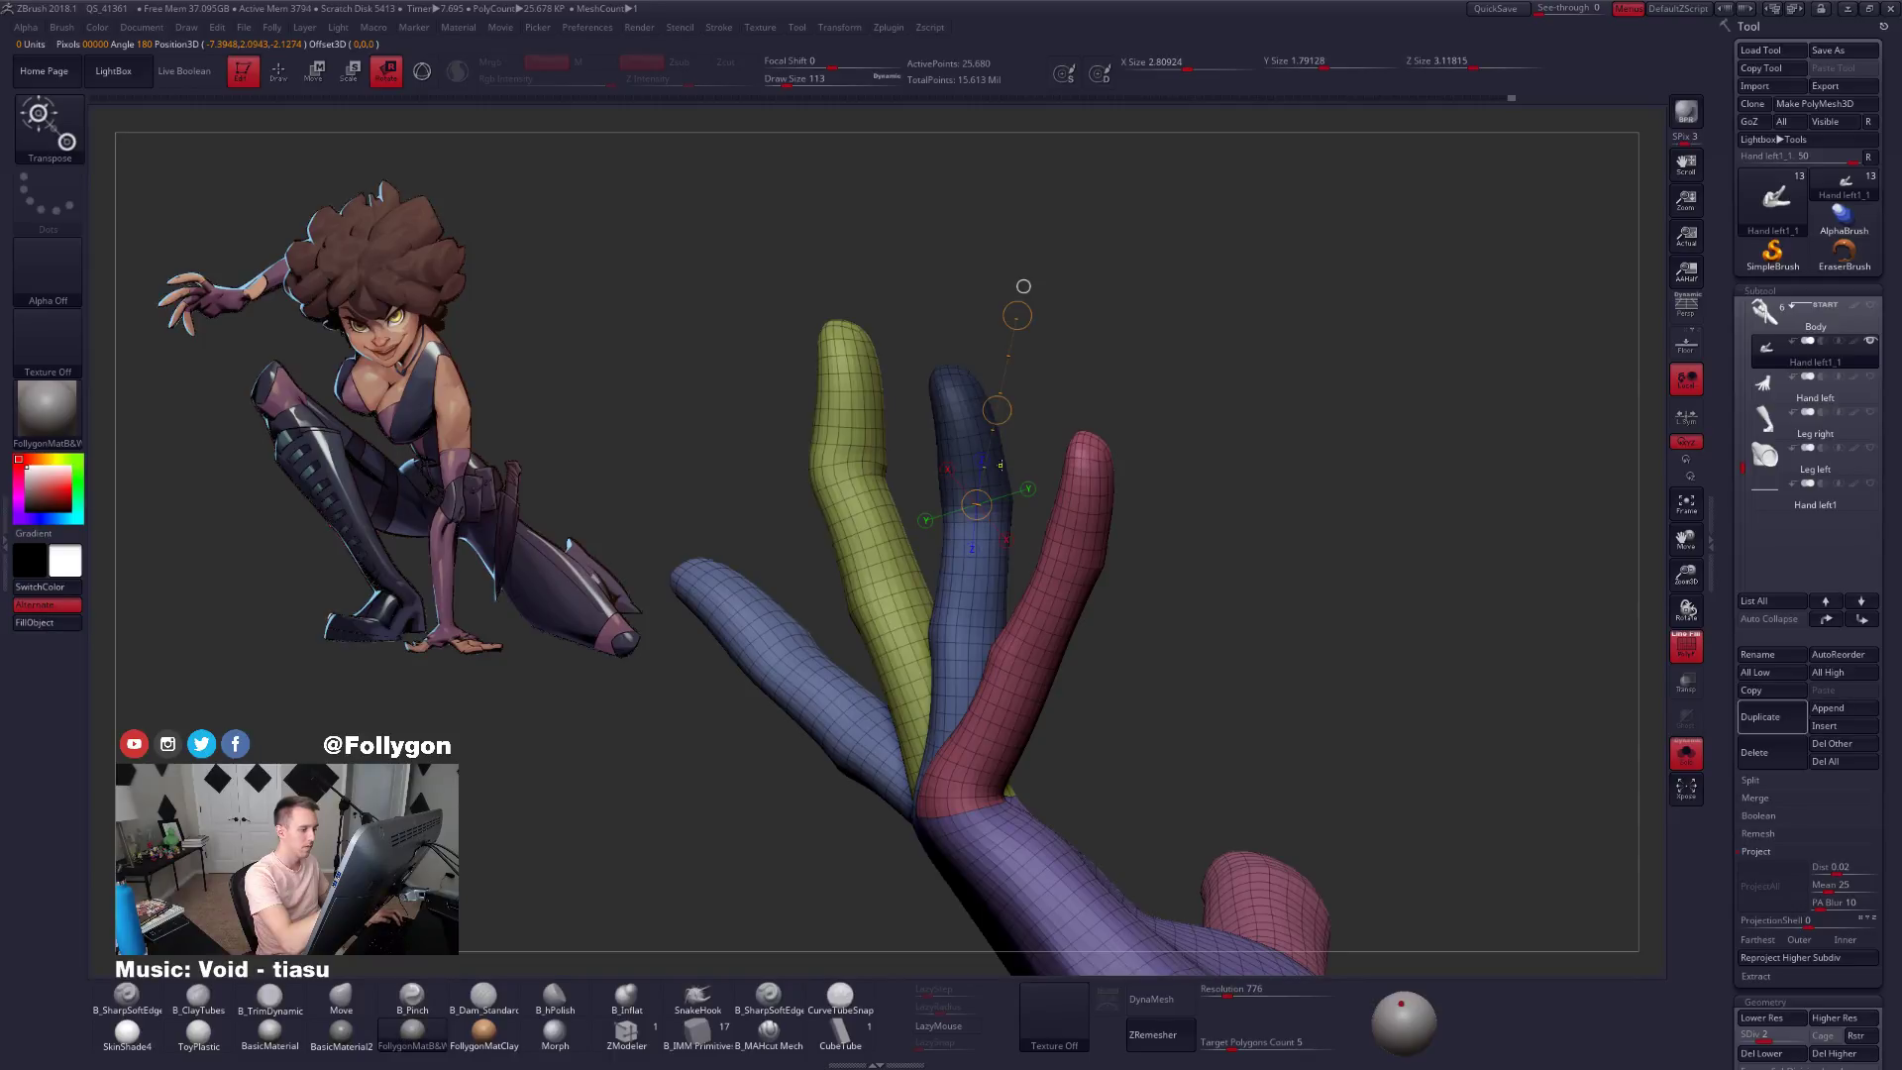
key(ctrl+i)
drag(1030, 327, 1084, 371)
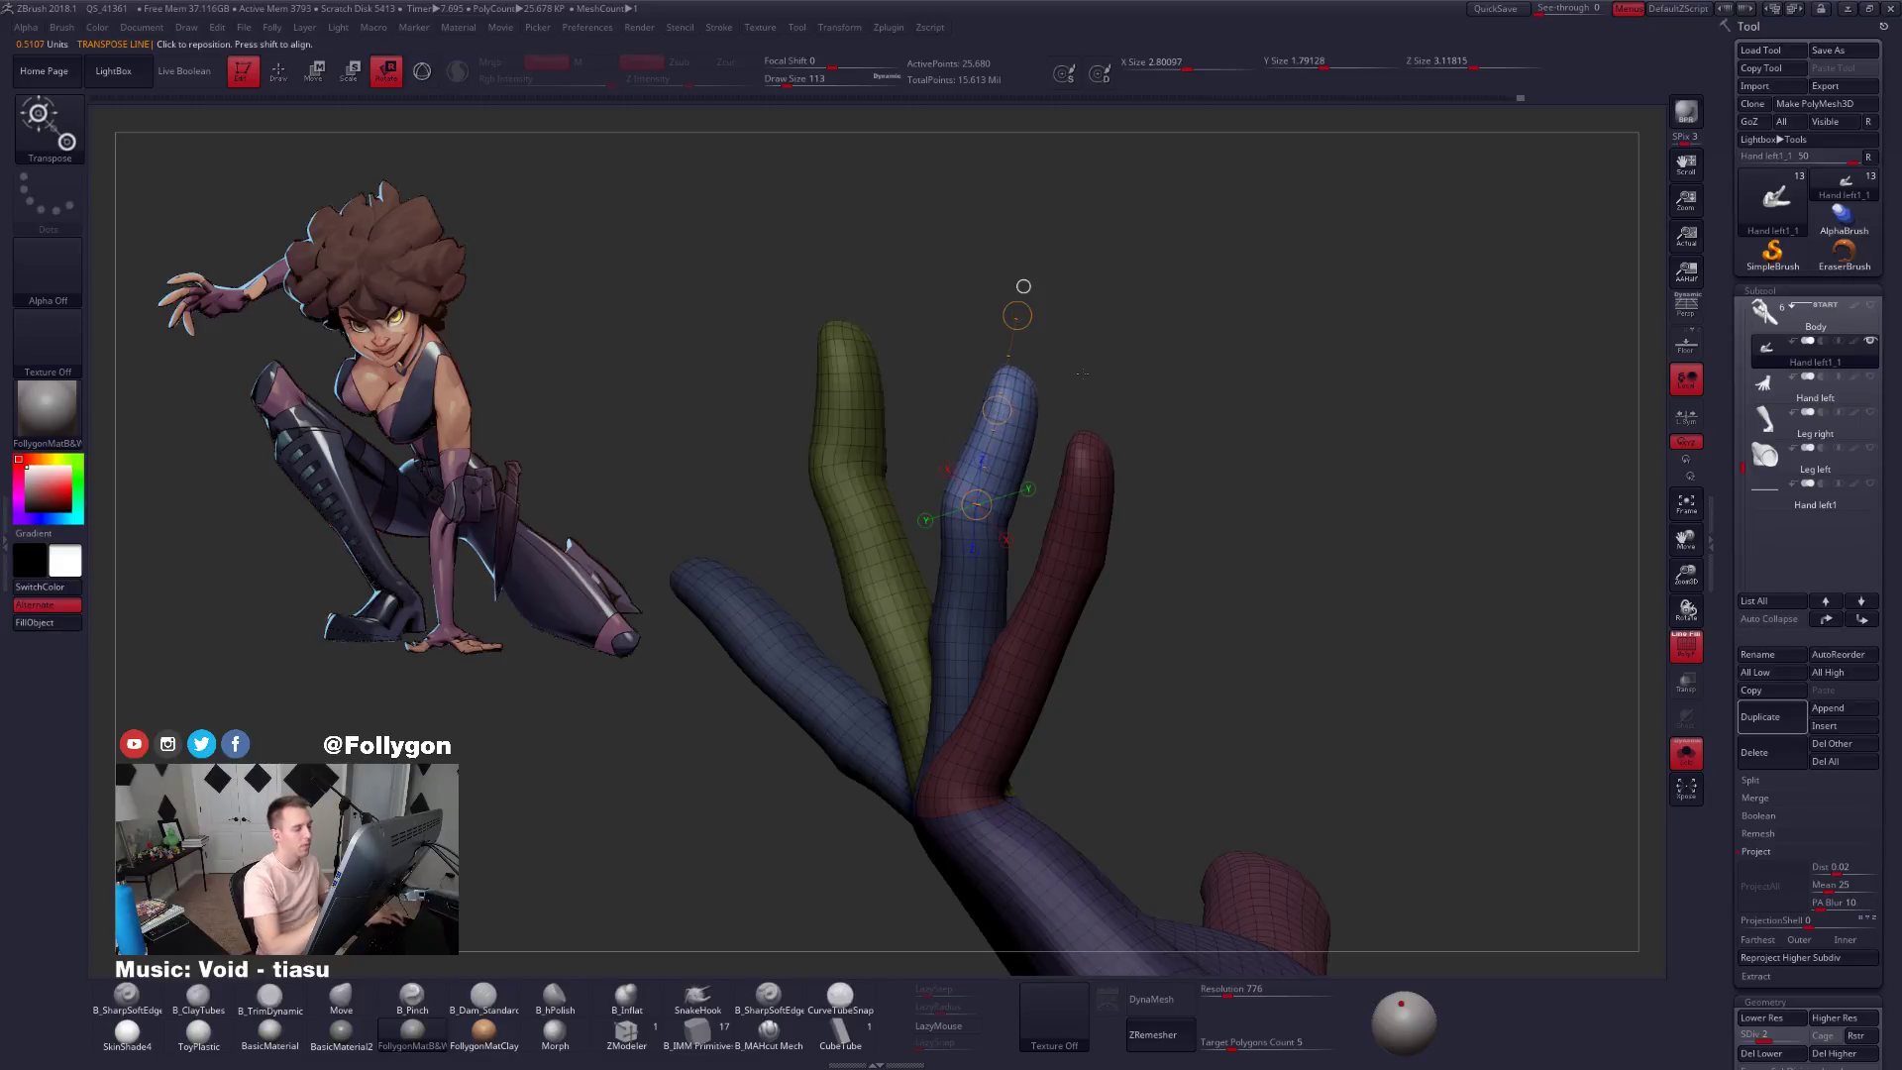
key(q)
drag(1163, 603, 1180, 573)
ctrl+click(1180, 573)
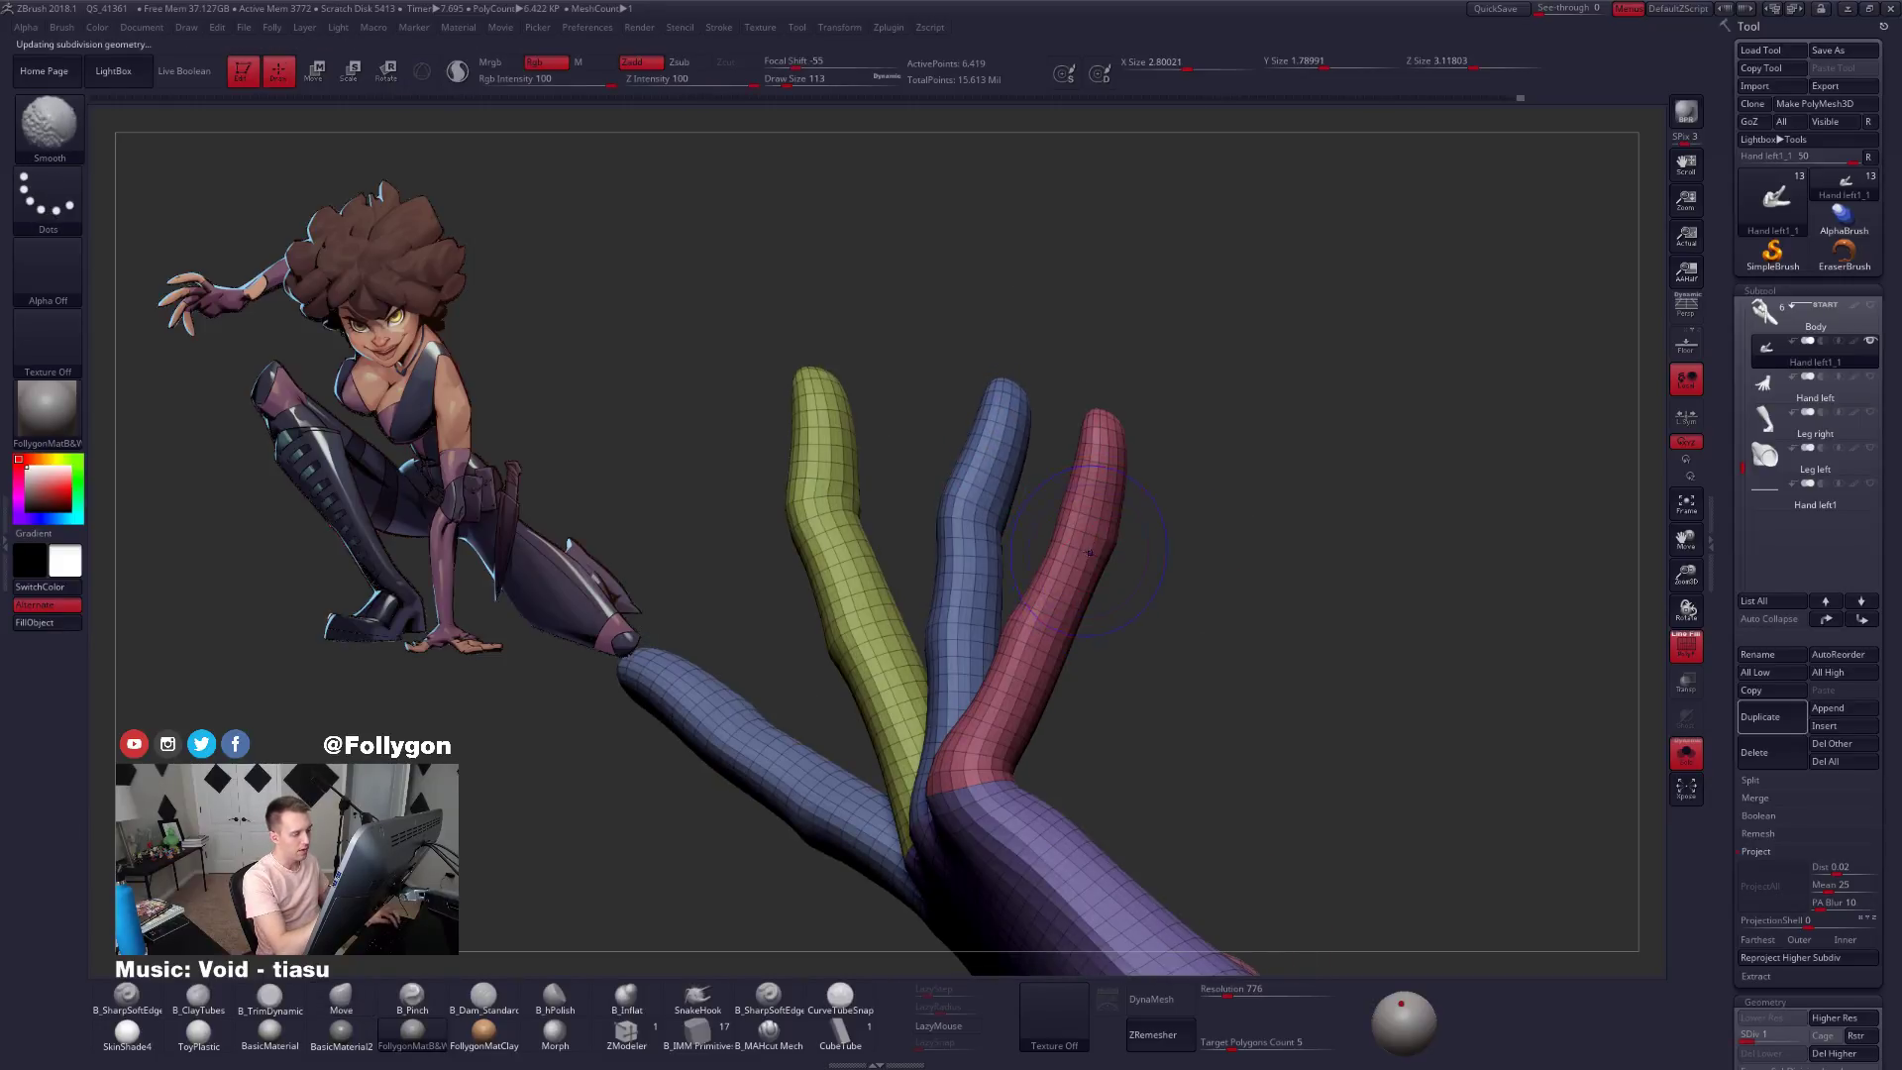
Isolate the little fingertip above its last joint at subdivision level 1, rotate it toward the palm, and clear the mask.
key(shift+d)
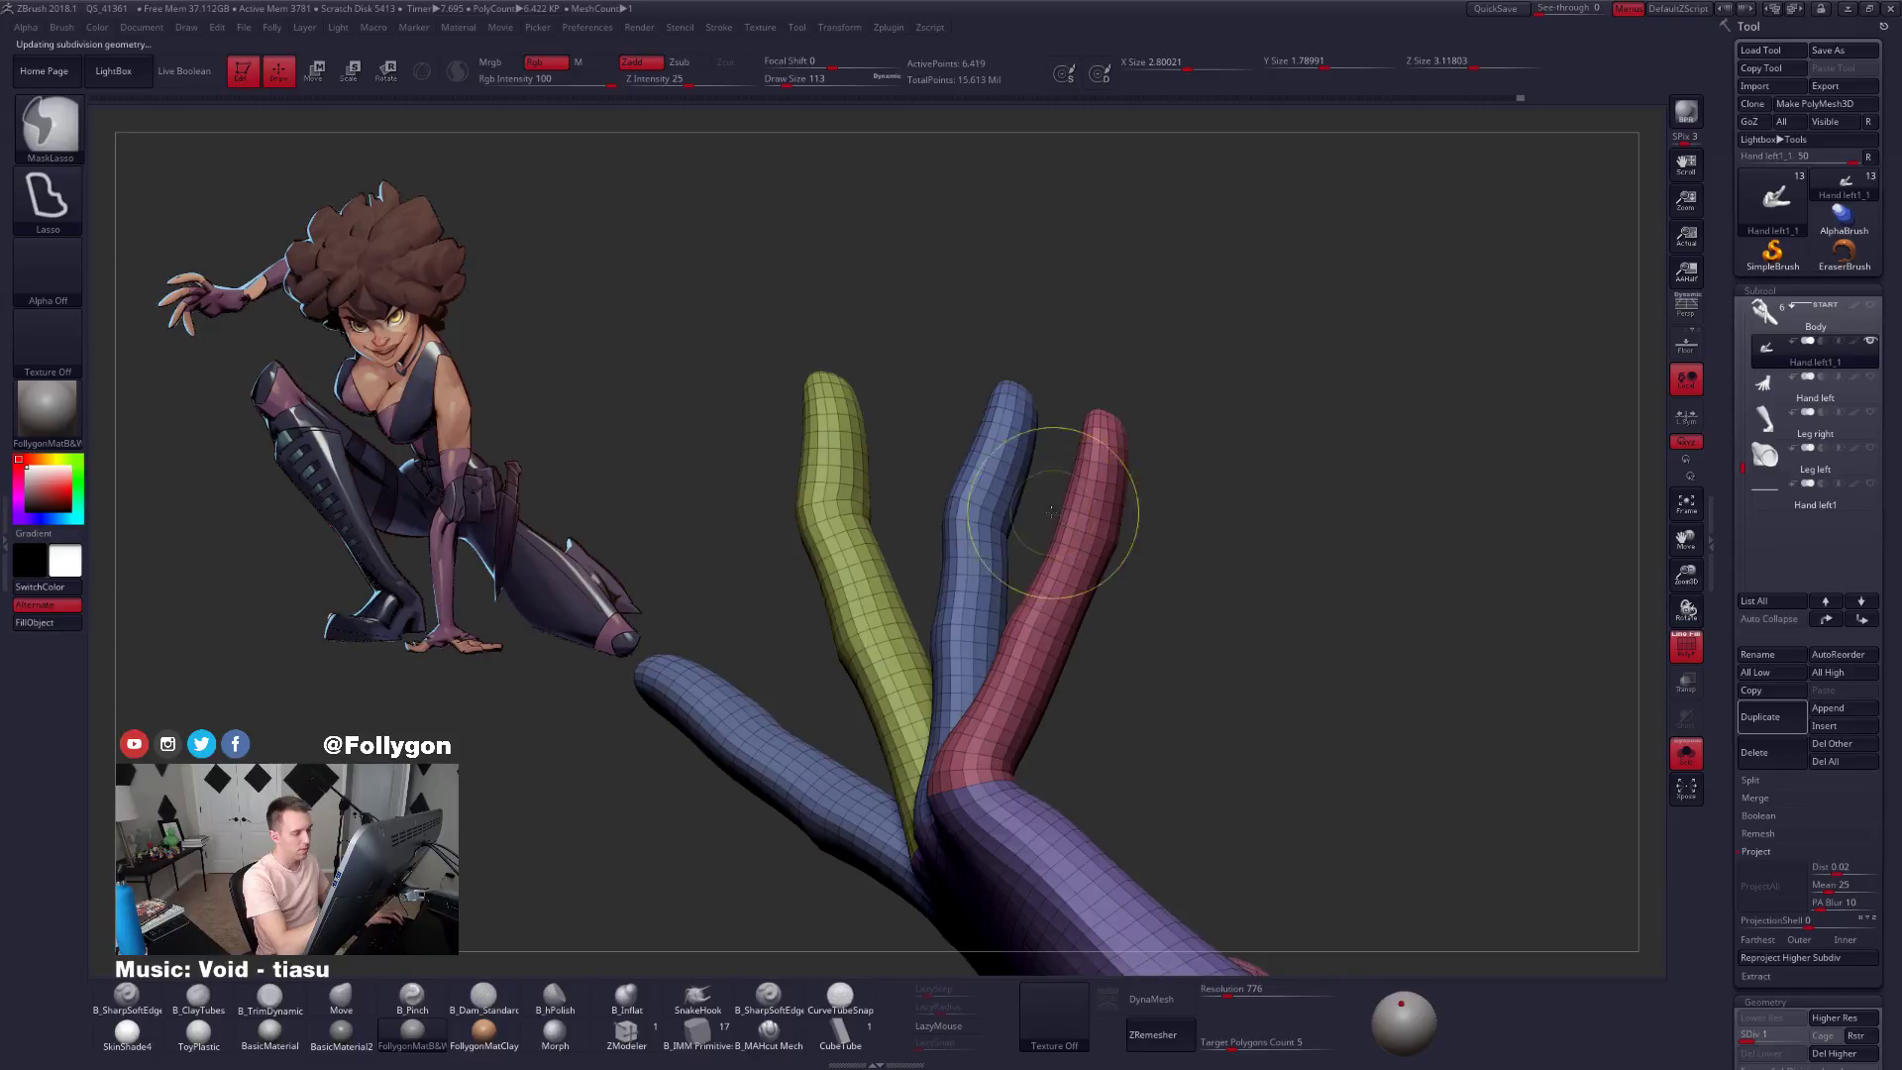
mouse_move(1040, 446)
ctrl+mouse_down()
mouse_move(1178, 436)
mouse_move(1139, 560)
mouse_move(1109, 530)
mouse_move(1156, 360)
mouse_move(1193, 453)
ctrl+mouse_up()
key(ctrl+i)
key(r)
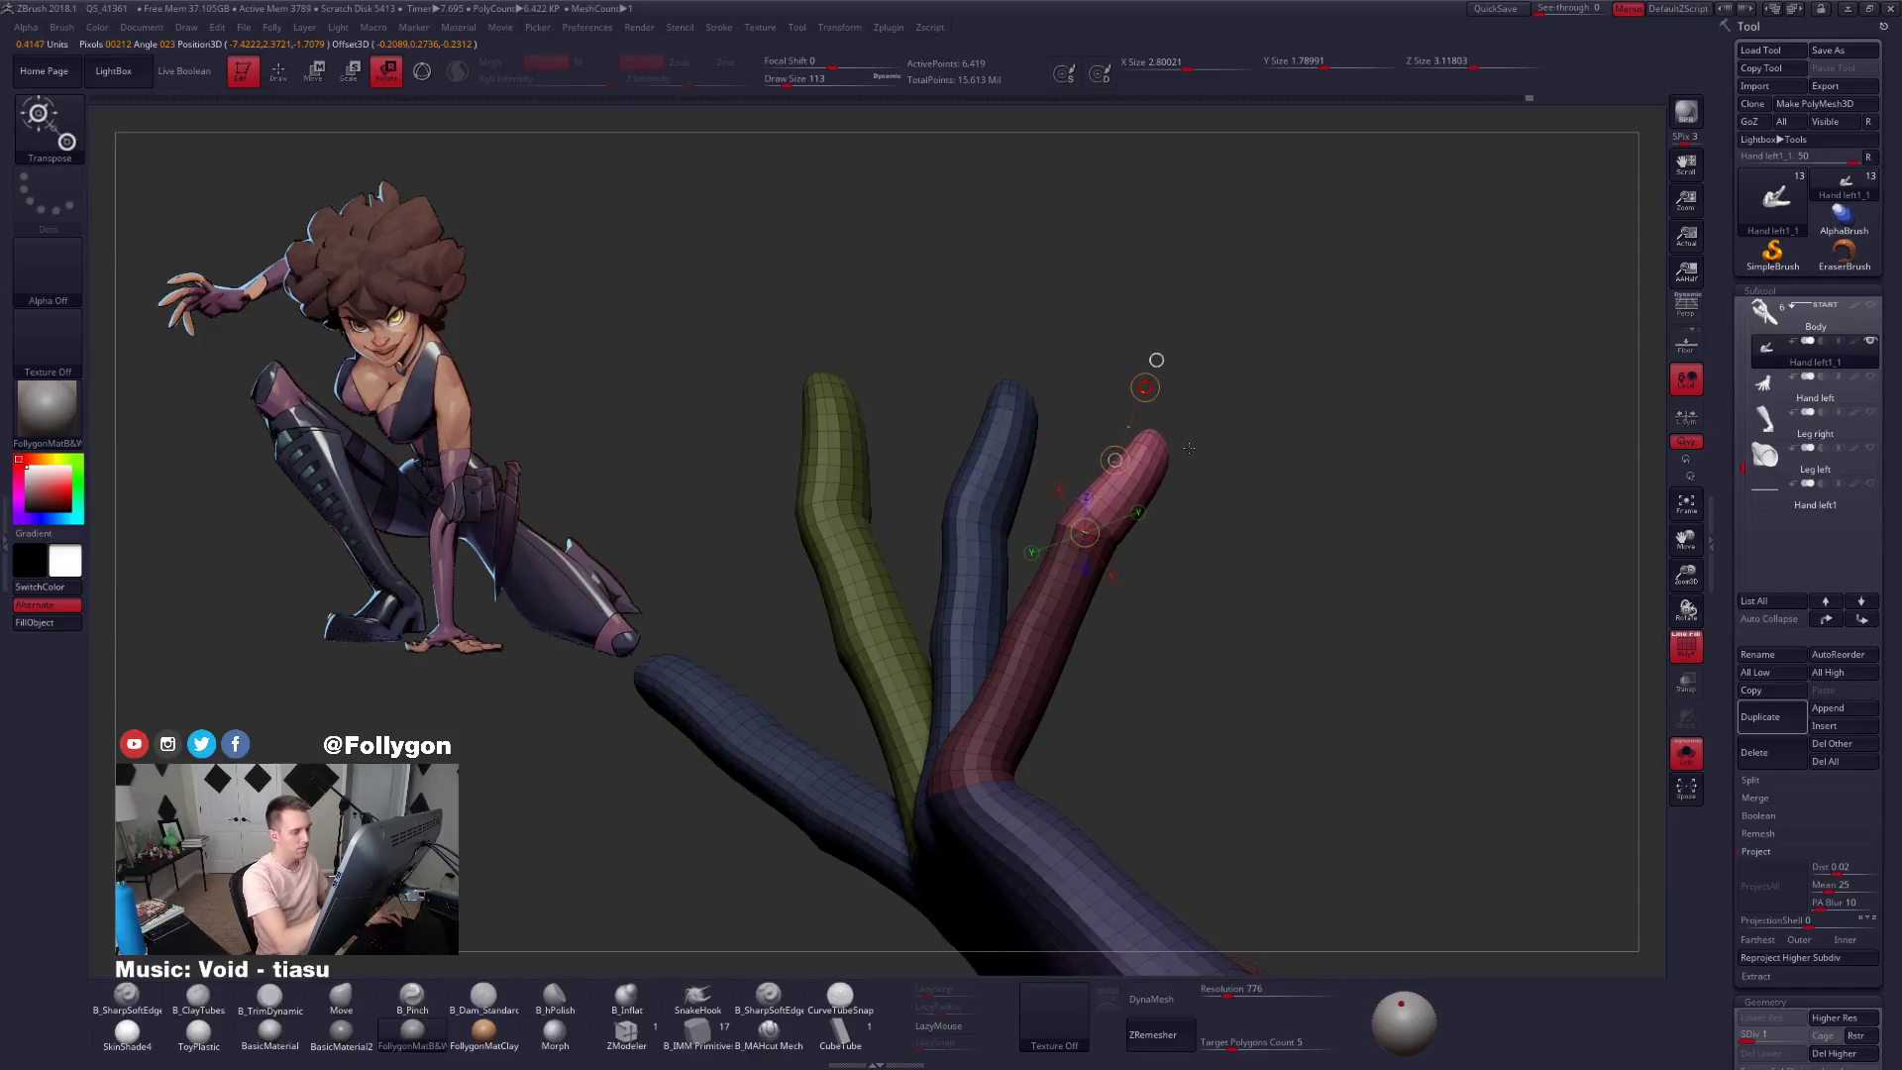
key(q)
key(b)
key(m)
key(v)
ctrl+click(1168, 522)
Raise the hand to subdivision level 4 and set the Move brush's draw size to 74.
mouse_move(1168, 522)
mouse_down()
mouse_move(1100, 594)
mouse_move(1050, 706)
mouse_move(1013, 681)
mouse_move(1009, 541)
mouse_move(1032, 541)
mouse_move(931, 542)
mouse_up()
key(d)
key(d)
key(d)
key(space)
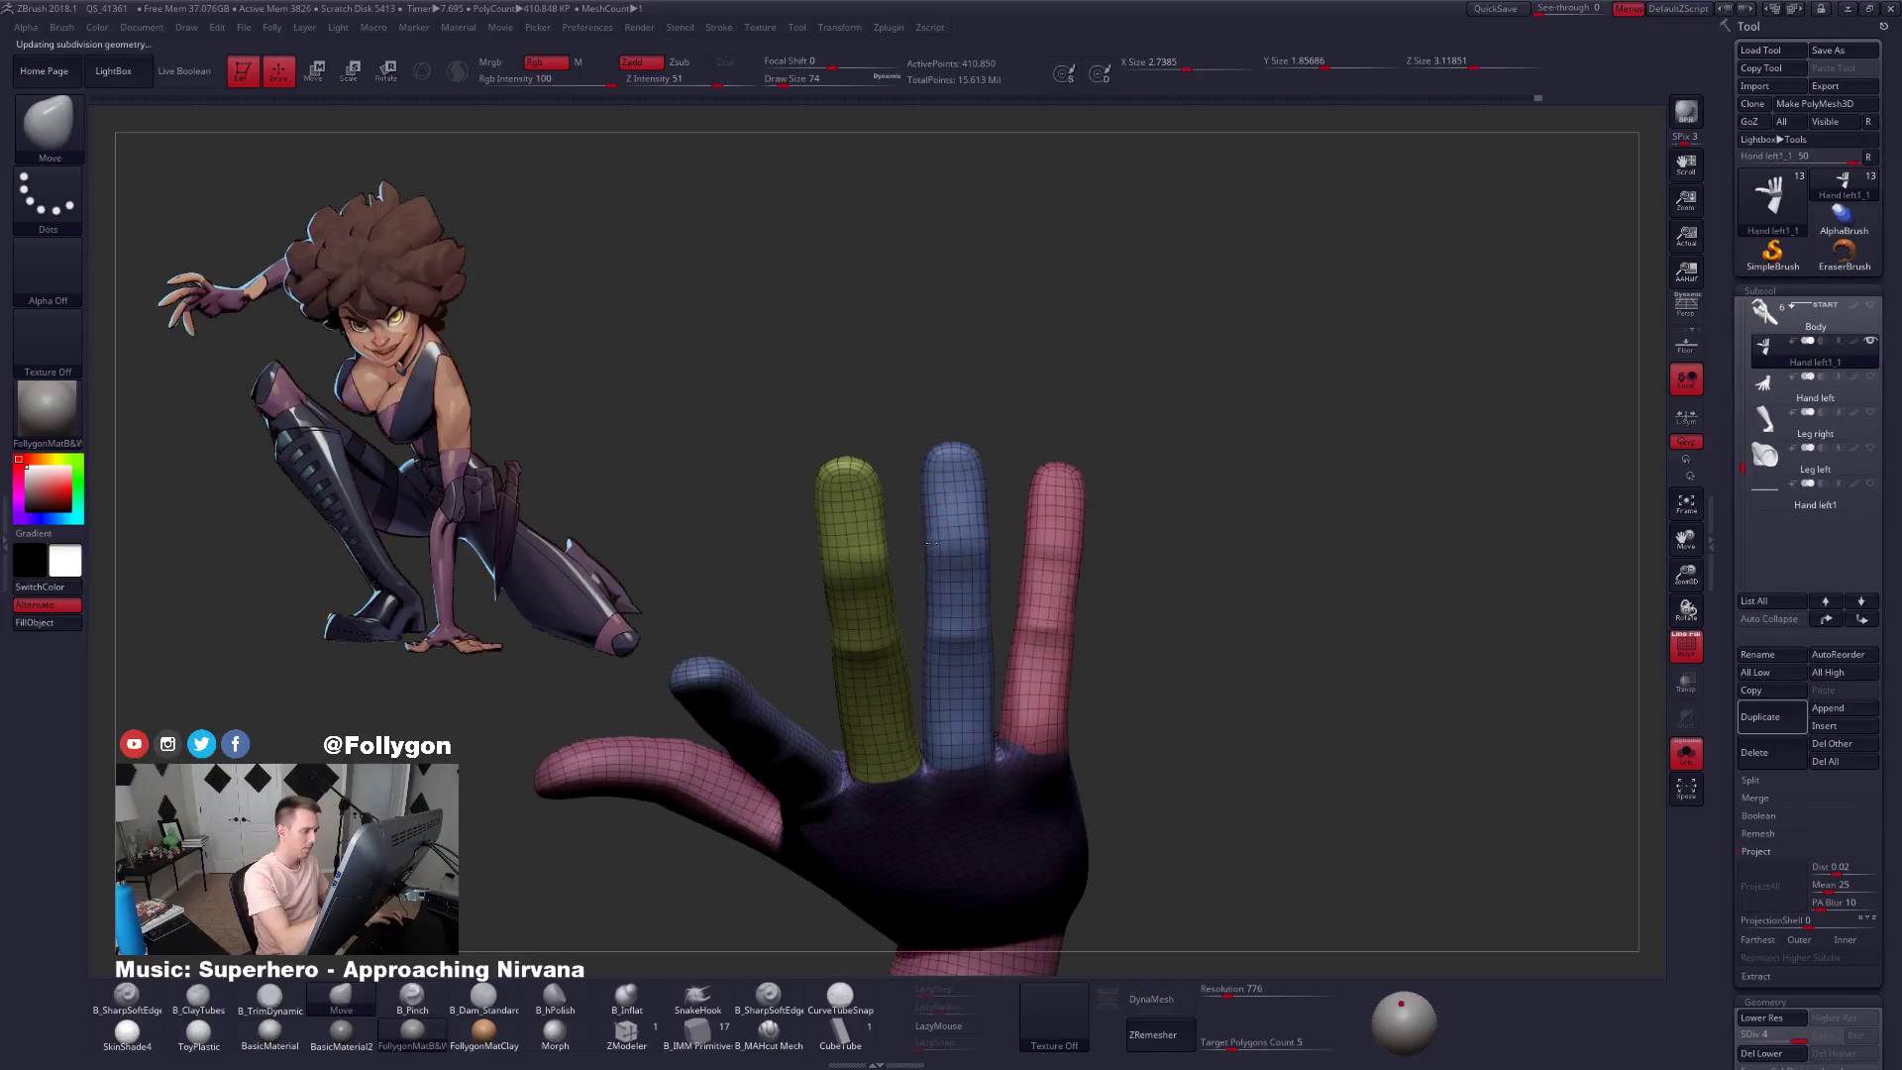
Hide the polygroup wireframe, turn the hand to compare it with the reference illustration, and quick save the project.
key(shift+f)
drag(1114, 579, 917, 721)
right_drag(916, 721, 1026, 811)
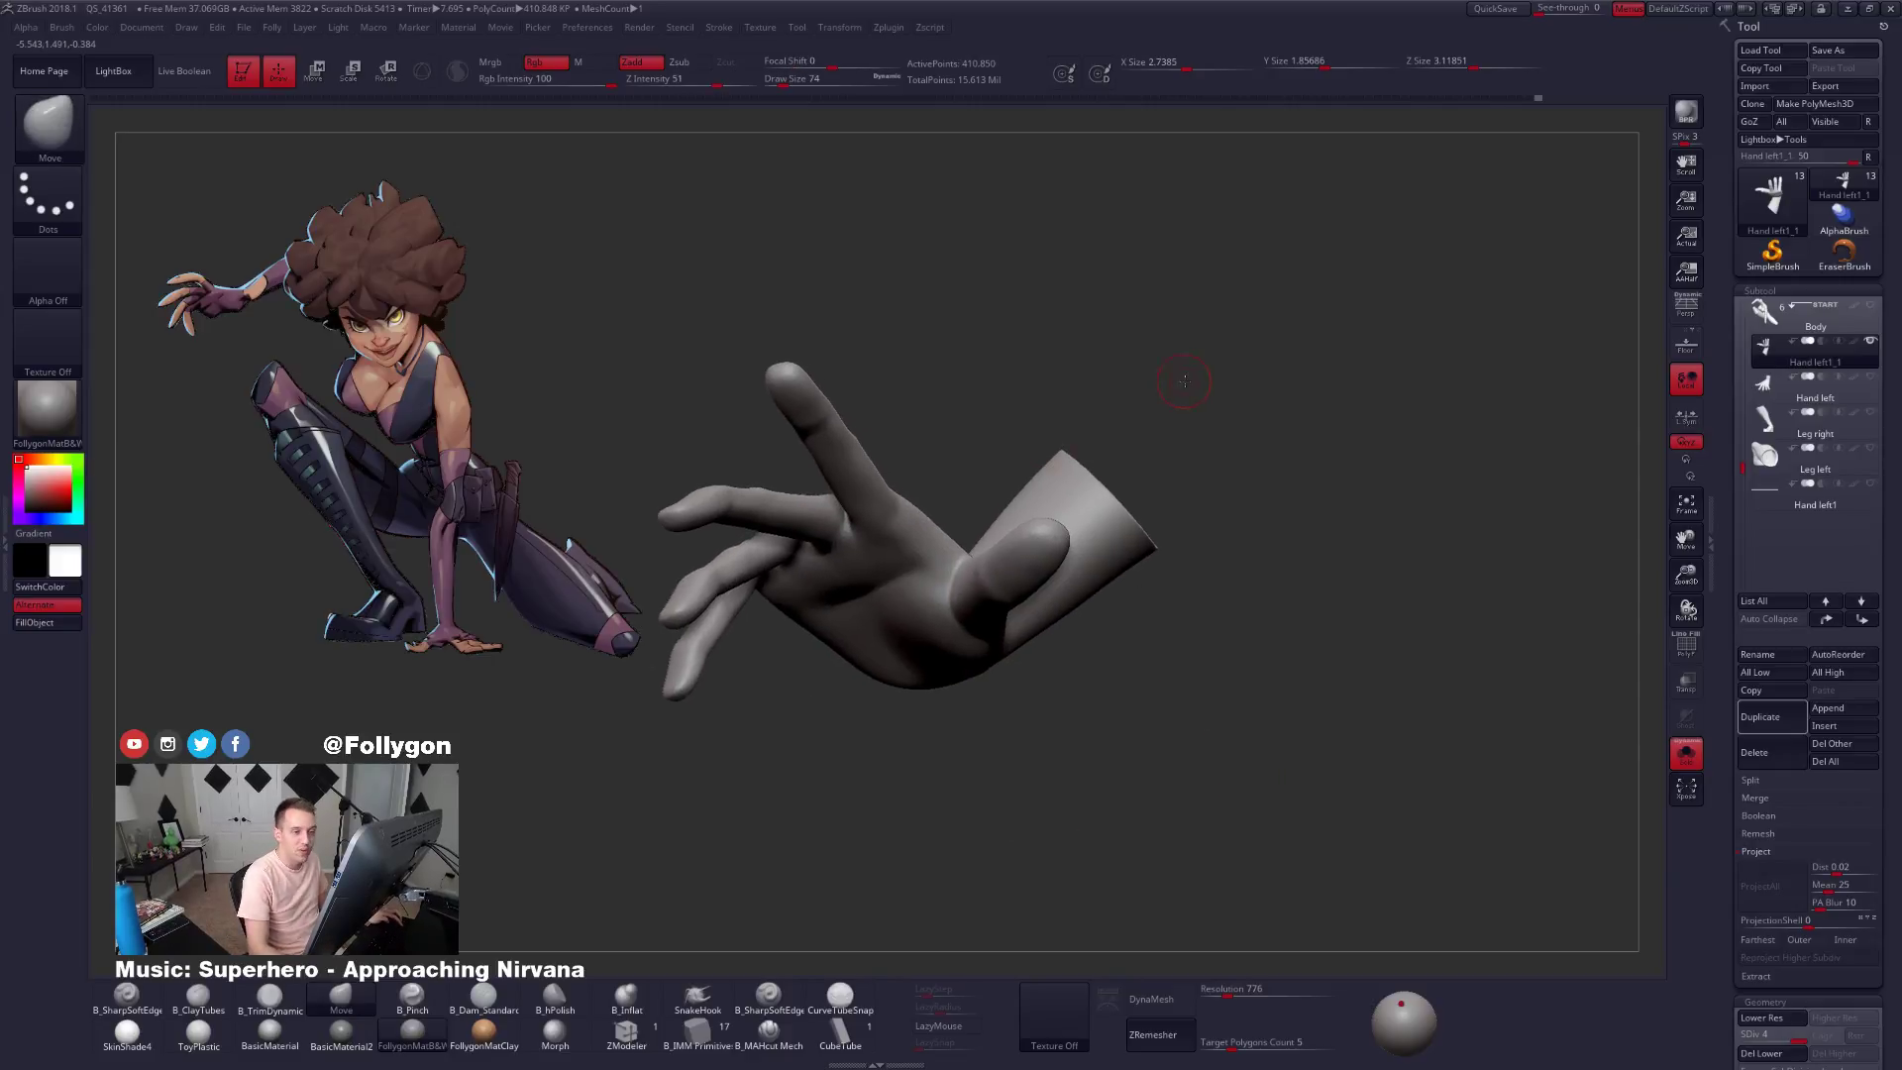
alt+right_drag(1184, 382, 1327, 401)
click(1687, 315)
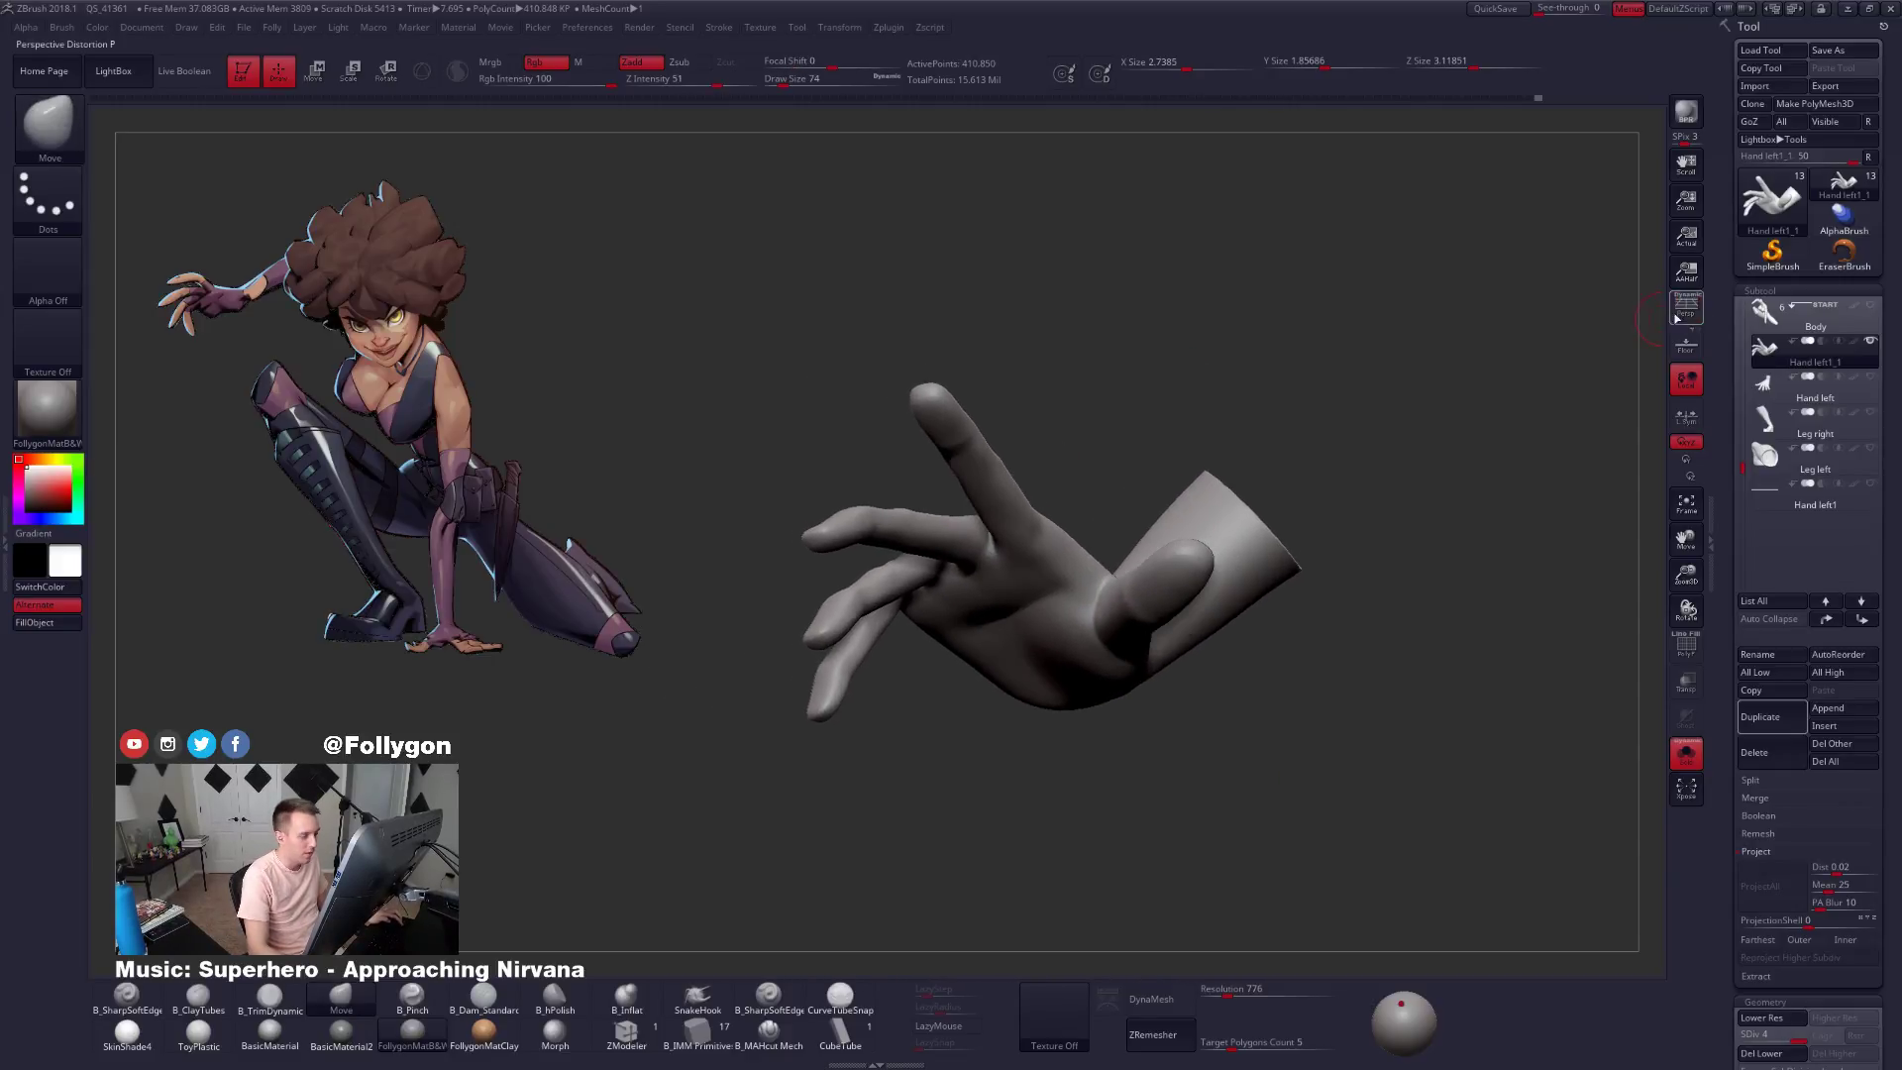
right_click(1041, 318)
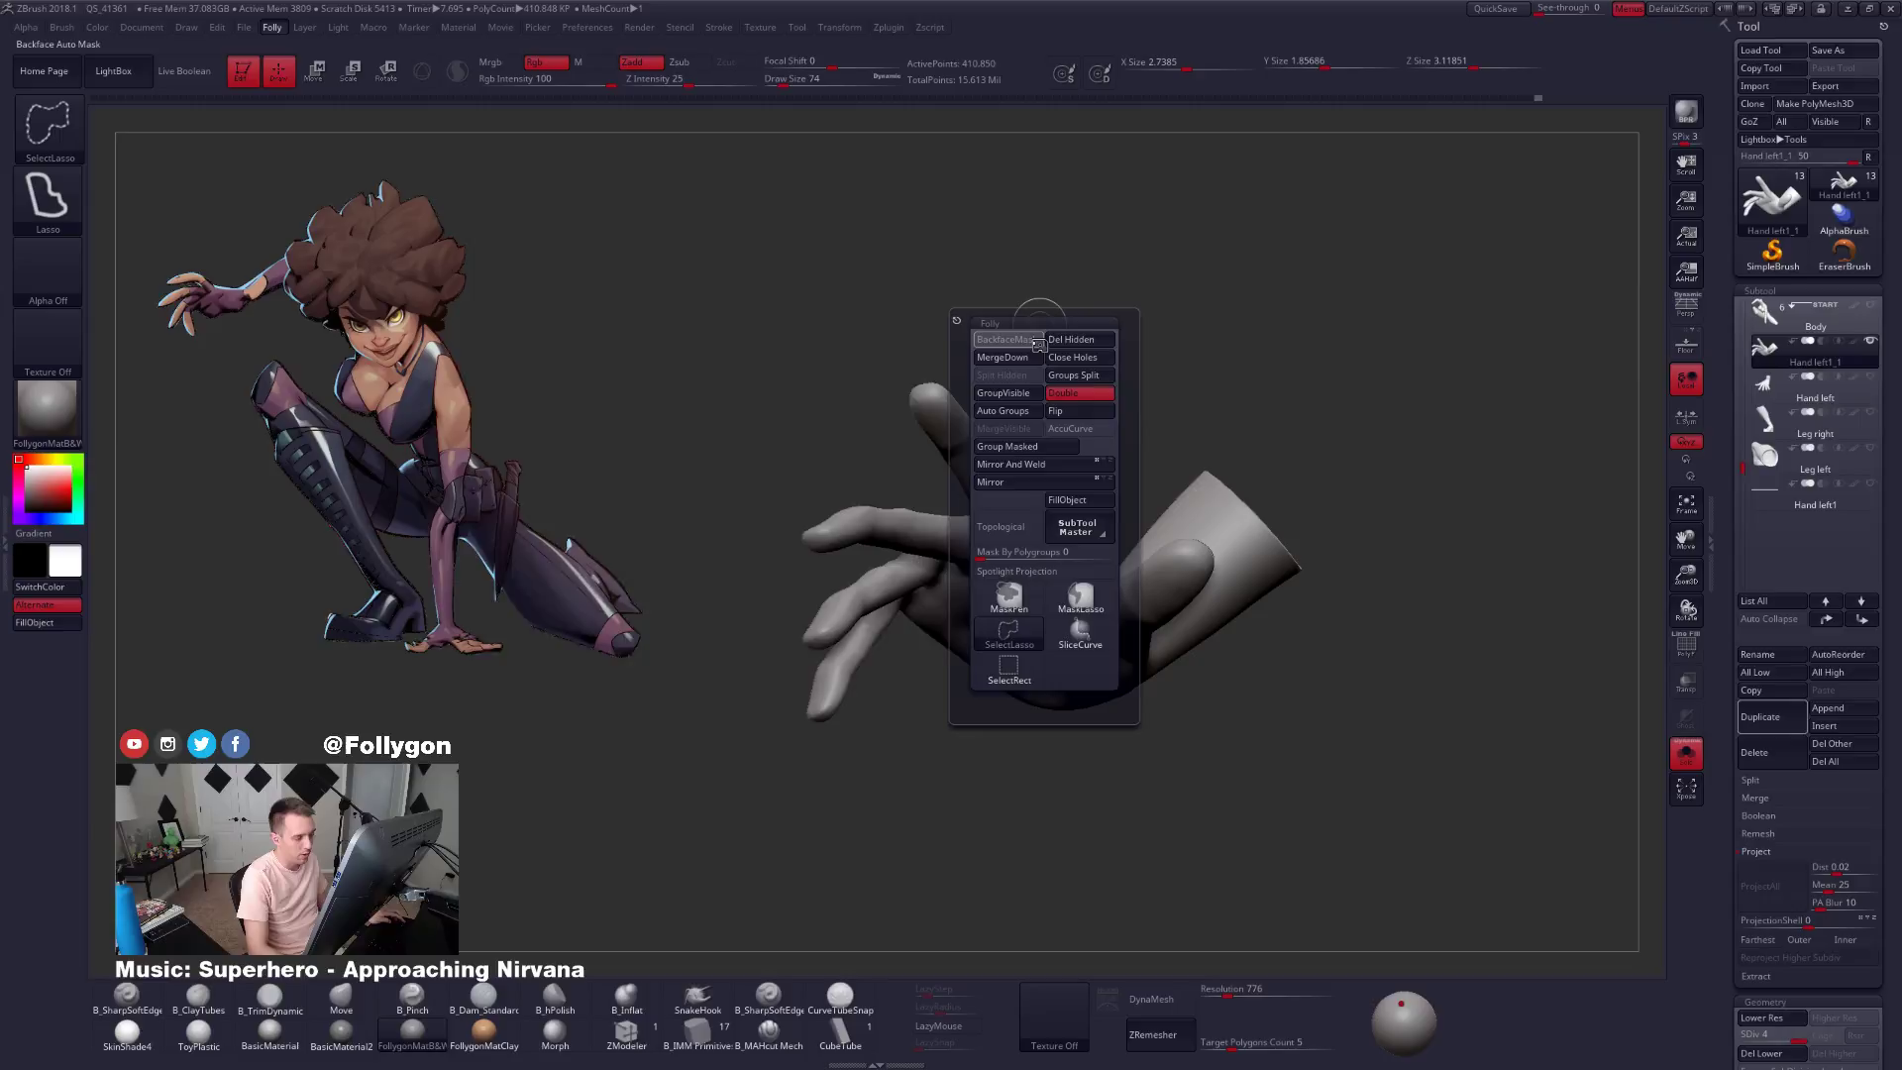
click(1496, 9)
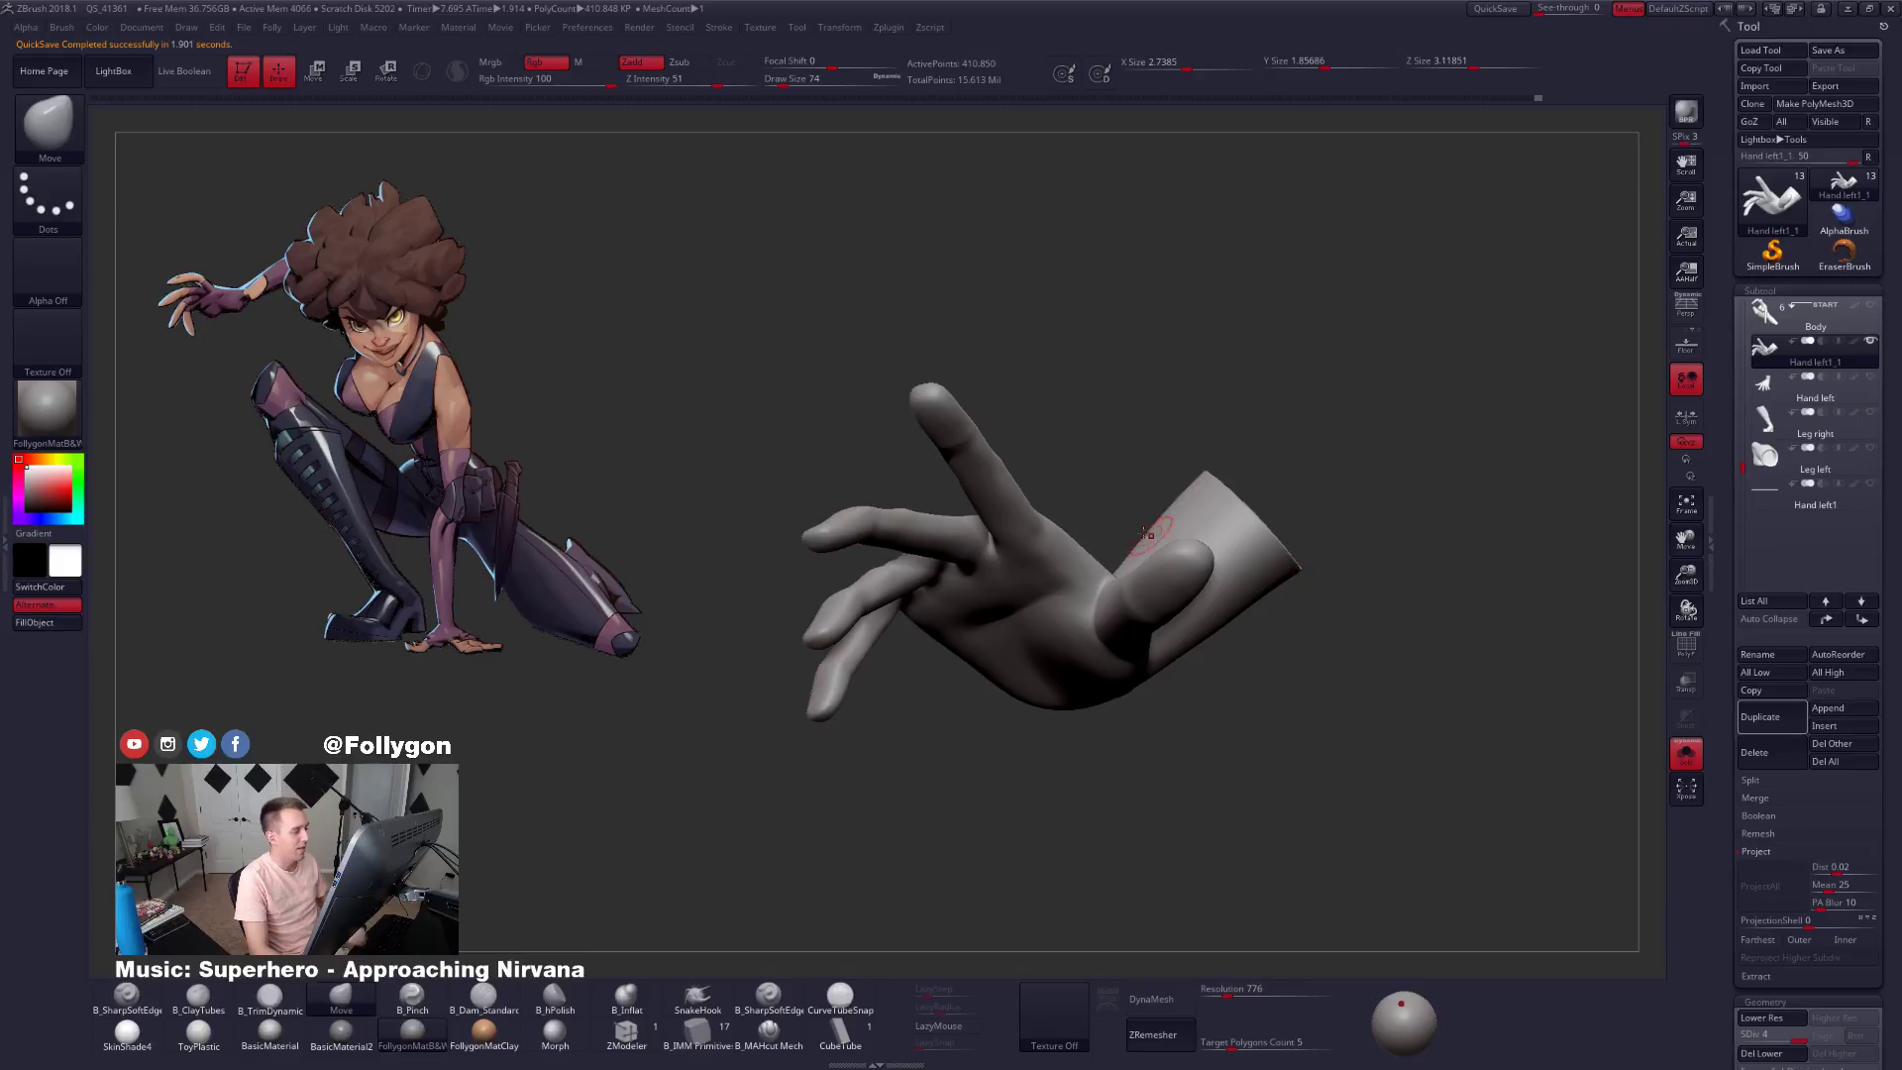
Show the hand's polygroup wireframe and lower the mesh to its lowest subdivision level.
mouse_move(994, 473)
right_down()
mouse_move(1119, 476)
mouse_move(1109, 416)
mouse_move(996, 436)
mouse_move(977, 495)
mouse_move(1090, 482)
right_up()
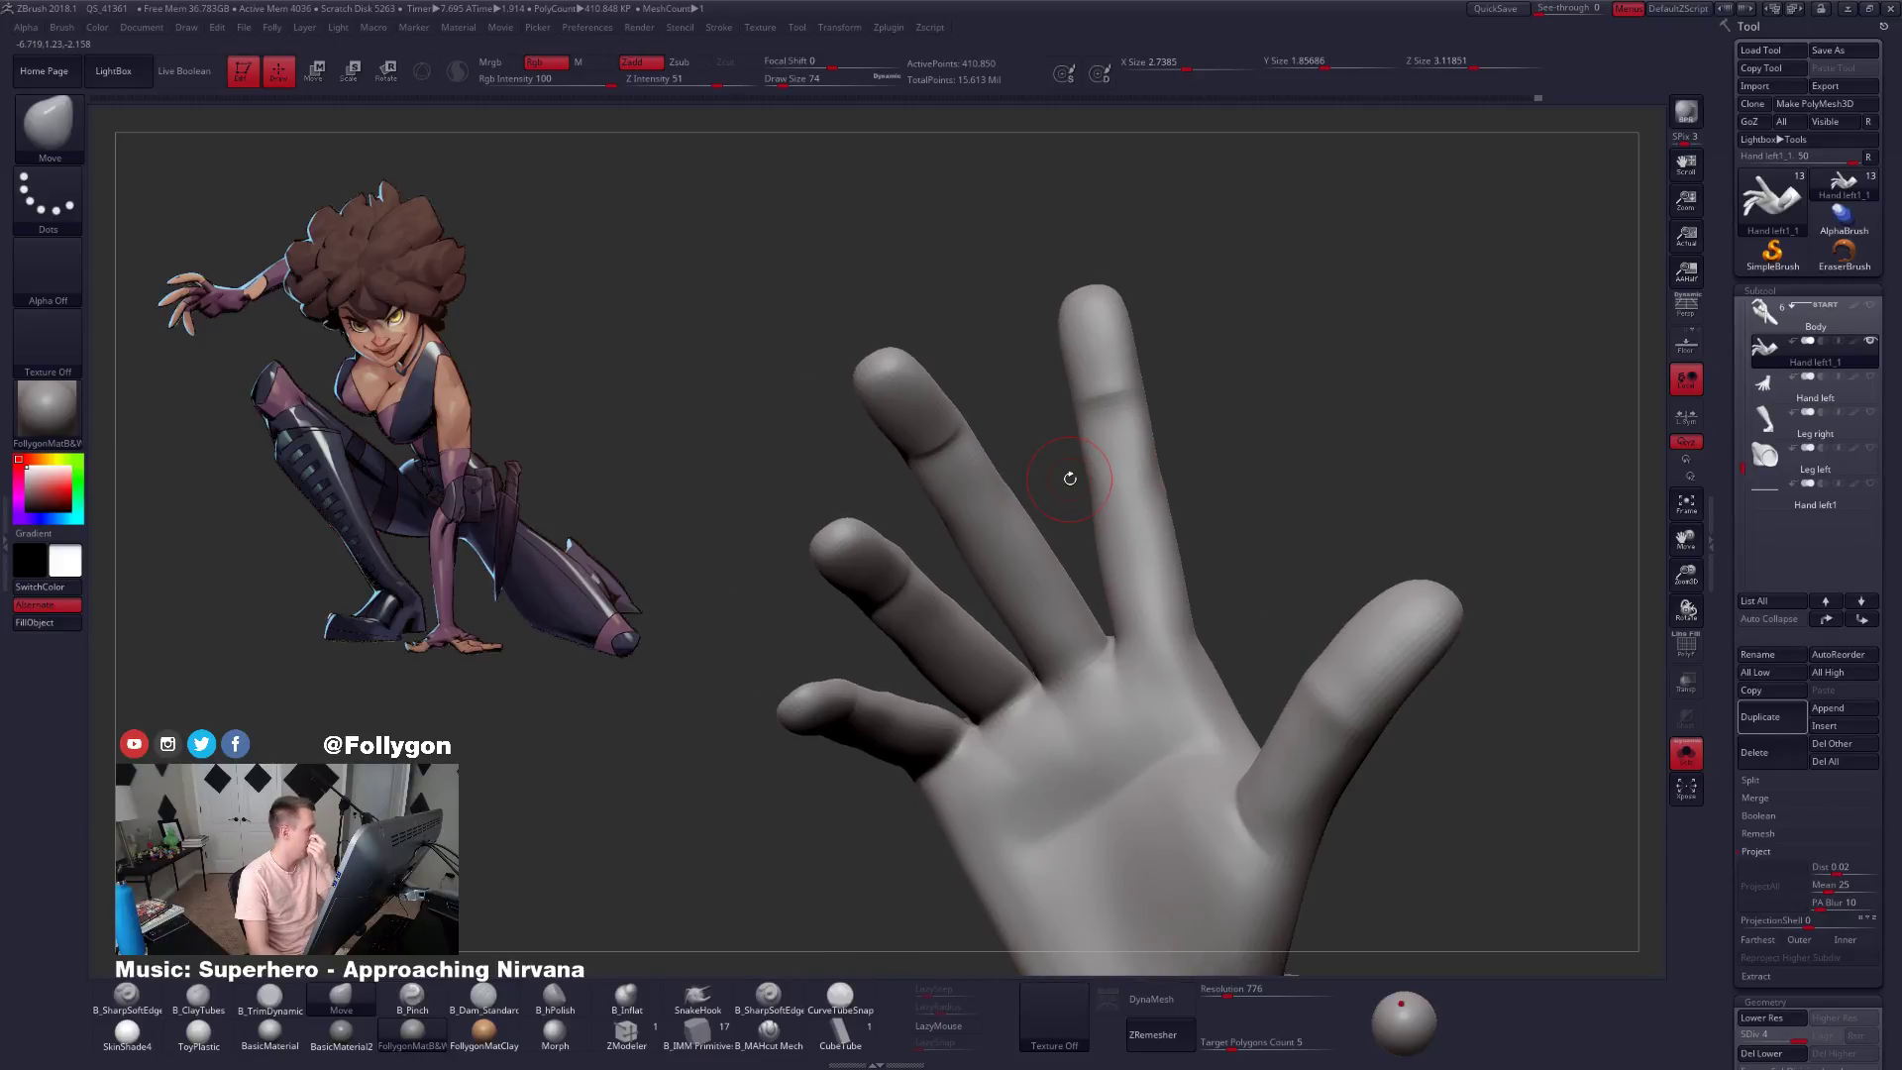
right_drag(1124, 441, 1175, 489)
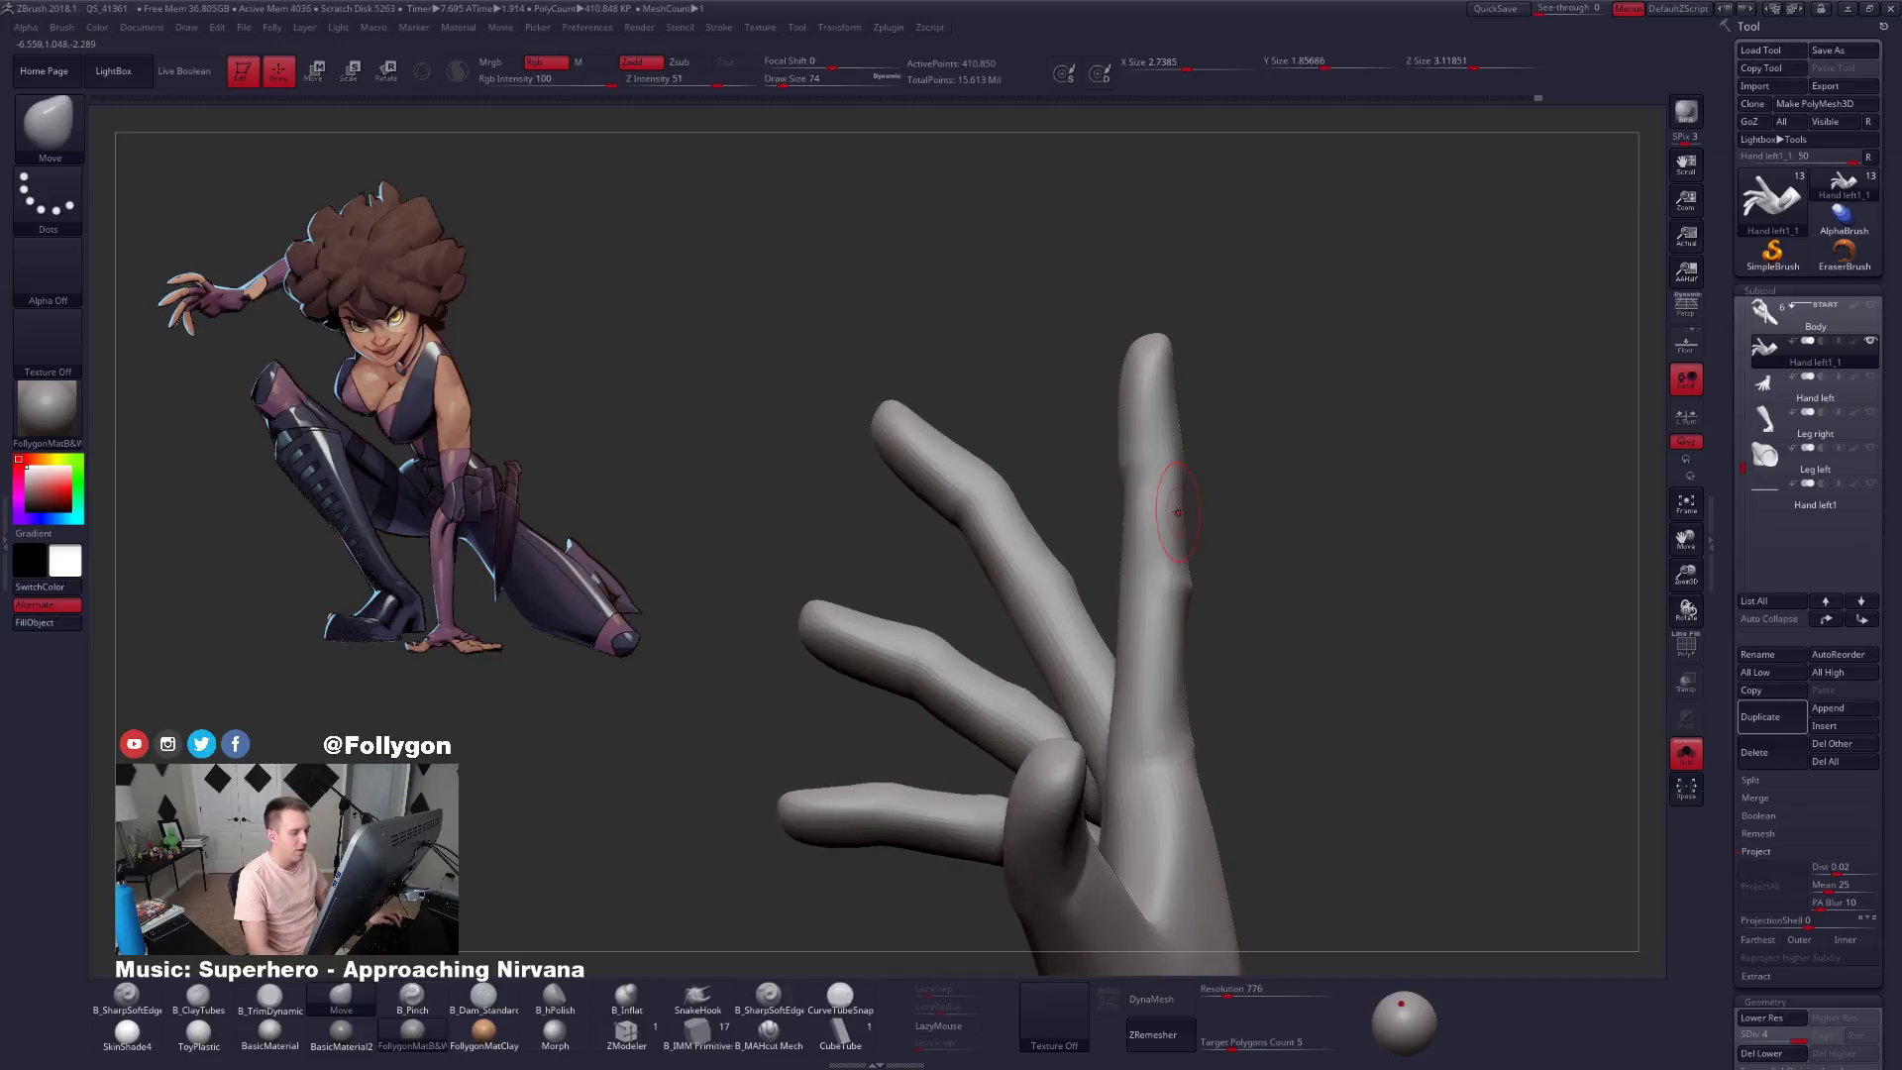
key(shift+f)
key(shift+d)
key(shift+d)
key(shift+d)
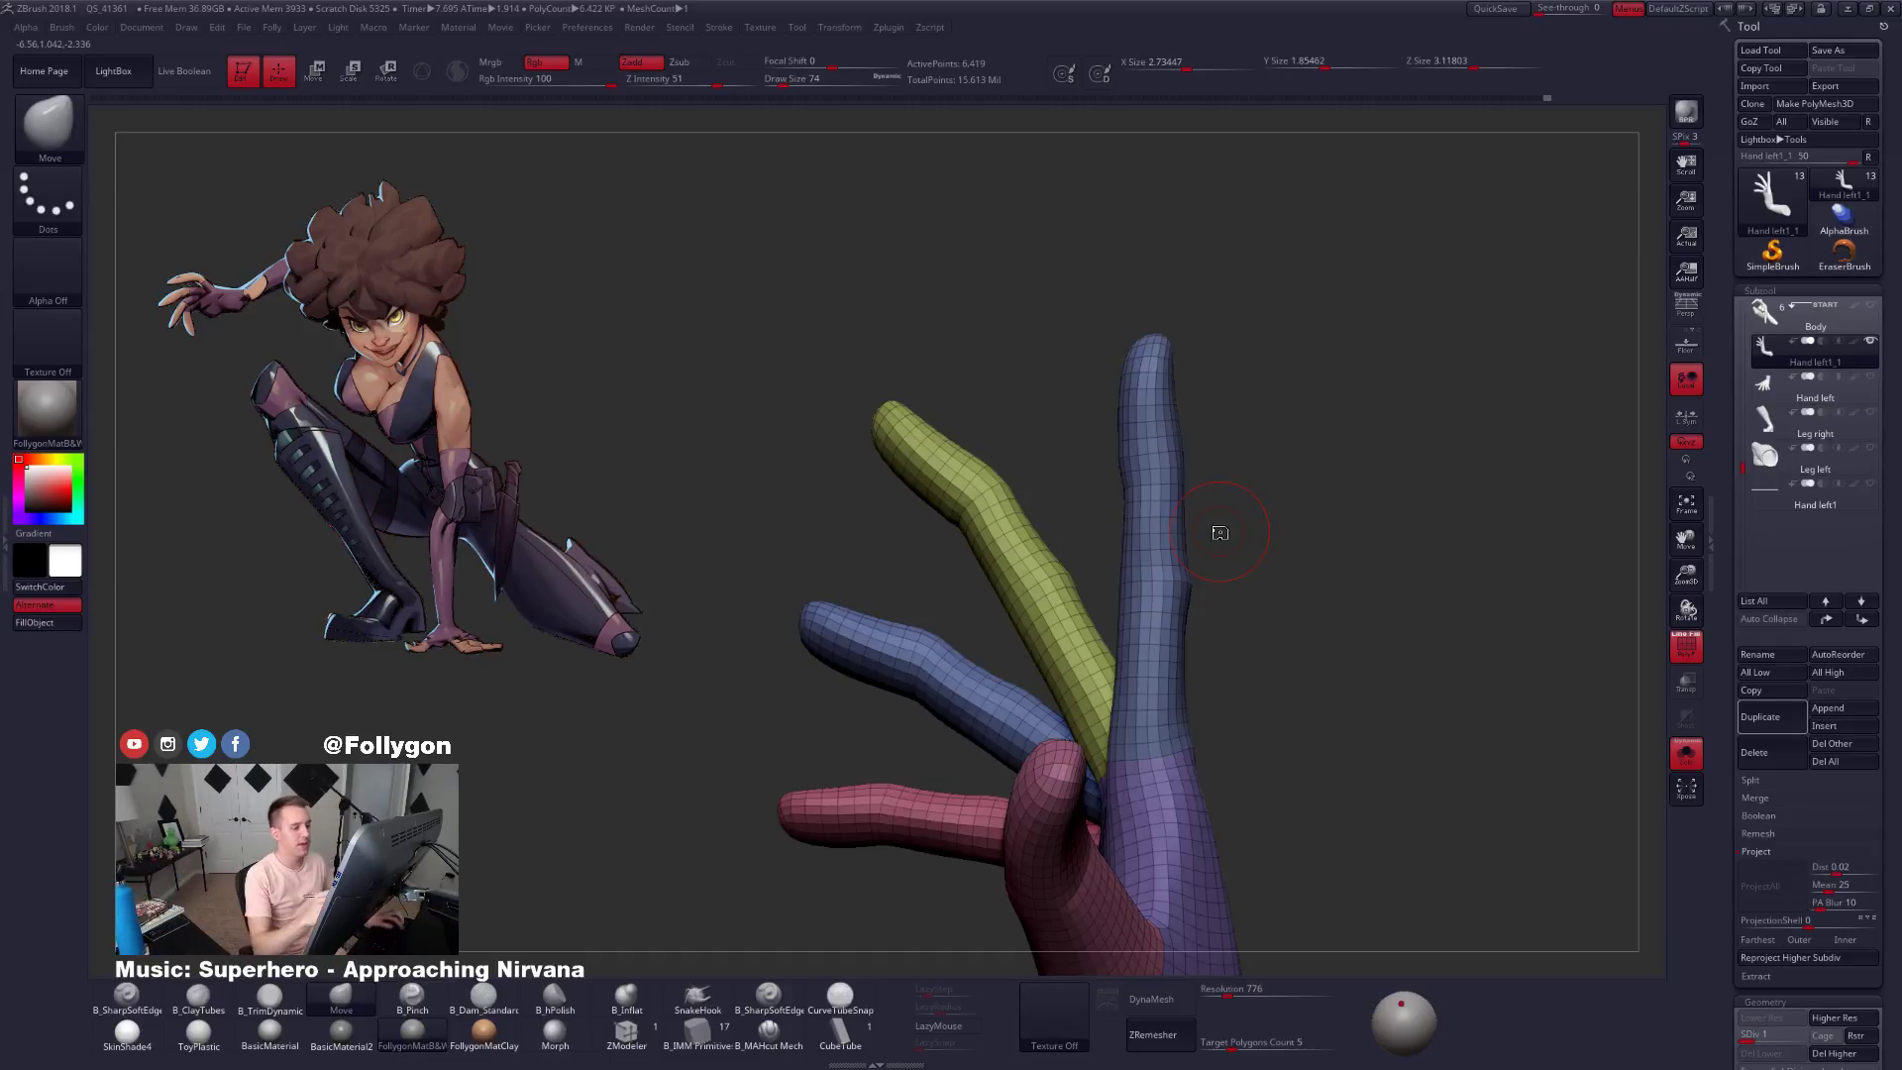
key(ctrl+z)
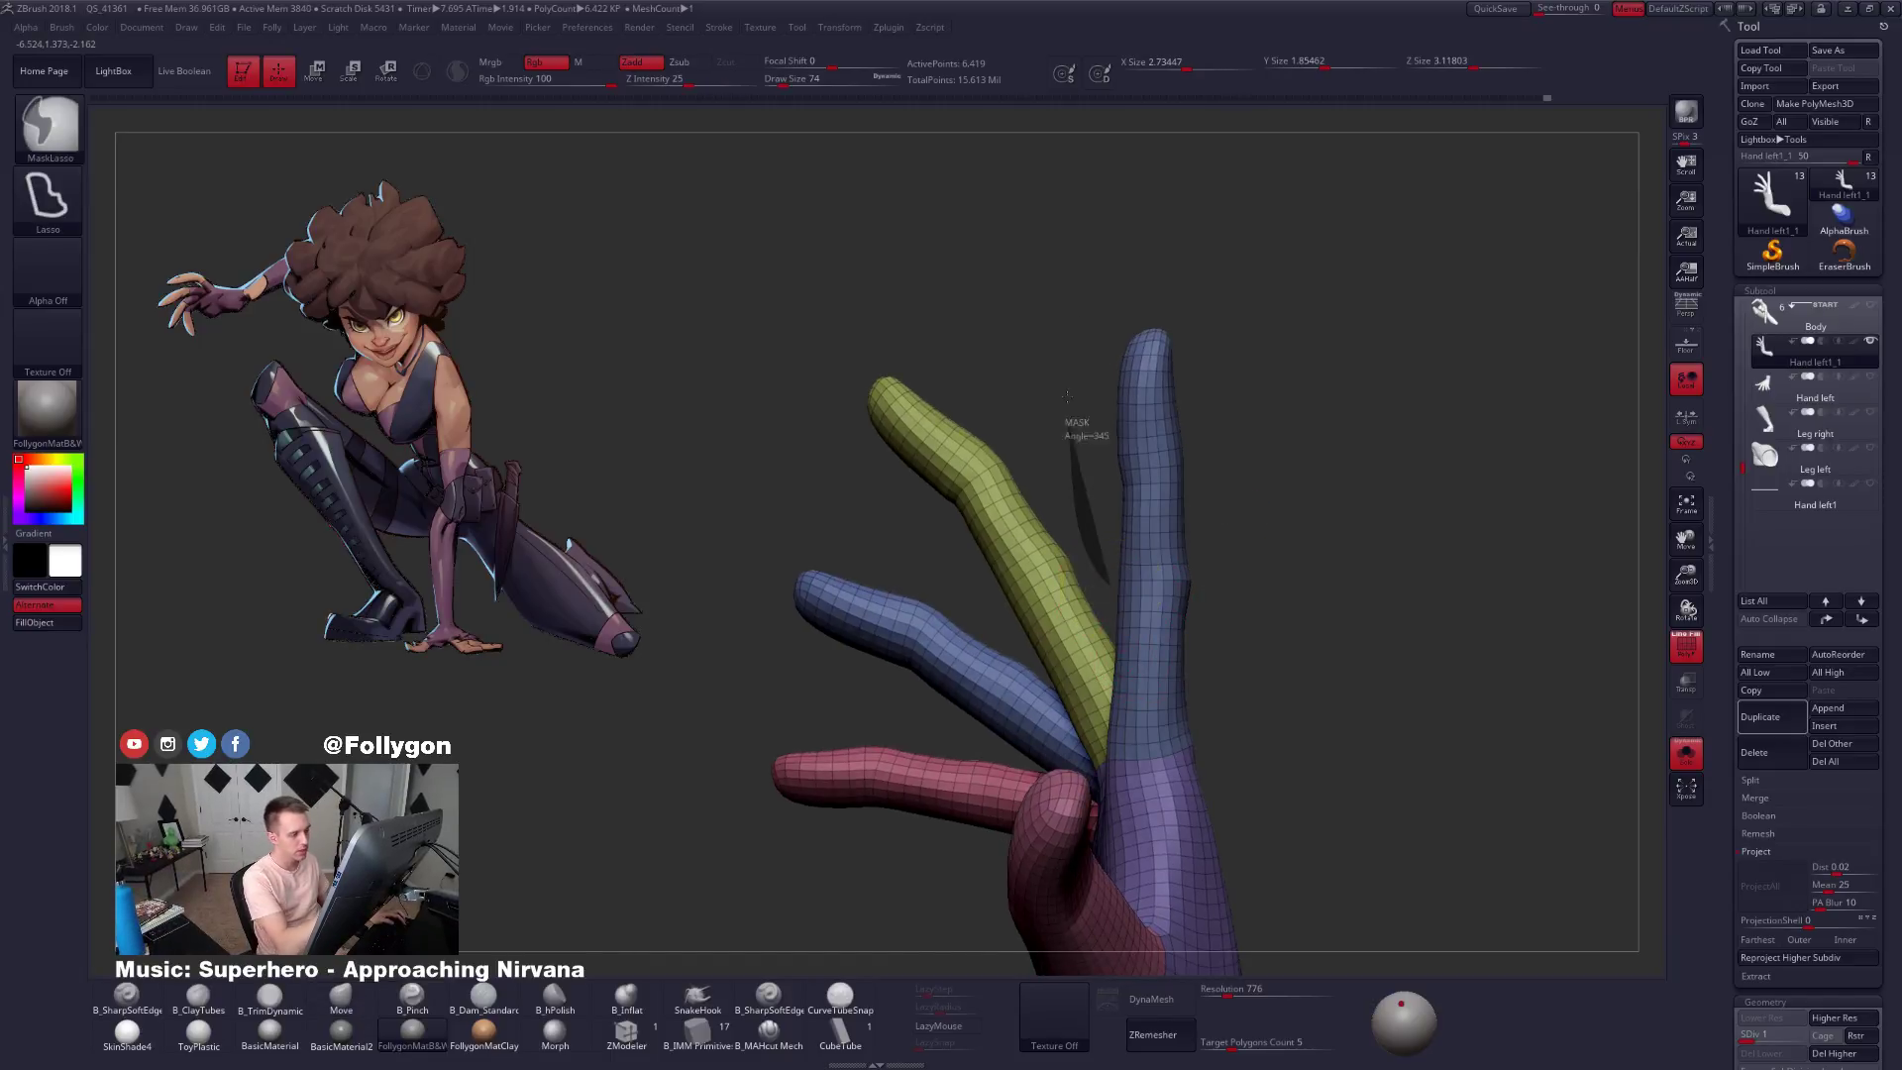
Mask everything except the index finger's outer segments and rotate them toward the palm at the knuckle.
mouse_move(1067, 396)
ctrl+mouse_down()
mouse_move(1299, 611)
mouse_move(1303, 574)
ctrl+mouse_up()
ctrl+click(1265, 595)
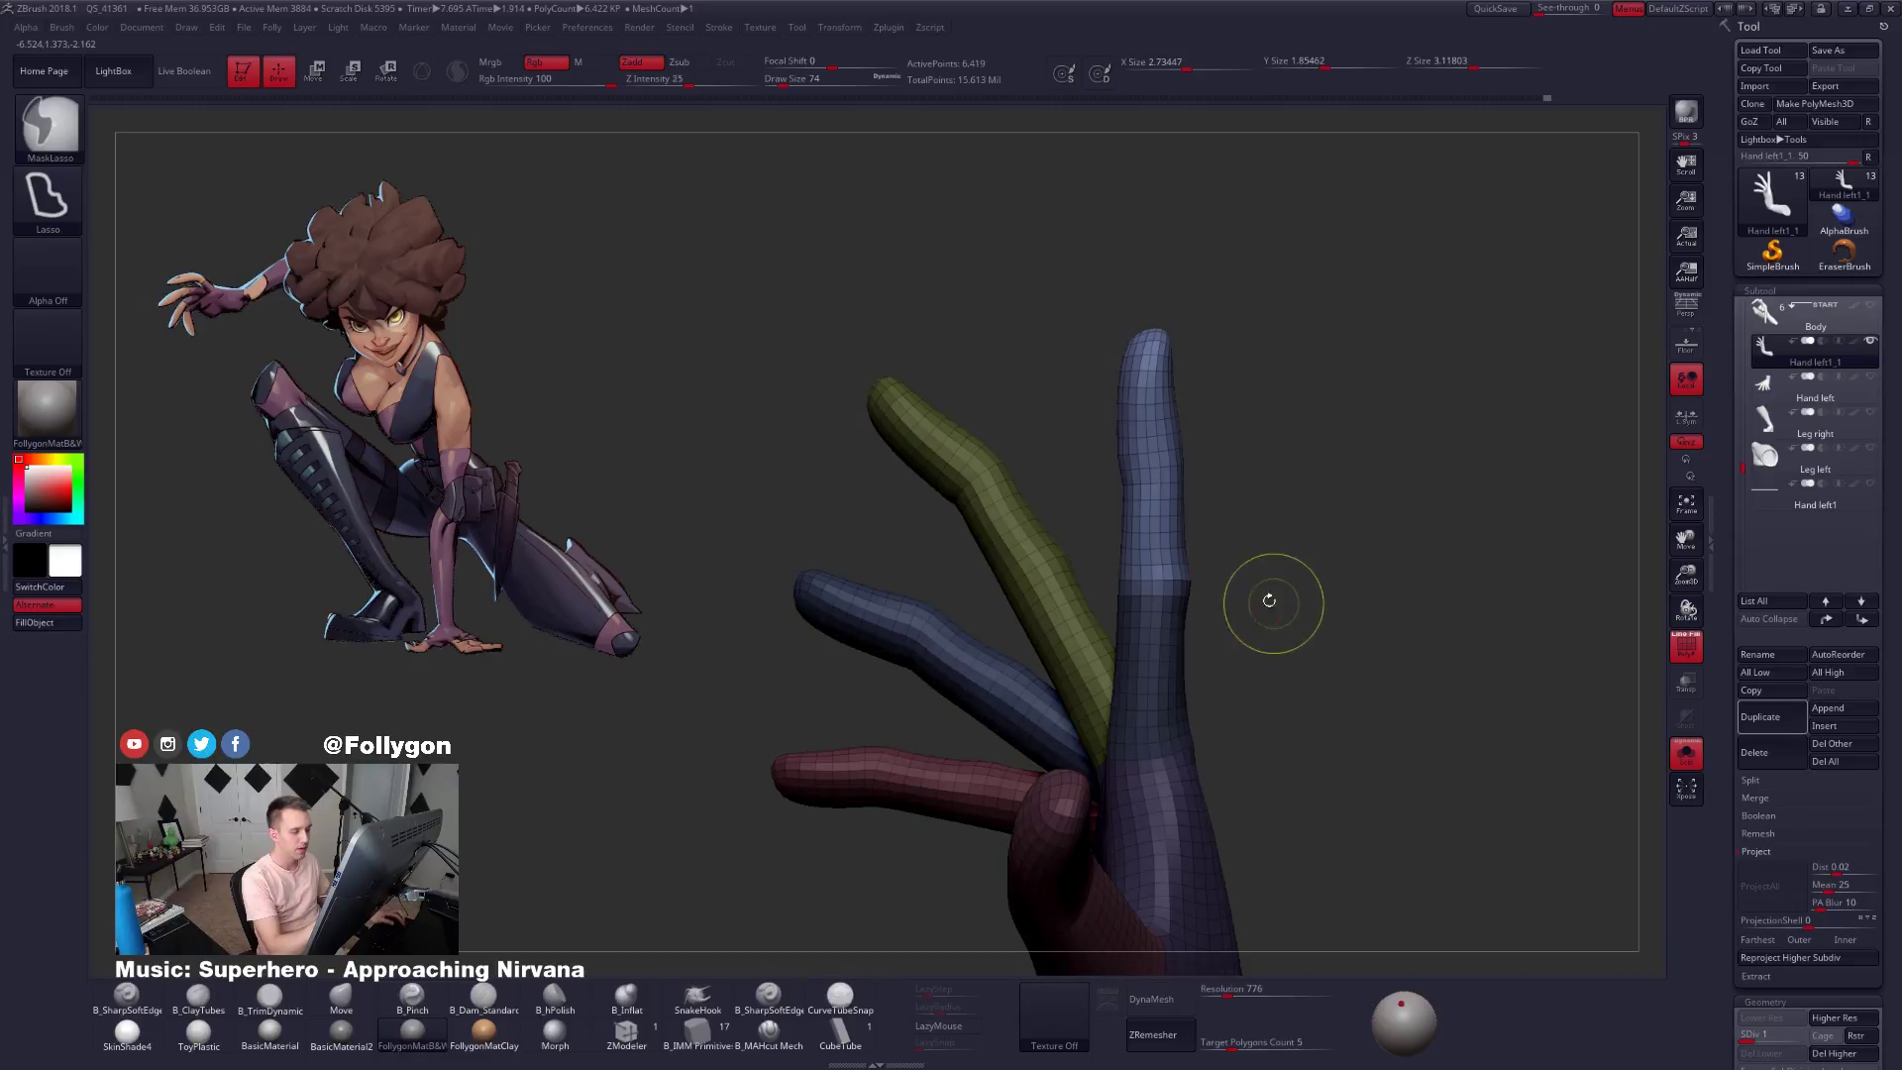
key(r)
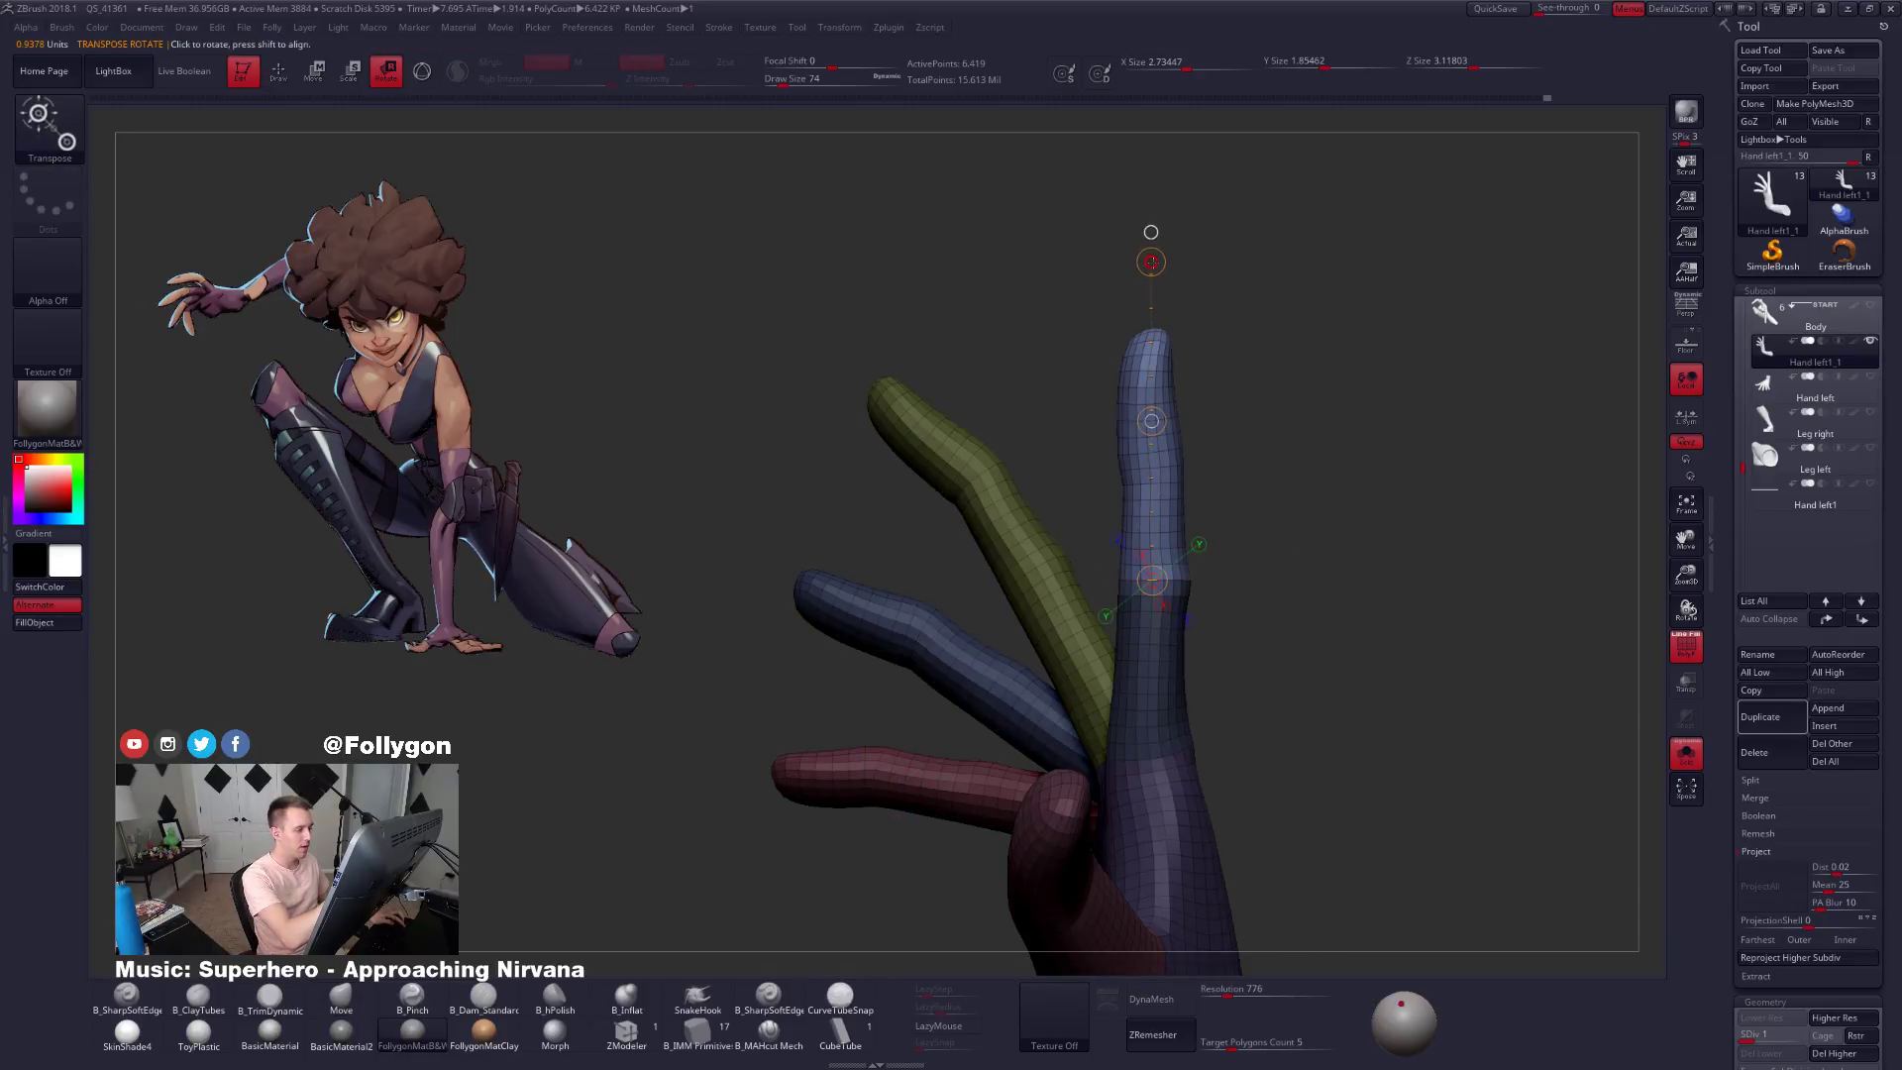
drag(1151, 262, 996, 355)
key(d)
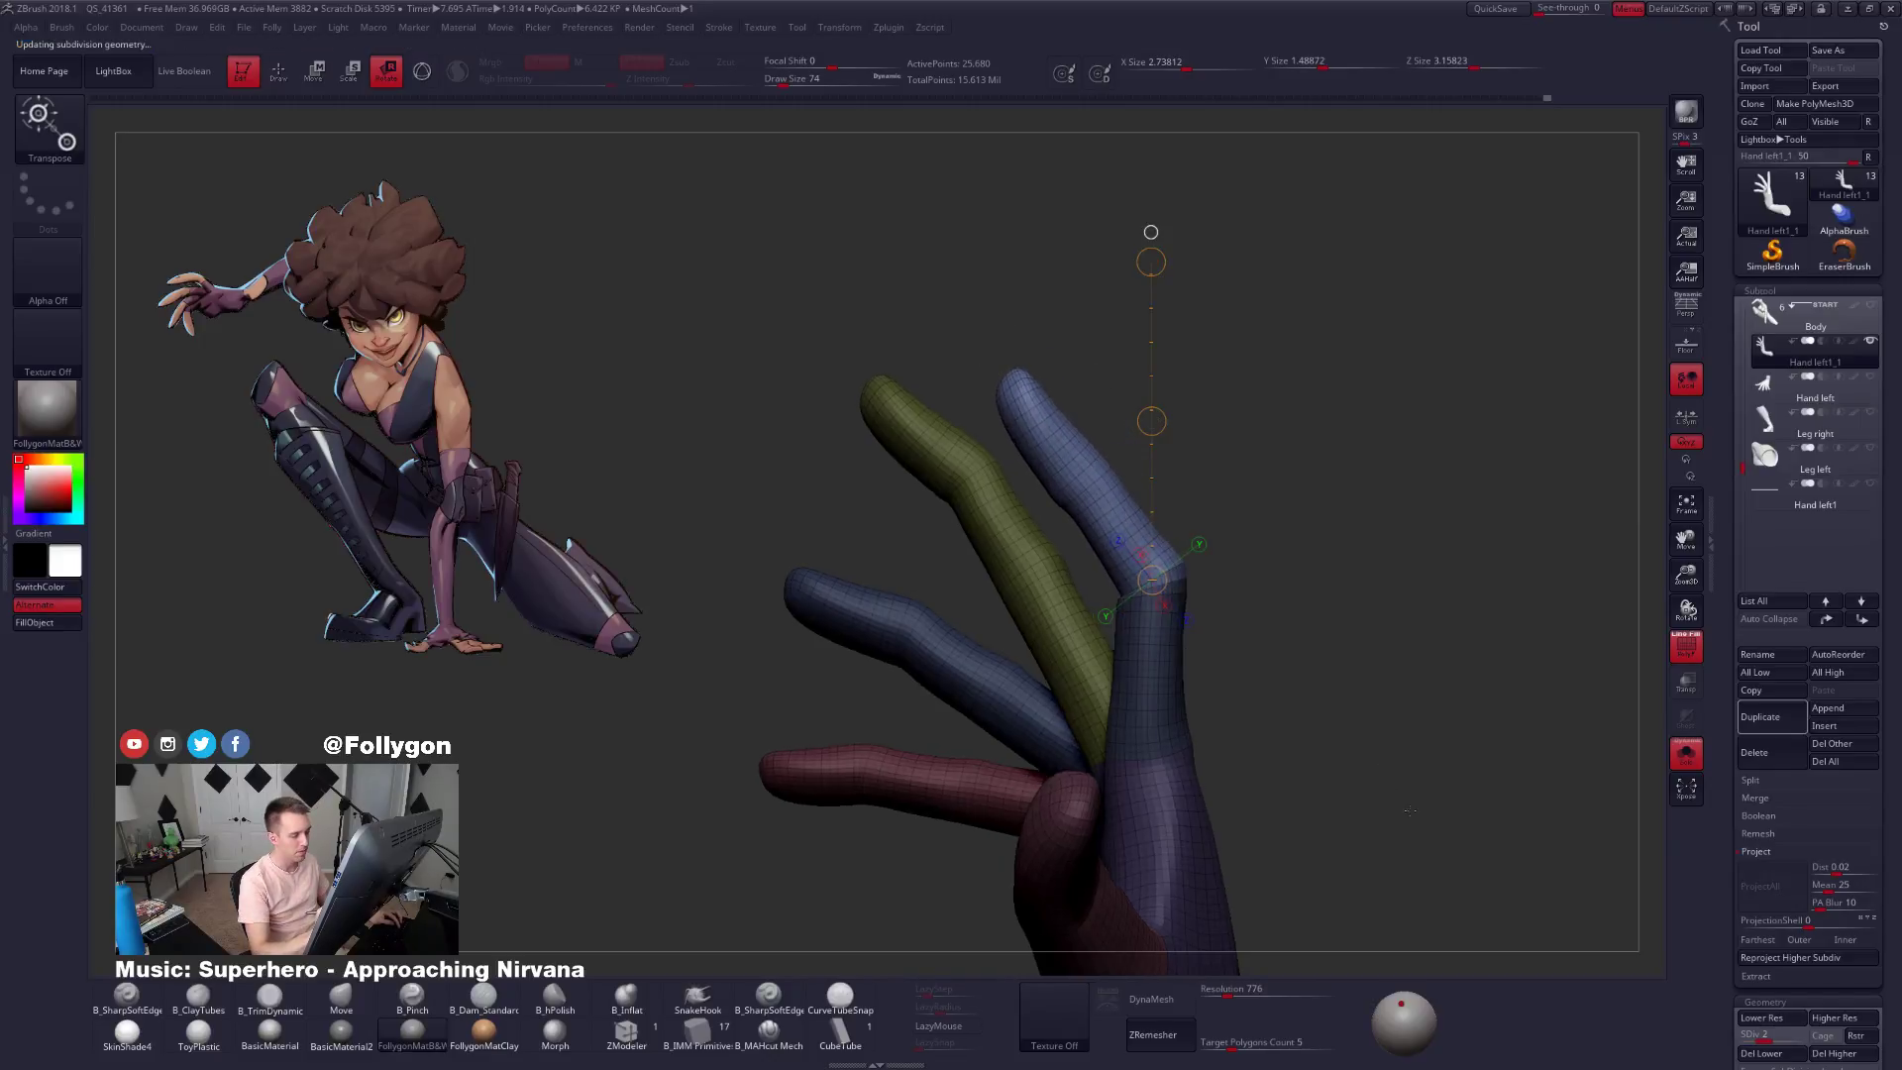
drag(1395, 790, 1393, 745)
key(shift+d)
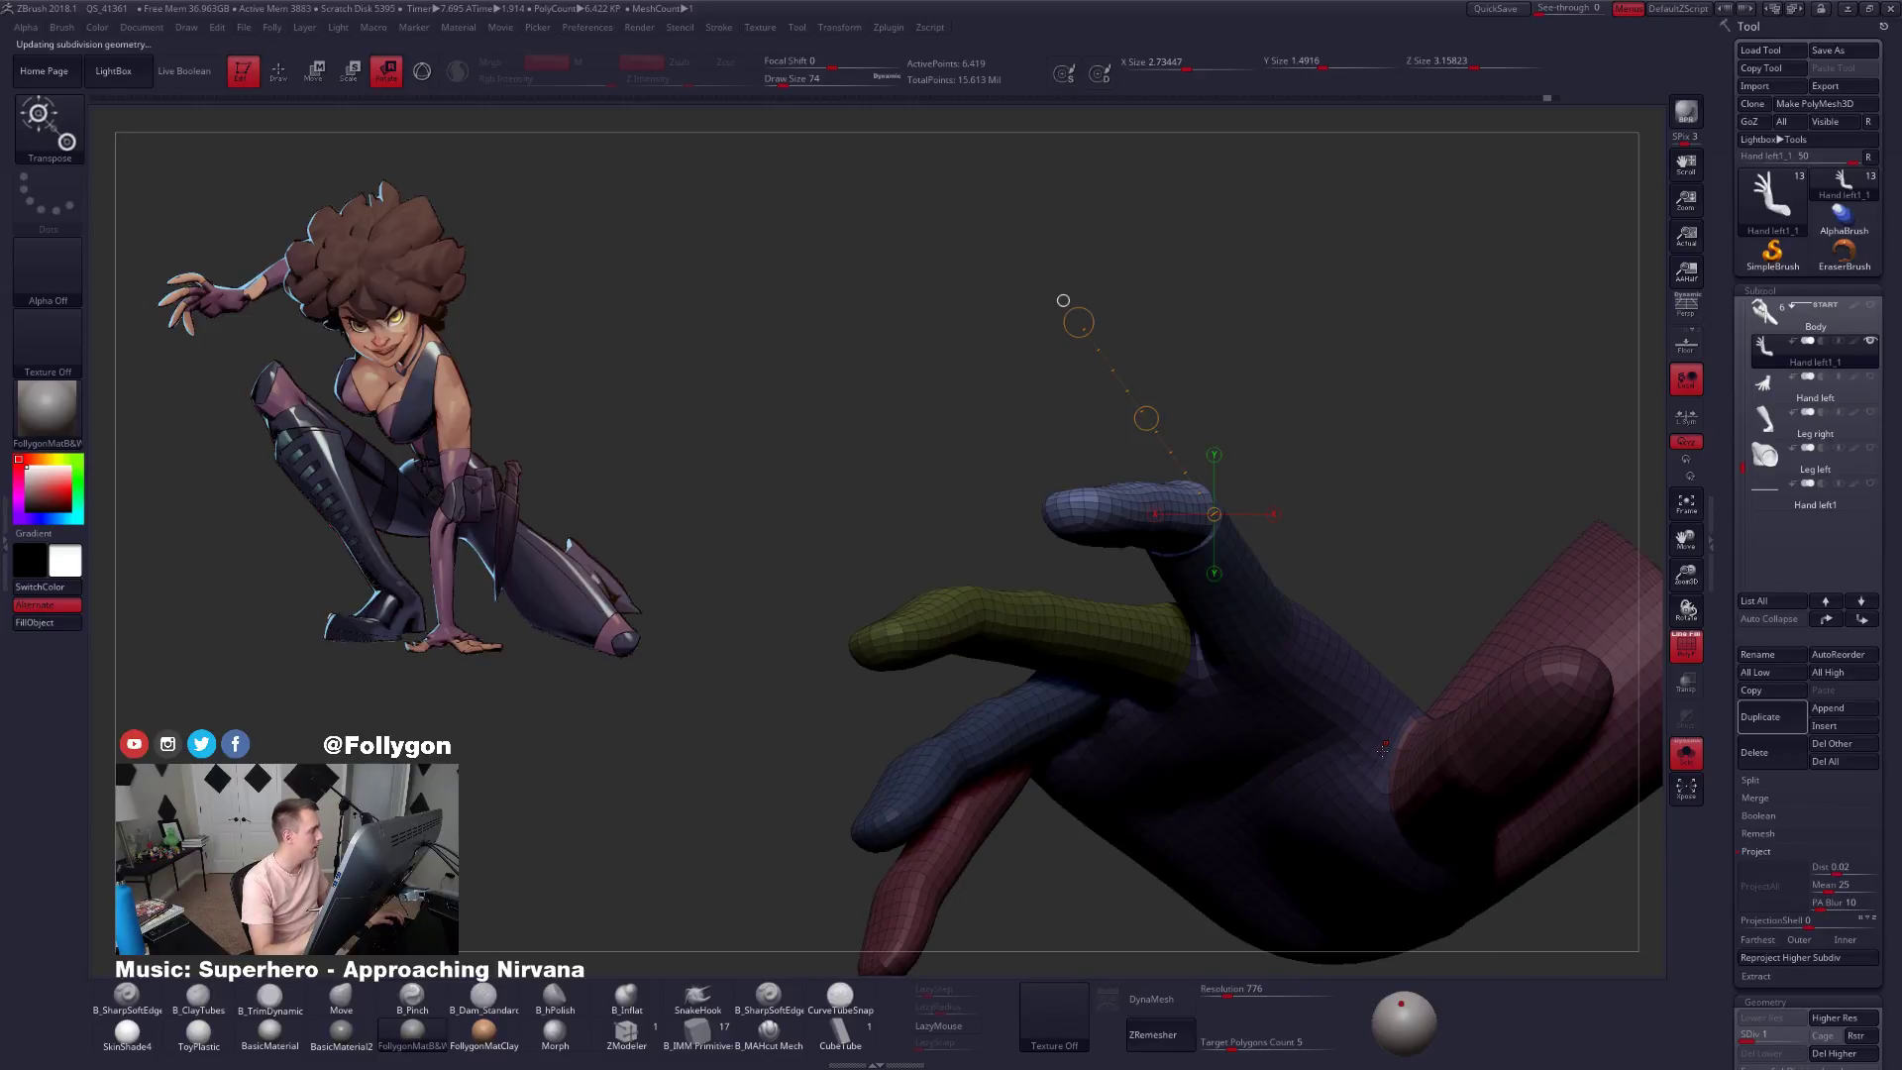
Isolate the middle finger to mask its outer segments, restore the whole hand and invert the mask so they stay editable.
drag(1357, 764, 1116, 467)
ctrl+click(1110, 450)
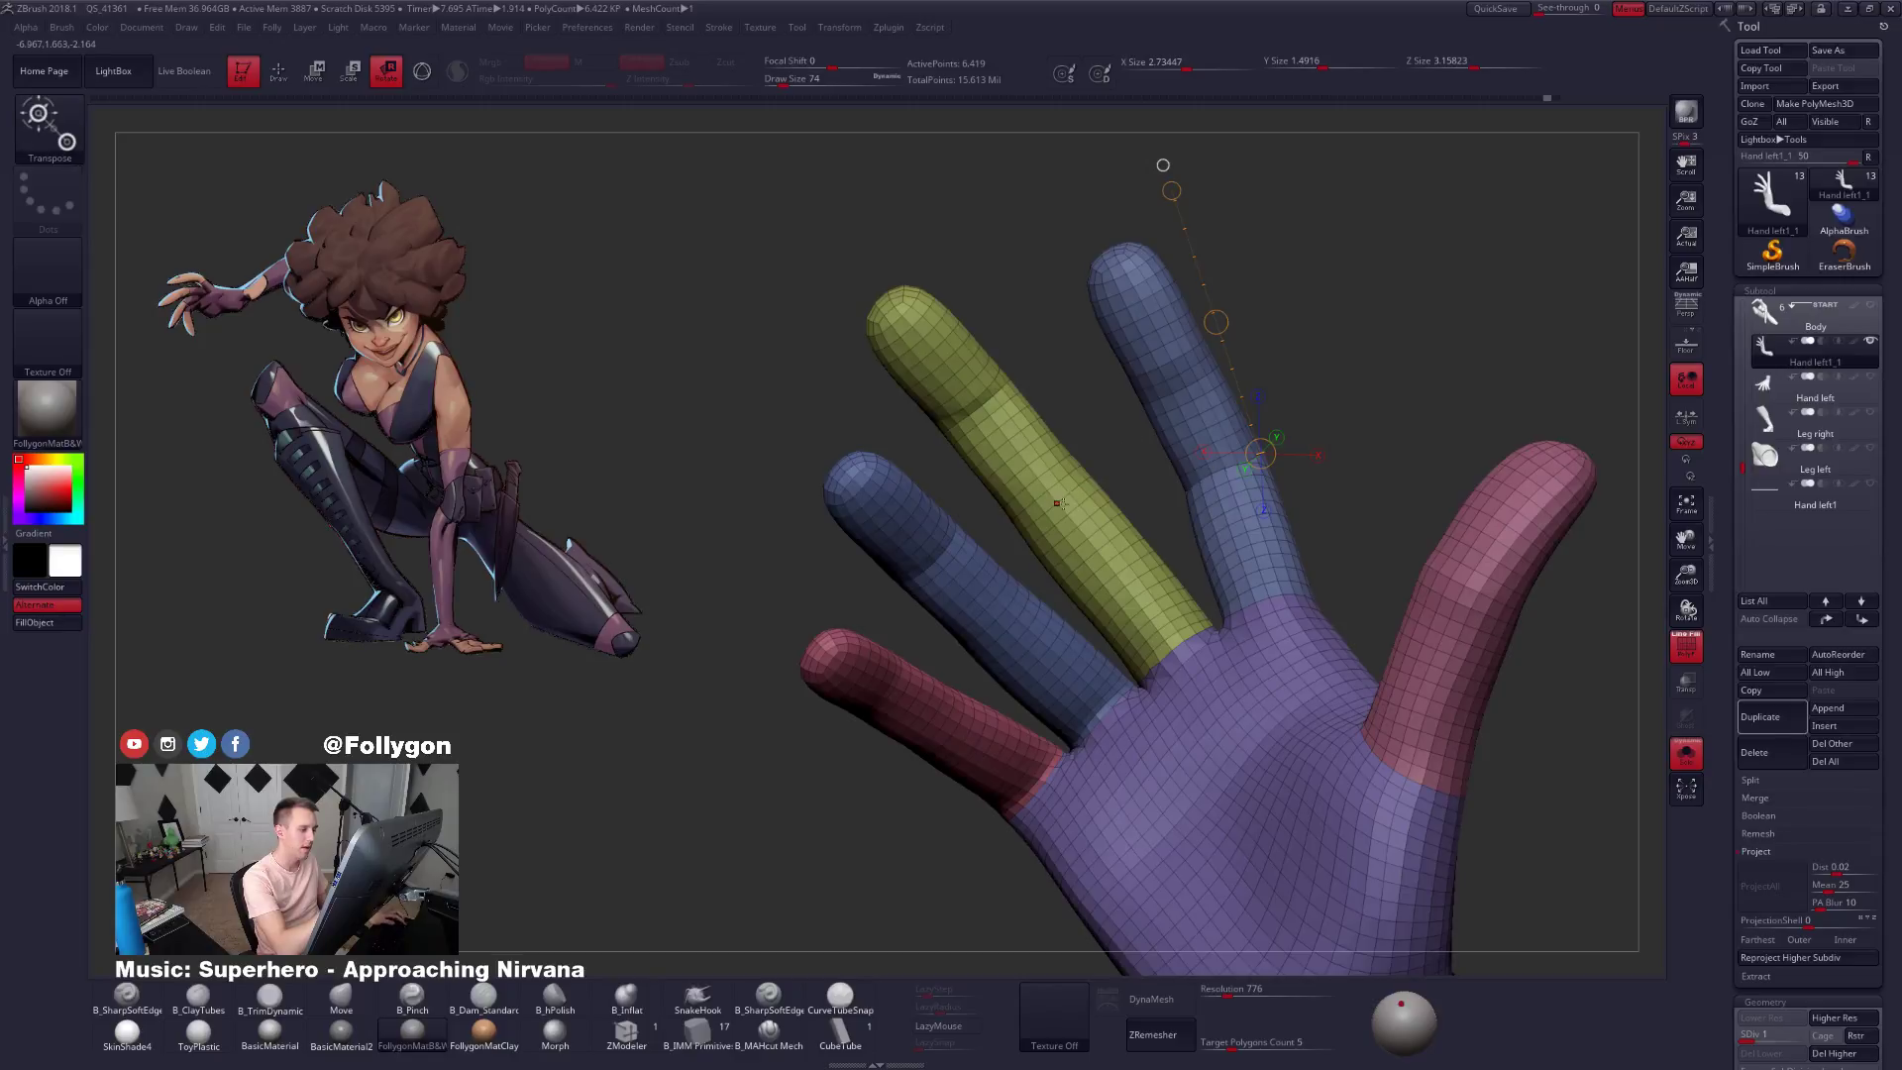
right_drag(1042, 534, 952, 516)
key(q)
ctrl+shift+click(951, 515)
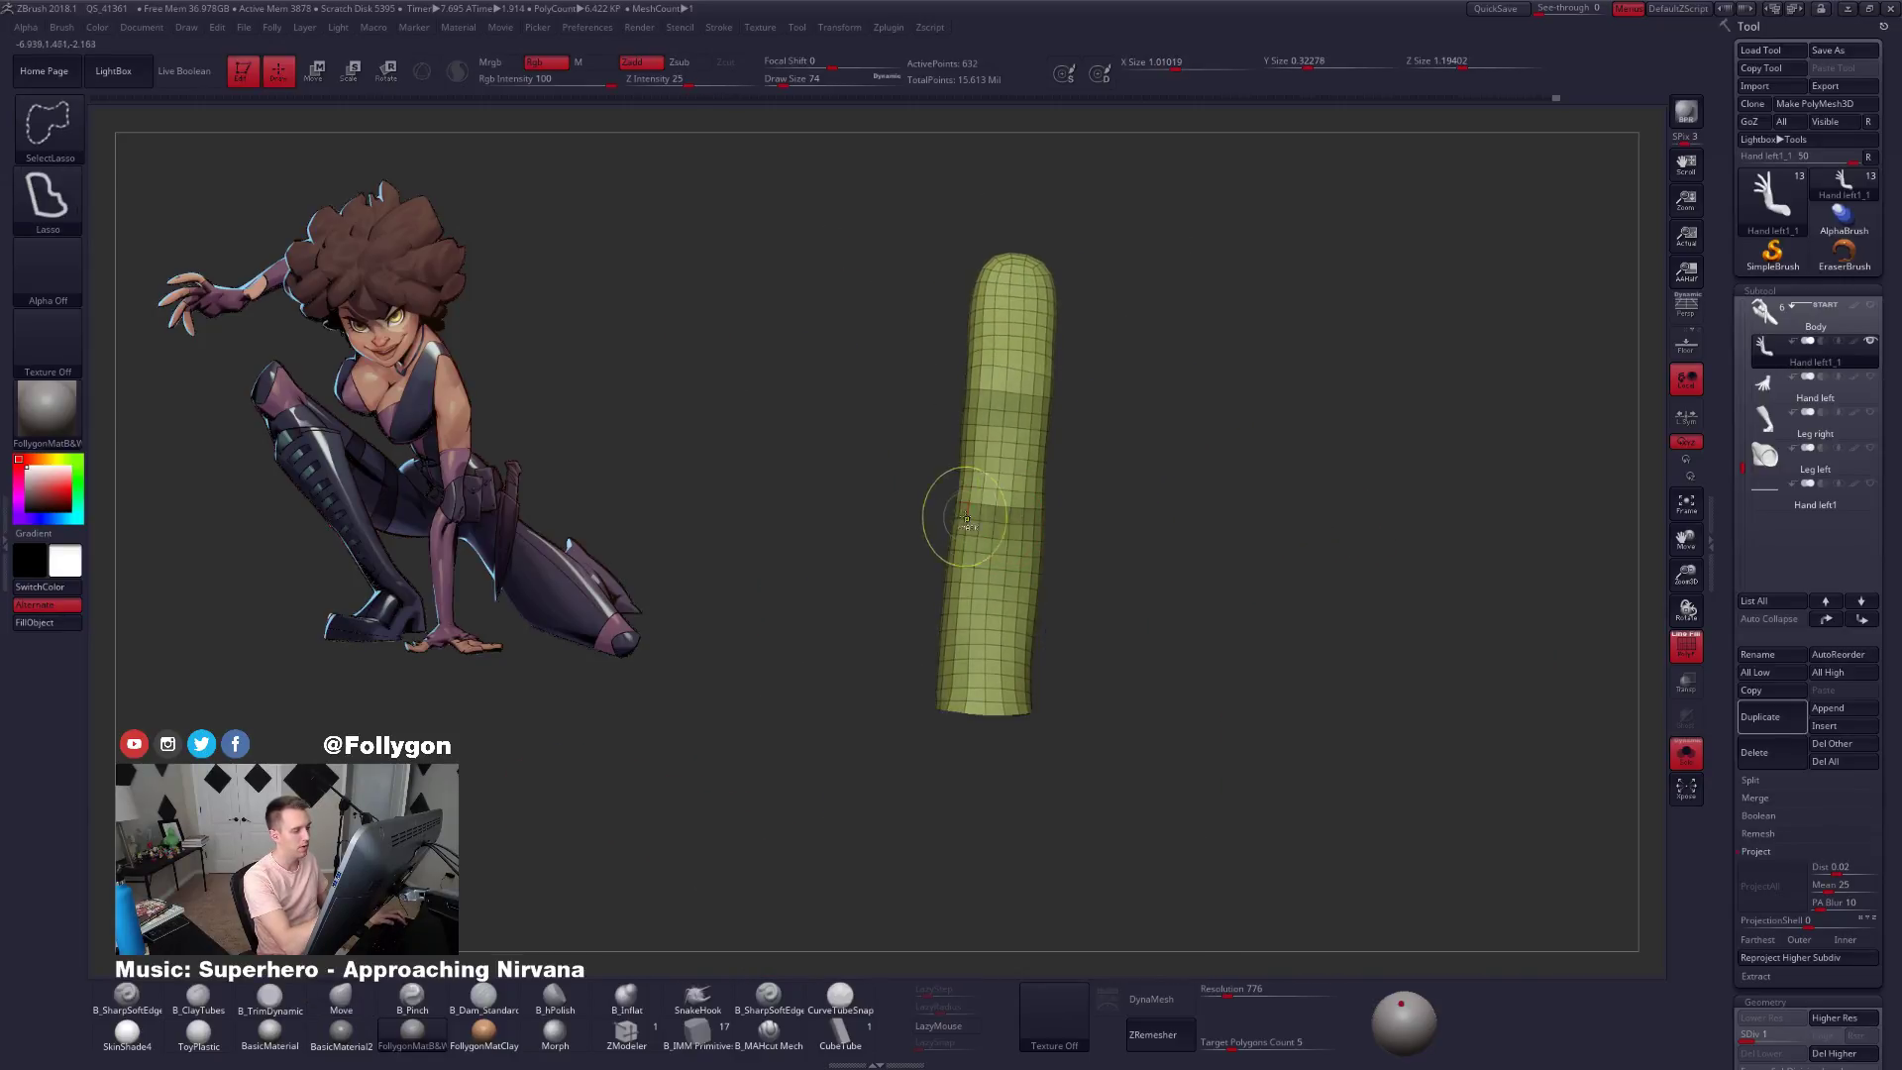
mouse_move(951, 515)
ctrl+mouse_down()
mouse_move(893, 311)
mouse_move(1120, 522)
ctrl+mouse_up()
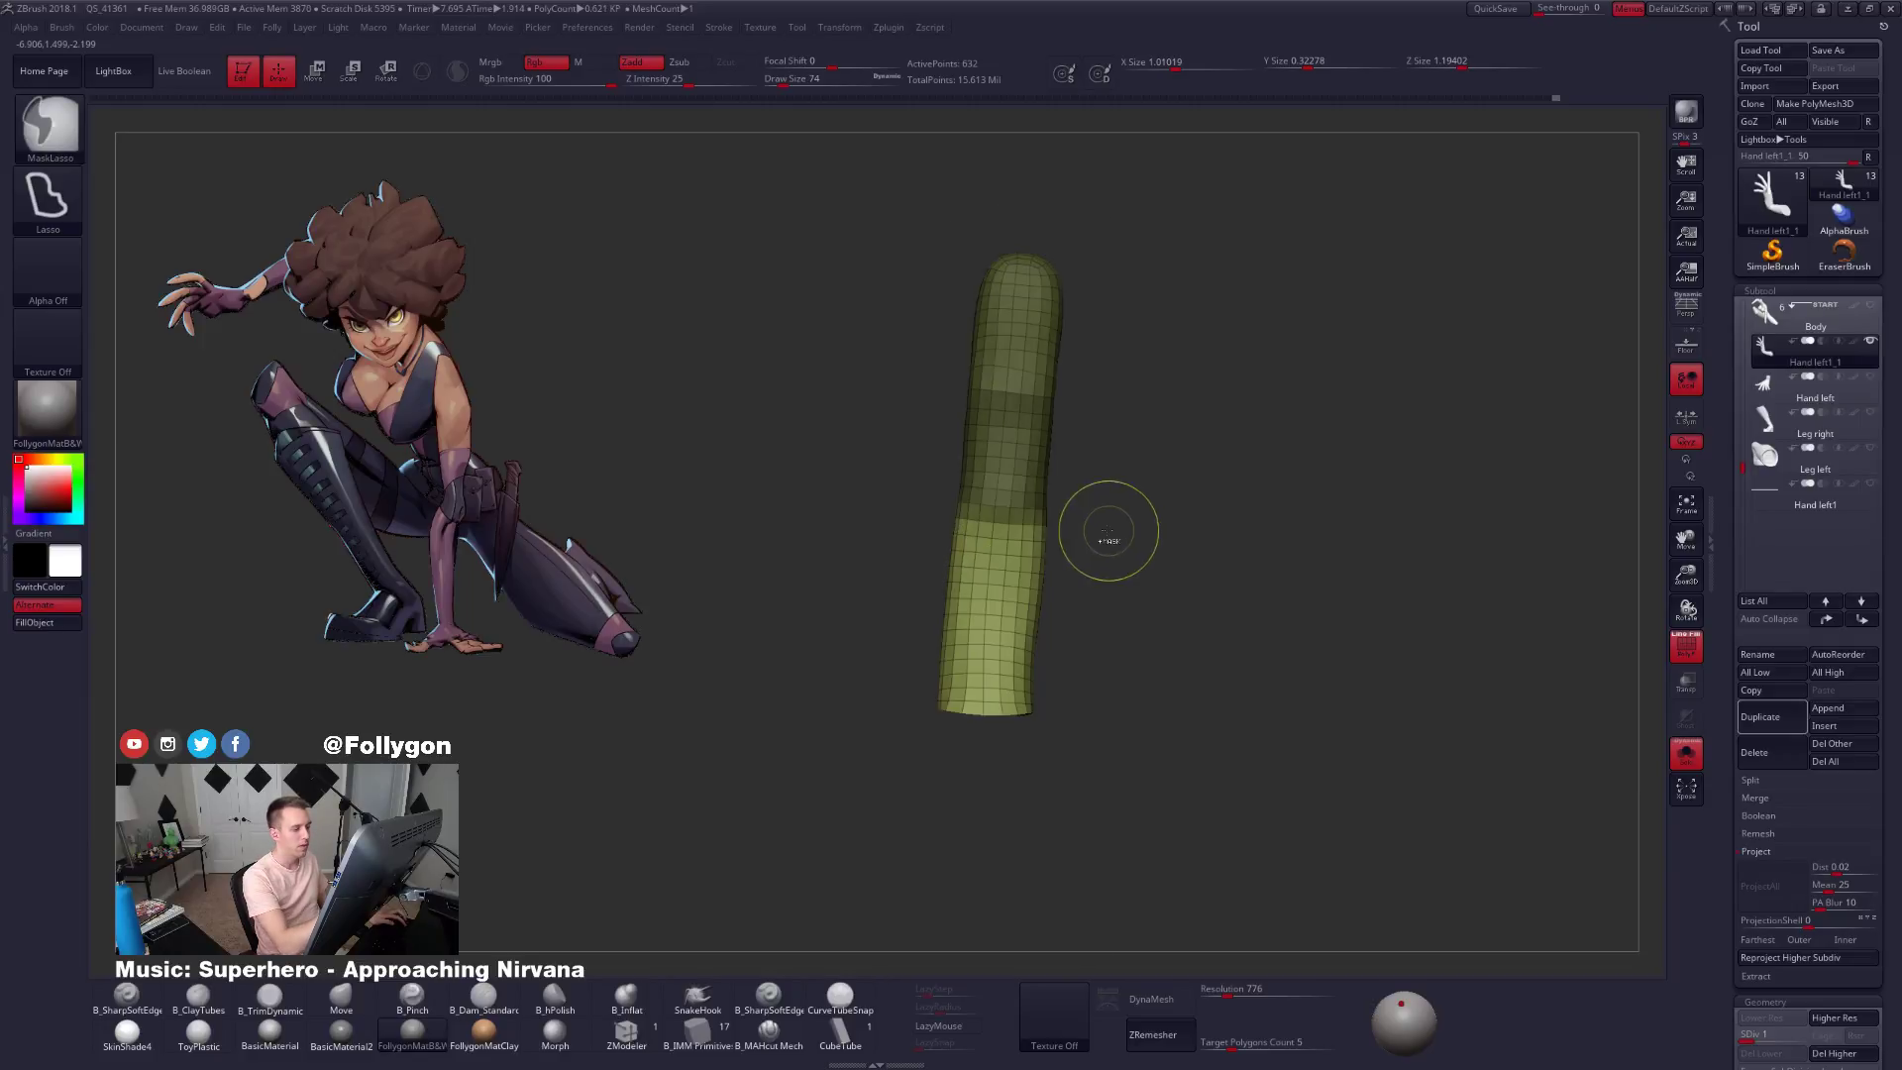
ctrl+shift+click(1057, 512)
ctrl+click(1056, 517)
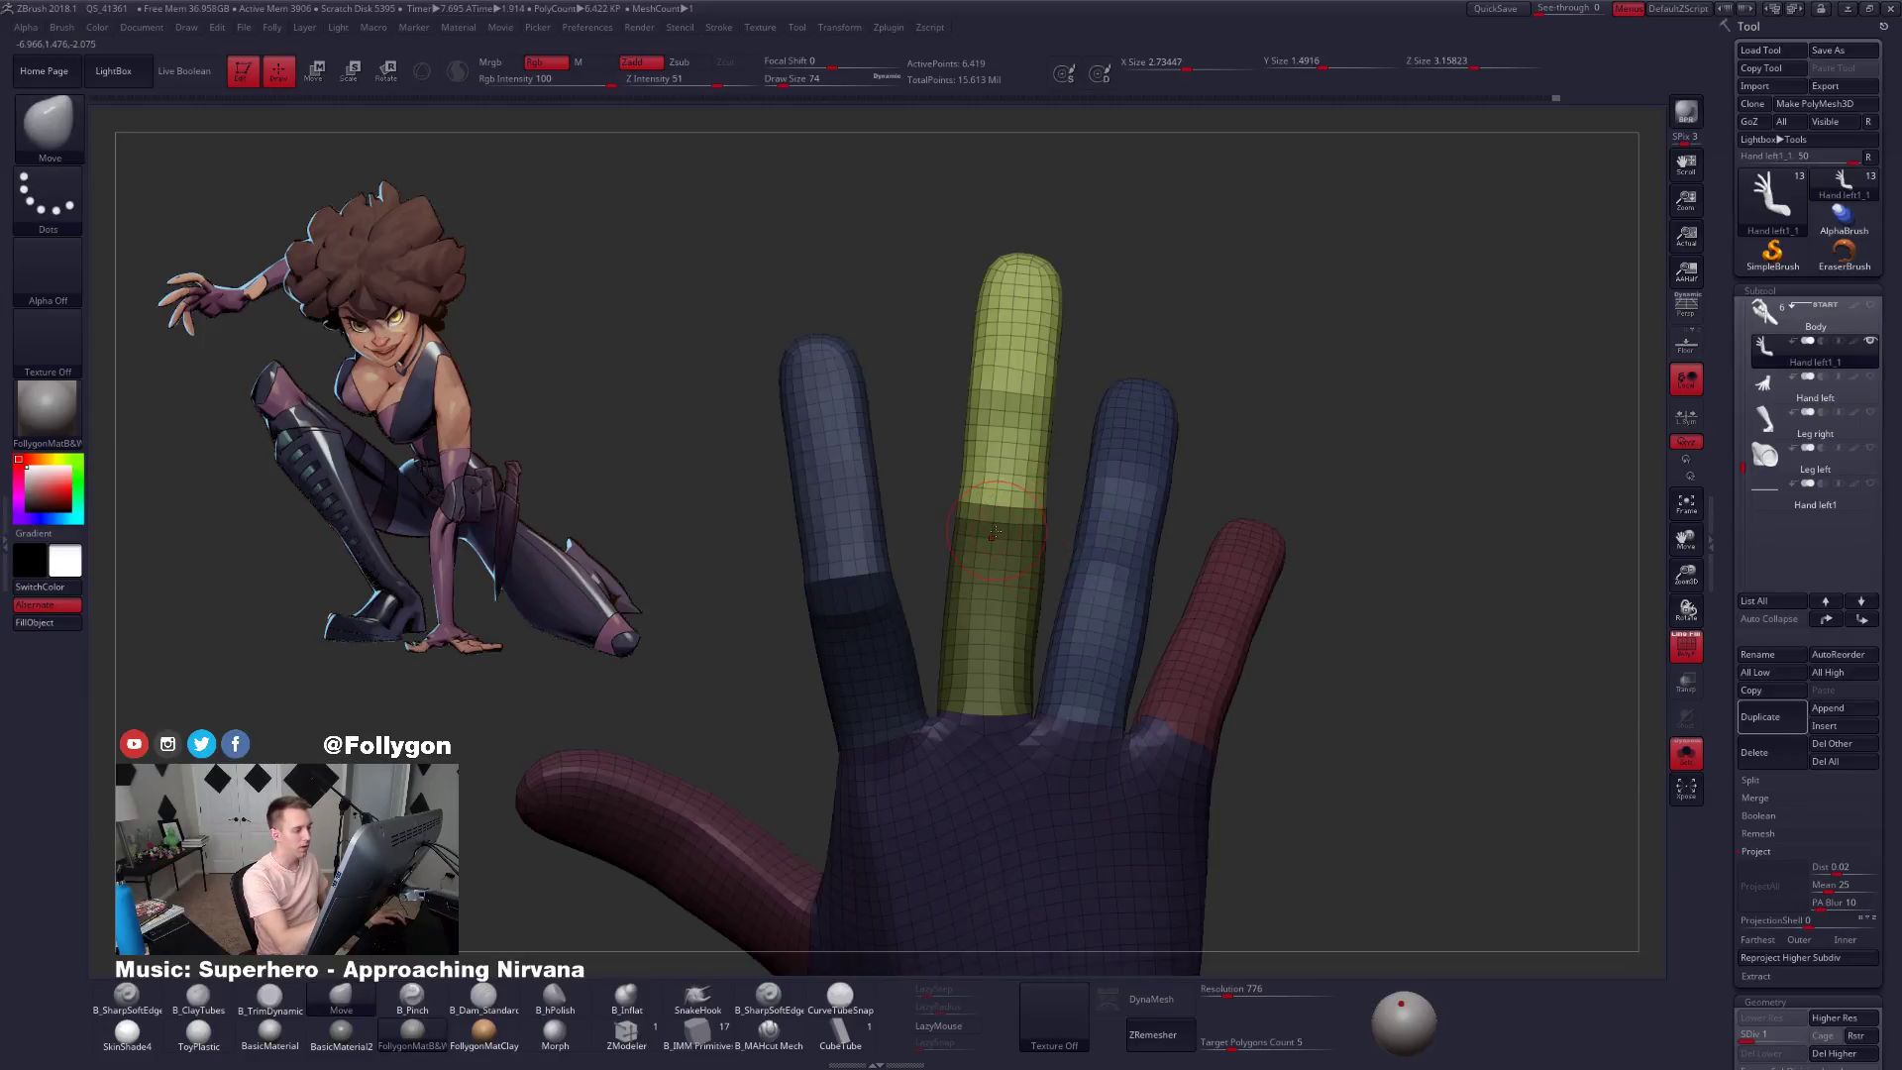
Hide the index finger and bend the middle finger's unmasked outer segments toward the palm, adjusting the joint's position.
ctrl+shift+click(886, 591)
ctrl+shift+click(896, 565)
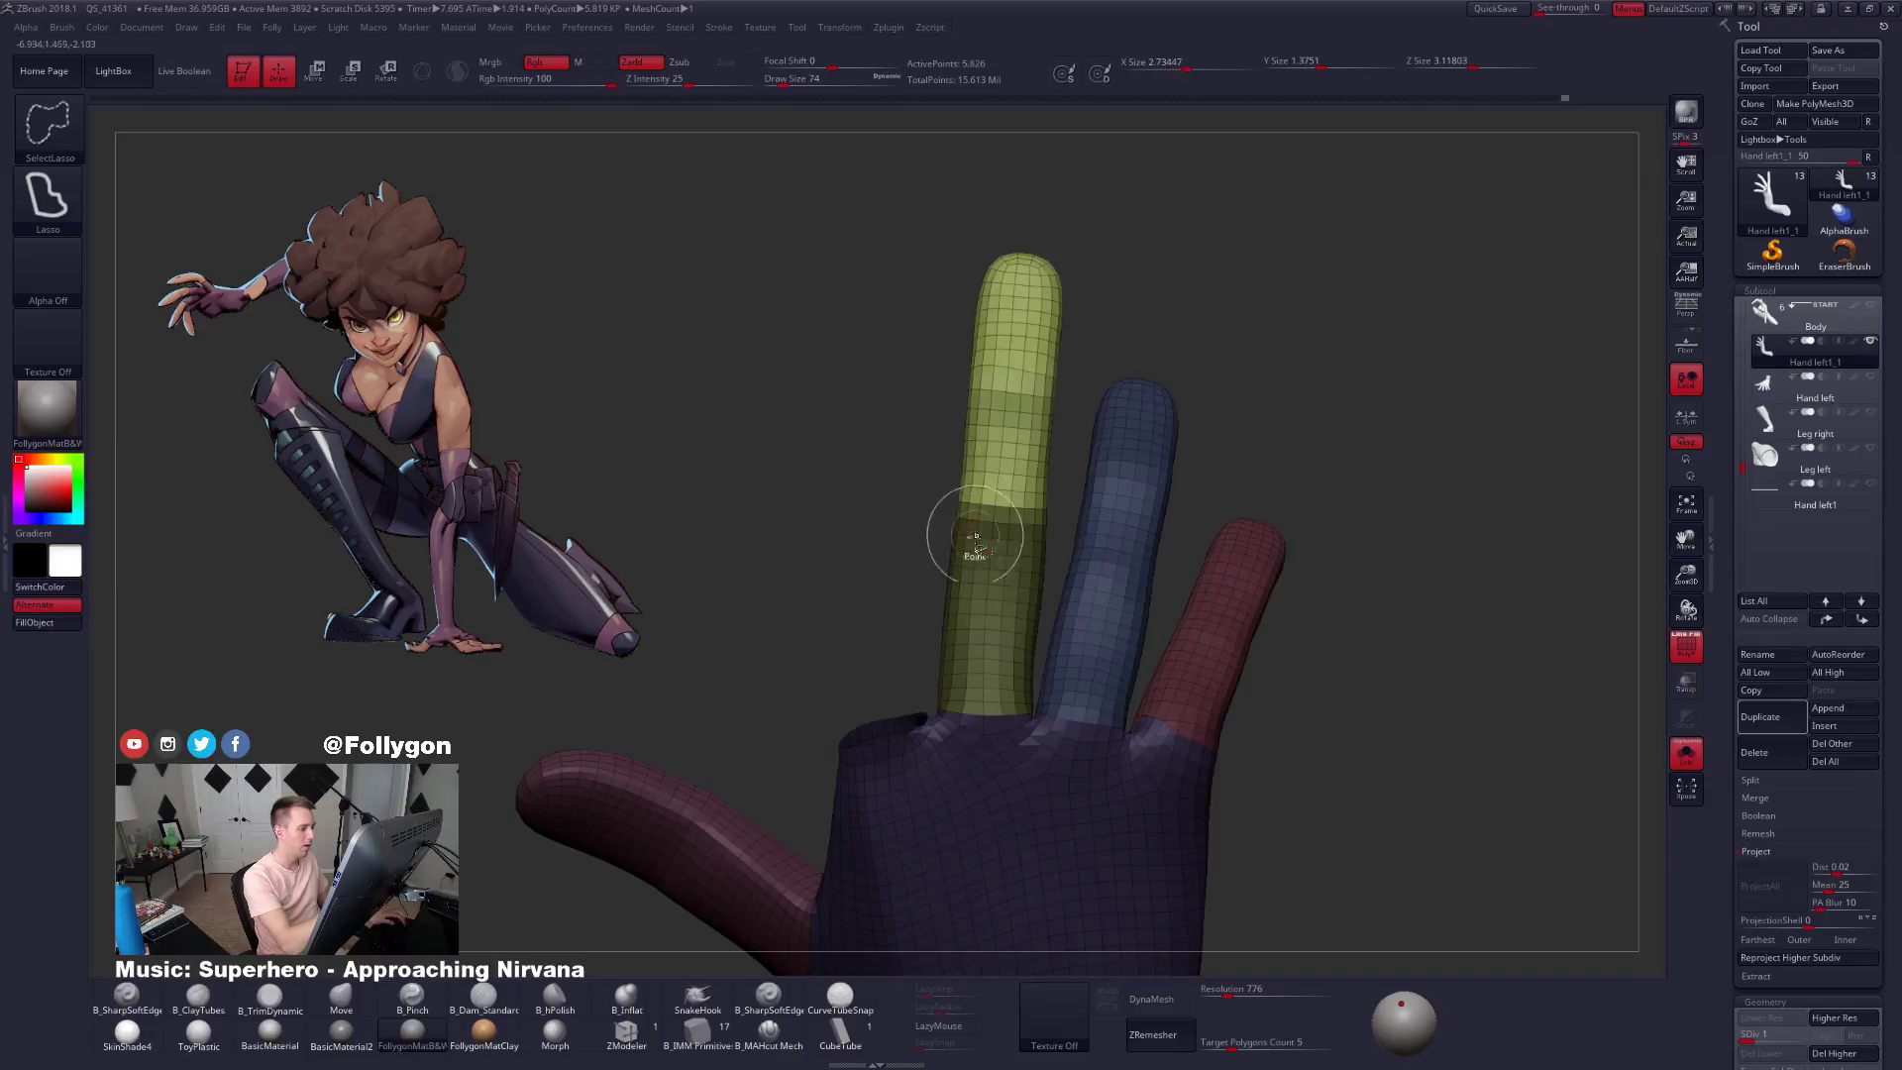
drag(972, 539, 1065, 604)
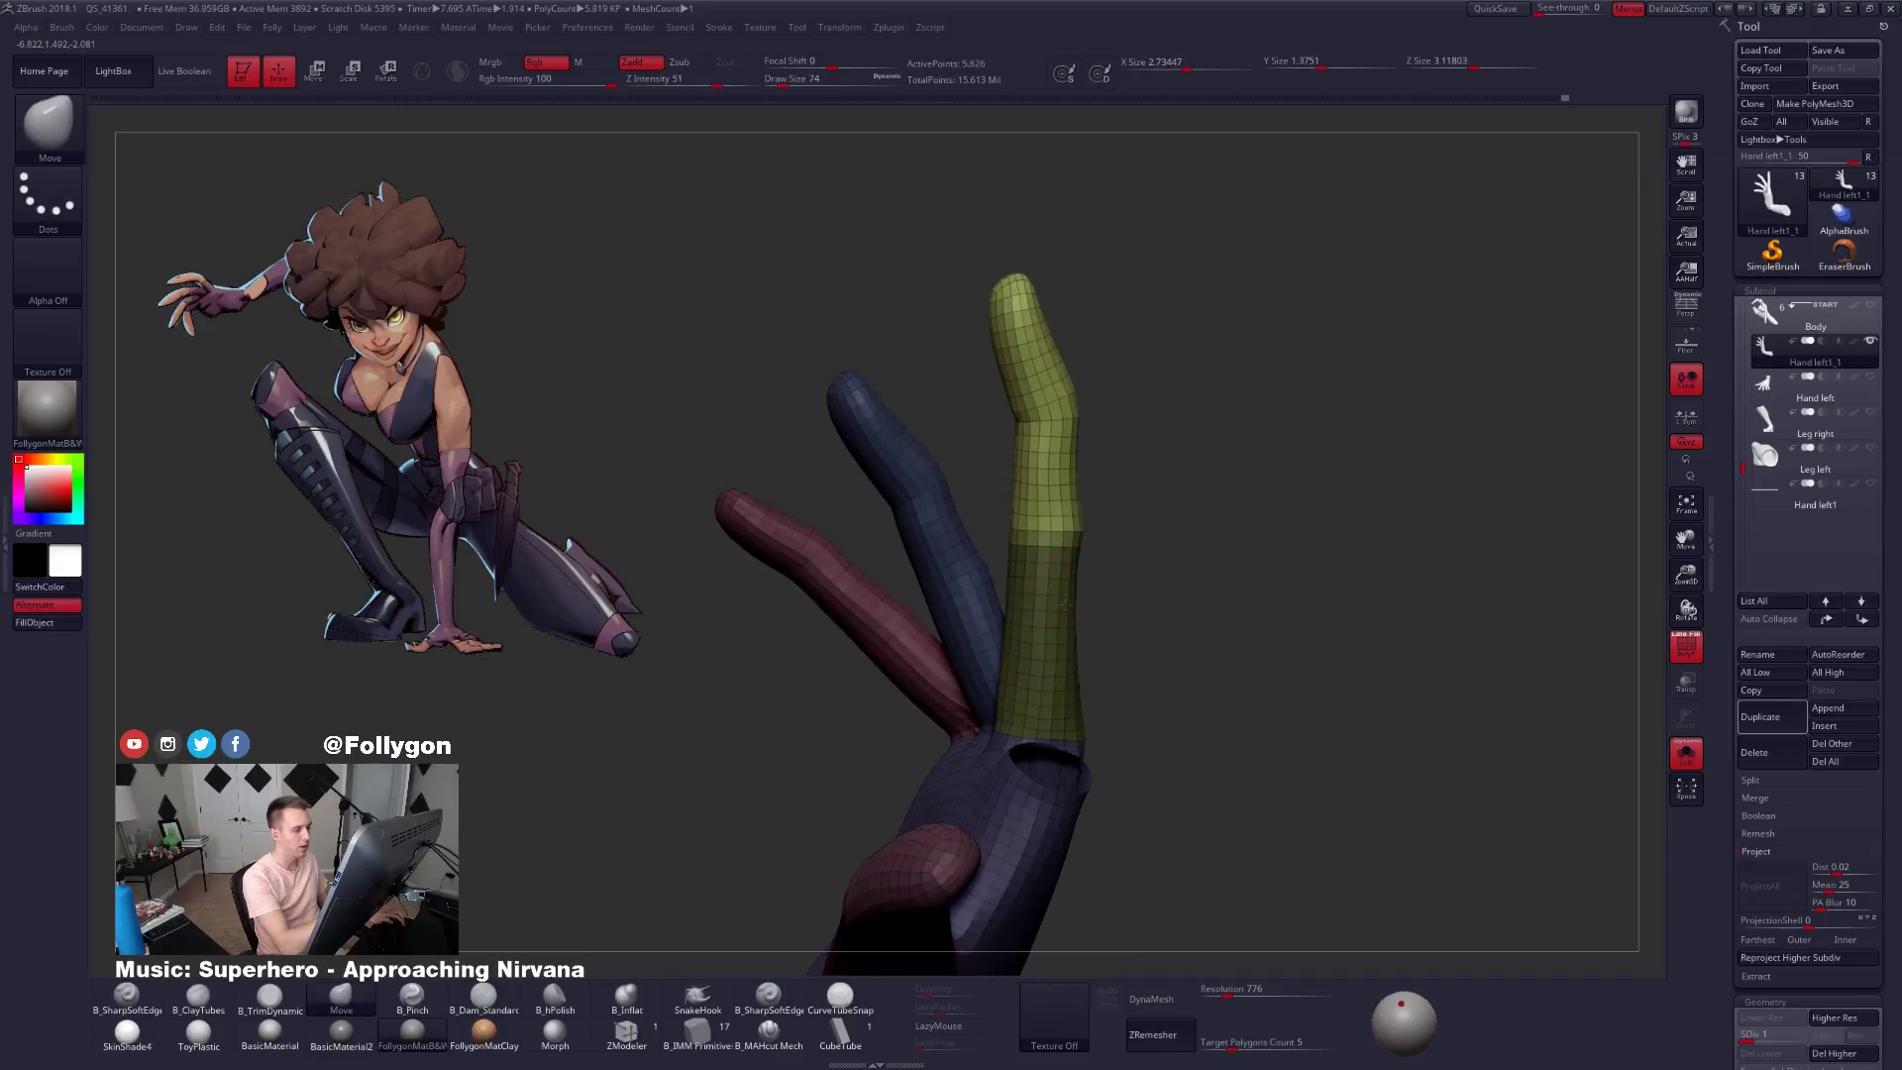
key(r)
mouse_move(1050, 532)
mouse_down()
mouse_move(1083, 230)
mouse_move(1094, 270)
mouse_up()
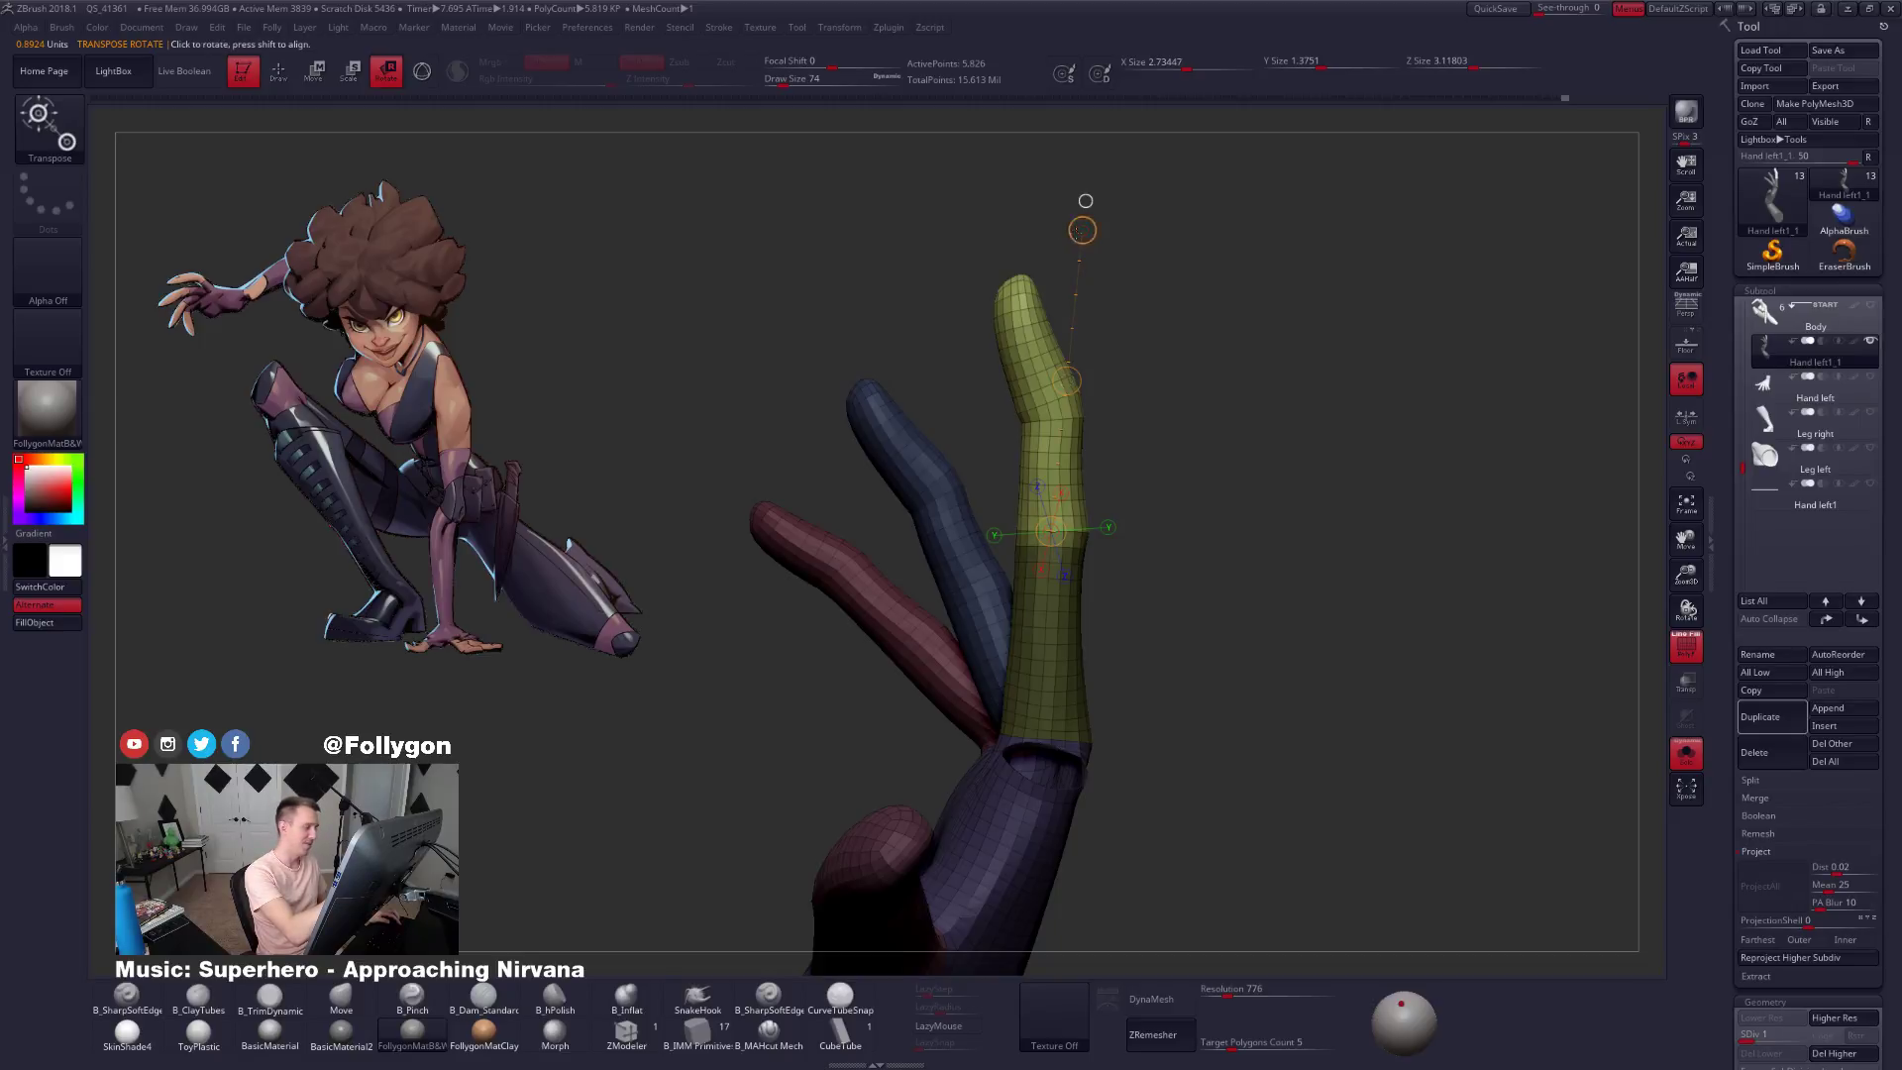
drag(1082, 230, 967, 245)
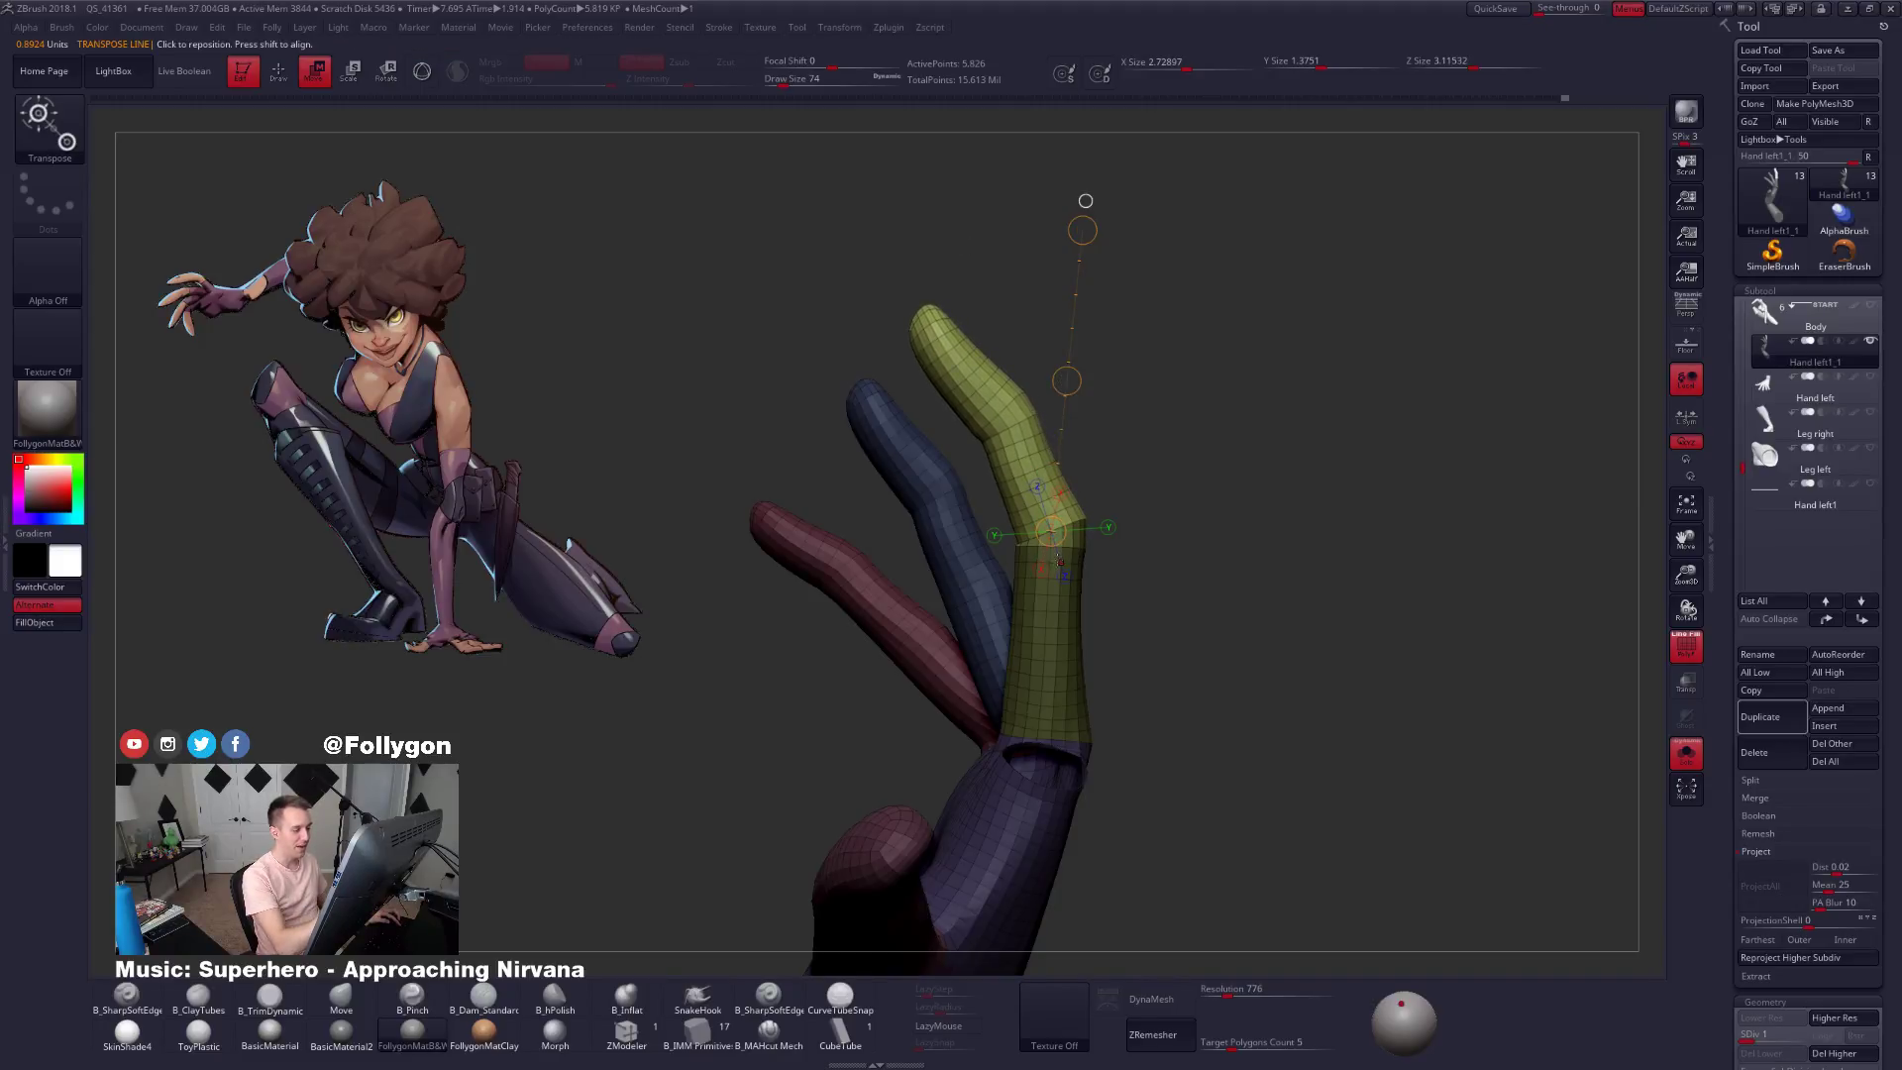
drag(1055, 547, 1072, 611)
Hide the middle finger and mask everything except the ring finger's outer segments.
key(q)
key(b)
key(m)
key(v)
ctrl+shift+click(1025, 523)
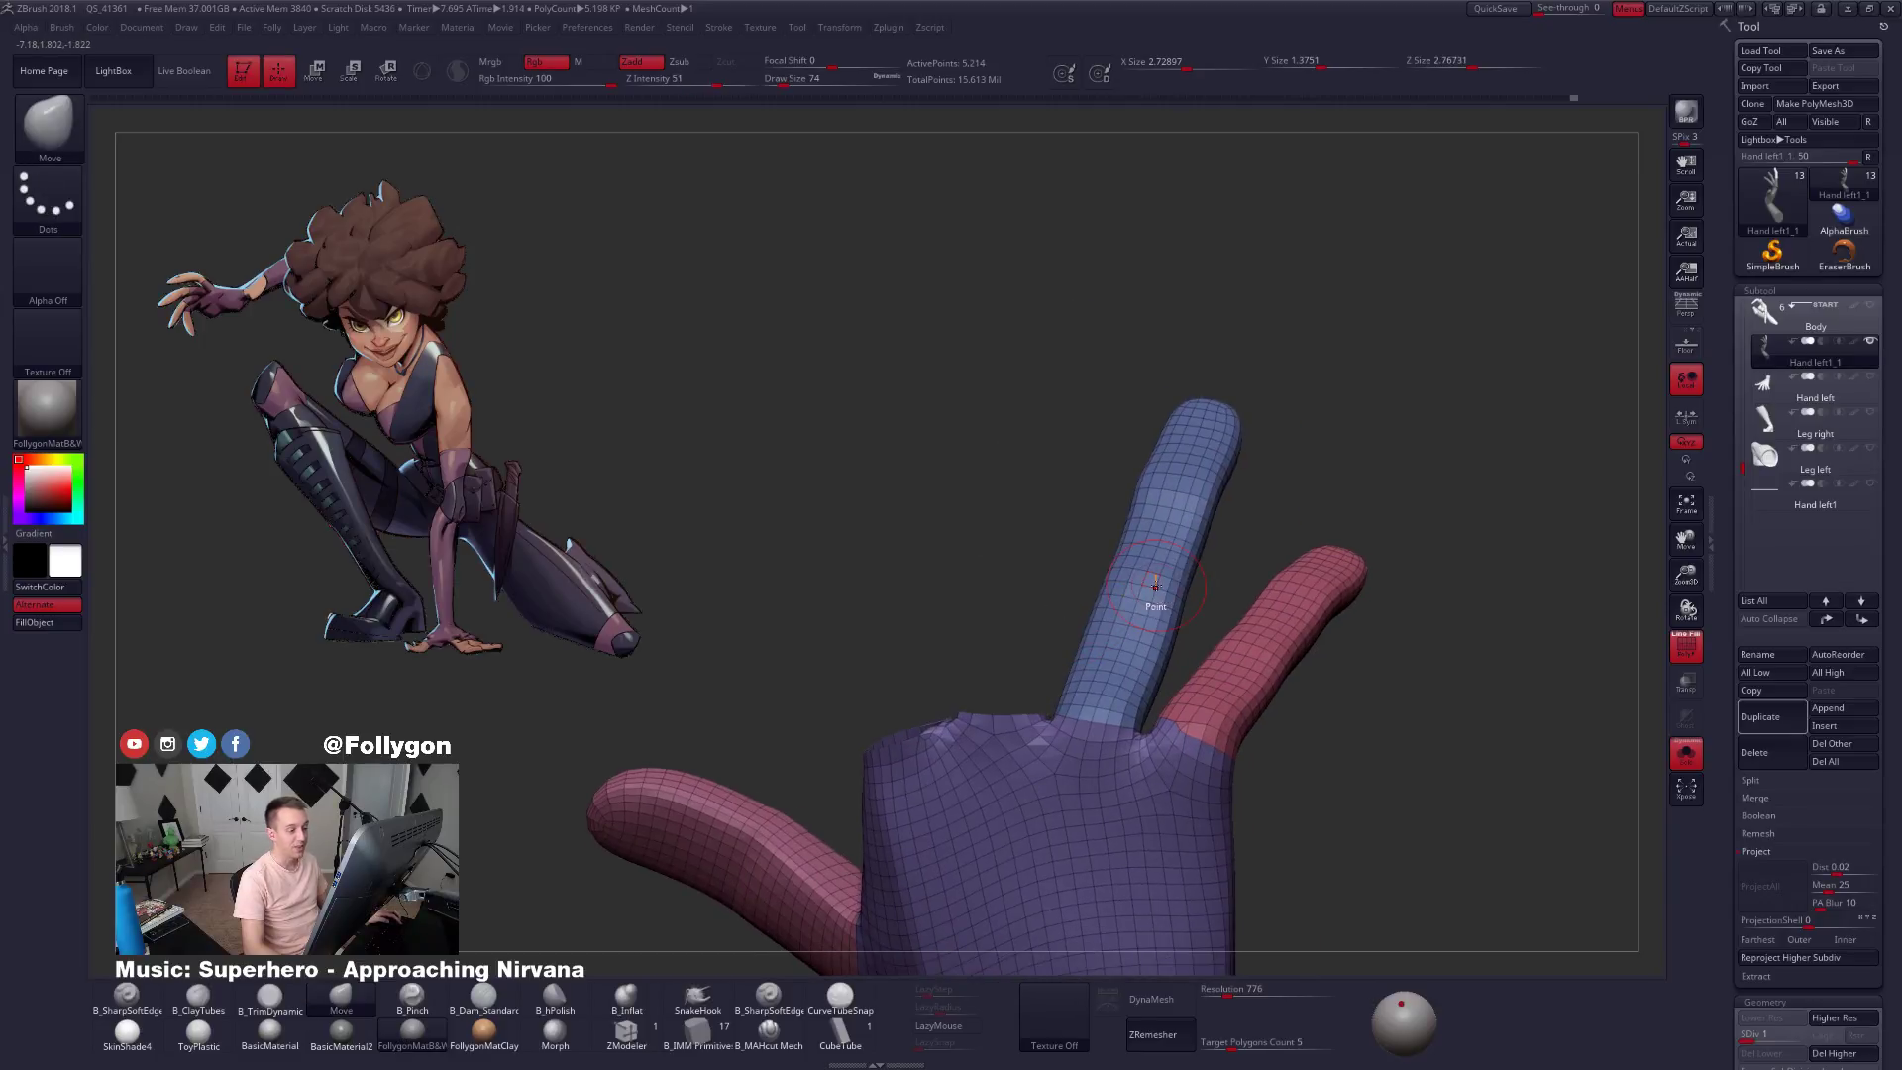
right_drag(1155, 585, 1151, 603)
mouse_move(1198, 590)
ctrl+mouse_down()
mouse_move(1259, 411)
mouse_move(1014, 469)
mouse_move(977, 535)
ctrl+mouse_up()
ctrl+click(1010, 575)
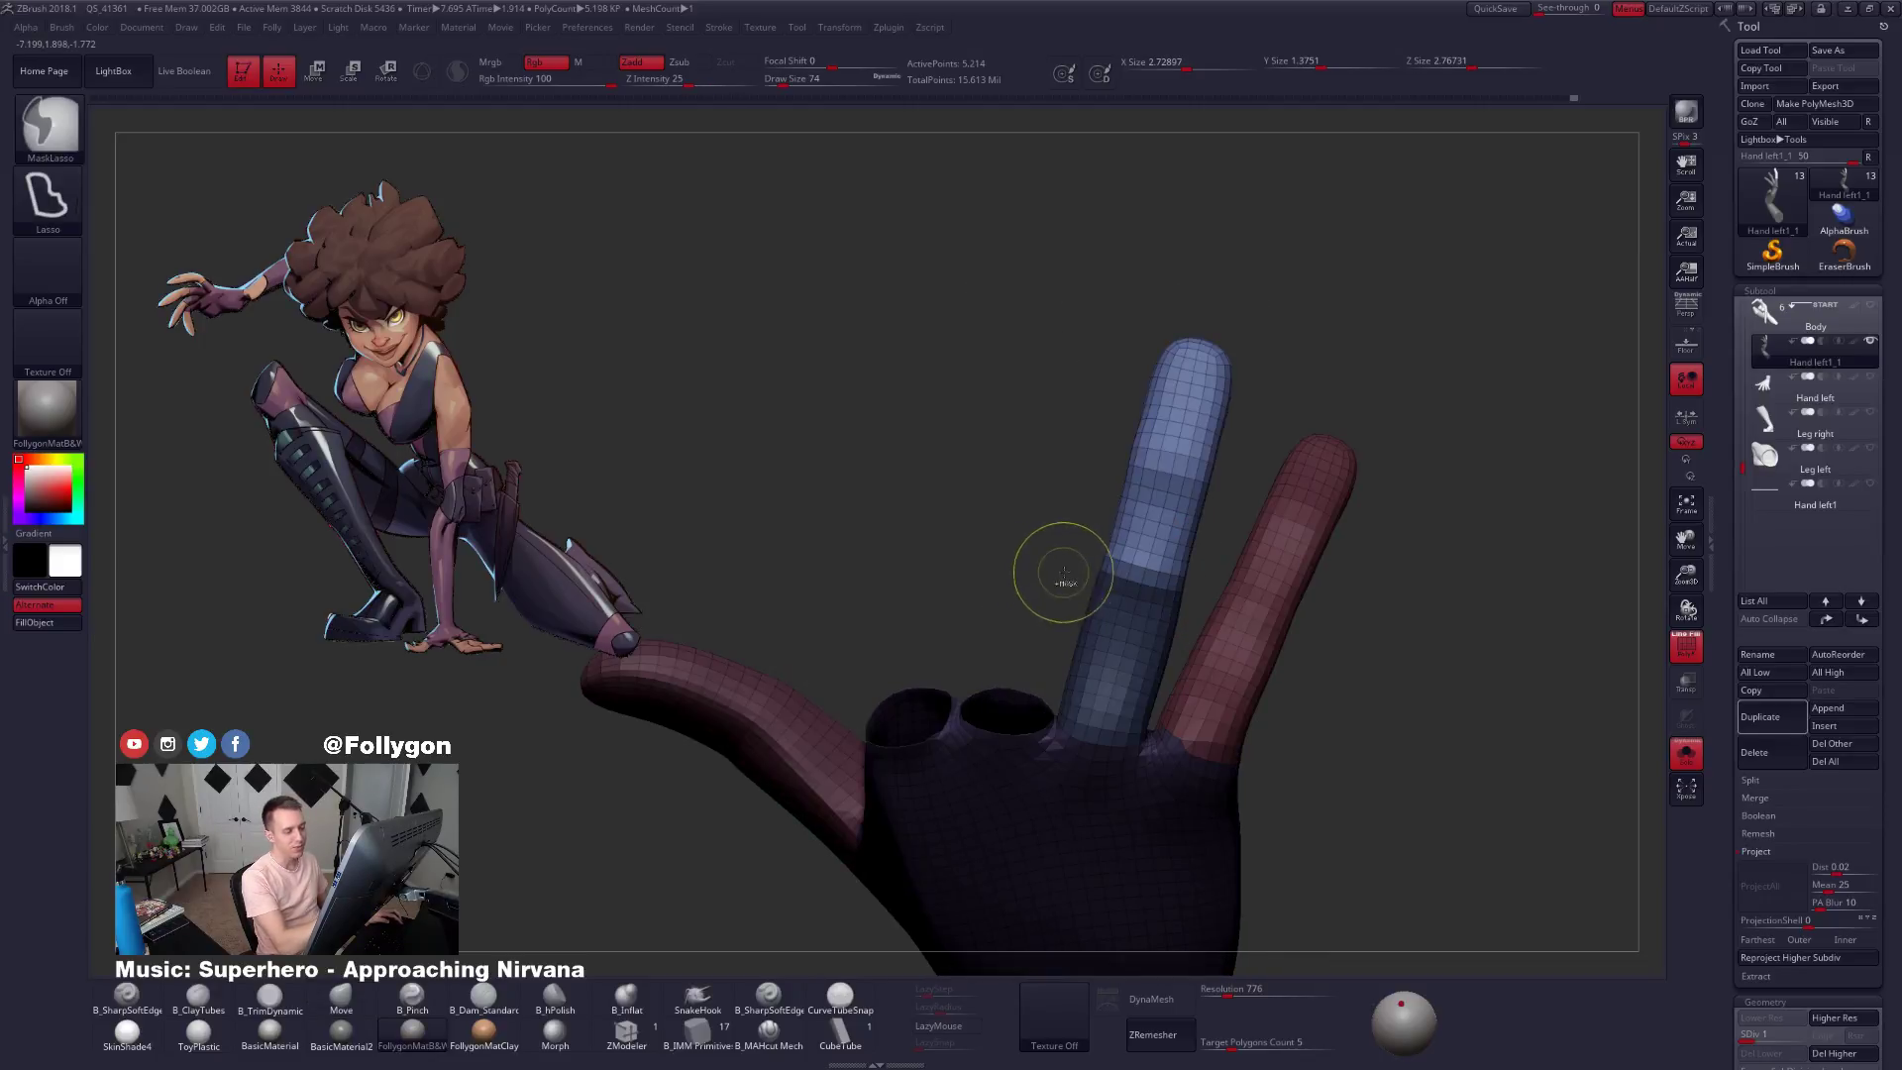
right_drag(1131, 560, 1110, 596)
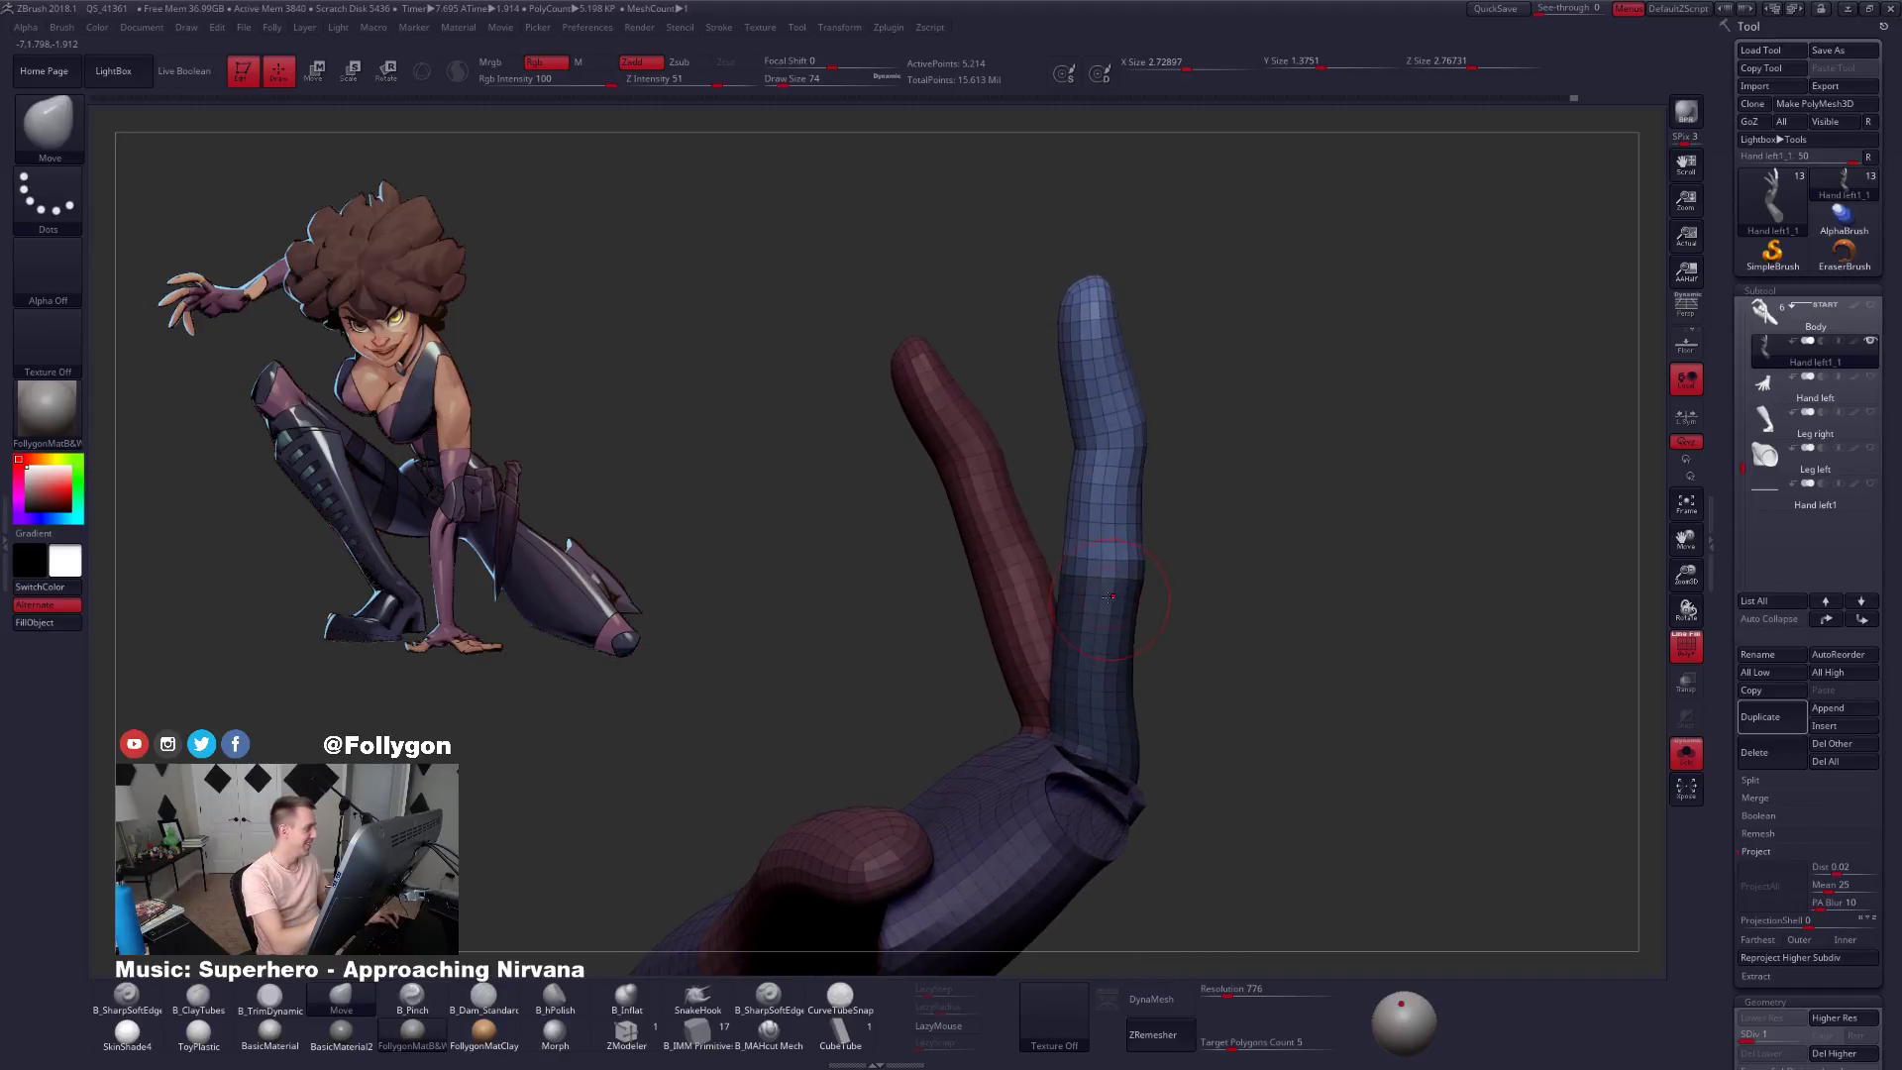
Rotate the ring finger's outer segments toward the palm at the knuckle and adjust the joint's position.
key(r)
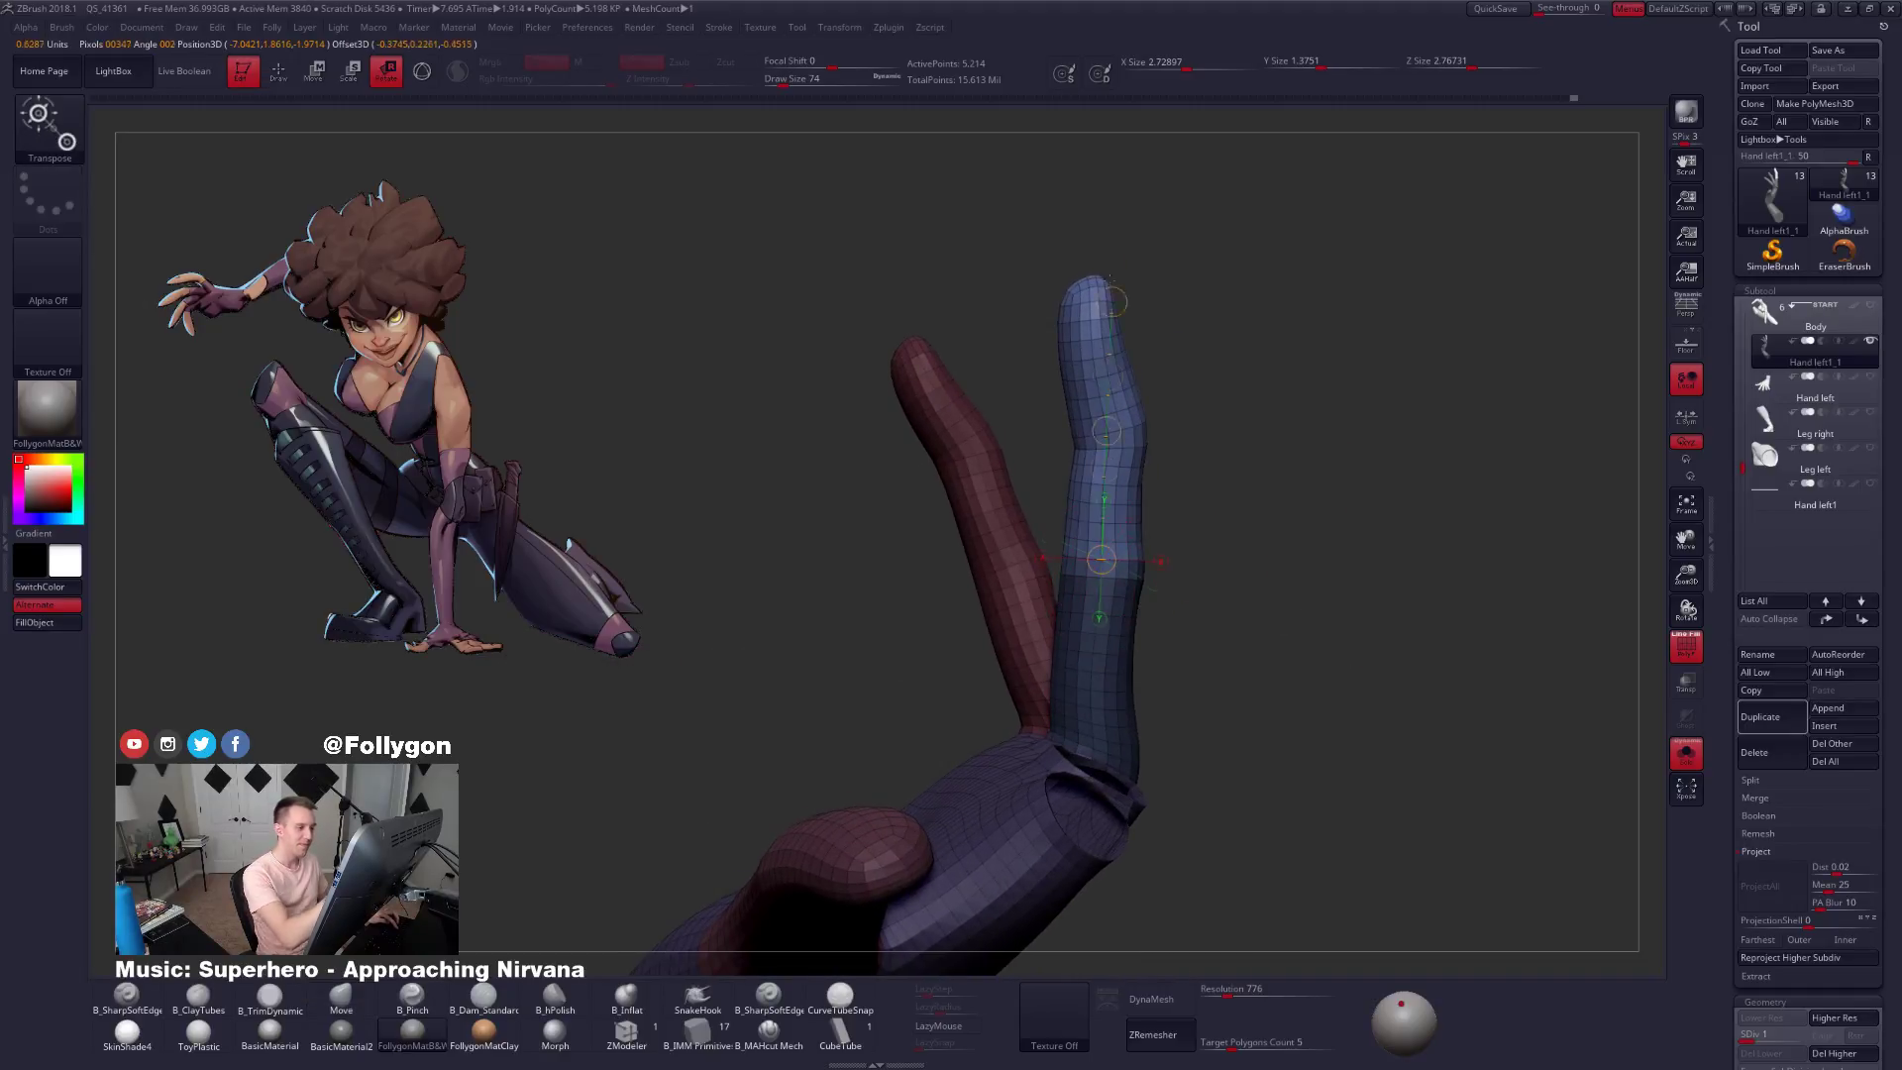
drag(1103, 559, 944, 237)
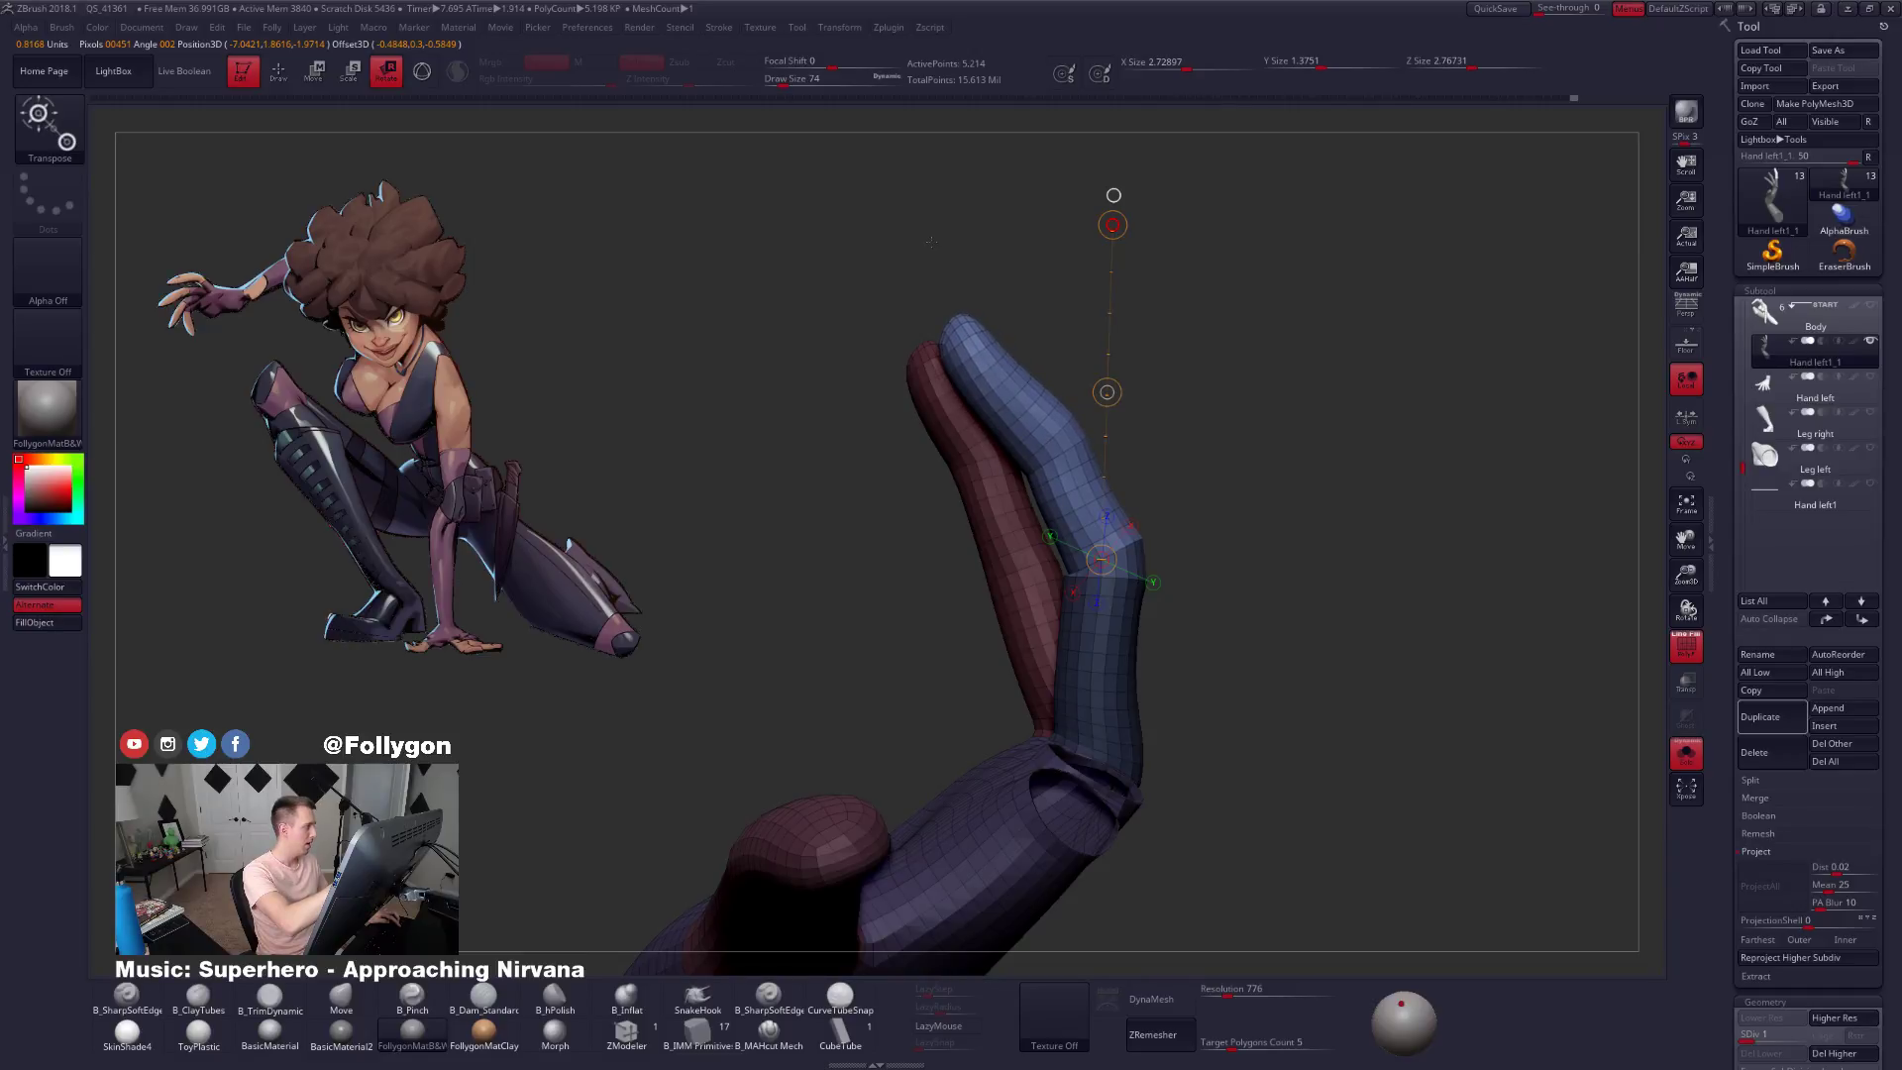
drag(930, 242, 933, 244)
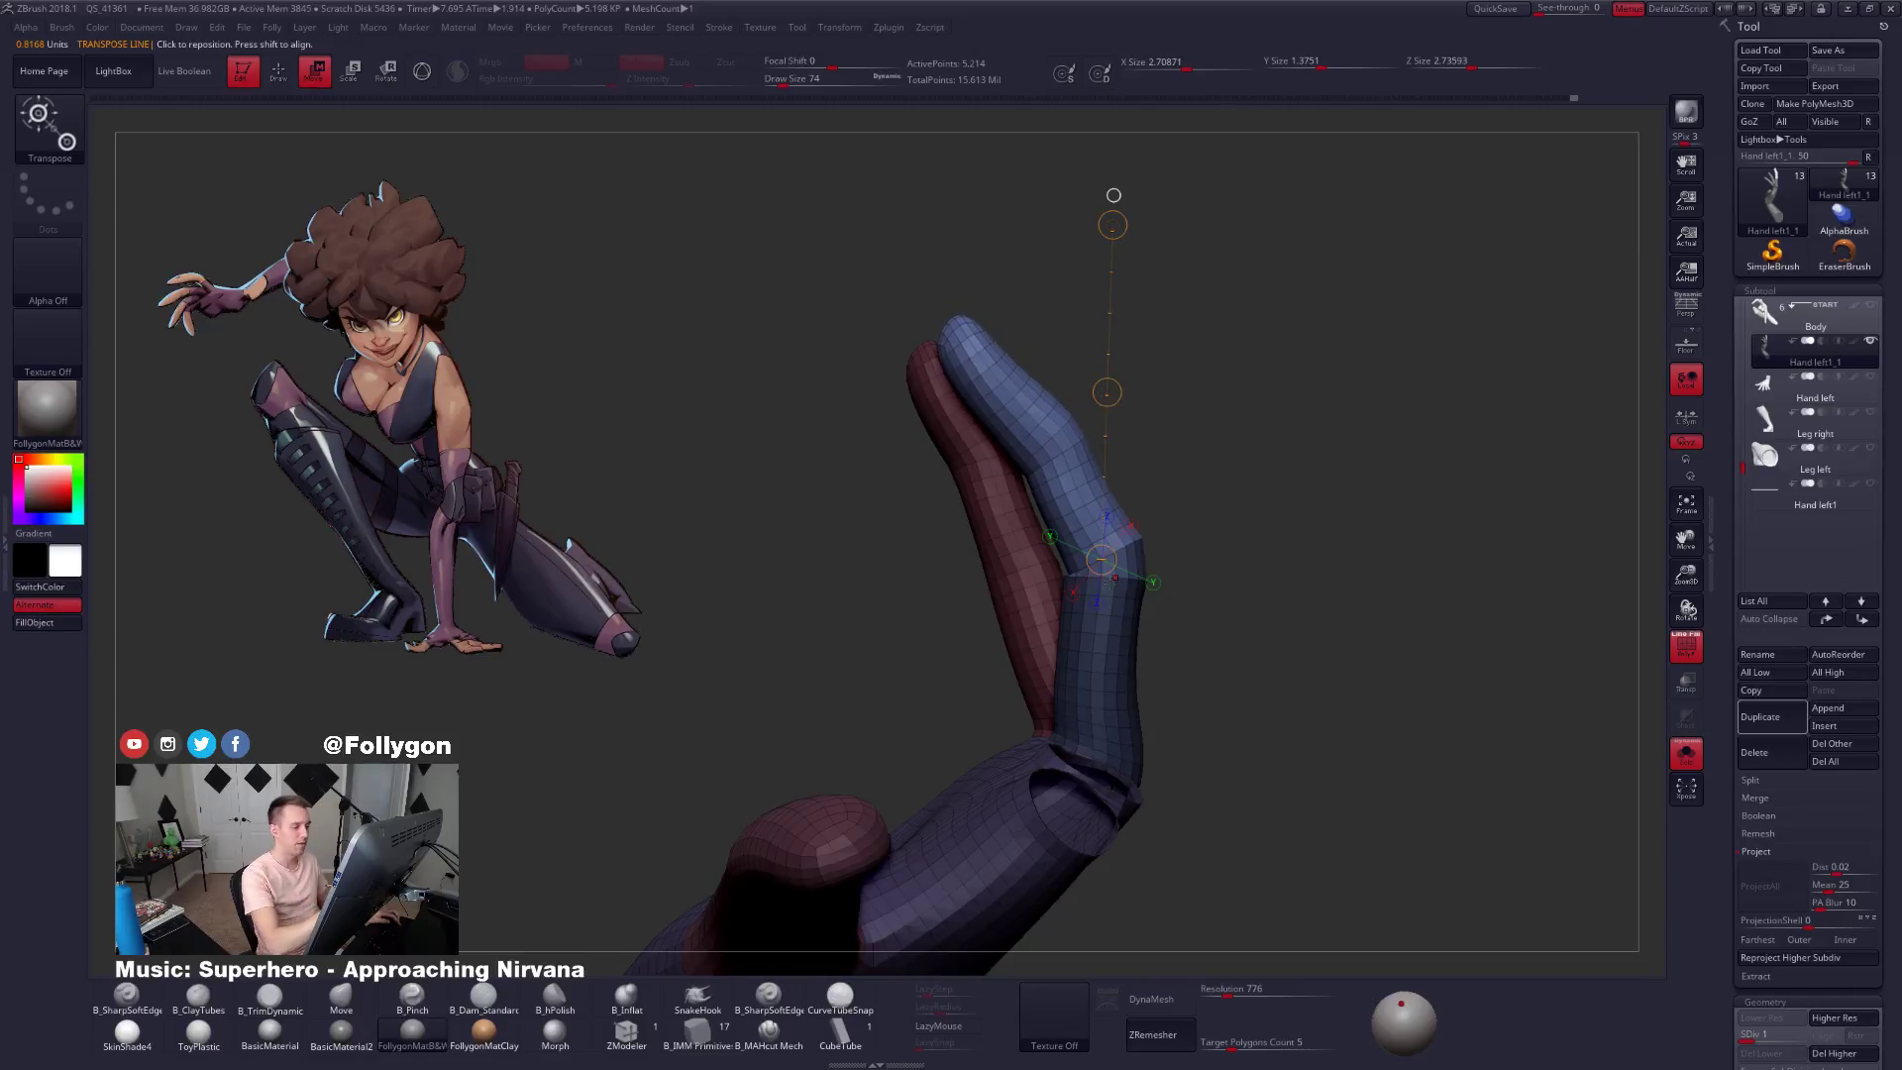
drag(1116, 578, 1330, 585)
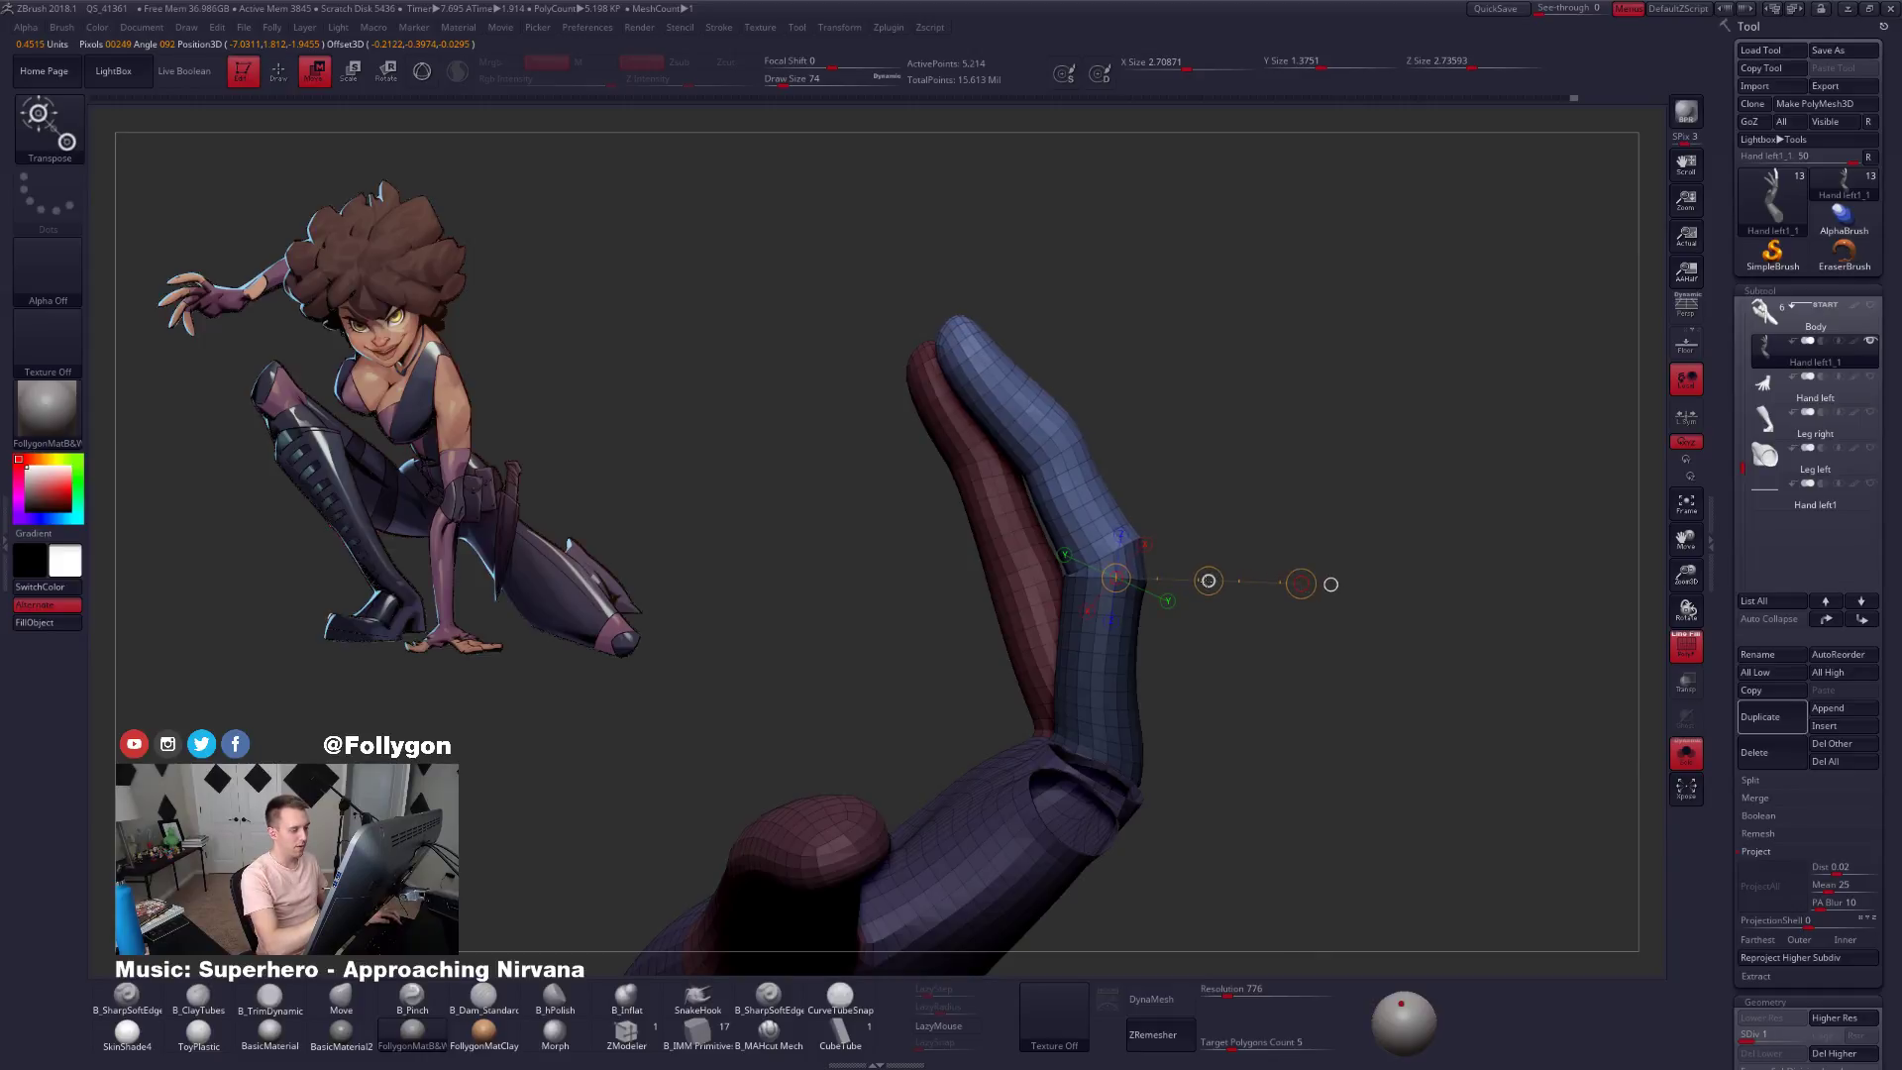
key(q)
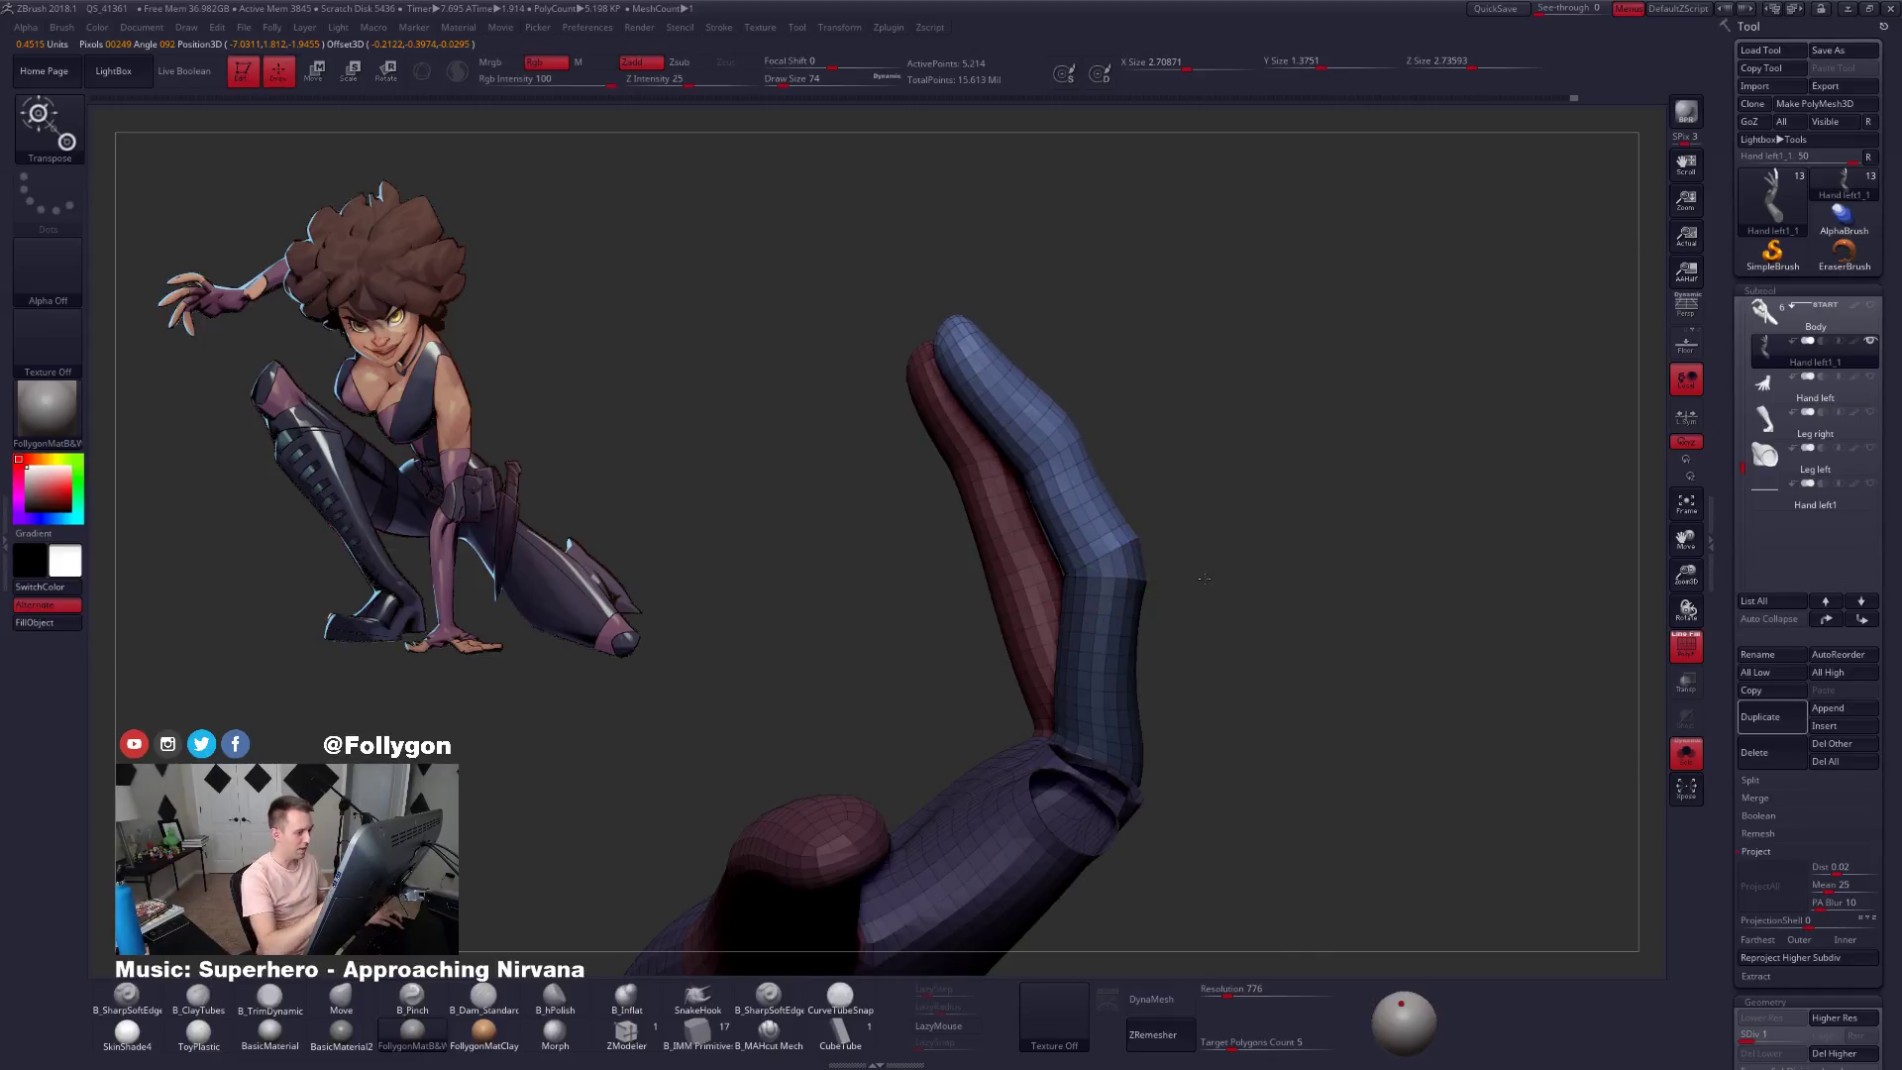
Set the brush draw size to 150 and show the full hand with only the ring finger hidden.
ctrl+click(1189, 616)
ctrl+click(1210, 632)
mouse_move(1233, 639)
mouse_down()
mouse_move(1291, 607)
mouse_move(1244, 635)
mouse_up()
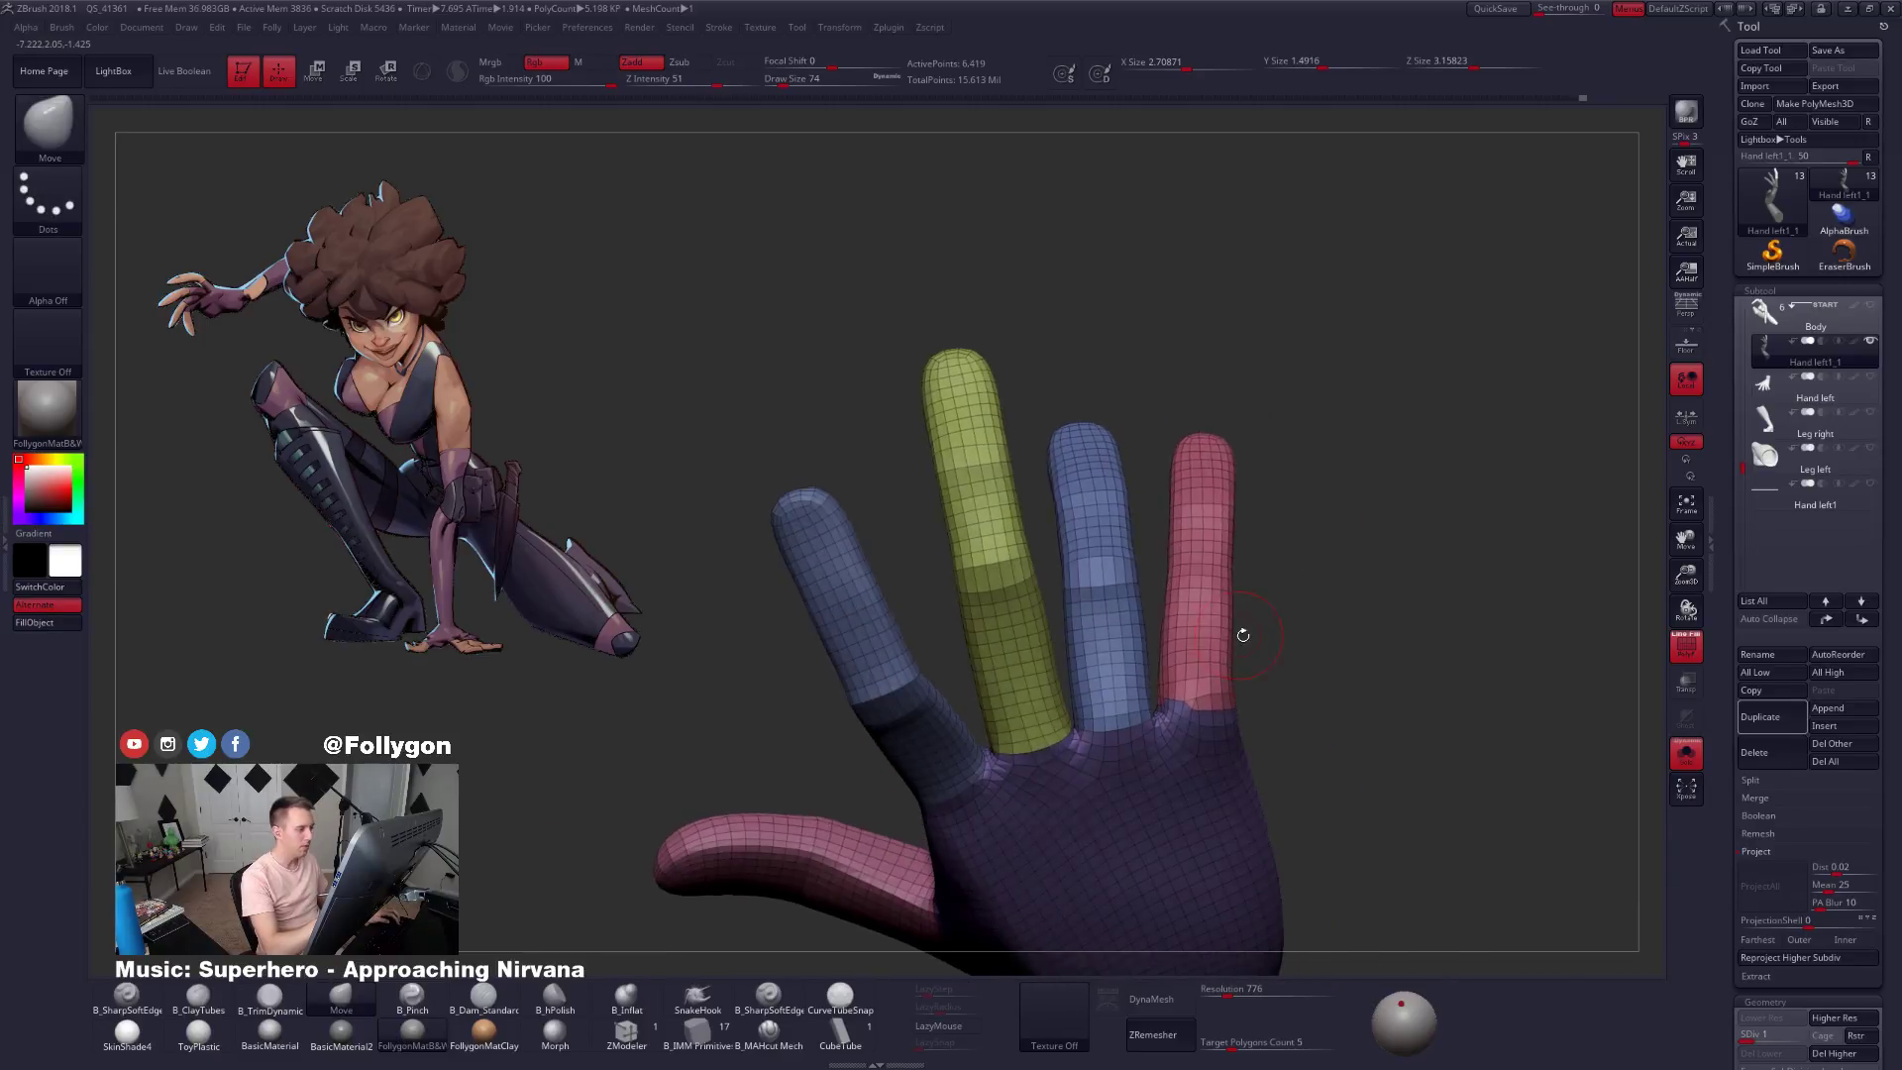
ctrl+shift+click(1114, 589)
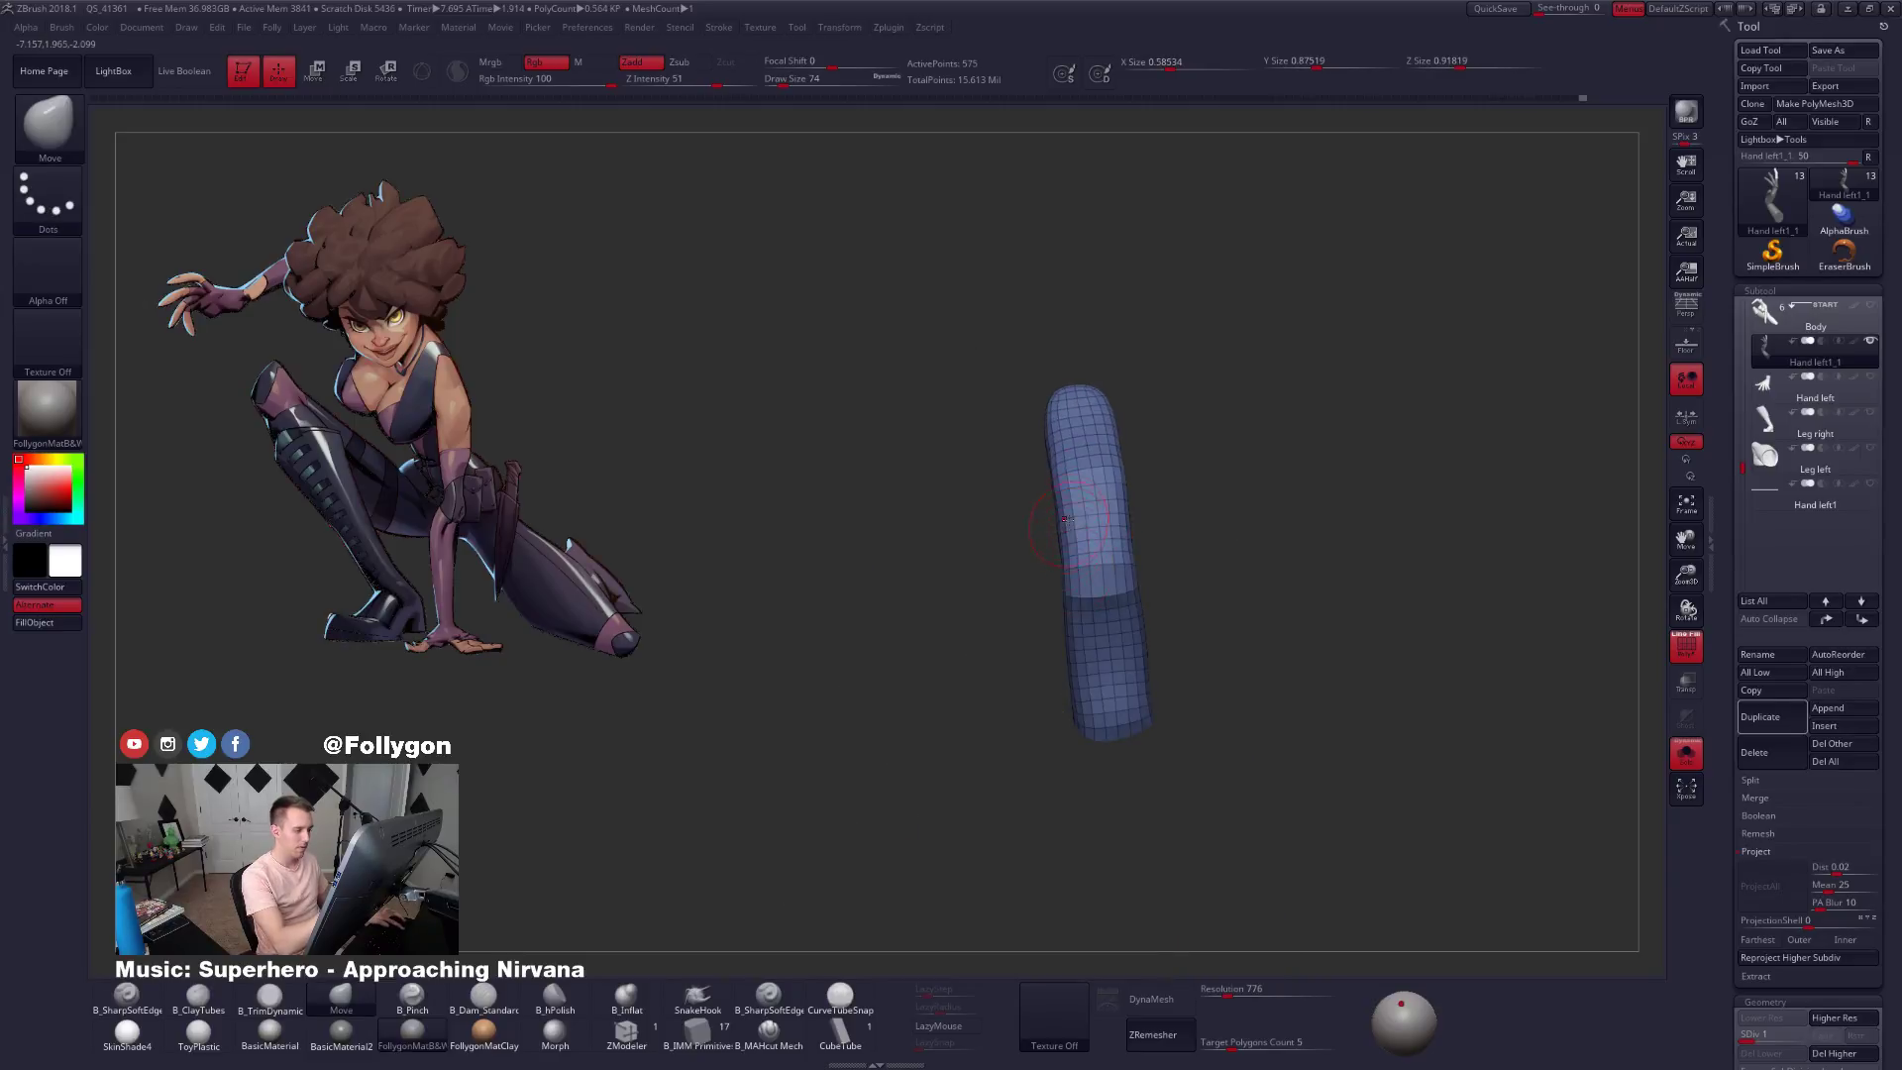
key(space)
drag(1065, 517, 1095, 498)
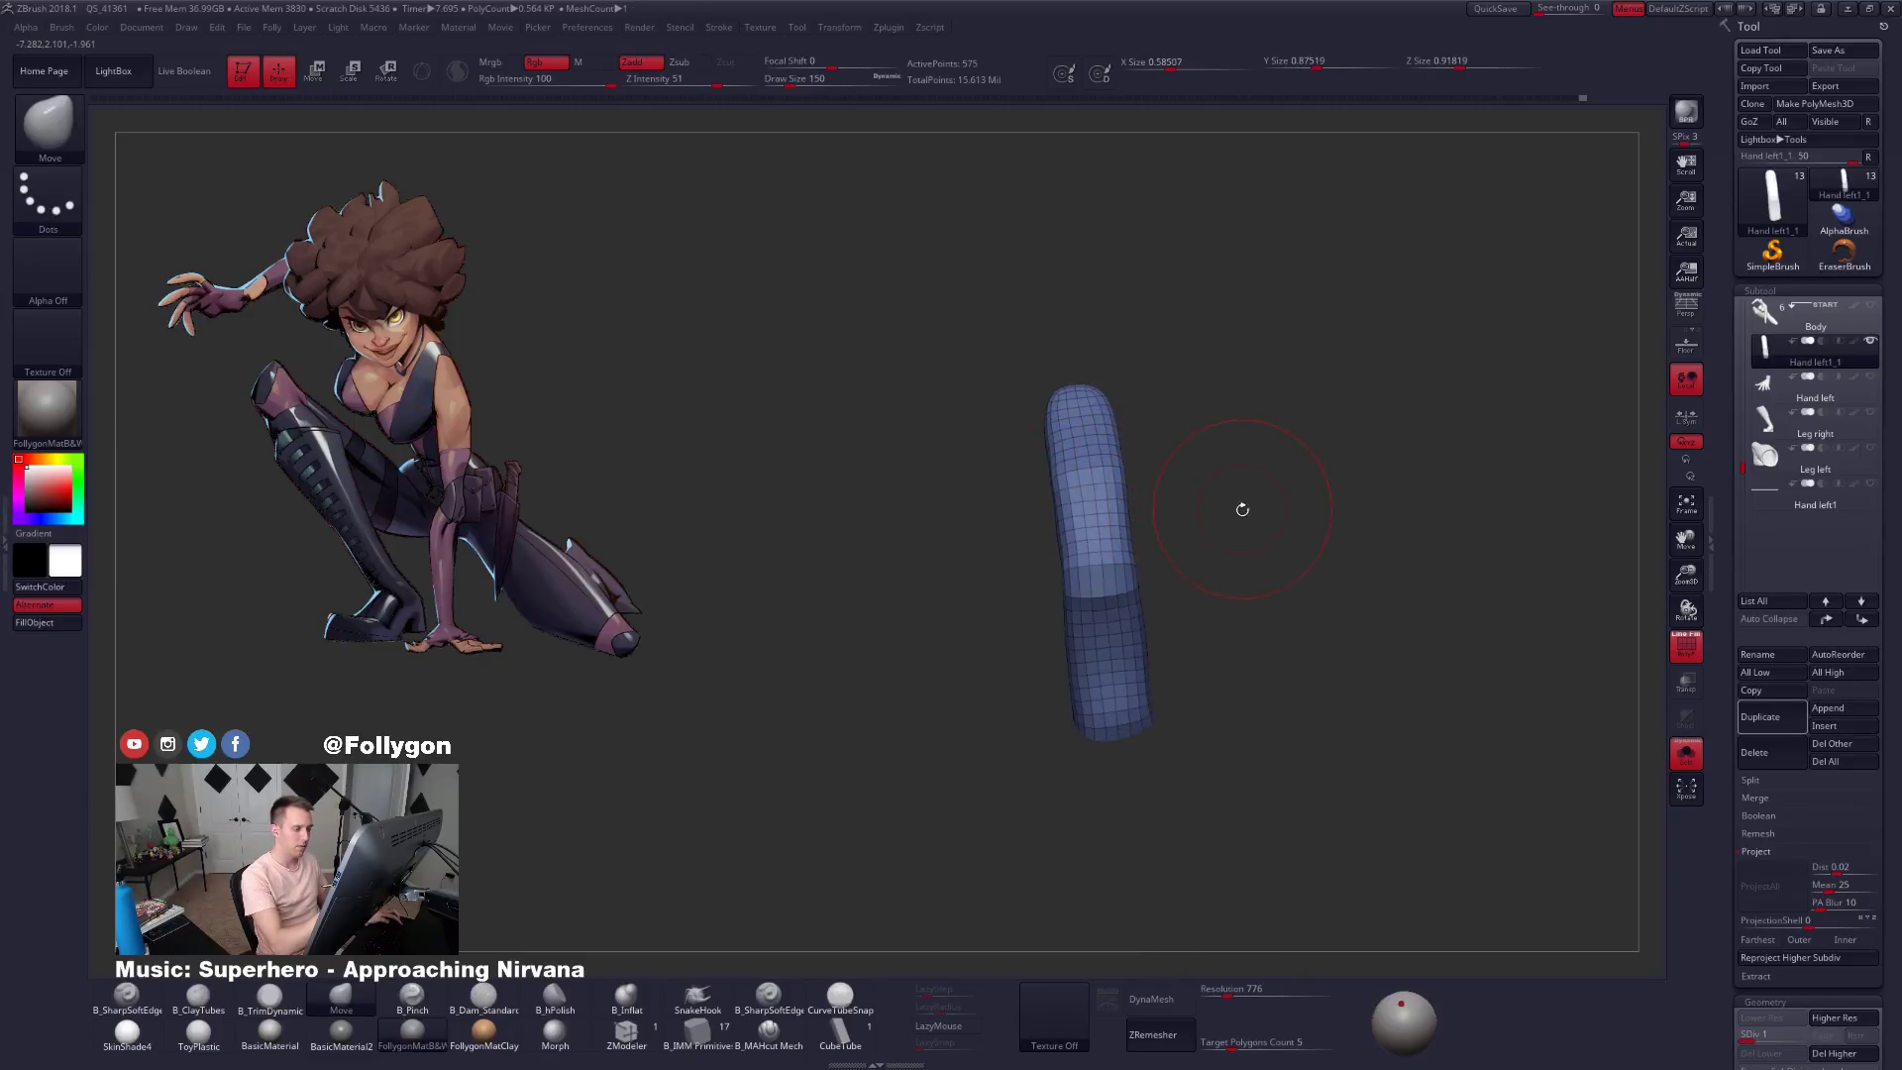
ctrl+shift+drag(1261, 485, 1229, 495)
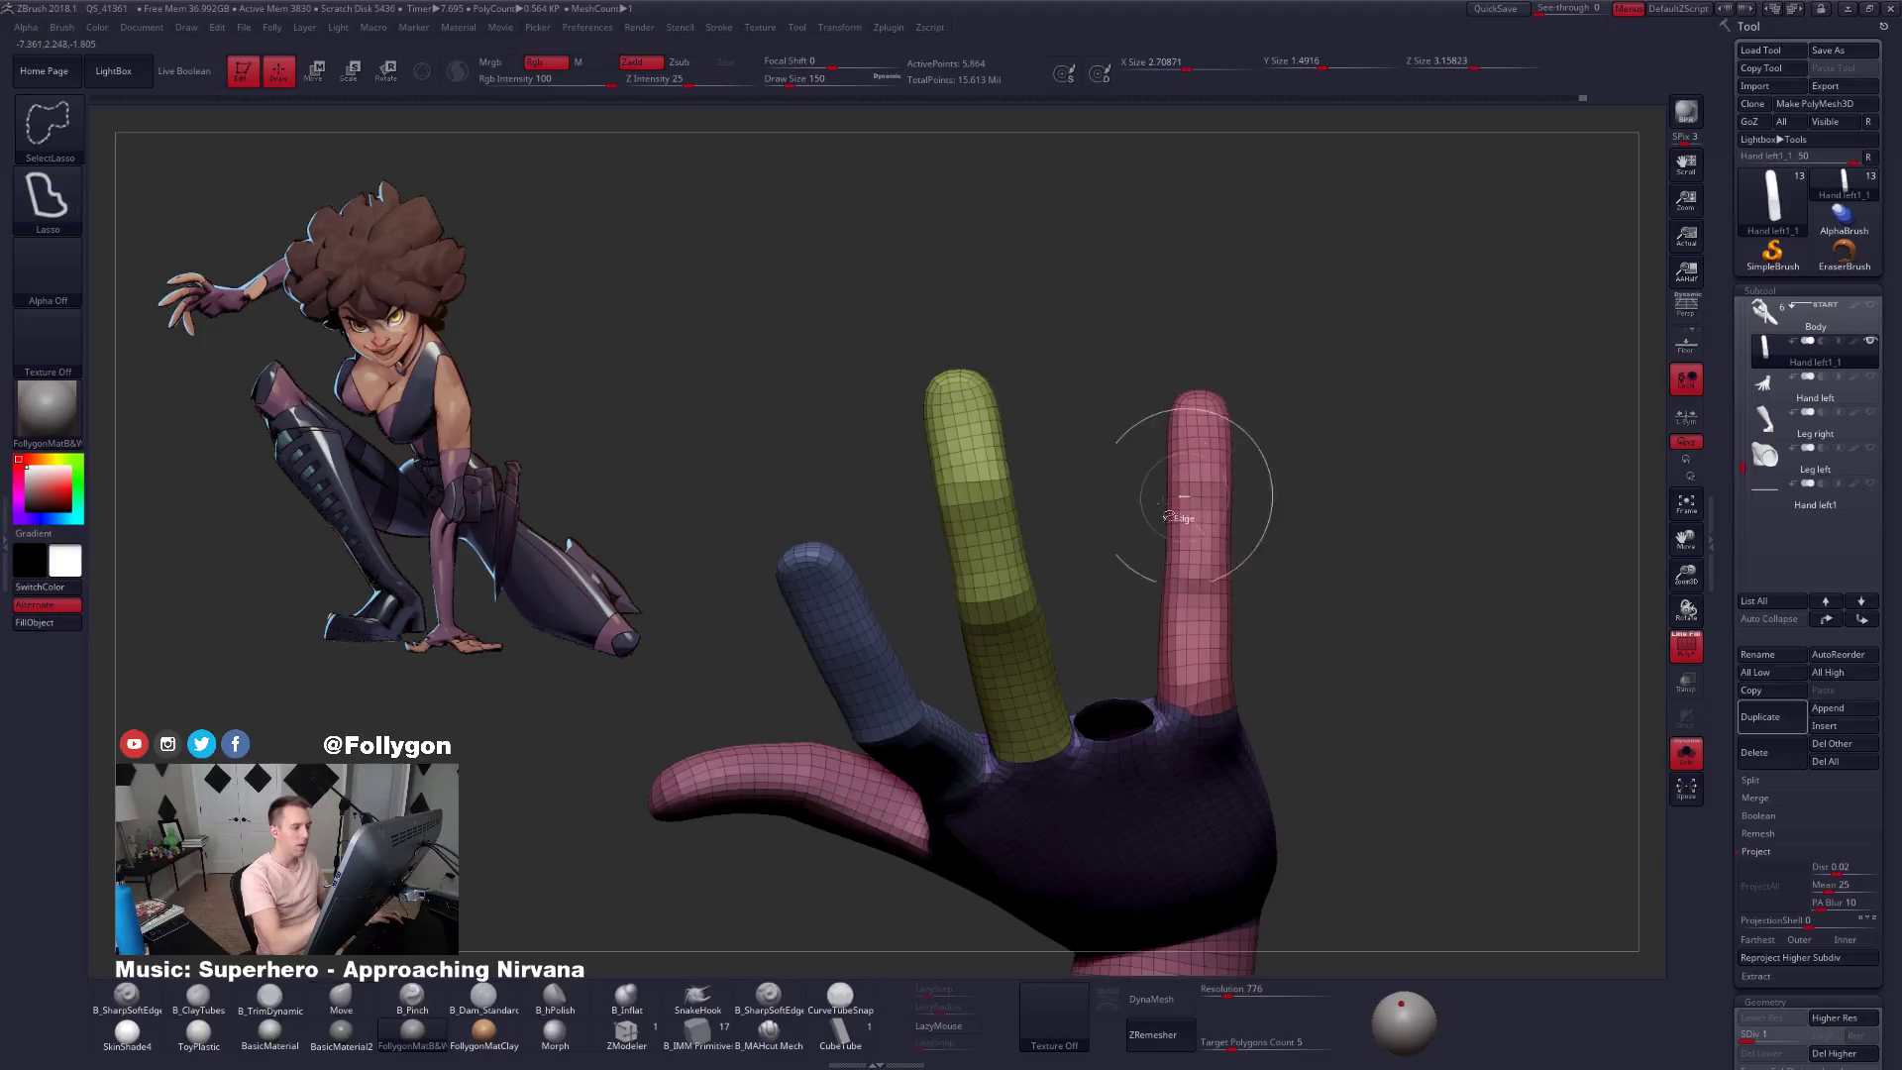
Hide the middle and index fingers, mask the little finger's outer segments, then restore the hand and invert the mask.
ctrl+shift+click(1001, 545)
drag(1007, 575, 981, 547)
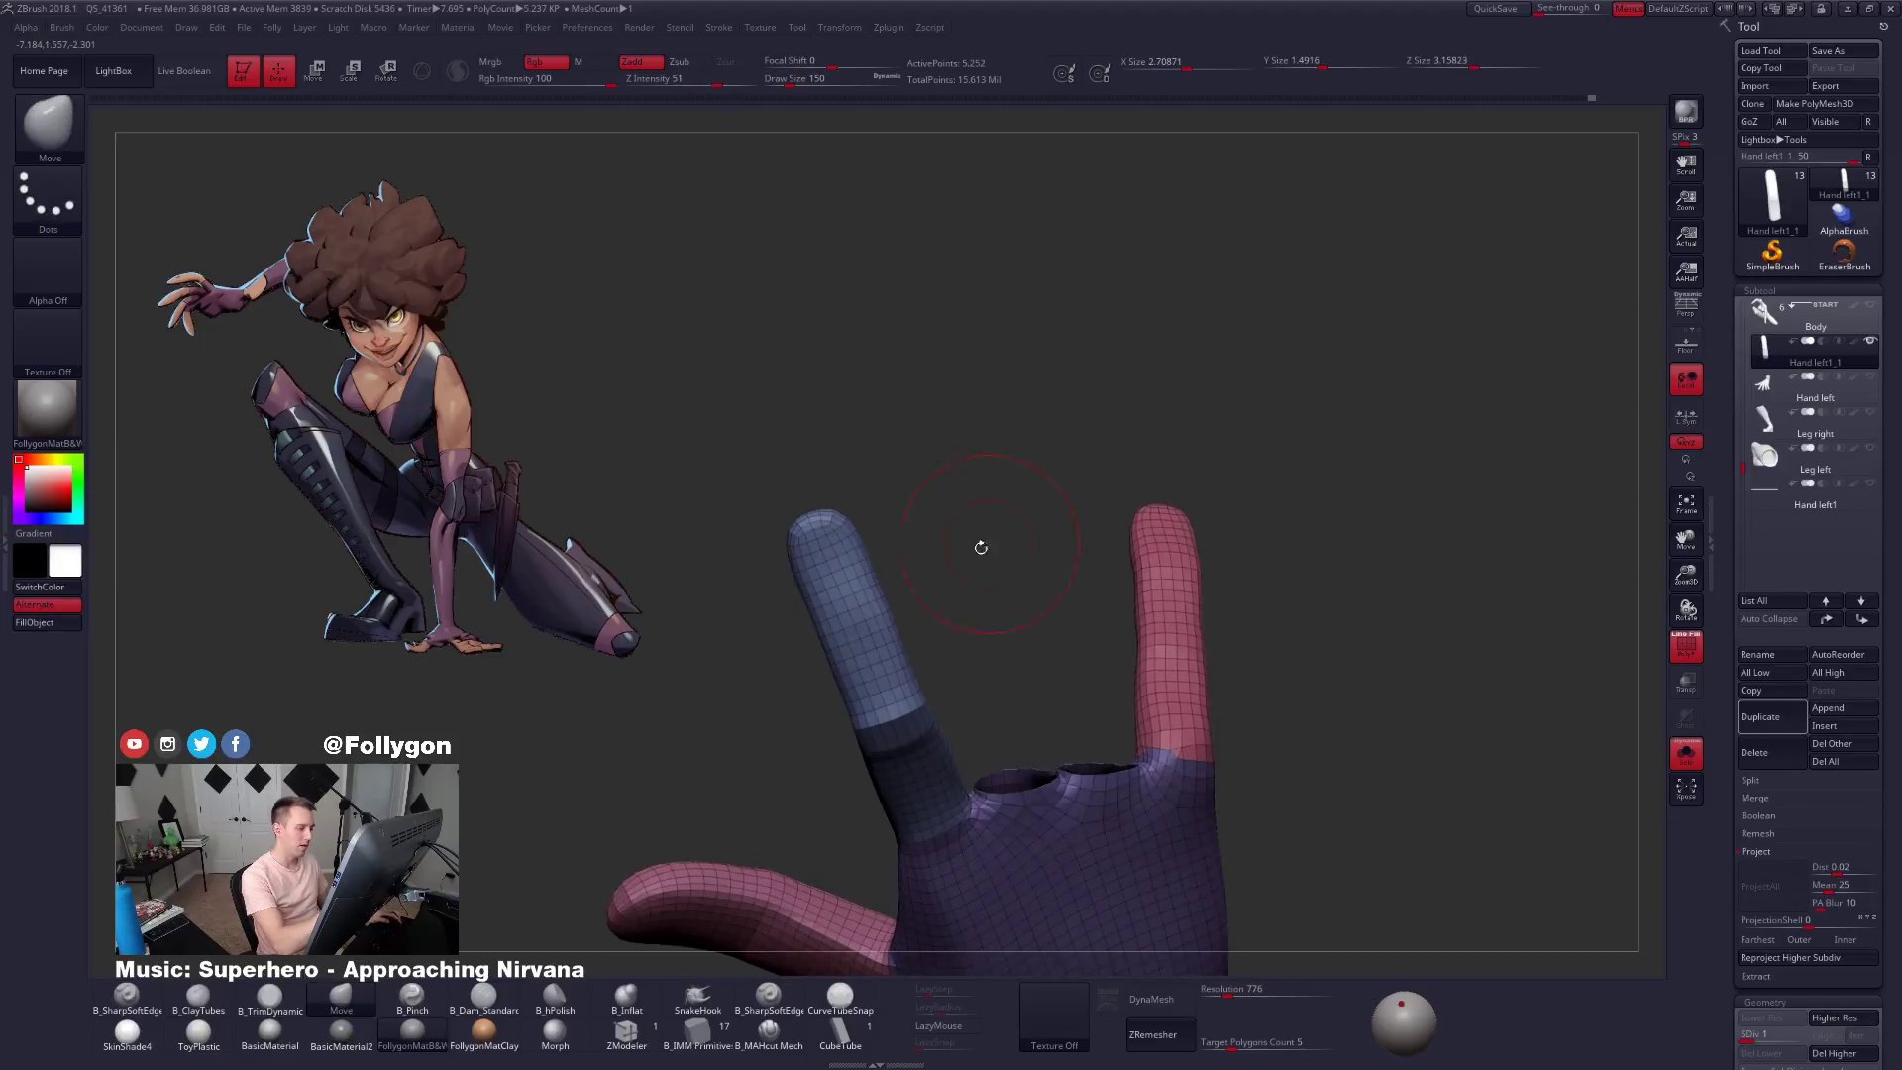
ctrl+shift+click(855, 624)
right_drag(1150, 644, 1079, 623)
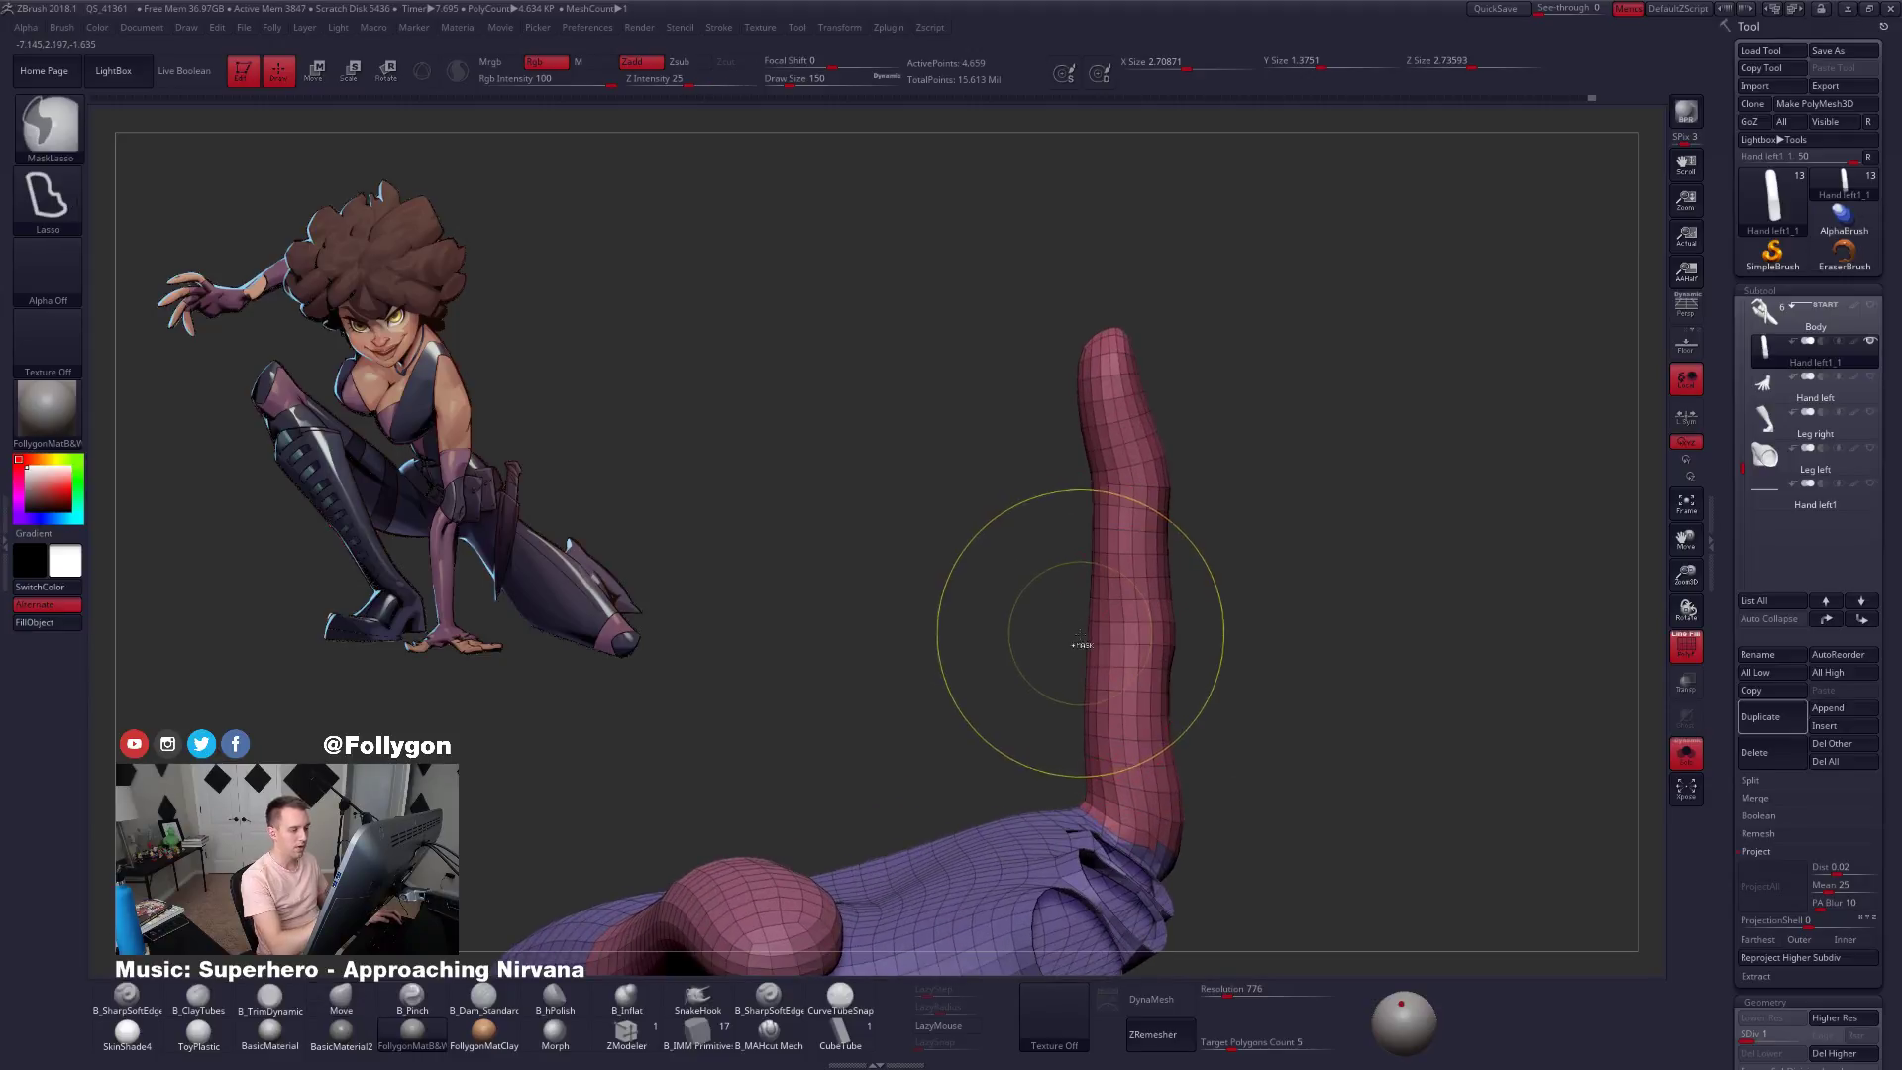
mouse_move(1079, 624)
ctrl+mouse_down()
mouse_move(1083, 288)
mouse_move(1244, 510)
mouse_move(1241, 658)
mouse_move(1240, 638)
ctrl+mouse_up()
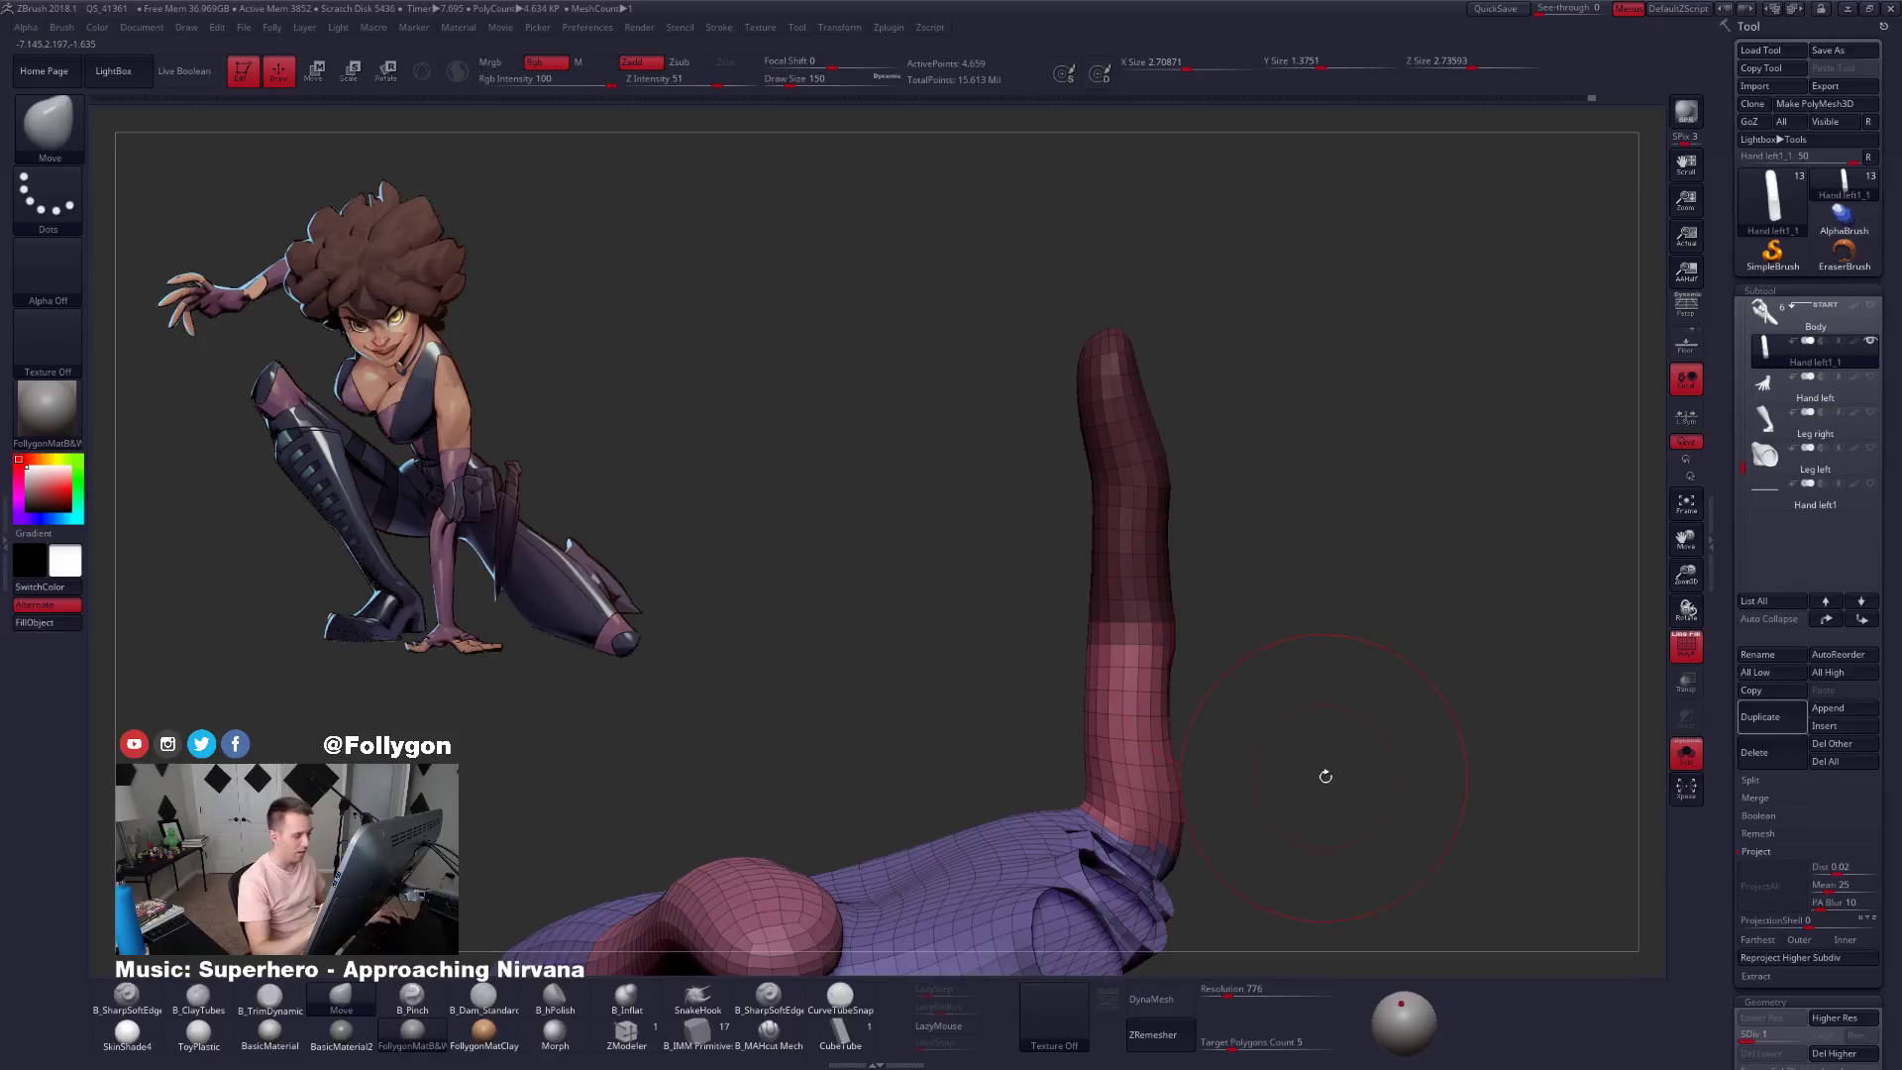
ctrl+shift+click(1327, 753)
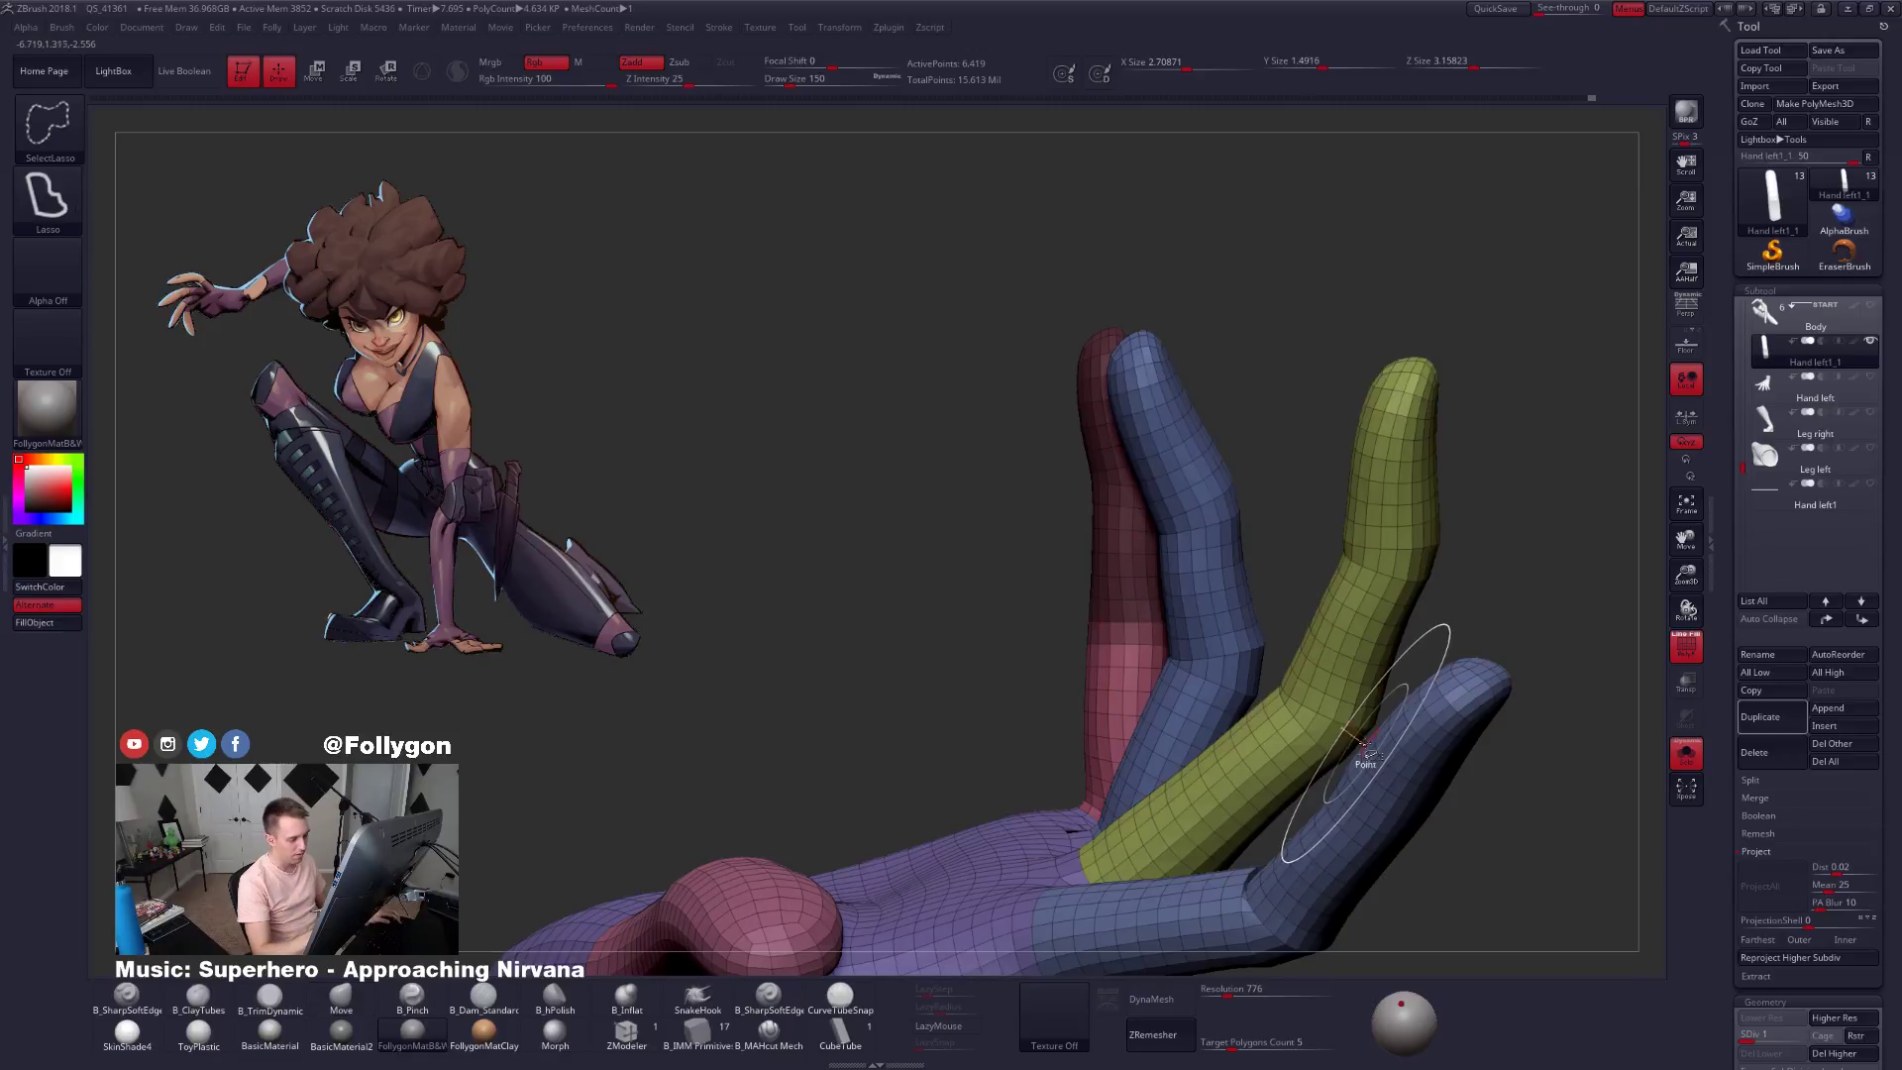
ctrl+click(1527, 687)
Hide the other three fingers and rotate the little finger's outer segments toward the palm at the knuckle.
drag(1526, 687, 1387, 634)
ctrl+shift+click(1149, 551)
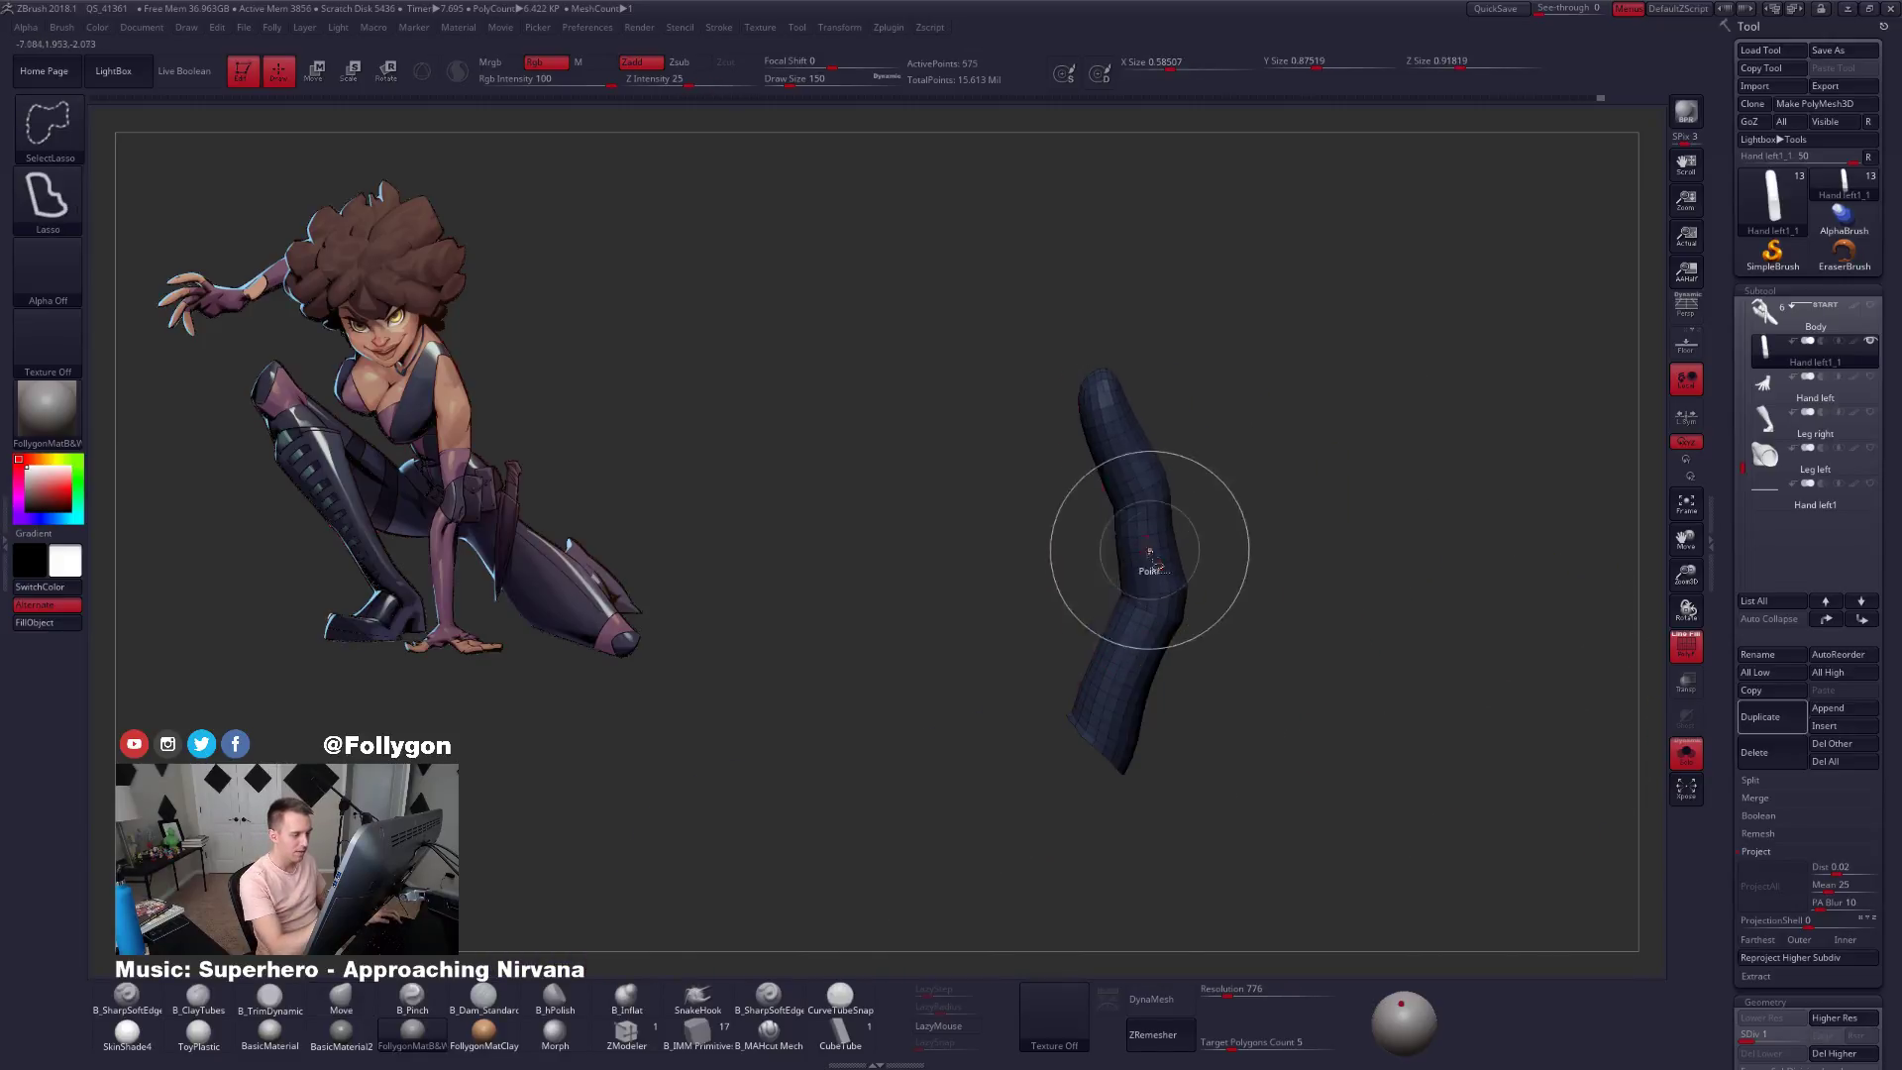
ctrl+shift+click(1228, 542)
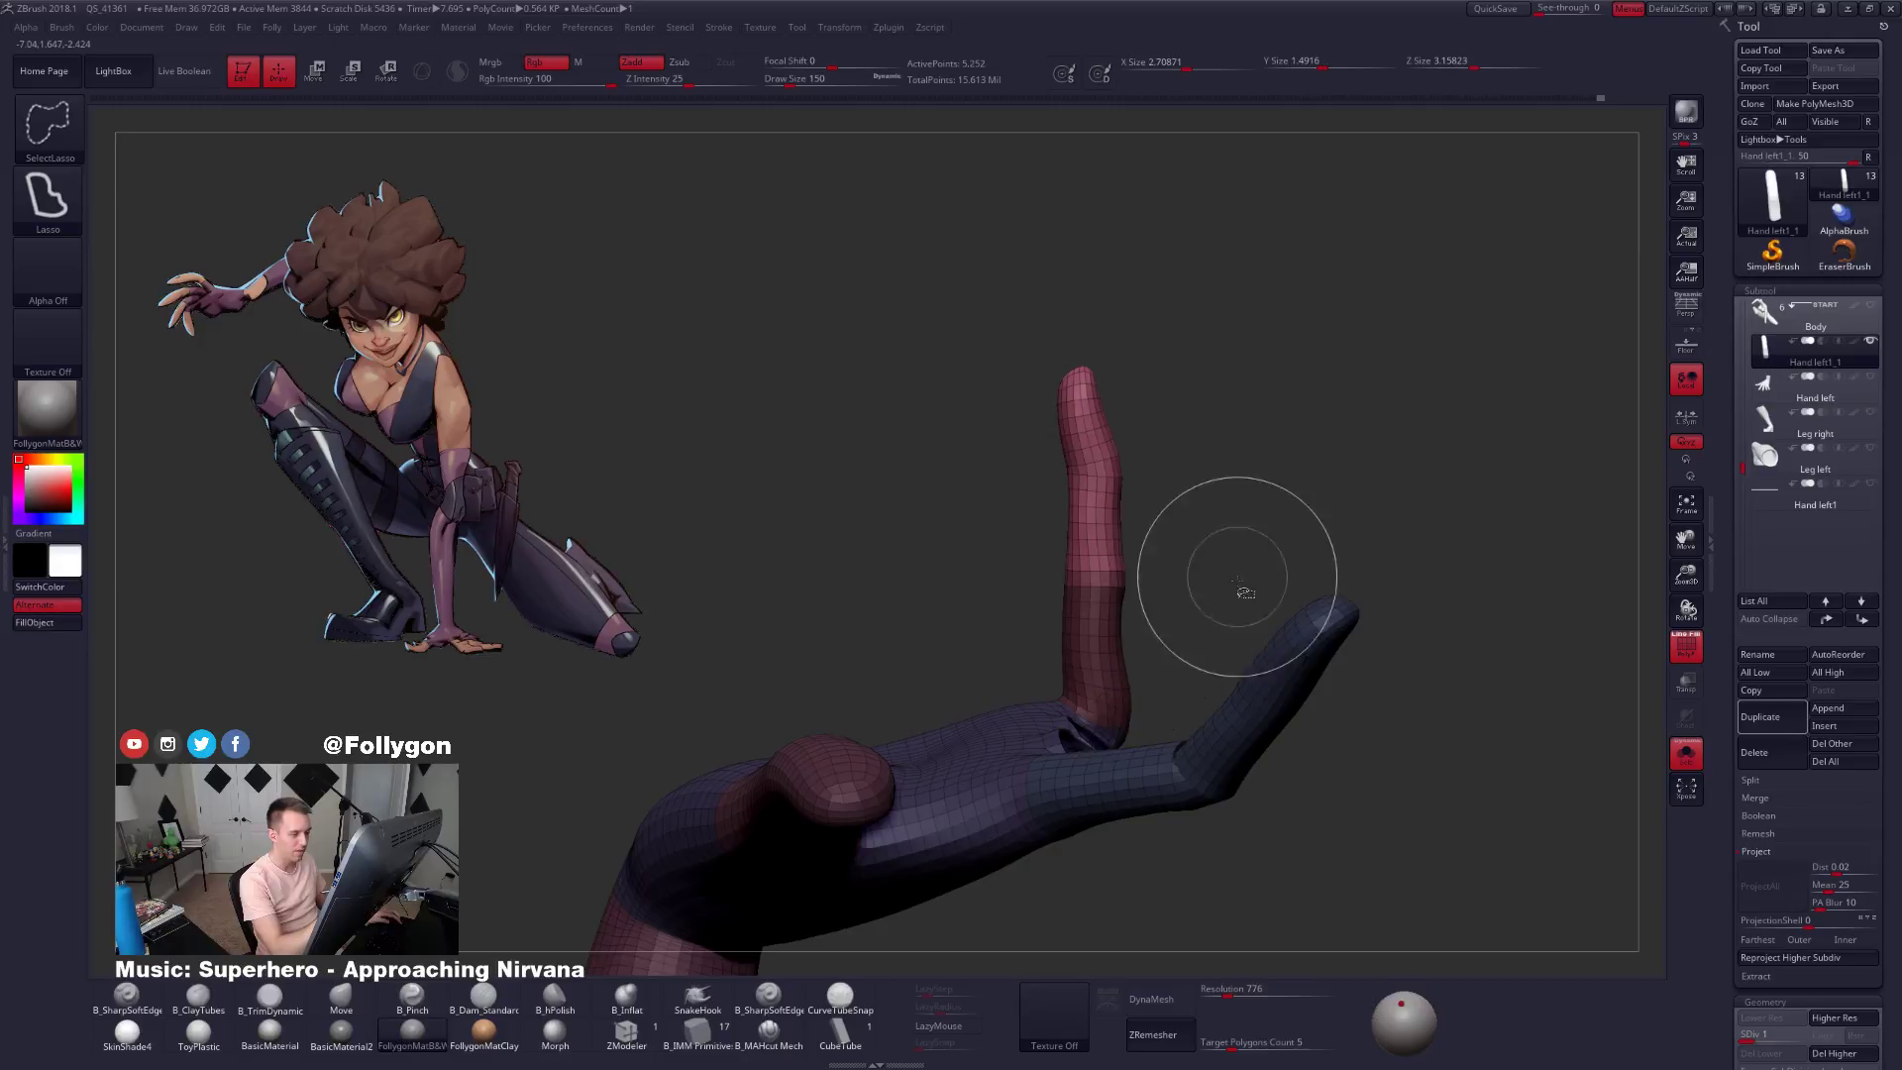
ctrl+alt+shift+click(1274, 639)
mouse_move(1274, 531)
mouse_down()
mouse_move(1122, 563)
mouse_move(1095, 600)
mouse_move(1113, 276)
mouse_move(973, 300)
mouse_move(895, 342)
mouse_up()
key(r)
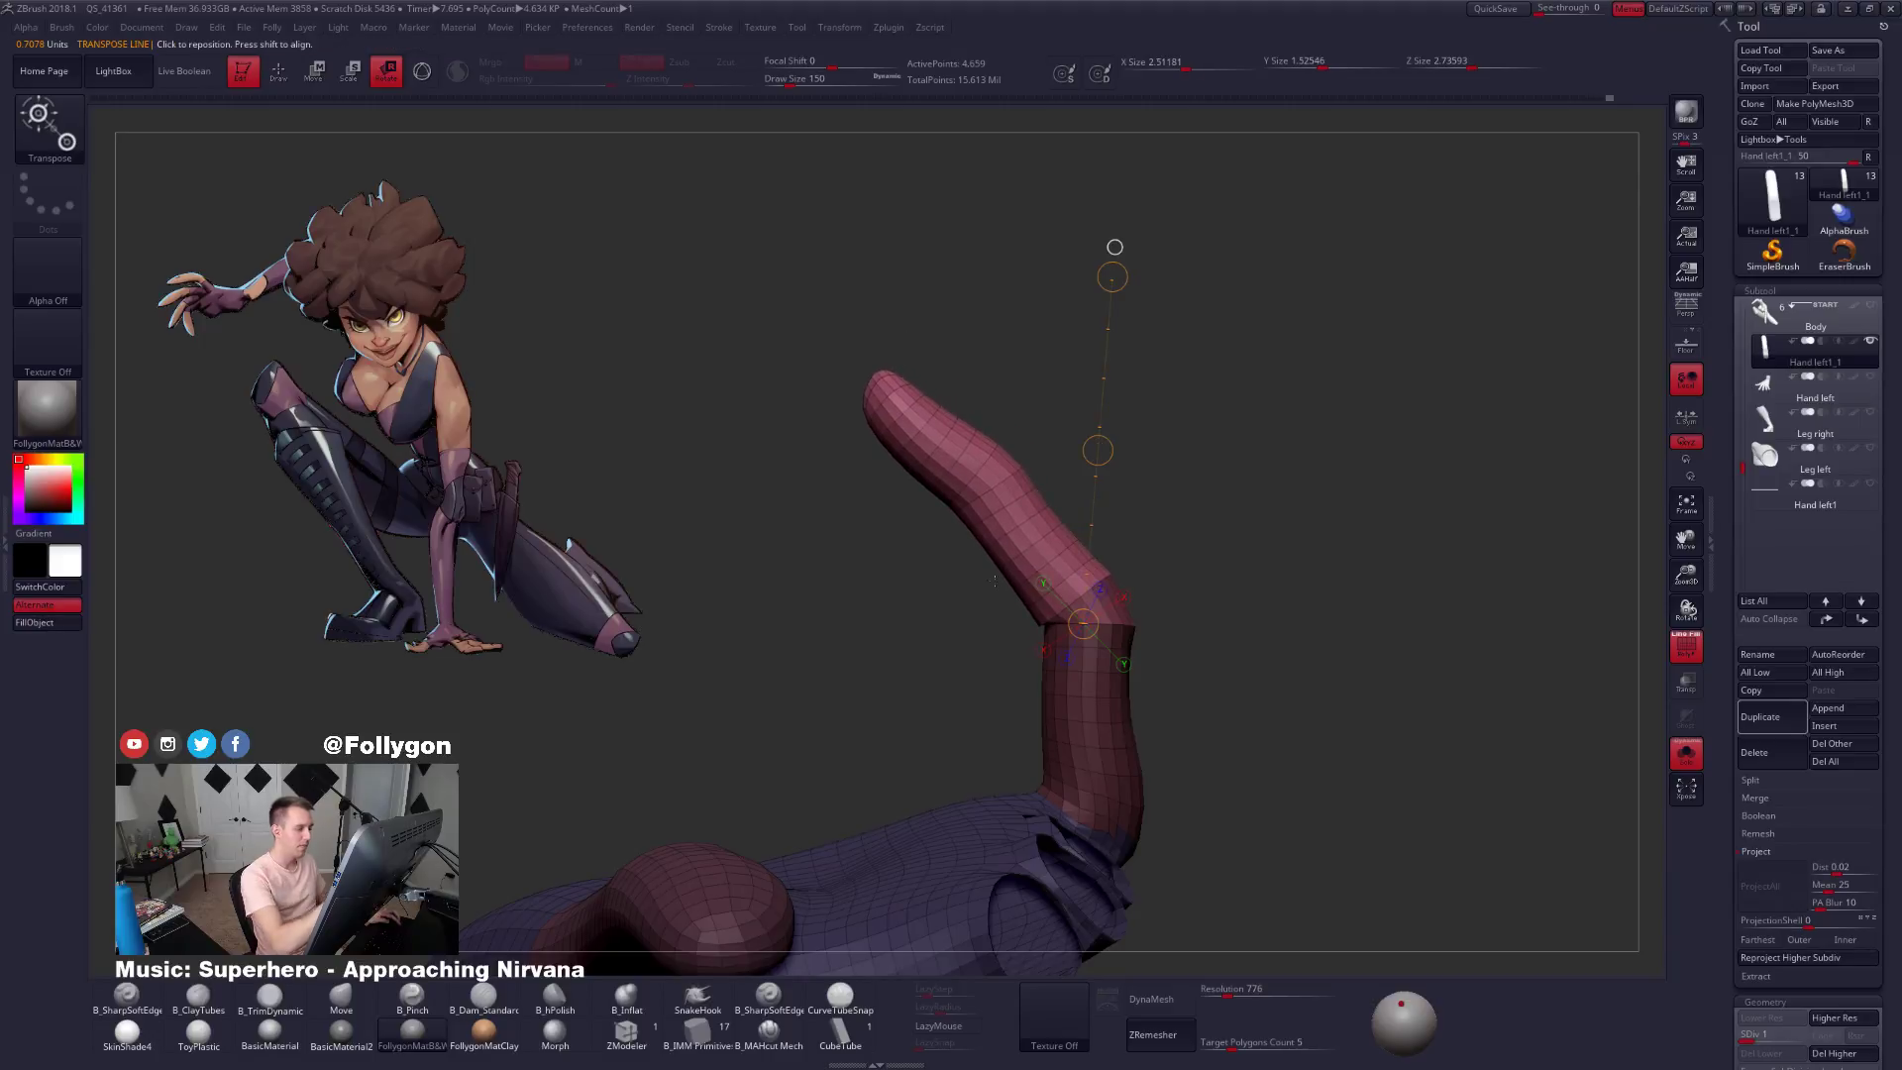
Reposition the little finger's bent outer segments at the knuckle joint and bring back the full hand.
key(w)
mouse_move(1041, 625)
mouse_down()
mouse_move(1215, 625)
mouse_move(1128, 625)
mouse_move(1164, 689)
mouse_move(1154, 675)
mouse_move(1105, 839)
mouse_move(1087, 747)
mouse_move(1019, 836)
mouse_up()
key(q)
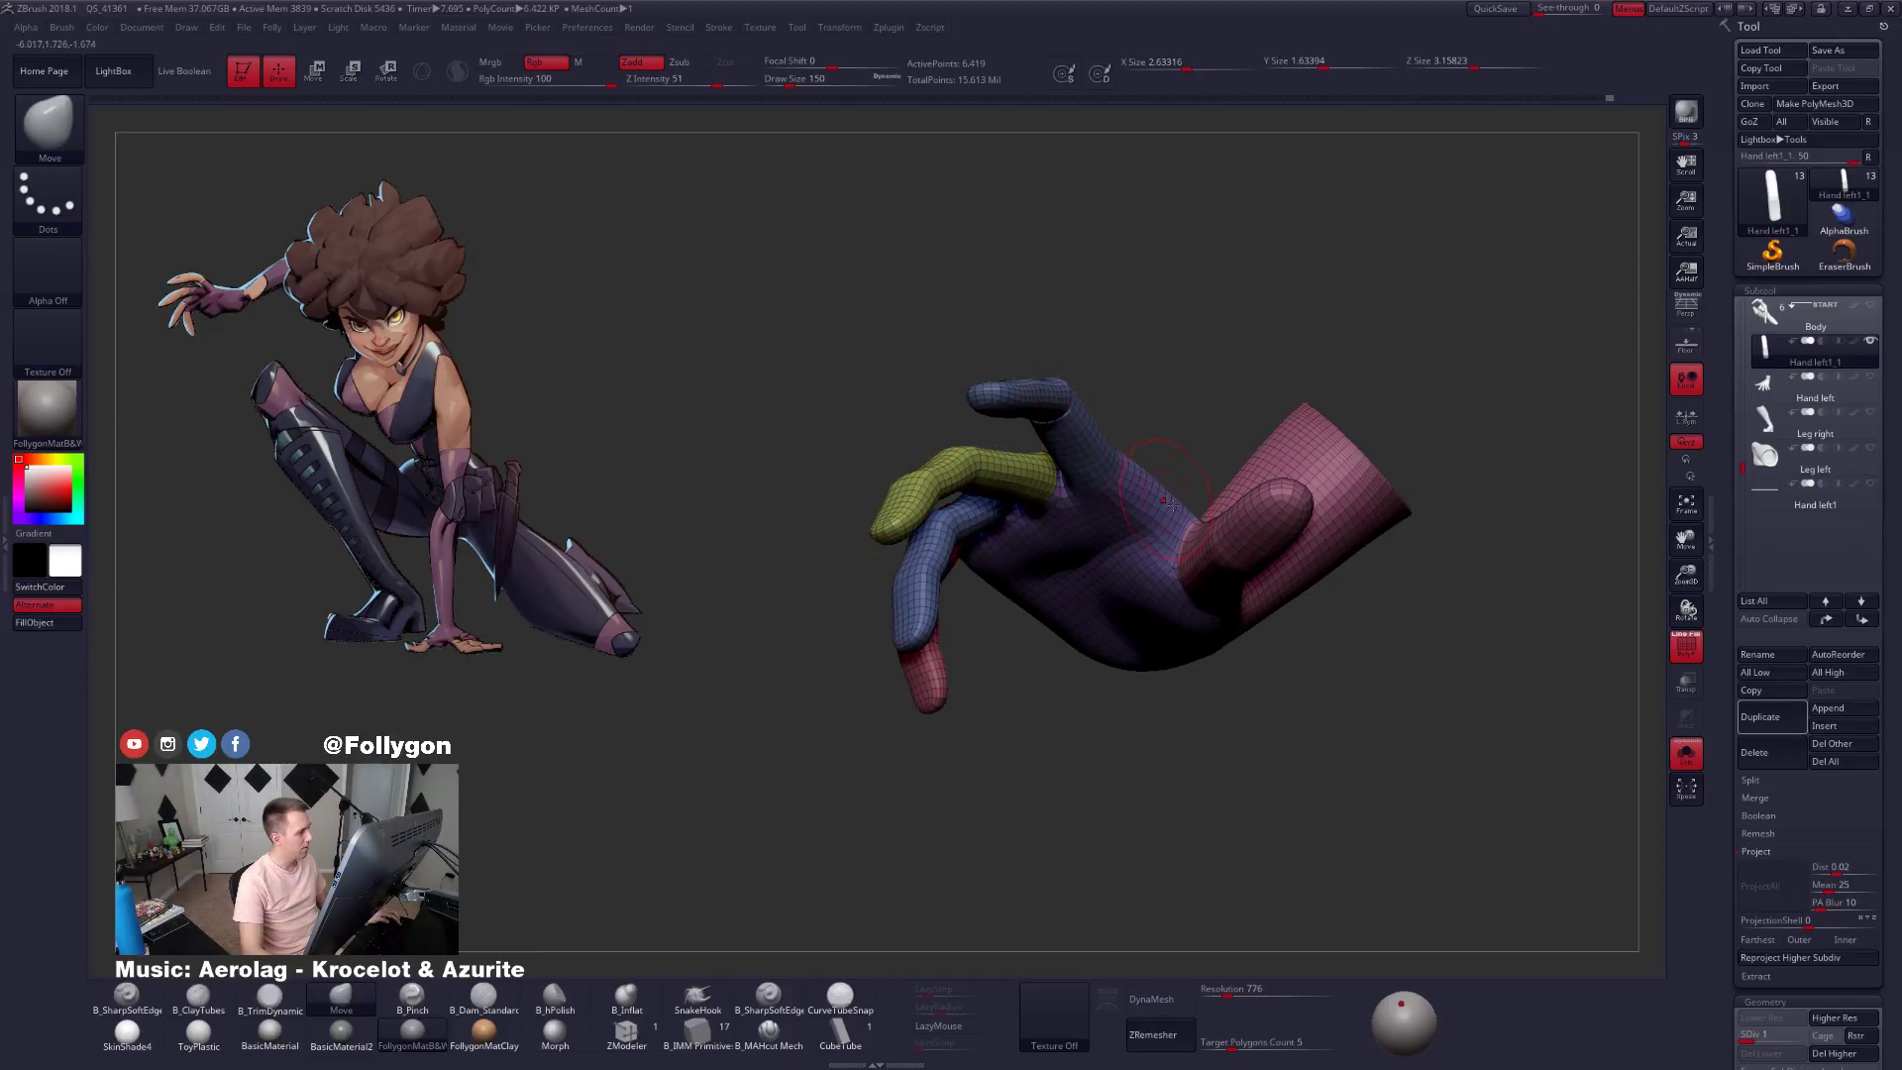
Mask the whole index finger and invert the mask so only that finger stays editable.
drag(1100, 832, 1094, 683)
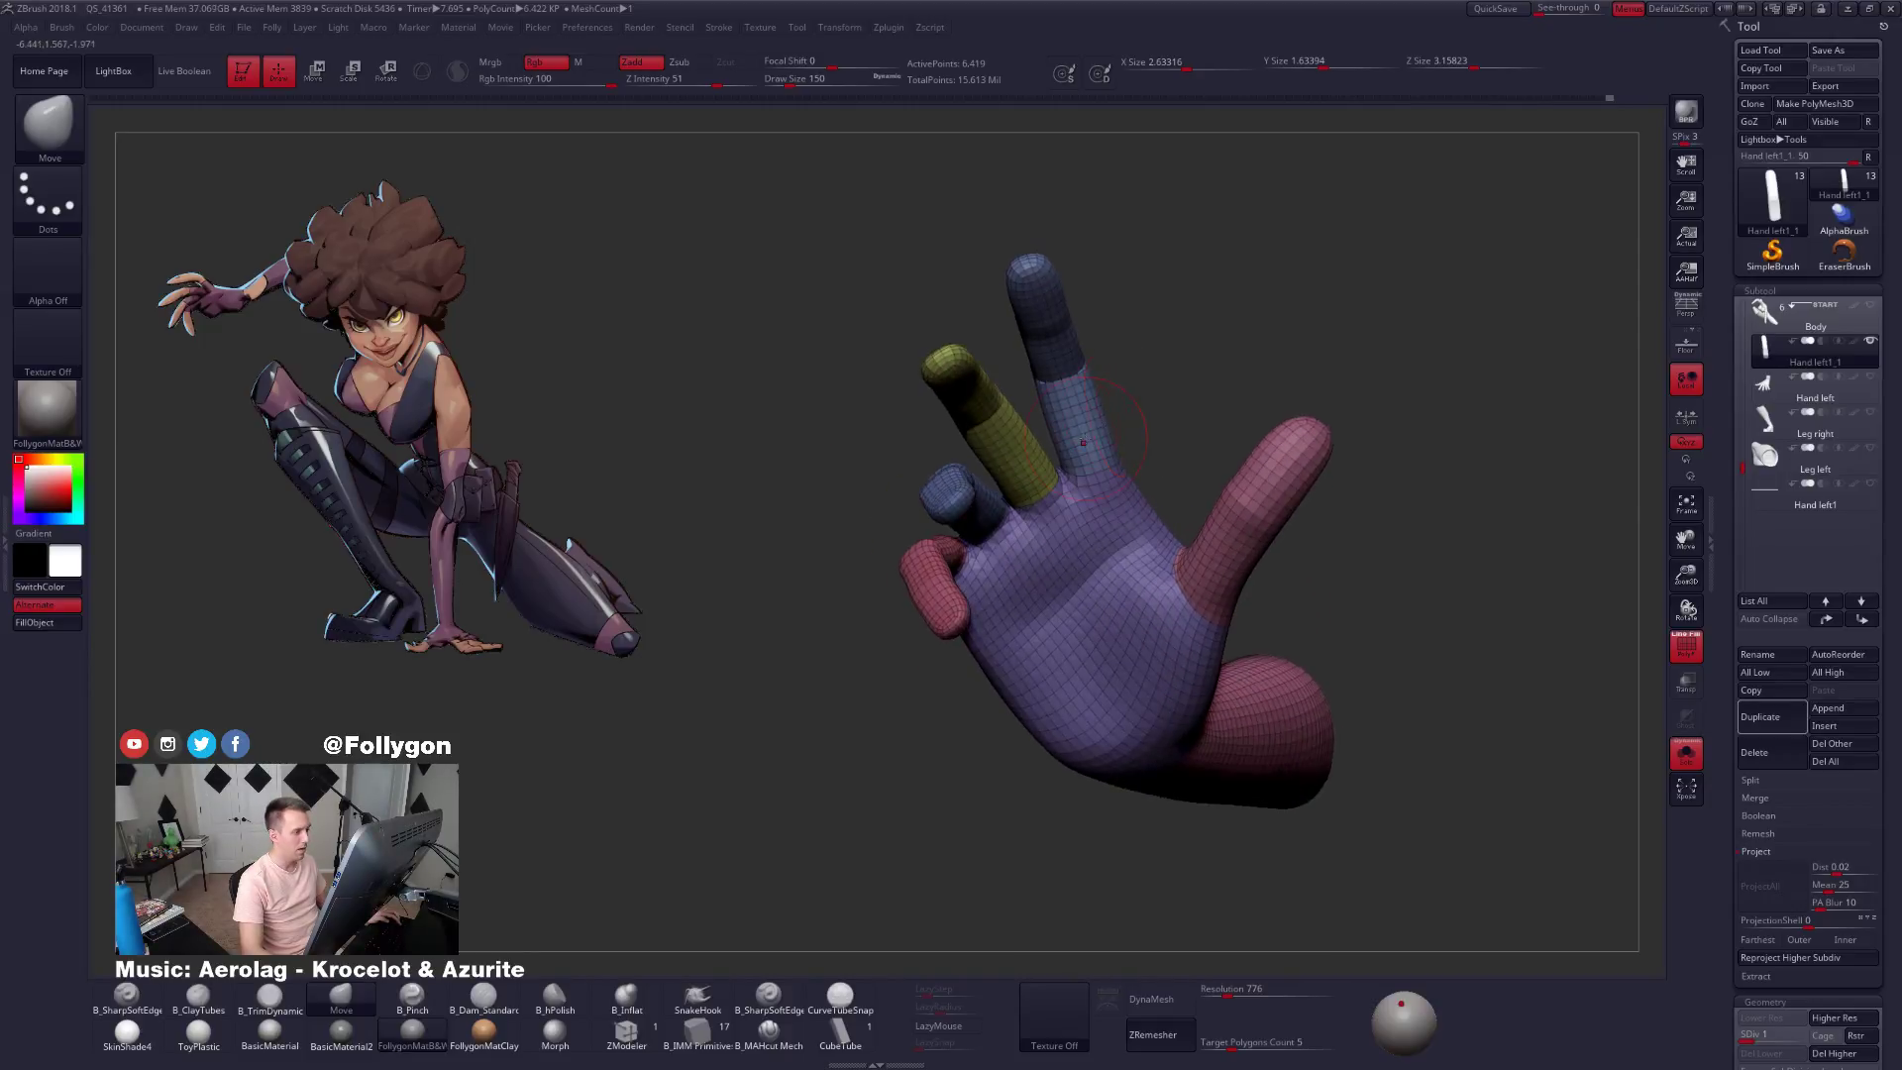
key(w)
ctrl+click(1077, 432)
ctrl+click(1118, 491)
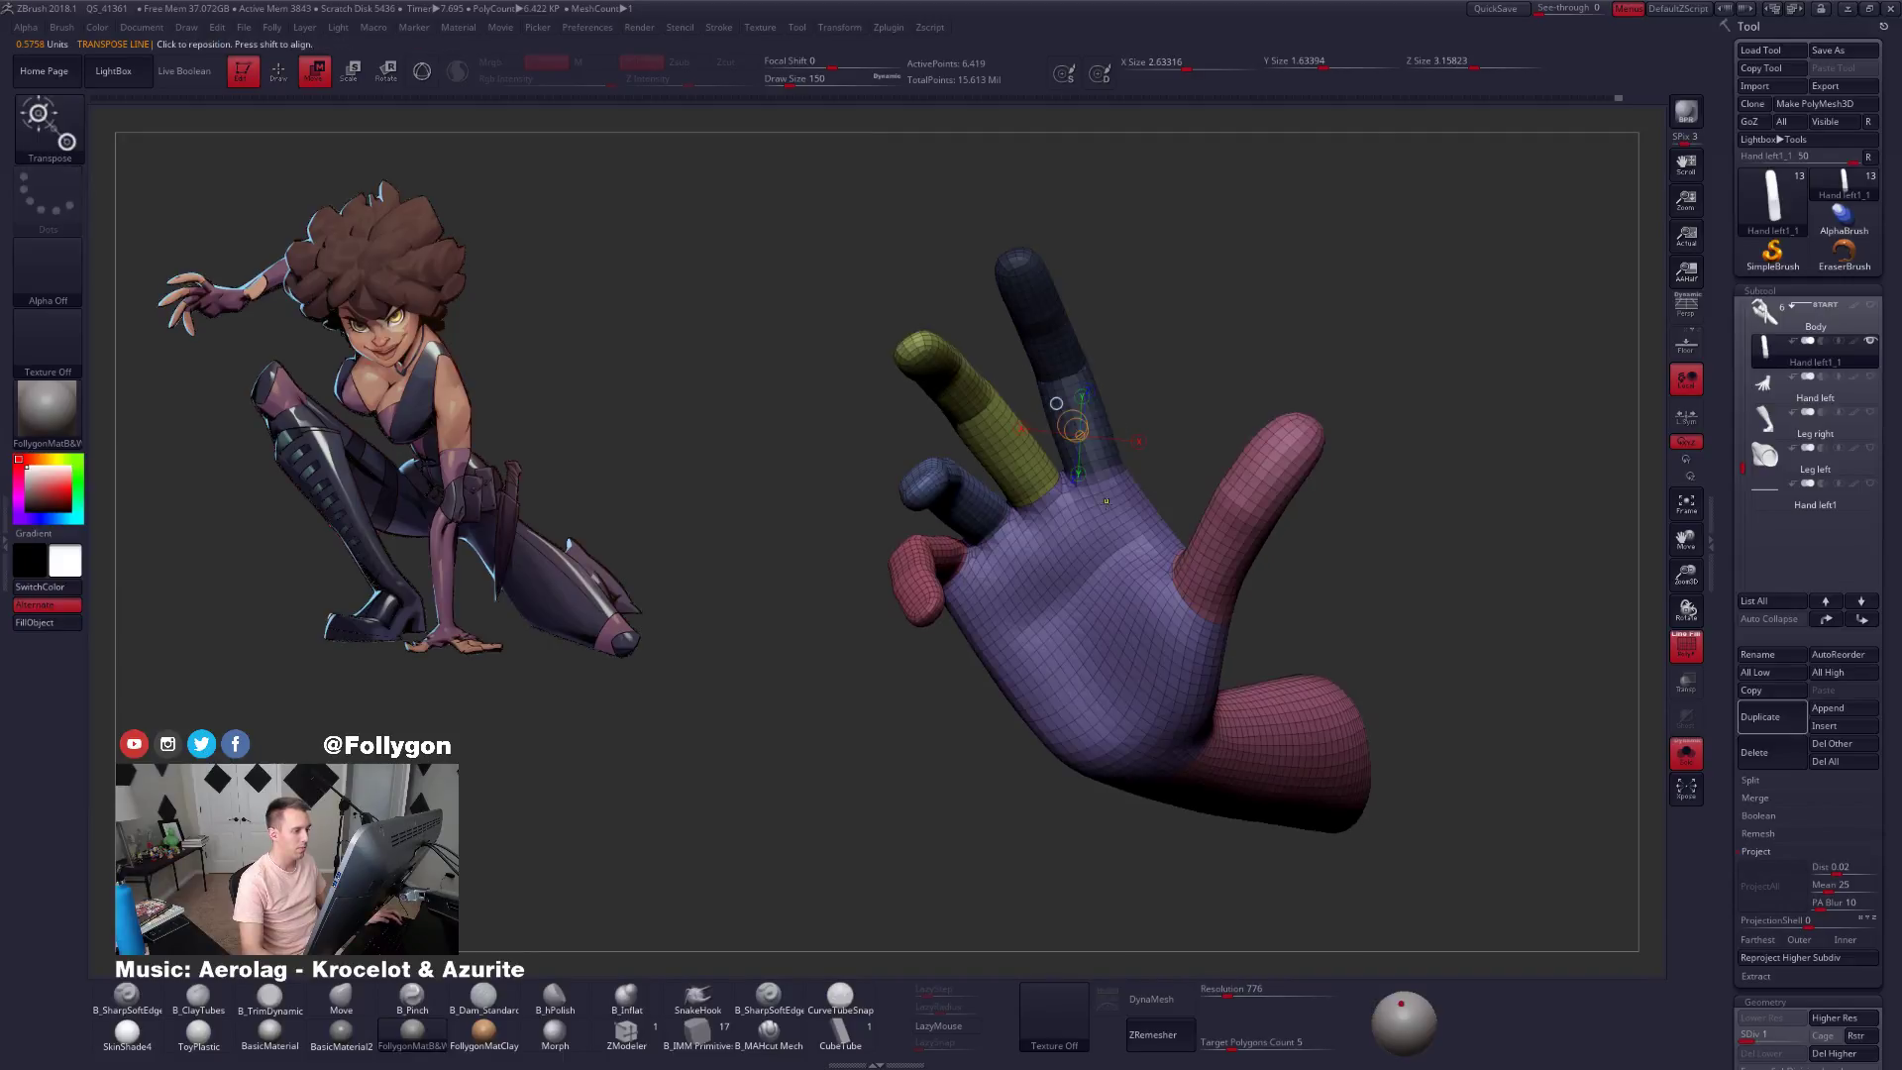
ctrl+click(1129, 492)
key(r)
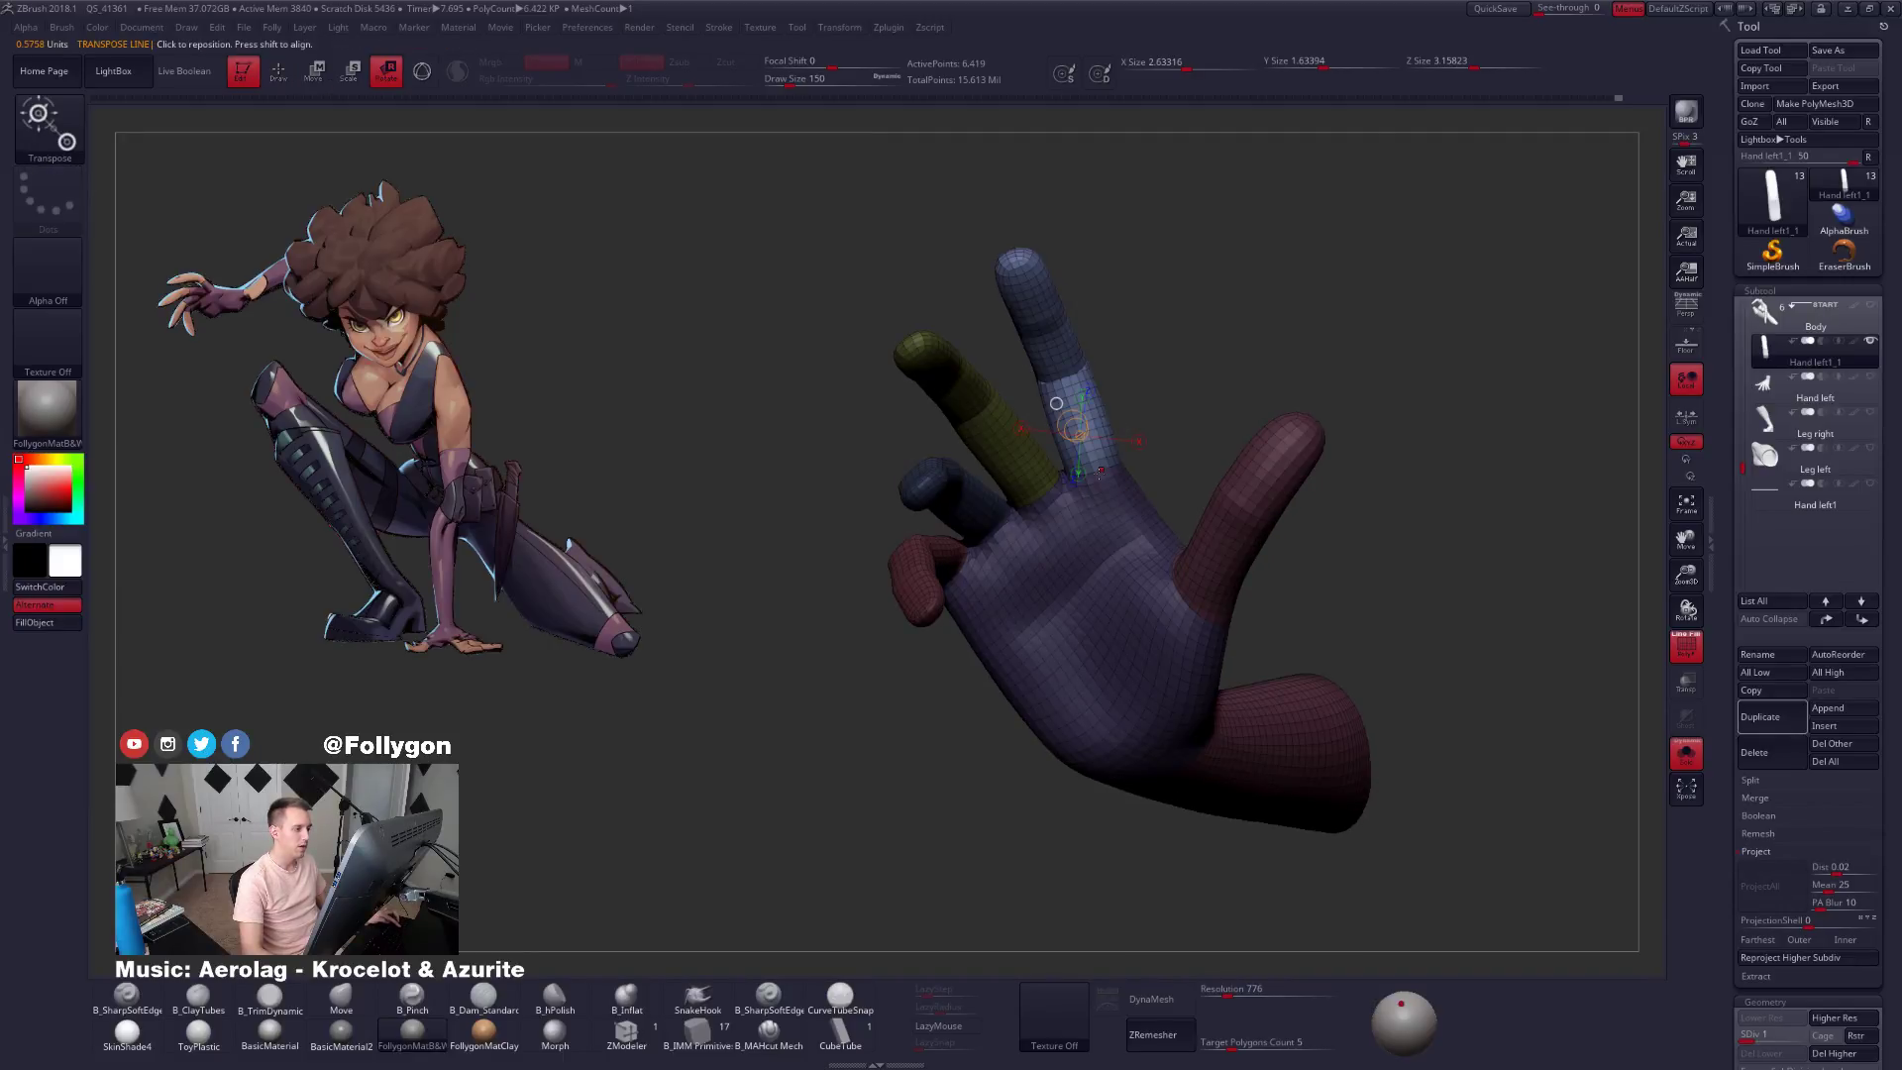
Rotate the index finger at its base knuckle toward the middle finger and adjust its angle from the side.
drag(1056, 403, 1080, 434)
drag(1092, 284, 1066, 287)
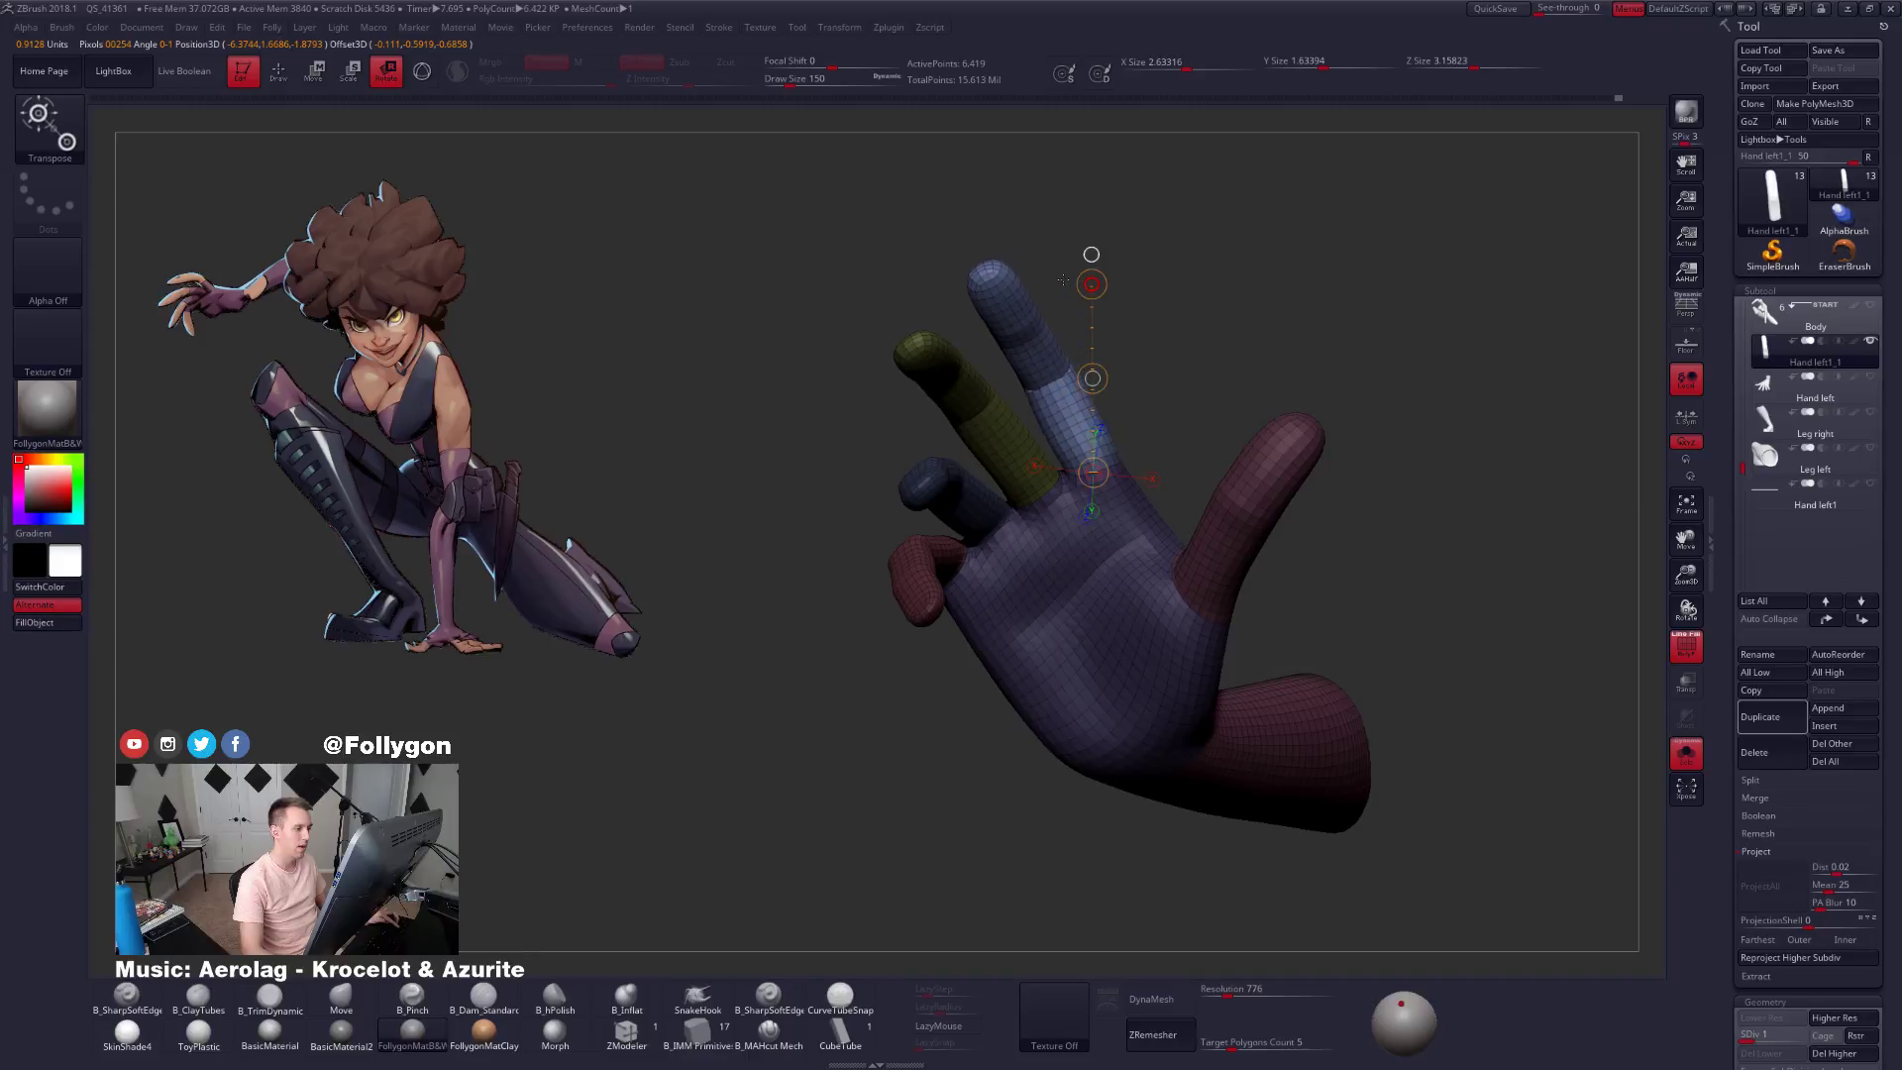
shift+drag(1154, 421, 1163, 499)
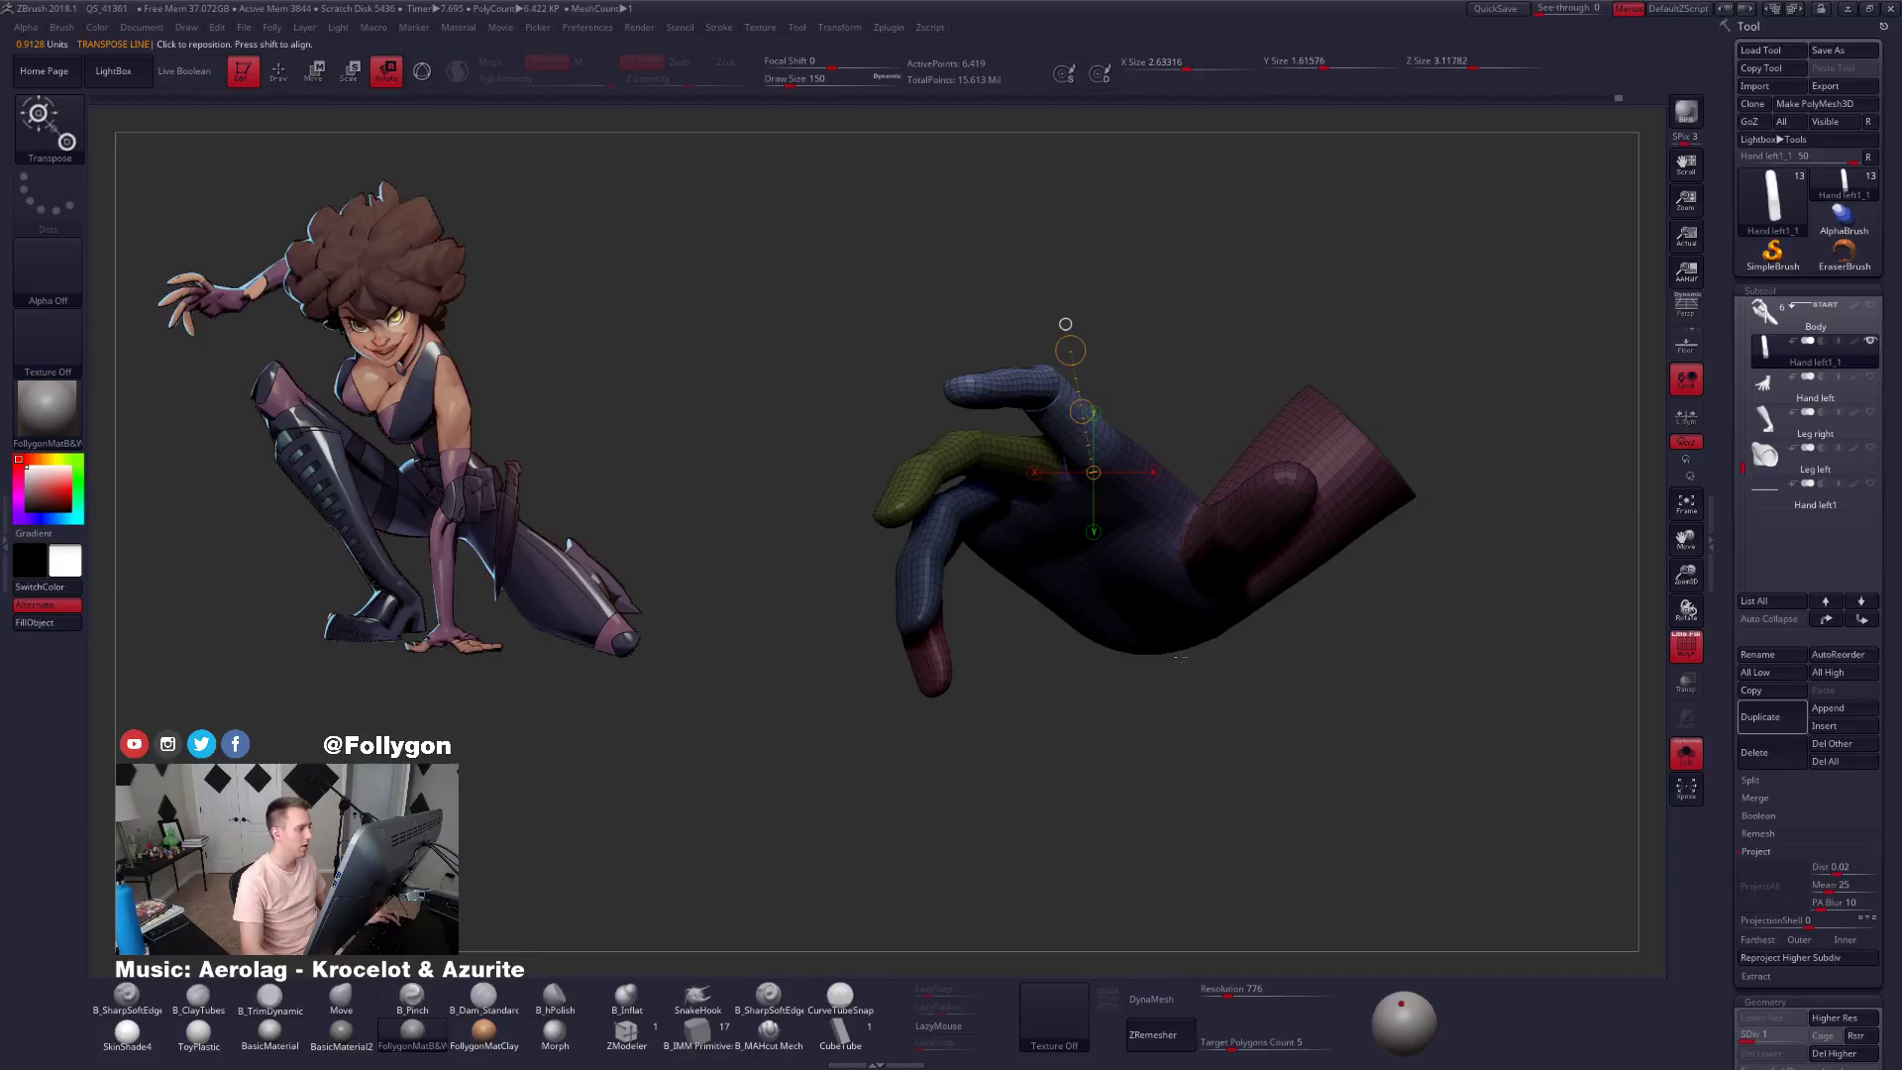
mouse_move(1177, 660)
mouse_down()
mouse_move(1067, 512)
mouse_move(941, 505)
mouse_up()
mouse_move(1010, 454)
shift+mouse_down()
mouse_move(1009, 360)
mouse_move(989, 384)
shift+mouse_up()
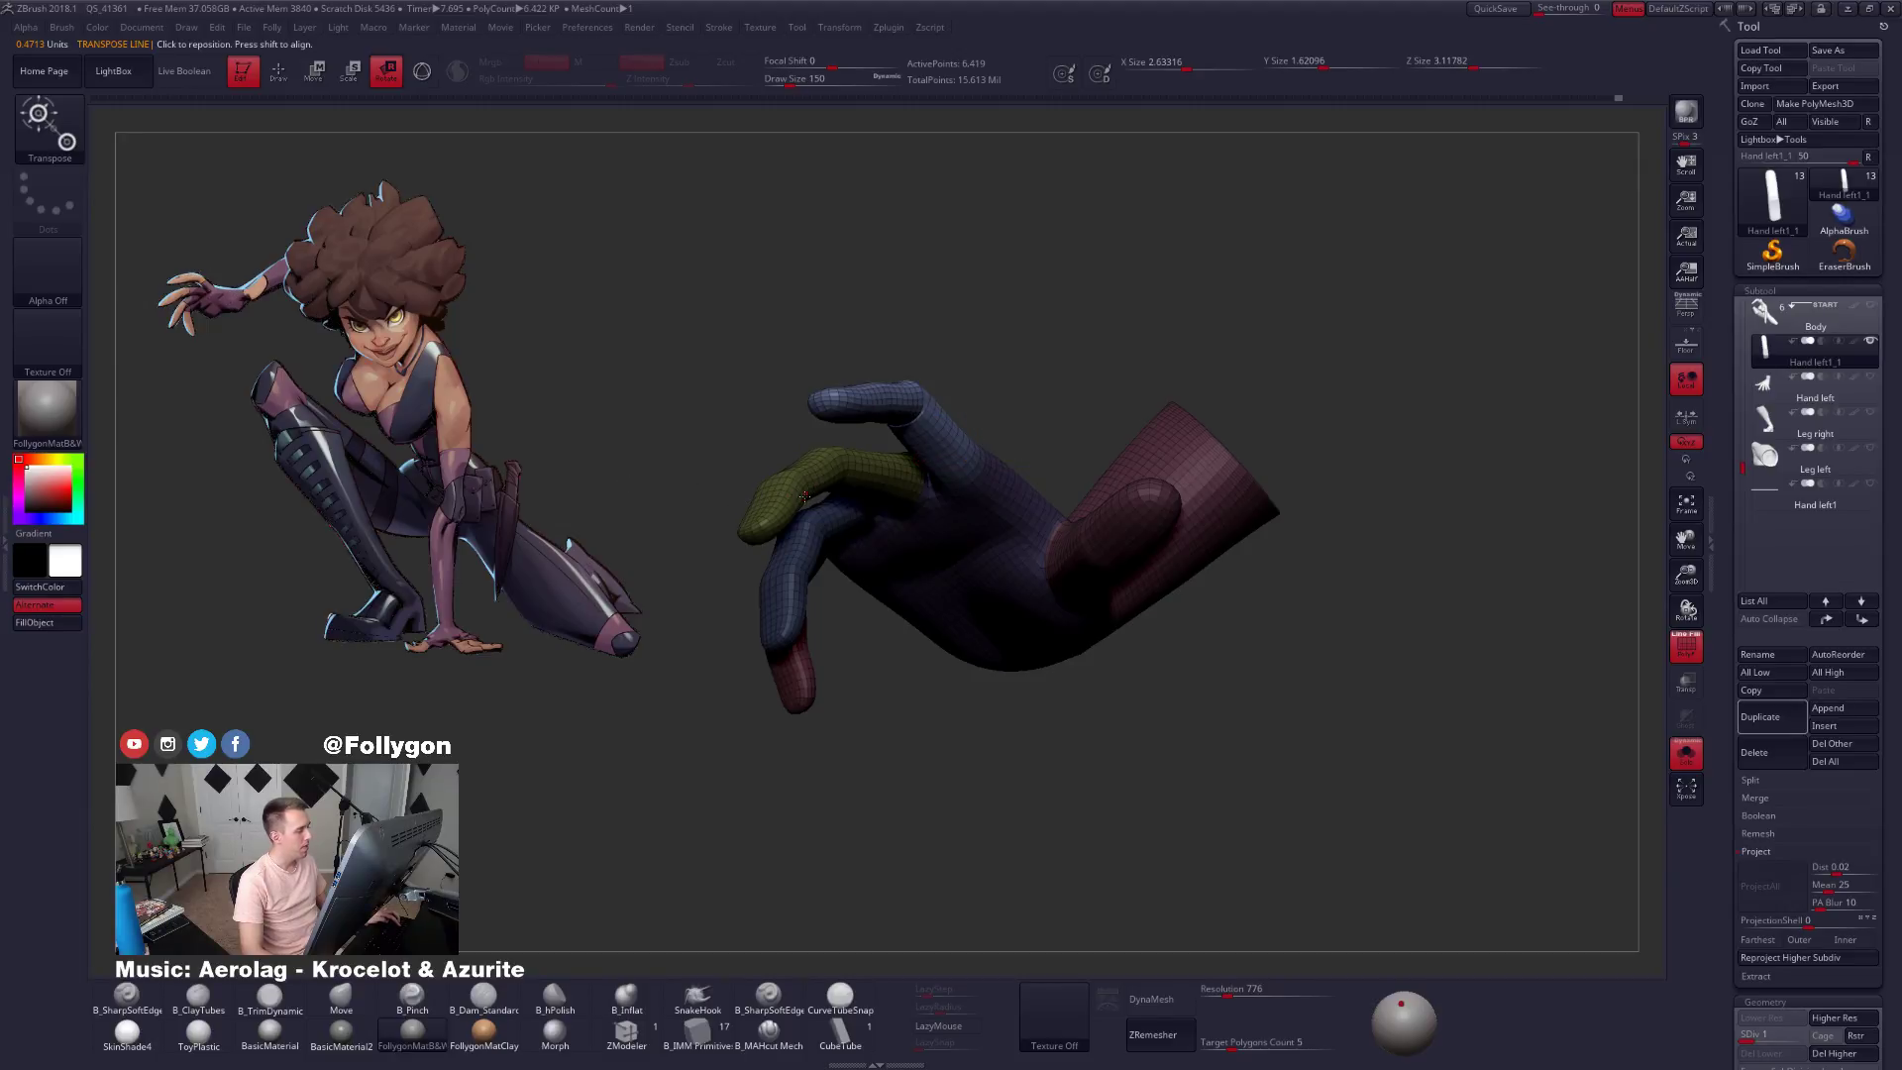
Isolate the ring finger by masking the rest of the hand, including the middle finger.
key(w)
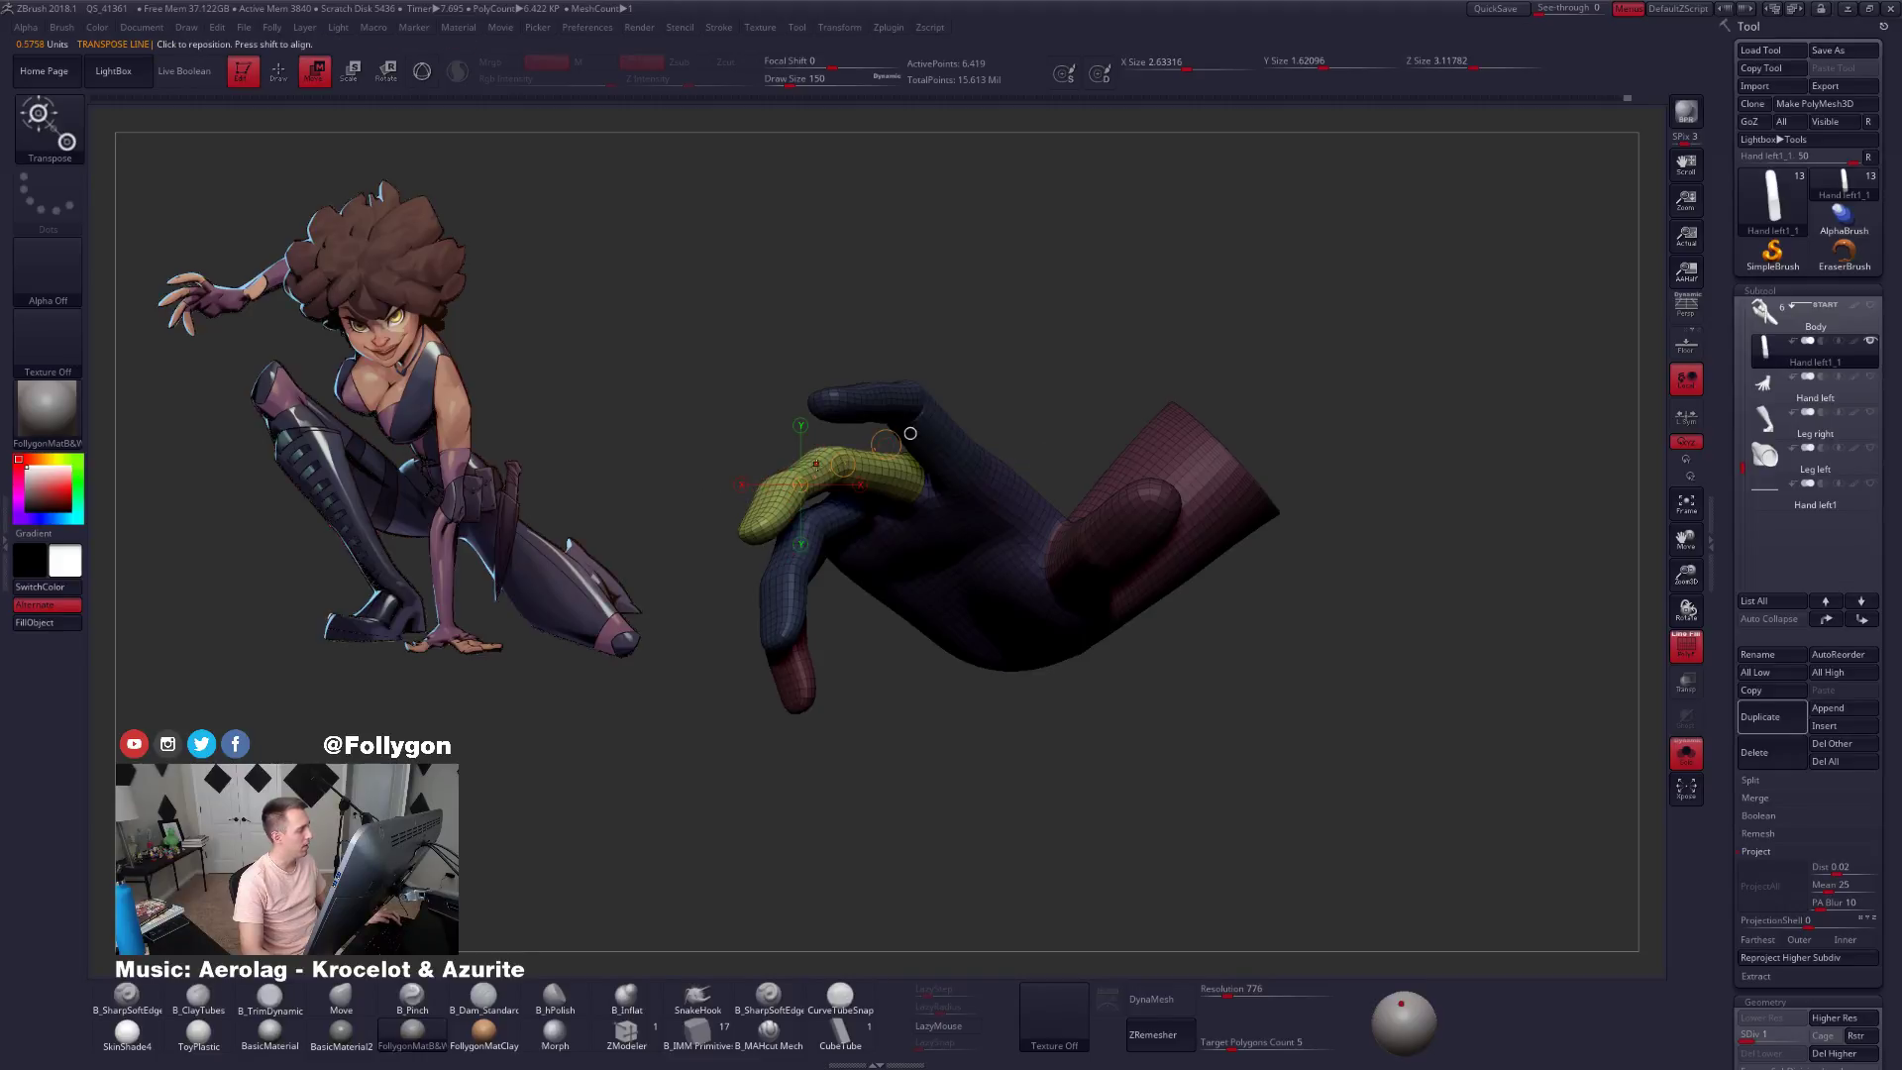
ctrl+drag(795, 566, 717, 524)
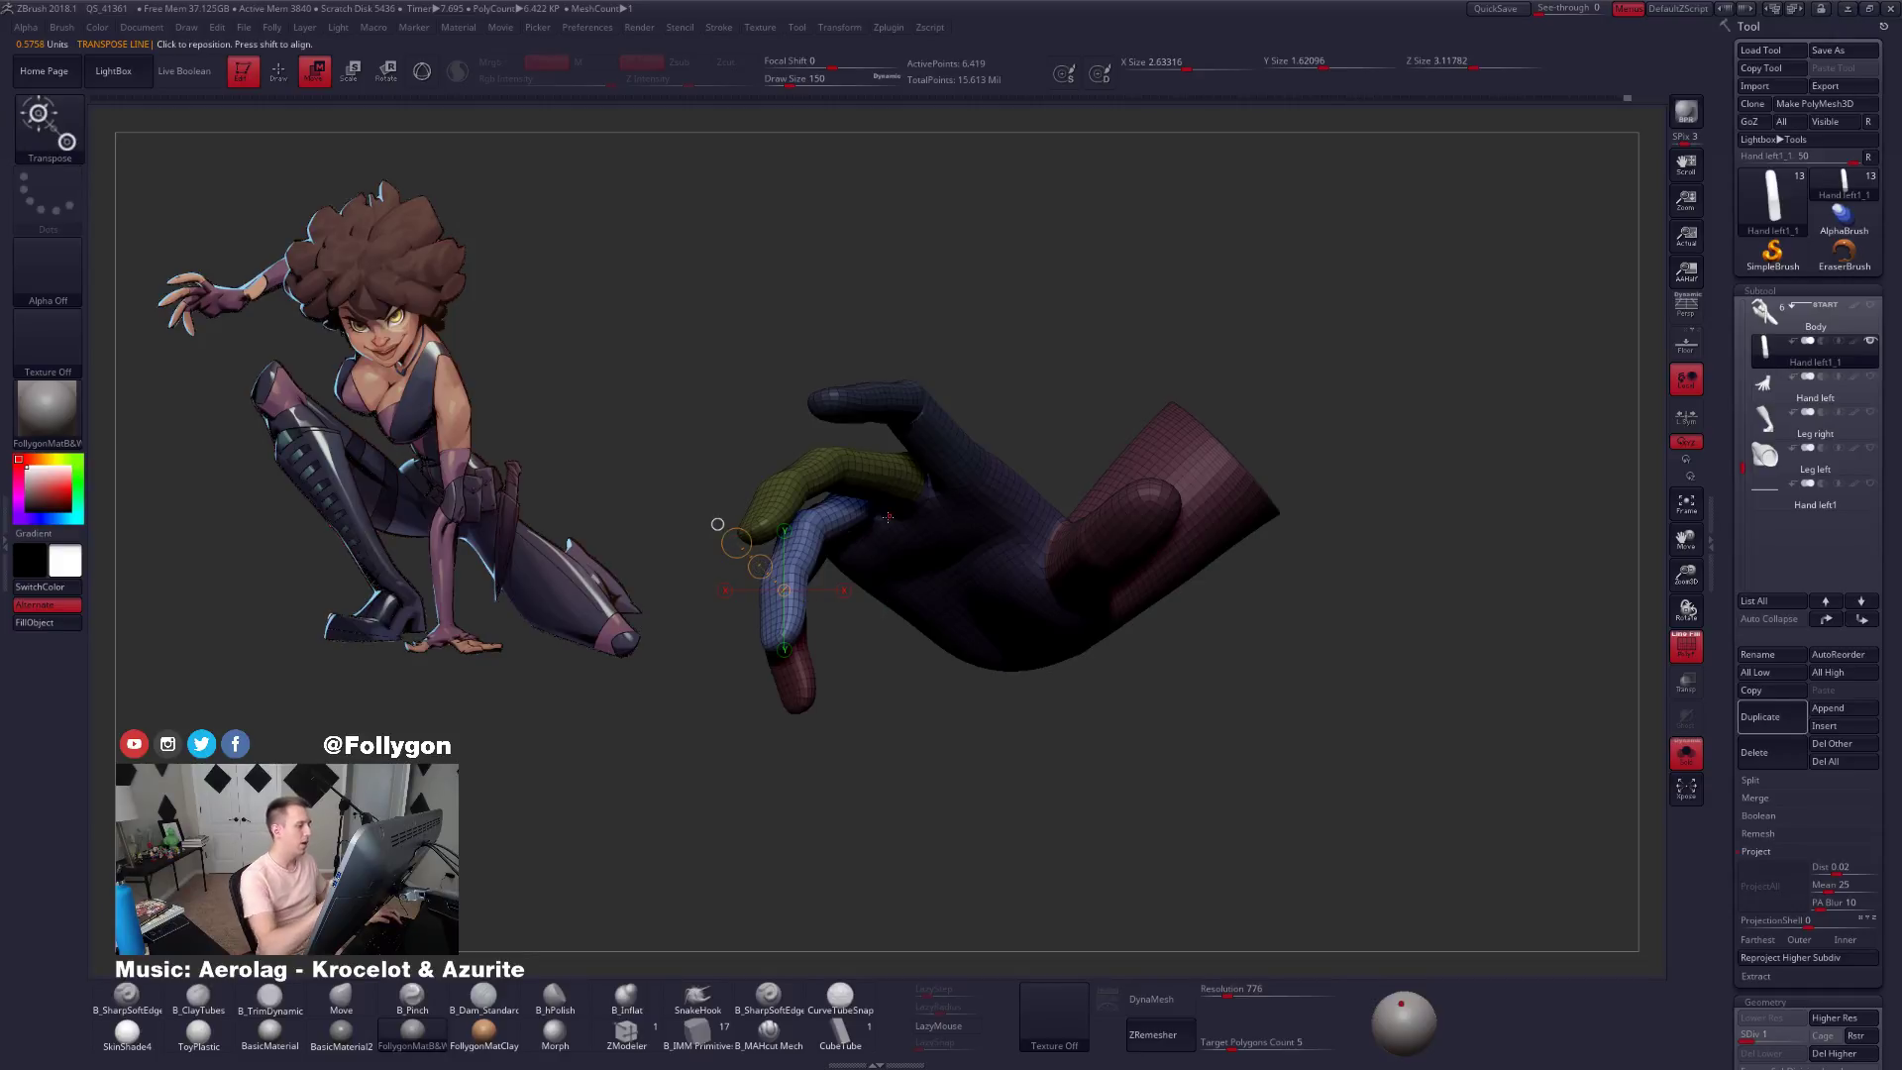
key(q)
mouse_move(1387, 540)
mouse_down()
mouse_move(1042, 564)
mouse_move(1075, 567)
mouse_up()
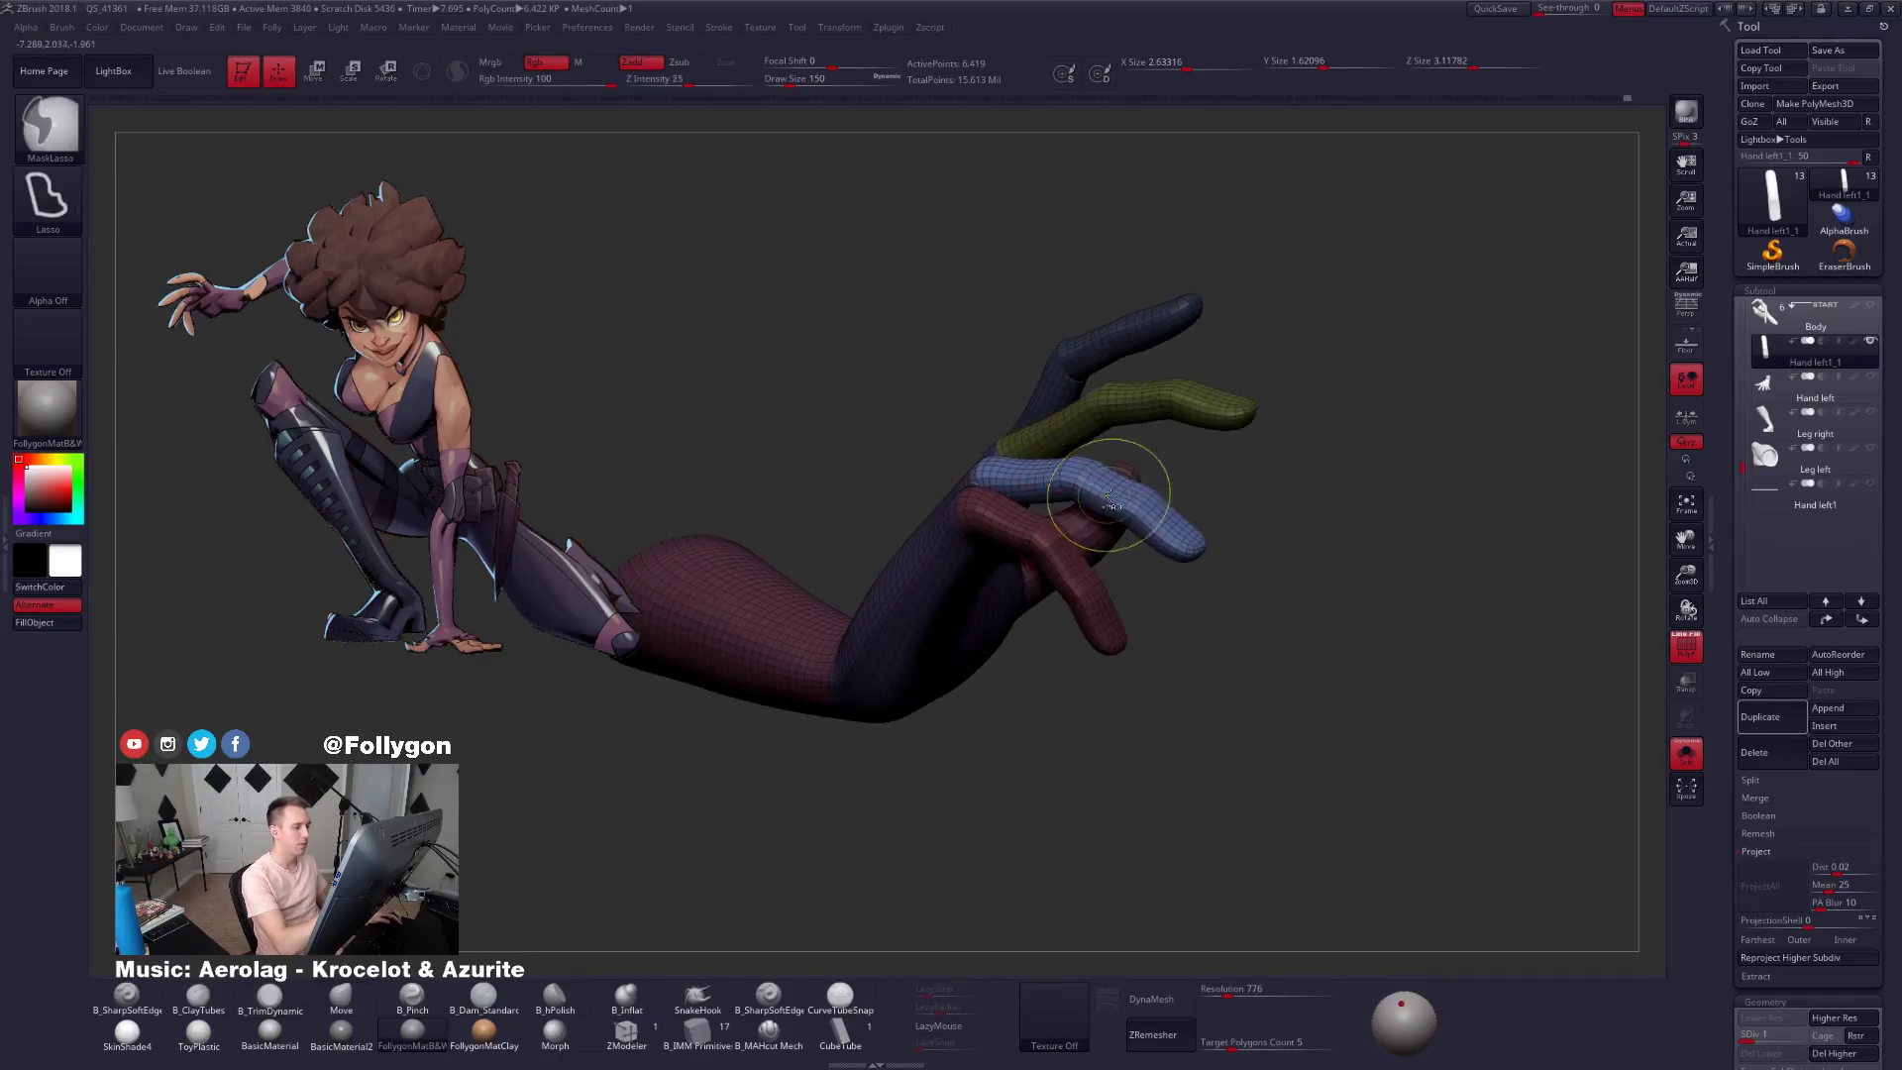
ctrl+drag(1258, 515, 1288, 554)
drag(1278, 535, 1263, 693)
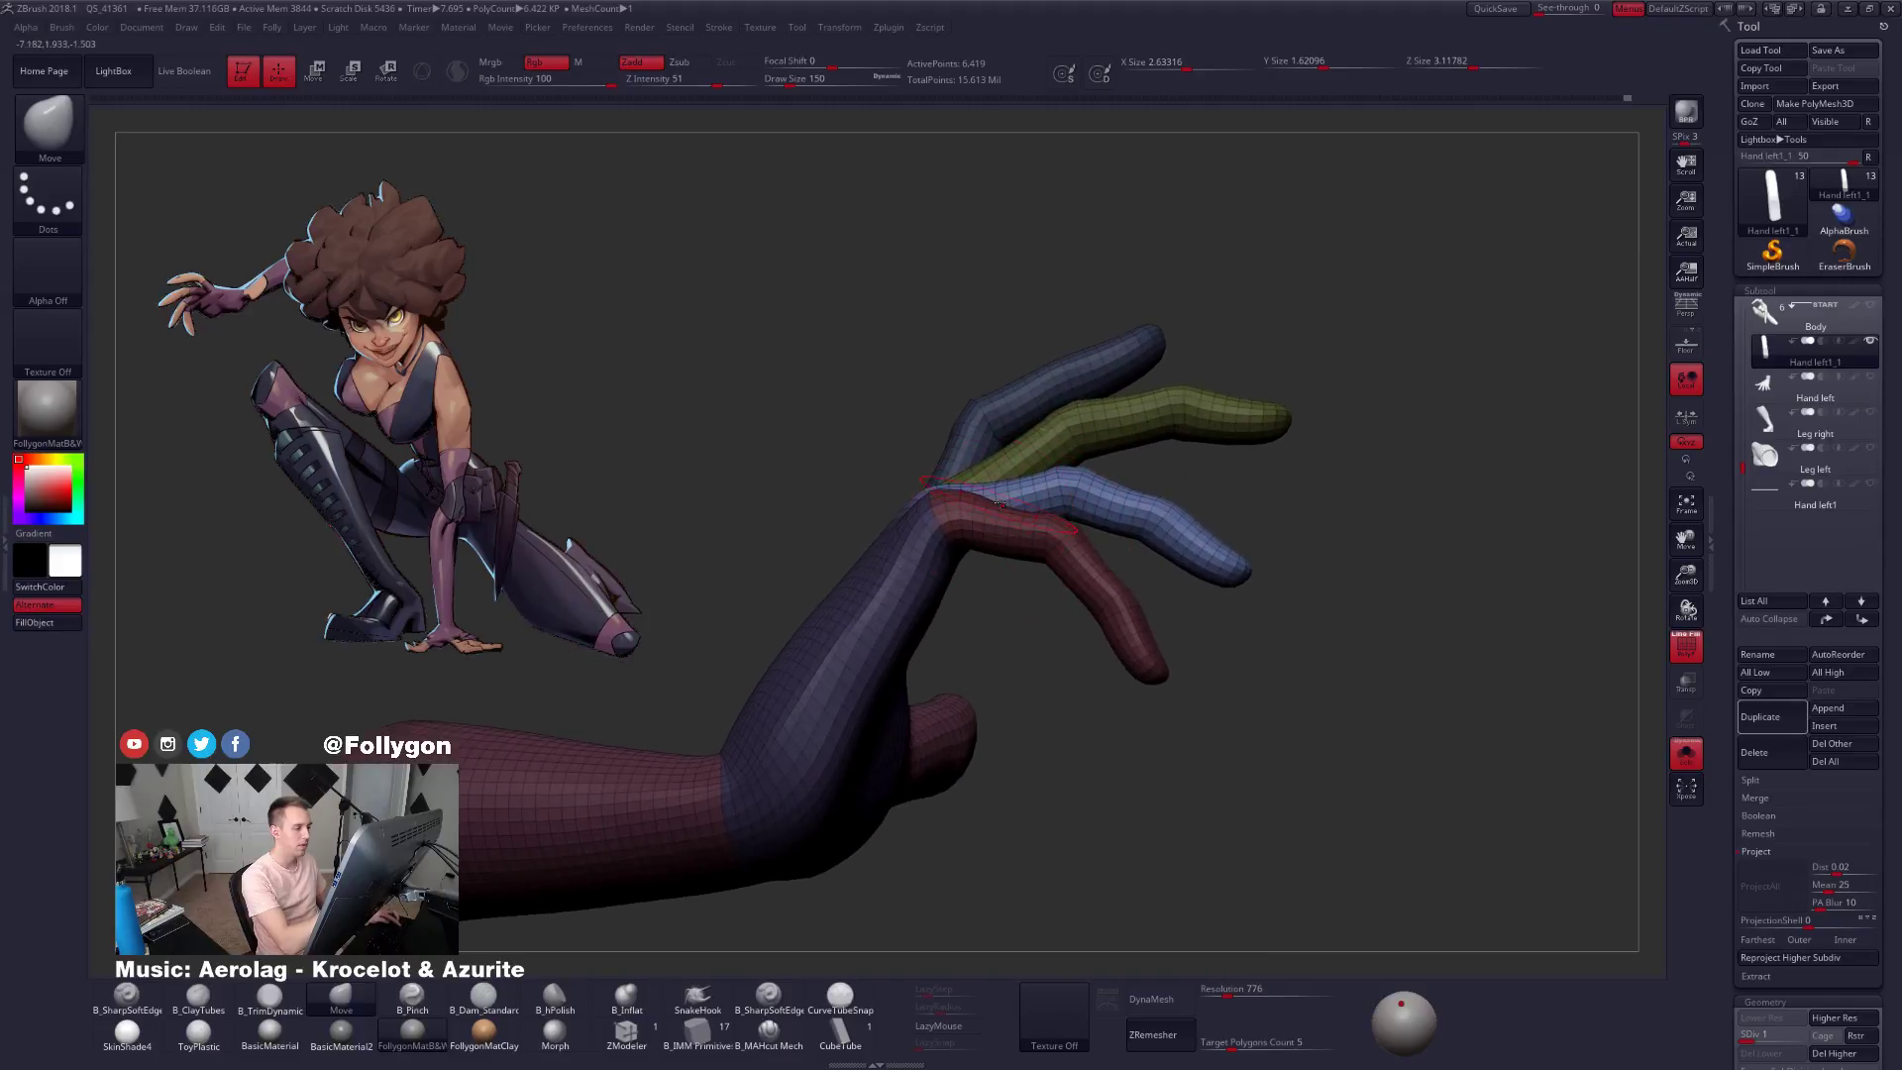
Rotate the ring finger with a transpose line running from its base knuckle past the fingertip.
key(r)
mouse_move(932, 508)
mouse_down()
mouse_move(1292, 548)
mouse_move(1299, 520)
mouse_move(1087, 618)
mouse_up()
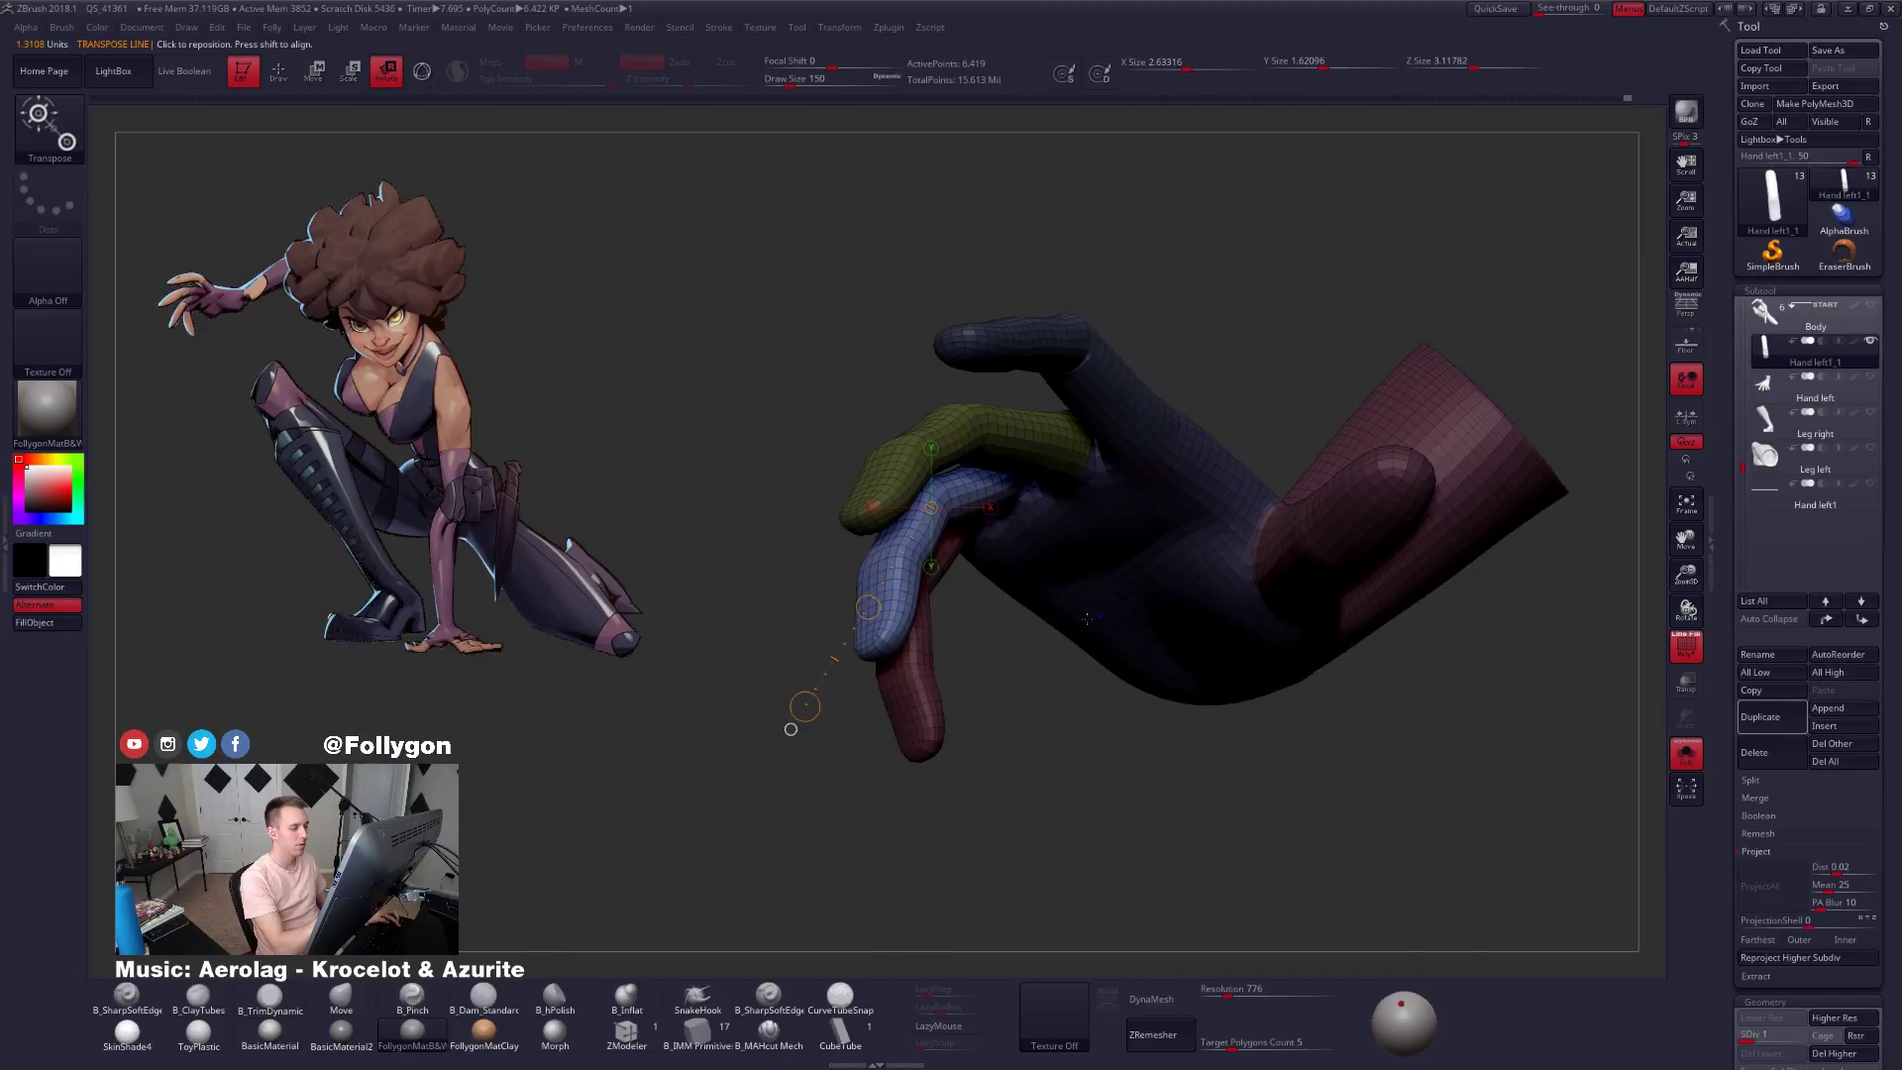
drag(995, 677, 1033, 575)
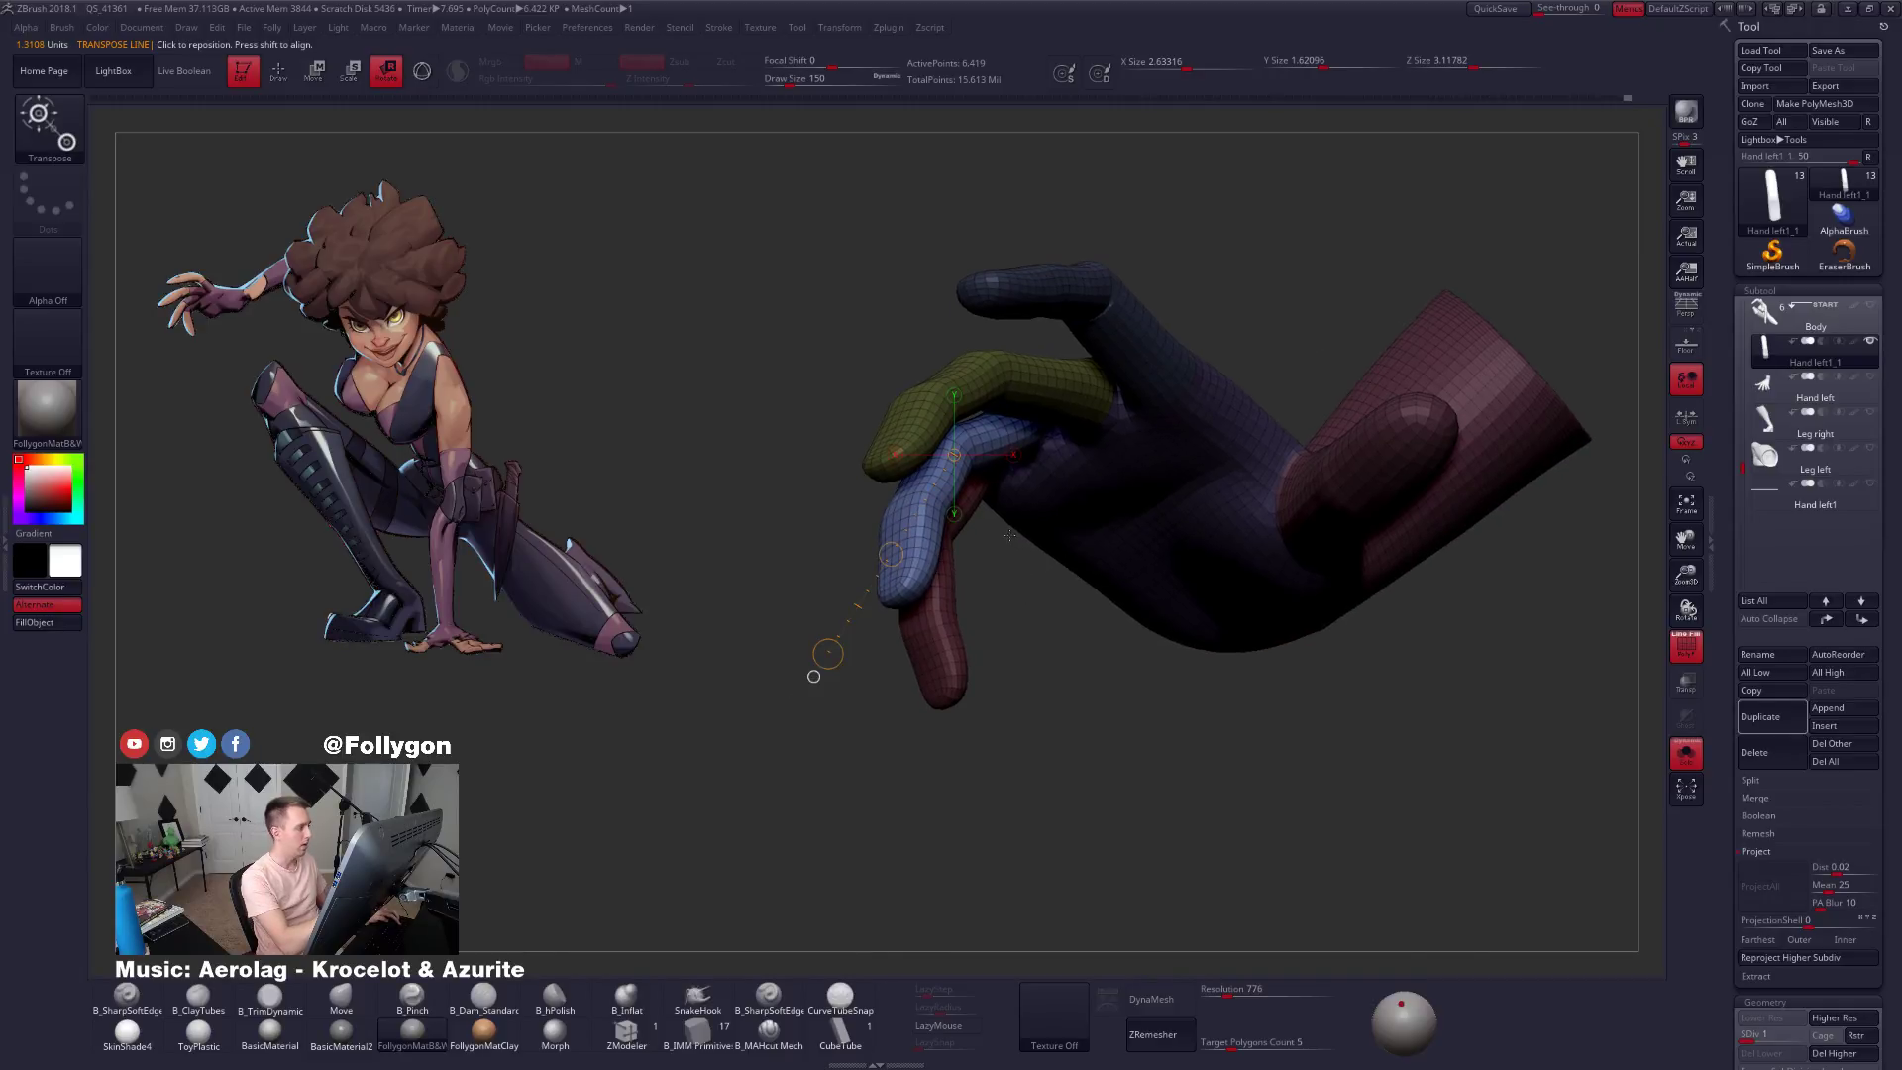
drag(814, 677, 1240, 645)
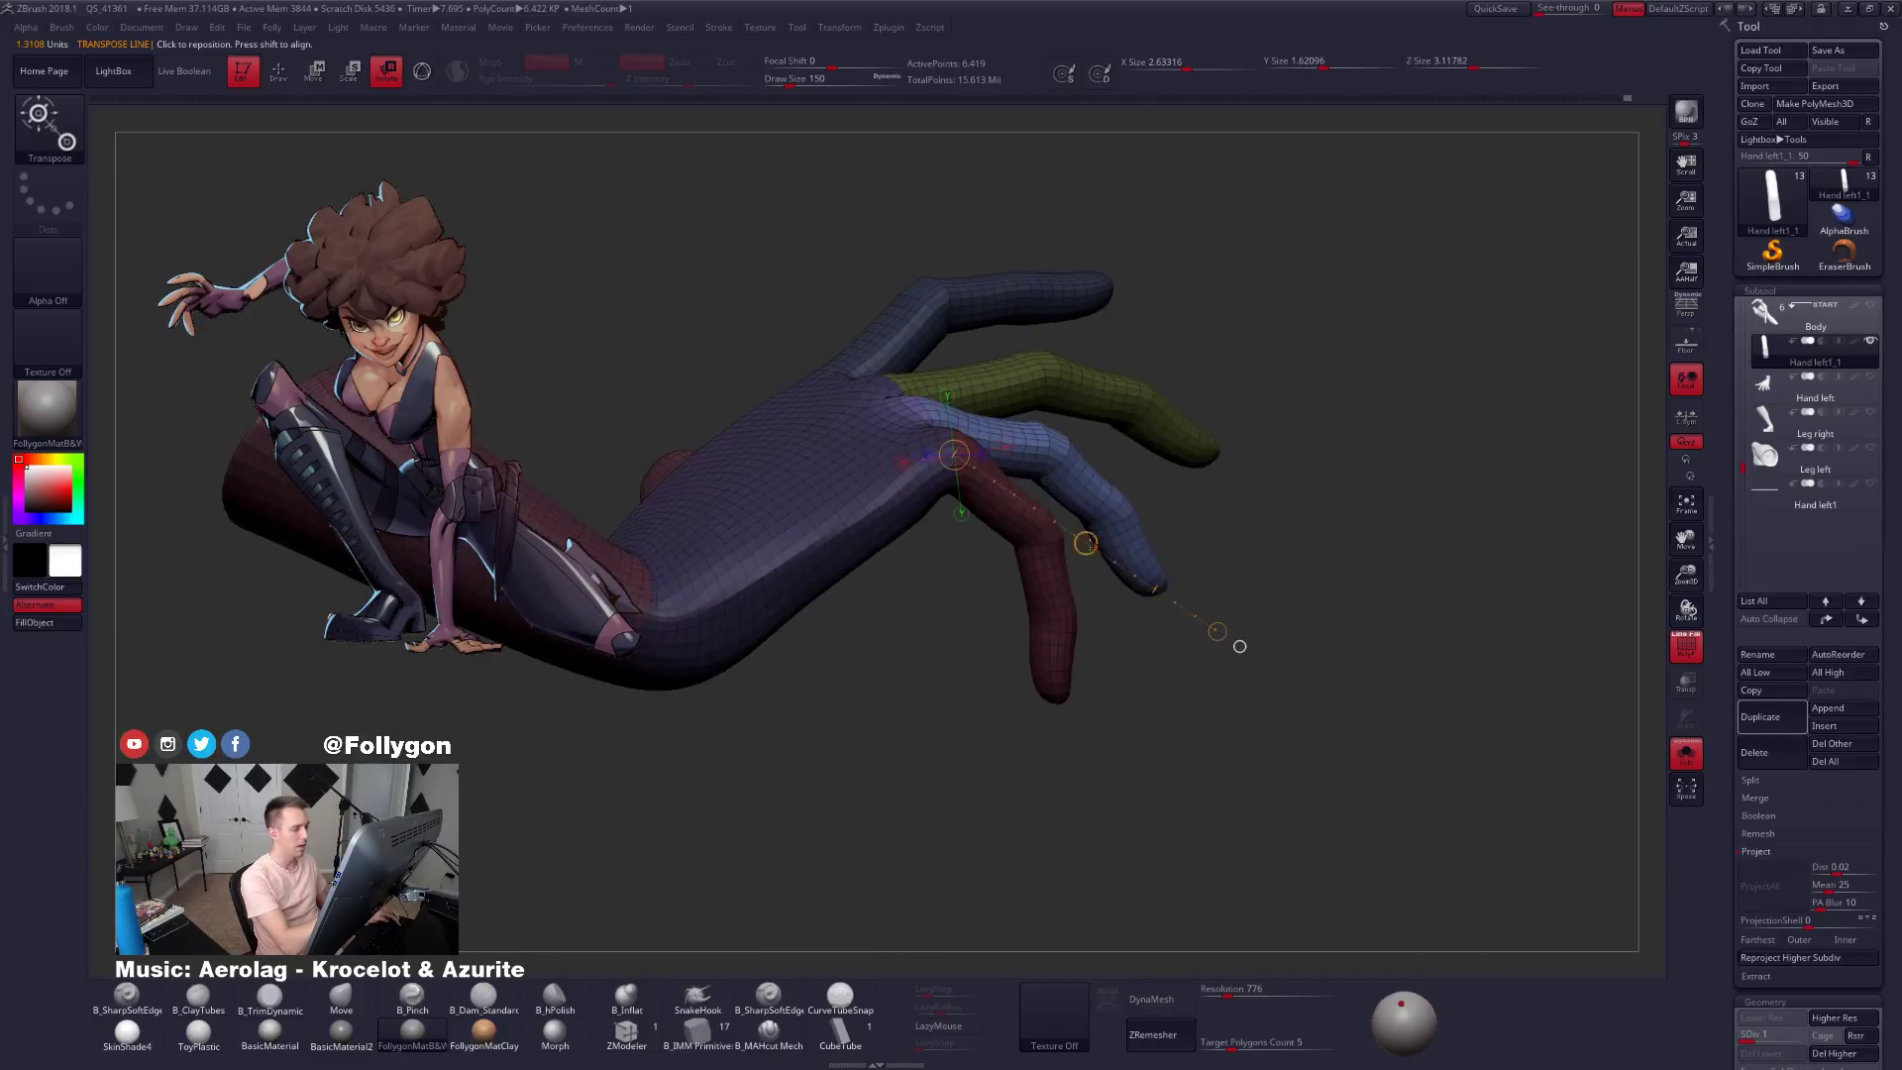
Clear the ring finger's mask, mask the little finger and invert so only the little finger stays editable.
key(w)
drag(960, 649, 994, 661)
ctrl+click(1061, 591)
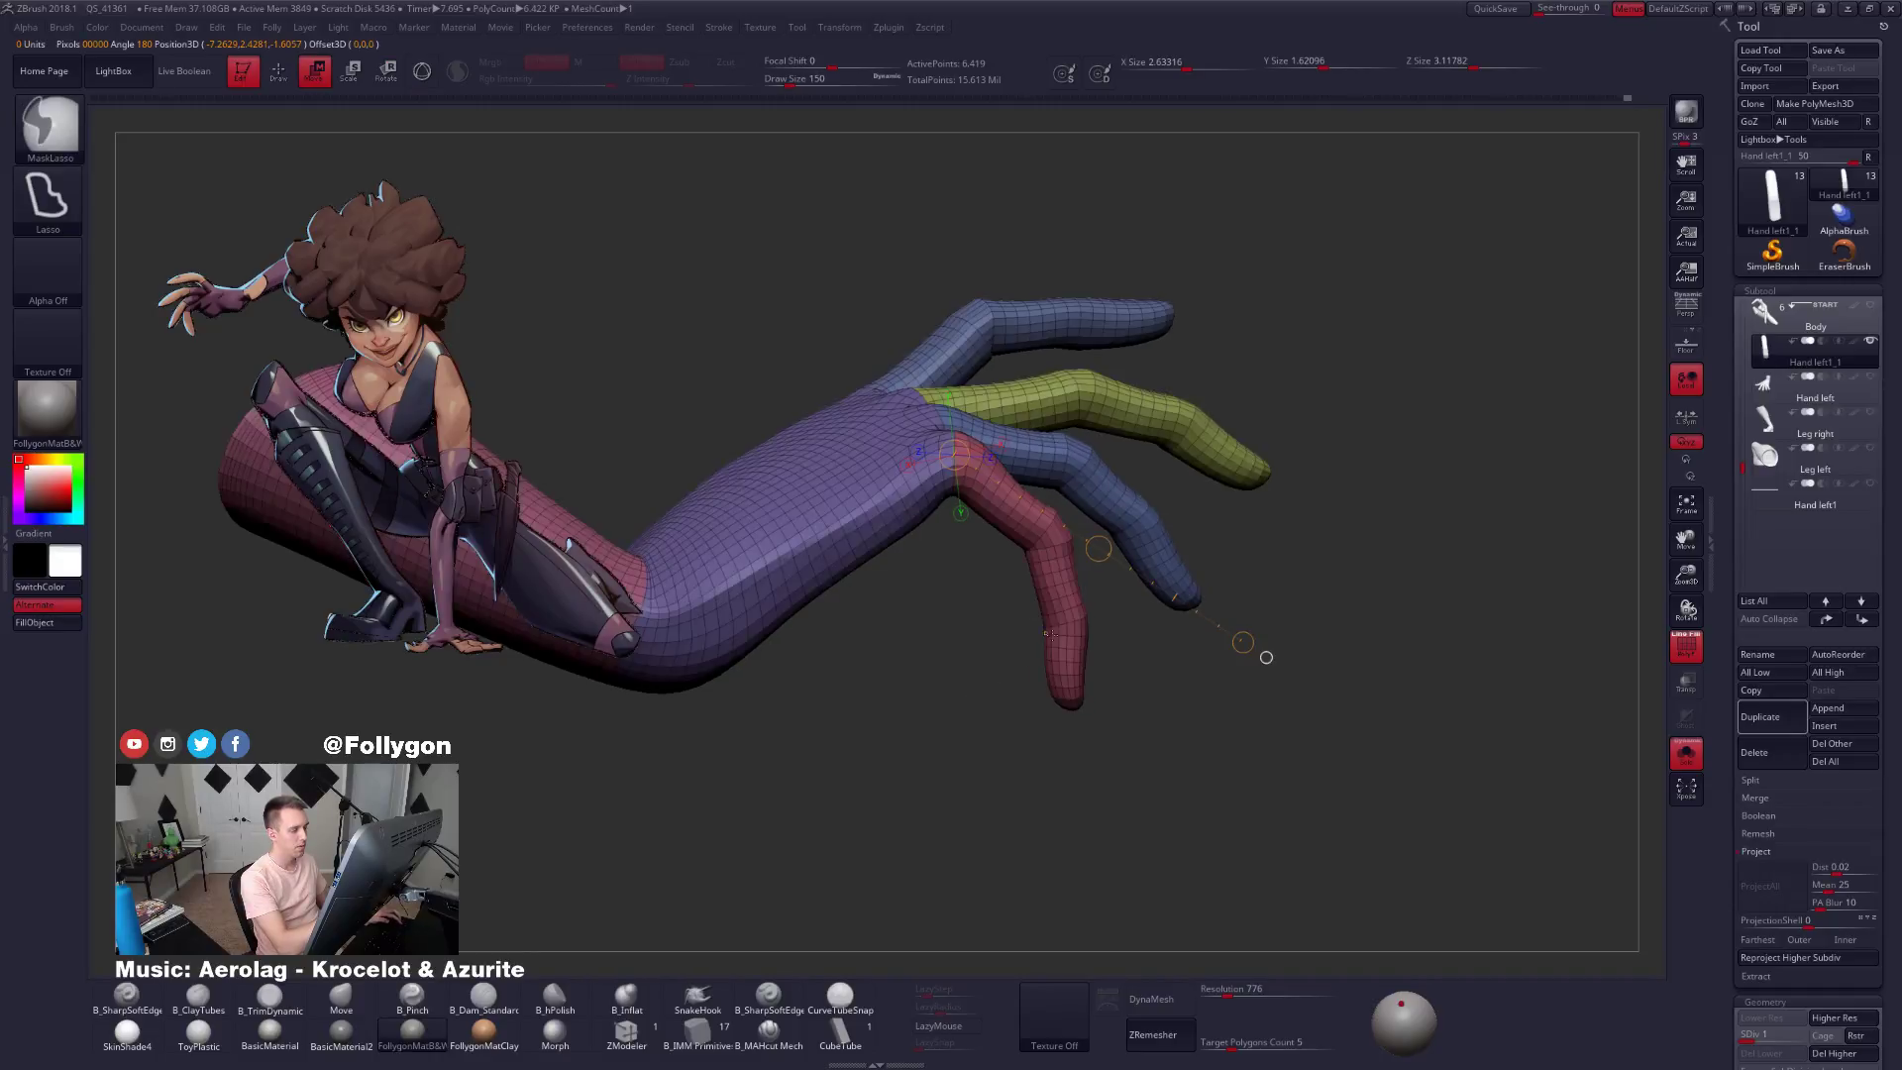
ctrl+click(979, 678)
key(q)
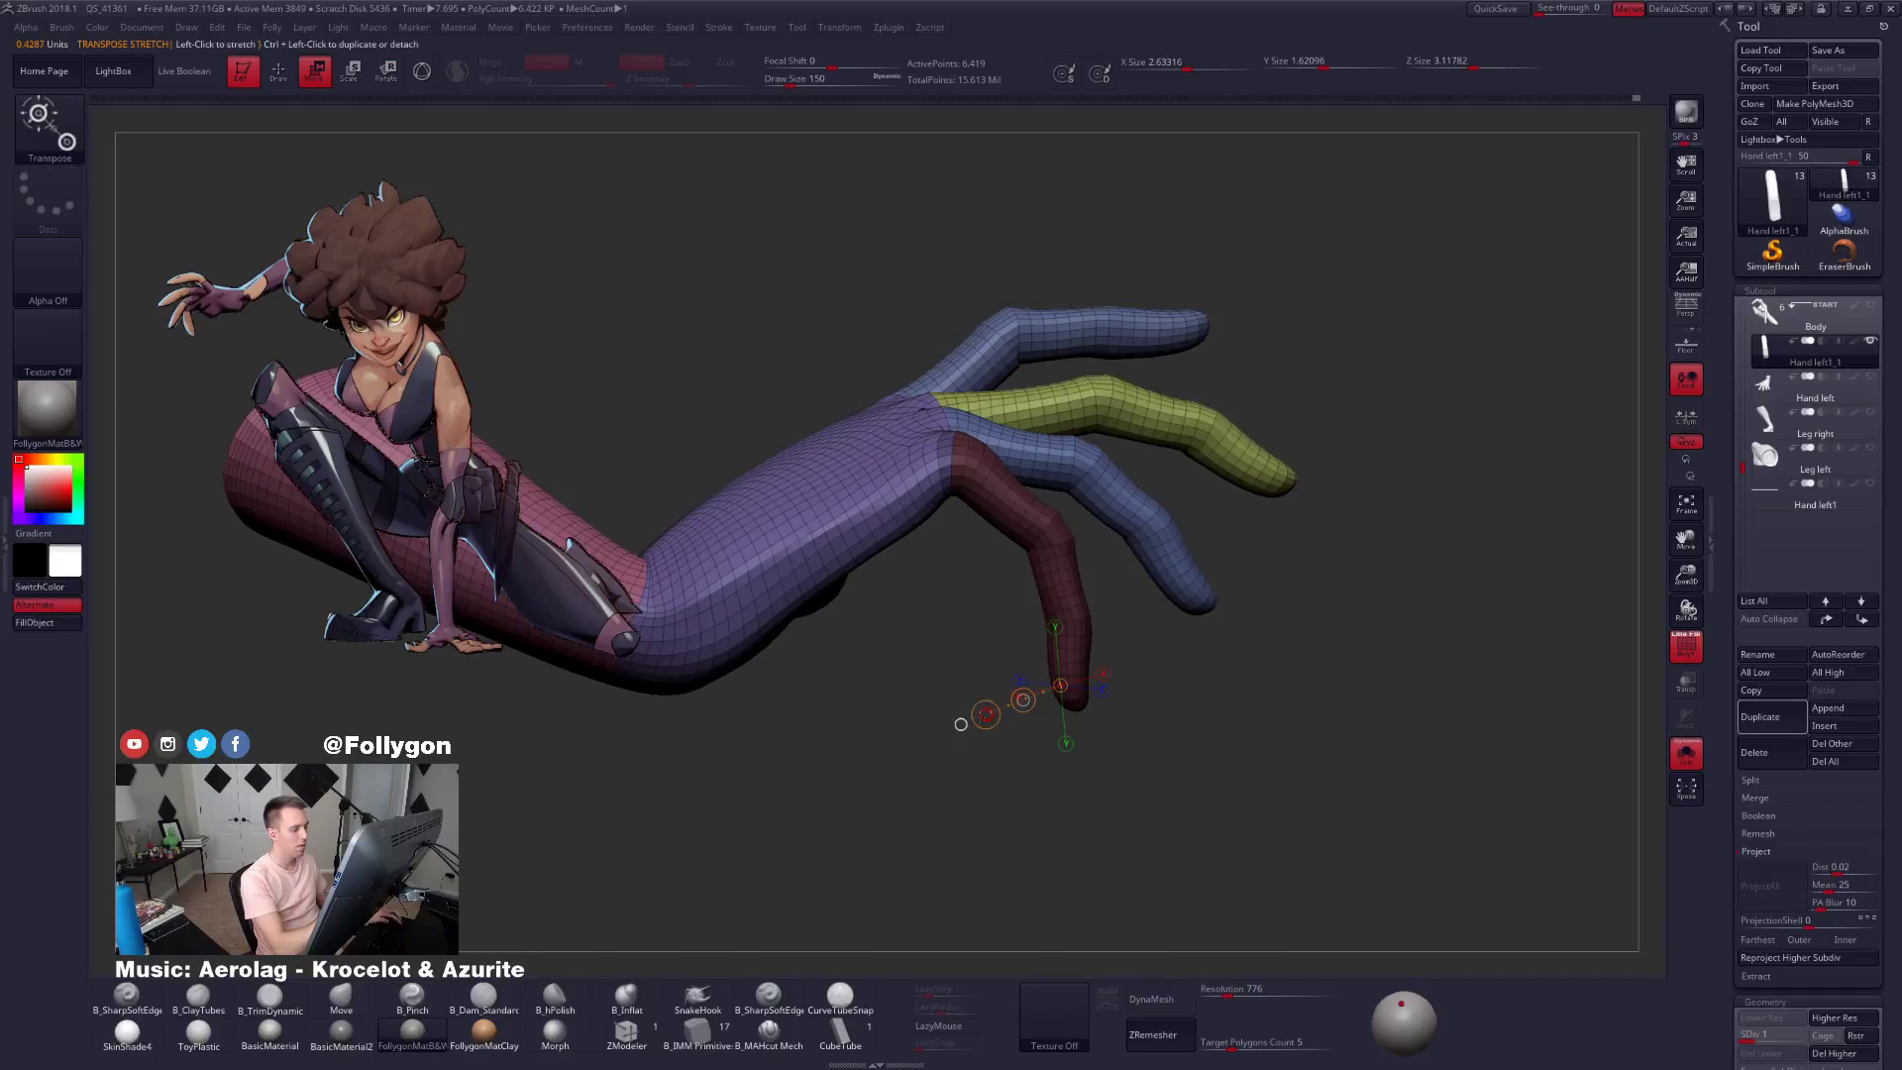
ctrl+click(1097, 668)
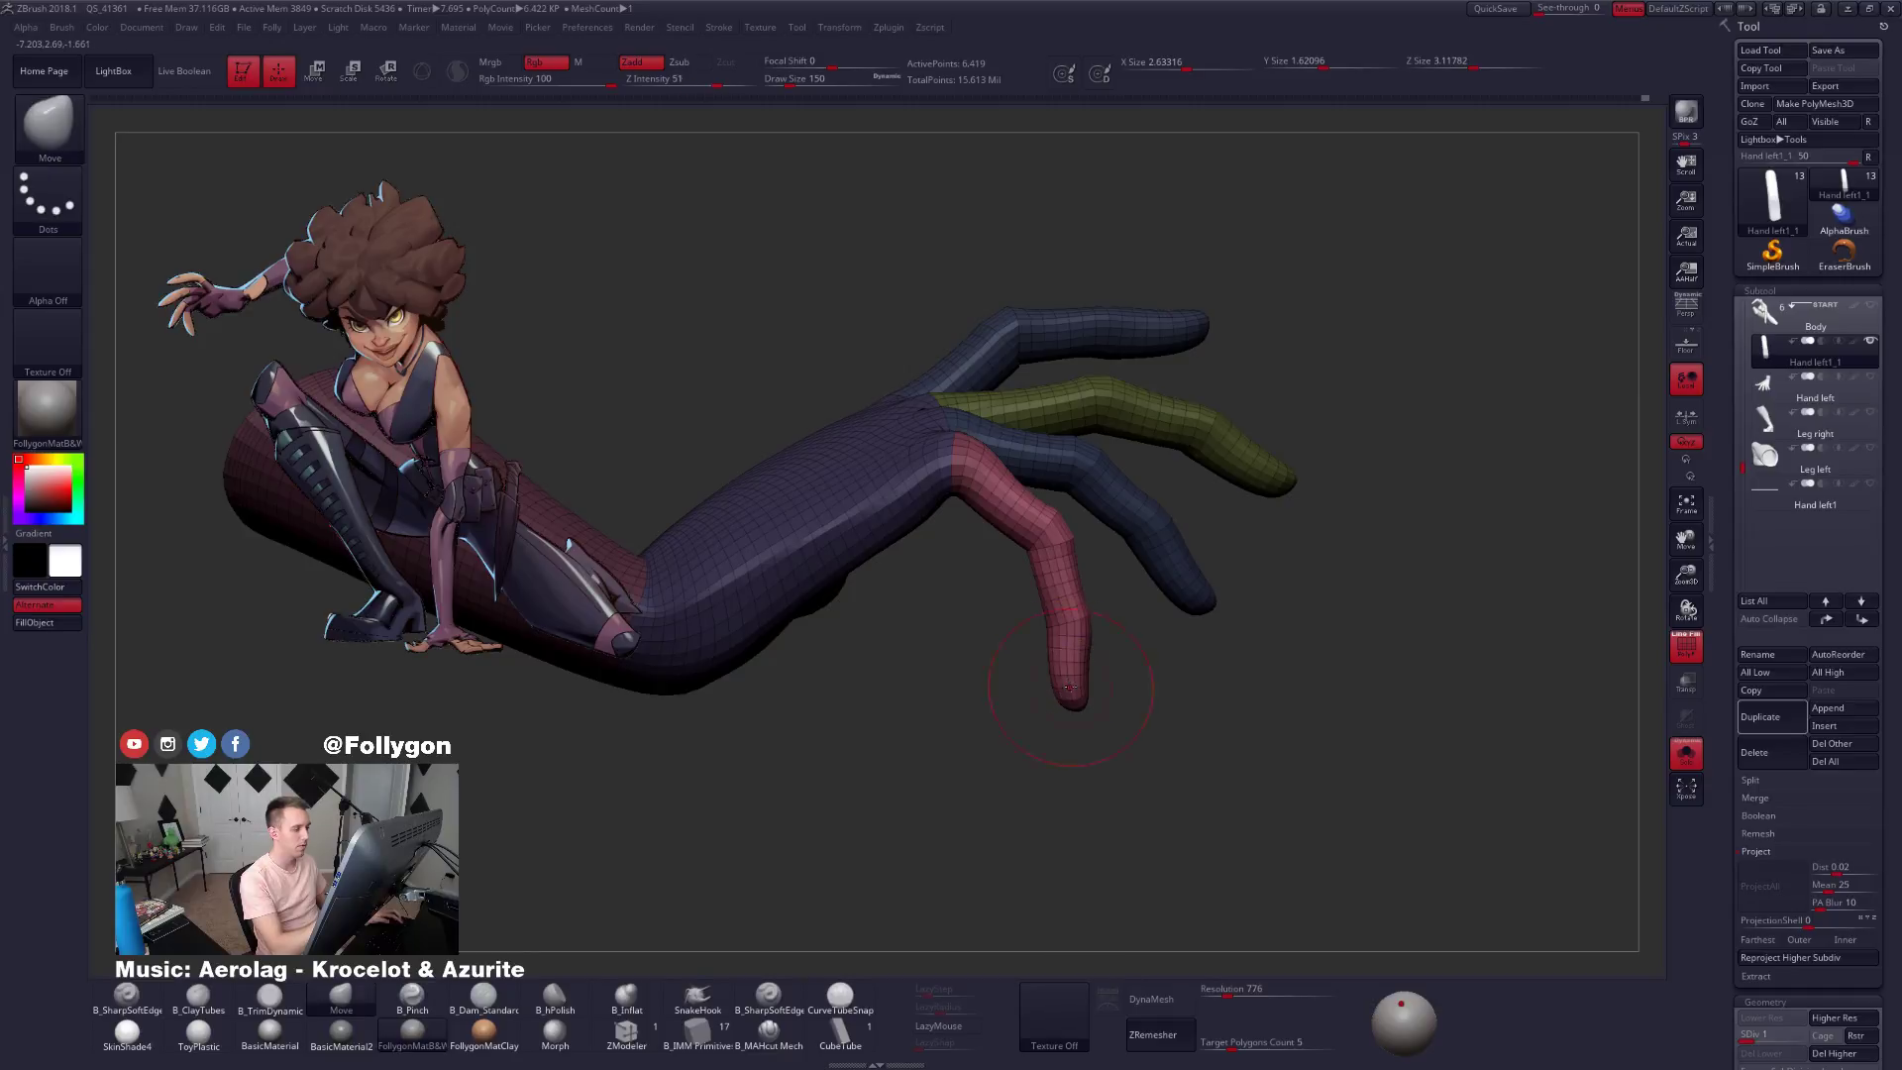
Rotate the little finger sideways at its base knuckle toward the ring finger.
right_drag(1073, 682, 1069, 665)
key(r)
mouse_move(951, 467)
mouse_down()
mouse_move(1108, 628)
mouse_move(1142, 728)
mouse_up()
right_drag(1142, 728, 971, 768)
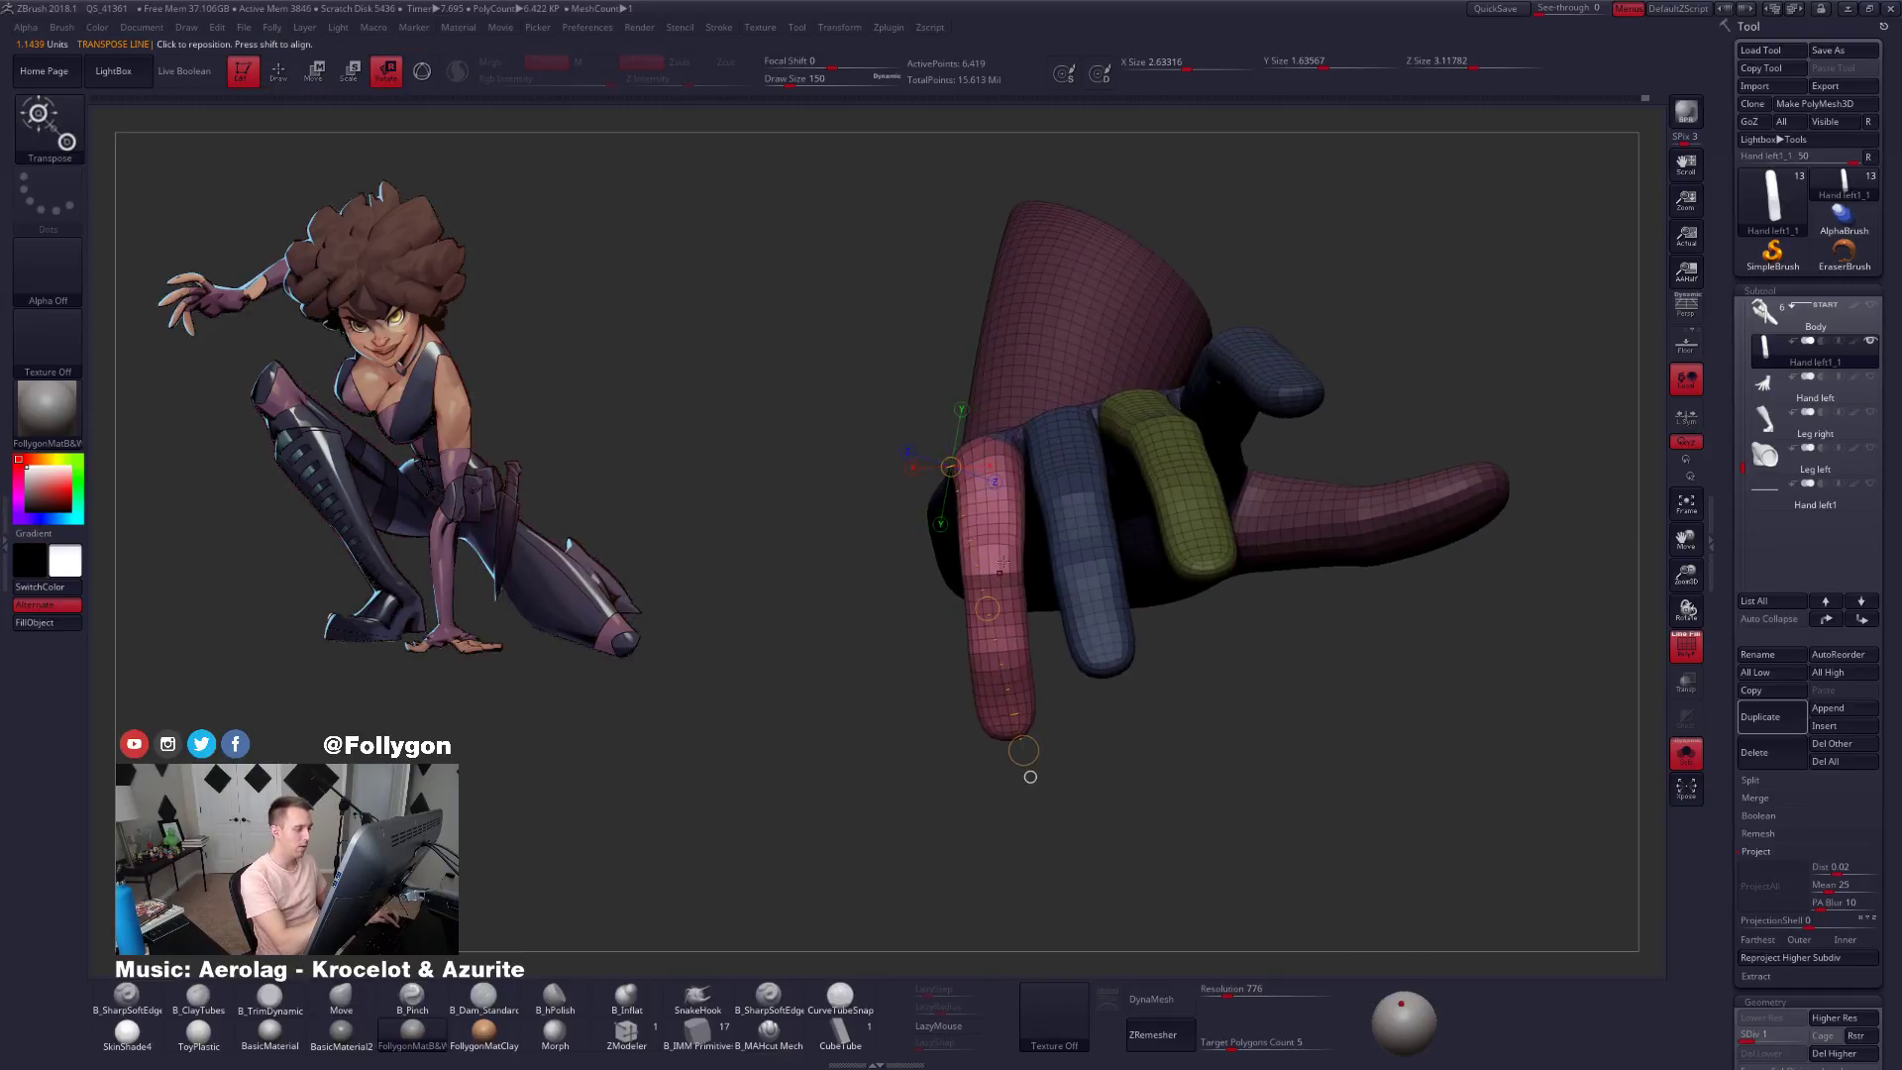
mouse_move(984, 443)
mouse_down()
mouse_move(1010, 797)
mouse_move(1027, 797)
mouse_up()
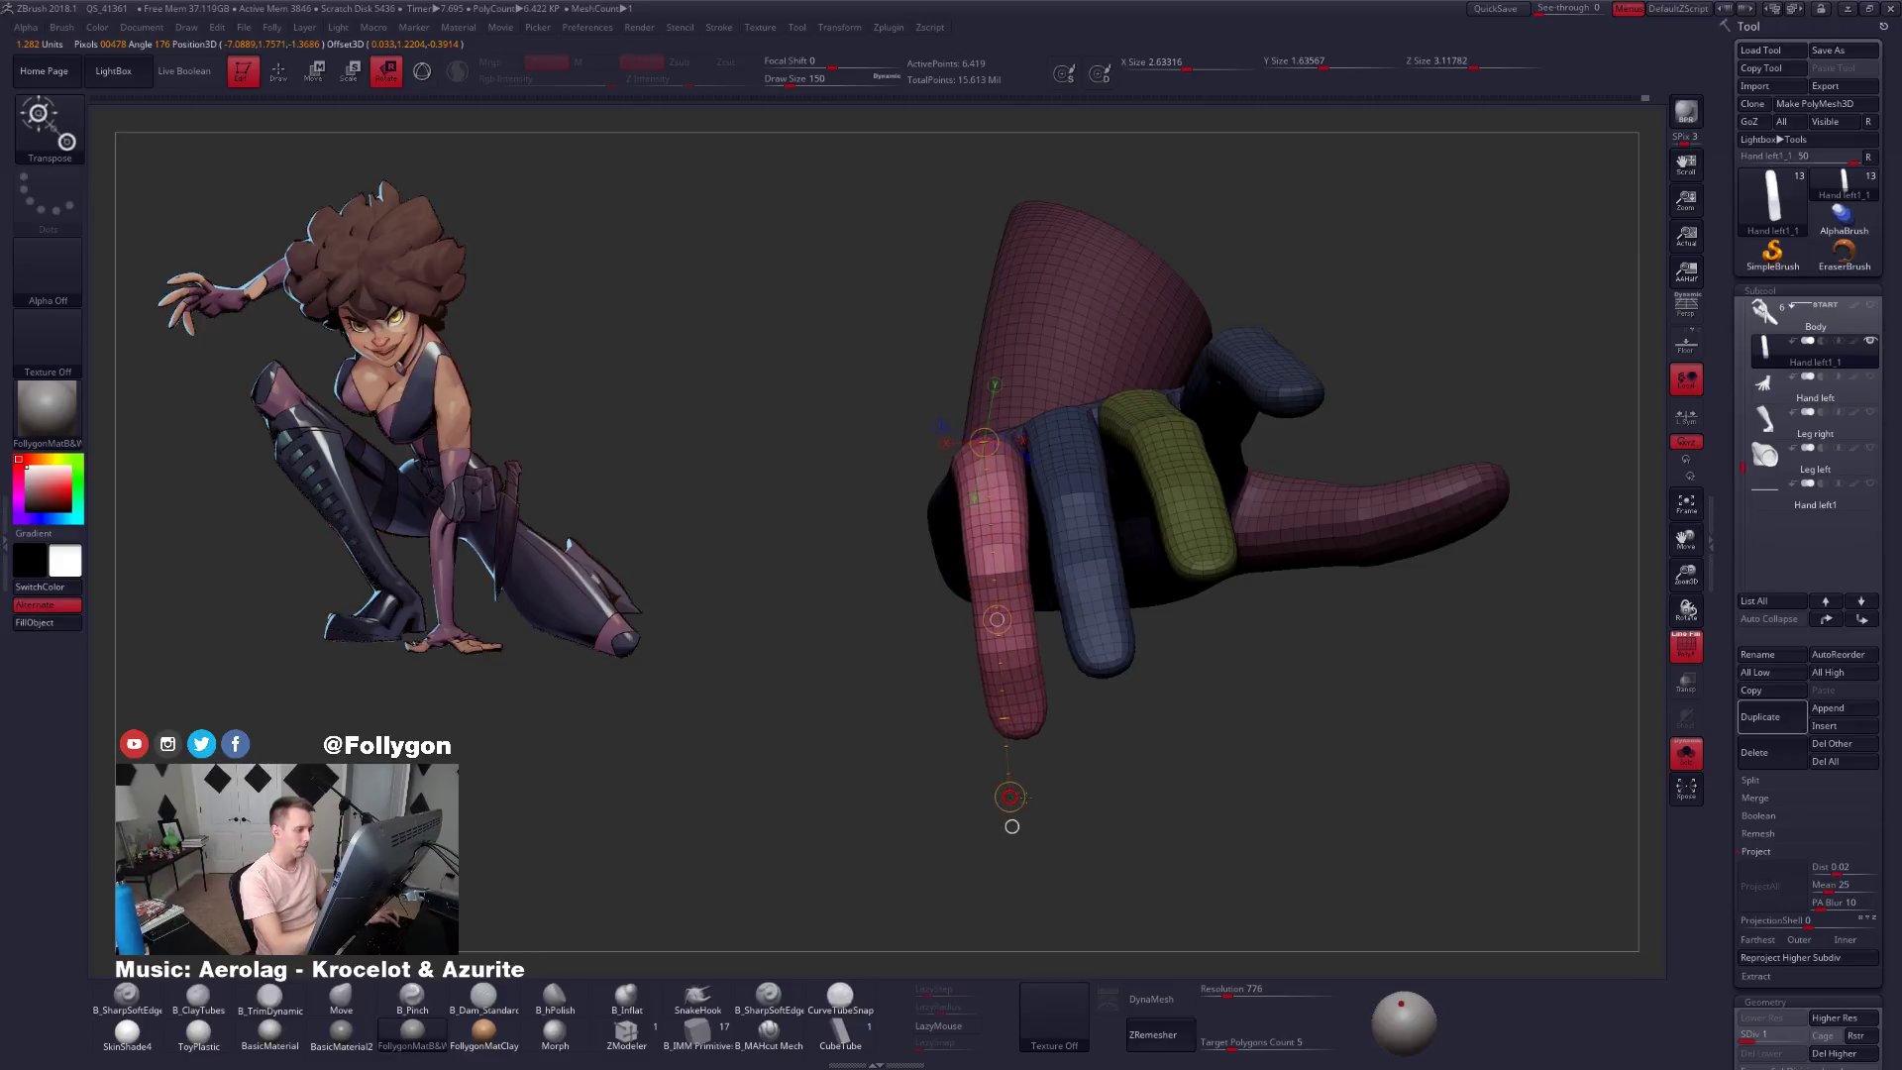
Set the brush draw size to 215 and clear the mask from the hand.
key(q)
key(space)
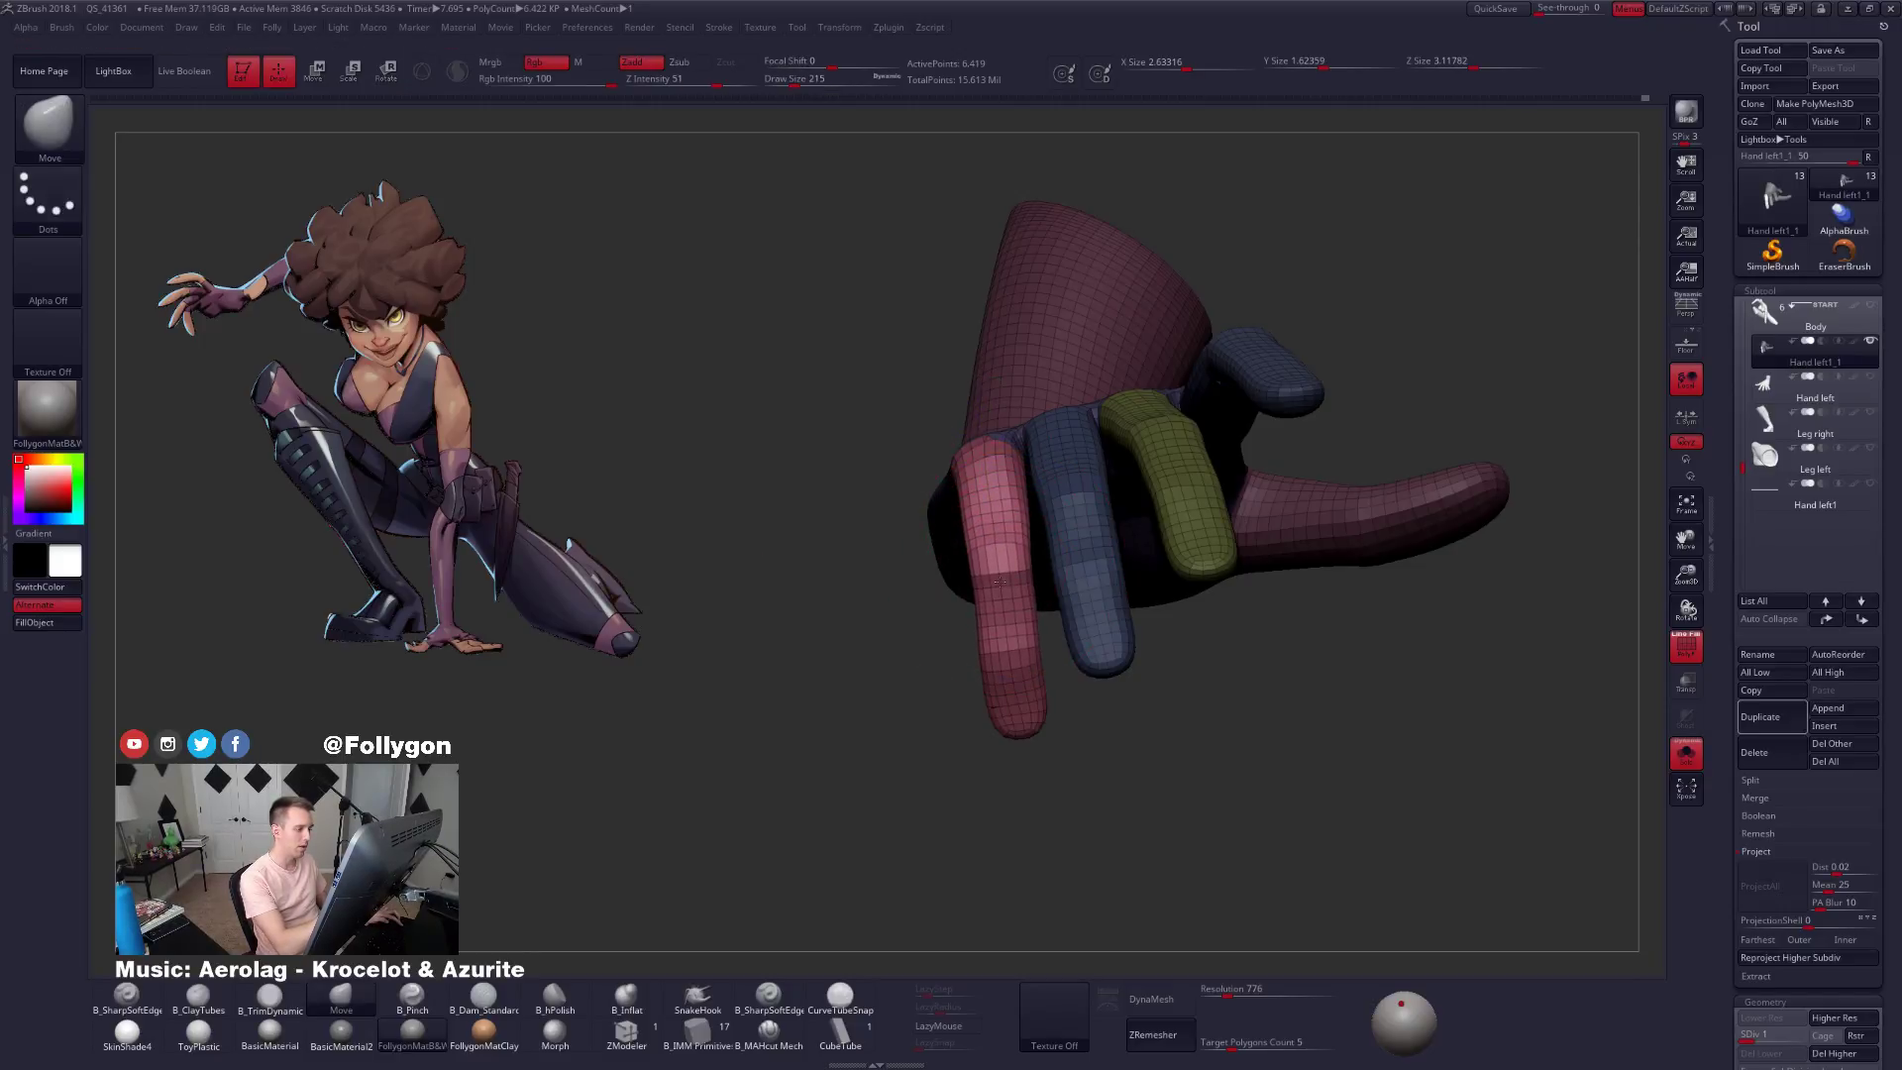
ctrl+drag(901, 625, 972, 658)
right_drag(972, 657, 1108, 633)
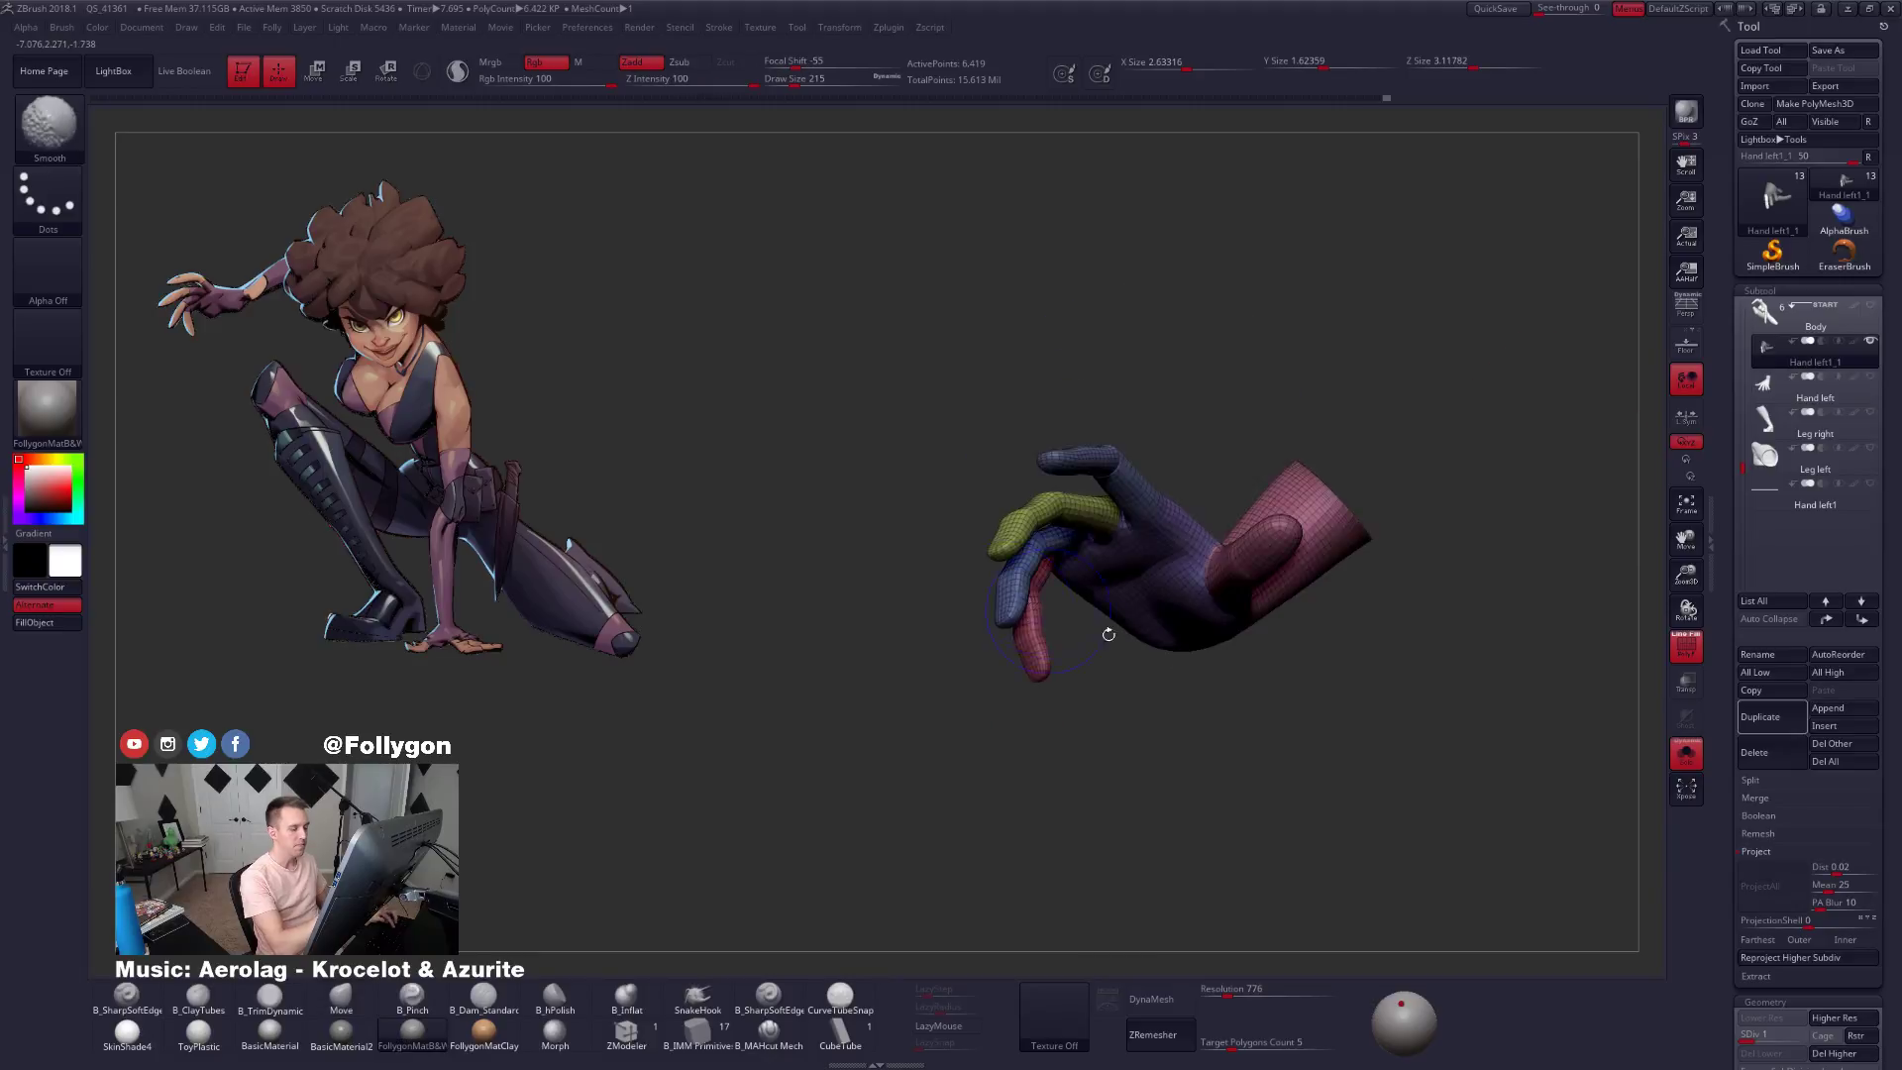
Turn off the polygroup wireframe display and raise the hand to subdivision level 4.
key(shift+f)
ctrl+right_drag(1179, 728, 1180, 673)
key(d)
key(d)
key(d)
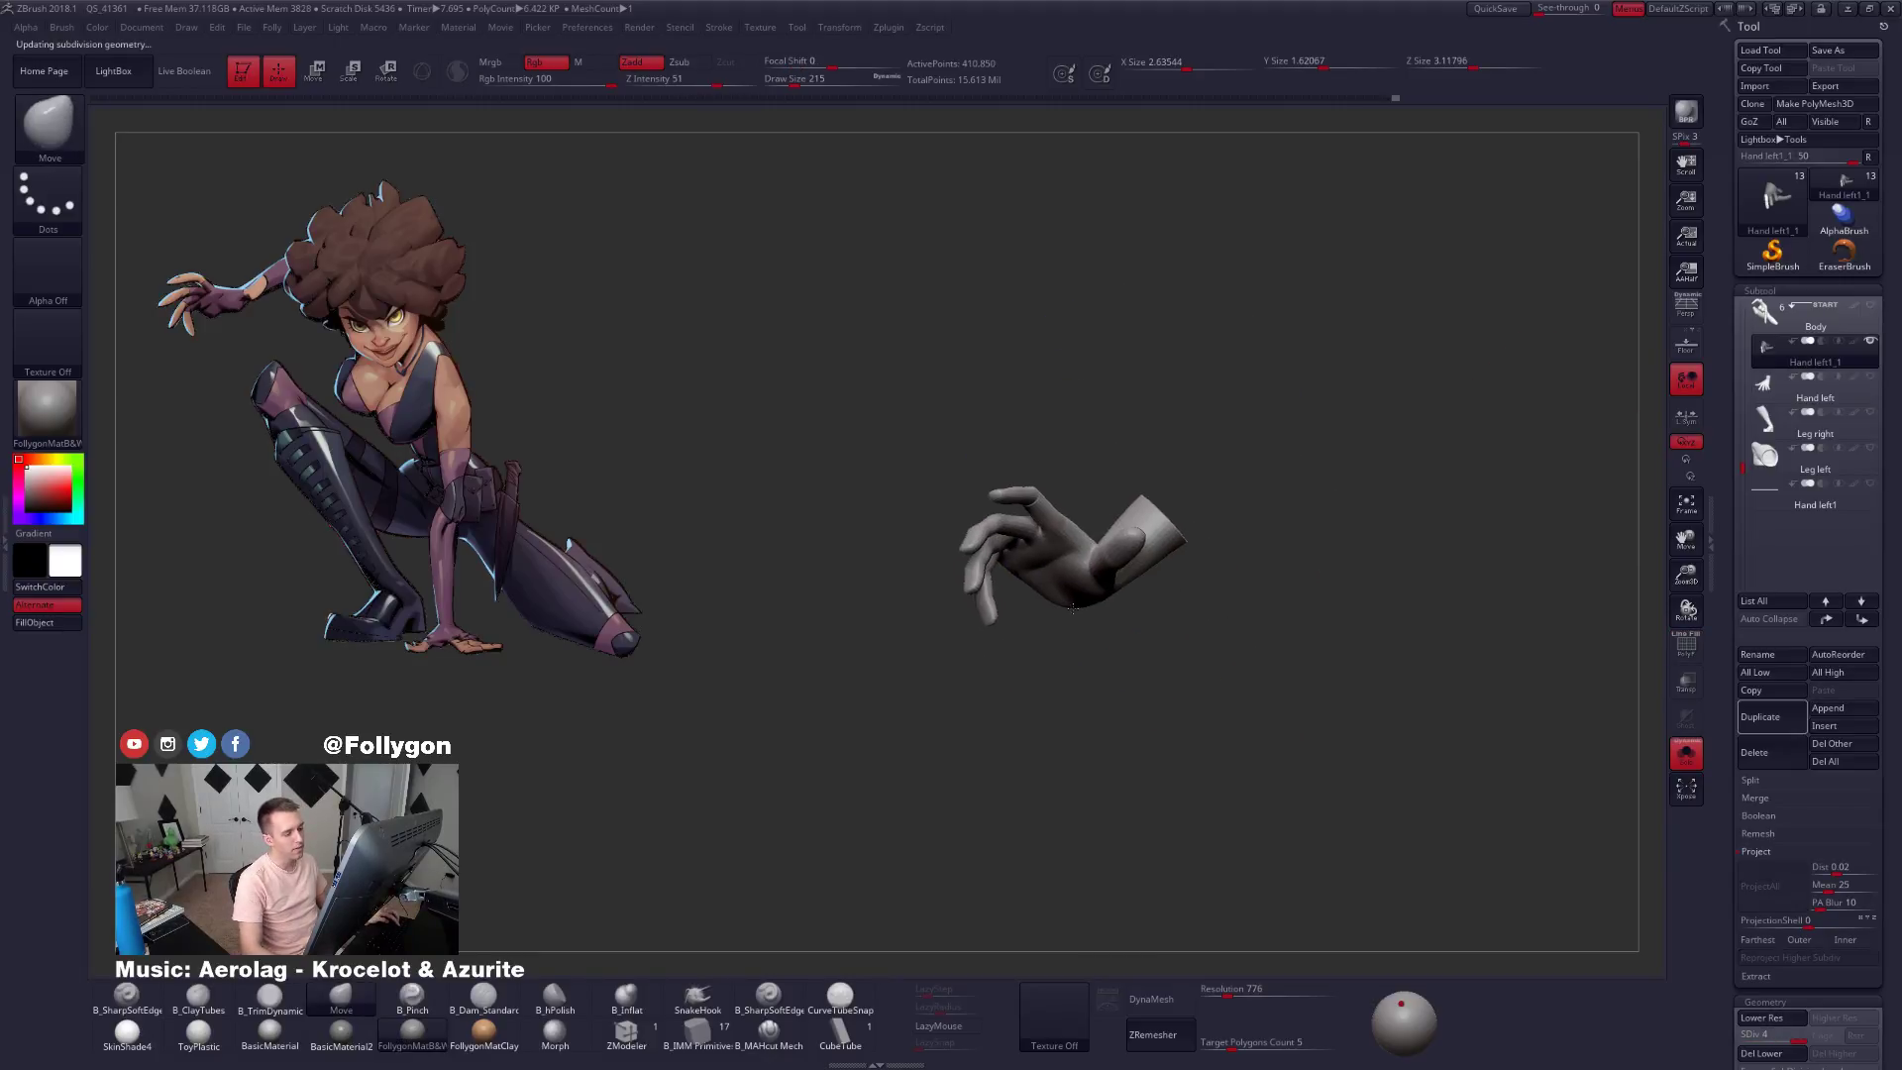
Show the body and all other parts around the raised hand and turn on perspective.
click(1870, 308)
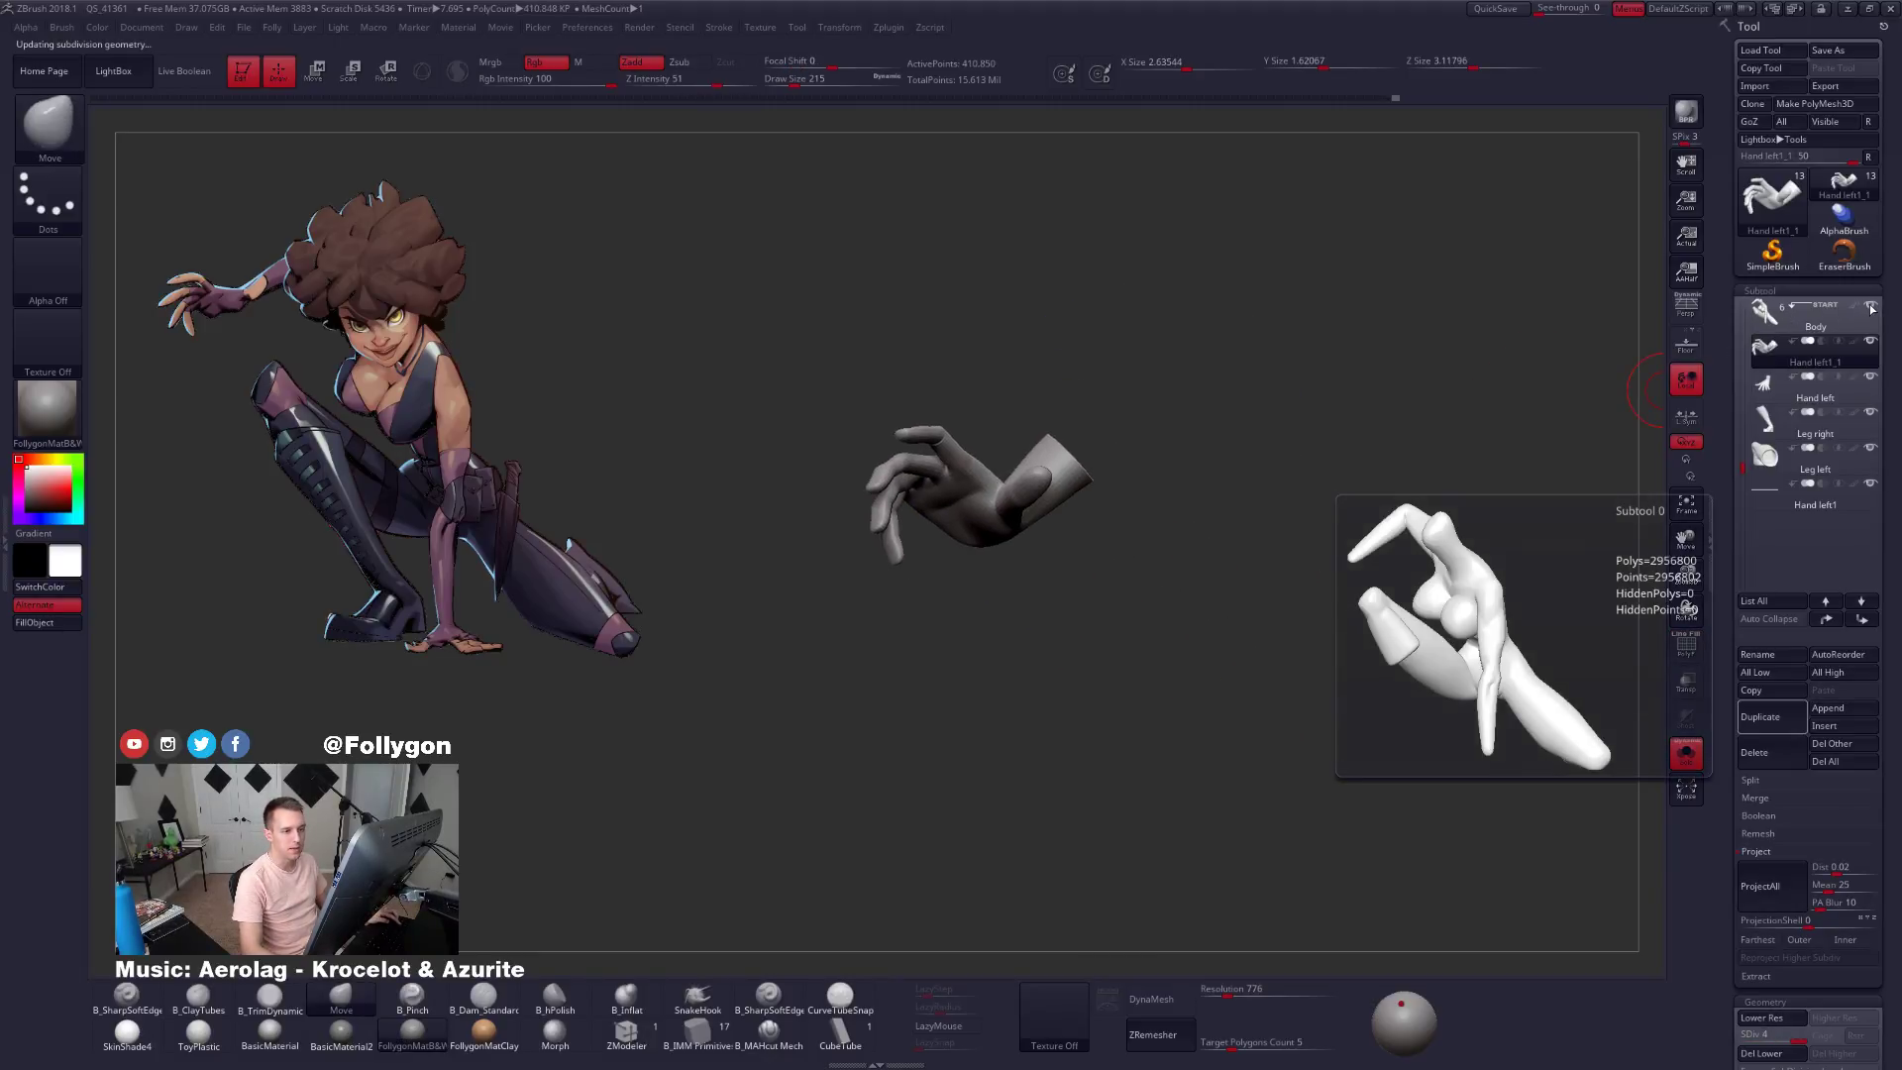
click(1490, 468)
ctrl+right_drag(1327, 550, 1326, 630)
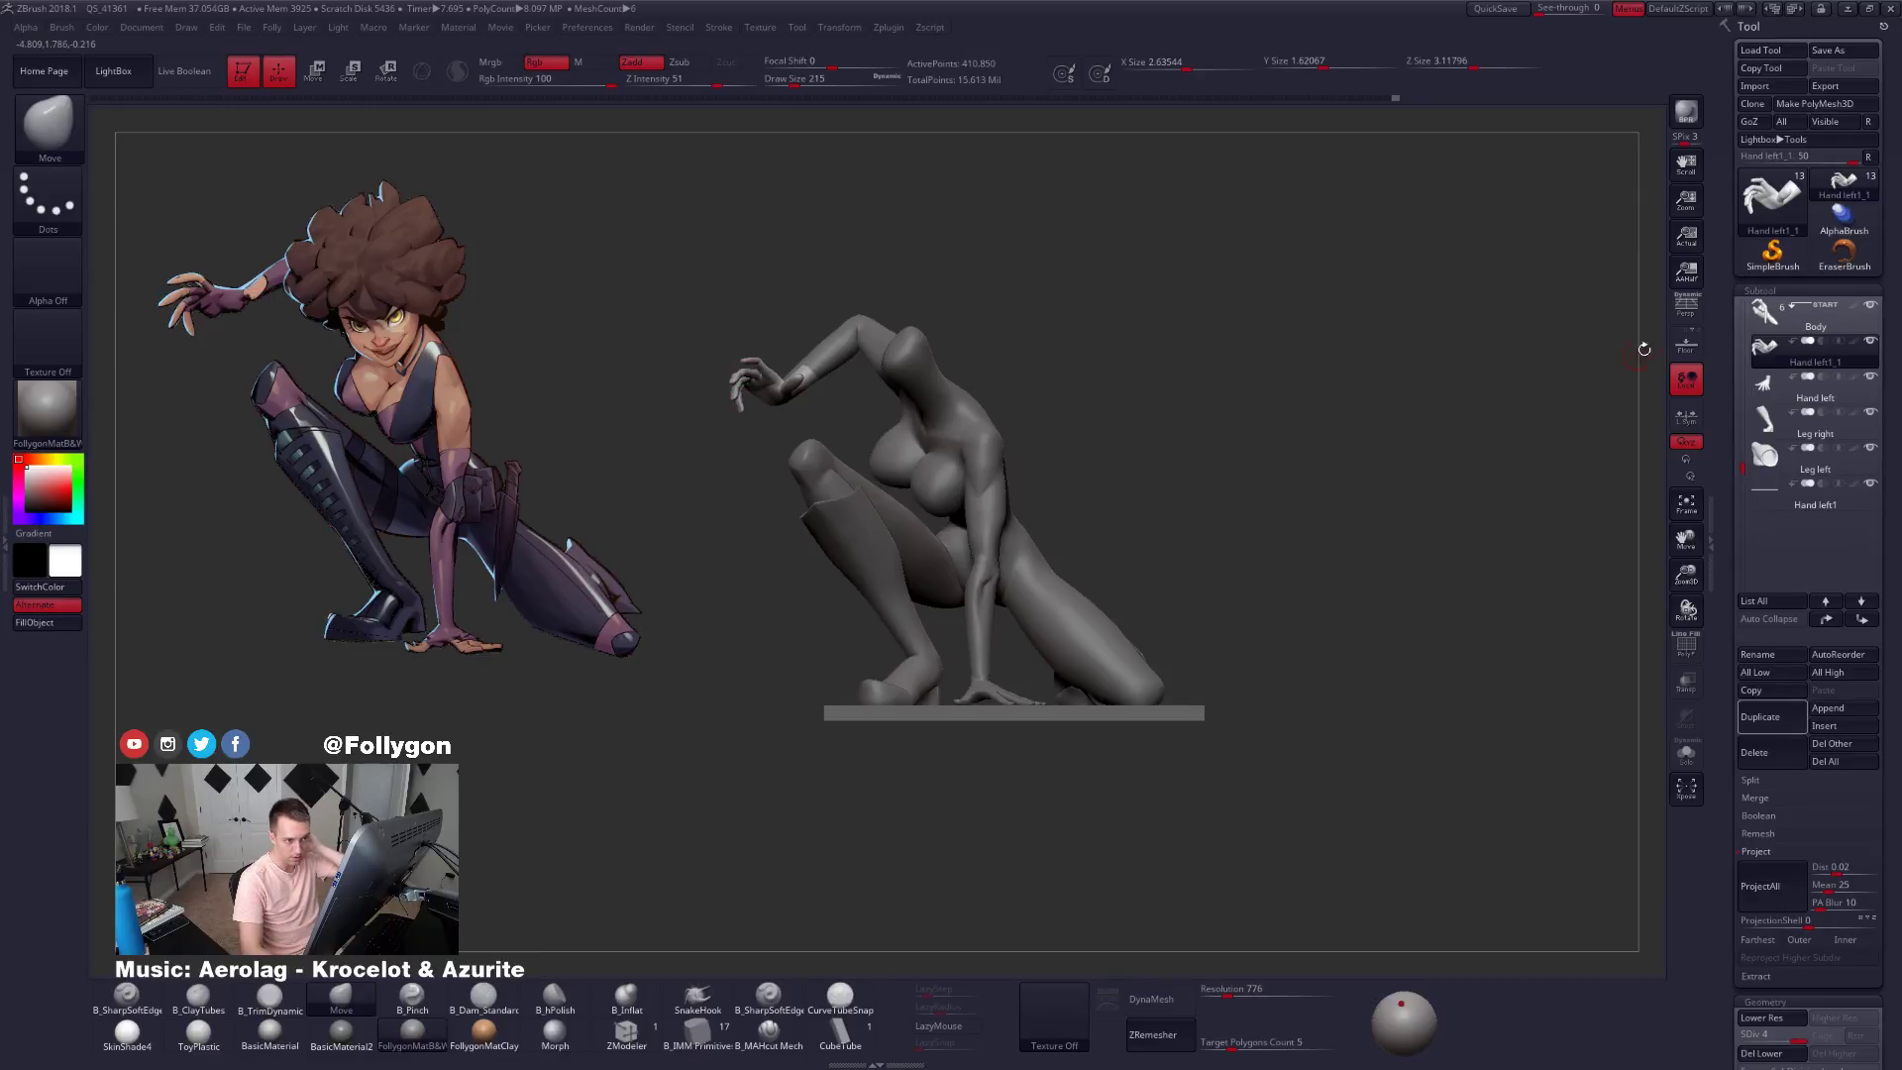
click(1684, 313)
mouse_move(1070, 504)
mouse_down()
mouse_move(1147, 513)
mouse_move(1126, 594)
mouse_move(1176, 603)
mouse_up()
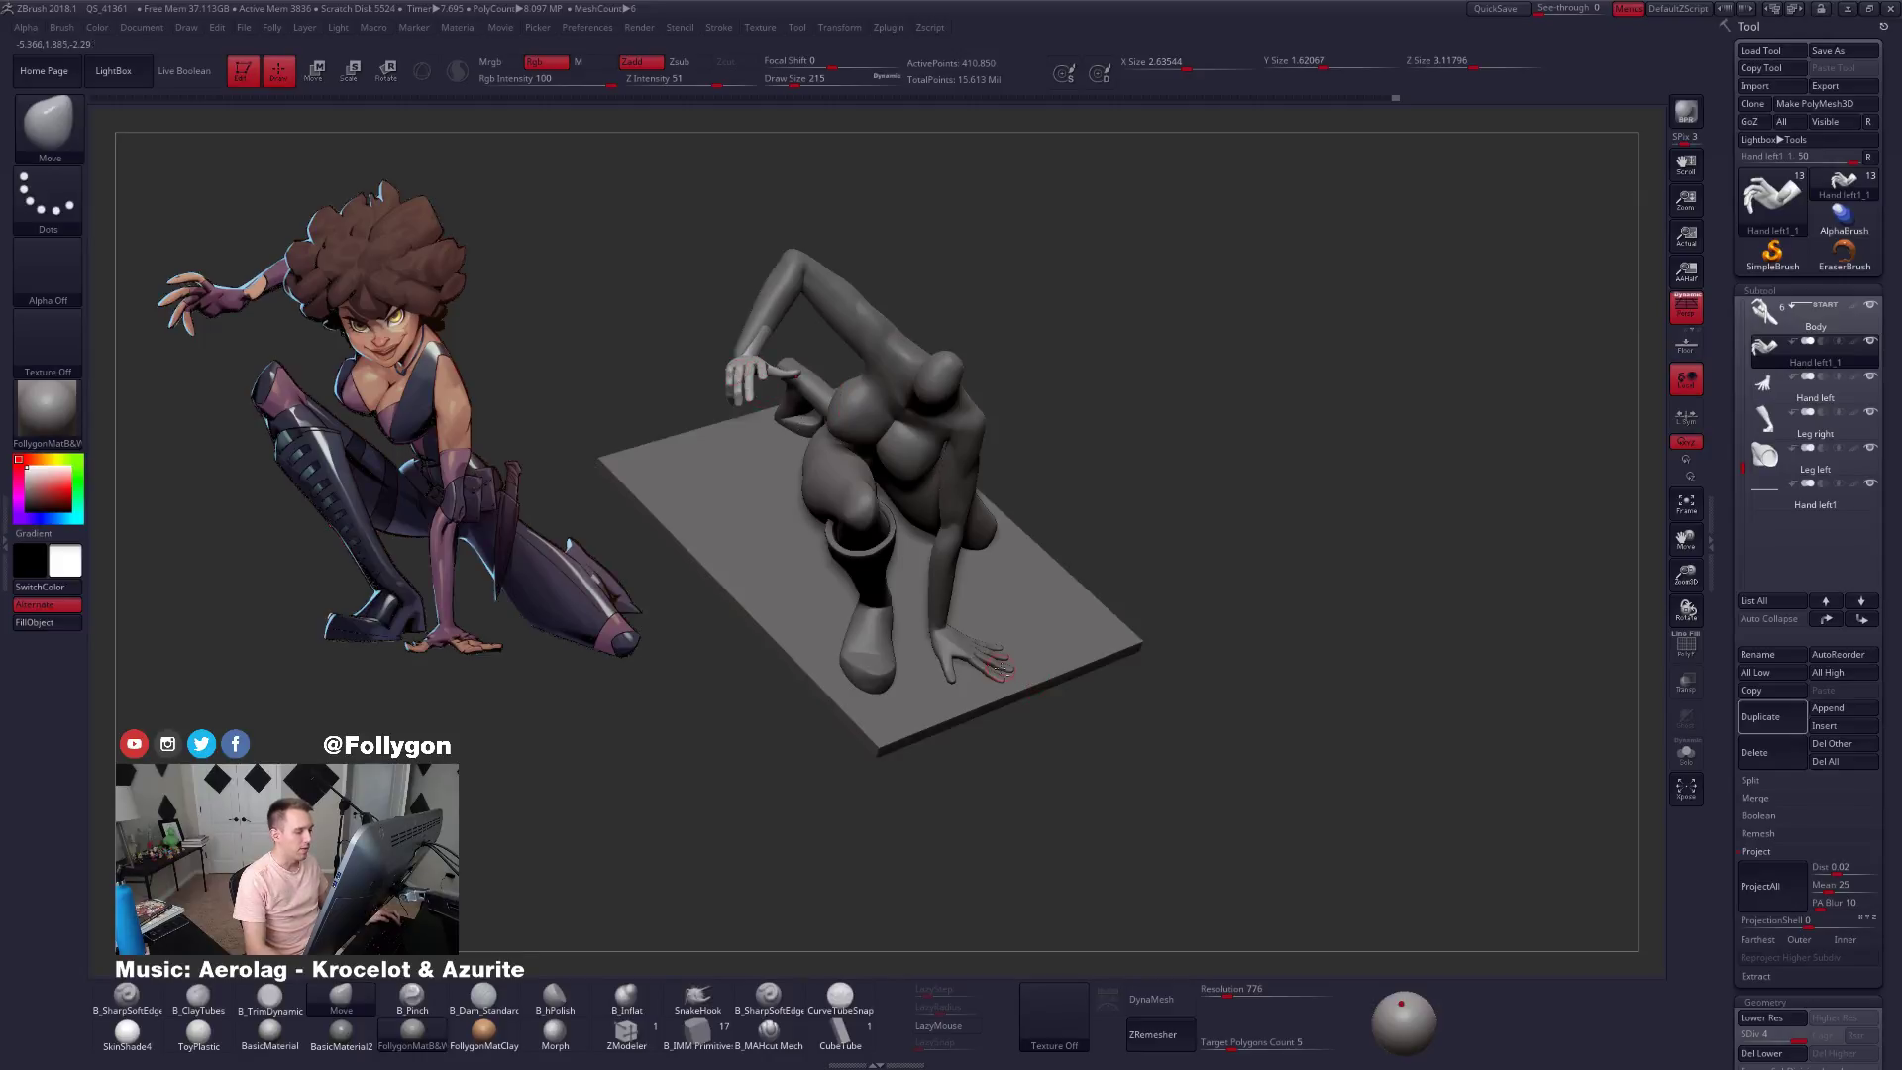
Select the hand planted on the base and examine its shape and the full figure's pose against the reference.
alt+click(999, 666)
mouse_move(1032, 709)
mouse_down()
mouse_move(1081, 724)
mouse_move(1036, 720)
mouse_move(1021, 679)
mouse_move(968, 660)
mouse_move(935, 674)
mouse_move(1393, 700)
mouse_up()
key(w)
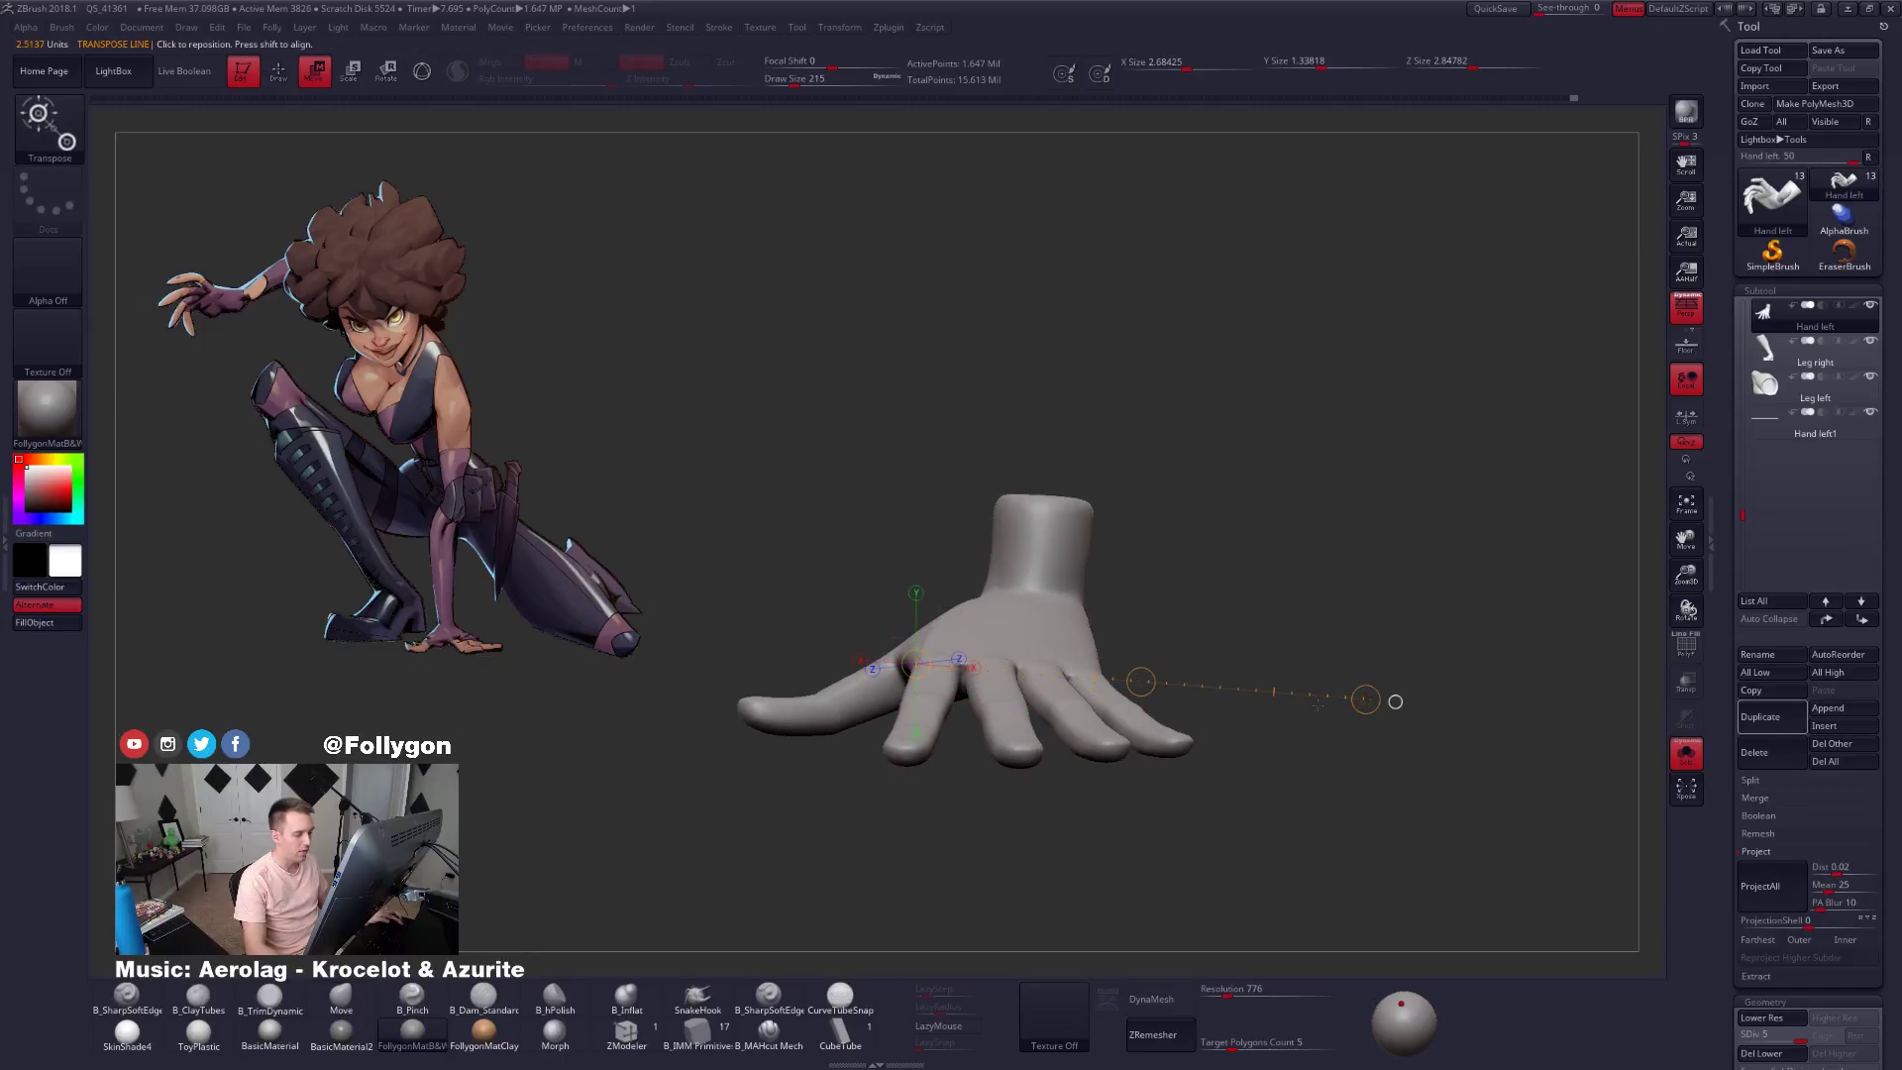
key(q)
mouse_move(1203, 736)
mouse_down()
mouse_move(1278, 741)
mouse_move(1229, 743)
mouse_move(1235, 691)
mouse_up()
key(shift+alt+s)
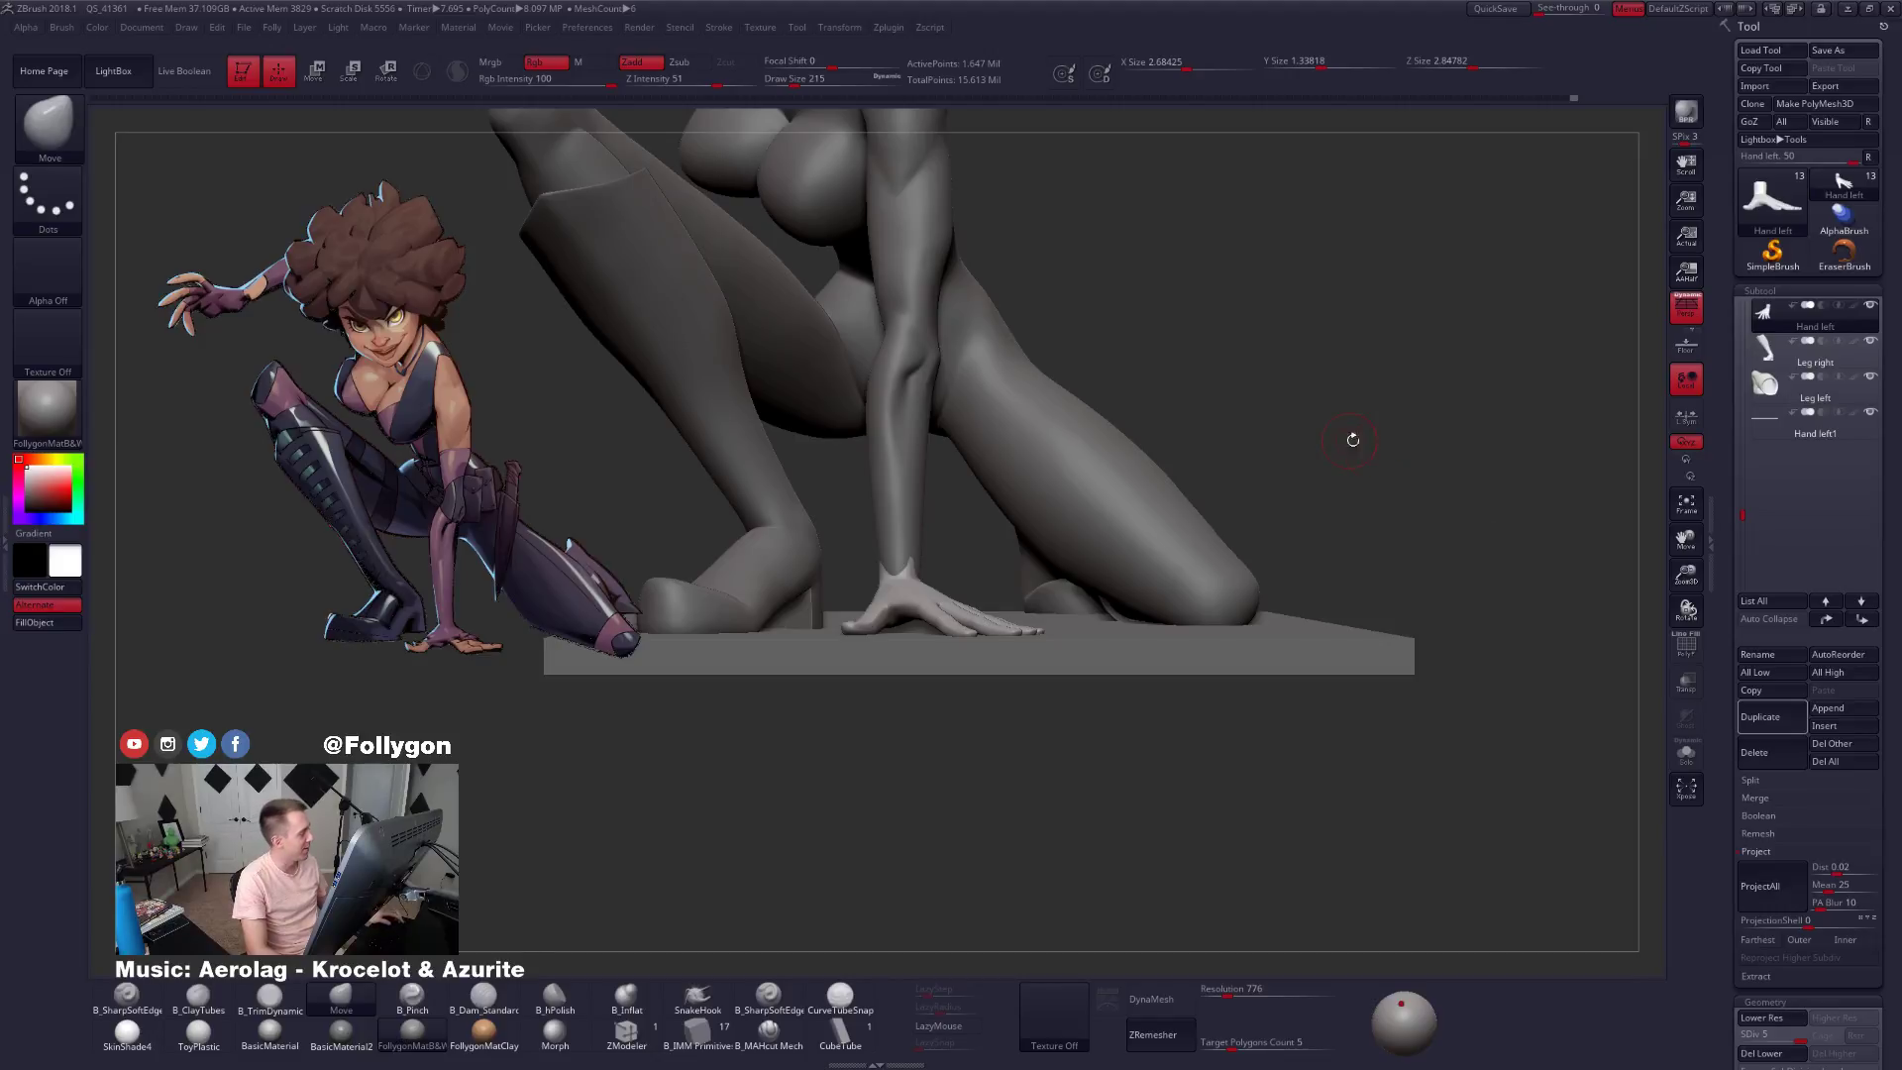
ctrl+right_drag(1350, 433, 1278, 489)
key(ctrl+shift+f)
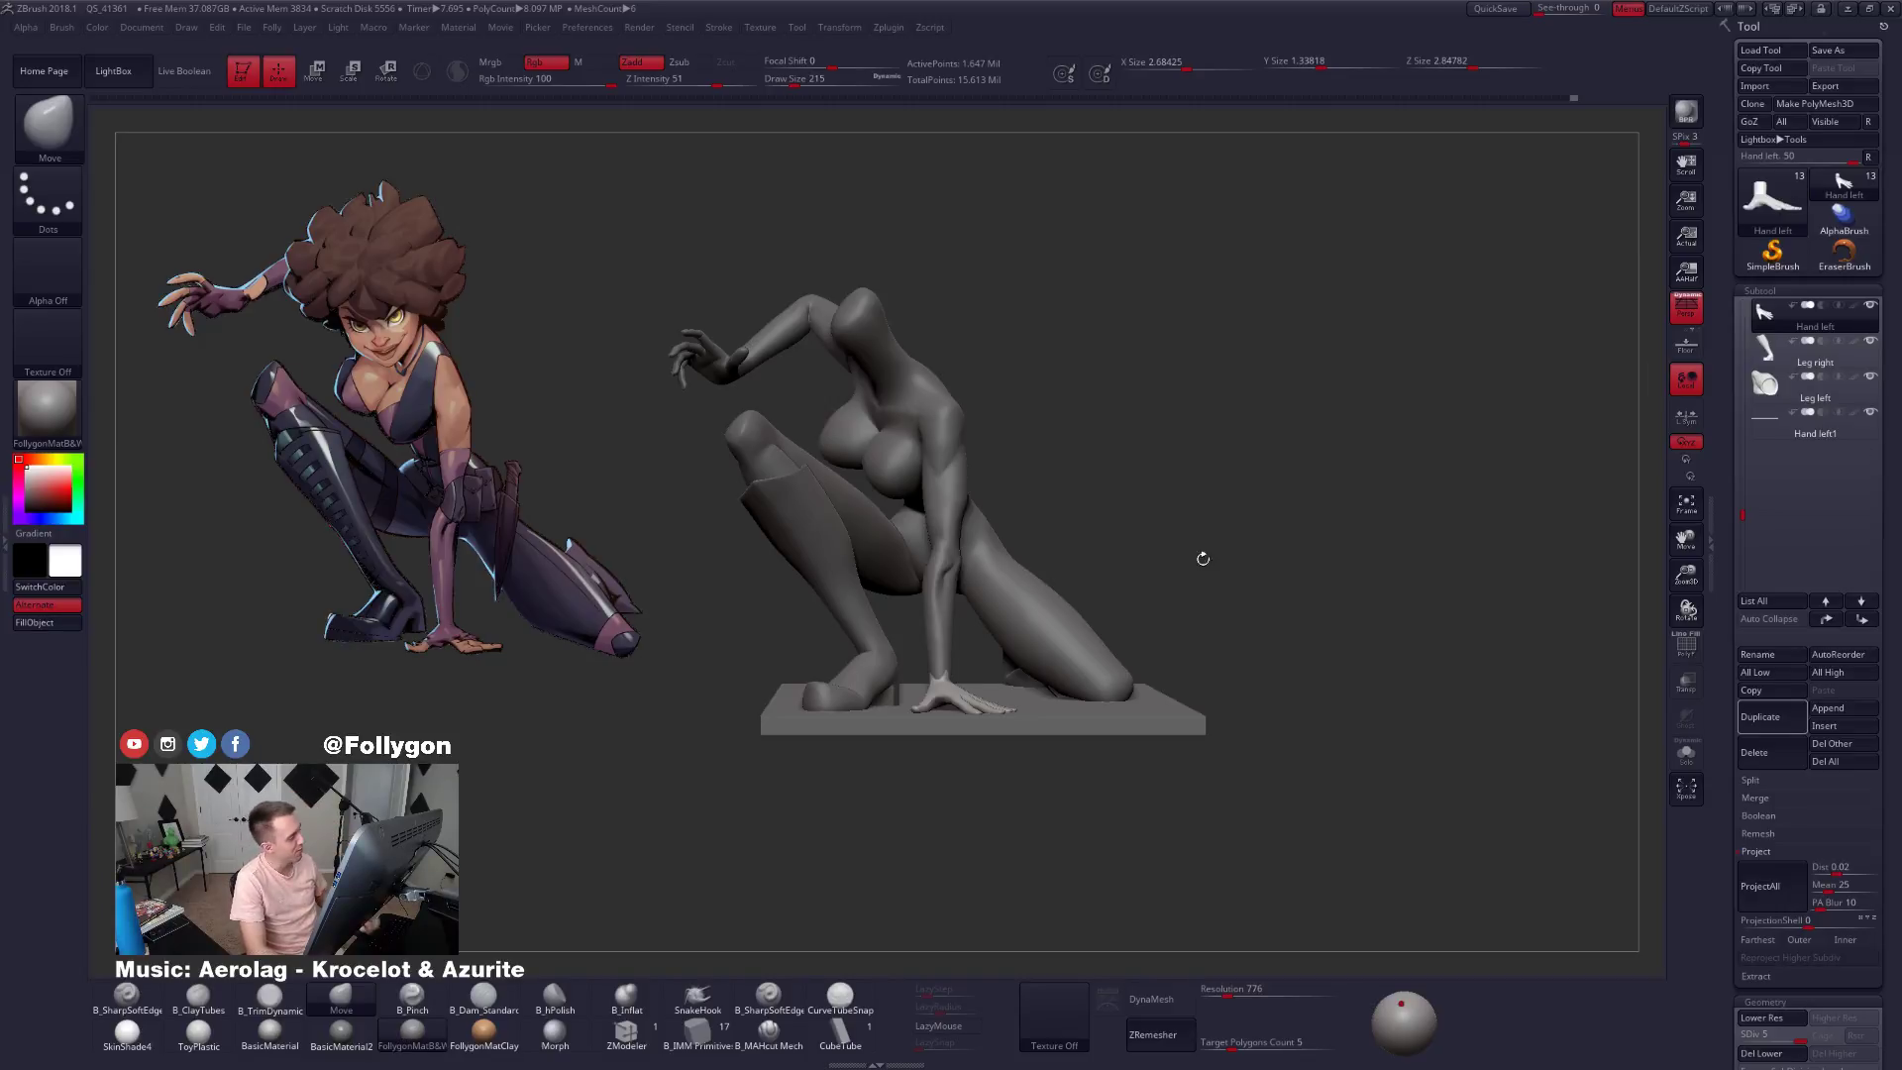
Select the raised hand again and lower it three subdivision levels to its lowest level.
alt+click(745, 382)
alt+drag(669, 352, 877, 421)
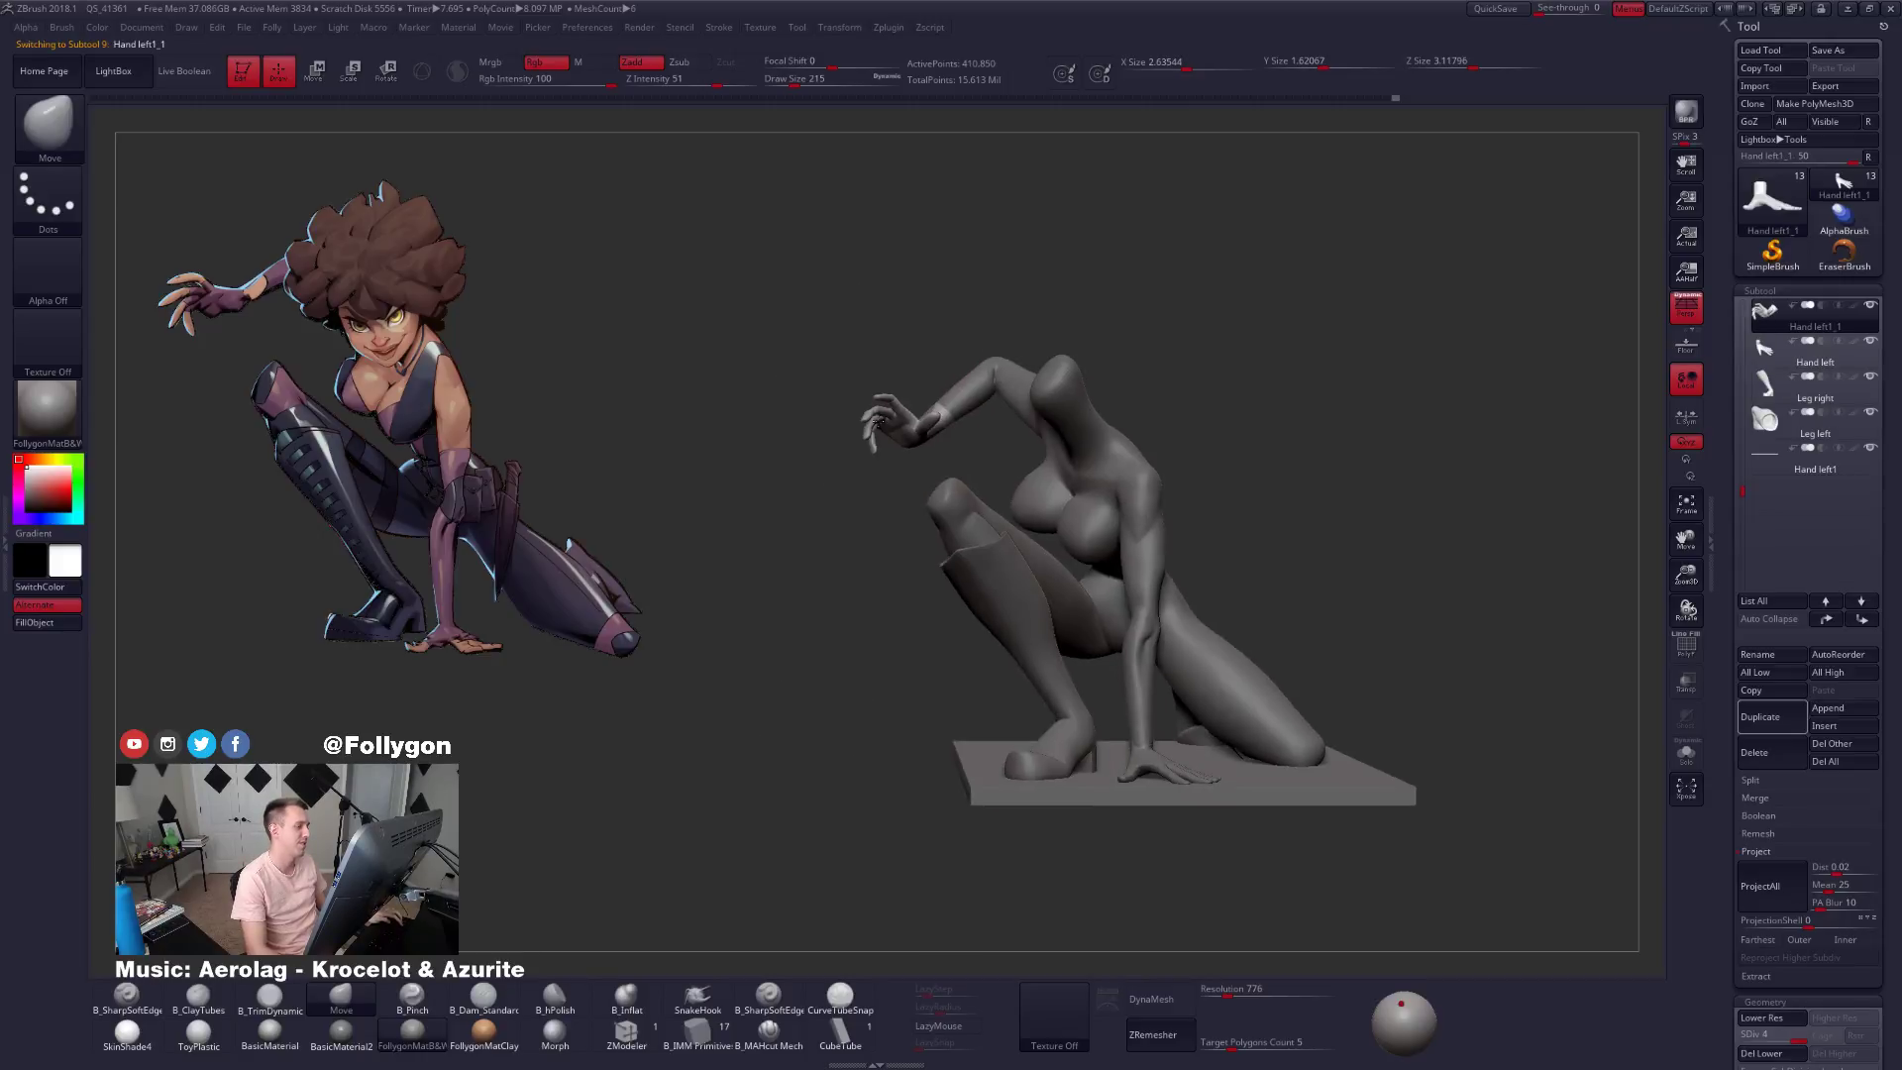
ctrl+right_drag(889, 429, 1179, 322)
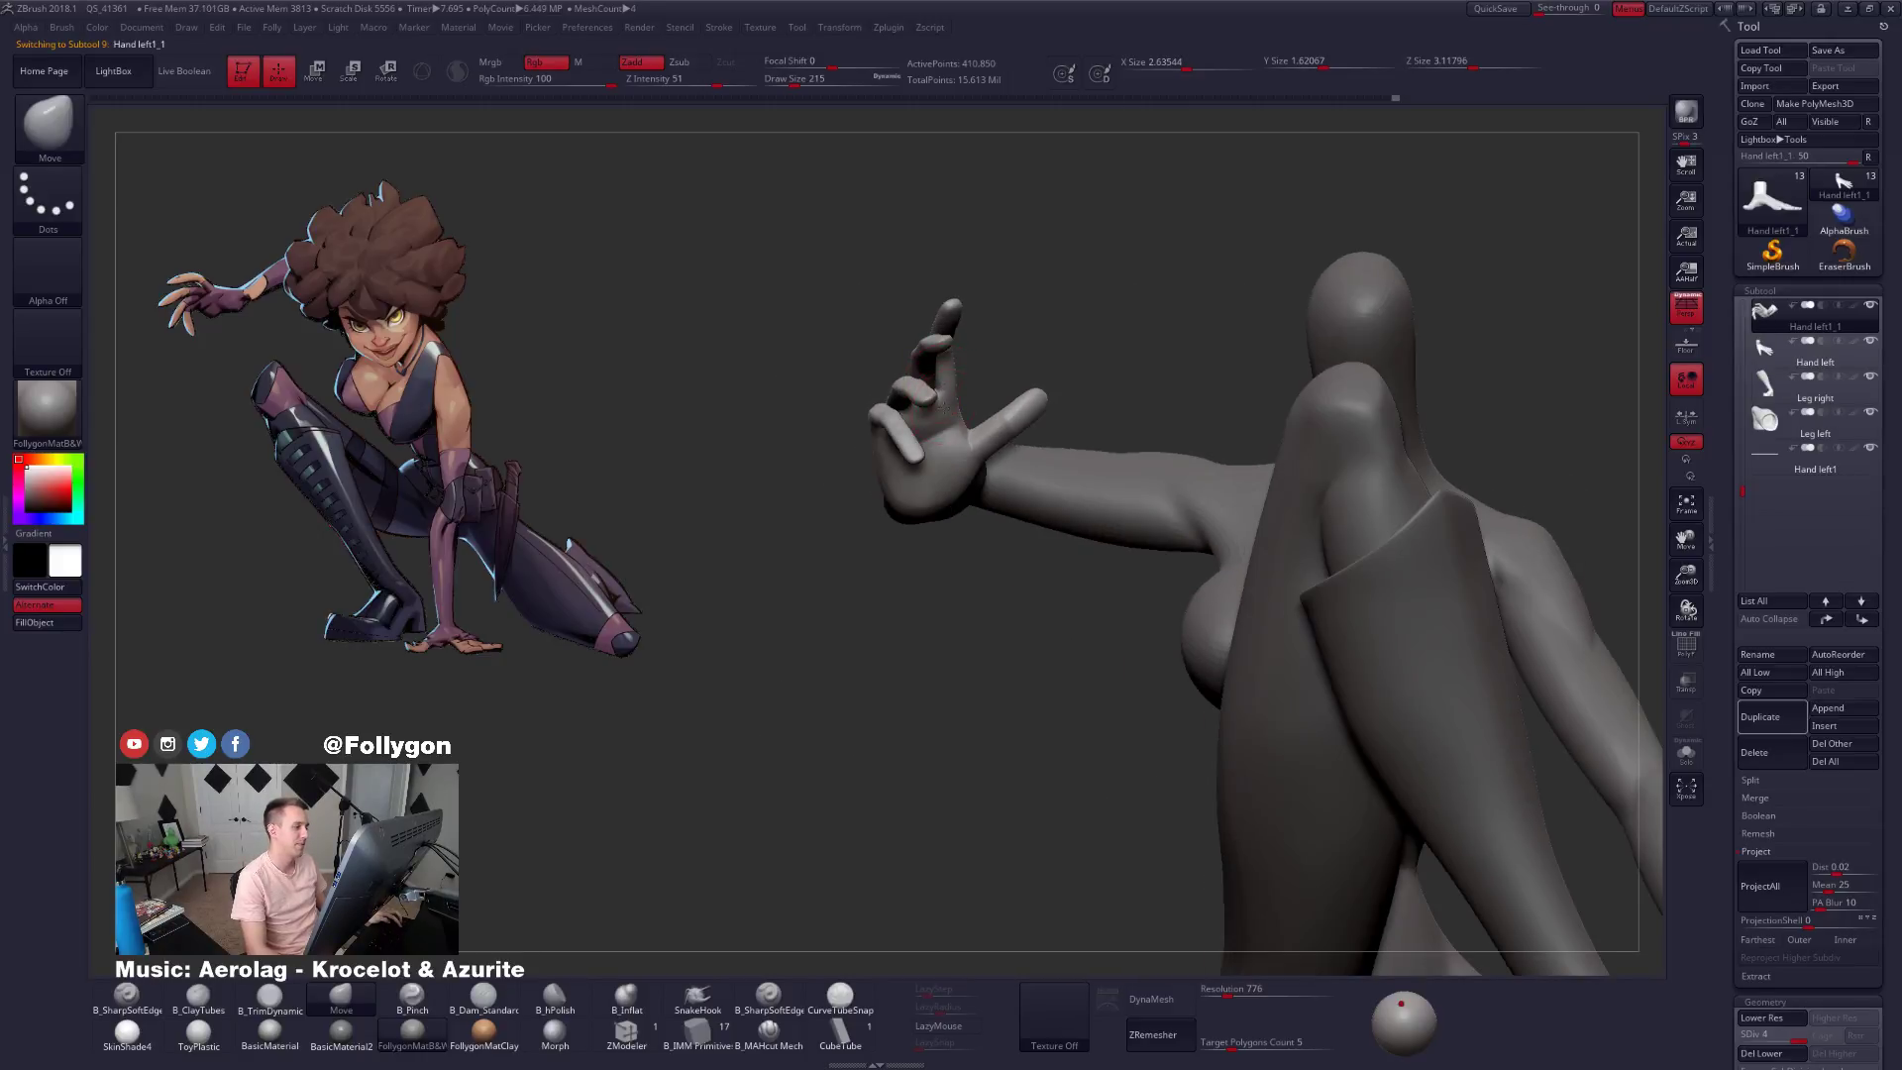
ctrl+right_drag(941, 417, 1143, 459)
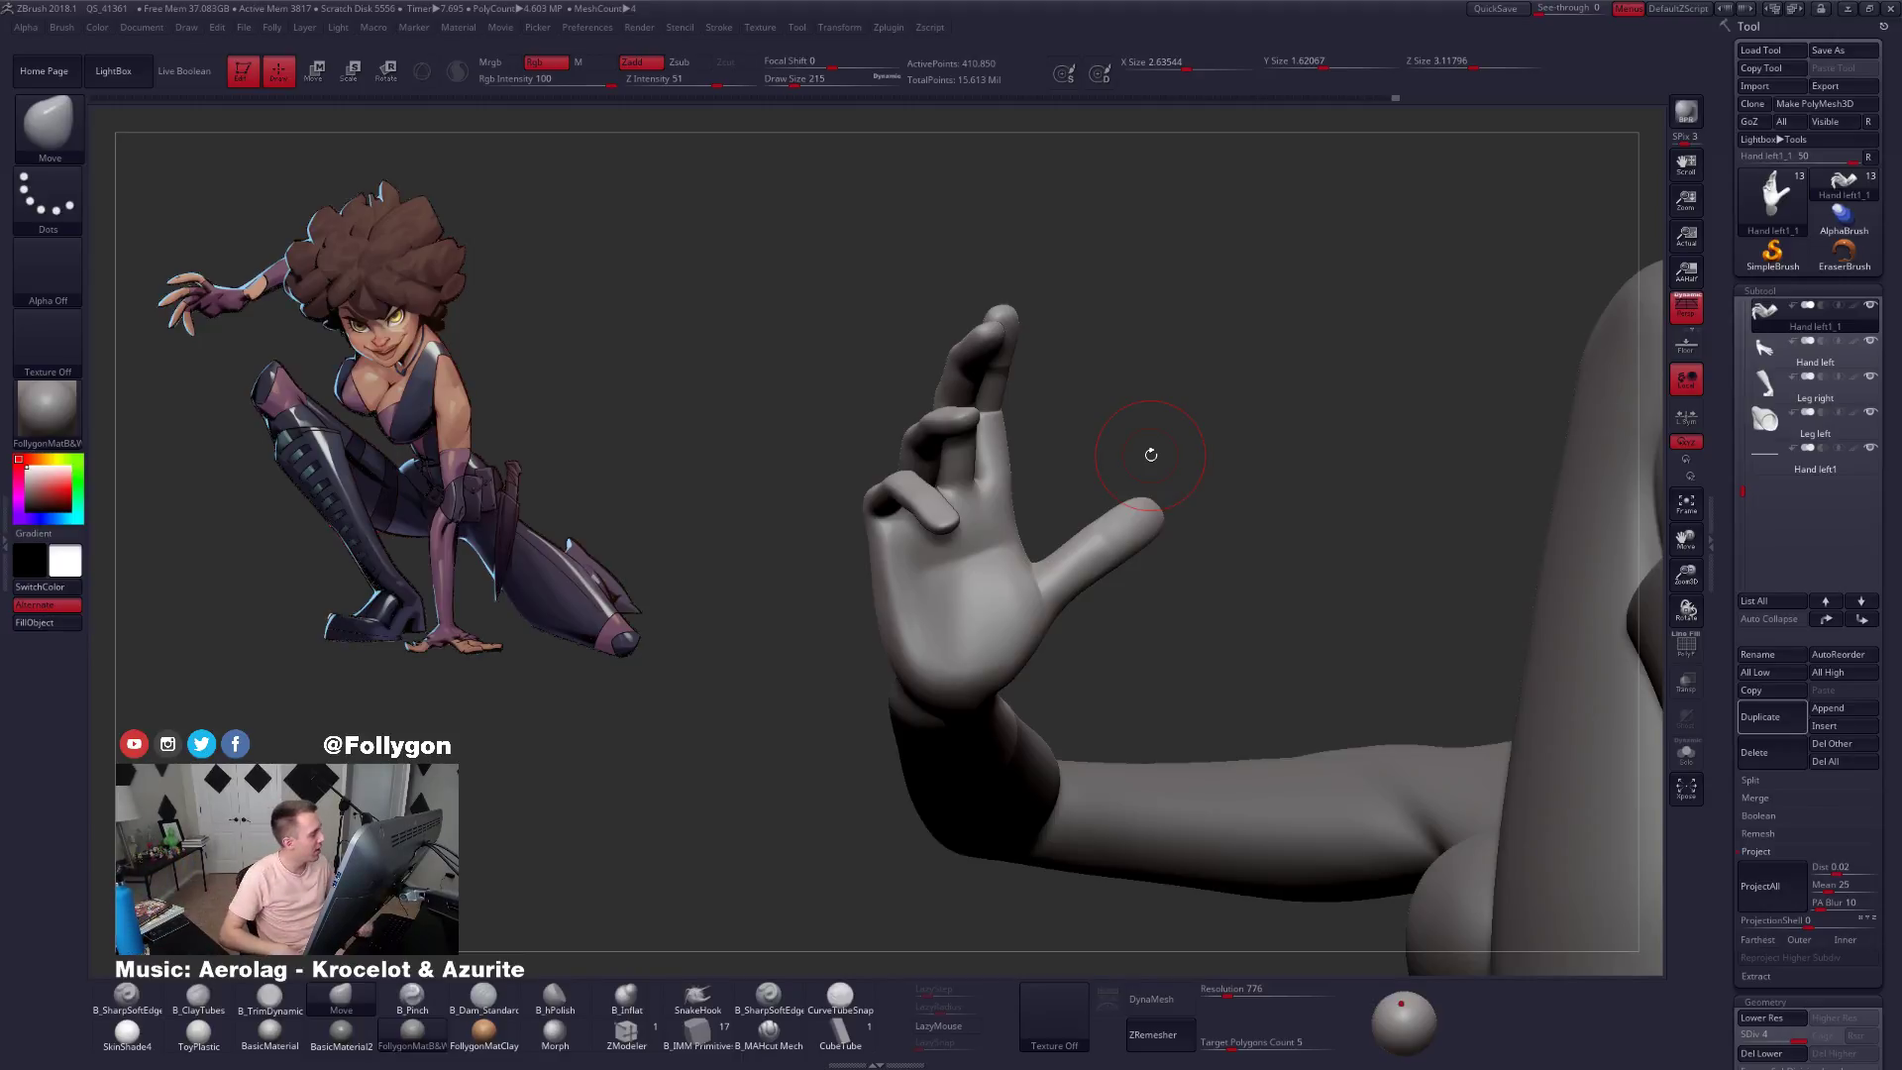
key(shift+d)
key(shift+d)
key(shift+d)
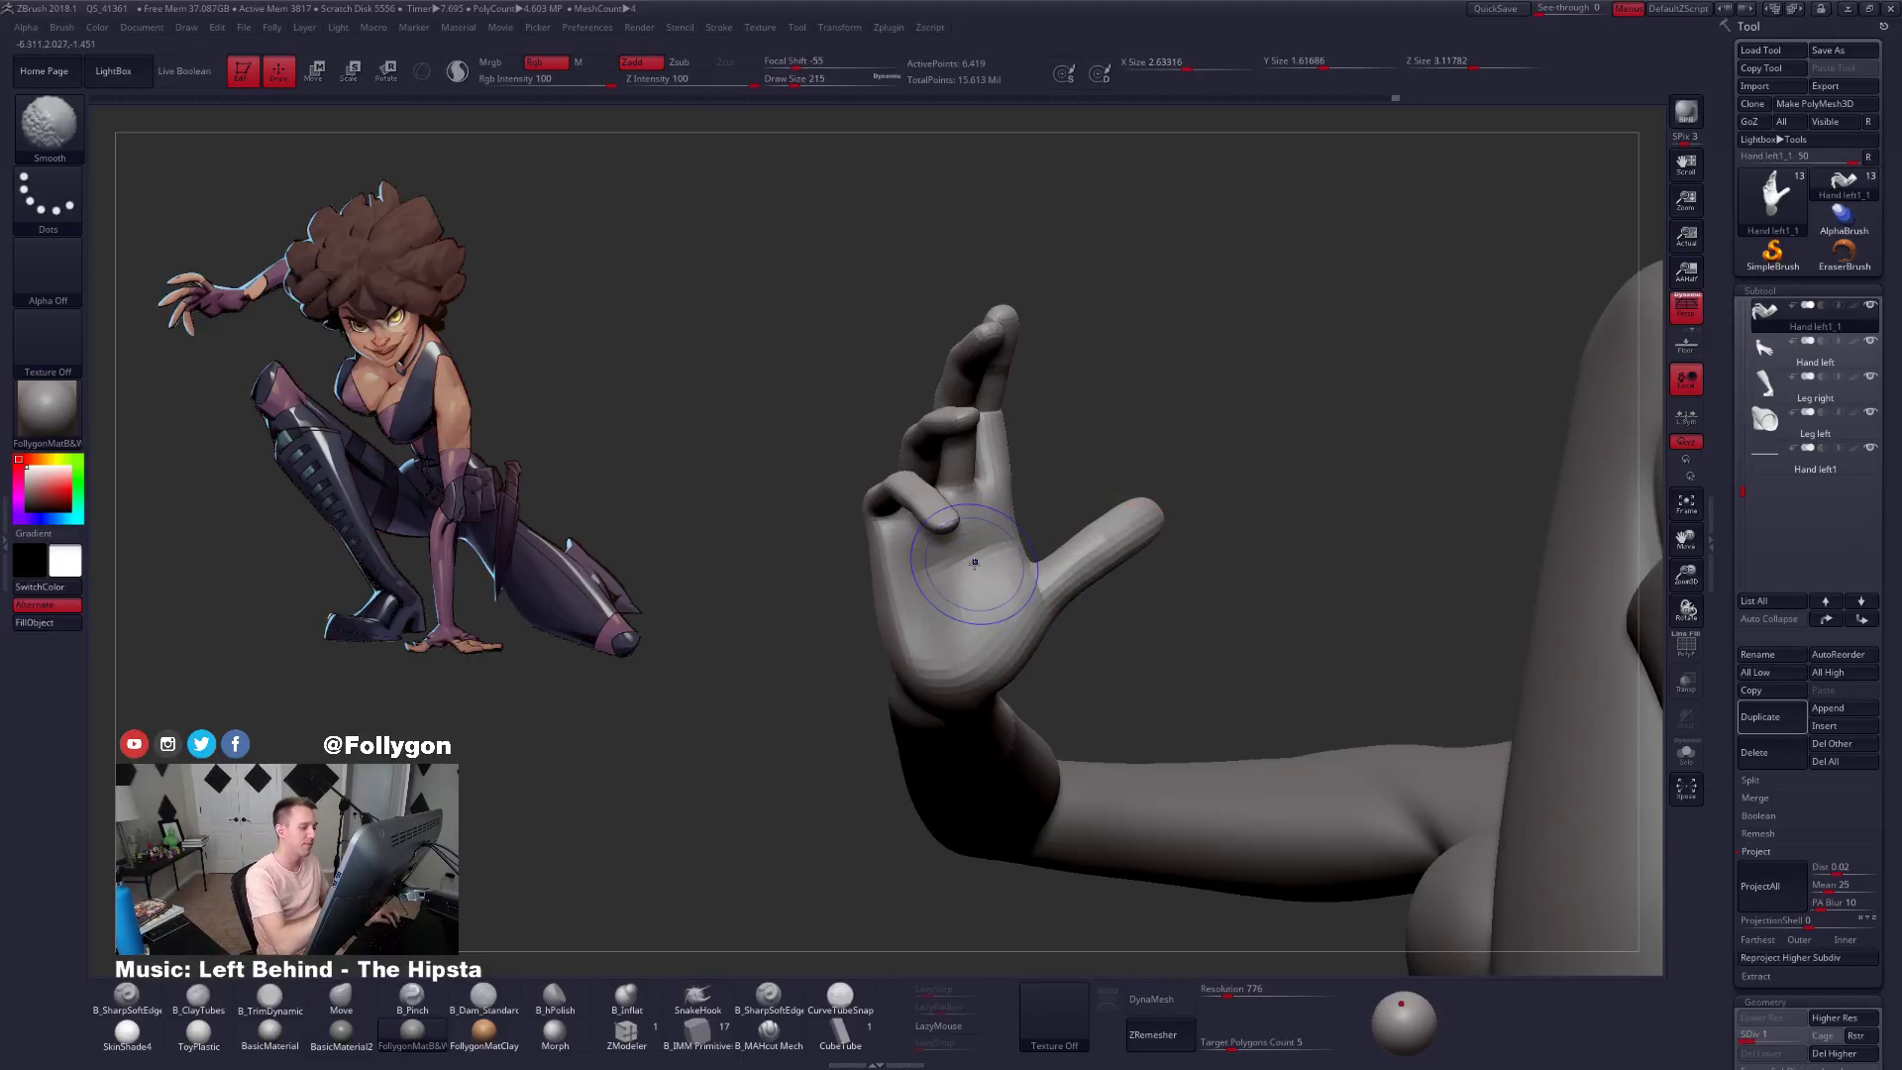
Isolate the raised hand at its lowest subdivision level and reshape the upper palm below the fingers with the Move brush.
mouse_move(976, 591)
right_down()
mouse_move(938, 518)
mouse_move(943, 599)
right_up()
key(shift+s)
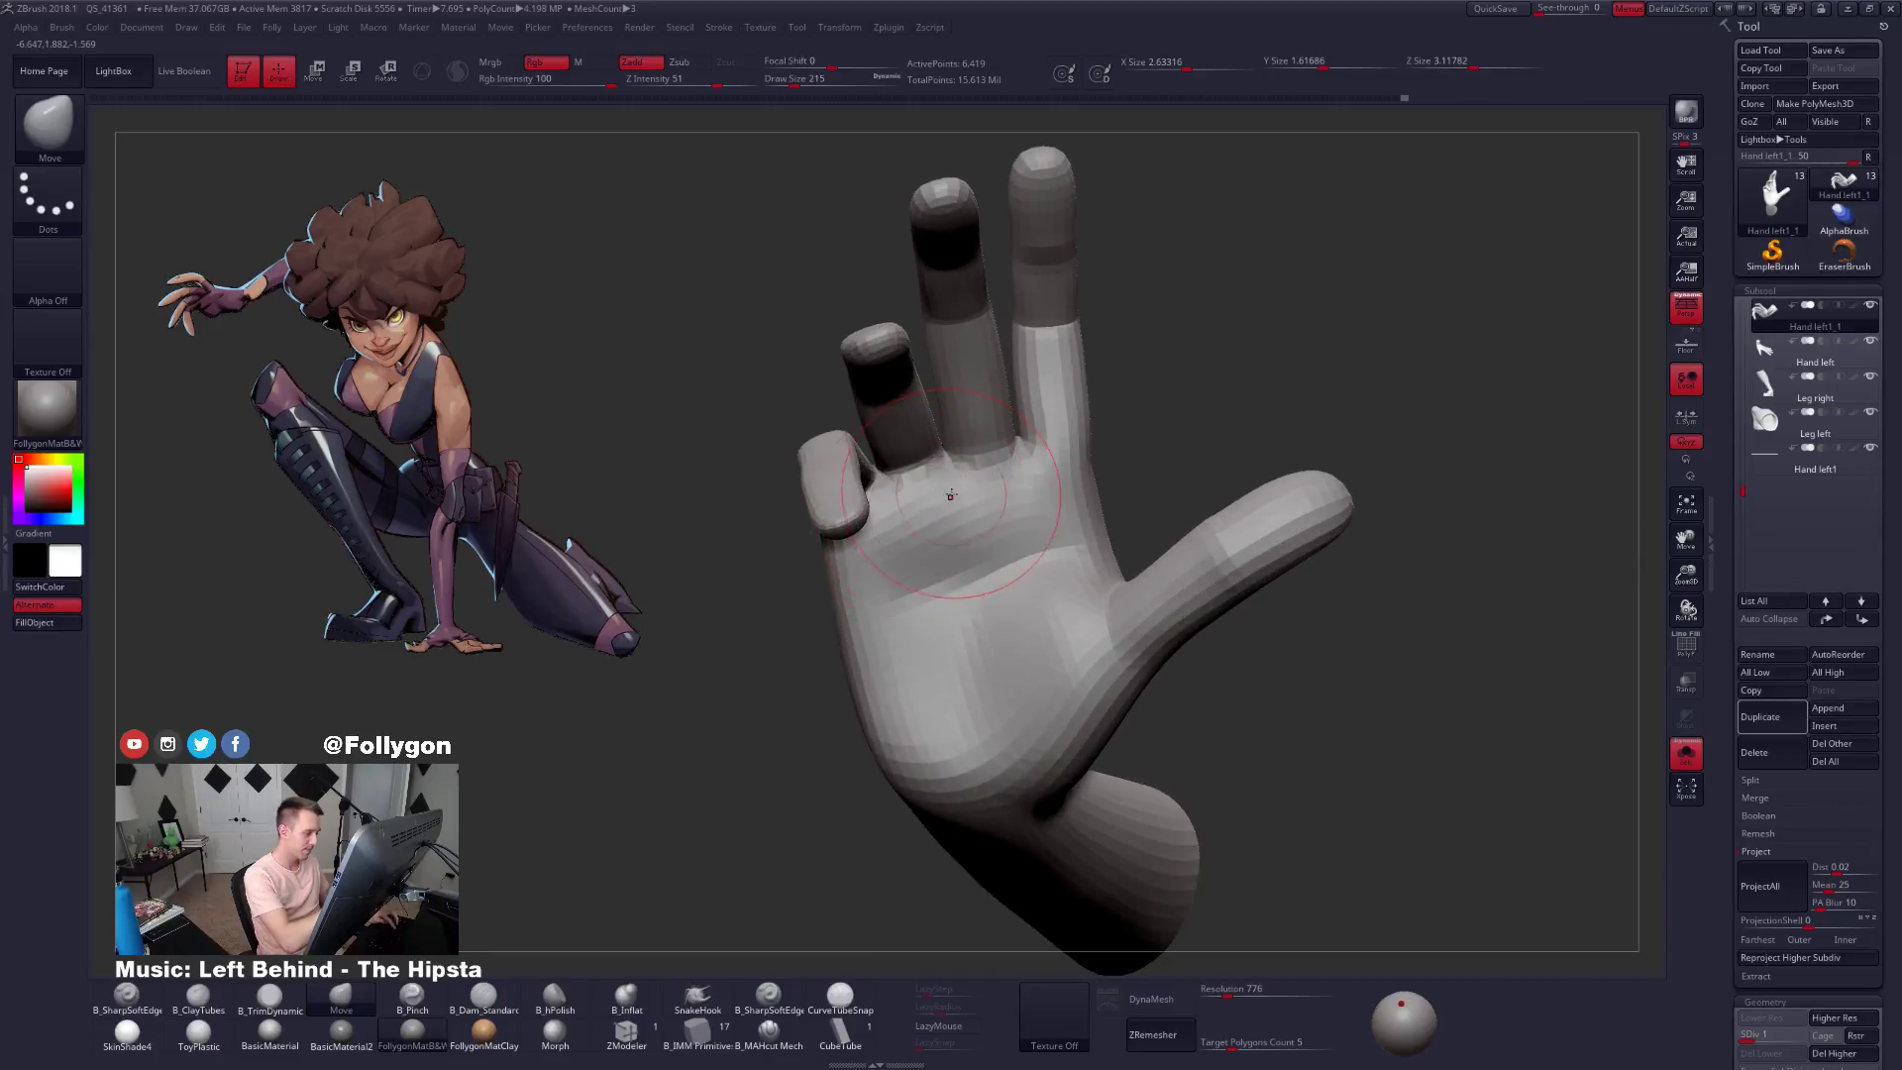
key(s)
click(946, 490)
key(shift+f)
key(shift+f)
drag(956, 500, 982, 542)
alt+right_drag(982, 542, 997, 569)
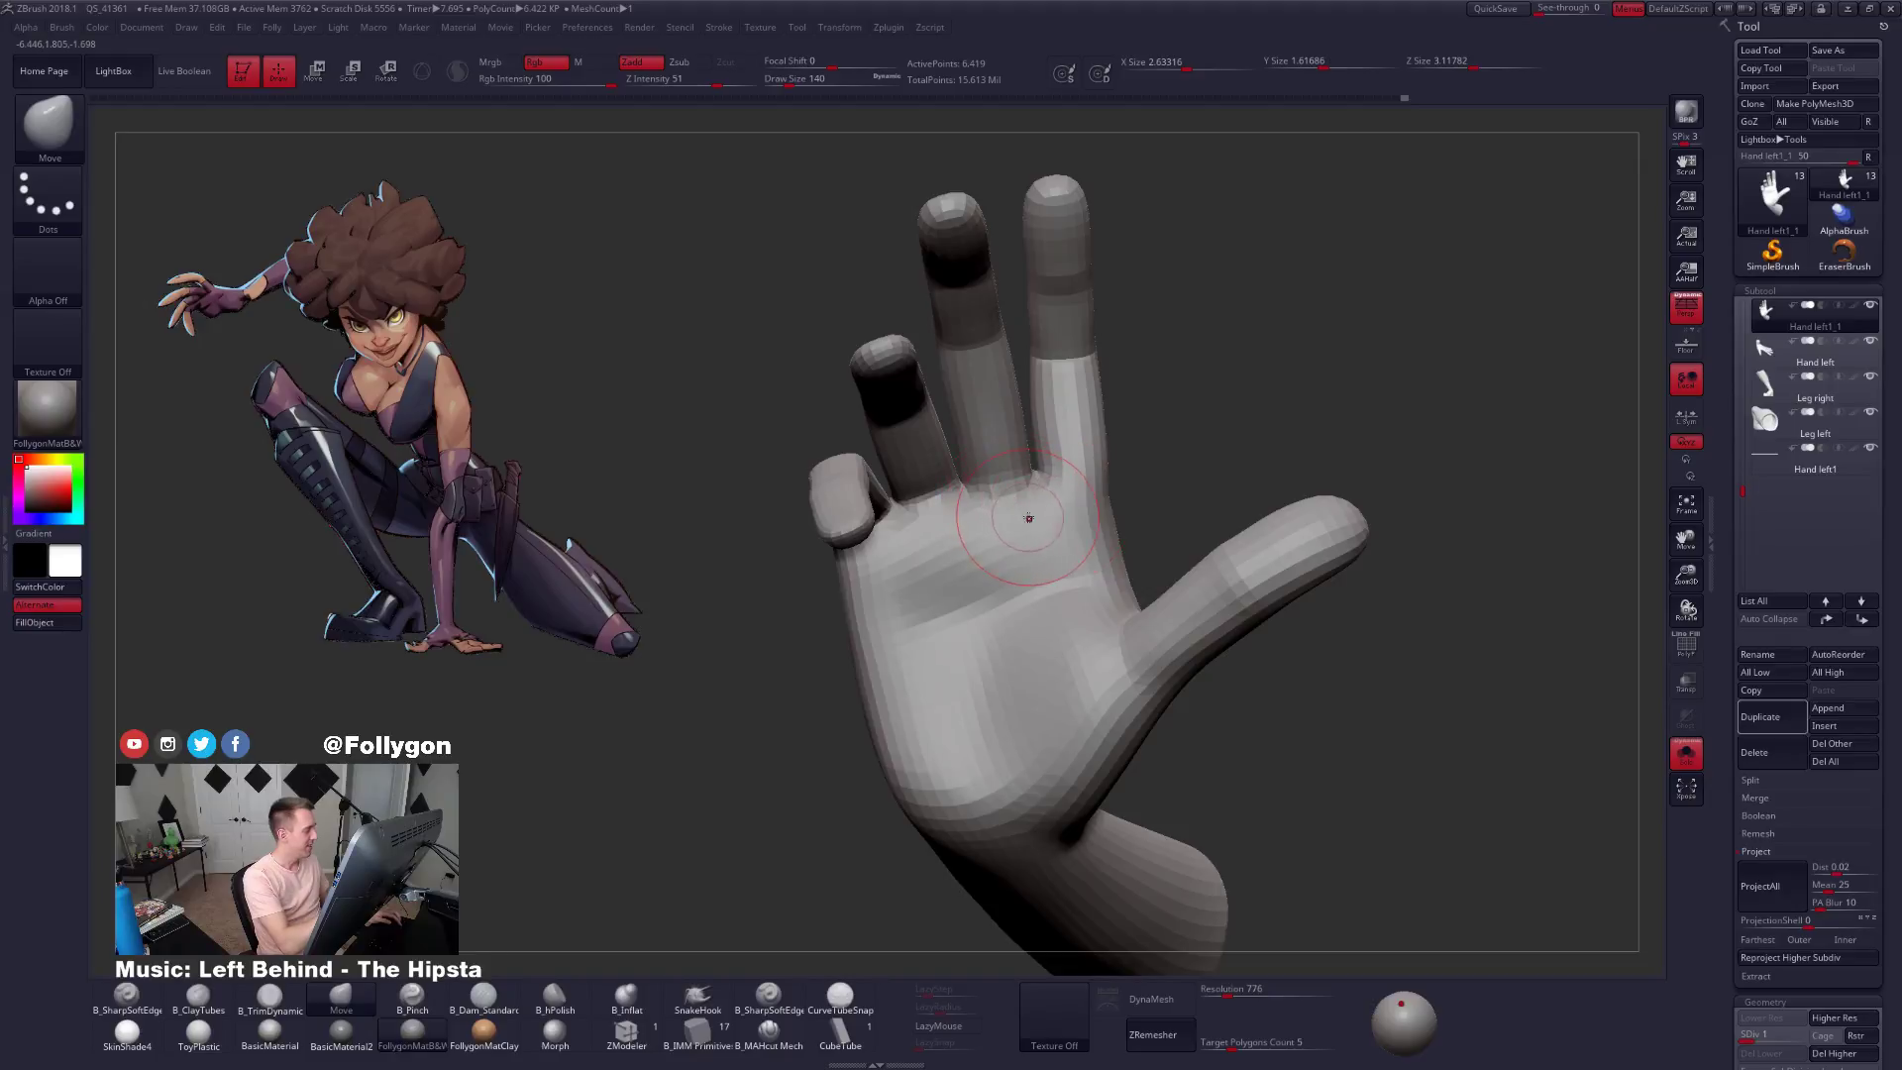
Lasso-mask the four fingers and invert the mask so that the palm and thumb are protected.
key(ctrl)
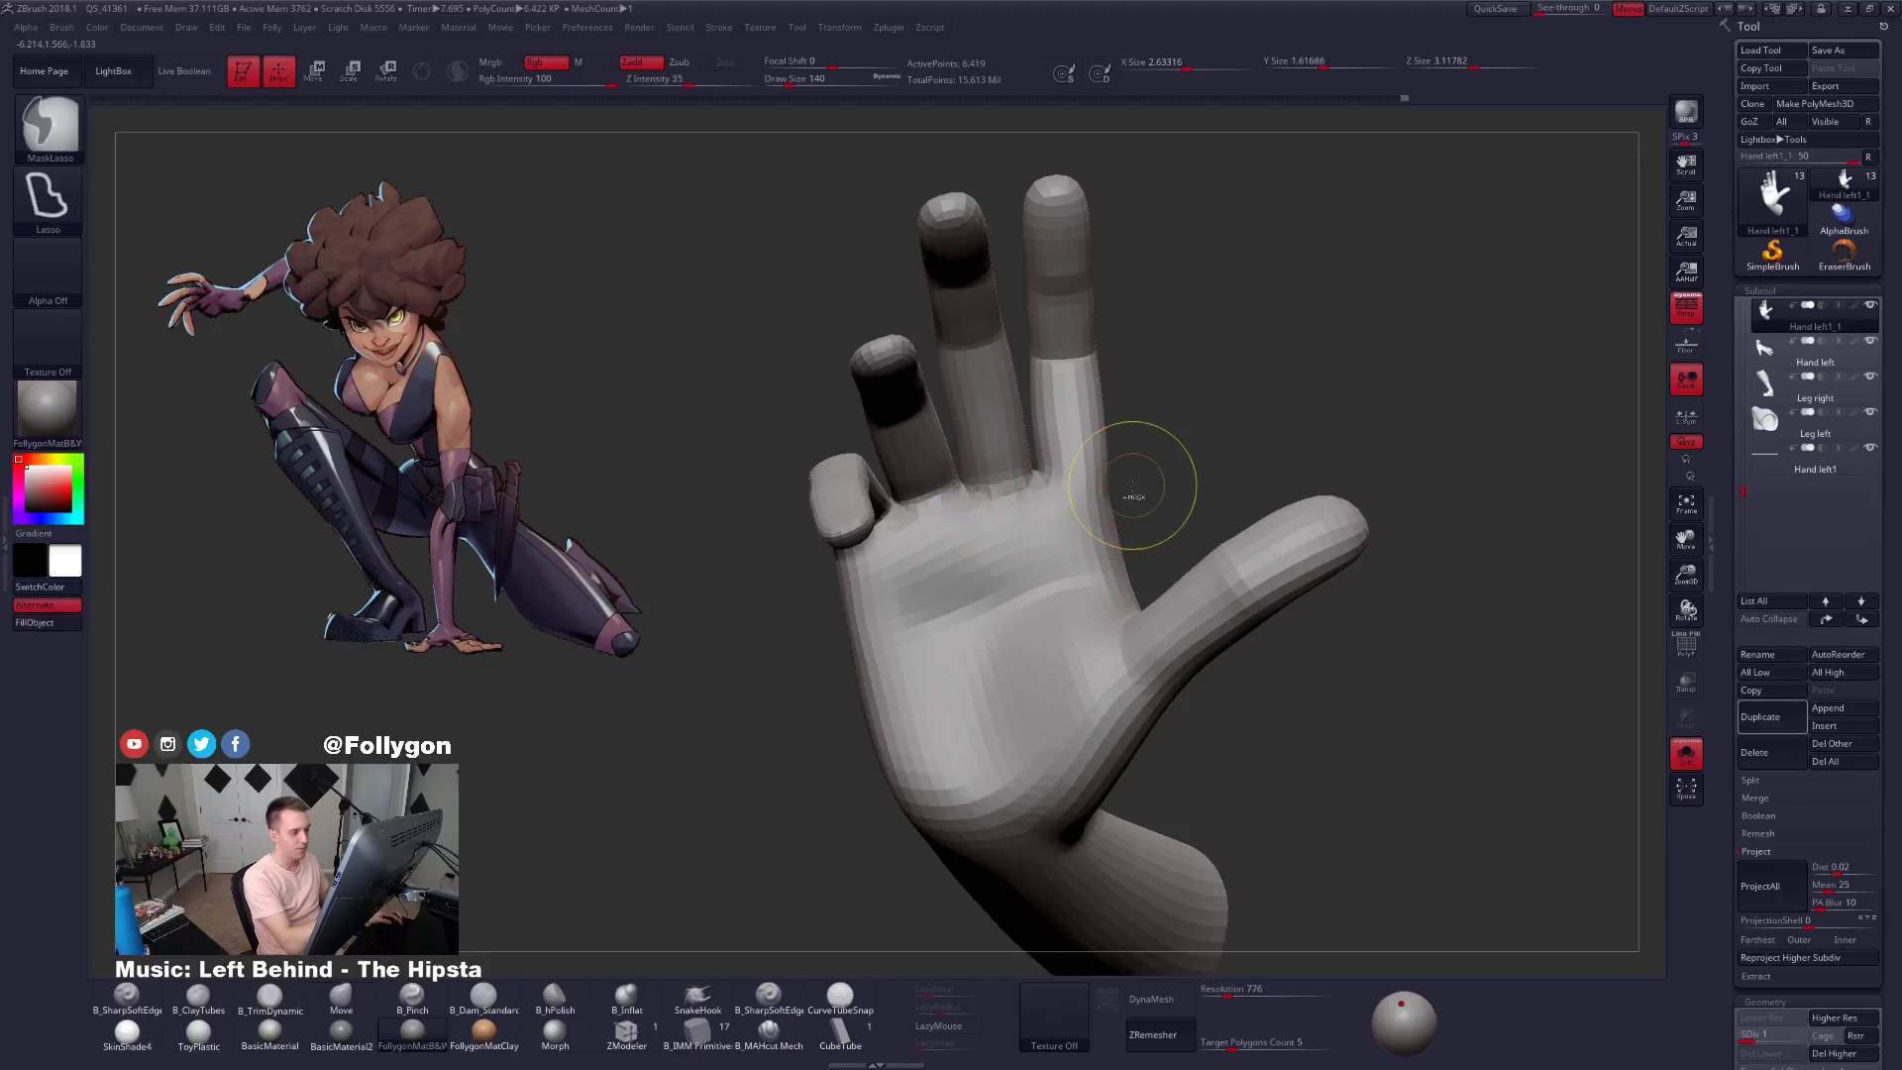
mouse_move(1146, 501)
ctrl+mouse_down()
mouse_move(821, 571)
mouse_move(1062, 126)
mouse_move(1310, 436)
ctrl+mouse_up()
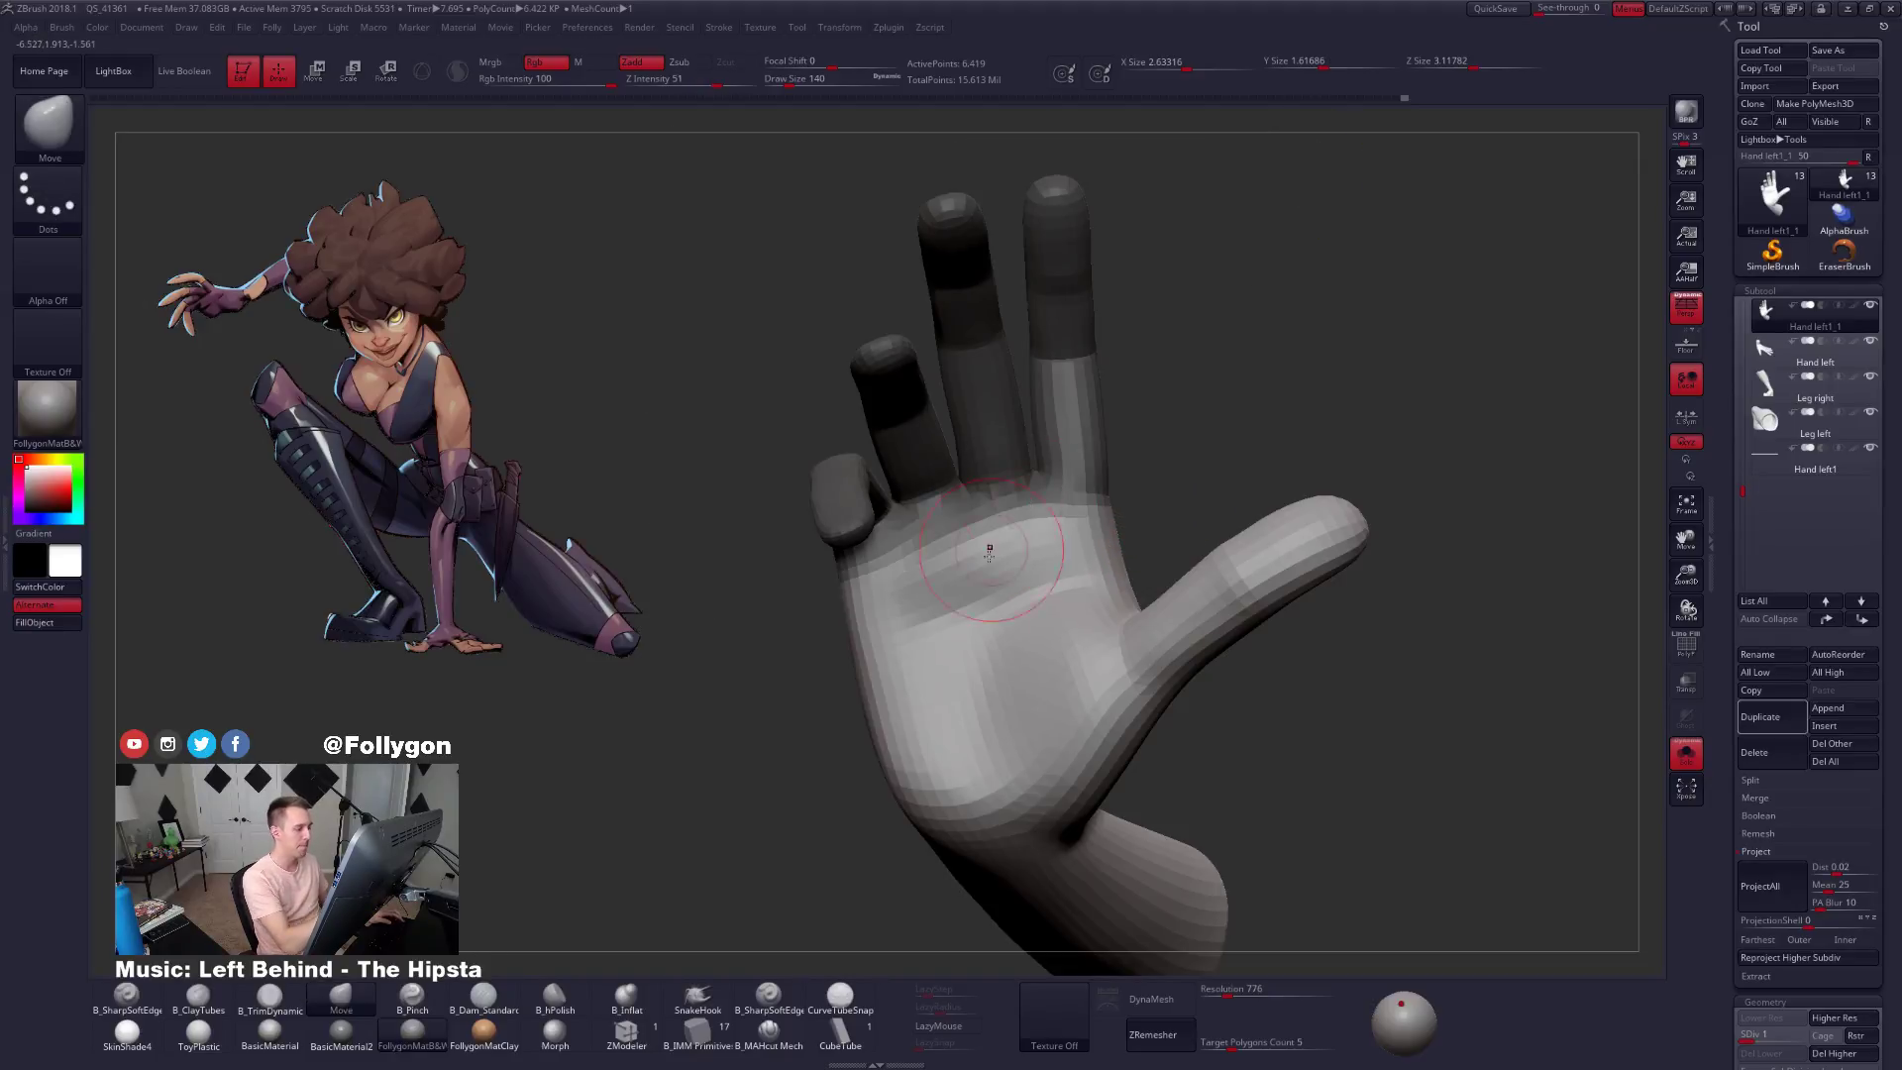
mouse_move(994, 544)
right_down()
mouse_move(1154, 591)
mouse_move(1129, 570)
mouse_move(1146, 557)
mouse_move(1159, 613)
right_up()
key(ctrl)
ctrl+click(1156, 593)
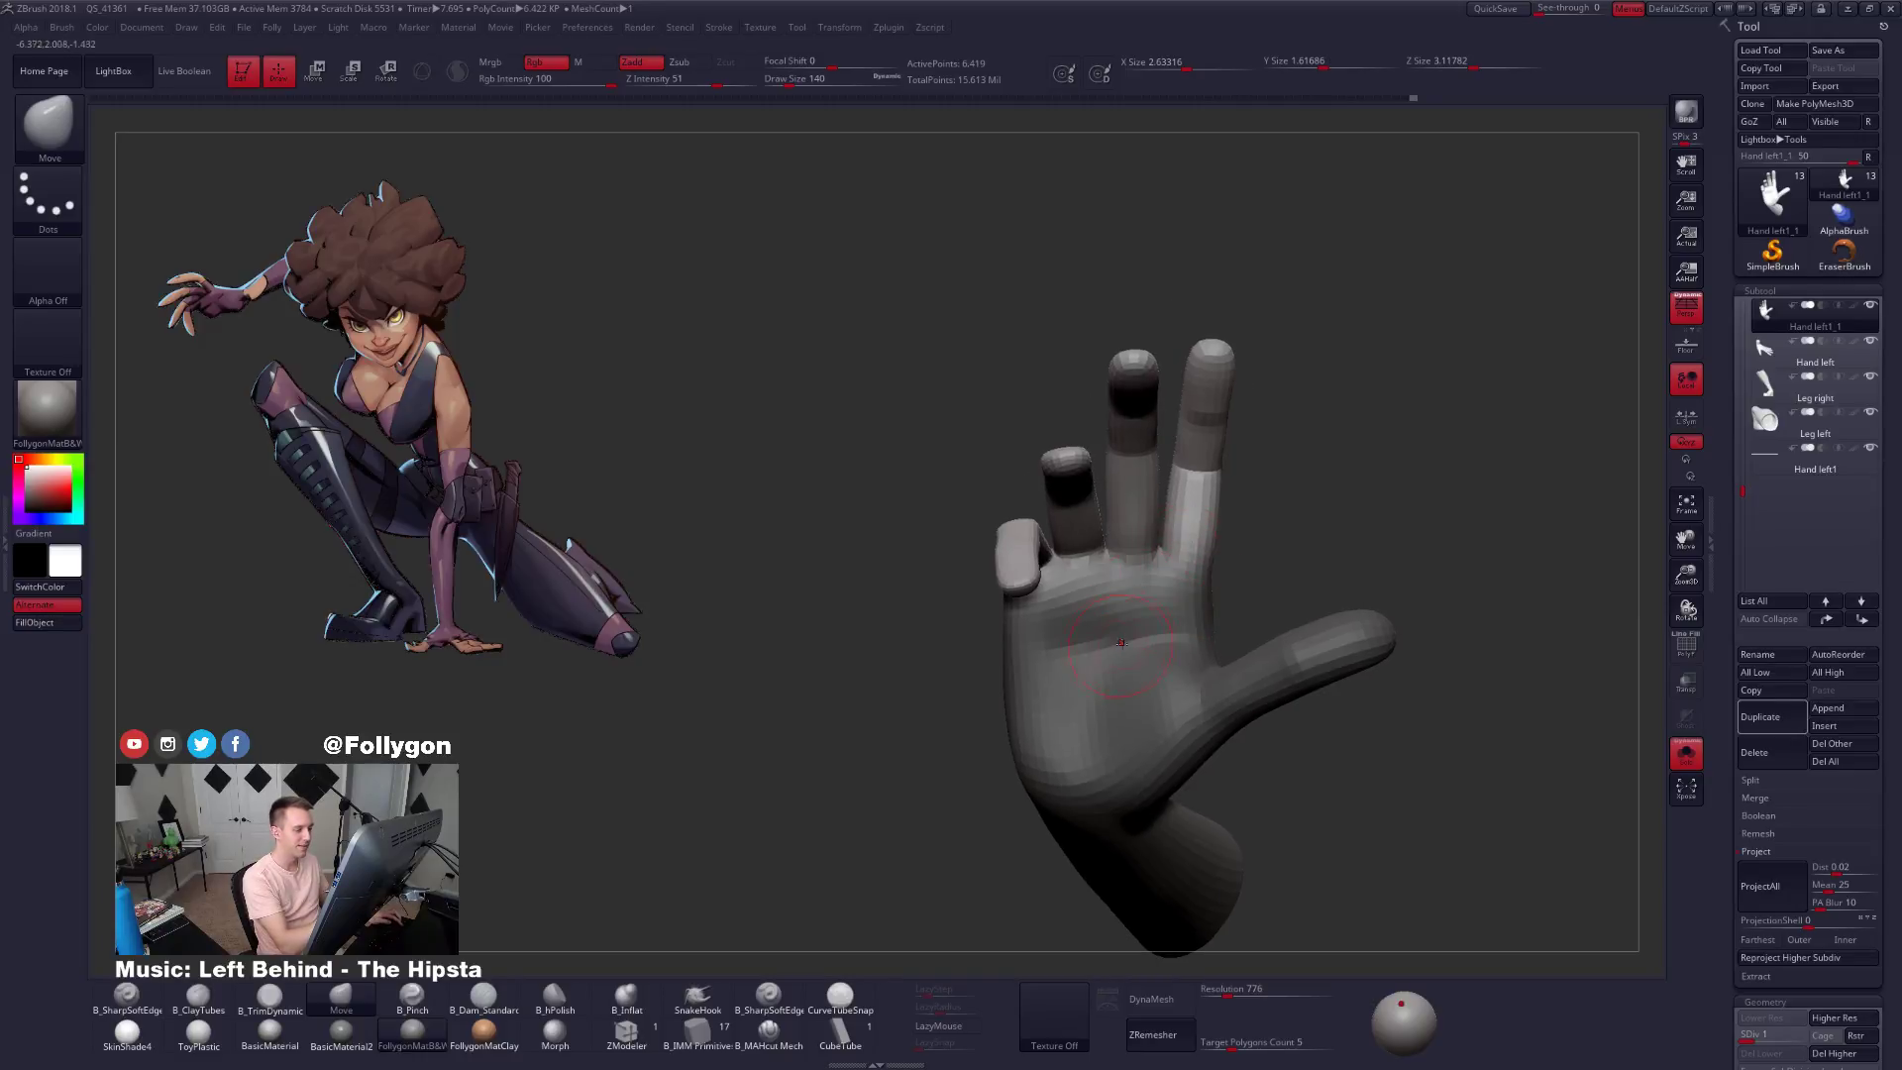
Rotate the unmasked fingers around the knuckle line with transpose rotation.
key(space)
click(1157, 565)
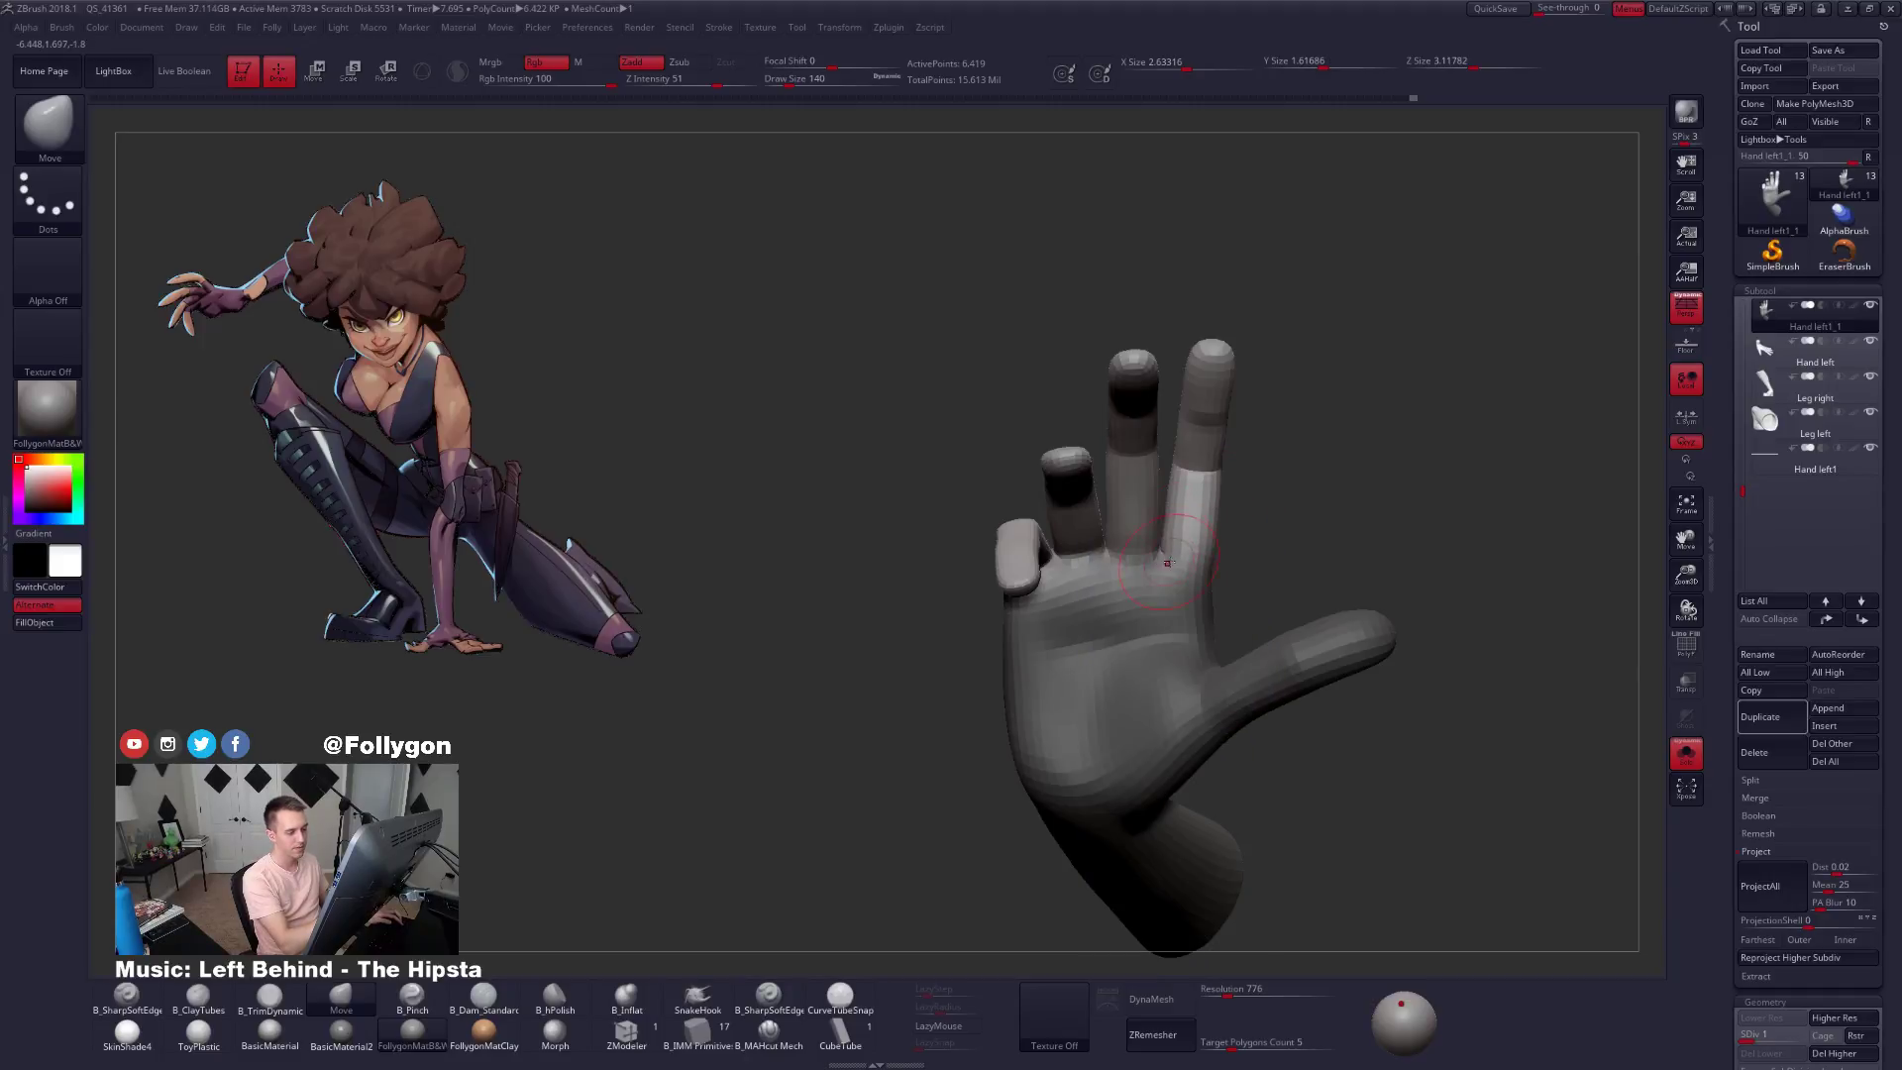
right_drag(1167, 563, 1141, 563)
key(space)
drag(1144, 562, 1151, 563)
key(ctrl+f)
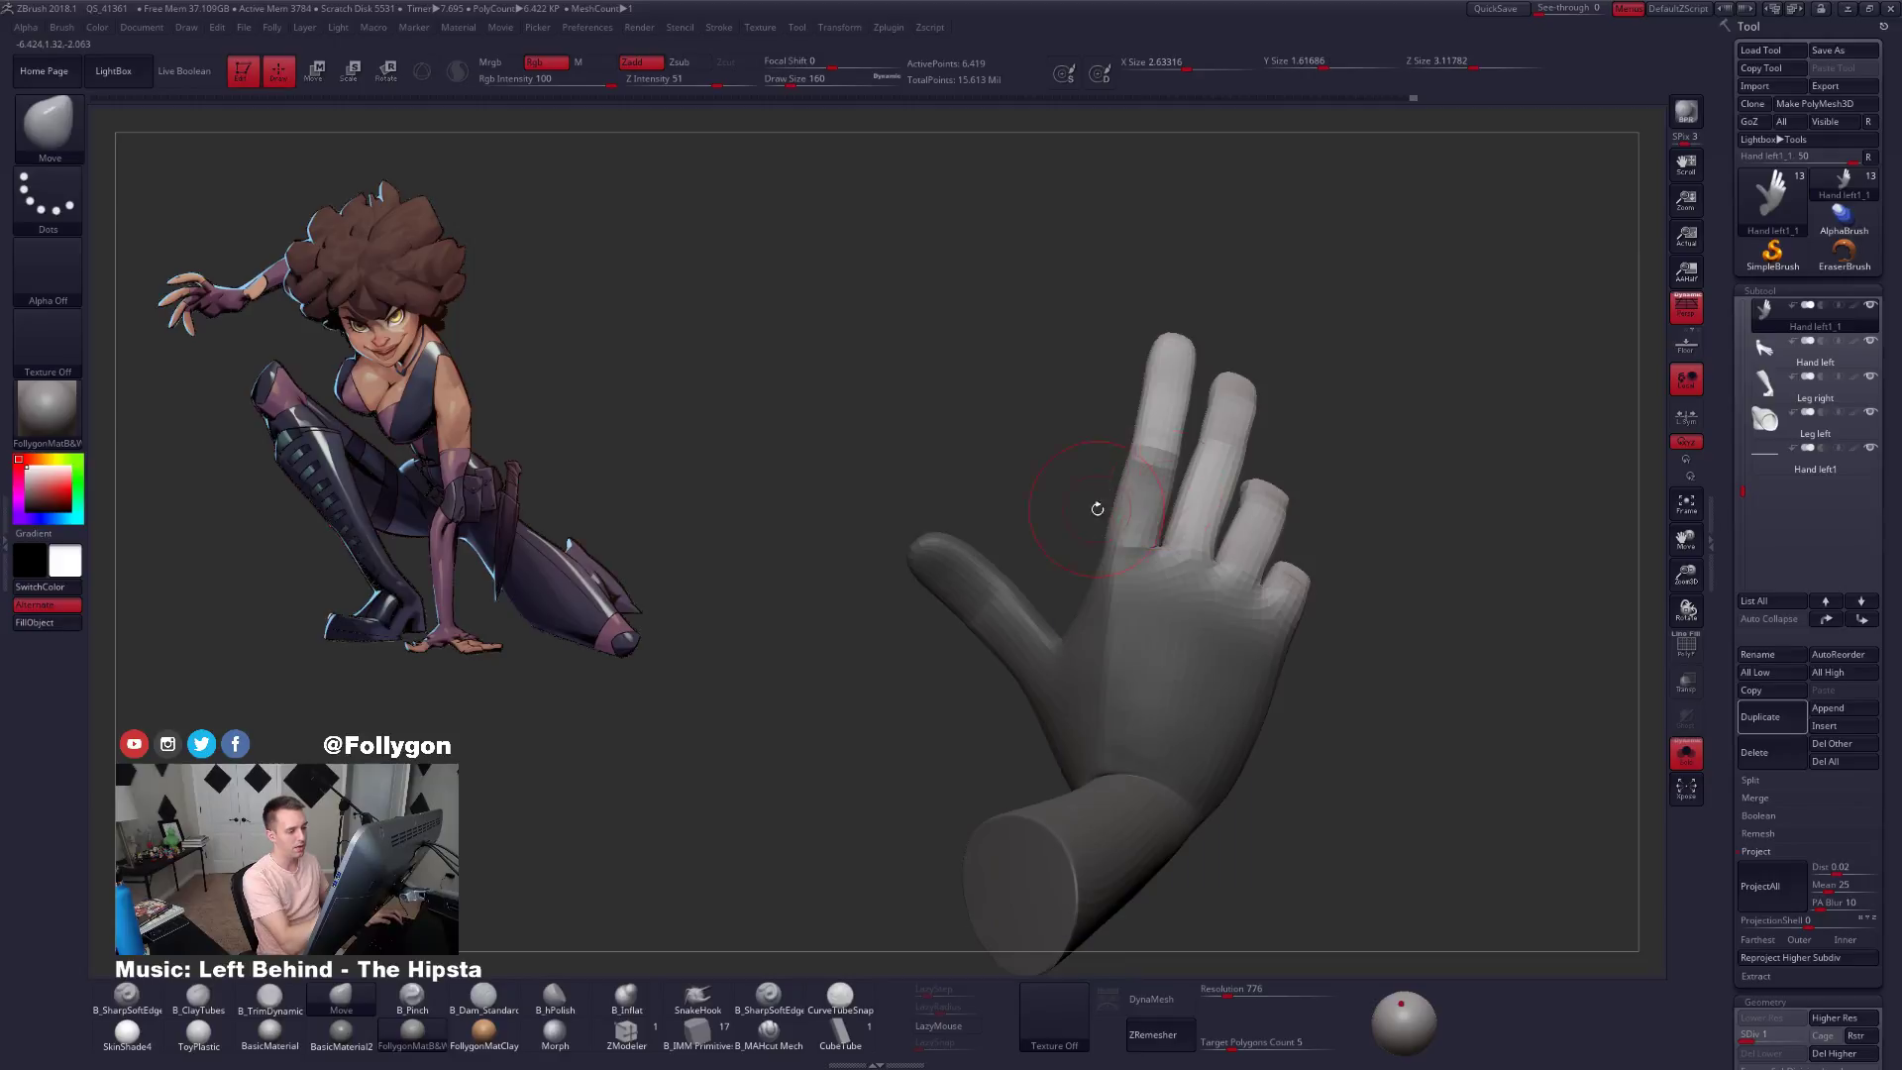
mouse_move(1114, 511)
right_down()
mouse_move(1041, 601)
mouse_move(1129, 485)
right_up()
key(r)
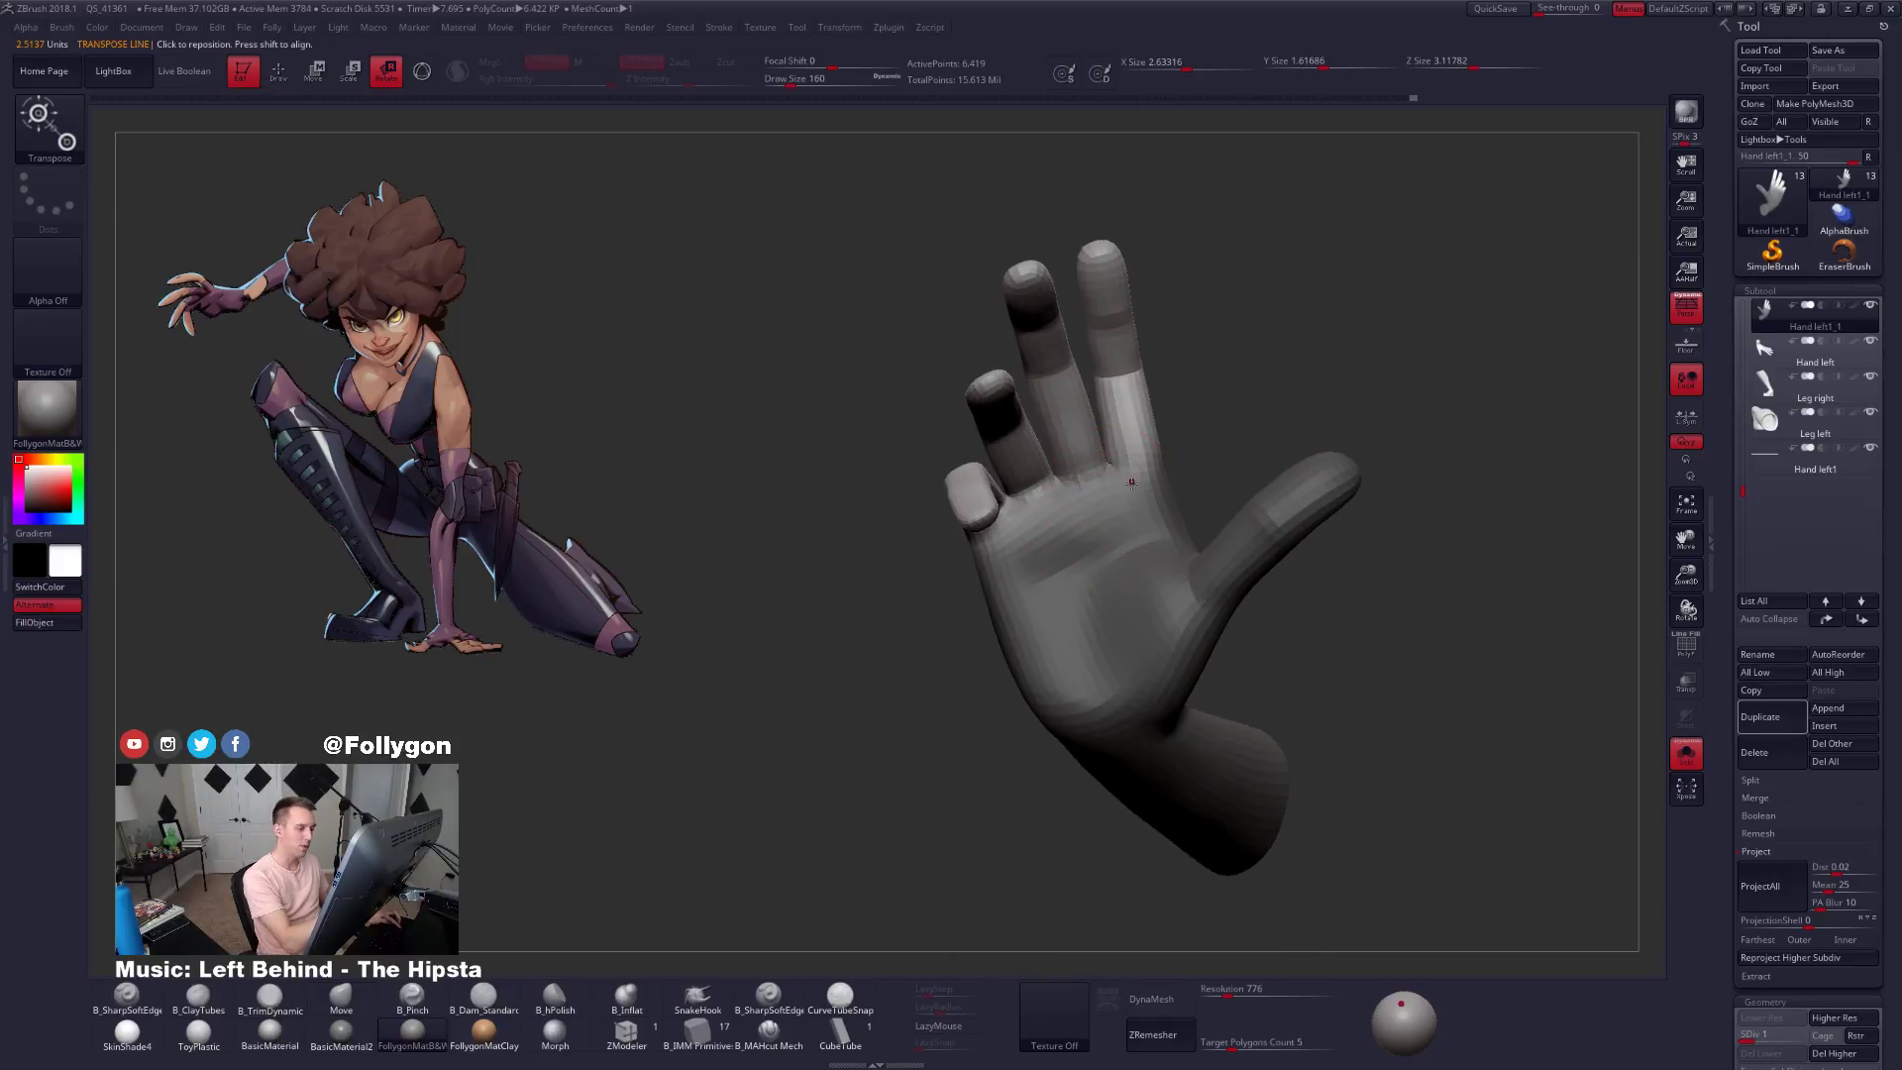
mouse_move(1145, 462)
mouse_down()
mouse_move(848, 622)
mouse_move(833, 599)
mouse_move(1105, 610)
mouse_move(1085, 578)
mouse_move(1091, 624)
mouse_move(1099, 522)
mouse_move(1065, 525)
mouse_move(1154, 583)
mouse_move(991, 659)
mouse_move(1042, 593)
mouse_move(1019, 643)
mouse_move(1110, 608)
mouse_move(1088, 592)
mouse_move(979, 680)
mouse_up()
key(q)
Reshape the back of the hand with the Move brush at draw size 414 and the finger area at 160.
key(space)
key(space)
key(space)
key(space)
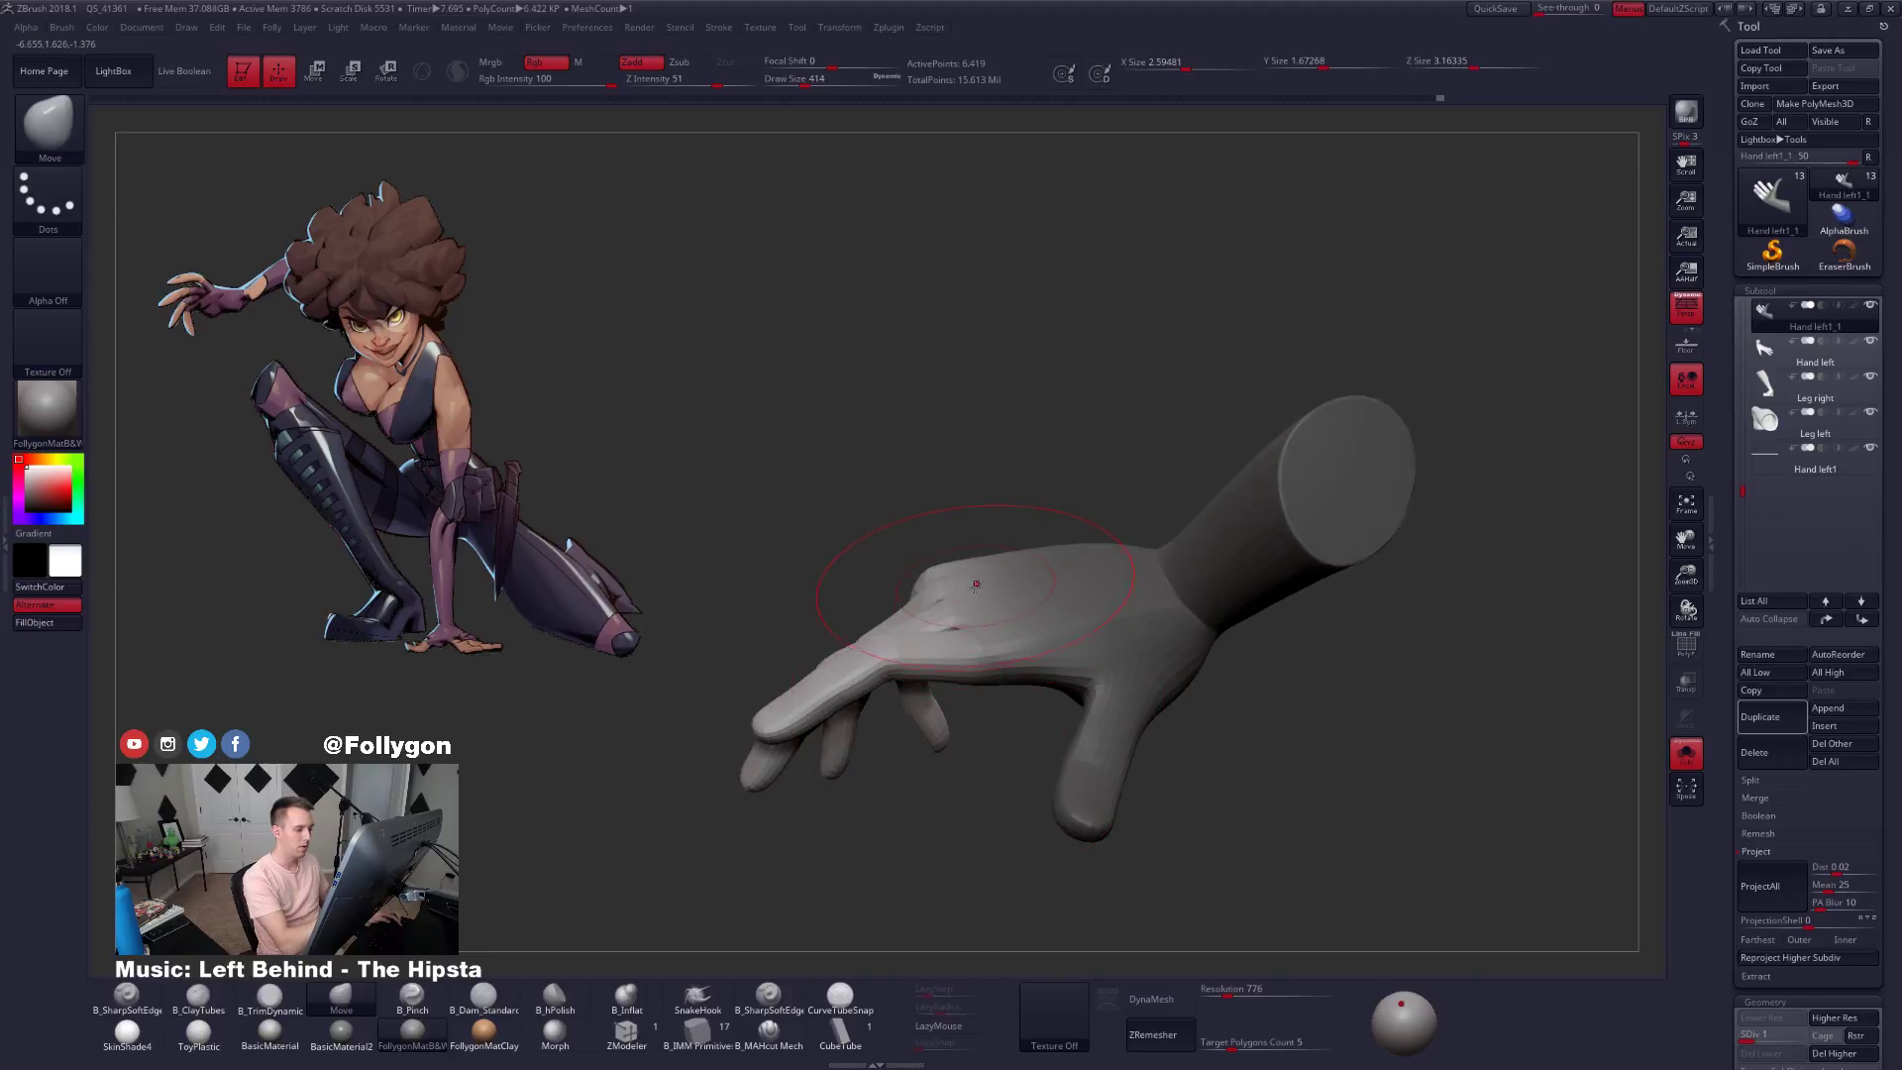
drag(976, 583, 1056, 657)
key([)
key([)
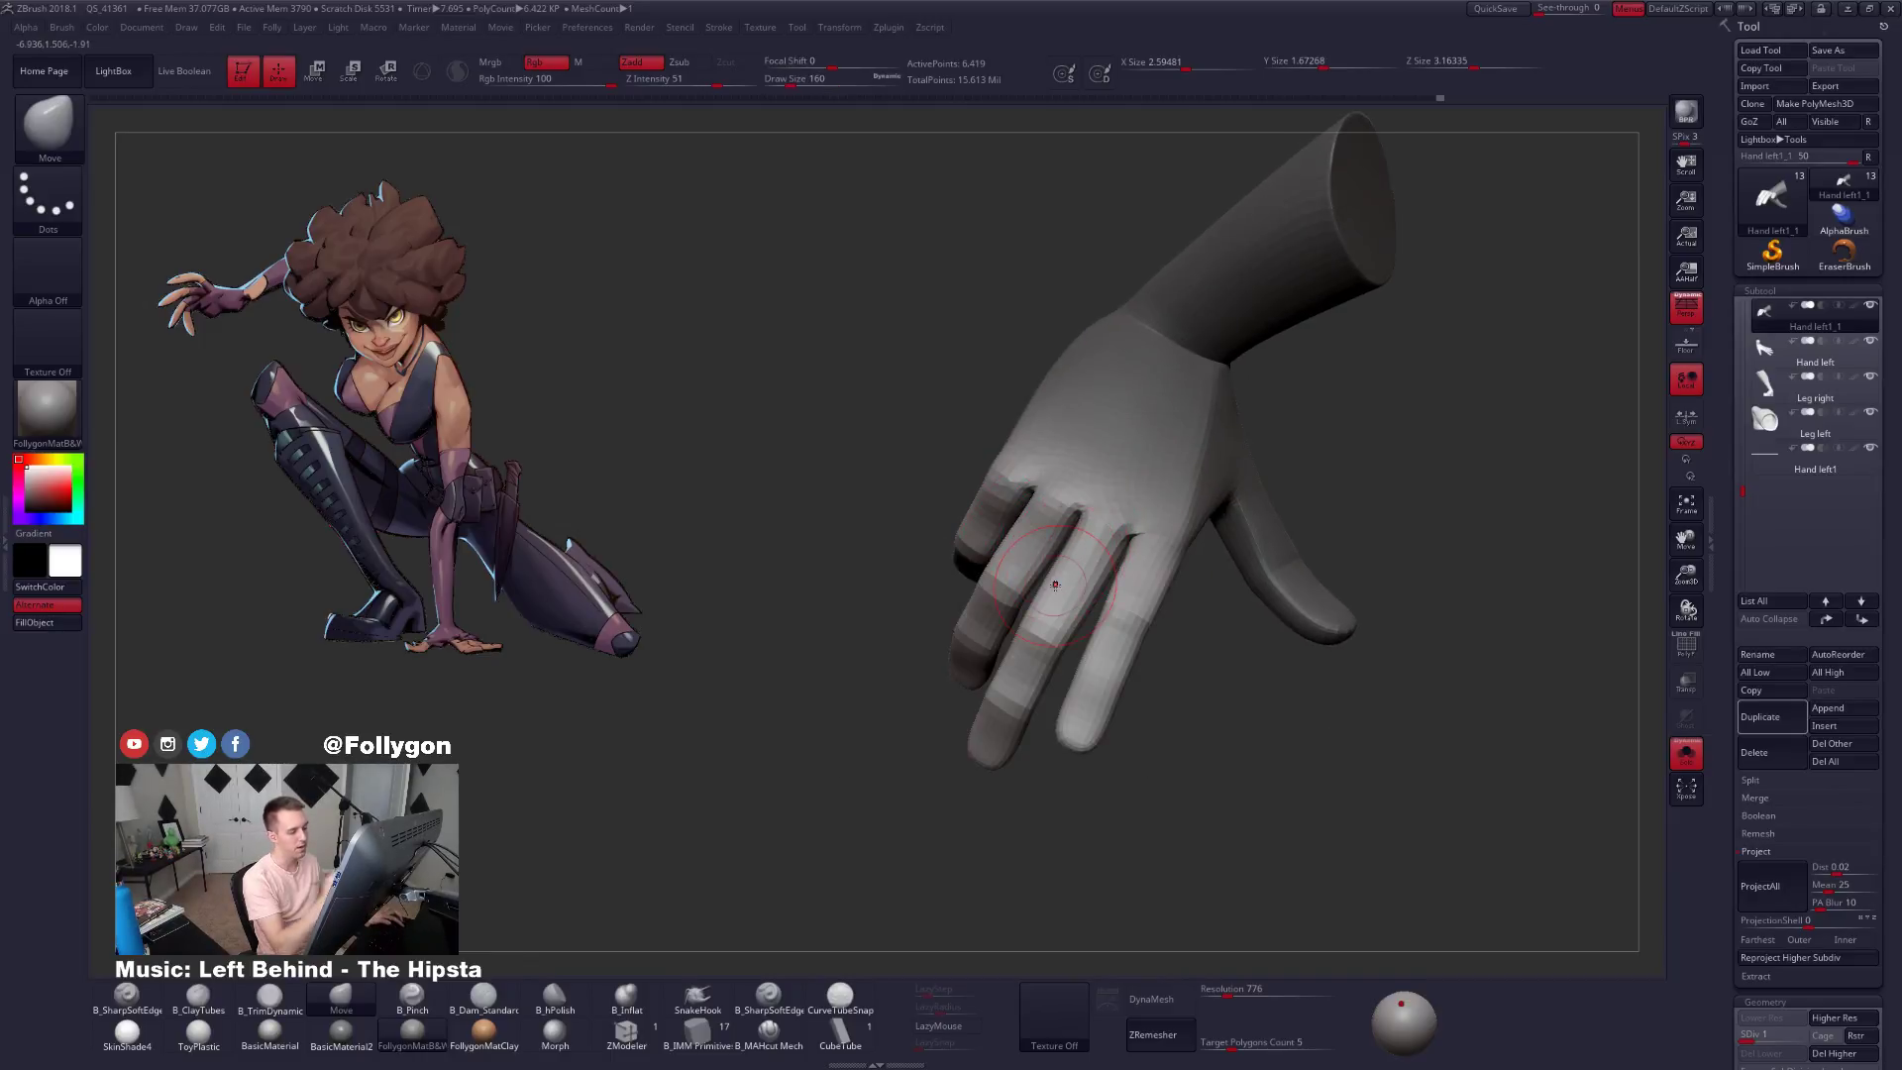
drag(1055, 585, 1154, 478)
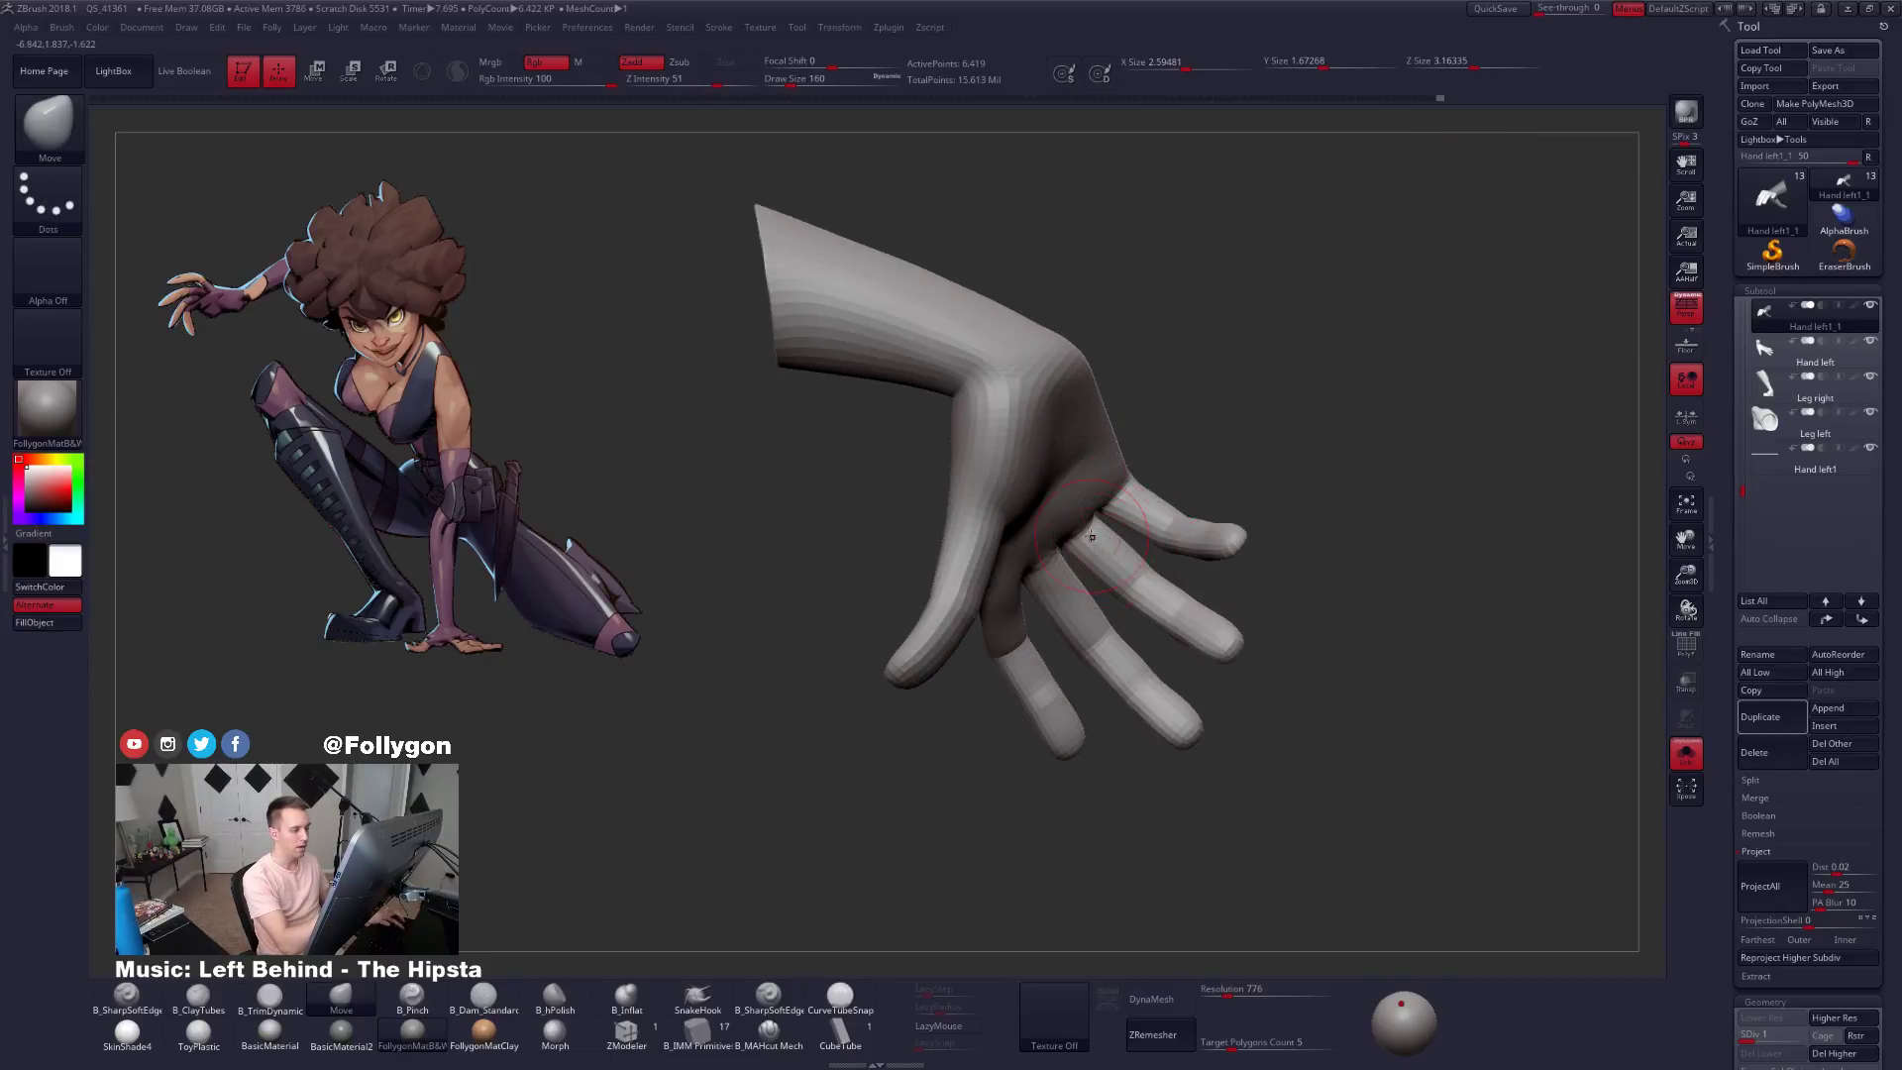
Refine the palm around the finger bases with the Move brush, enlarging the brush for broader shape changes.
key(space)
drag(1091, 536, 1117, 535)
right_drag(1099, 540, 1119, 540)
key(space)
drag(1114, 535, 1108, 537)
mouse_move(1107, 540)
right_down()
mouse_move(1125, 653)
mouse_move(1149, 622)
right_up()
key(space)
drag(1167, 617, 1155, 624)
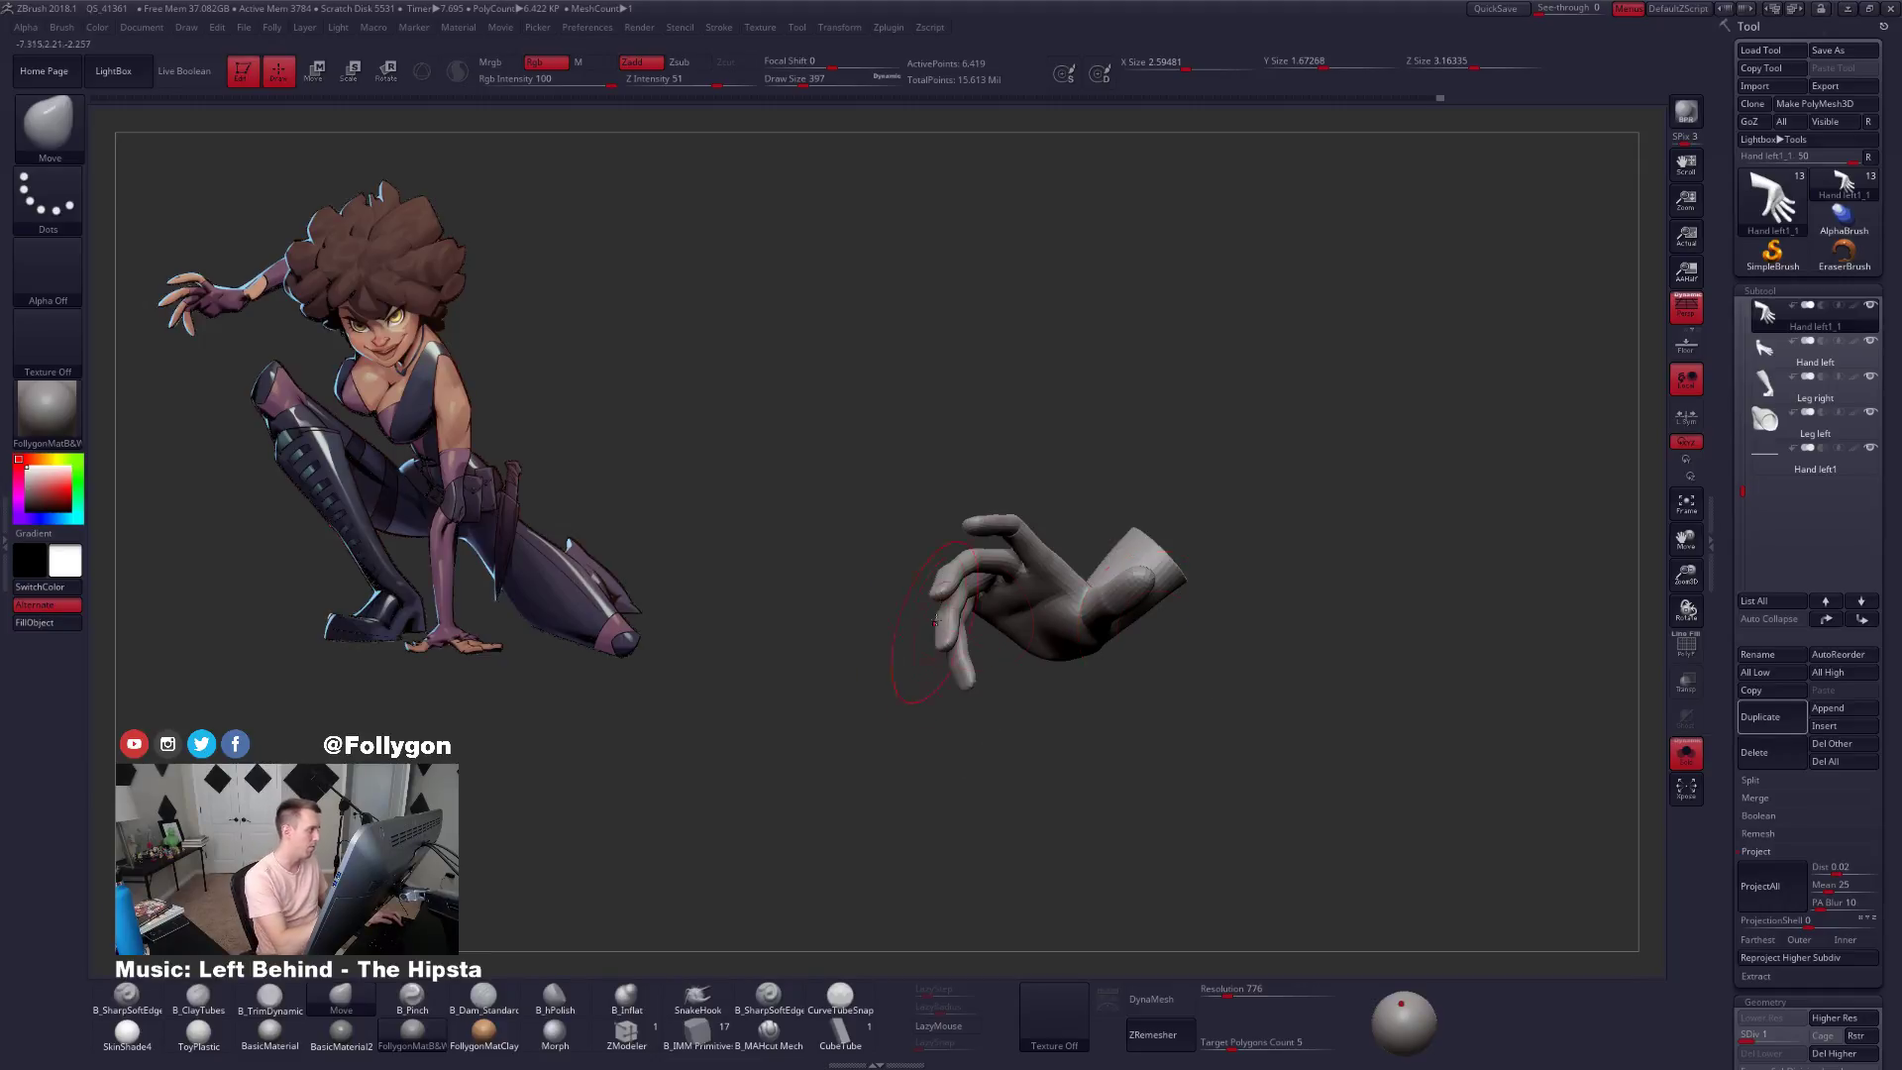
mouse_move(917, 639)
alt+mouse_down()
mouse_move(987, 660)
mouse_move(921, 686)
alt+mouse_up()
key(space)
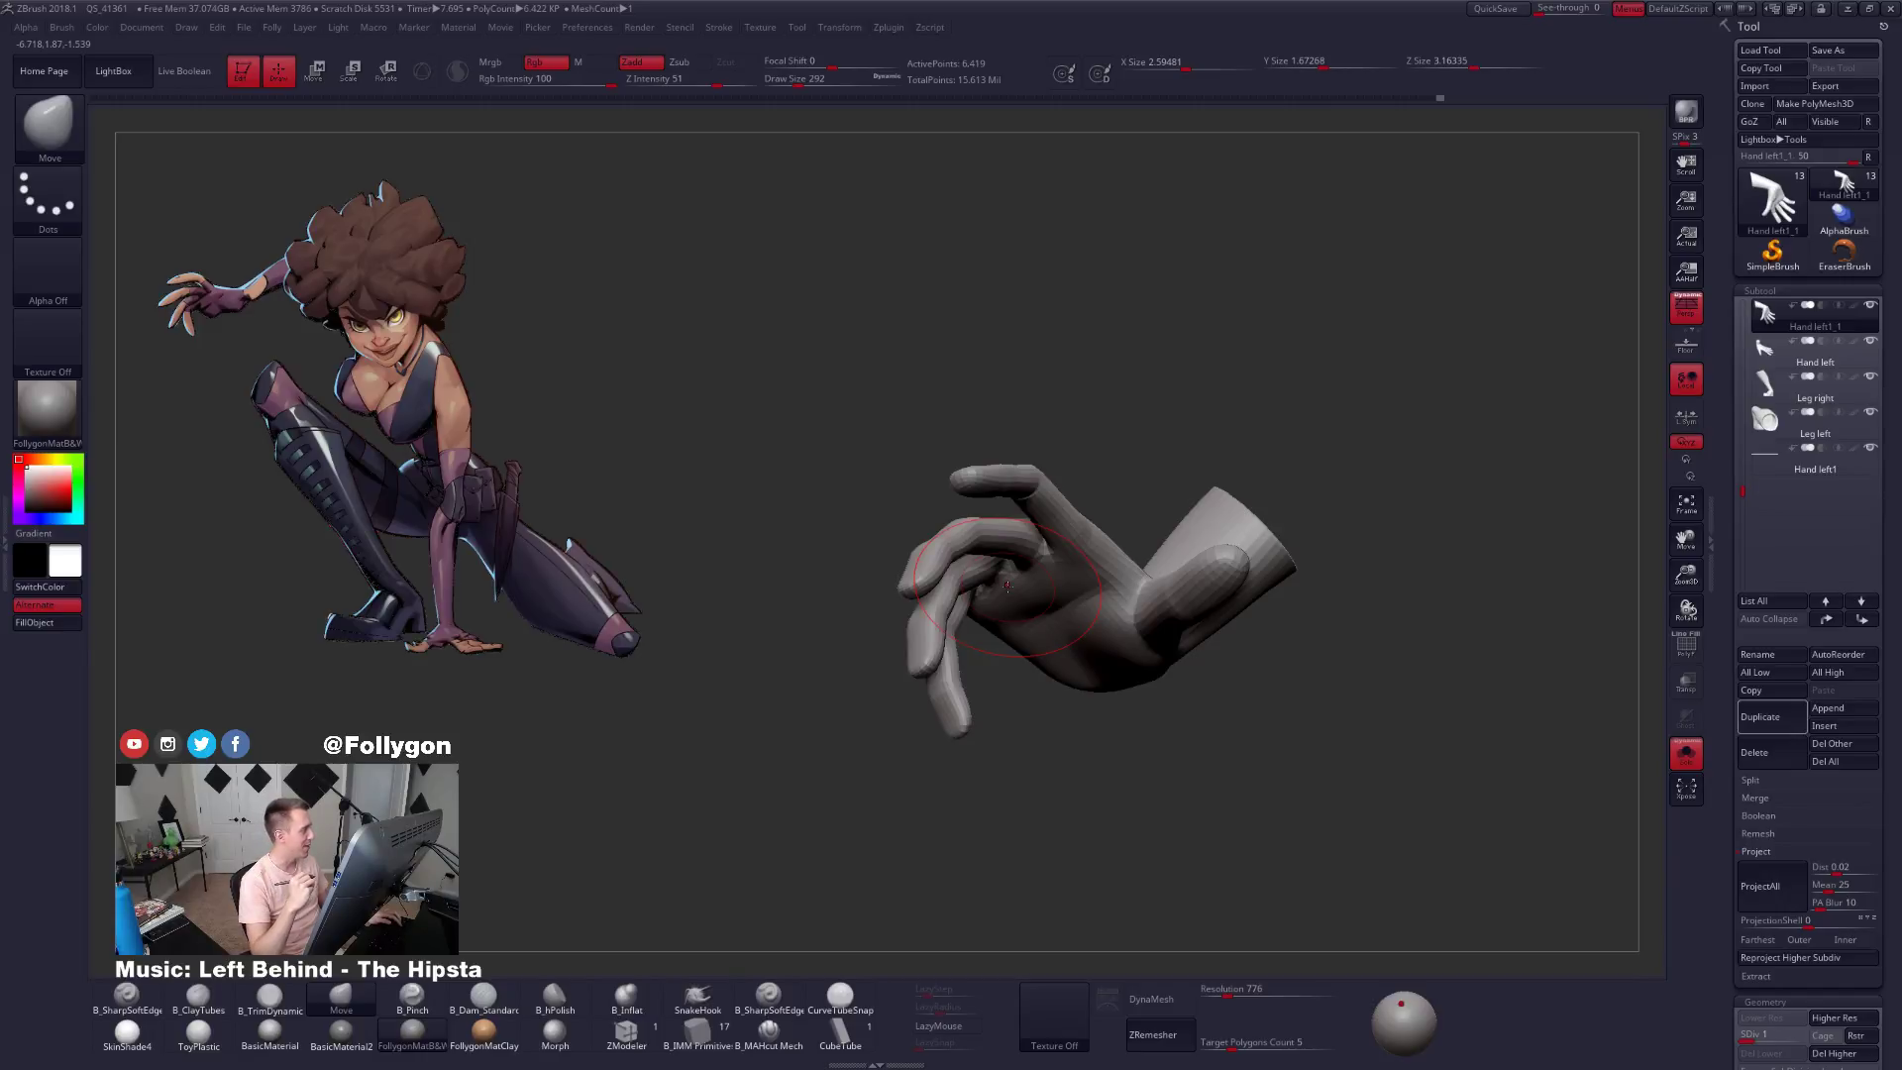
Raise the hand two subdivision levels, adjust the fingers' side silhouette, and return to the lowest level.
key(d)
key(d)
drag(892, 515, 987, 506)
key(space)
drag(924, 593, 916, 592)
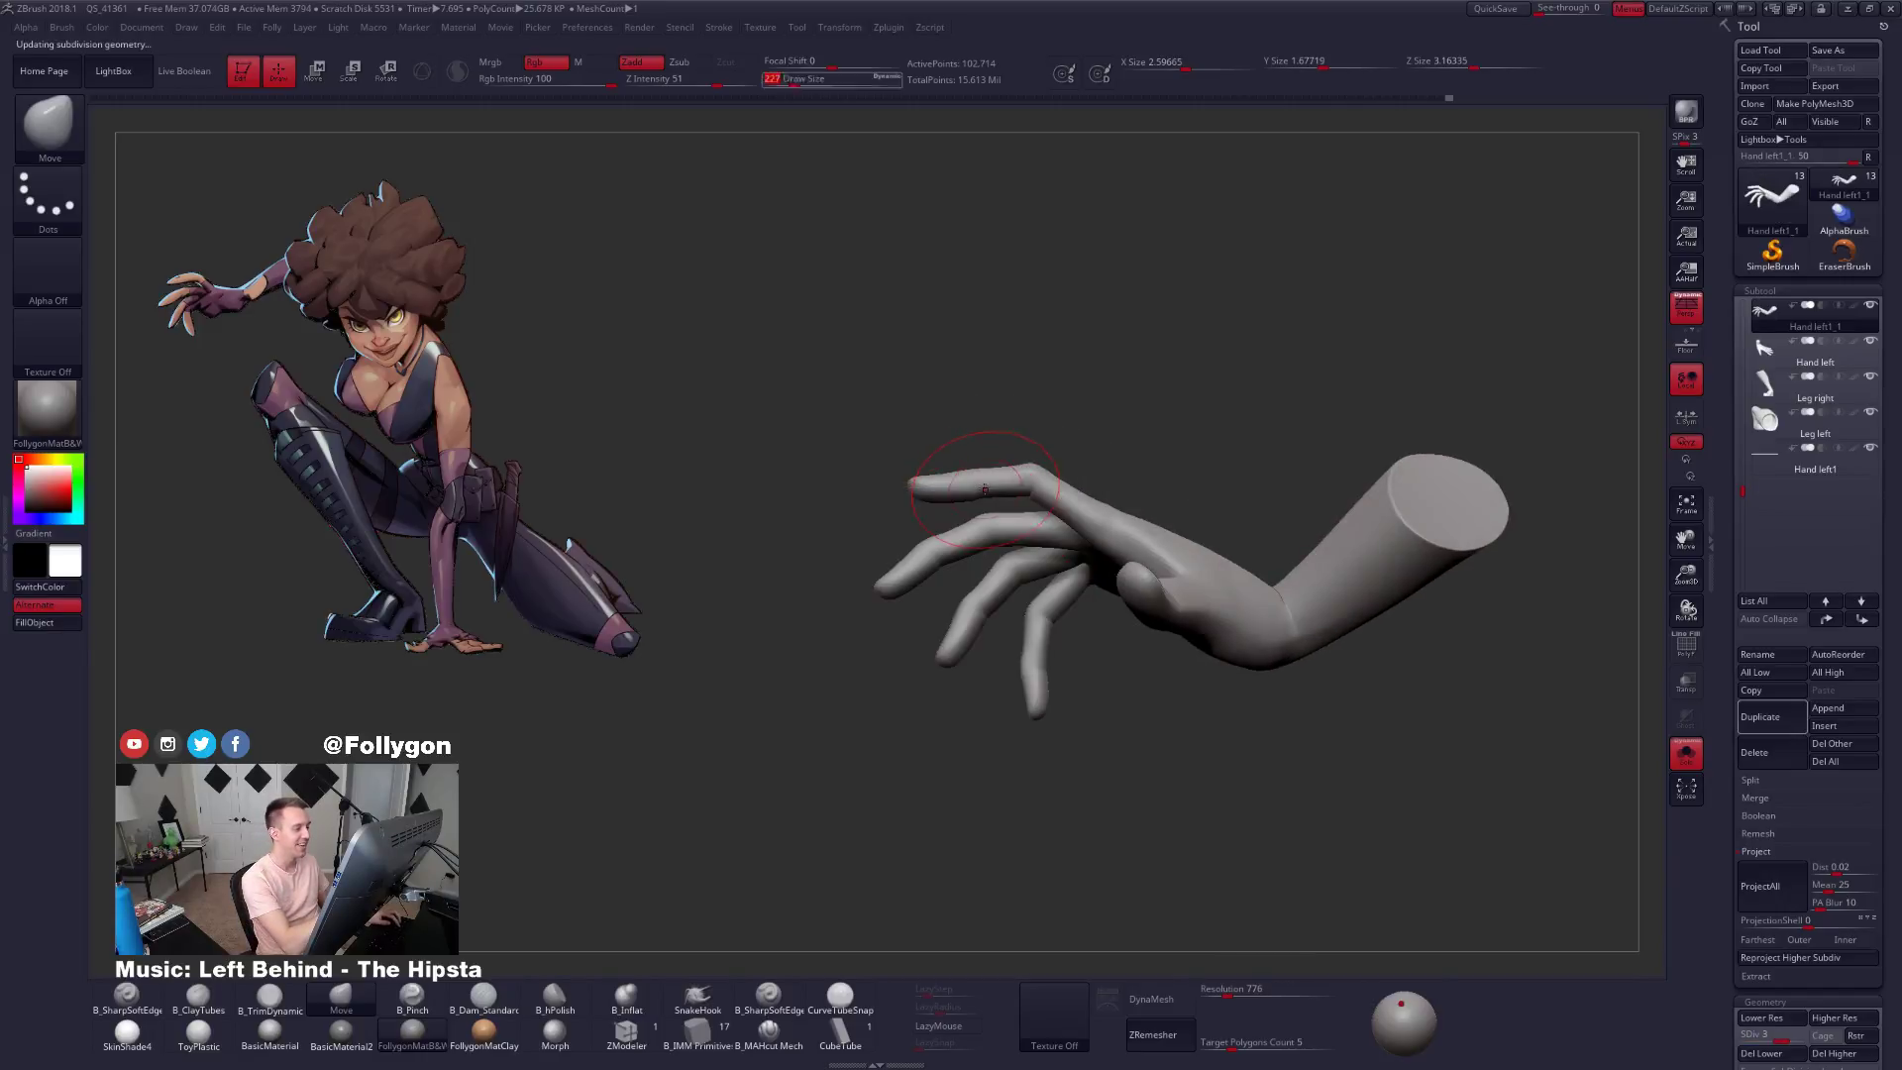
mouse_move(918, 486)
alt+mouse_down()
mouse_move(979, 563)
mouse_move(982, 500)
alt+mouse_up()
key(space)
key(shift+d)
key(shift+d)
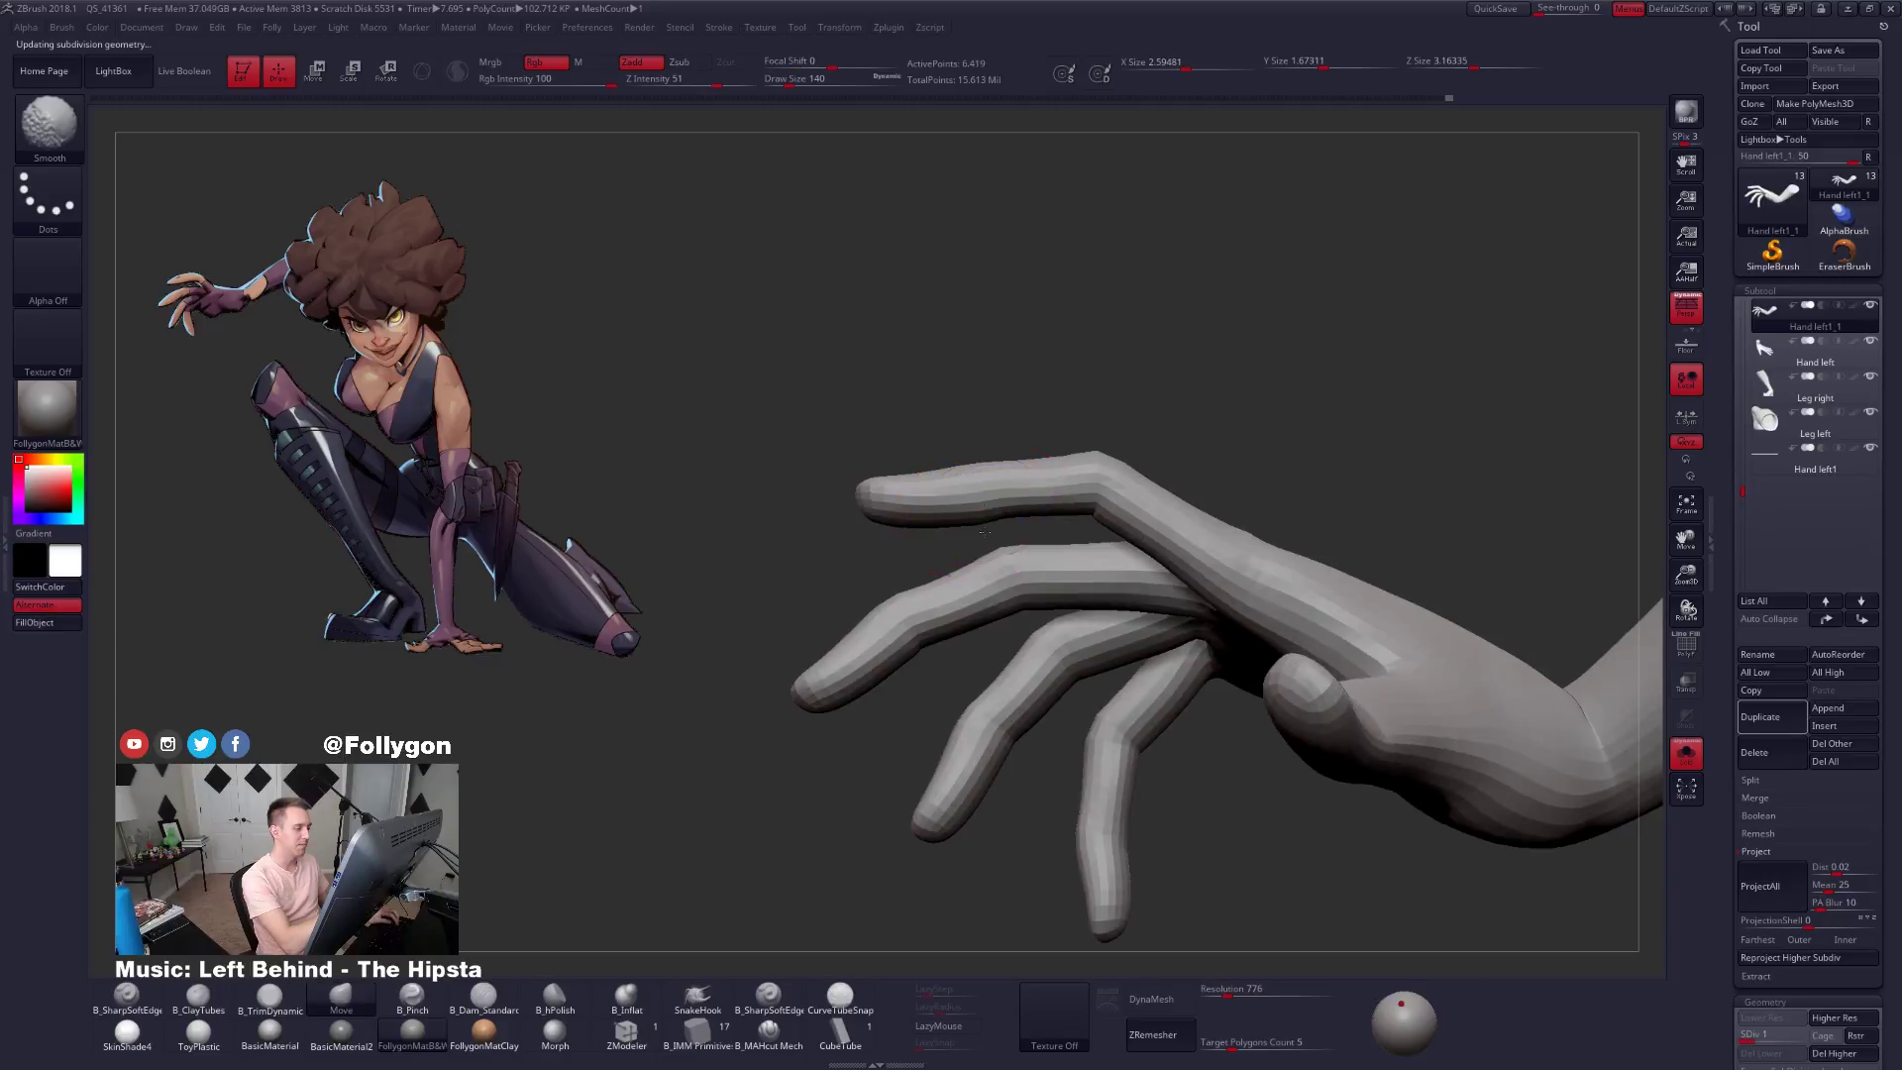
Refine the bends of the extended fingers with the Move brush at small draw sizes.
drag(976, 436, 979, 495)
key(space)
drag(984, 500, 980, 496)
right_drag(980, 488, 986, 485)
key(space)
drag(992, 480, 991, 477)
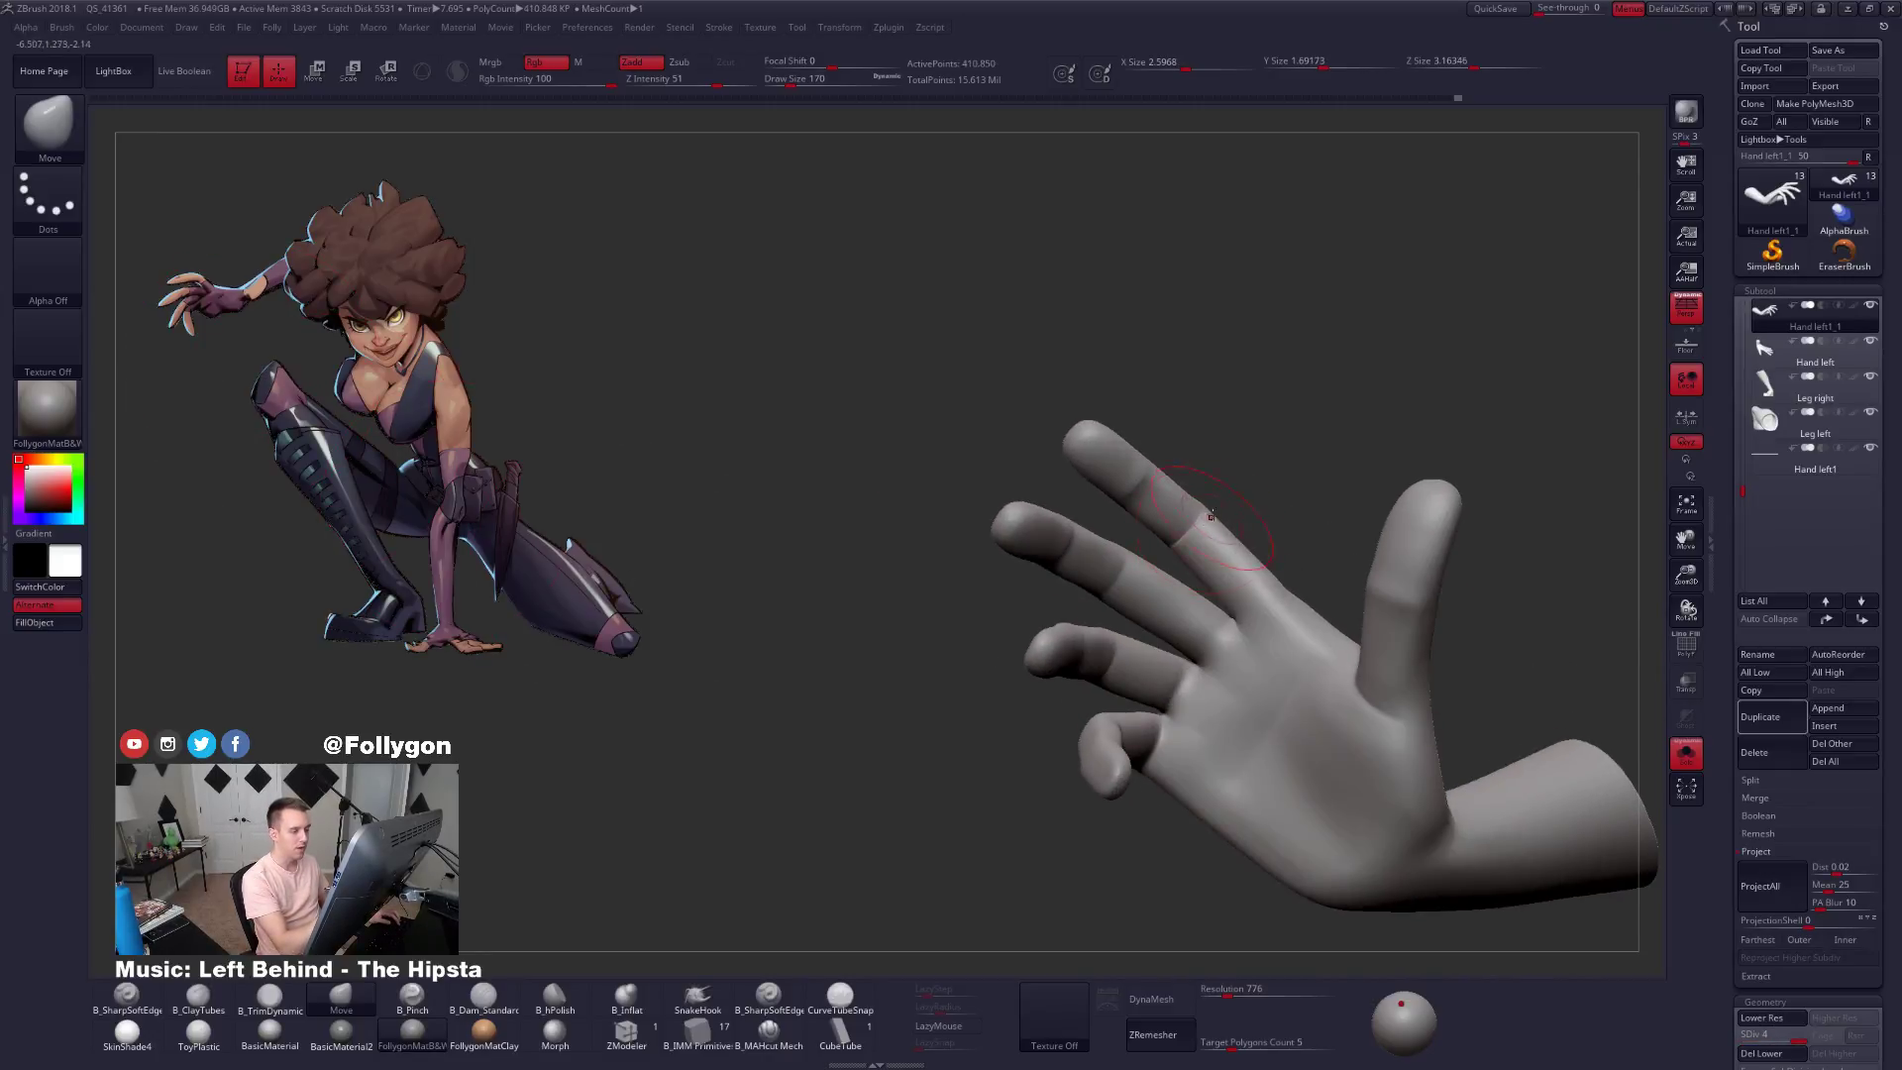
mouse_move(1210, 555)
right_down()
mouse_move(1060, 532)
mouse_move(1119, 466)
right_up()
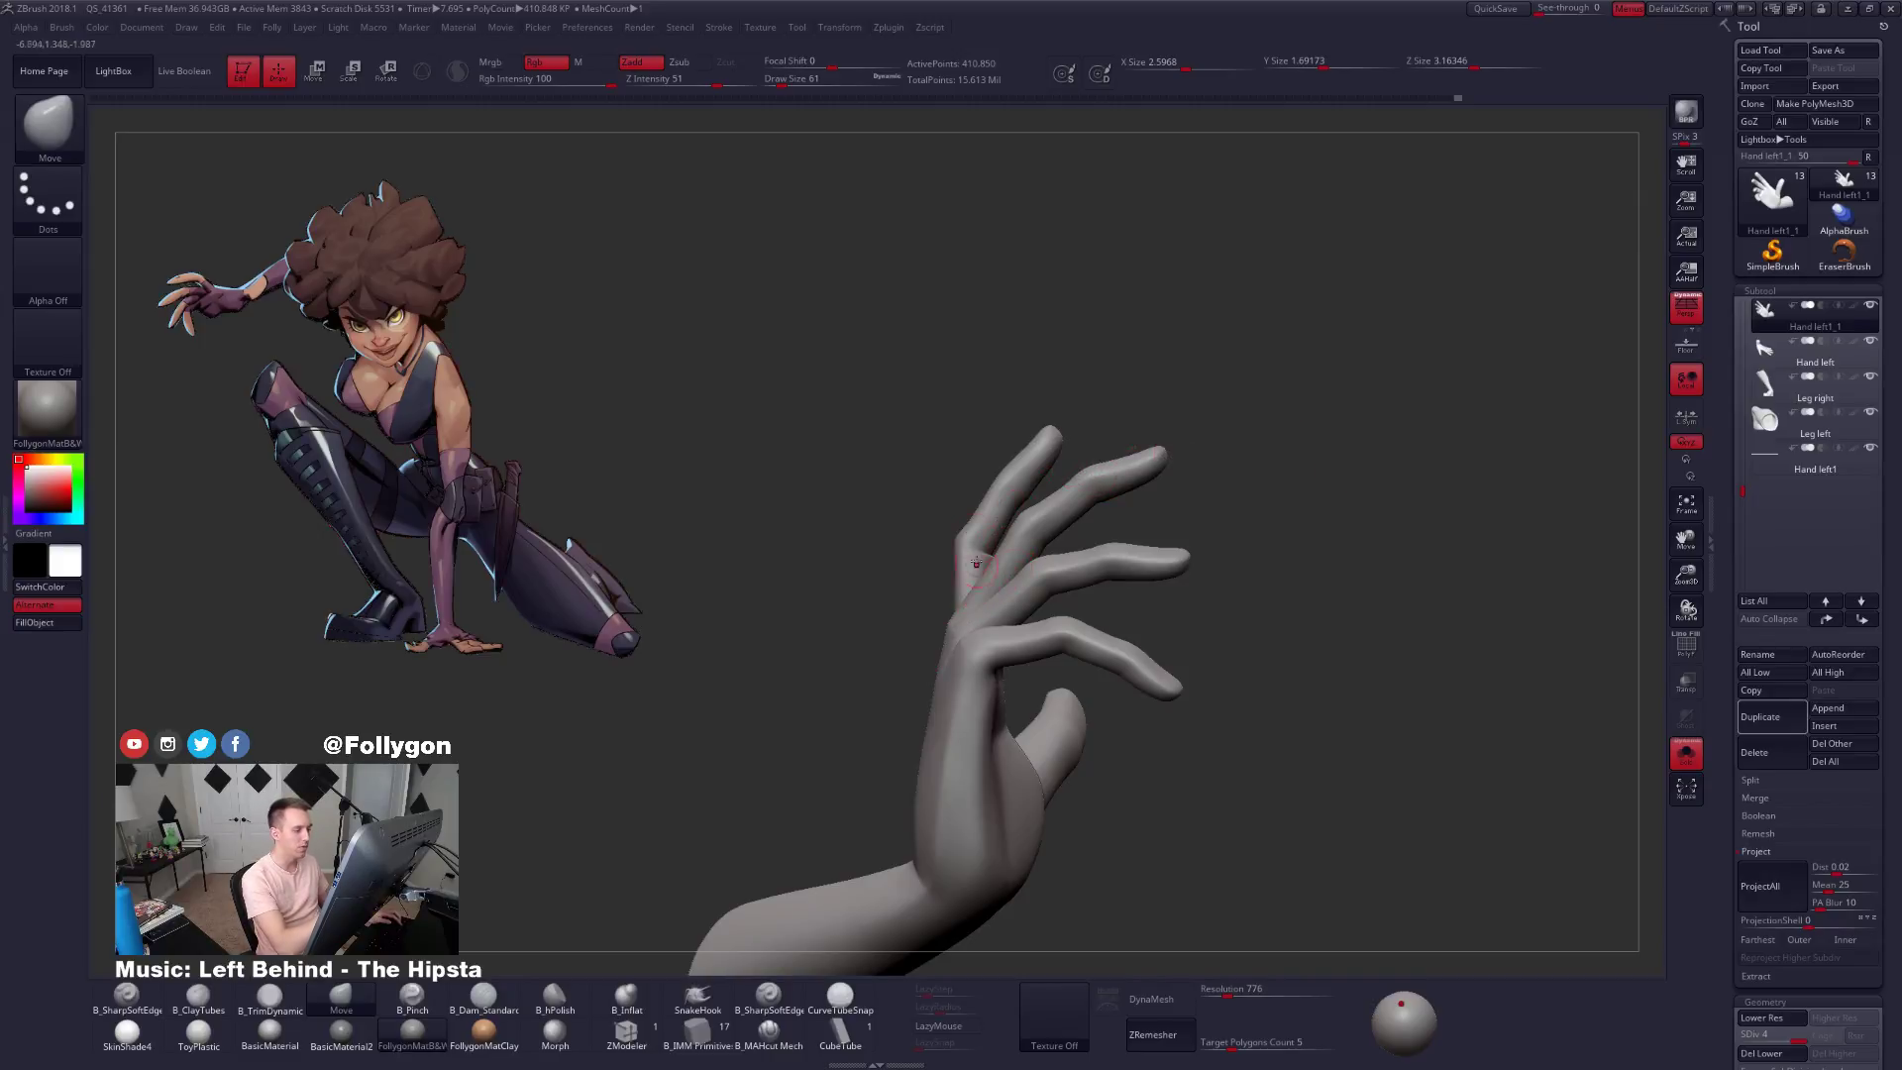
key(ctrl)
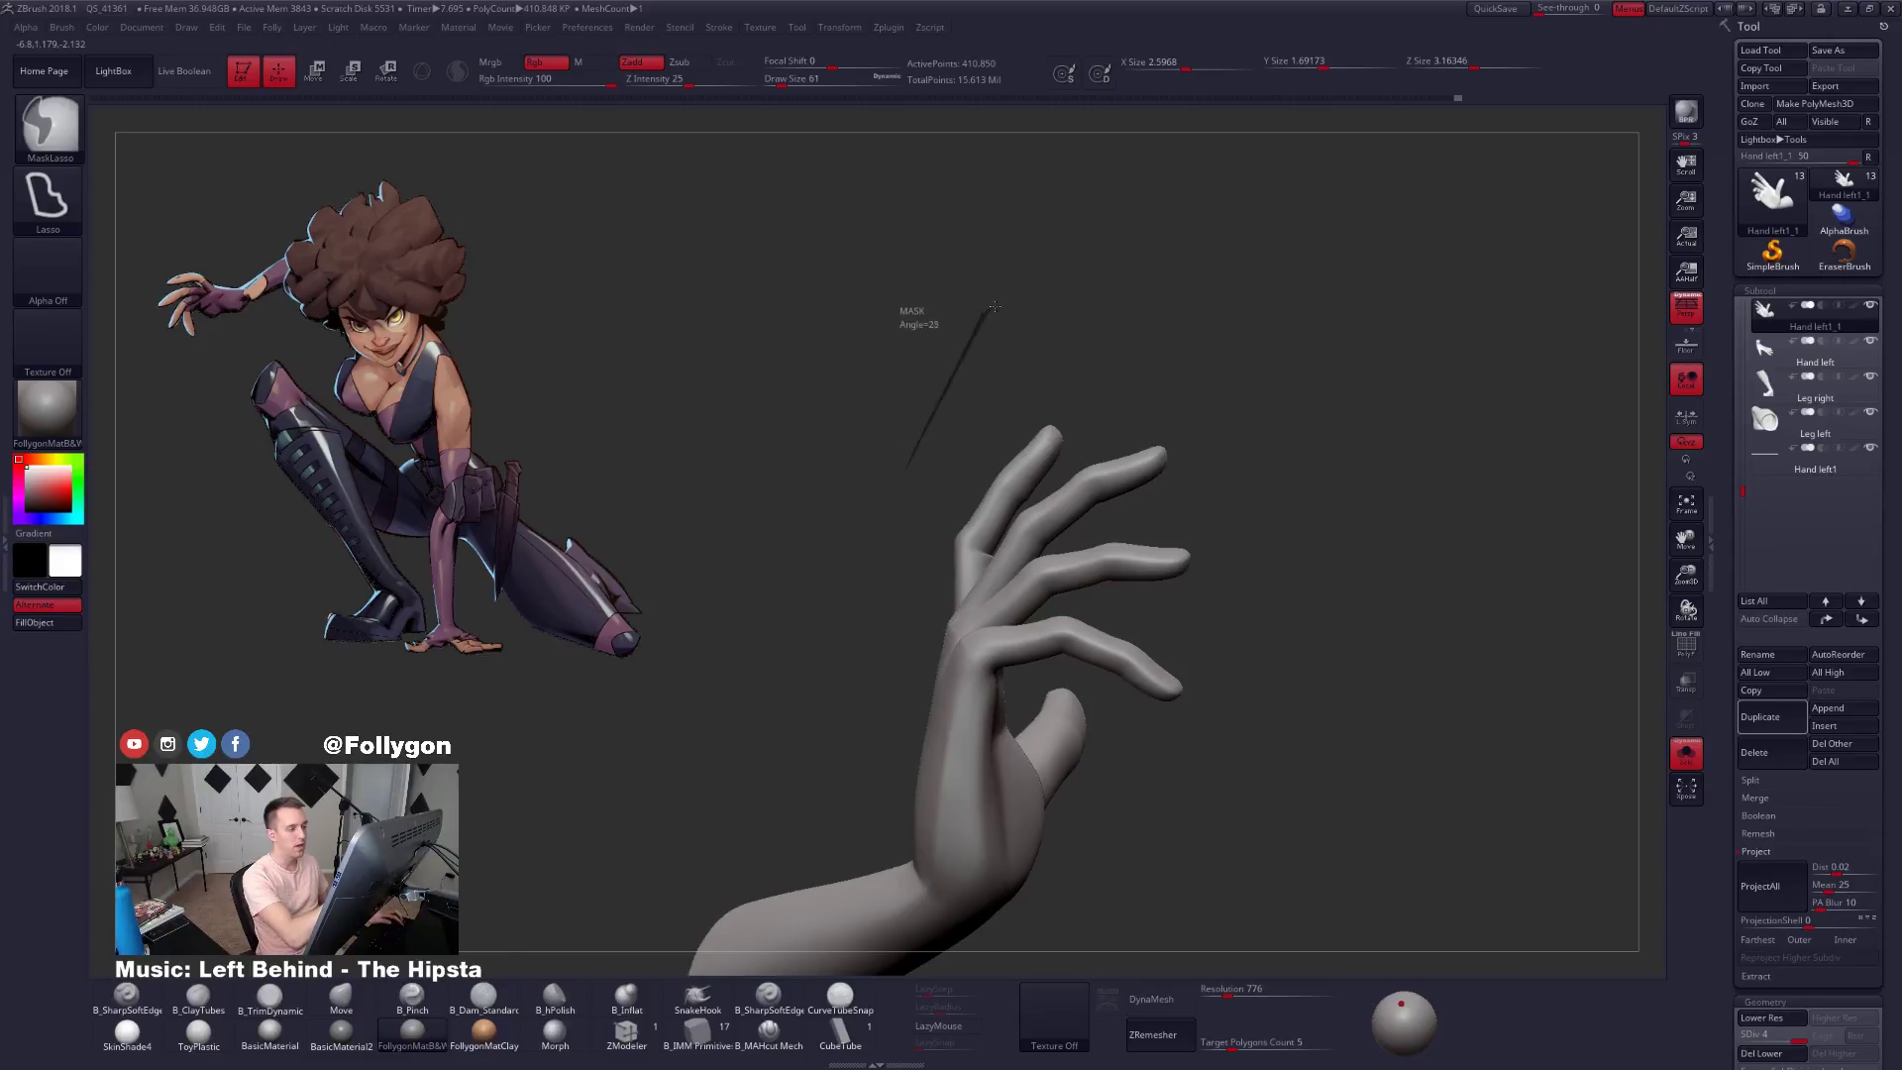
mouse_move(992, 307)
ctrl+mouse_down()
mouse_move(1104, 276)
mouse_move(1229, 317)
mouse_move(1149, 337)
mouse_move(1022, 318)
ctrl+mouse_up()
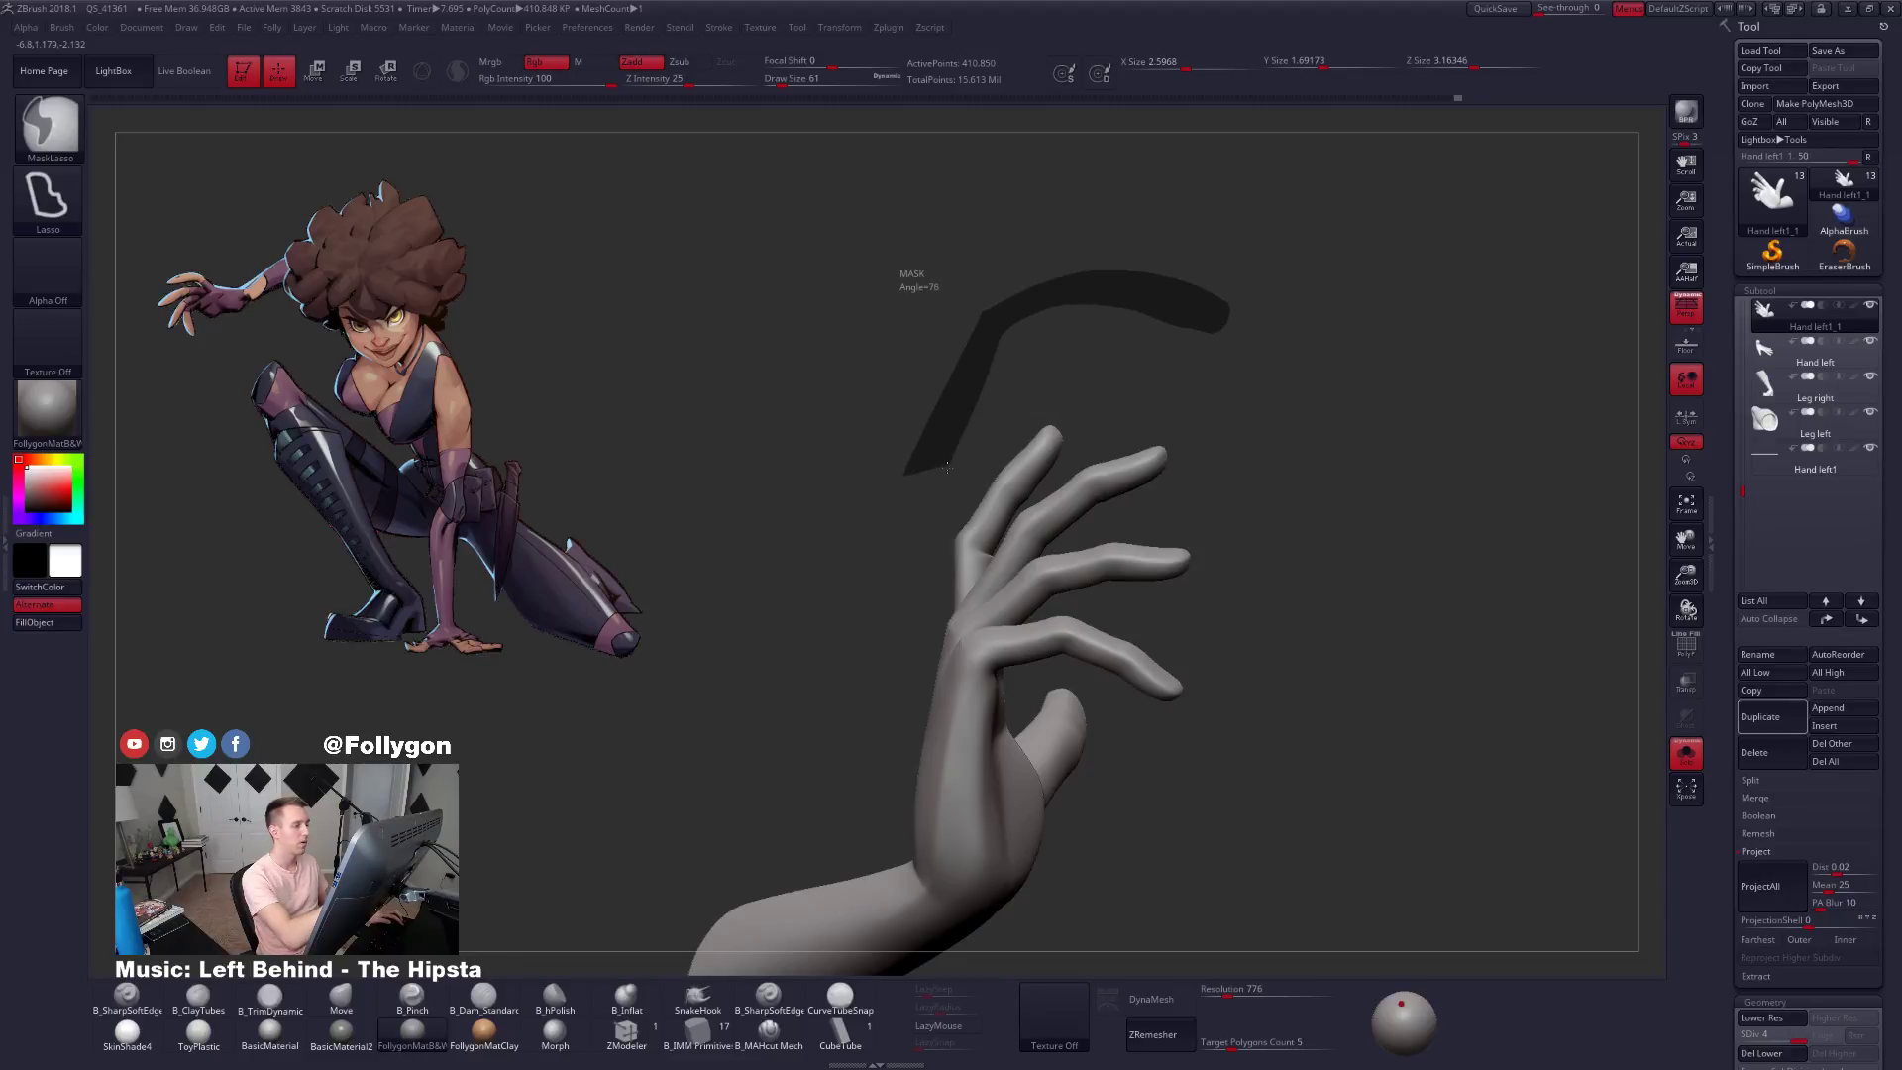
mouse_move(939, 473)
ctrl+mouse_down()
mouse_move(936, 545)
mouse_move(981, 484)
mouse_move(926, 602)
mouse_move(981, 559)
ctrl+mouse_up()
ctrl+drag(1189, 716, 1192, 769)
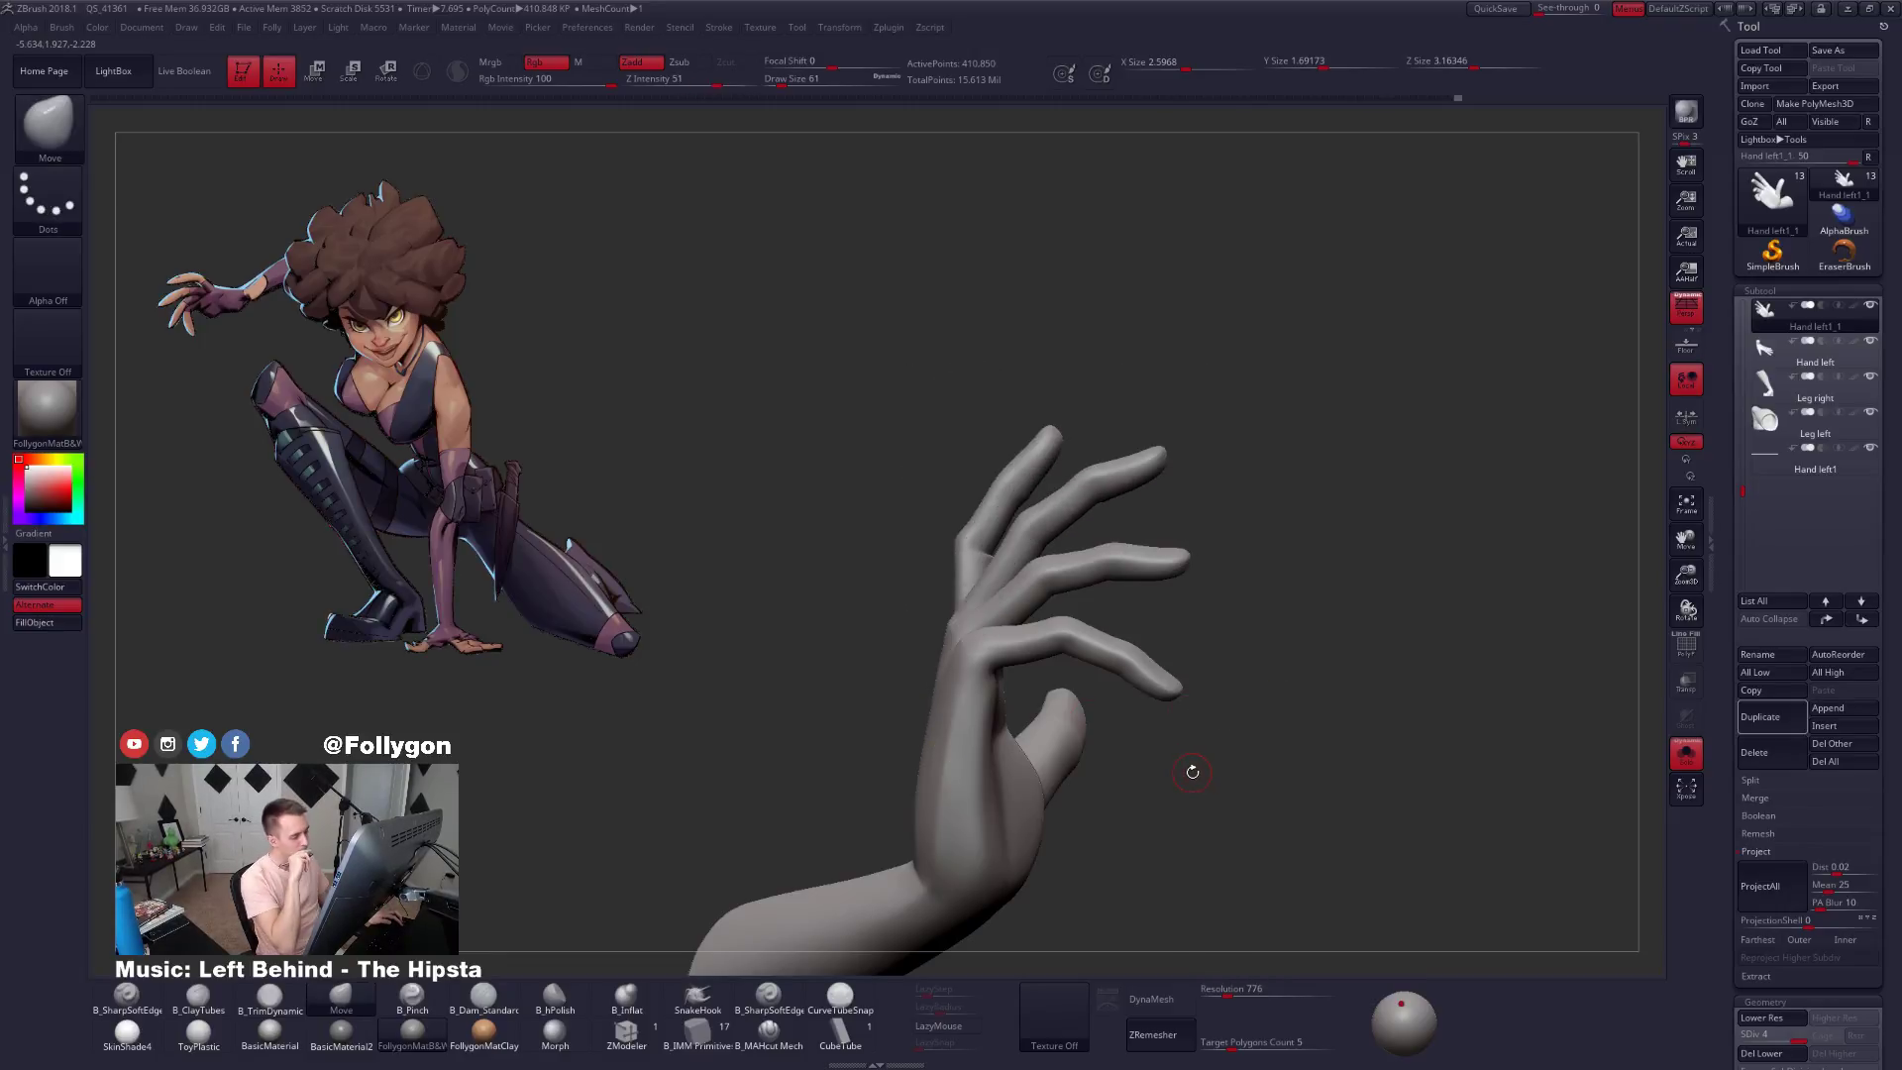
Flatten the back of the little finger's base with the TrimDynamic brush at draw size 88 and compare the subdivision levels.
mouse_move(1006, 690)
right_down()
mouse_move(1139, 643)
mouse_move(1124, 663)
mouse_move(1109, 663)
mouse_move(1131, 572)
right_up()
key(space)
key(3)
key(space)
drag(1133, 572, 1128, 571)
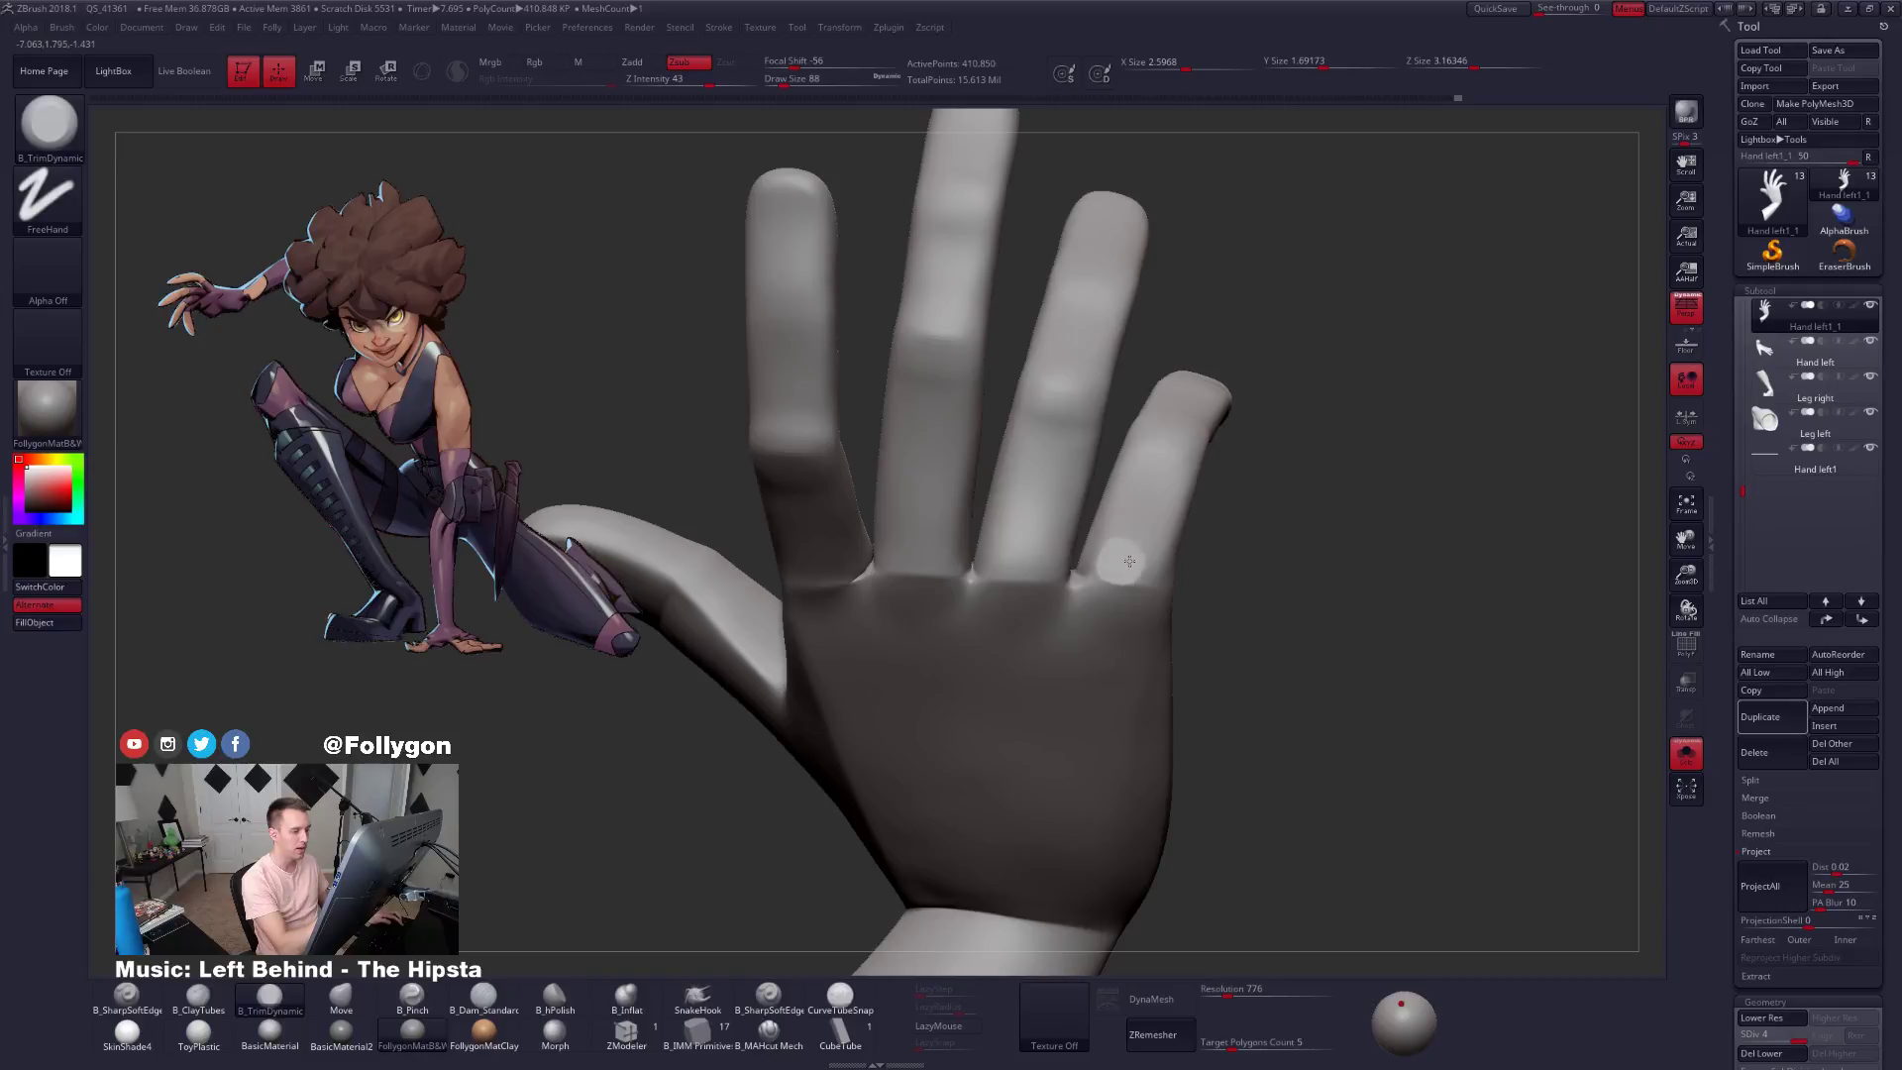
mouse_move(1133, 571)
right_down()
mouse_move(1126, 544)
mouse_move(1101, 564)
mouse_move(1184, 570)
mouse_move(1125, 605)
right_up()
key(shift+d)
key(shift+d)
key(shift+d)
key(d)
key(d)
key(d)
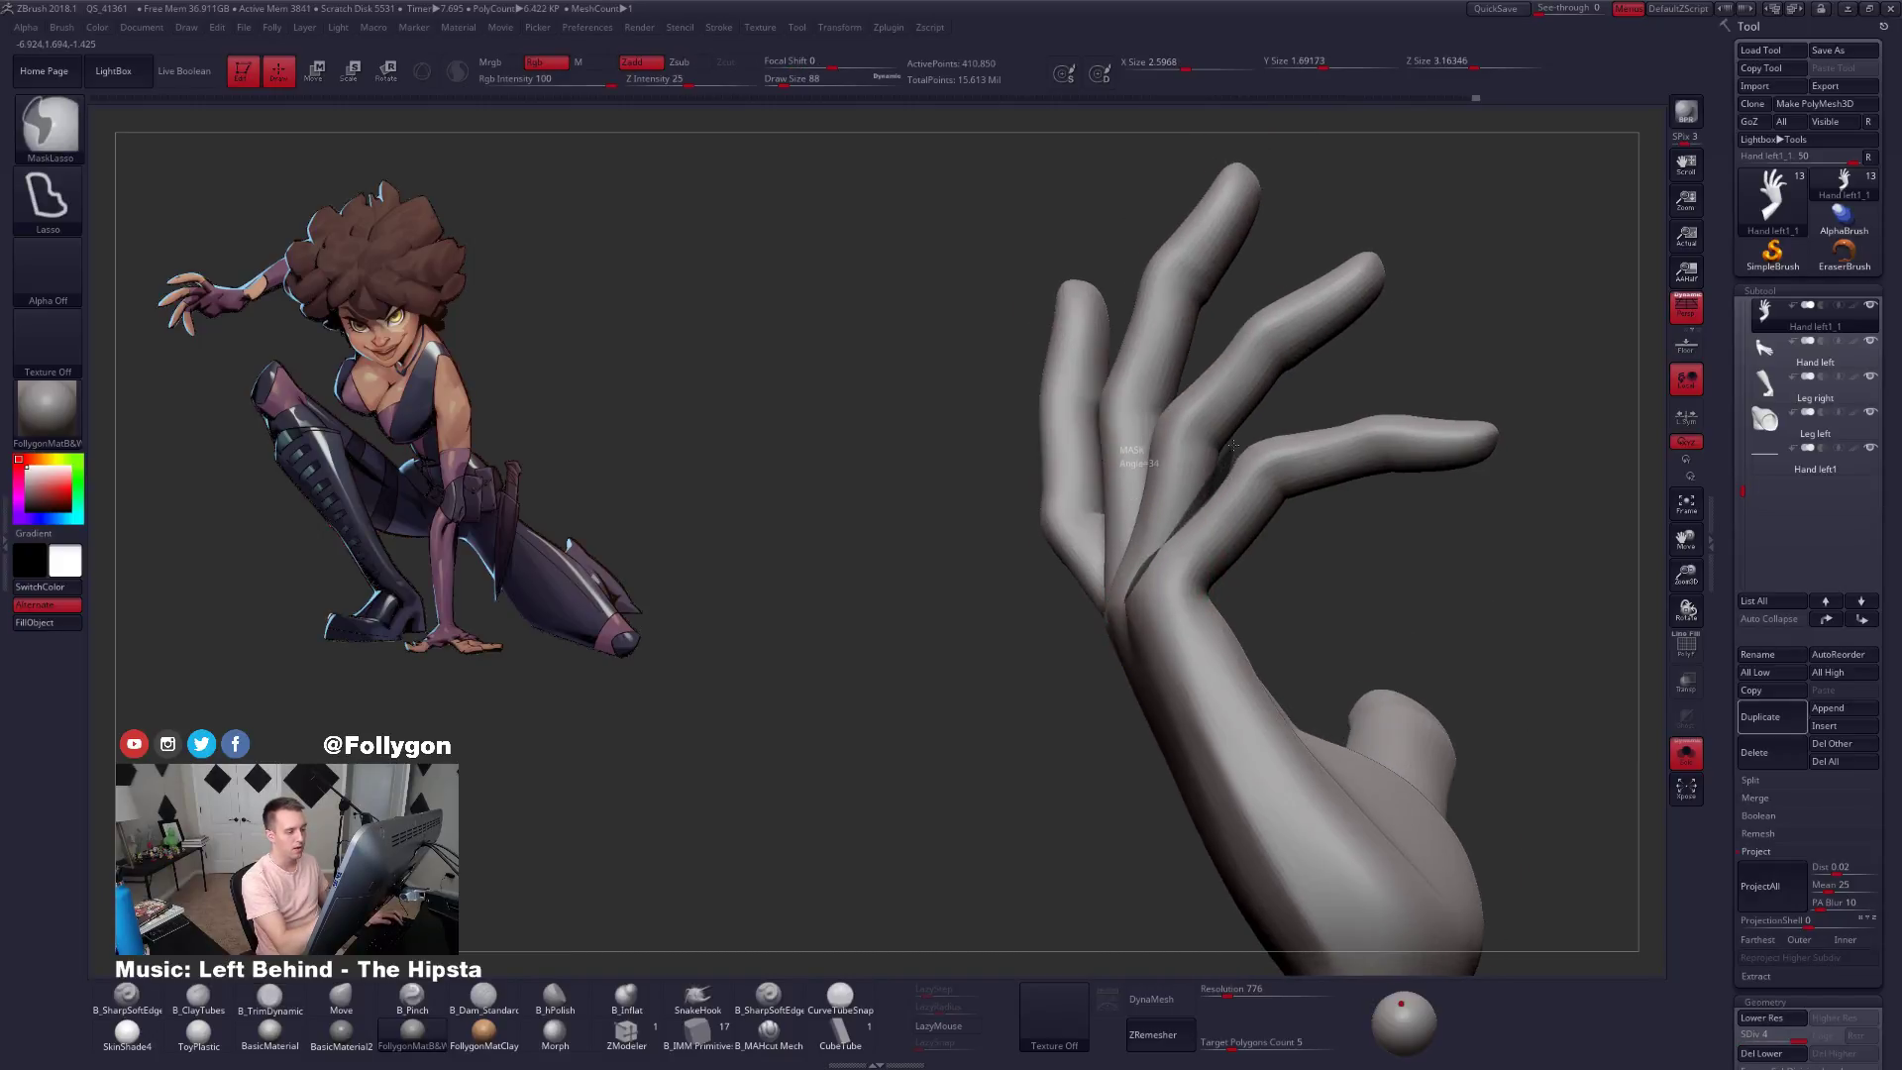
mouse_move(1234, 445)
ctrl+mouse_down()
mouse_move(1345, 535)
mouse_move(1319, 600)
ctrl+mouse_up()
key(ctrl+h)
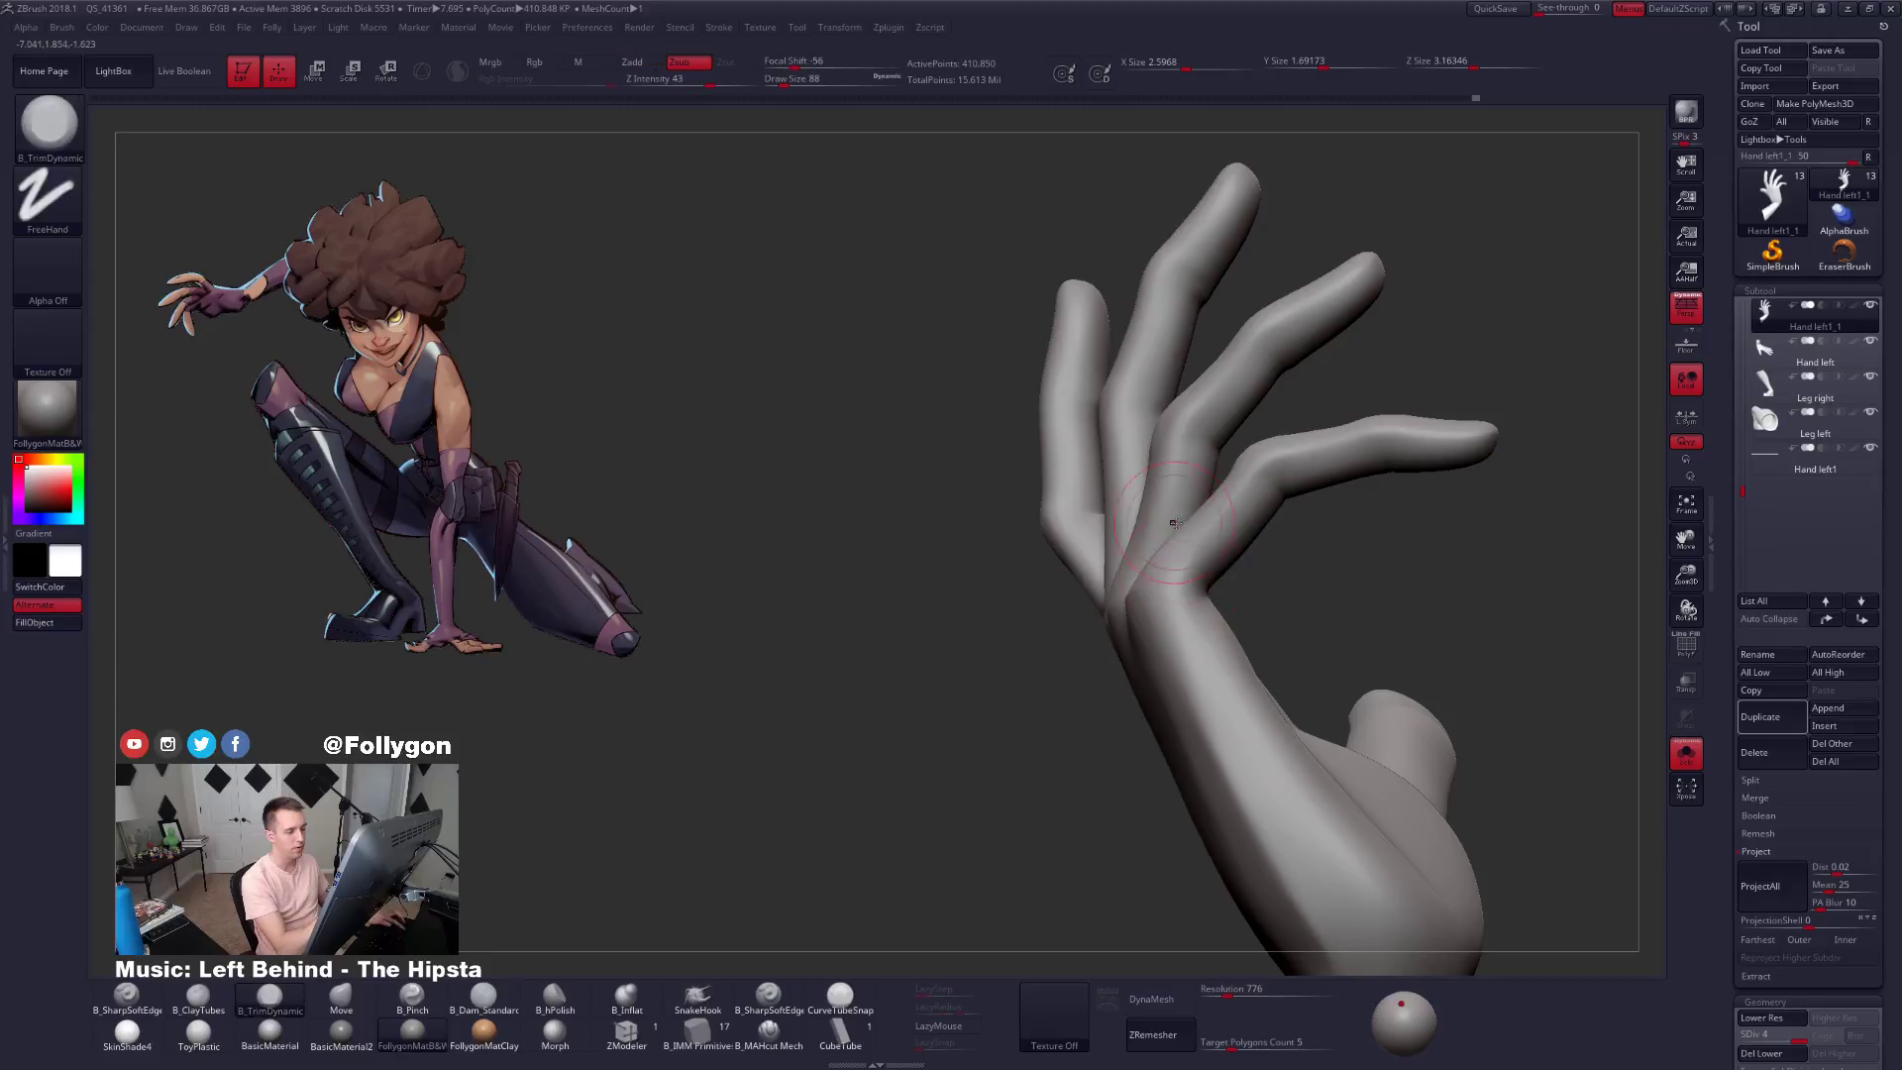
Lower the hand to its lowest subdivision level and adjust the little finger's knuckle with the Move brush.
key(b)
key(m)
key(v)
key(shift+d)
key(shift+d)
key(shift+d)
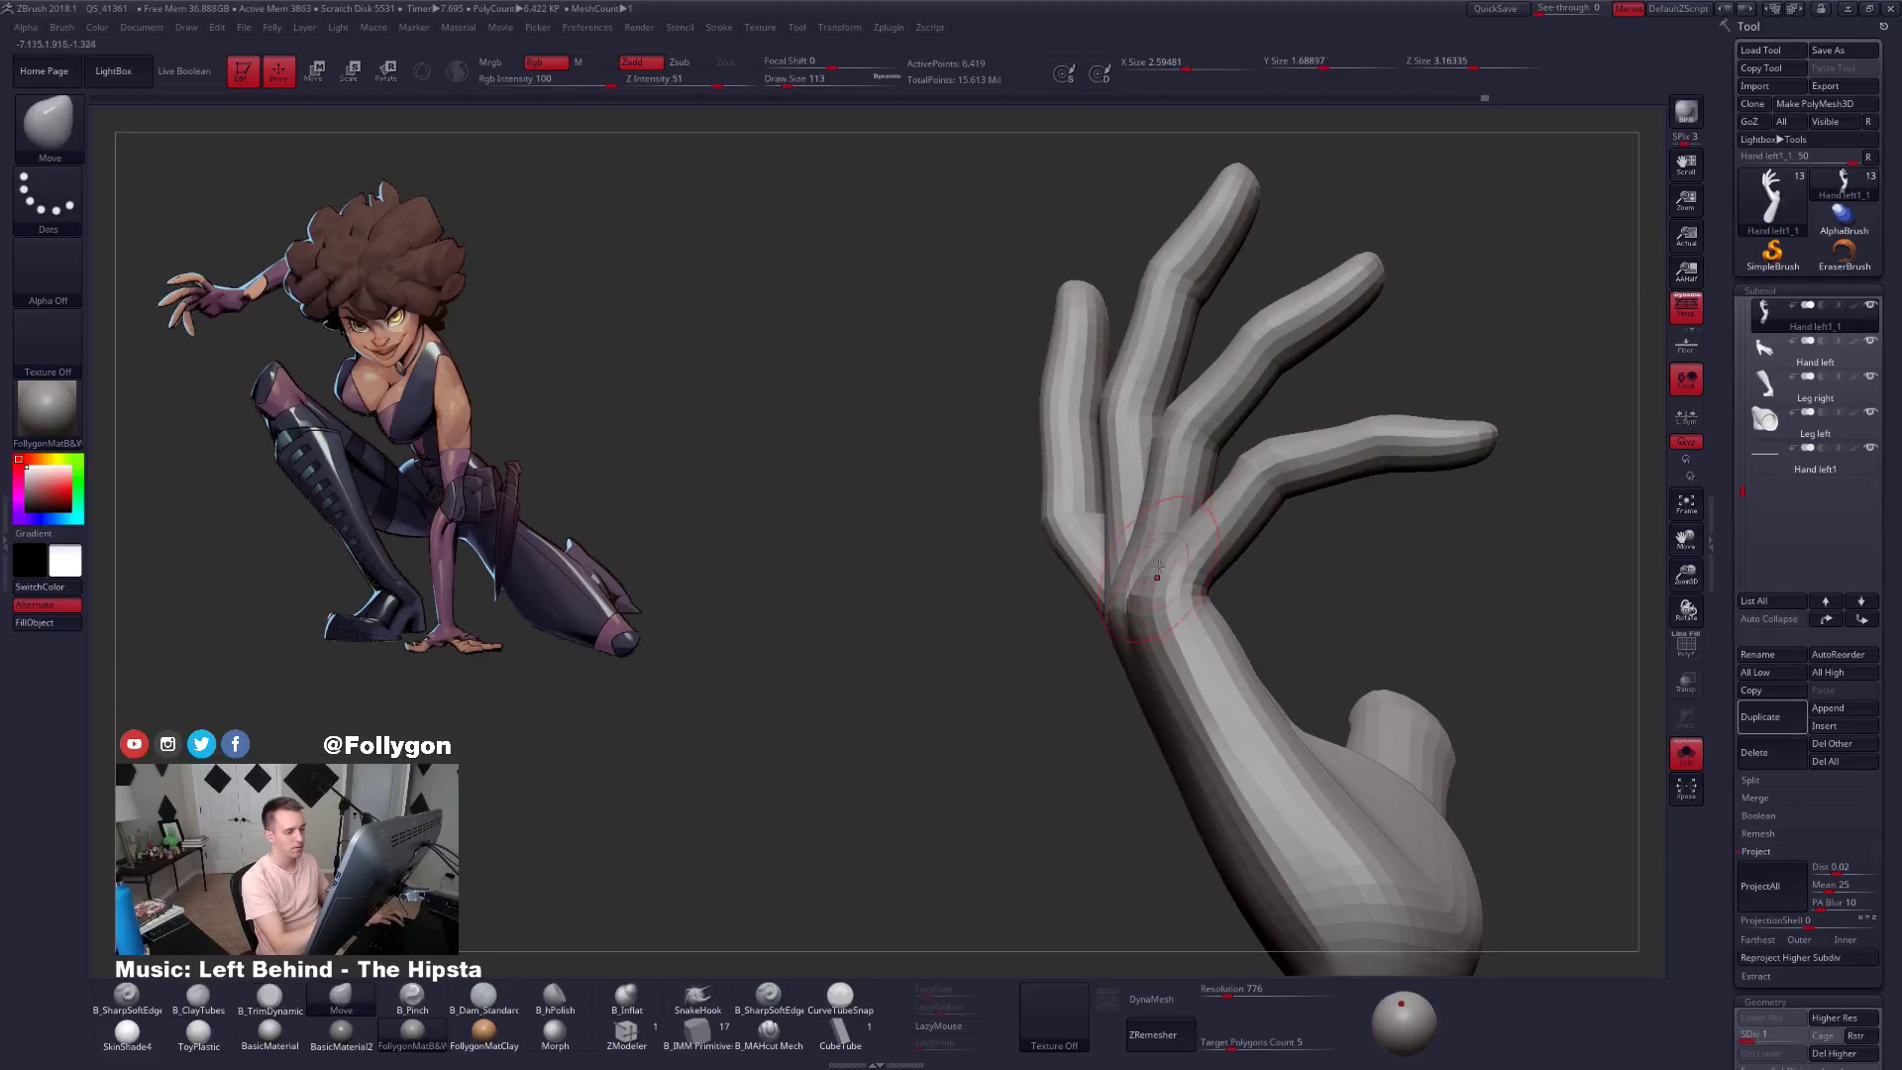
mouse_move(1158, 569)
right_down()
mouse_move(1106, 590)
mouse_move(1125, 538)
right_up()
Smooth the finger bases on the back of the hand while raising it to subdivision level 4.
key(d)
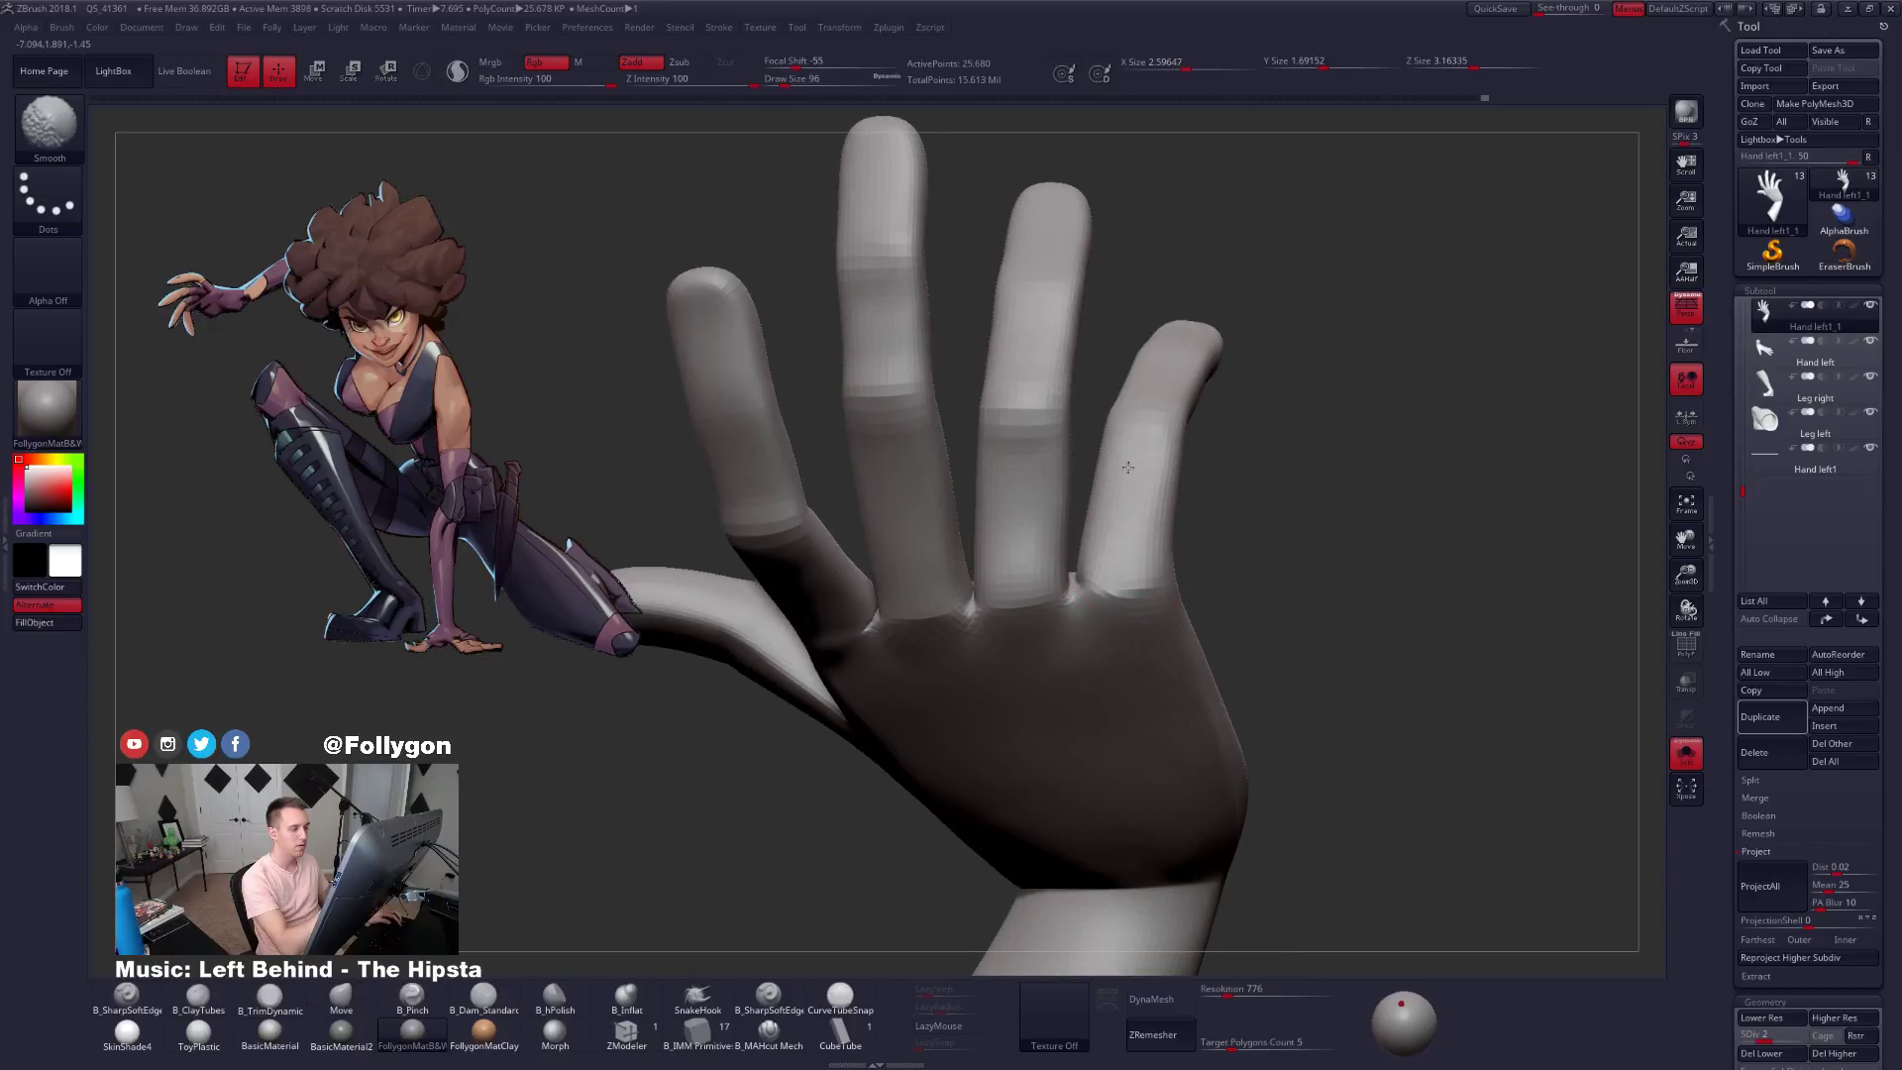
right_drag(1128, 467, 1128, 589)
key(d)
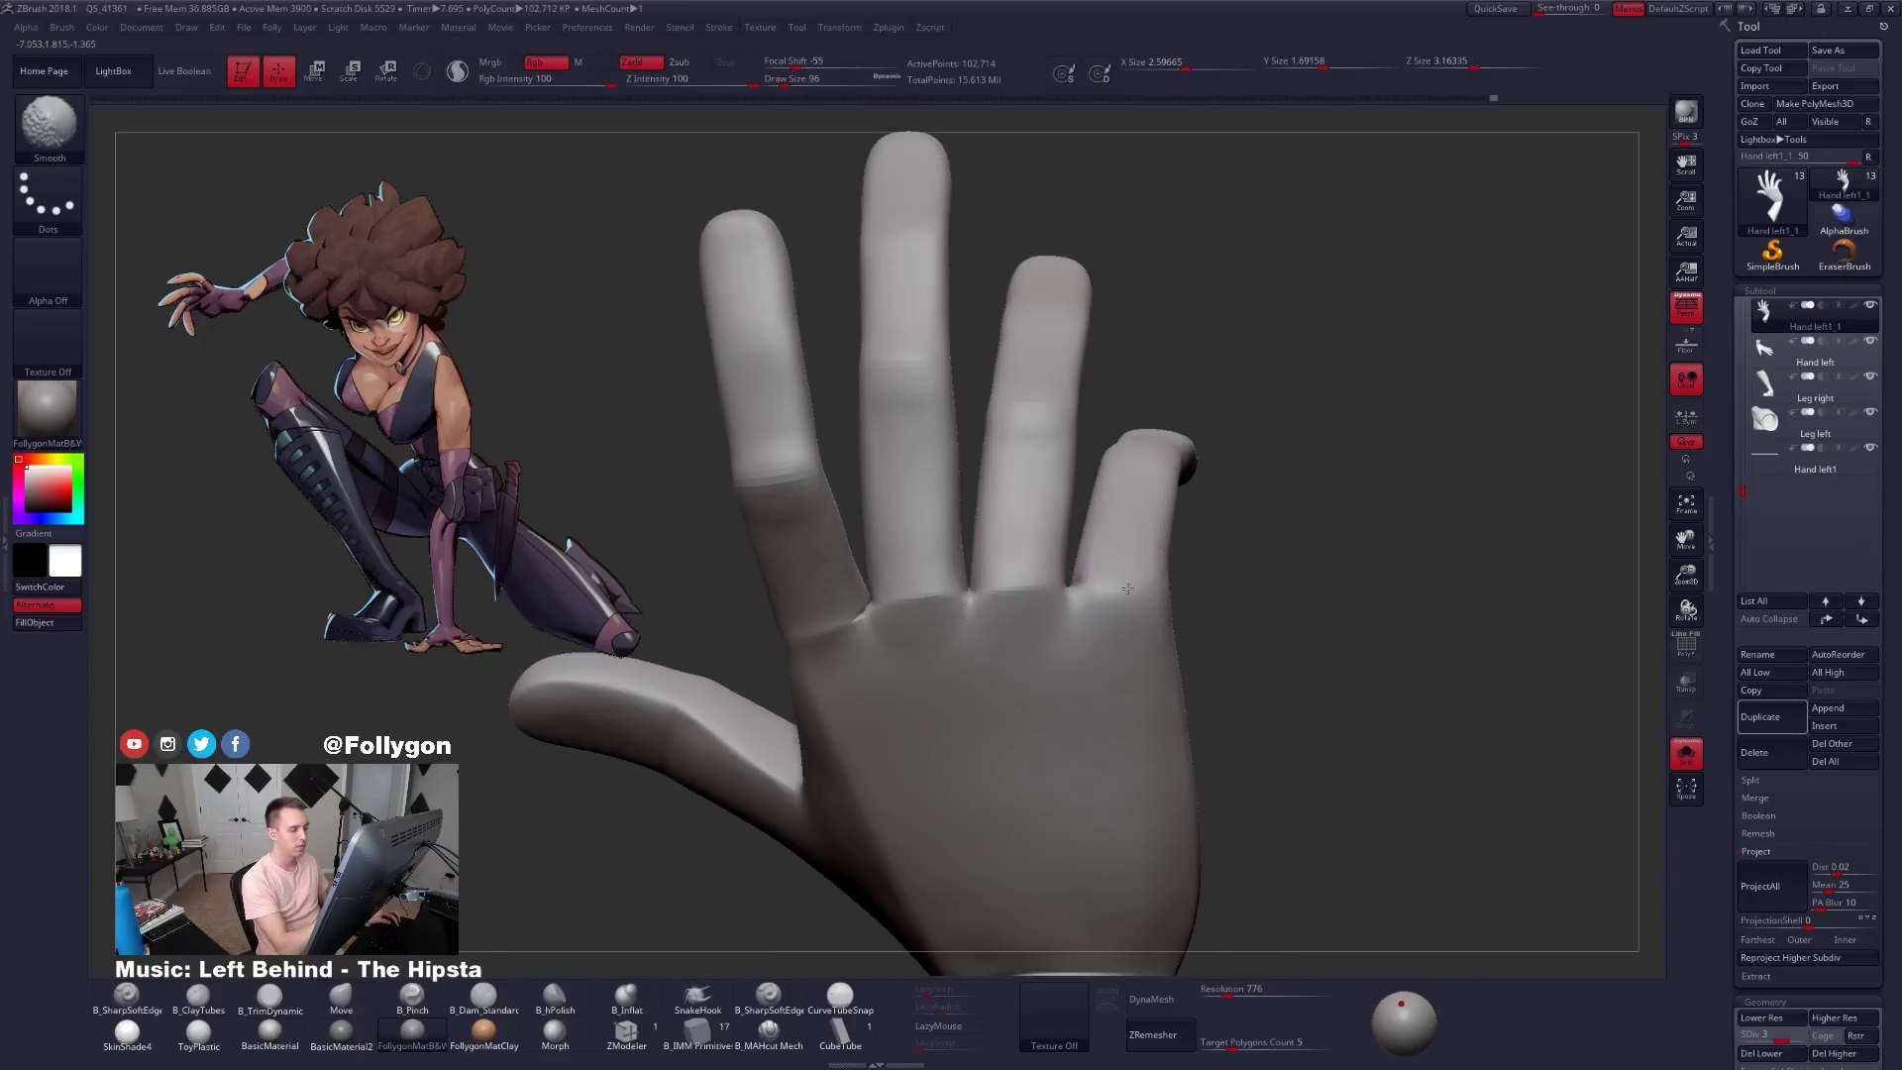
key(d)
mouse_move(962, 658)
right_down()
mouse_move(926, 639)
mouse_move(996, 659)
mouse_move(978, 631)
mouse_move(1032, 608)
mouse_move(1058, 551)
mouse_move(1062, 570)
mouse_move(980, 592)
mouse_move(1154, 585)
right_up()
key(space)
key(ctrl+space)
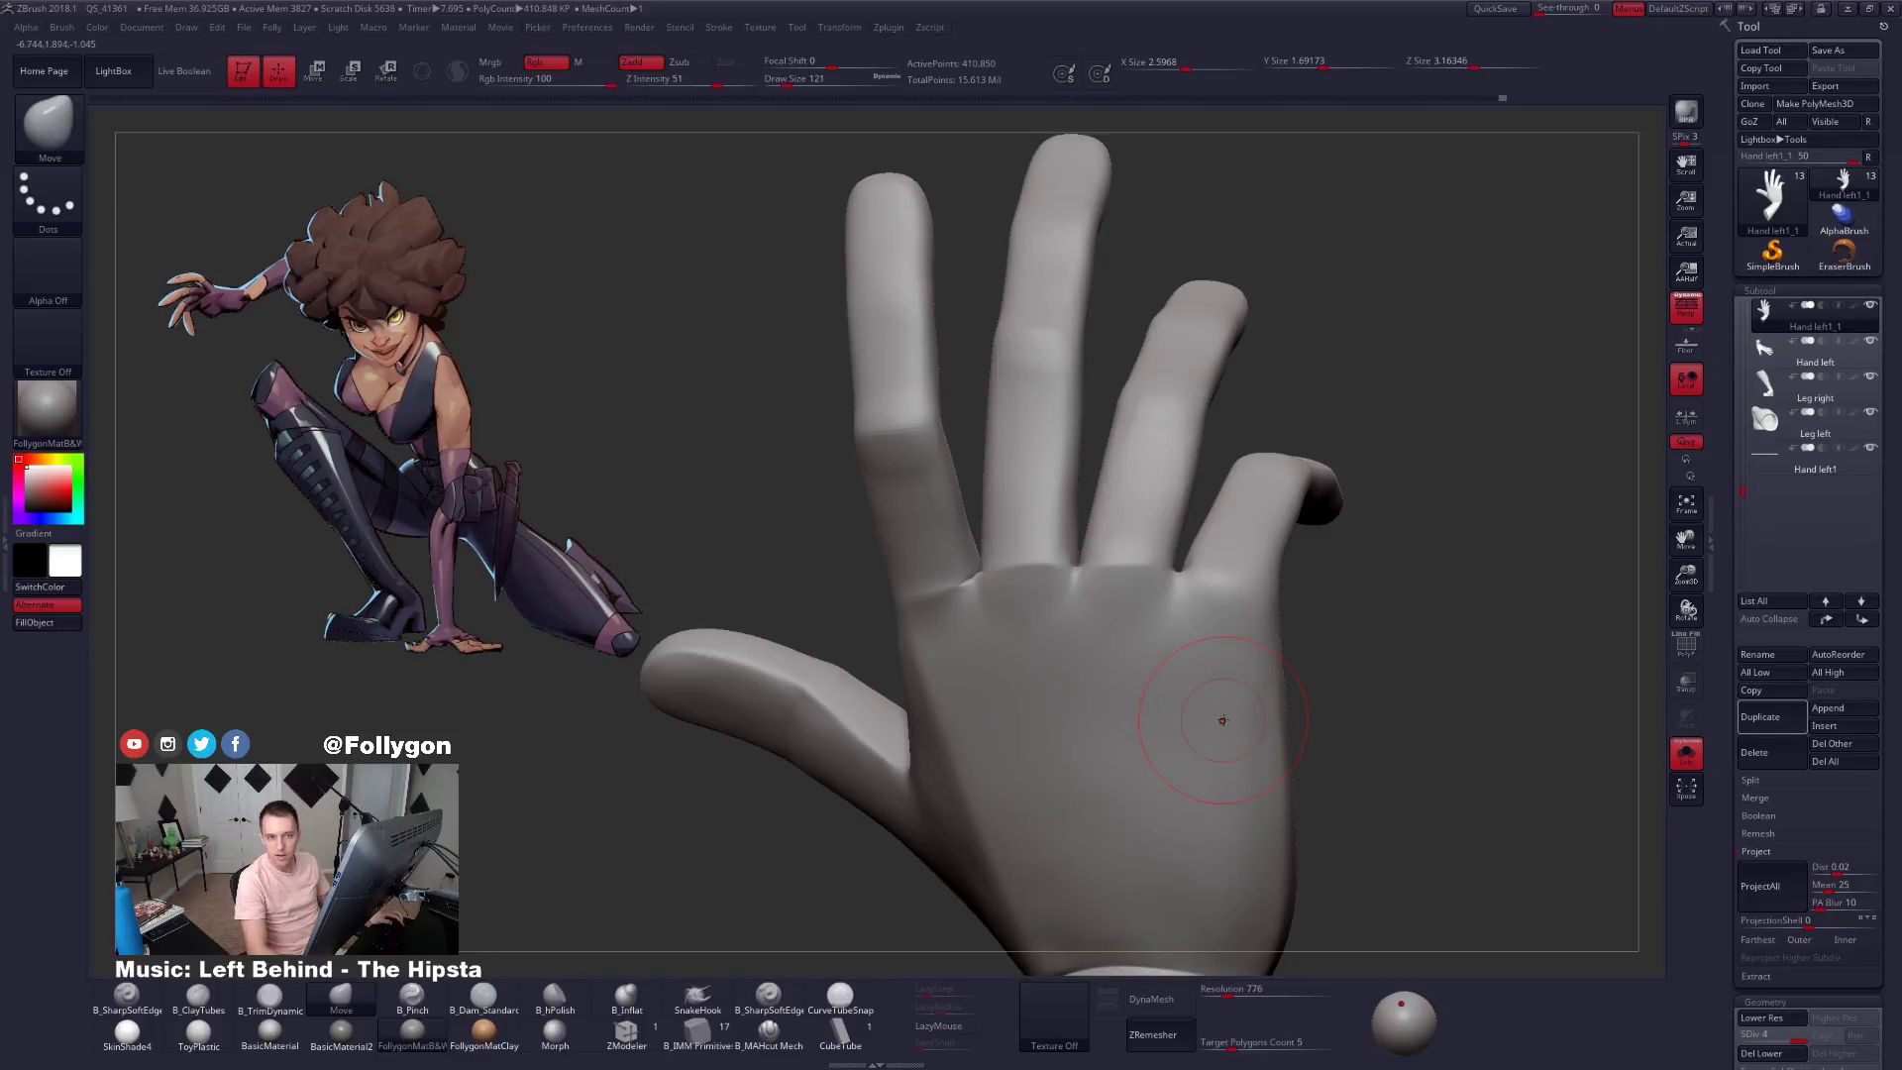
mouse_move(1180, 622)
right_down()
mouse_move(1157, 600)
mouse_move(1179, 527)
right_up()
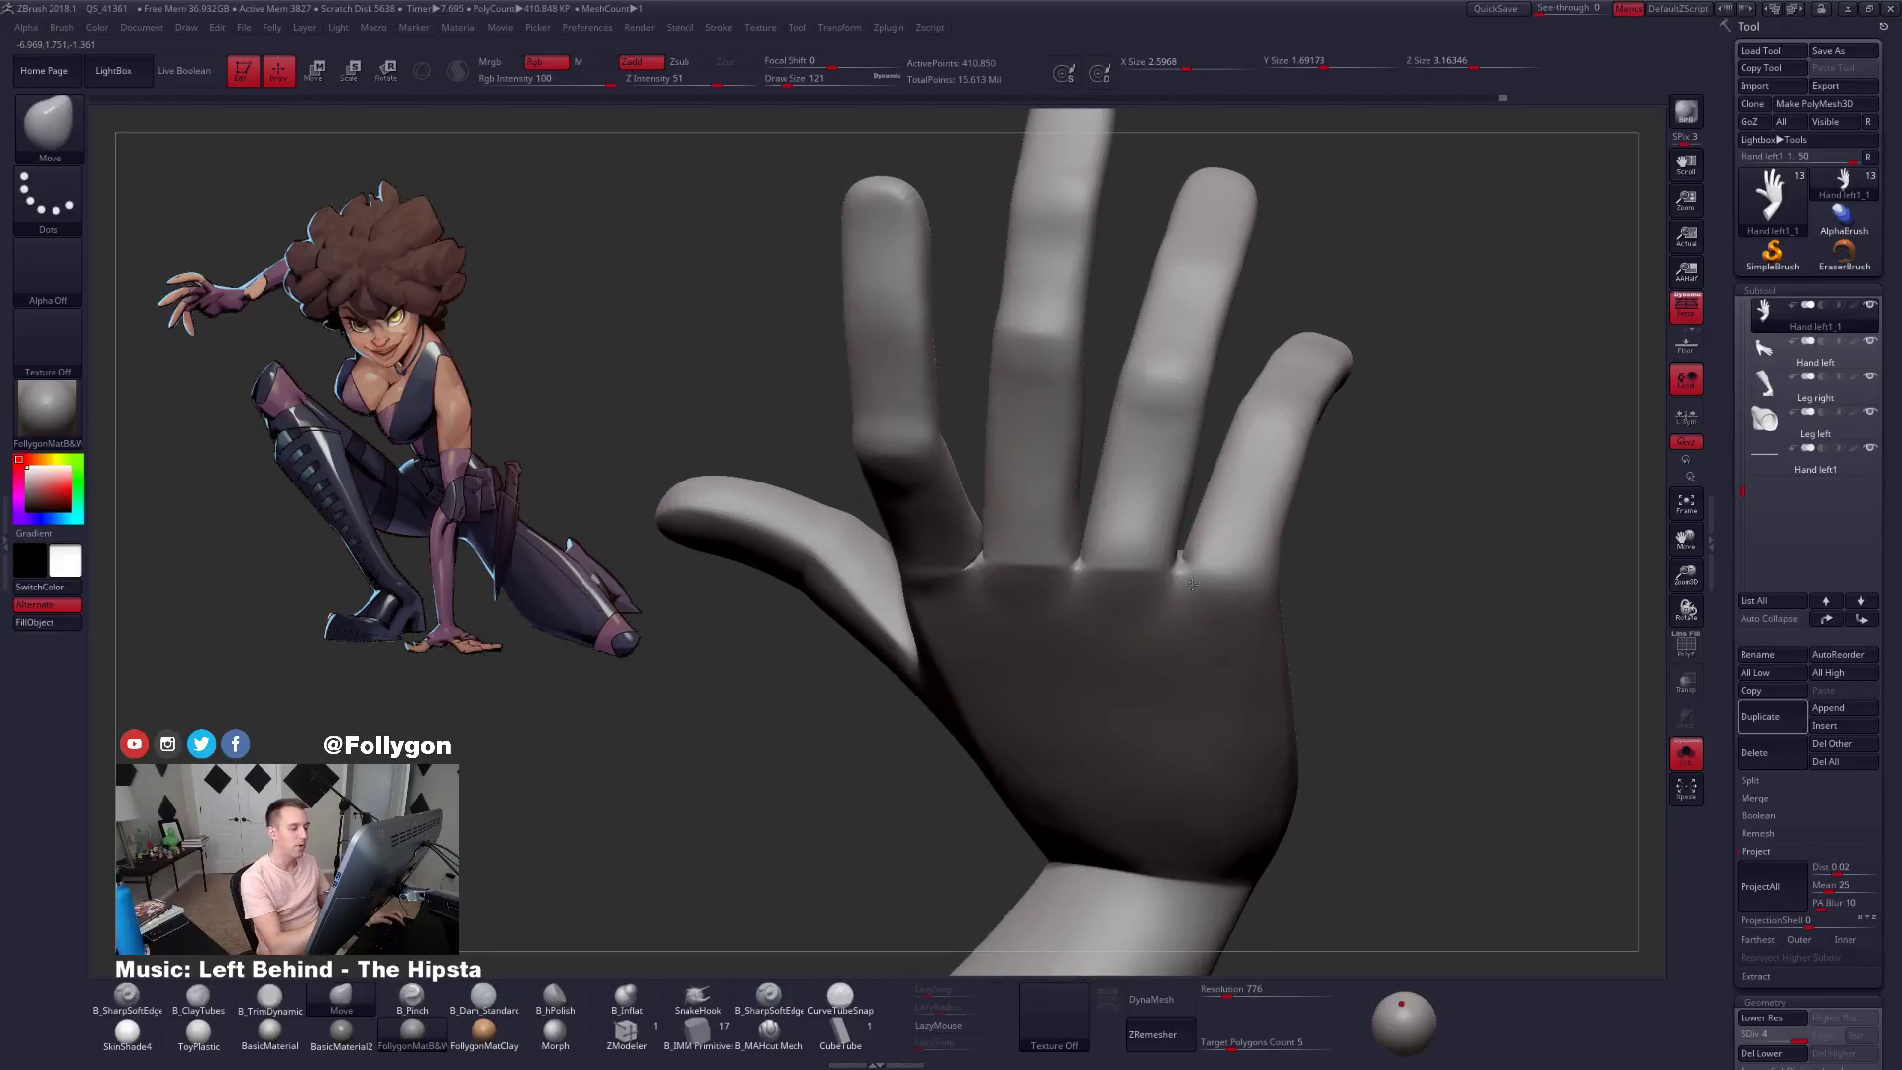
key(ctrl)
mouse_move(1369, 506)
ctrl+mouse_down()
mouse_move(1123, 578)
mouse_move(1419, 576)
ctrl+mouse_up()
ctrl+right_drag(1382, 604, 1332, 565)
right_drag(1332, 565, 1308, 606)
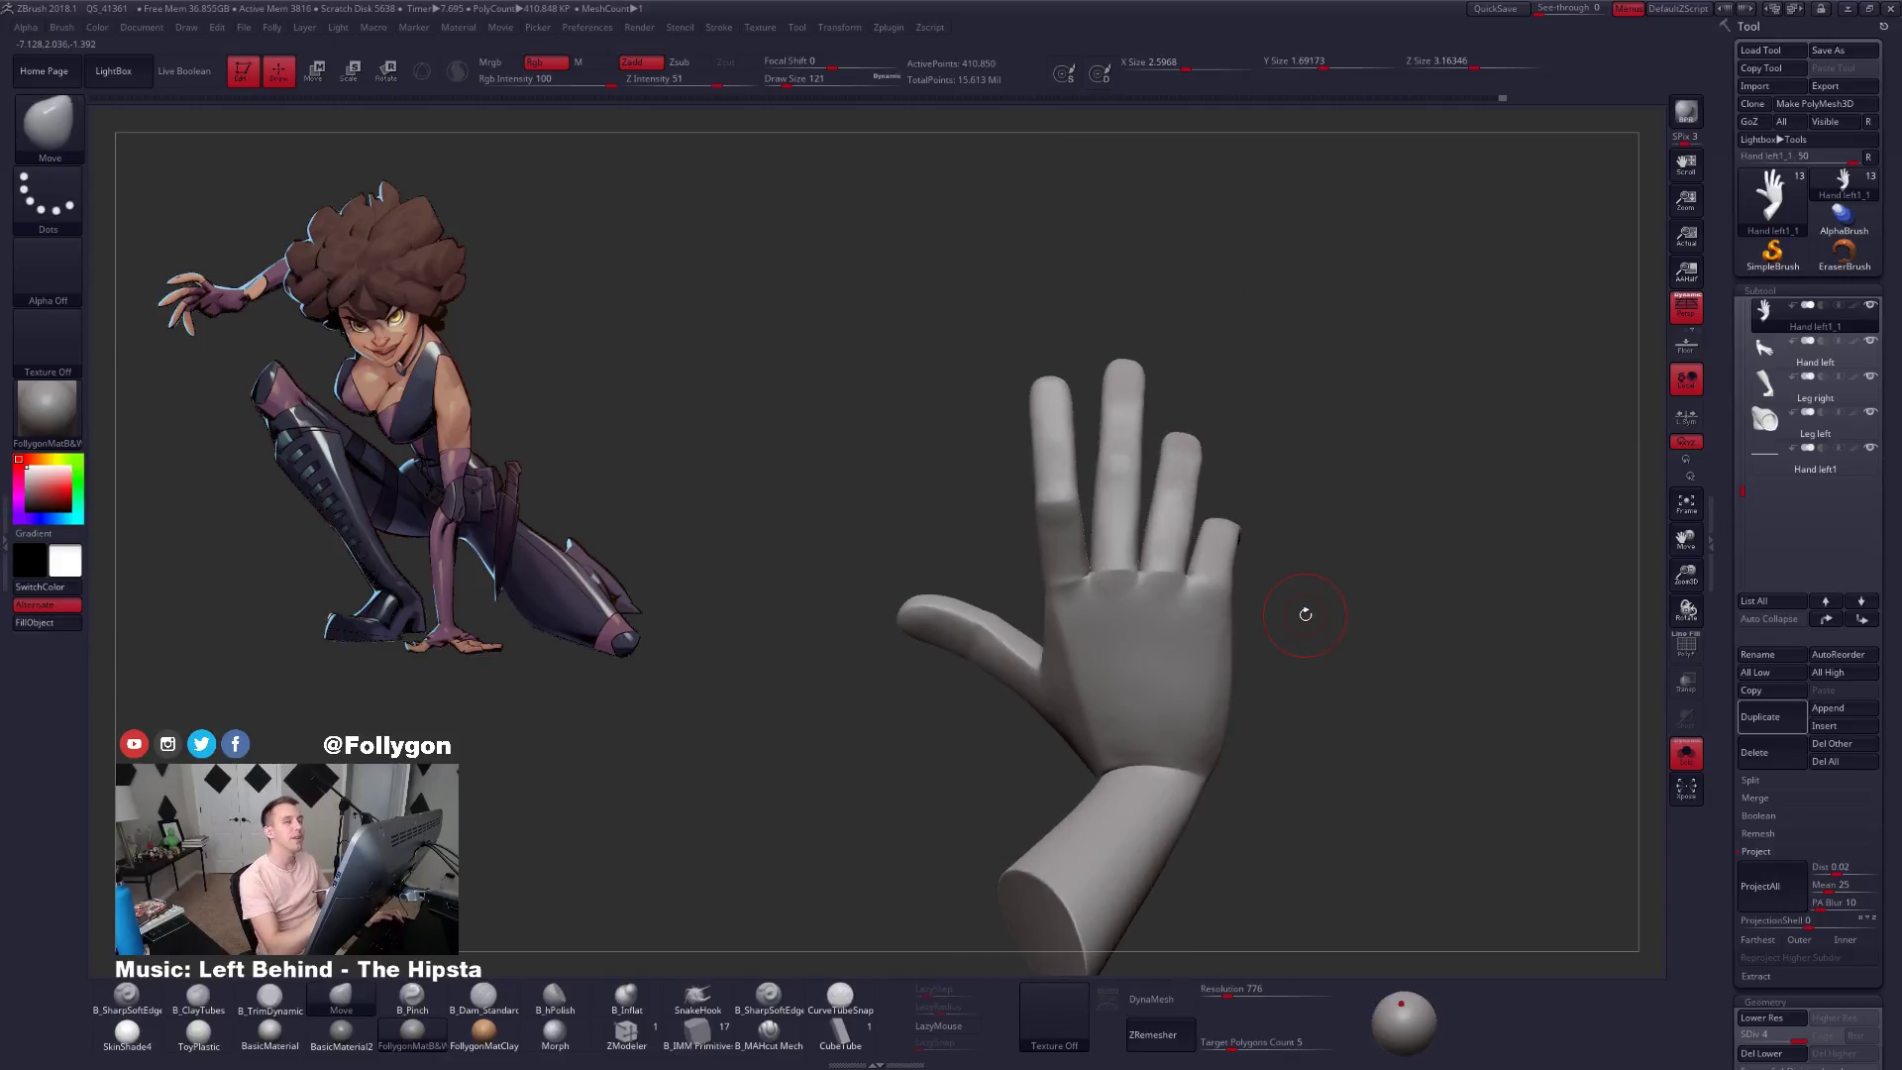
key(ctrl)
mouse_move(1367, 247)
ctrl+mouse_down()
mouse_move(1402, 363)
mouse_move(1507, 263)
mouse_move(1436, 129)
ctrl+mouse_up()
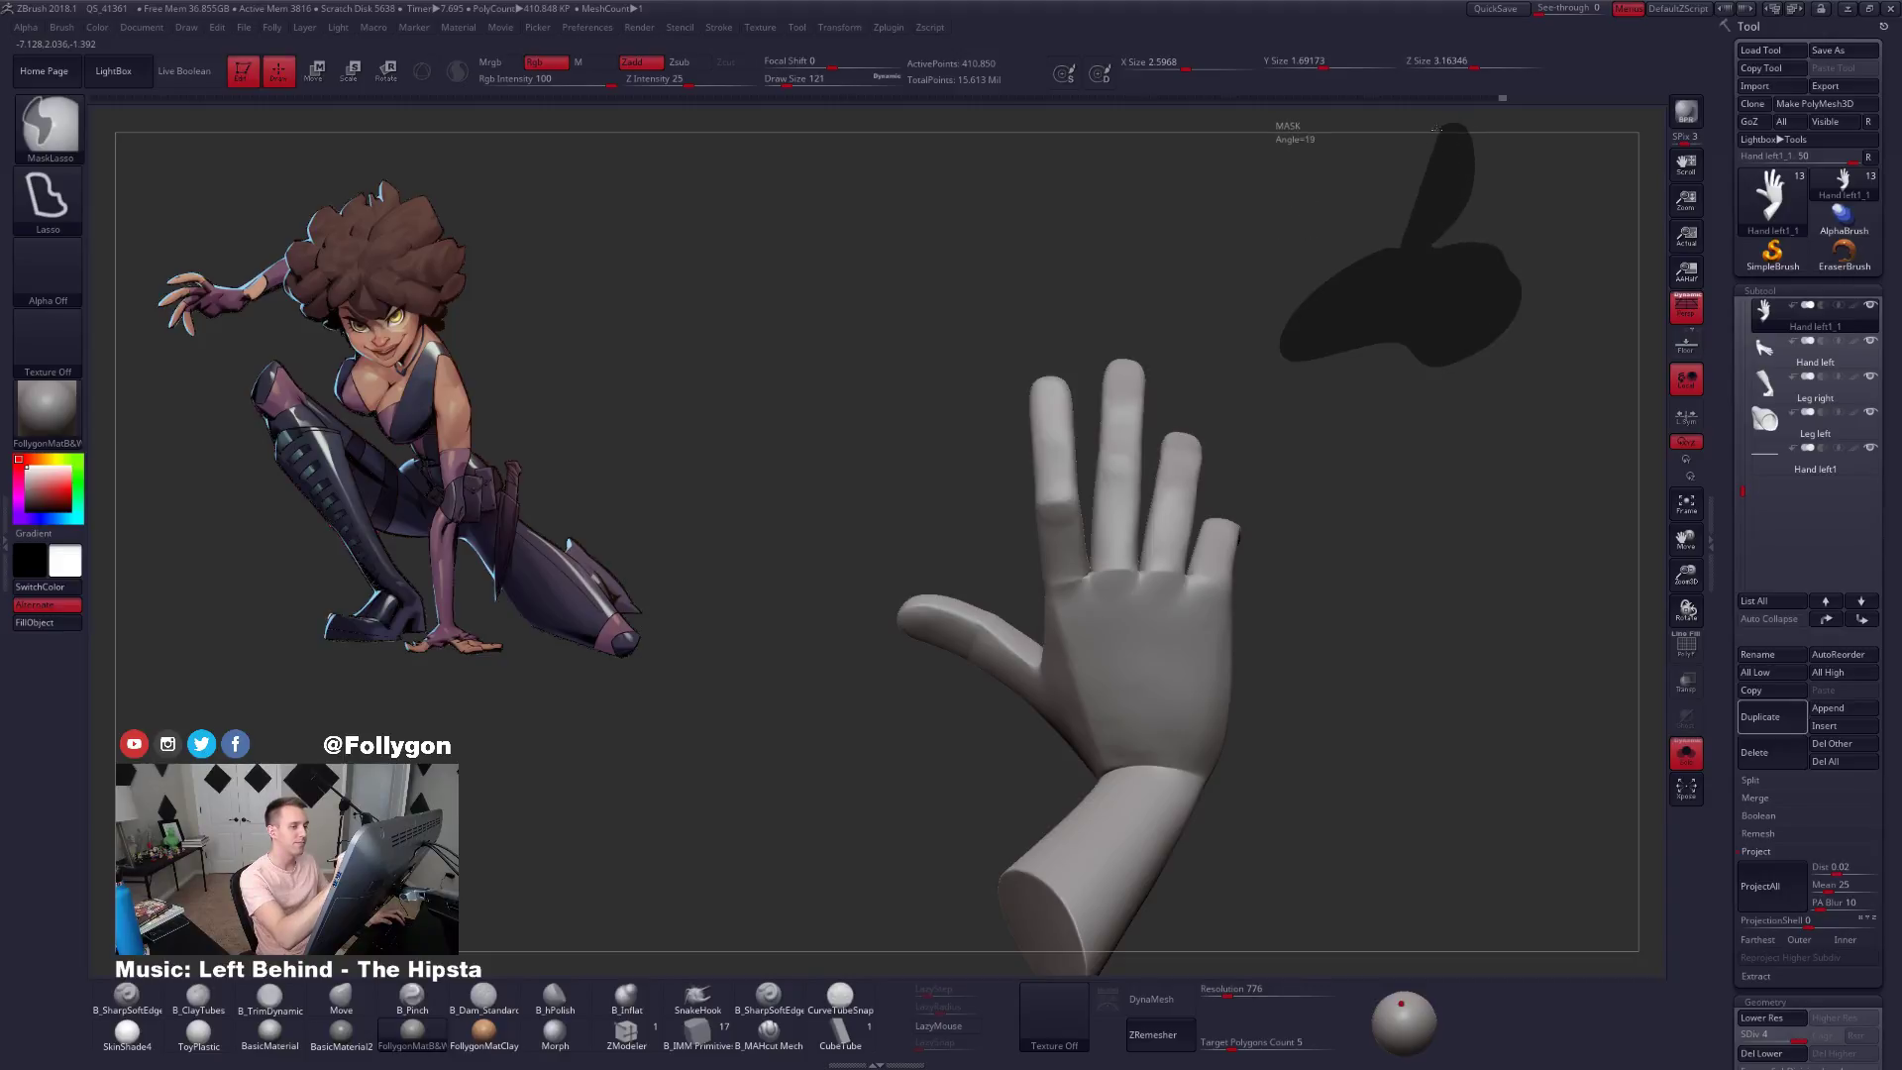
mouse_move(1272, 343)
ctrl+mouse_down()
mouse_move(1157, 515)
mouse_move(1506, 651)
mouse_move(1382, 297)
mouse_move(1362, 486)
mouse_move(1198, 540)
mouse_move(1229, 555)
ctrl+mouse_up()
ctrl+drag(1322, 407, 1337, 421)
right_drag(1317, 436, 1229, 555)
Pinch the creases between the finger bases on the back of the hand with the Pinch brush.
mouse_move(1070, 584)
right_down()
mouse_move(1180, 595)
mouse_move(1139, 584)
right_up()
key(5)
key(space)
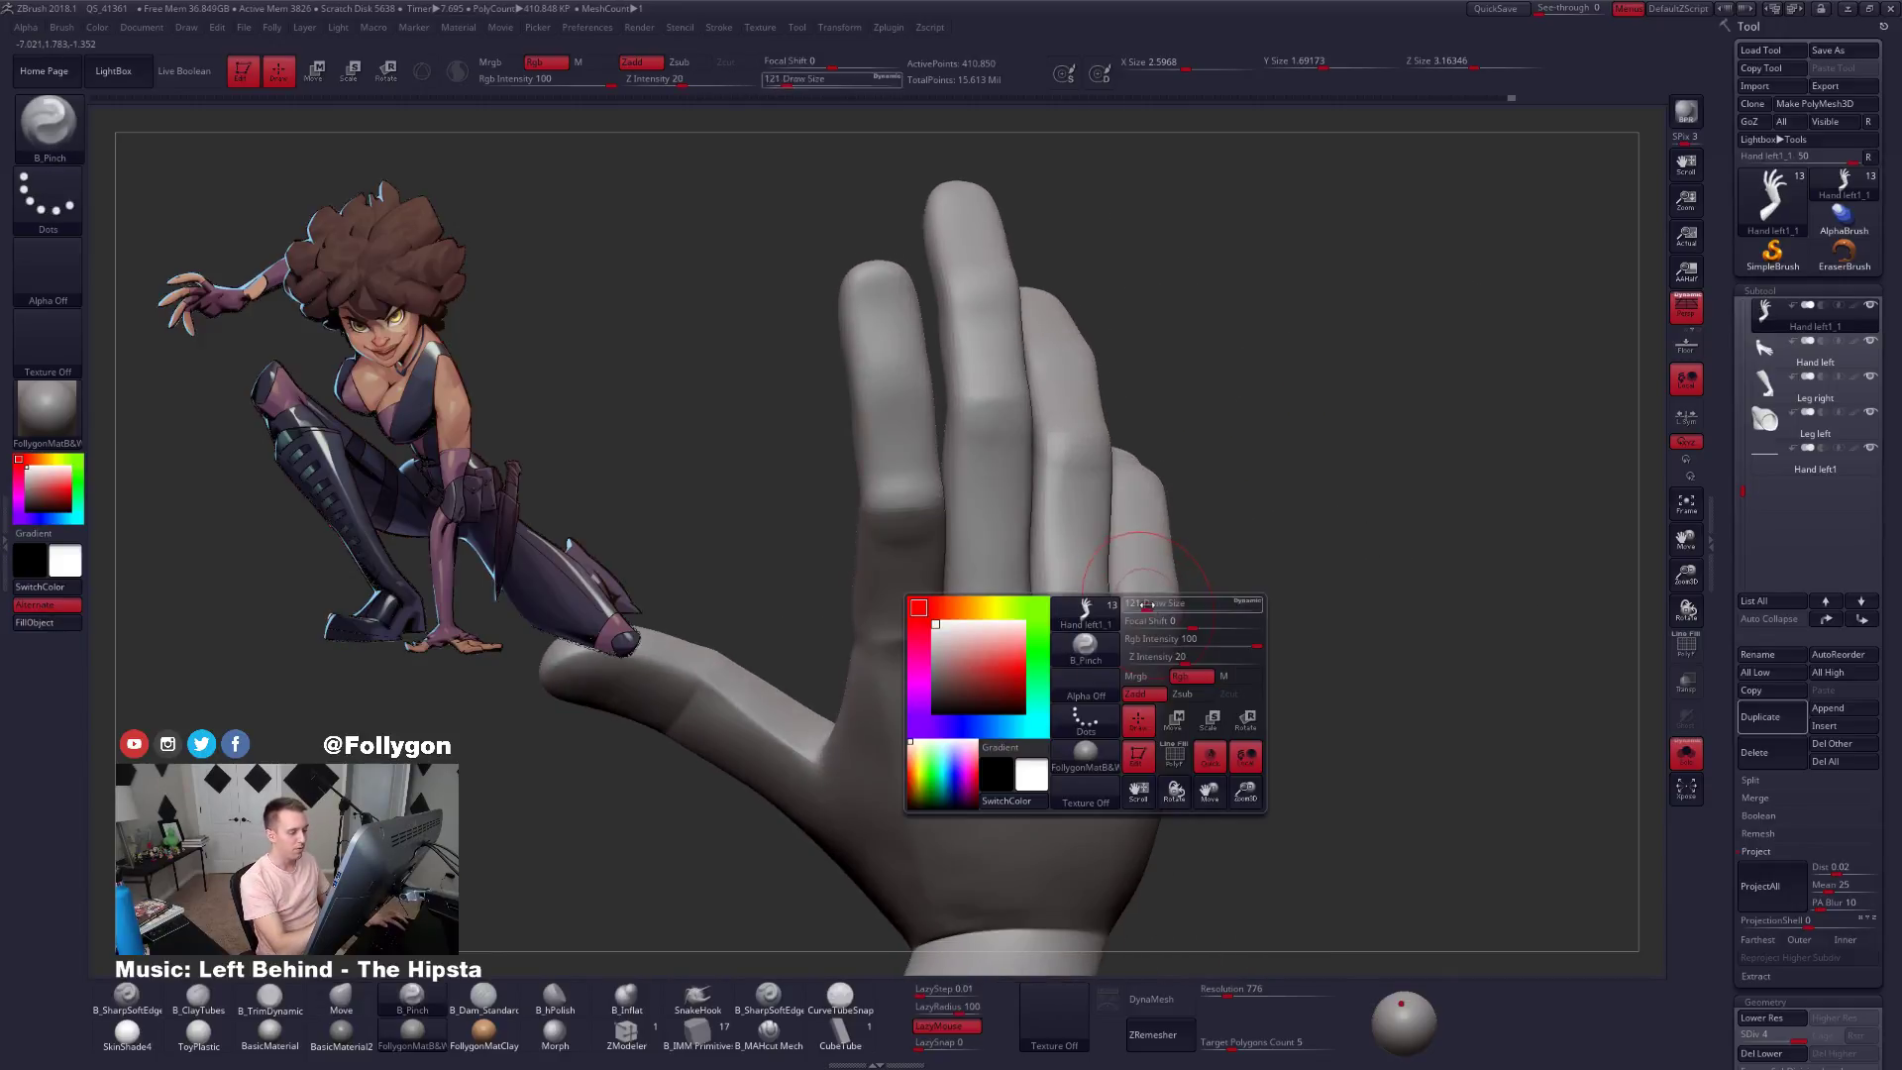
drag(1189, 677, 1164, 678)
mouse_move(1164, 677)
right_down()
mouse_move(1121, 614)
mouse_move(1125, 634)
right_up()
key(space)
drag(1139, 674, 1164, 674)
mouse_move(1154, 634)
right_down()
mouse_move(1137, 551)
mouse_move(1120, 606)
mouse_move(1159, 550)
mouse_move(1210, 605)
mouse_move(1169, 634)
mouse_move(1240, 614)
mouse_move(1223, 568)
mouse_move(1155, 592)
mouse_move(1168, 603)
right_up()
Carve a crease at the palm side of the little finger's base with the MAHcut Mech brush at draw size 40.
key(4)
right_click(1189, 594)
click(766, 1036)
right_click(1103, 650)
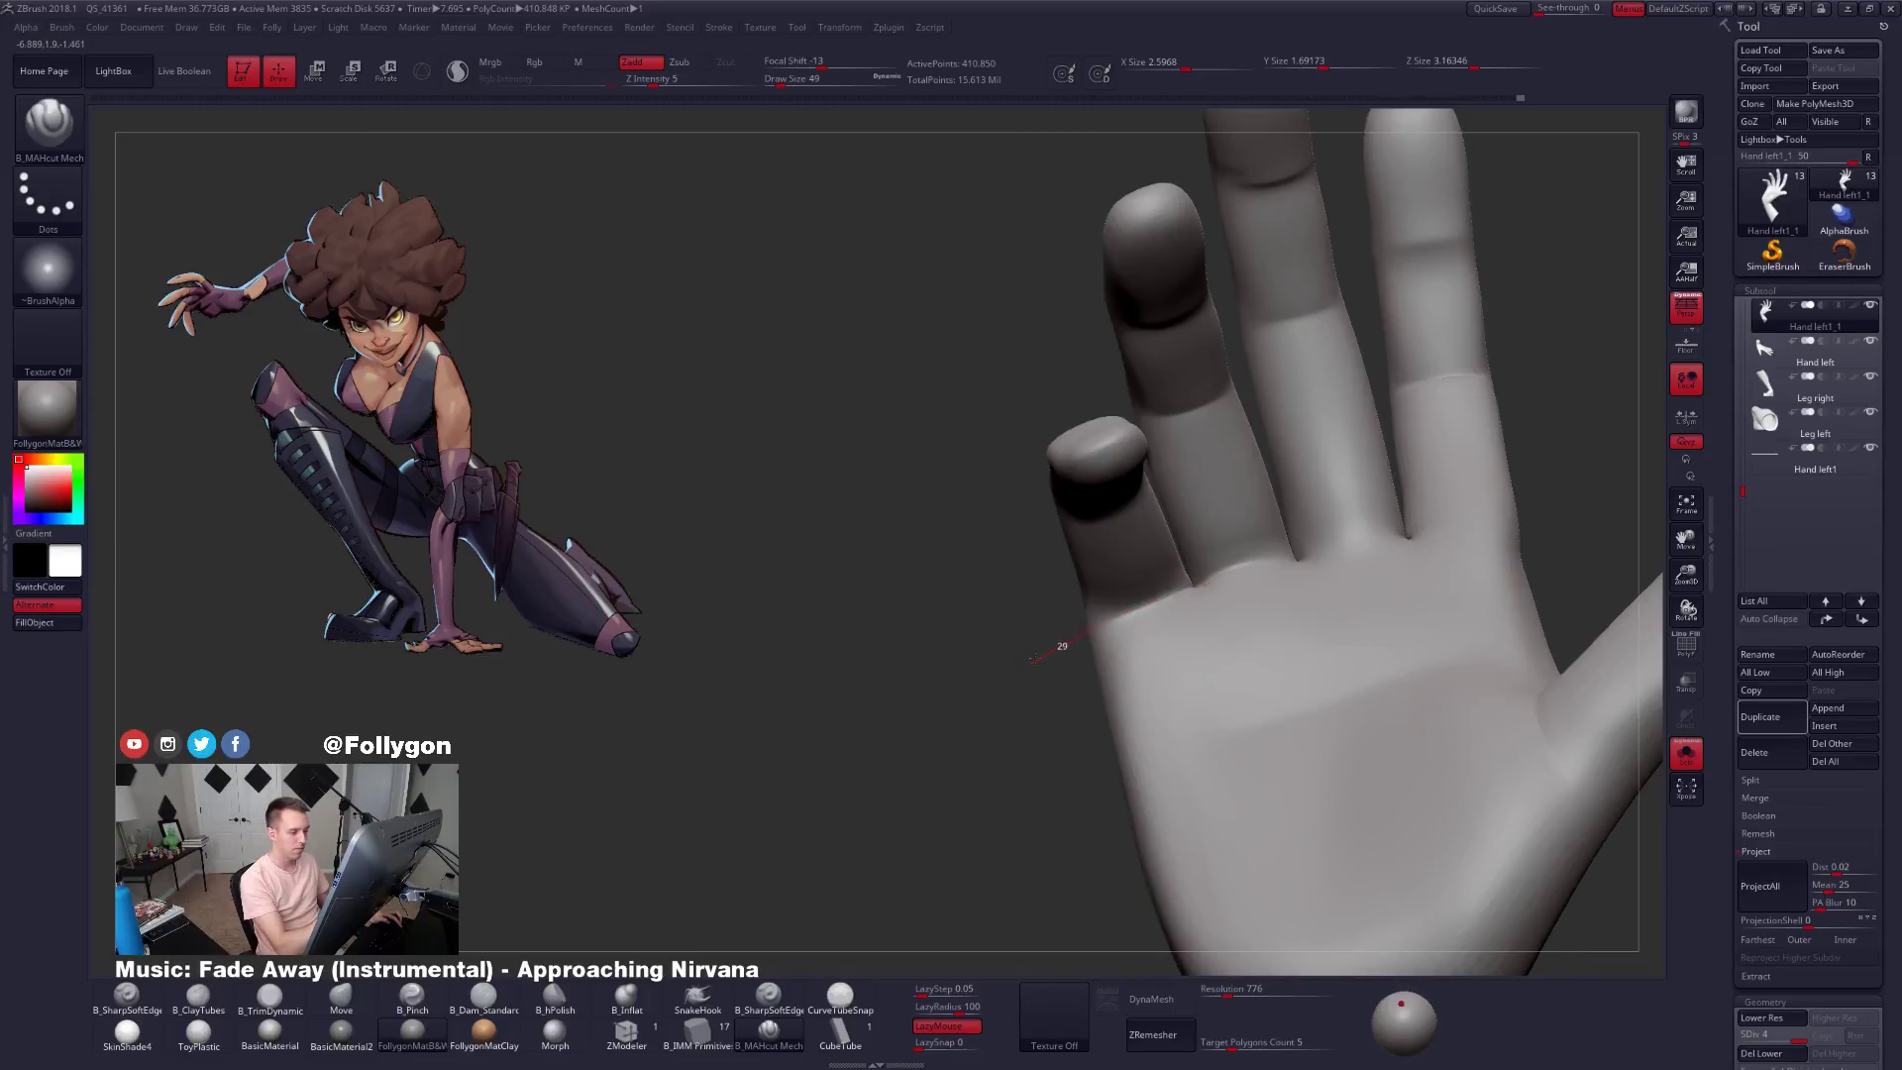
right_drag(1033, 657, 1125, 593)
Convert the raised hand to DynaMesh at resolution 776.
click(1165, 1001)
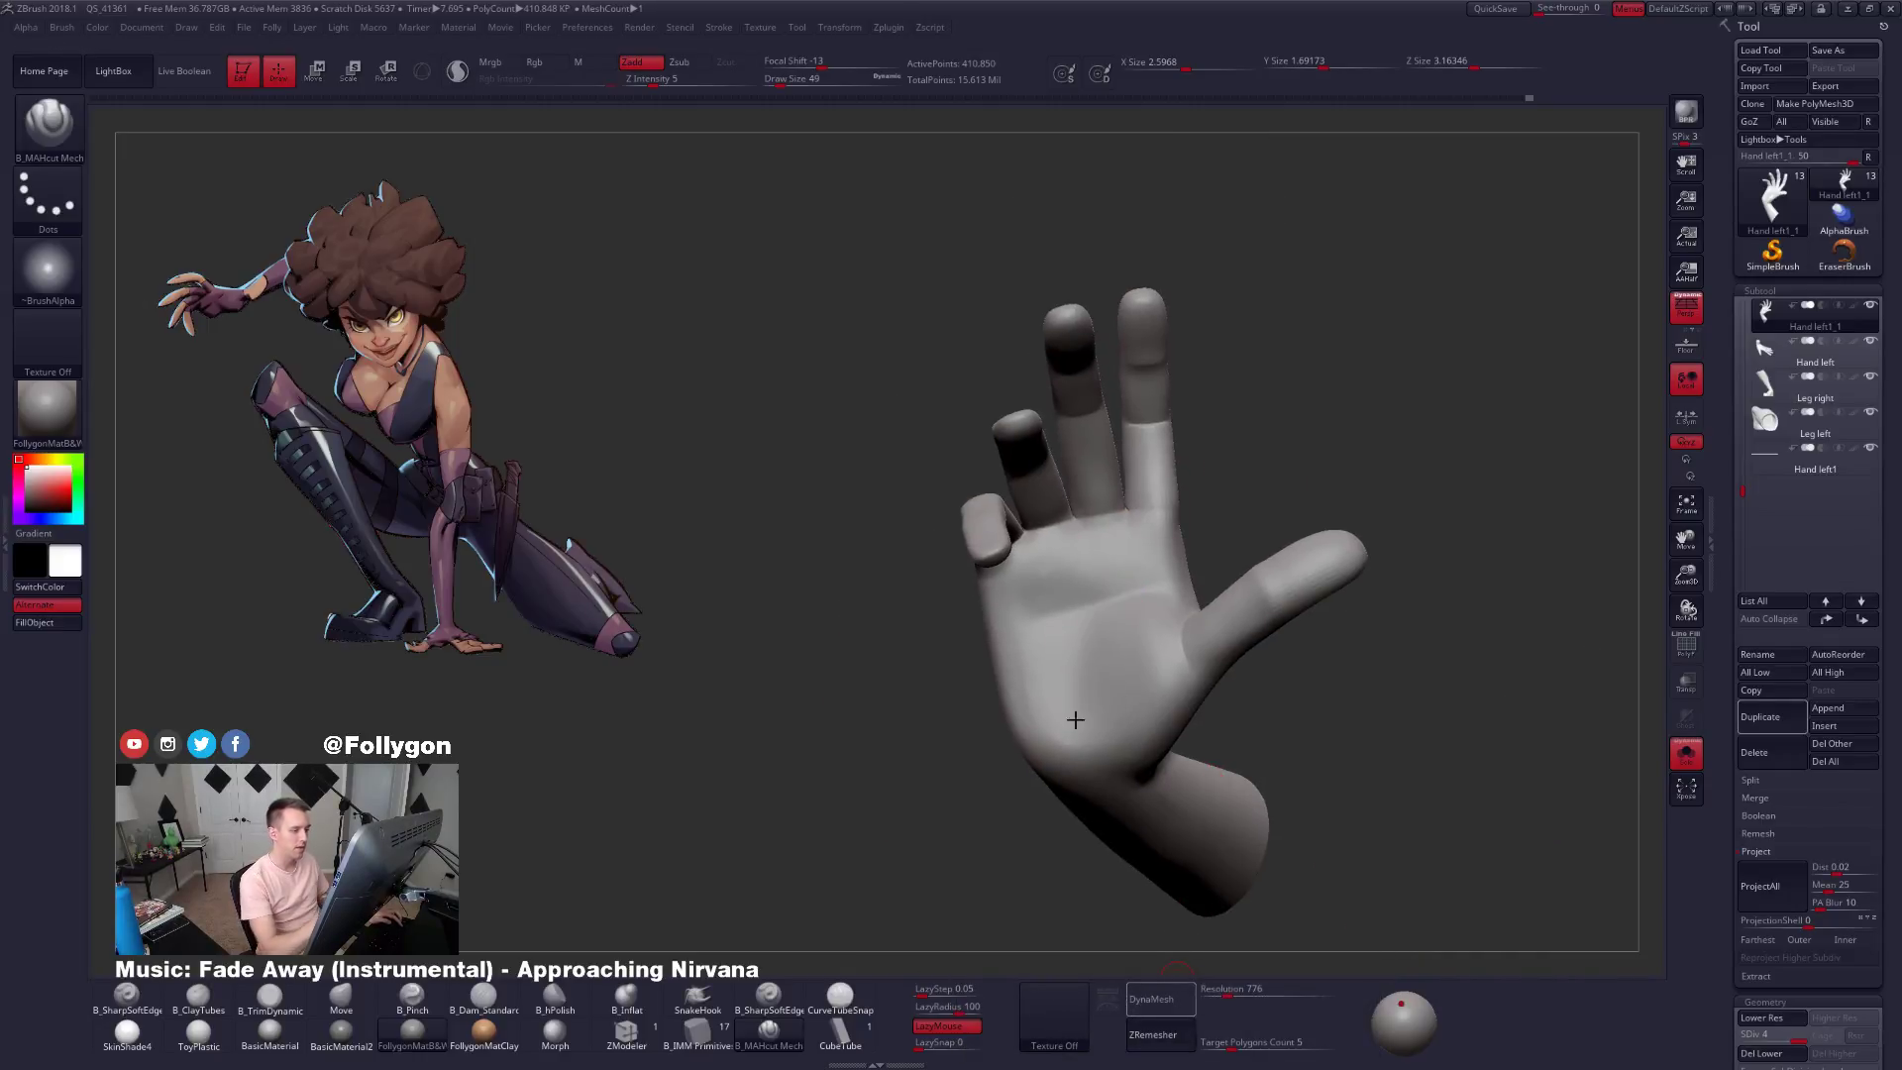
mouse_move(1092, 587)
right_down()
mouse_move(1056, 624)
mouse_move(1082, 585)
right_up()
key(space)
drag(1135, 503, 1141, 503)
mouse_move(1099, 505)
right_down()
mouse_move(1147, 509)
mouse_move(1120, 575)
right_up()
key(space)
drag(1173, 477, 1165, 472)
mouse_move(1163, 465)
right_down()
mouse_move(1040, 507)
mouse_move(970, 506)
mouse_move(1090, 518)
mouse_move(992, 517)
right_up()
key(shift)
Pinch the web between the little and ring fingers on the remeshed hand with the Pinch brush.
key(b)
key(m)
key(v)
key(b)
key(p)
key(i)
key(space)
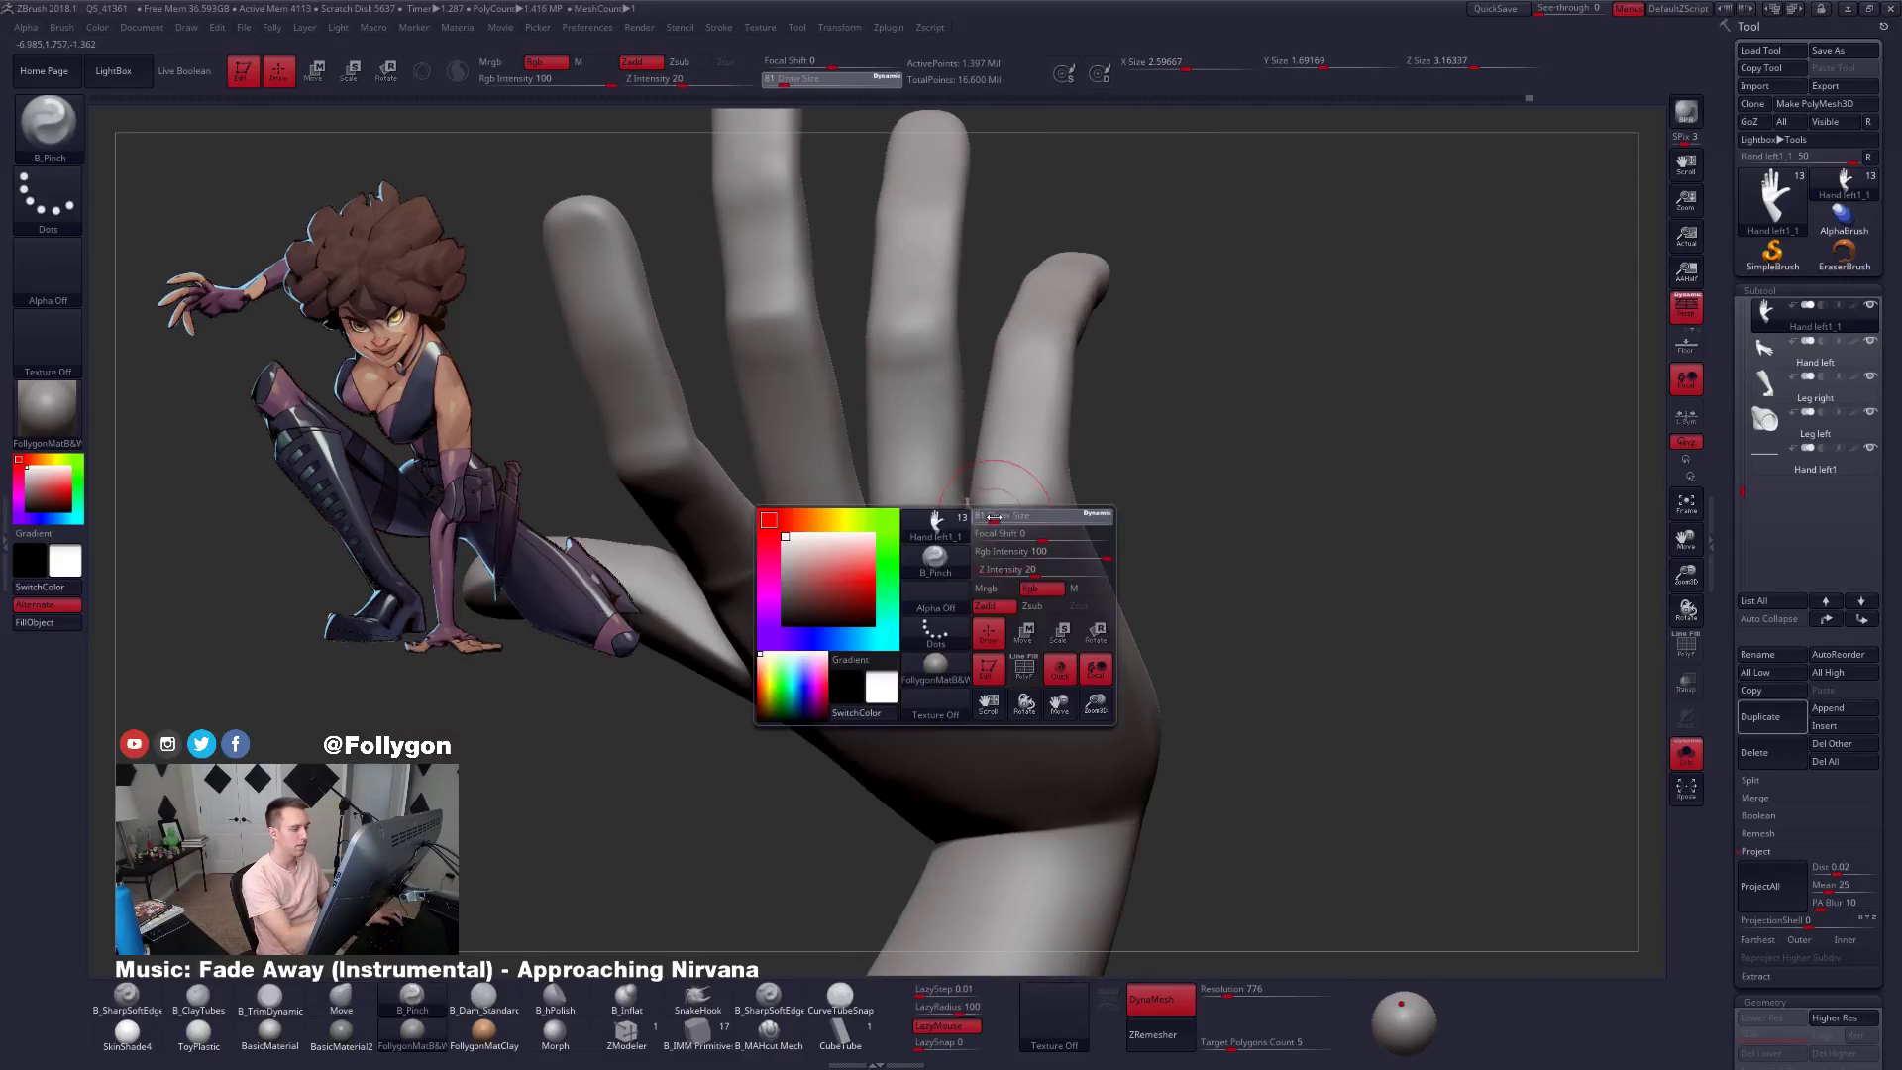
drag(992, 517, 987, 517)
mouse_move(971, 503)
right_down()
mouse_move(935, 507)
mouse_move(947, 543)
right_up()
Fill and smooth the web between the ring and little fingers on the back of the hand with the ClayTubes brush.
key(b)
key(c)
key(t)
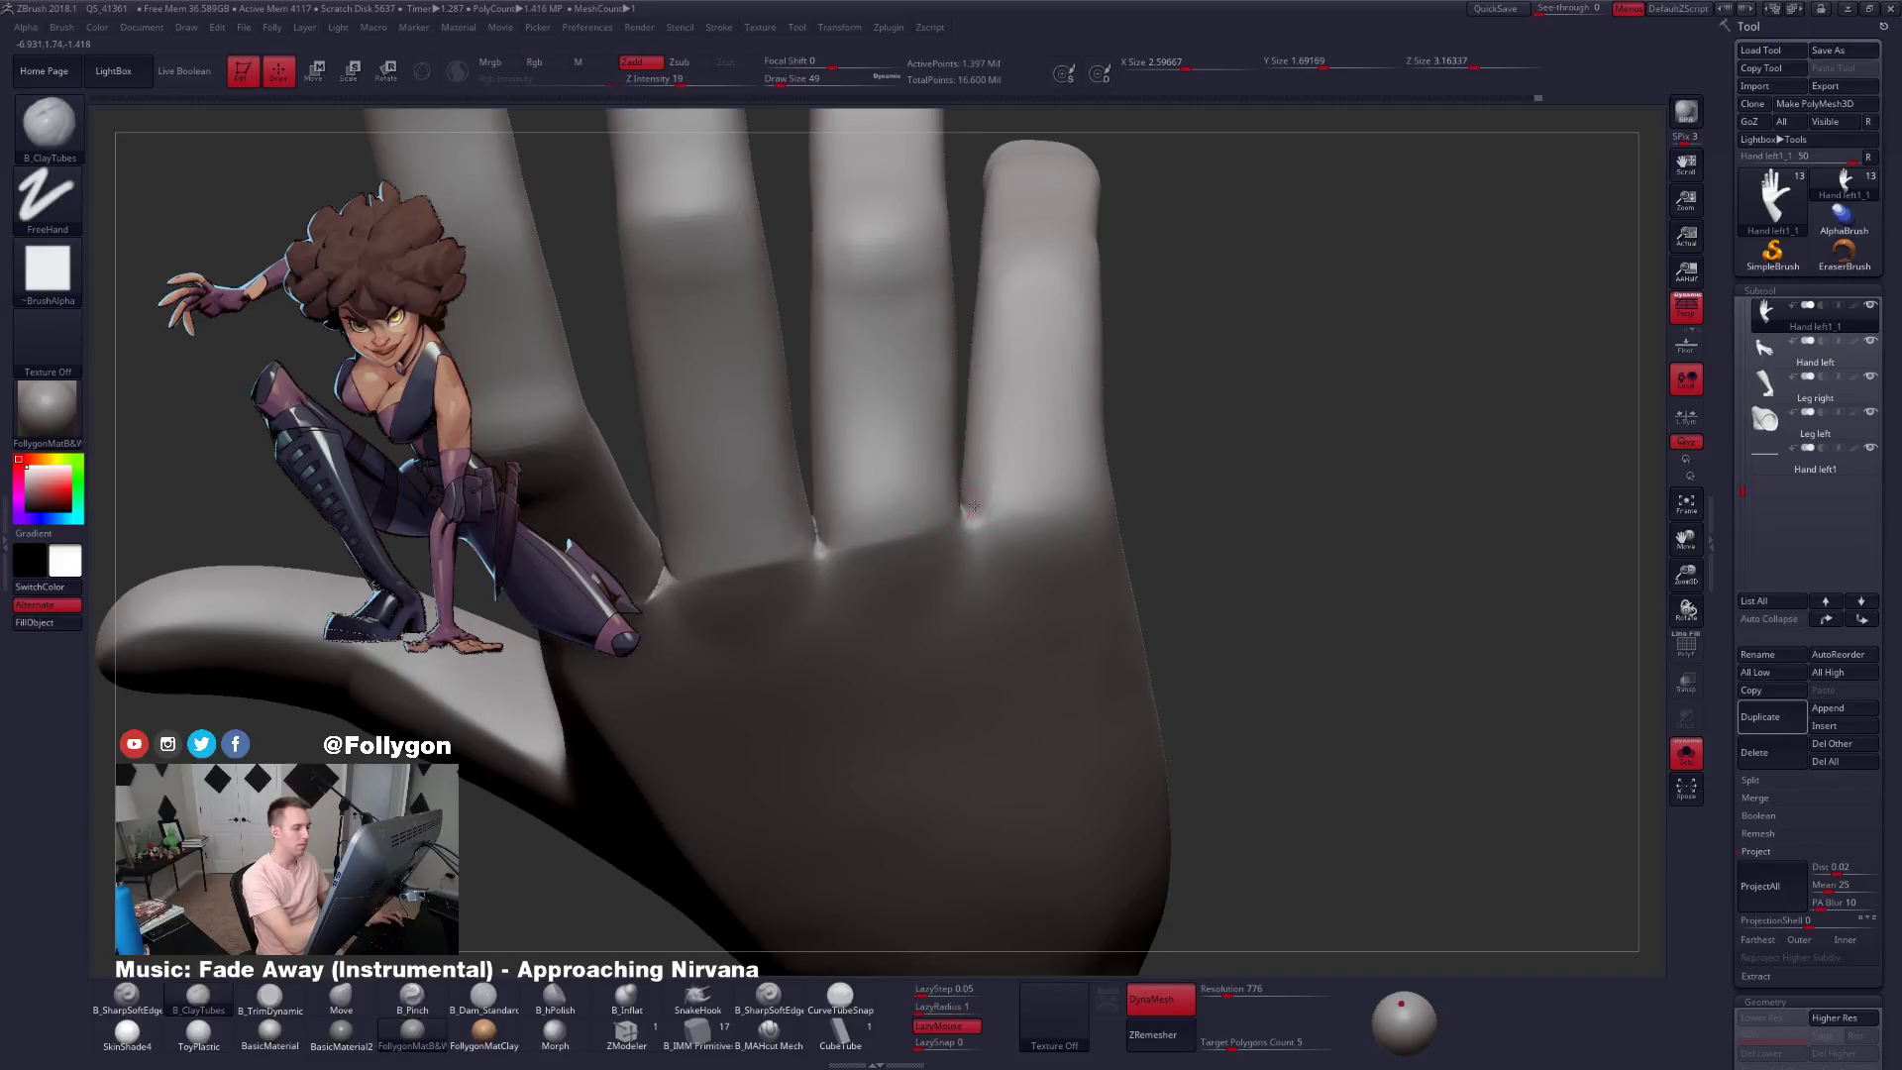
key(shift)
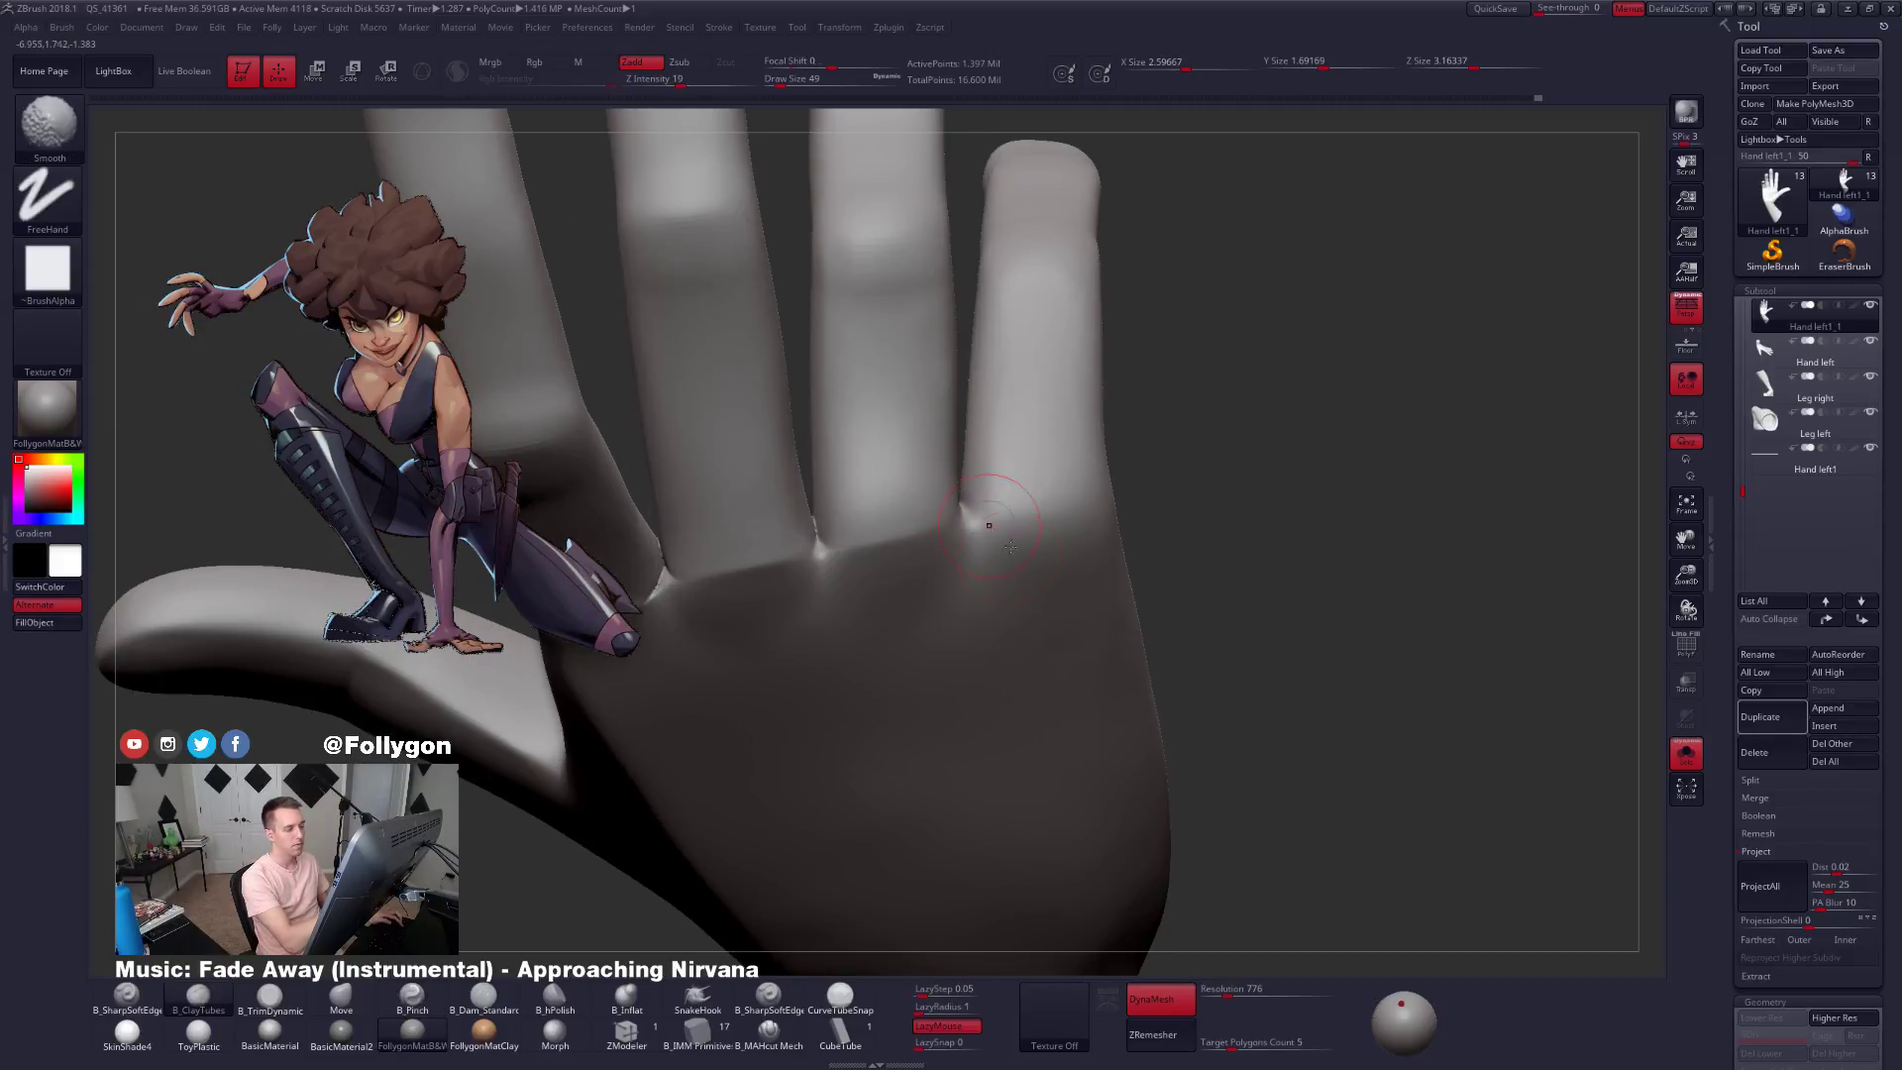
mouse_move(985, 485)
right_down()
mouse_move(1006, 558)
mouse_move(981, 501)
mouse_move(921, 535)
right_up()
key(shift)
key(space)
drag(921, 562, 915, 563)
Build up and smooth the web between the index and middle fingers with the ClayTubes brush at draw size 54.
mouse_move(862, 570)
right_down()
mouse_move(1020, 571)
mouse_move(976, 586)
right_up()
key(shift)
shift+drag(926, 584, 920, 595)
ctrl+right_drag(940, 521, 946, 563)
key(space)
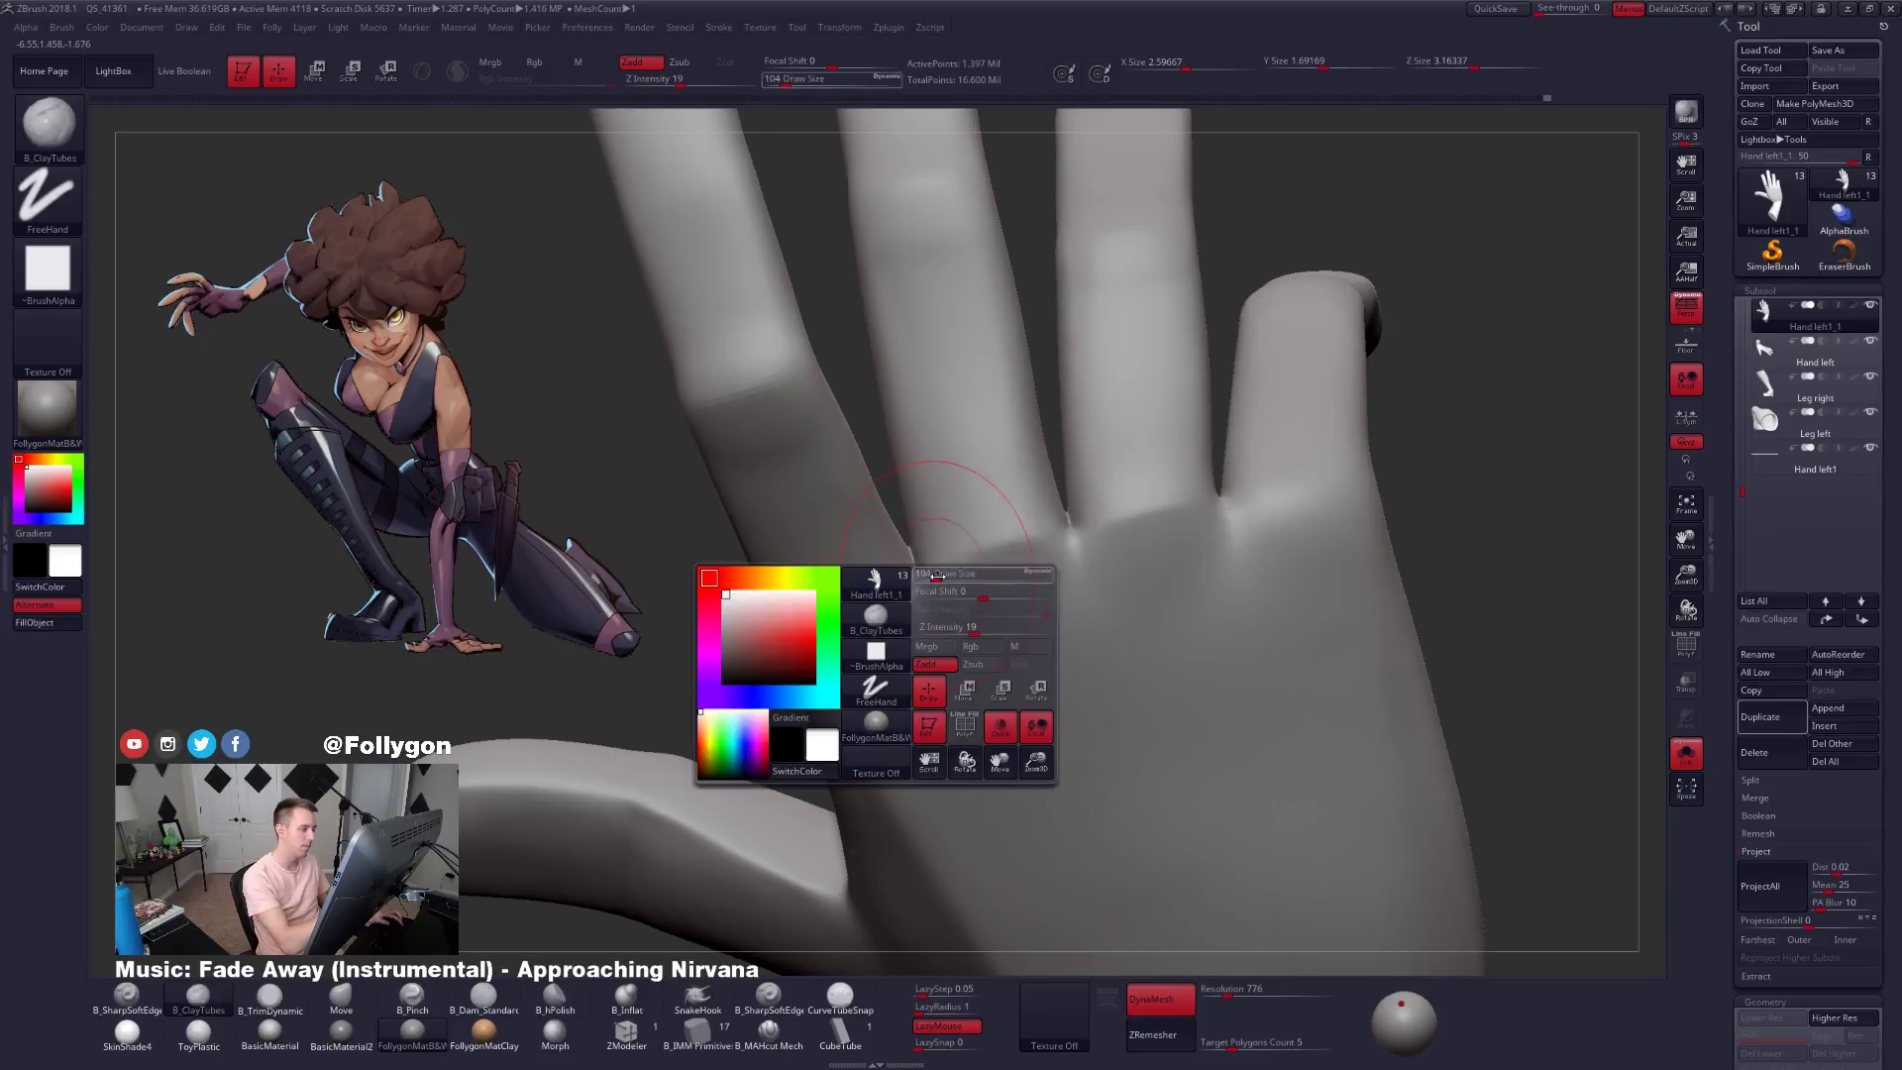
drag(946, 564, 937, 567)
right_drag(941, 565, 904, 548)
key(shift)
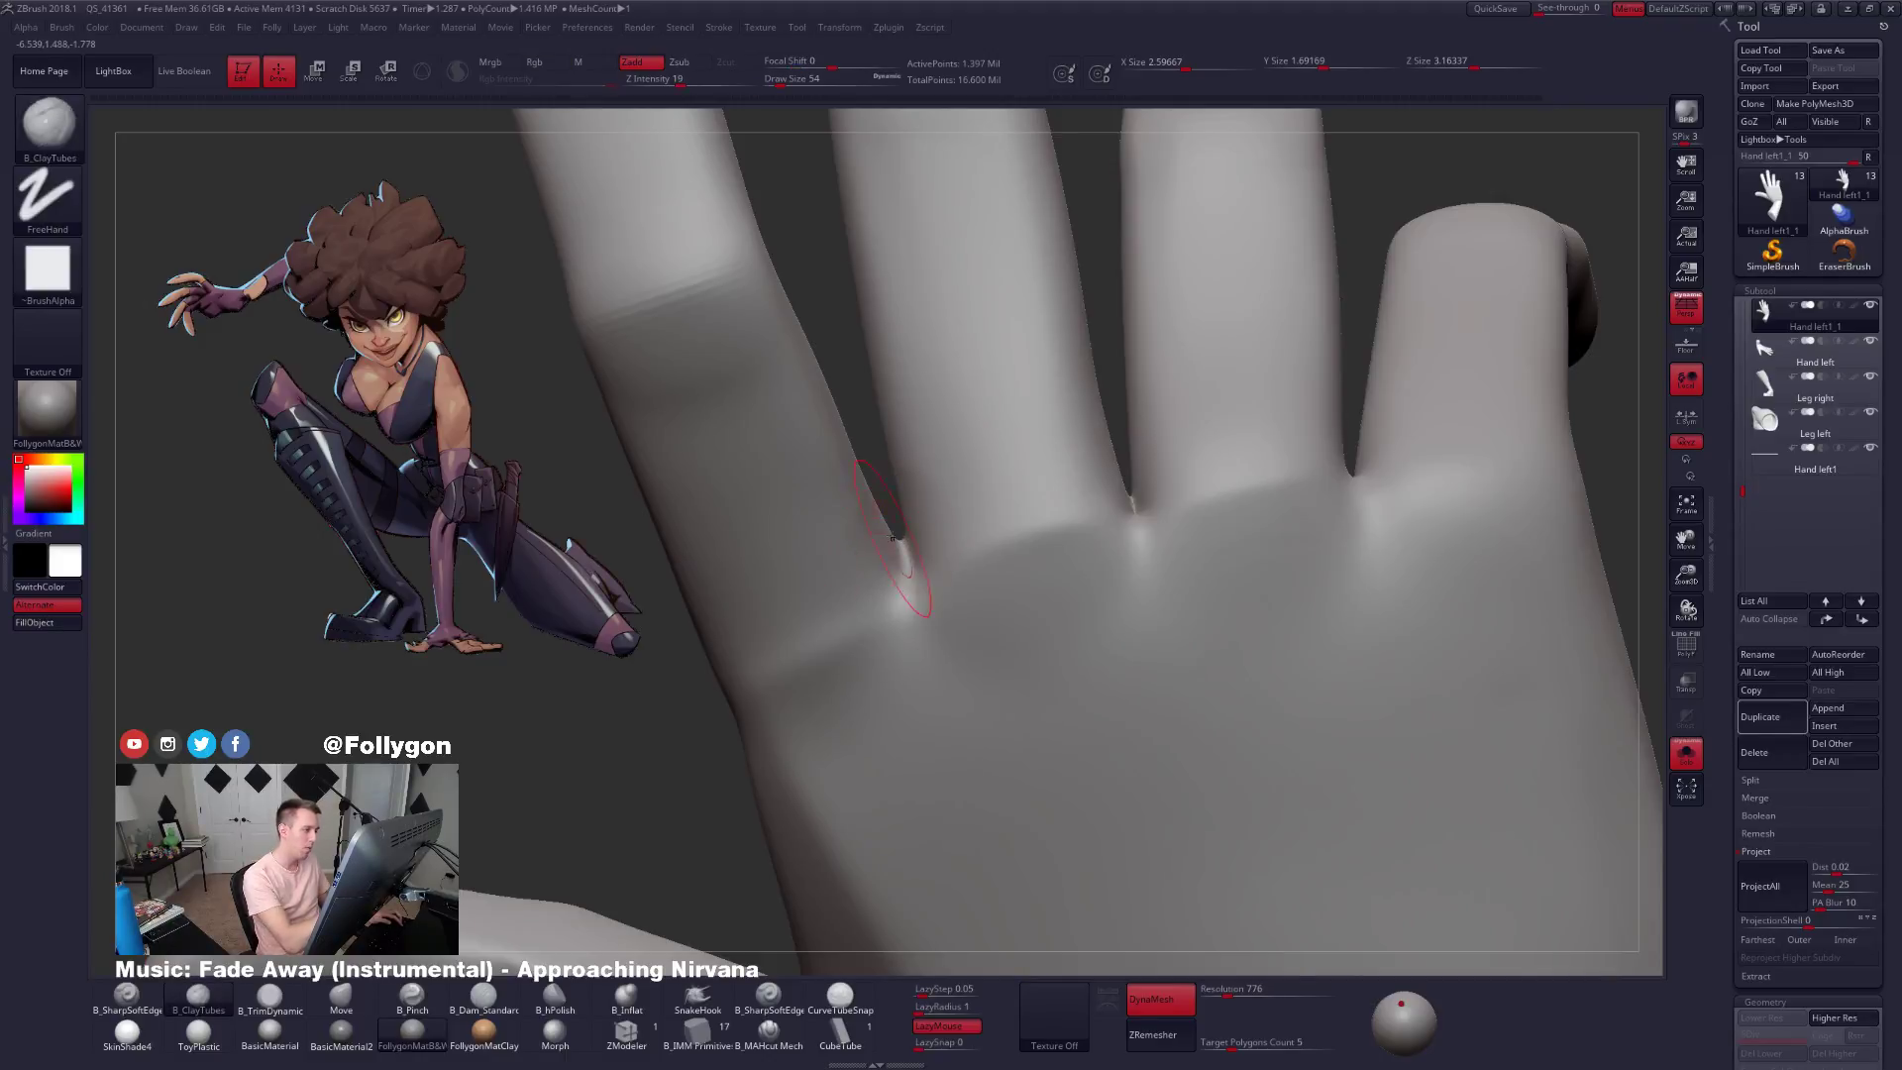
key(ctrl)
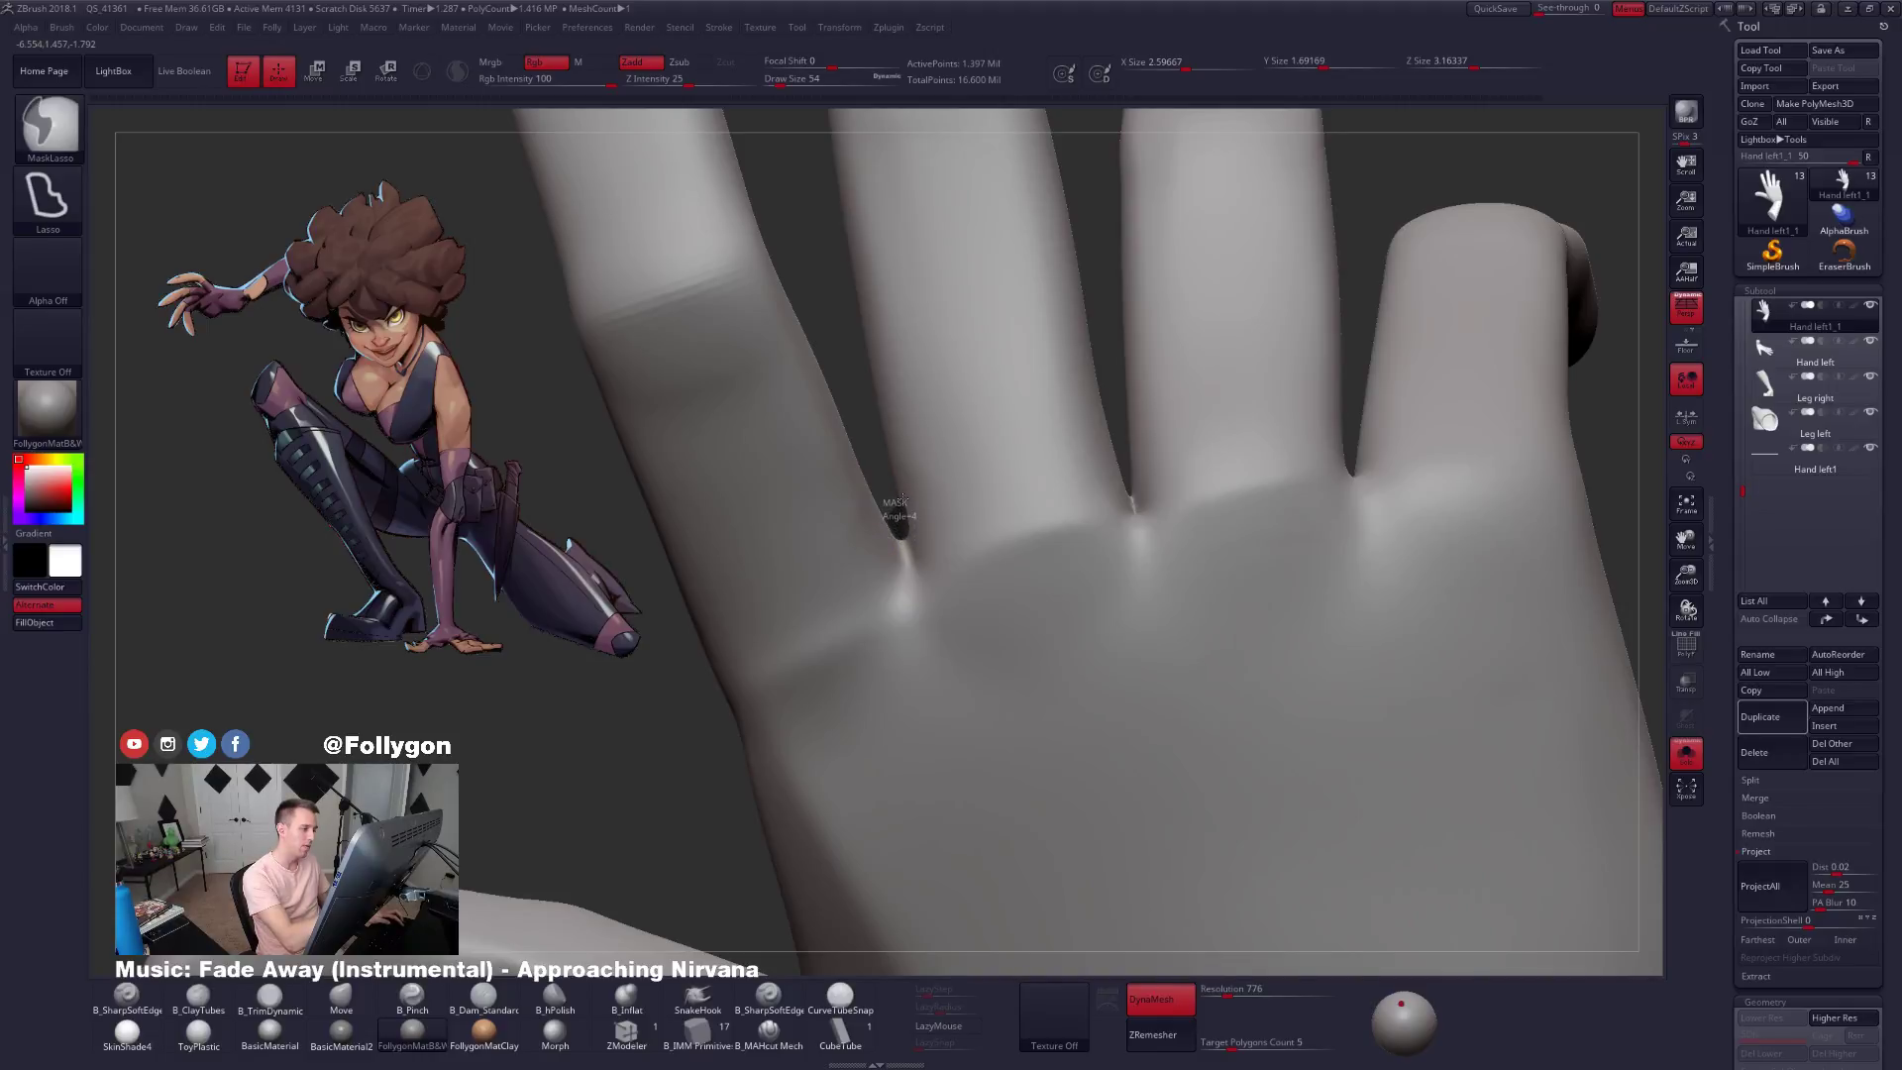
ctrl+drag(909, 503, 912, 501)
mouse_move(944, 612)
right_down()
mouse_move(1047, 621)
mouse_move(1006, 638)
right_up()
key(ctrl)
Reshape the web beside the index finger's base on the palm side with the Move brush at draw size 160.
key(b)
key(m)
key(v)
key(s)
drag(1002, 591, 1012, 584)
key(ctrl)
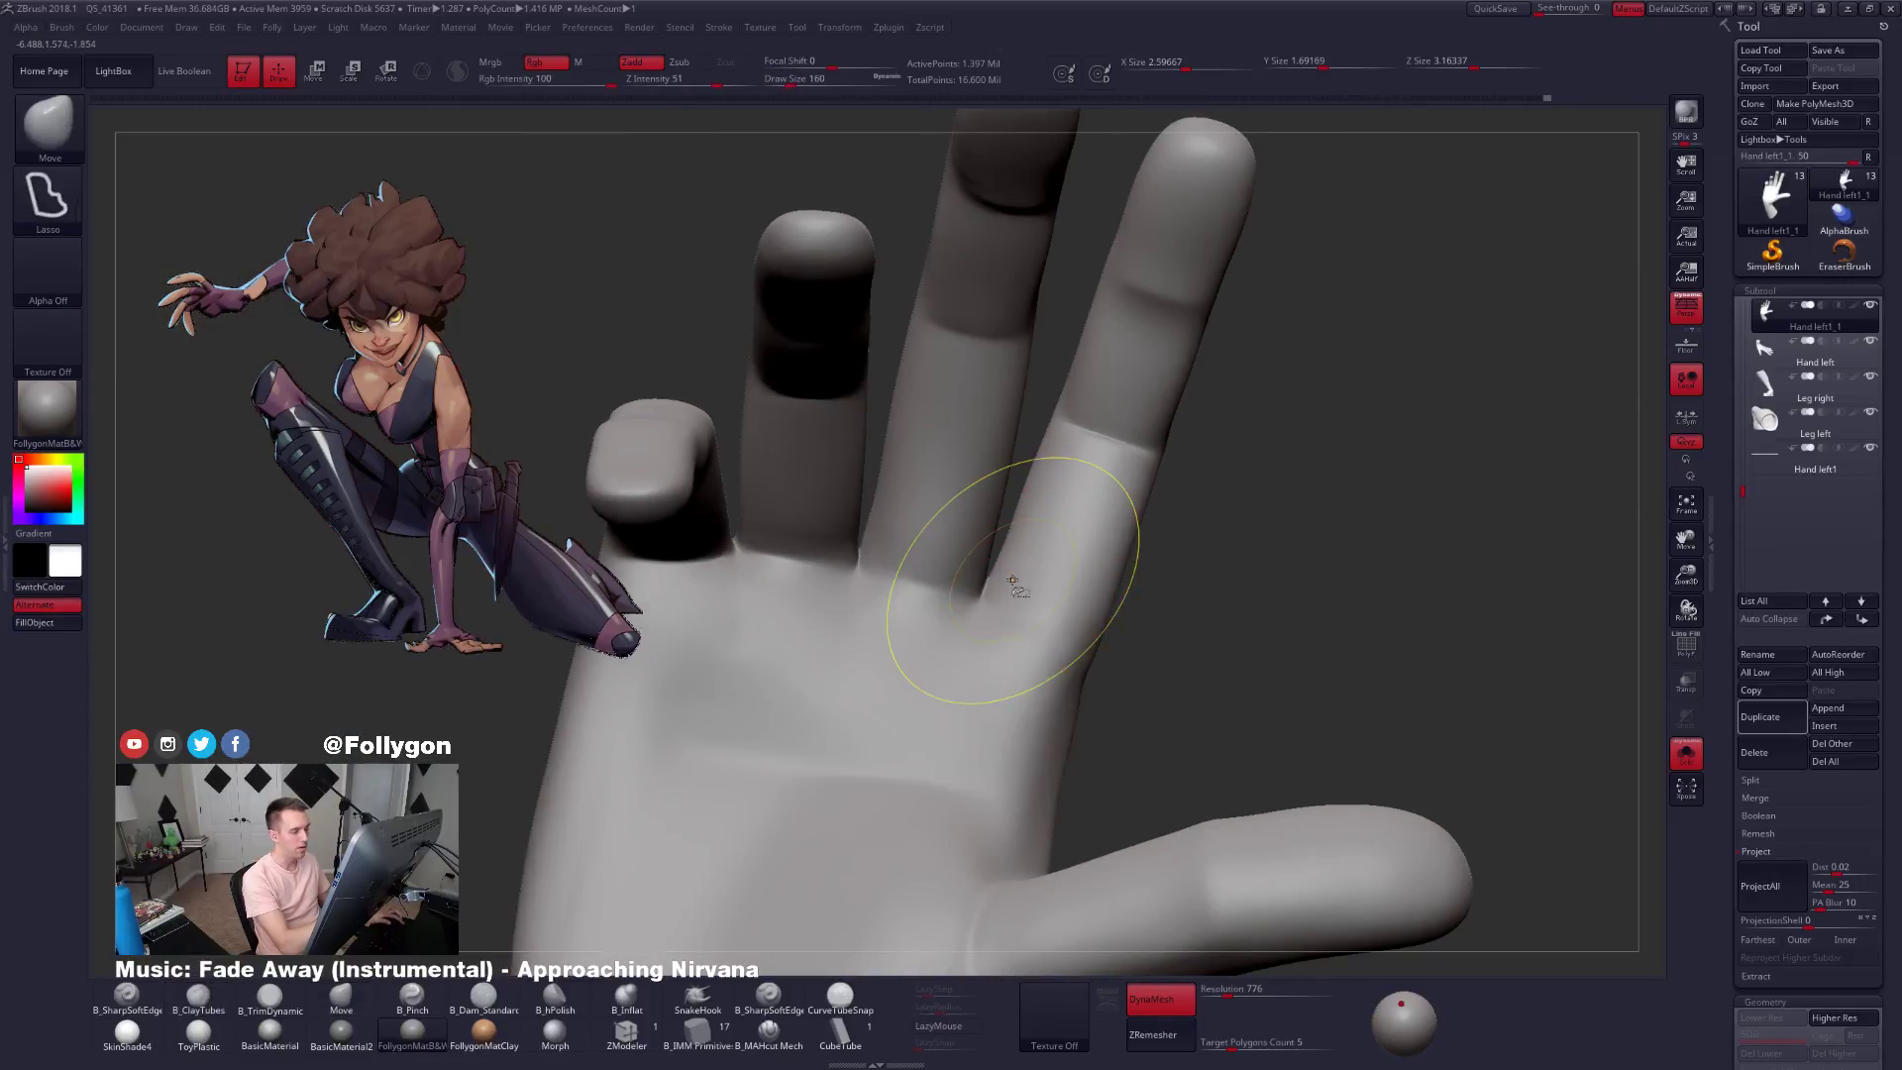
key(space)
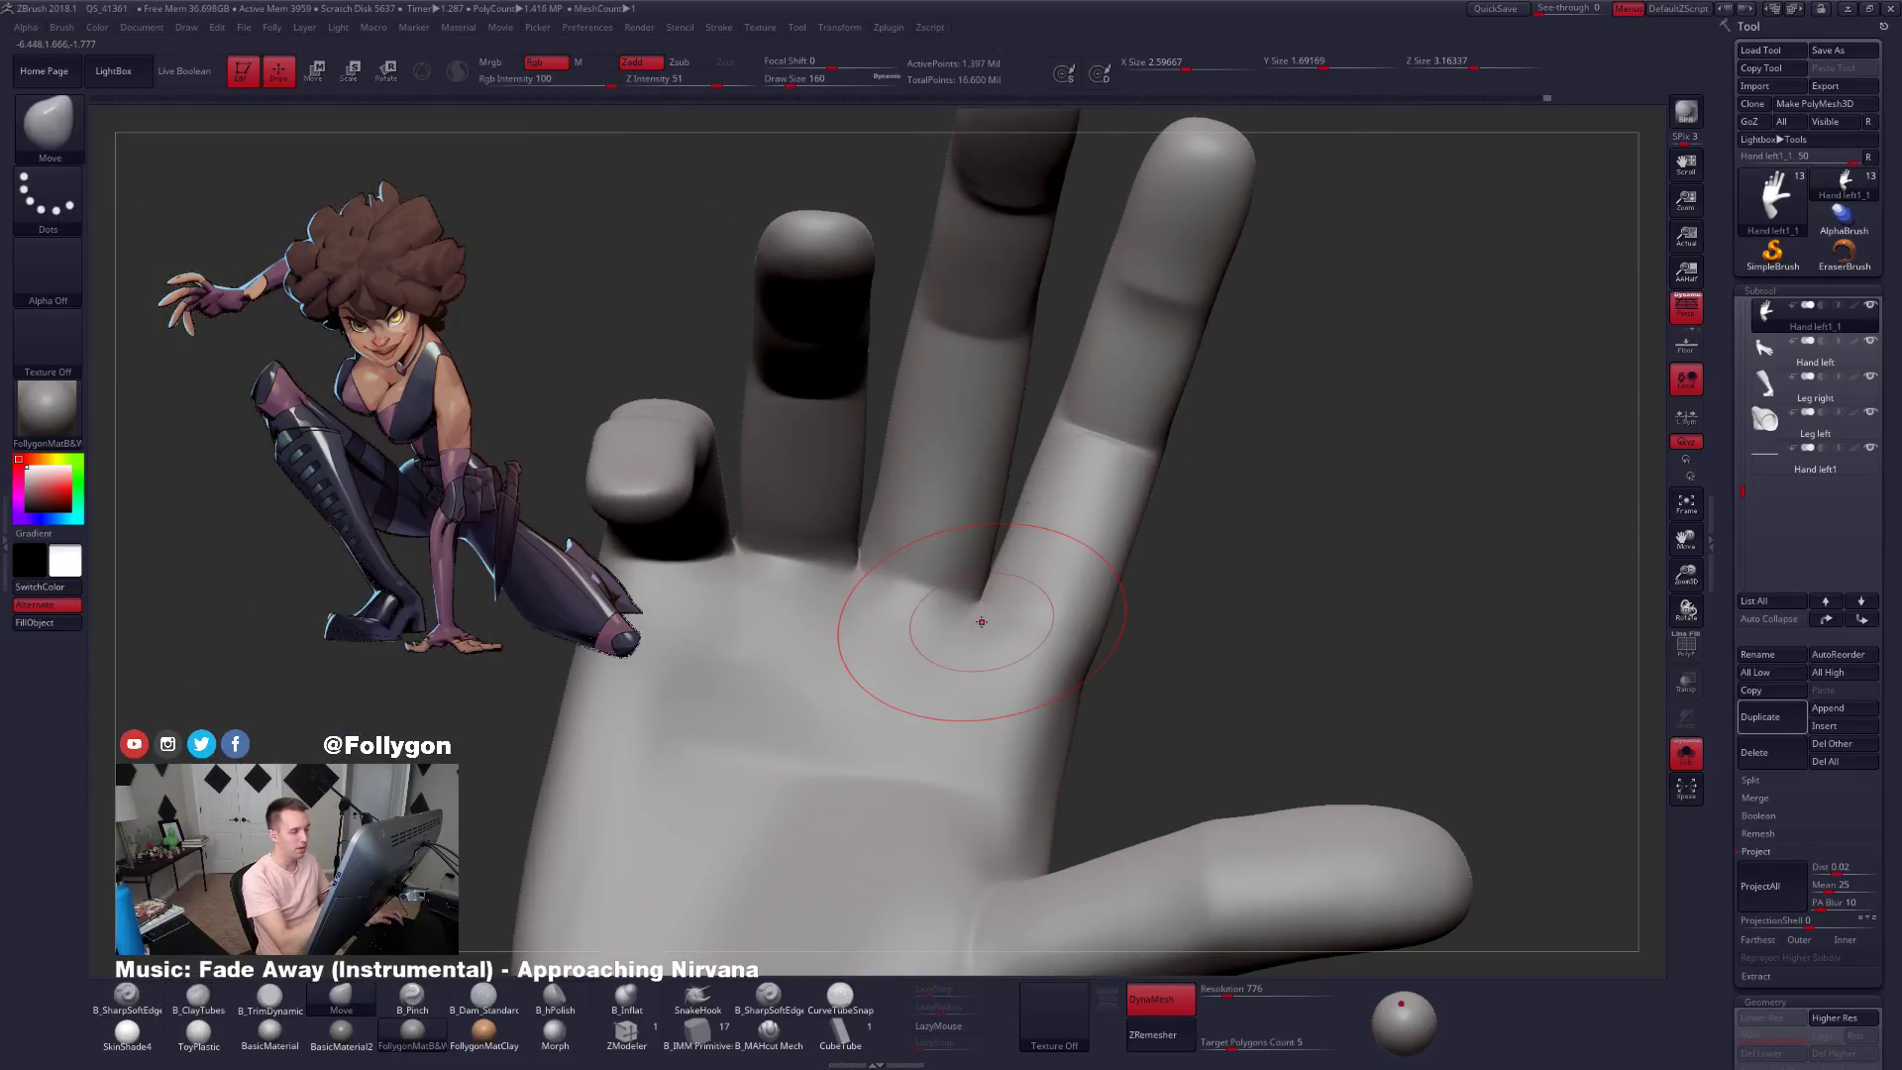
key(ctrl+shift+f)
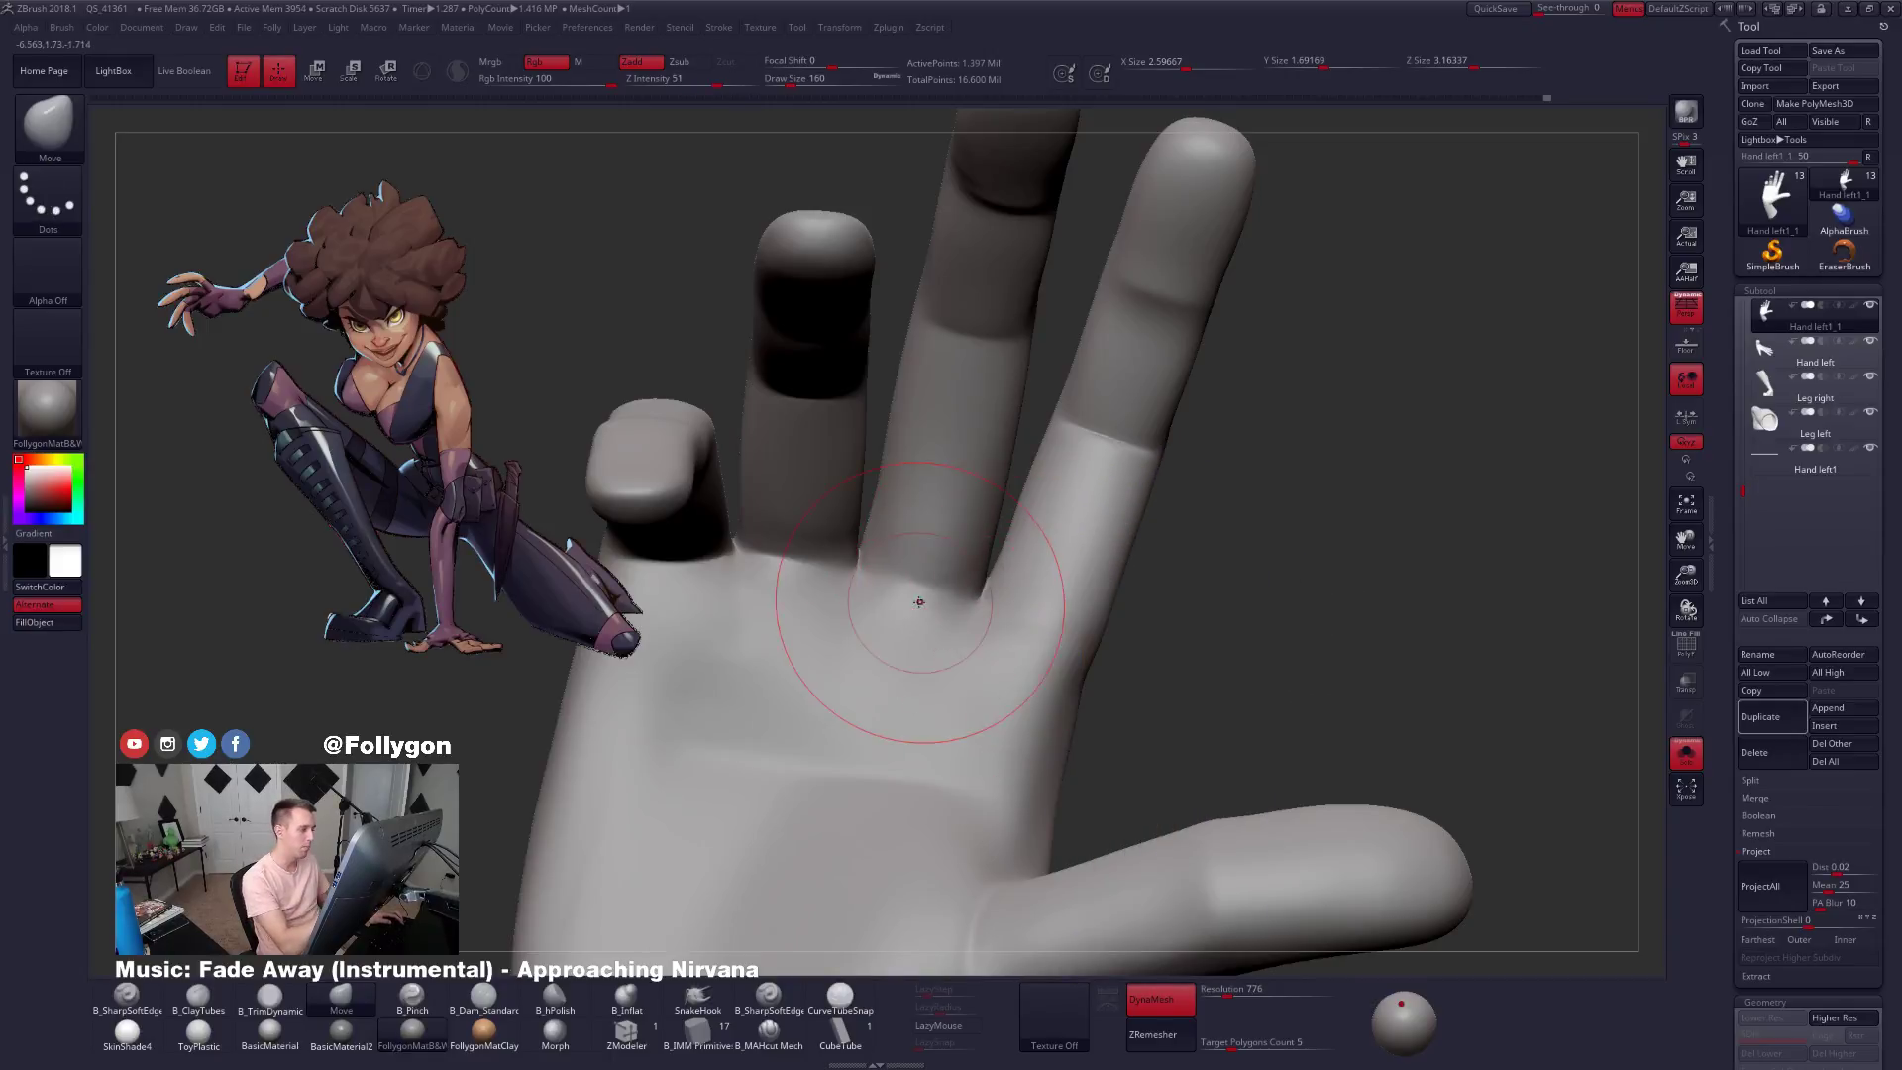
Adjust the webs between the remaining fingers from the palm side with the Move brush, reducing the draw size to 67.
right_drag(920, 602, 888, 603)
key(space)
drag(884, 551, 873, 551)
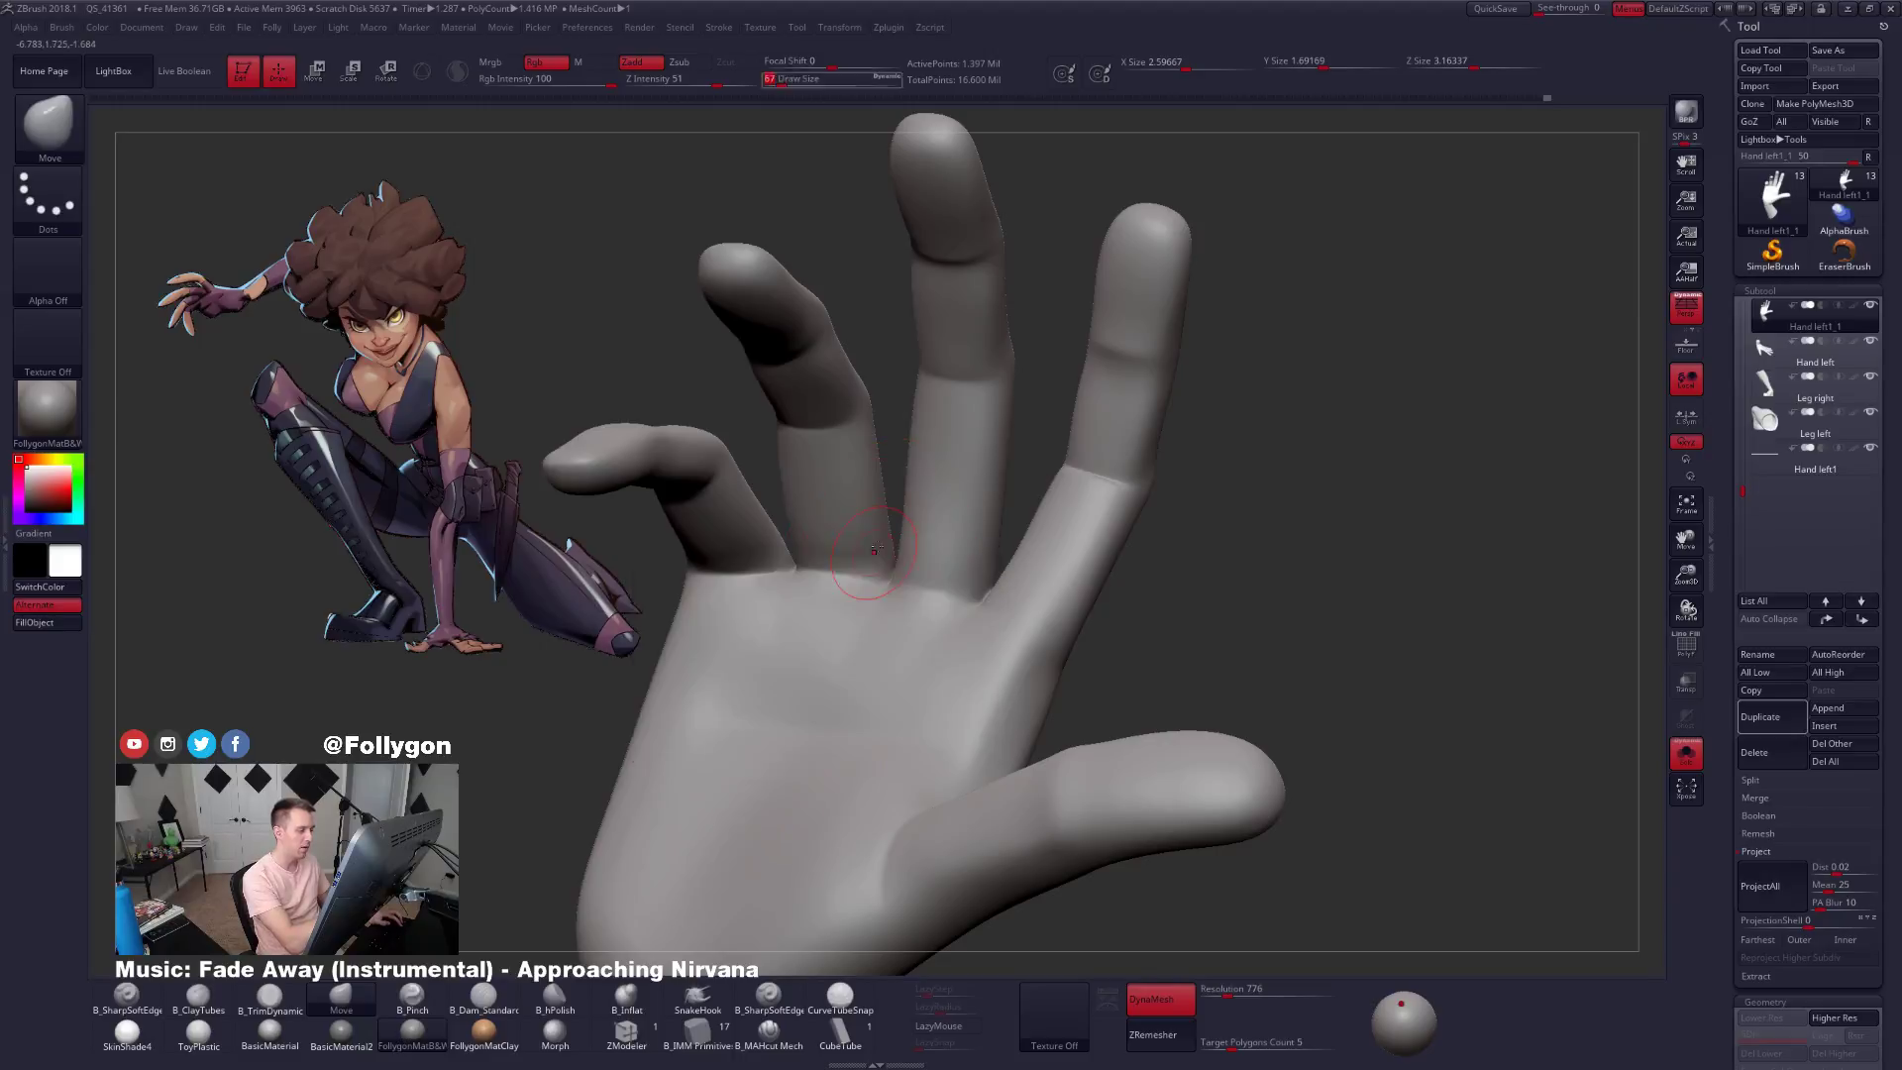
mouse_move(876, 585)
right_down()
mouse_move(994, 603)
mouse_move(969, 566)
right_up()
key(space)
drag(968, 576, 974, 577)
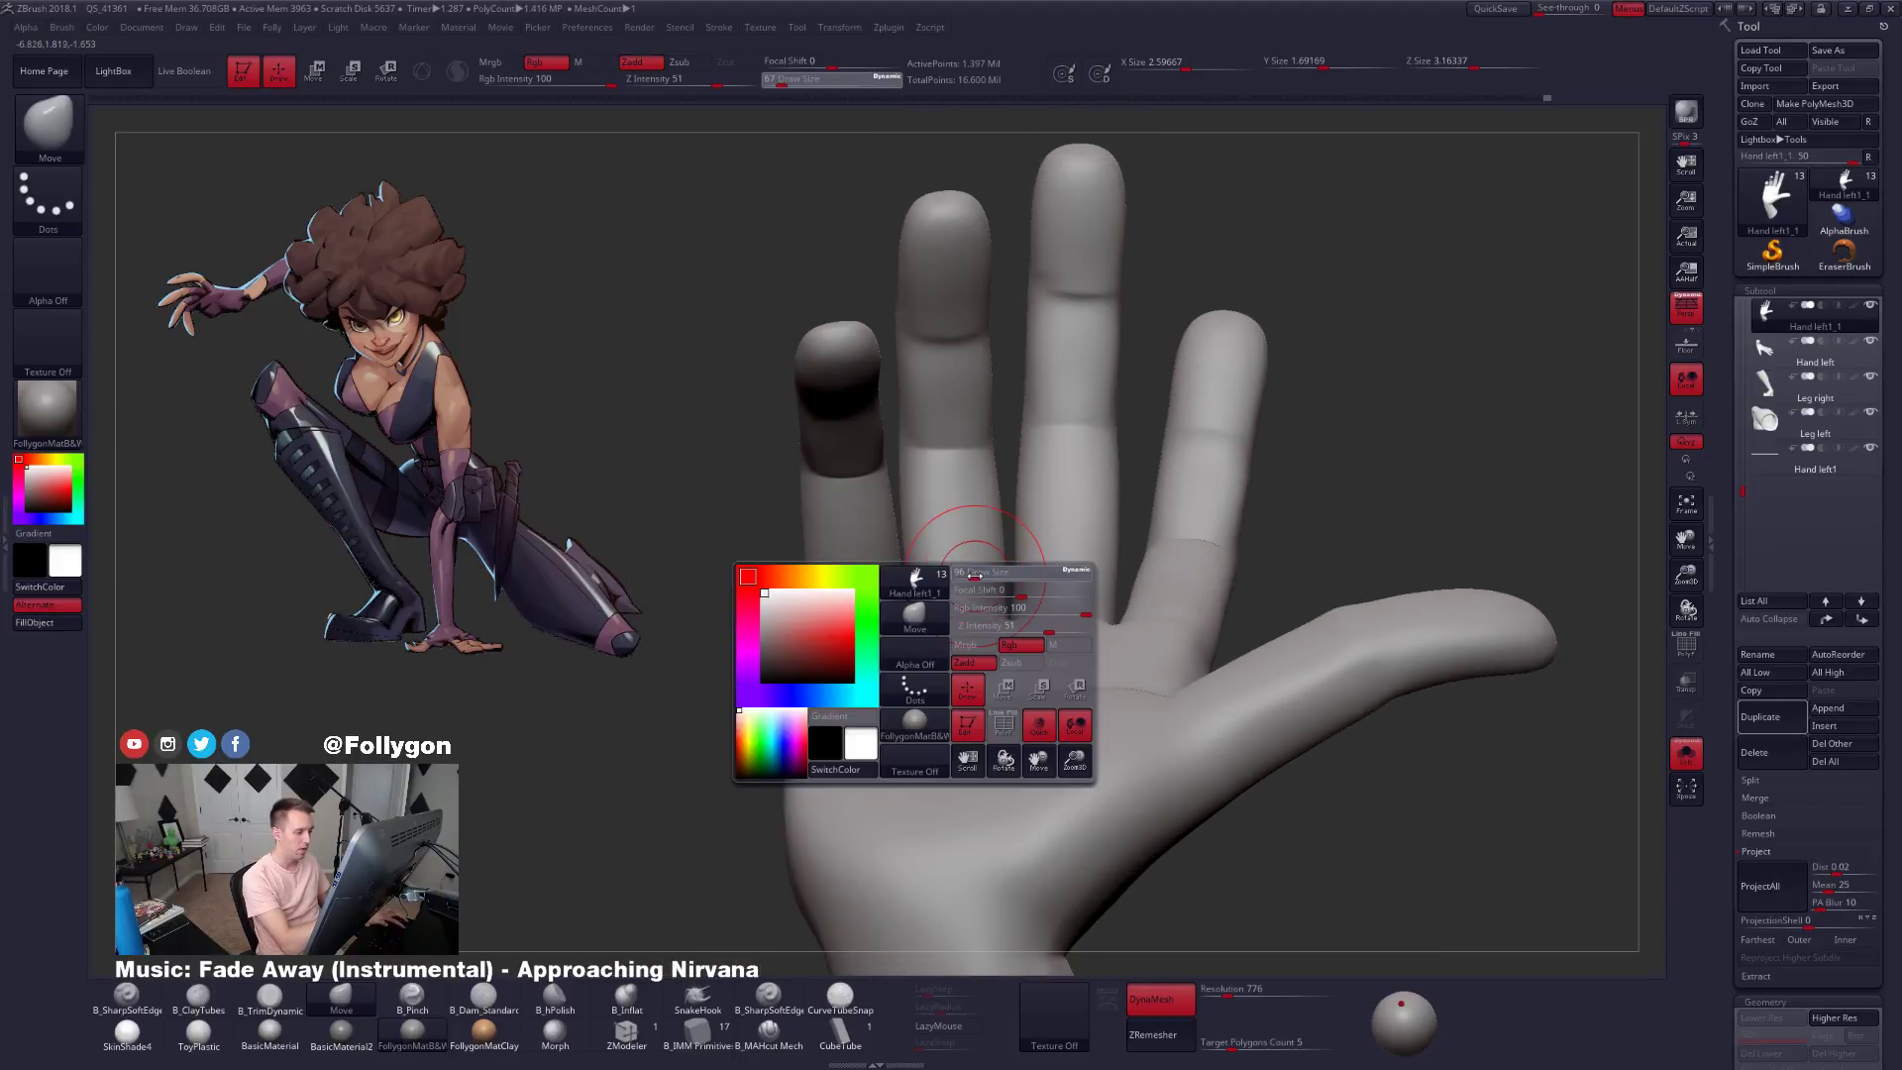
key(space)
drag(865, 601, 858, 602)
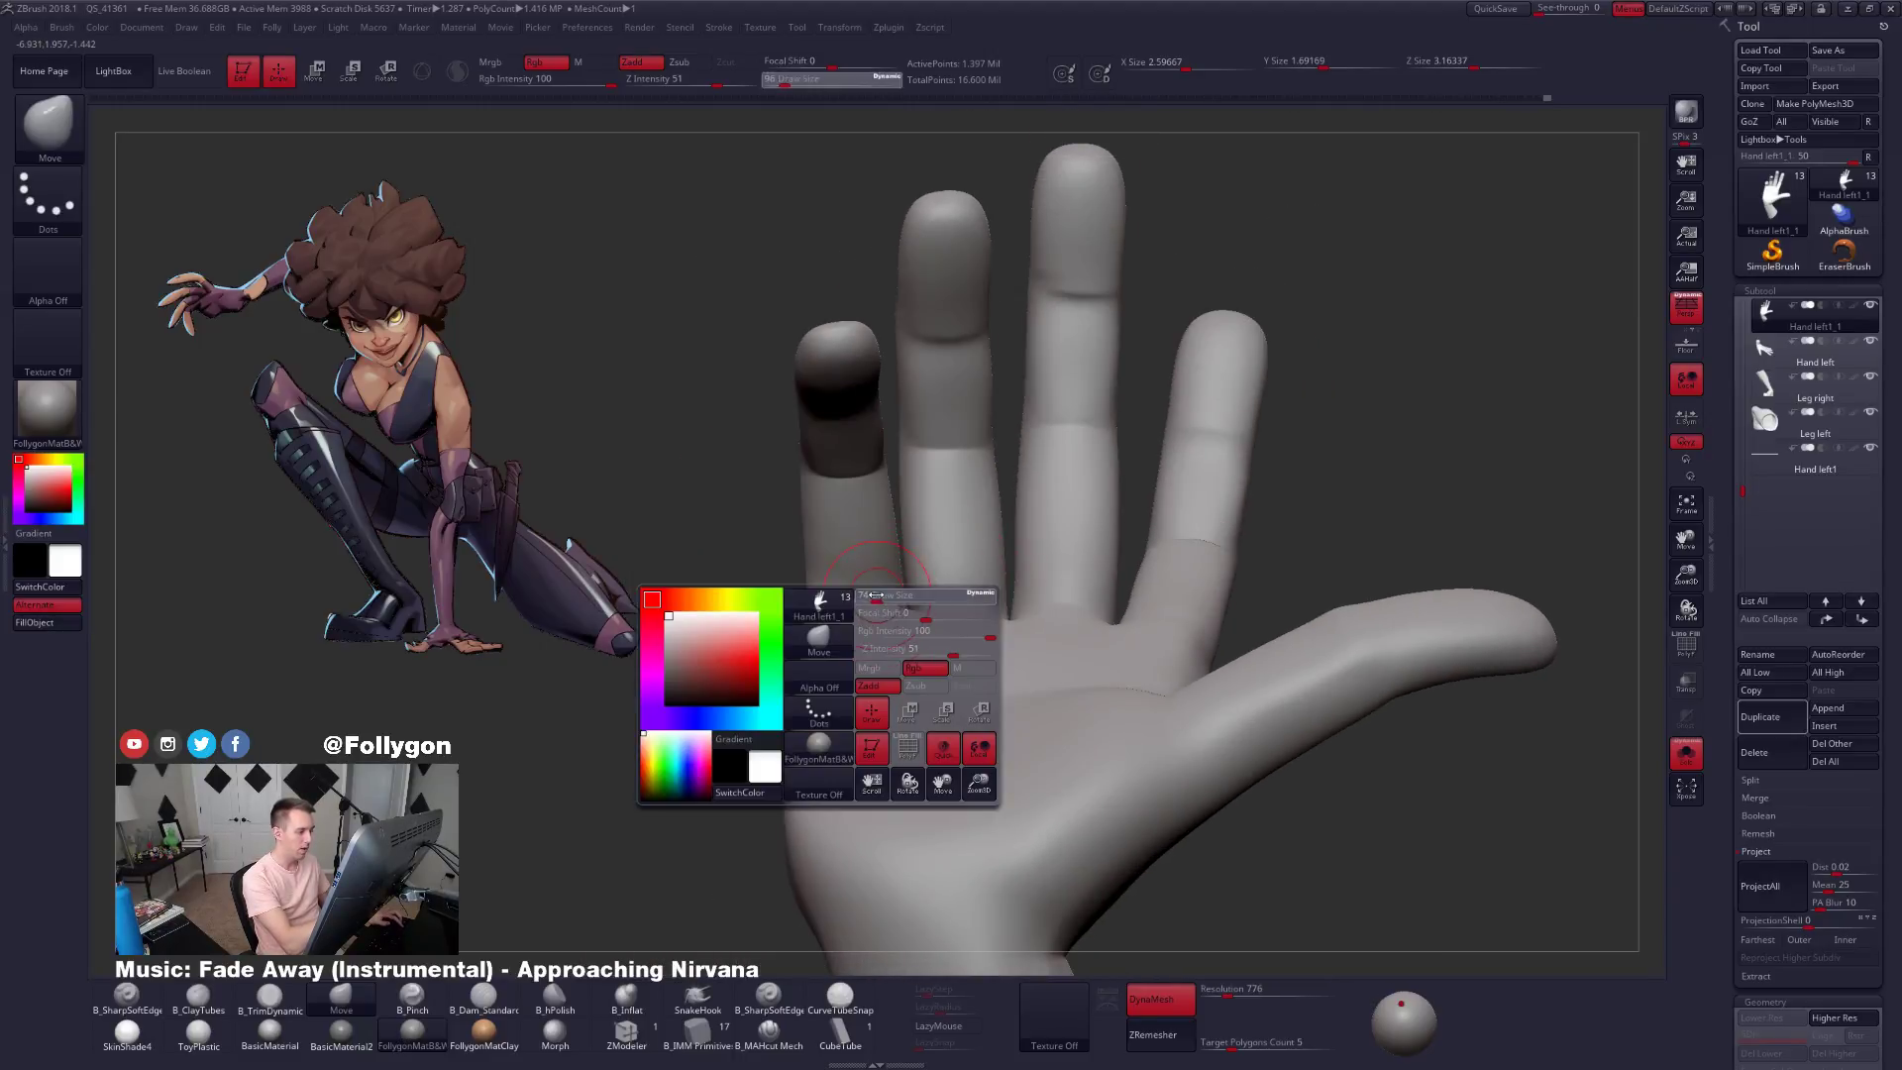
mouse_move(852, 608)
alt+right_down()
mouse_move(992, 605)
mouse_move(964, 613)
mouse_move(945, 593)
alt+right_up()
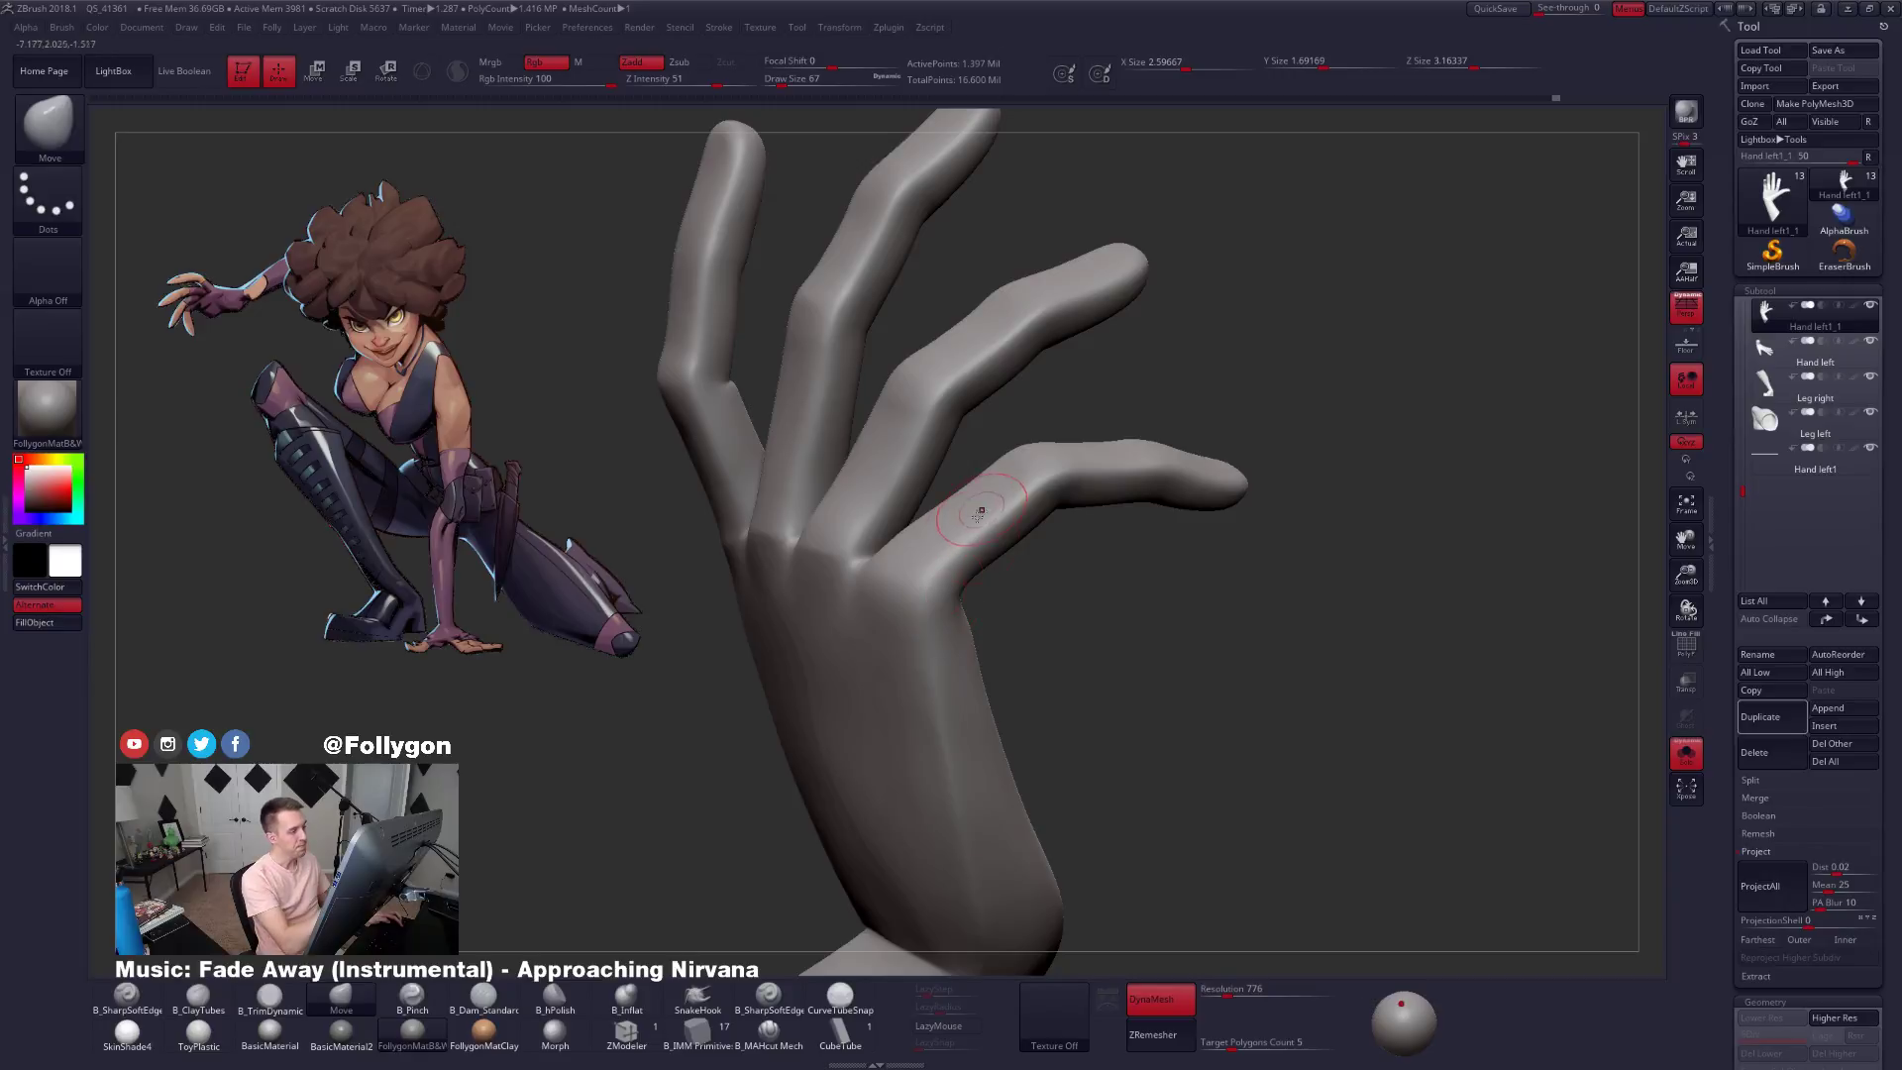
right_drag(979, 515, 1094, 620)
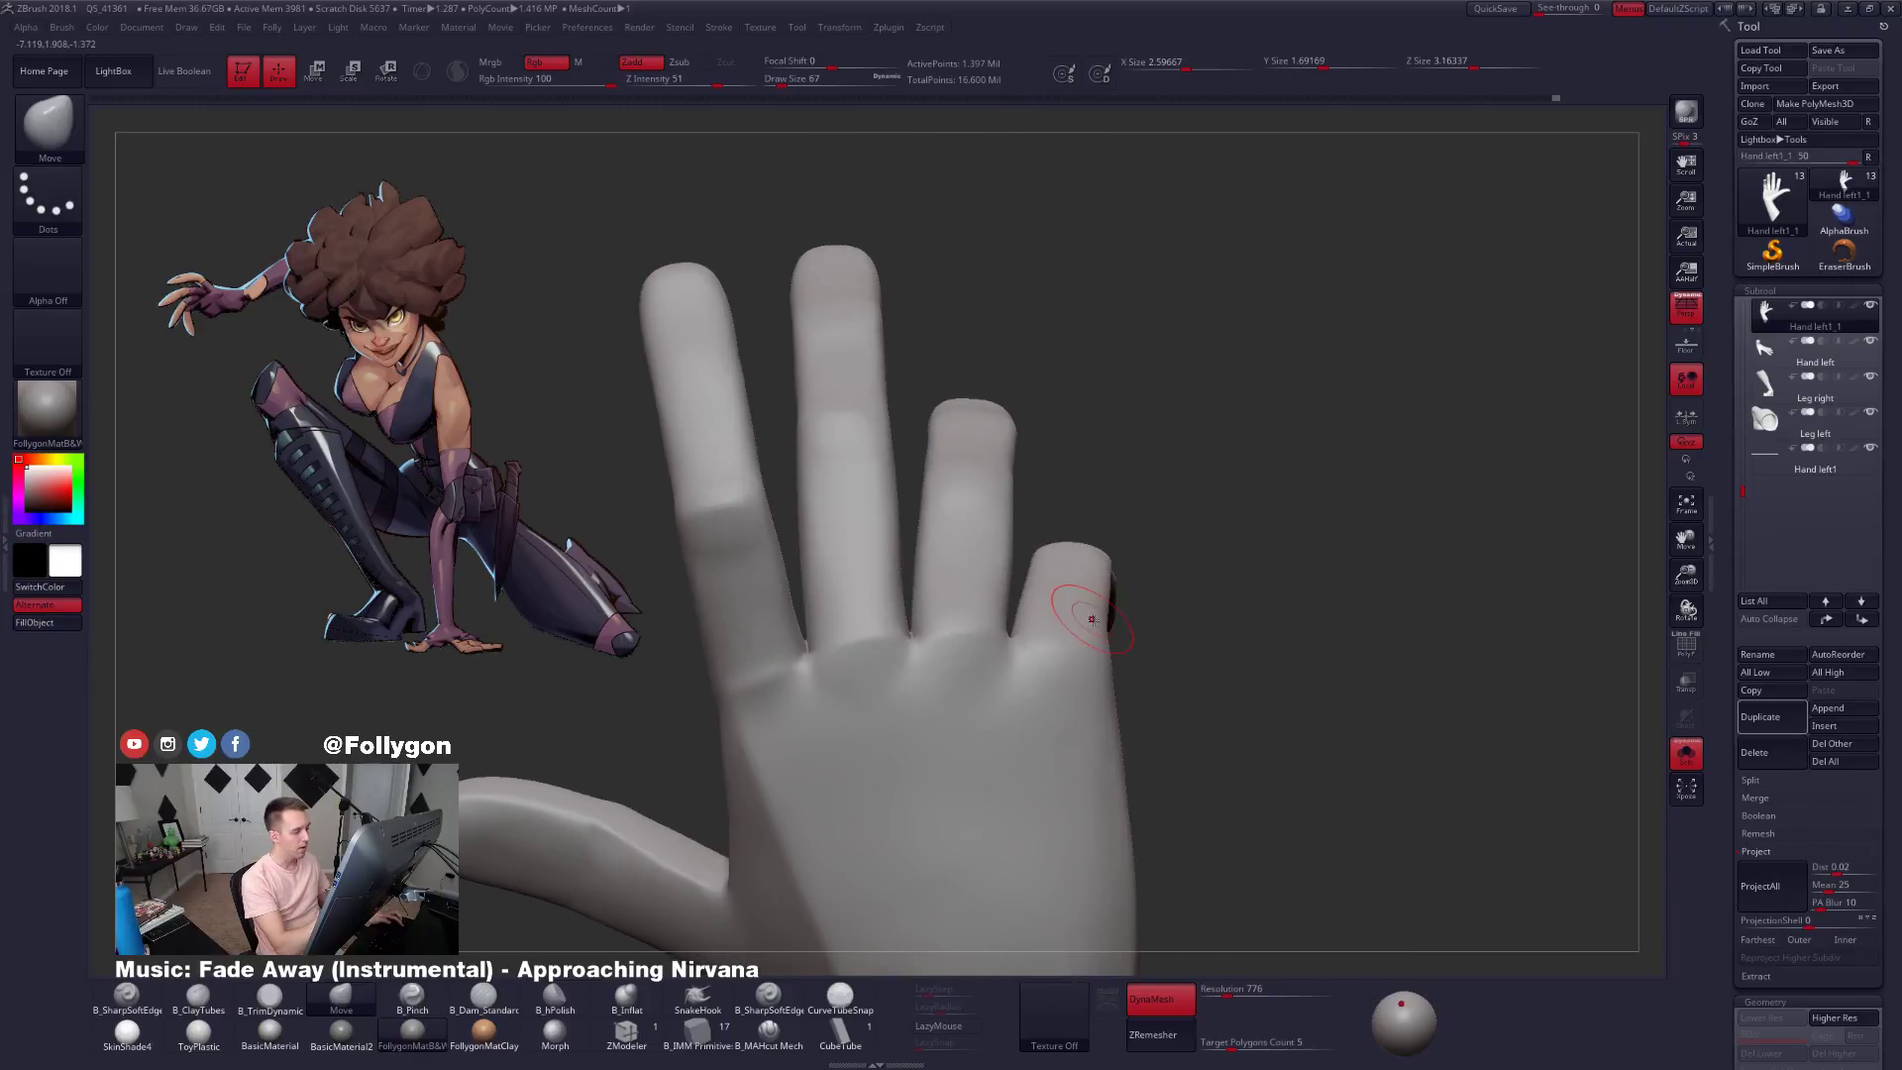
Carve the crease at the little finger's base on the back of the hand with the MAHcut Mech brush.
click(769, 1030)
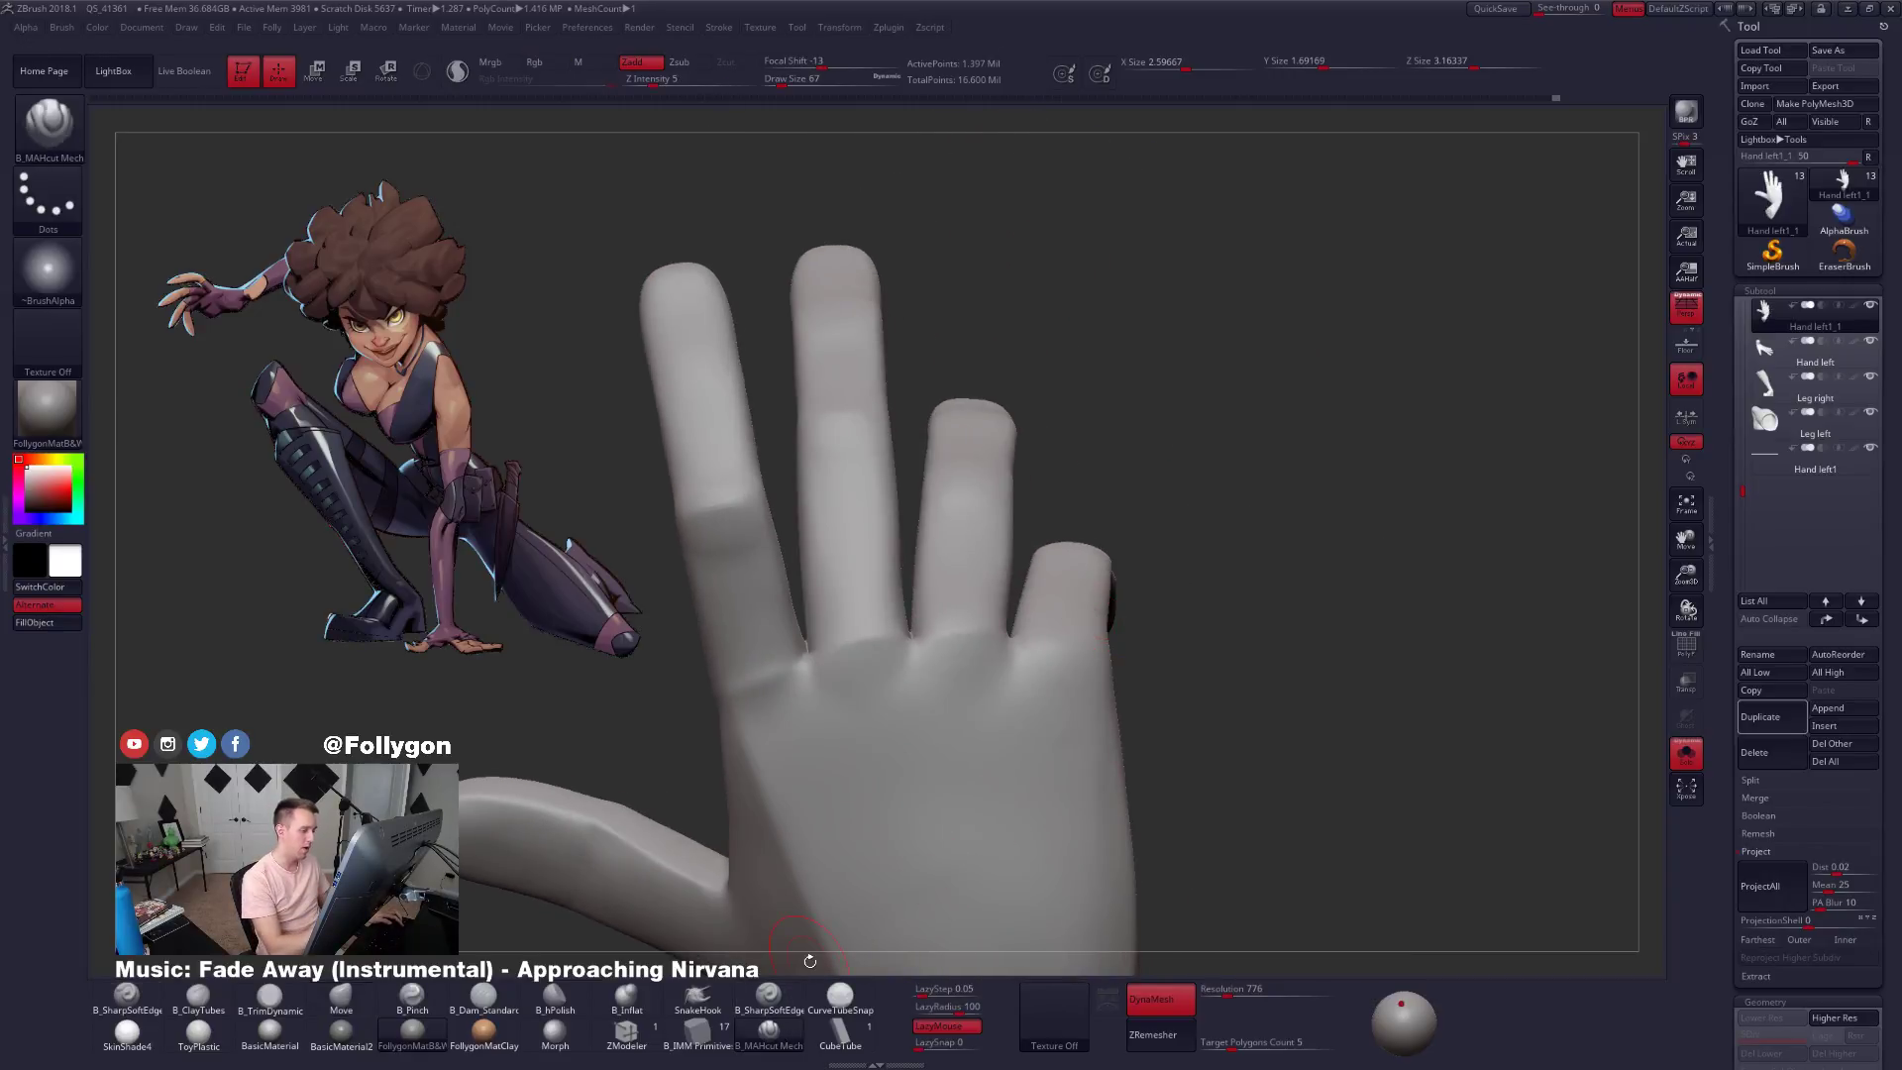
right_drag(991, 654, 1034, 646)
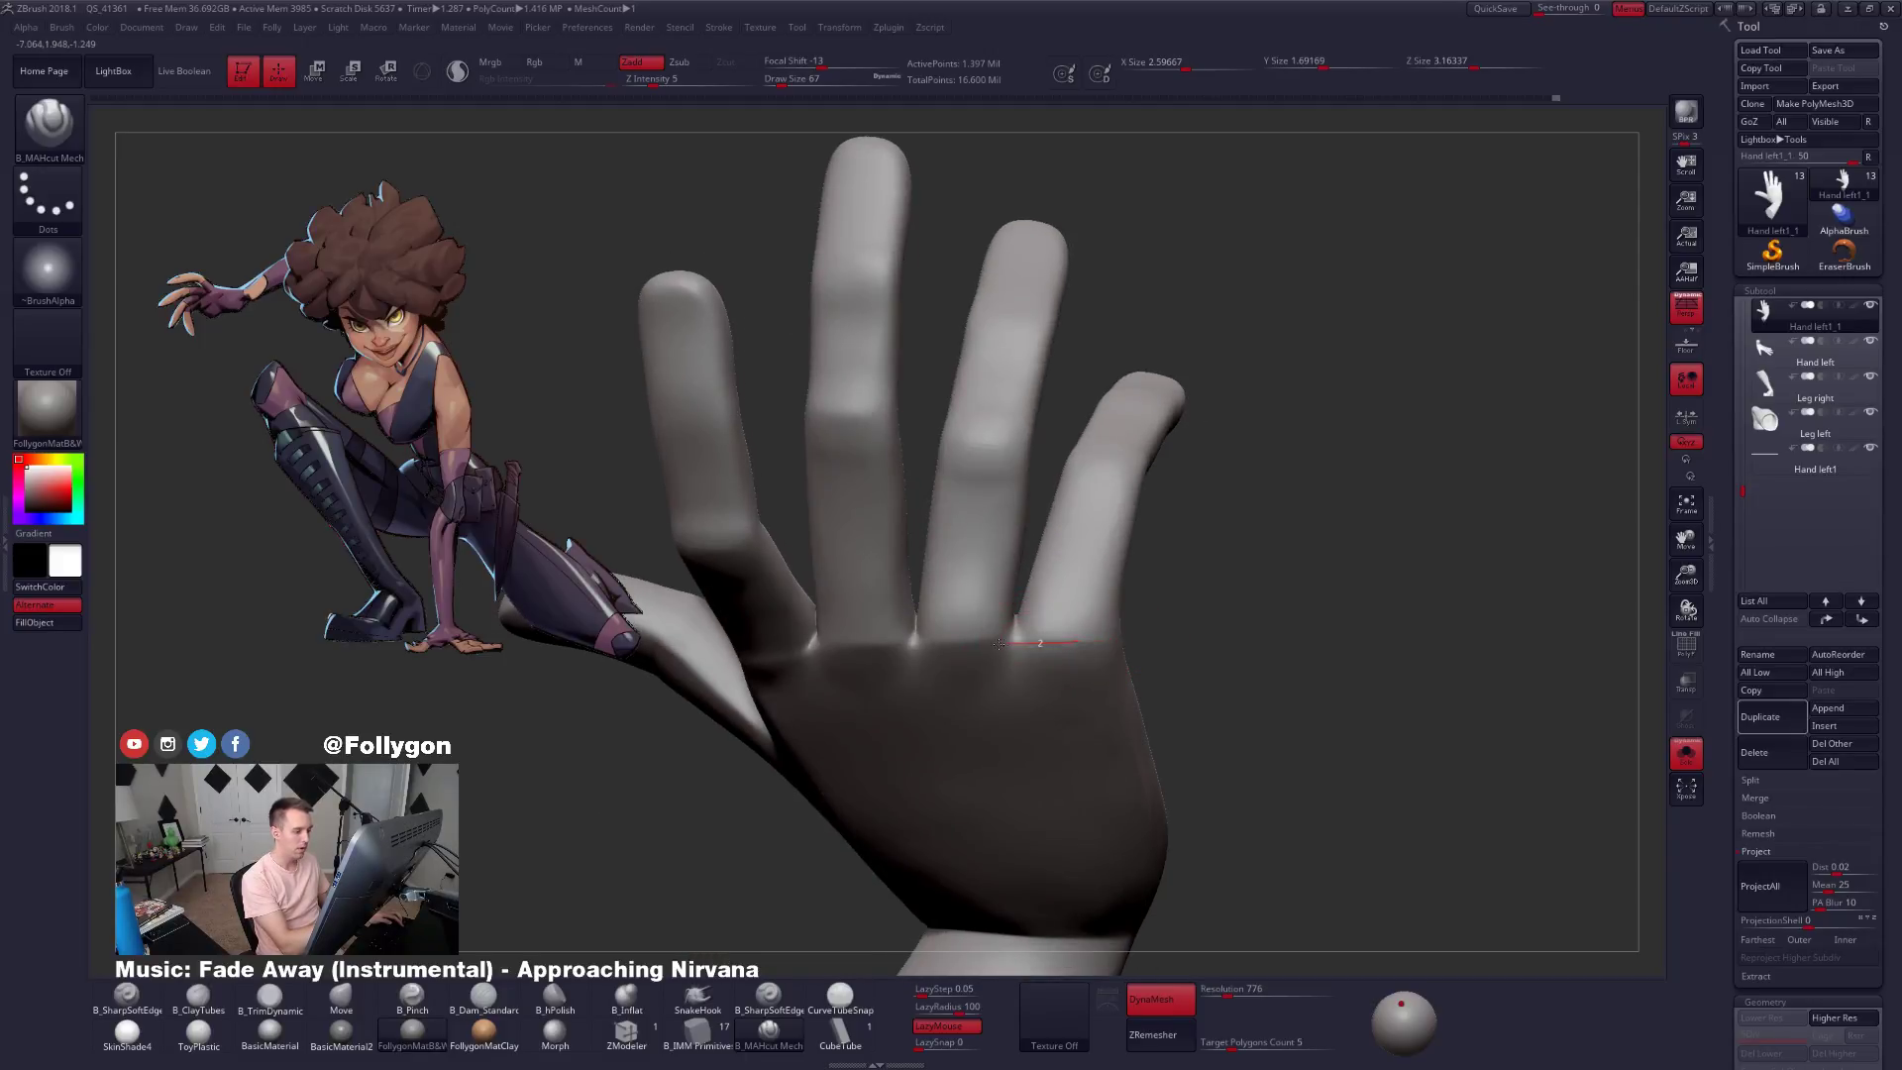
right_drag(963, 662, 1051, 642)
right_drag(1058, 661, 1053, 662)
Reshape the little finger's knuckle on the back of the hand with the Move brush.
key(b)
key(m)
key(v)
key(space)
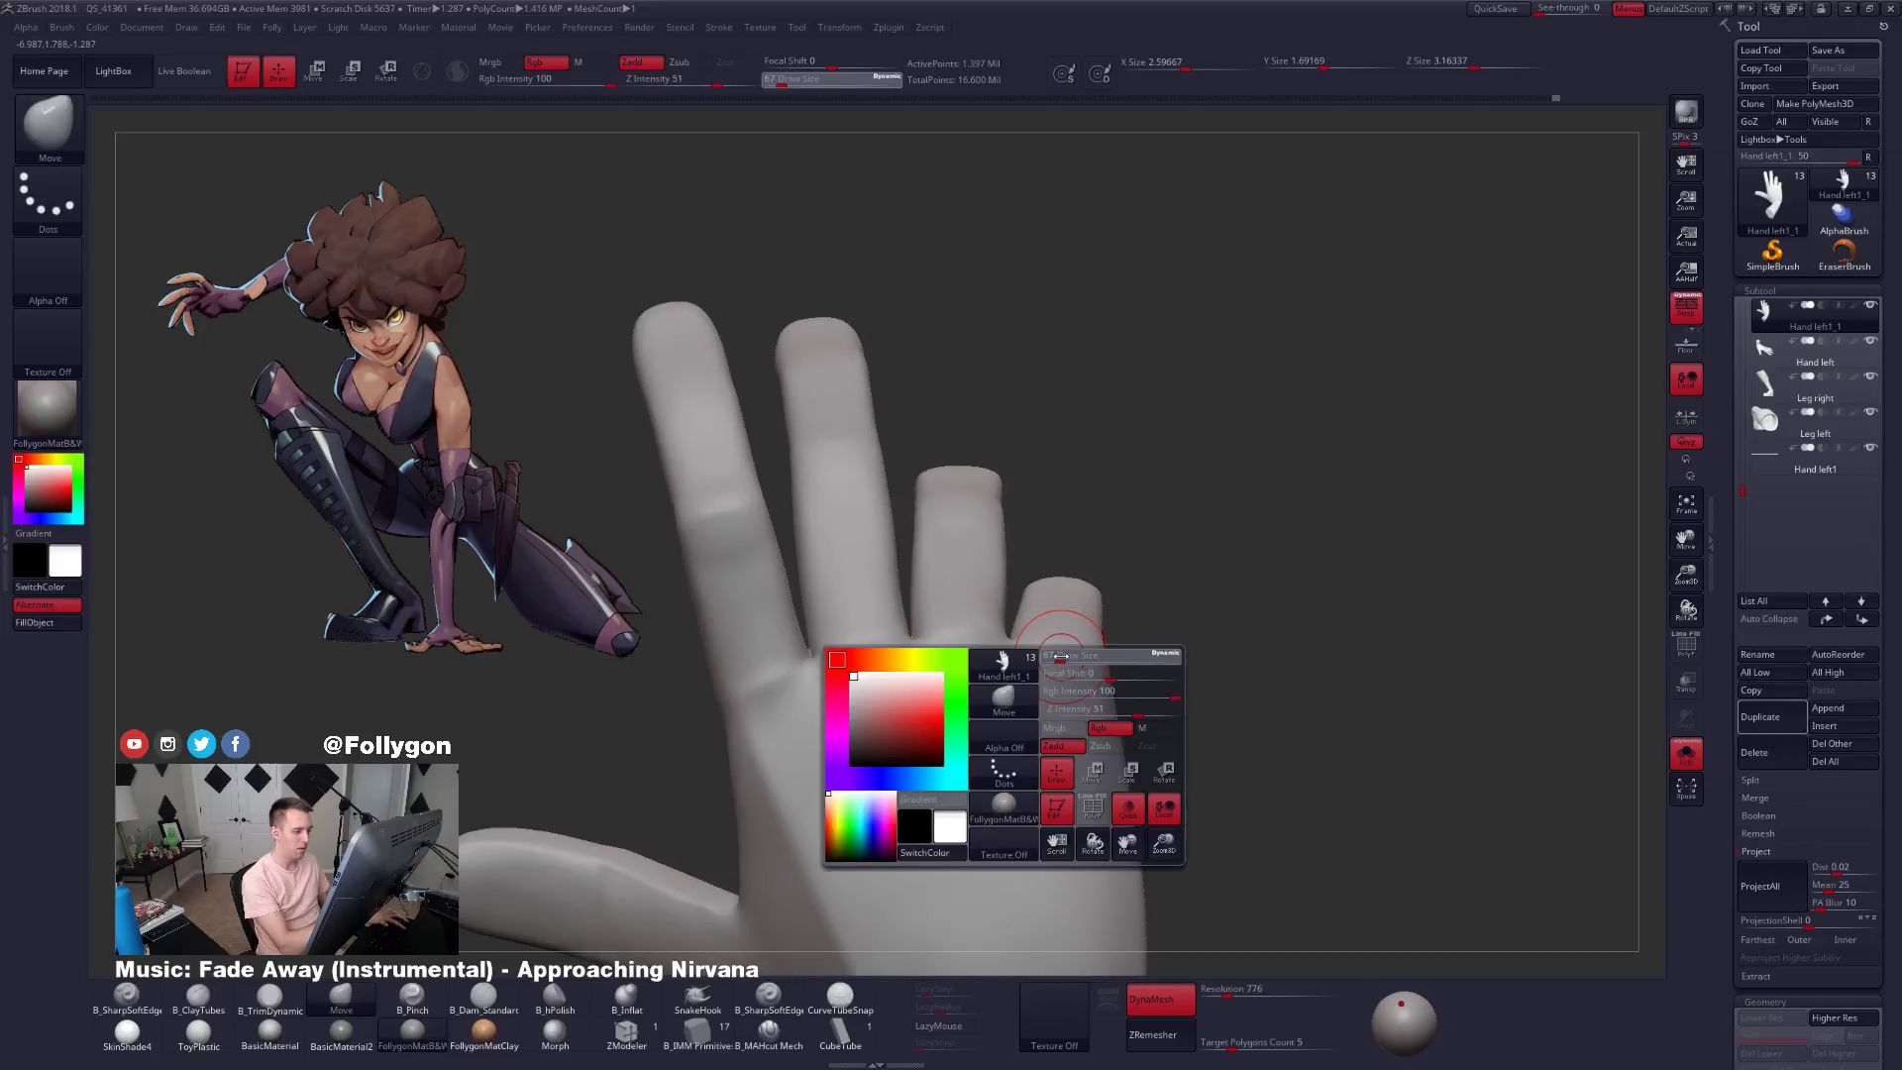
drag(1053, 663, 1058, 663)
mouse_move(1052, 667)
right_down()
mouse_move(1060, 650)
mouse_move(941, 634)
mouse_move(881, 575)
mouse_move(1067, 694)
mouse_move(1001, 683)
mouse_move(1058, 645)
mouse_move(1060, 674)
mouse_move(1119, 661)
right_up()
mouse_move(1149, 466)
ctrl+mouse_down()
mouse_move(1094, 767)
mouse_move(1273, 743)
mouse_move(1293, 654)
ctrl+mouse_up()
right_drag(1333, 594, 1283, 565)
ctrl+drag(1286, 555, 1274, 531)
mouse_move(1268, 555)
right_down()
mouse_move(1150, 596)
mouse_move(1140, 619)
right_up()
Refine the shape of the index finger's base knuckle with the Move brush, adjusting its draw size.
key(space)
drag(1090, 622, 1102, 622)
mouse_move(951, 594)
right_down()
mouse_move(1168, 555)
mouse_move(1139, 685)
mouse_move(1192, 552)
right_up()
key(space)
drag(1102, 622, 1092, 622)
mouse_move(1228, 555)
right_down()
mouse_move(1147, 613)
mouse_move(1143, 648)
right_up()
Sharpen the creases between the knuckles on the back of the hand with the Pinch brush at draw size 67.
key(5)
key(space)
drag(1097, 602, 1092, 601)
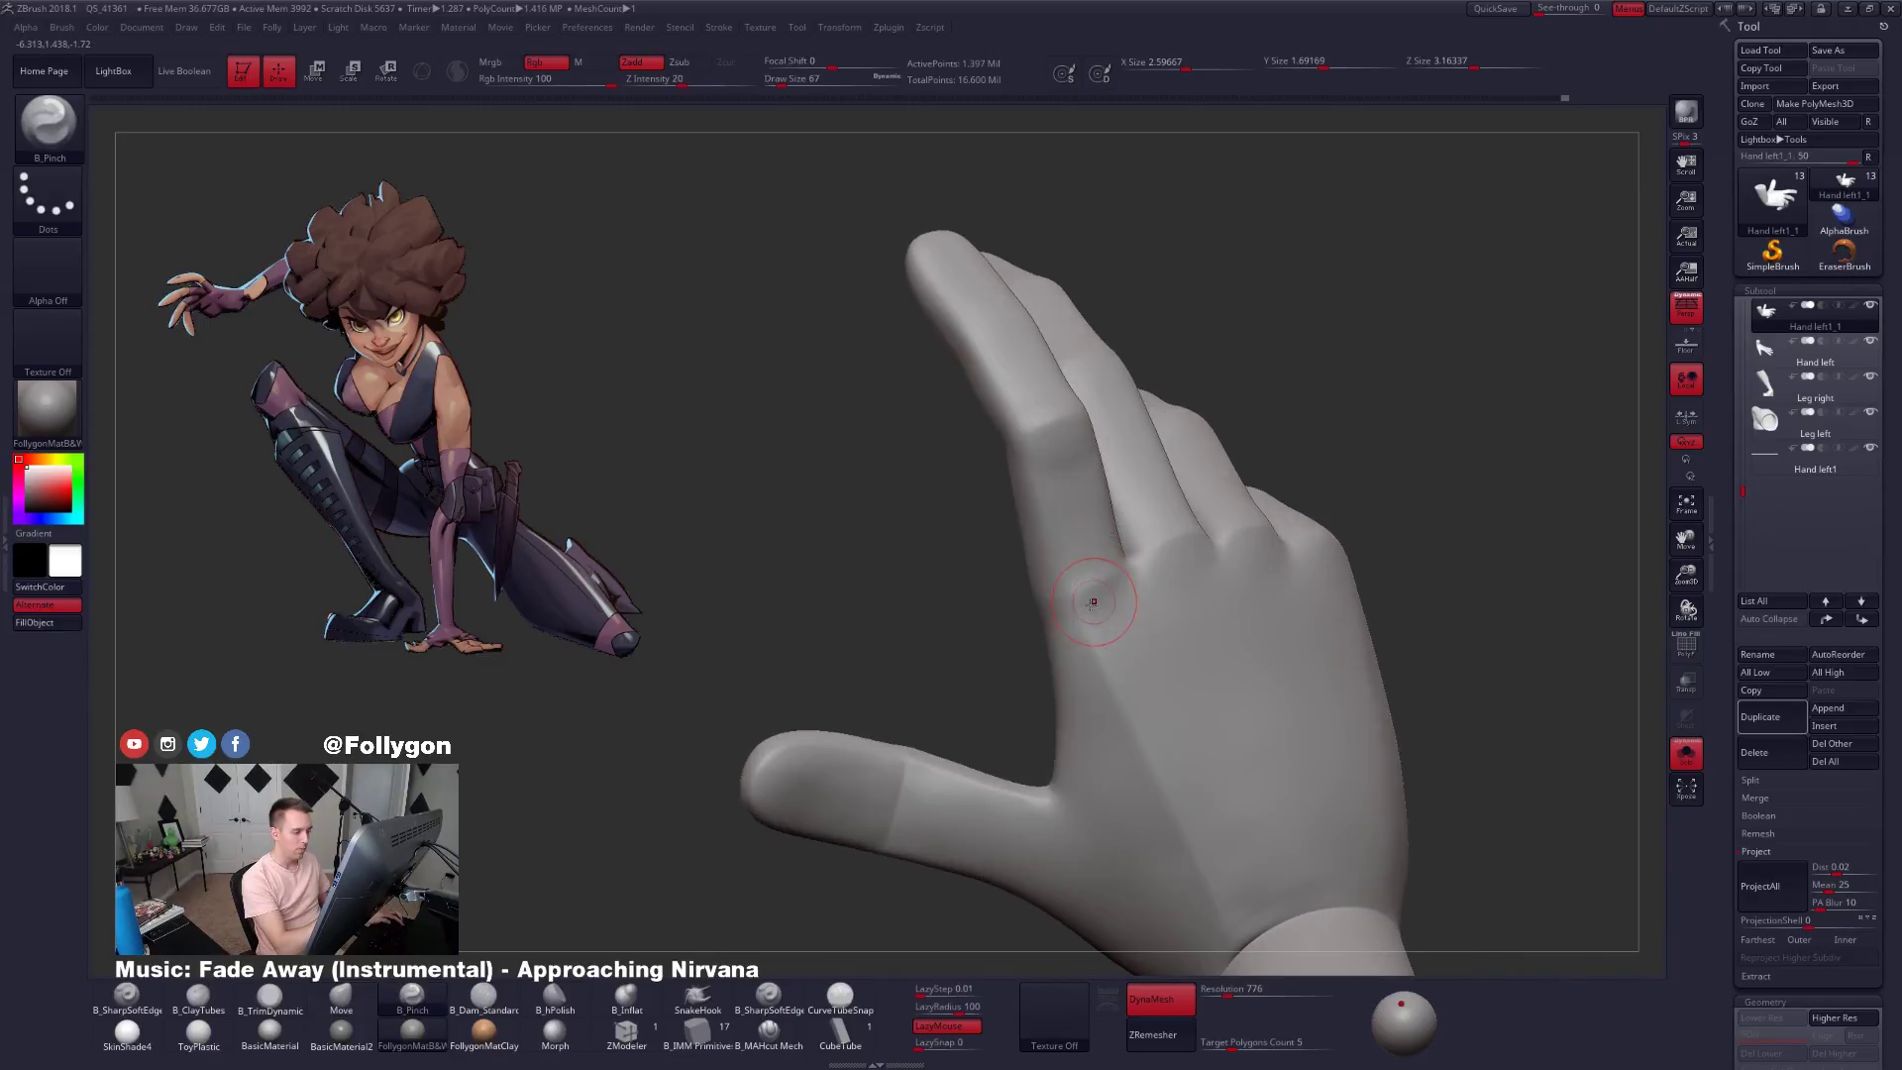
right_drag(1093, 601, 1154, 557)
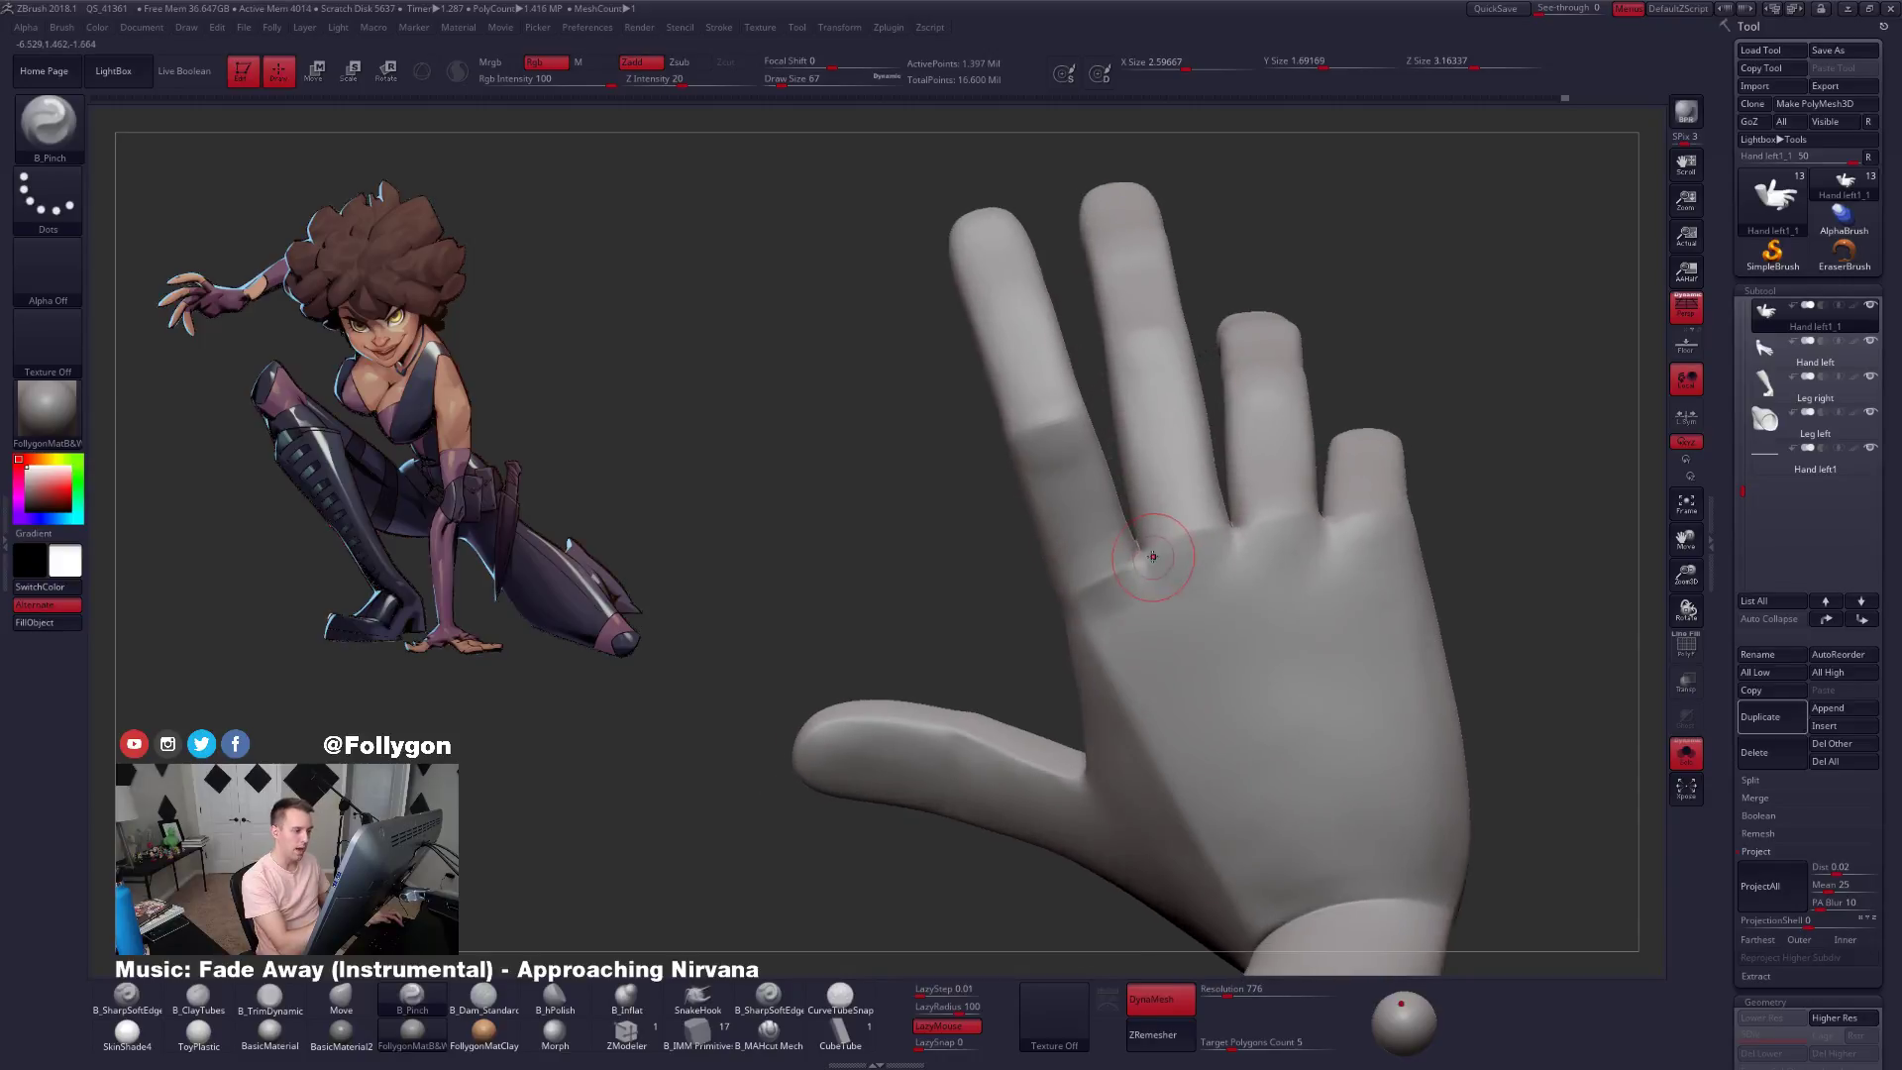
drag(1219, 528, 1304, 521)
alt+right_drag(1263, 535, 1200, 585)
right_drag(1200, 586, 1183, 569)
drag(1275, 568, 1321, 566)
alt+right_drag(1205, 558, 1125, 628)
drag(1194, 639, 1279, 627)
mouse_move(1250, 661)
right_down()
mouse_move(1090, 711)
mouse_move(1022, 634)
mouse_move(1072, 674)
mouse_move(1109, 659)
mouse_move(1083, 604)
mouse_move(1119, 537)
mouse_move(1072, 576)
right_up()
Flatten the back of the middle finger's lowest segment with the TrimDynamic brush at draw size 67.
key(shift+f)
key(shift+f)
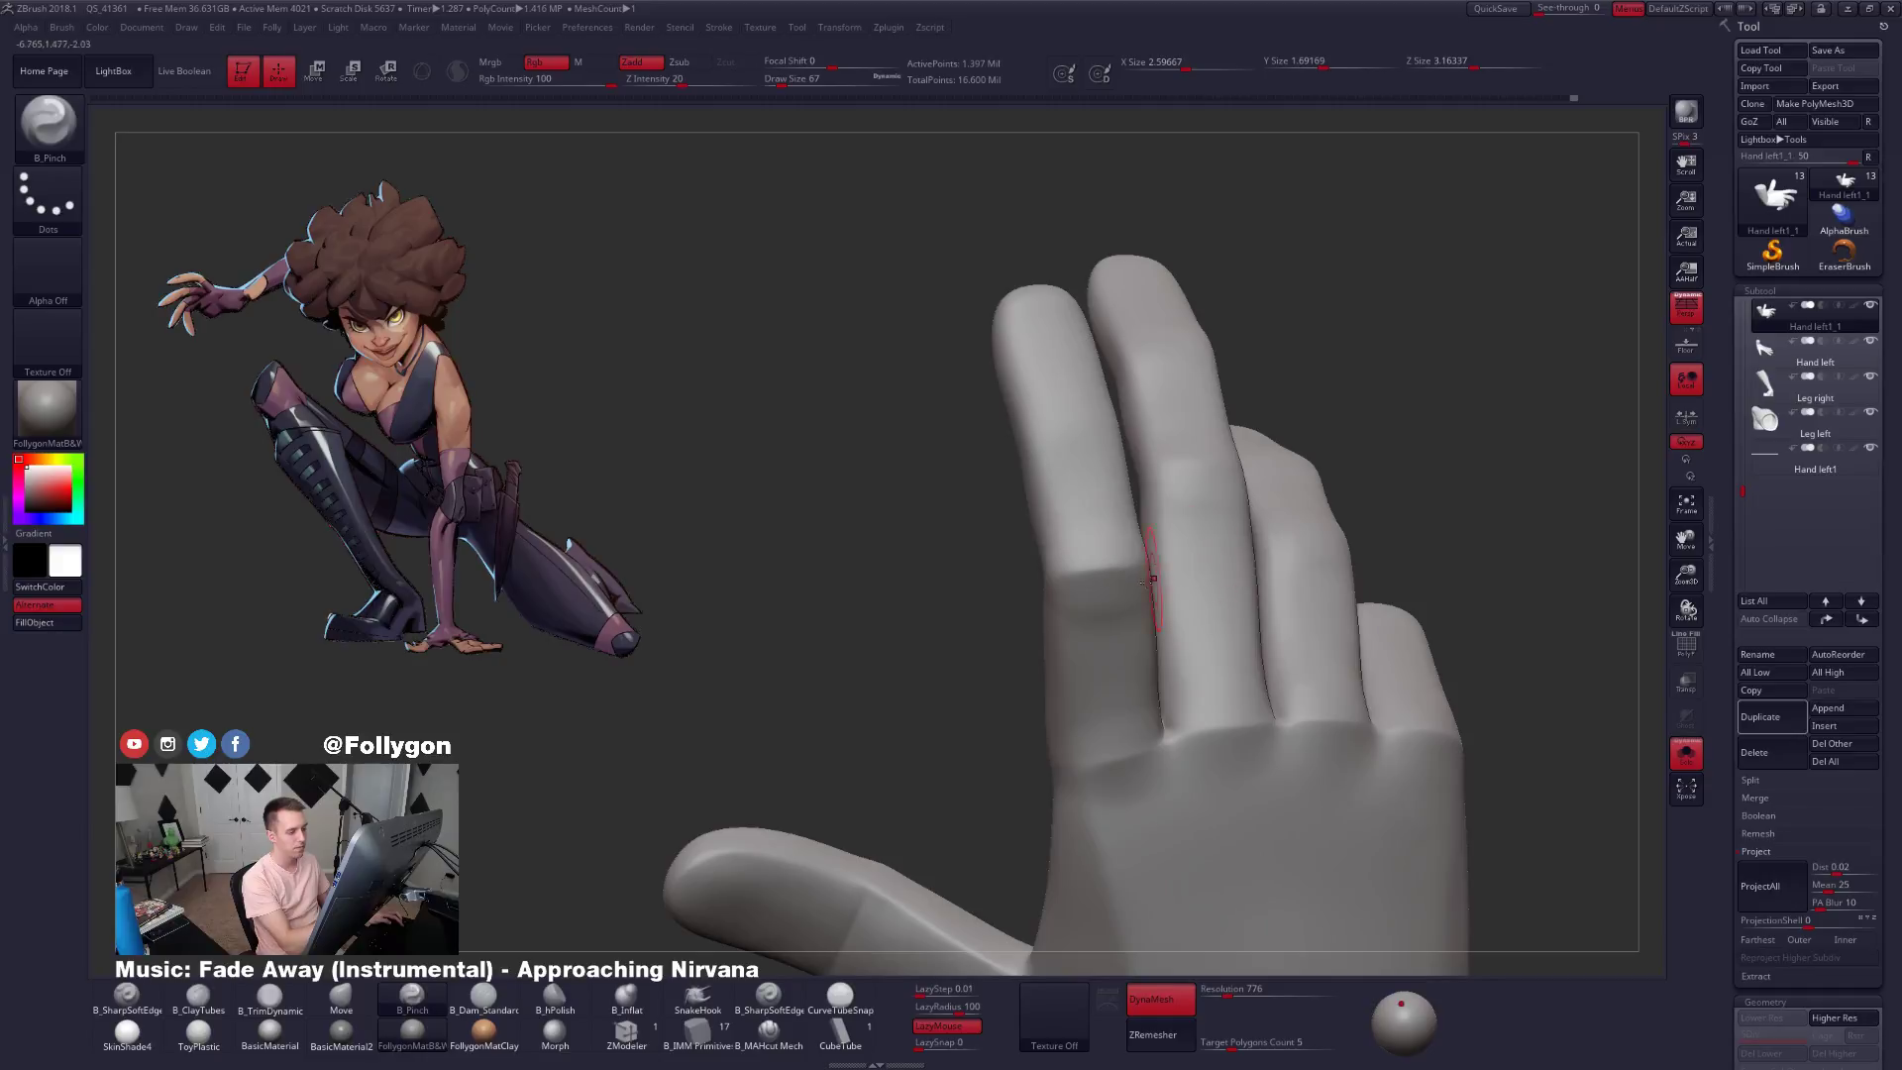
key(shift)
right_drag(1088, 614, 1099, 555)
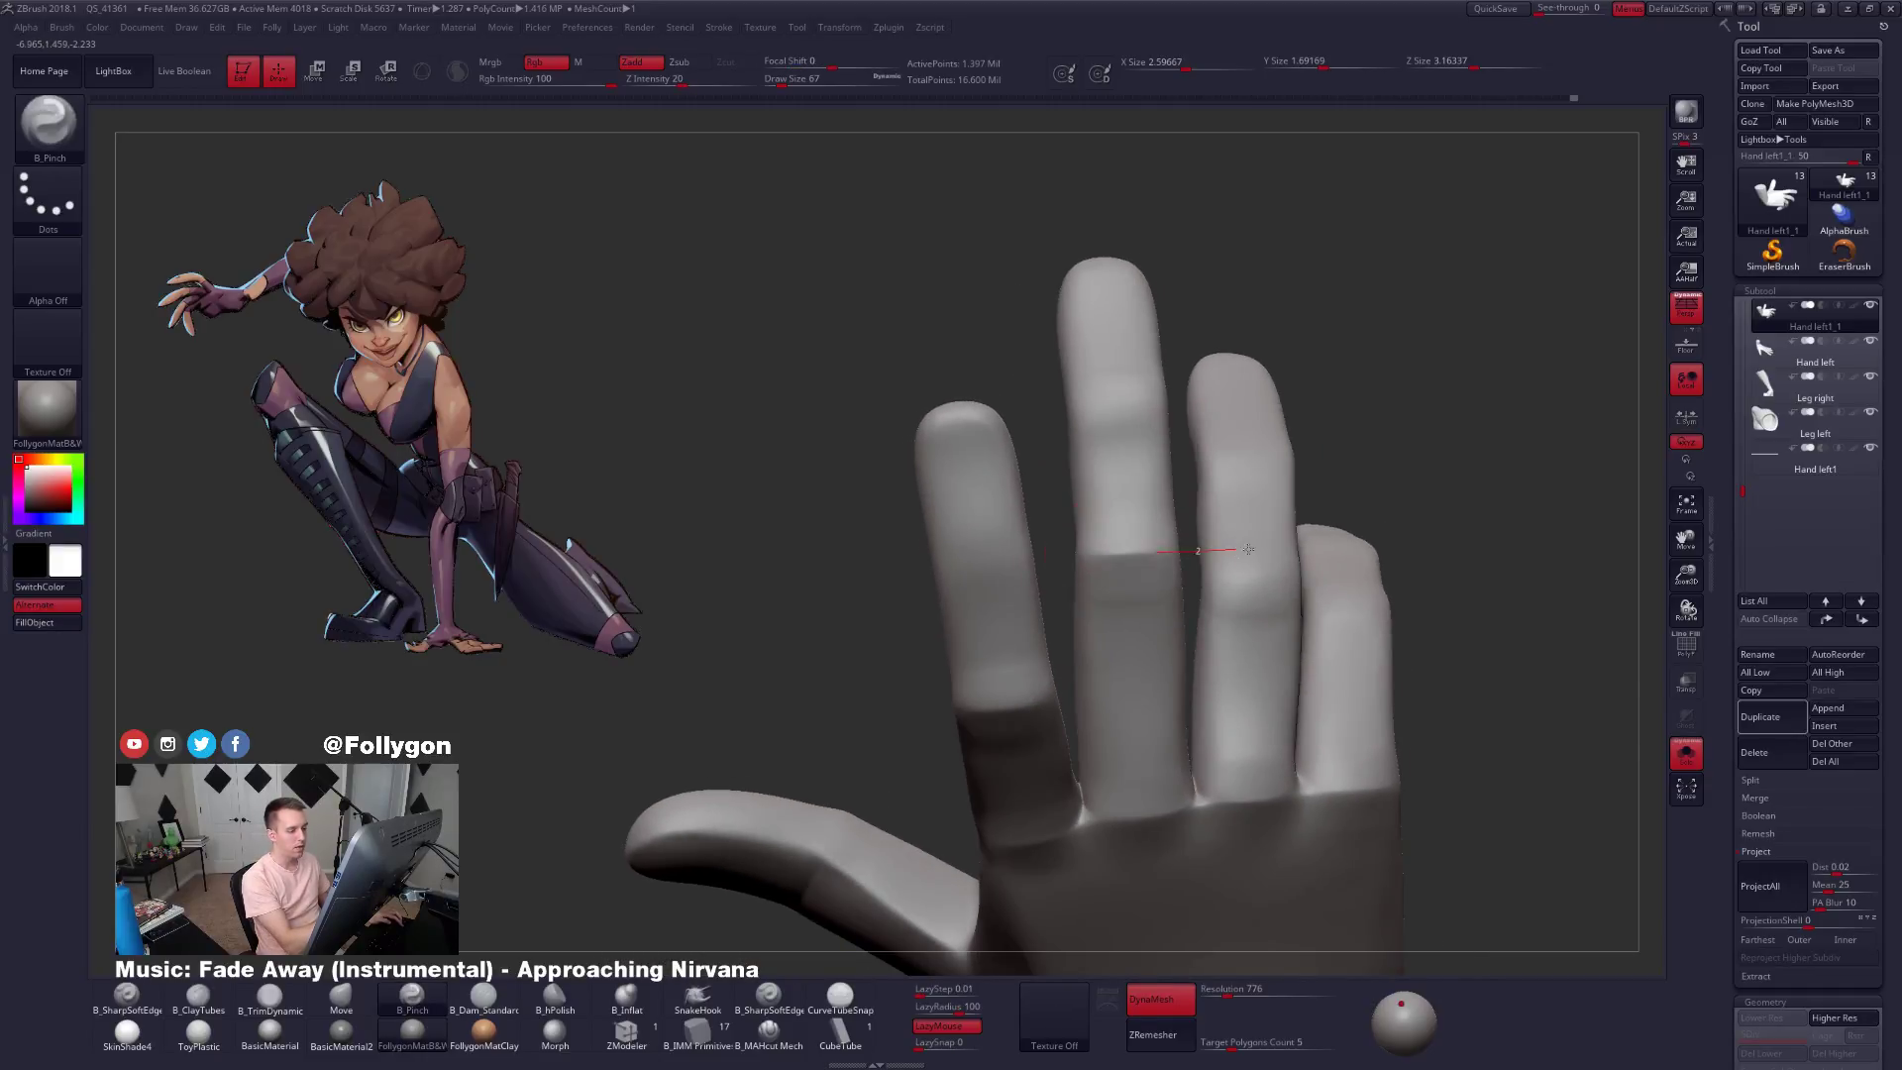
key(b)
key(t)
key(d)
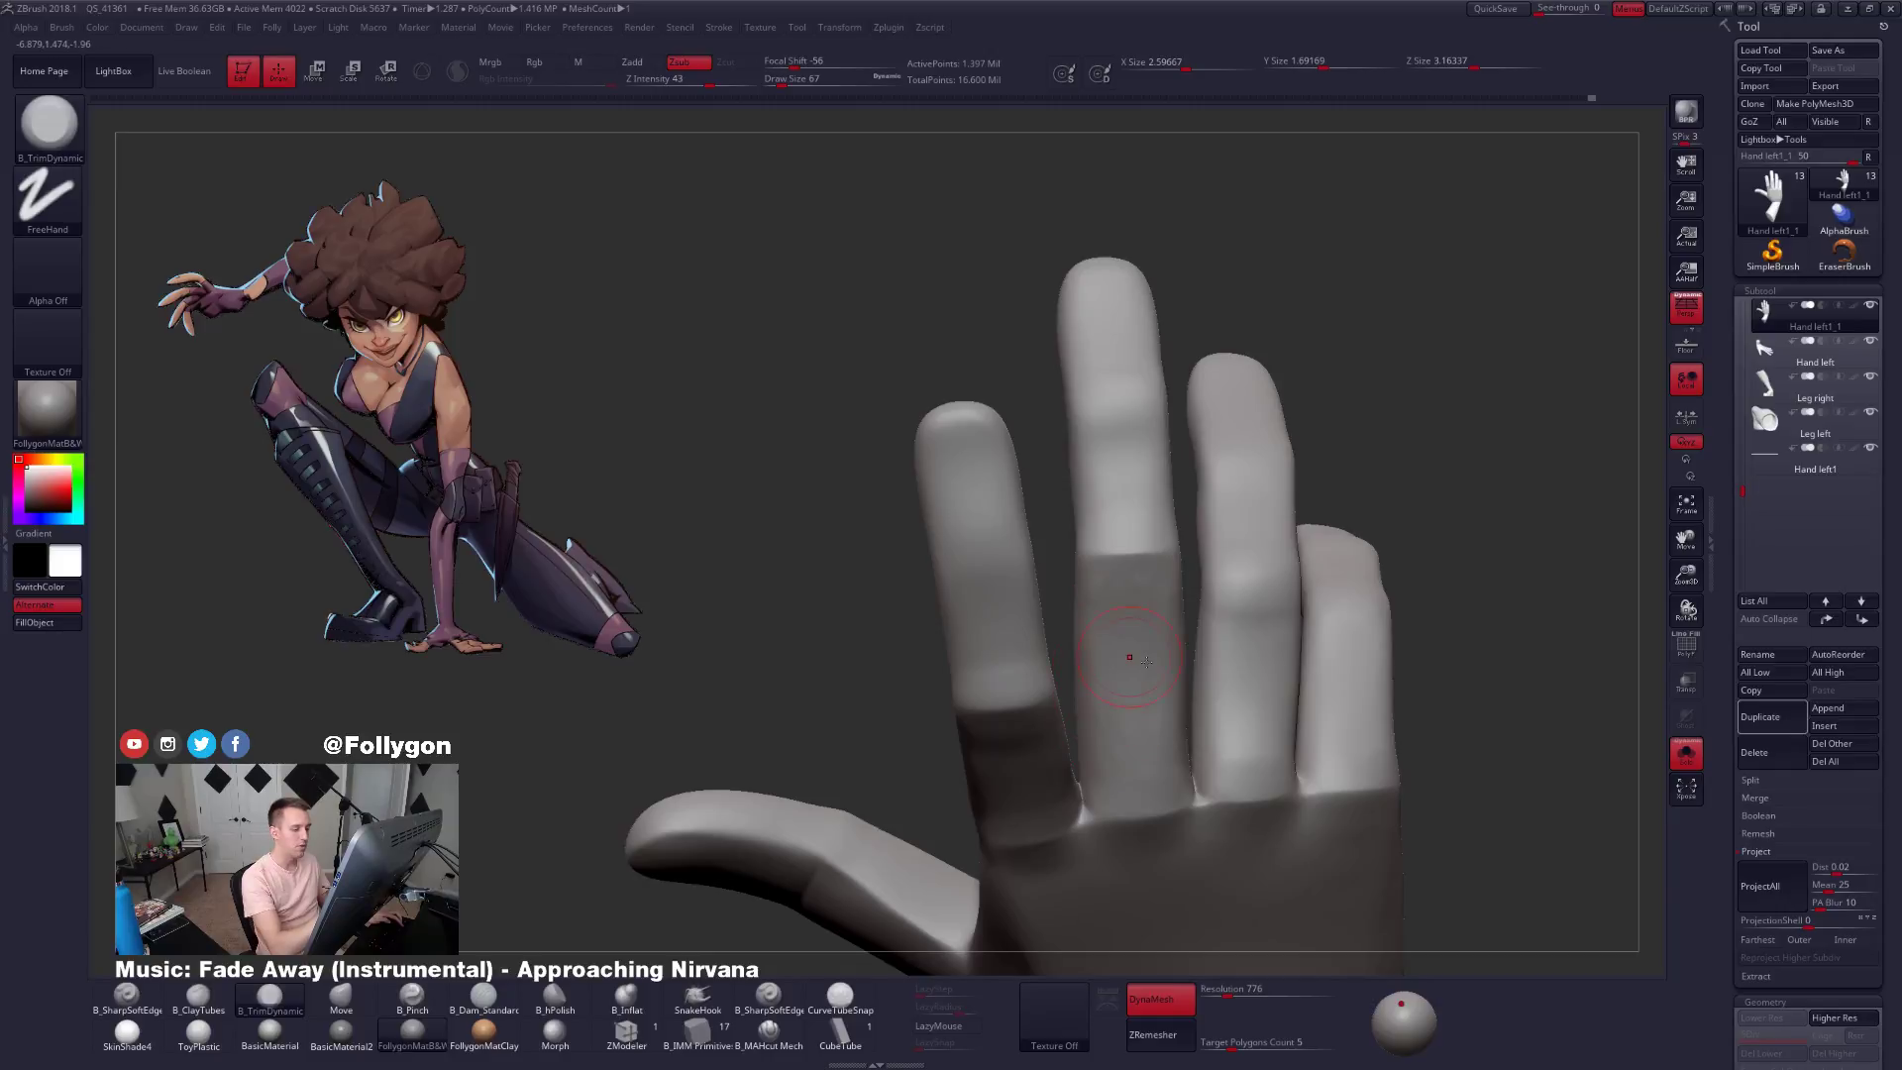
mouse_move(1129, 657)
right_down()
mouse_move(1211, 651)
mouse_move(1138, 607)
mouse_move(1195, 644)
mouse_move(1166, 610)
right_up()
Isolate the middle finger, smooth the back of its lowest segment in profile, and show the whole hand again.
ctrl+shift+click(1138, 608)
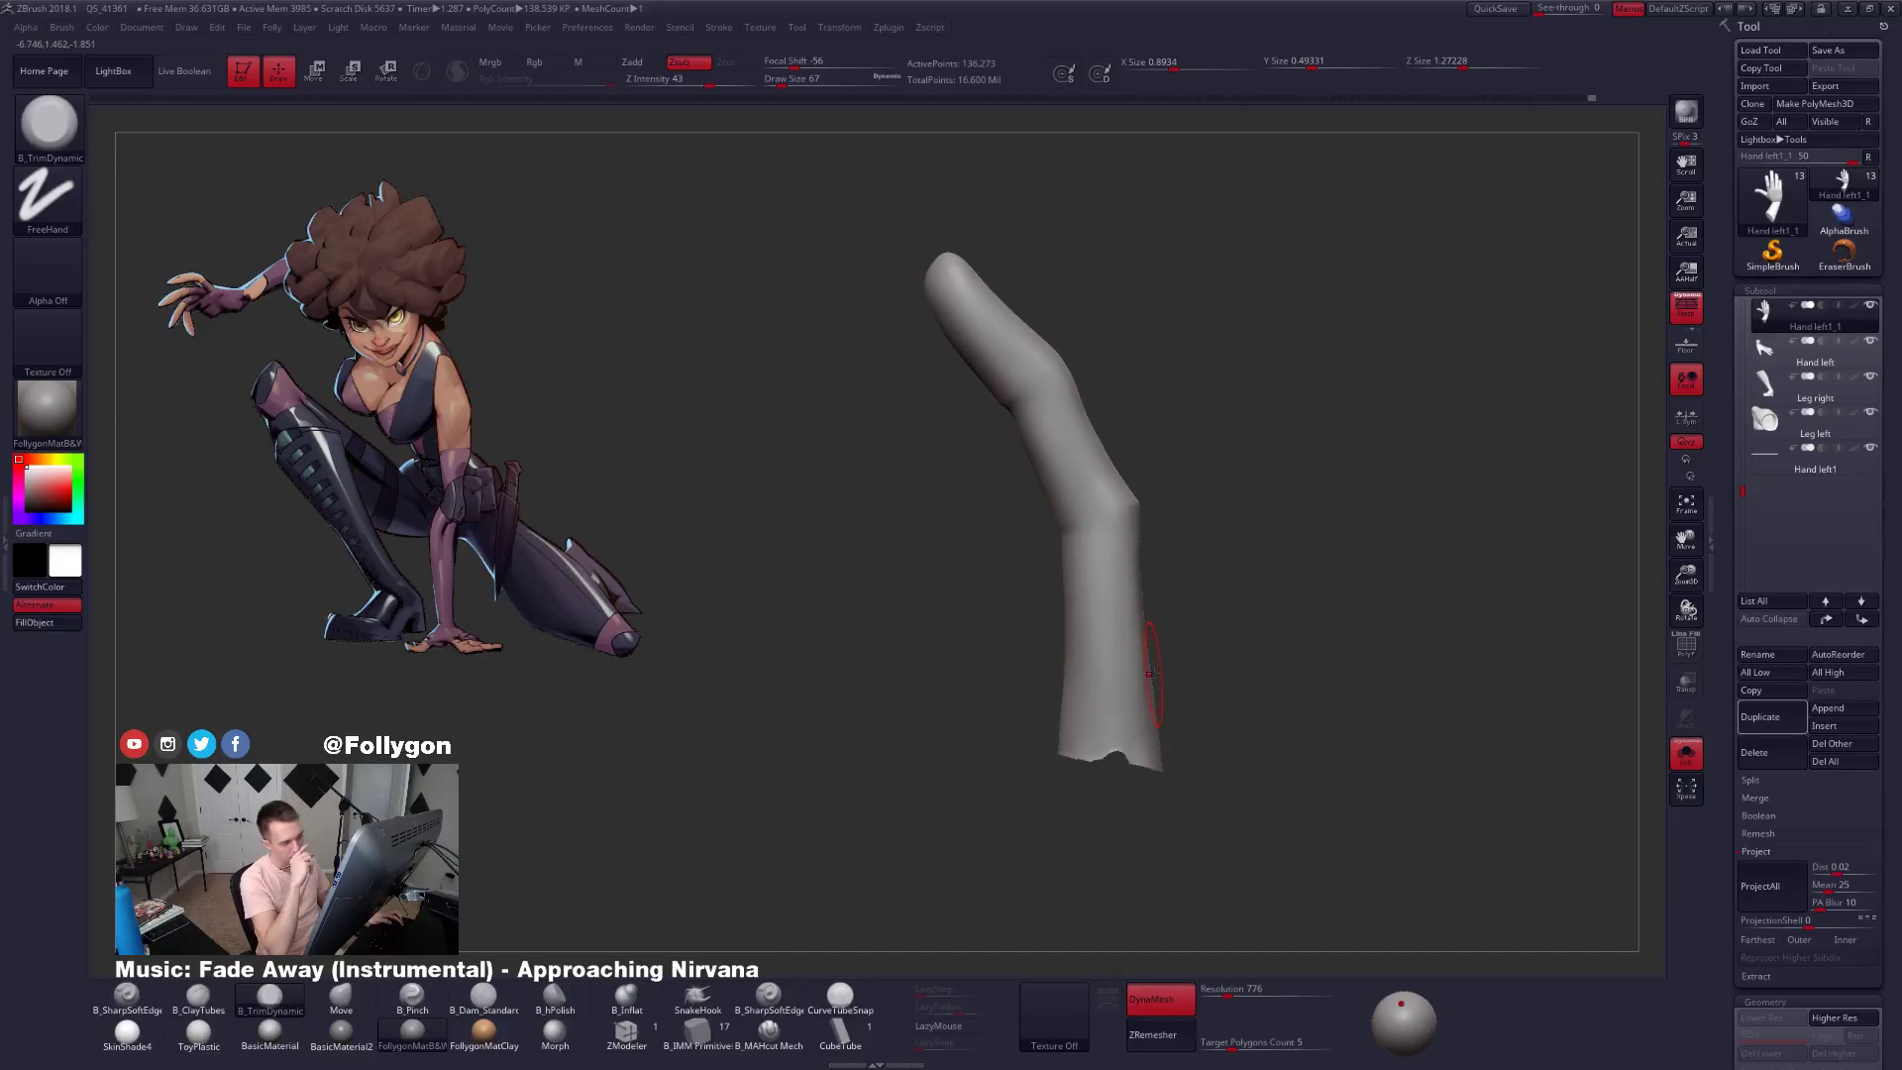
key(ctrl)
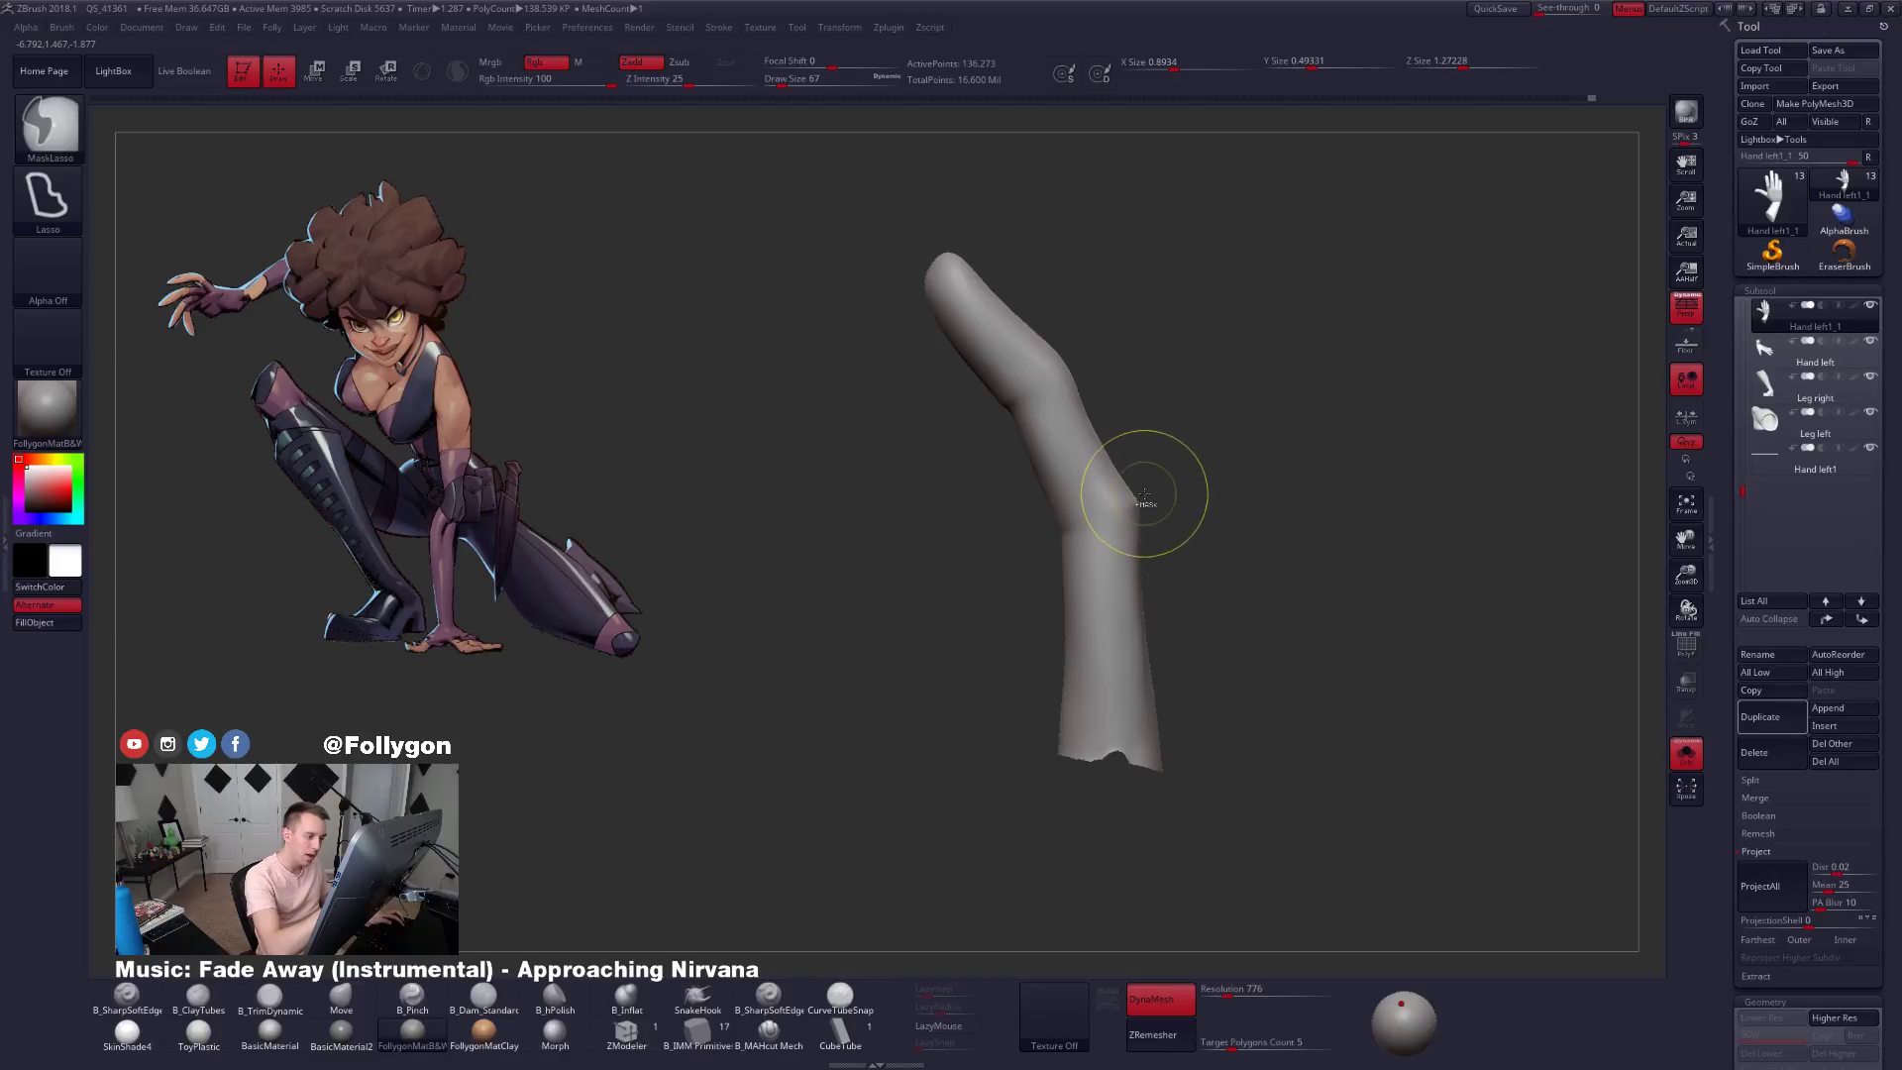
mouse_move(1138, 586)
ctrl+mouse_down()
mouse_move(1188, 807)
mouse_move(1361, 860)
ctrl+mouse_up()
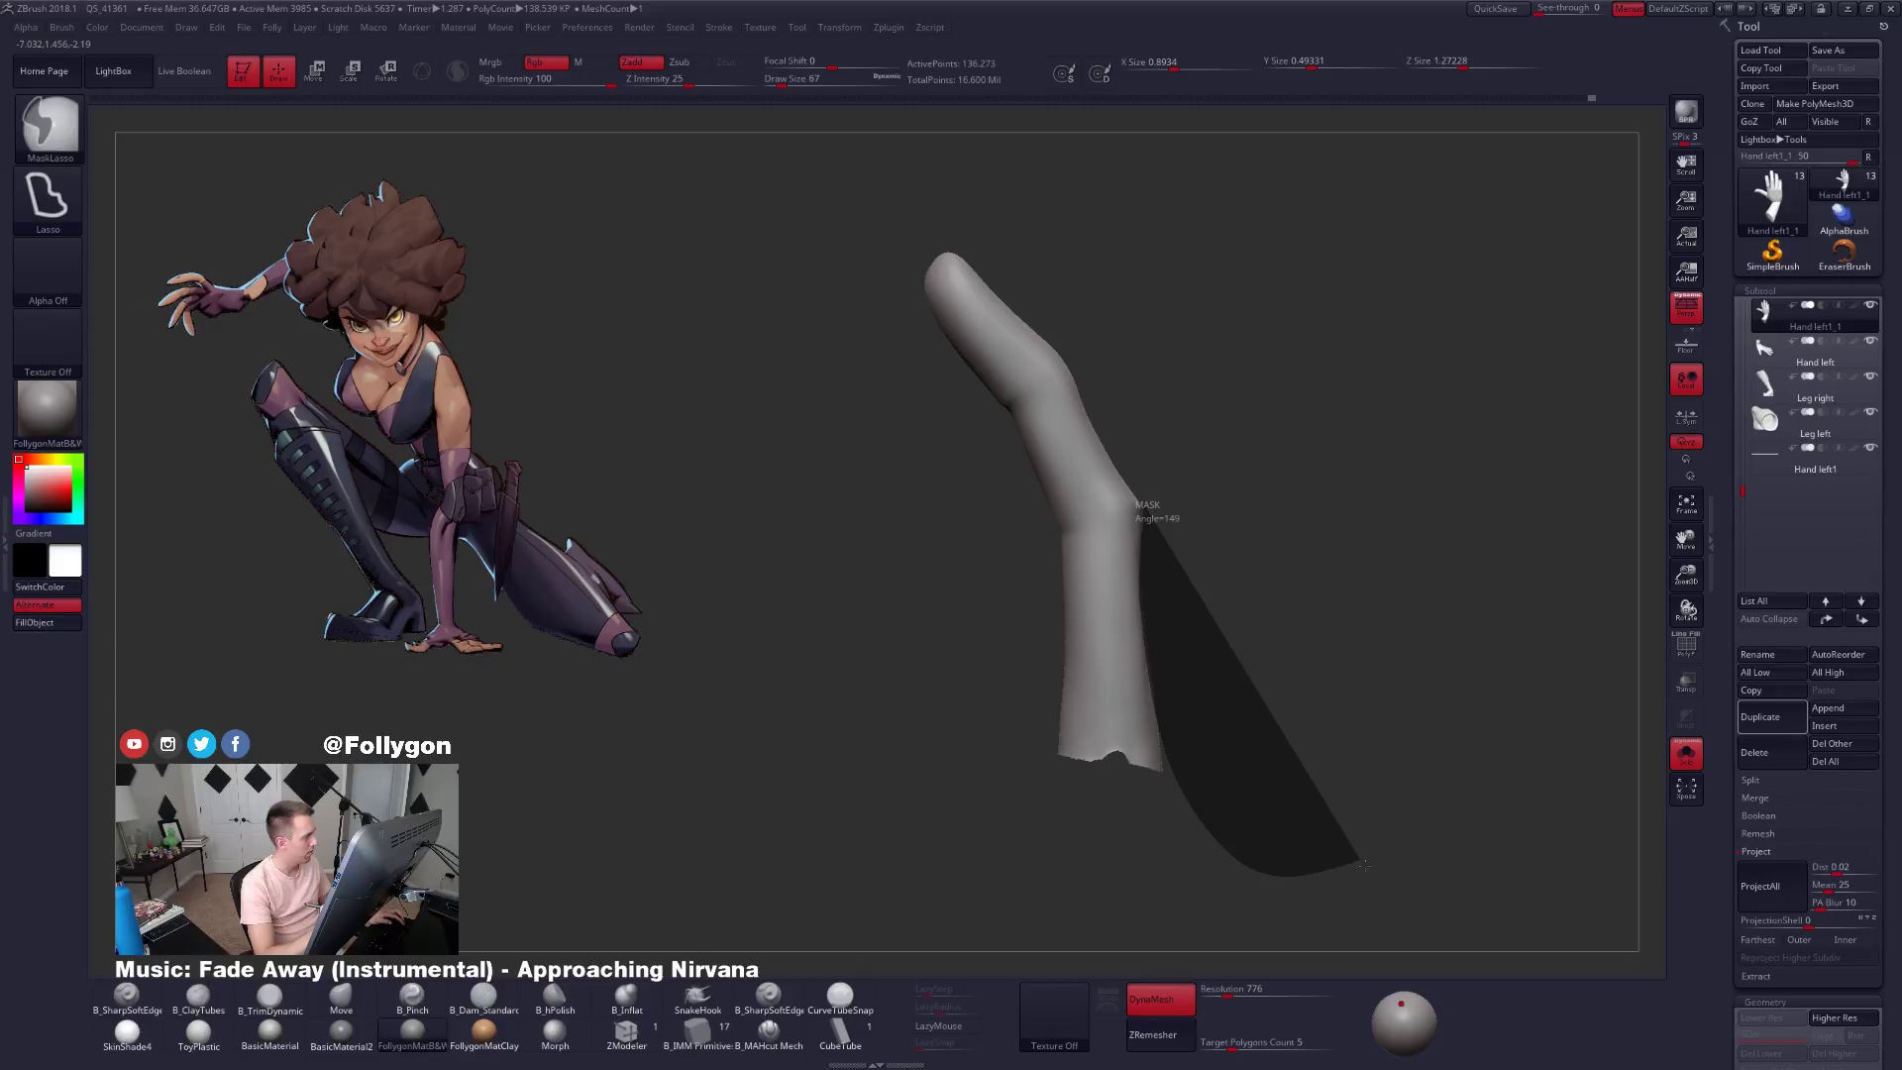
ctrl+drag(1361, 859, 1365, 844)
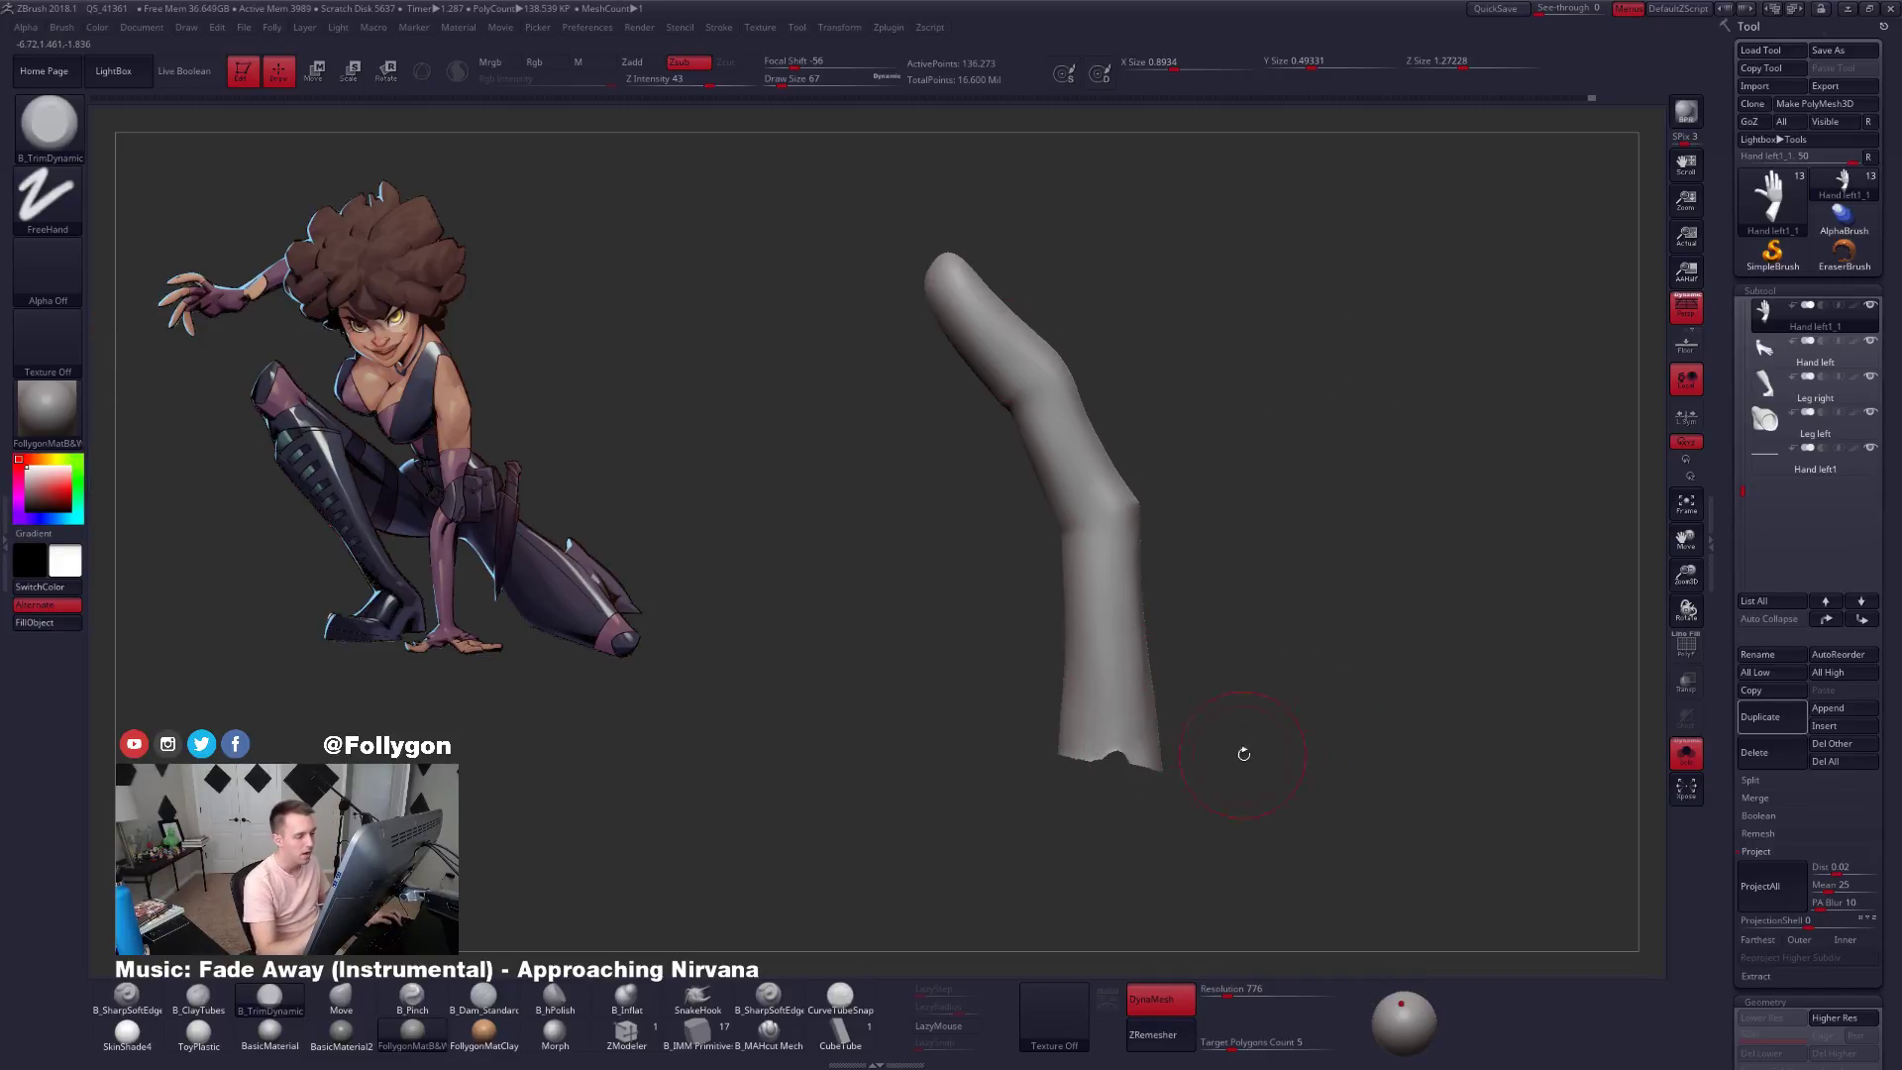
drag(1265, 771, 1201, 768)
shift+drag(1141, 666, 1138, 614)
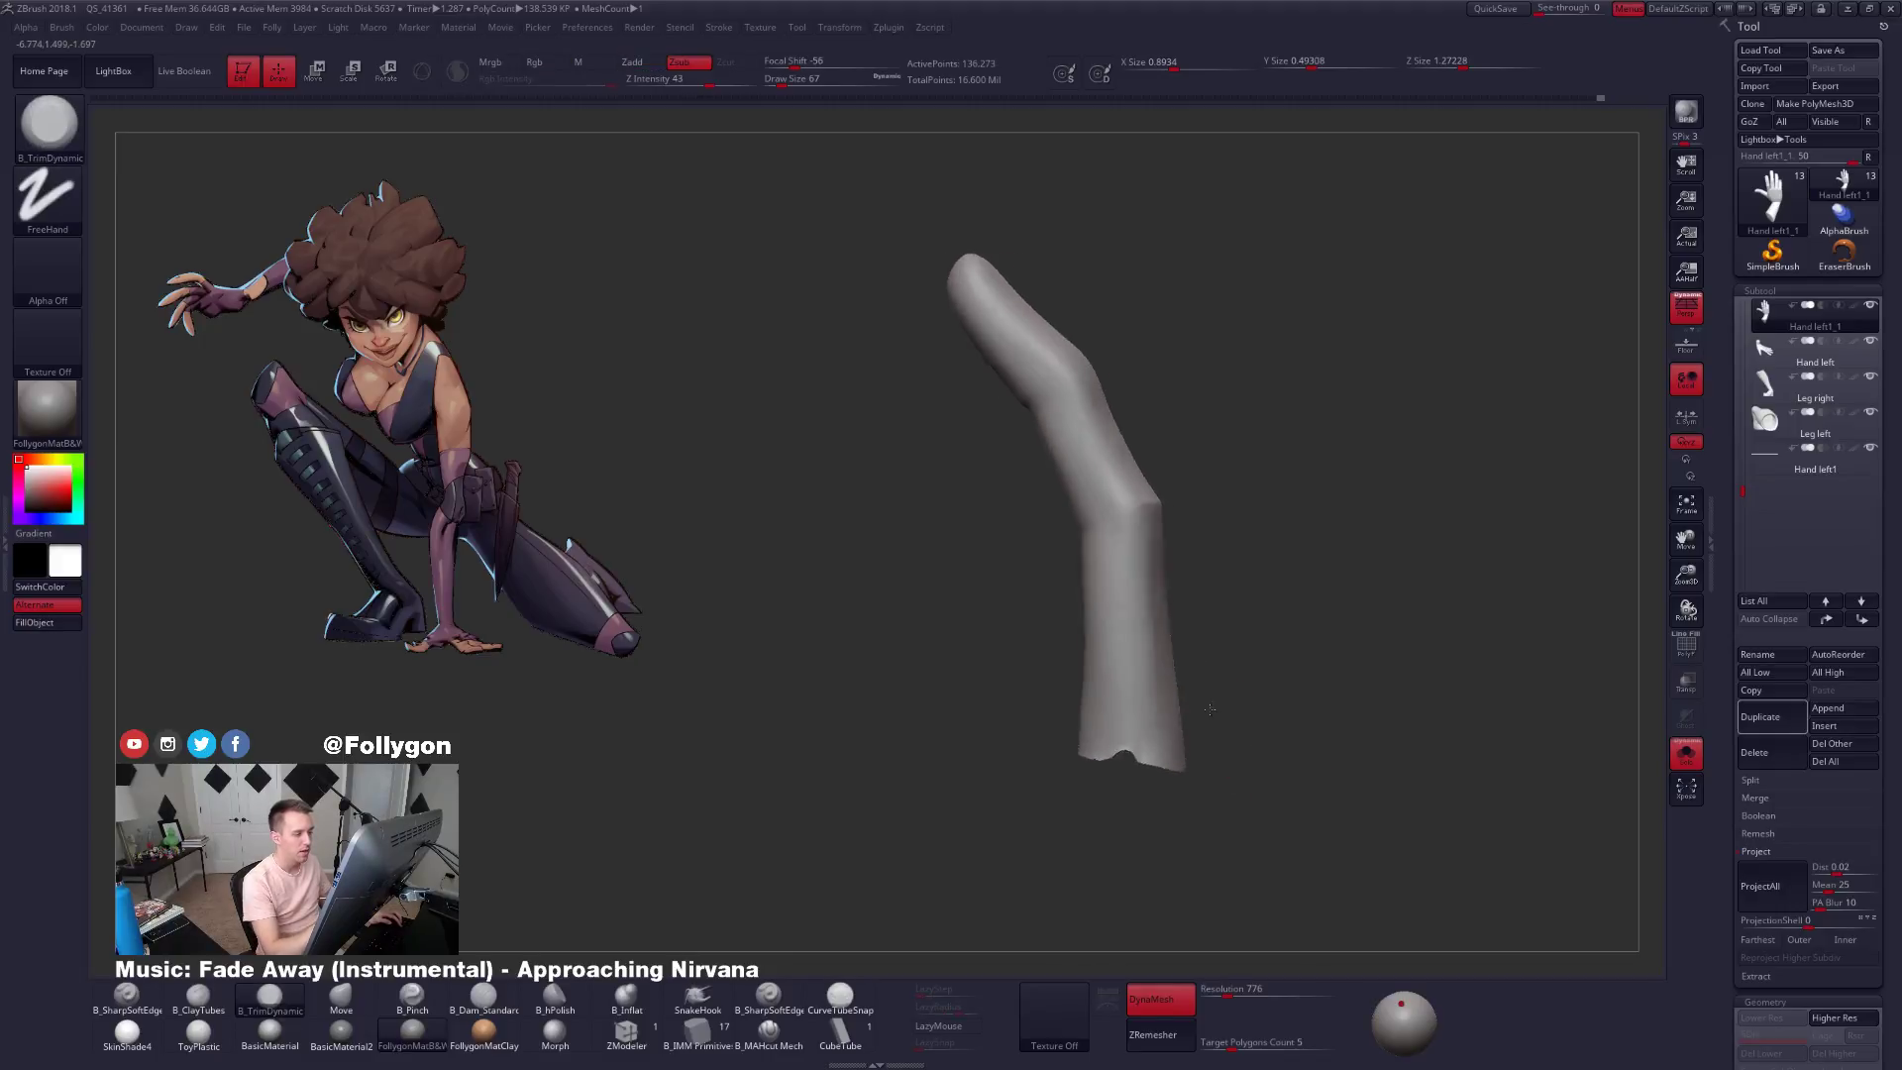
ctrl+shift+click(1238, 698)
mouse_move(1242, 777)
mouse_down()
mouse_move(1139, 745)
mouse_move(1060, 649)
mouse_move(1074, 631)
mouse_up()
Flatten and smooth the back of the index finger's lowest segment with the TrimDynamic brush at draw size 74.
key(space)
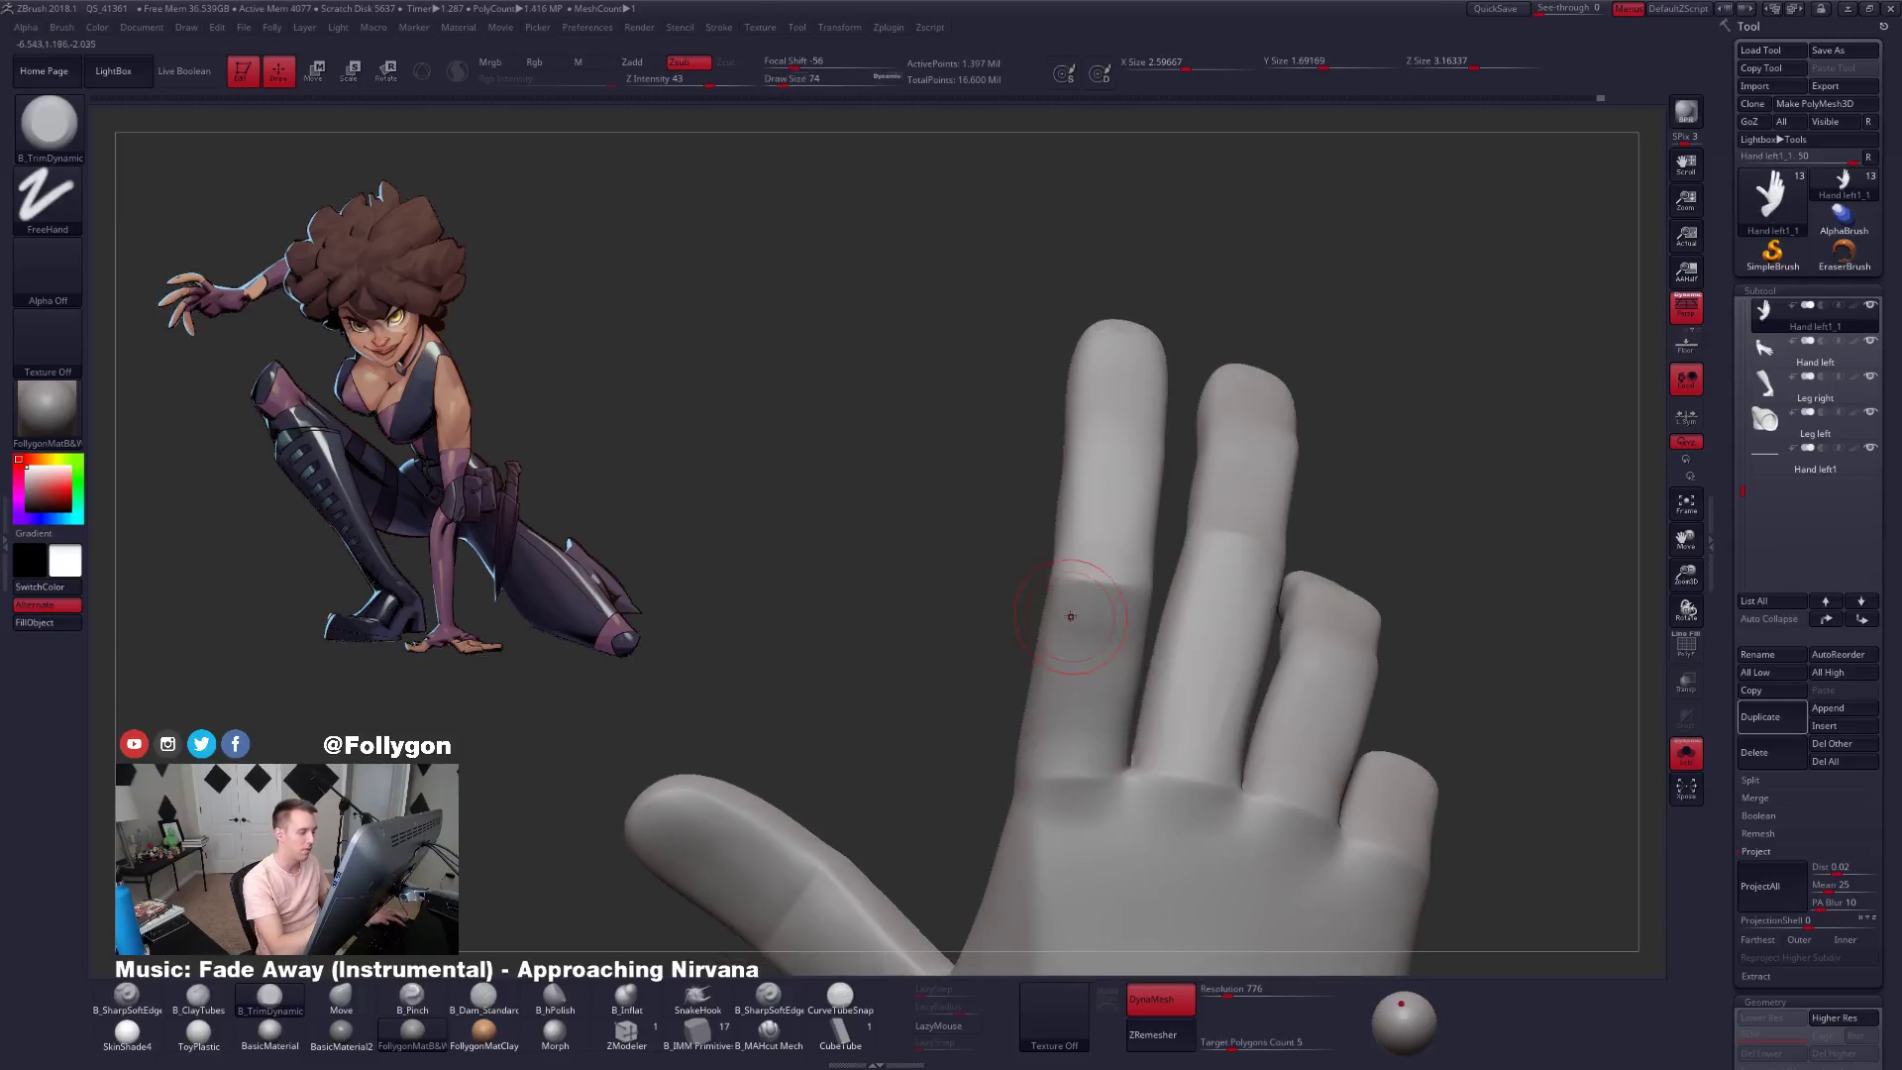
right_drag(1057, 726, 1073, 616)
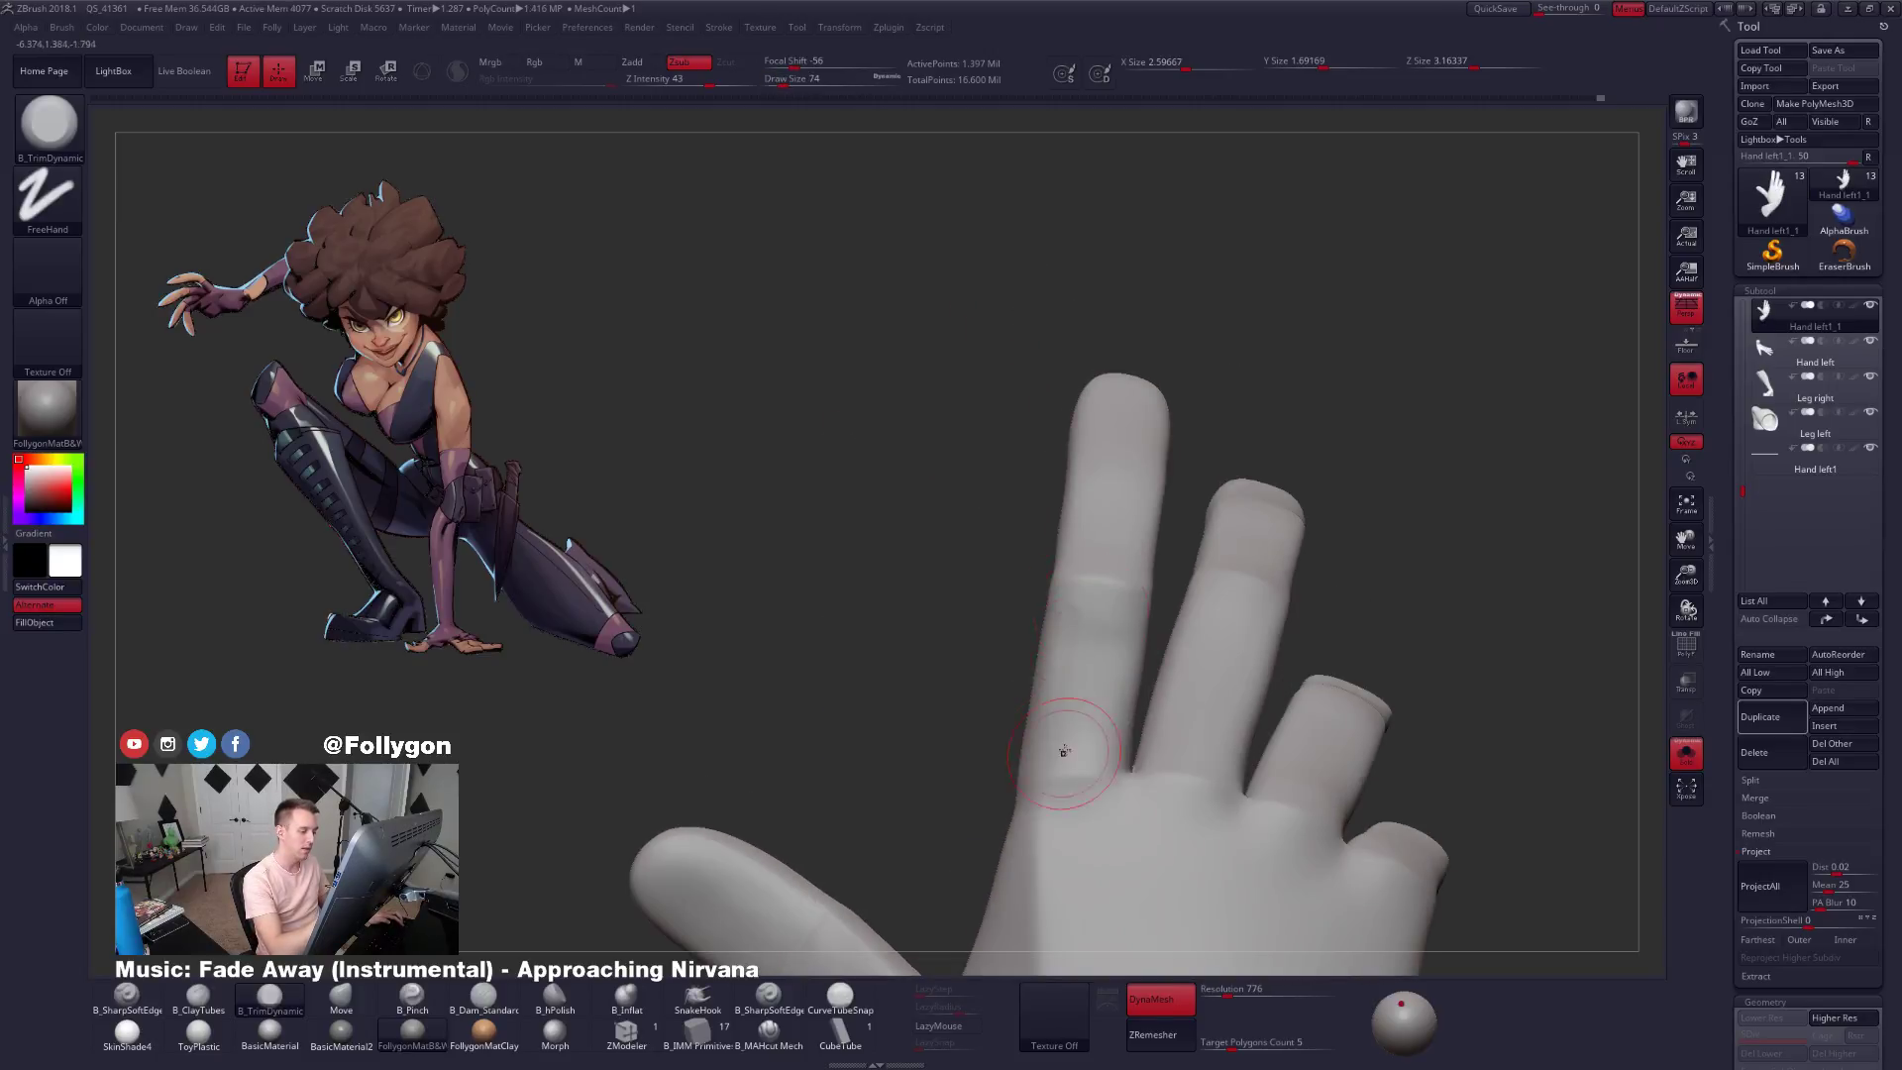
right_drag(1059, 738, 1102, 739)
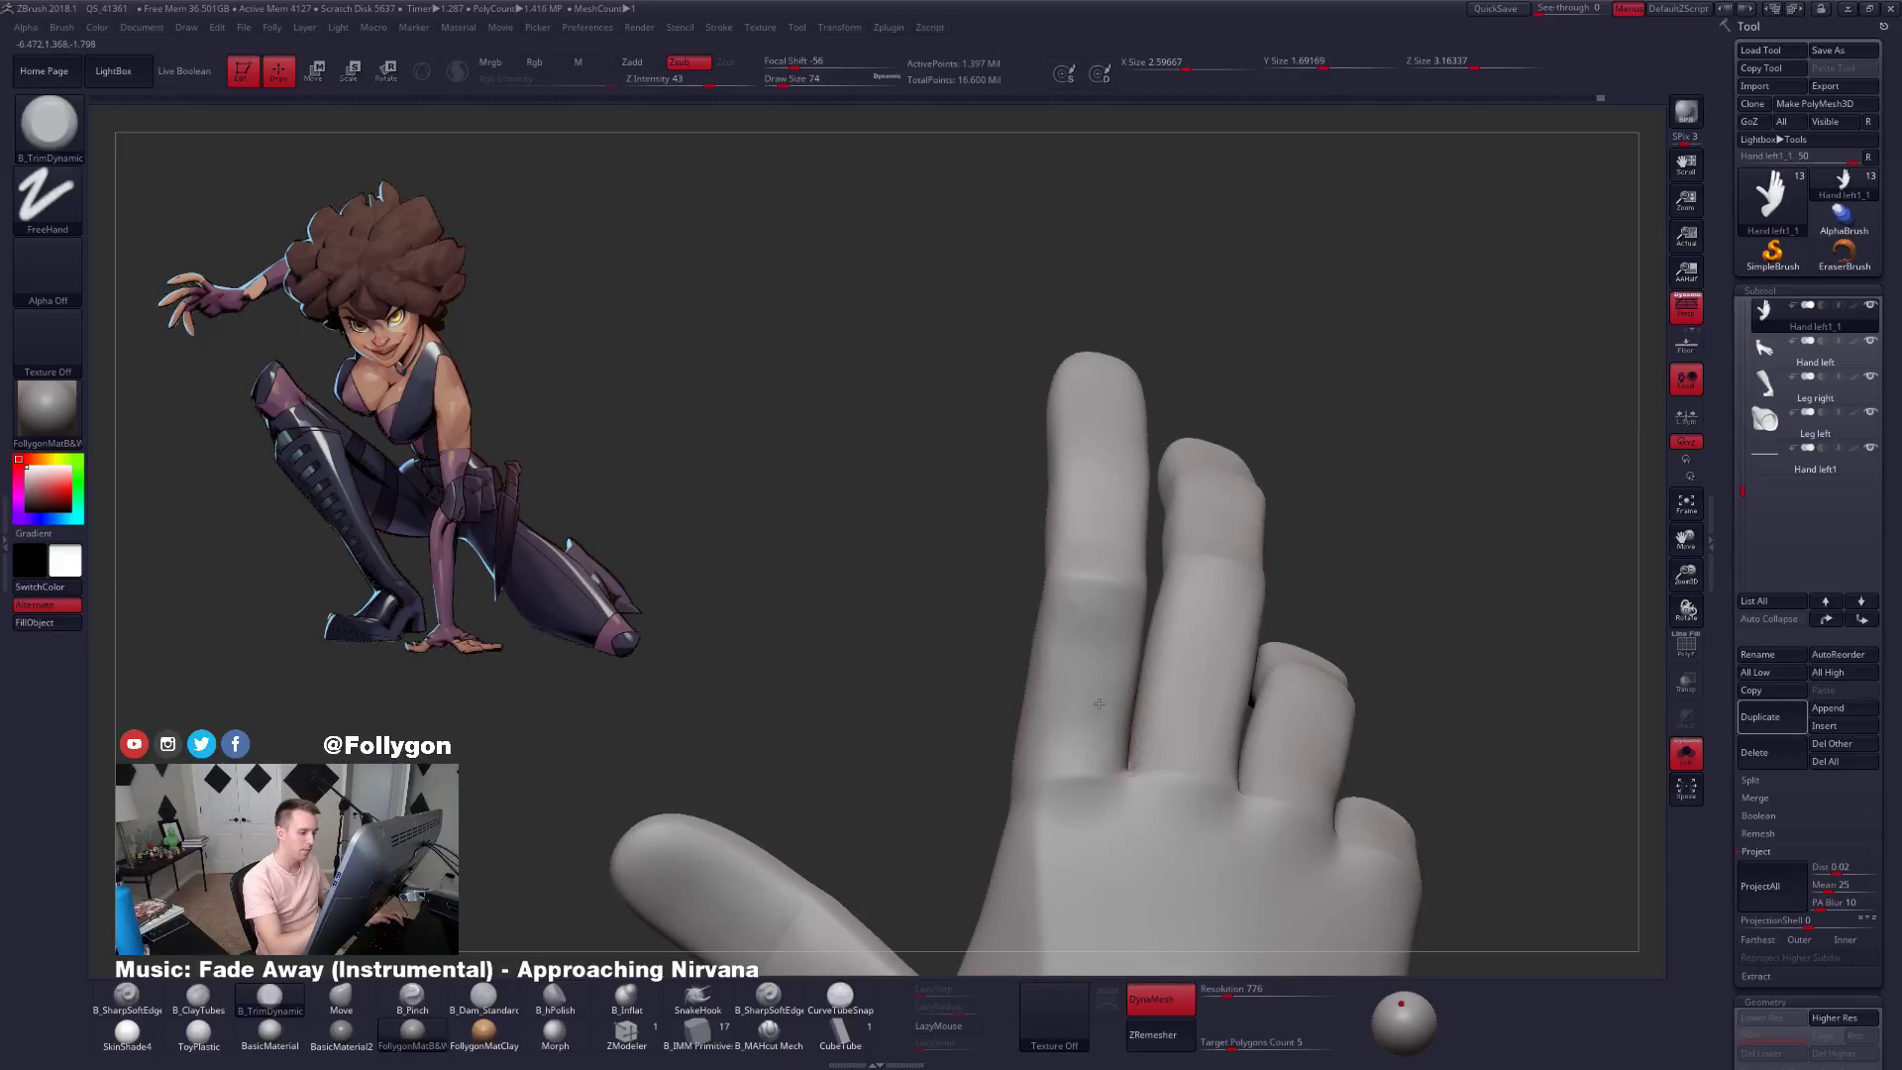
key(shift)
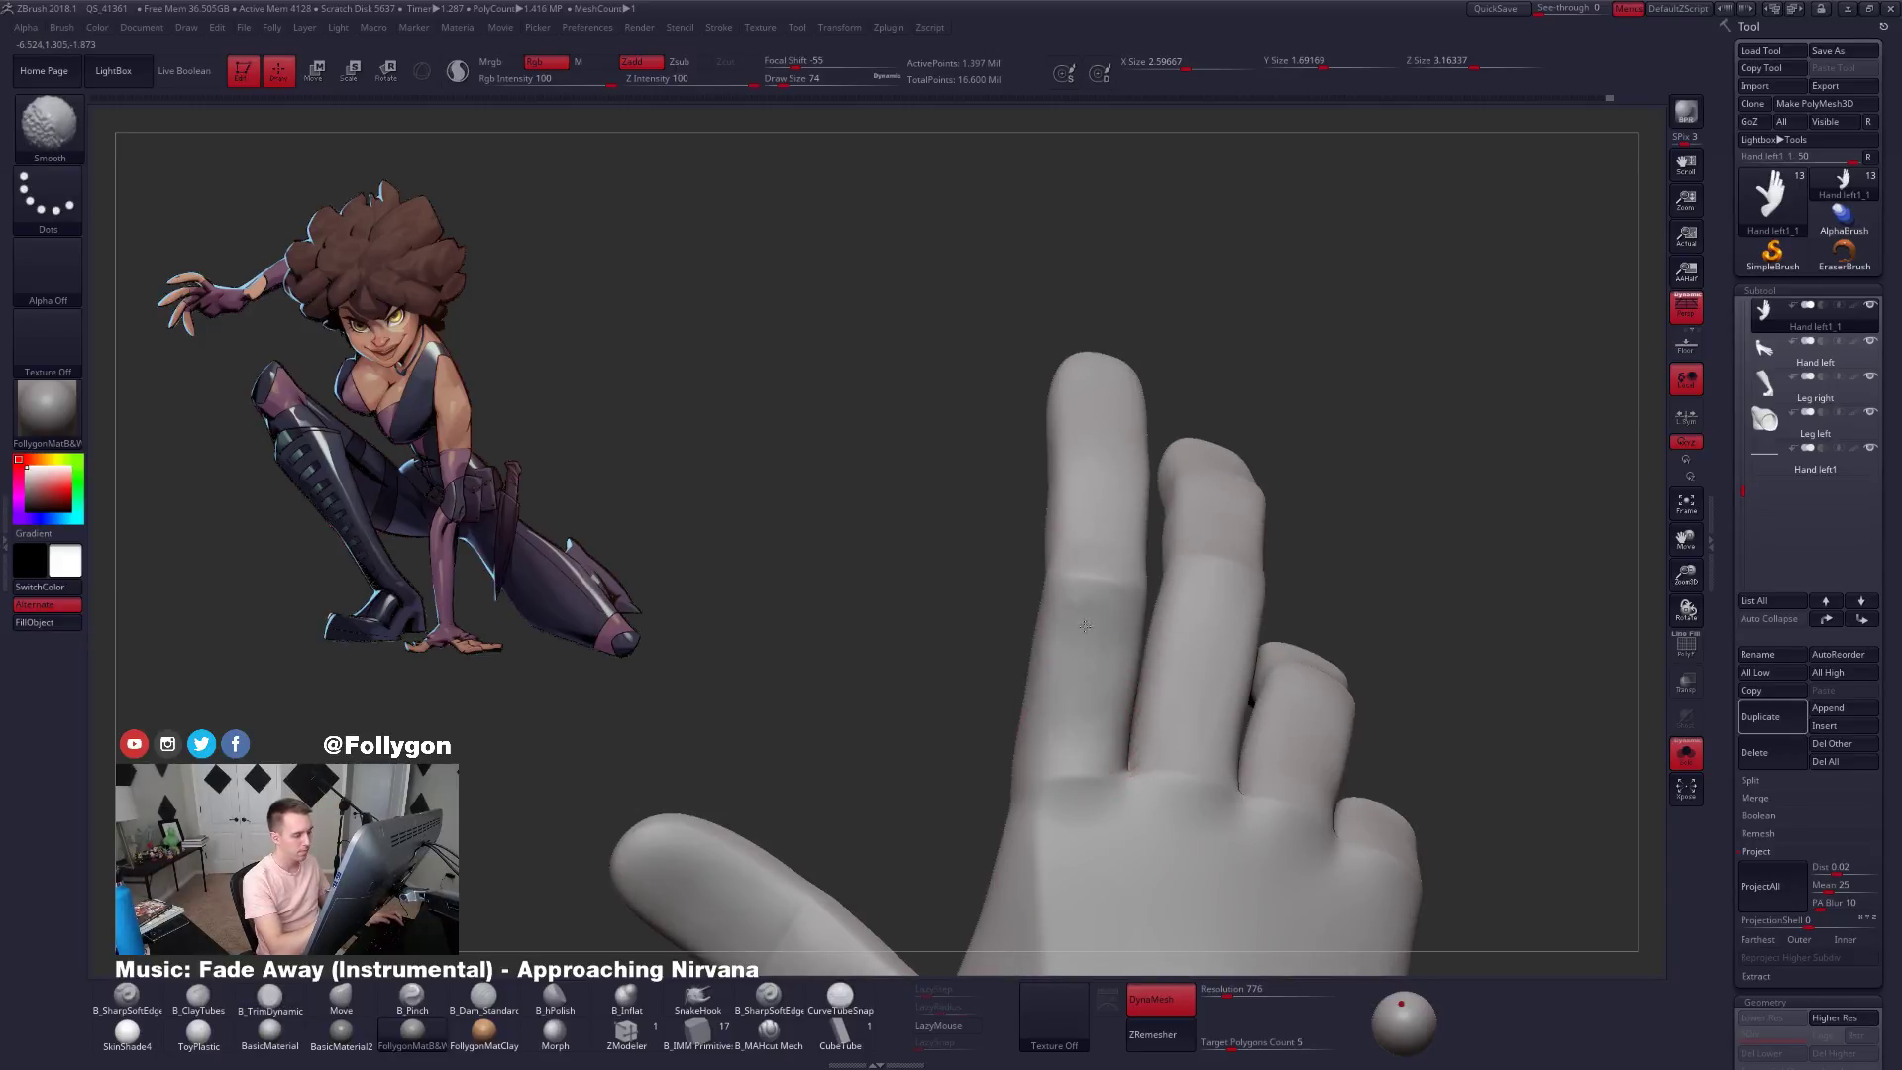
right_drag(1081, 696, 1078, 619)
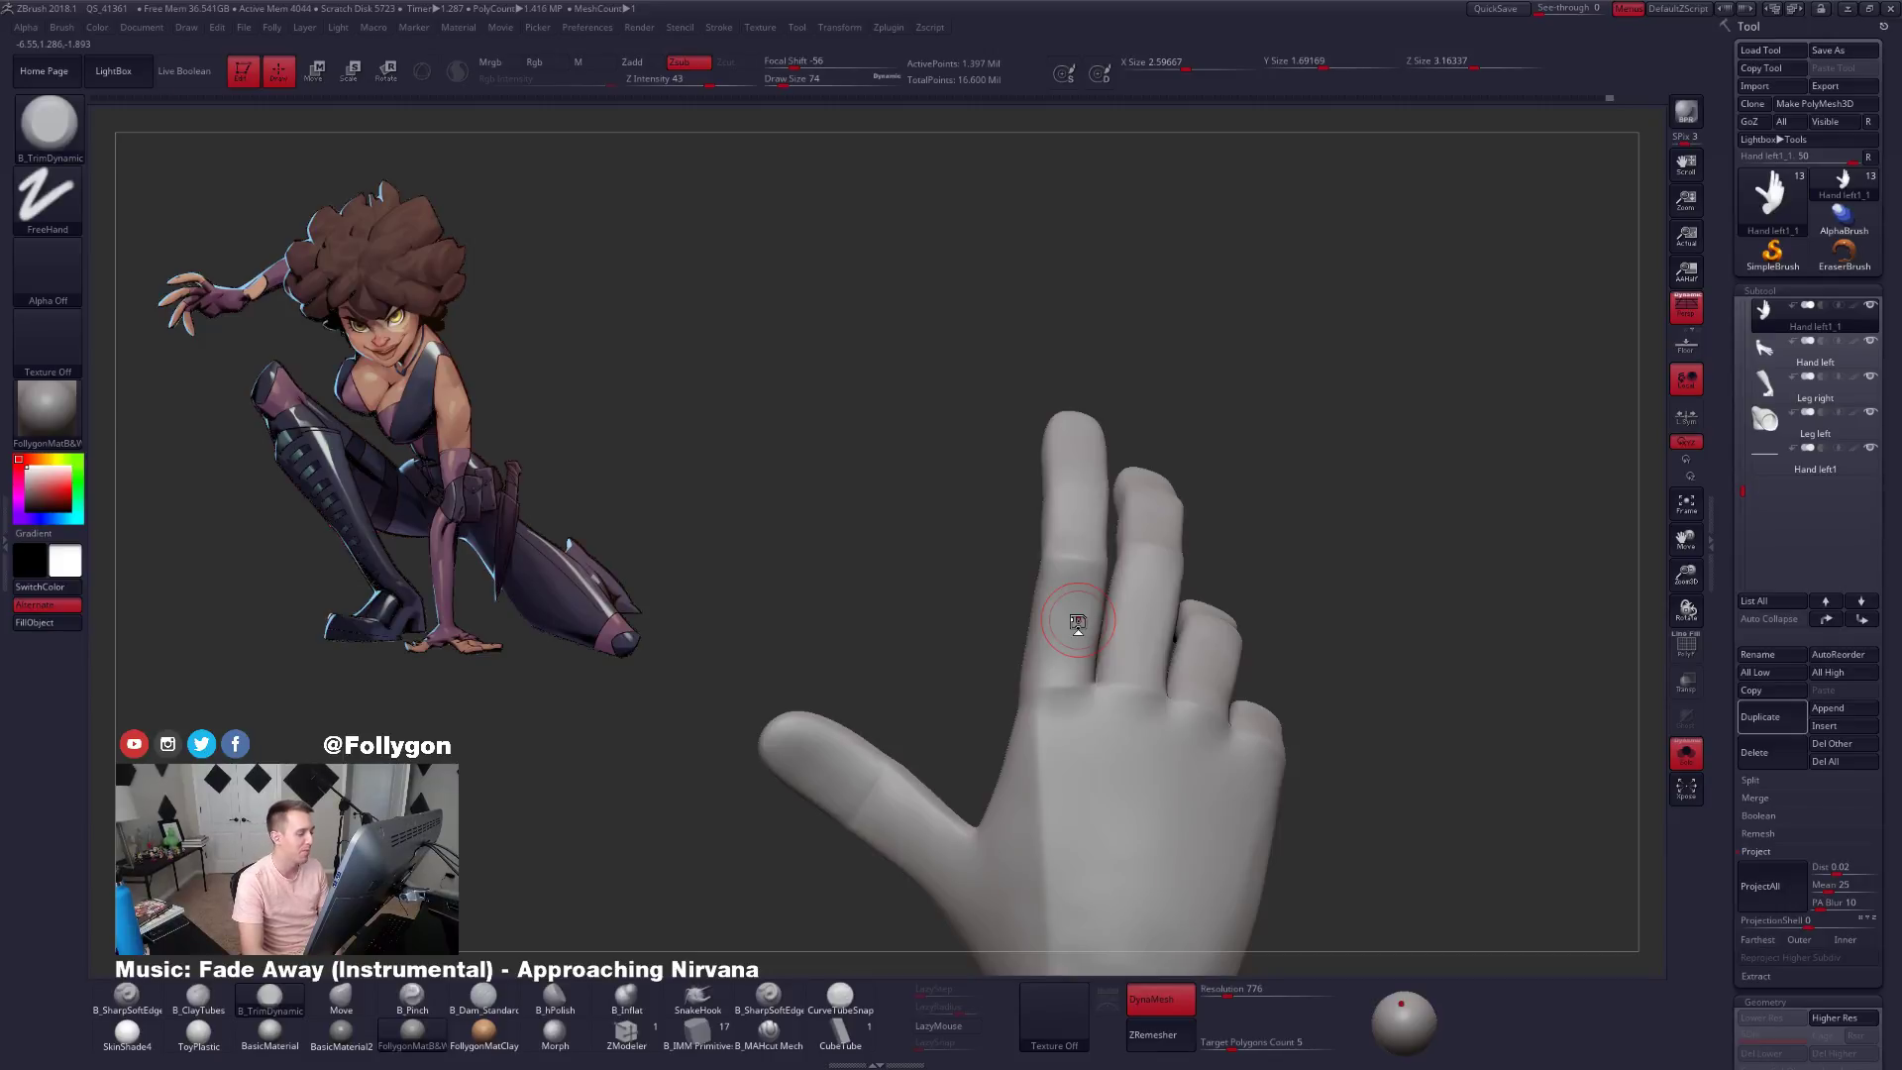
Flatten and smooth the back of the index finger's upper segments with the TrimDynamic brush at draw size 88.
right_drag(1151, 646, 1147, 679)
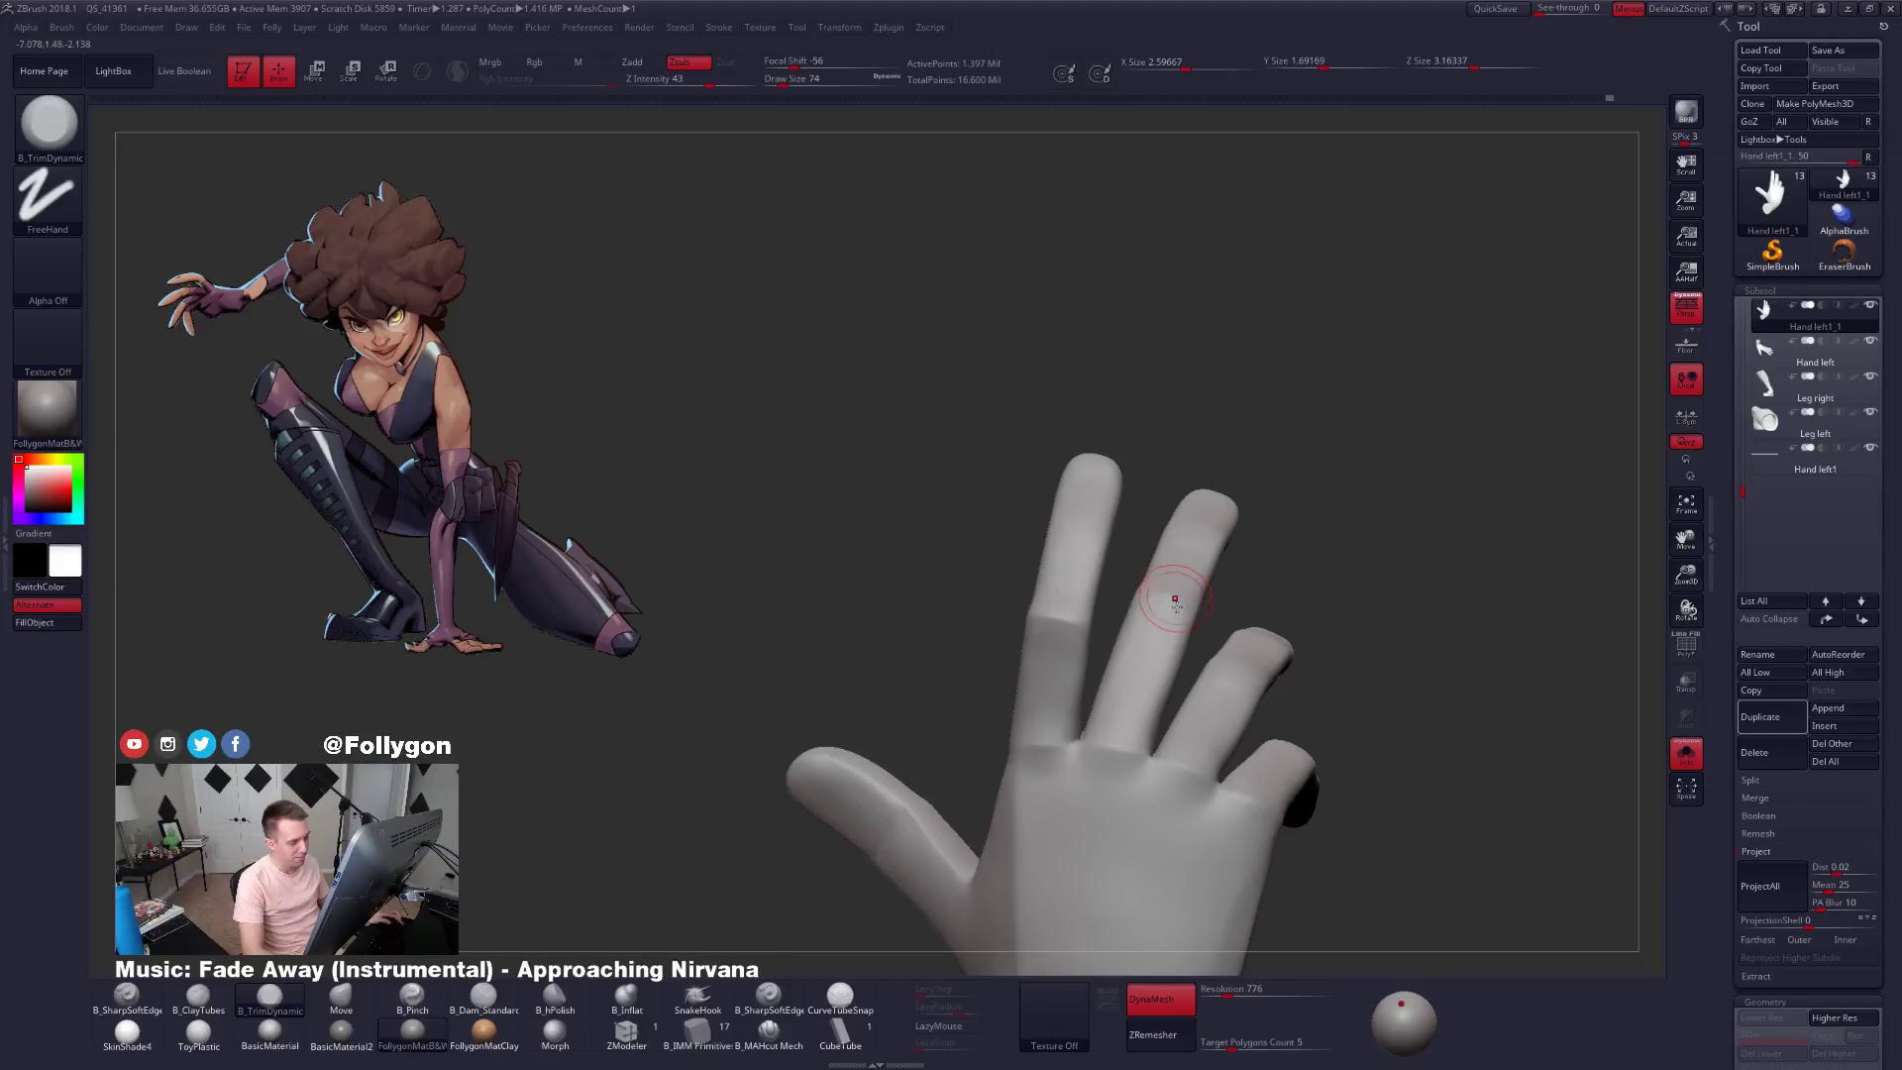
right_drag(1171, 572, 1218, 573)
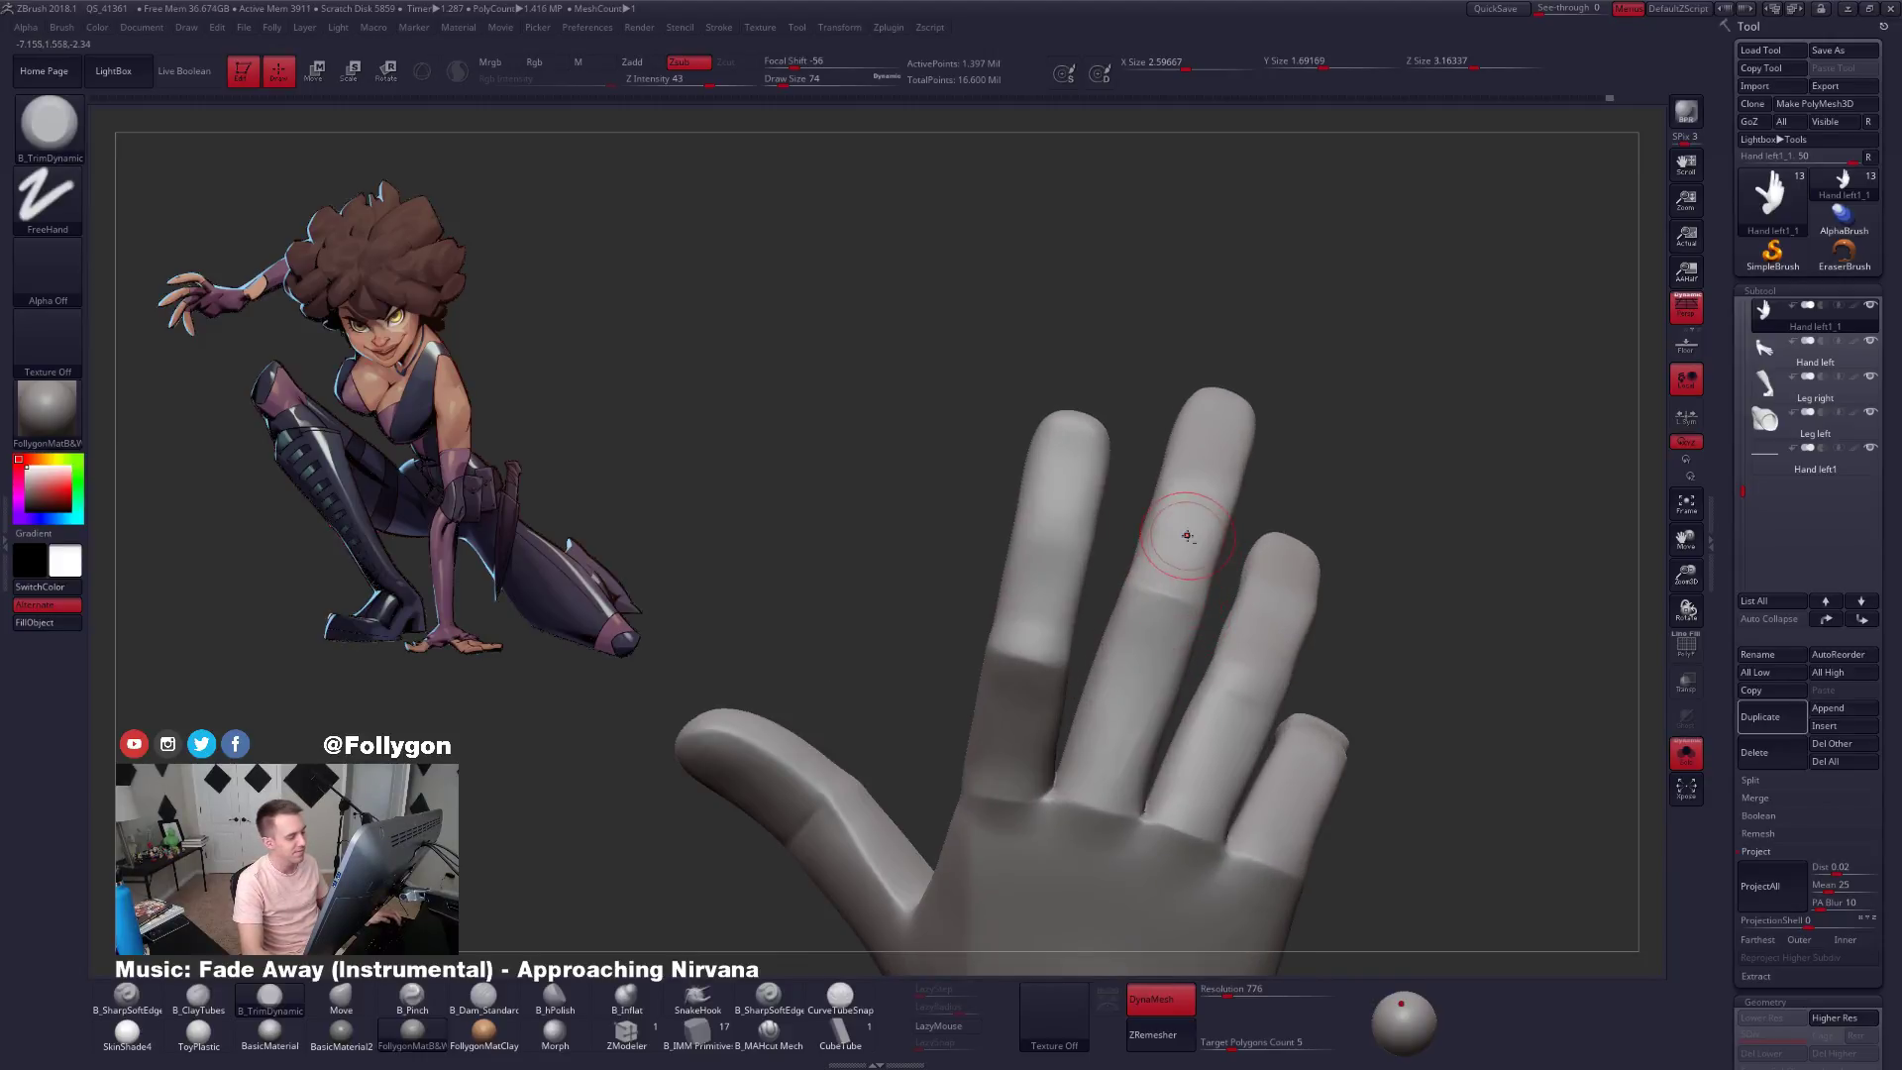
ctrl+right_drag(1185, 535, 1193, 563)
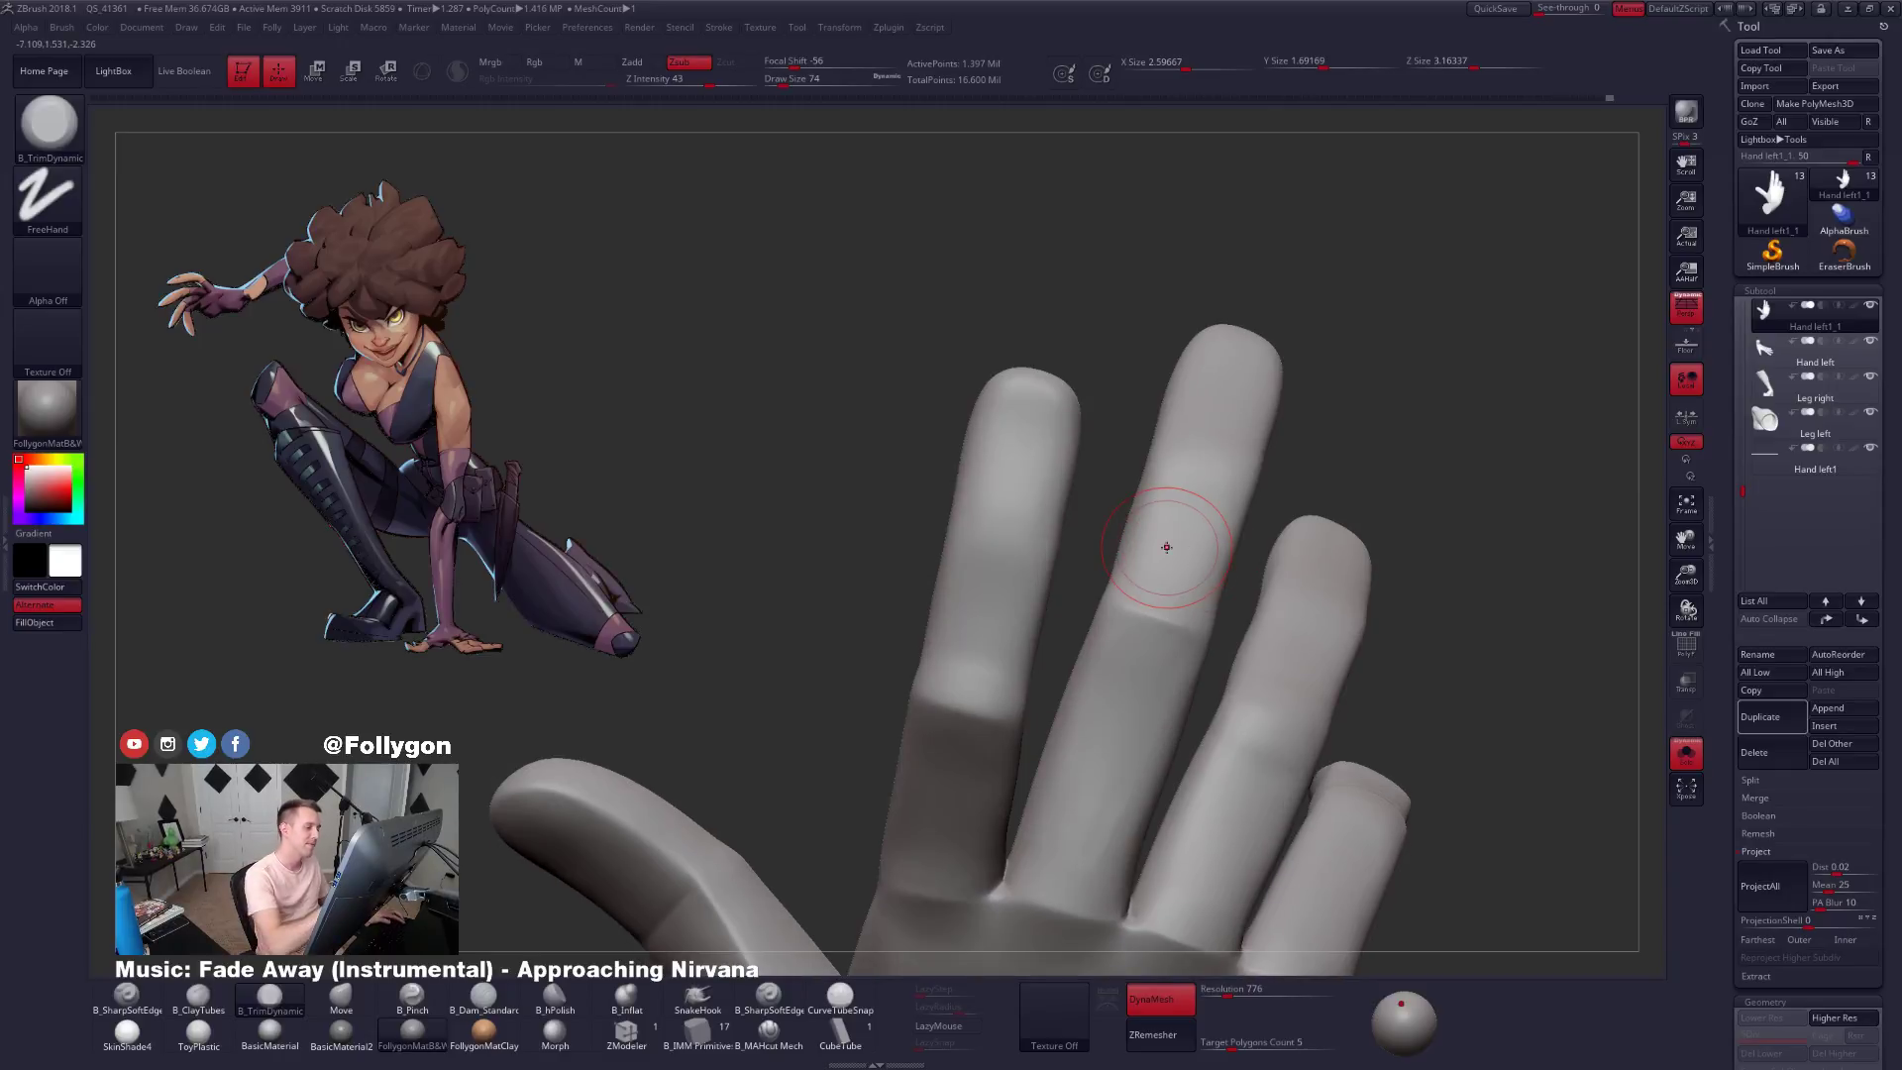
key(space)
drag(981, 517, 1000, 517)
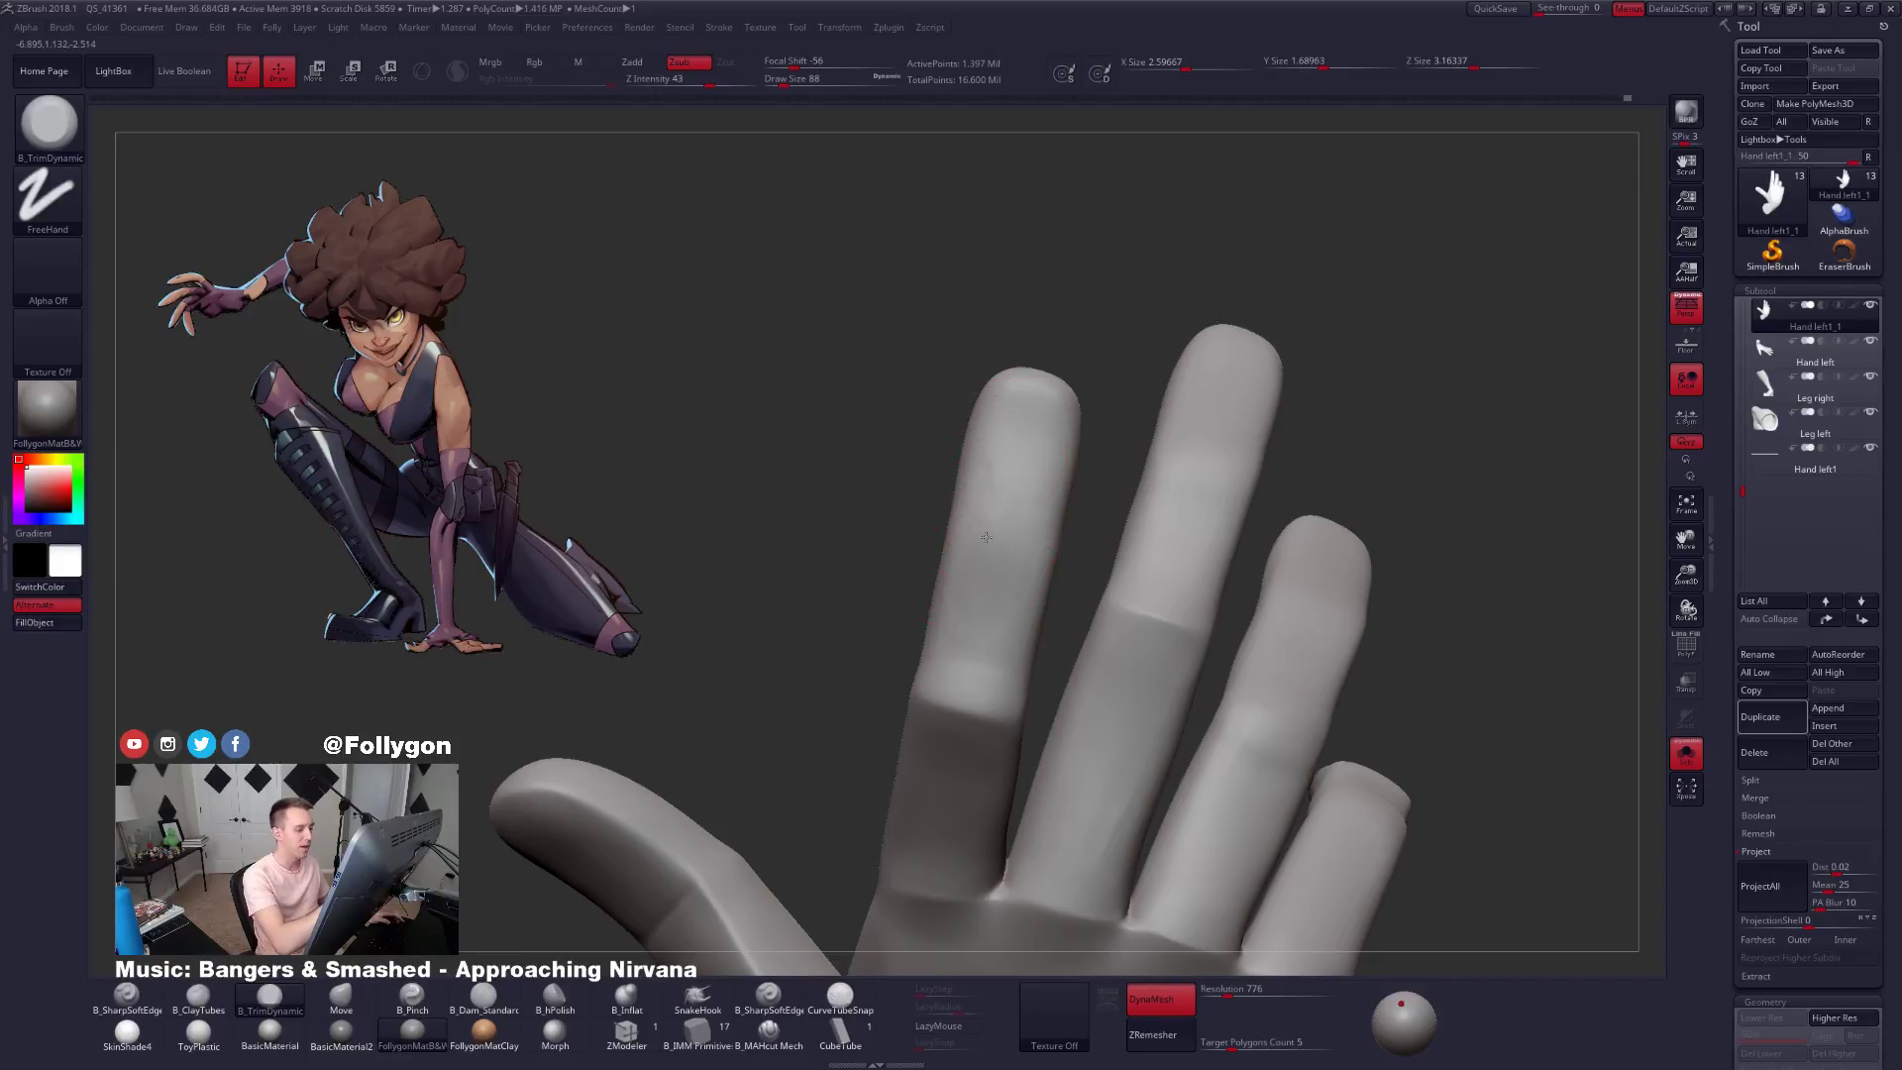
key(shift)
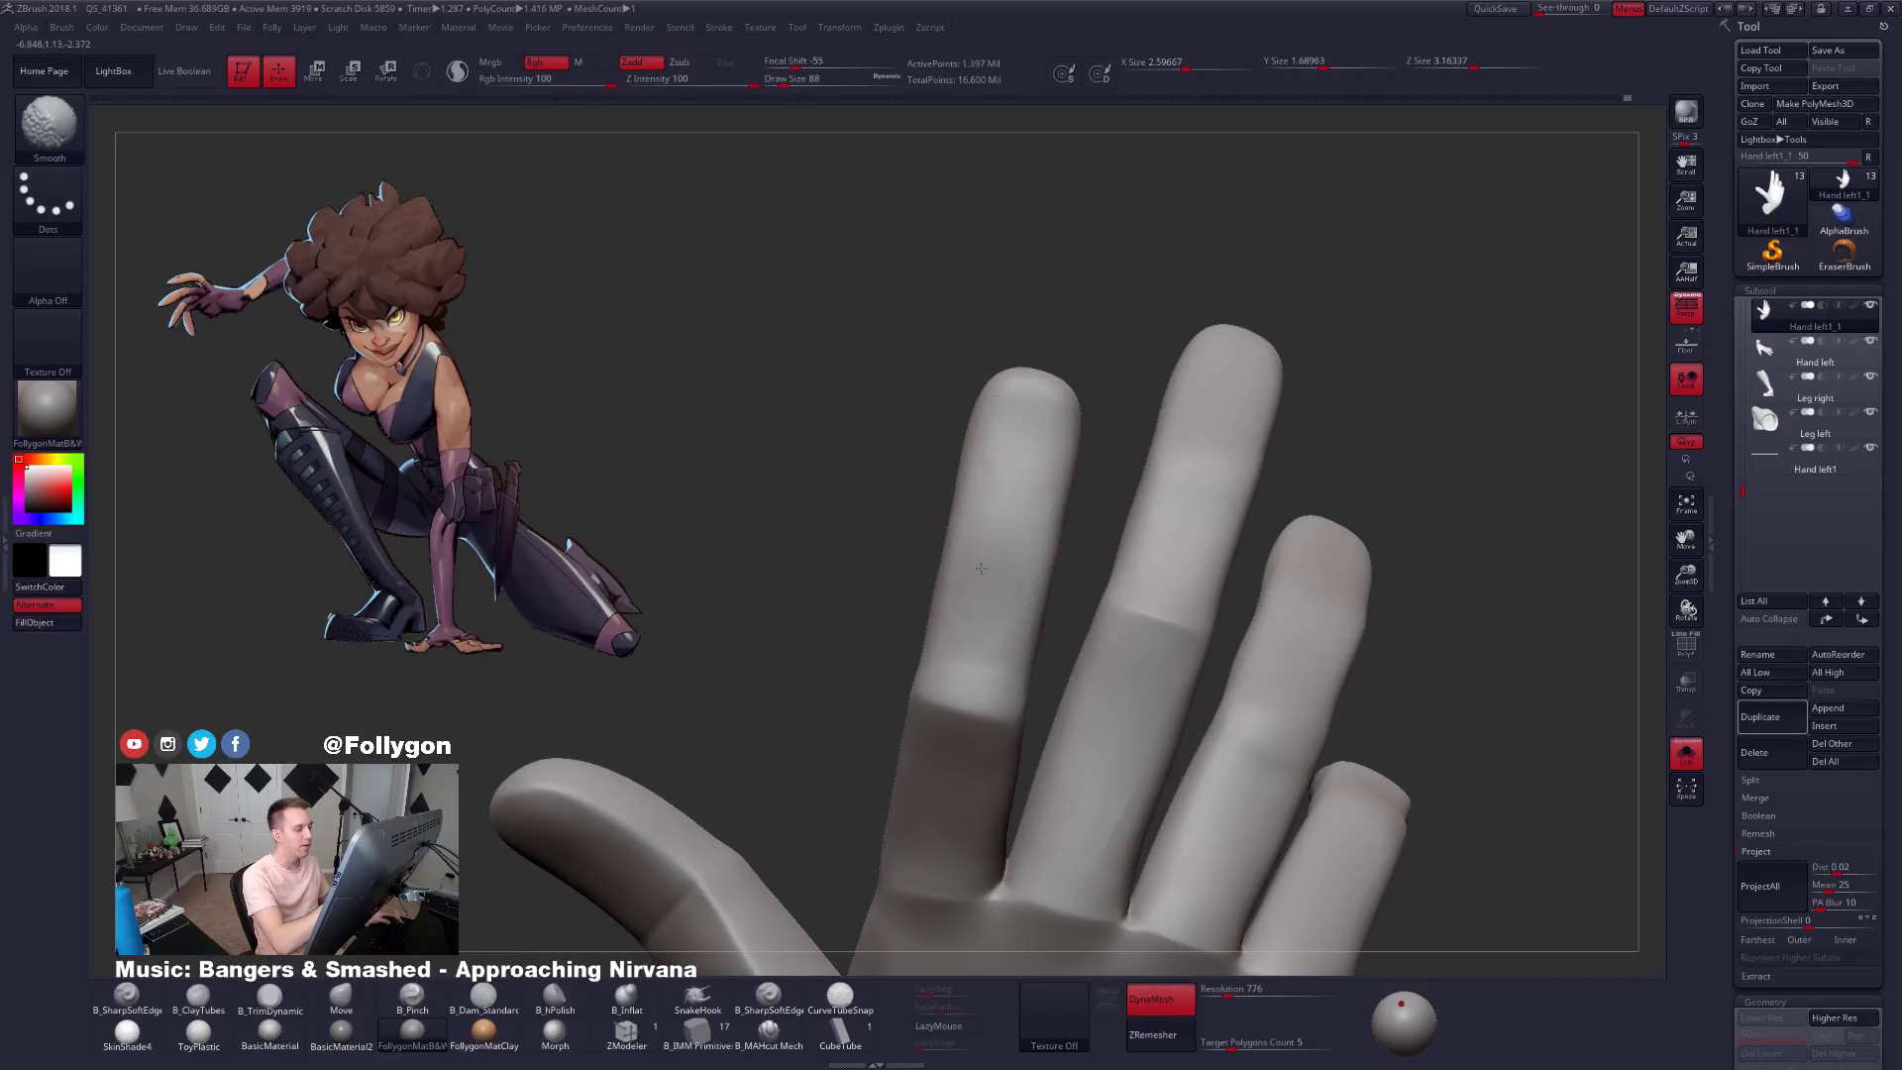
mouse_move(966, 575)
mouse_down()
mouse_move(1061, 517)
mouse_move(1038, 482)
mouse_up()
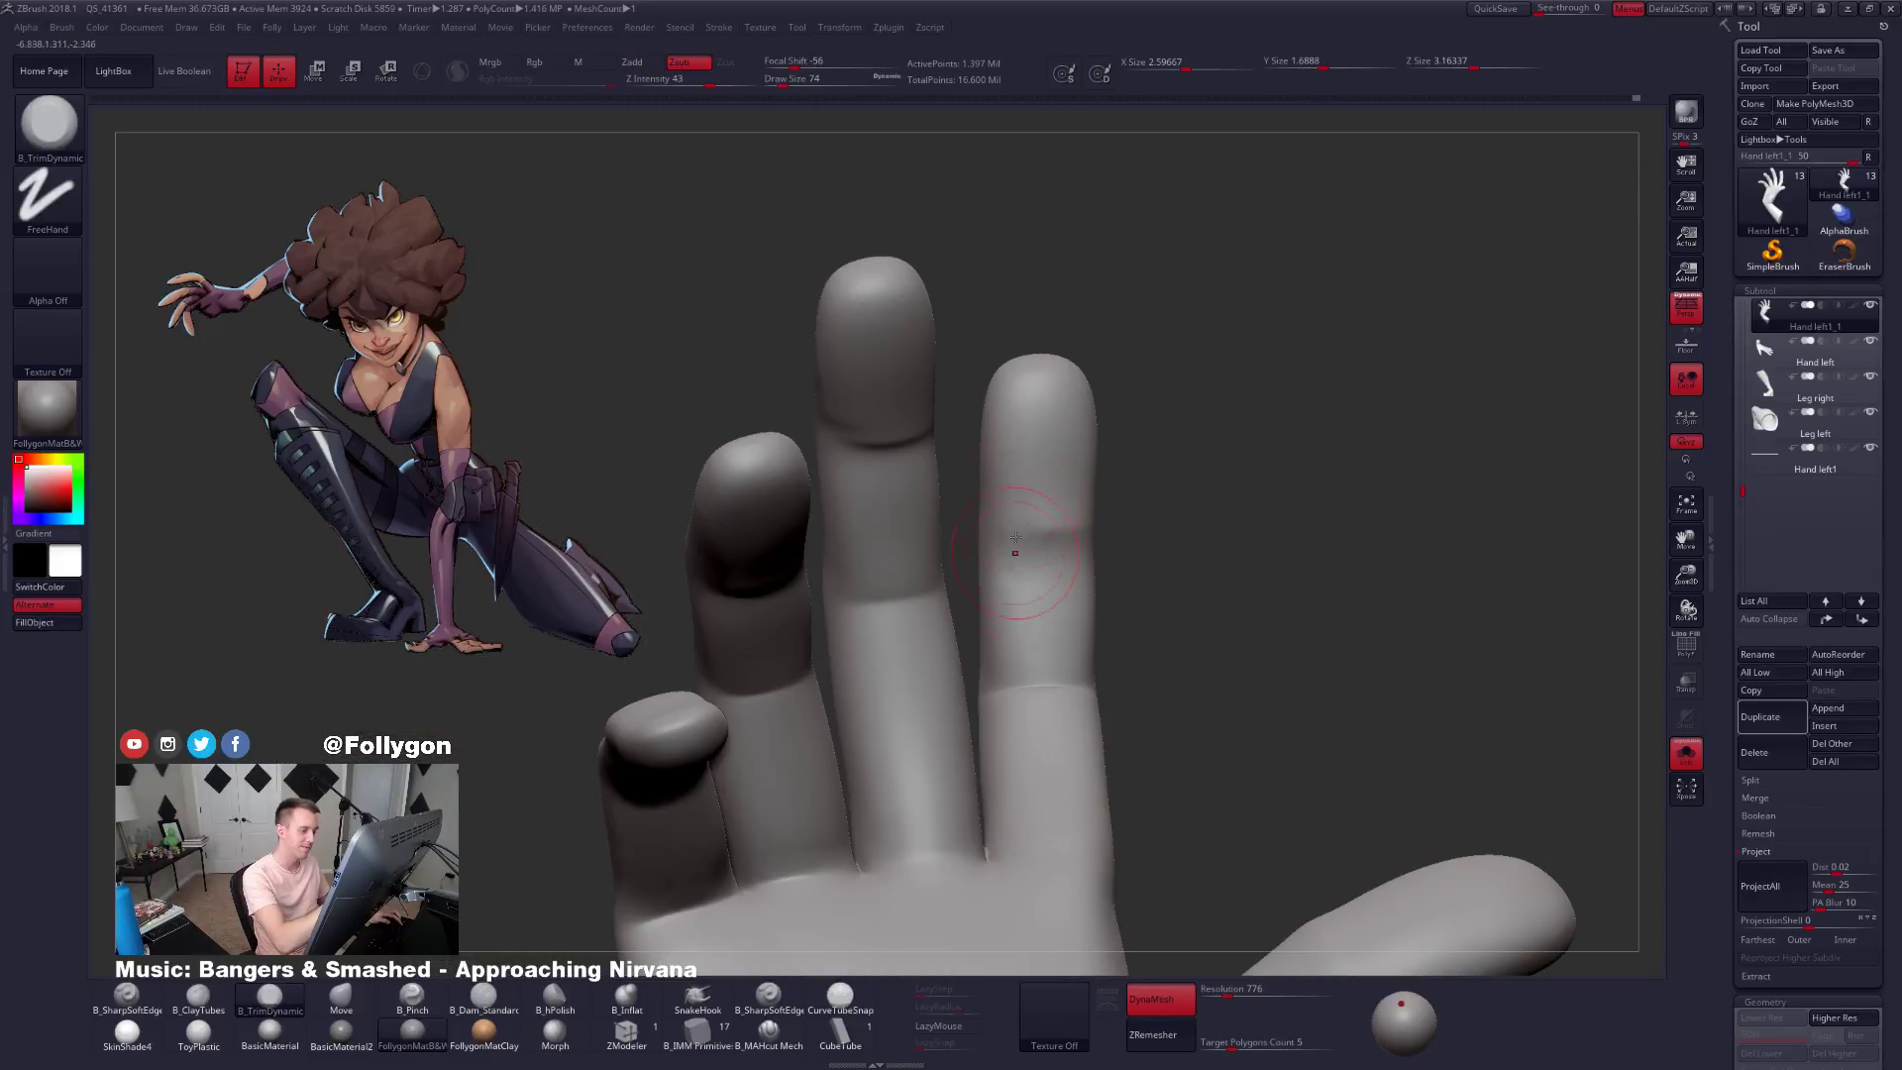
Flatten and smooth the joint creases on the palm side of the index and middle fingers at draw size 74.
key(shift)
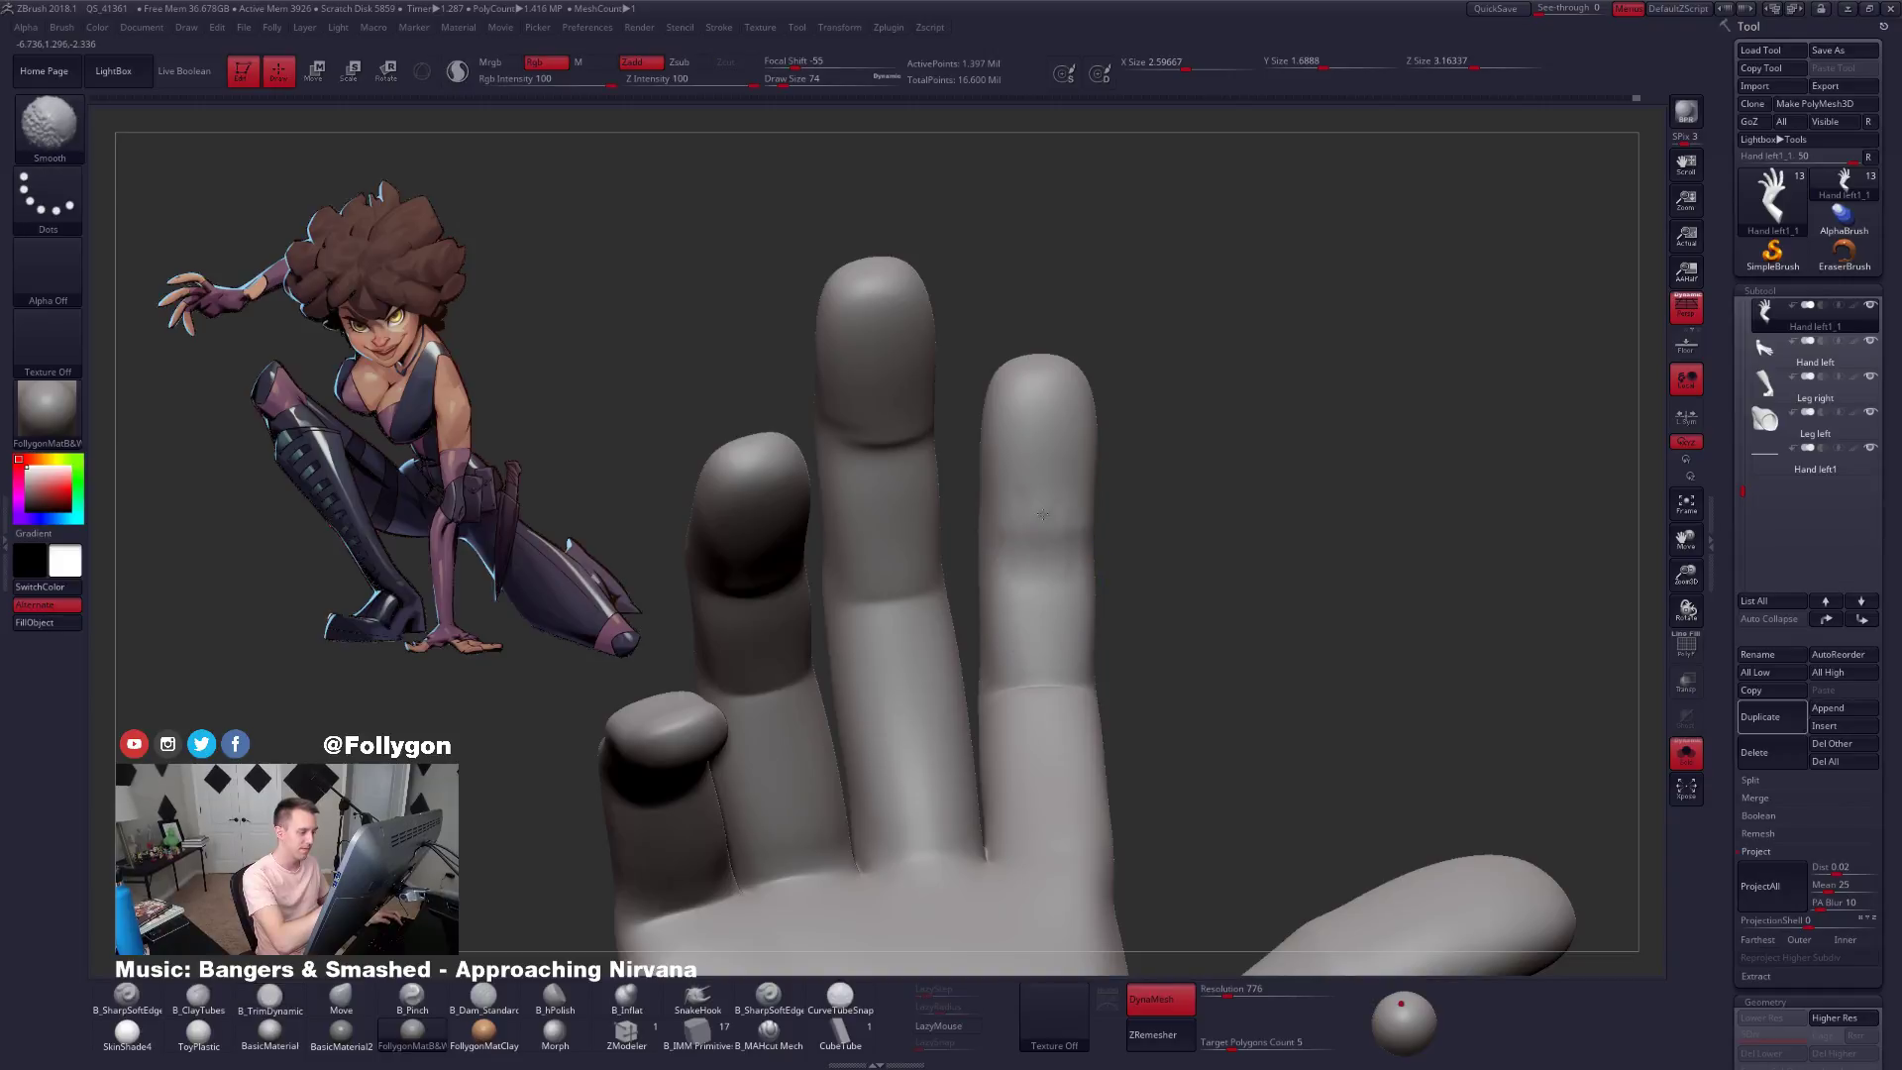
drag(1006, 535, 935, 427)
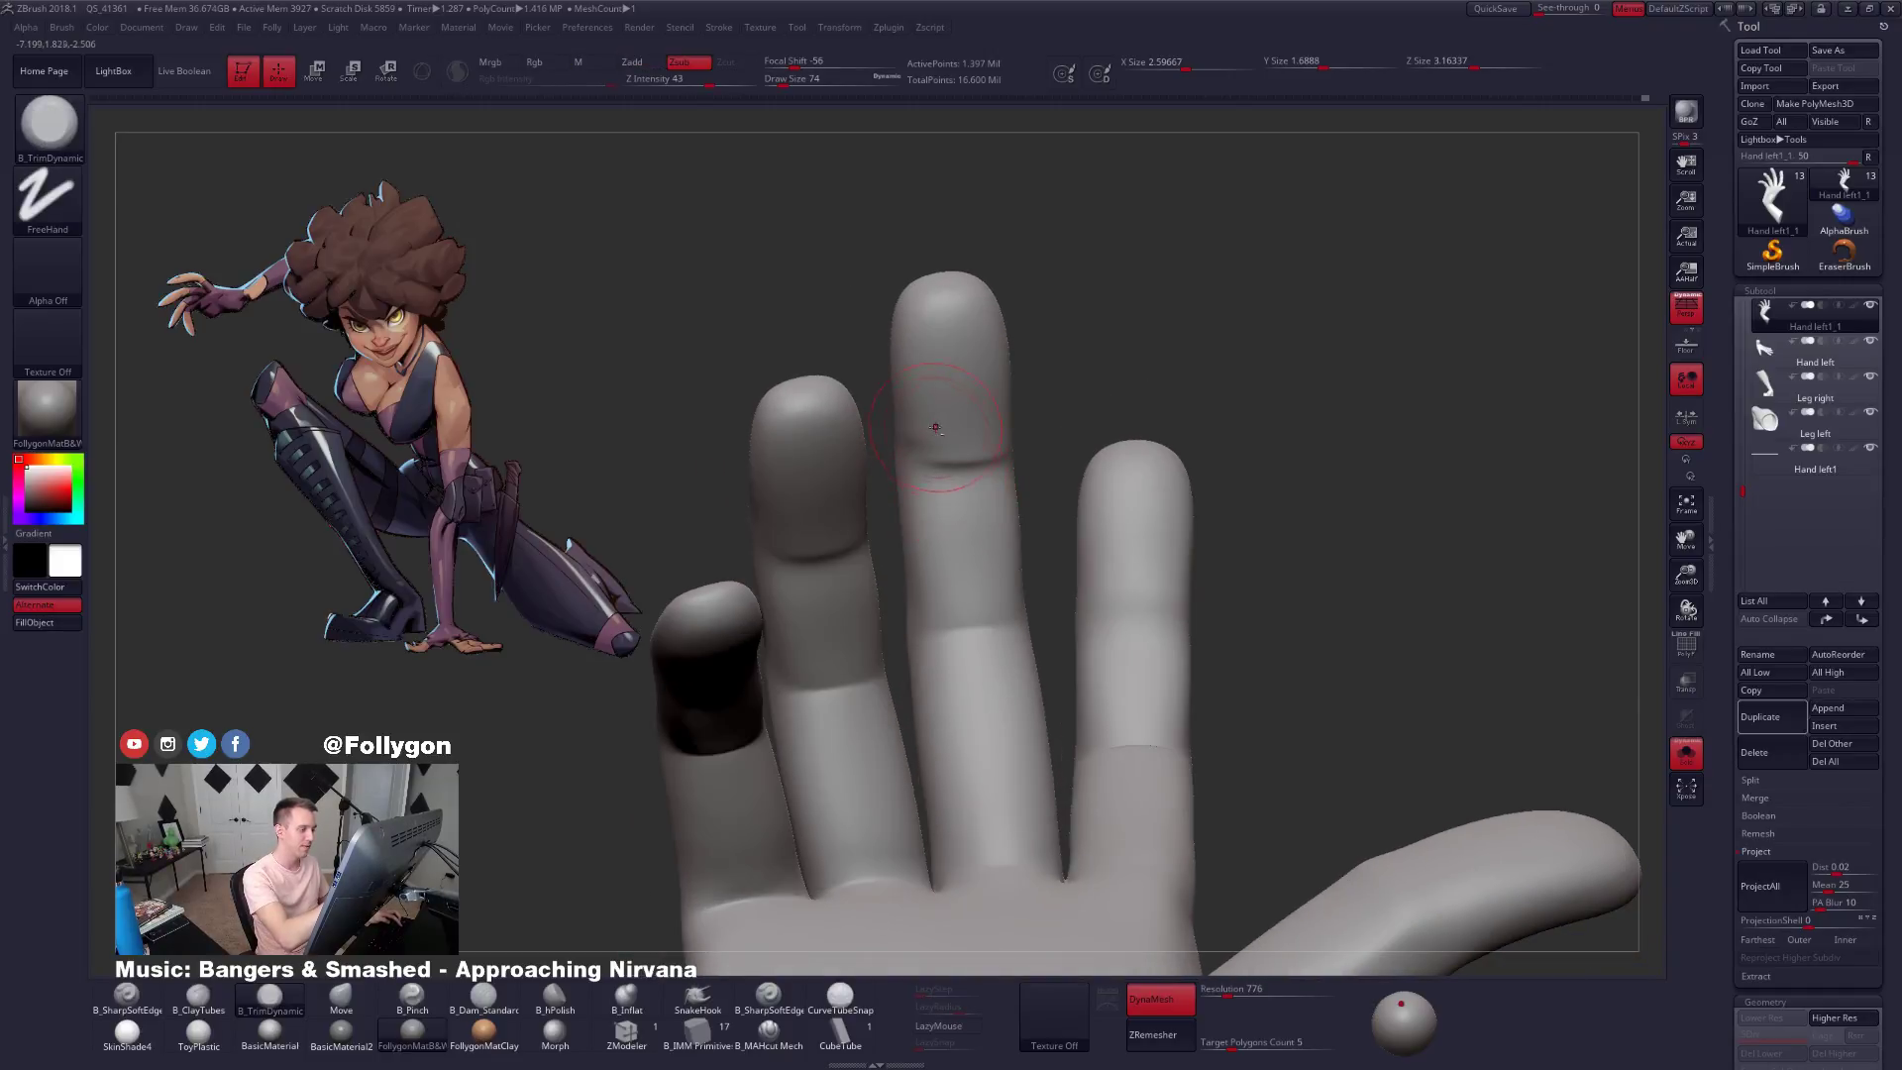
key(shift)
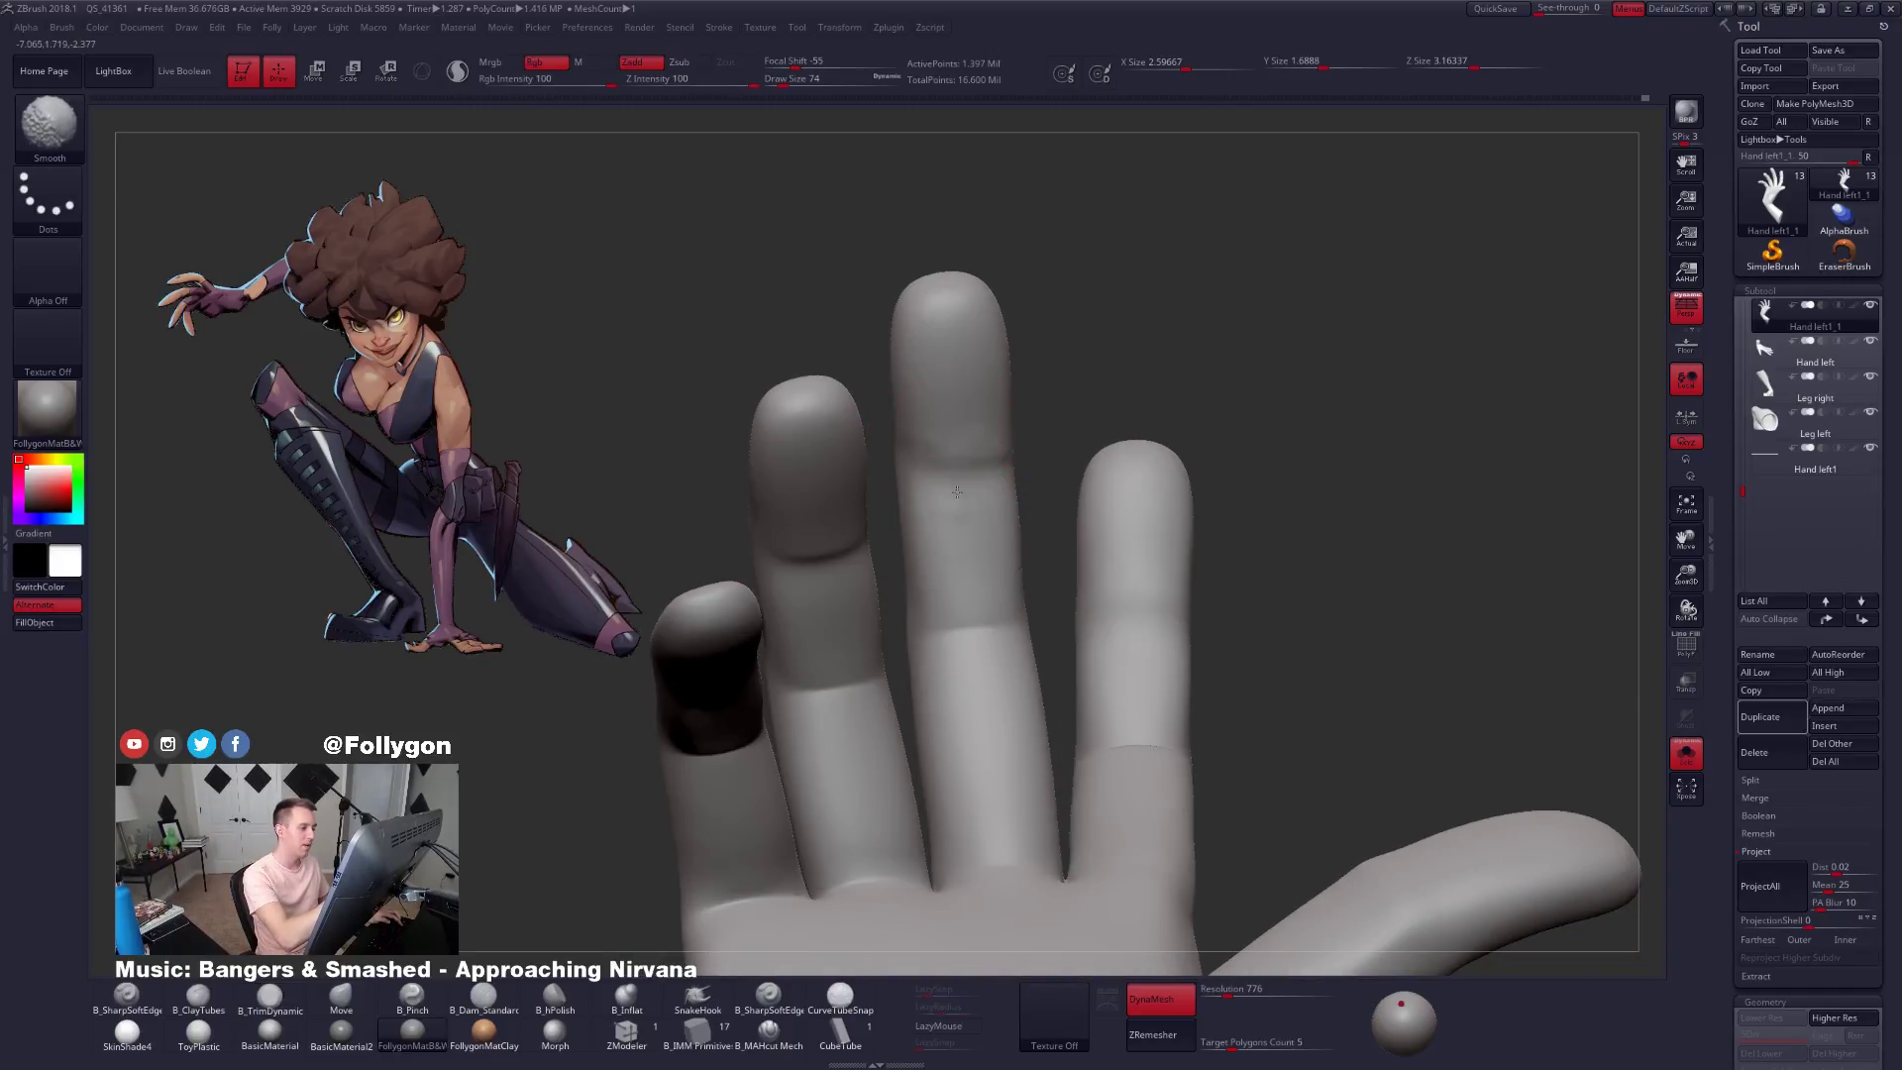
drag(957, 488, 878, 486)
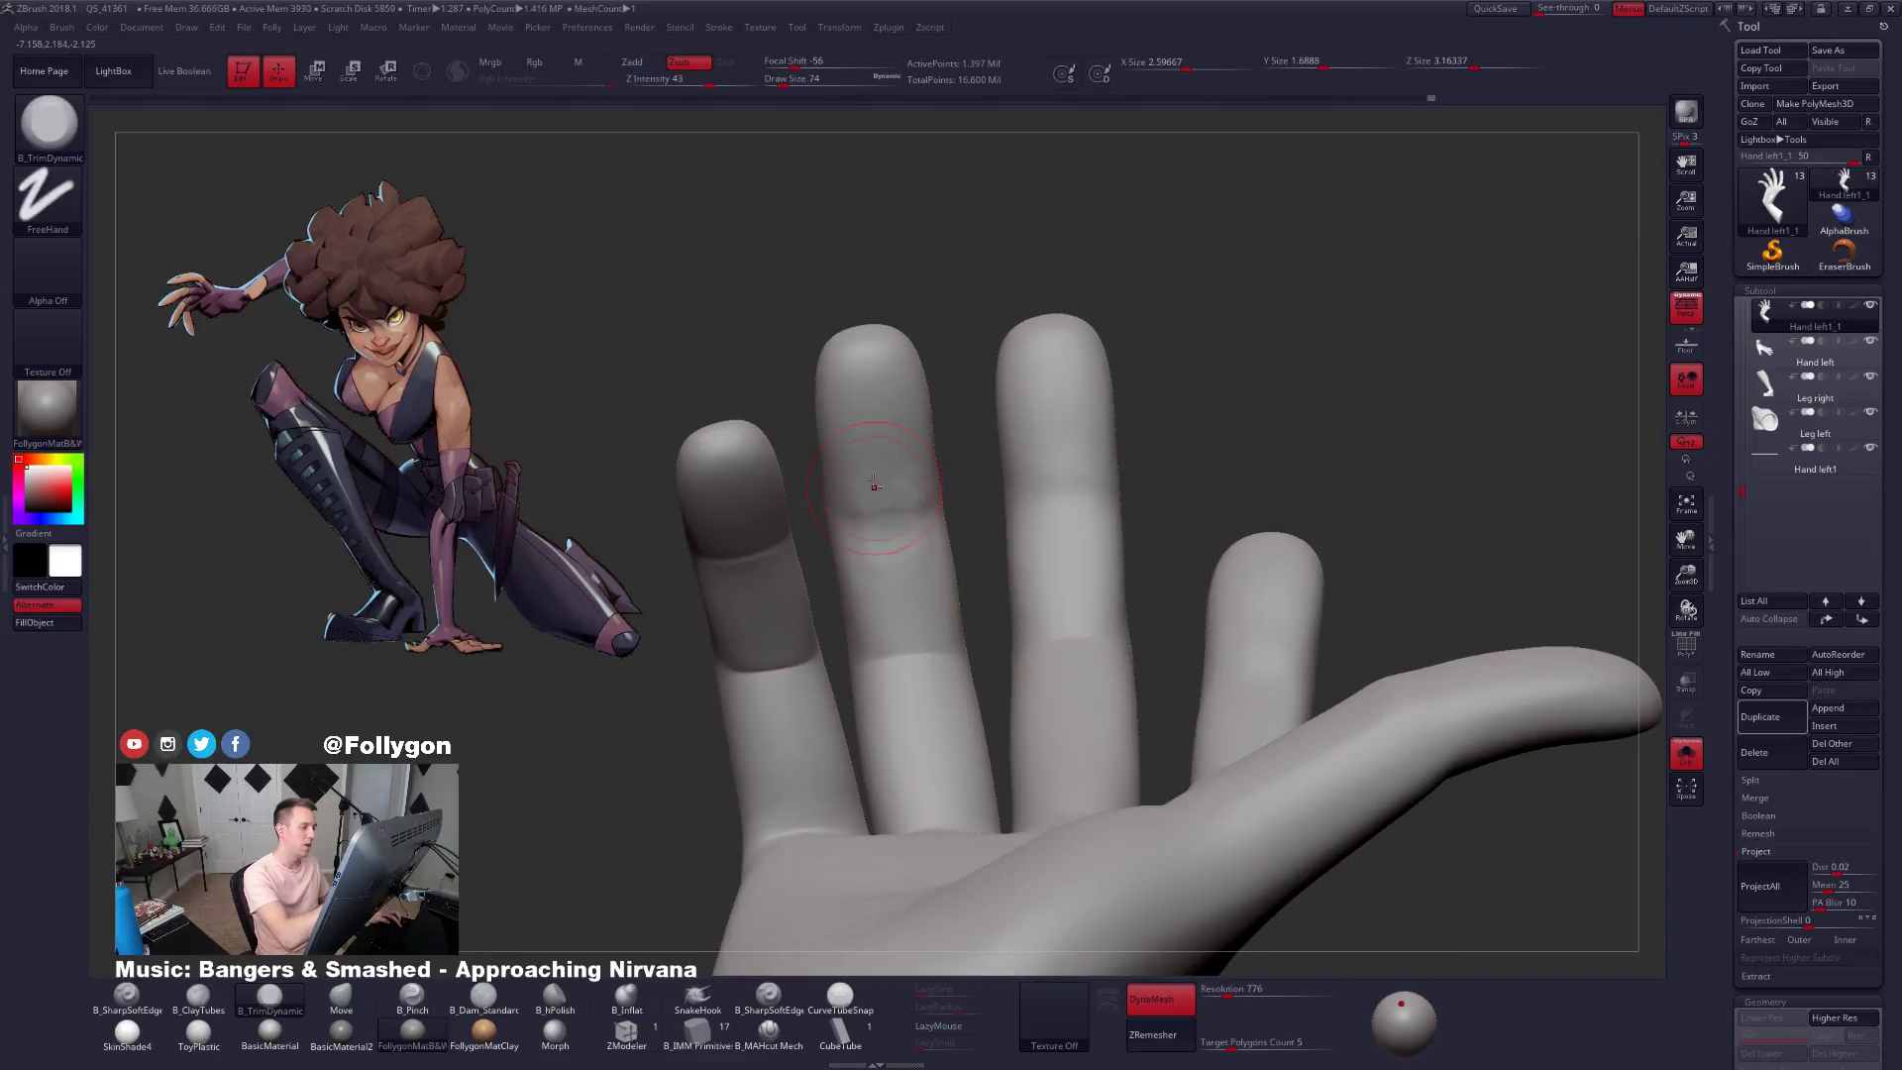
Flatten and smooth the upper joint creases on the palm side of the ring and little fingers.
key(shift)
key(shift)
mouse_move(857, 495)
right_down()
mouse_move(892, 466)
mouse_move(855, 470)
right_up()
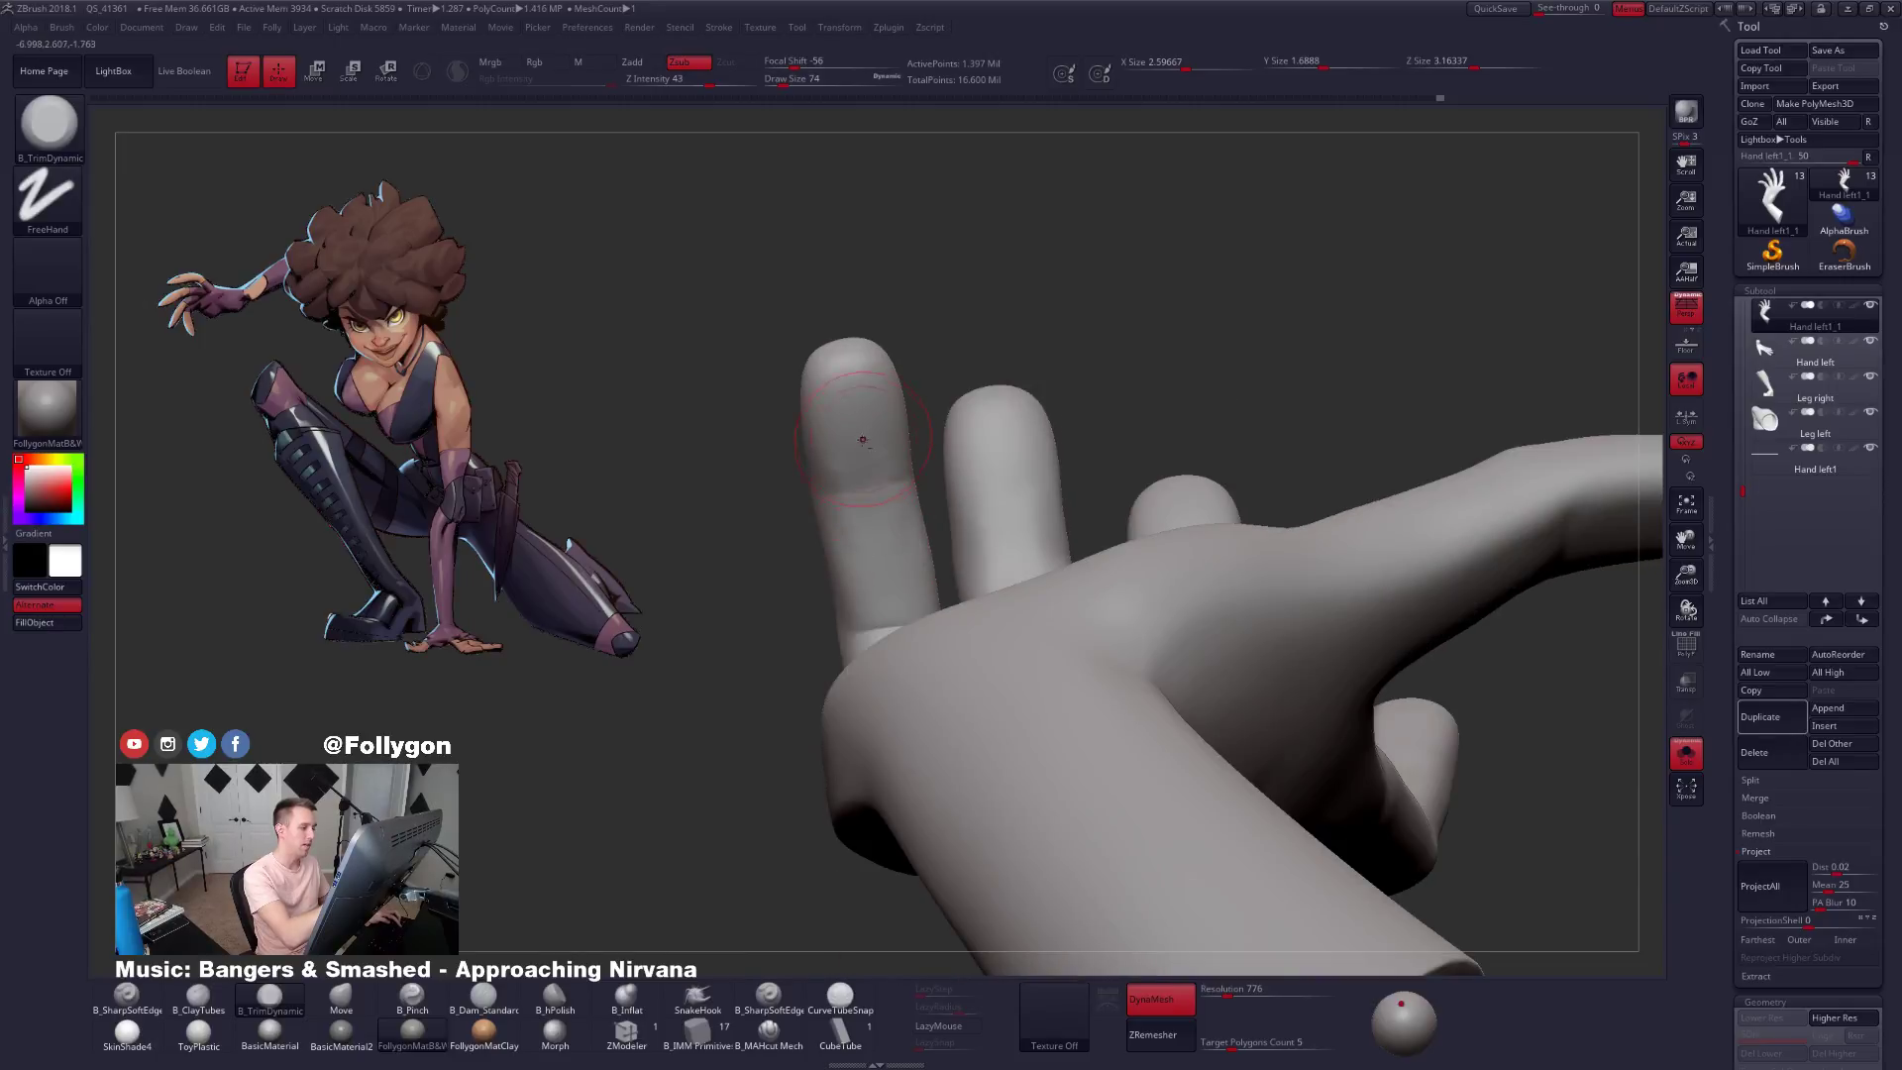
key(shift)
Flatten the back of the ring finger's upper segments with the TrimDynamic brush at draw size 88.
mouse_move(859, 494)
right_down()
mouse_move(990, 501)
mouse_move(995, 432)
right_up()
right_drag(927, 555, 938, 512)
key(s)
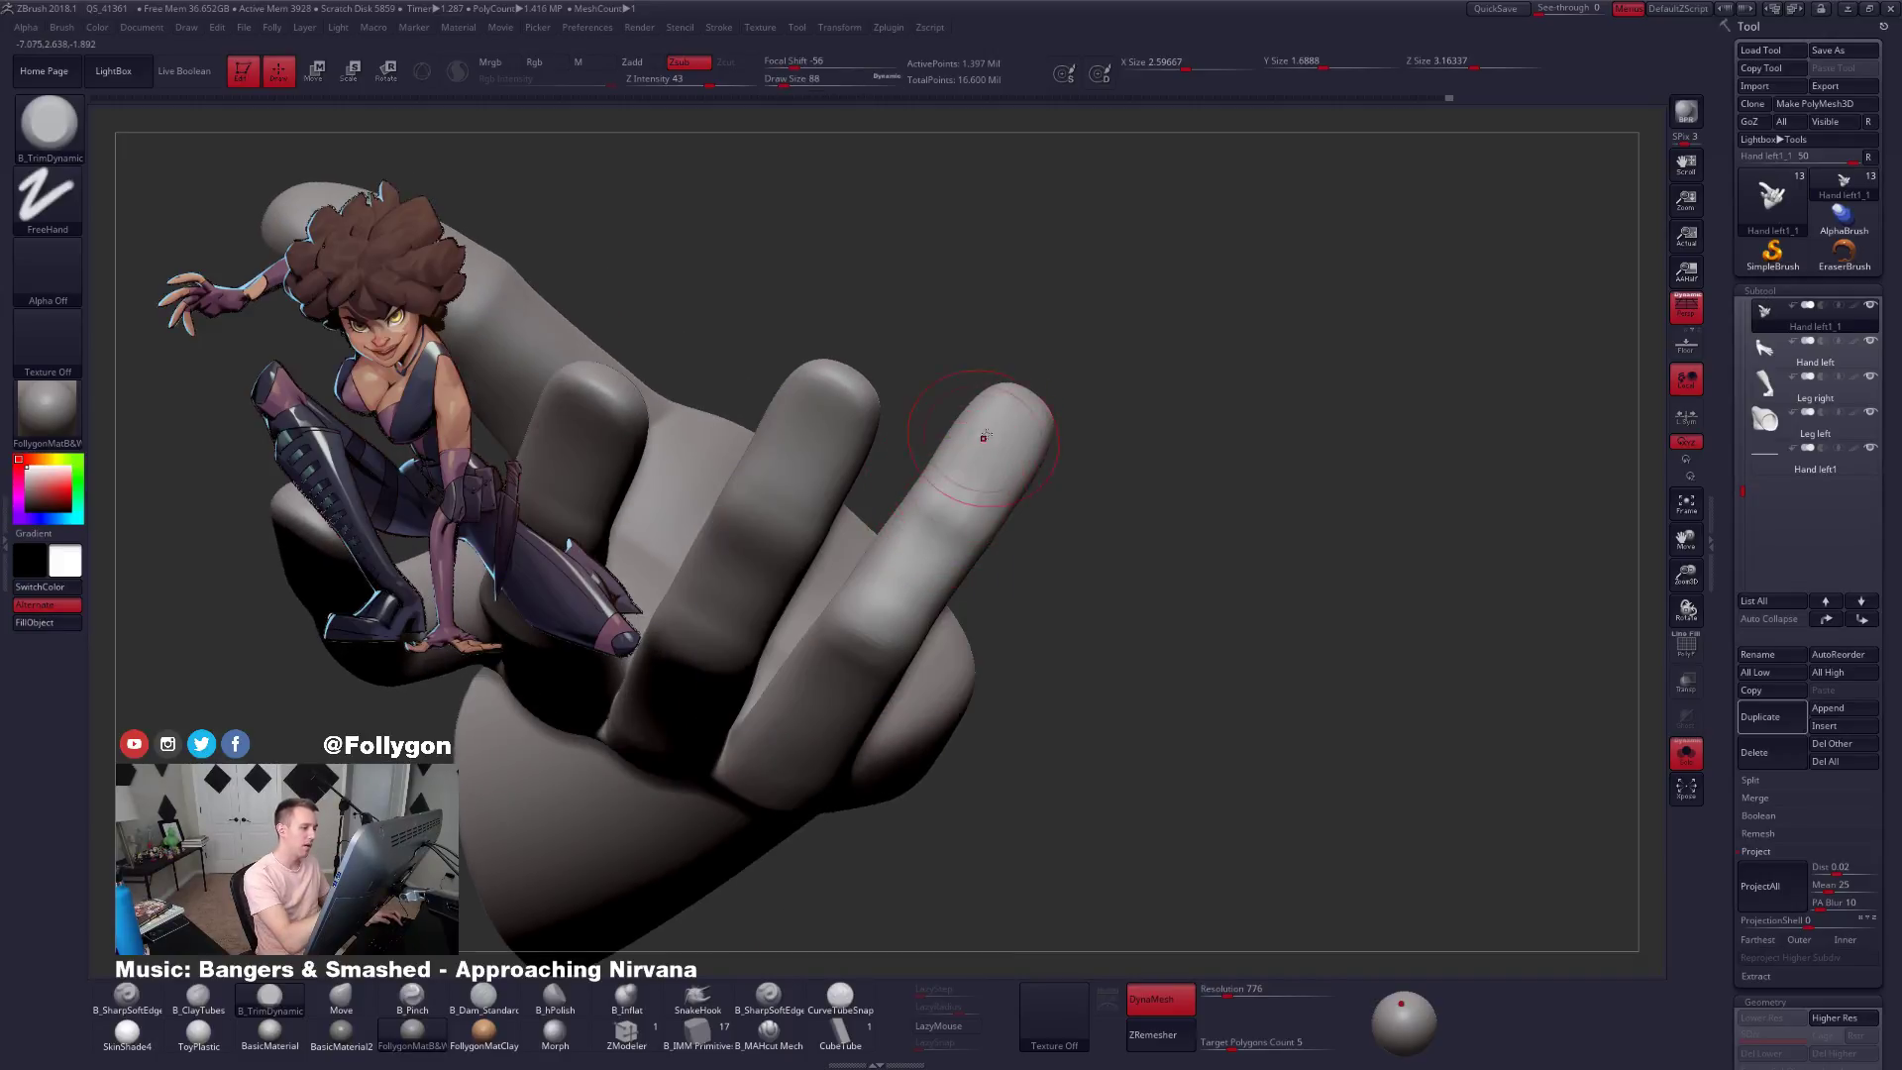
mouse_move(989, 459)
mouse_down()
mouse_move(965, 513)
mouse_move(985, 507)
mouse_move(1004, 453)
mouse_move(909, 559)
mouse_move(1019, 448)
mouse_up()
right_drag(917, 573, 978, 400)
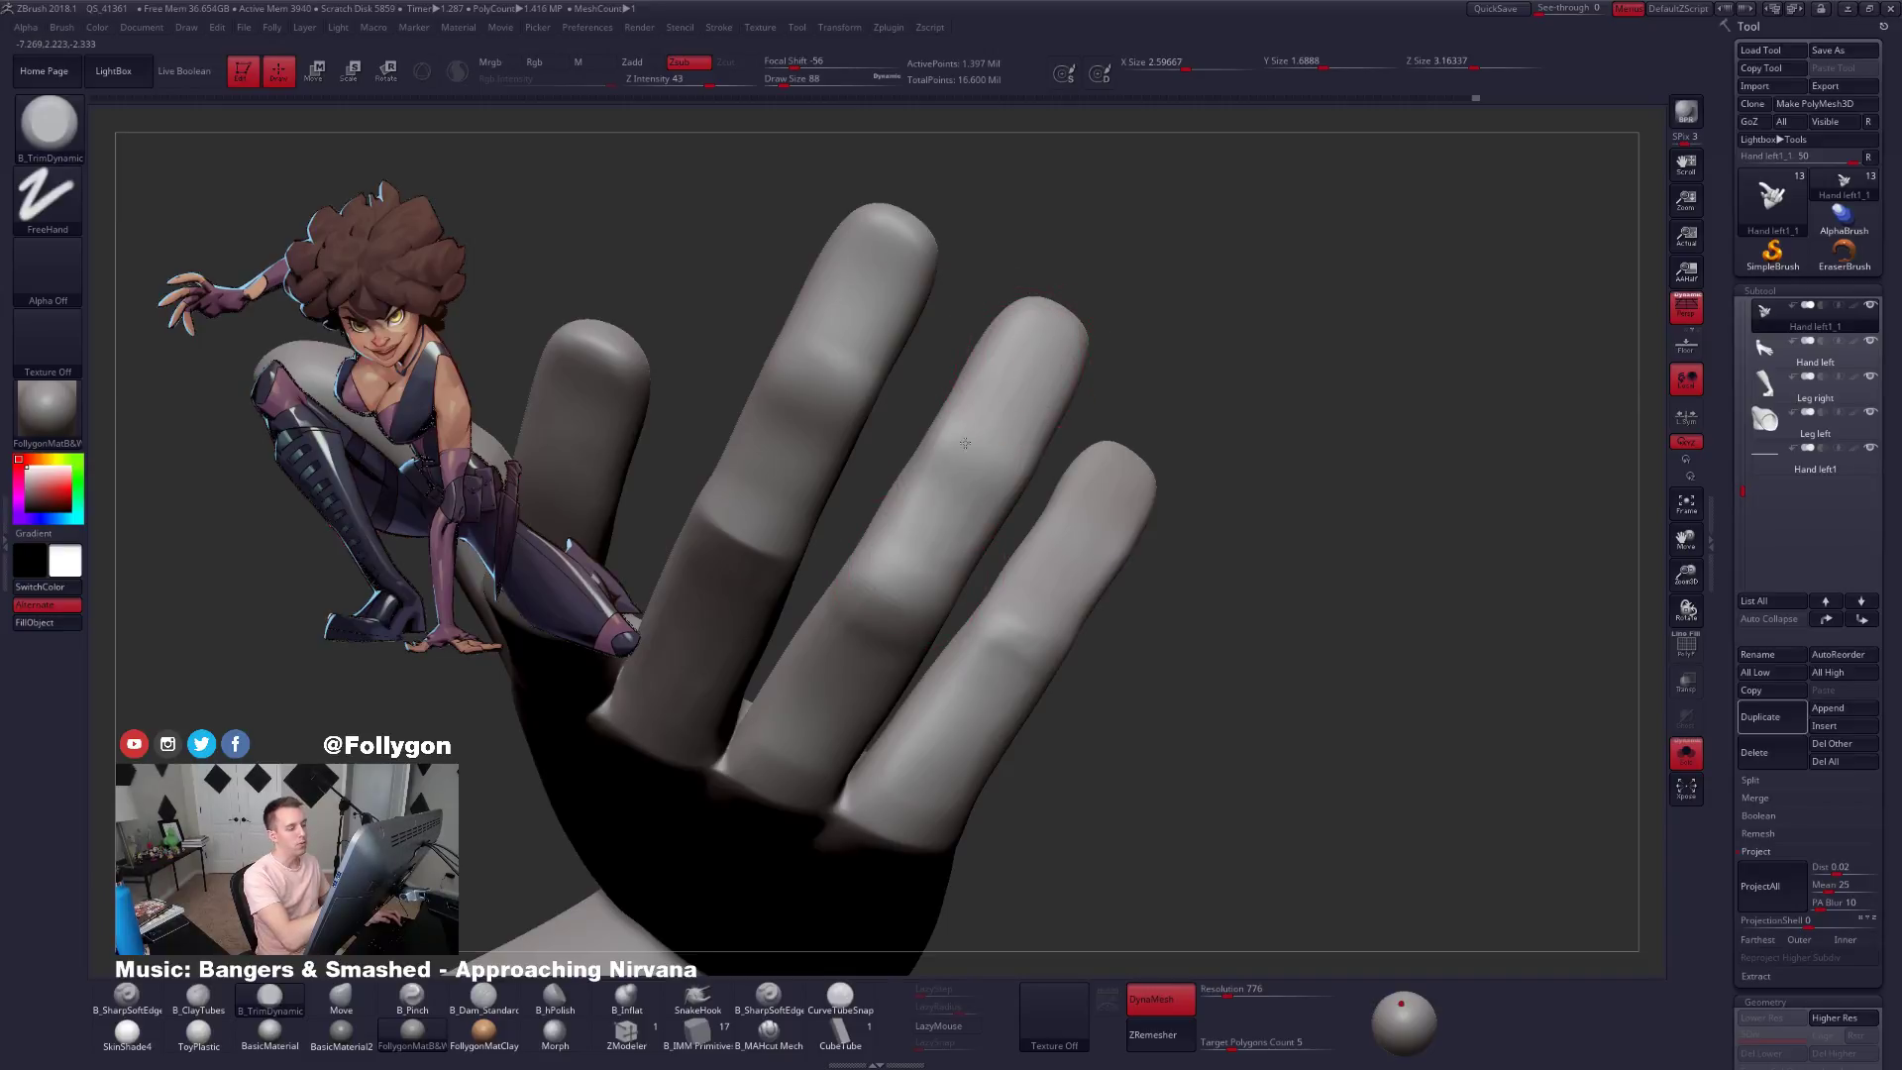
mouse_move(974, 513)
right_down()
mouse_move(1017, 466)
mouse_move(1035, 500)
right_up()
key(space)
drag(1035, 500, 1043, 500)
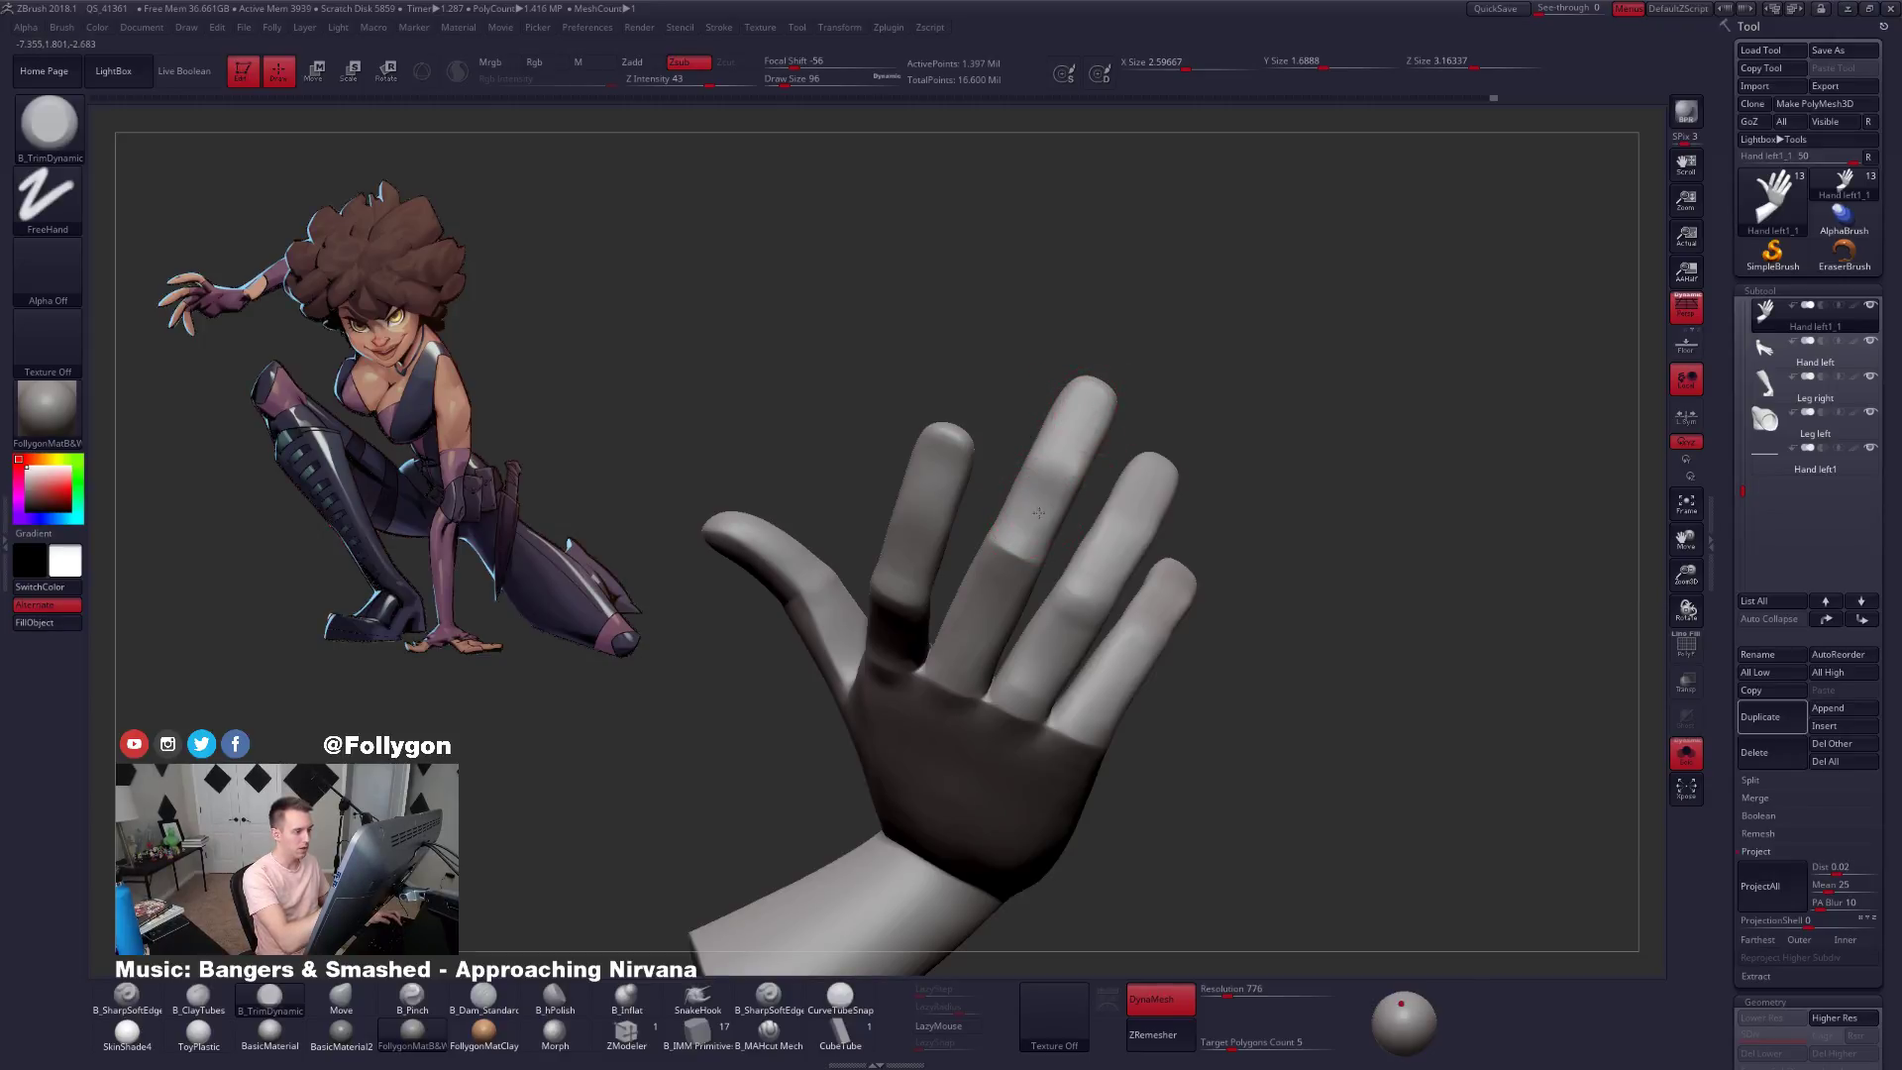
right_drag(1038, 512, 952, 452)
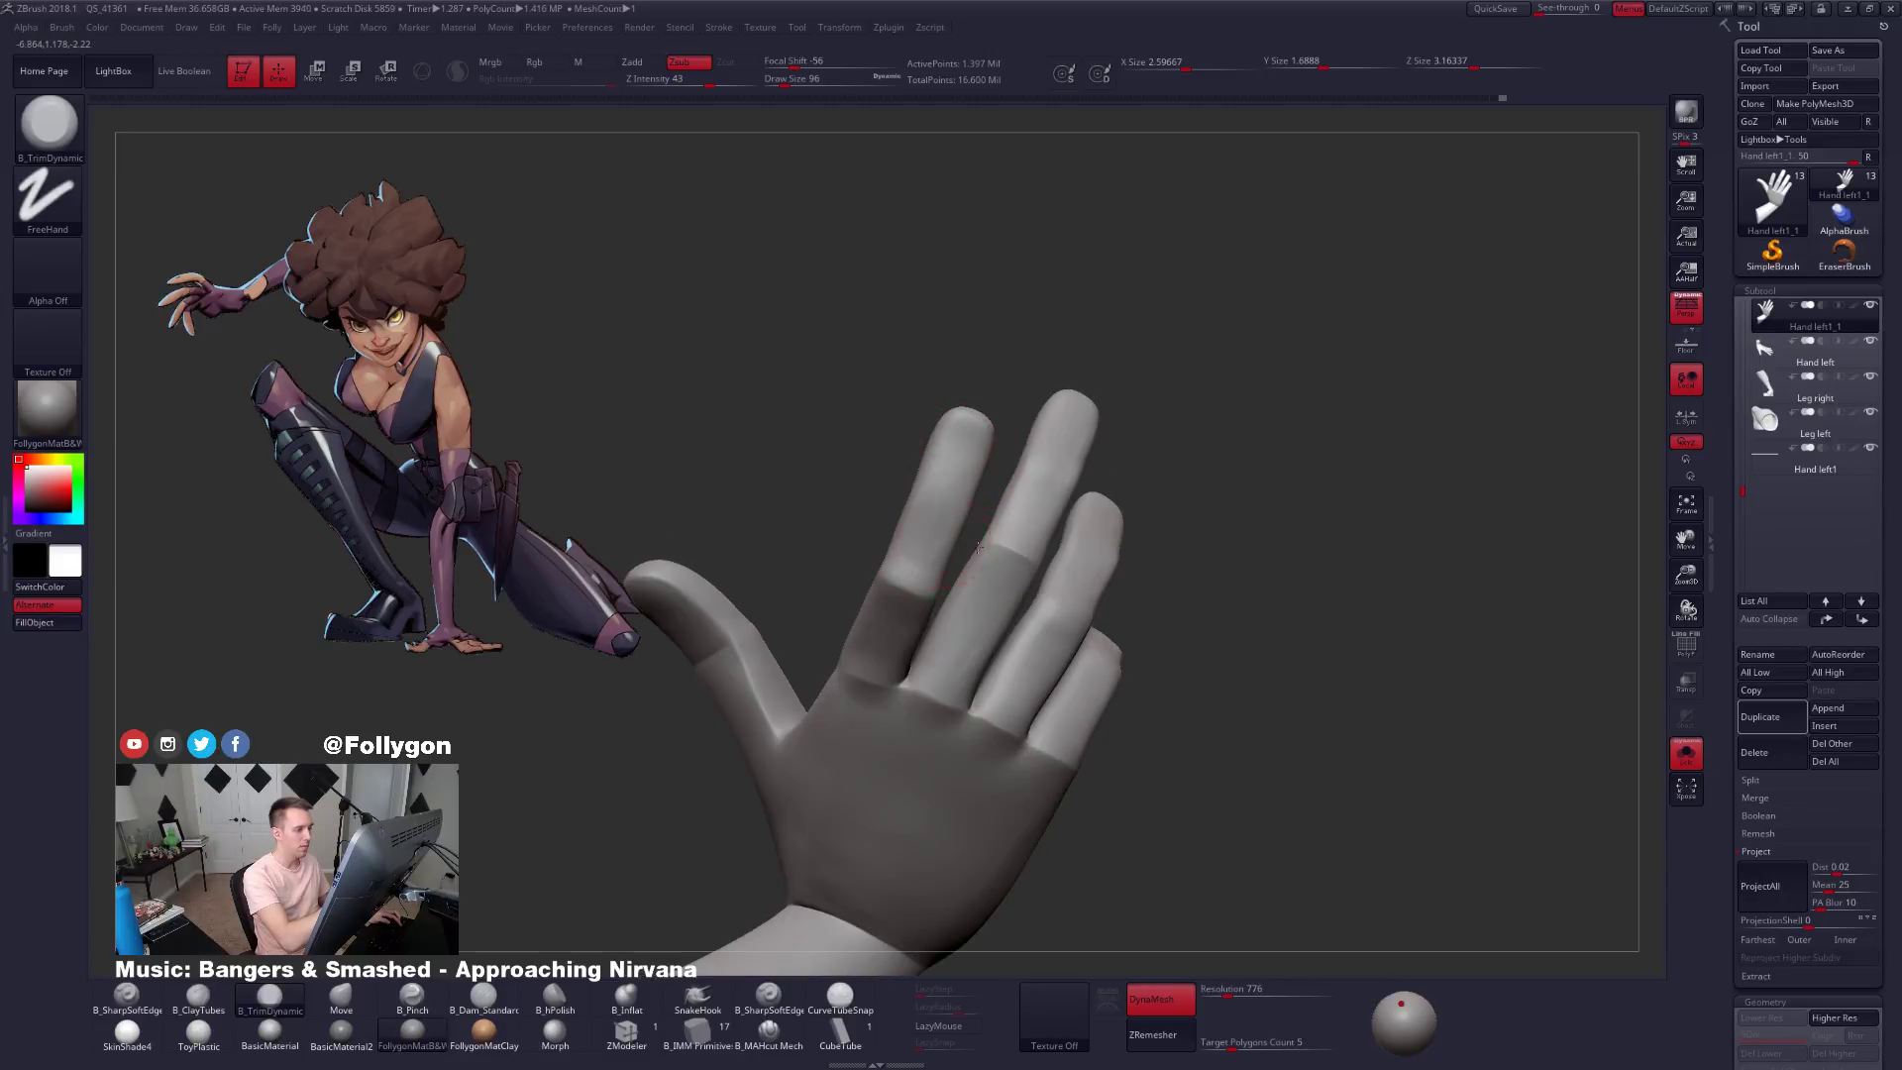
Adjust the profile of the index finger around its lower joint with the Move brush.
mouse_move(979, 548)
right_down()
mouse_move(955, 528)
mouse_move(944, 565)
right_up()
key(b)
key(m)
key(v)
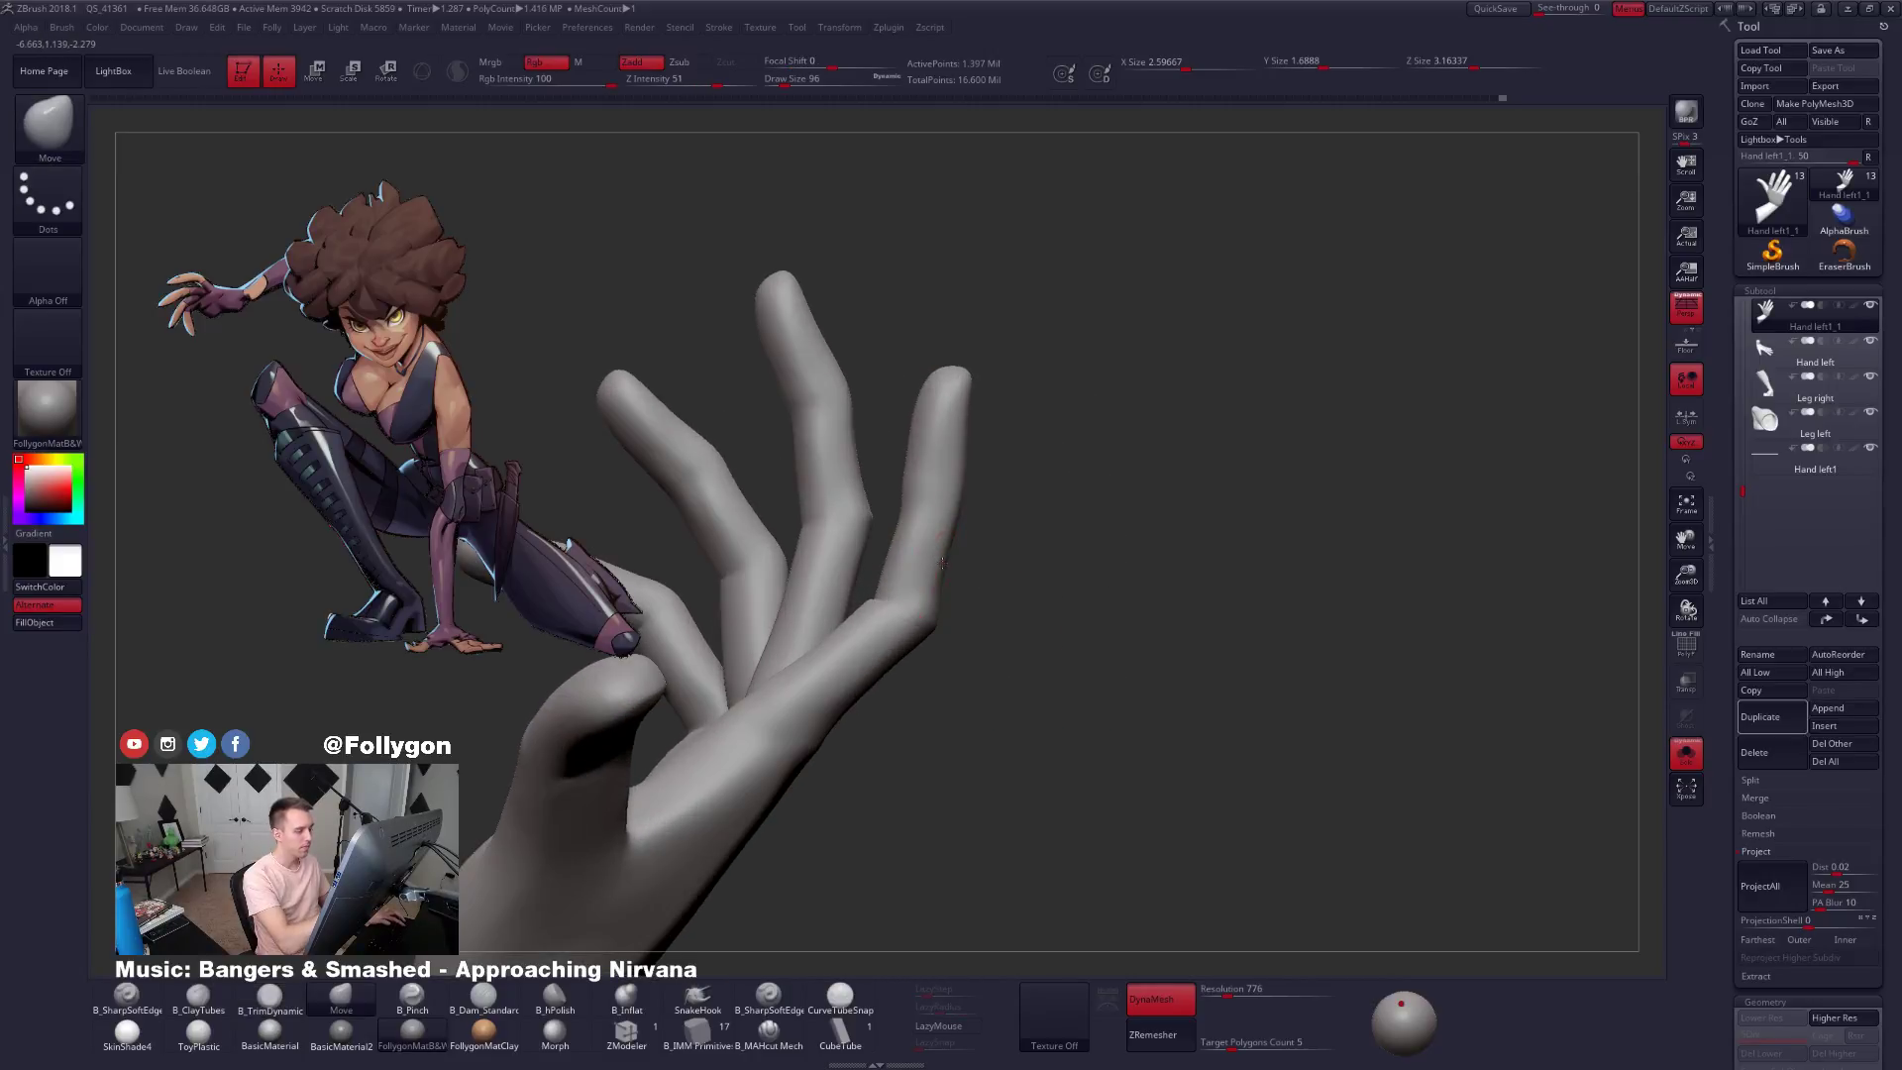
key(space)
mouse_move(939, 593)
mouse_down()
mouse_move(948, 555)
mouse_move(905, 518)
mouse_up()
key(space)
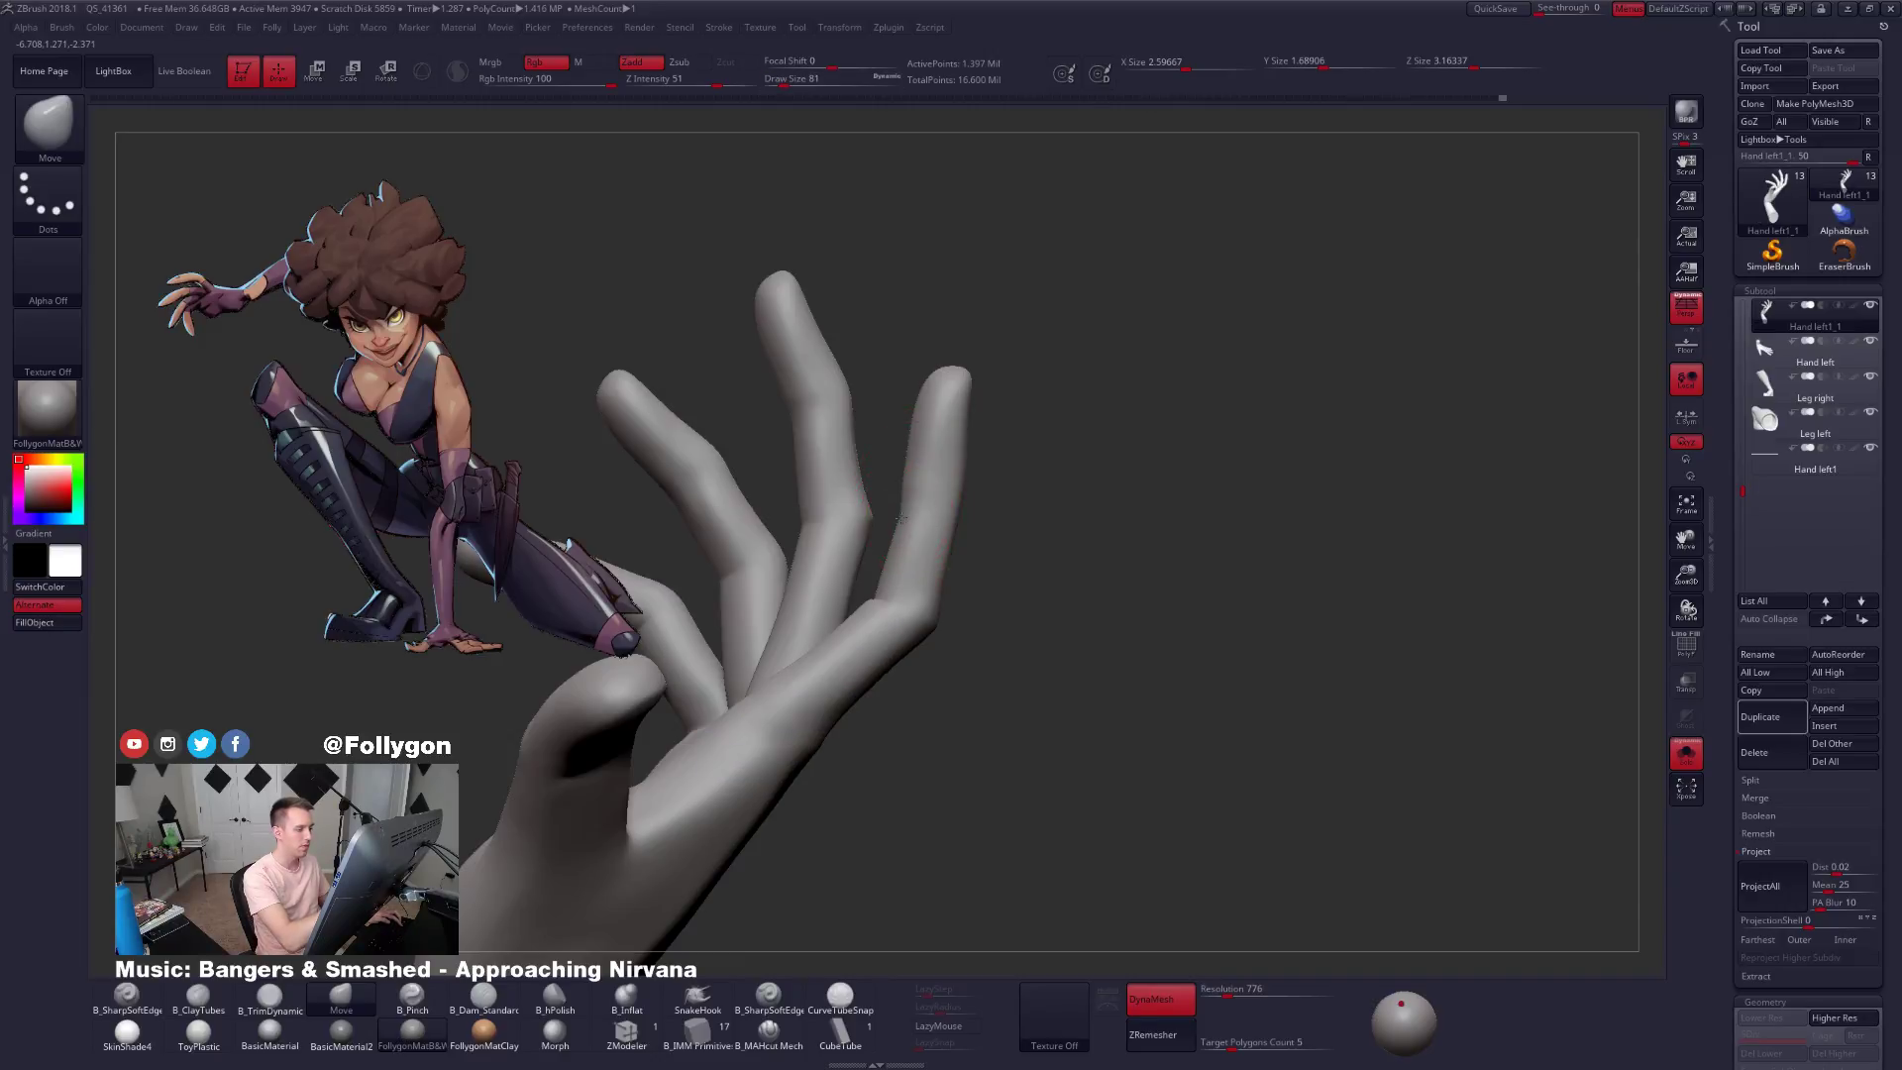
right_drag(903, 523, 979, 790)
Compare the raised left hand with the full figure and the reference pose, then isolate the hand again.
key(shift)
mouse_move(979, 790)
alt+right_down()
mouse_move(982, 585)
mouse_move(923, 479)
alt+right_up()
ctrl+right_drag(1024, 602, 1235, 539)
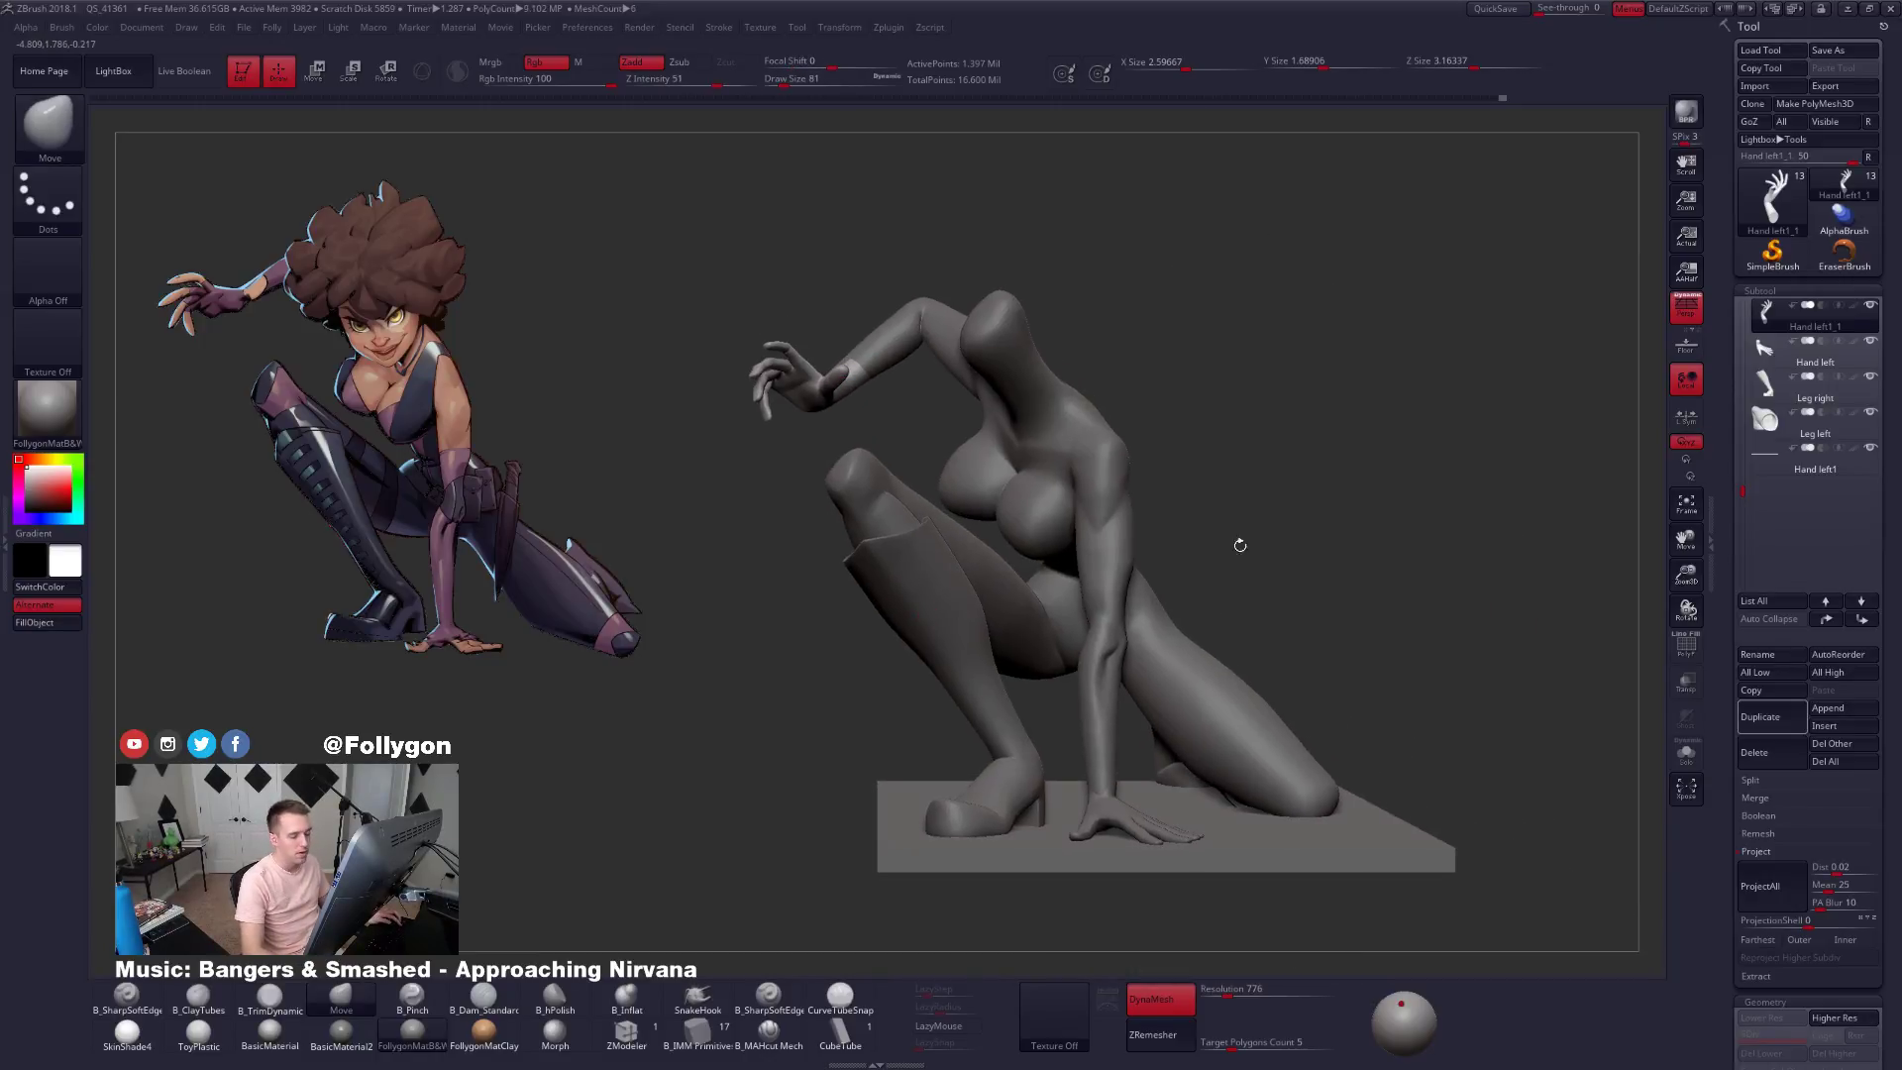
click(1685, 751)
click(1700, 759)
click(1699, 759)
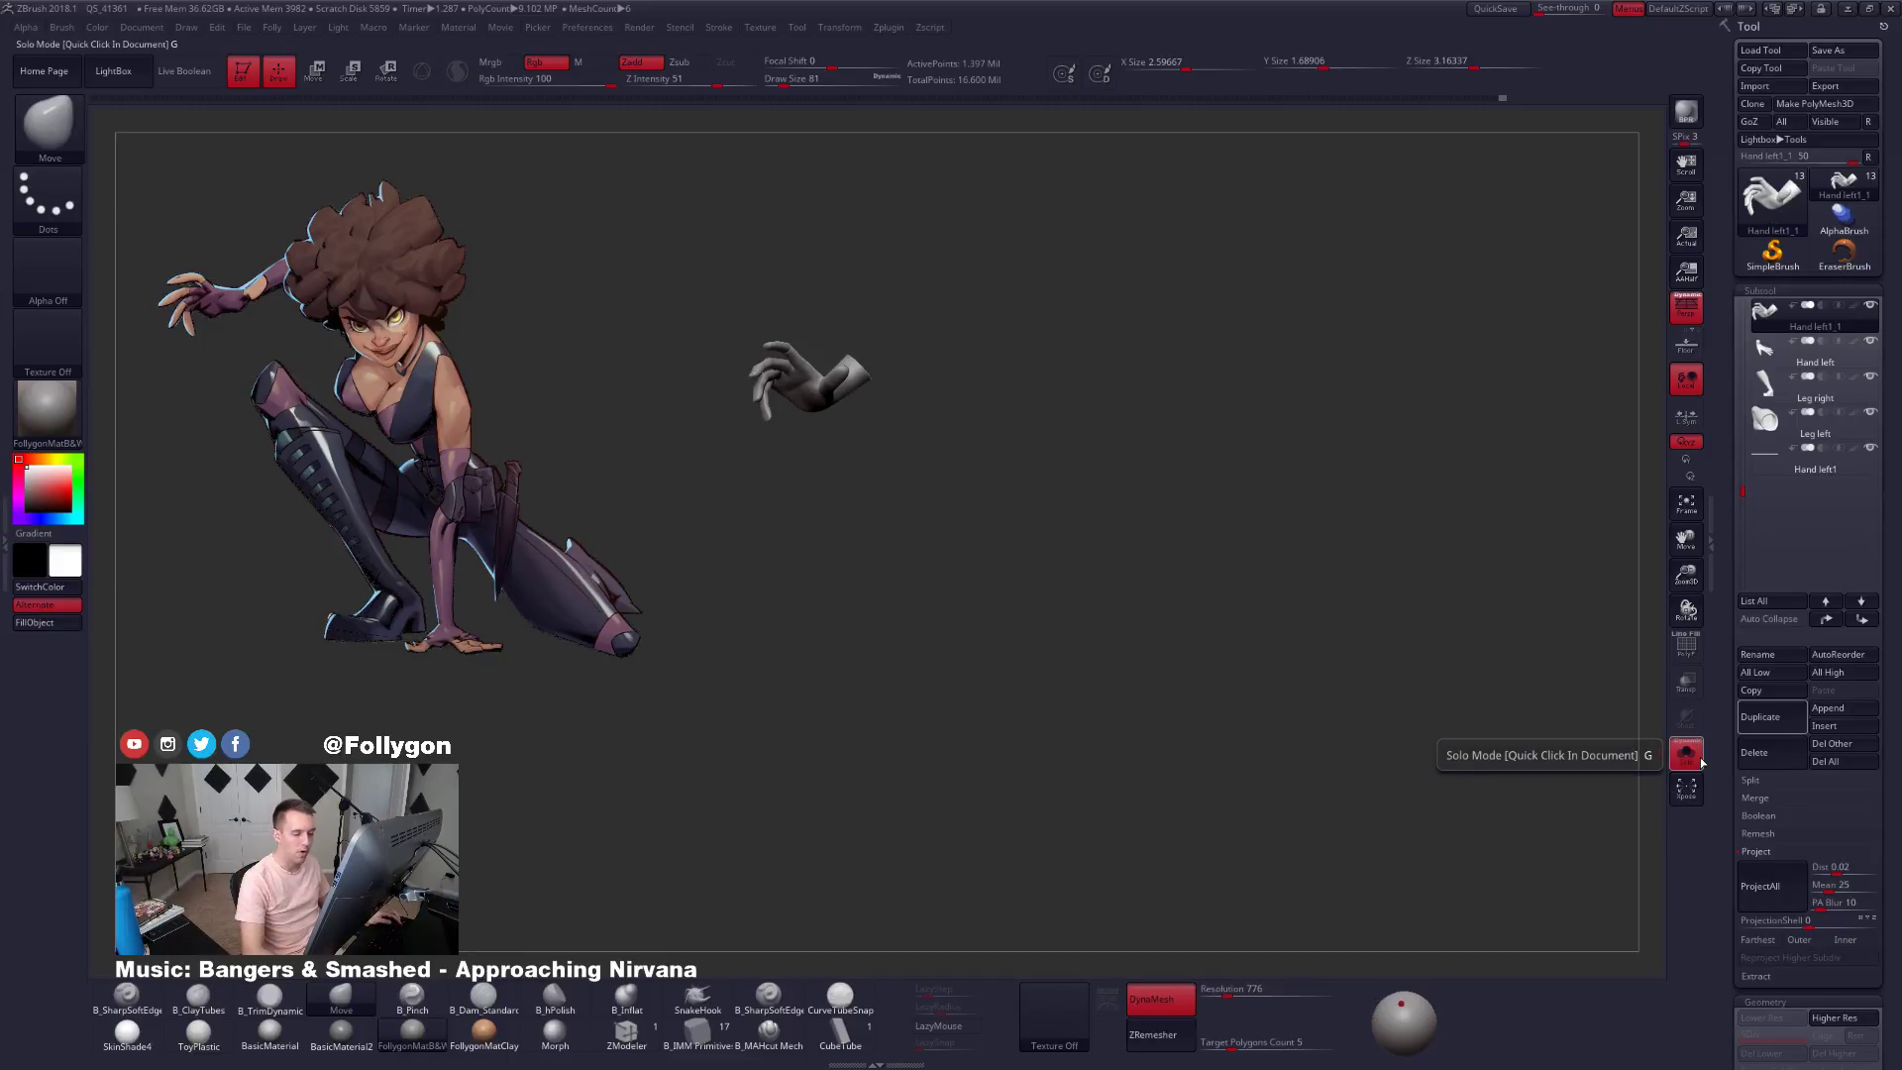
click(1700, 759)
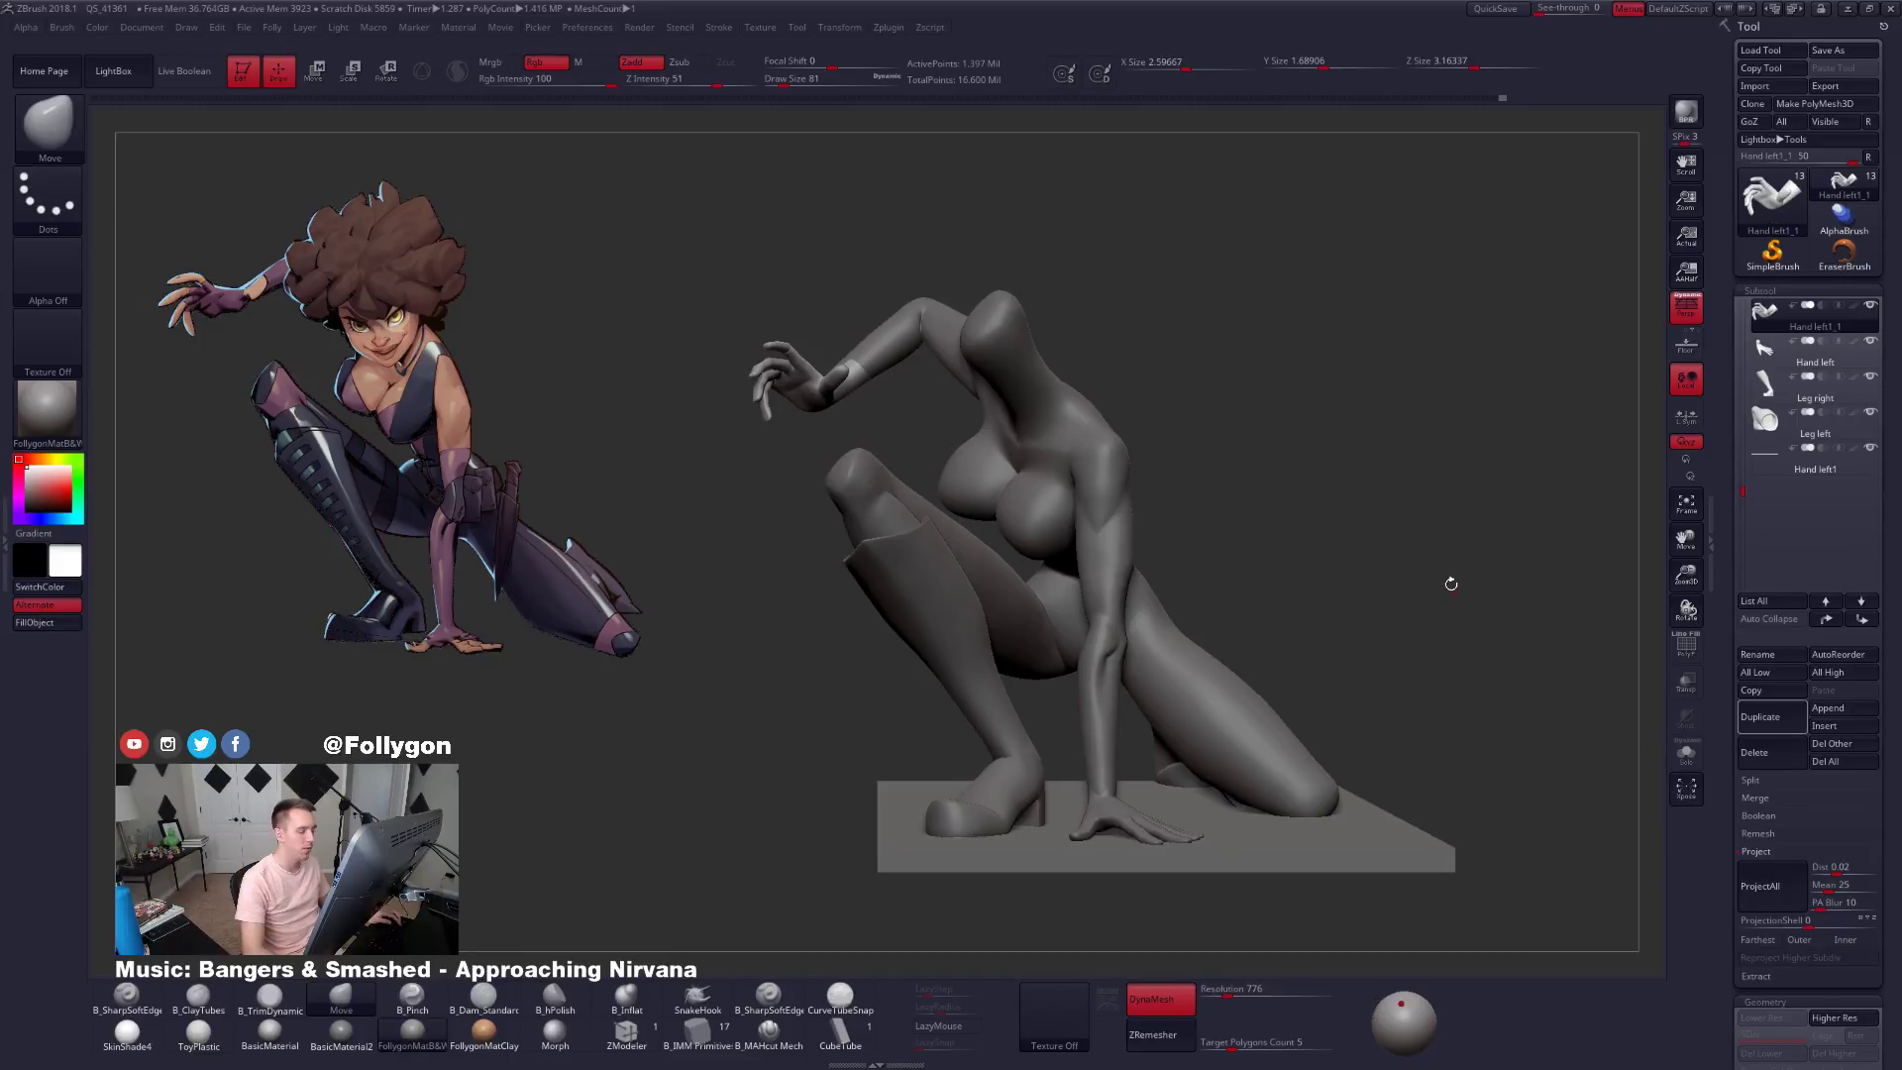
click(1688, 757)
click(1351, 473)
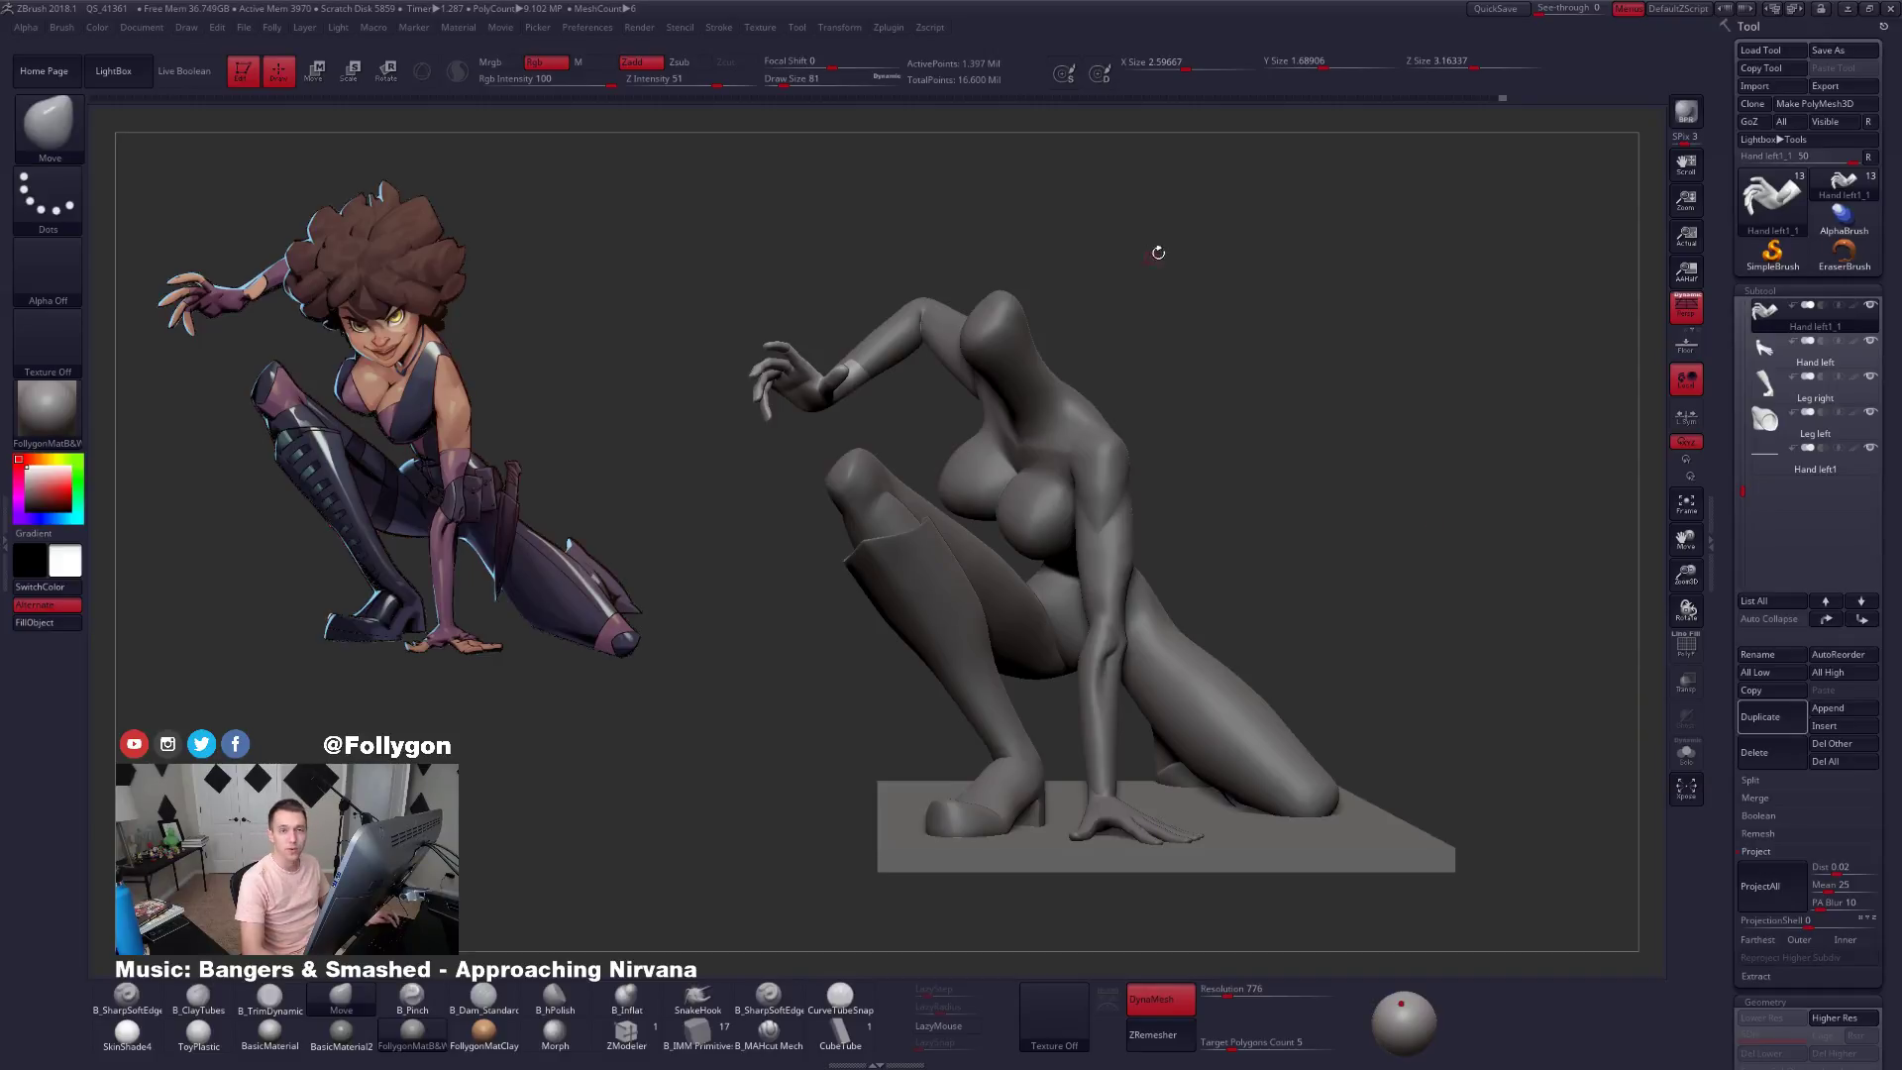
drag(1252, 334, 1237, 333)
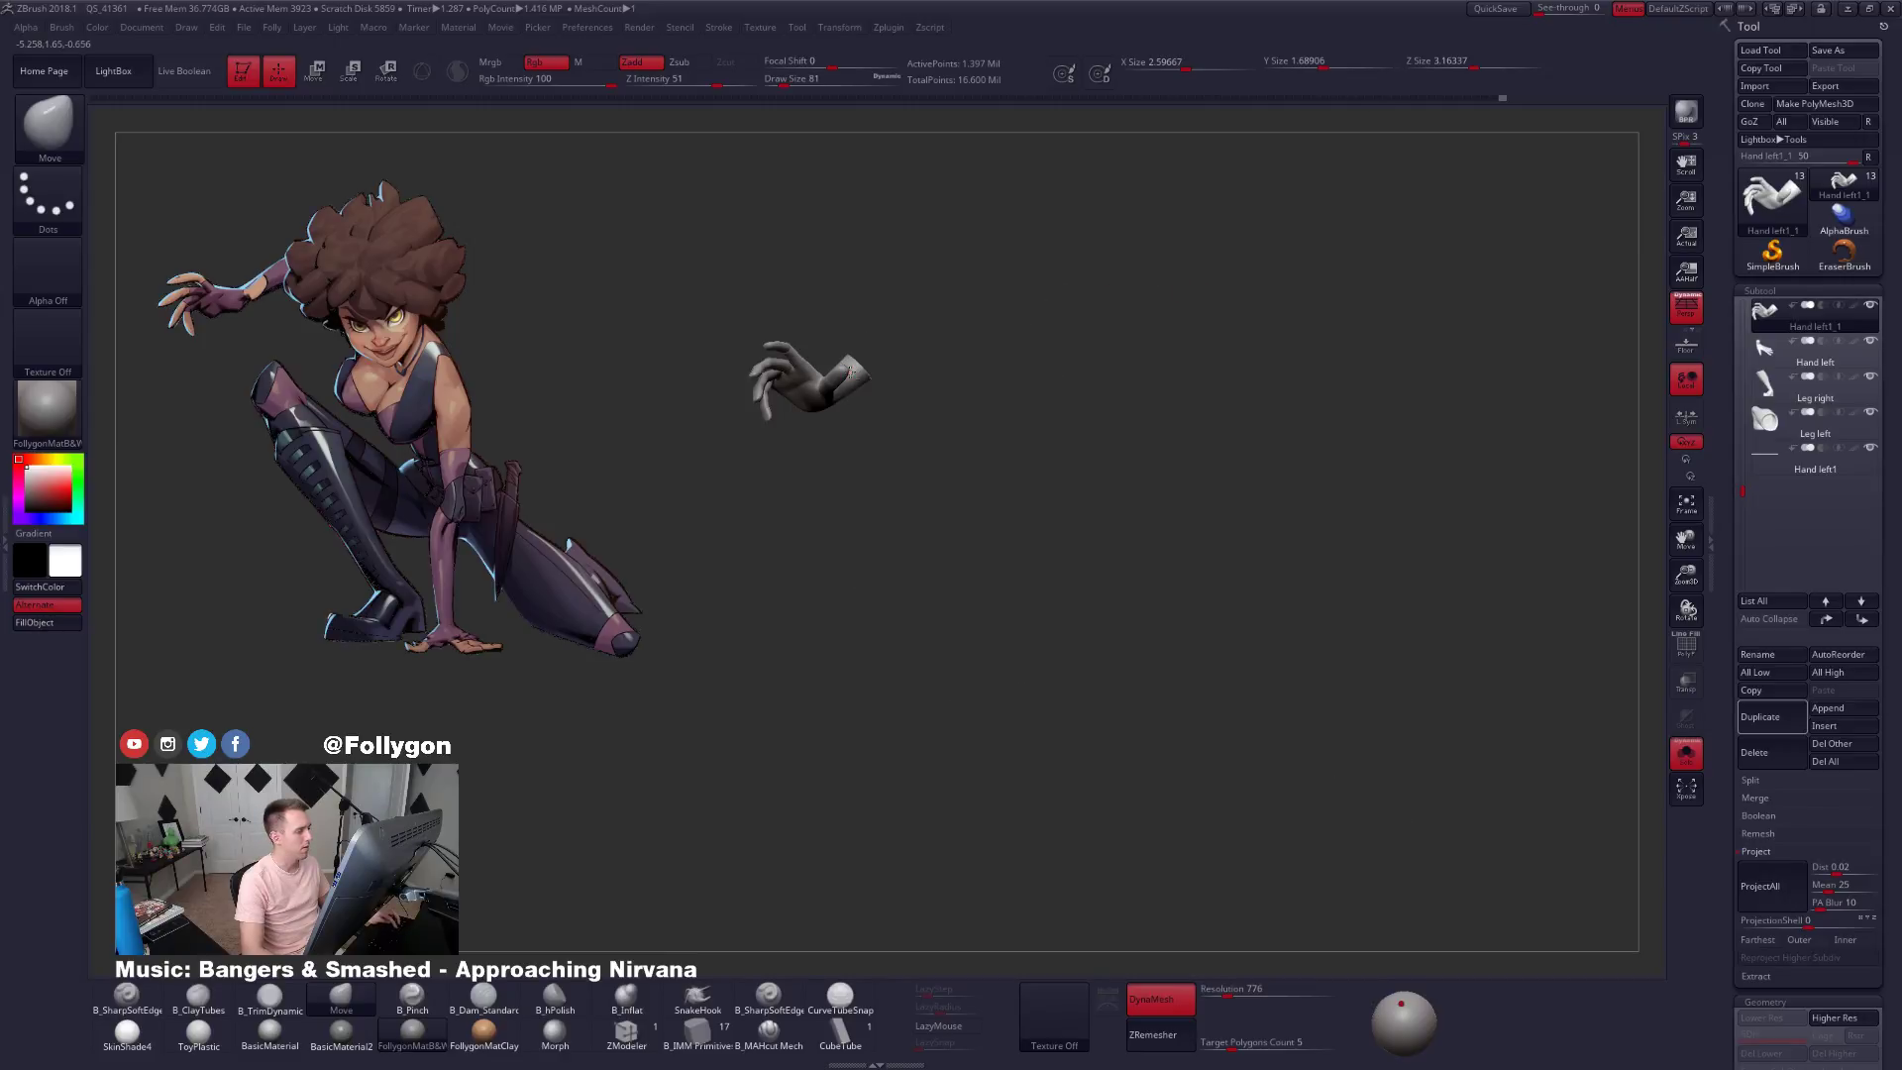
Mask the whole hand down to the wrist, leaving the forearm unmasked.
ctrl+right_drag(850, 373, 935, 400)
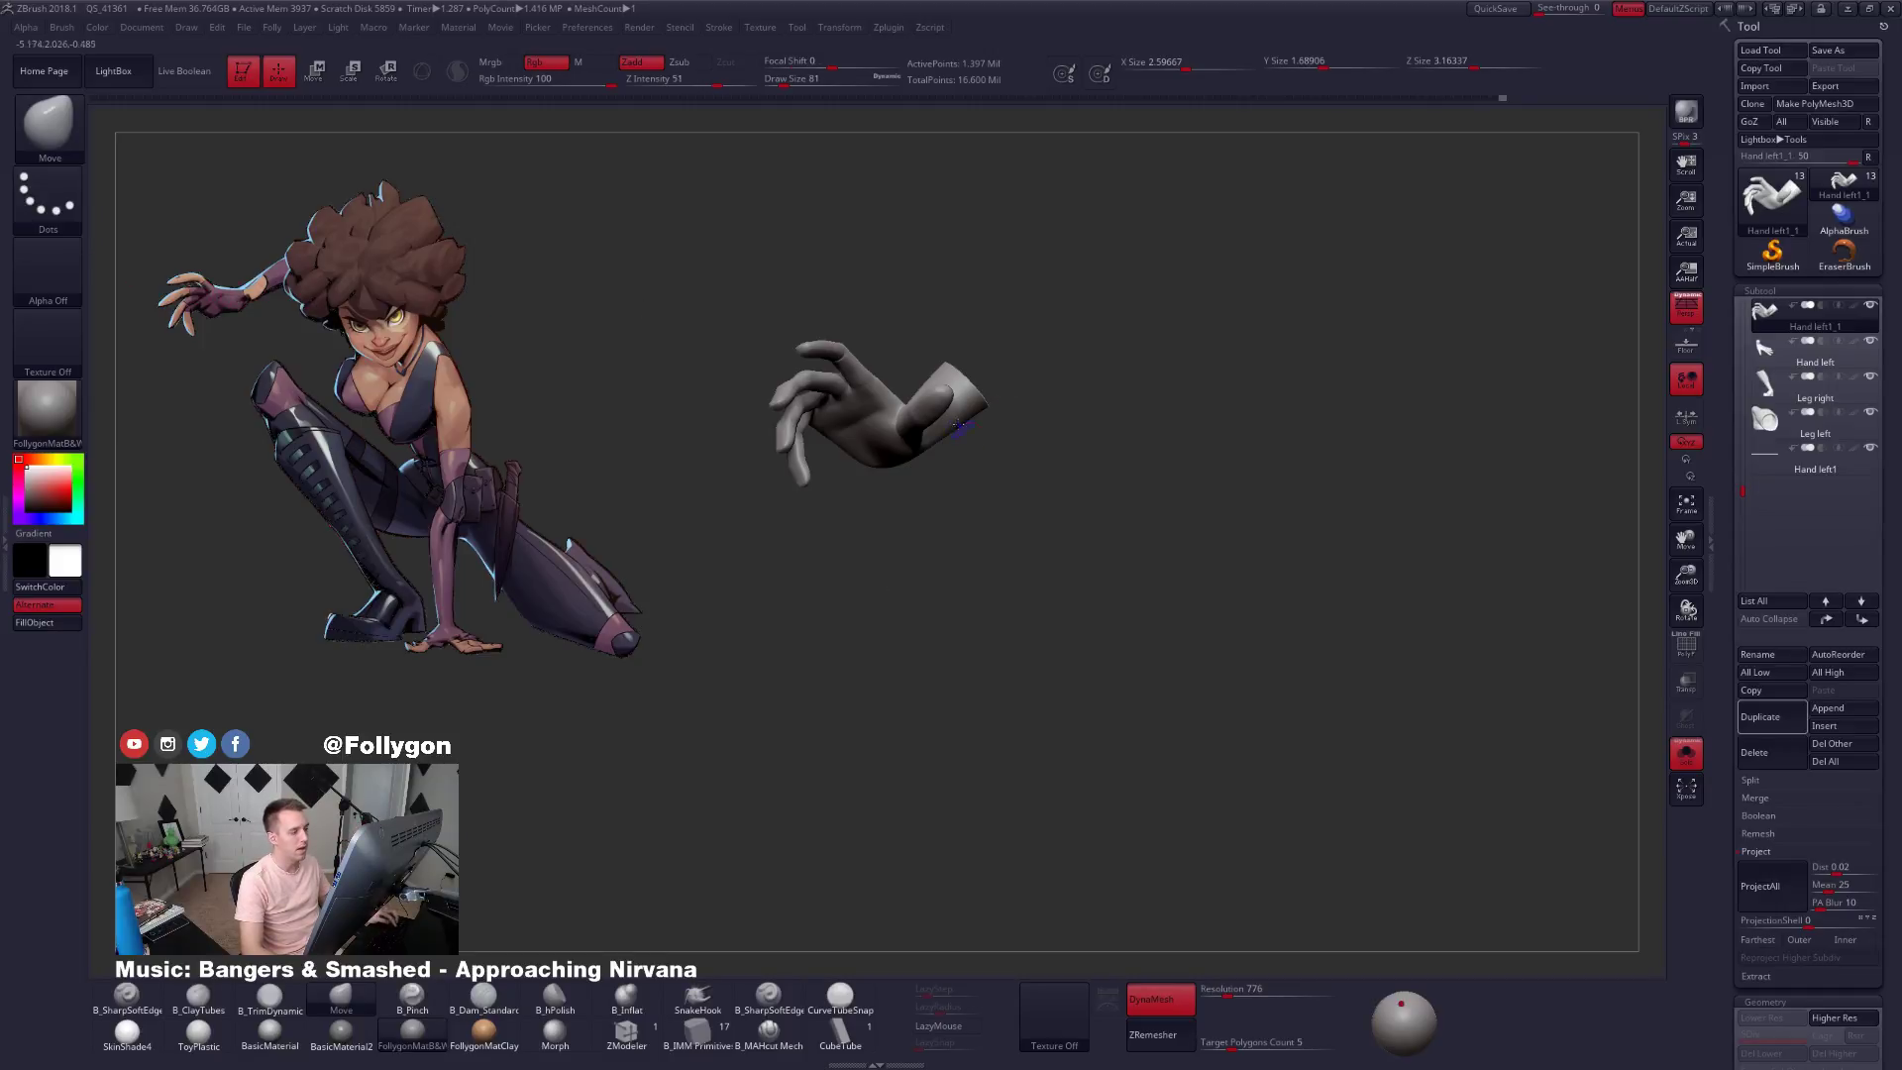
drag(1044, 530, 902, 383)
mouse_move(933, 467)
alt+right_down()
mouse_move(1018, 569)
mouse_move(1001, 515)
mouse_move(924, 562)
mouse_move(948, 366)
mouse_move(1066, 518)
alt+right_up()
mouse_move(1066, 518)
shift+mouse_down()
mouse_move(1060, 496)
mouse_move(1052, 513)
shift+mouse_up()
mouse_move(1034, 567)
right_down()
mouse_move(951, 574)
mouse_move(1040, 540)
right_up()
shift+drag(1055, 496, 1060, 535)
right_drag(1060, 534, 975, 446)
mouse_move(976, 446)
right_down()
mouse_move(1013, 629)
mouse_move(1112, 658)
mouse_move(988, 577)
right_up()
Reshape the unmasked forearm where it meets the wrist with the Move brush at draw size 113.
mouse_move(923, 516)
right_down()
mouse_move(1075, 485)
mouse_move(931, 535)
mouse_move(879, 626)
mouse_move(885, 669)
mouse_move(933, 706)
mouse_move(966, 654)
mouse_move(853, 596)
mouse_move(976, 581)
mouse_move(990, 628)
right_up()
right_click(852, 594)
key(space)
drag(990, 628, 1007, 608)
mouse_move(1001, 614)
right_down()
mouse_move(951, 662)
mouse_move(891, 631)
mouse_move(883, 691)
mouse_move(868, 658)
mouse_move(1007, 604)
mouse_move(1100, 647)
mouse_move(985, 721)
right_up()
right_click(1090, 642)
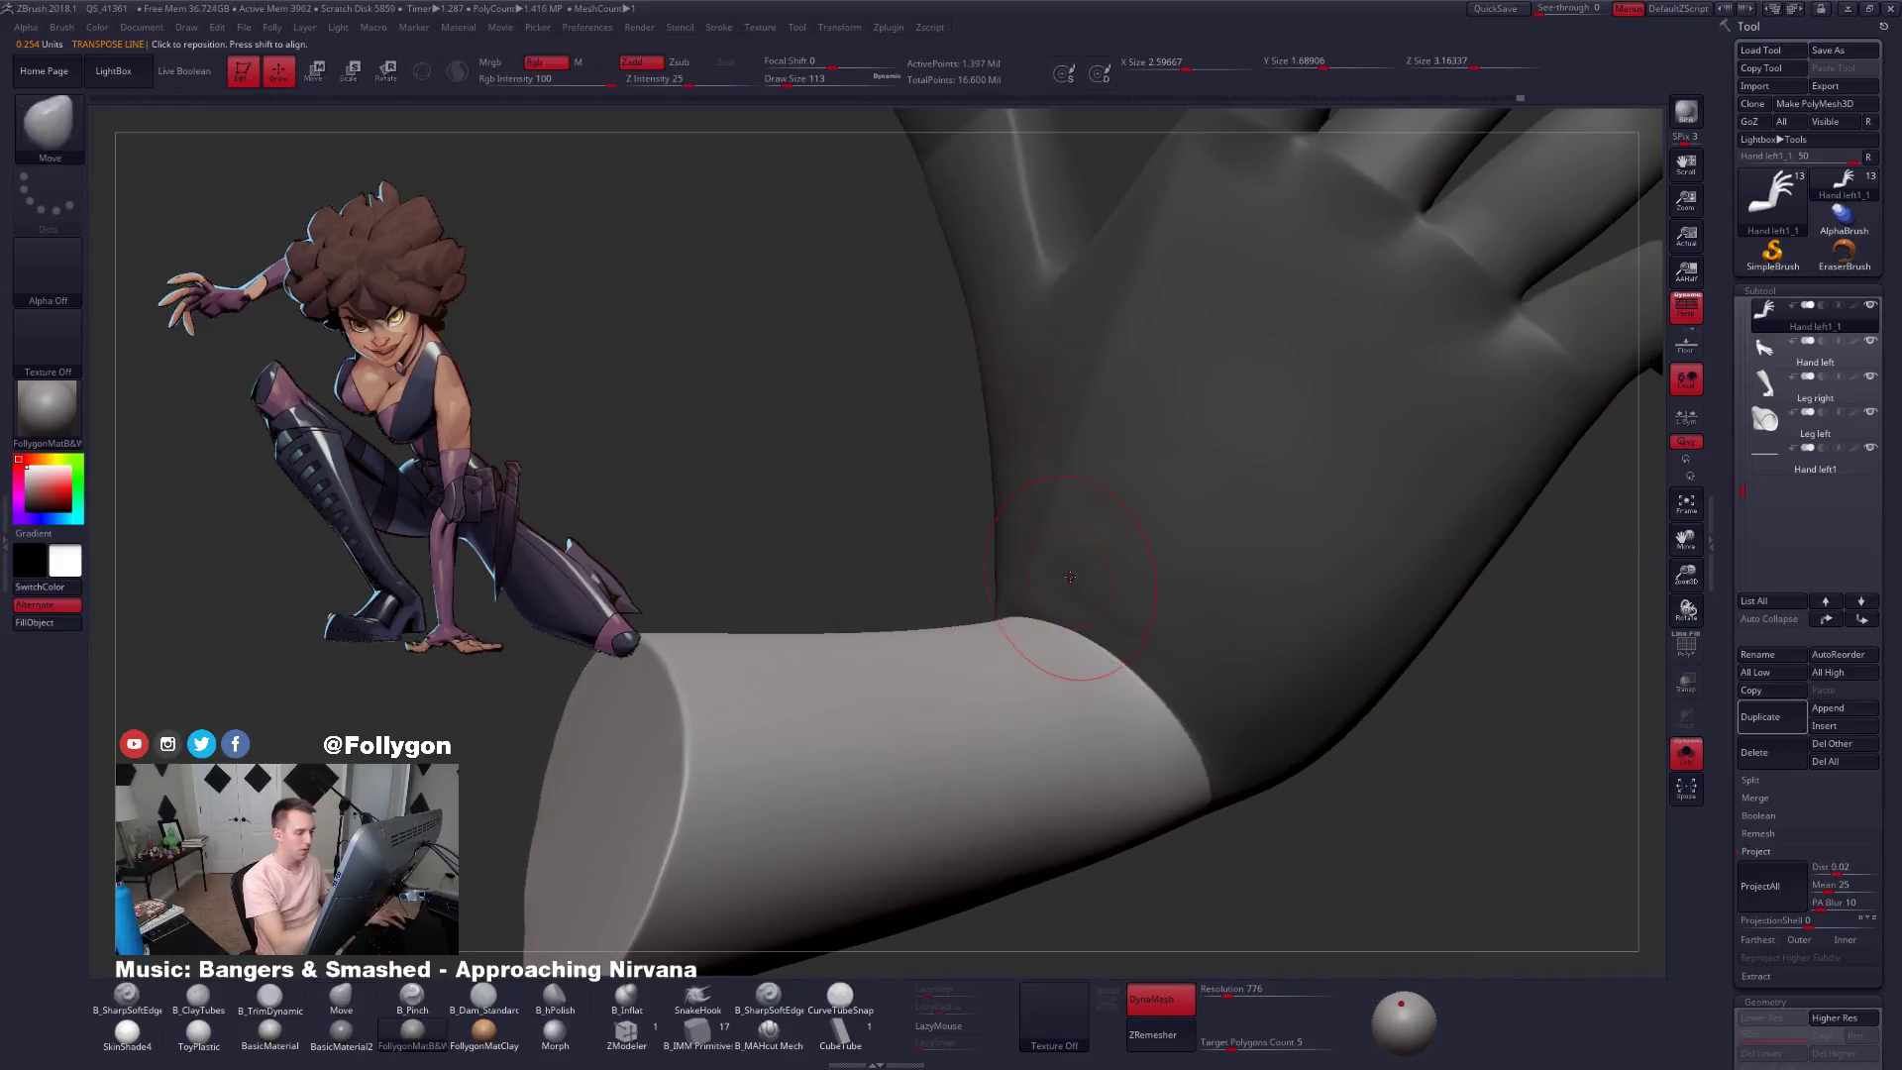
Invert the mask onto the forearm, and flatten and smooth the heel of the hand along the wrist with TrimDynamic at draw size 88.
ctrl+click(964, 556)
right_click(1083, 578)
right_drag(1086, 586, 1066, 594)
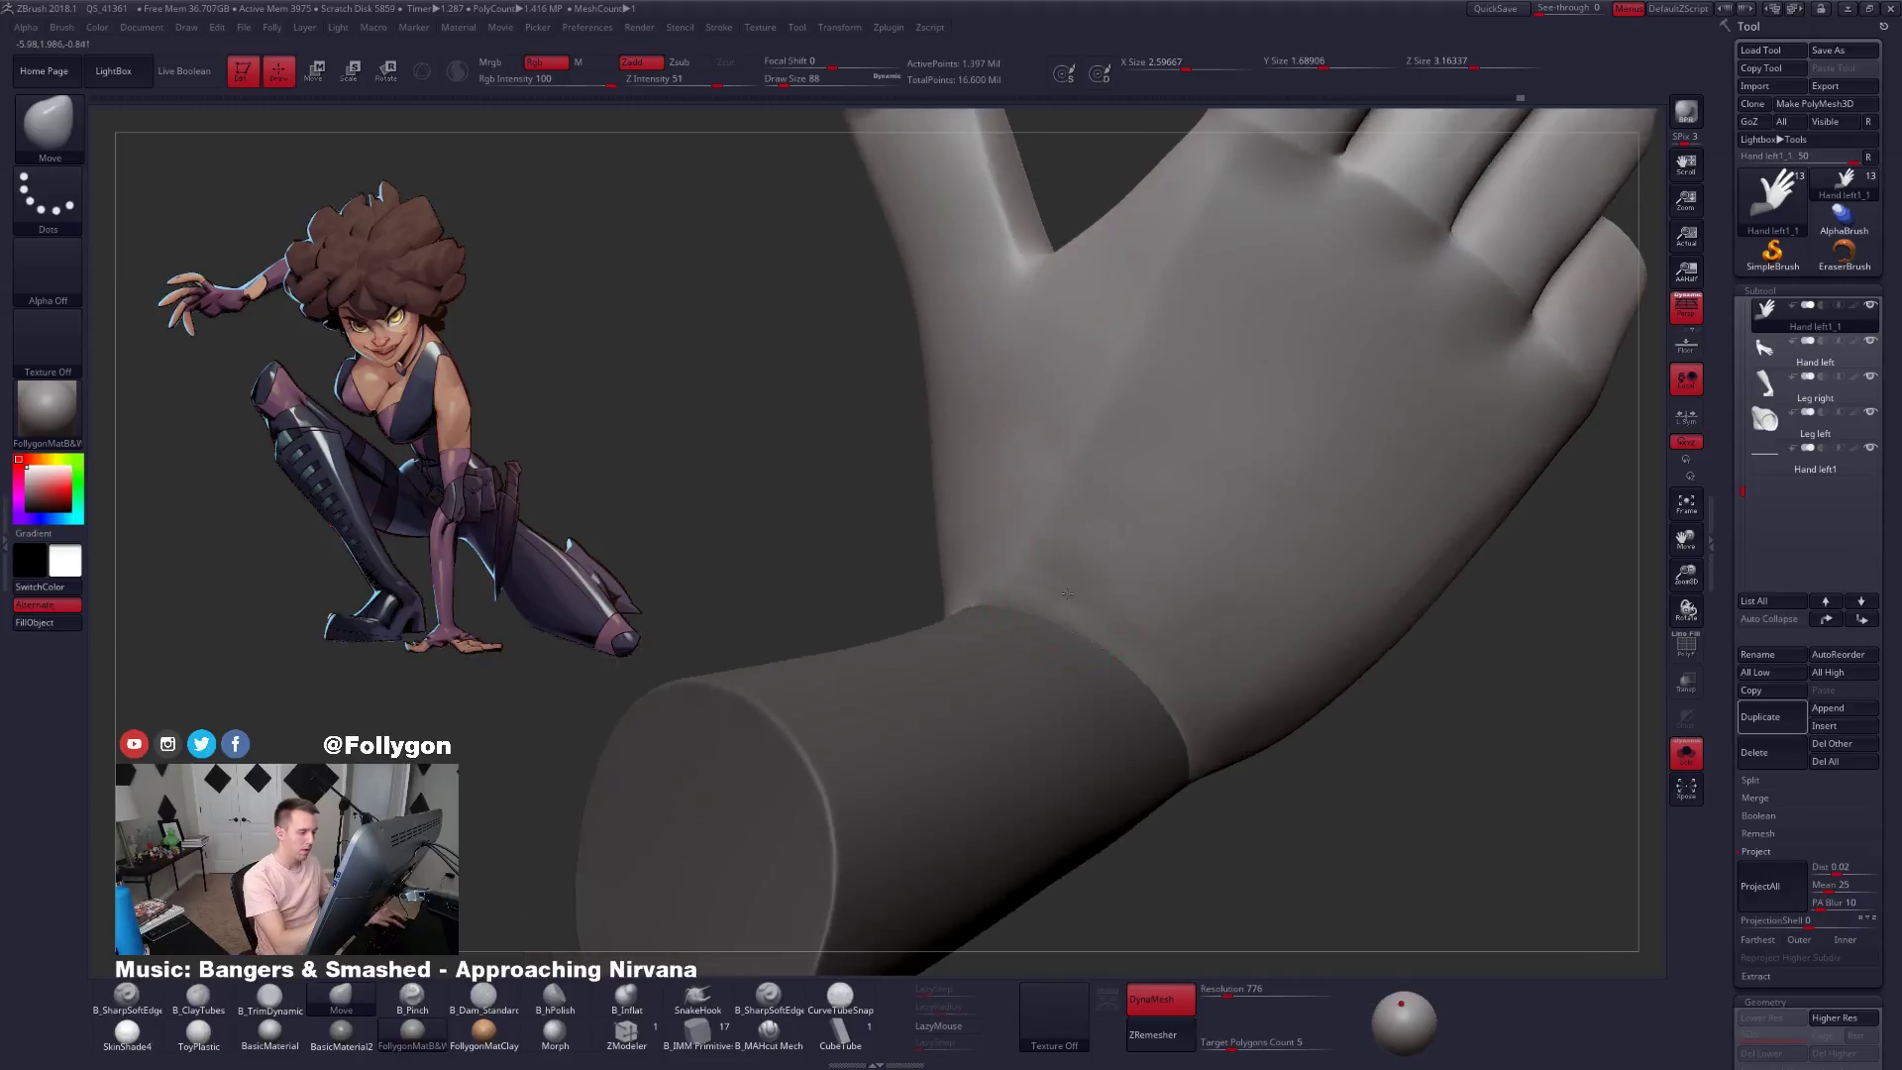
key(3)
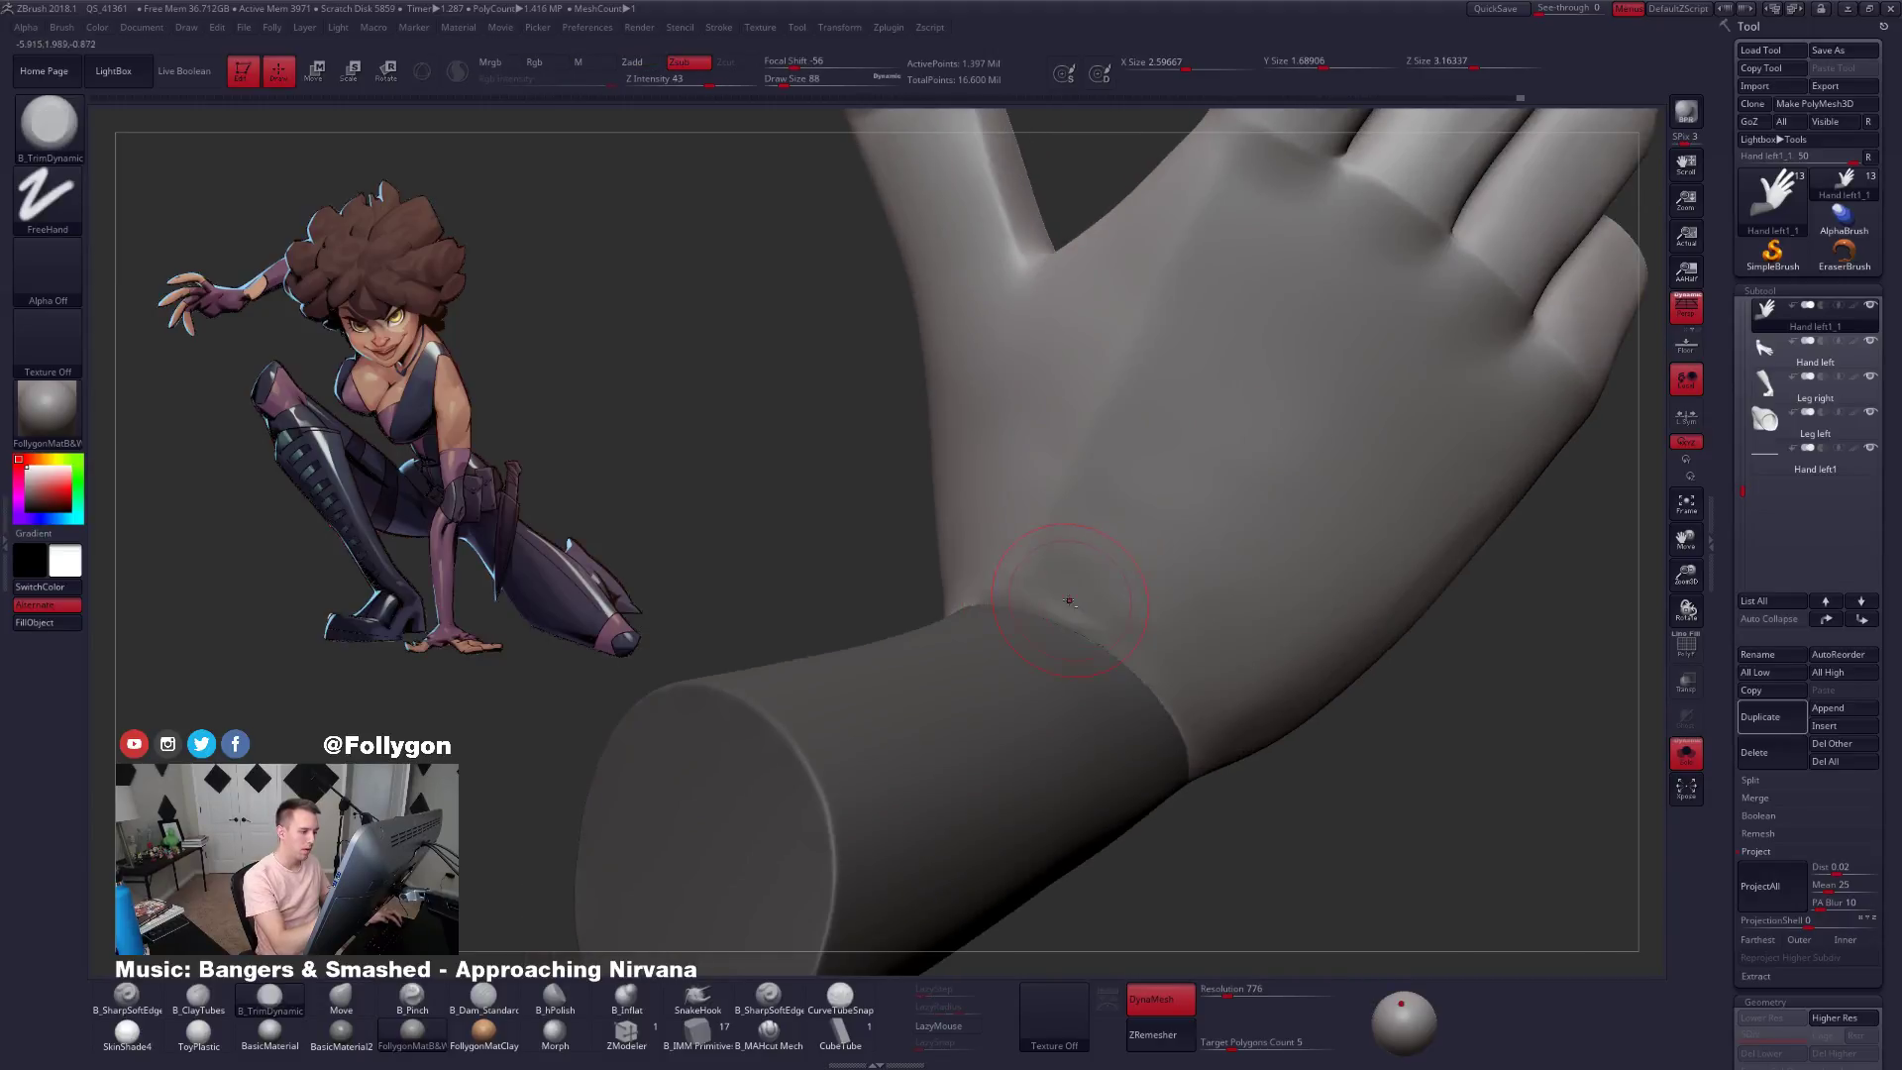
key(ctrl+shift)
key(ctrl+shift)
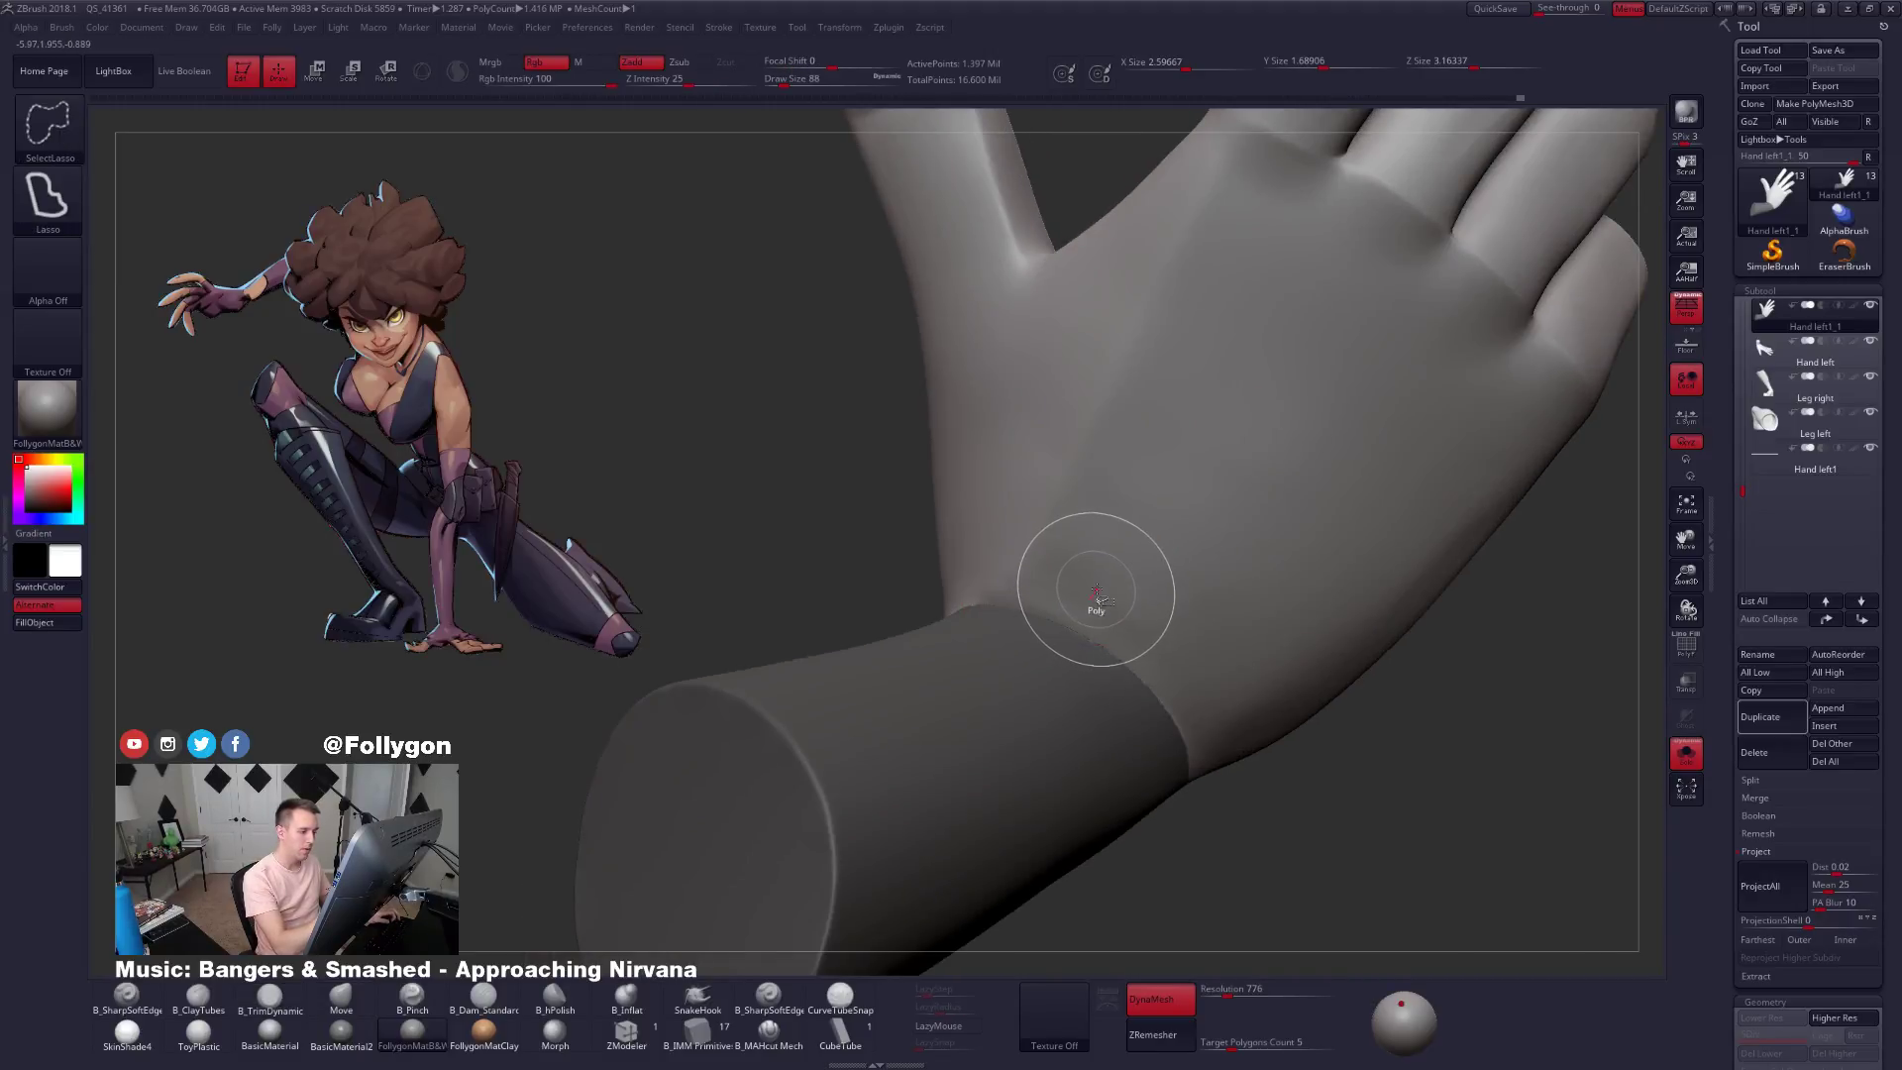
key(shift)
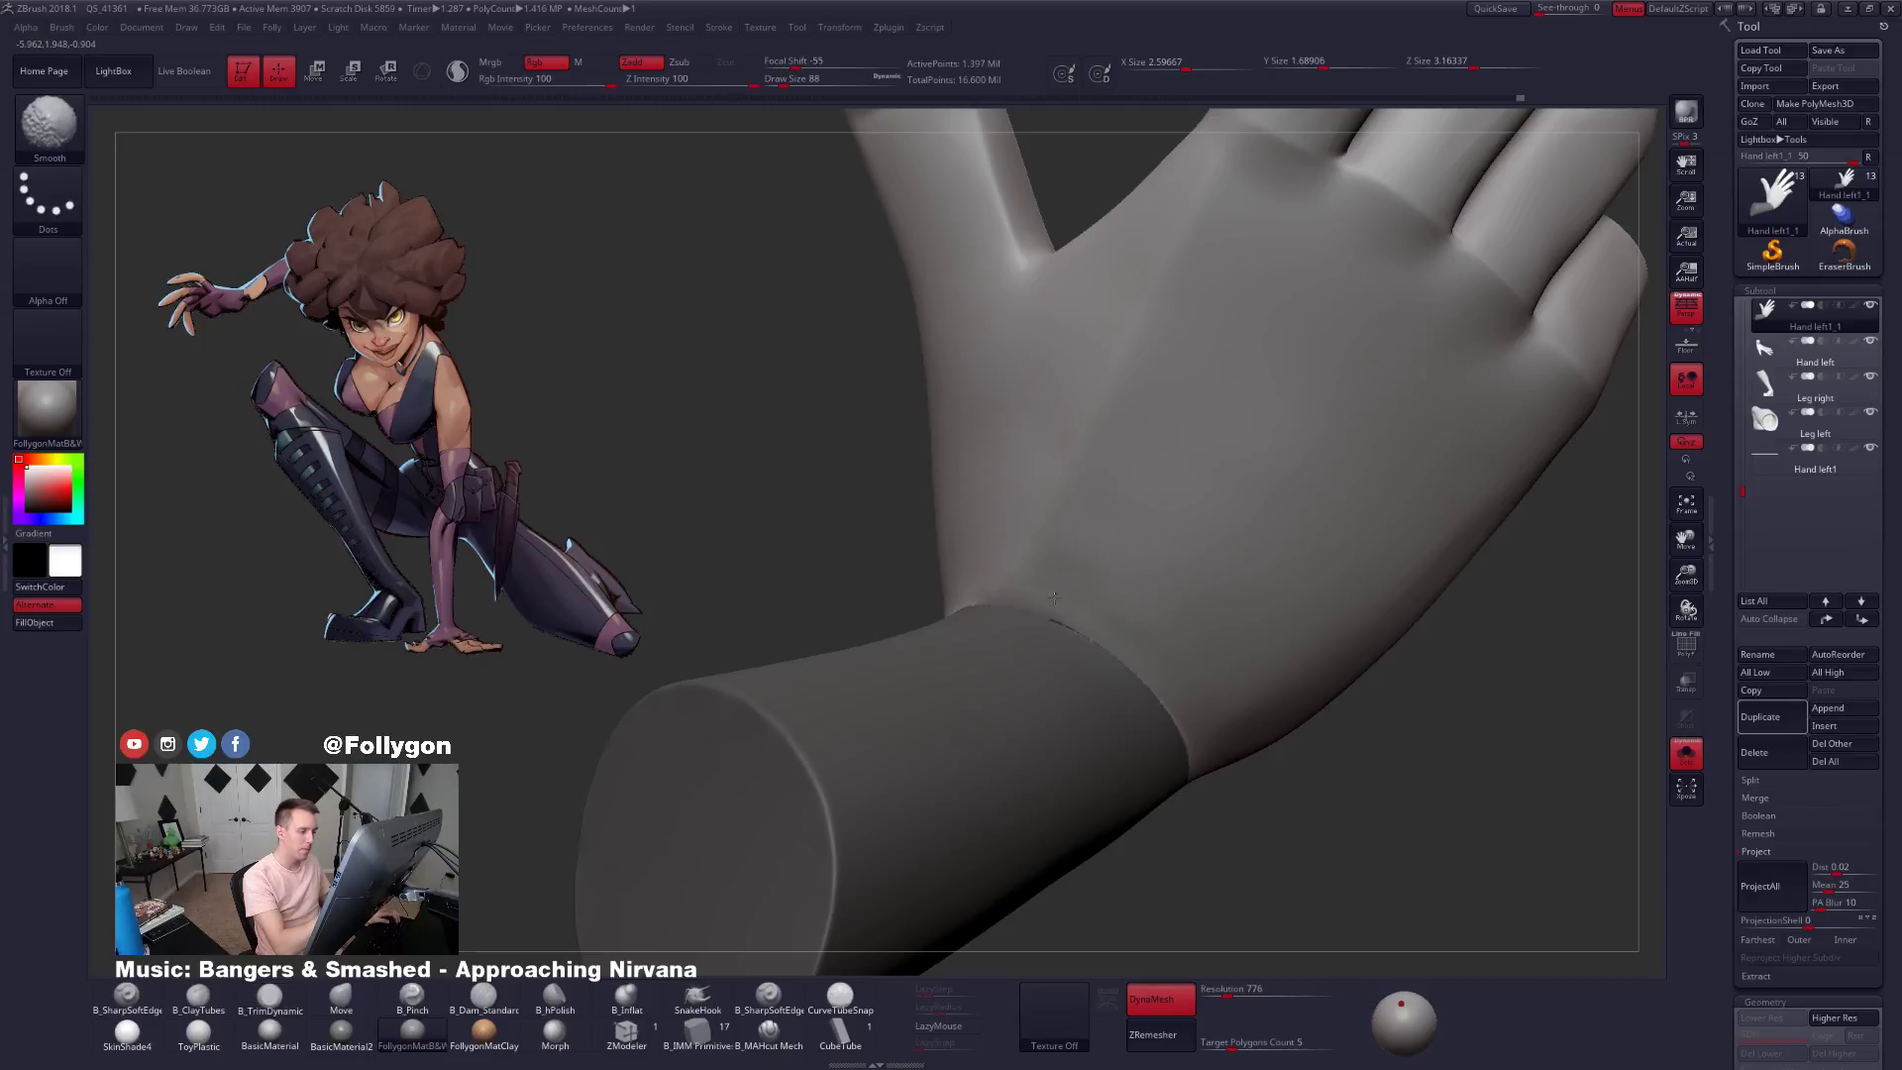
right_drag(1070, 606, 1061, 600)
Adjust the hand's edge at the wrist with the Move brush at draw size 113, then clear the mask and remesh with DynaMesh.
key(4)
key(s)
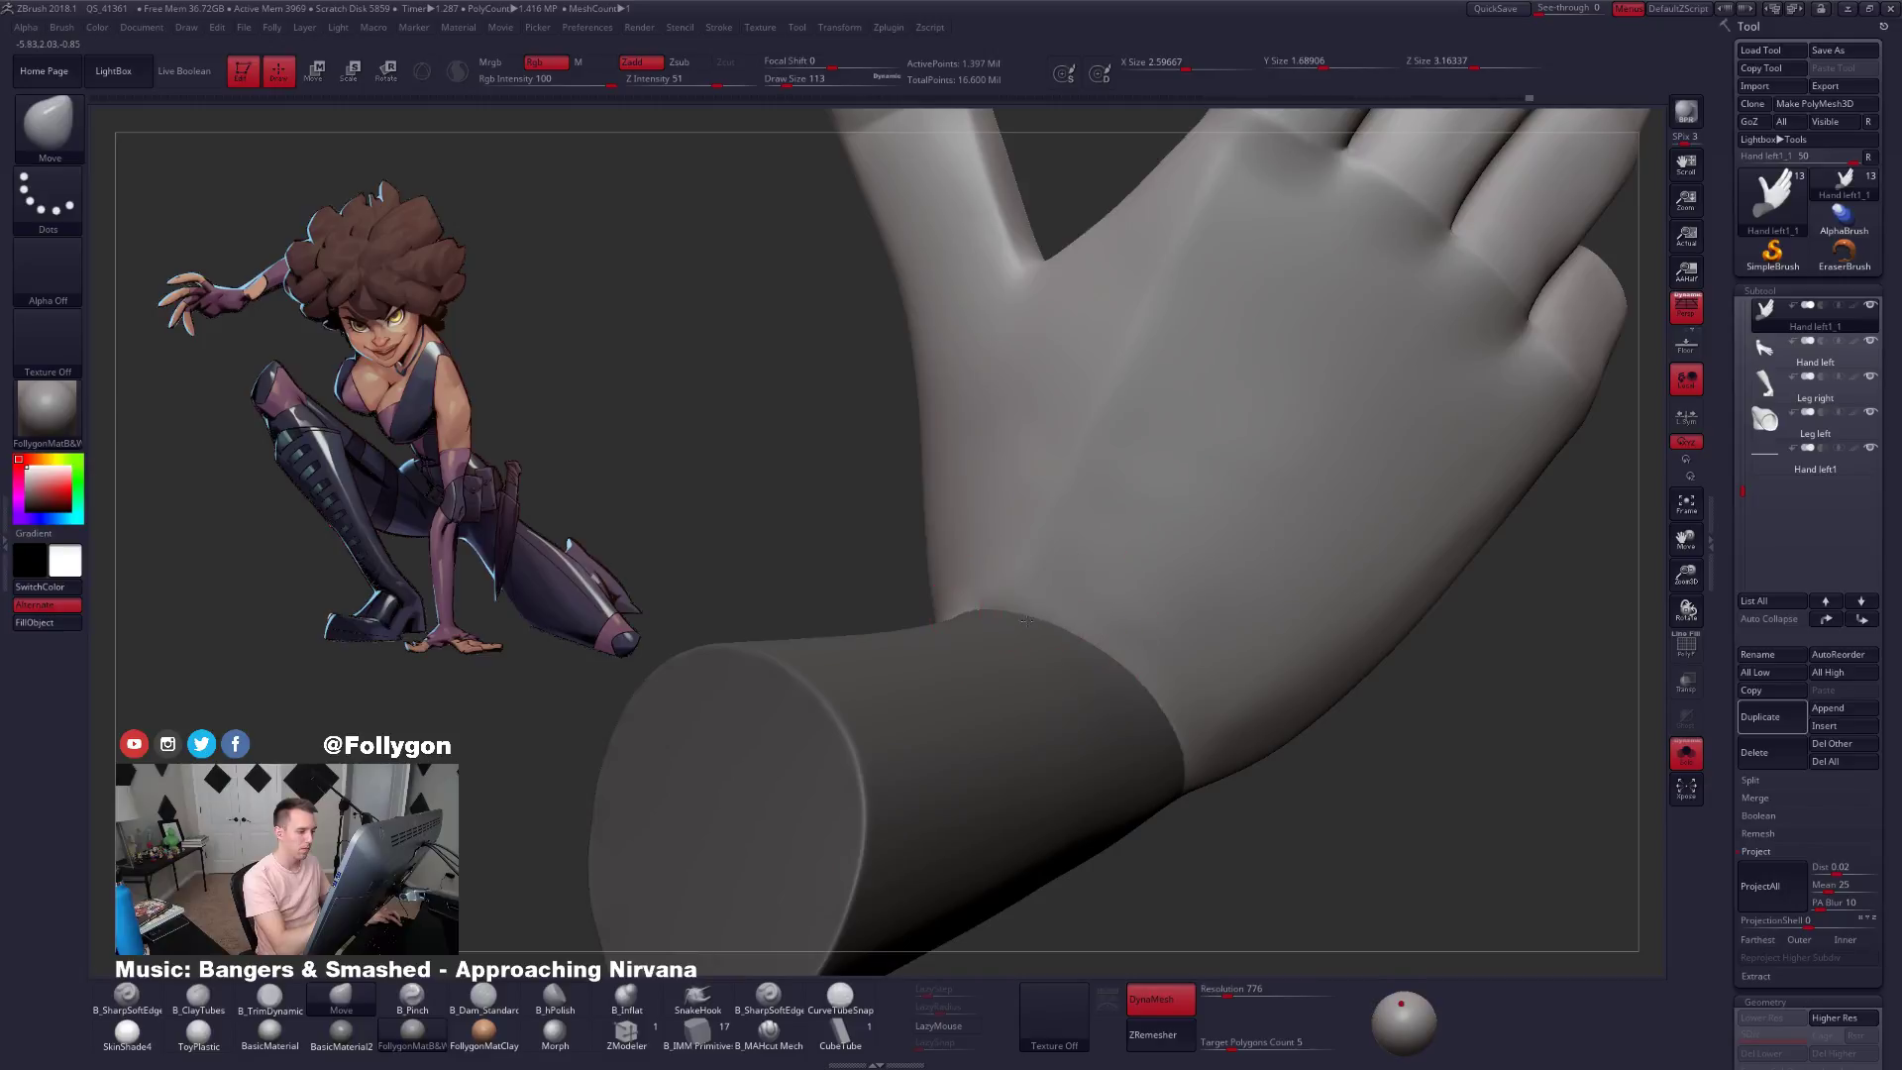
right_drag(1096, 644, 1248, 565)
key(ctrl)
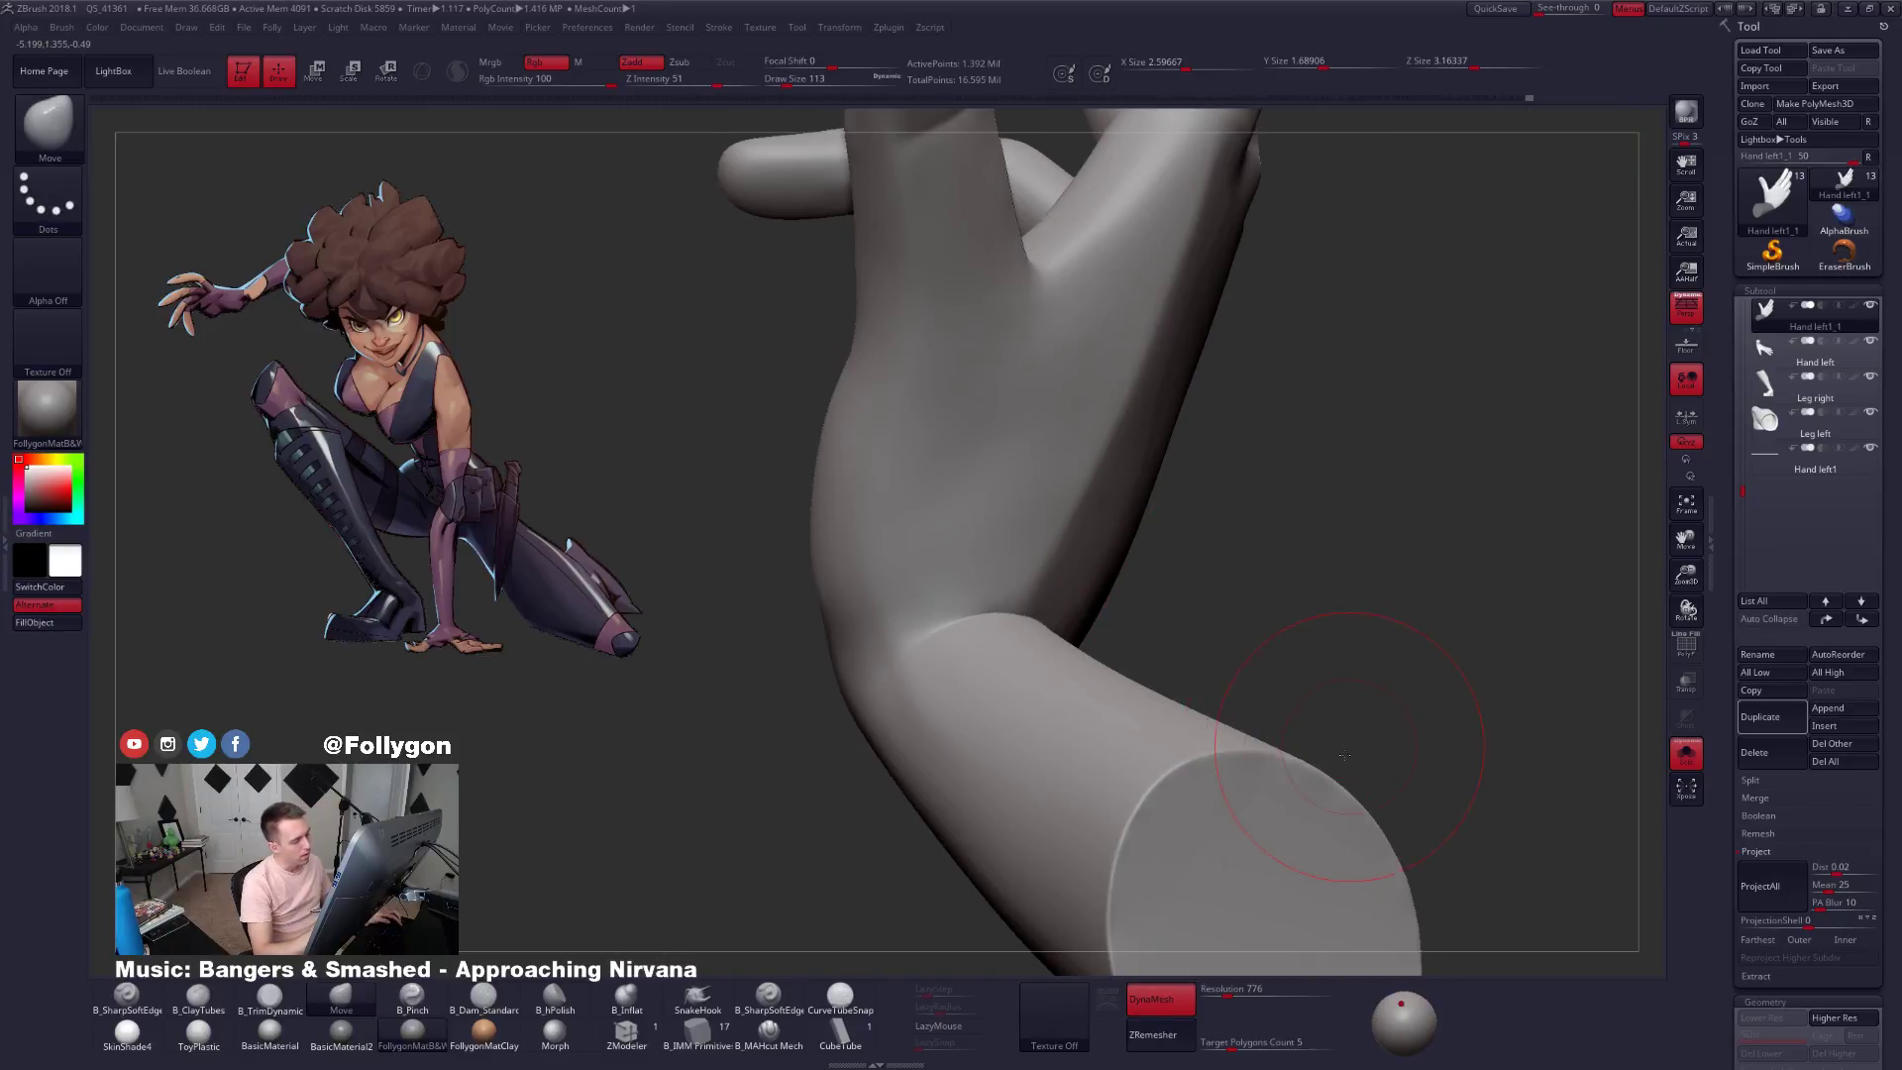
Smooth and adjust the wrist transition with the Move brush at draw size 54.
mouse_move(1344, 756)
right_down()
mouse_move(1112, 637)
mouse_move(1053, 662)
mouse_move(1120, 655)
right_up()
key(shift)
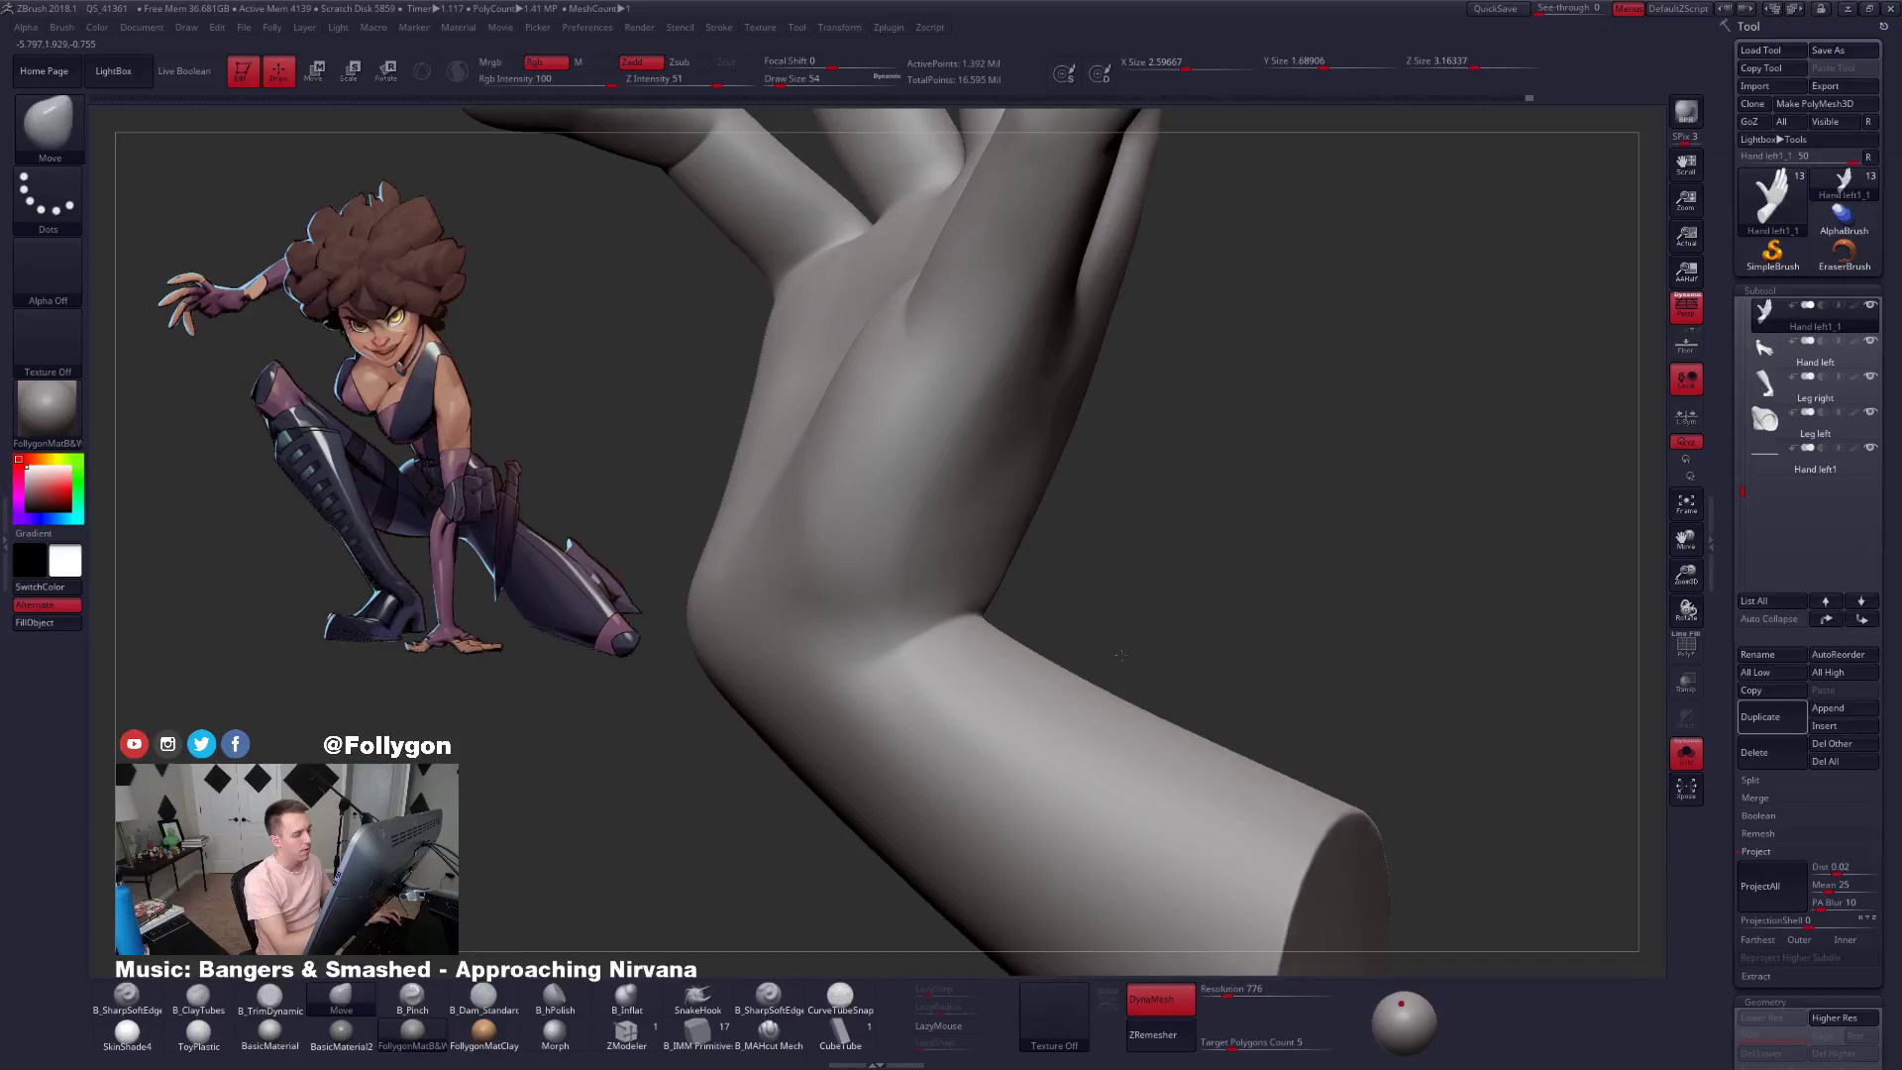
mouse_move(1120, 656)
right_down()
mouse_move(955, 653)
mouse_move(1058, 628)
mouse_move(1001, 732)
mouse_move(998, 540)
mouse_move(966, 542)
right_up()
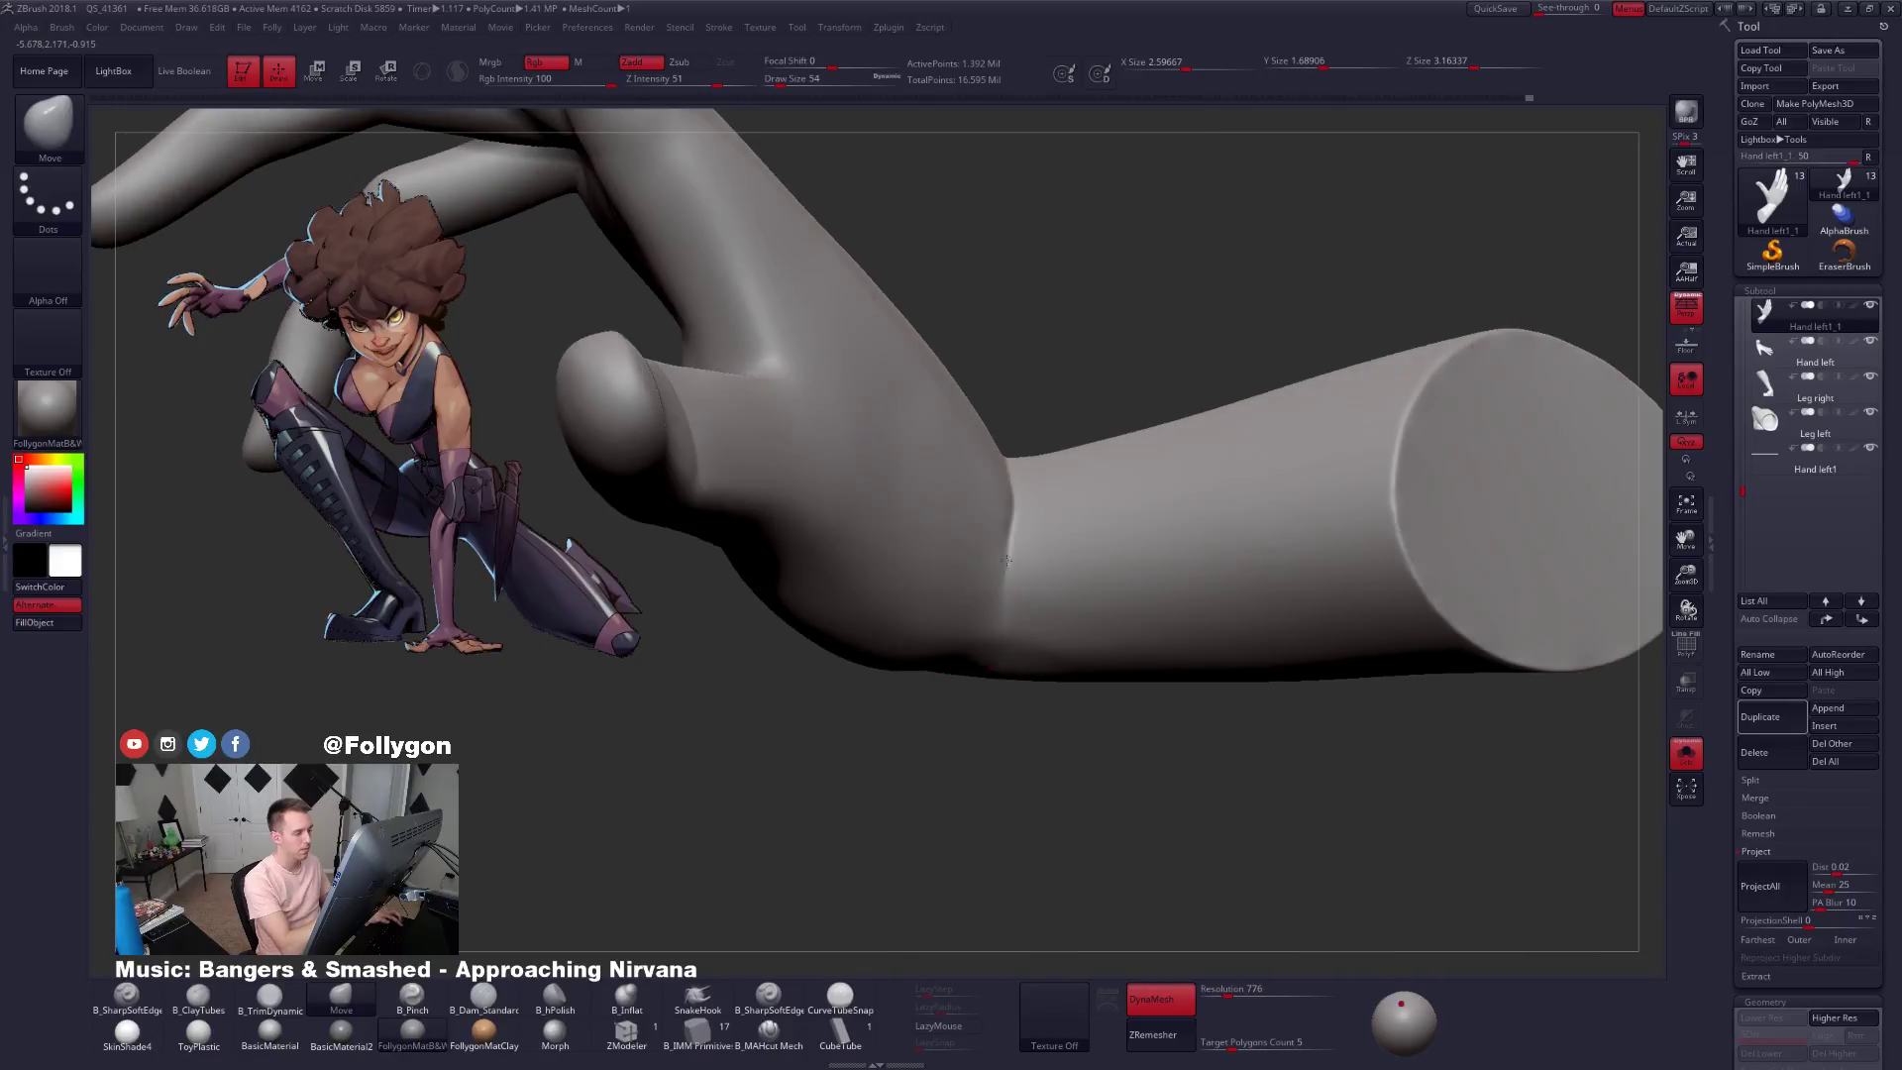
Sharpen the crease between the hand and the forearm around the wrist with the Pinch brush.
key(b)
key(p)
key(i)
key(space)
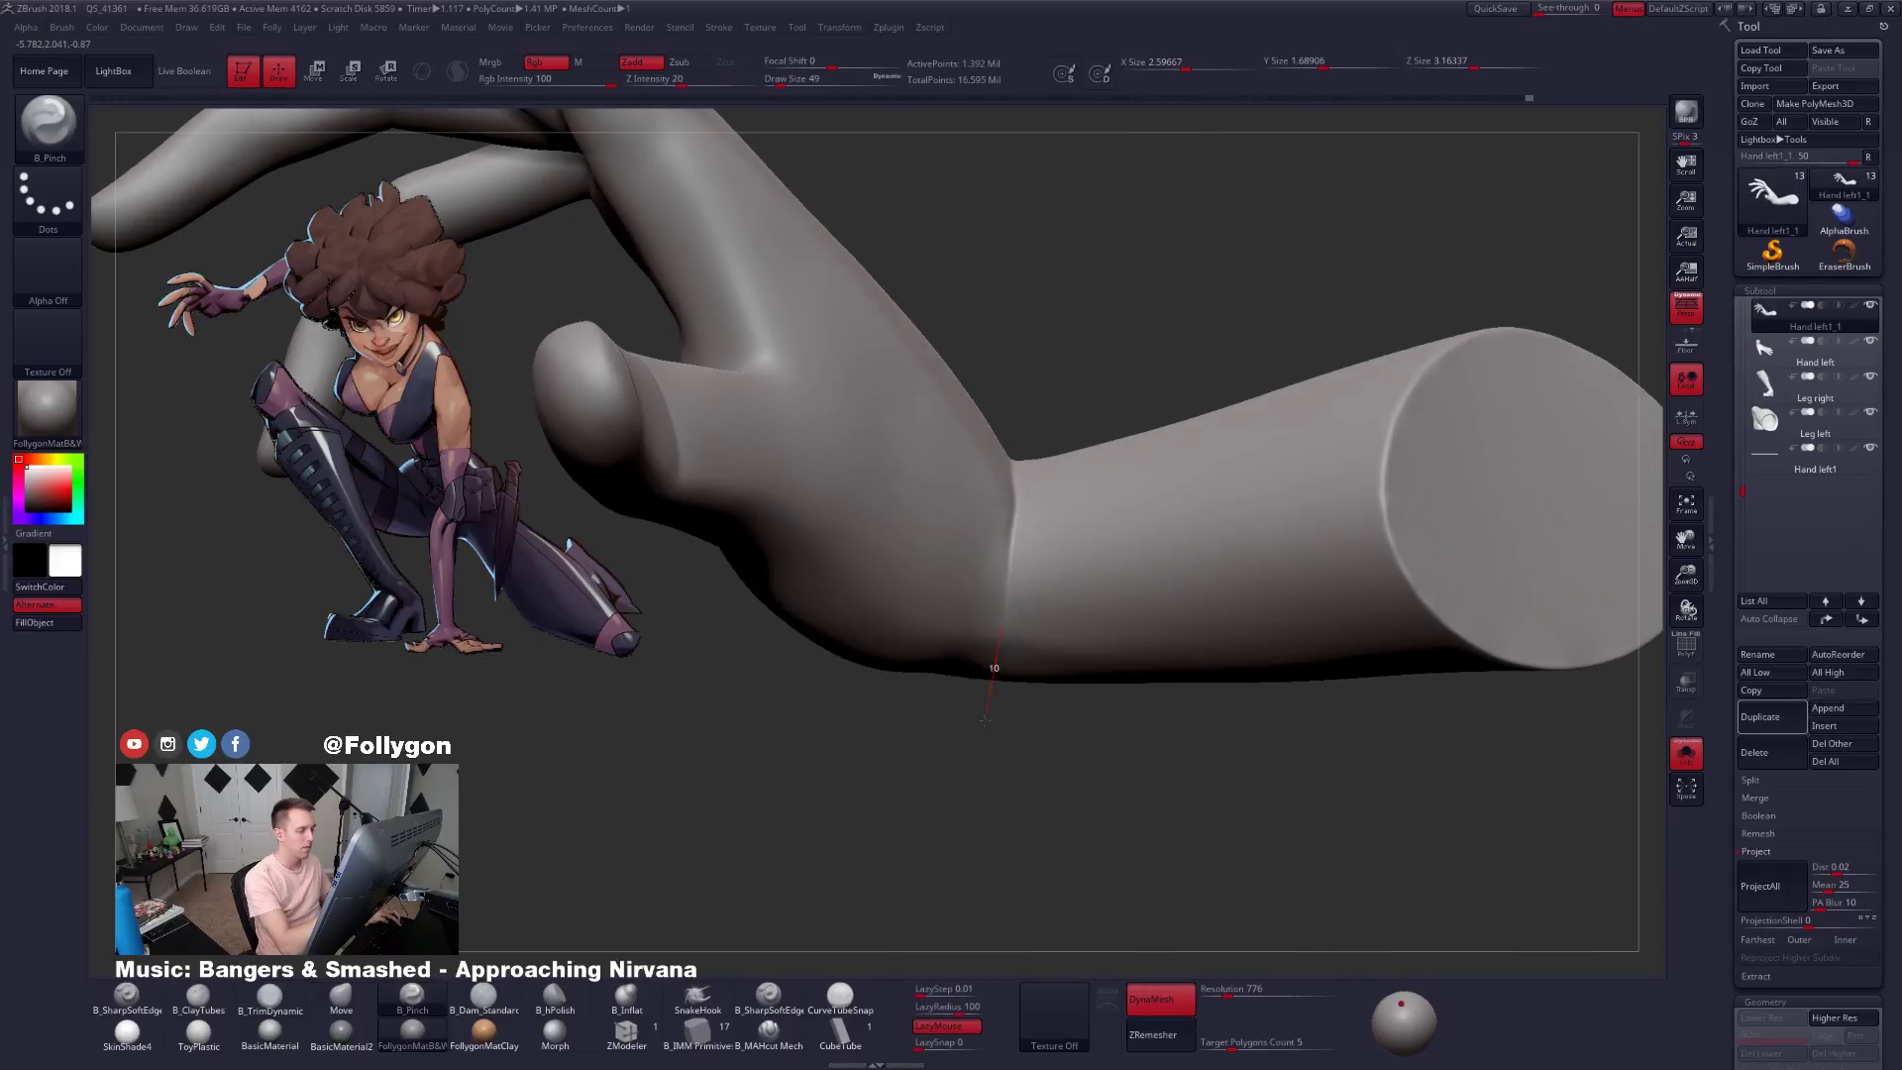
right_drag(994, 669, 1013, 525)
Touch up the crease where the hand meets the forearm with the MAHcut Mech brush at draw size 25.
right_drag(970, 711, 1004, 792)
key(b)
key(m)
key(a)
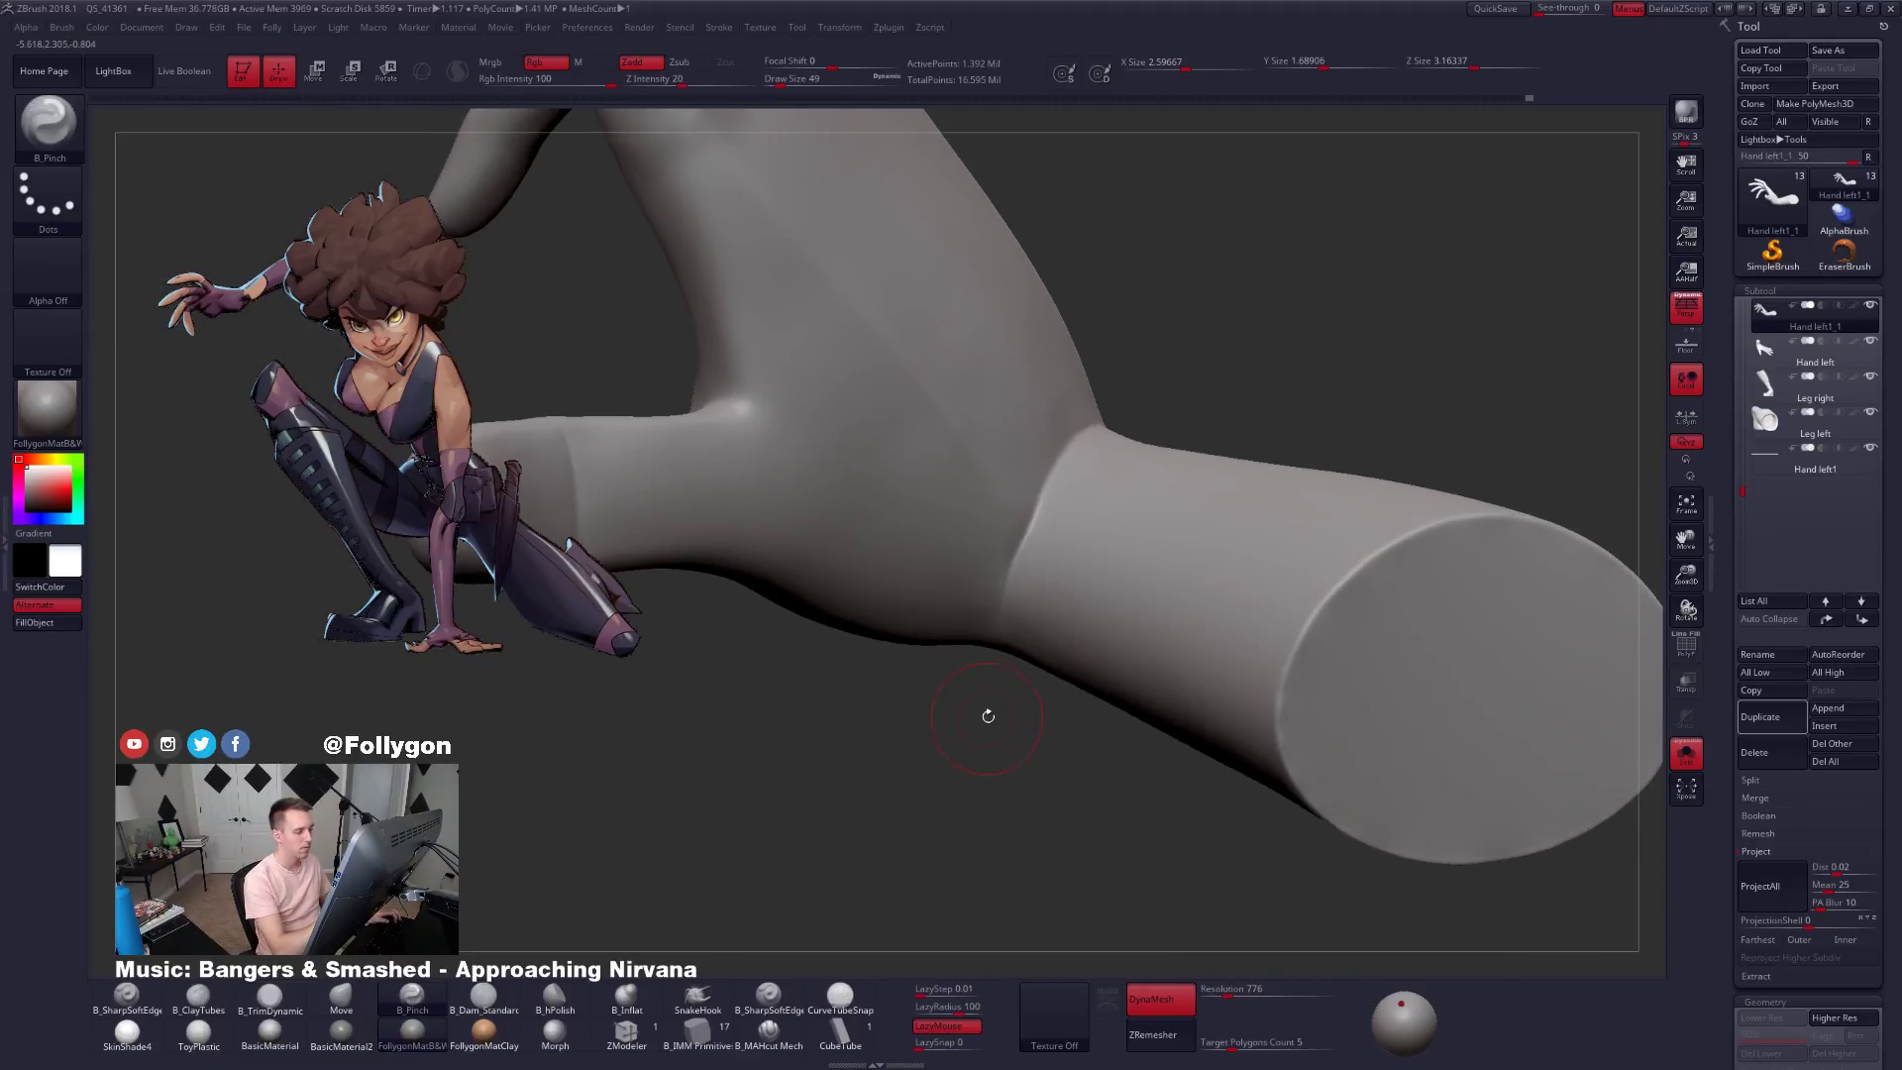
key(space)
drag(1057, 553, 1048, 553)
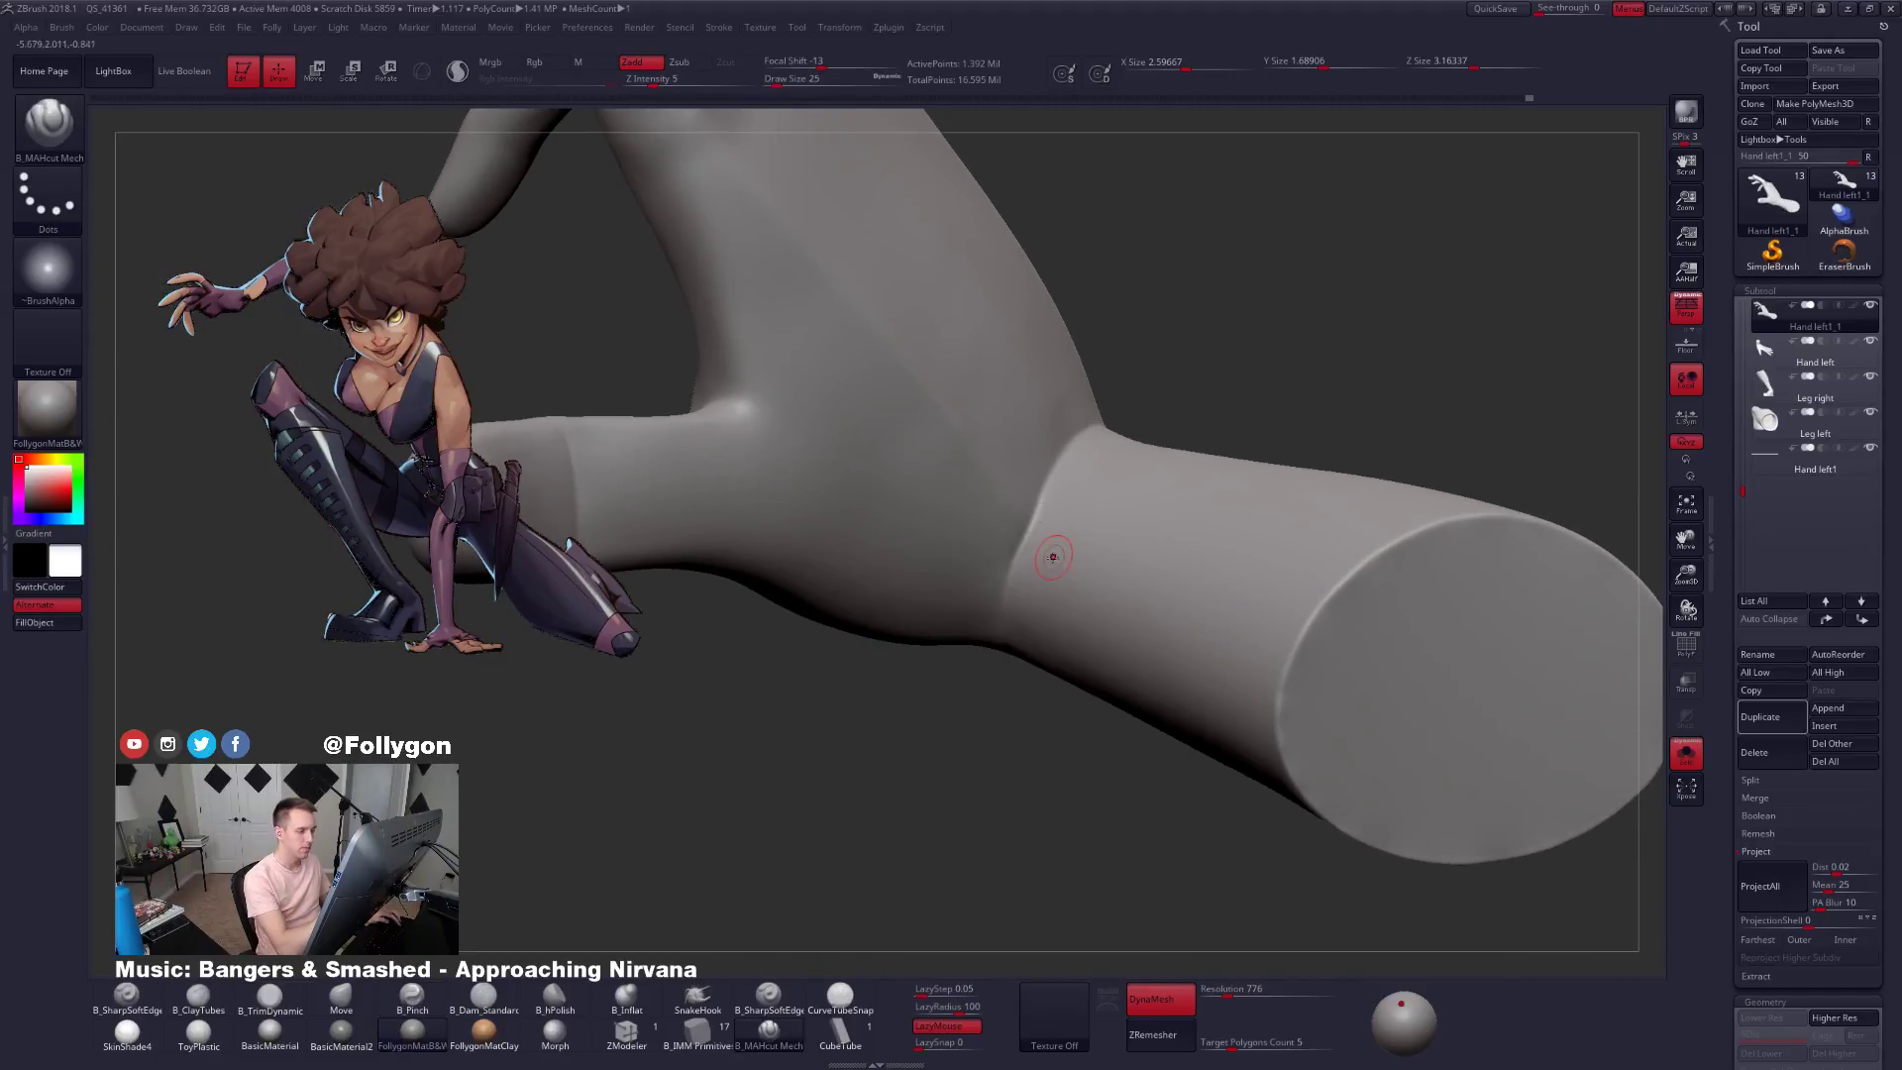
key(shift+f)
mouse_move(1049, 595)
right_down()
mouse_move(1084, 823)
mouse_move(1142, 681)
mouse_move(1258, 606)
mouse_move(1259, 570)
right_up()
key(shift+f)
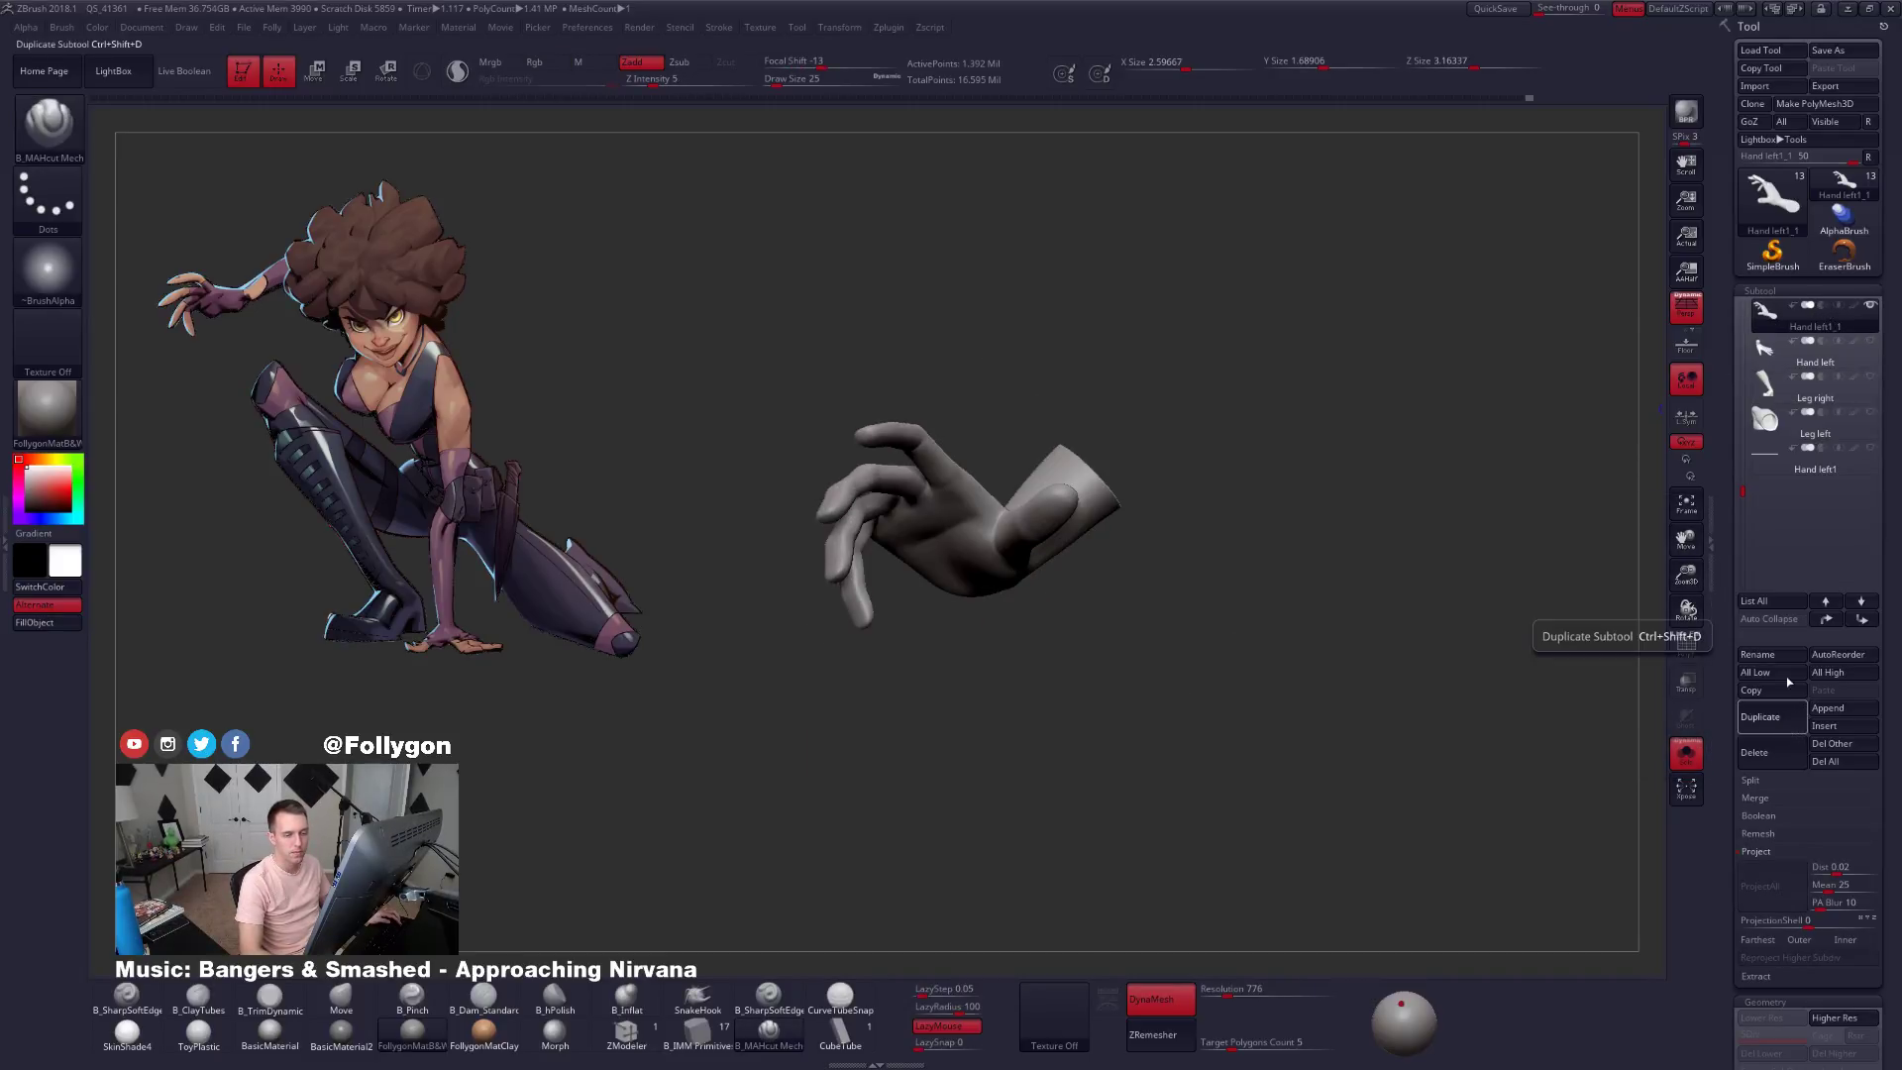
Duplicate the hand subtool, turn DynaMesh off on the original, and ZRemesh it with a target polygon count of 5.
click(1801, 716)
click(1162, 999)
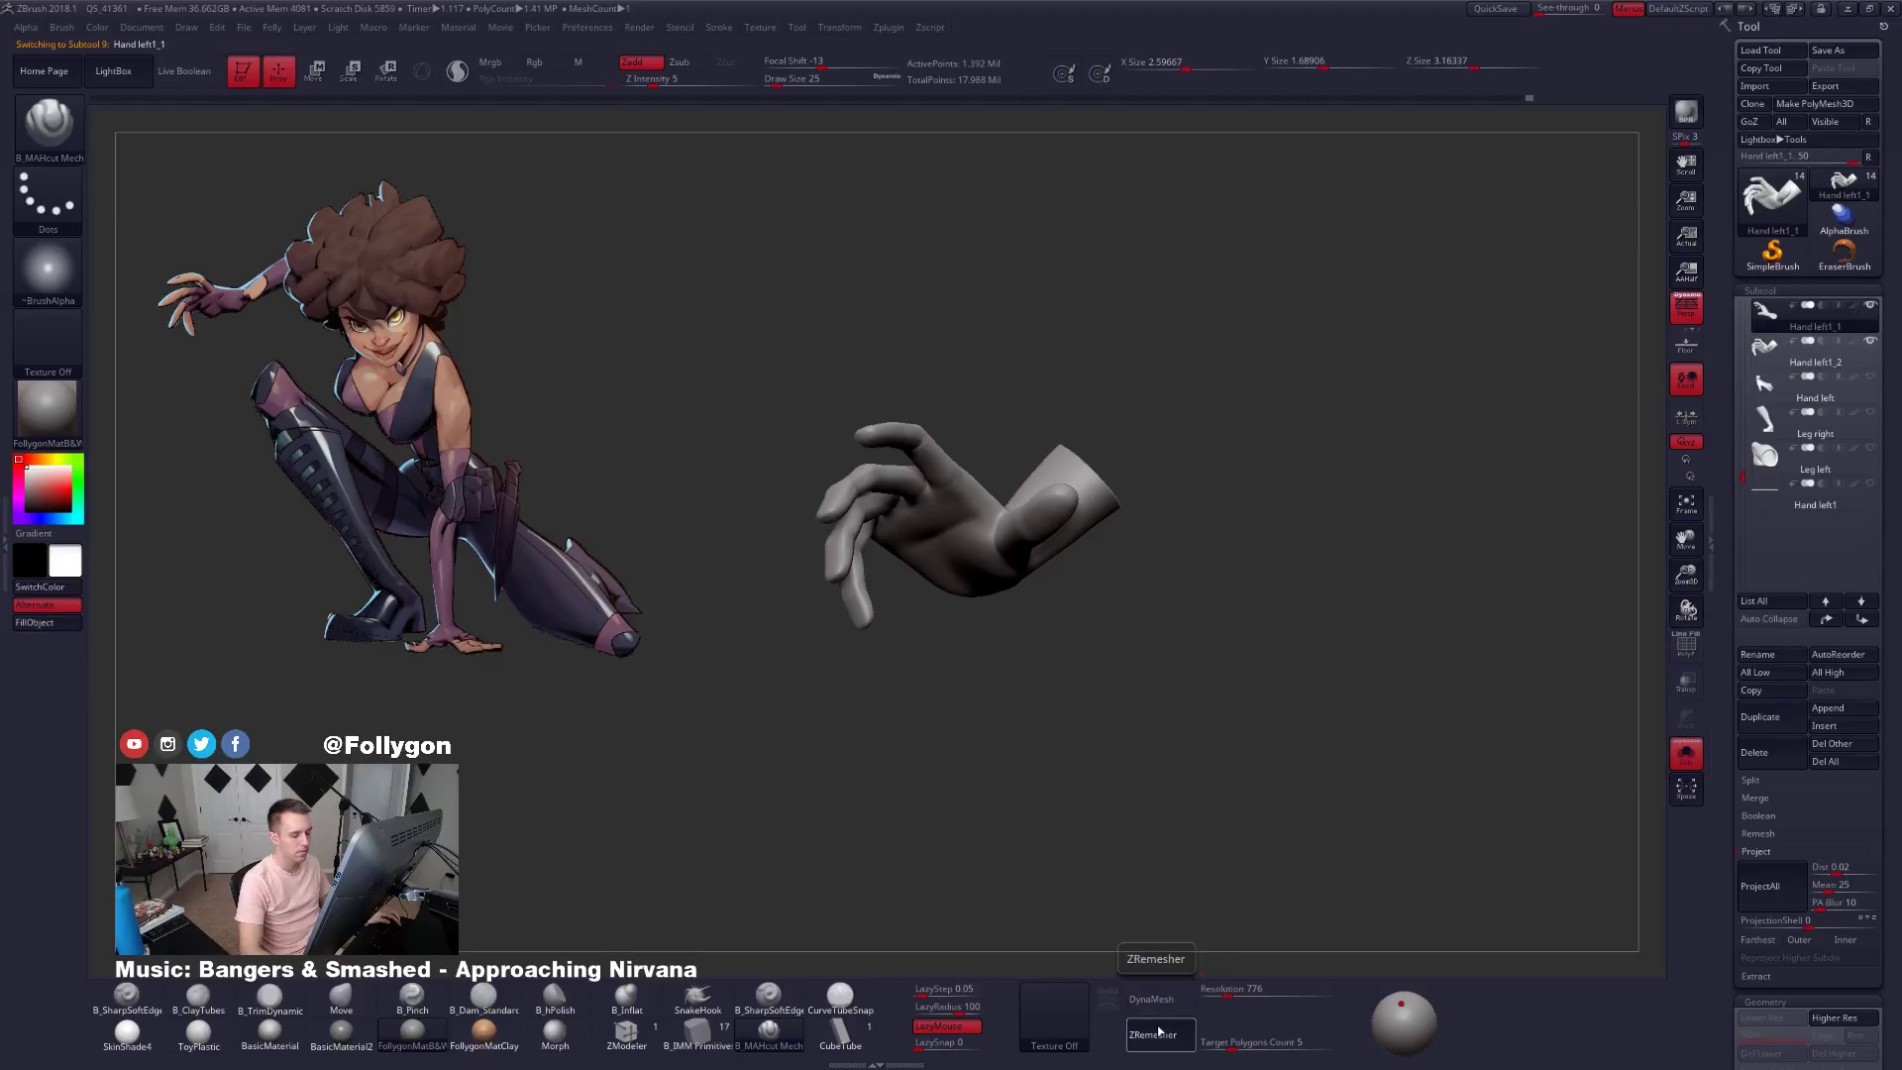
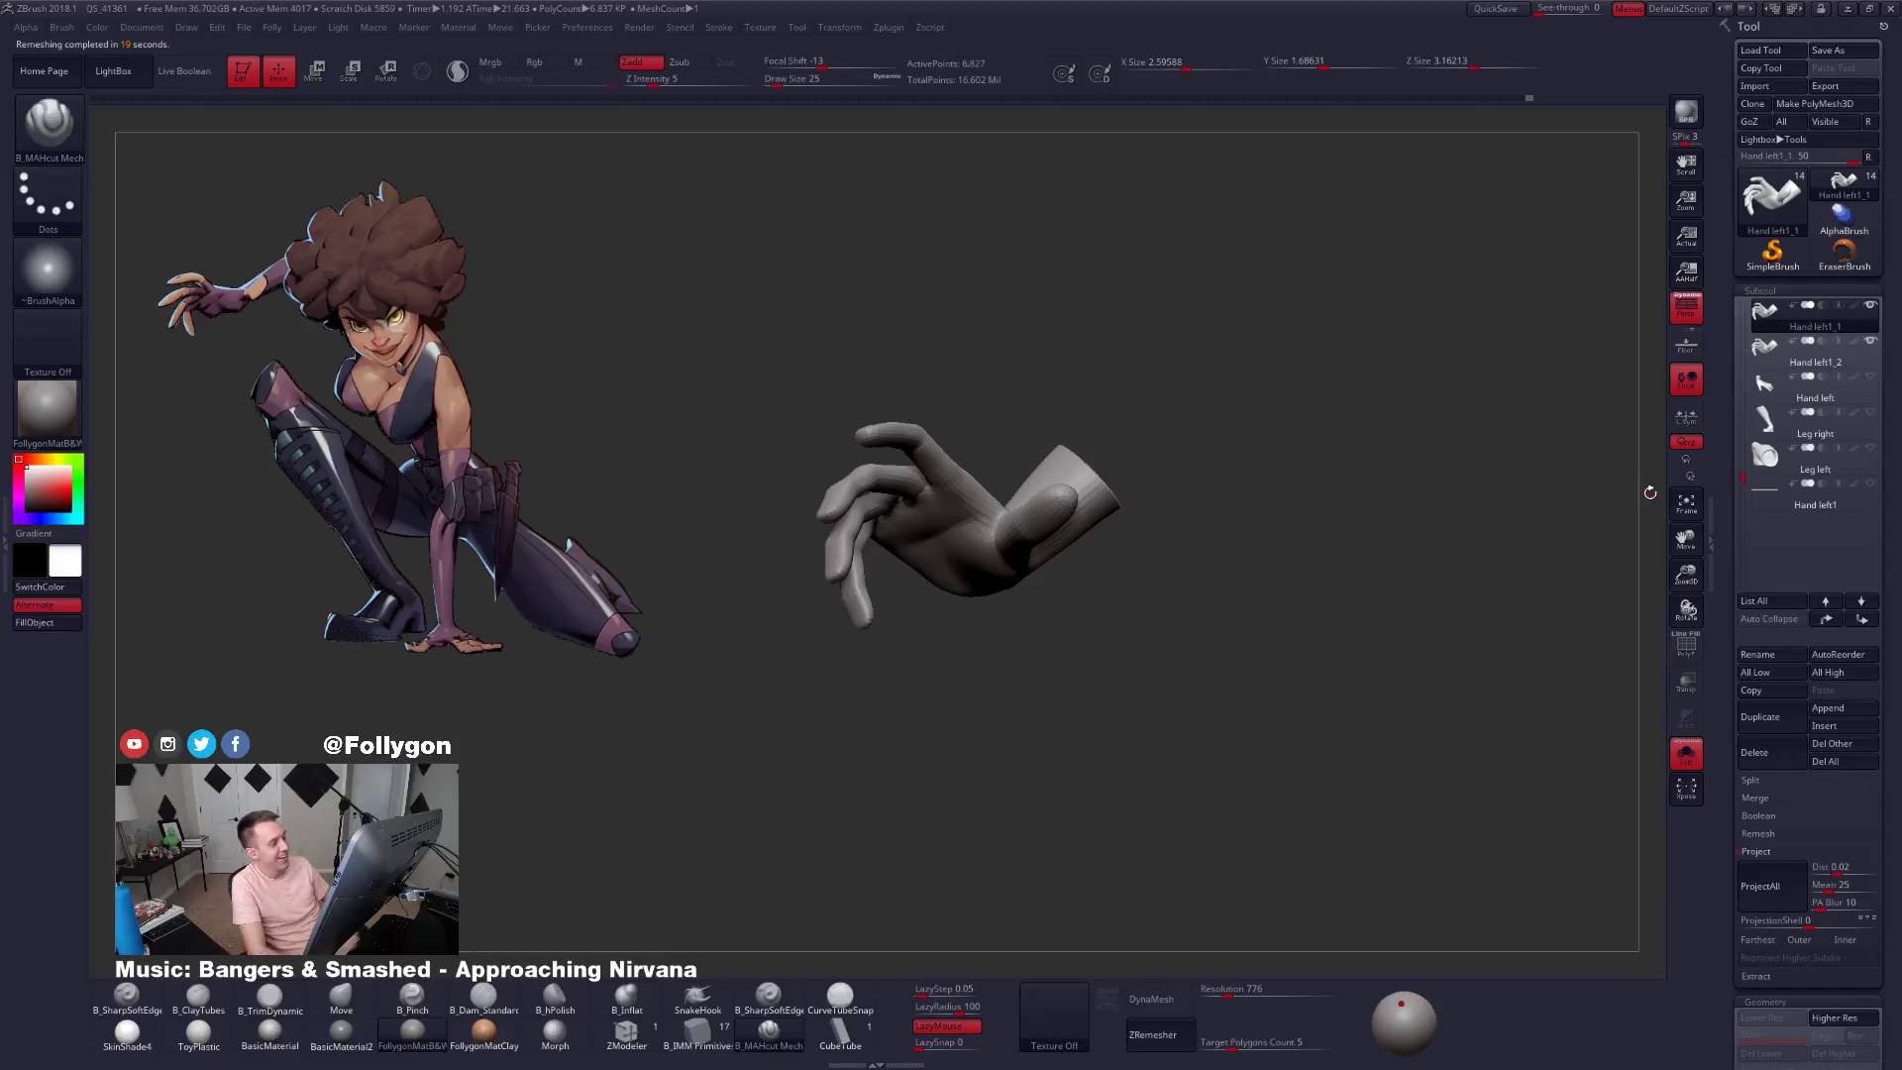
drag(1057, 634, 1031, 478)
key(ctrl+shift+space)
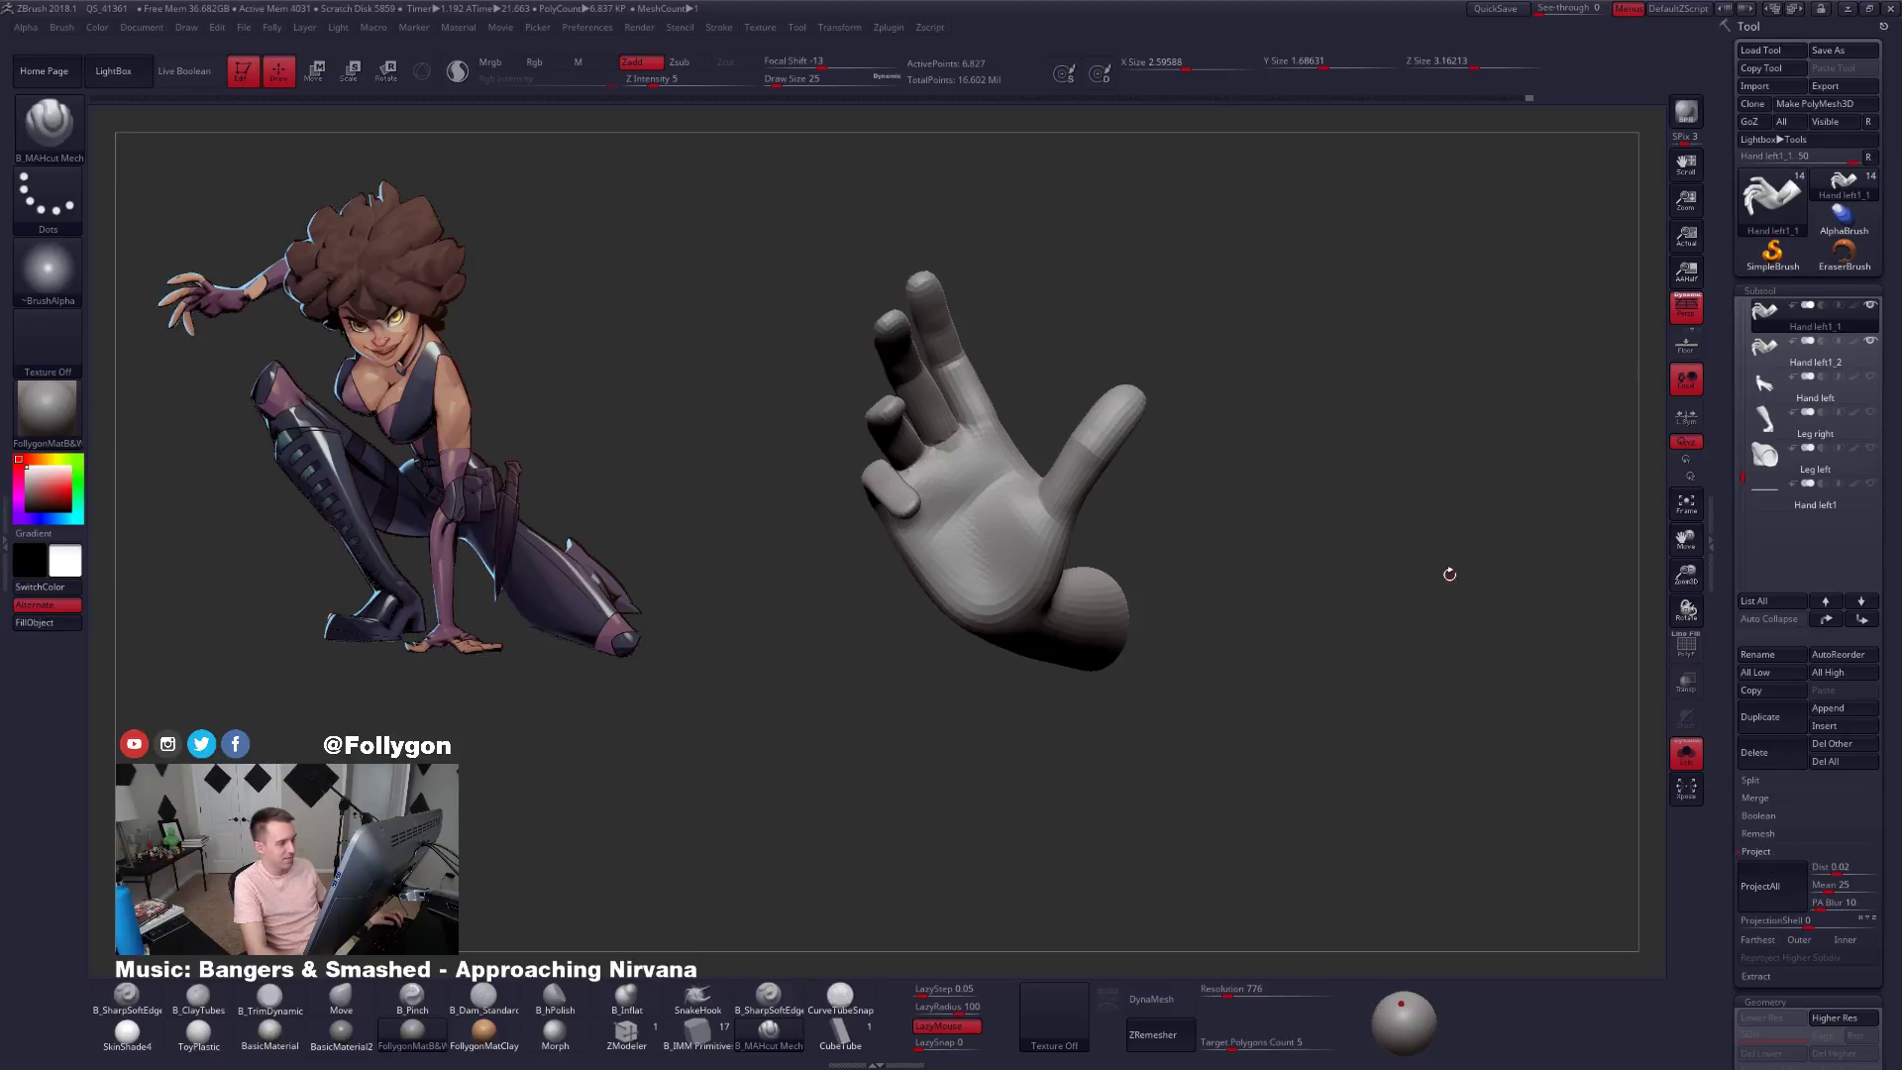
key(ctrl+shift+g)
click(1494, 626)
key(shift+f)
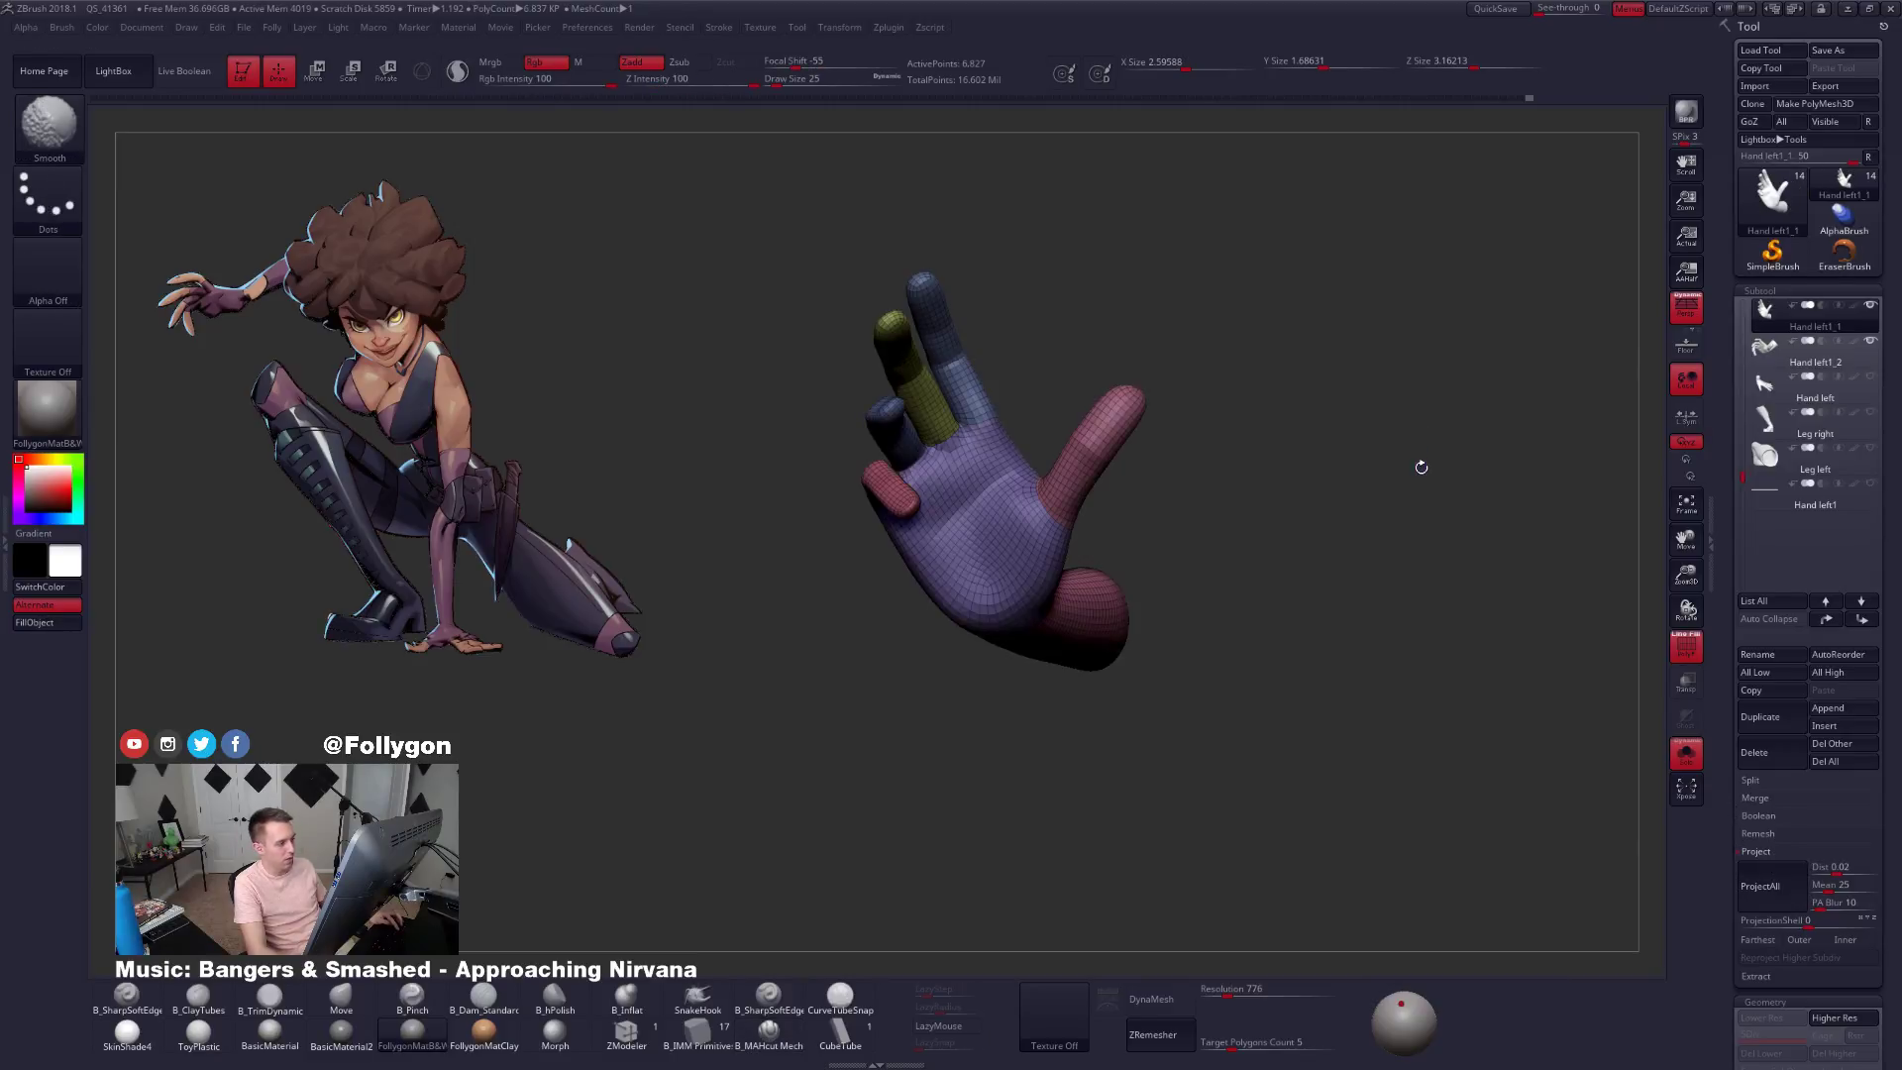
Subdivide the remeshed hand up to level 5, projecting the duplicate's sculpted detail onto it with ProjectAll.
key(shift+f)
alt+drag(1420, 466, 1056, 556)
key(f)
key(d)
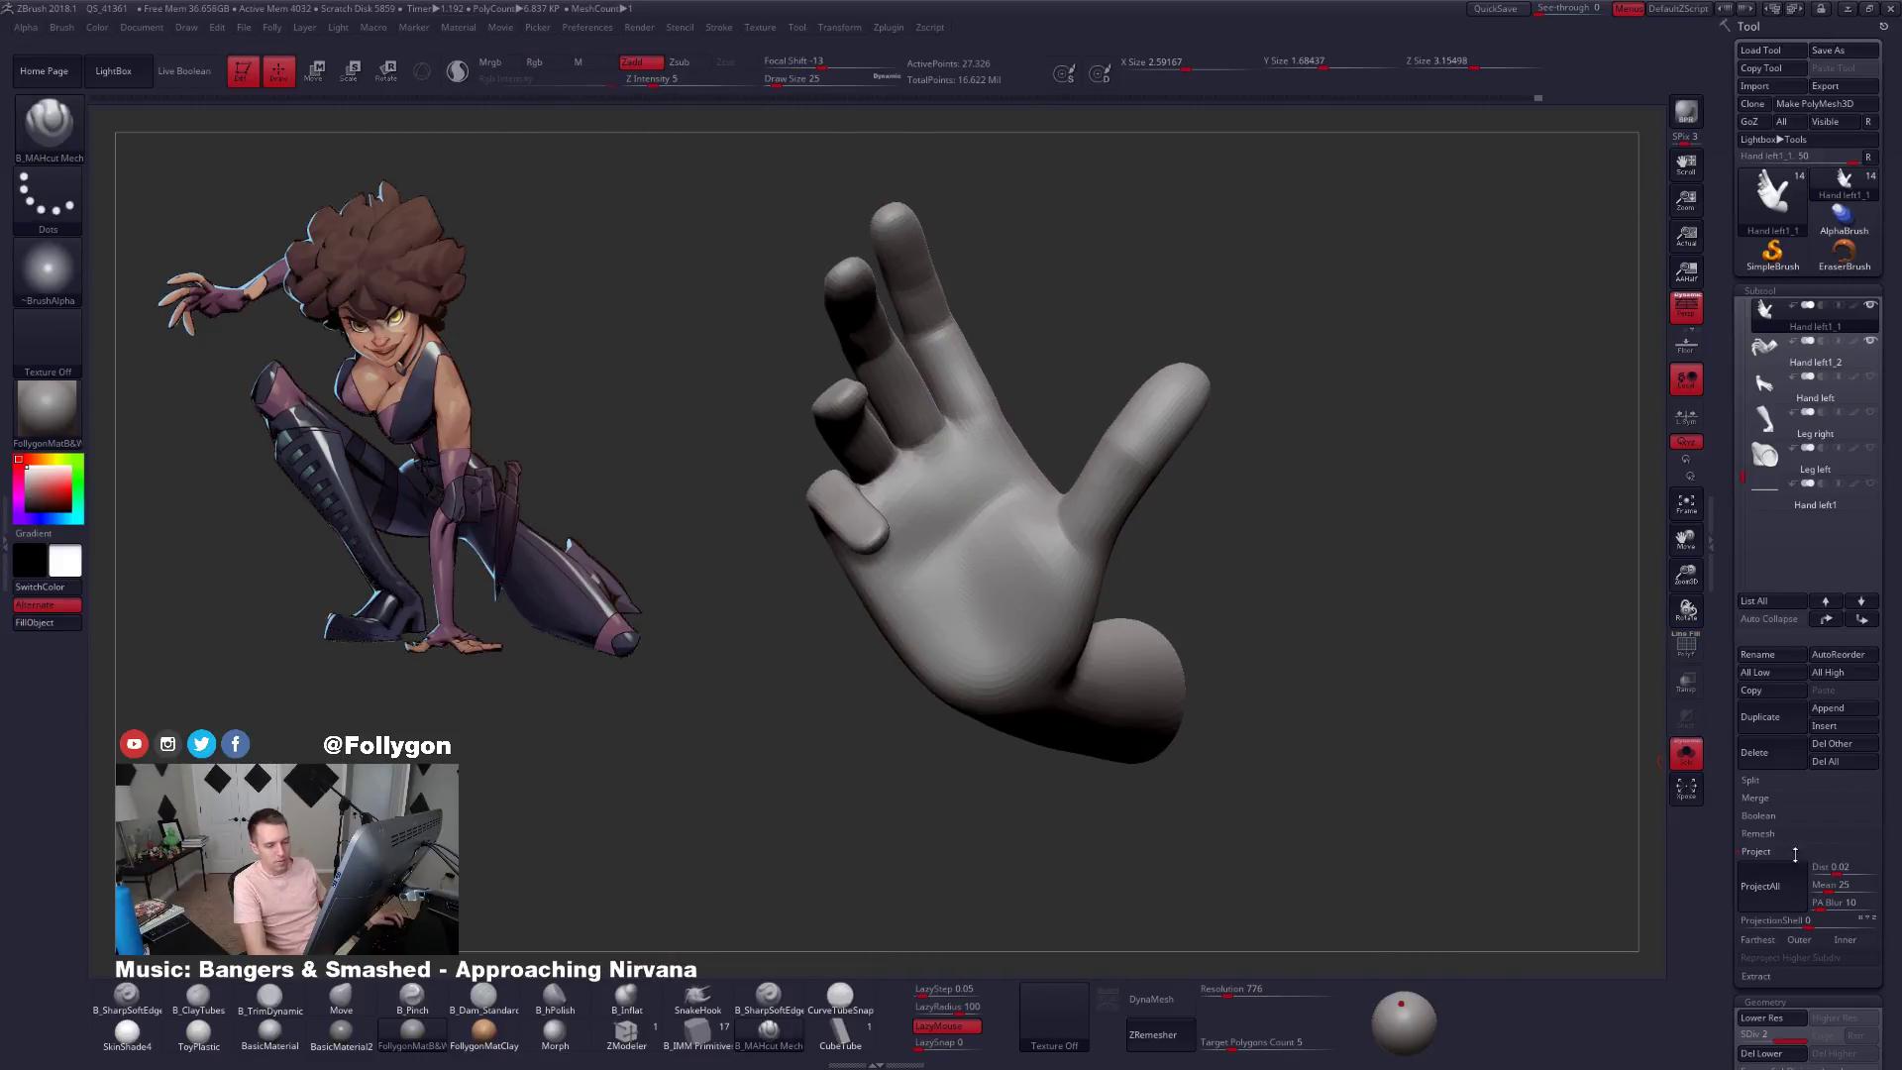
click(1795, 896)
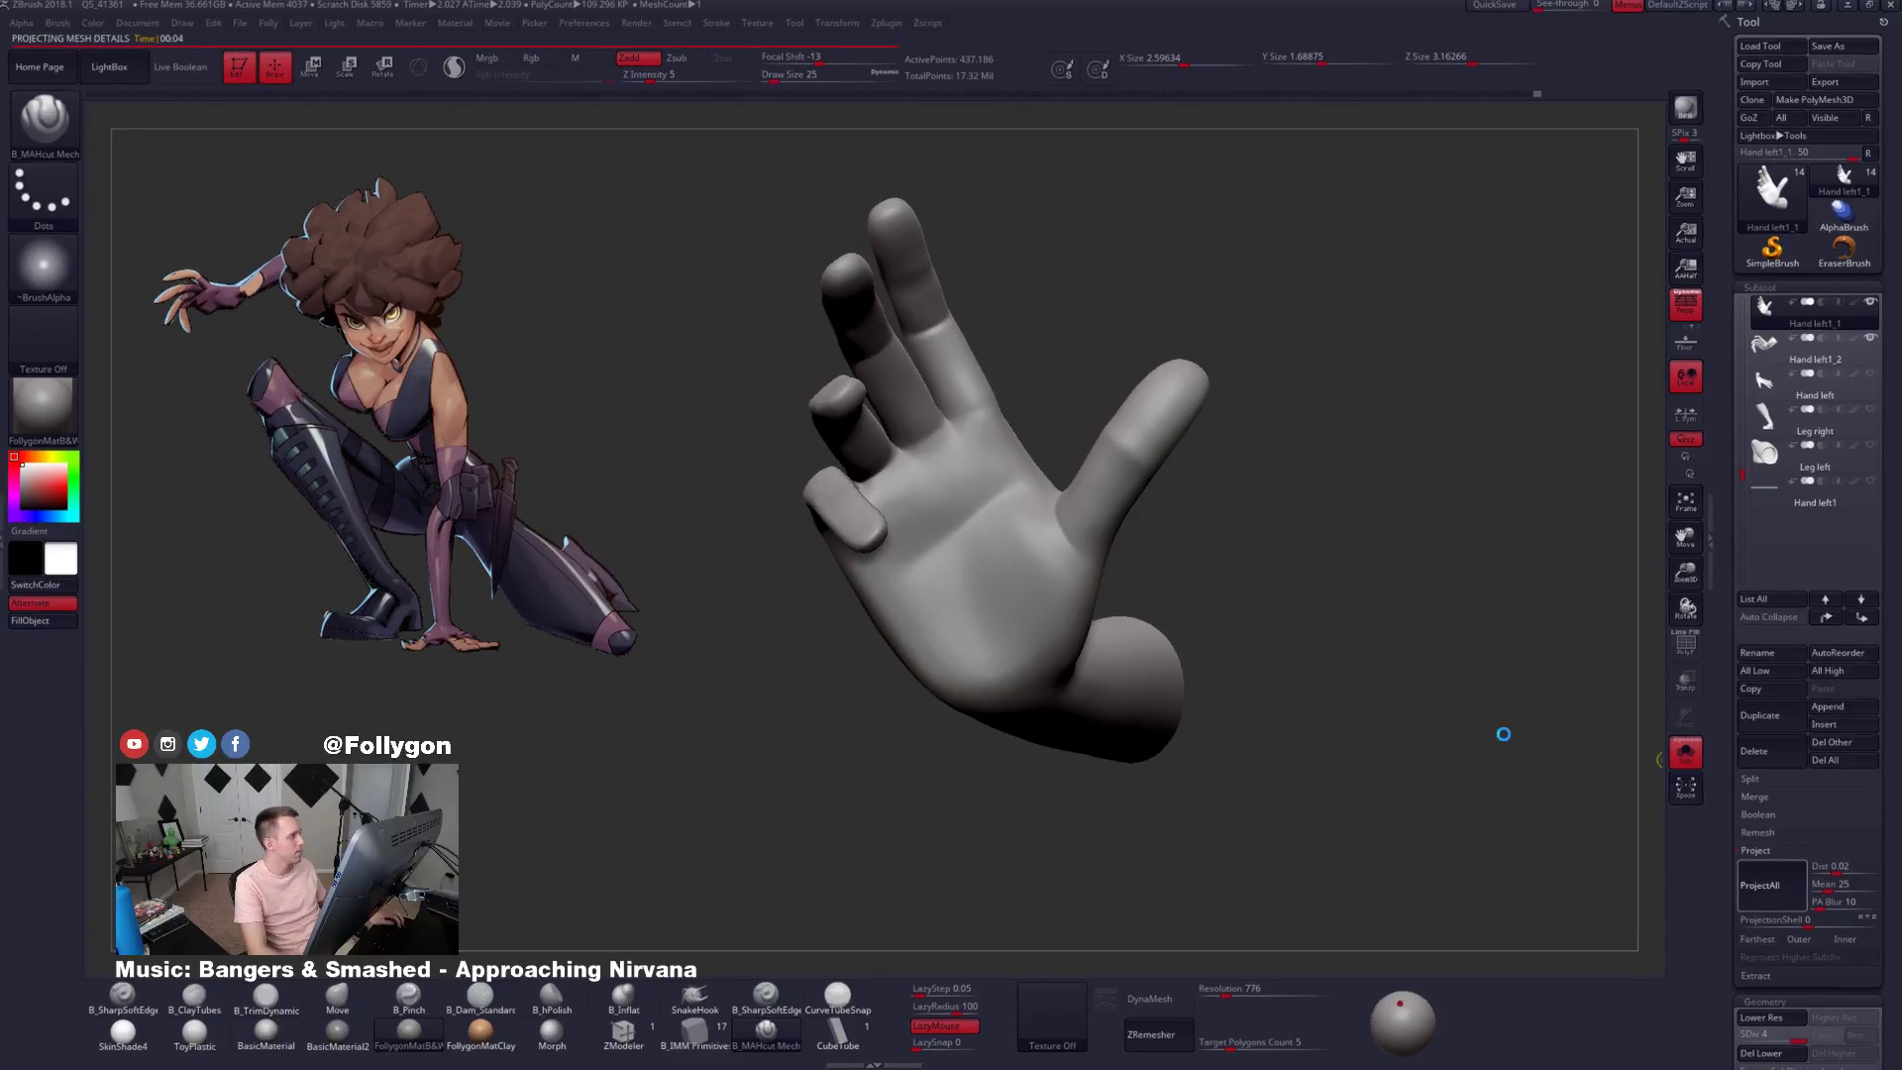
key(ctrl+d)
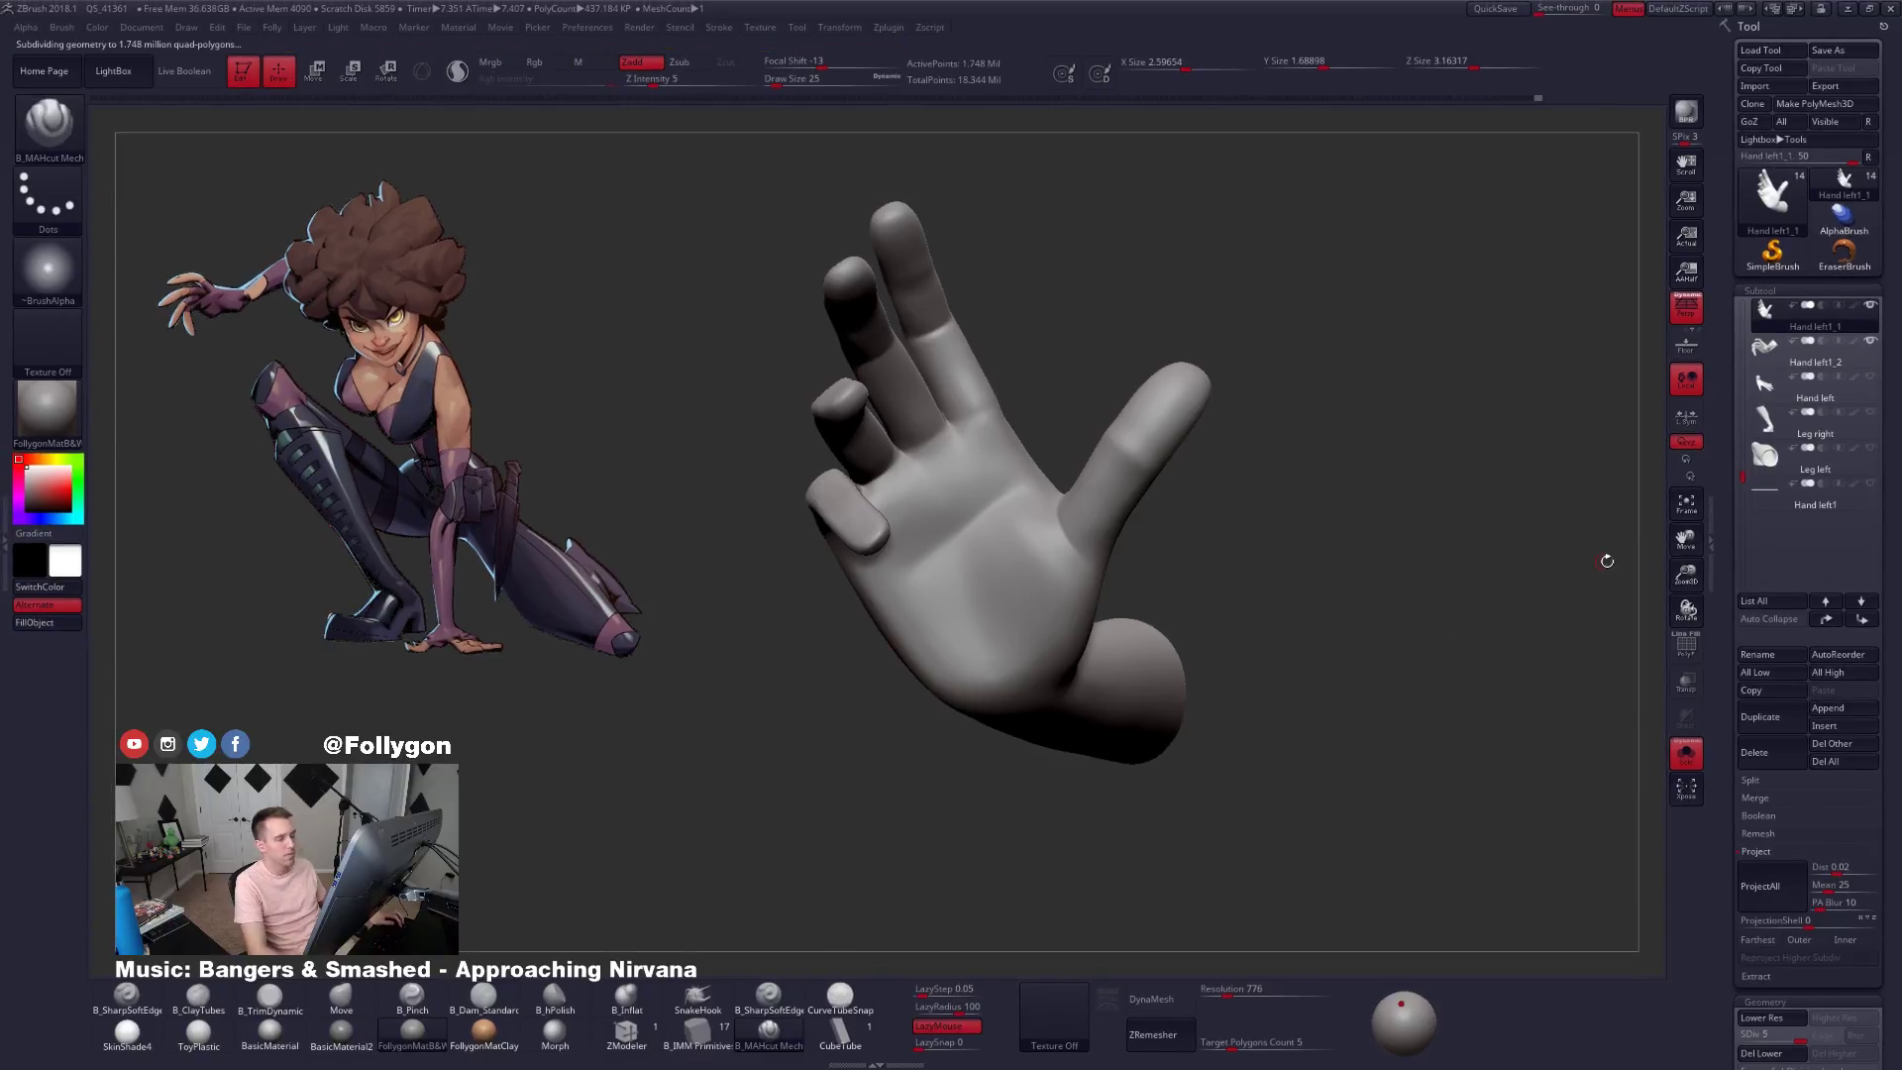
Check the projected hand, and permanently delete the duplicate subtool Hand left1_2.
key(shift+f)
mouse_move(1443, 578)
mouse_down()
mouse_move(1297, 535)
mouse_move(1377, 555)
mouse_move(1526, 515)
mouse_up()
key(shift+f)
drag(1193, 570, 1032, 592)
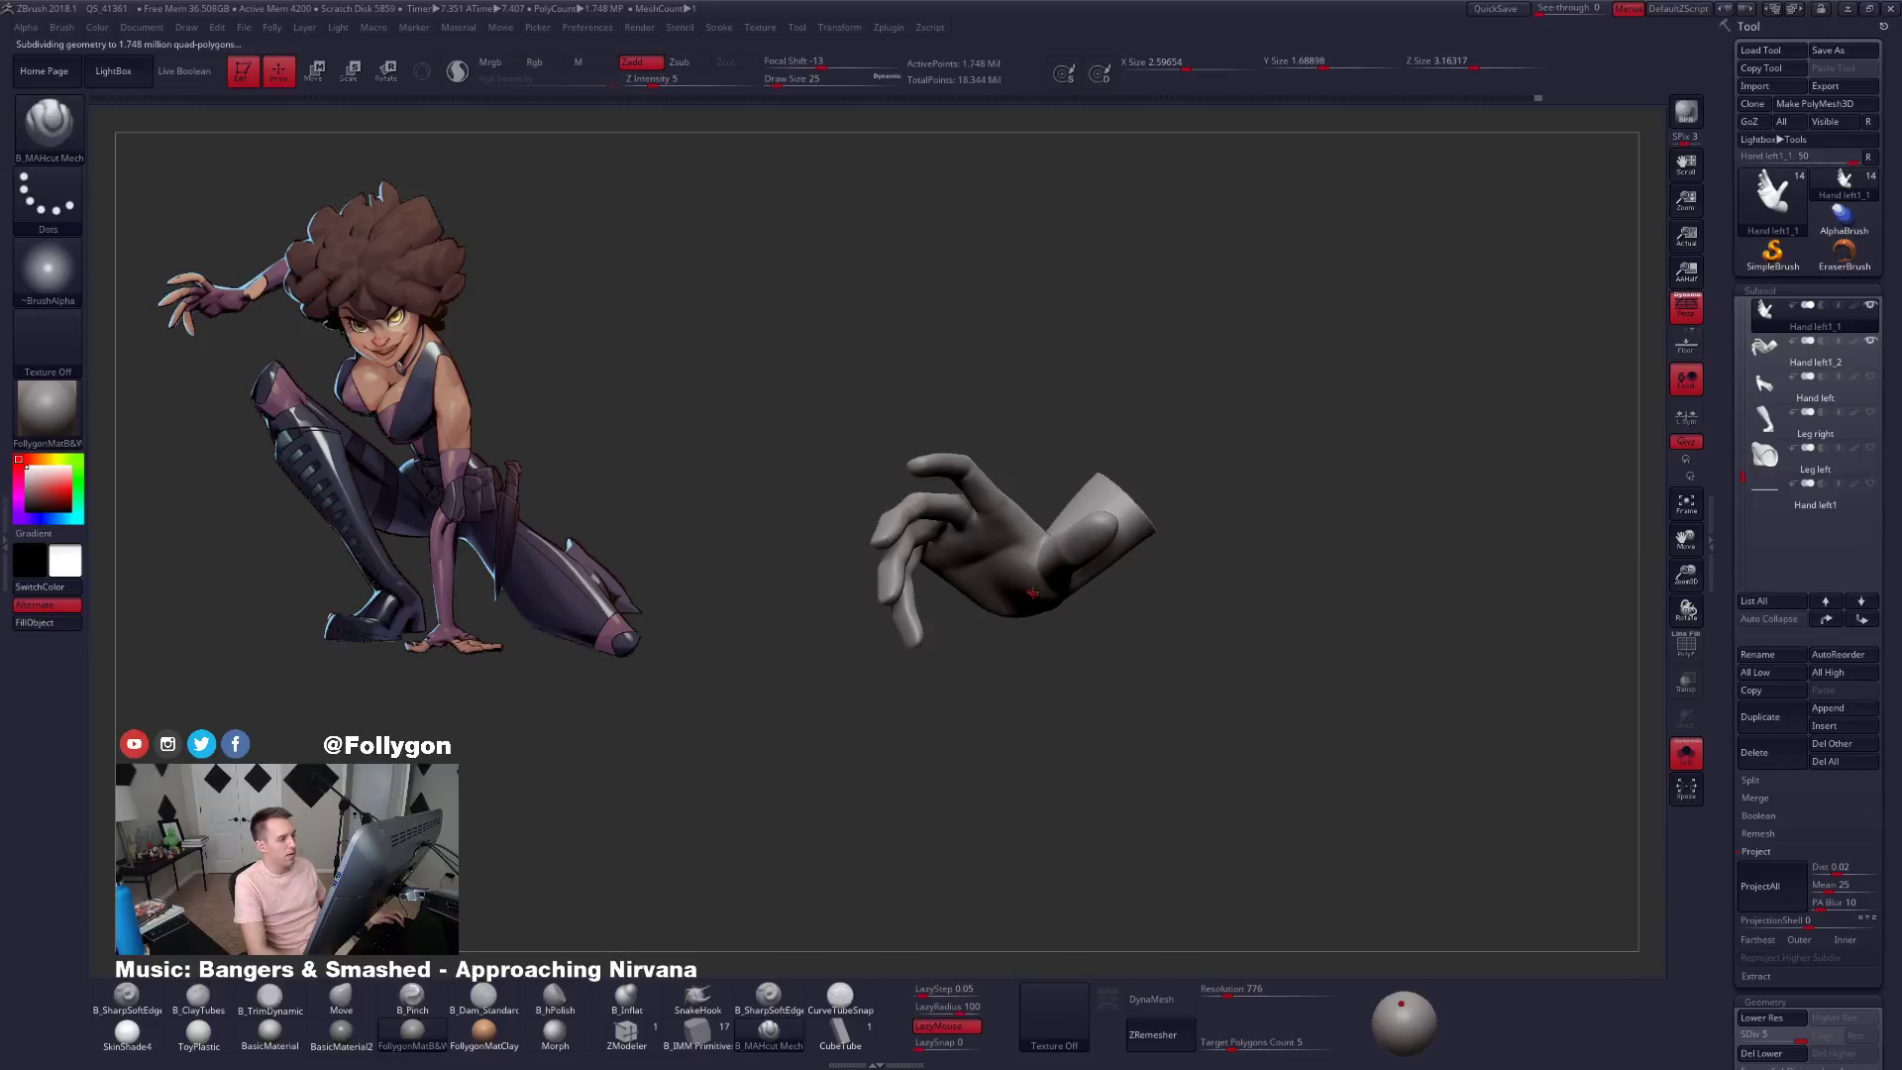
click(1768, 349)
click(1755, 752)
click(1636, 777)
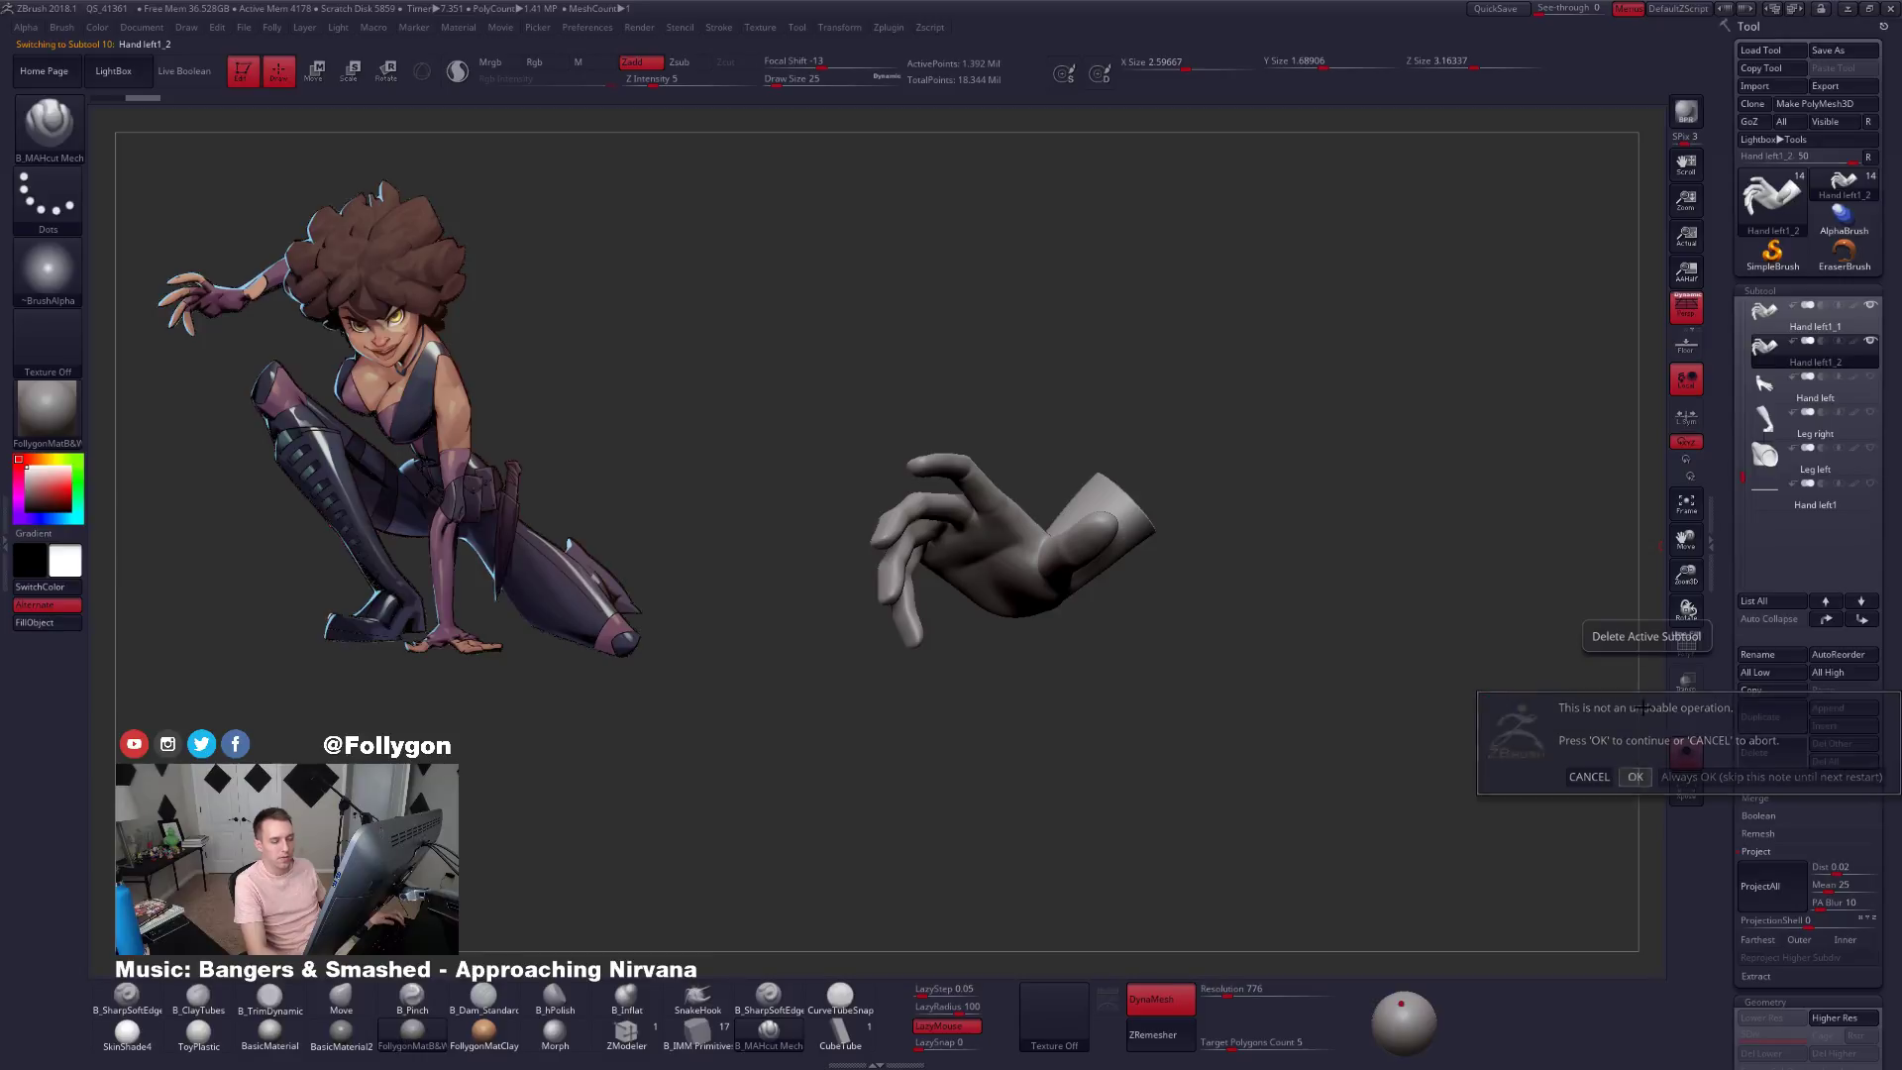
Work on the index finger's middle joint from the lowest subdivision level upward with the MAHcut Mech brush at draw size 54.
mouse_move(1411, 524)
mouse_down()
mouse_move(1433, 529)
mouse_move(1277, 611)
mouse_up()
key(shift+d)
key(shift+d)
key(shift+d)
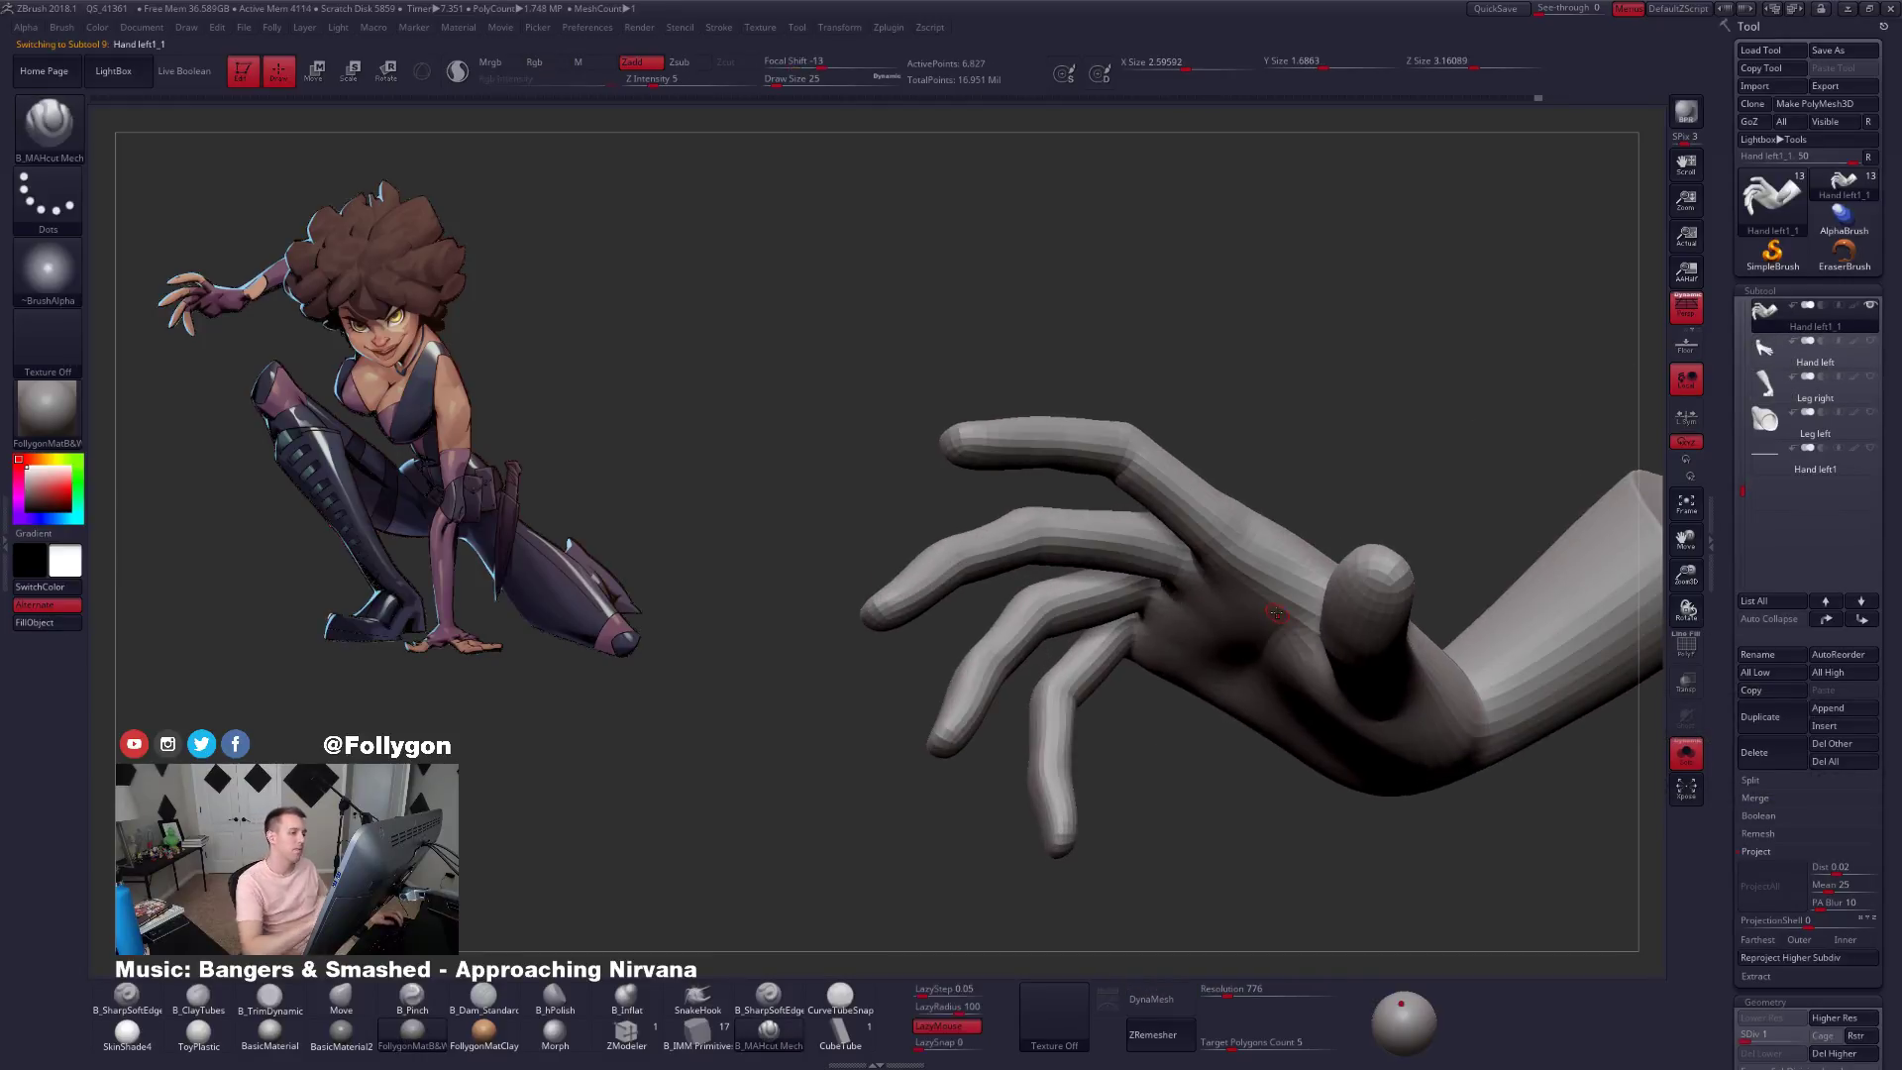
mouse_move(1169, 426)
mouse_down()
mouse_move(1149, 337)
mouse_move(1123, 485)
mouse_up()
key(space)
drag(1116, 492, 1125, 492)
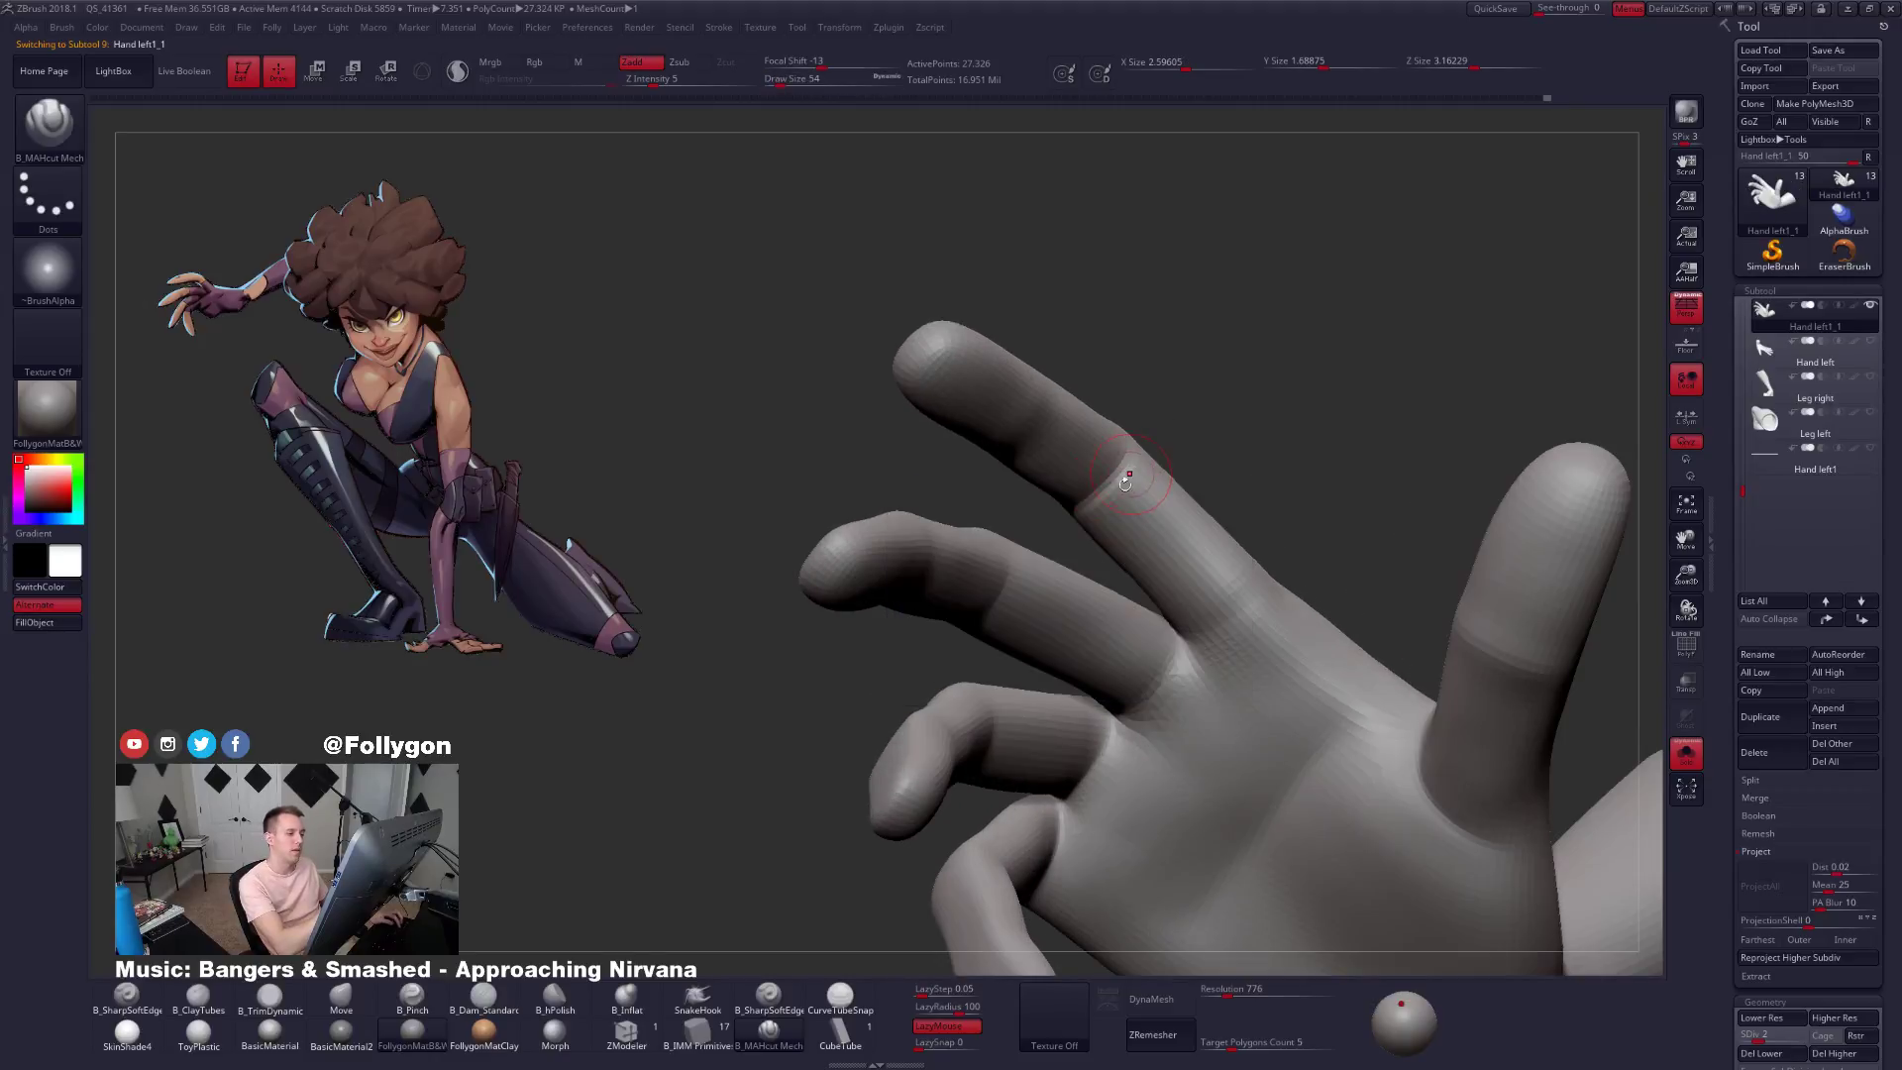
key(d)
drag(1139, 416, 1104, 331)
drag(1104, 475, 1090, 598)
key(d)
key(d)
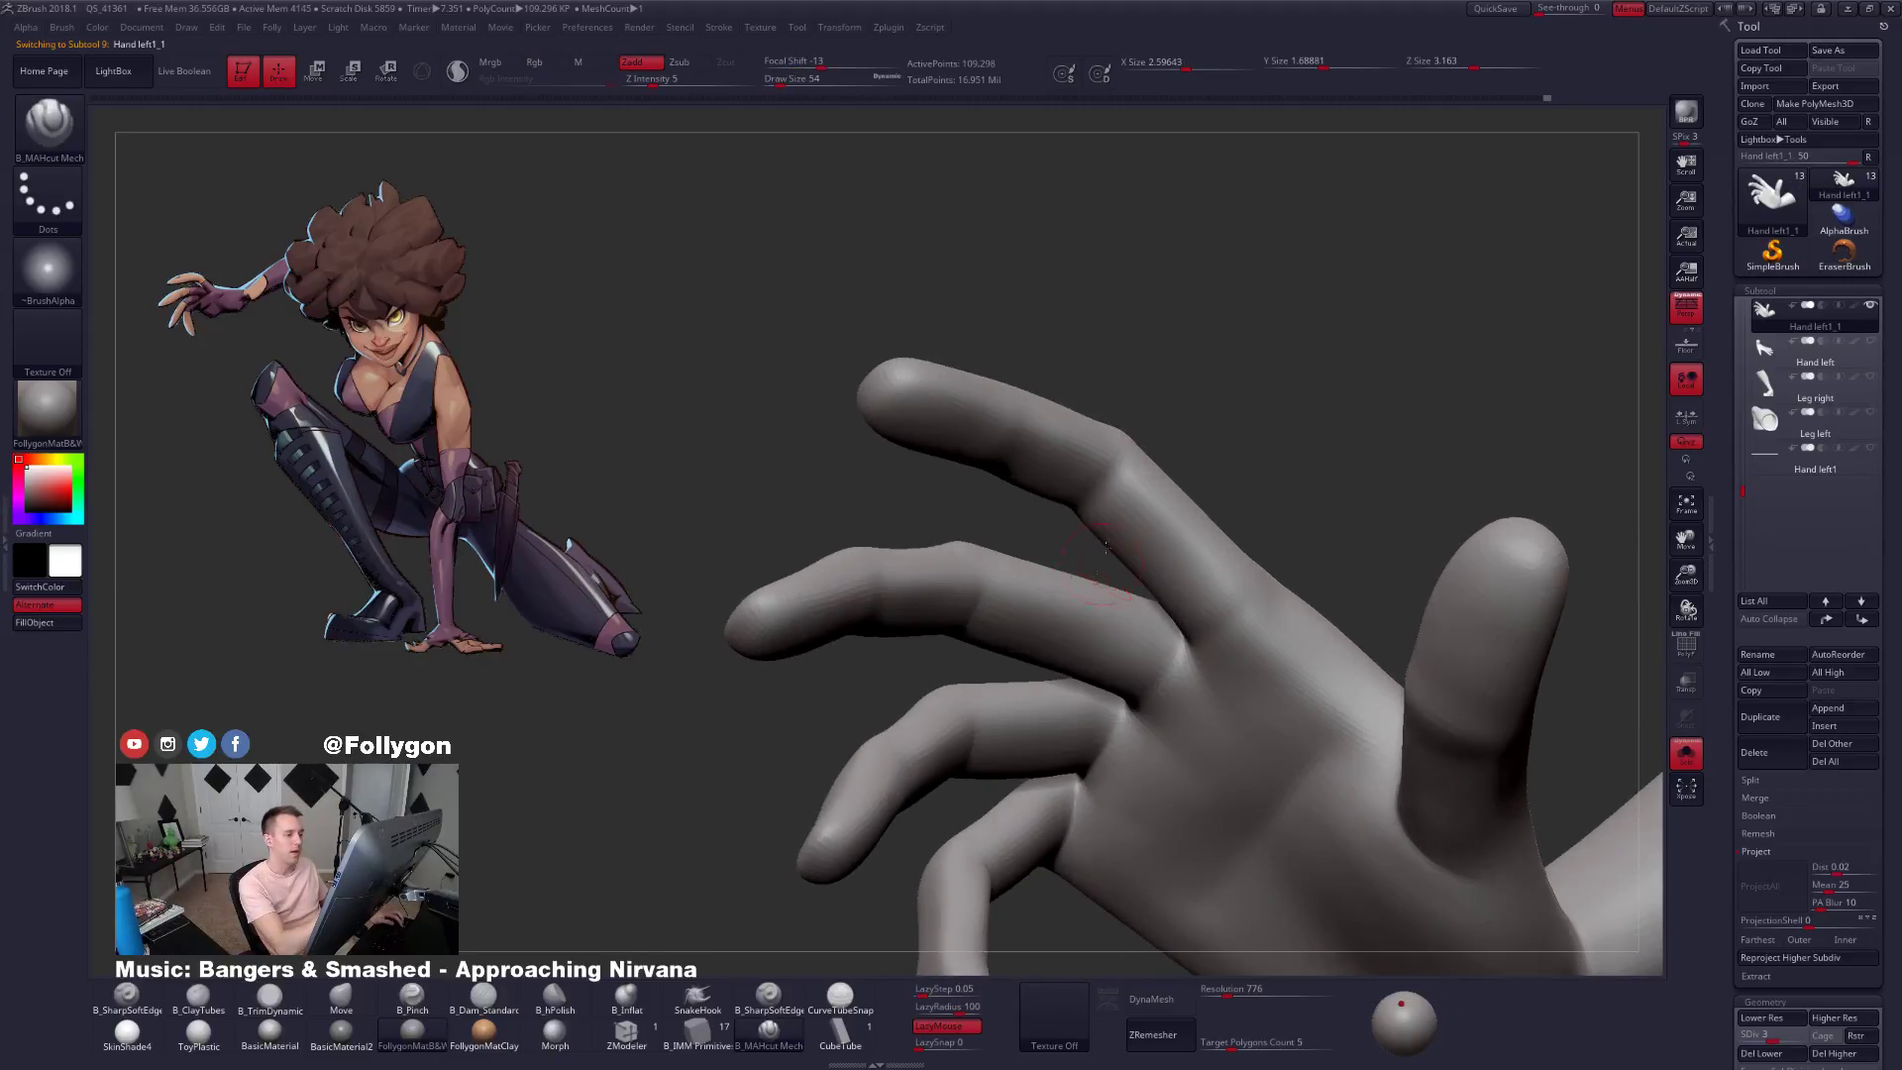
Define the crease across the index finger's middle joint at subdivision level 5 with MAHcut Mech at draw size 29.
mouse_move(842, 833)
alt+mouse_down()
mouse_move(860, 824)
mouse_move(854, 906)
alt+mouse_up()
key(space)
drag(1142, 479, 1134, 476)
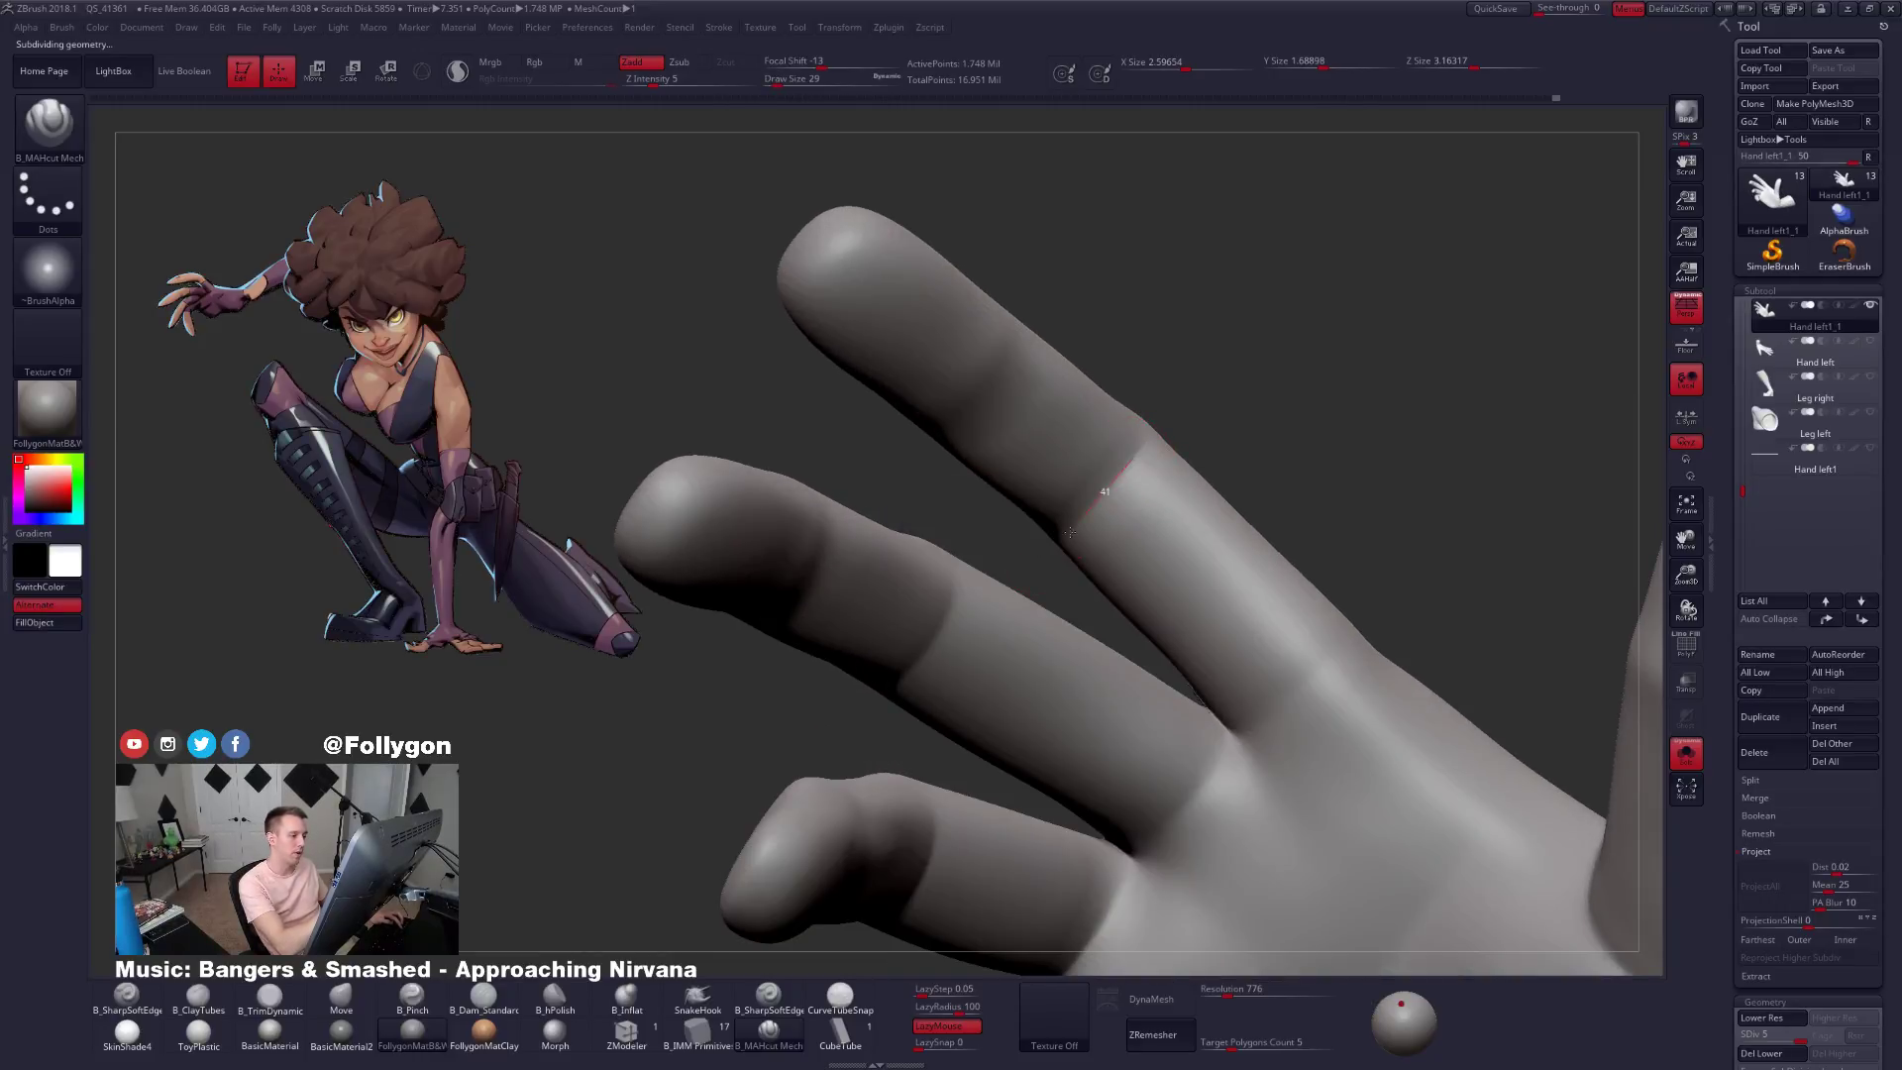
drag(1098, 517, 1117, 531)
Isolate the index finger and refine the crease around its middle joint with MAHcut Mech at subdivision levels 4 and 5.
ctrl+shift+click(1117, 531)
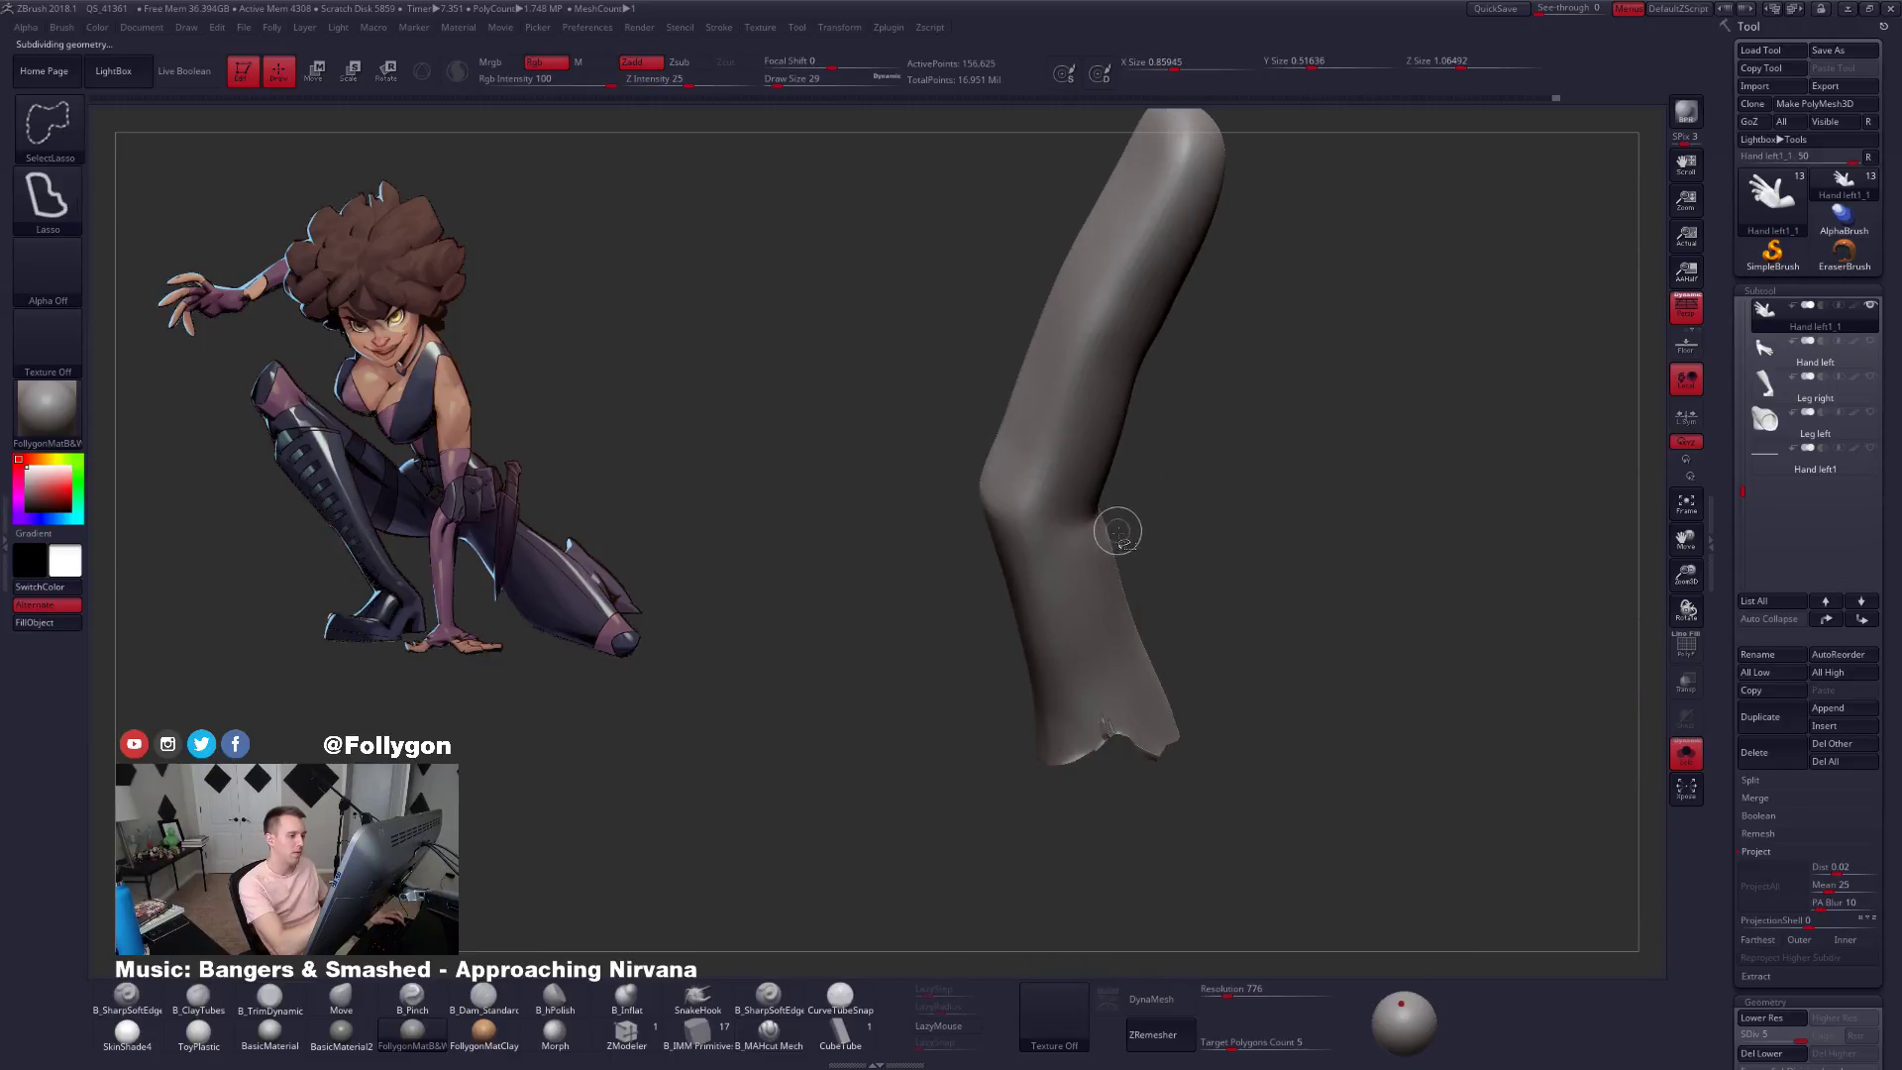
right_drag(1117, 520, 1161, 532)
ctrl+shift+click(917, 494)
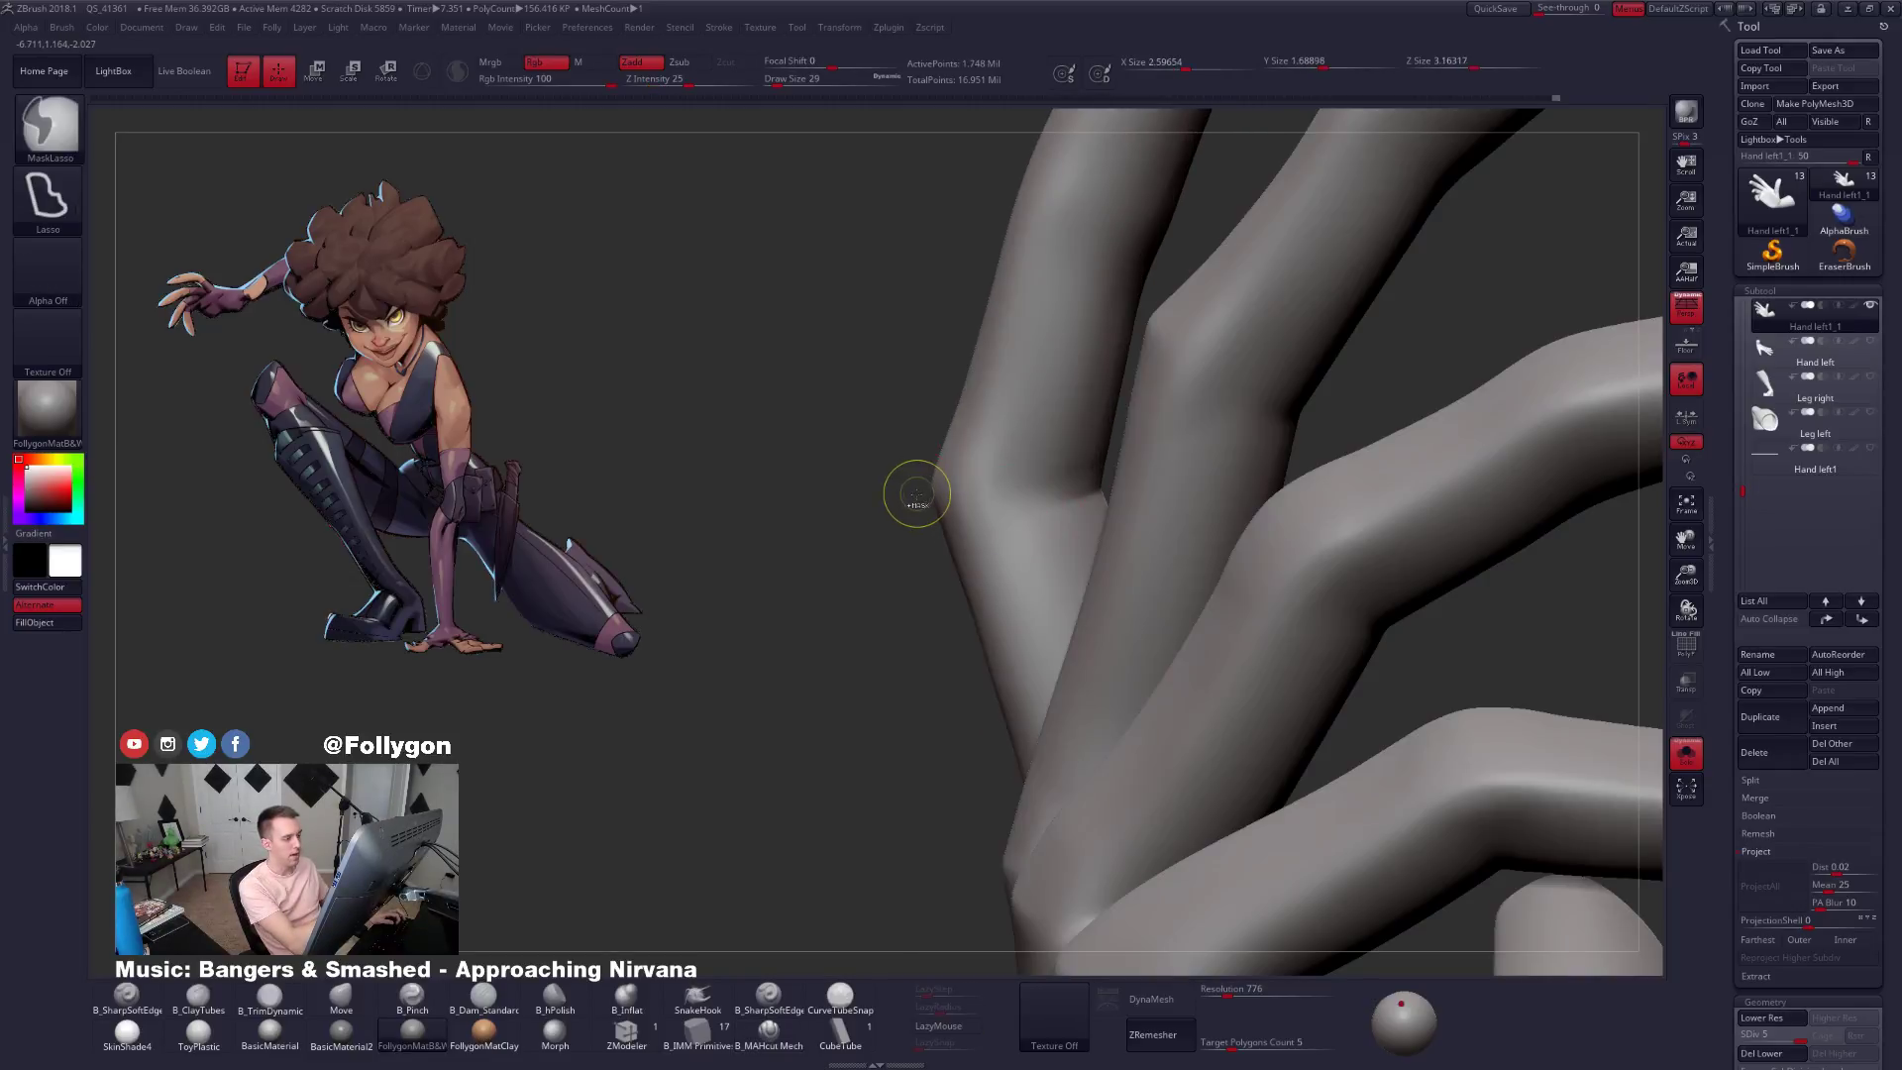
key(shift+d)
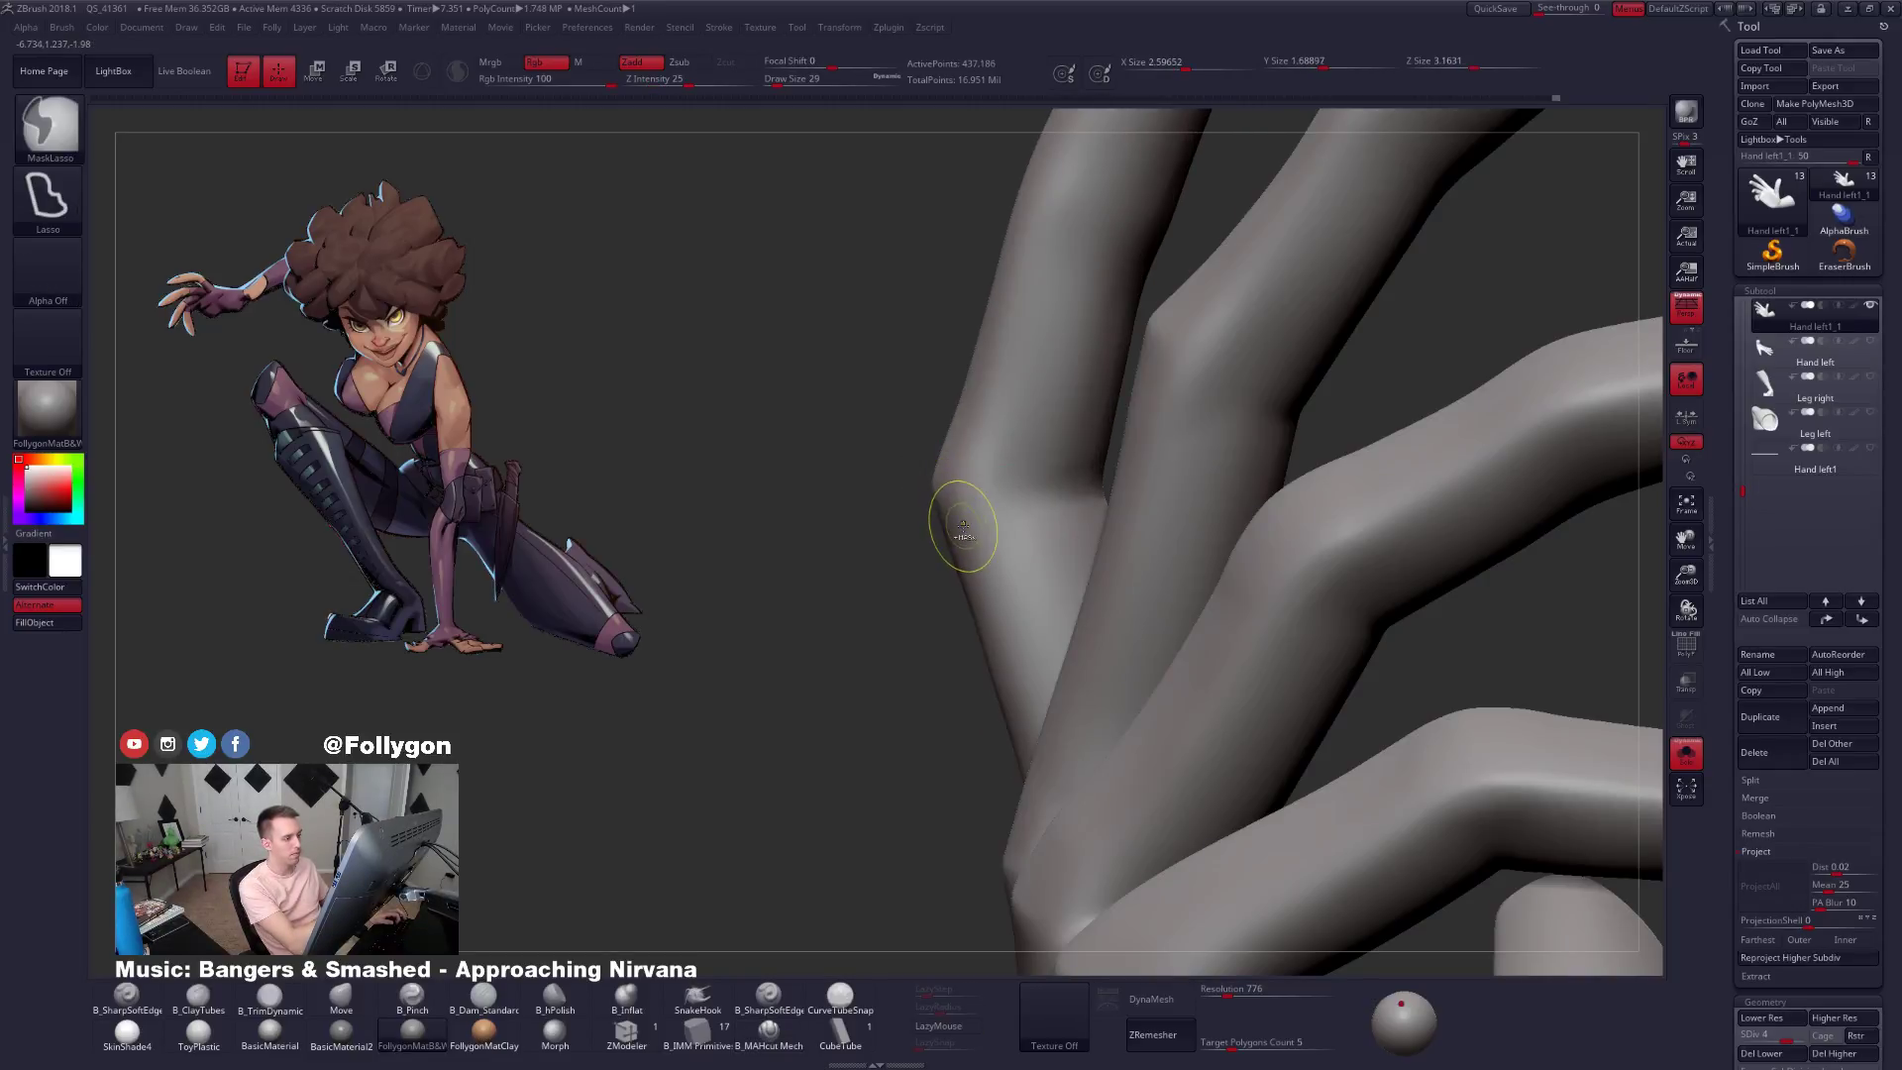
ctrl+shift+click(934, 473)
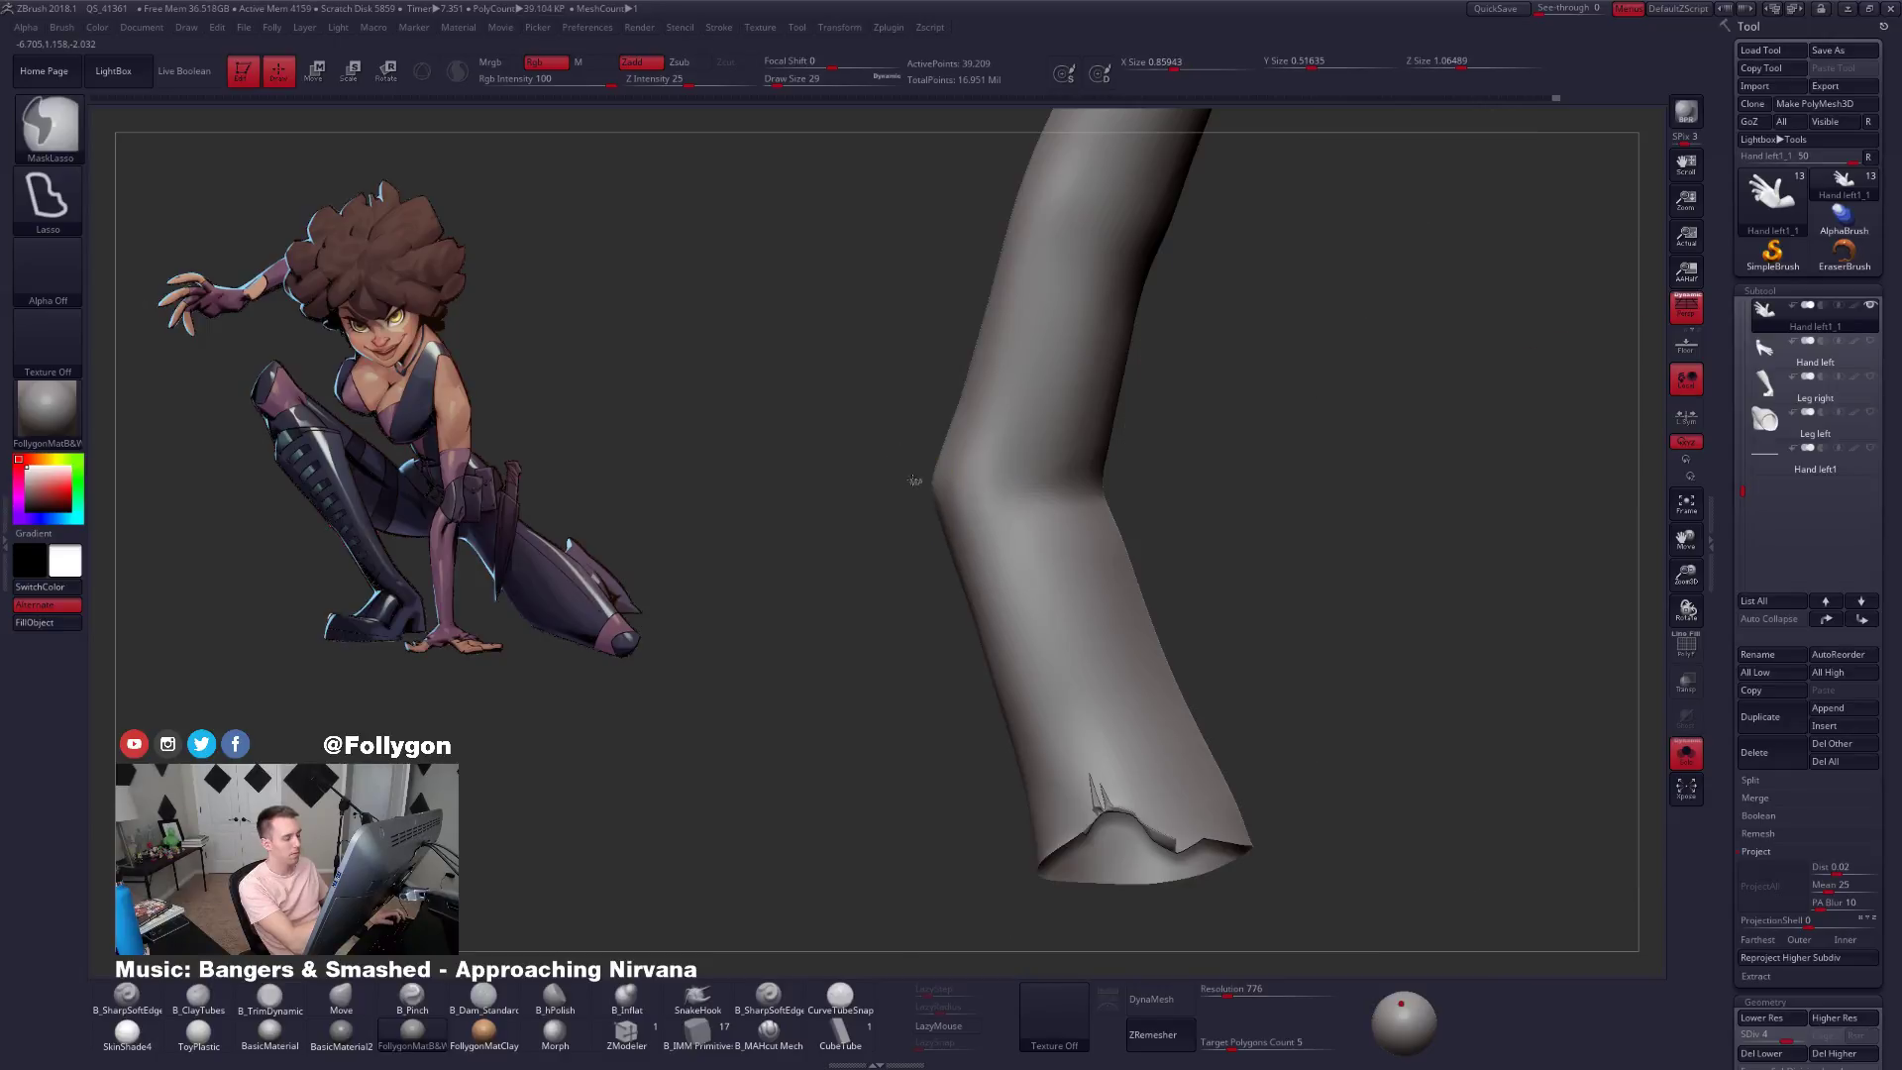
mouse_move(915, 481)
ctrl+mouse_down()
mouse_move(1006, 954)
mouse_move(1416, 659)
mouse_move(1424, 510)
mouse_move(1147, 585)
ctrl+mouse_up()
right_drag(1147, 586, 1205, 552)
ctrl+click(1206, 552)
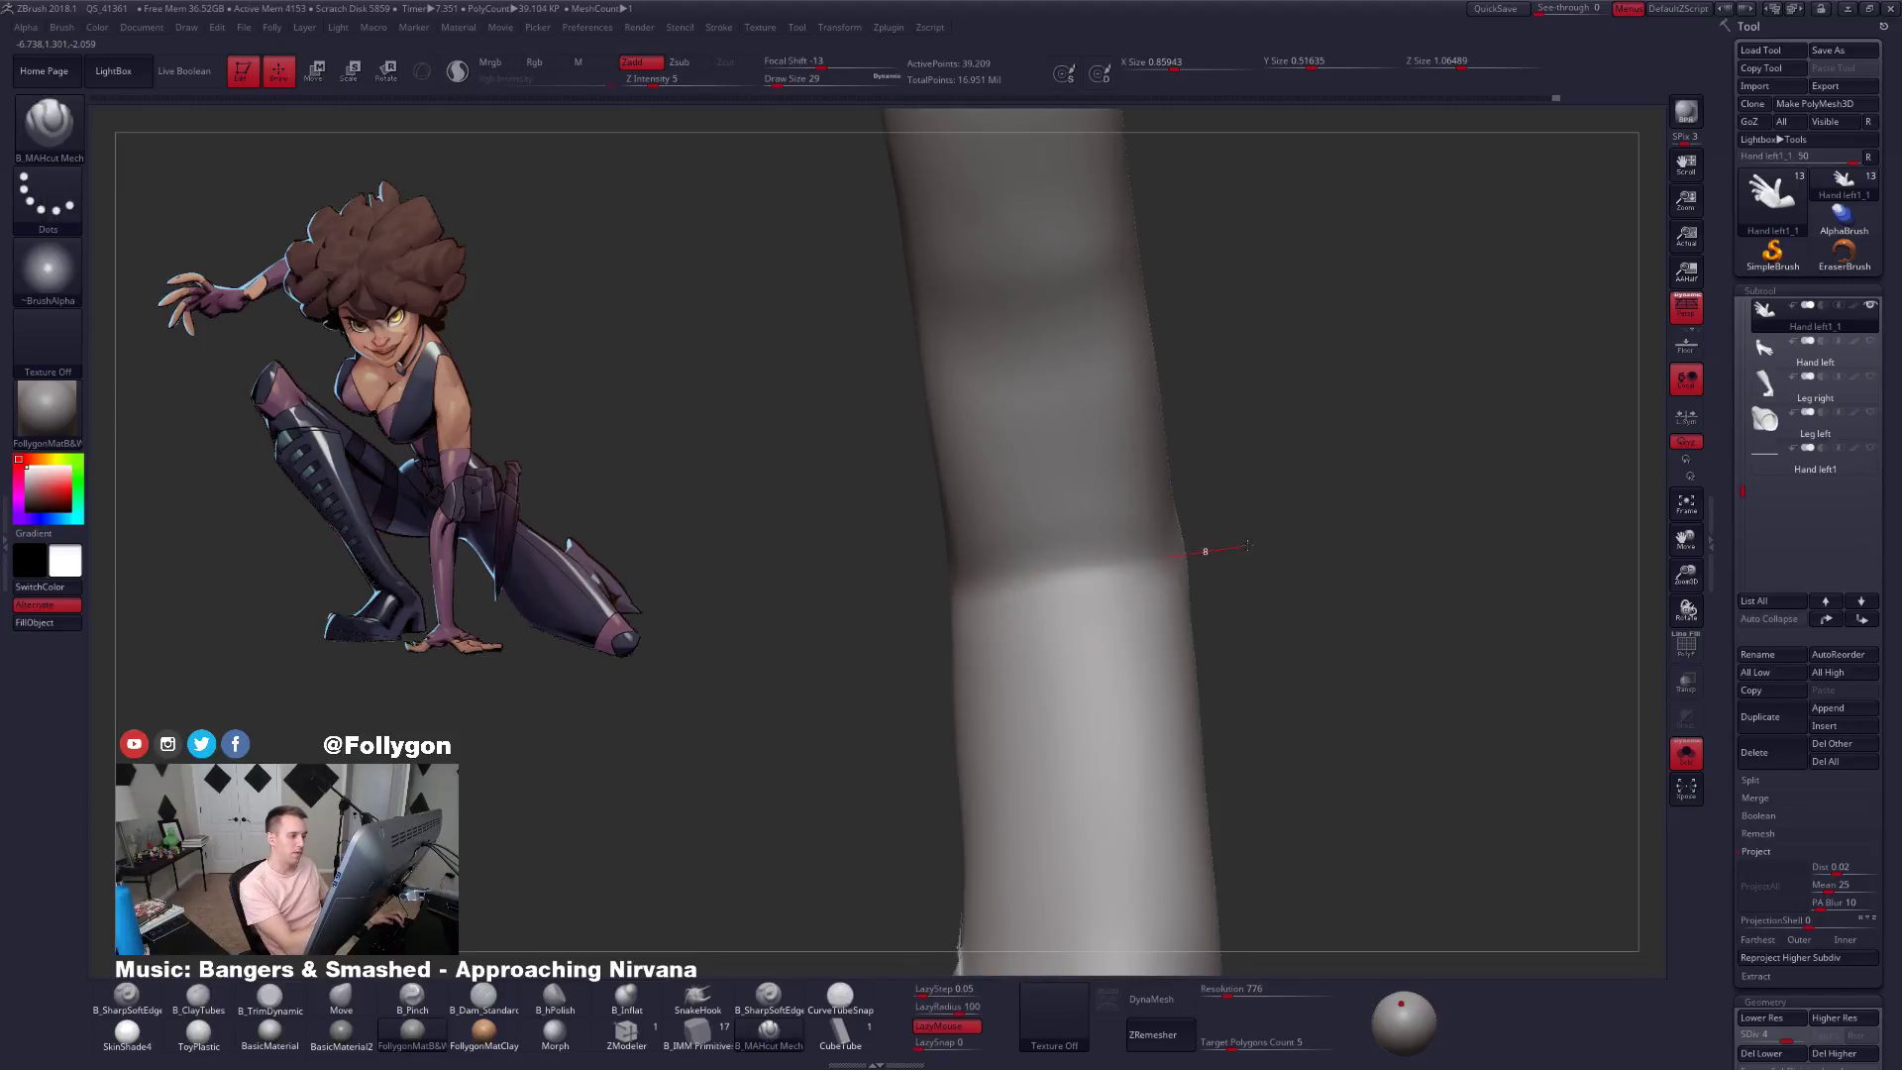
key(ctrl+d)
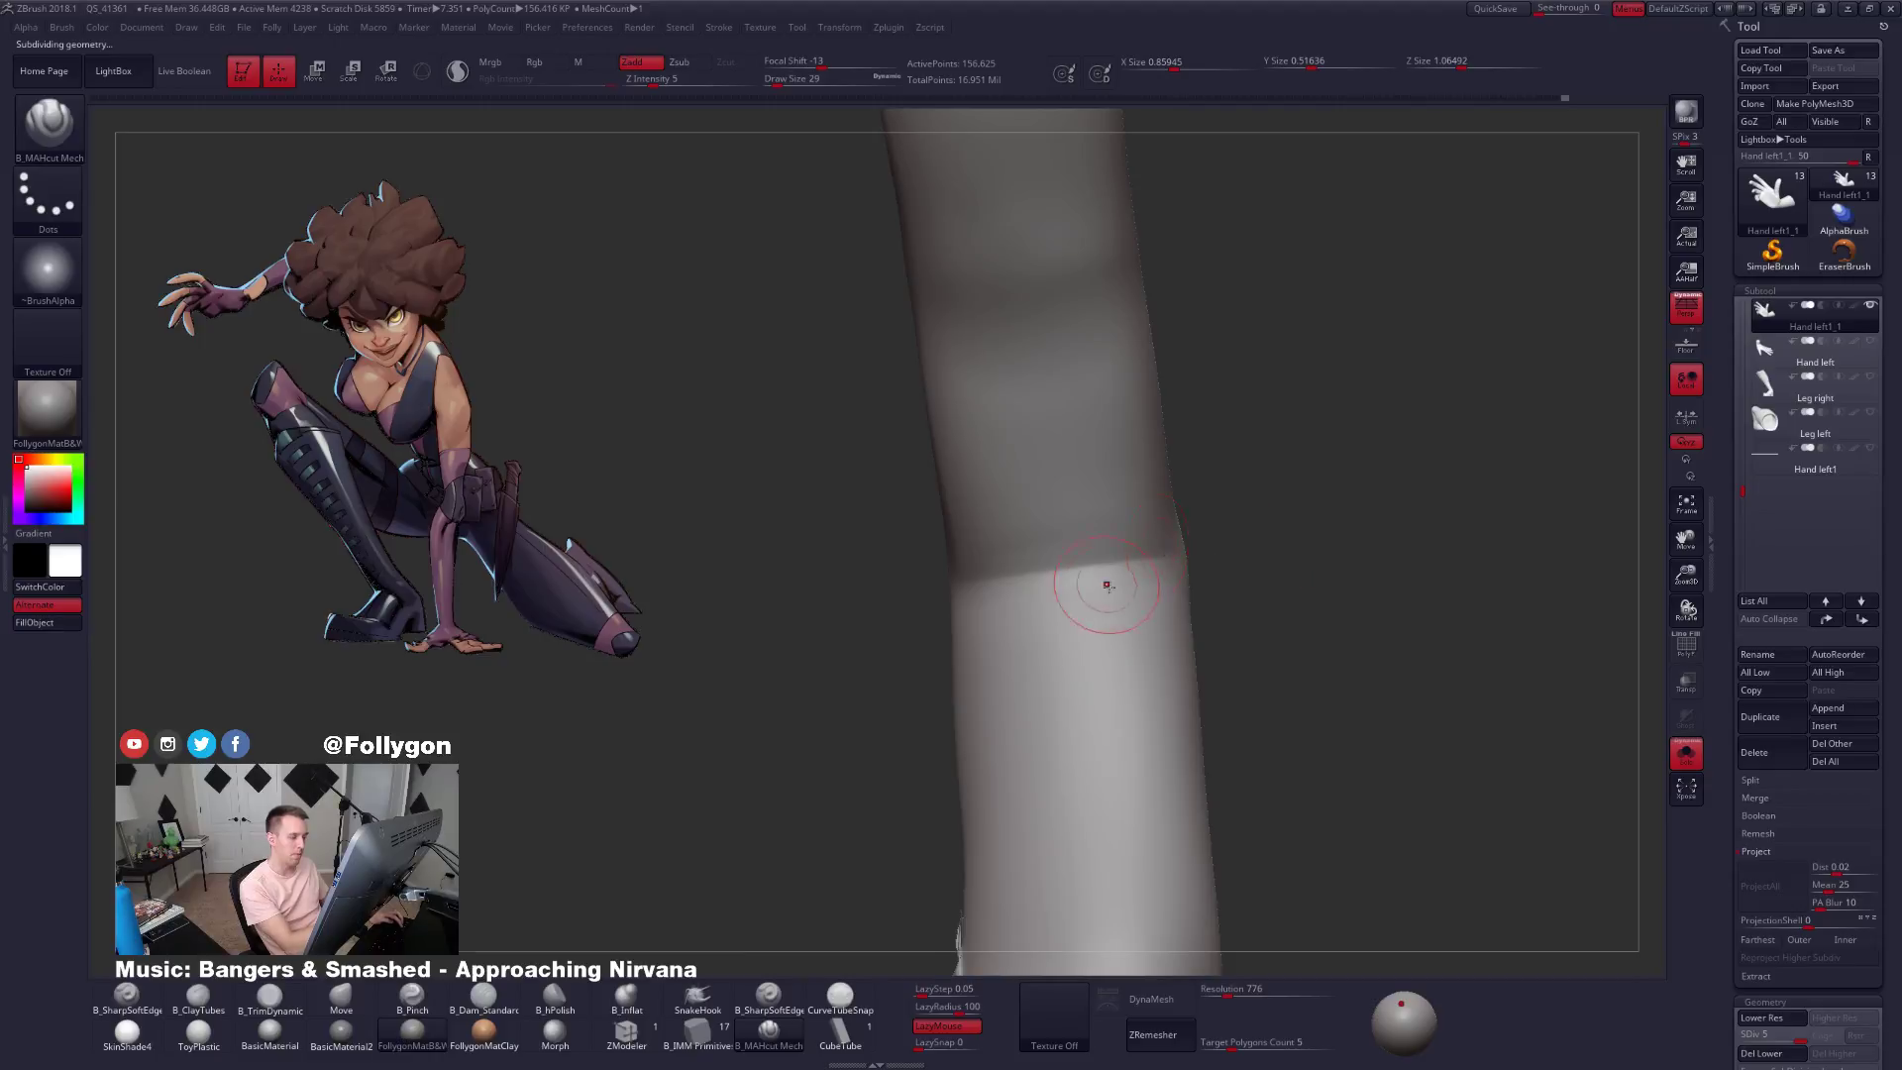
Smooth the index finger beyond its middle joint at subdivision level 2 with a draw size of 104.
mouse_move(1107, 585)
right_down()
mouse_move(1103, 624)
mouse_move(1073, 603)
mouse_move(1120, 466)
mouse_move(1099, 454)
right_up()
key(shift+d)
key(shift+d)
key(shift+d)
key(b)
key(c)
key(t)
right_drag(1106, 535, 1117, 537)
shift+drag(1117, 537, 1104, 495)
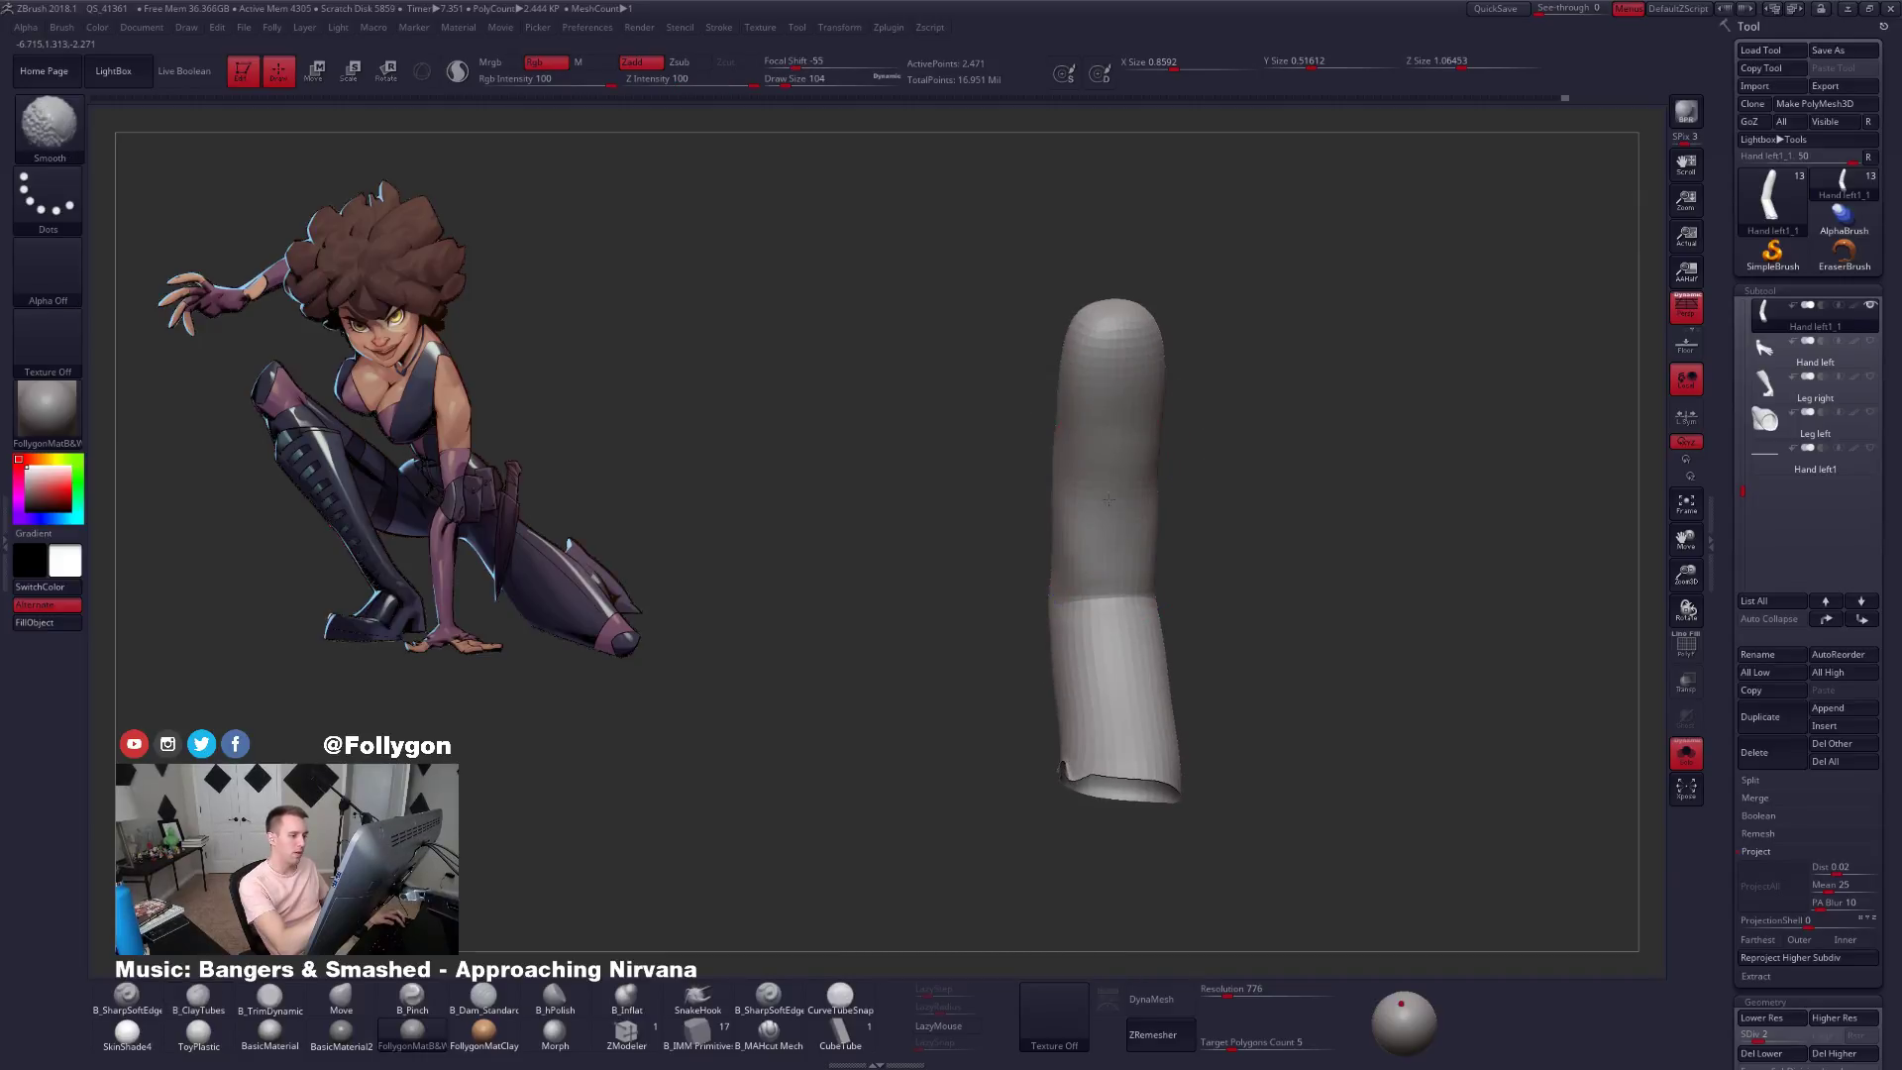
Reshape the index finger's outer segments with the Move brush at draw size 160, and raise the finger to subdivision level 3.
mouse_move(1104, 501)
right_down()
mouse_move(1174, 506)
mouse_move(1095, 515)
right_up()
key(space)
drag(1120, 515, 1126, 516)
key(b)
key(m)
key(v)
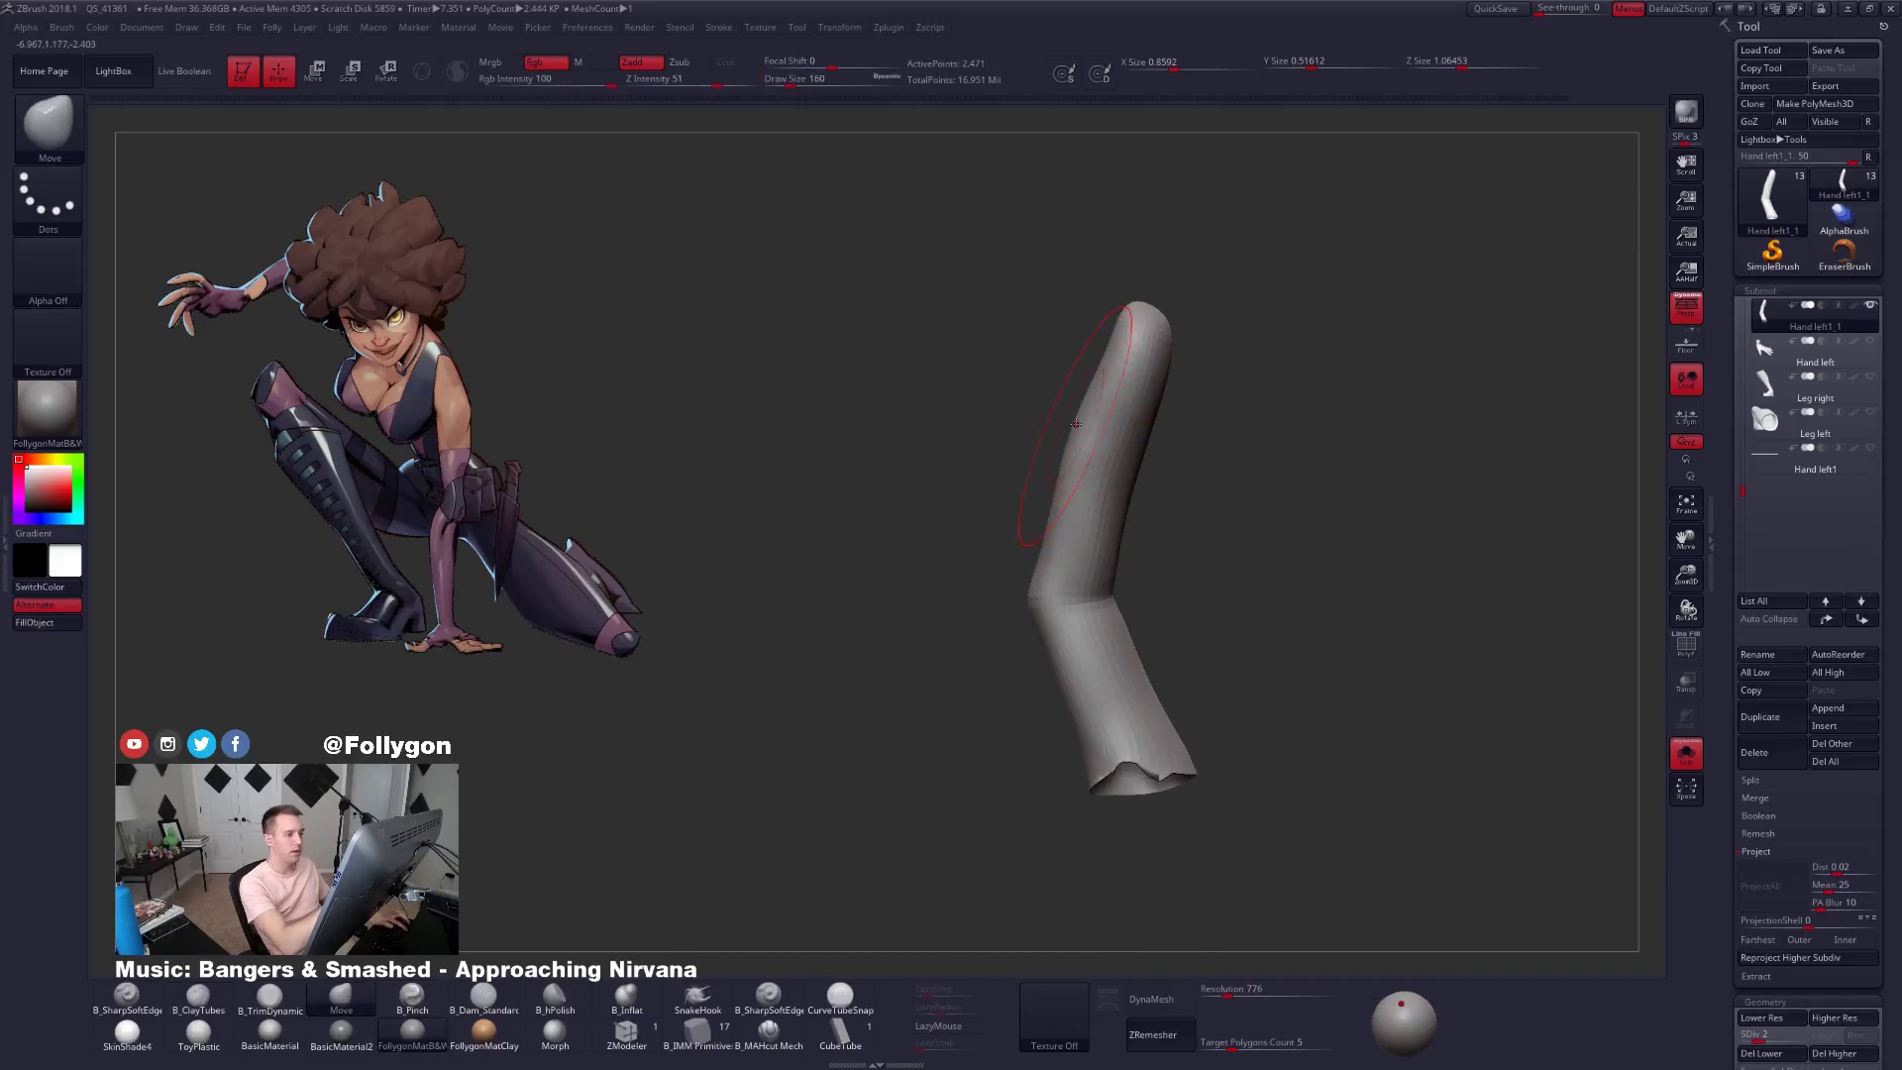
right_drag(1057, 509, 1030, 496)
drag(1070, 389, 1084, 387)
mouse_move(1079, 468)
right_down()
mouse_move(1116, 467)
mouse_move(1080, 507)
mouse_move(1102, 514)
right_up()
key(2)
key(ctrl+d)
key(1)
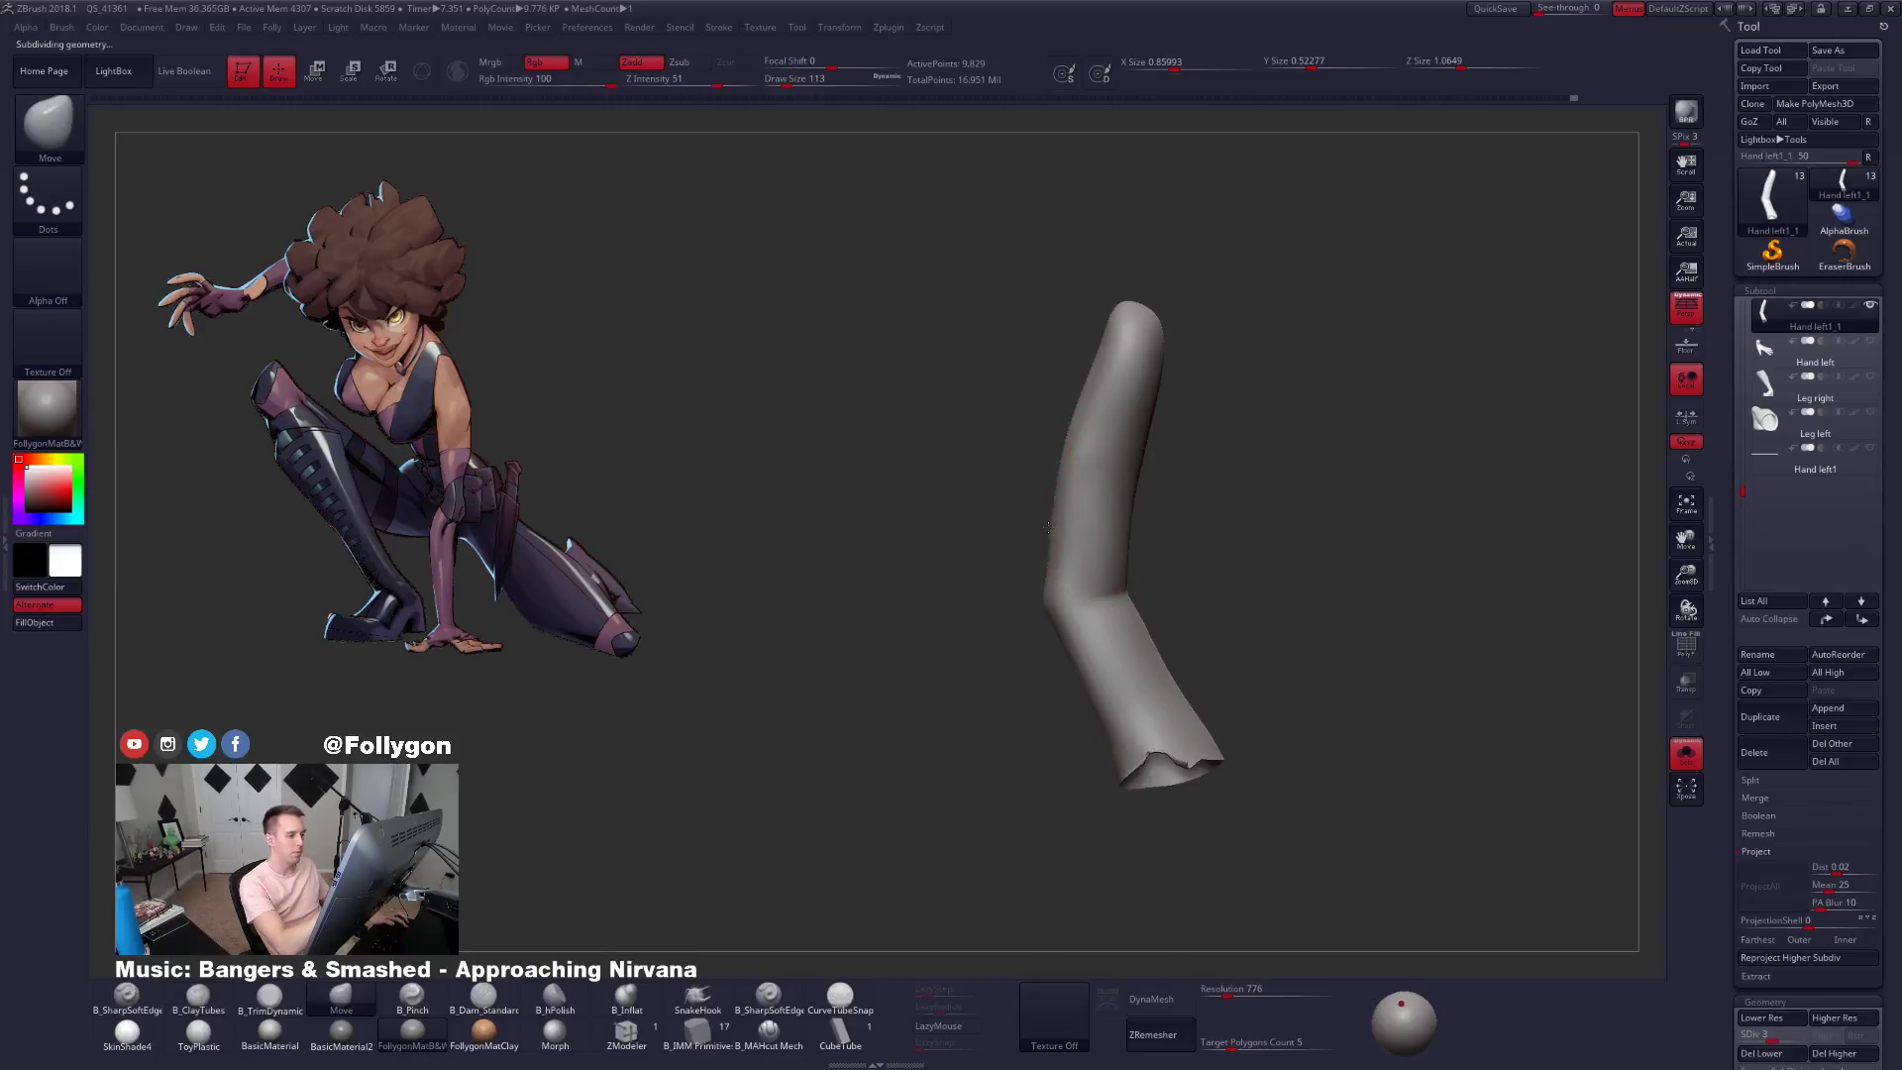
Adjust the index finger's profile toward the tip with the Move brush at draw size 130.
right_drag(1106, 484, 1126, 526)
mouse_move(1298, 707)
right_down()
mouse_move(1214, 747)
mouse_move(1269, 806)
mouse_move(1278, 781)
mouse_move(1129, 667)
mouse_move(1113, 624)
right_up()
key(space)
drag(1099, 586, 1021, 561)
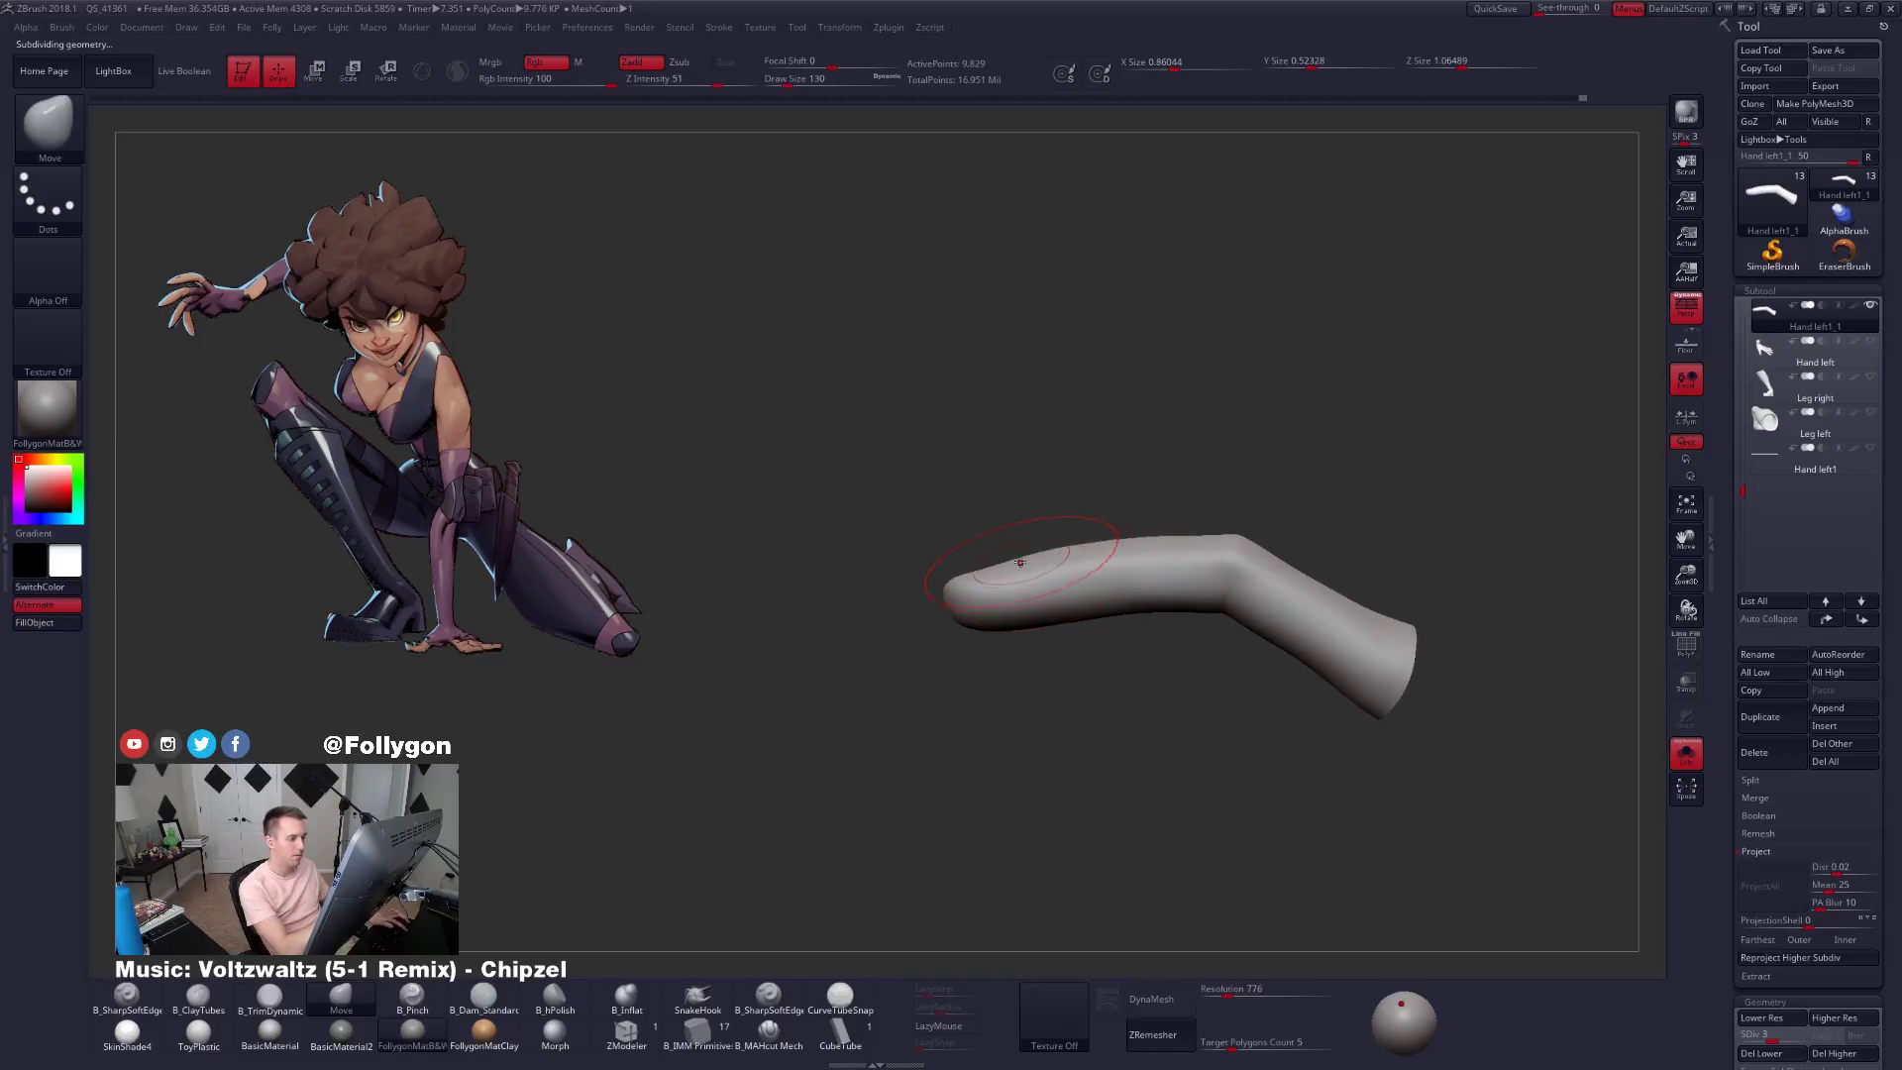
right_drag(1106, 555, 1135, 657)
key(space)
drag(1136, 658, 1121, 655)
mouse_move(1121, 655)
right_down()
mouse_move(1122, 635)
mouse_move(1143, 744)
mouse_move(1139, 648)
mouse_move(1149, 634)
mouse_move(1161, 708)
mouse_move(1174, 656)
right_up()
Show the whole hand, and pinch and smooth the index finger's surface with the Pinch brush at draw size 40.
ctrl+shift+click(1102, 693)
key(p)
key(space)
drag(1174, 656, 1161, 655)
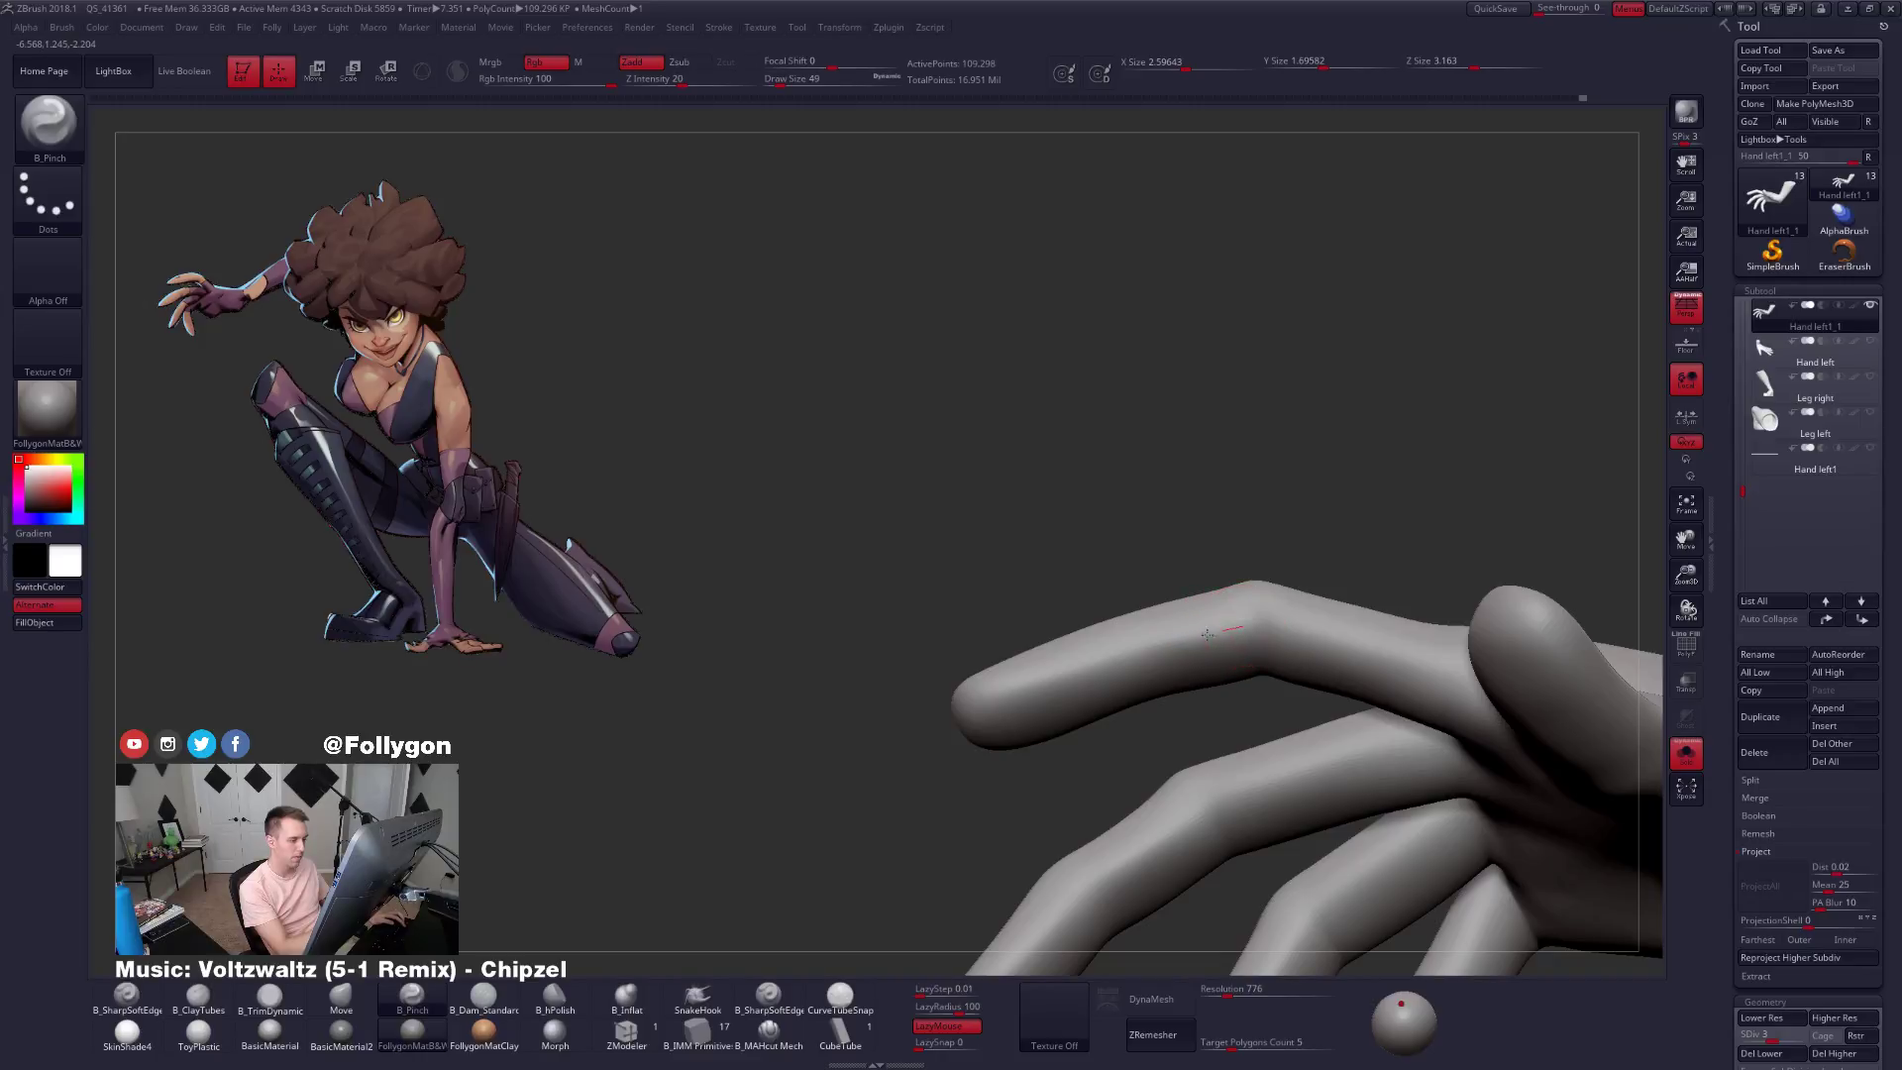
drag(995, 692, 969, 705)
right_drag(1099, 728, 1106, 677)
shift+drag(1050, 683, 1169, 659)
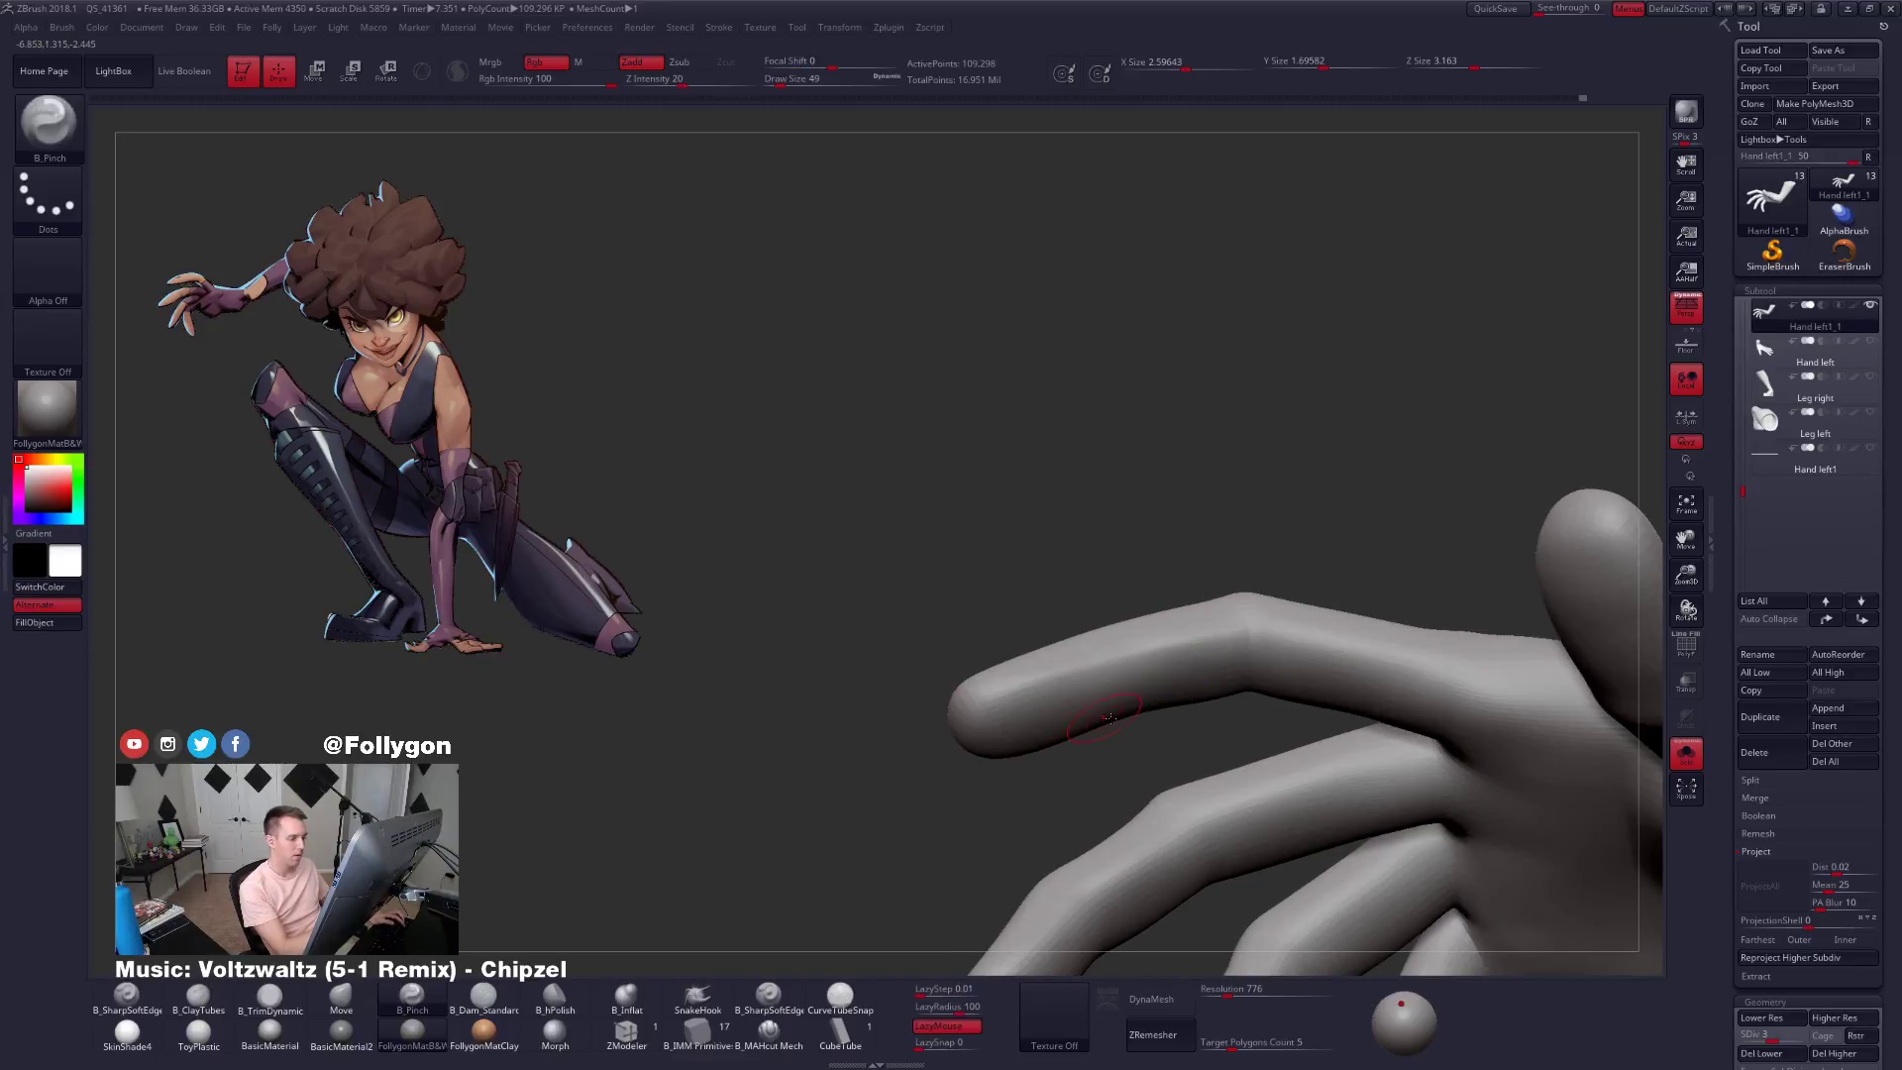
Isolate the index finger from the rest of the hand again.
right_drag(1133, 729, 1129, 689)
ctrl+shift+click(1129, 690)
ctrl+shift+click(1139, 692)
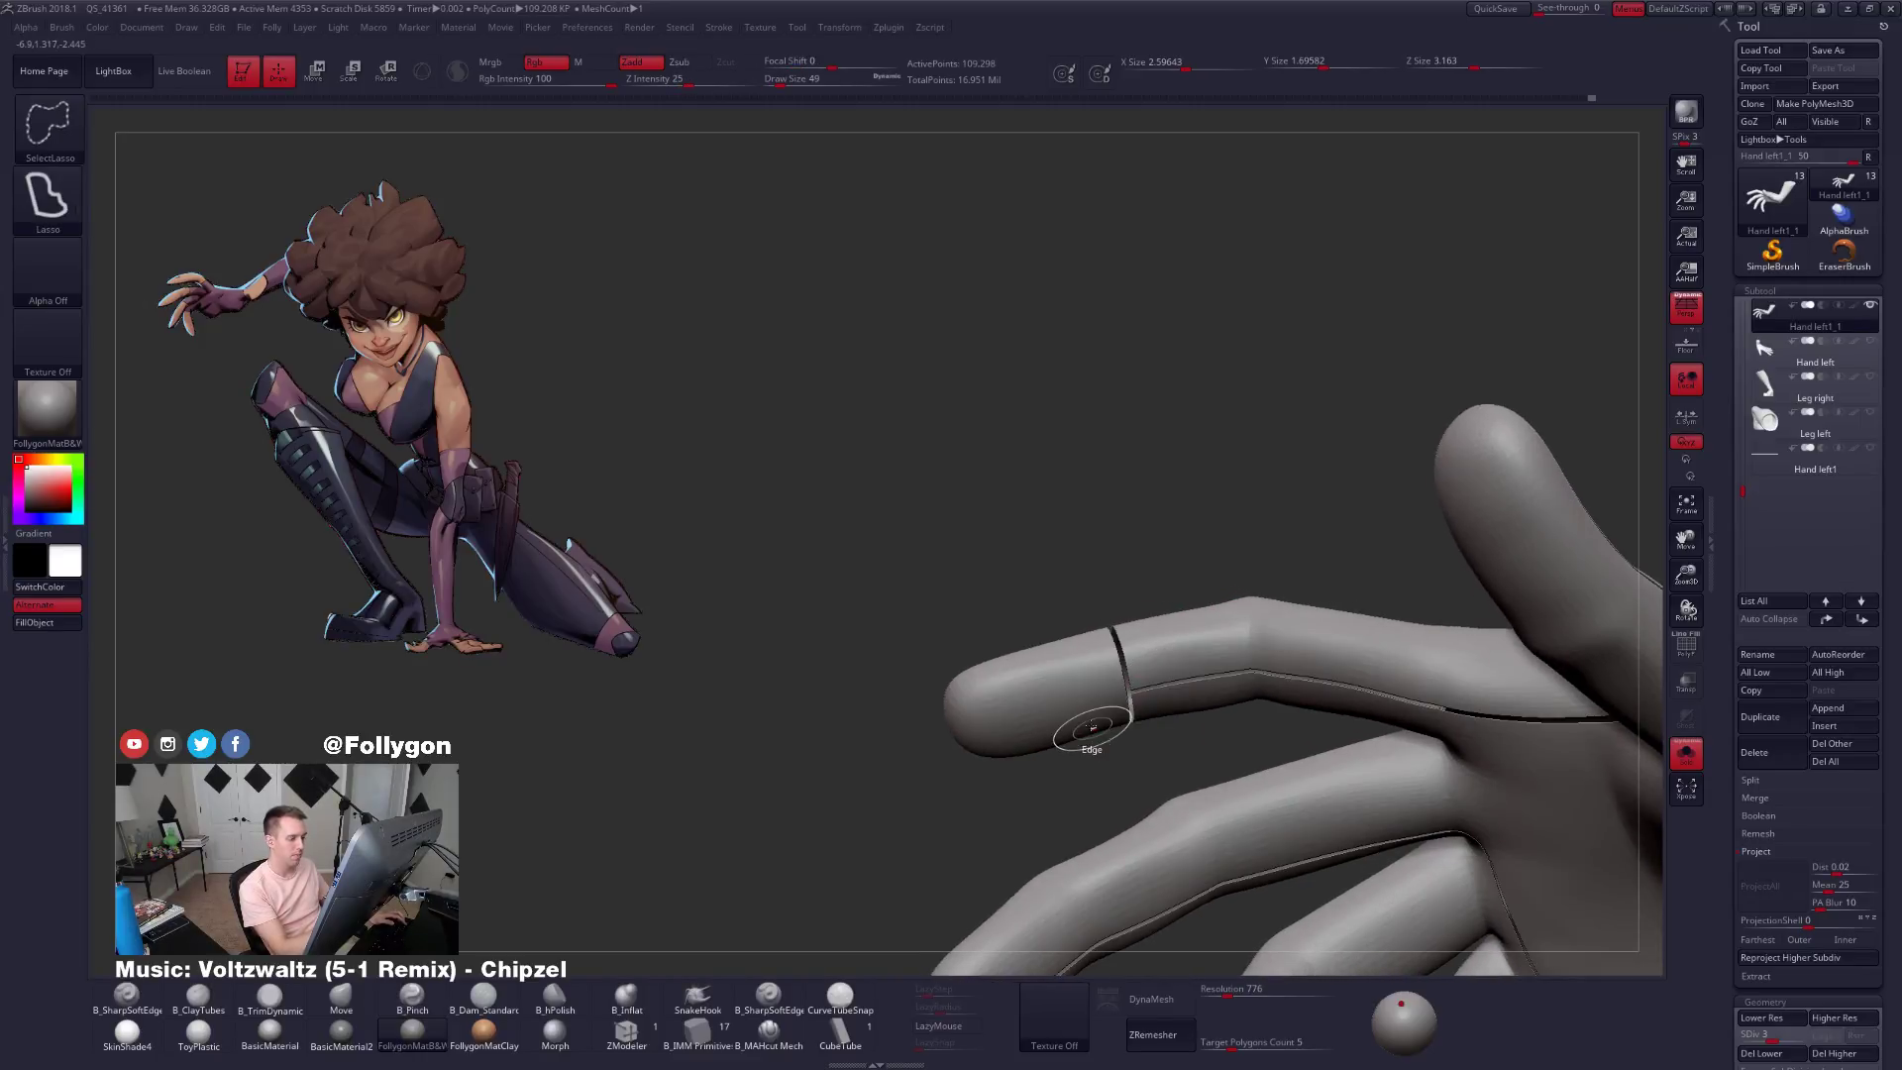
ctrl+shift+click(1078, 750)
mouse_move(1053, 779)
right_down()
mouse_move(1159, 733)
mouse_move(1238, 635)
mouse_move(1149, 660)
right_up()
Adjust the isolated finger's contour from several angles with the Move brush at draw size 74.
key(s)
drag(1159, 678, 1164, 674)
right_drag(1167, 666, 1207, 658)
key(3)
key(s)
drag(1208, 661, 1213, 660)
mouse_move(1164, 672)
right_down()
mouse_move(1103, 722)
mouse_move(1085, 705)
mouse_move(1117, 682)
right_up()
key(b)
key(m)
key(v)
key(space)
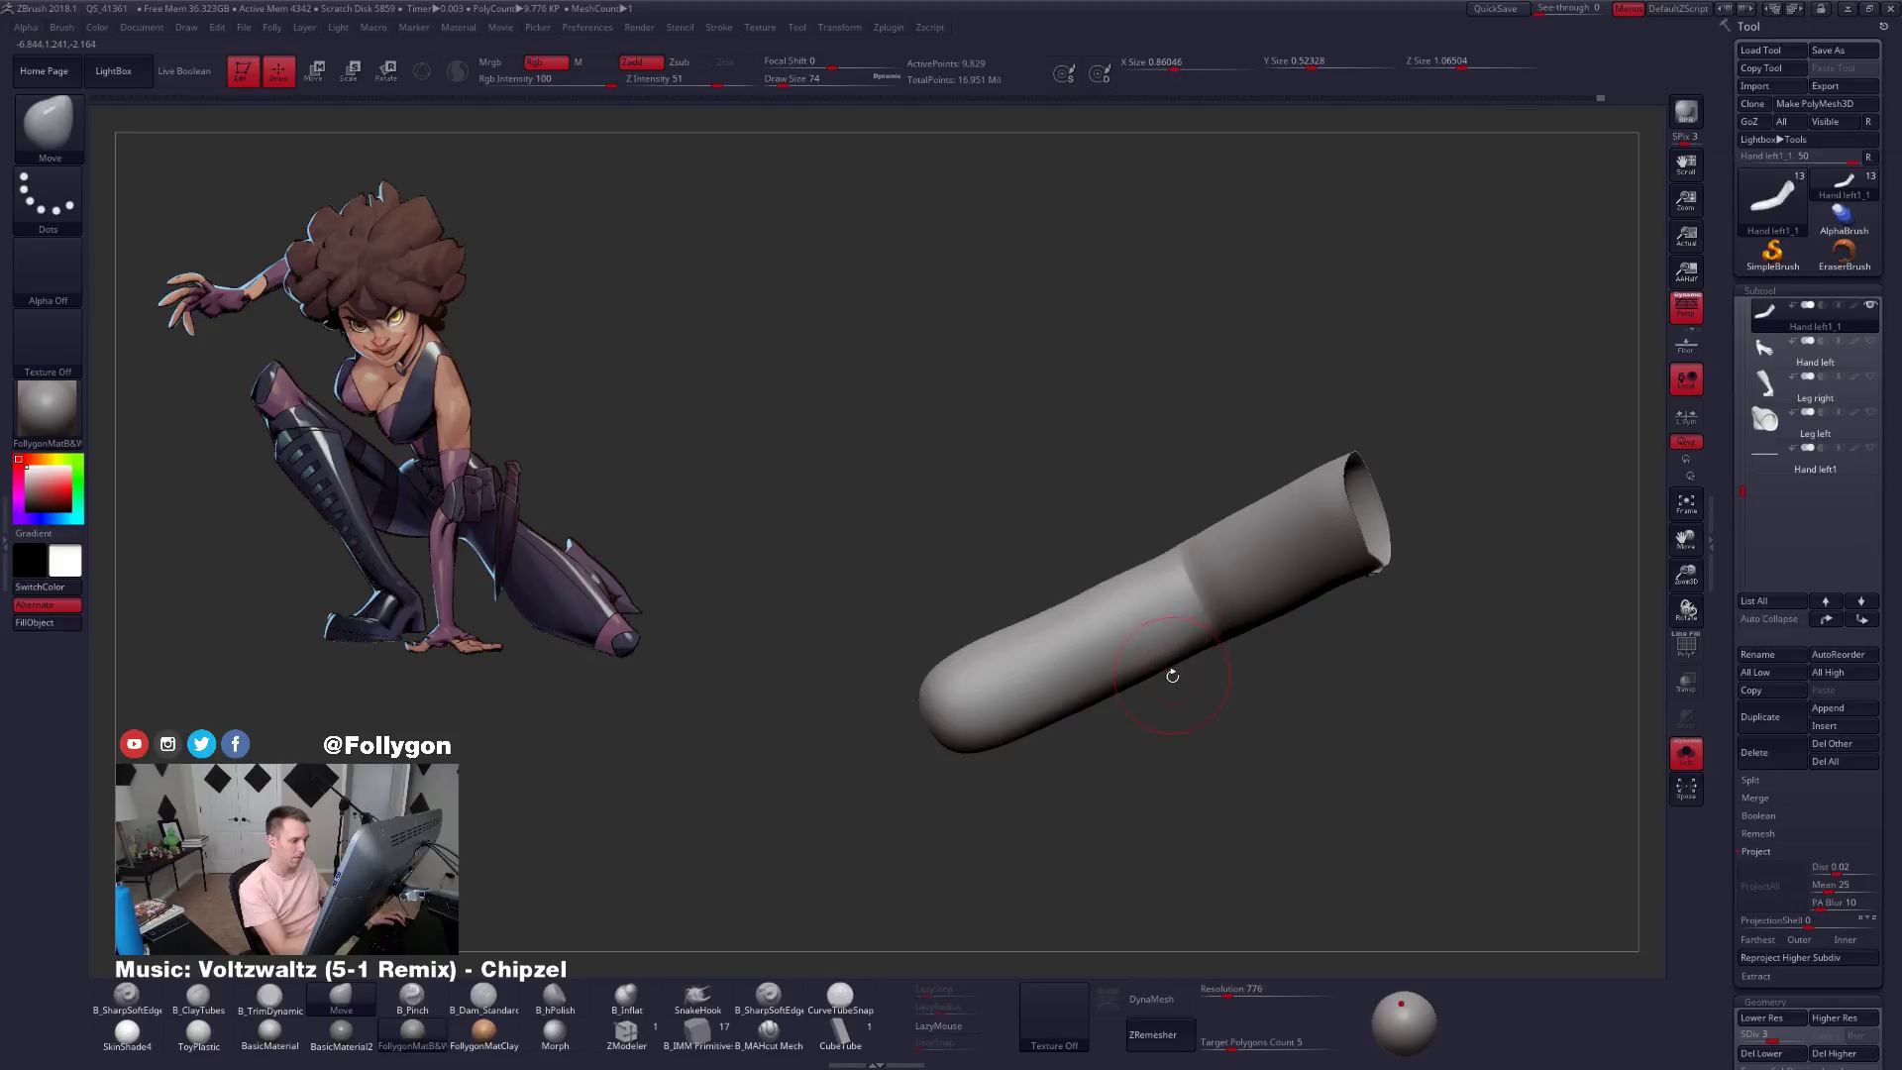
right_drag(1173, 676, 1113, 692)
Flatten the planes of the index finger at subdivision level 4 with TrimDynamic at draw size 74.
key(d)
key(b)
key(t)
key(d)
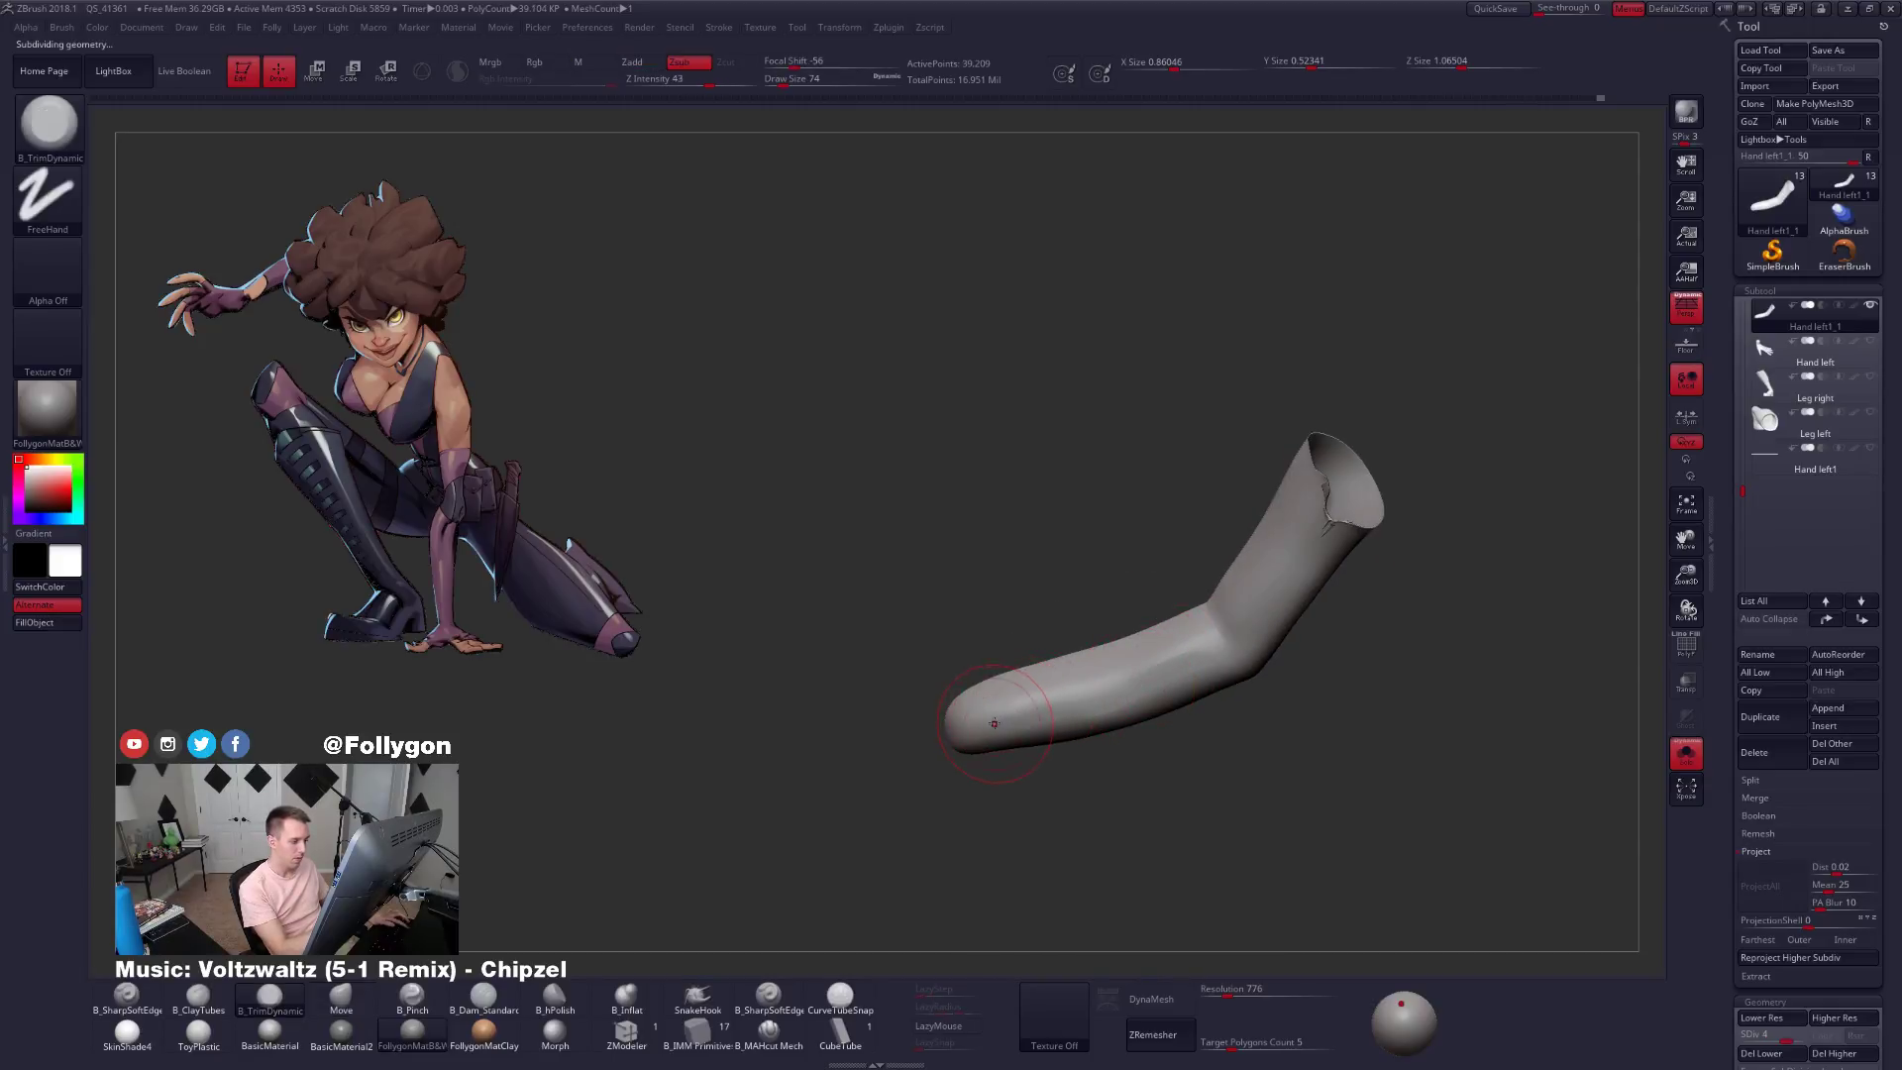
key(ctrl+shift+f)
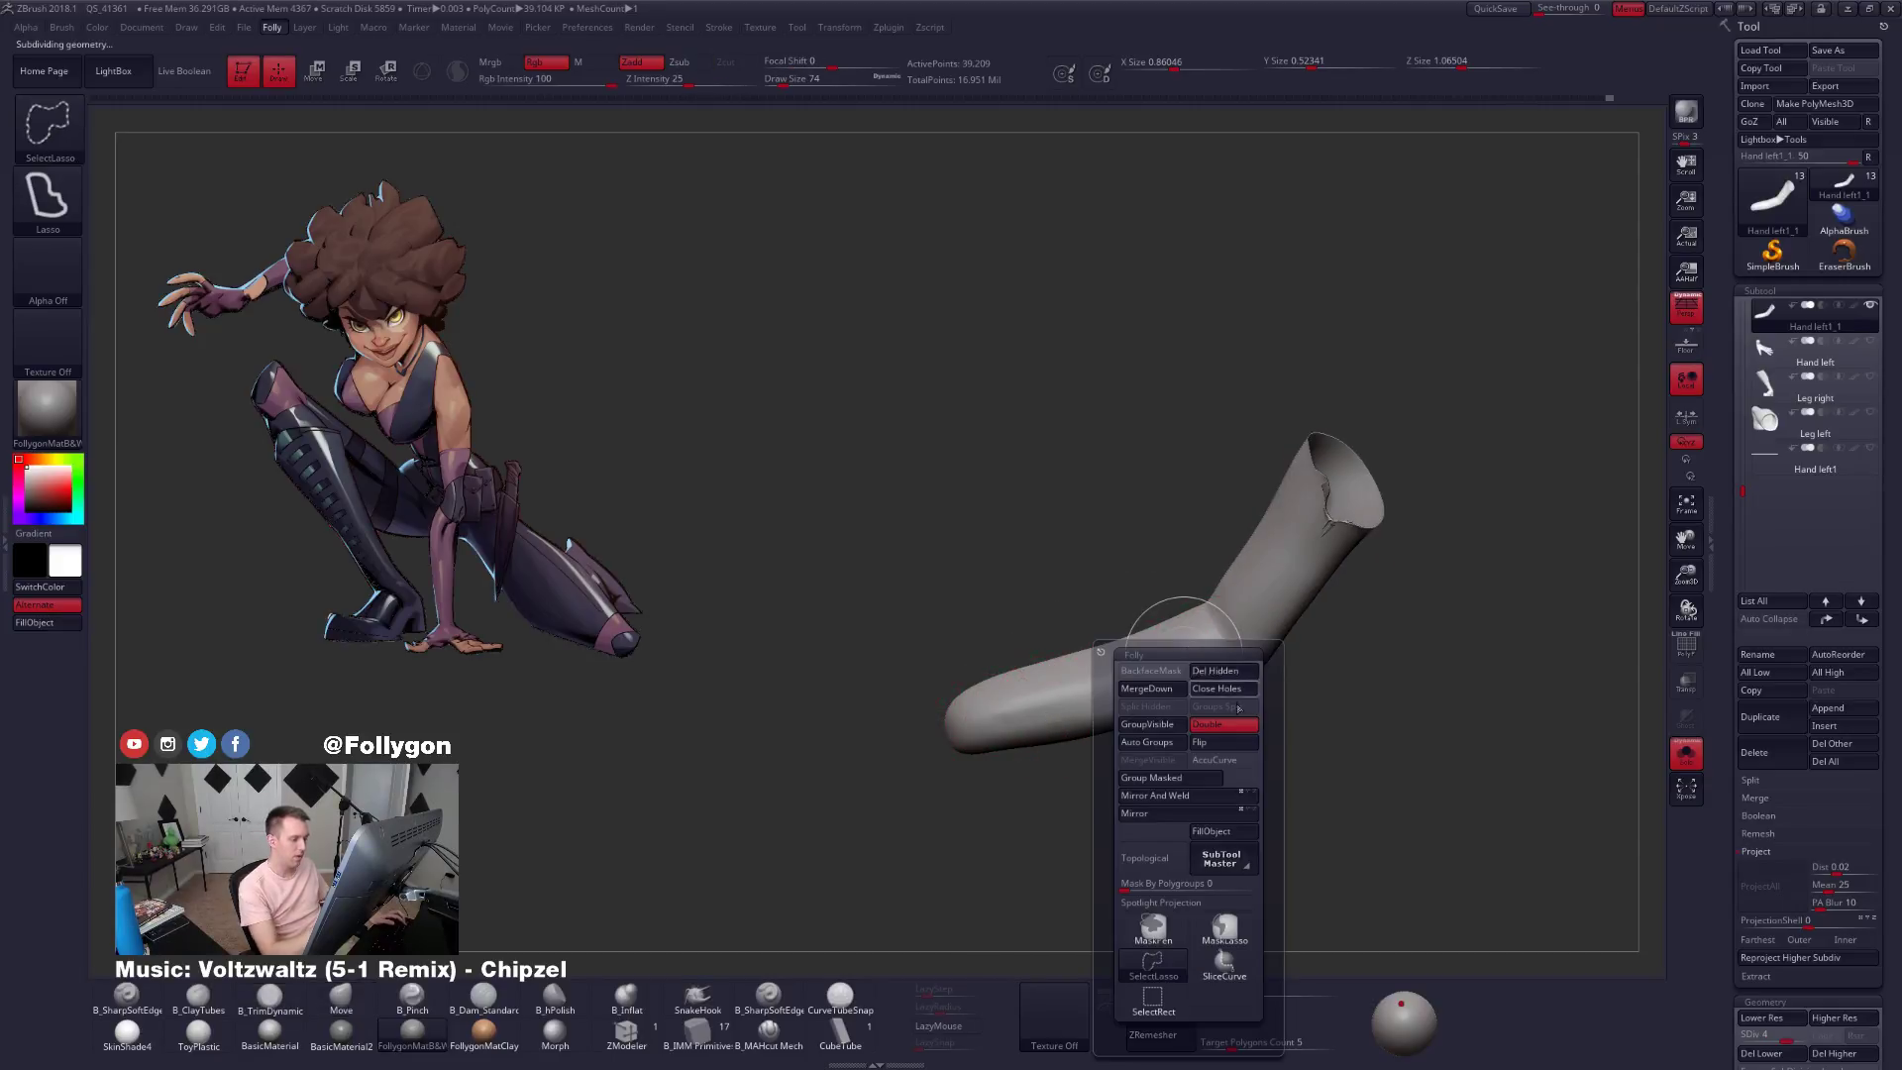
mouse_move(1244, 726)
right_down()
mouse_move(1177, 681)
mouse_move(1240, 701)
mouse_move(1212, 746)
mouse_move(1189, 661)
mouse_move(1238, 661)
right_up()
Refine the bend and edges of the index finger with the Move brush at draw size 74 and Pinch at draw size 54.
key(b)
key(m)
key(v)
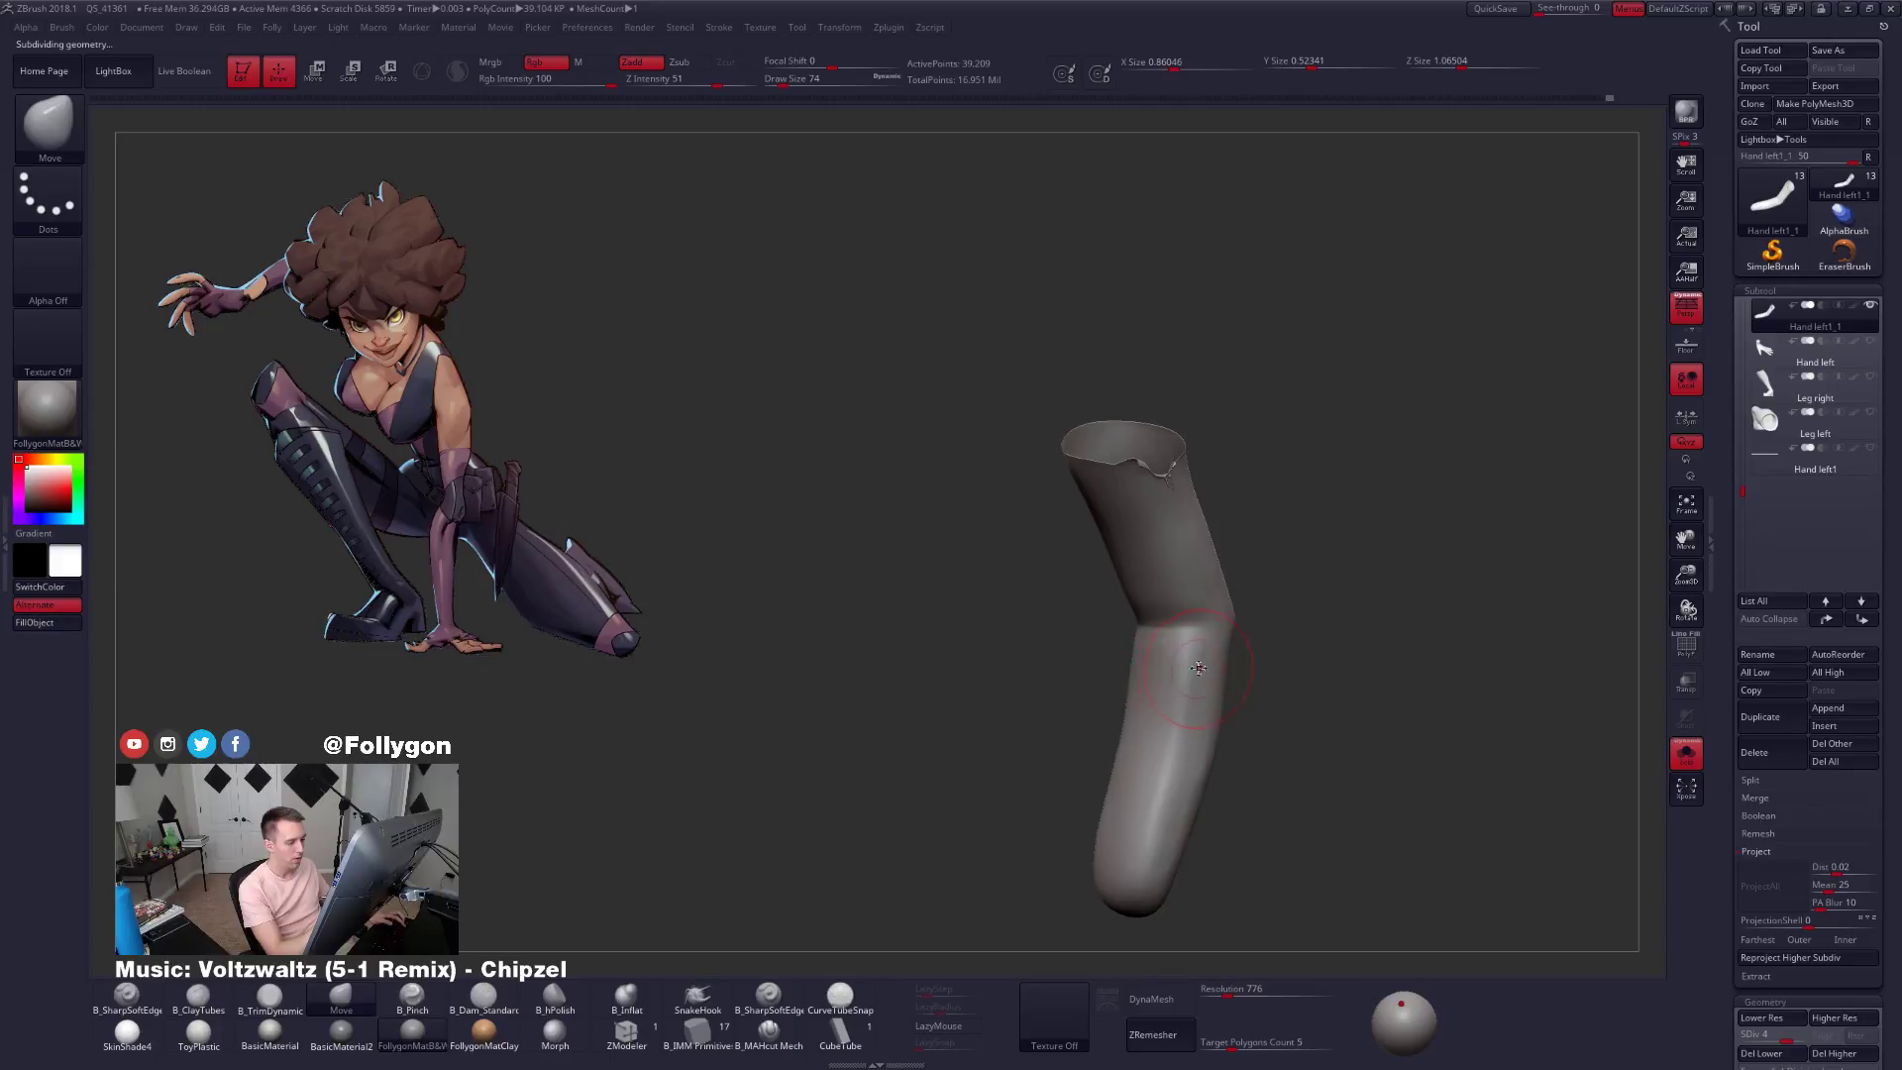
key(b)
key(p)
key(i)
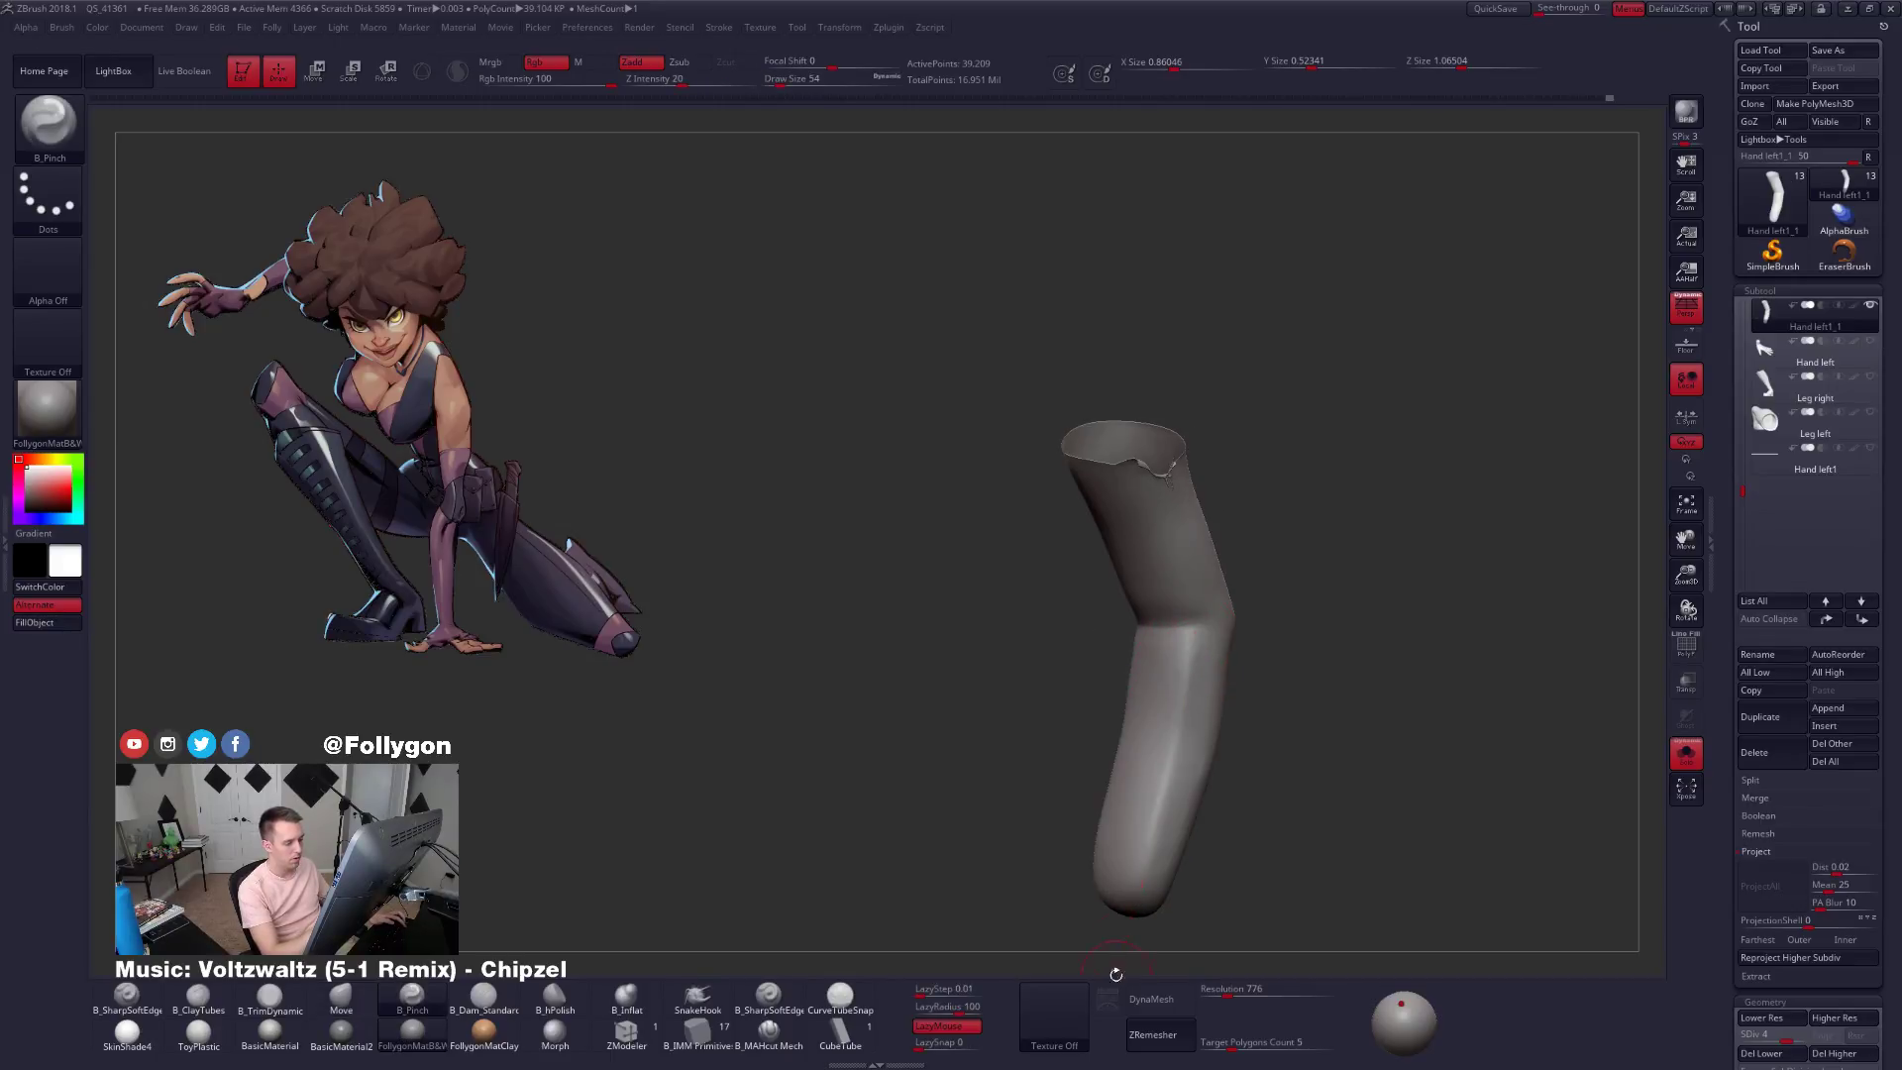
mouse_move(1141, 879)
right_down()
mouse_move(1189, 773)
mouse_move(1194, 585)
right_up()
Flatten the index finger's planes with TrimDynamic at draw size 74 and lower it to subdivision level 3.
key(s)
key(b)
key(t)
key(d)
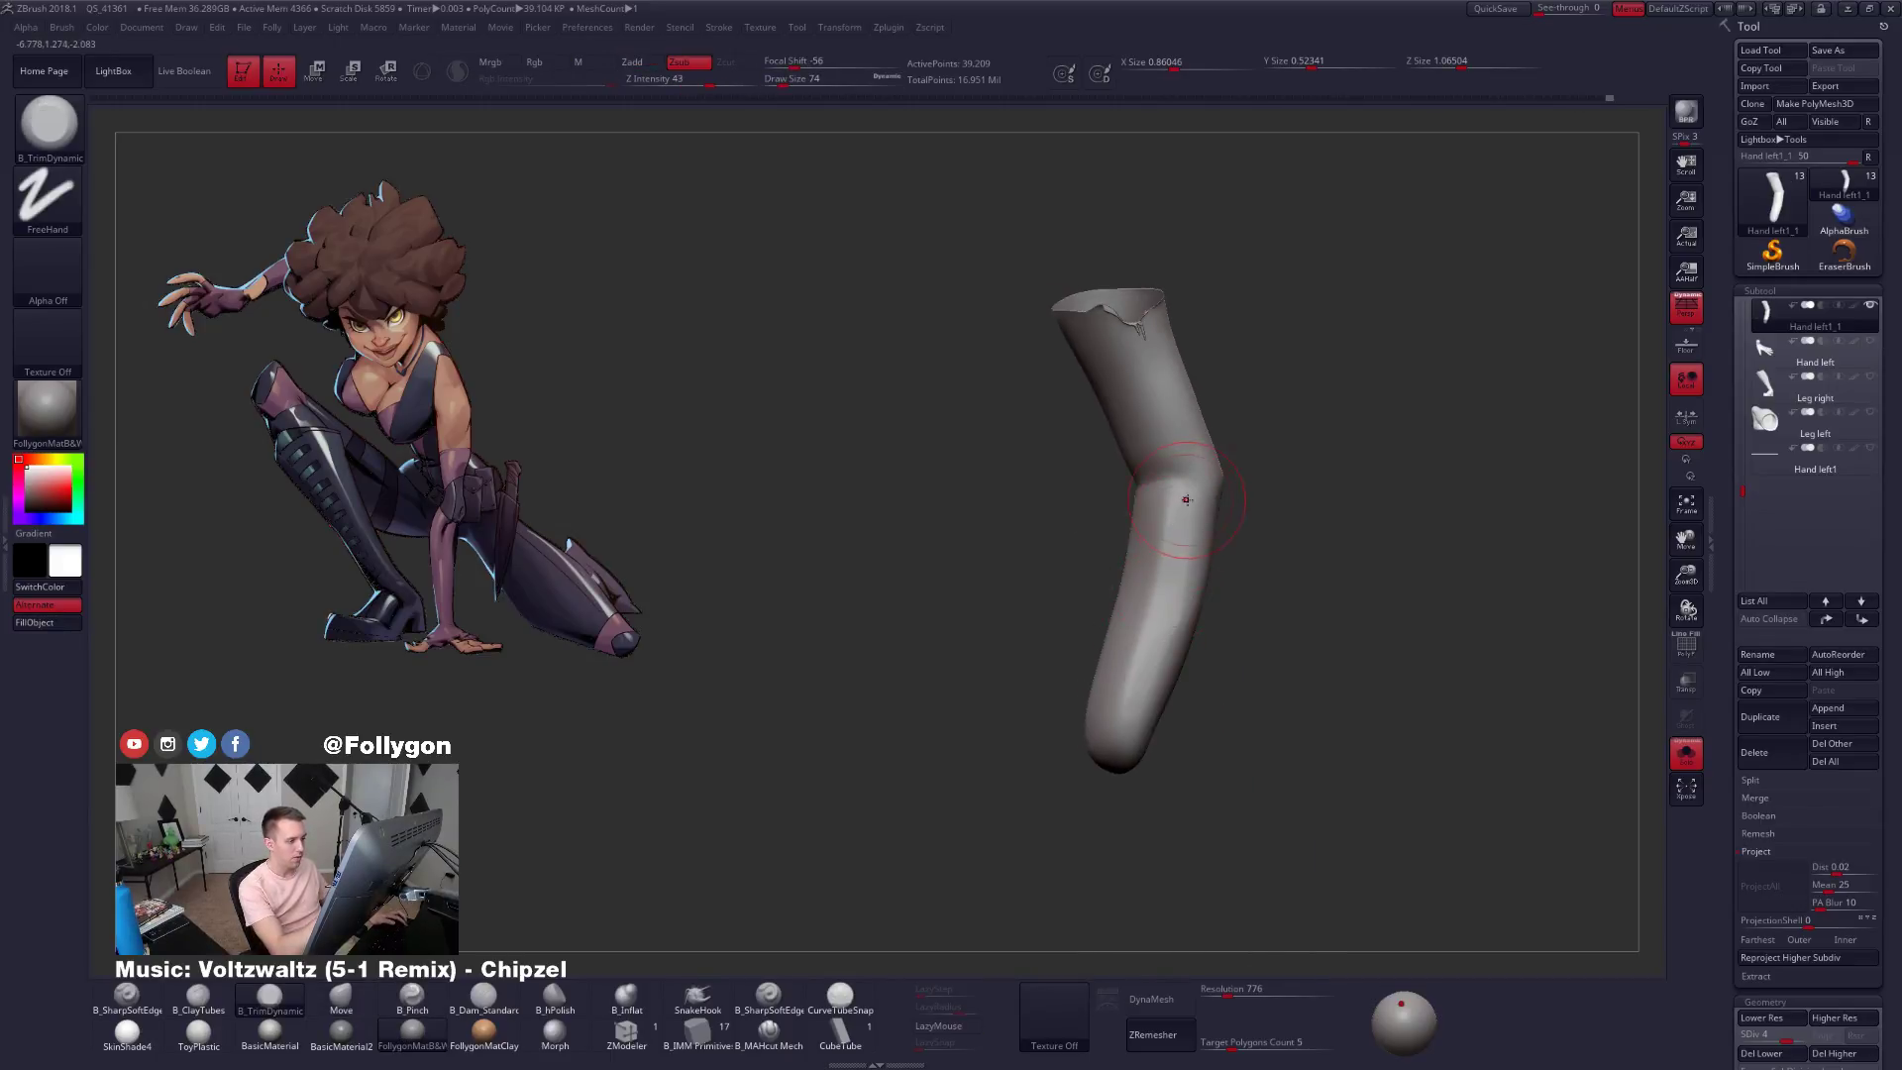
mouse_move(1141, 681)
right_down()
mouse_move(1164, 619)
mouse_move(1106, 769)
mouse_move(1139, 700)
right_up()
key(shift+d)
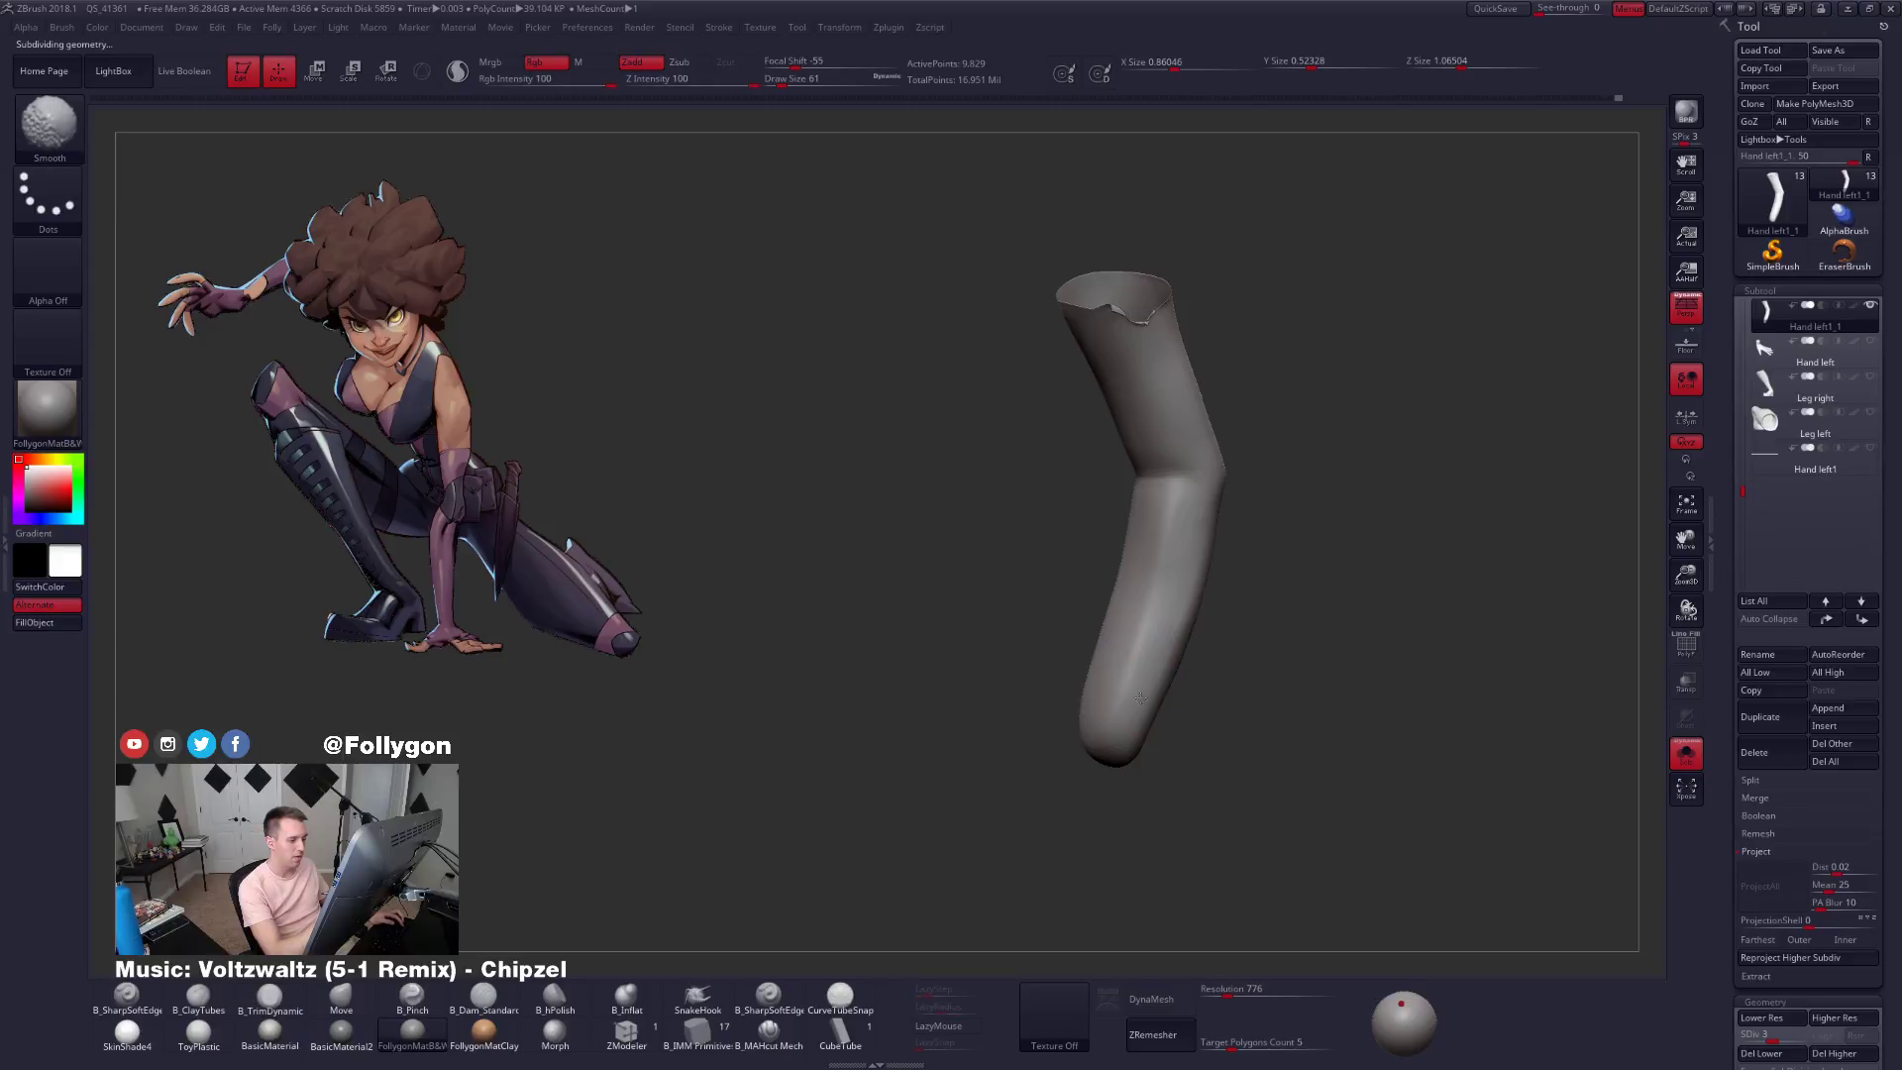
mouse_move(1165, 594)
right_down()
mouse_move(1190, 707)
mouse_move(1260, 784)
right_up()
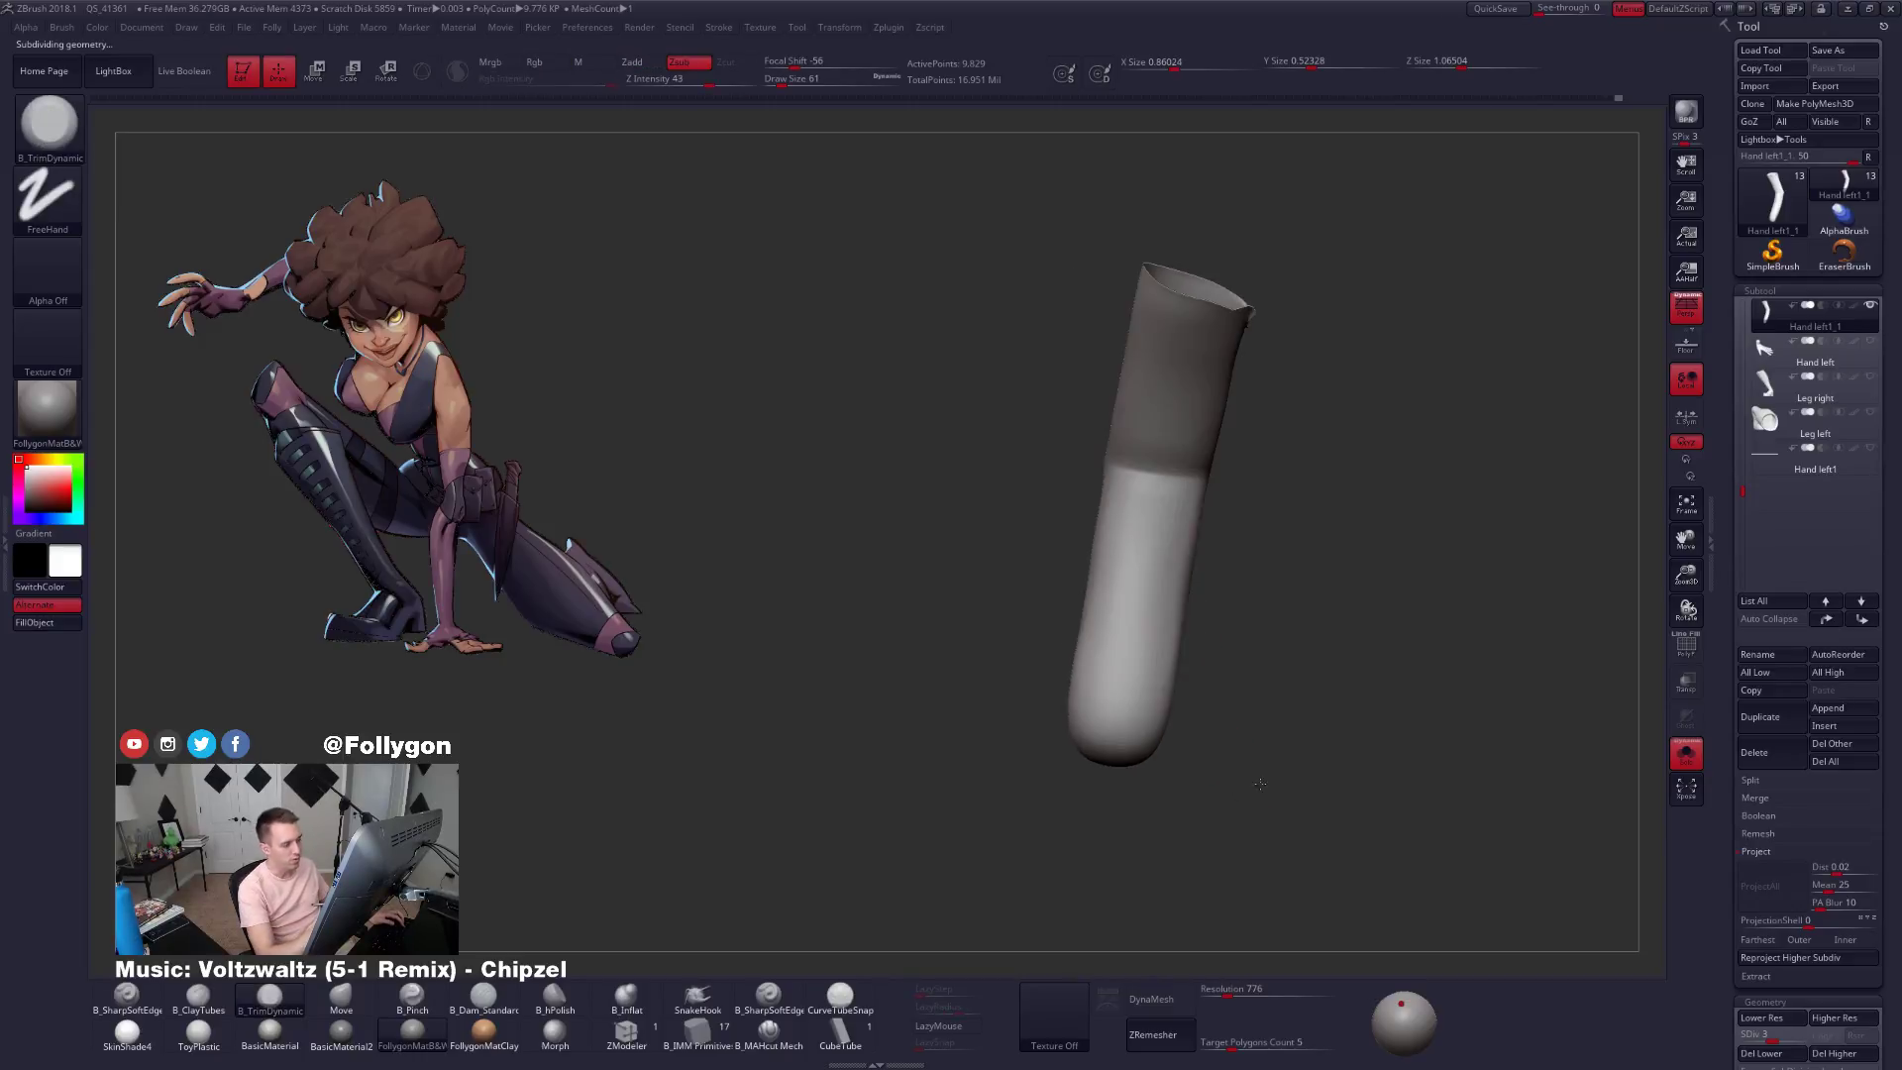
Adjust the index finger's contour with the Move brush at subdivision level 3 and raise the mesh to level 5.
key(b)
key(m)
key(v)
key(space)
drag(1207, 584, 1183, 585)
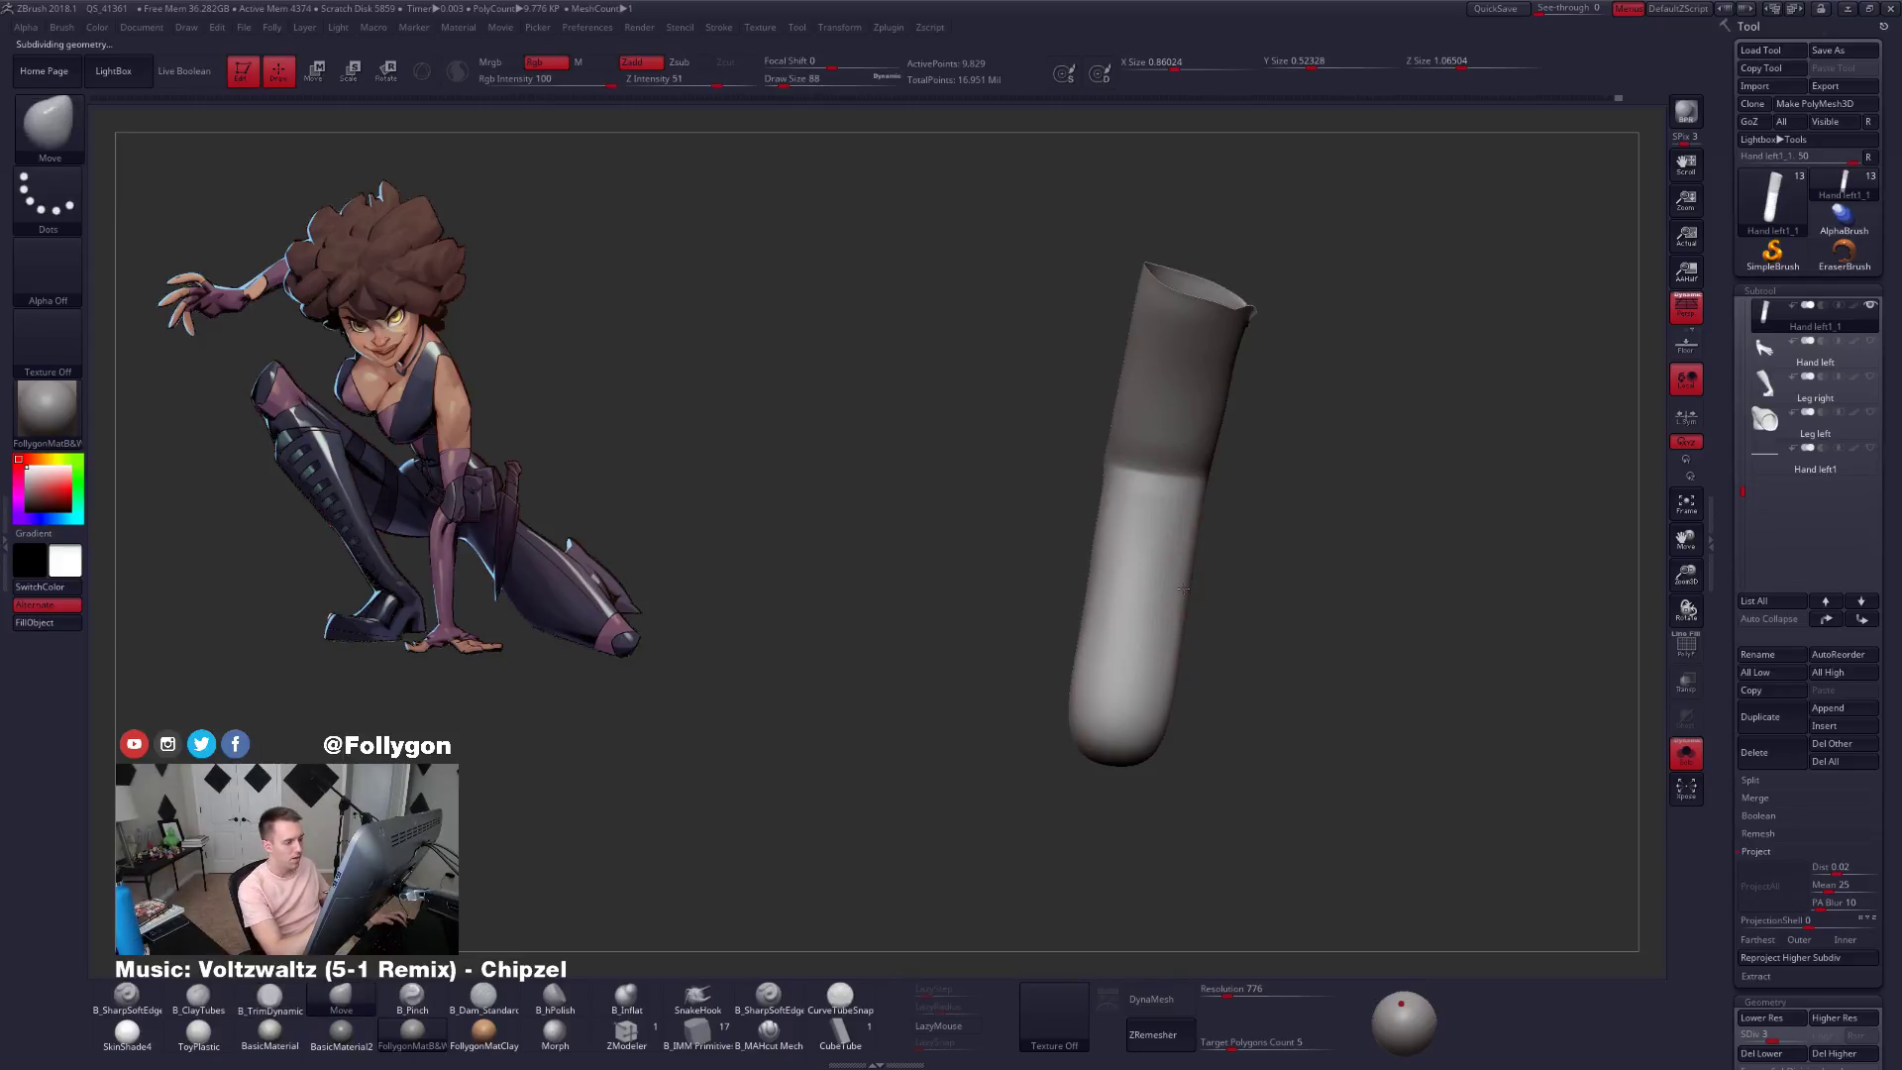
key(d)
key(d)
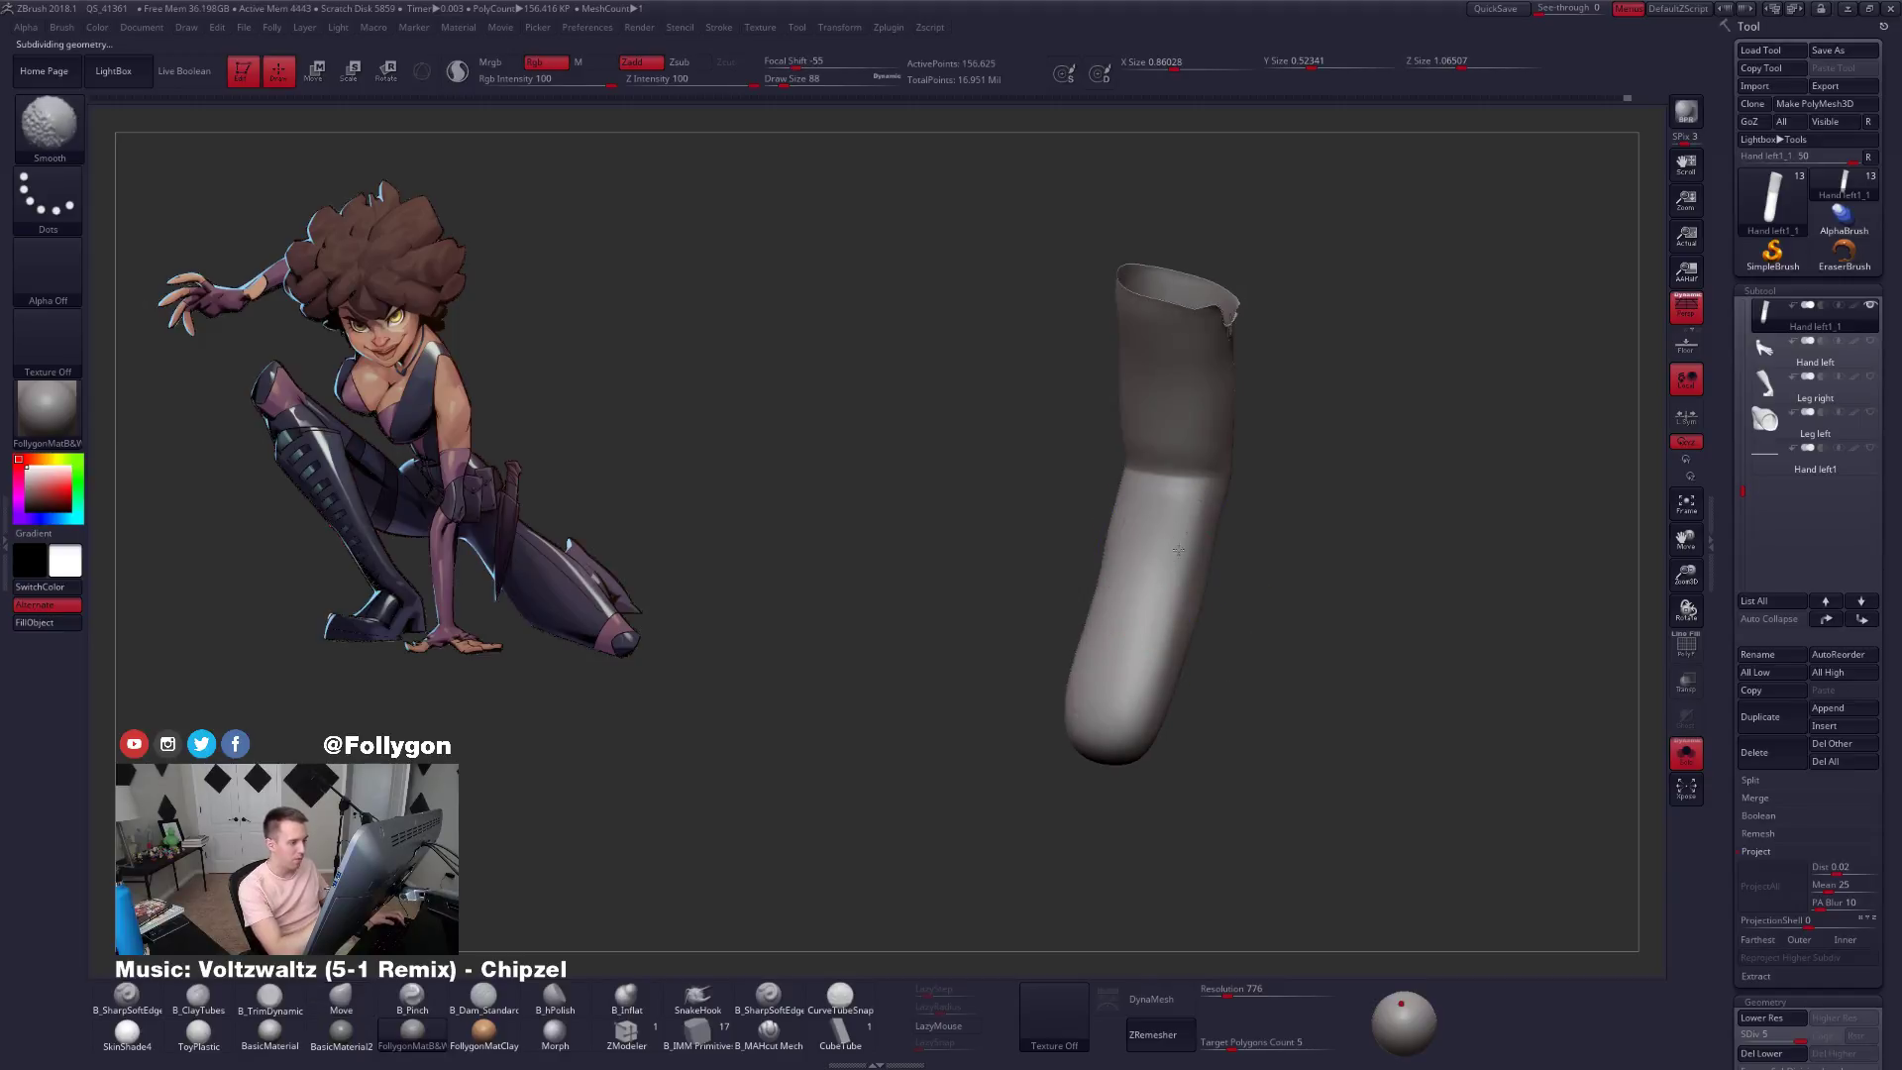
mouse_move(1273, 783)
right_down()
mouse_move(1241, 769)
mouse_move(1243, 833)
mouse_move(1295, 823)
mouse_move(1273, 758)
mouse_move(1186, 800)
right_up()
Show the whole hand again and isolate the middle finger.
ctrl+shift+click(1317, 738)
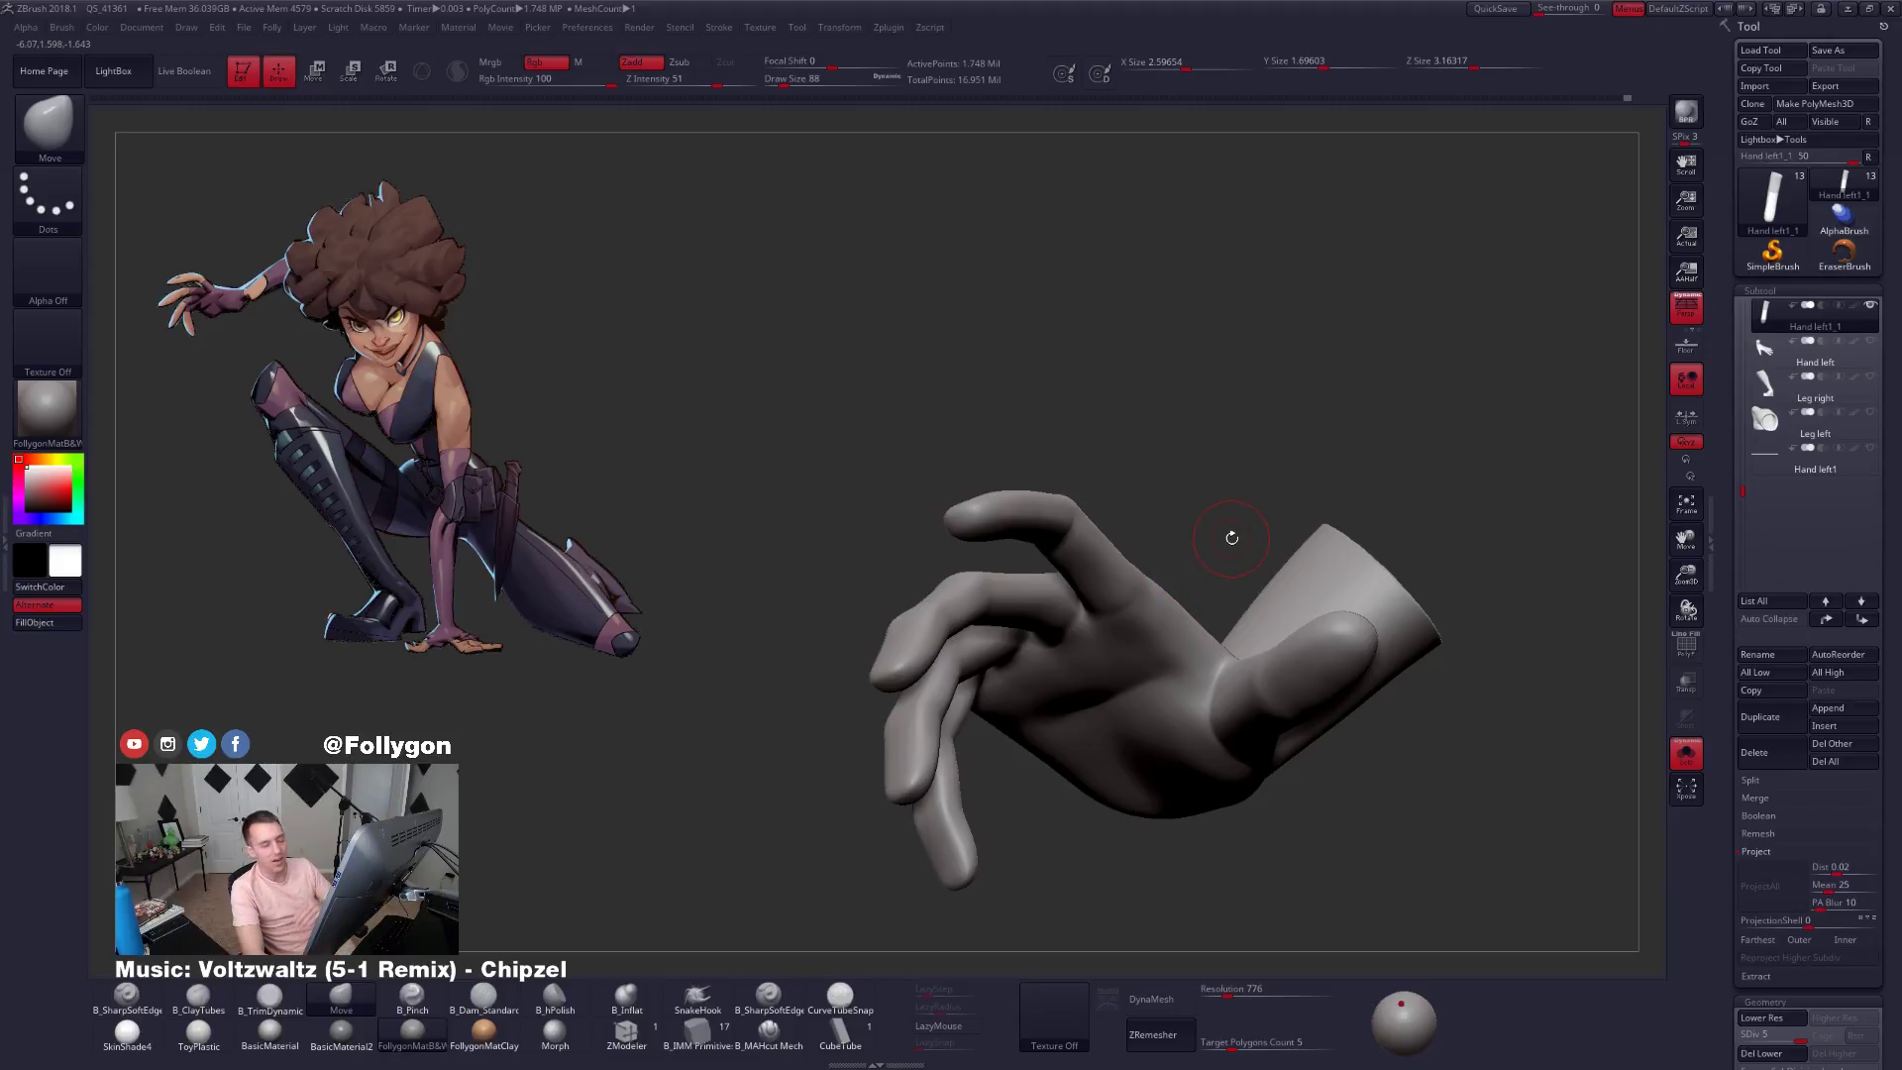
mouse_move(1201, 536)
mouse_down()
mouse_move(1051, 596)
mouse_move(1030, 555)
mouse_up()
mouse_move(1030, 475)
alt+mouse_down()
mouse_move(1010, 435)
mouse_move(1056, 520)
alt+mouse_up()
mouse_move(1030, 539)
ctrl+right_down()
mouse_move(863, 544)
mouse_move(1074, 578)
ctrl+right_up()
right_drag(1013, 635, 1042, 619)
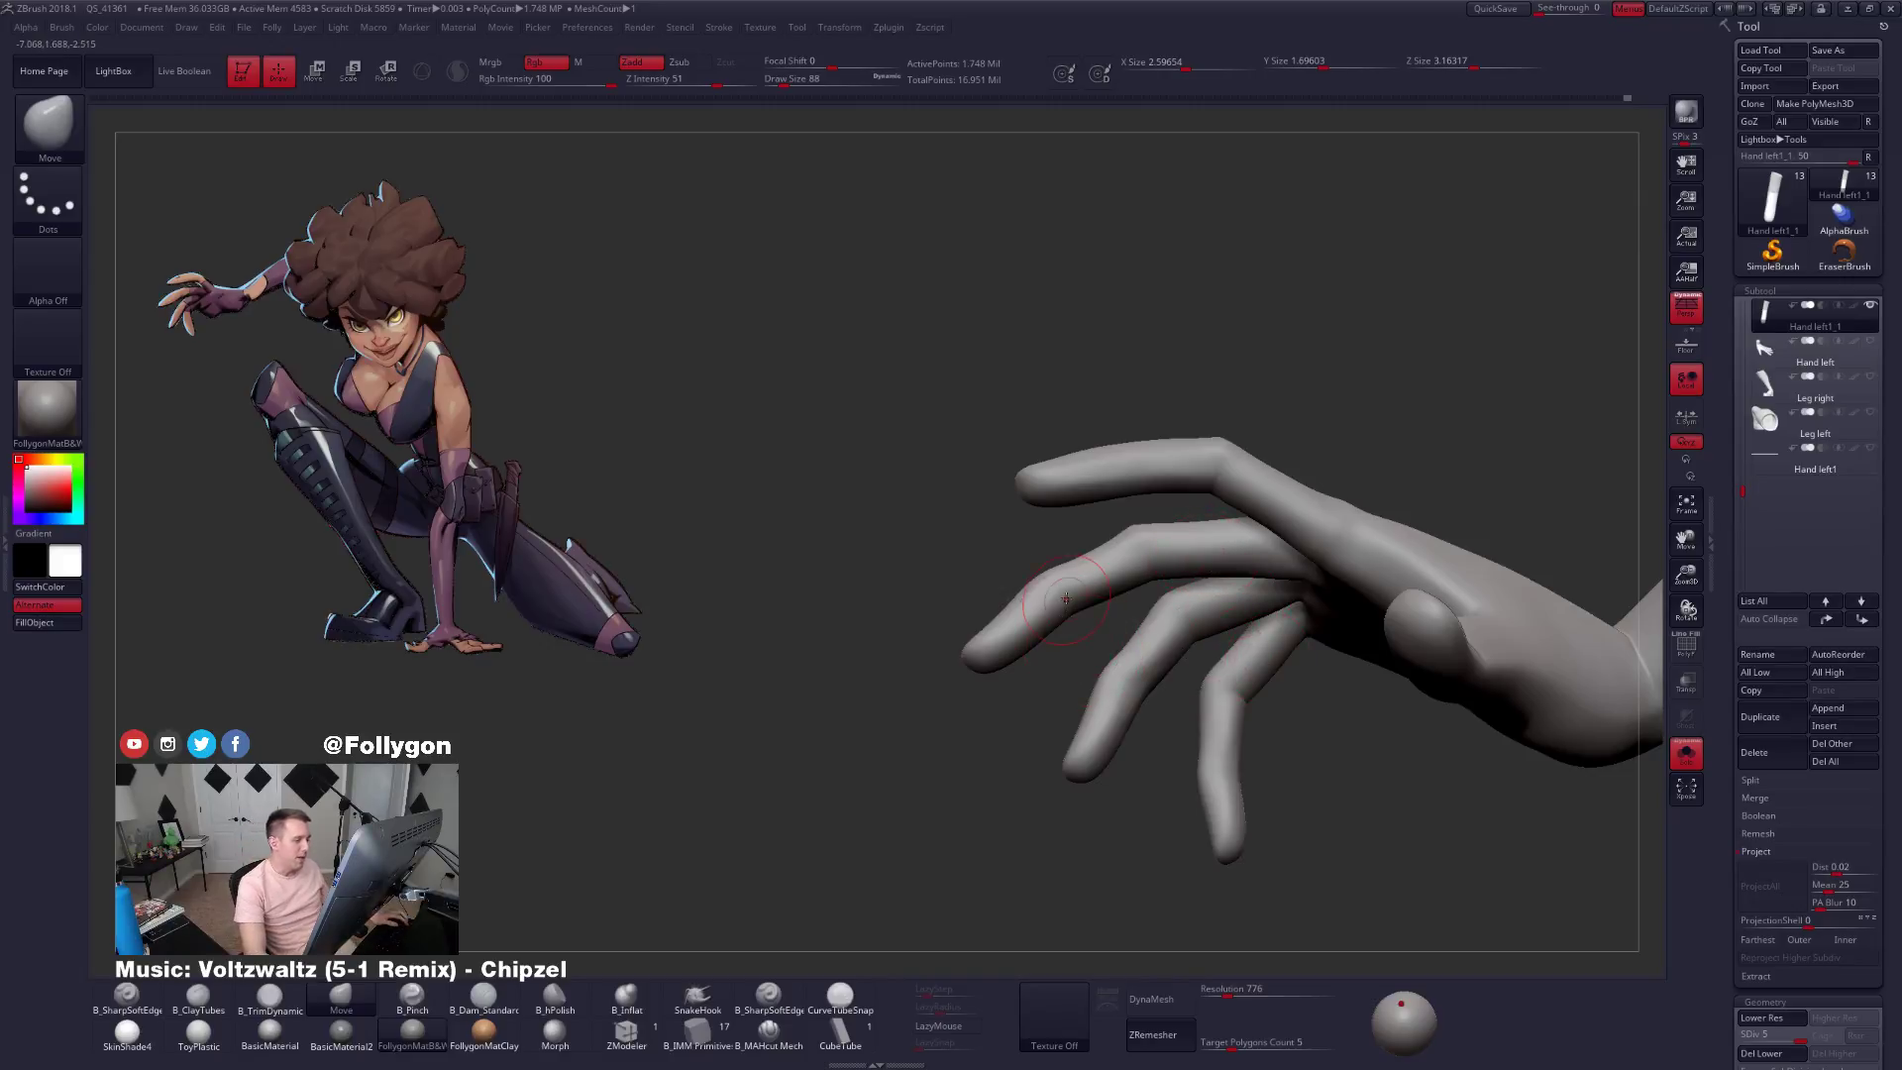
ctrl+shift+click(1097, 577)
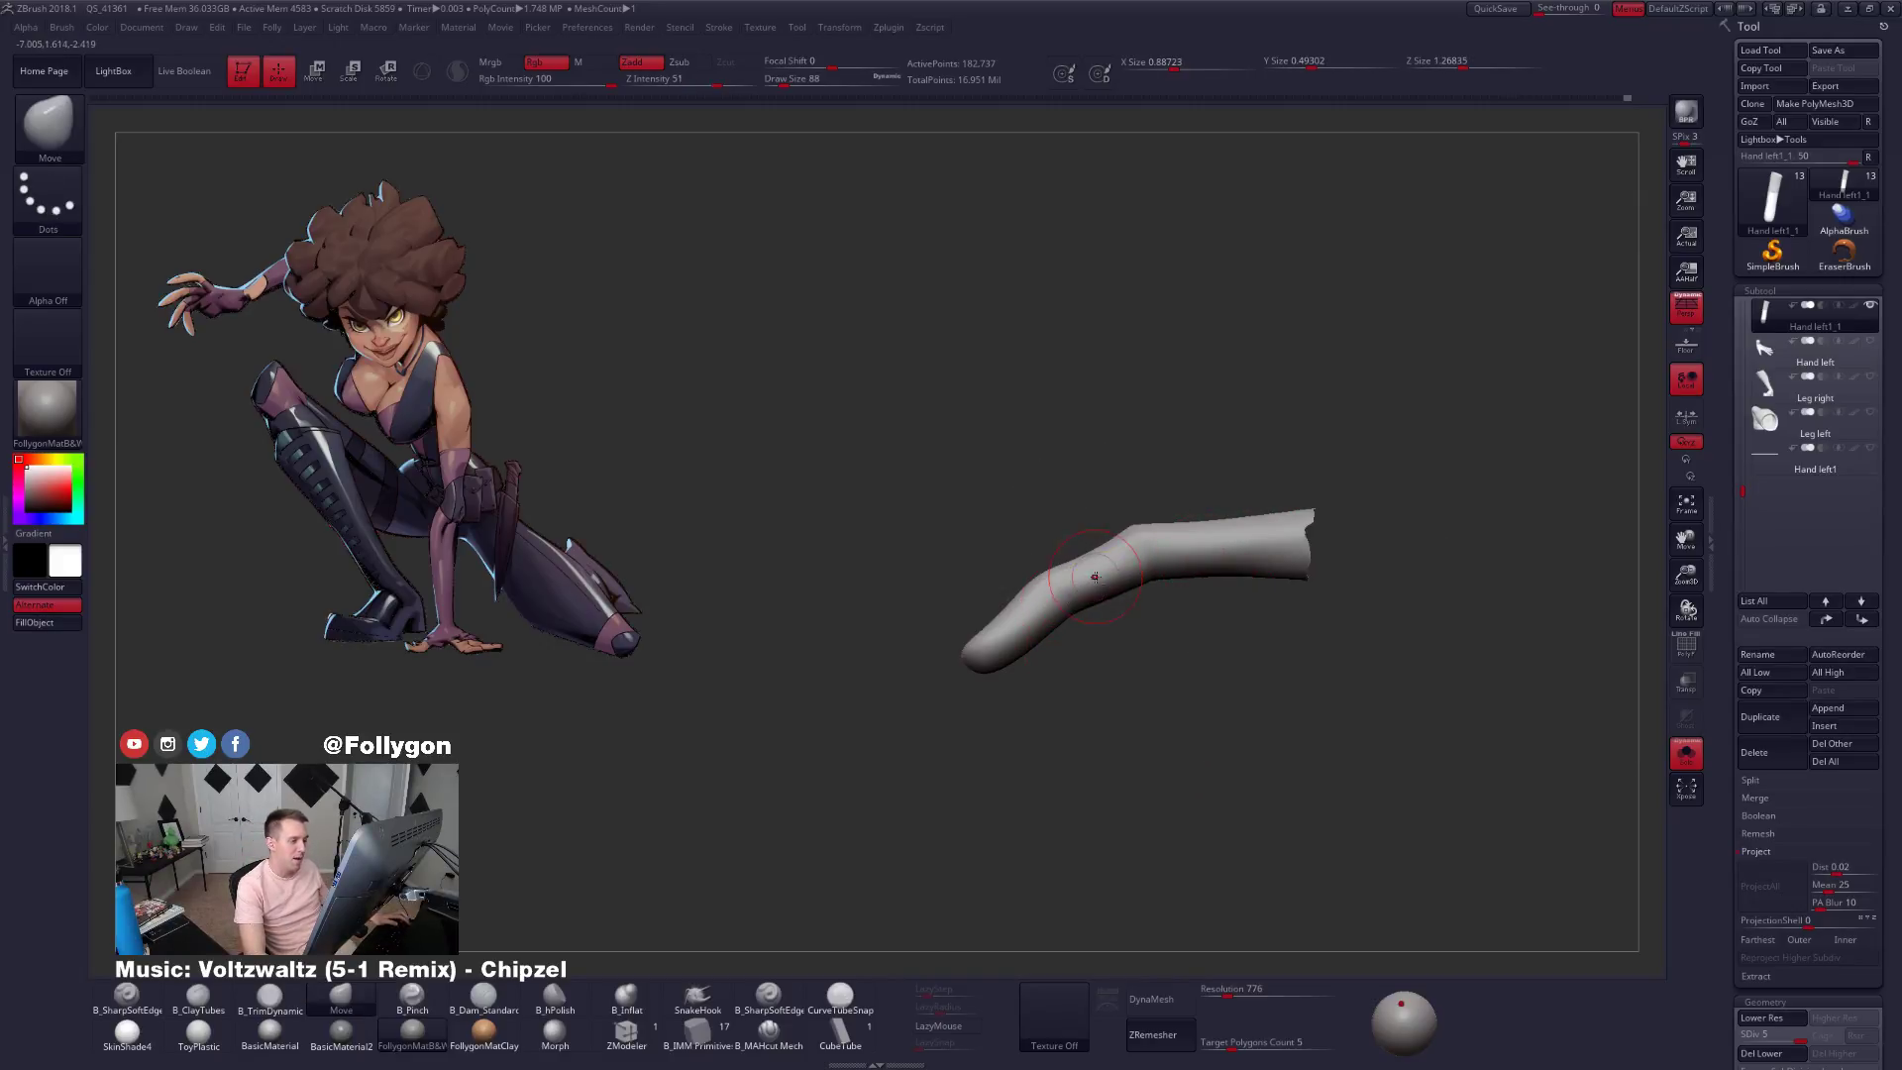
alt+right_drag(1120, 591, 1134, 640)
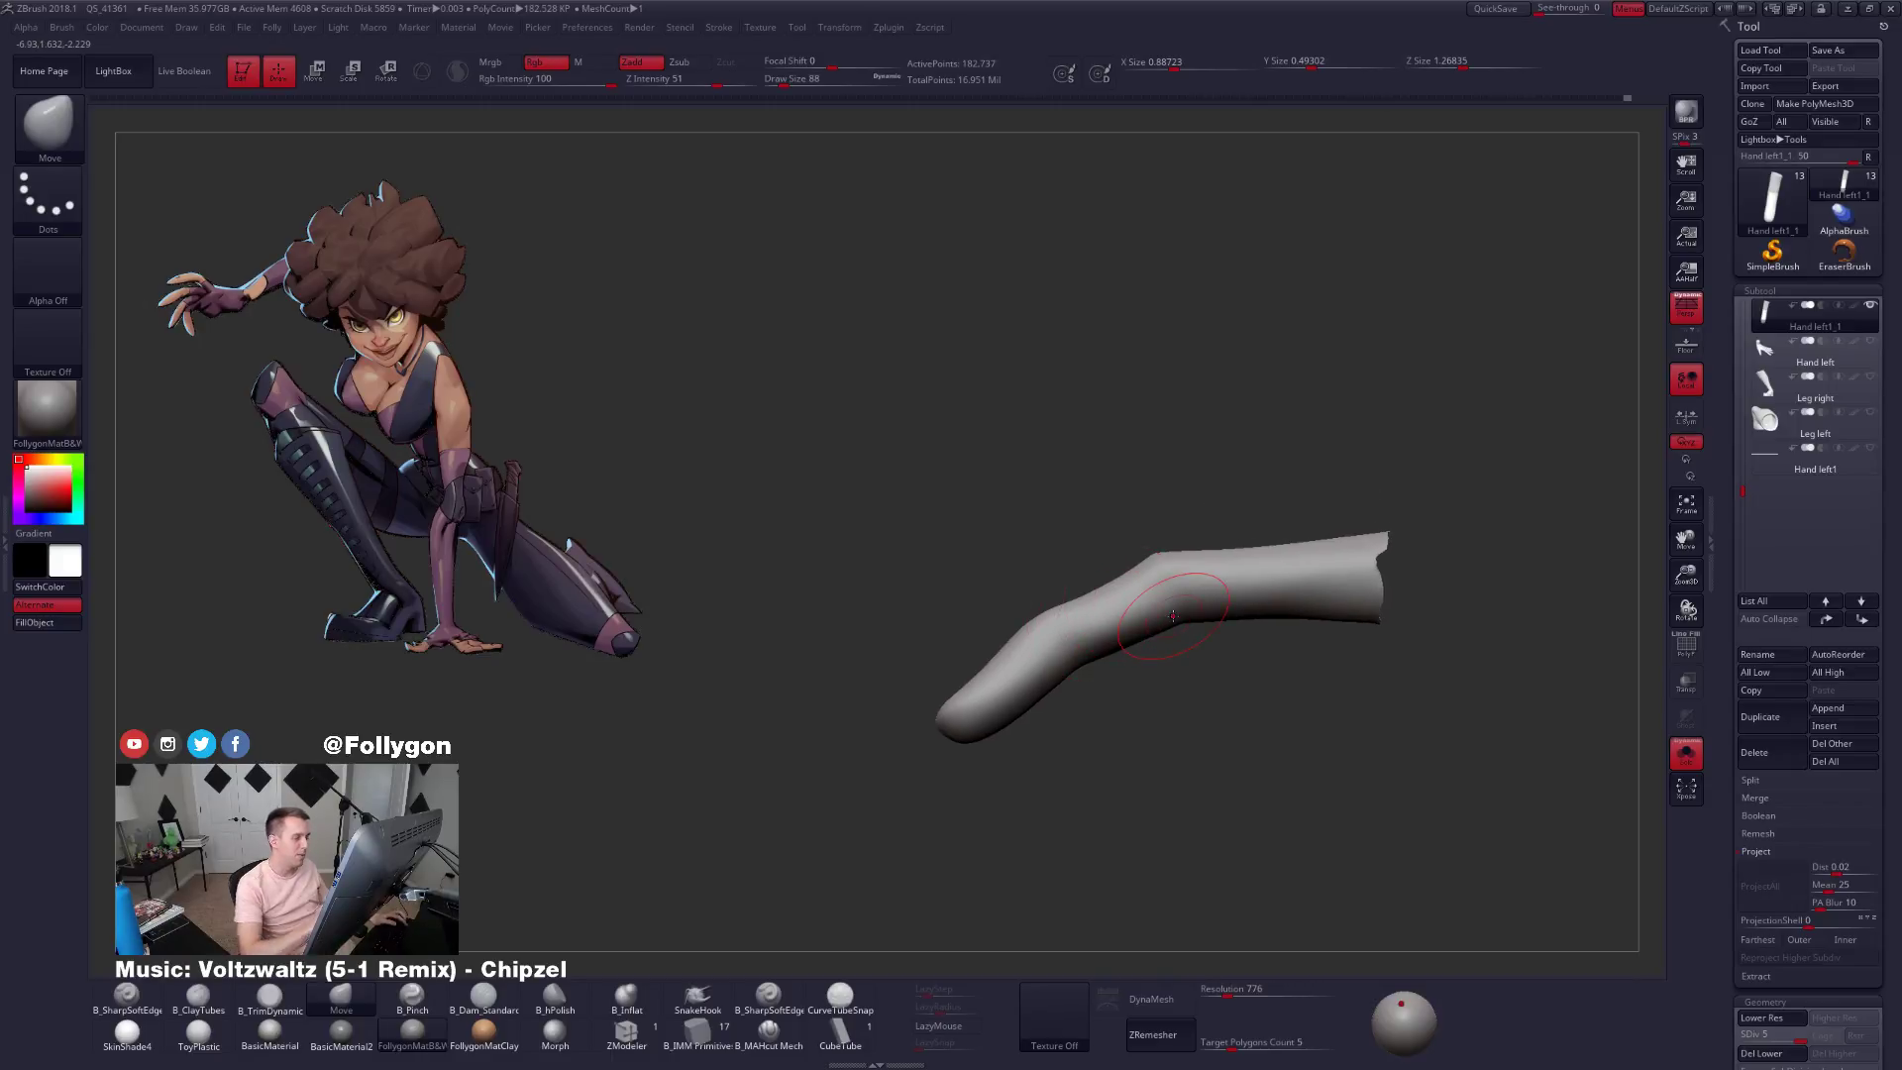
Lasso-mask the middle finger beyond its first bend at subdivision level 1 and invert the mask to protect the base segment.
key(shift+d)
key(shift+d)
key(shift+d)
key(shift+d)
mouse_move(1097, 599)
ctrl+right_down()
mouse_move(1152, 613)
mouse_move(1174, 535)
ctrl+right_up()
key(shift+f)
key(shift+f)
key(ctrl)
mouse_move(1173, 525)
ctrl+mouse_down()
mouse_move(1149, 822)
mouse_move(1228, 674)
mouse_move(1214, 694)
ctrl+mouse_up()
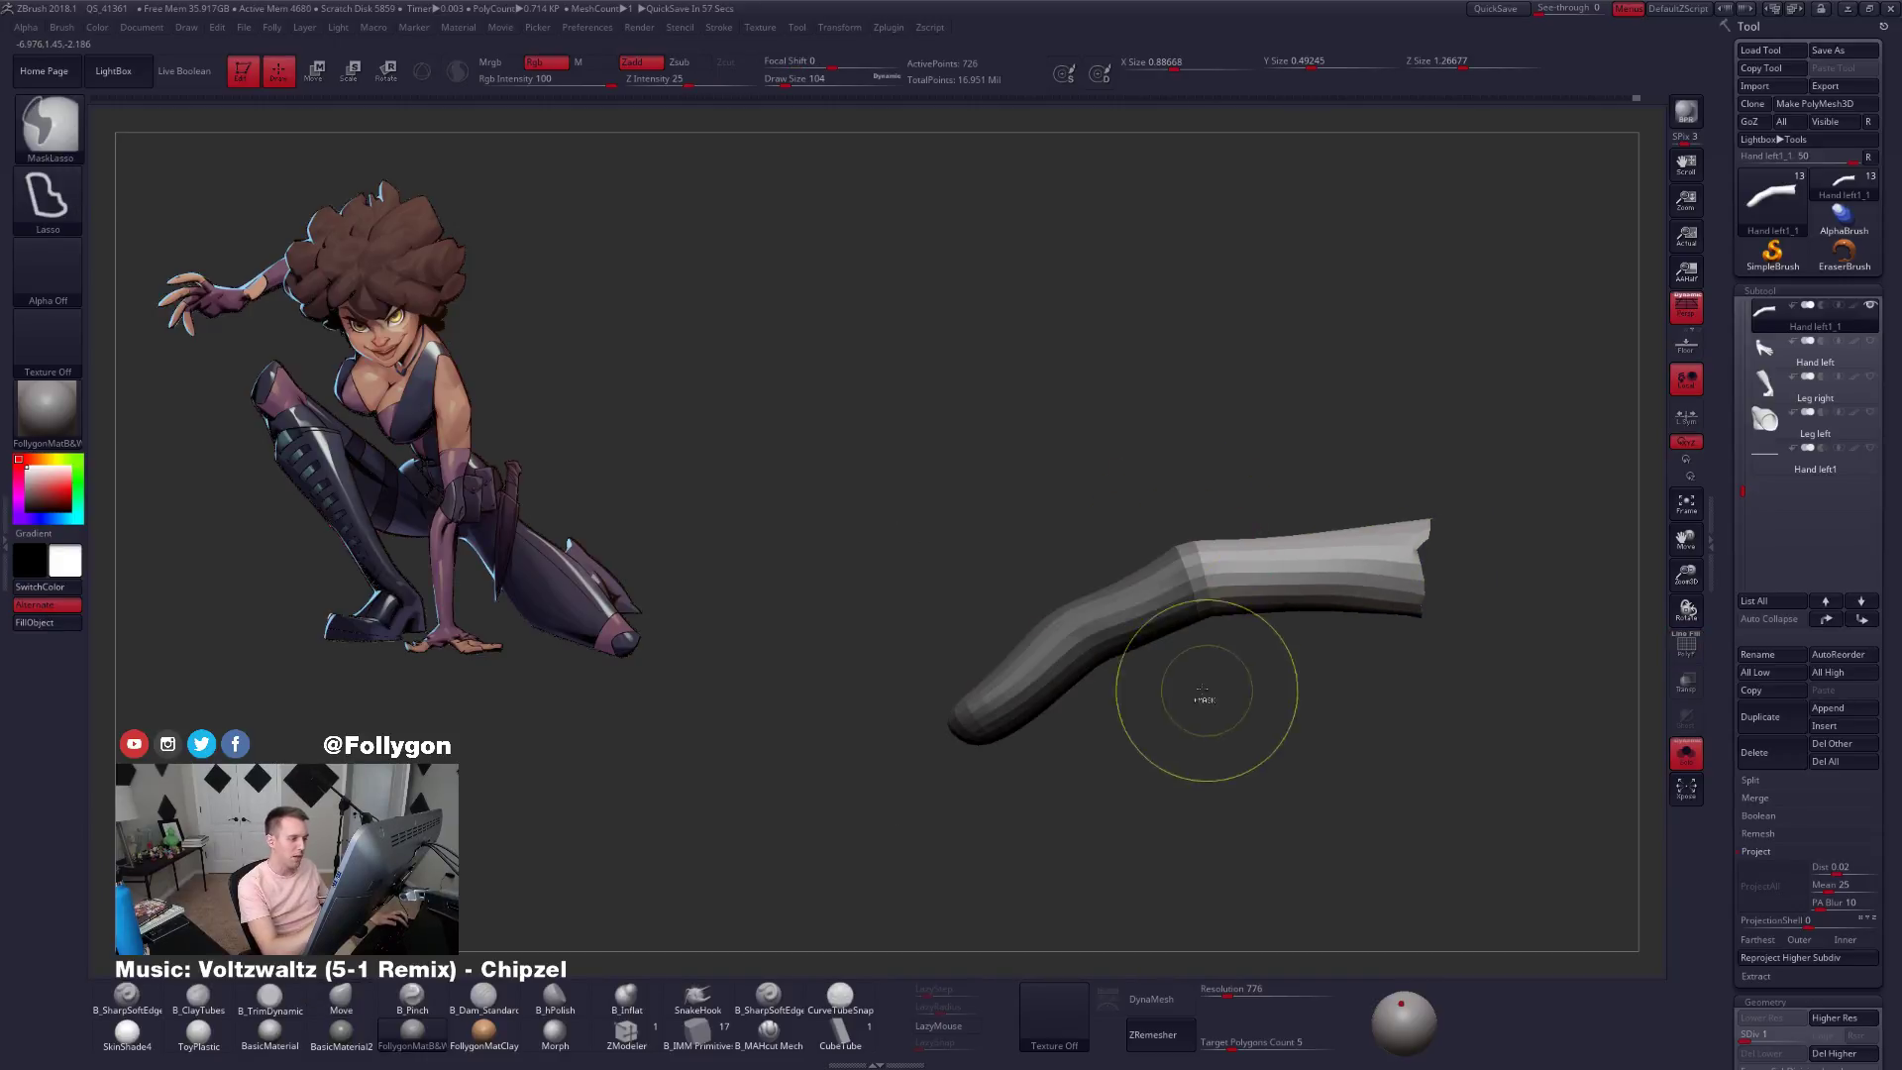
ctrl+click(1129, 681)
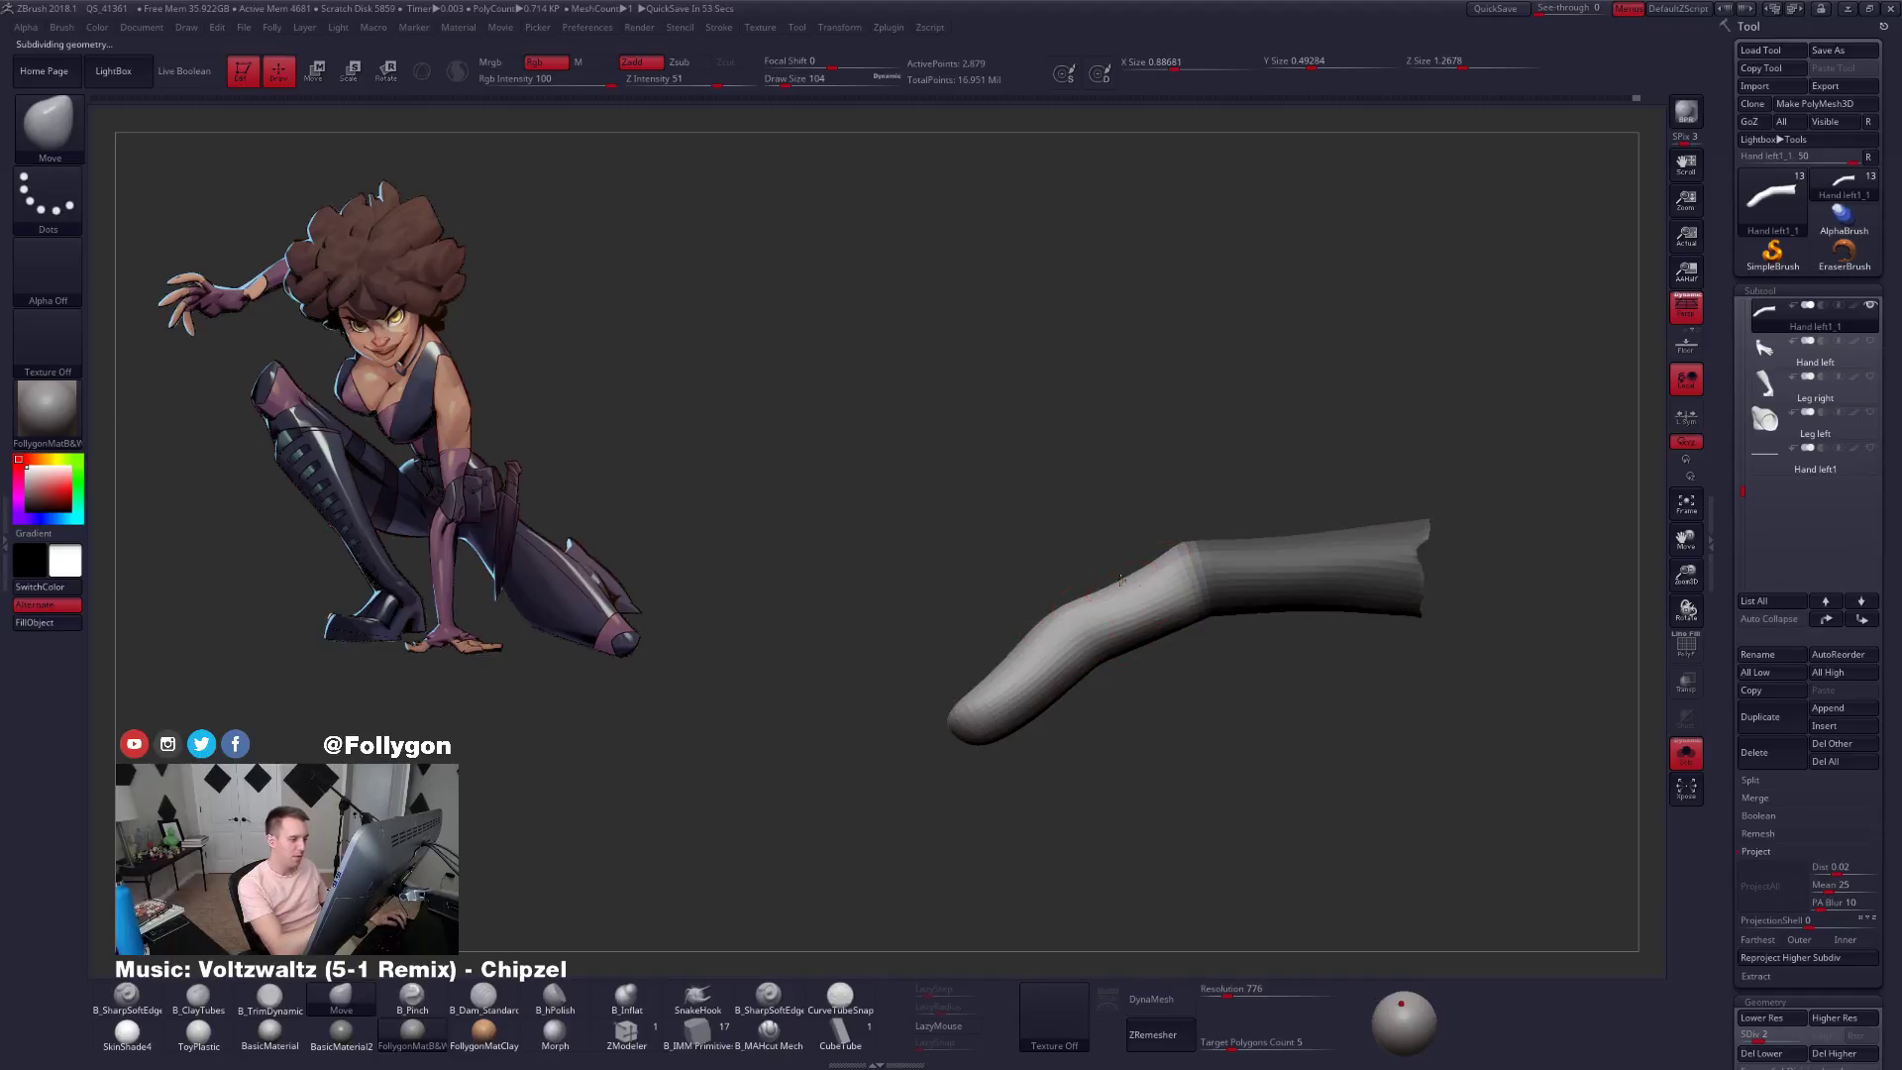
Build up the unmasked segments of the middle finger with ClayTubes at draw size 104 on subdivision level 2.
mouse_move(1108, 584)
right_down()
mouse_move(1210, 564)
mouse_move(1069, 603)
mouse_move(1110, 649)
mouse_move(1115, 549)
mouse_move(1045, 727)
right_up()
key(2)
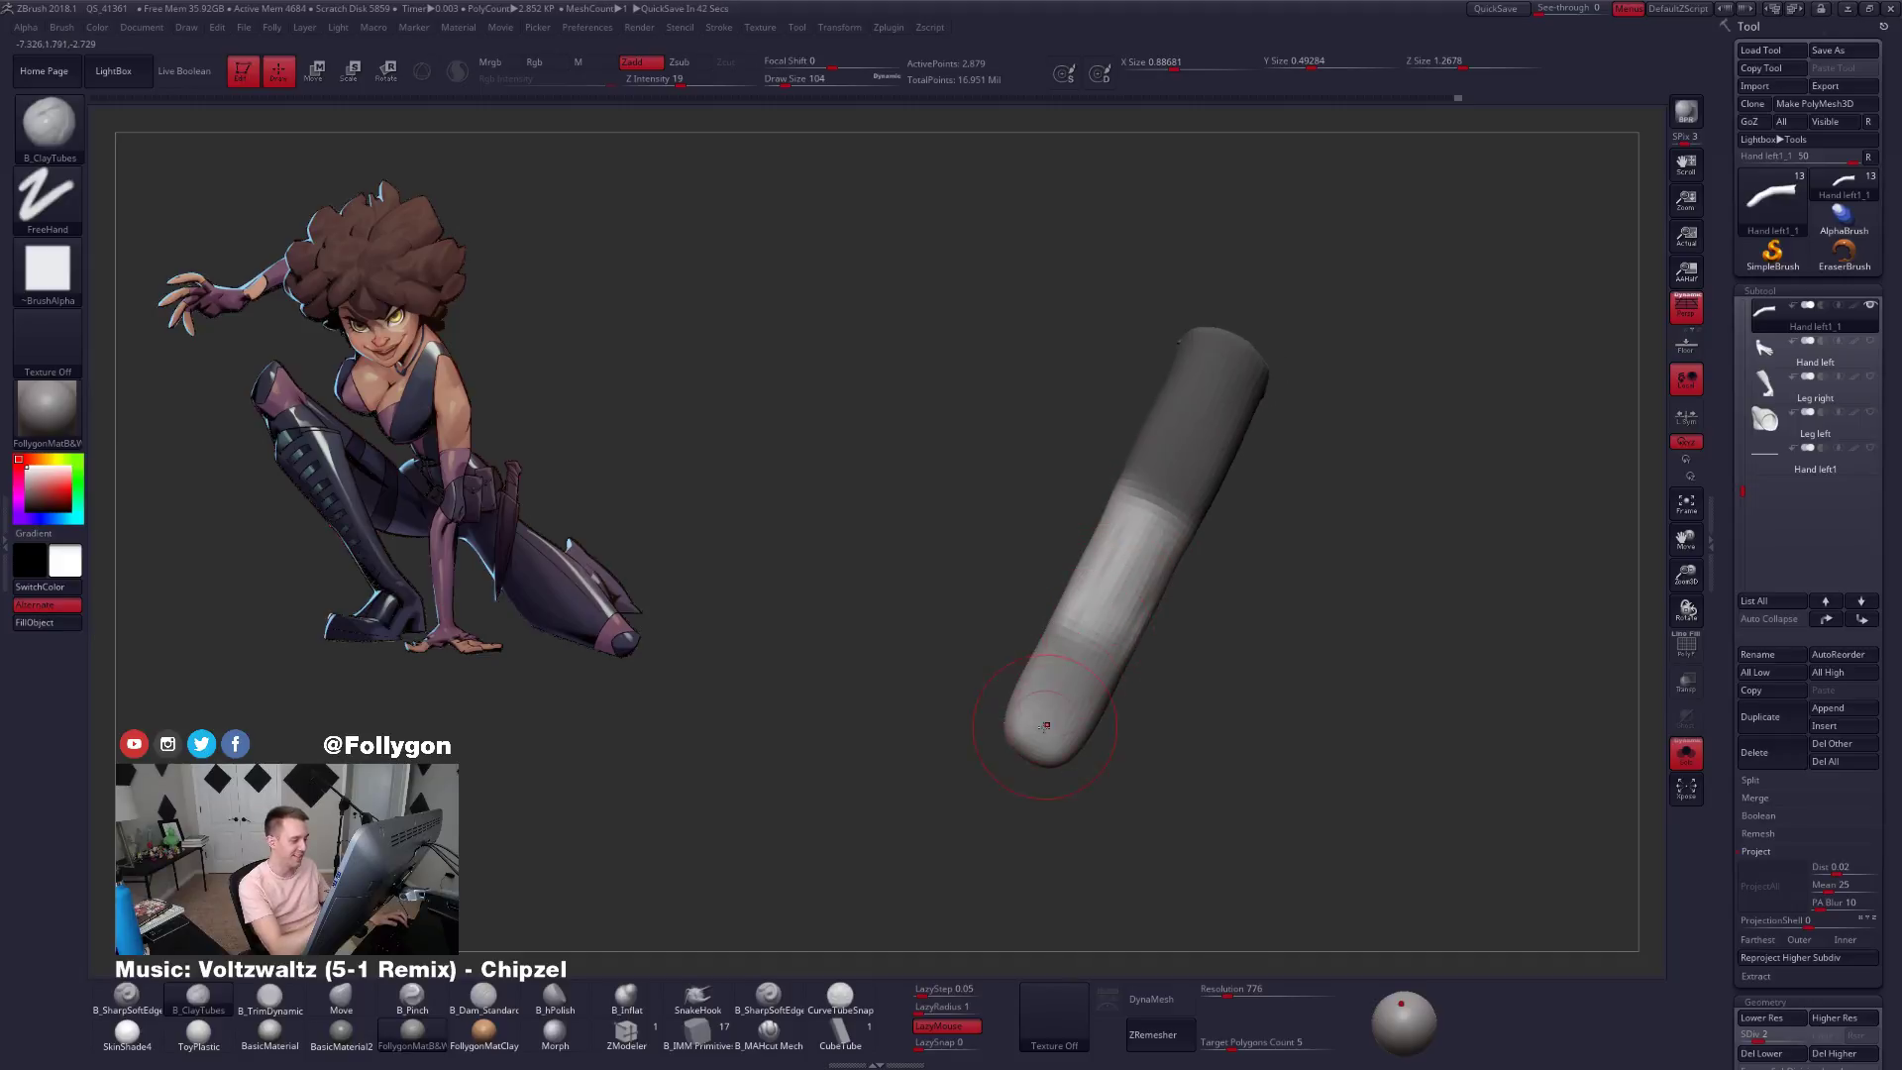
right_drag(1119, 563, 1124, 654)
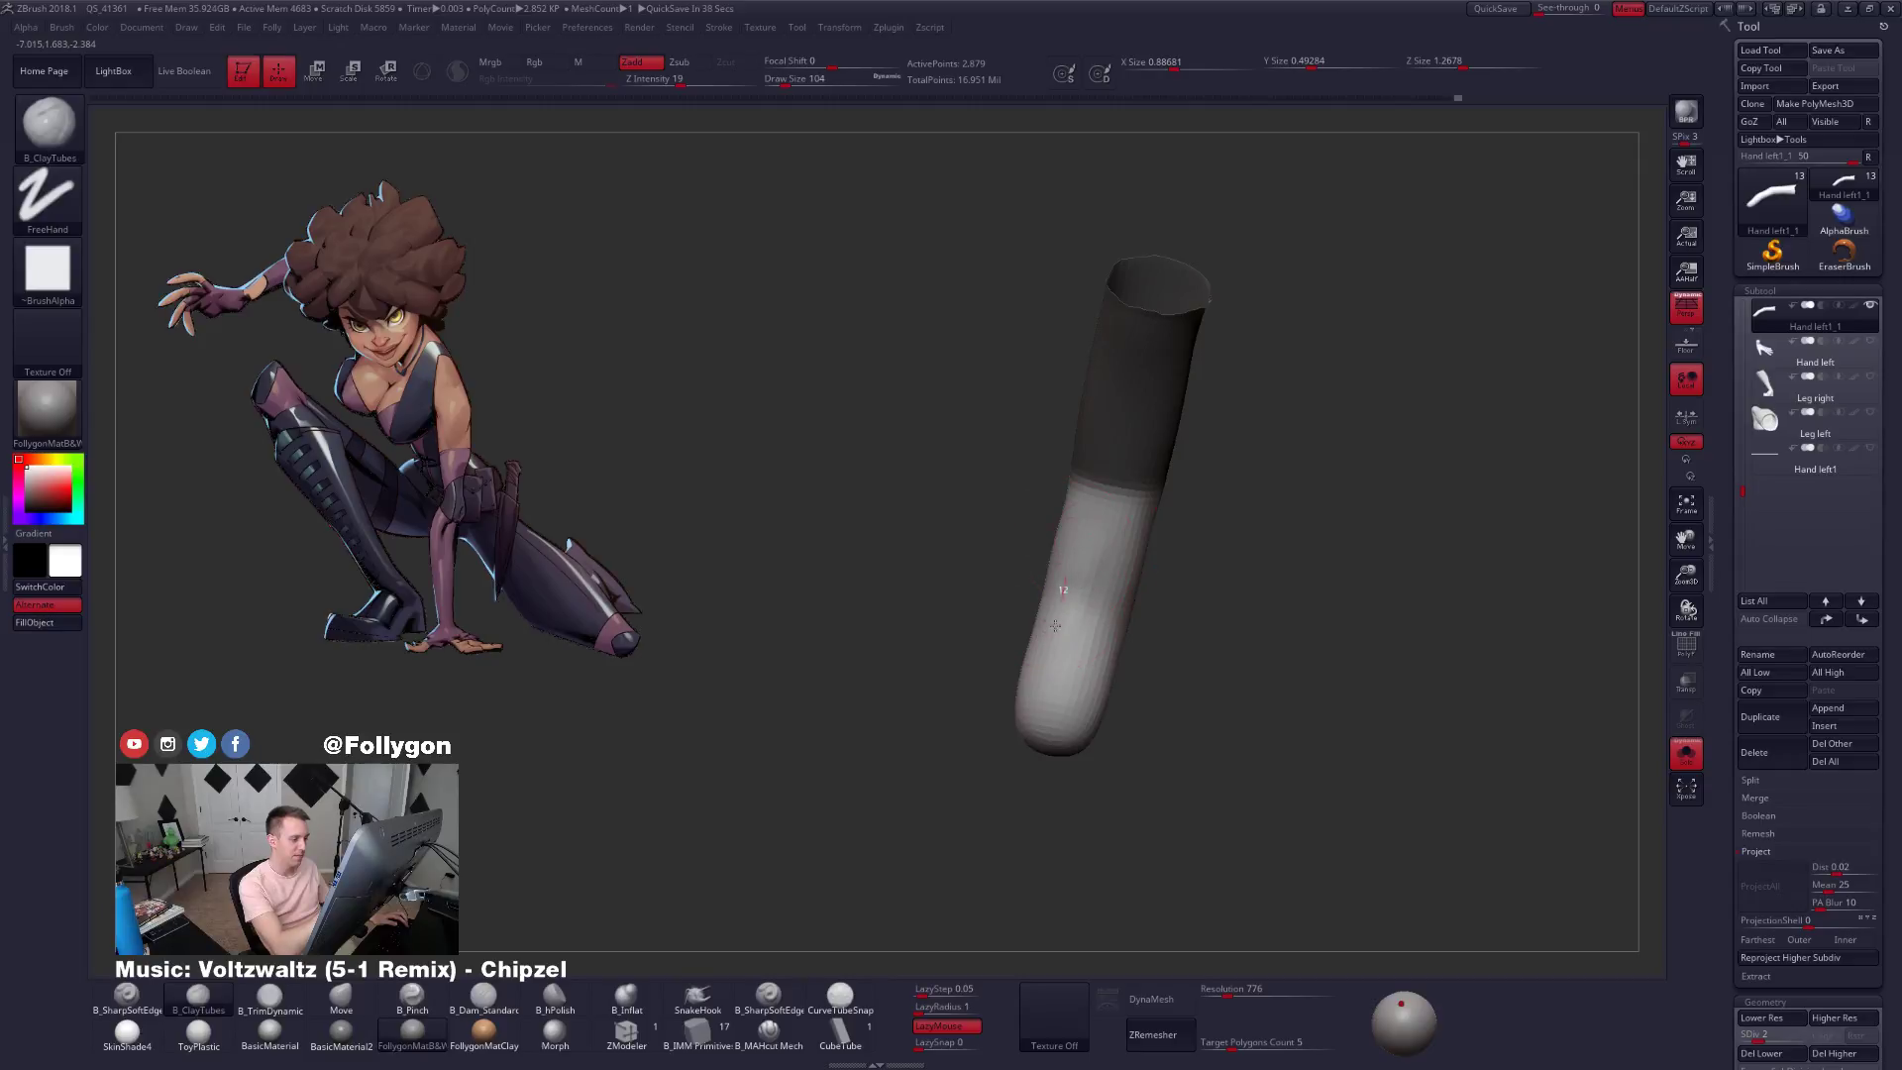
mouse_move(1082, 637)
right_down()
mouse_move(1135, 641)
mouse_move(1096, 558)
mouse_move(1166, 655)
mouse_move(1056, 607)
mouse_move(1062, 731)
mouse_move(1022, 783)
mouse_move(1058, 779)
right_up()
Show the whole hand and sharpen the middle finger's form with the Pinch brush at draw size 96.
ctrl+shift+click(1133, 680)
key(5)
key(bracketleft)
key(bracketleft)
key(bracketleft)
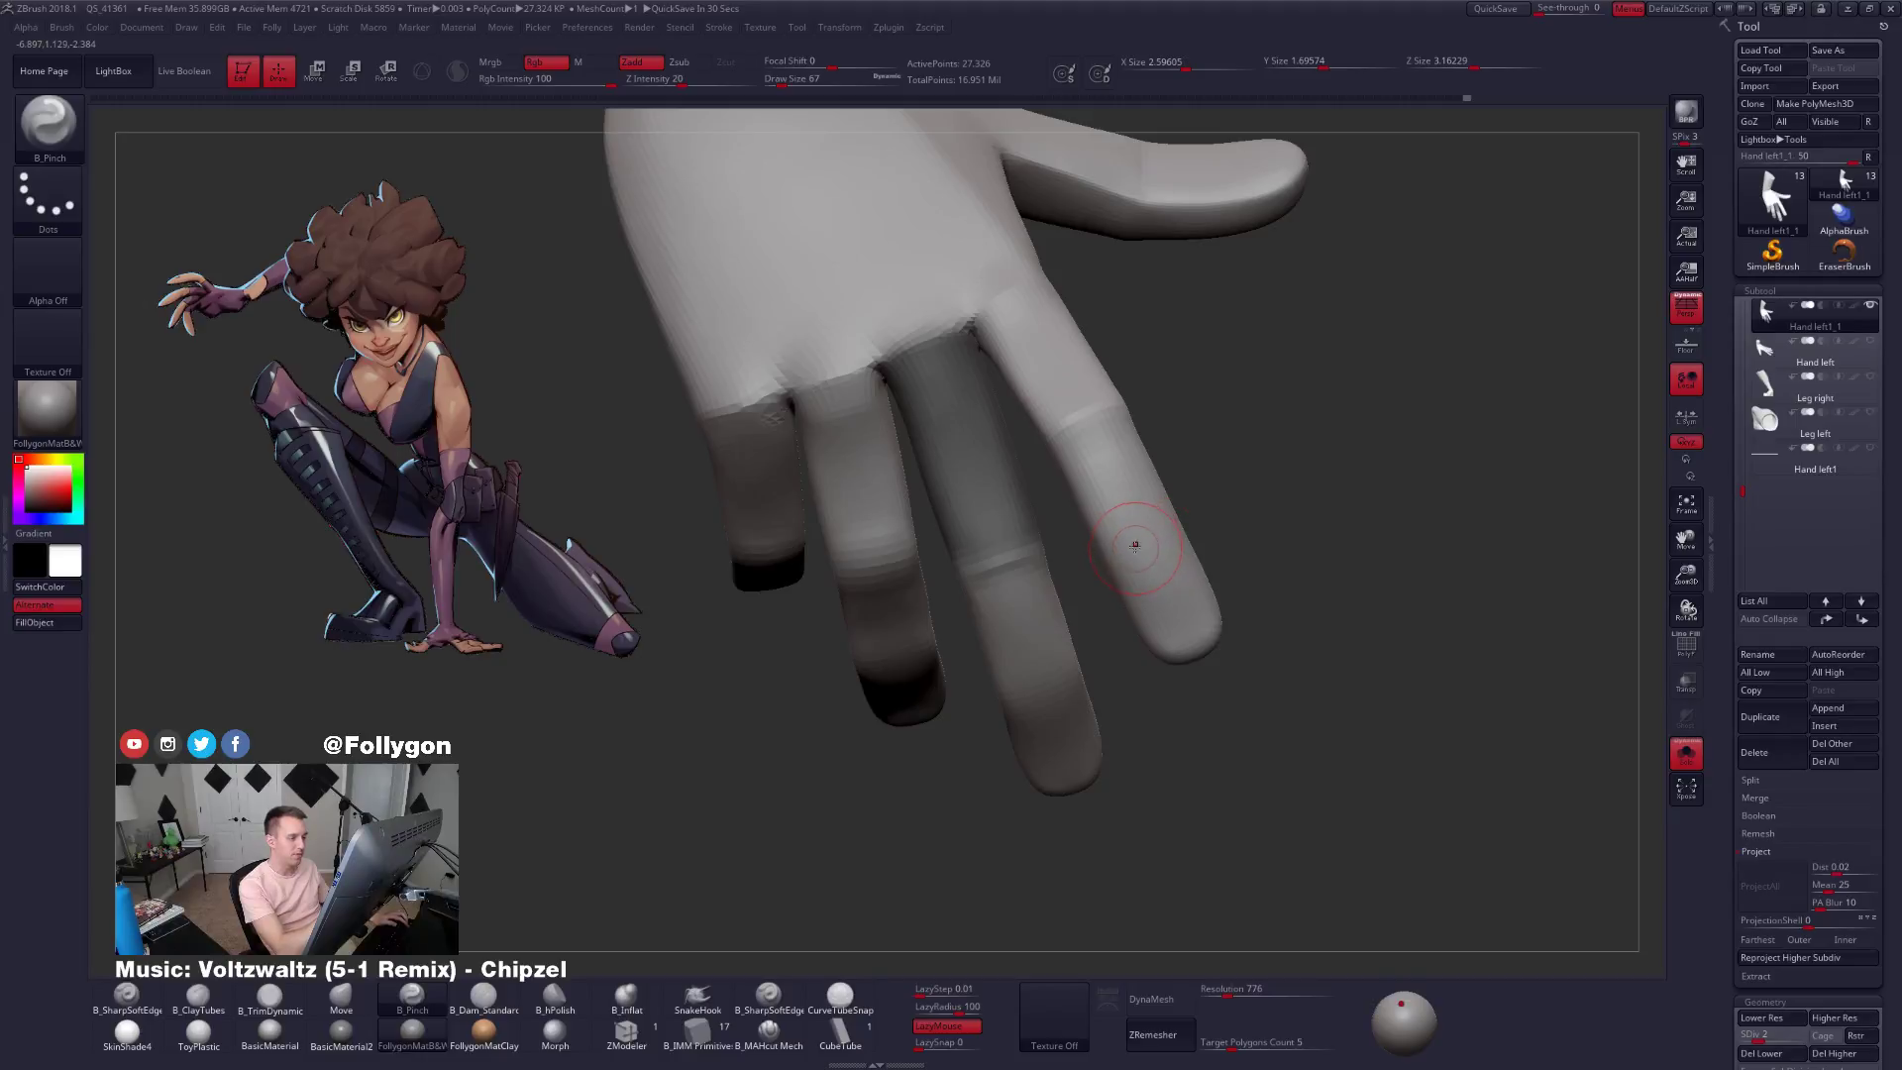
key(bracketright)
key(bracketright)
mouse_move(1150, 544)
right_down()
mouse_move(1139, 604)
mouse_move(1197, 531)
mouse_move(1110, 566)
mouse_move(1199, 514)
mouse_move(1218, 637)
mouse_move(1189, 594)
mouse_move(1172, 639)
mouse_move(1276, 649)
mouse_move(1215, 525)
mouse_move(1278, 653)
right_up()
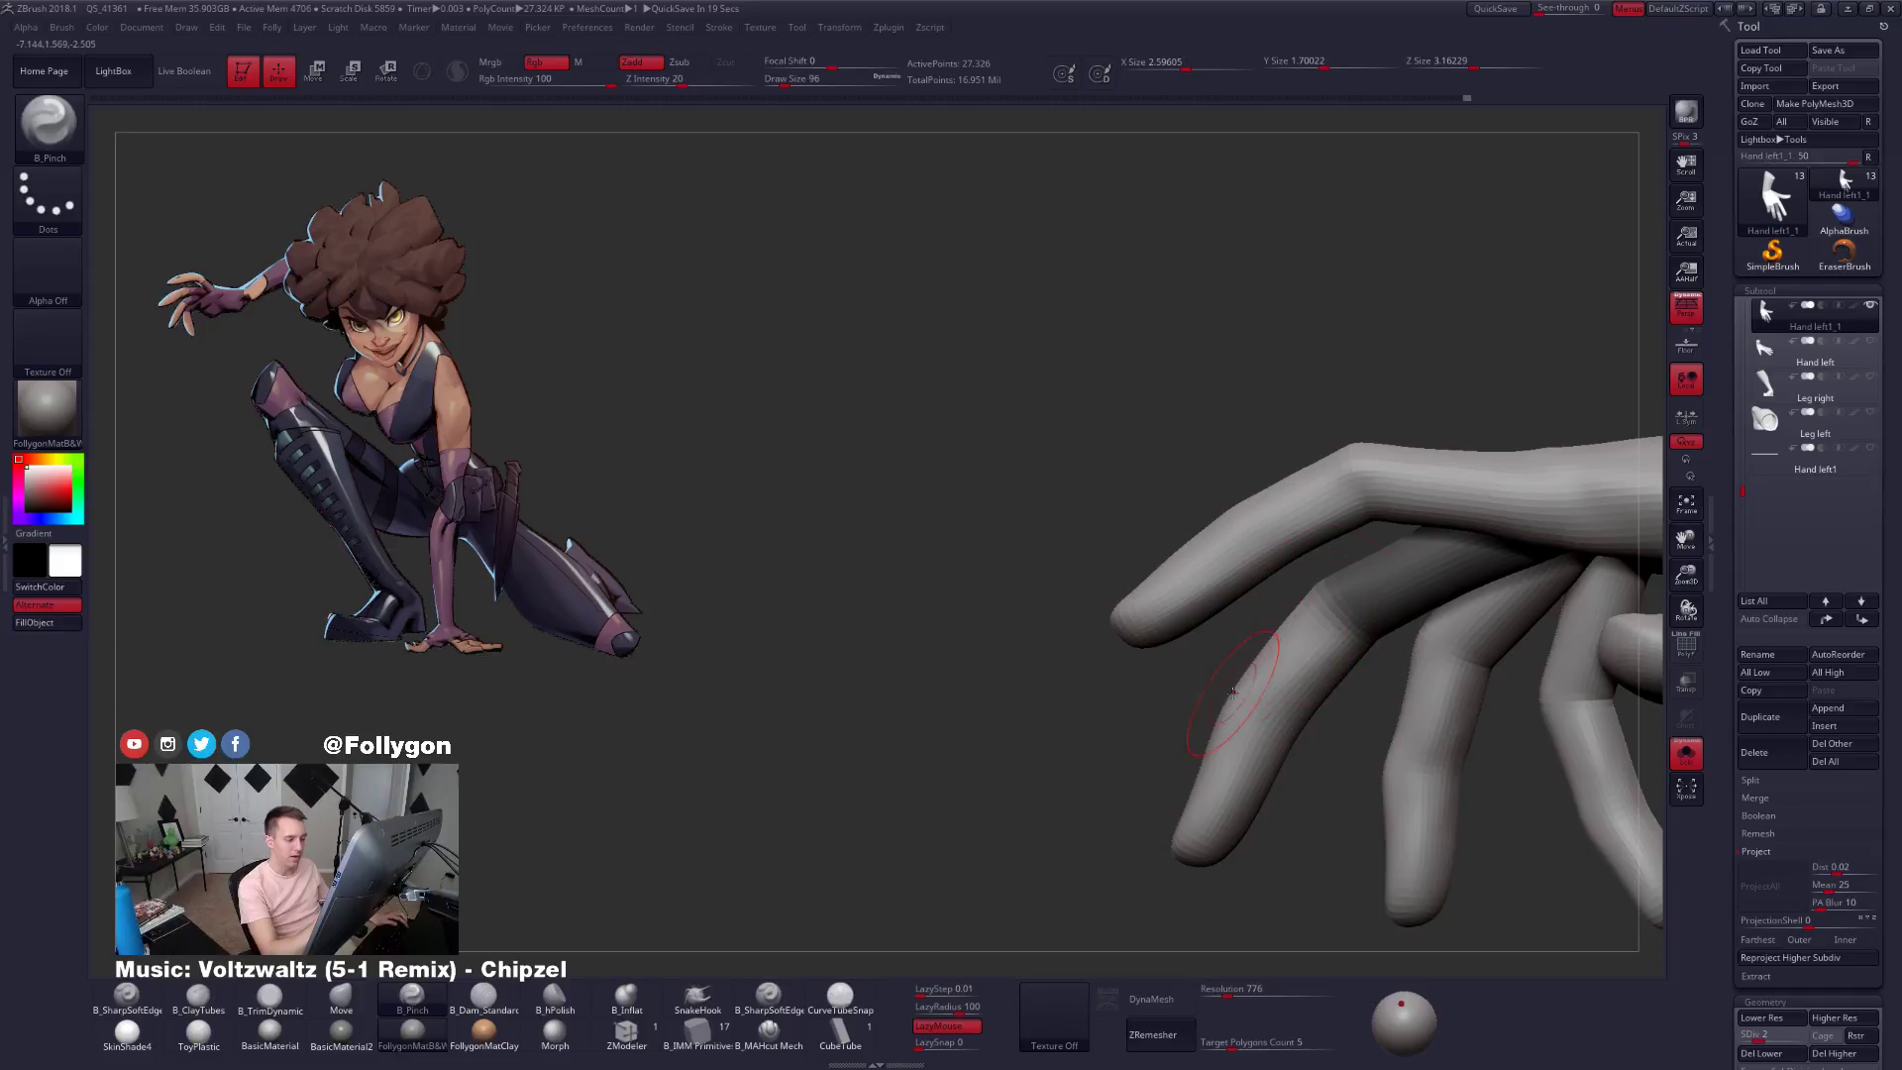
right_drag(1256, 799, 1328, 752)
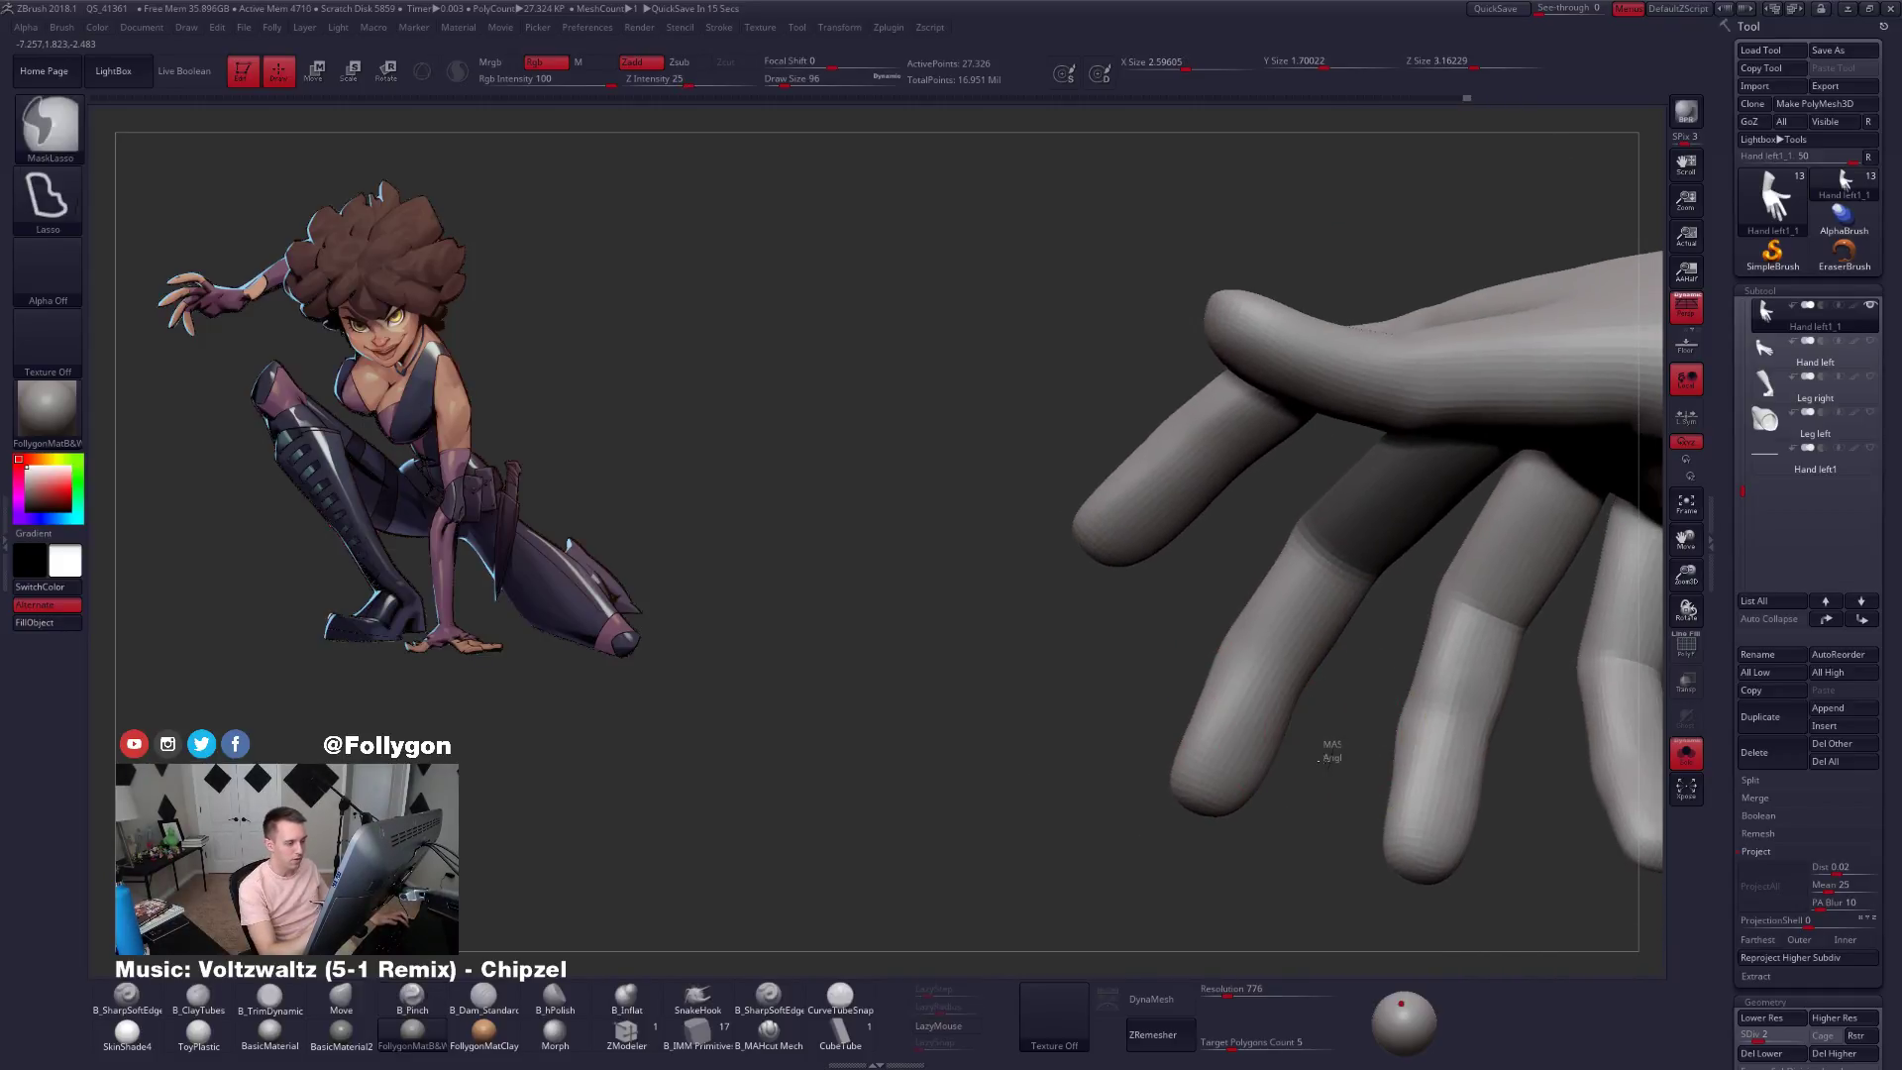
Pinch the middle finger's edges at subdivision level 5 with draw size 74 and isolate the finger.
key(space)
right_drag(1287, 594, 1300, 586)
key(d)
key(d)
key(d)
key(space)
drag(1300, 586, 1280, 603)
drag(1220, 692, 1215, 716)
mouse_move(1170, 782)
right_down()
mouse_move(1278, 743)
mouse_move(1399, 581)
right_up()
ctrl+shift+click(1342, 655)
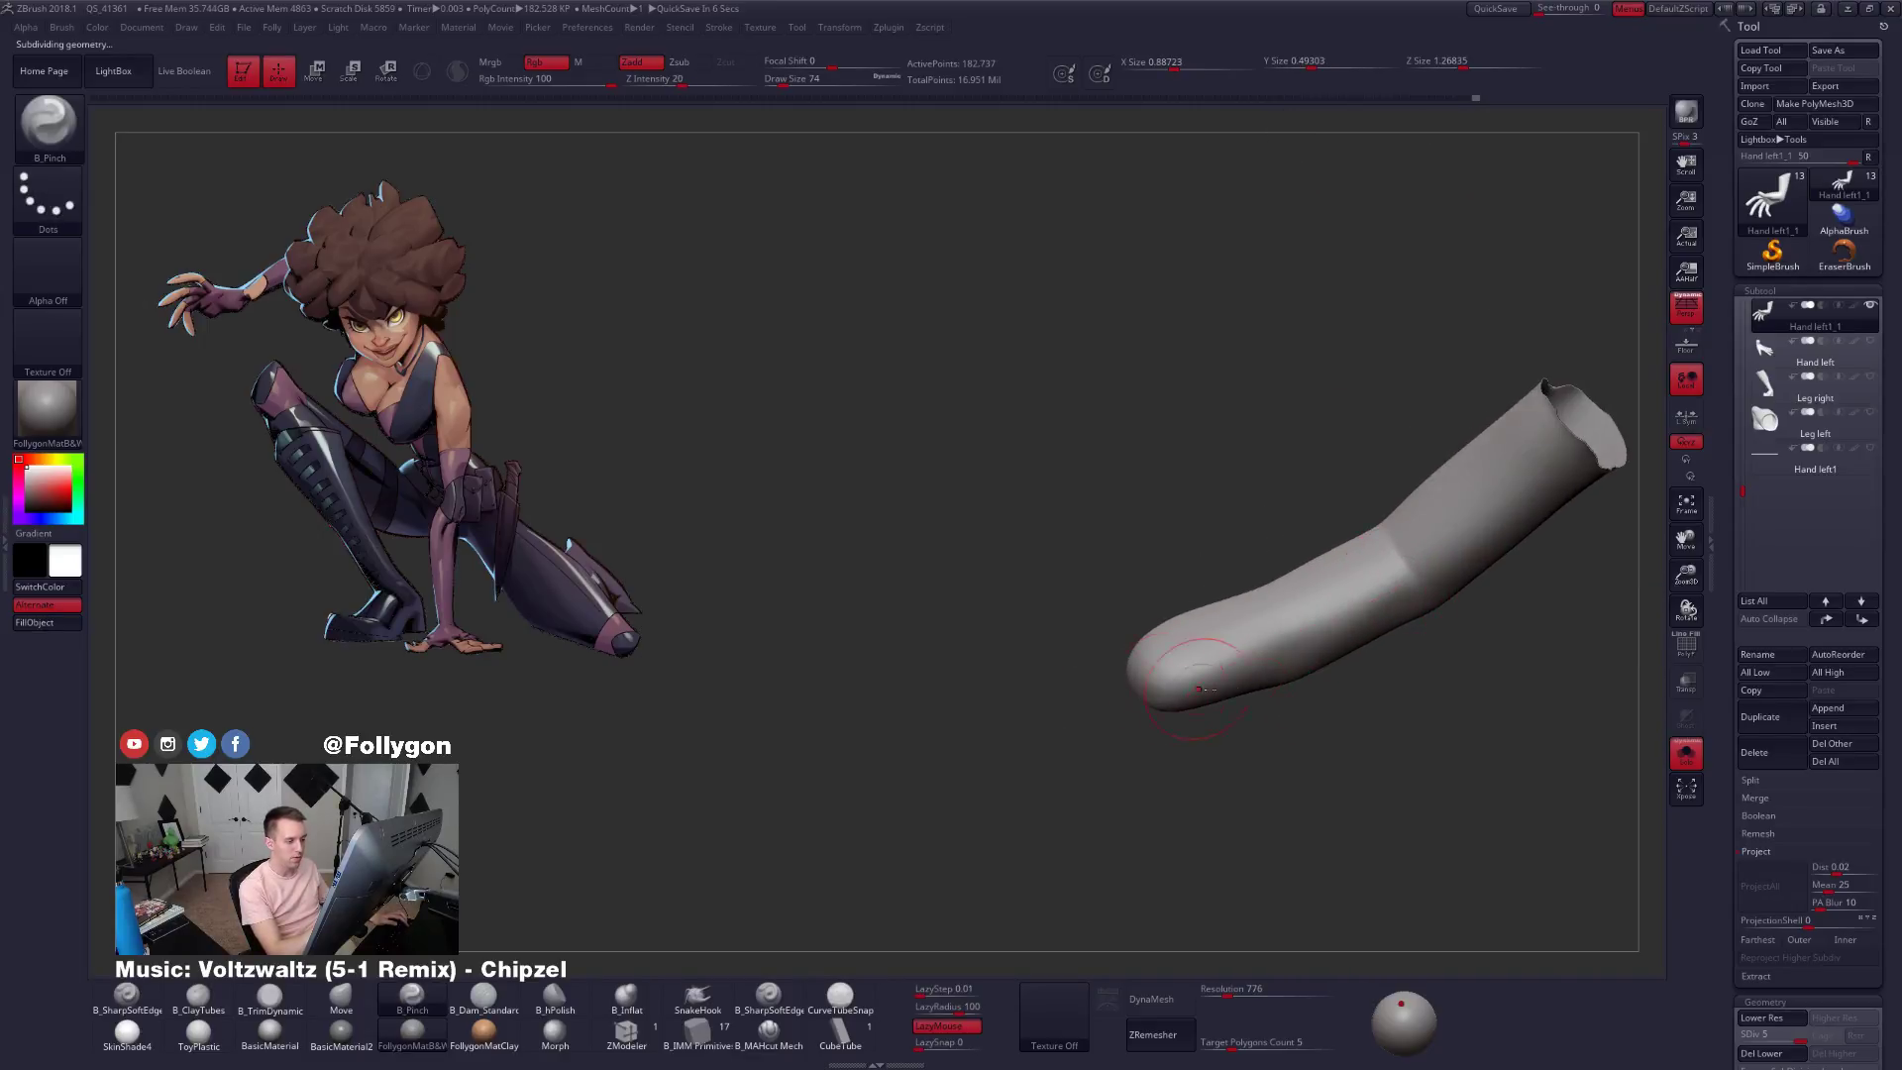
Flatten the planes of the isolated middle finger at subdivision level 3 with TrimDynamic, reducing the draw size to 61.
key(shift+d)
mouse_move(1213, 694)
right_down()
mouse_move(1300, 659)
mouse_move(1286, 672)
right_up()
key(shift+d)
key(b)
key(t)
key(d)
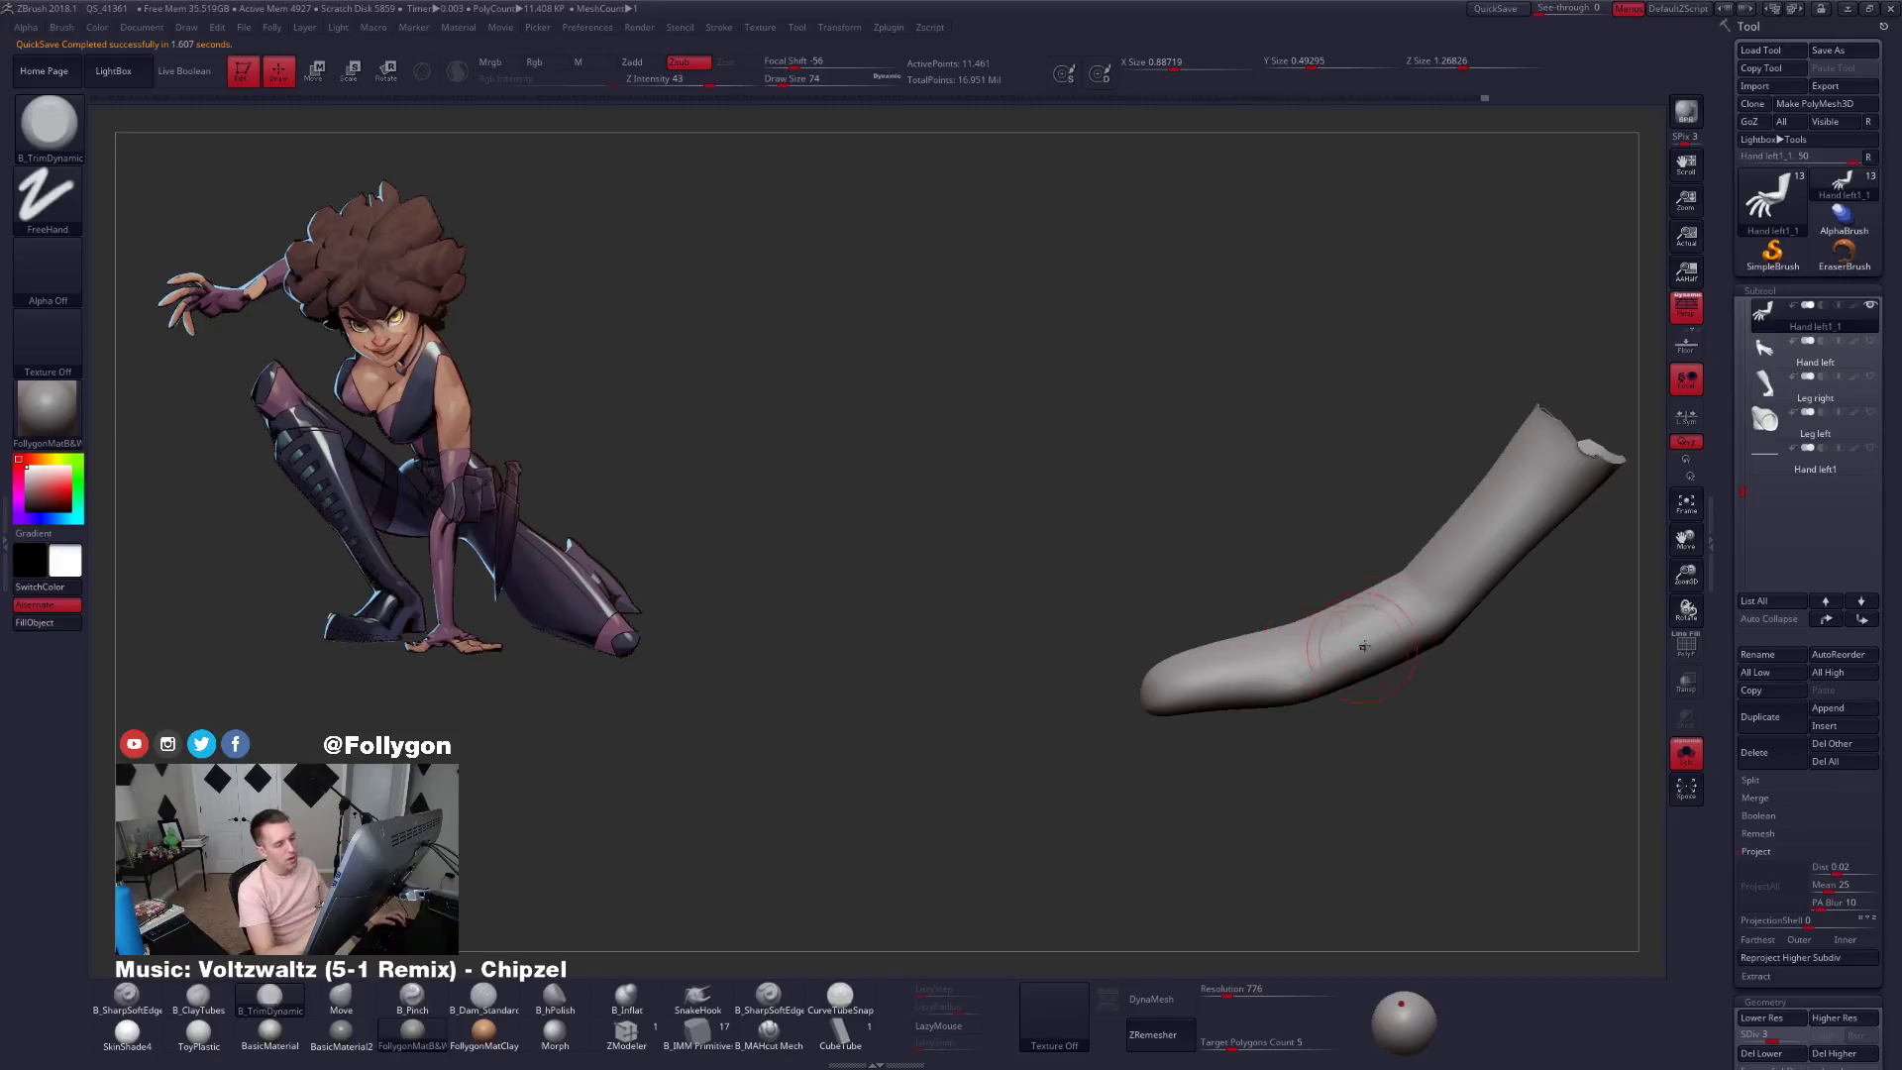
right_drag(1356, 627, 1371, 654)
key(s)
drag(1371, 655, 1323, 658)
mouse_move(1322, 659)
right_down()
mouse_move(1262, 770)
mouse_move(1229, 787)
right_up()
Adjust the middle finger's contour with the Move brush at draw size 130 and step up its subdivision level.
key(b)
key(m)
key(v)
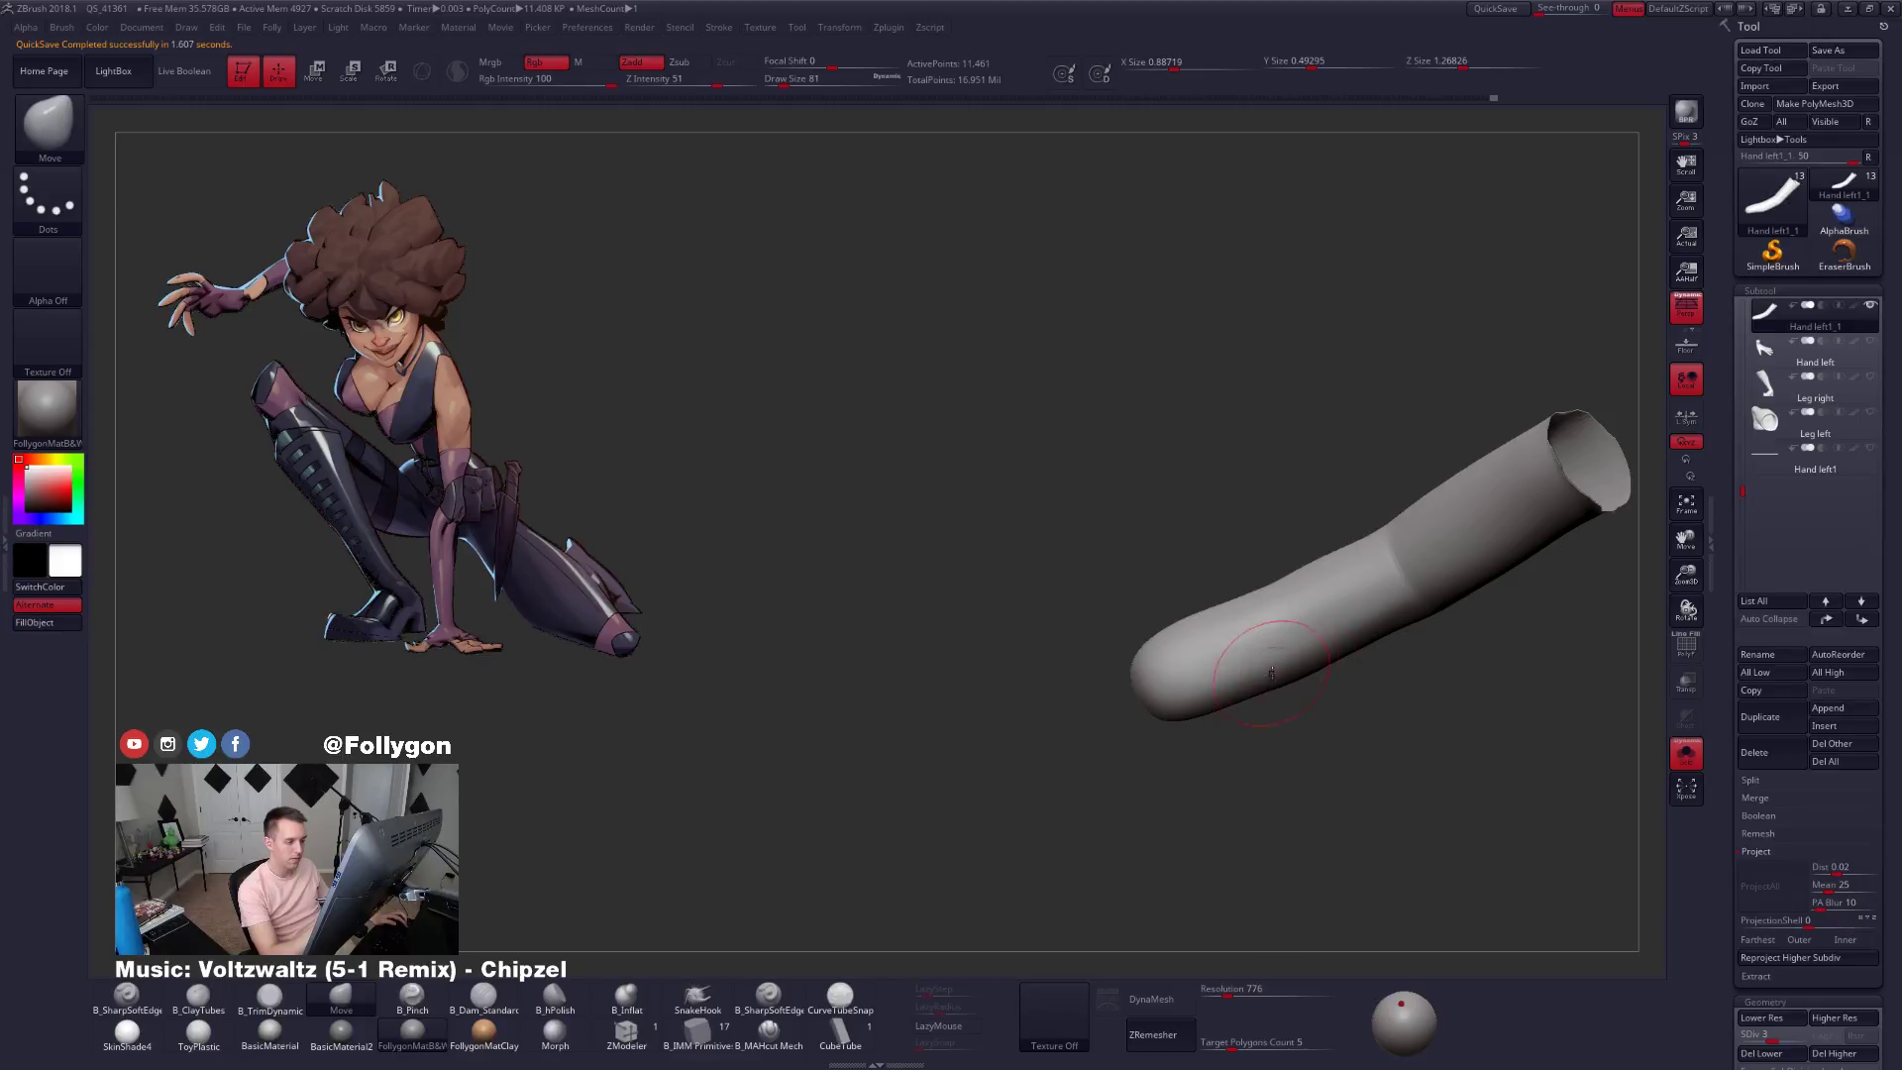
right_drag(1287, 651, 1231, 691)
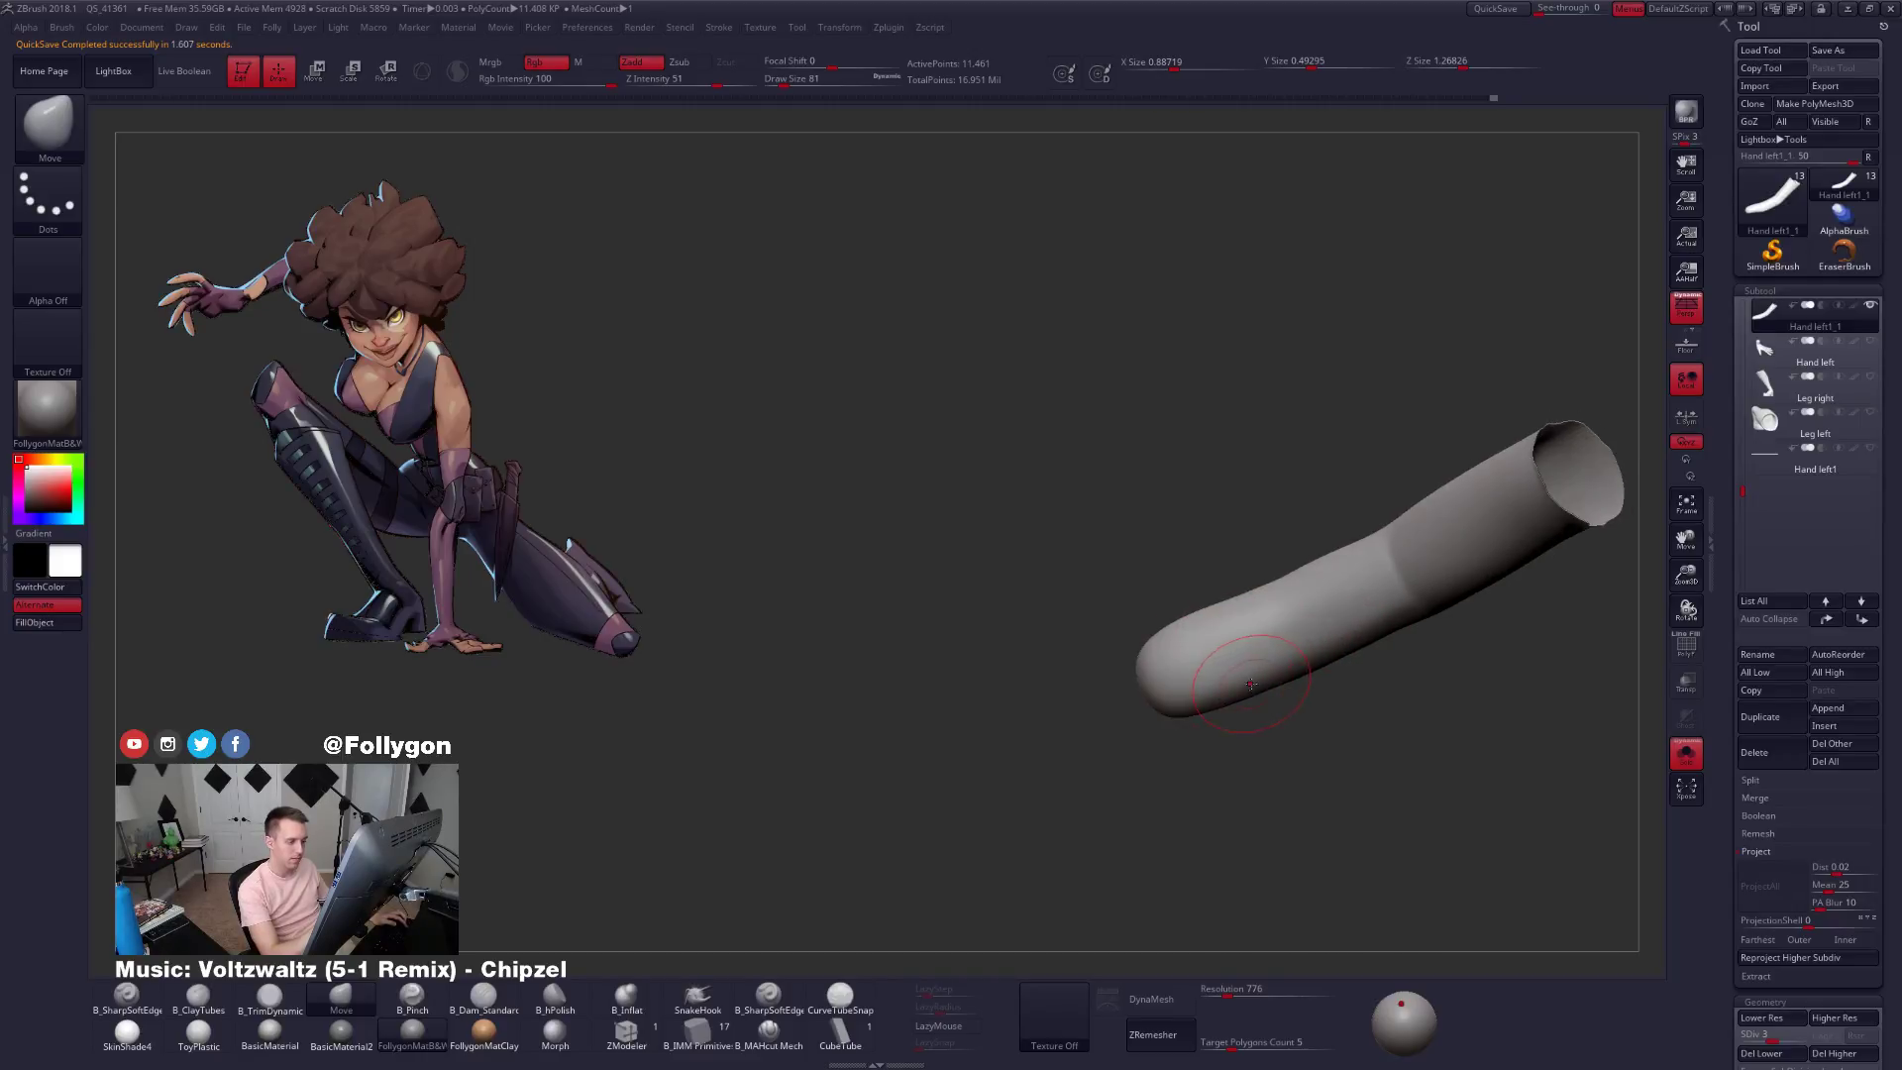
key(space)
drag(1251, 683, 1256, 684)
right_drag(1256, 644, 1281, 599)
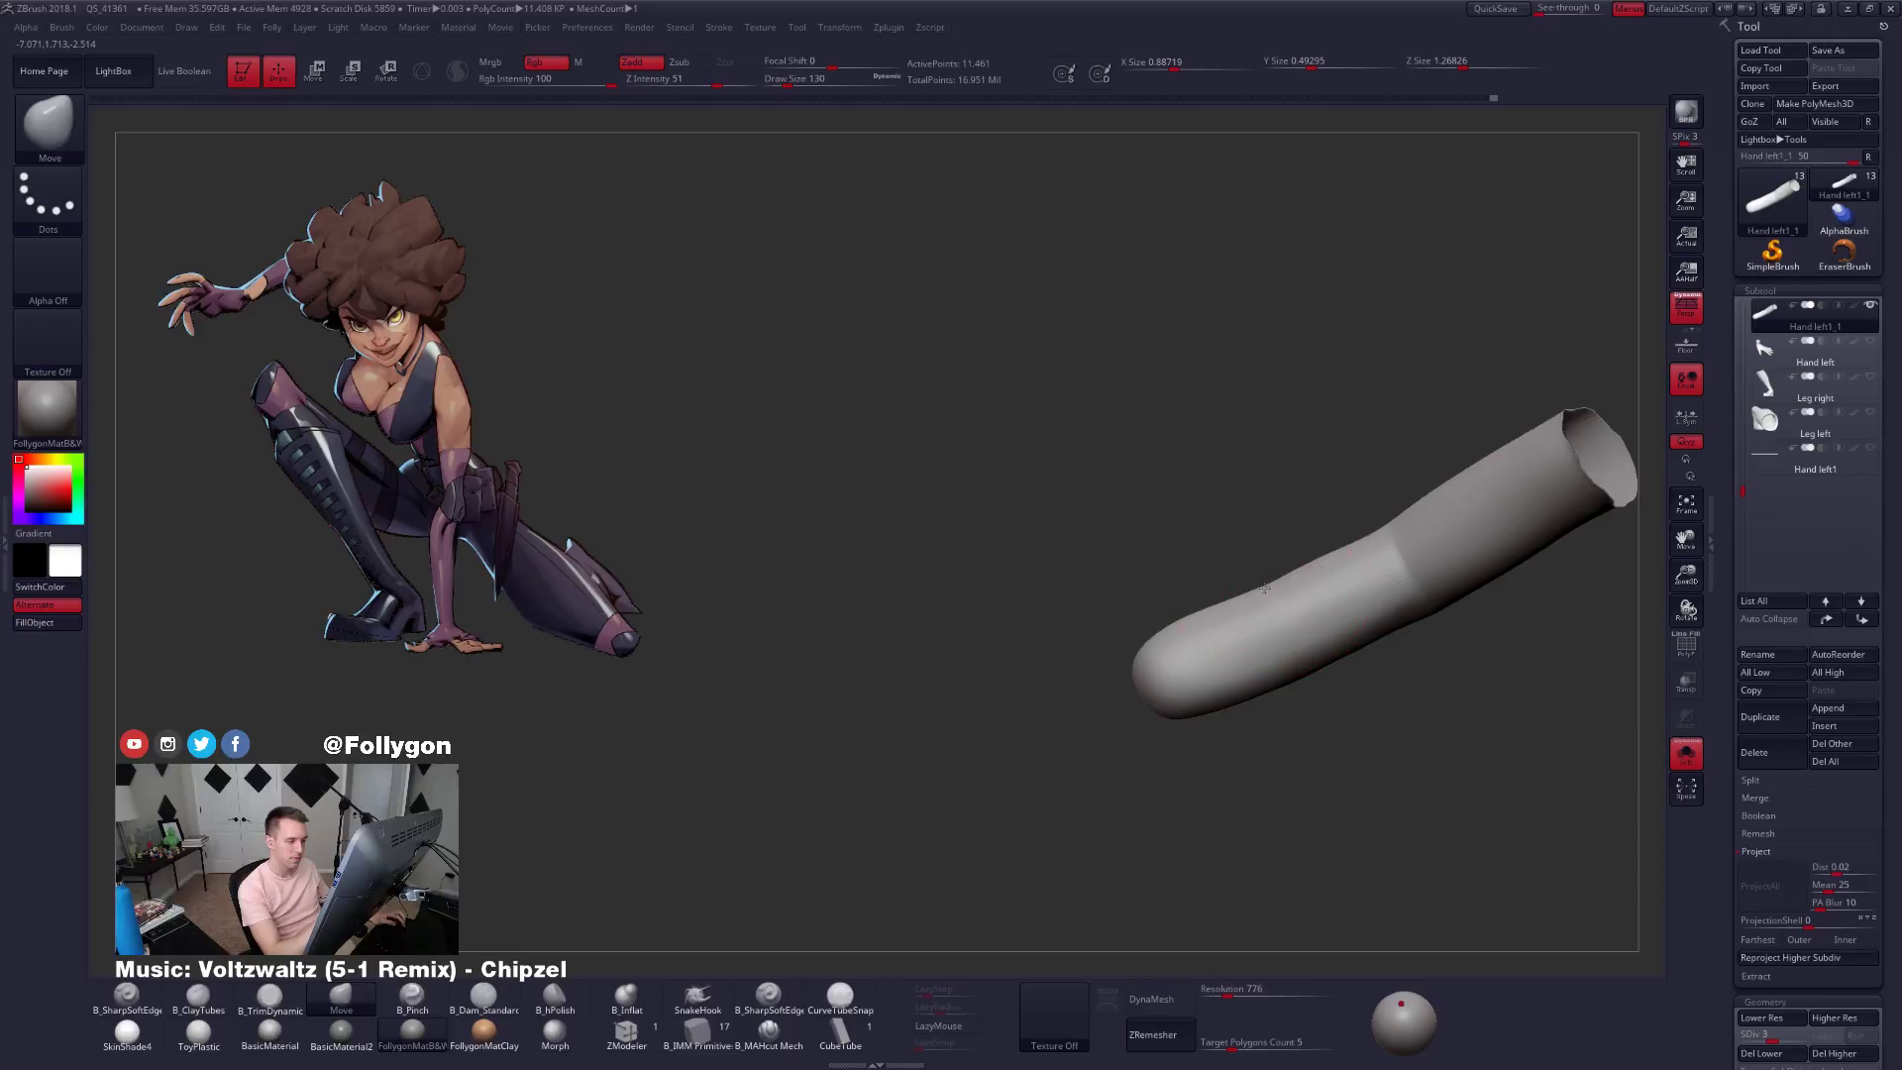
key(ctrl+d)
key(ctrl+d)
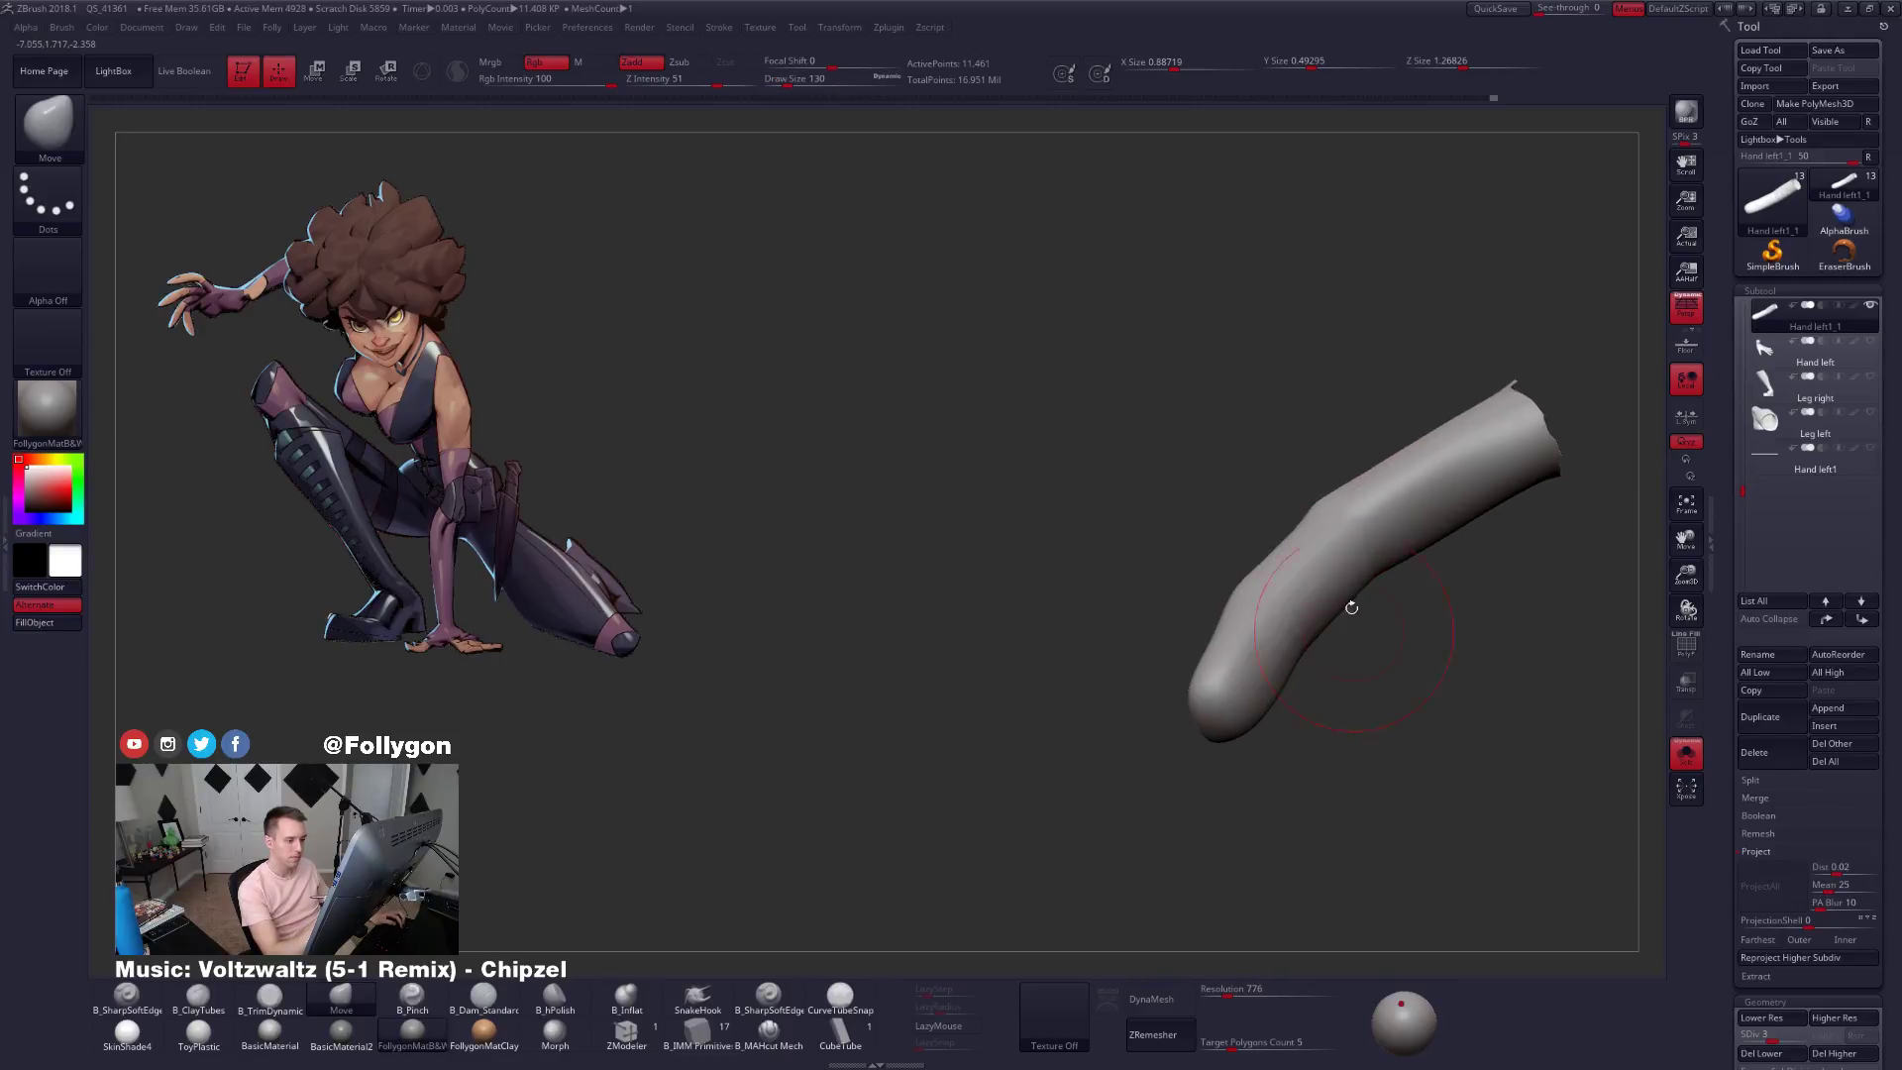
Bring back the whole hand, isolate the ring finger and lower it to subdivision level 1.
mouse_move(1351, 607)
right_down()
mouse_move(1340, 693)
mouse_move(1365, 668)
right_up()
ctrl+shift+click(1369, 665)
mouse_move(1337, 575)
right_down()
mouse_move(1334, 651)
mouse_move(1139, 619)
mouse_move(1113, 594)
mouse_move(1161, 603)
right_up()
ctrl+shift+click(1127, 648)
key(shift+d)
key(shift+d)
key(shift+d)
key(shift+d)
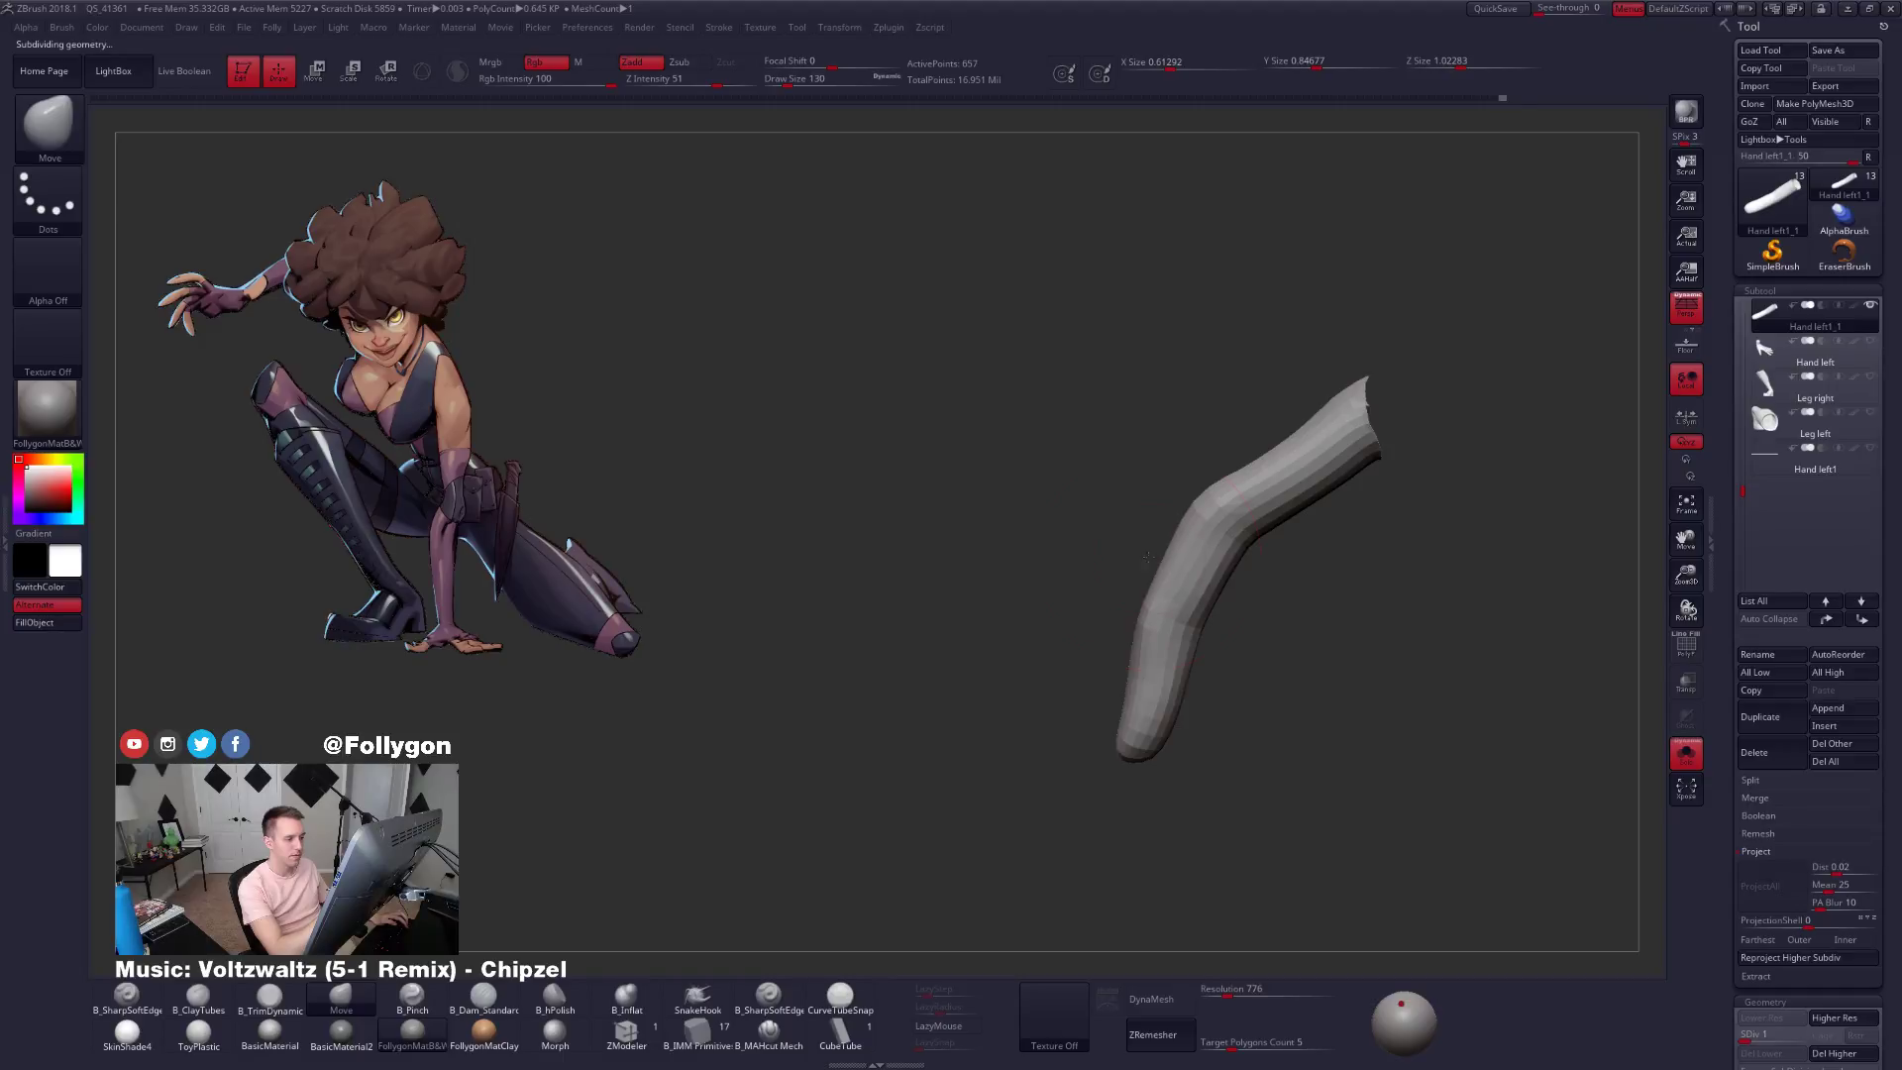
Reshape the ring finger with the Move brush at draw size 113 on subdivision level 1 and draw size 67 on level 2.
key(s)
drag(1164, 673, 1130, 673)
right_drag(1120, 683, 1159, 687)
key(space)
drag(1152, 662, 1147, 670)
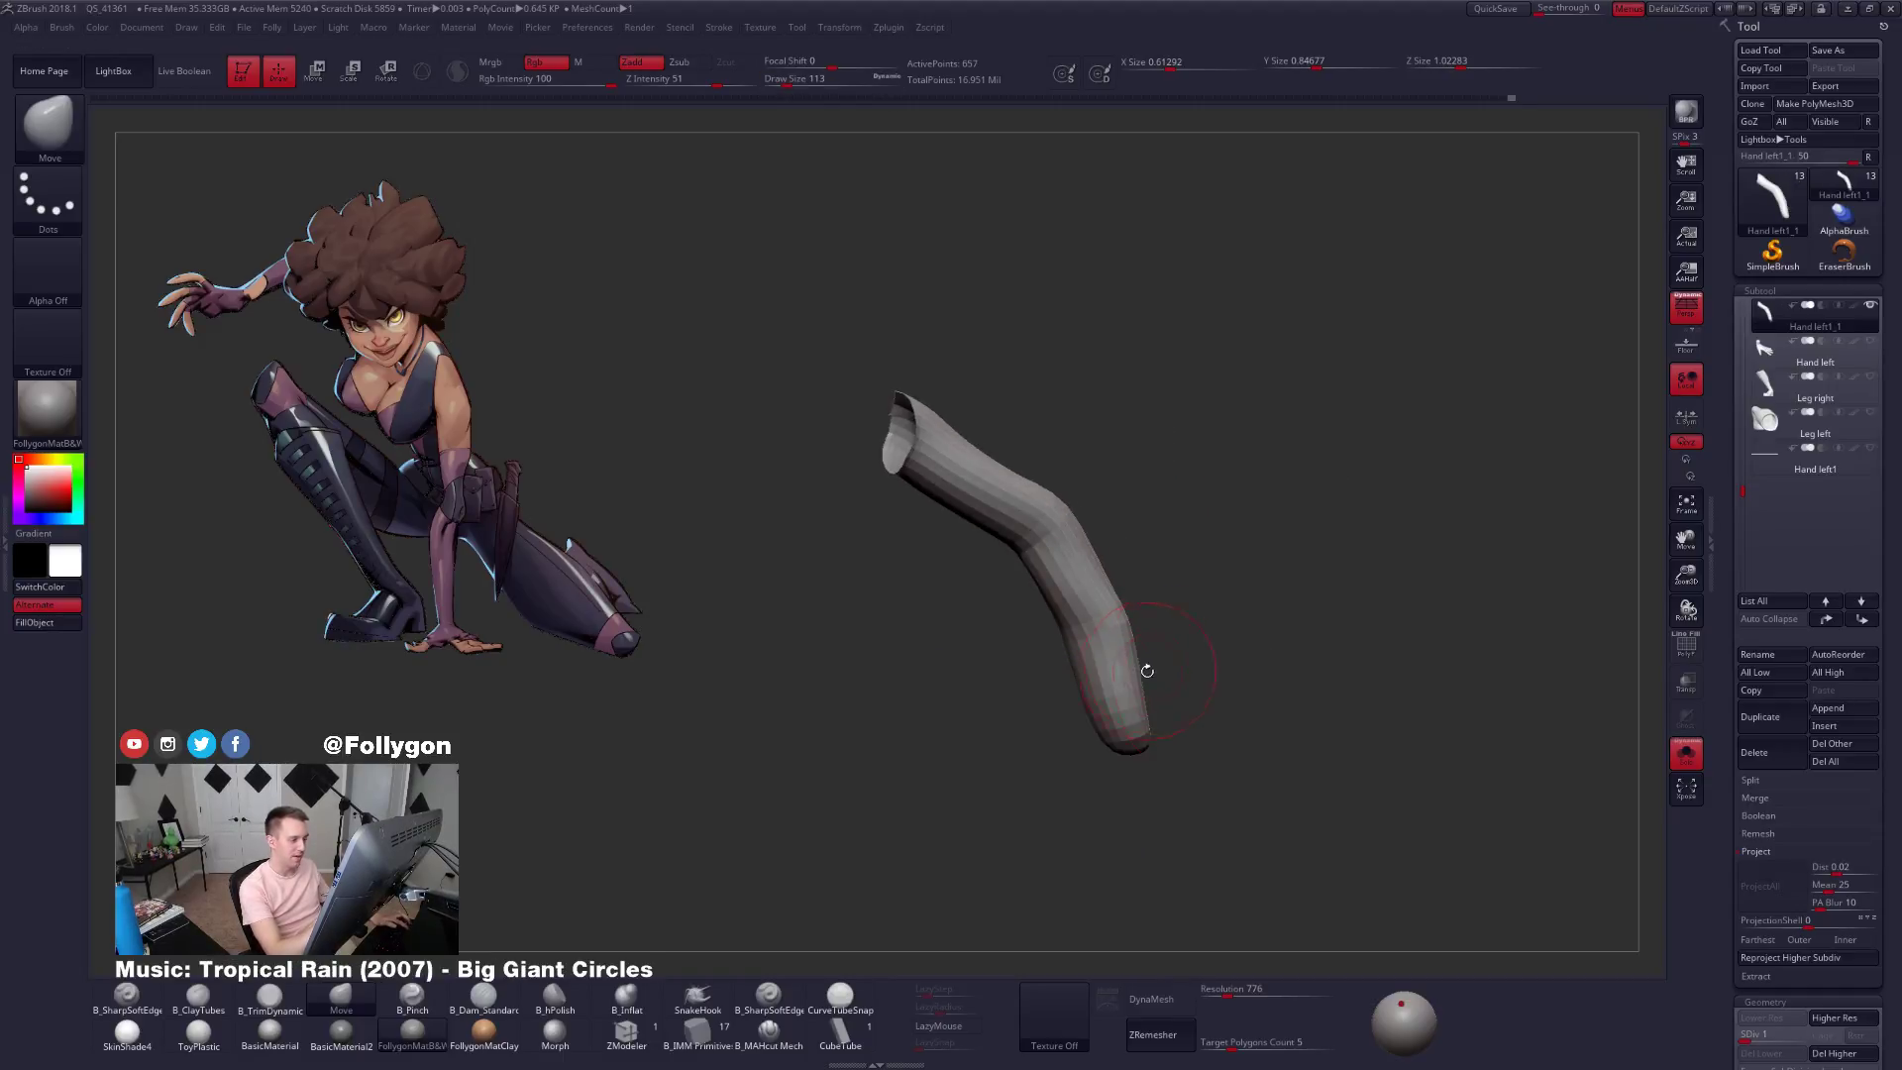
right_drag(1096, 562, 1216, 714)
key(ctrl+d)
key(space)
drag(1164, 686, 1149, 686)
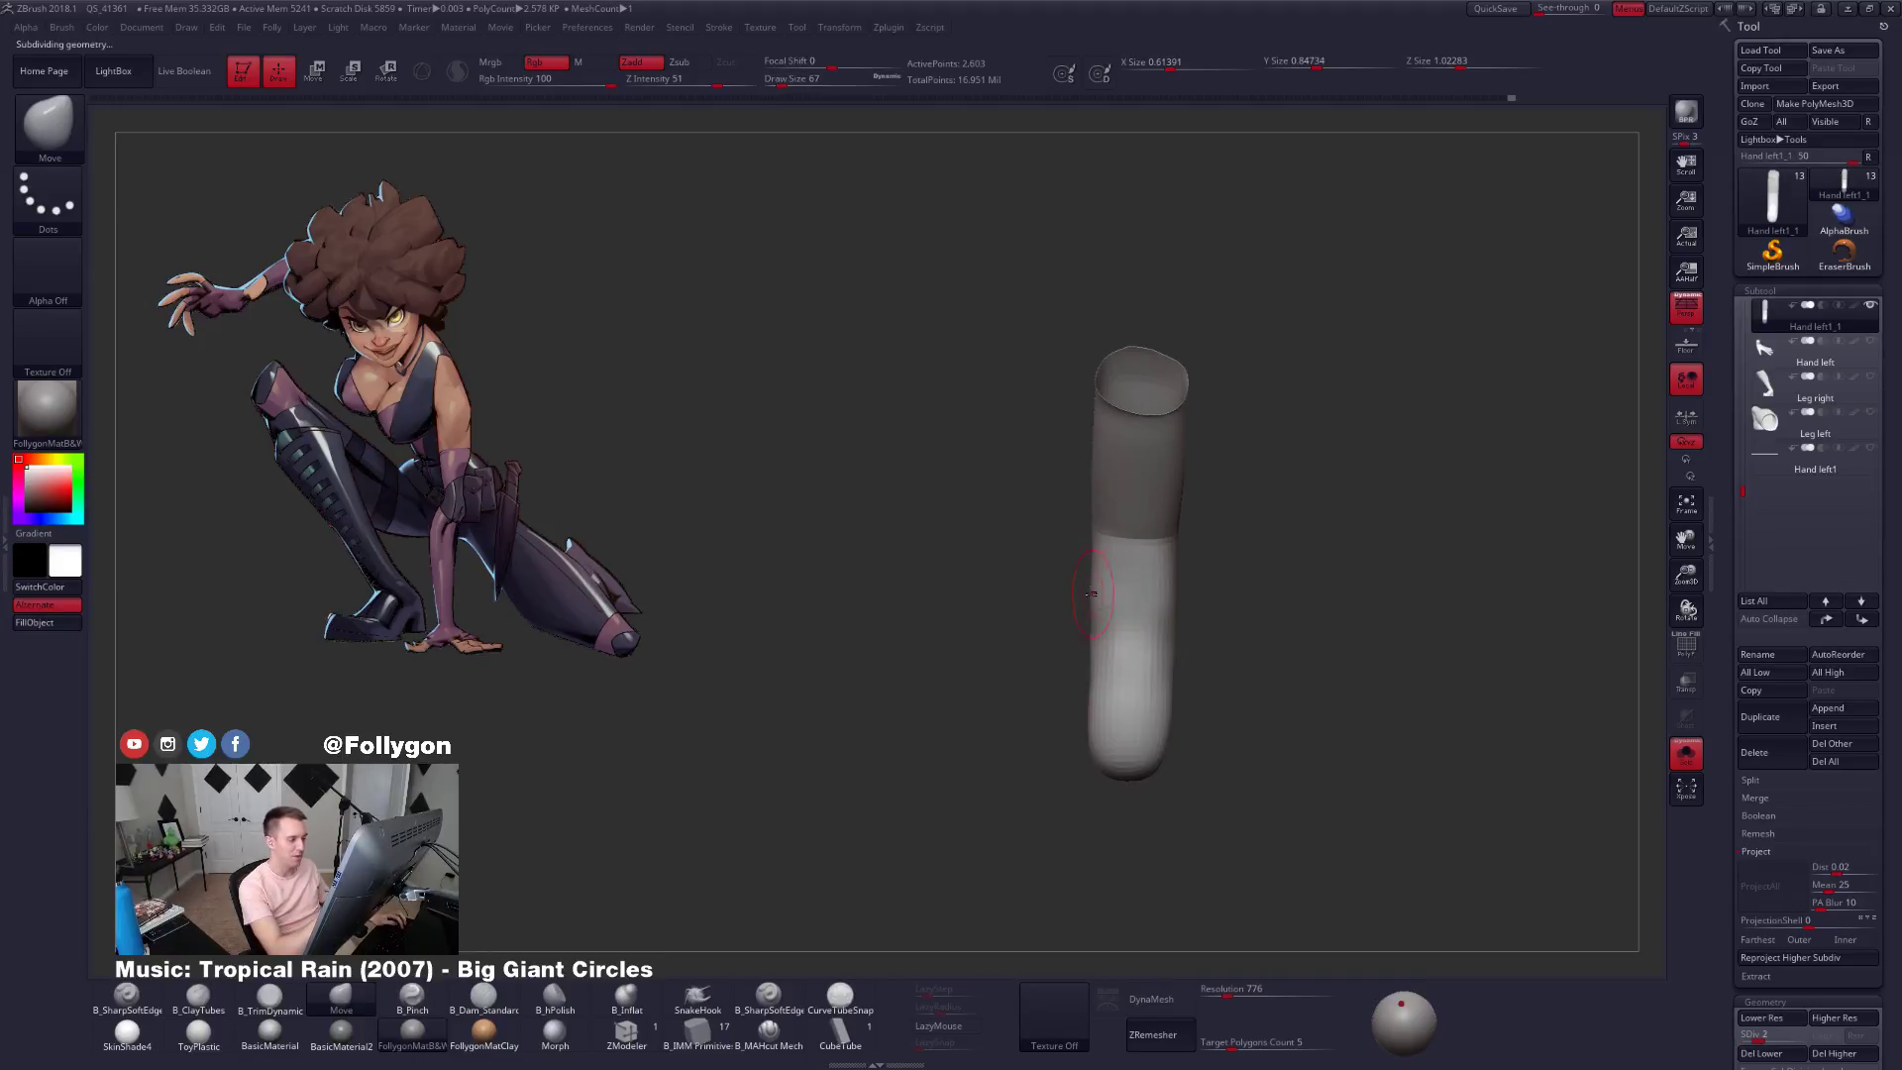
Sharpen the edges of the ring finger with Pinch at draw size 67 on subdivision levels 3 and 4.
key(ctrl+d)
mouse_move(1087, 598)
right_down()
mouse_move(1120, 594)
mouse_move(1103, 572)
right_up()
key(5)
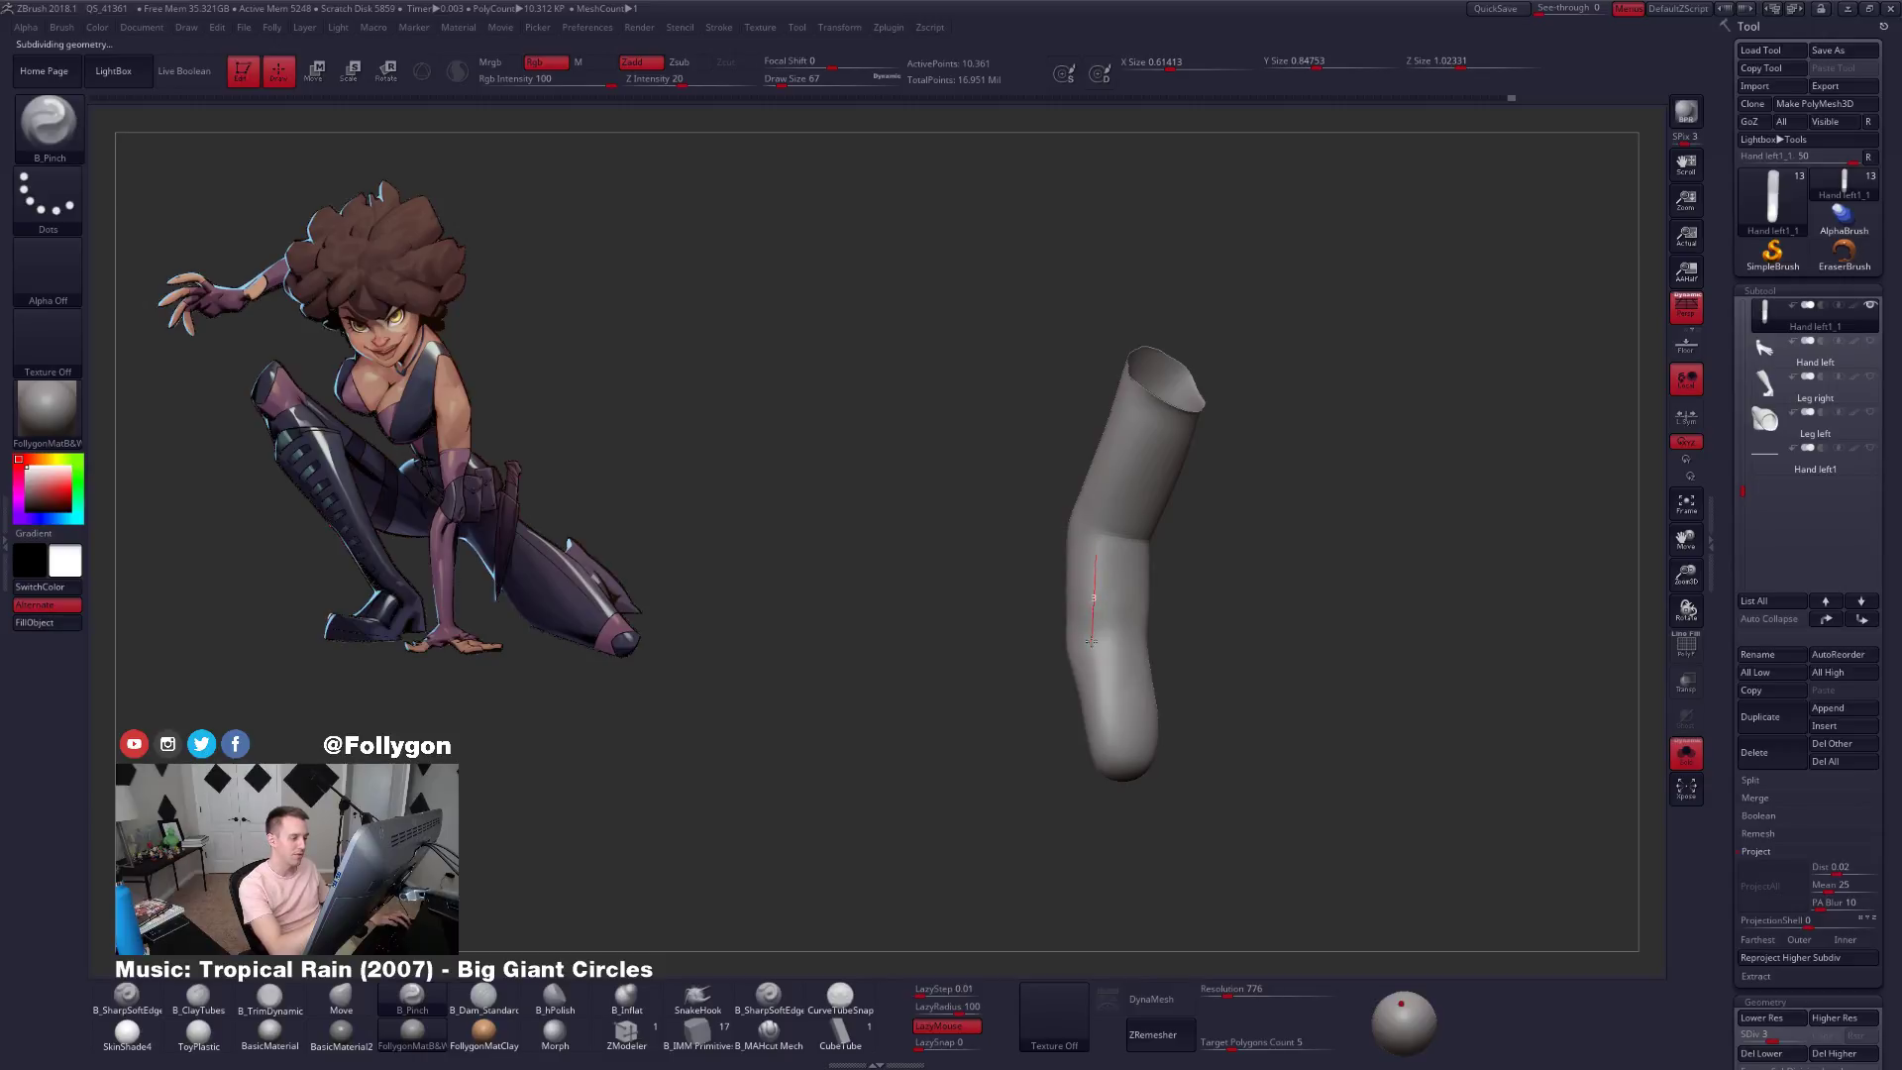
mouse_move(1107, 727)
mouse_down()
mouse_move(1060, 738)
mouse_move(1170, 612)
mouse_up()
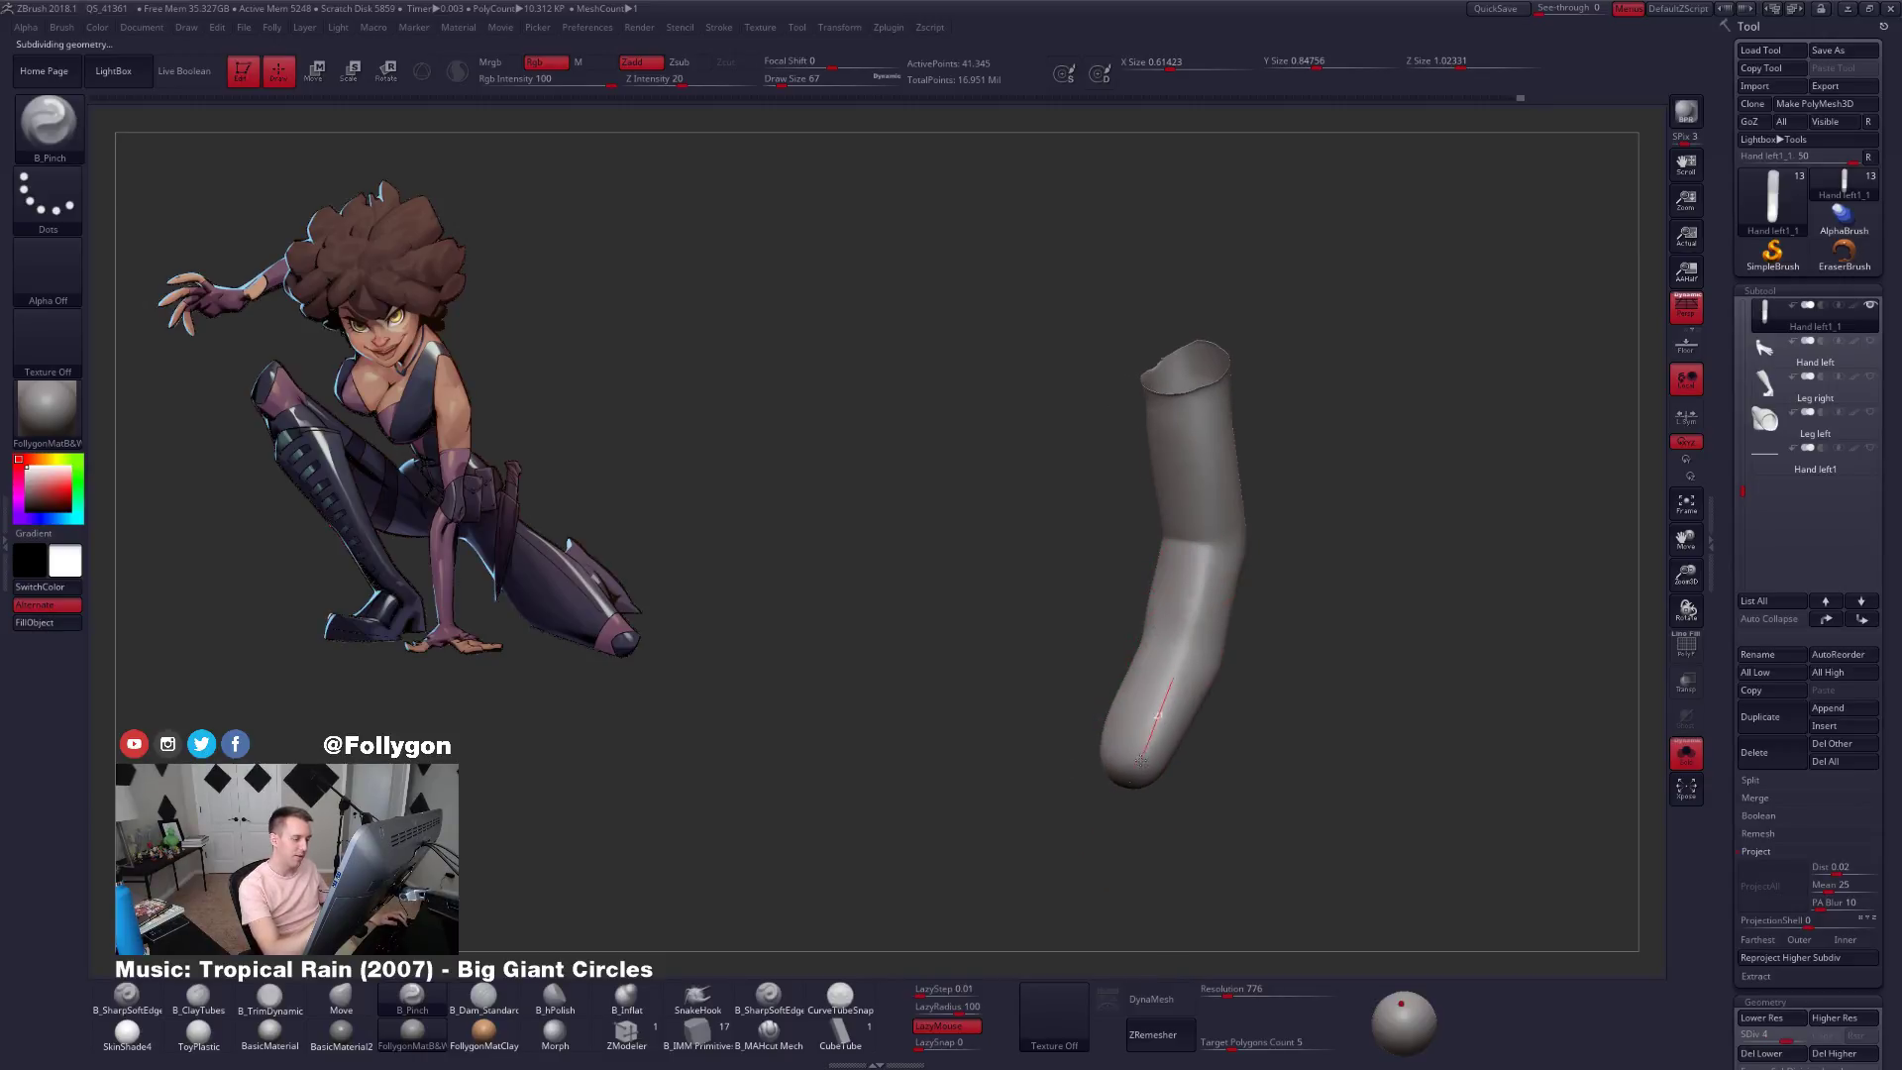
drag(1141, 761, 1138, 768)
right_drag(1139, 752, 1167, 627)
right_drag(1101, 713, 1135, 604)
Build up volume along the ring finger with ClayTubes at draw size 96 on subdivision levels 2 and 3.
key(shift+d)
key(shift+d)
key(2)
key(d)
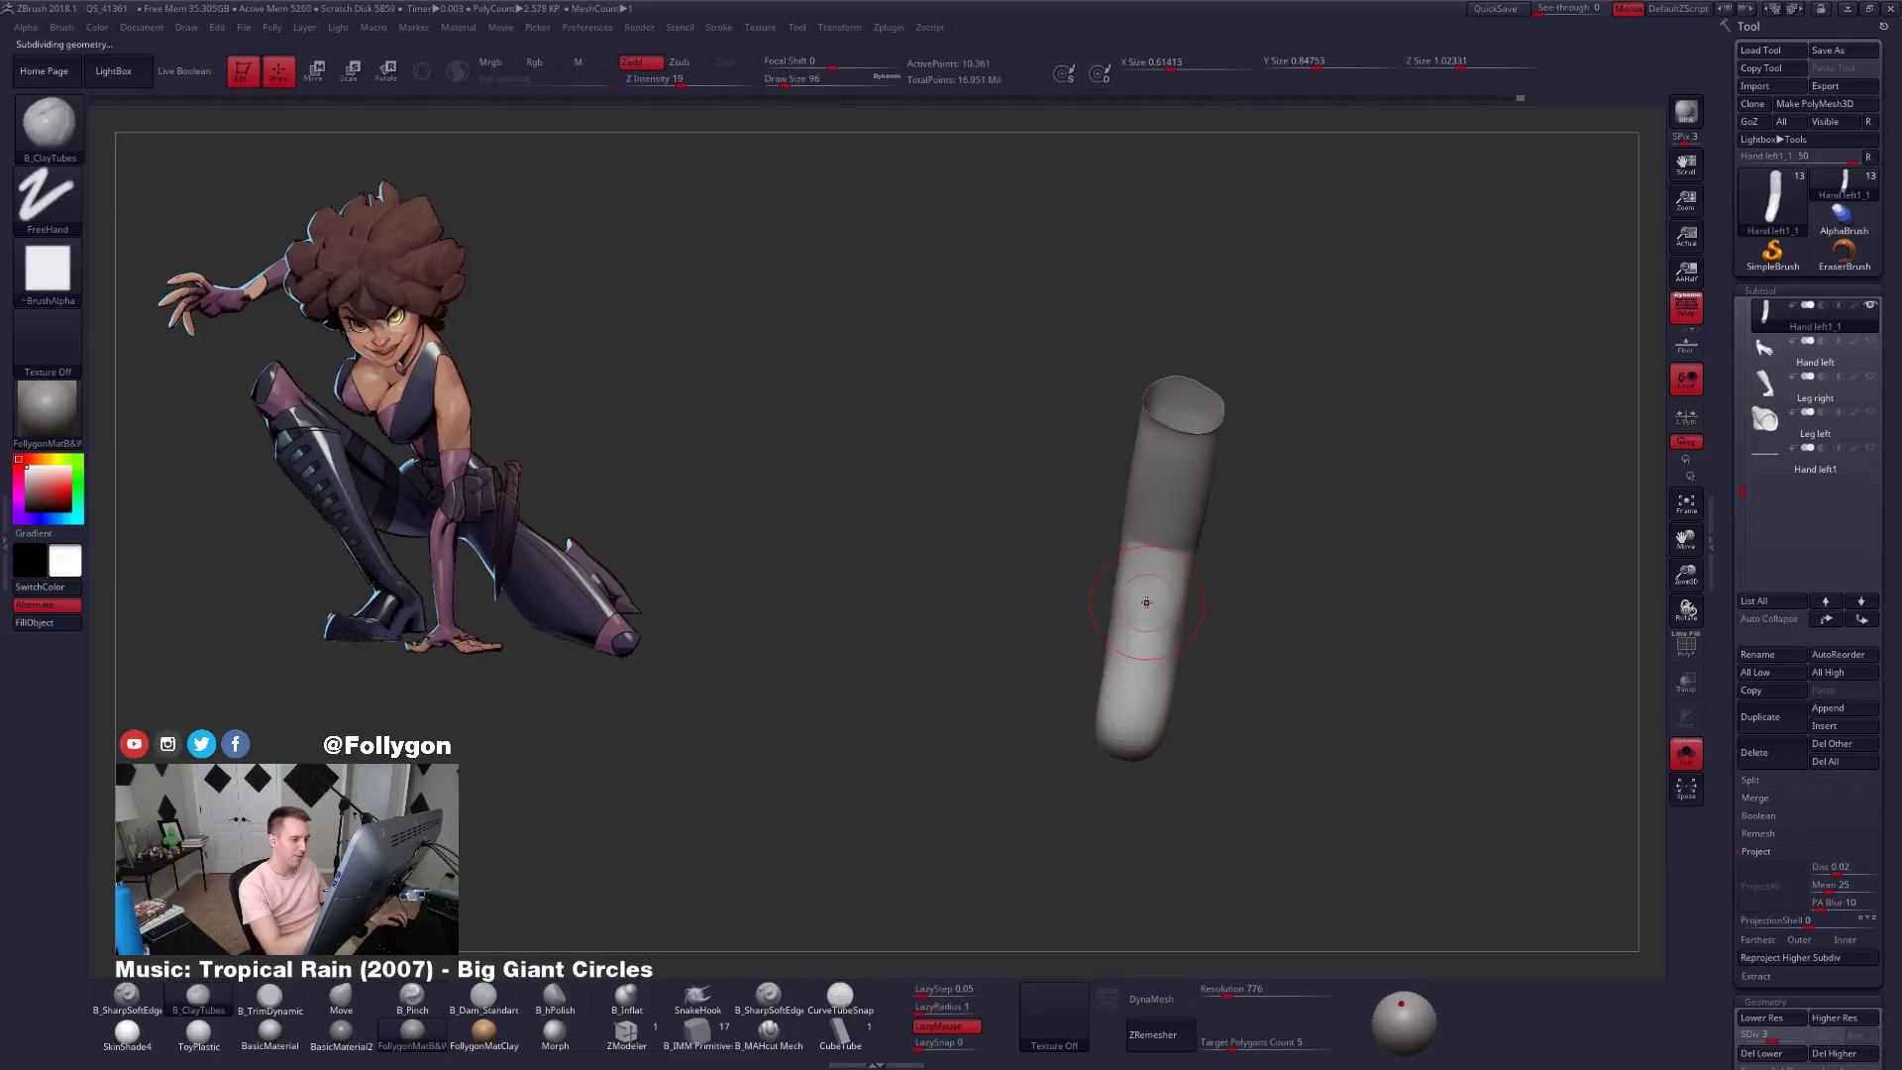
right_drag(1141, 692, 1206, 688)
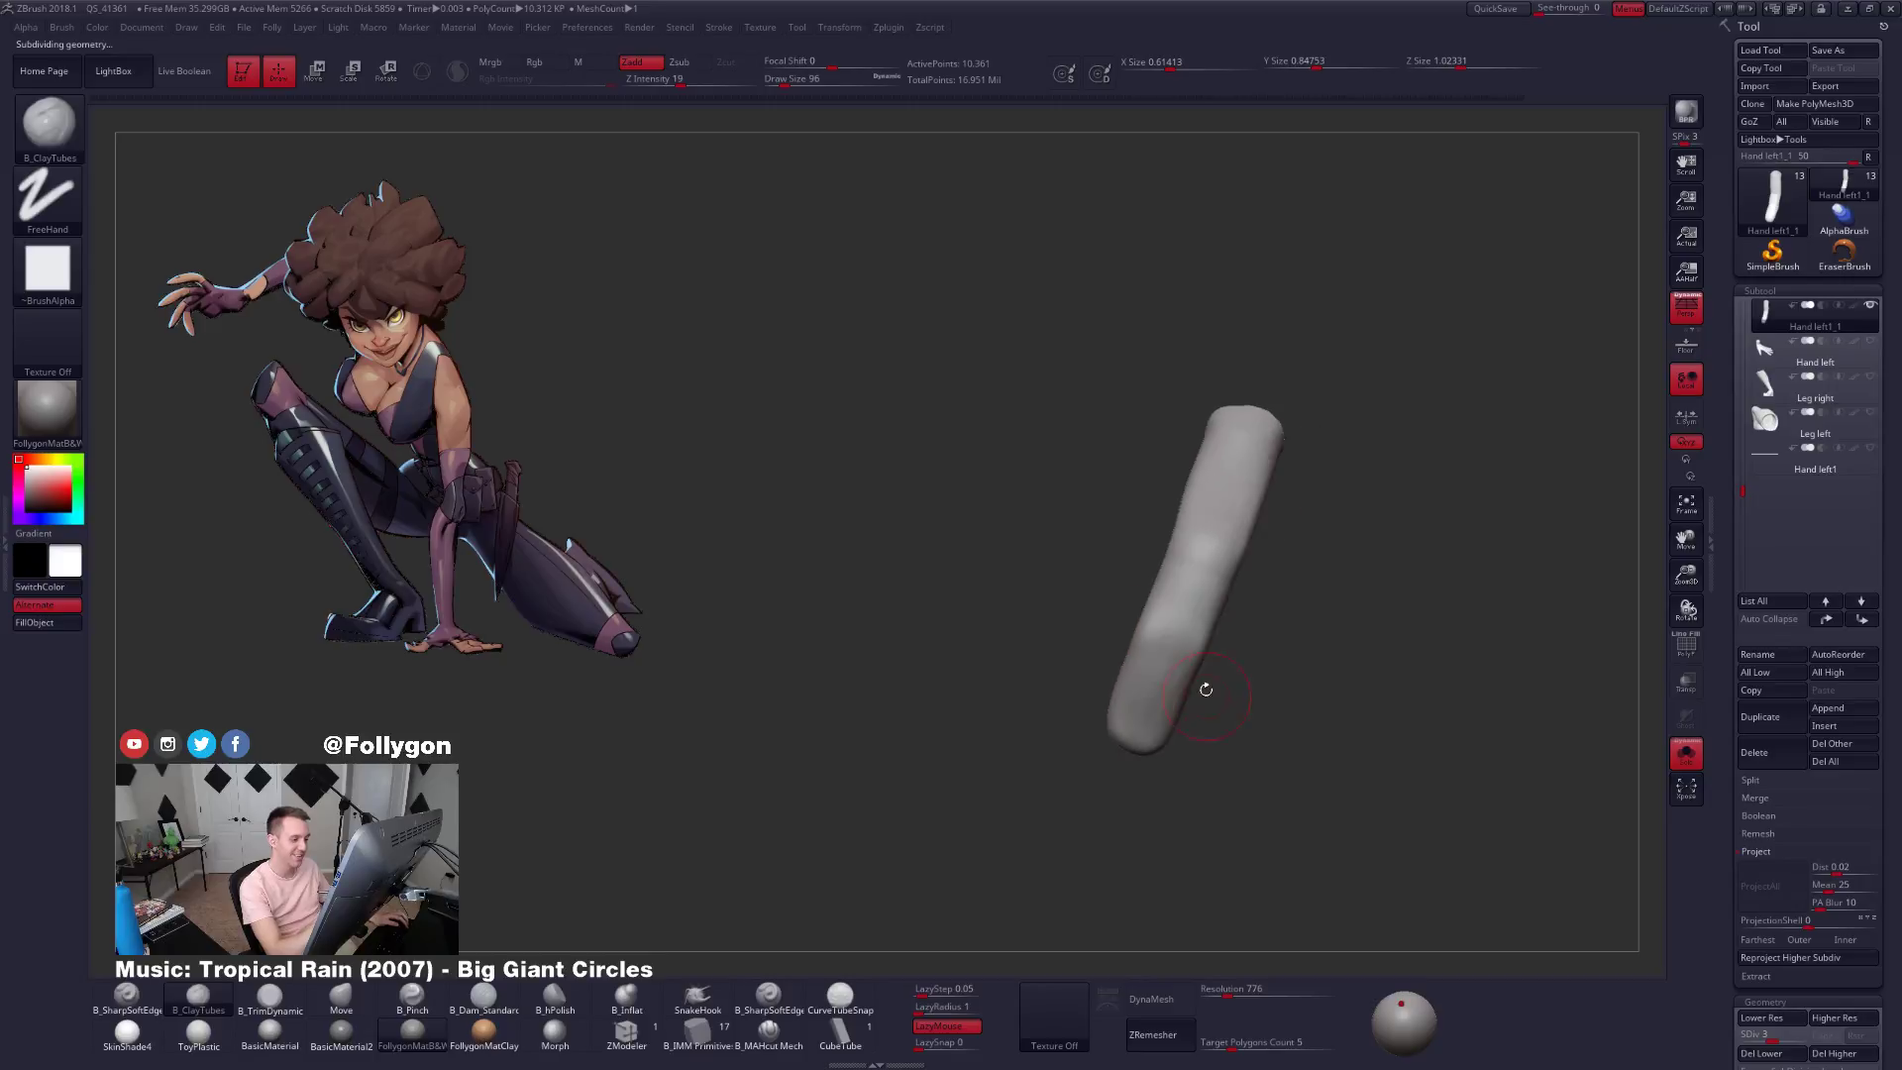
mouse_move(1175, 614)
right_down()
mouse_move(1191, 596)
mouse_move(1182, 712)
mouse_move(1193, 615)
right_up()
Refine the ring finger's contour with the Move brush at draw size 96 on subdivision level 2.
key(b)
key(m)
key(v)
key(shift+d)
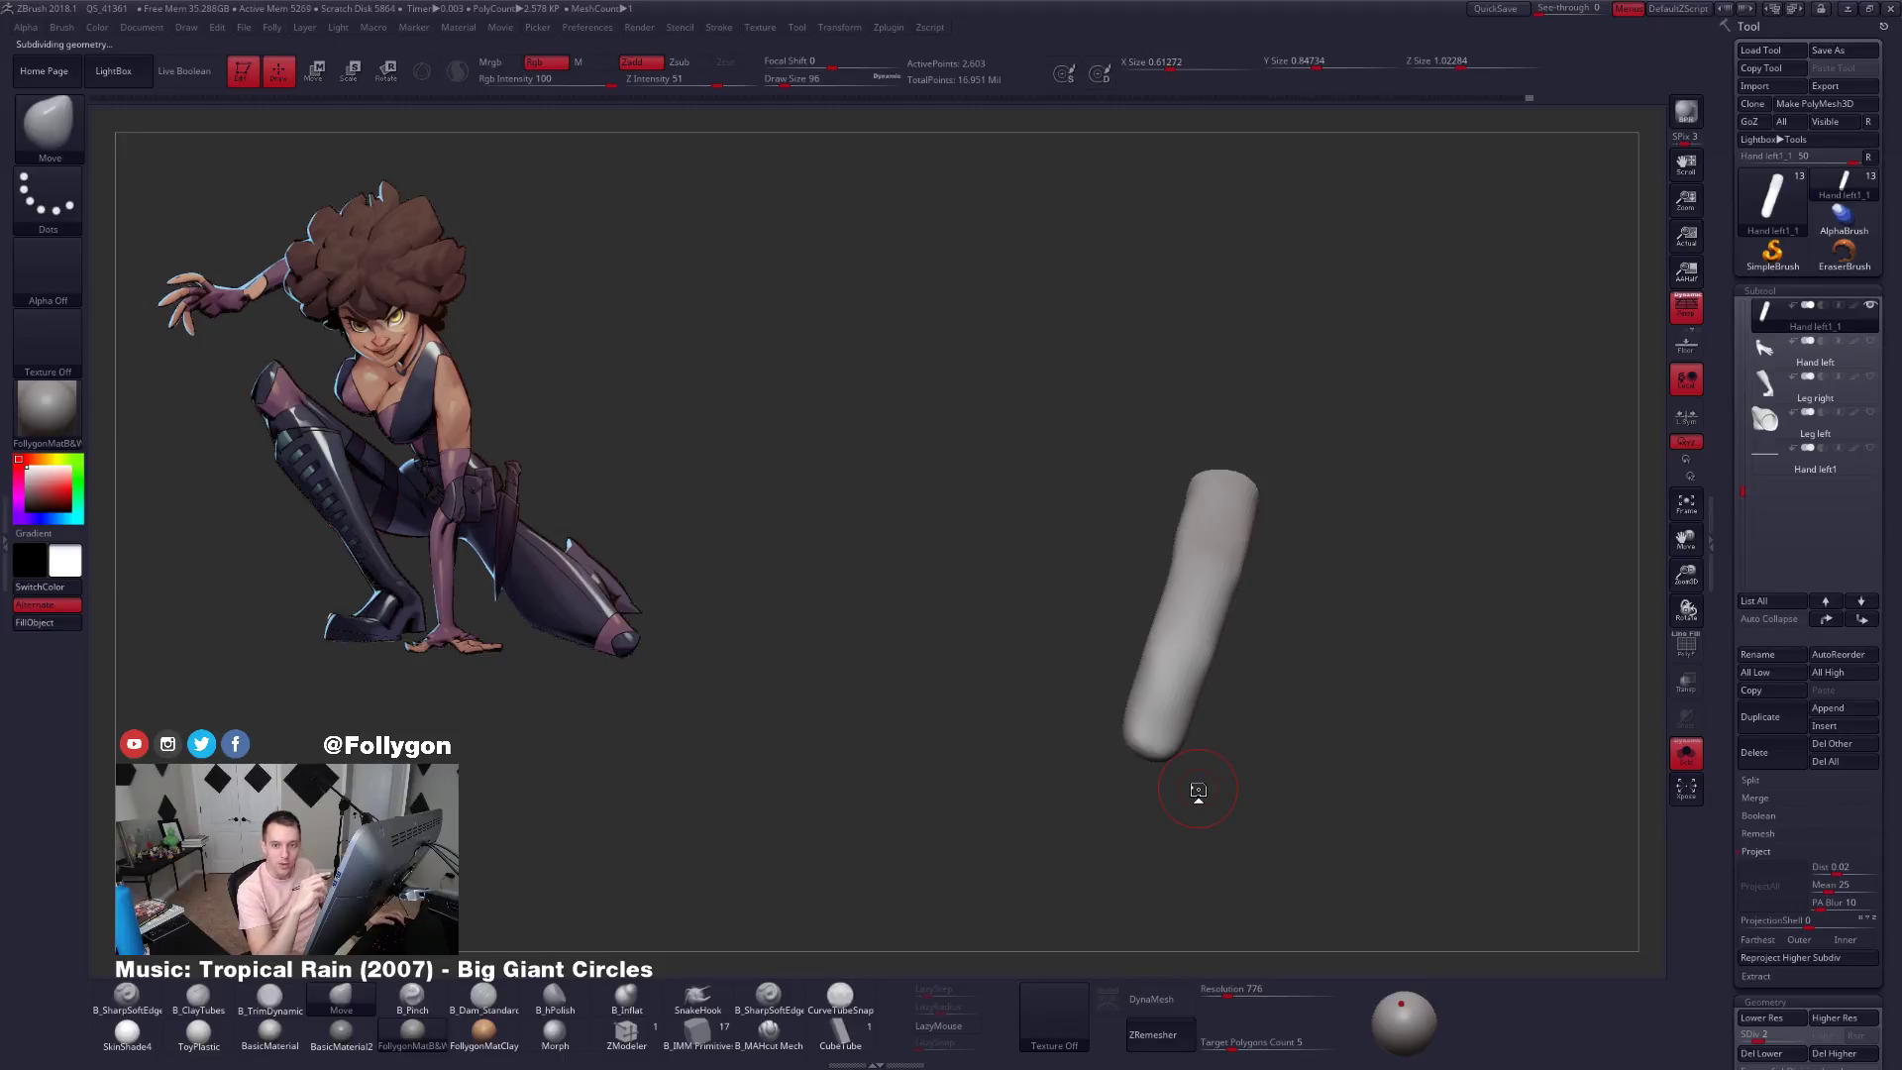
mouse_move(1219, 761)
right_down()
mouse_move(1209, 817)
mouse_move(1265, 723)
mouse_move(1329, 688)
right_up()
Isolate the outer segment of the ring finger with a lasso selection and hide the stray polygons along its cut edge.
ctrl+shift+drag(1383, 656, 763, 682)
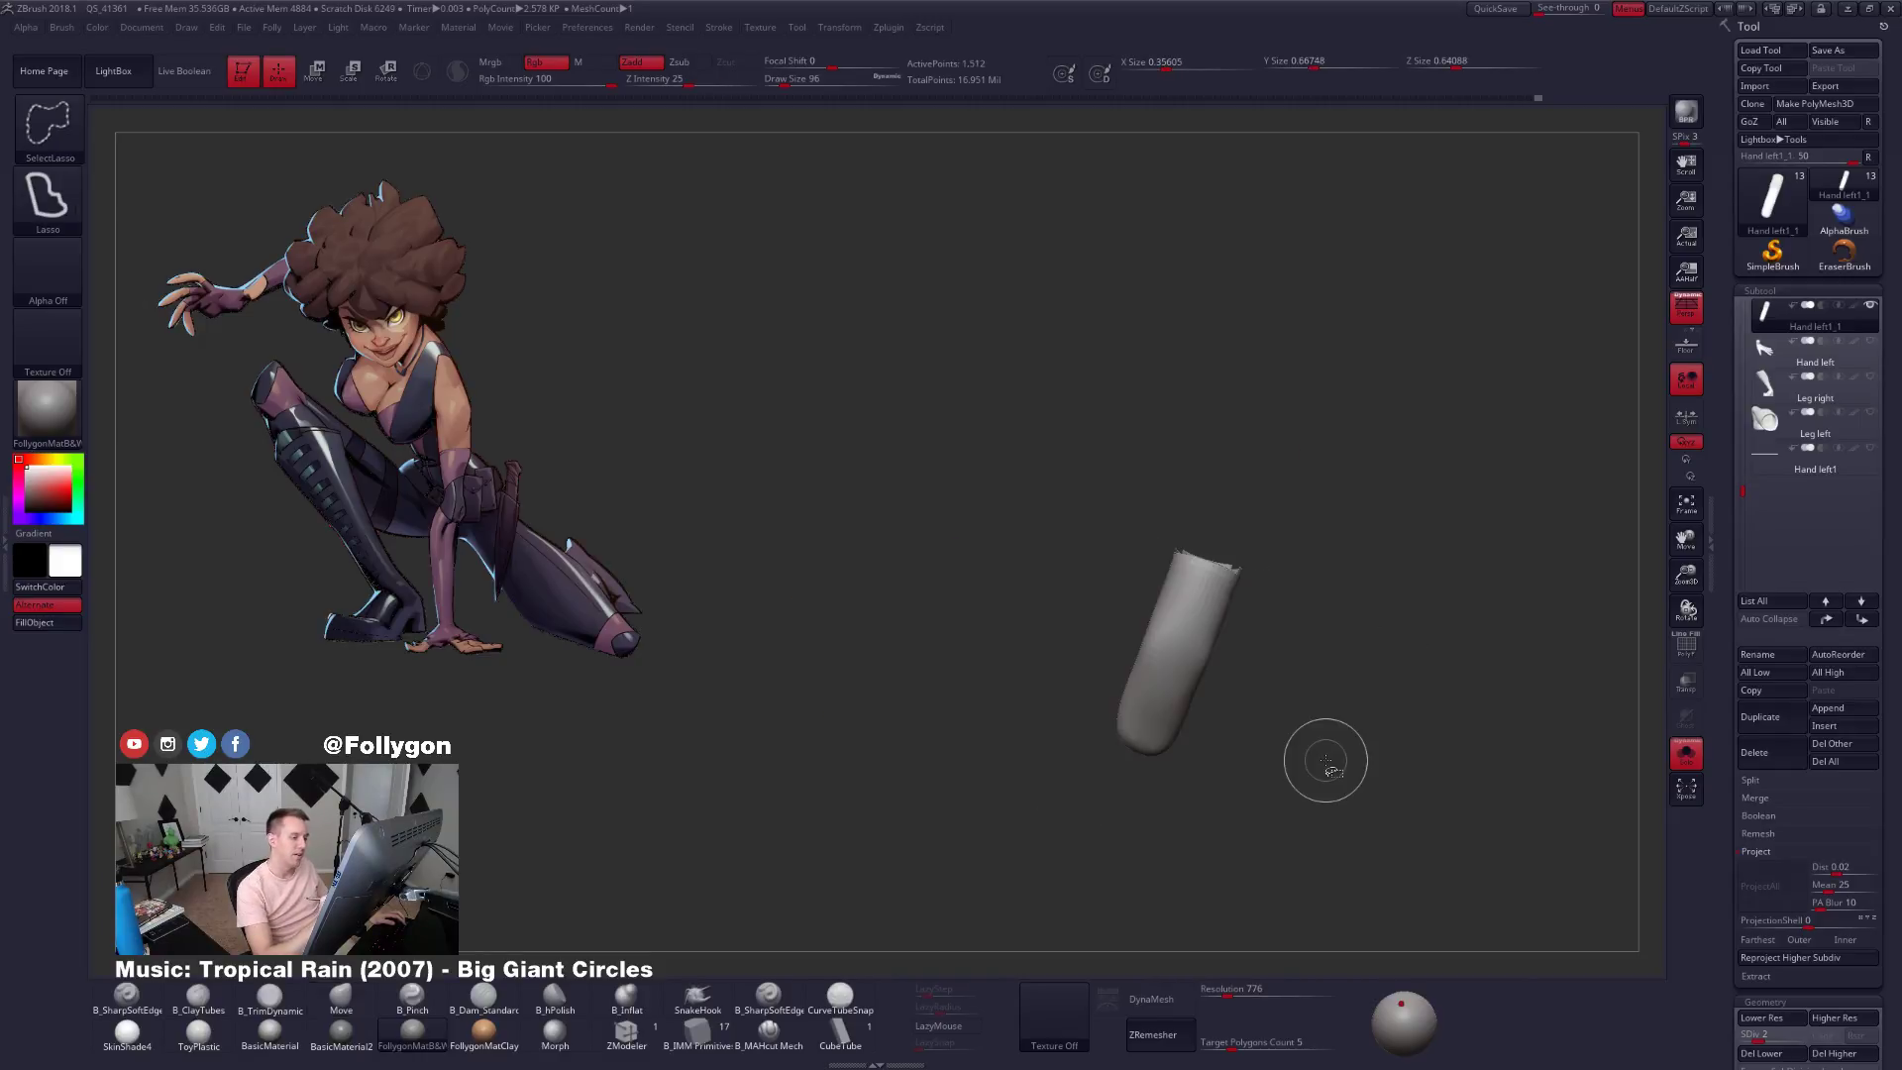
key(f)
right_drag(1280, 738, 1274, 761)
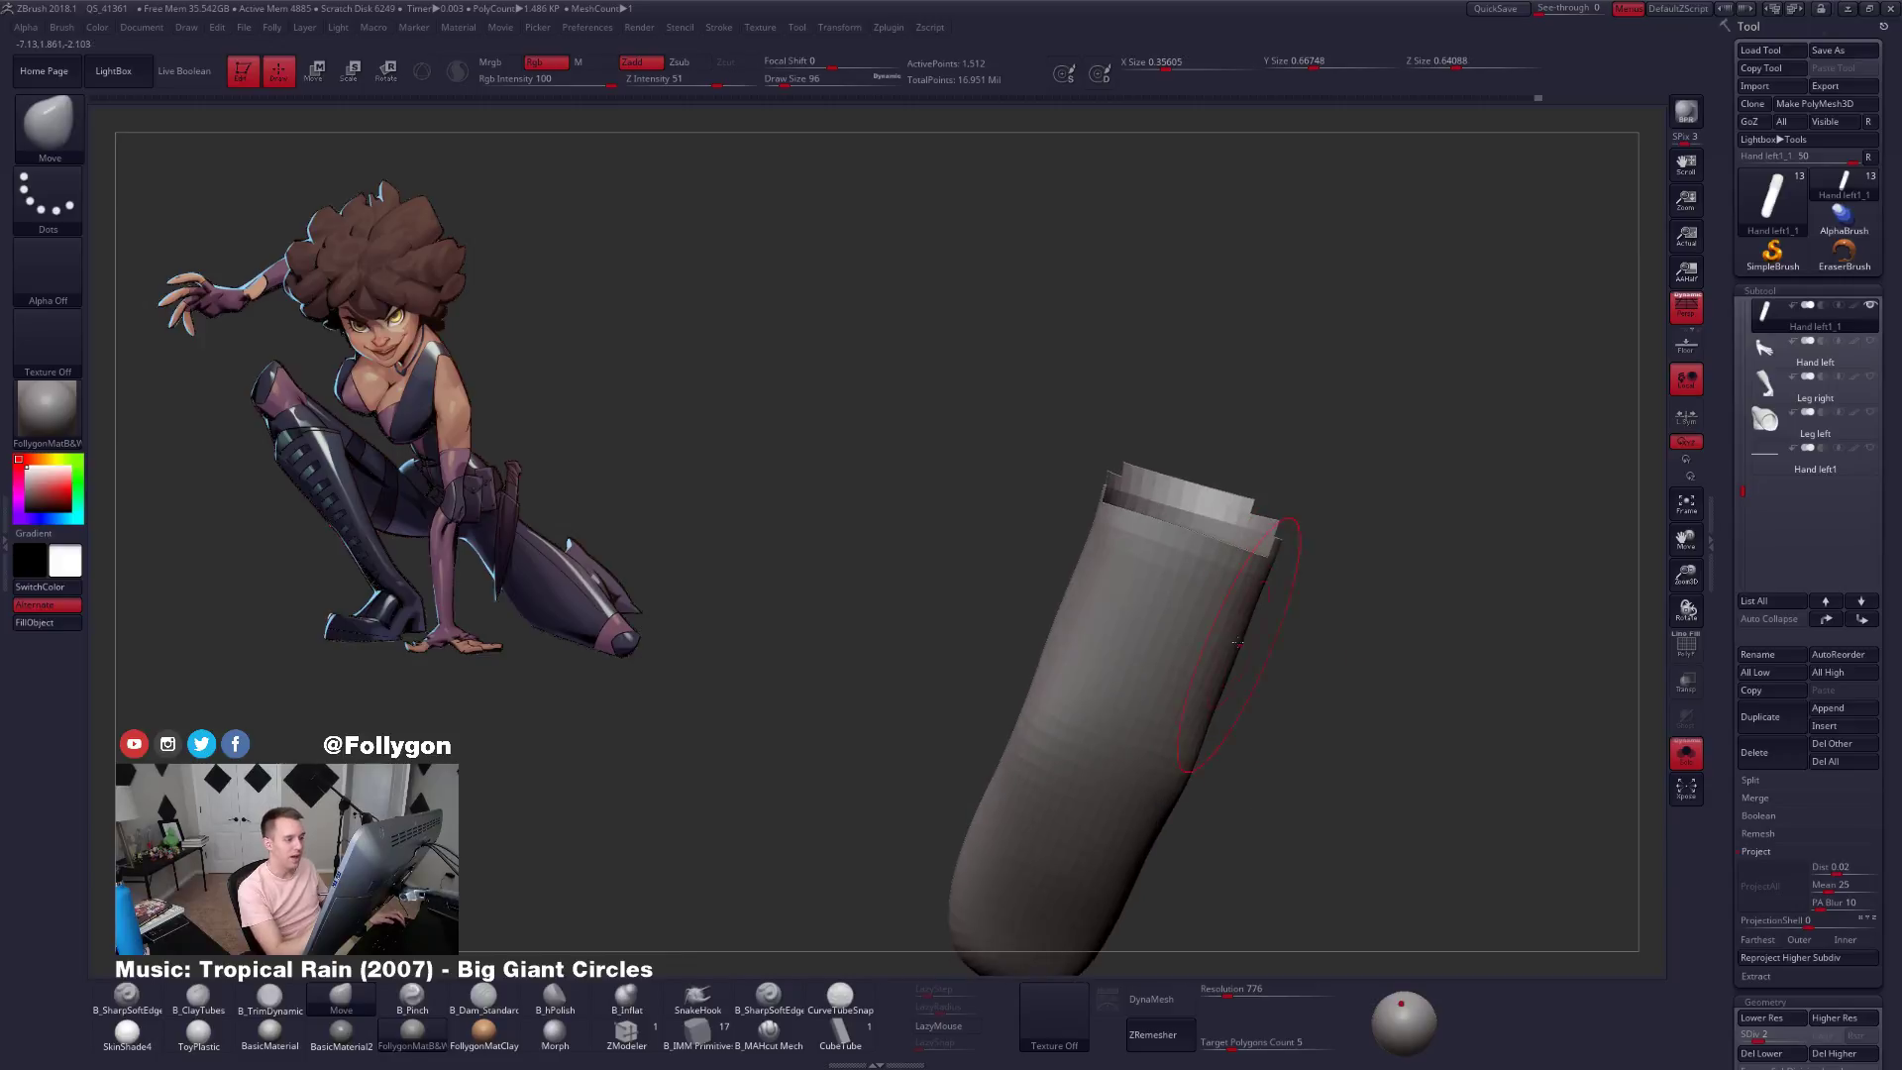
mouse_move(1084, 488)
ctrl+alt+shift+mouse_down()
mouse_move(1171, 443)
mouse_move(1346, 565)
ctrl+alt+shift+mouse_up()
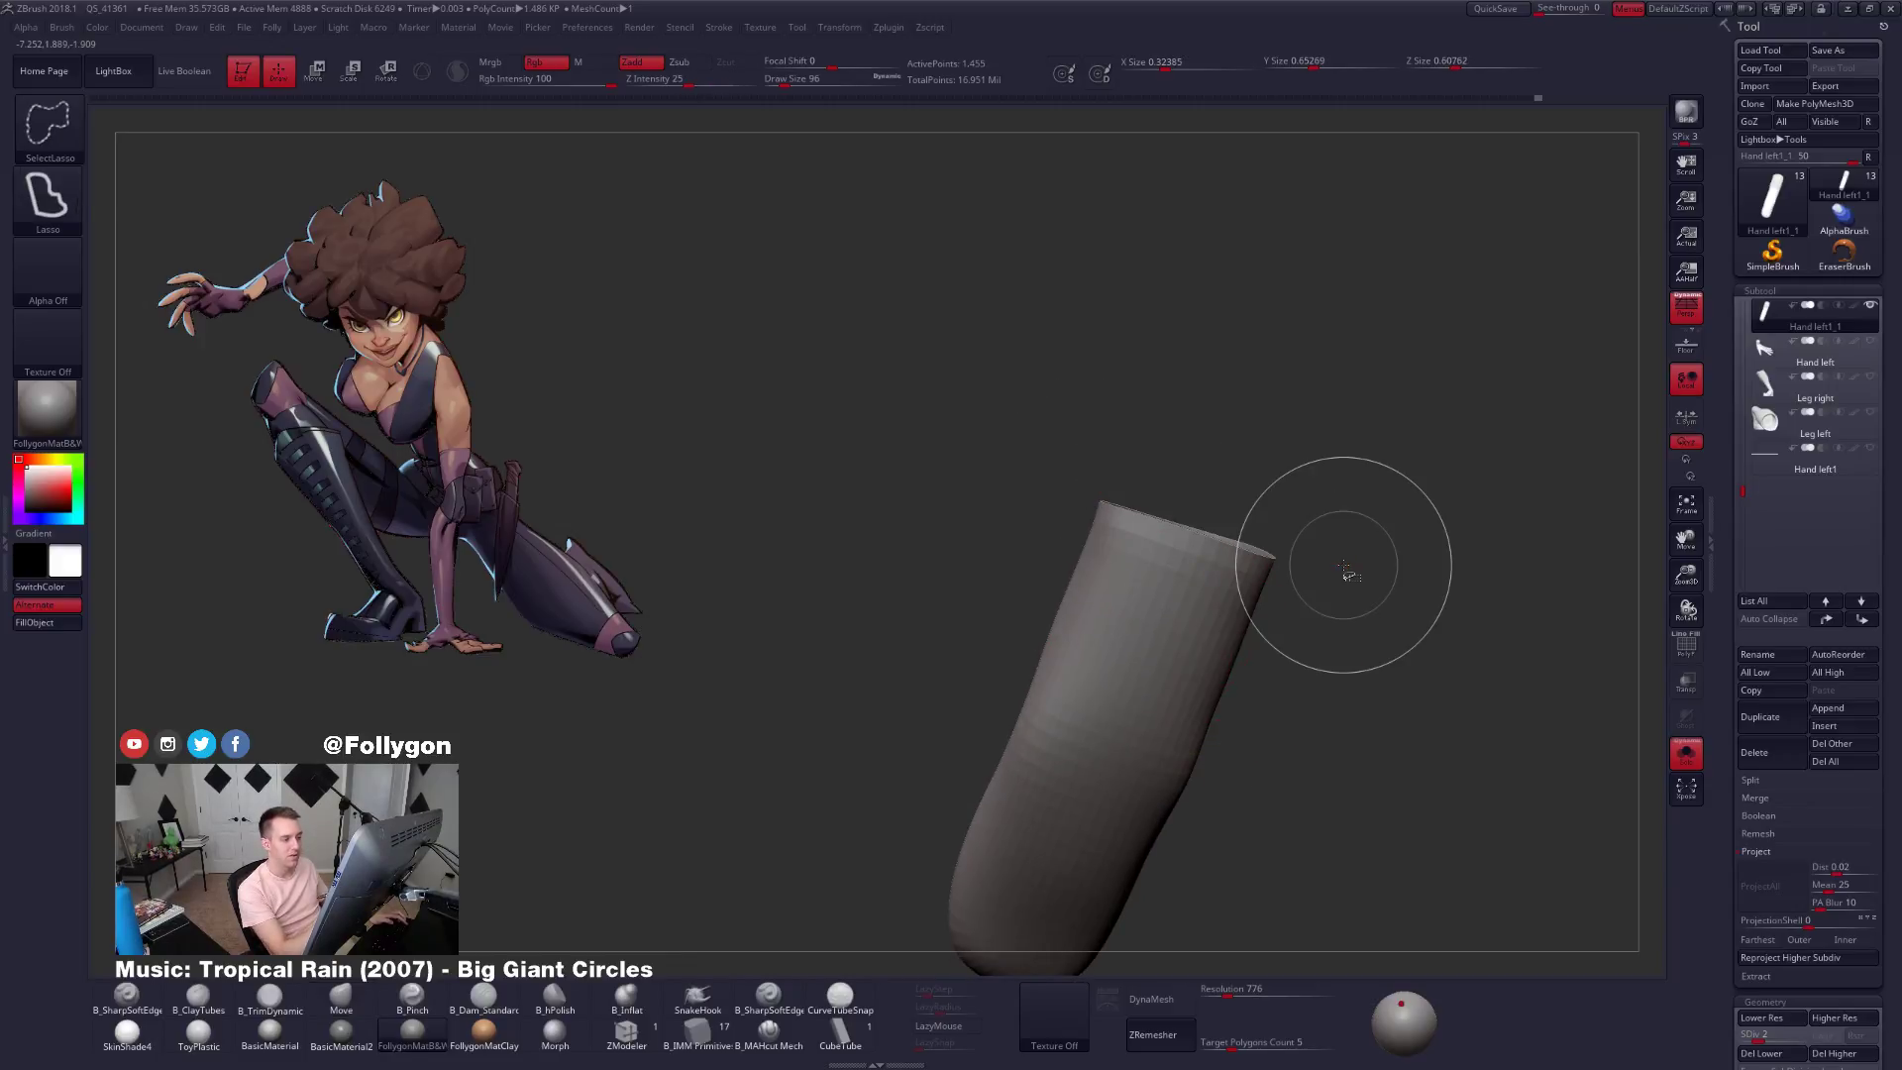
mouse_move(1345, 565)
right_down()
mouse_move(1343, 716)
mouse_move(1285, 669)
right_up()
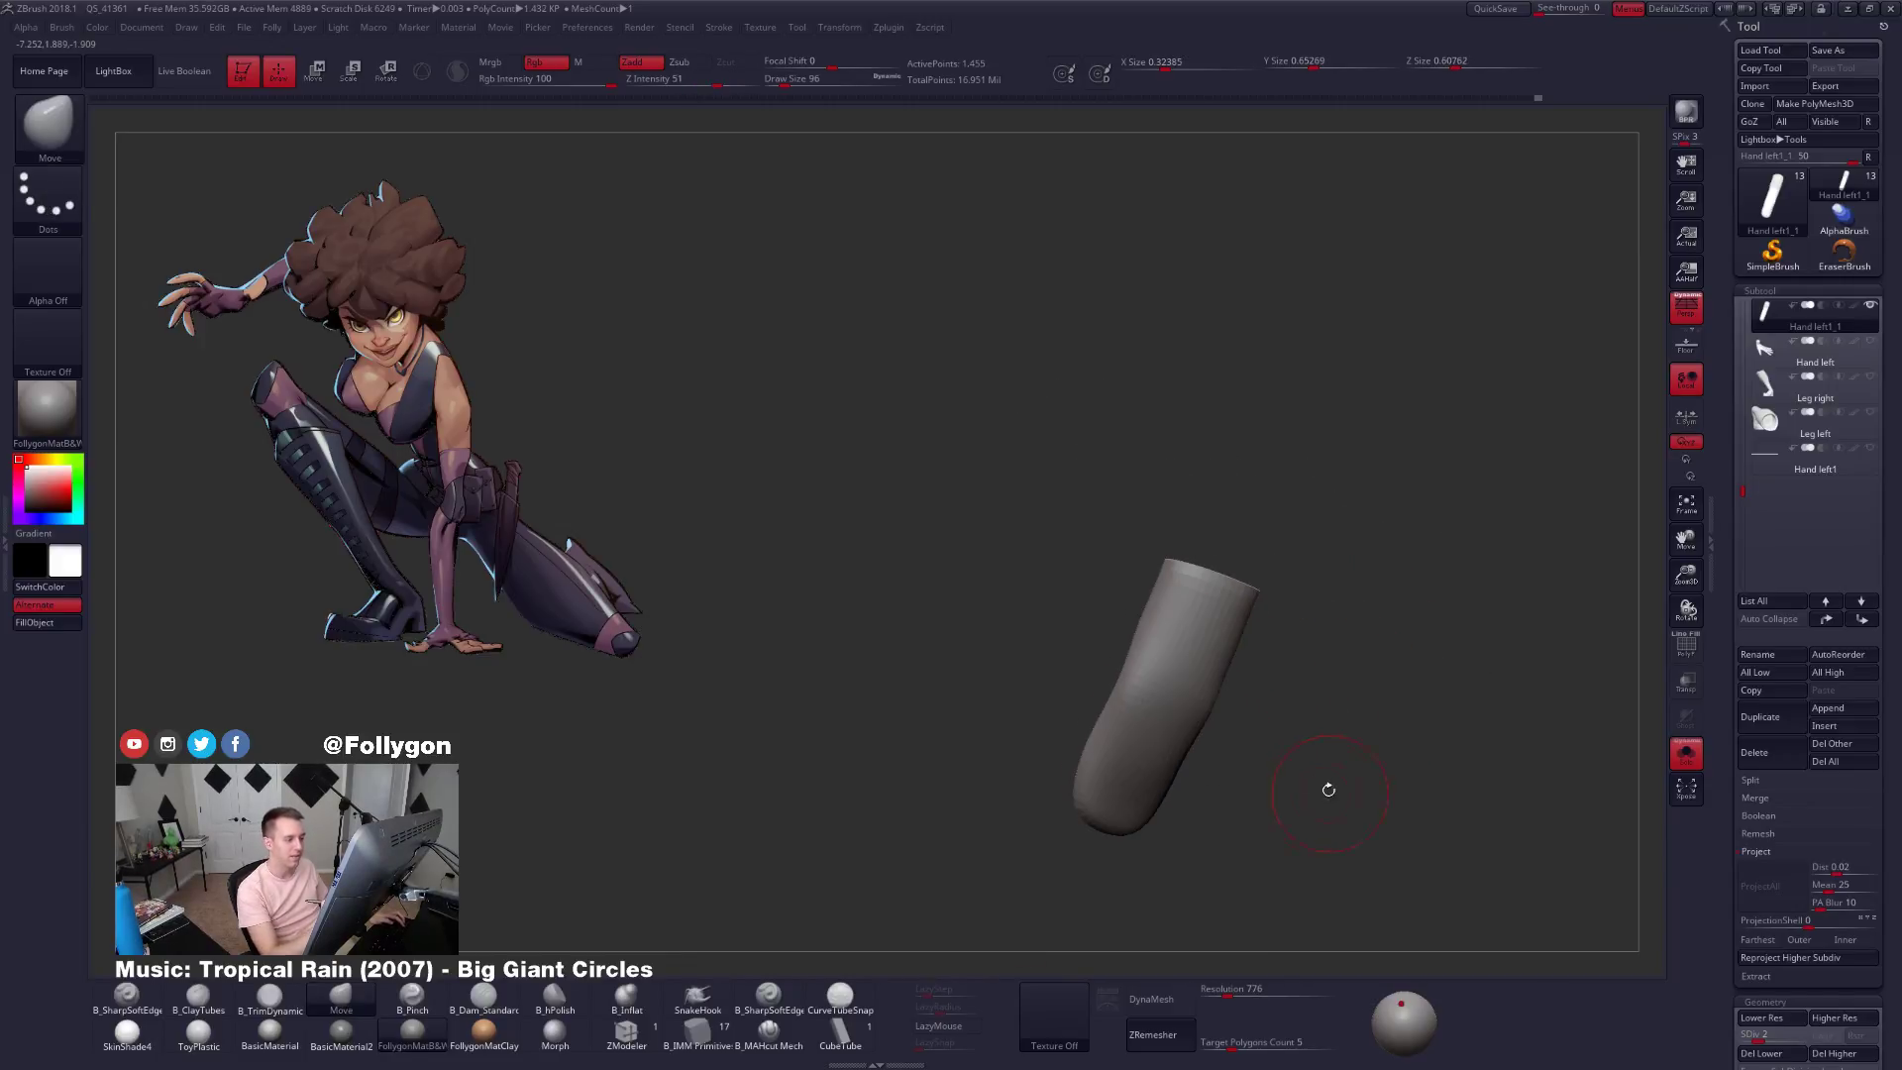
Show the full ring finger again and raise it to subdivision level 3.
mouse_move(1330, 789)
alt+right_down()
mouse_move(1252, 737)
mouse_move(1299, 769)
mouse_move(1261, 768)
mouse_move(1250, 634)
alt+right_up()
ctrl+shift+click(1223, 774)
key(ctrl+d)
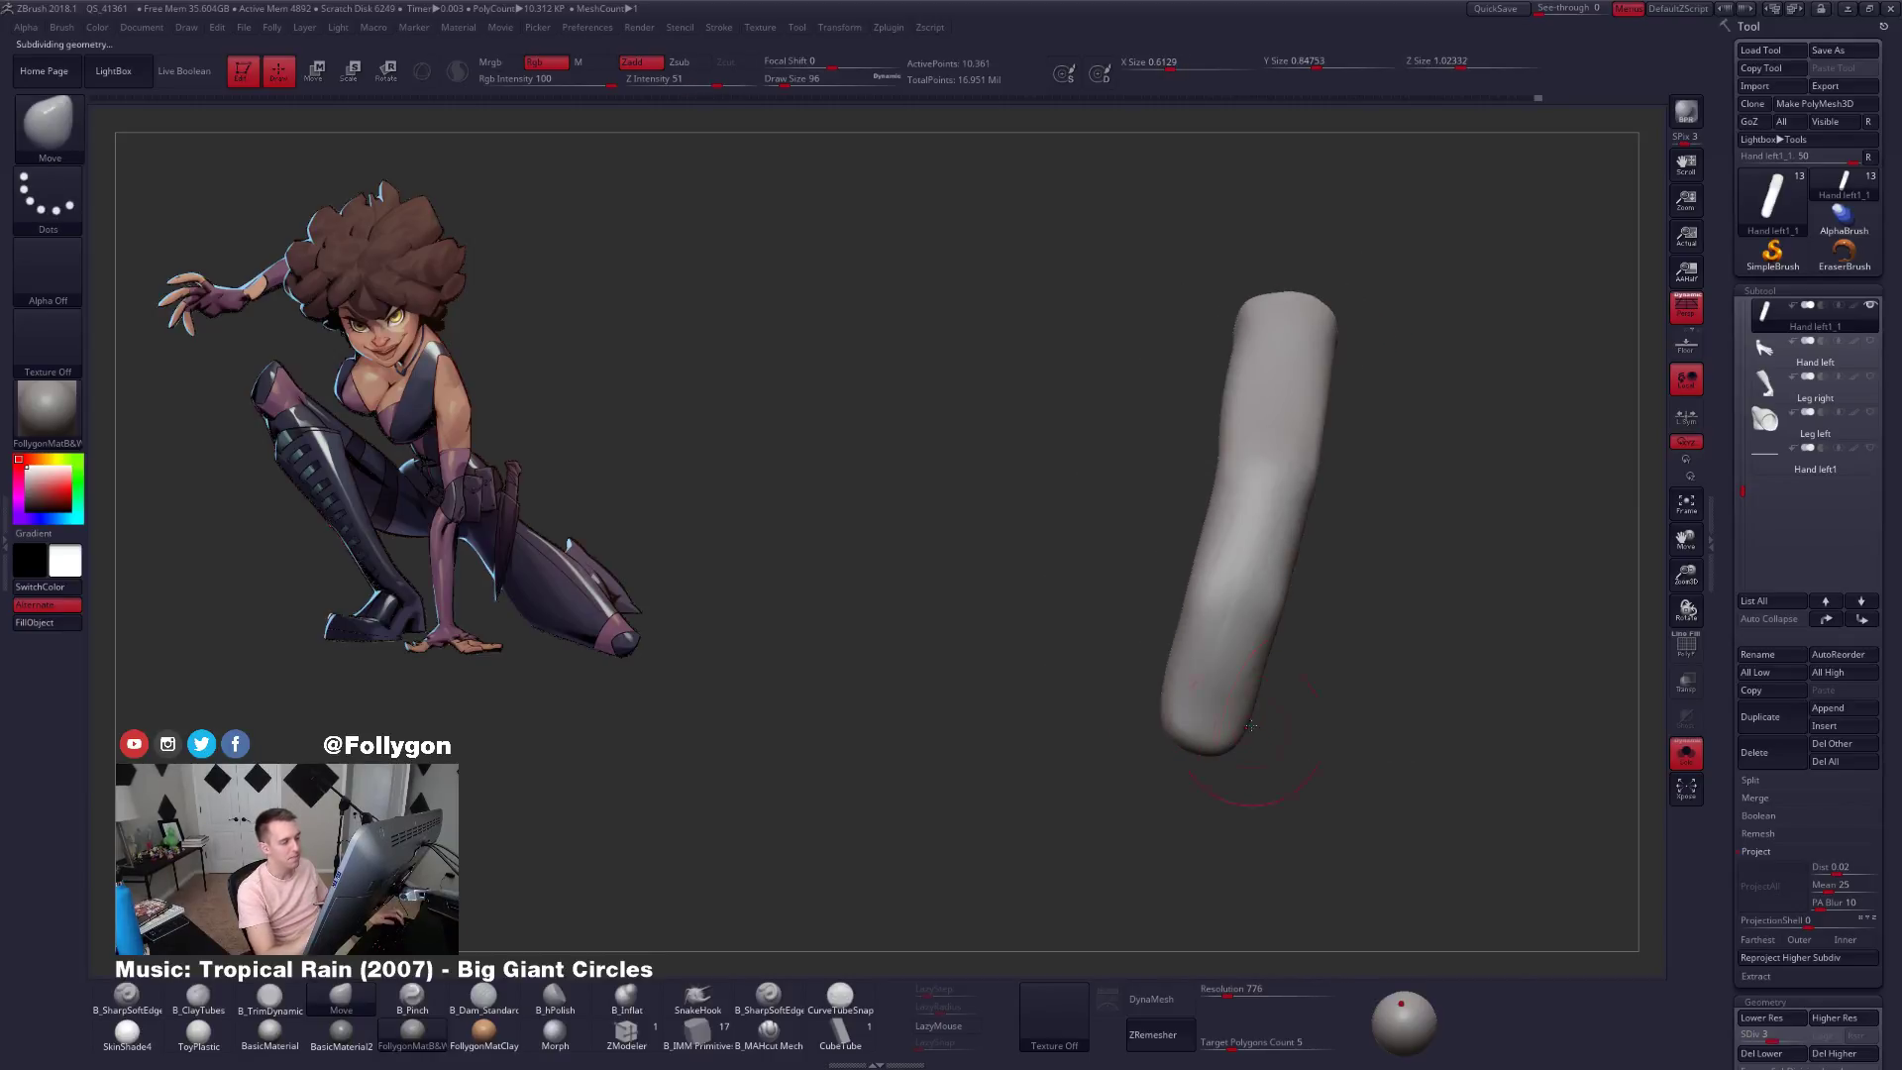
Smooth the ring finger and adjust its outline with the Move brush at draw size 140 on subdivision level 3.
key(shift)
shift+drag(1212, 679, 1220, 662)
right_drag(1221, 661, 1265, 639)
mouse_move(1288, 733)
right_down()
mouse_move(1266, 755)
mouse_move(1250, 728)
right_up()
key(space)
drag(1234, 727, 1244, 727)
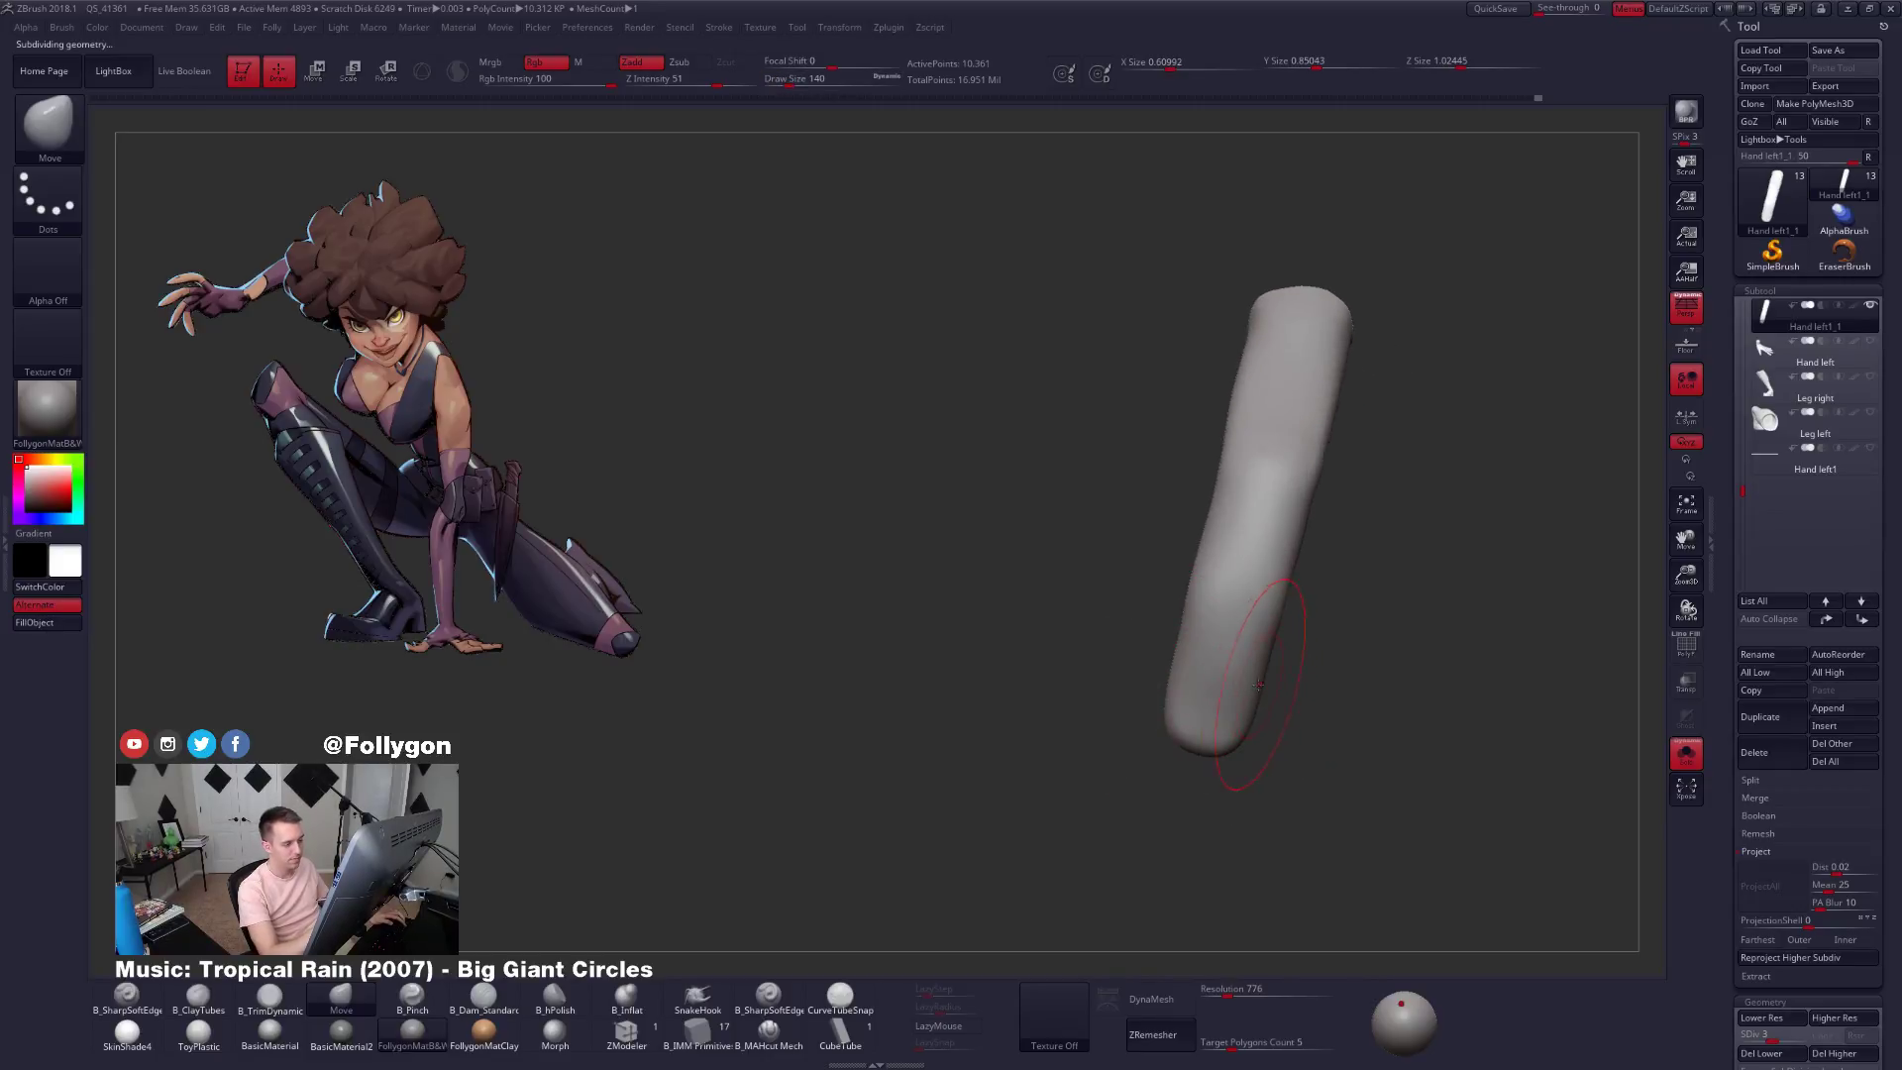
Refine the ring finger's shape on subdivision level 2 with the Move brush at draw size 81.
mouse_move(1258, 684)
right_down()
mouse_move(1260, 706)
mouse_move(1305, 666)
right_up()
key(shift+d)
key(space)
key(space)
drag(1305, 651, 1295, 651)
mouse_move(1263, 634)
right_down()
mouse_move(1307, 600)
mouse_move(1286, 550)
right_up()
Build up the ring finger with ClayTubes at draw size 81, alternating with the Move brush while raising the subdivision level.
key(2)
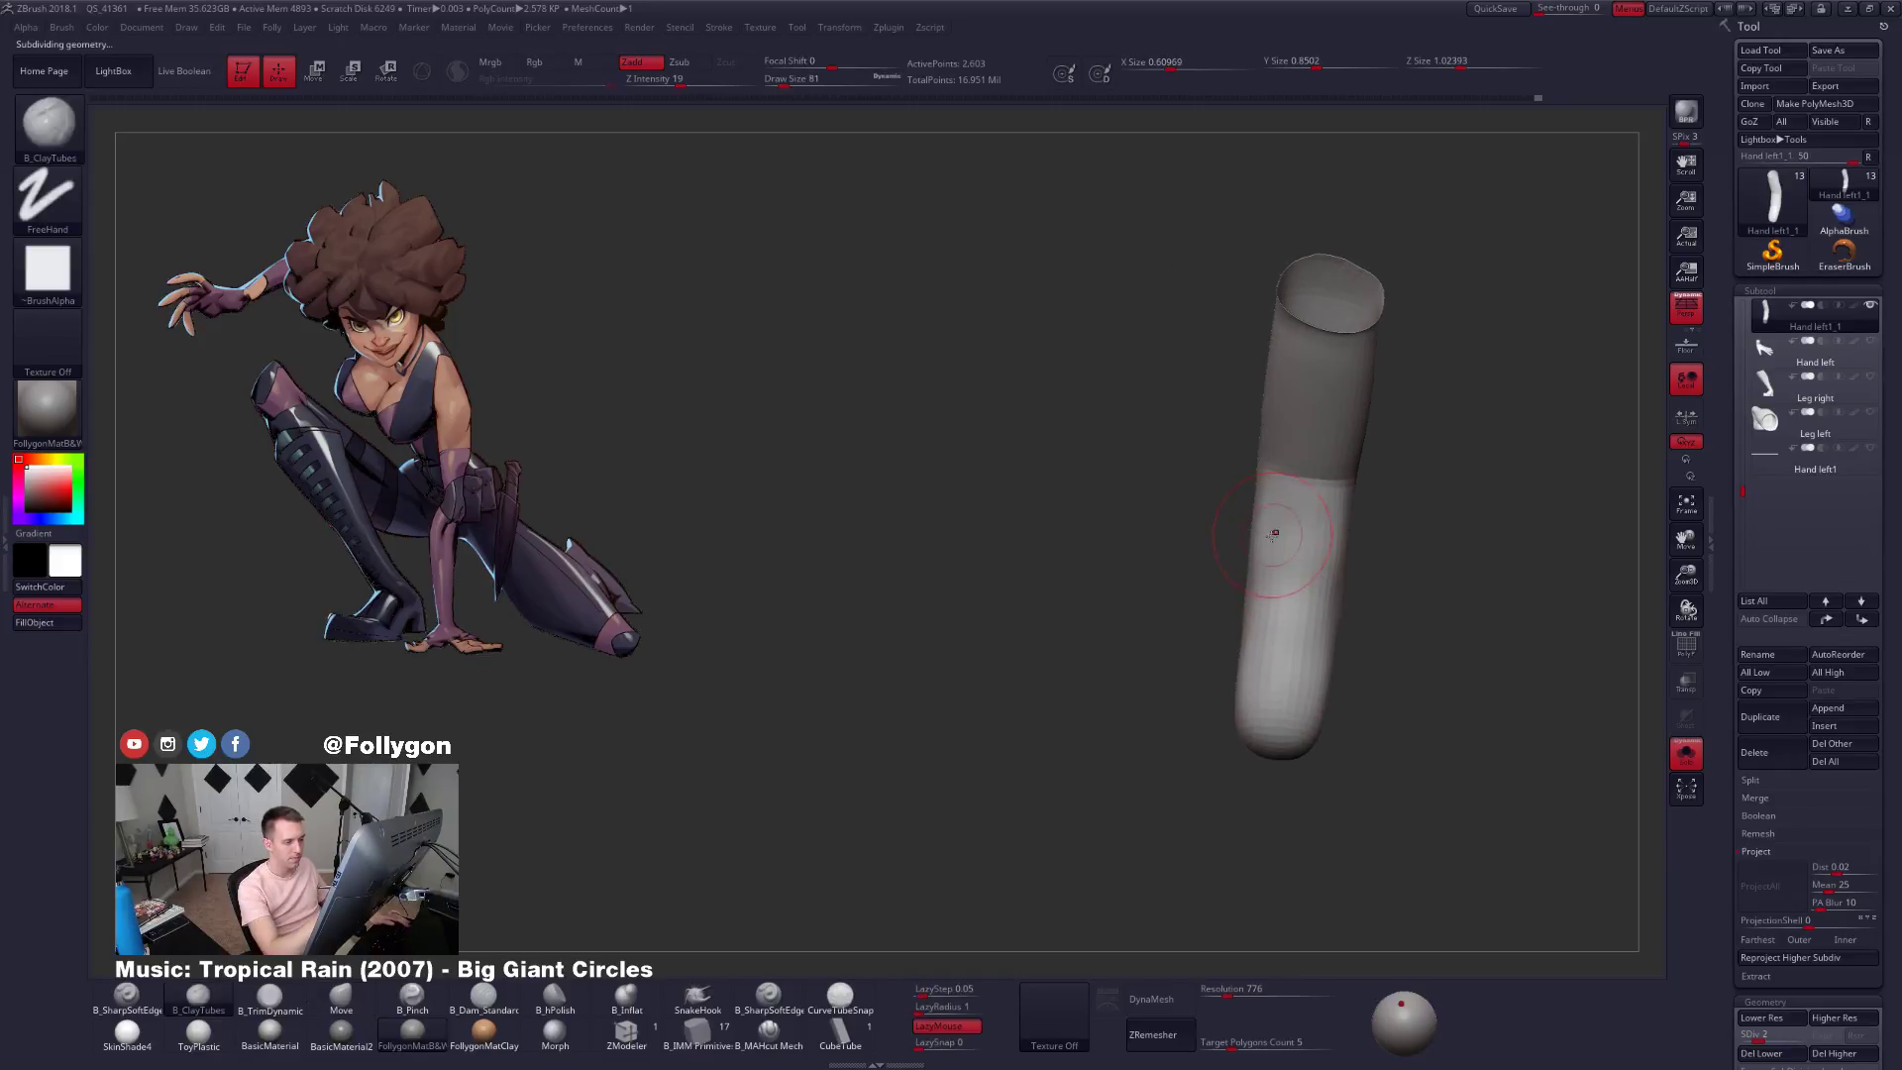
key(shift)
mouse_move(1269, 678)
right_down()
mouse_move(1247, 648)
mouse_move(1261, 607)
mouse_move(1285, 626)
mouse_move(1217, 536)
mouse_move(1250, 575)
mouse_move(1198, 595)
mouse_move(1274, 633)
mouse_move(1285, 755)
mouse_move(1328, 726)
mouse_move(1278, 716)
mouse_move(1312, 677)
mouse_move(1255, 667)
right_up()
key(d)
key(1)
key(d)
key(2)
Show the whole hand again, then flatten the fingers with TrimDynamic at draw size 81 and smooth the surface.
ctrl+shift+click(1227, 739)
key(3)
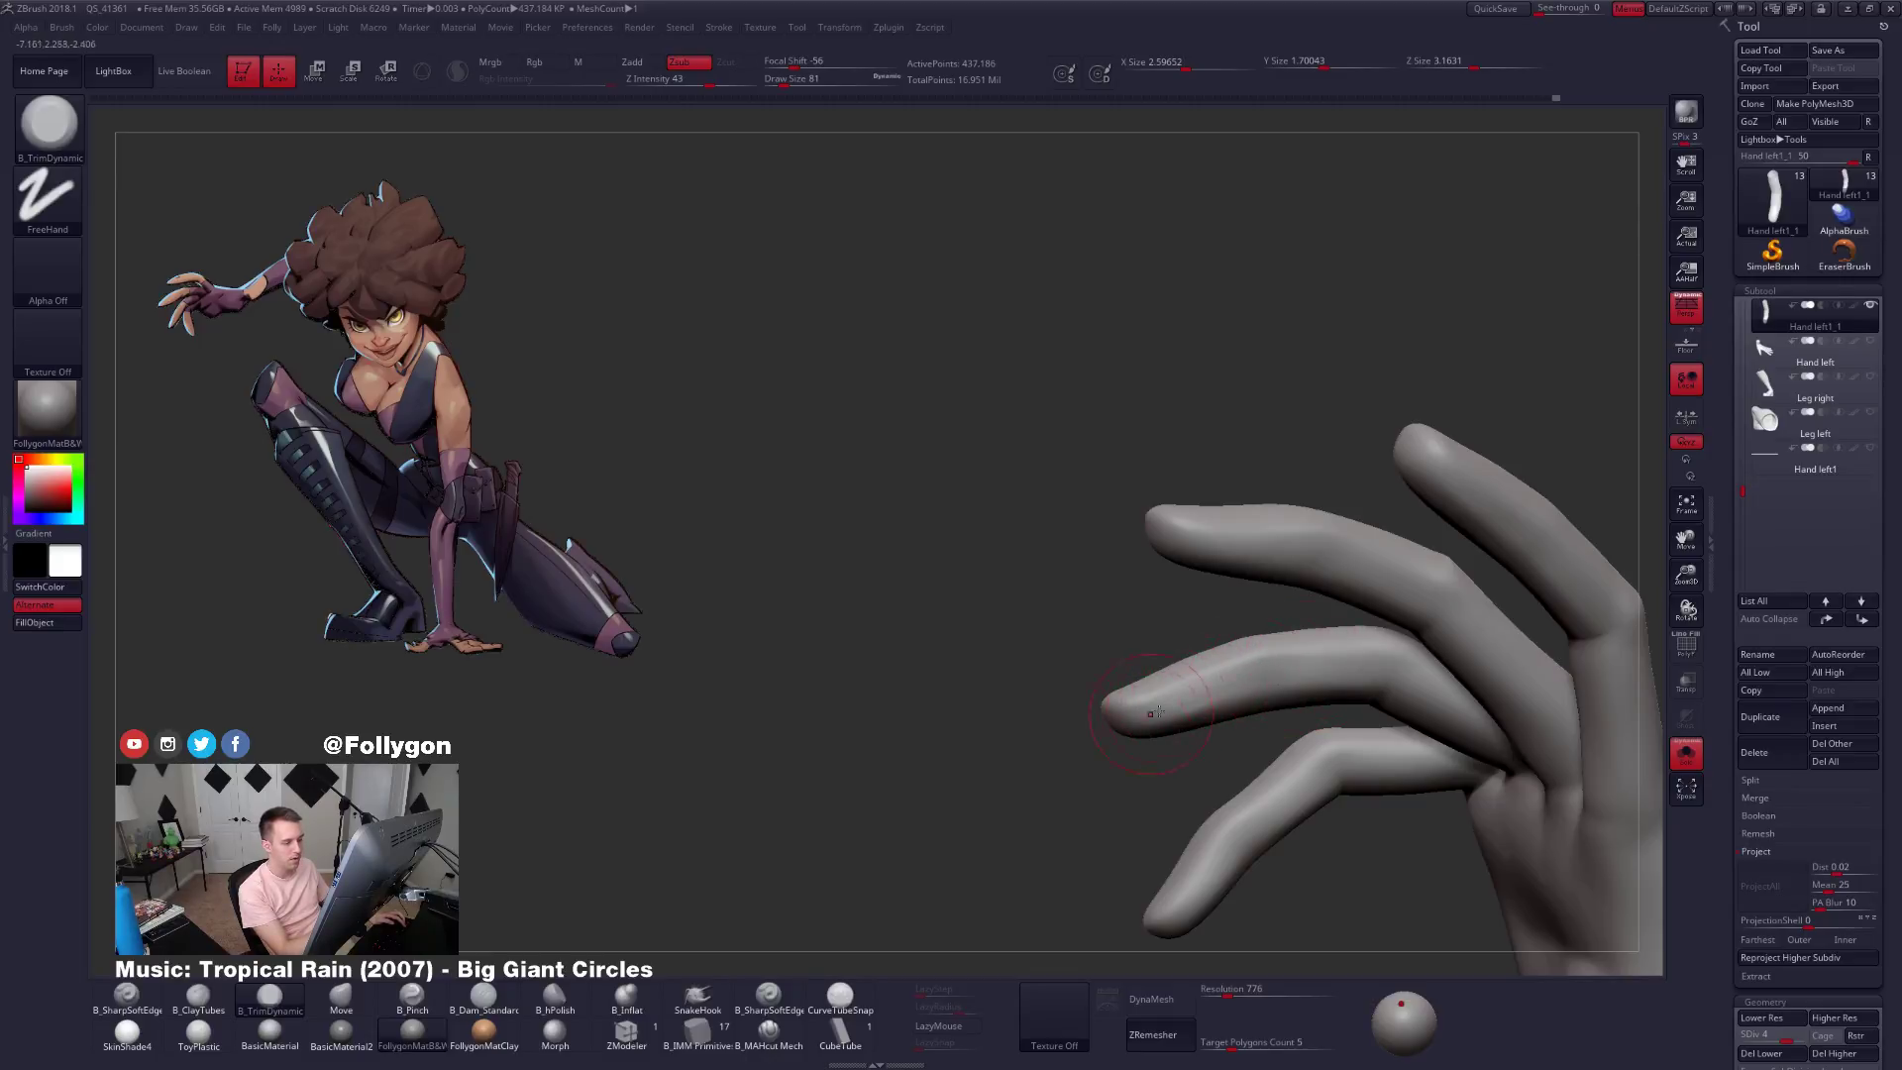
right_drag(1155, 712, 1109, 712)
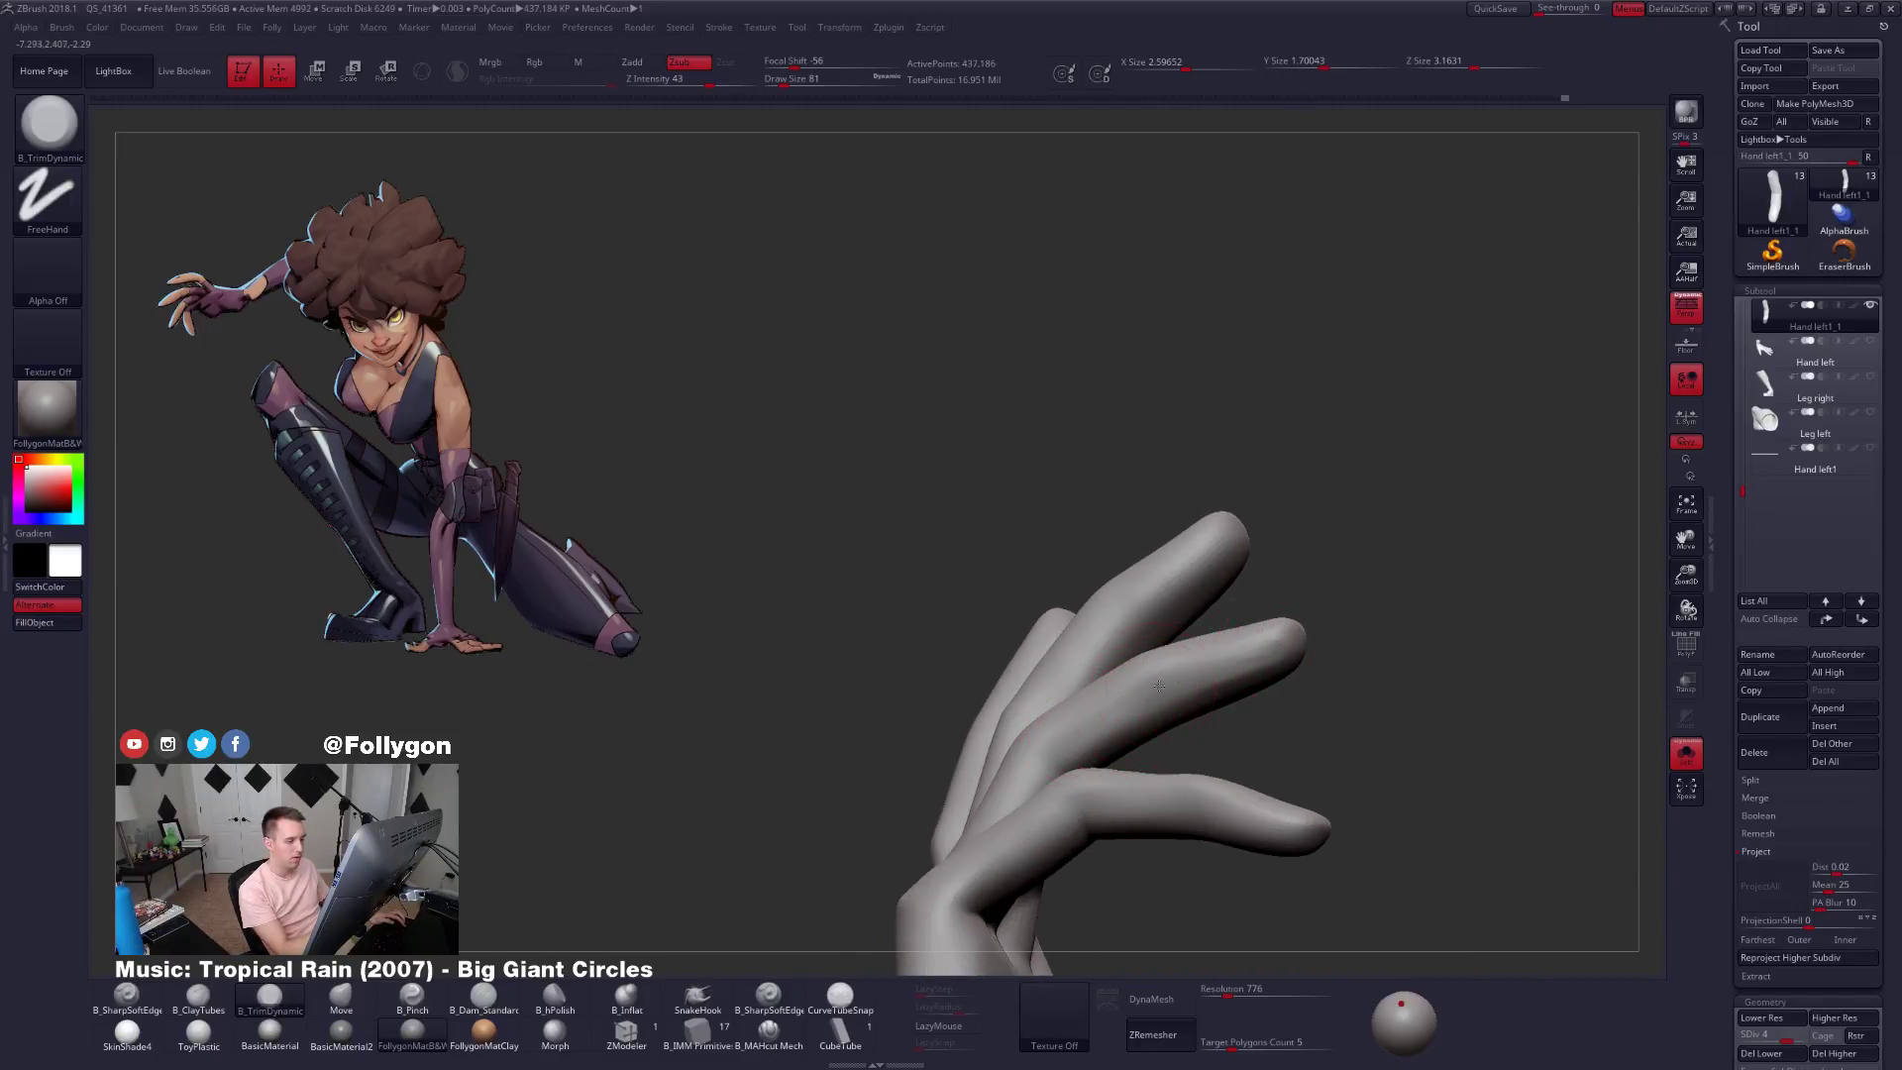
key(shift)
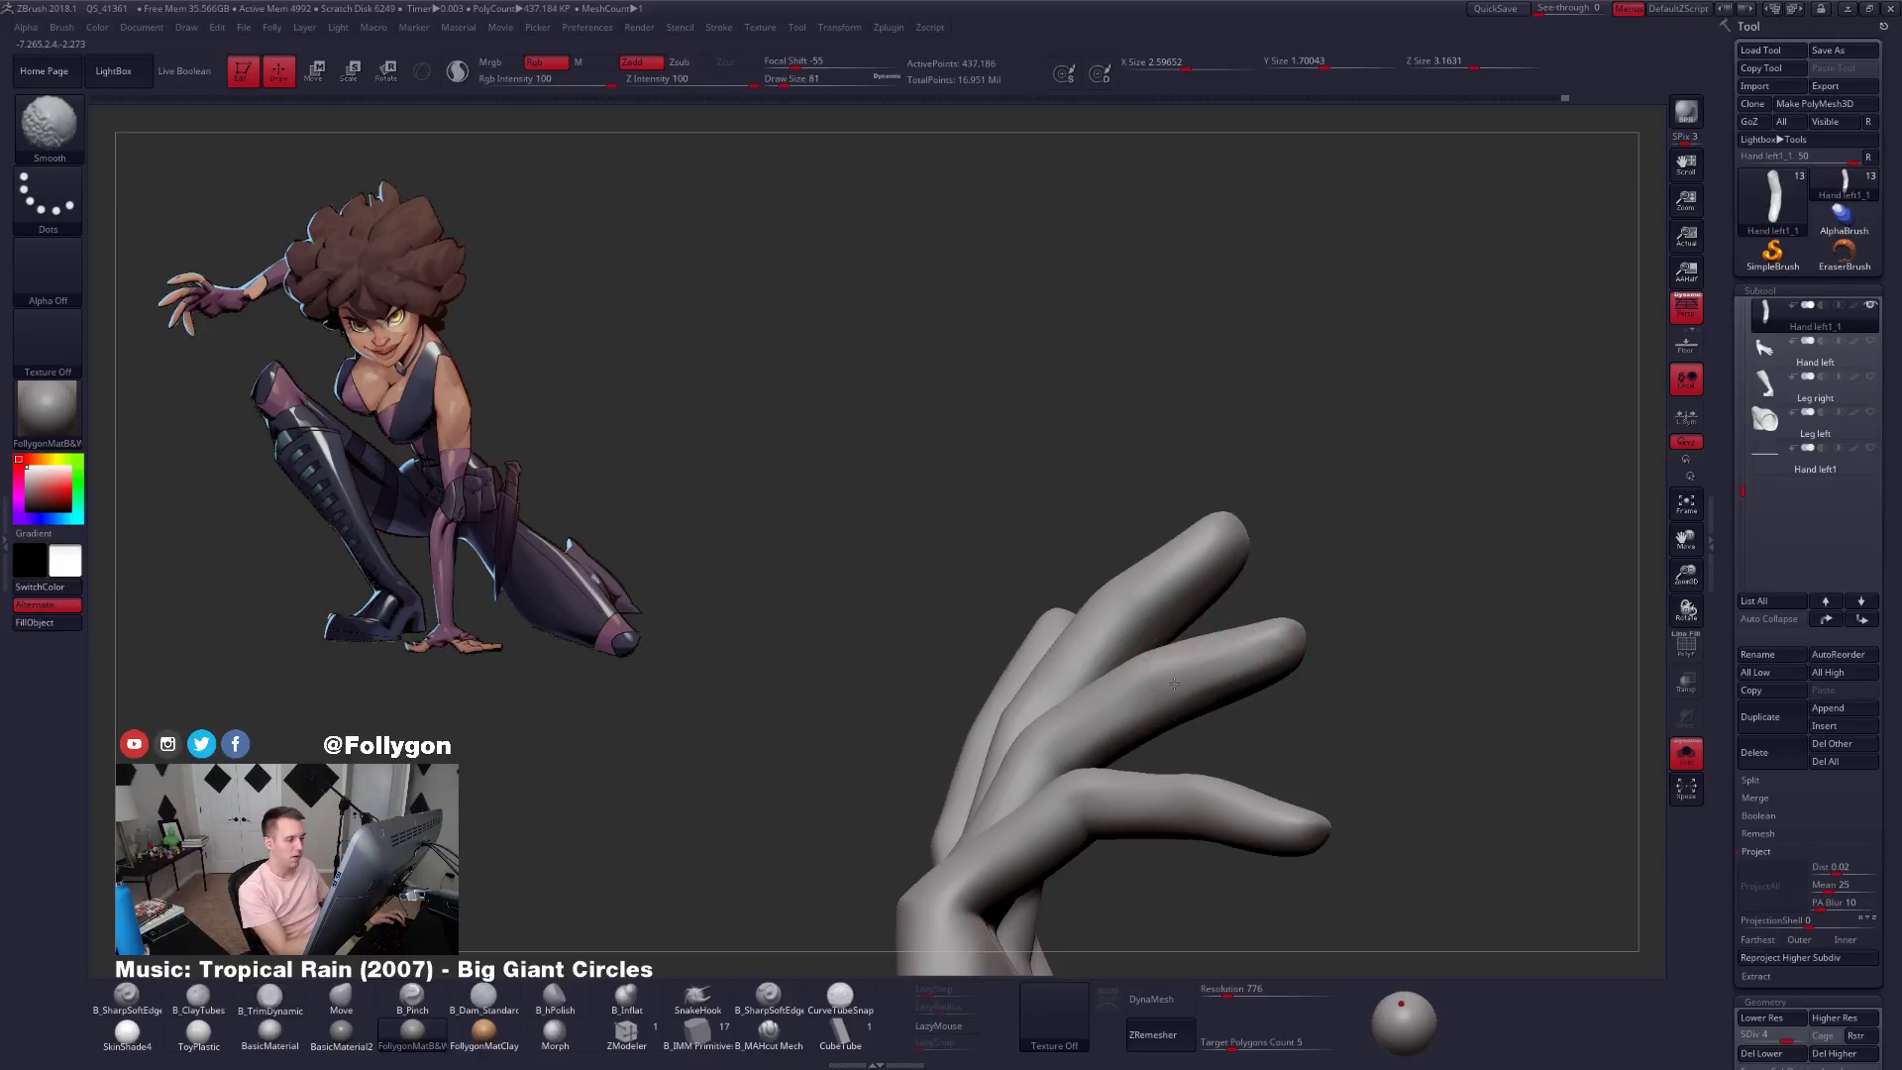
shift+drag(1174, 683, 1197, 679)
Isolate the little finger and lower it to subdivision level 1.
mouse_move(1197, 678)
right_down()
mouse_move(1224, 688)
mouse_move(1210, 777)
mouse_move(1232, 783)
mouse_move(1162, 688)
mouse_move(1252, 693)
mouse_move(1114, 666)
mouse_move(1199, 705)
right_up()
key(ctrl+shift)
ctrl+shift+click(1233, 704)
key(shift+d)
key(shift+d)
key(shift+d)
Reshape the little finger with the Move brush on subdivision level 1.
key(b)
key(m)
key(v)
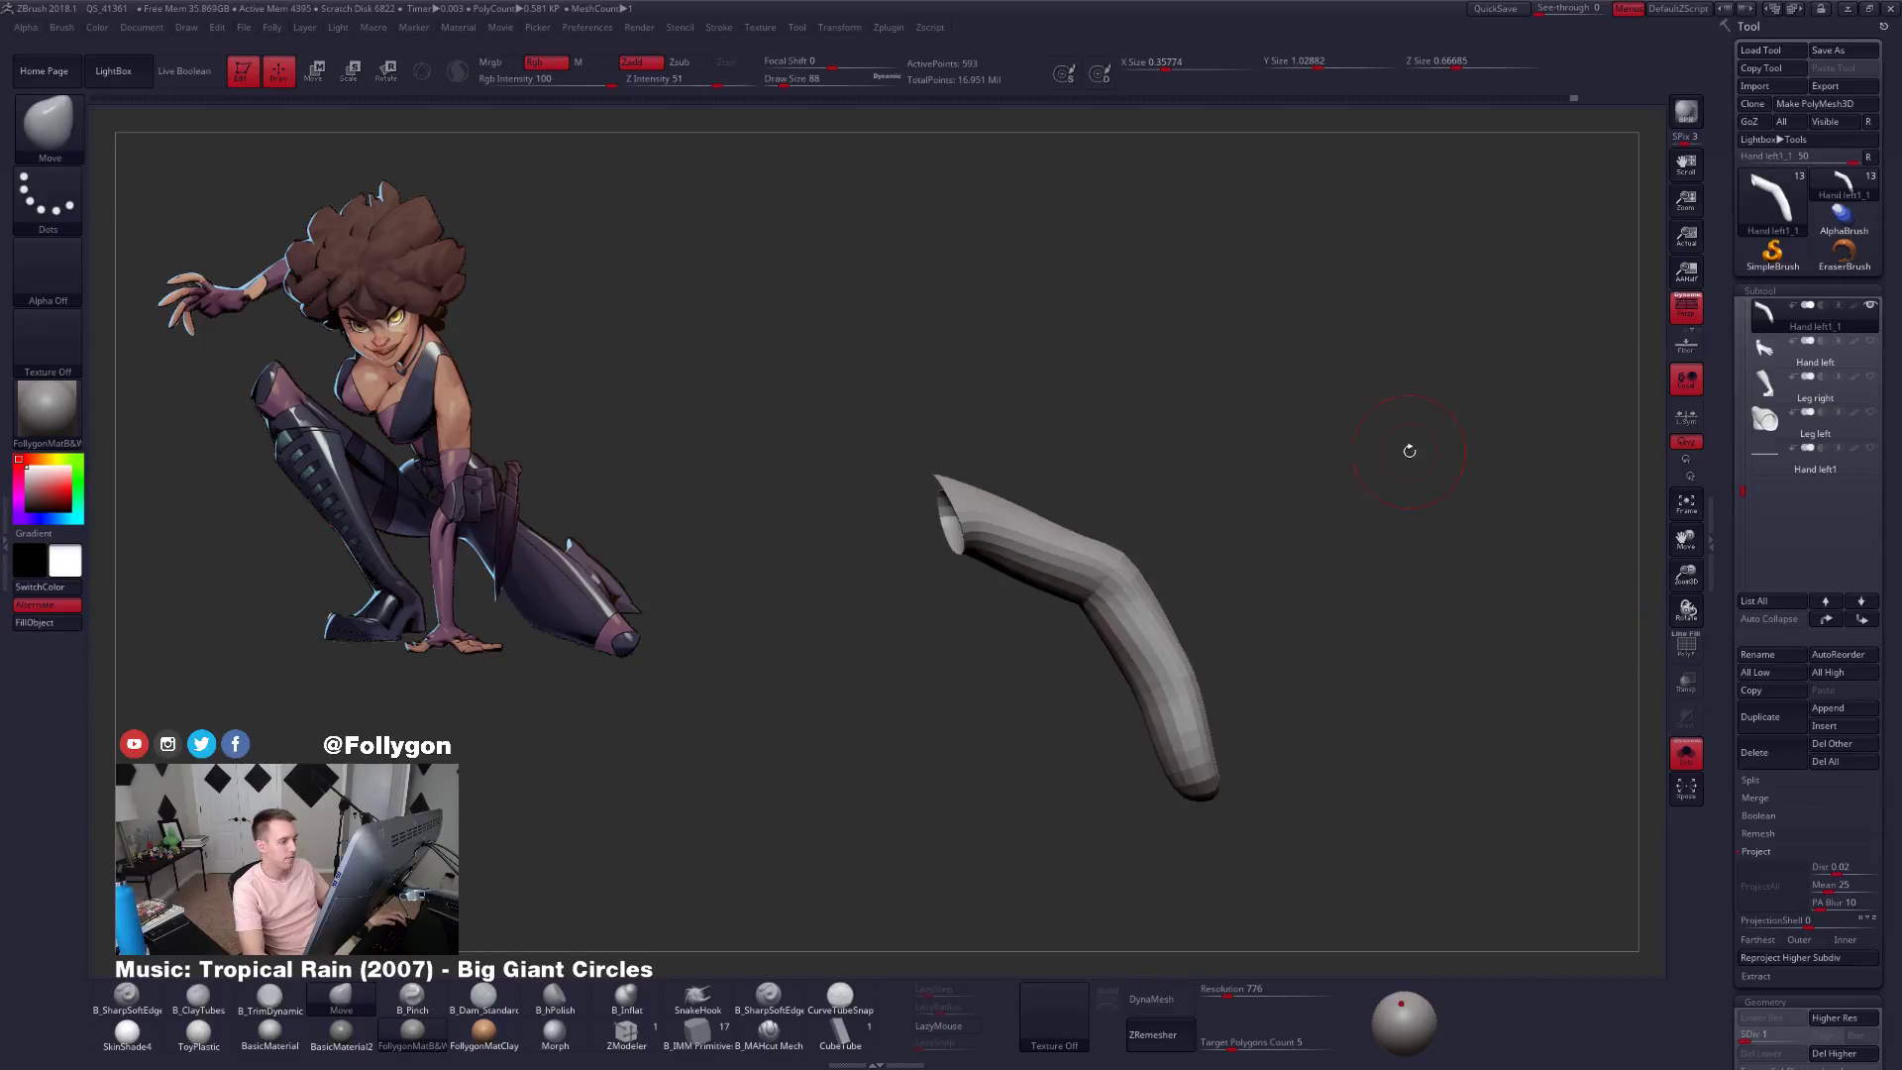
mouse_move(1395, 448)
mouse_down()
mouse_move(1196, 743)
mouse_move(1219, 729)
mouse_move(1217, 773)
mouse_move(1201, 769)
mouse_move(1238, 743)
mouse_move(1188, 693)
mouse_up()
key(d)
Build up and smooth the little finger's underside with ClayTubes at draw size 81 on subdivision level 3.
key(d)
key(space)
key(b)
key(c)
key(t)
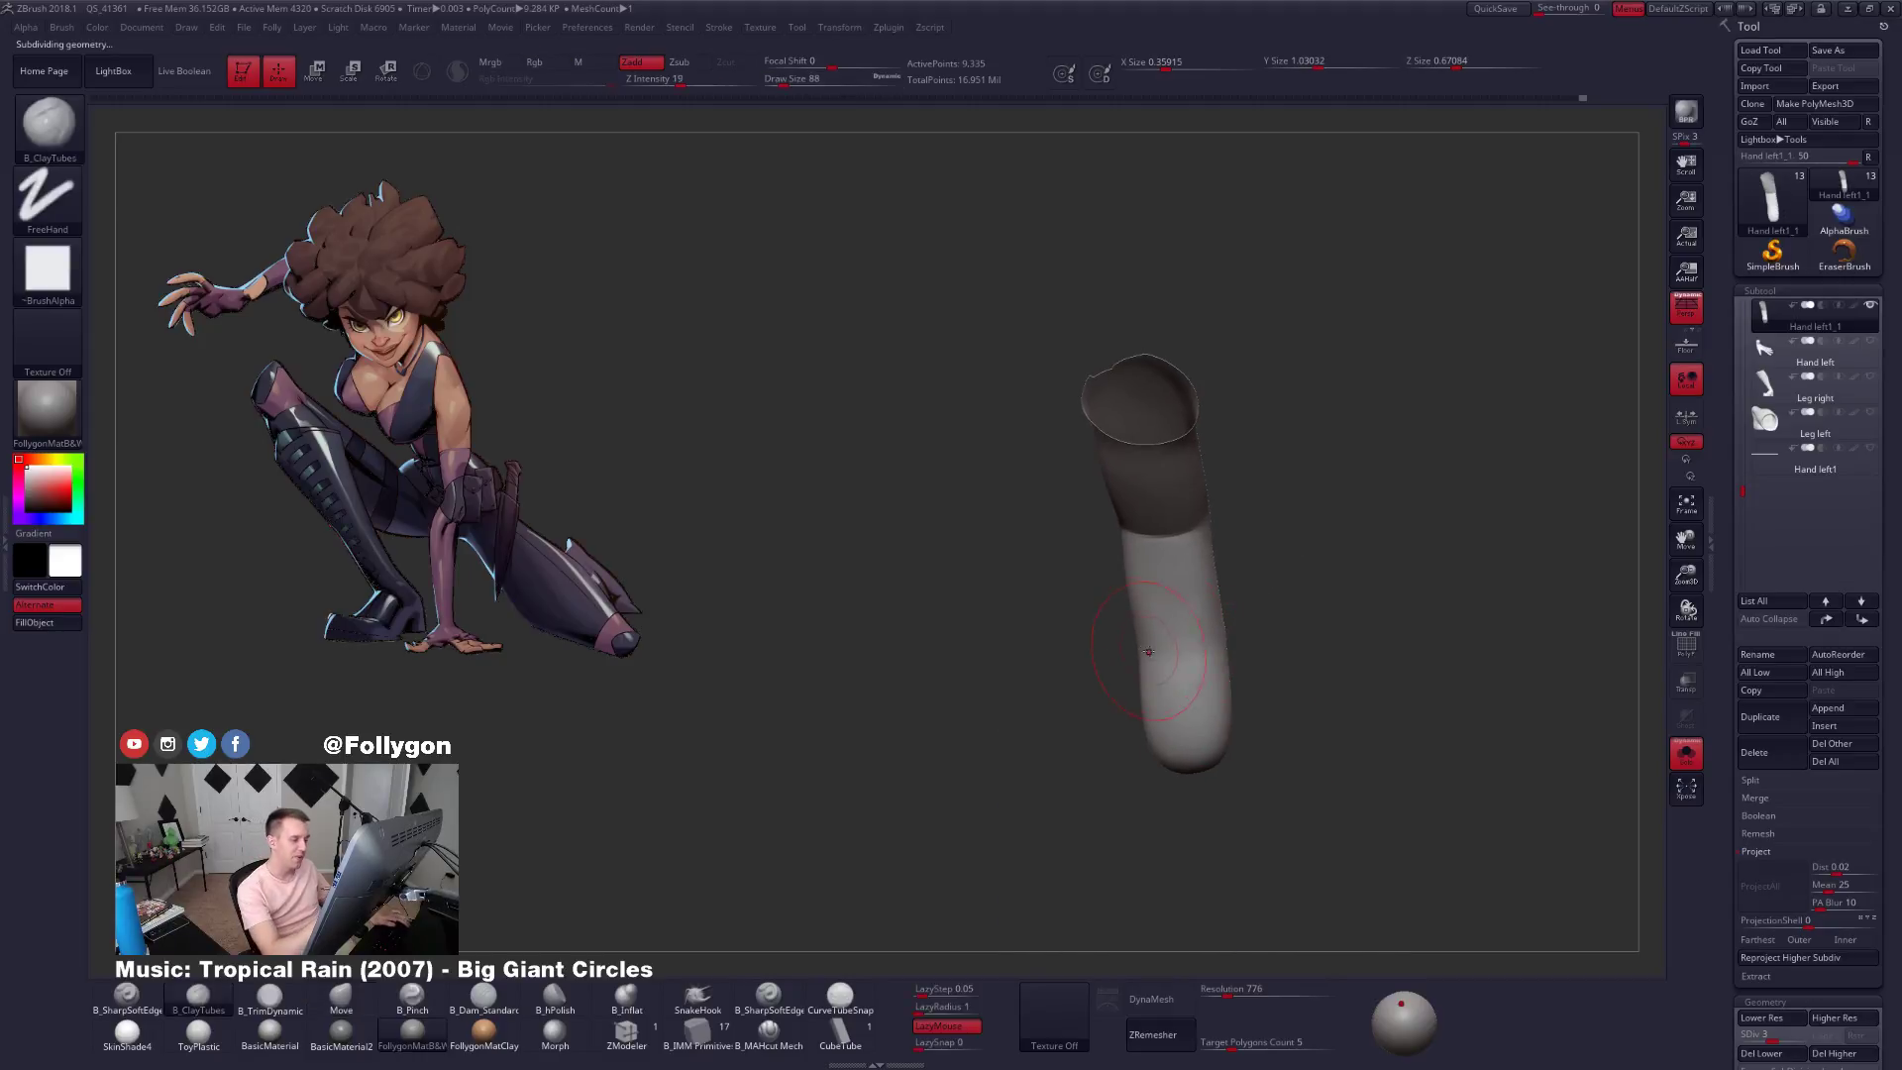
key(space)
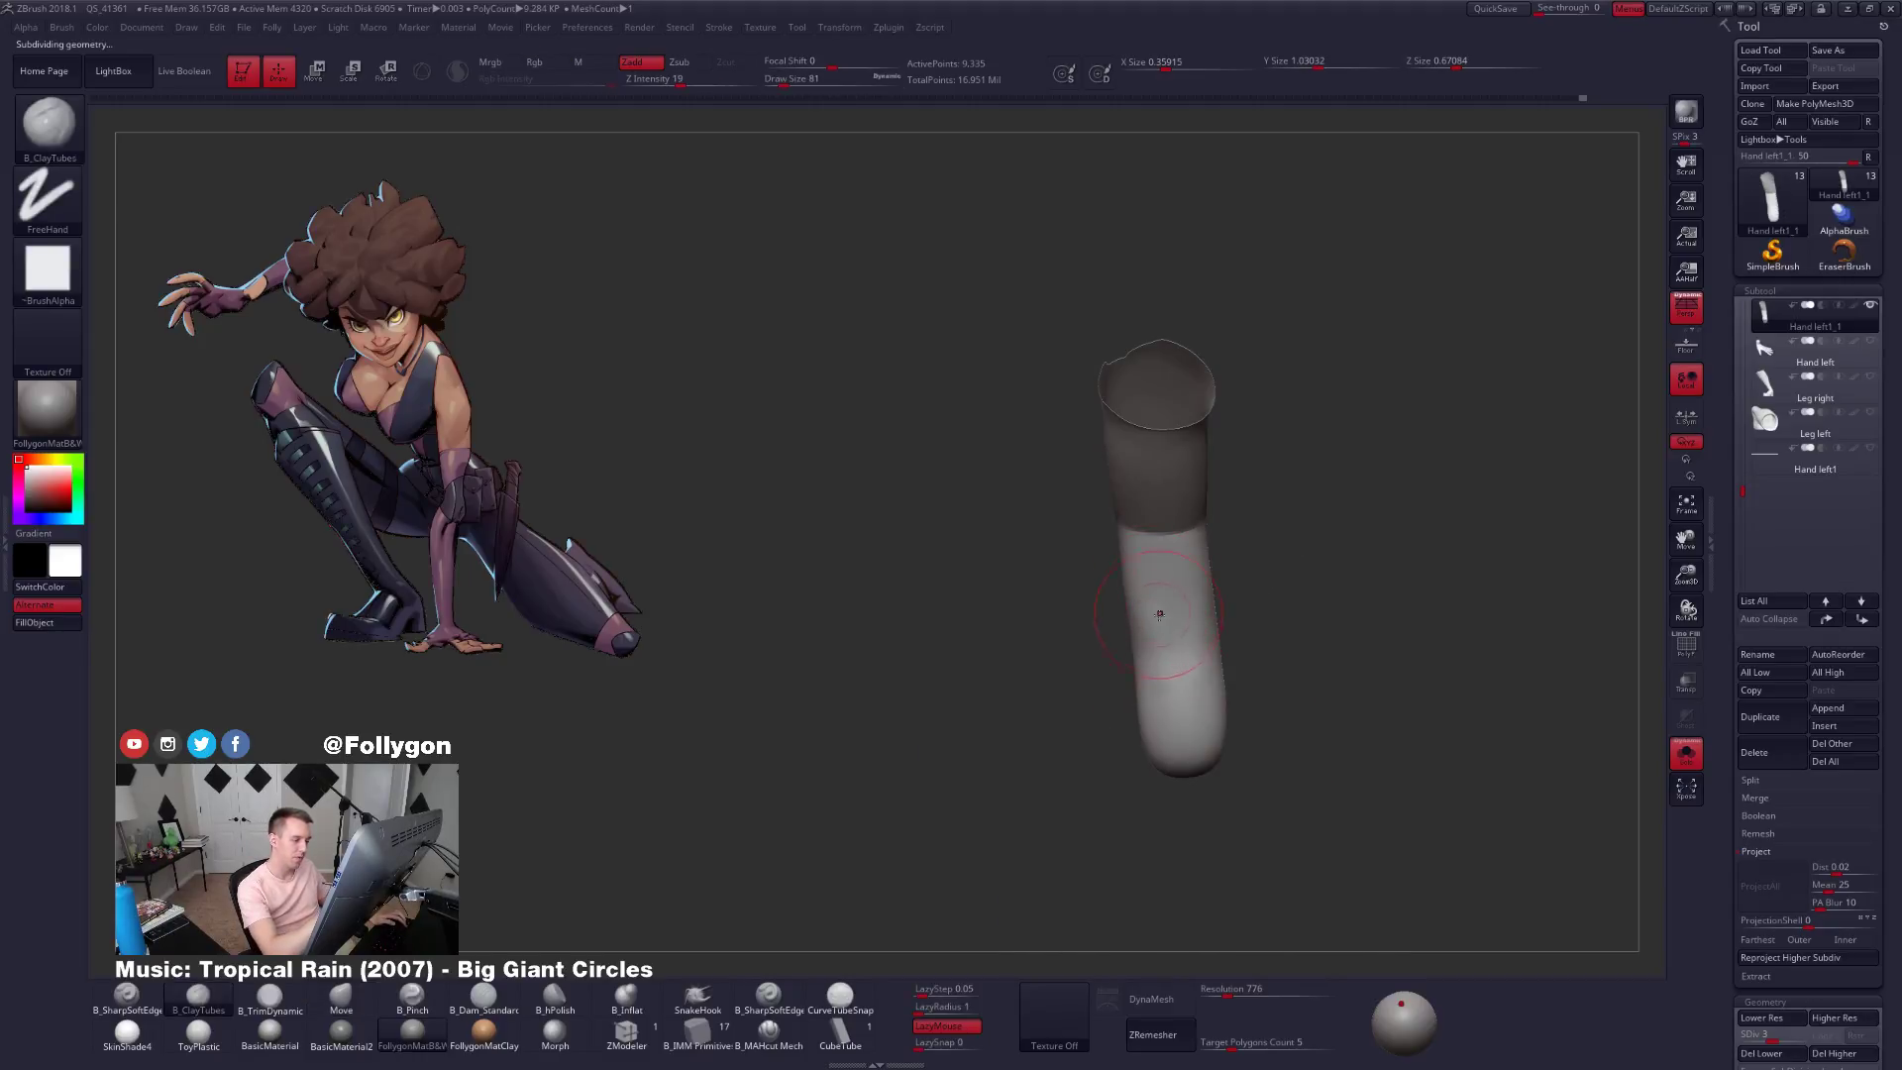
key(shift)
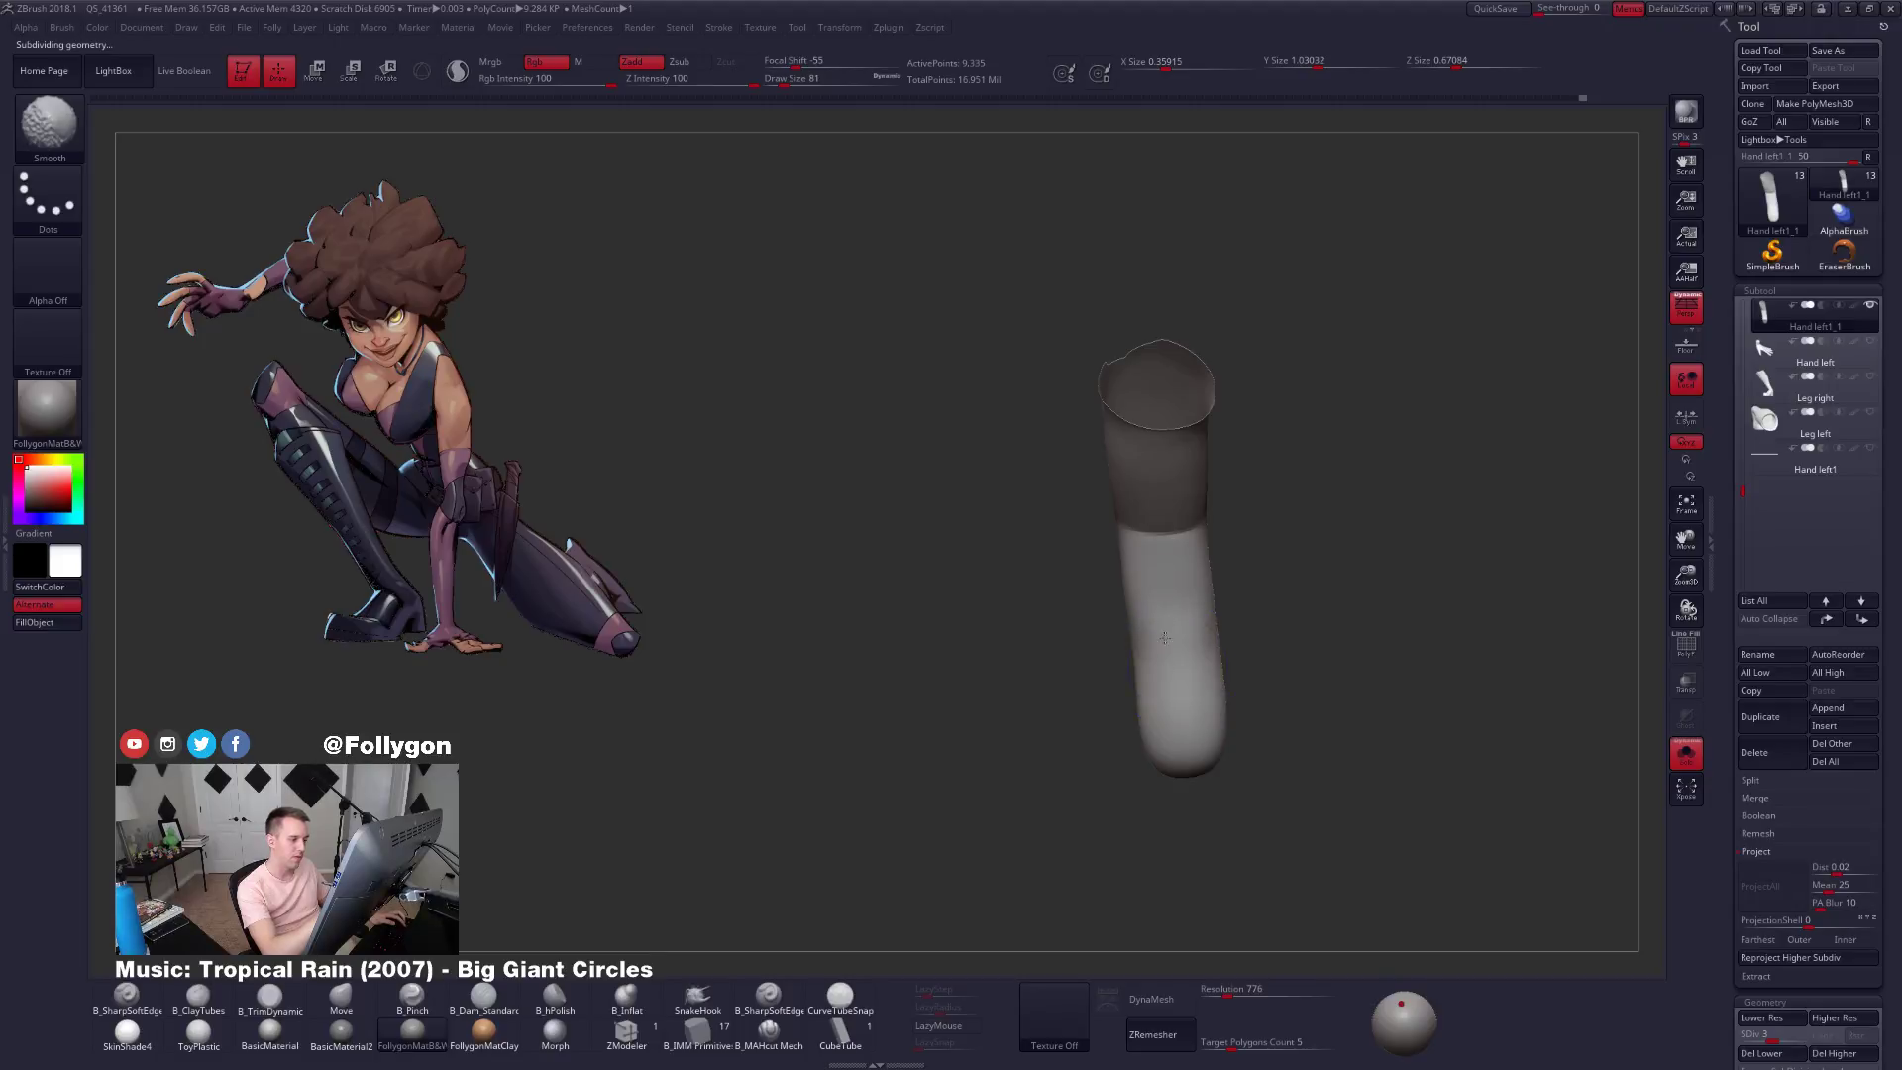
key(shift)
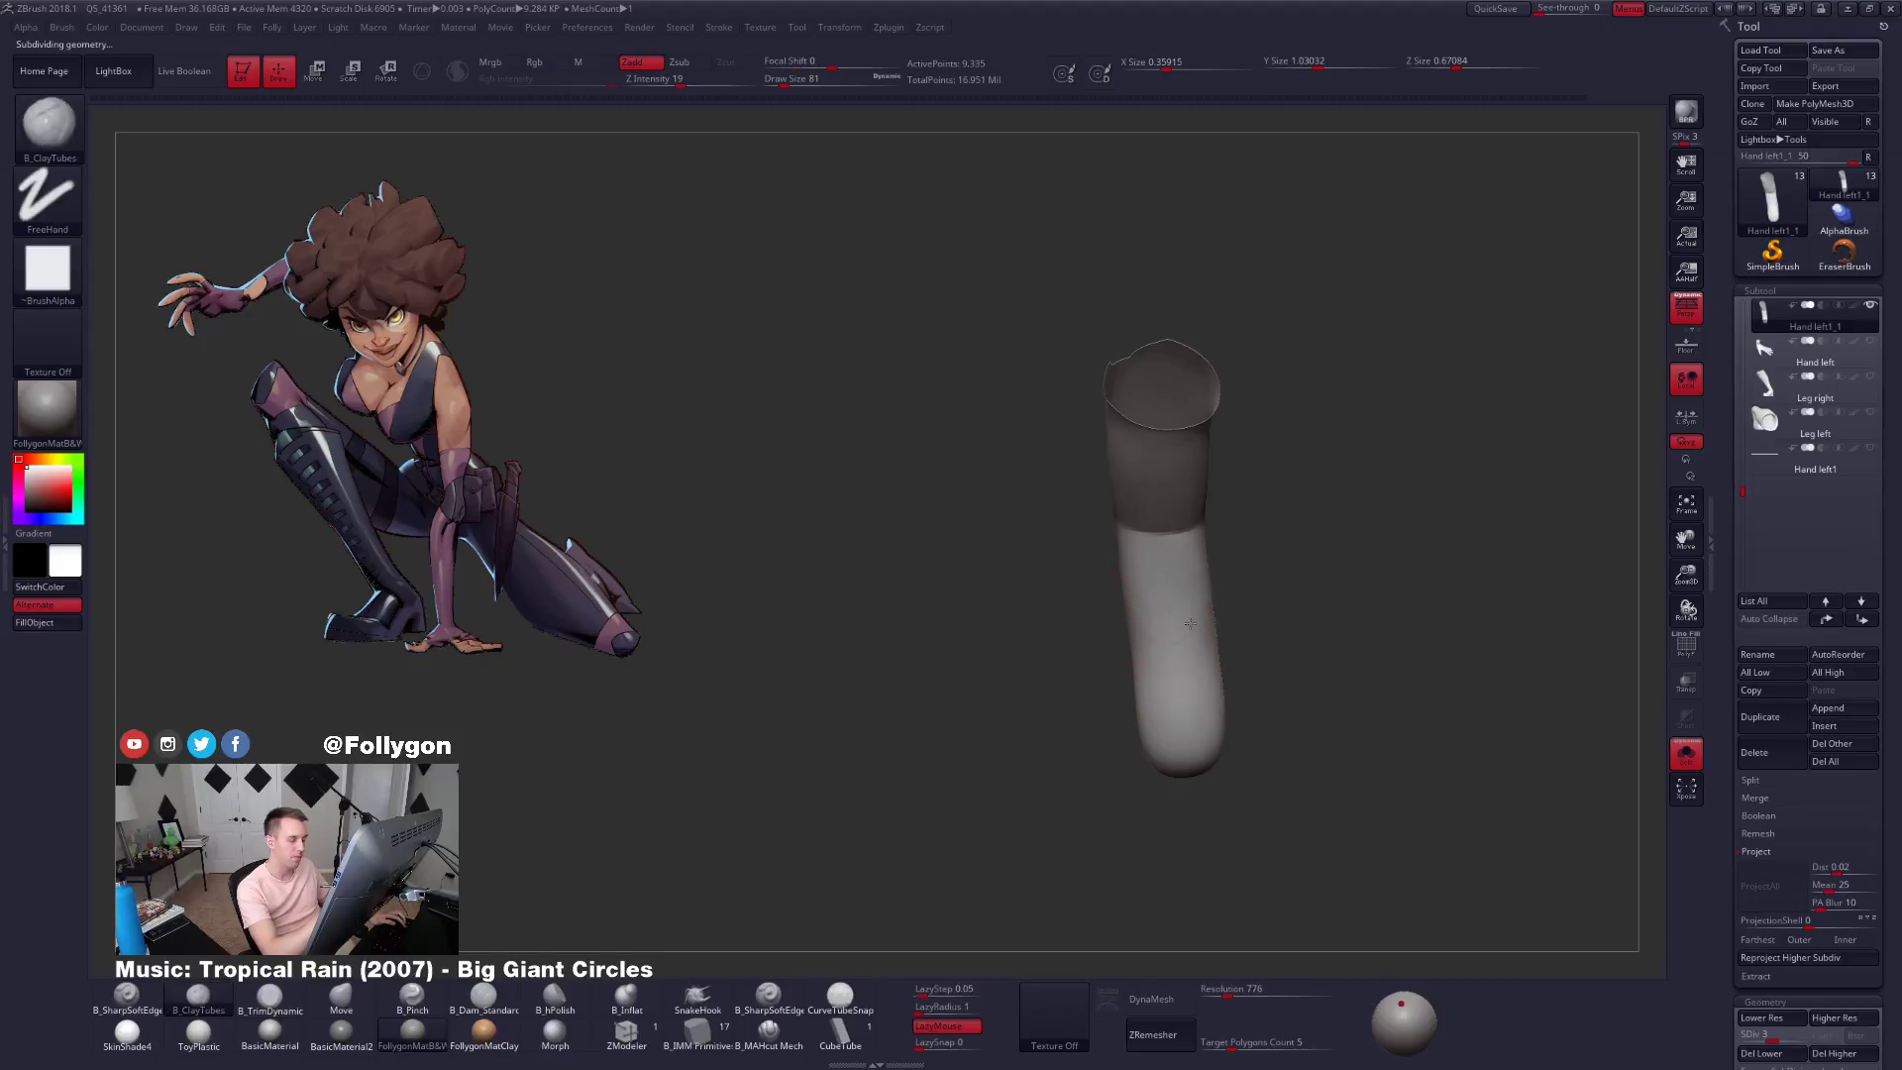
mouse_move(1190, 622)
mouse_down()
mouse_move(1219, 541)
mouse_move(1131, 689)
mouse_up()
Raise the little finger to subdivision level 5 and sharpen its joints with the Pinch brush at draw sizes 54 and 67.
key(shift+d)
key(d)
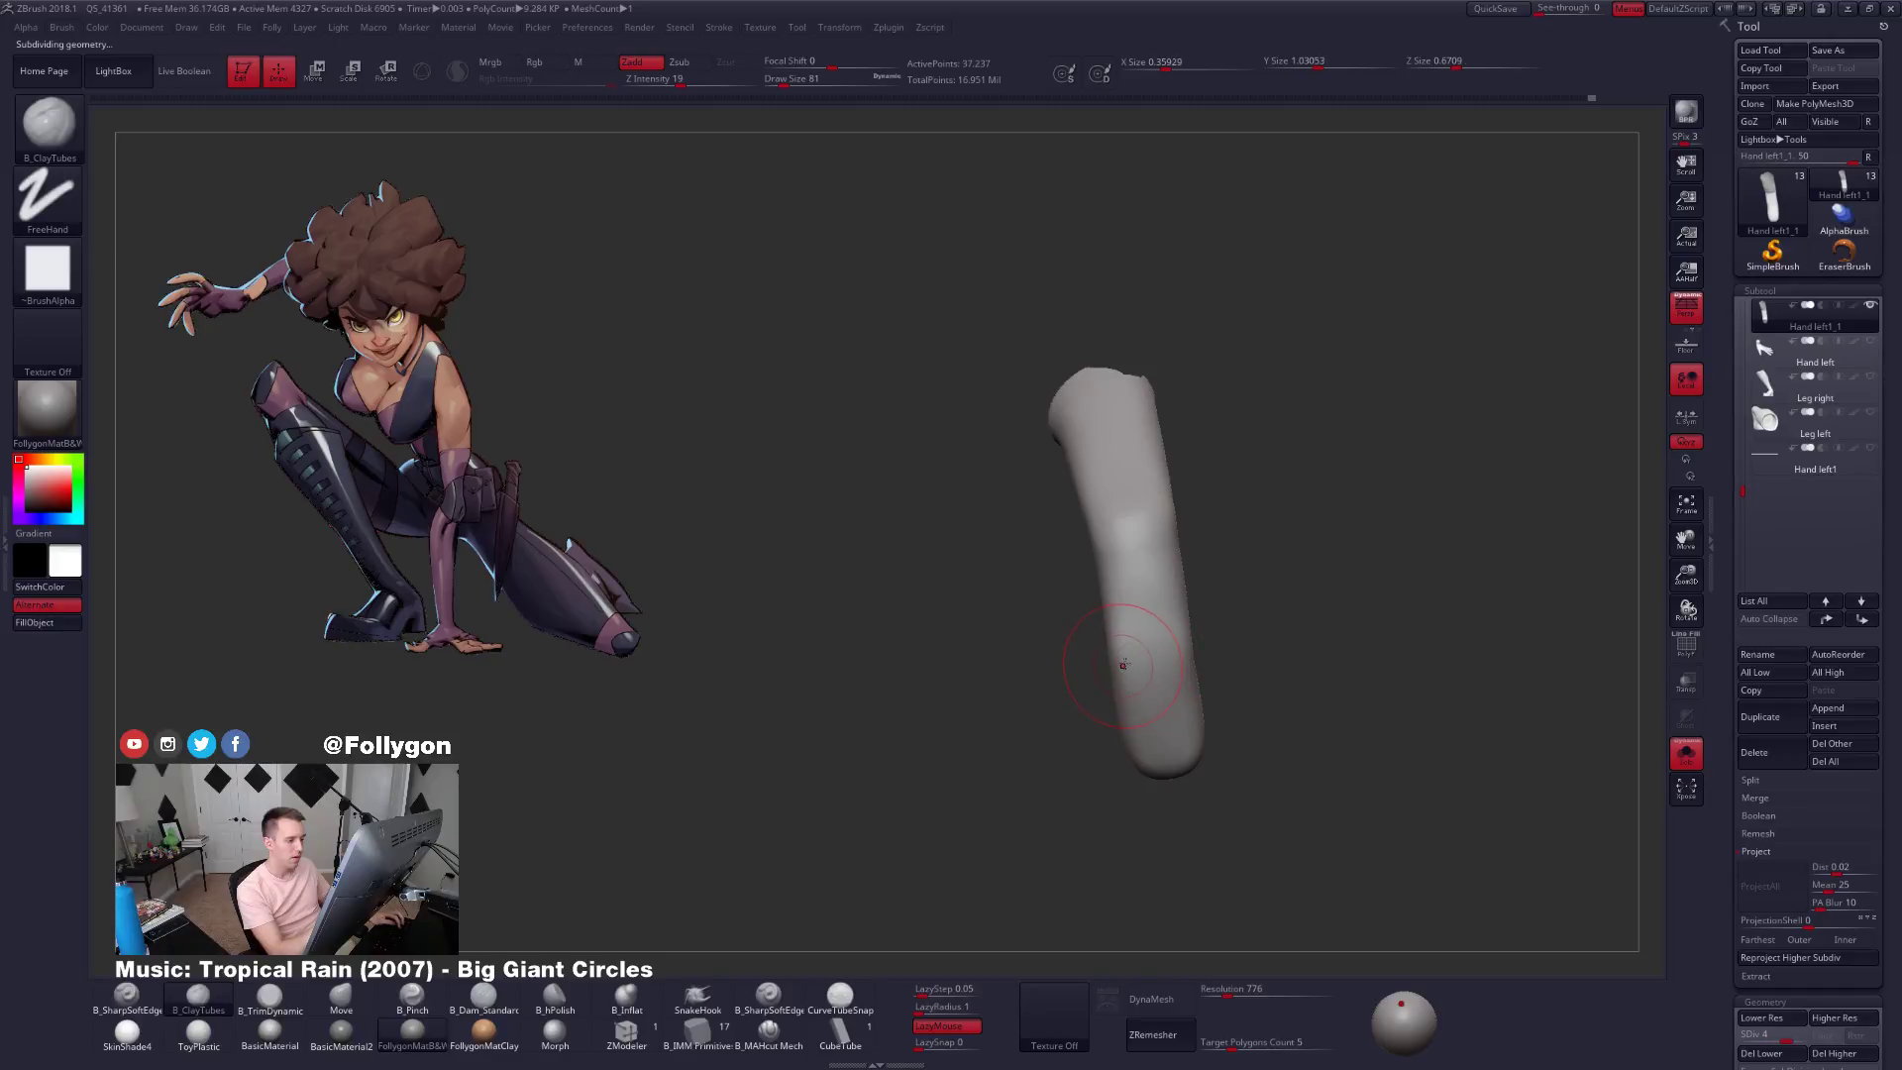
key(d)
ctrl+right_drag(1123, 665, 1146, 646)
key(5)
key(s)
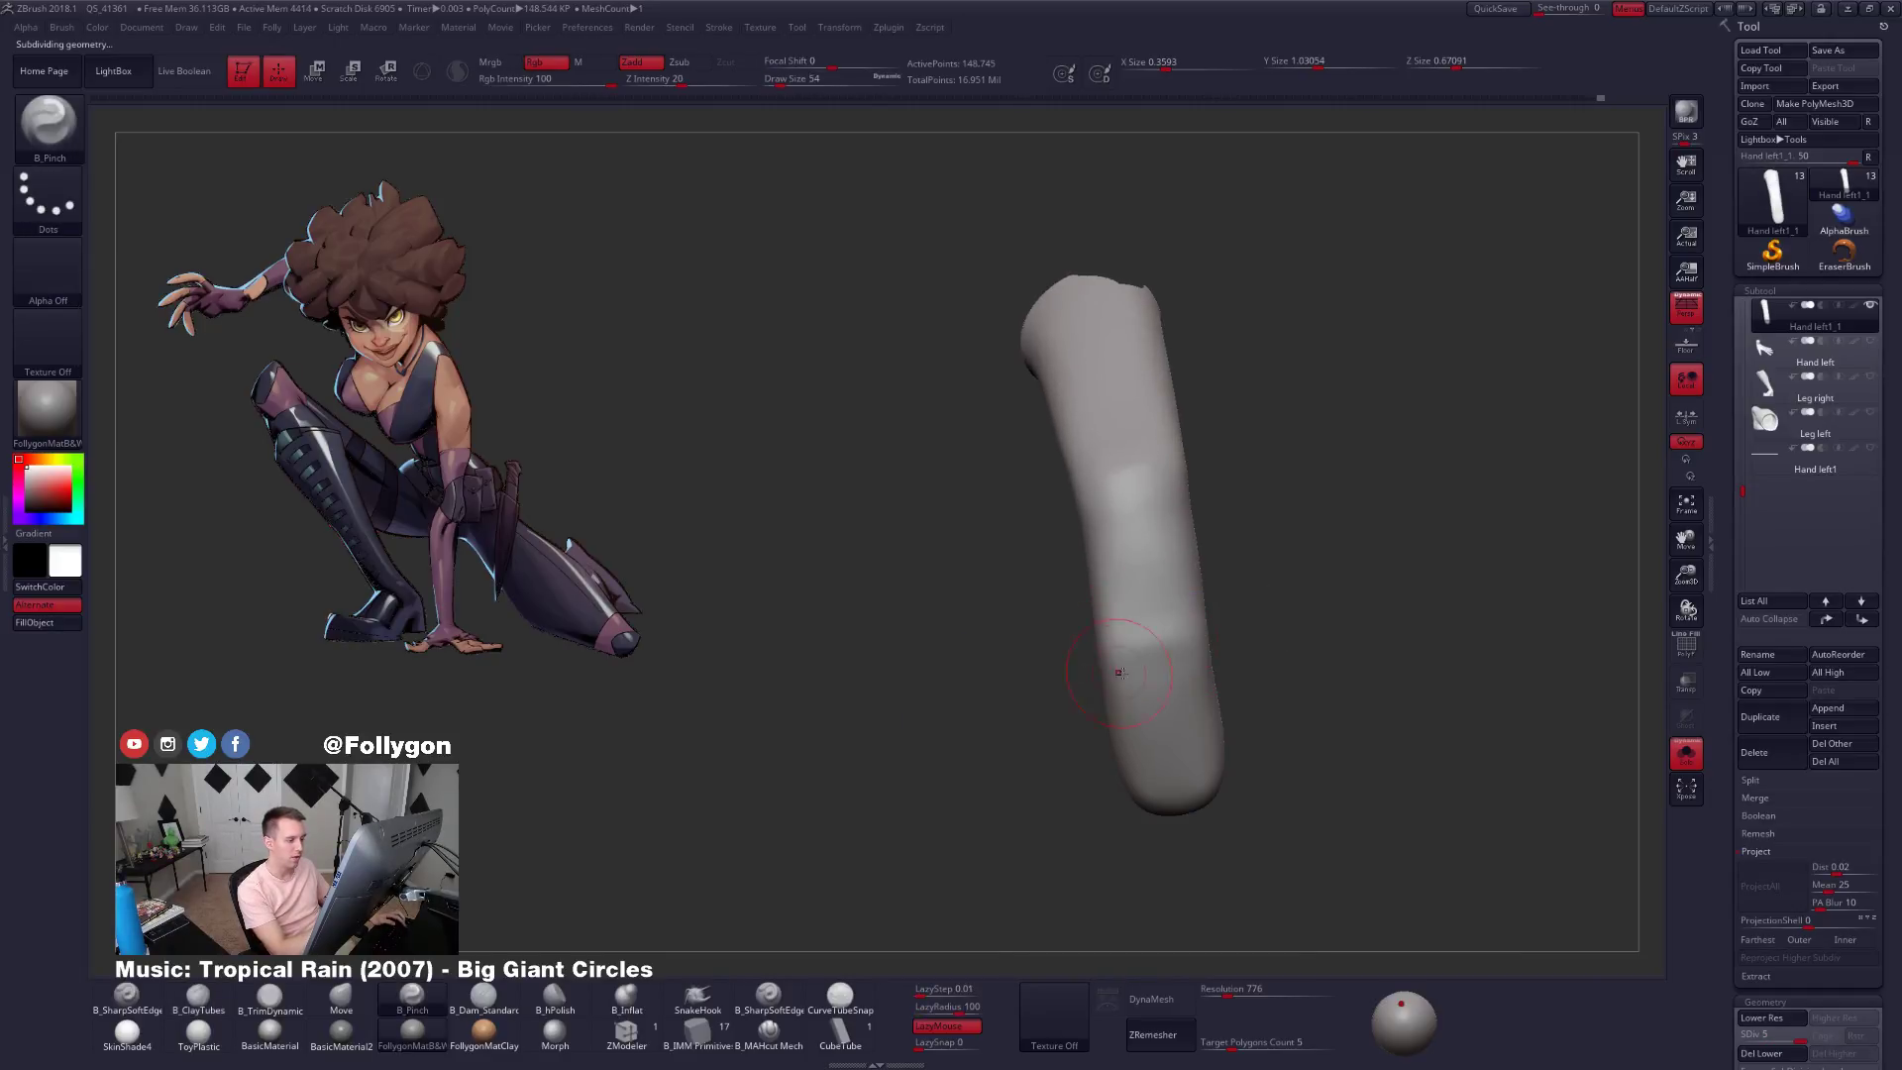
key(space)
mouse_move(1119, 673)
right_down()
mouse_move(1184, 683)
mouse_move(1238, 658)
mouse_move(1115, 674)
mouse_move(1184, 705)
right_up()
key(shift)
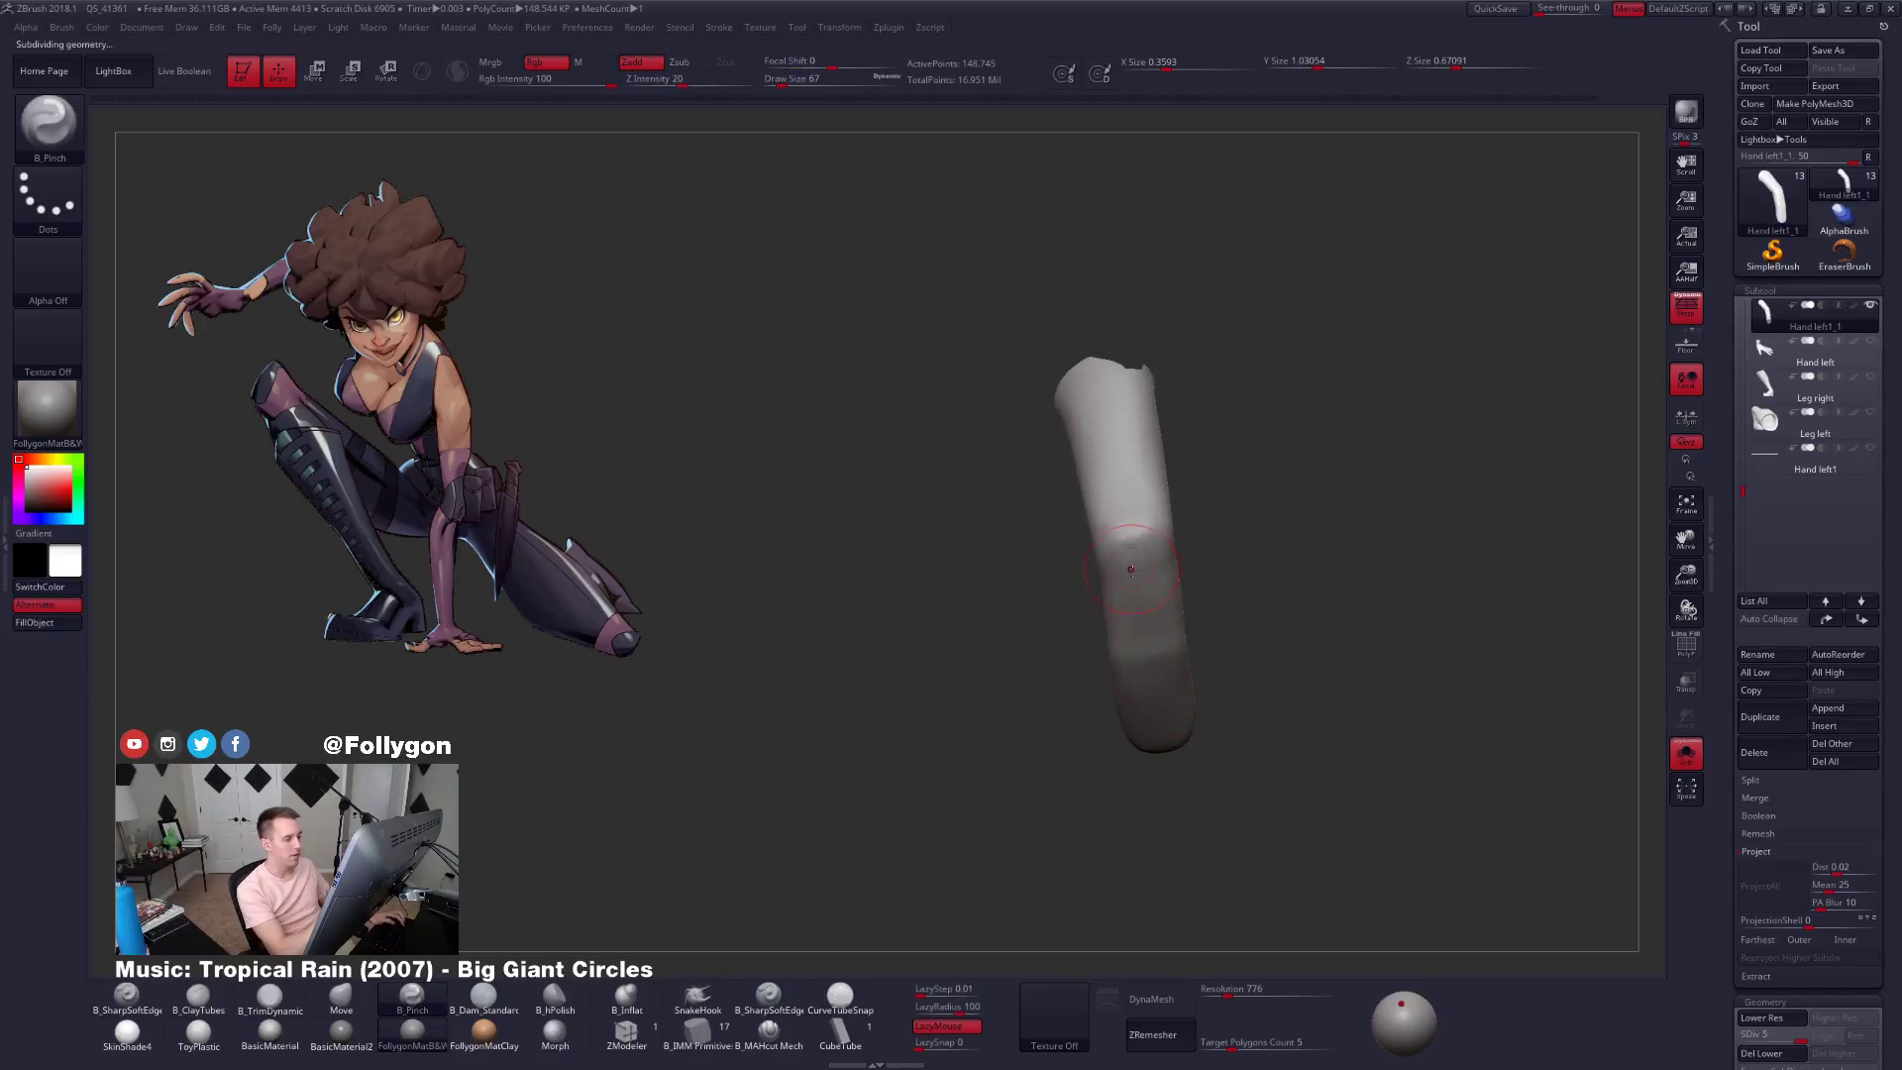
Smooth the little finger's middle knuckle and flatten around it with TrimDynamic at draw size 67 on subdivision level 3.
right_drag(1131, 570, 1109, 555)
shift+drag(1128, 525, 1134, 550)
ctrl+right_drag(1134, 555, 1129, 519)
key(3)
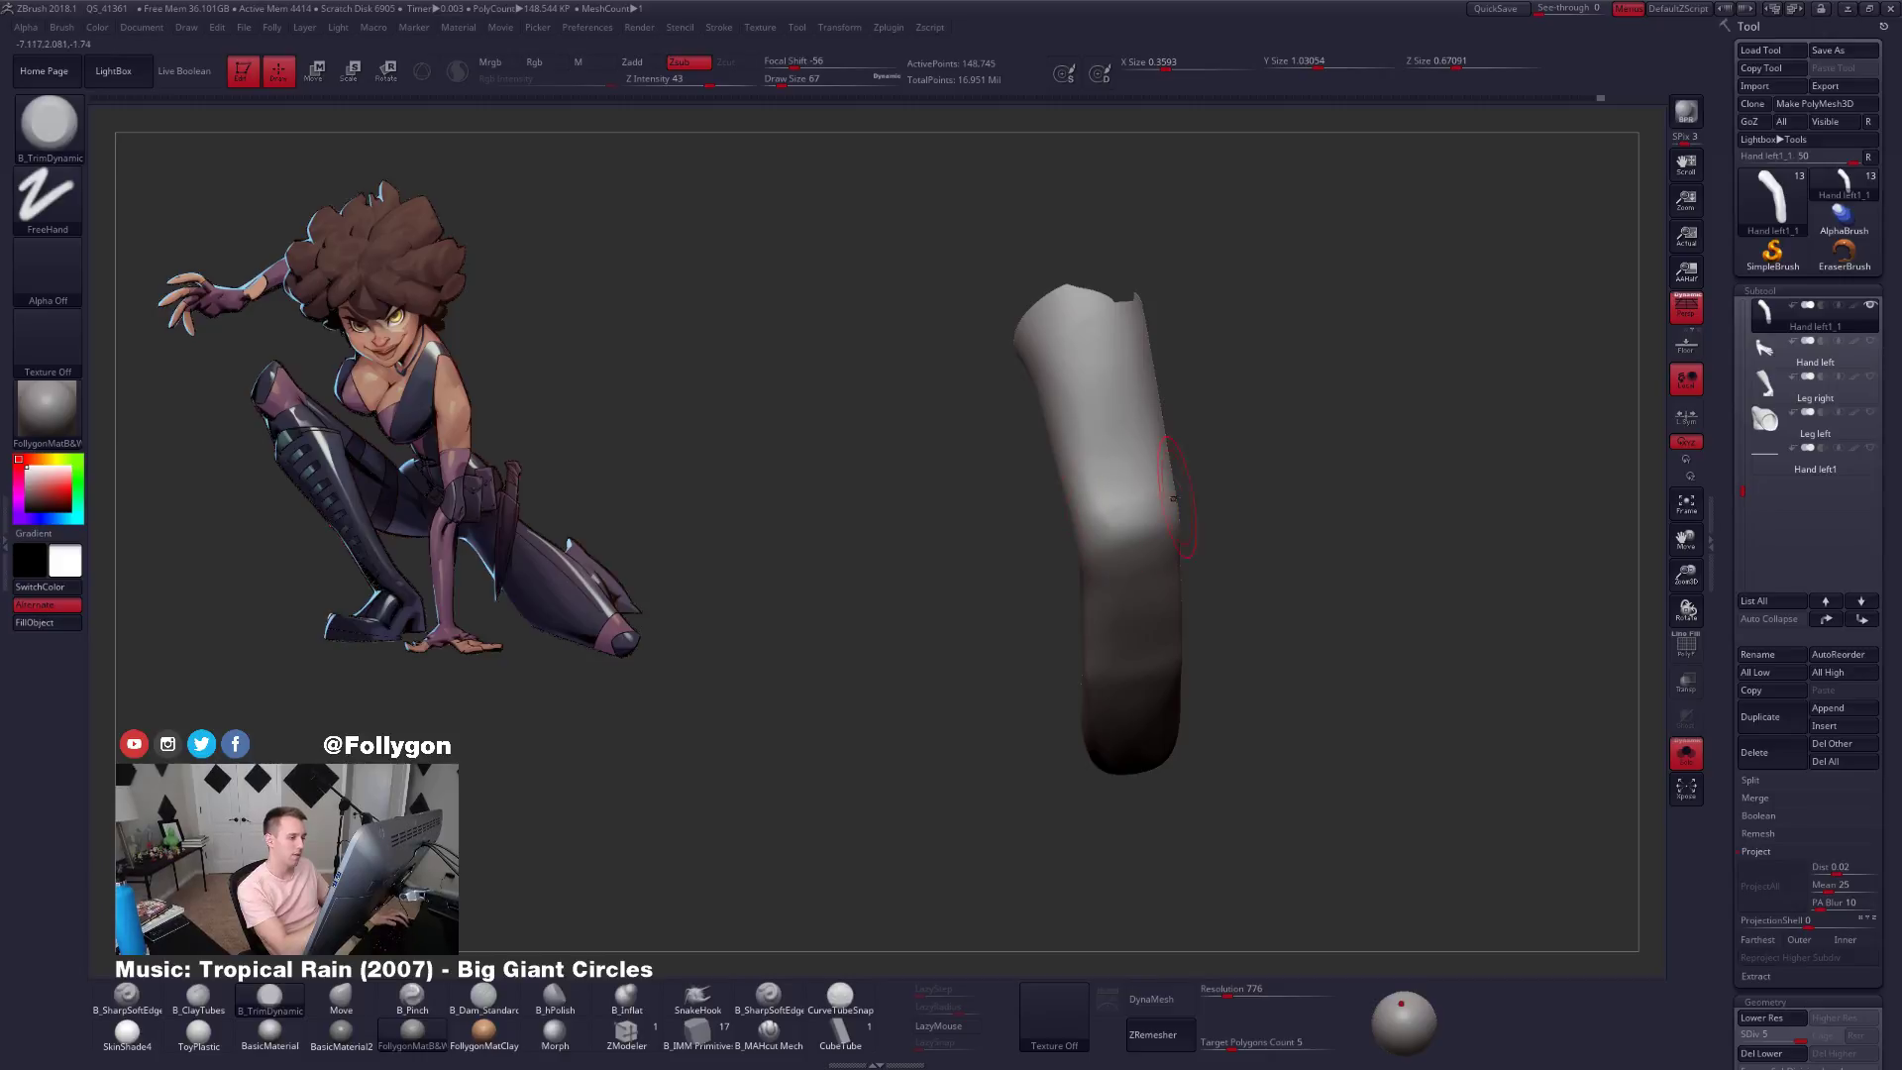
key(shift+d)
key(shift+d)
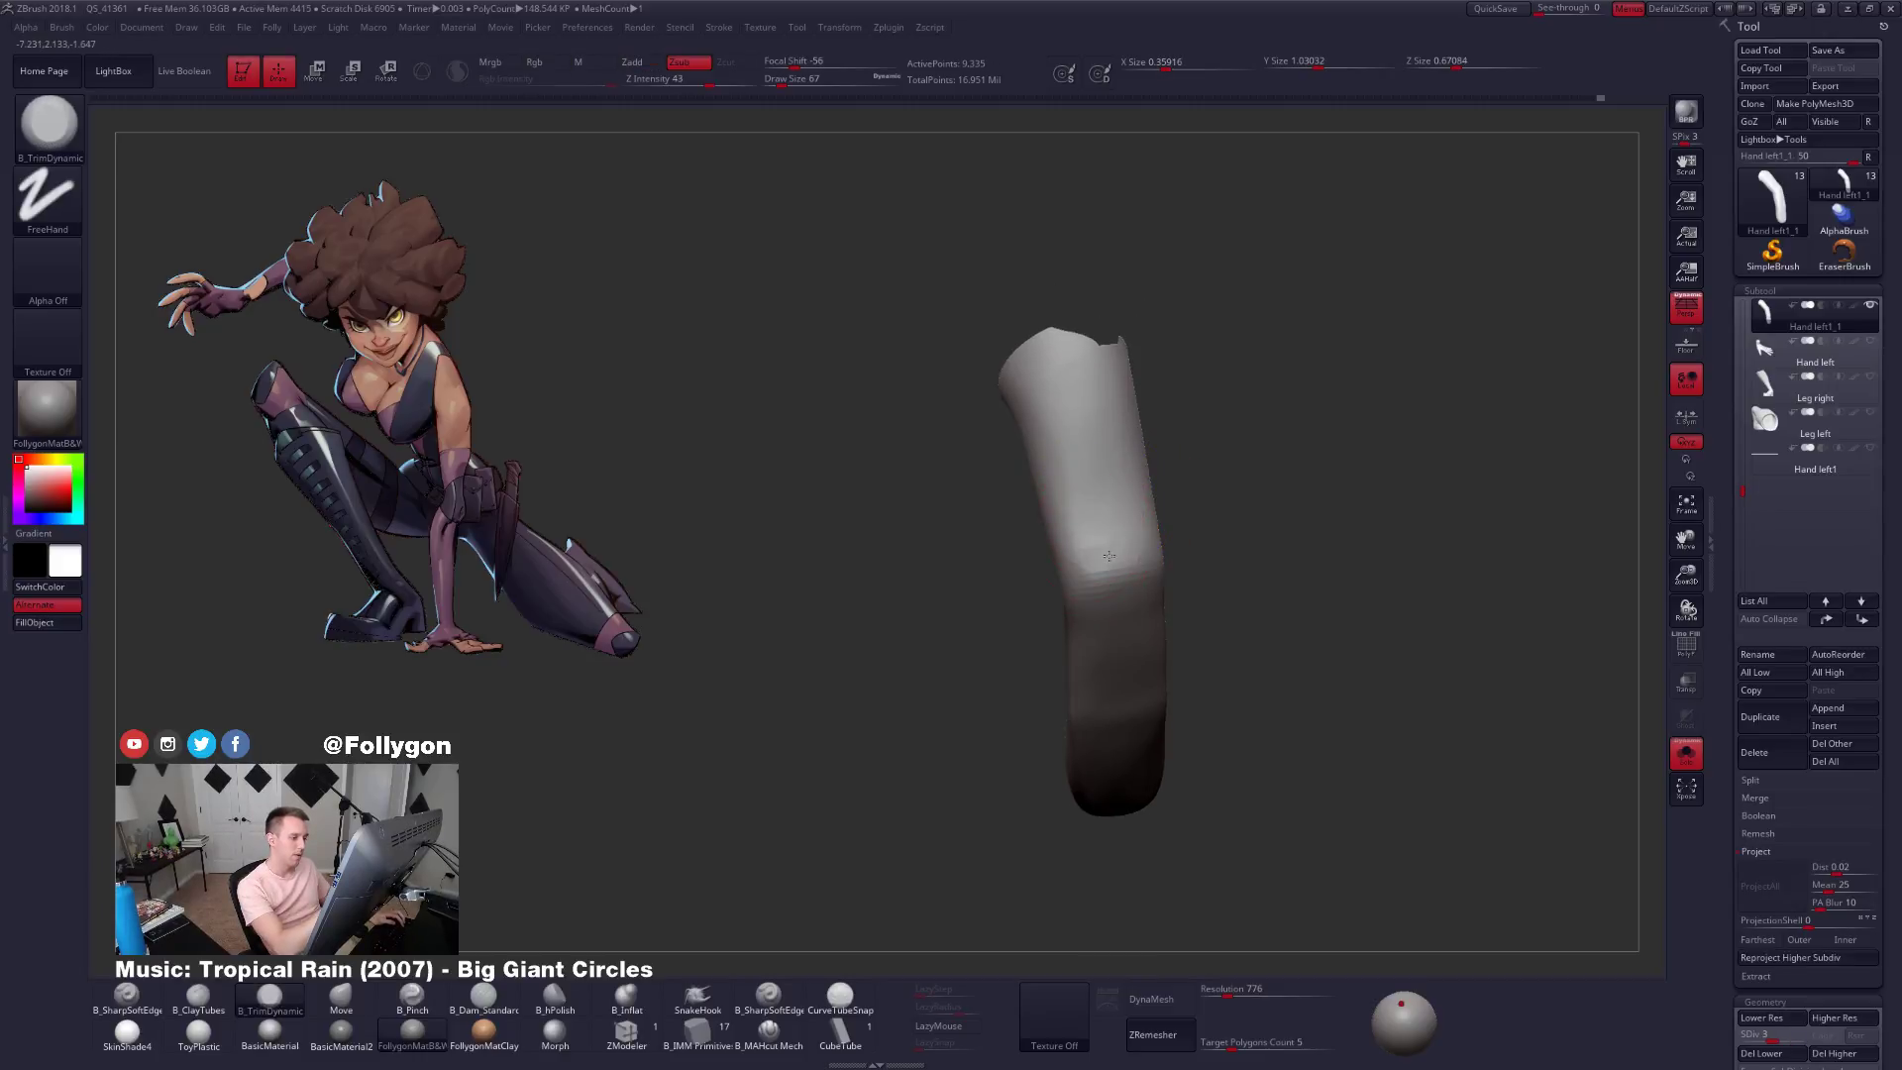
mouse_move(1101, 528)
right_down()
mouse_move(1154, 513)
mouse_move(1134, 486)
right_up()
Sharpen the little finger's knuckle edges with the Pinch brush at draw size 67 on subdivision level 4, and smooth between them.
key(d)
mouse_move(1109, 584)
right_down()
mouse_move(1126, 620)
mouse_move(1121, 599)
right_up()
key(5)
drag(1171, 560, 1238, 536)
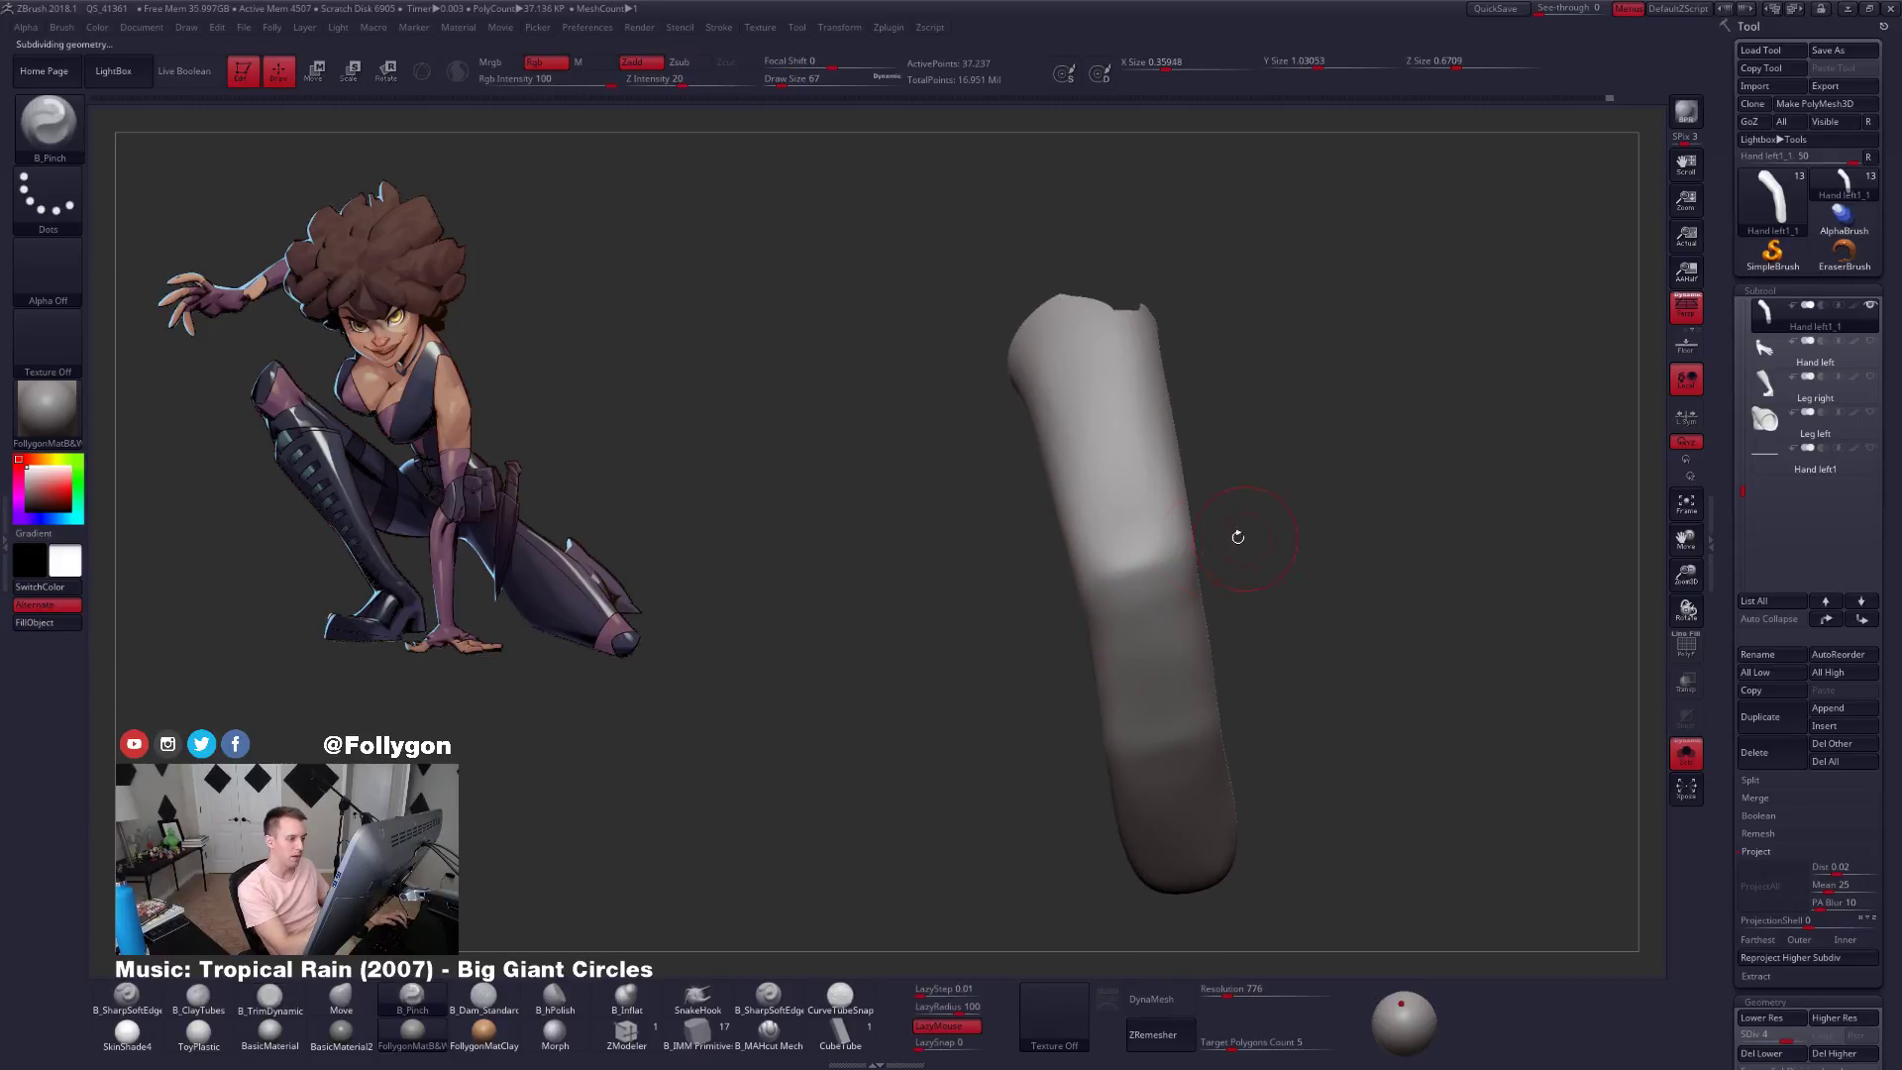
right_drag(1056, 593, 1098, 599)
shift+drag(1138, 612, 1149, 570)
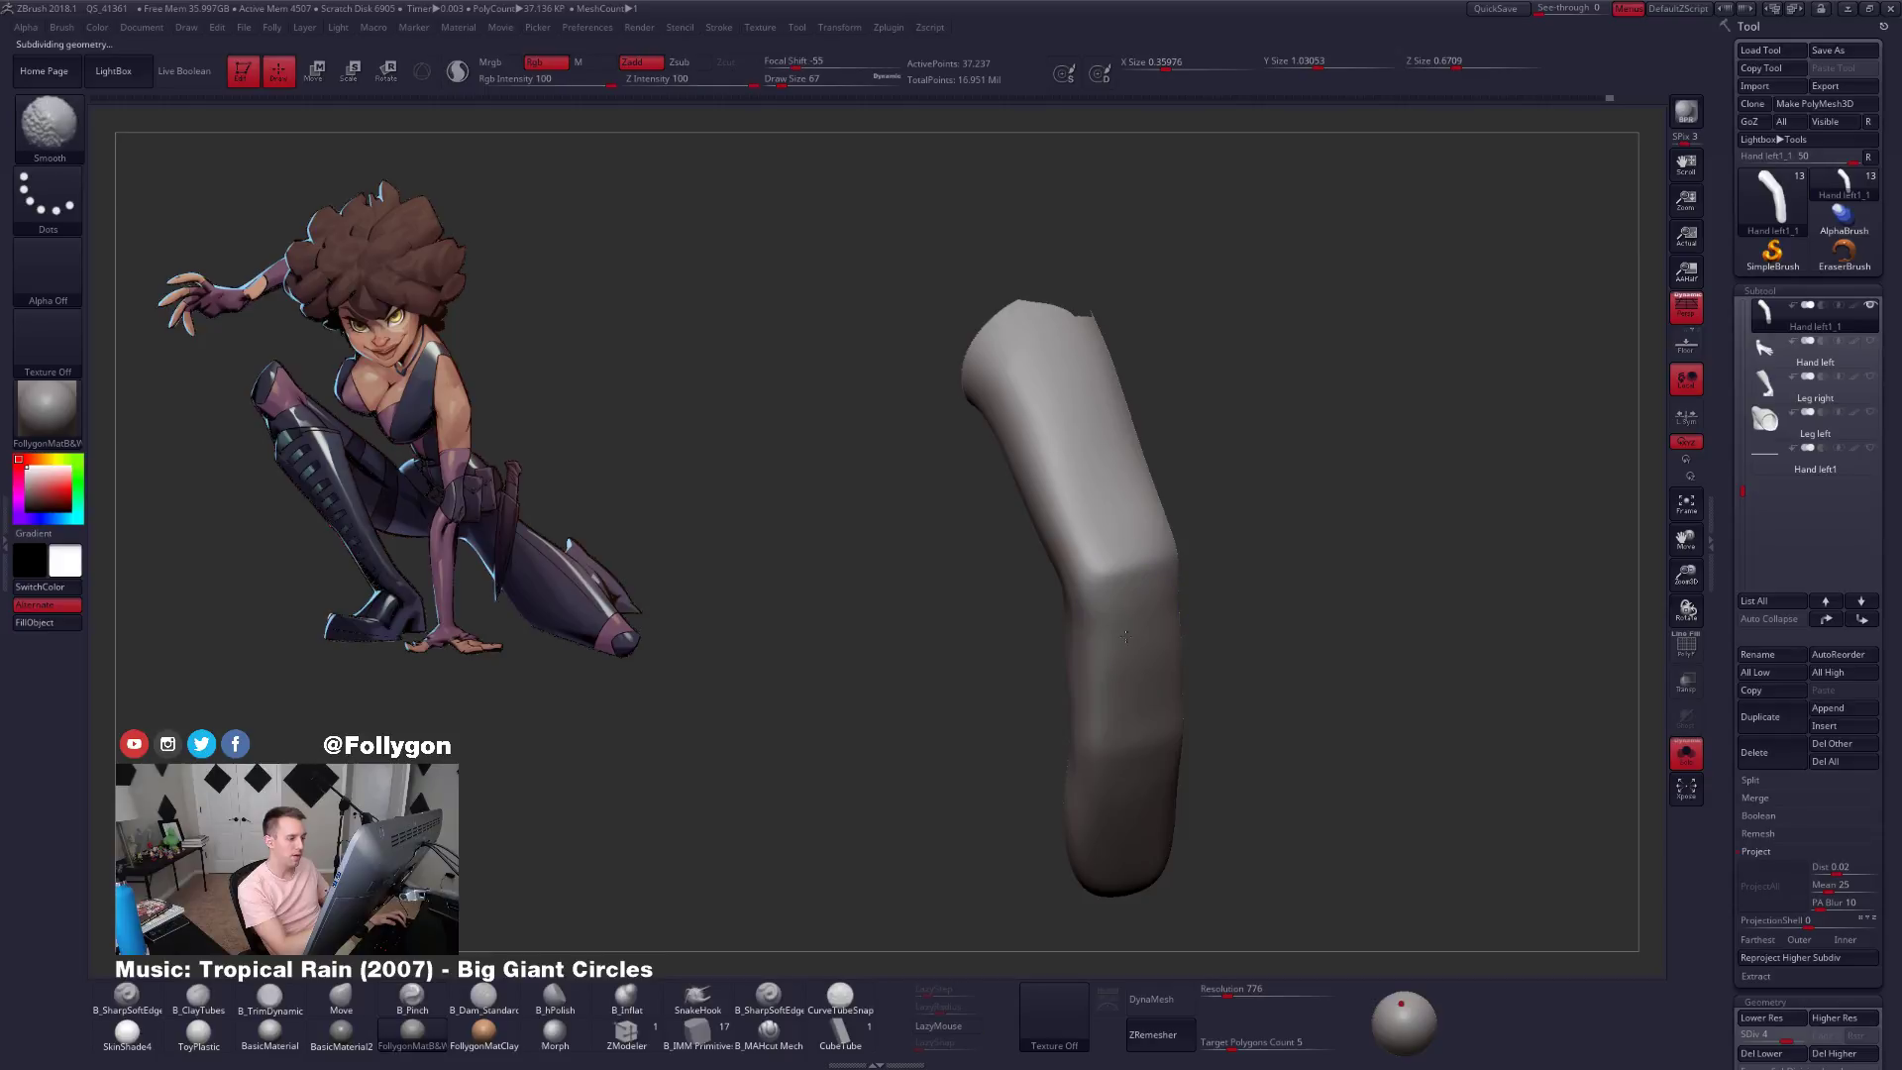
mouse_move(1129, 605)
right_down()
mouse_move(1173, 614)
mouse_move(1115, 644)
mouse_move(1174, 595)
right_up()
Pinch the long edges along the little finger's sides and underside at draw size 54 on subdivision level 5.
key(space)
mouse_move(1143, 522)
mouse_down()
mouse_move(1139, 501)
mouse_move(1162, 498)
mouse_up()
key(space)
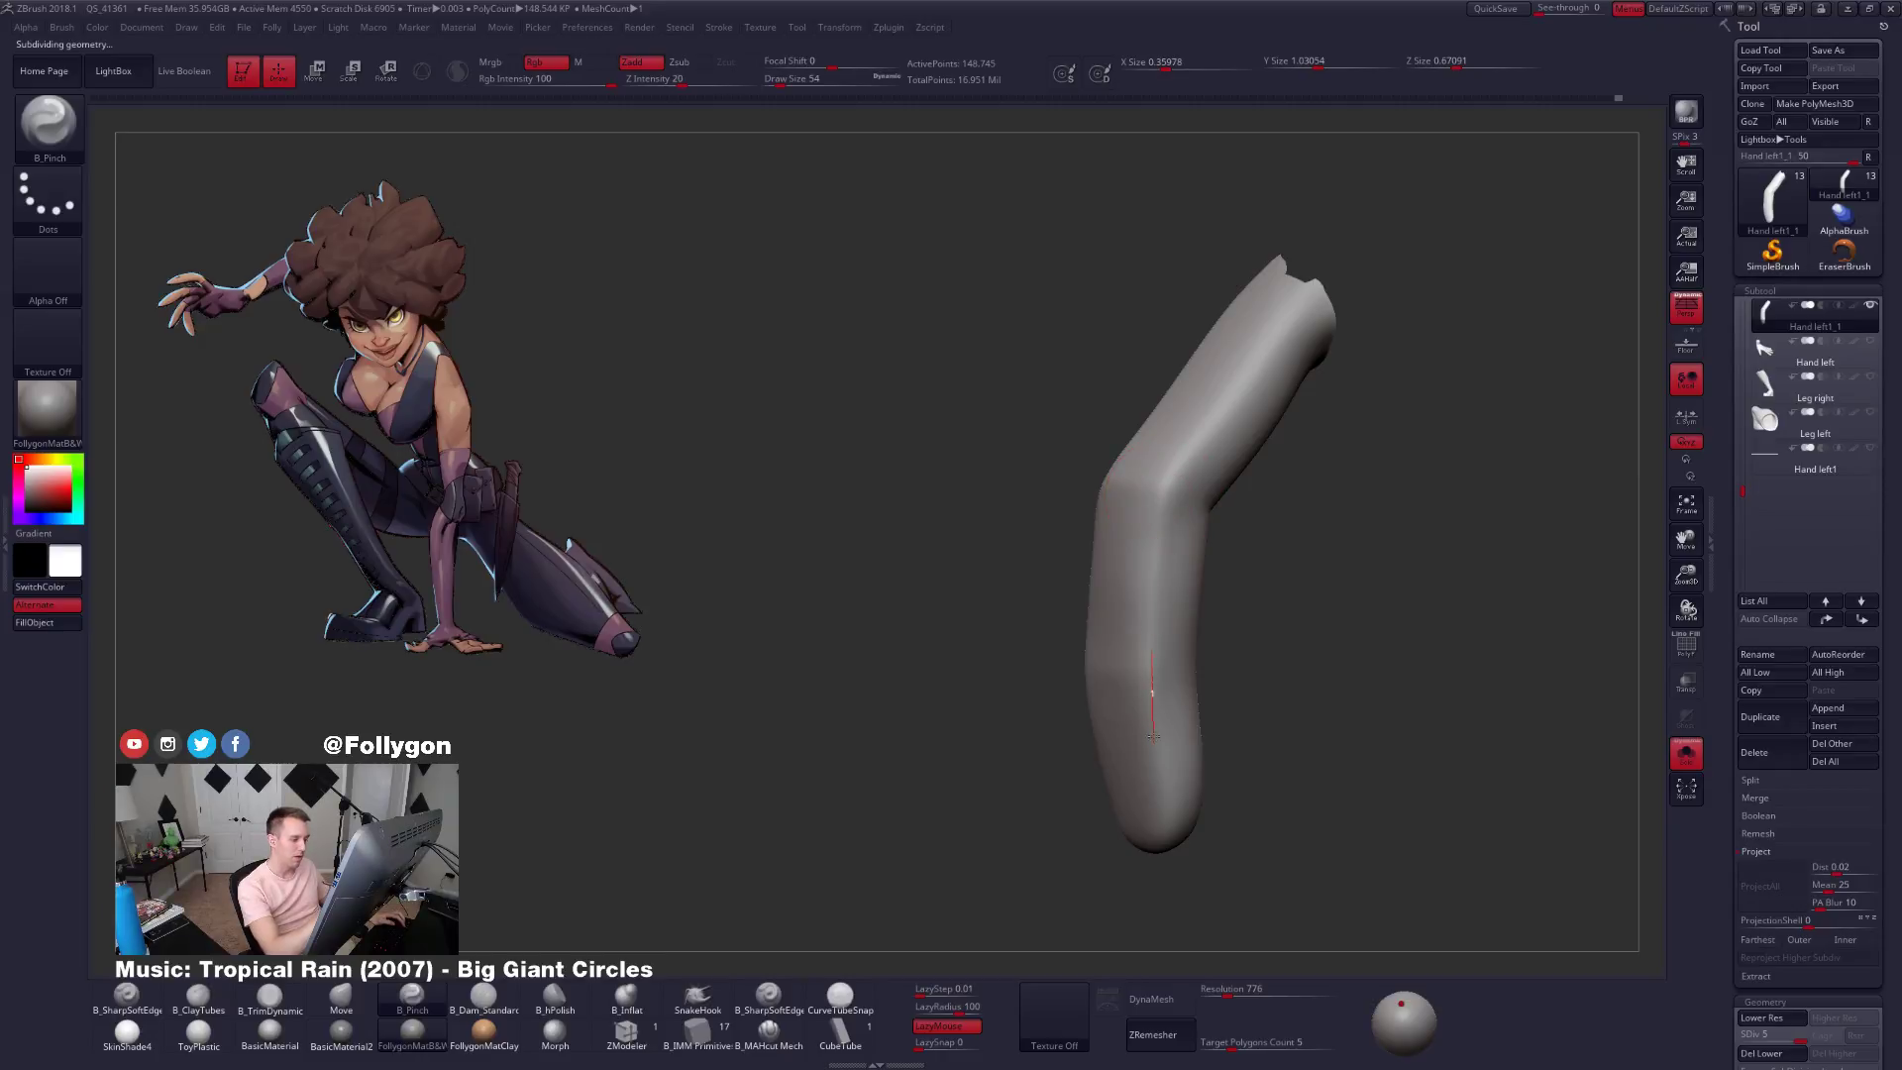
drag(1174, 845, 1178, 860)
right_drag(1250, 840, 1183, 818)
right_drag(1139, 731, 1065, 679)
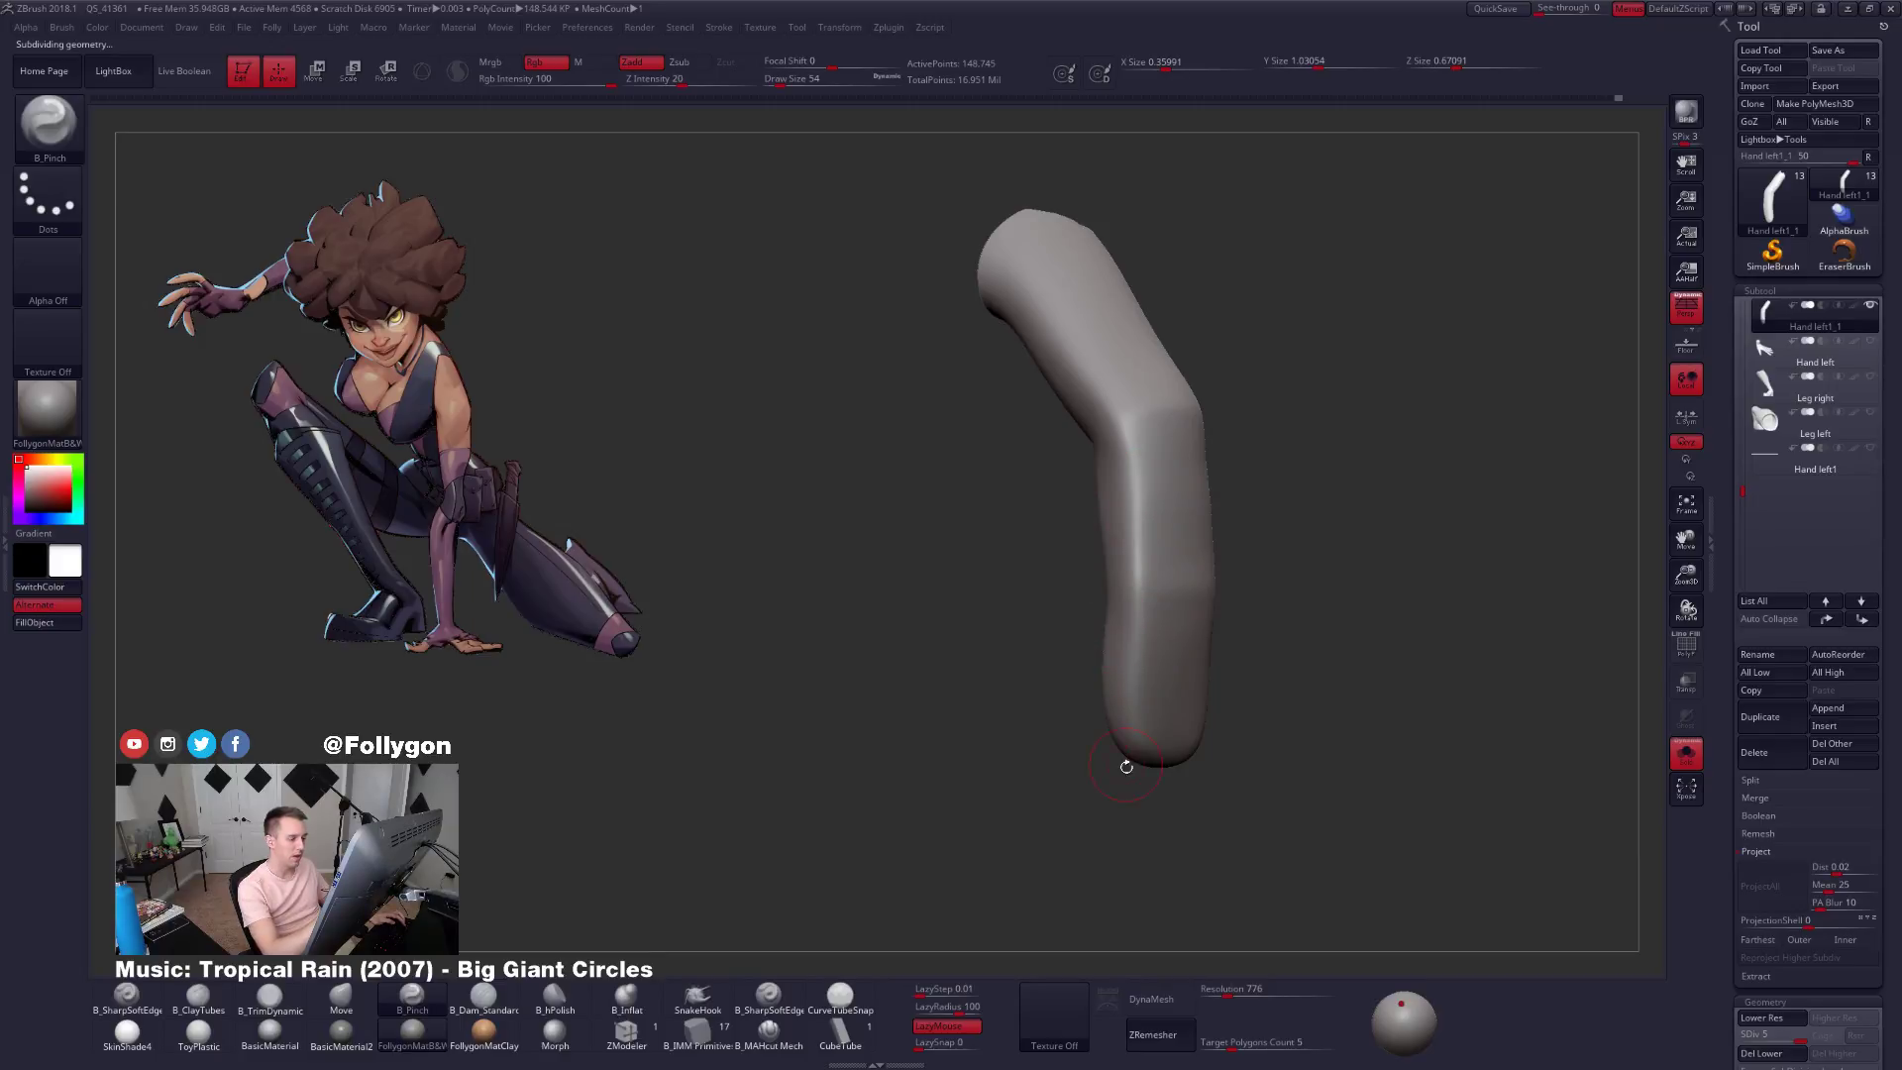
right_drag(1127, 766, 1151, 658)
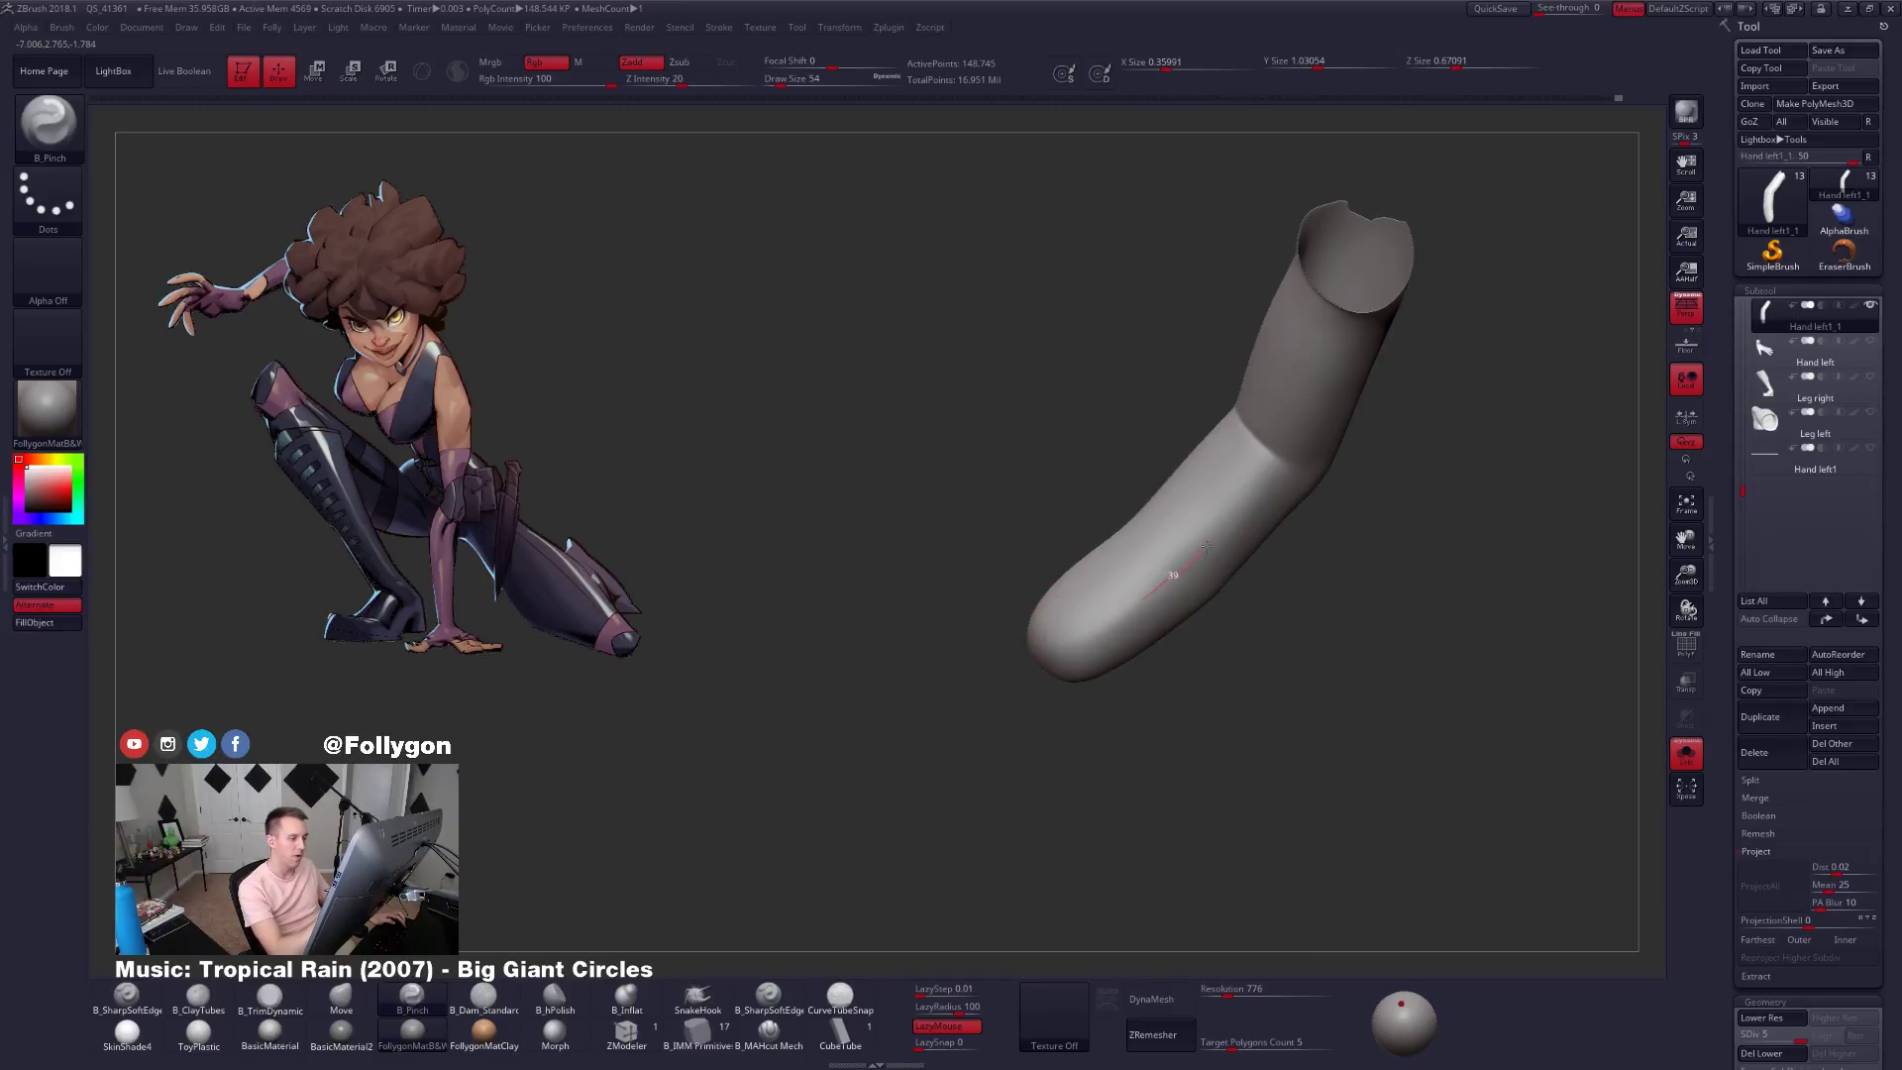
right_drag(1296, 451, 1159, 547)
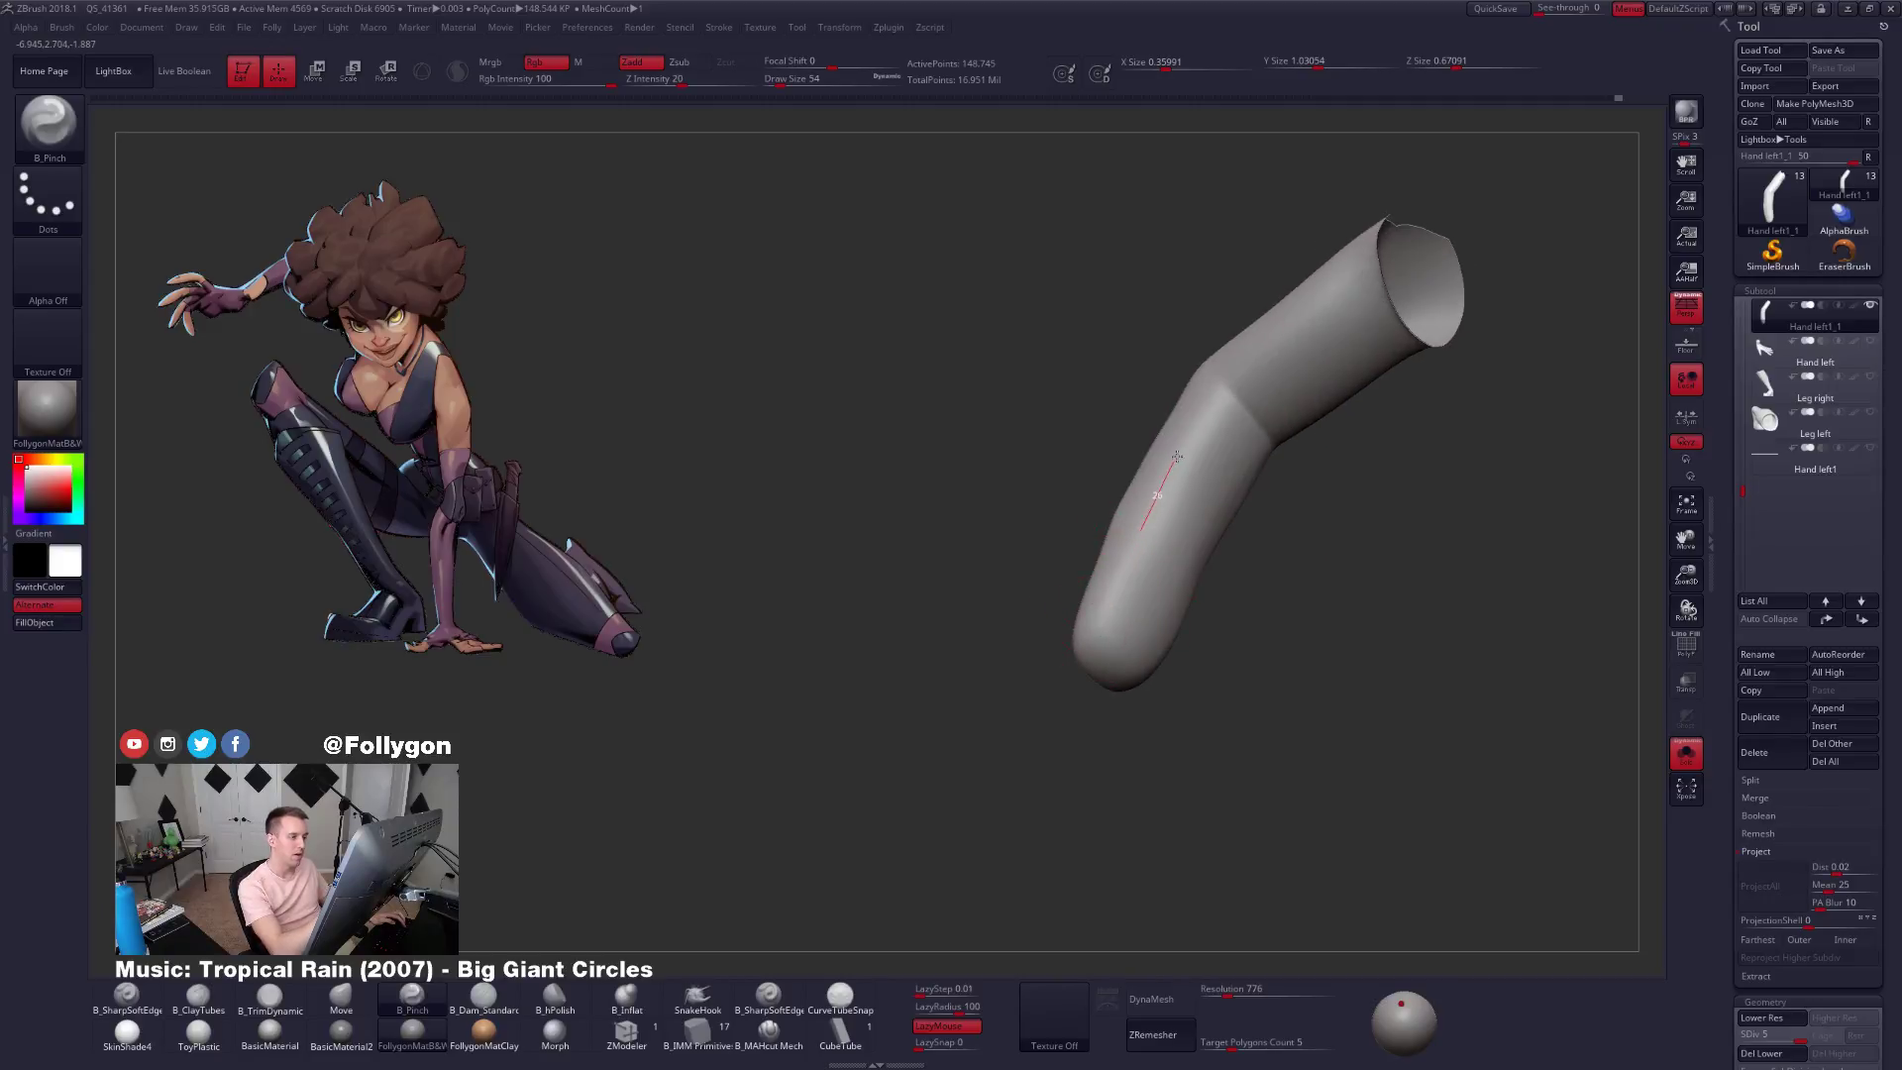
right_drag(1234, 416, 1201, 658)
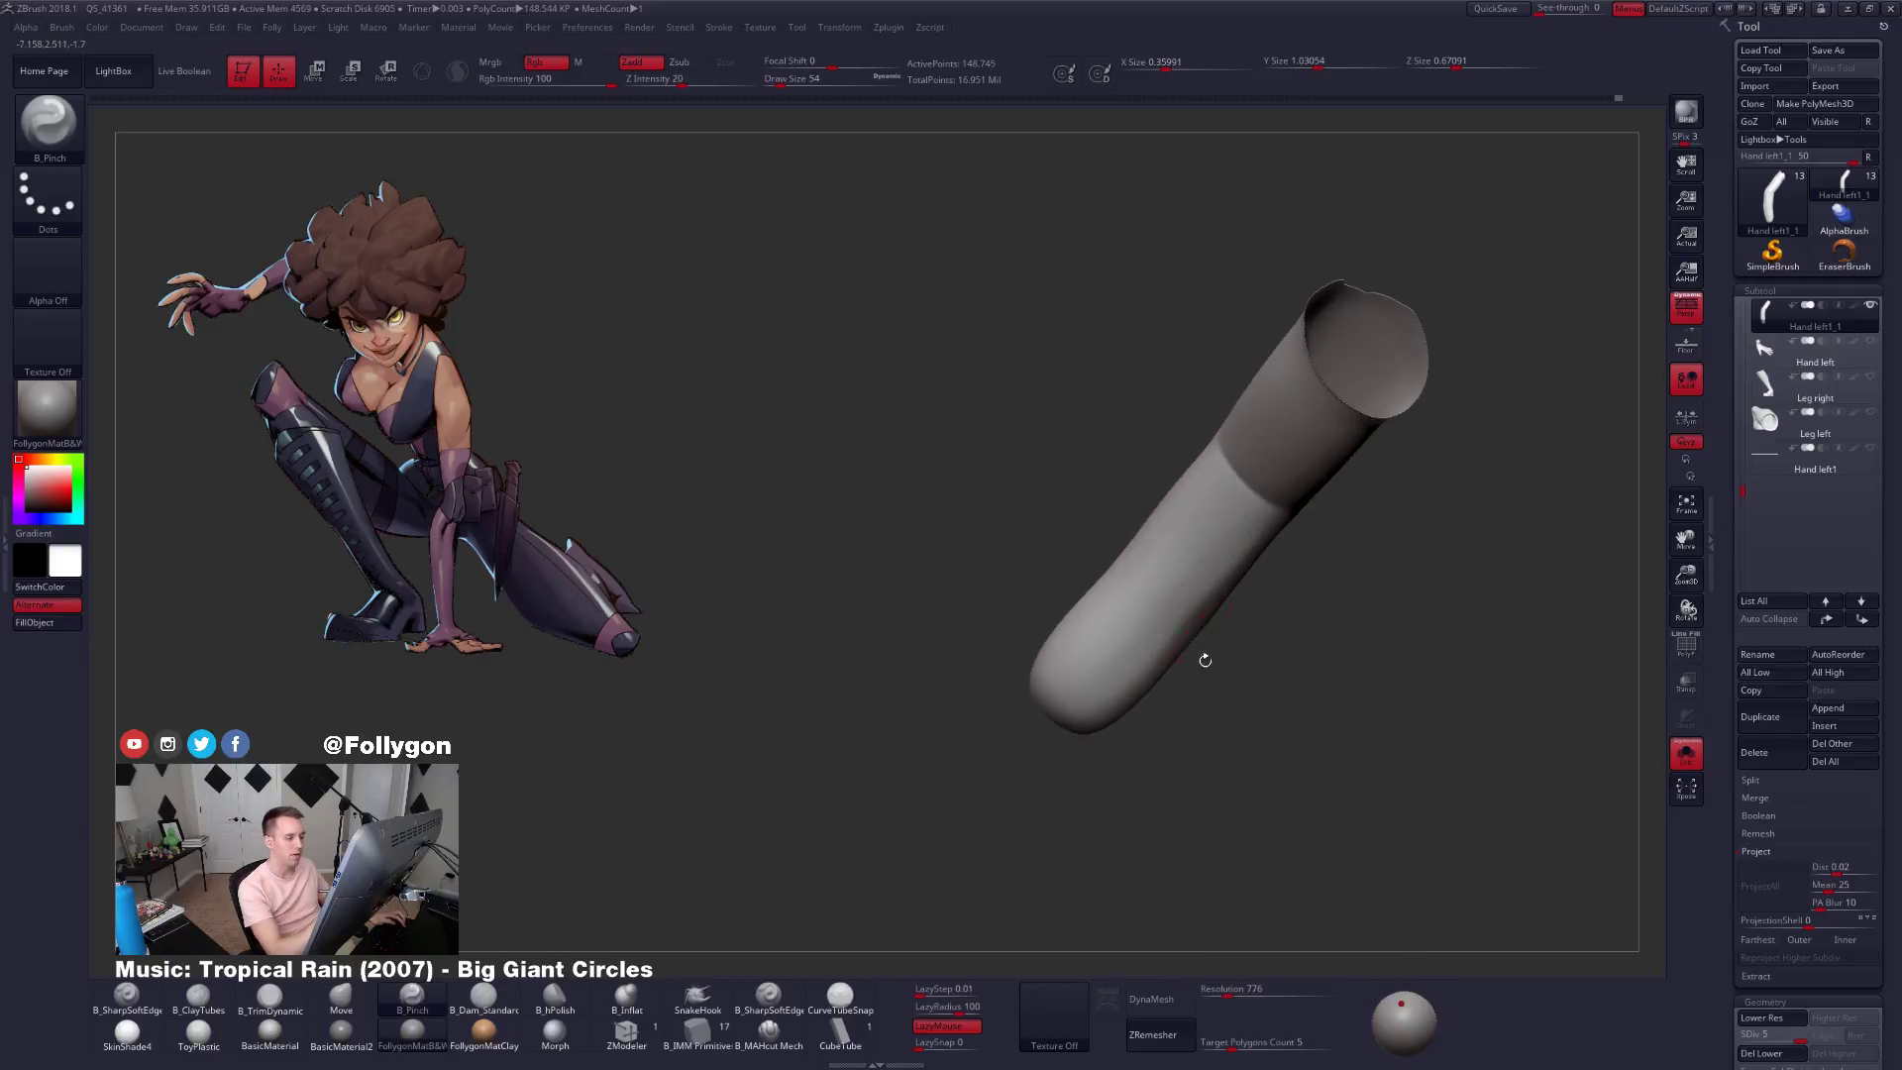
Adjust the little finger's outer segment with the Move brush at draw size 81 and a lasso mask on subdivision level 2.
key(space)
key(shift+d)
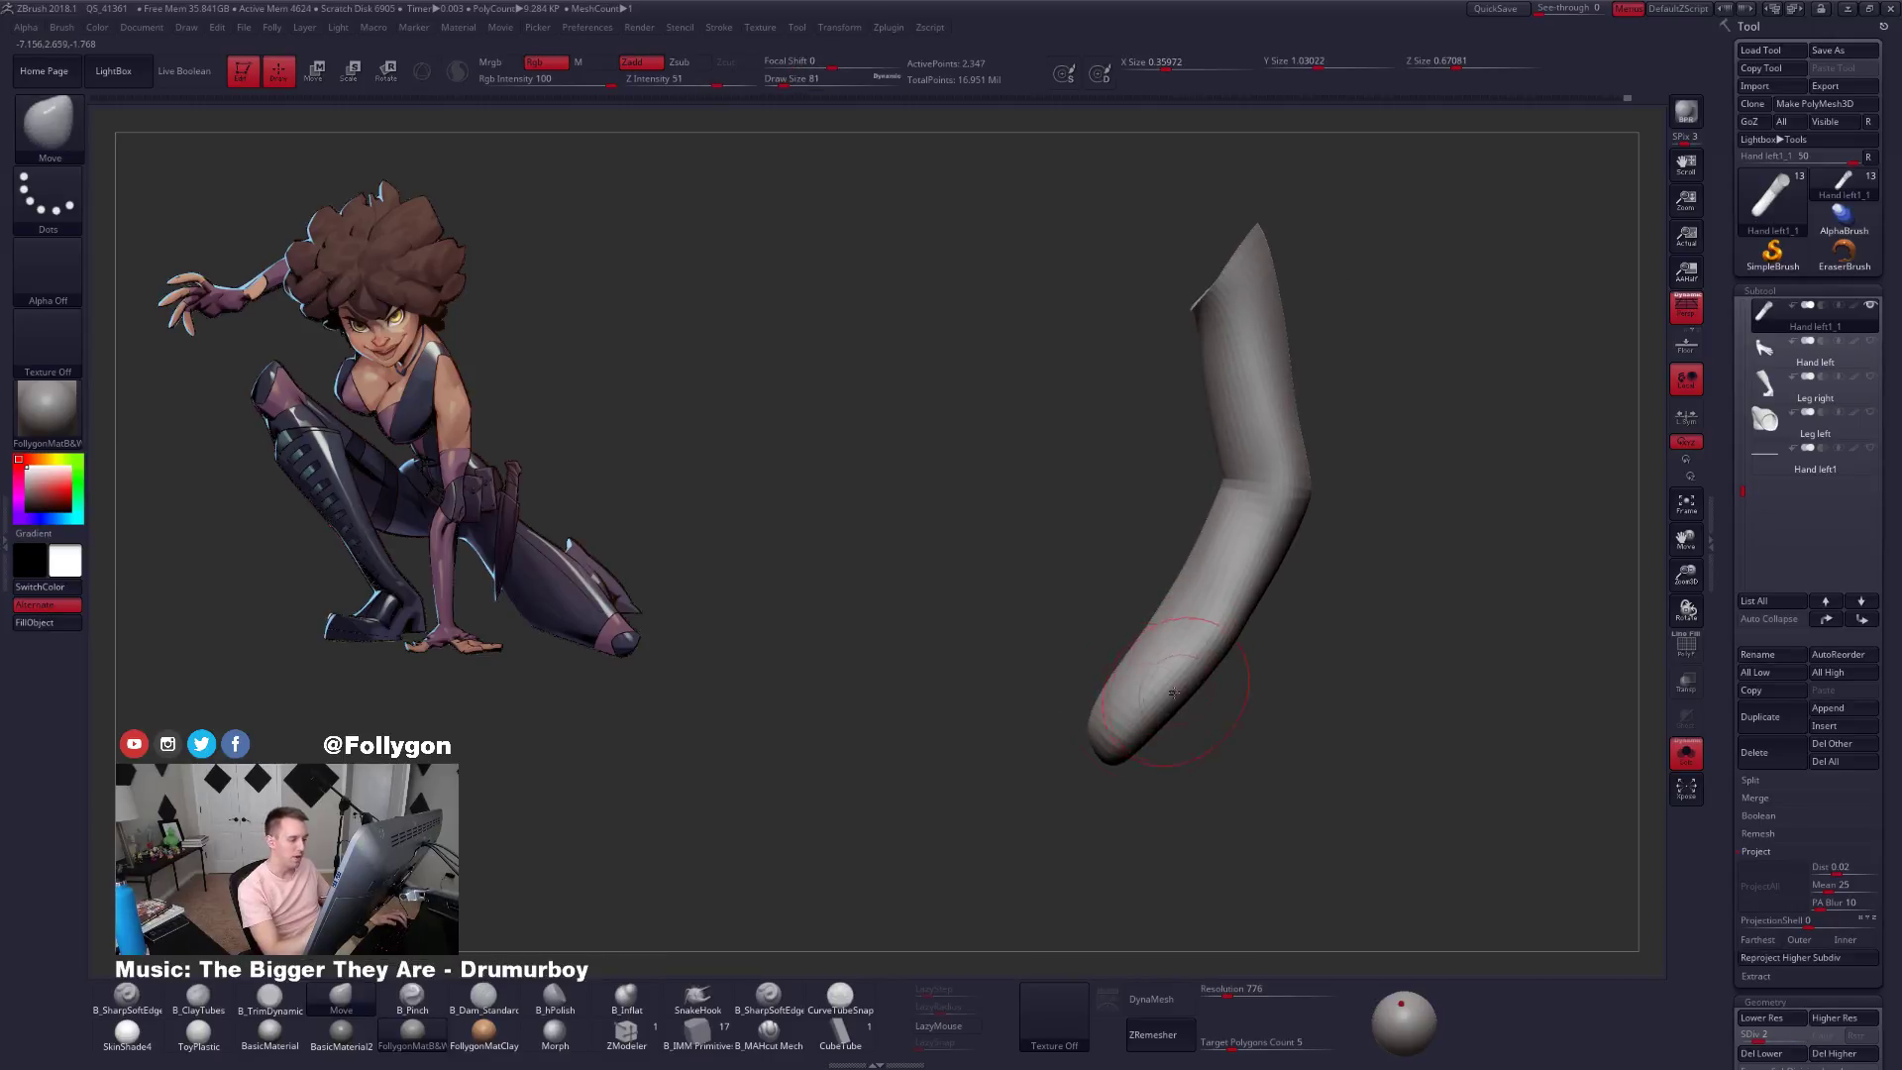
mouse_move(1088, 766)
ctrl+mouse_down()
mouse_move(1260, 525)
mouse_move(1413, 676)
mouse_move(1204, 871)
ctrl+mouse_up()
alt+right_drag(1234, 759, 1289, 867)
ctrl+click(1253, 755)
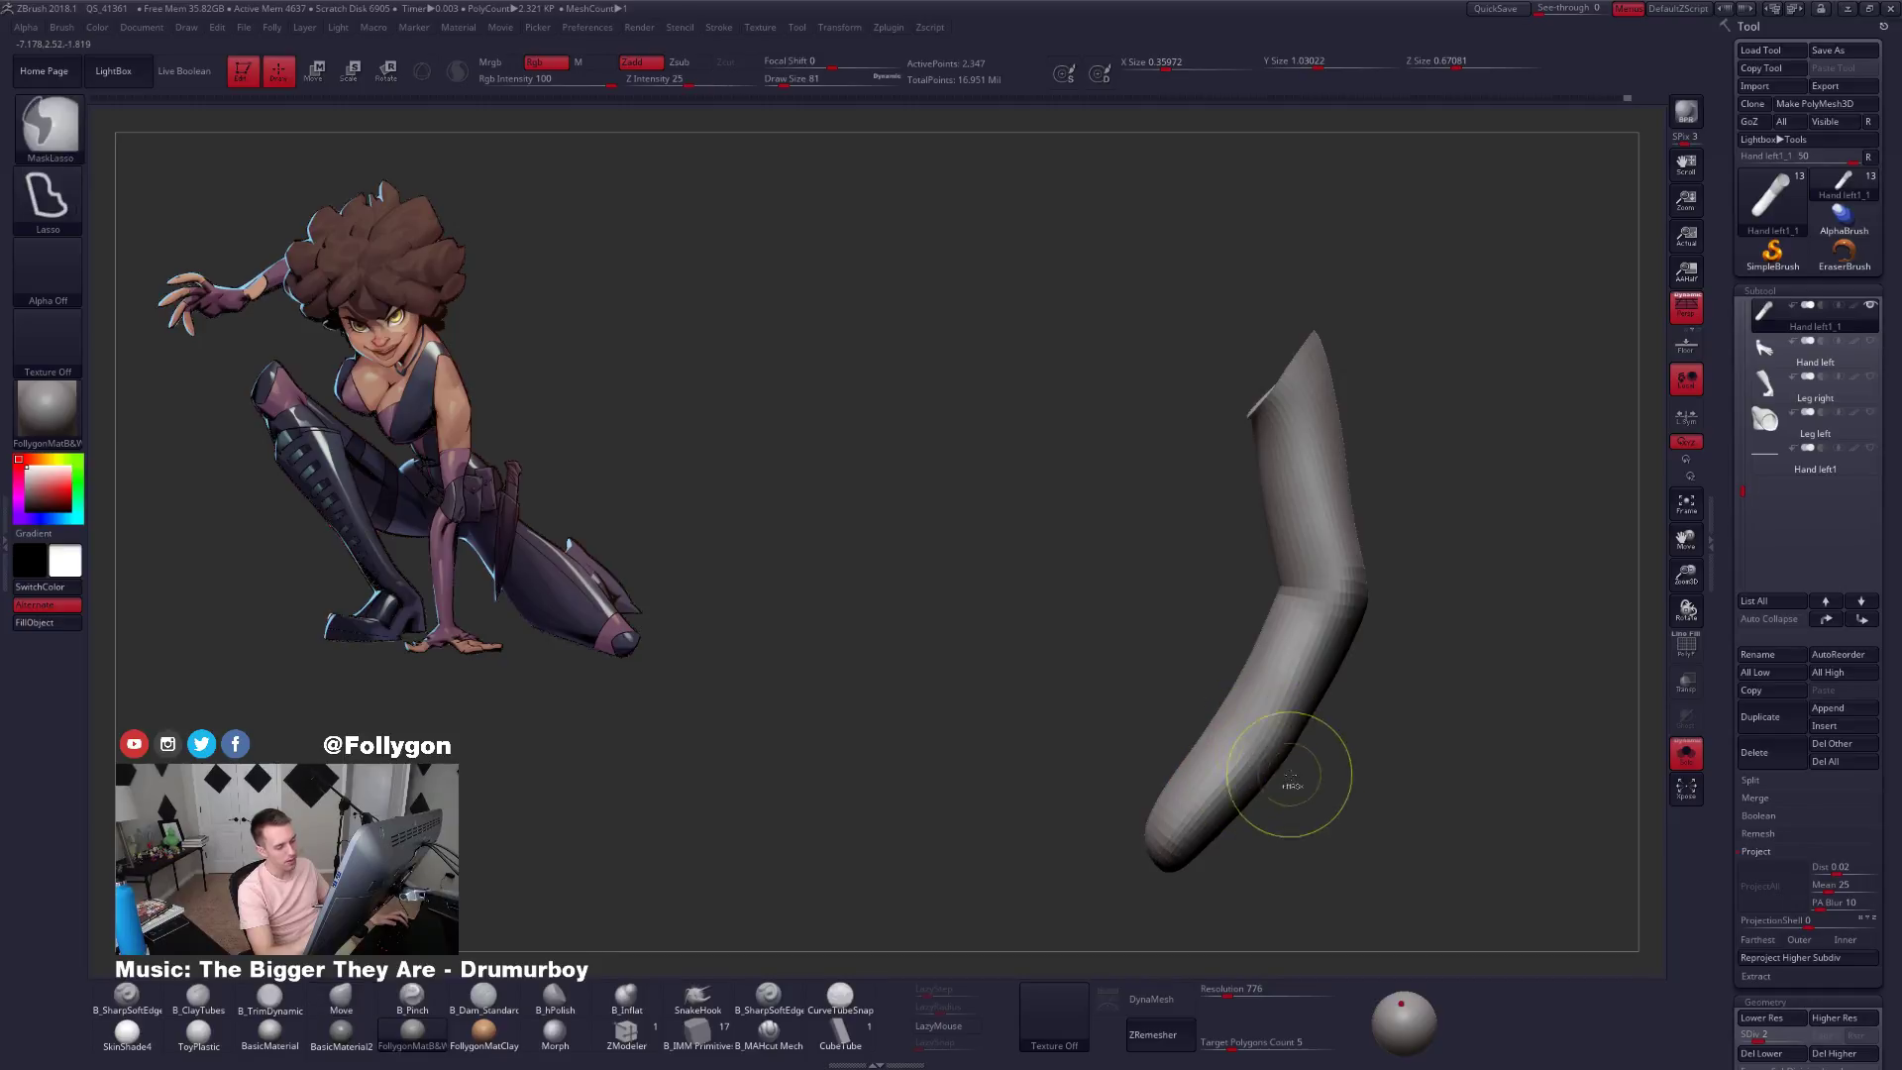
ctrl+click(1291, 783)
ctrl+click(1258, 773)
mouse_move(1271, 784)
right_down()
mouse_move(1310, 789)
mouse_move(1283, 804)
mouse_move(1234, 738)
mouse_move(1209, 748)
mouse_move(1183, 645)
mouse_move(1255, 625)
mouse_move(1288, 693)
mouse_move(1270, 761)
mouse_move(1203, 689)
right_up()
Refine the little finger's outer segment with Move and TrimDynamic at draw size 54 on subdivision level 3.
key(ctrl+d)
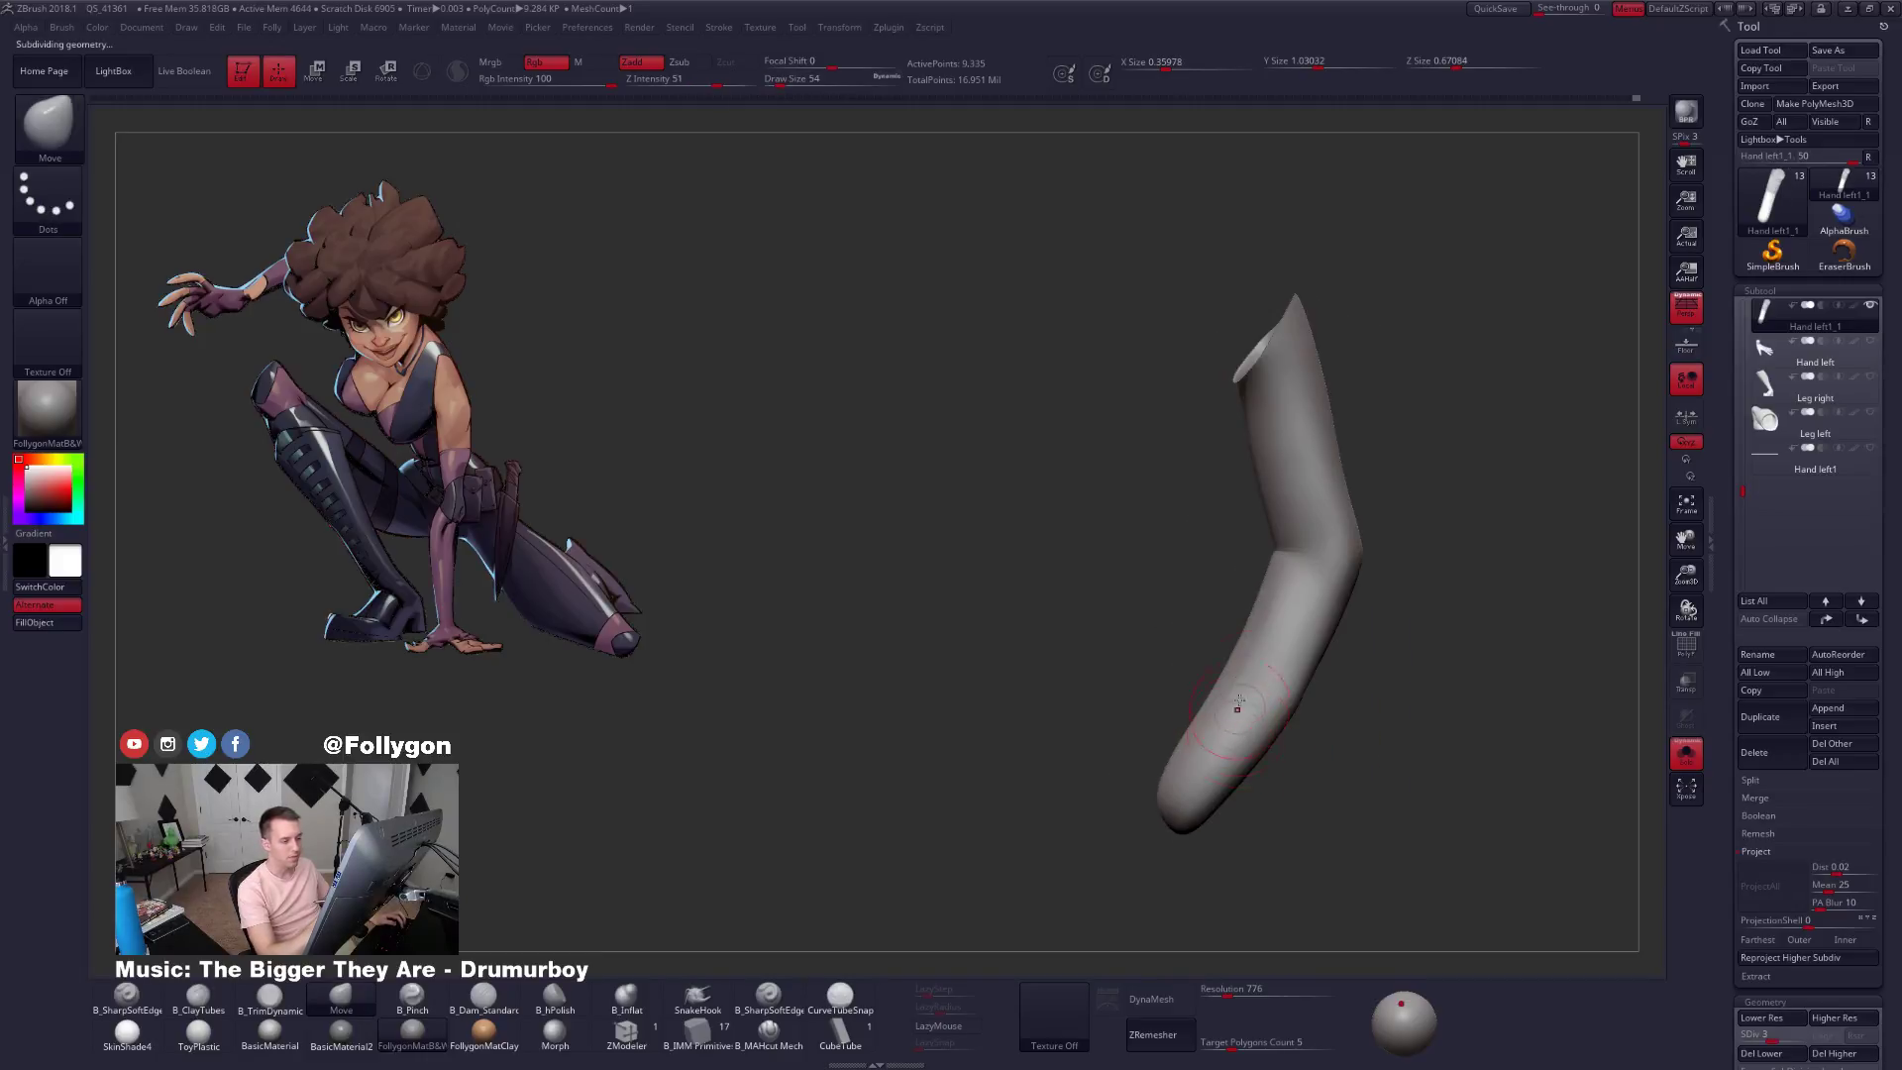
right_drag(1213, 758, 1241, 712)
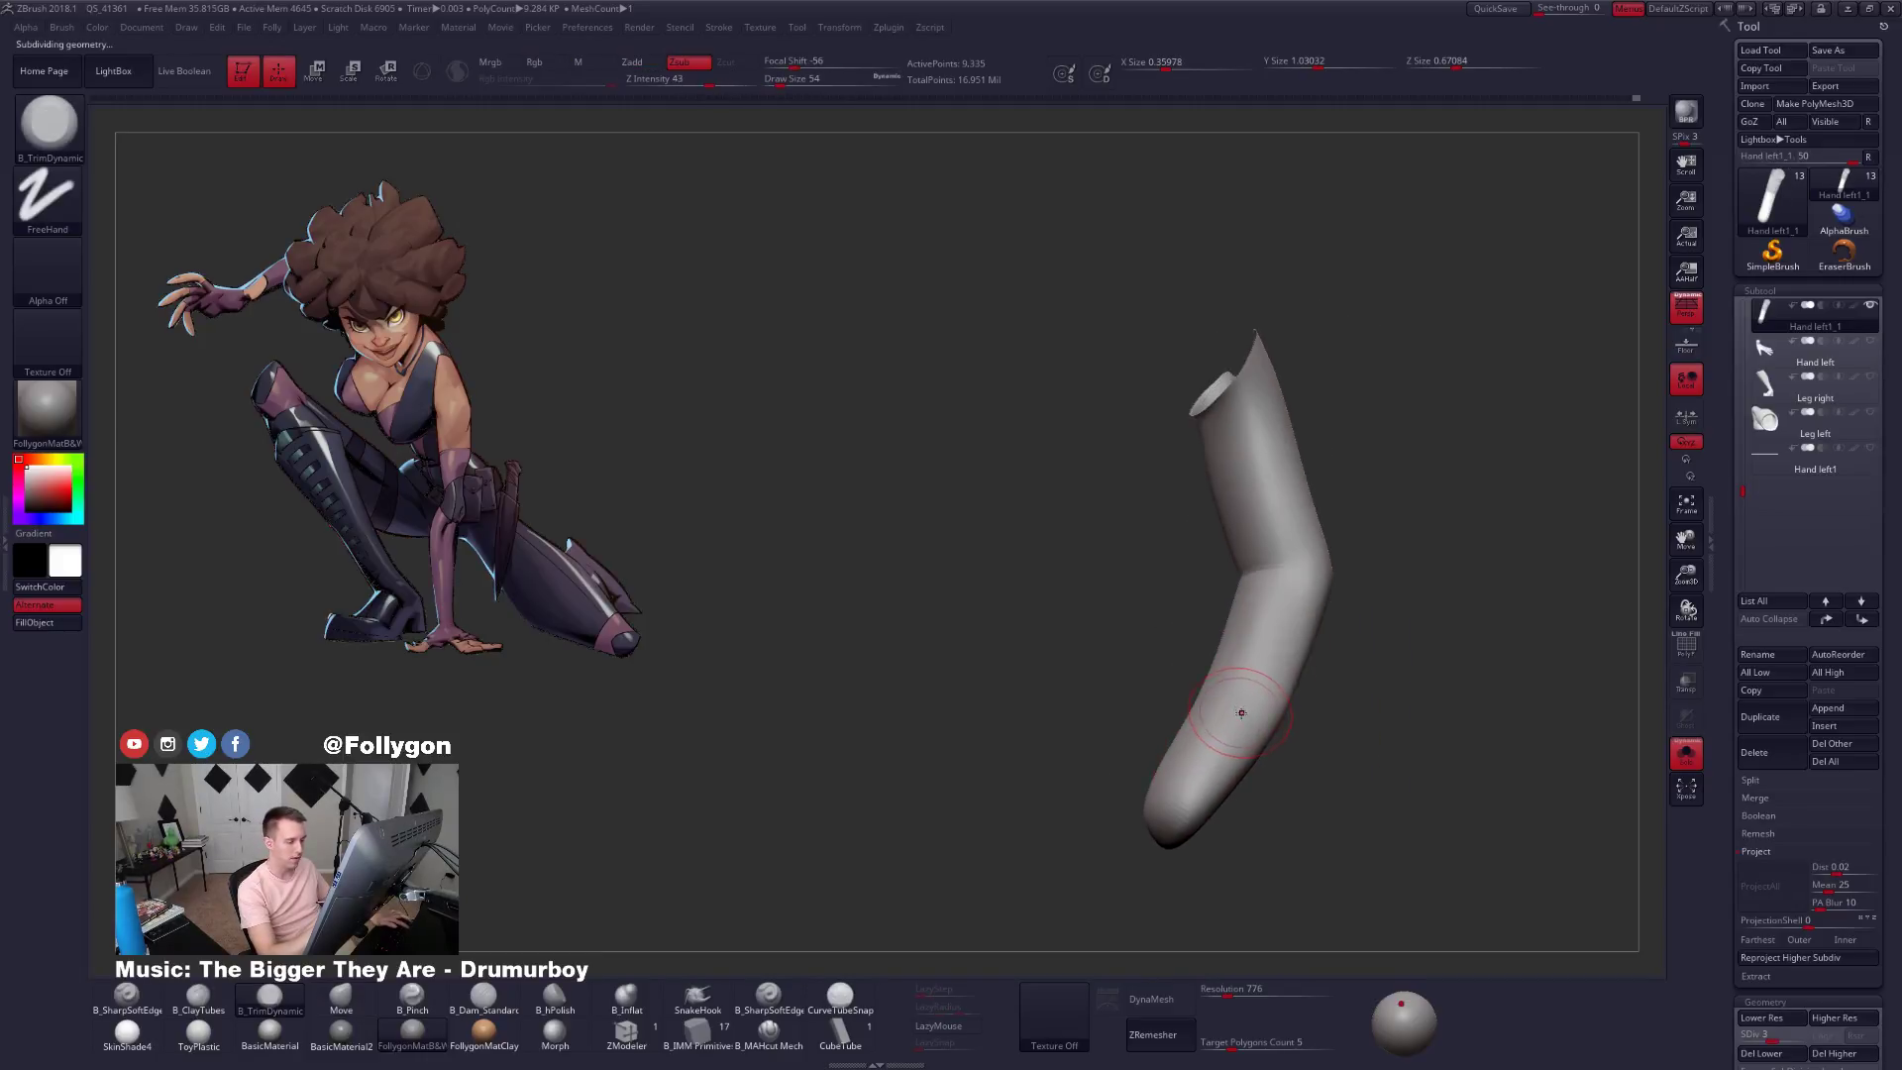
right_drag(1189, 814, 1262, 778)
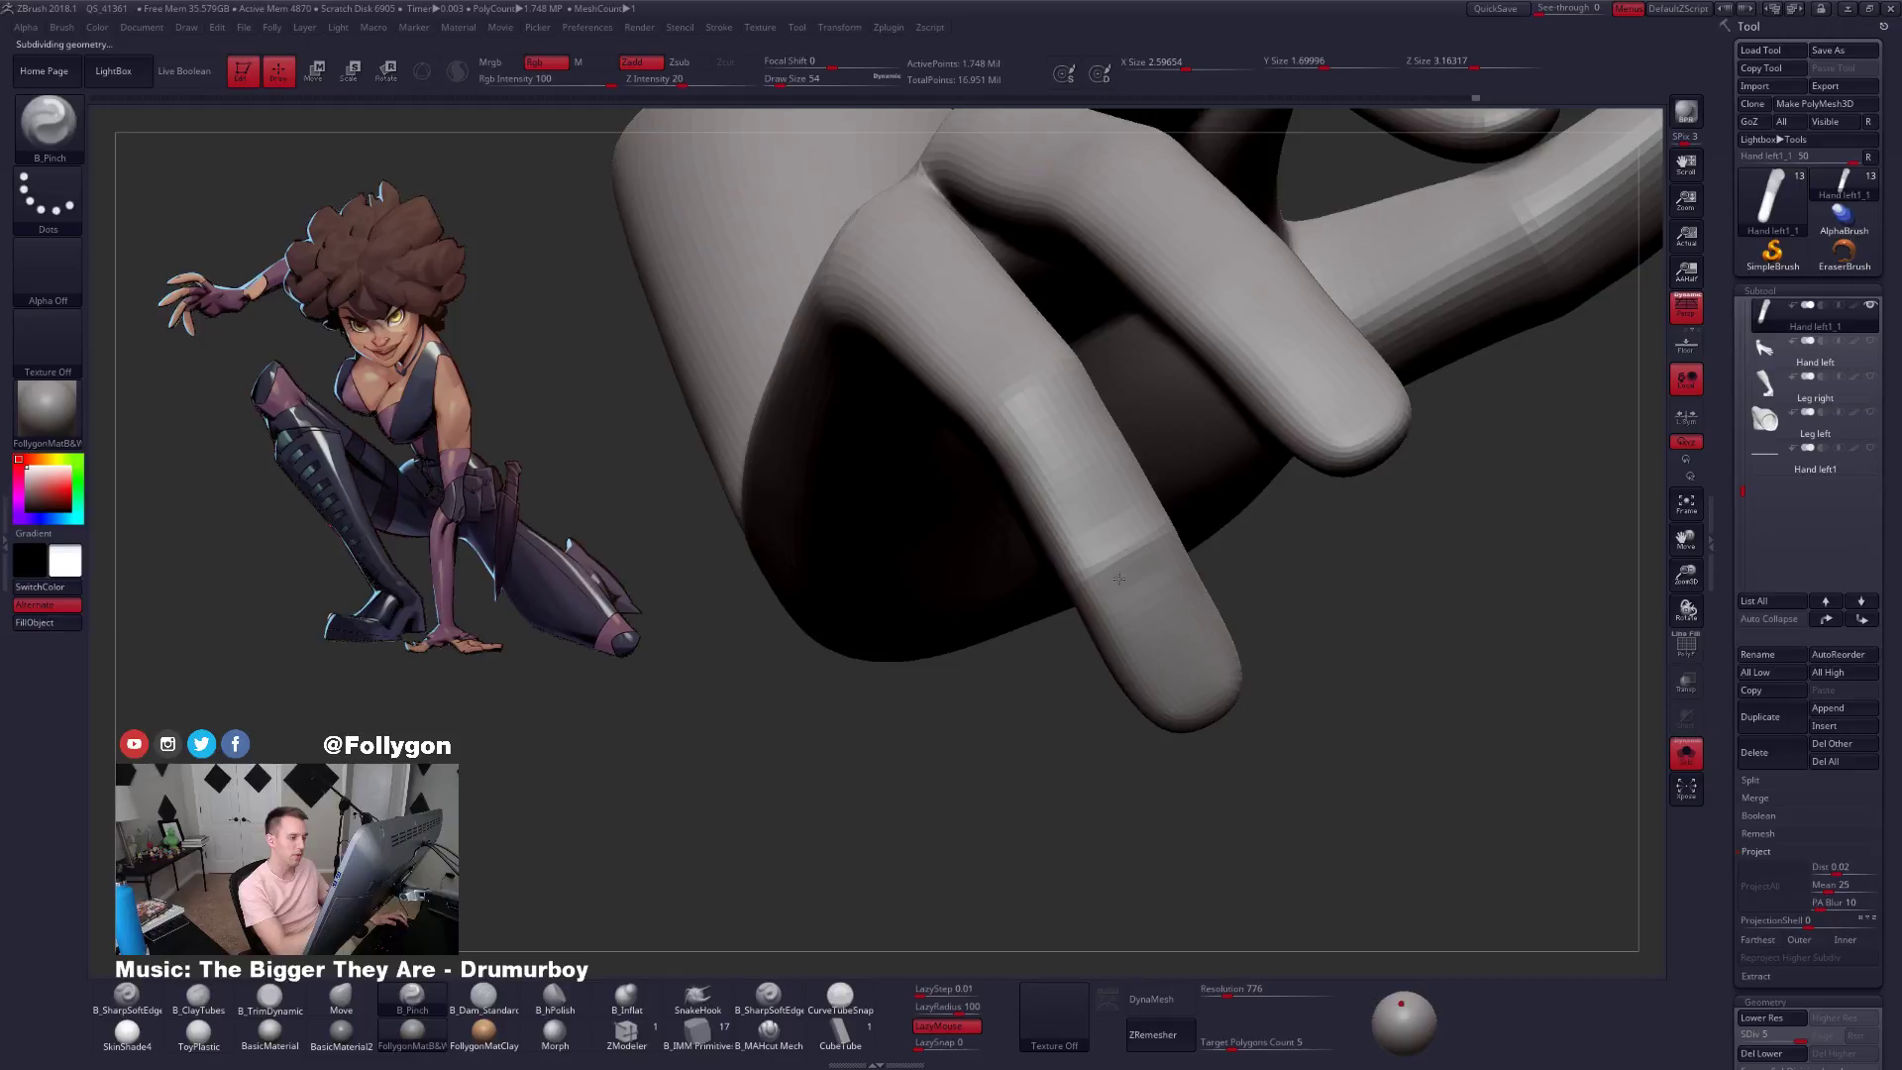
Smooth the sharpened finger surfaces on the full hand at subdivision level 5.
right_drag(1118, 578, 1248, 612)
shift+drag(1277, 573, 1316, 631)
mouse_move(1396, 743)
right_down()
mouse_move(1320, 739)
mouse_move(1232, 688)
mouse_move(1217, 634)
mouse_move(1009, 573)
mouse_move(1204, 783)
mouse_move(1288, 729)
right_up()
mouse_move(1079, 634)
ctrl+right_down()
mouse_move(1091, 700)
mouse_move(1238, 681)
ctrl+right_up()
Flatten the base segment of the ring finger with TrimDynamic at draw size 104 on subdivision level 5.
key(space)
drag(1137, 634, 1143, 634)
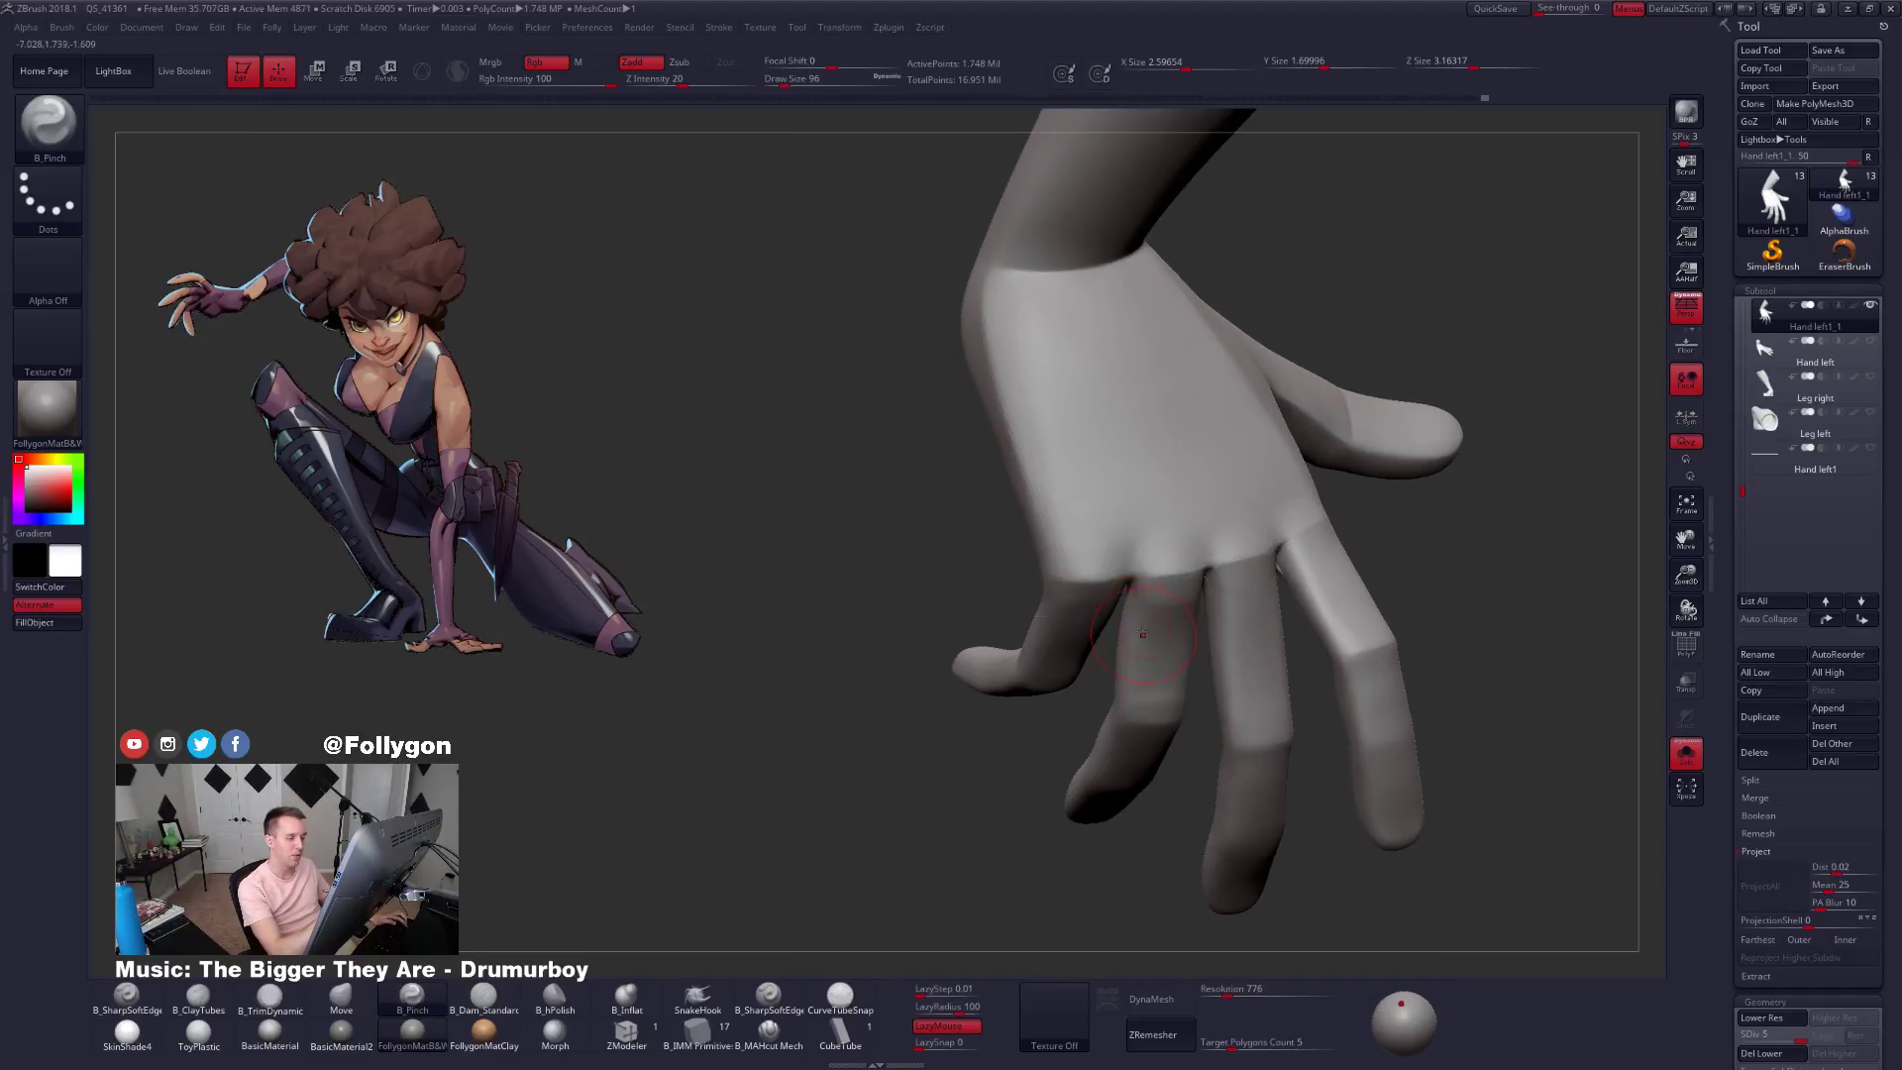
right_drag(1143, 634, 1161, 630)
key(space)
drag(1161, 628, 1167, 626)
key(3)
mouse_move(1167, 626)
right_down()
mouse_move(1157, 595)
mouse_move(1176, 603)
right_up()
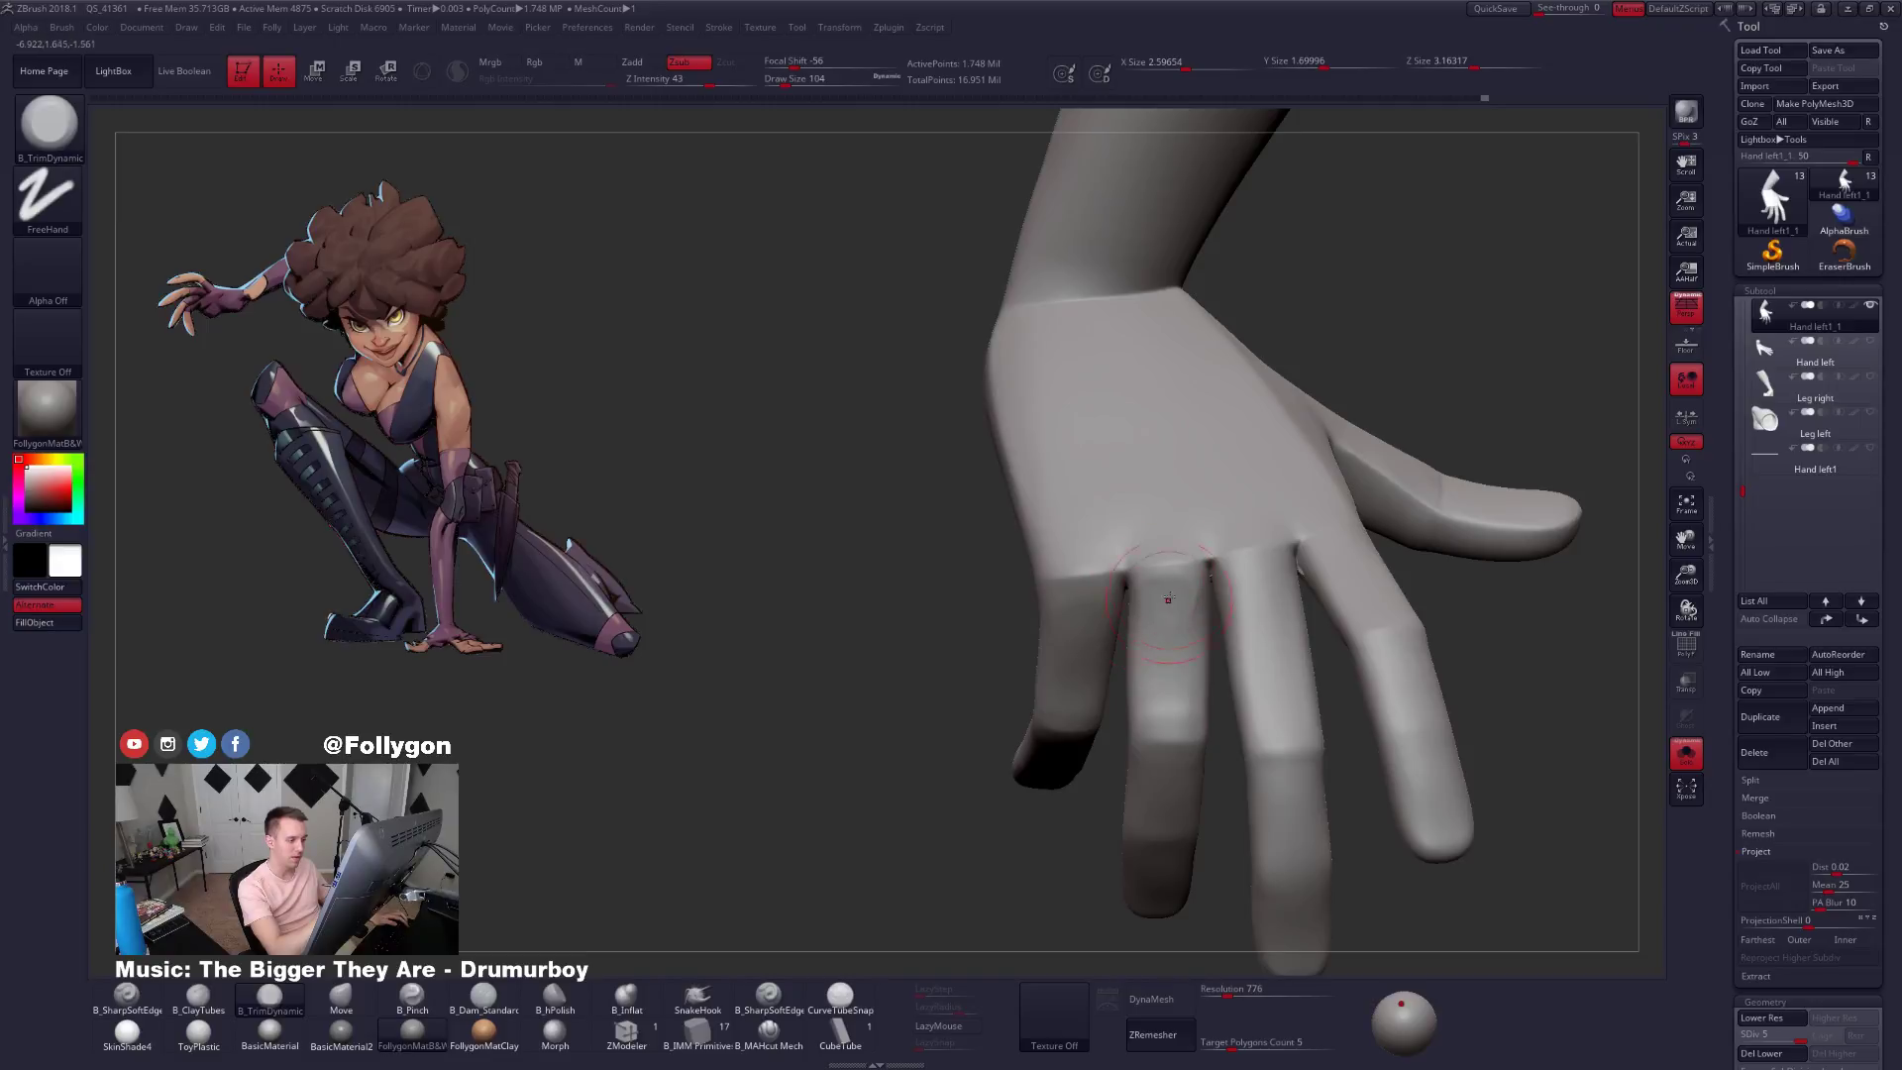
key(shift)
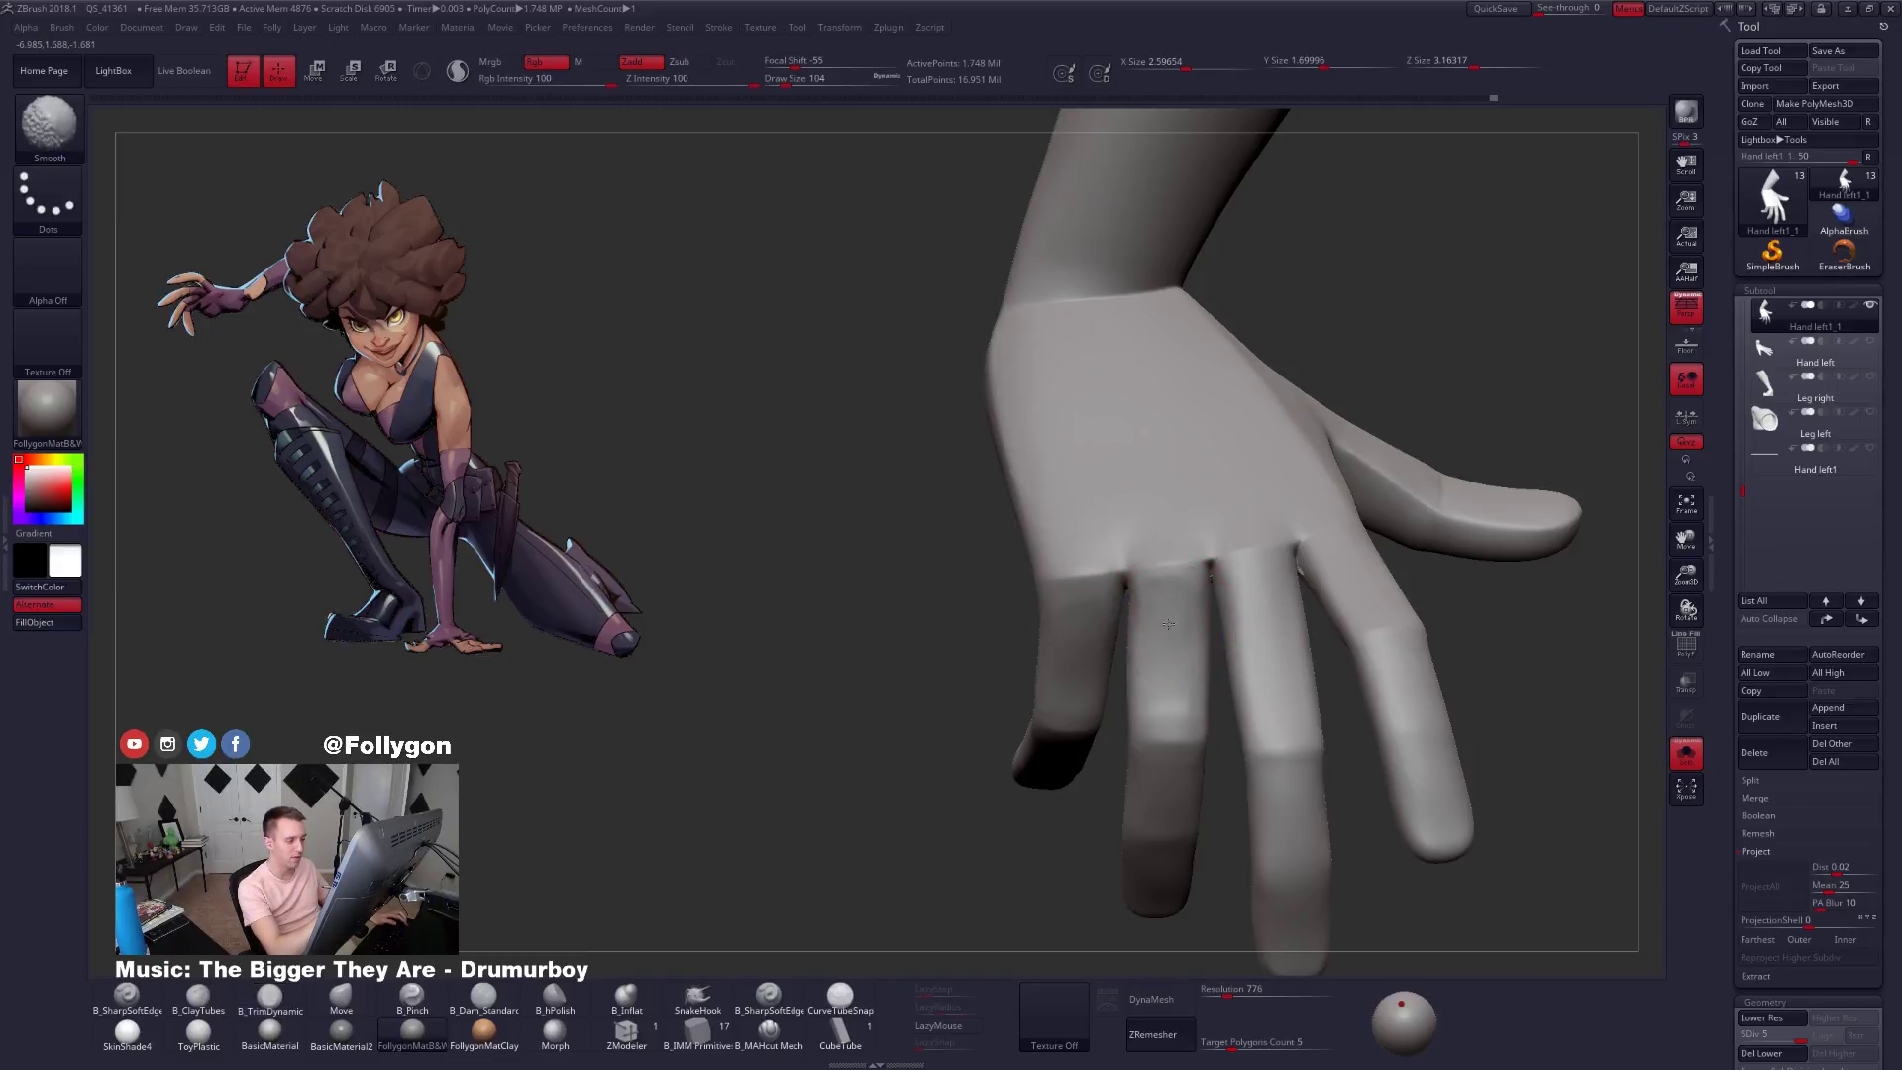
Flatten and smooth the ring finger's base near the knuckle with TrimDynamic at draw size 67 on subdivision level 4.
key(shift+d)
key(space)
drag(1170, 629, 1163, 629)
right_drag(1163, 629, 1183, 642)
key(space)
drag(1183, 641, 1190, 640)
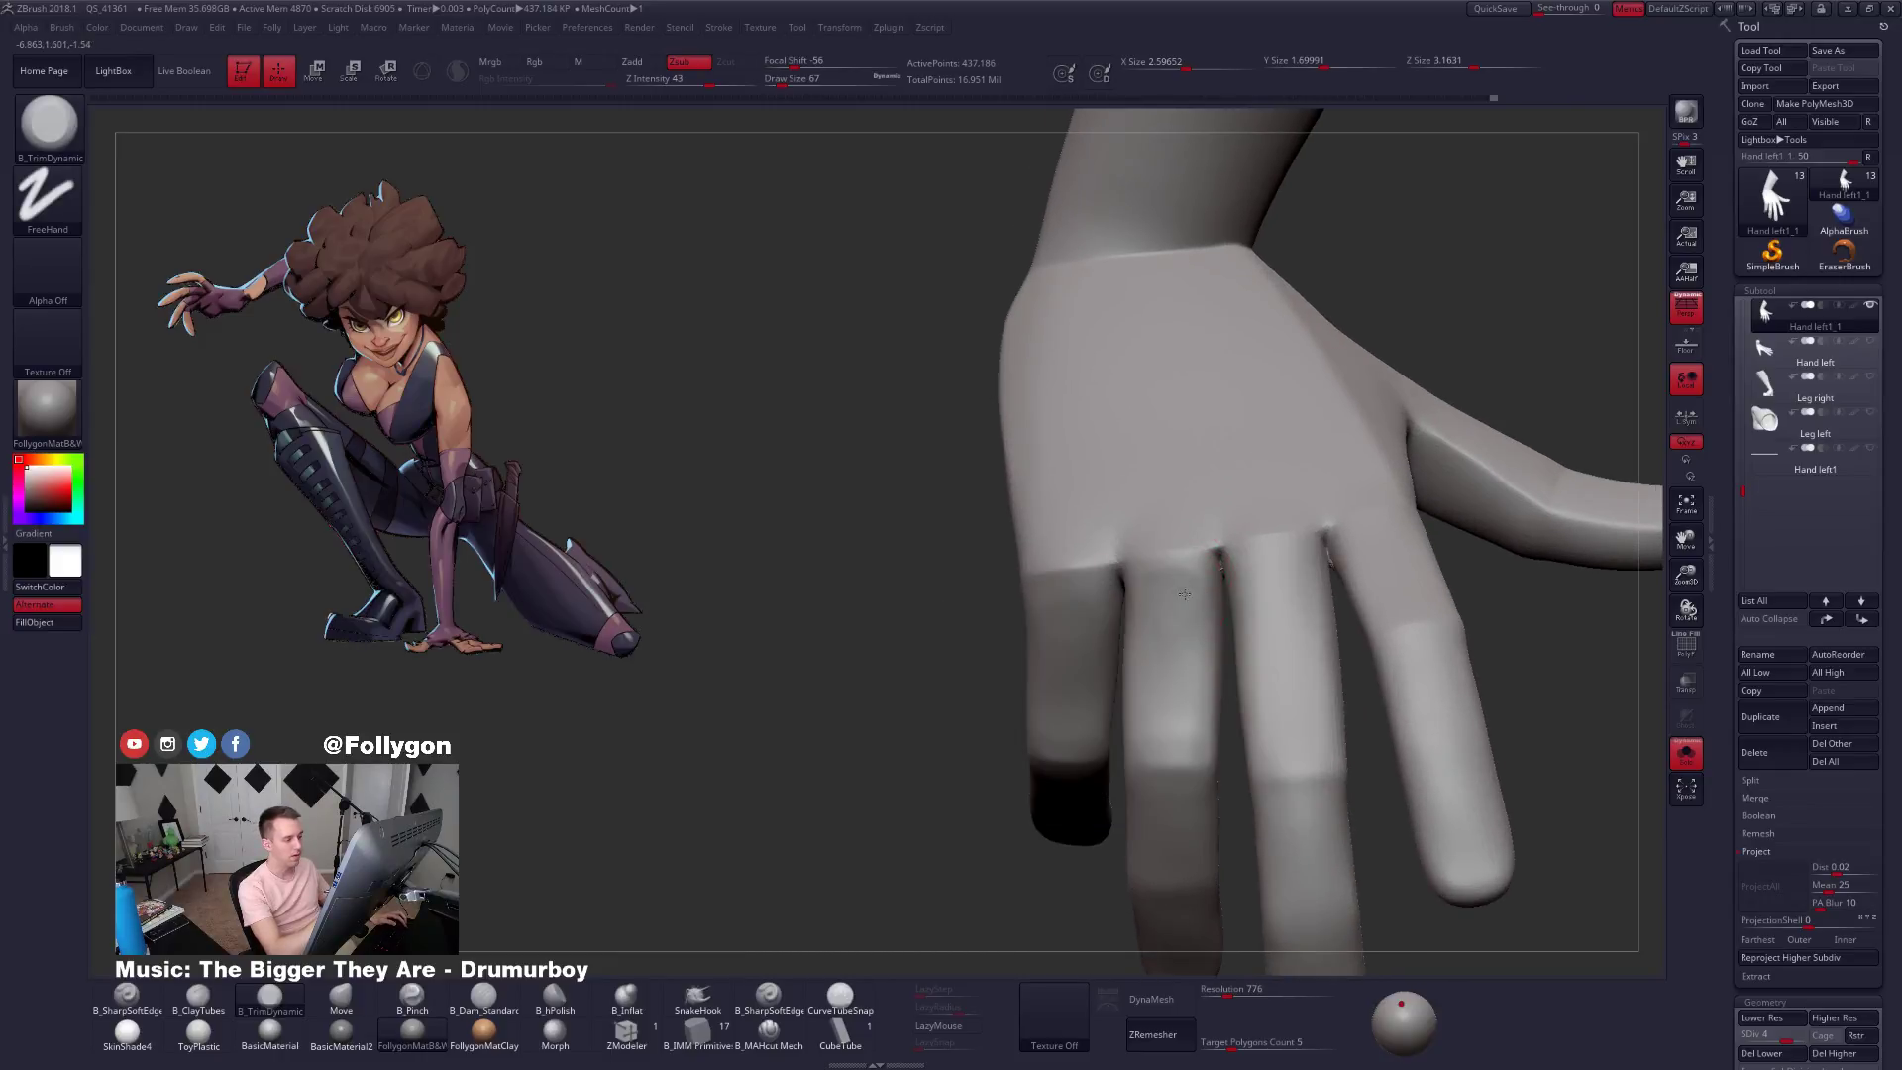
right_drag(1149, 596, 1212, 797)
key(shift+f)
key(shift+f)
shift+drag(1242, 776, 1284, 736)
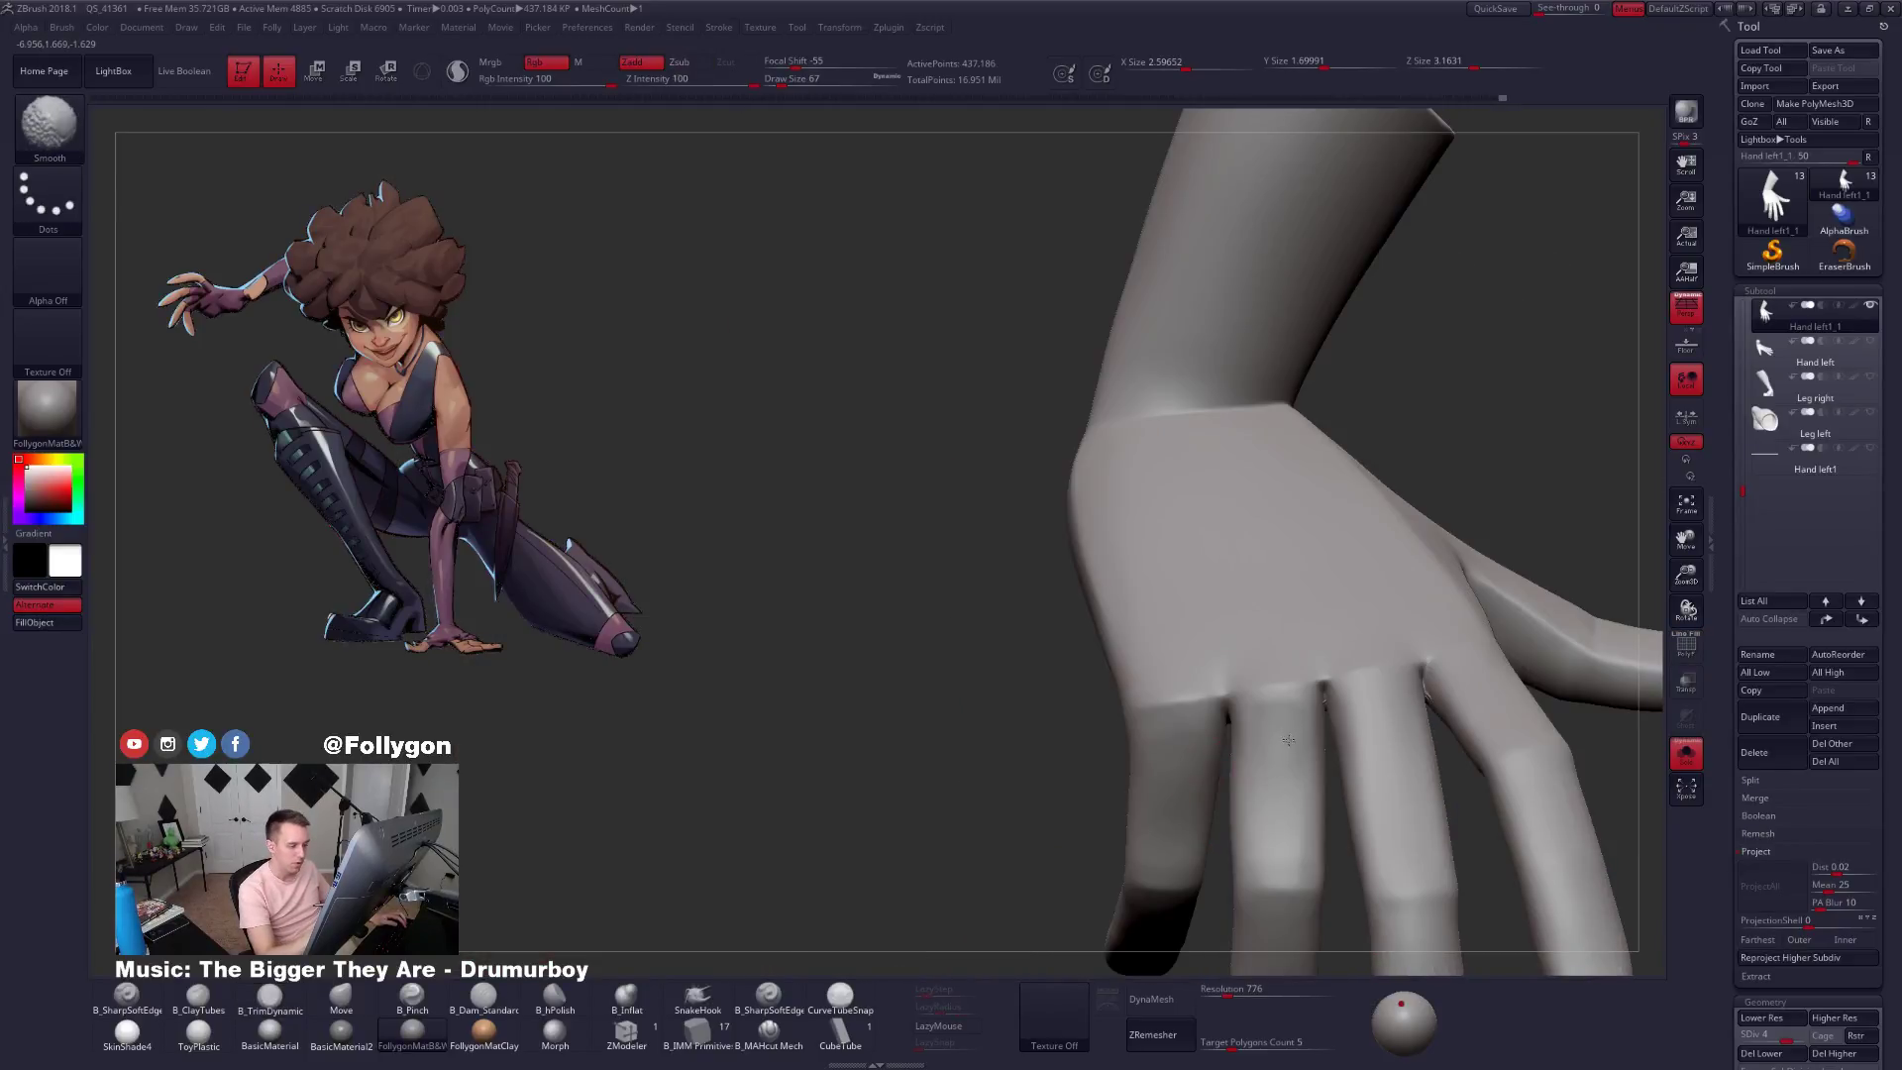
Flatten the base segment of the little finger with TrimDynamic at draw size 96 on subdivision level 4.
mouse_move(1194, 754)
alt+right_down()
mouse_move(1233, 688)
mouse_move(1209, 724)
mouse_move(1229, 693)
mouse_move(1206, 673)
alt+right_up()
key(space)
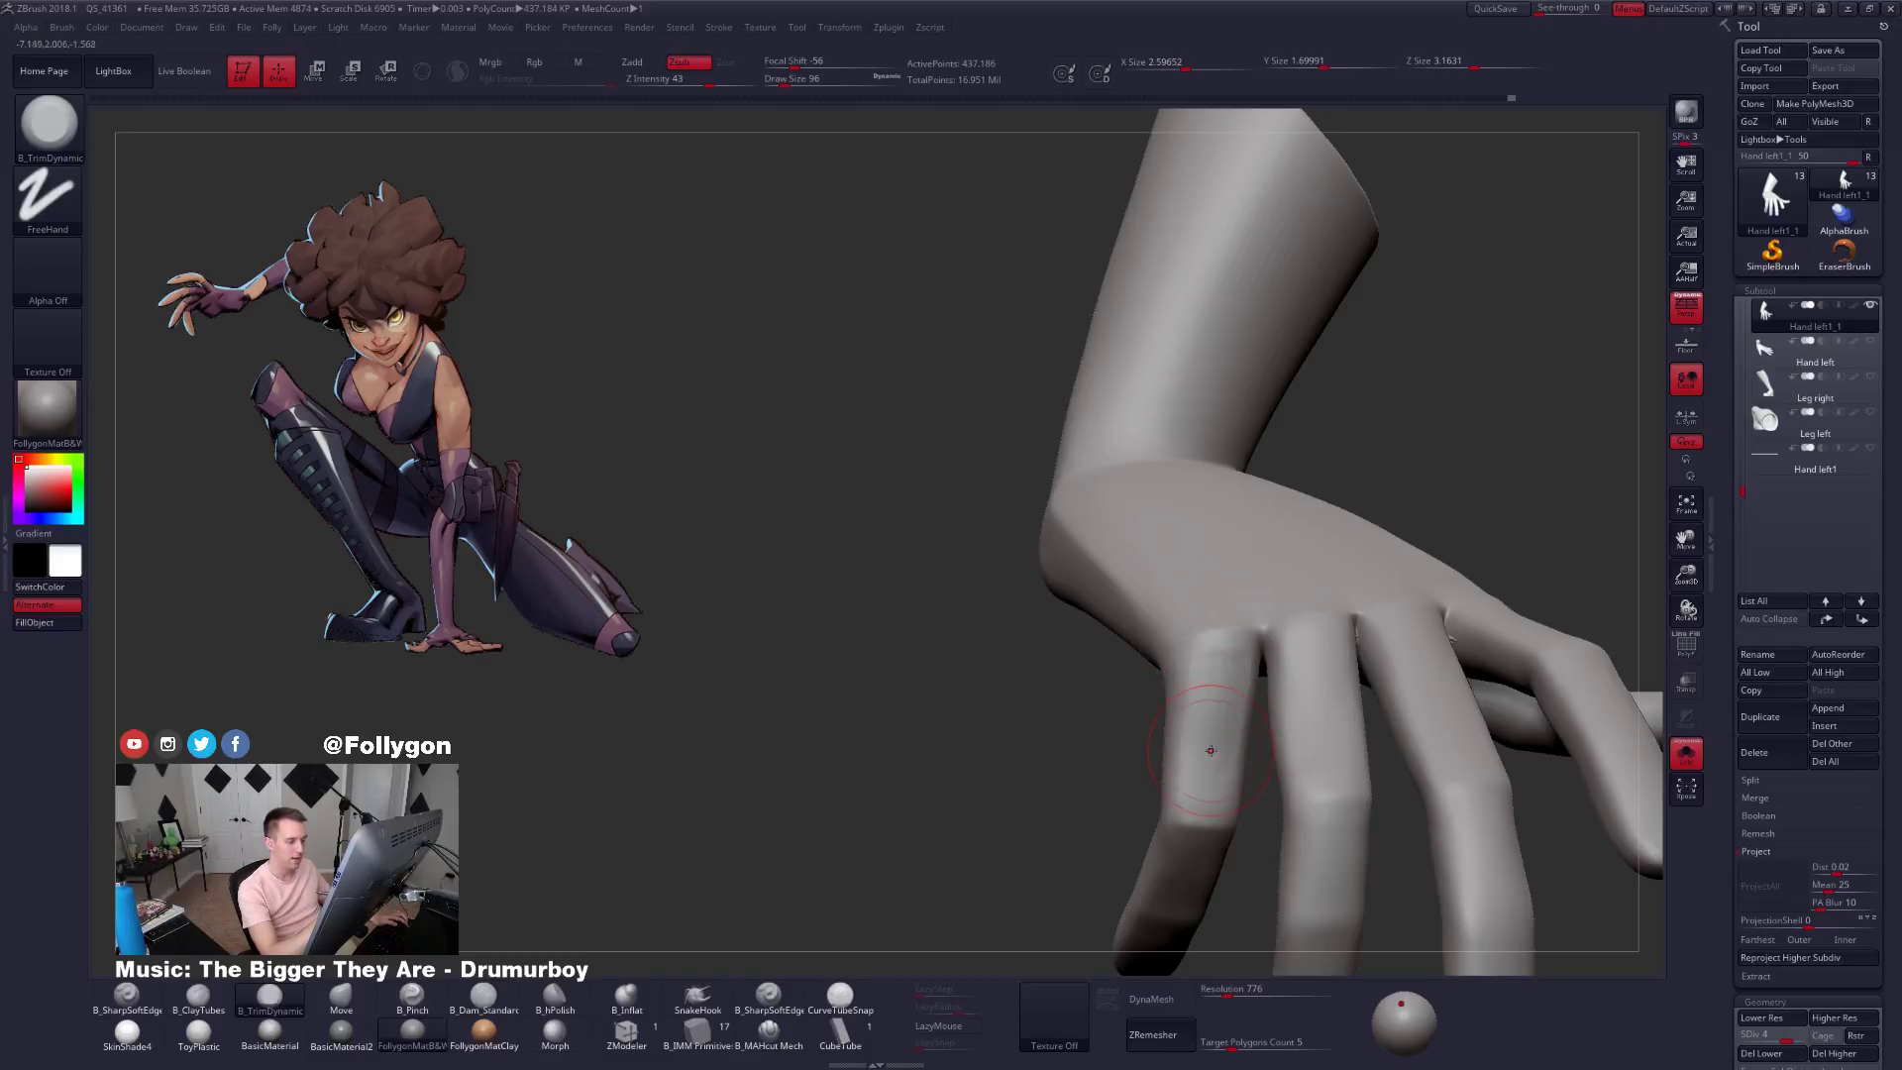
right_drag(1229, 751, 1329, 727)
Raise the hand to subdivision level 5 and smooth the gaps between the finger bases.
key(d)
key(space)
key(shift)
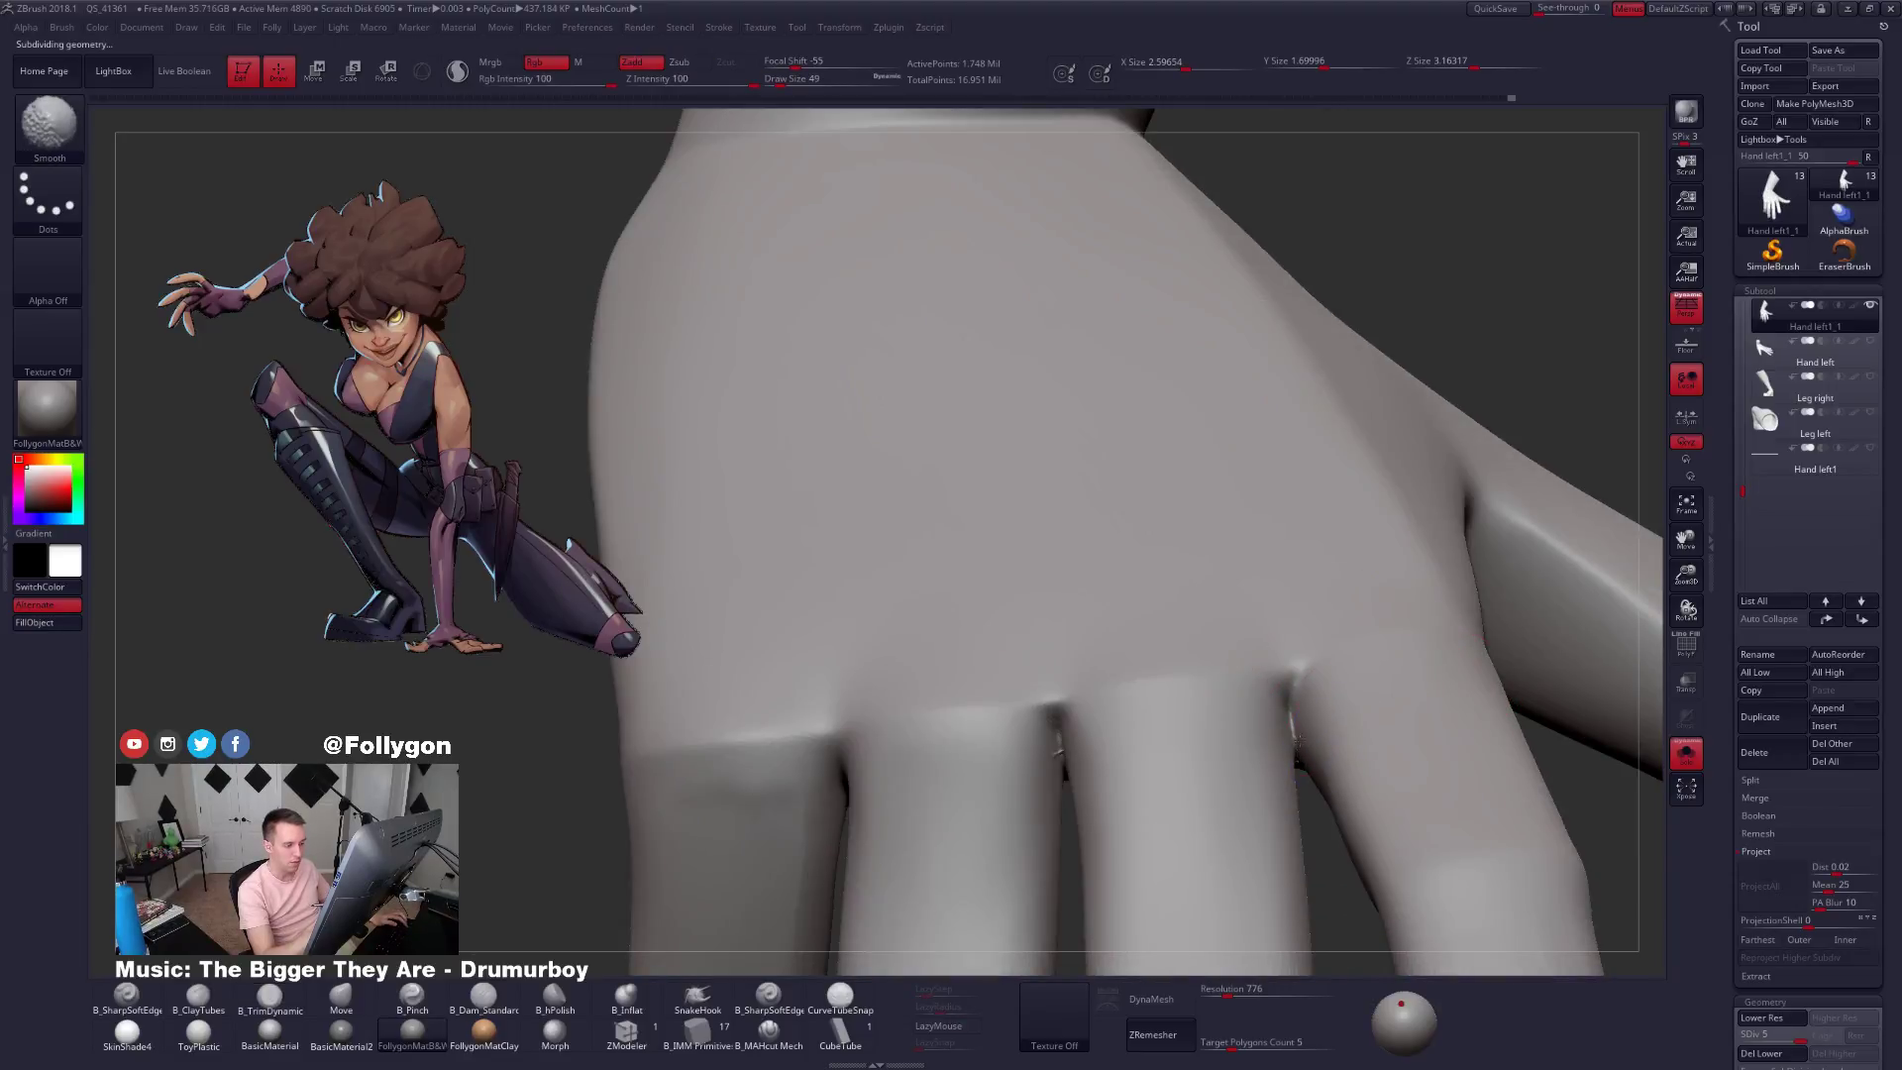
mouse_move(1086, 738)
right_down()
mouse_move(1094, 791)
mouse_move(1068, 759)
mouse_move(1154, 693)
right_up()
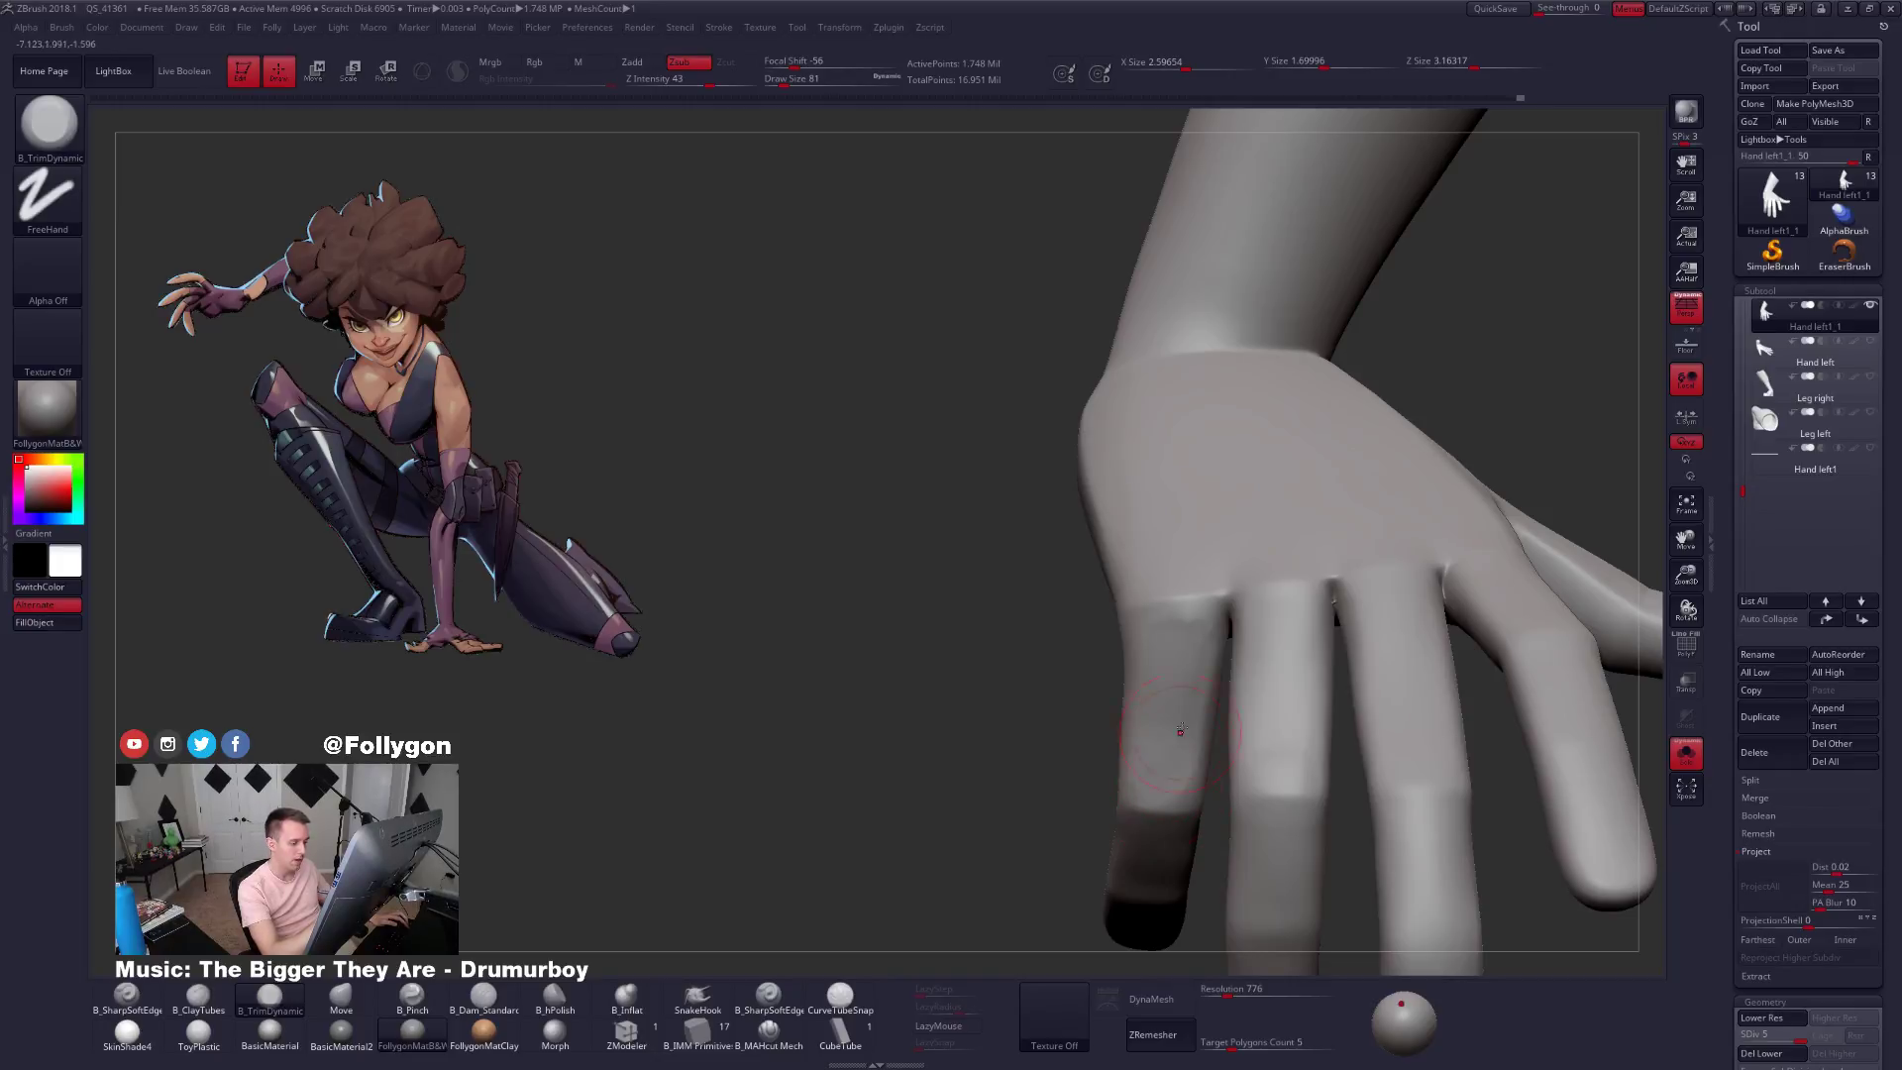
Adjust the little finger's base with the Move brush on subdivision level 3, and return the hand to level 5.
key(shift+d)
key(shift+d)
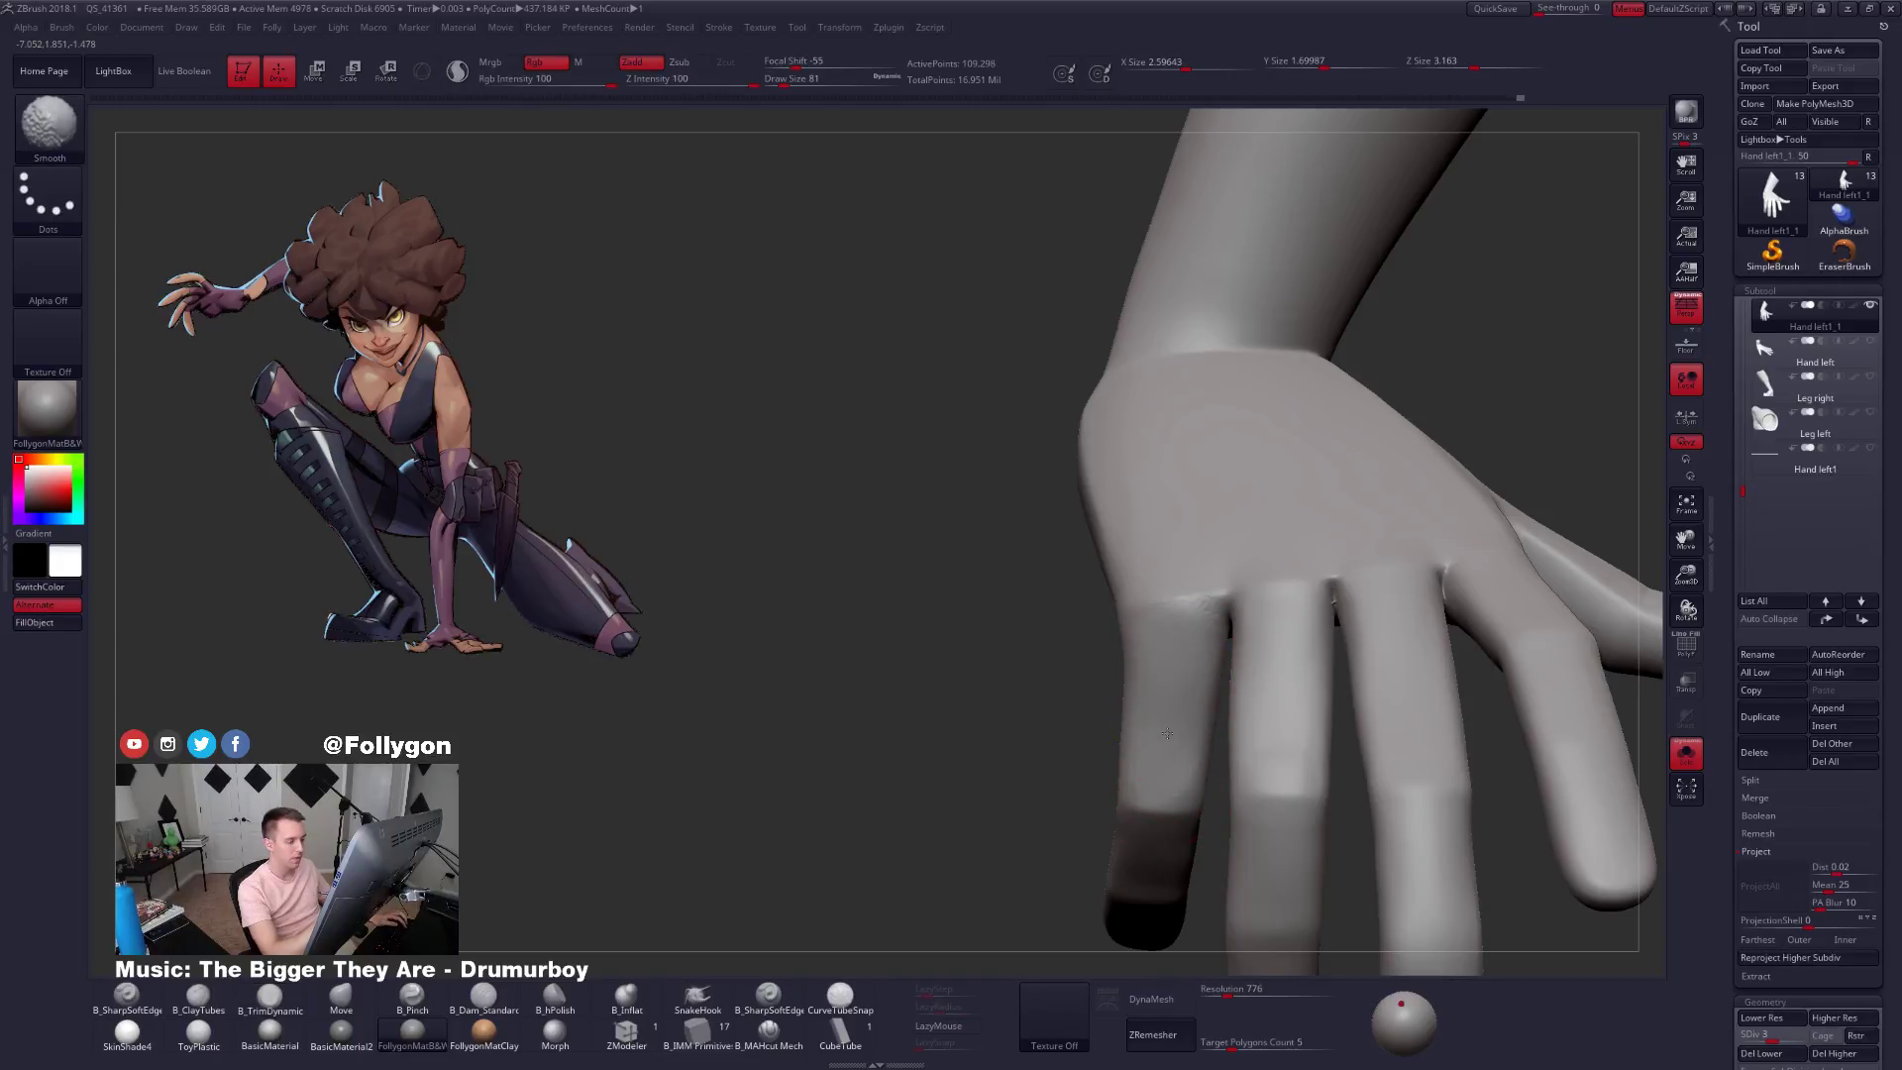
right_drag(1167, 733, 1308, 773)
right_drag(1189, 787, 1211, 792)
key(space)
drag(1189, 751, 1197, 751)
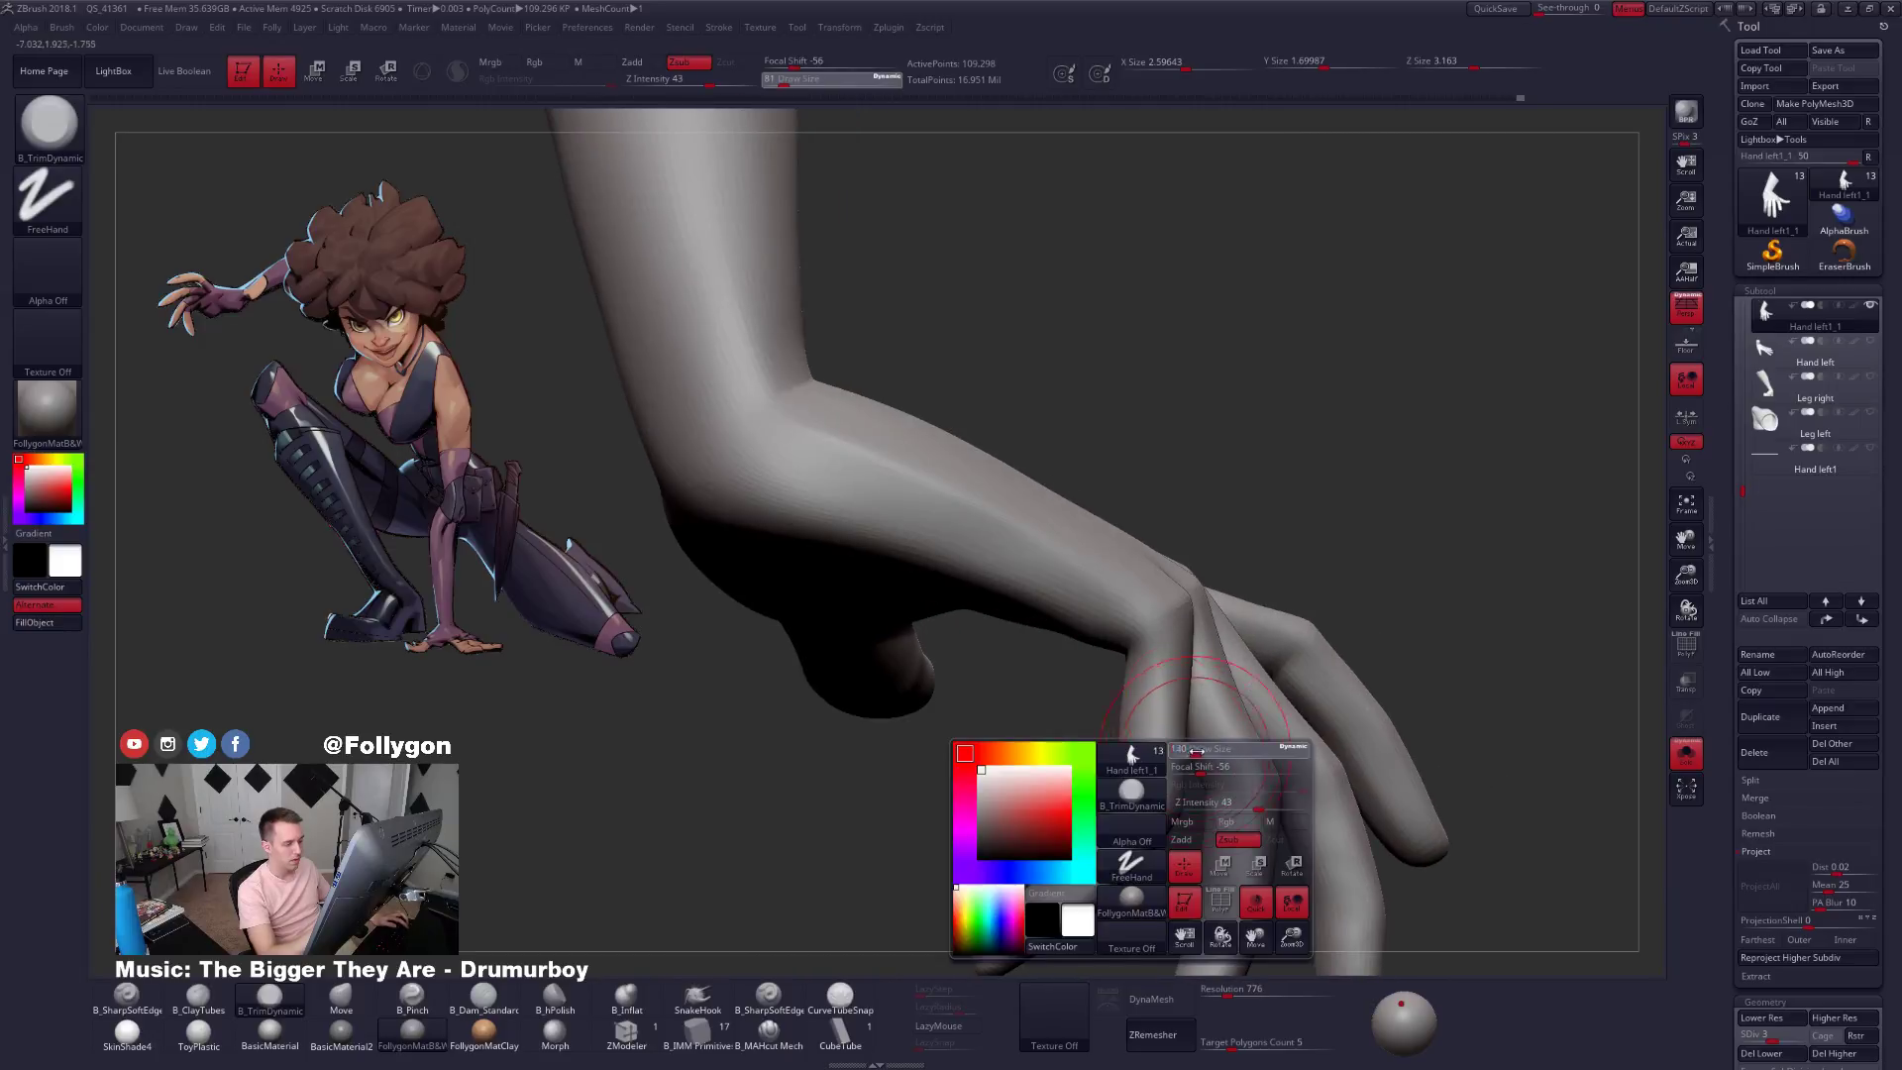
key(b)
key(m)
key(v)
right_drag(1183, 767, 1471, 840)
key(d)
key(d)
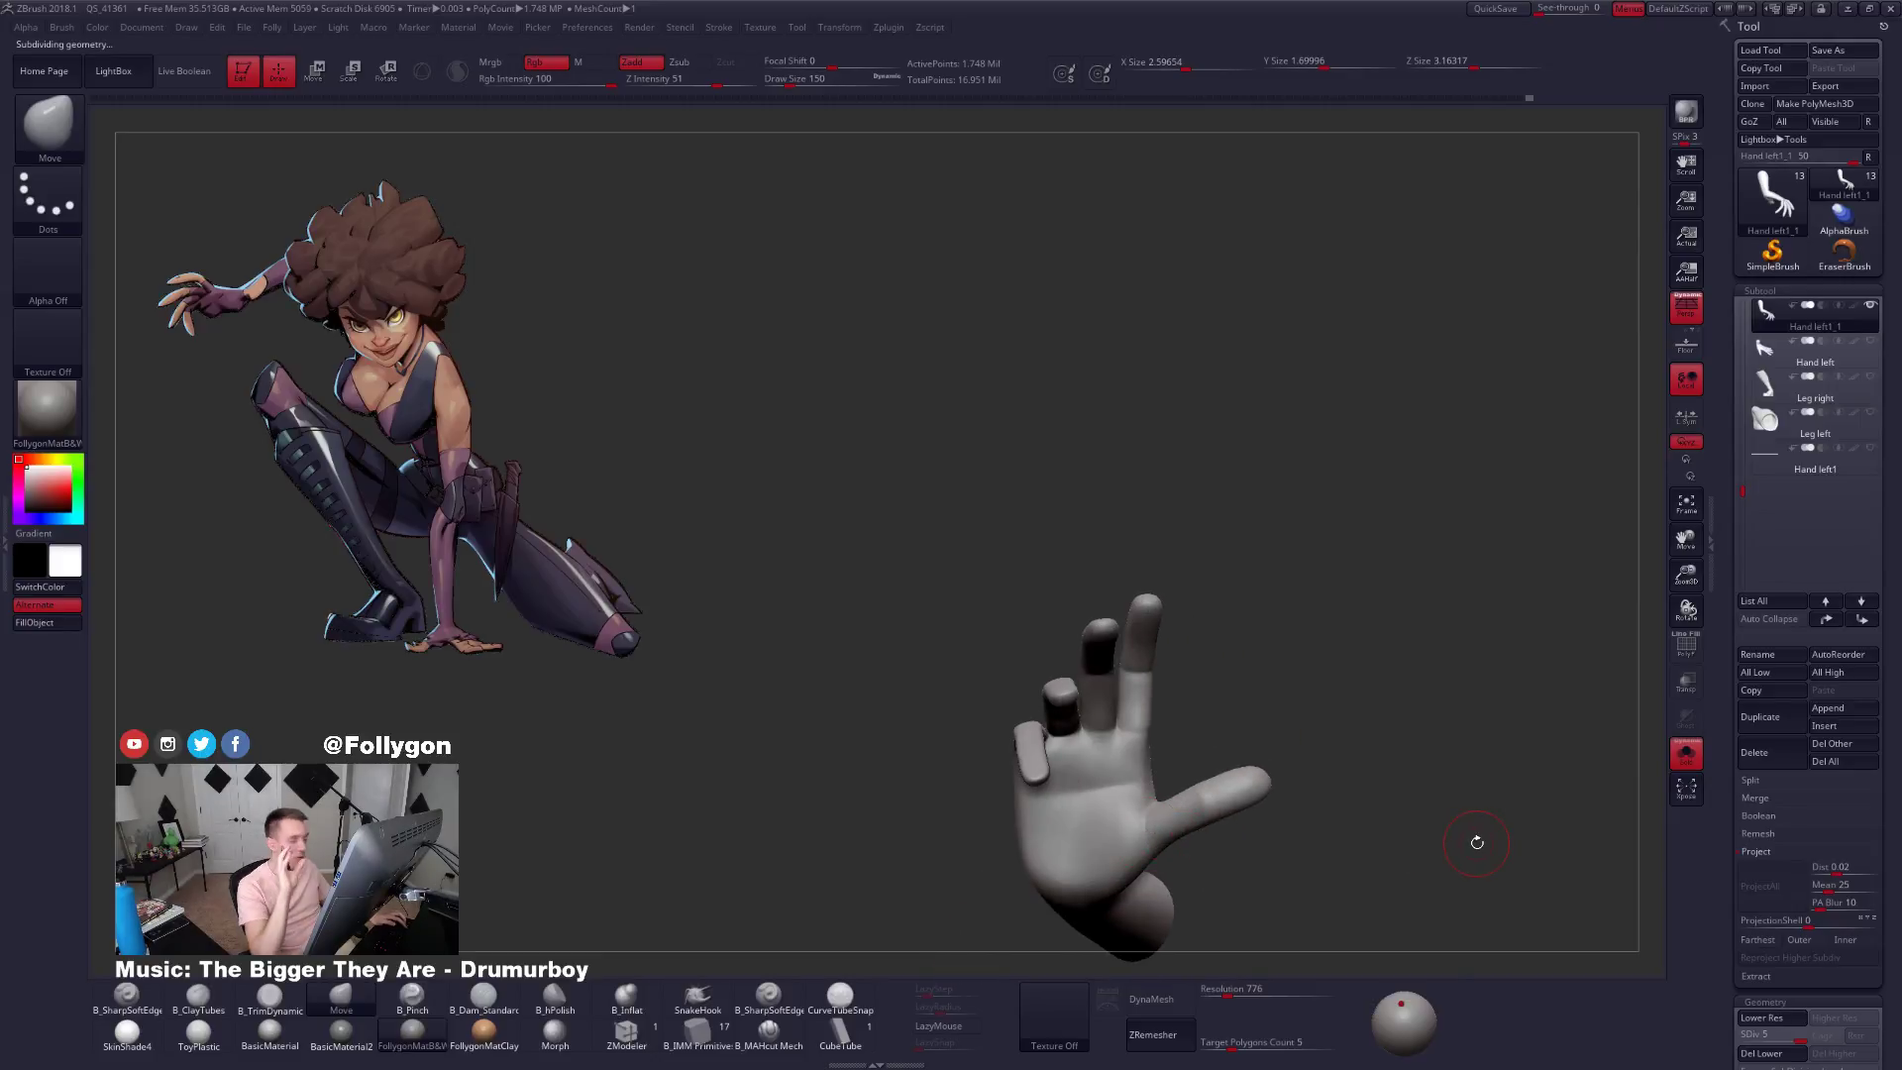
Measure from the ring finger's tip to the heel of the palm with a transpose line.
right_drag(1107, 826, 1144, 847)
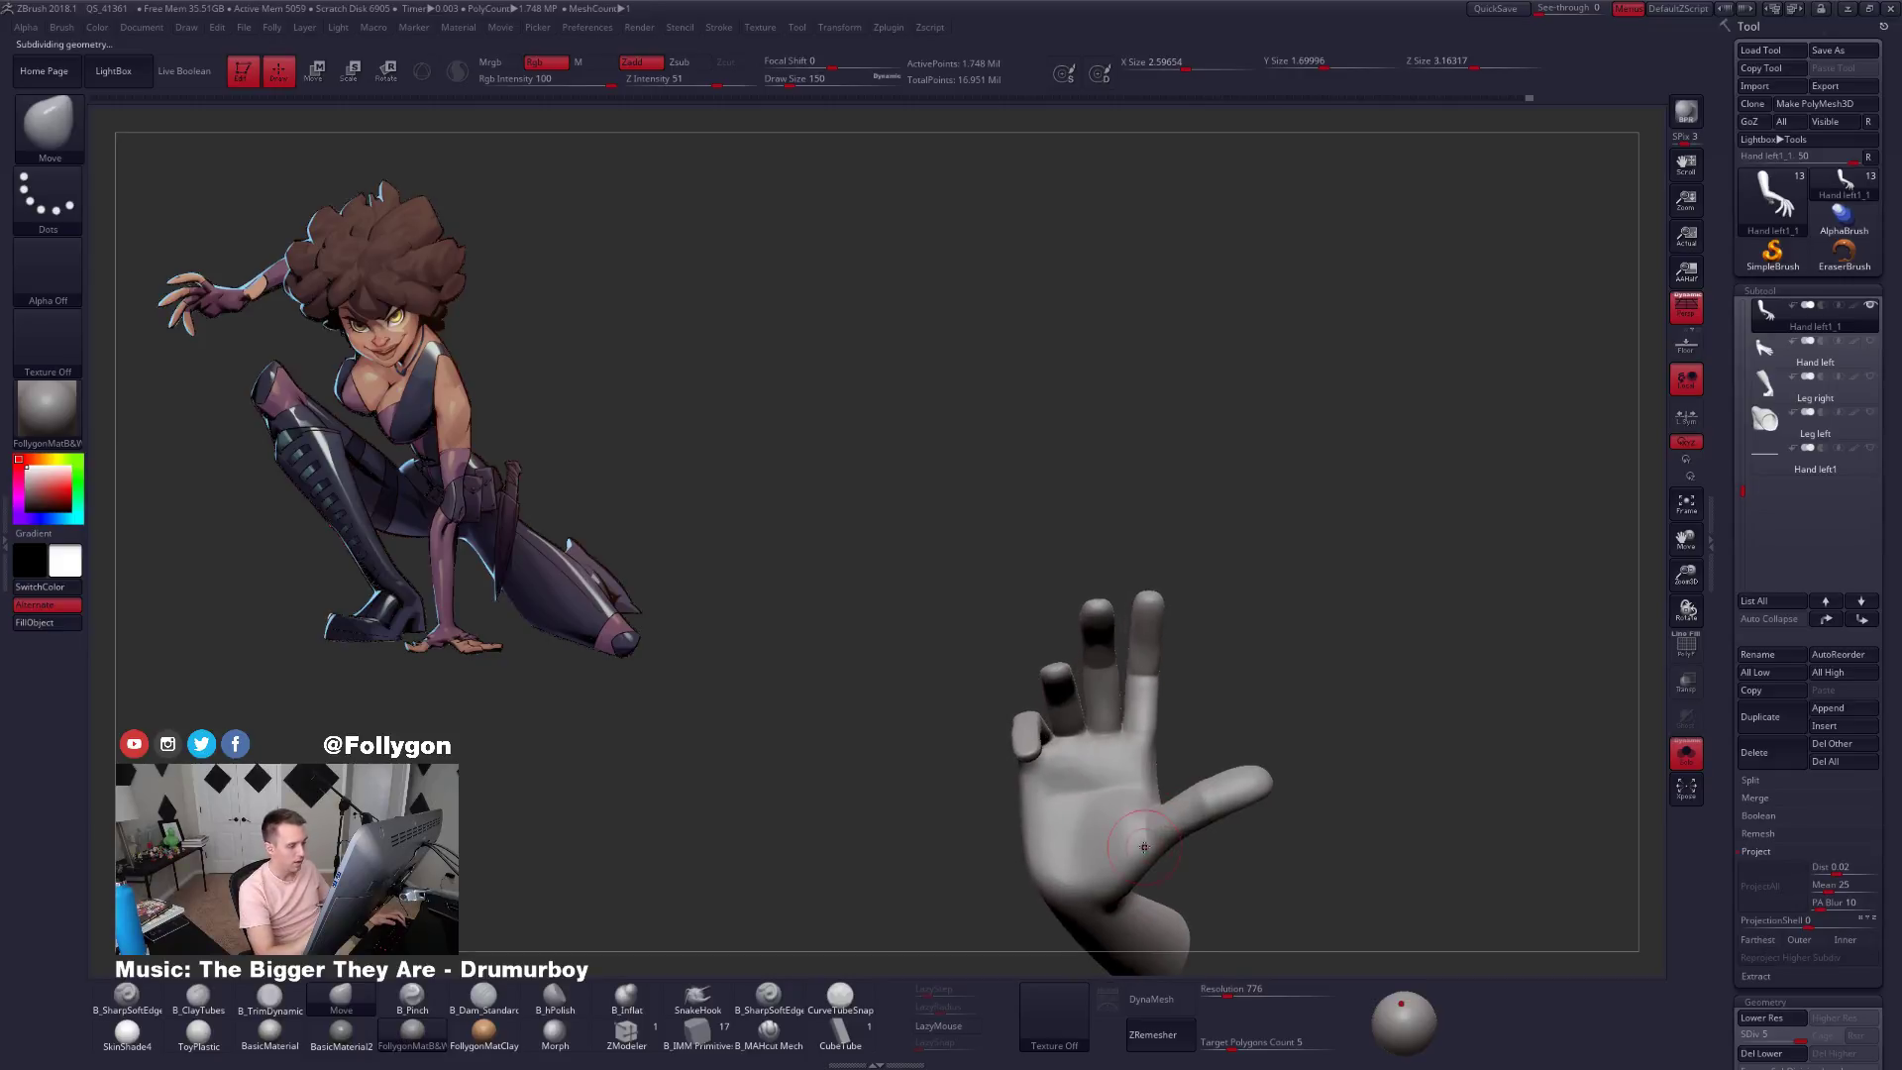
key(w)
click(1032, 728)
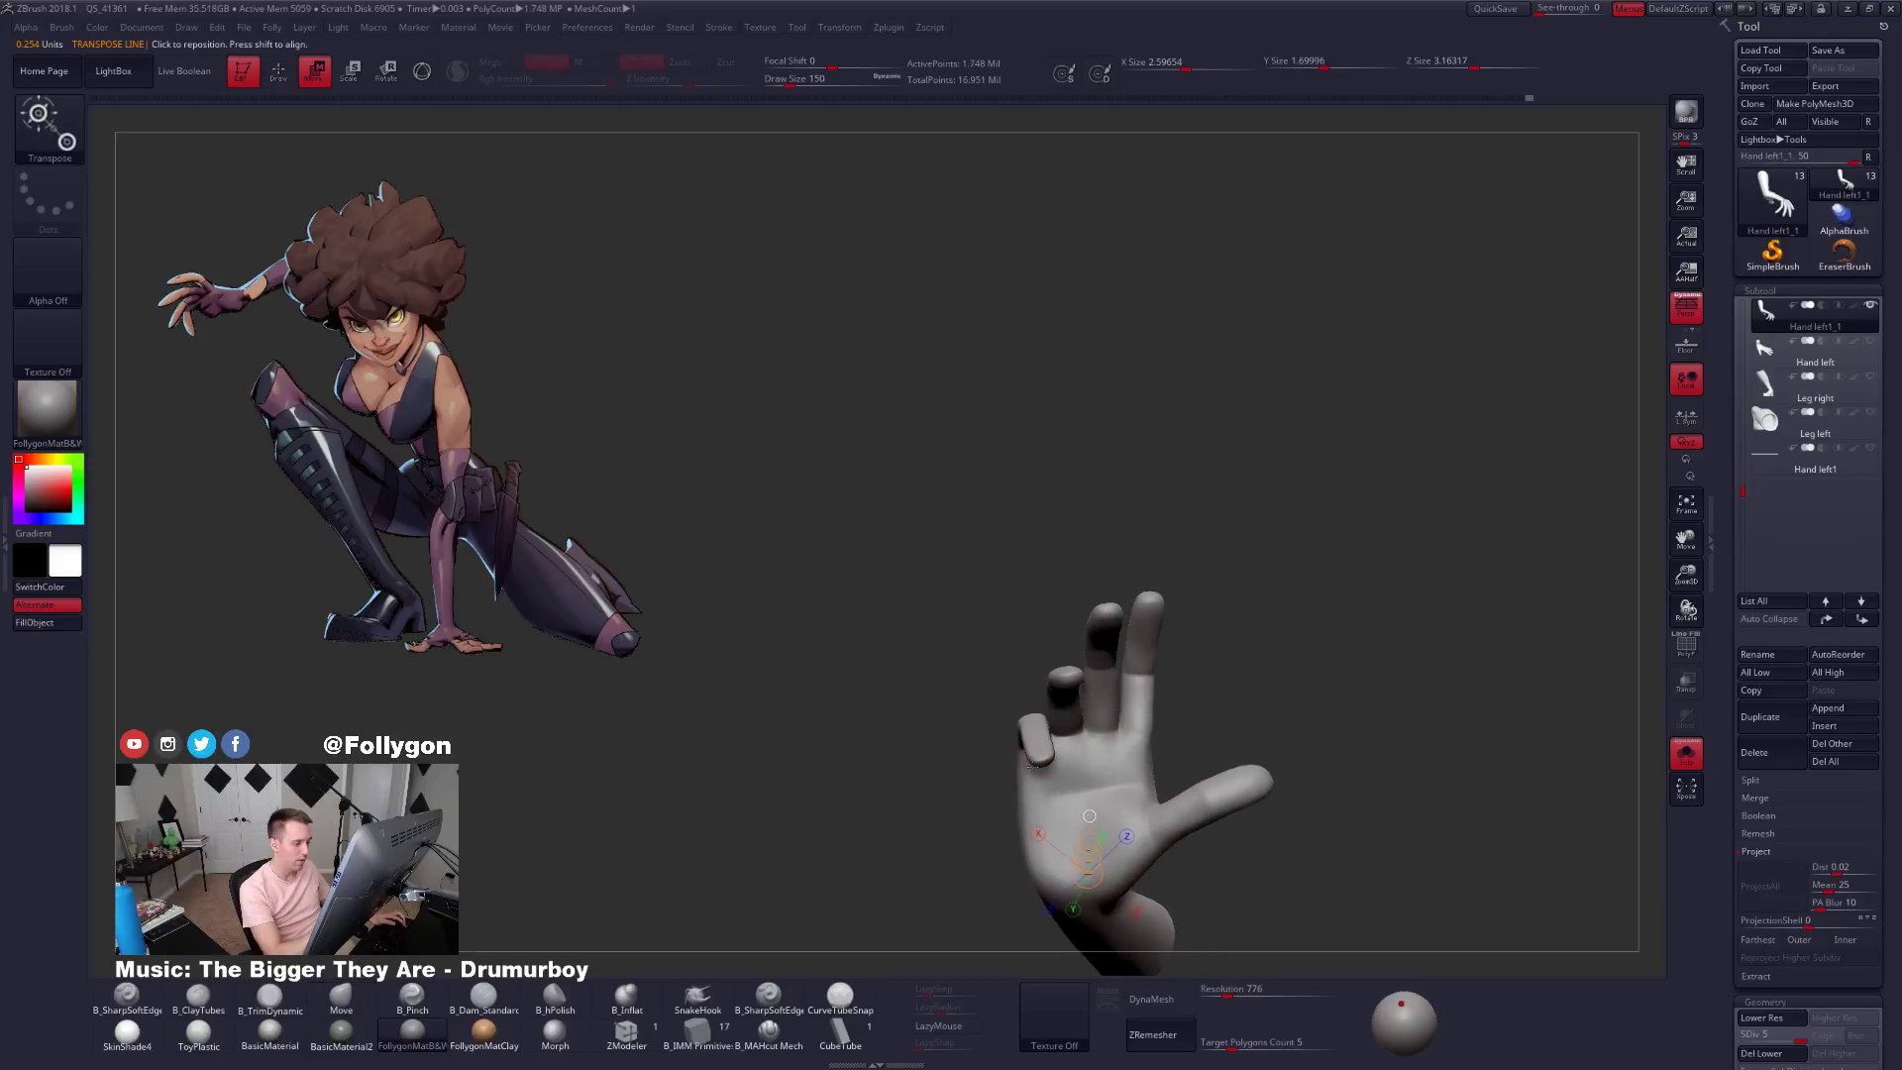
drag(1058, 683, 1089, 837)
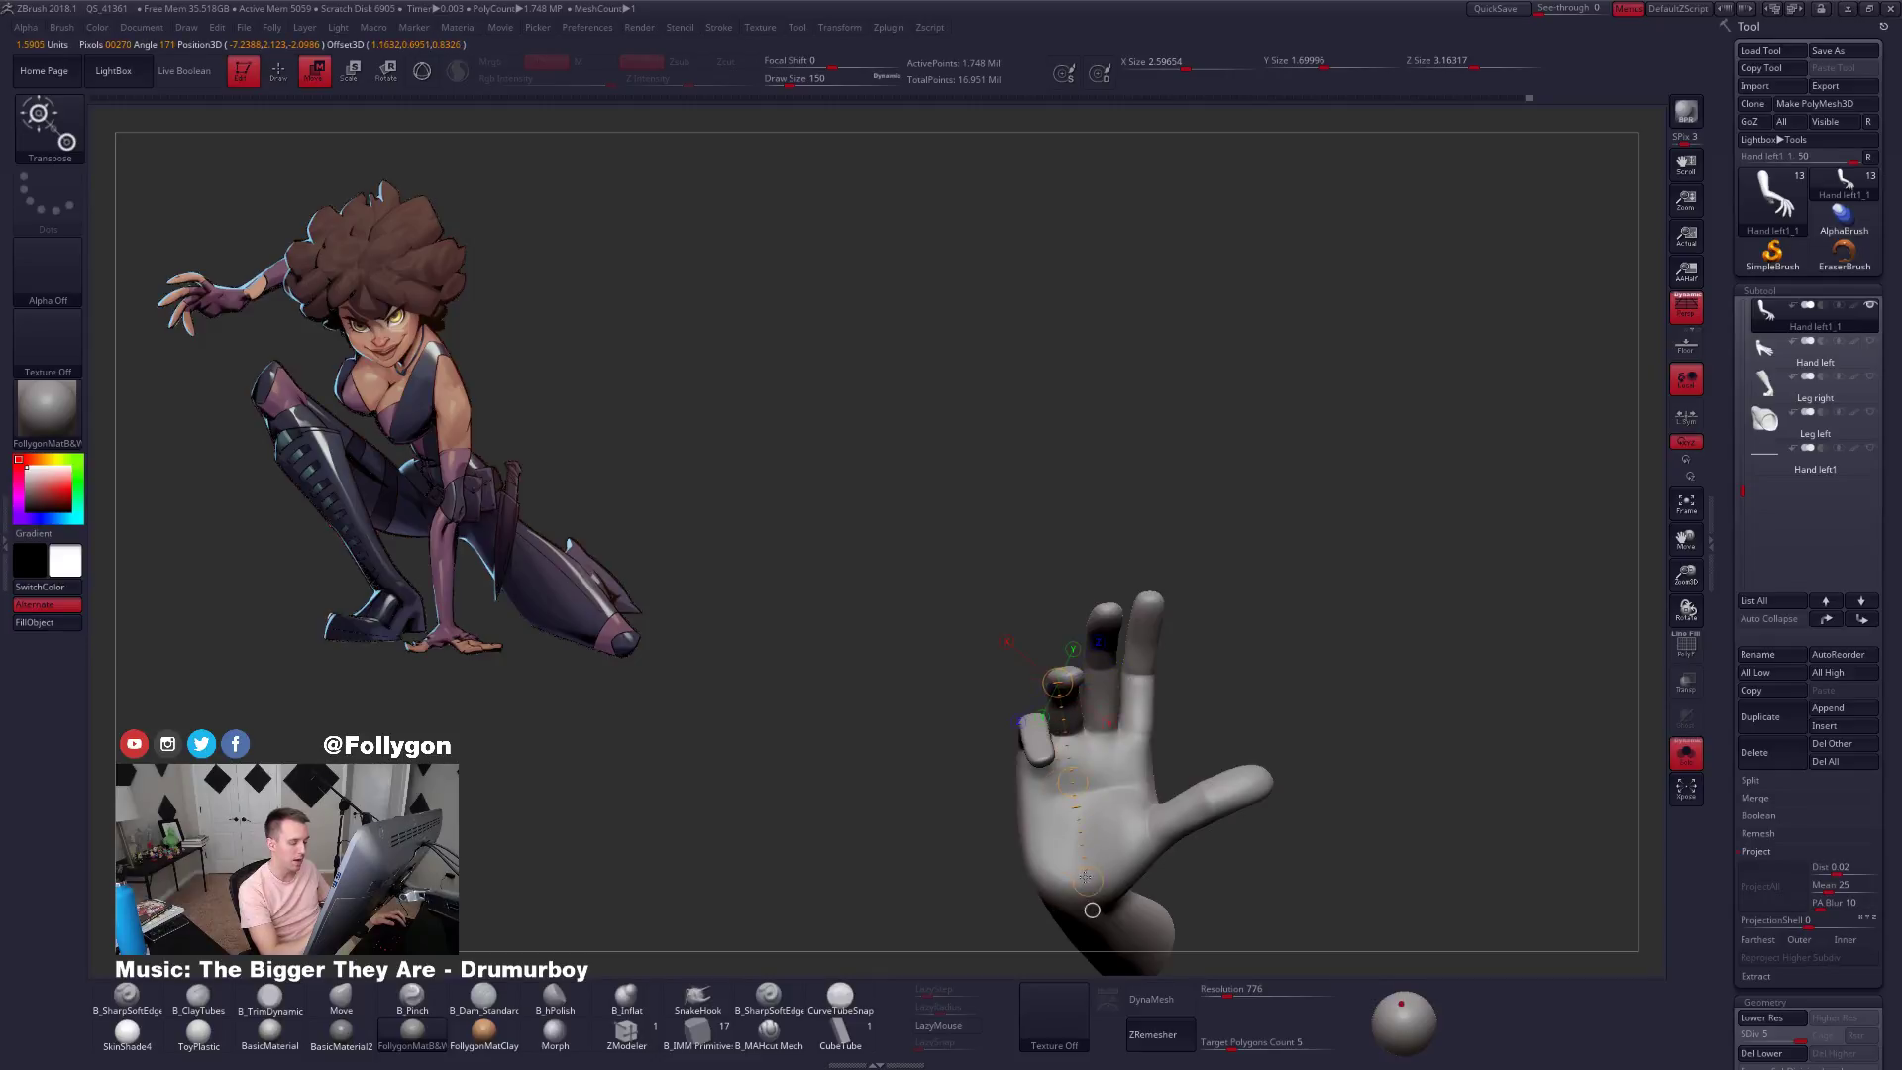
key(q)
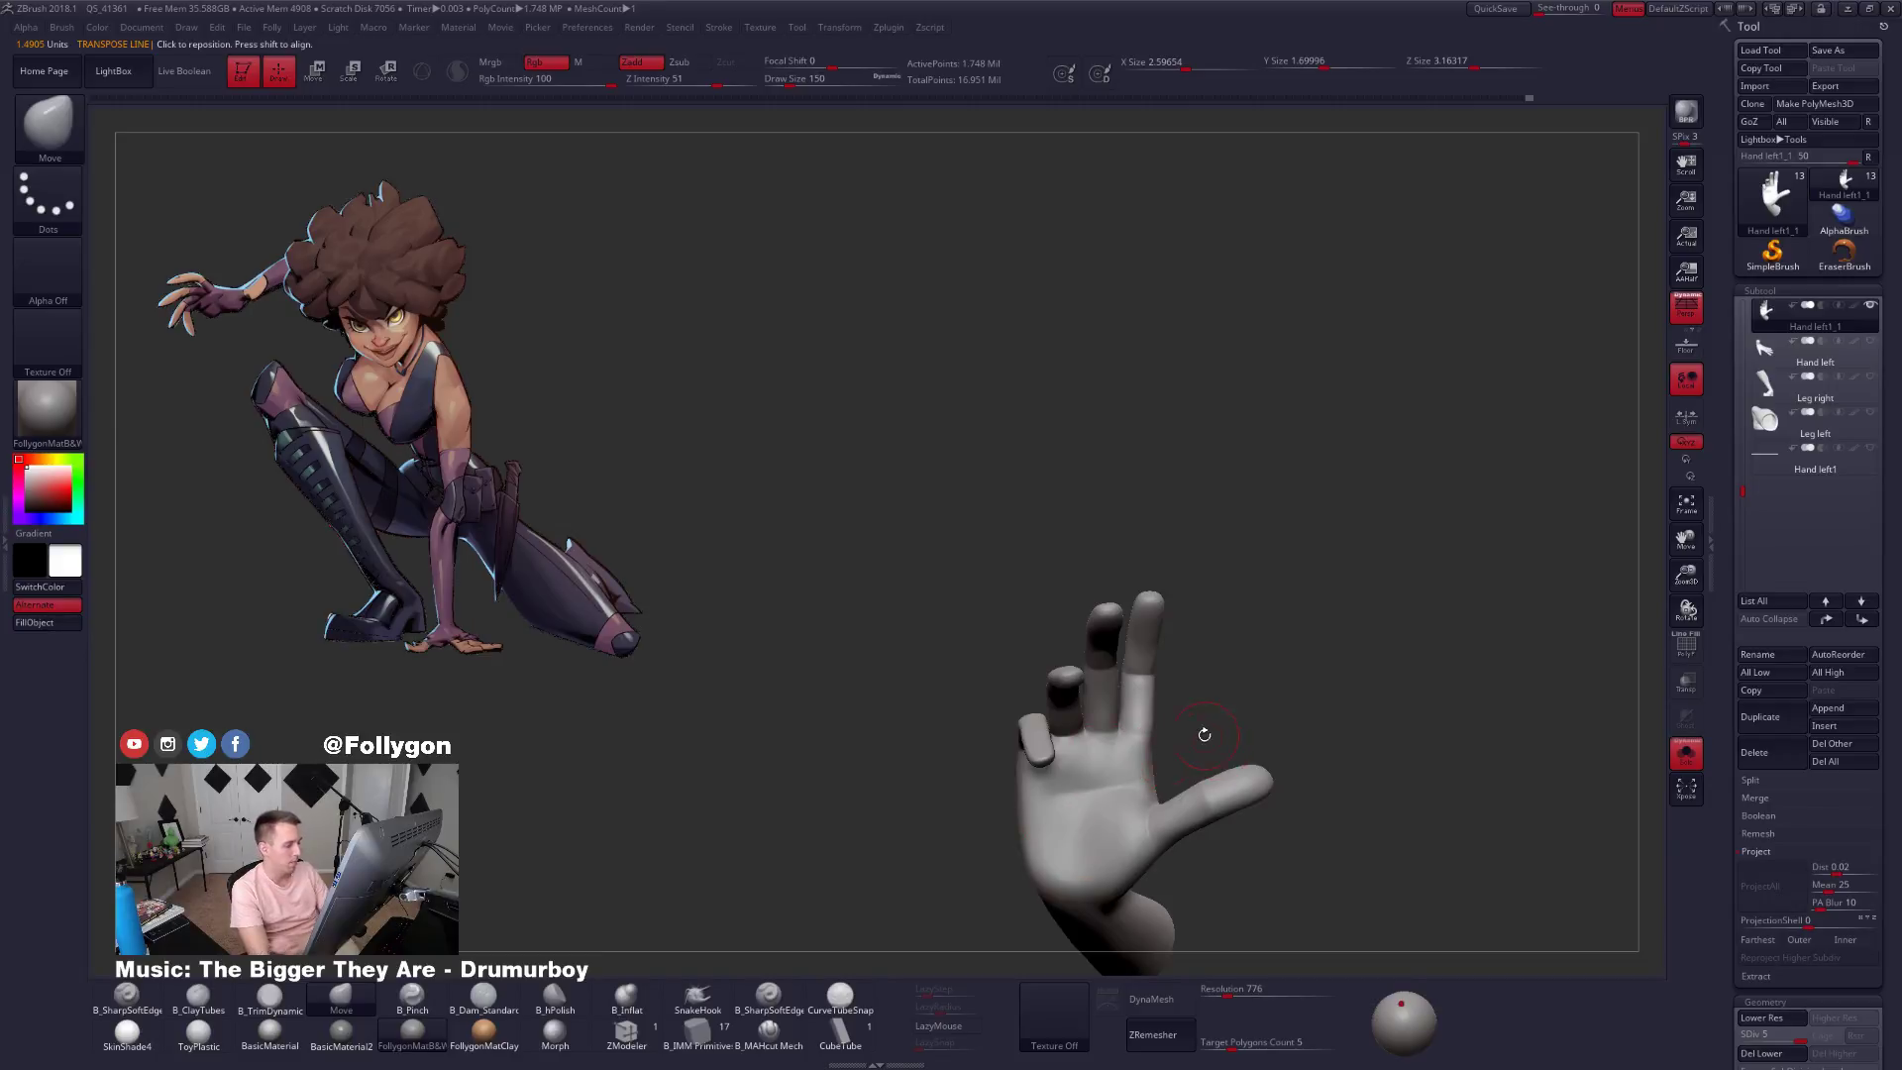
Flatten the heel of the palm with TrimDynamic at draw size 113 on subdivision level 5.
mouse_move(1062, 712)
alt+mouse_down()
mouse_move(1134, 828)
mouse_move(1095, 758)
alt+mouse_up()
key(space)
key(3)
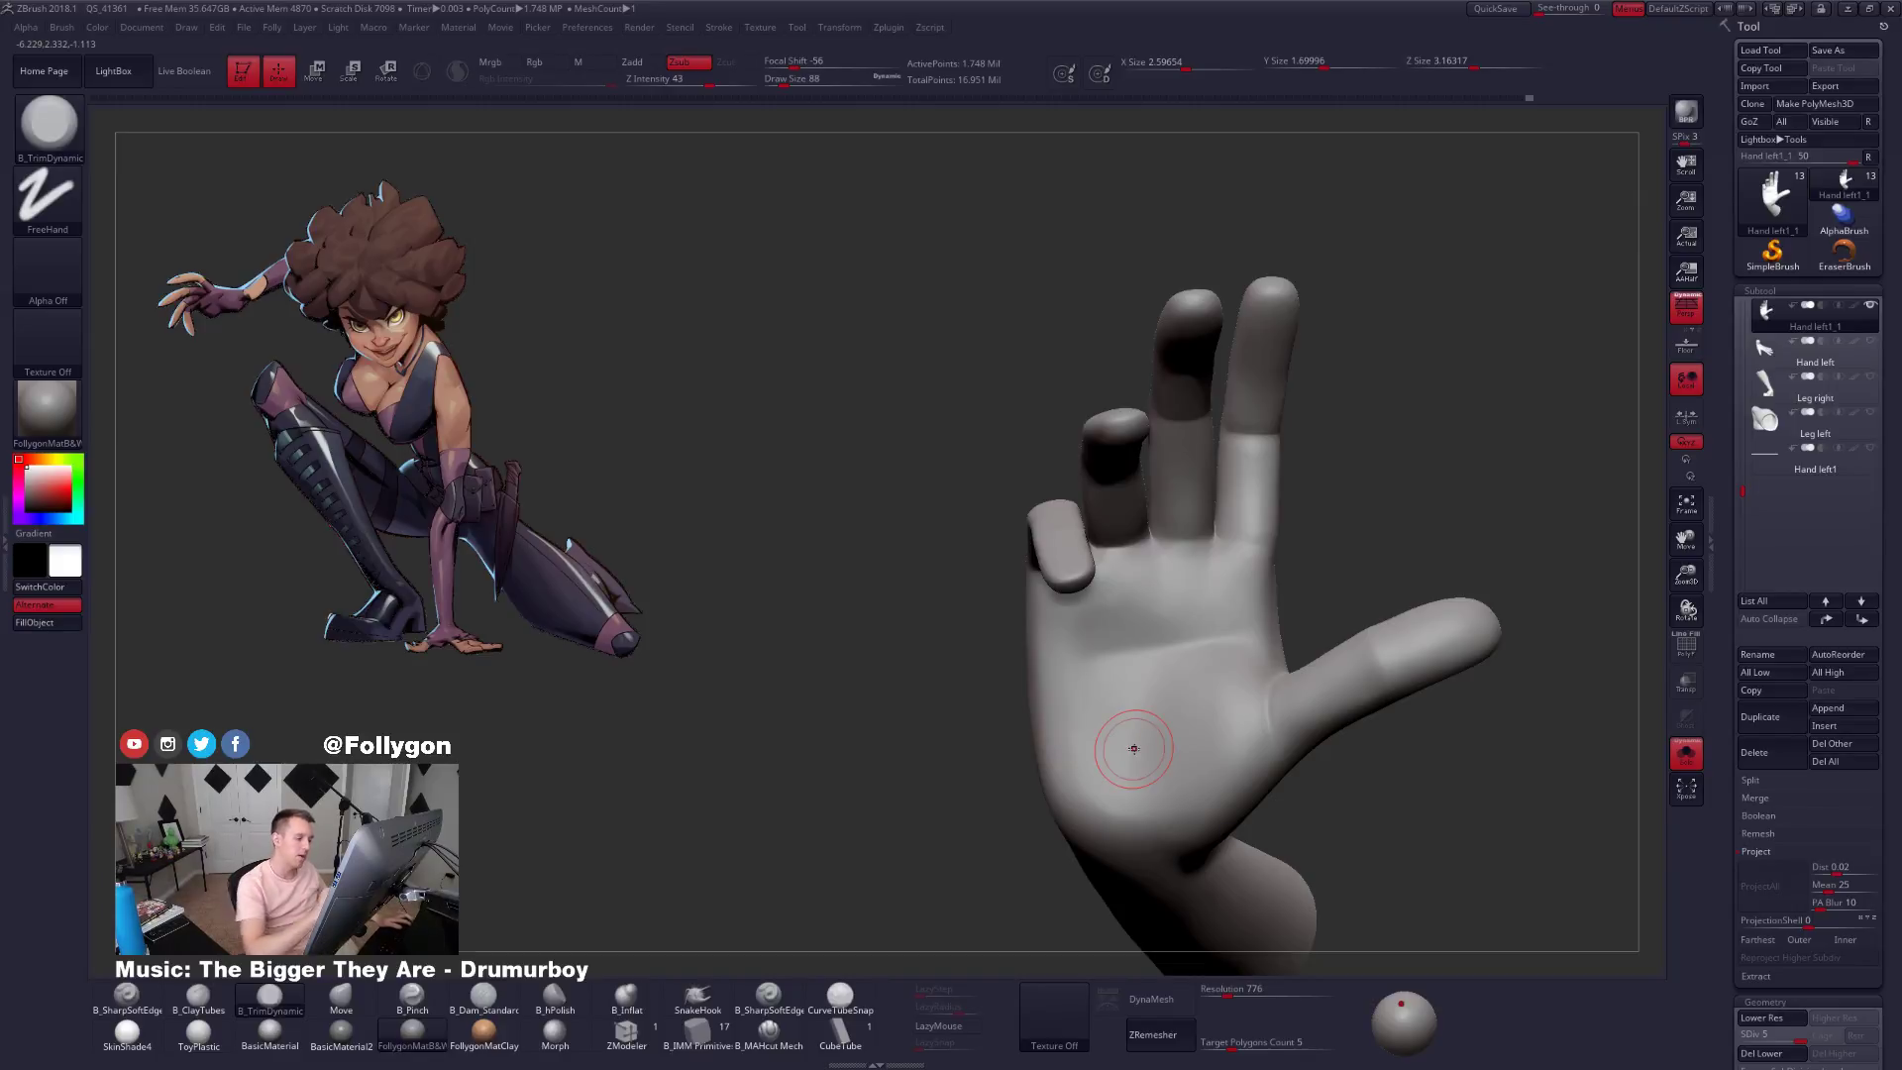
right_drag(1135, 749, 1064, 711)
mouse_move(1084, 796)
right_down()
mouse_move(1077, 709)
mouse_move(1087, 770)
right_up()
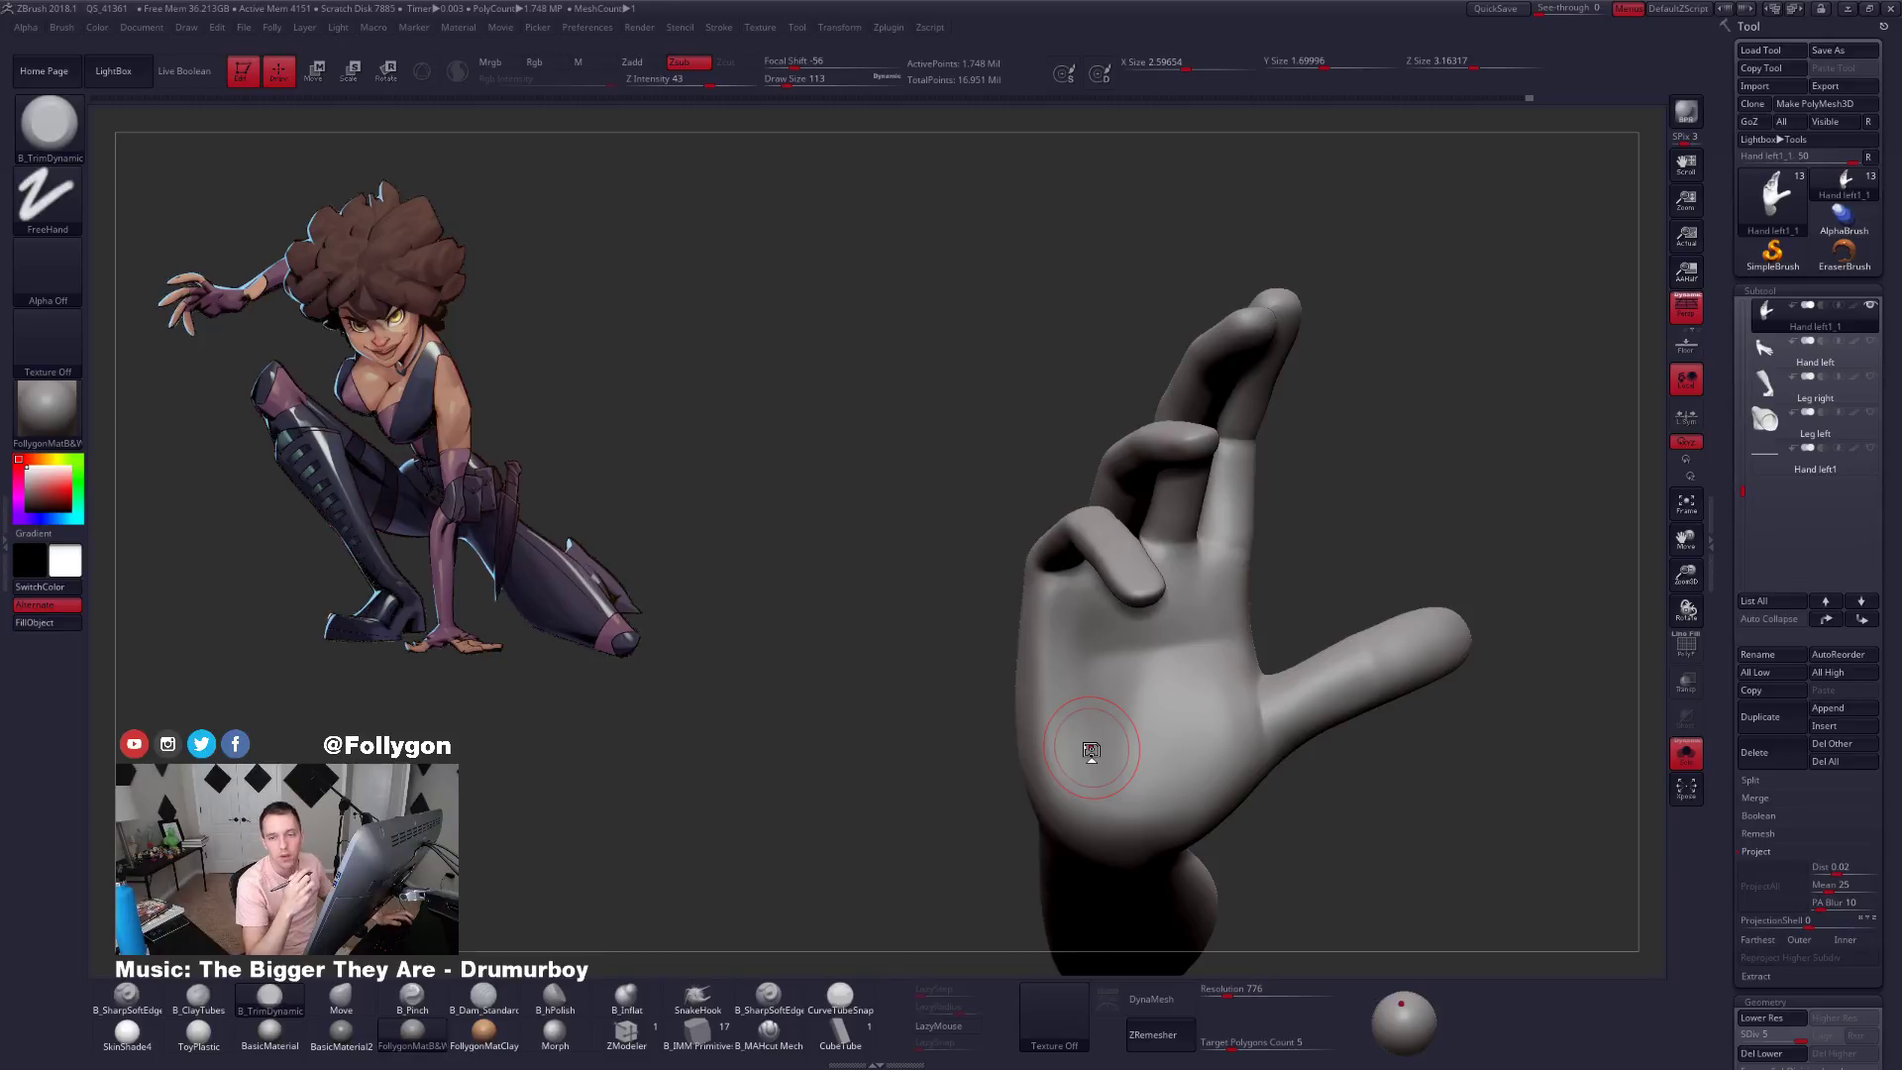
mouse_move(1091, 750)
right_down()
mouse_move(1050, 630)
mouse_move(1102, 639)
right_up()
Lower the hand to subdivision level 1 and reshape the palm below the index finger with Move at draw size 170.
key(space)
drag(1201, 551, 1212, 551)
key(shift+d)
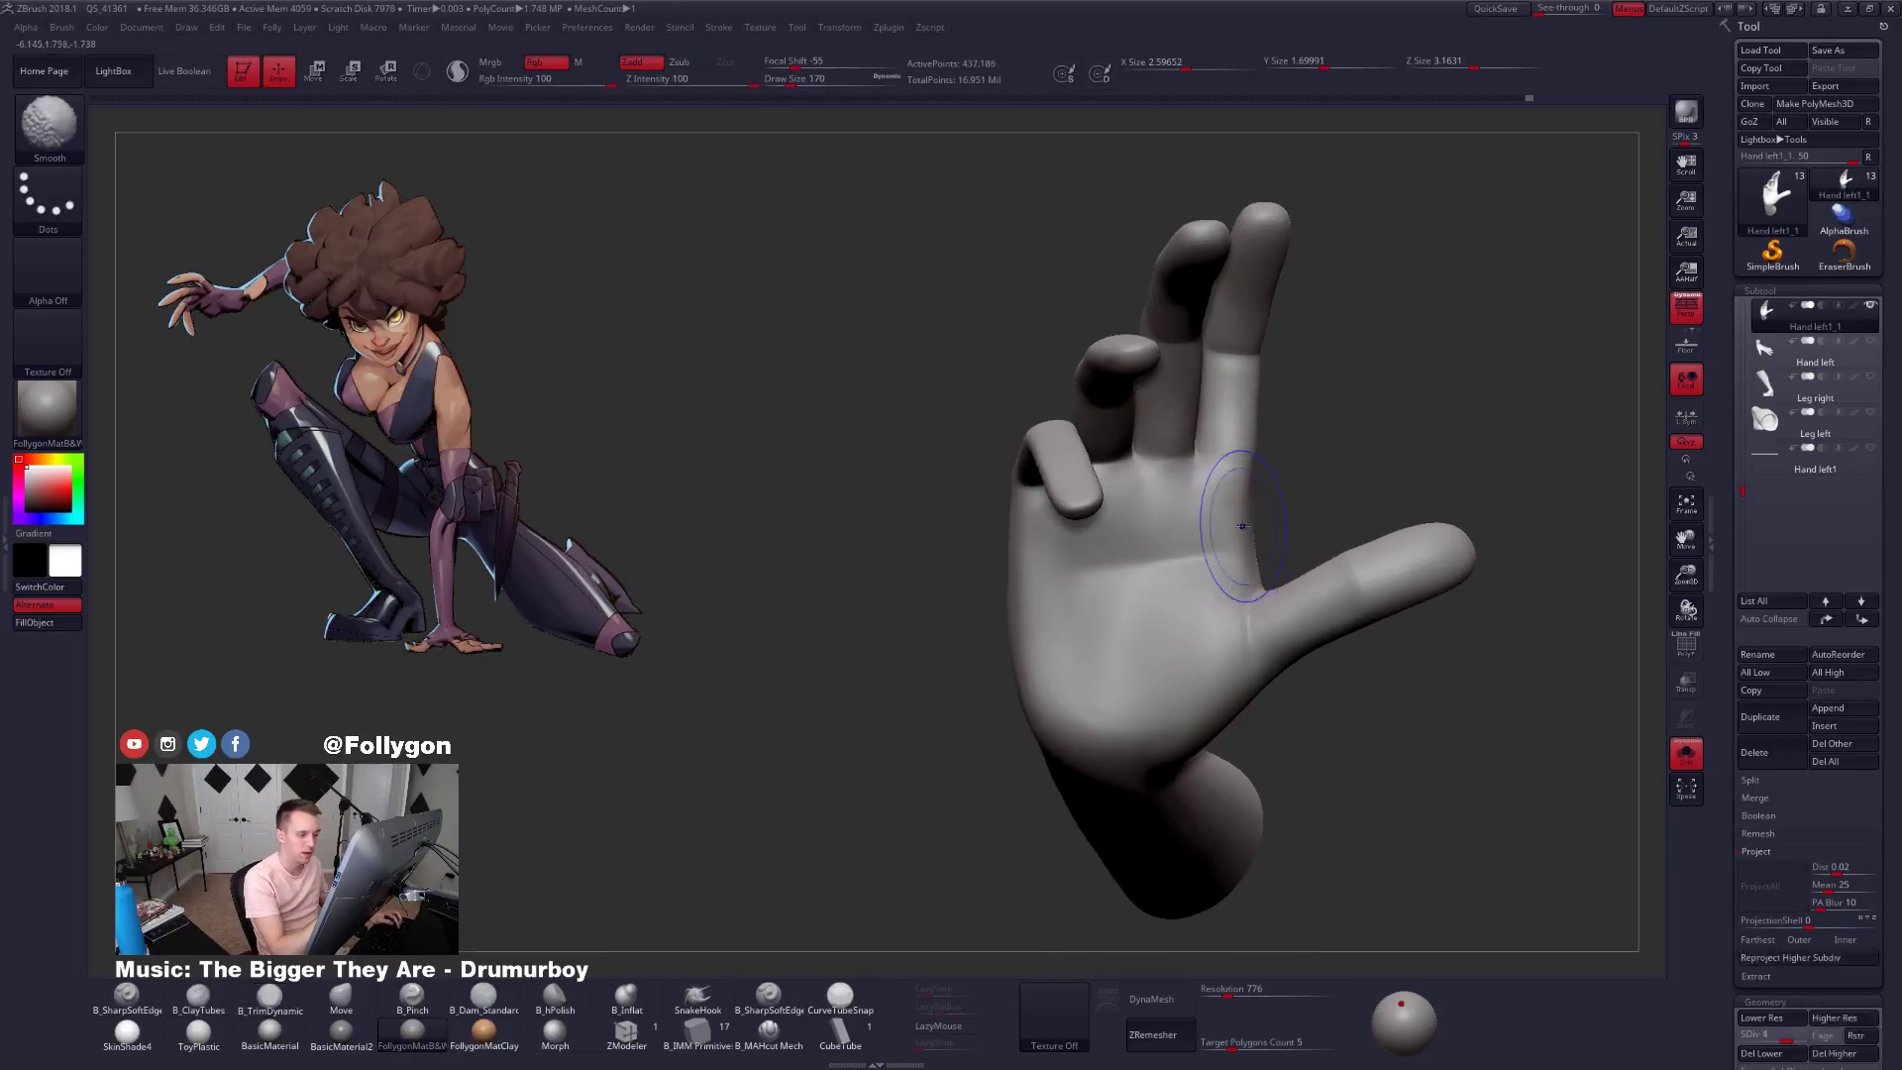
key(shift+d)
key(shift+d)
key(shift+d)
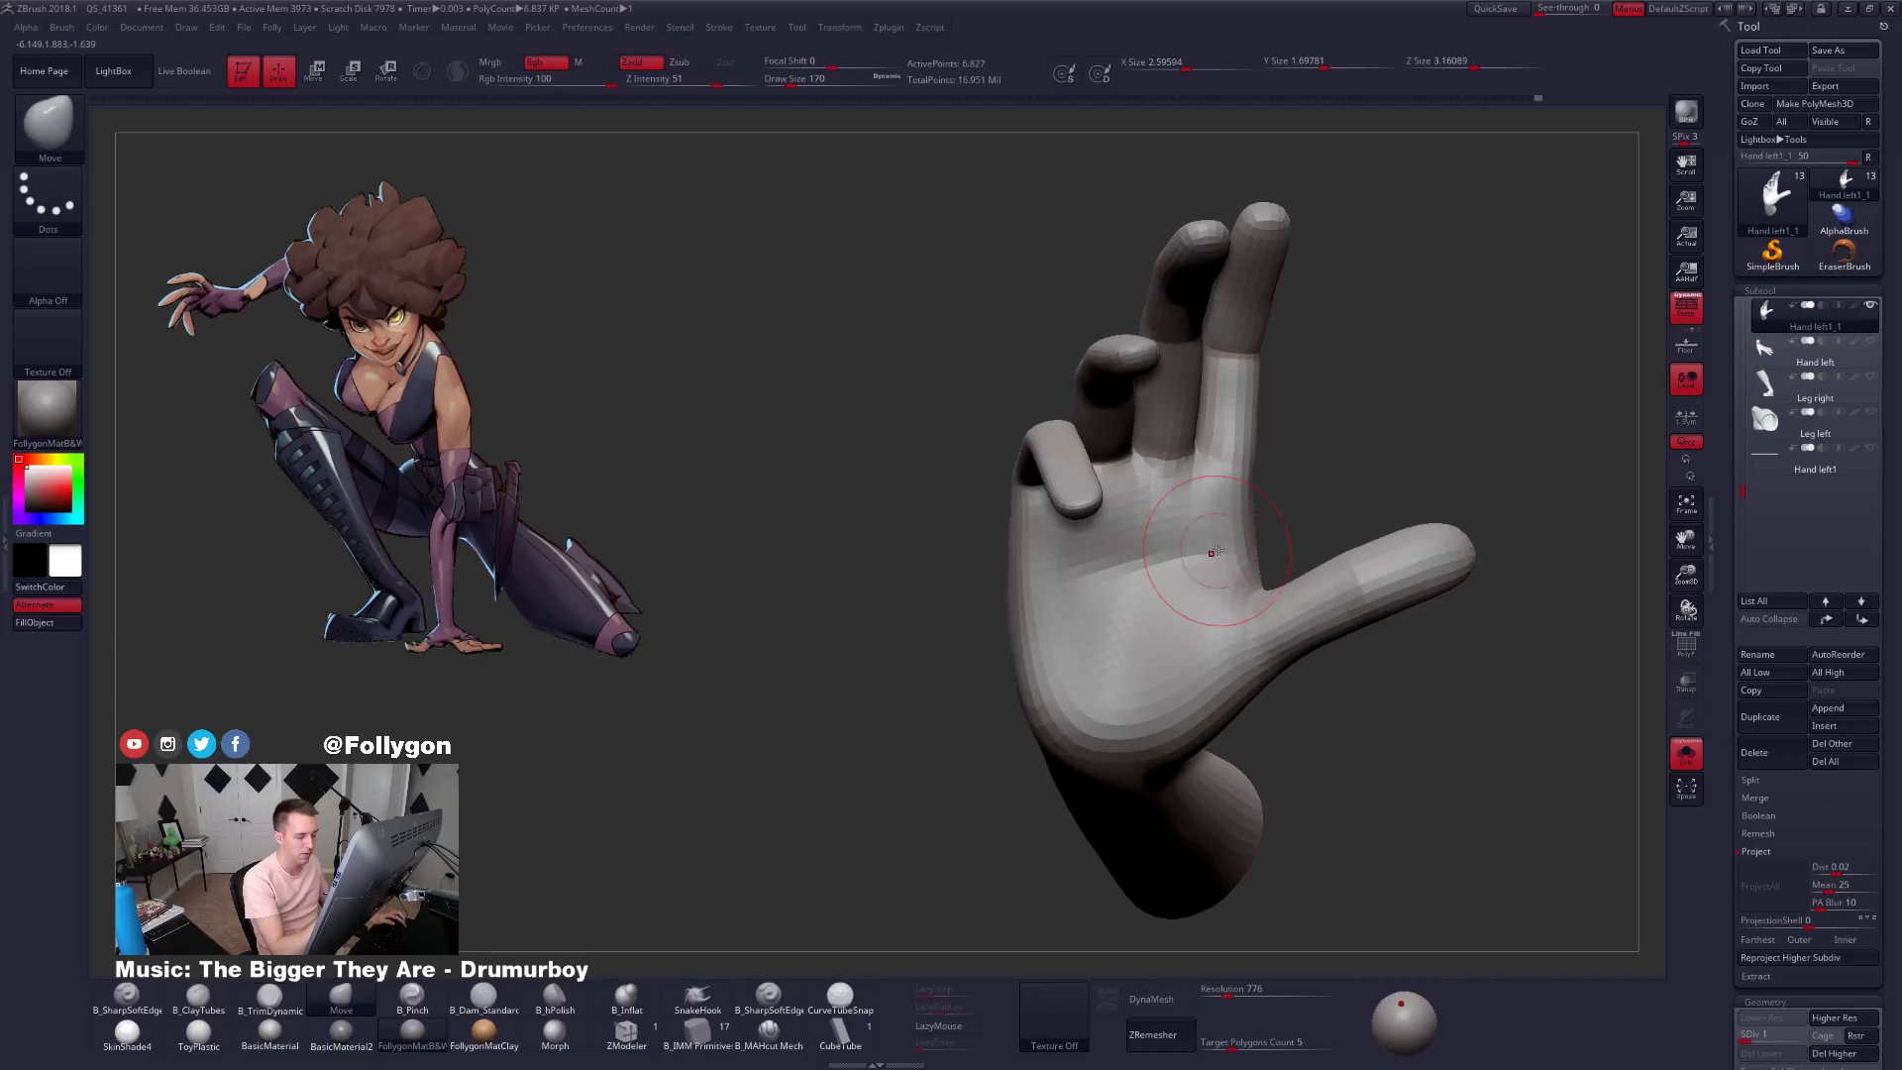
Reshape the index finger's base with the Move brush at draw size 121 on subdivision level 1.
right_drag(1217, 551, 1210, 481)
key(space)
drag(1221, 479, 1211, 479)
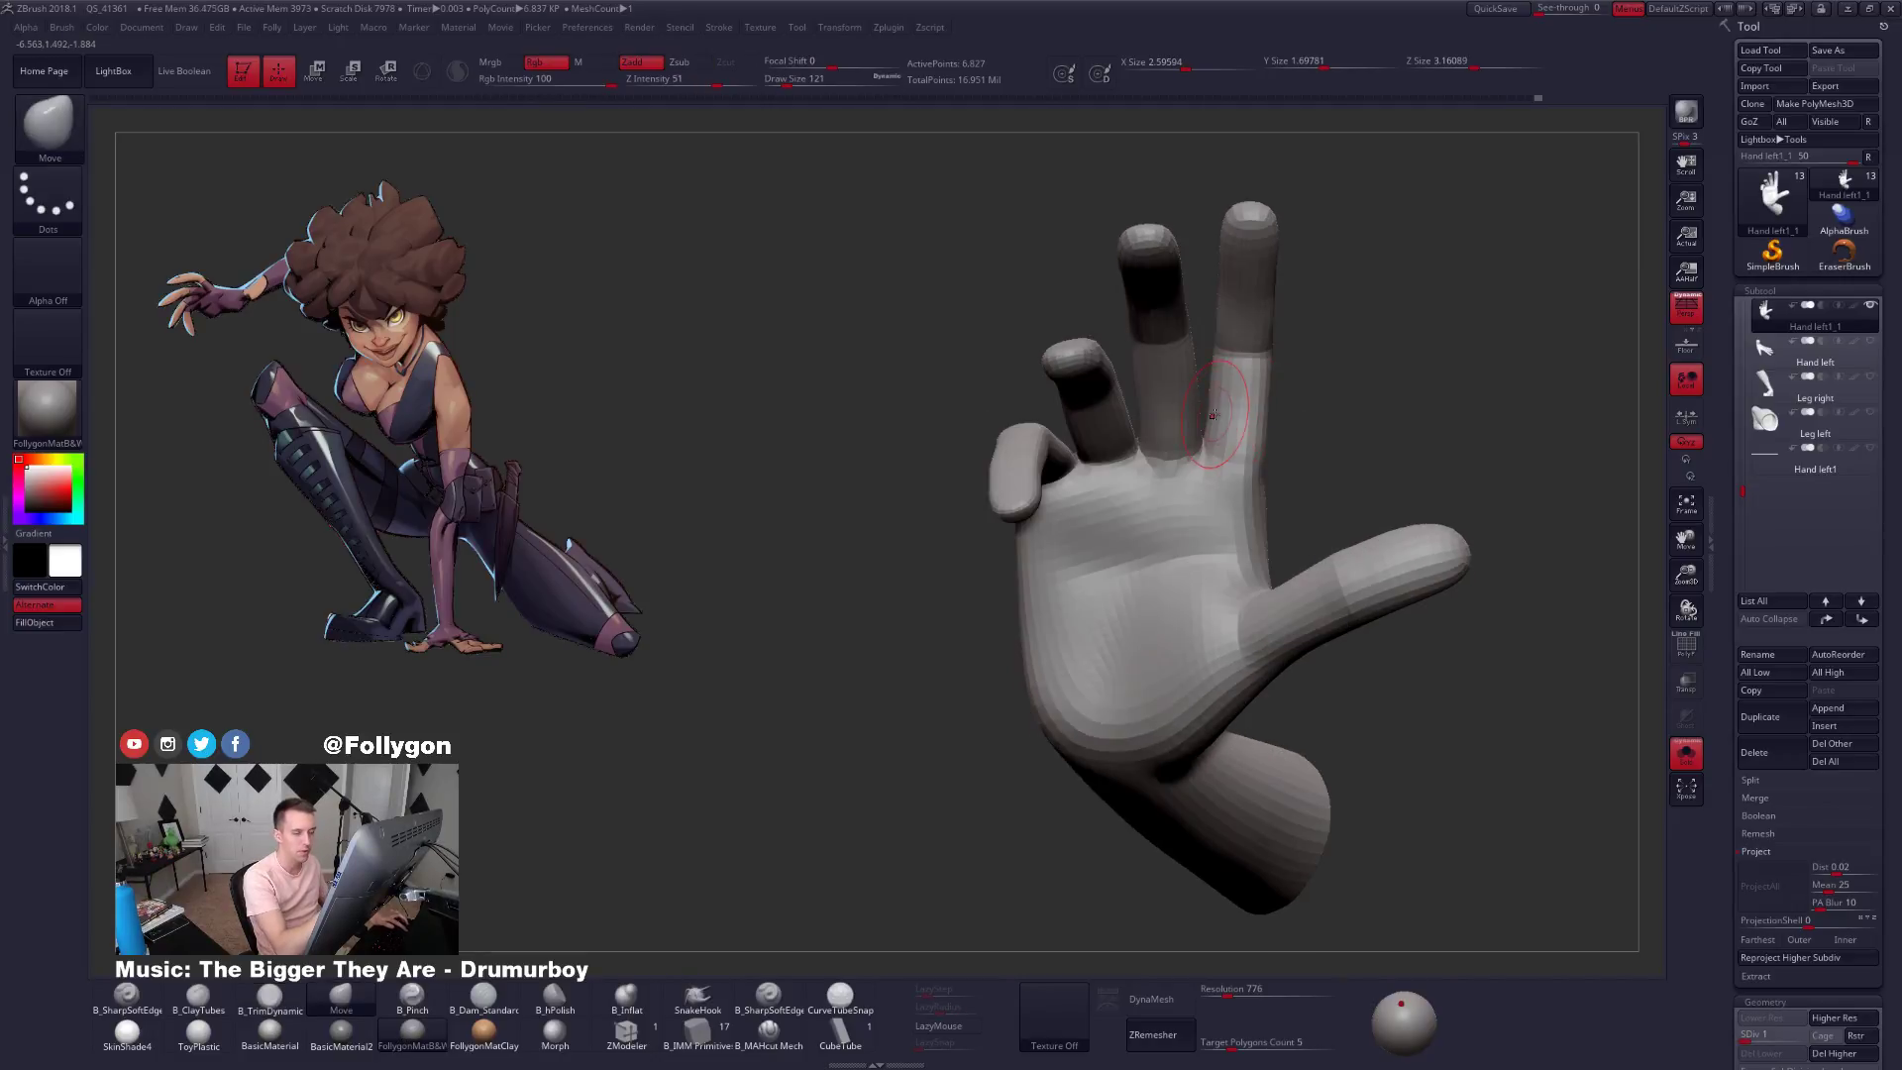
right_drag(1212, 414, 1221, 404)
key(space)
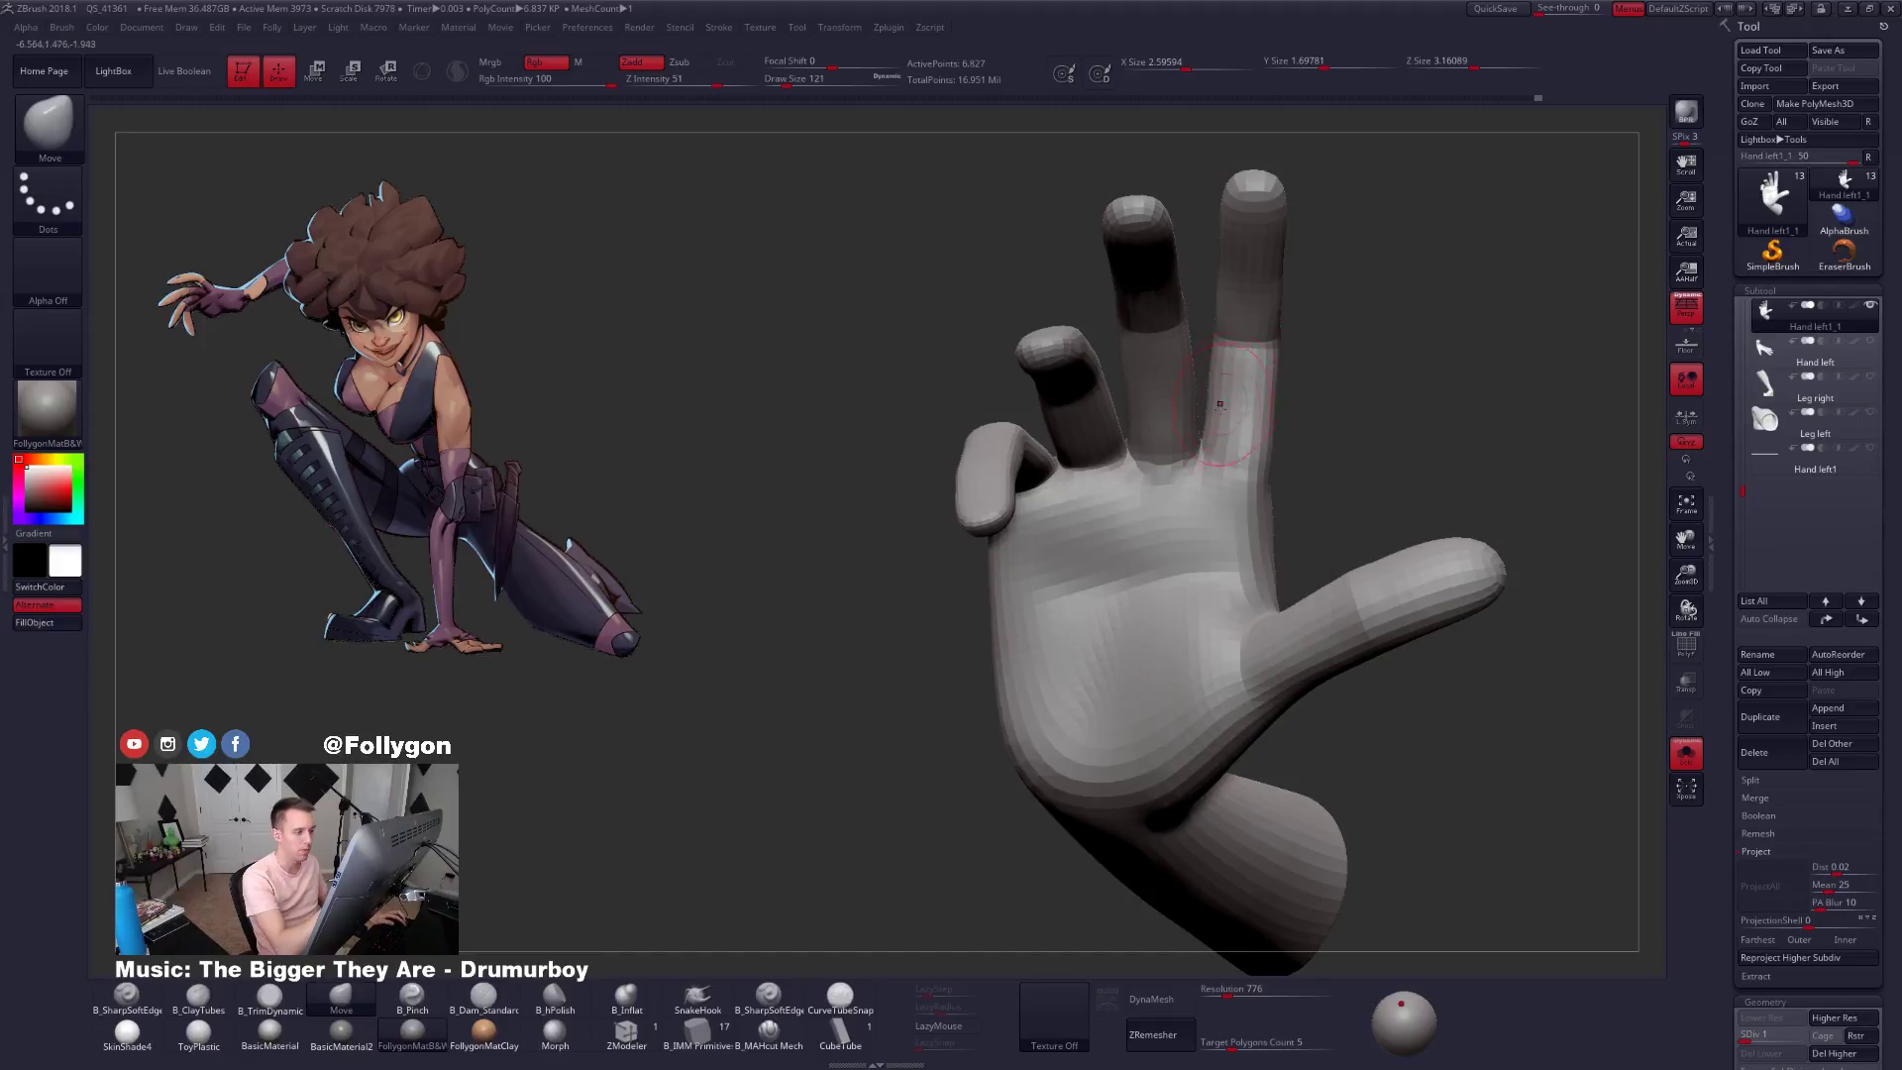
key(space)
mouse_move(1236, 482)
right_down()
mouse_move(1206, 558)
mouse_move(1197, 518)
mouse_move(1175, 516)
mouse_move(1231, 546)
mouse_move(1218, 601)
mouse_move(1214, 501)
right_up()
Raise the hand to subdivision level 5 and flatten its side below the index finger with TrimDynamic at draw size 104.
key(ctrl+d)
key(ctrl+d)
key(ctrl+d)
key(b)
key(t)
key(d)
drag(1214, 501, 1211, 564)
right_drag(1210, 565, 1207, 485)
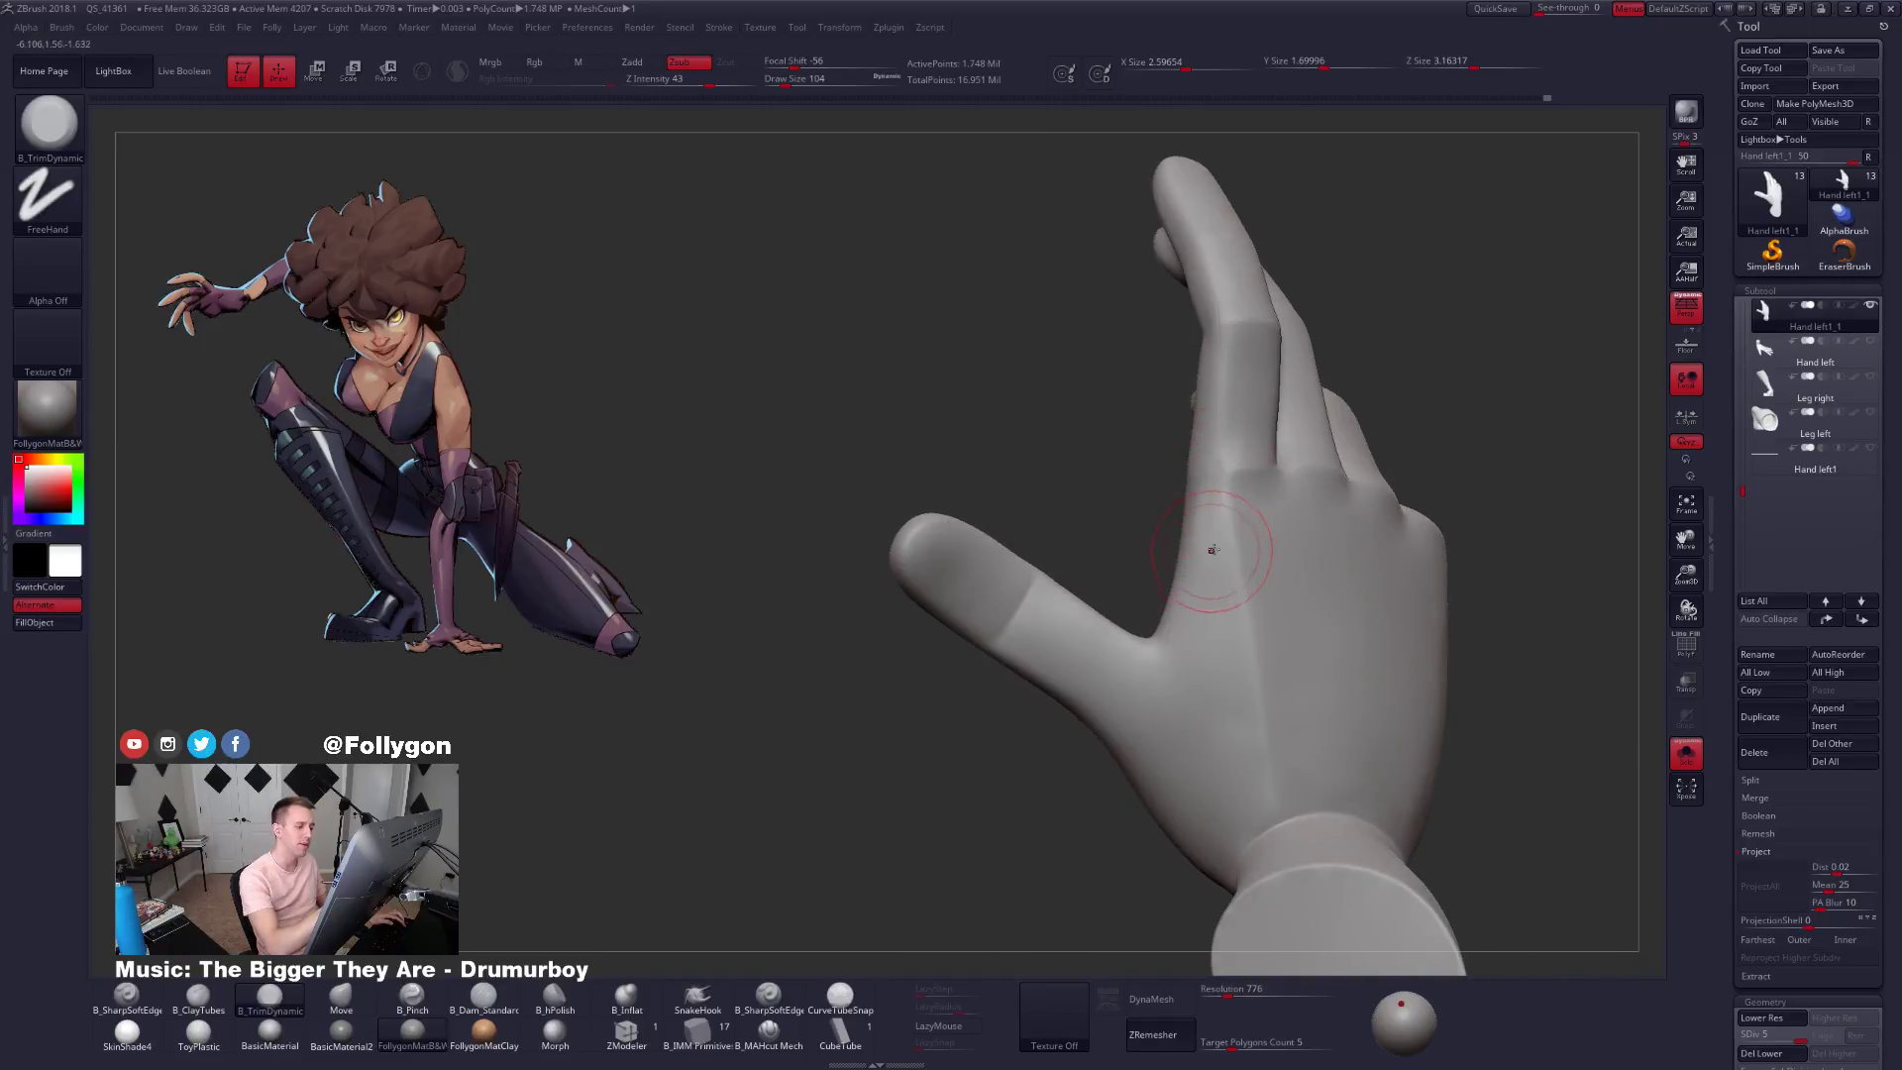
mouse_move(1213, 549)
right_down()
mouse_move(1219, 509)
mouse_move(1198, 588)
mouse_move(1203, 531)
right_up()
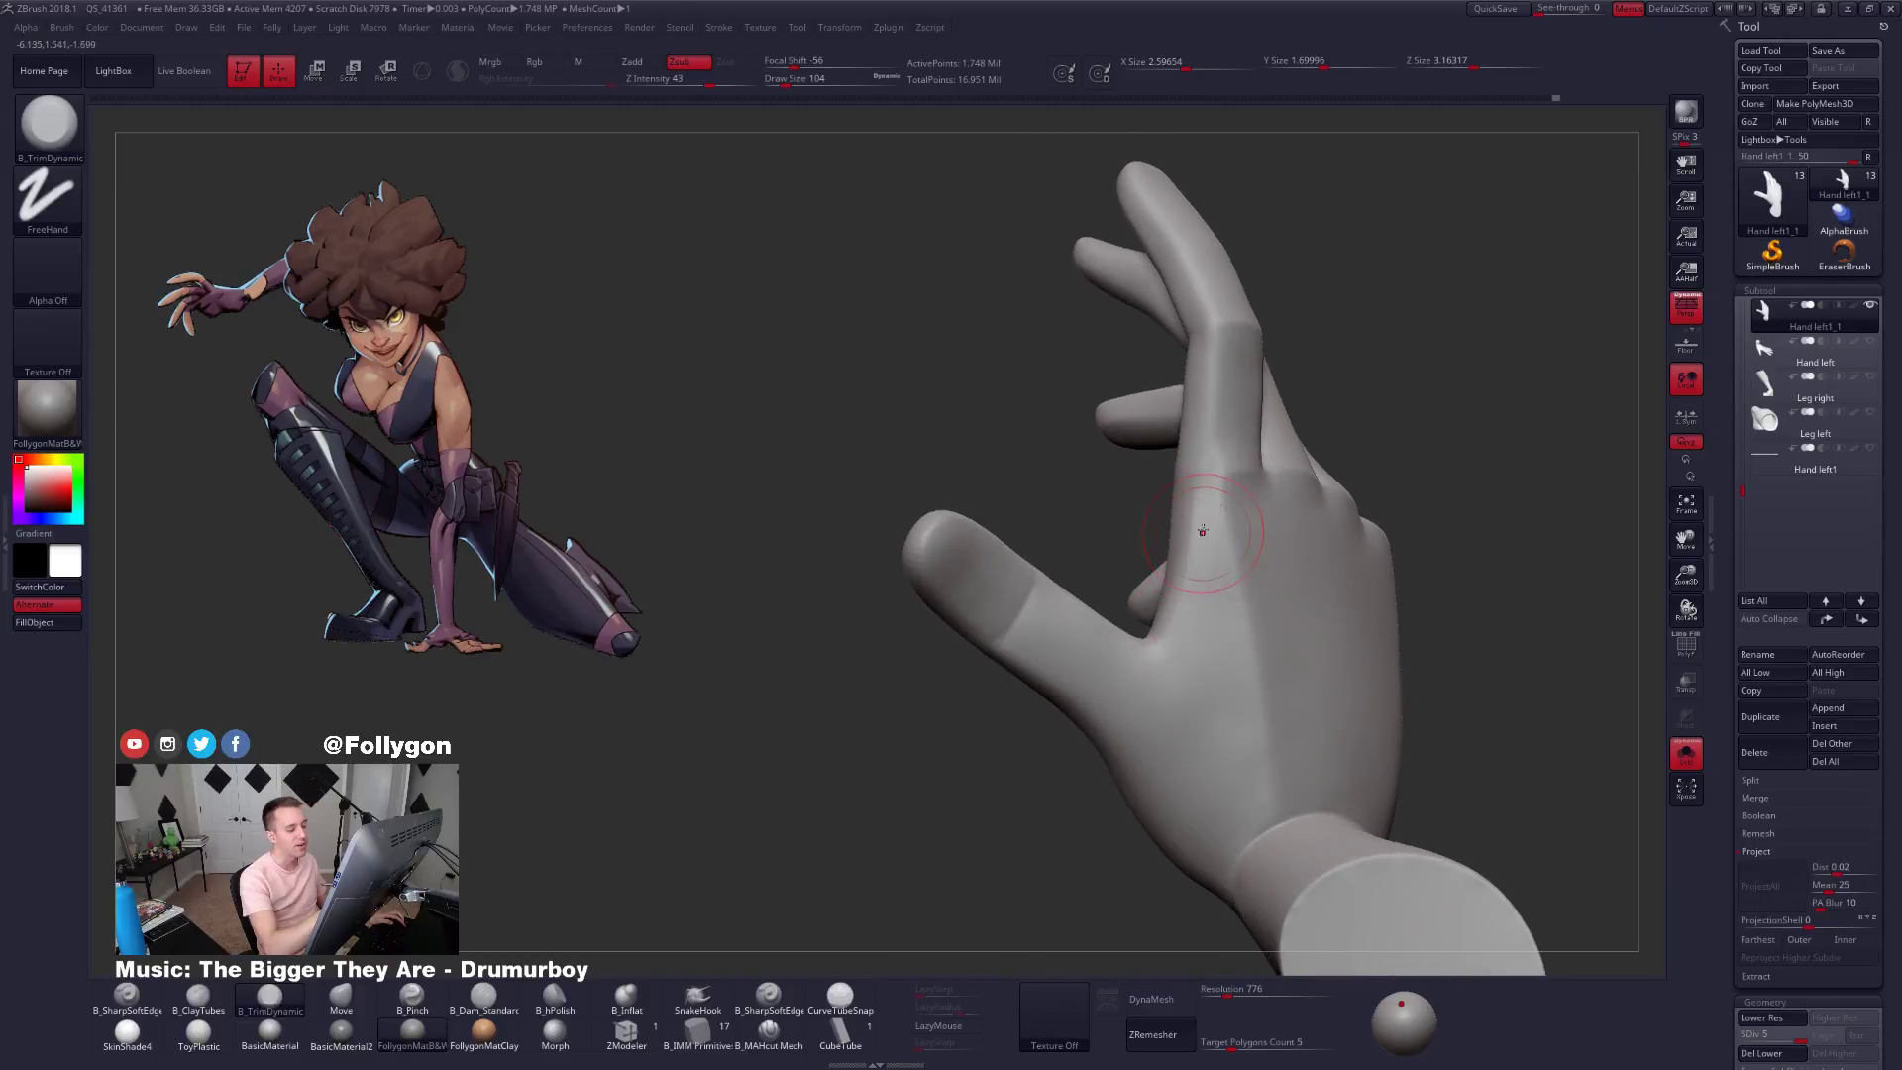
right_drag(1194, 641, 1217, 475)
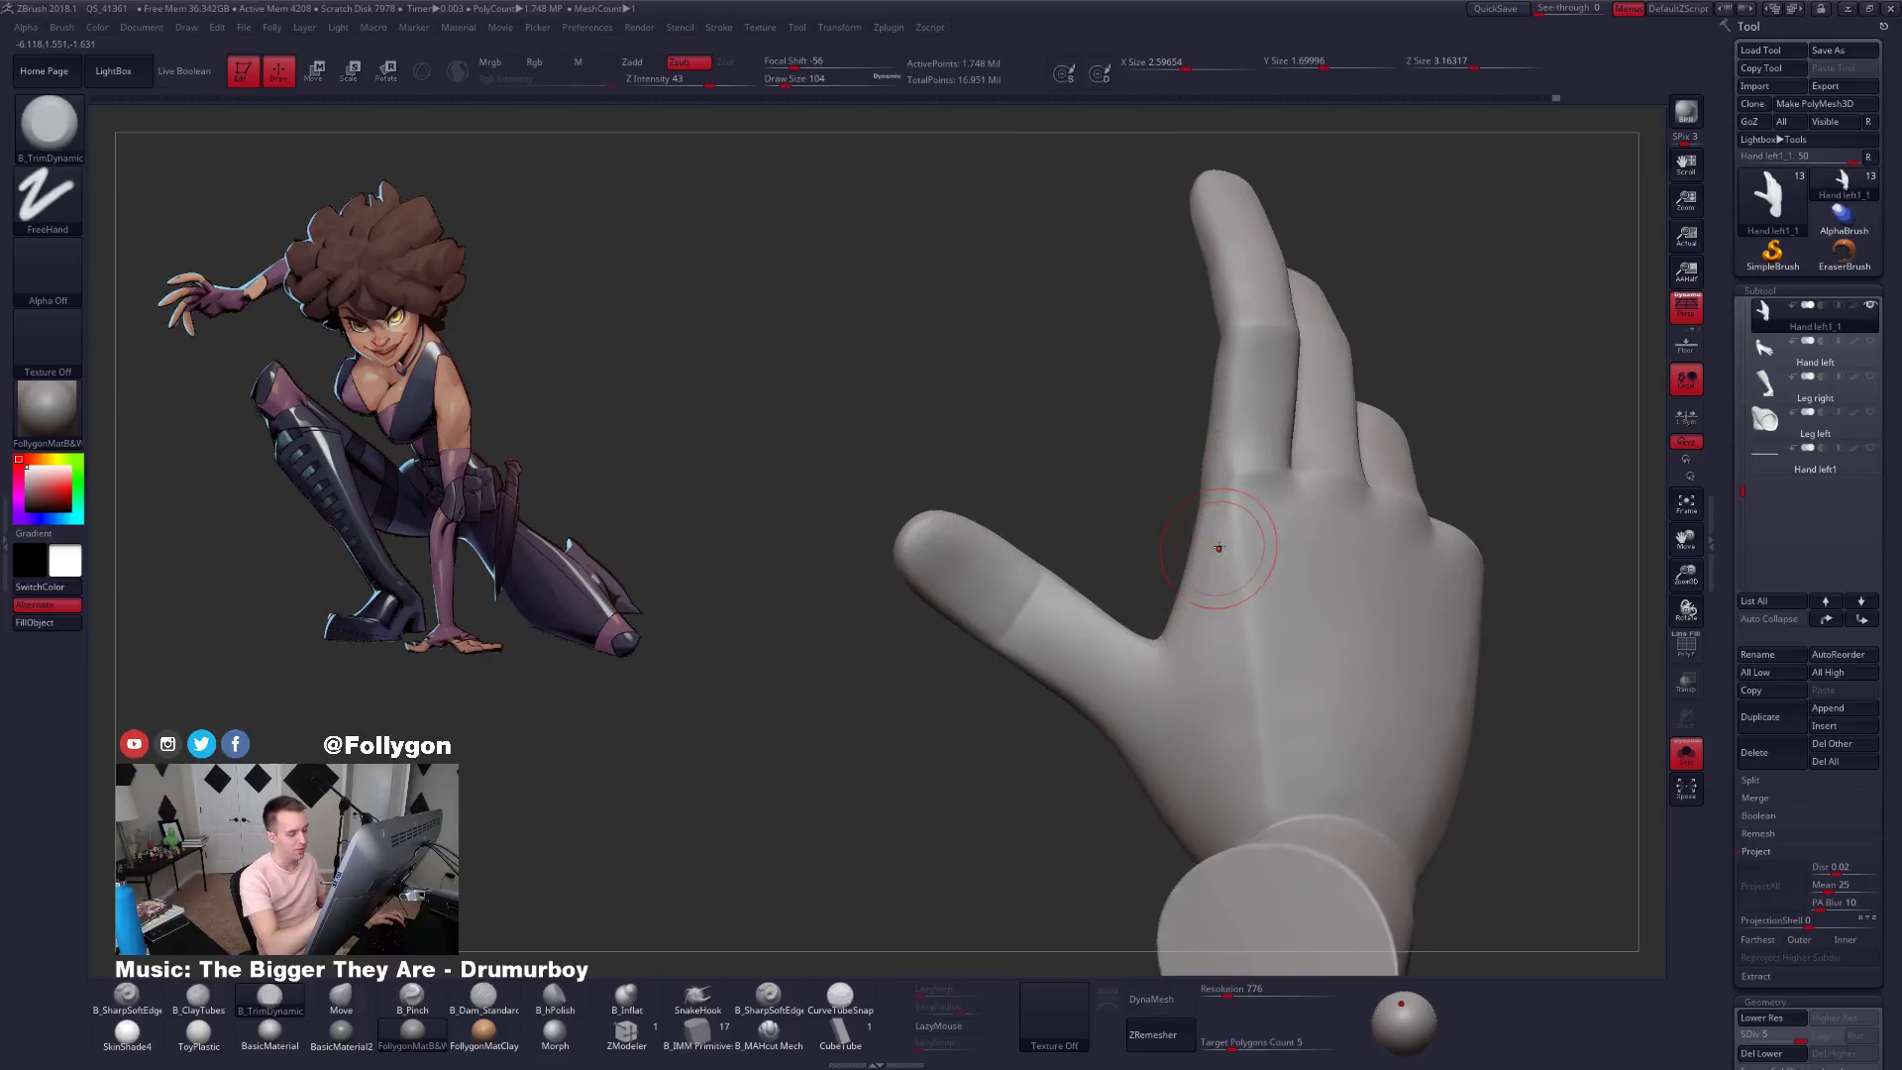
Refine the planes around the index finger's knuckle with TrimDynamic, reducing the draw size to 88 and 67.
key(shift)
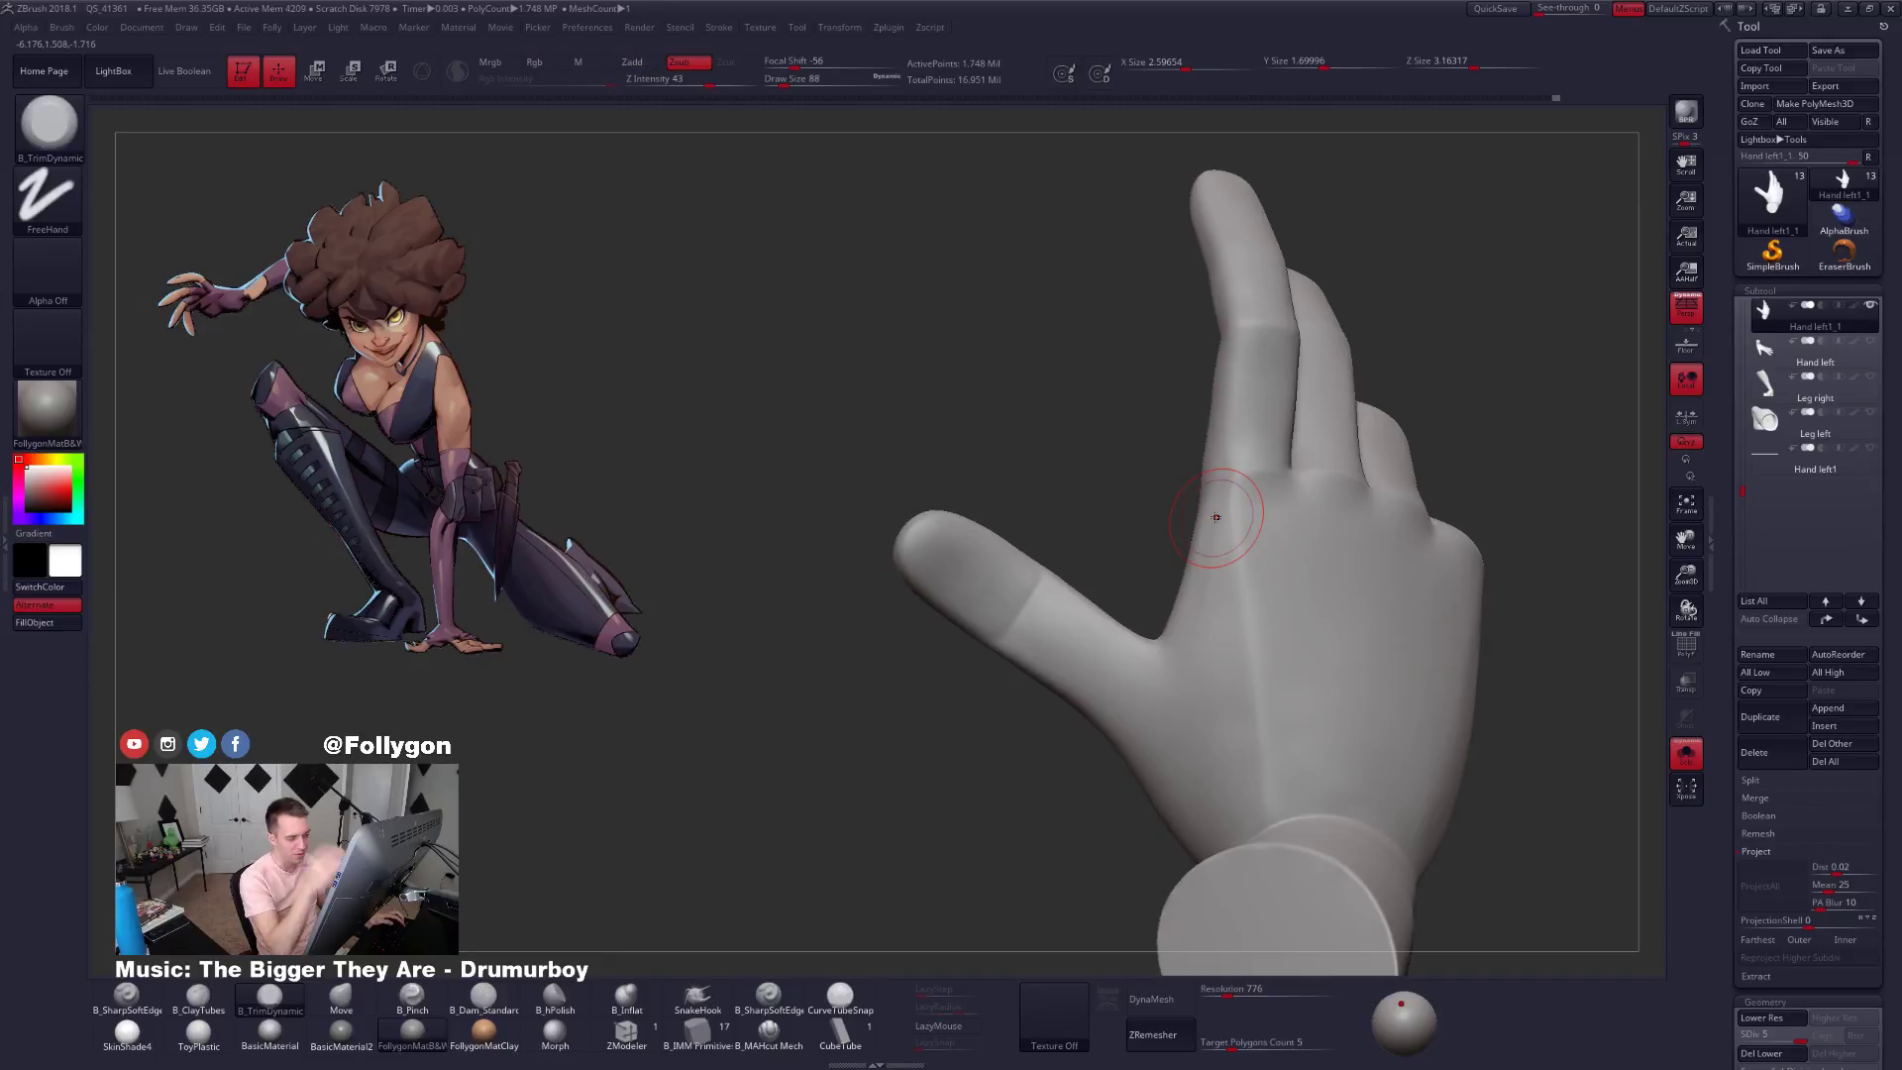
right_drag(1218, 518, 1278, 521)
key(s)
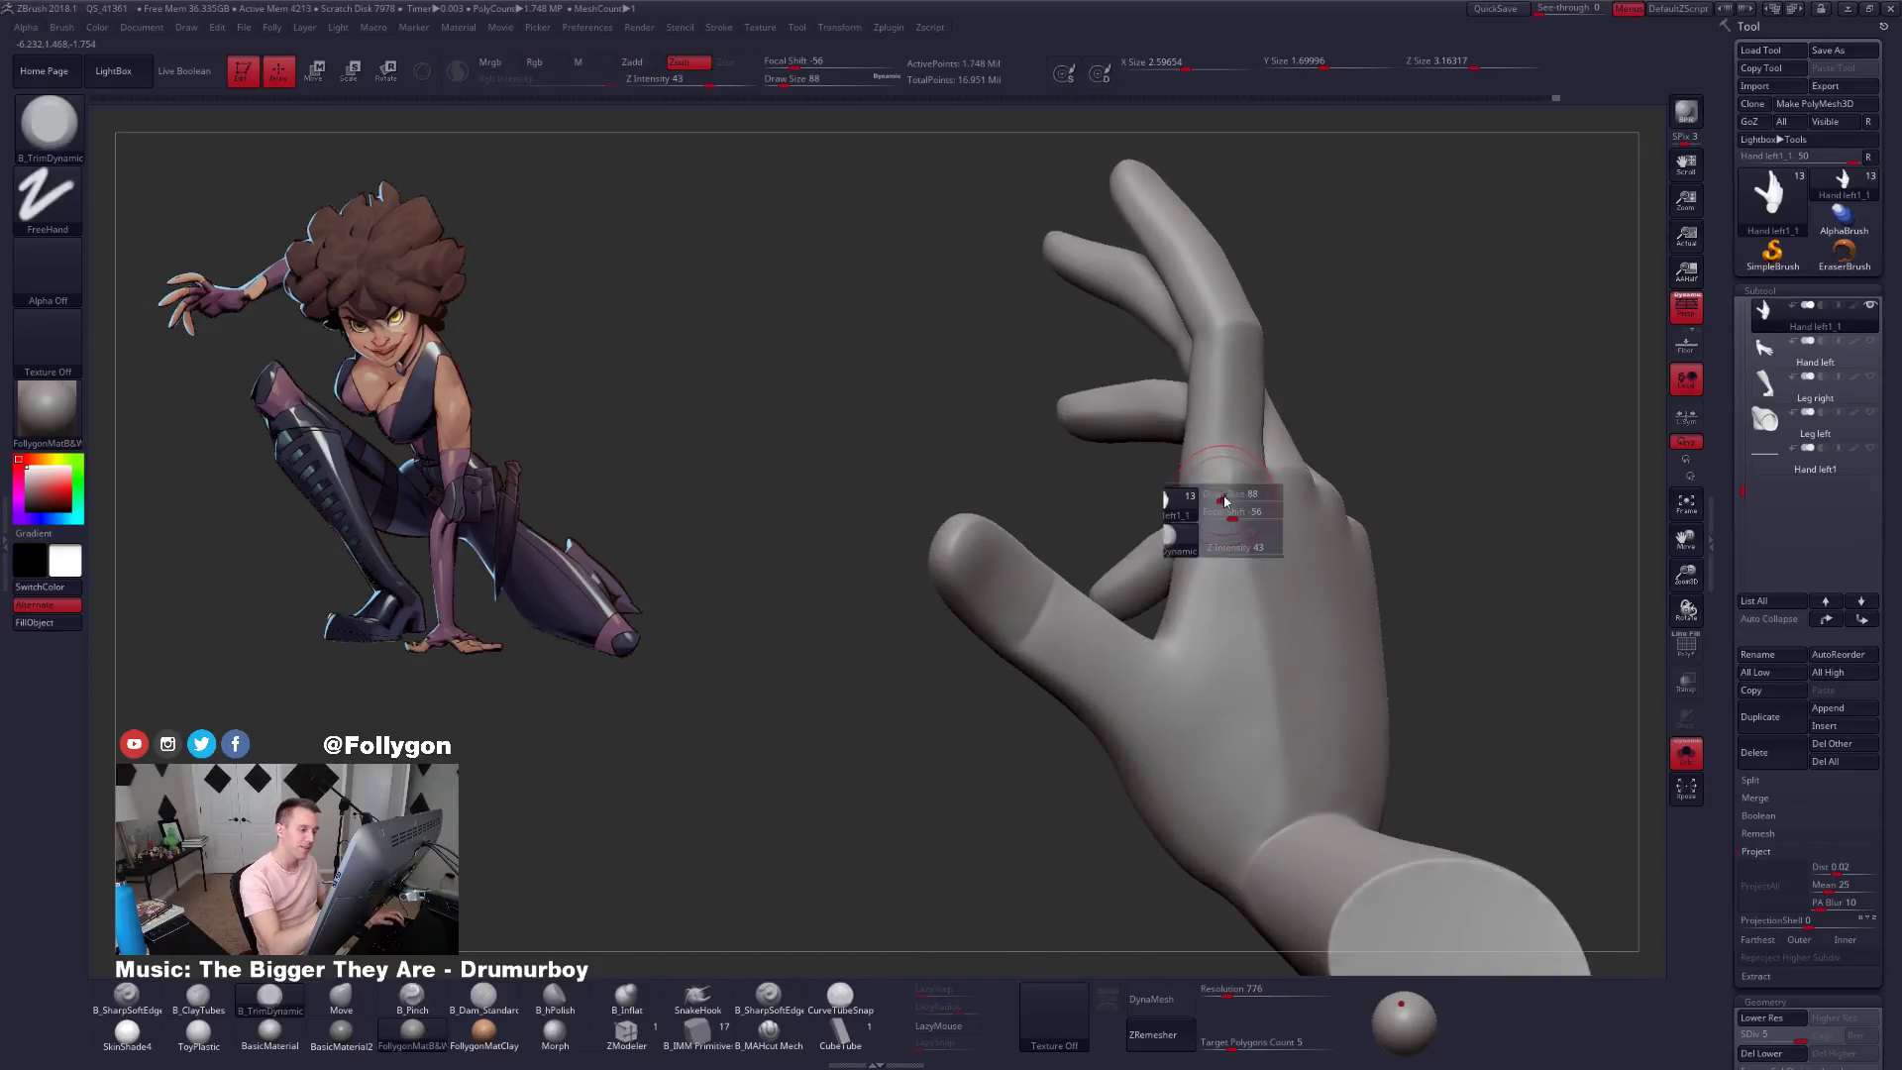
drag(1229, 513, 1219, 515)
mouse_move(1225, 517)
right_down()
mouse_move(1167, 519)
mouse_move(1252, 516)
mouse_move(1231, 504)
mouse_move(1178, 535)
right_up()
key(space)
key(space)
drag(1203, 537, 1208, 537)
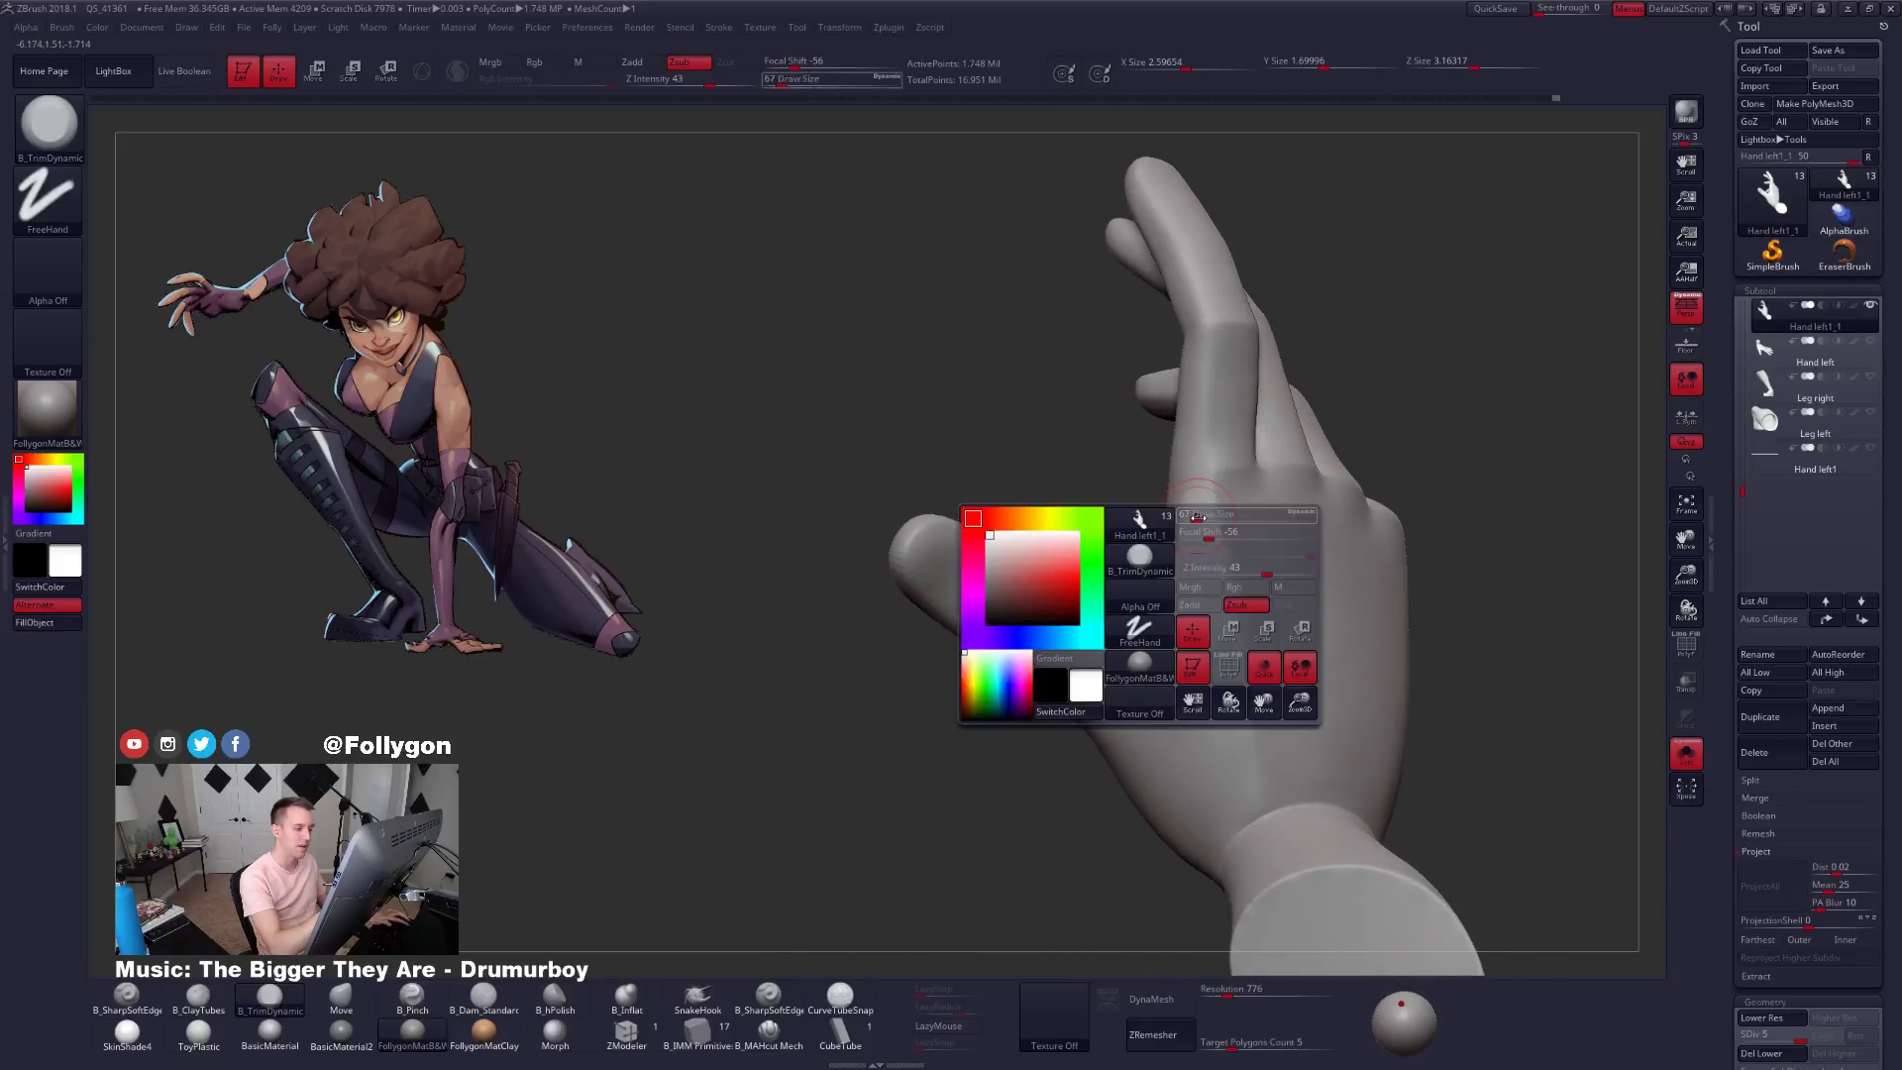
Reshape and sharpen the edges at the finger bases with the Move and Pinch brushes on subdivision level 5.
mouse_move(1177, 646)
right_down()
mouse_move(1199, 524)
mouse_move(1185, 569)
mouse_move(1167, 525)
mouse_move(1148, 618)
mouse_move(1108, 445)
mouse_move(1070, 501)
right_up()
key(b)
key(m)
key(v)
right_click(1167, 525)
key(b)
key(p)
key(i)
key(space)
key(space)
Lower the hand to subdivision level 1 and reshape the palm below the little finger with Move at draw size 104.
key(b)
key(m)
key(v)
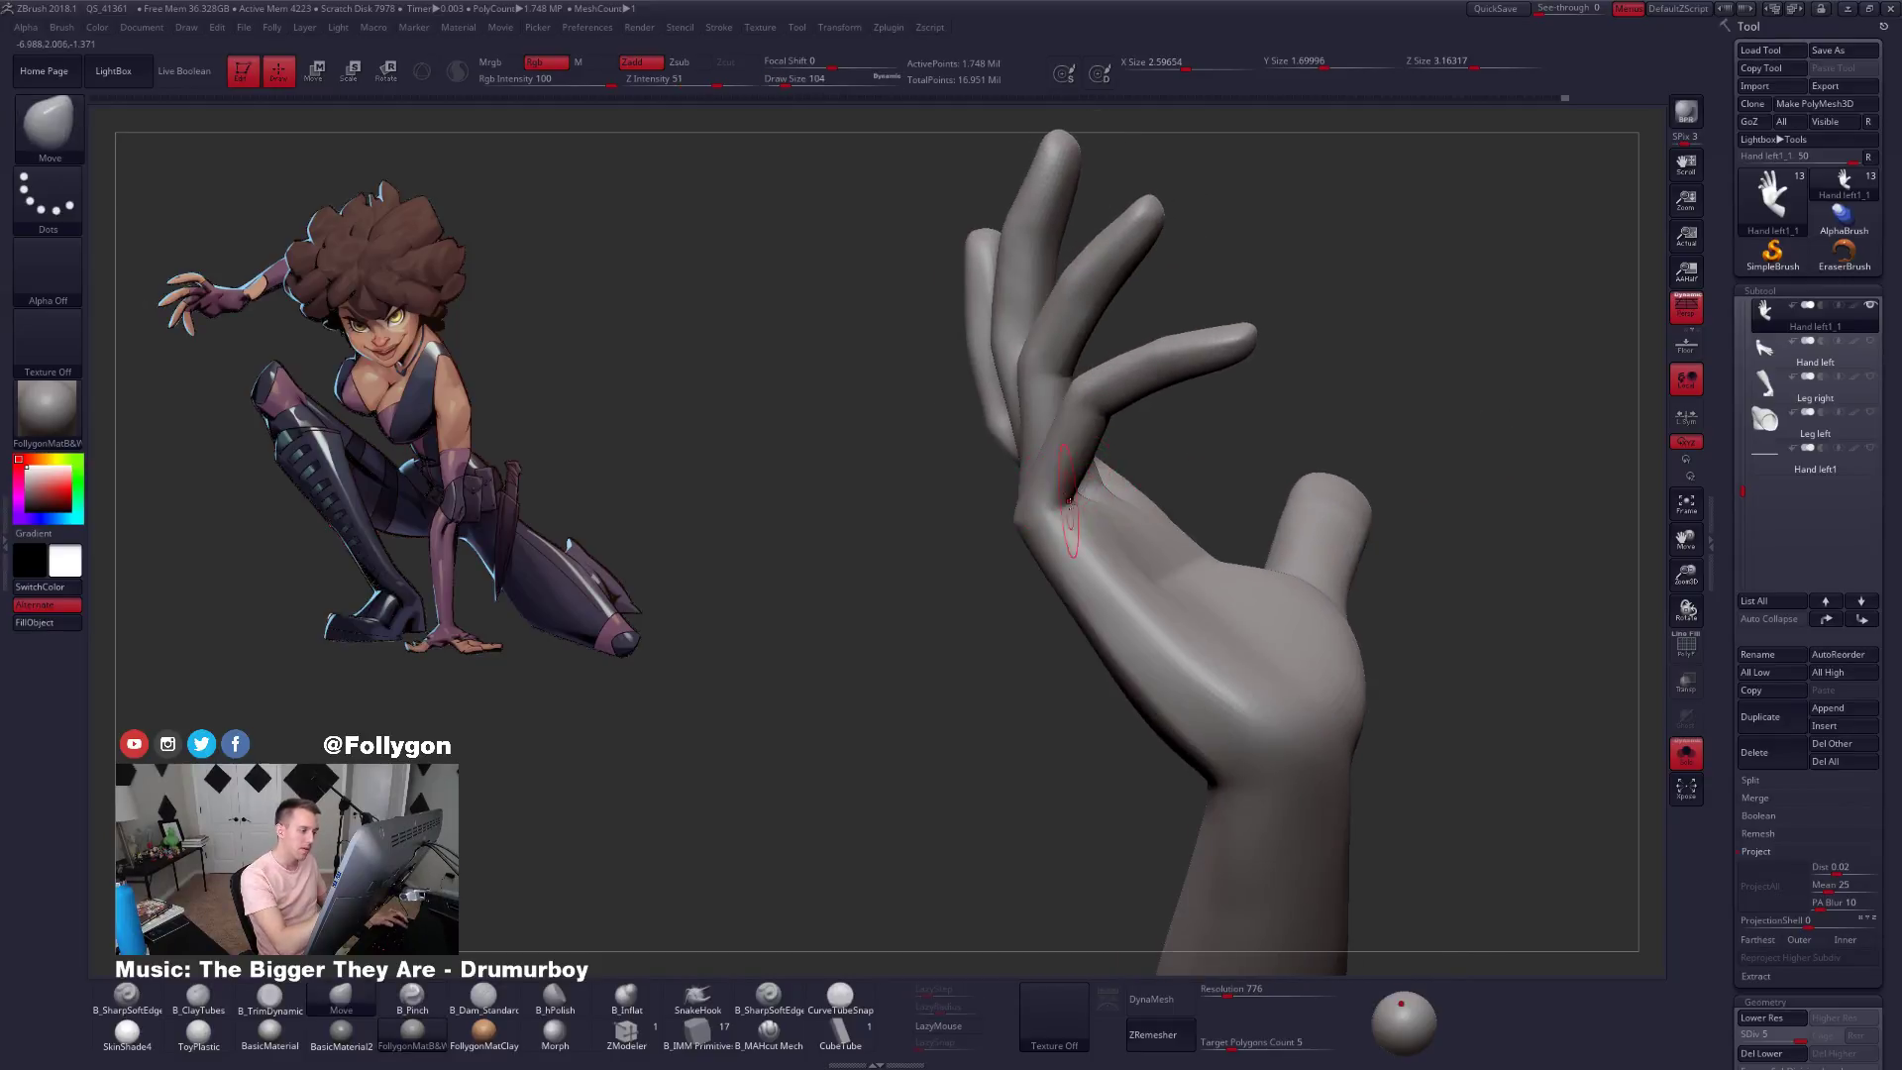
key(shift+d)
key(shift+d)
key(shift+d)
key(shift+d)
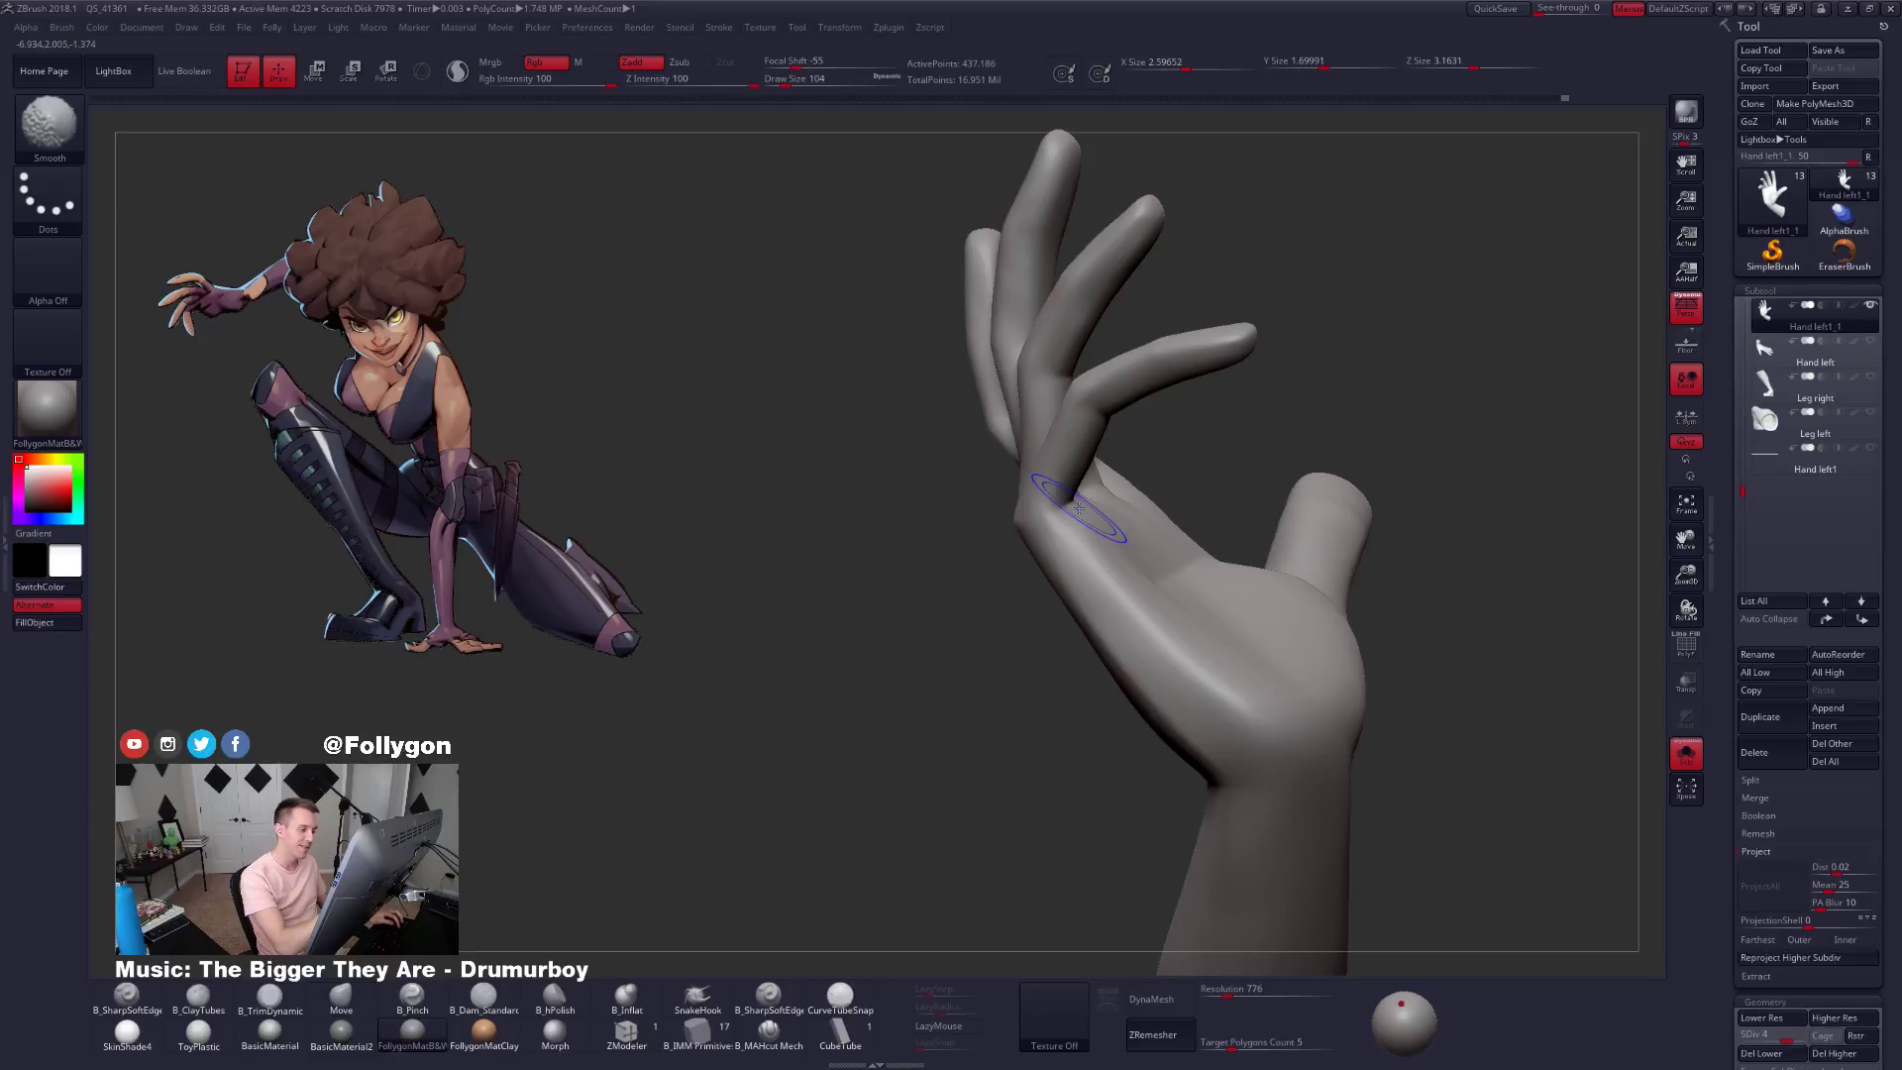
right_drag(1090, 536, 1067, 469)
key(shift+f)
key(shift+f)
Isolate the little finger, show the whole hand again, and mask the fingers and forearm, leaving the palm editable.
key(ctrl)
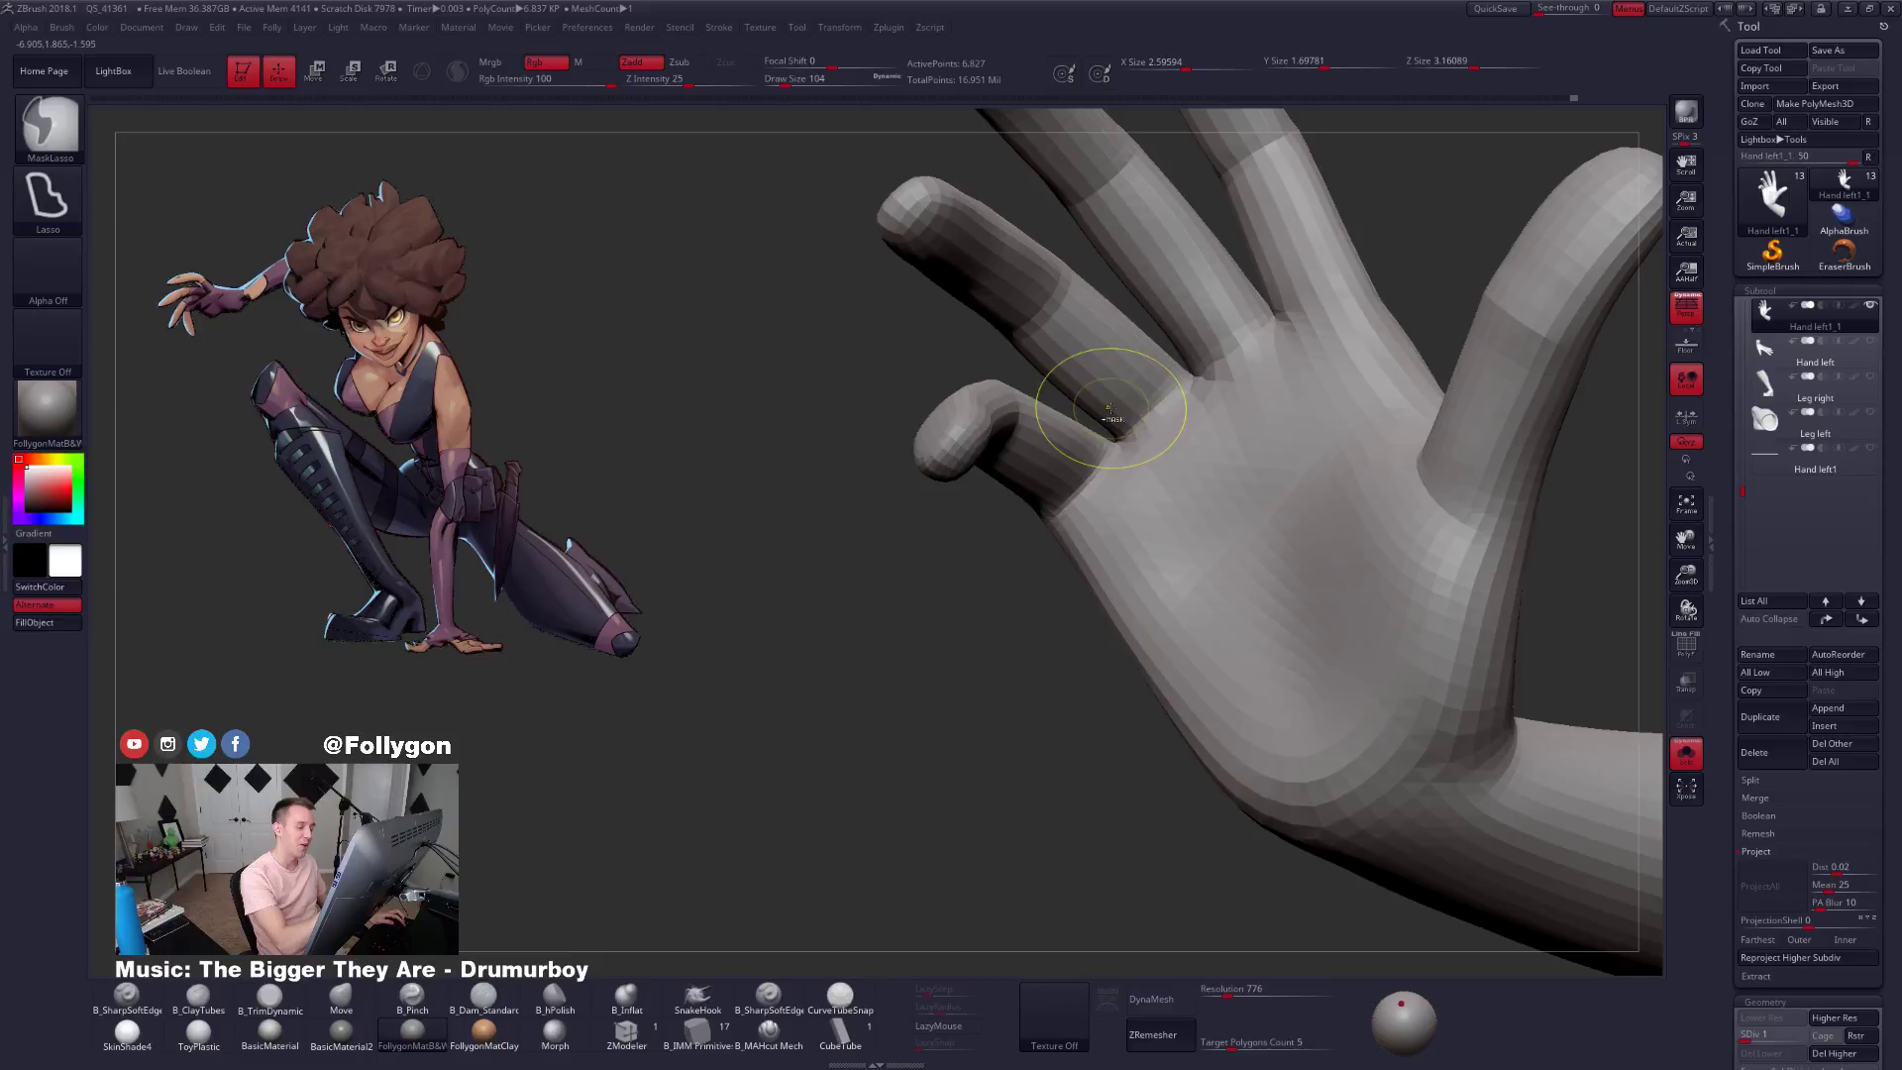
key(ctrl+shift)
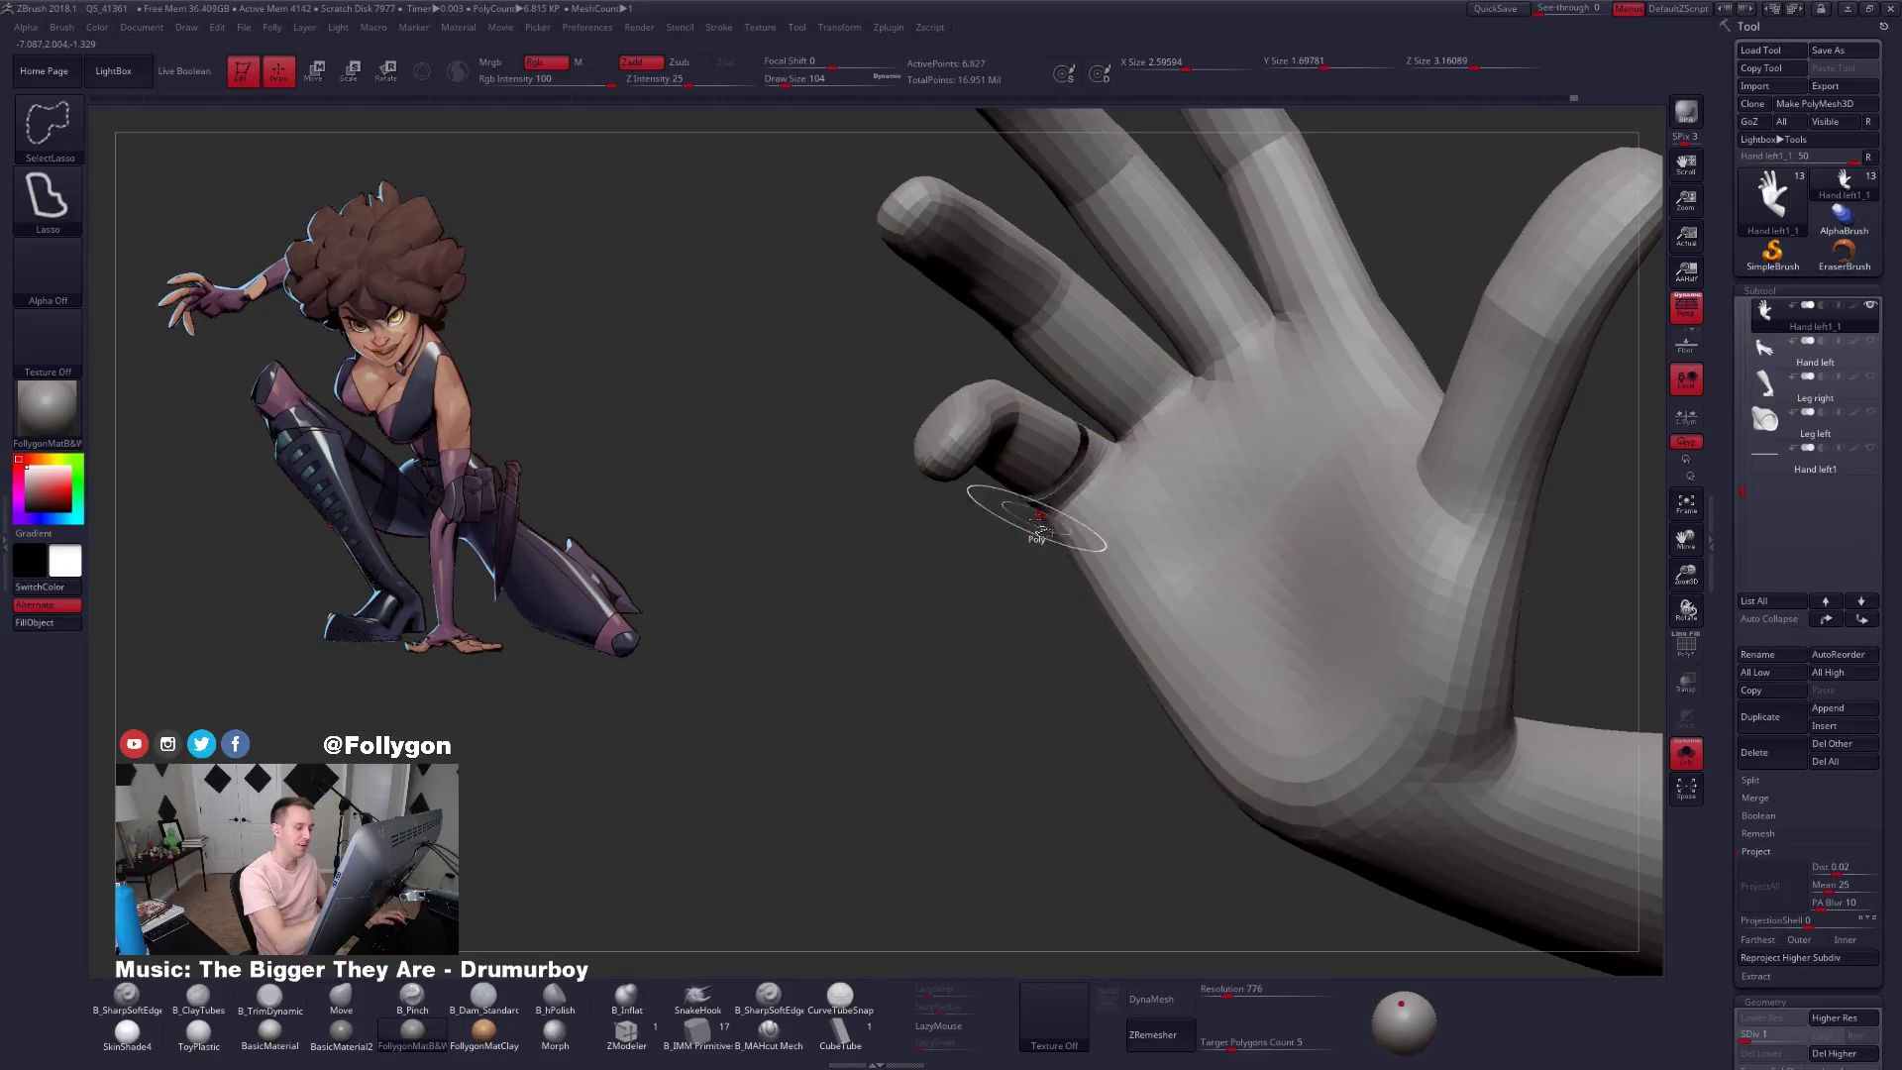
ctrl+shift+click(1052, 479)
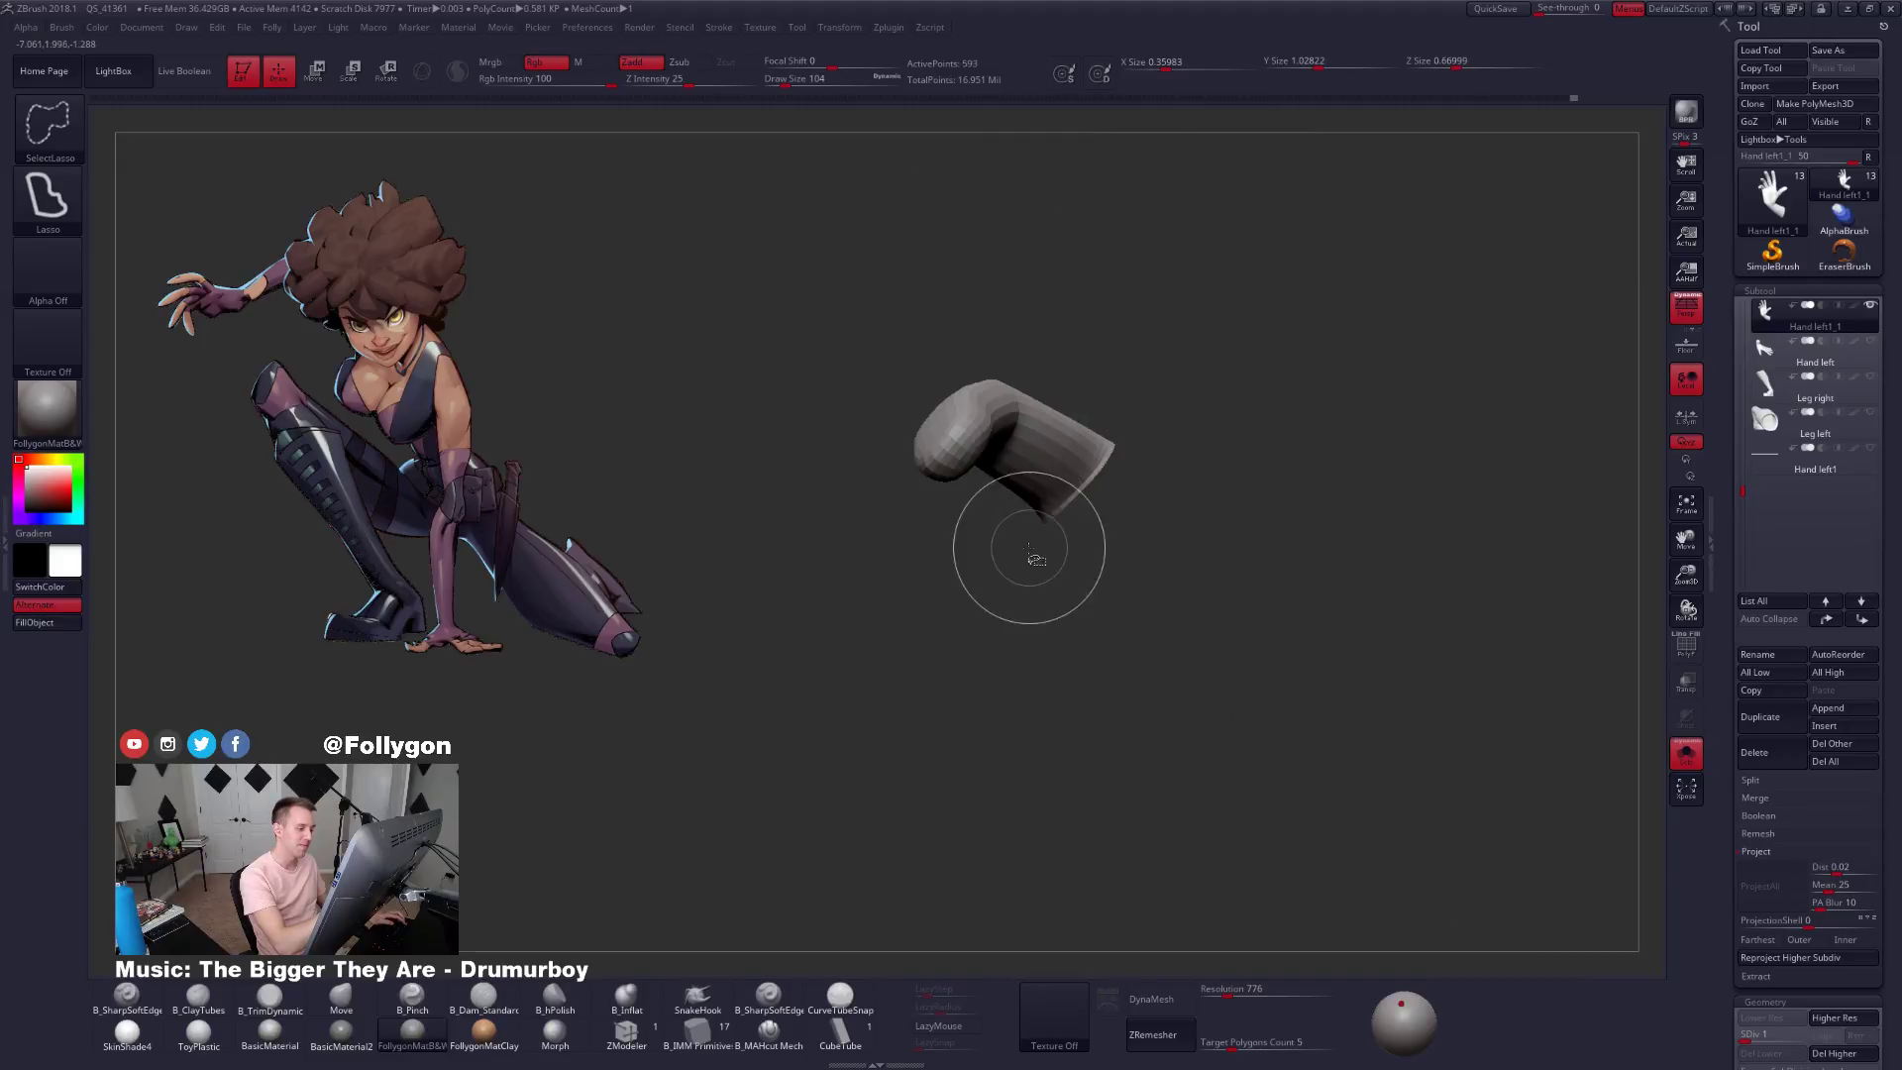
ctrl+shift+click(1025, 566)
mouse_move(1025, 567)
mouse_down()
mouse_move(1128, 463)
mouse_move(1136, 485)
mouse_up()
key(space)
ctrl+click(1176, 474)
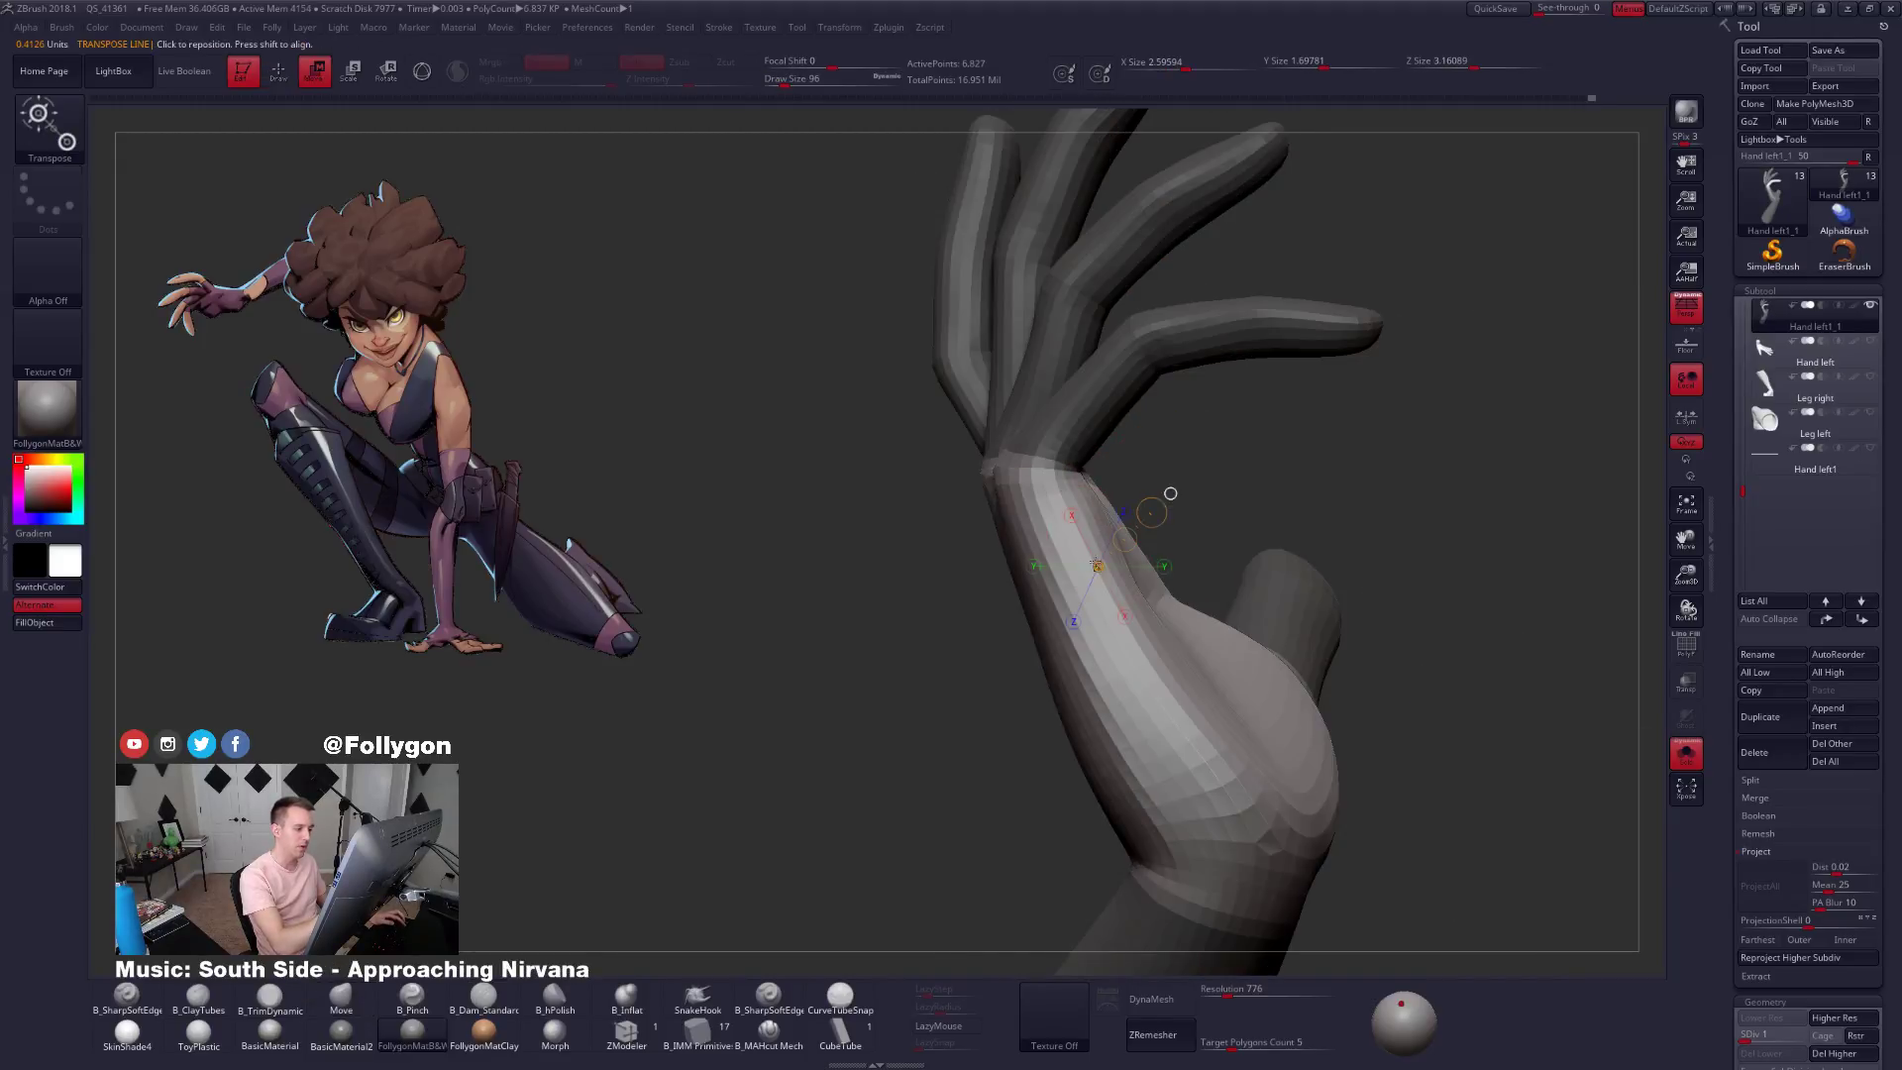
Raise the hand to subdivision level 2, and reshape and smooth the palm's outer edge below the little finger.
right_drag(1074, 551, 1124, 523)
key(d)
key(space)
key(shift)
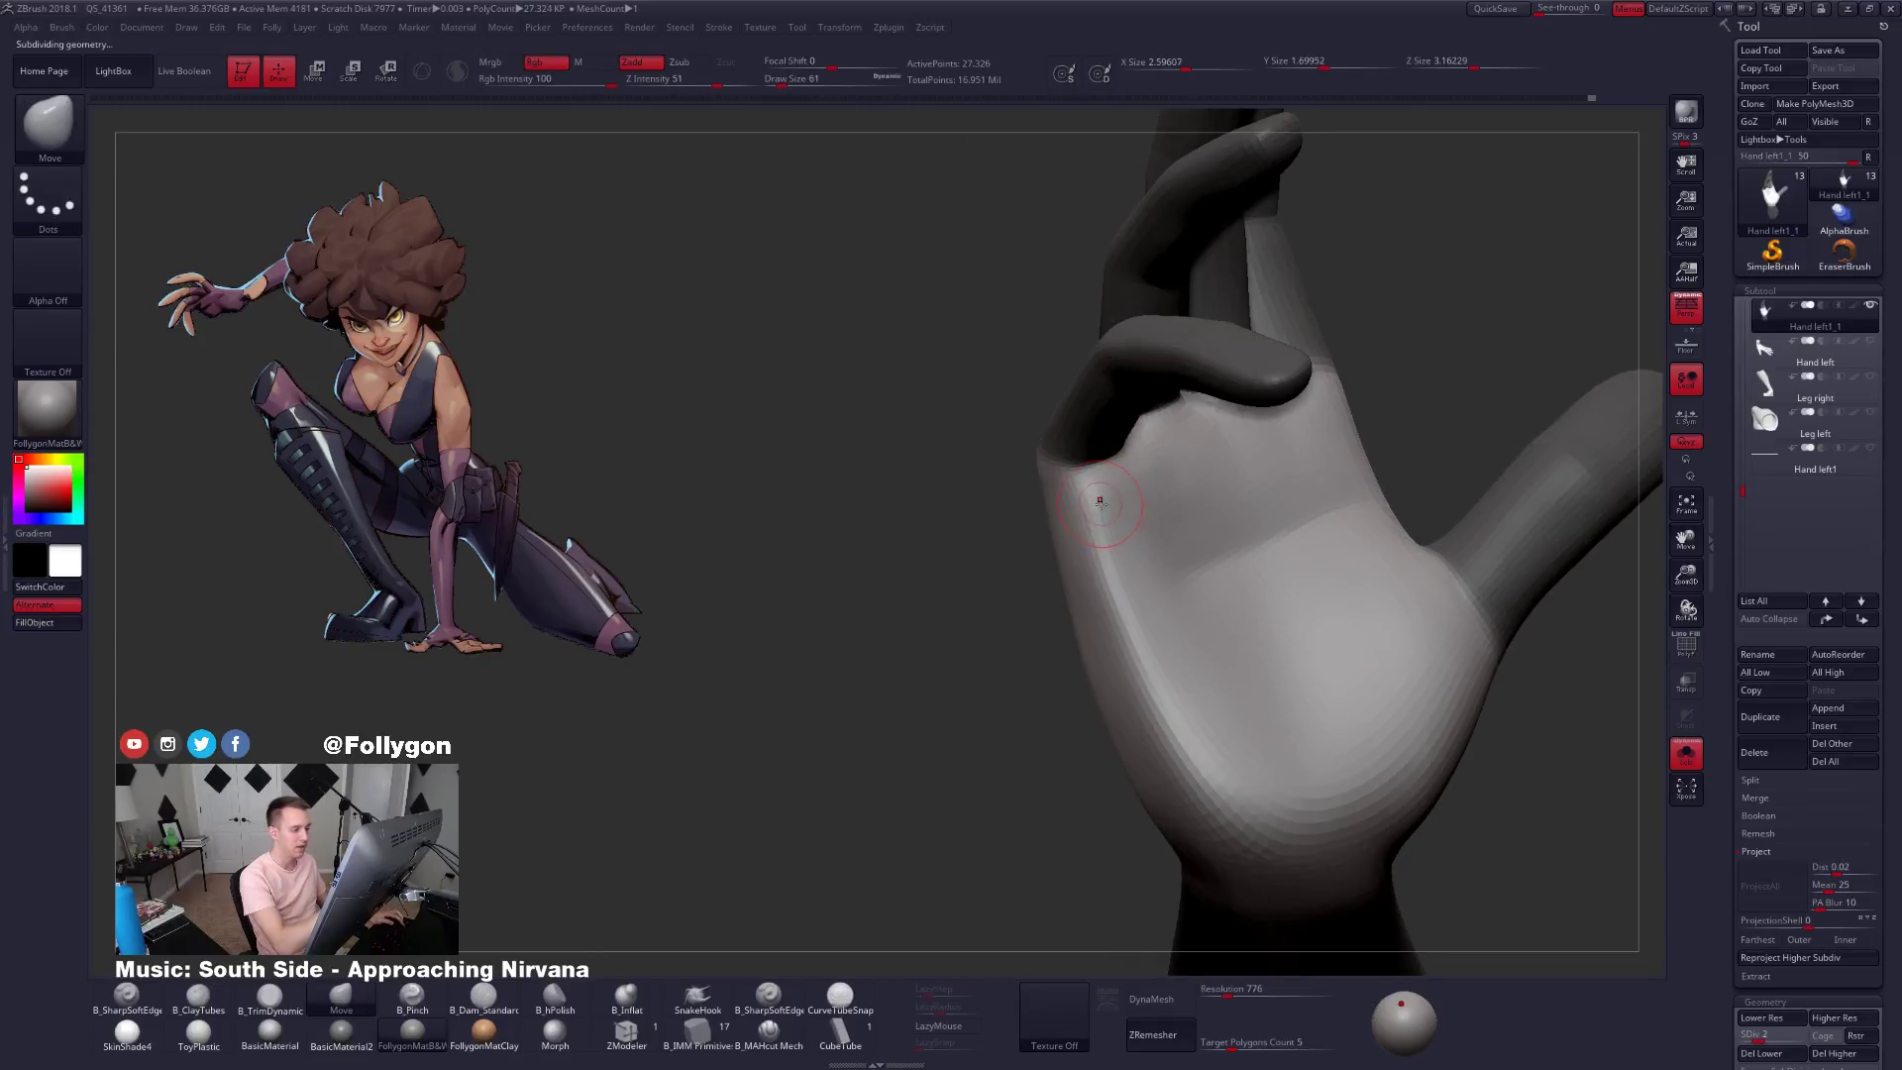
mouse_move(1134, 577)
shift+right_down()
mouse_move(1129, 522)
mouse_move(1386, 535)
mouse_move(1189, 535)
shift+right_up()
key(space)
shift+drag(1126, 531, 1120, 505)
Clear the mask around the palm and raise the hand to subdivision level 5.
right_drag(1140, 512, 1291, 608)
key(d)
key(d)
key(d)
mouse_move(1084, 575)
right_down()
mouse_move(1139, 570)
mouse_move(1187, 657)
right_up()
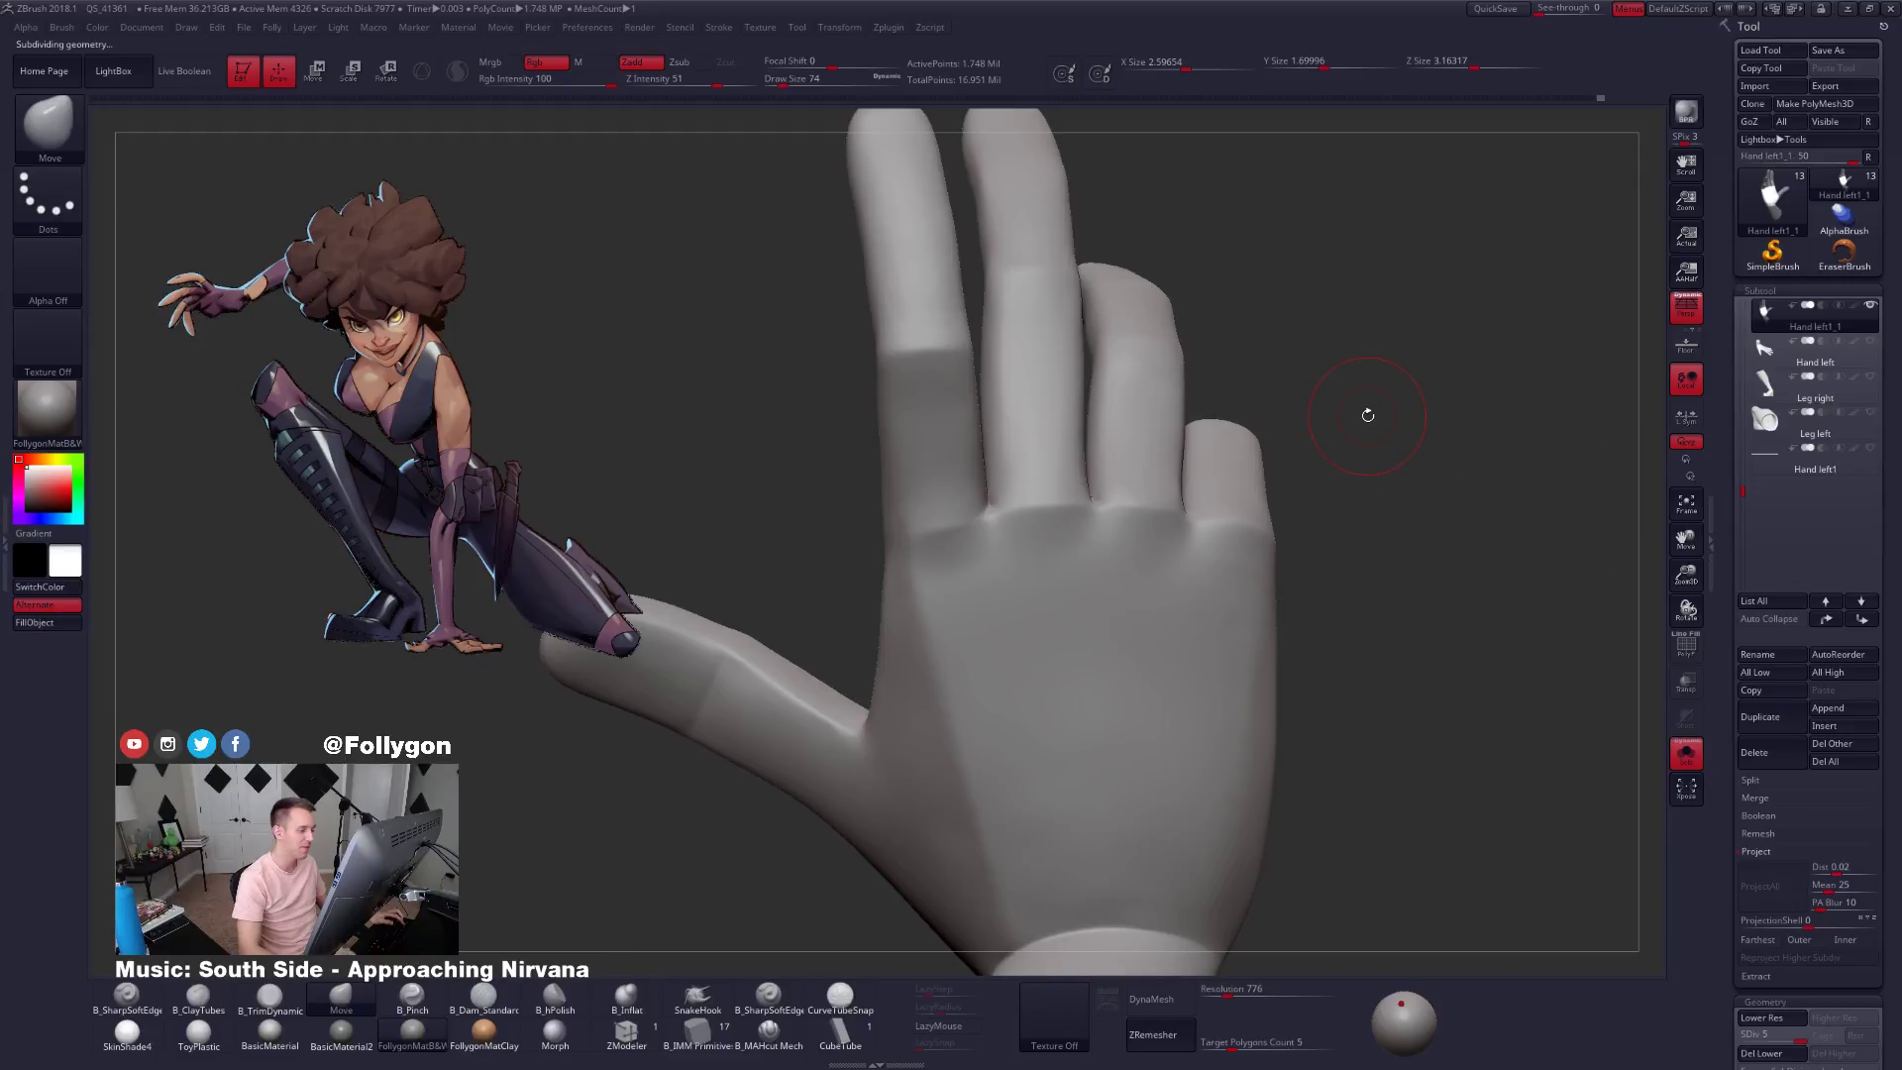
Set up a transpose mask at the middle finger's base and lower the hand to subdivision level 1.
mouse_move(1368, 416)
right_down()
mouse_move(1087, 567)
mouse_move(1020, 541)
right_up()
key(space)
click(1074, 441)
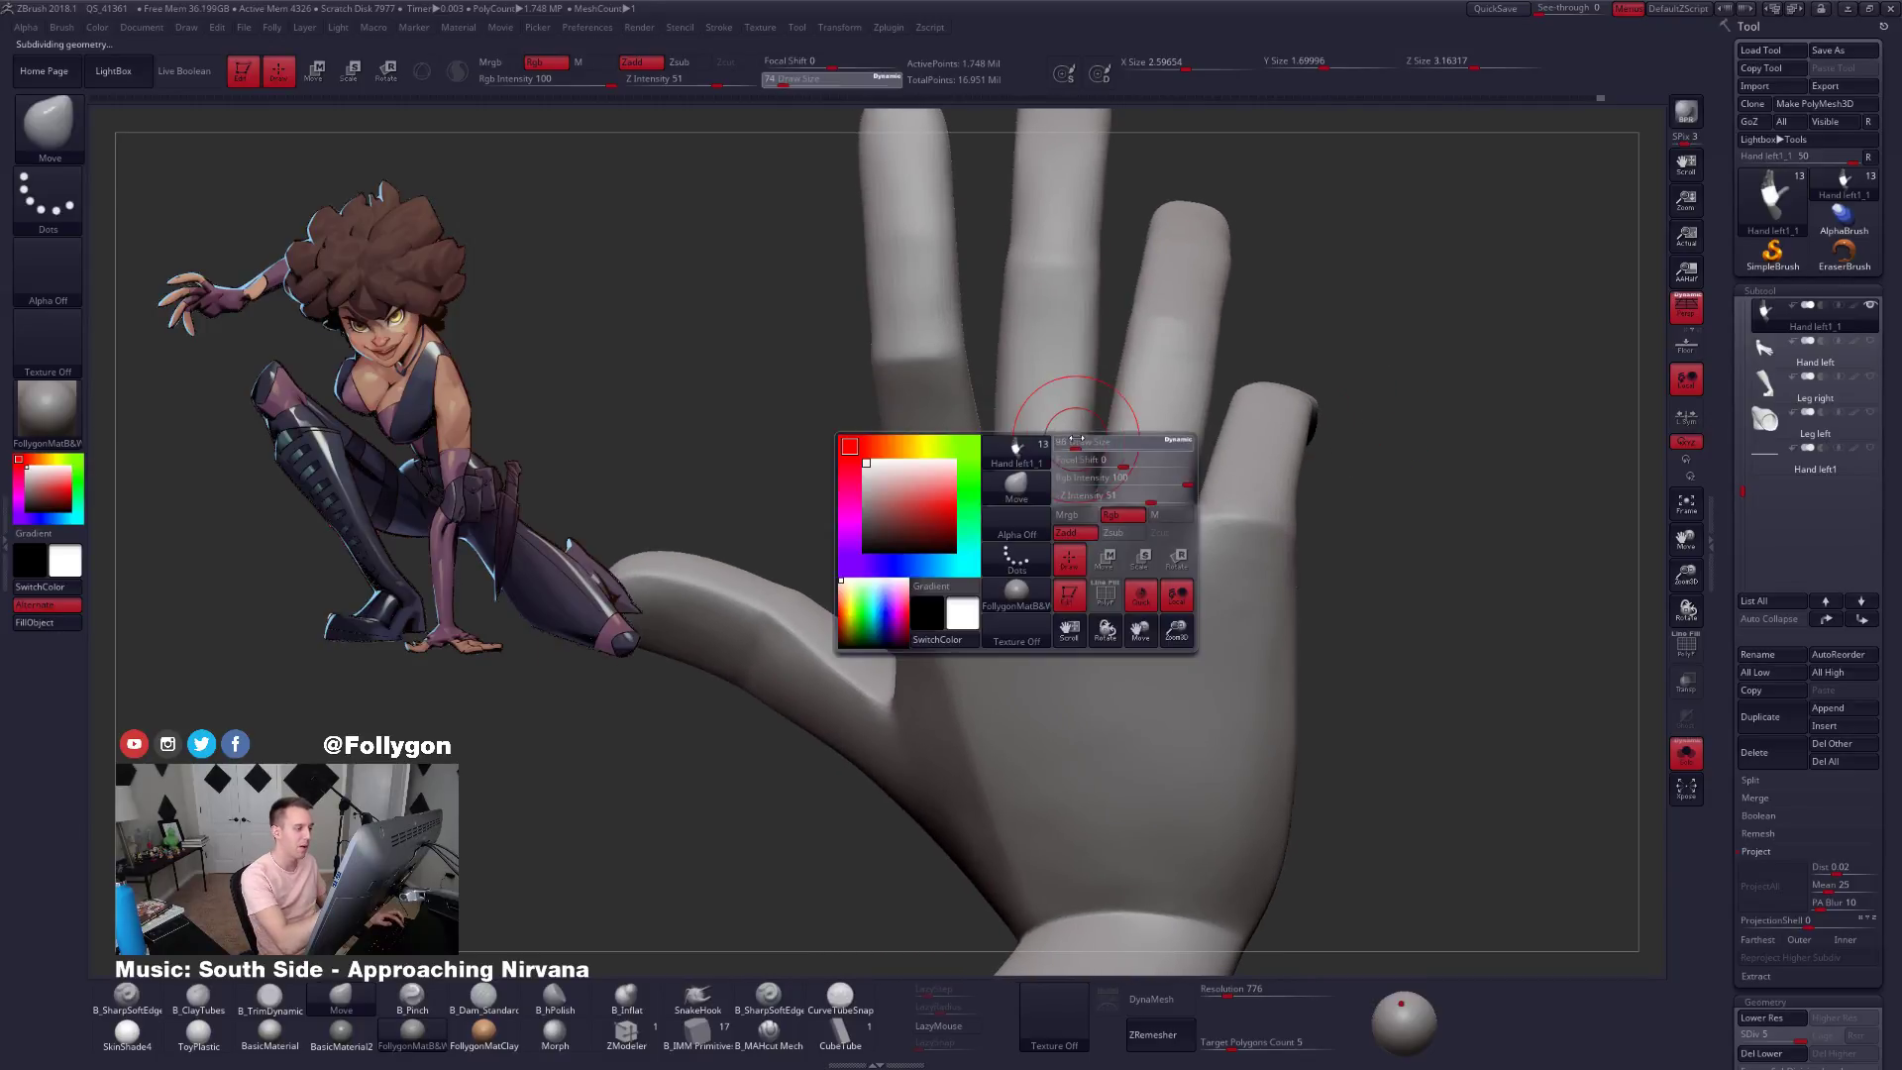
key(w)
ctrl+click(1076, 434)
key(q)
key(space)
key(shift+d)
key(shift+d)
key(shift+d)
key(shift+d)
Adjust the middle finger's base on subdivision level 1 and return the hand to level 5.
right_drag(1080, 439, 972, 416)
key(w)
right_drag(1089, 466, 1320, 727)
key(q)
key(d)
key(d)
key(d)
key(d)
mouse_move(1354, 836)
right_down()
mouse_move(1397, 794)
mouse_move(1439, 828)
mouse_move(1423, 846)
mouse_move(1348, 816)
right_up()
Refine the palm side of the index finger's base with the Move brush at draw size 61.
right_drag(1149, 642, 1155, 585)
key(space)
drag(1161, 548, 1153, 547)
right_drag(1159, 634, 1174, 568)
mouse_move(1174, 569)
ctrl+right_down()
mouse_move(1172, 540)
mouse_move(1117, 525)
mouse_move(1097, 556)
mouse_move(1086, 514)
ctrl+right_up()
Flatten, pinch and smooth the palm side between the index and middle finger bases with TrimDynamic and Pinch.
key(b)
key(t)
key(d)
key(b)
key(p)
key(i)
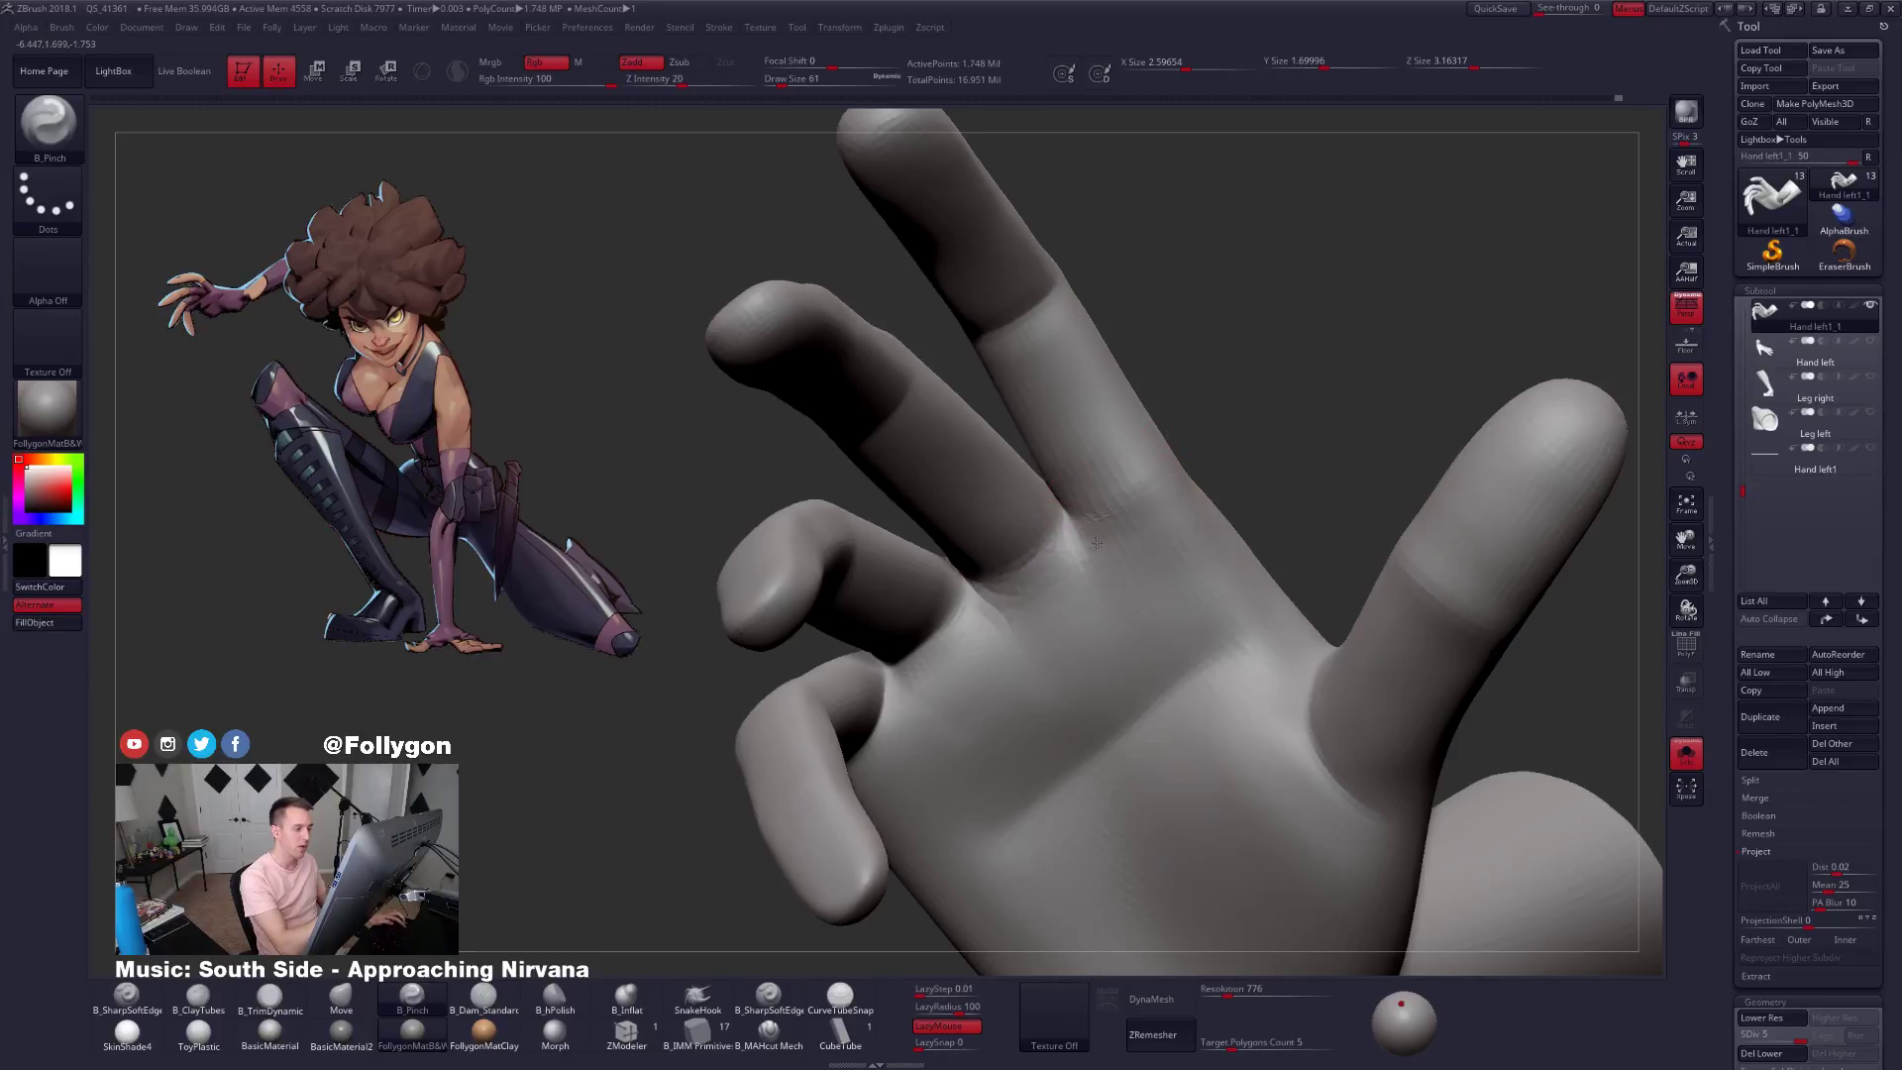
right_drag(1174, 468, 1149, 486)
drag(1139, 490, 1243, 438)
mouse_move(1242, 442)
right_down()
mouse_move(1091, 595)
mouse_move(1145, 523)
right_up()
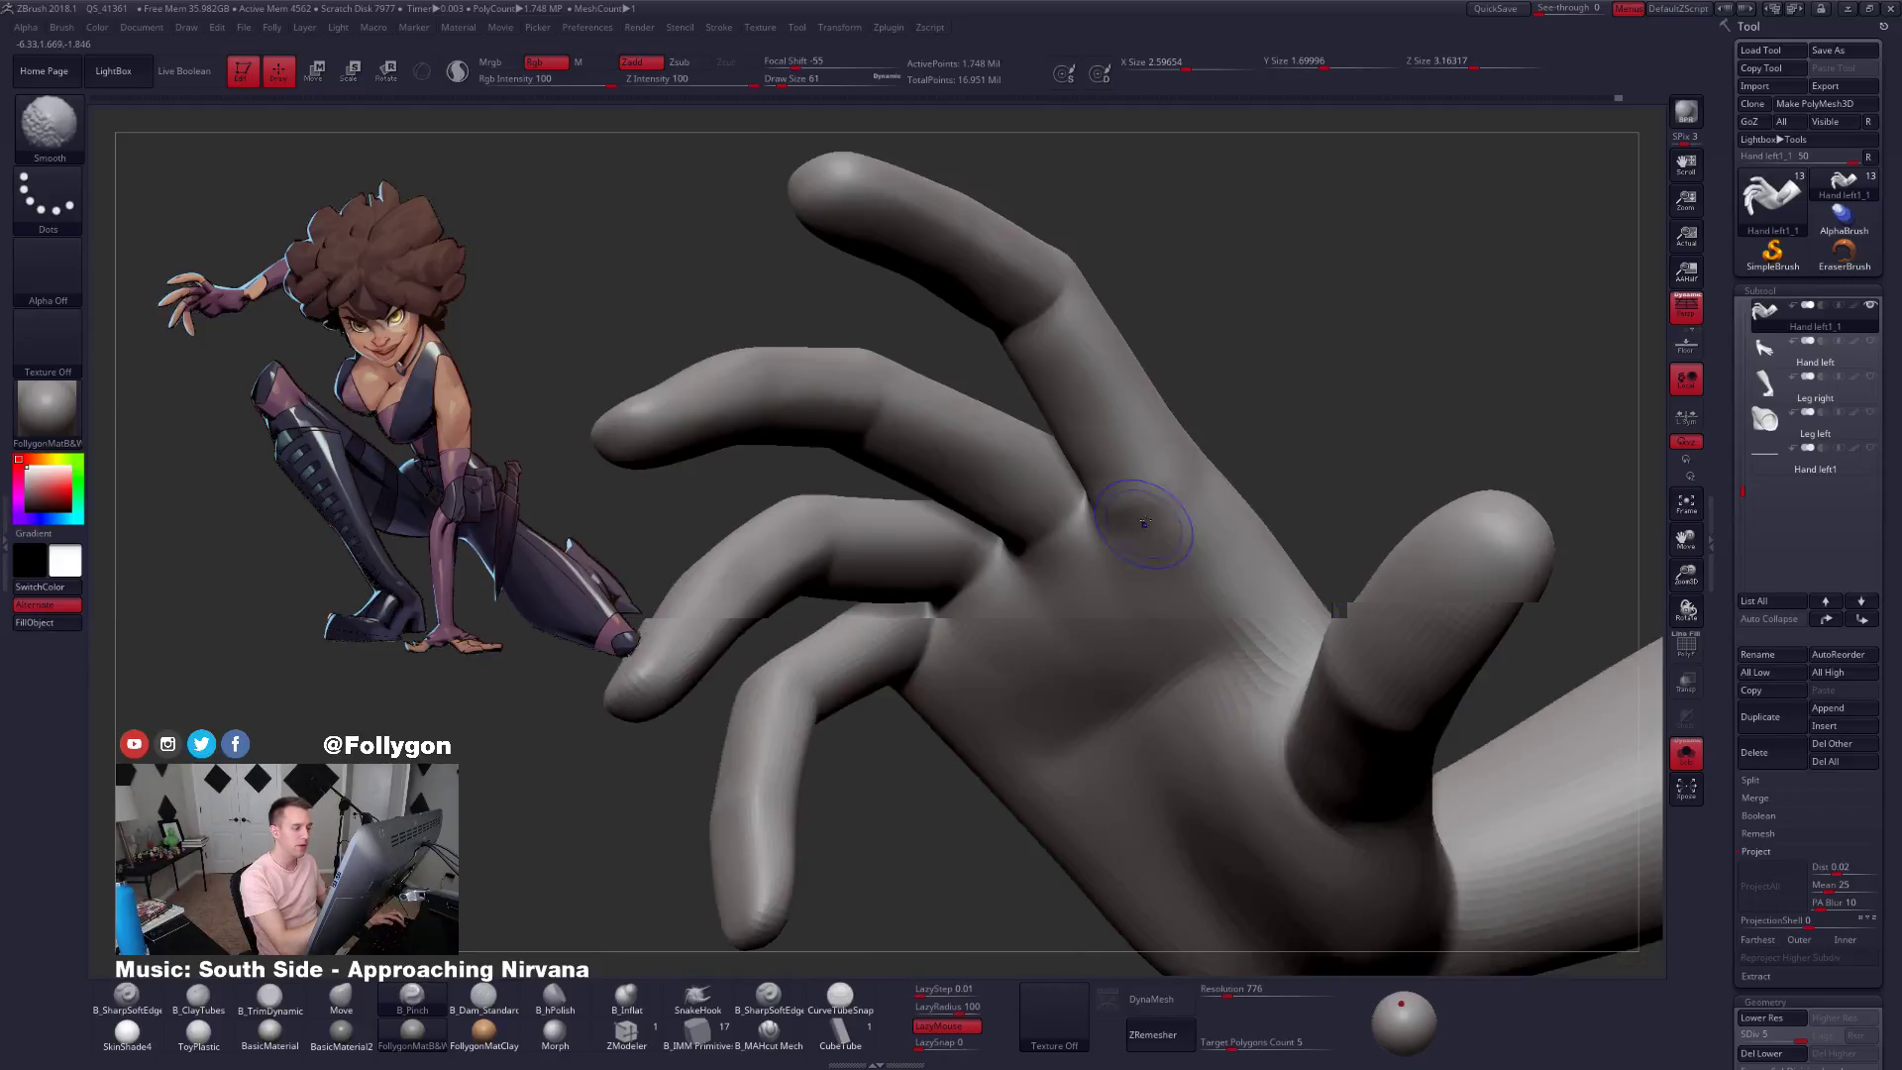